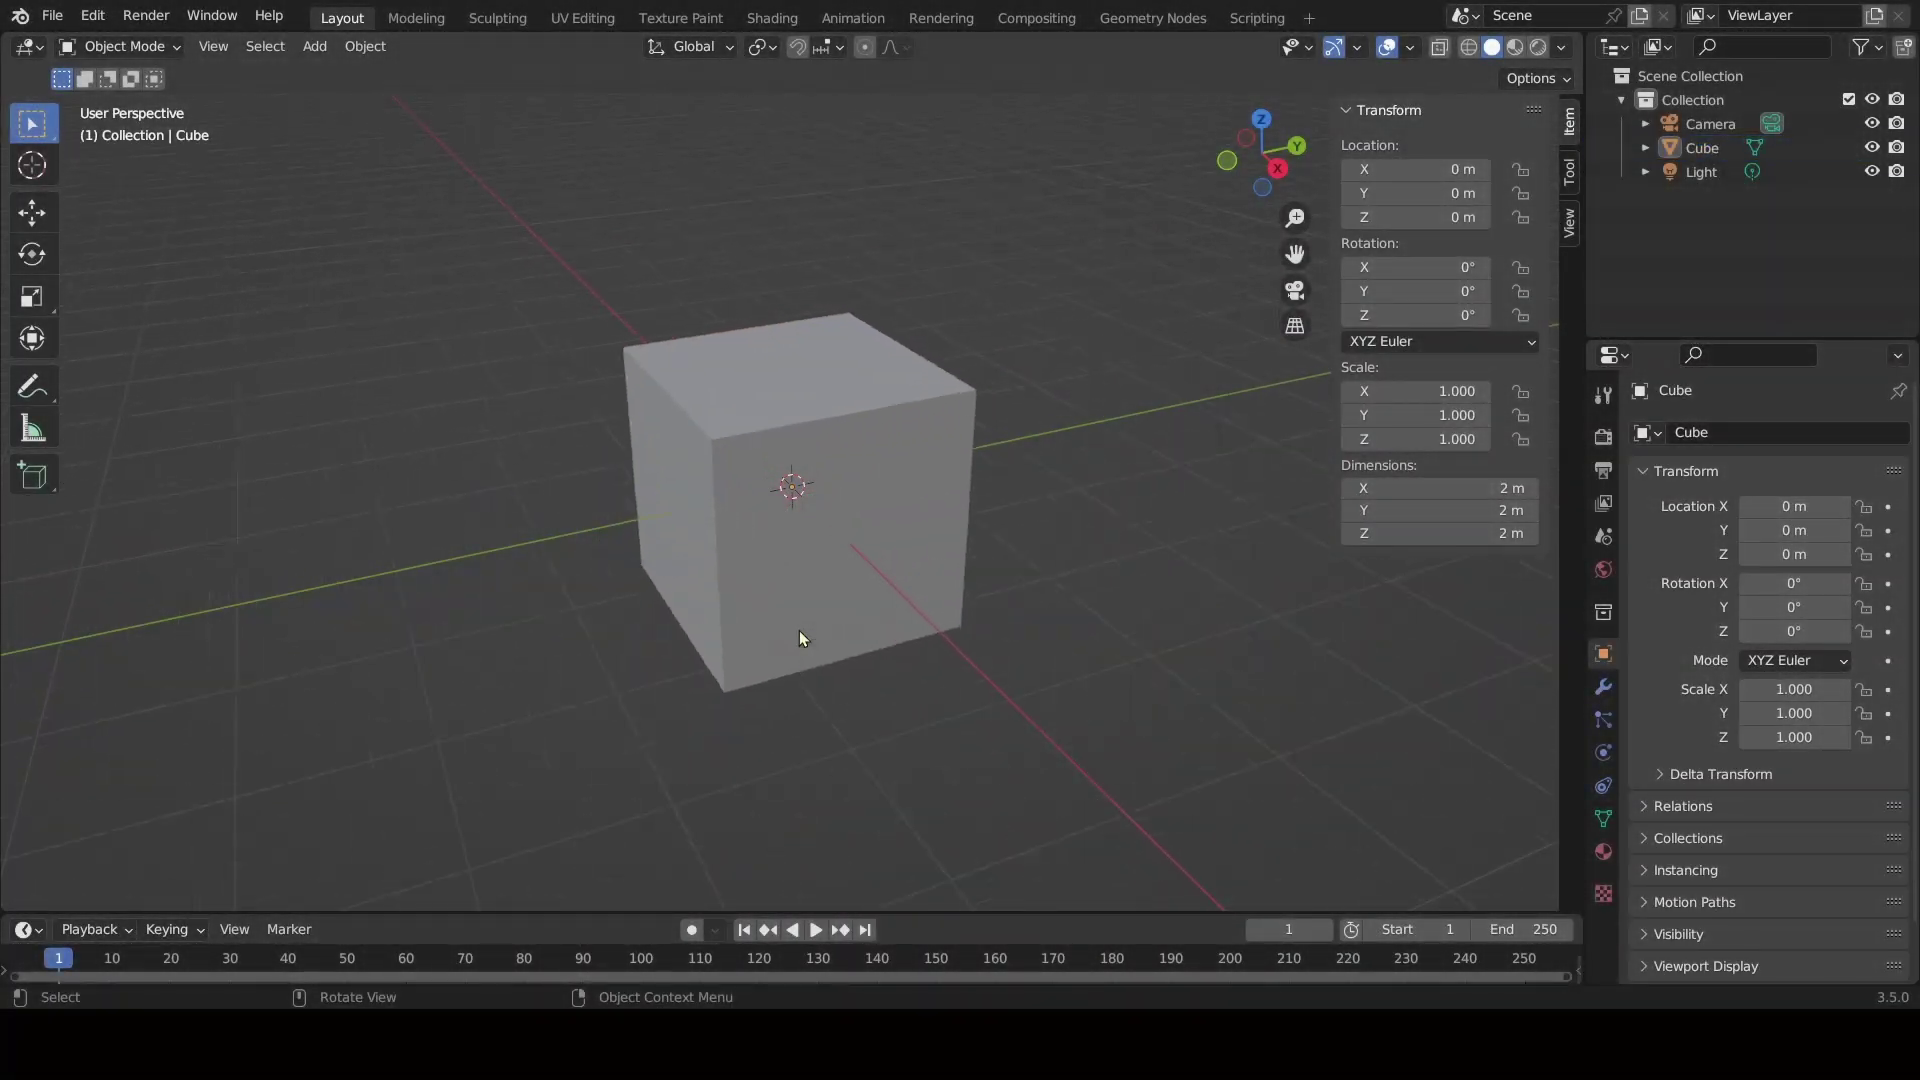
Resize the default cube uniformly, checking it from the right and top views.
scroll(800, 630, "down", 3)
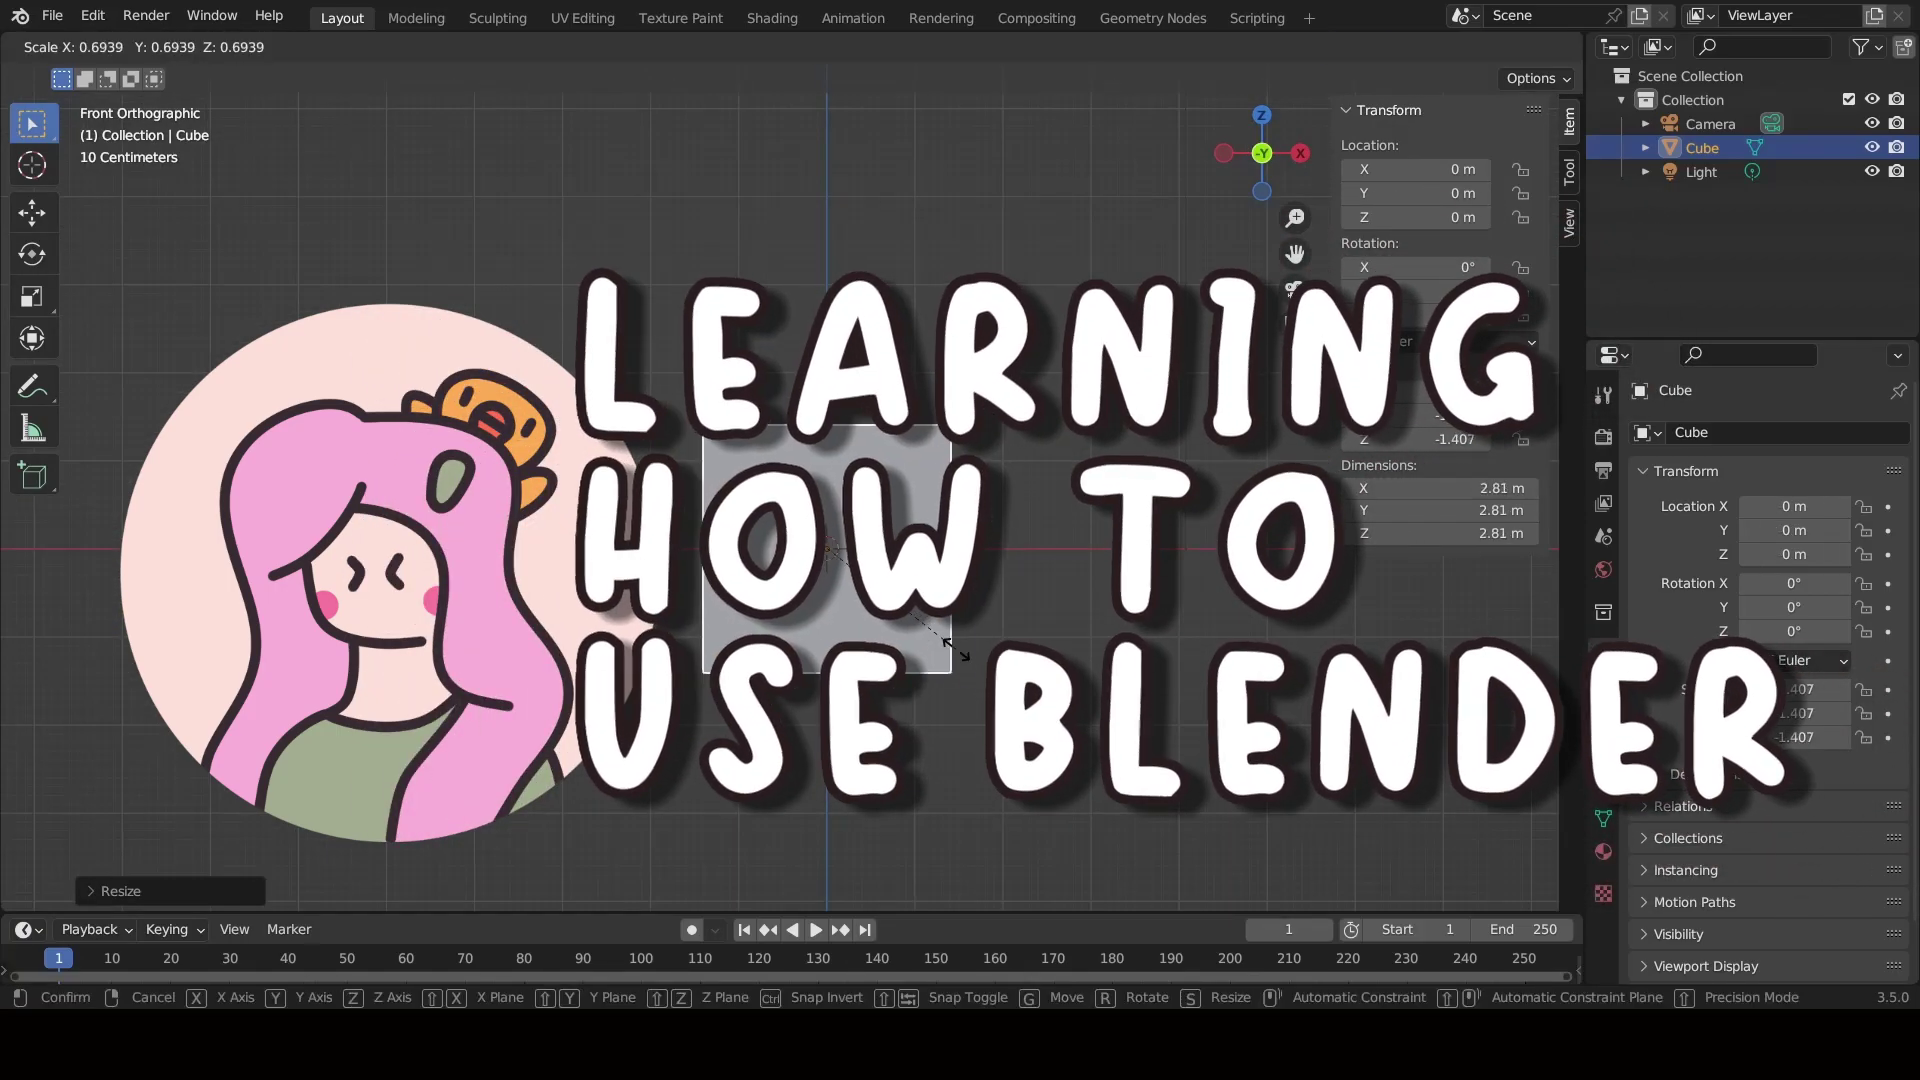
key("KP_3")
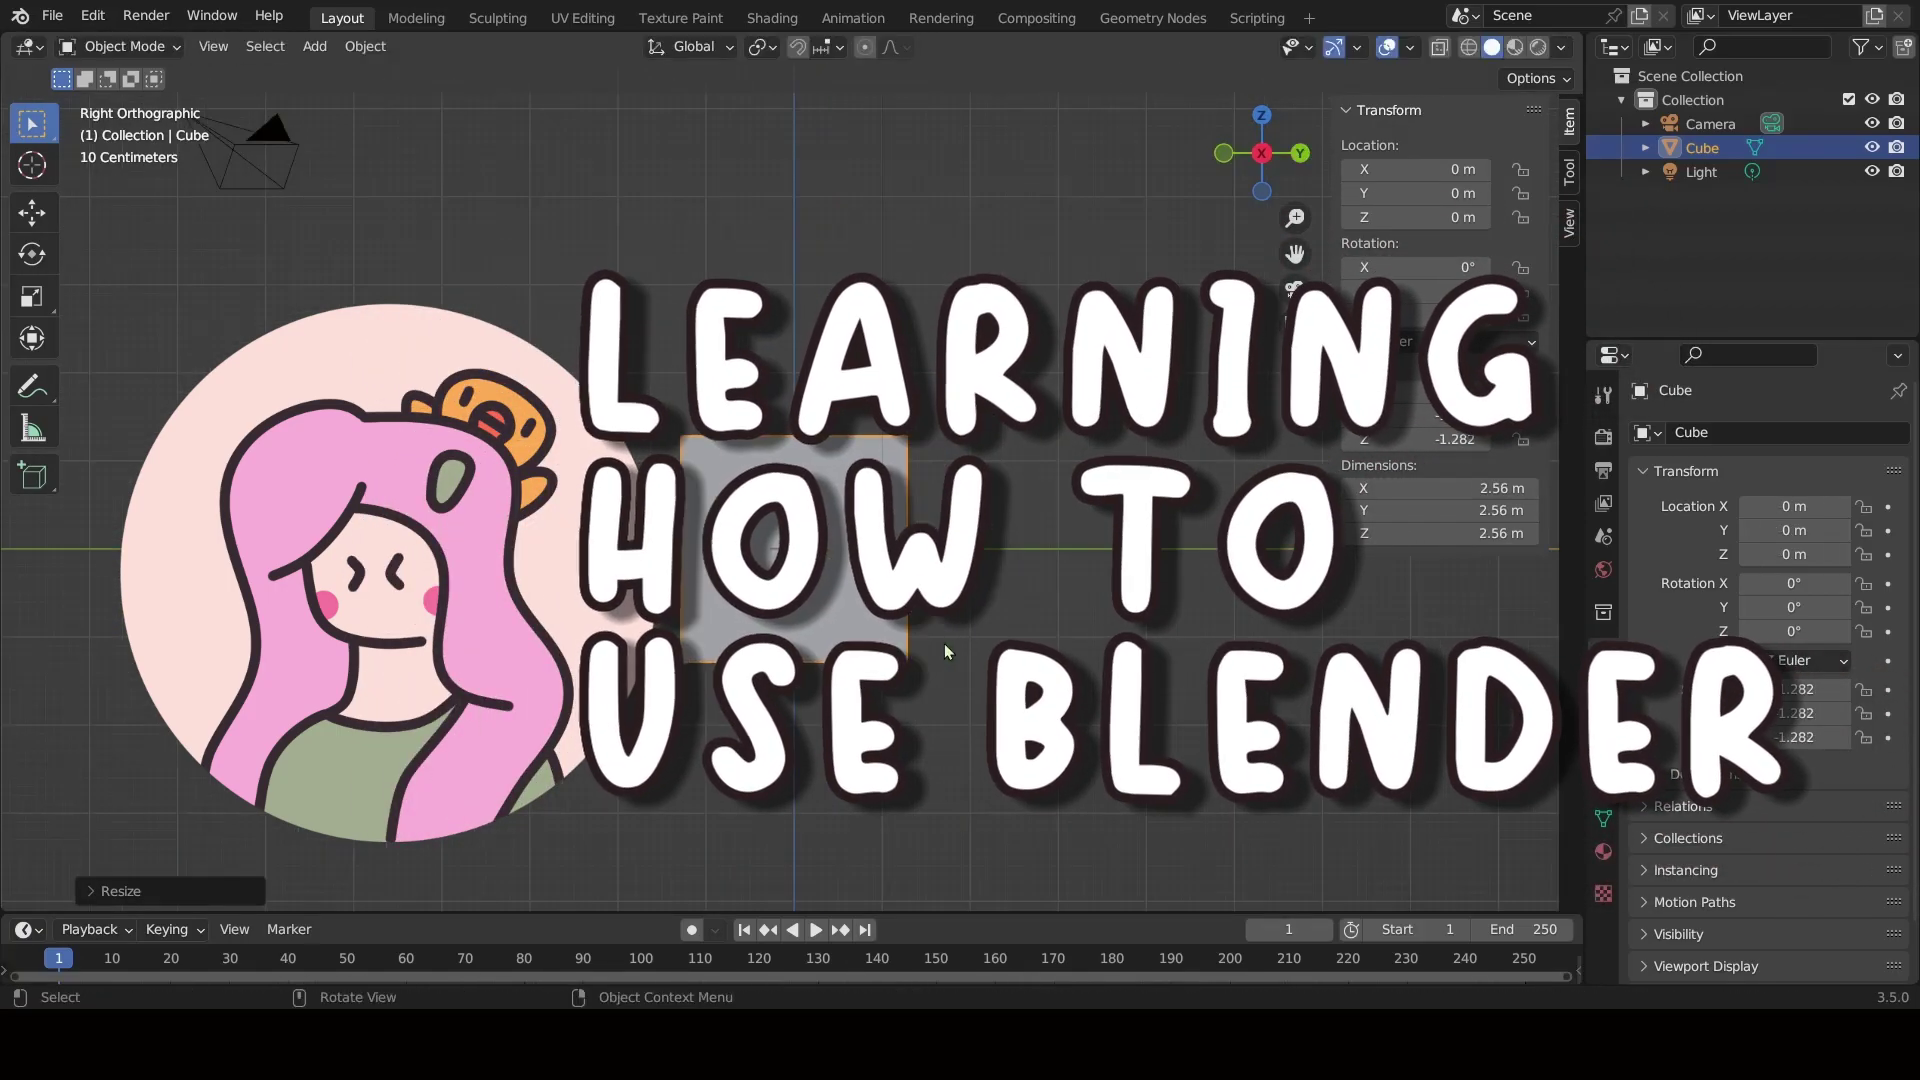
key("s")
left_click(896, 650)
key("KP_7")
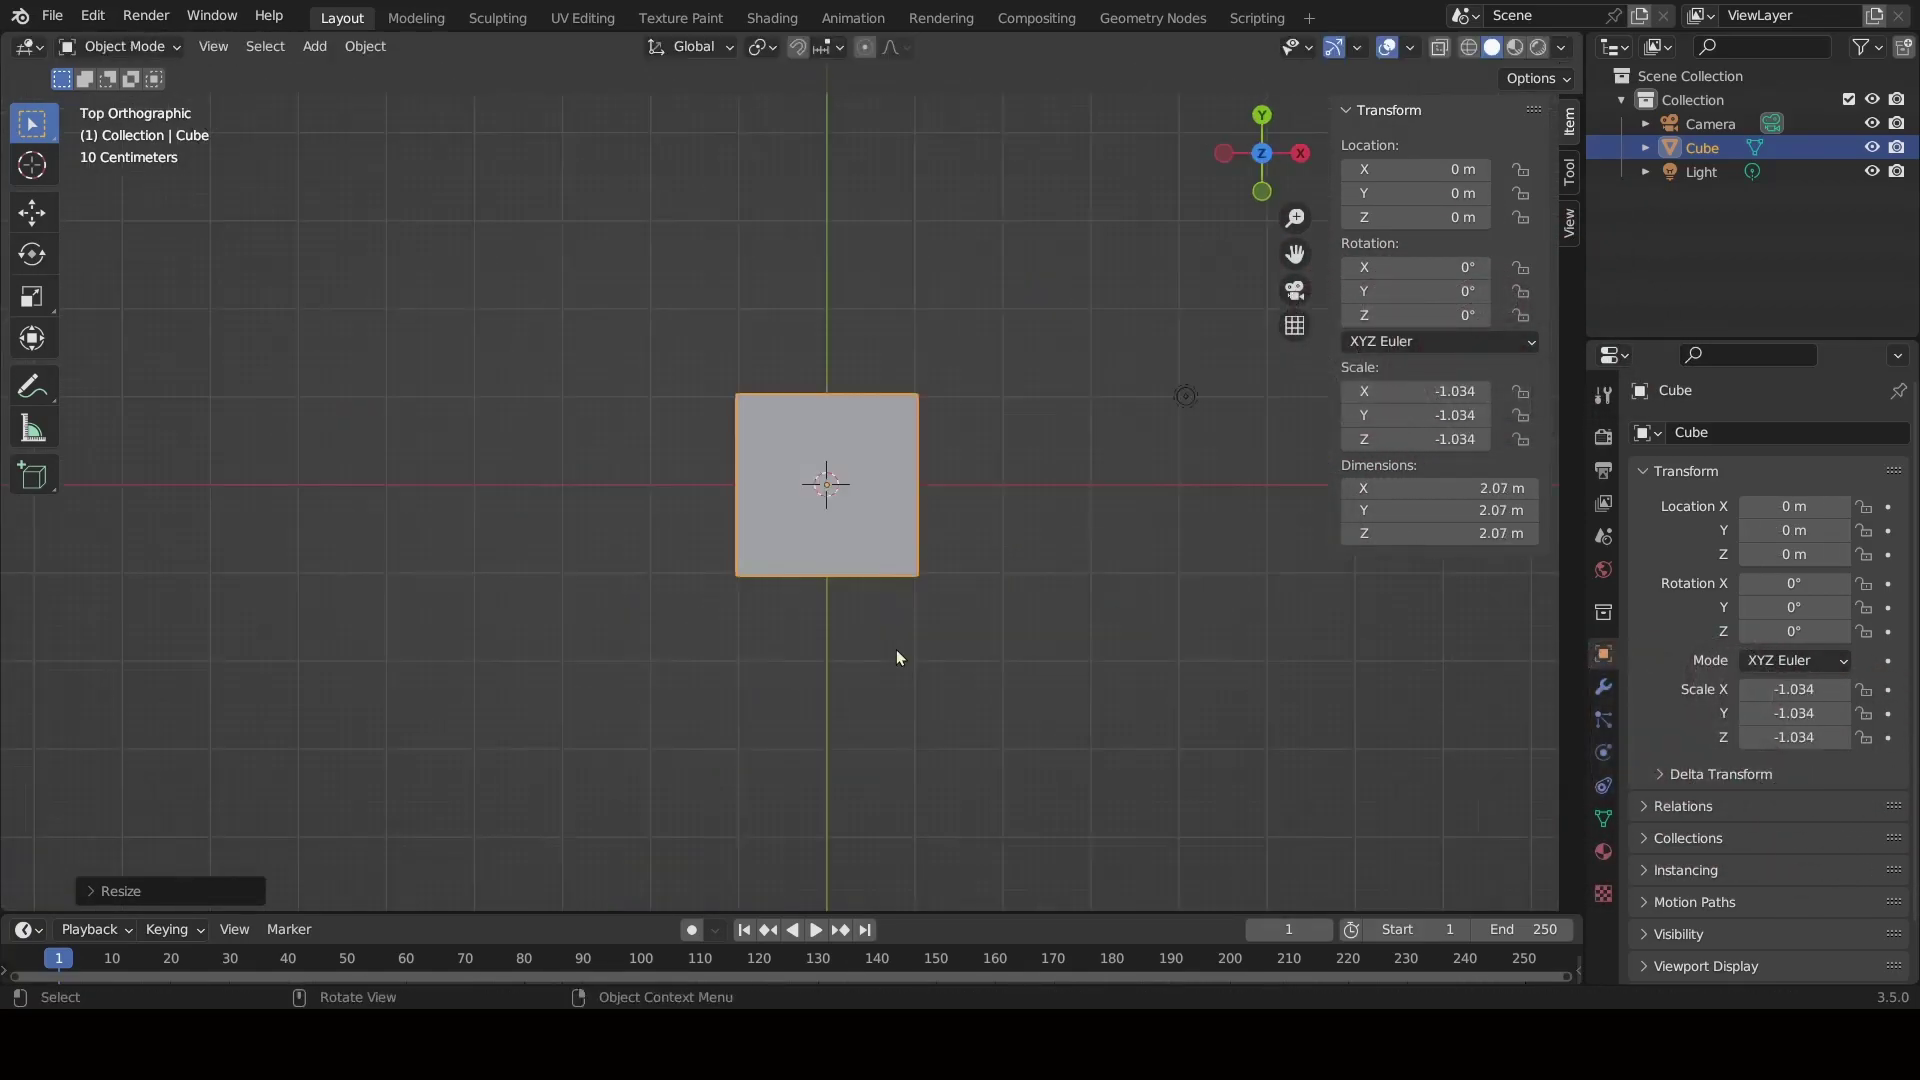
middle_click_drag(896, 650, 837, 458)
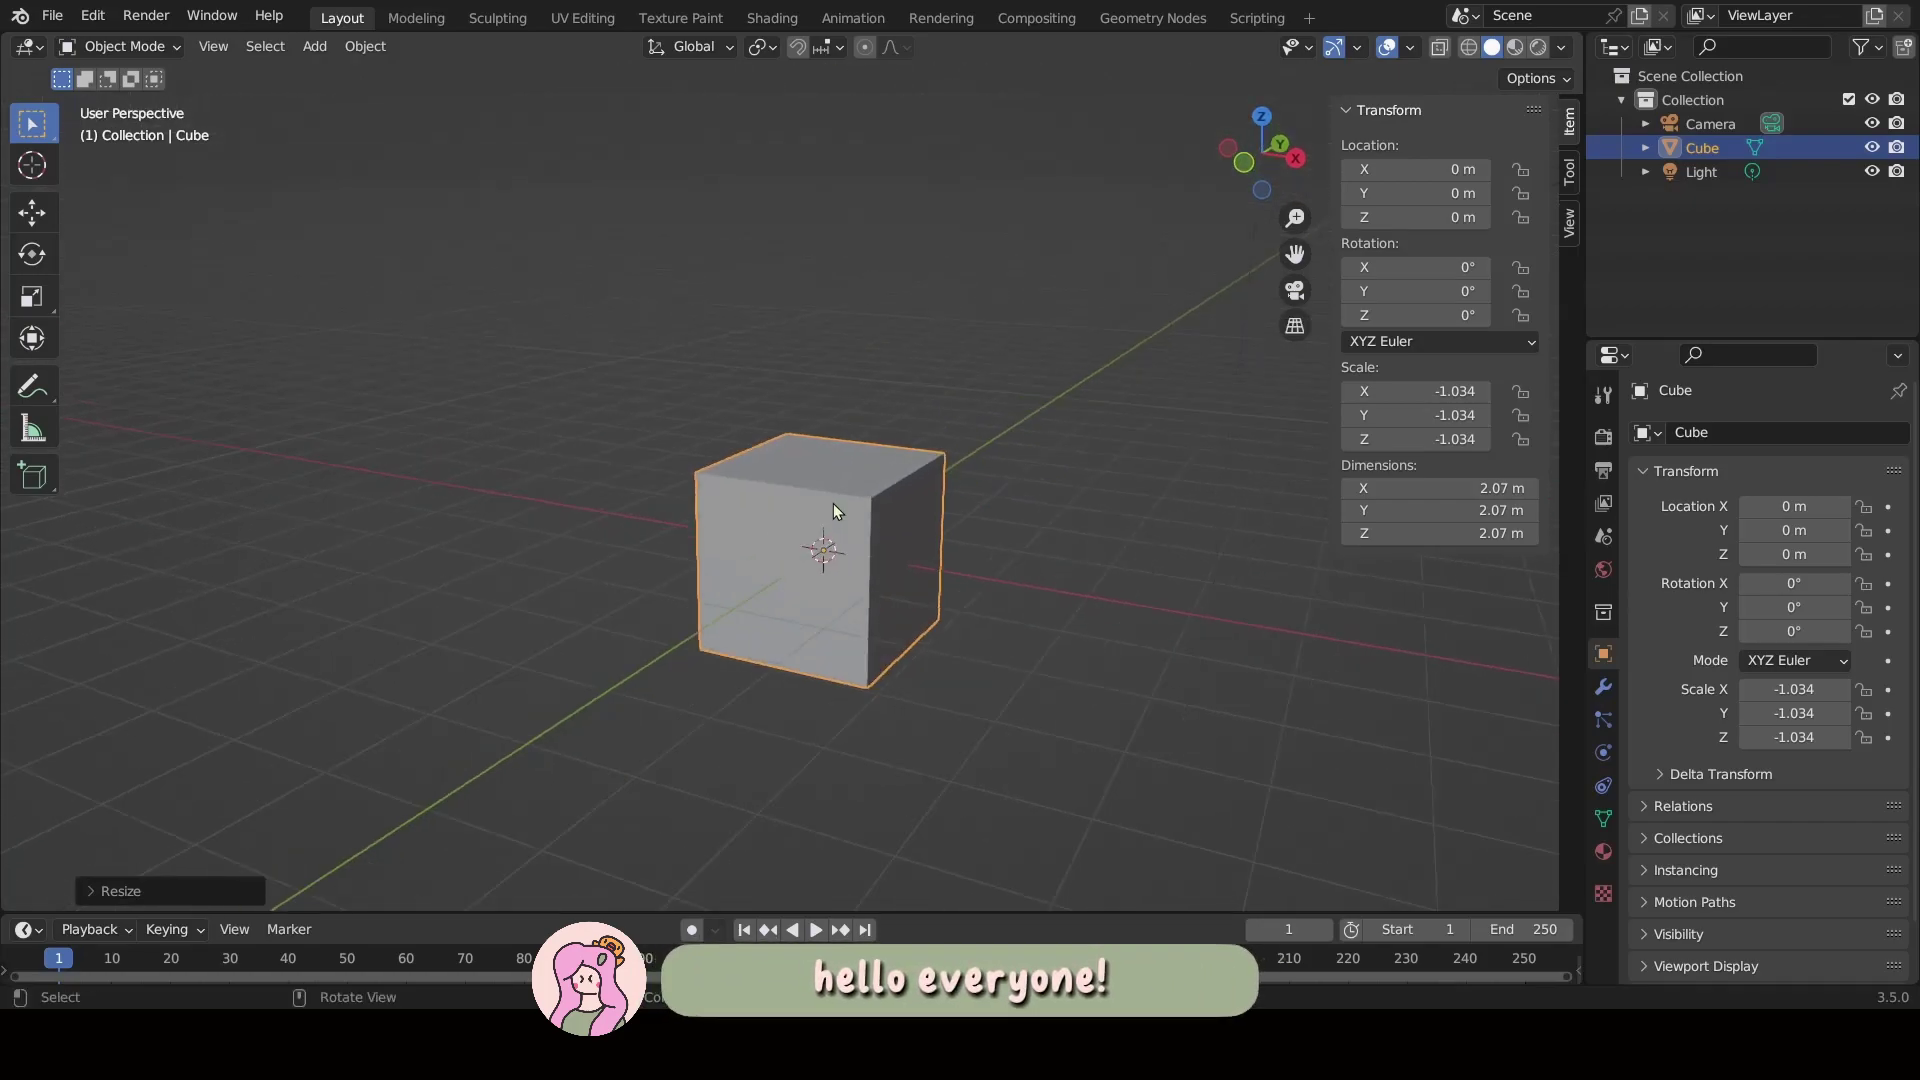
Stretch the cube taller along the Z axis.
key("s")
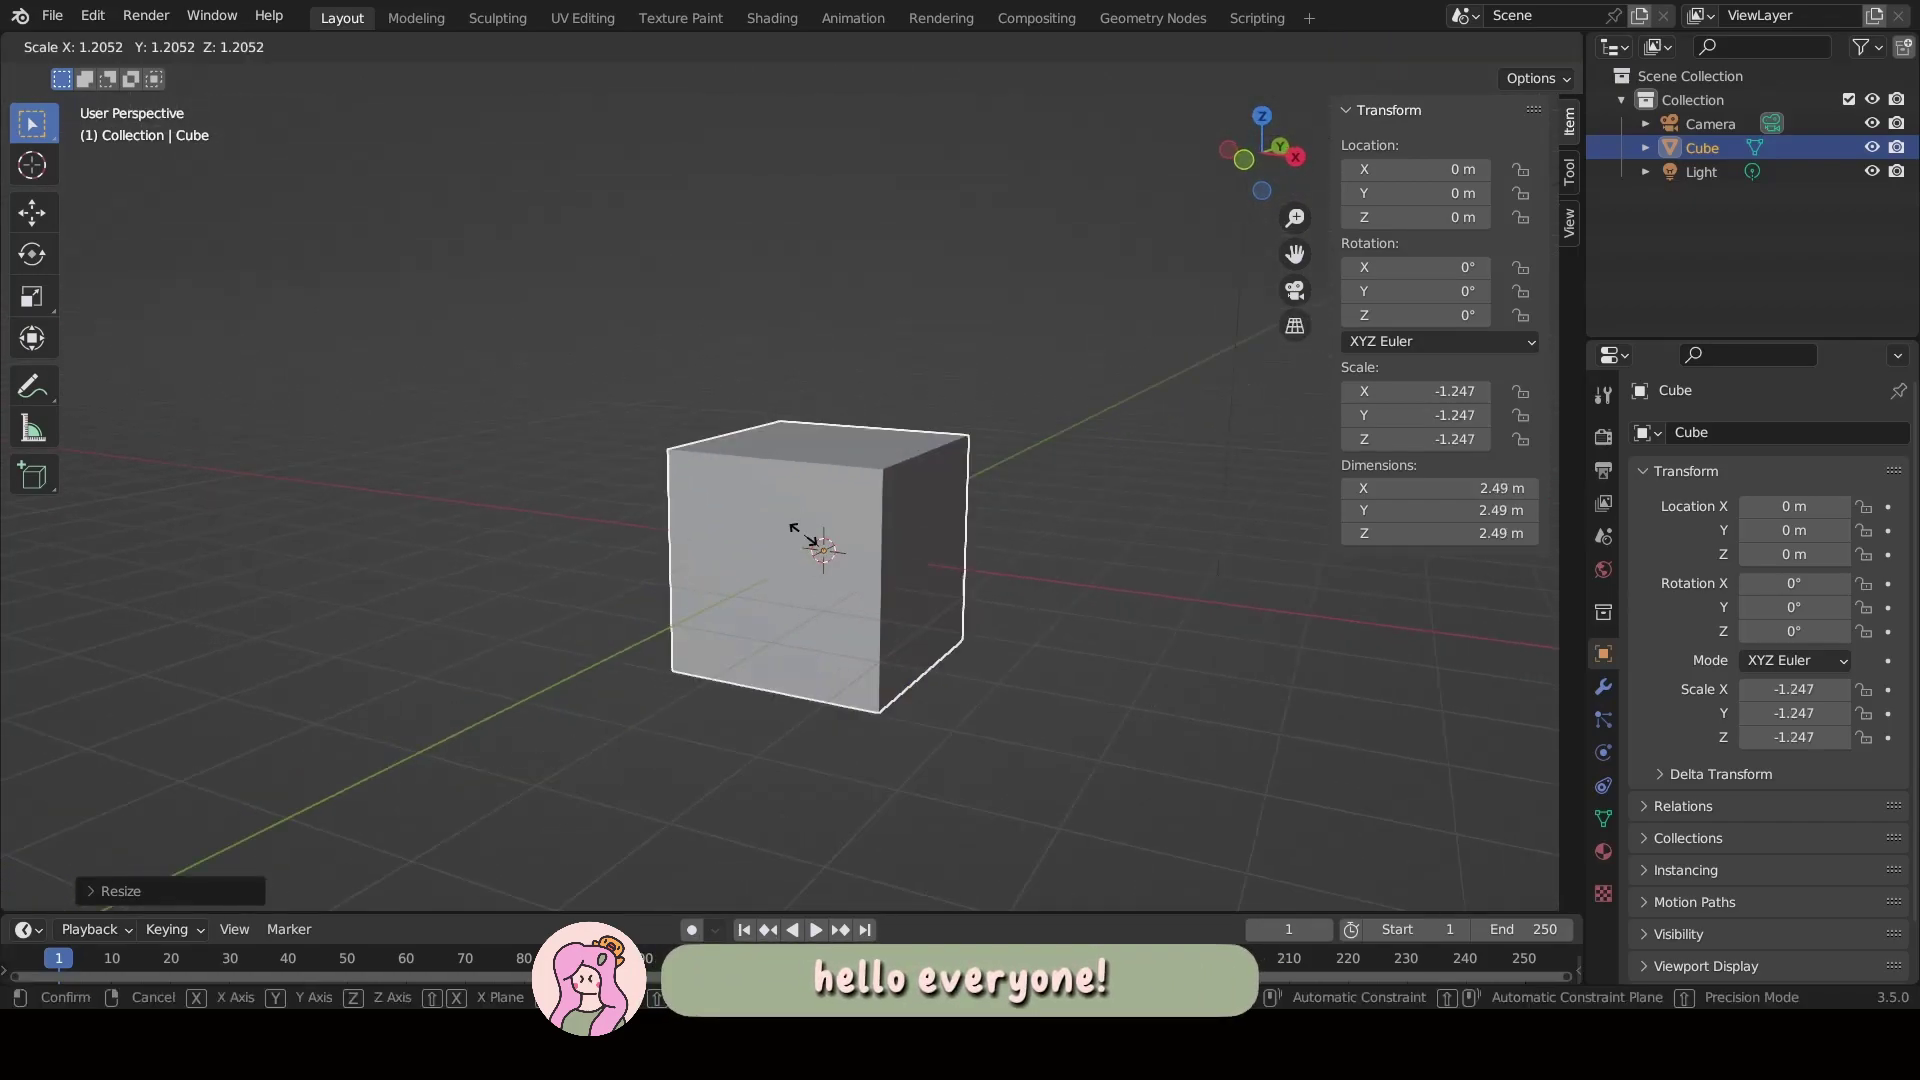
key("z")
left_click(822, 520)
key("z")
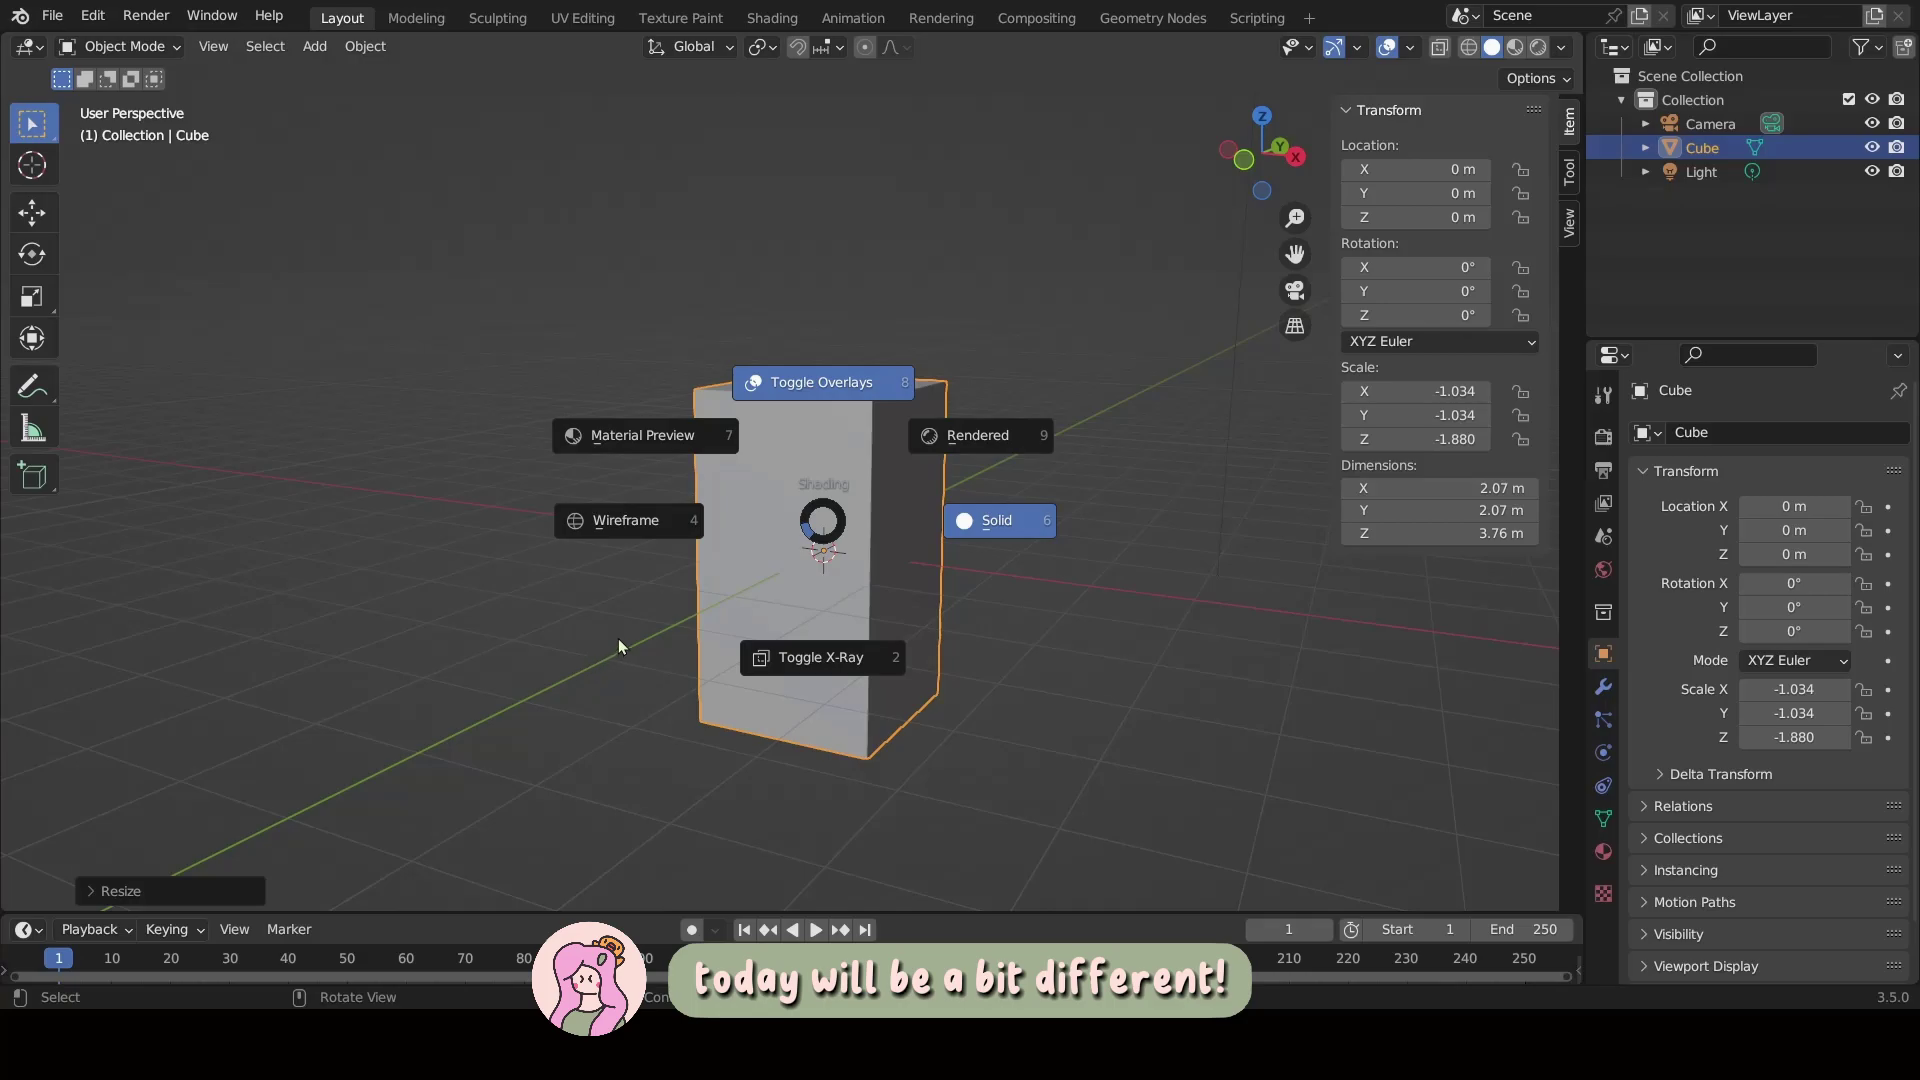
left_click(794, 532)
Raise the cube straight up along Z, cancelling a further resize.
key("g")
key("z")
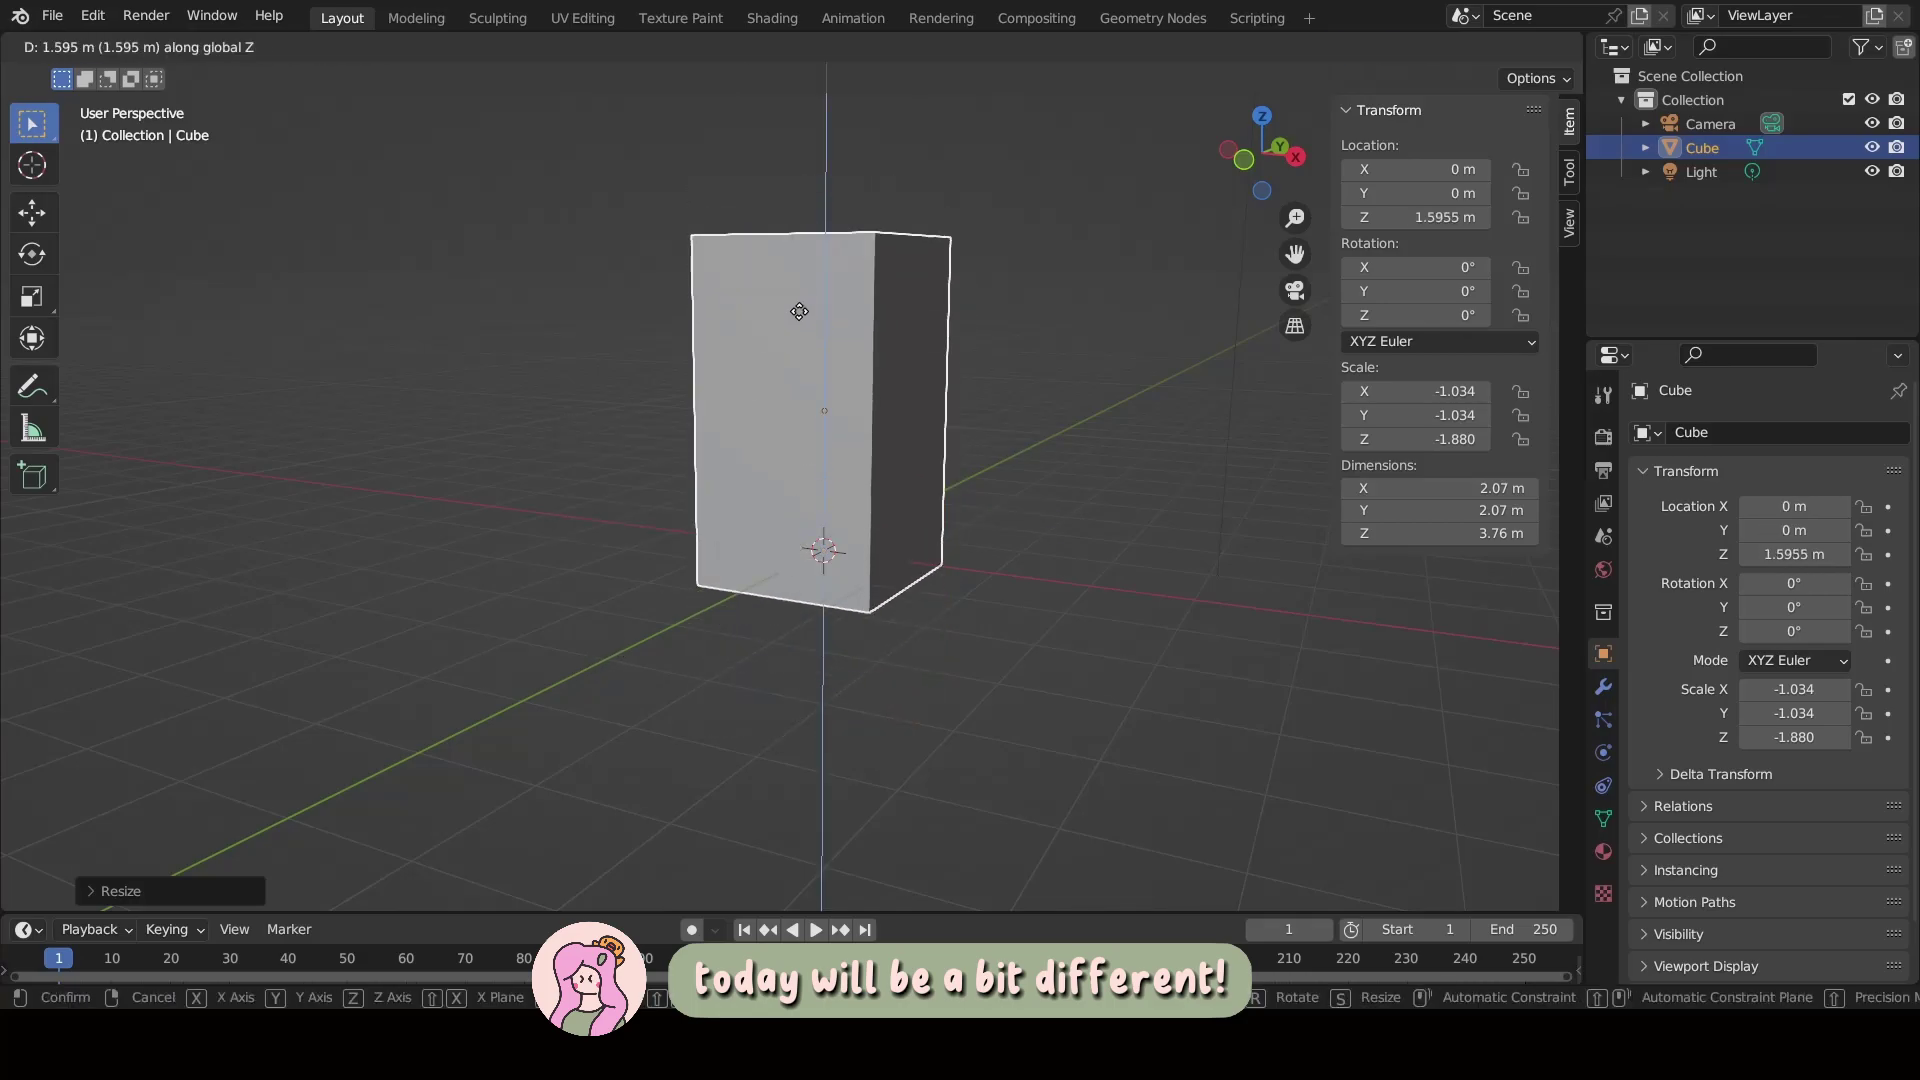
left_click(798, 311)
middle_click_drag(799, 311, 780, 642)
key("s")
key("Escape")
Start a new General scene and delete its default cube.
left_click(92, 15)
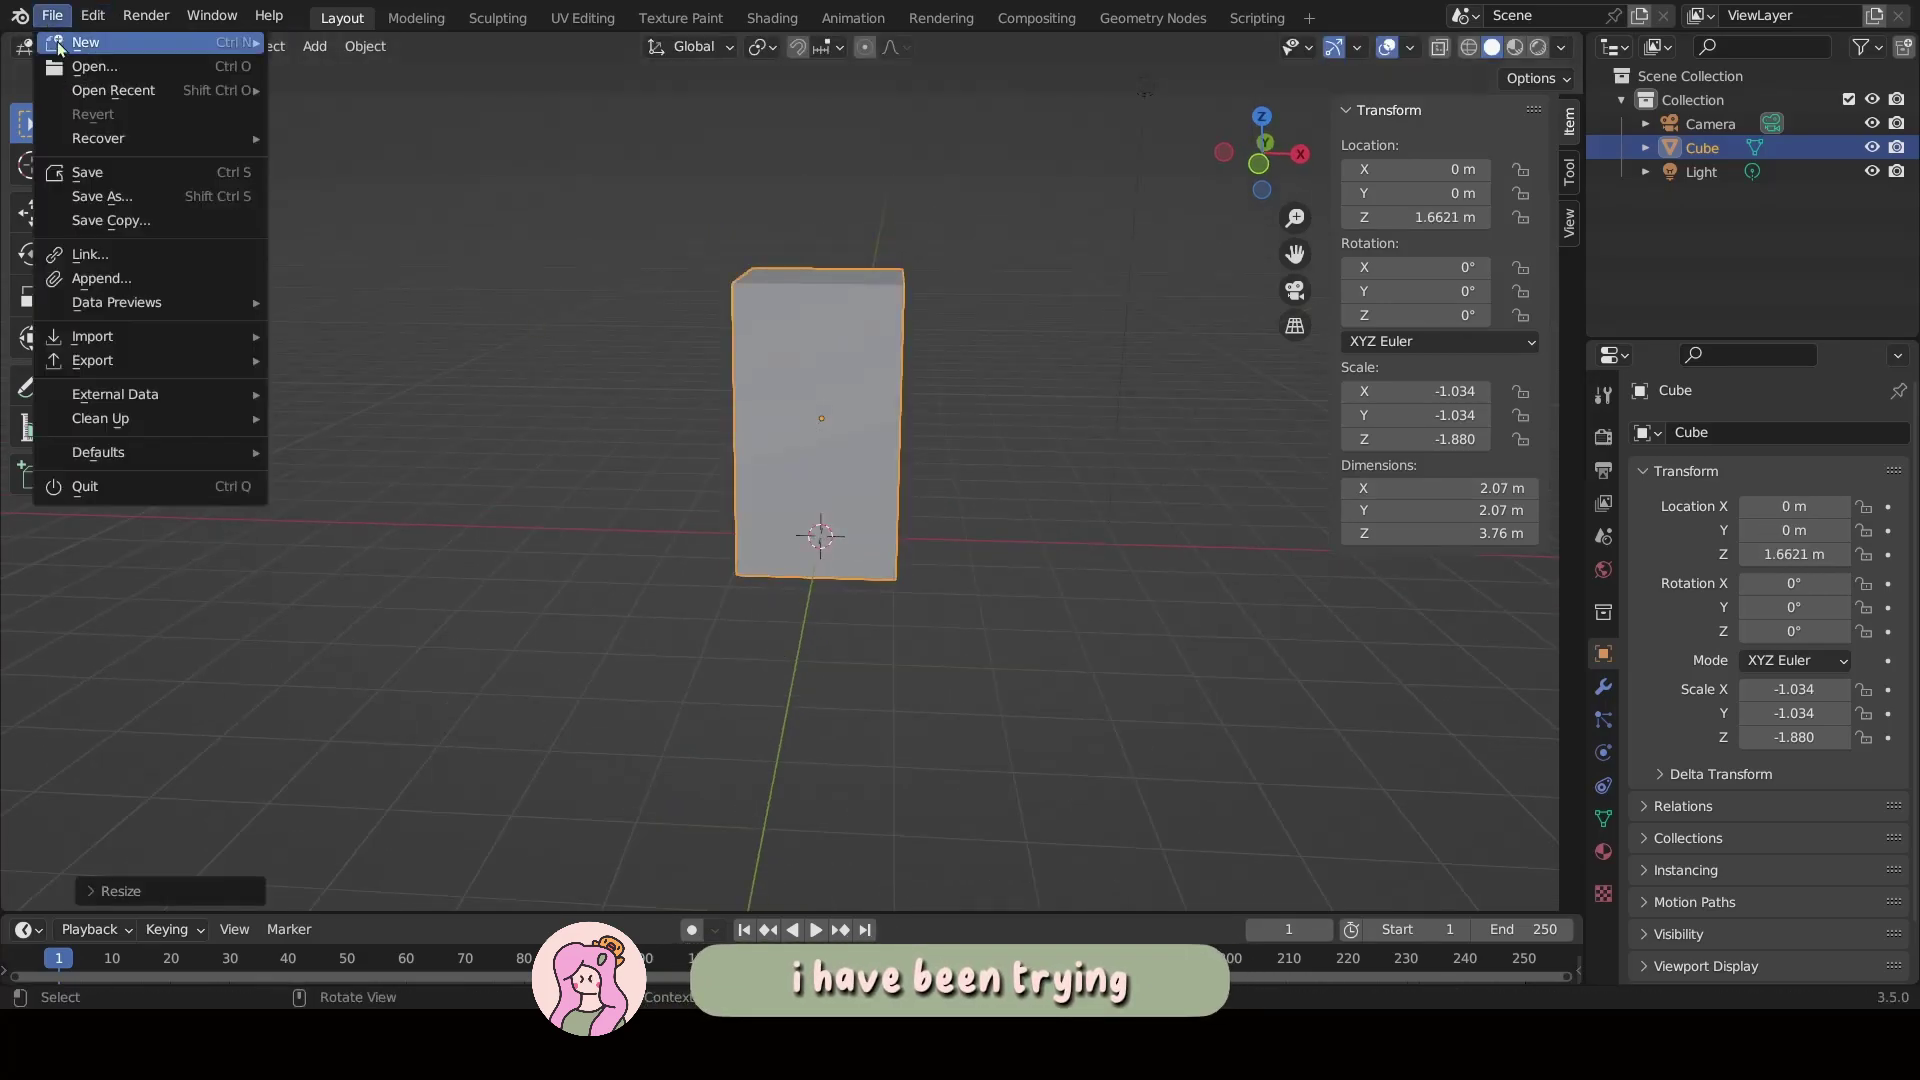
left_click(320, 45)
key("Delete")
Add a trial icosphere at the origin and view it see-through from the front.
key("shift+a")
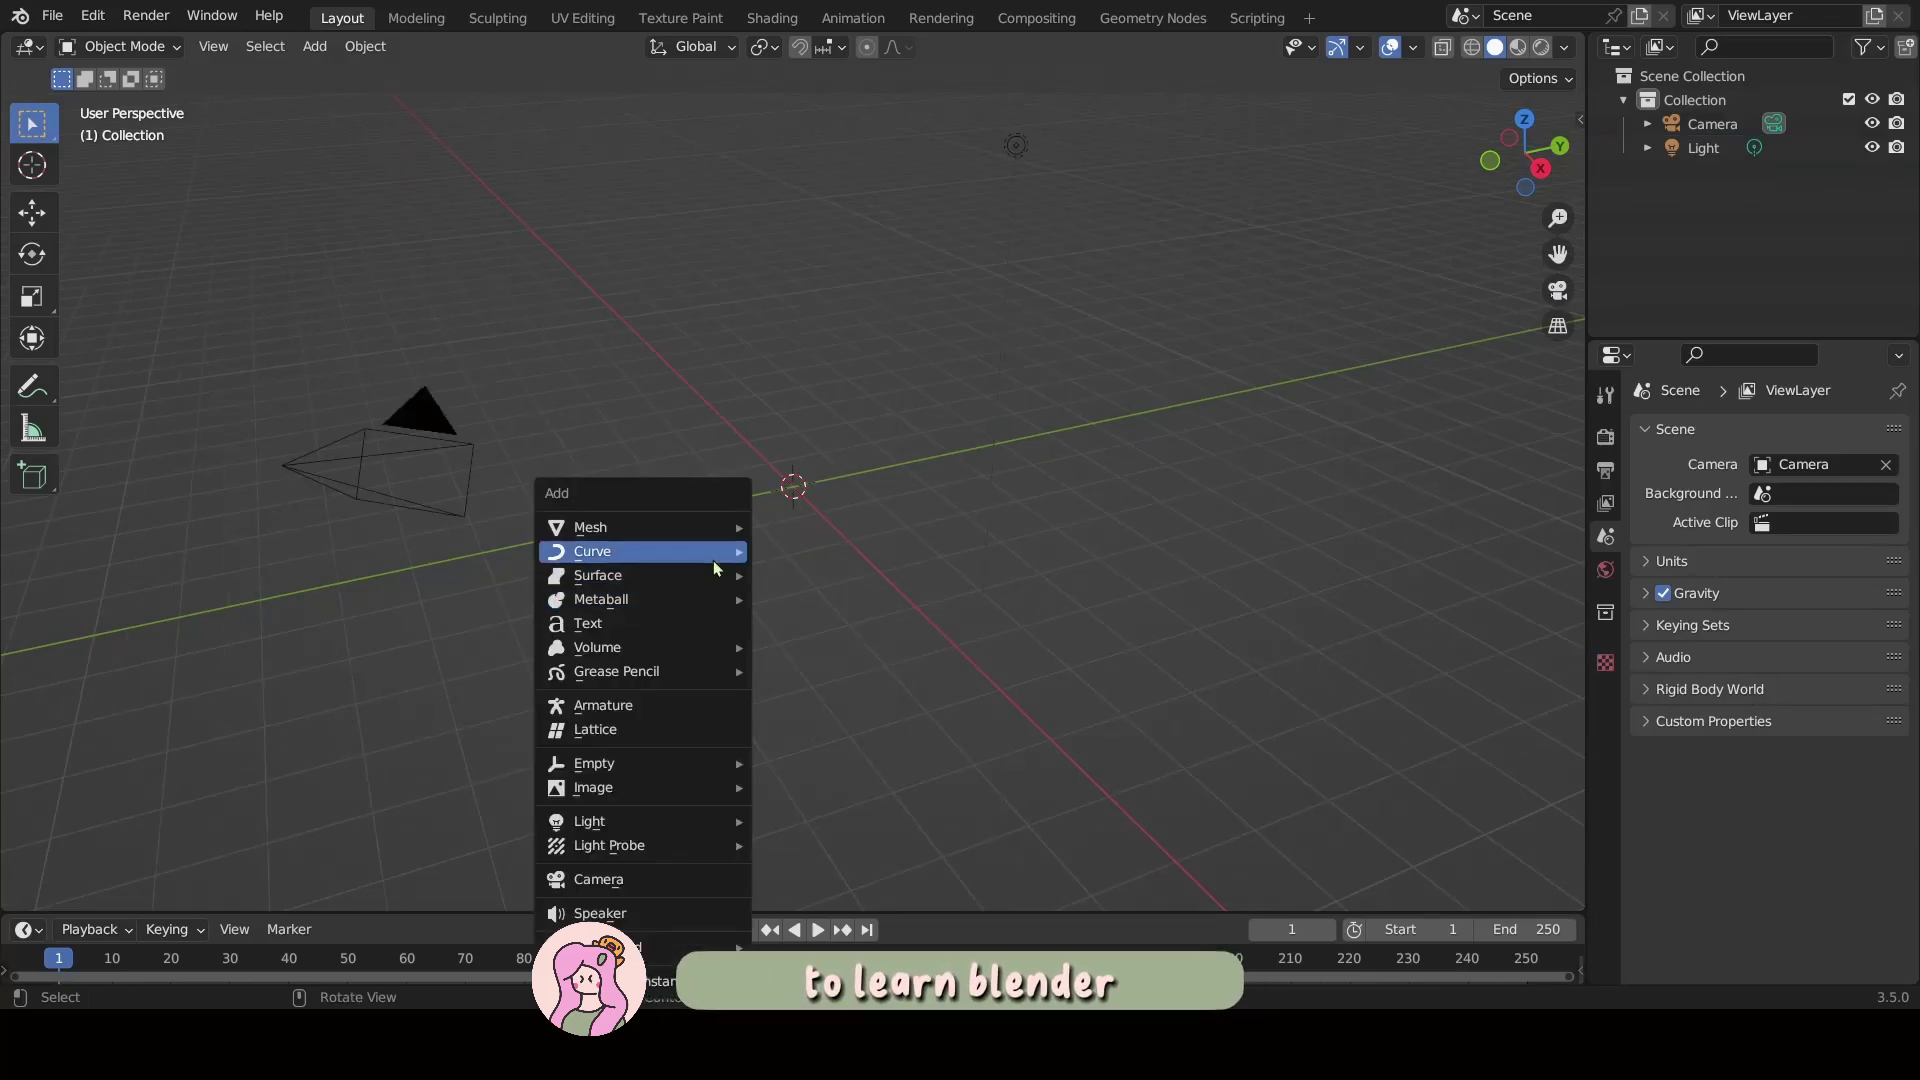
mouse_move(591, 526)
key("Escape")
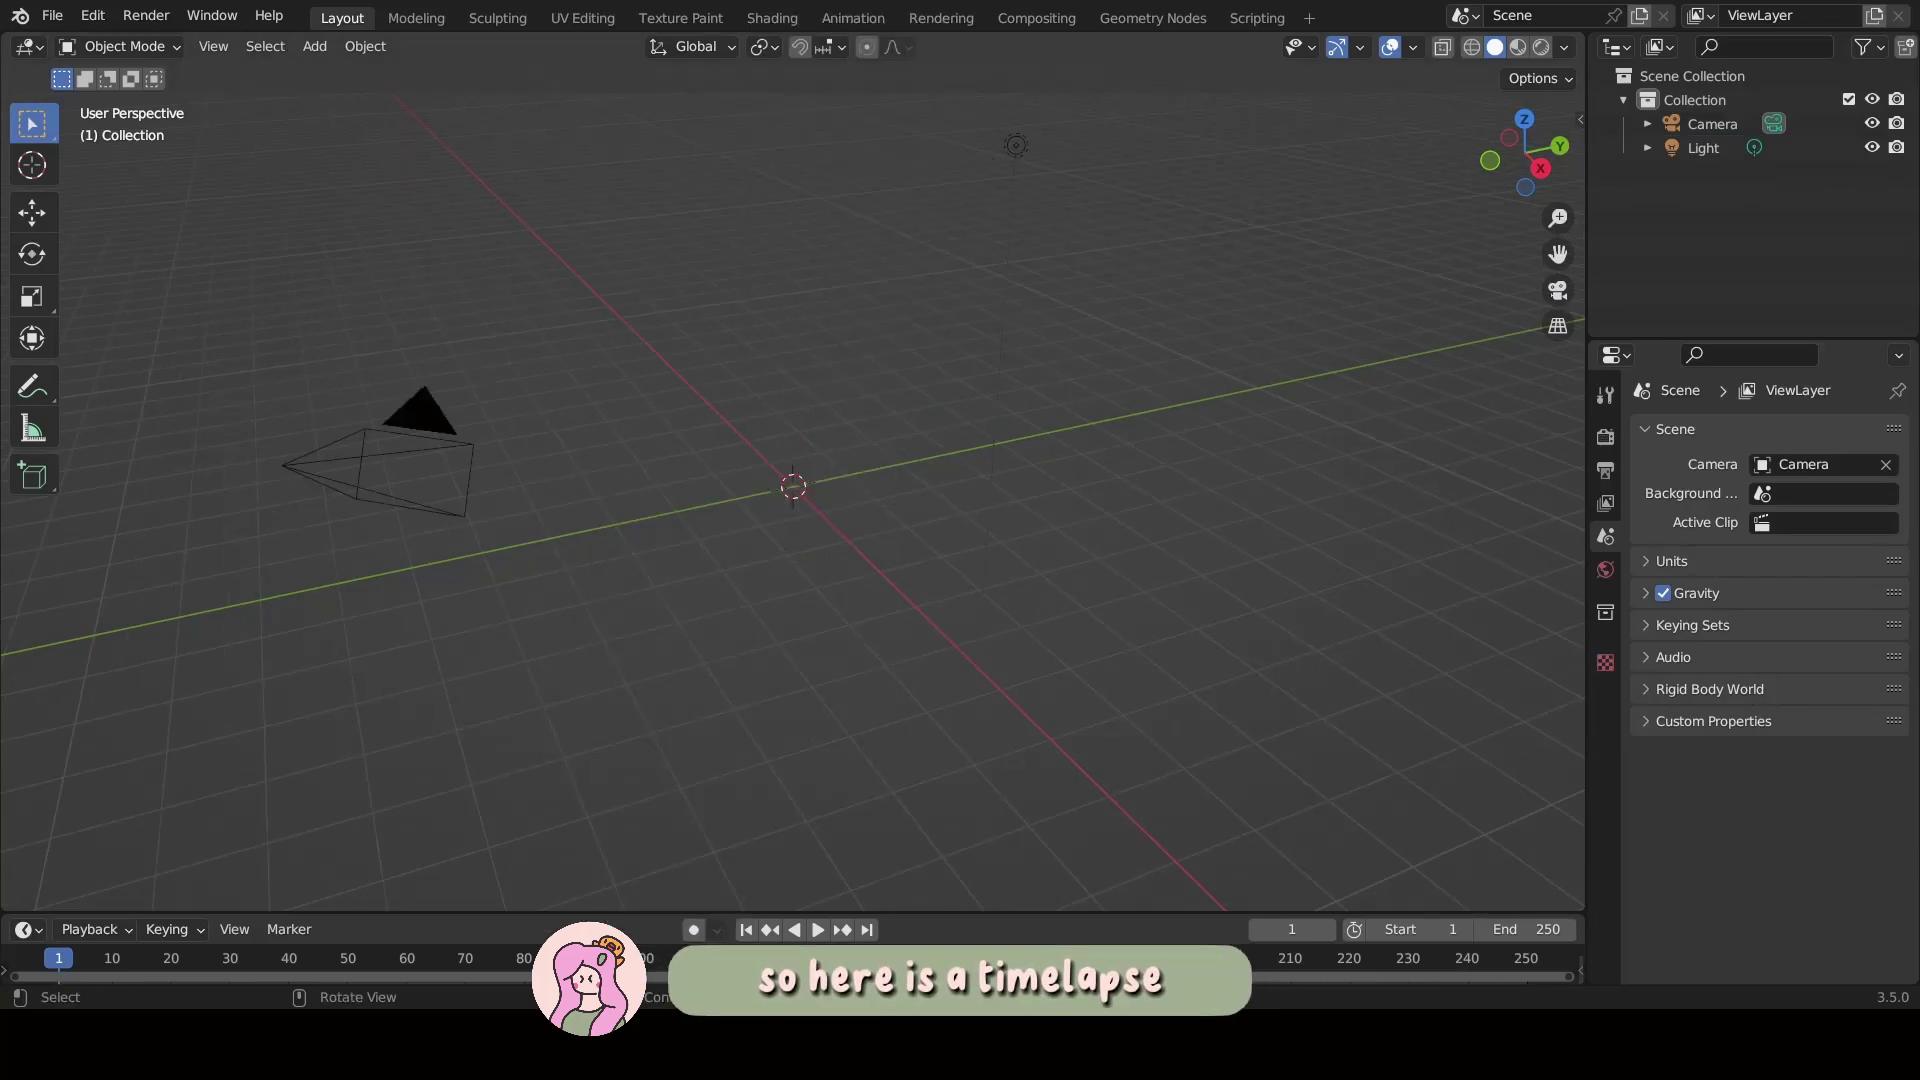
key("shift+a")
left_click(705, 106)
middle_click_drag(705, 106, 972, 658)
key("KP_1")
scroll(898, 632, "up", 5)
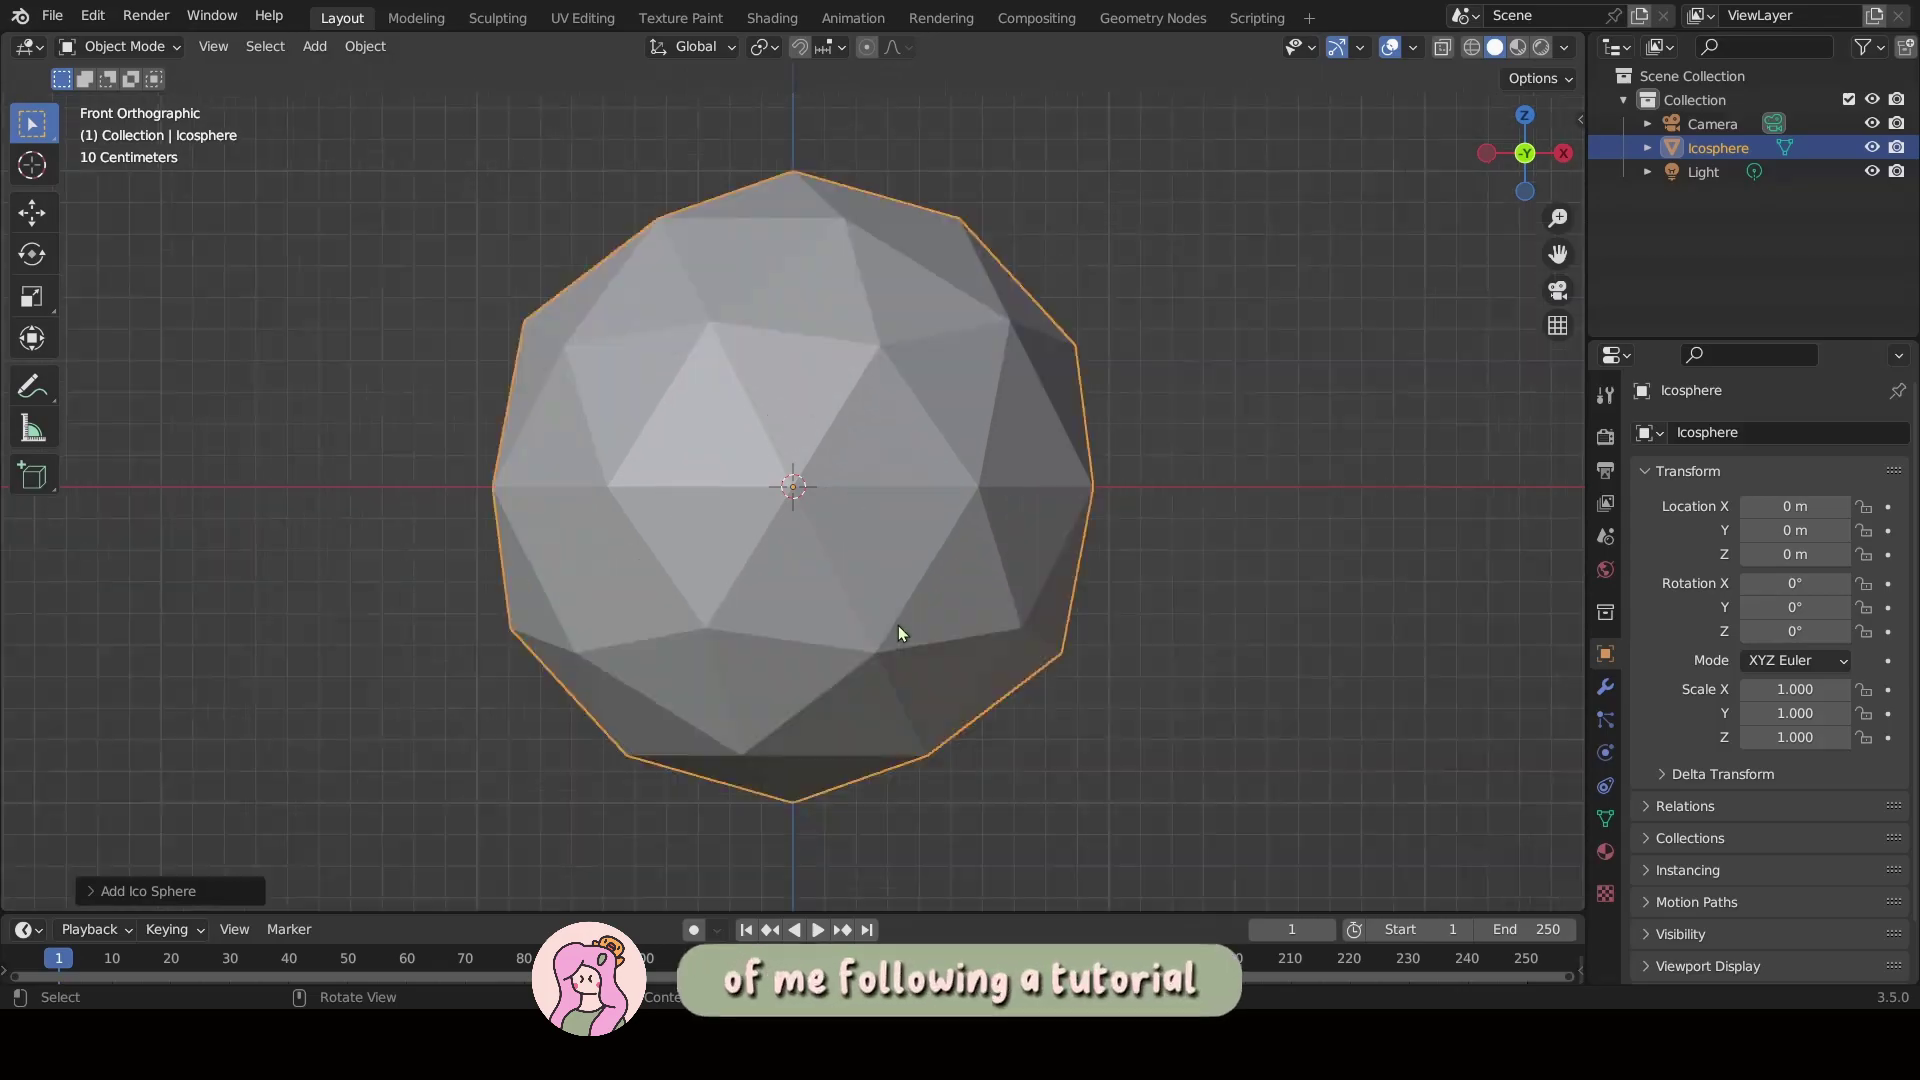
key("alt+z")
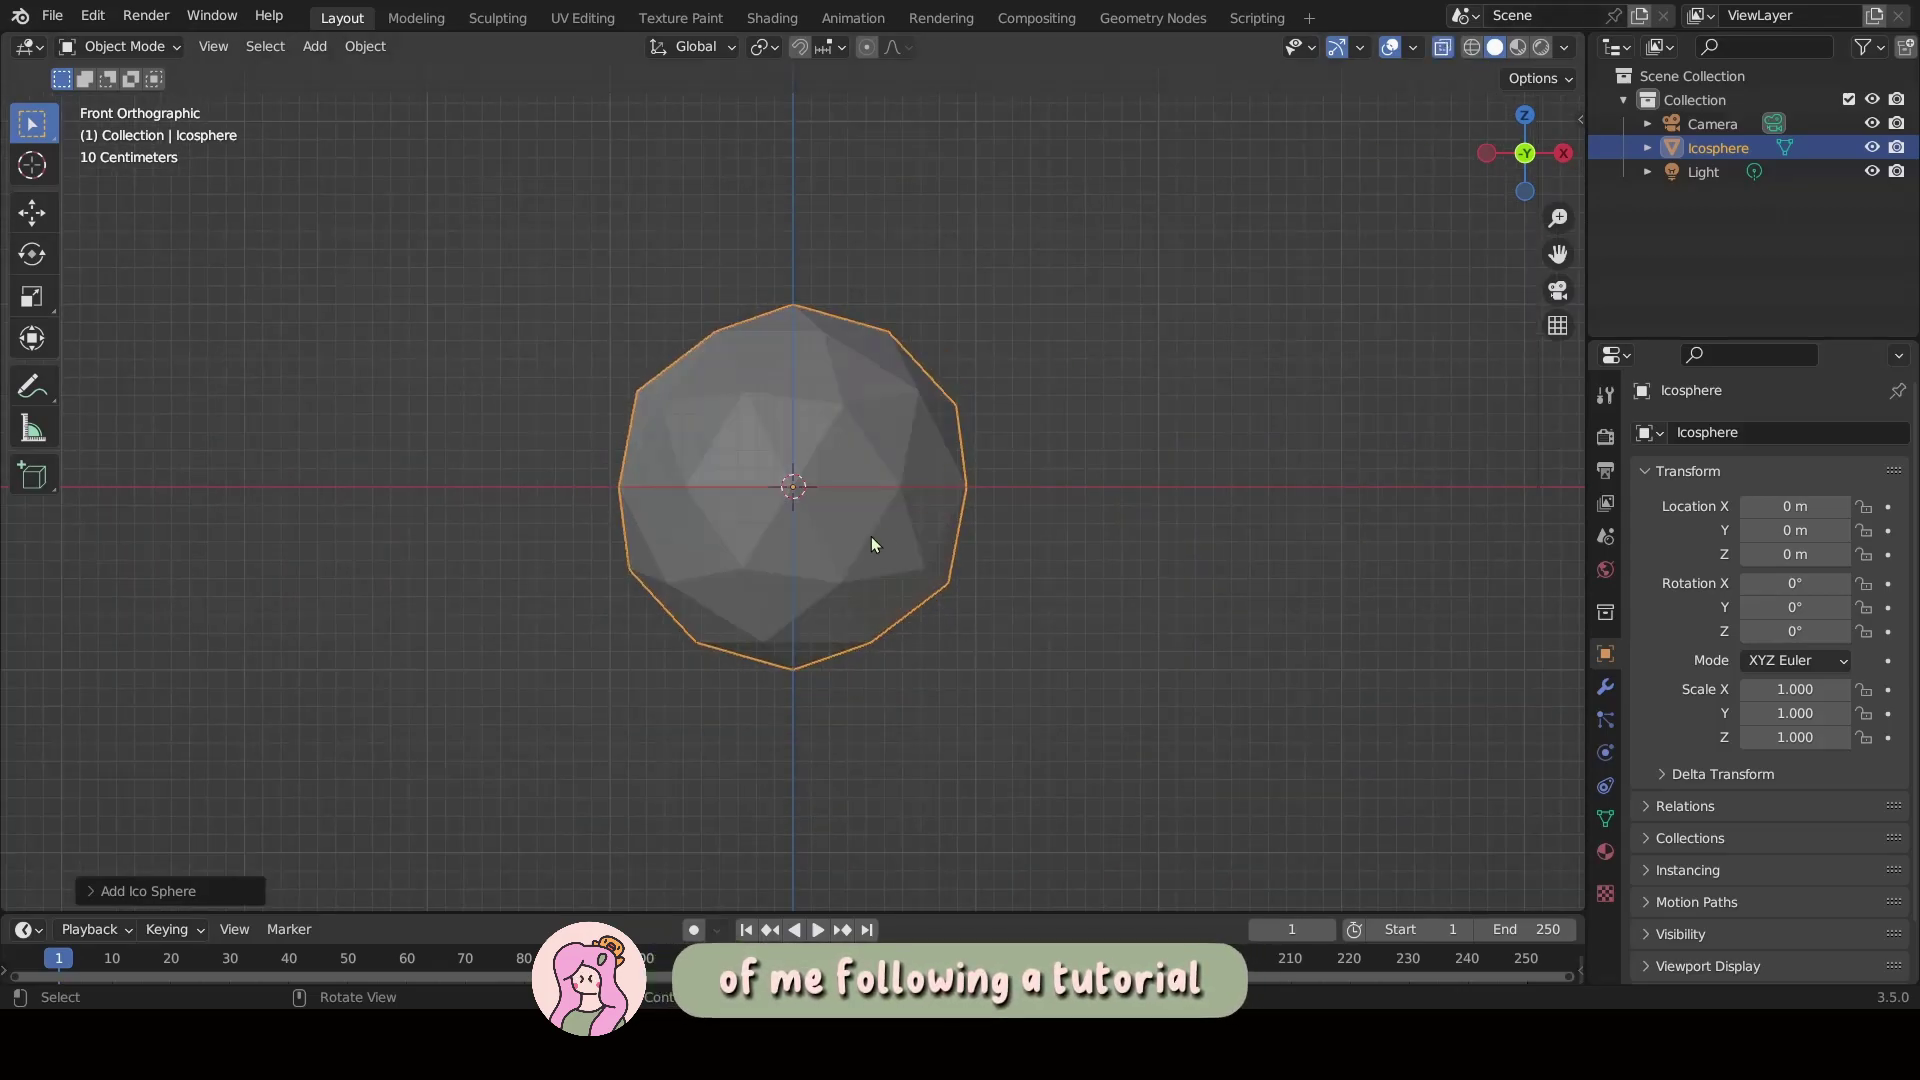
Try editing the icosphere, shade it smooth, then delete it.
key("Tab")
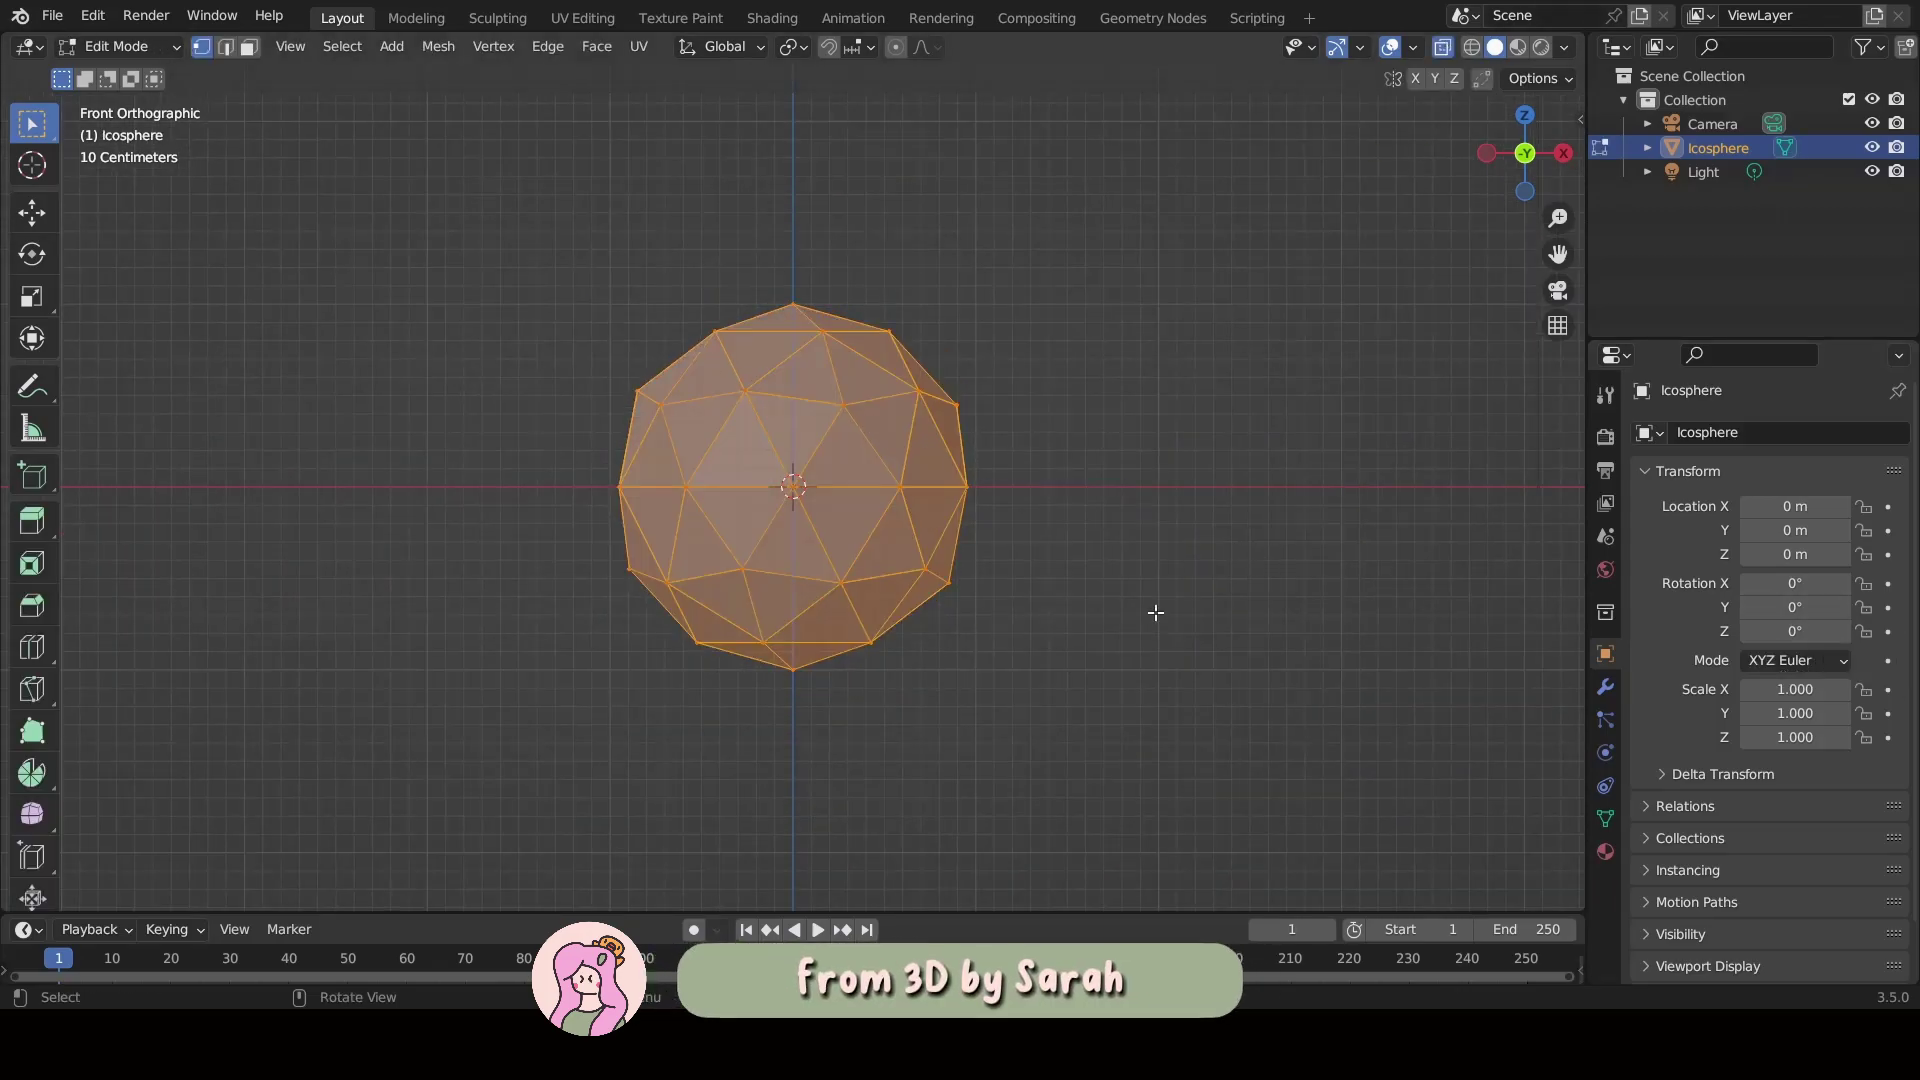
key("alt+a")
key("ctrl+Tab")
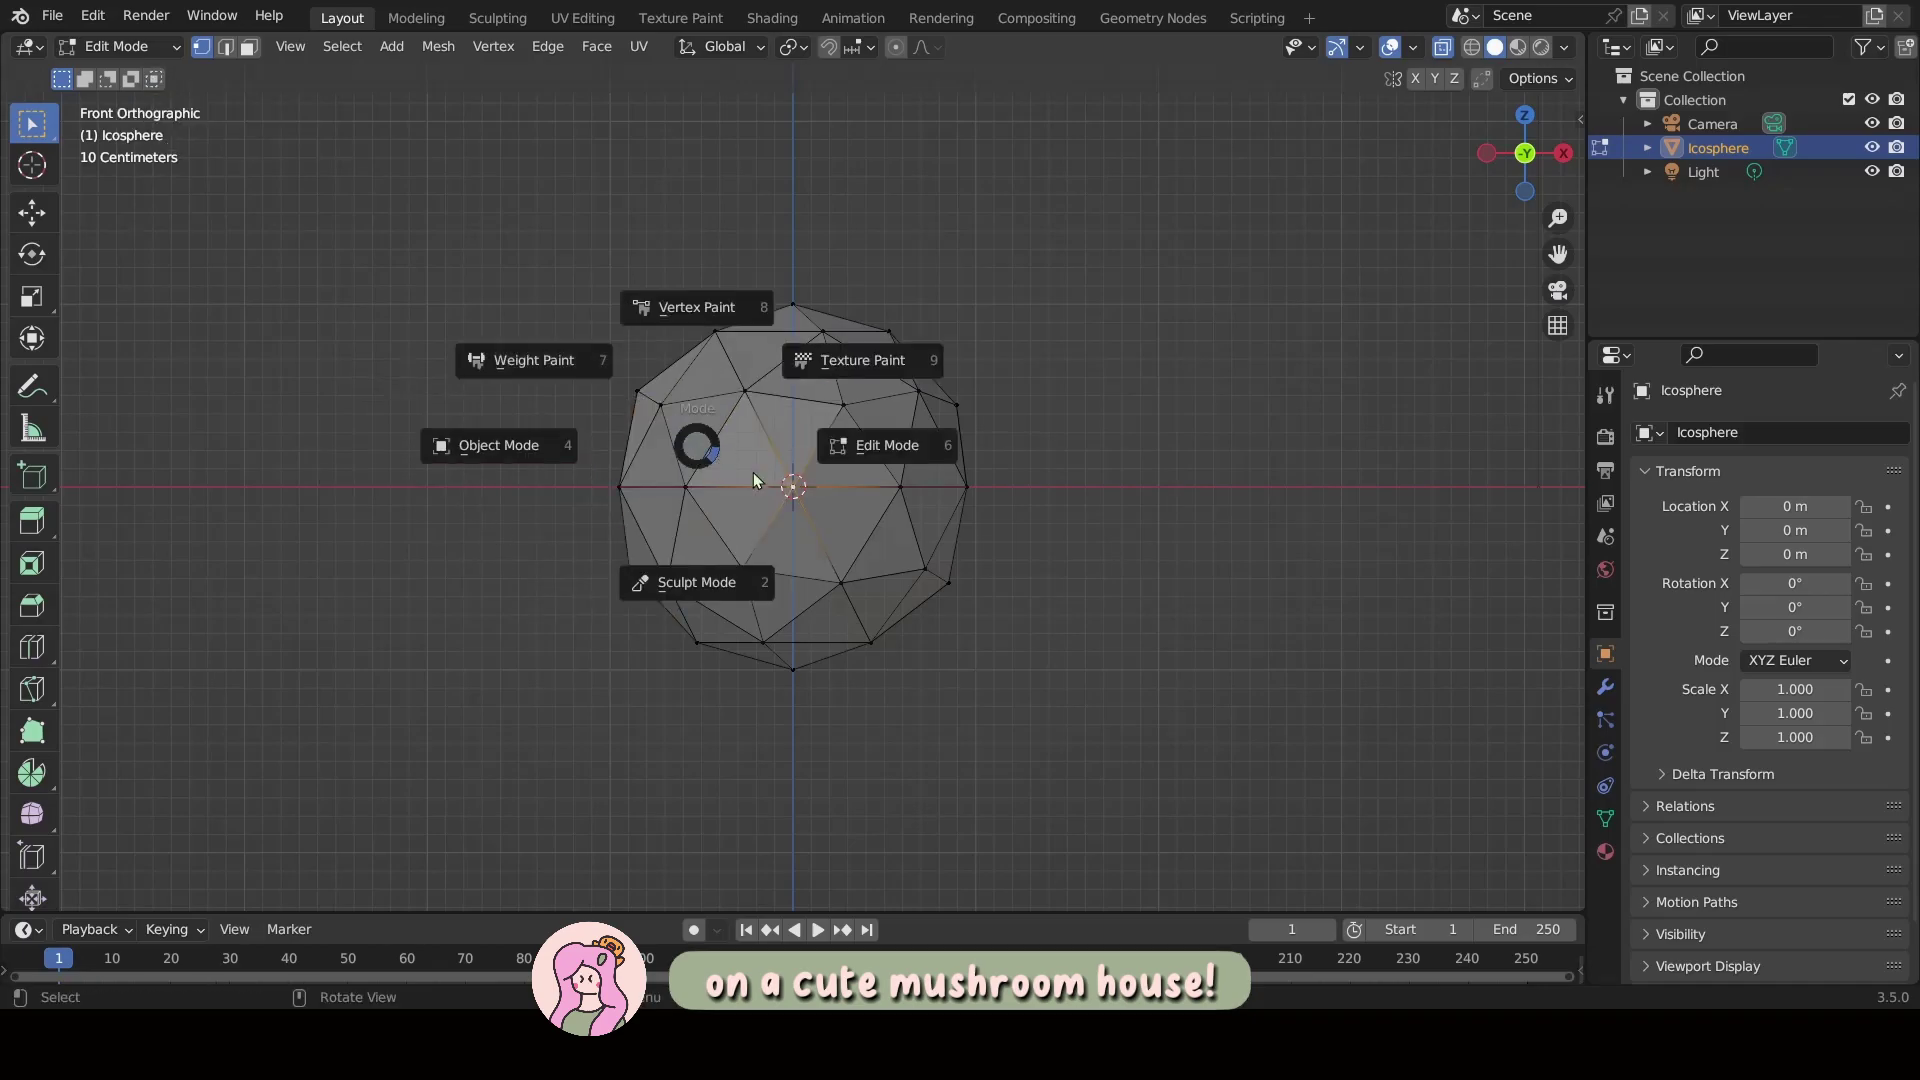
left_click(556, 449)
right_click(556, 450)
left_click(575, 455)
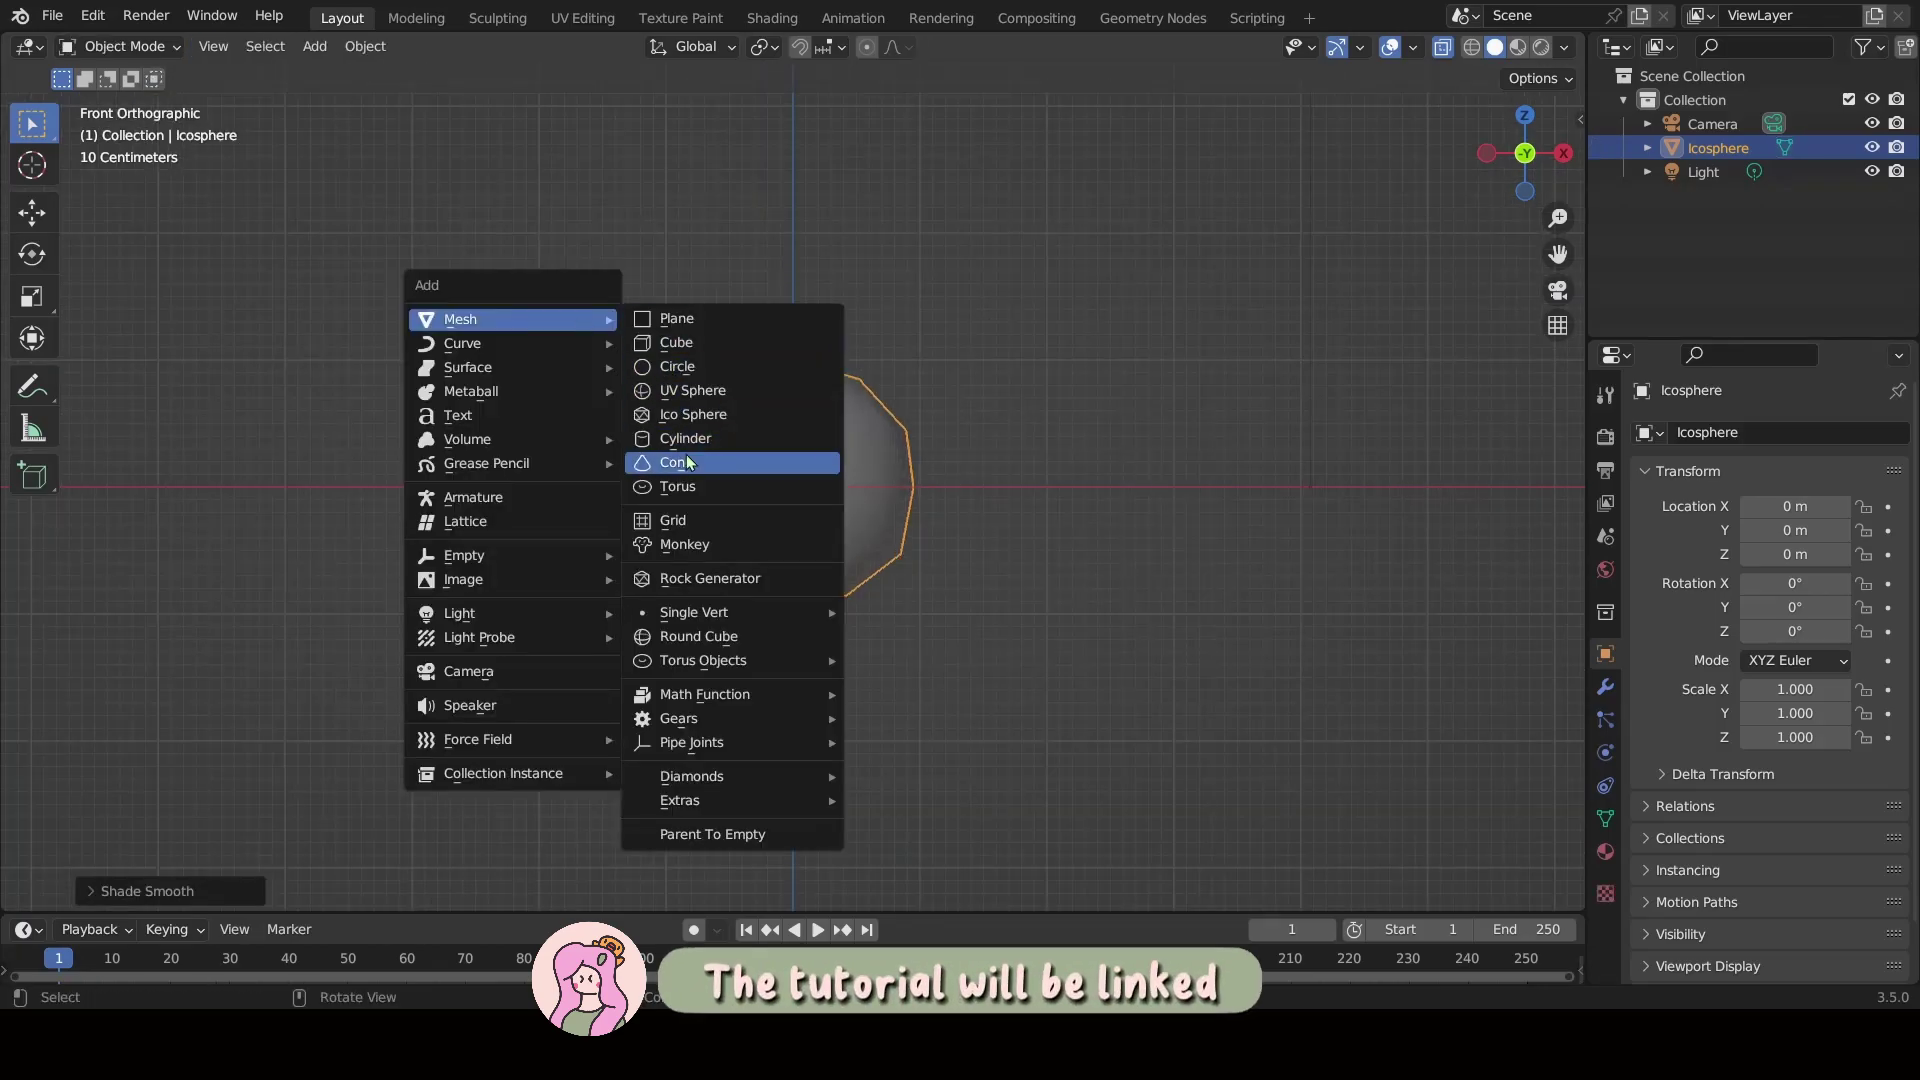
key("Delete")
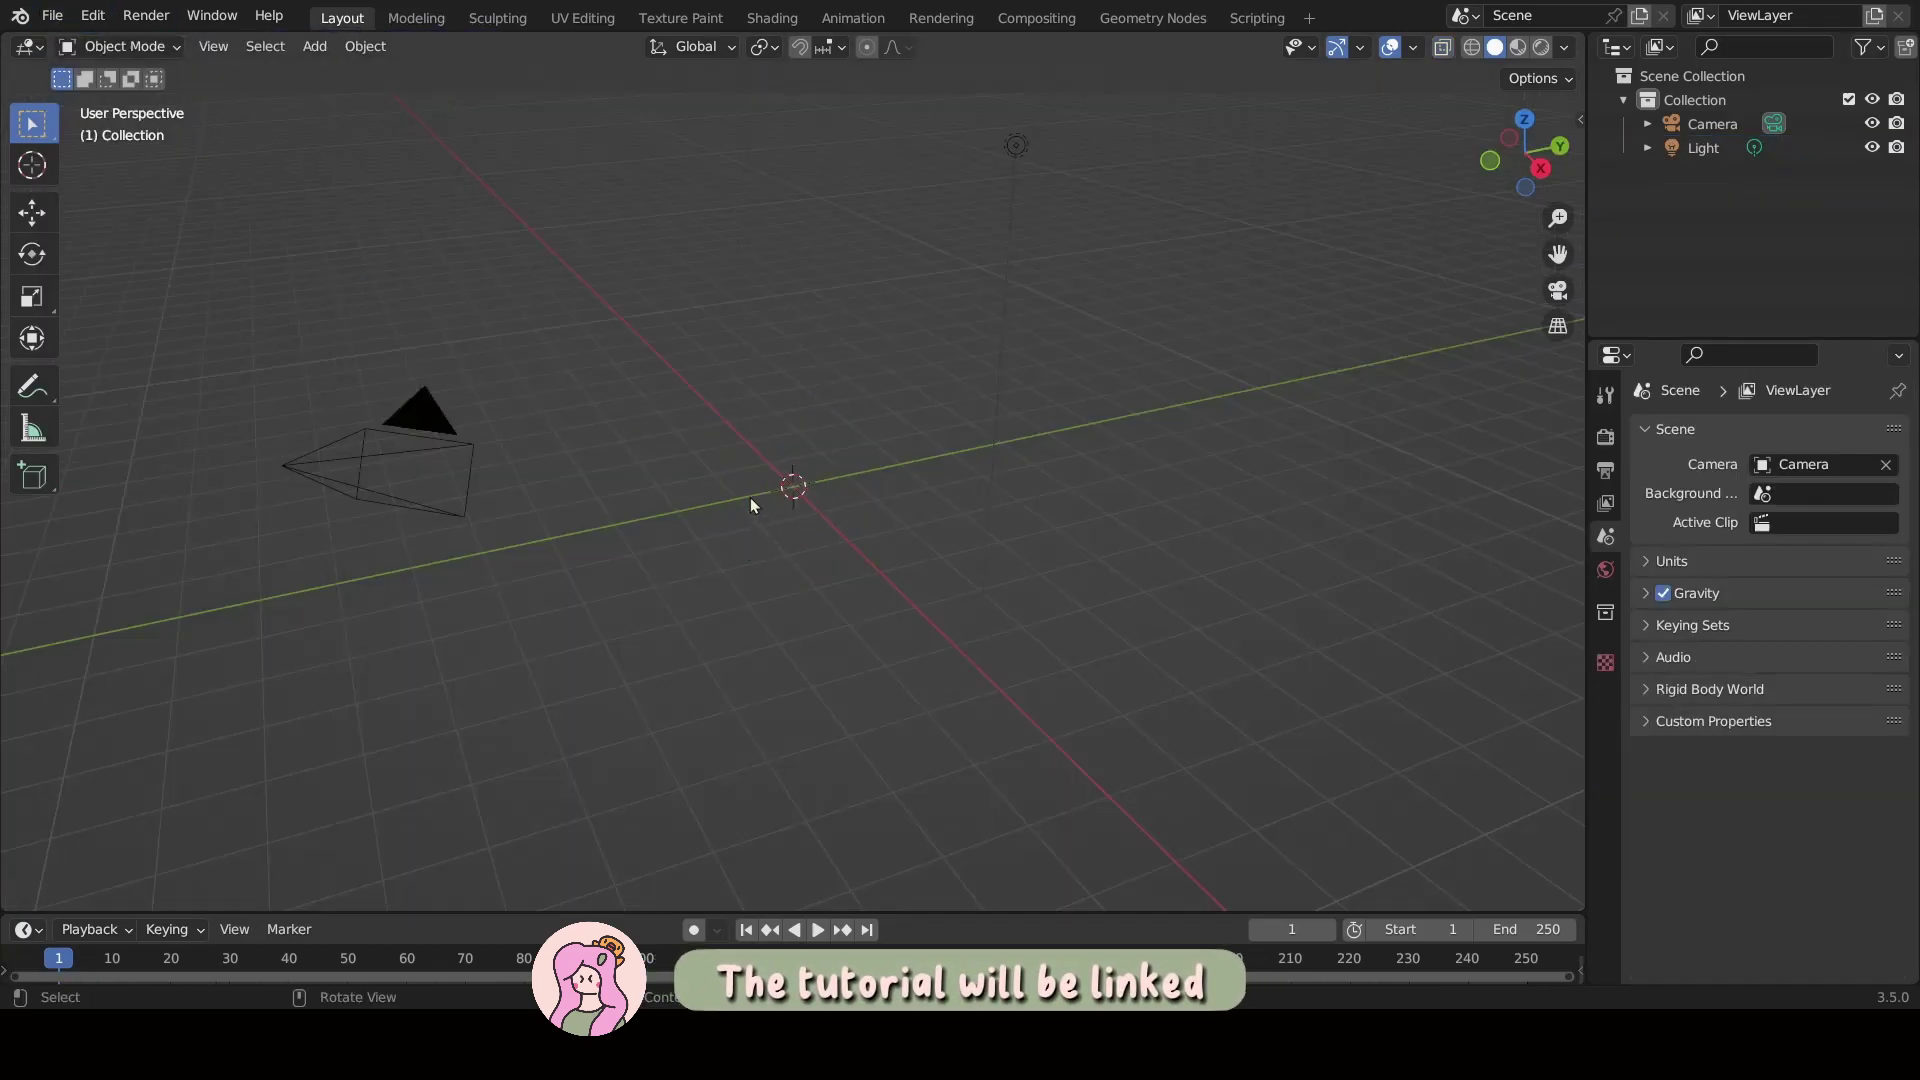
Add another object and delete the leftover default cube.
key("shift+a")
left_click(780, 463)
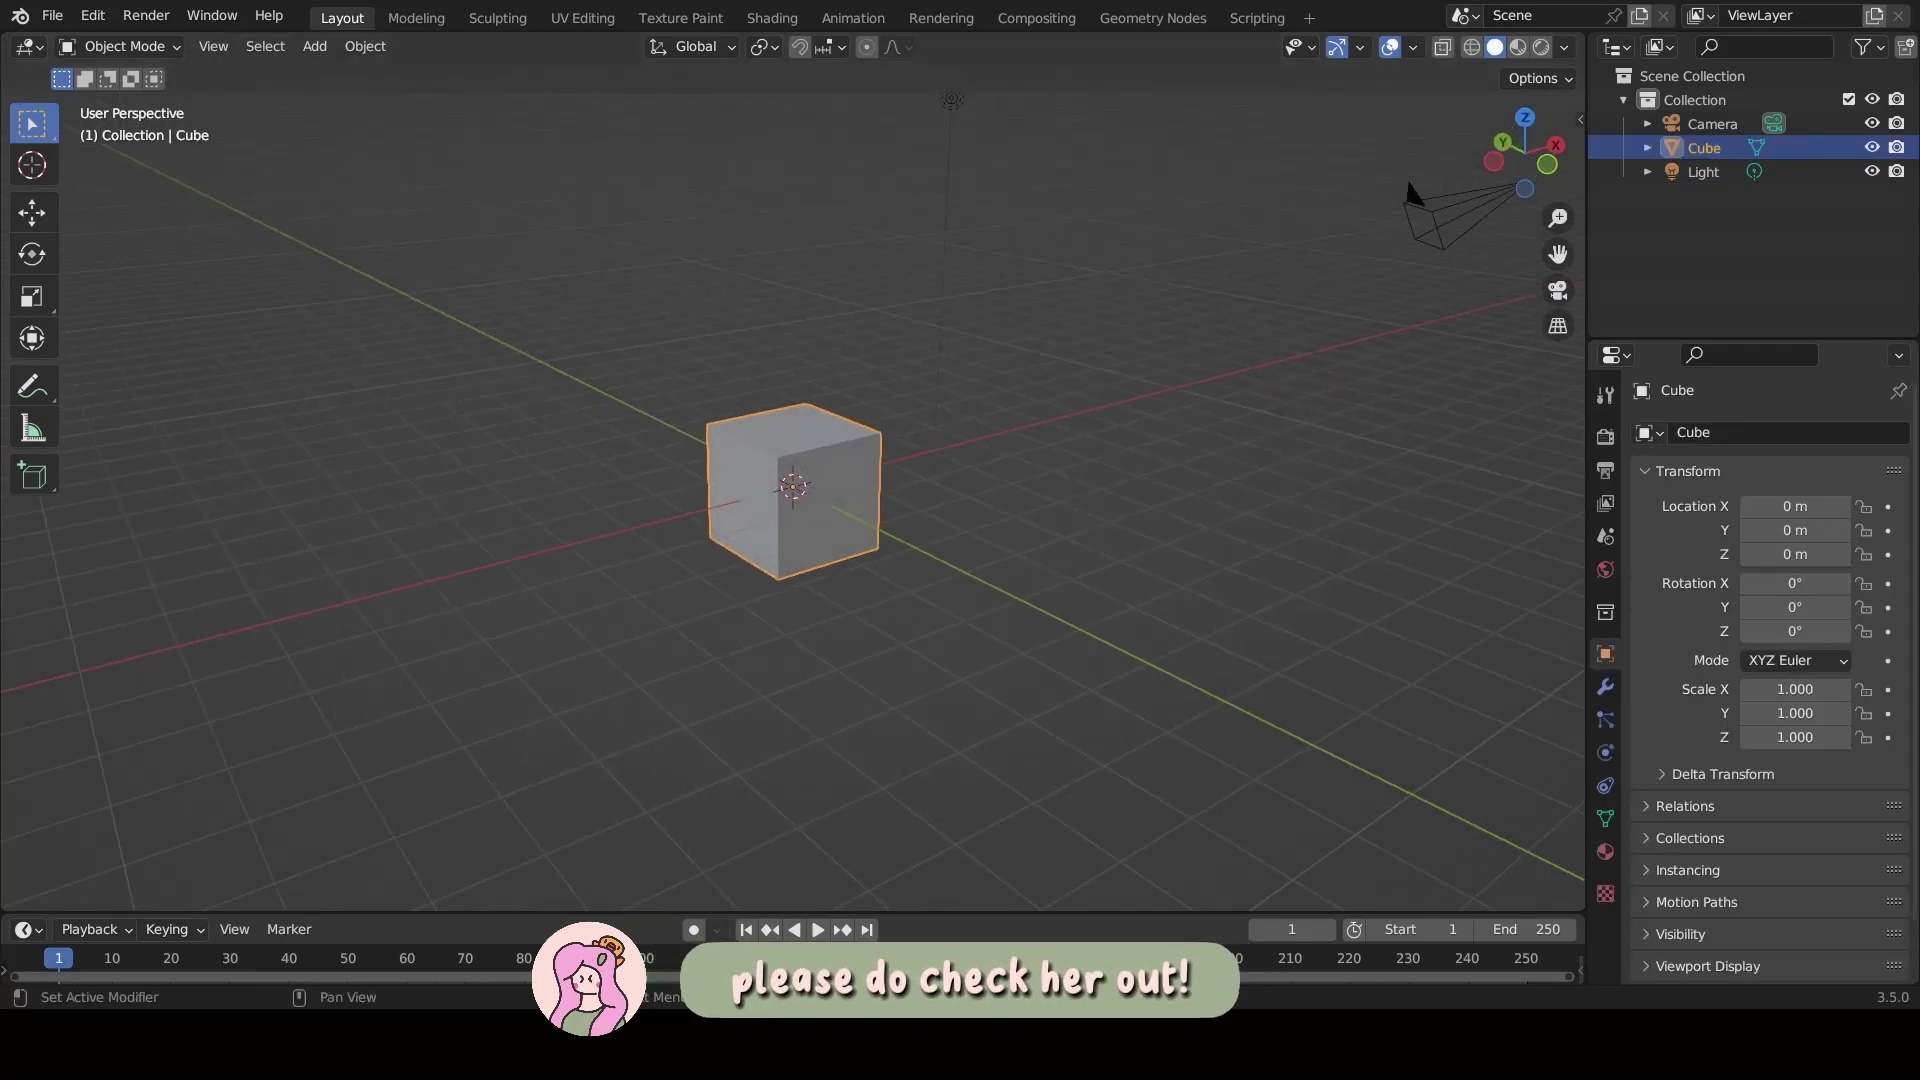
key("Delete")
key("shift+a")
Add a UV sphere and edit its mesh from the front view with X-ray on.
left_click(622, 77)
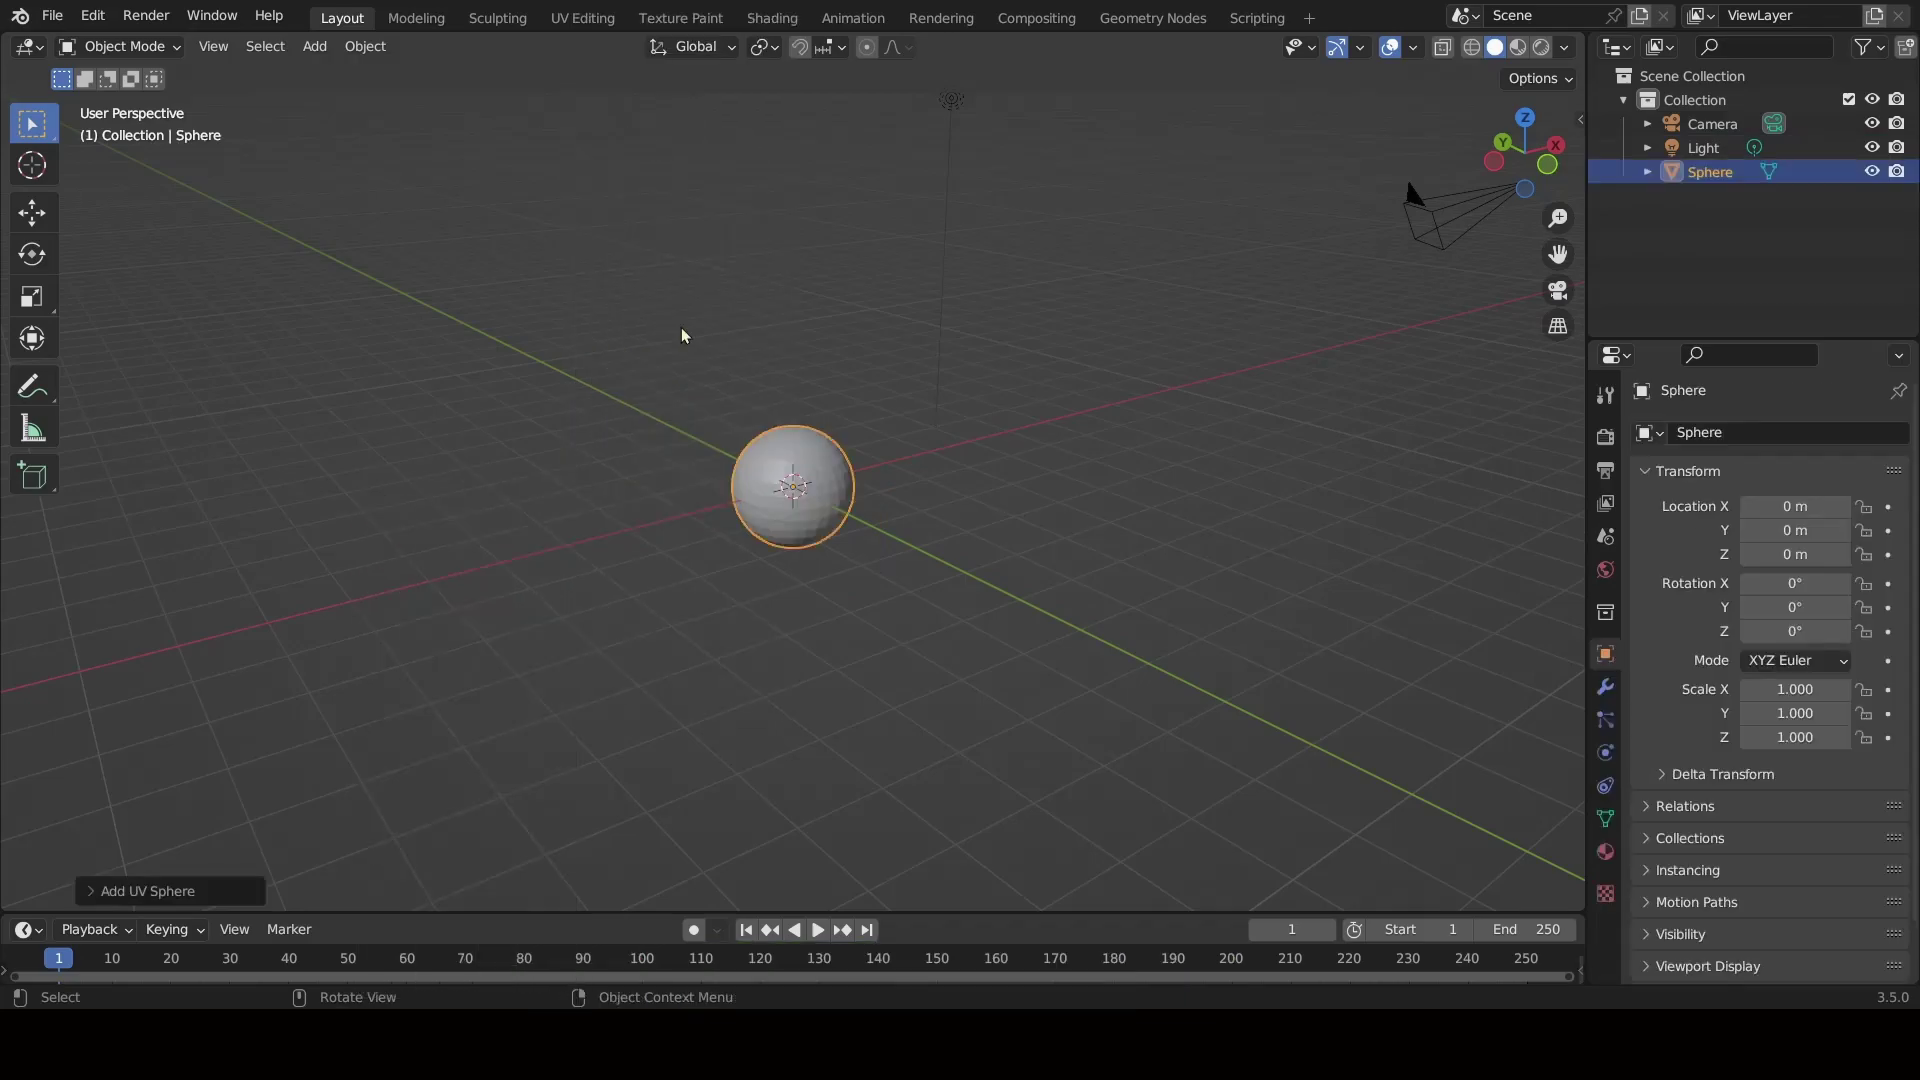
key("KP_1")
scroll(728, 561, "up", 3)
key("Tab")
scroll(650, 340, "up", 2)
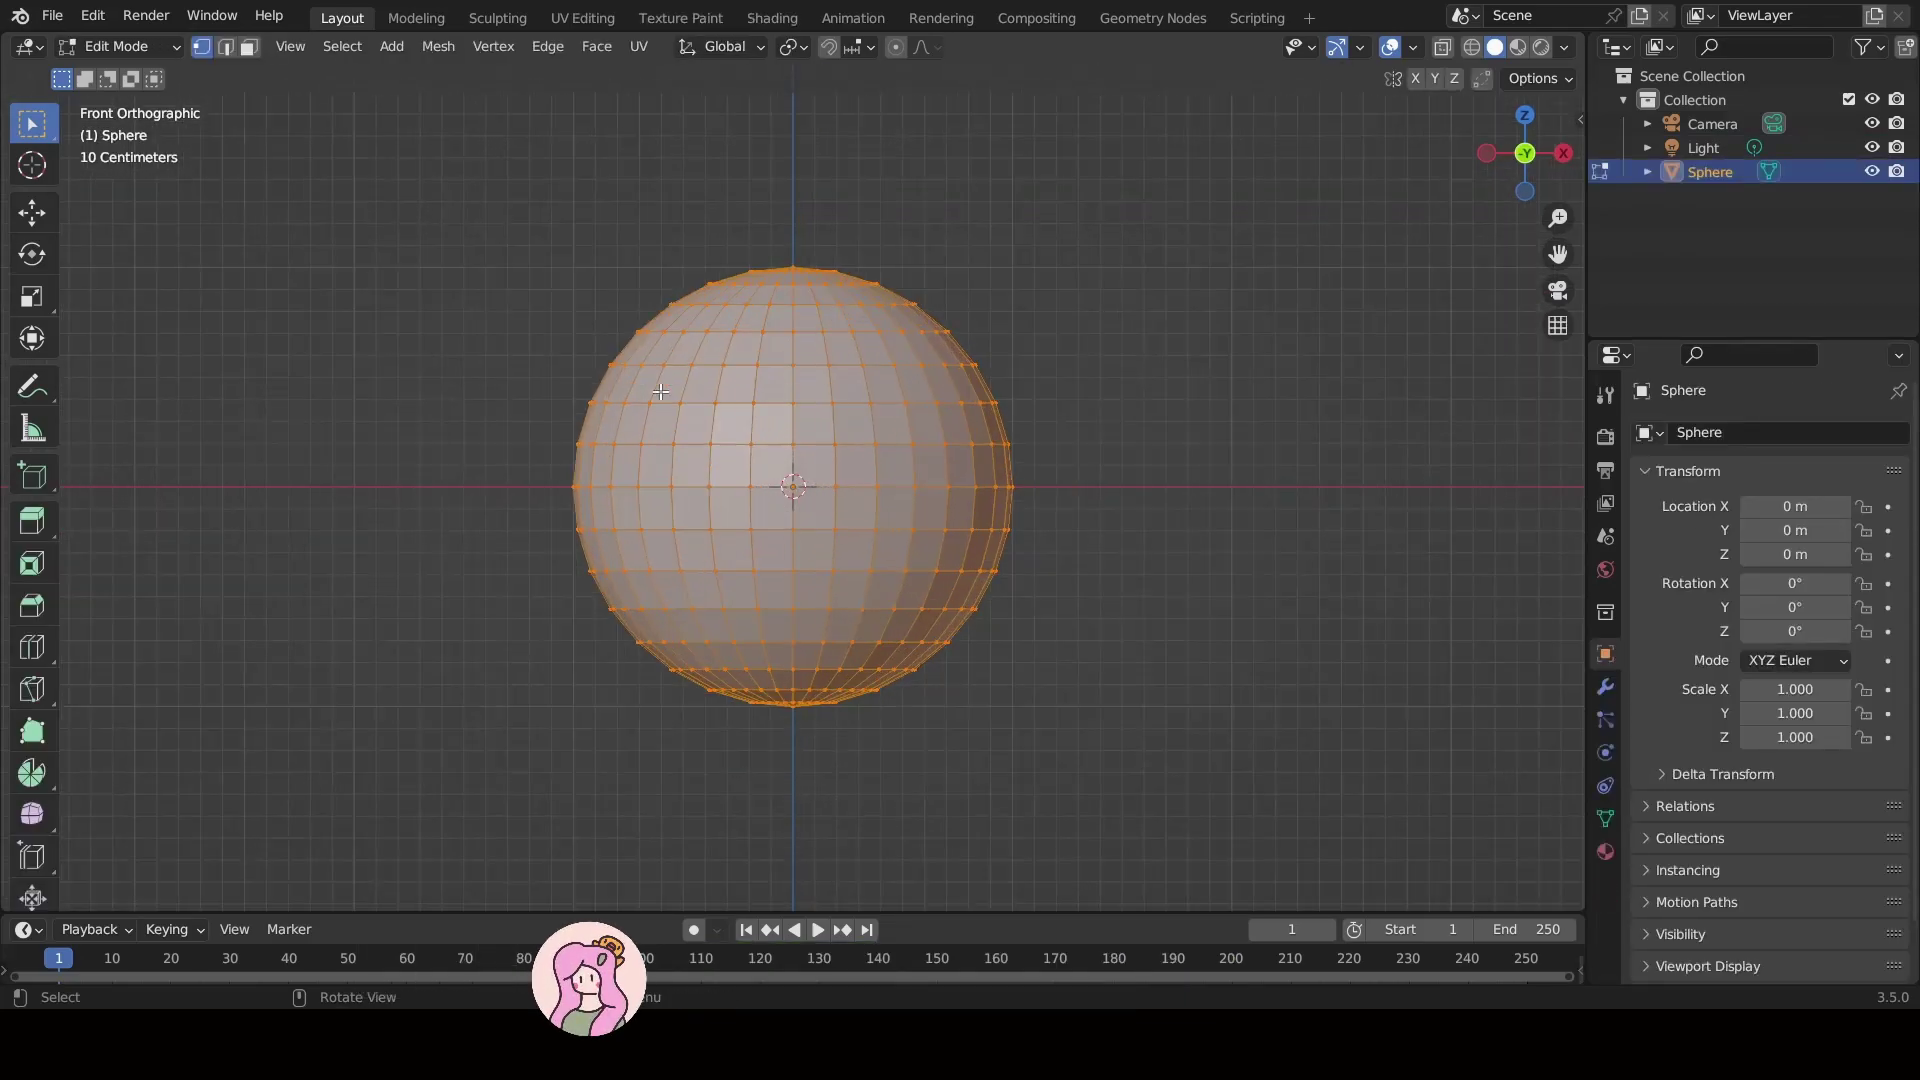
left_click(1441, 50)
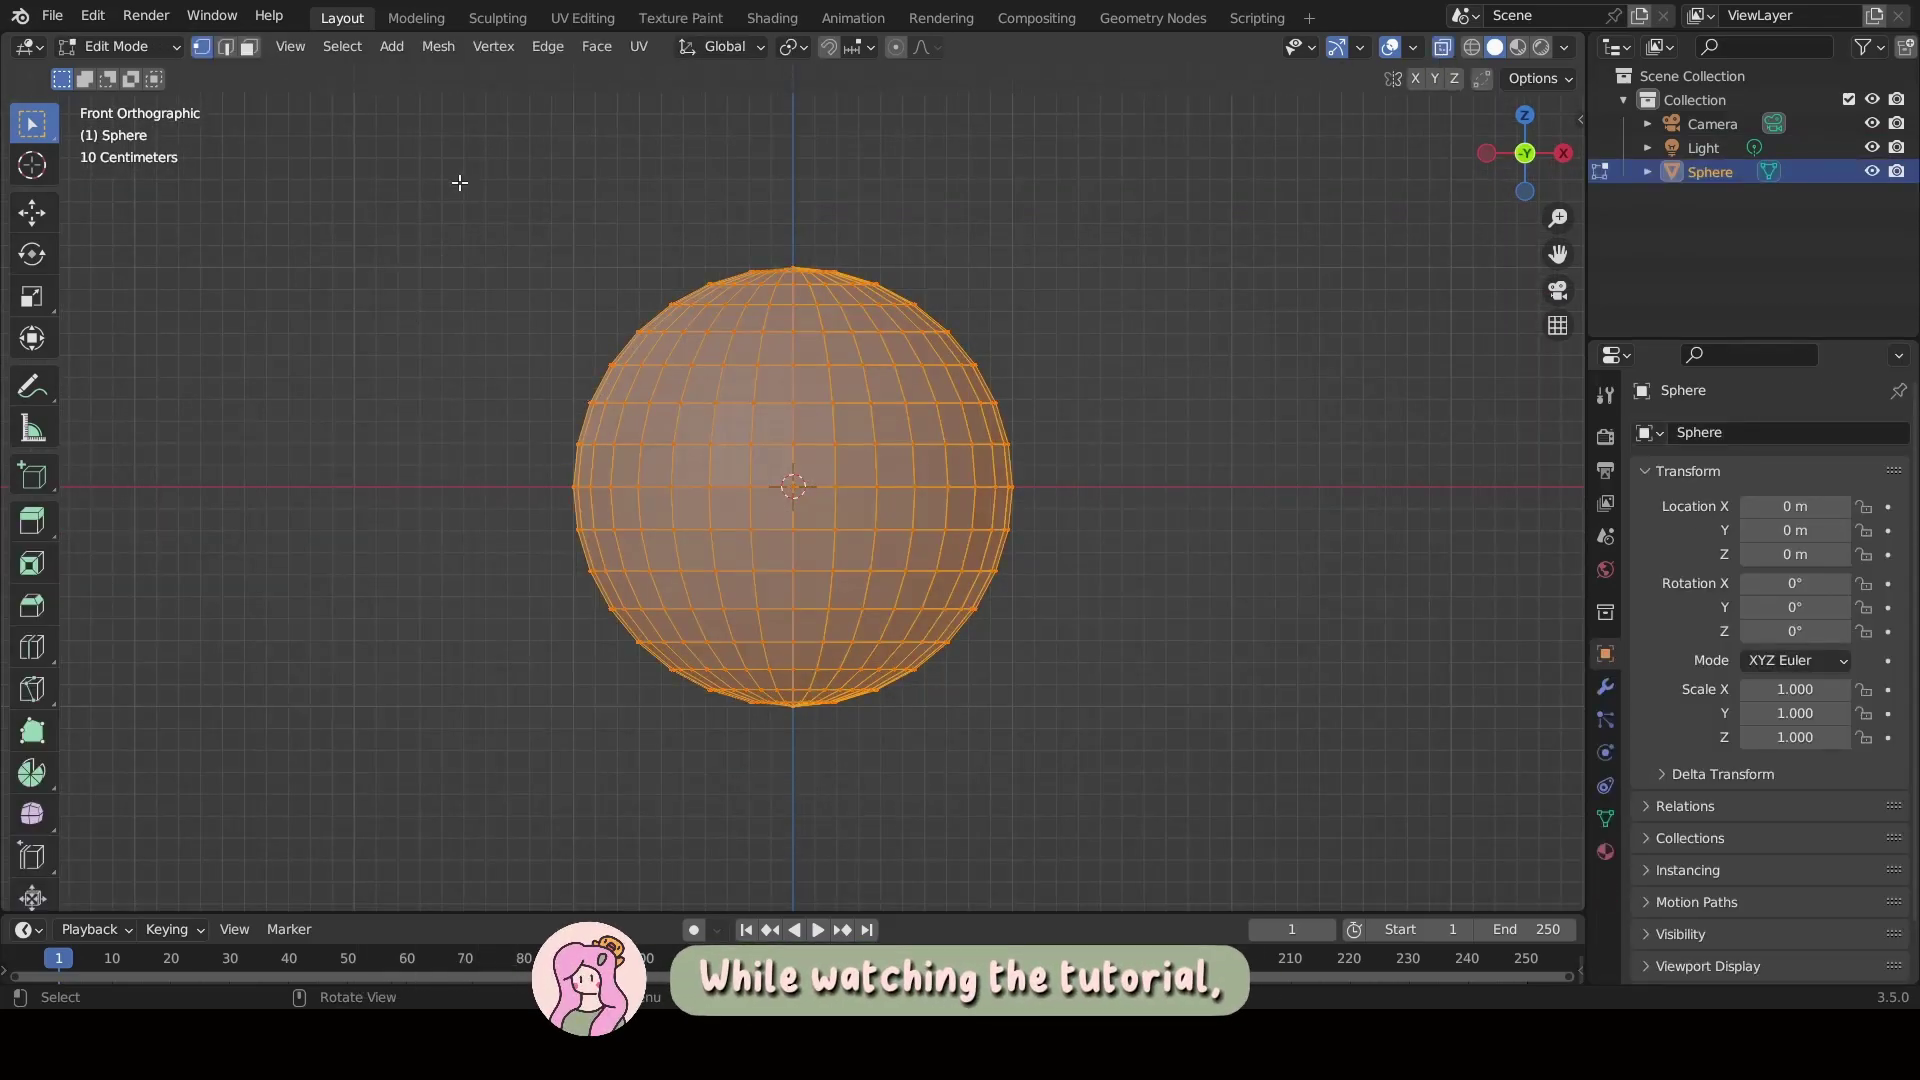
Delete the sphere's top and bottom cap vertices, then return to Object Mode.
left_click_drag(446, 176, 1010, 315)
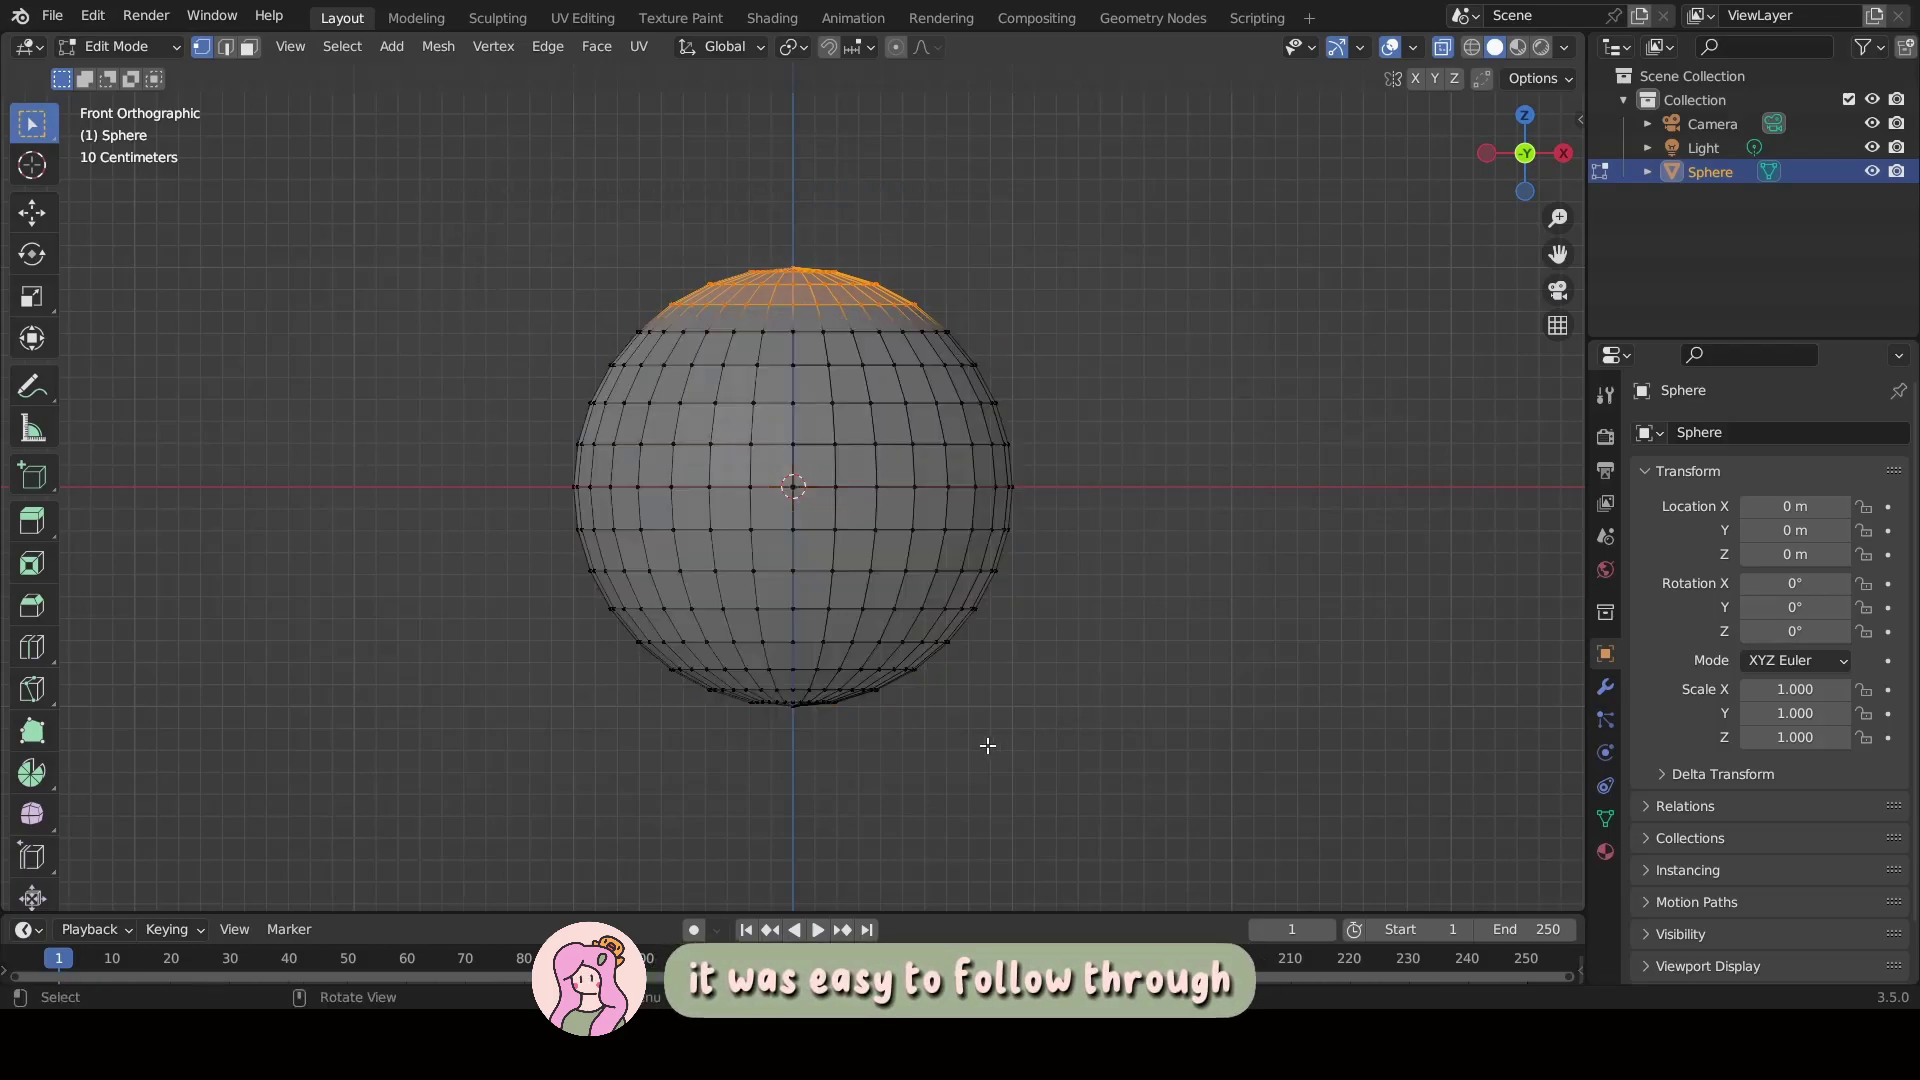
left_click_drag(1003, 738, 645, 645, "shift")
key("x")
left_click(764, 670)
key("ctrl+Tab")
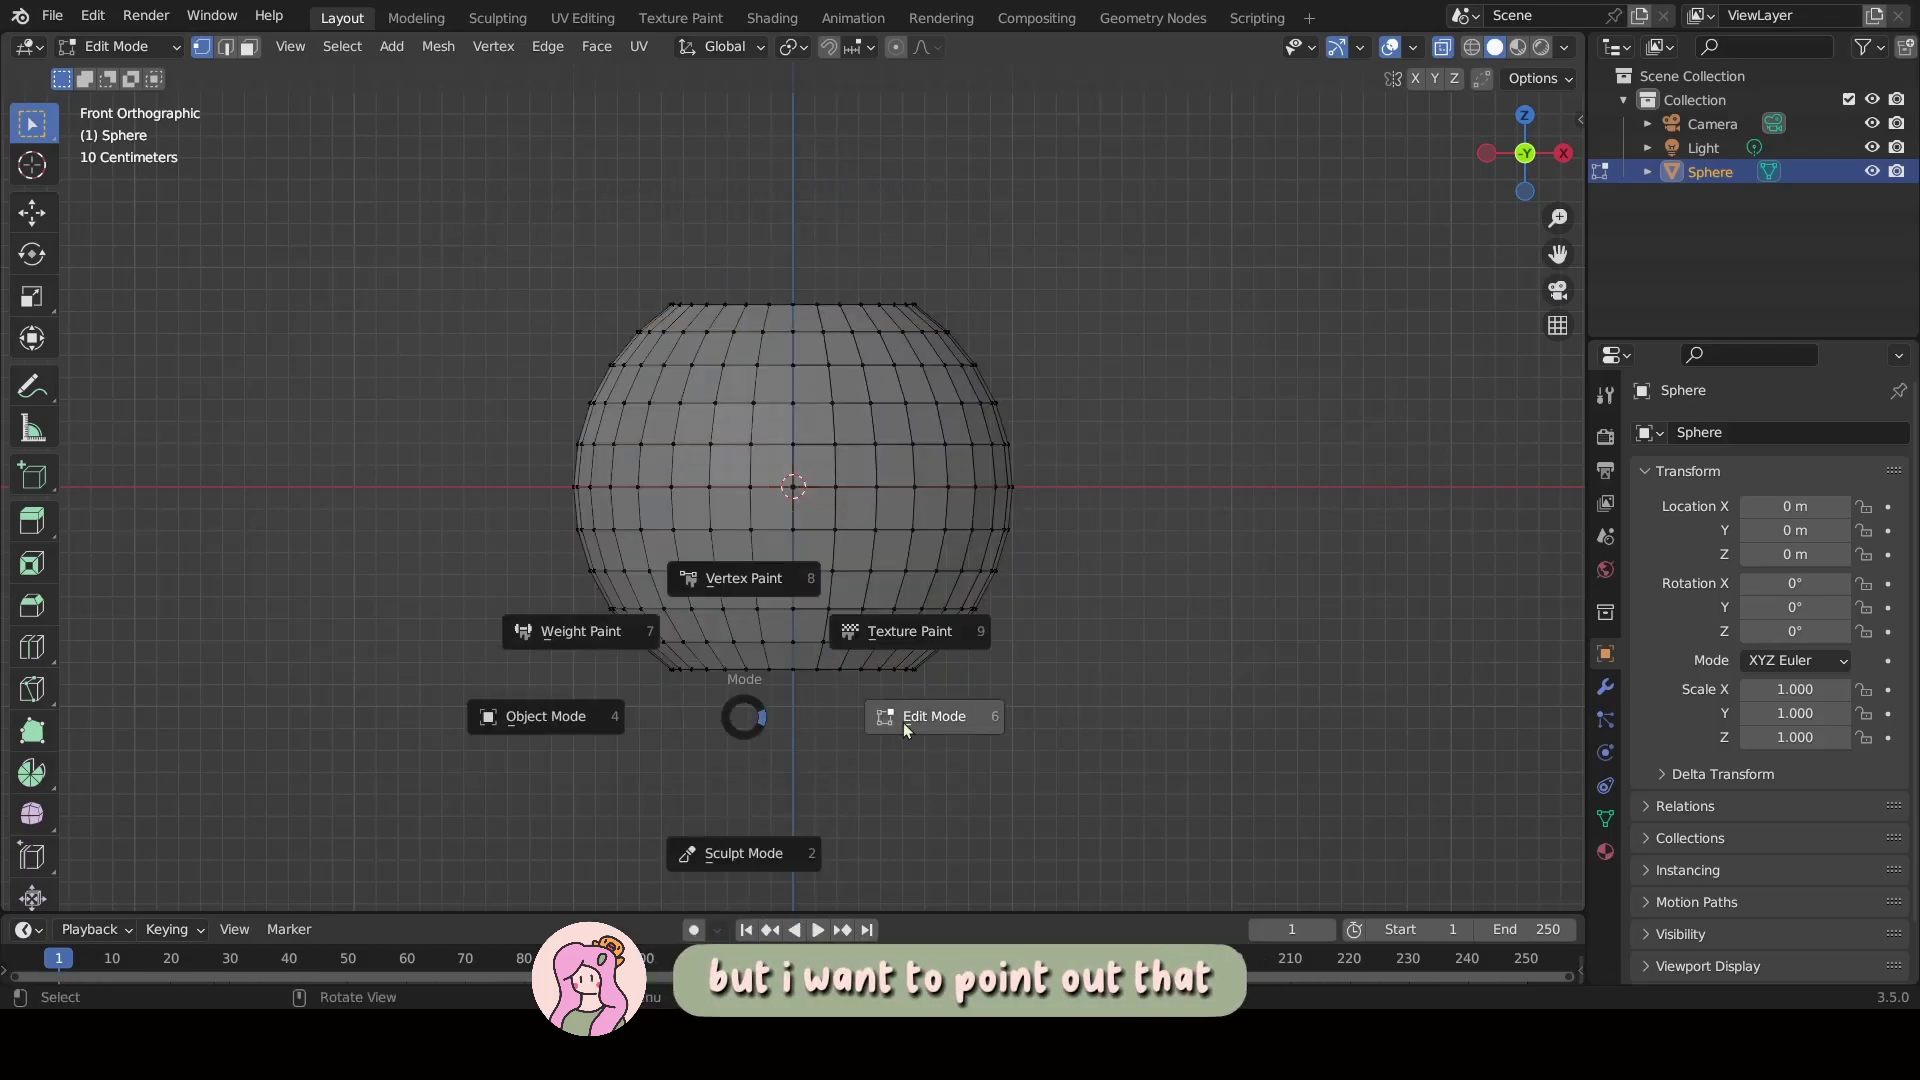
left_click(559, 717)
Stretch the sphere along Z and set its Z dimension to 2.18 m.
key("s")
key("z")
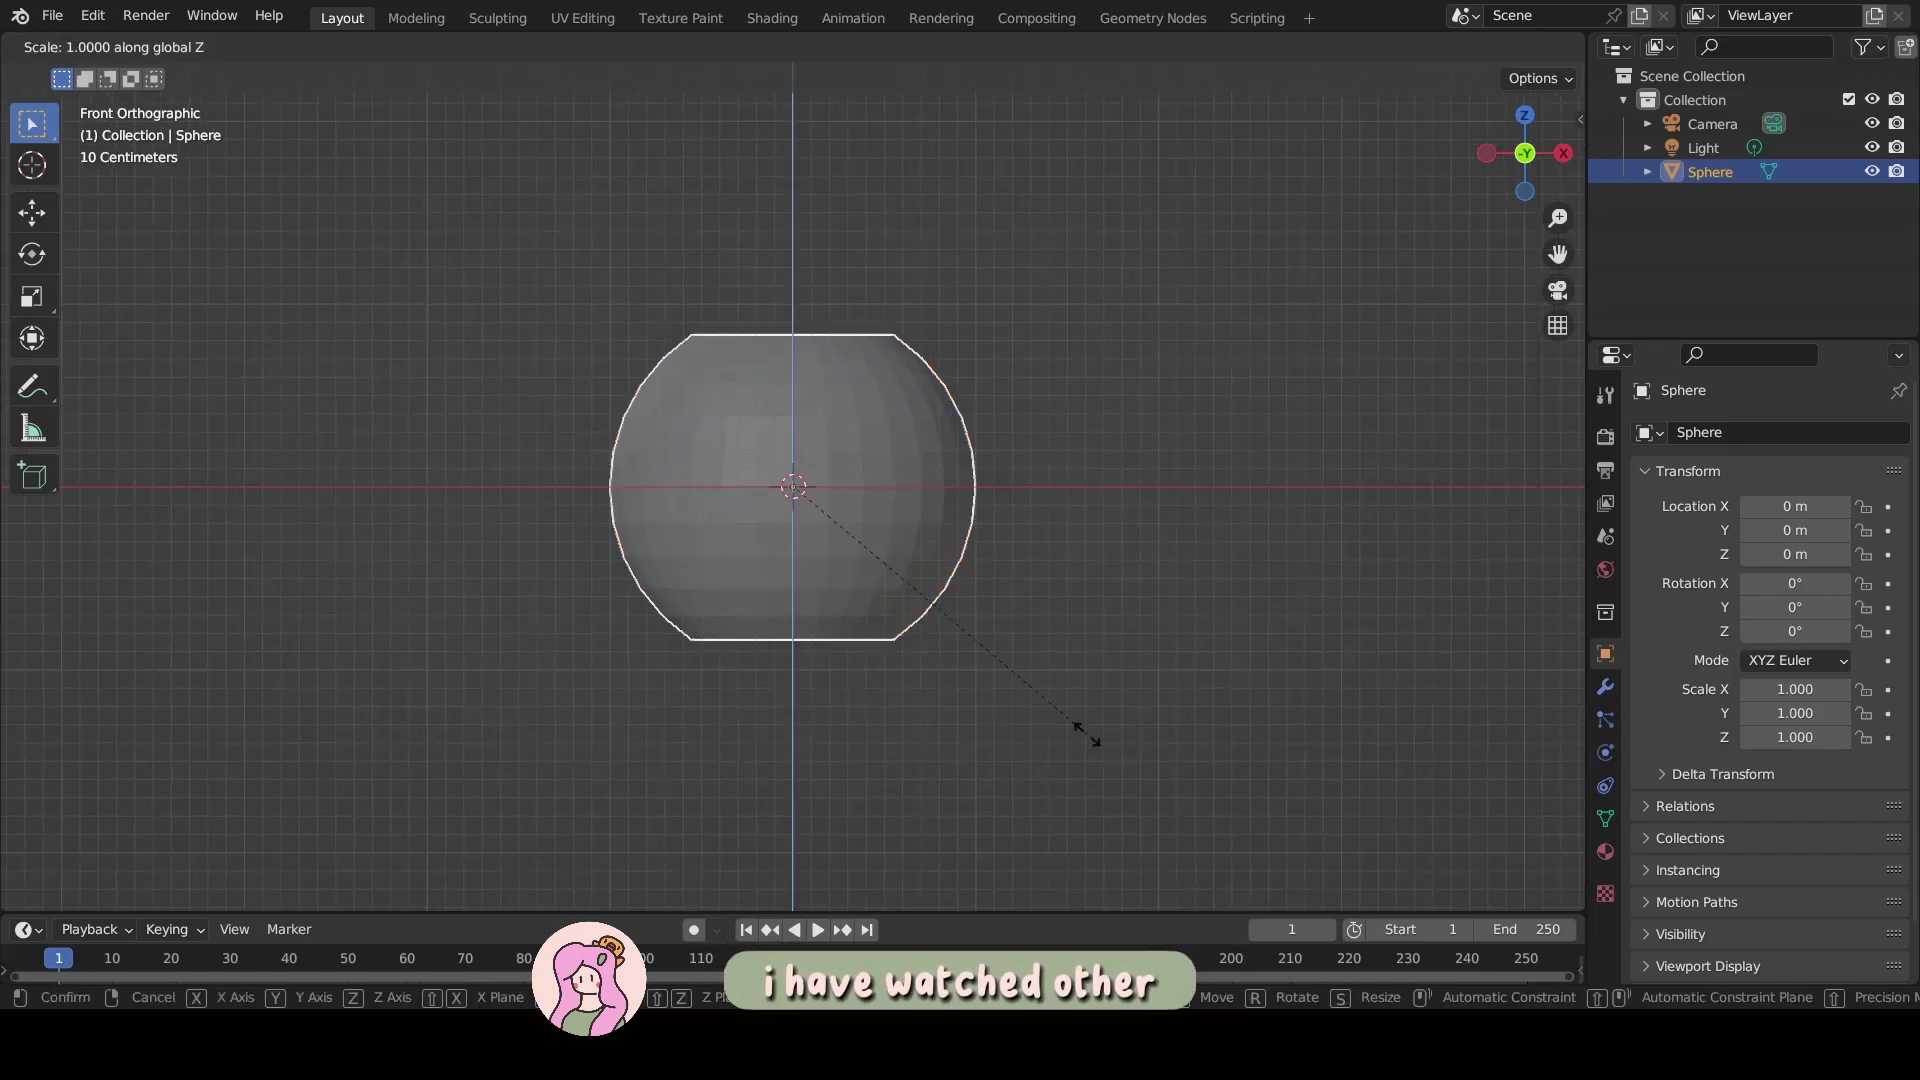
left_click(977, 182)
key("n")
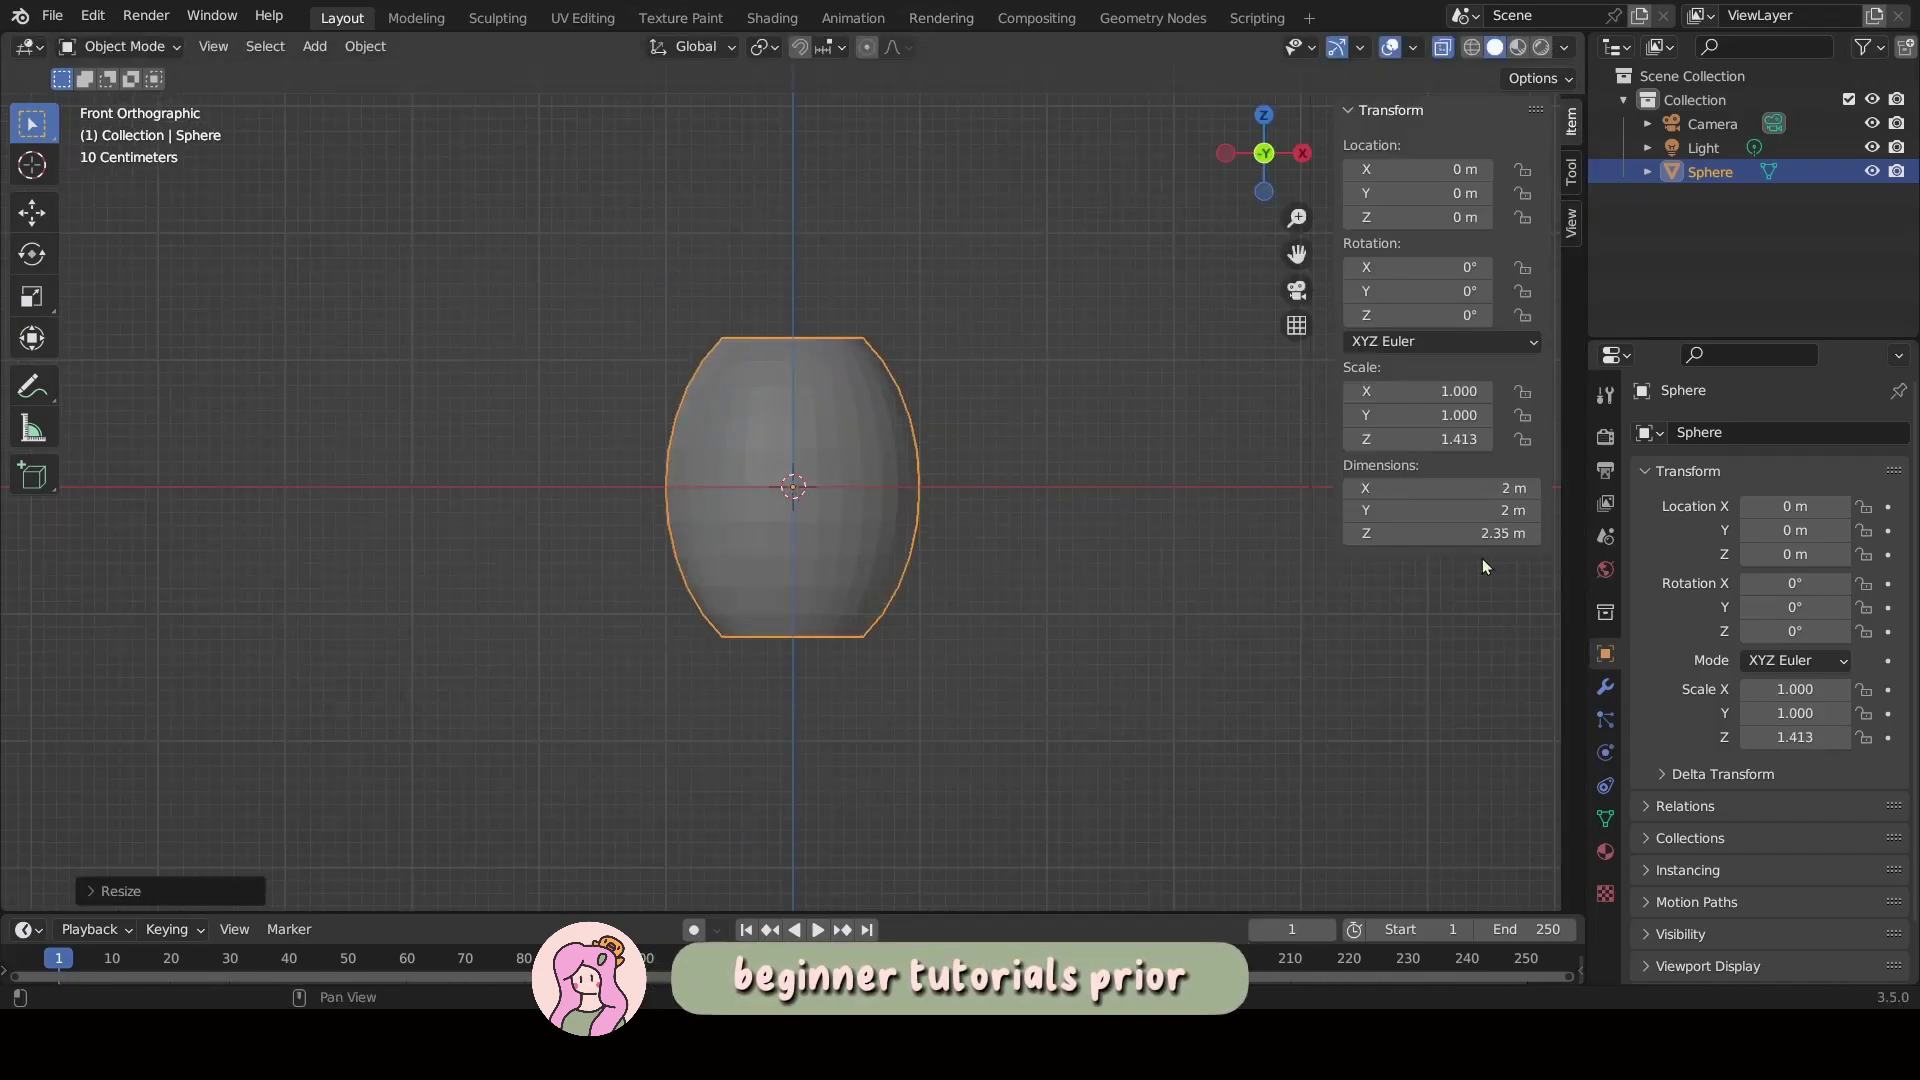
double_click(1440, 533)
type("2.18")
key("Return")
left_click(1104, 572)
Pinch an upper edge loop with proportional scaling and begin scaling a loop near the base.
key("Tab")
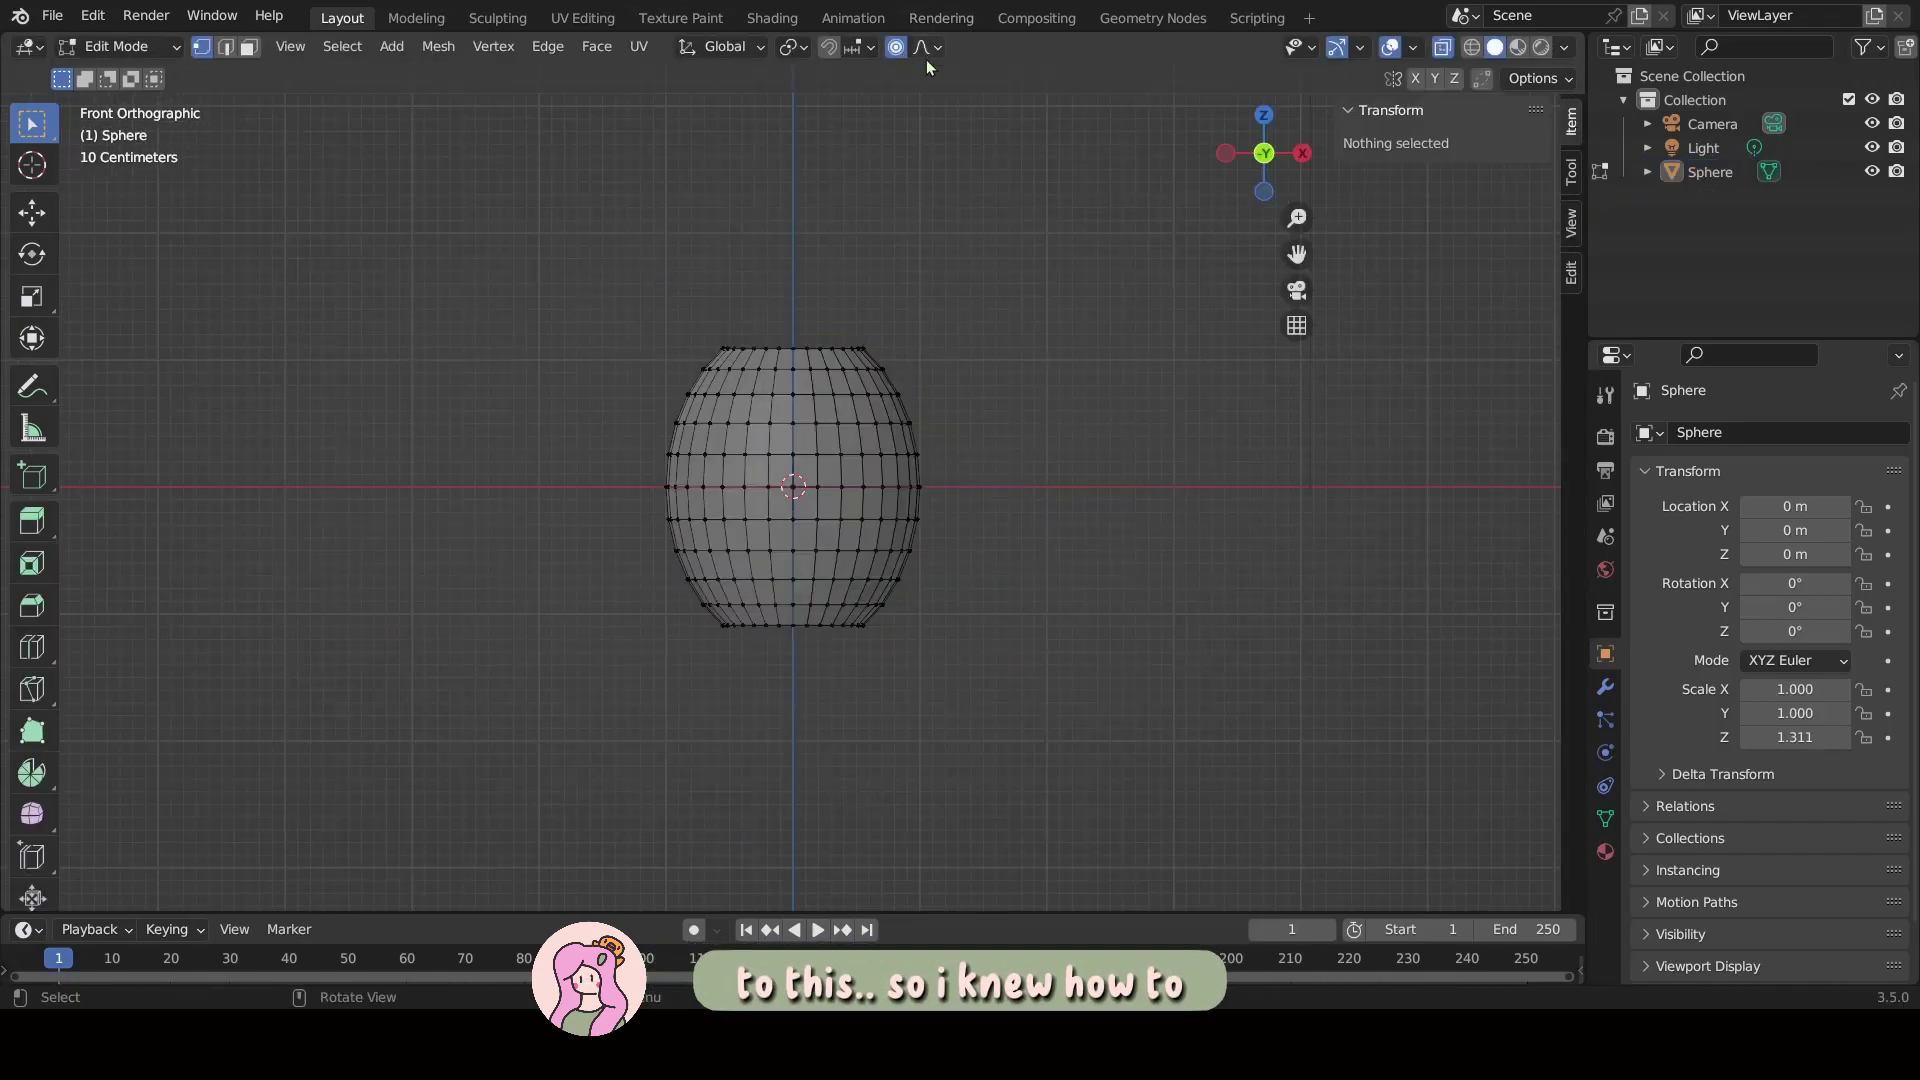
scroll(965, 442, "up", 1)
scroll(965, 442, "up", 1)
scroll(880, 437, "up", 2)
left_click(865, 418, "alt")
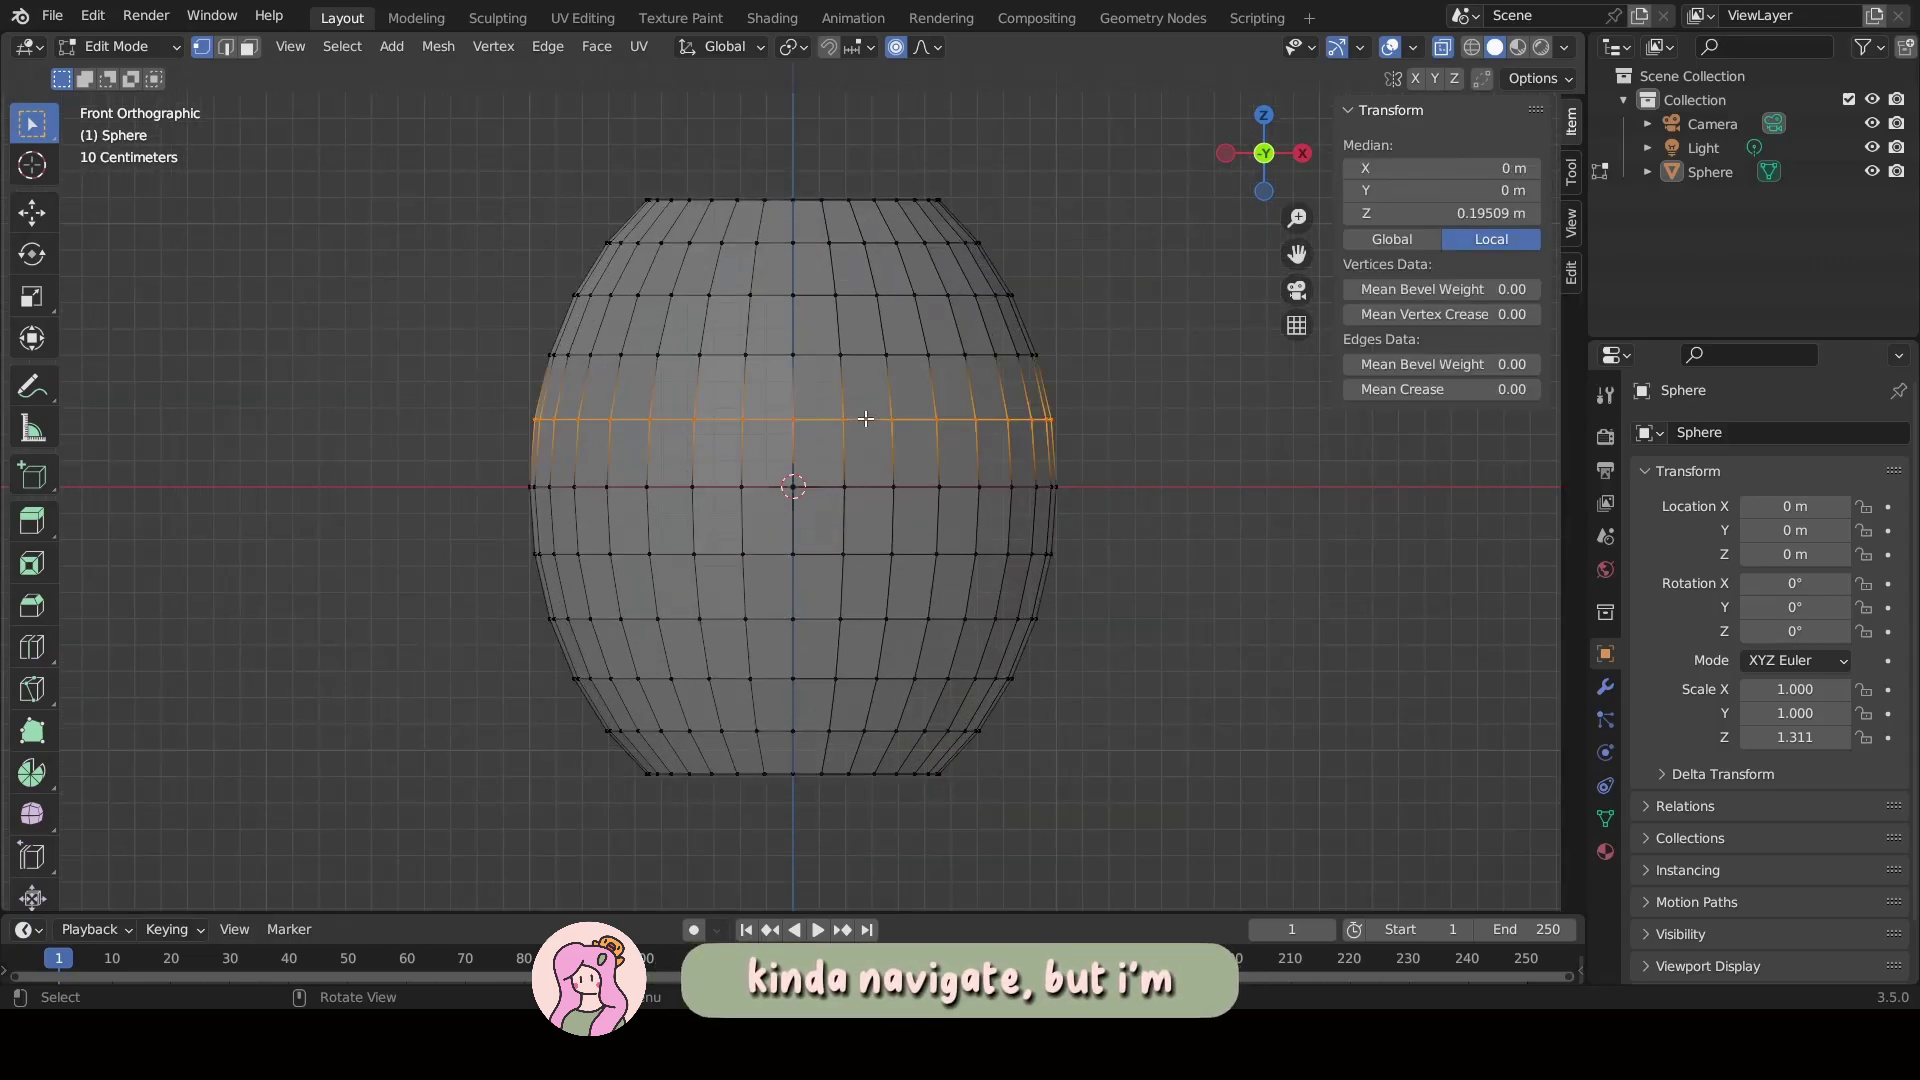
key("s")
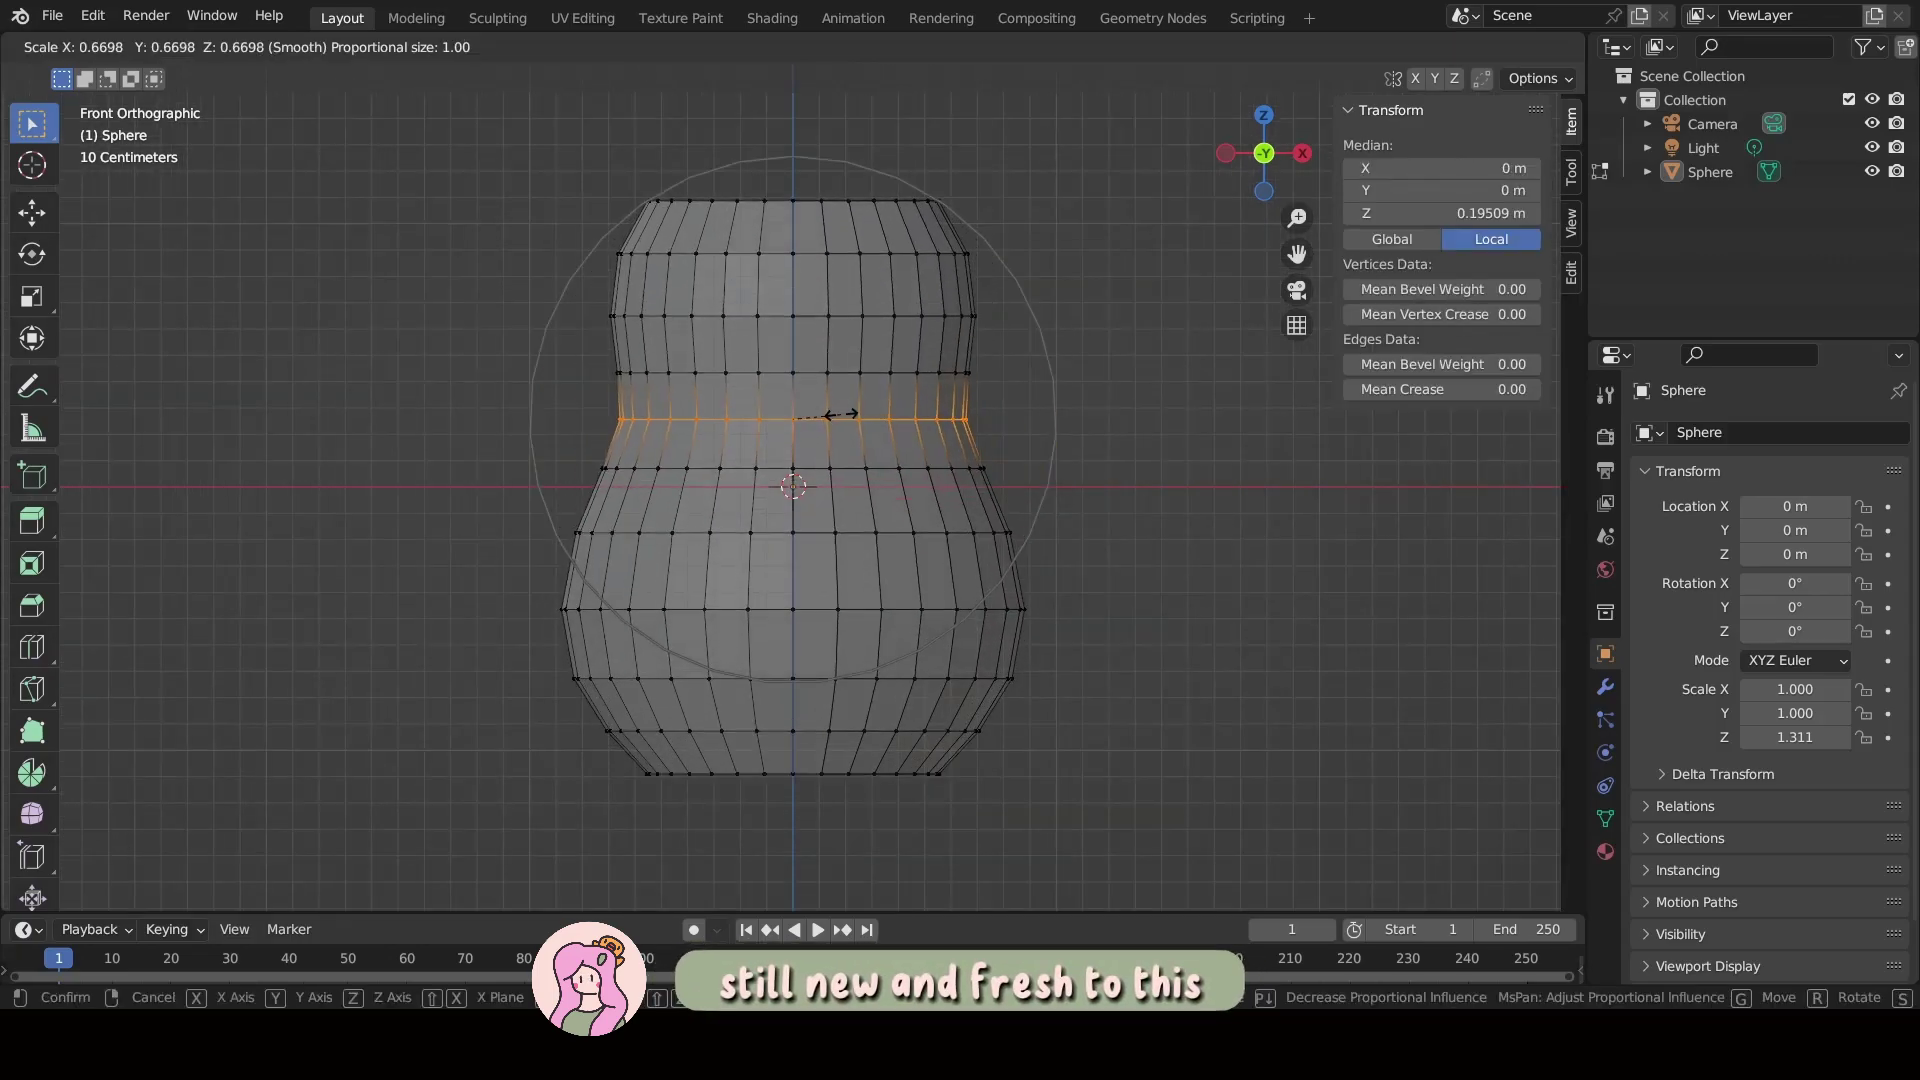
left_click(844, 417)
left_click(834, 612, "alt")
key("s")
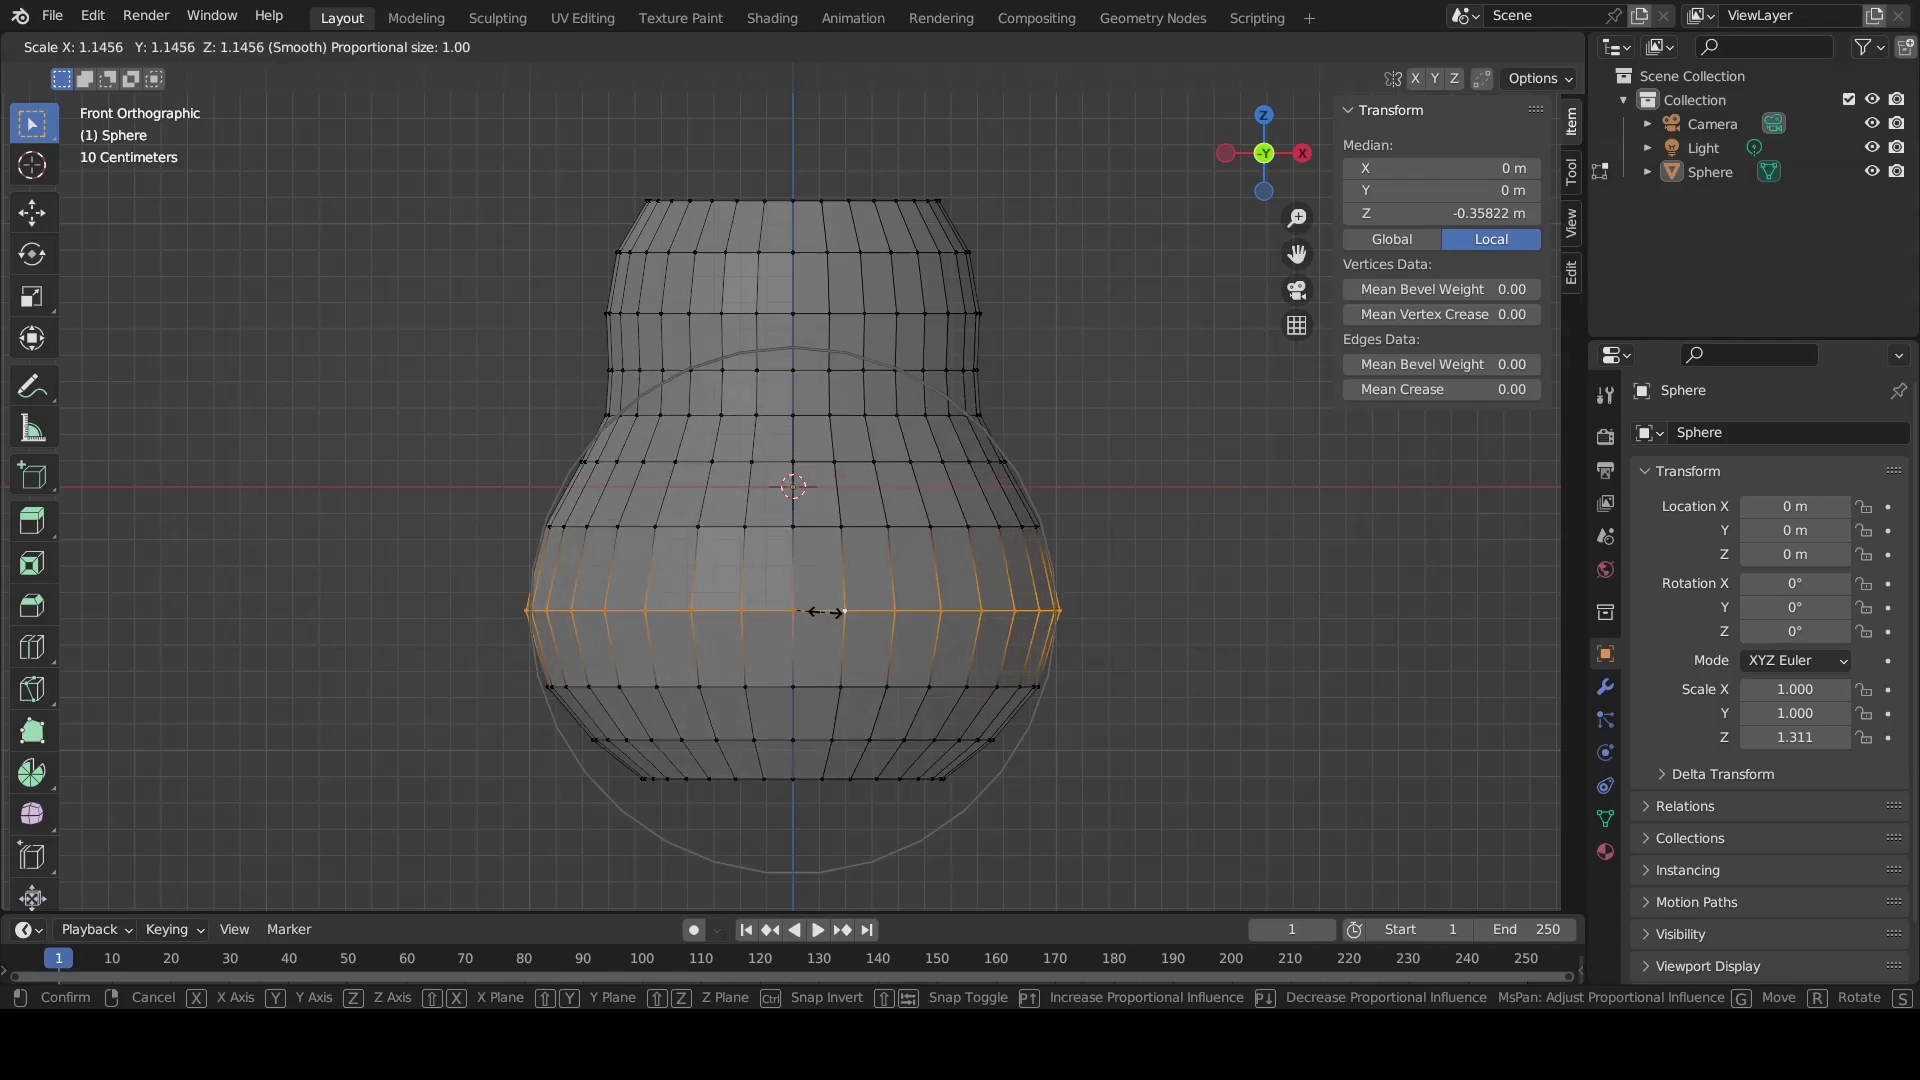
Finish scaling the lower loop, return to Object Mode and select the sphere.
left_click(827, 612)
key("Tab")
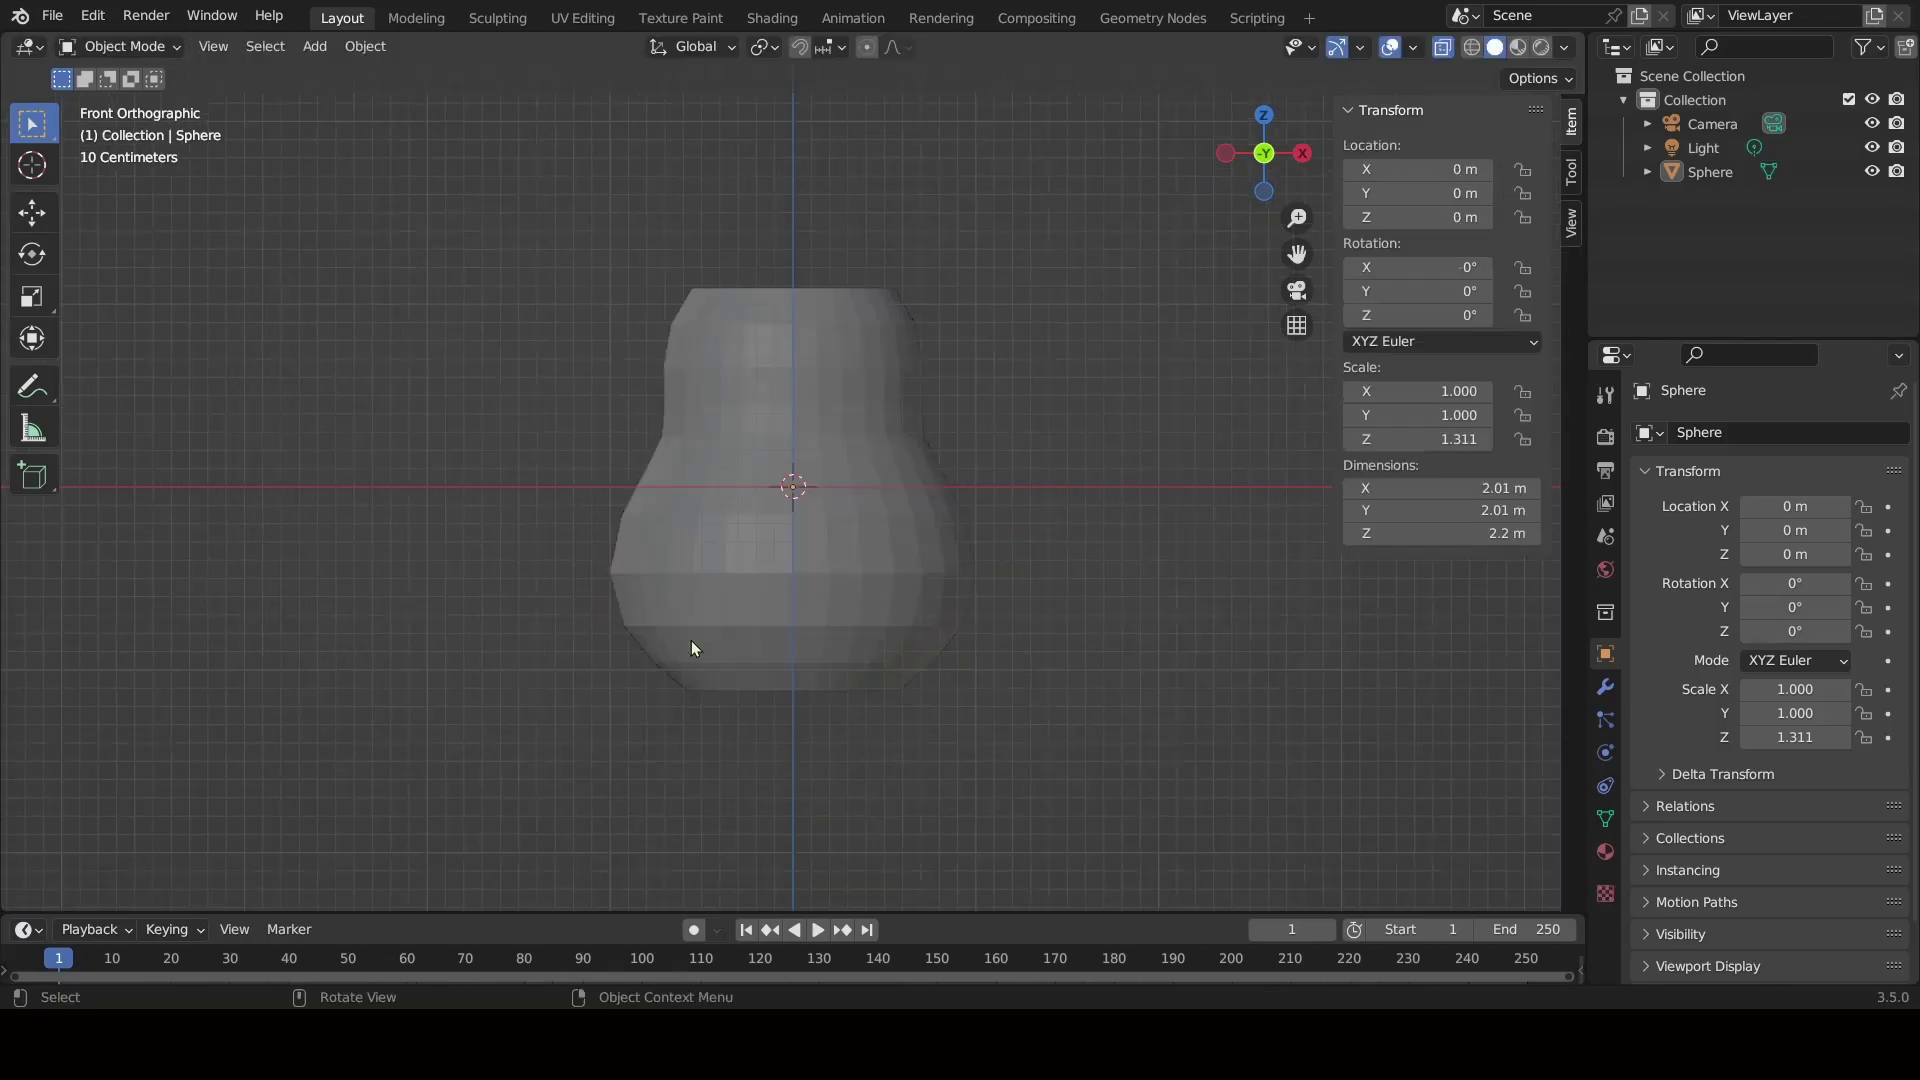
key("c")
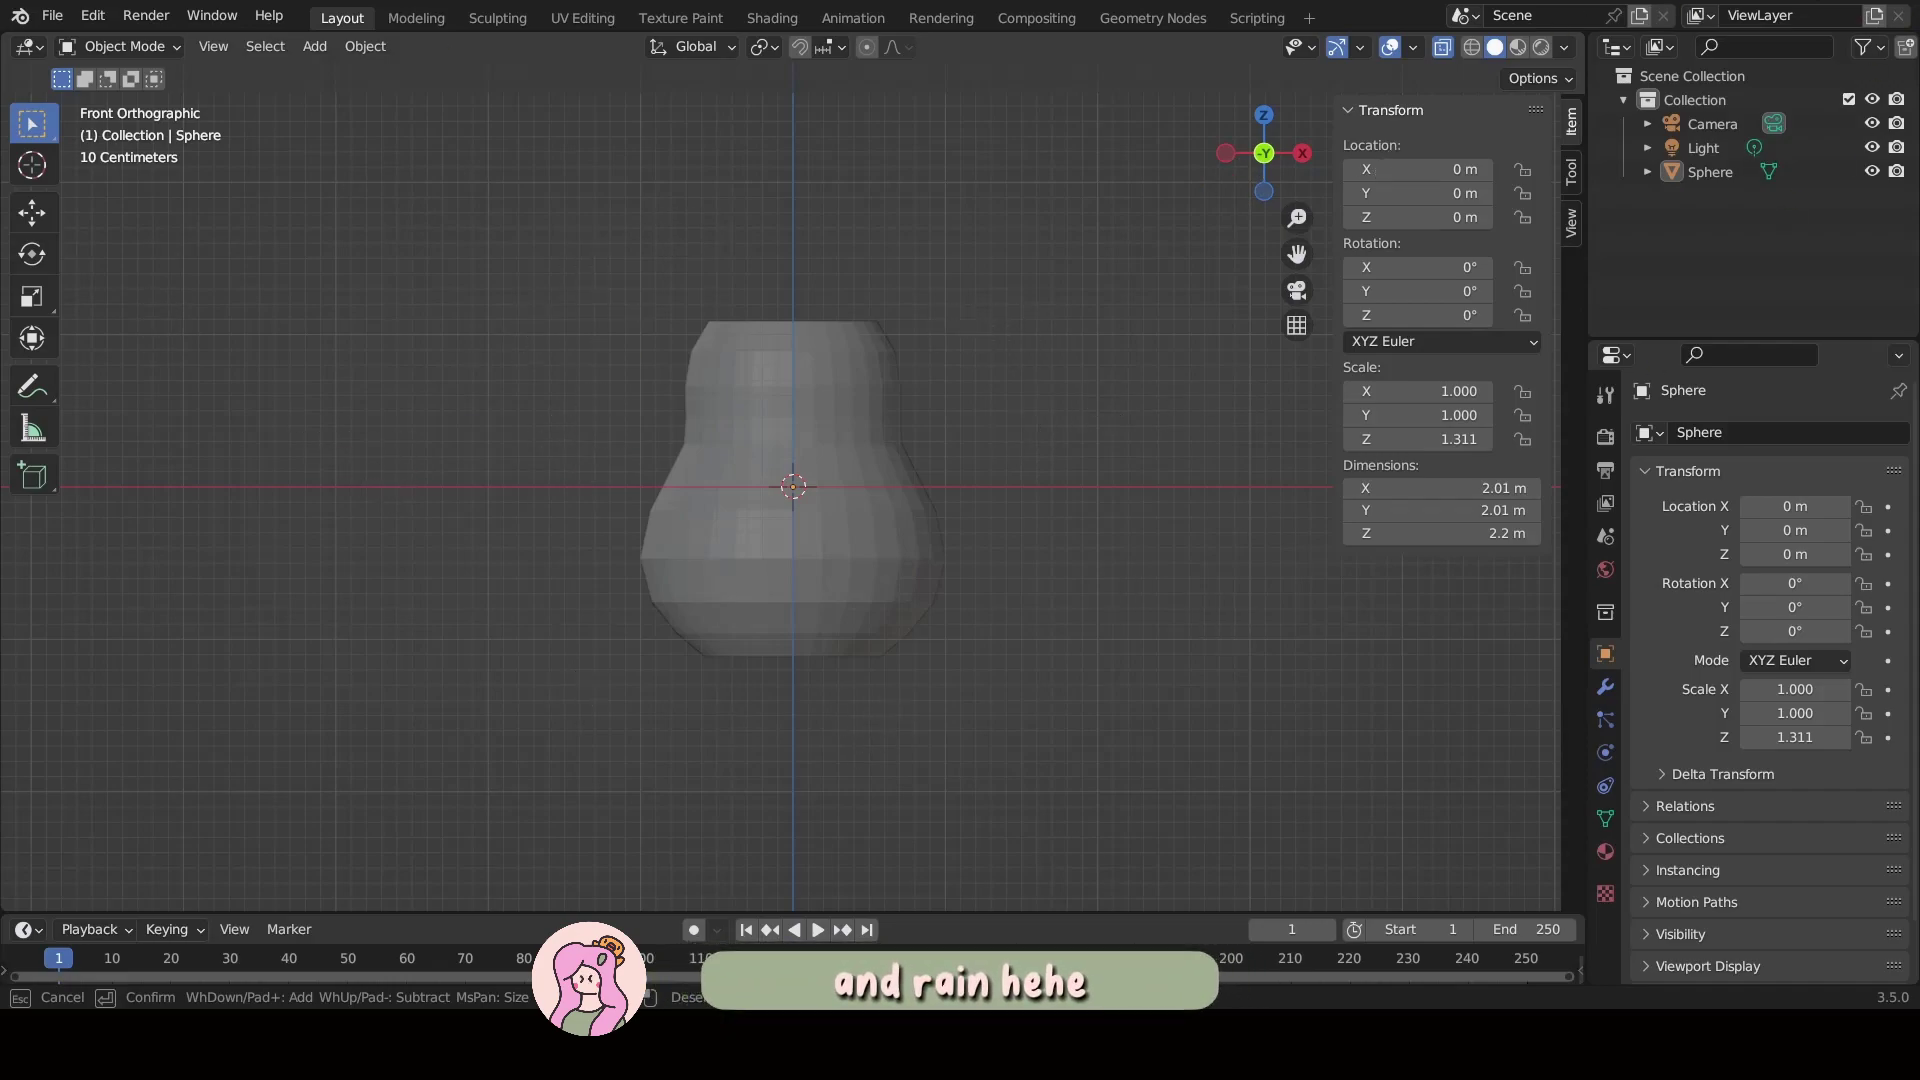
left_click(955, 585)
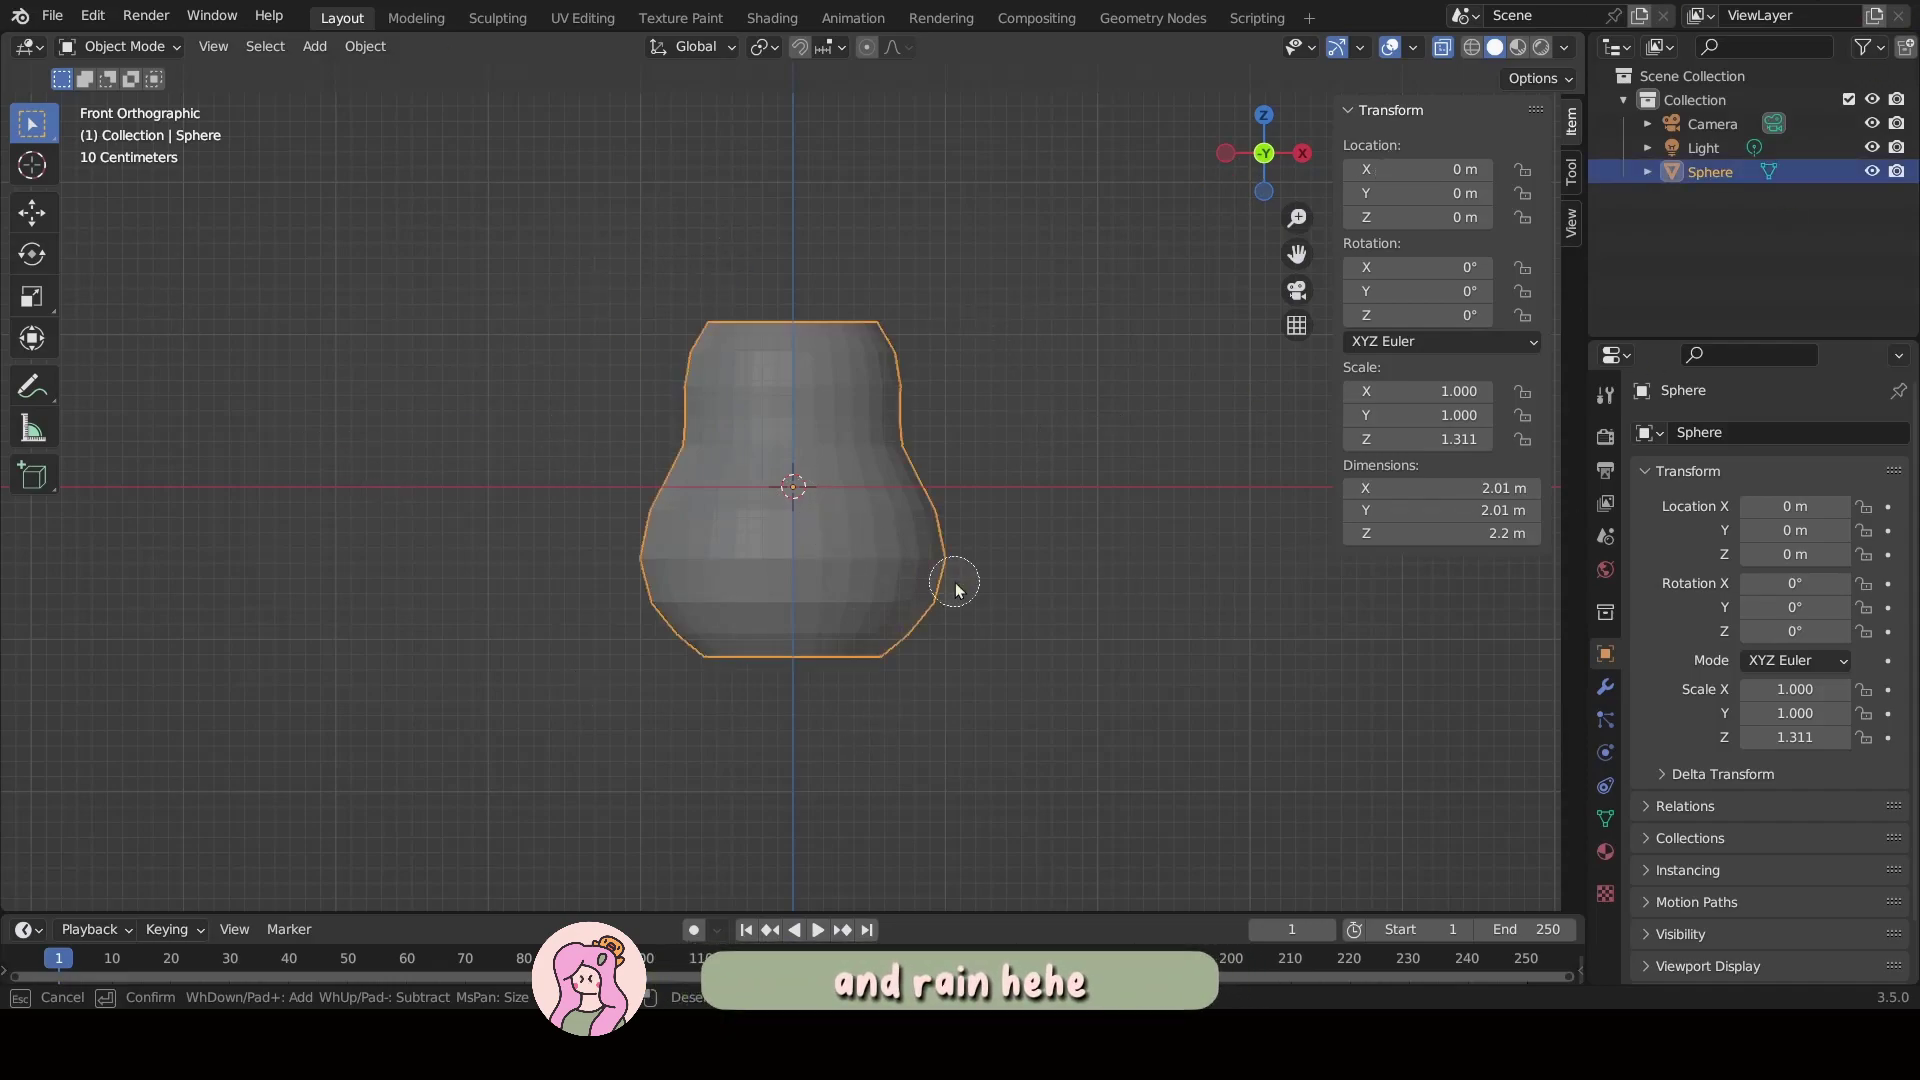
left_click(776, 245)
left_click(120, 46)
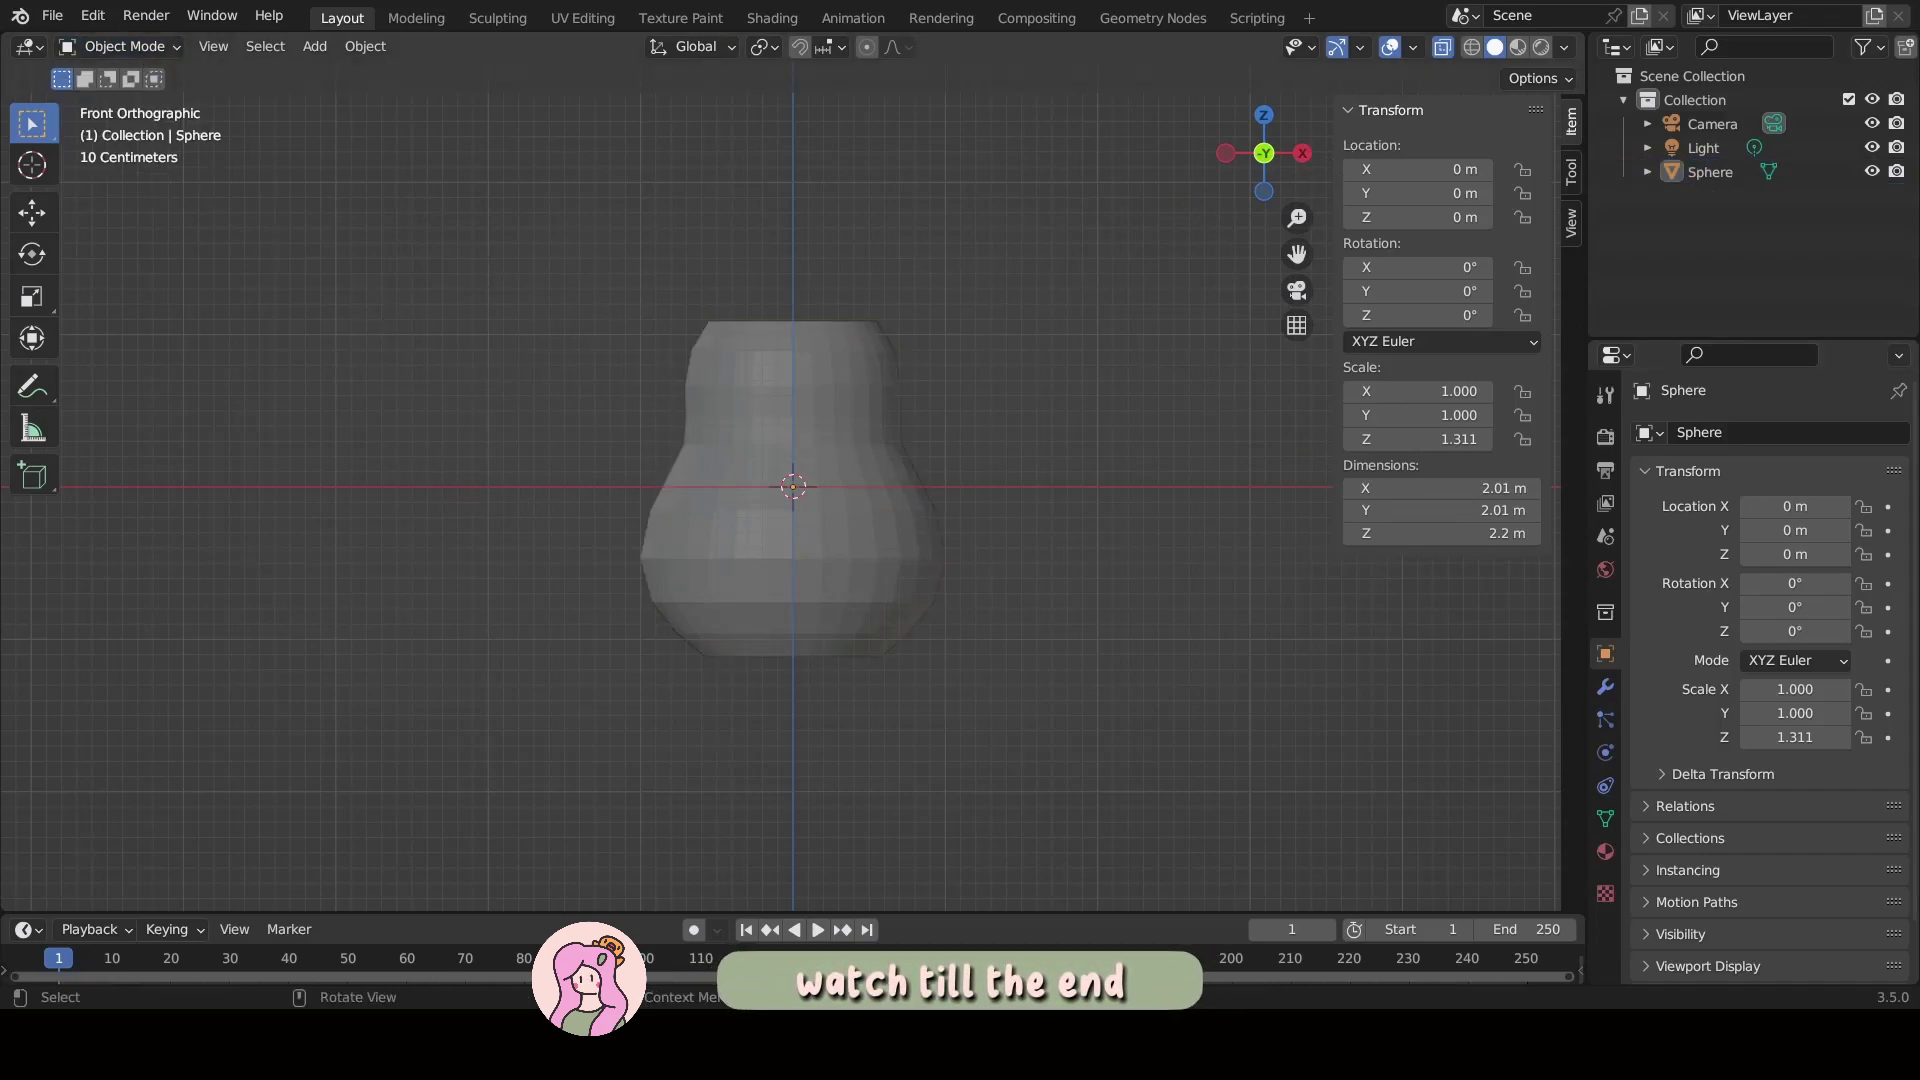
left_click(881, 484)
Raise the sphere along Z to 1.1354 m so its base sits on the grid.
key("g")
key("z")
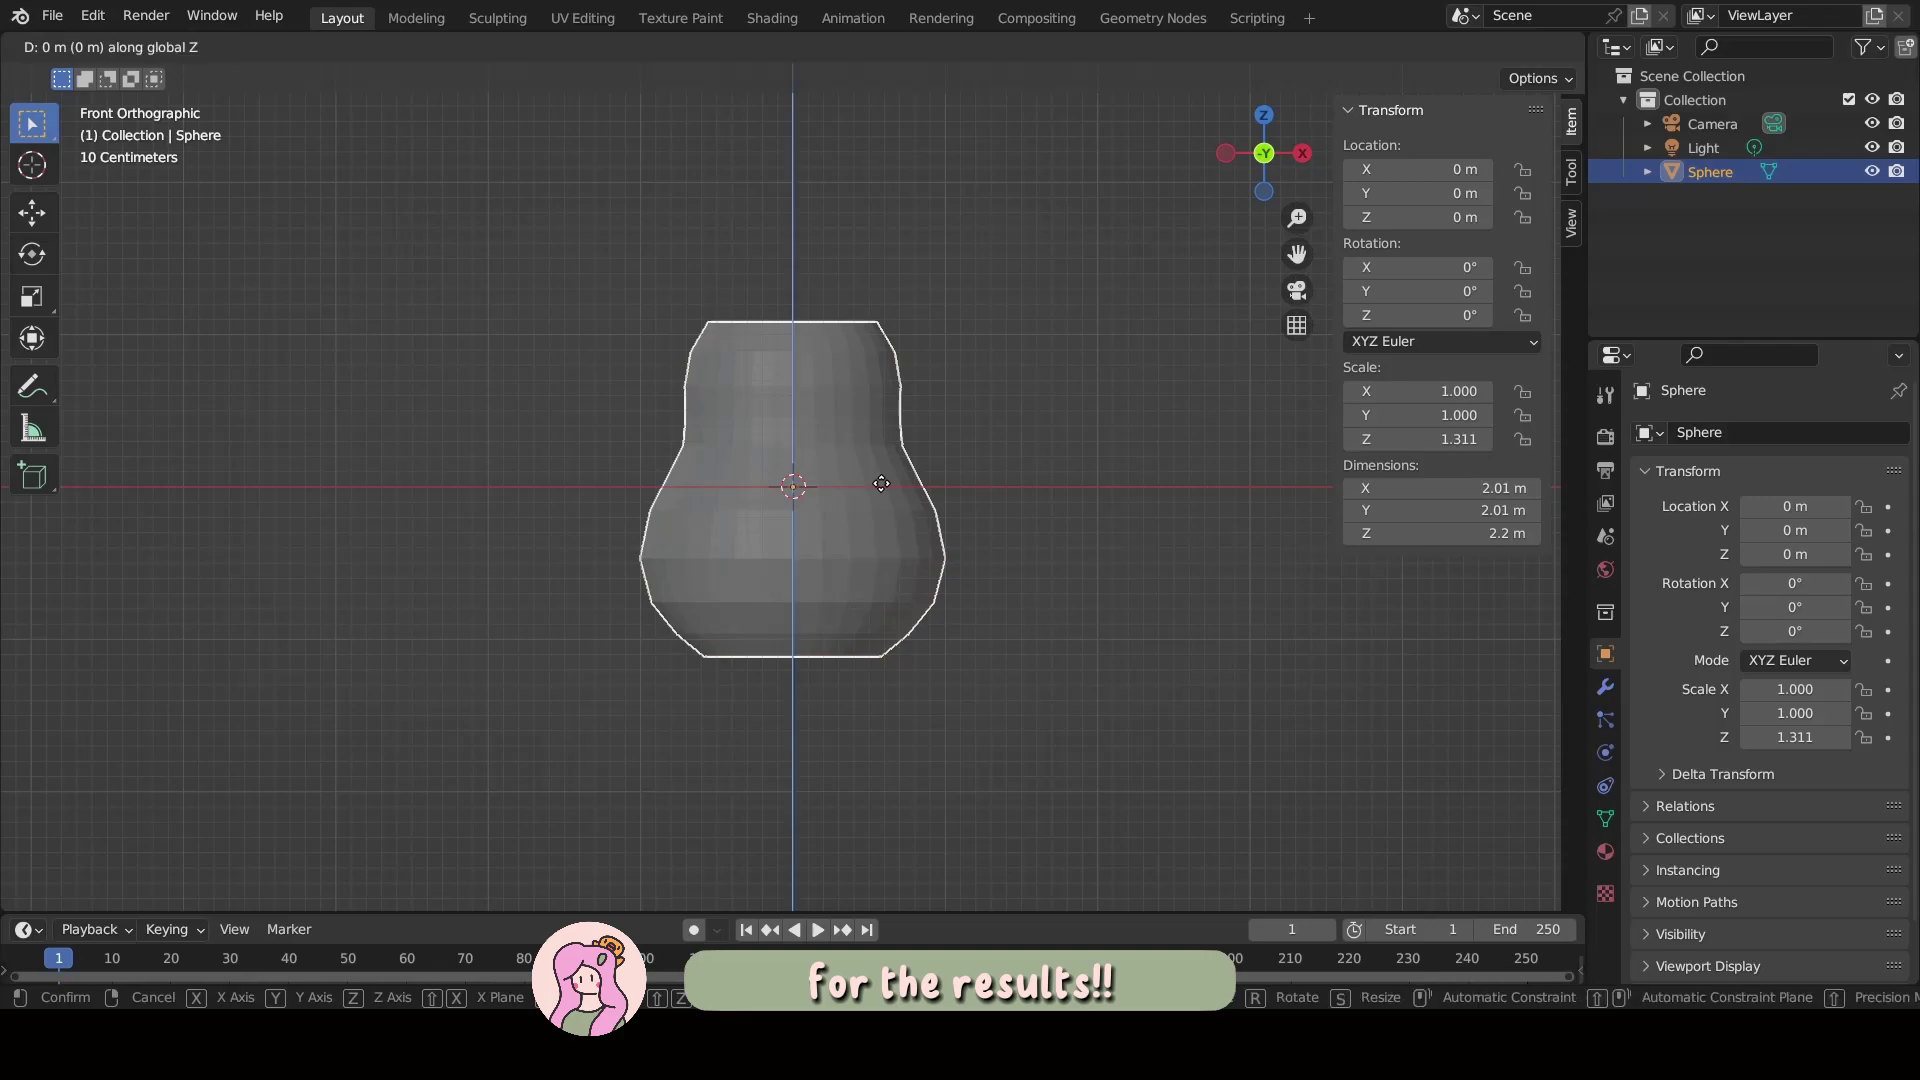
left_click(882, 314)
mouse_move(881, 314)
middle_mouse_down()
mouse_move(932, 416)
mouse_move(968, 435)
middle_mouse_up()
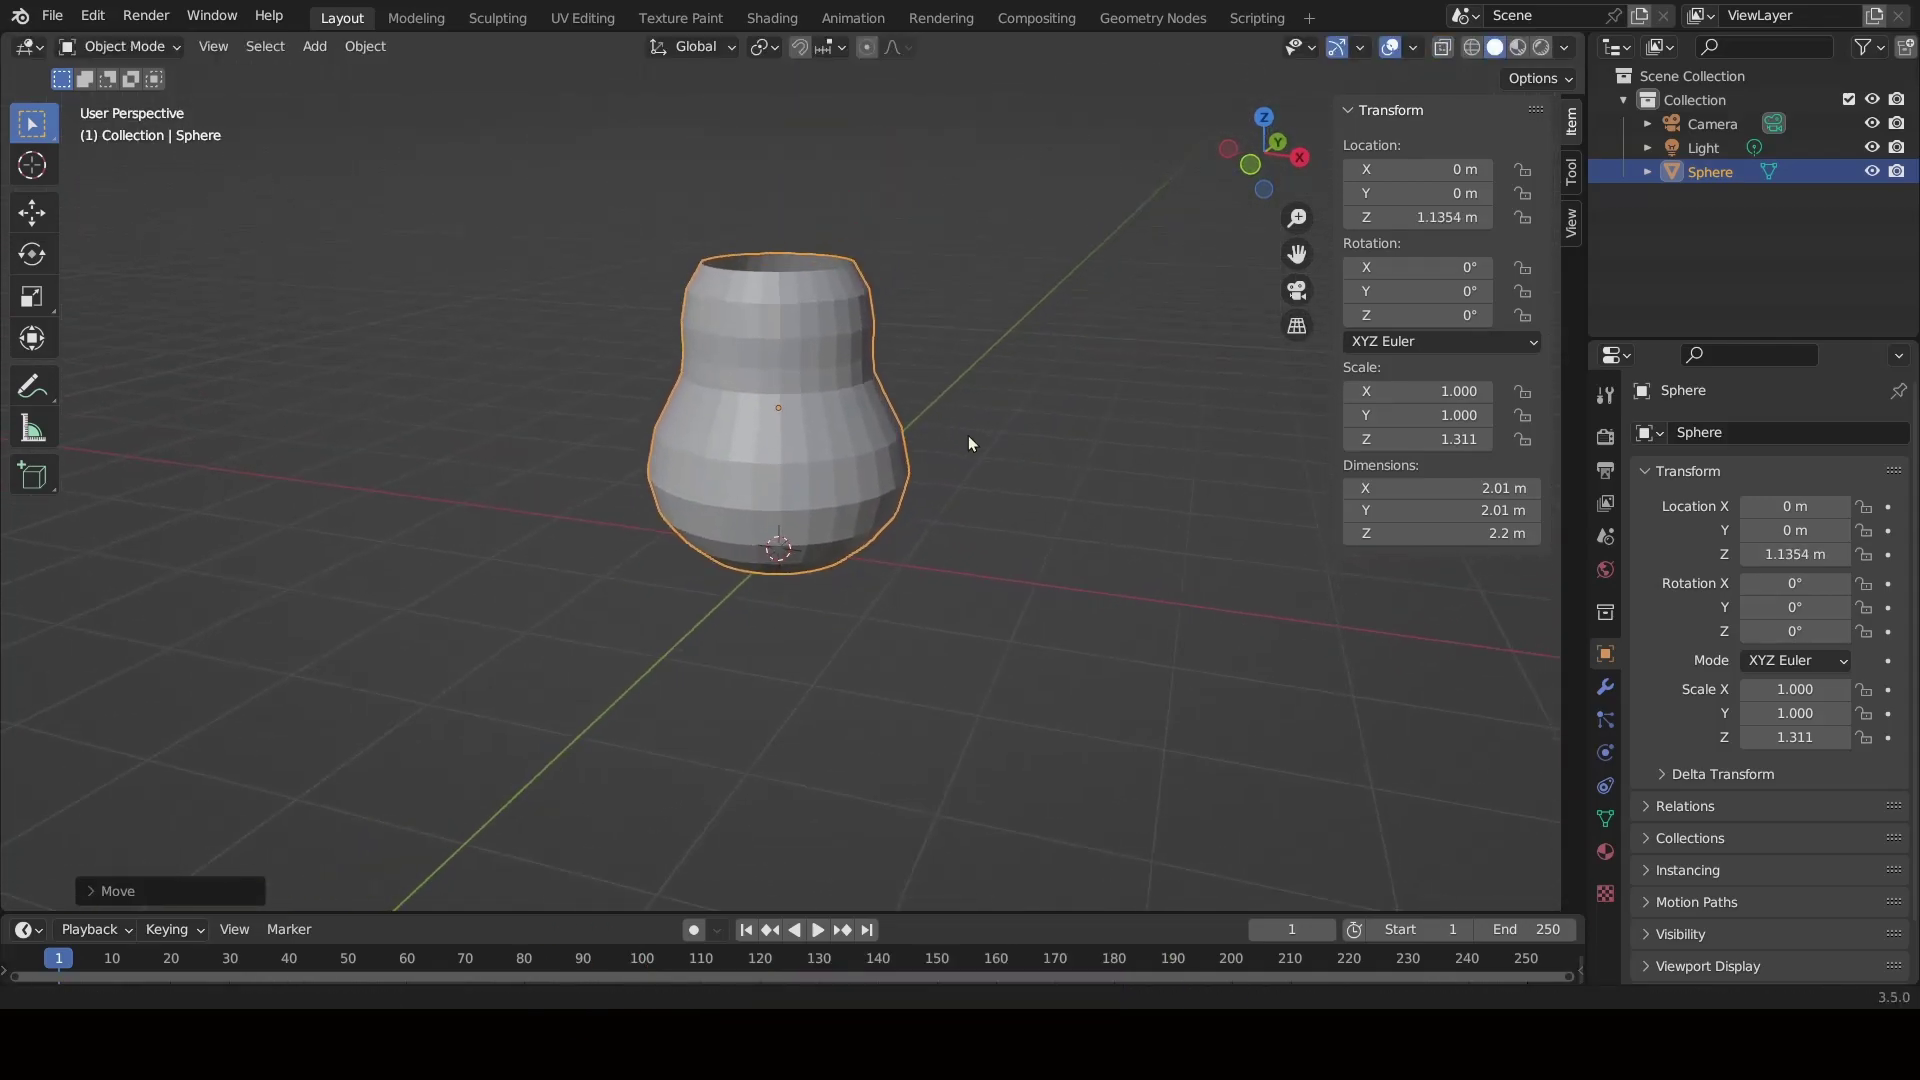
scroll(969, 441, "up", 1)
Add a Solidify modifier to the sphere with thickness -0.08 m.
left_click(1605, 687)
left_click(1720, 432)
left_click(1410, 835)
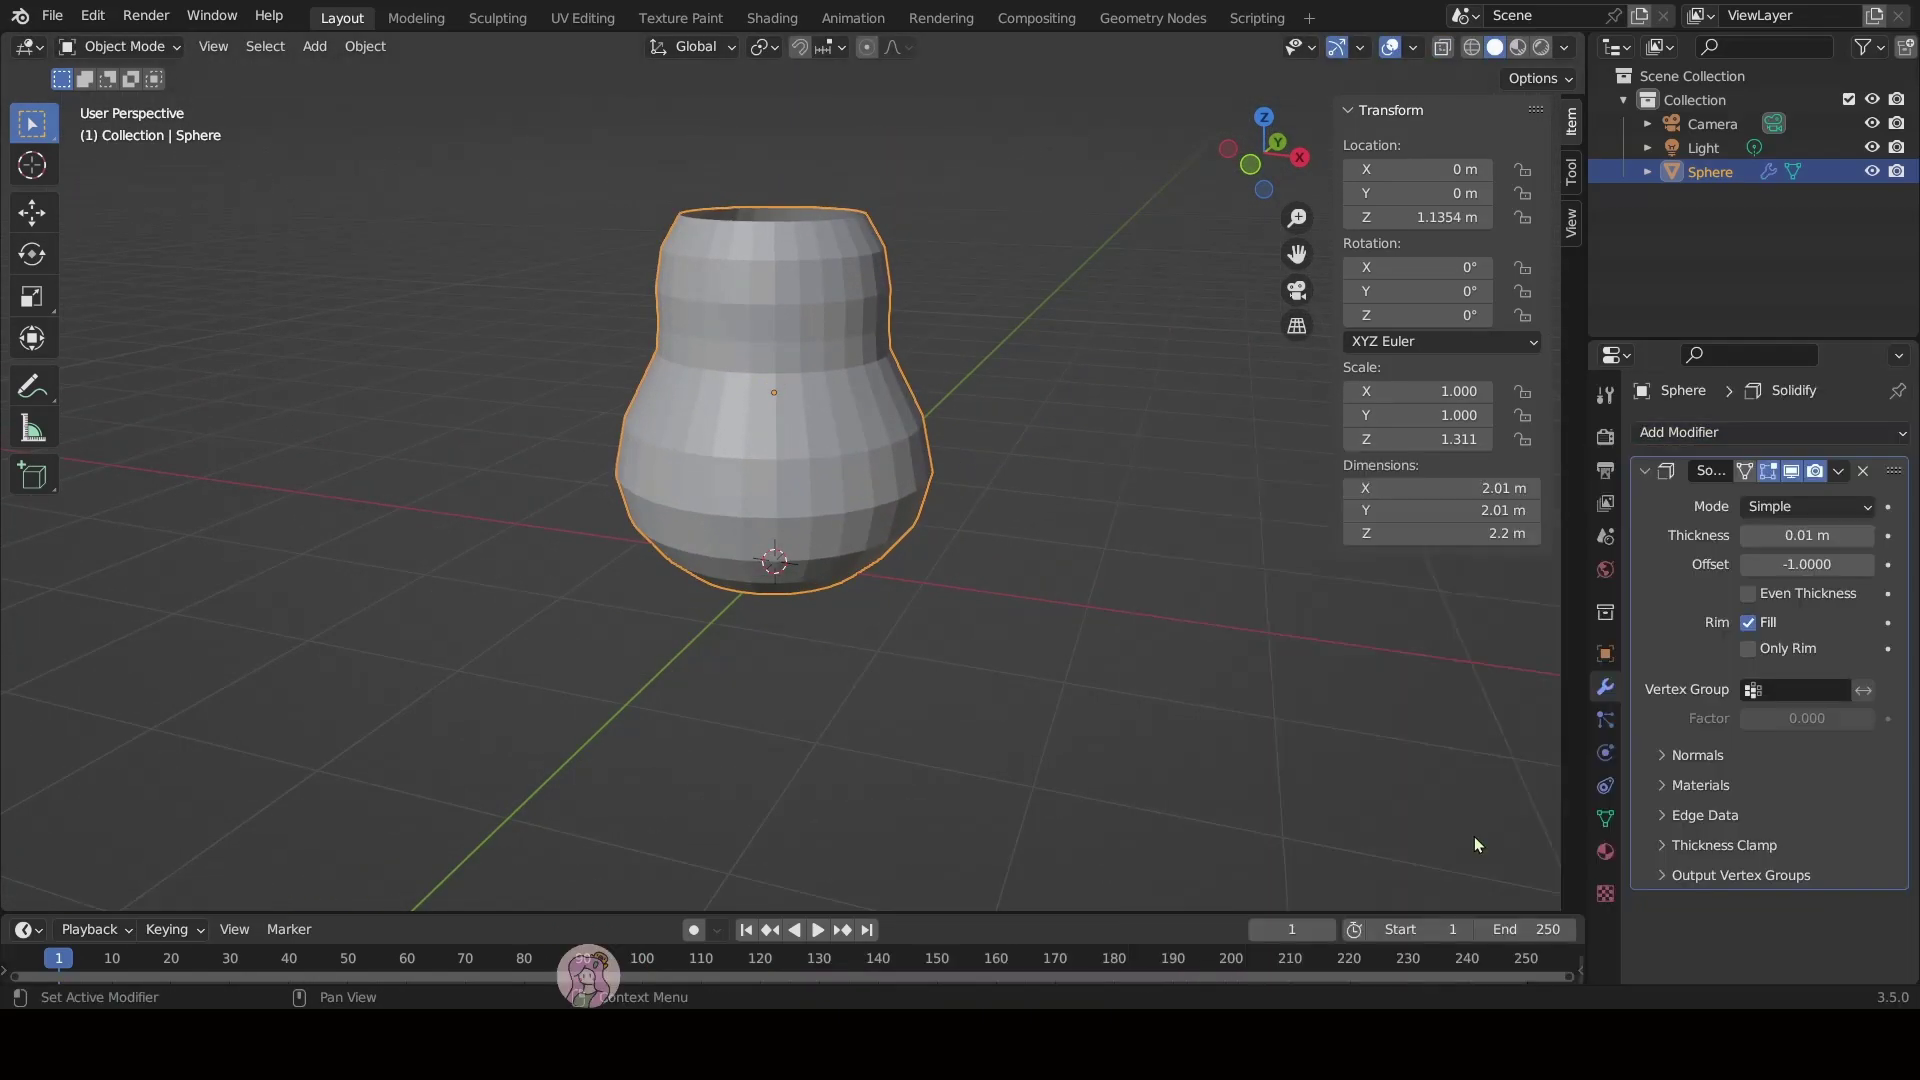
middle_click_drag(1006, 440, 1010, 500)
left_click(1810, 538)
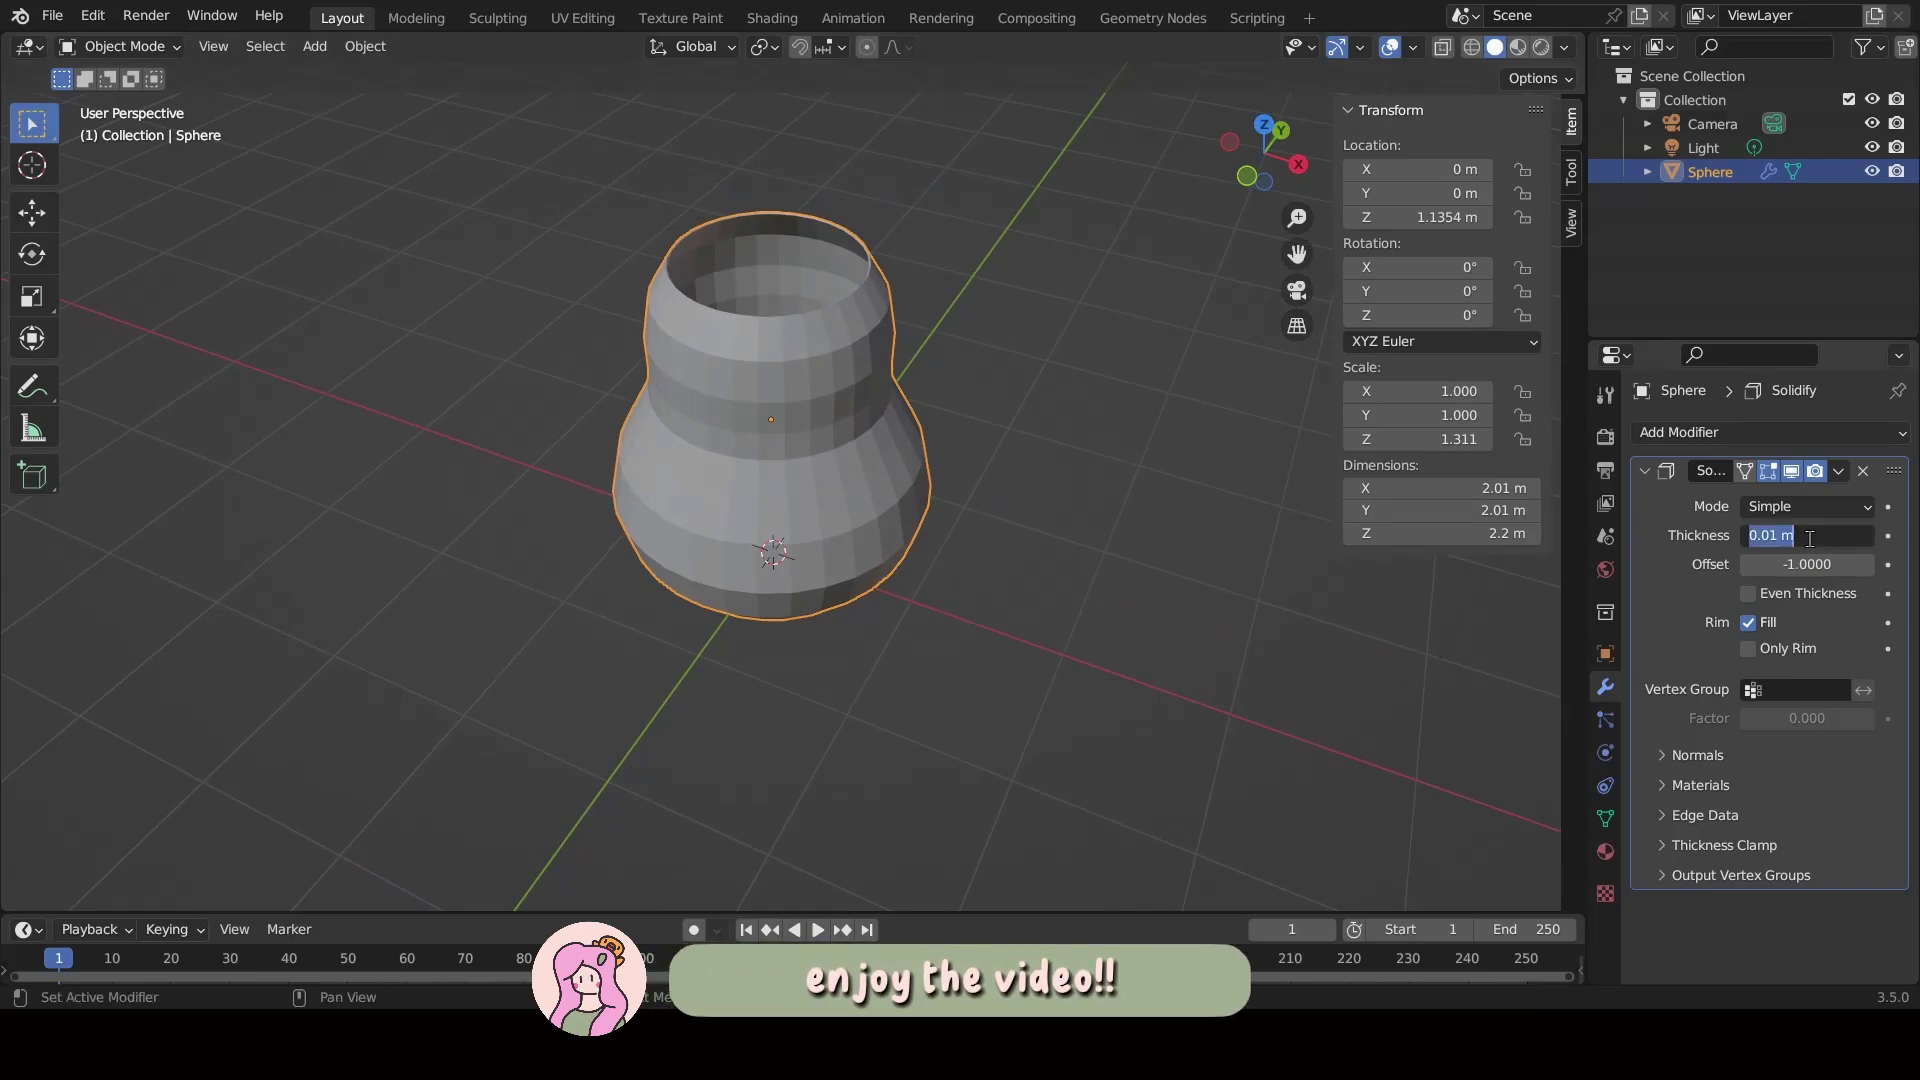
type("-0.08")
key("Return")
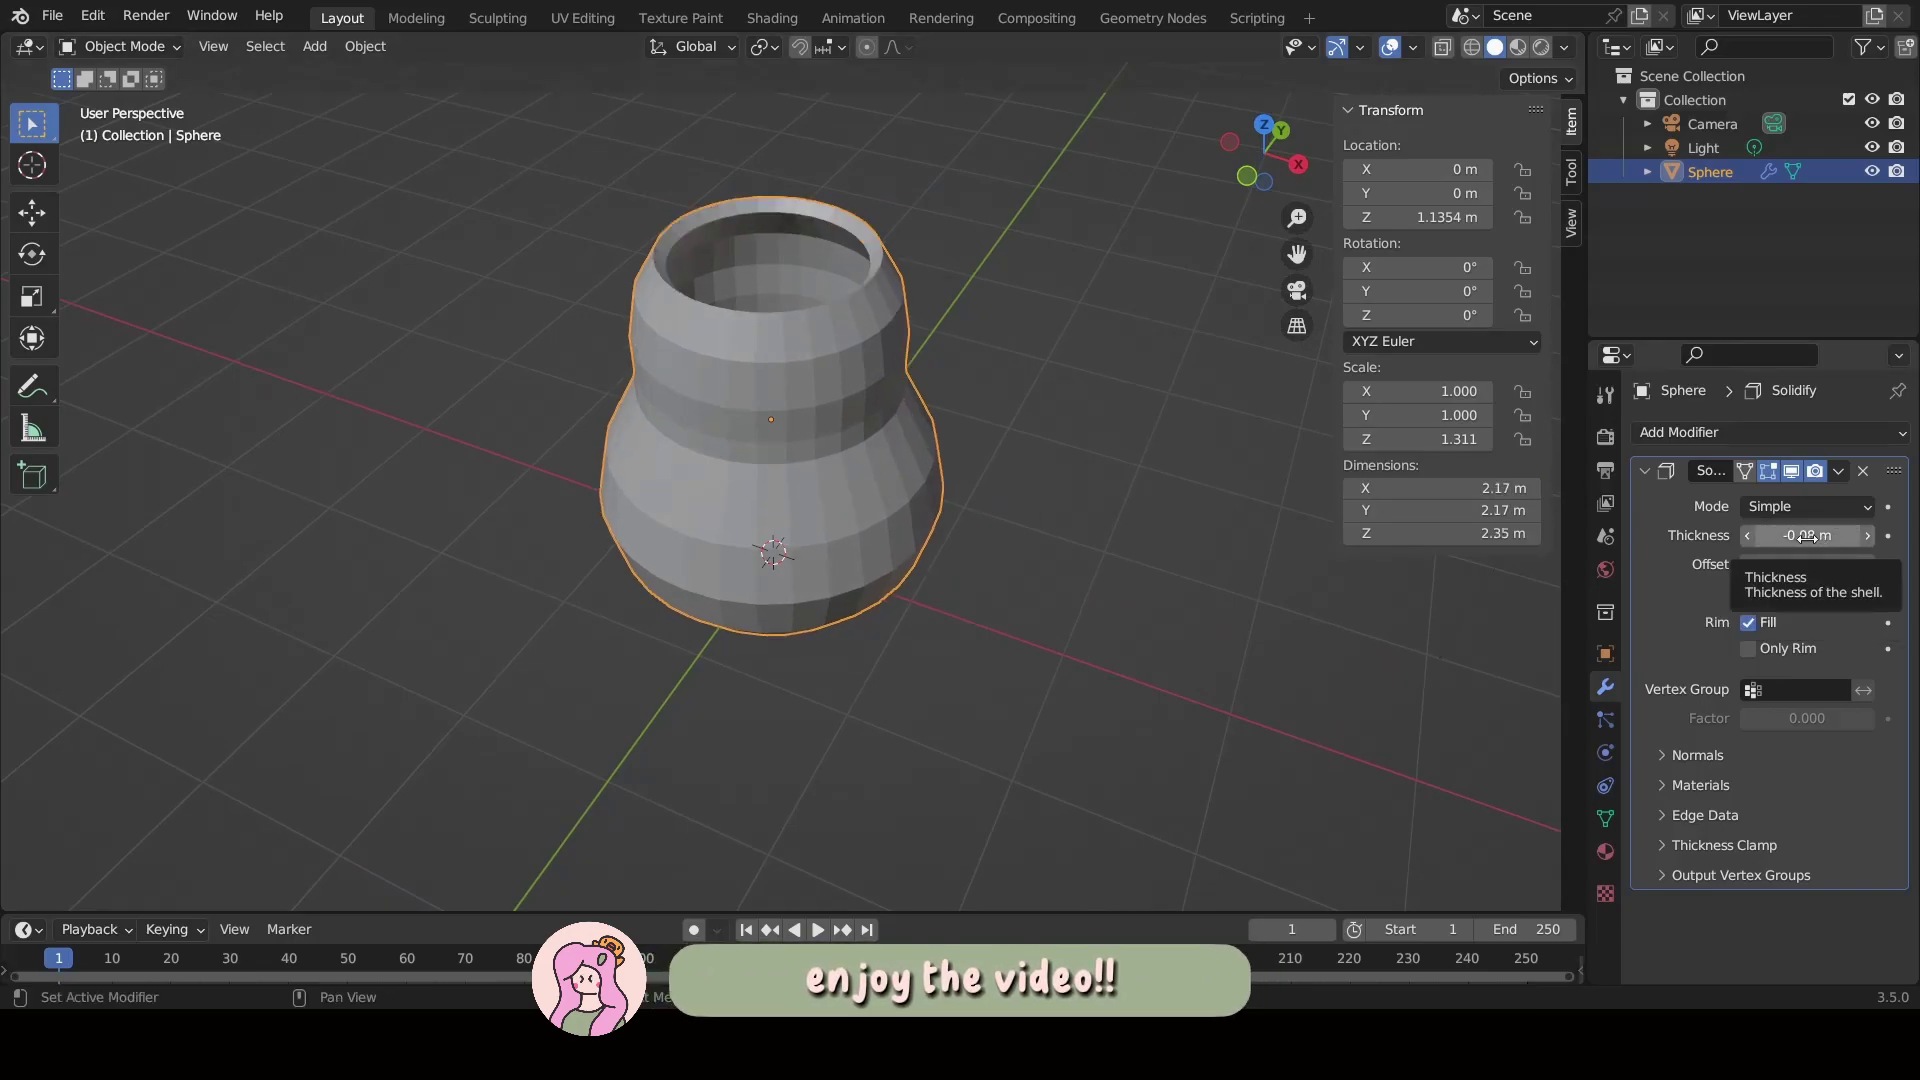
left_click(1808, 537)
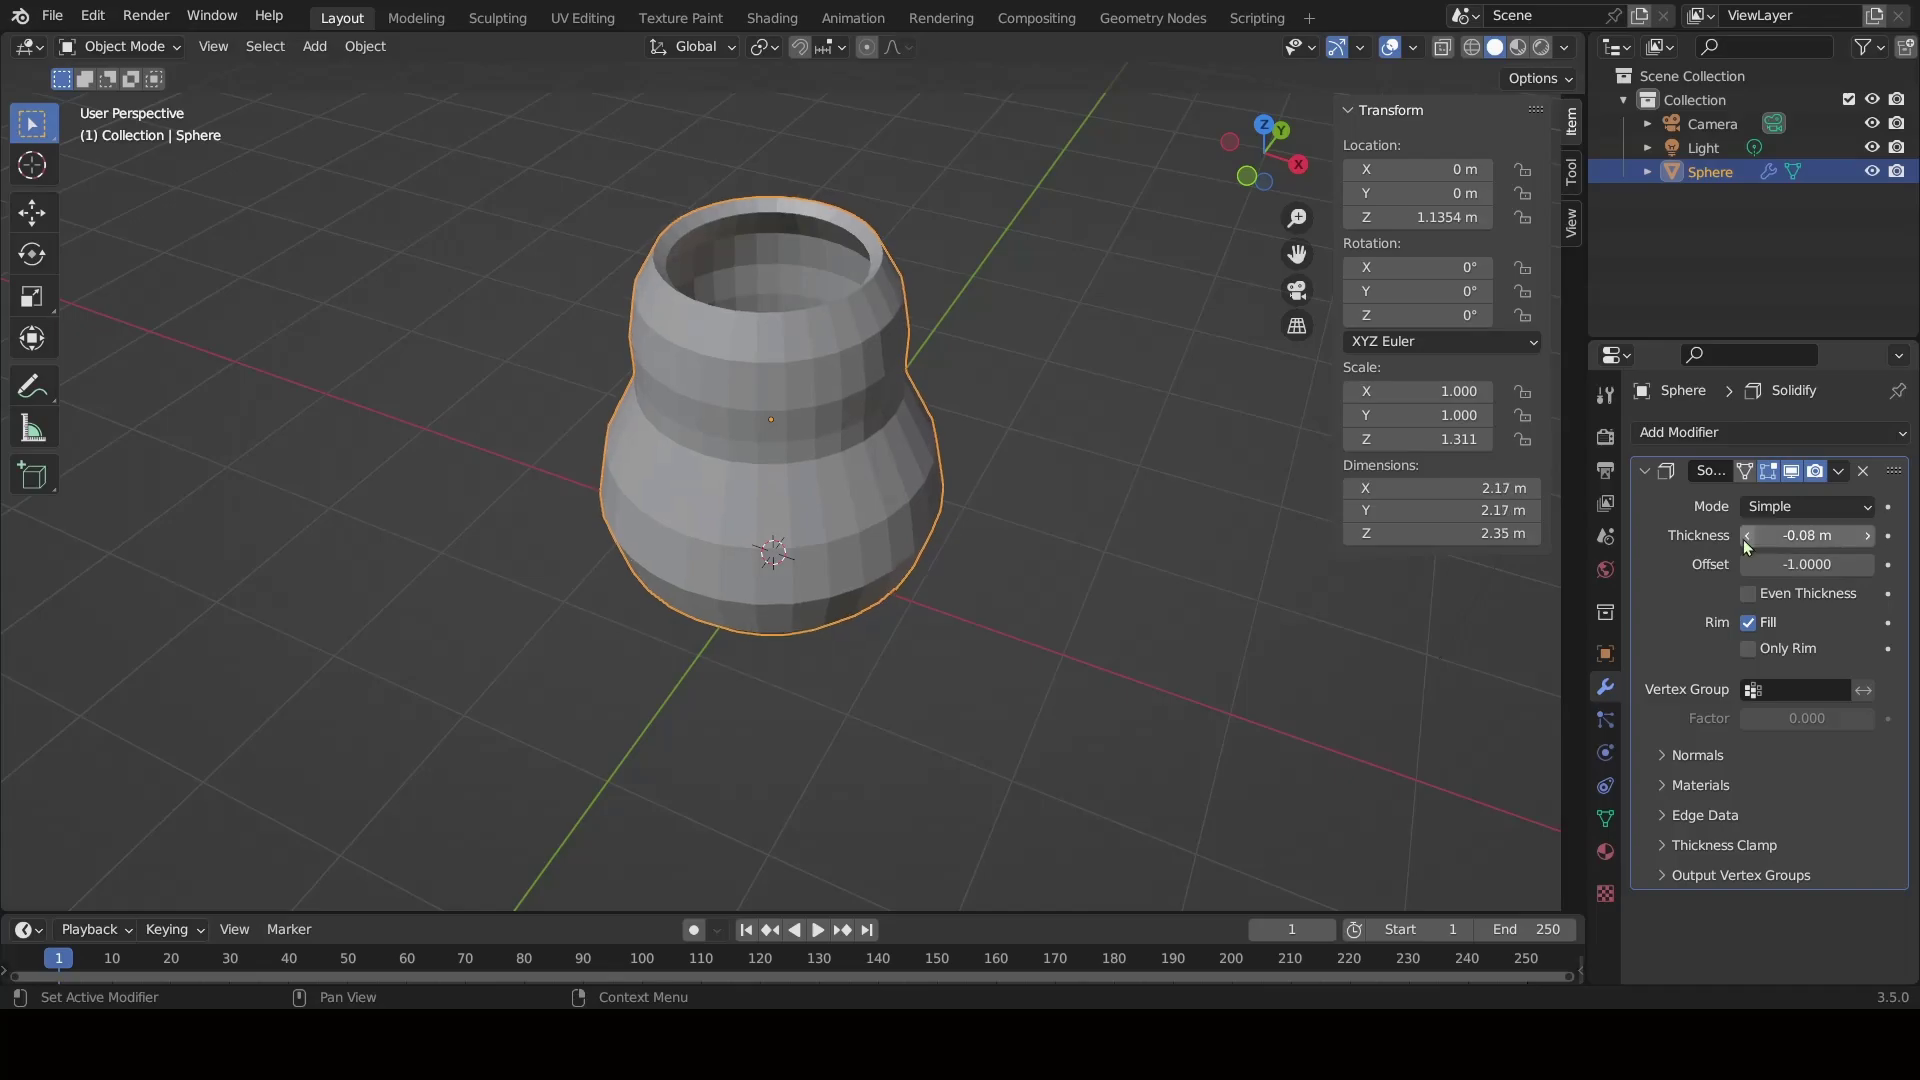
View the vase from the front, zoomed in, and enter Edit Mode.
left_click(1058, 644)
key("KP_1")
scroll(846, 646, "up", 1)
scroll(846, 646, "up", 1)
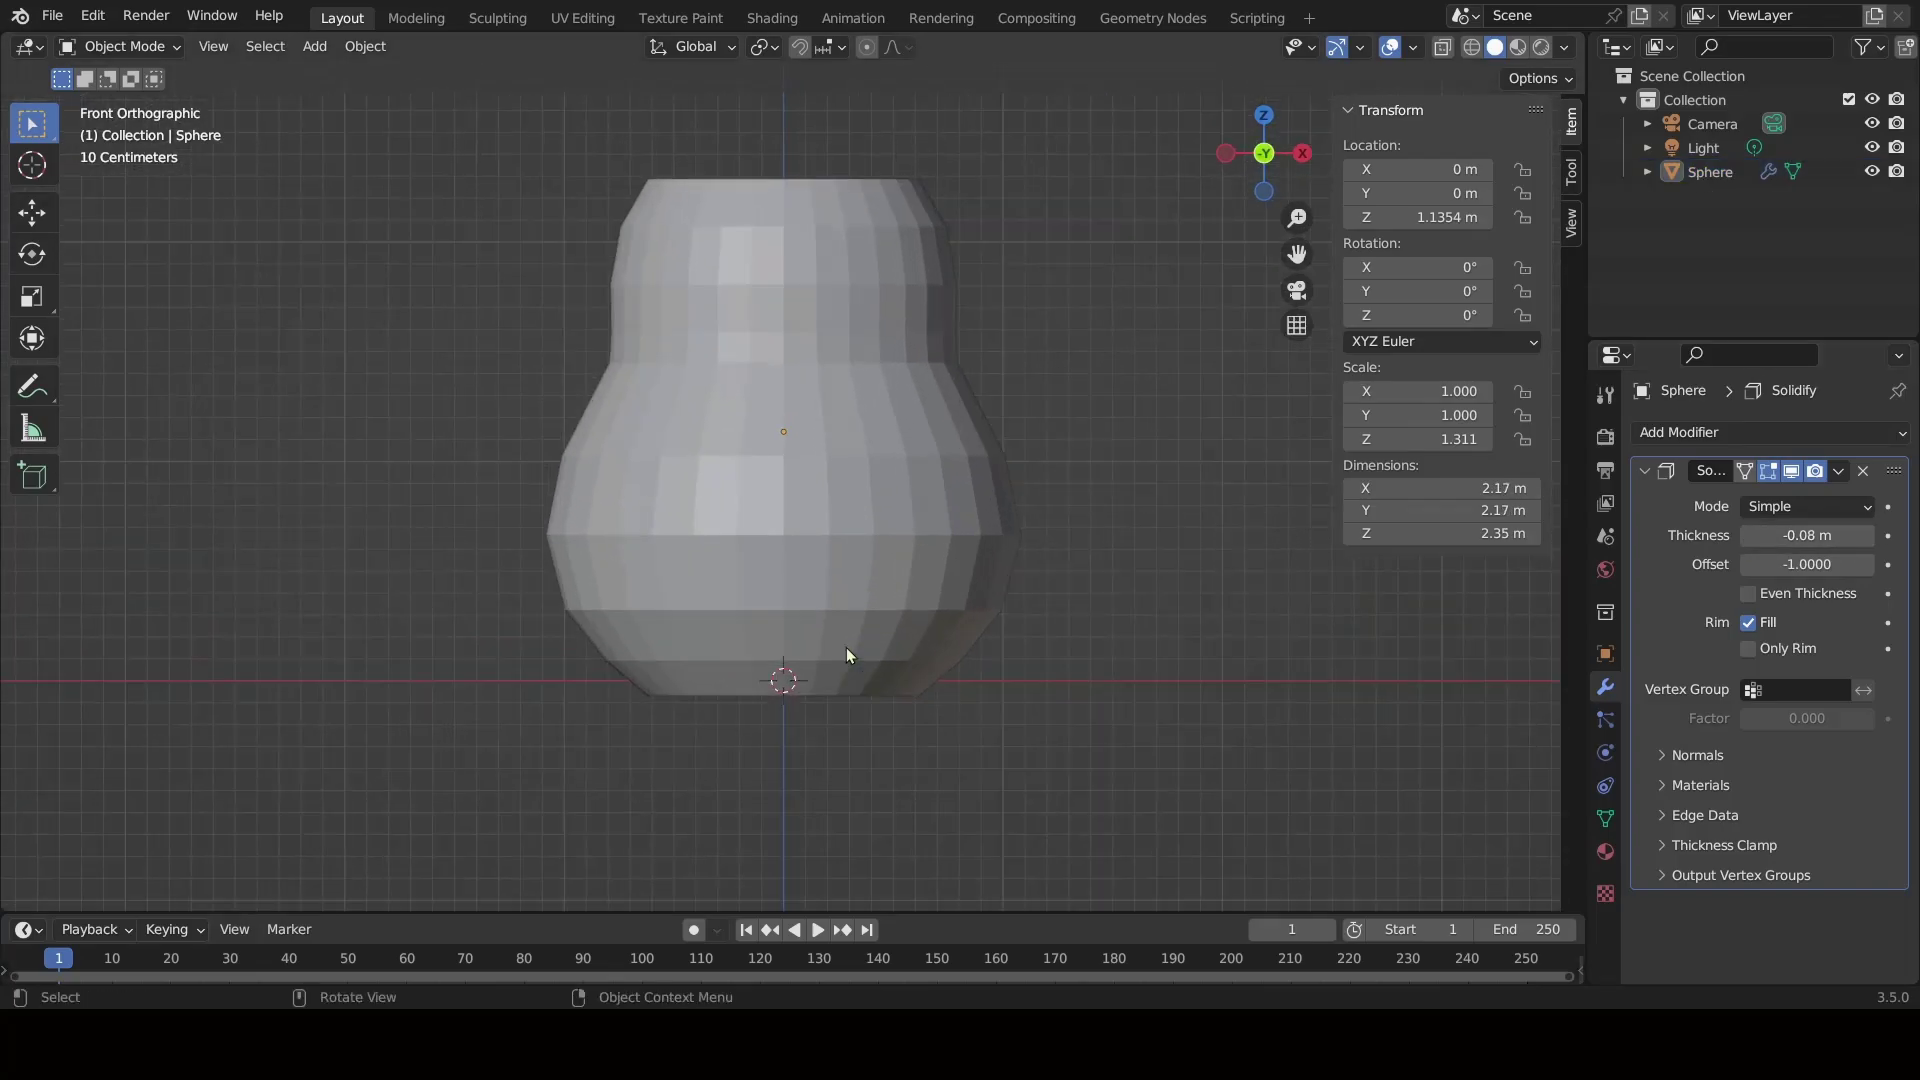
key("Tab")
Delete the selected front faces of the vase to open a doorway.
left_click(1745, 471)
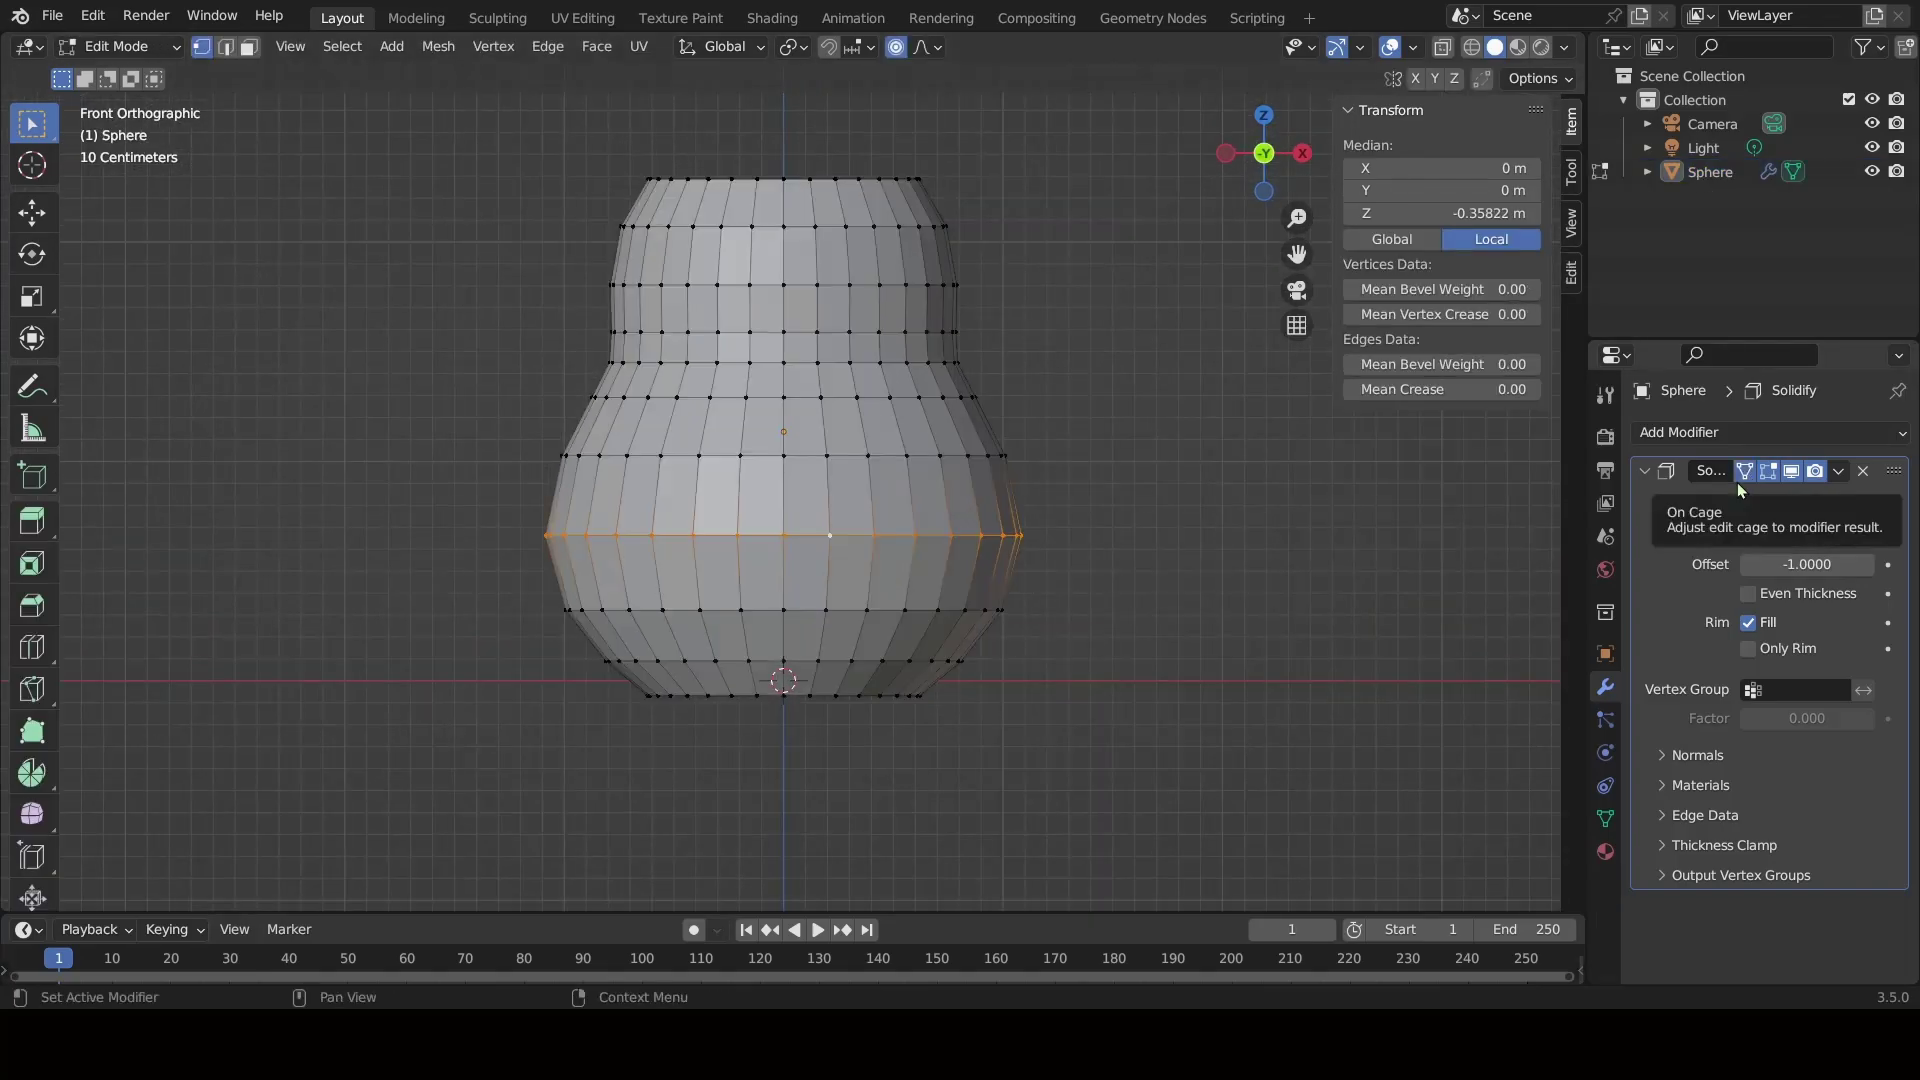
scroll(460, 288, "up", 1)
scroll(498, 272, "up", 1)
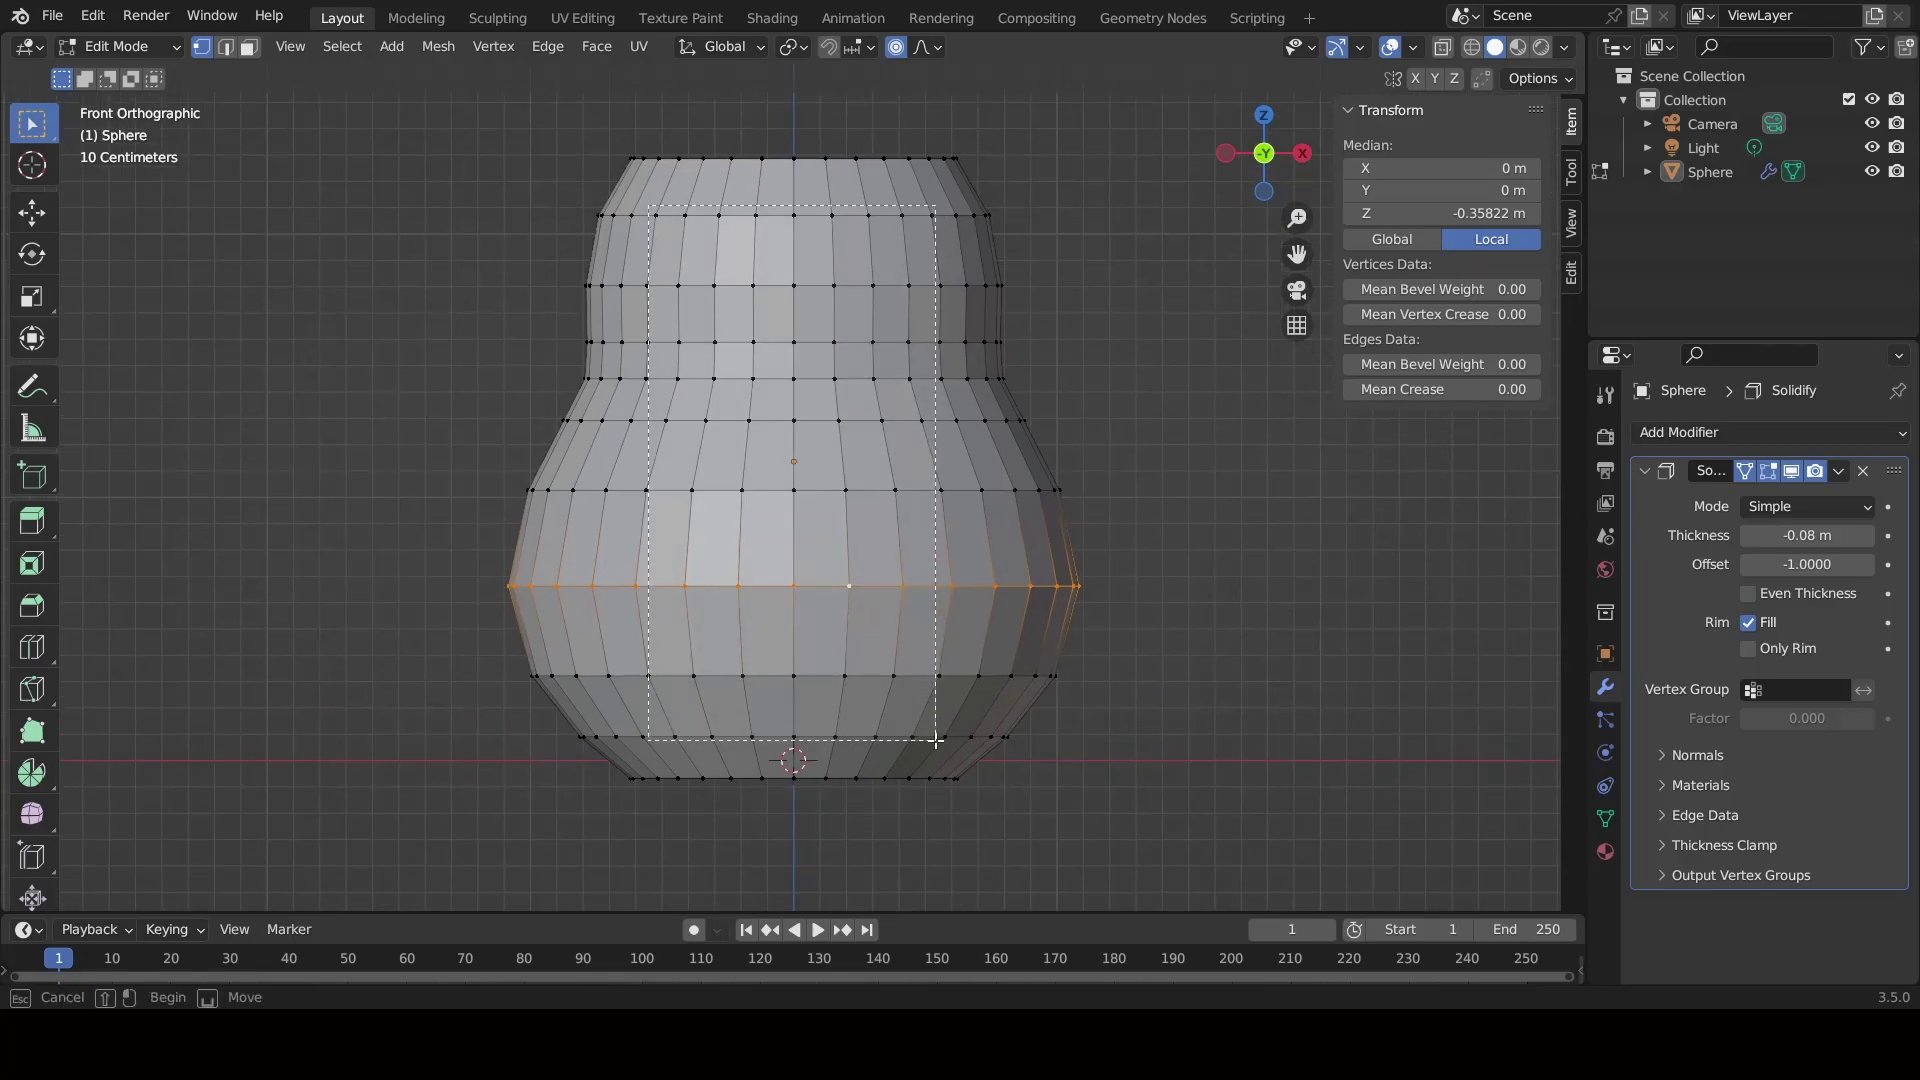
left_click_drag(944, 740, 941, 740)
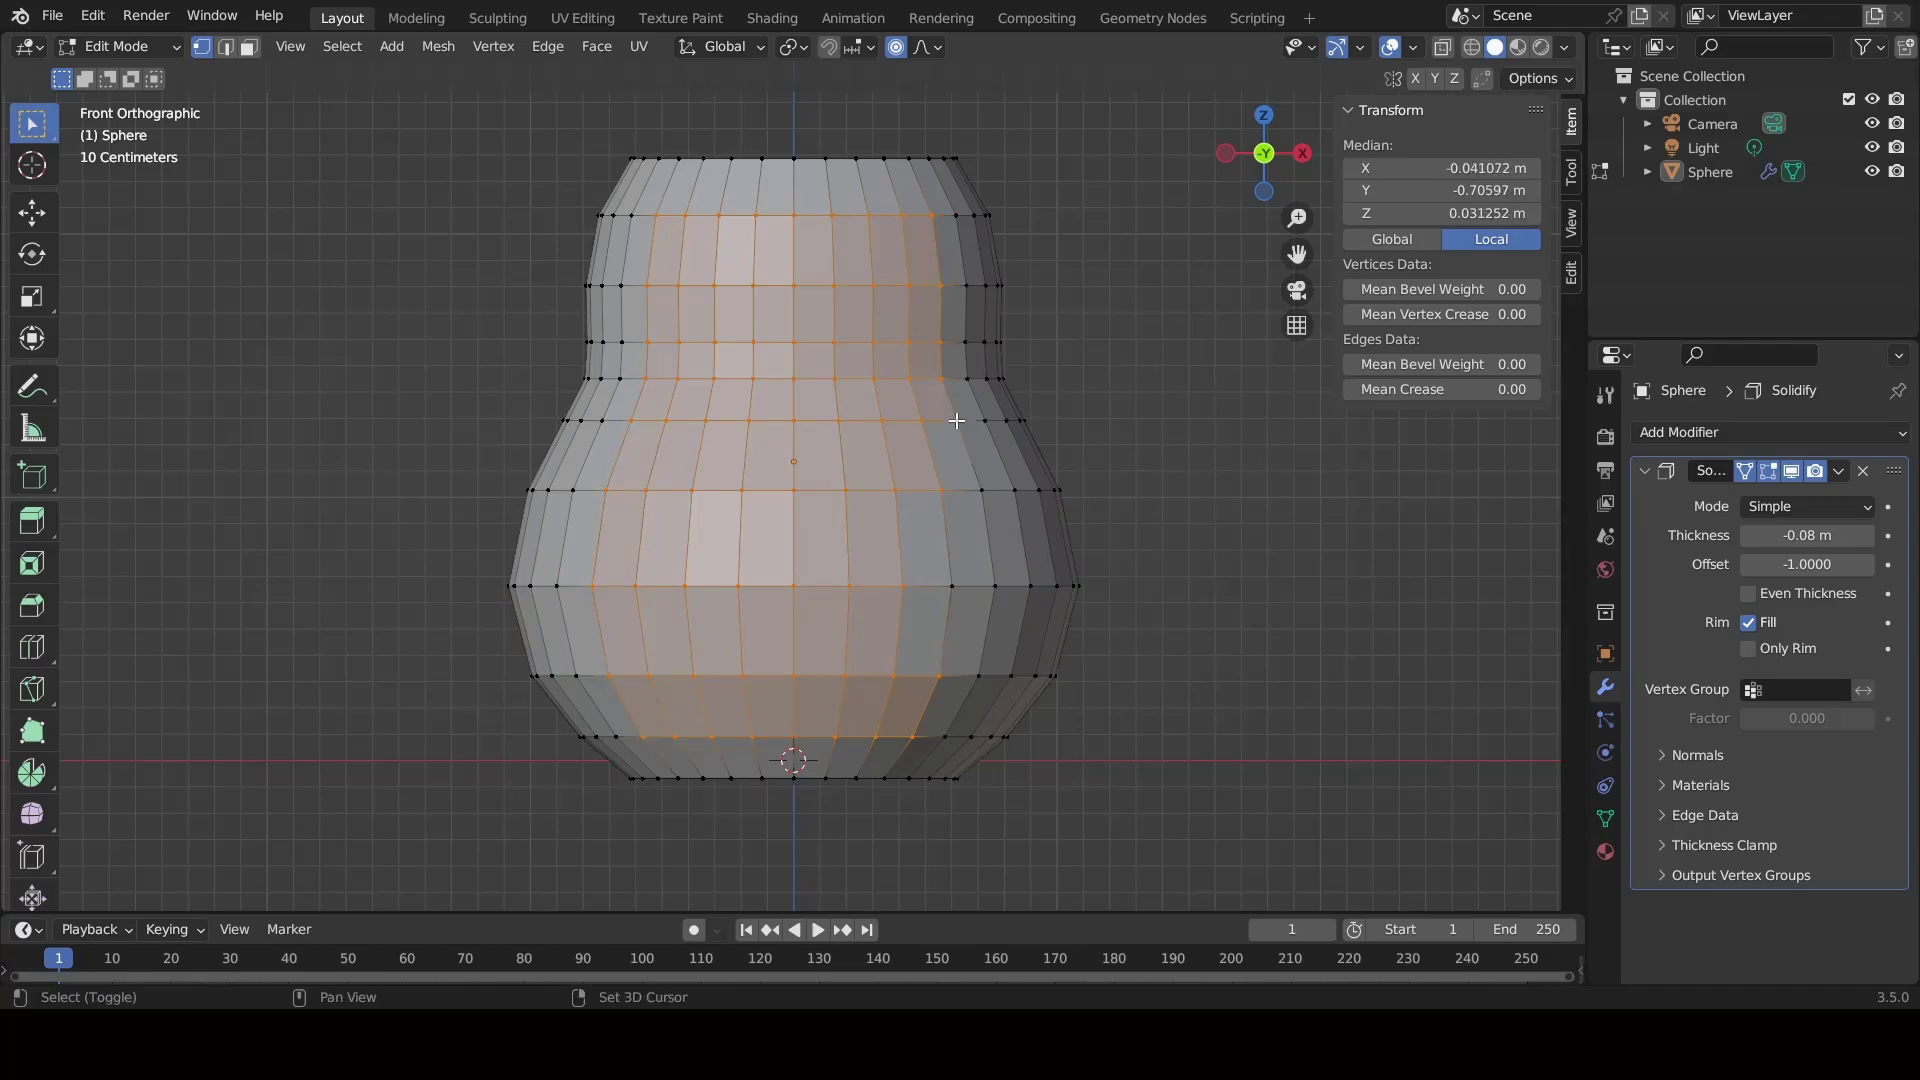
key("x")
left_click(815, 585)
Add a Subdivision Surface modifier to the vase at level 3.
key("ctrl+Tab")
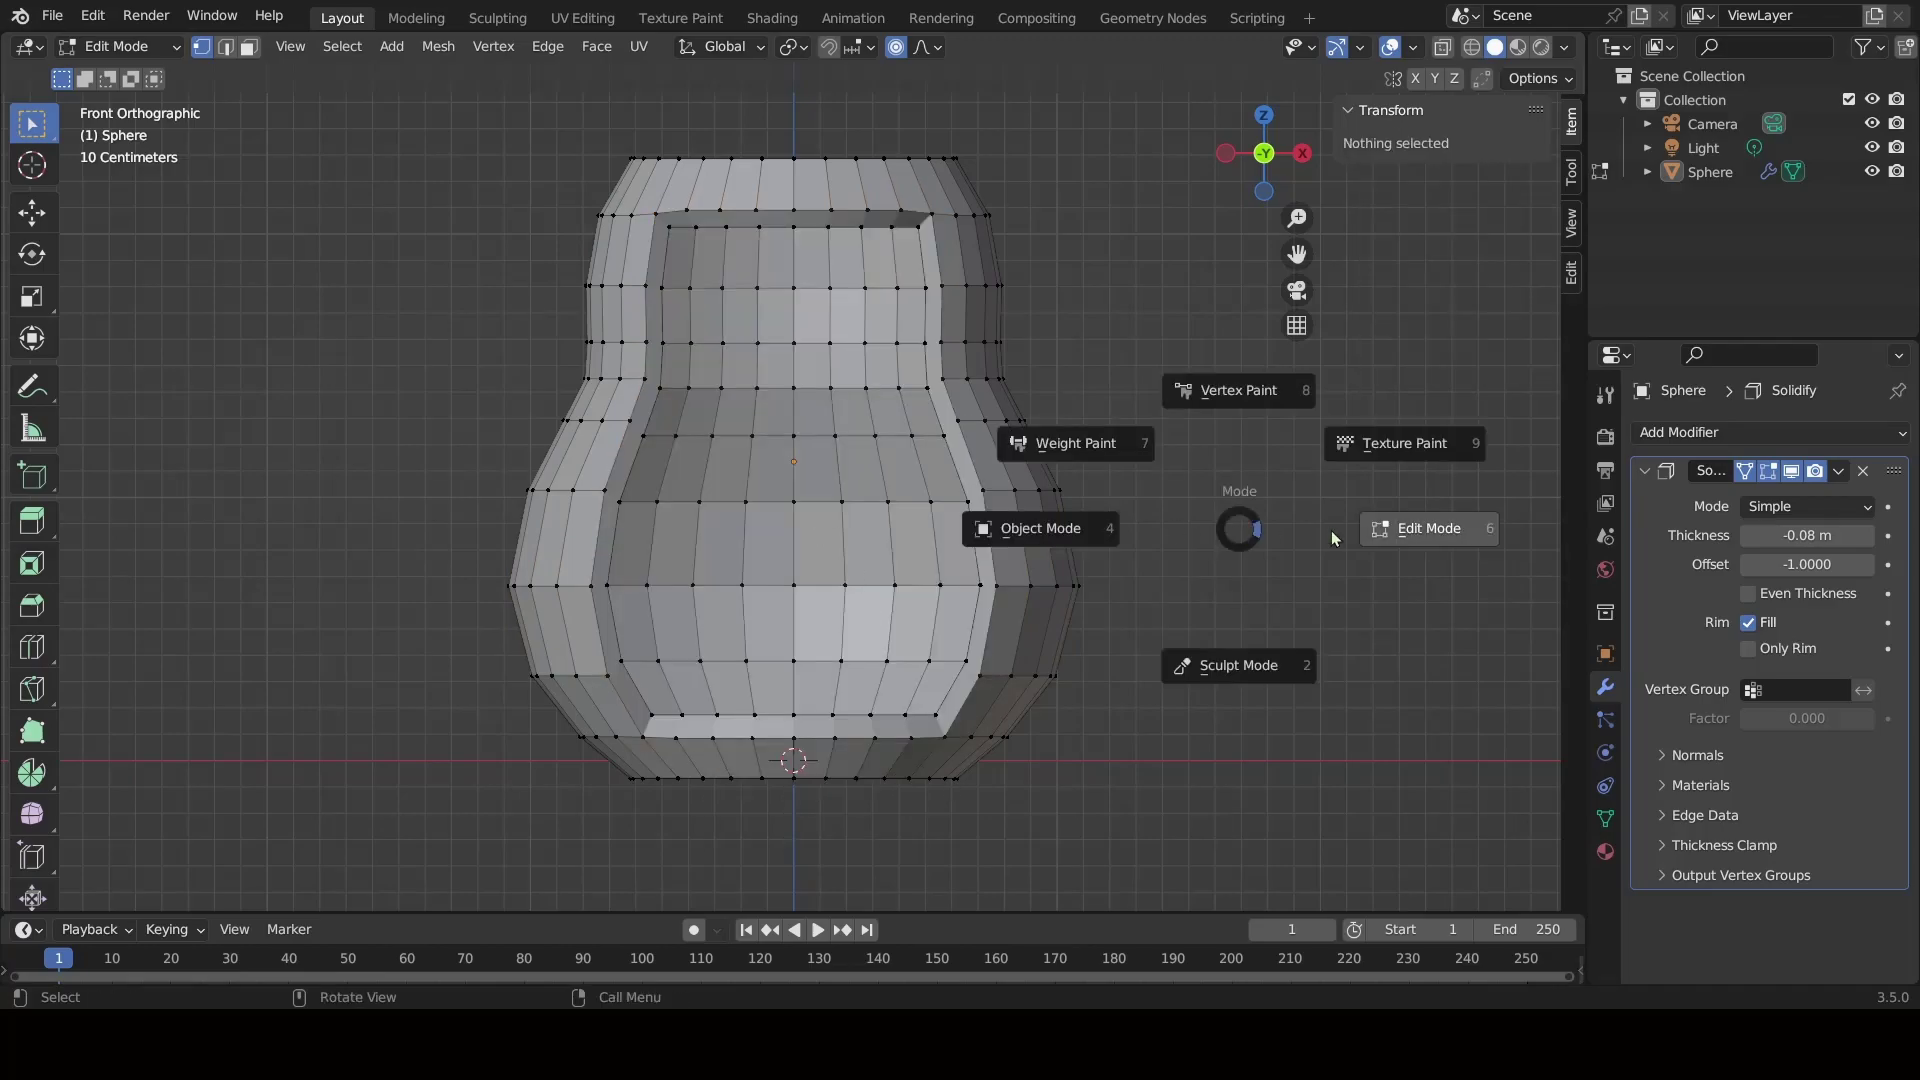
key("Tab")
key("ctrl+1")
mouse_move(1178, 565)
middle_mouse_down()
mouse_move(1040, 758)
mouse_move(1029, 716)
middle_mouse_up()
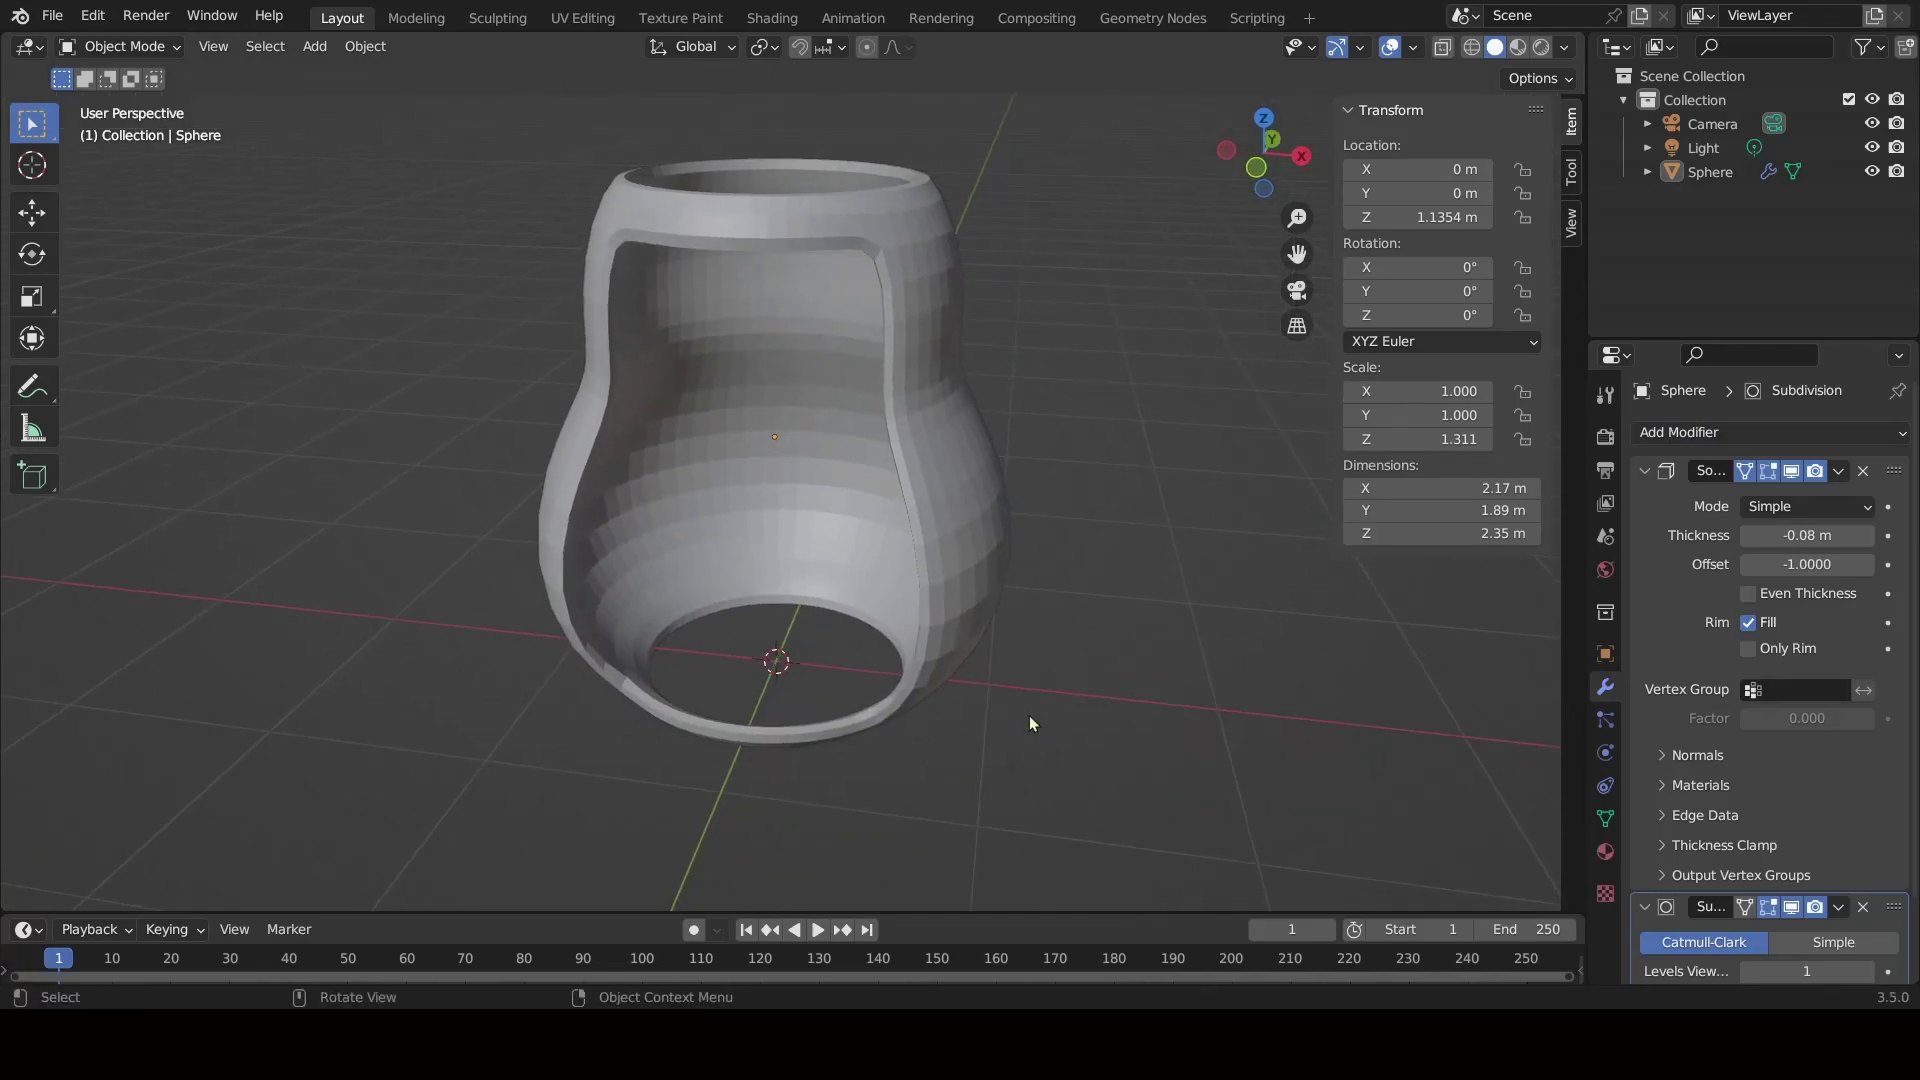
scroll(1840, 878, "down", 3)
left_click_drag(1838, 877, 1860, 877)
scroll(1090, 650, "up", 2)
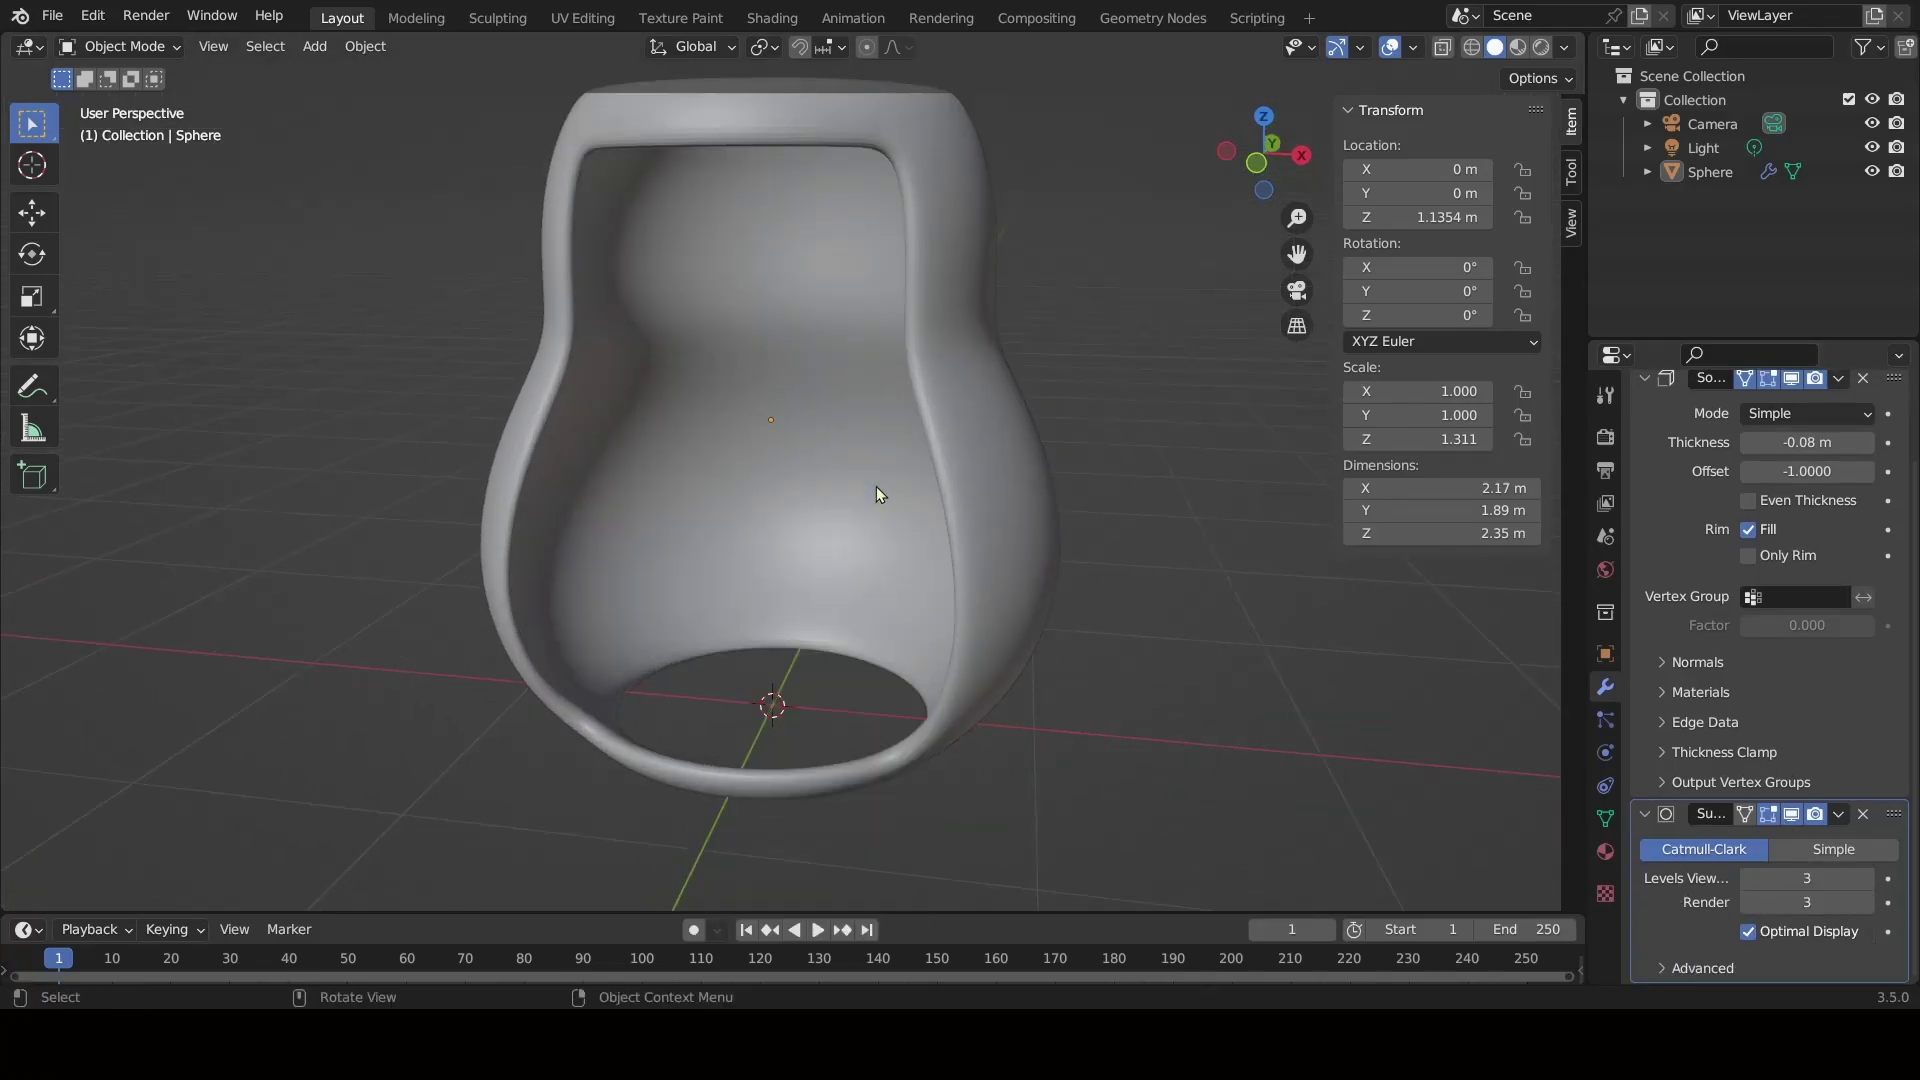
Shade the vase smooth and go back into Edit Mode with the modifier panel collapsed.
left_click(876, 486)
scroll(1135, 517, "down", 2)
middle_click_drag(1136, 516, 1150, 514)
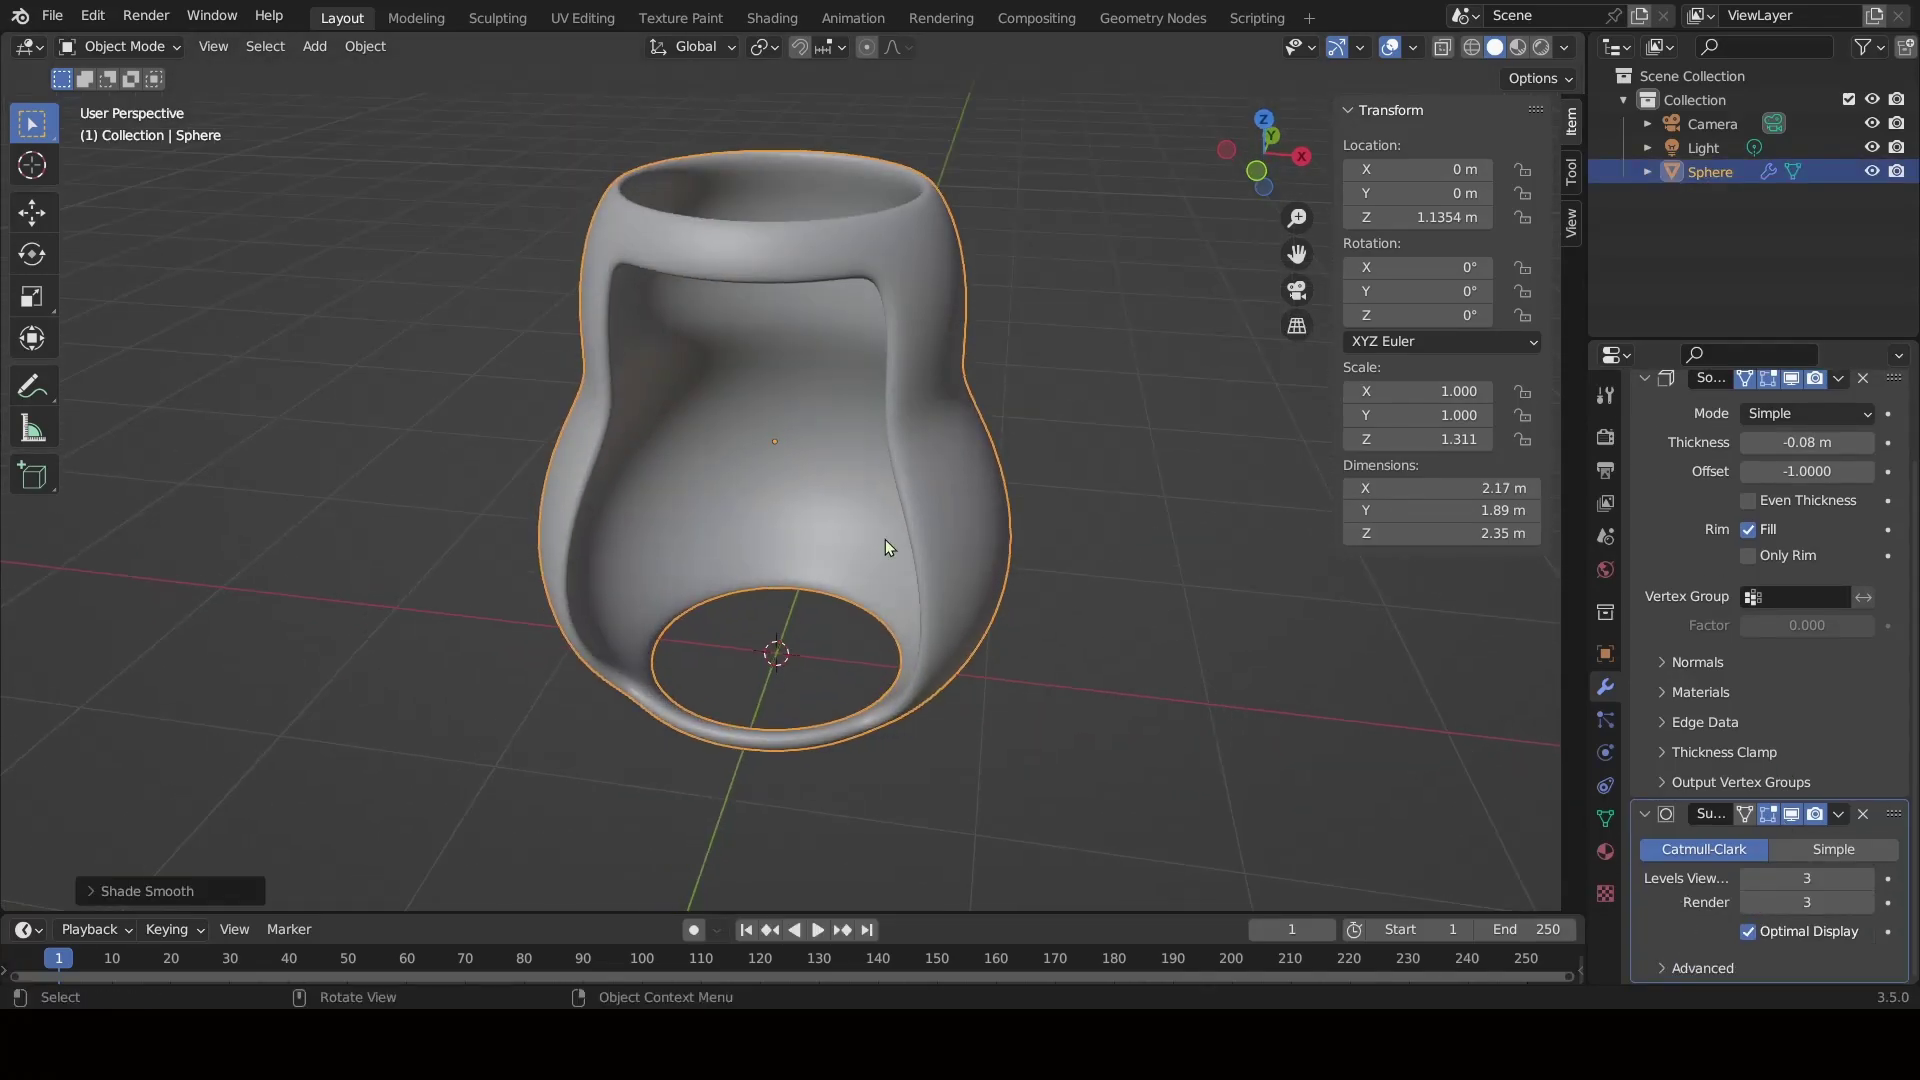
key("Tab")
left_click(1645, 813)
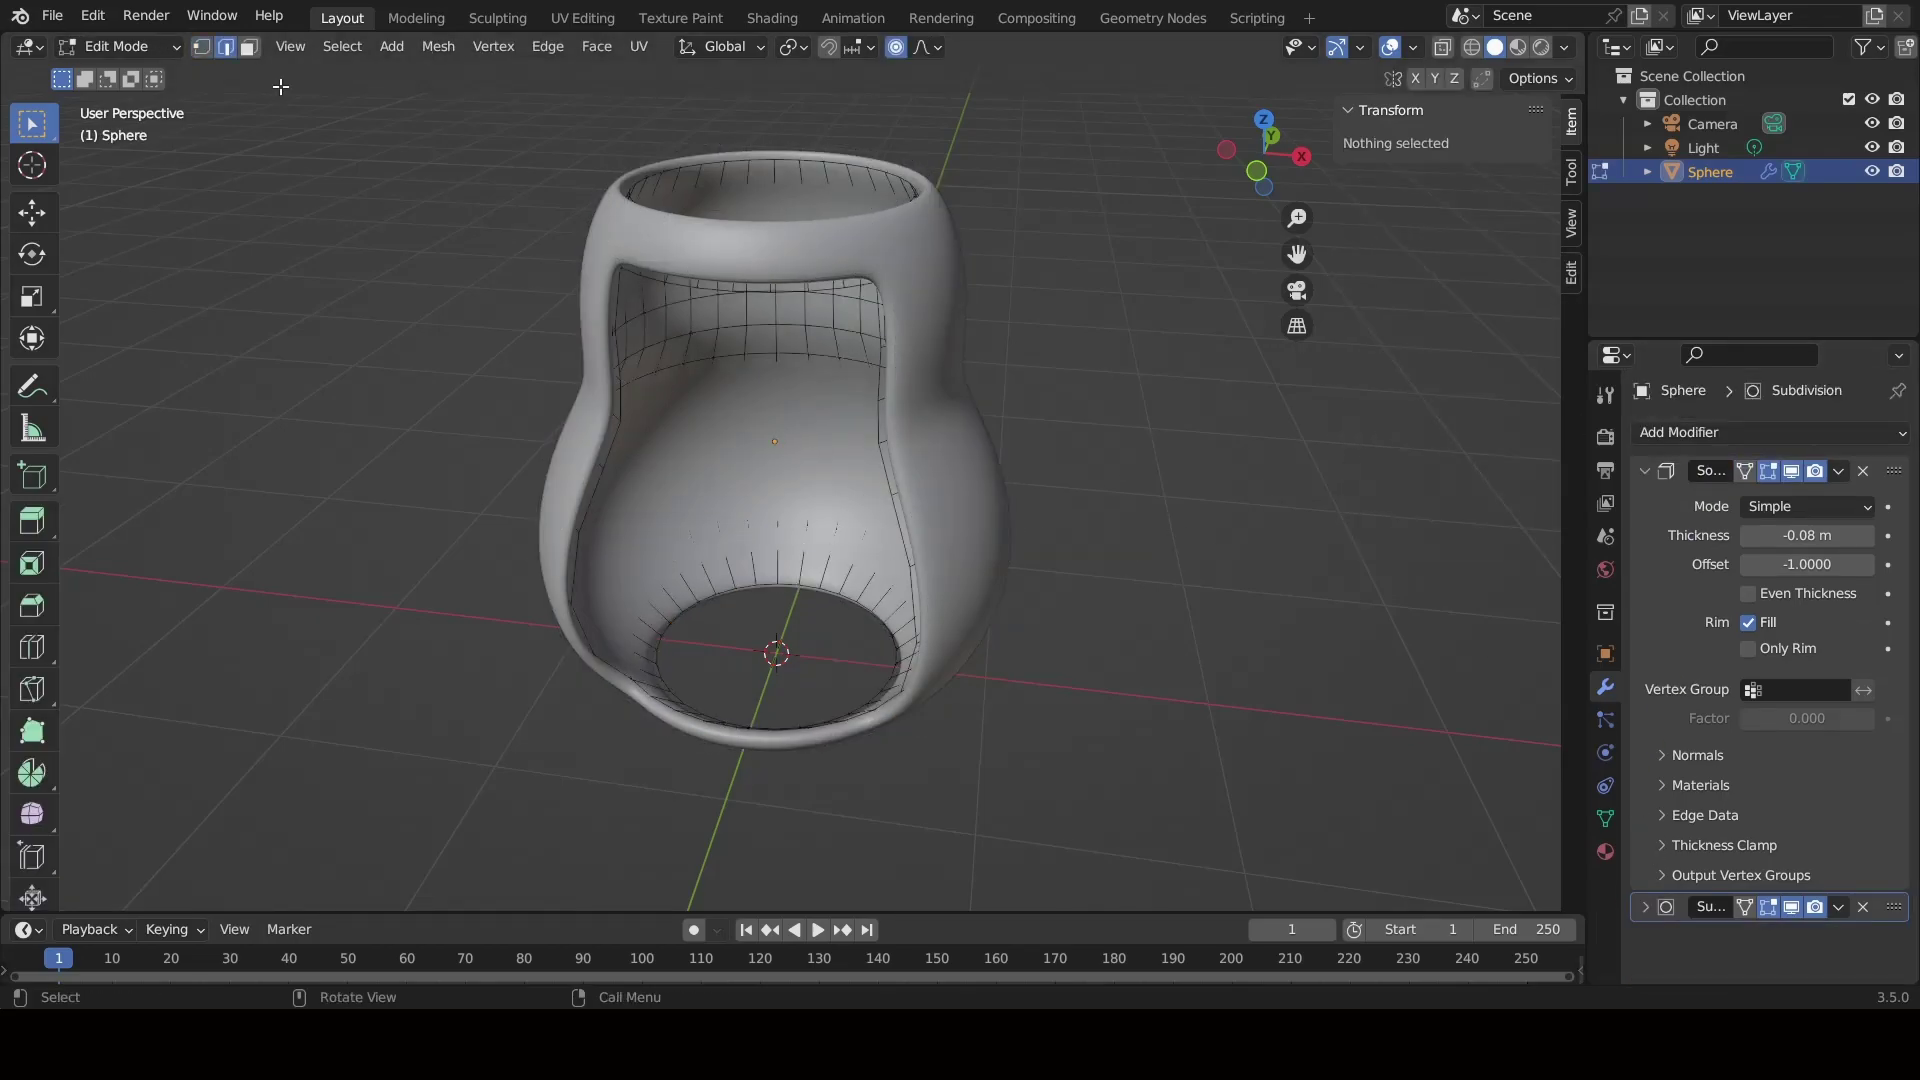
scroll(779, 638, "up", 1)
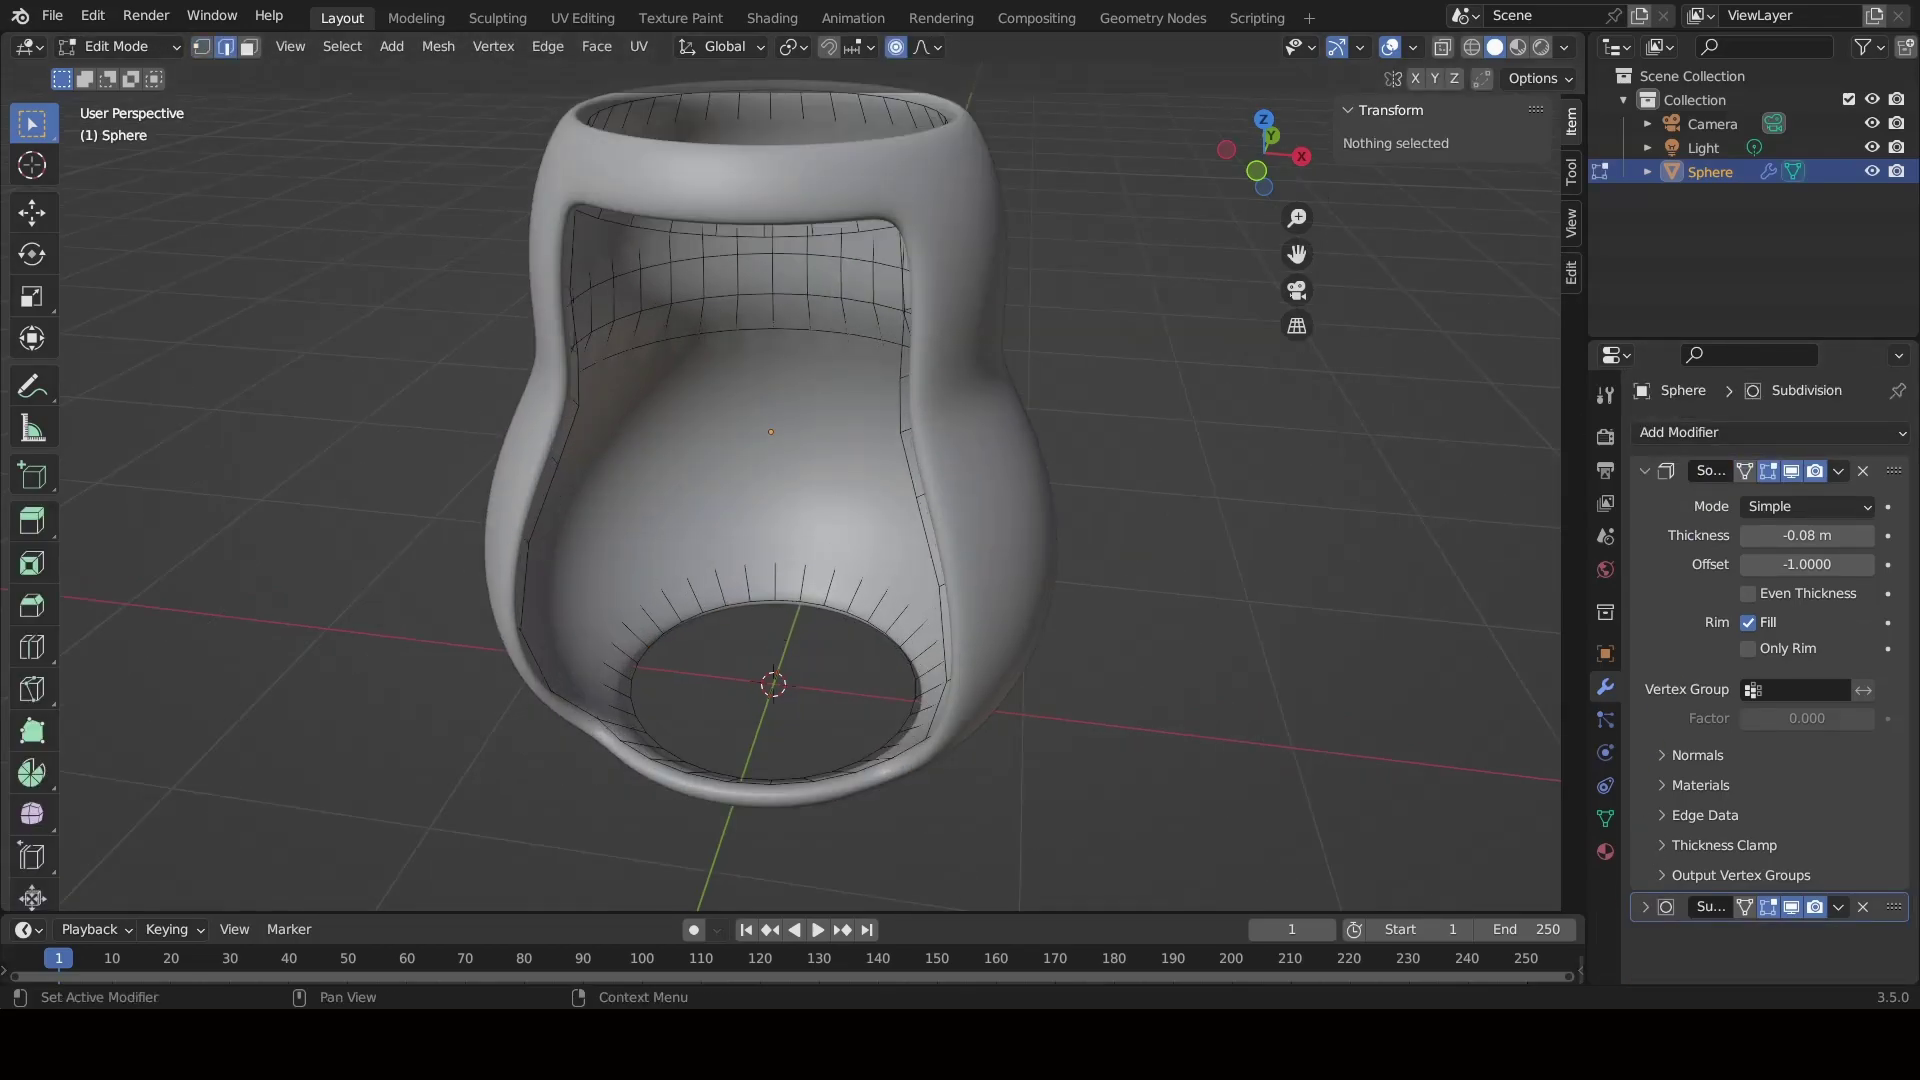
Select the bottom rim edge loop and fill the opening with a face.
left_click(775, 640, "alt")
mouse_move(775, 640)
middle_mouse_down()
mouse_move(659, 655)
mouse_move(640, 560)
middle_mouse_up()
left_click(598, 664, "alt")
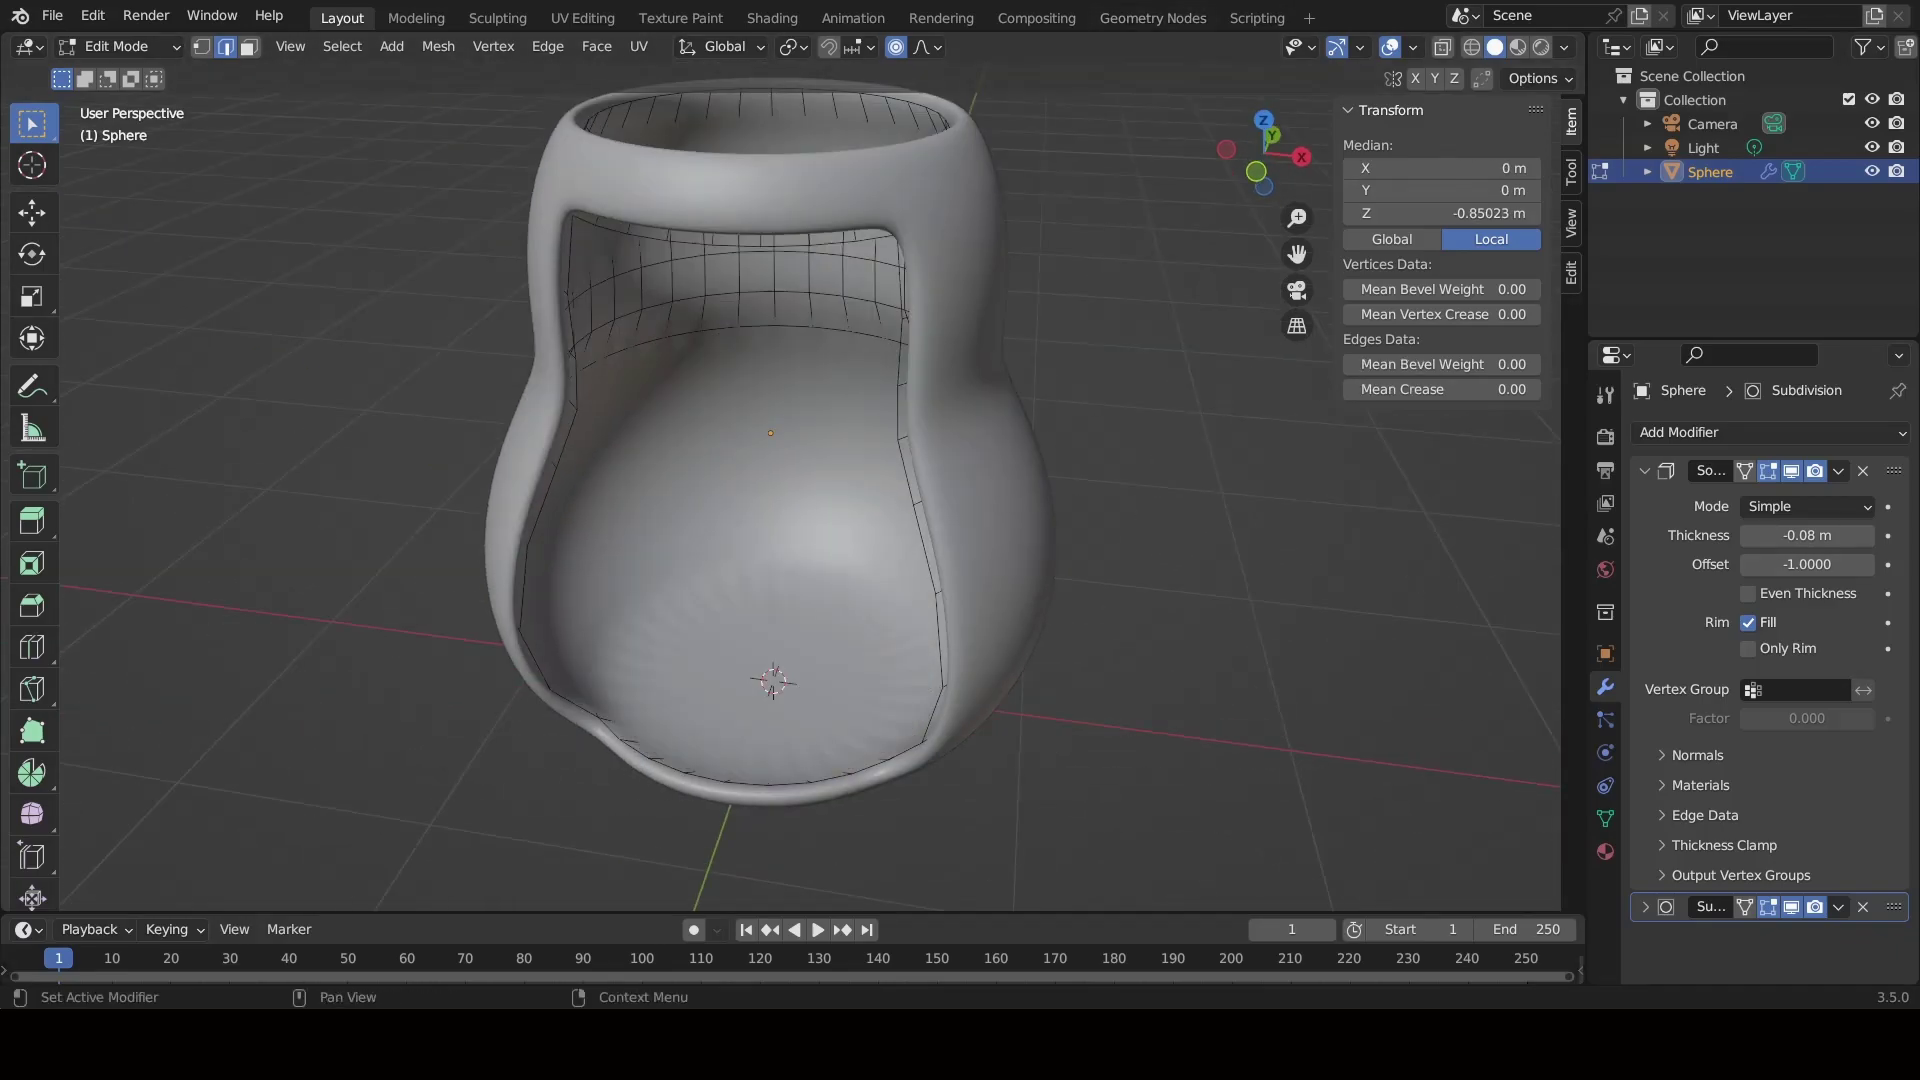
key("3")
mouse_move(1148, 398)
middle_mouse_down()
mouse_move(1141, 424)
mouse_move(724, 273)
mouse_move(1110, 664)
middle_mouse_up()
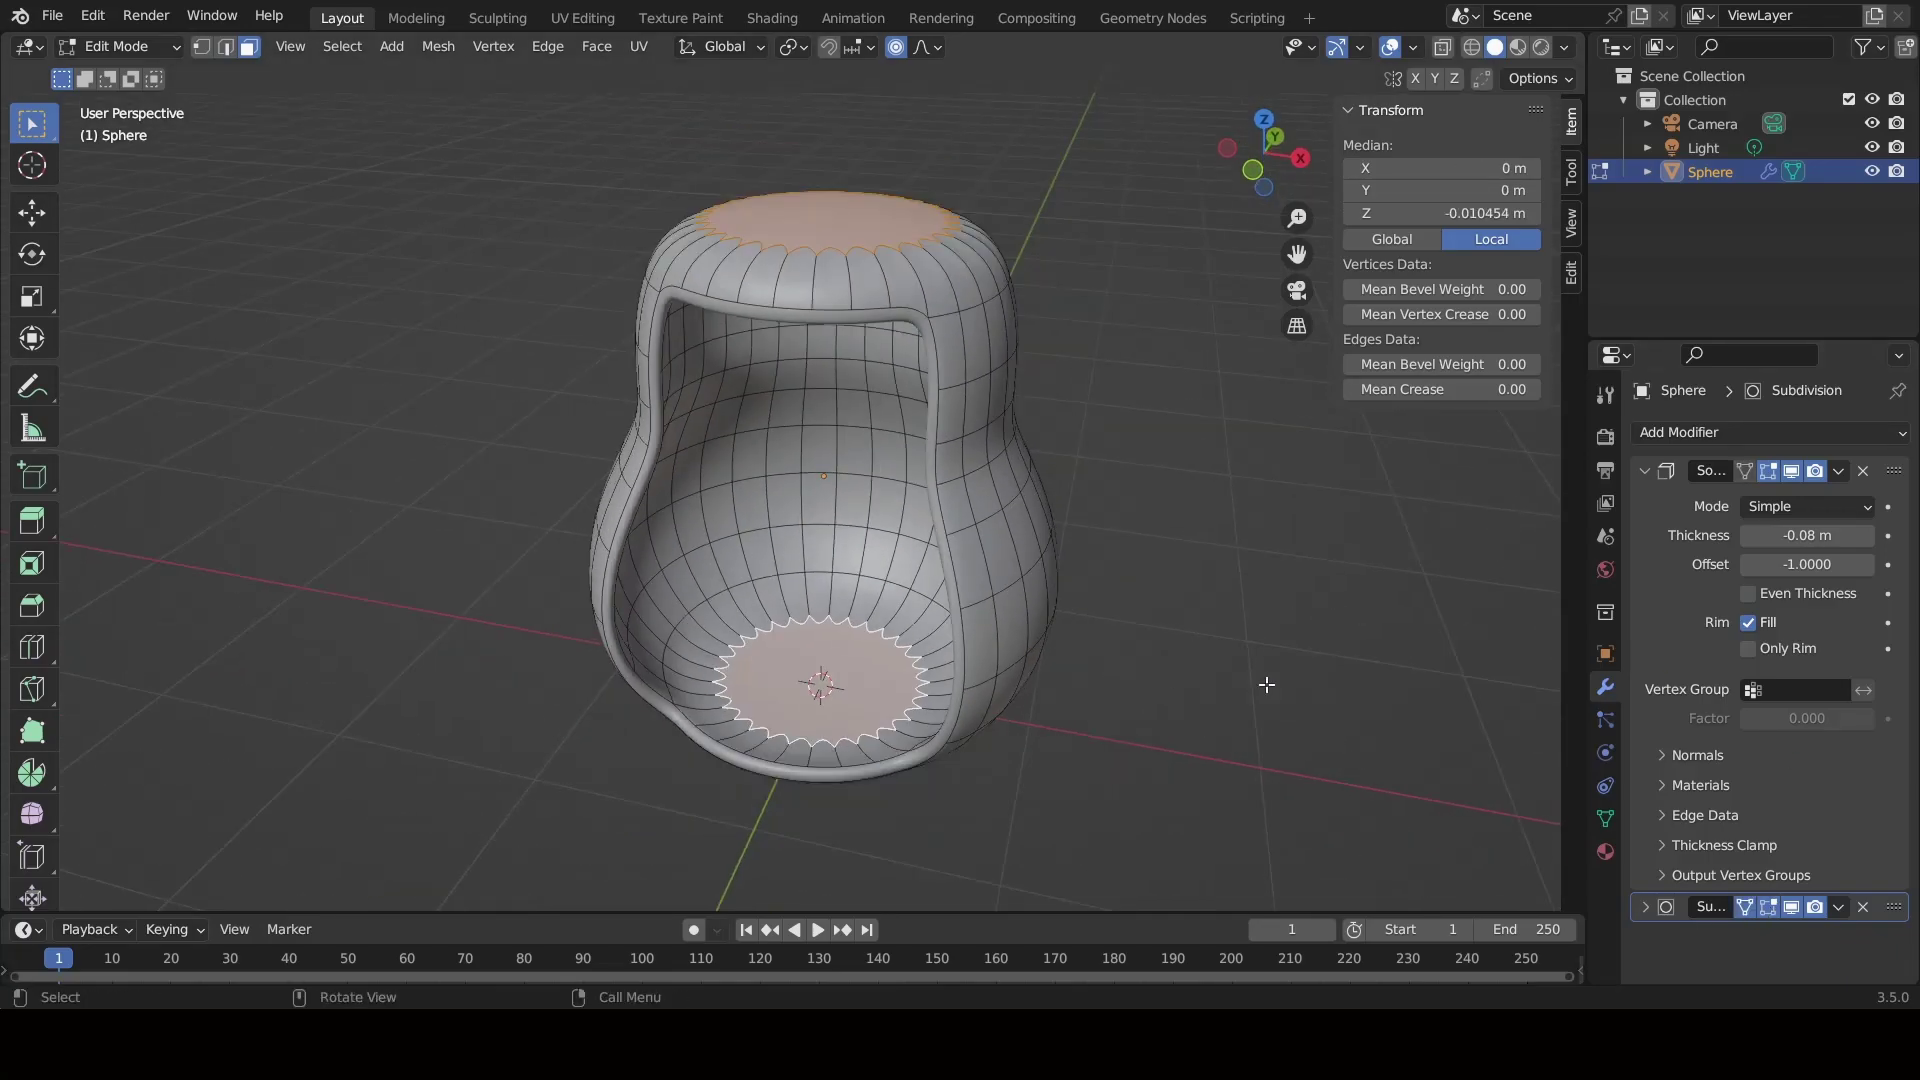
Inset the cap faces twice to shape a floor, then return to Object Mode.
key("h")
key("i")
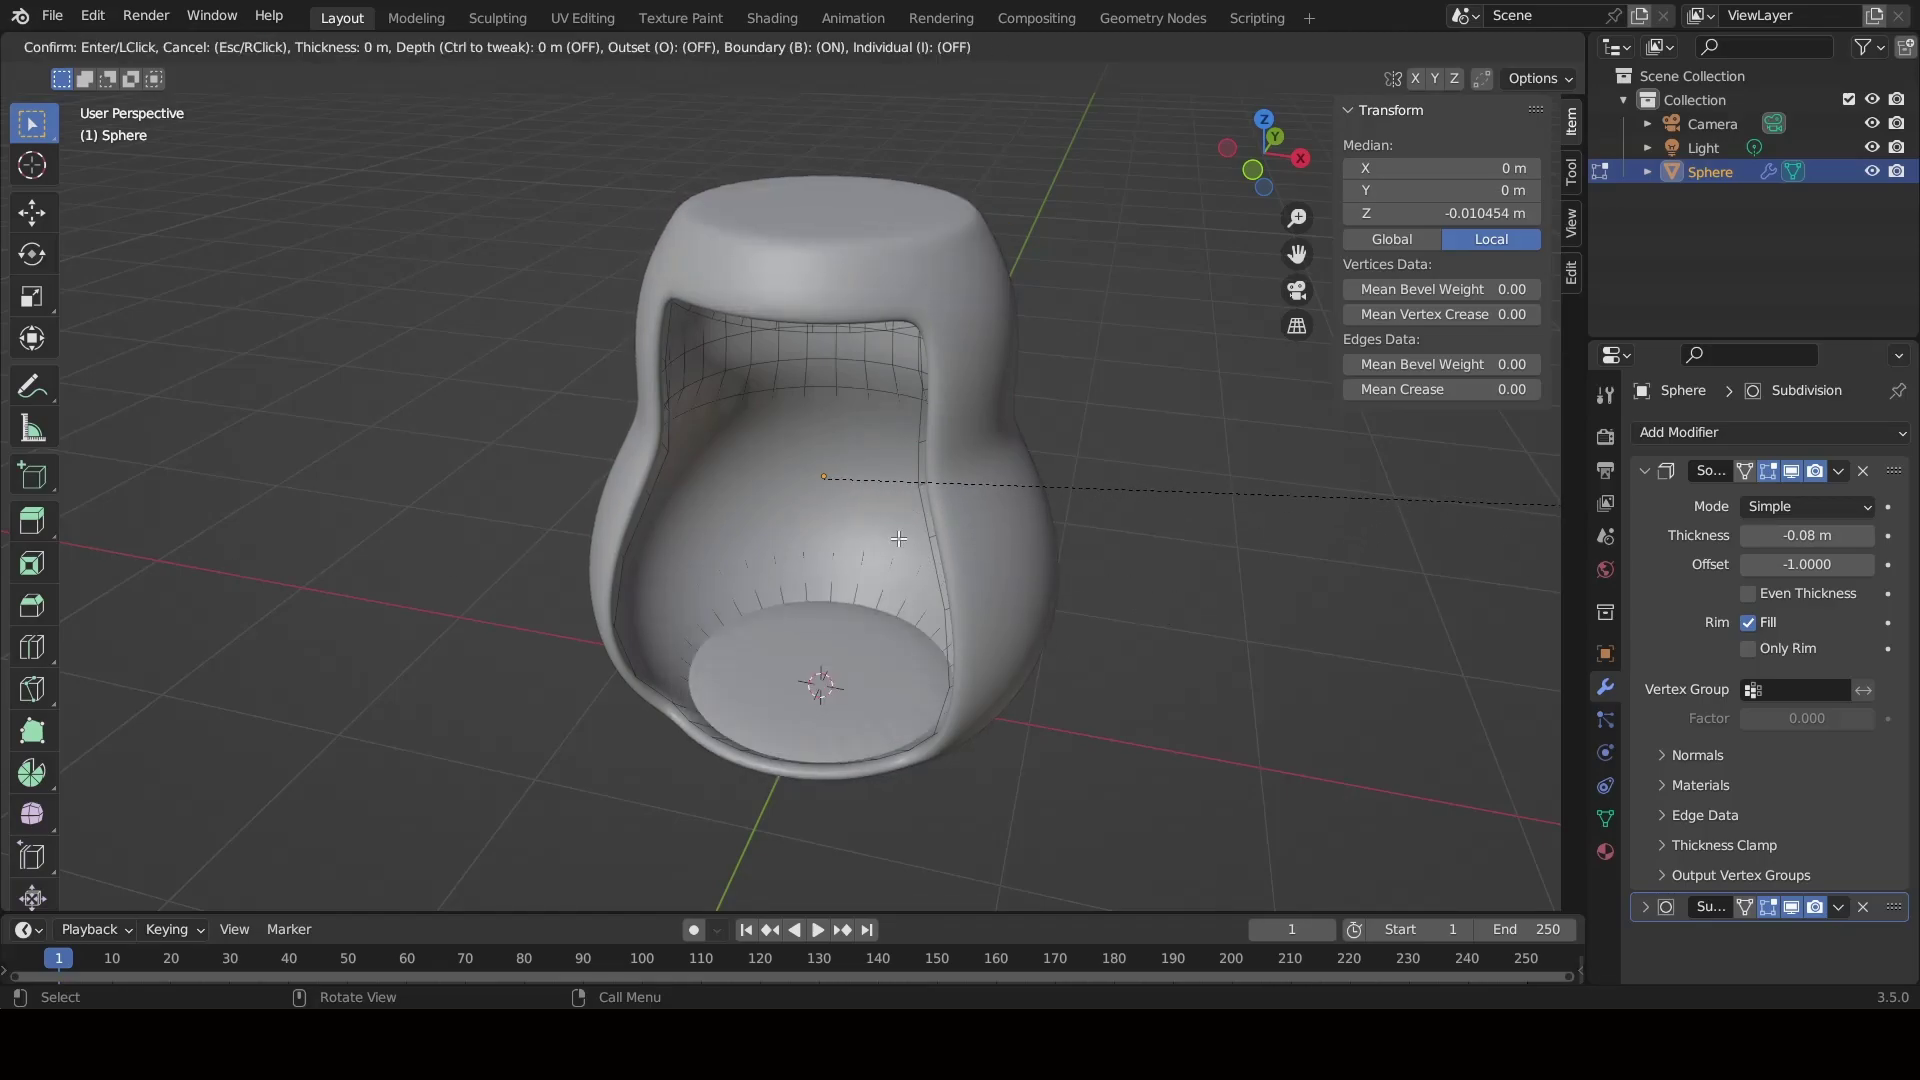
left_click(1208, 491)
key("i")
left_click(1140, 737)
key("Tab")
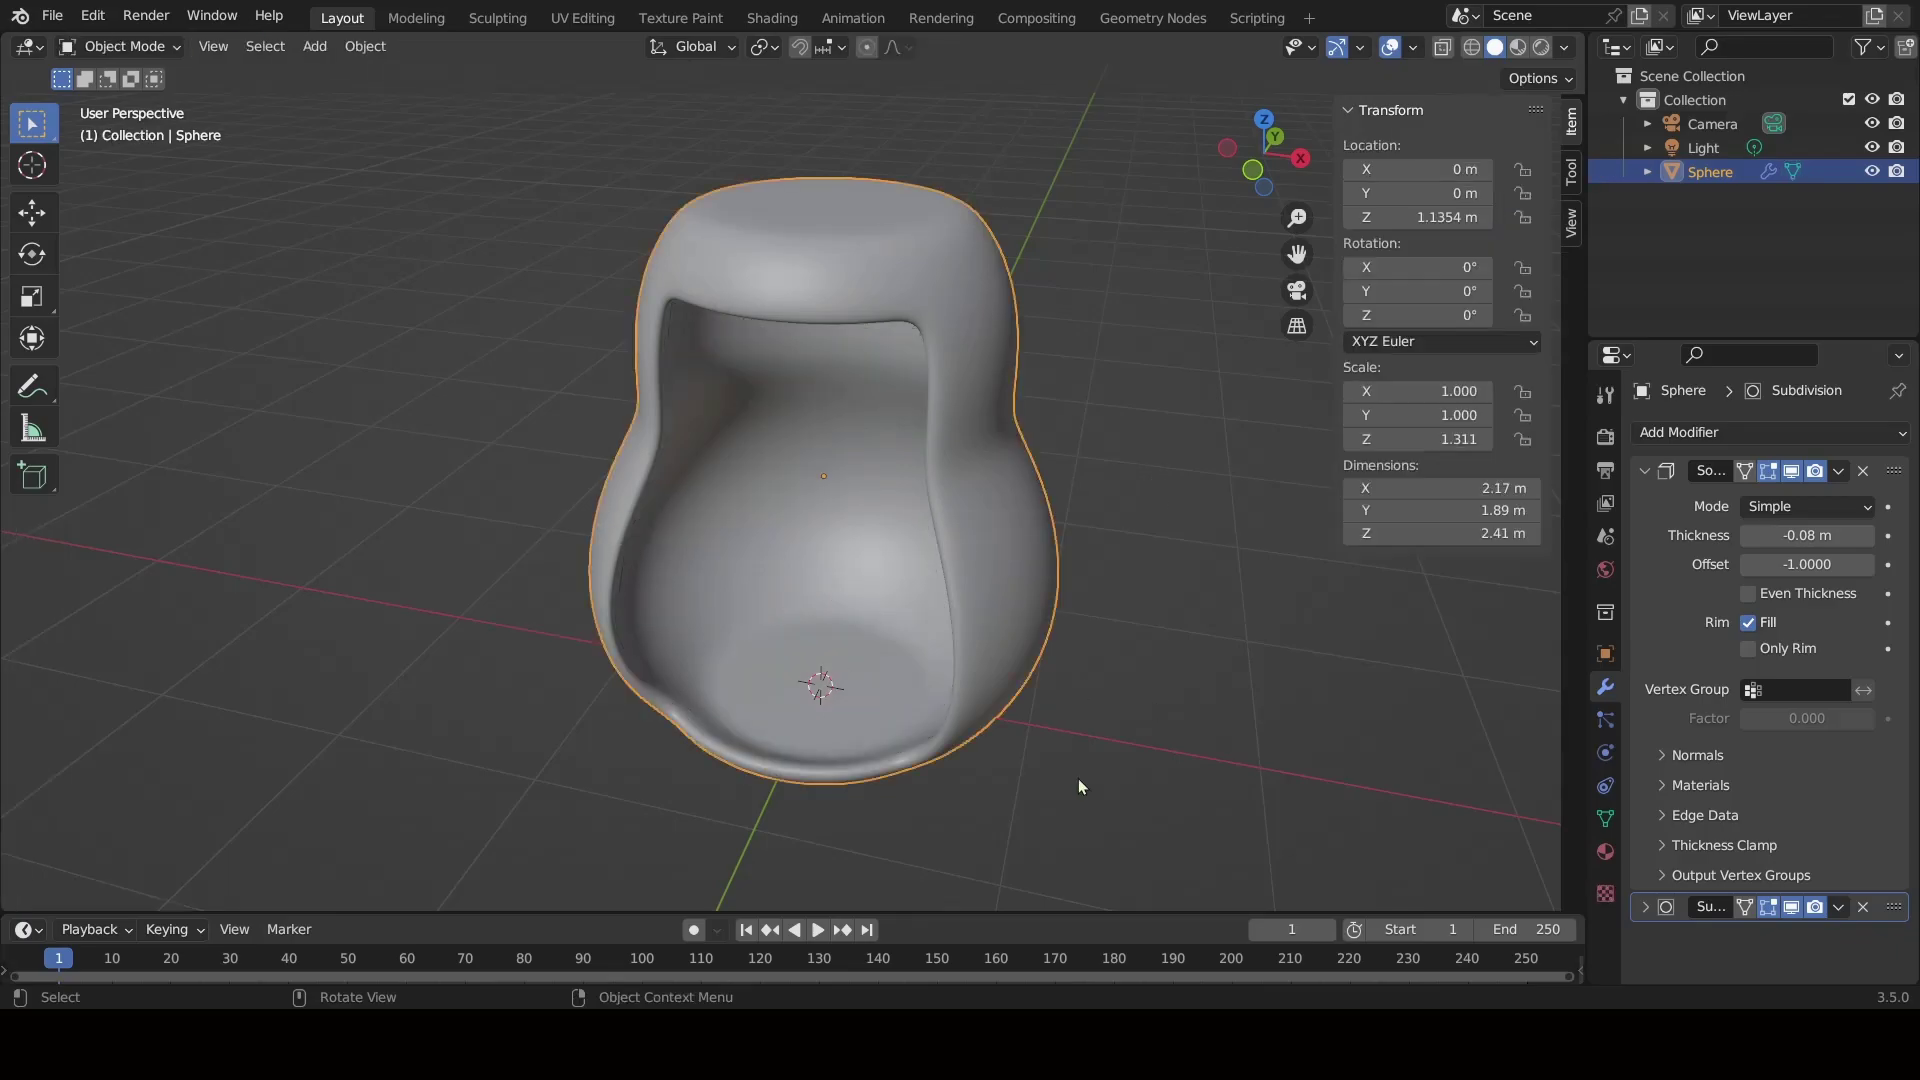
middle_click_drag(1120, 745, 1150, 750)
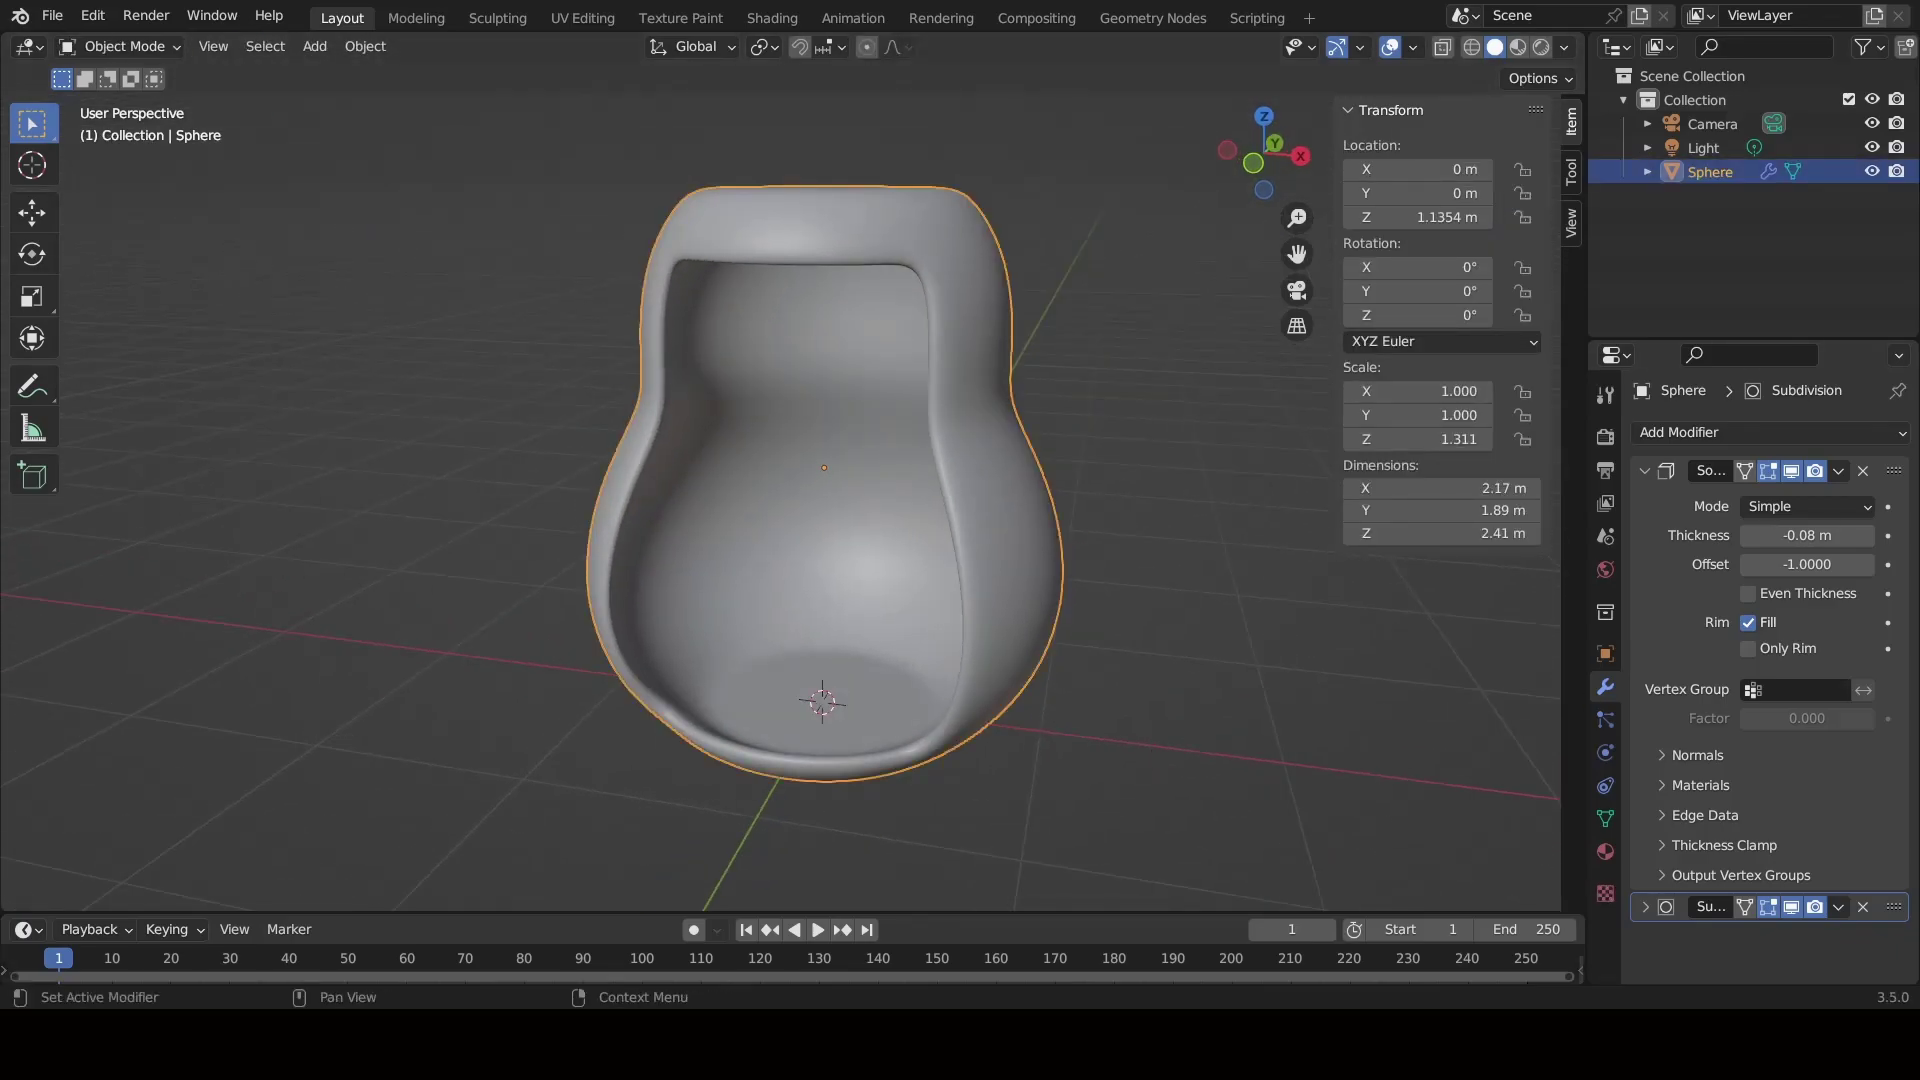
Inset the top and bottom cap faces to add rings, then check the shape in Object Mode.
key("Tab")
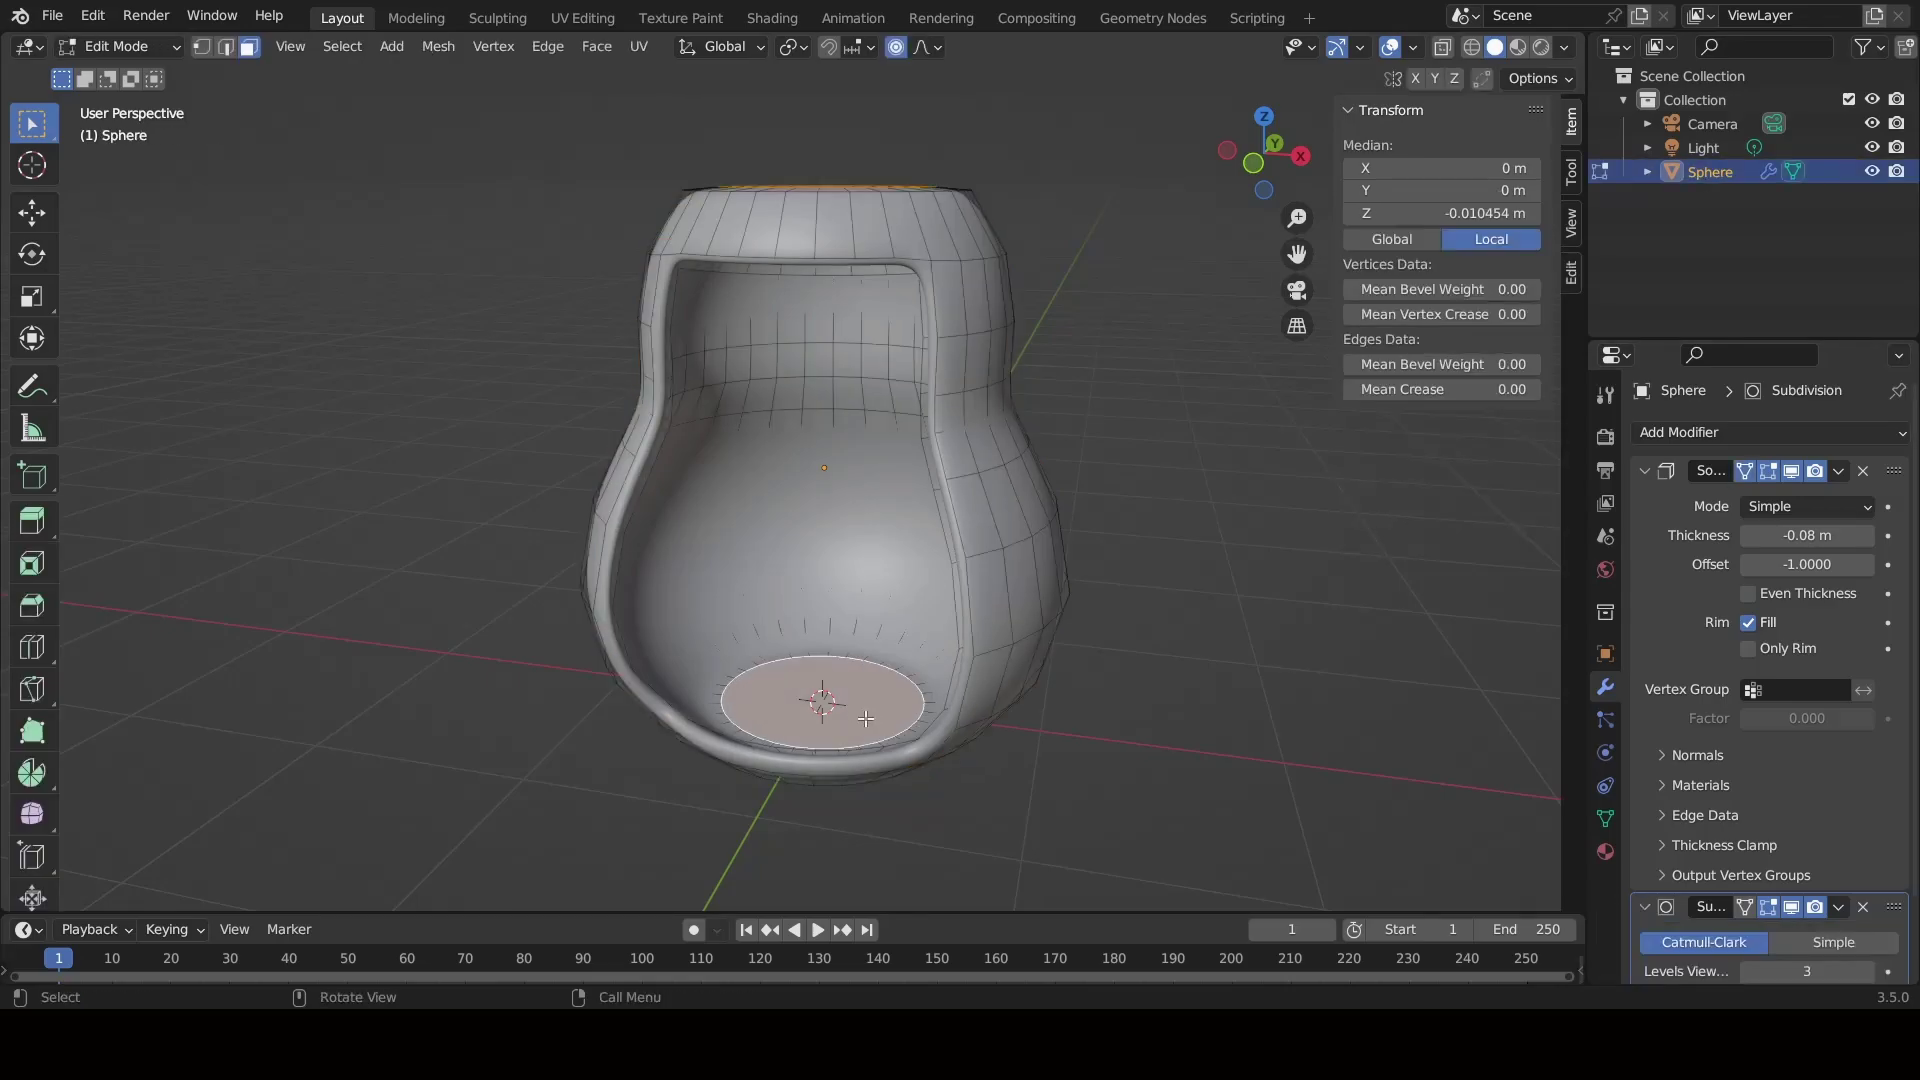
key("i")
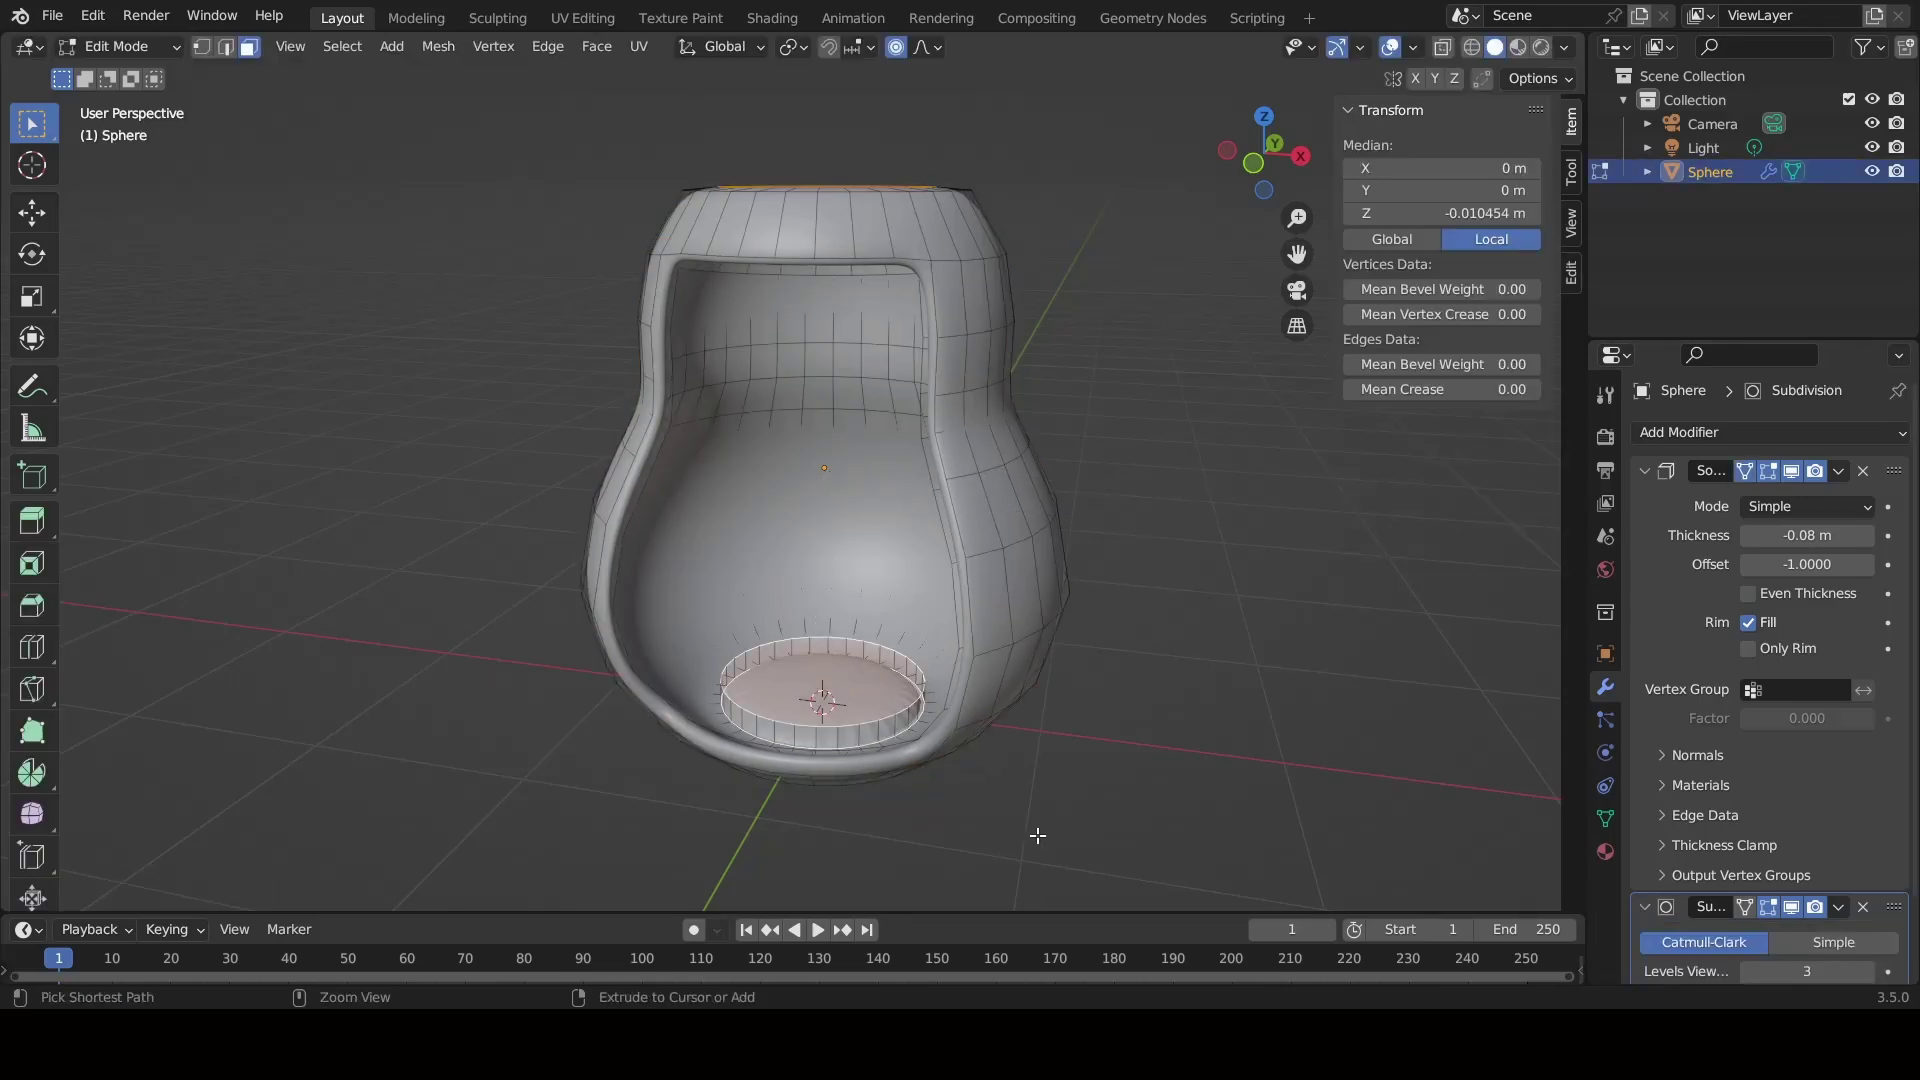
middle_click_drag(1157, 557, 1033, 702)
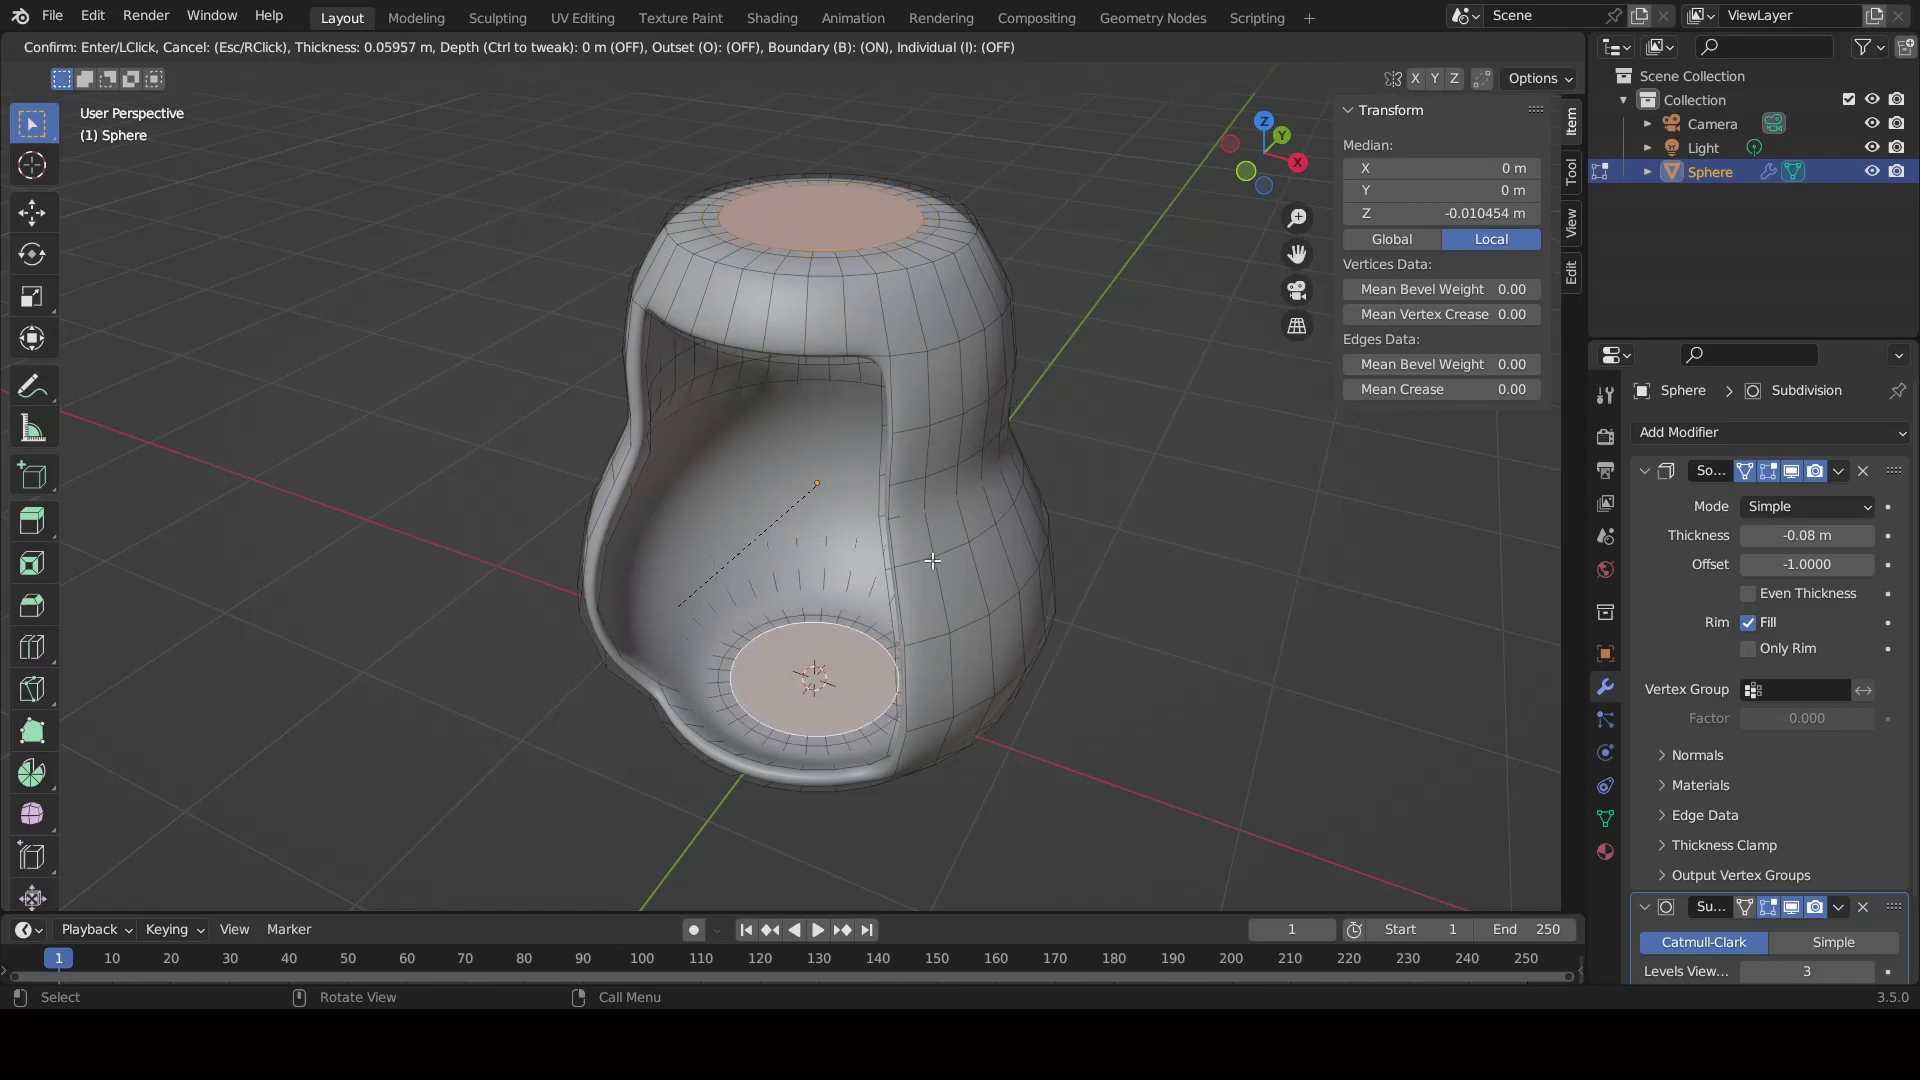
key("Escape")
key("i")
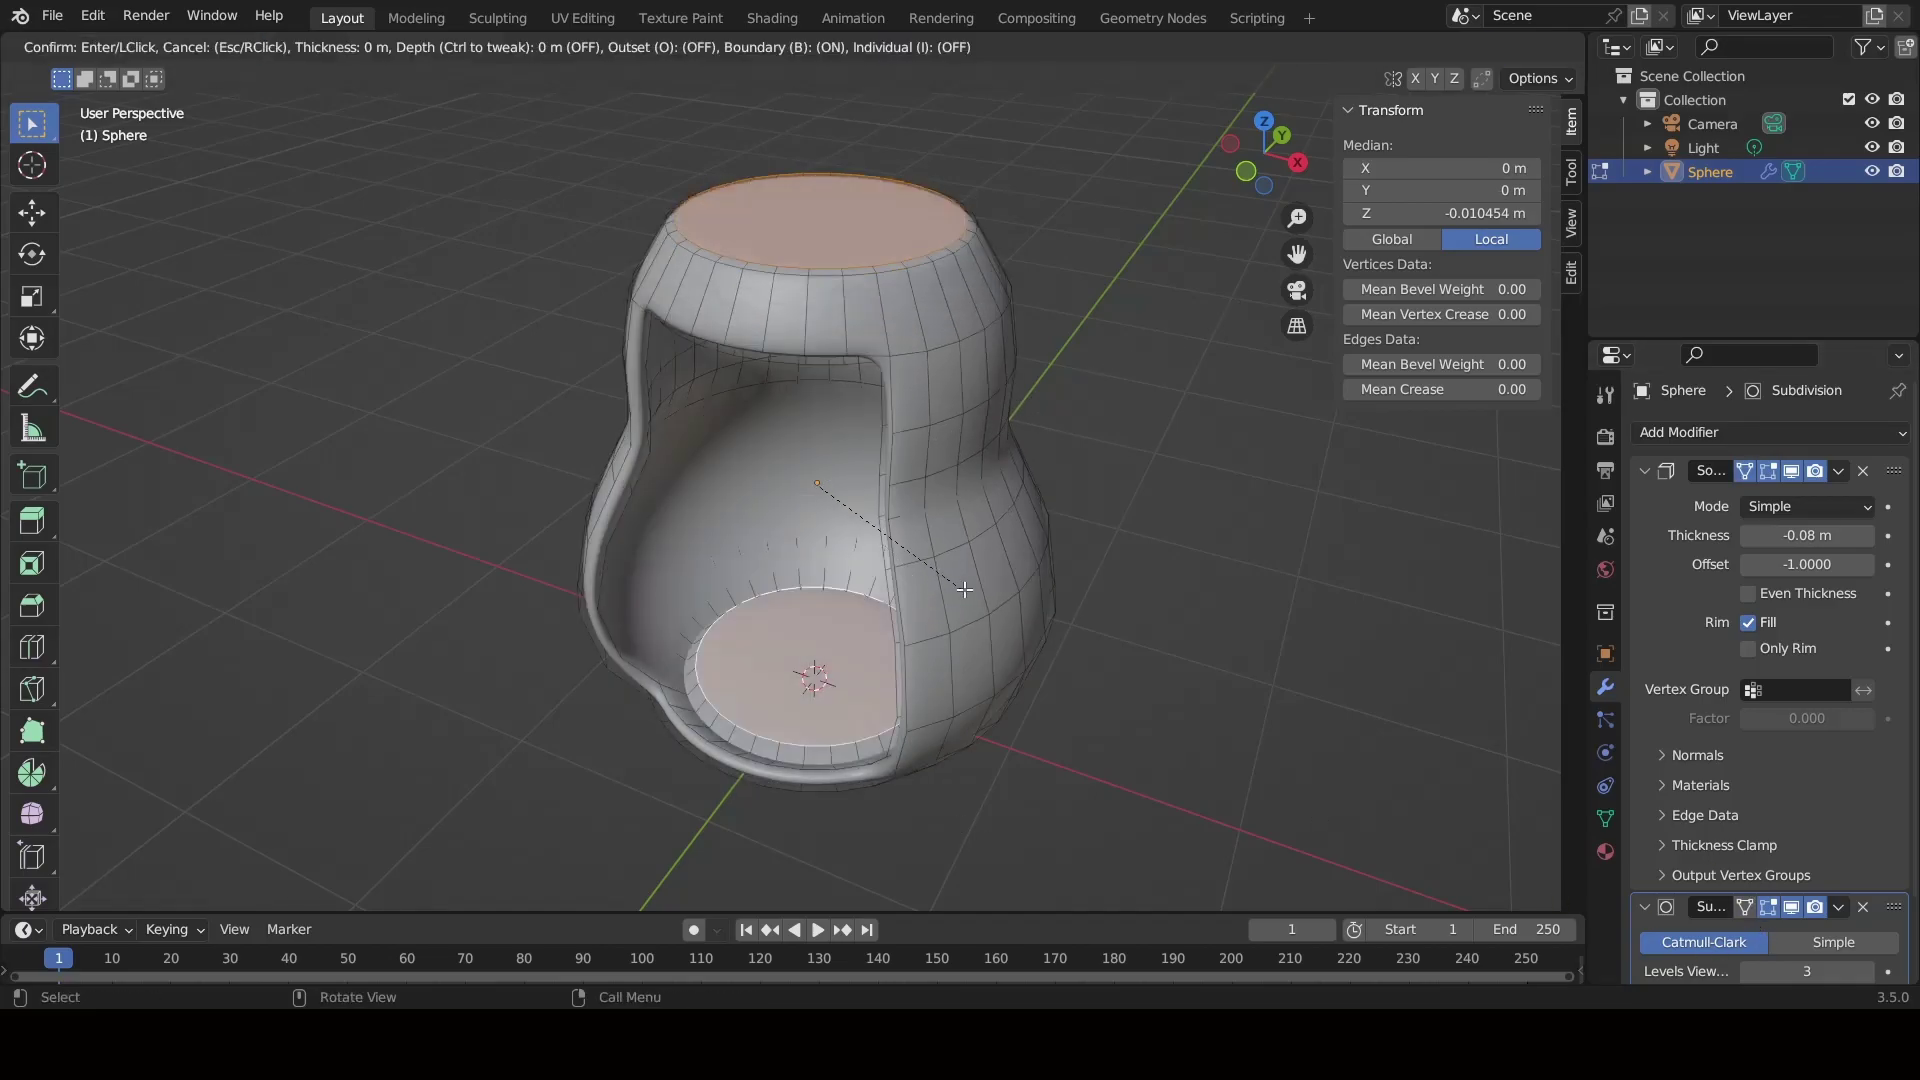
middle_click_drag(927, 518, 1124, 613)
key("Return")
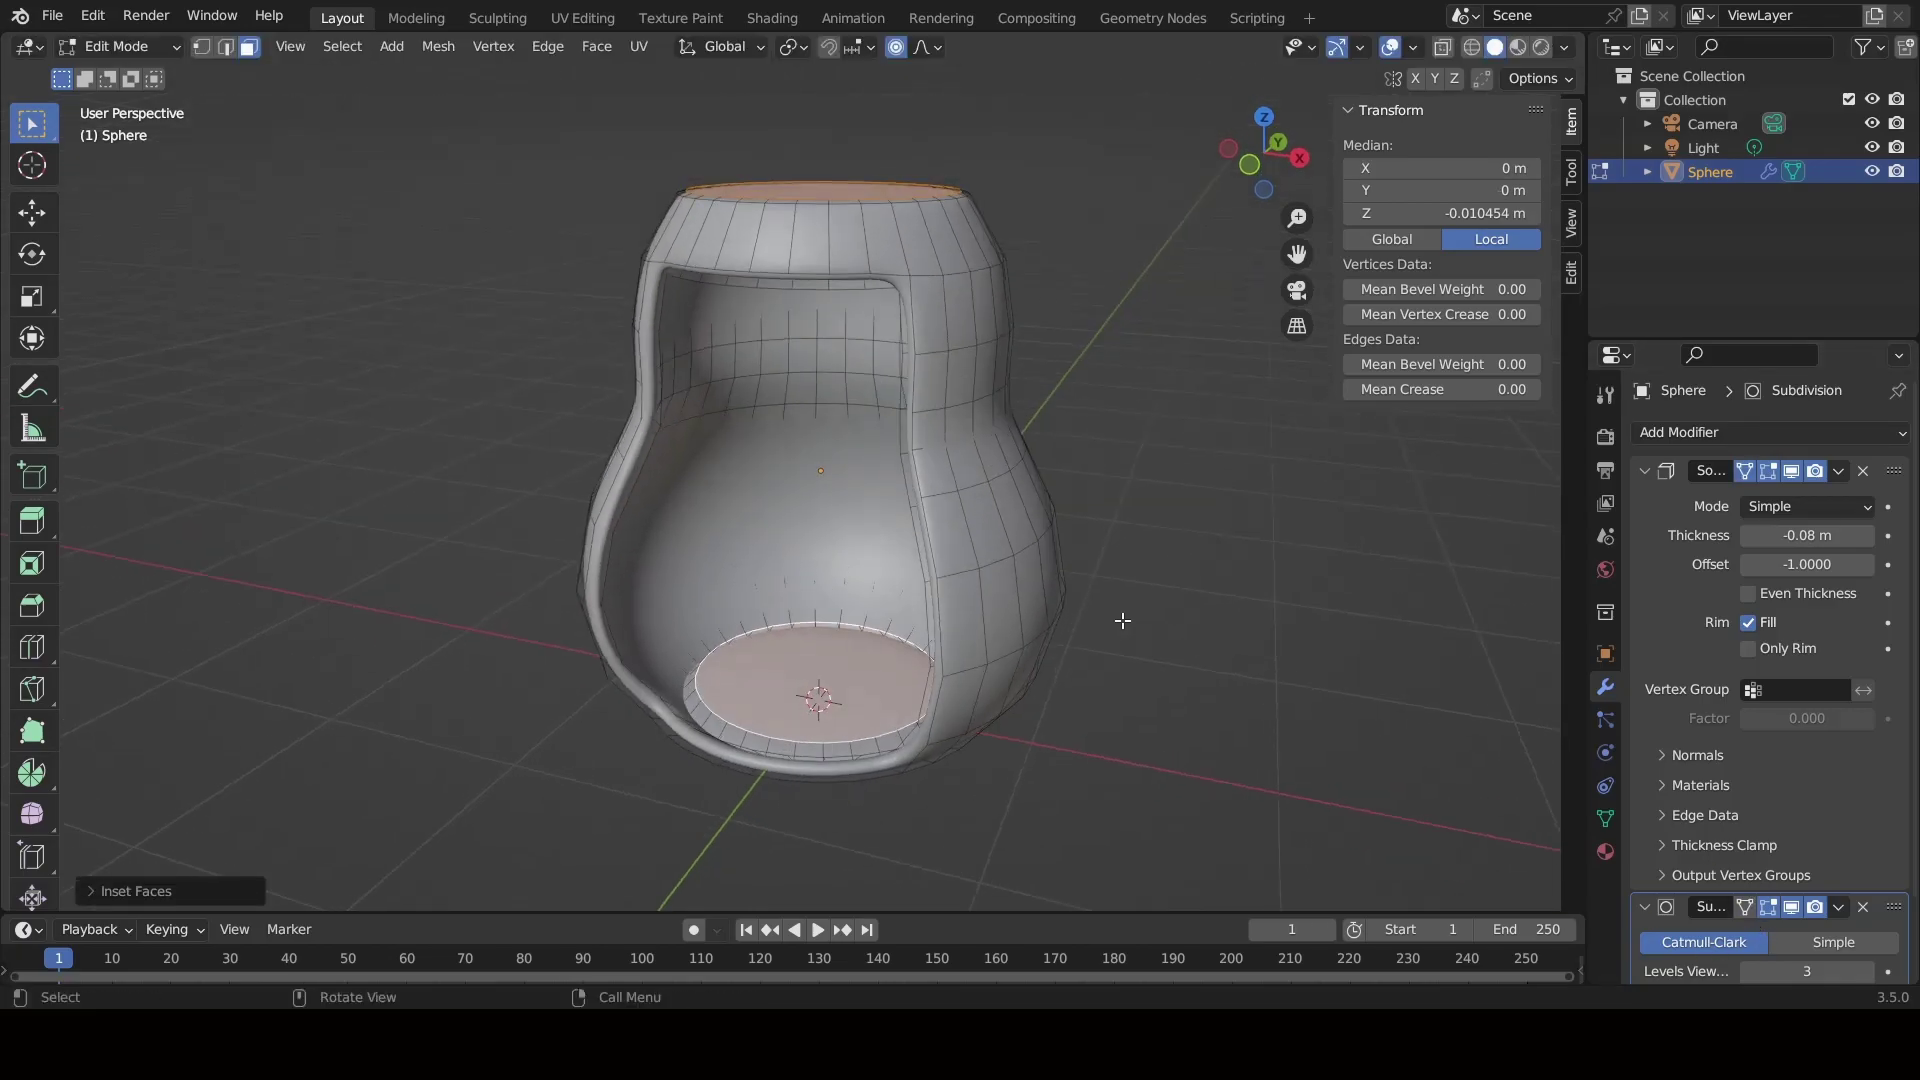
key("i")
key("Escape")
key("ctrl+Tab")
left_click(290, 590)
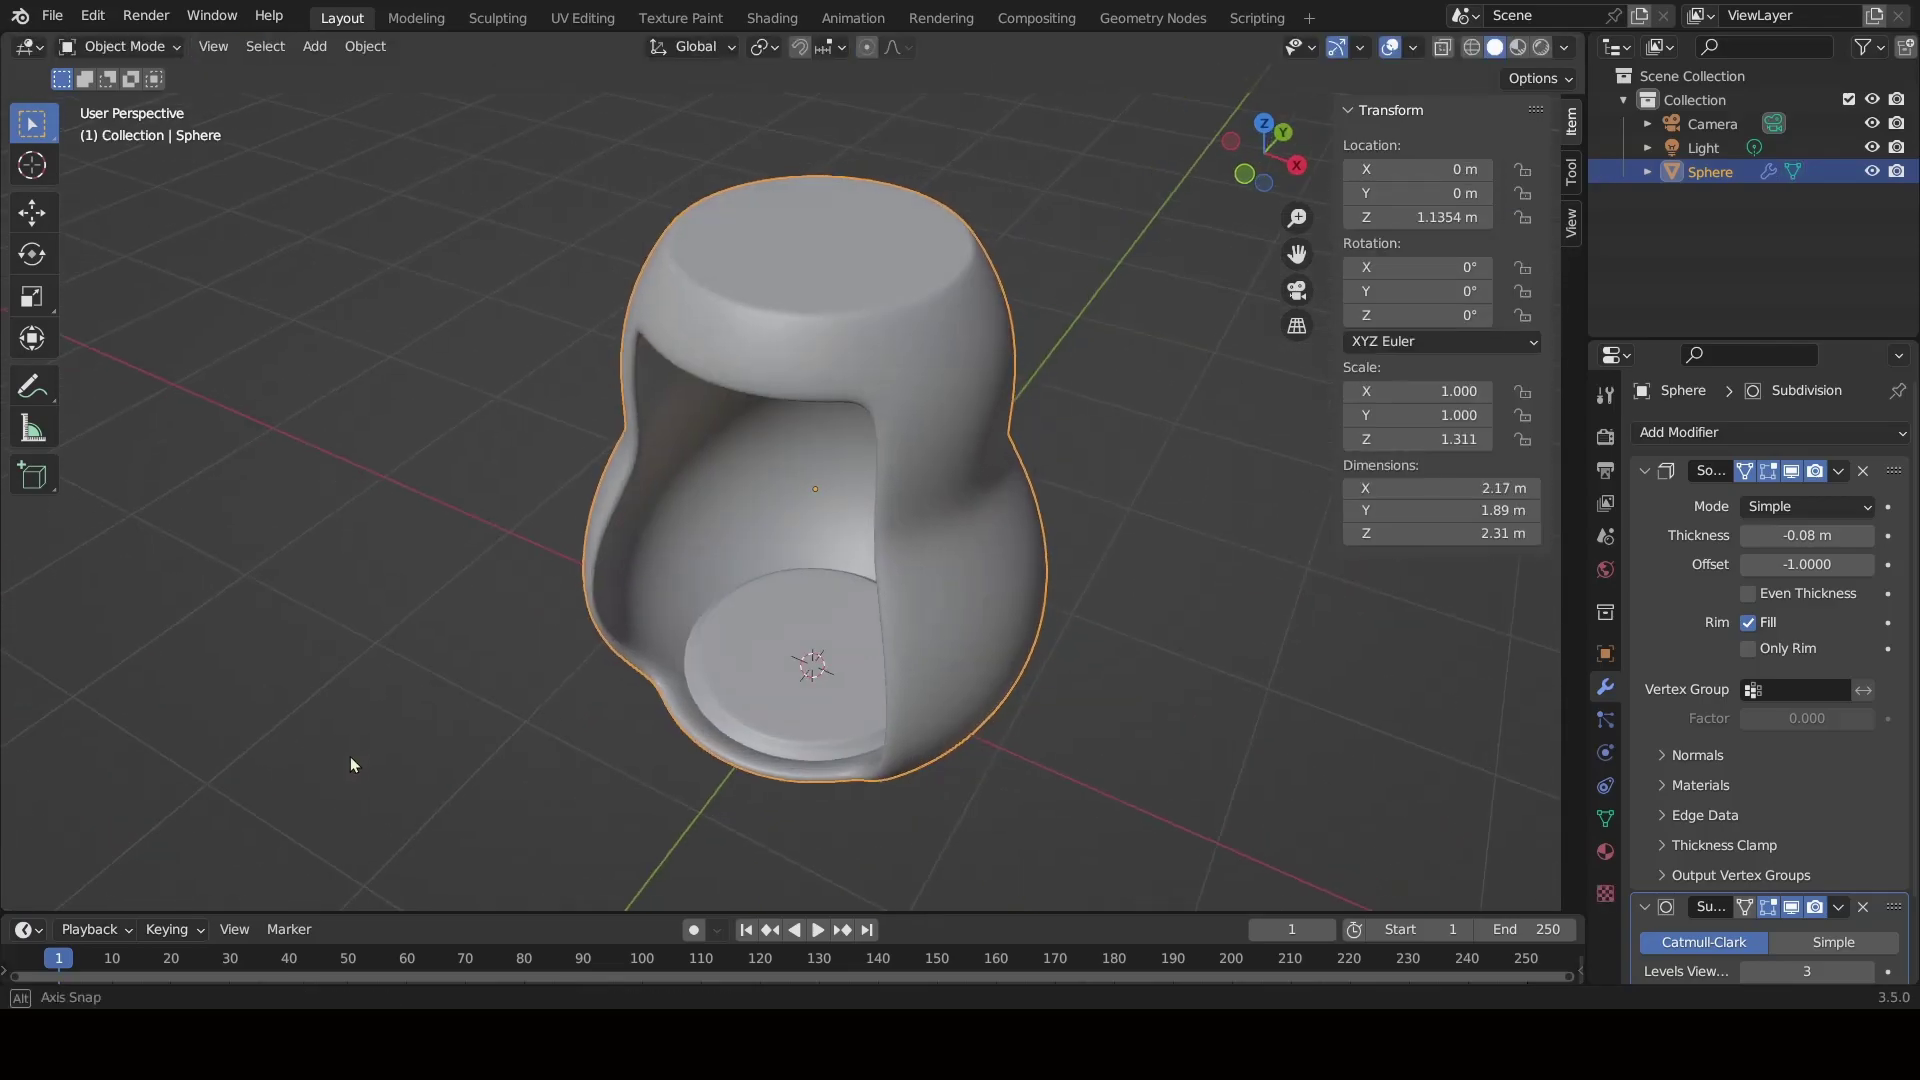
middle_click_drag(350, 756, 369, 682)
Inset the floor face once more for a rimmed floor and return to Object Mode.
key("Tab")
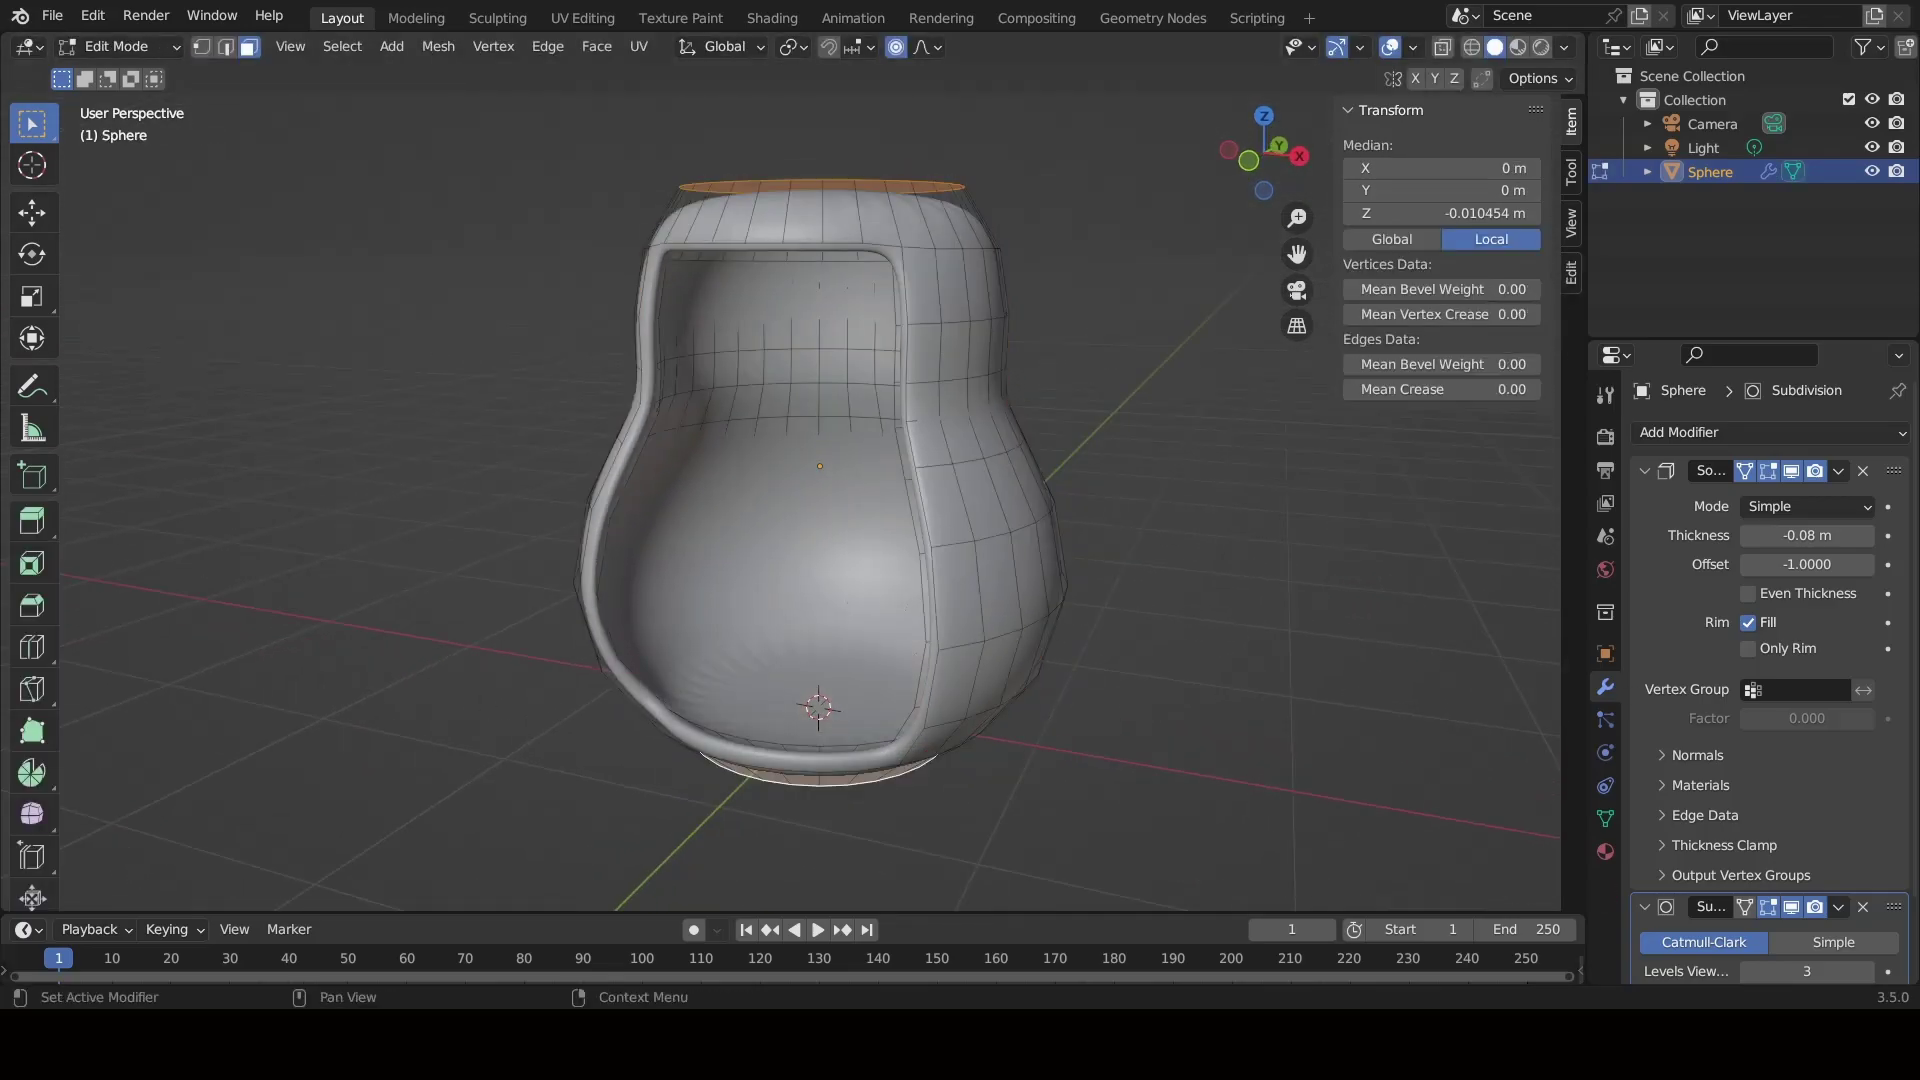
middle_click_drag(1213, 578, 1198, 652)
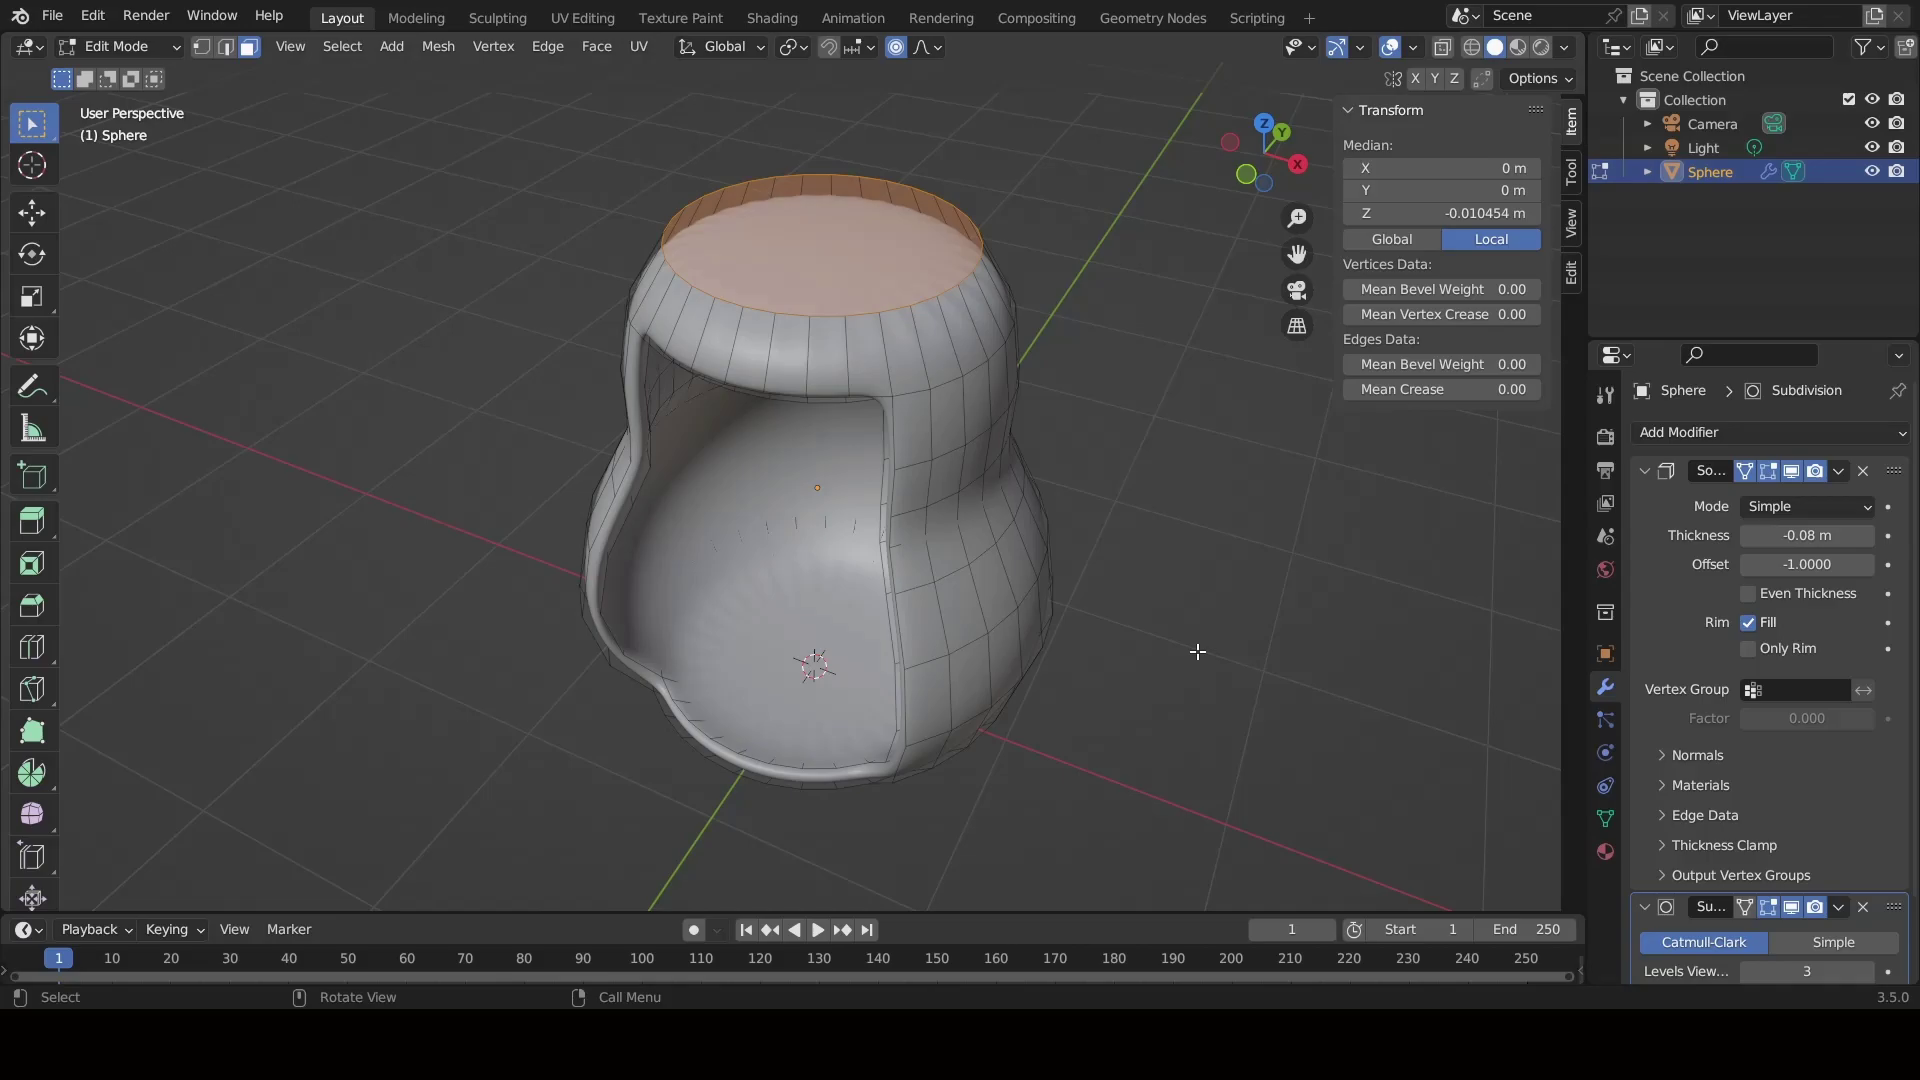
middle_click_drag(1071, 780, 1071, 707)
key("i")
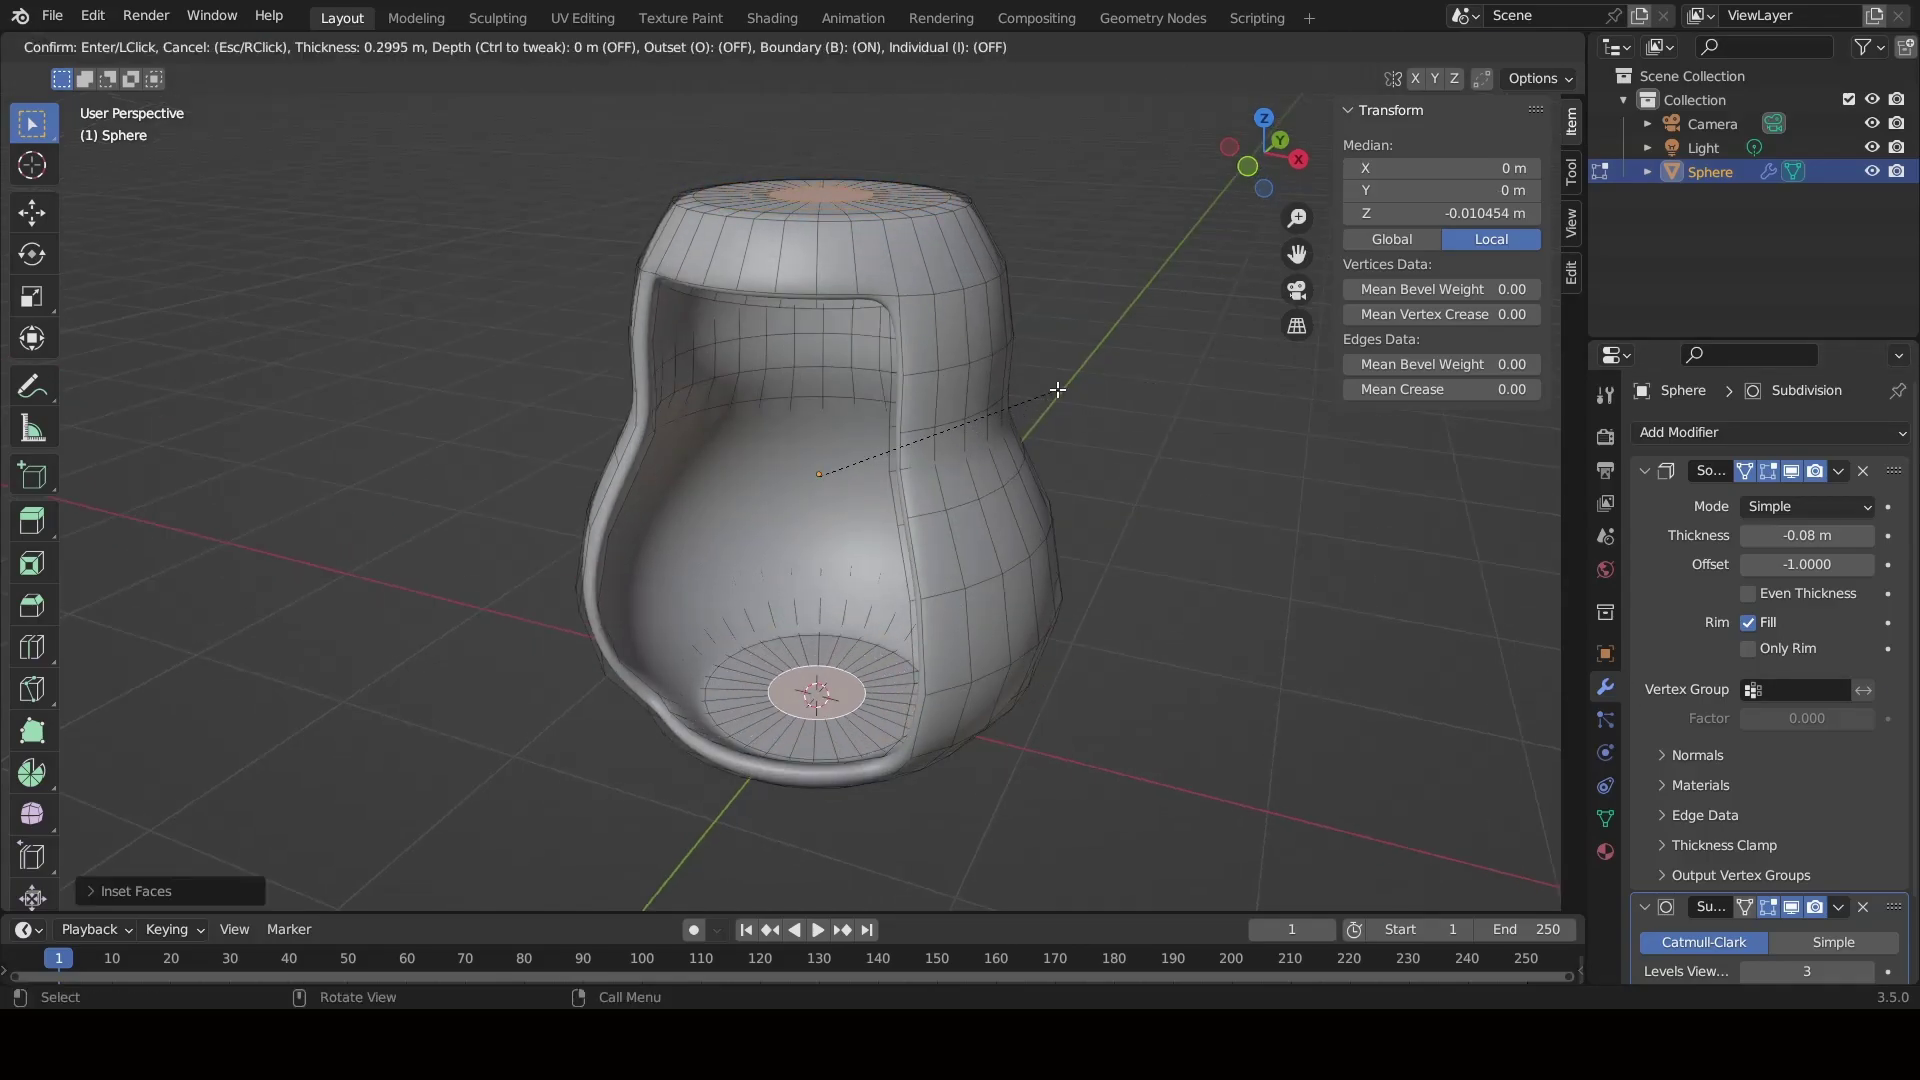
left_click(1050, 387)
key("ctrl+Tab")
left_click(860, 388)
scroll(815, 480, "down", 1)
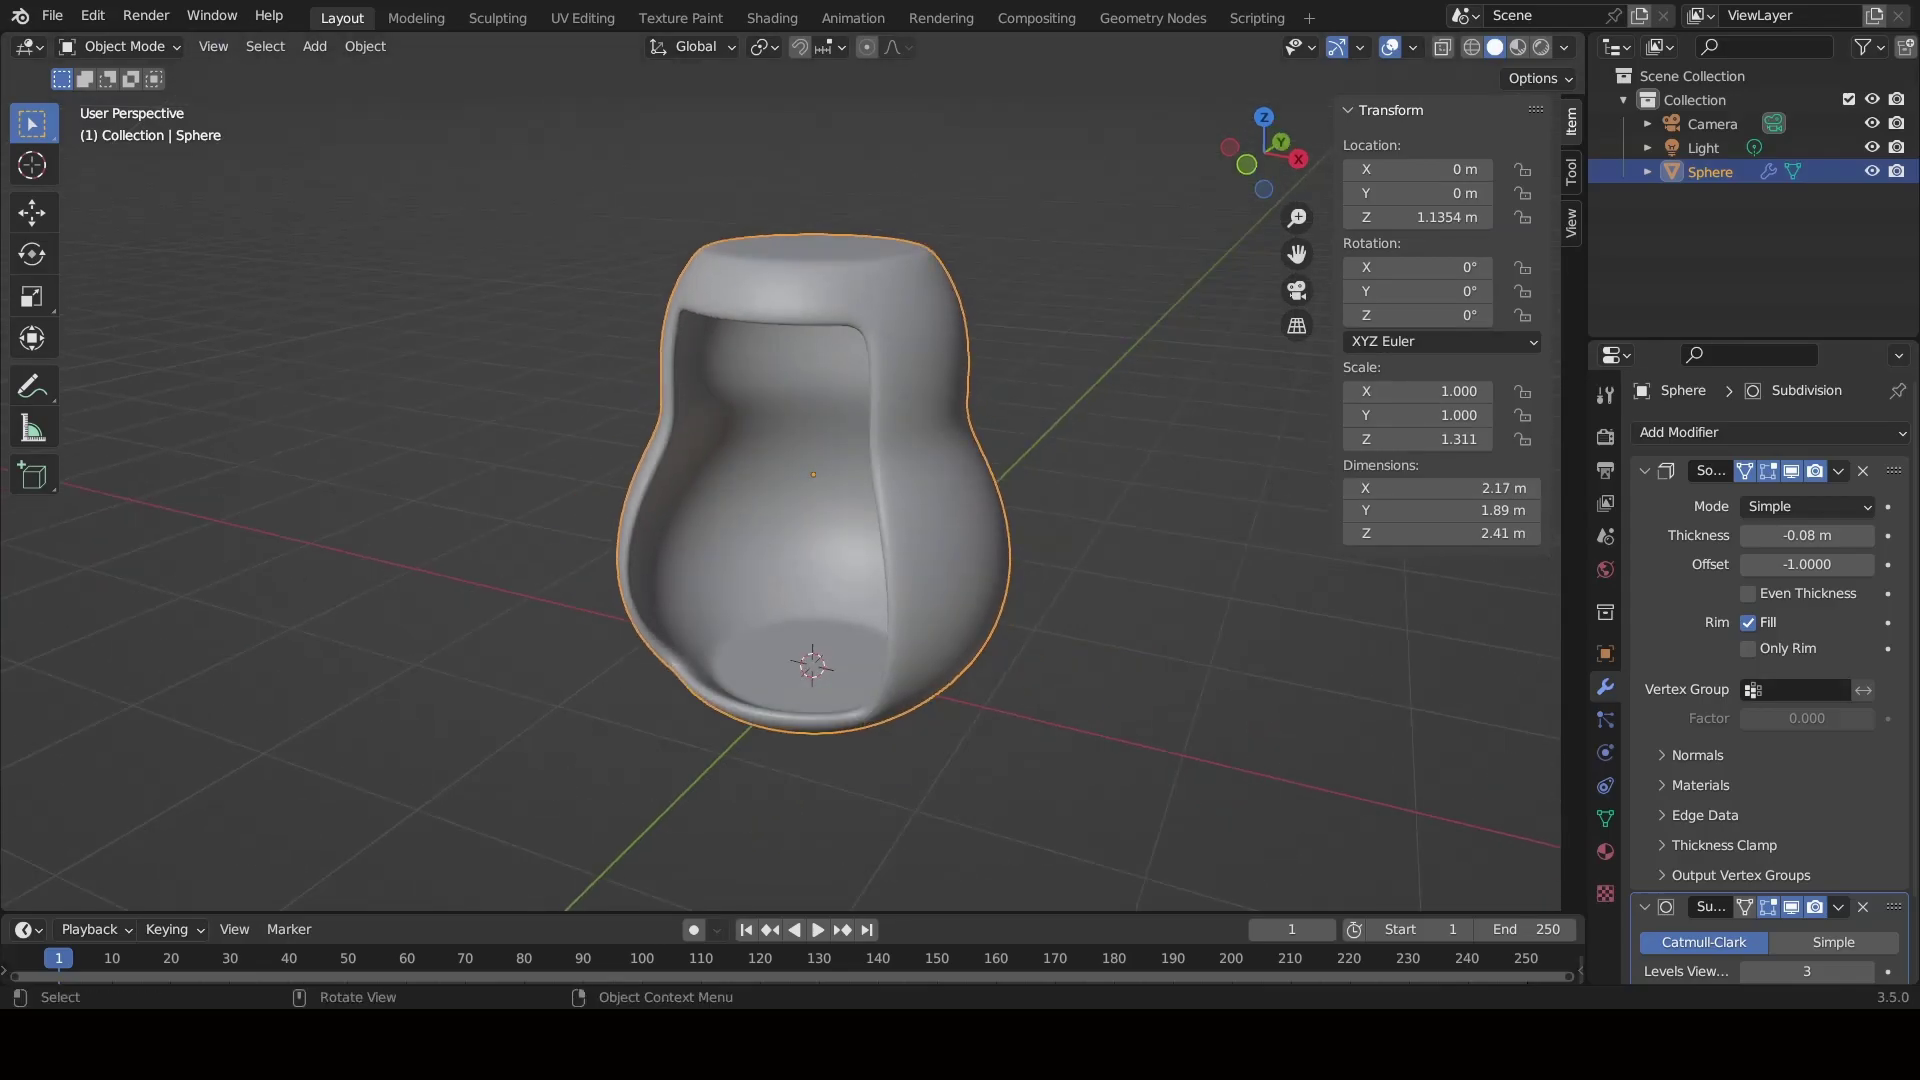
Add a UV sphere and raise it along Z above the house.
left_click(1118, 723)
key("KP_1")
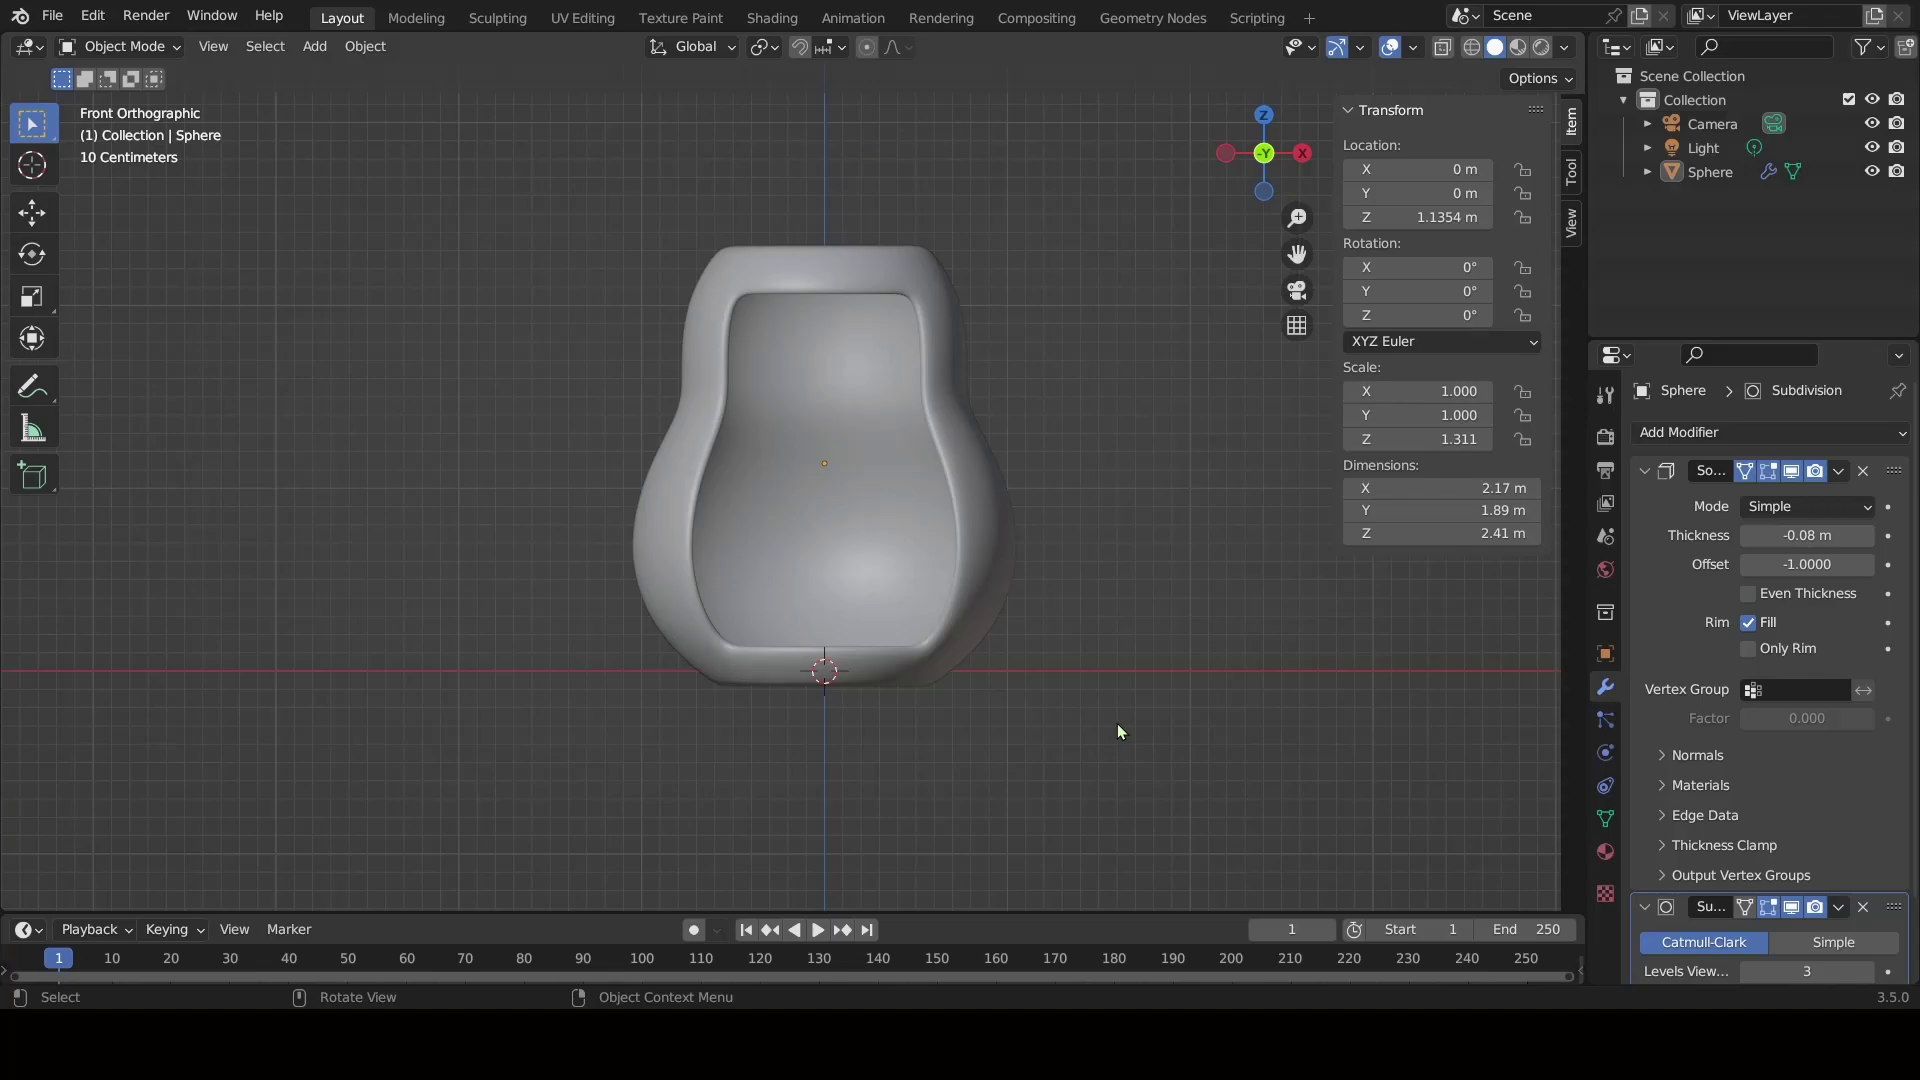
left_click(932, 585)
key("shift+a")
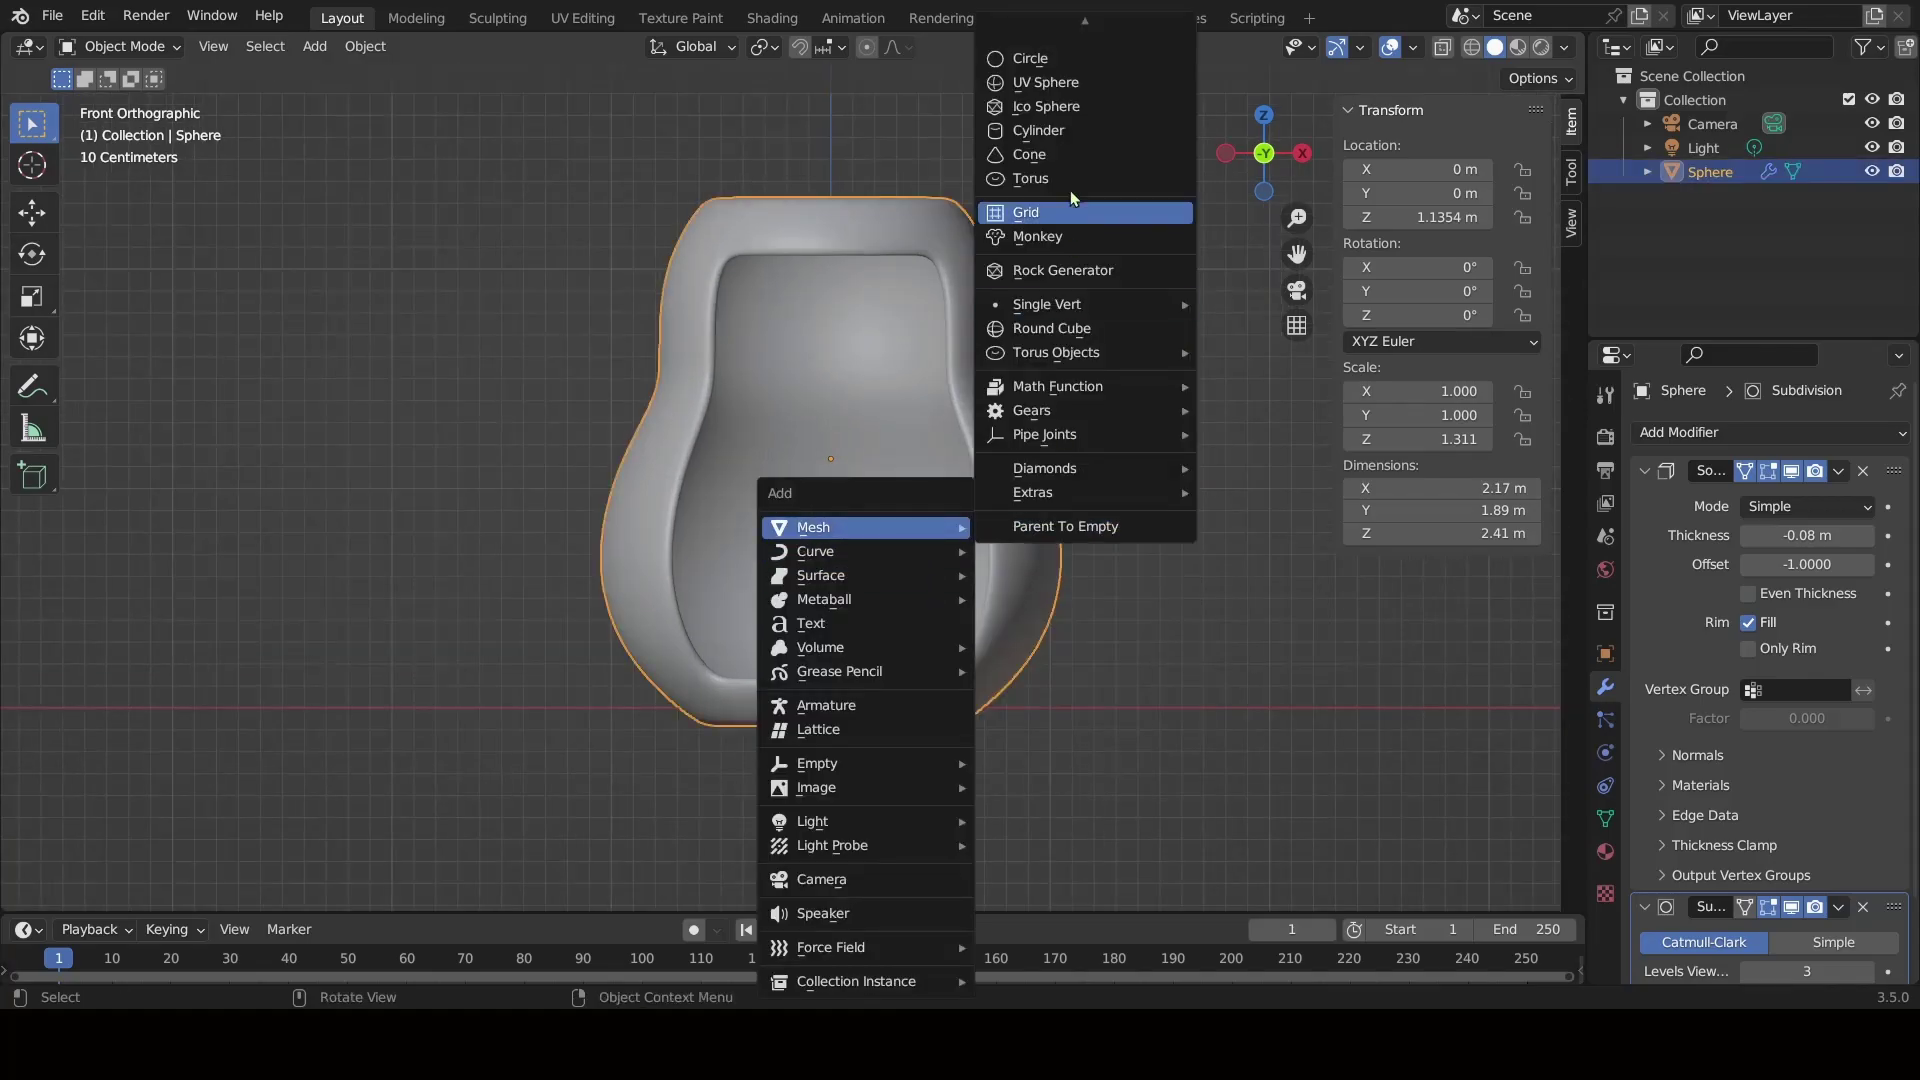
left_click(1045, 85)
key("g")
key("z")
left_click(884, 807)
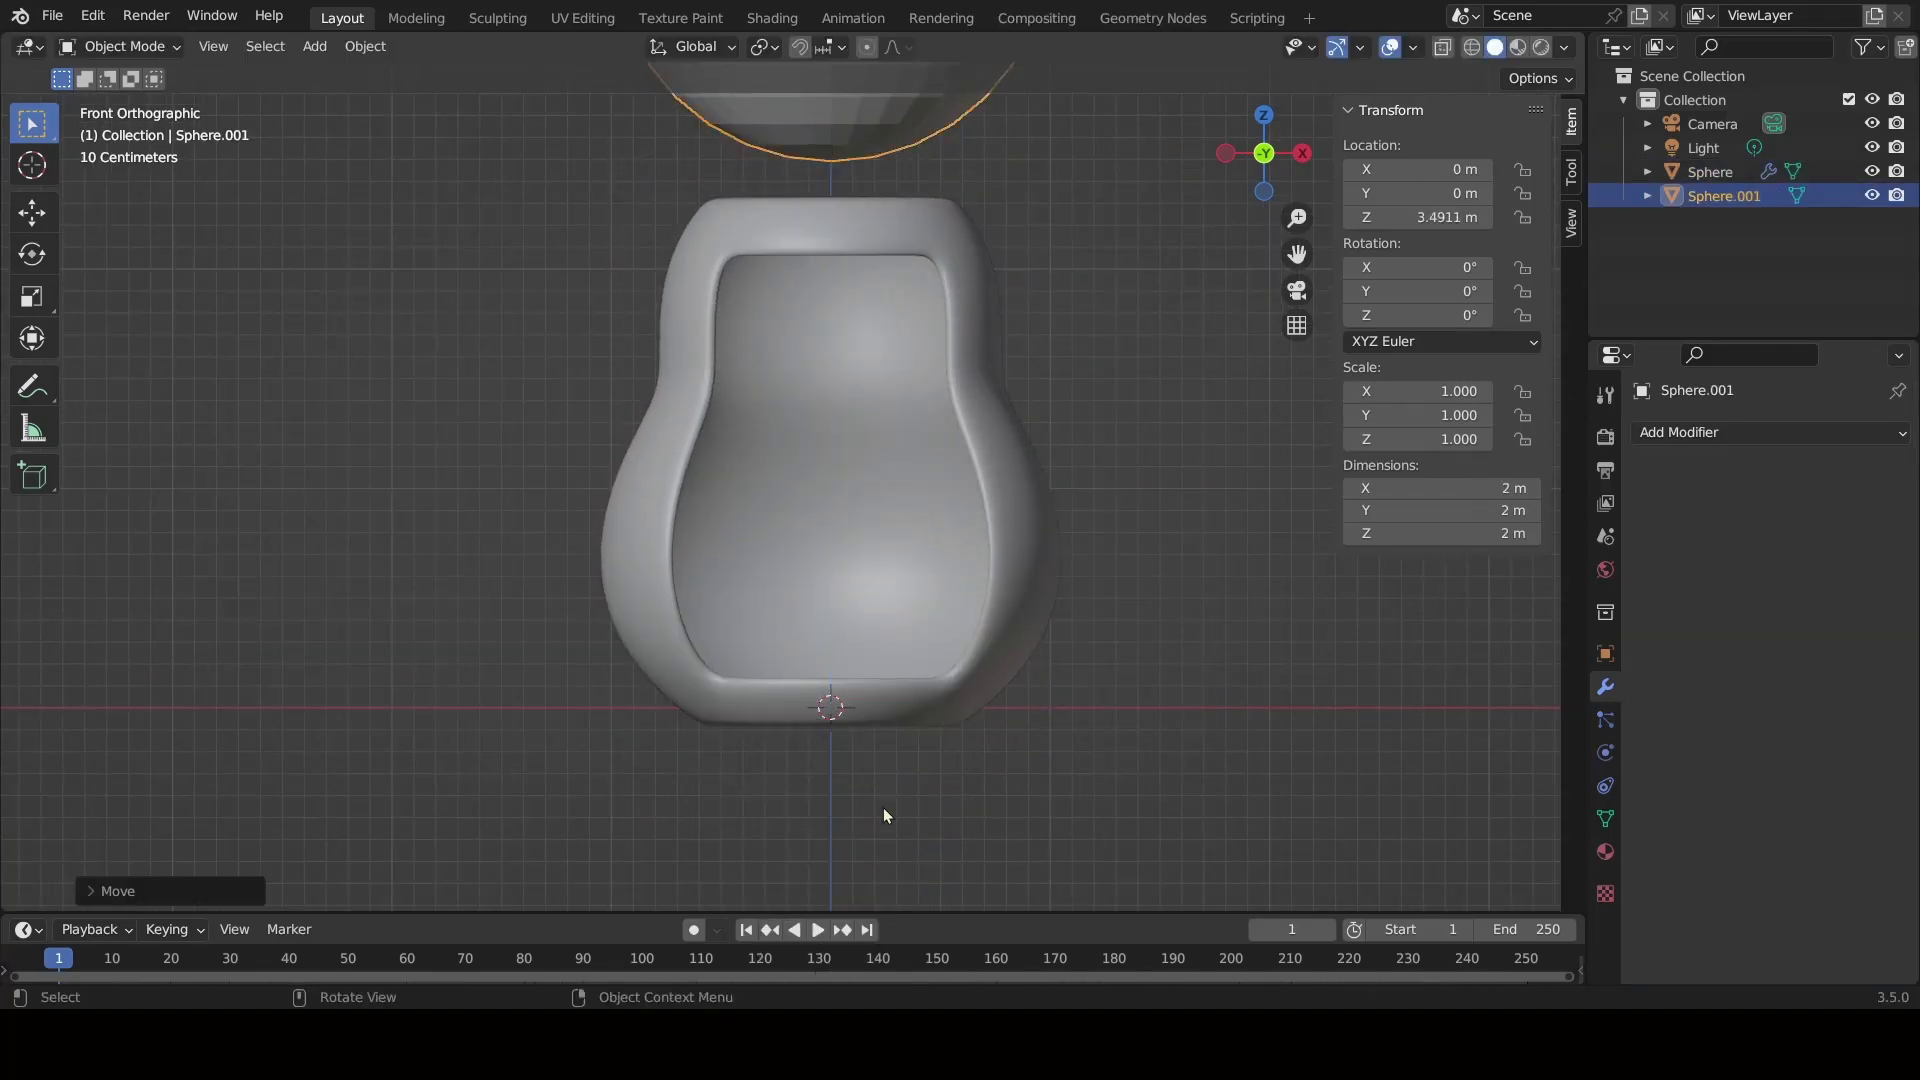
scroll(524, 579, "down", 2)
middle_click_drag(524, 579, 566, 590)
With proportional editing on, push the sphere's bottom vertex up along Z into a dome.
key("Tab")
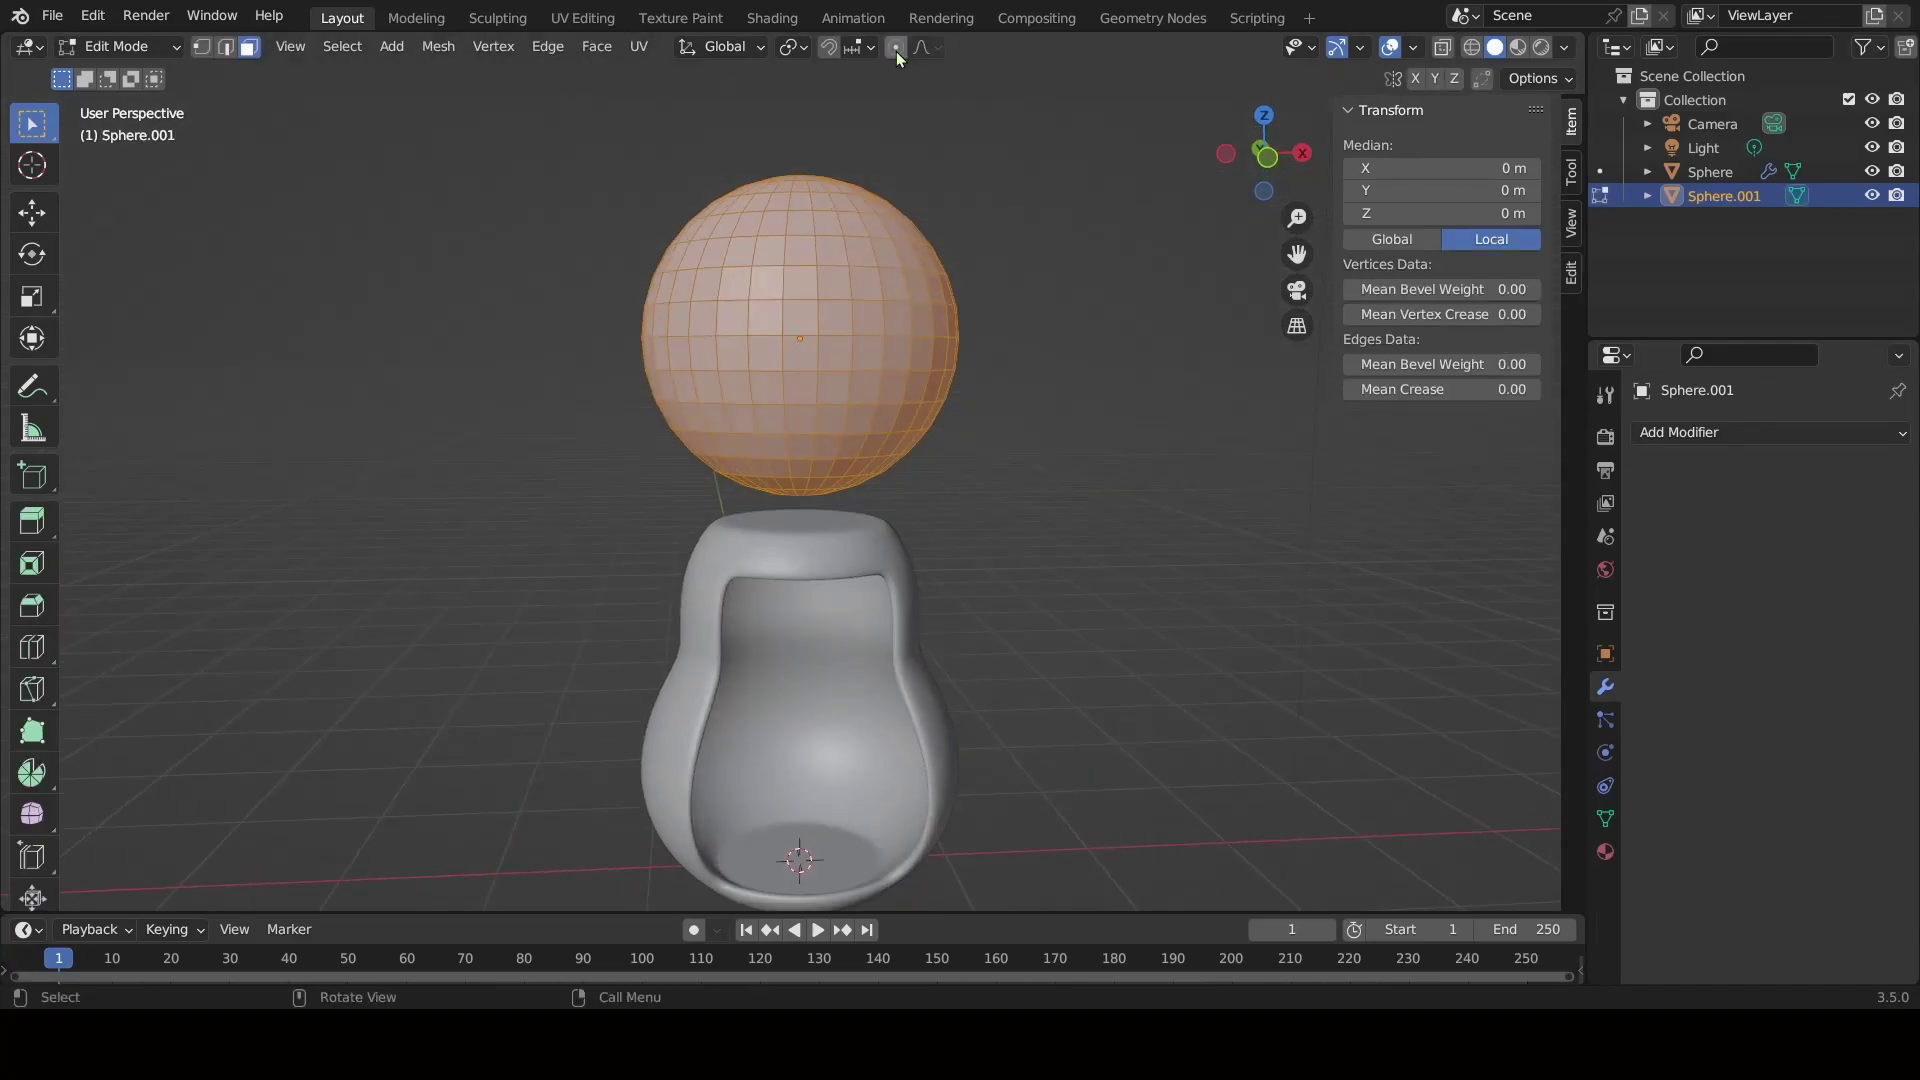
left_click(896, 50)
key("1")
key("alt+a")
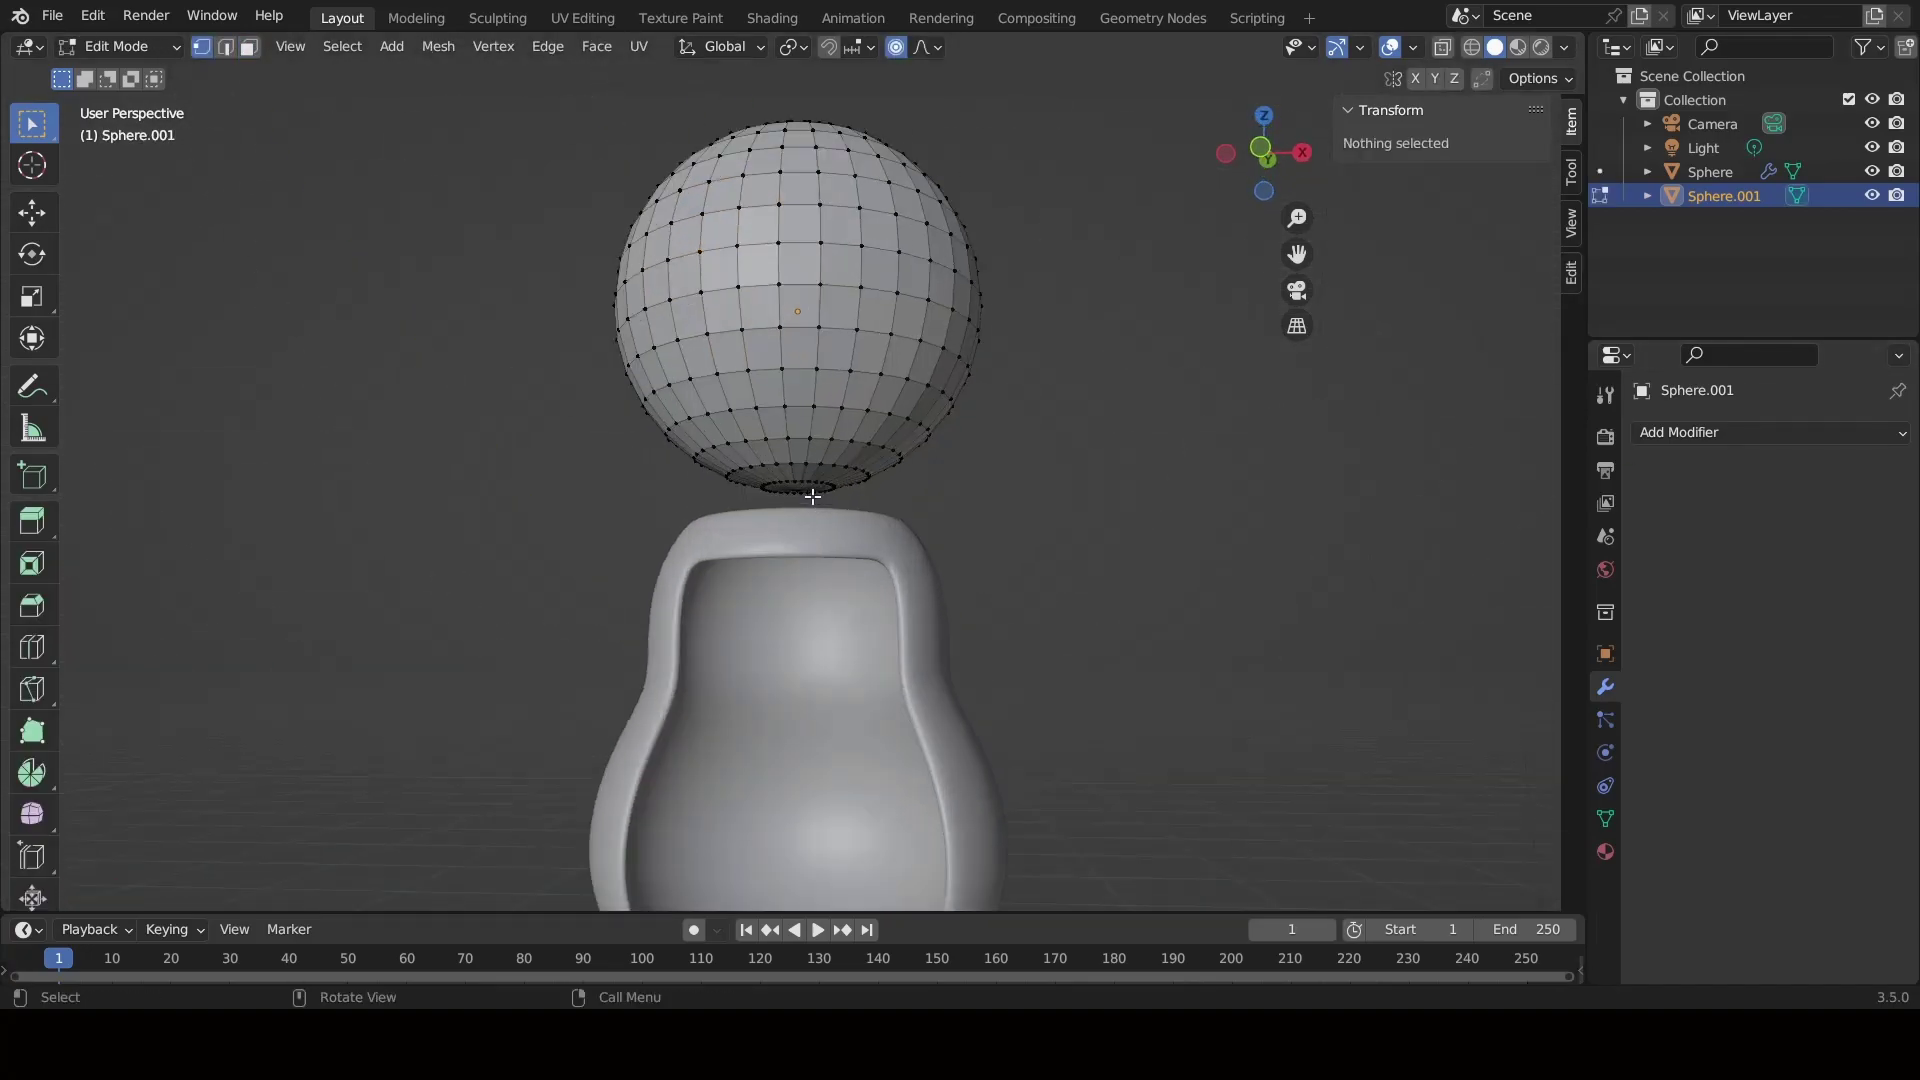
left_click(797, 440)
key("g")
key("z")
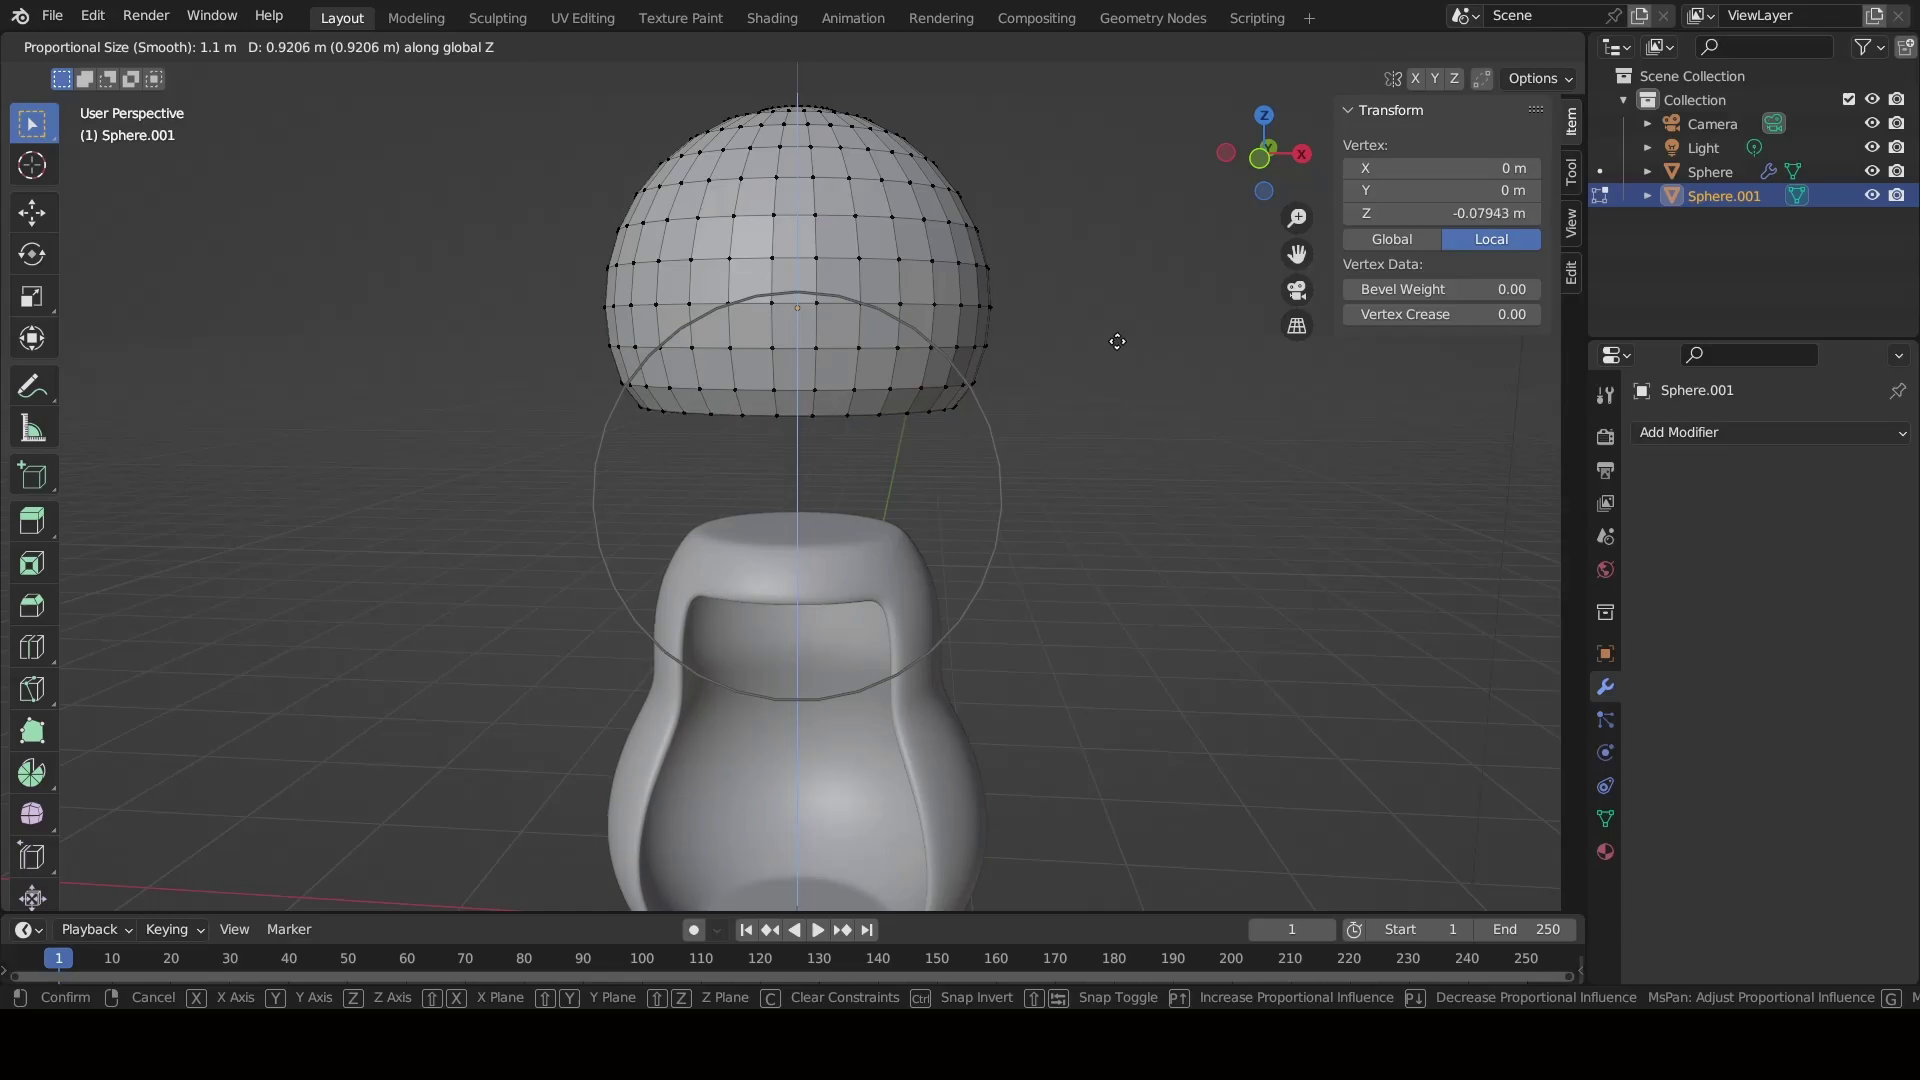
scroll(1060, 290, "down", 4)
key("Escape")
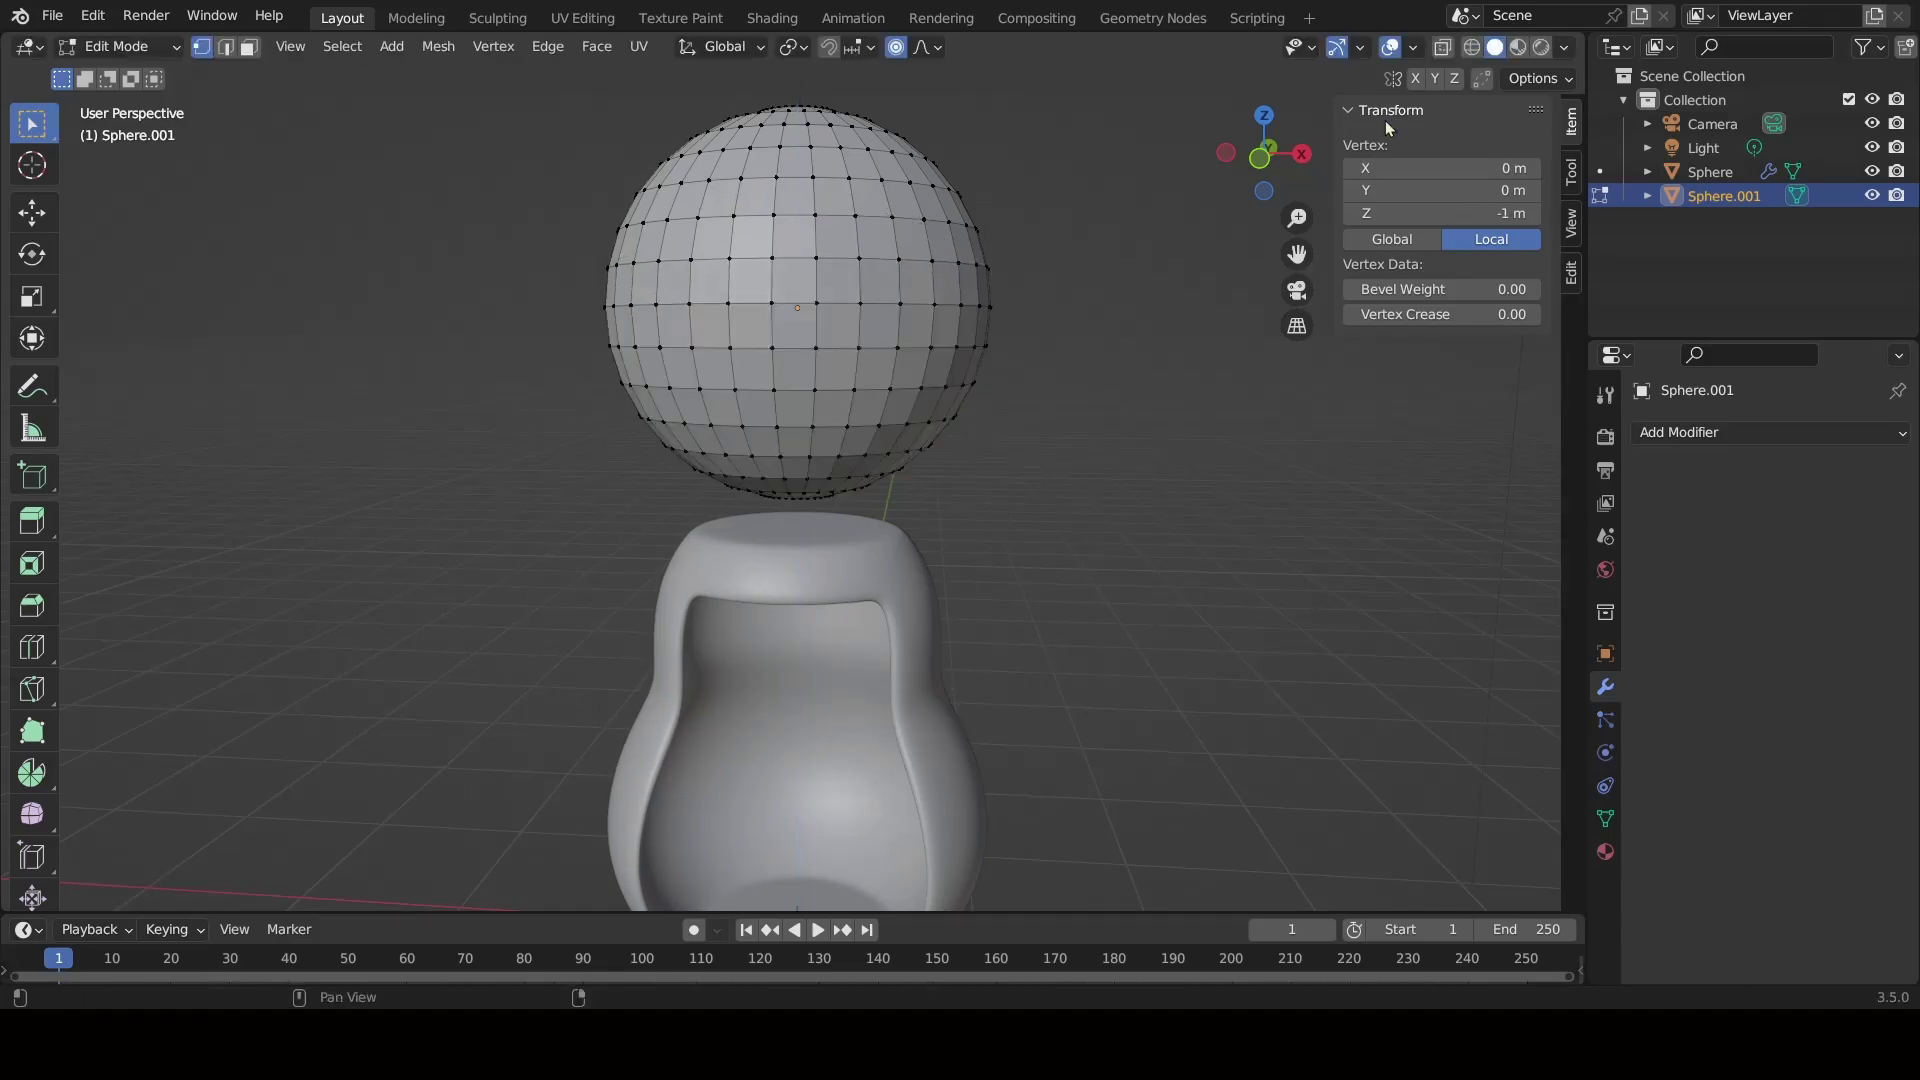
key("KP_1")
key("g")
key("z")
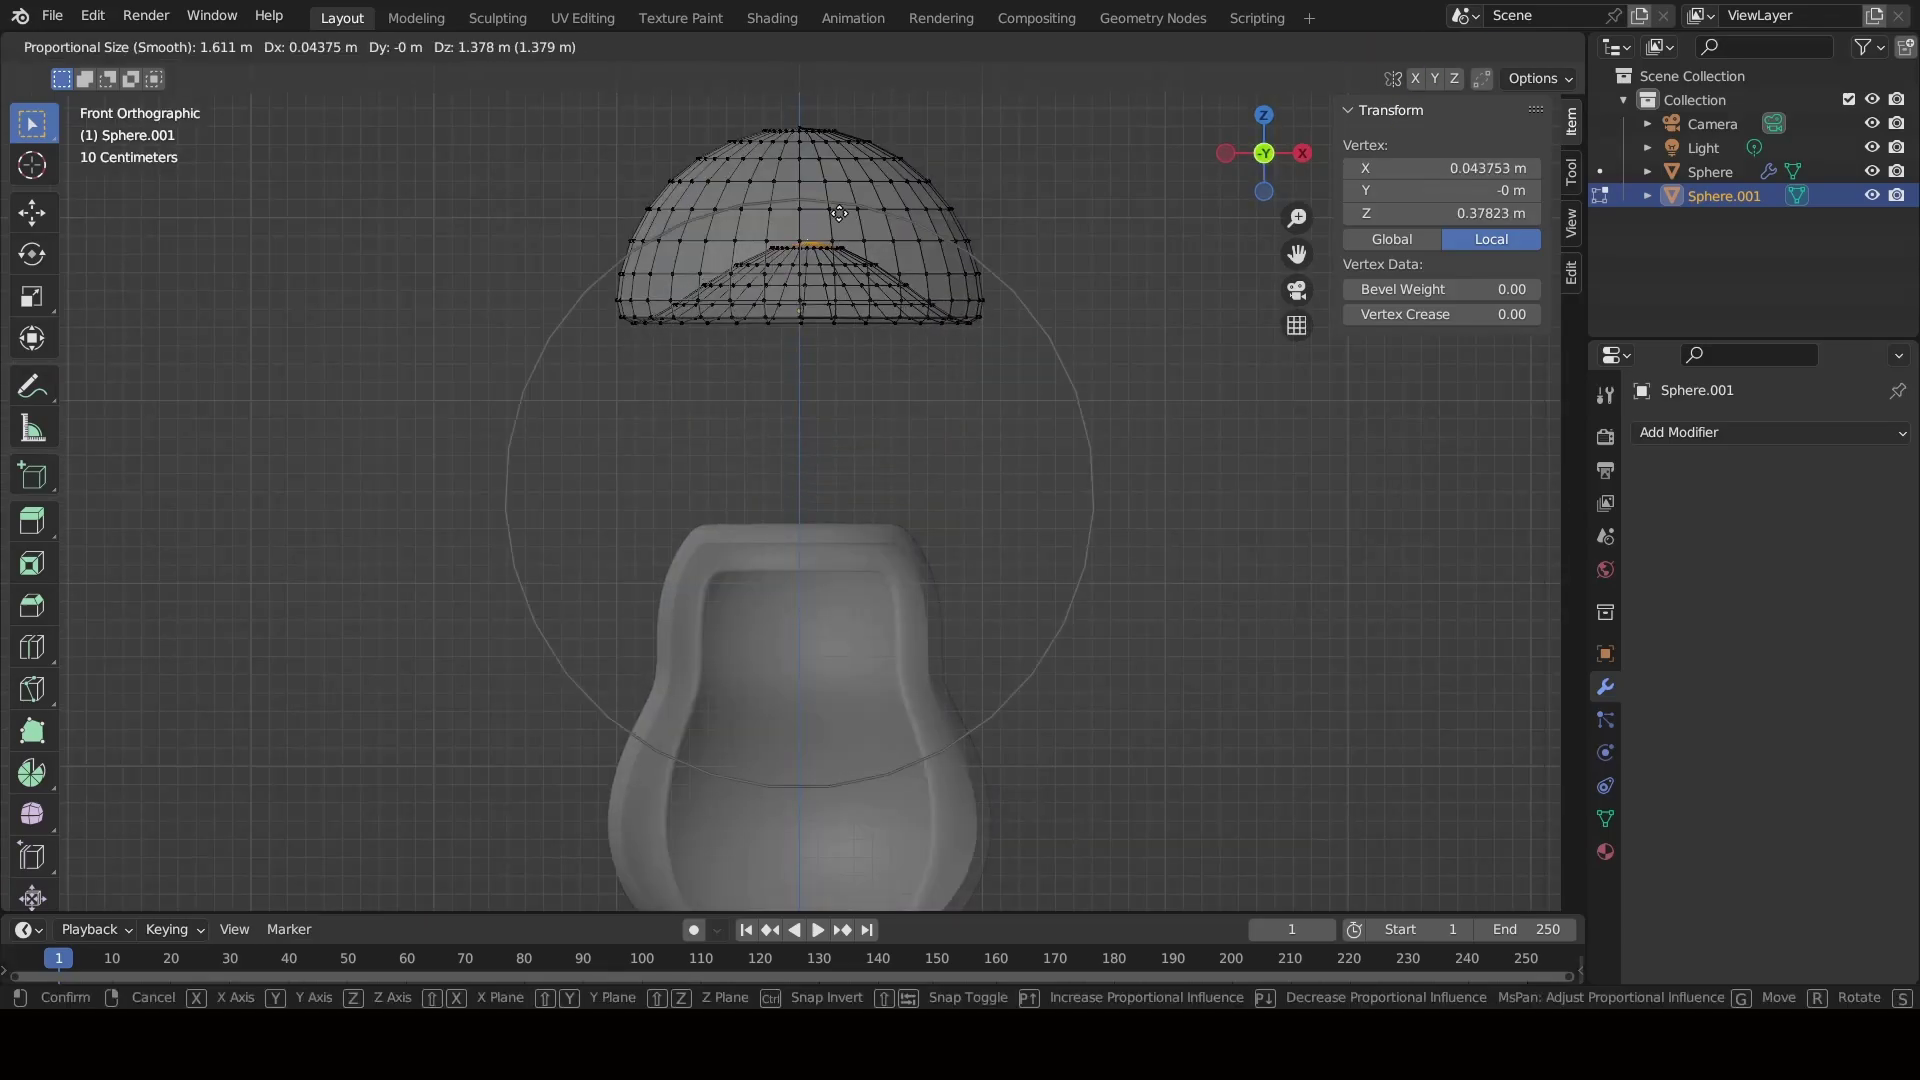
left_click(840, 215)
scroll(988, 531, "down", 2)
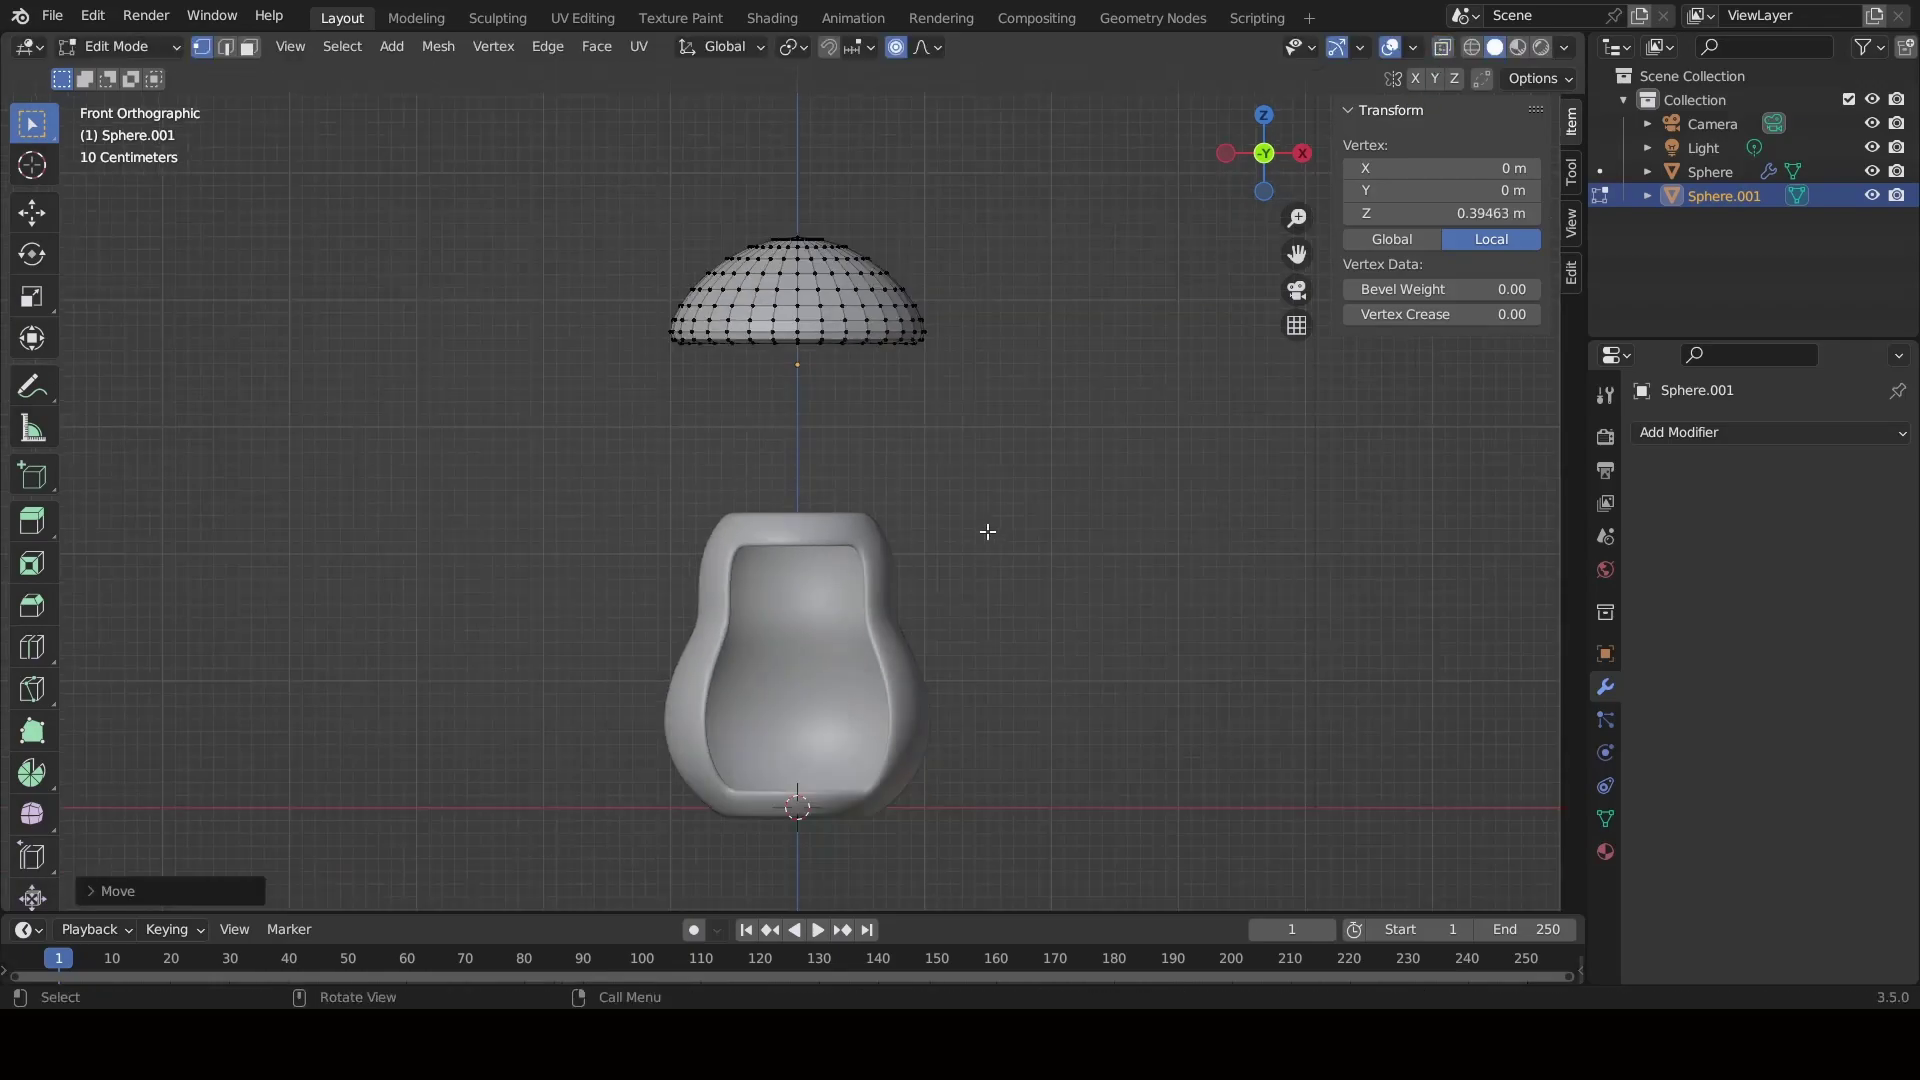
Raise the dome's top vertex along Z.
middle_click_drag(967, 540, 974, 418)
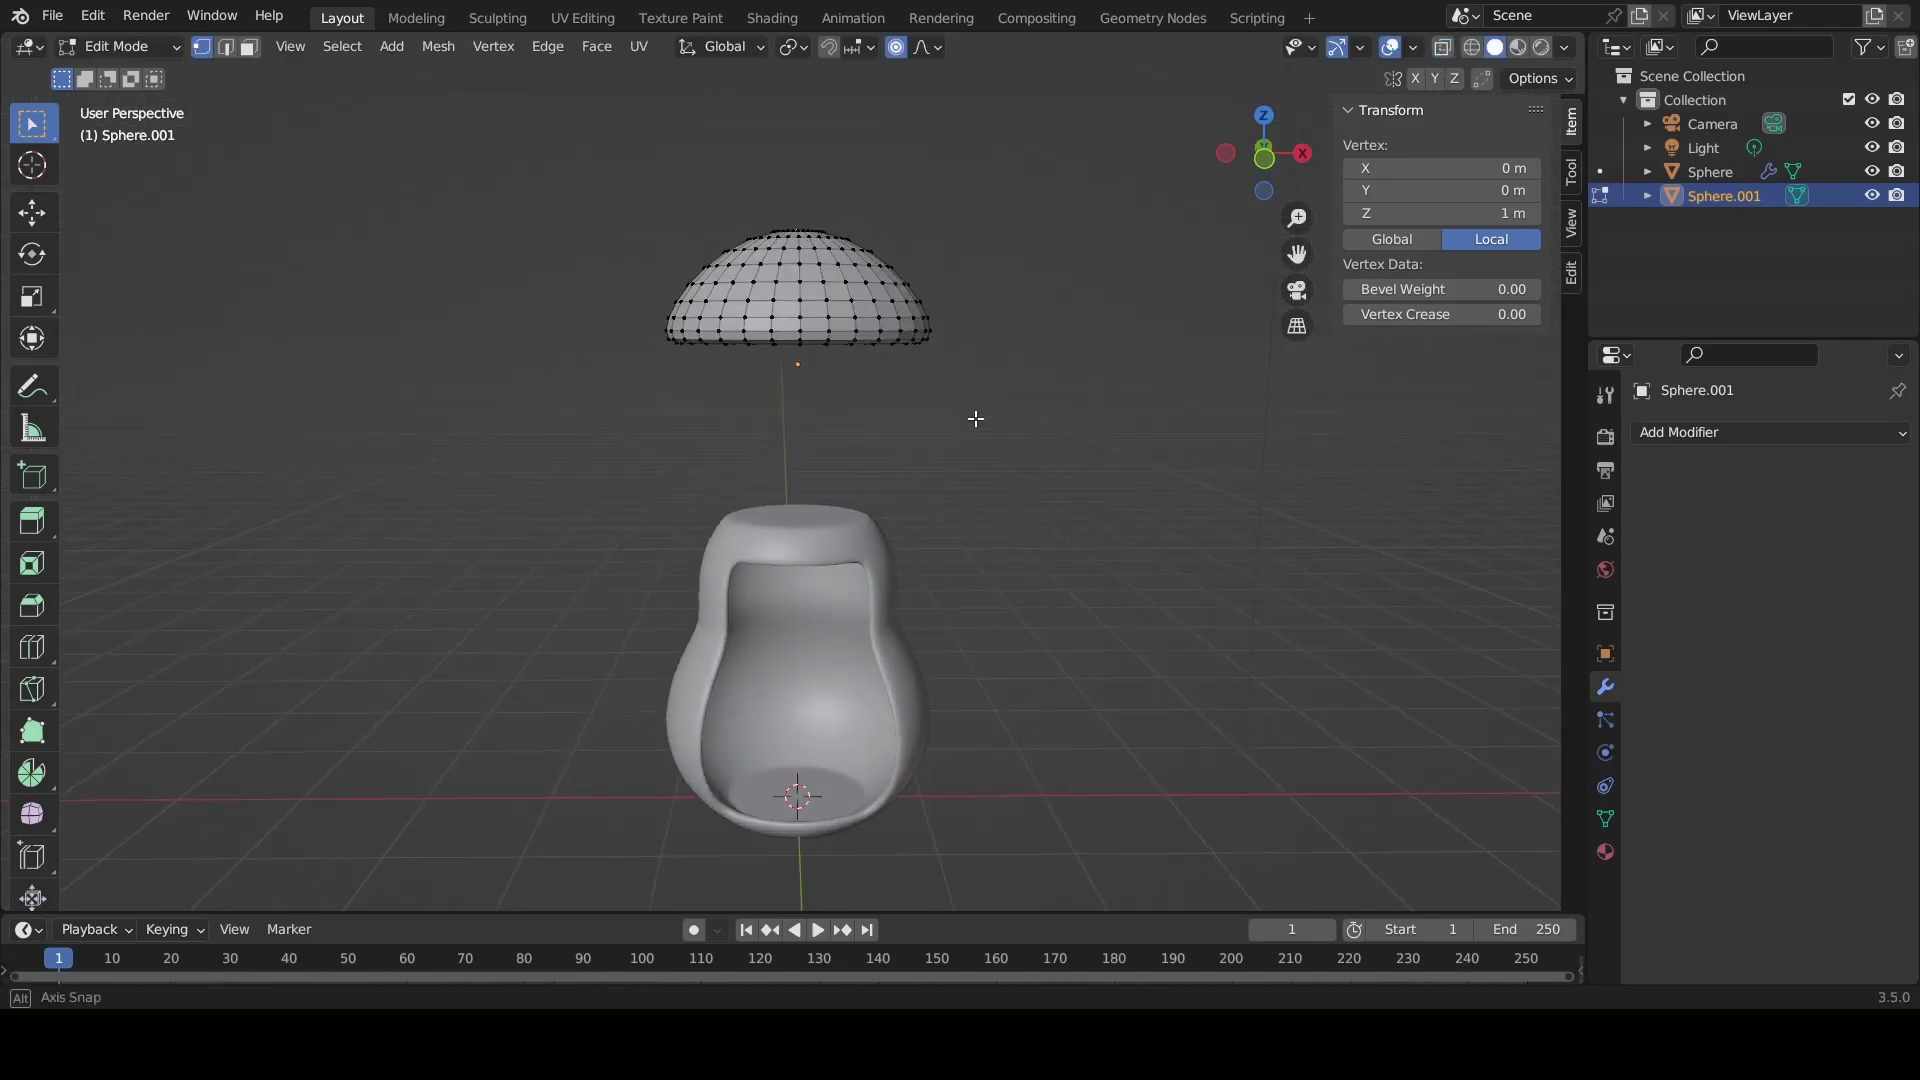
key("g")
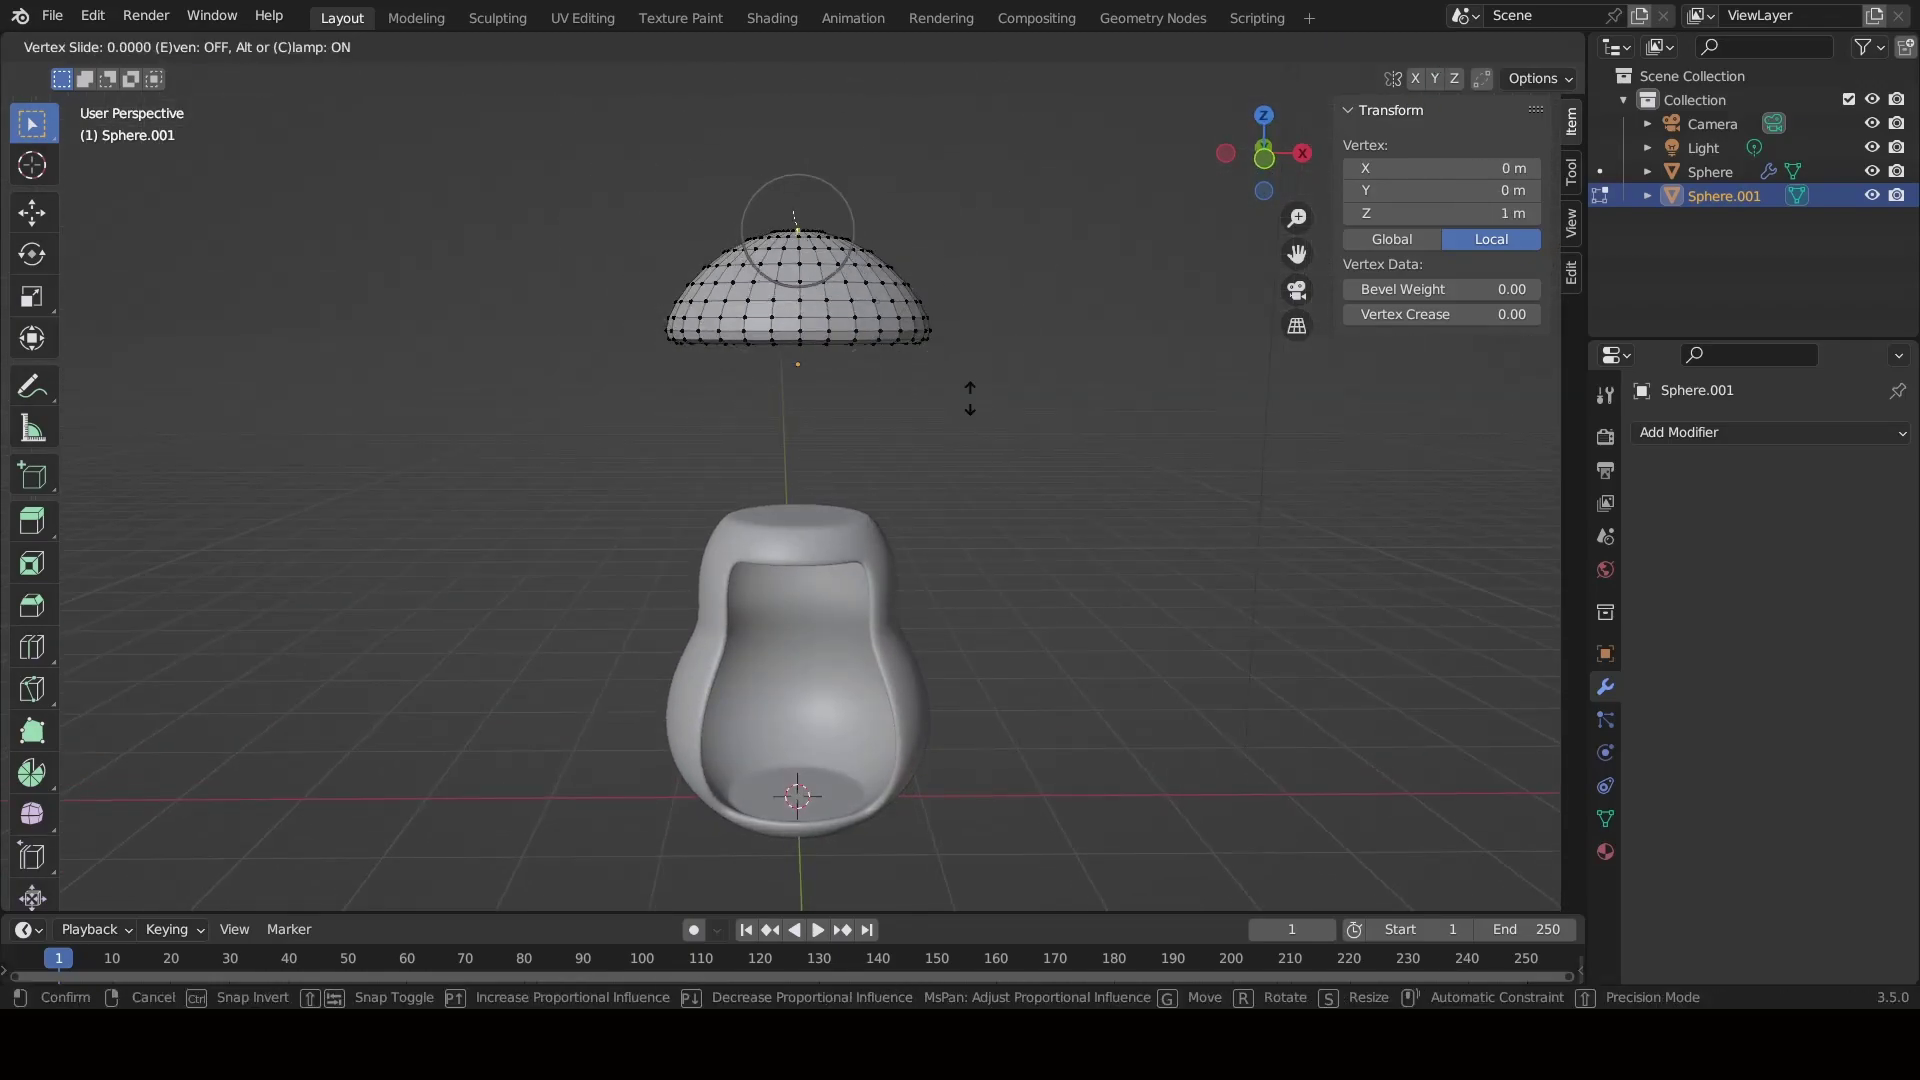
key("g")
left_click(977, 360)
key("g")
key("z")
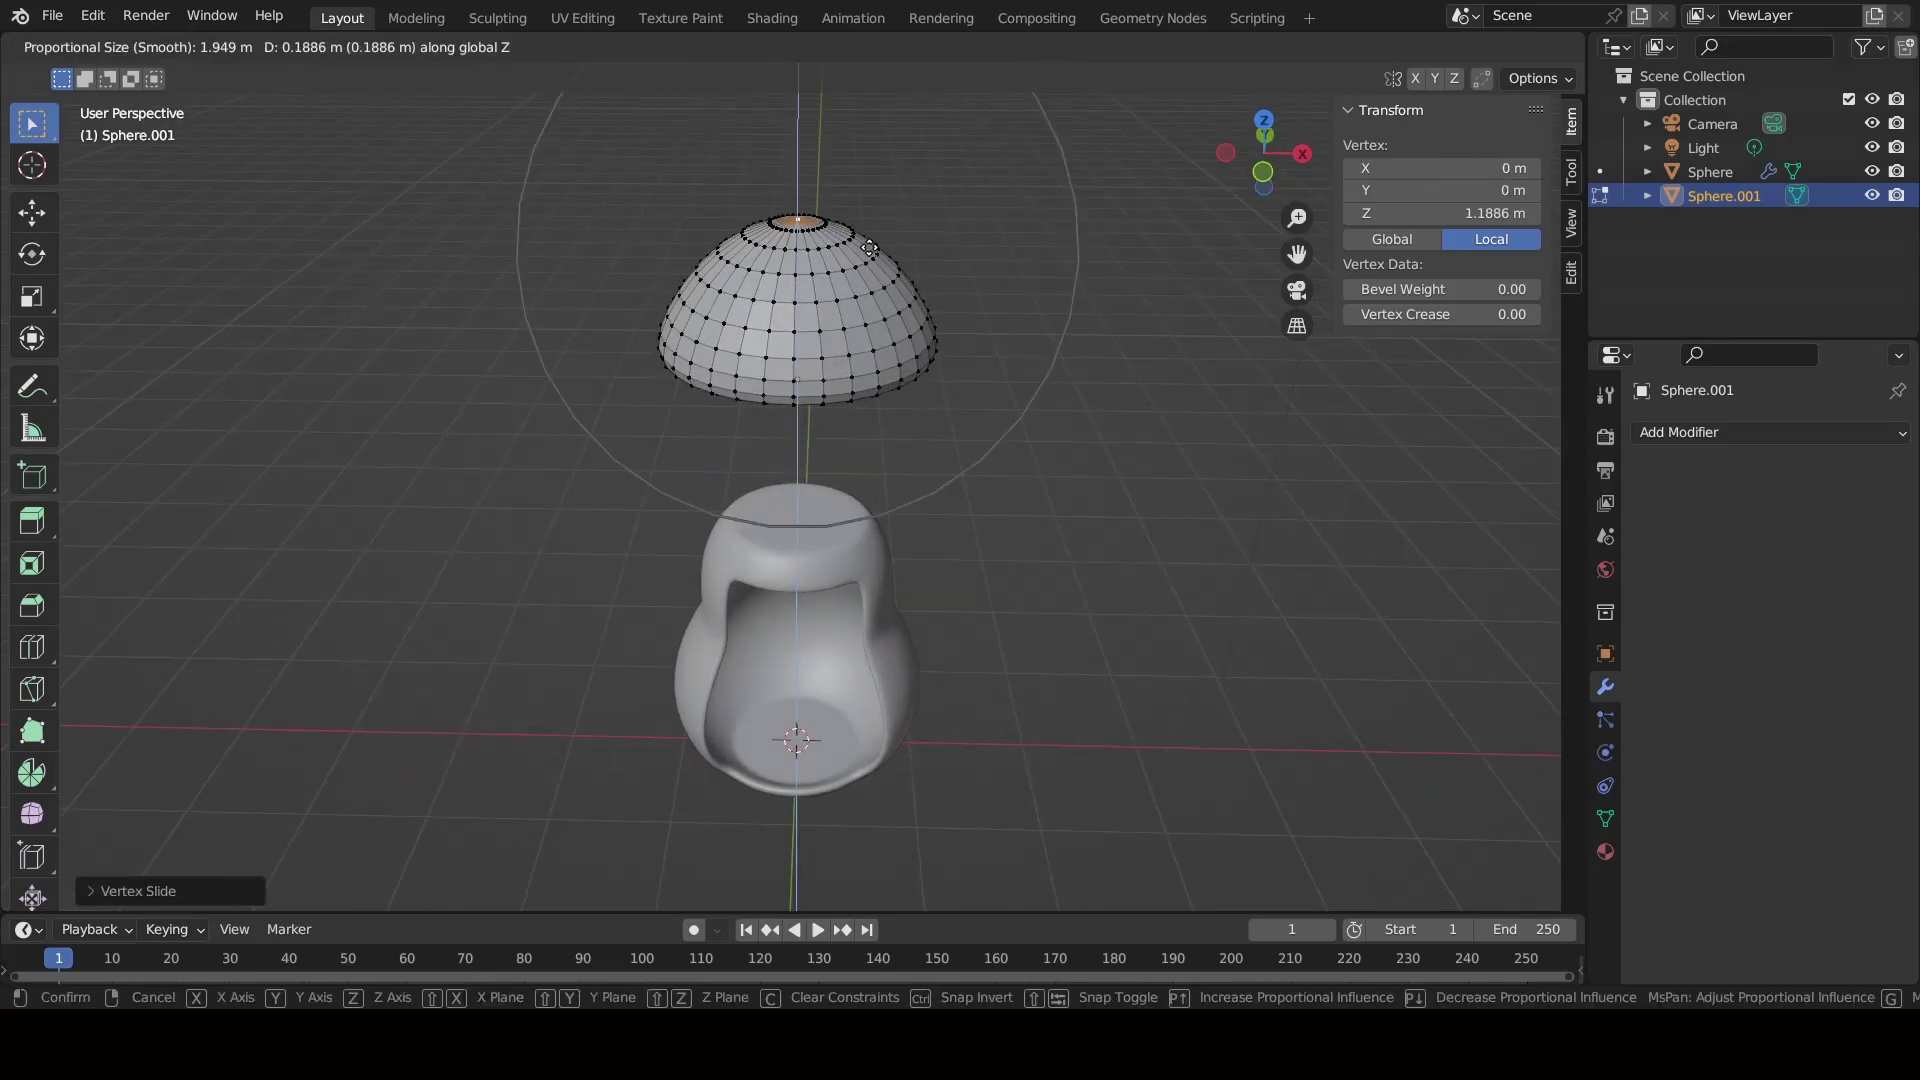
left_click(877, 254)
Scale a mid-dome edge loop and widen the bottom rim loop outward.
left_click(785, 258, "alt")
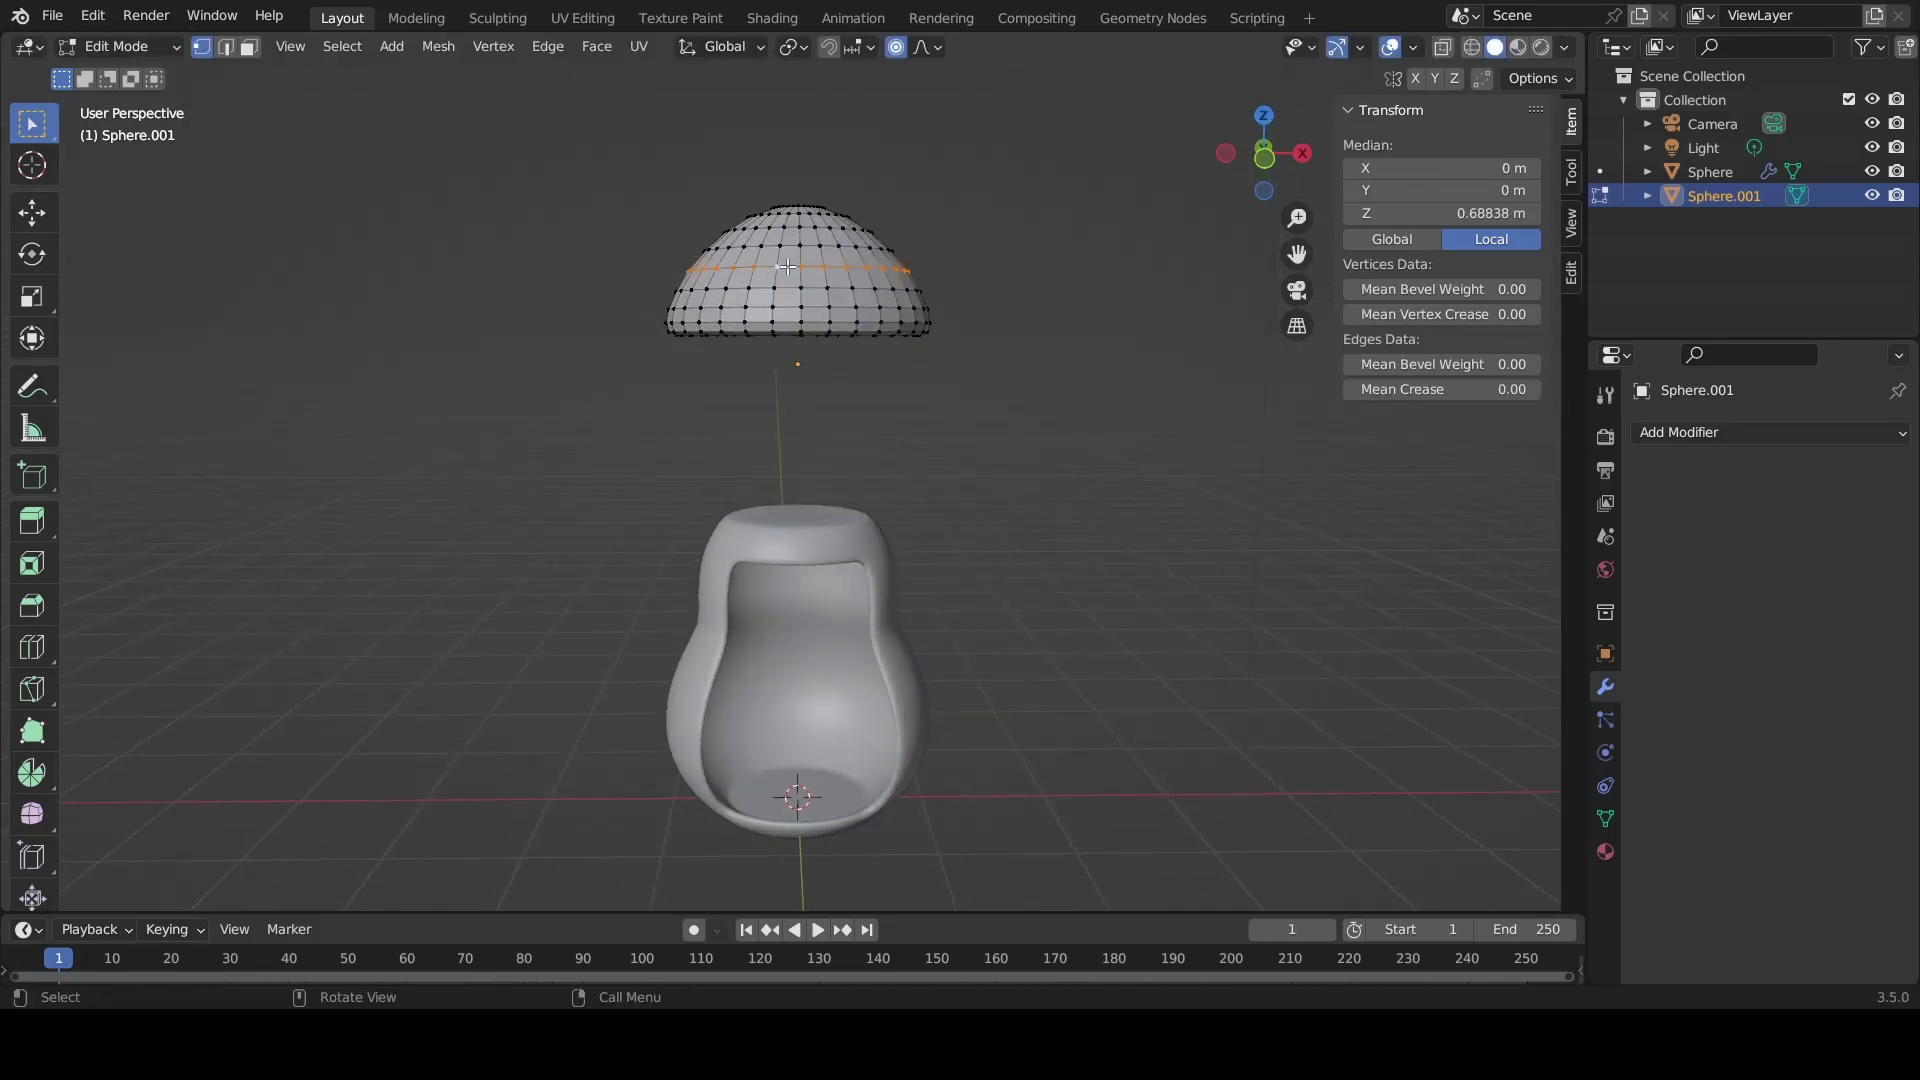
key("s")
scroll(785, 265, "up", 10)
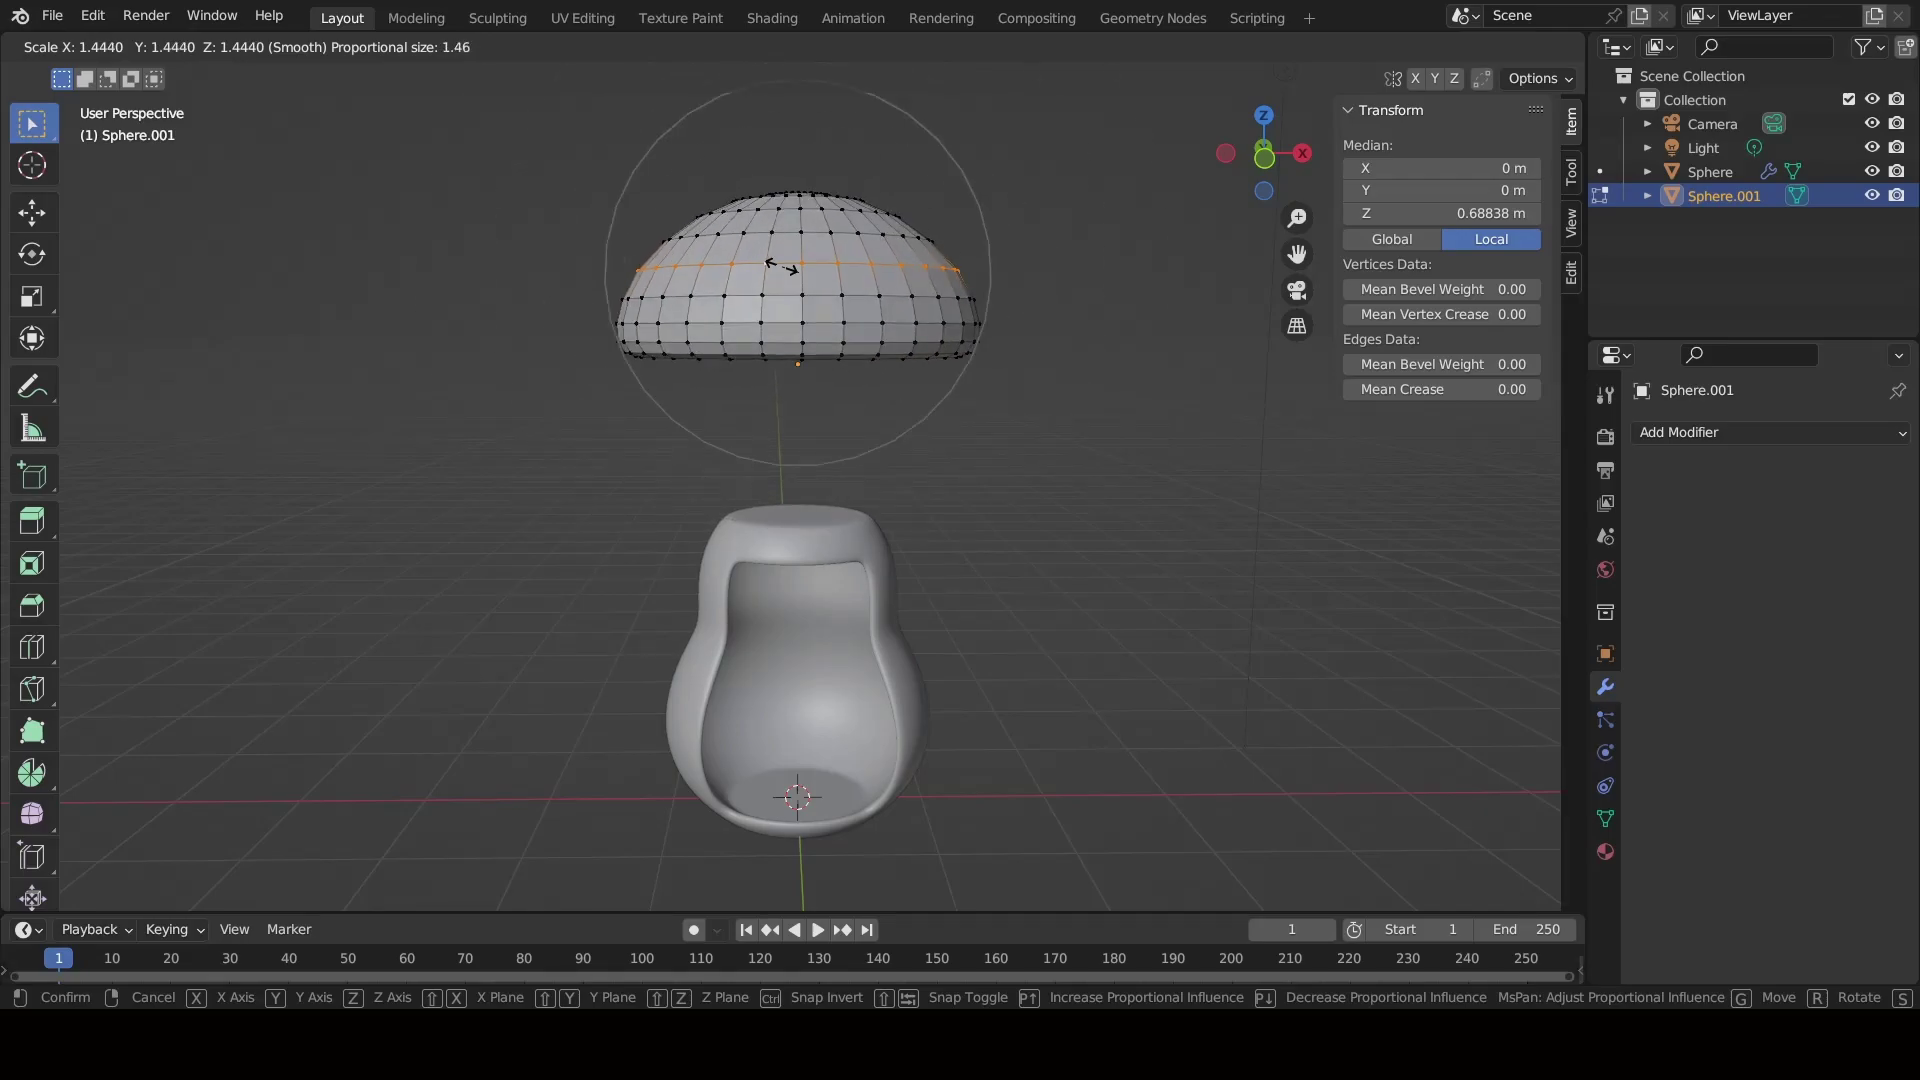
key("Escape")
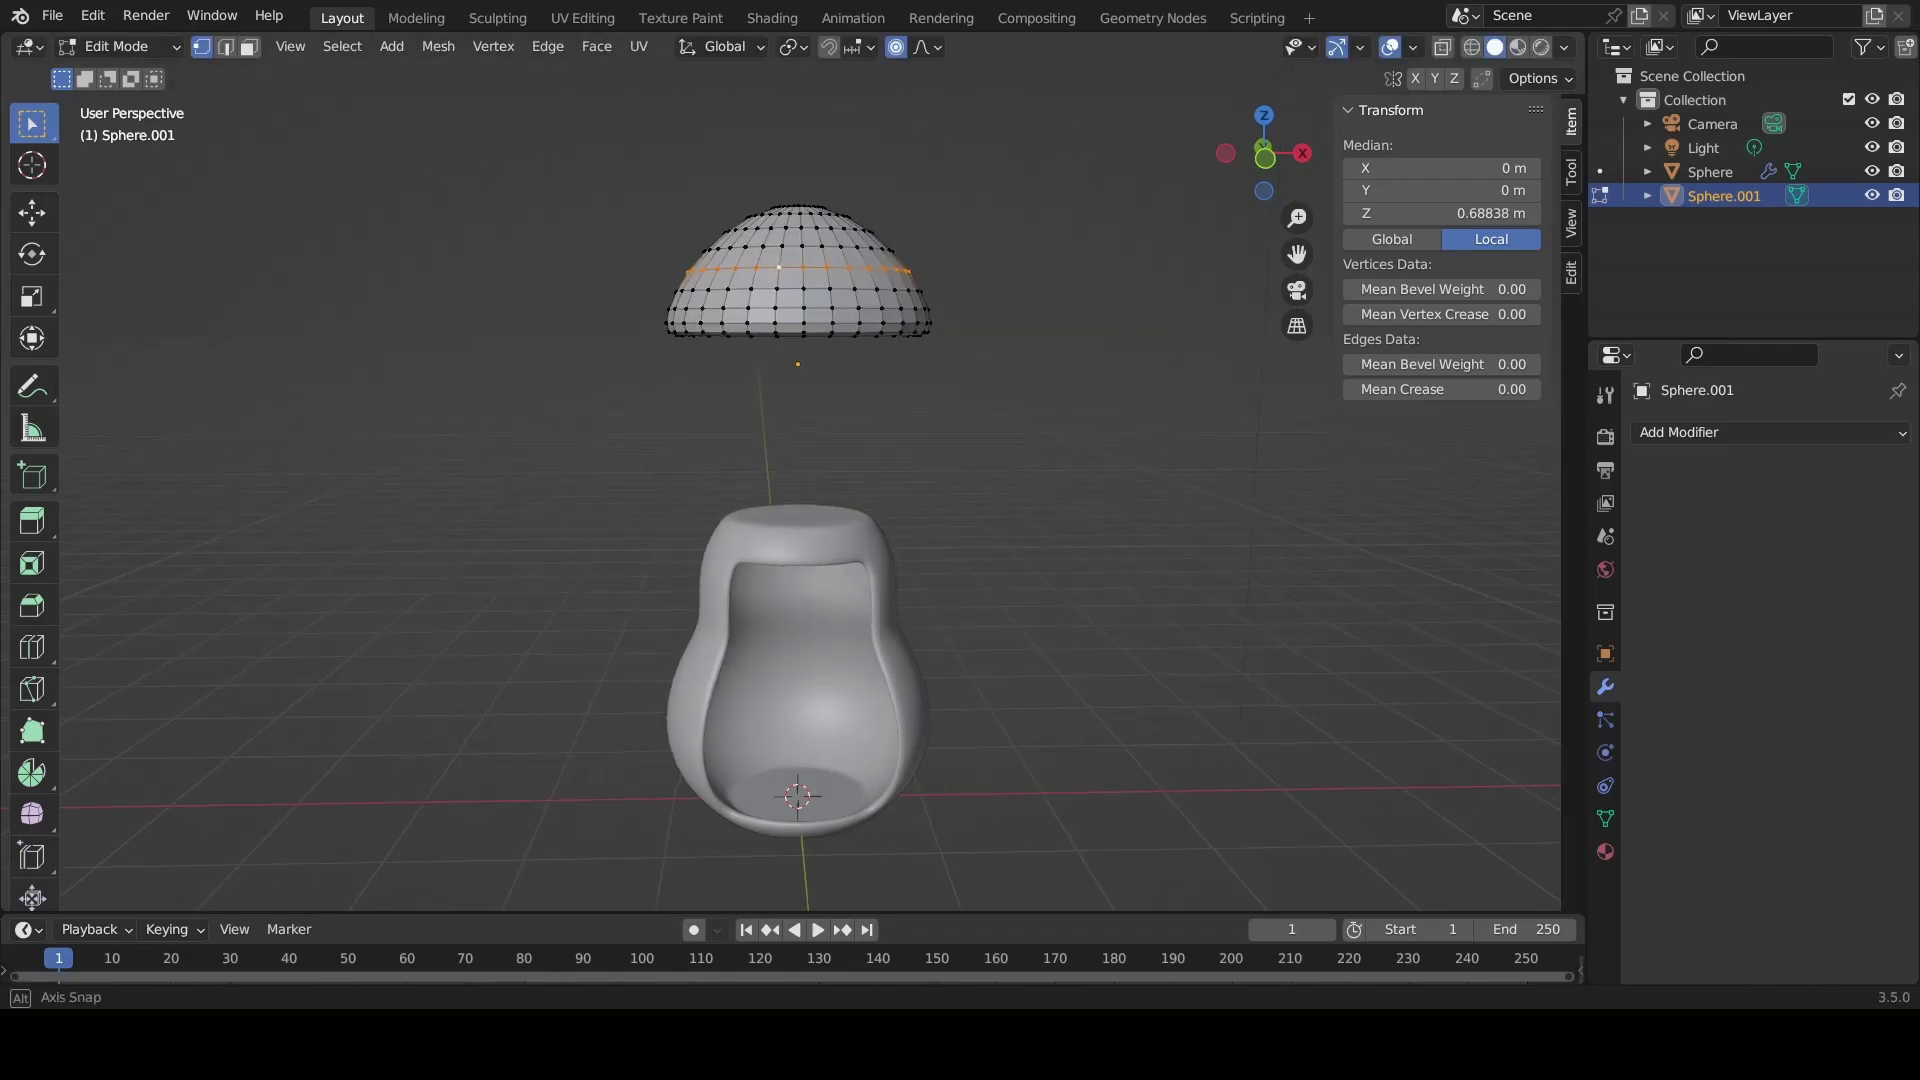
middle_click_drag(780, 260, 811, 304)
key("s")
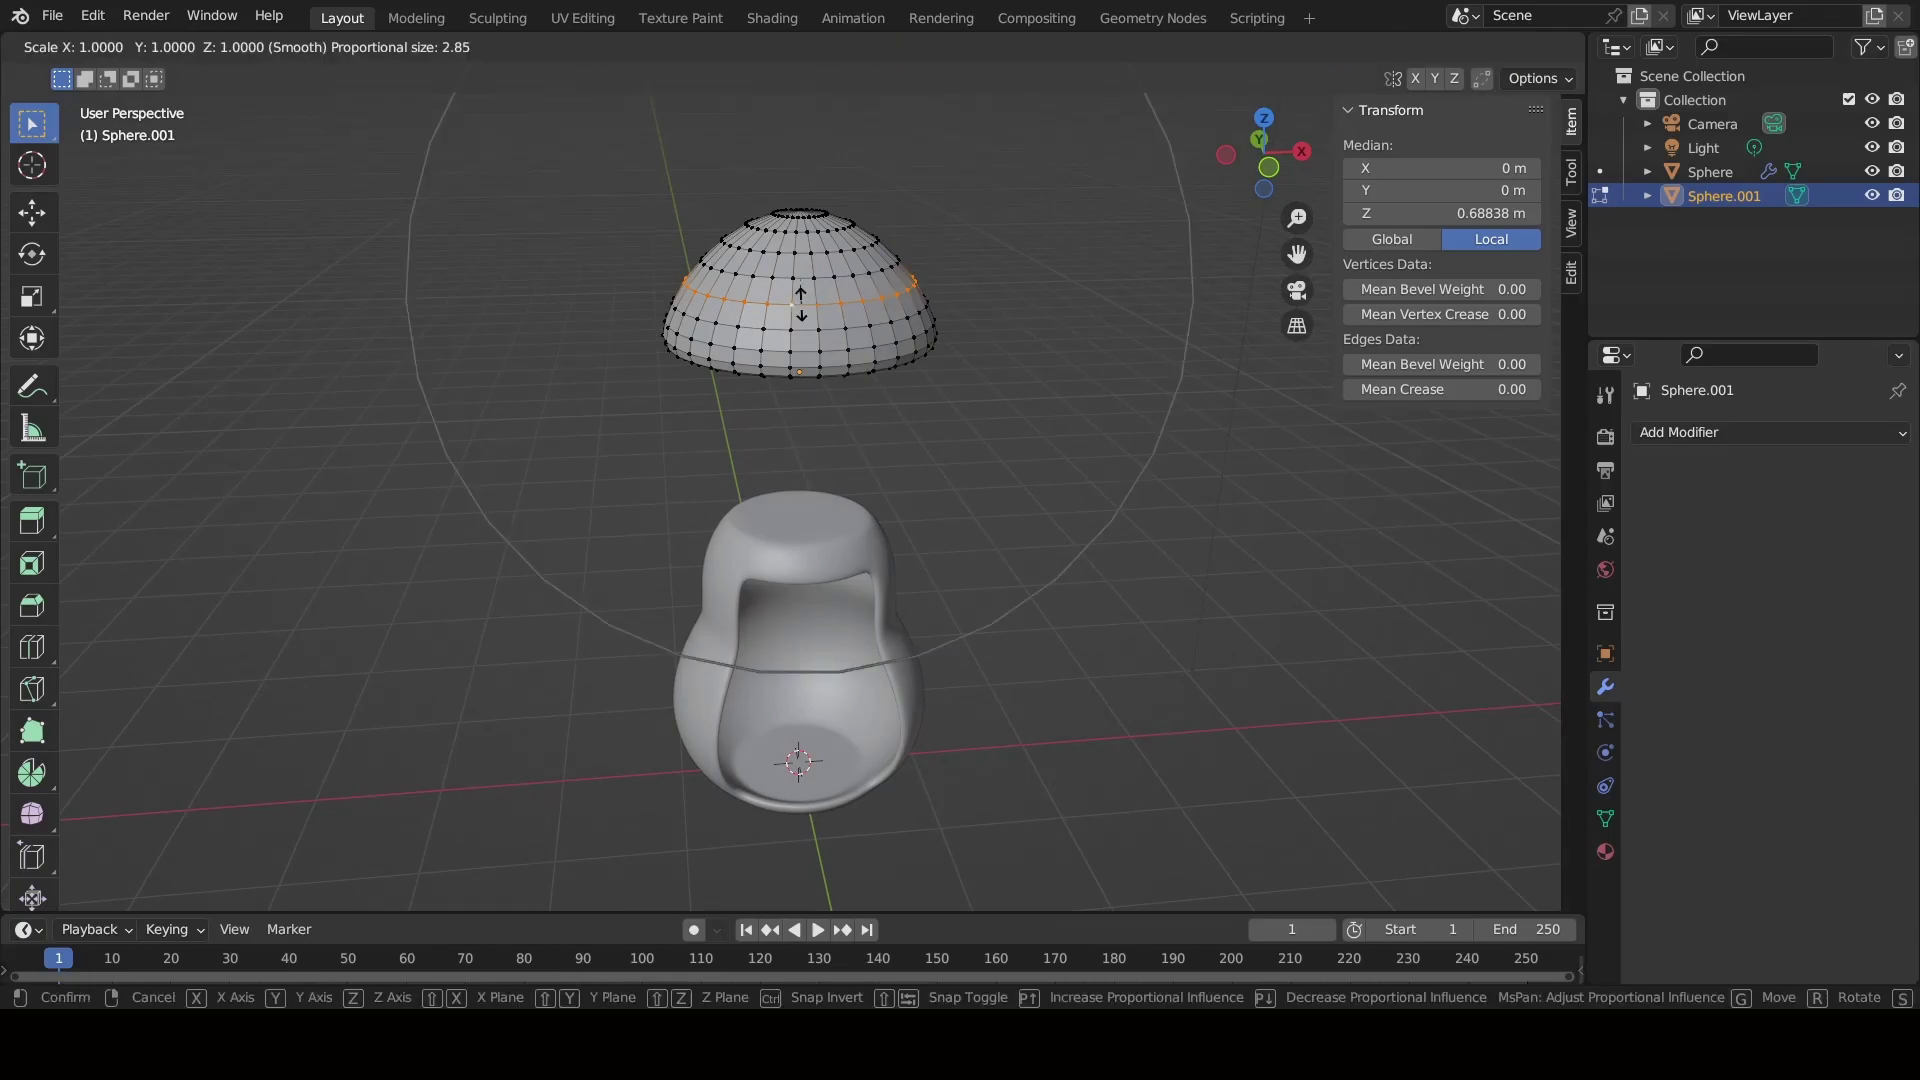
scroll(794, 300, "up", 3)
left_click(795, 297)
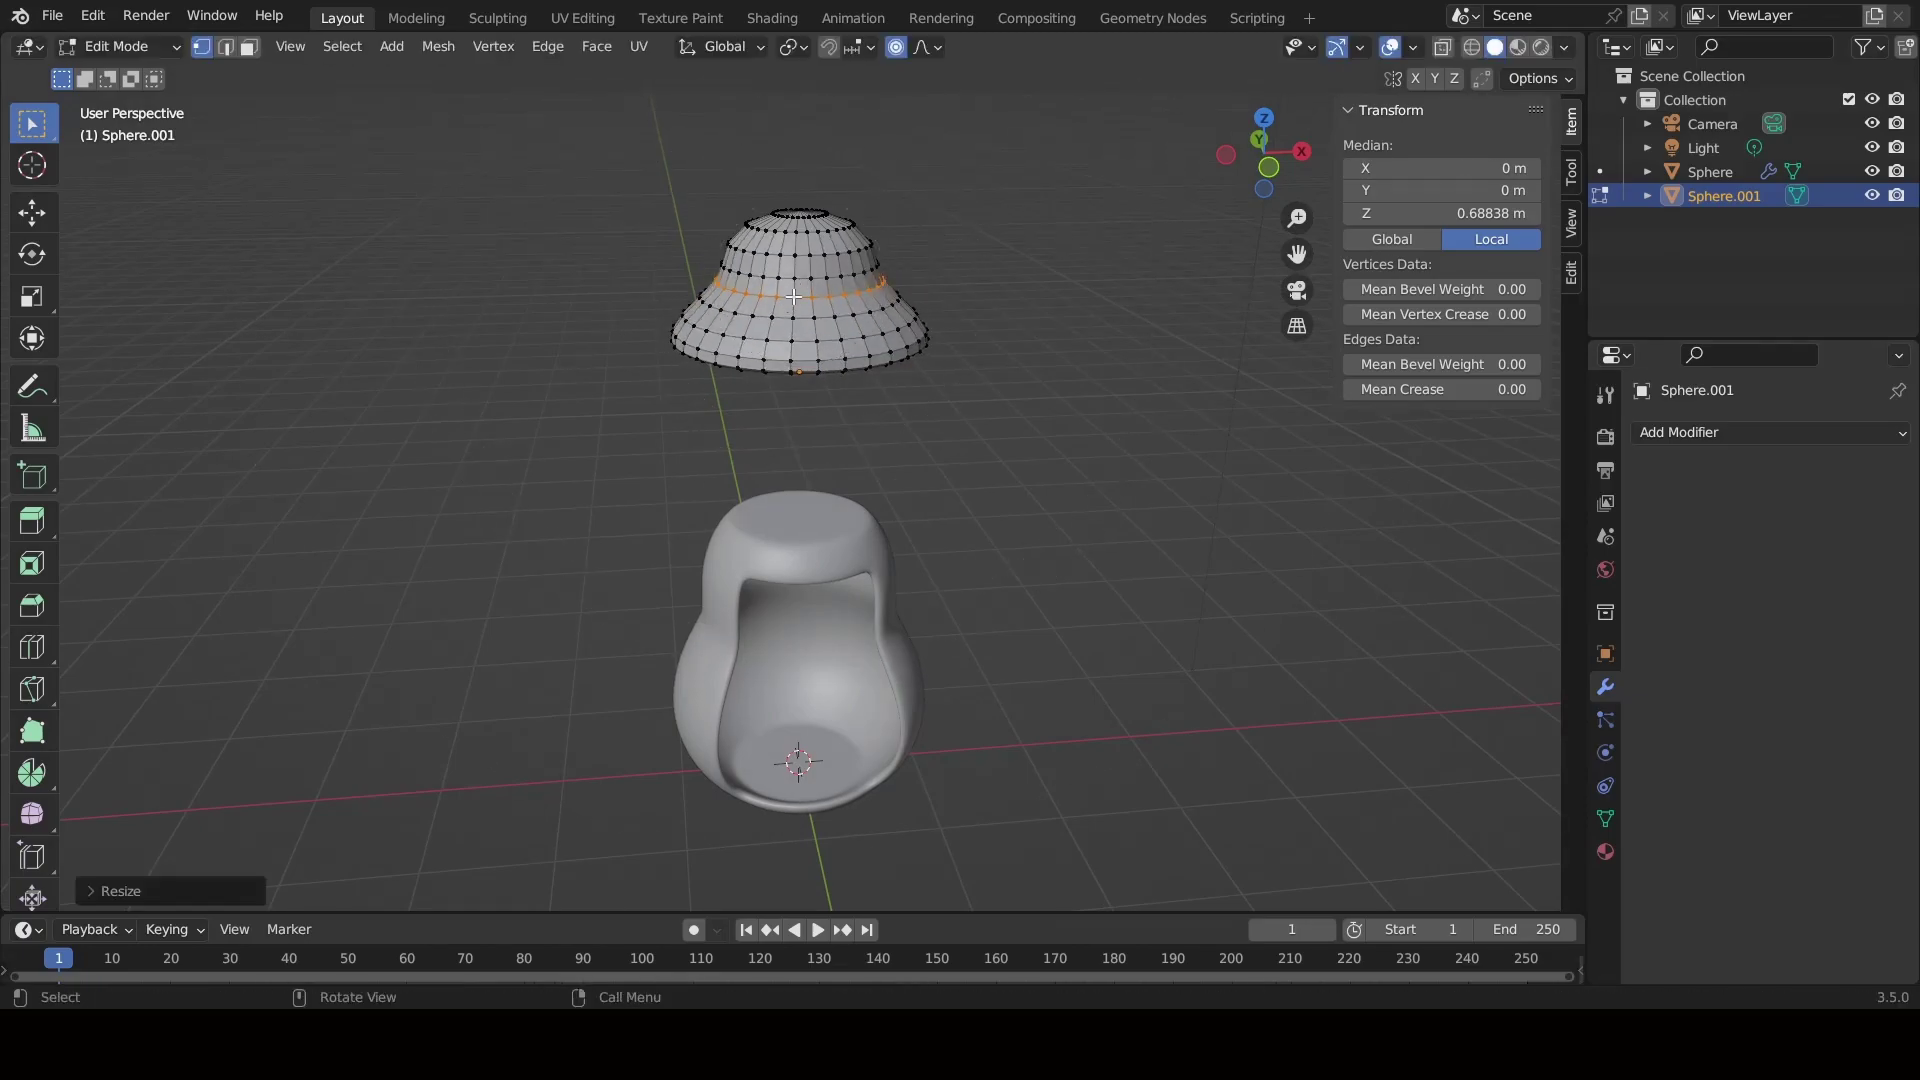
middle_click_drag(795, 297, 790, 270)
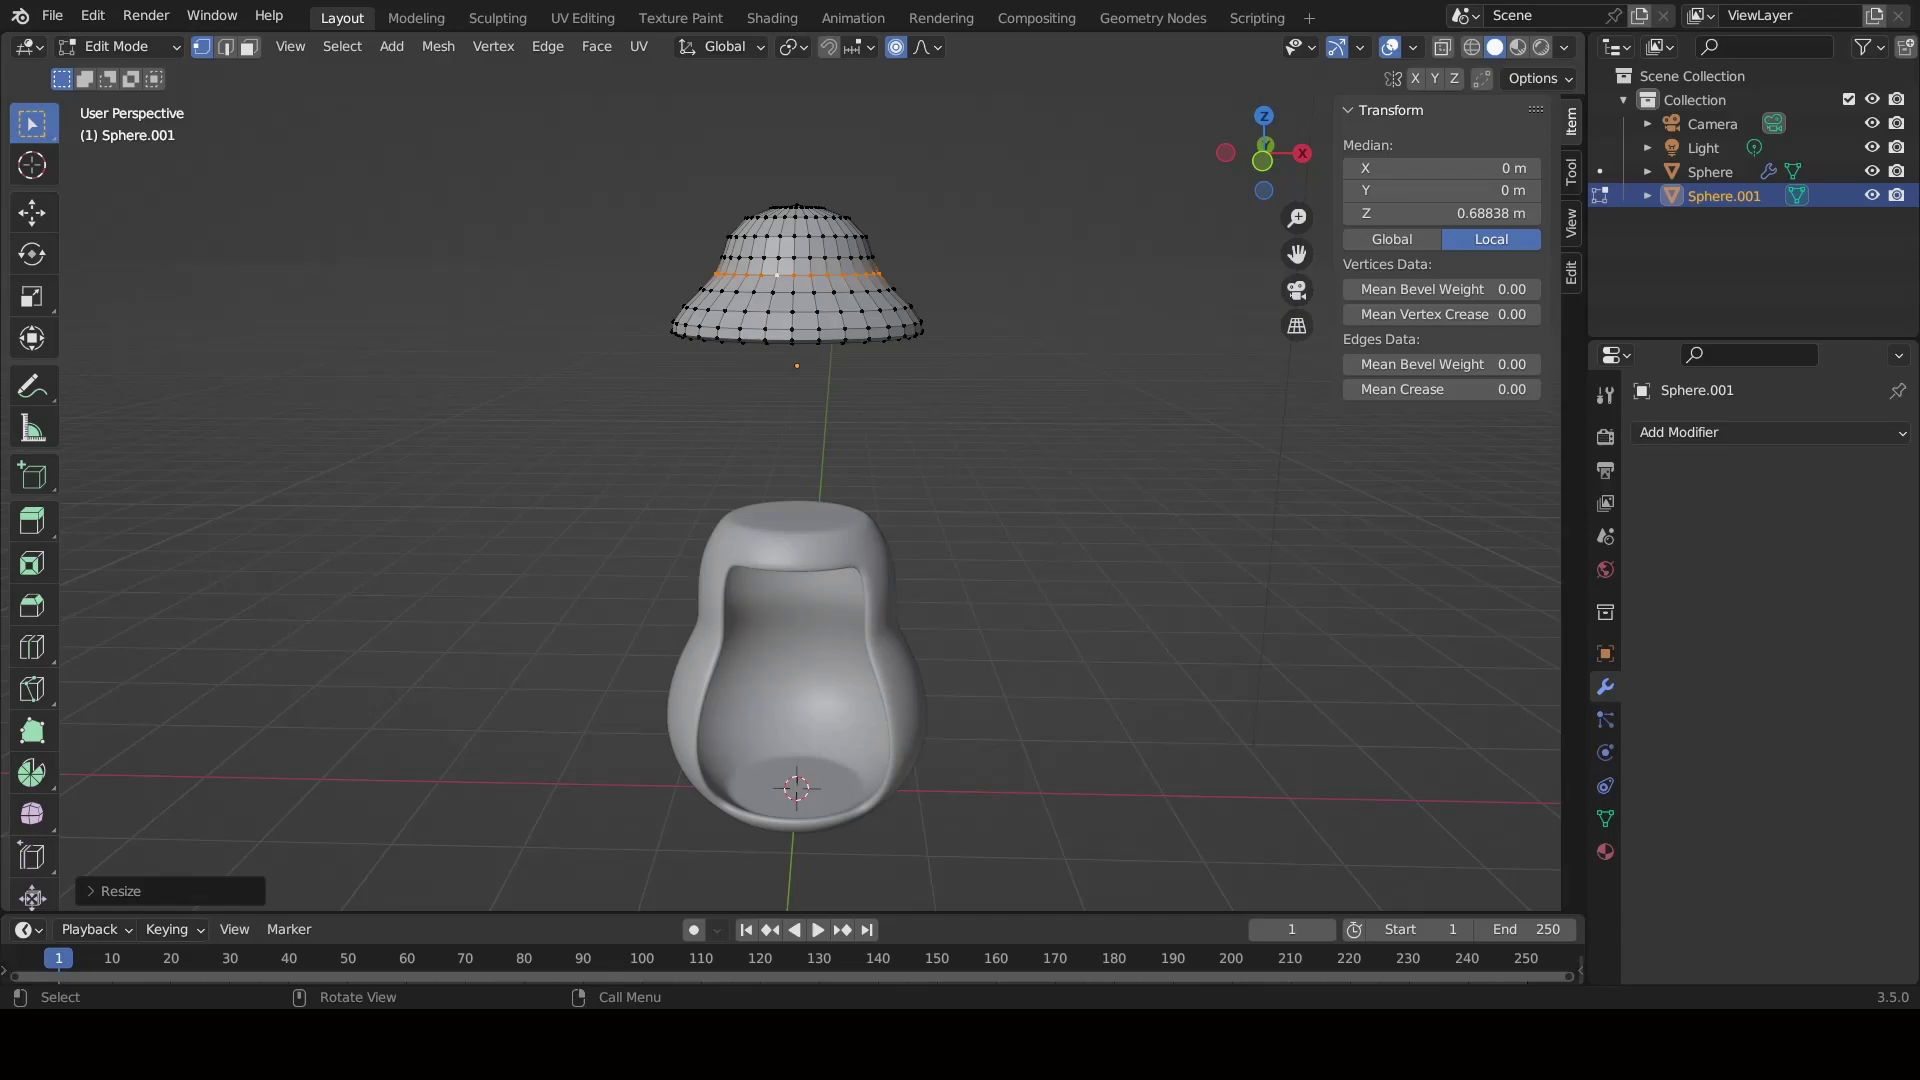
left_click(870, 330, "alt")
key("s")
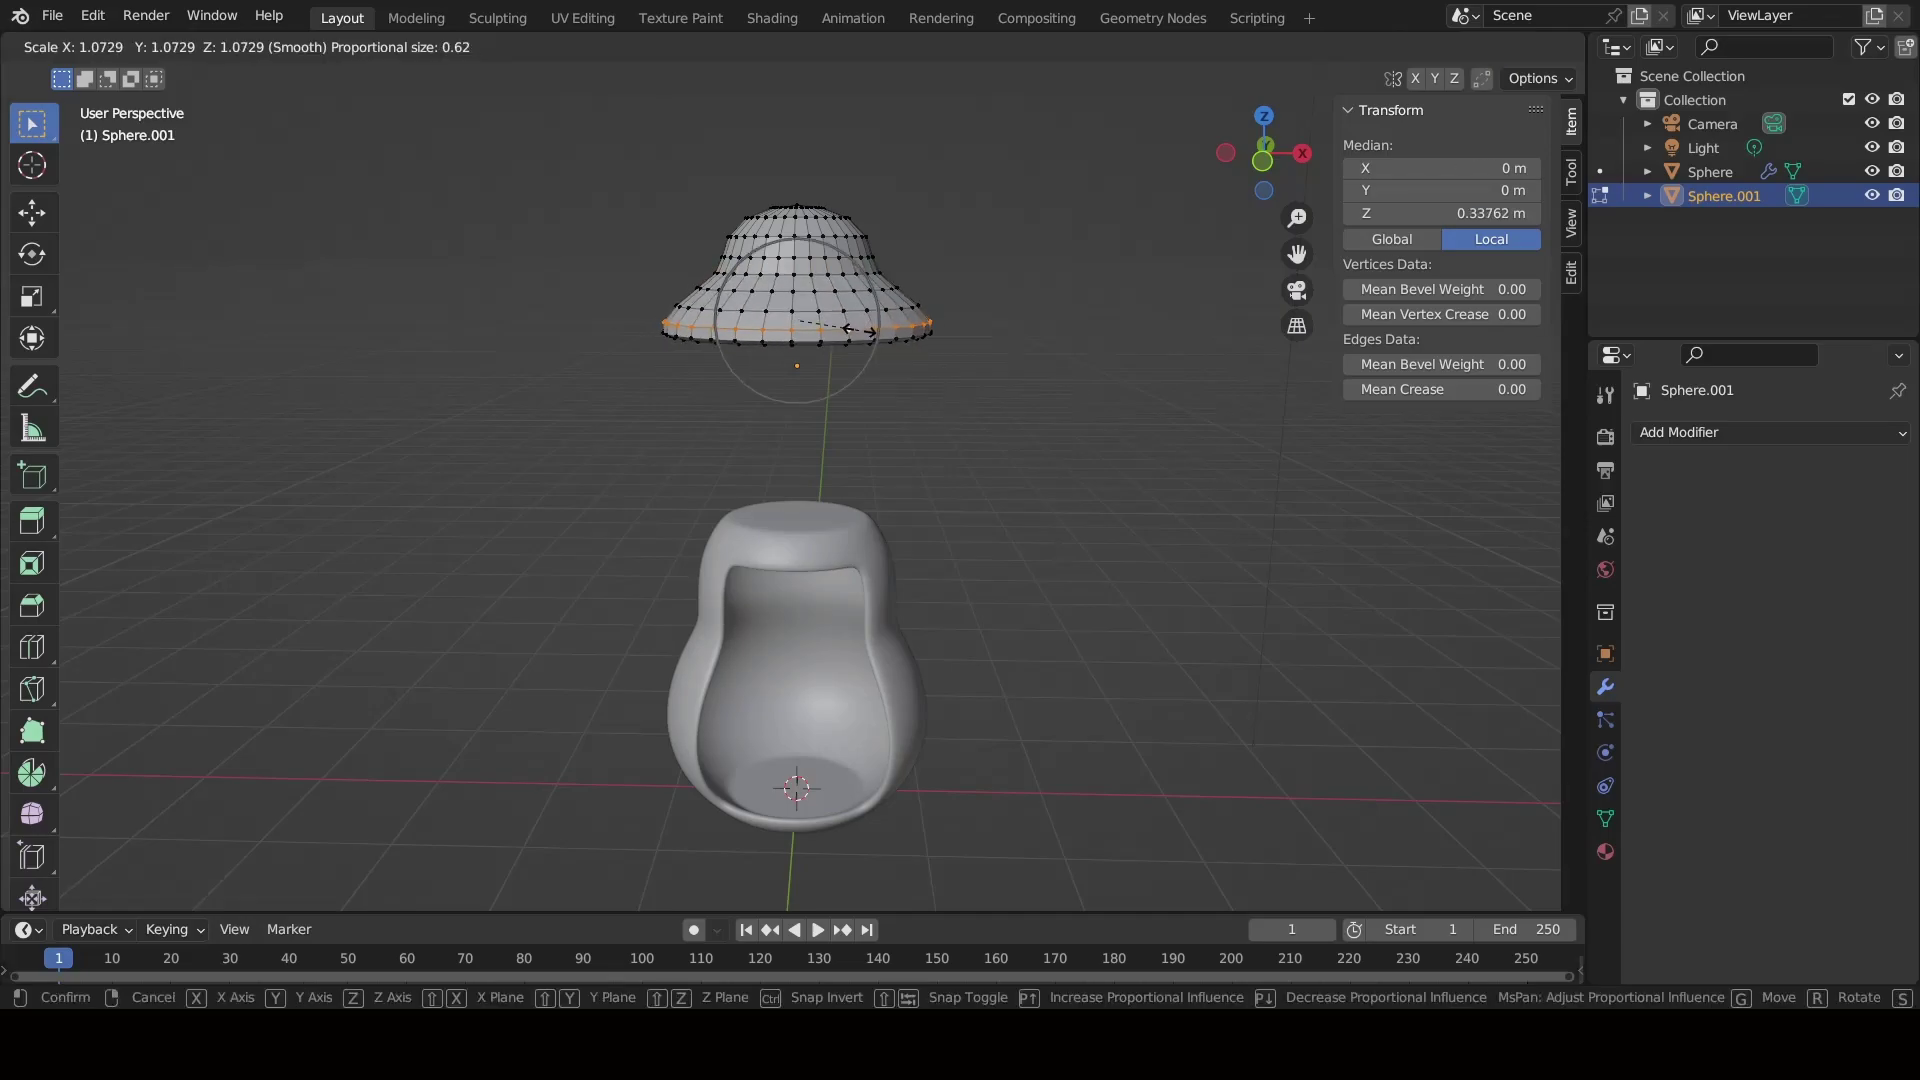
left_click(860, 329)
Move and scale an upper loop, then scale a lower loop to flare the cap.
key("Tab")
middle_click_drag(988, 458, 909, 269)
key("Tab")
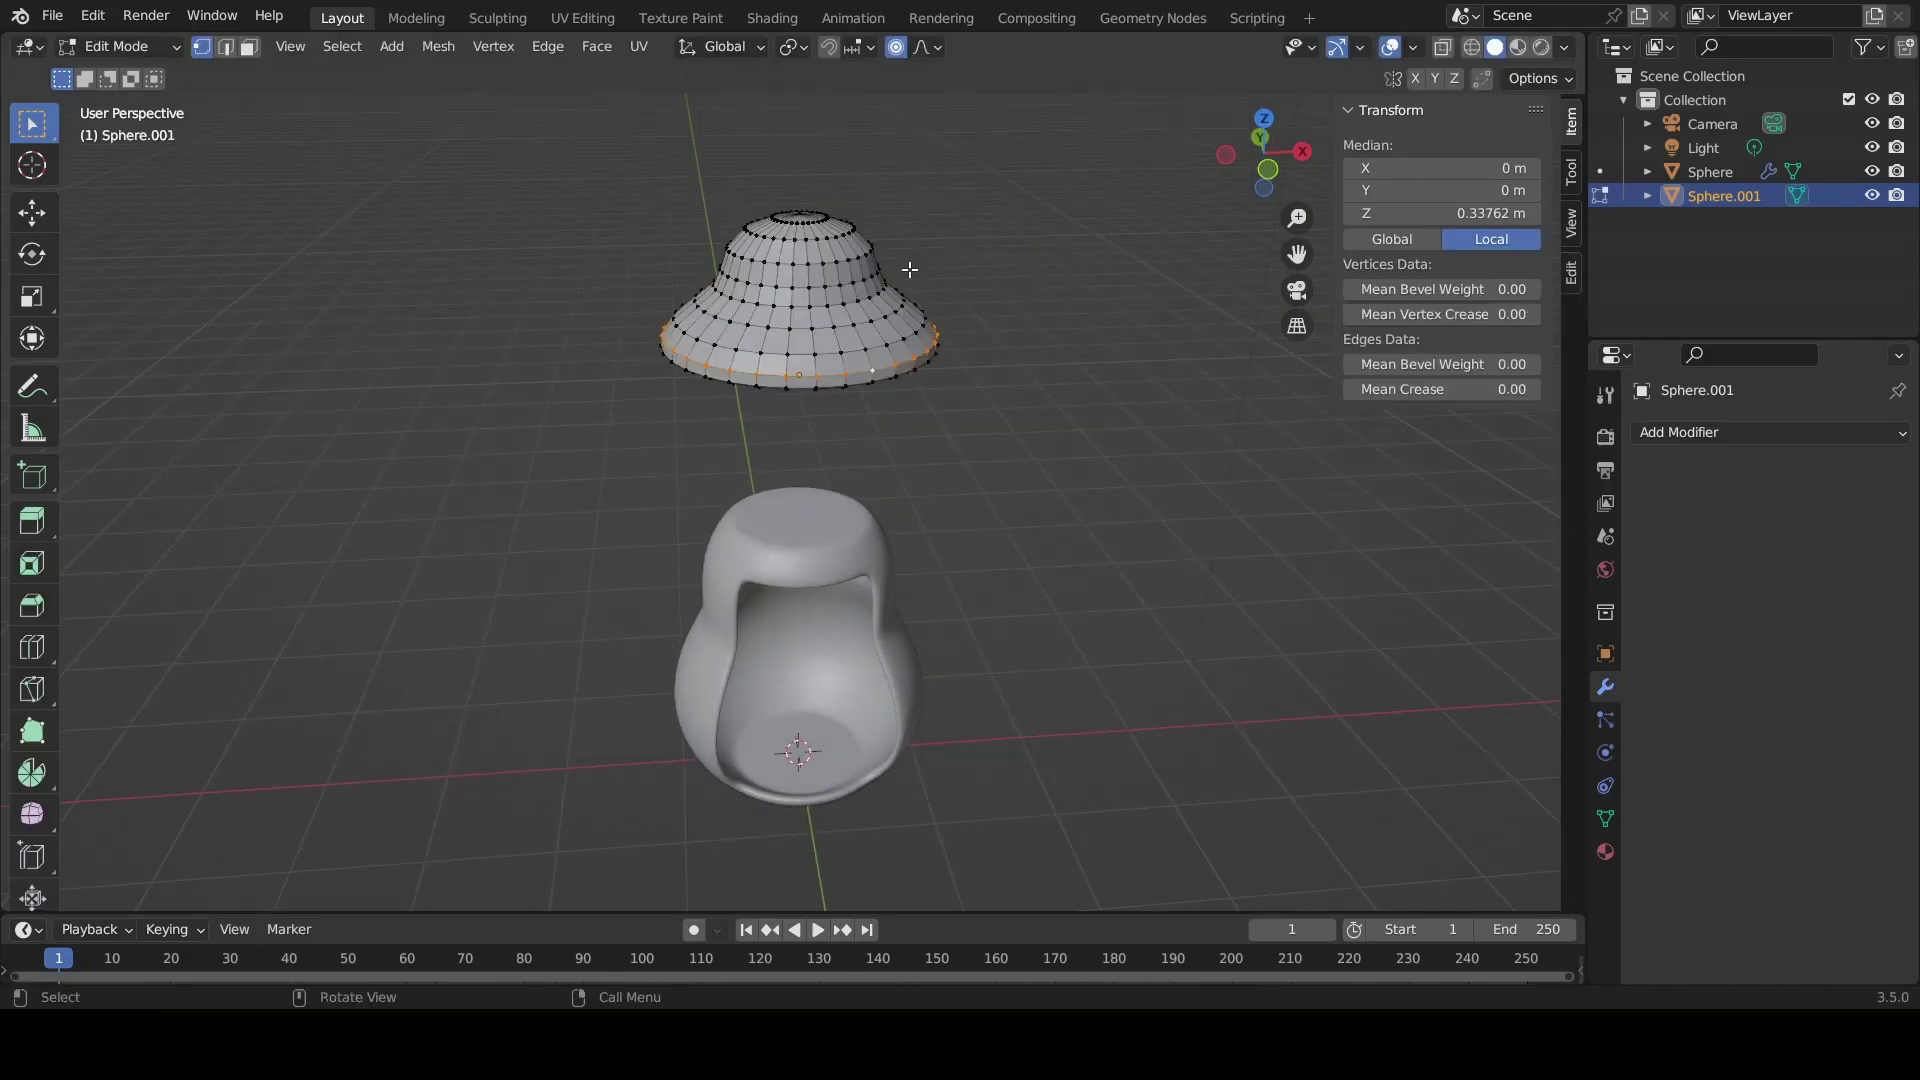
left_click(864, 257, "alt")
key("g")
left_click(800, 268)
key("s")
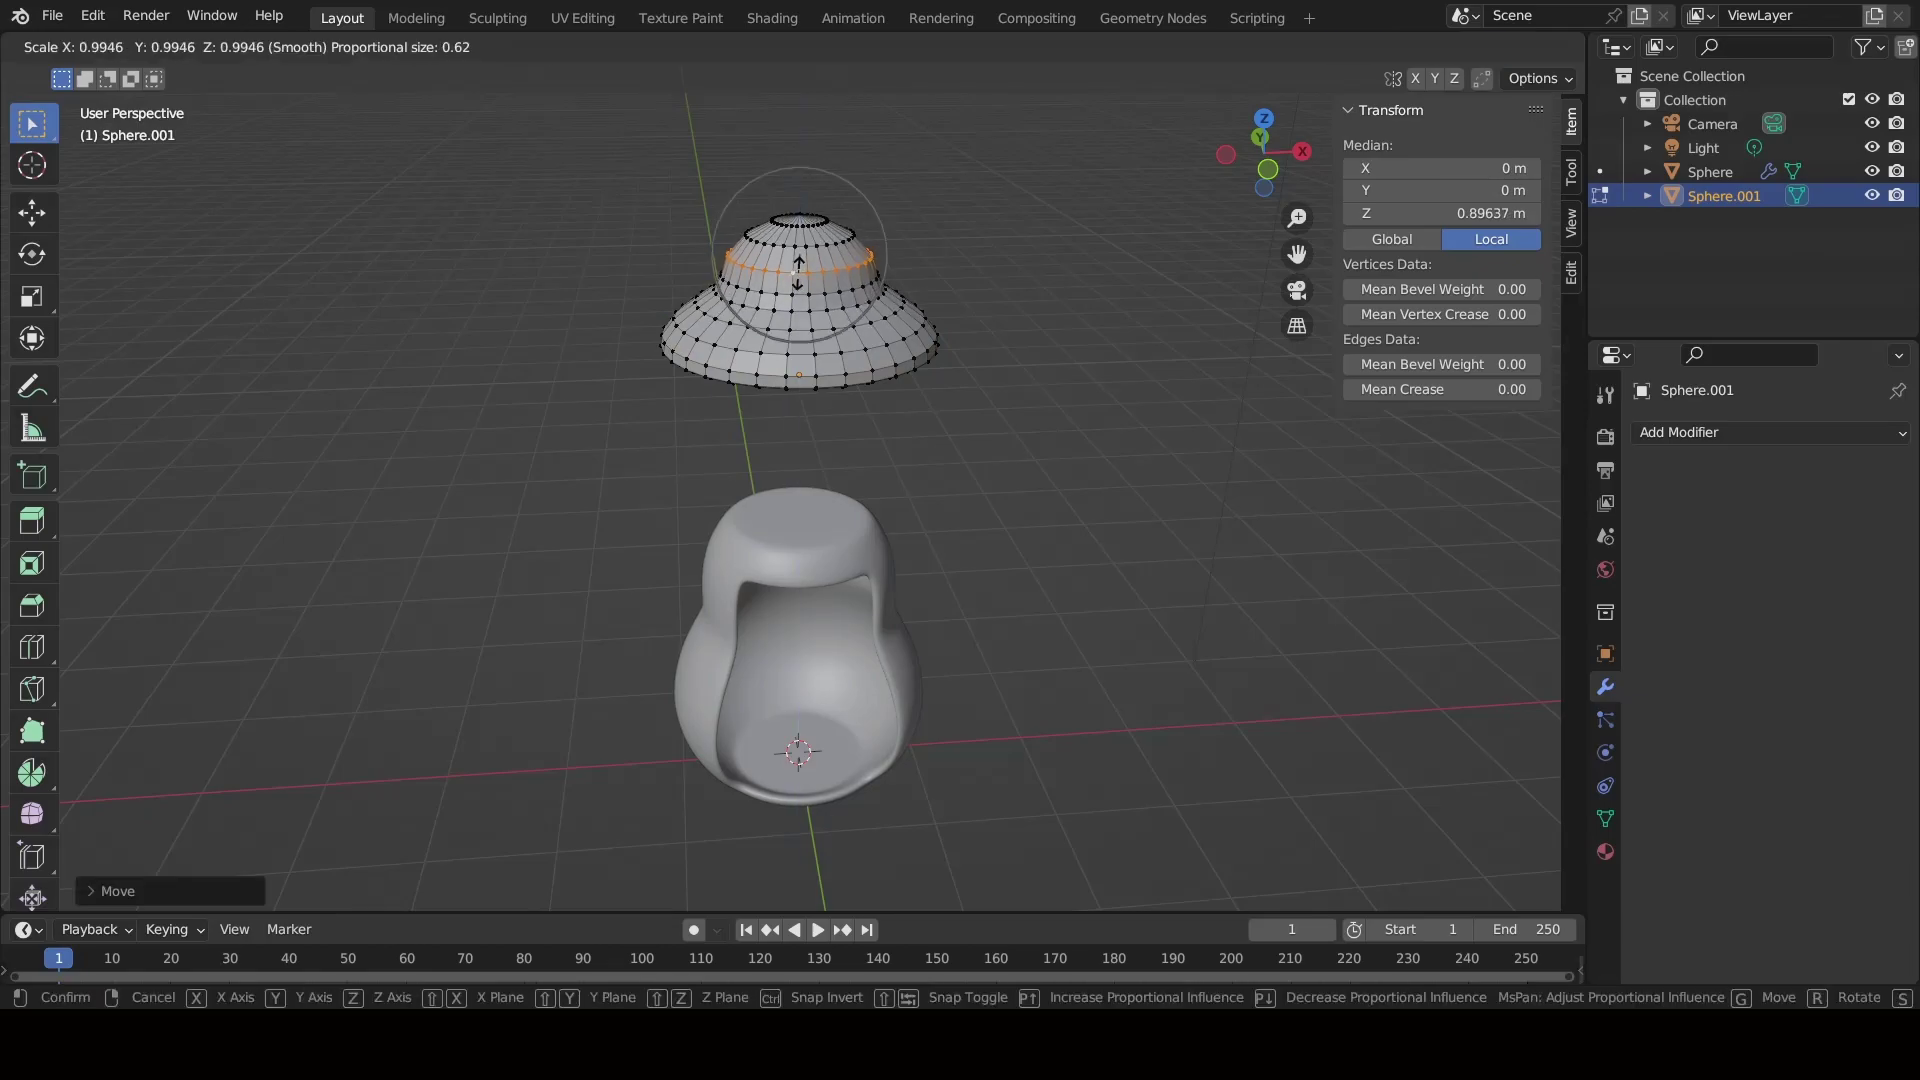
left_click(800, 275)
left_click(905, 298, "alt")
key("s")
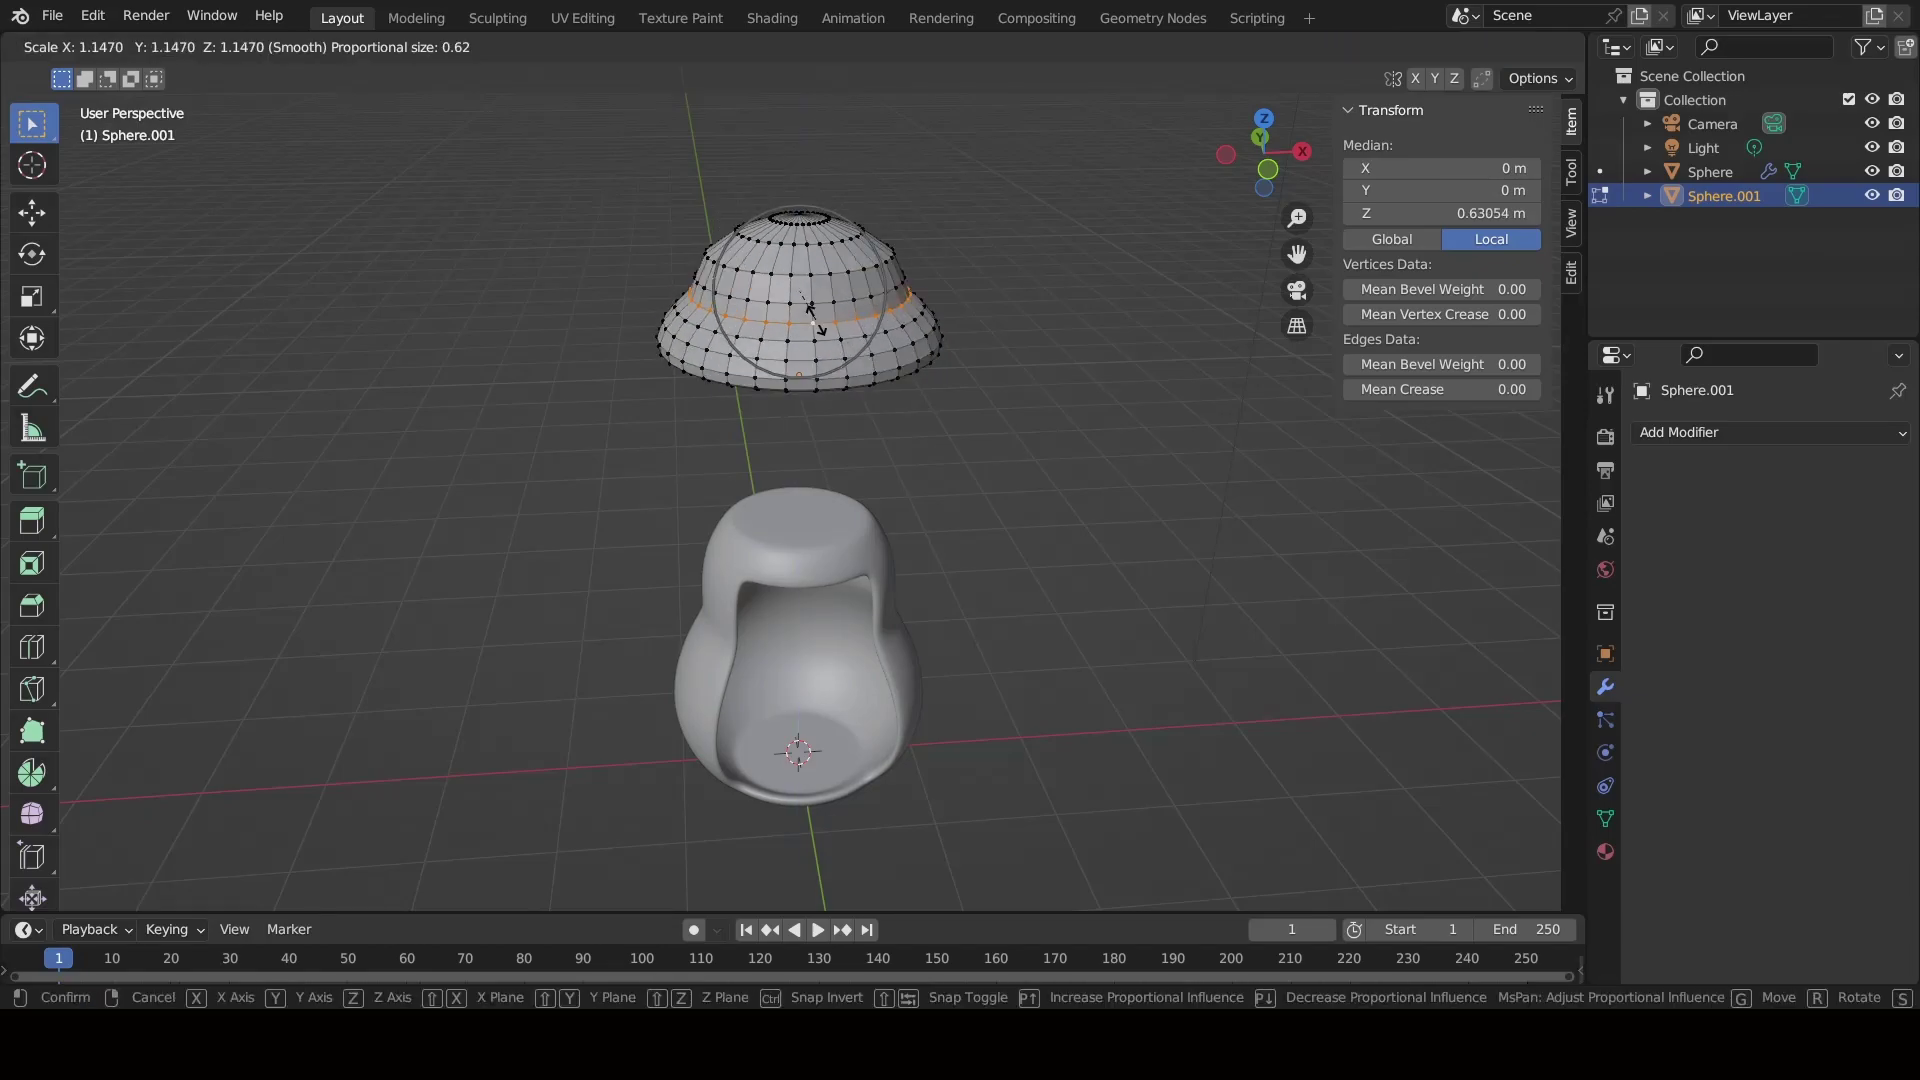
left_click(820, 330)
Raise the top vertex again and rescale the loop around the dome's middle.
left_click(798, 212)
key("g")
middle_click_drag(860, 300, 913, 381)
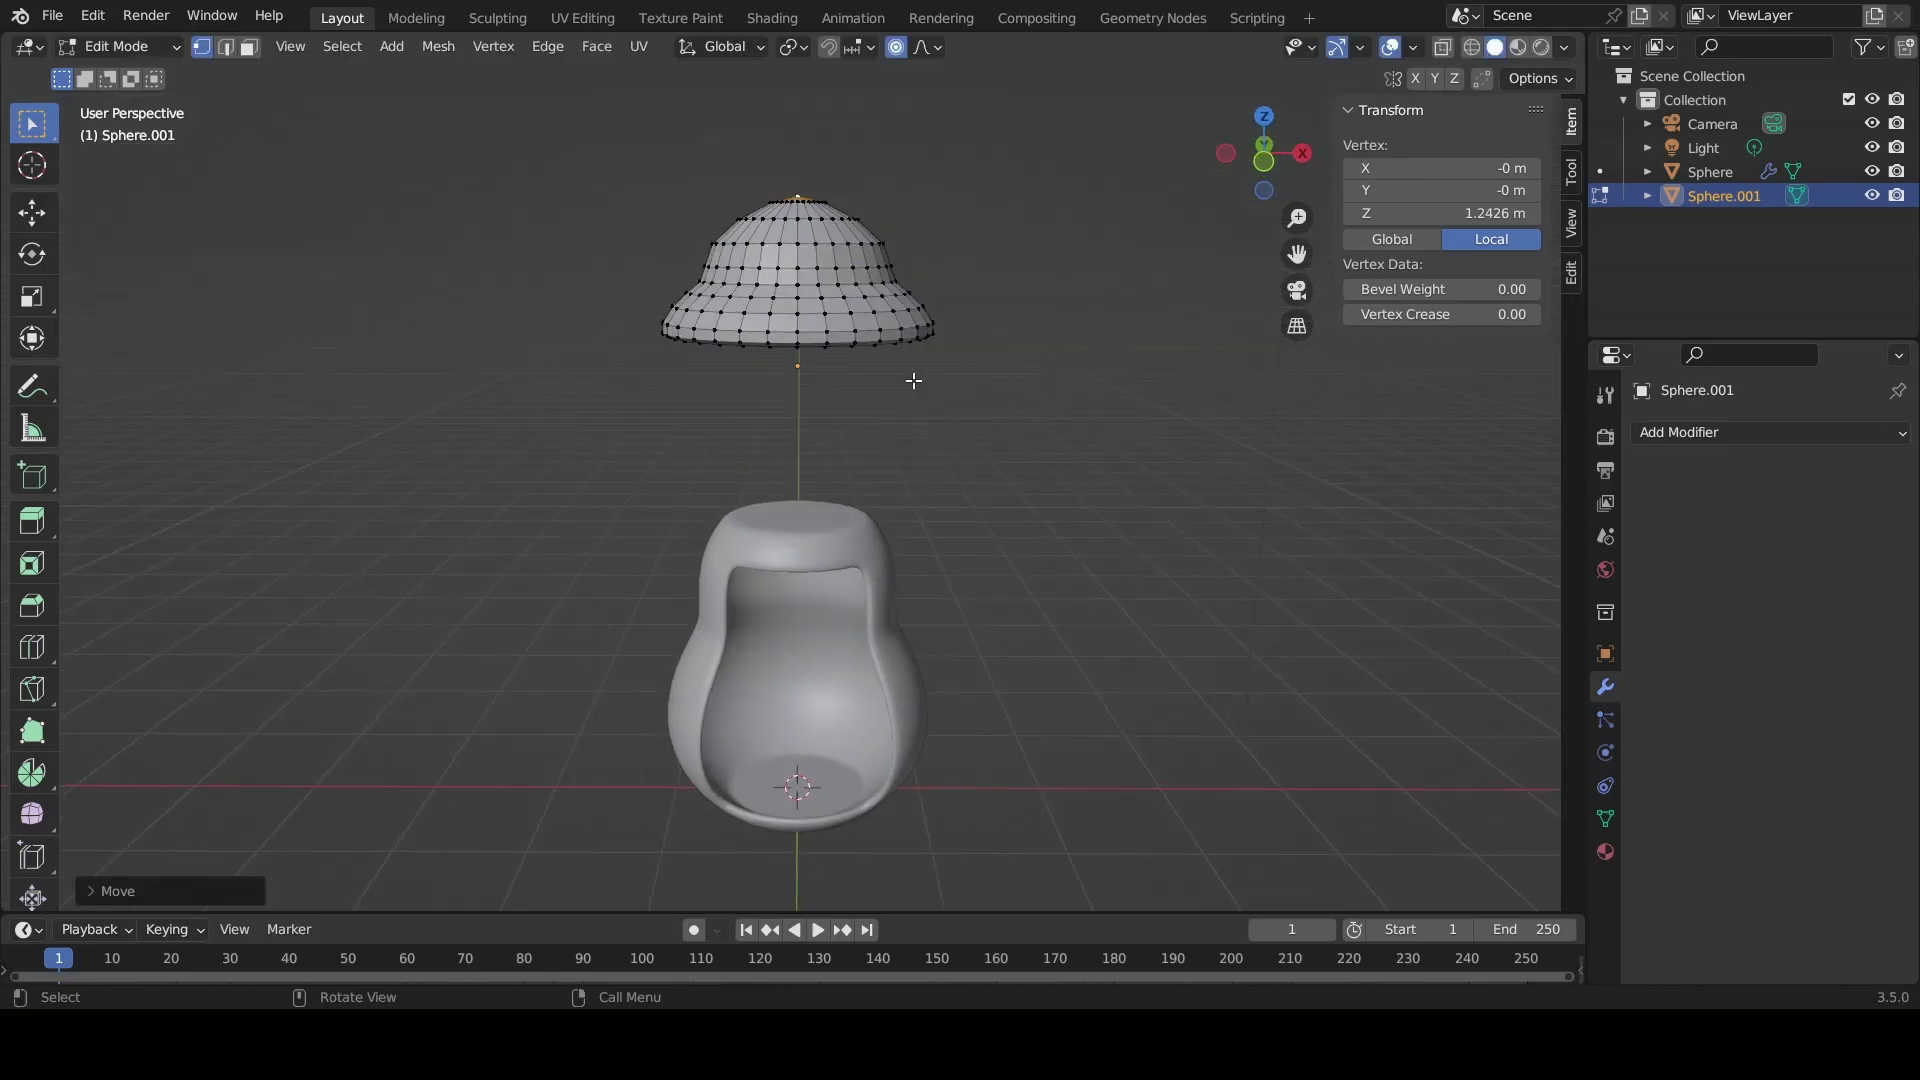
key("Tab")
middle_click_drag(892, 458, 898, 488)
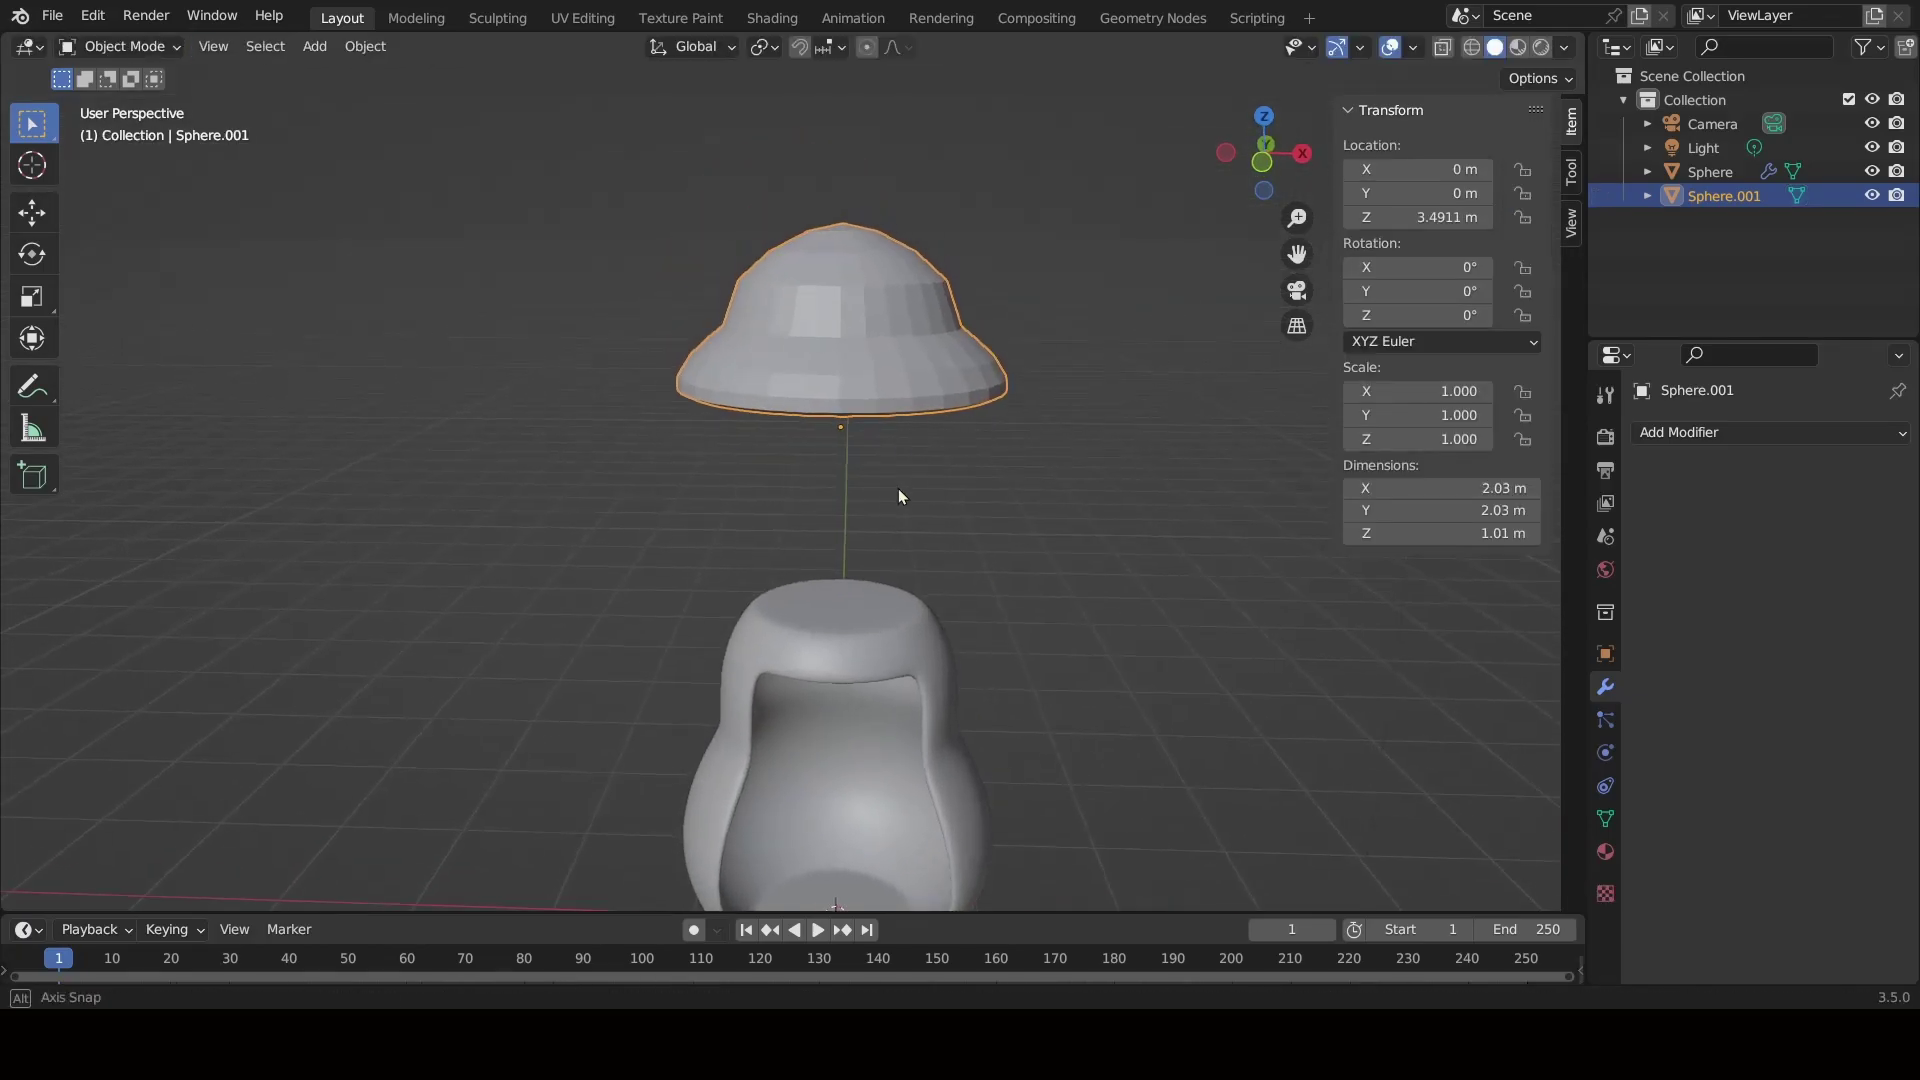
key("Tab")
left_click(722, 327, "alt")
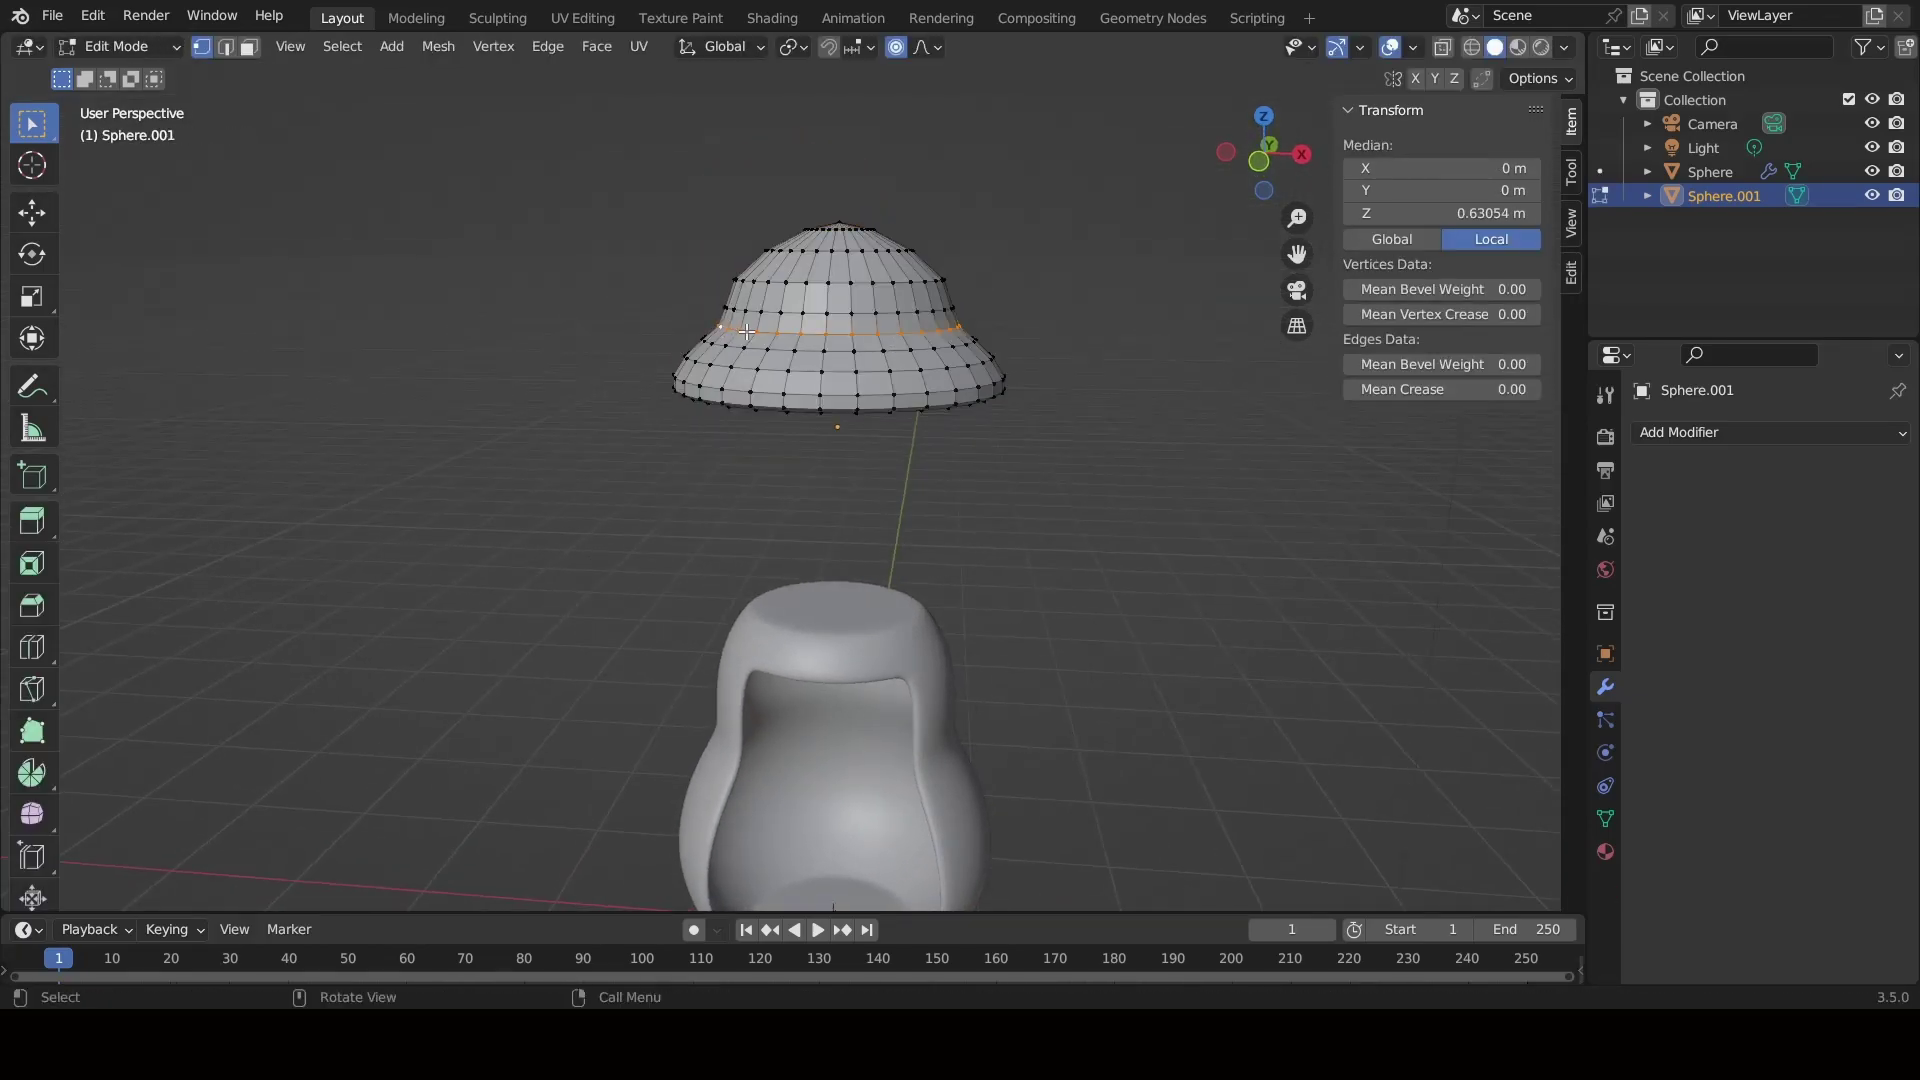
key("s")
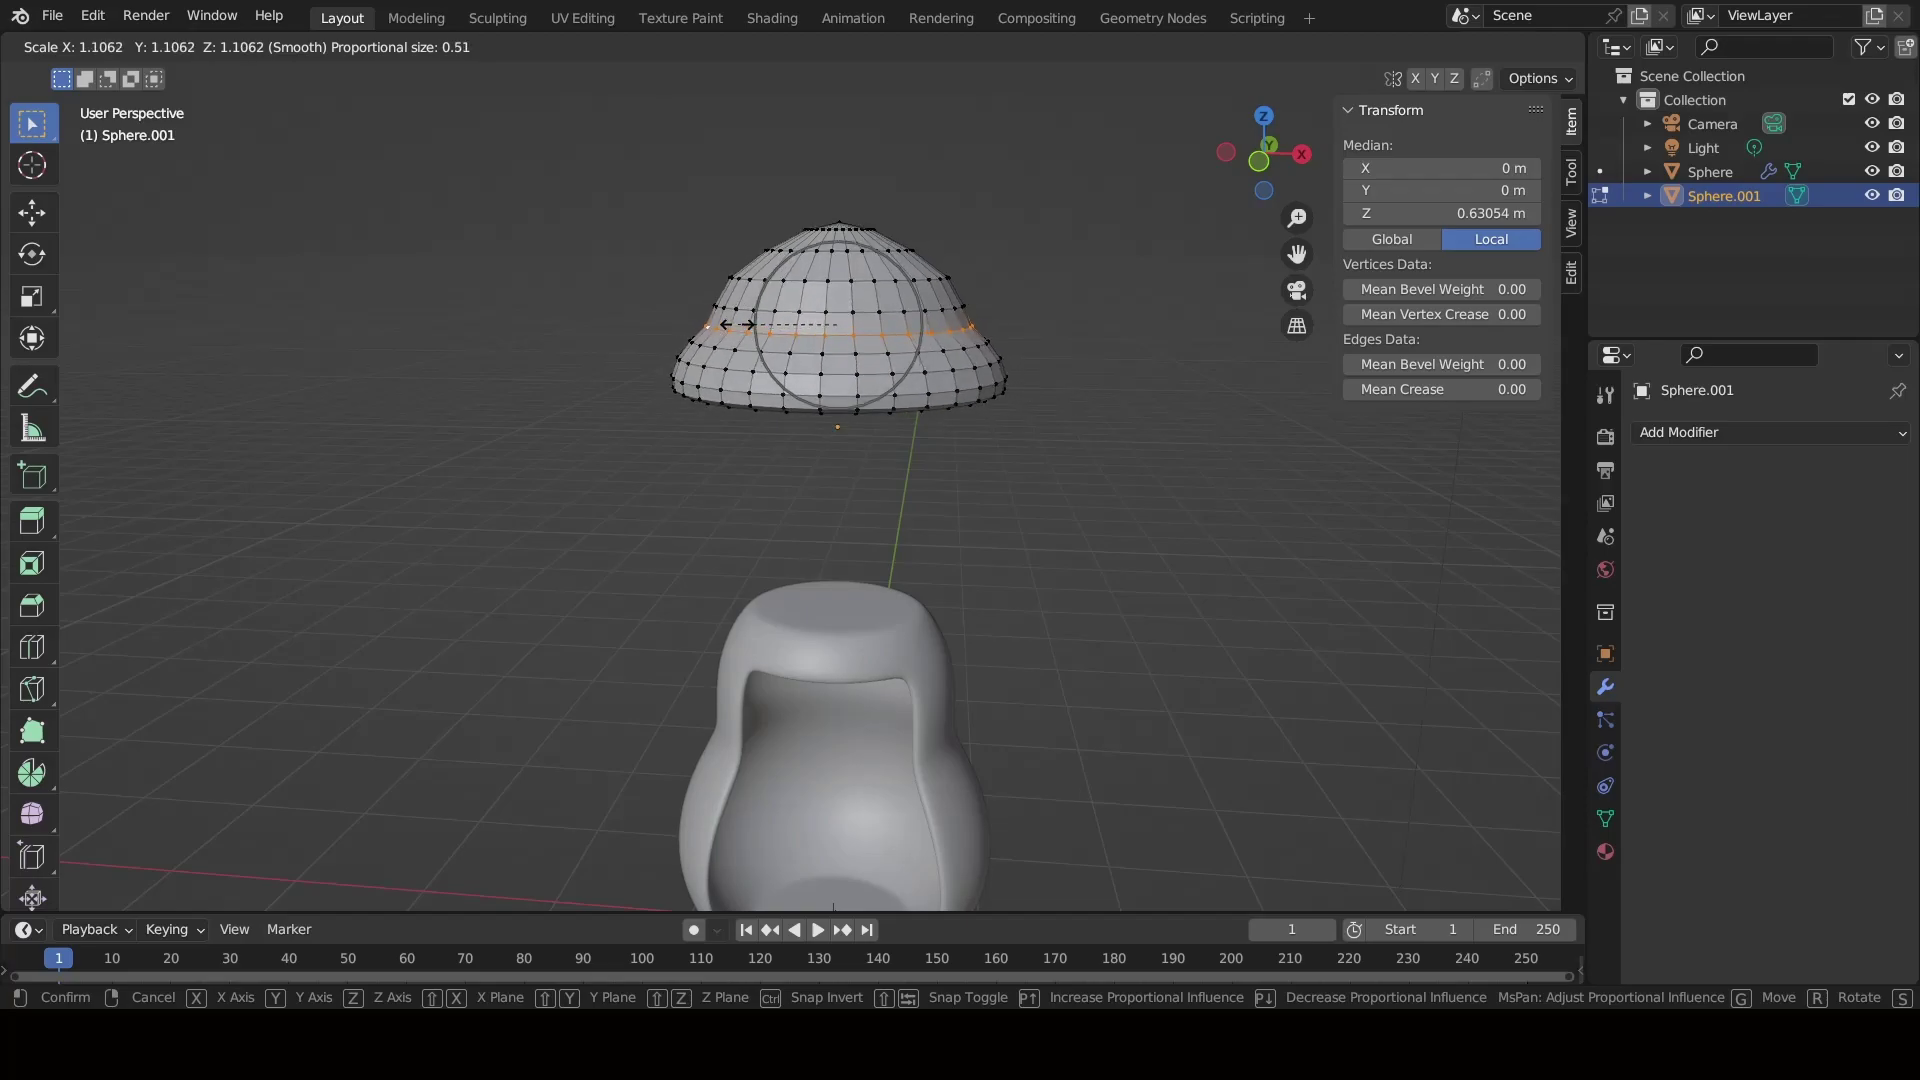
left_click(720, 335)
middle_click_drag(960, 470, 988, 479)
key("Tab")
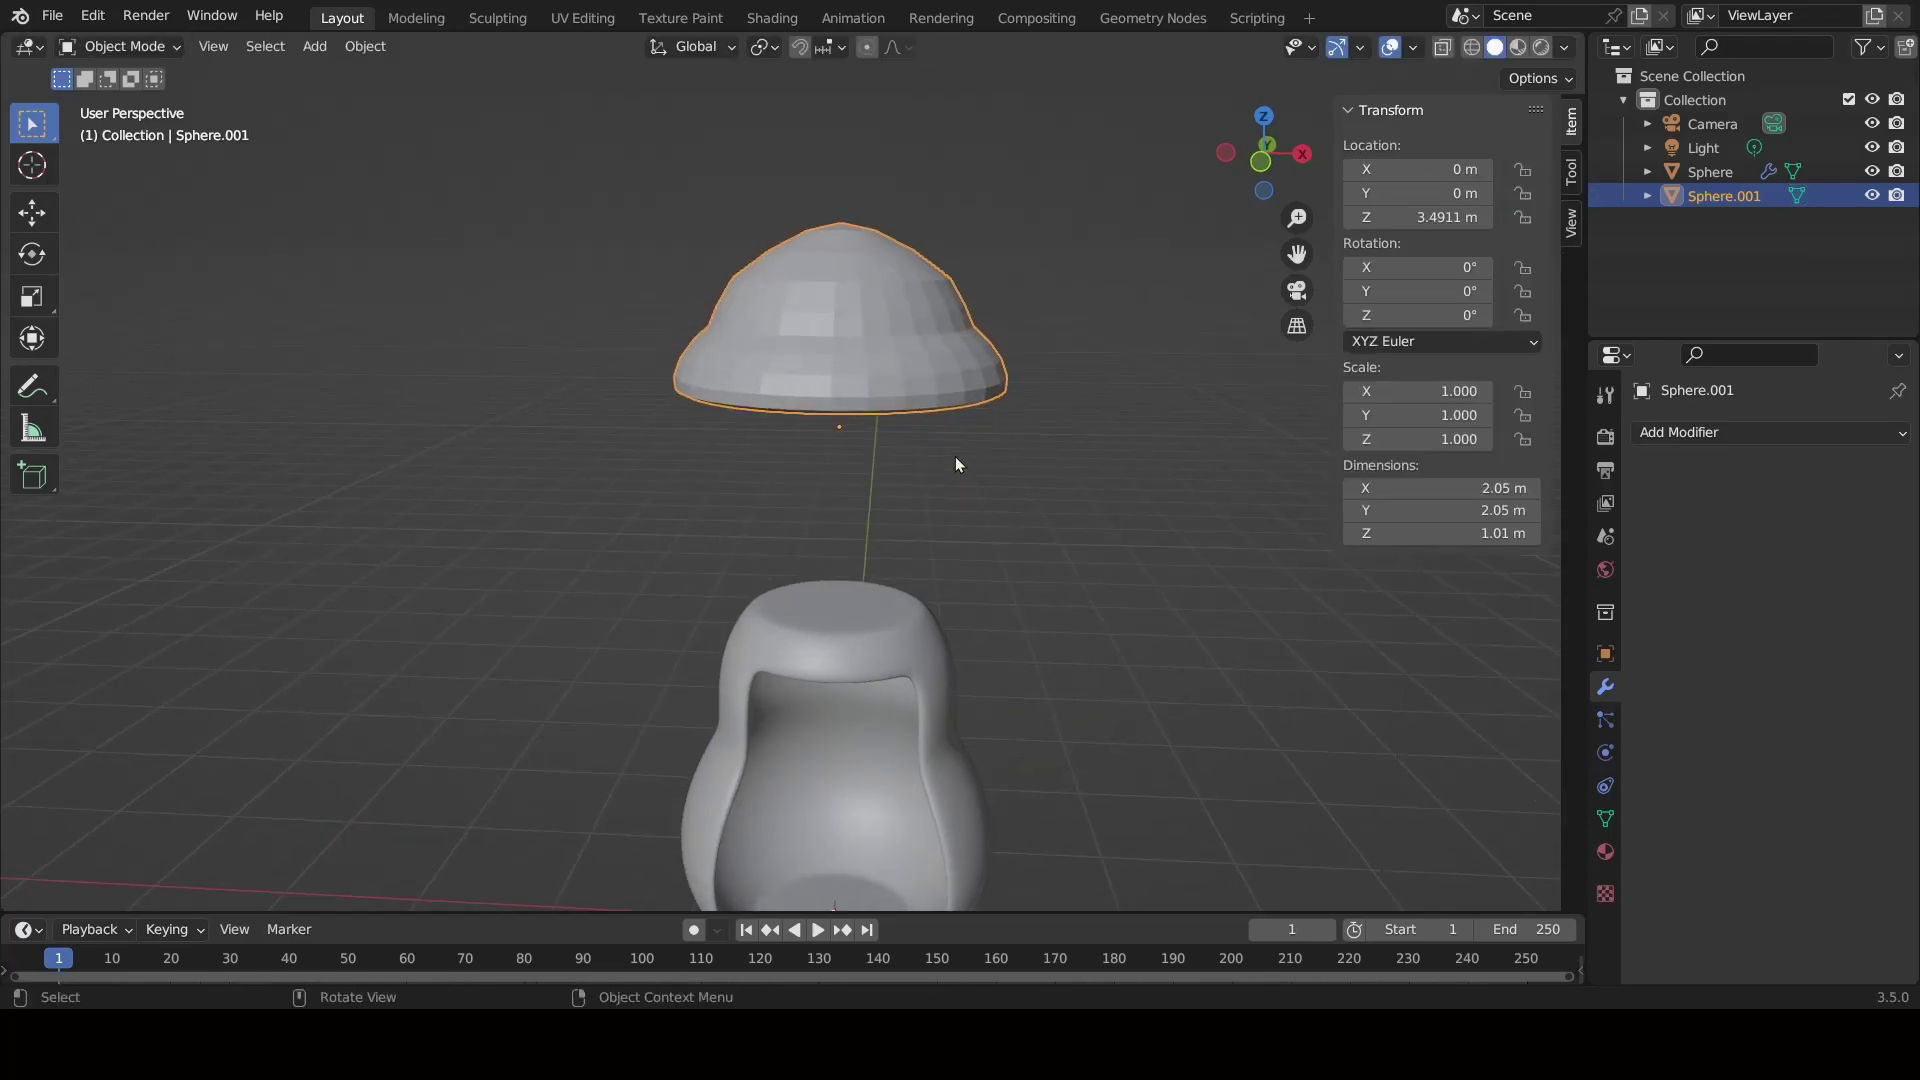
key("Tab")
Scale another mid-dome edge loop and return to Object Mode.
scroll(708, 308, "up", 1)
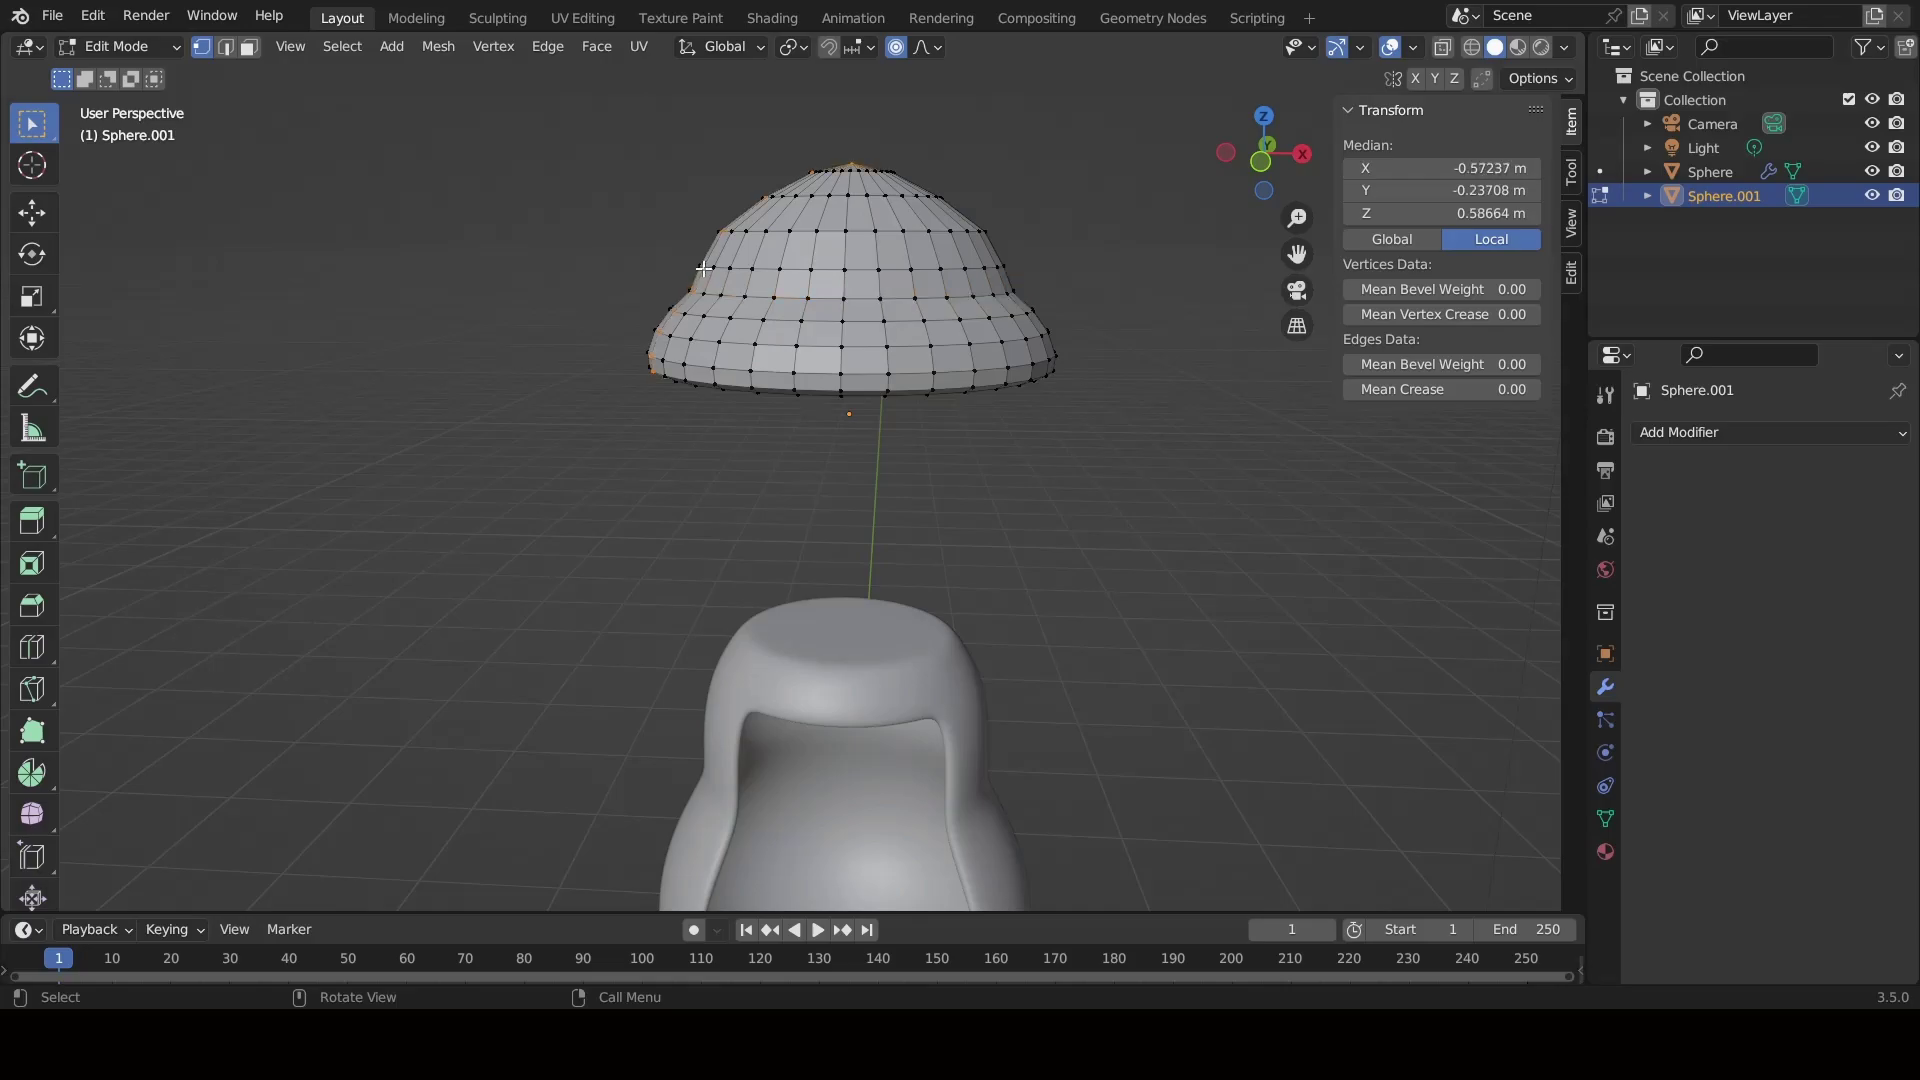
left_click(704, 268, "alt")
key("s")
left_click(1028, 463)
middle_click_drag(1028, 463, 992, 452)
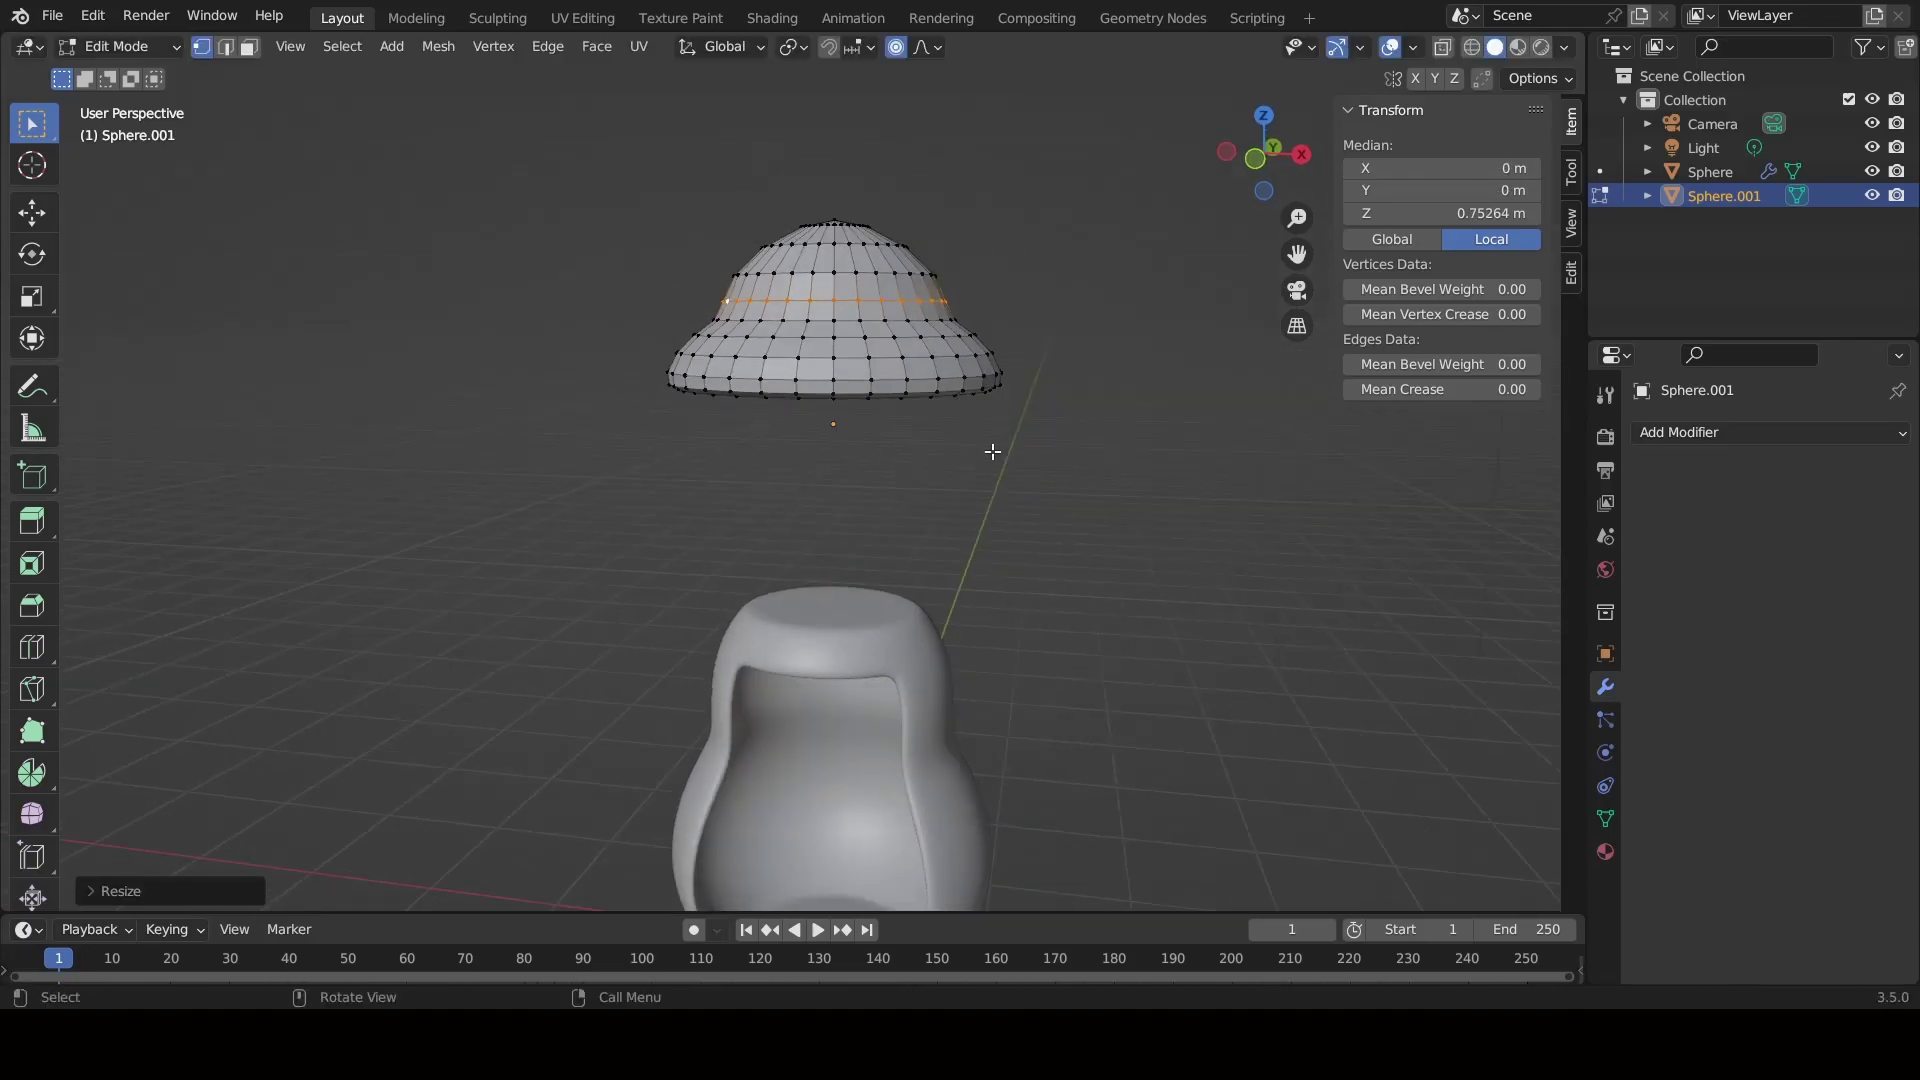
key("Tab")
scroll(1135, 610, "down", 1)
Add a Subdivision Surface modifier with render level 1 and shade the cap smooth.
left_click(1769, 432)
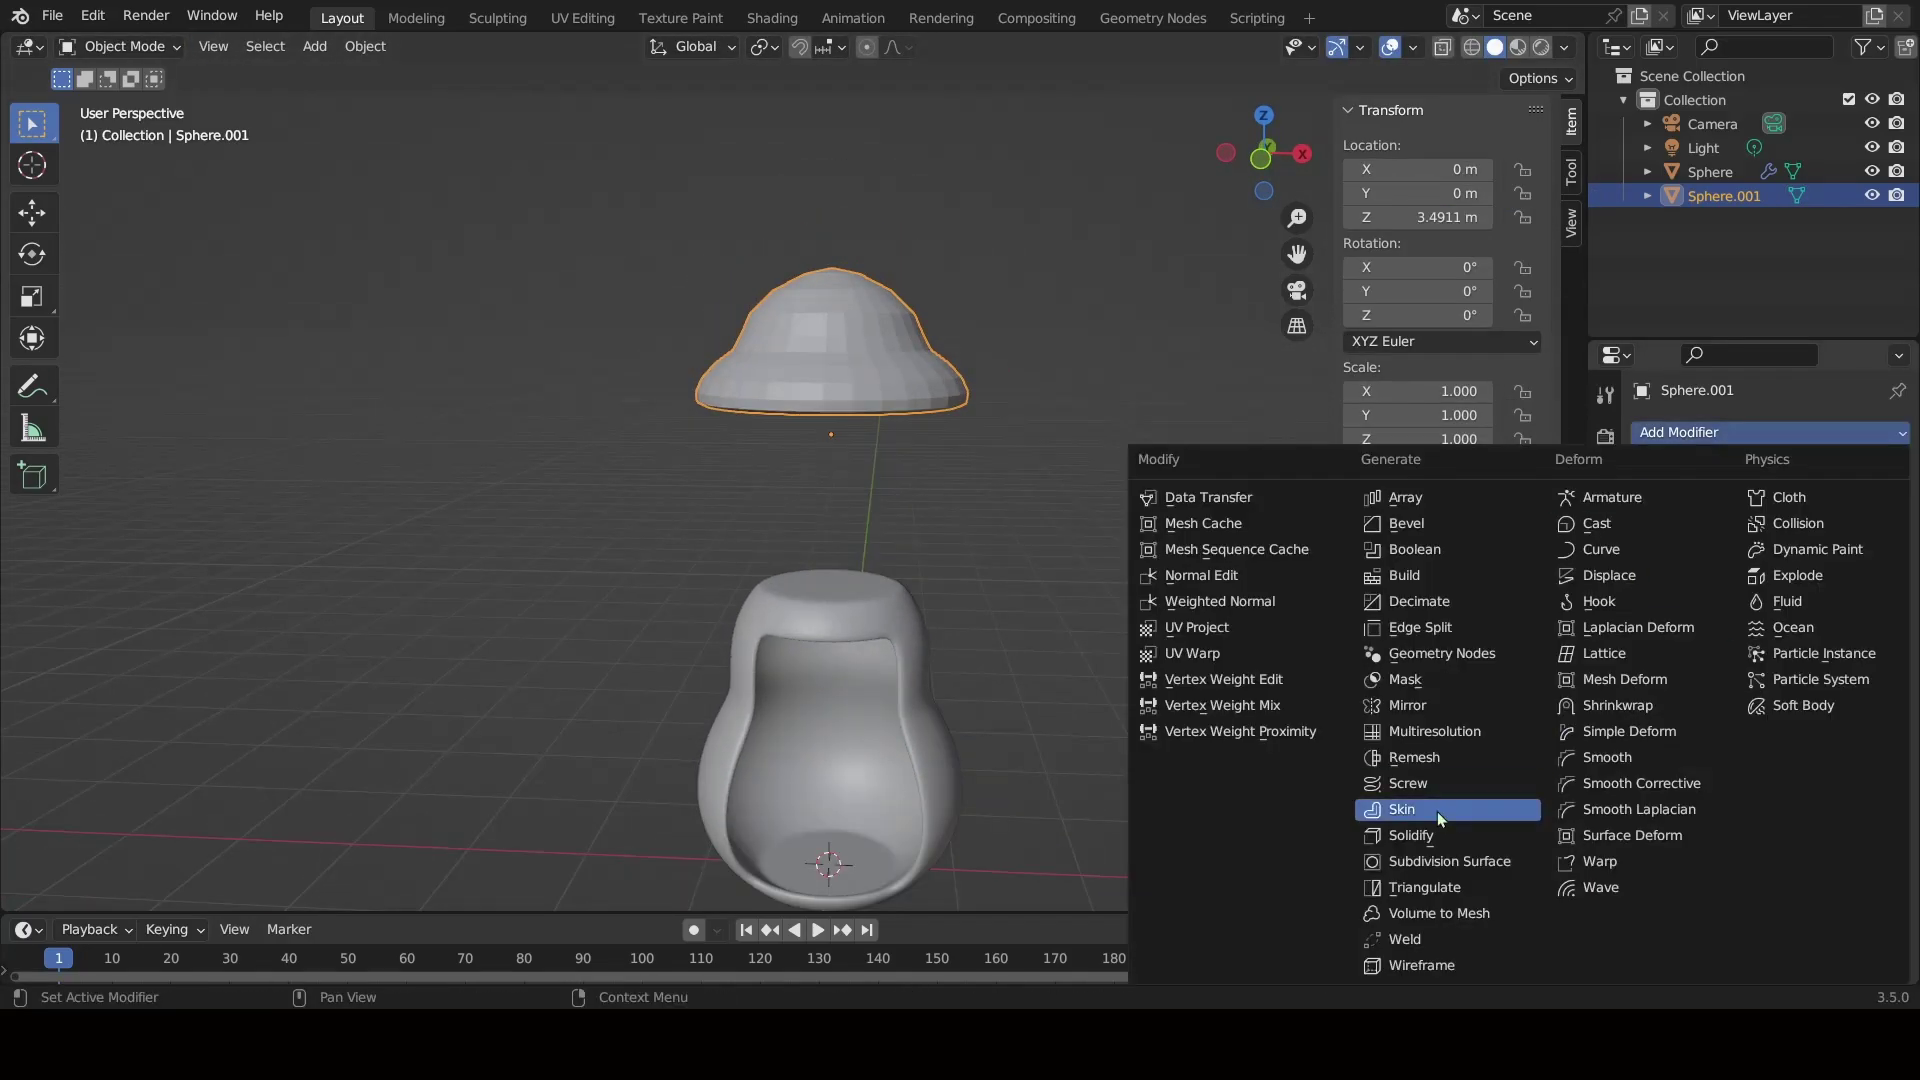
left_click(1449, 861)
right_click(964, 494)
left_click(964, 494)
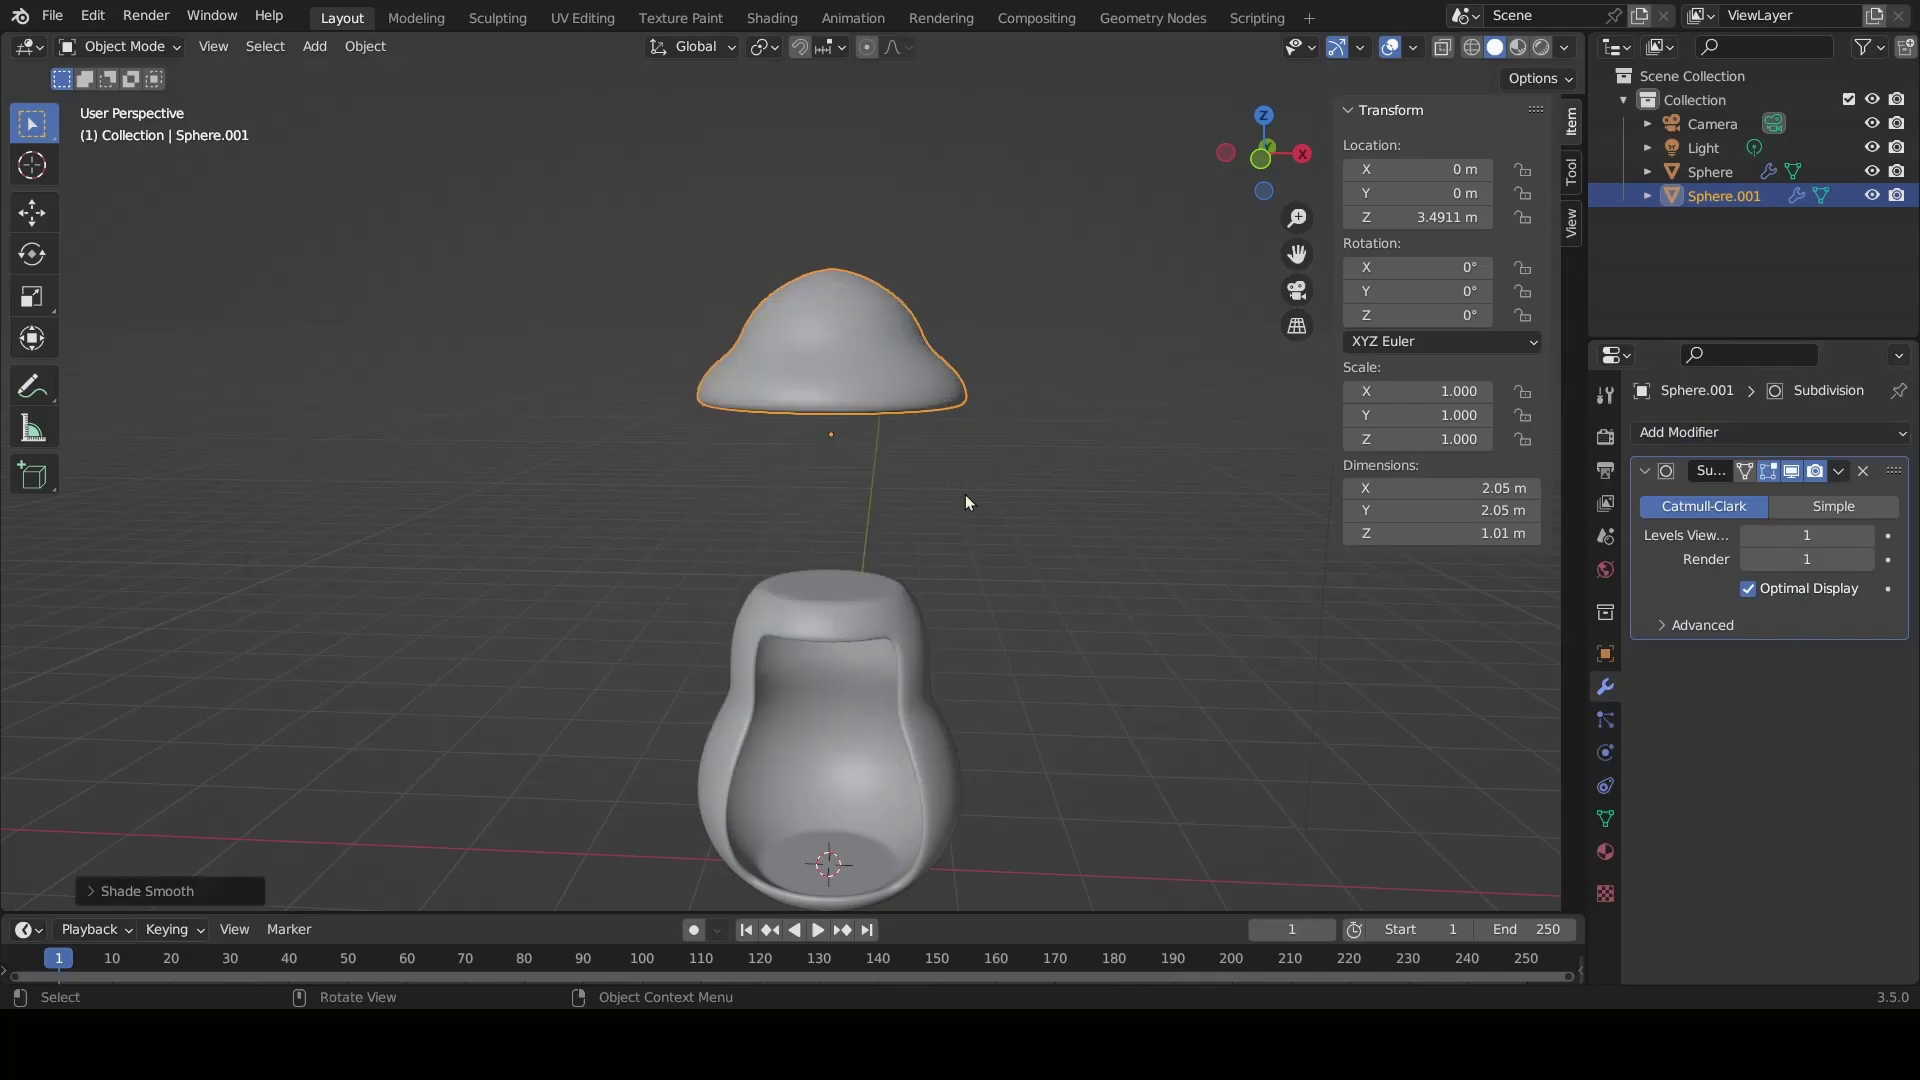
key("KP_1")
Lower the cap along Z onto the house body.
key("g")
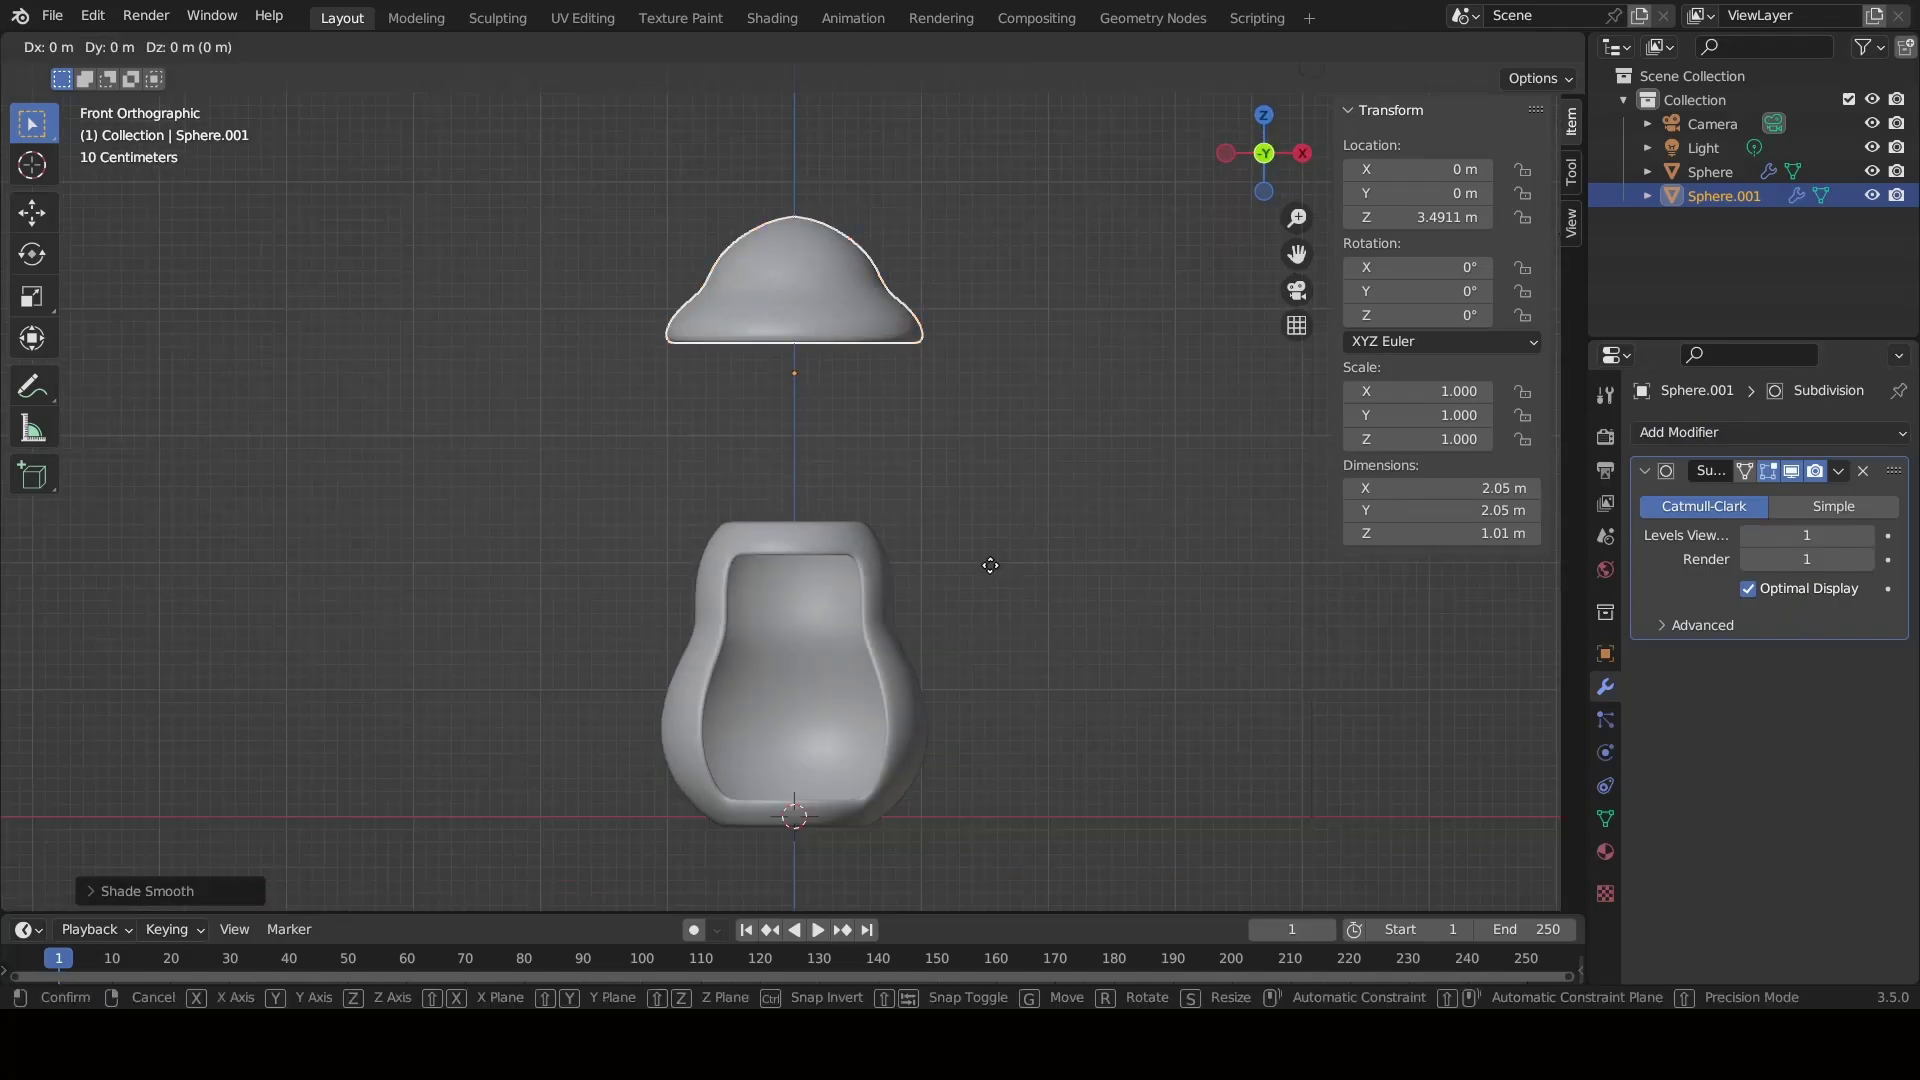
key("z")
left_click(995, 749)
scroll(995, 752, "up", 2)
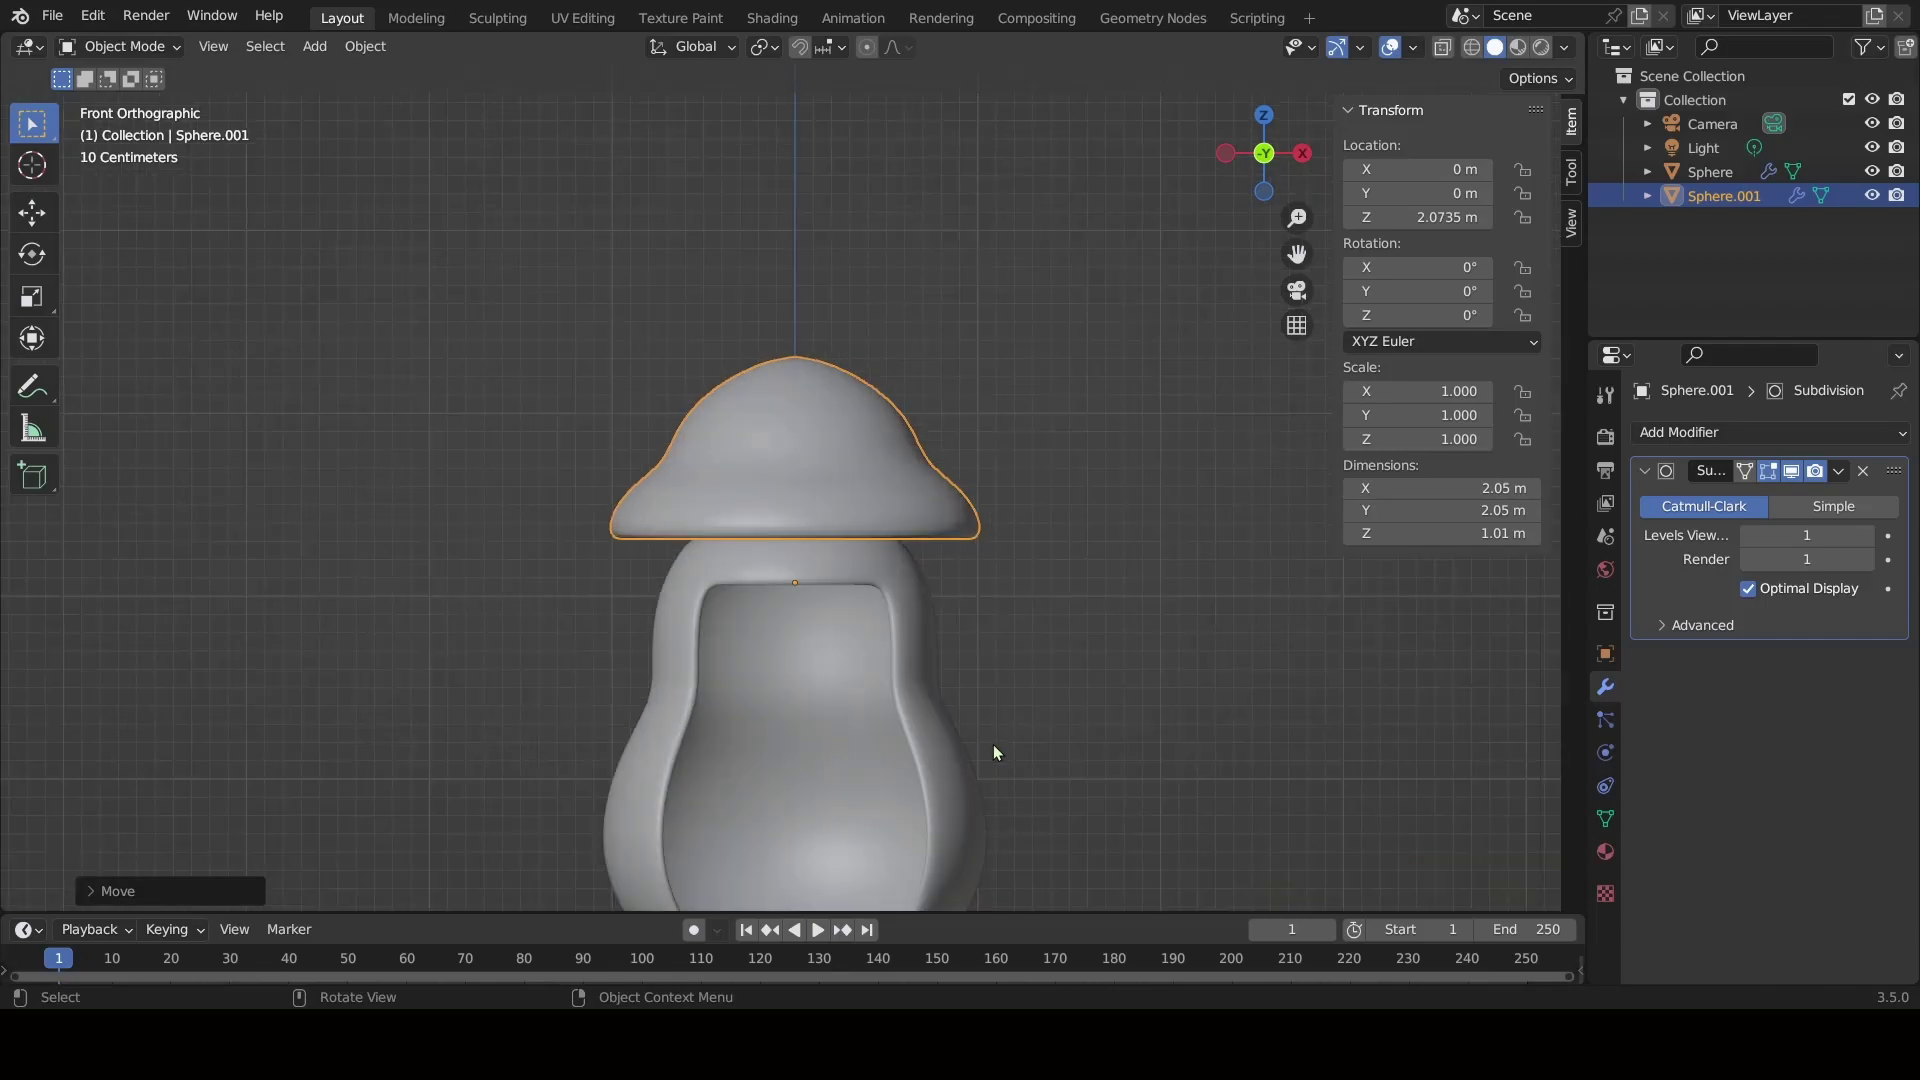
scroll(993, 752, "down", 3, "shift")
Enlarge the cap slightly to 1.054 scale.
key("s")
key("Escape")
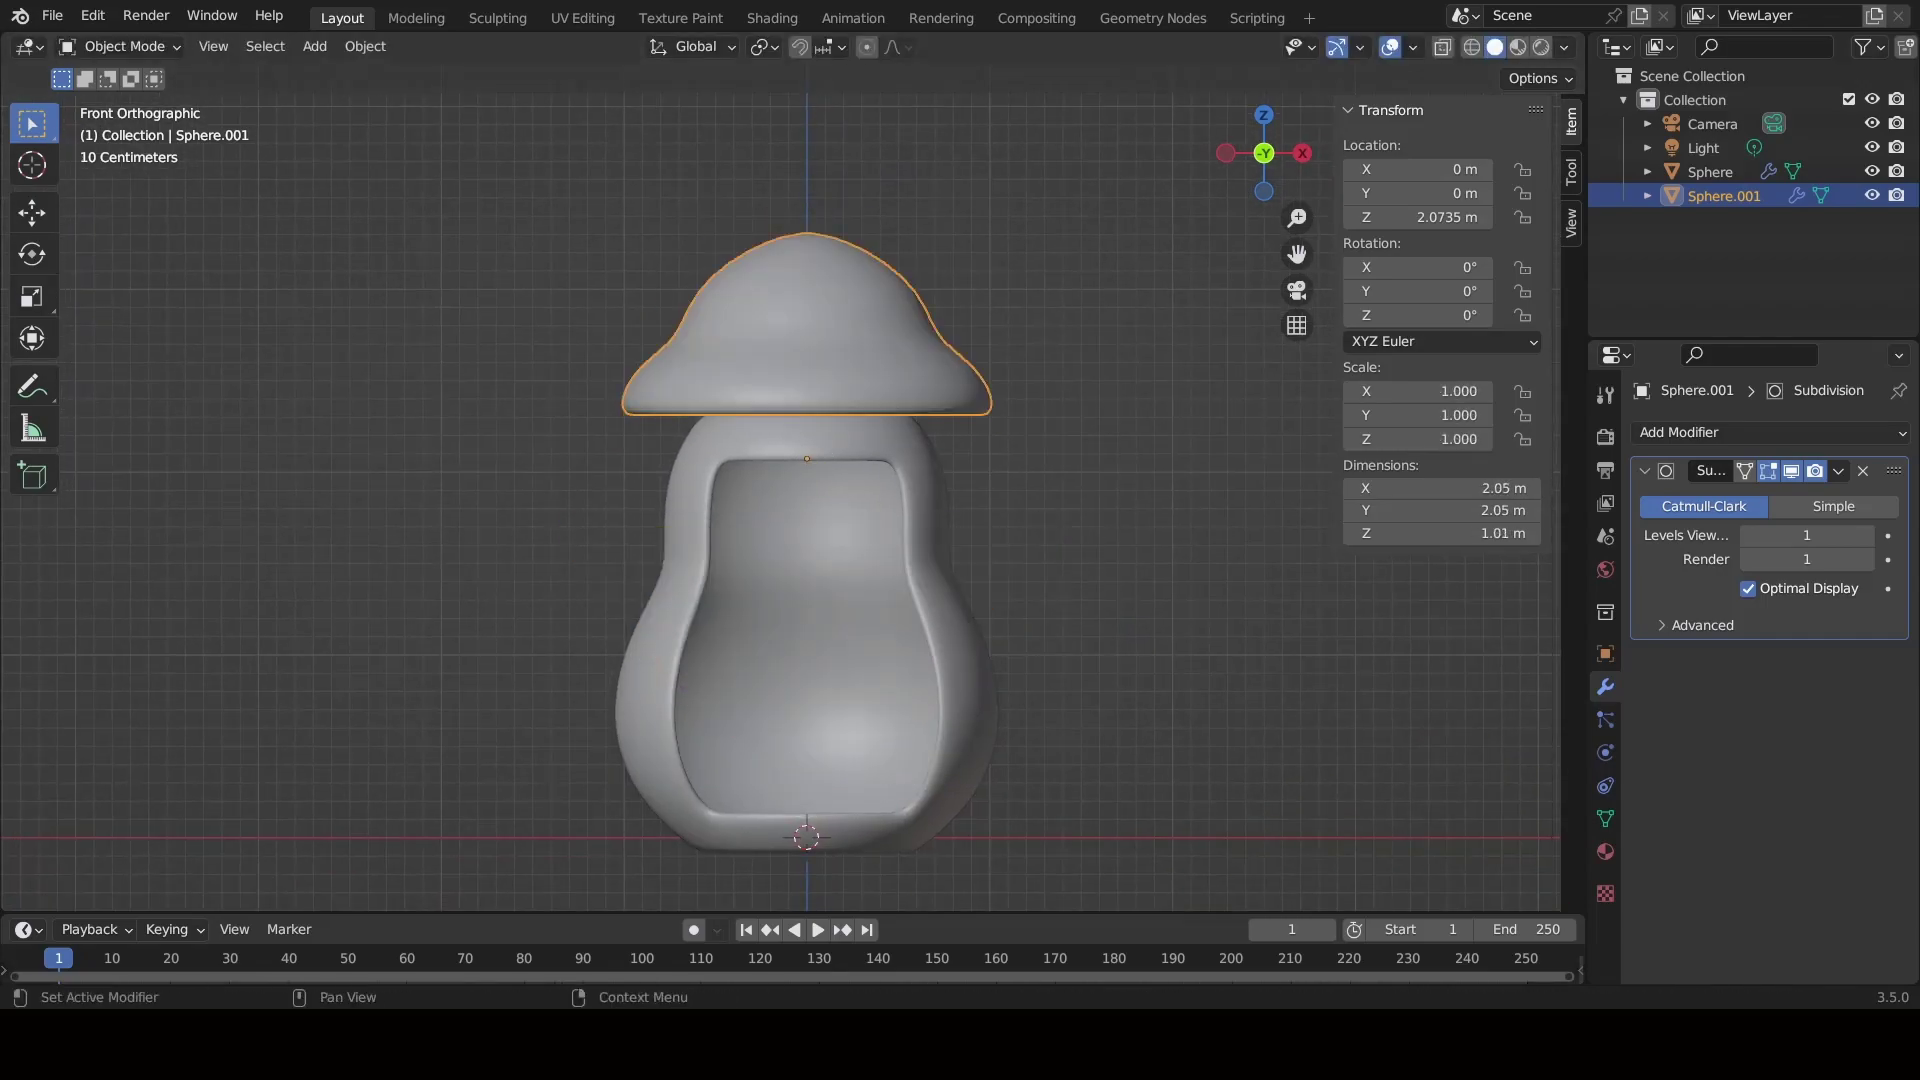
scroll(830, 430, "down", 3)
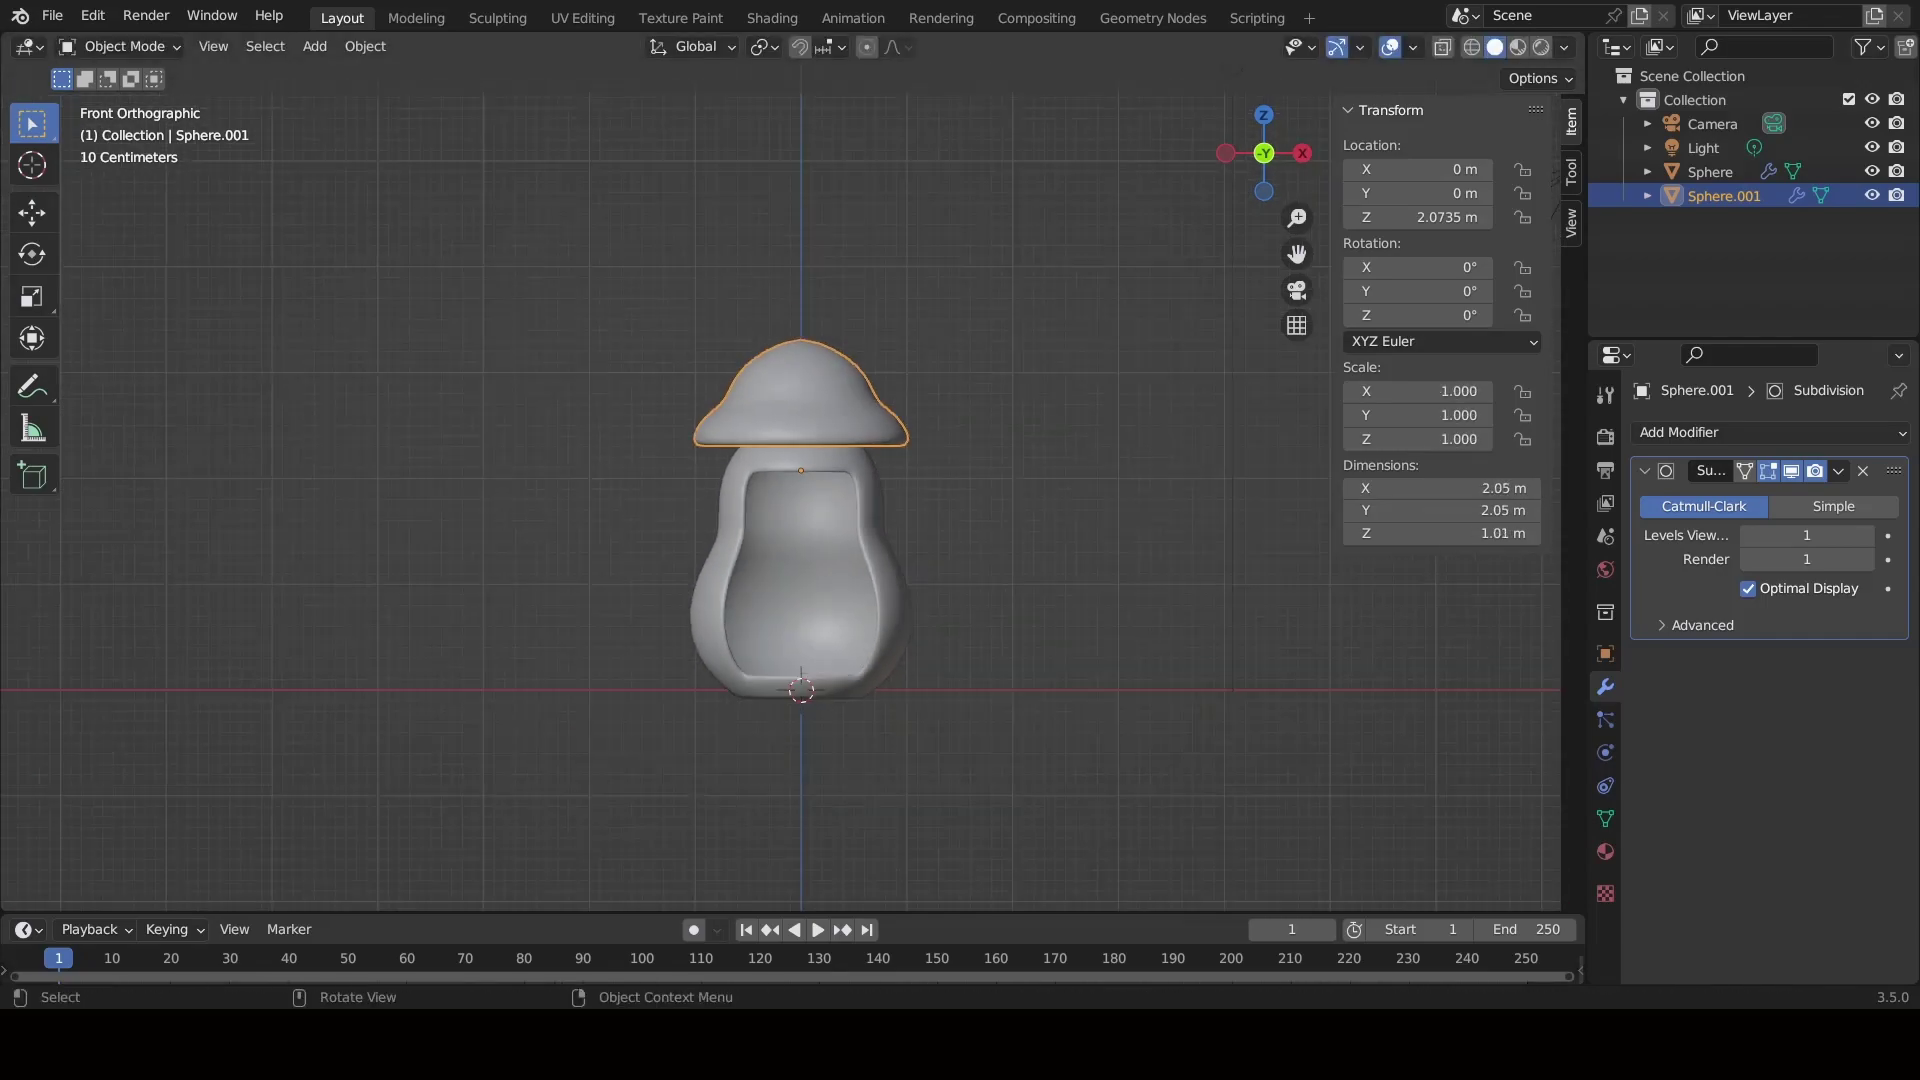
key("s")
left_click(830, 425)
Set the cap's origin to its geometry, placing it at Z 2.6521 m.
right_click(760, 496)
left_click(945, 521)
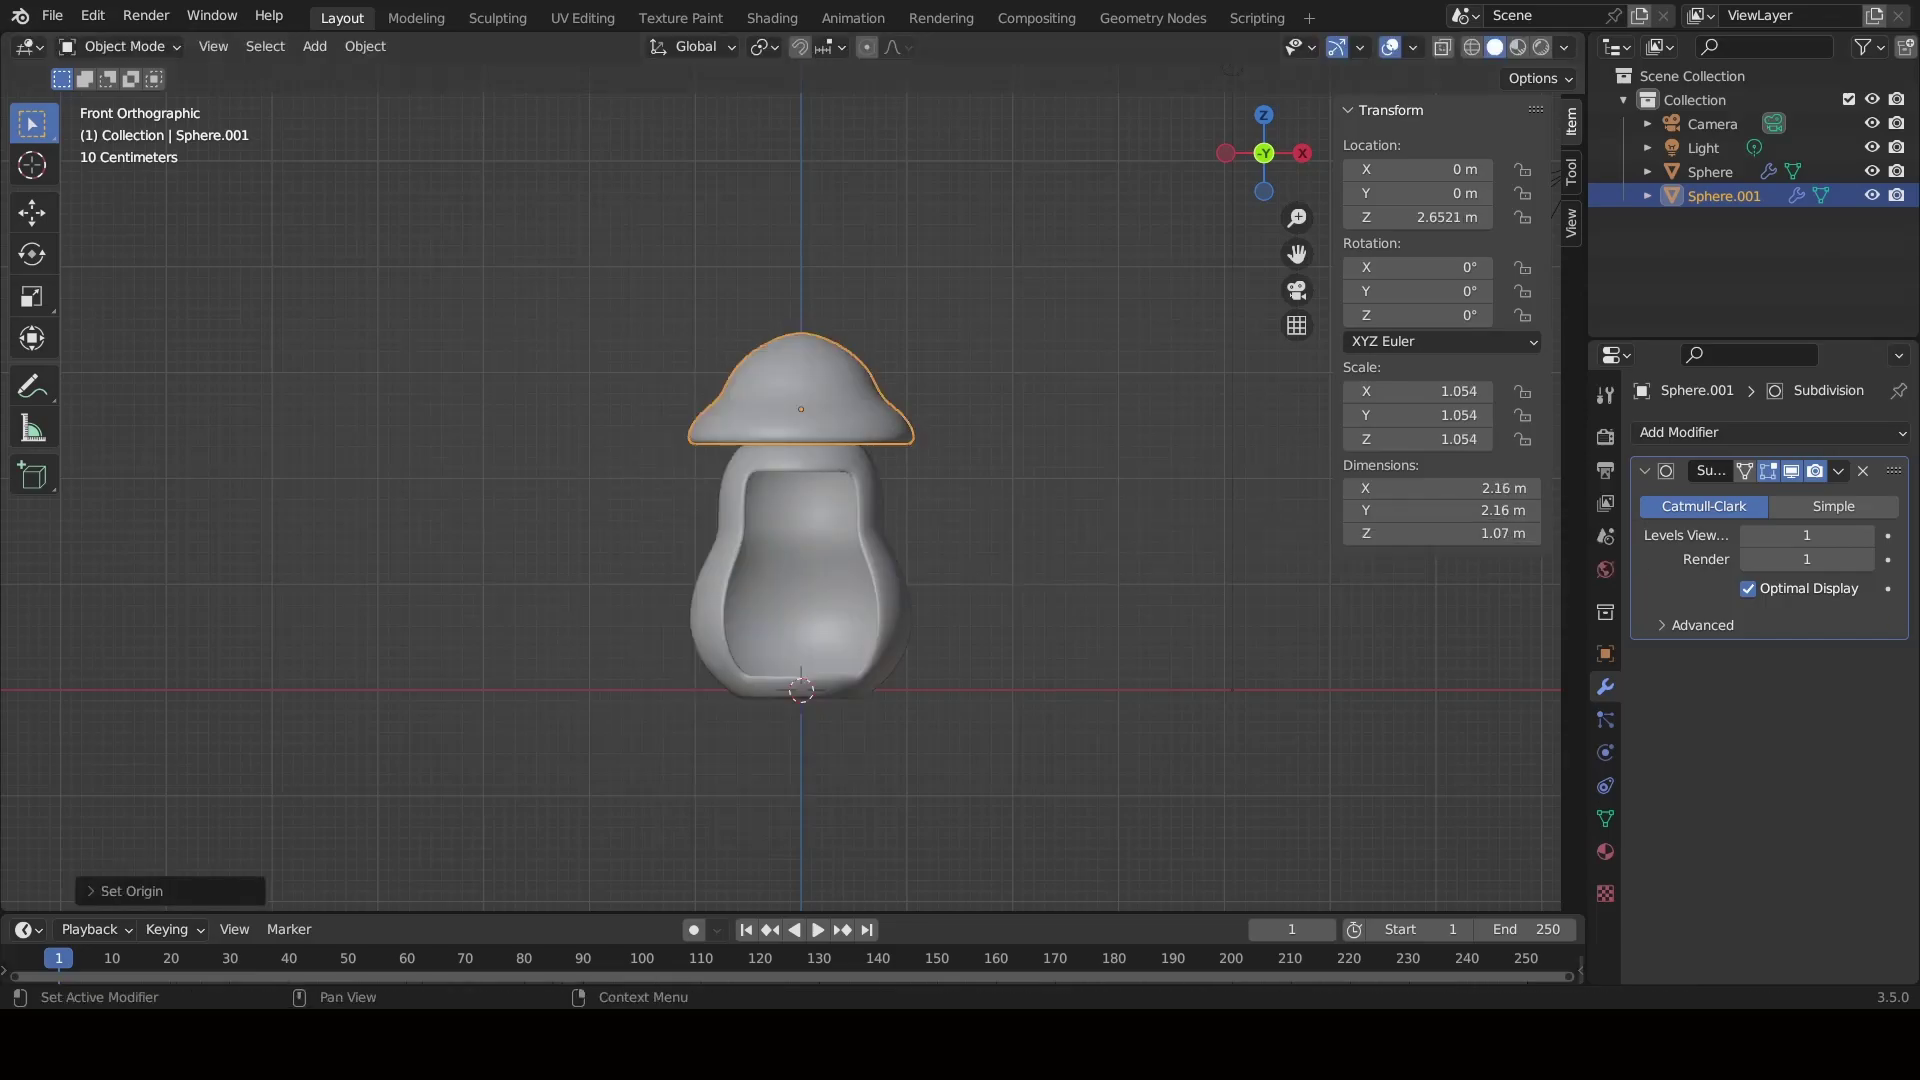
middle_click_drag(1022, 538, 1035, 555)
key("KP_1")
scroll(1028, 596, "up", 2)
In Edit Mode, dip one rim vertex along Z with proportional falloff.
scroll(1029, 603, "up", 2)
key("ctrl+Tab")
left_click(1196, 646)
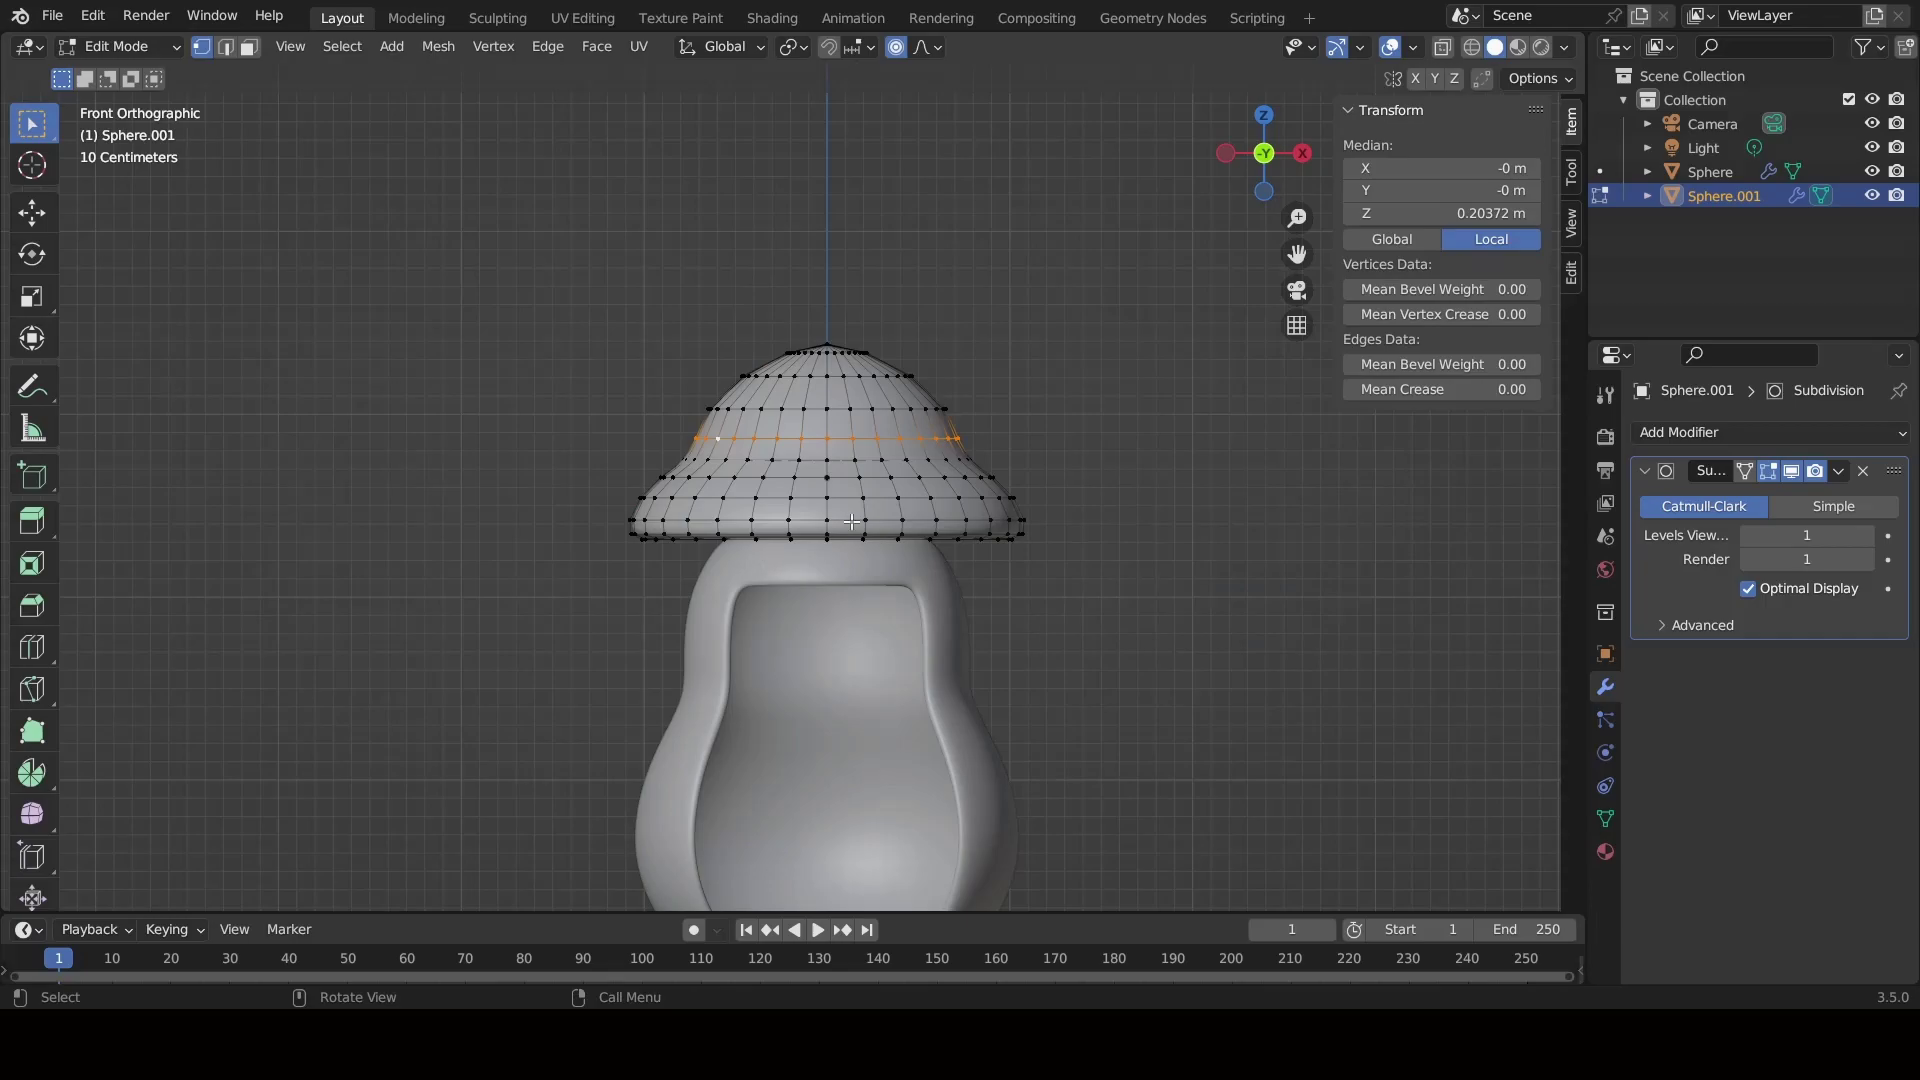
left_click(994, 521)
key("g")
key("z")
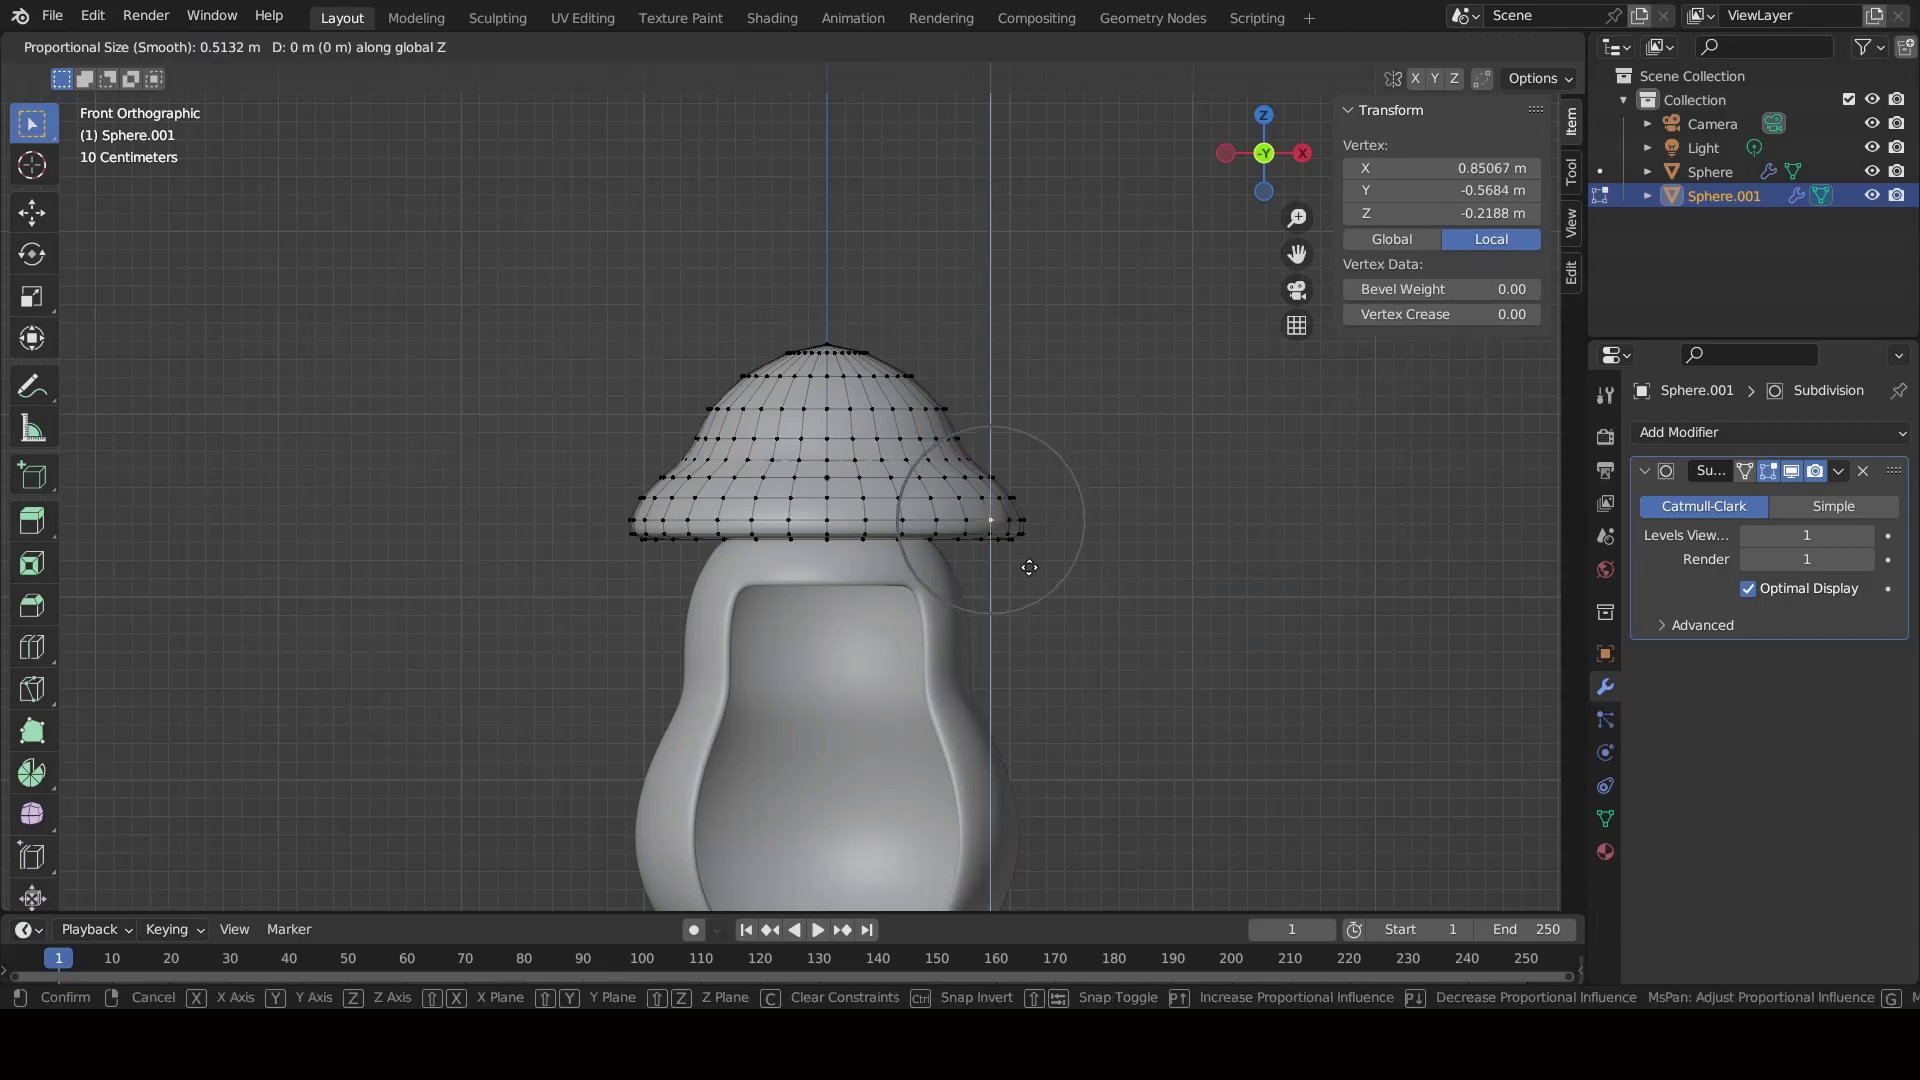
left_click(1029, 549)
middle_click_drag(1029, 549, 1005, 608)
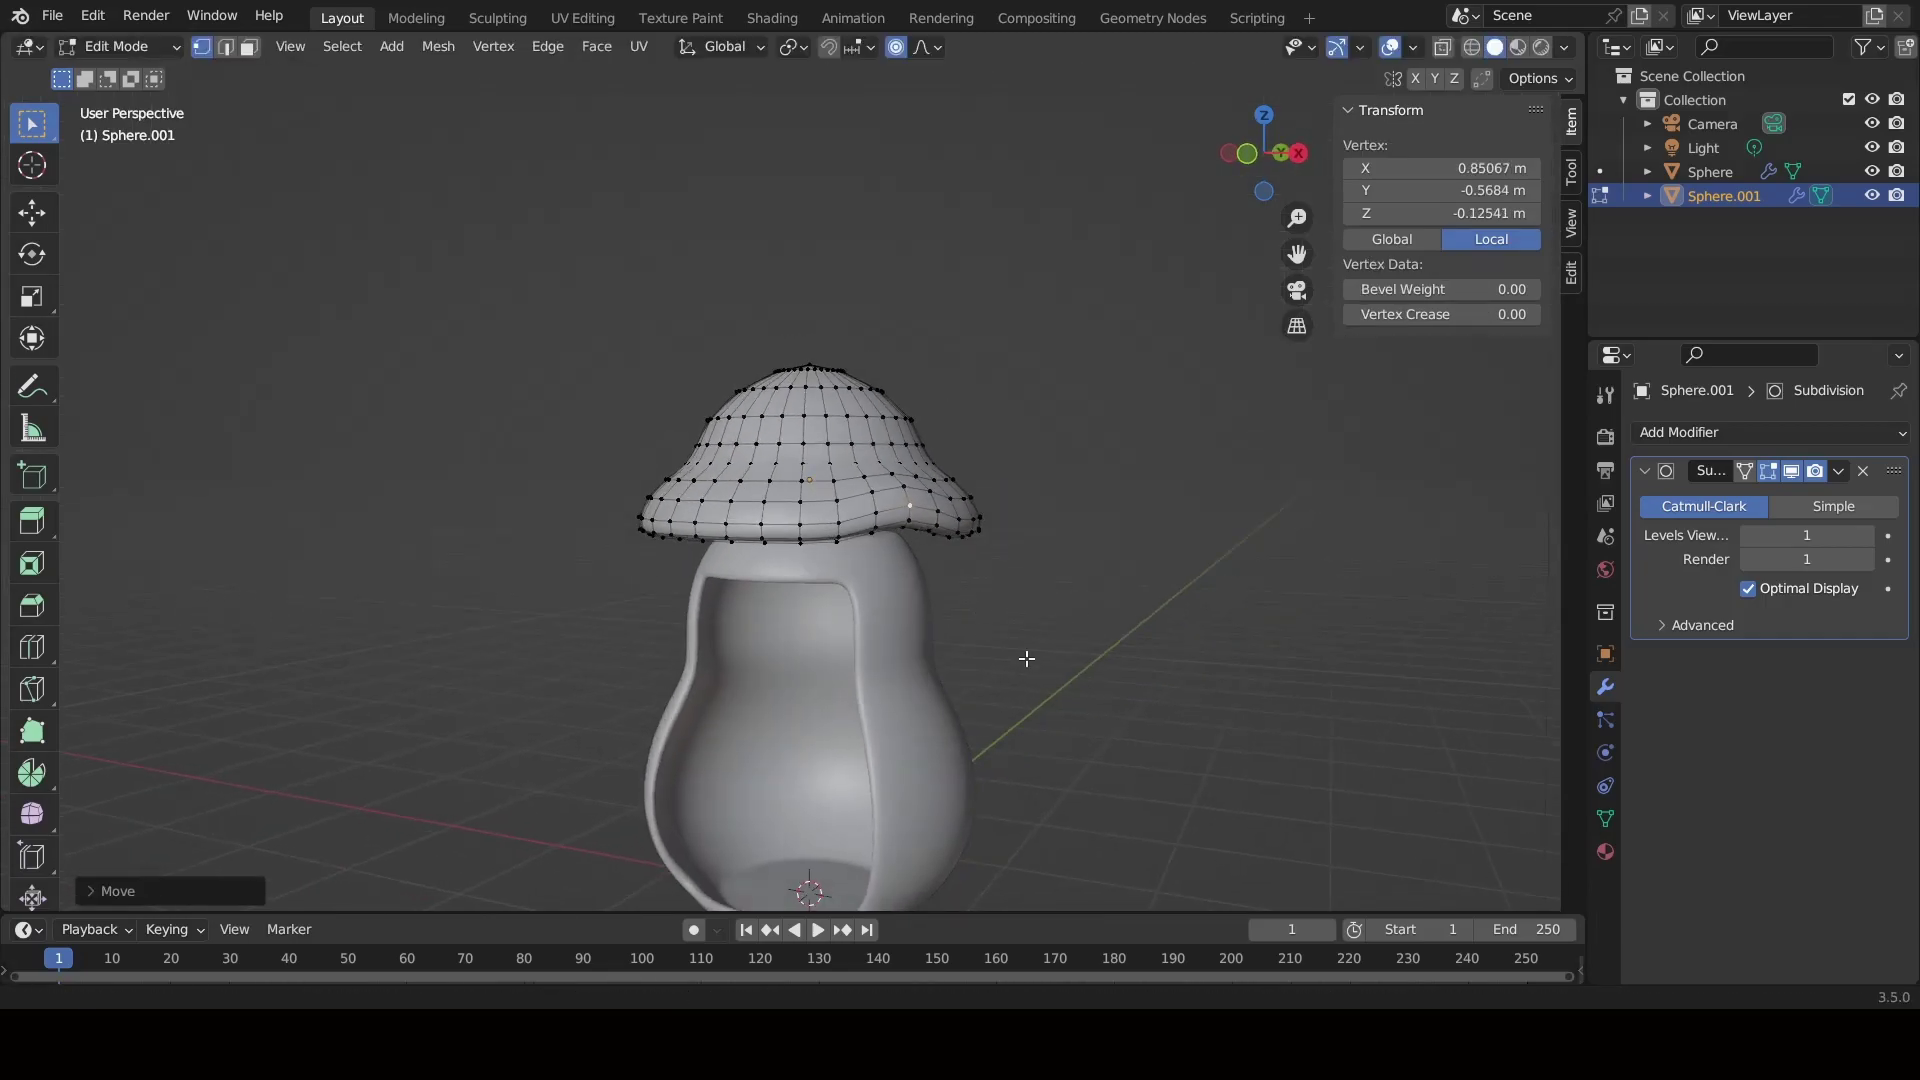
key("KP_1")
Move a second rim vertex along Z to make the rim uneven.
left_click(711, 457)
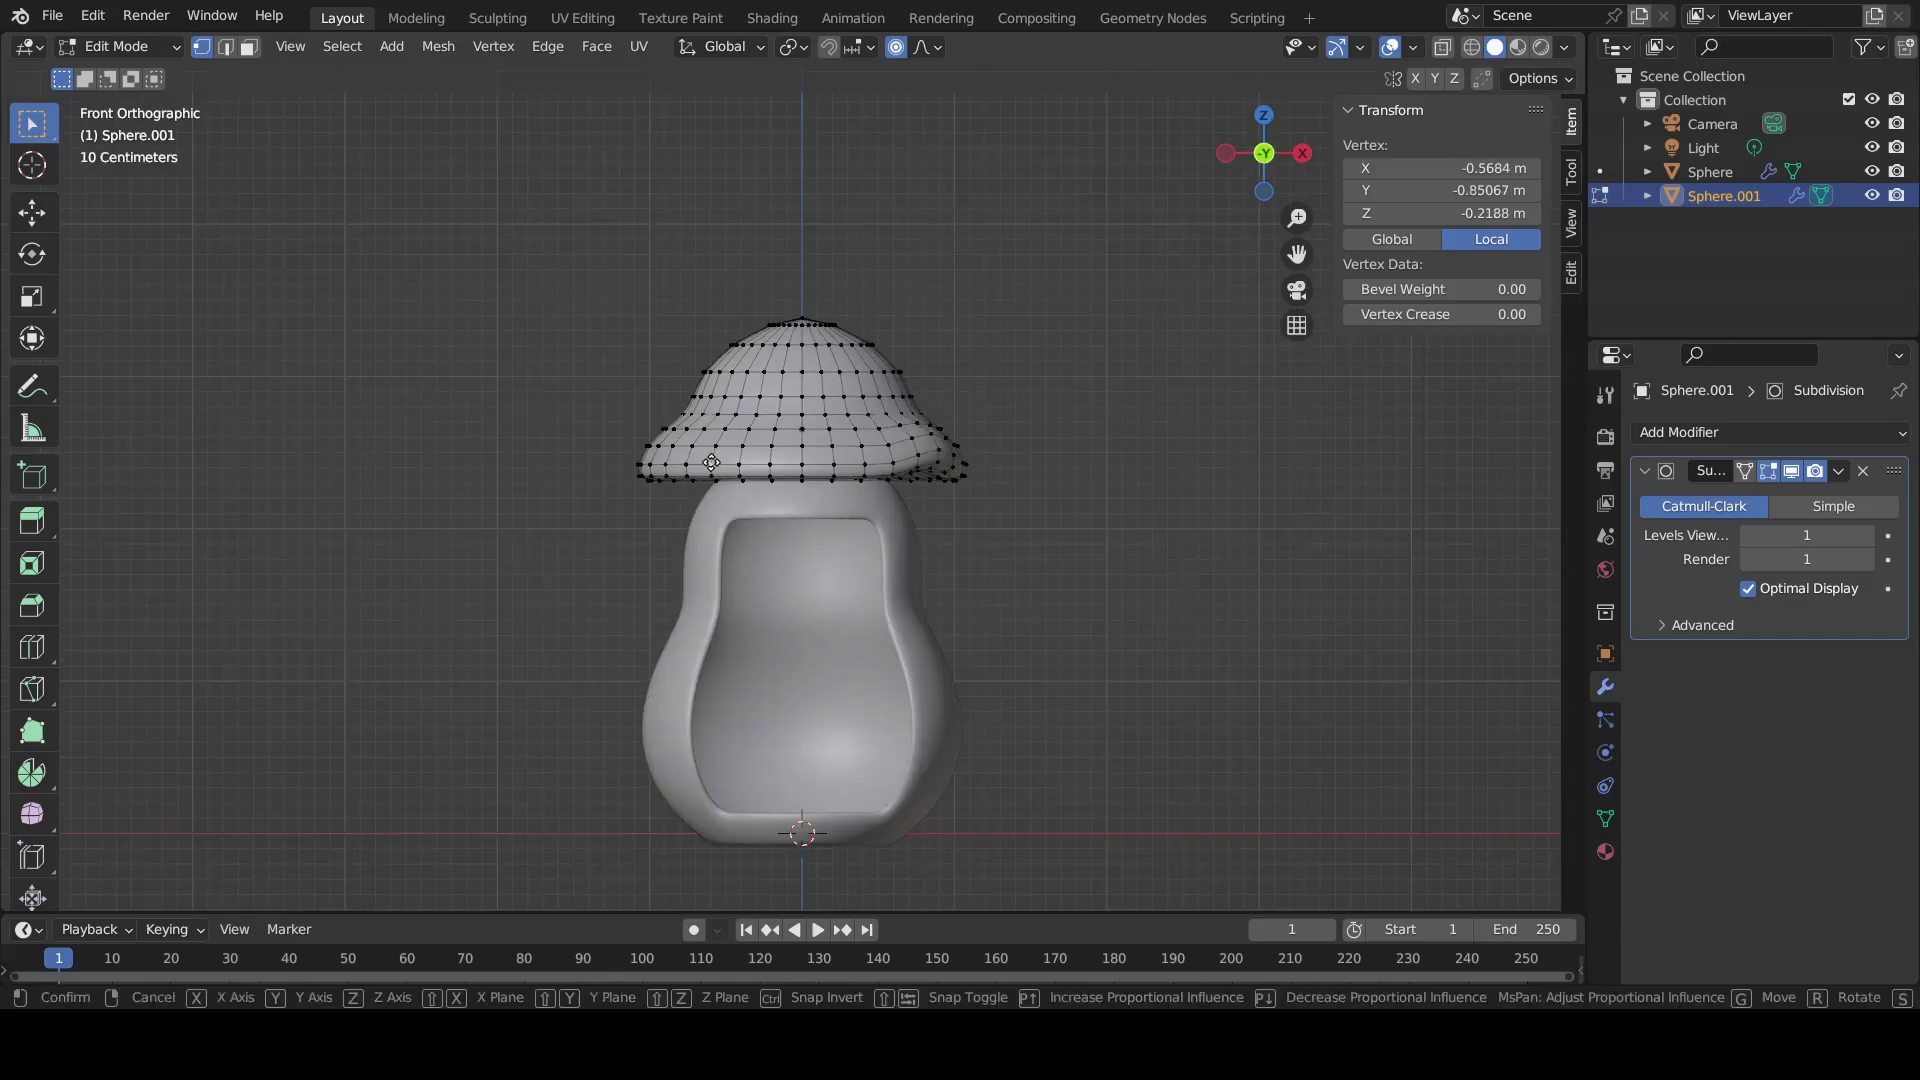
key("g")
key("z")
left_click(711, 453)
middle_click_drag(711, 453, 606, 620)
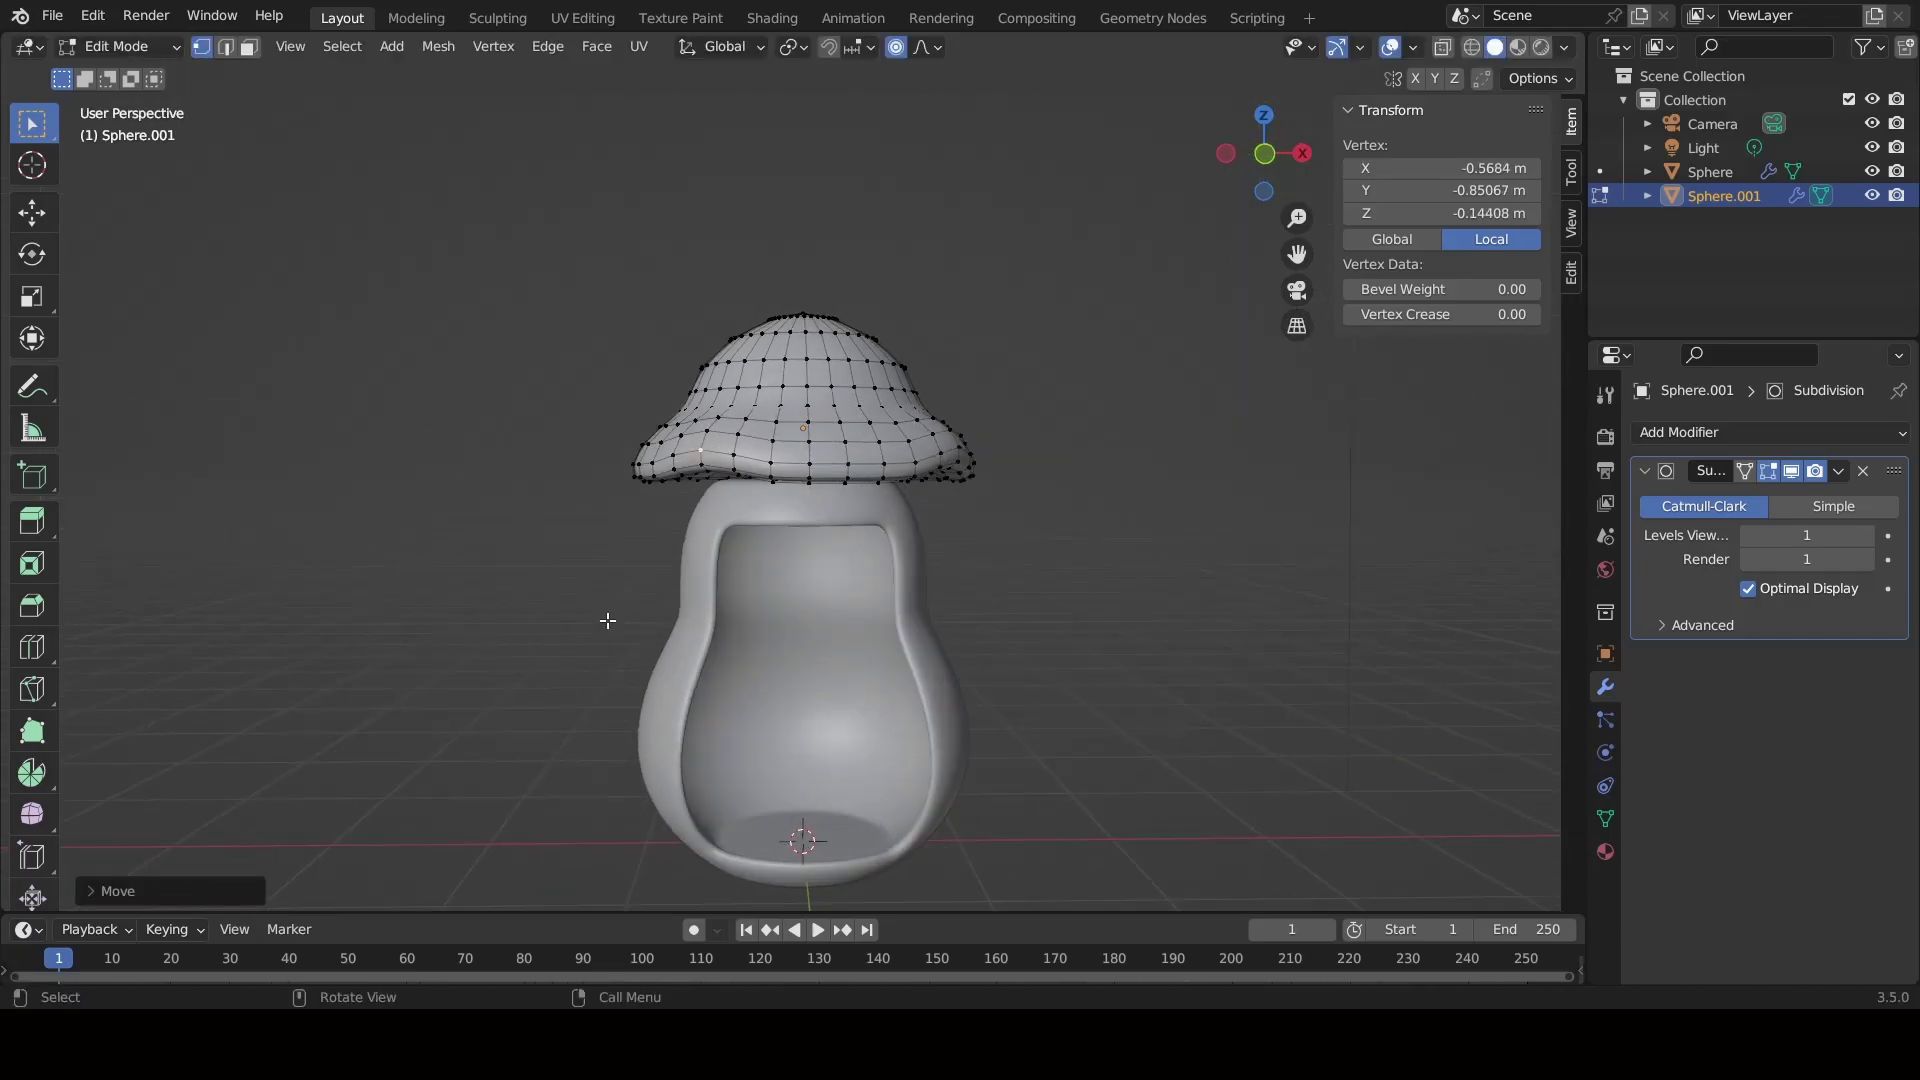
In Object Mode, enlarge the whole cap to 1.125 scale.
key("Tab")
mouse_move(1138, 588)
middle_mouse_down()
mouse_move(850, 579)
mouse_move(1089, 616)
middle_mouse_up()
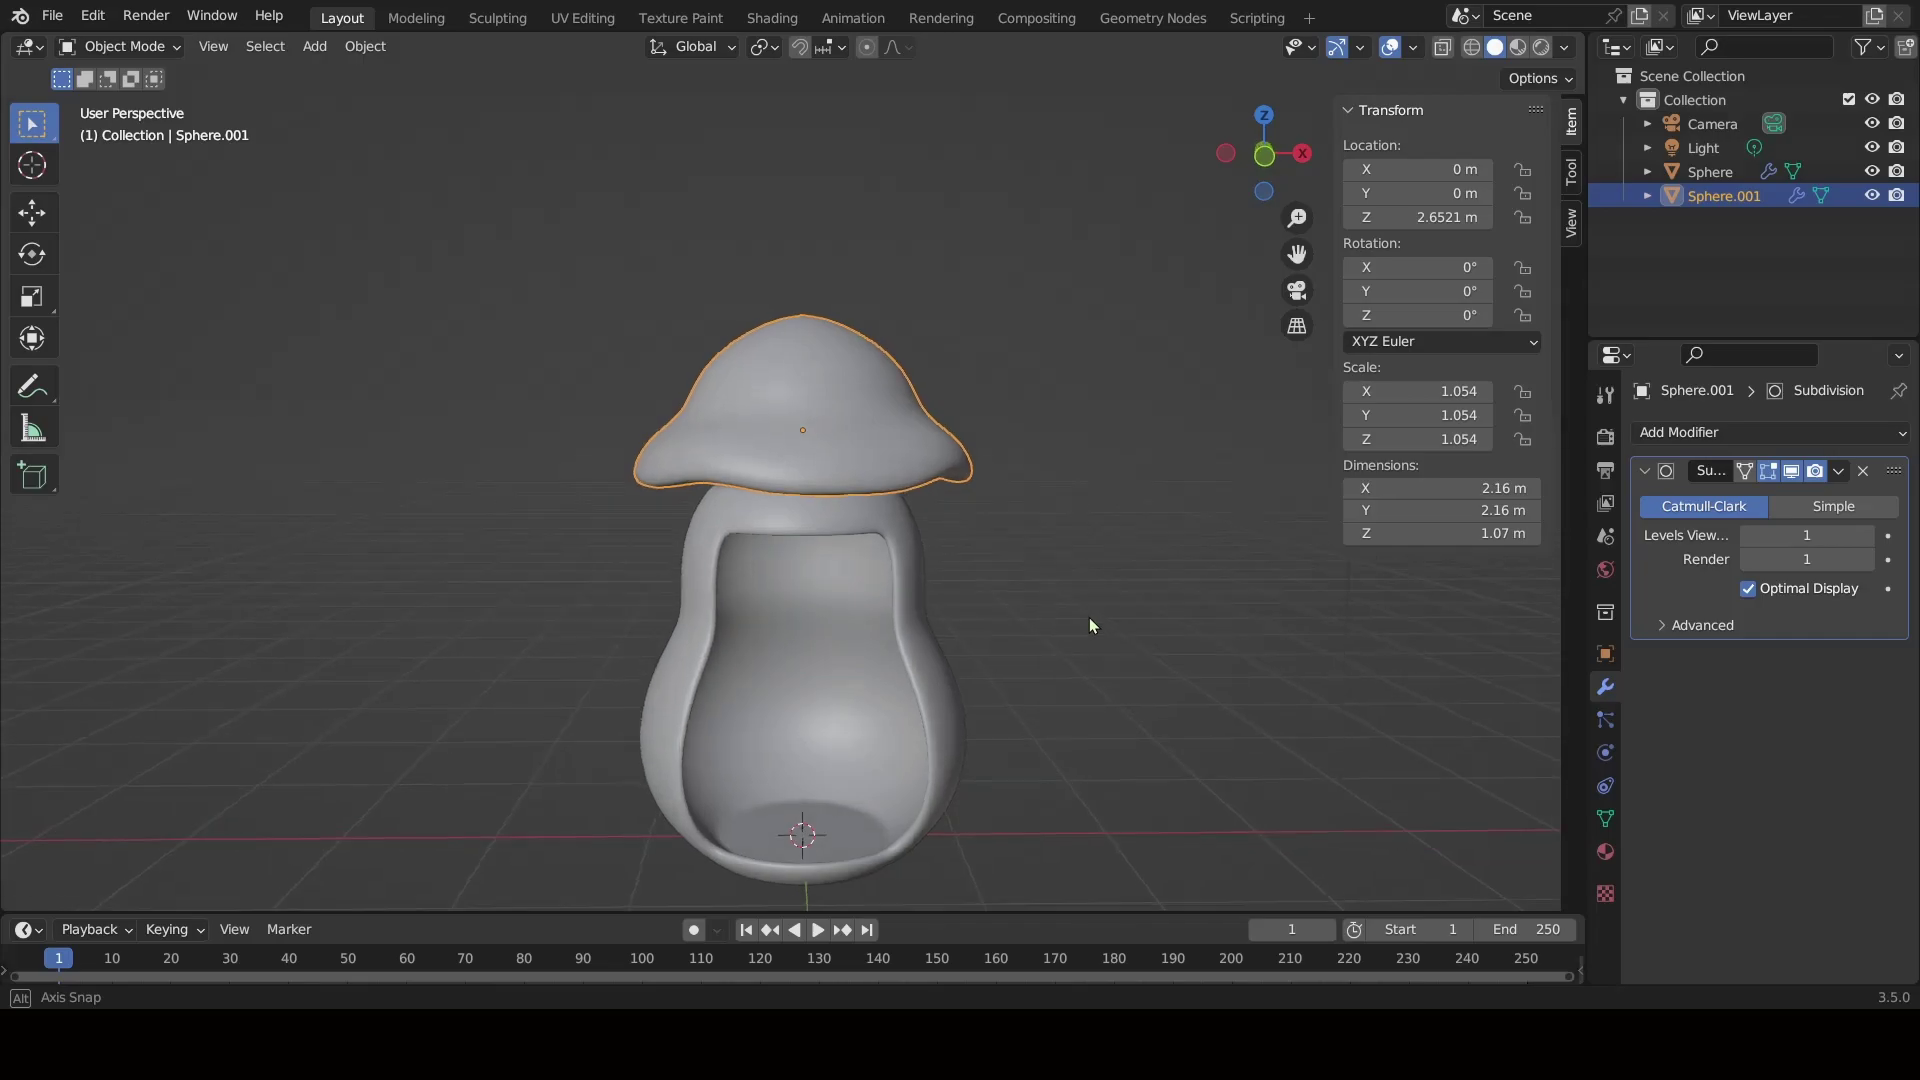
scroll(1078, 620, "up", 2)
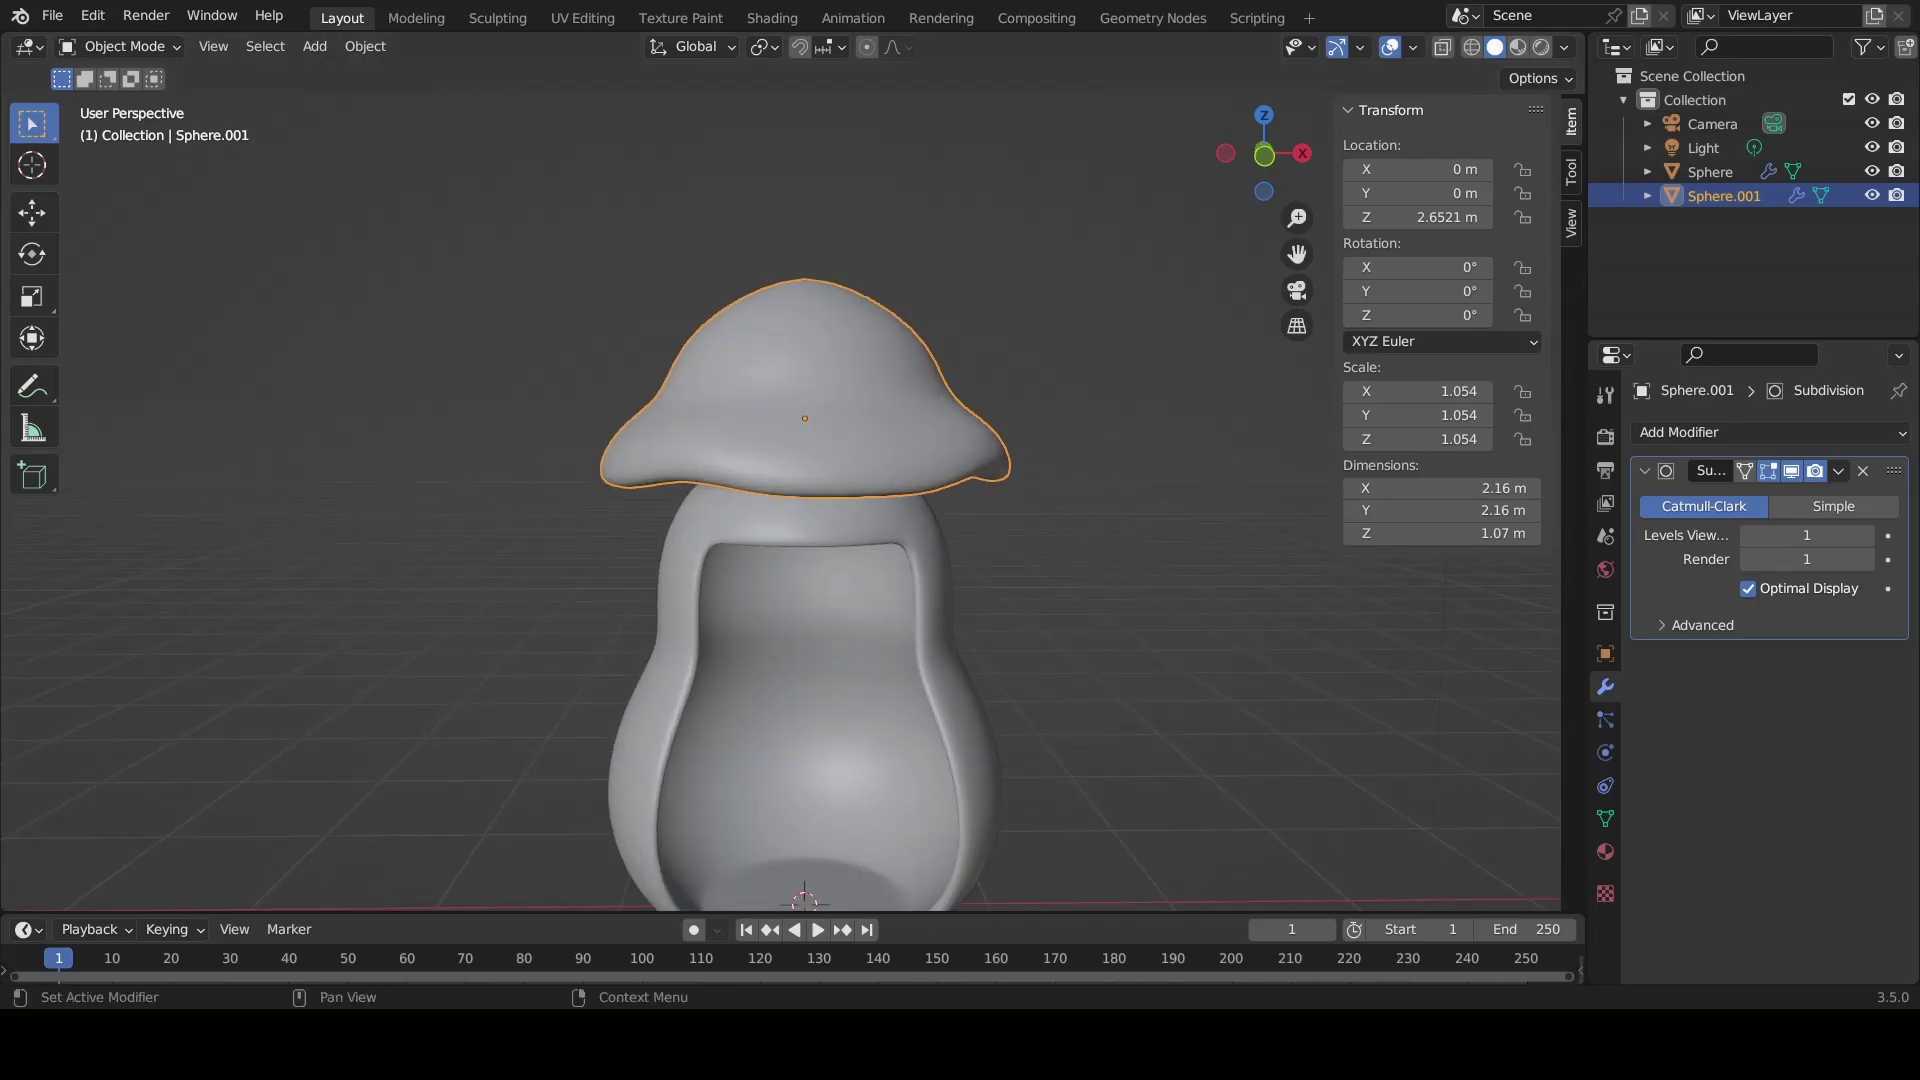
scroll(952, 507, "down", 3)
key("KP_1")
key("s")
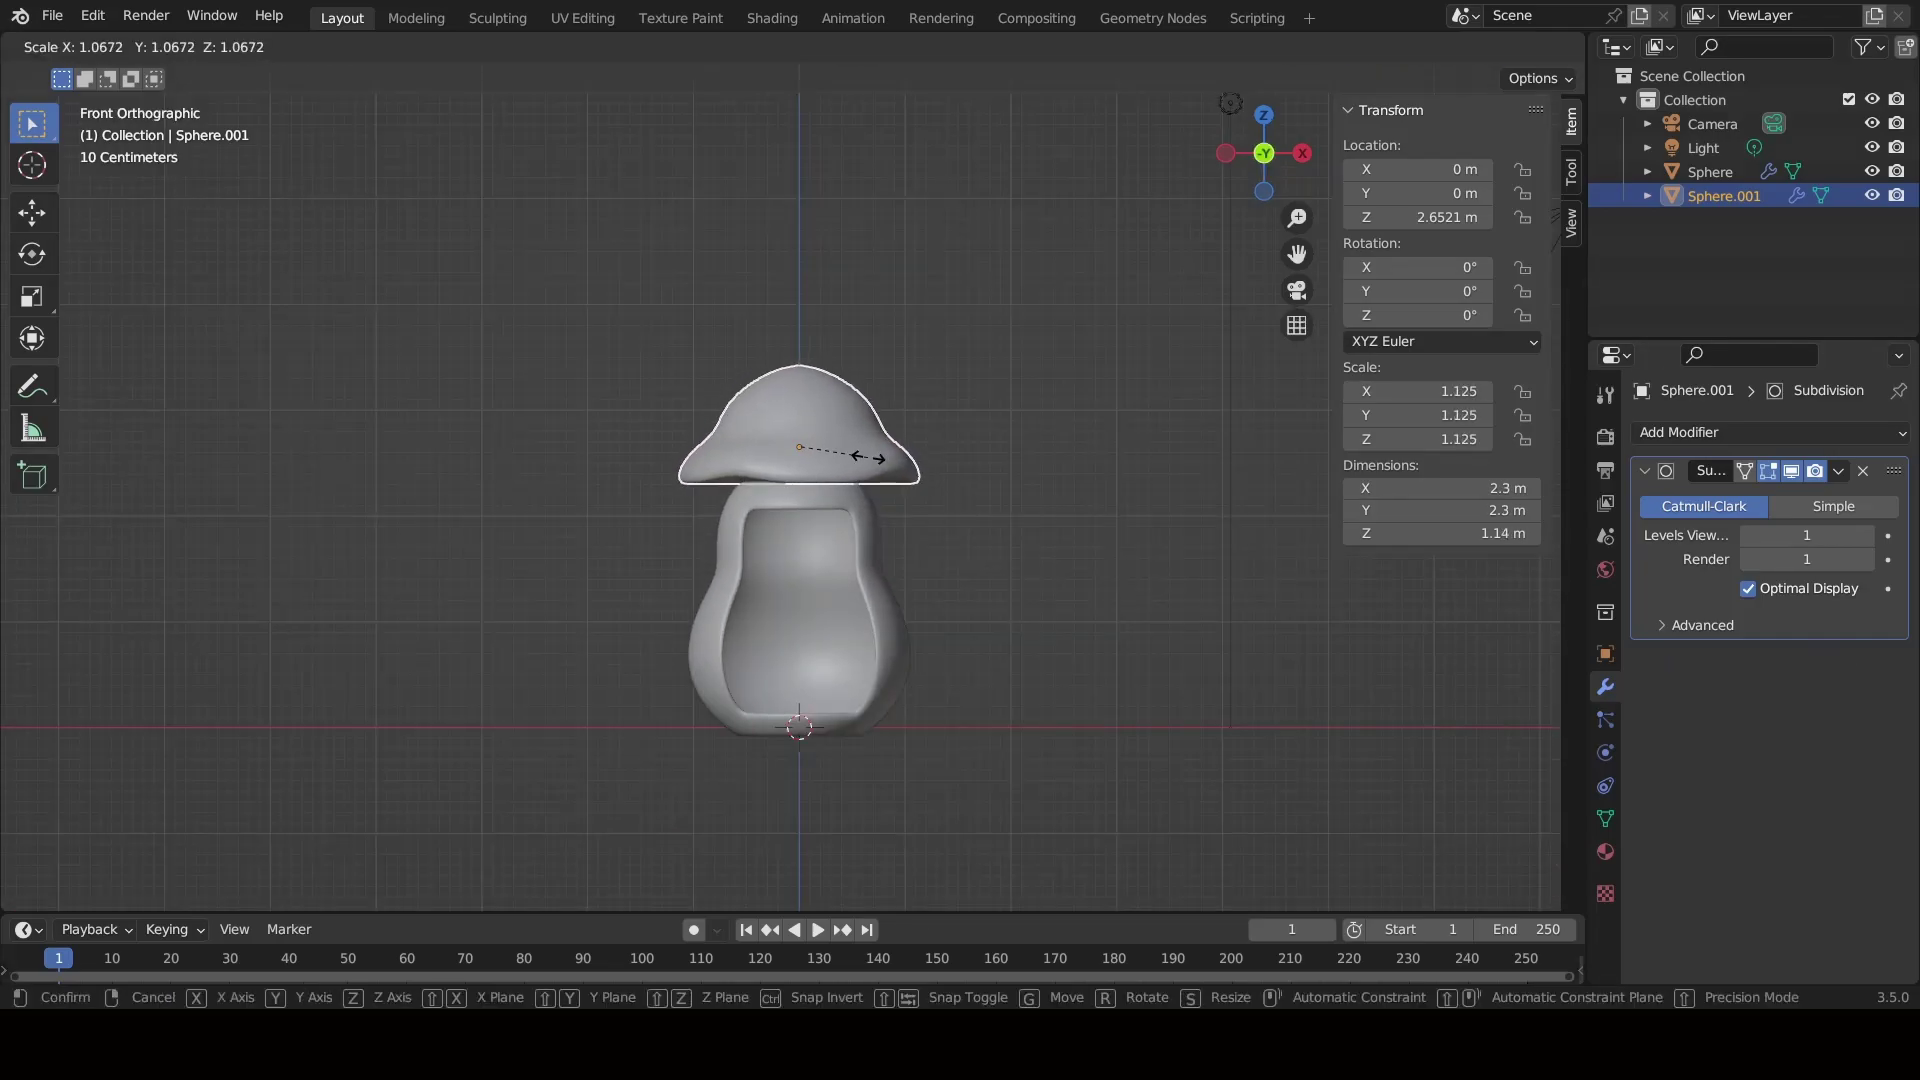
left_click(874, 457)
left_click(1004, 592)
middle_click_drag(1004, 592, 942, 609)
key("KP_0")
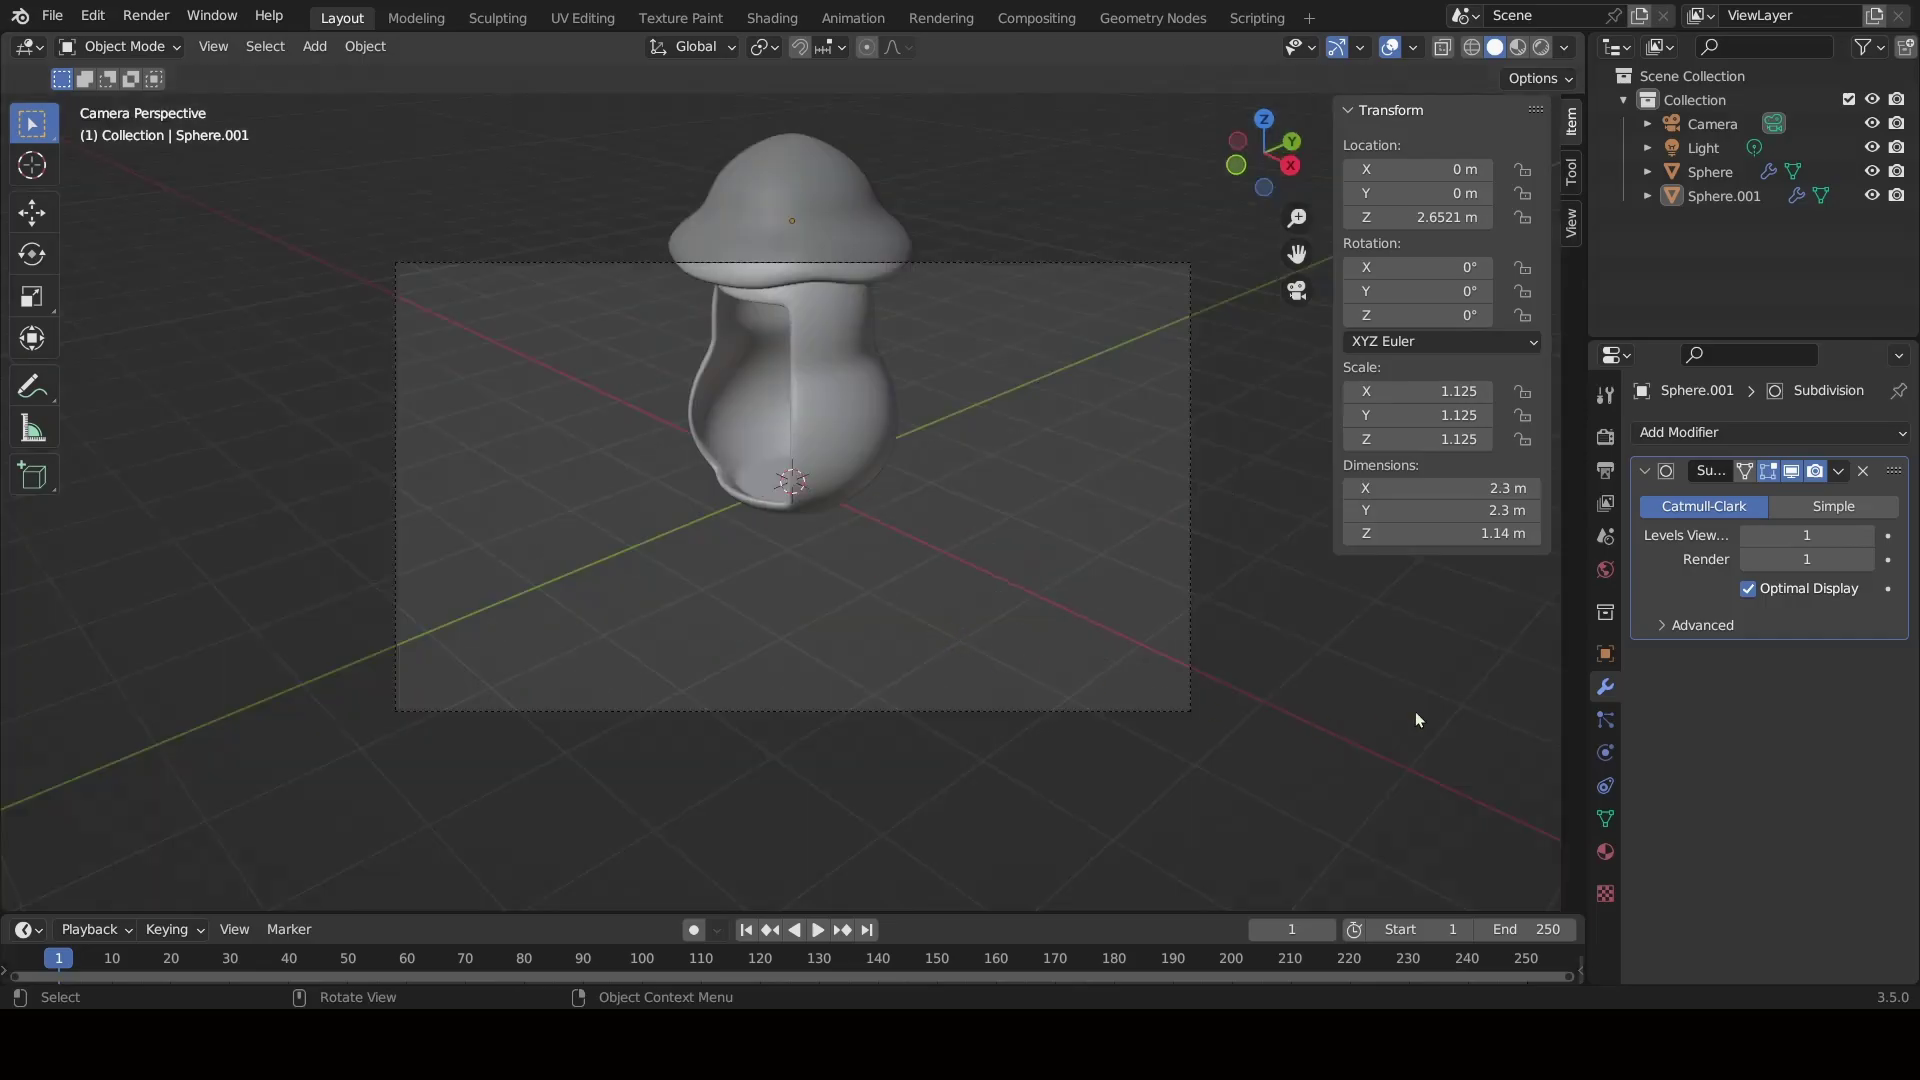
Set the render resolution to a square 1400 × 1400 px.
left_click(1605, 470)
double_click(1822, 464)
type("1400")
key("Return")
double_click(1818, 487)
type("1400")
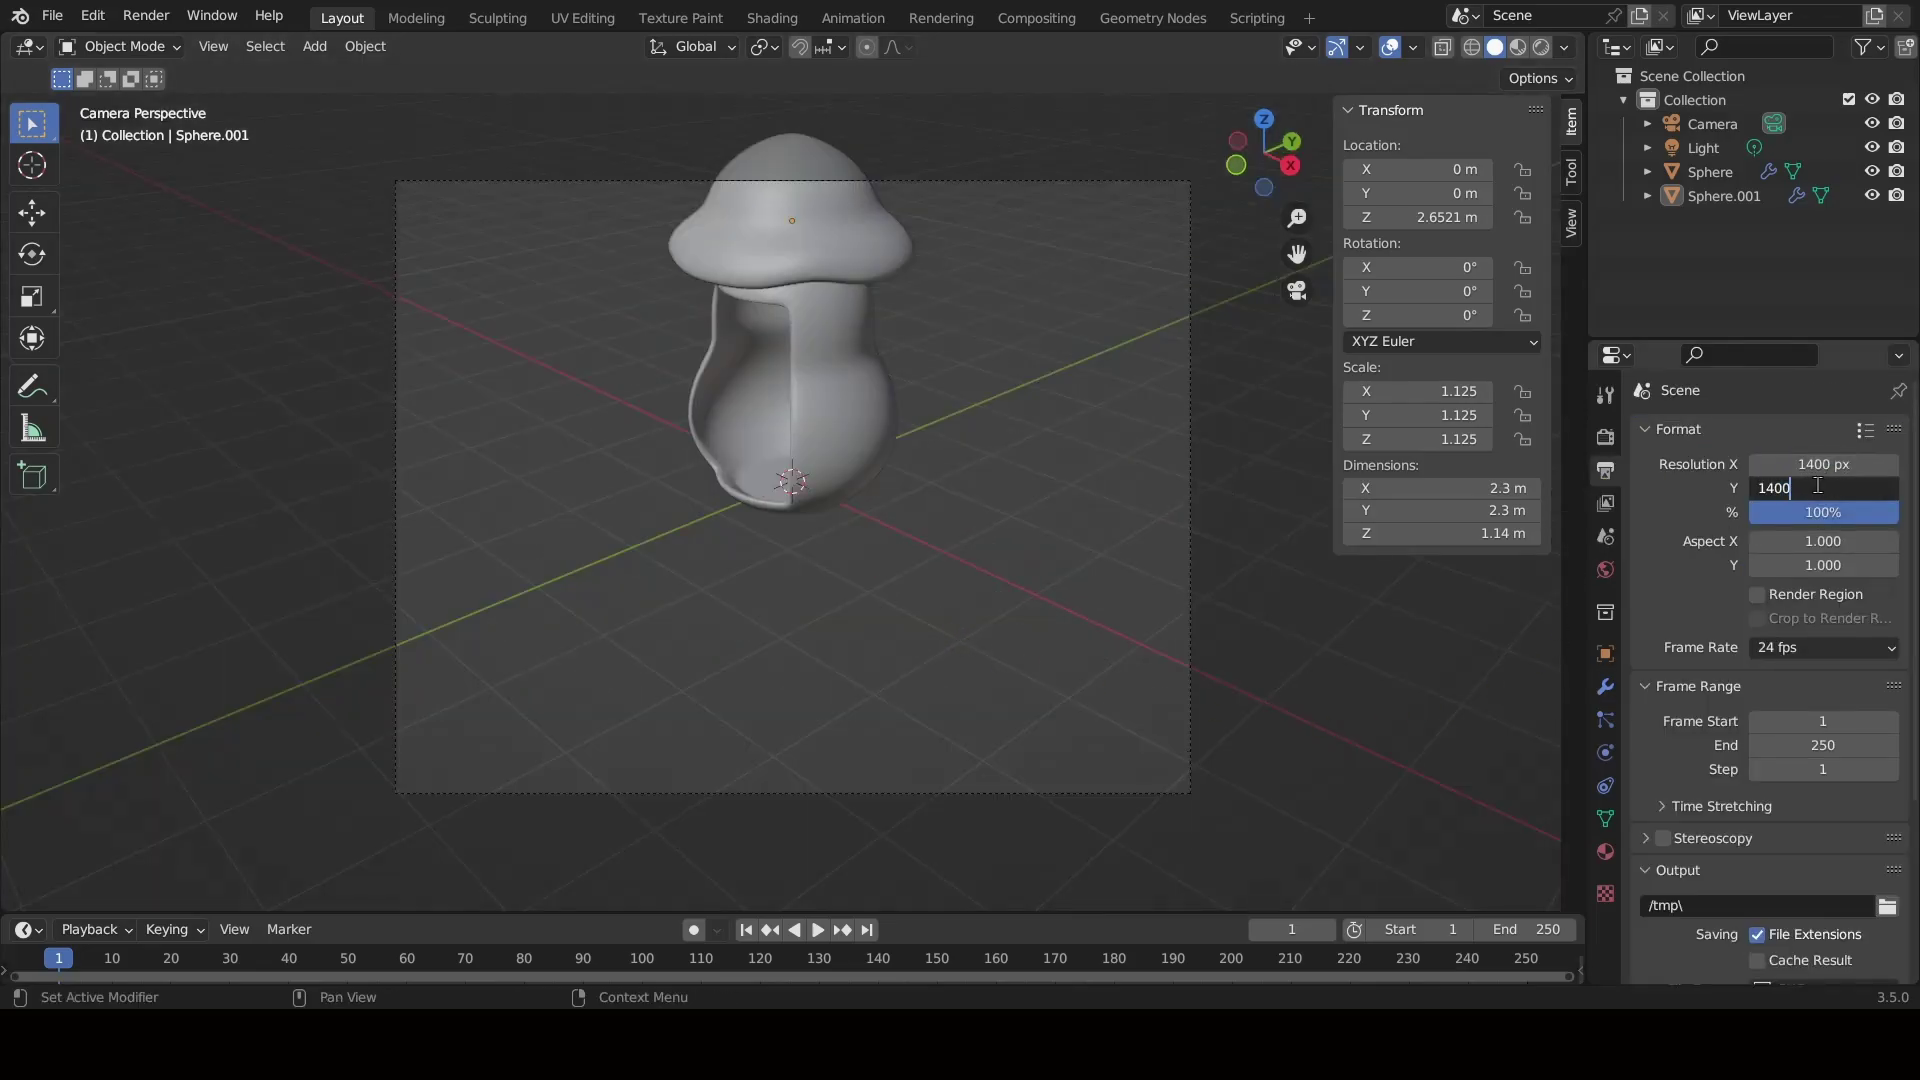
key("Return")
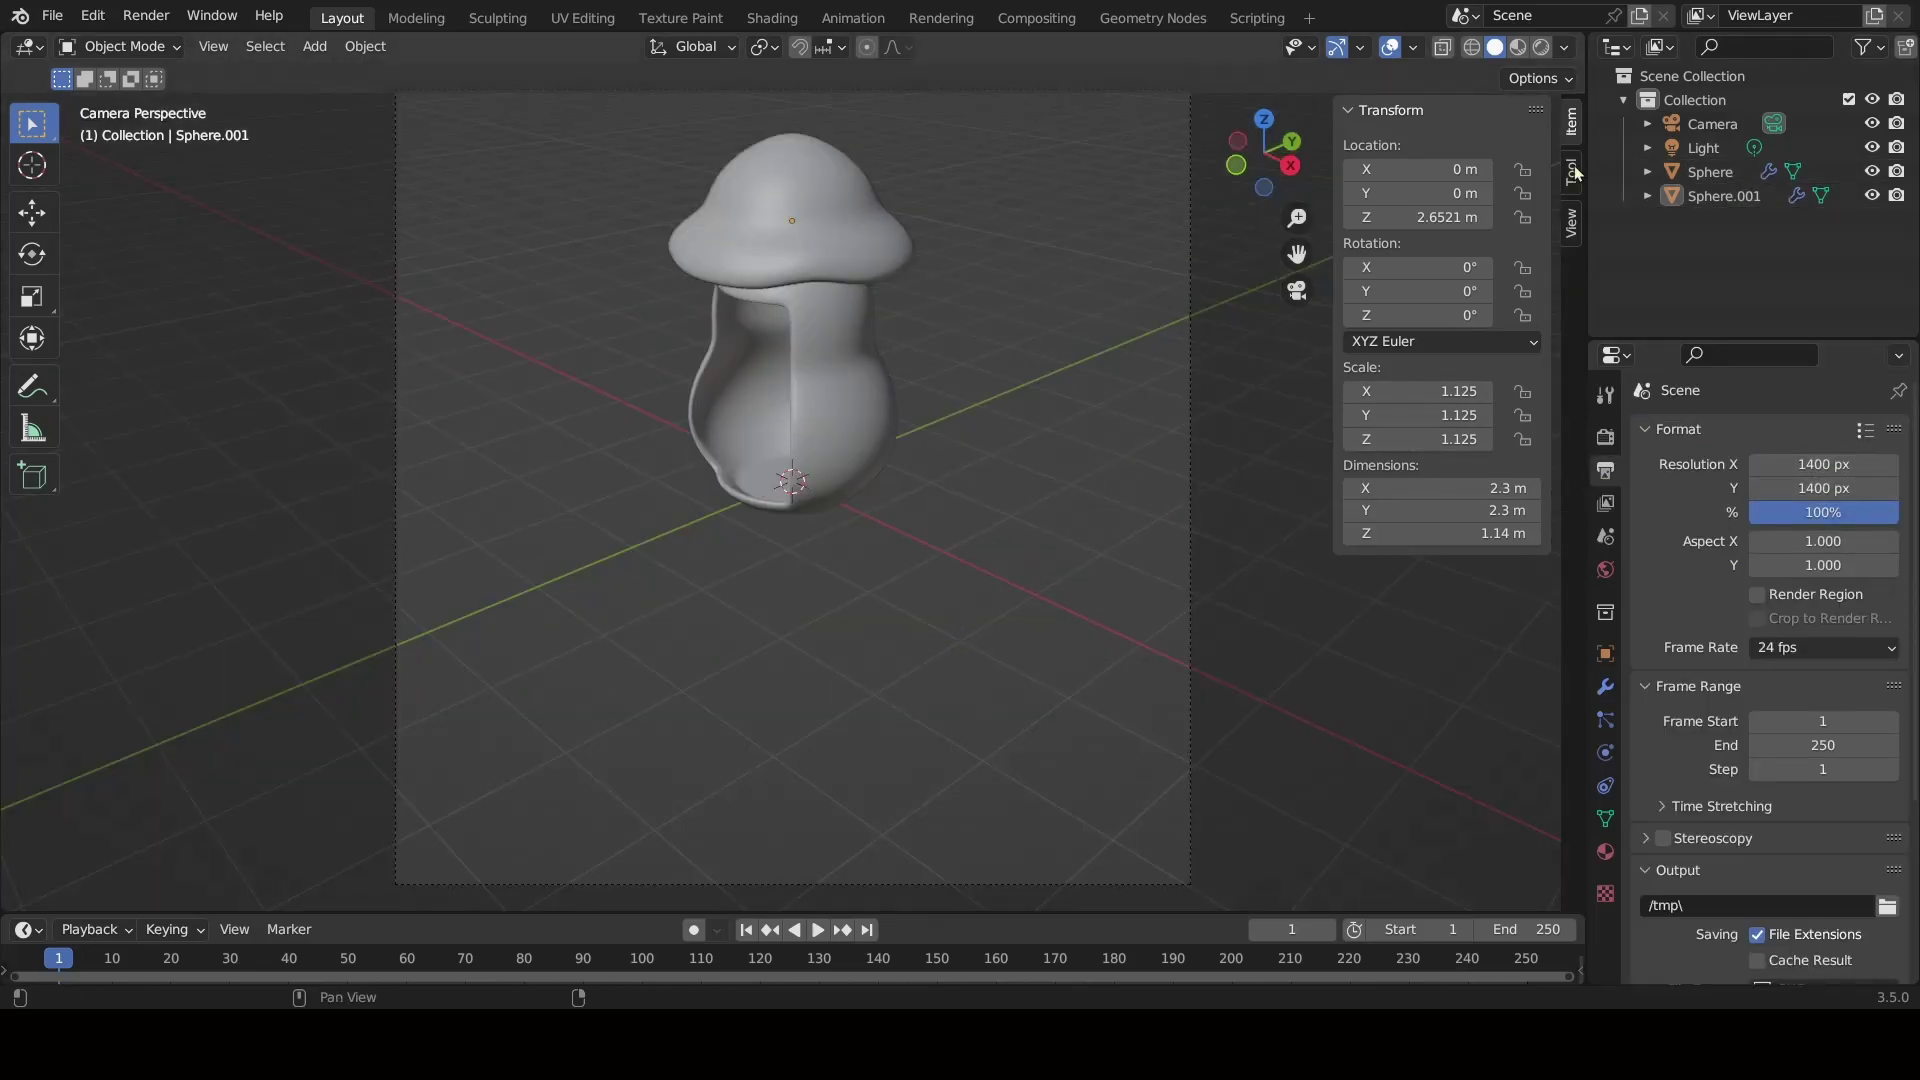
Enable Lock Camera to View, then move and orbit the camera to face the doorway.
left_click(1571, 222)
left_click(1436, 402)
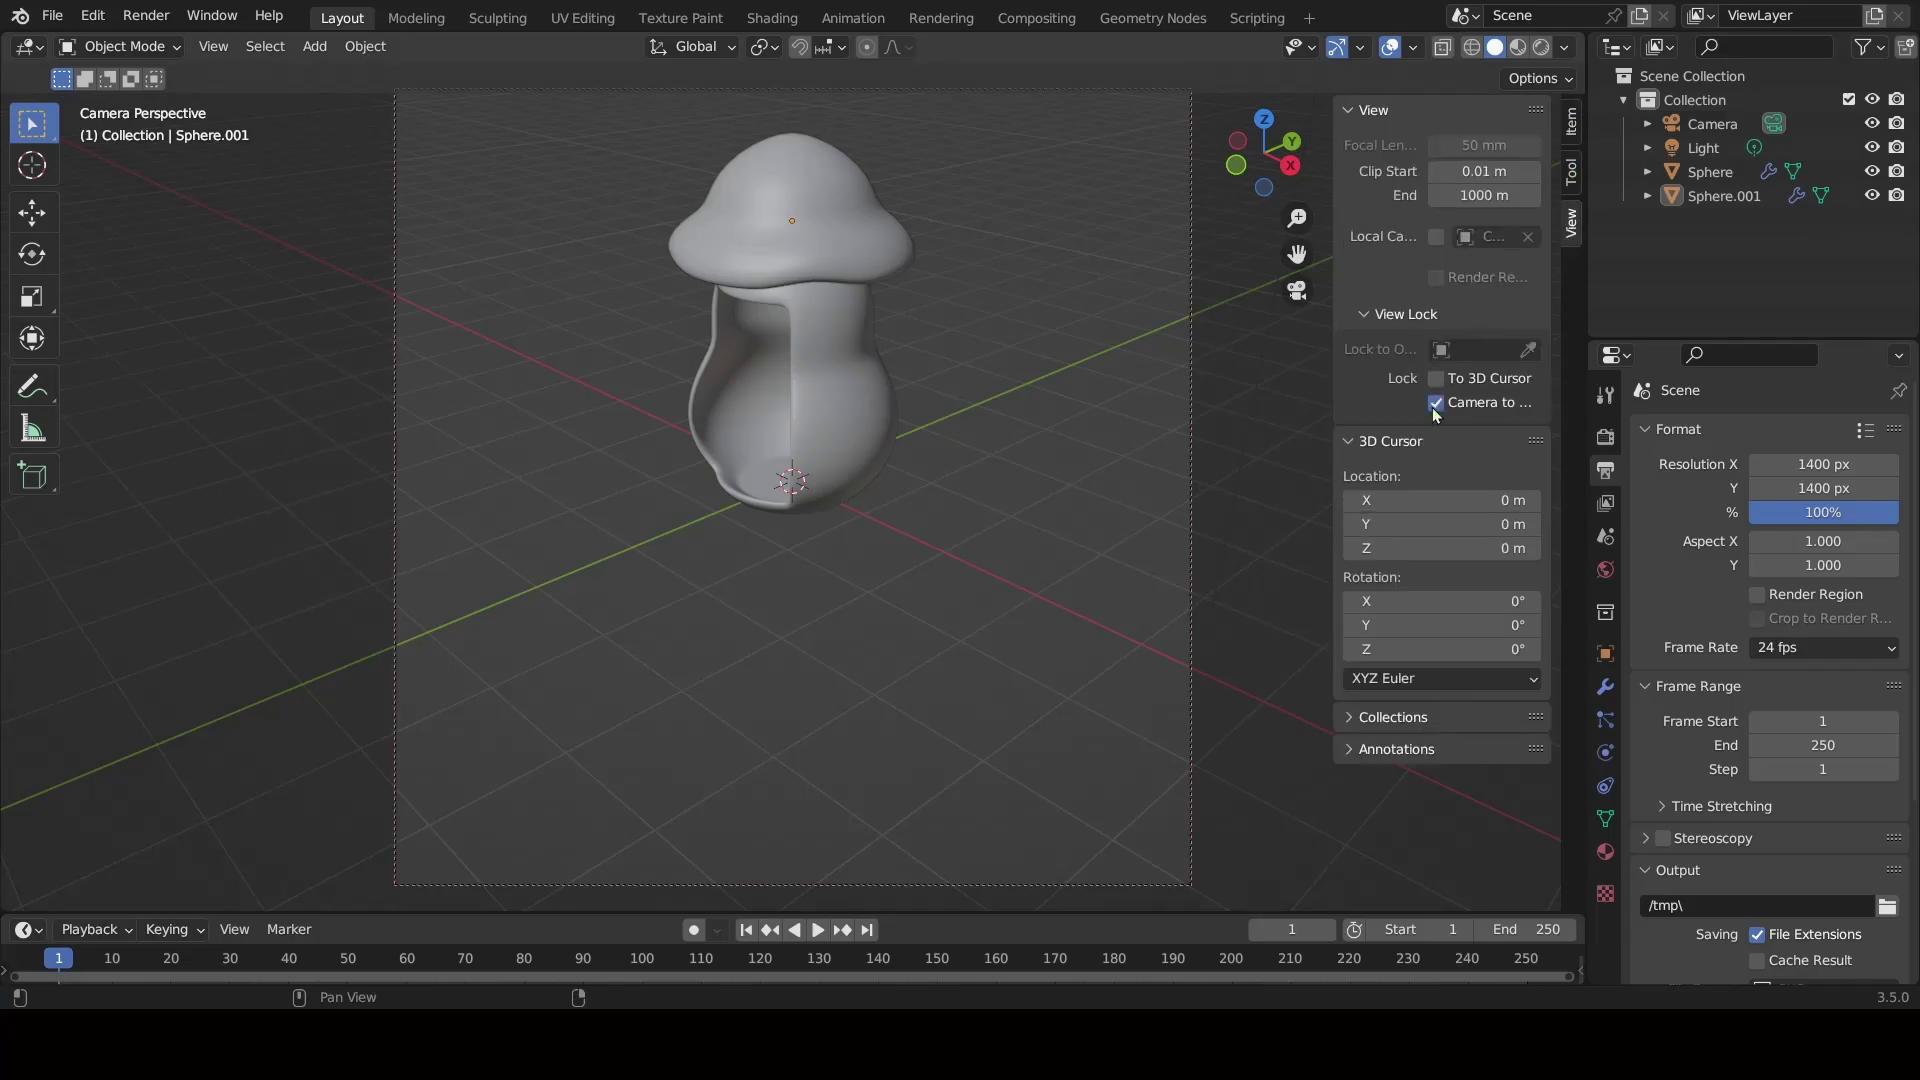
left_click(1190, 493)
key("g")
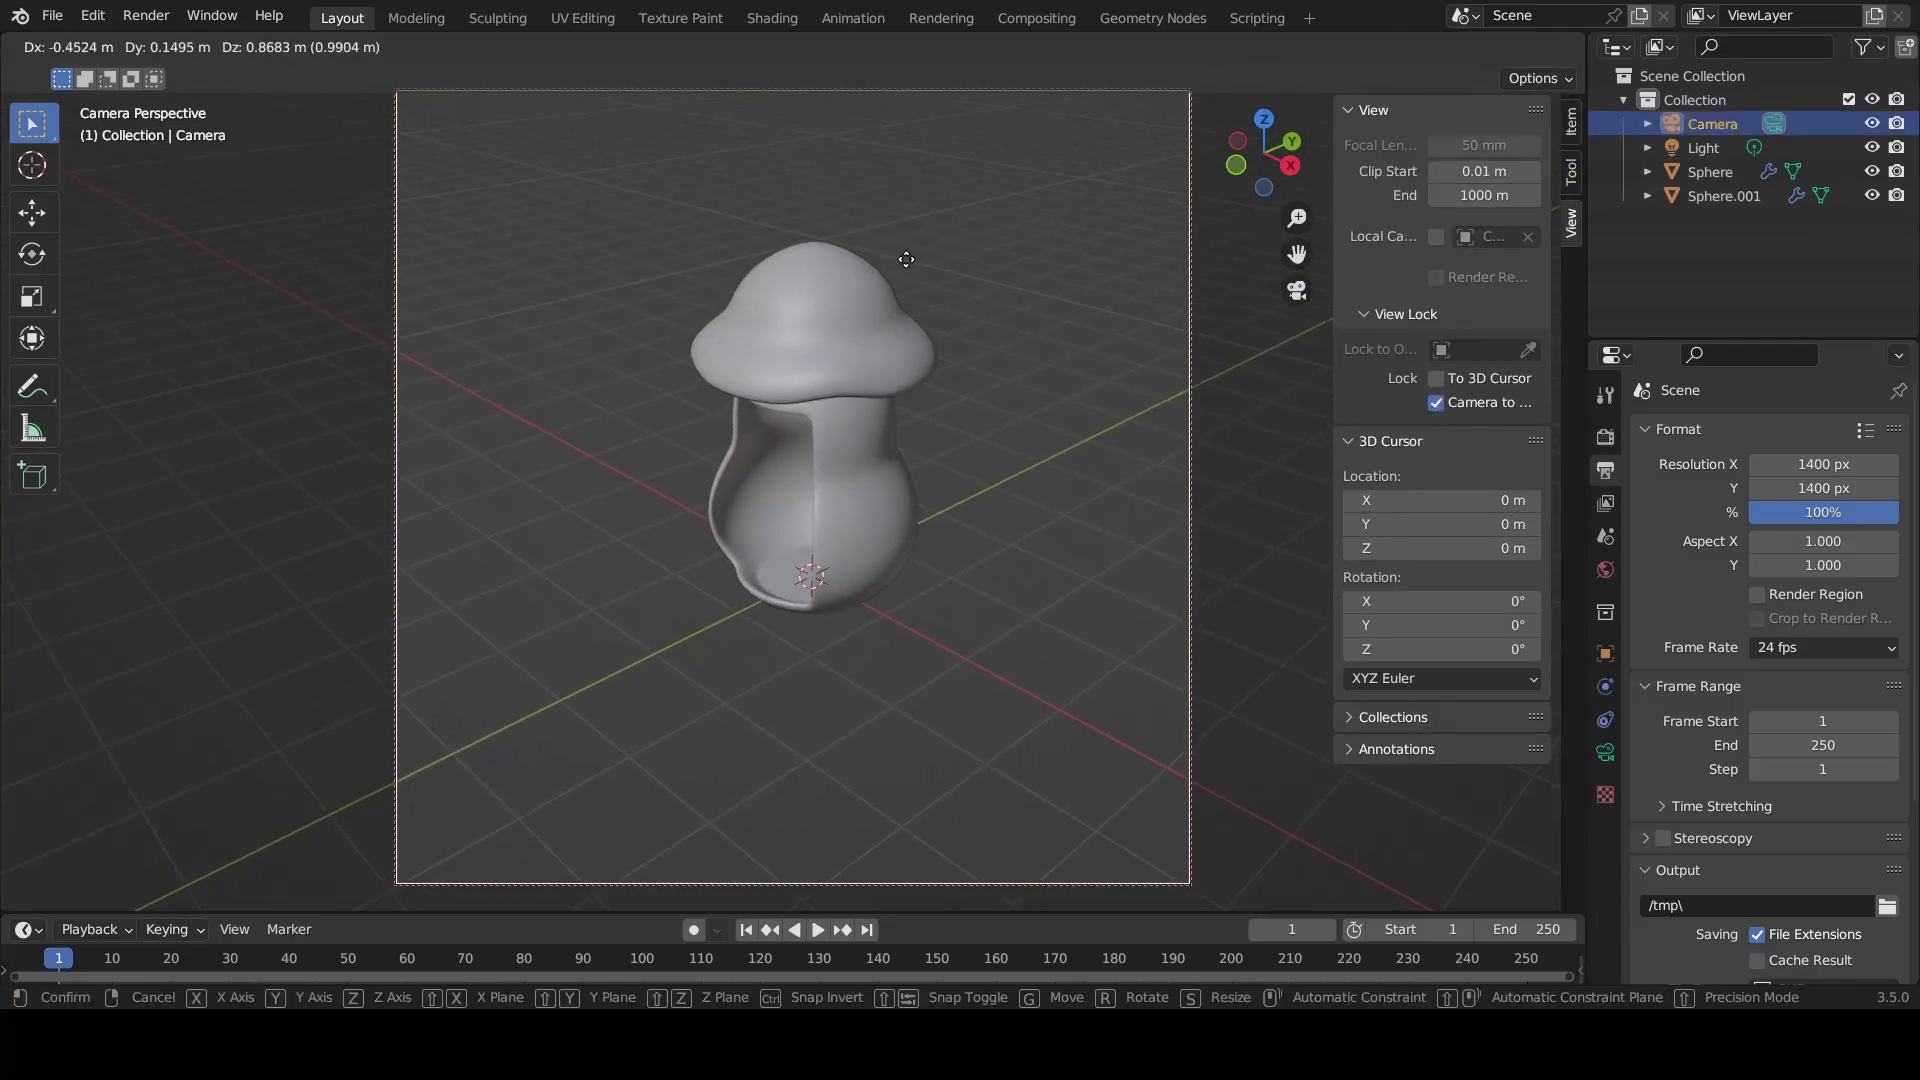
left_click(1033, 282)
middle_click_drag(1033, 283, 591, 580)
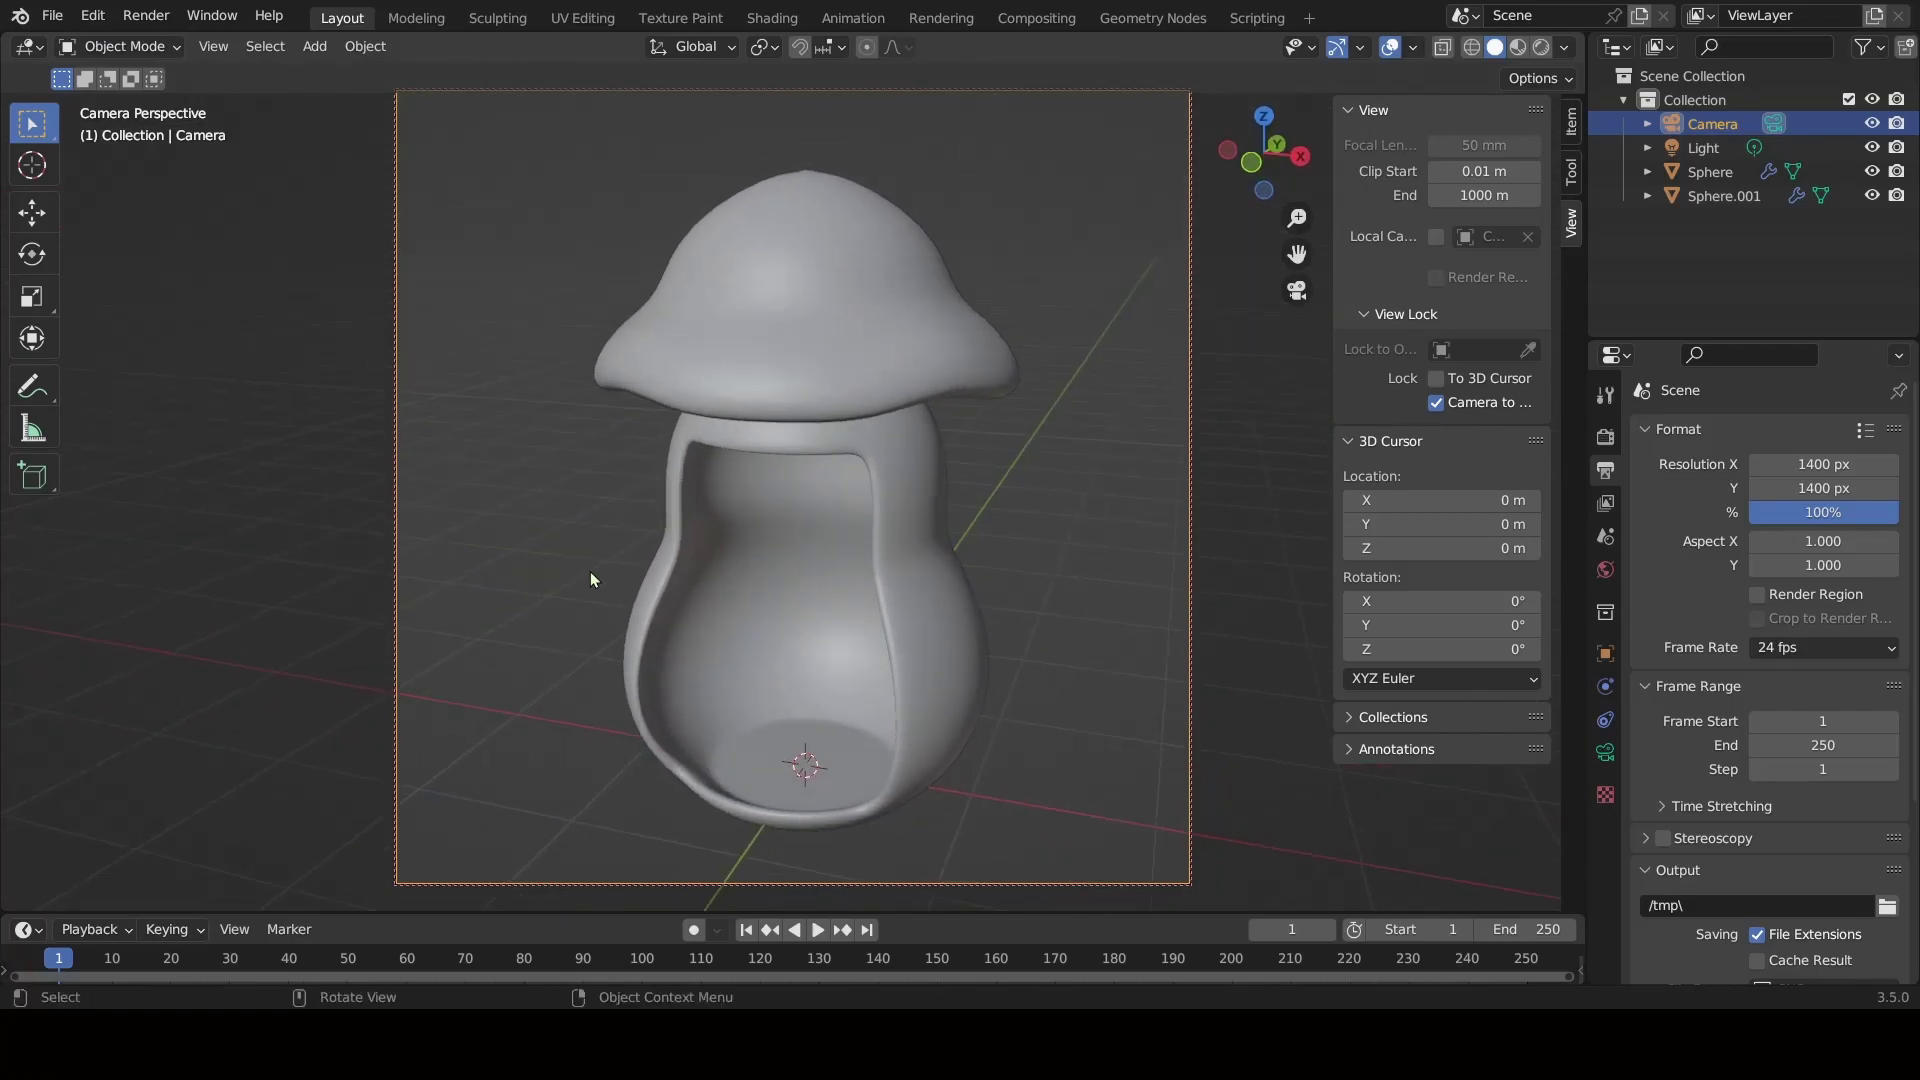
Make the camera orthographic with scale 3.914, shifting it slightly sideways.
left_click(1605, 752)
left_click(1807, 506)
left_click(1791, 575)
key("g")
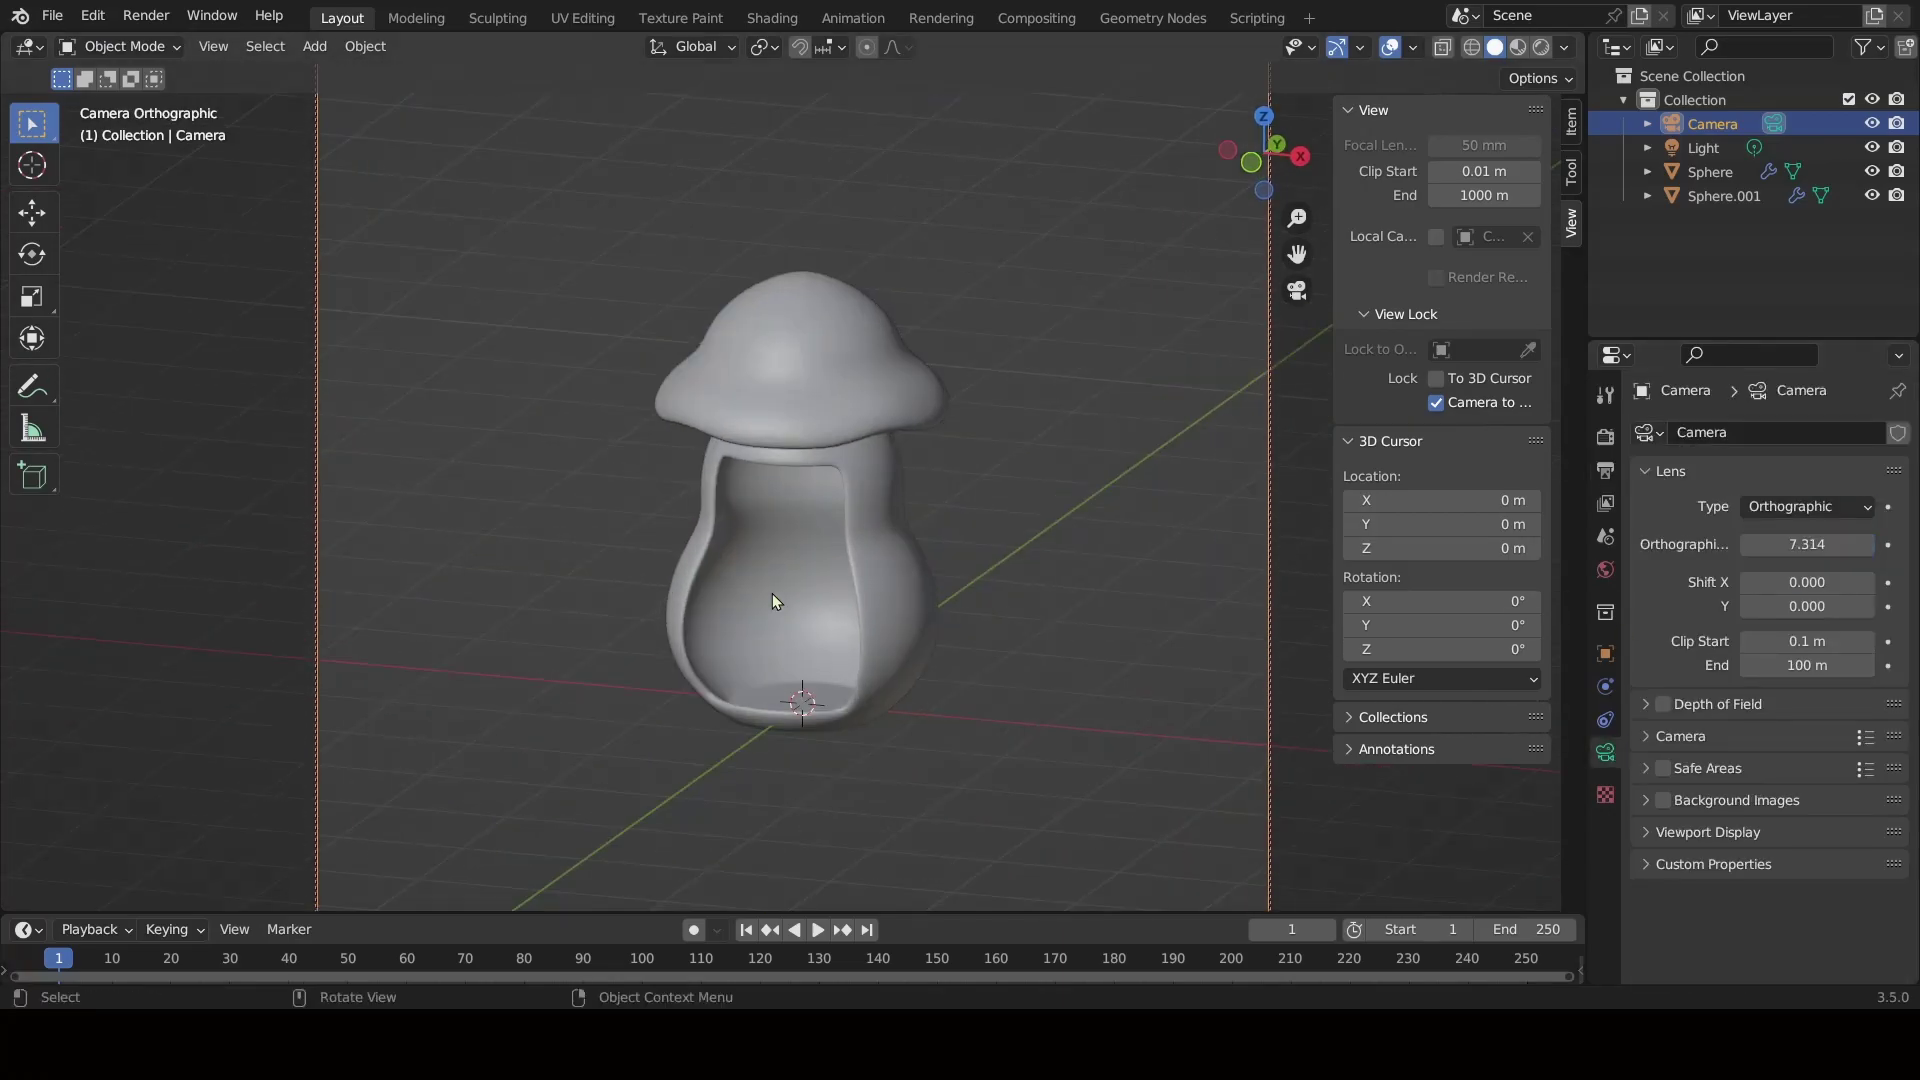
left_click(1276, 650)
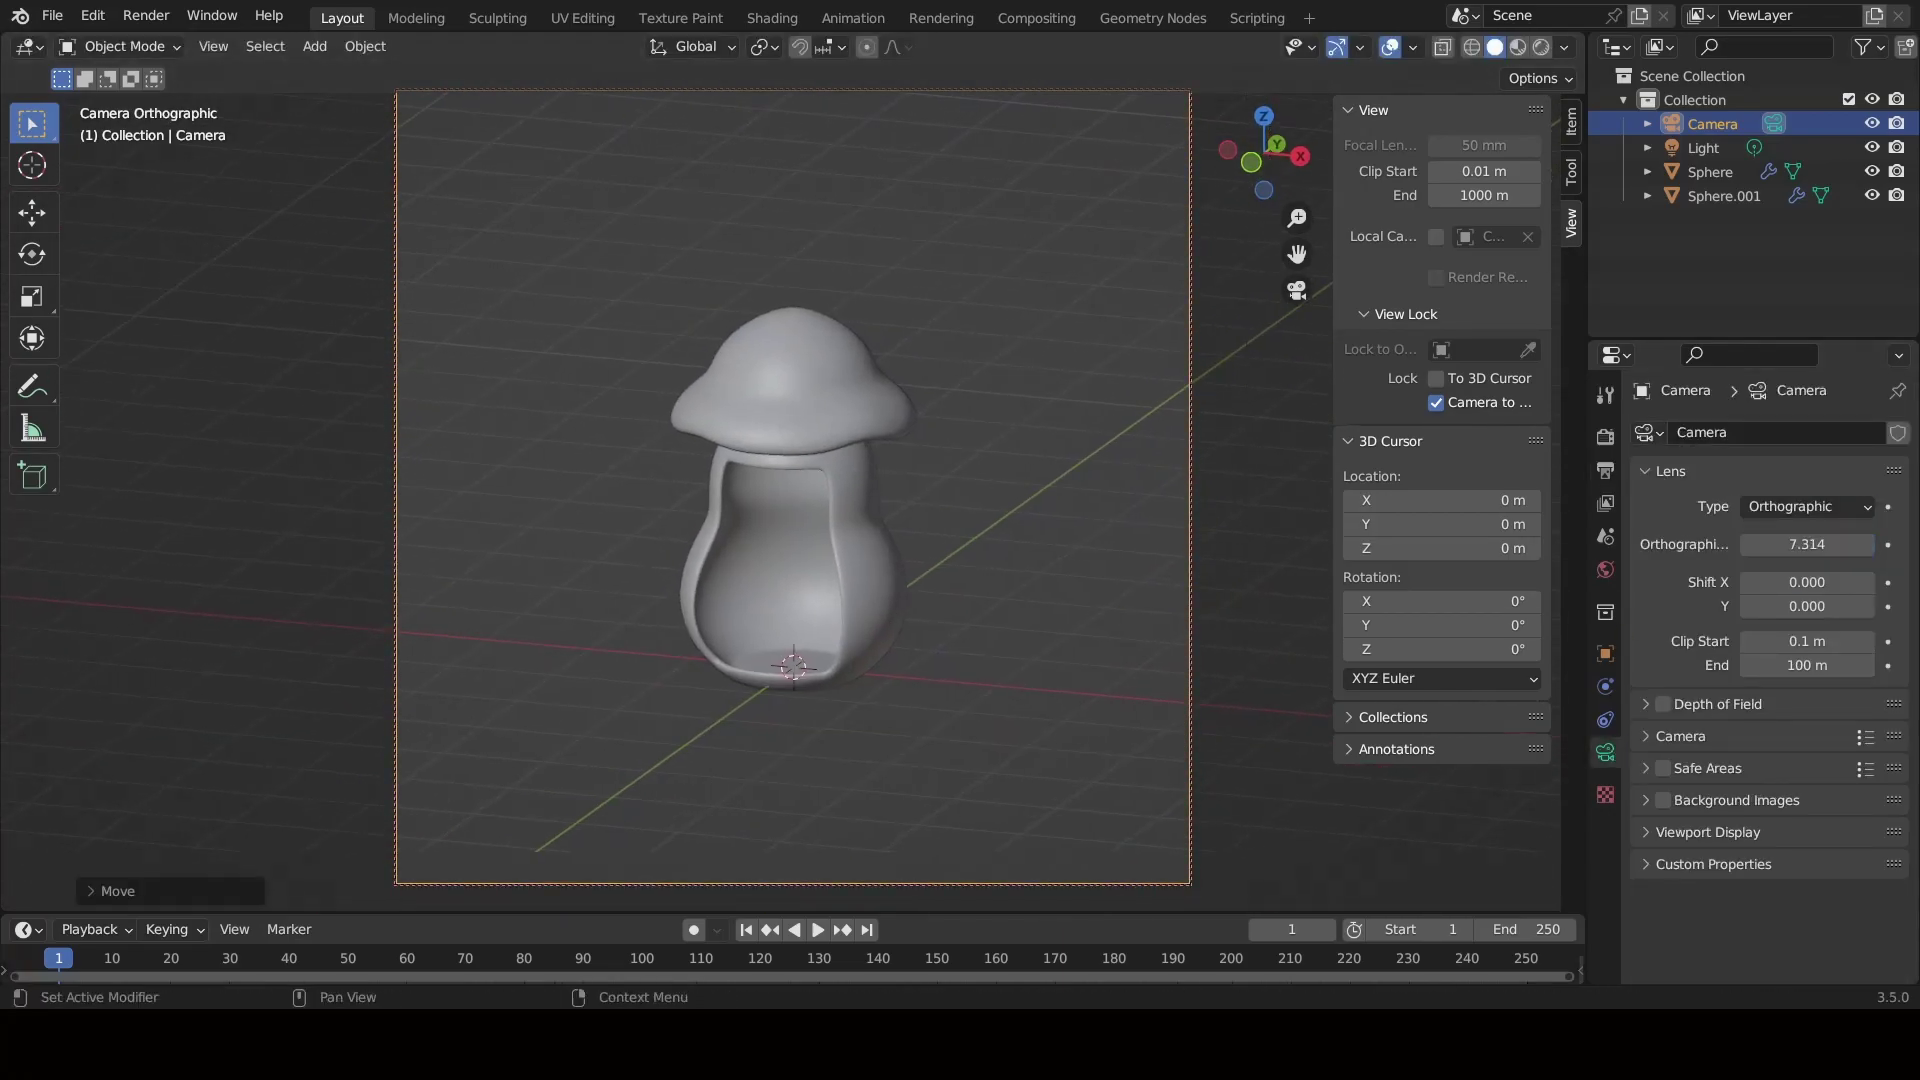
left_click_drag(1800, 544, 1744, 544)
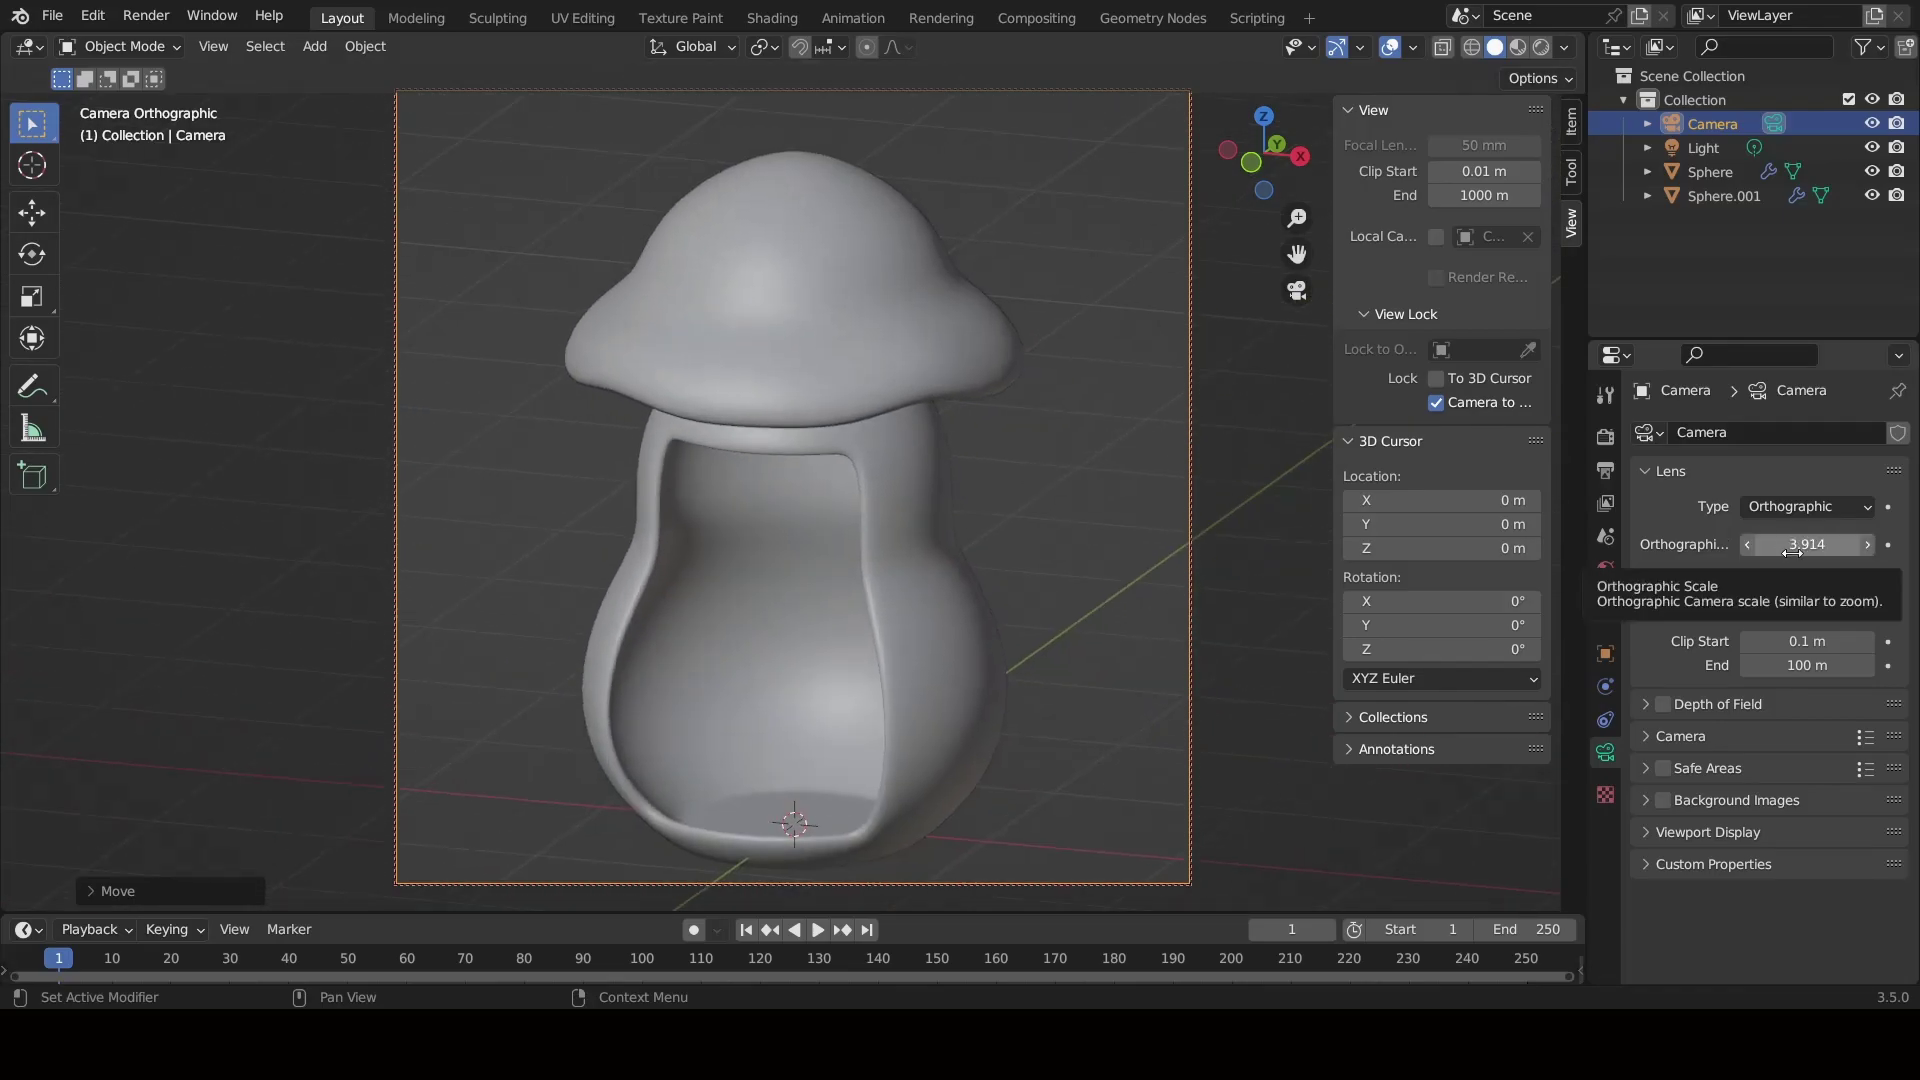
Raise and tilt the camera to frame the mushroom, then put the house body into Edit Mode.
left_click(1570, 140)
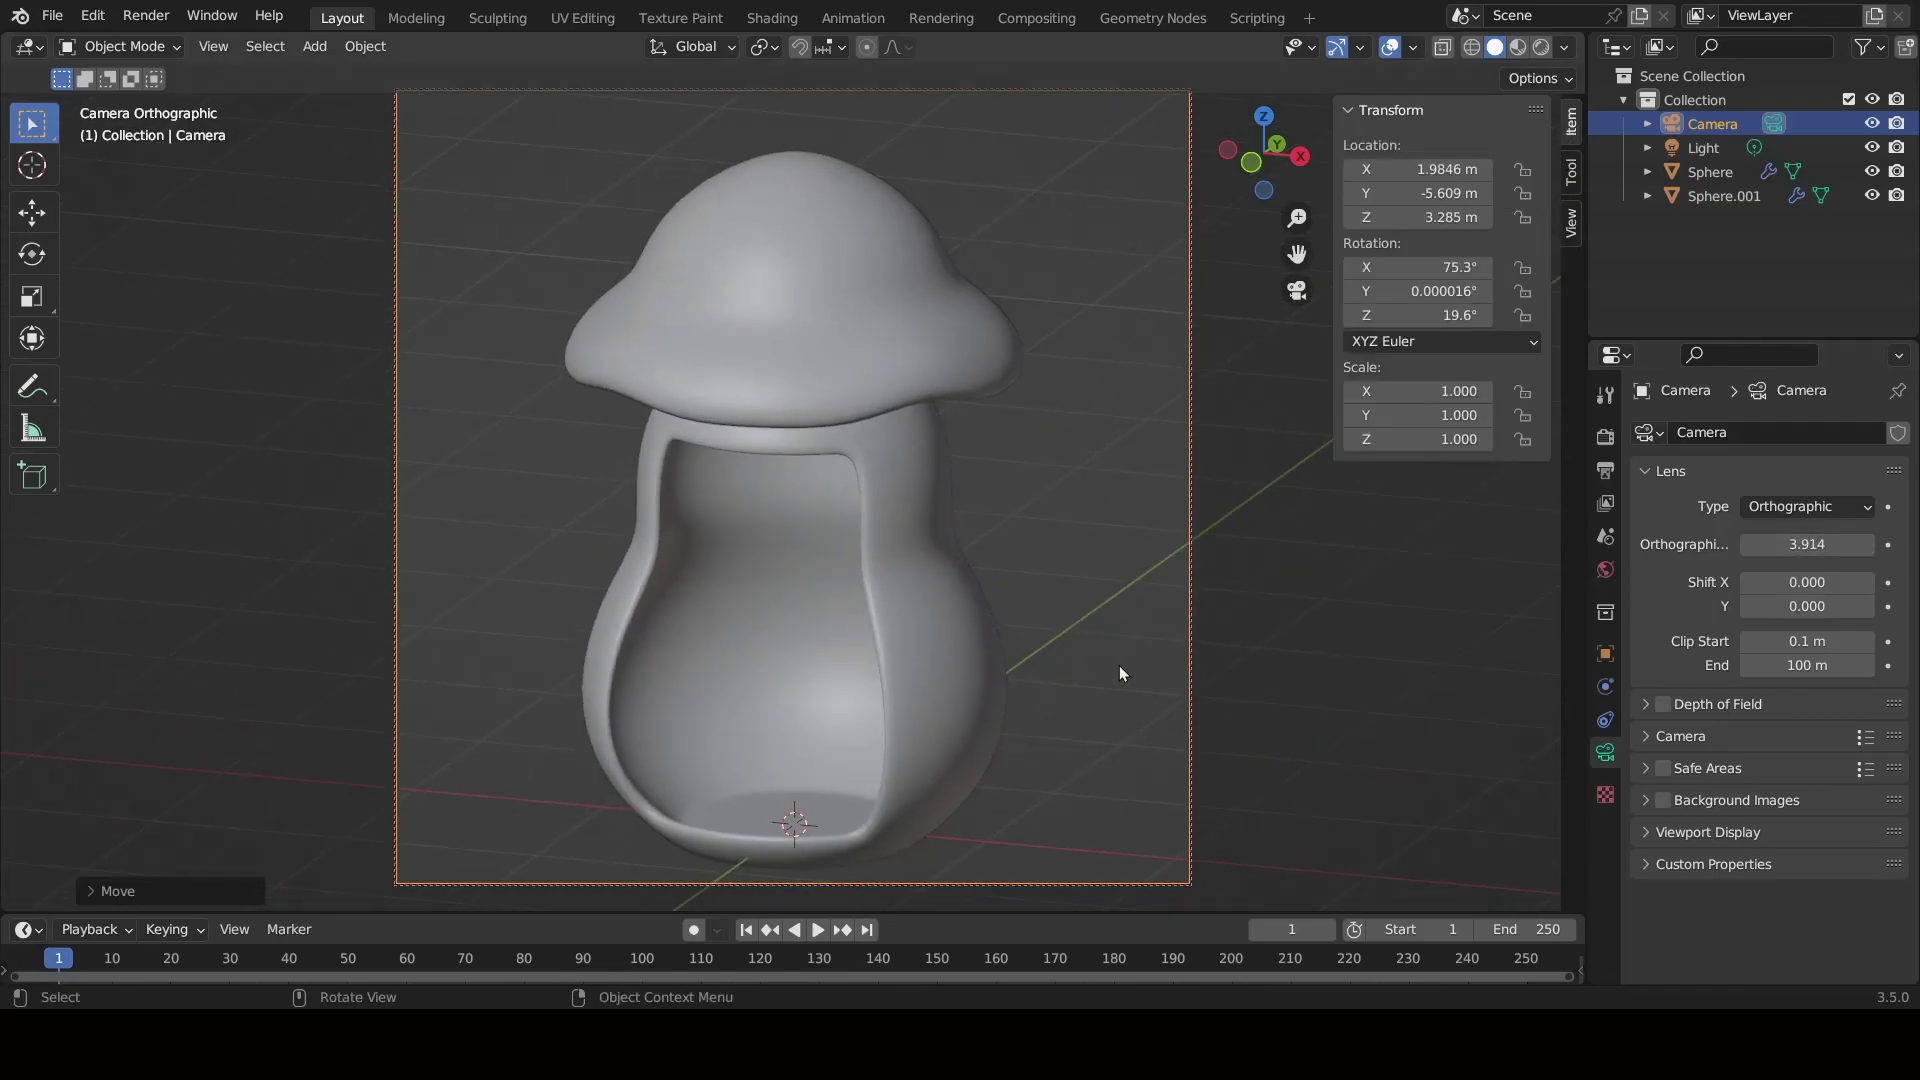
middle_click_drag(1119, 667, 1098, 747)
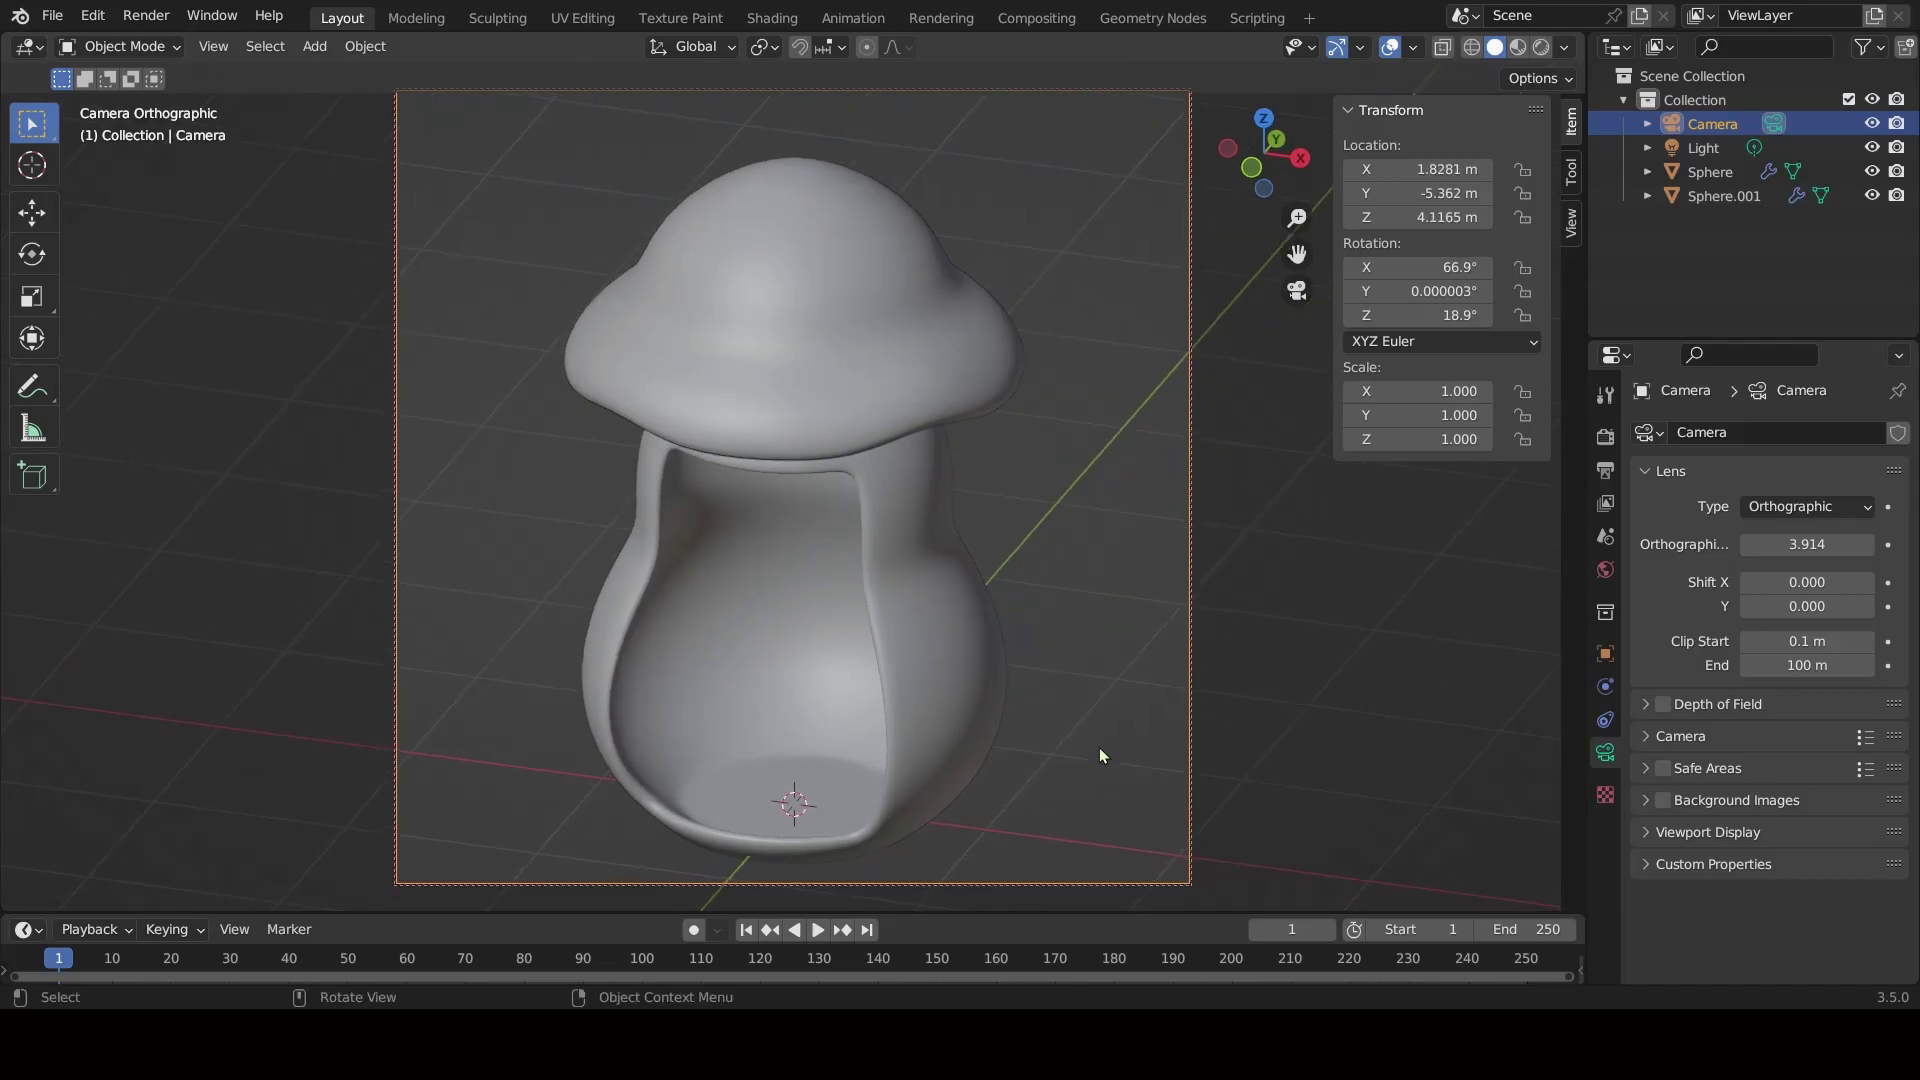
scroll(1100, 747, "down", 2)
middle_click_drag(980, 694, 898, 624)
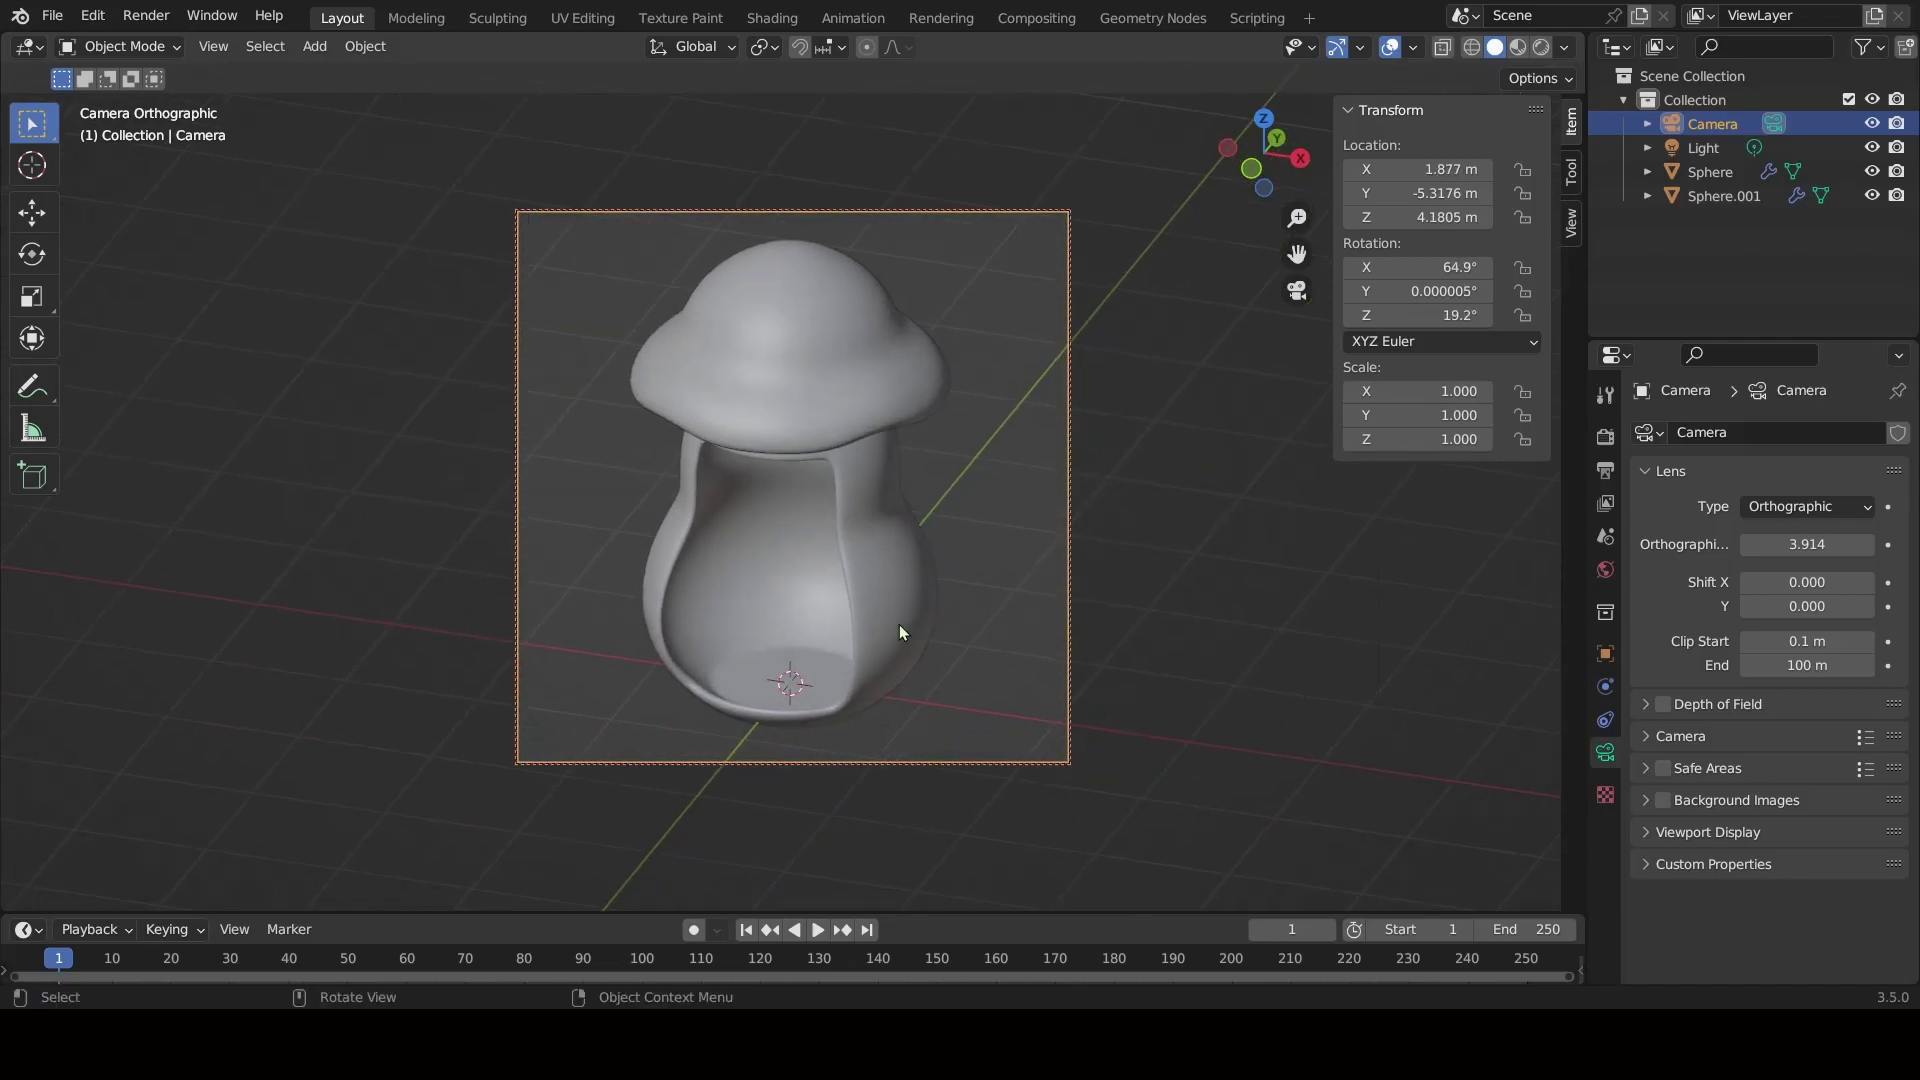
left_click(898, 624)
key("ctrl+Tab")
left_click(1009, 628)
Select the small round floor face at the bottom of the house body in face mode.
key("2")
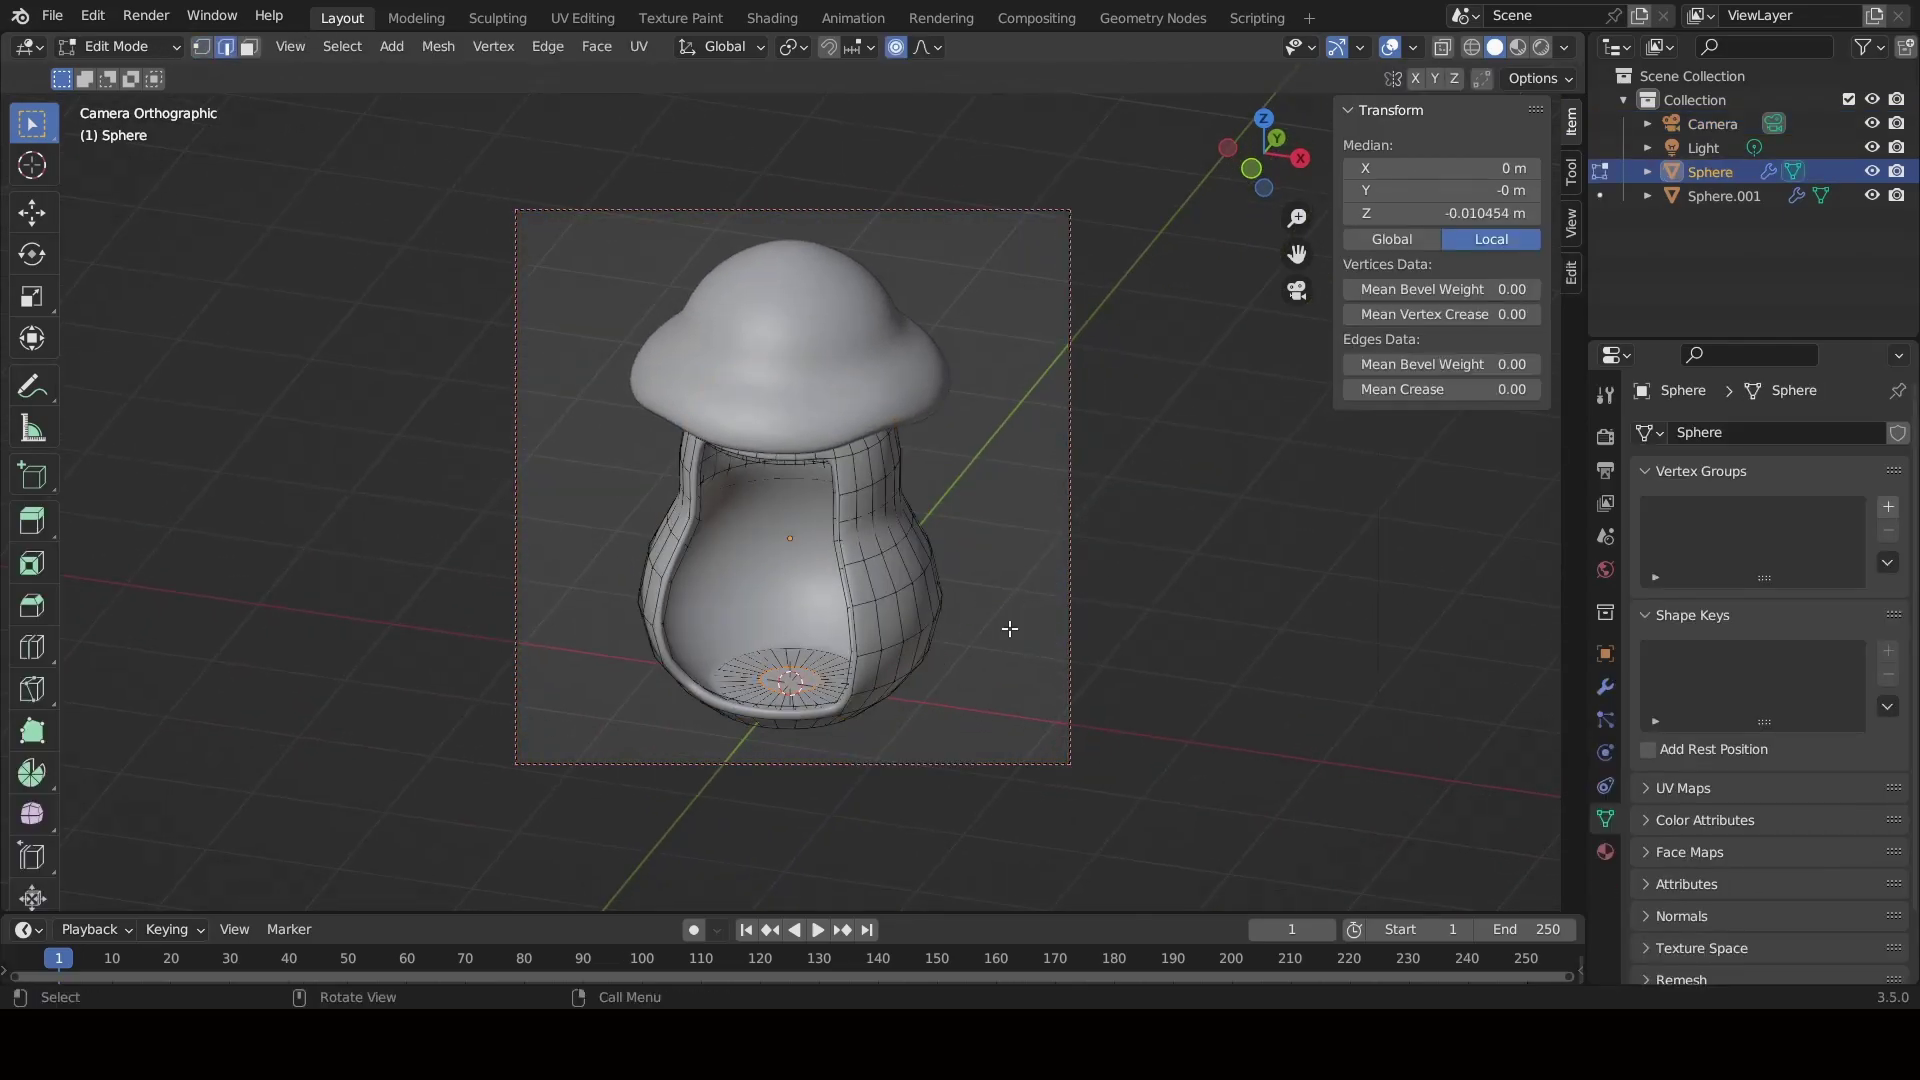
left_click(805, 679)
key("3")
left_click(792, 684)
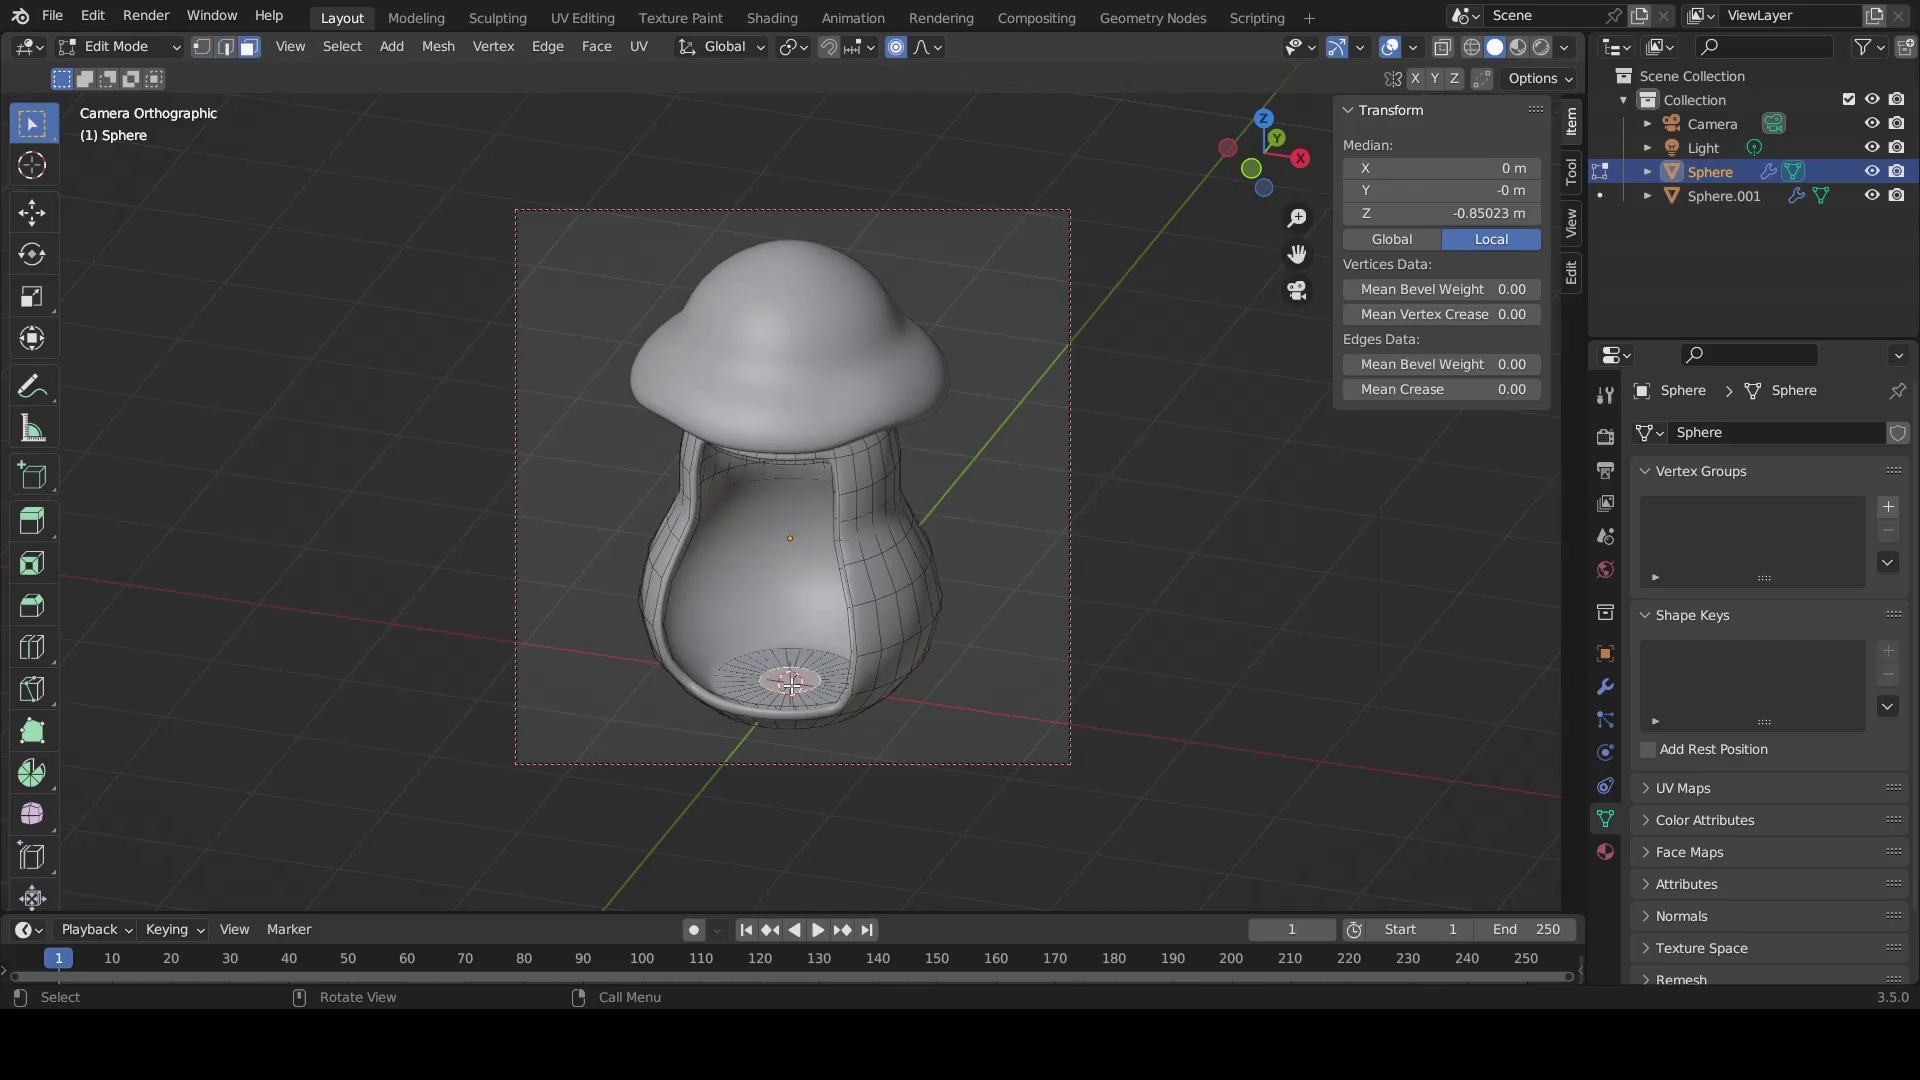
scroll(1289, 820, "up", 3)
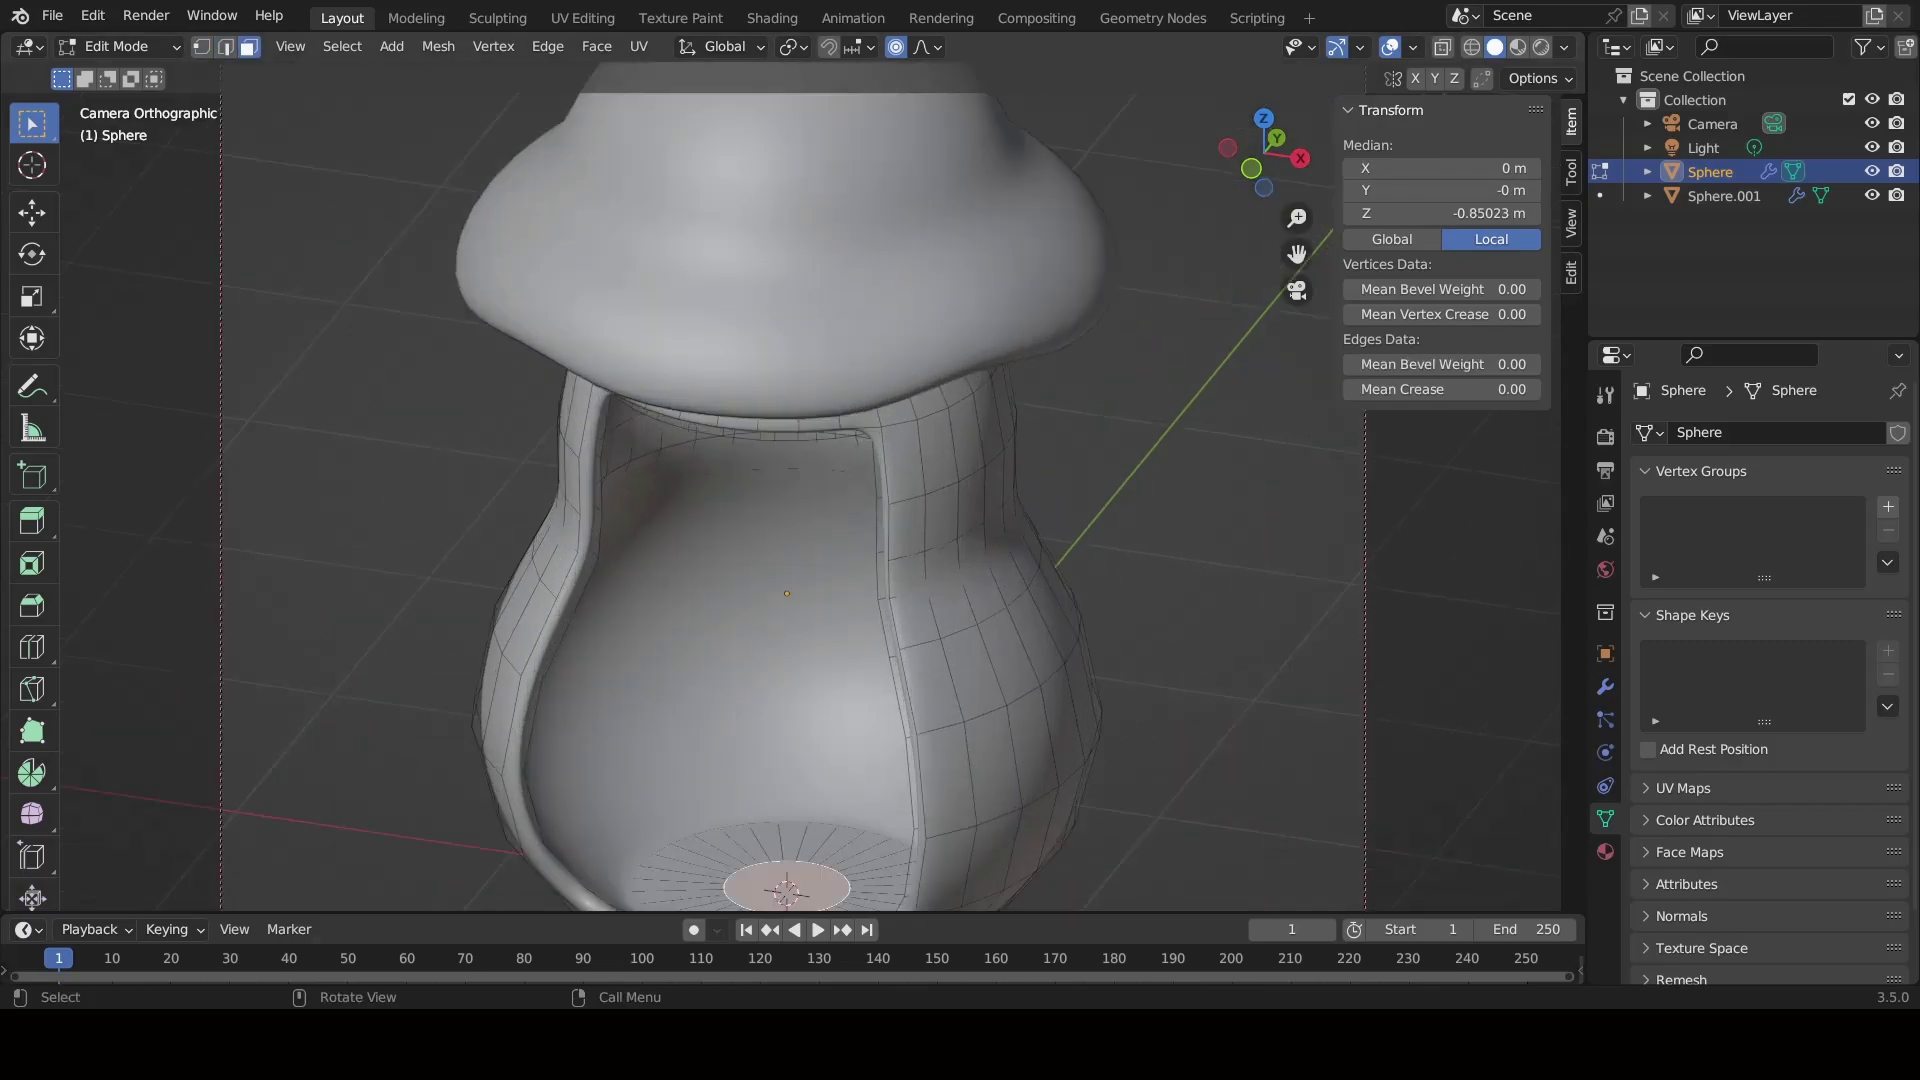
scroll(1290, 820, "down", 1)
scroll(850, 805, "up", 2)
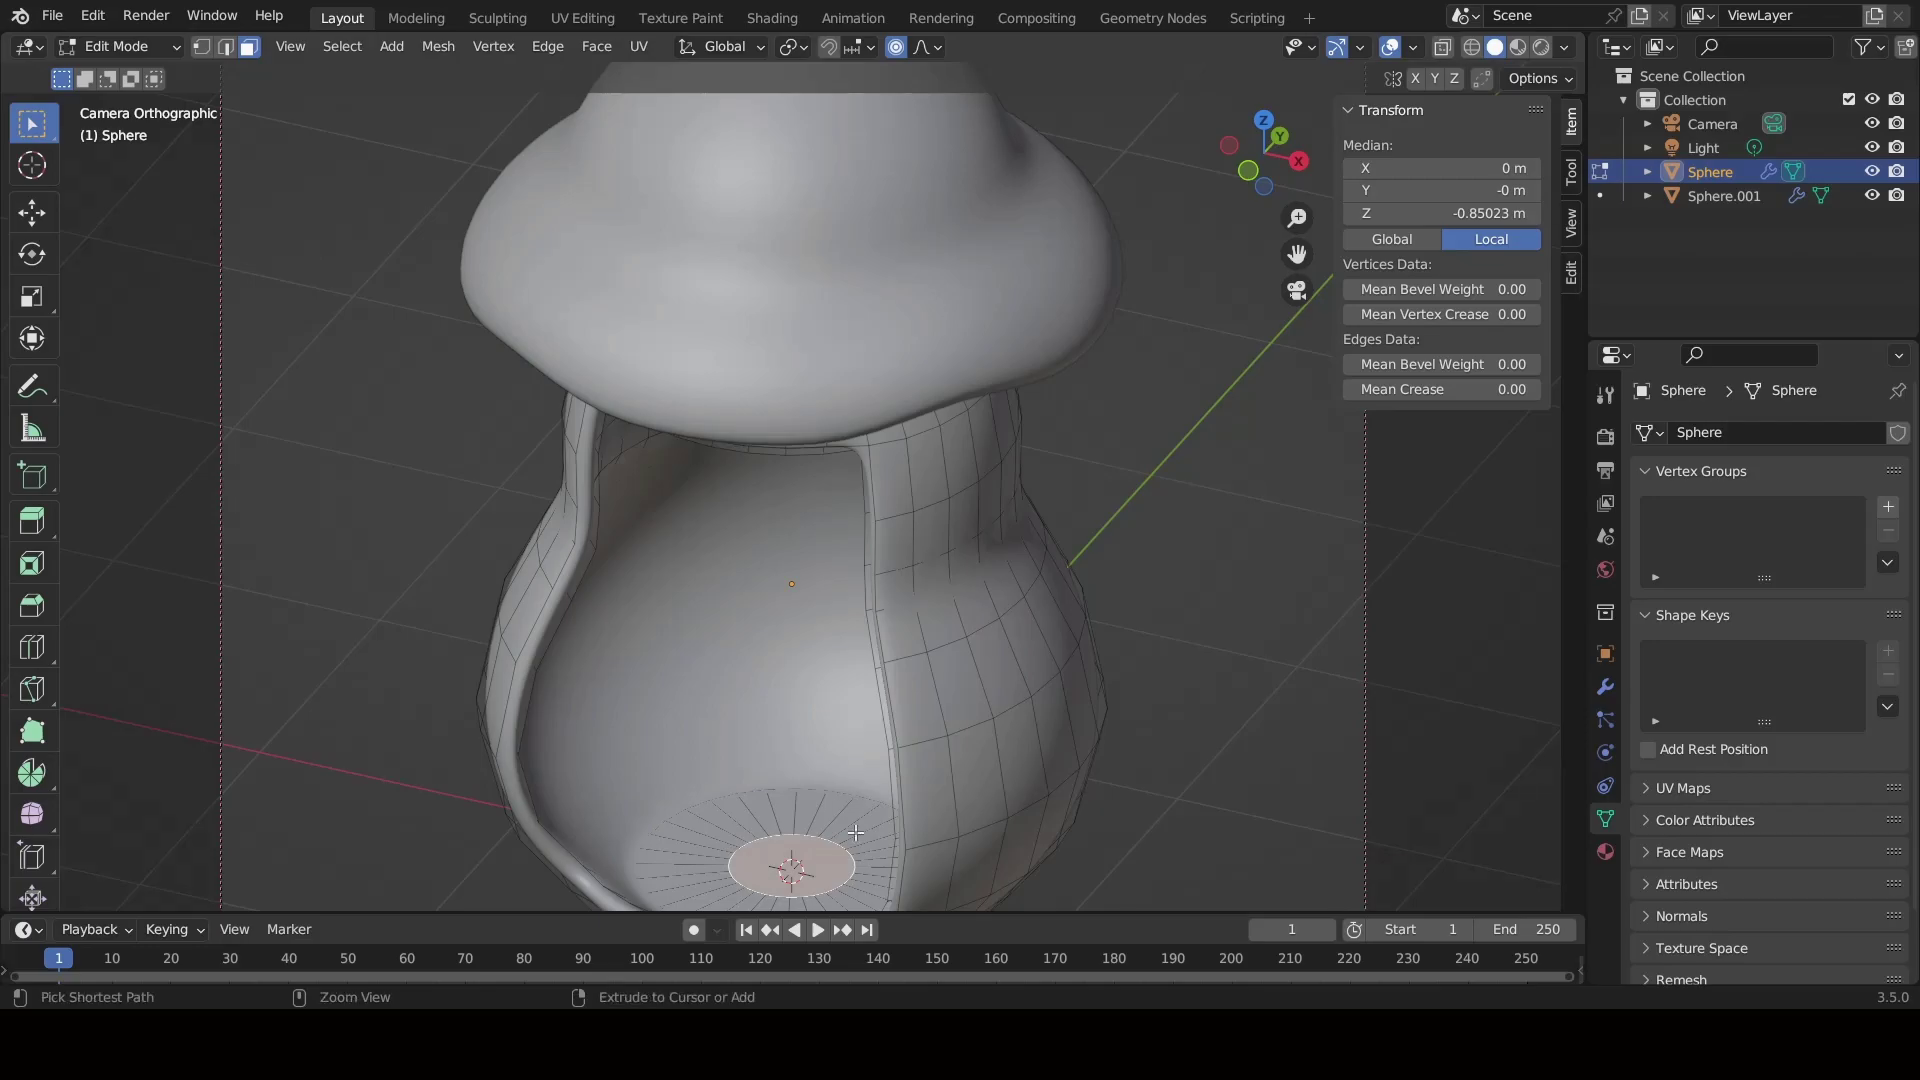
scroll(856, 832, "down", 2)
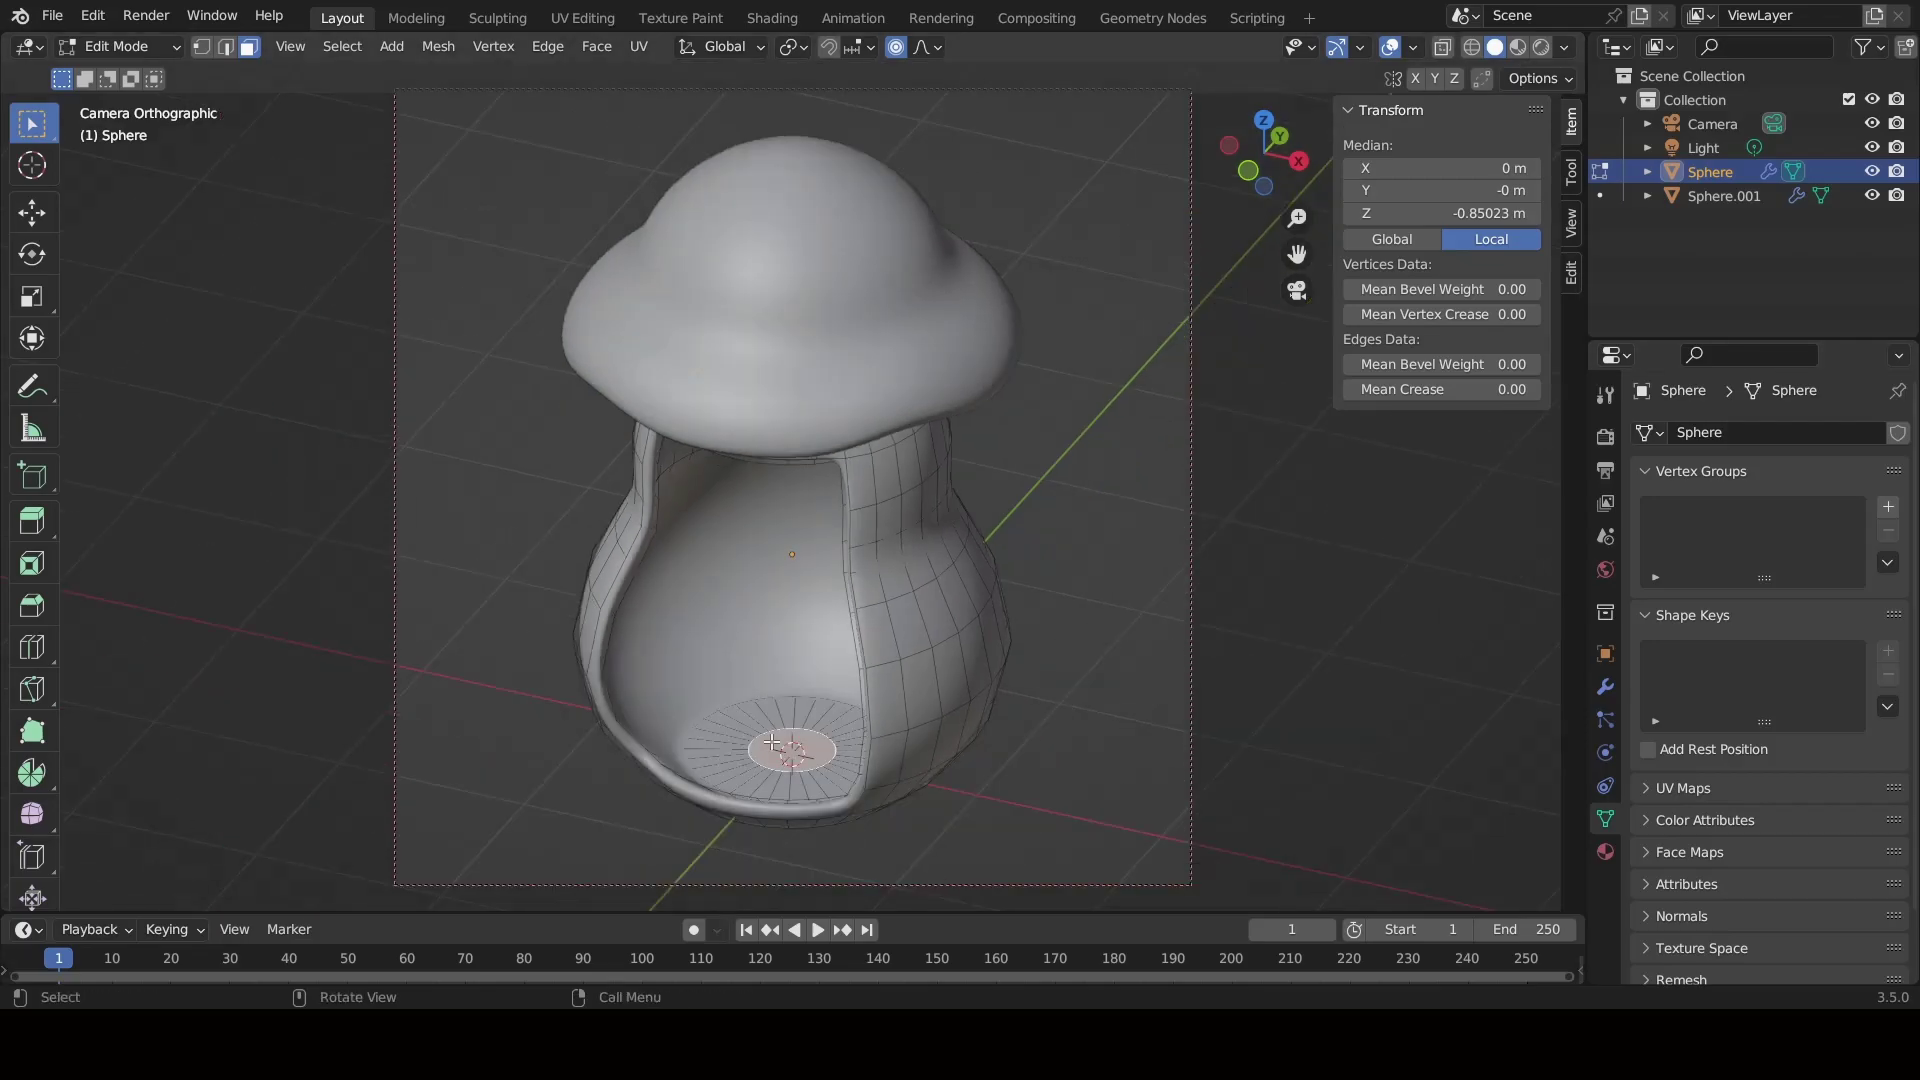
Grow the selection across the floor, scale it outward about 1.1, then leave Edit Mode.
key("ctrl+KP_Add")
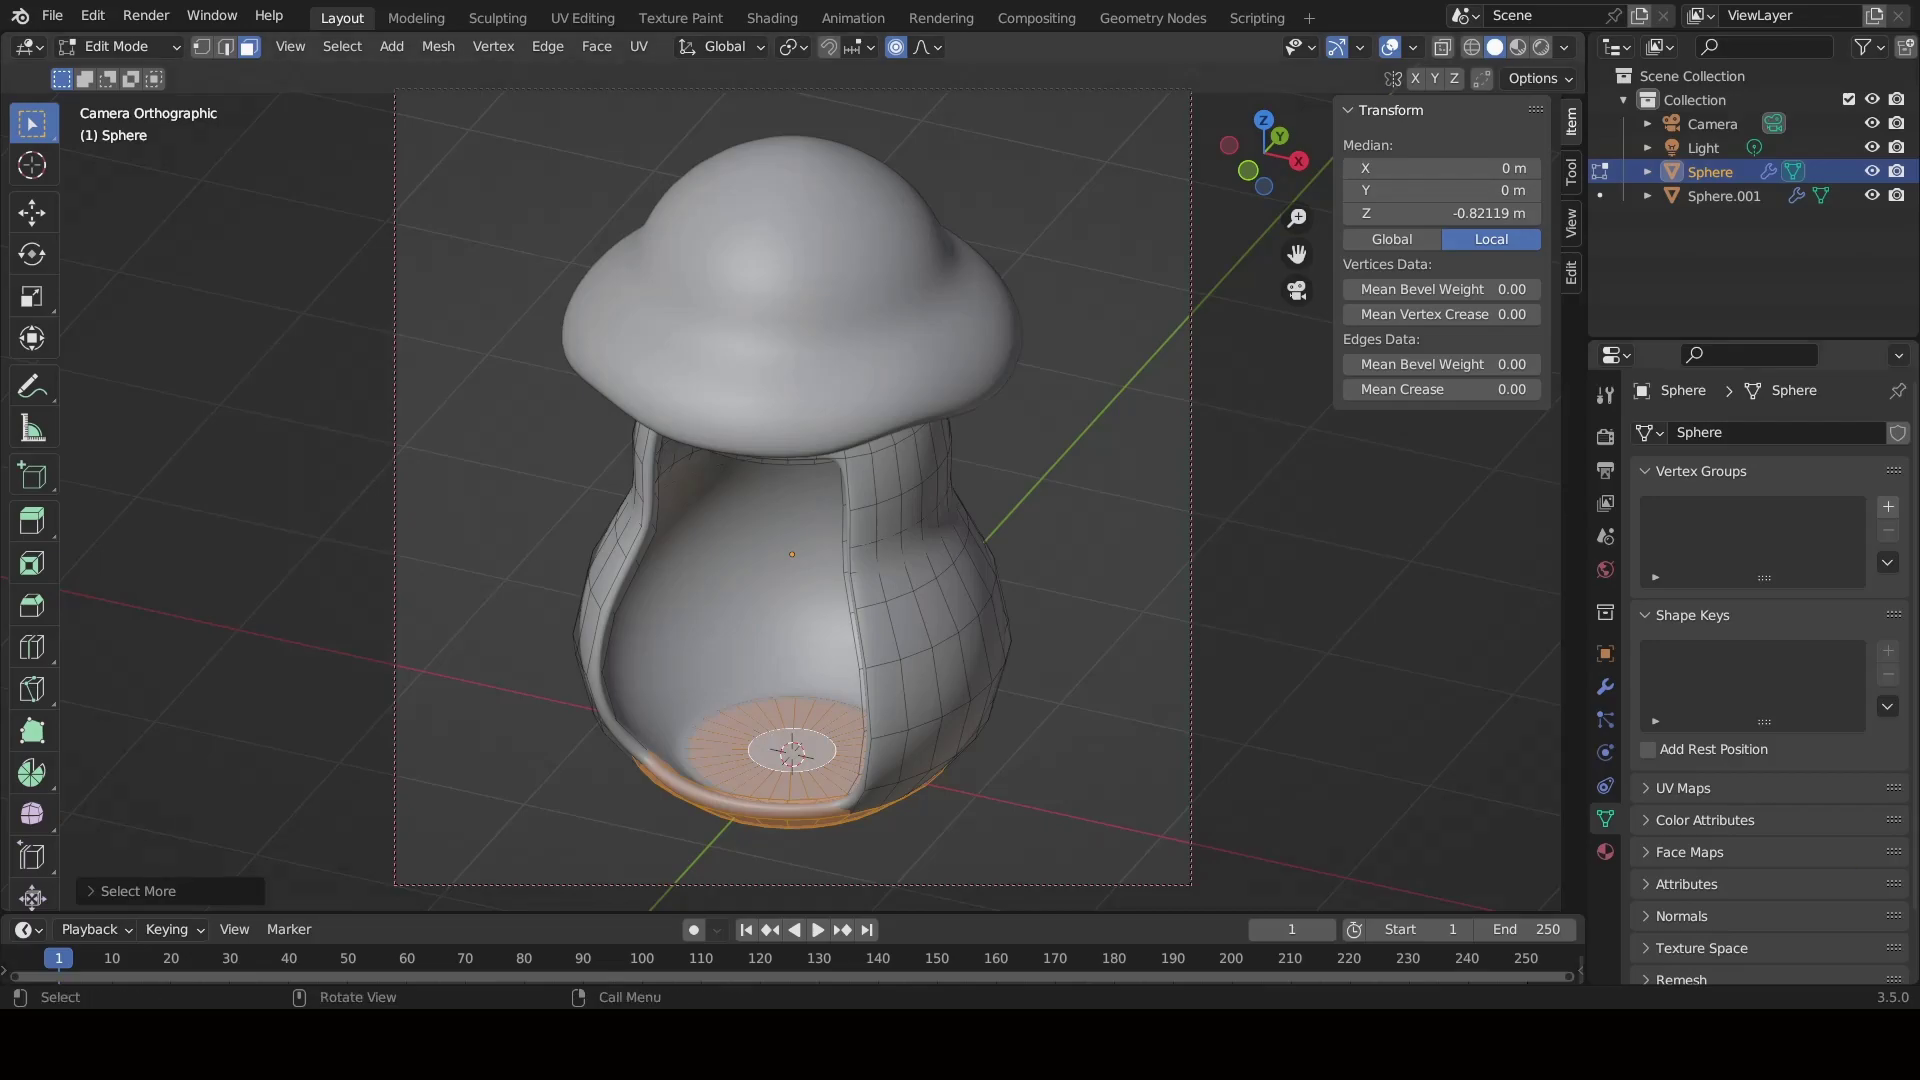
key("s")
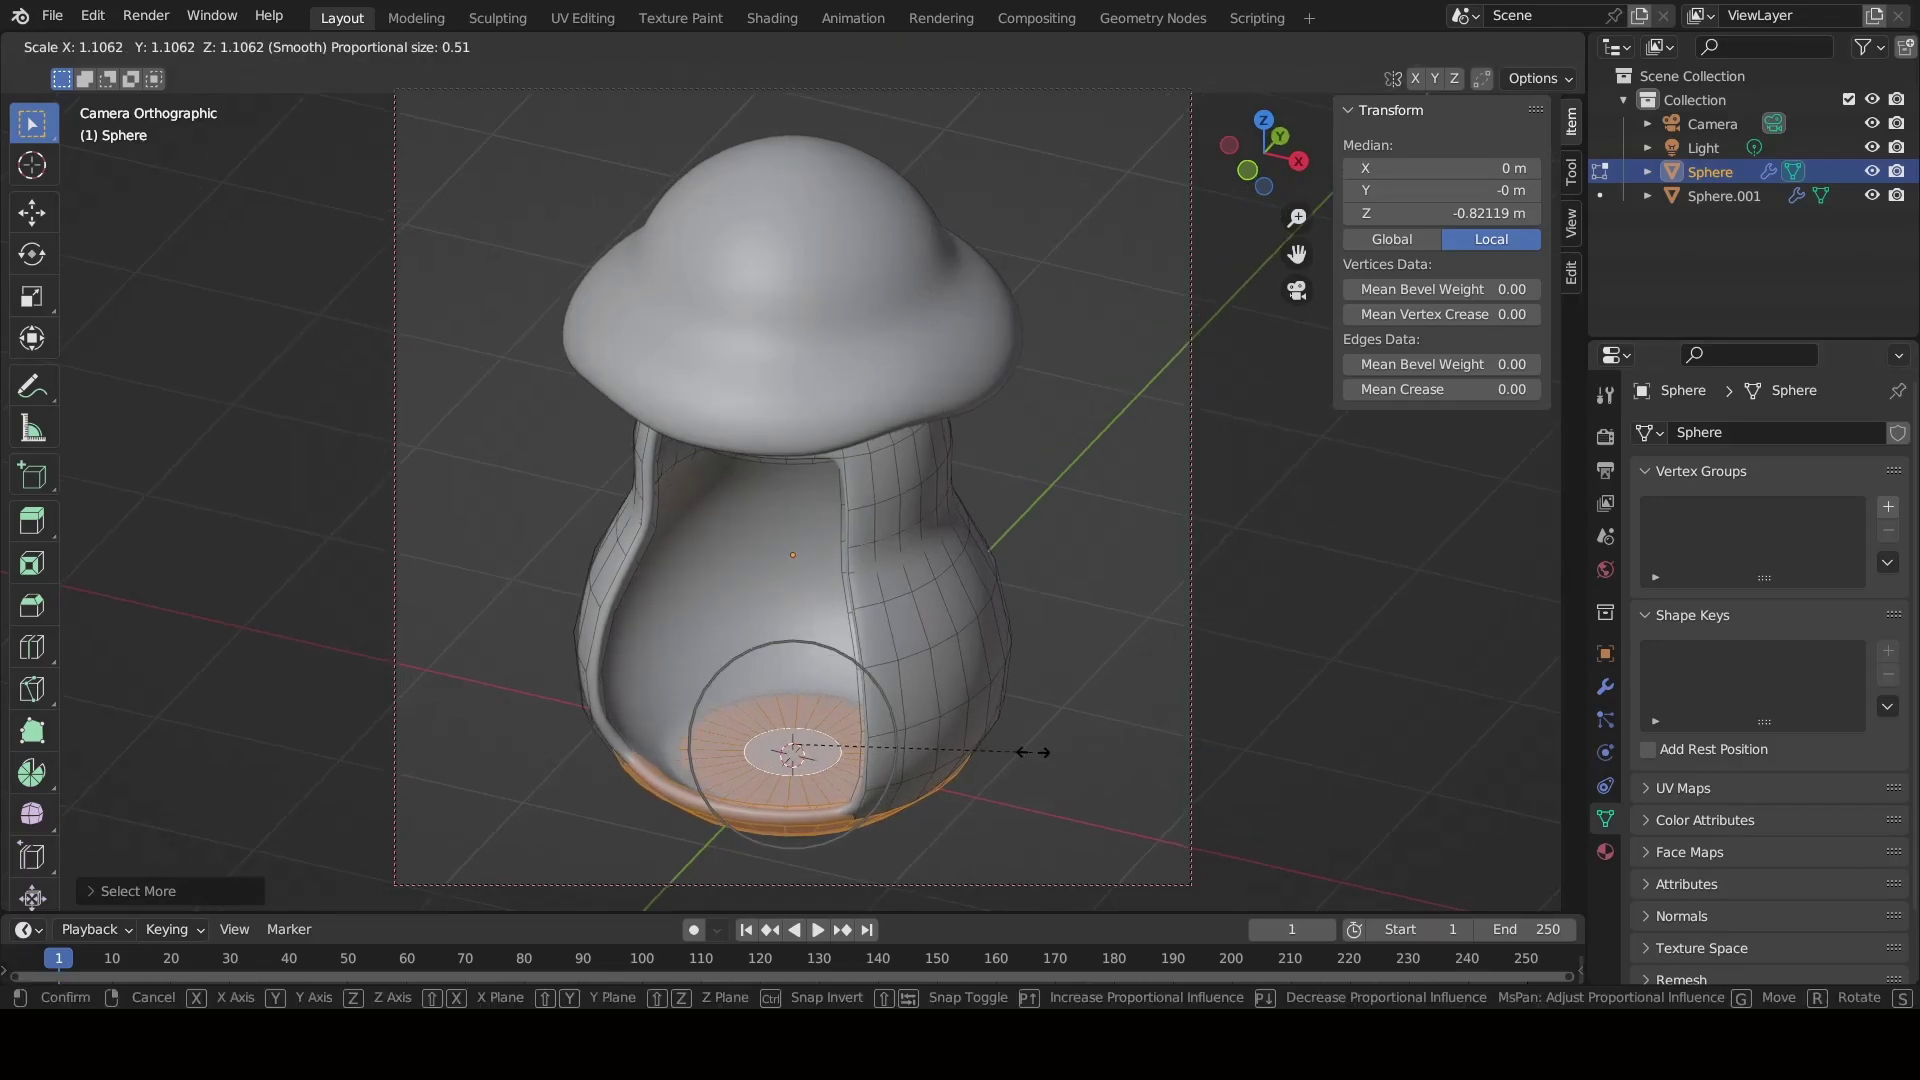
left_click(1041, 731)
mouse_move(1097, 805)
middle_mouse_down()
mouse_move(1119, 738)
mouse_move(1007, 768)
middle_mouse_up()
key("alt+a")
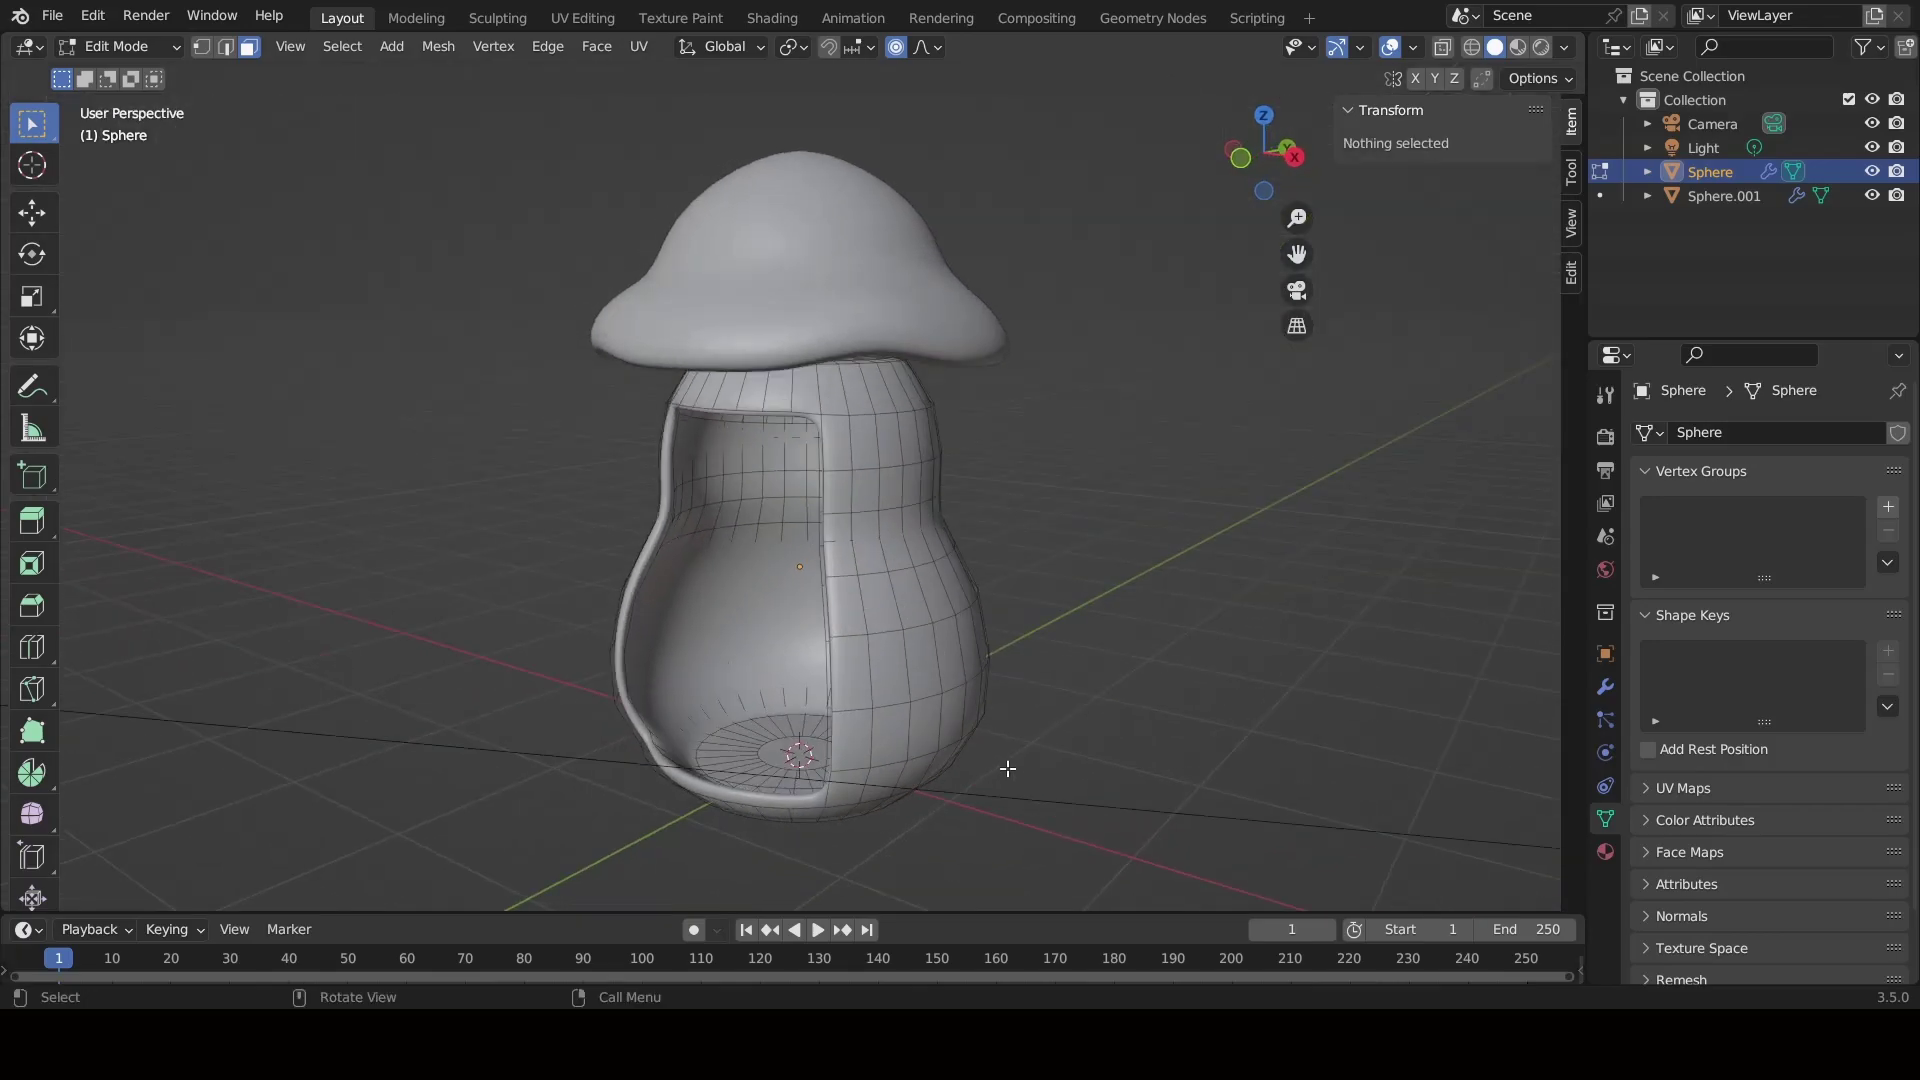
key("Tab")
Return the sphere to Object Mode, deselect it and view from the front.
key("ctrl+Tab")
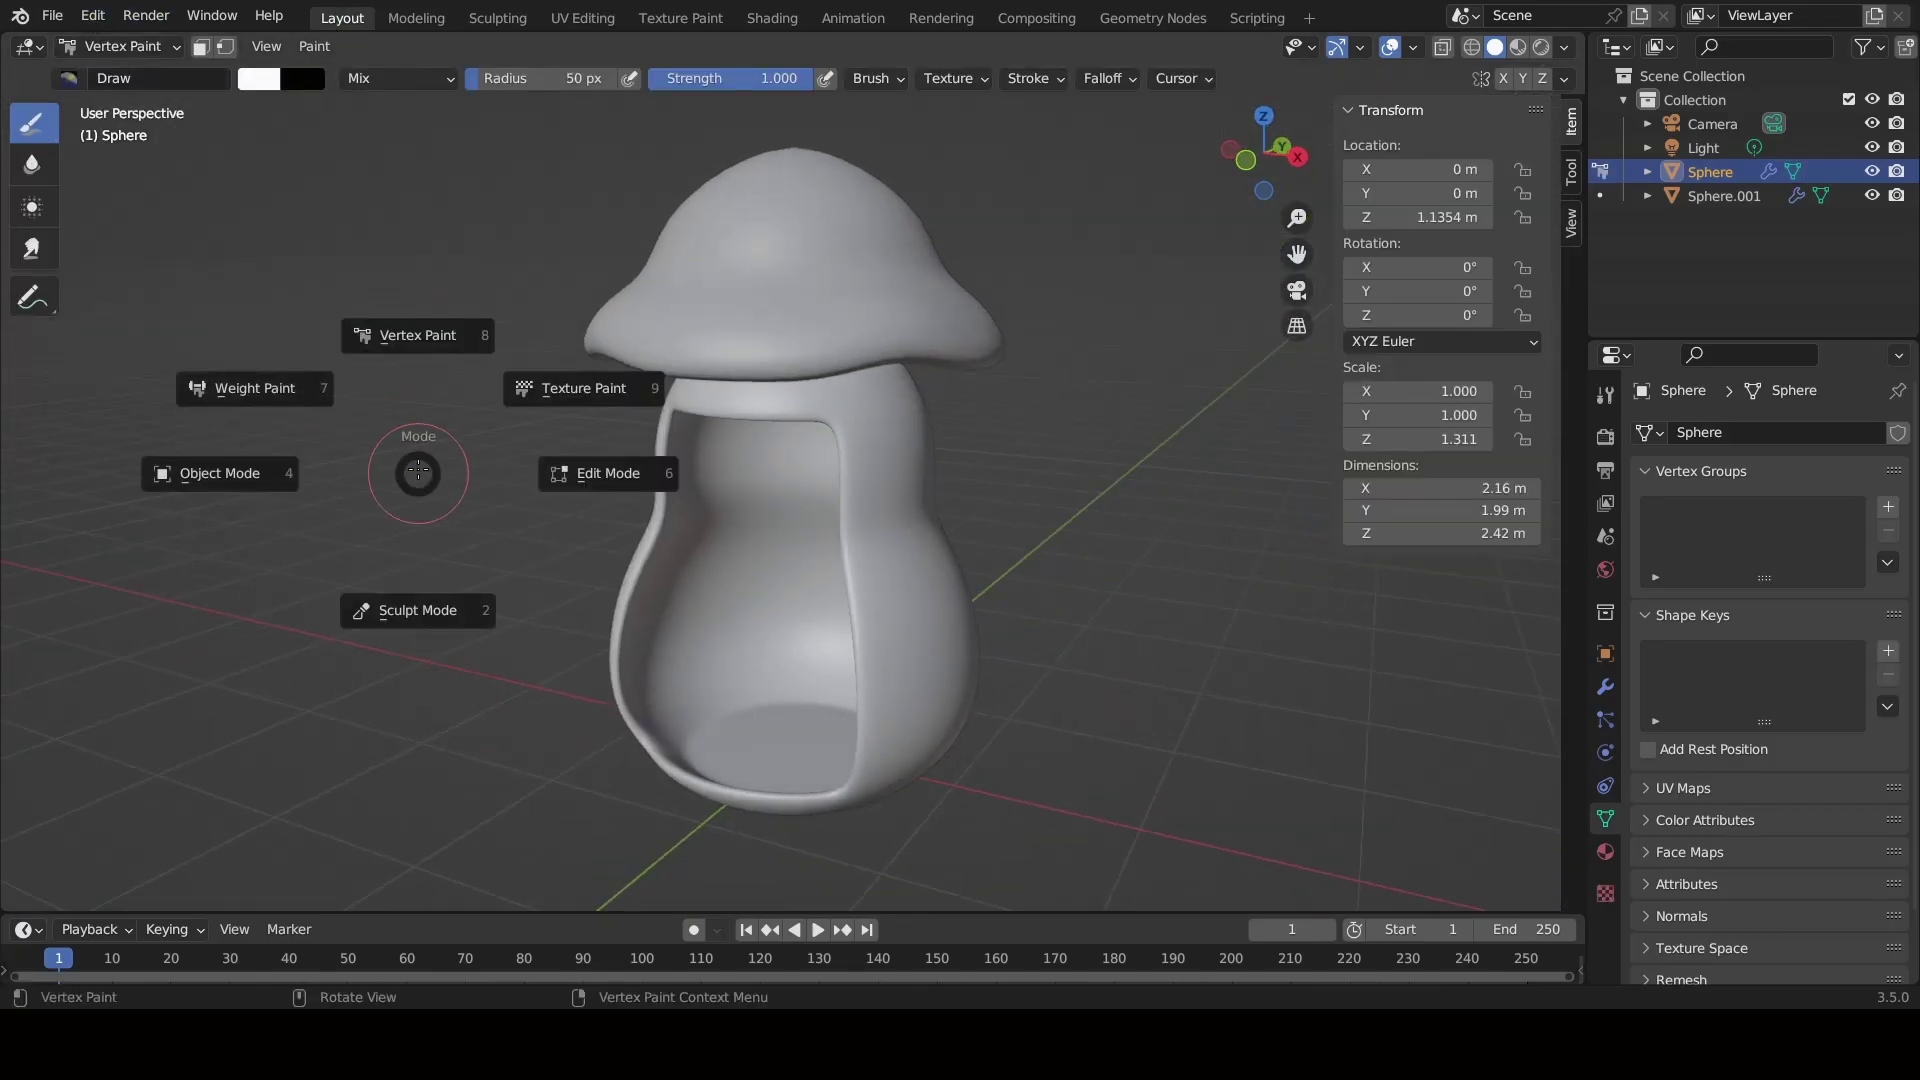
left_click(245, 472)
key("alt+a")
key("KP_1")
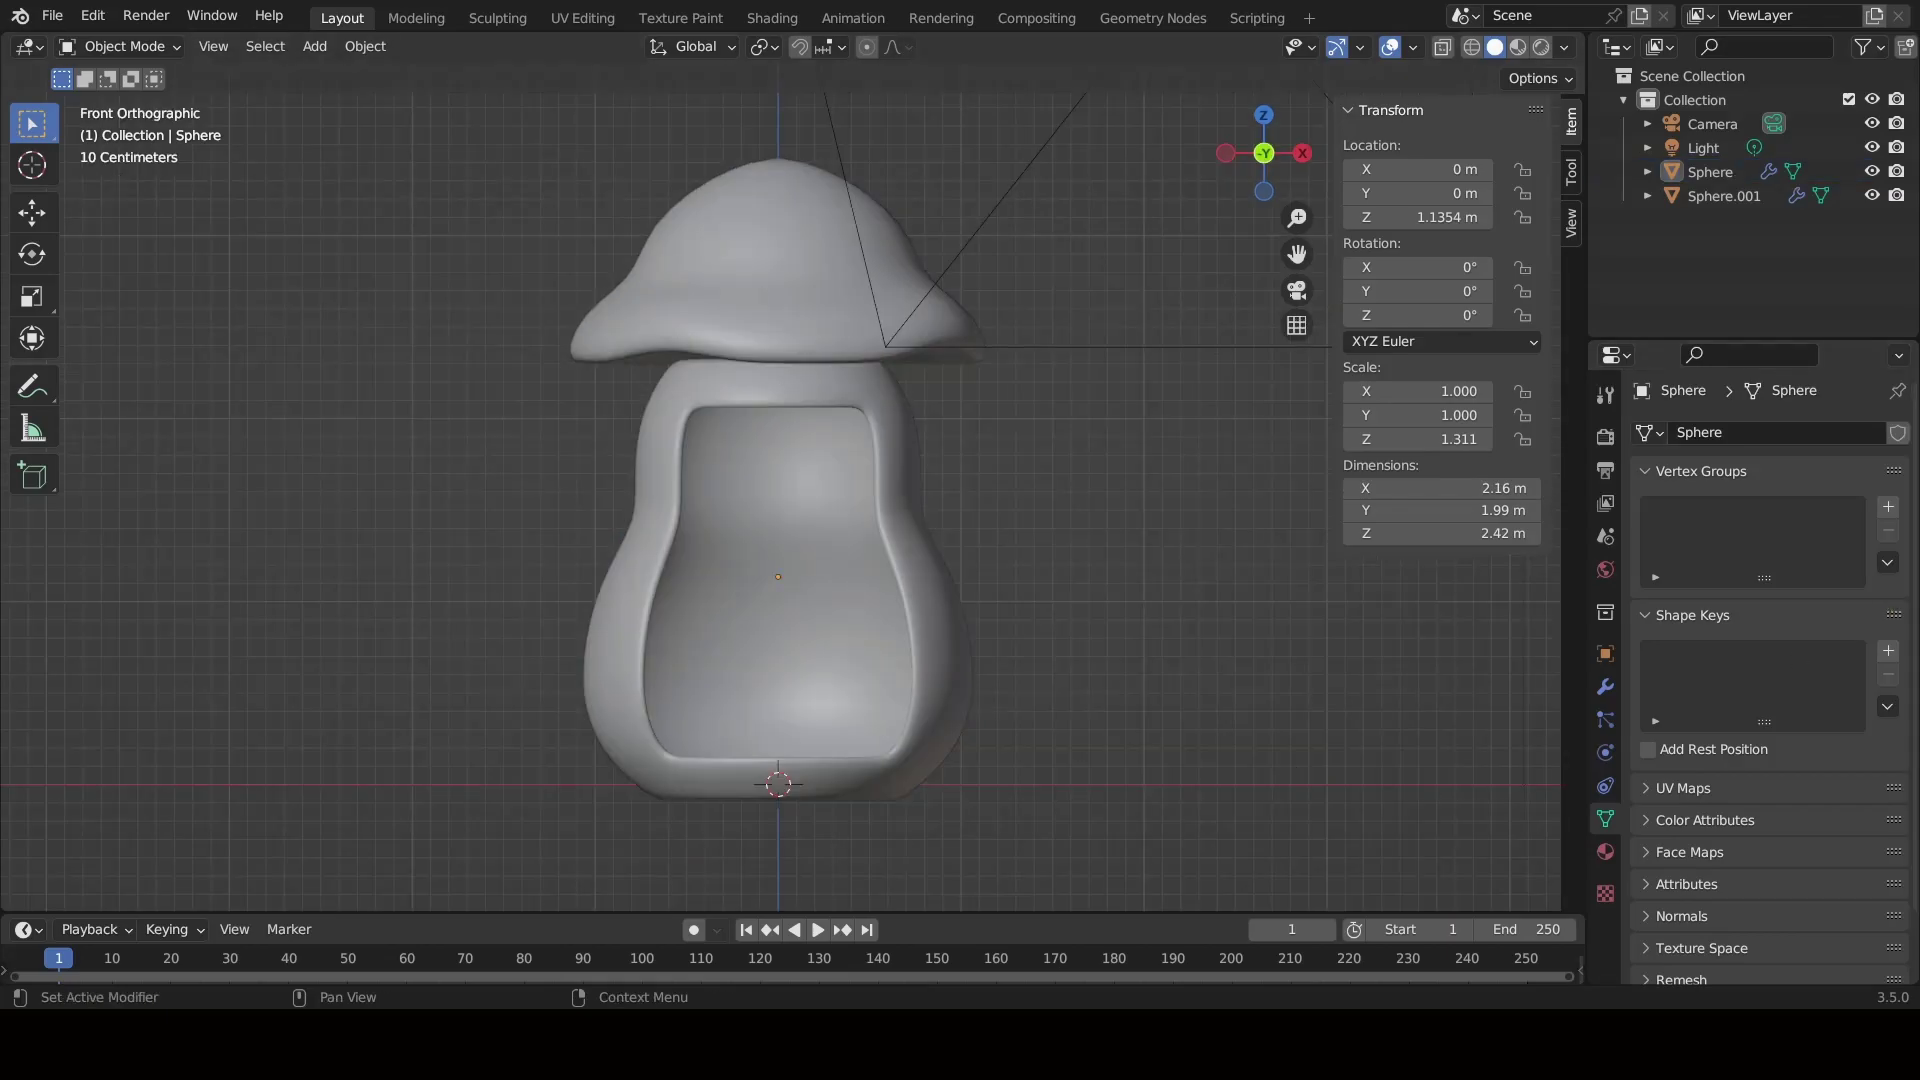
scroll(1255, 707, "up", 2)
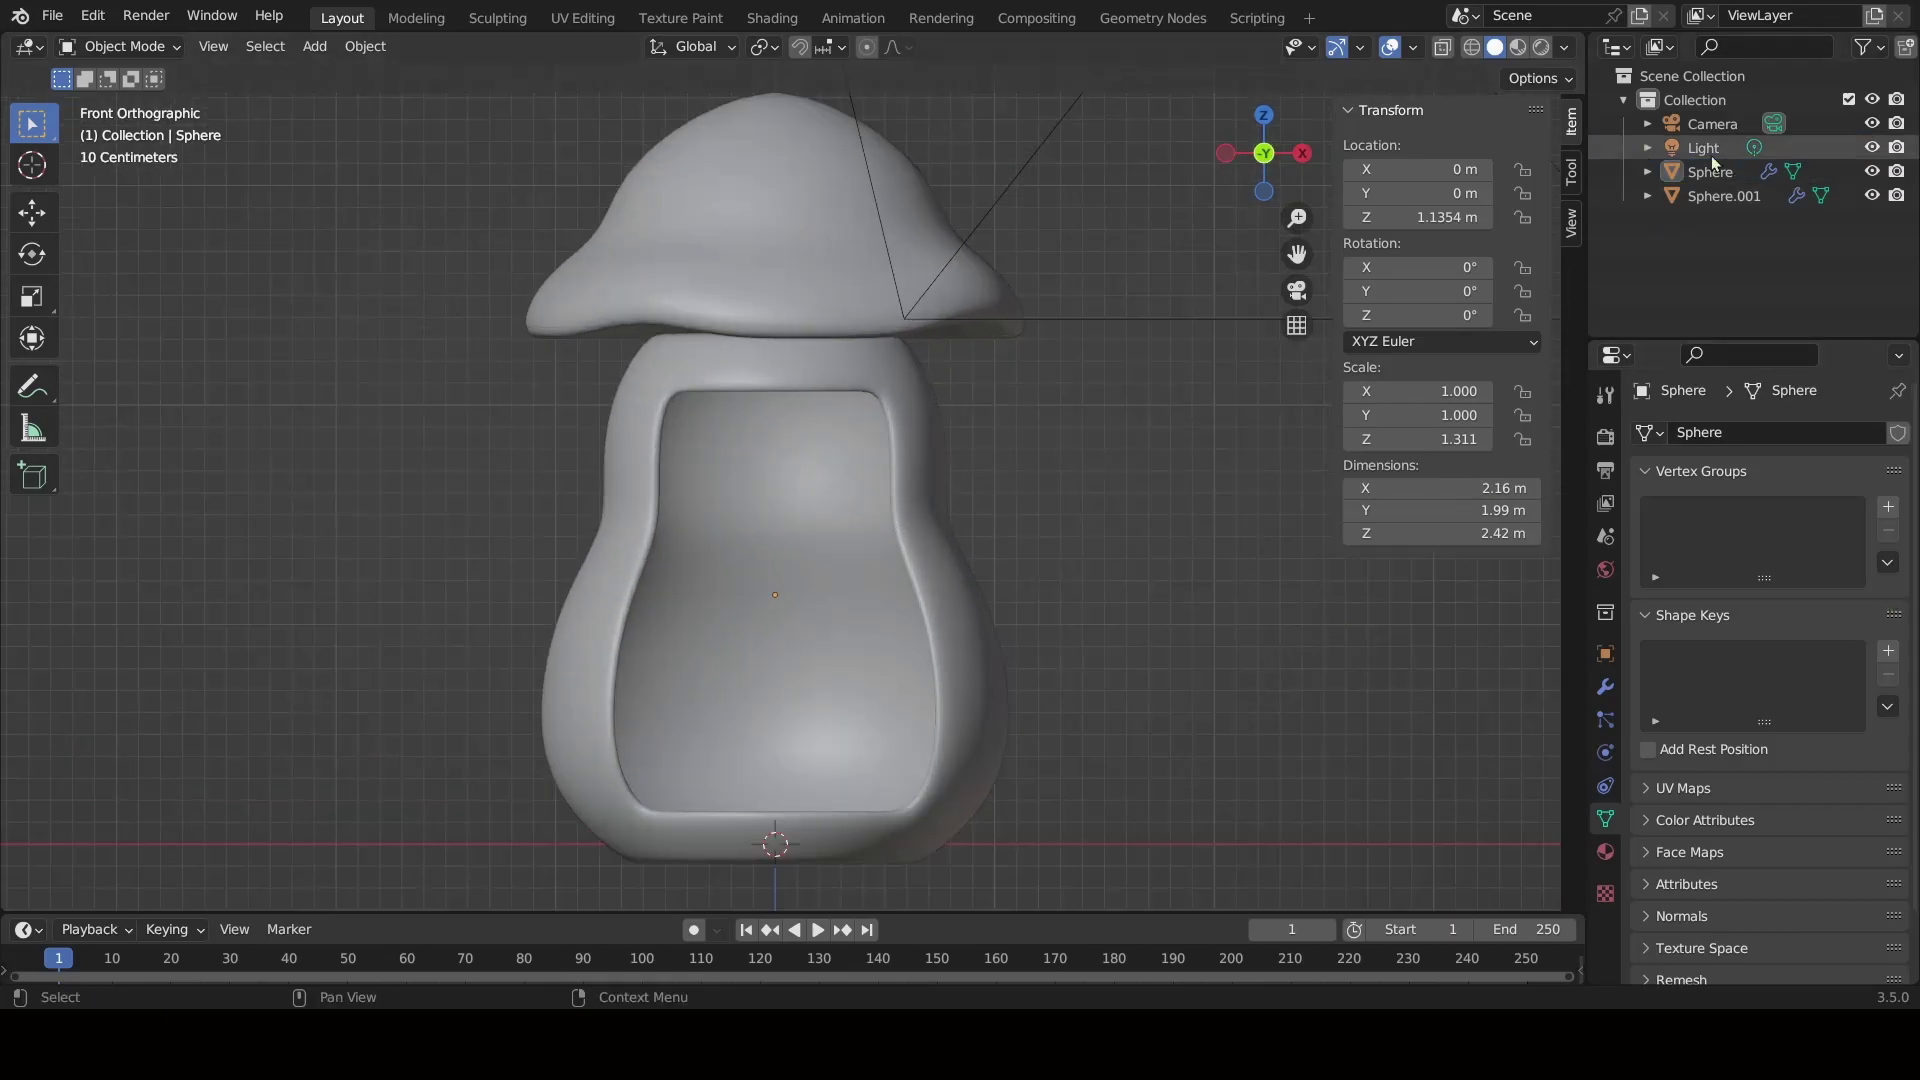
Select the camera, confirm its Orthographic lens and check Lock Camera to View.
left_click(1773, 124)
left_click(1814, 506)
key("alt+a")
middle_click_drag(1300, 560, 1116, 608)
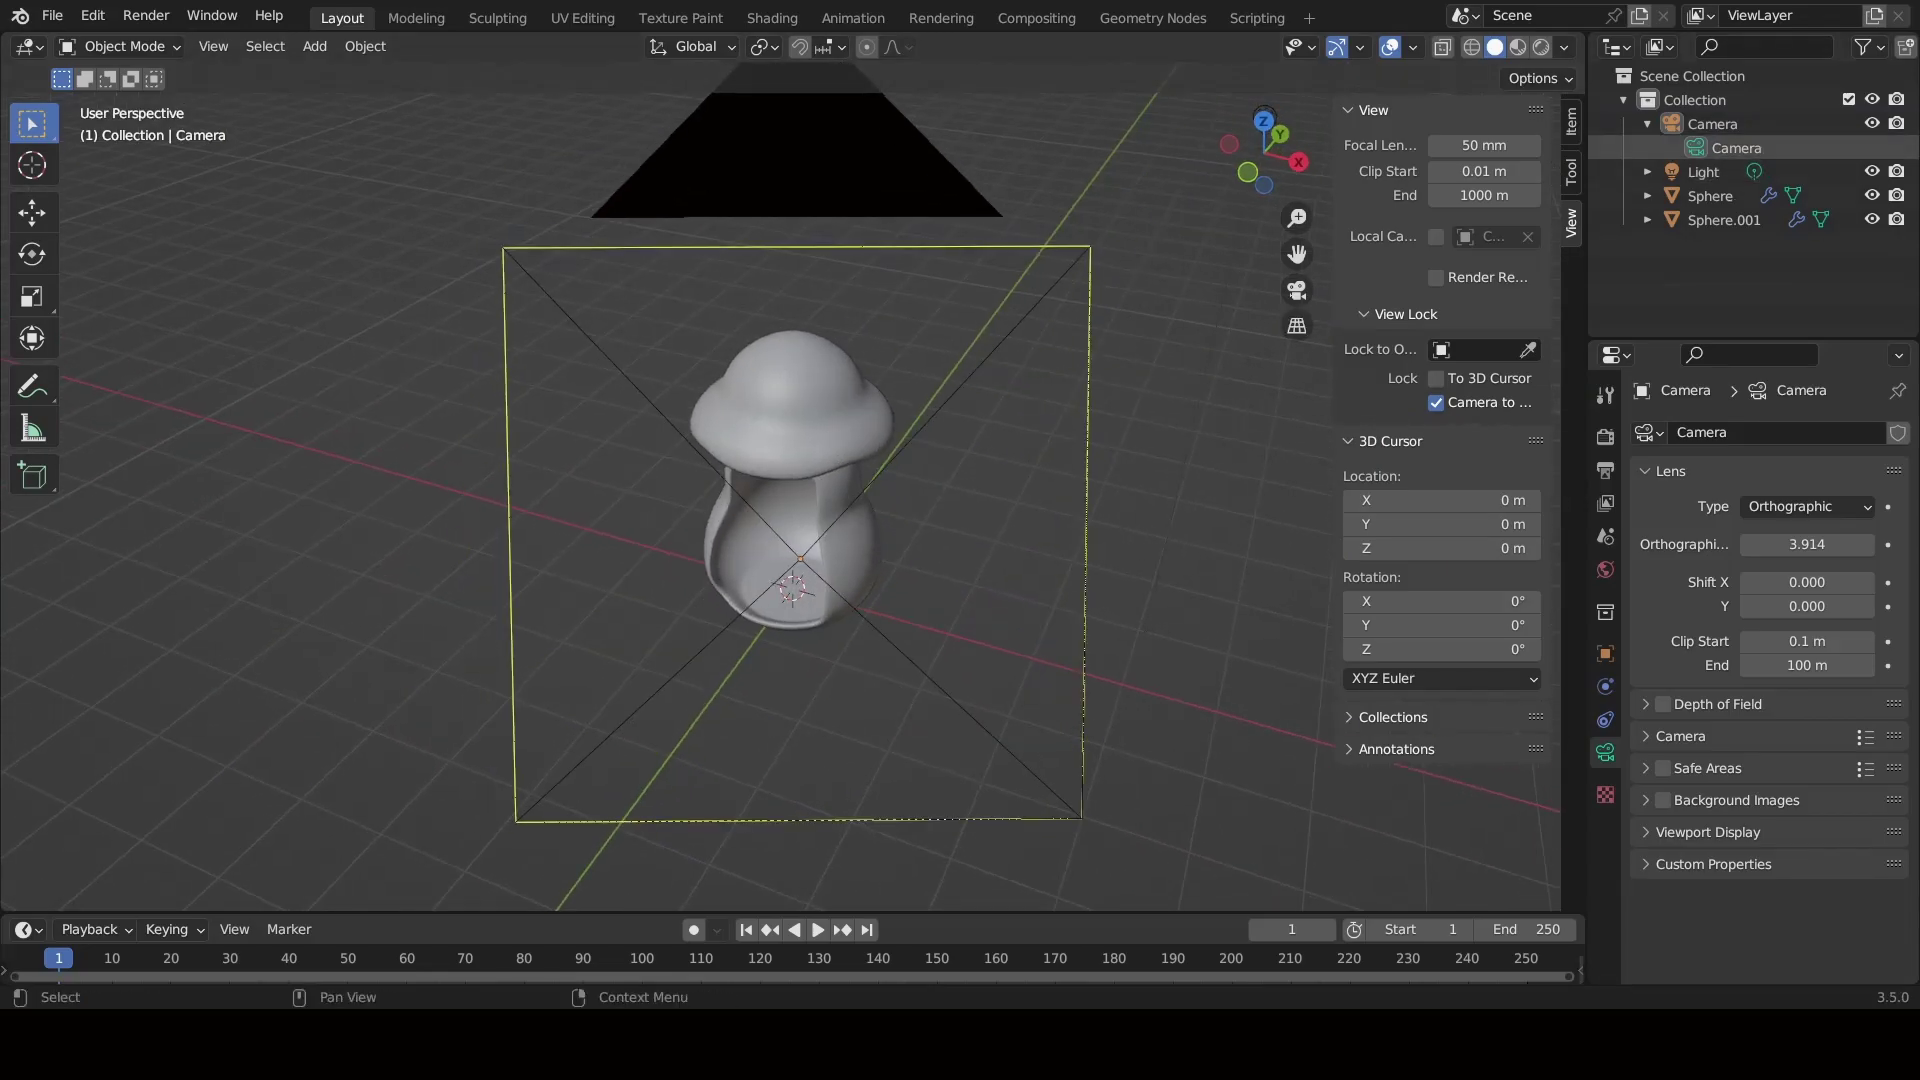
left_click(1571, 172)
left_click(1570, 224)
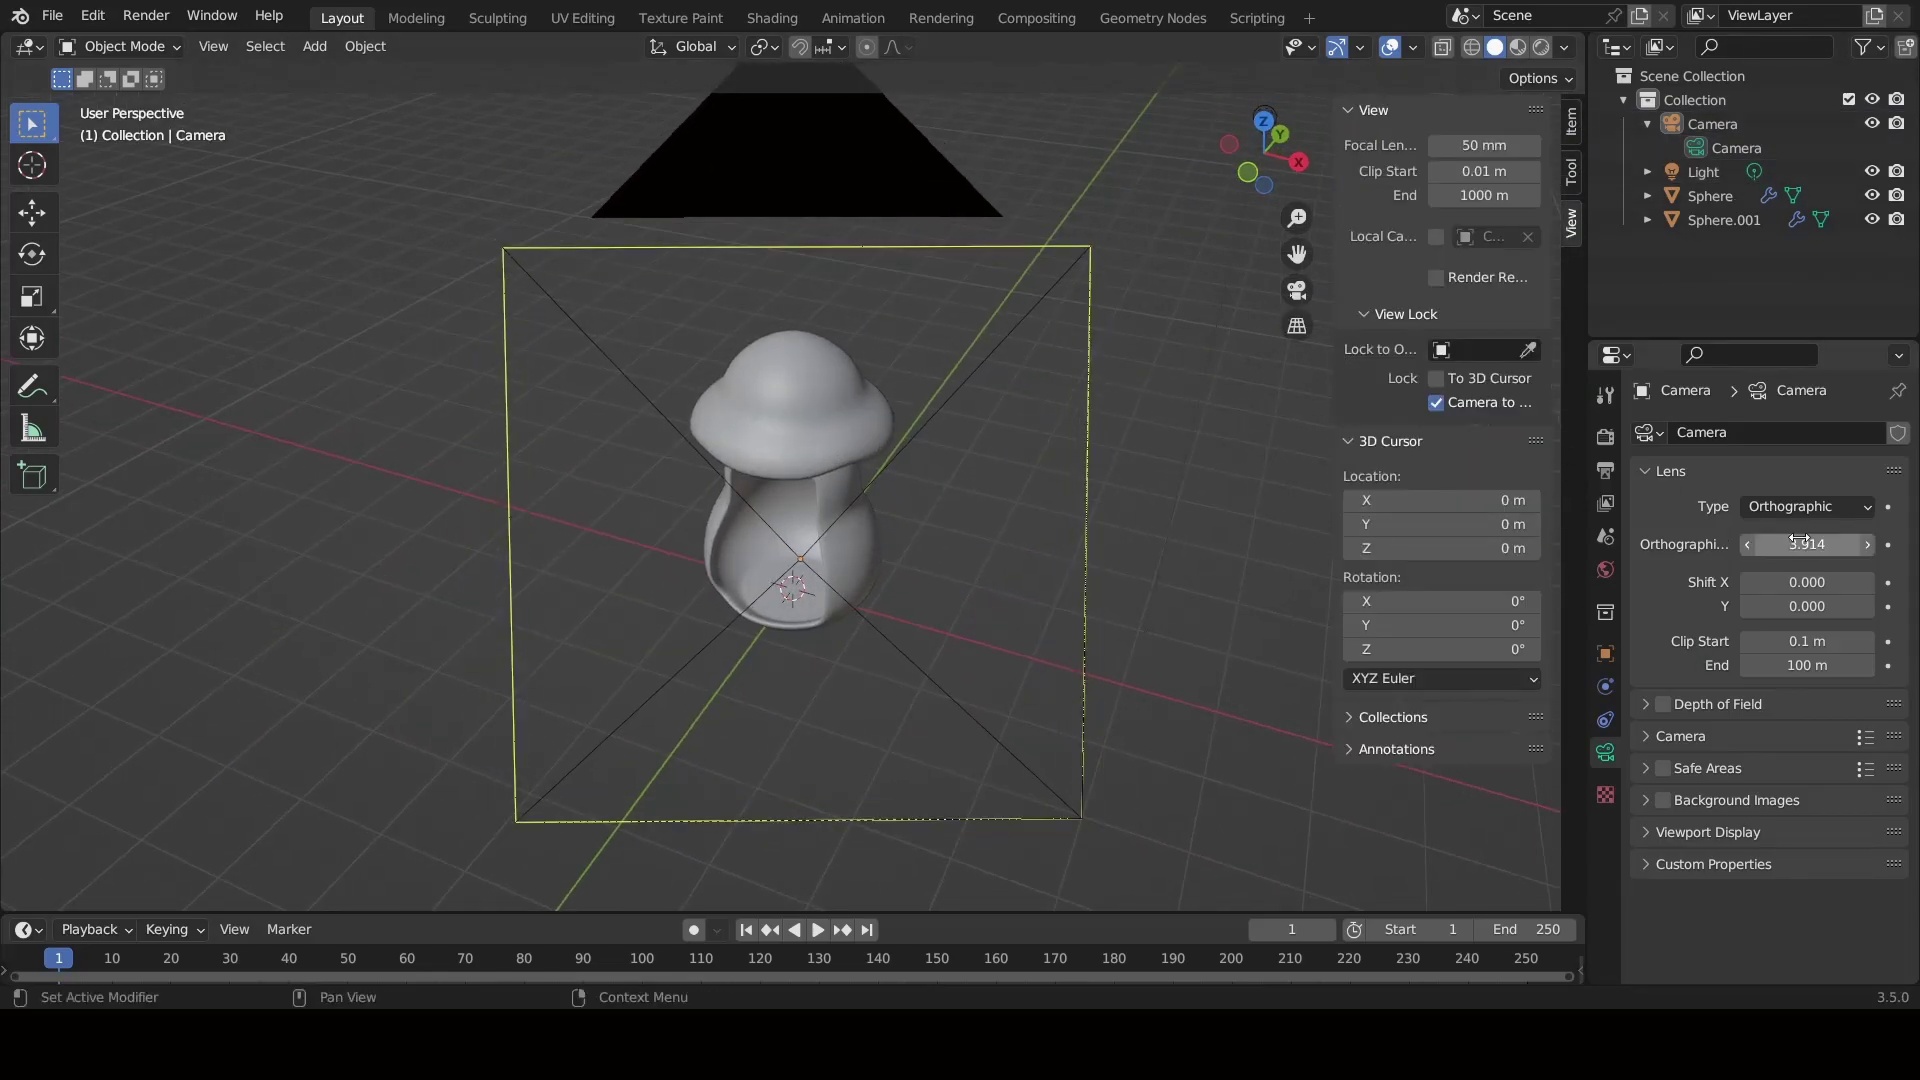
Look through the orthographic camera and stretch the outliner across the window's top.
key("KP_1")
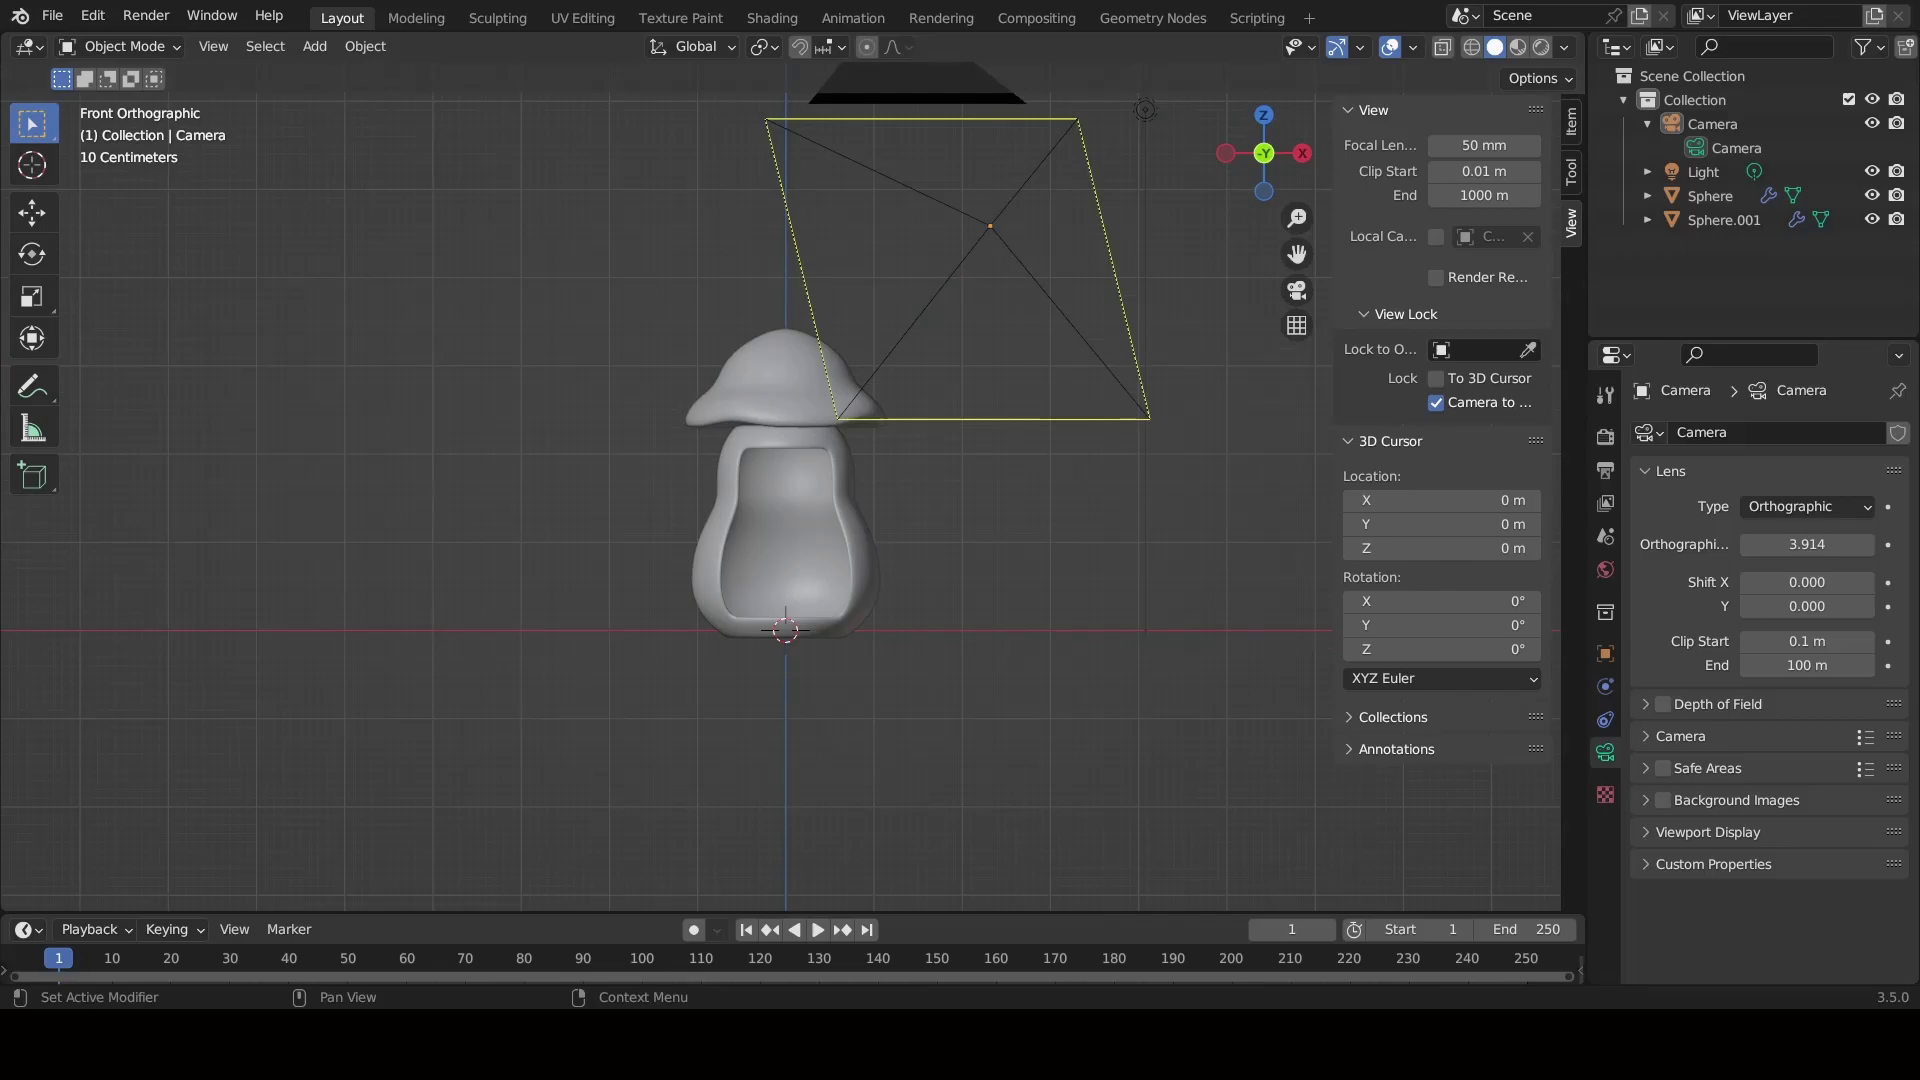
key("KP_0")
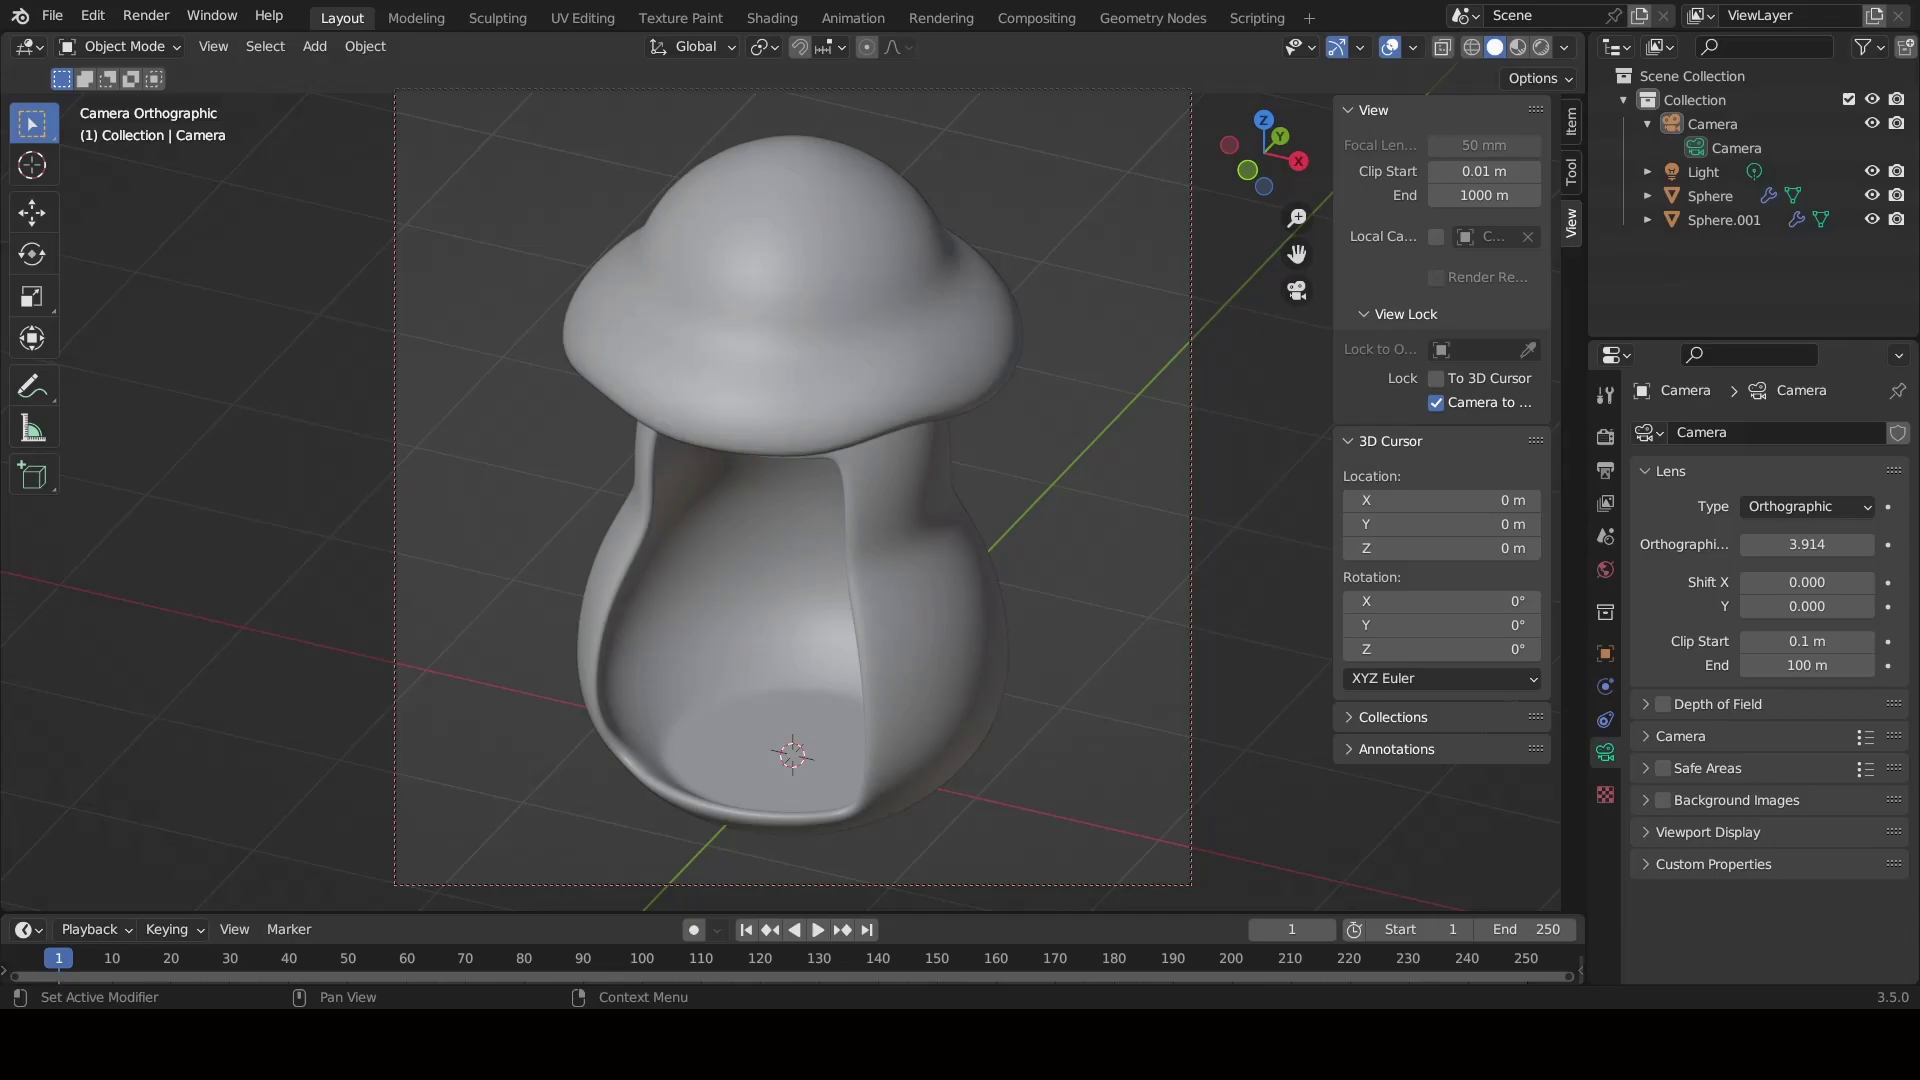
scroll(792, 488, "down", 2)
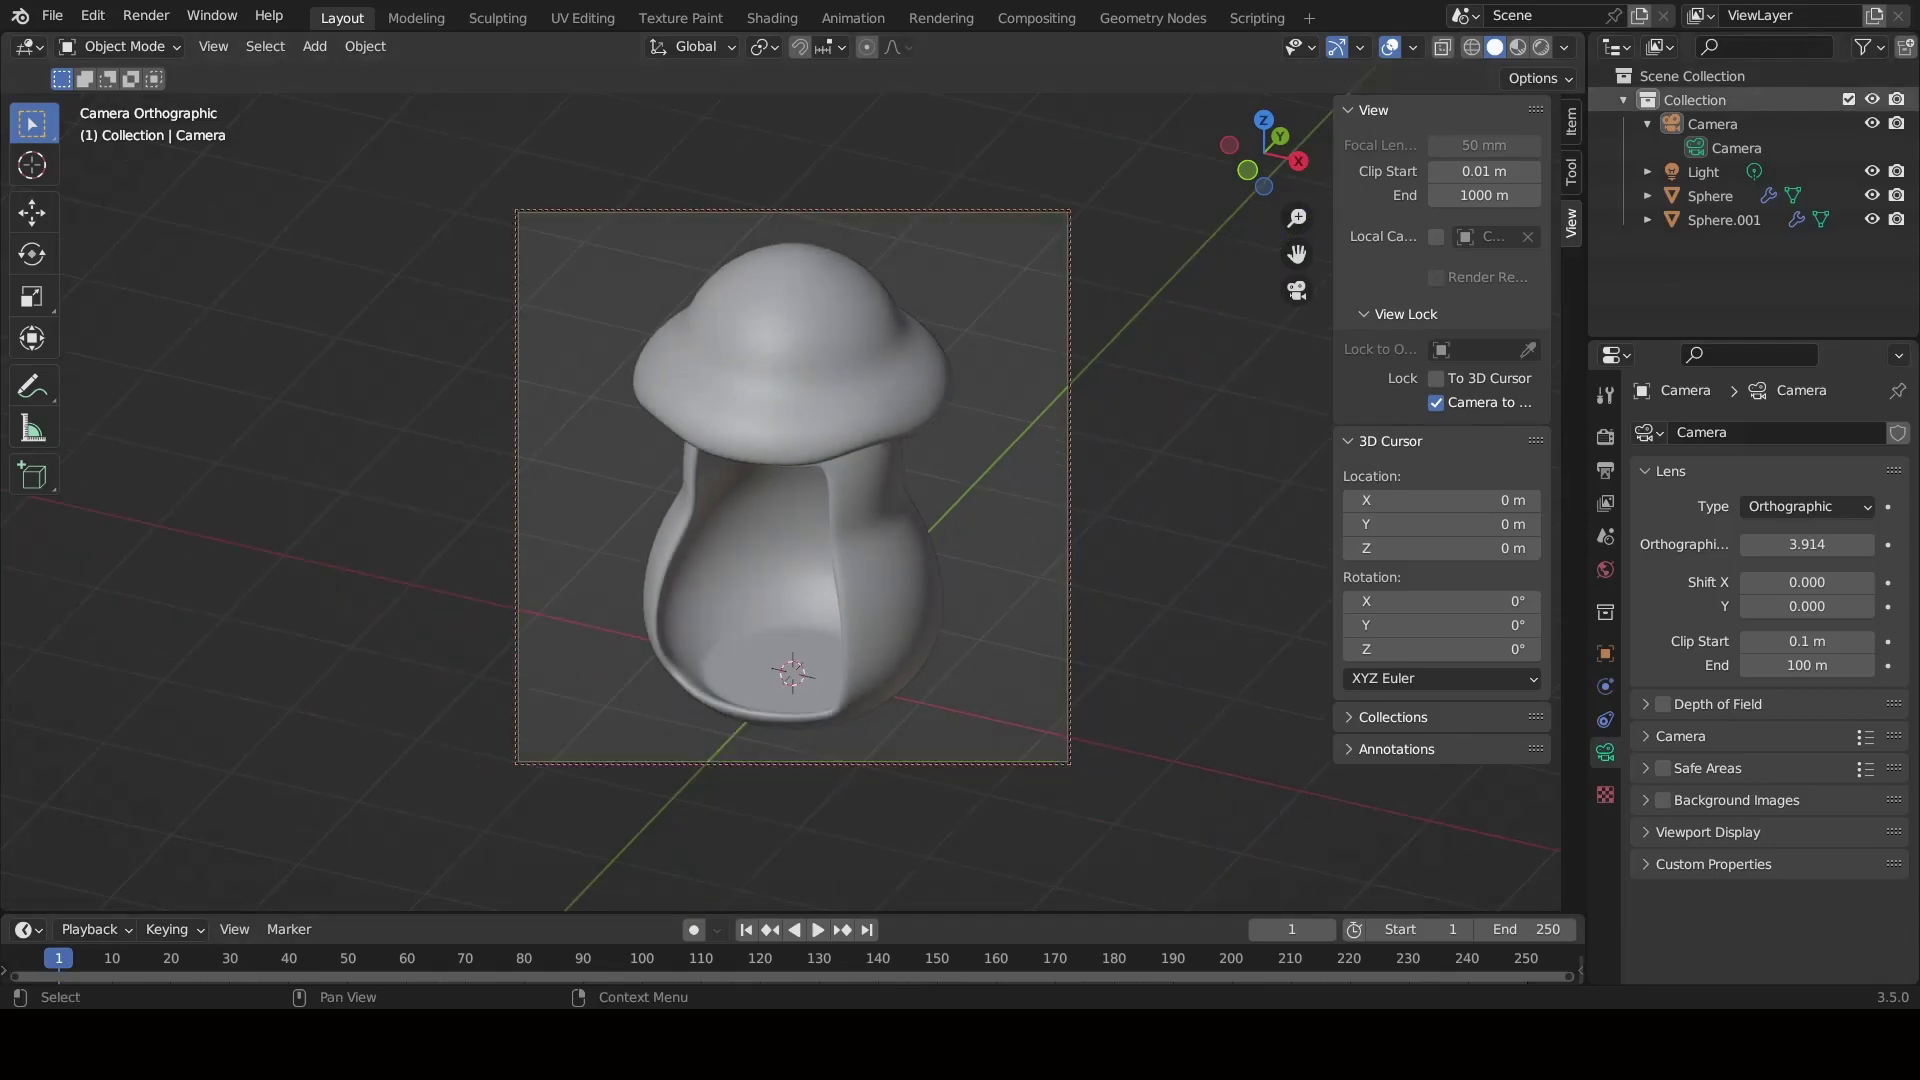
mouse_move(637, 32)
left_mouse_down()
mouse_move(637, 339)
mouse_move(636, 250)
left_mouse_up()
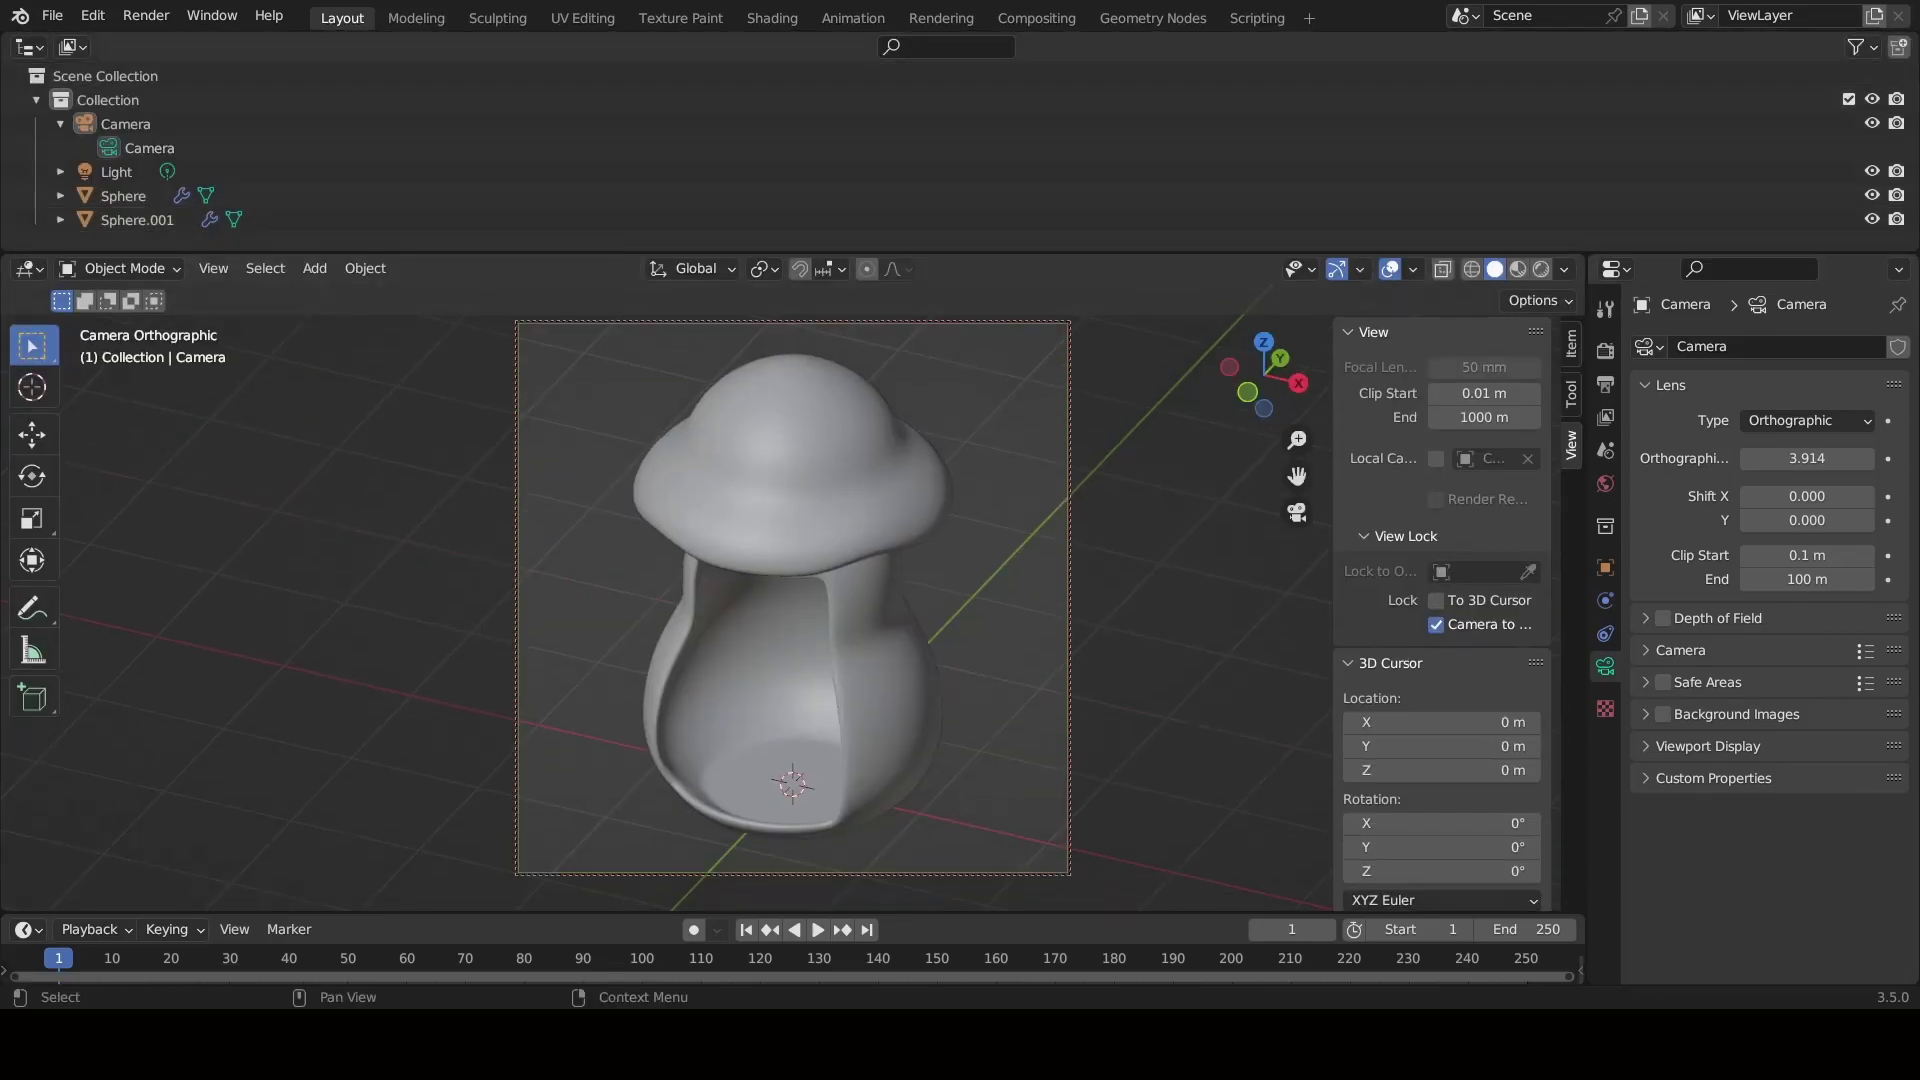
Shrink the outliner, merge the extra viewport into the properties area, and save the file.
right_click(1150, 250)
left_click_drag(1172, 250, 1172, 232)
left_click(92, 15)
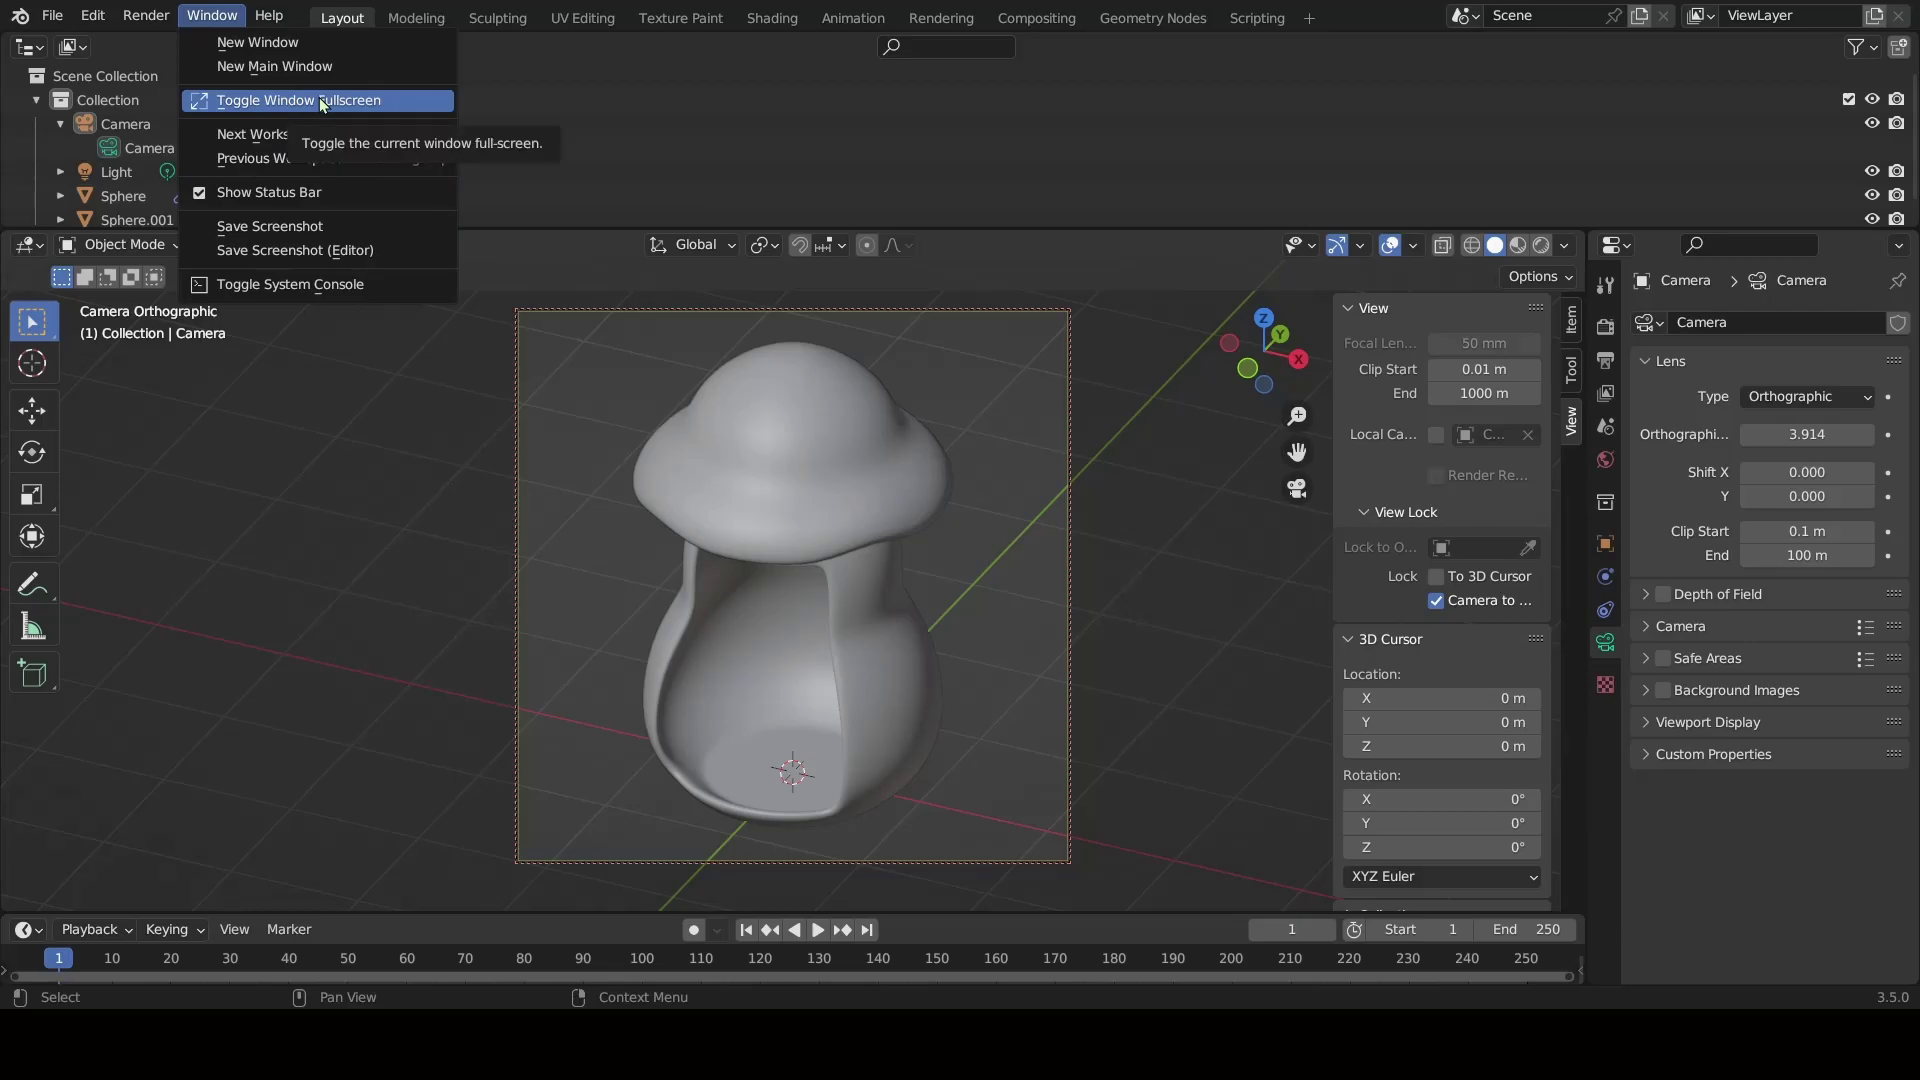
left_click(352, 20)
left_click_drag(1586, 232, 1100, 450)
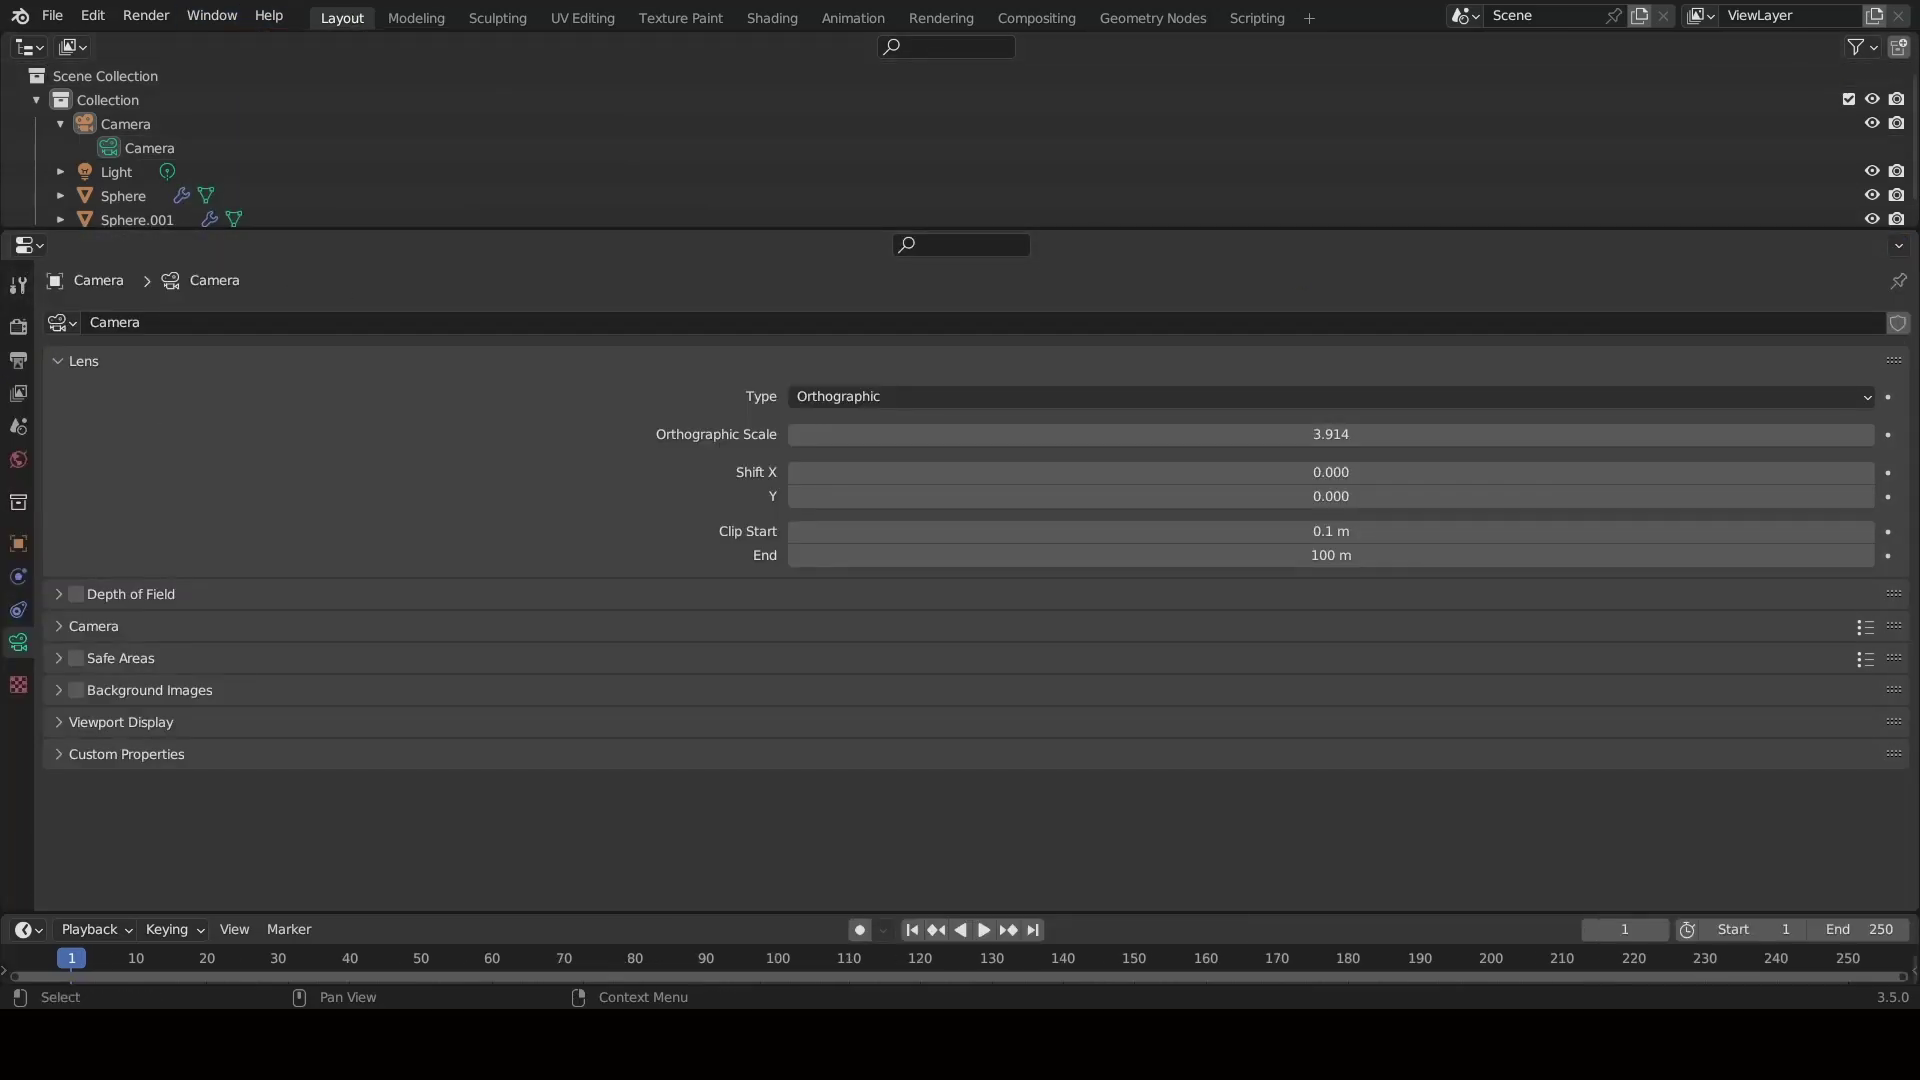
key("ctrl+s")
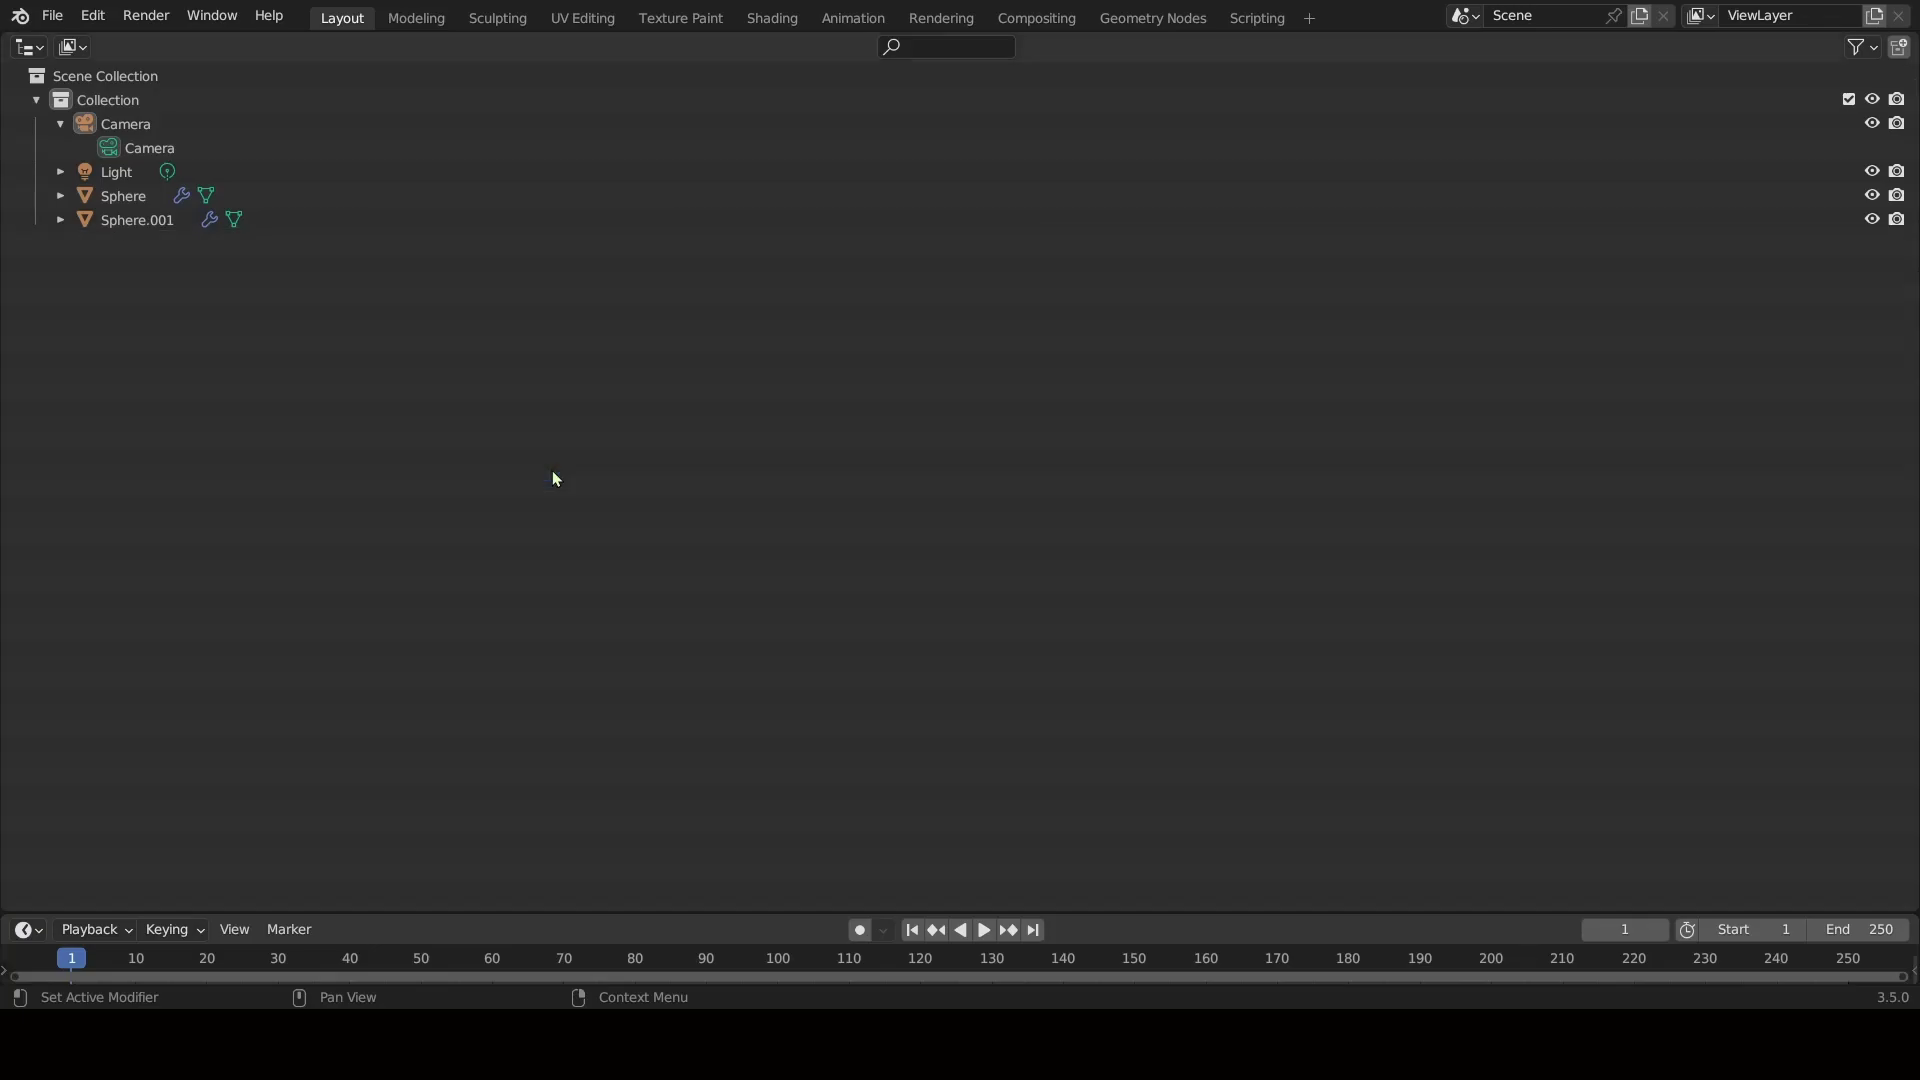
Reopen the mushroom house file from Open Recent and look through the camera.
key("ctrl+space")
left_click(52, 15)
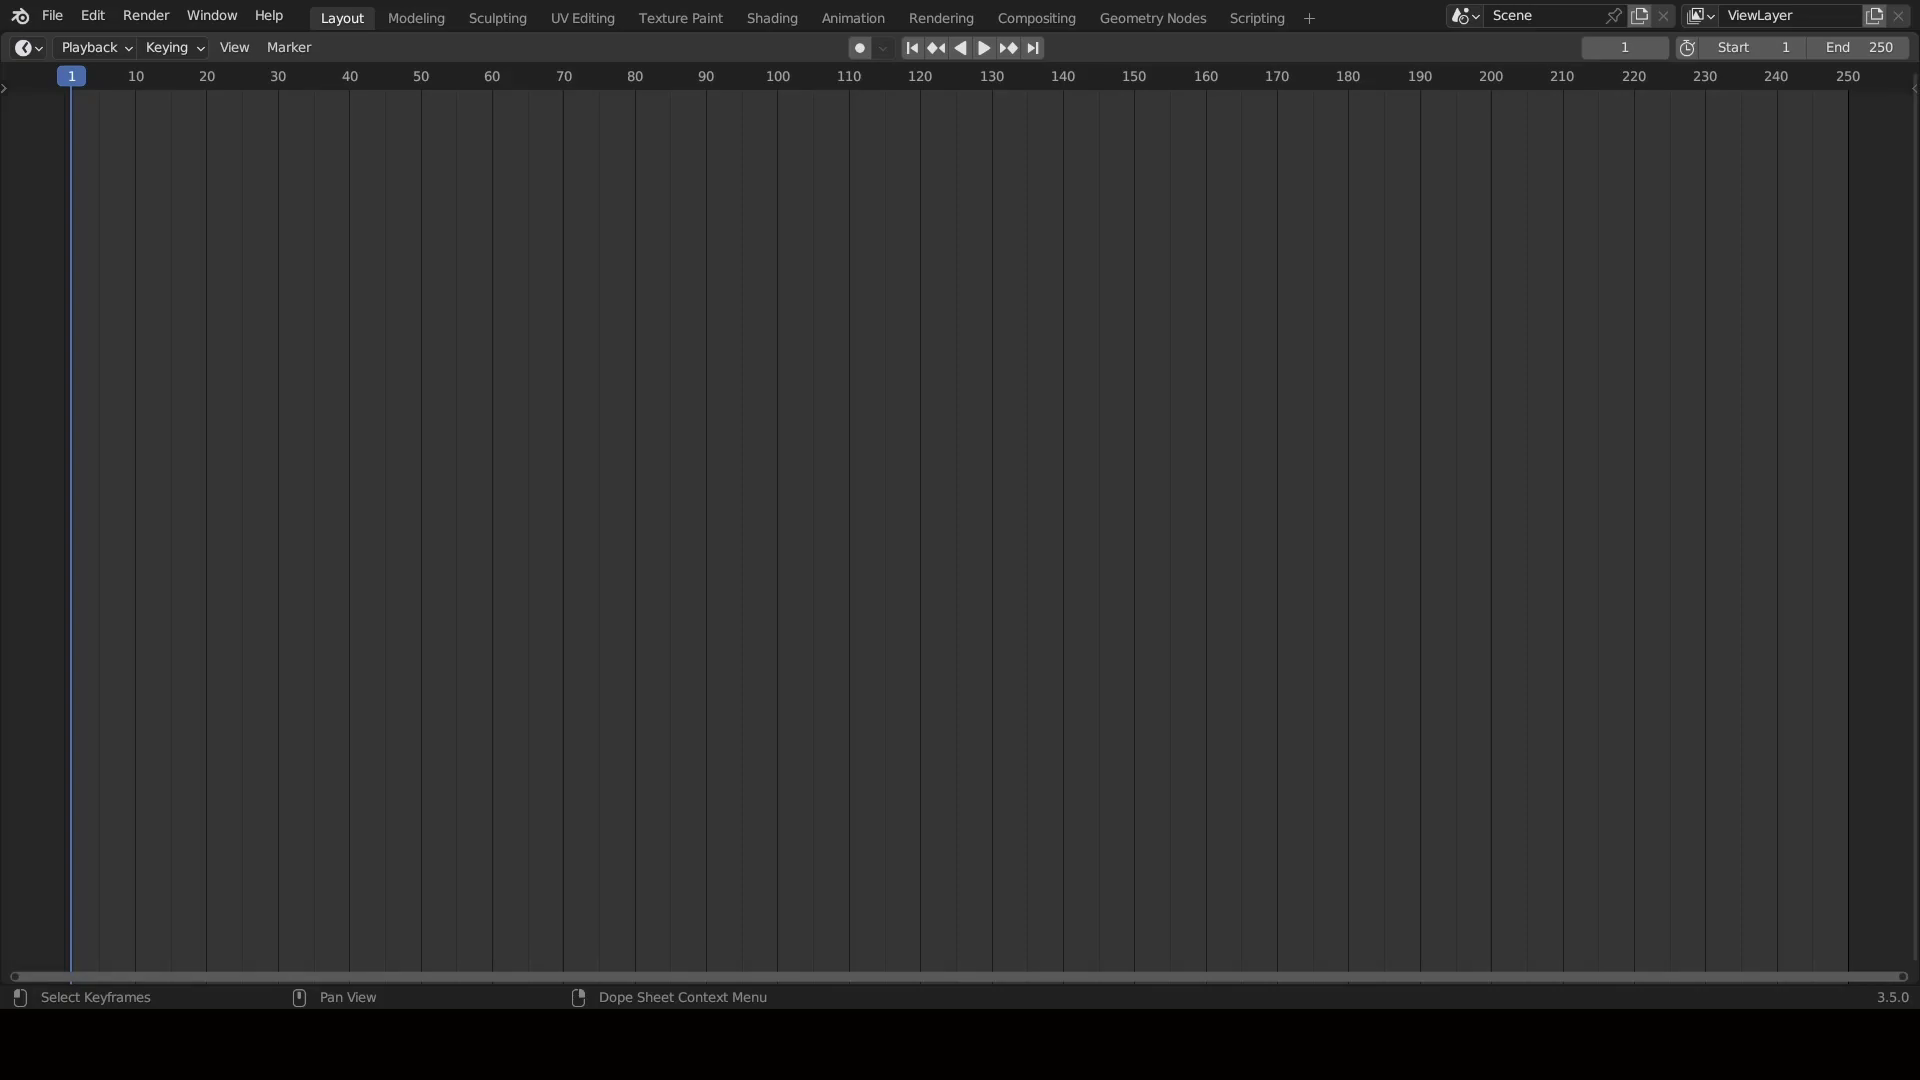
left_click(52, 15)
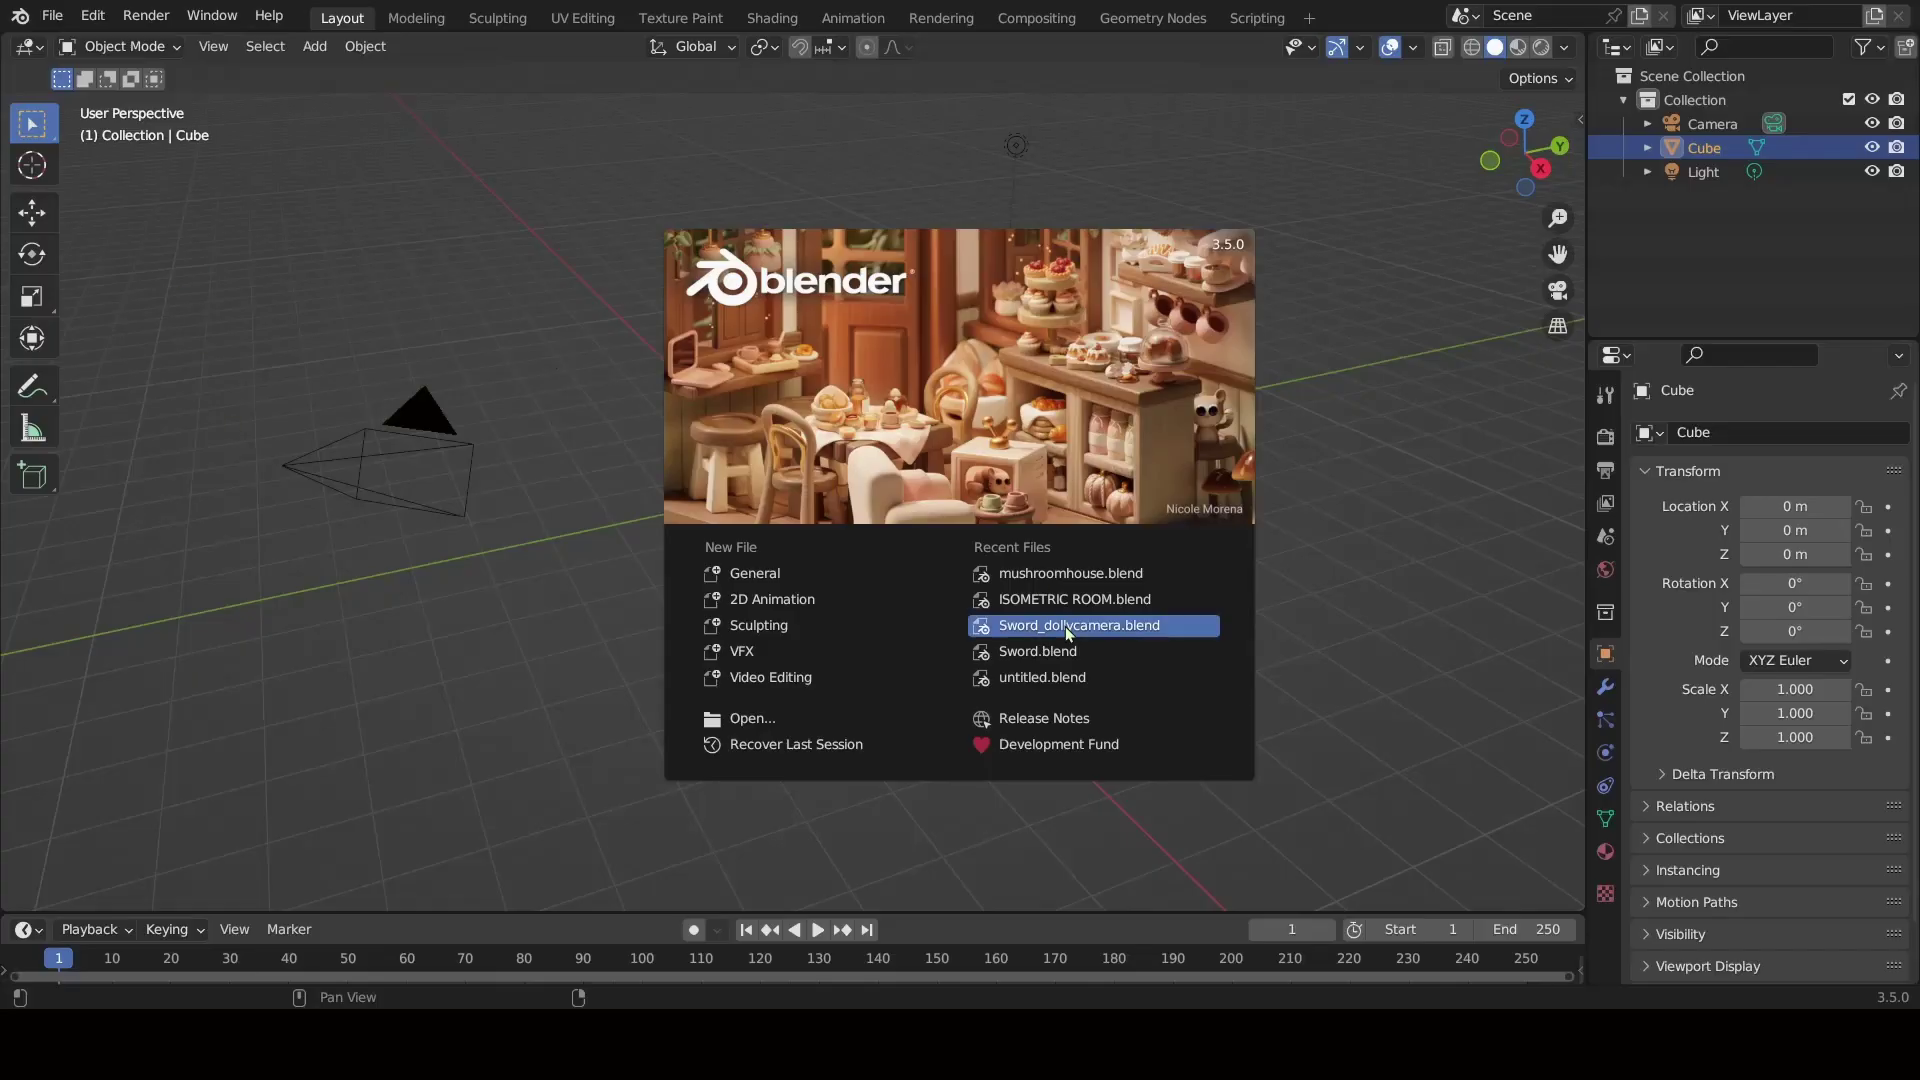
left_click(1065, 626)
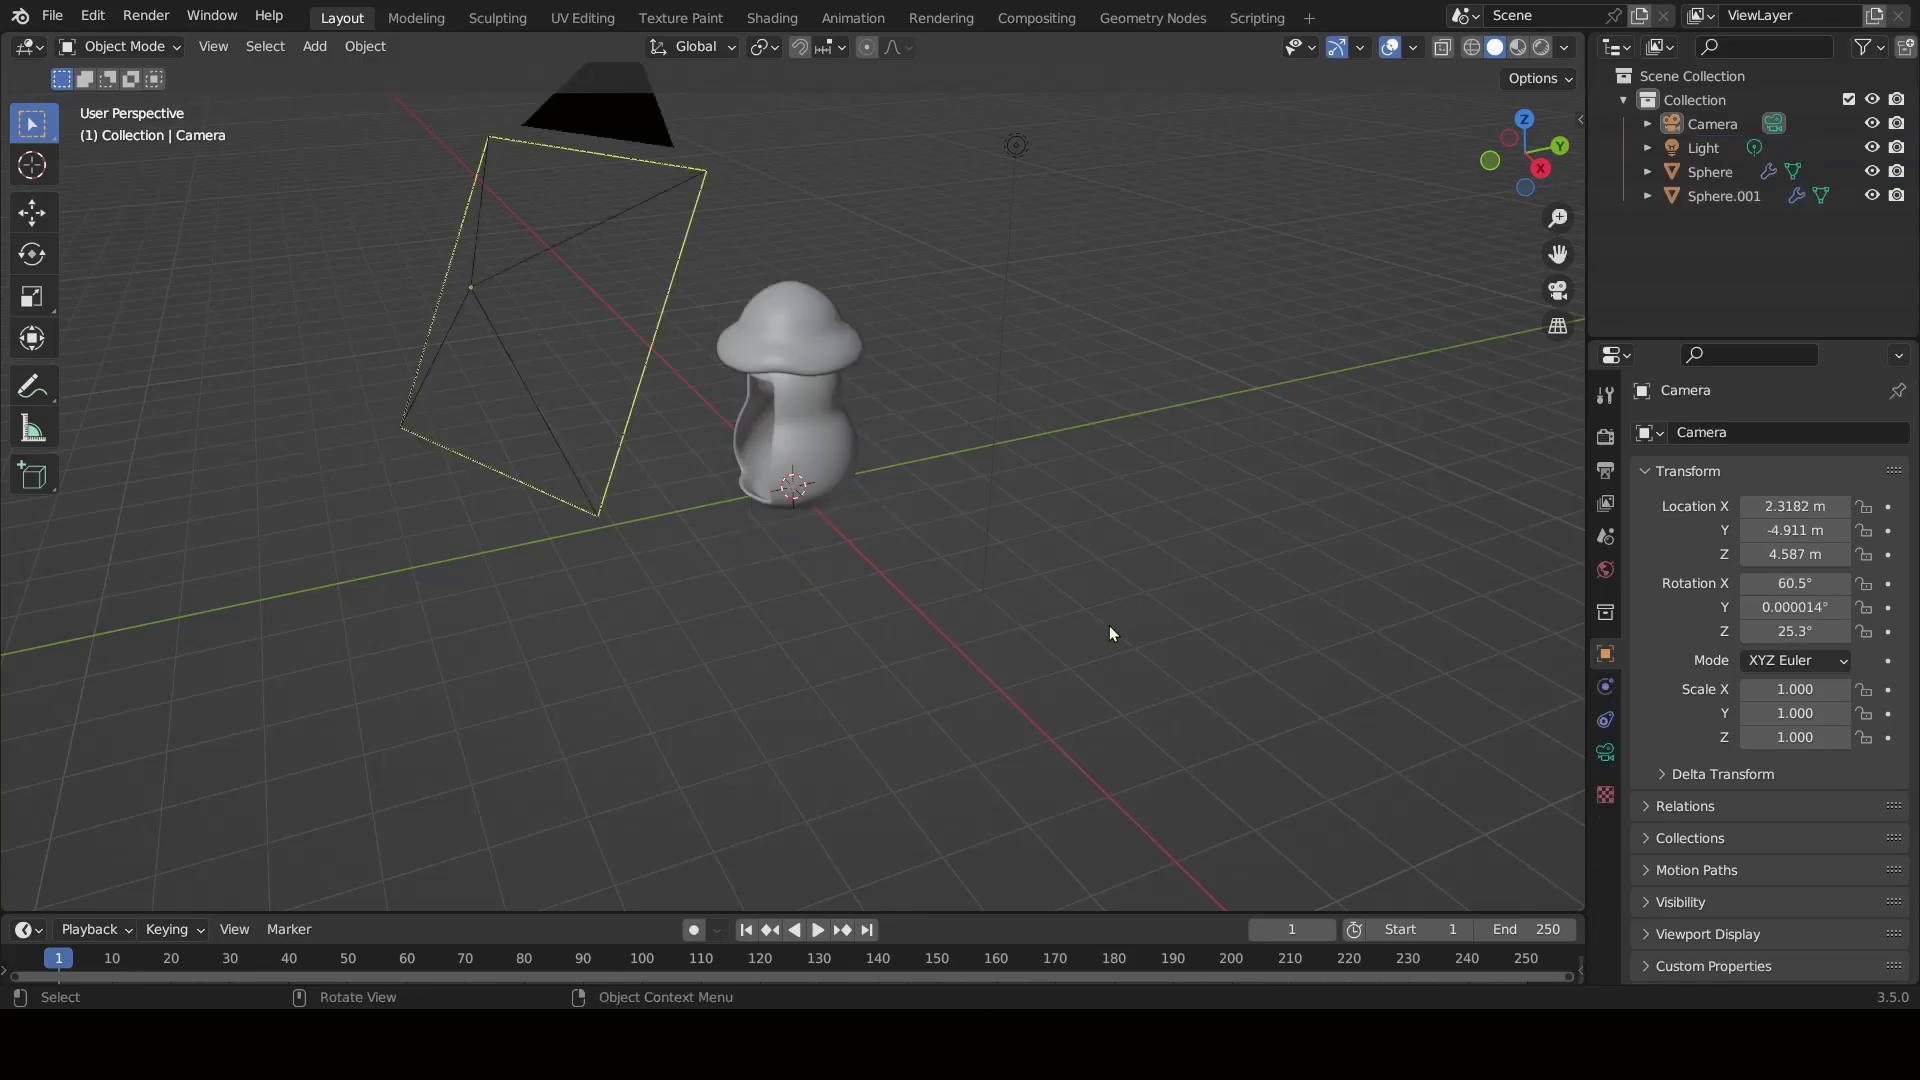
key("KP_0")
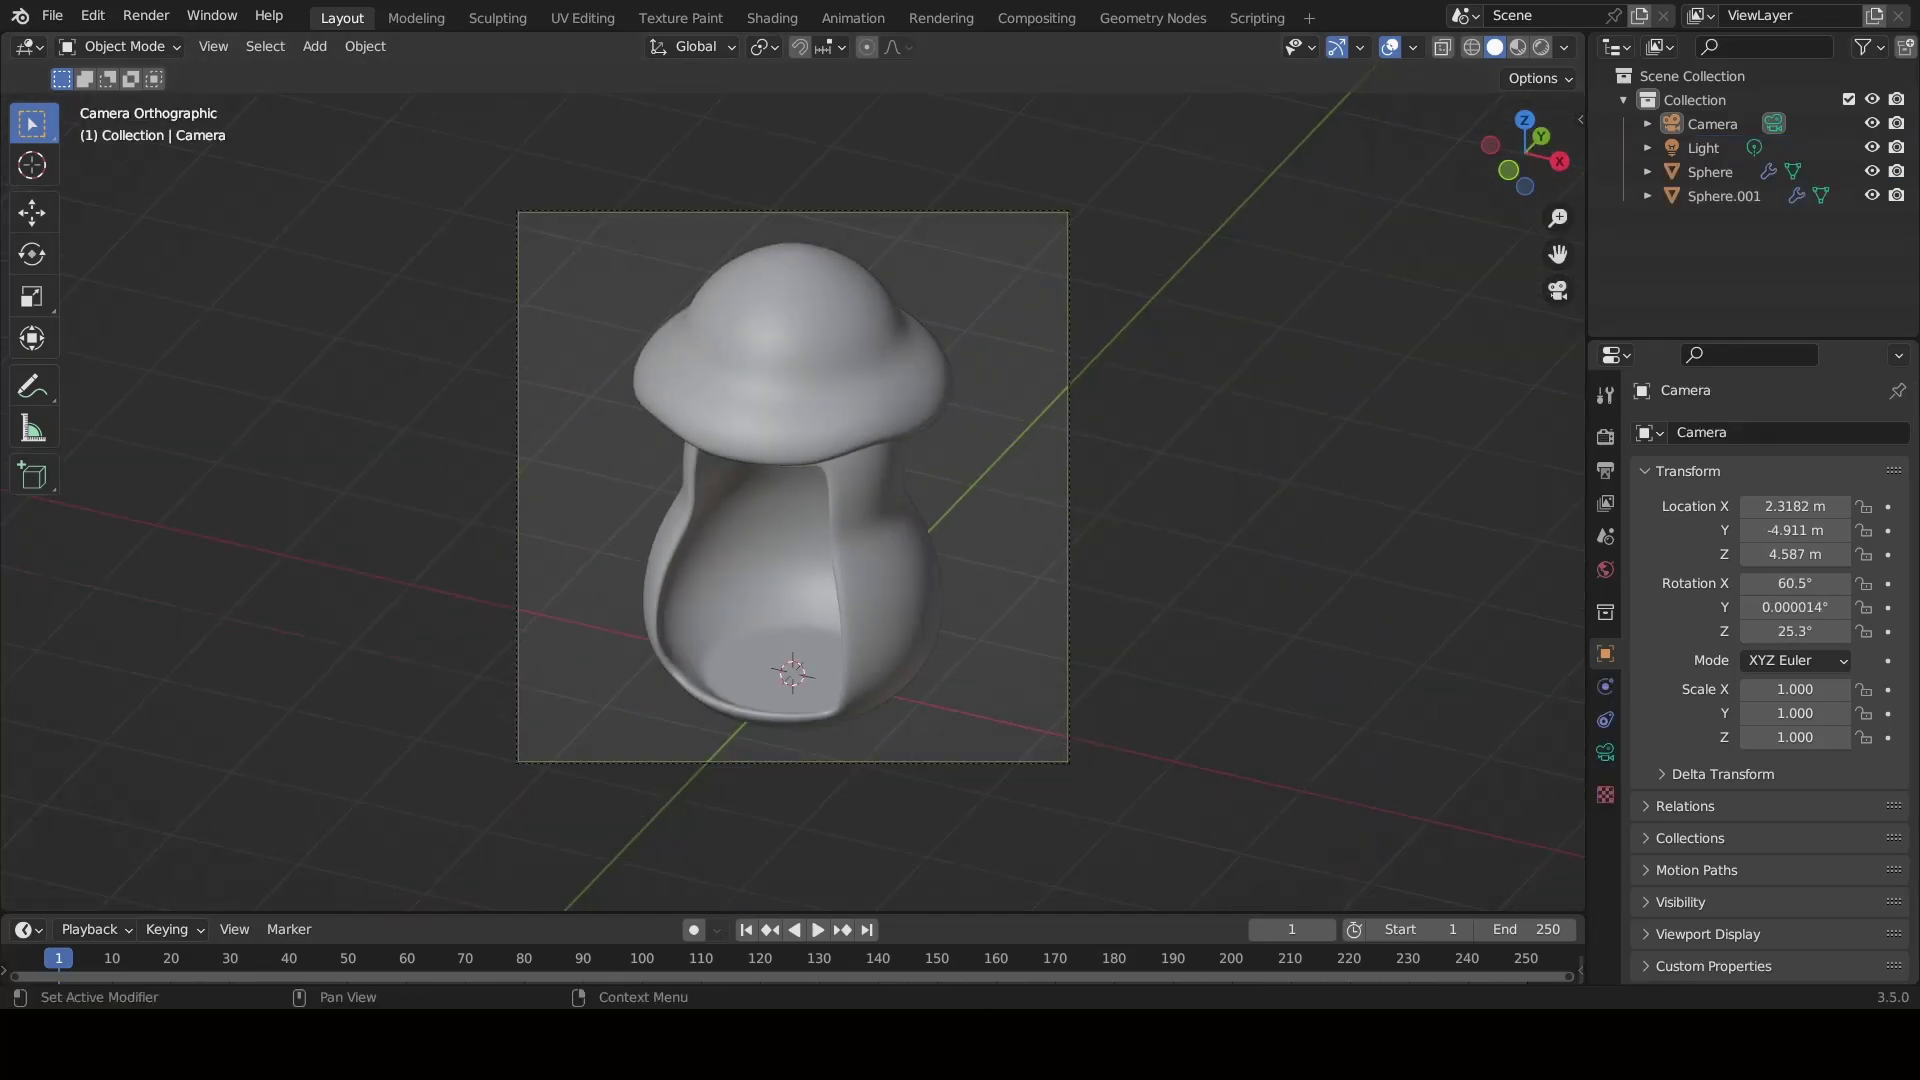
Split off a narrow left camera preview viewport with Rendered shading.
left_click_drag(4, 36, 412, 250)
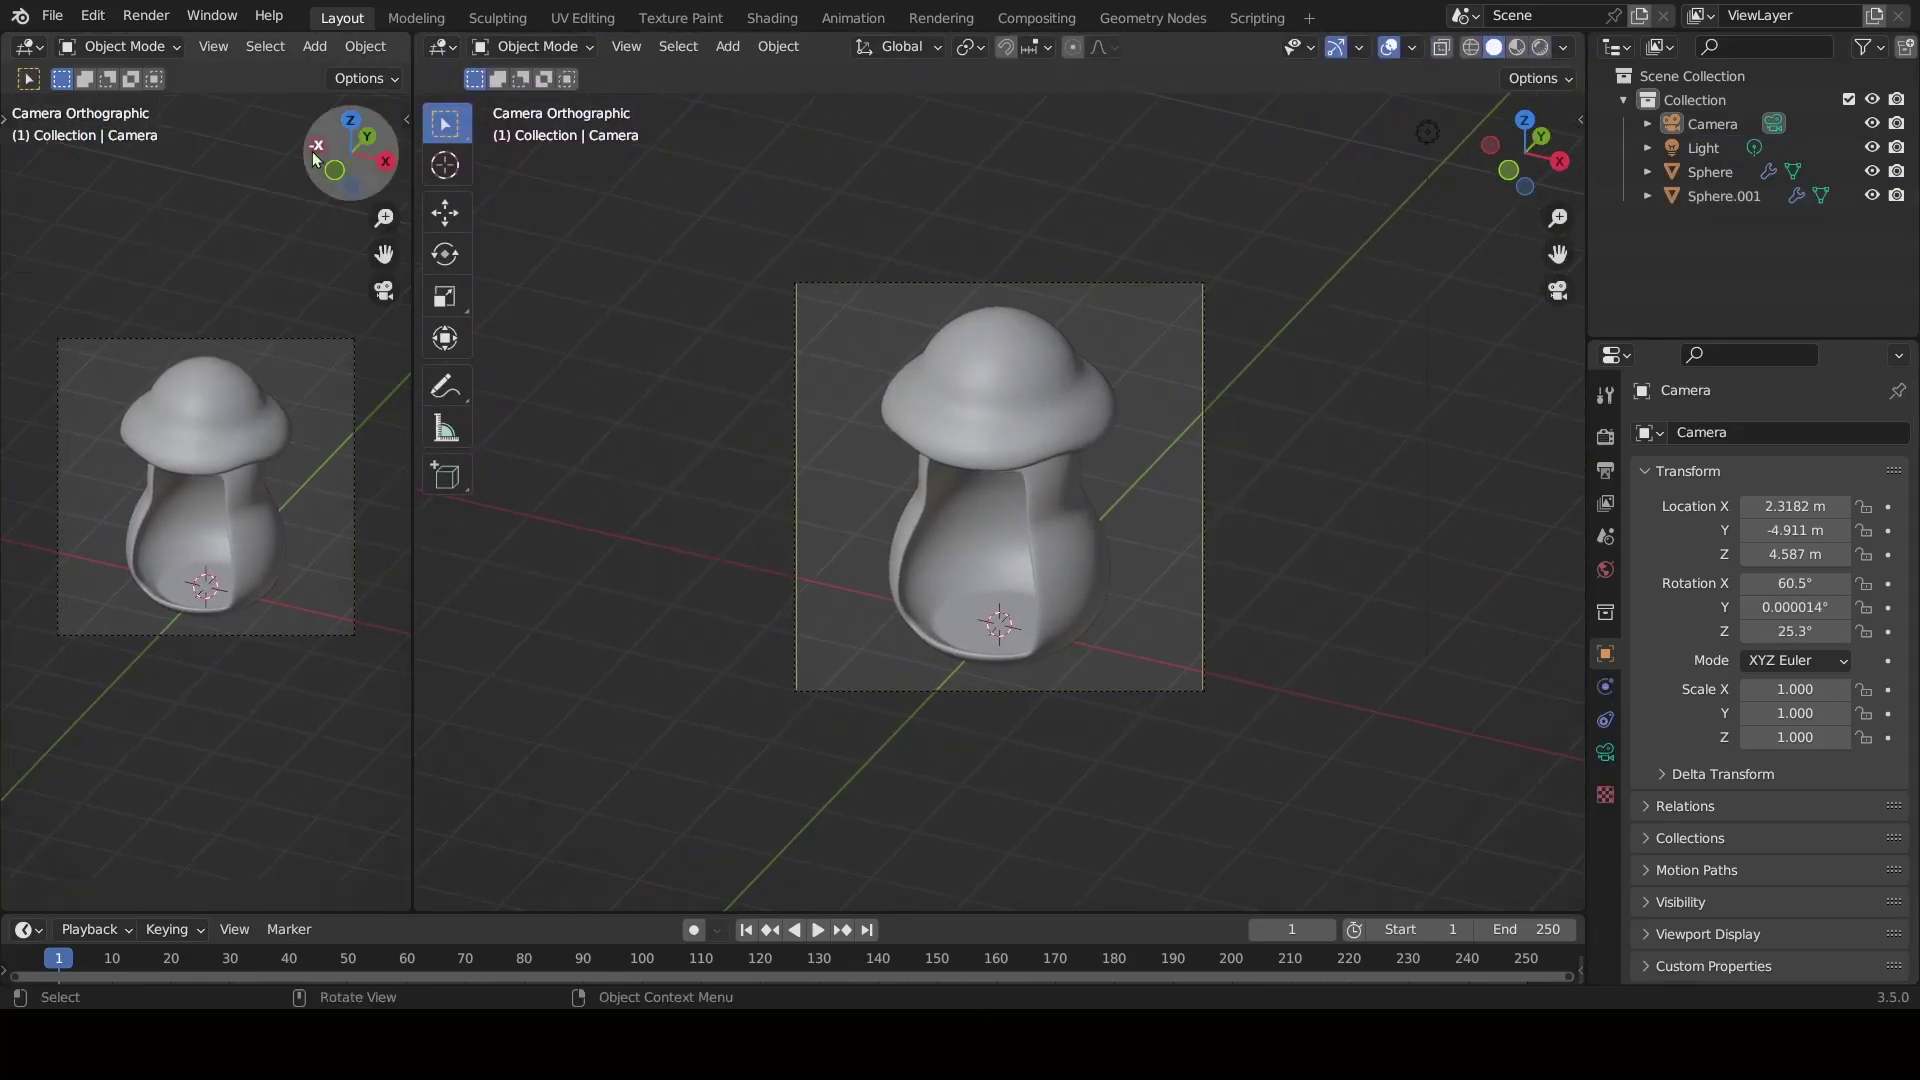
key("n")
key("n")
scroll(250, 47, "down", 10)
left_click(368, 47)
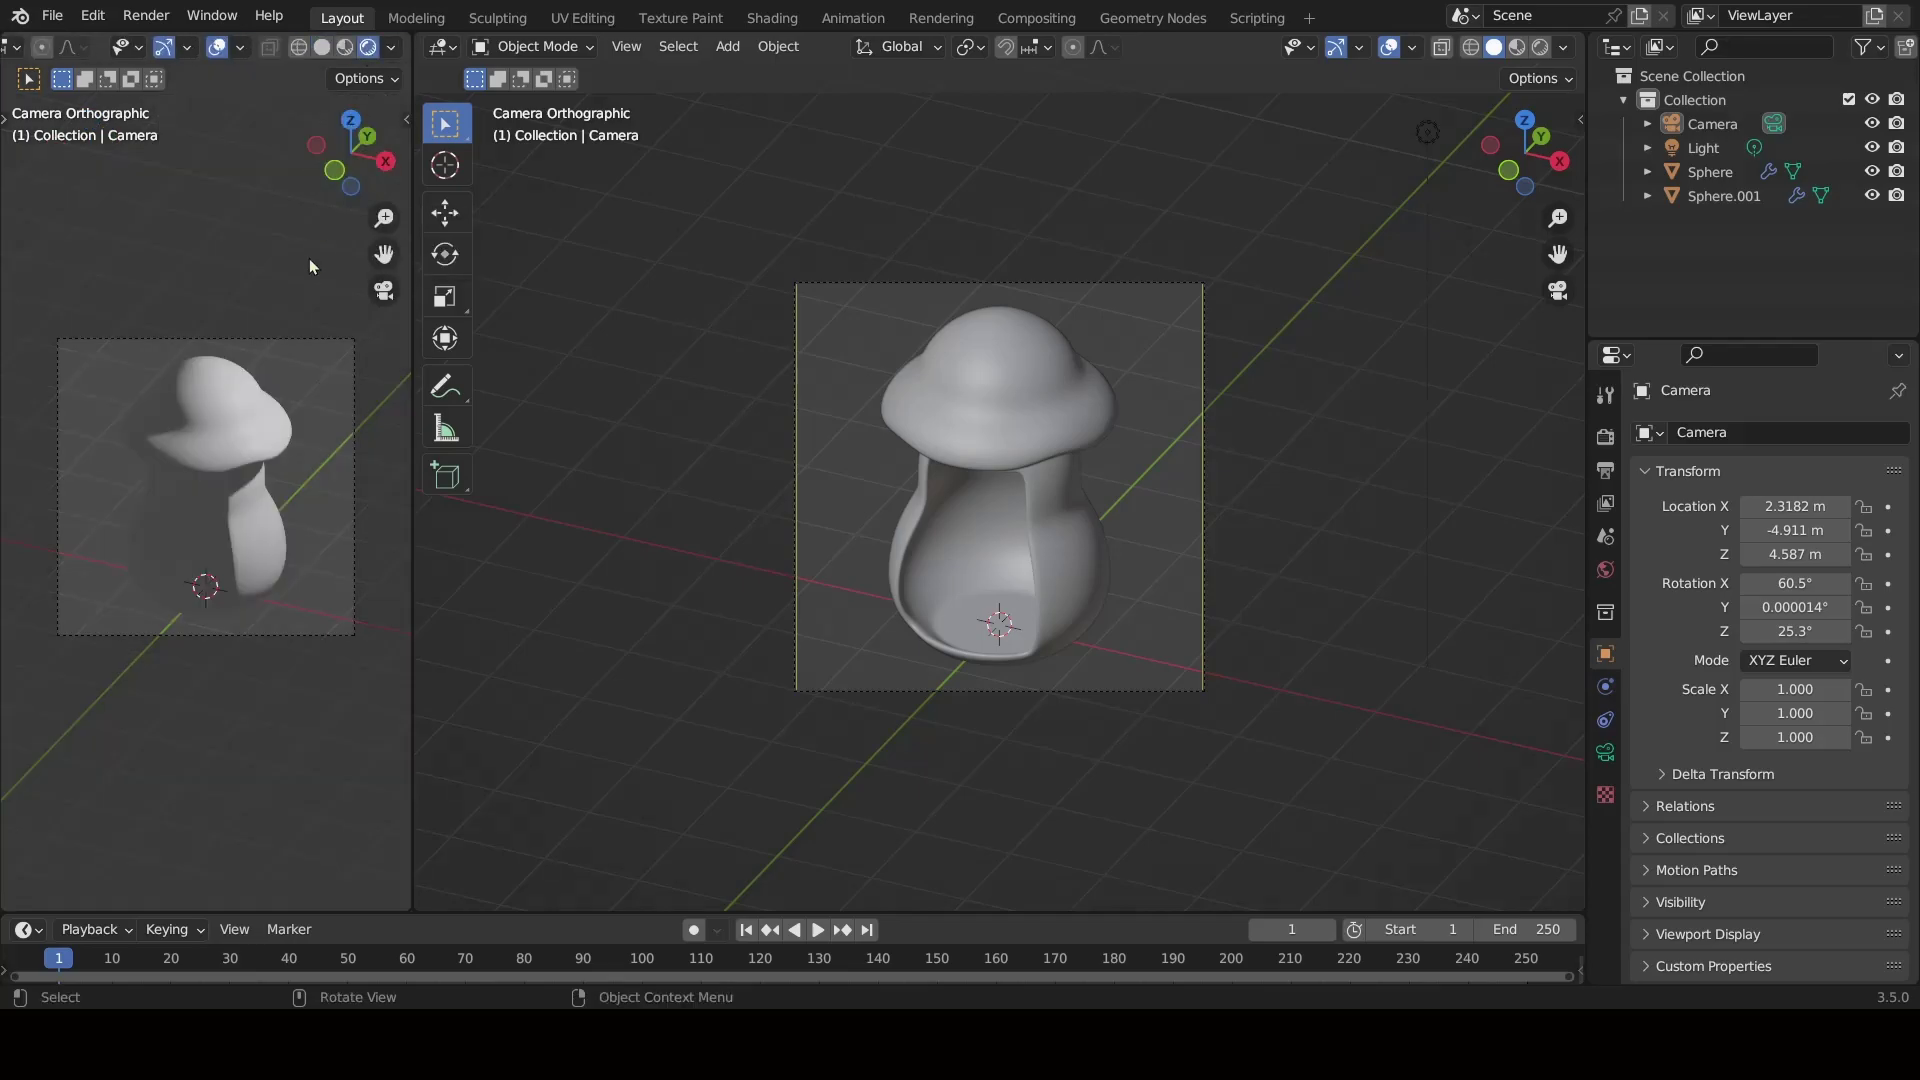
left_click_drag(412, 300, 369, 300)
Orbit the main view out of camera view, hide the camera and select the light.
middle_click_drag(1000, 600, 1299, 694)
scroll(1143, 660, "up", 4)
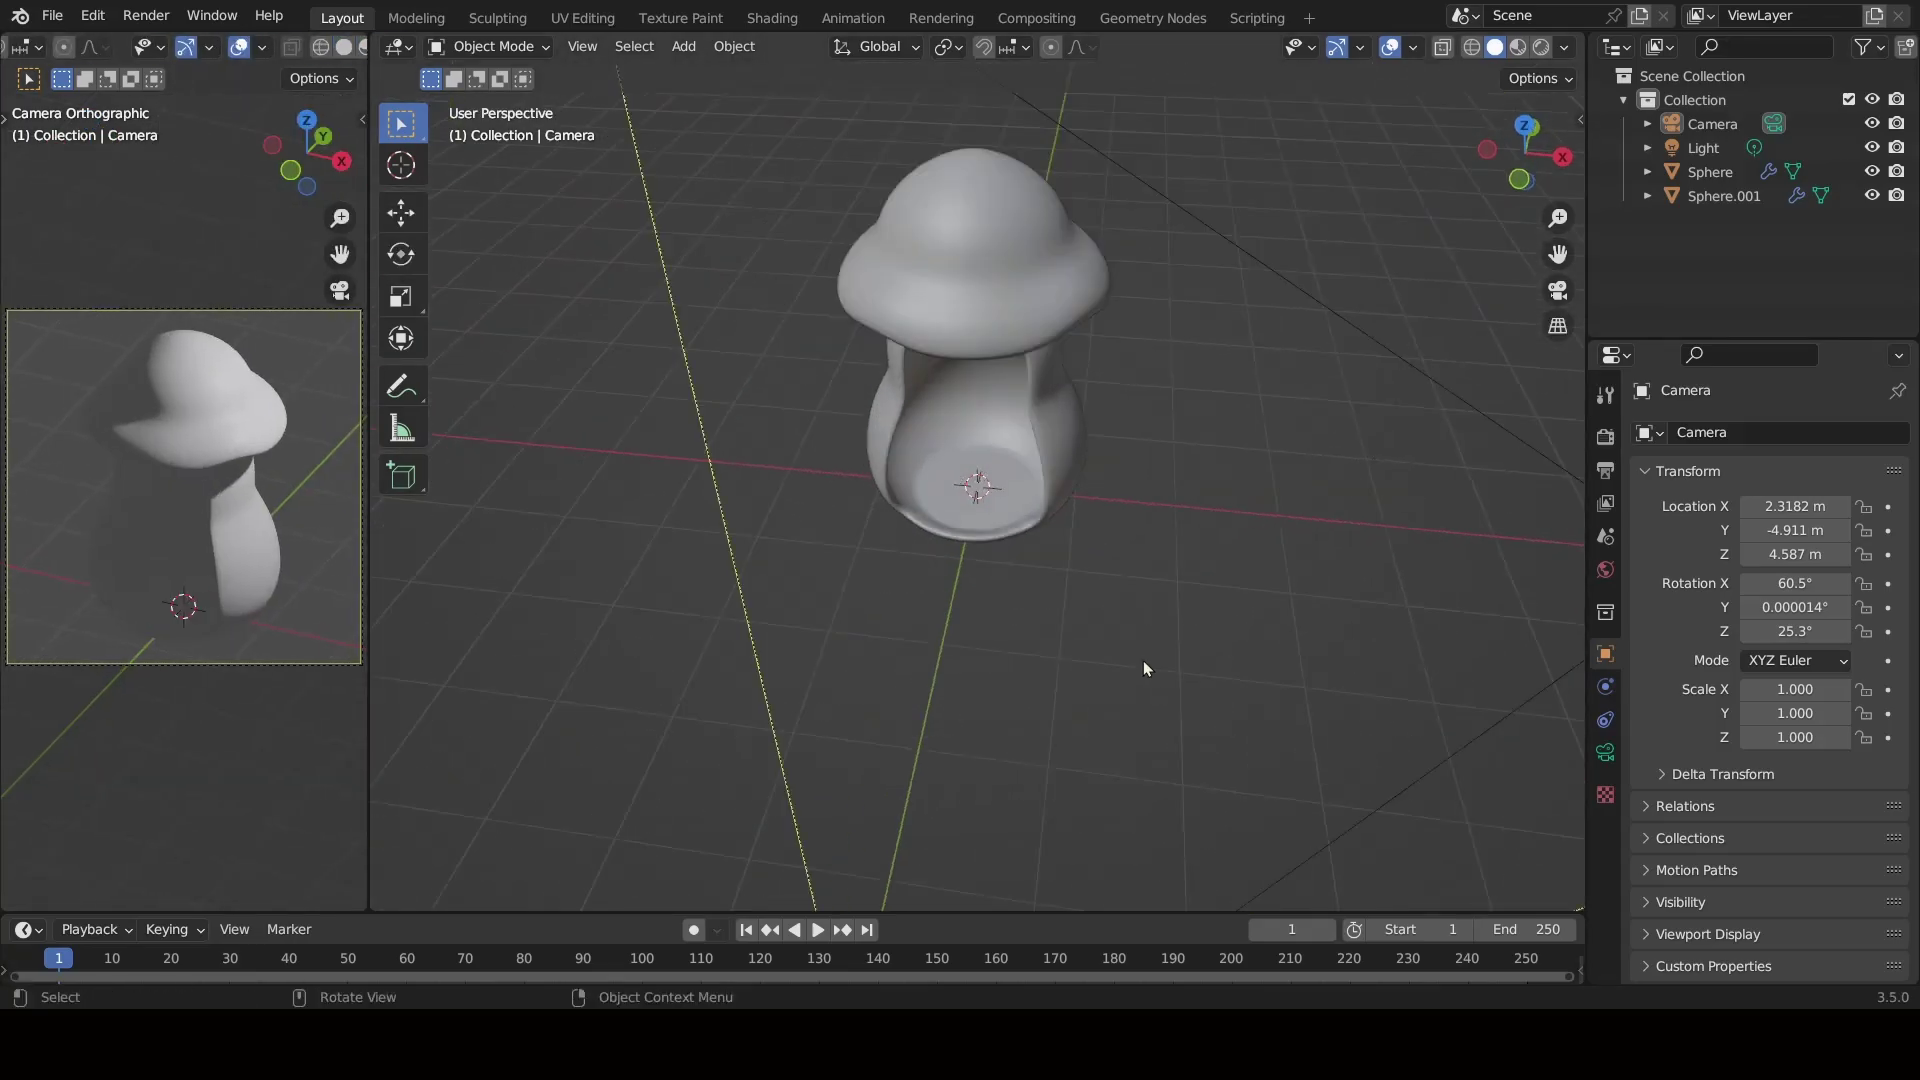
scroll(1143, 668, "down", 3)
middle_click_drag(1143, 668, 980, 207)
left_click(979, 207)
key("h")
left_click(1303, 187)
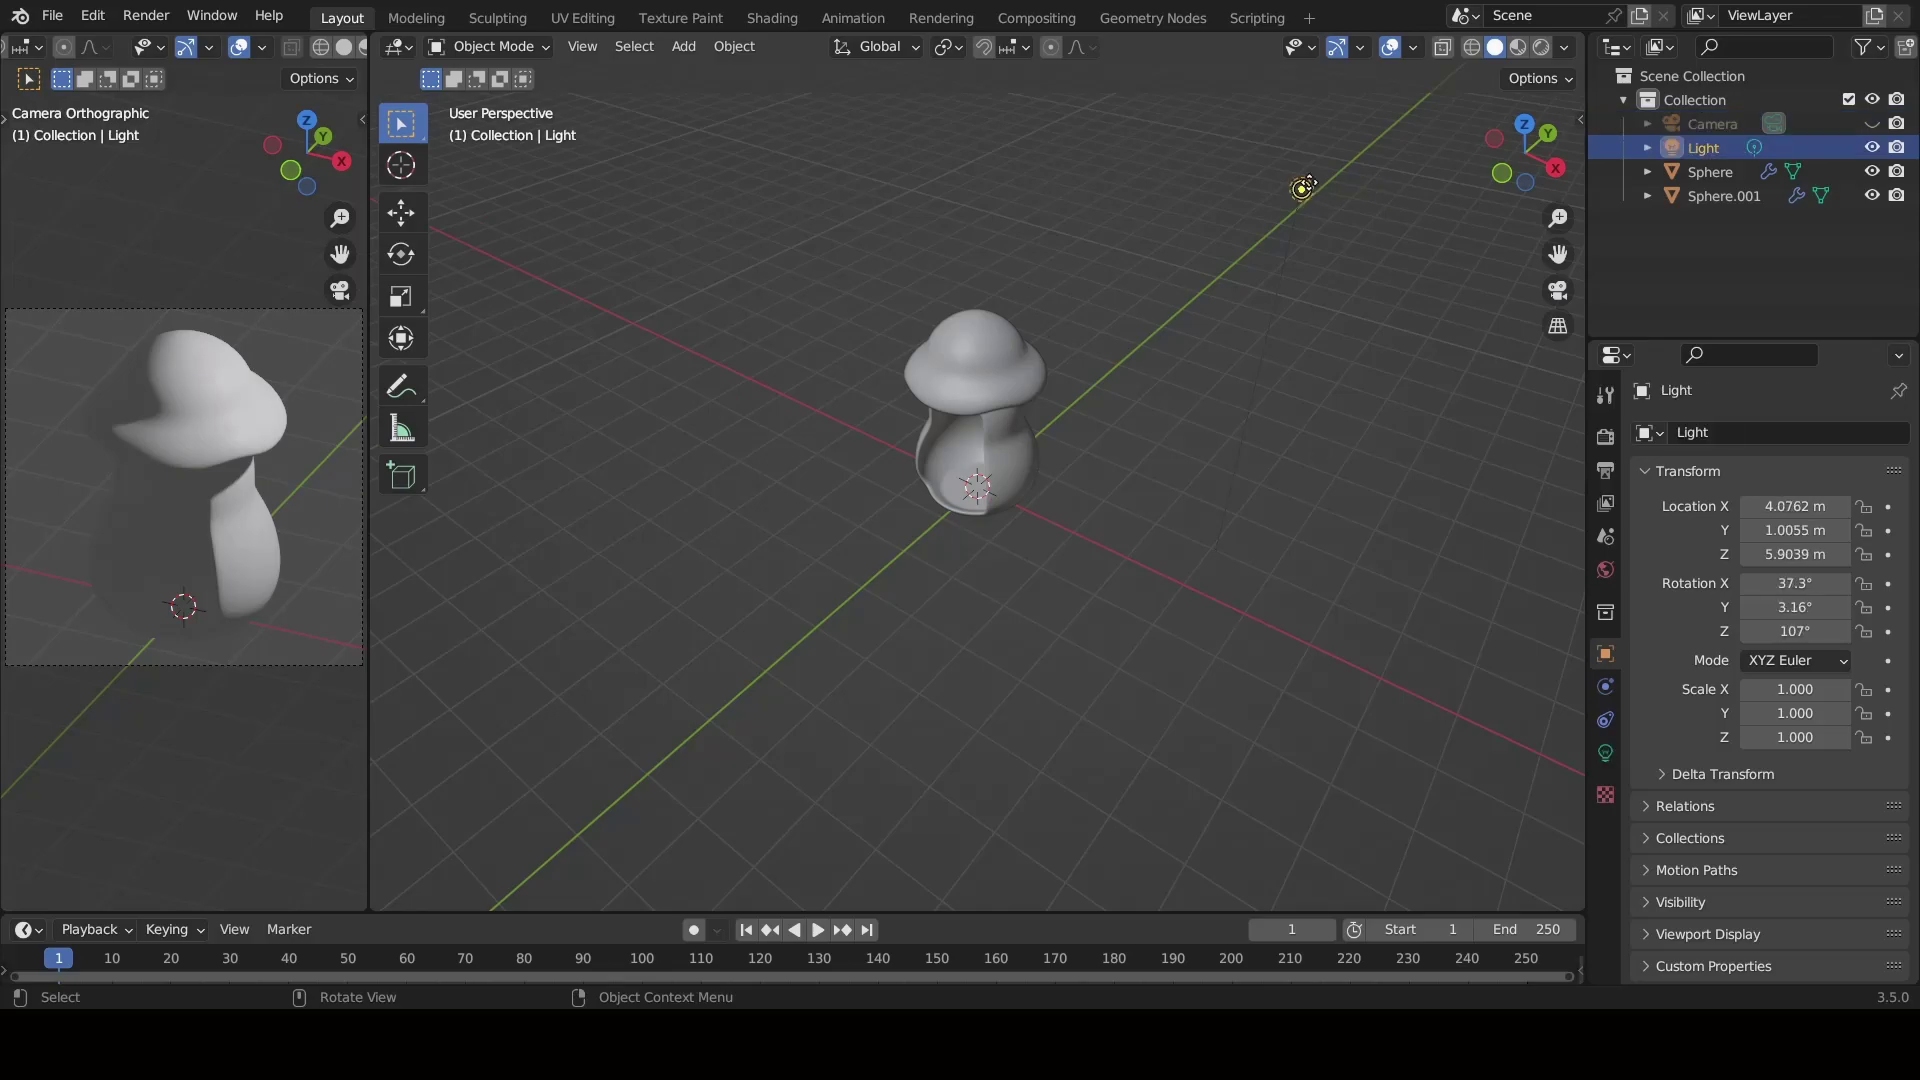
Turn the light into a Sun and re-aim its direction from the top view.
left_click(1605, 750)
left_click(1737, 538)
middle_click_drag(1298, 530, 1122, 443)
scroll(1122, 442, "up", 2)
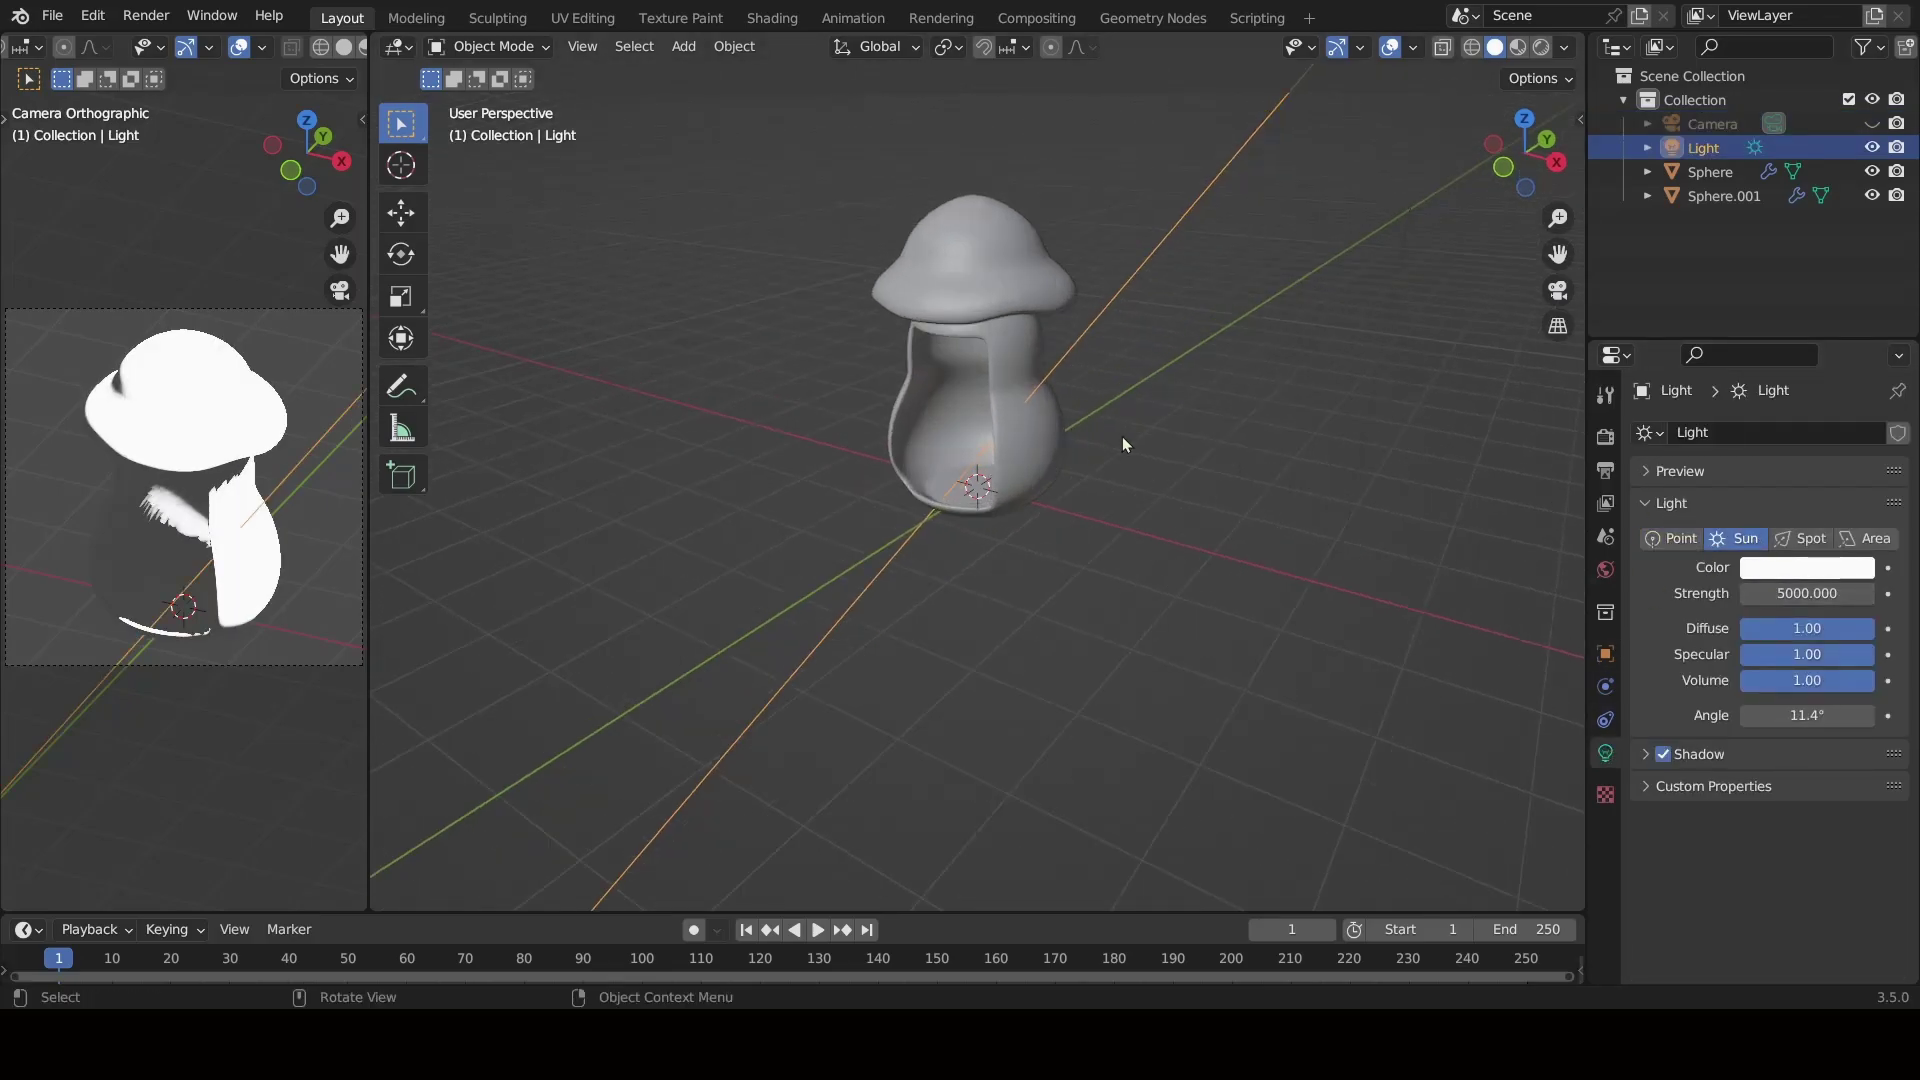
key("KP_7")
scroll(1300, 420, "up", 2)
left_click_drag(1395, 390, 1379, 260)
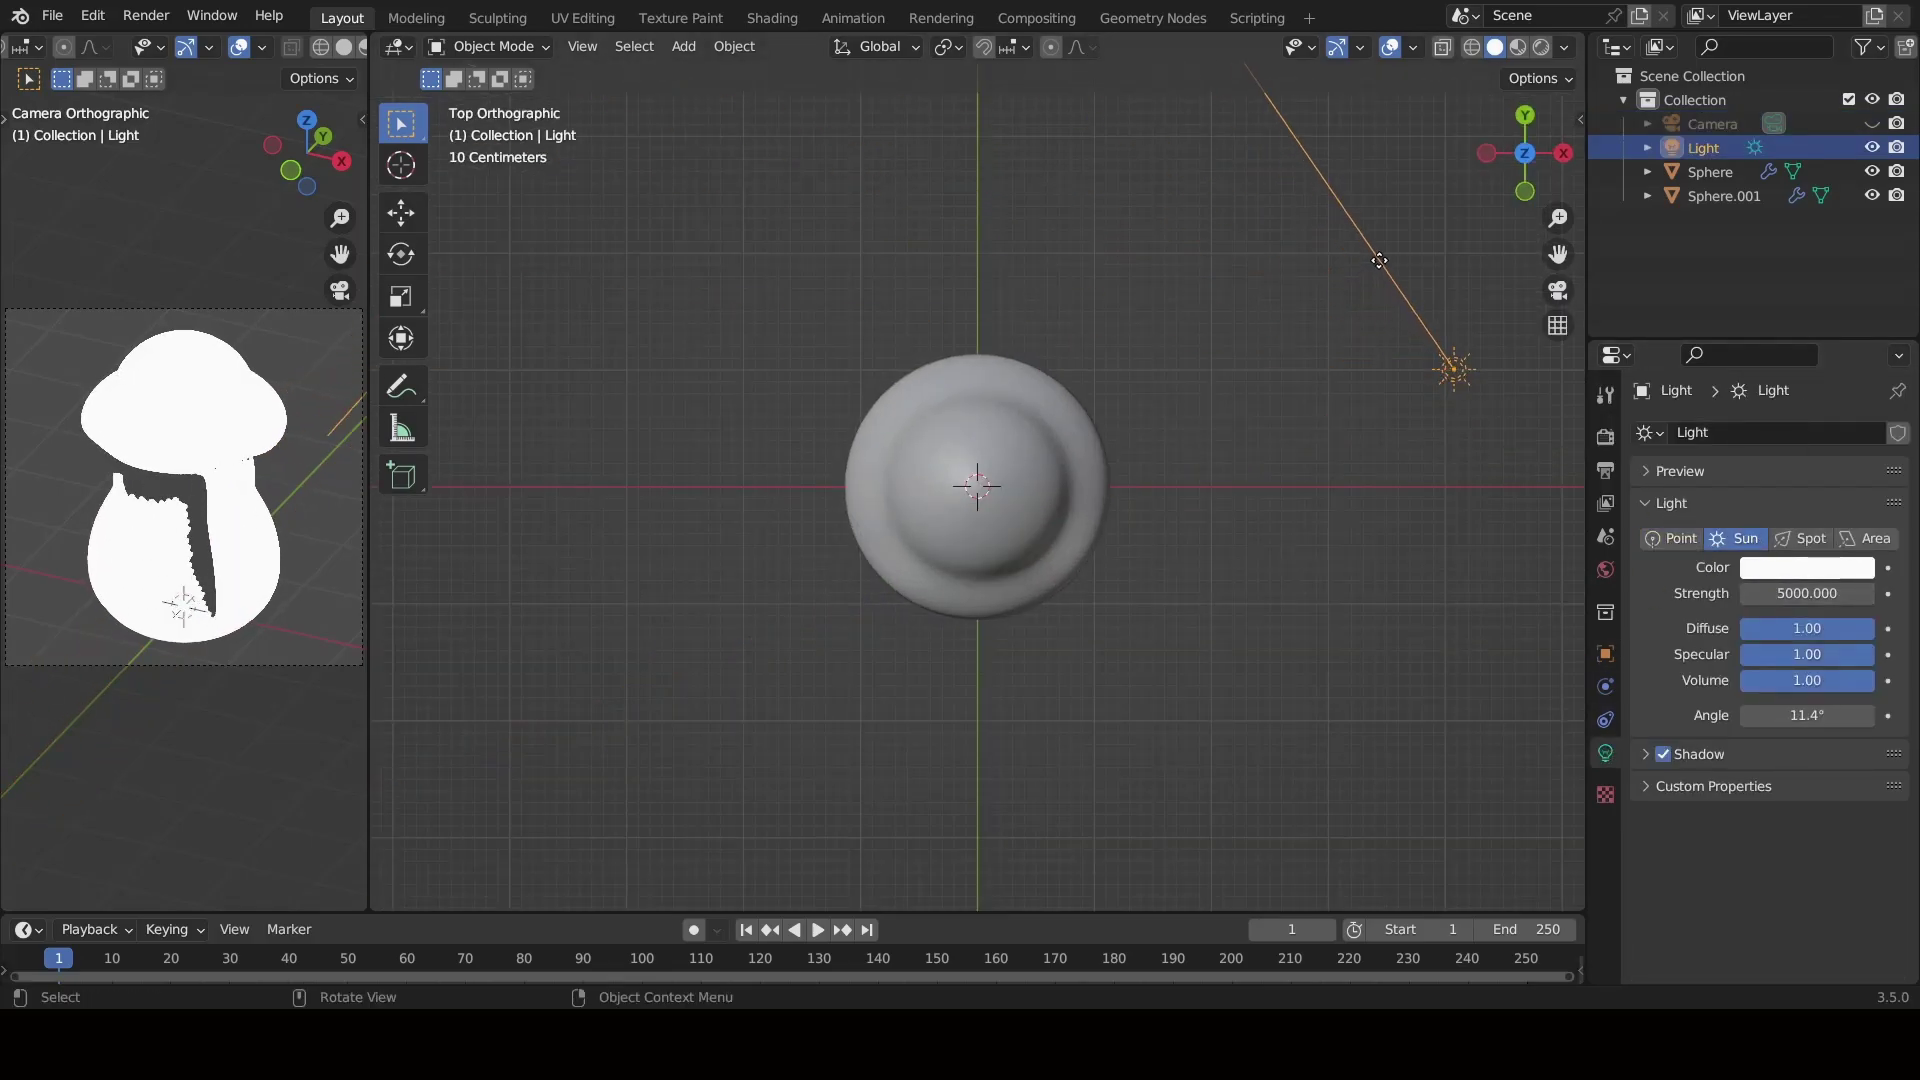
scroll(1400, 290, "down", 3)
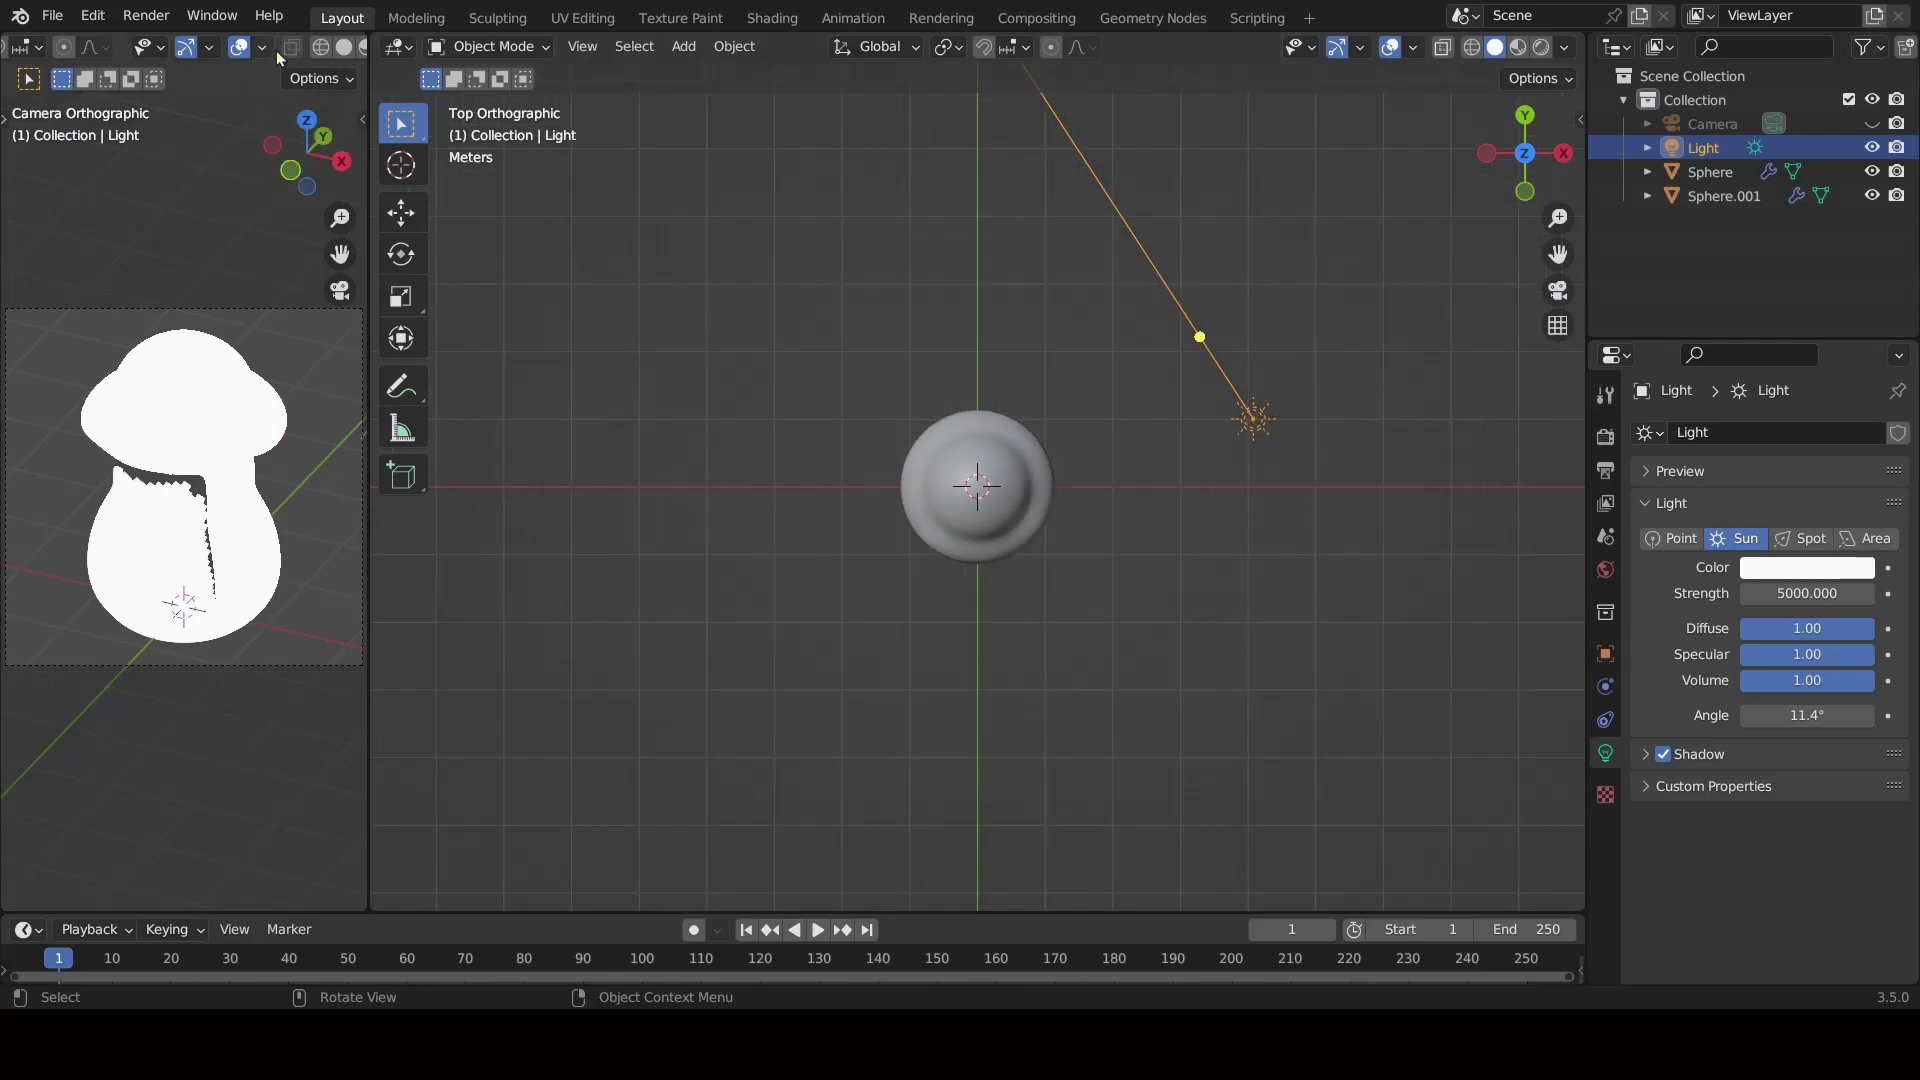
scroll(279, 47, "down", 2)
In the preview's shading options, toggle Scene World and set the compositor to Camera.
left_click(347, 47)
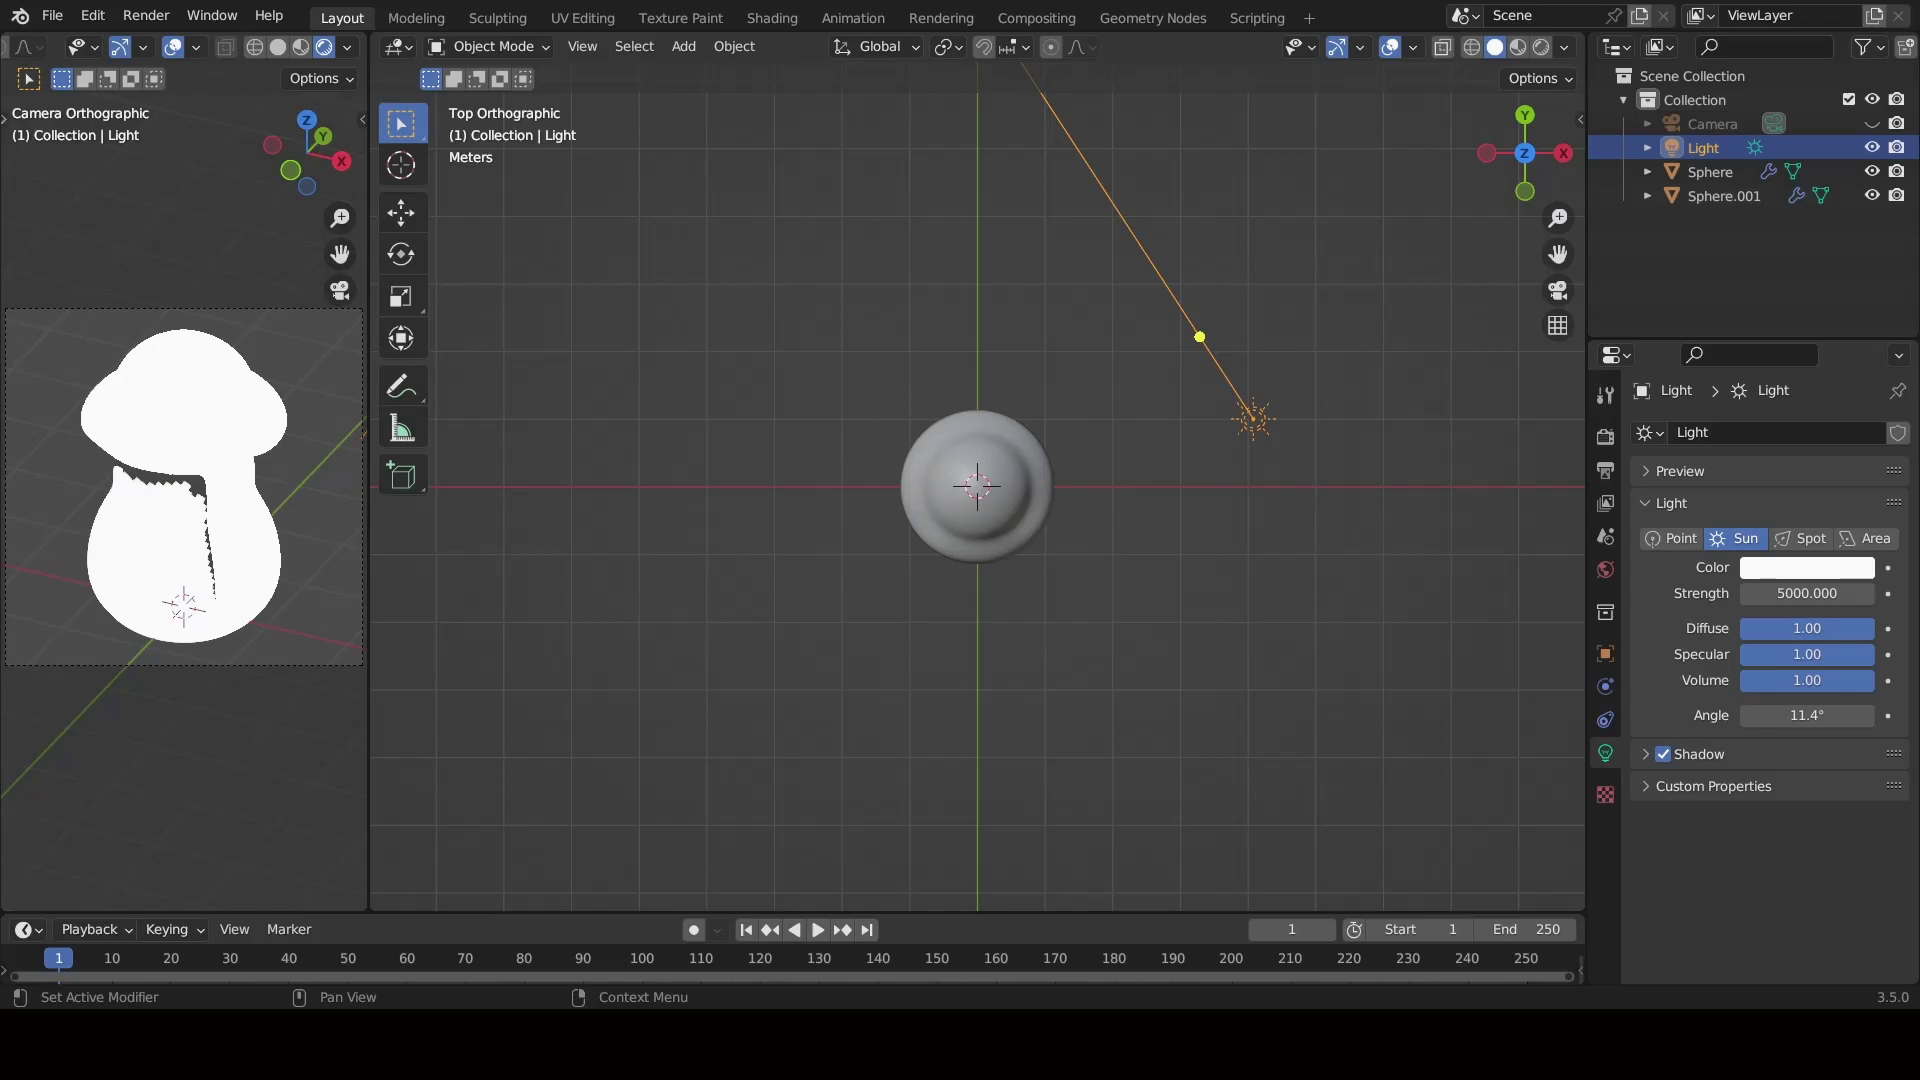
left_click(347, 47)
left_click(211, 188)
left_click(345, 322)
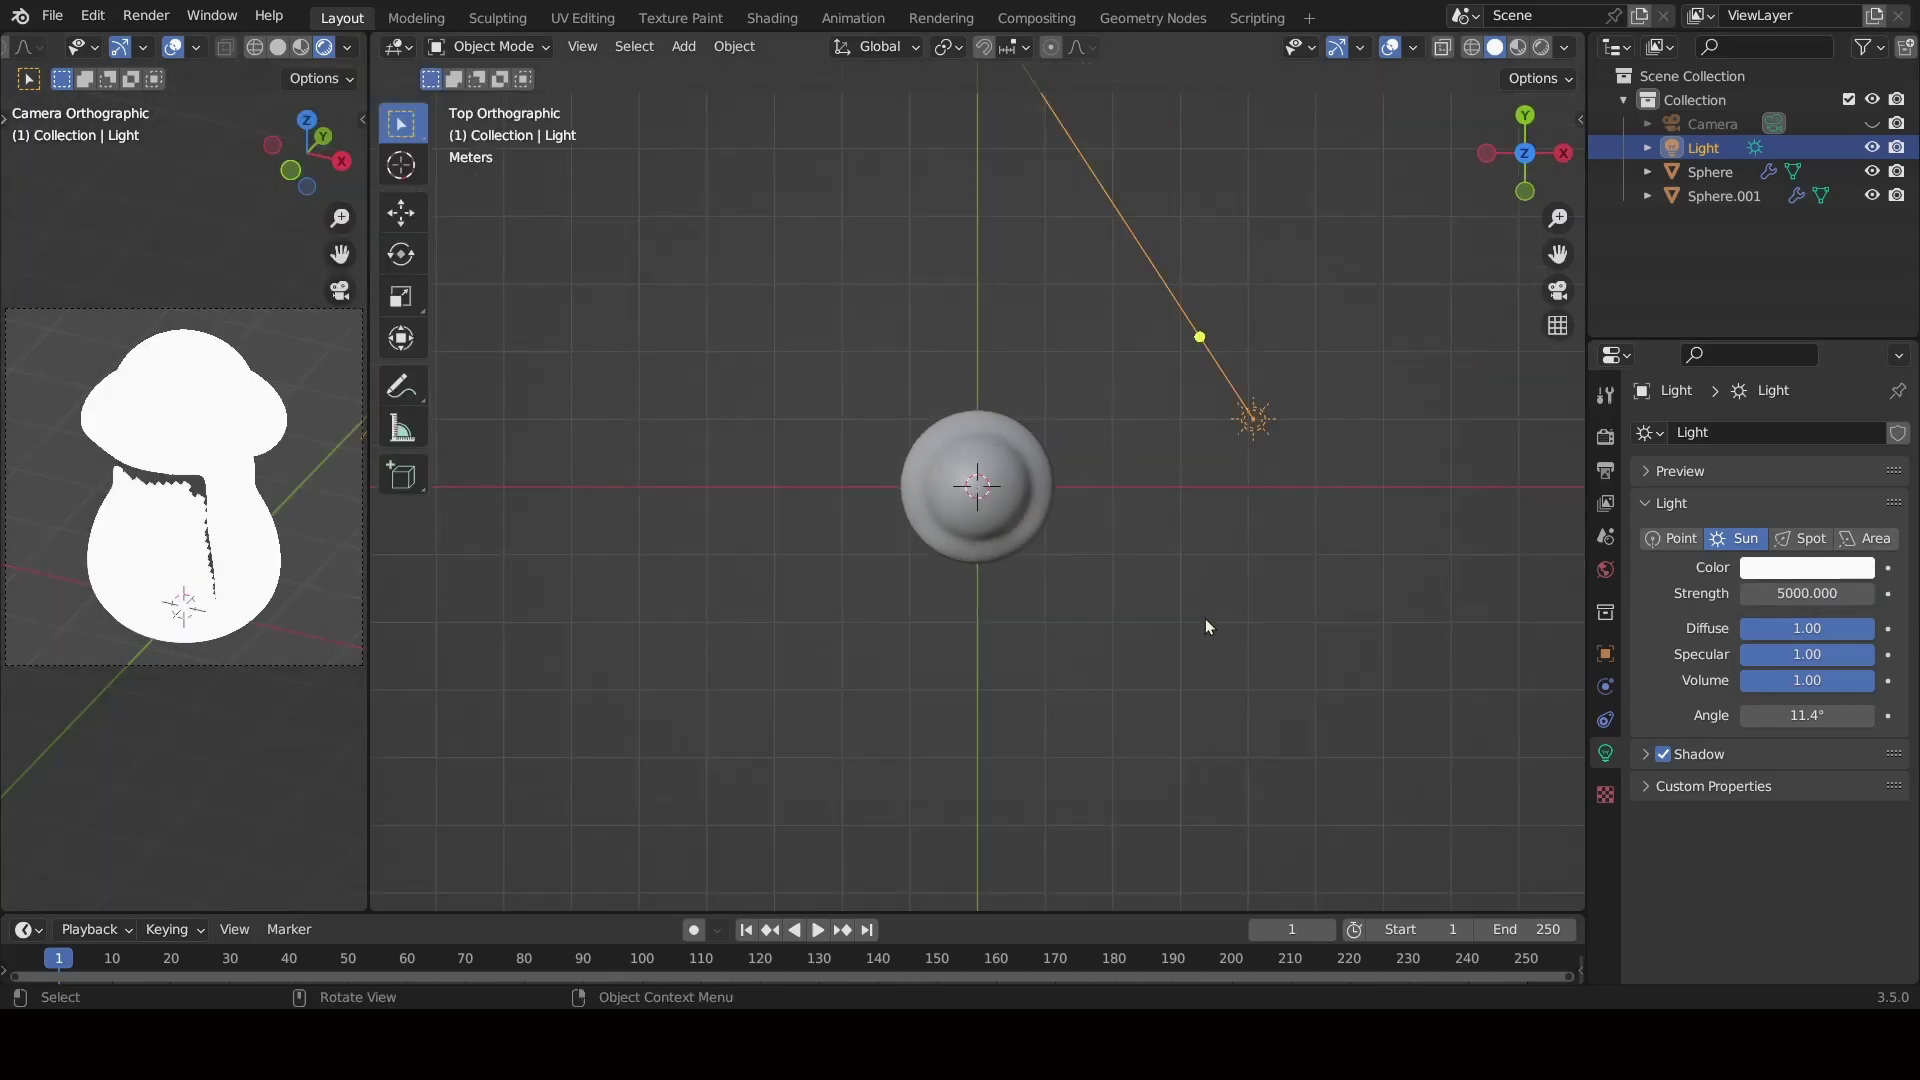
Swing the sun further to X 59.4°, return to front view and select the mushroom cap.
left_click(1579, 120)
left_click_drag(1202, 325, 1192, 465)
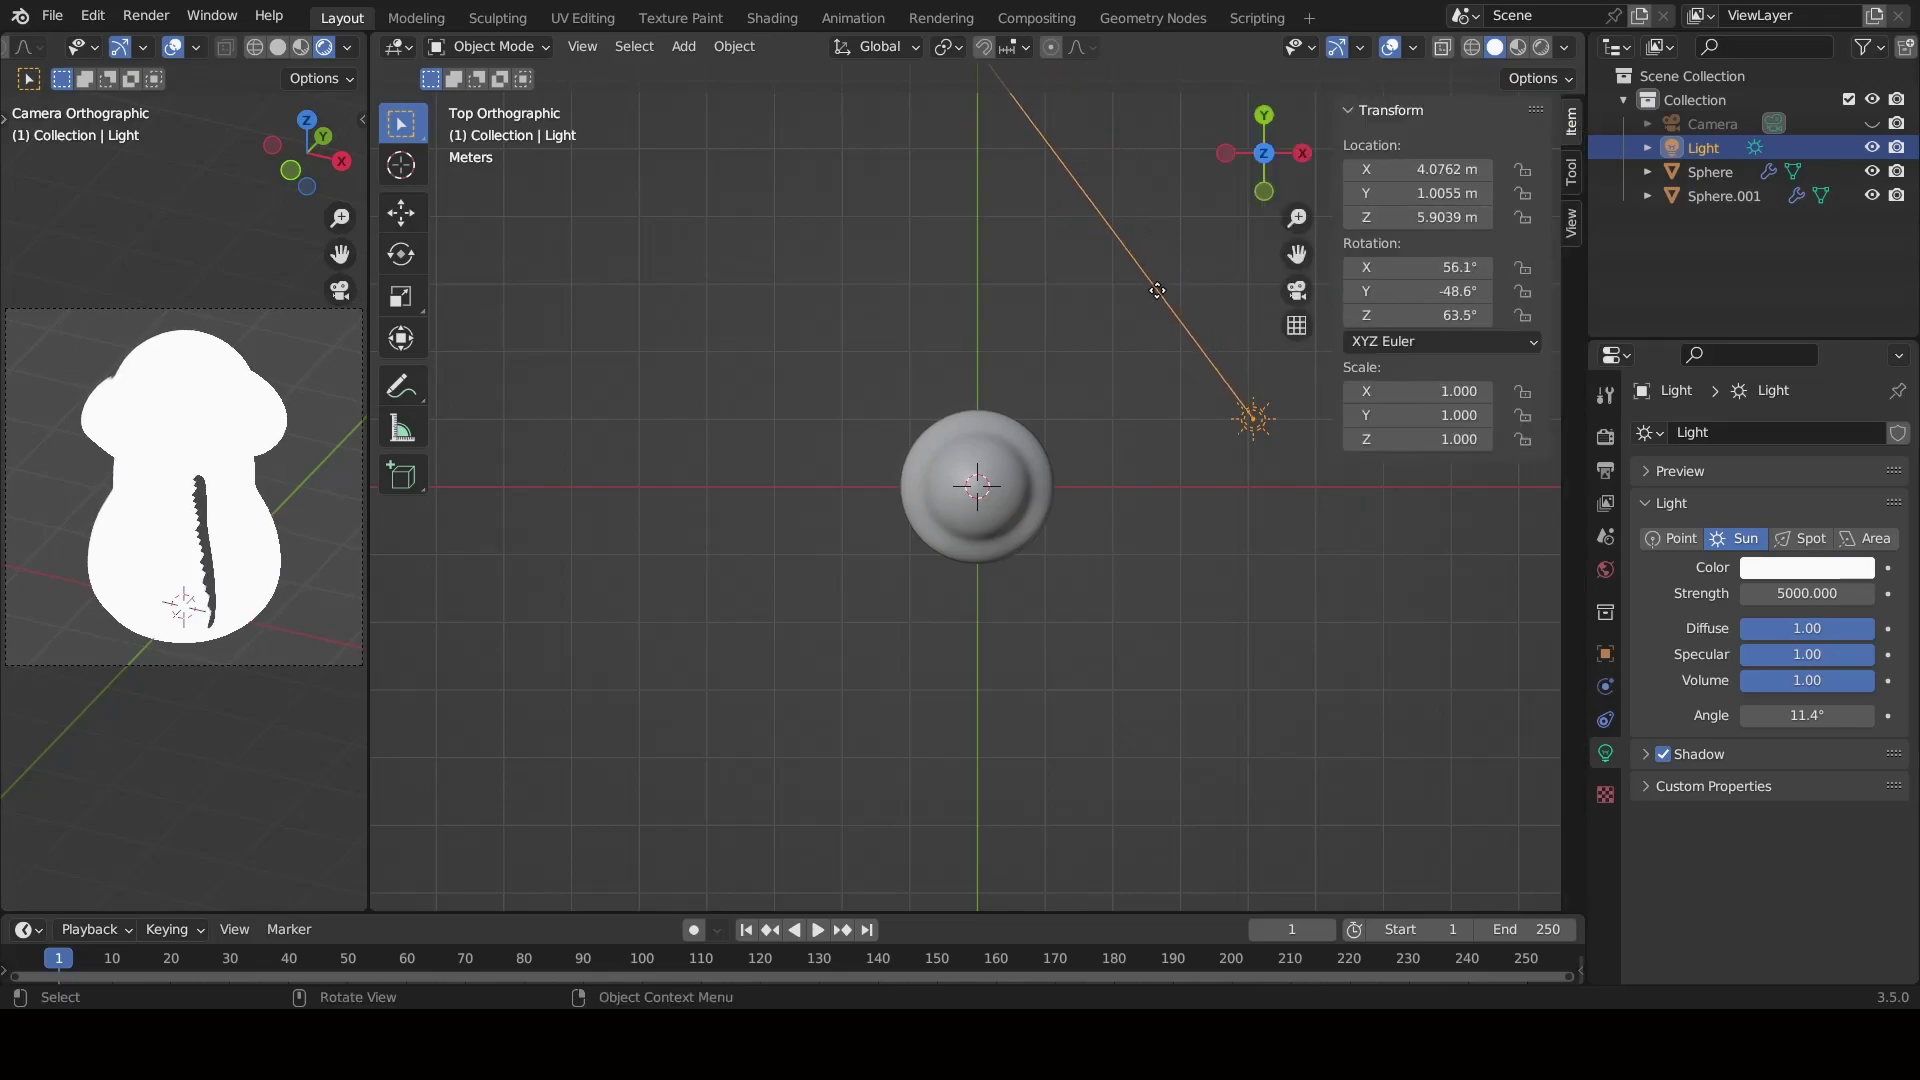
key("KP_1")
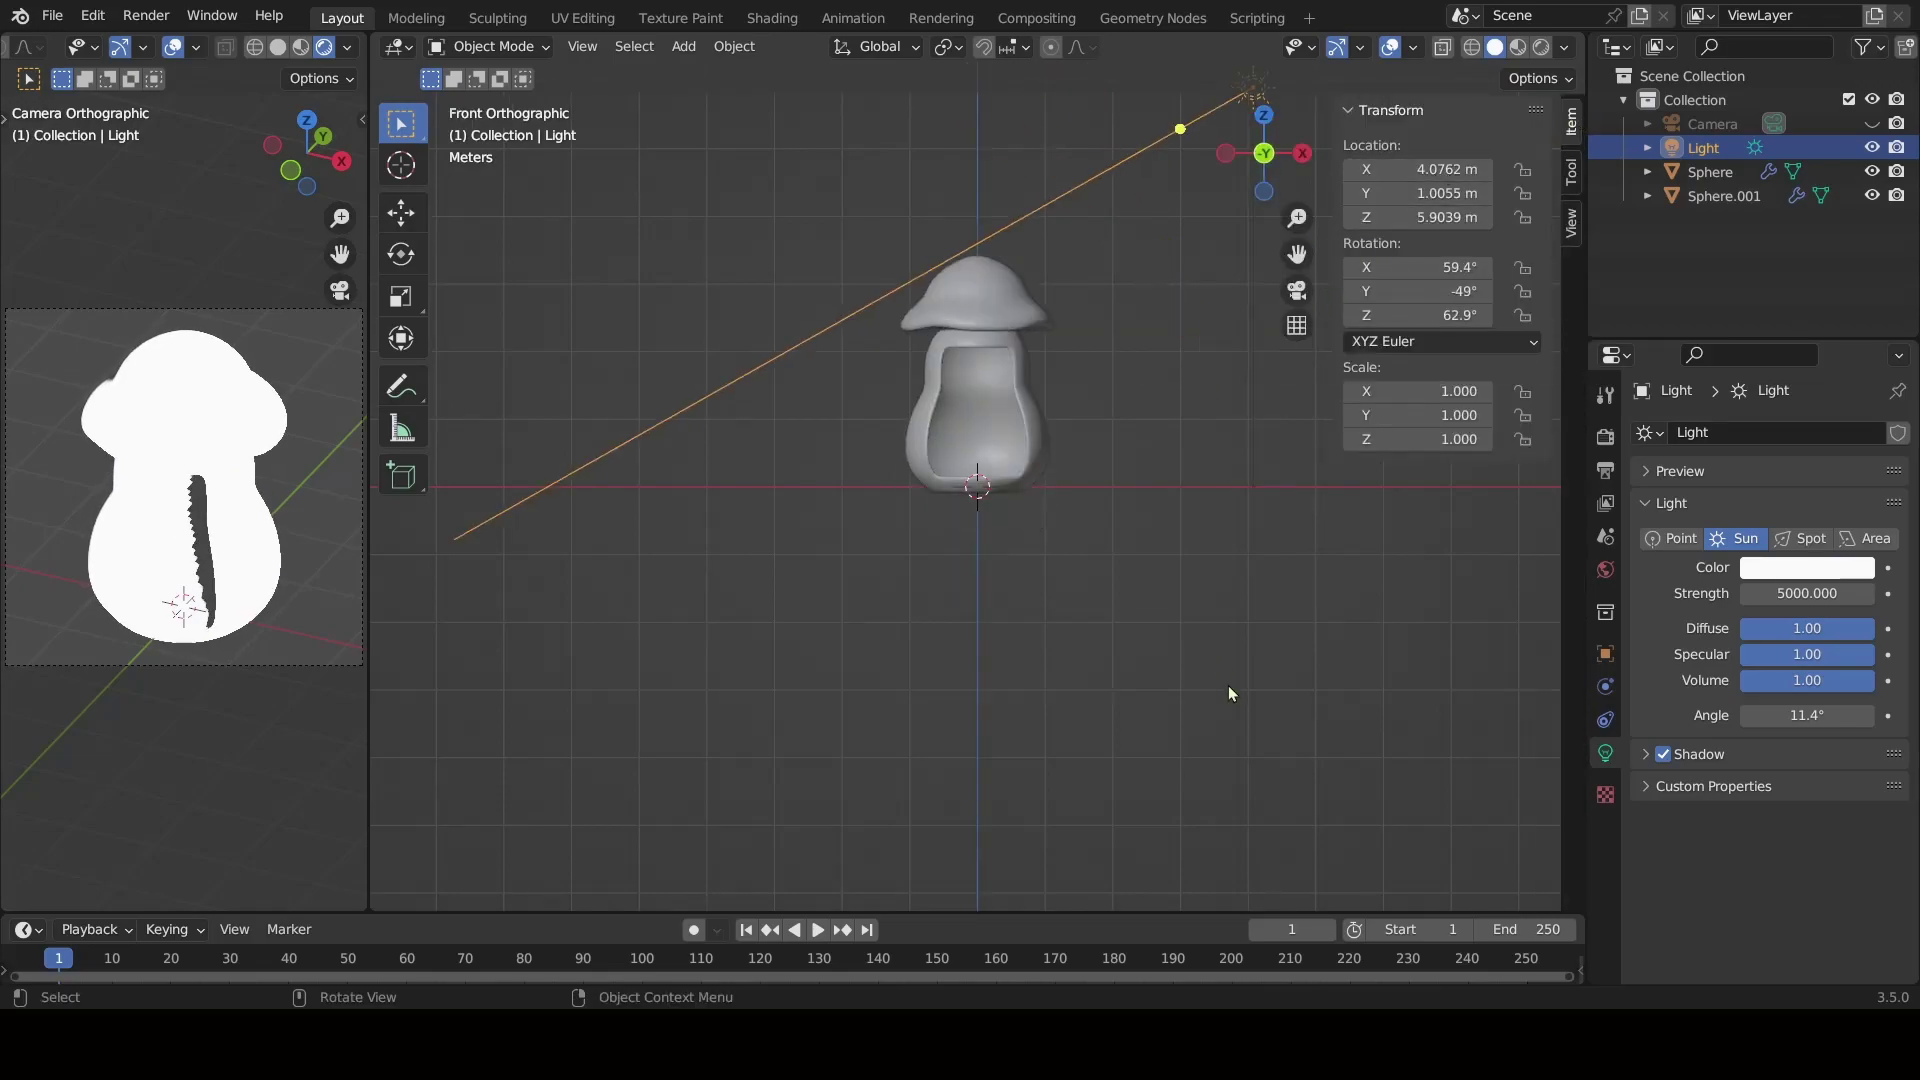
scroll(1227, 686, "up", 3)
left_click(976, 274)
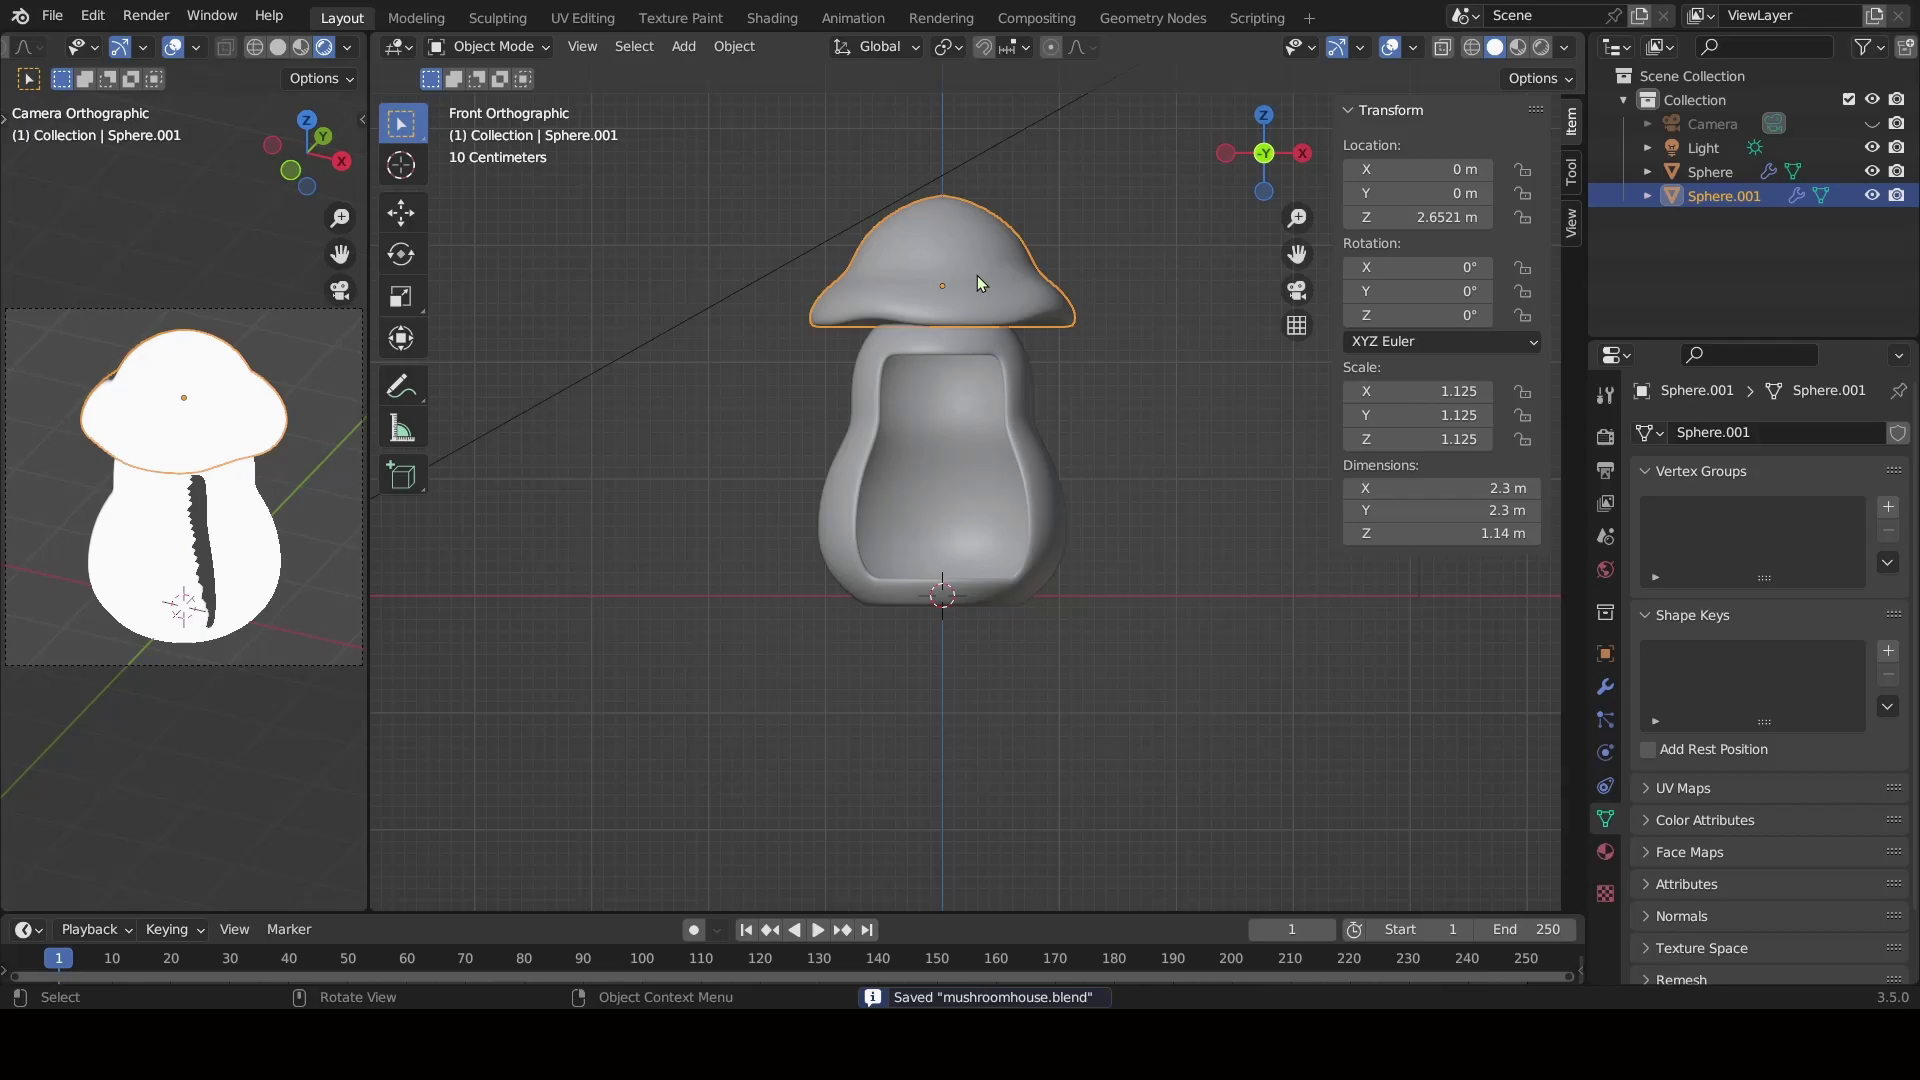
Deselect the cap, save the file and switch the camera preview to solid shading.
key("s")
key("Escape")
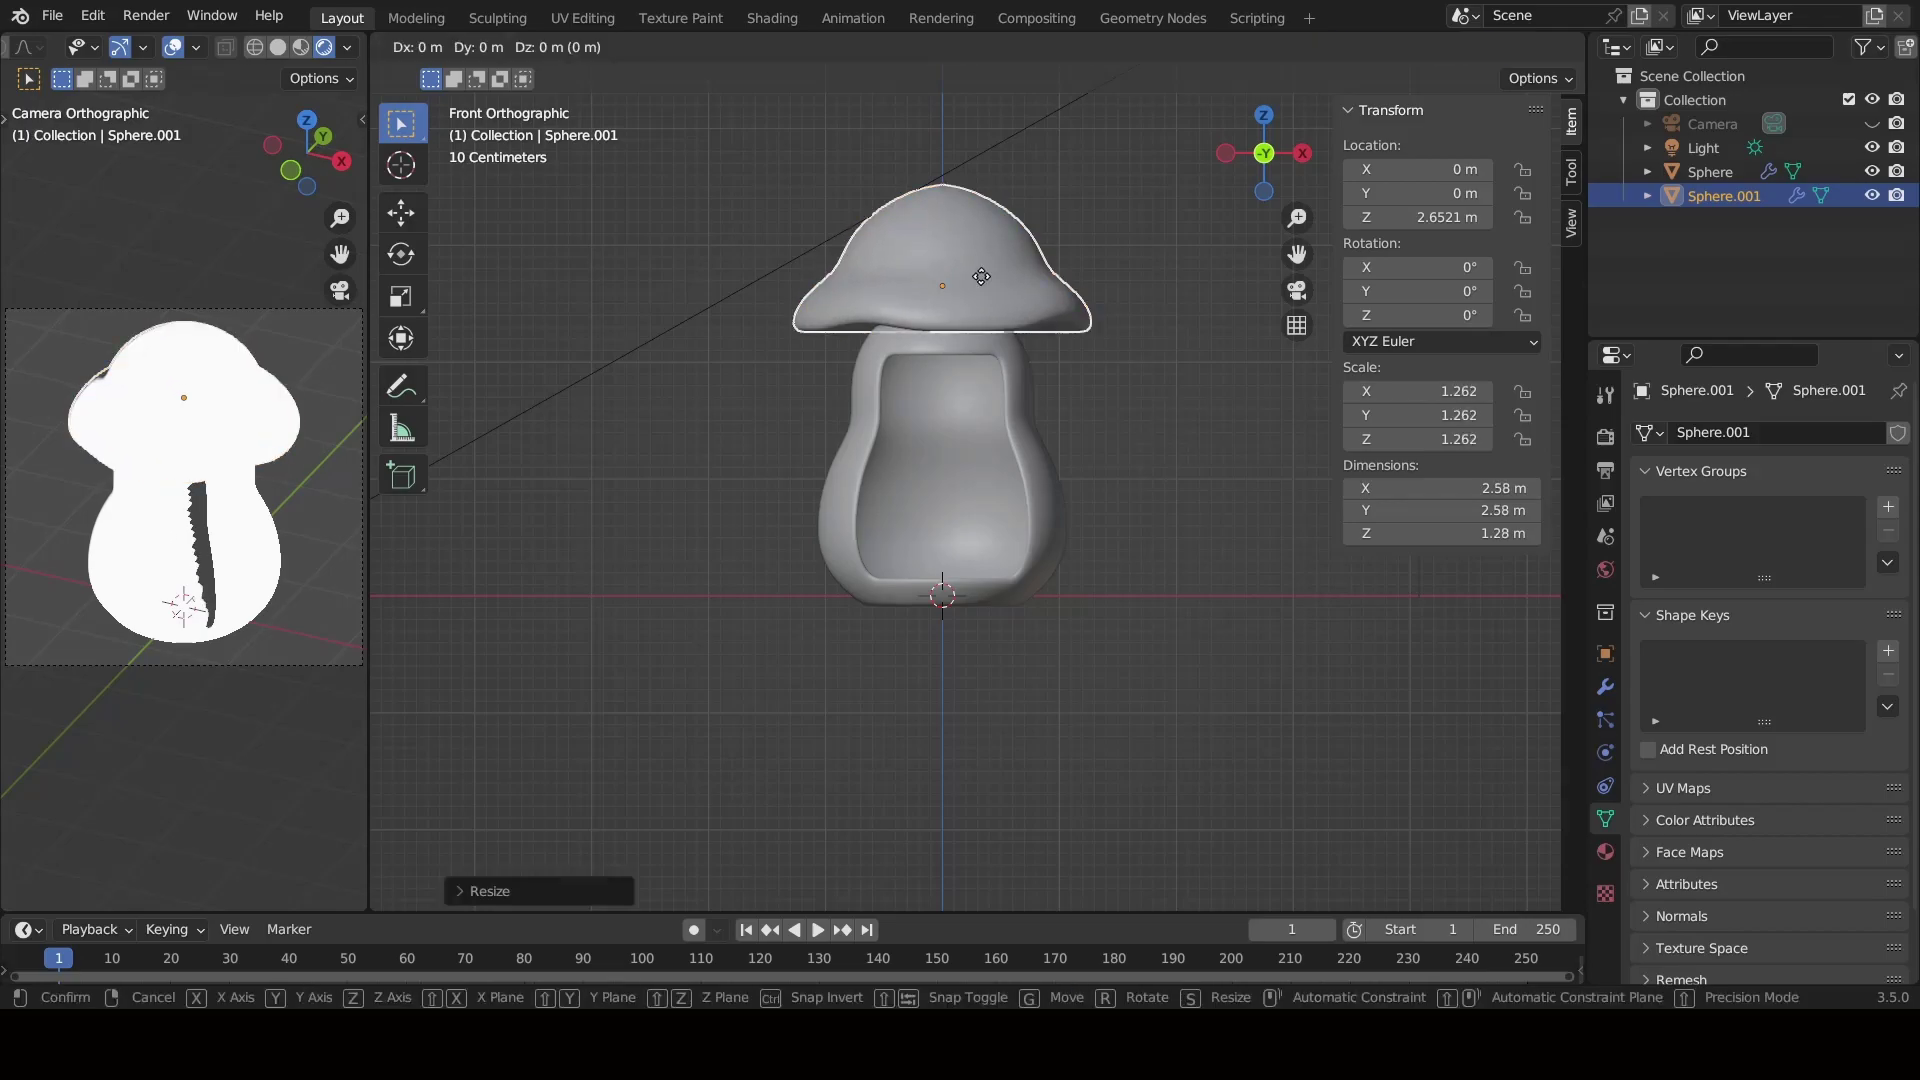
scroll(1102, 460, "down", 2)
left_click(1103, 460)
scroll(1102, 460, "up", 1)
key("ctrl+s")
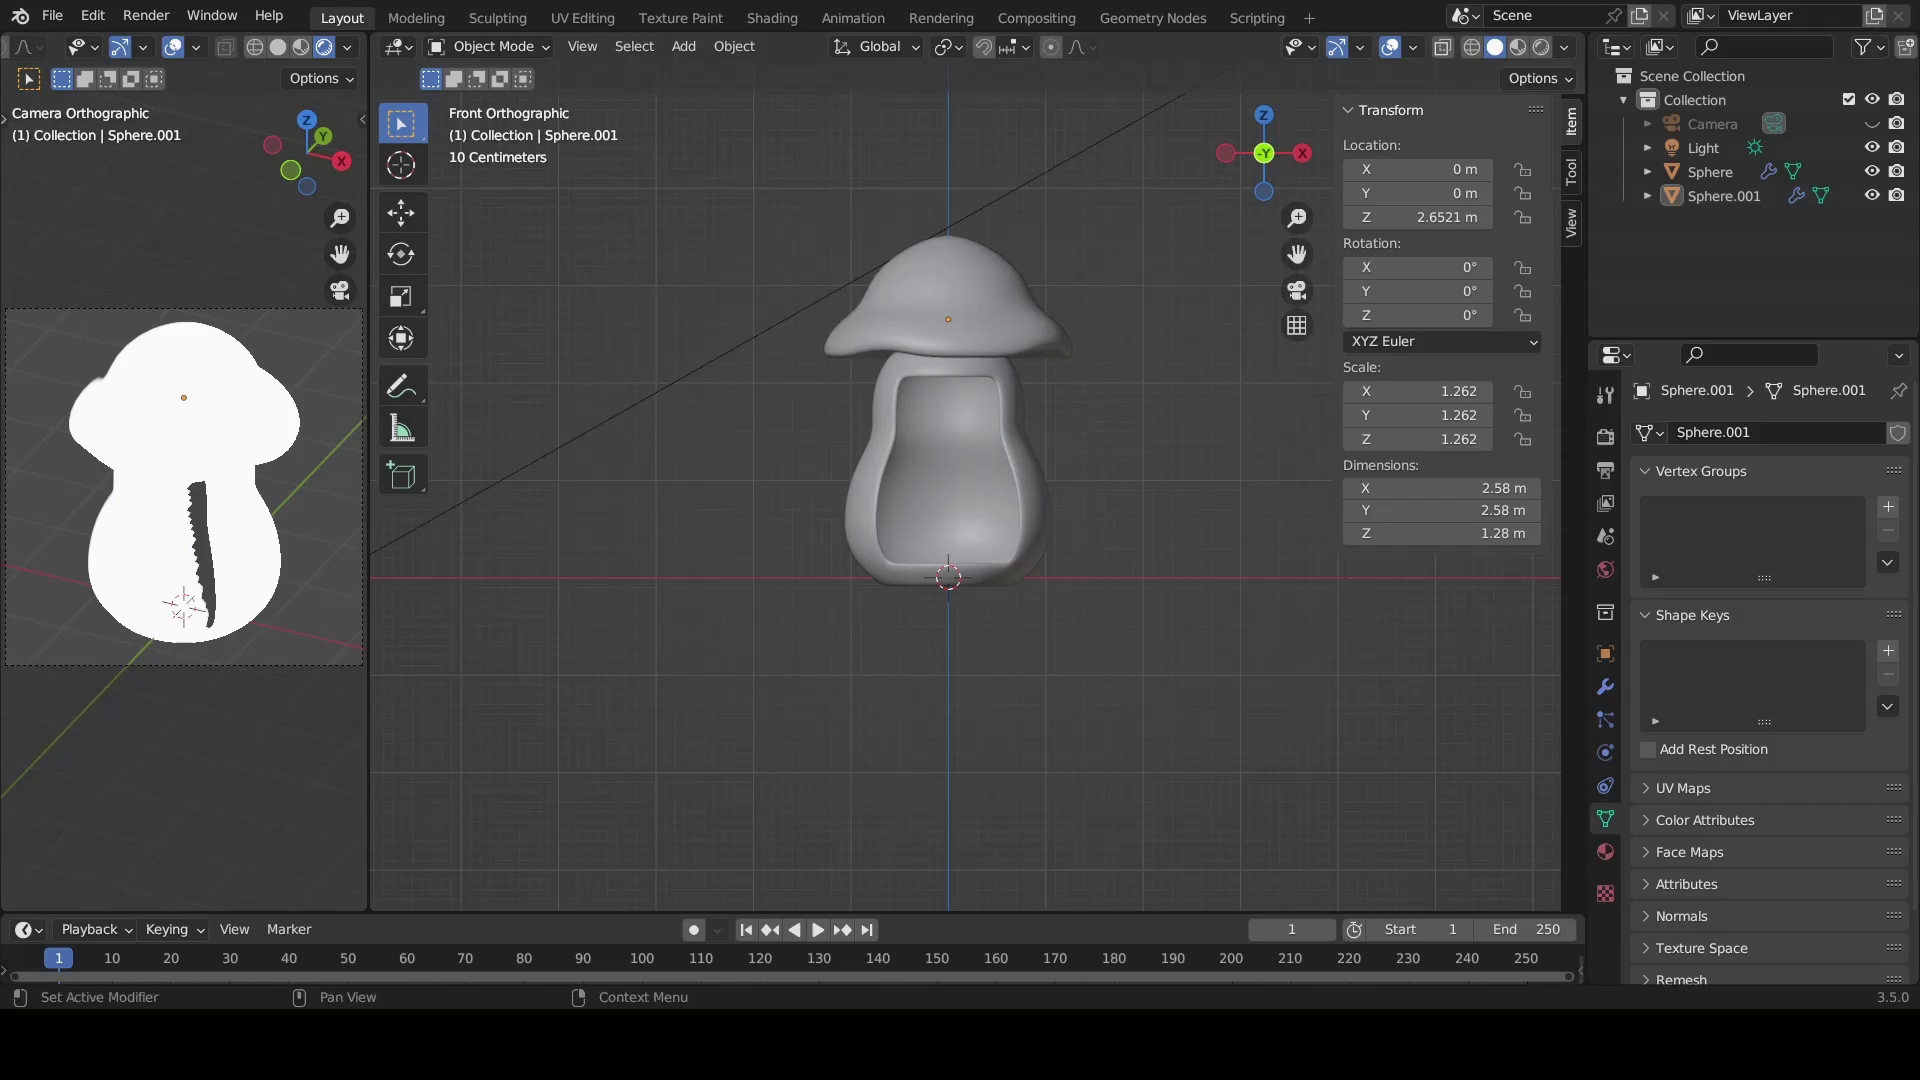
key("ctrl+s")
left_click(278, 47)
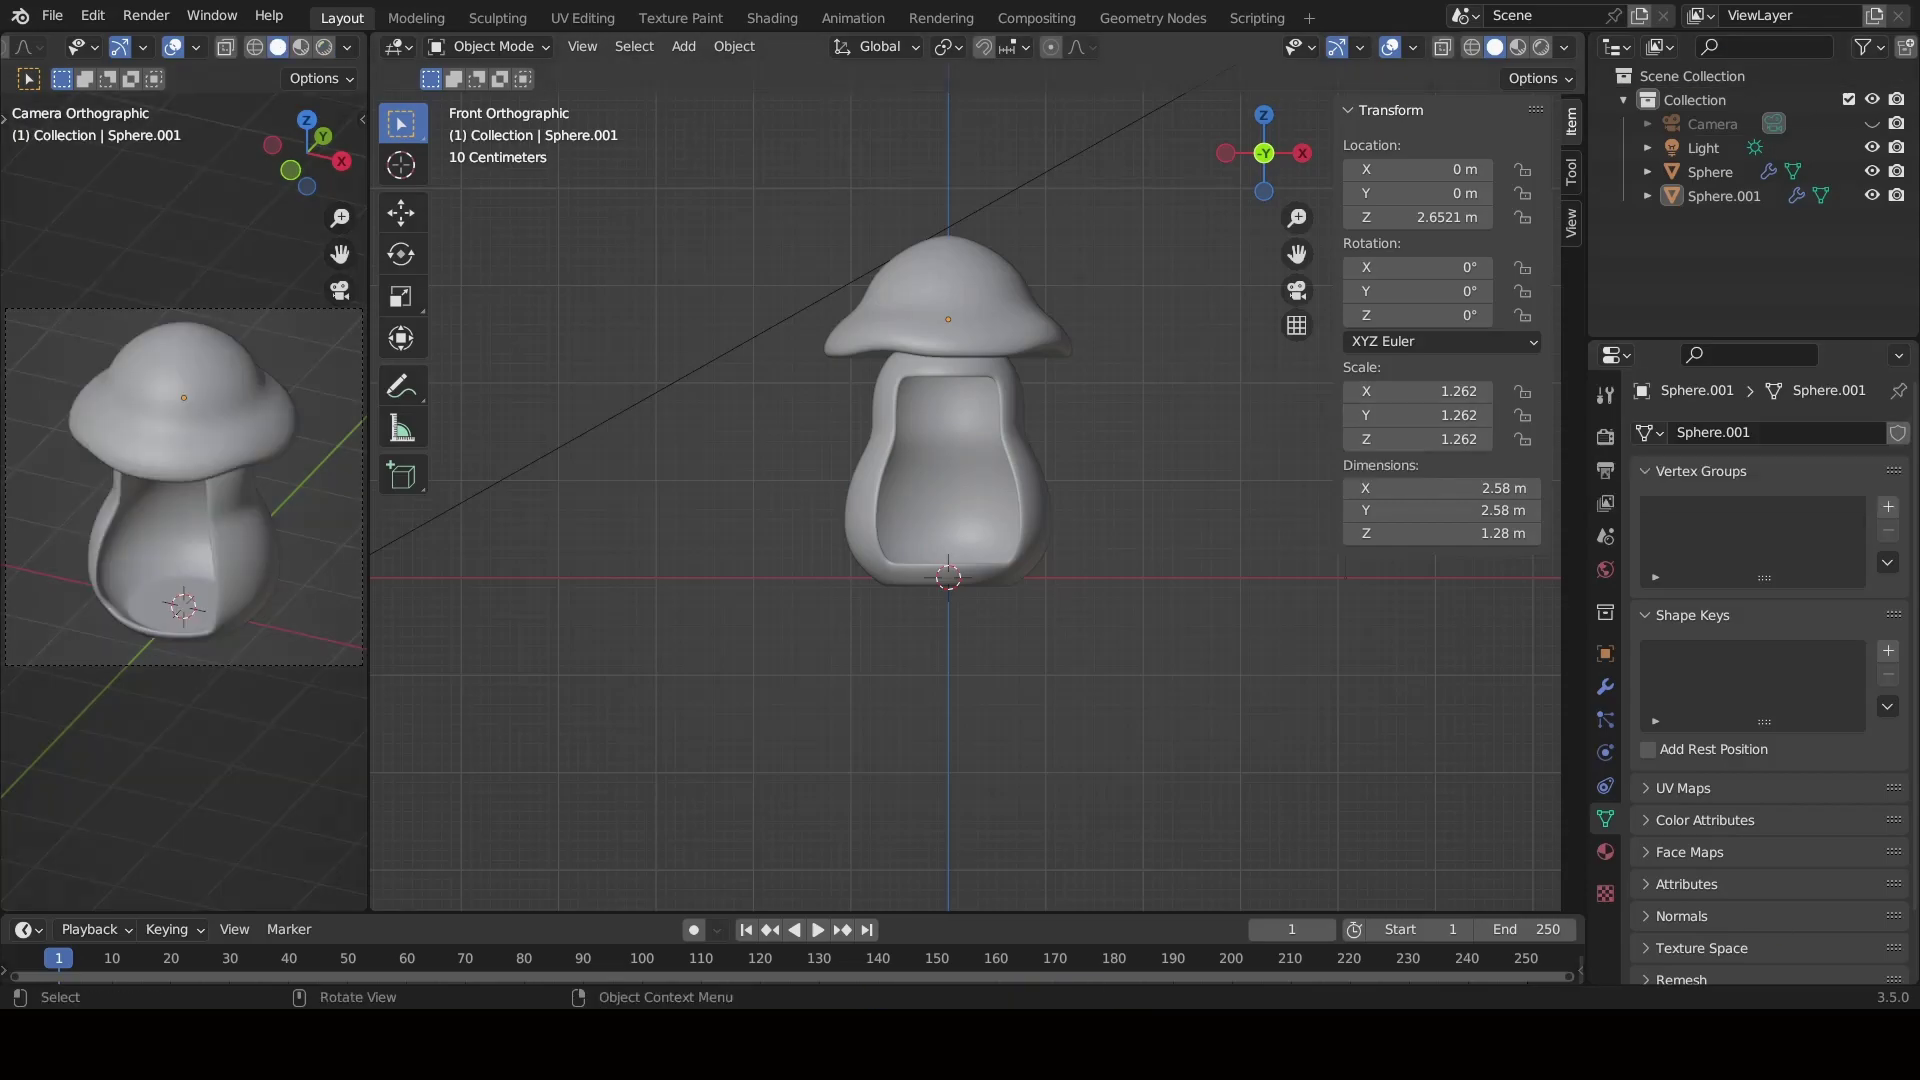
Add a cube with a Subdivision modifier at two levels.
middle_click_drag(745, 527, 733, 613)
key("shift+a")
key("Escape")
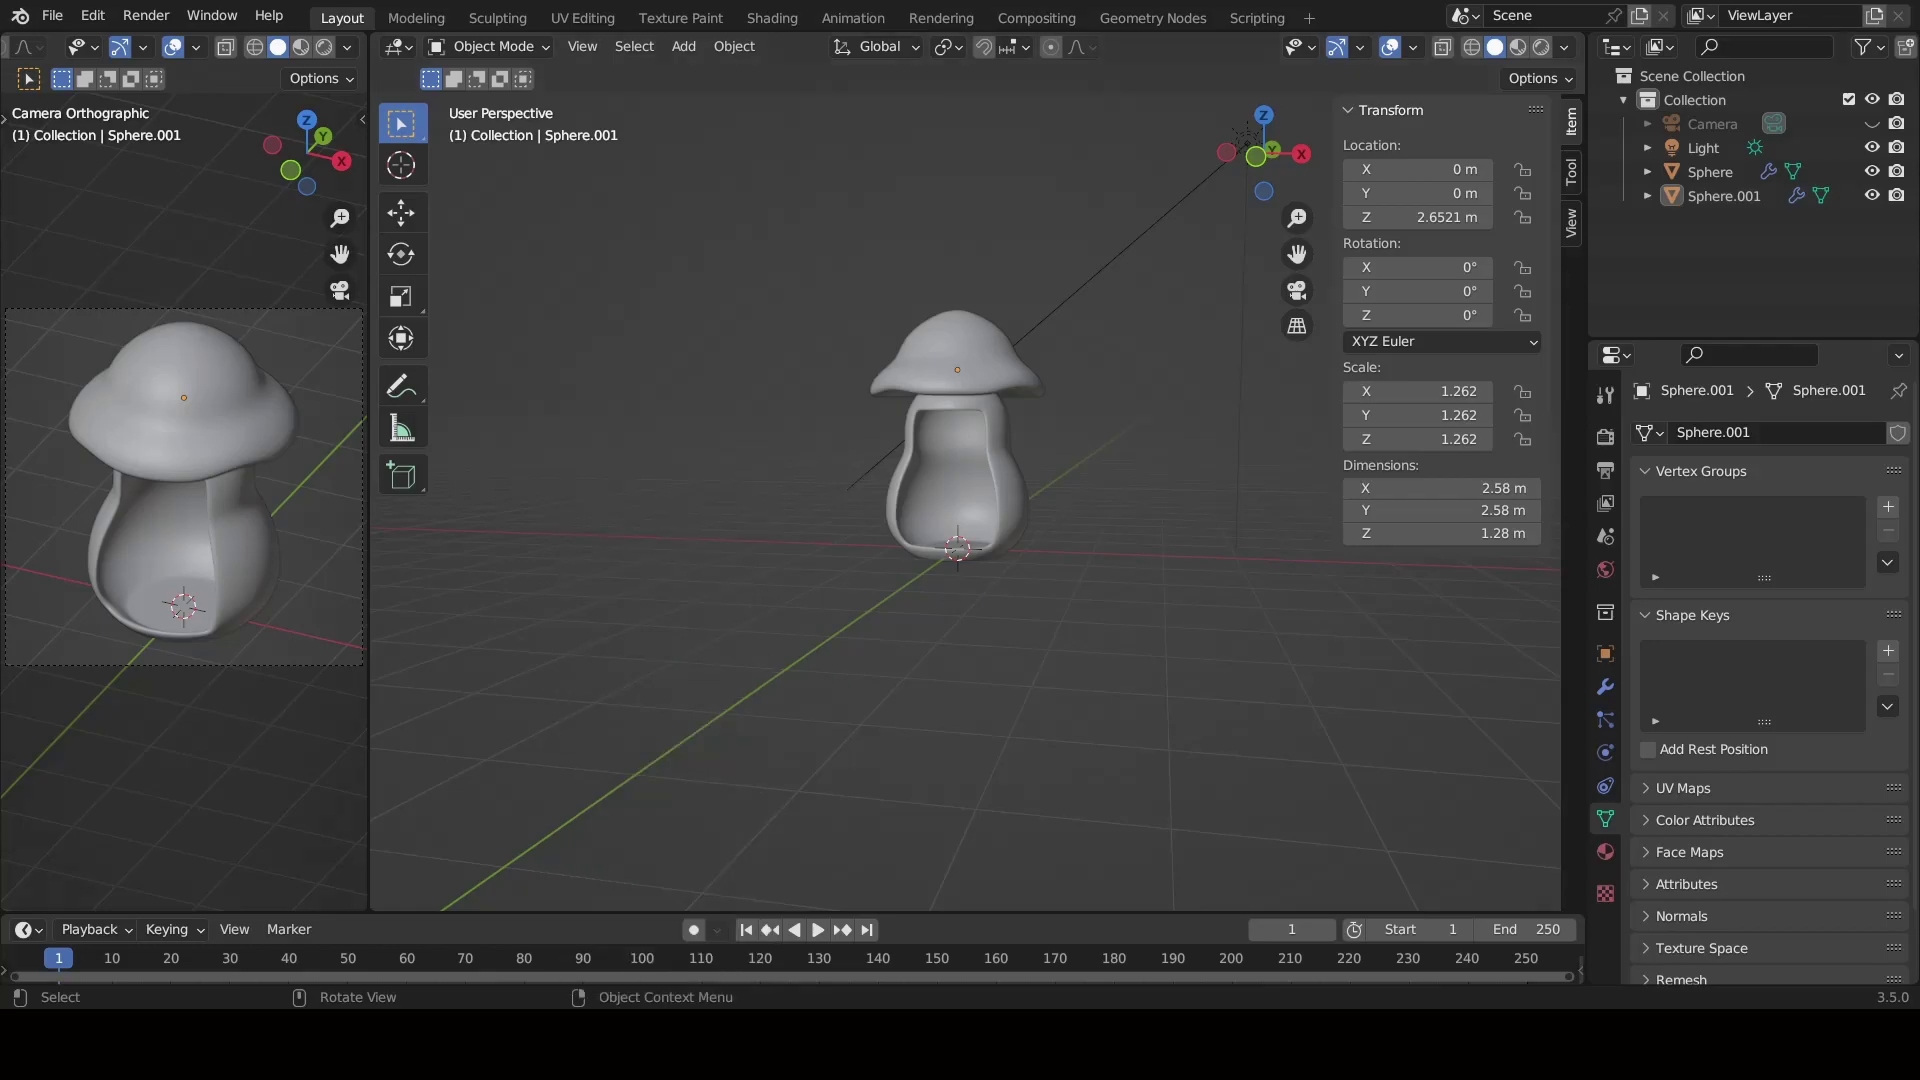
key("shift+a")
mouse_move(684, 526)
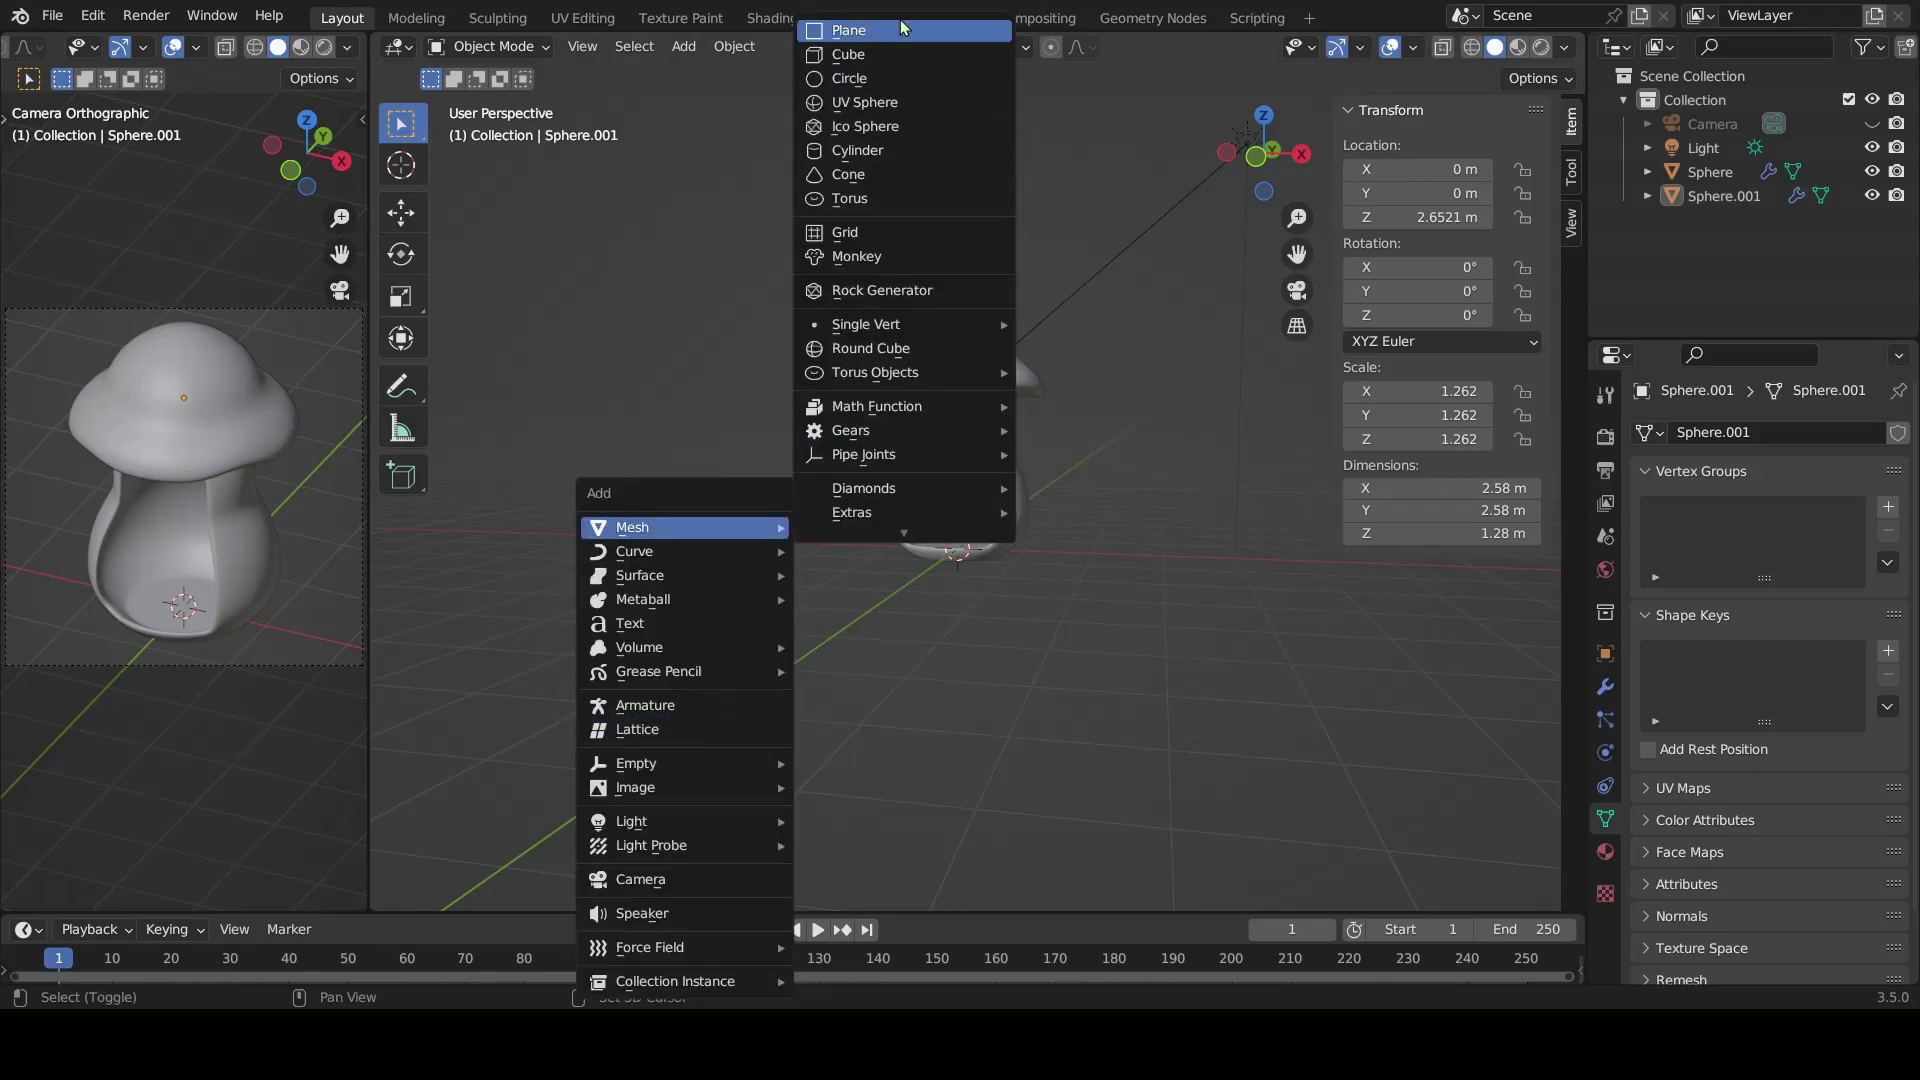
left_click(860, 58)
left_click(1605, 686)
left_click(1770, 432)
left_click(1490, 958)
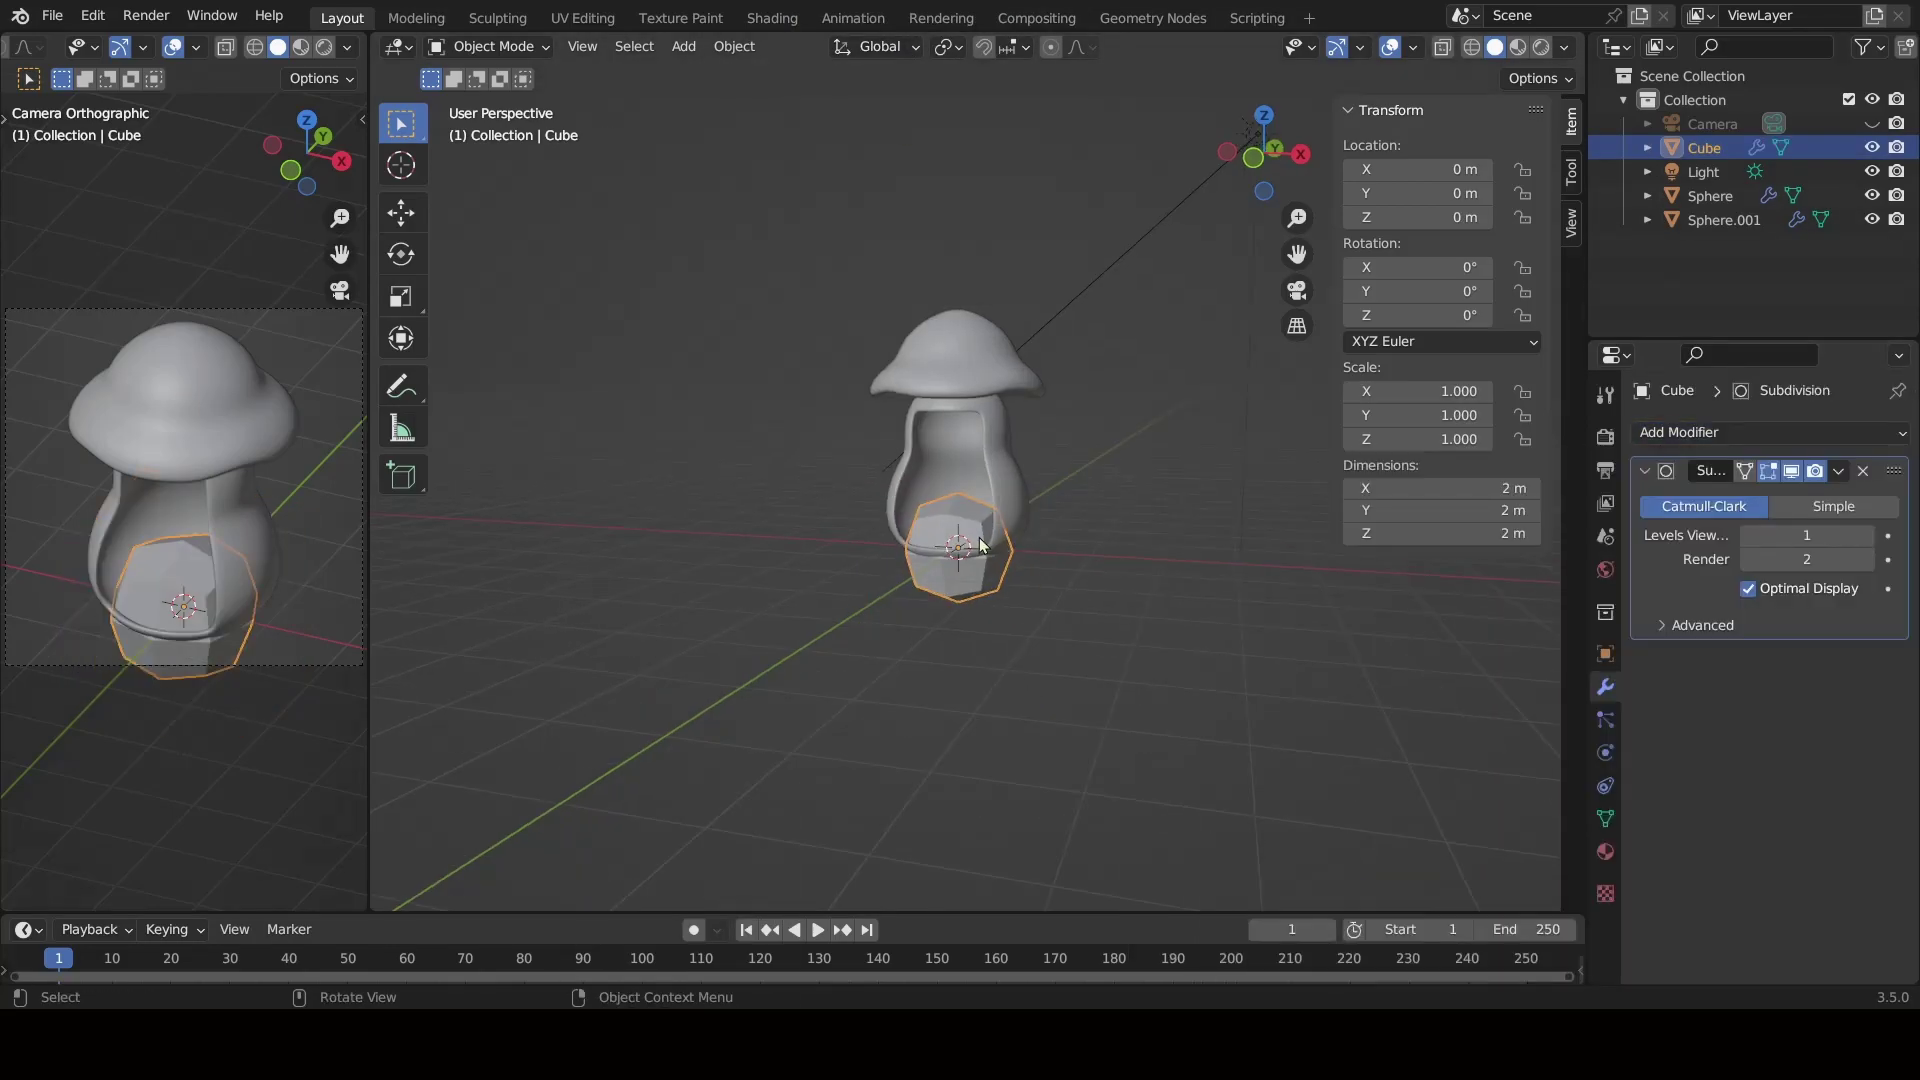
key("ctrl+2")
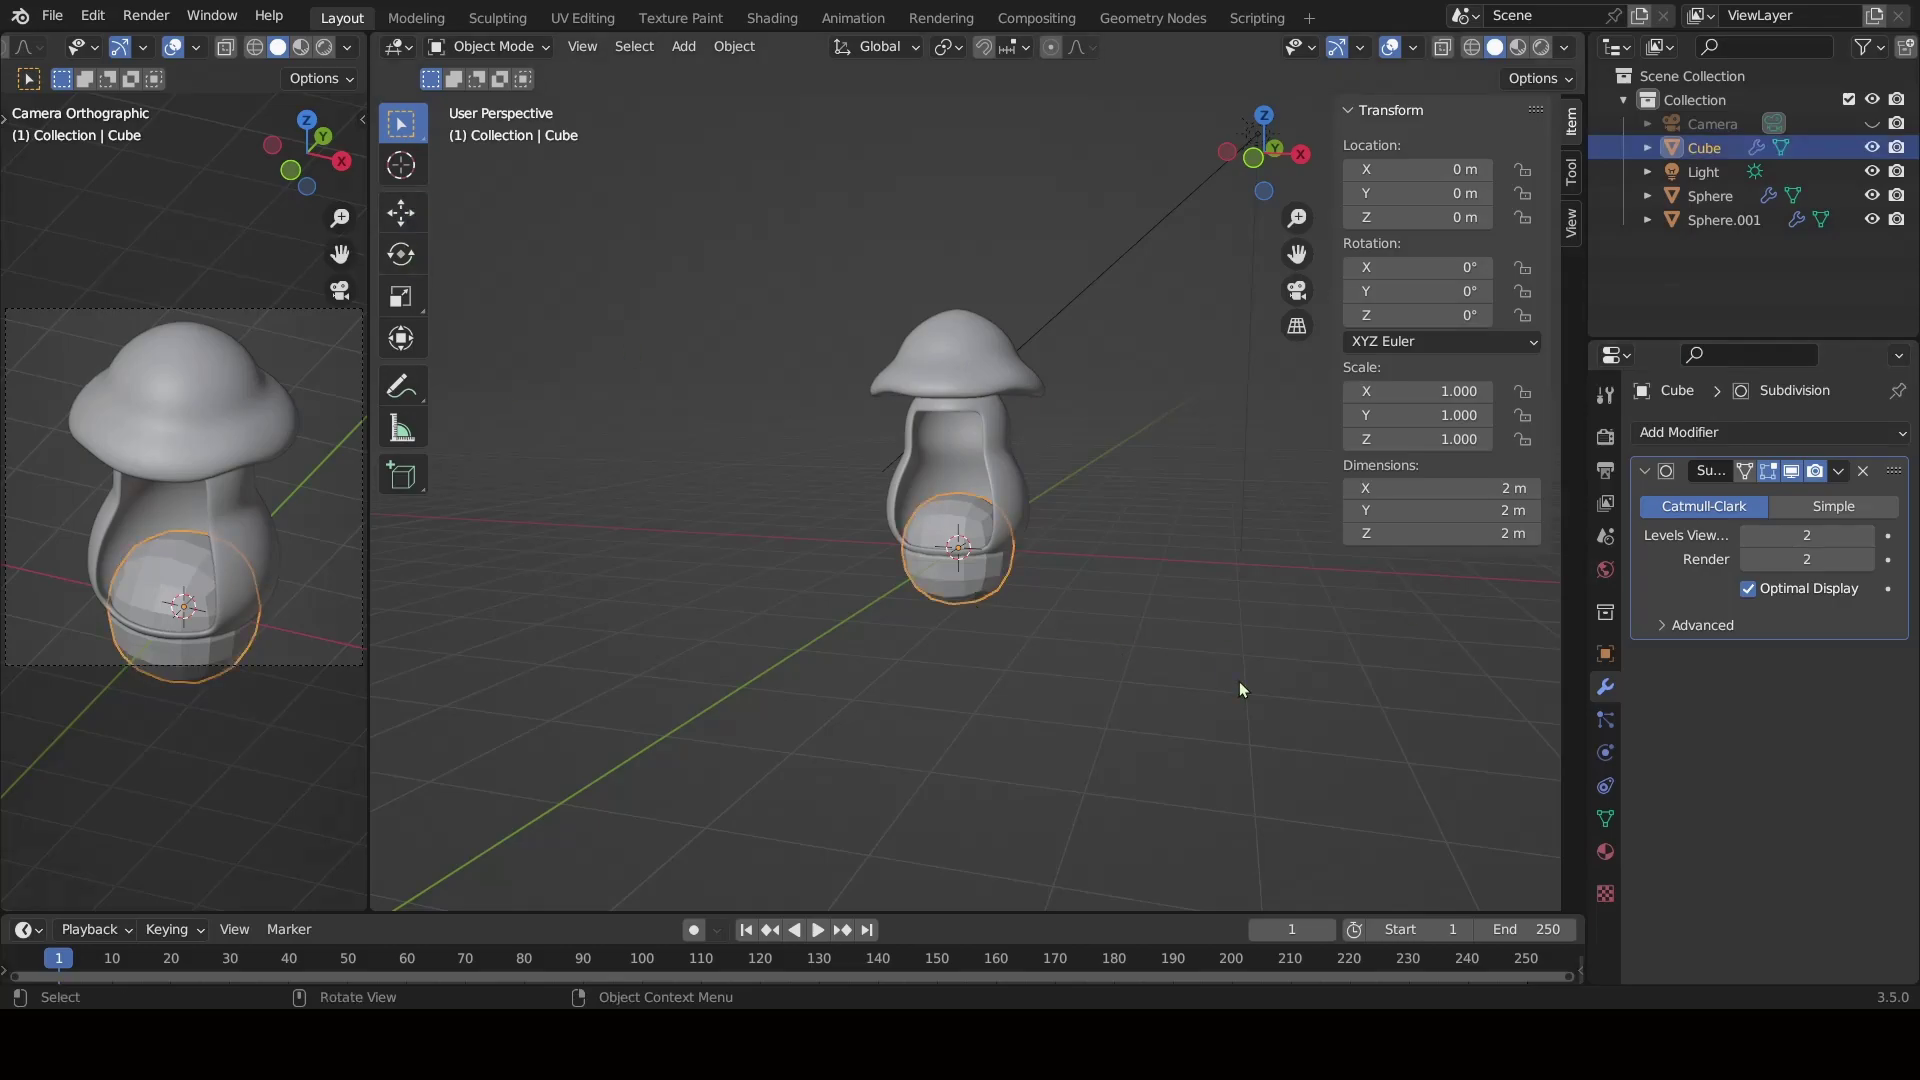
Flatten the cube into a disc, raise it above the cap, shade smooth and subdivide to level 3.
key("s")
key("z")
left_click(1032, 444)
key("g")
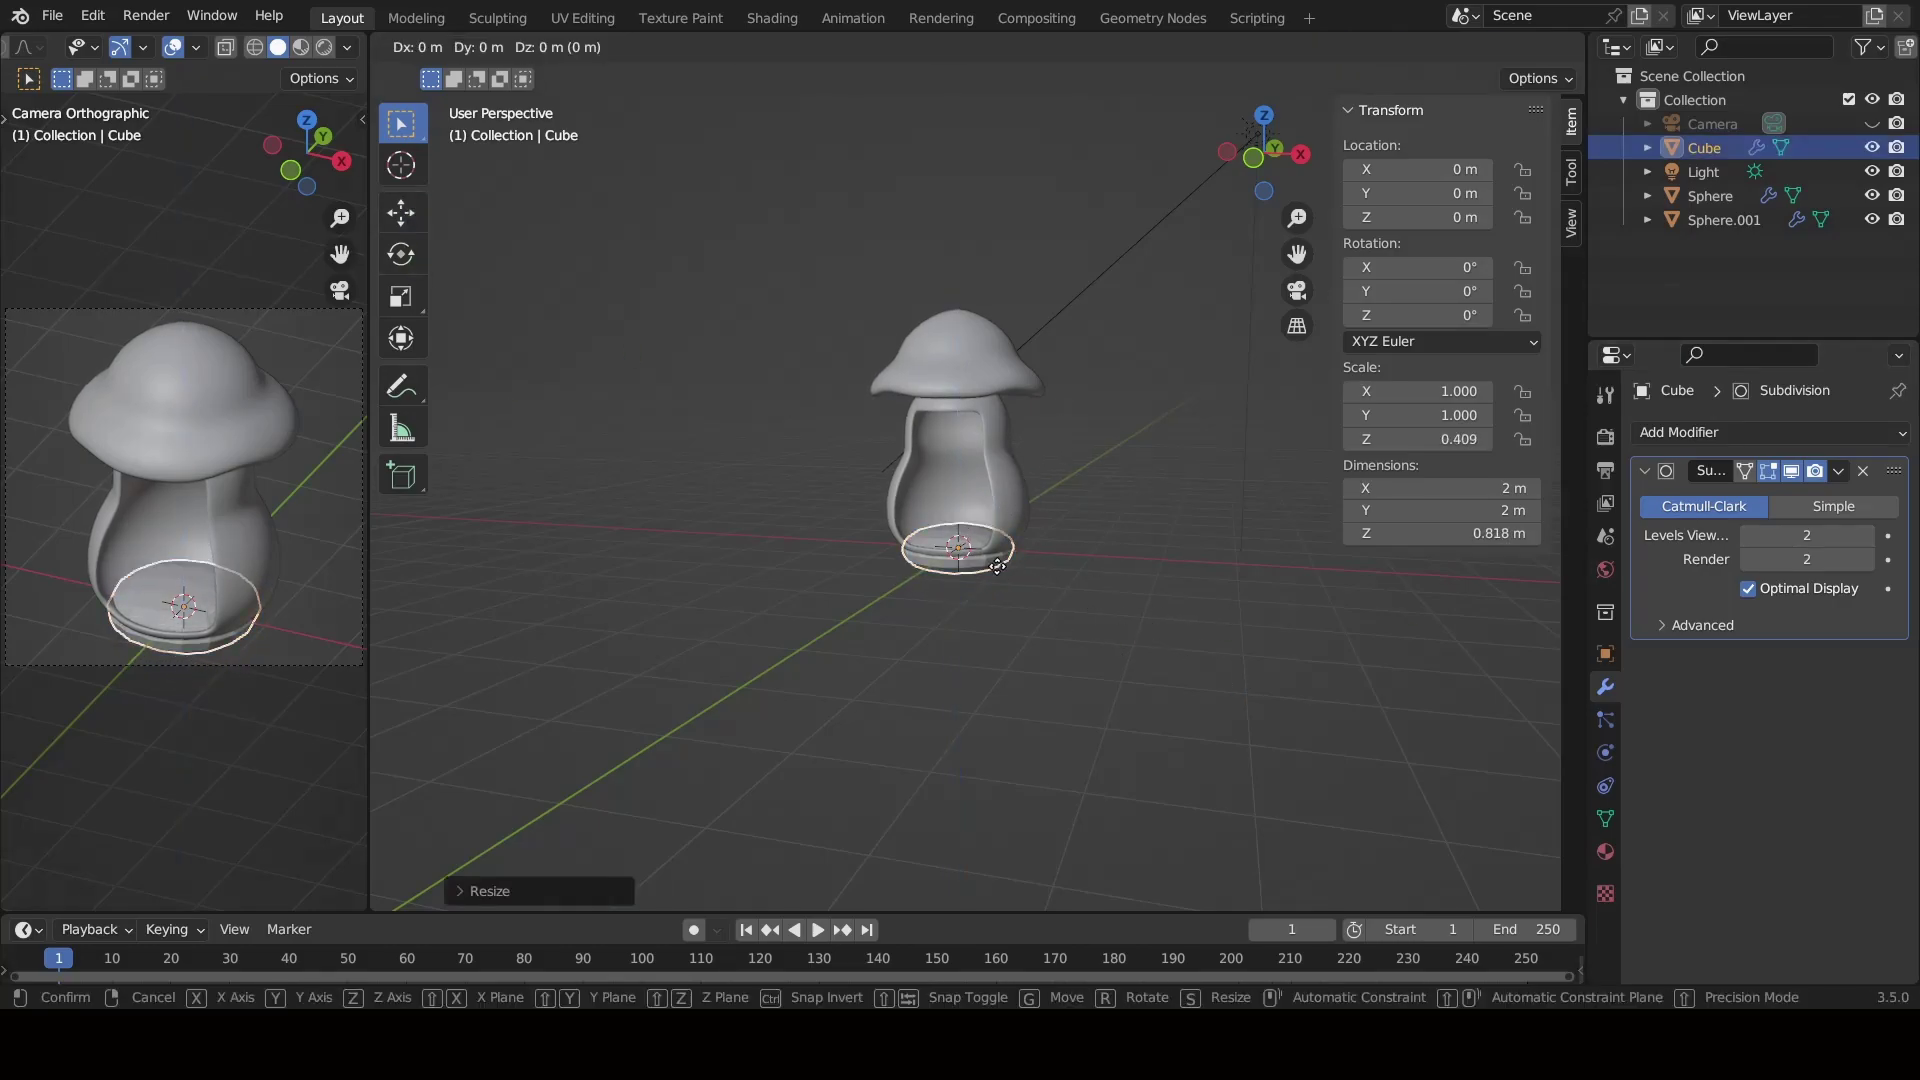
key("z")
left_click(1018, 435)
scroll(1018, 435, "up", 2)
right_click(1018, 435)
left_click(1060, 450)
key("ctrl+3")
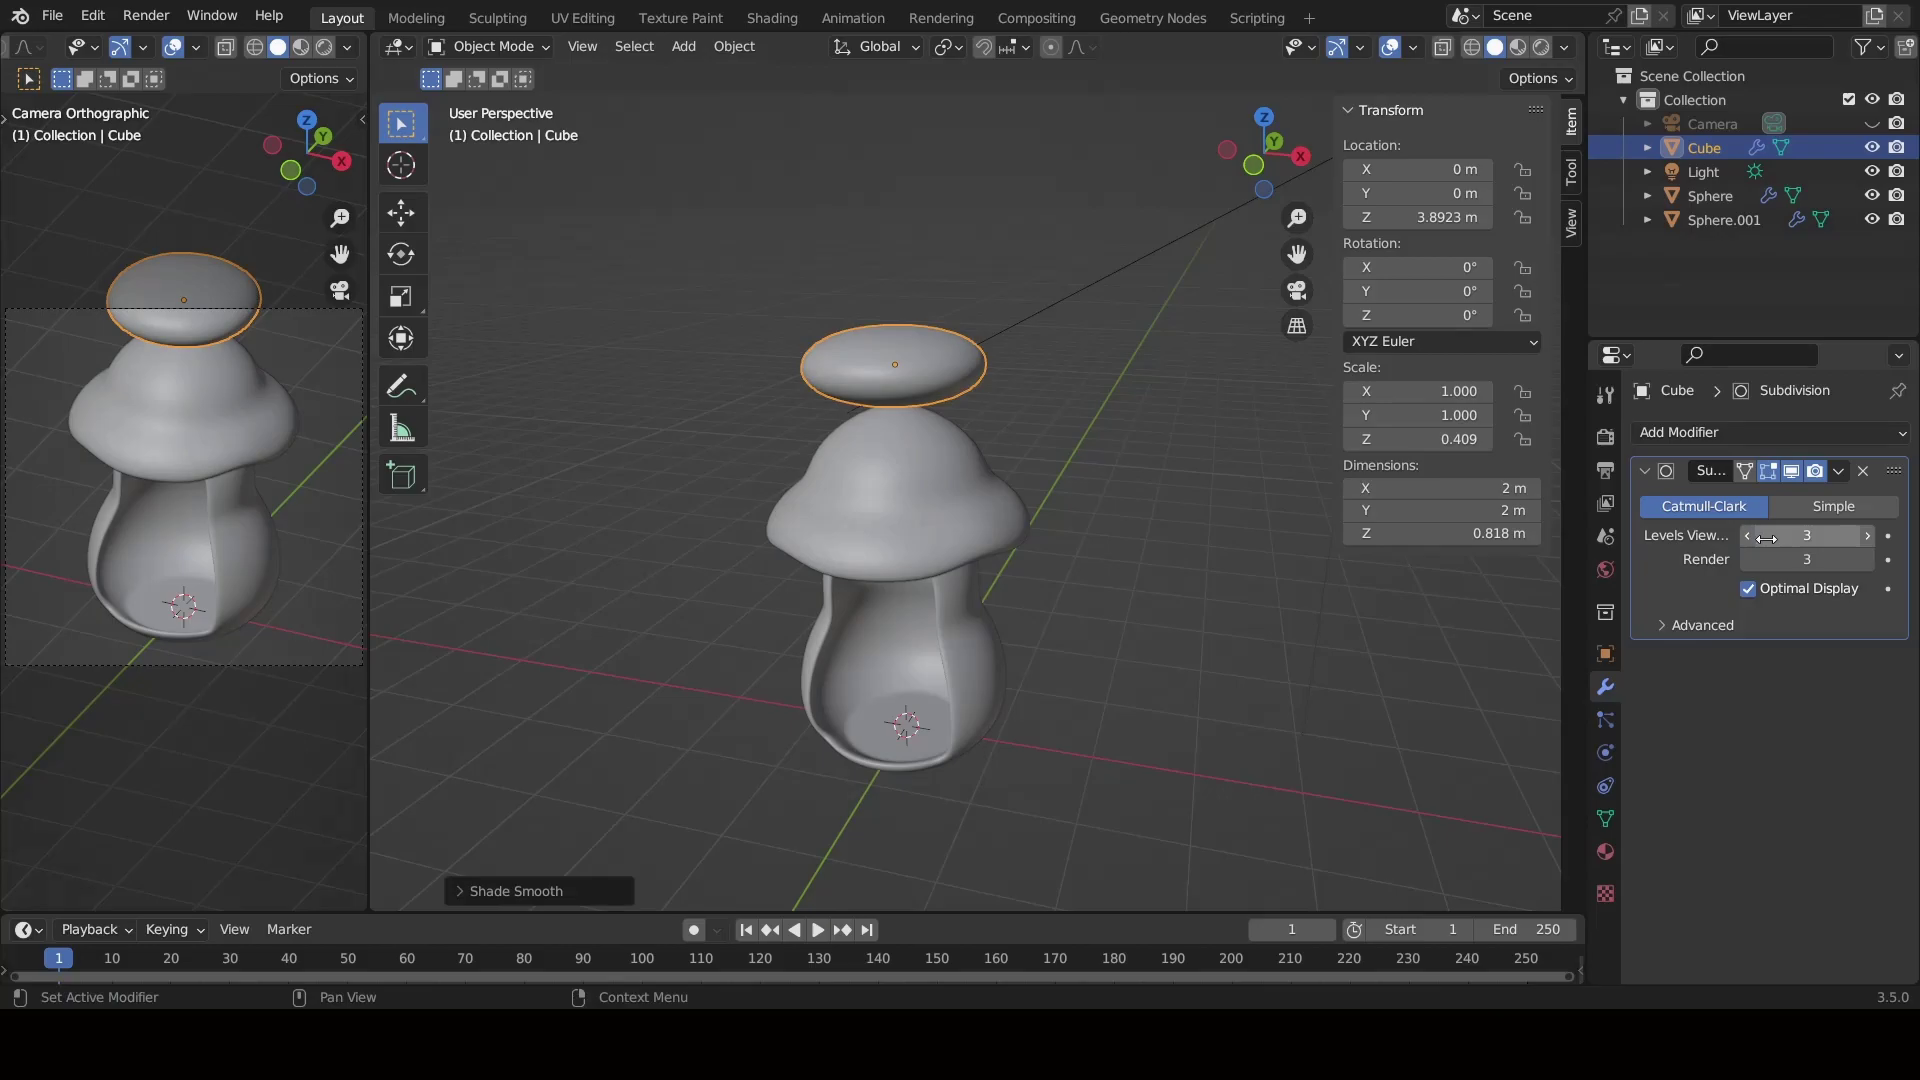
Set the disc's Z scale to 0.451, then shrink it evenly to 0.240.
key("s")
key("z")
left_click(1142, 345)
mouse_move(1100, 420)
middle_mouse_down()
mouse_move(1142, 345)
mouse_move(1046, 536)
mouse_move(1040, 600)
middle_mouse_up()
key("s")
key("z")
left_click(1142, 358)
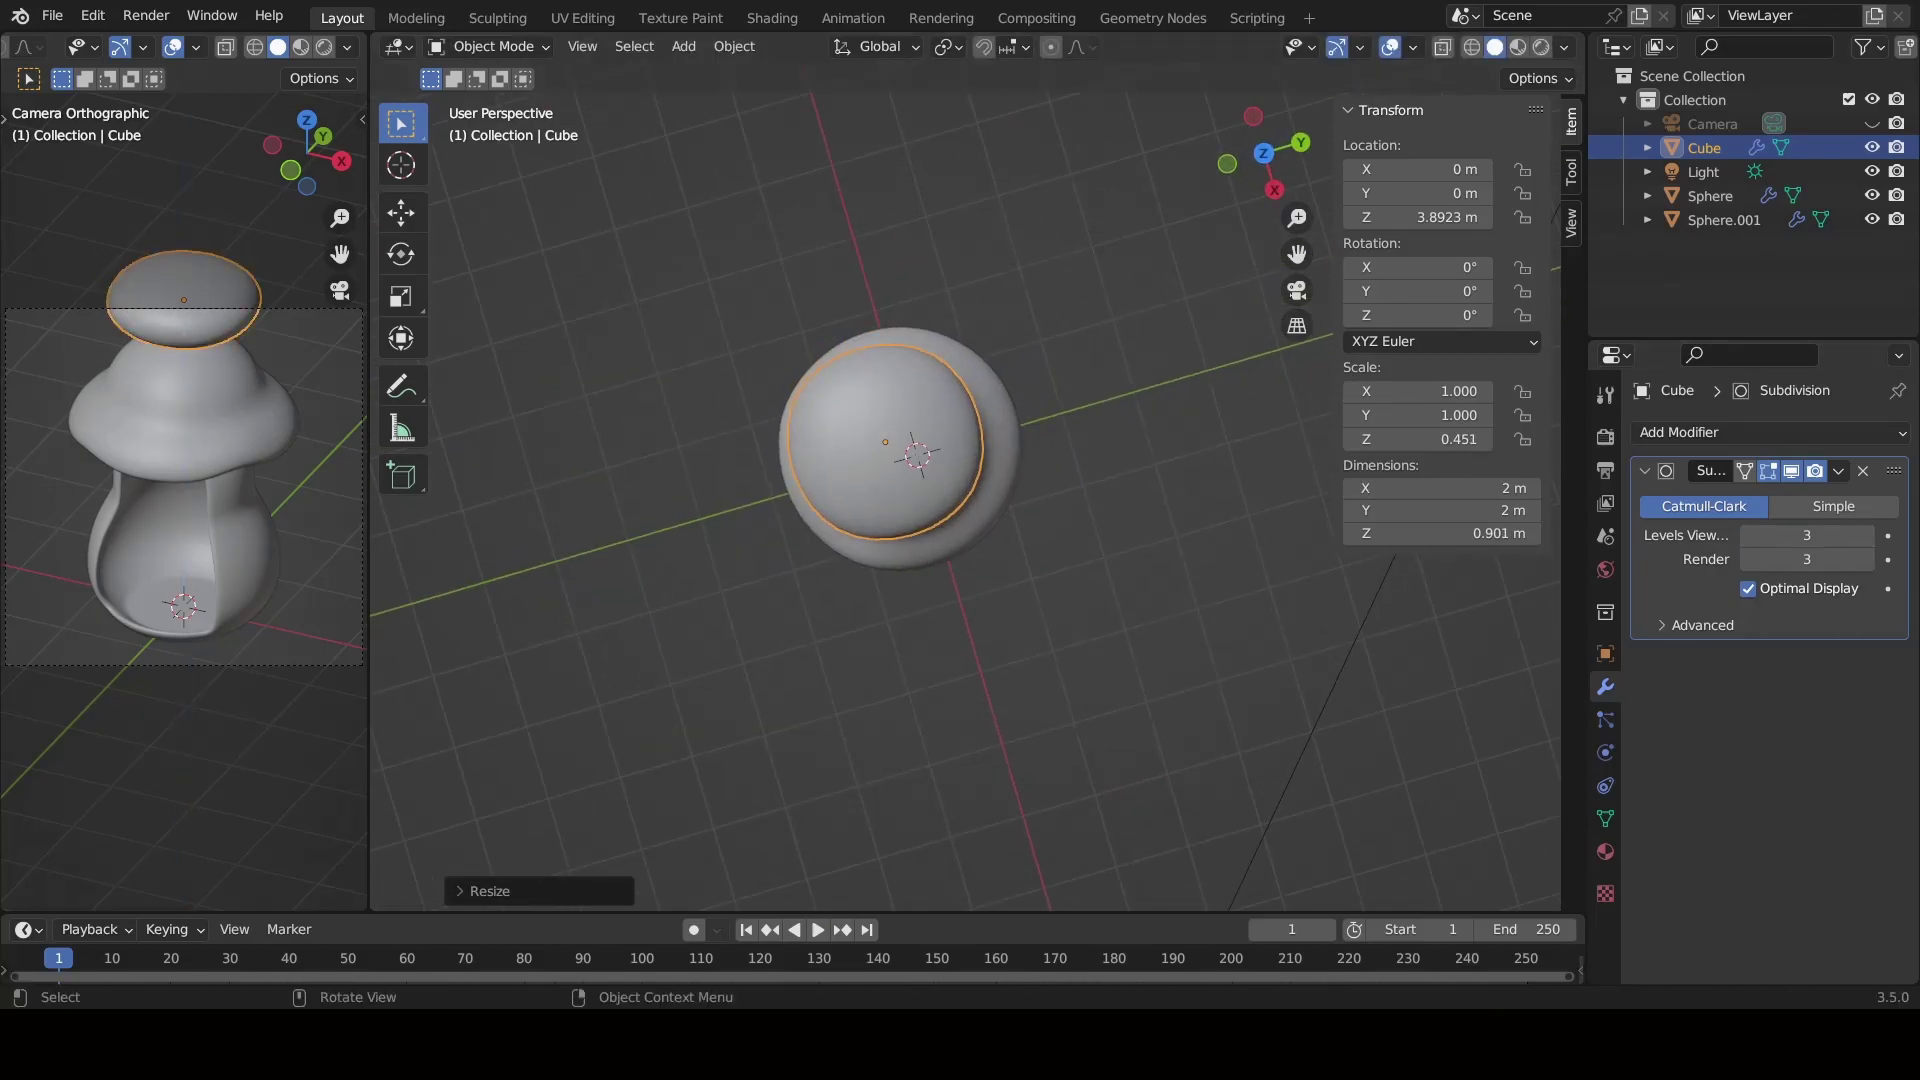
key("s")
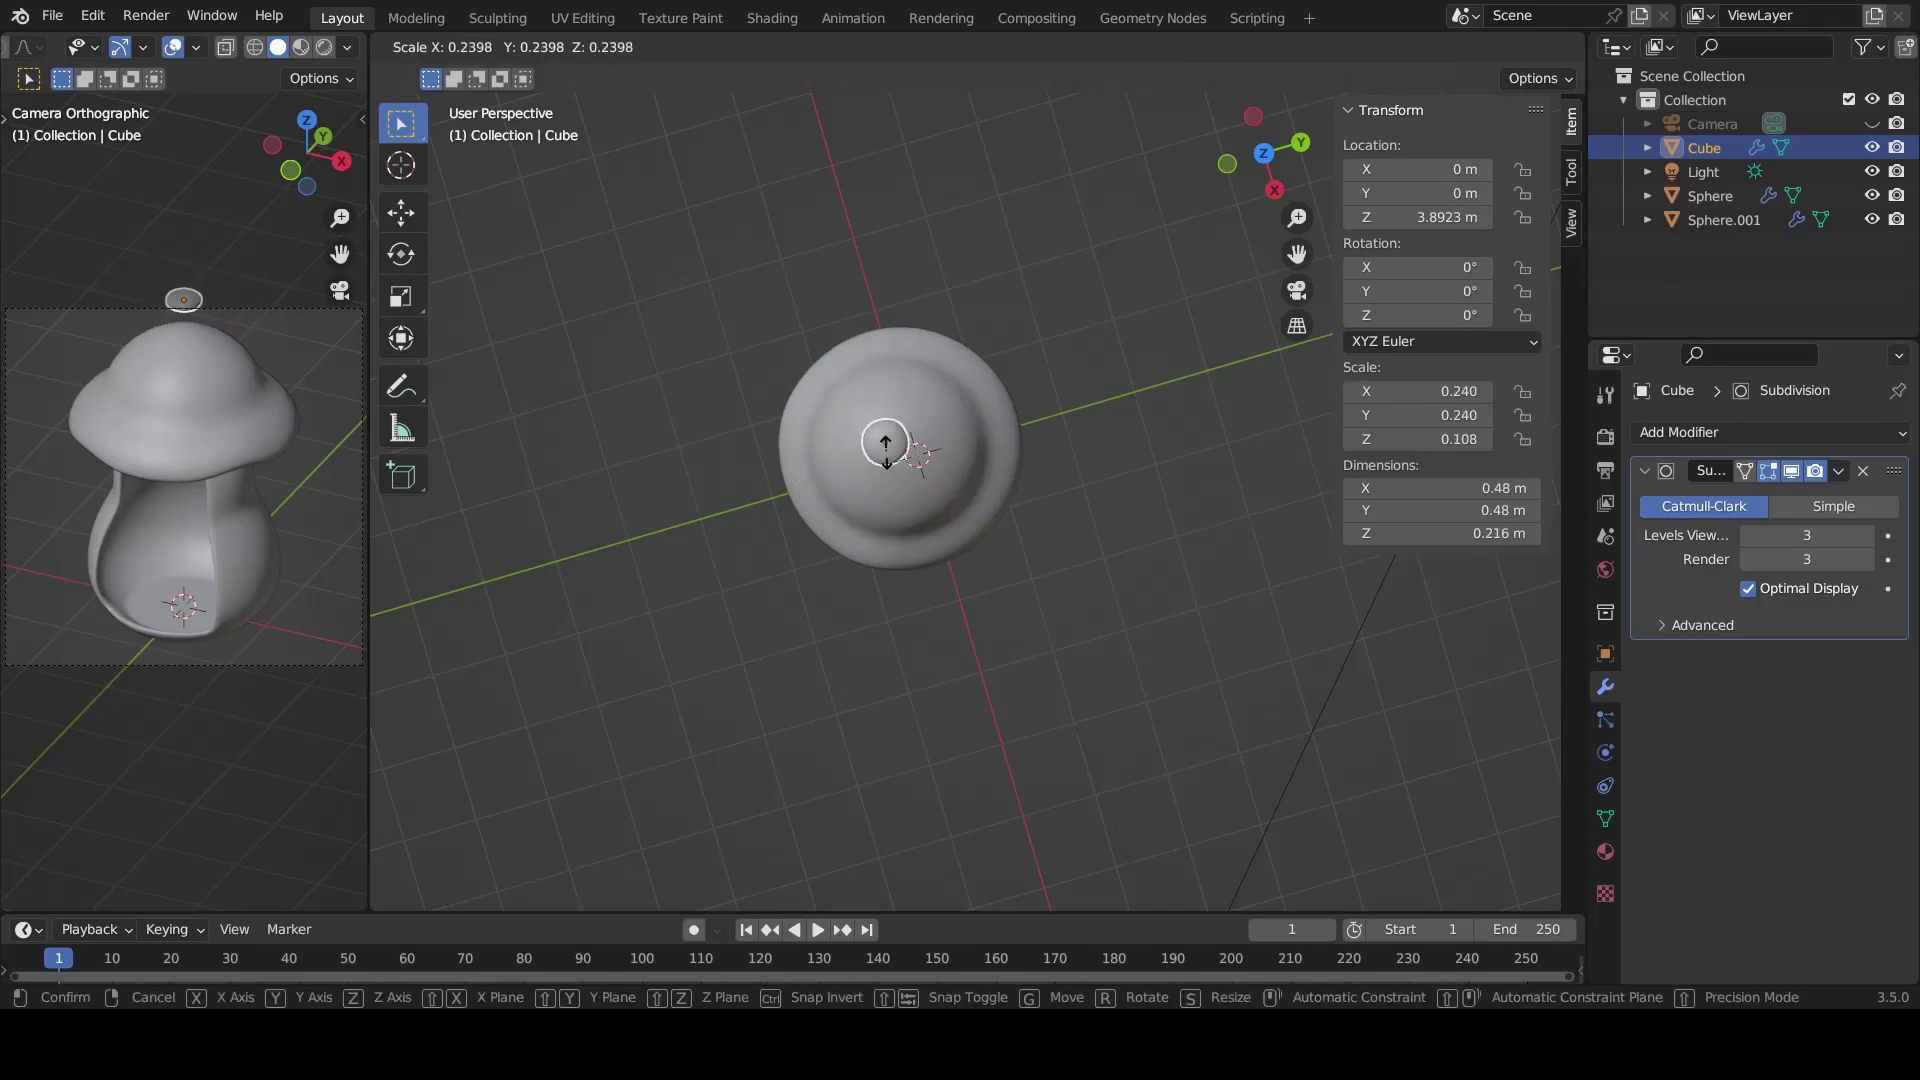
left_click(915, 460)
mouse_move(915, 460)
middle_mouse_down()
mouse_move(900, 544)
mouse_move(921, 446)
middle_mouse_up()
Set snapping to Face Project by center, seat the disc on the cap, and scale it to 0.207.
left_click(1010, 46)
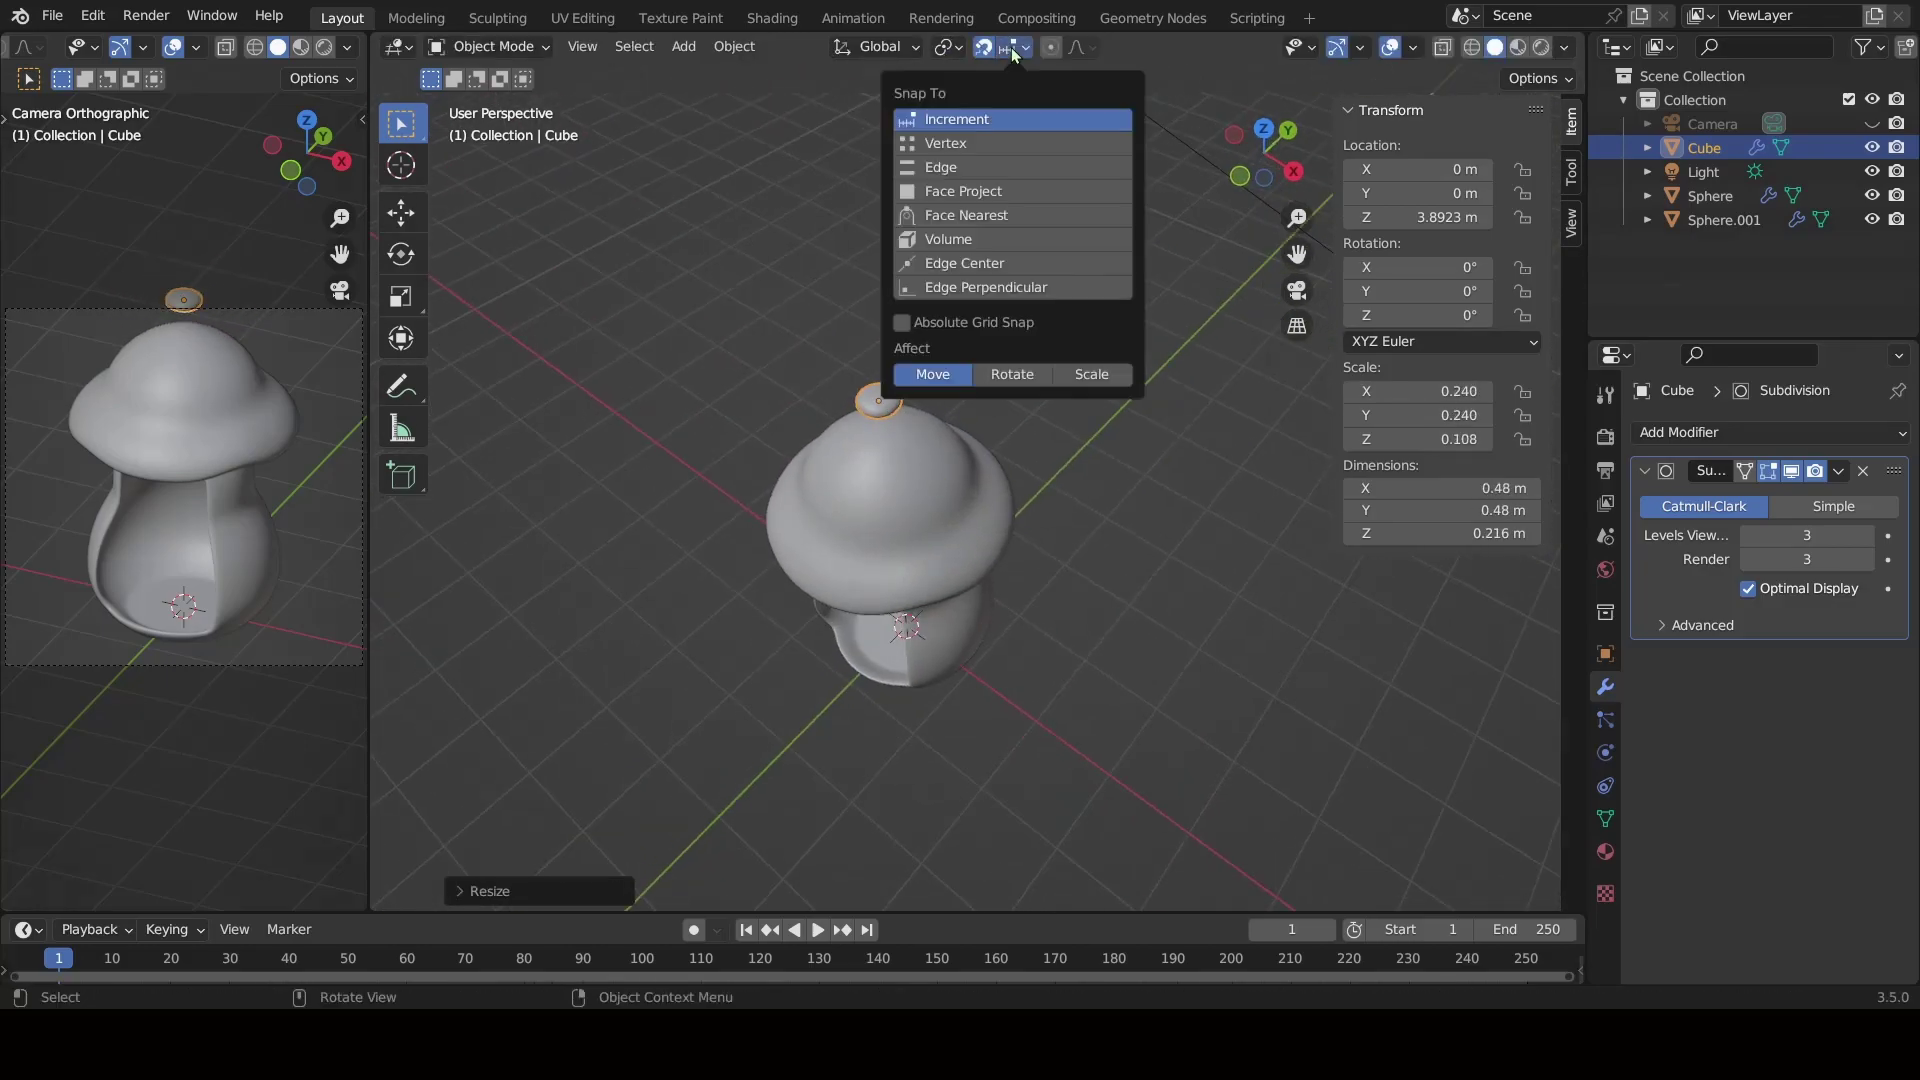
left_click(1004, 190)
left_click(985, 348)
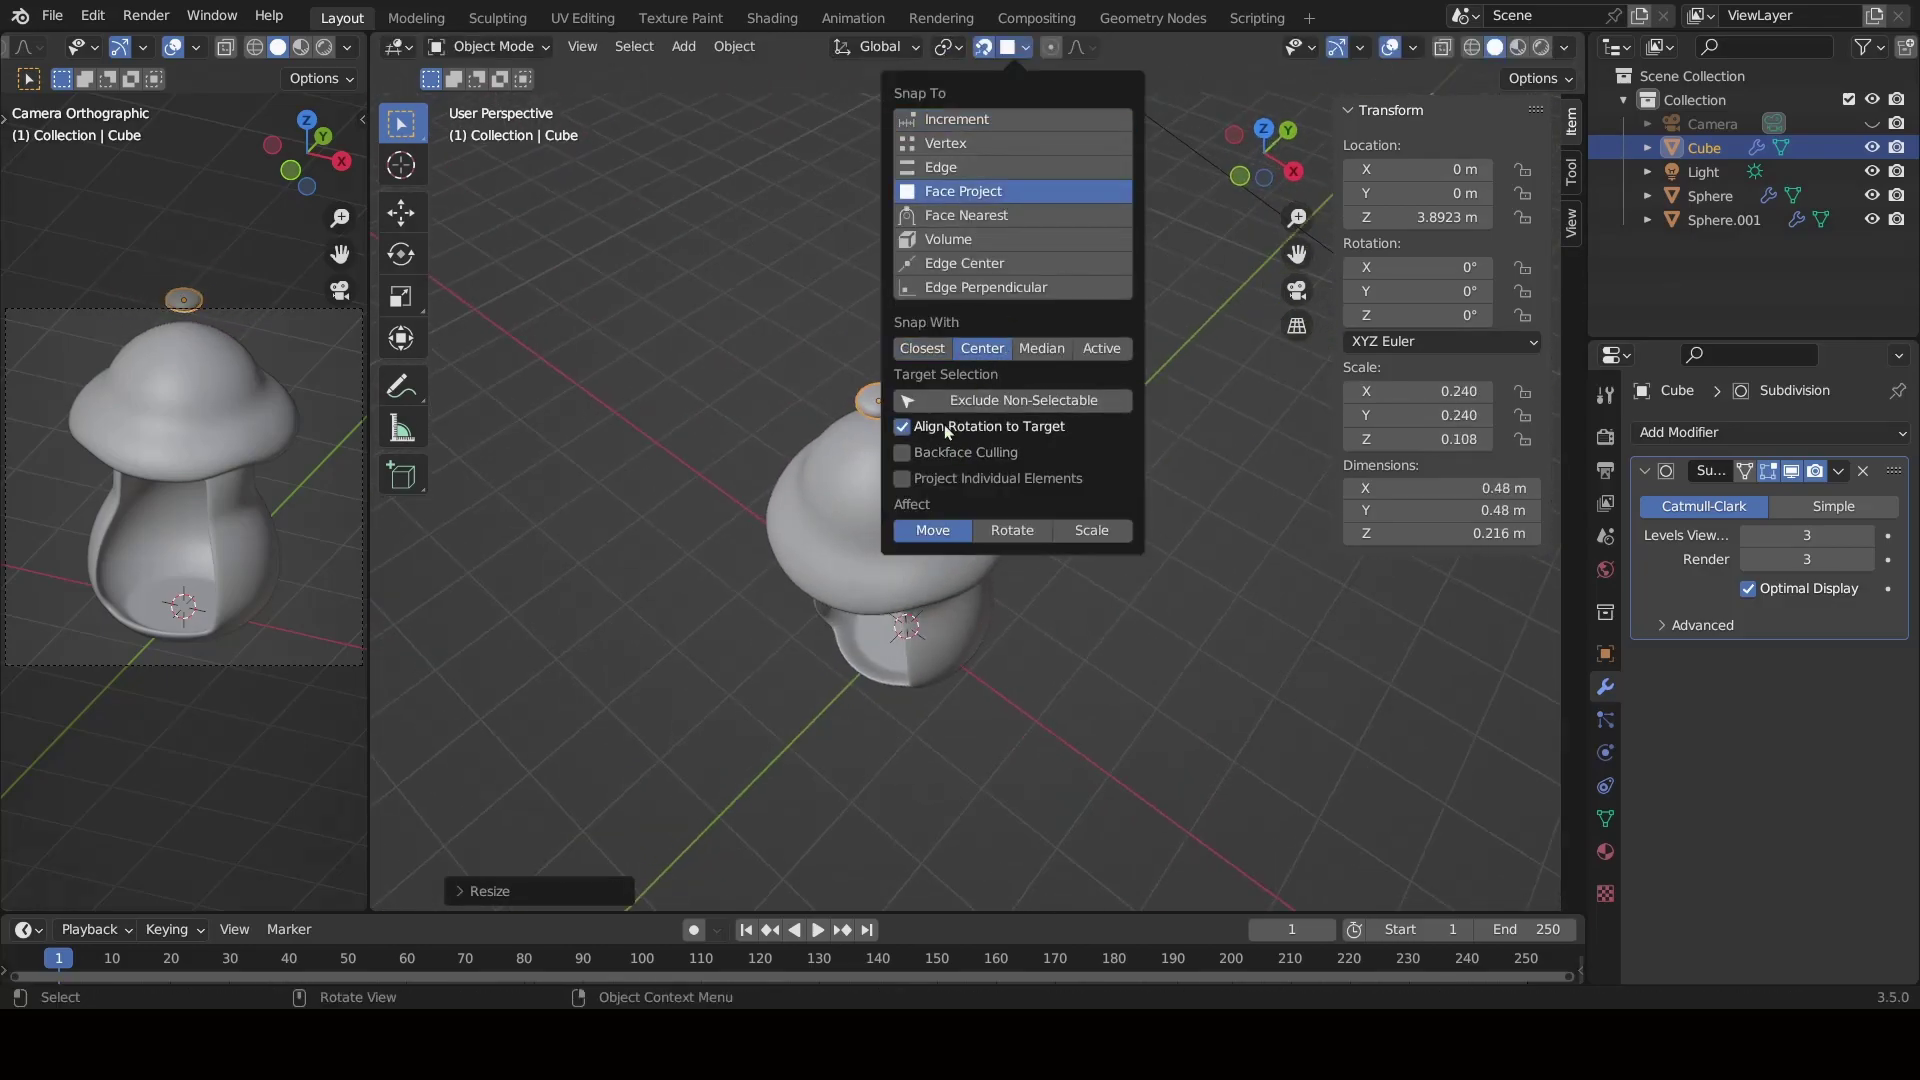
key("g")
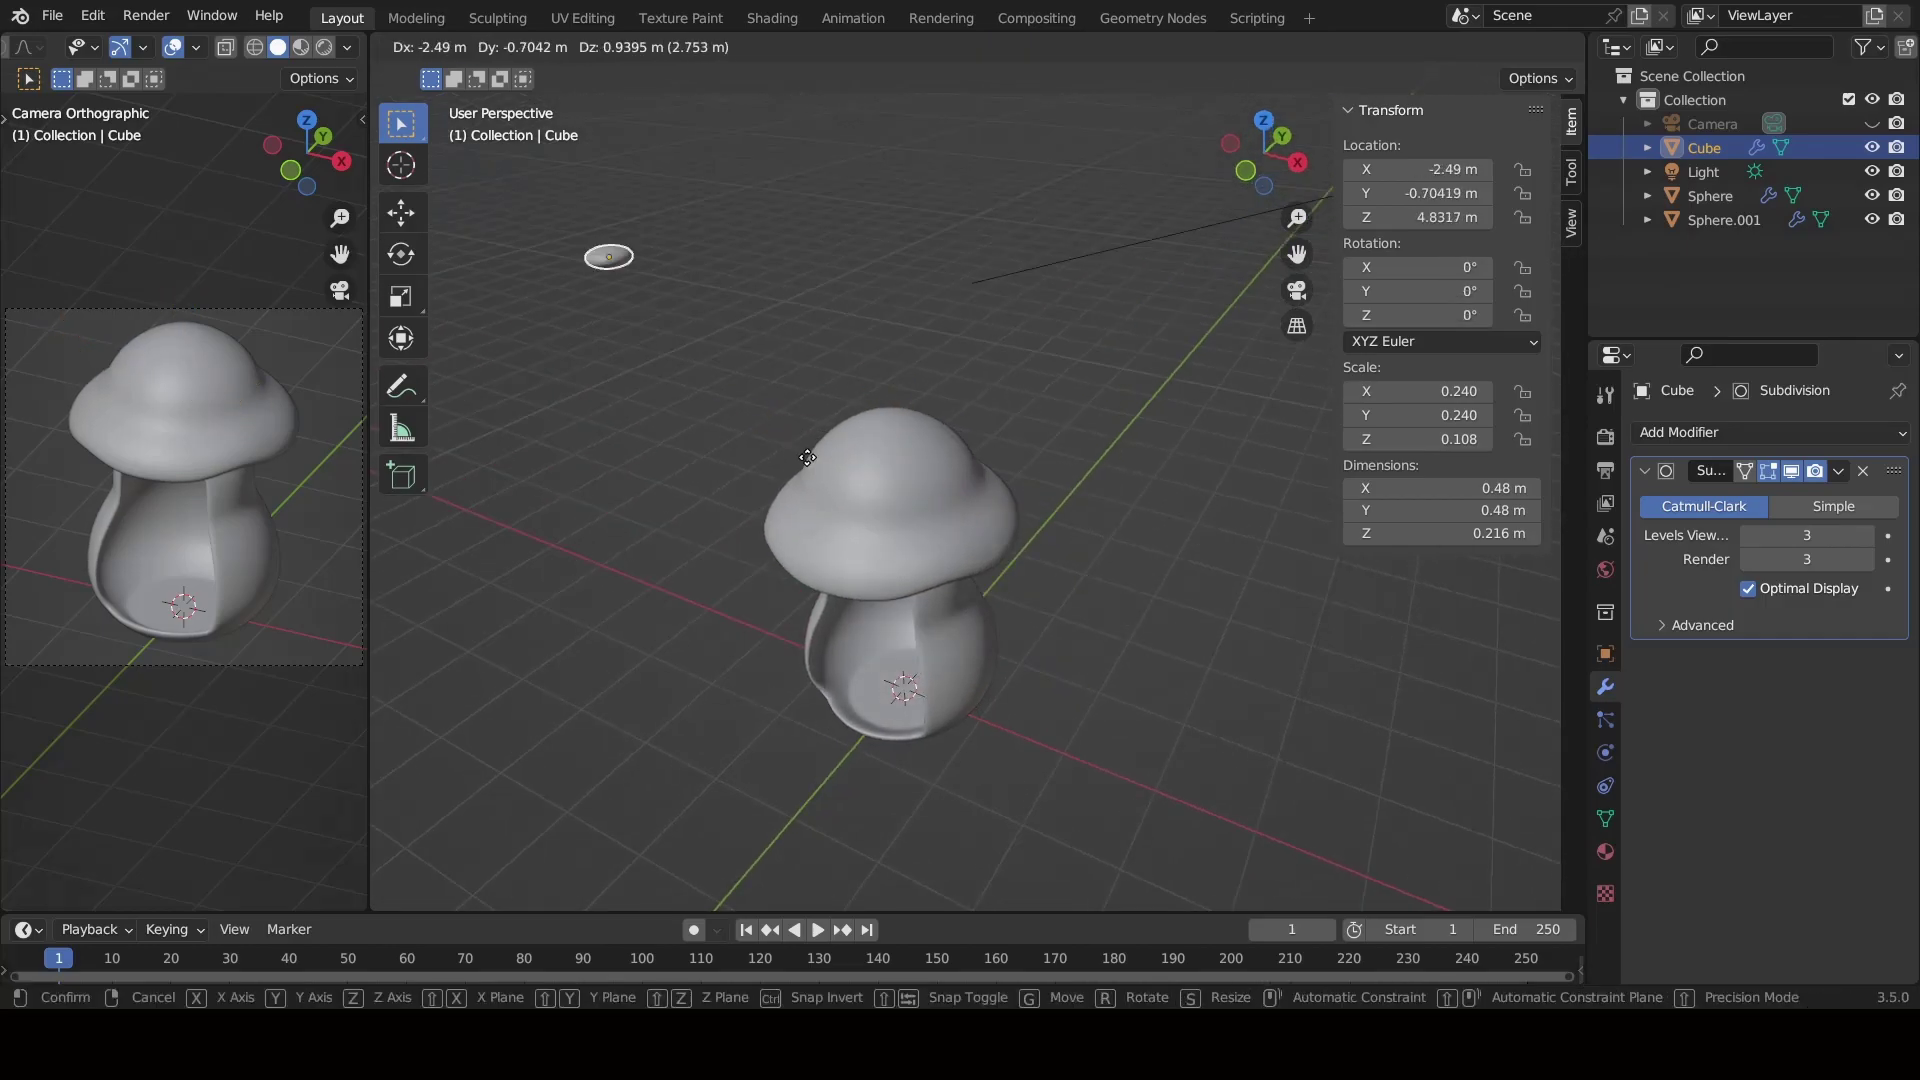
left_click(905, 458)
mouse_move(1030, 758)
middle_mouse_down()
mouse_move(1077, 722)
mouse_move(1080, 675)
middle_mouse_up()
key("s")
left_click(1094, 678)
Duplicate the spot onto the cap and enlarge the first spot.
left_click(925, 455)
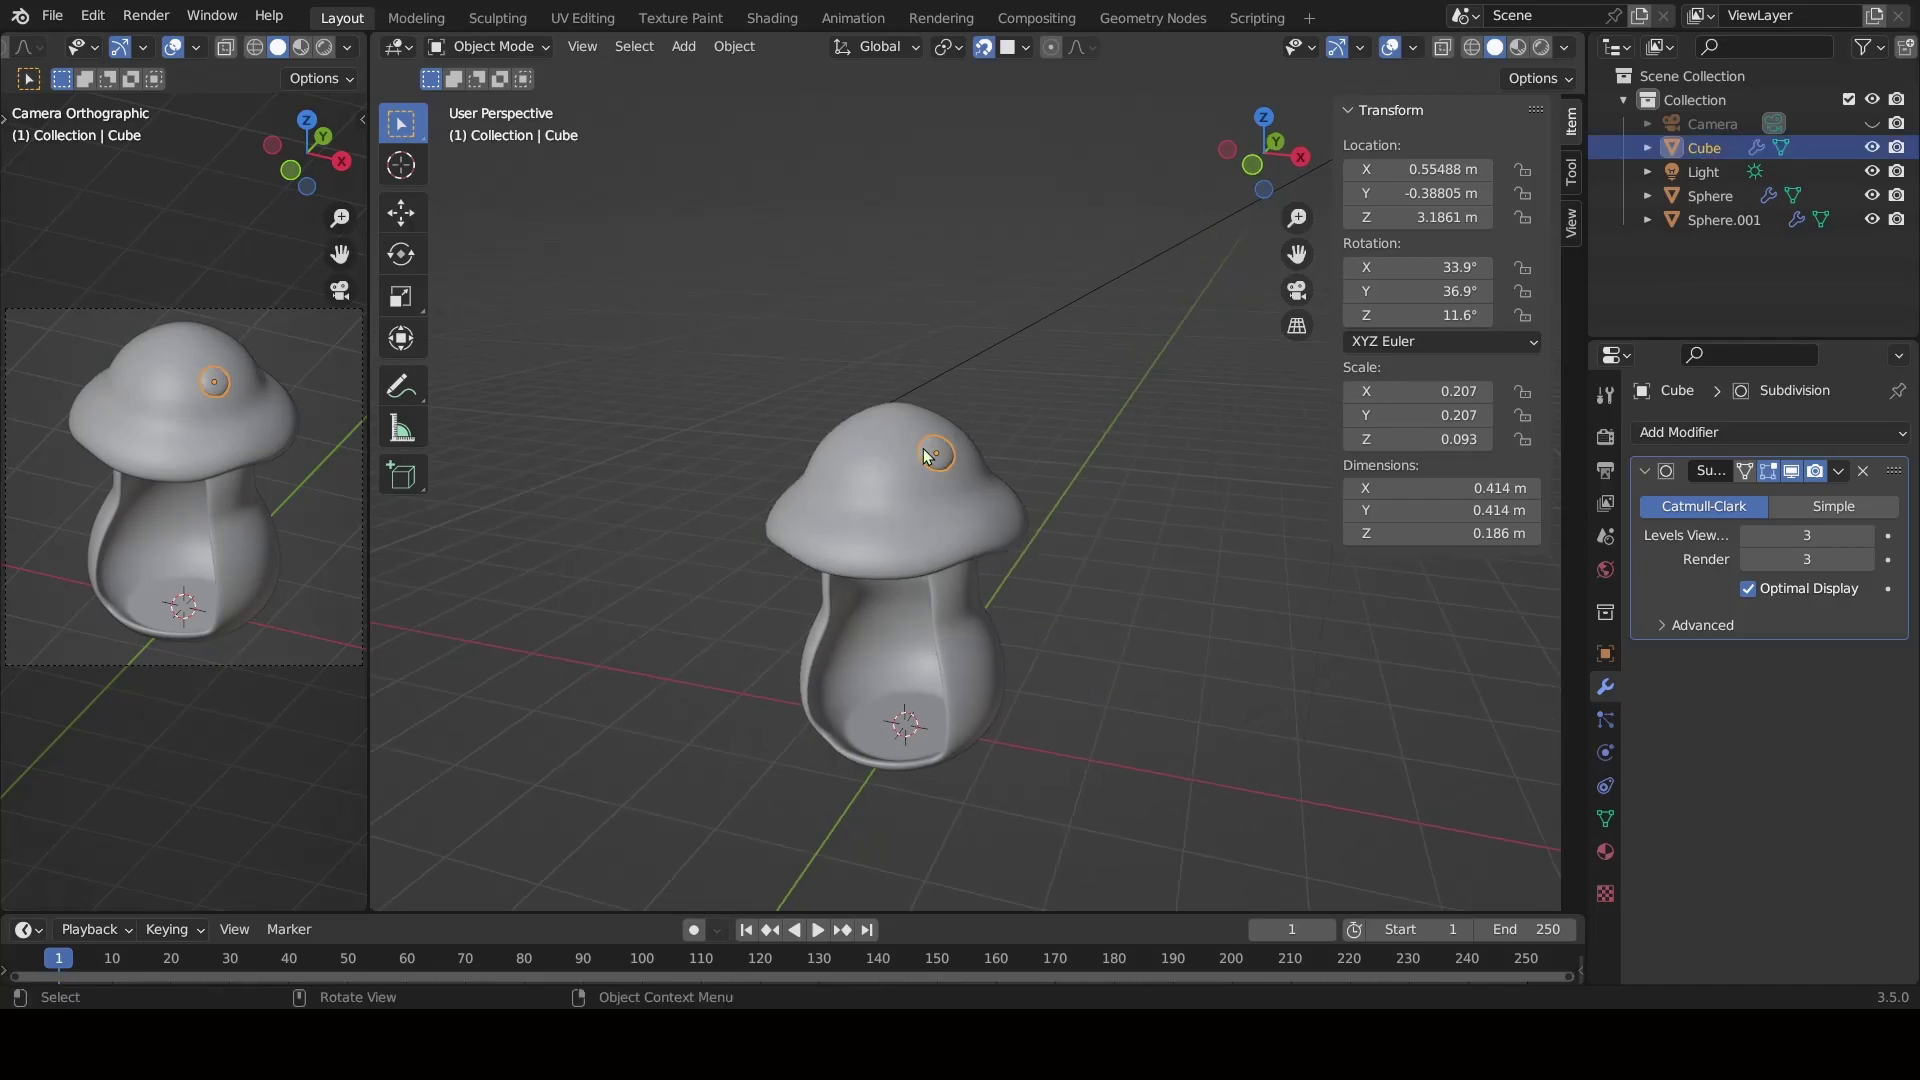
key("shift+d")
left_click(836, 489)
scroll(836, 489, "up", 3)
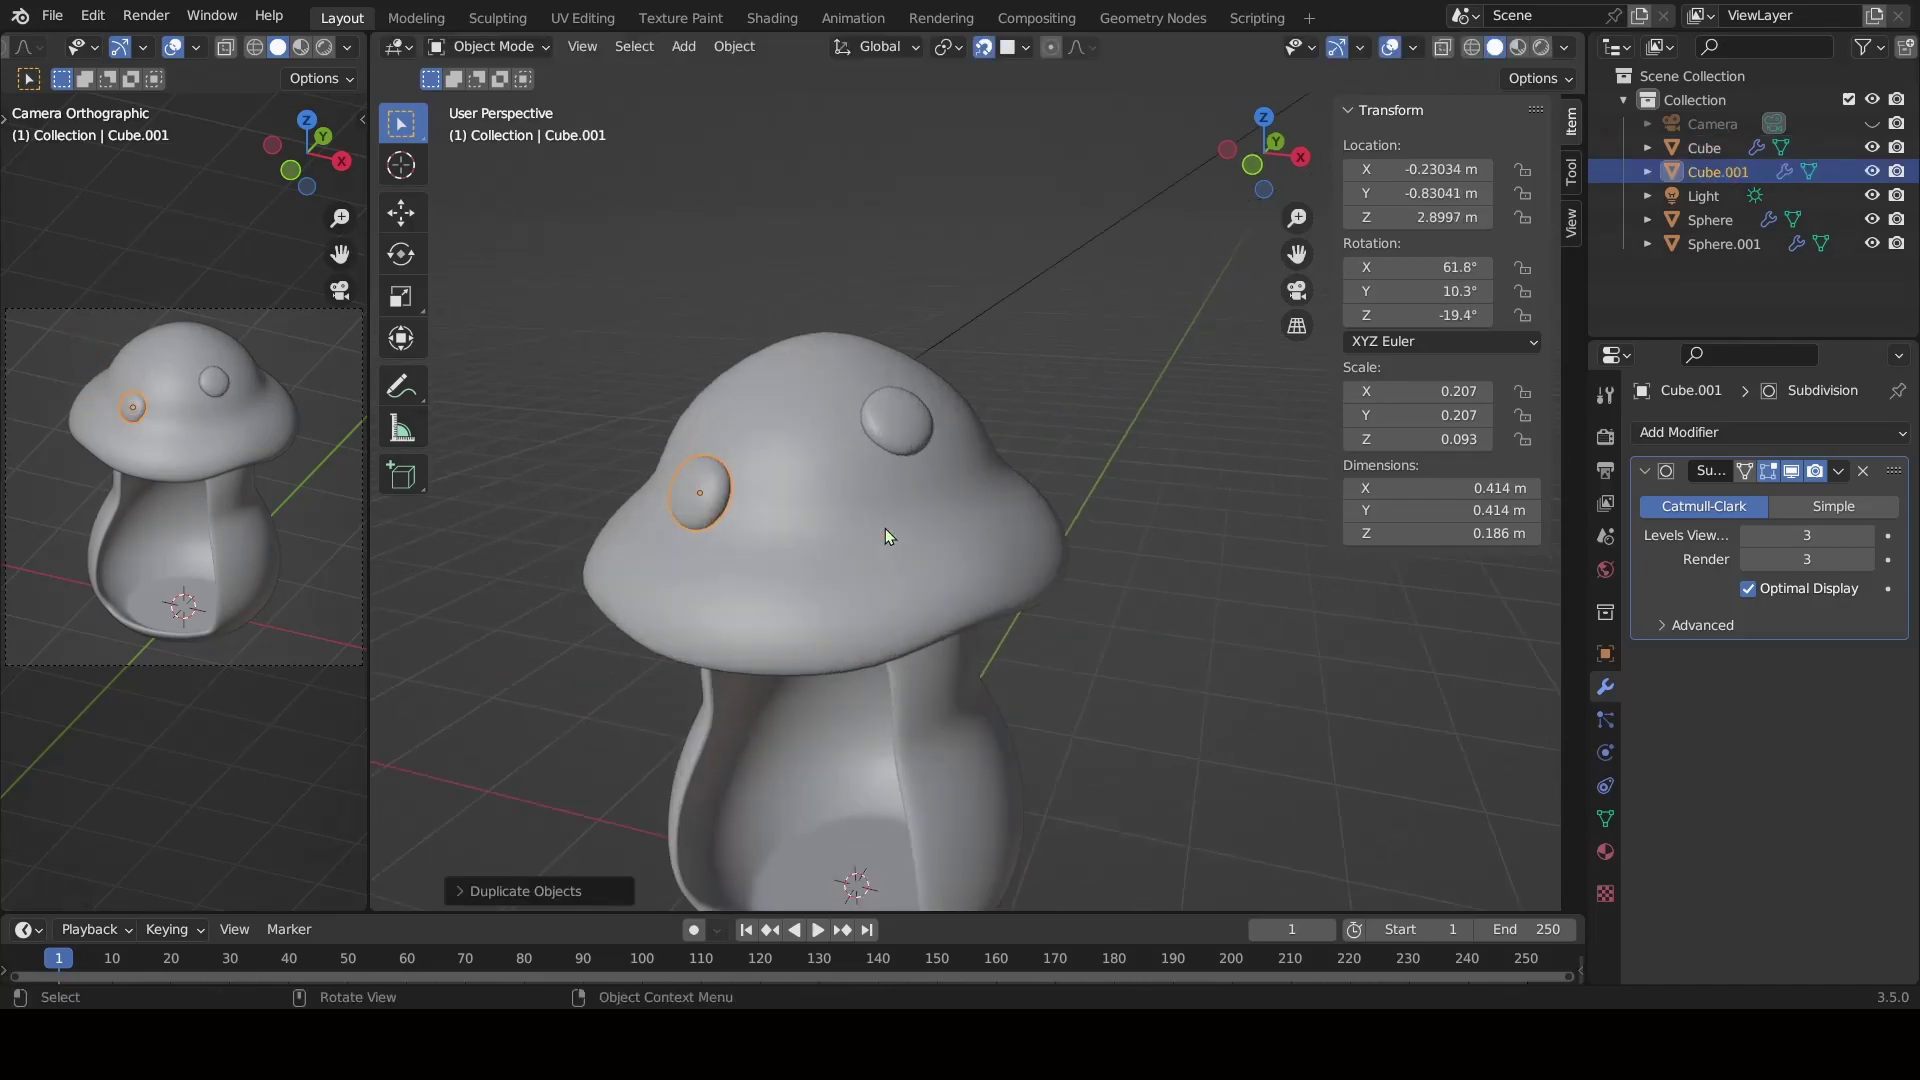
left_click(913, 437)
key("s")
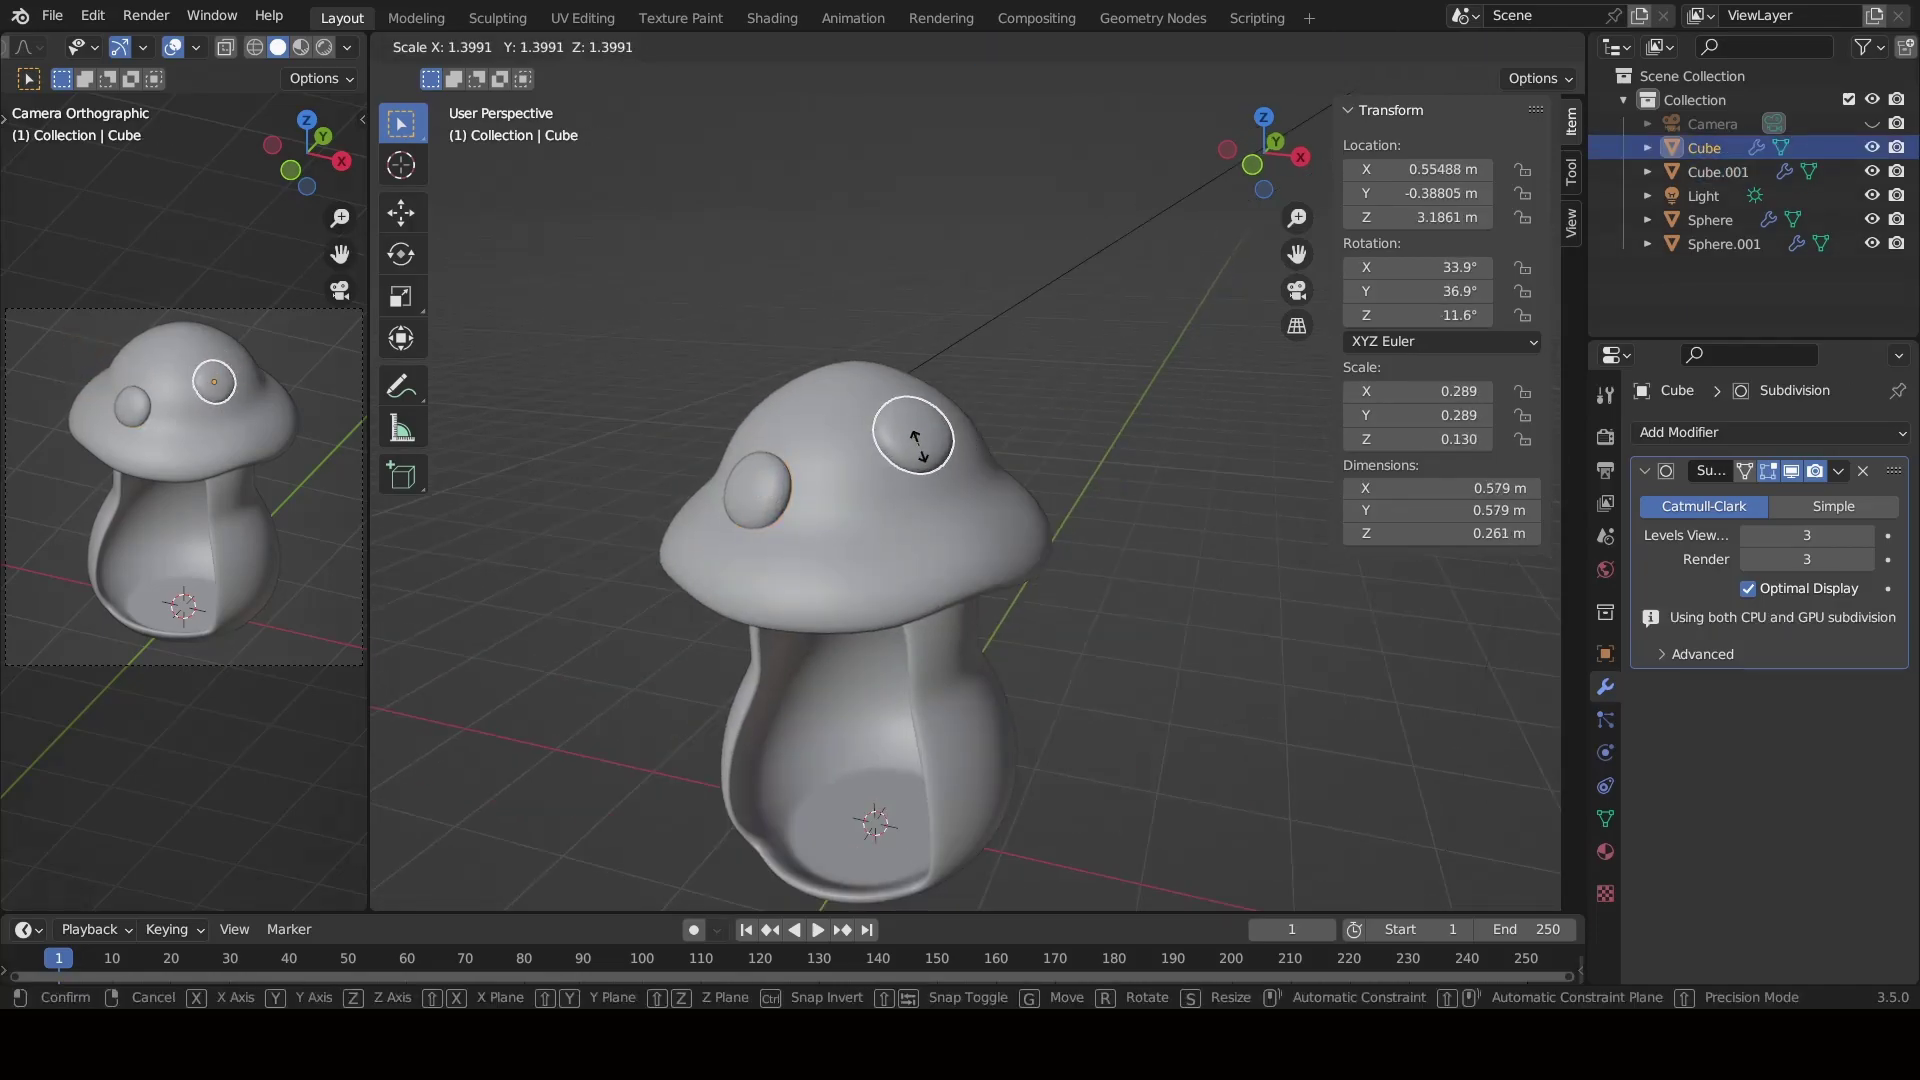
left_click(913, 437)
mouse_move(913, 437)
middle_mouse_down()
mouse_move(903, 474)
mouse_move(793, 520)
mouse_move(900, 464)
middle_mouse_up()
Add spot copies on the cap's left and right edges, making one smaller.
key("shift+d")
left_click(927, 452)
left_click(793, 520)
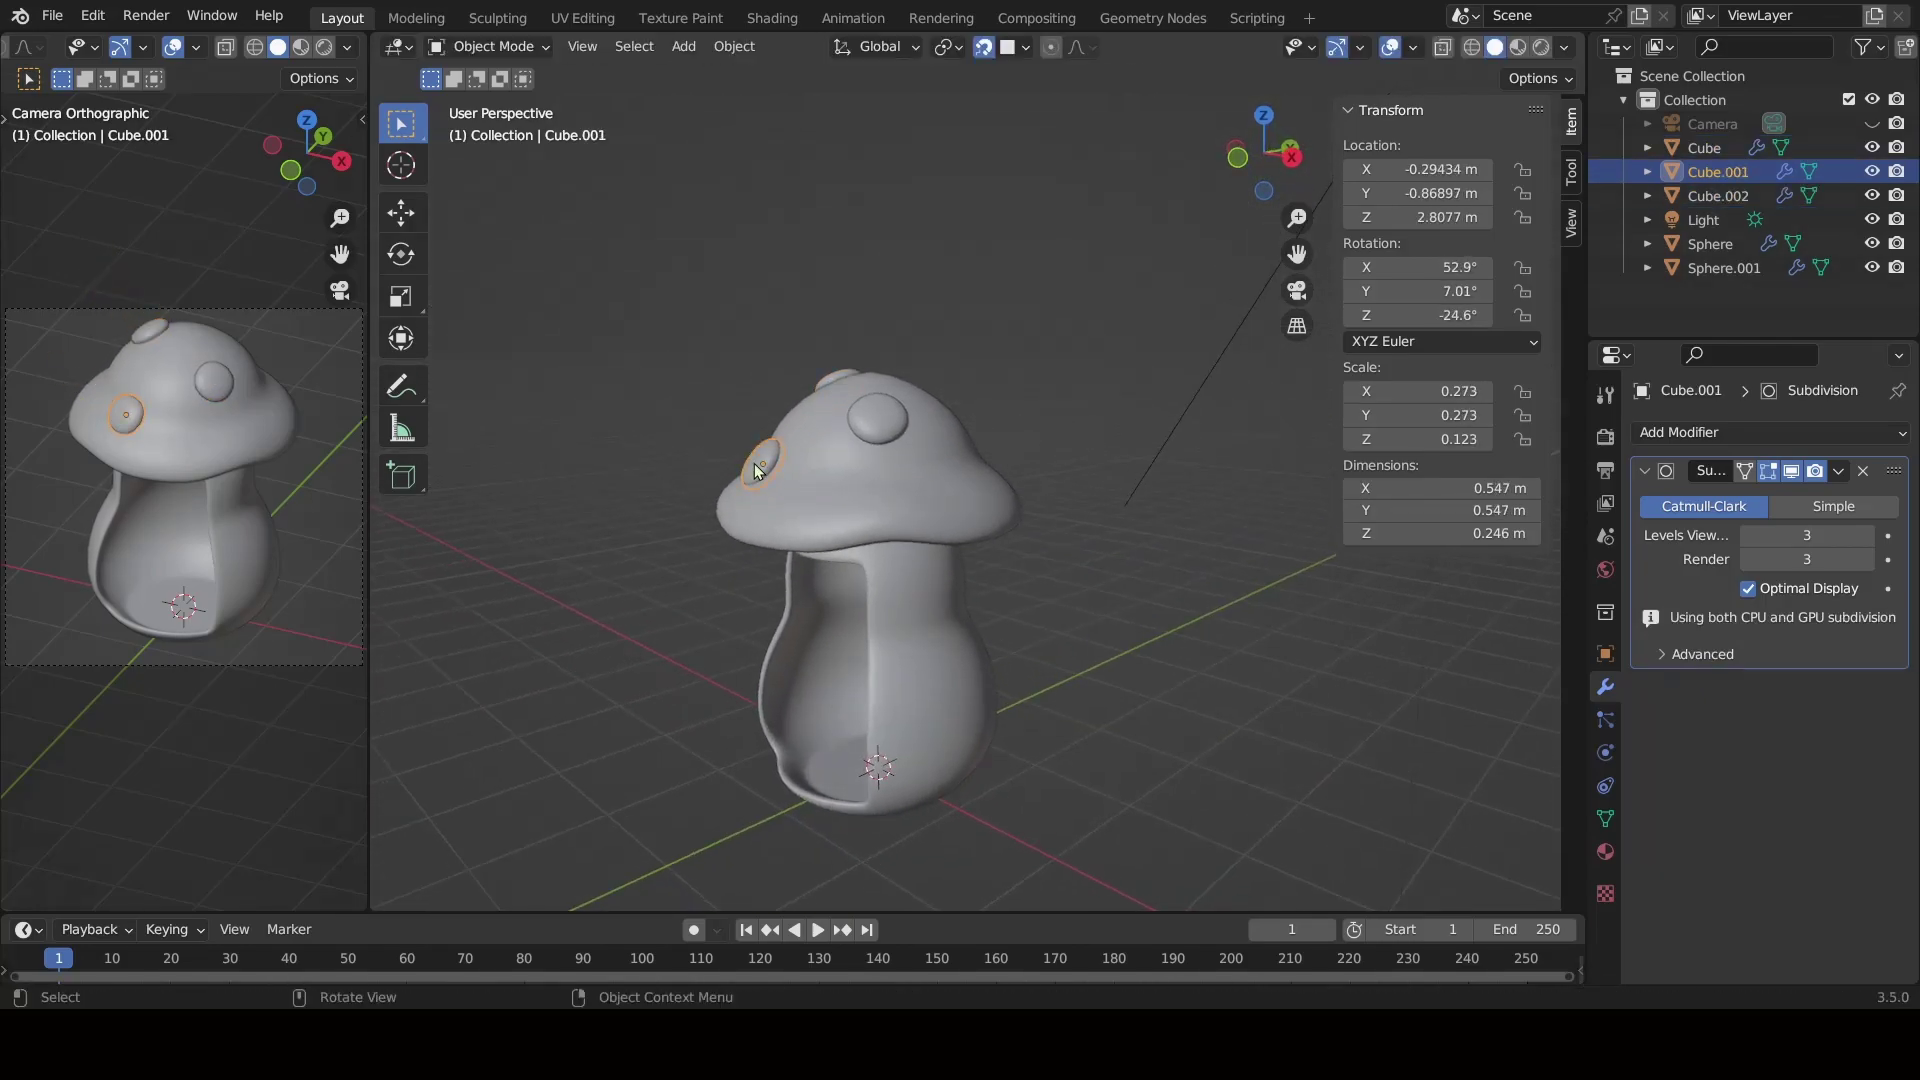
key("shift+d")
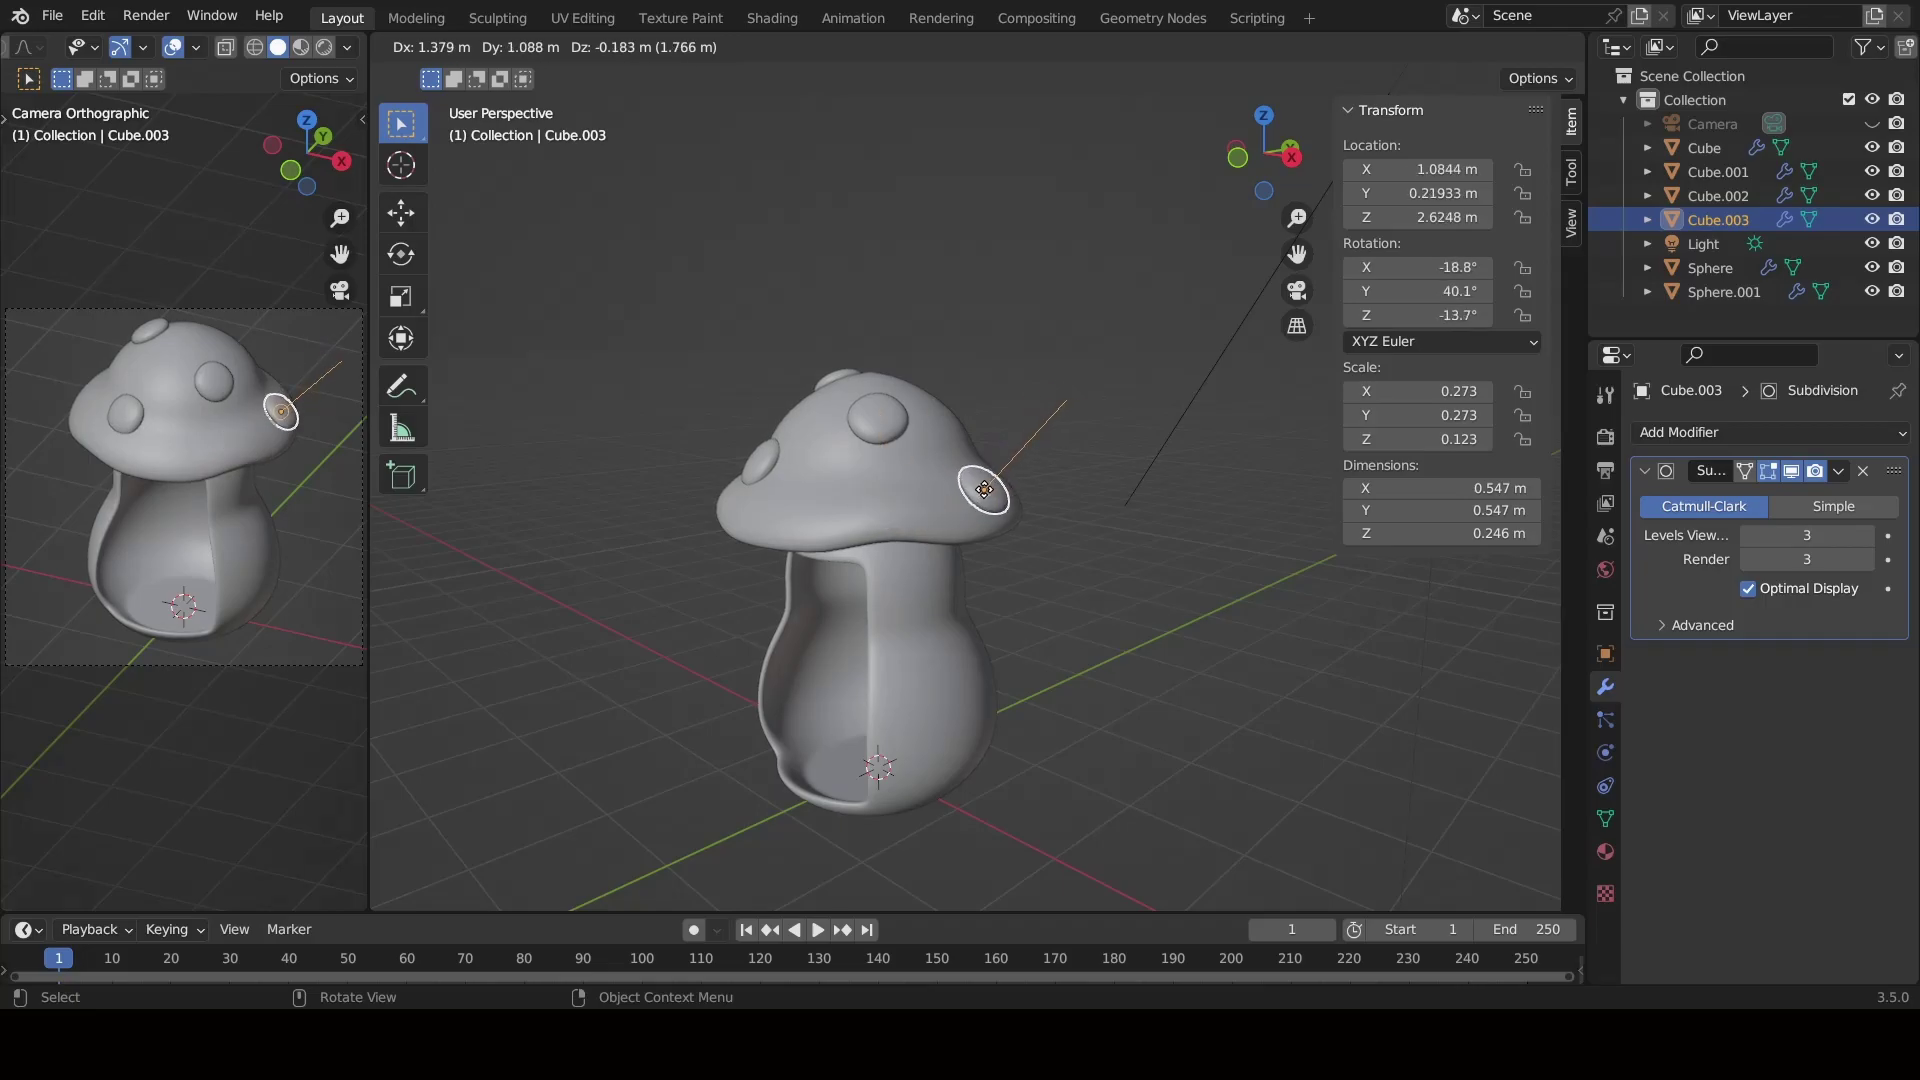
left_click(972, 496)
key("shift+d")
key("s")
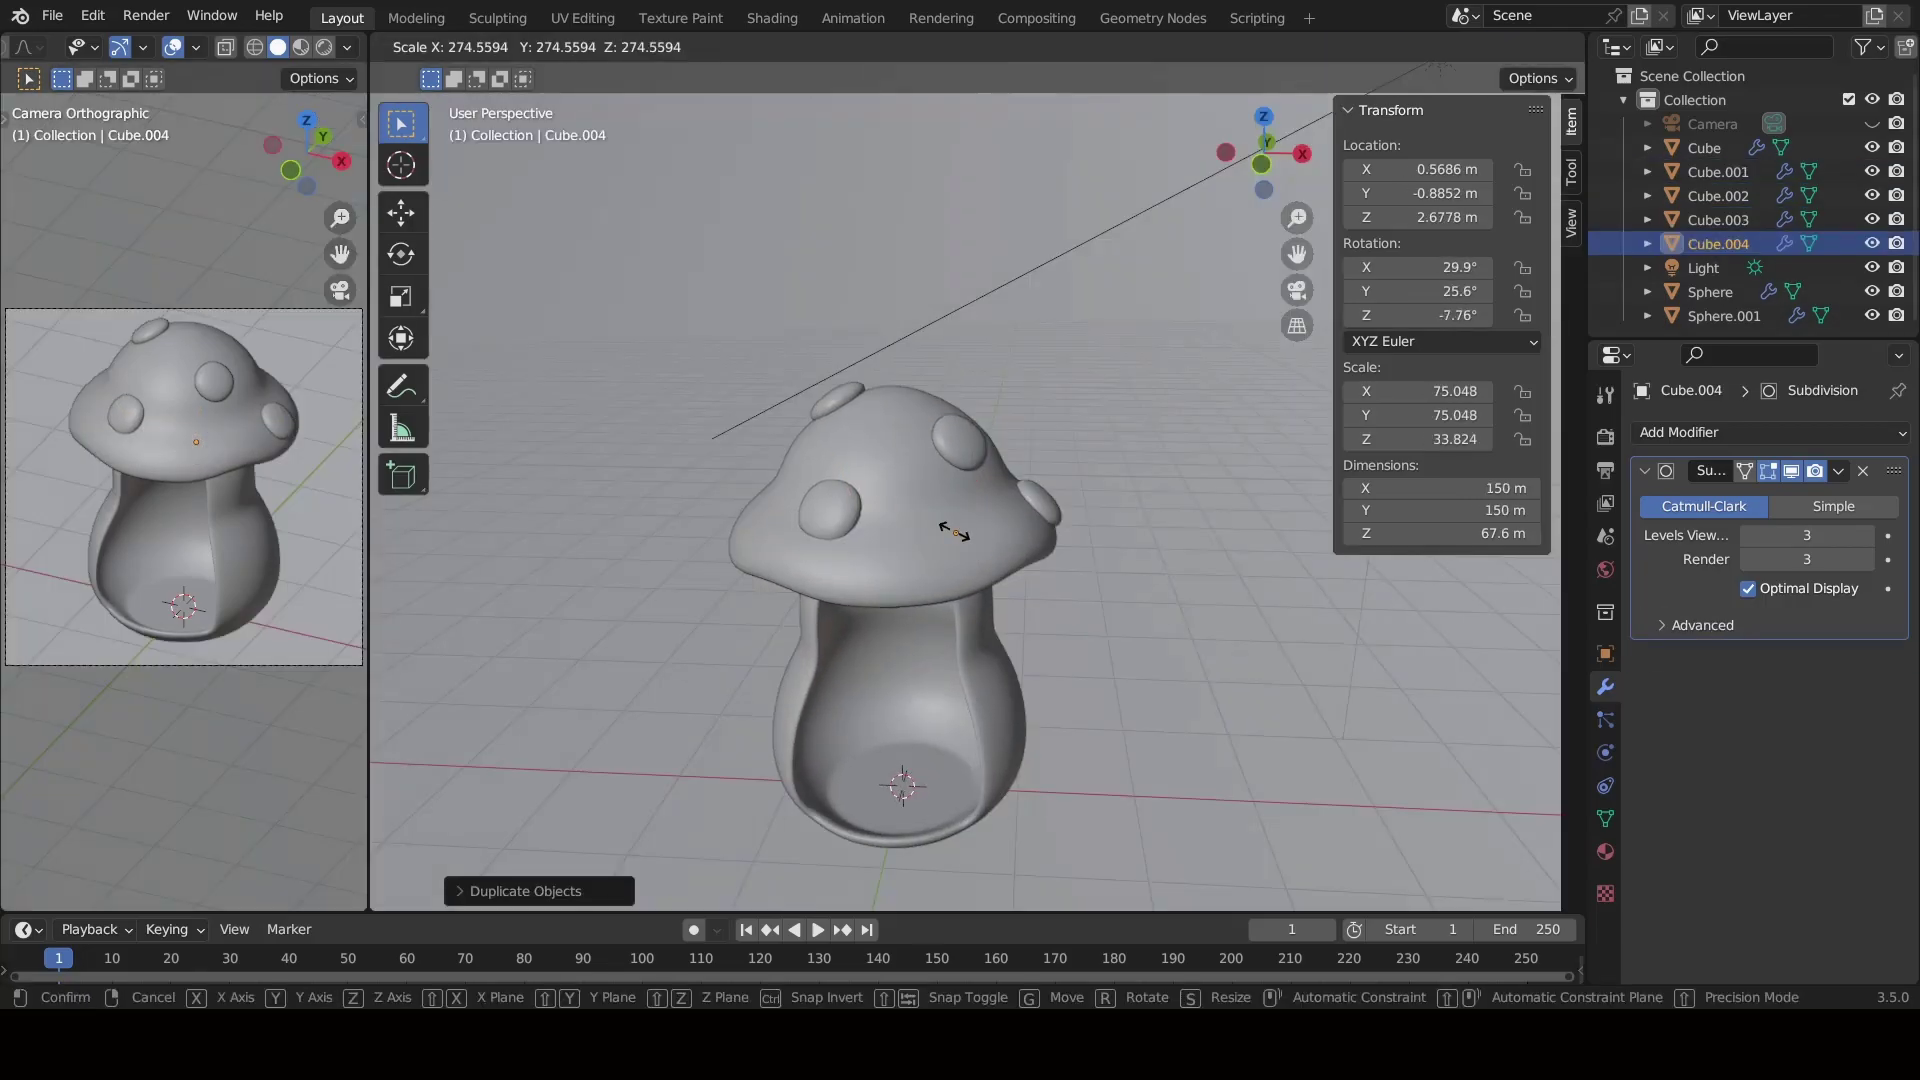
key("Escape")
key("s")
left_click(957, 533)
Duplicate the smaller spot onto the cap's left side.
key("shift+d")
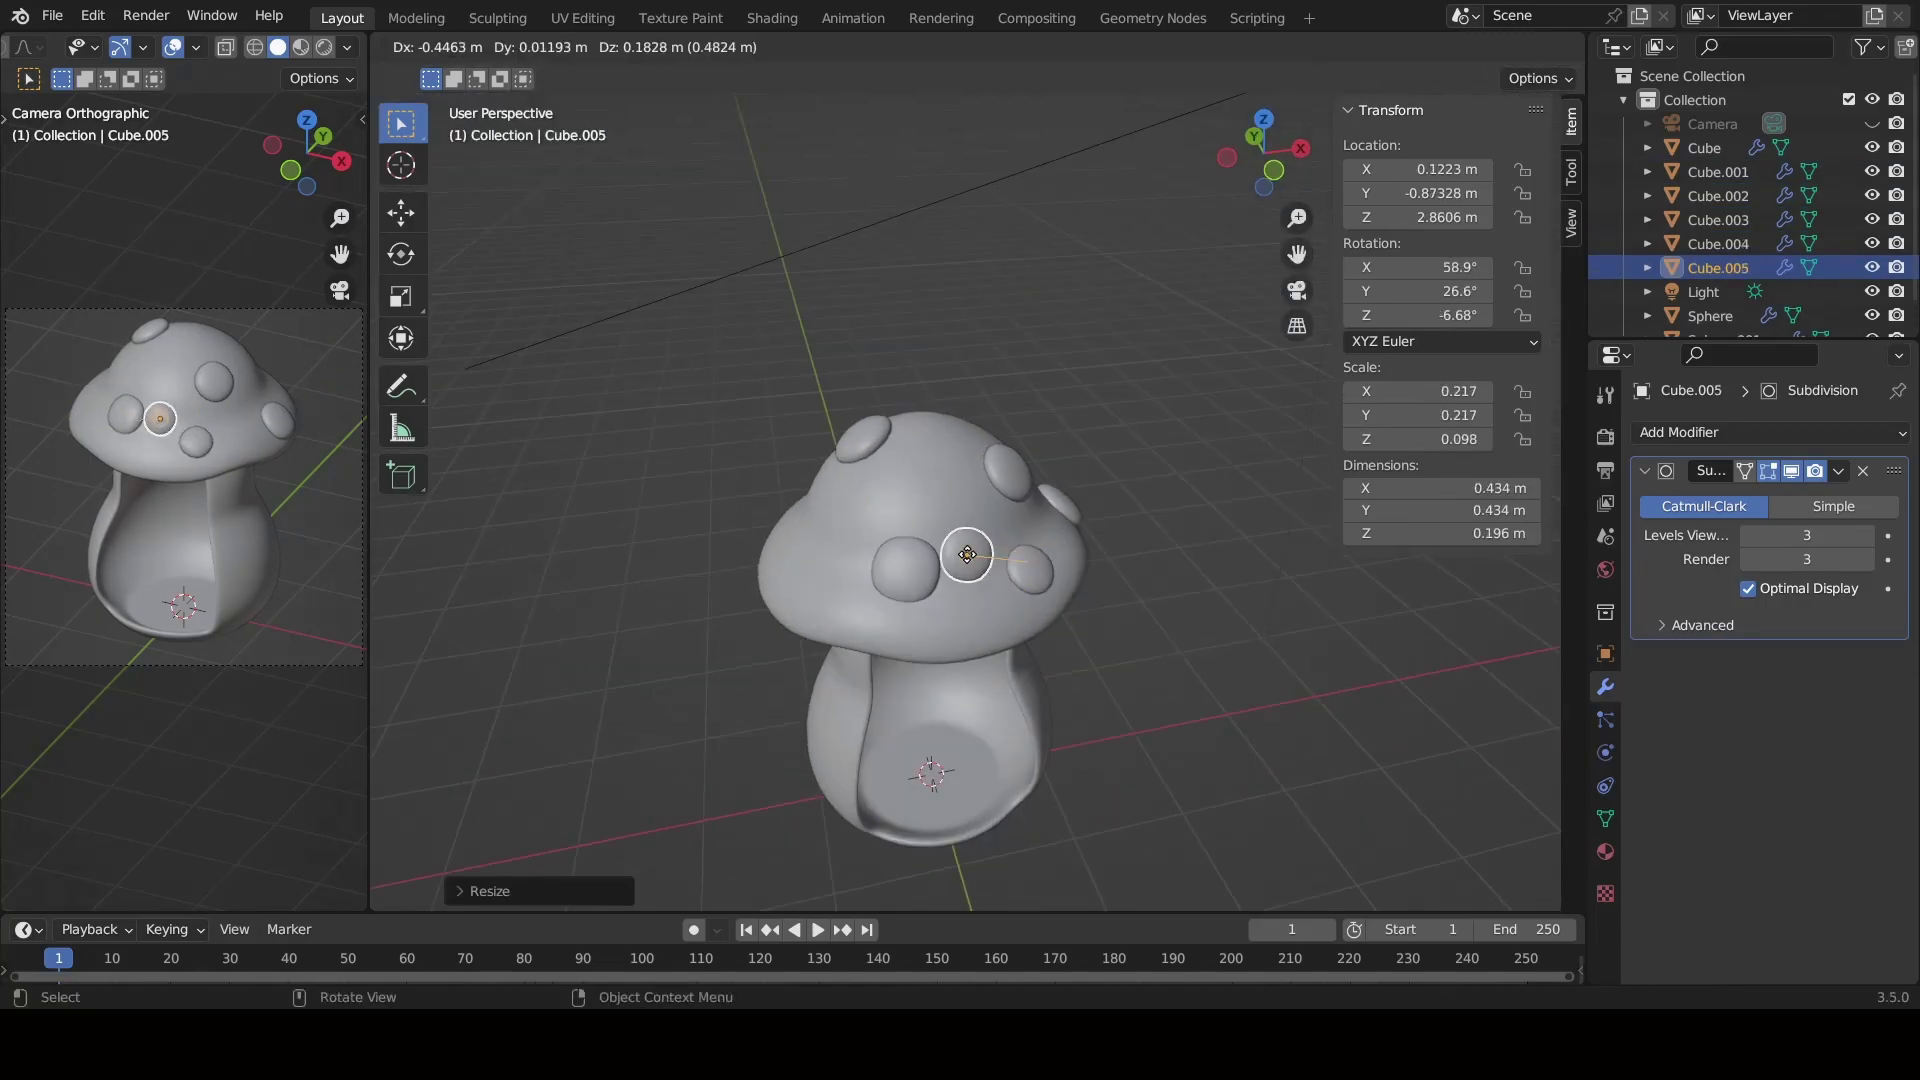
left_click(788, 536)
mouse_move(789, 536)
middle_mouse_down()
mouse_move(978, 478)
mouse_move(816, 519)
mouse_move(922, 478)
mouse_move(876, 524)
middle_mouse_up()
left_click(908, 489)
left_click(770, 502)
key("shift+d")
Place two more spot copies across the top of the cap.
left_click(963, 415)
key("g")
left_click(879, 478)
key("shift+d")
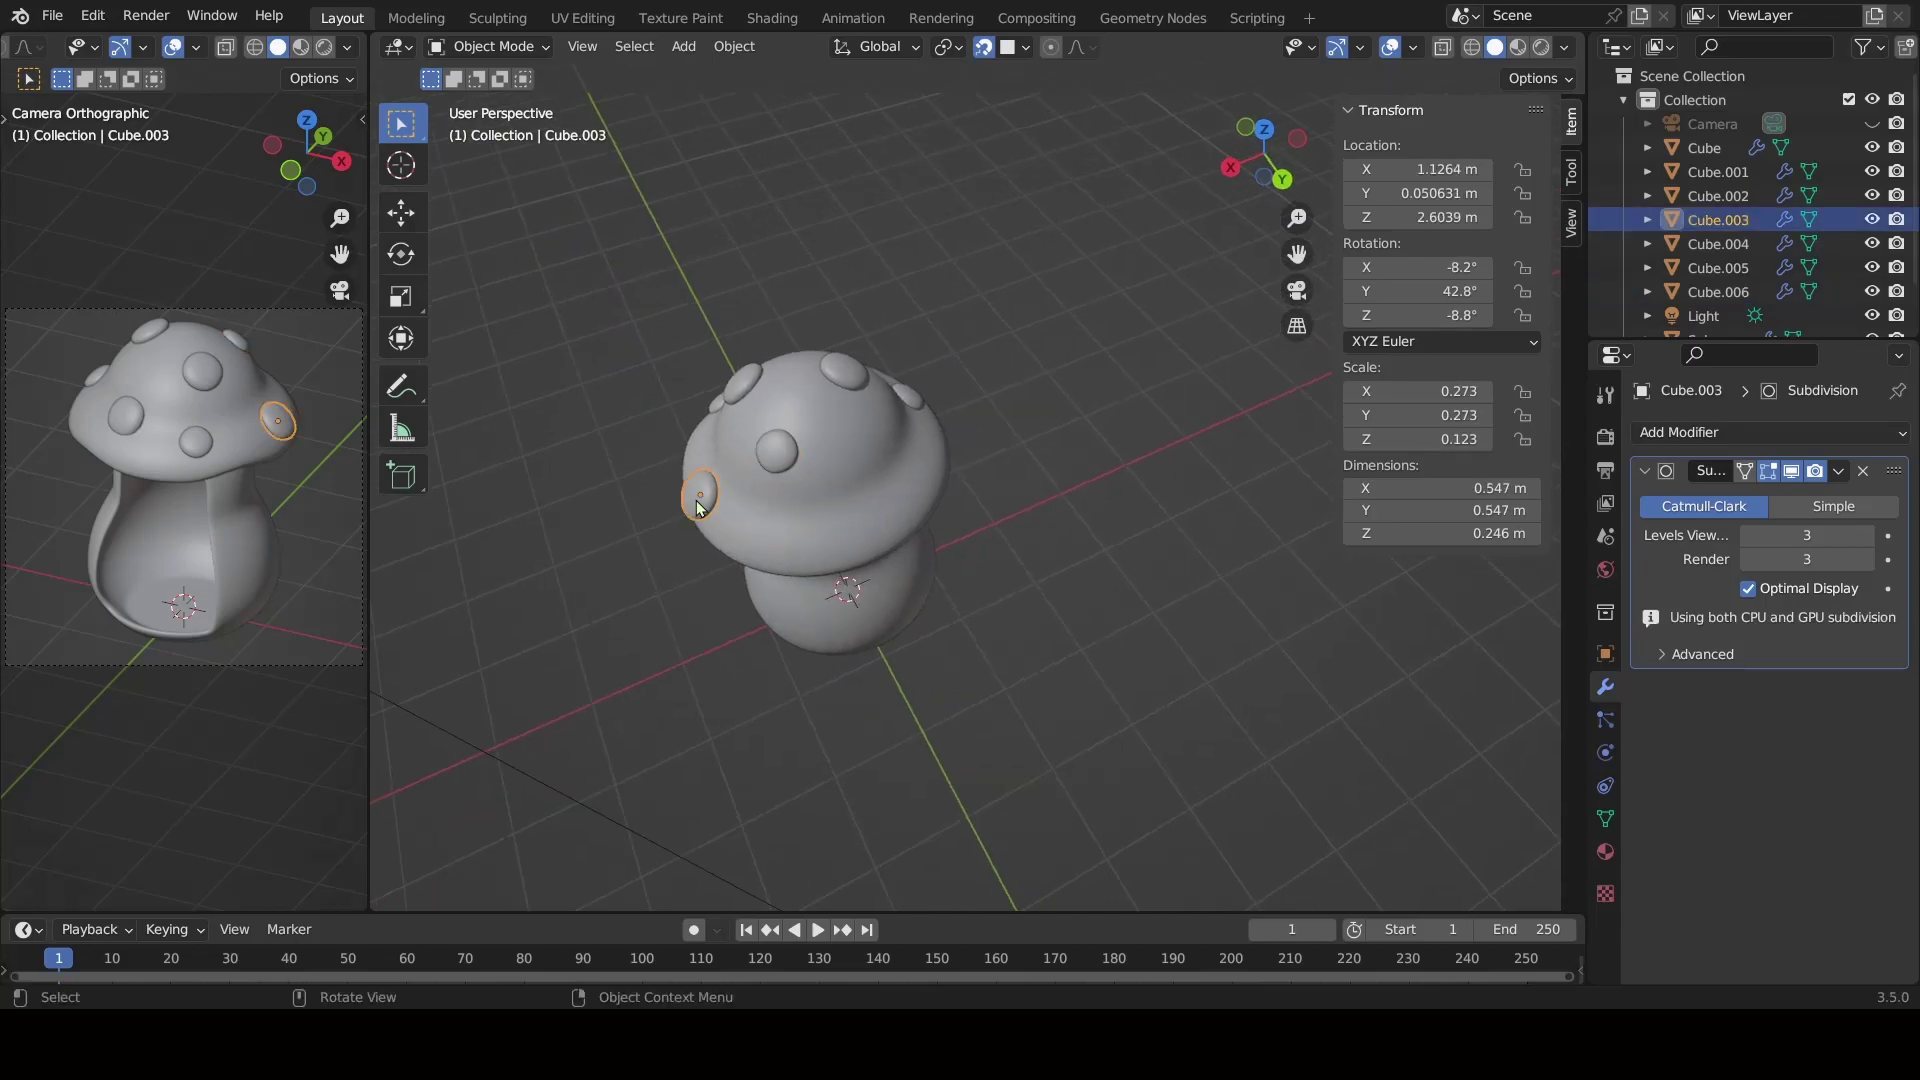
left_click(882, 458)
mouse_move(882, 458)
middle_mouse_down()
mouse_move(790, 495)
mouse_move(829, 501)
middle_mouse_up()
Add two more spots around the cap and delete a misplaced one.
key("shift+d")
left_click(840, 460)
key("shift+d")
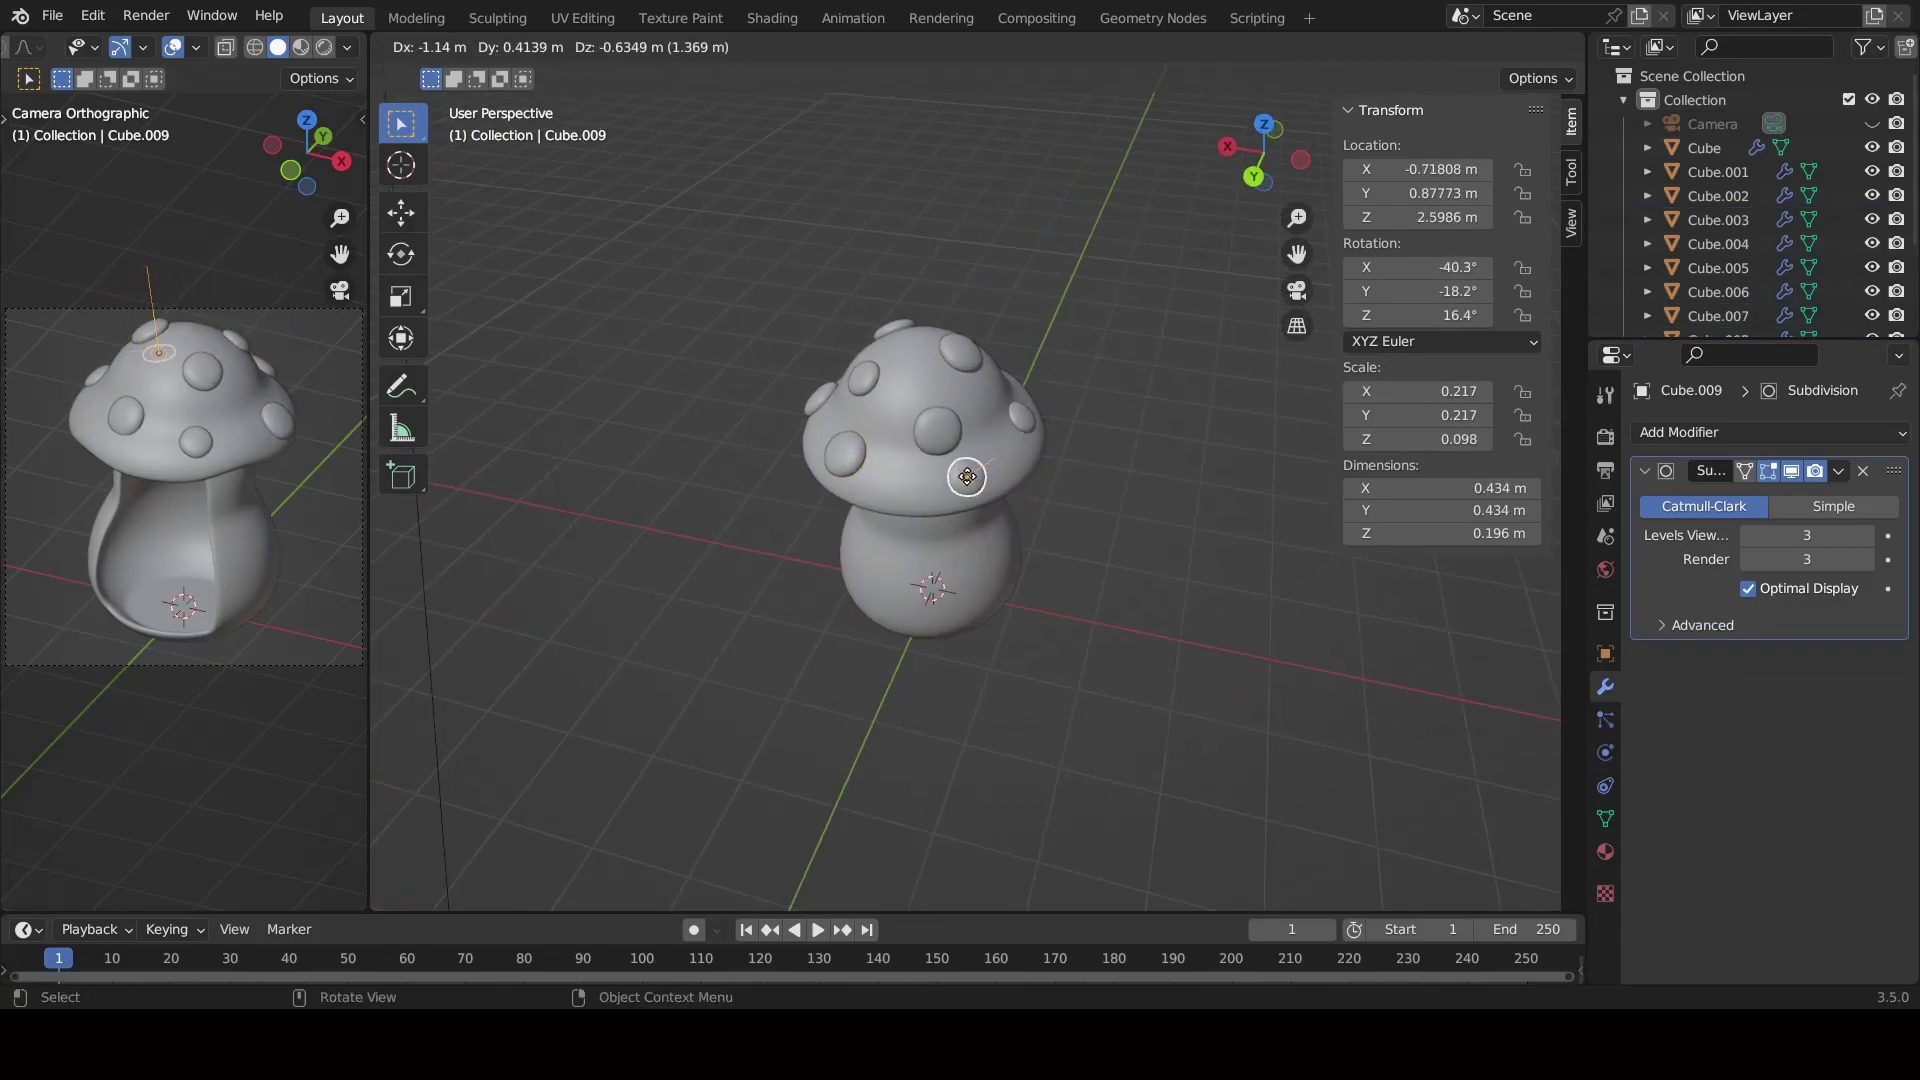
left_click(989, 463)
mouse_move(989, 463)
middle_mouse_down()
mouse_move(891, 480)
mouse_move(813, 614)
middle_mouse_up()
left_click(891, 480)
key("shift+d")
left_click(770, 495)
key("Delete")
Reposition and duplicate further spots on the cap, deleting an unwanted extra.
middle_click_drag(858, 480, 794, 531)
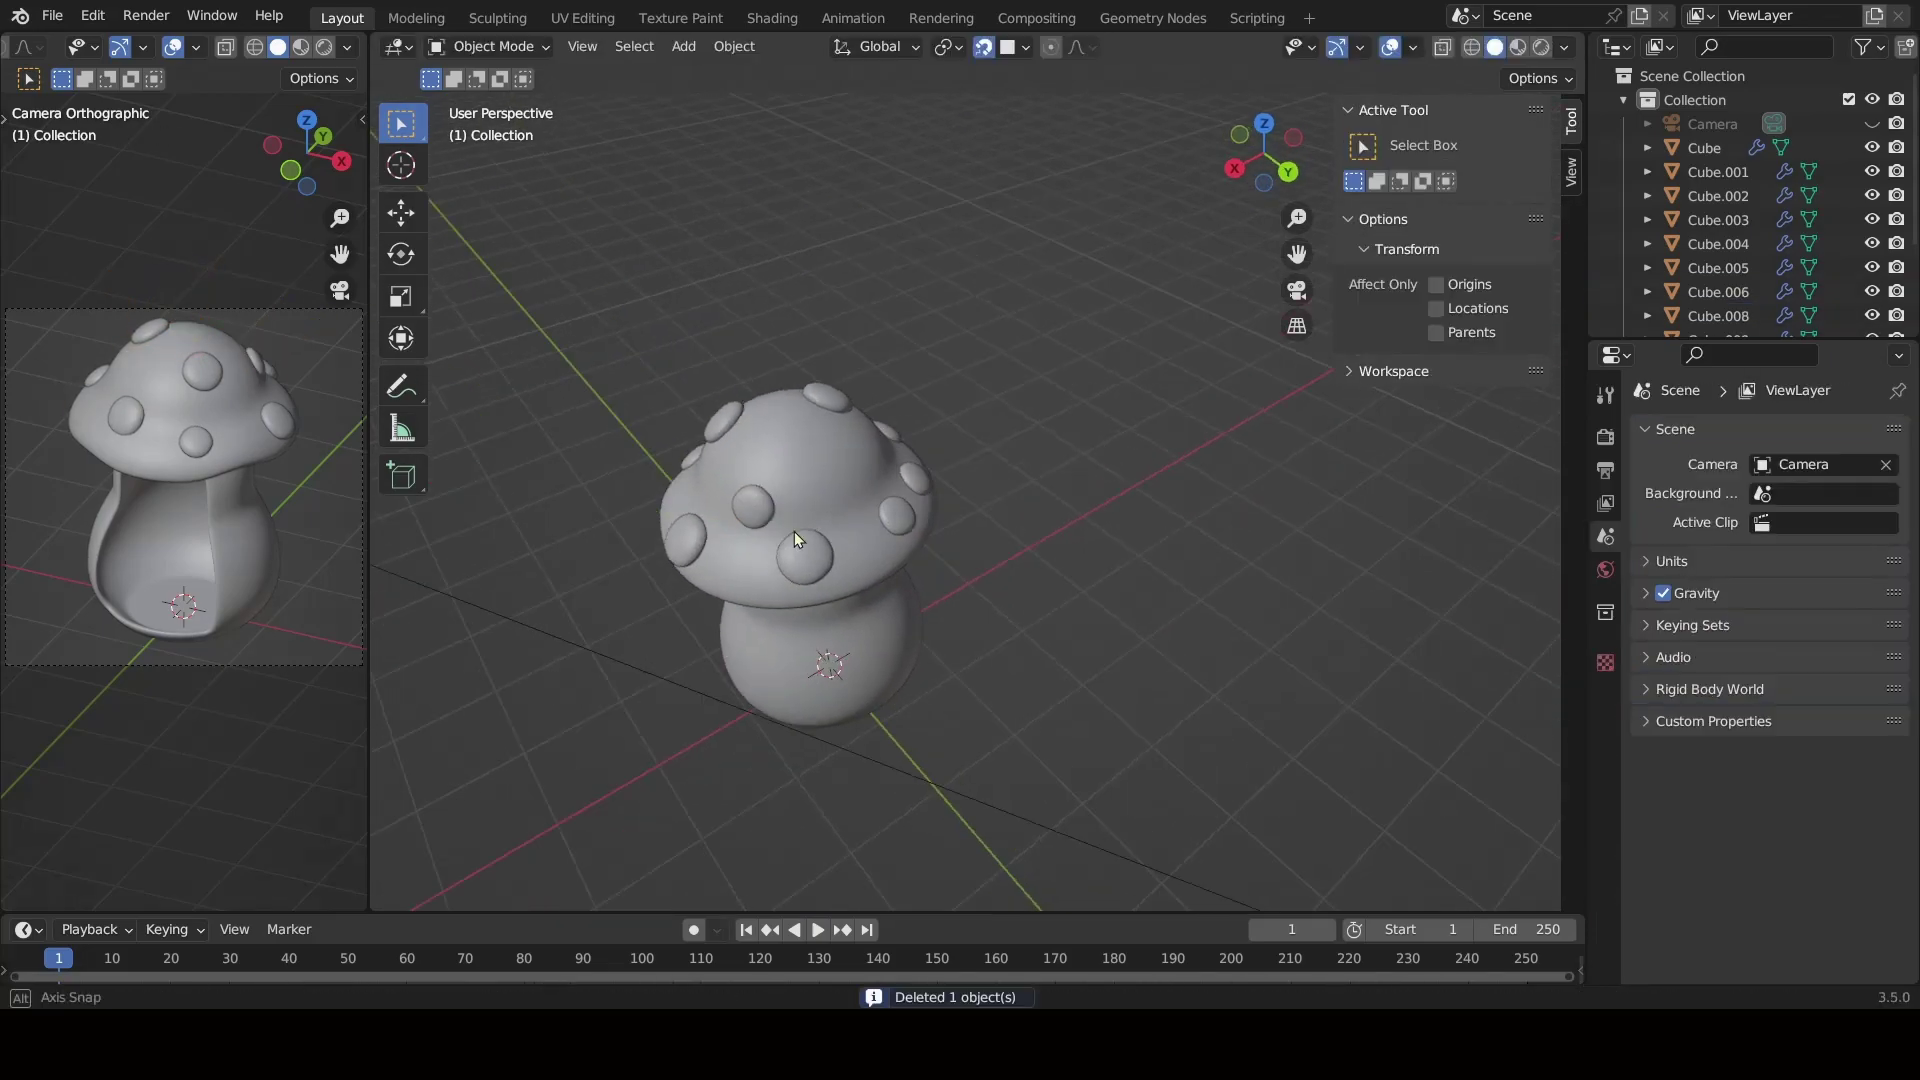
left_click(905, 489)
key("shift+d")
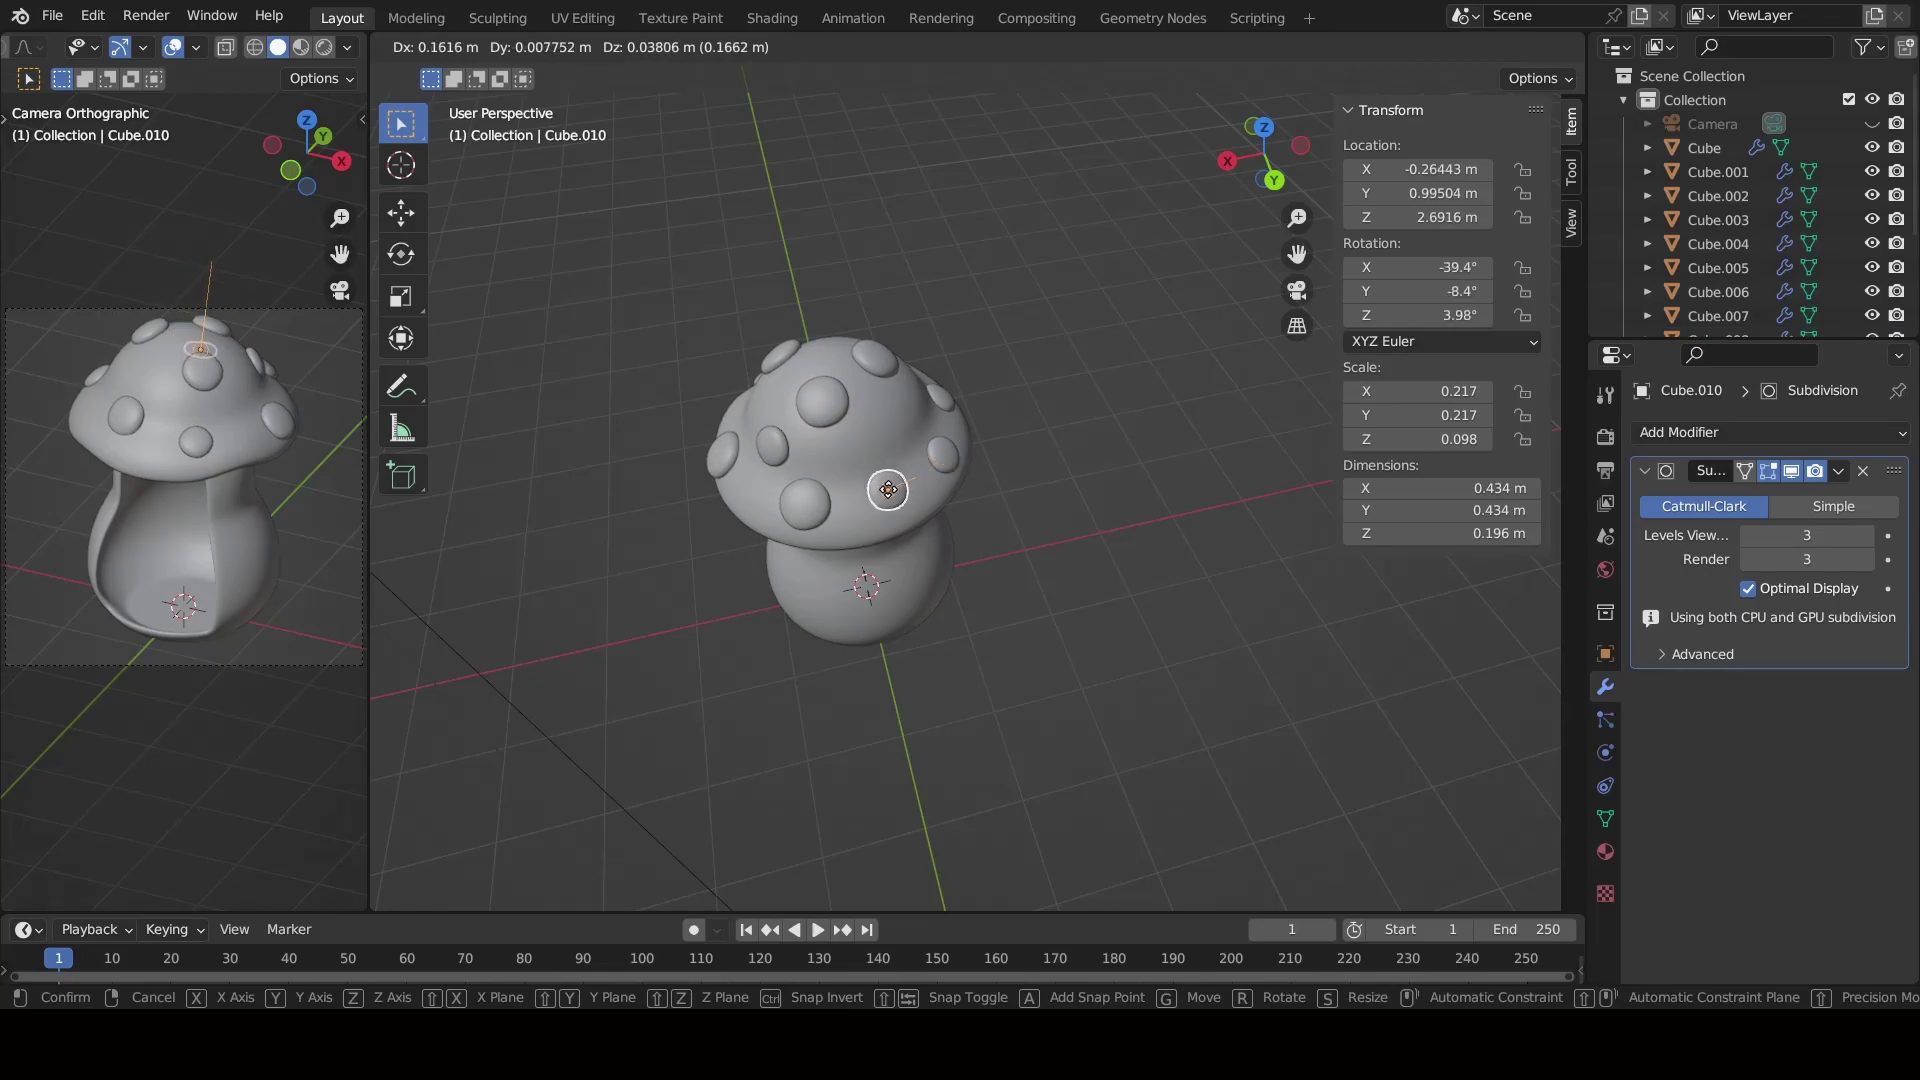
left_click(888, 425)
middle_click_drag(888, 425, 815, 540)
left_click(815, 540)
key("g")
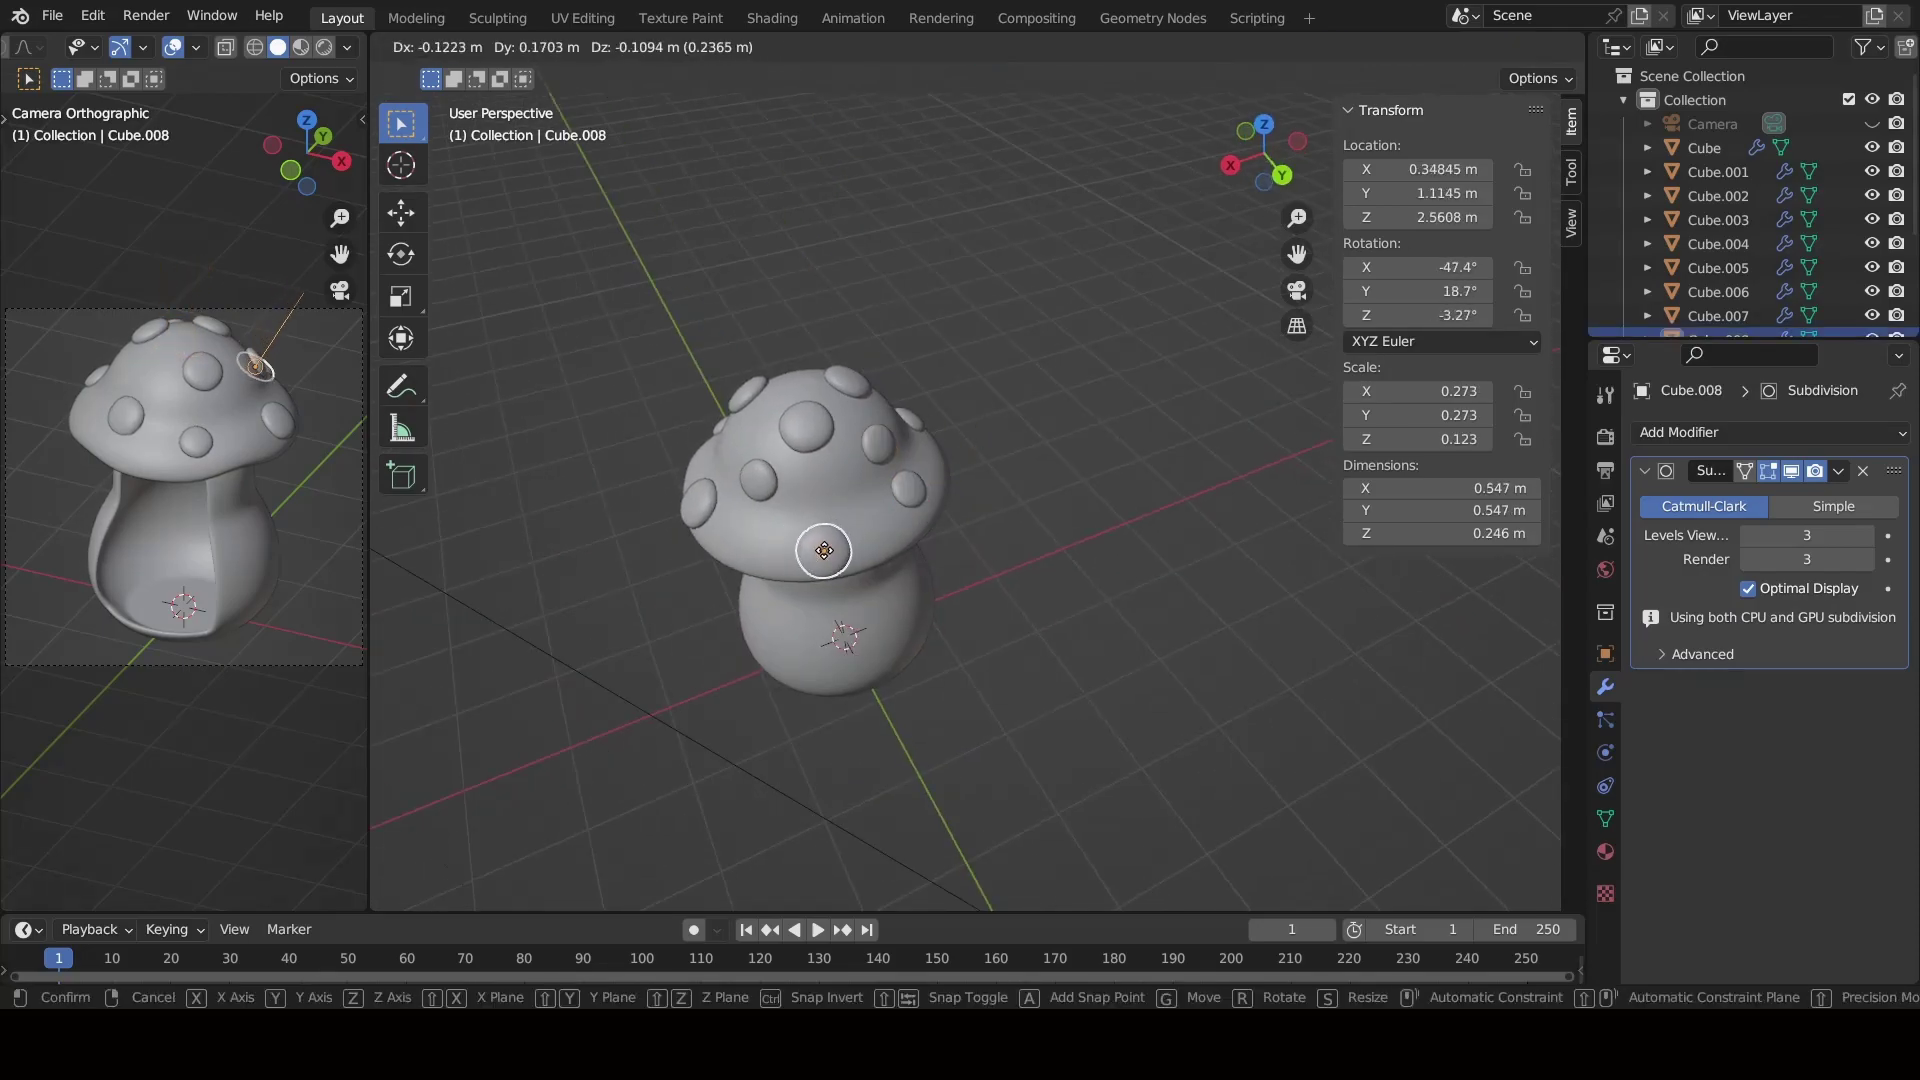
left_click(824, 550)
key("shift+d")
left_click(918, 450)
mouse_move(918, 449)
middle_mouse_down()
mouse_move(701, 566)
mouse_move(783, 480)
mouse_move(985, 445)
mouse_move(878, 663)
middle_mouse_up()
key("Delete")
Add one last spot copy, then select the spot on the cap's left side.
left_click(782, 480)
key("shift+d")
left_click(991, 452)
left_click(840, 524)
mouse_move(840, 524)
middle_mouse_down()
mouse_move(748, 741)
mouse_move(1192, 697)
mouse_move(954, 782)
mouse_move(1122, 754)
middle_mouse_up()
scroll(1122, 754, "up", 5)
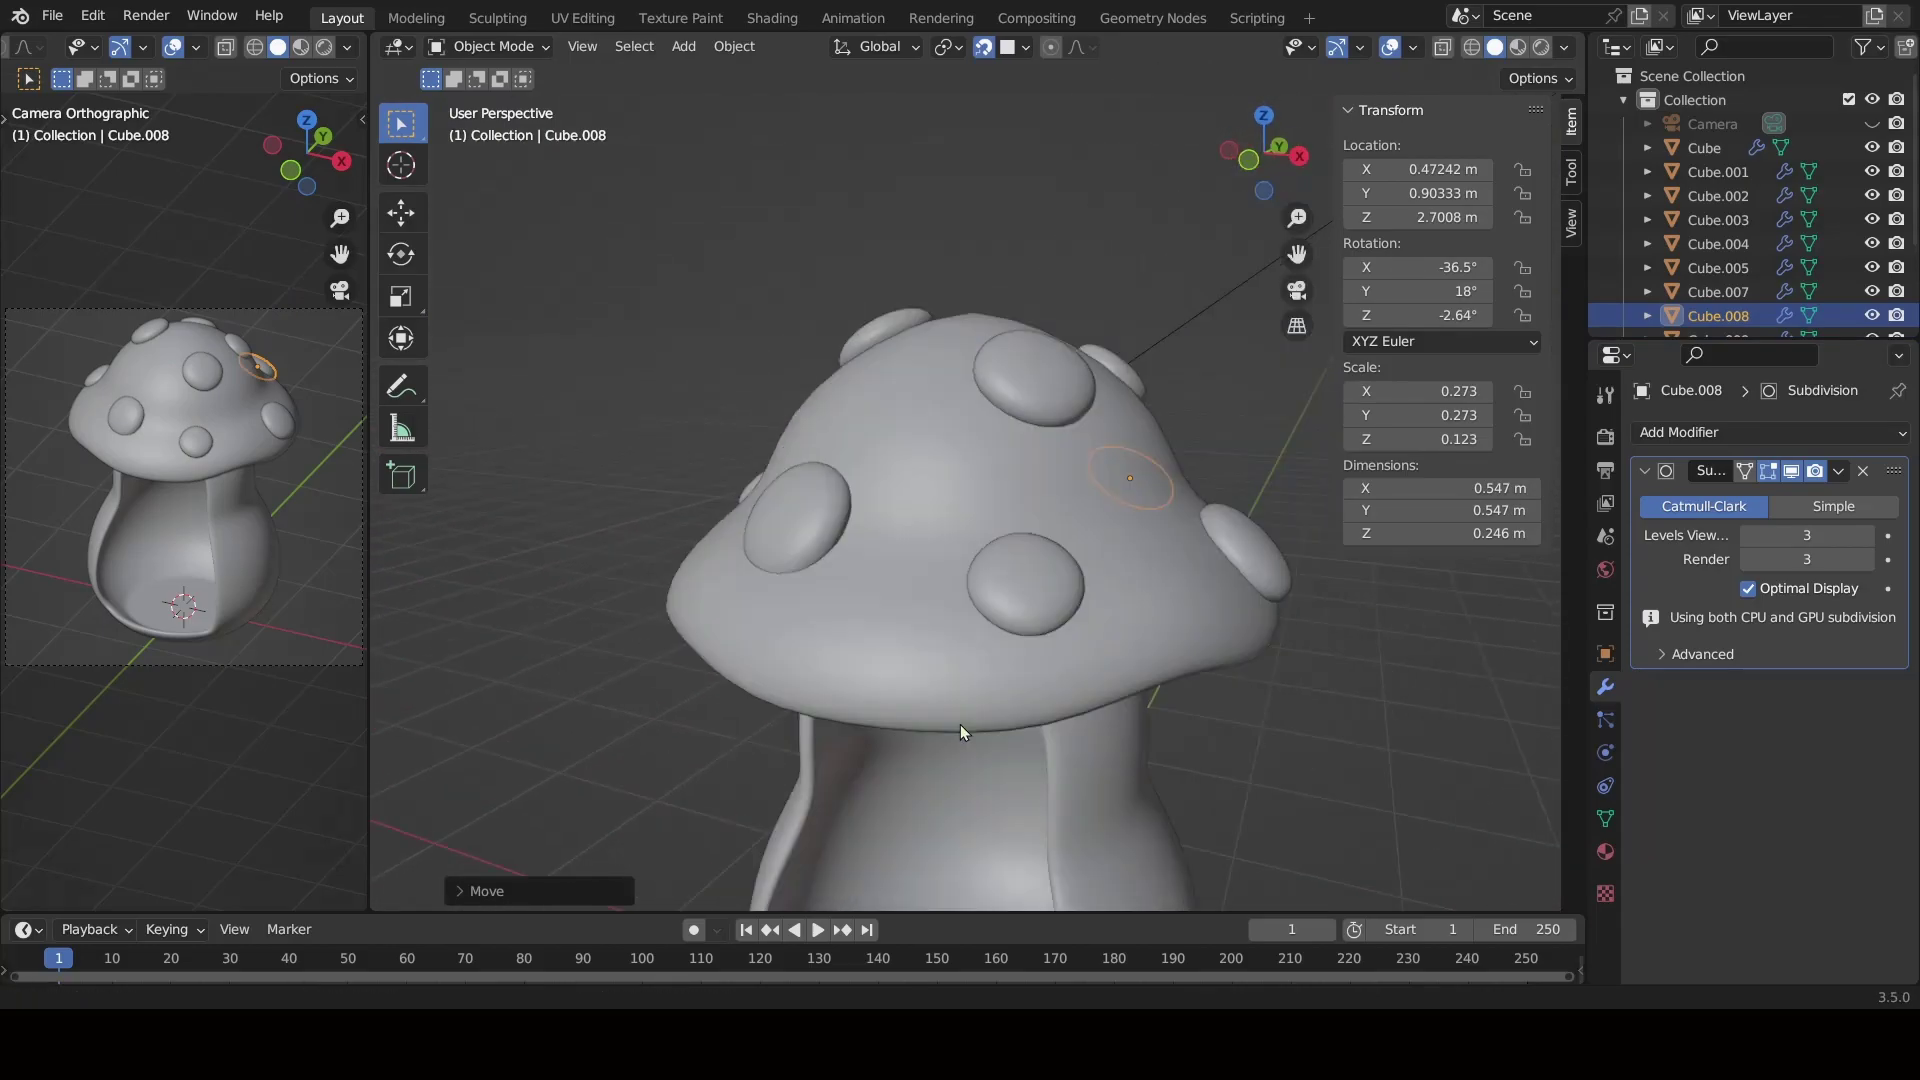
left_click(718, 568)
key("ctrl+g")
middle_click_drag(708, 531, 646, 634)
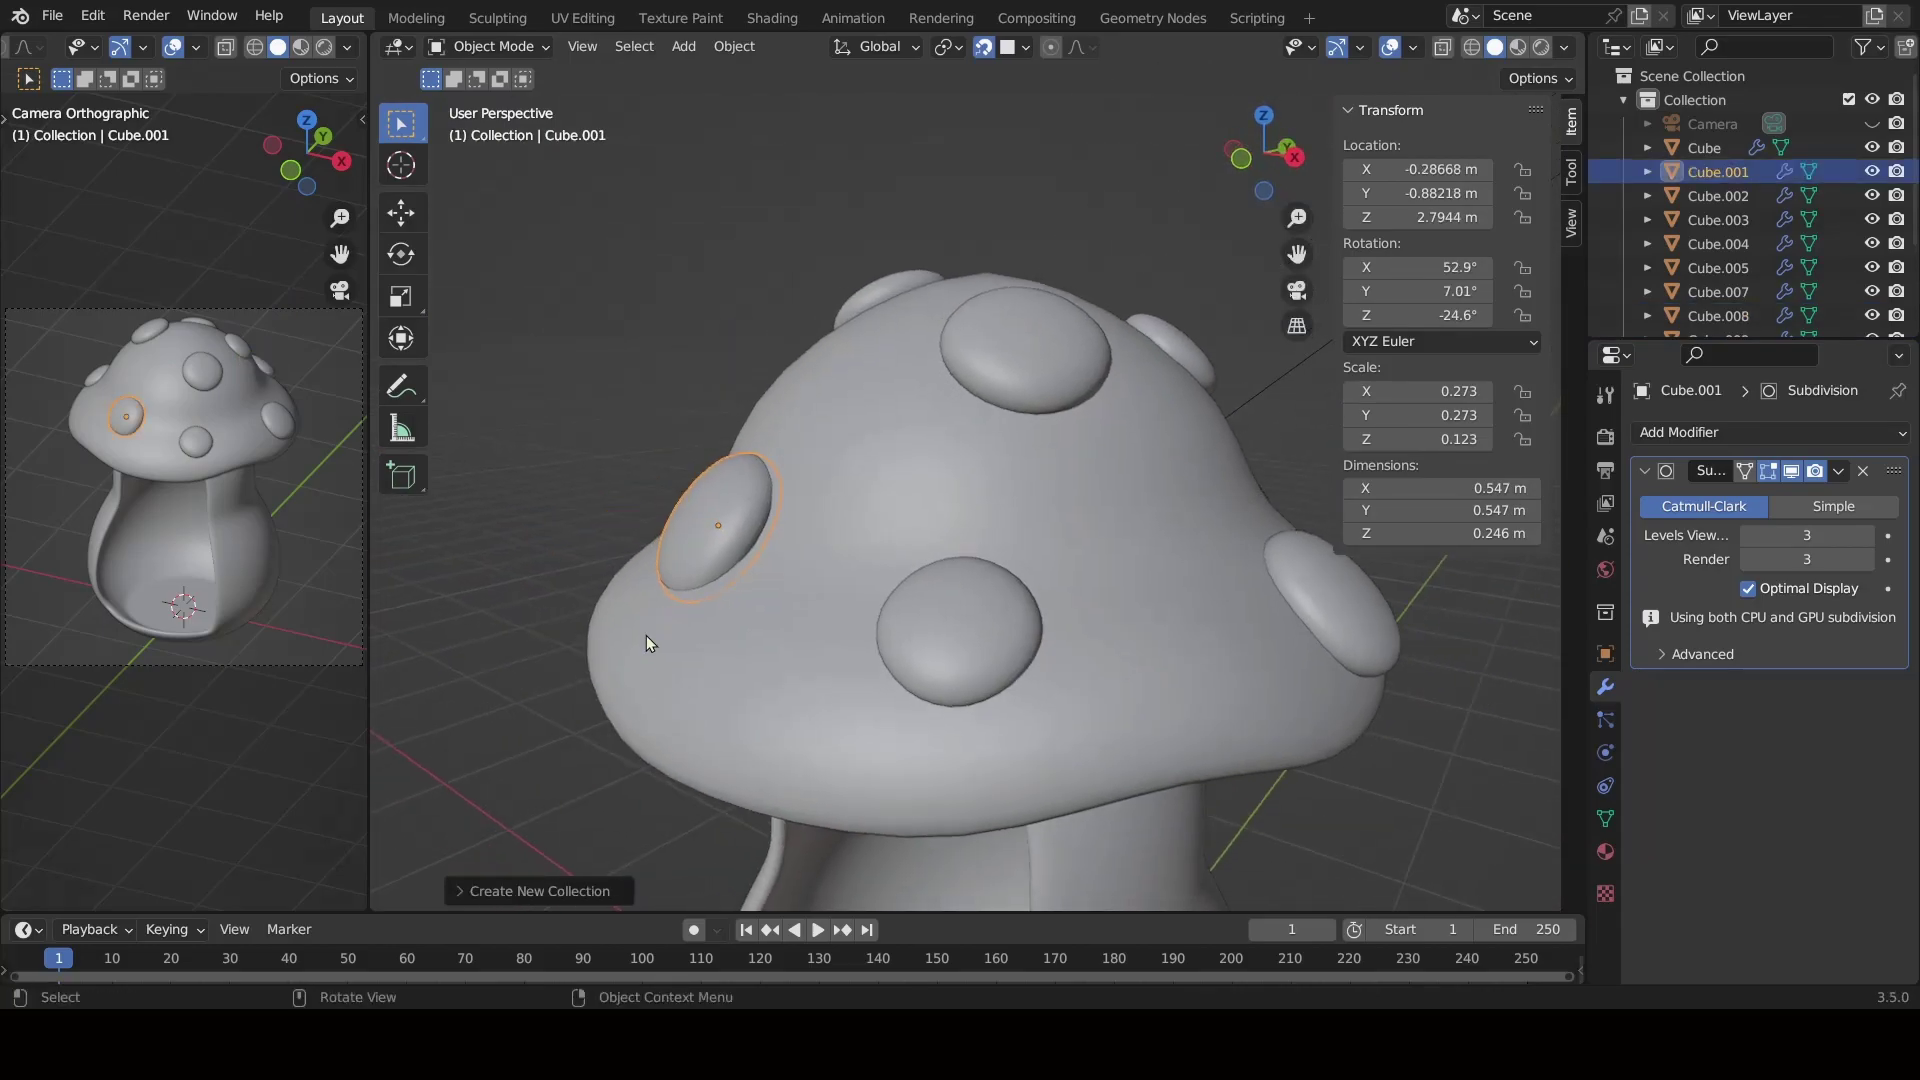
Move the left spot higher and re-seat it on the cap surface.
scroll(646, 634, "up", 2)
key("g")
left_click(747, 506)
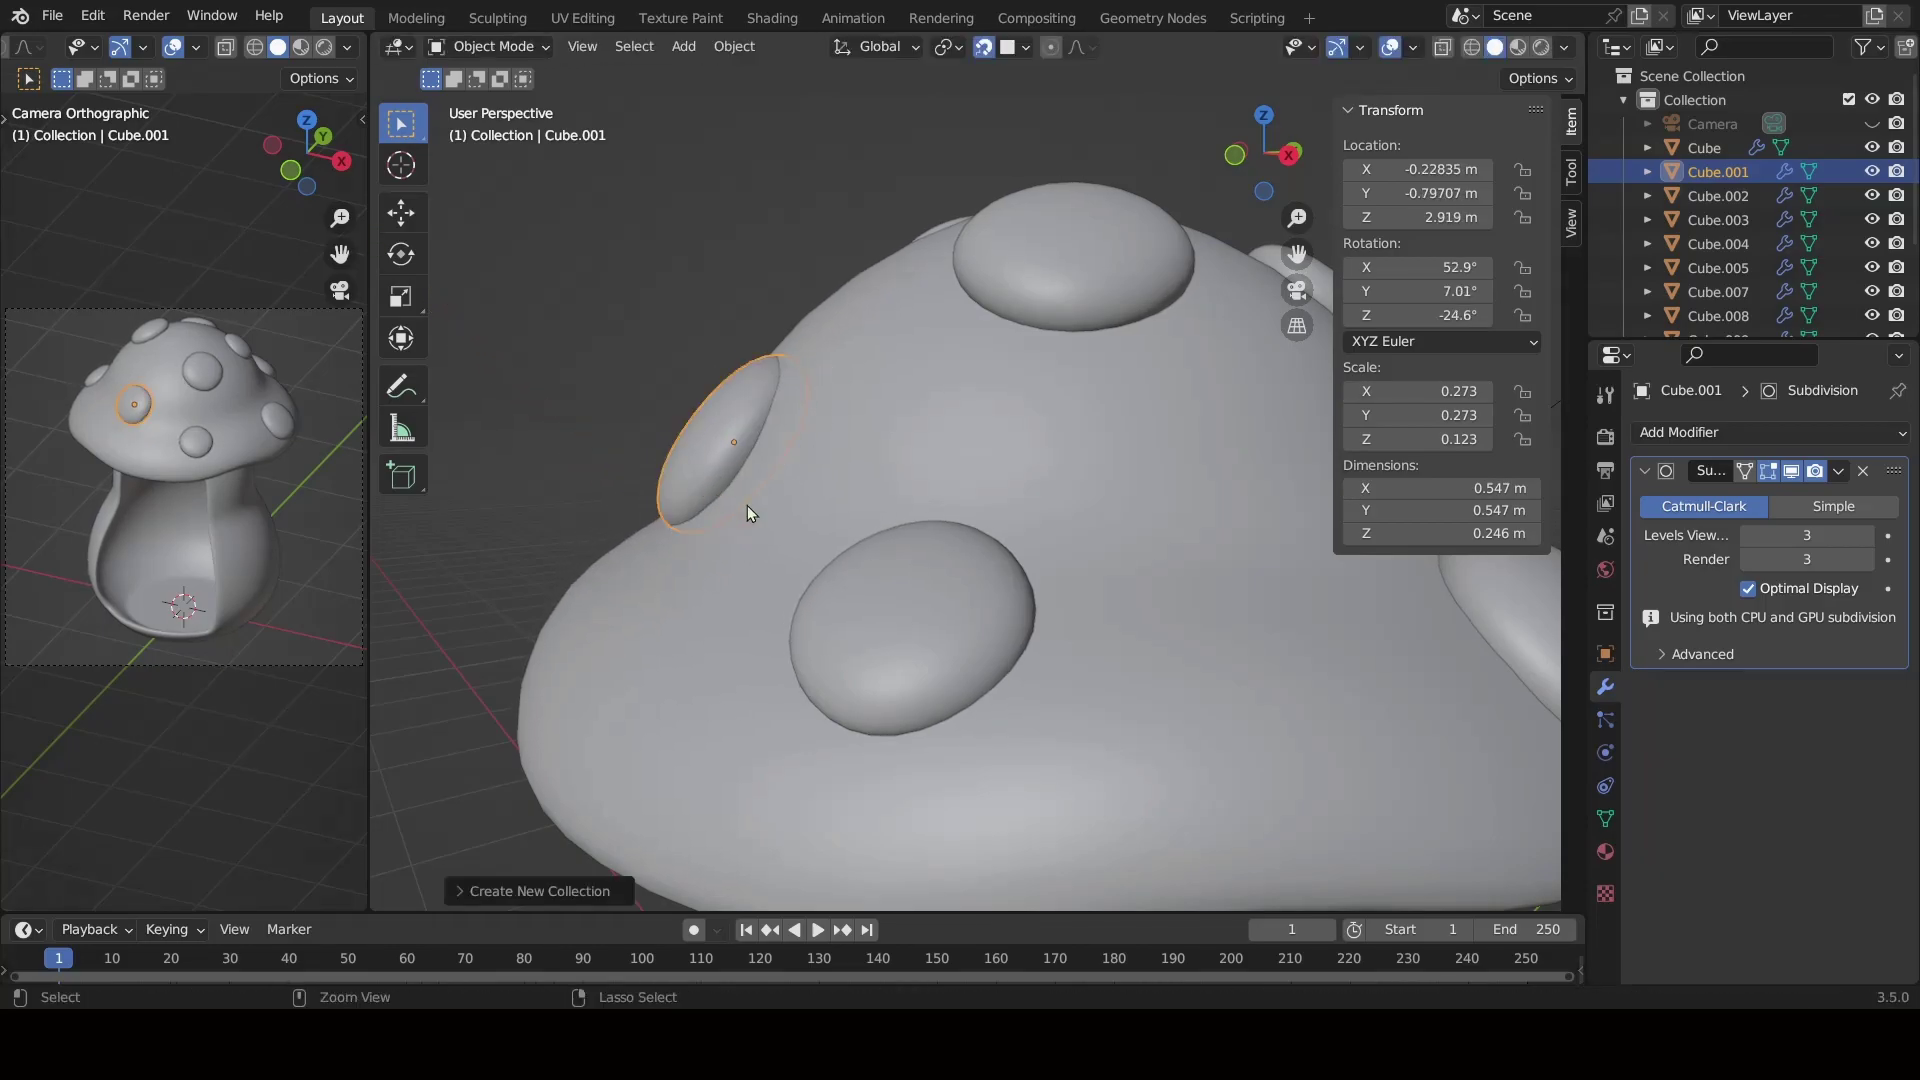
key("g")
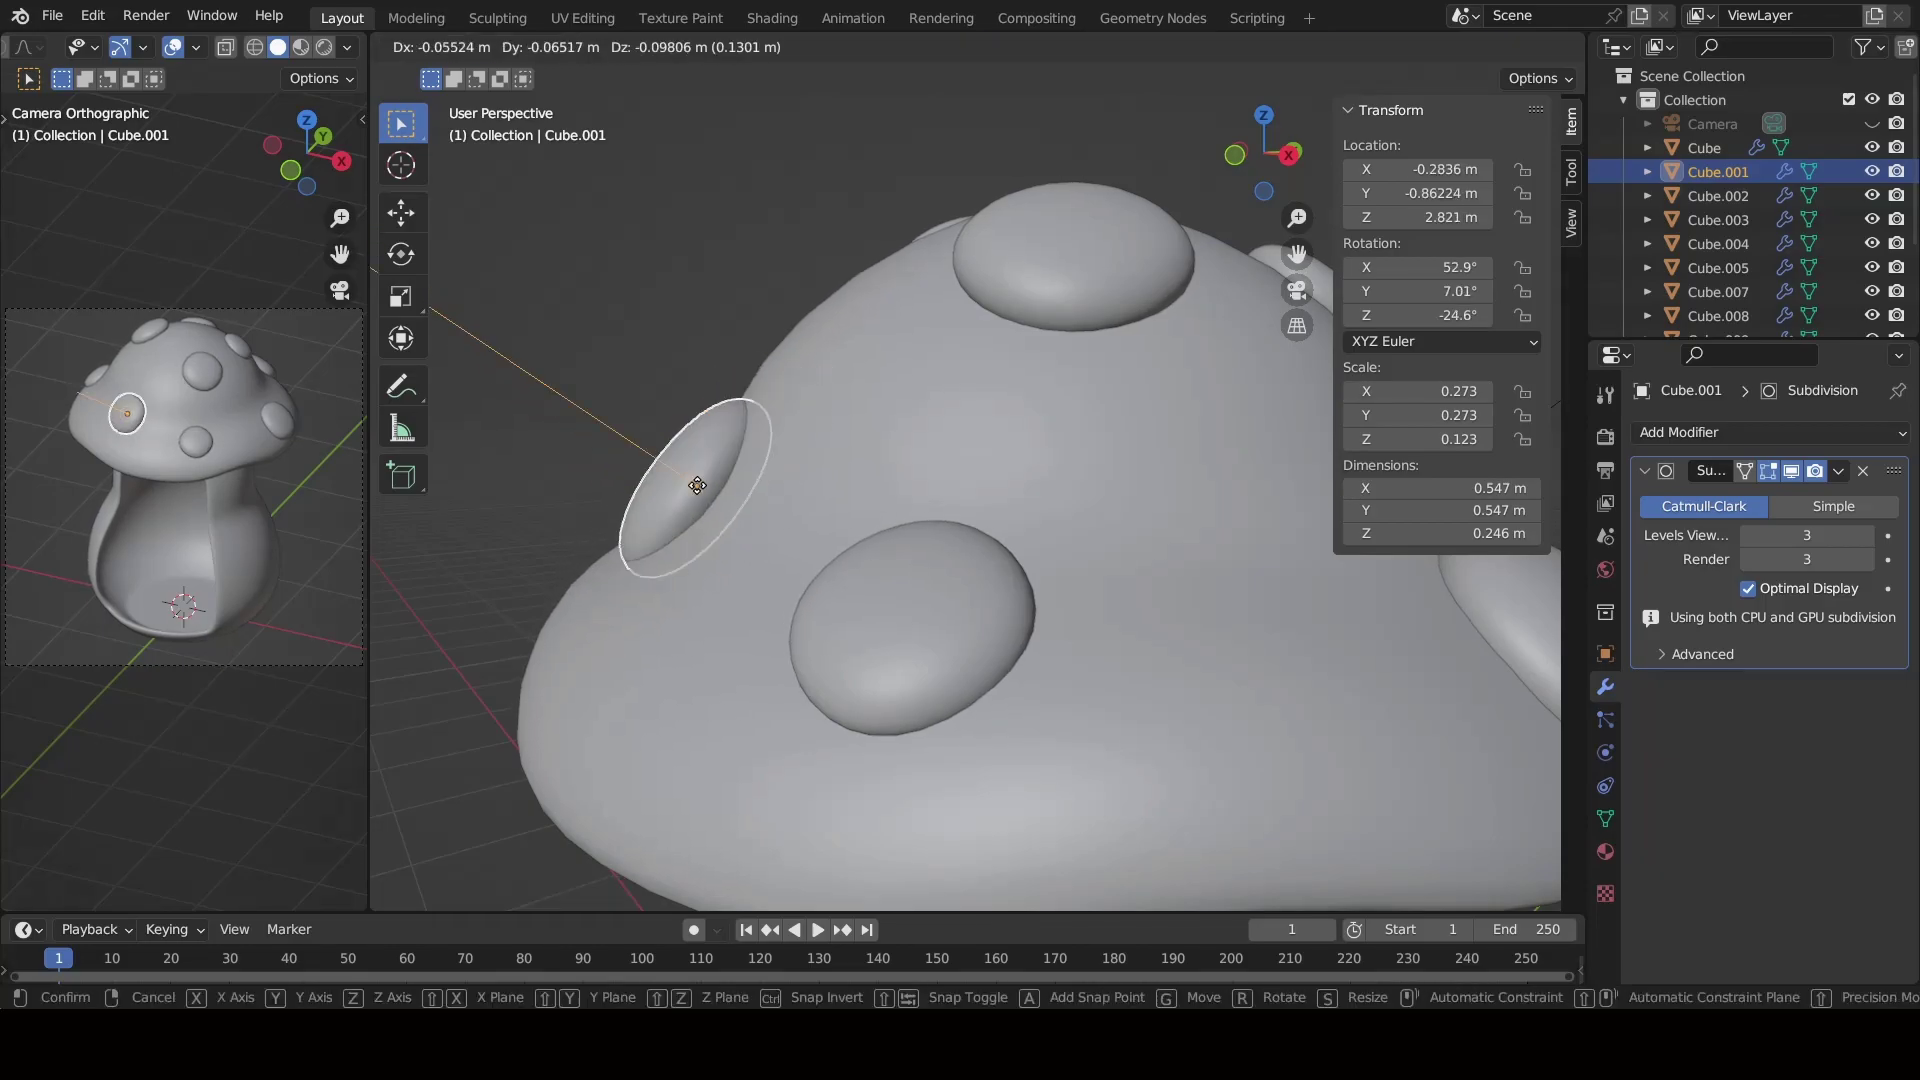
left_click(690, 500)
mouse_move(690, 500)
middle_mouse_down()
mouse_move(708, 464)
mouse_move(986, 566)
middle_mouse_up()
scroll(986, 566, "down", 3)
scroll(884, 556, "up", 3)
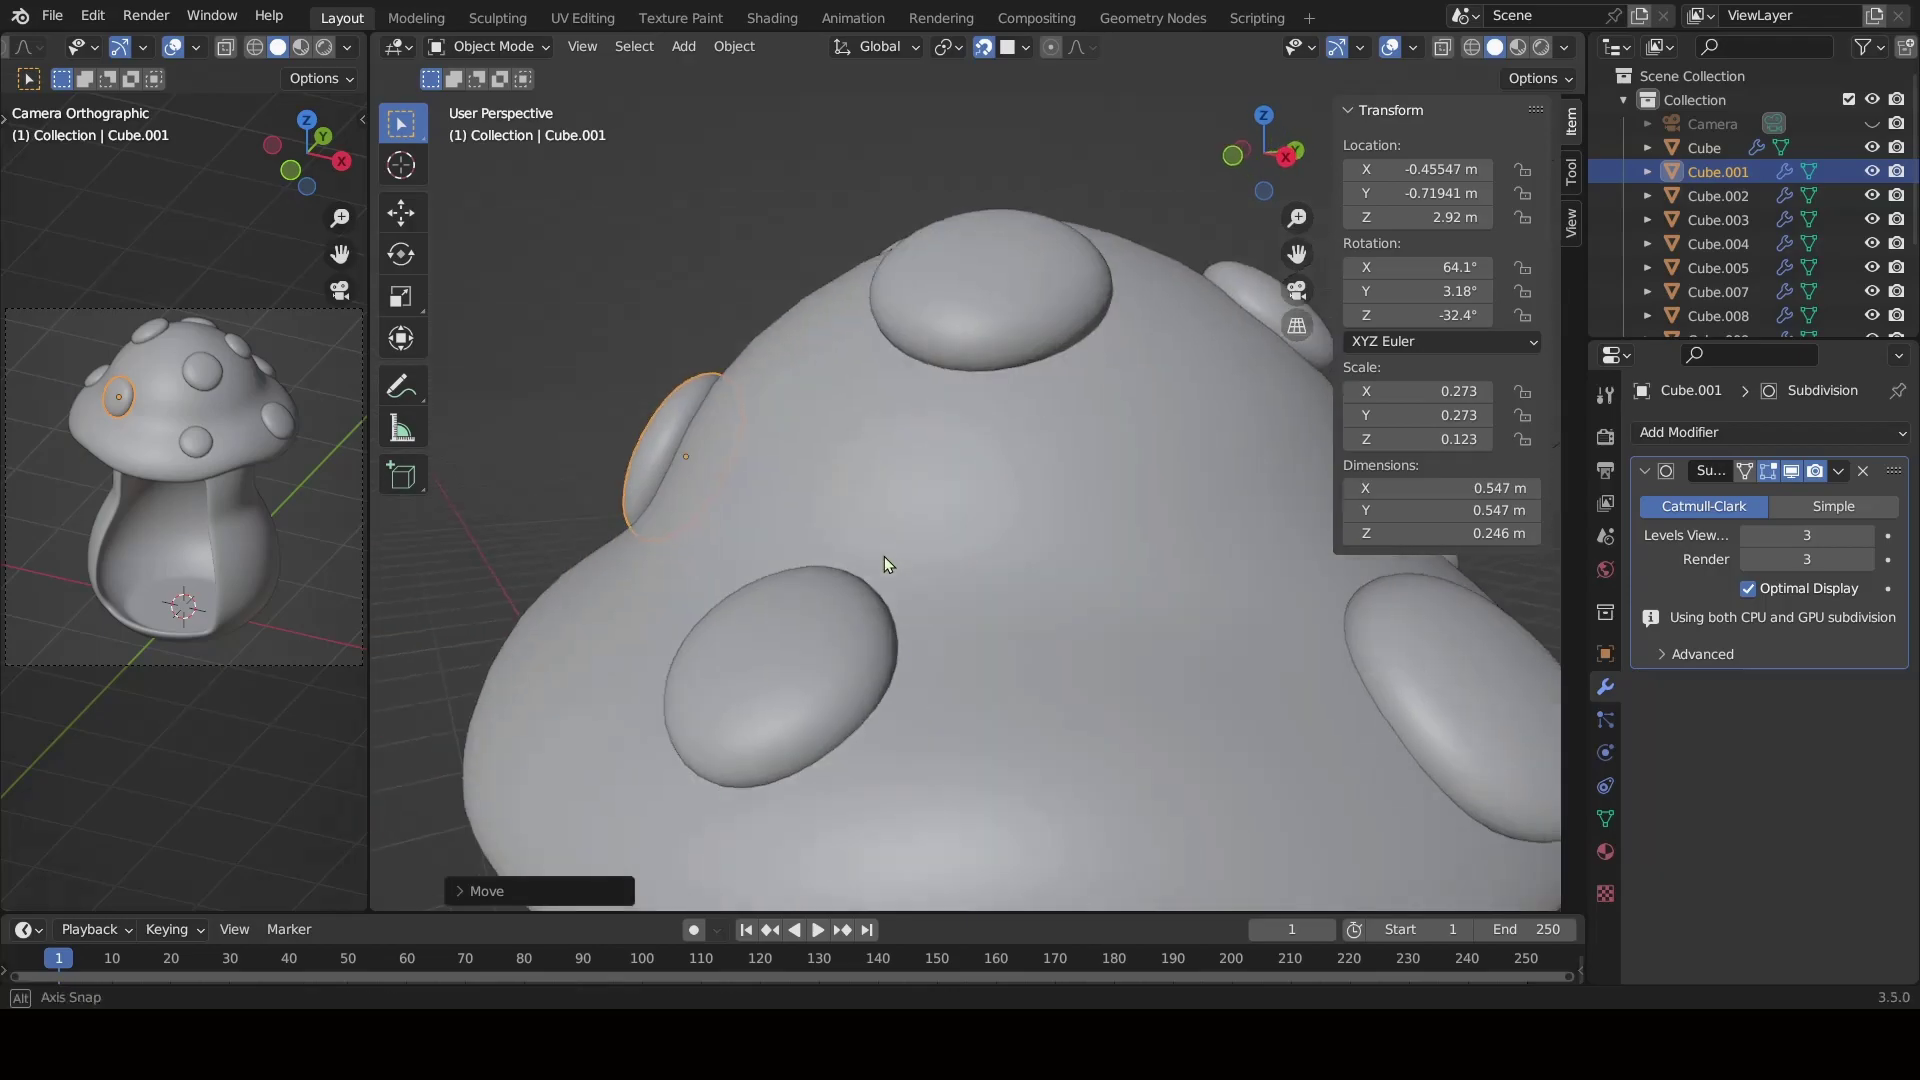
key("g")
left_click(747, 494)
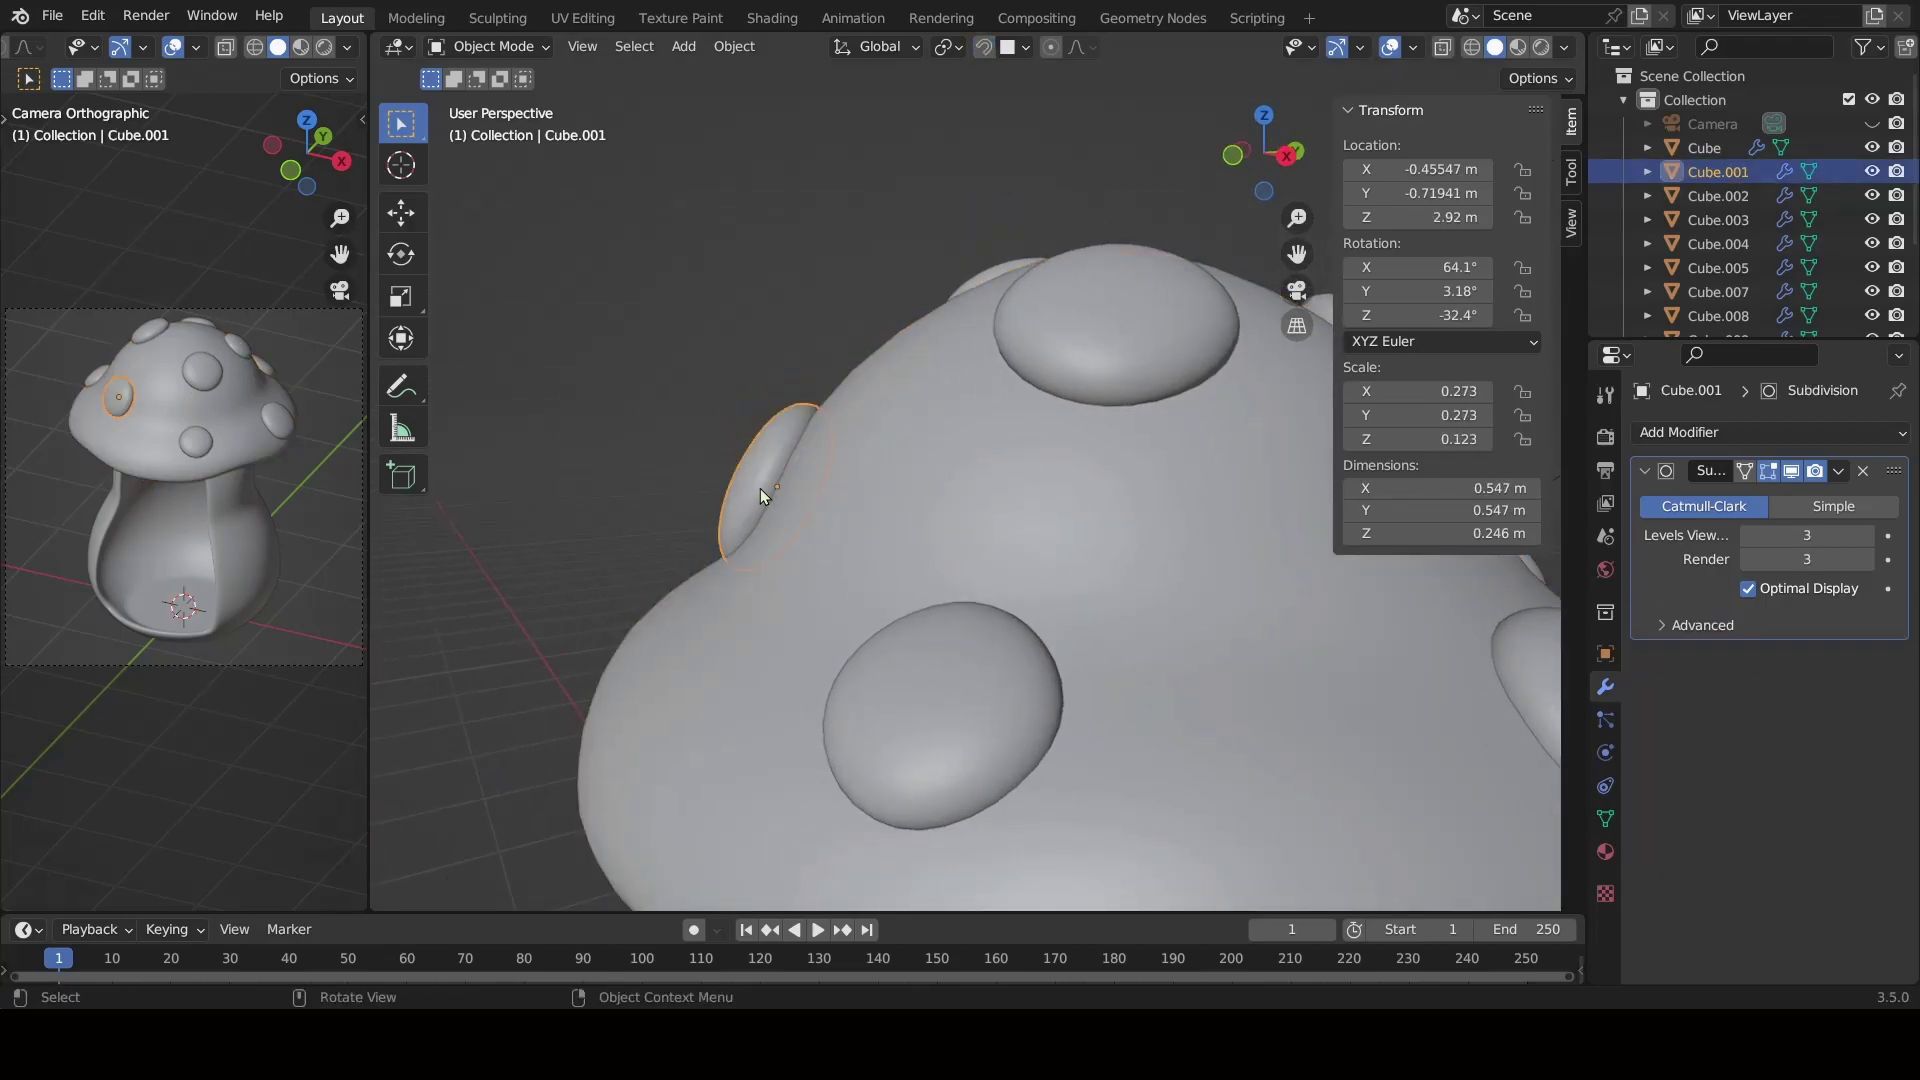
mouse_move(760, 488)
middle_mouse_down()
mouse_move(724, 544)
mouse_move(1029, 590)
mouse_move(1236, 668)
mouse_move(717, 574)
mouse_move(712, 491)
mouse_move(682, 608)
mouse_move(706, 670)
mouse_move(884, 544)
mouse_move(746, 424)
mouse_move(764, 488)
middle_mouse_up()
key("g")
left_click(695, 531)
Nudge two more spots into better positions on the cap.
left_click(712, 492)
key("g")
left_click(720, 497)
left_click(758, 438)
key("g")
left_click(763, 488)
key("g")
left_click(764, 488)
Reposition the spots on the far side and top of the cap.
mouse_move(860, 584)
middle_mouse_down()
mouse_move(668, 483)
mouse_move(700, 400)
middle_mouse_up()
left_click(704, 340)
key("g")
left_click(638, 332)
mouse_move(637, 332)
middle_mouse_down()
mouse_move(831, 170)
mouse_move(900, 170)
middle_mouse_up()
left_click(900, 170)
key("g")
left_click(905, 180)
left_click(790, 460)
mouse_move(790, 460)
middle_mouse_down()
mouse_move(838, 546)
mouse_move(974, 378)
middle_mouse_up()
Turn off surface snapping, reset the 3D cursor to world origin, and select the stem.
scroll(920, 500, "down", 4)
scroll(1026, 752, "down", 2)
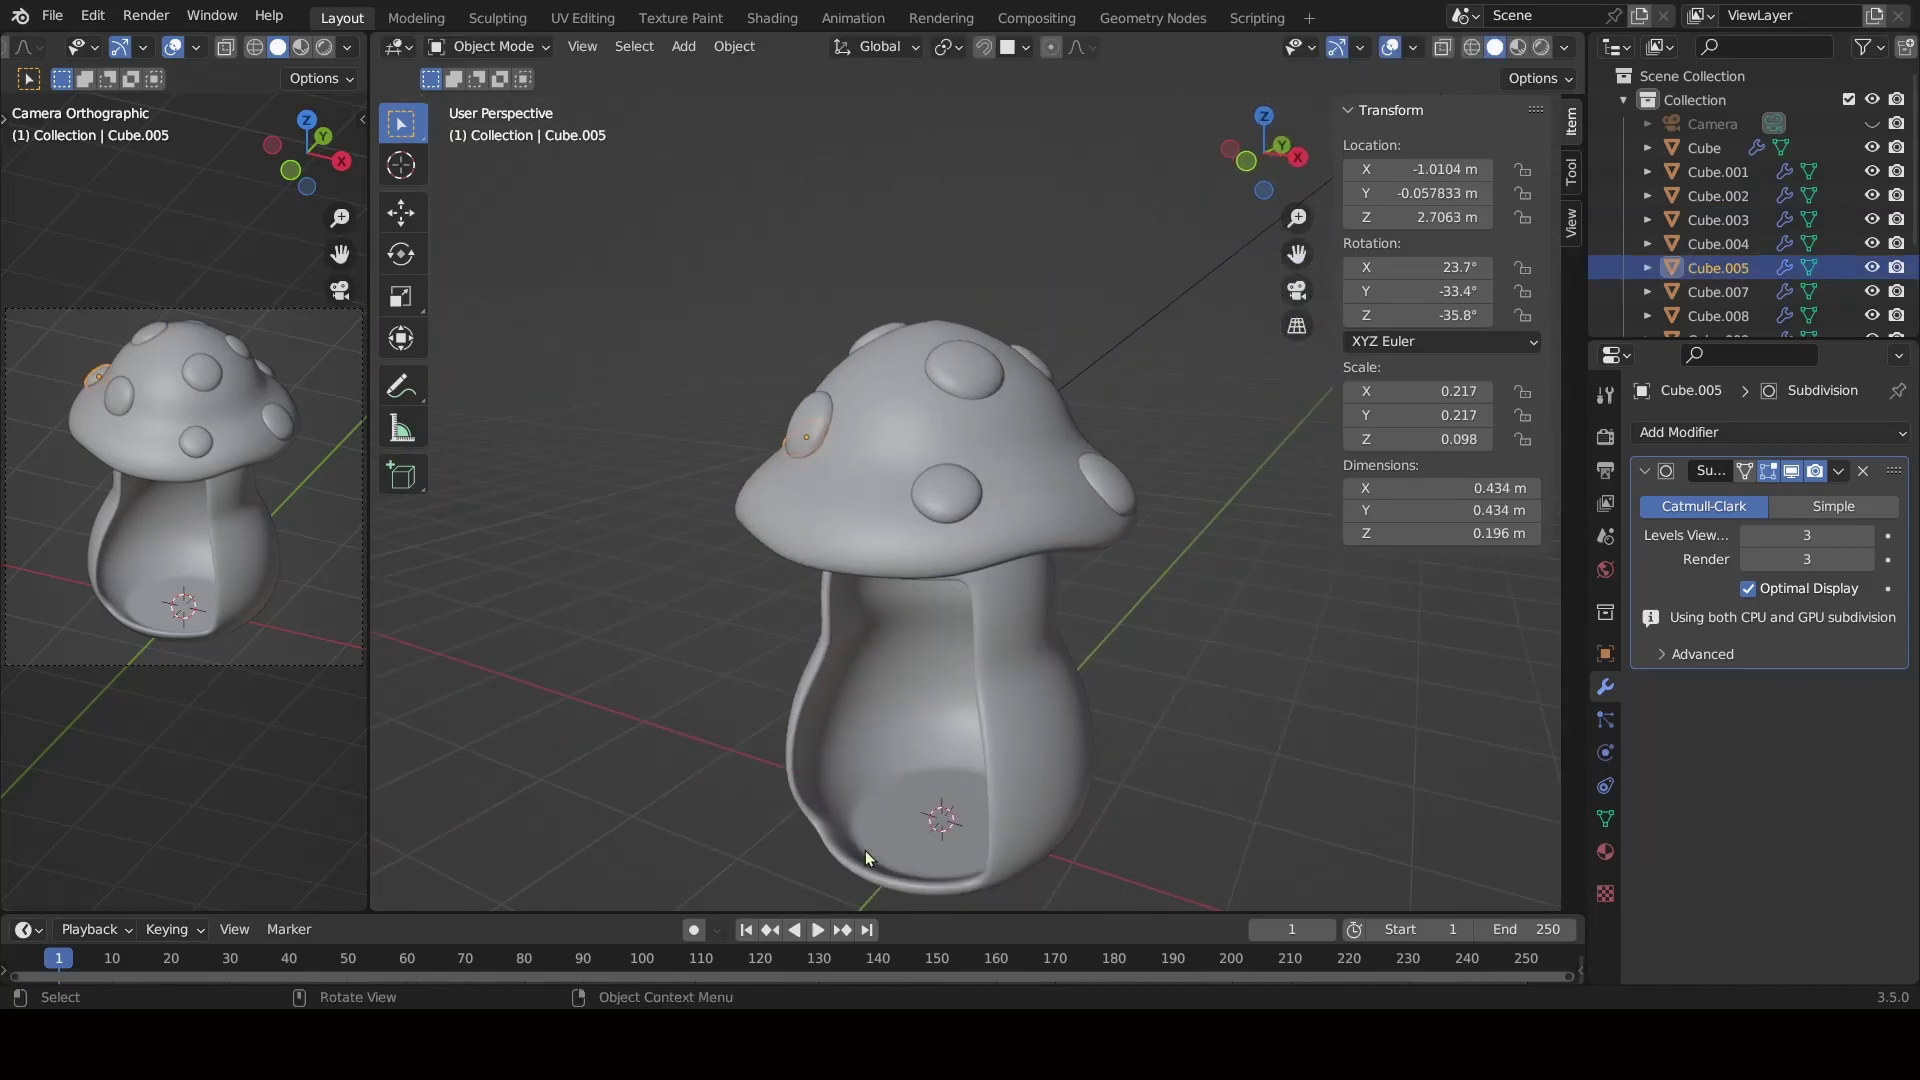
mouse_move(866, 850)
middle_mouse_down()
mouse_move(1130, 729)
mouse_move(1222, 736)
mouse_move(1110, 720)
mouse_move(1057, 597)
middle_mouse_up()
key("shift+Tab")
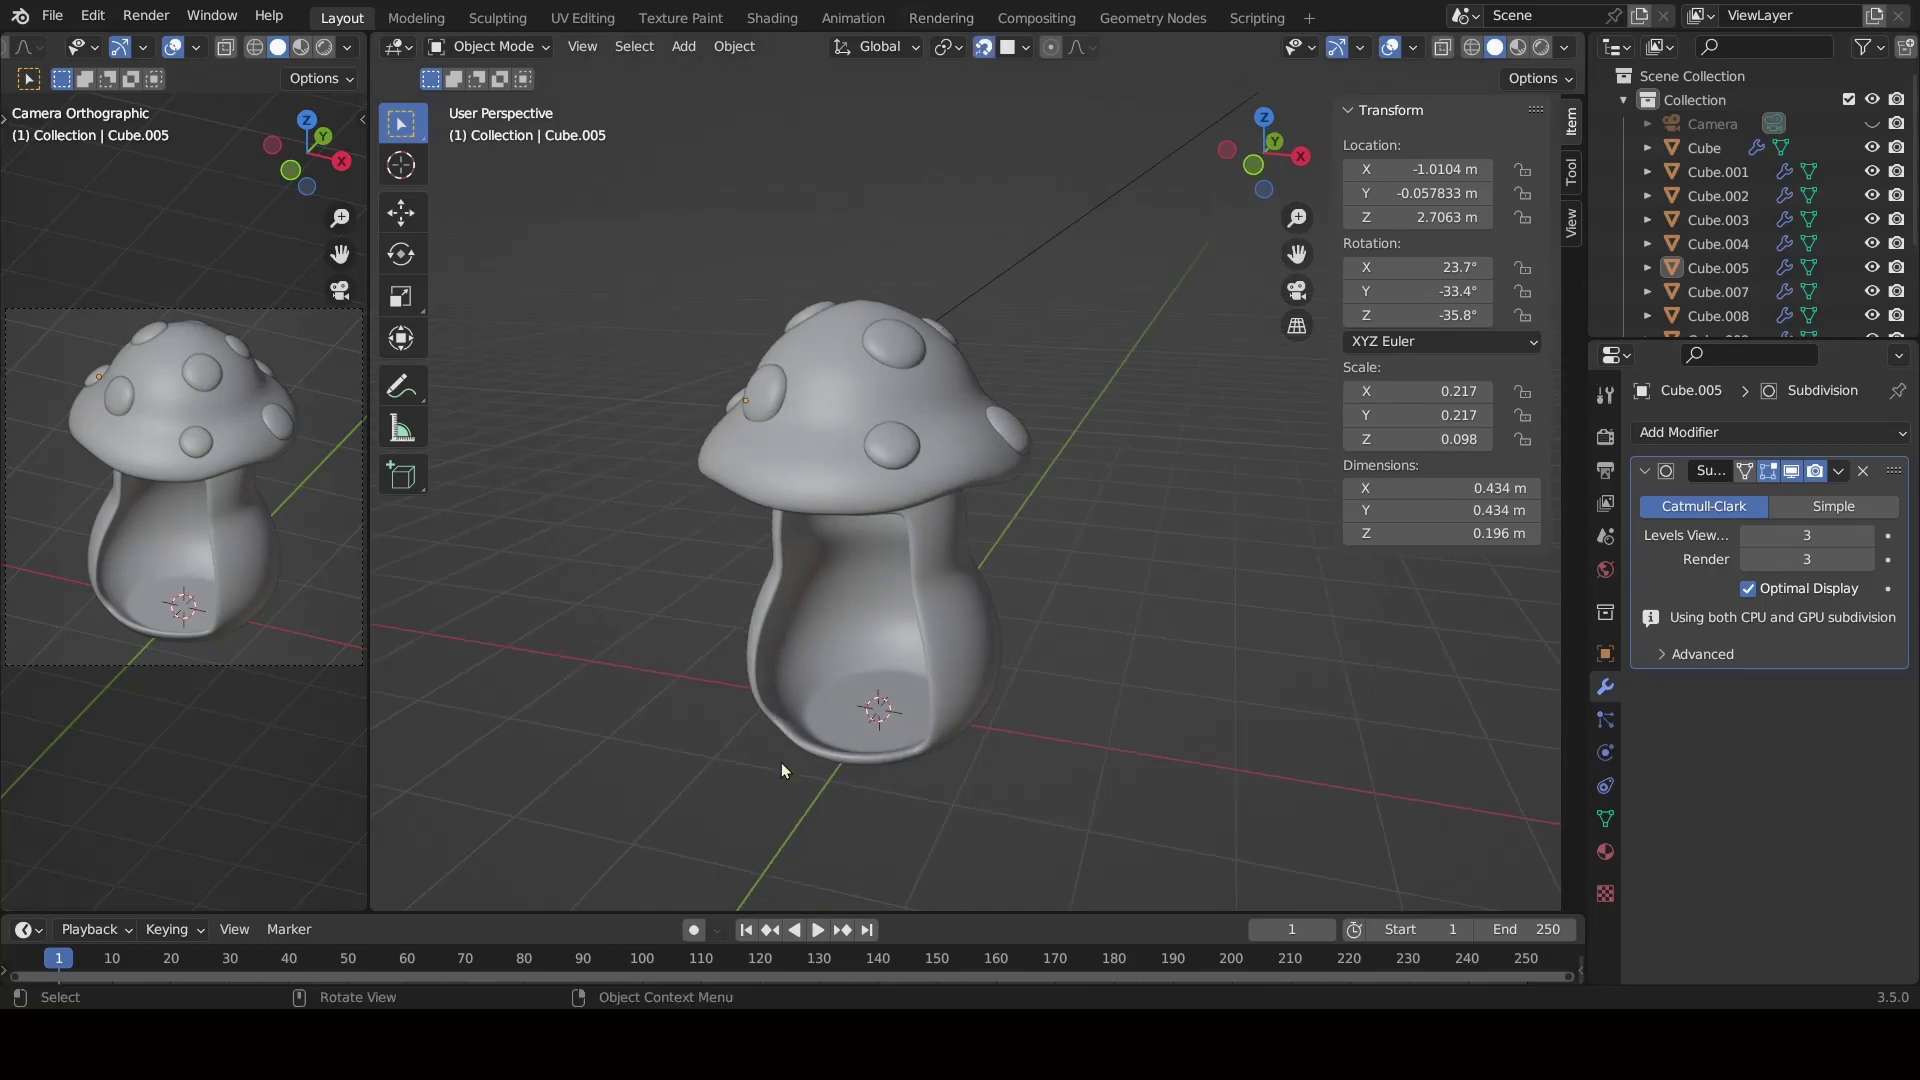
key("shift+s")
left_click(418, 824)
left_click(834, 632)
Add a 20-vertex circle at the origin around the house base.
key("shift+a")
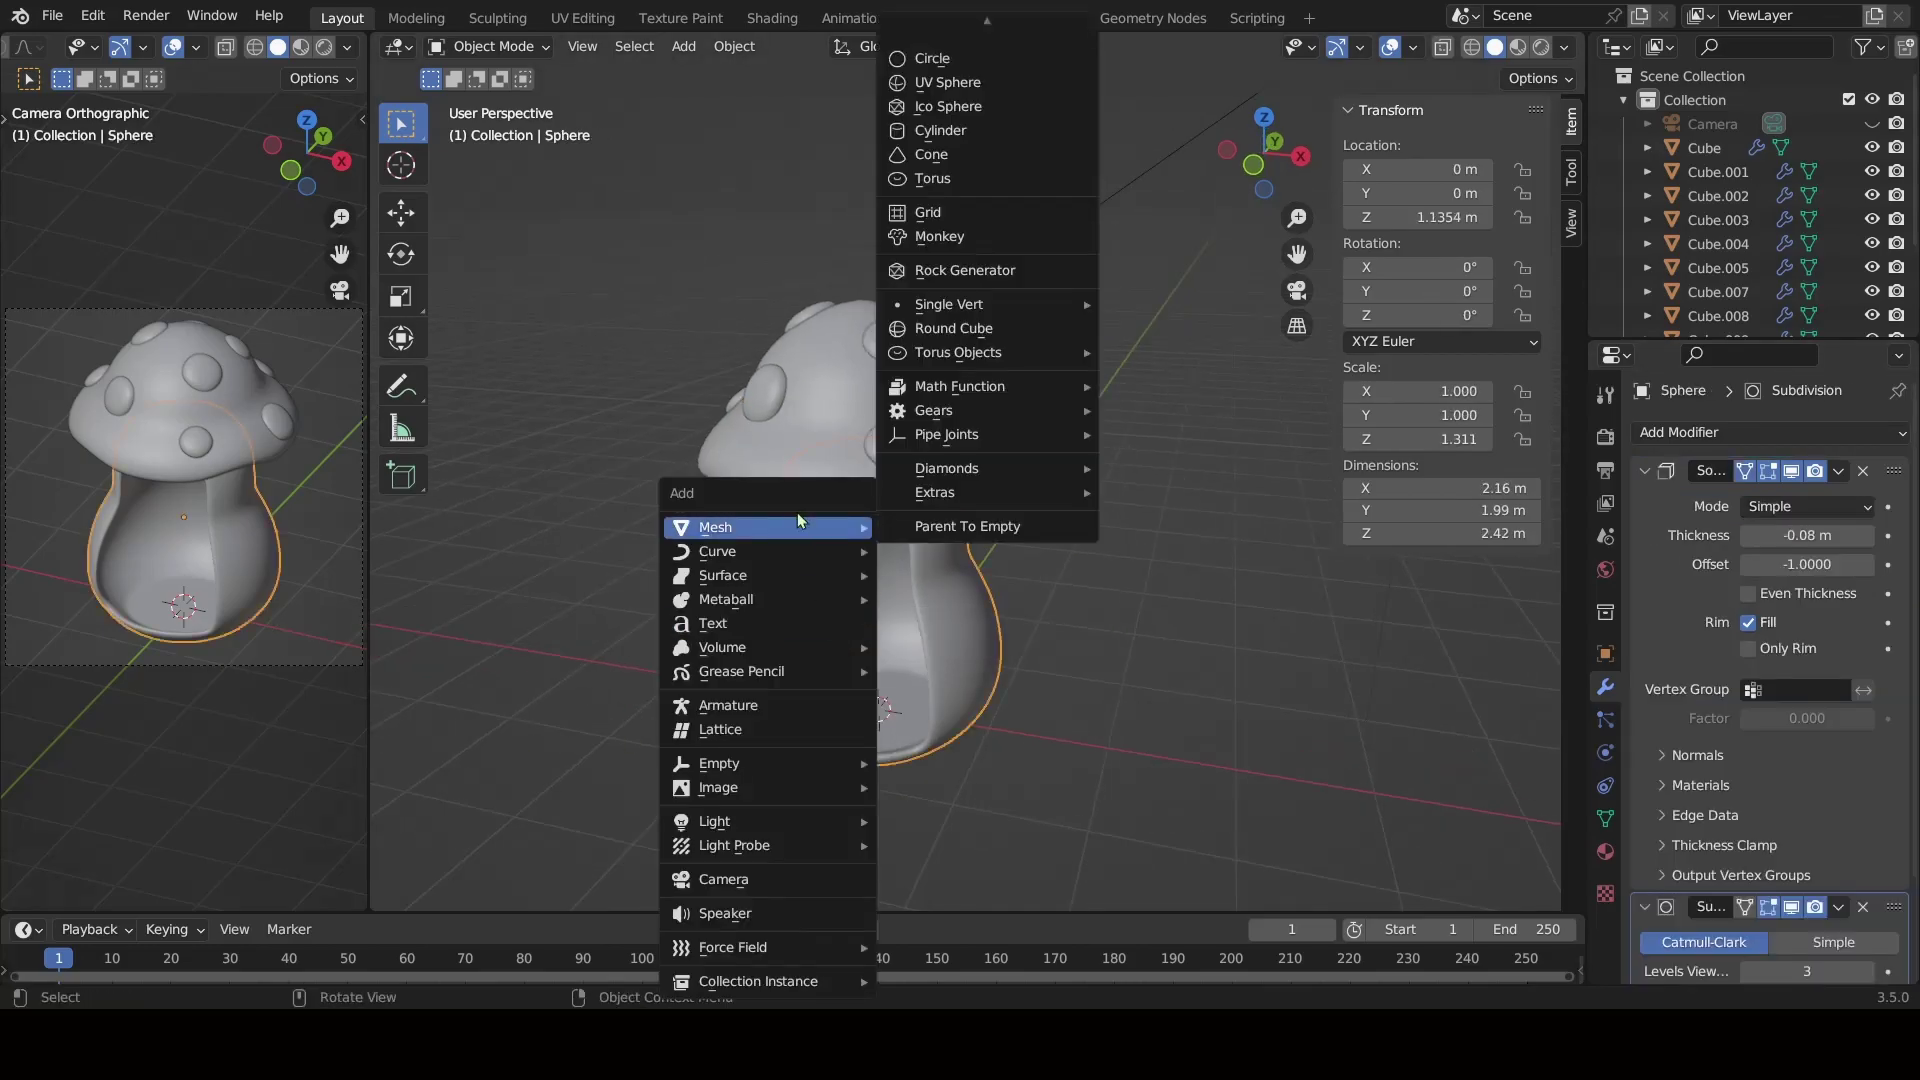
left_click(960, 90)
middle_click_drag(1004, 806, 1090, 706, "shift")
left_click(506, 890)
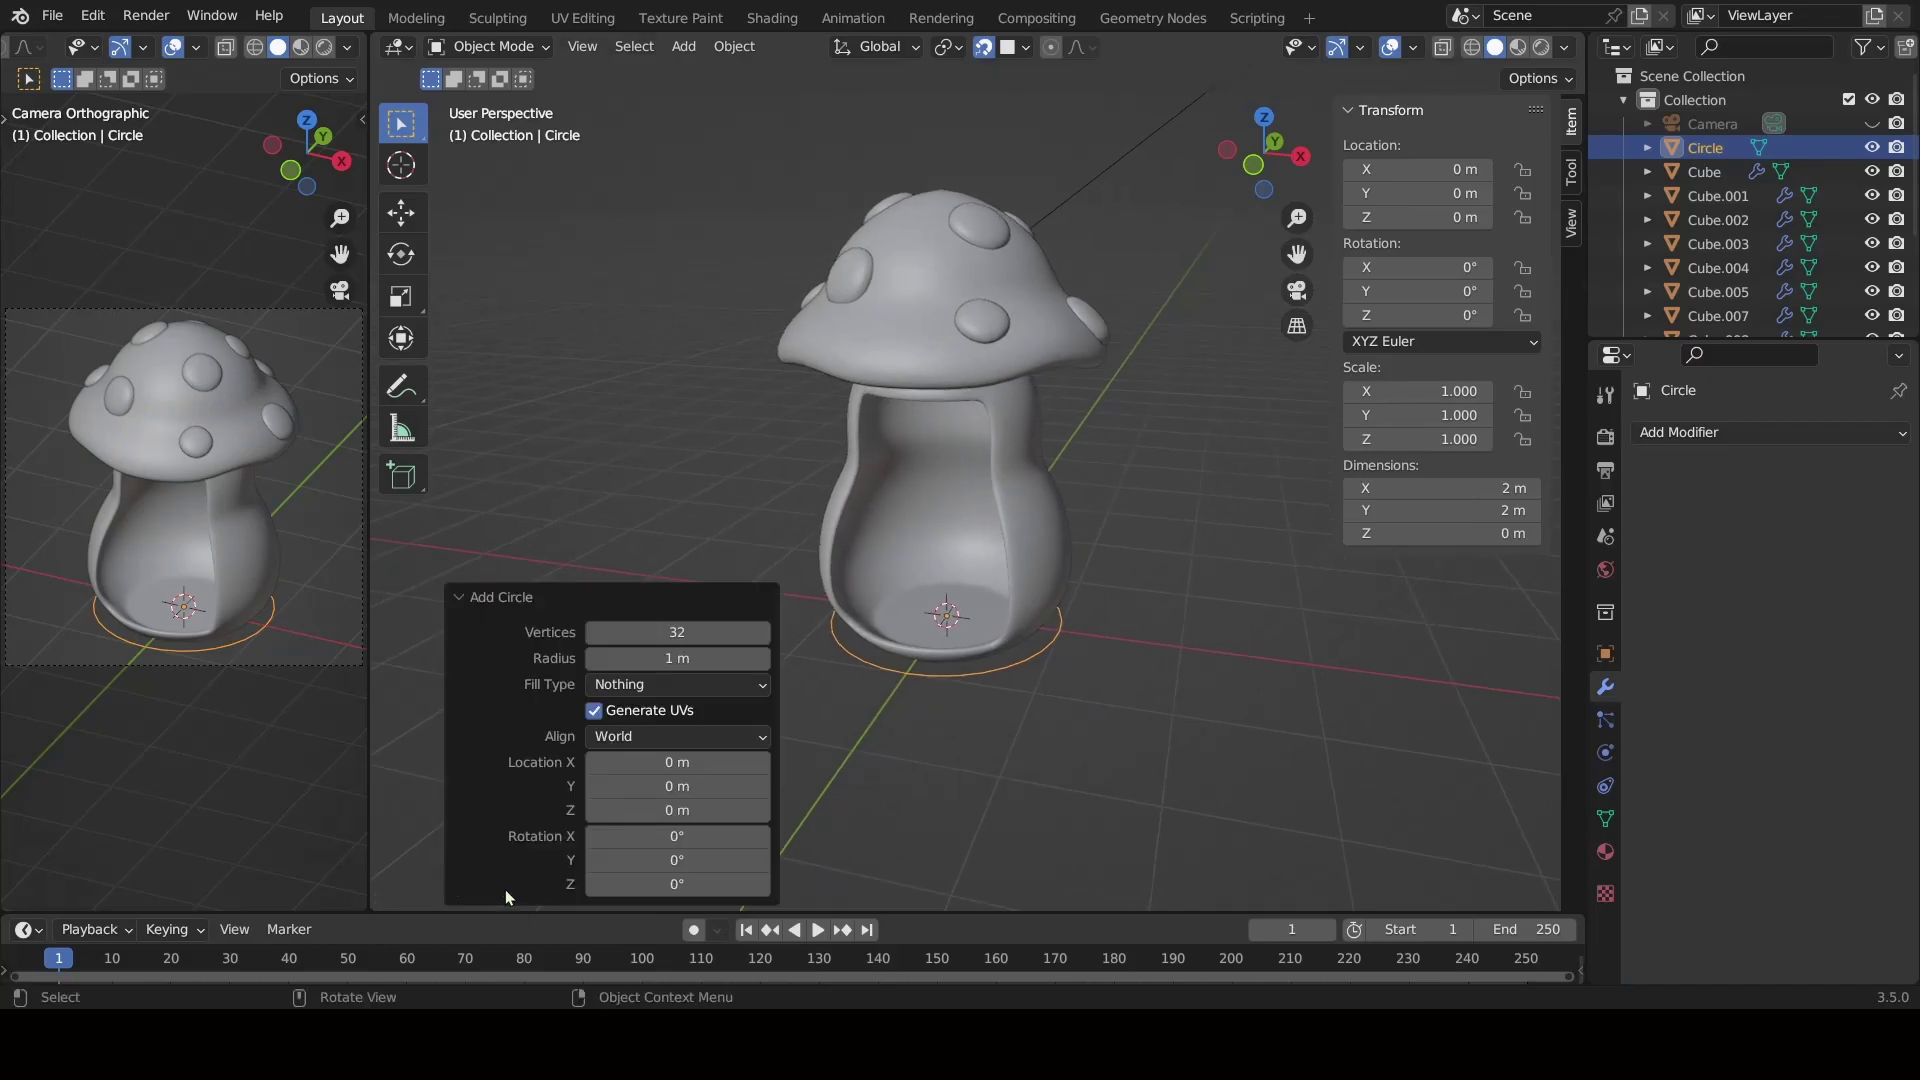
left_click(652, 632)
type("20")
key("Return")
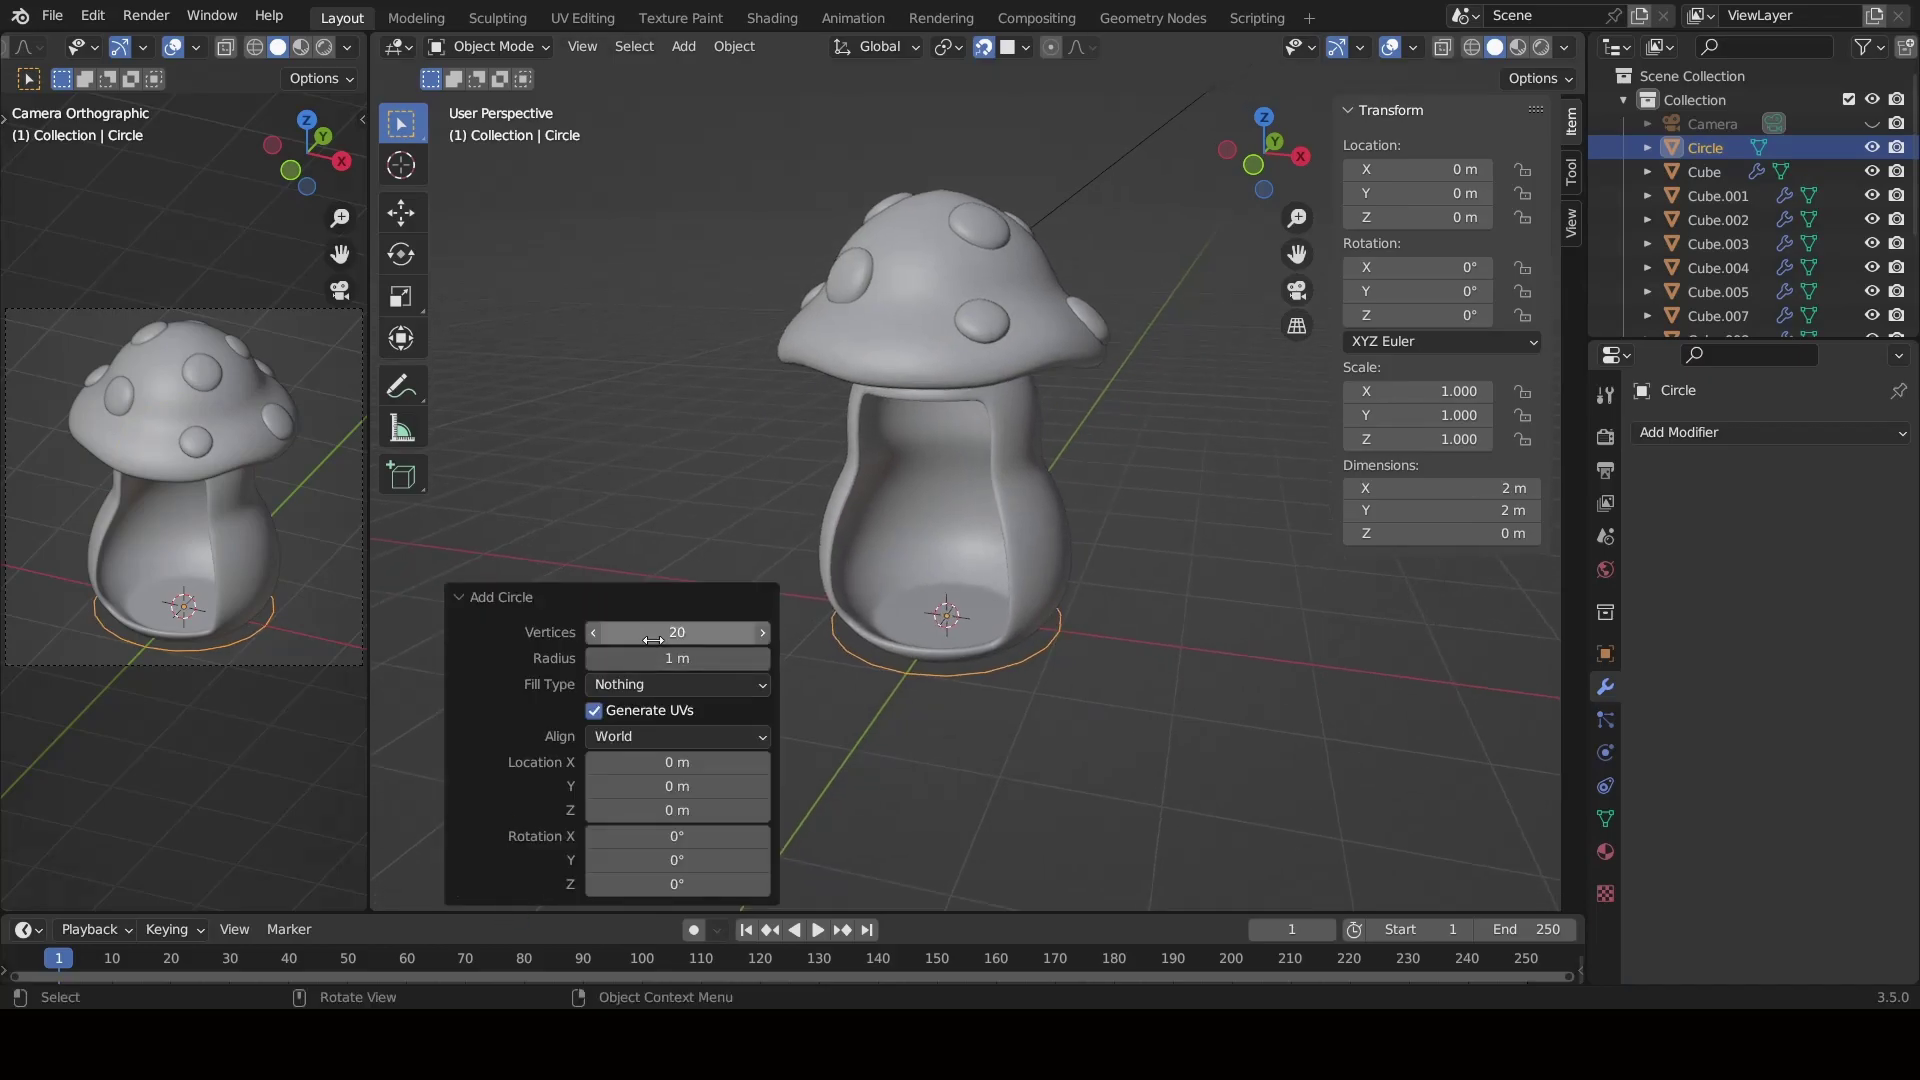
left_click(990, 745)
Fill the circle with a face in Edit Mode and deselect all vertices.
left_click(488, 46)
left_click(490, 97)
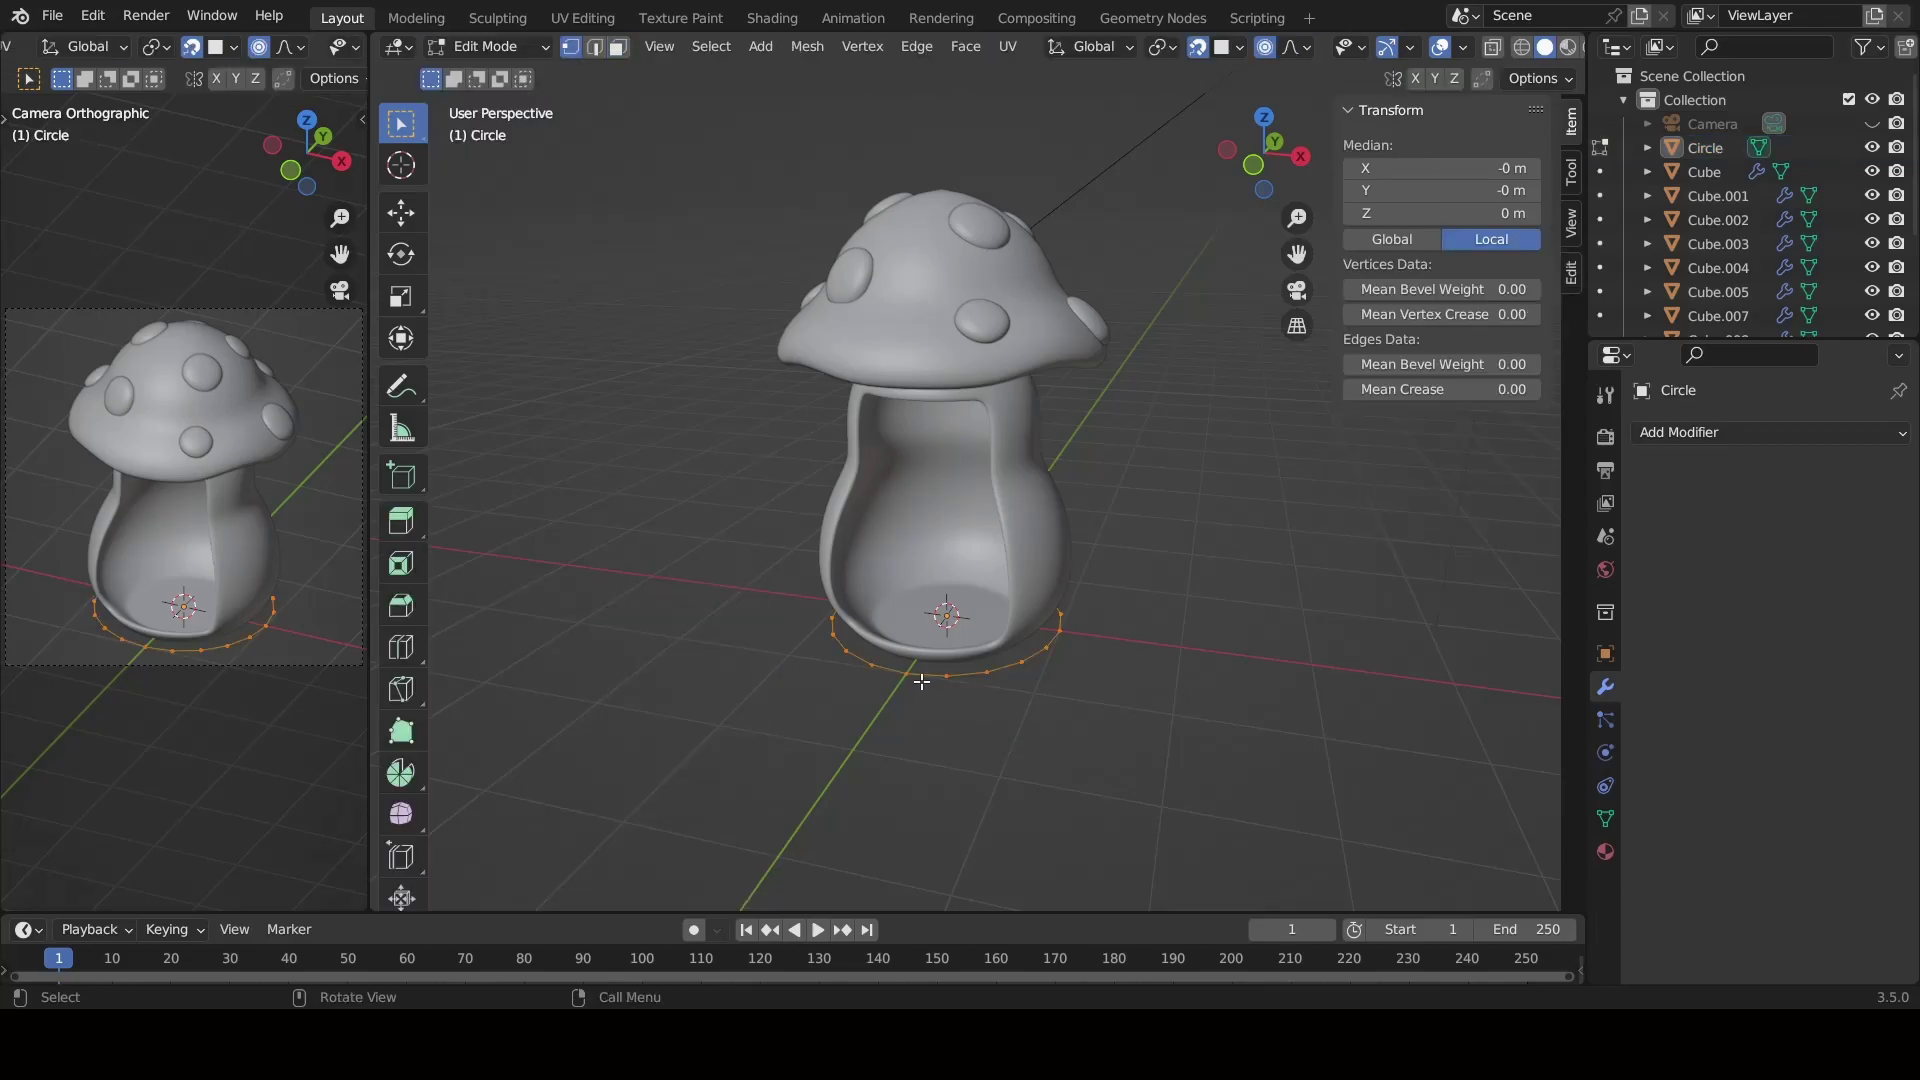
key("f")
middle_click_drag(1322, 873, 990, 794)
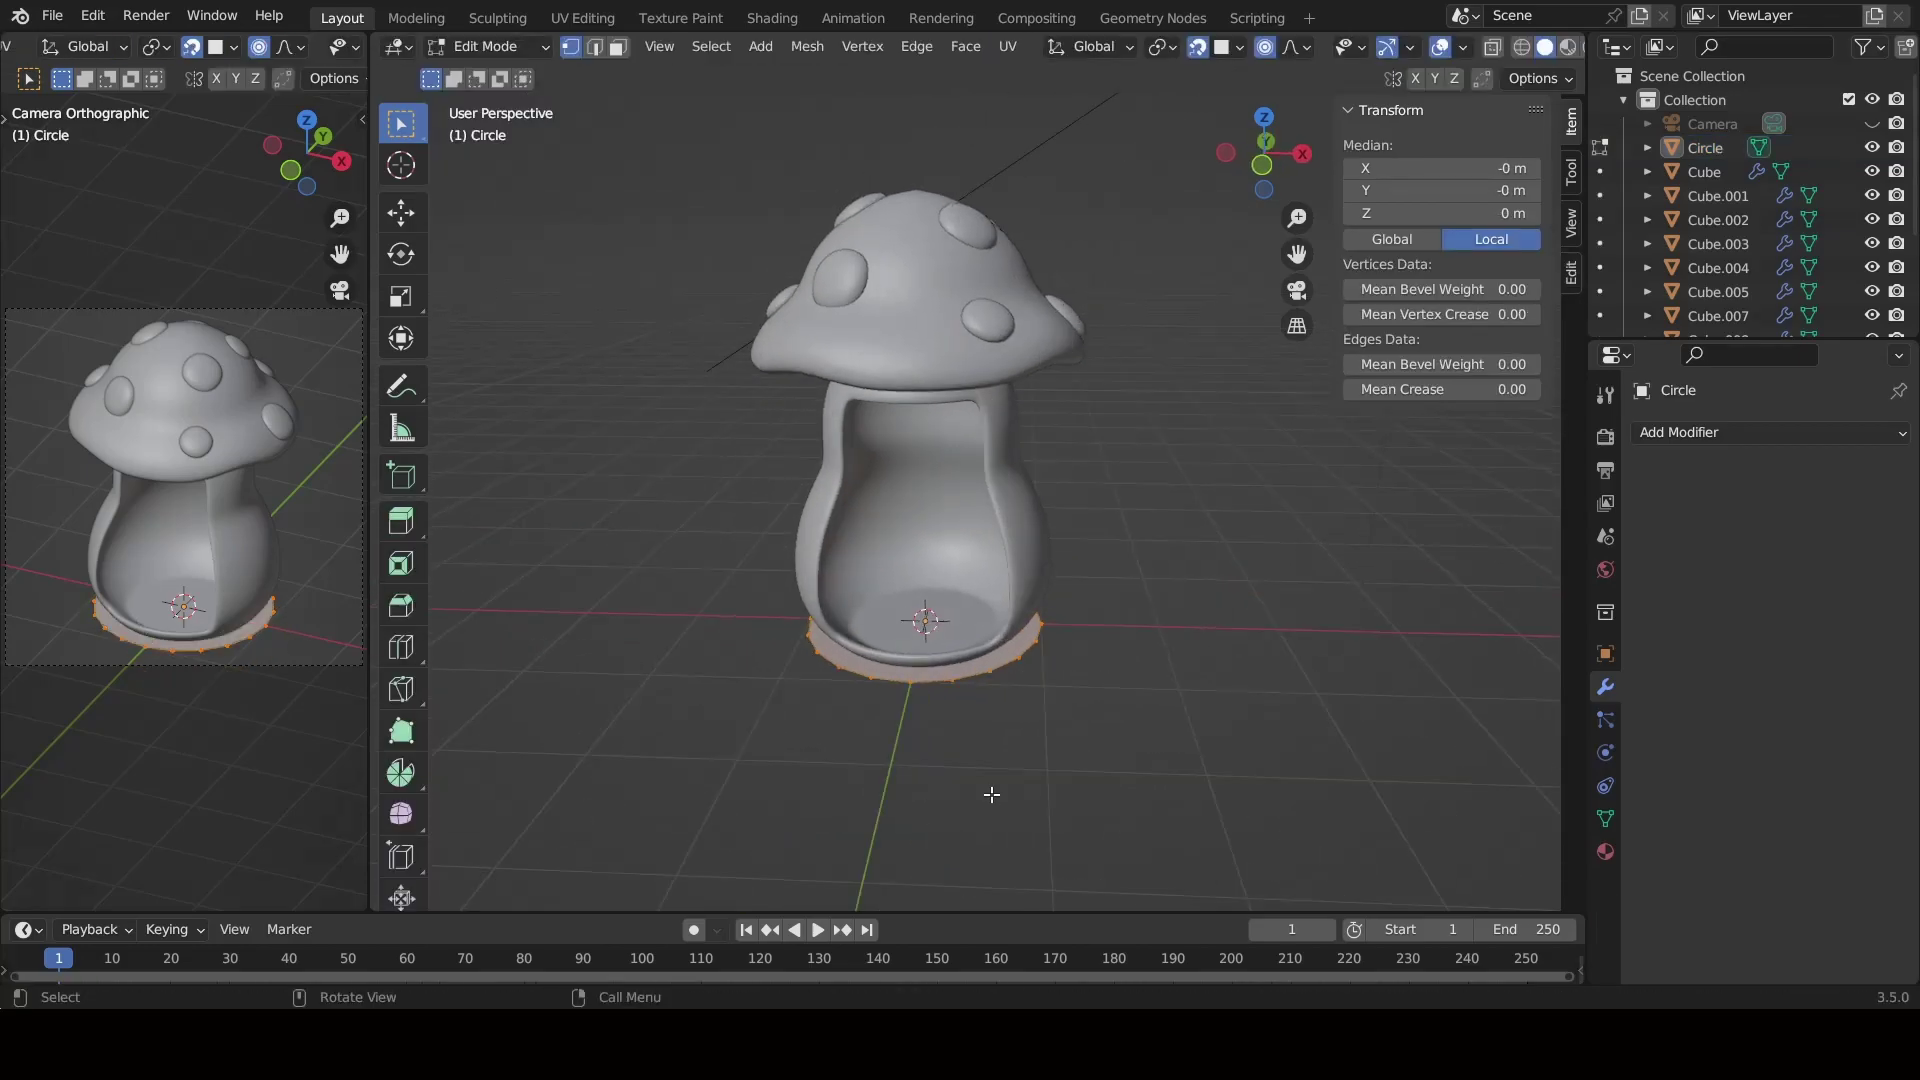
key("alt+a")
From the bottom view, connect opposite disc vertex pairs into horizontal plank cuts.
key("a")
key("ctrl+KP_1")
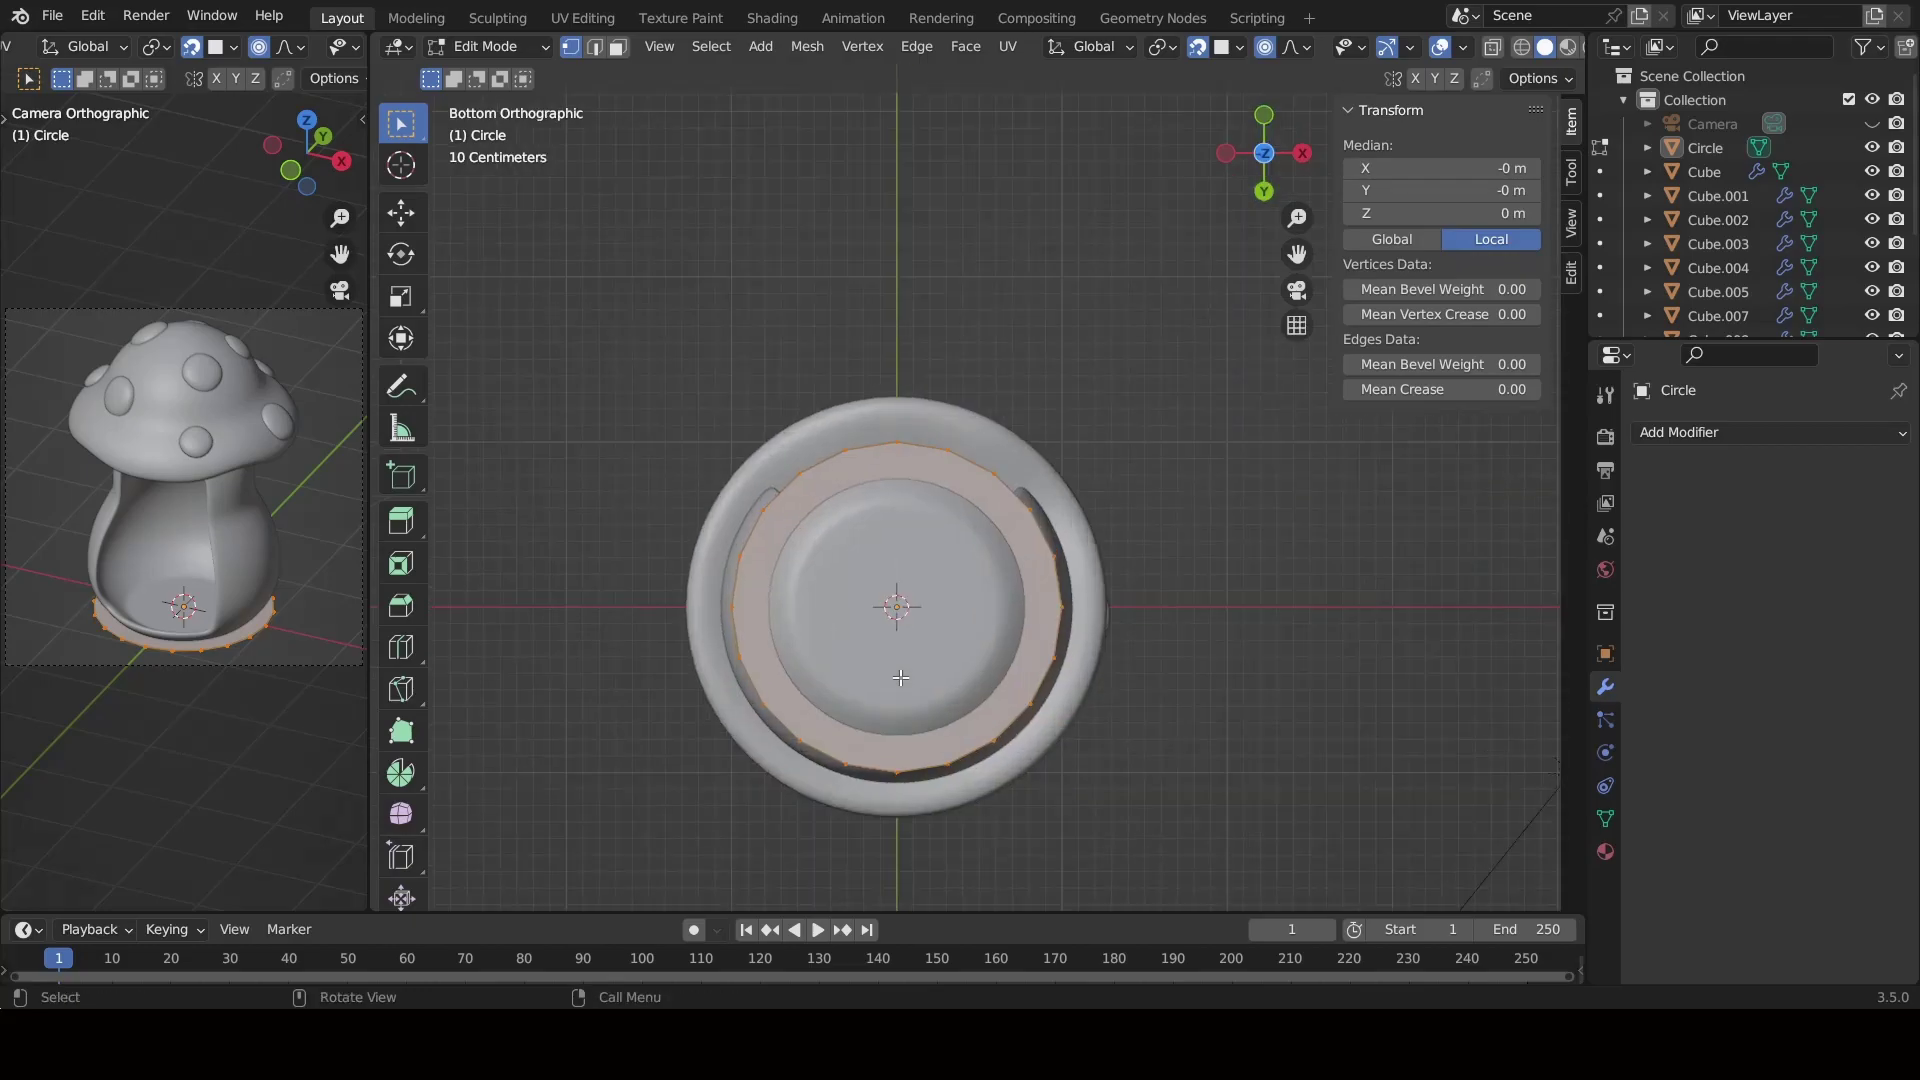
scroll(1248, 793, "up", 2)
left_click(696, 524)
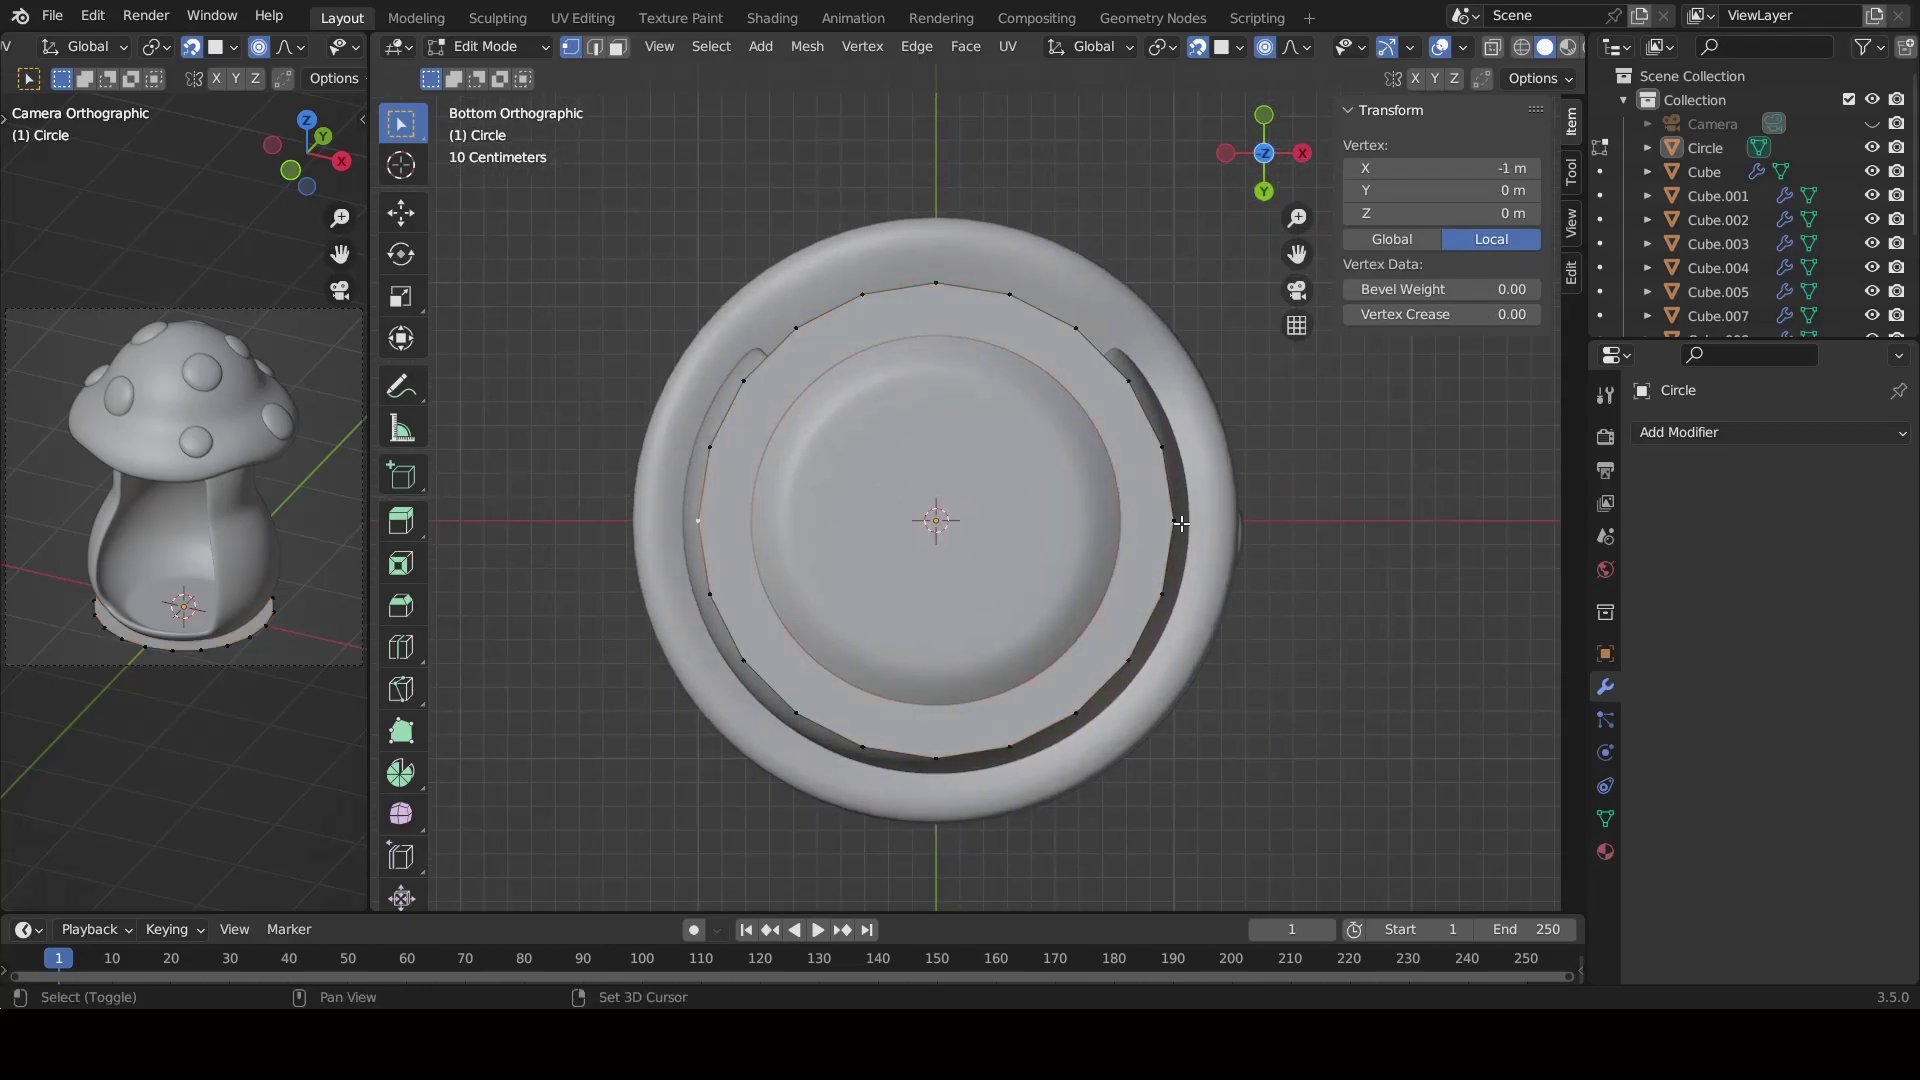
left_click(1160, 447)
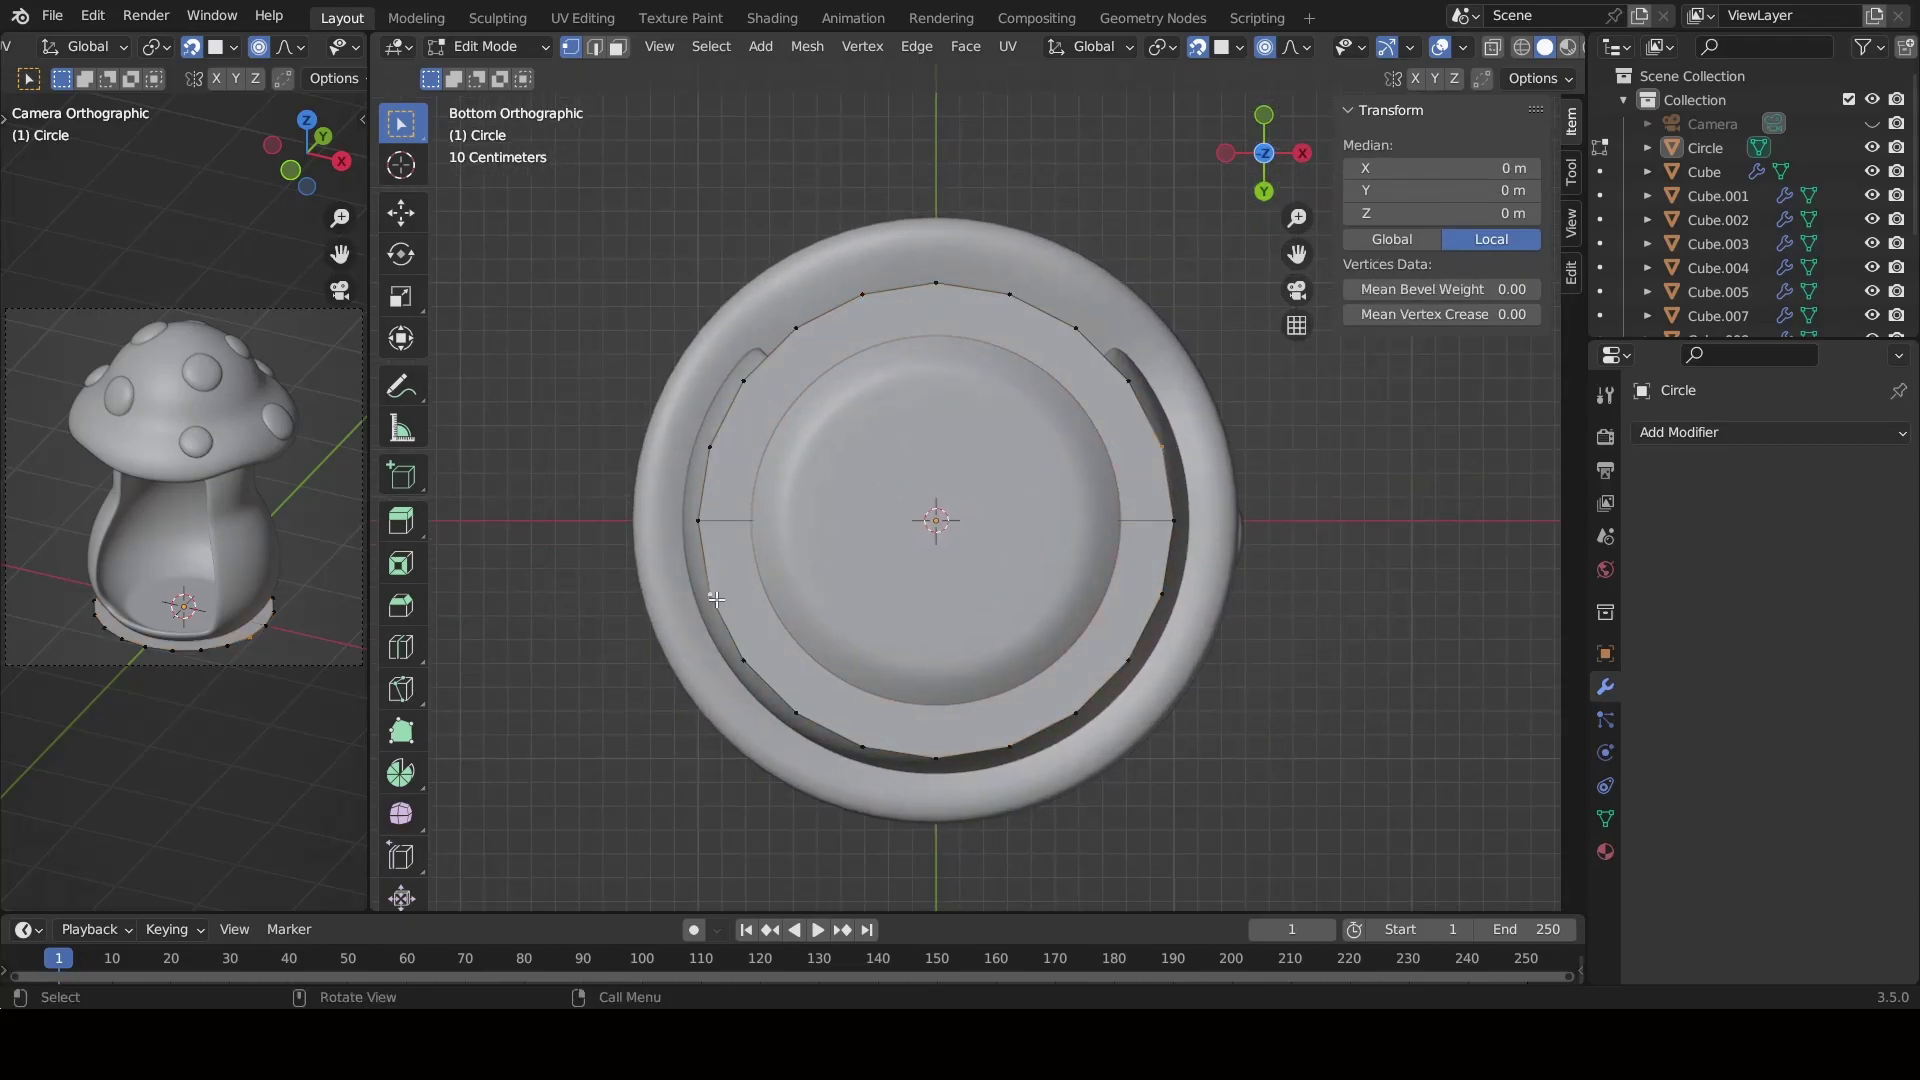
left_click(709, 593, "shift")
left_click(935, 283, "shift")
left_click(935, 757, "shift")
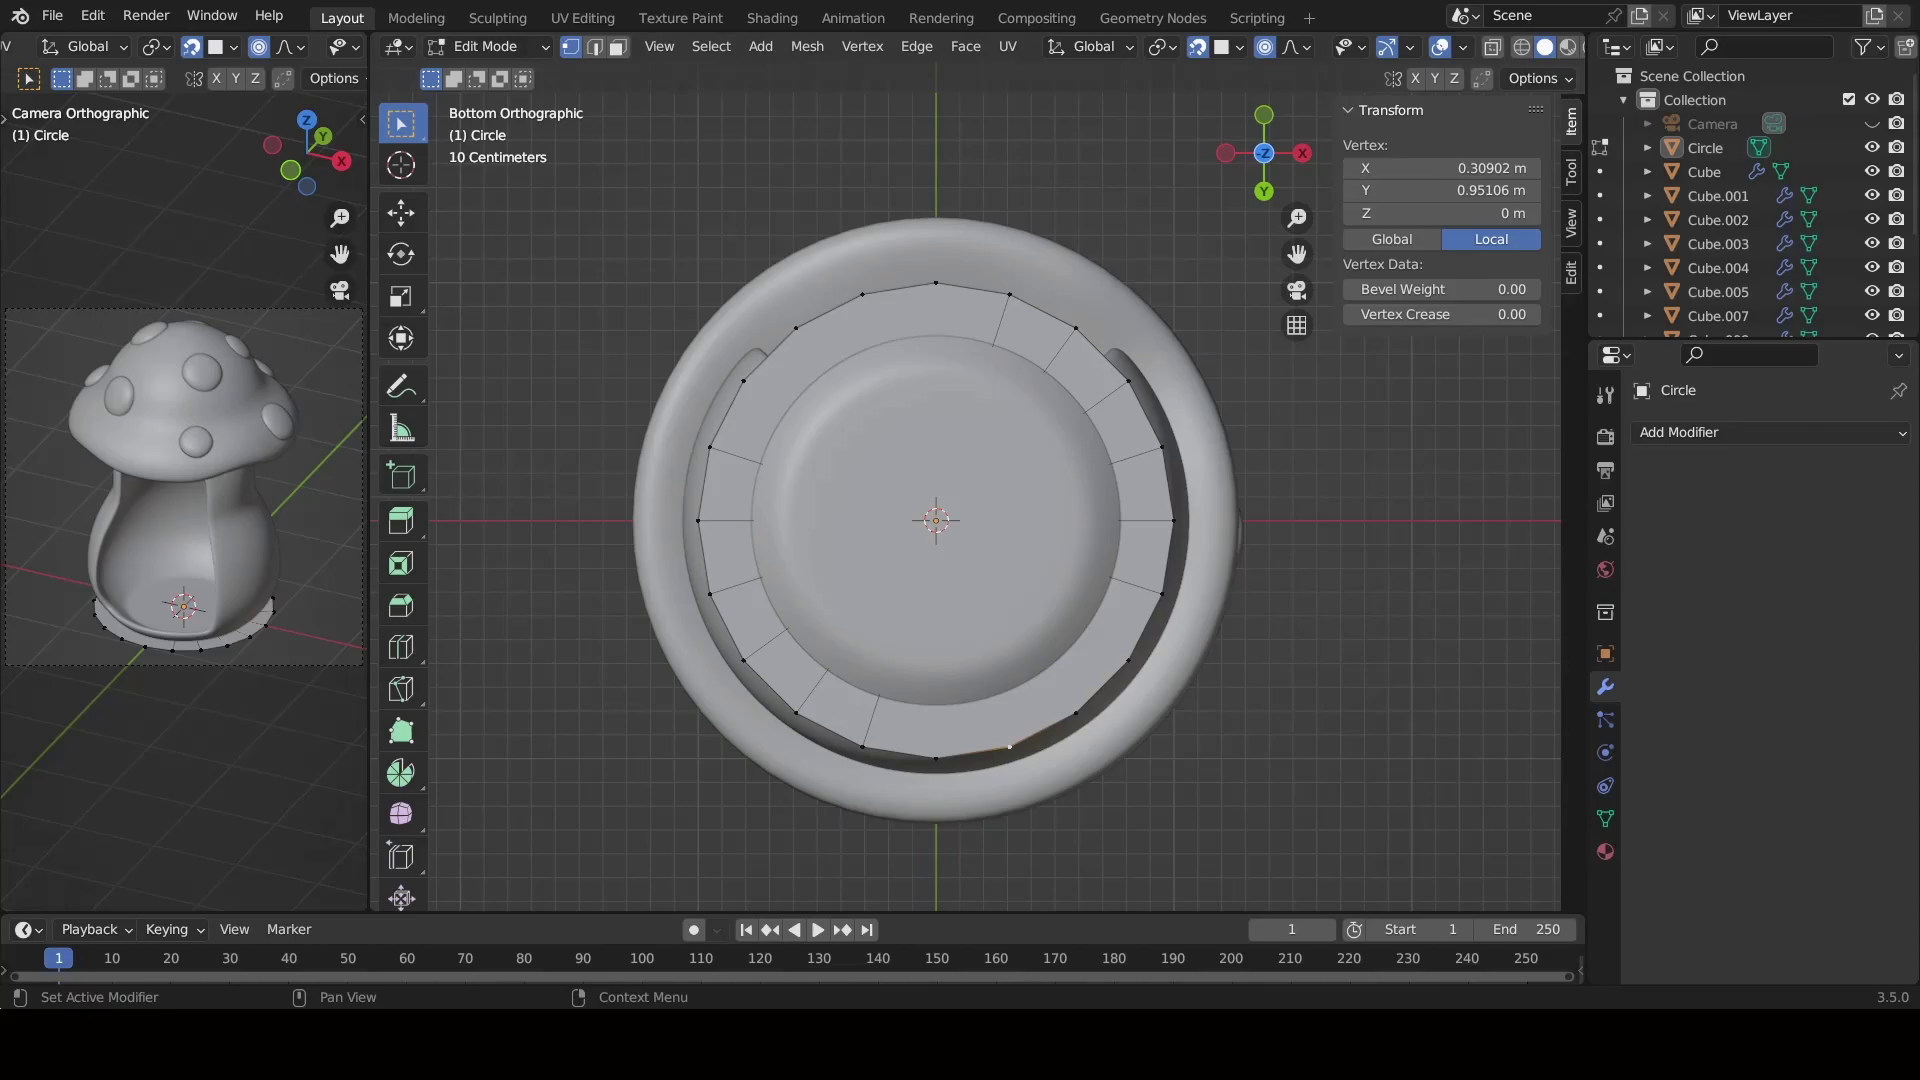
left_click(796, 712, "shift")
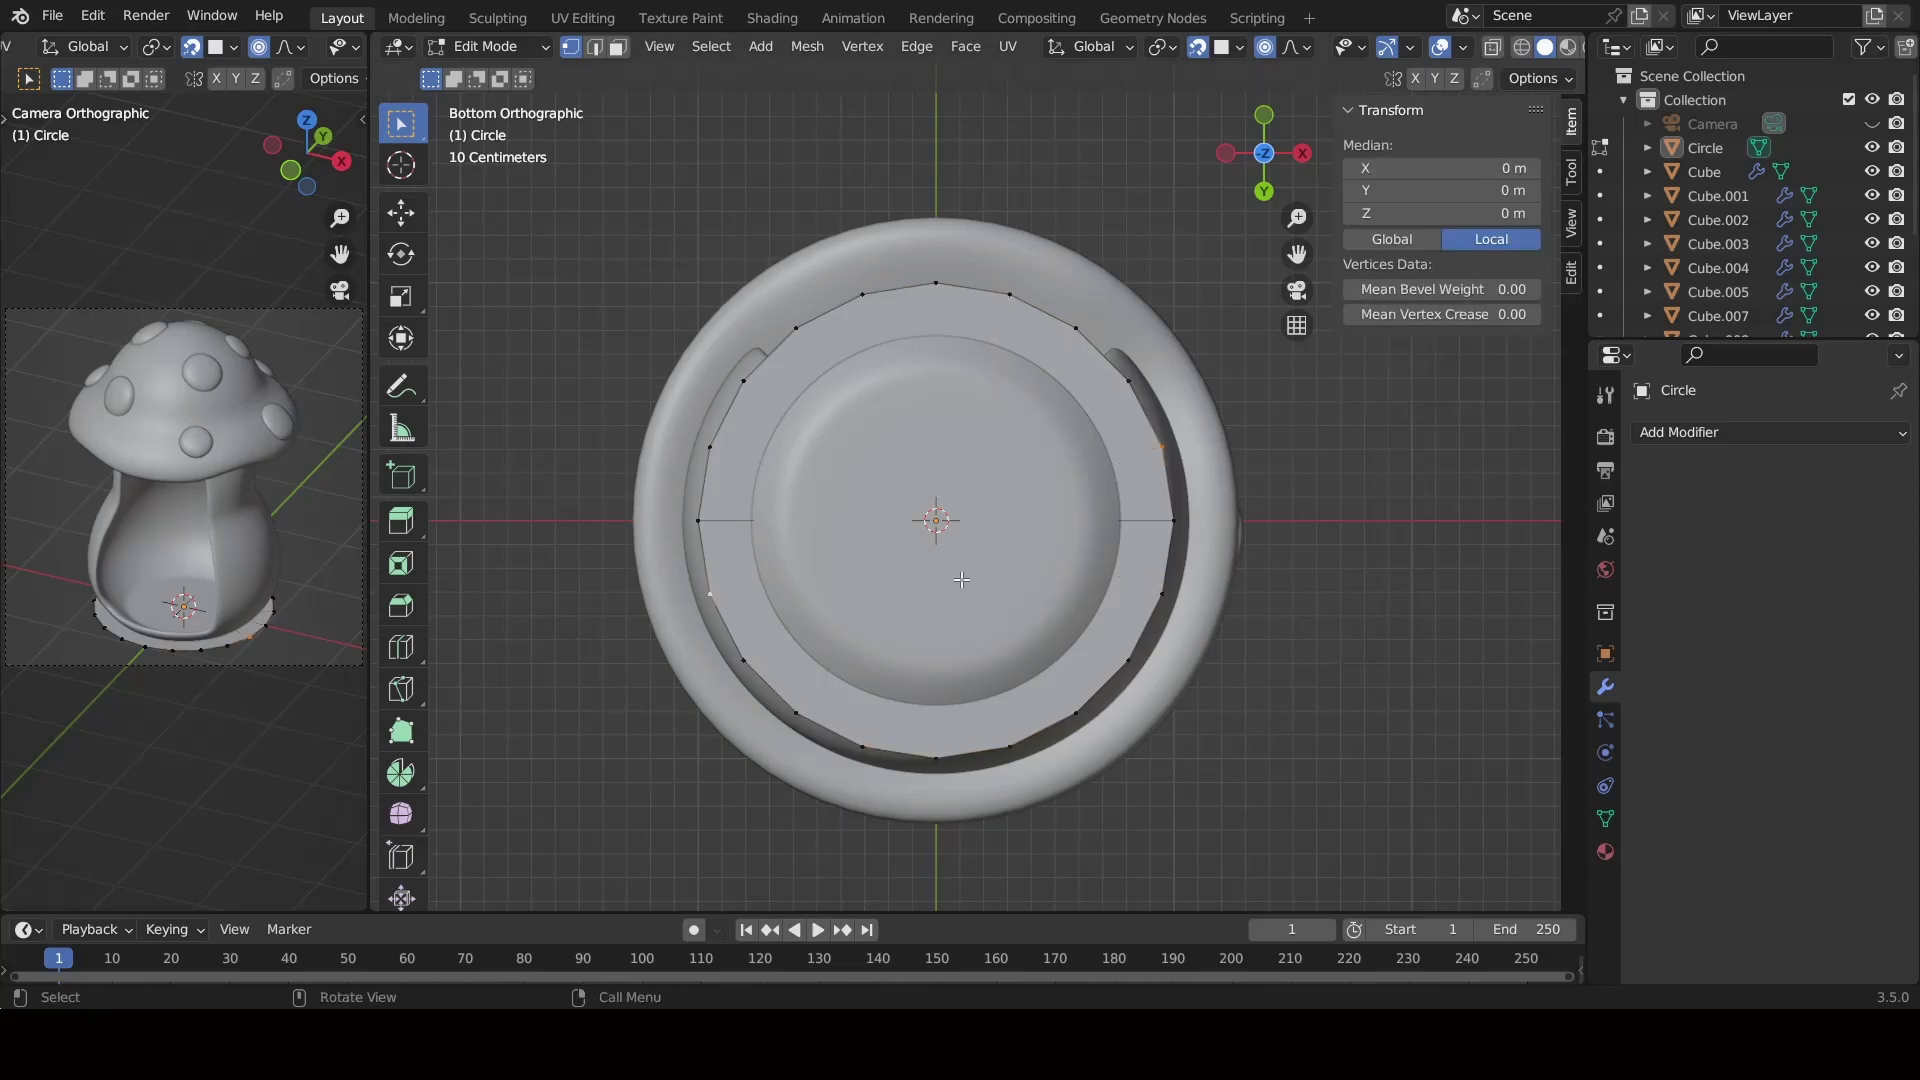
key("j")
Rework the extra cuts with undo and redo, then dissolve the leftover side vertices.
left_click(844, 738, "shift")
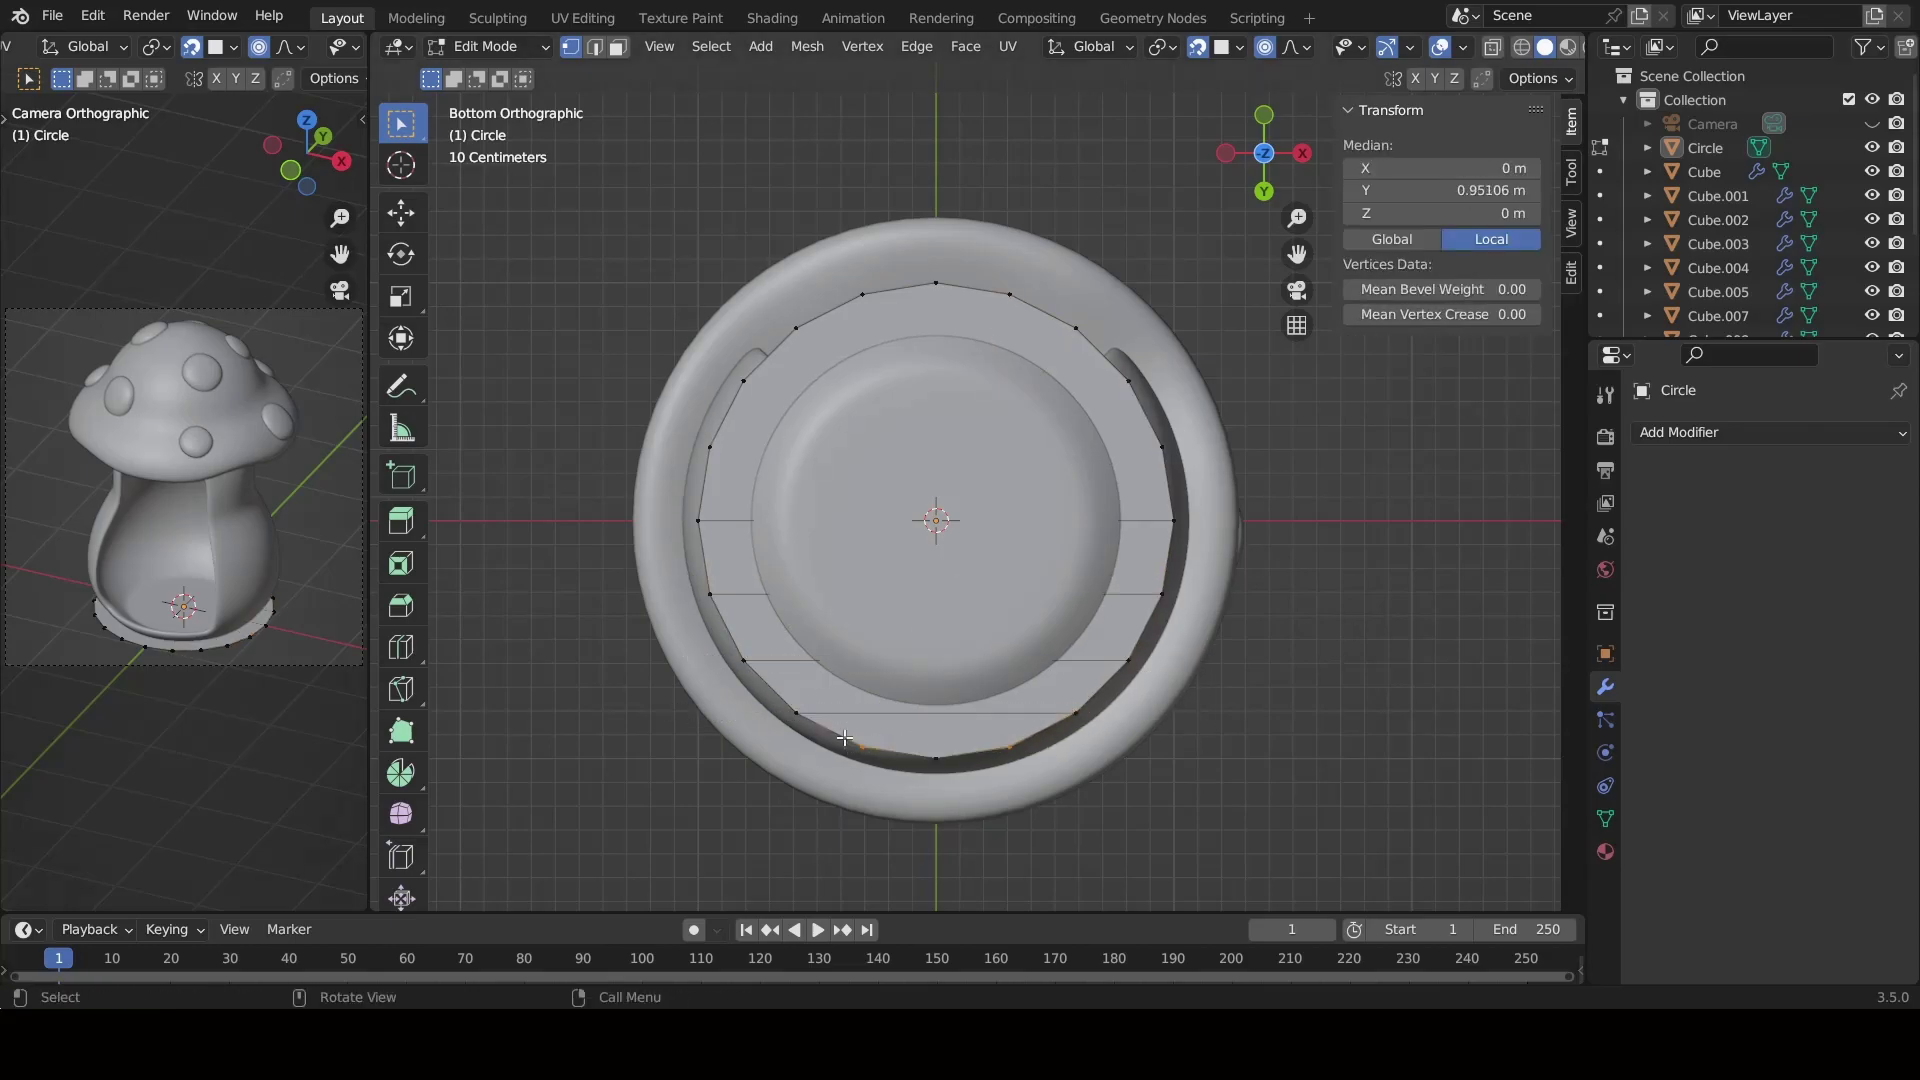
key("ctrl+z")
key("ctrl+z")
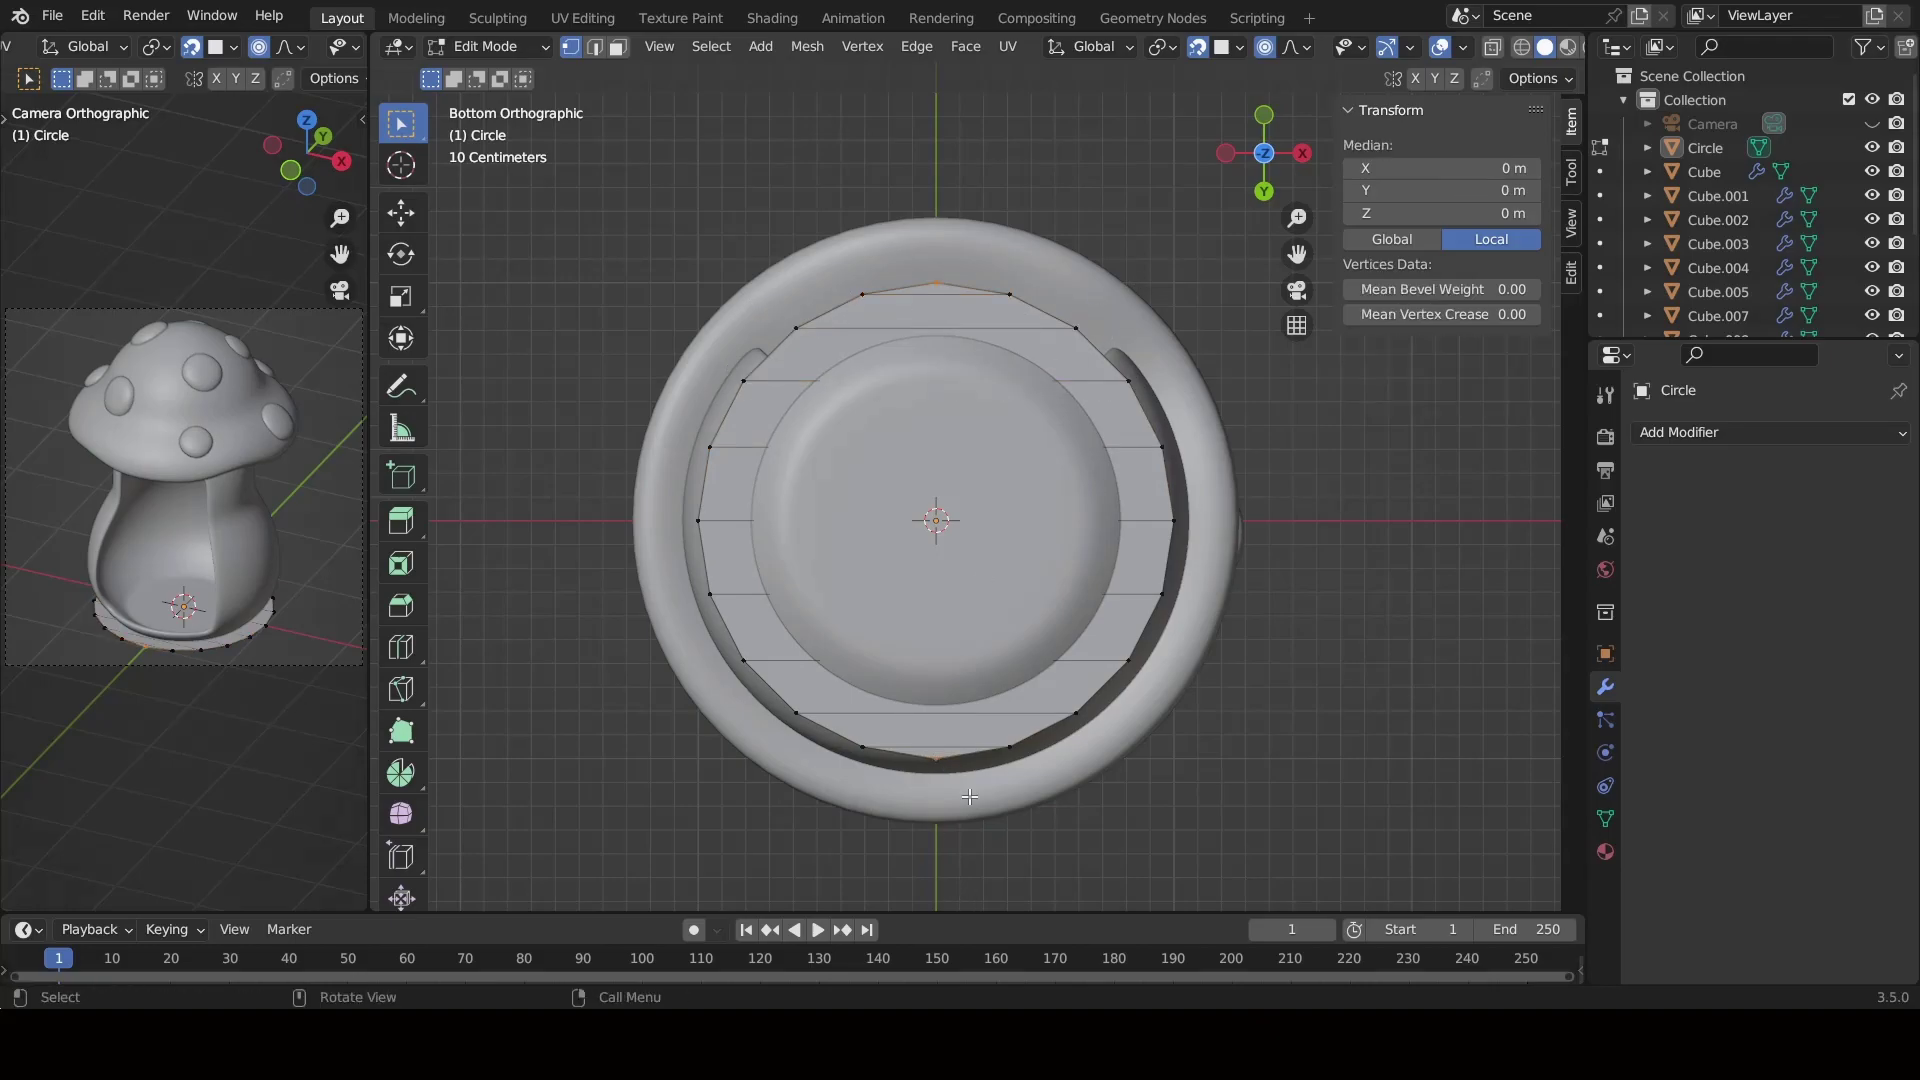
key("ctrl+z")
key("ctrl+z")
key("ctrl+z")
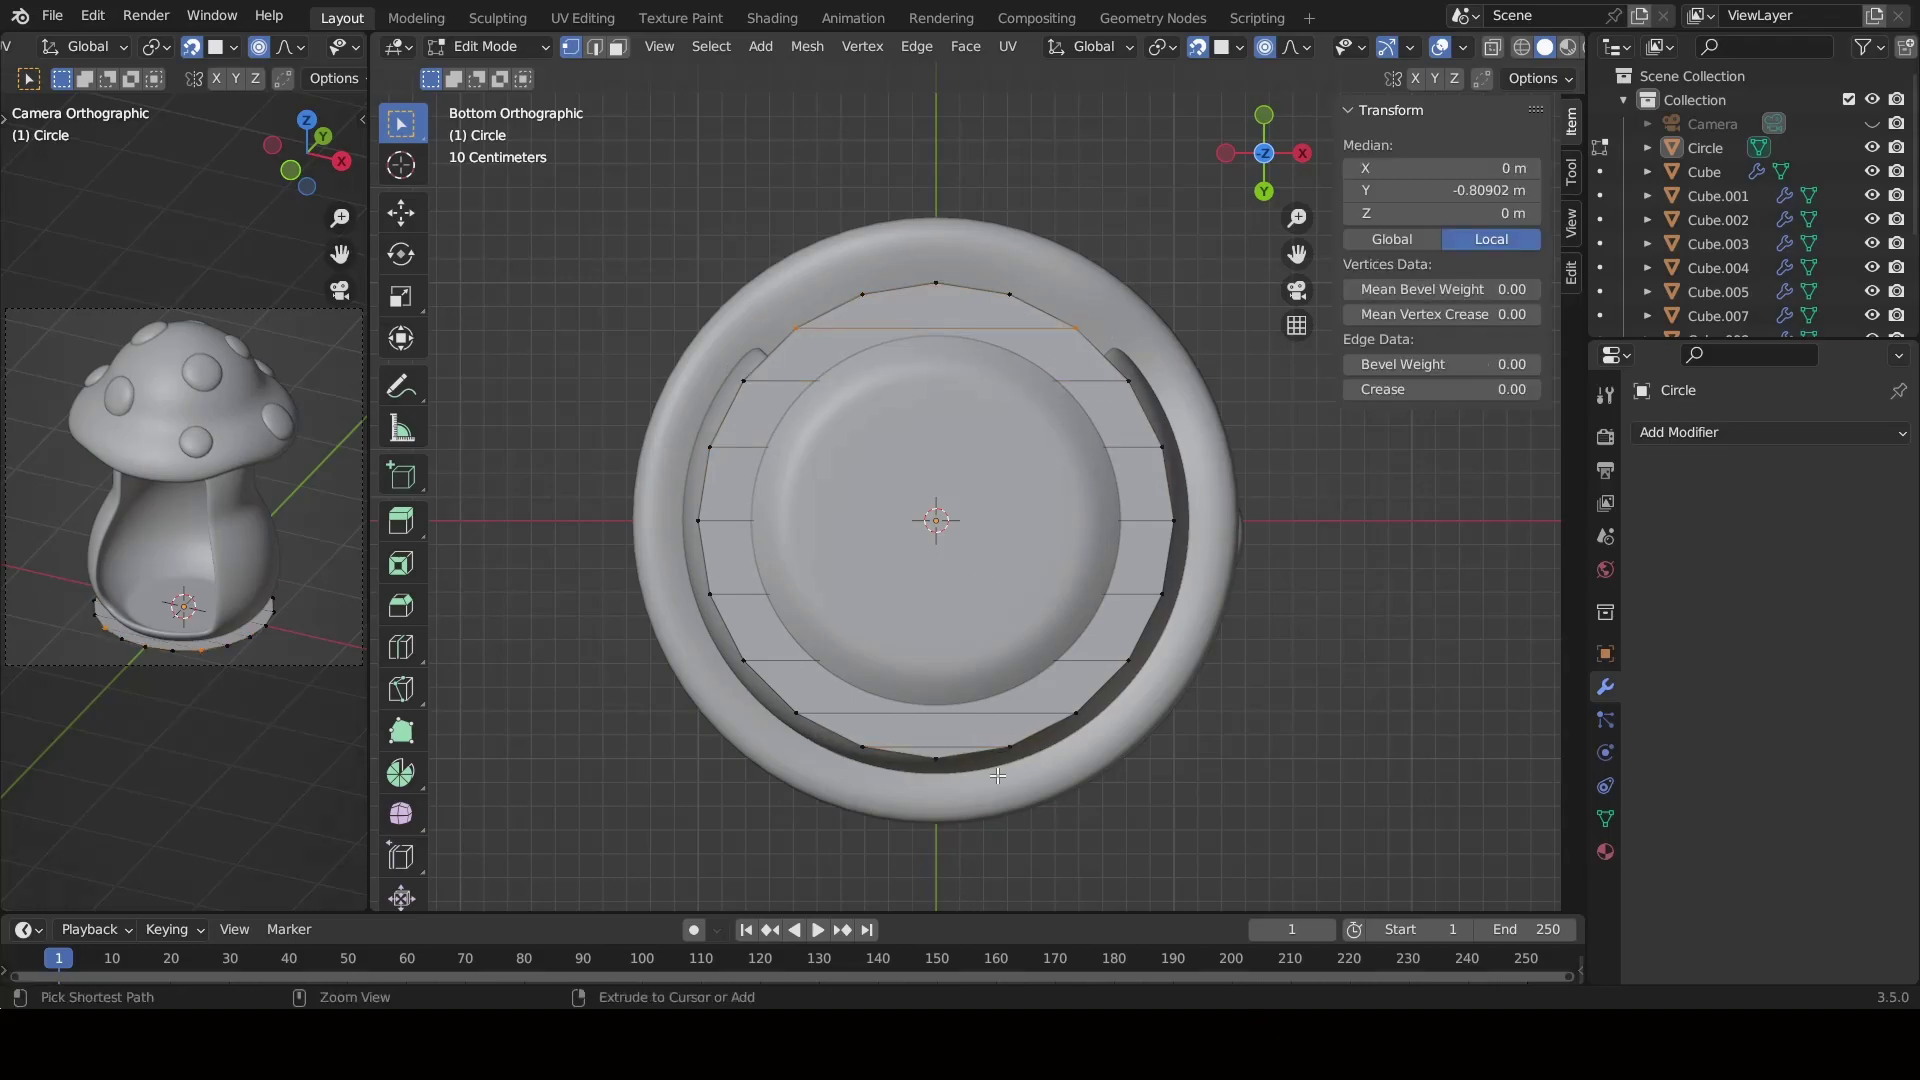
key("ctrl+z")
key("ctrl+z")
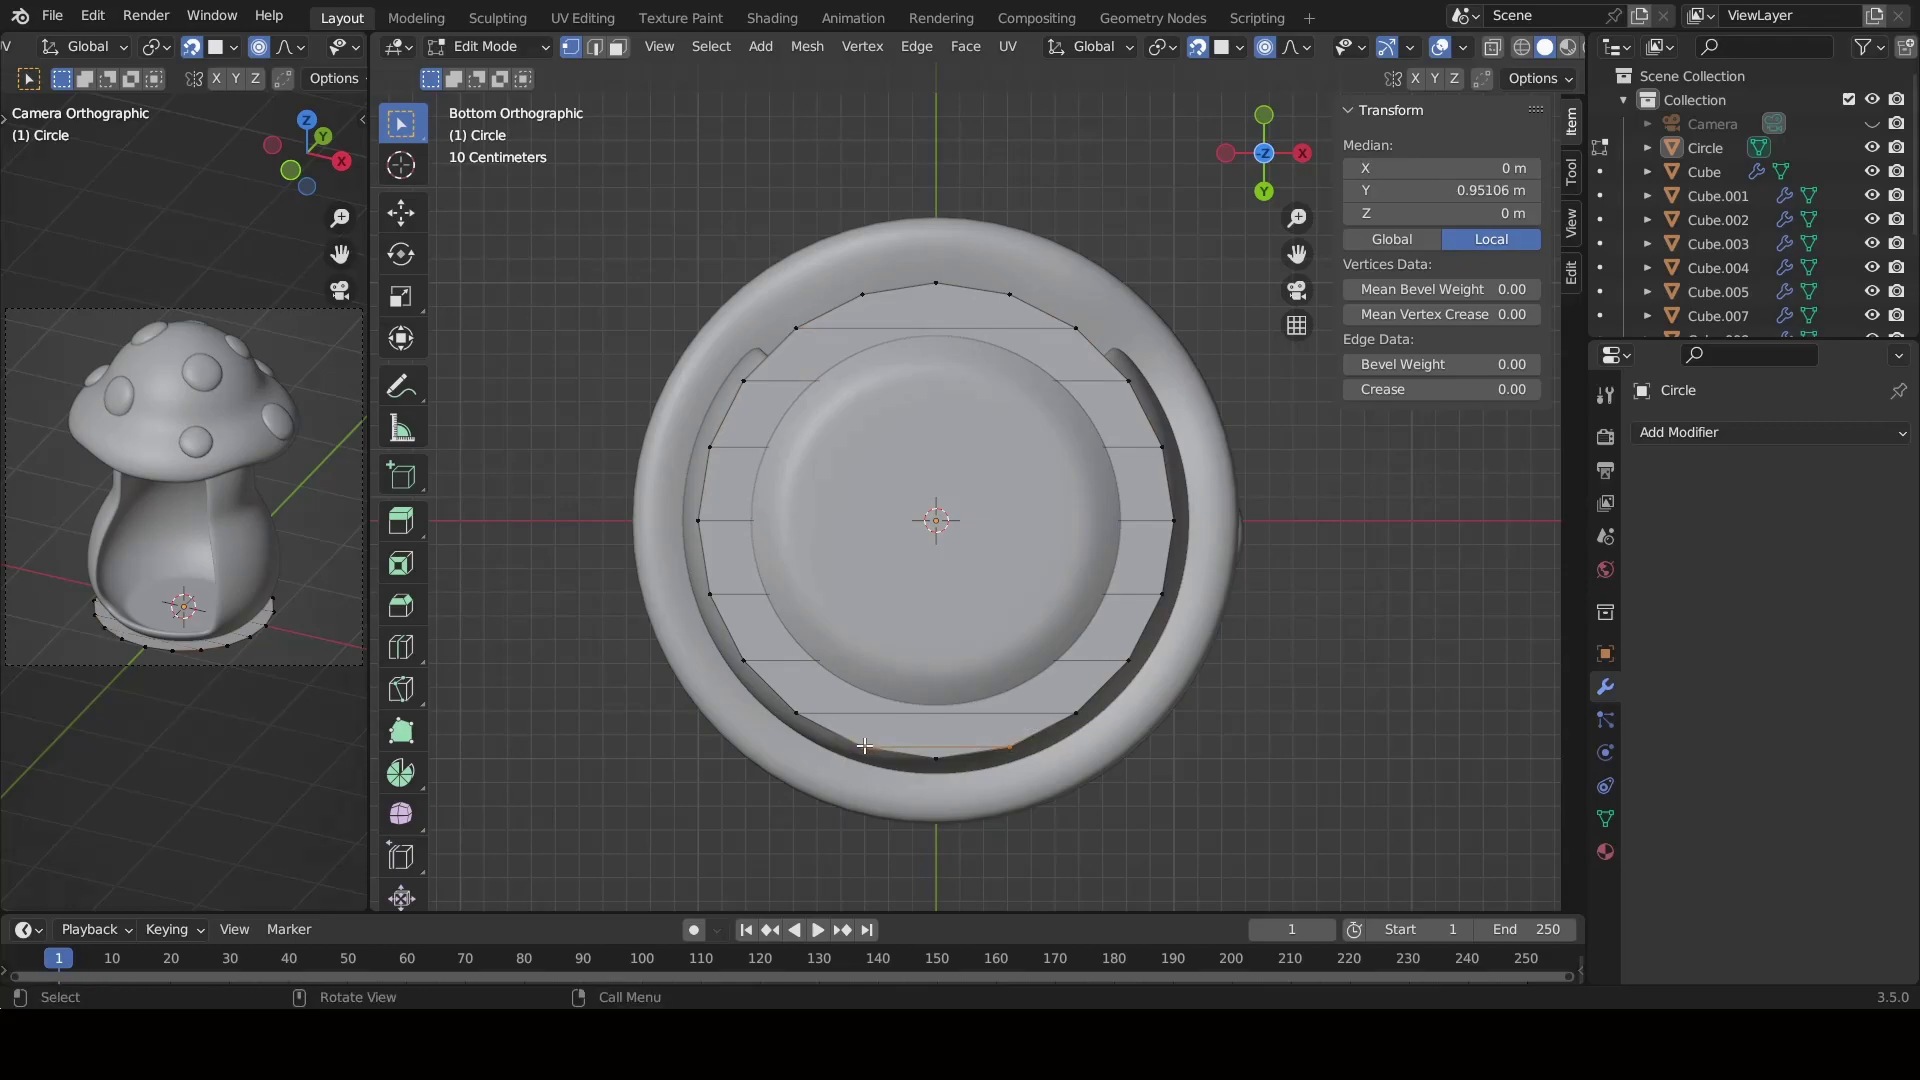
key("ctrl+z")
key("k")
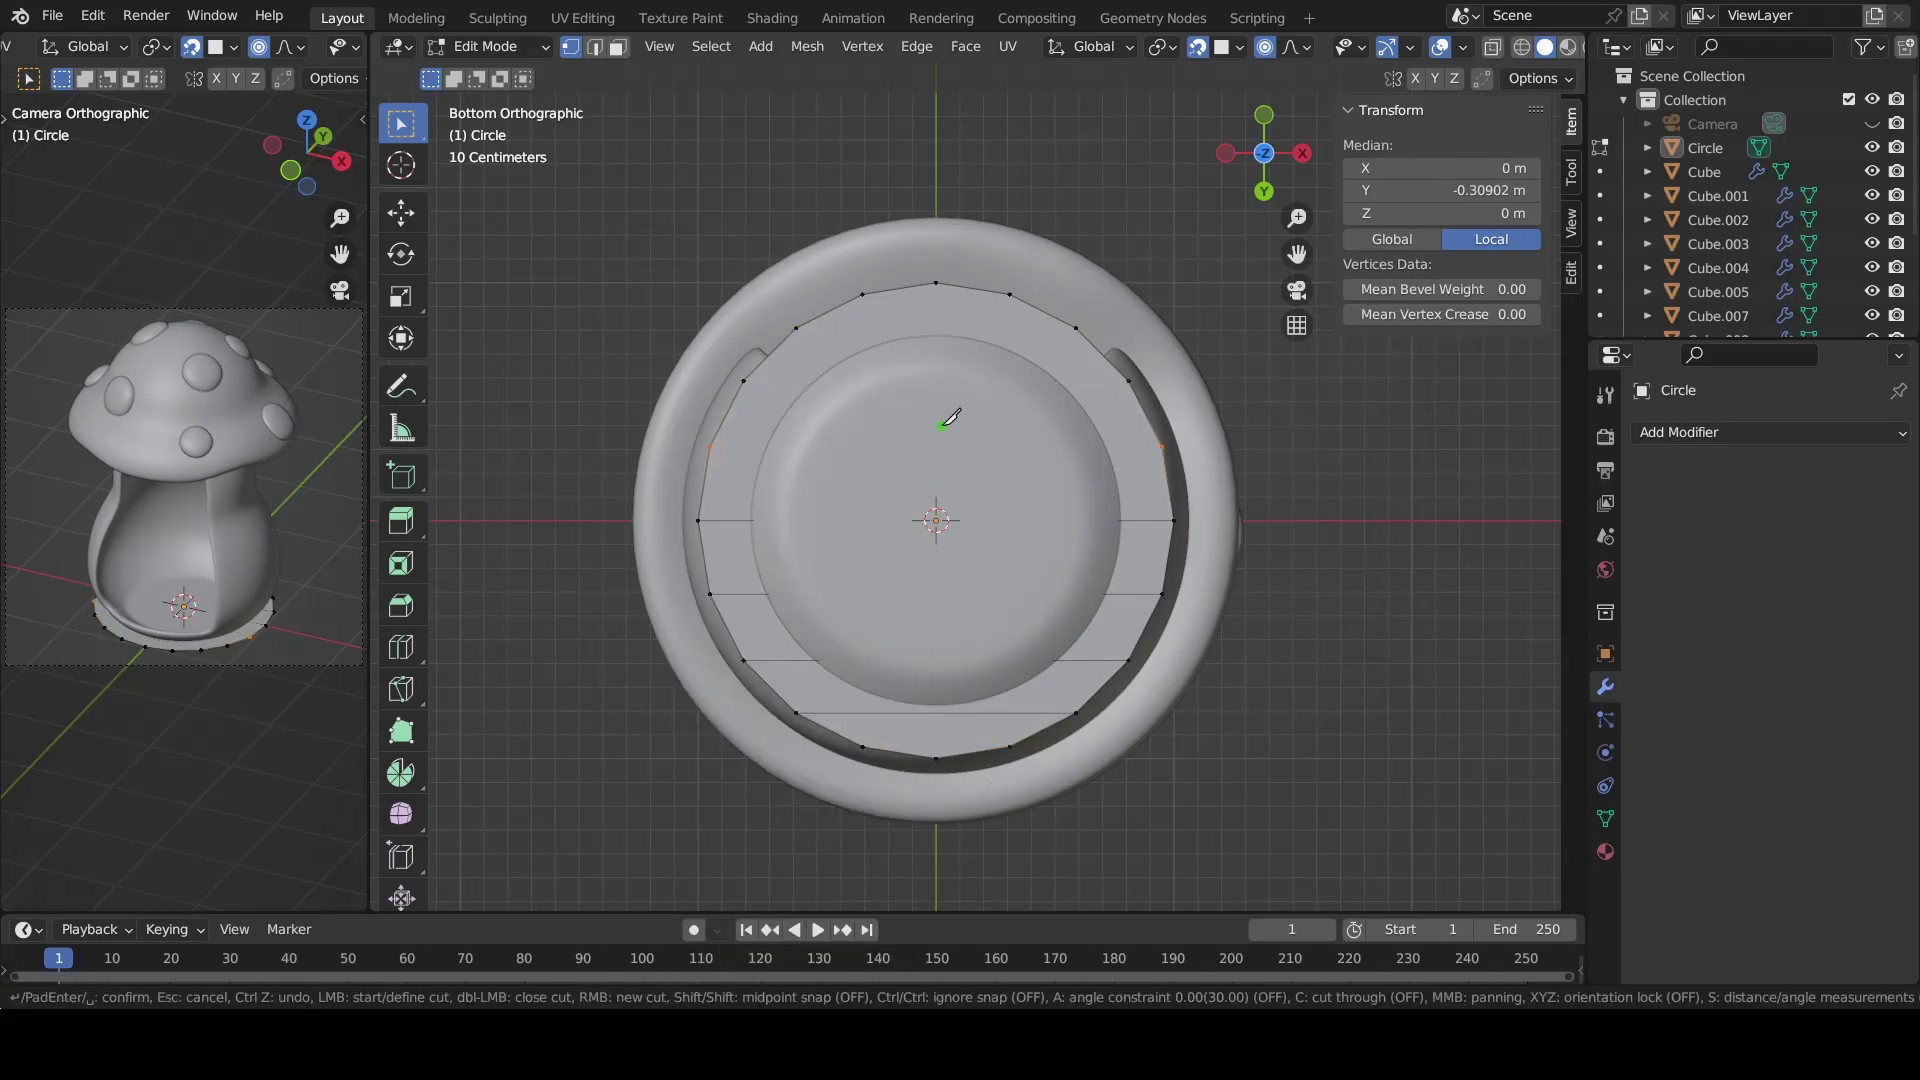
key("Escape")
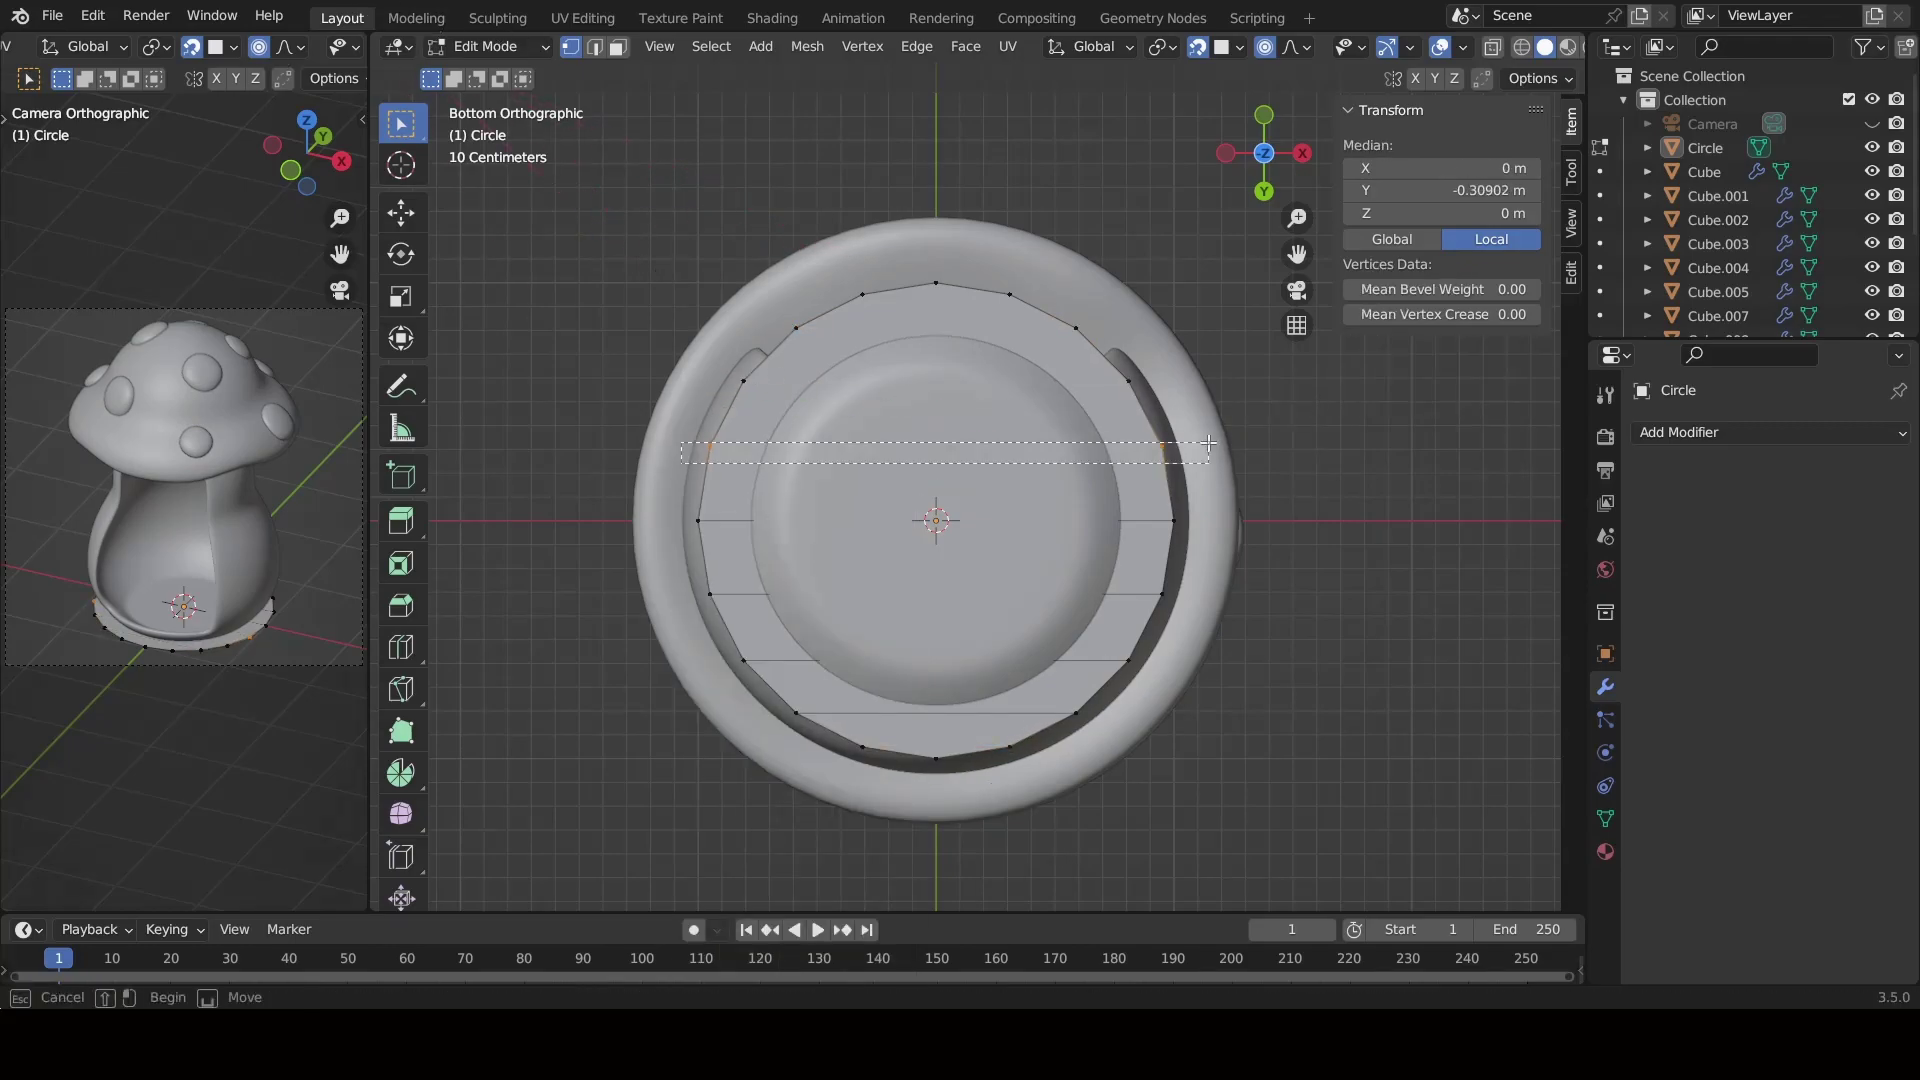
key("ctrl+shift+z")
key("ctrl+shift+z")
right_click(908, 969)
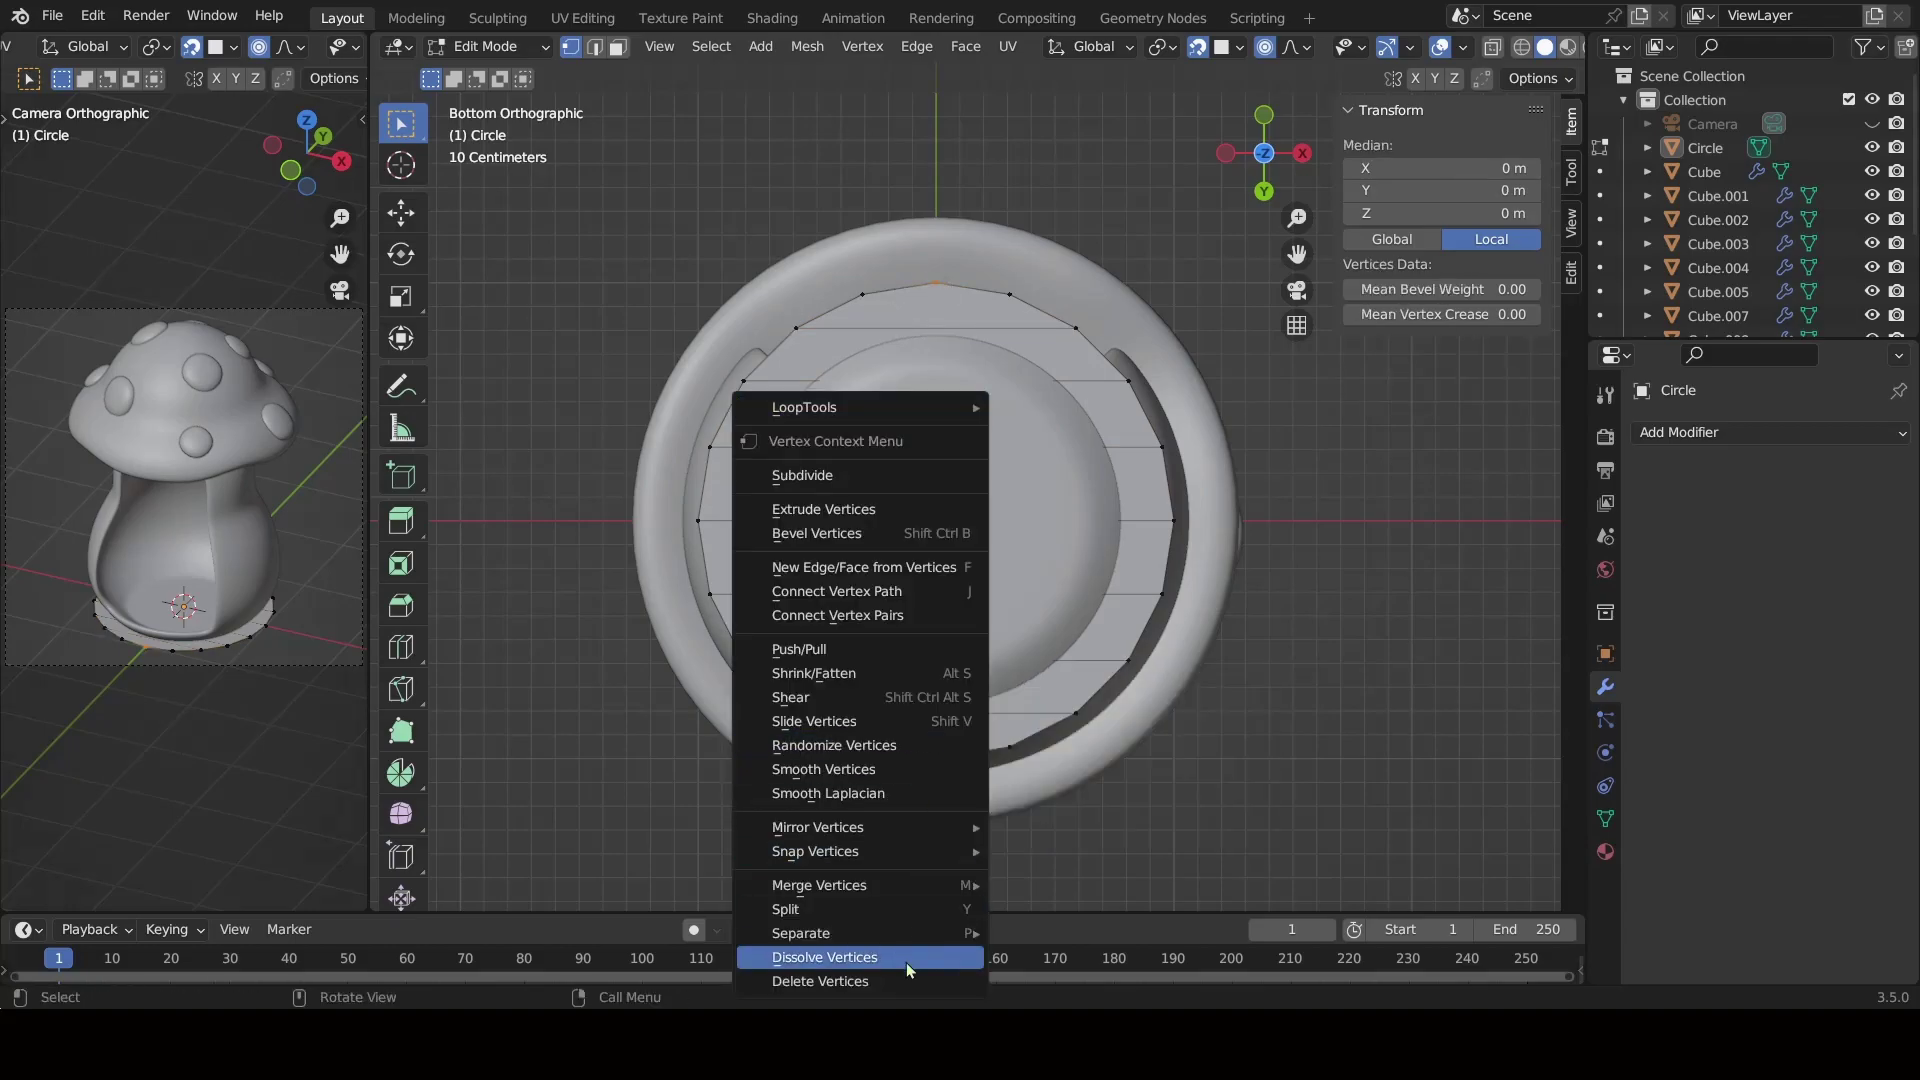
left_click(908, 957)
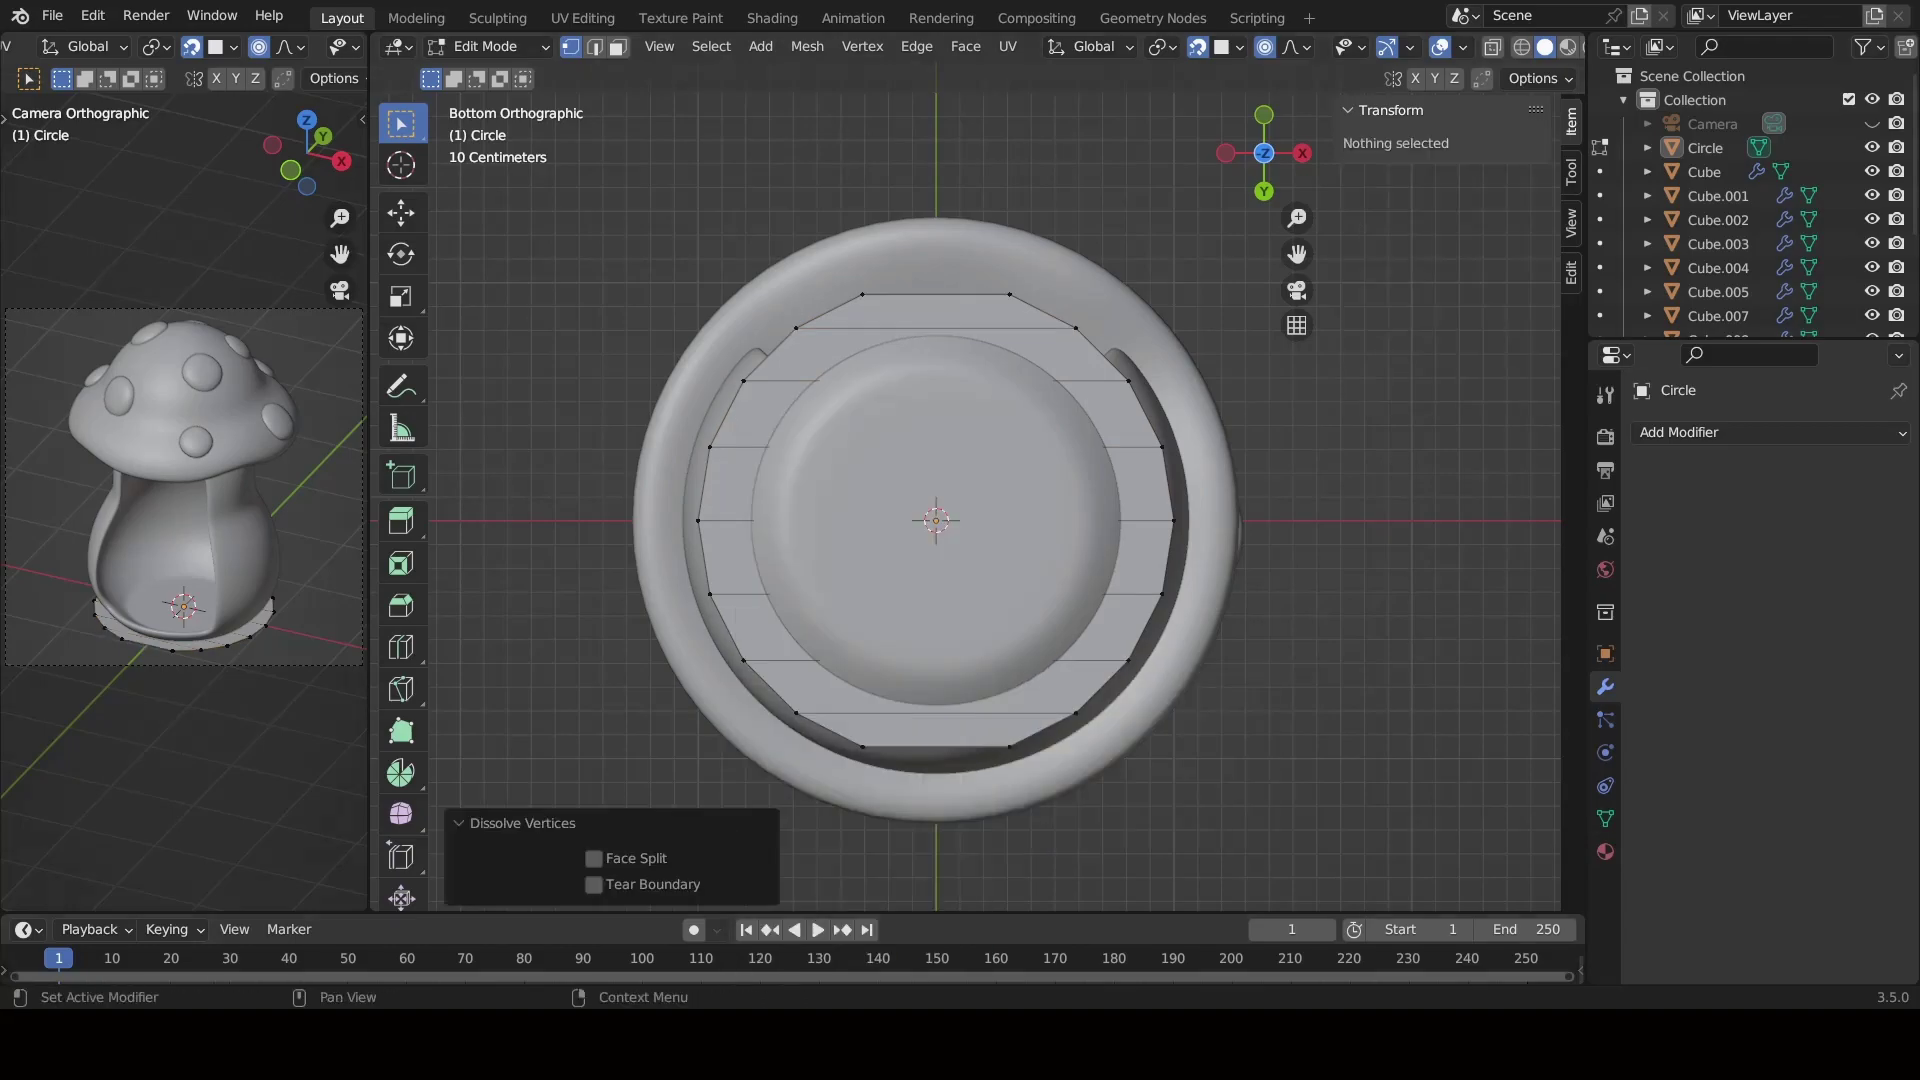
Scale the disc's flat top and bottom edges inward along X to narrow them.
key("2")
left_click_drag(919, 307, 920, 308)
left_click(958, 760, "shift")
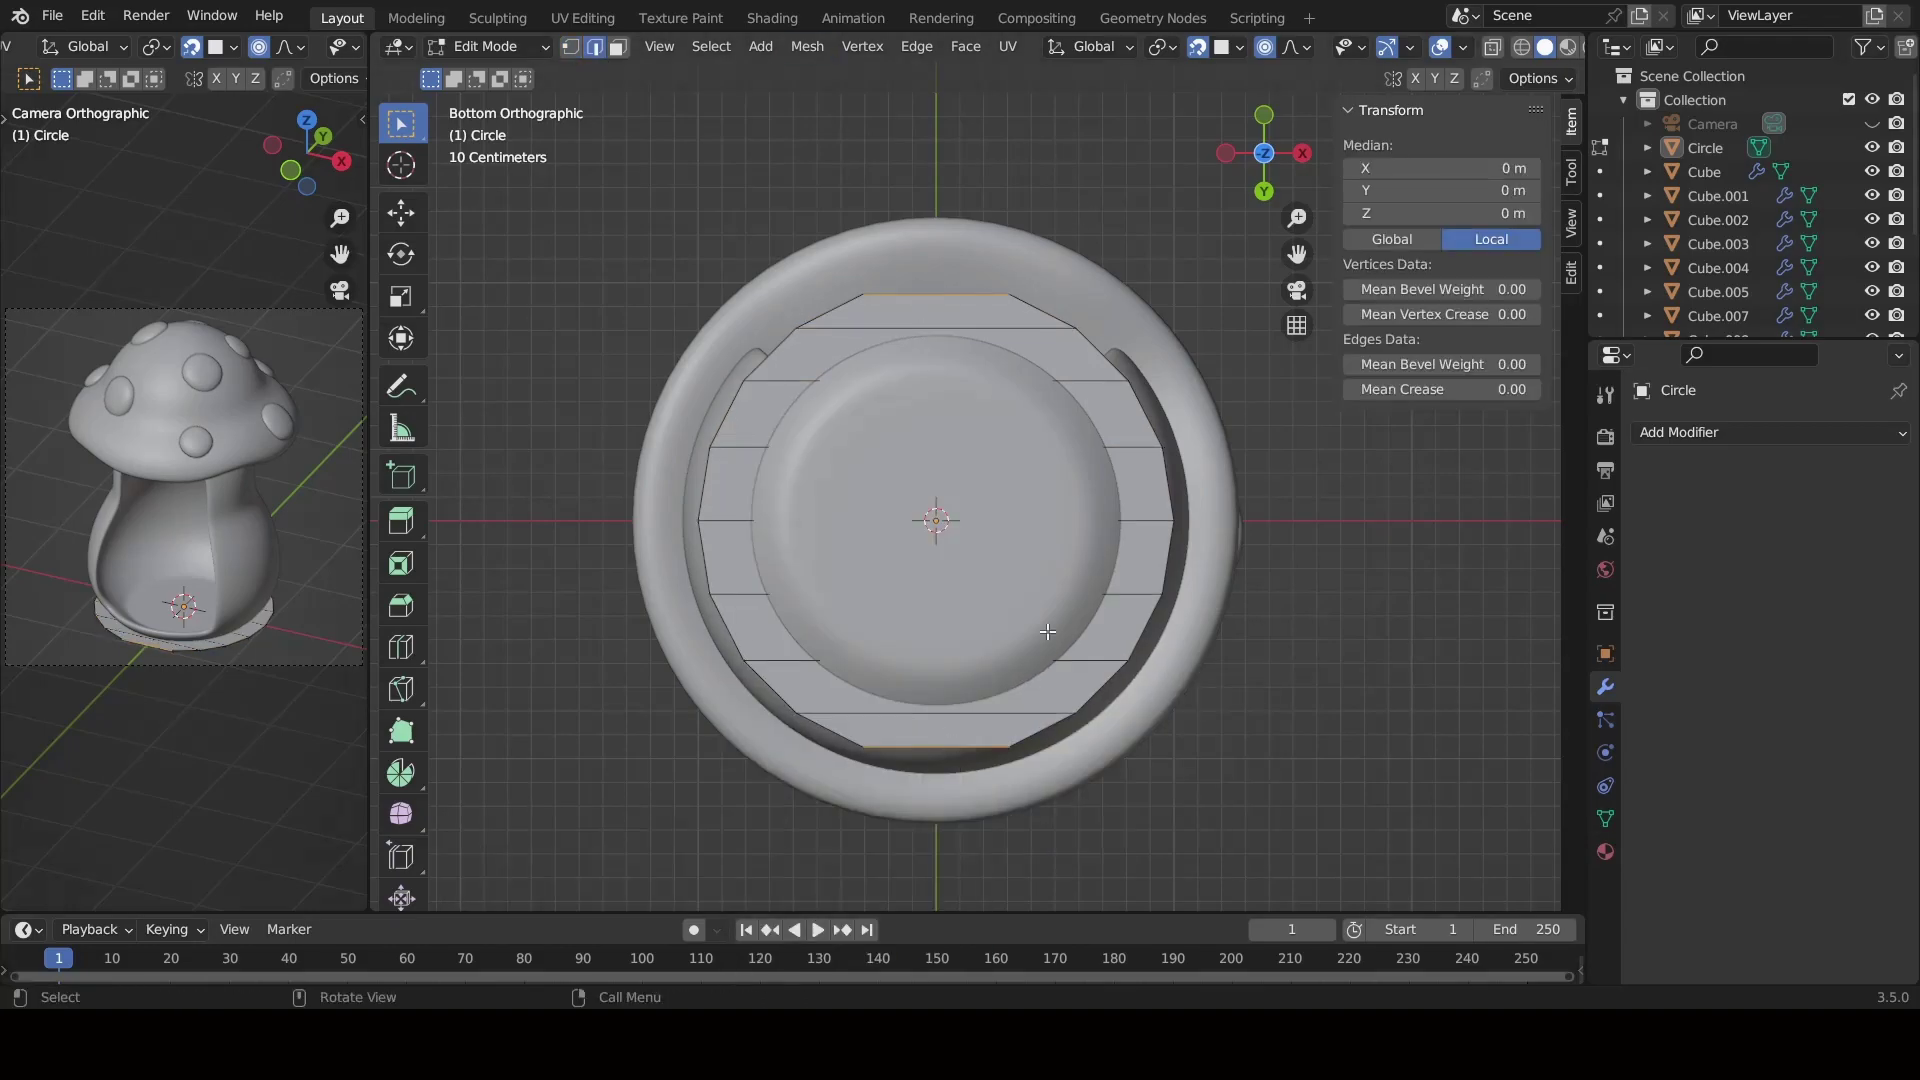
key("s")
left_click(1050, 600)
key("ctrl+z")
key("s")
key("x")
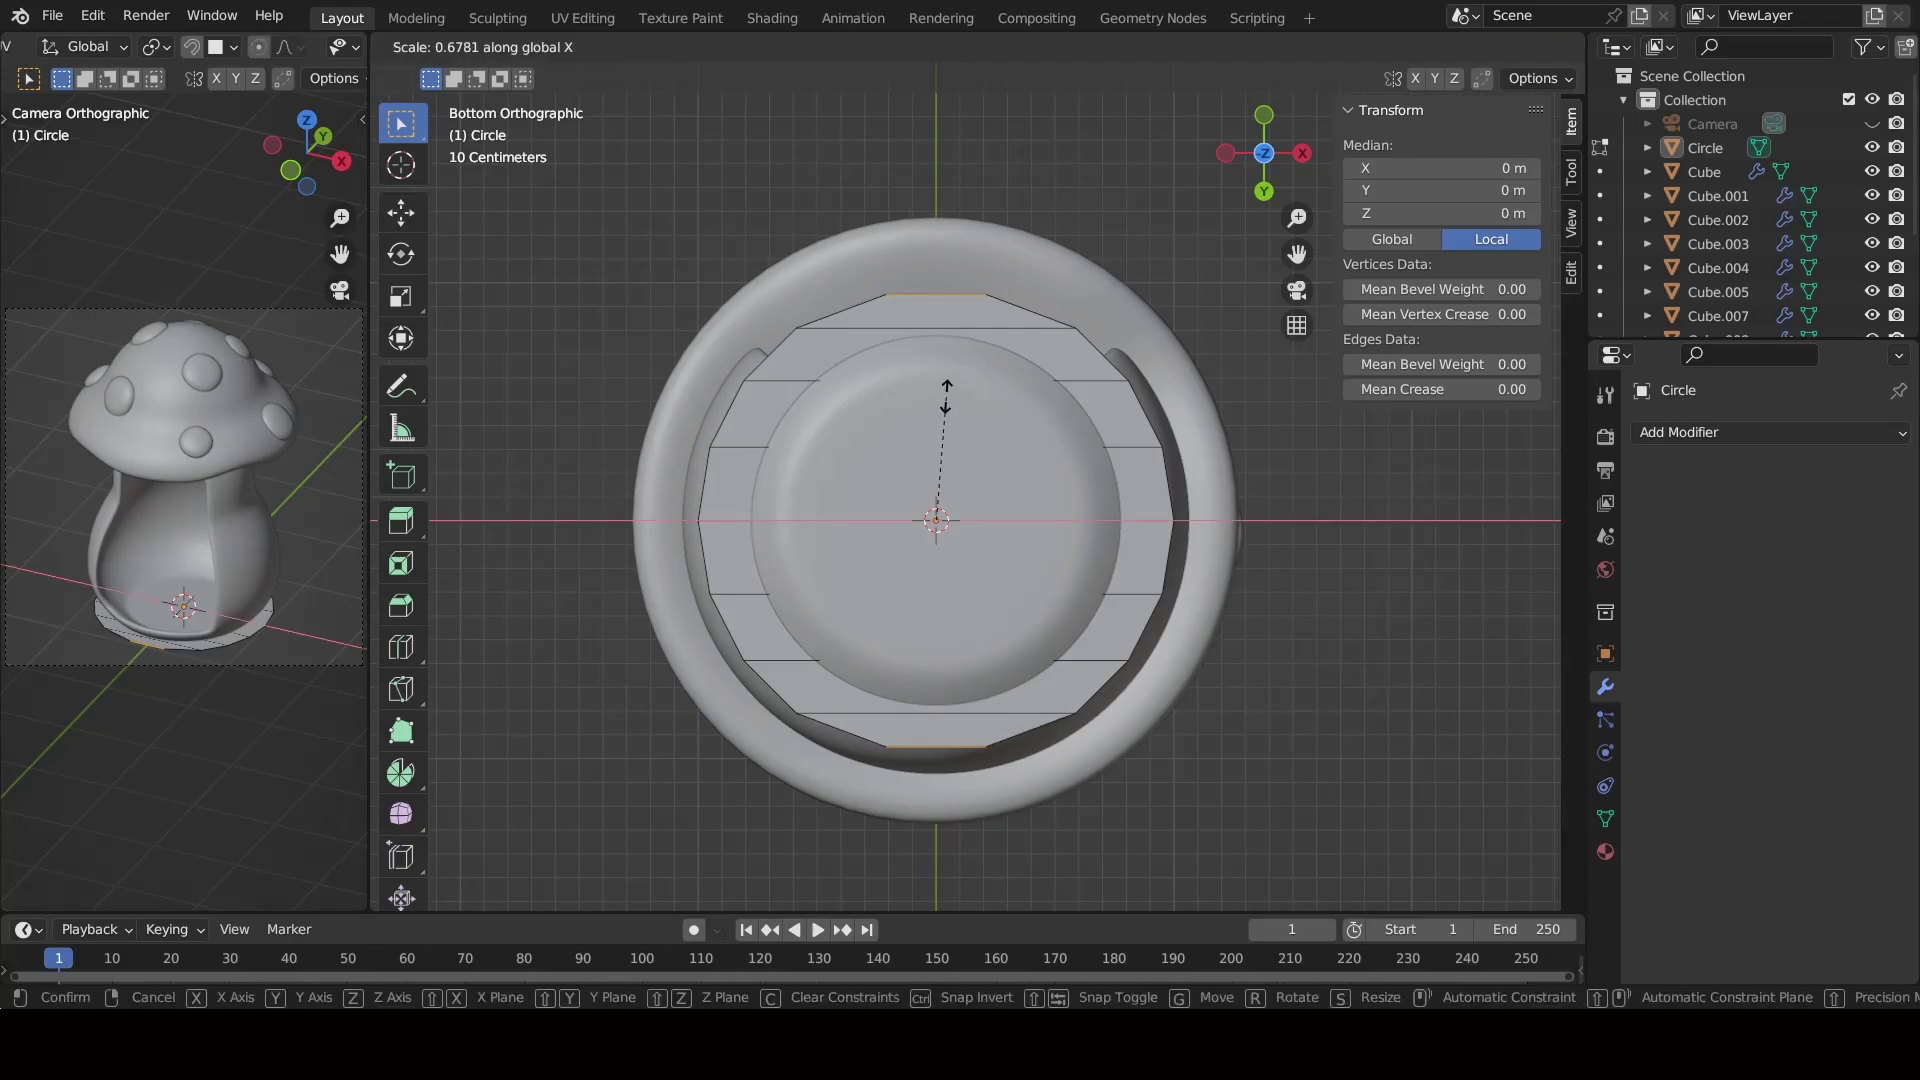
left_click(946, 388)
key("Tab")
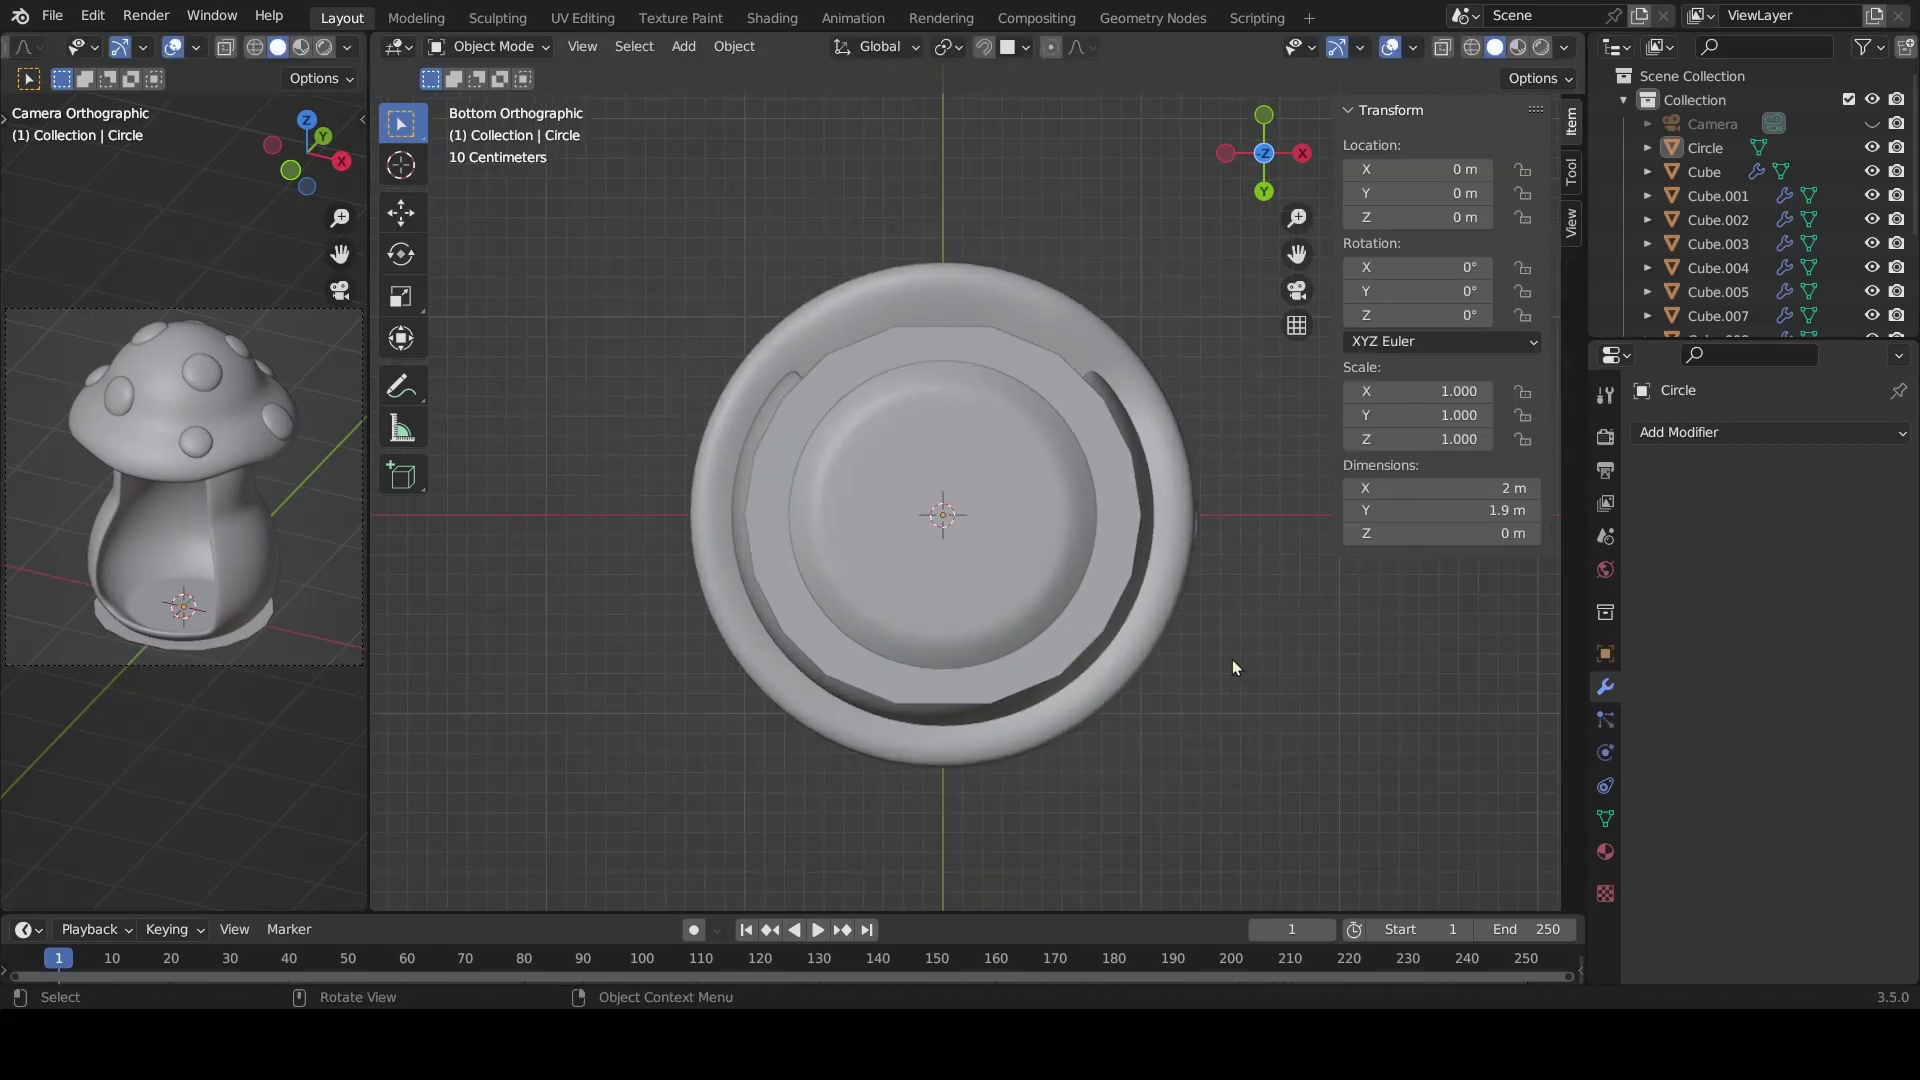
Bevel the floor's plank edges to 0.003 m and delete the bevel faces, leaving thin gaps.
mouse_move(1232, 658)
middle_mouse_down()
mouse_move(1155, 711)
mouse_move(1092, 678)
mouse_move(1096, 700)
mouse_move(1112, 686)
mouse_move(935, 659)
middle_mouse_up()
left_click(1028, 662)
key("ctrl+Tab")
left_click(1200, 664)
mouse_move(1130, 727)
middle_mouse_down()
mouse_move(828, 690)
mouse_move(1114, 716)
middle_mouse_up()
scroll(986, 690, "up", 3)
scroll(988, 692, "up", 2)
key("ctrl+b")
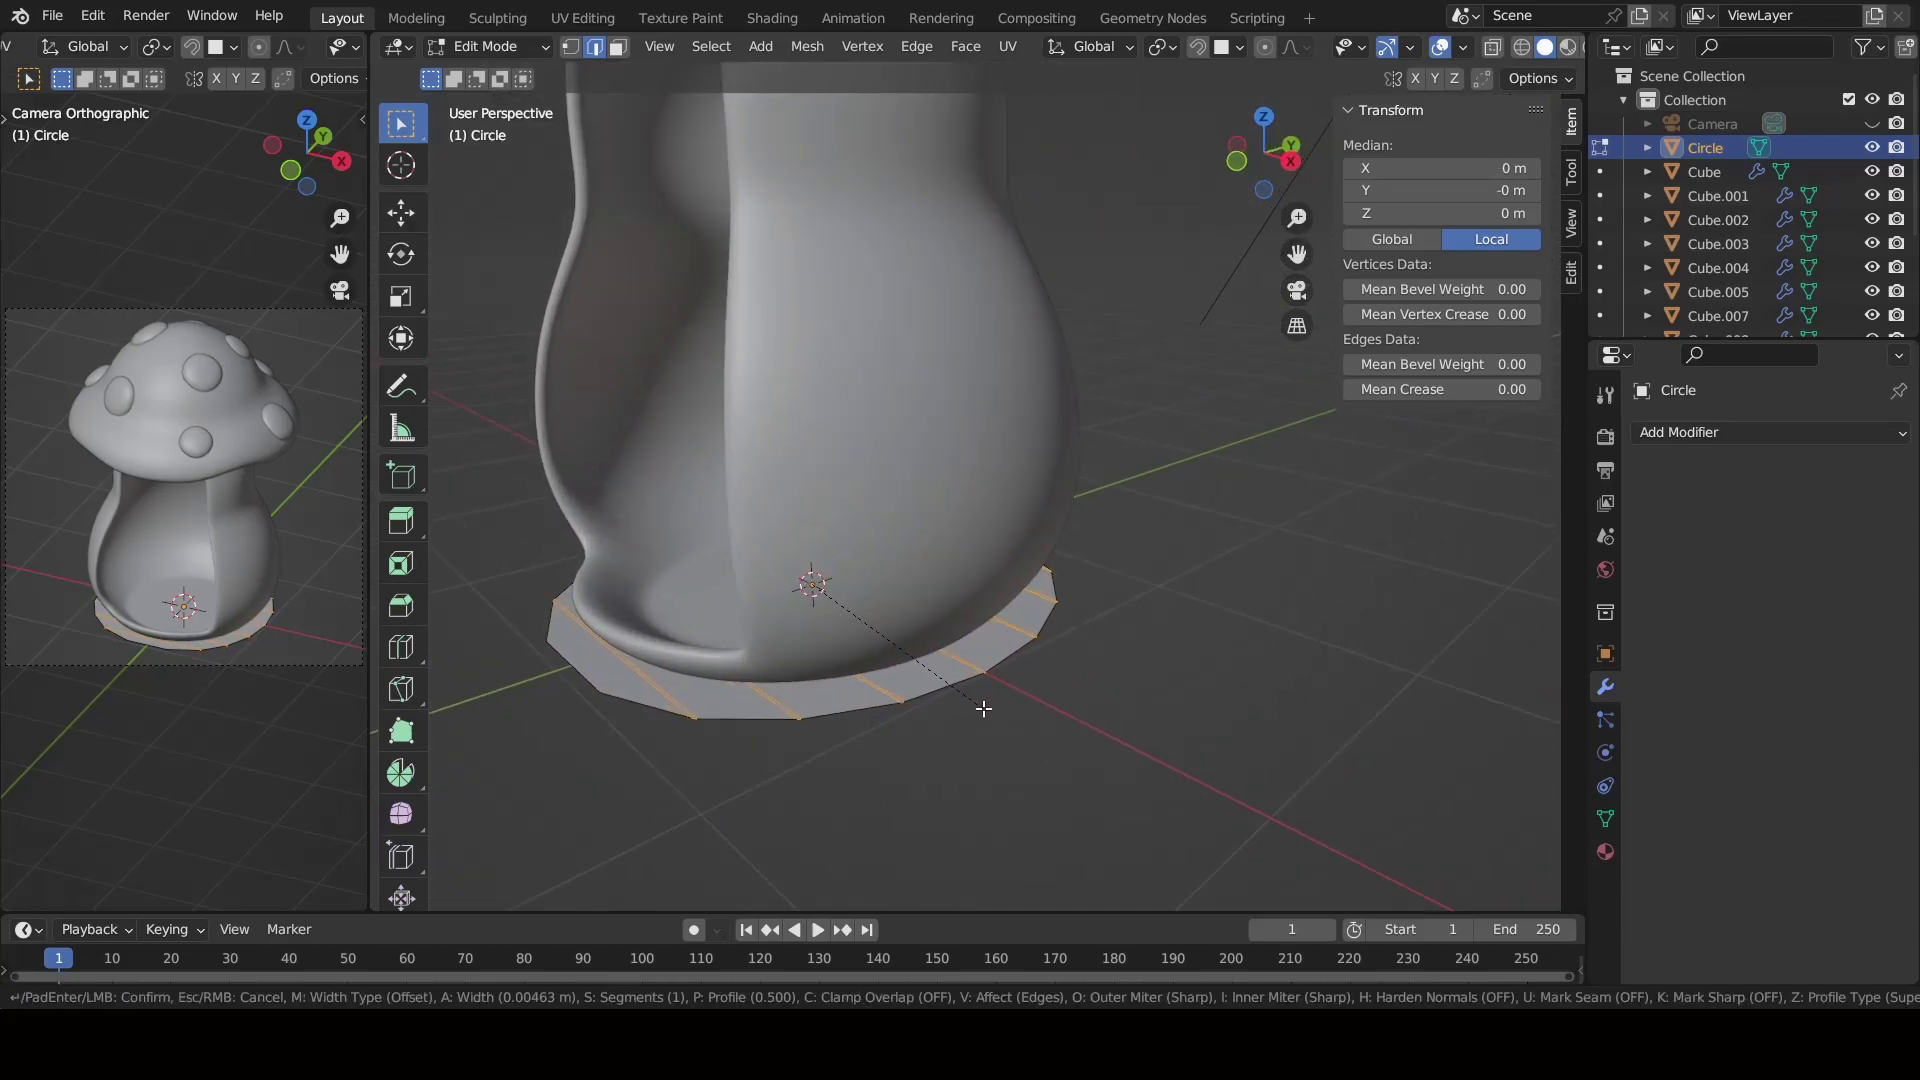
left_click(984, 708)
middle_click_drag(1062, 702, 992, 762)
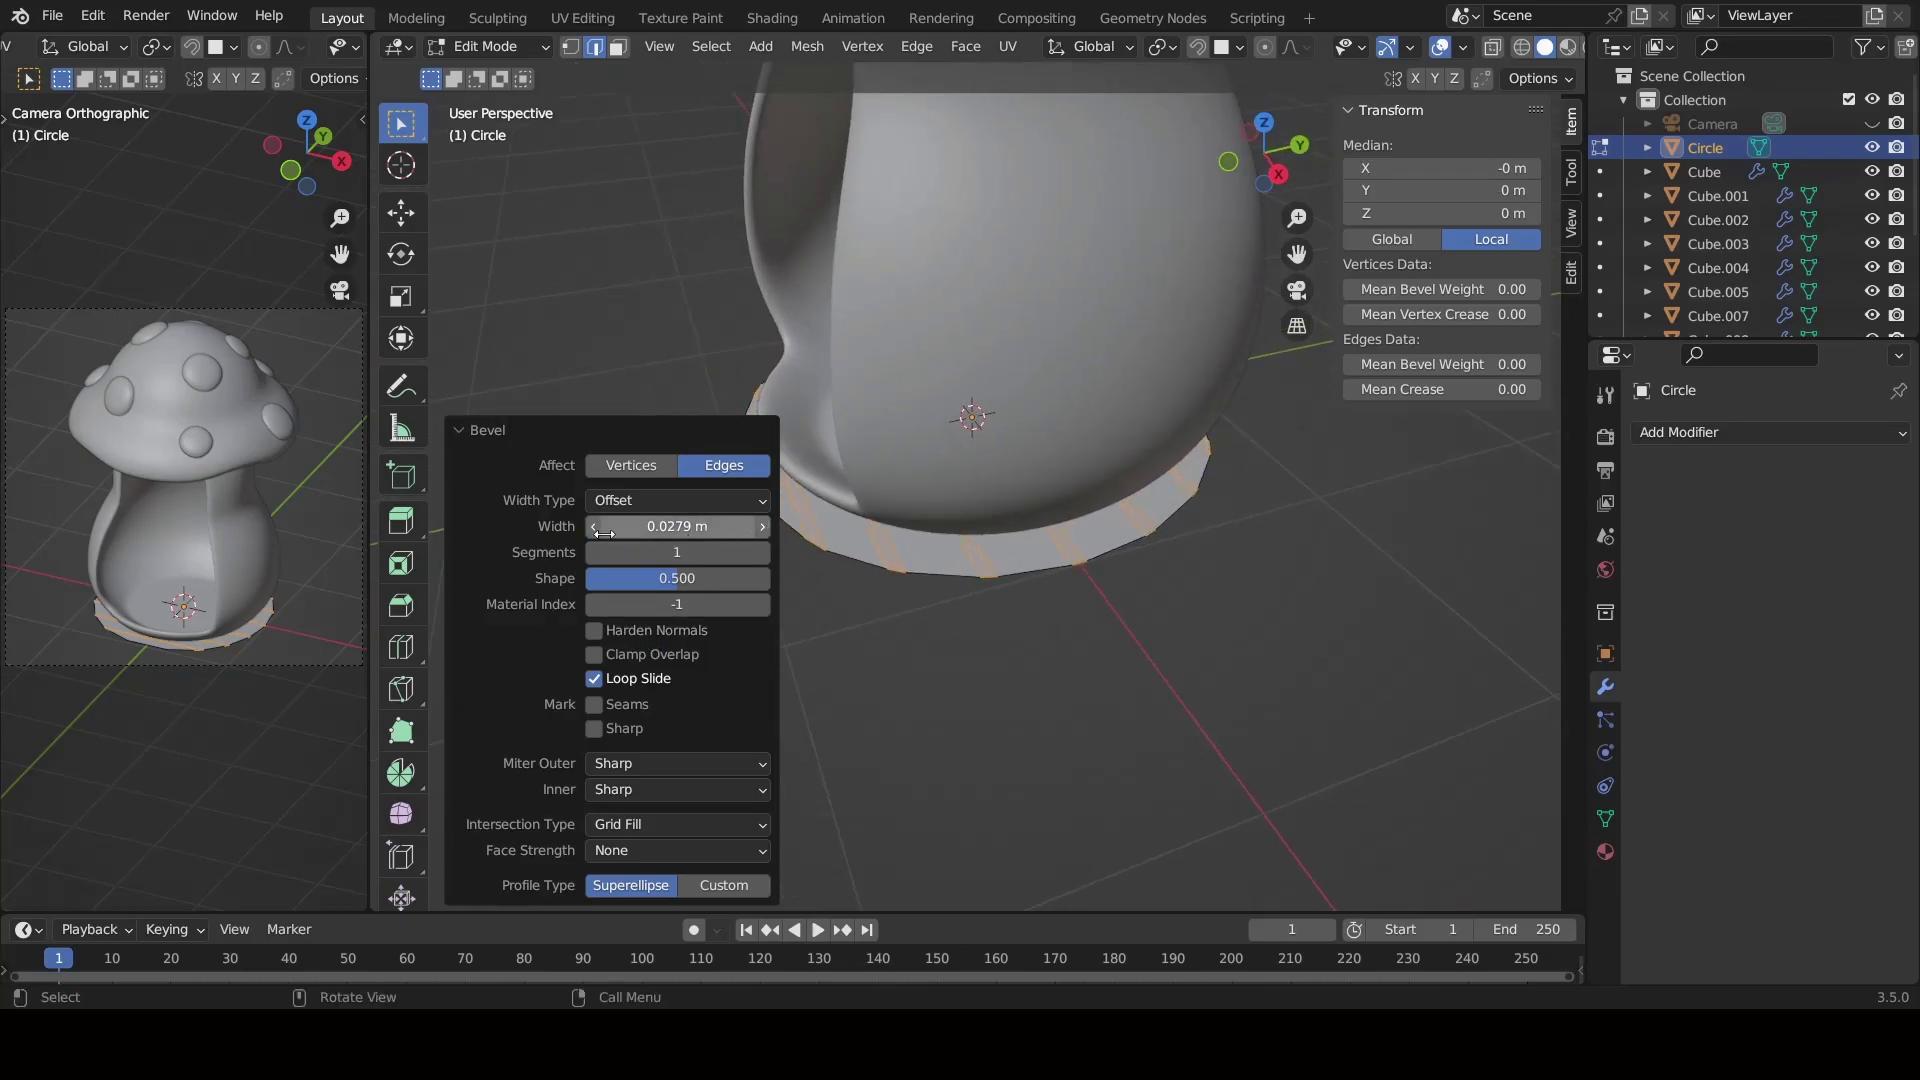
left_click(594, 527)
key("x")
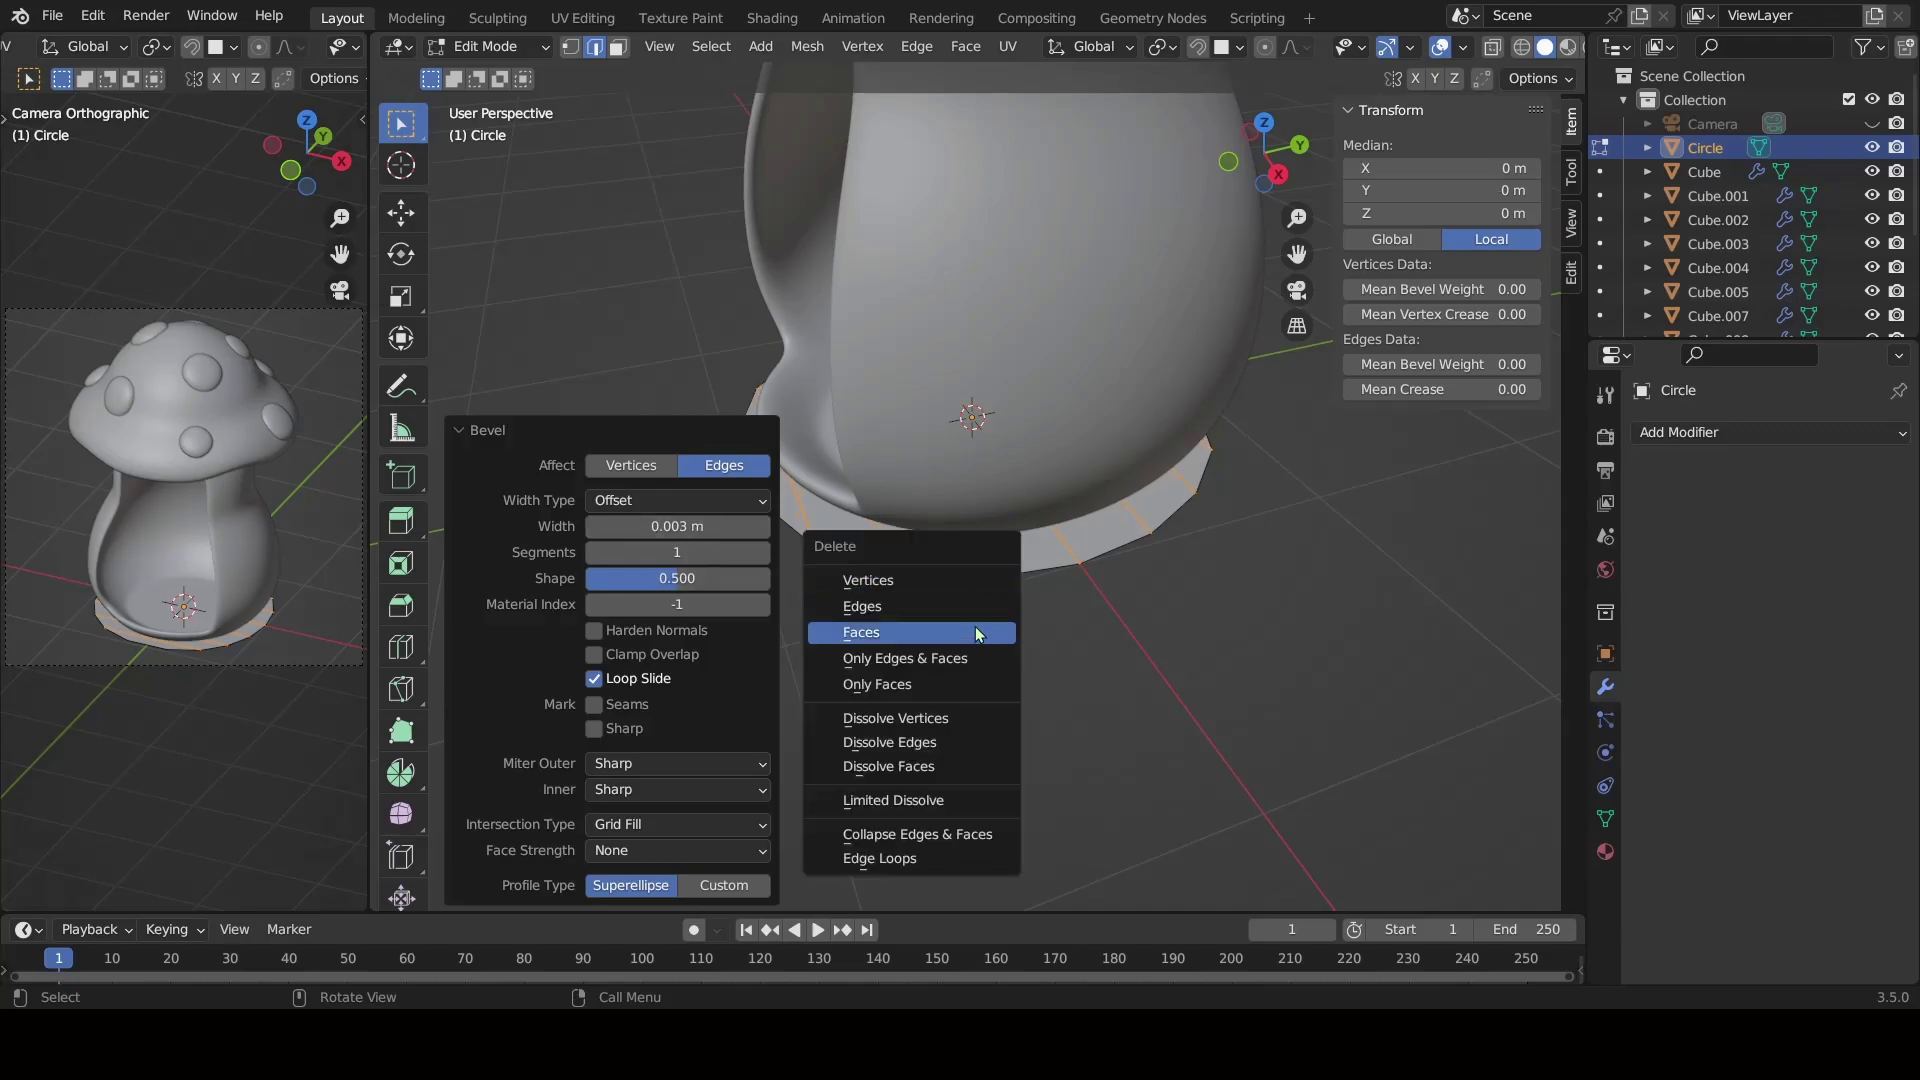
left_click(975, 632)
Raise the whole floor about 0.1 m along Z.
key("a")
key("KP_1")
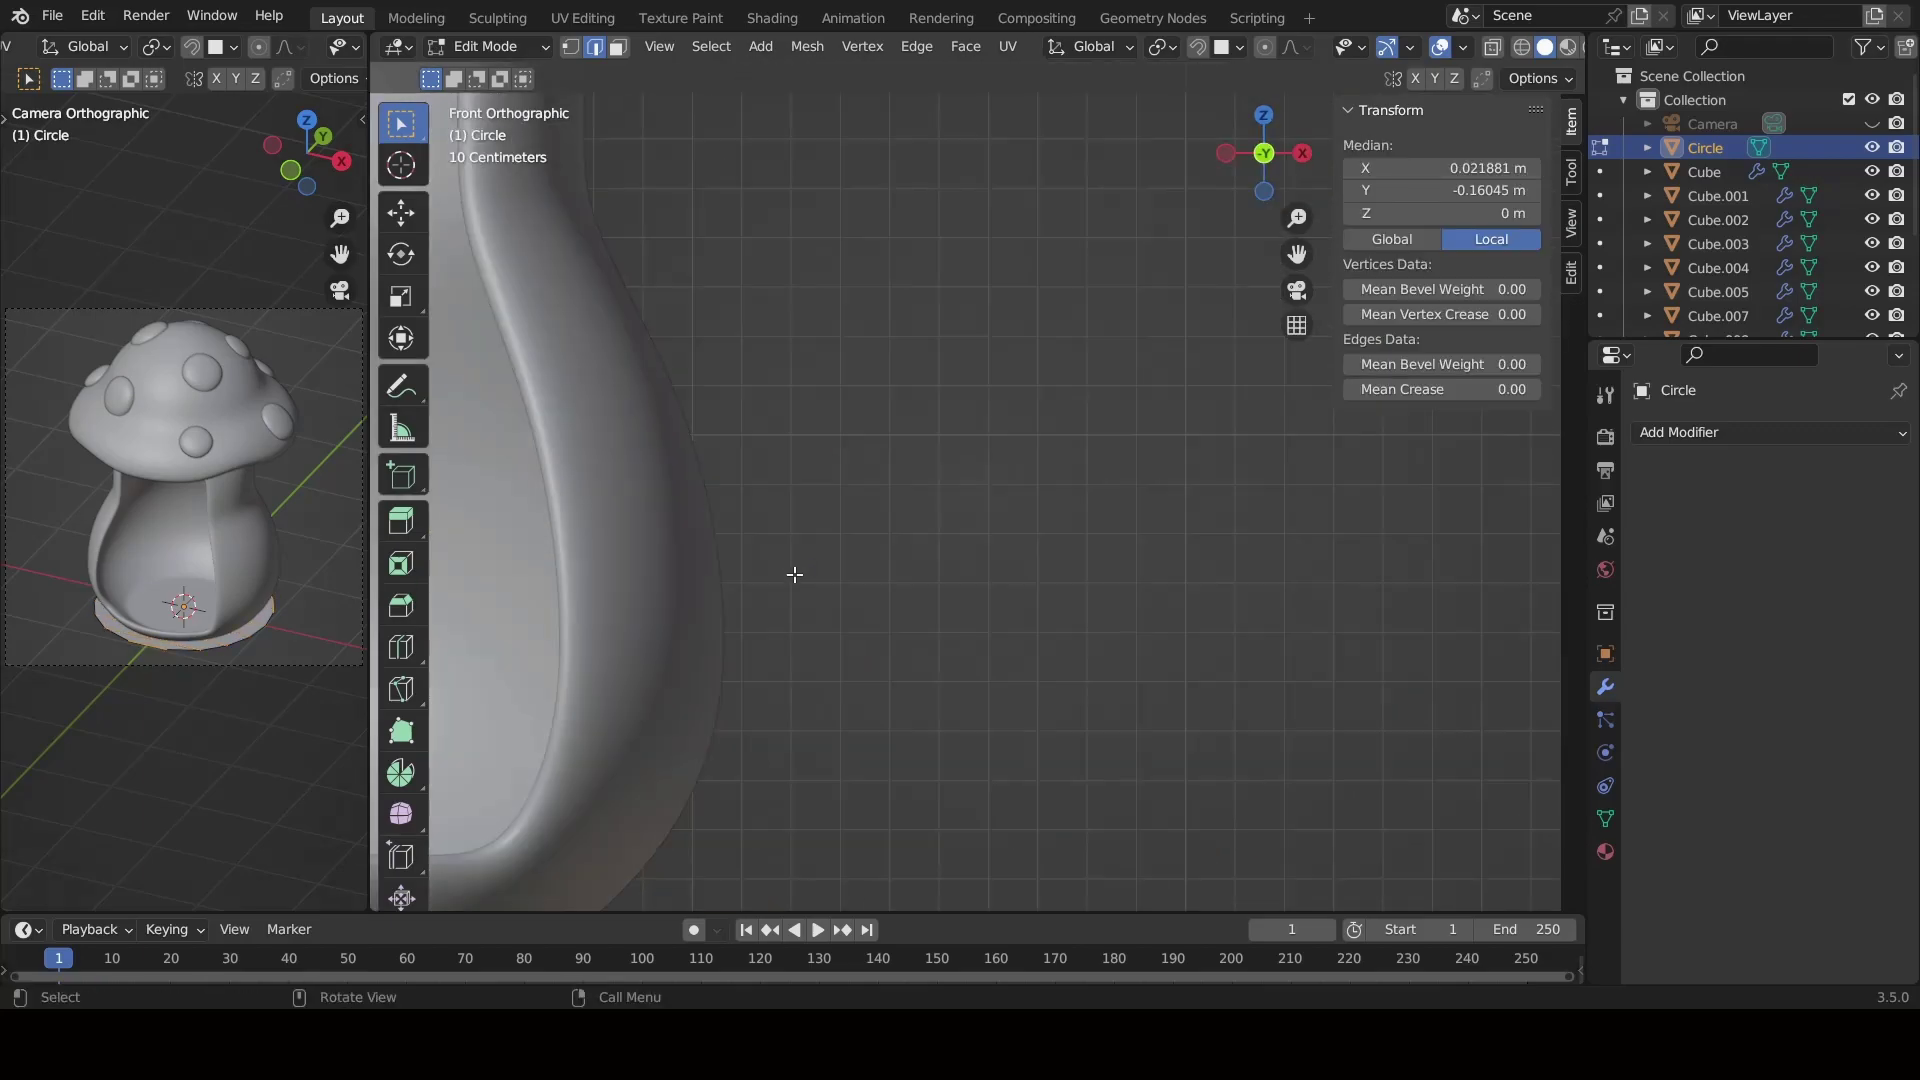
key("g")
key("z")
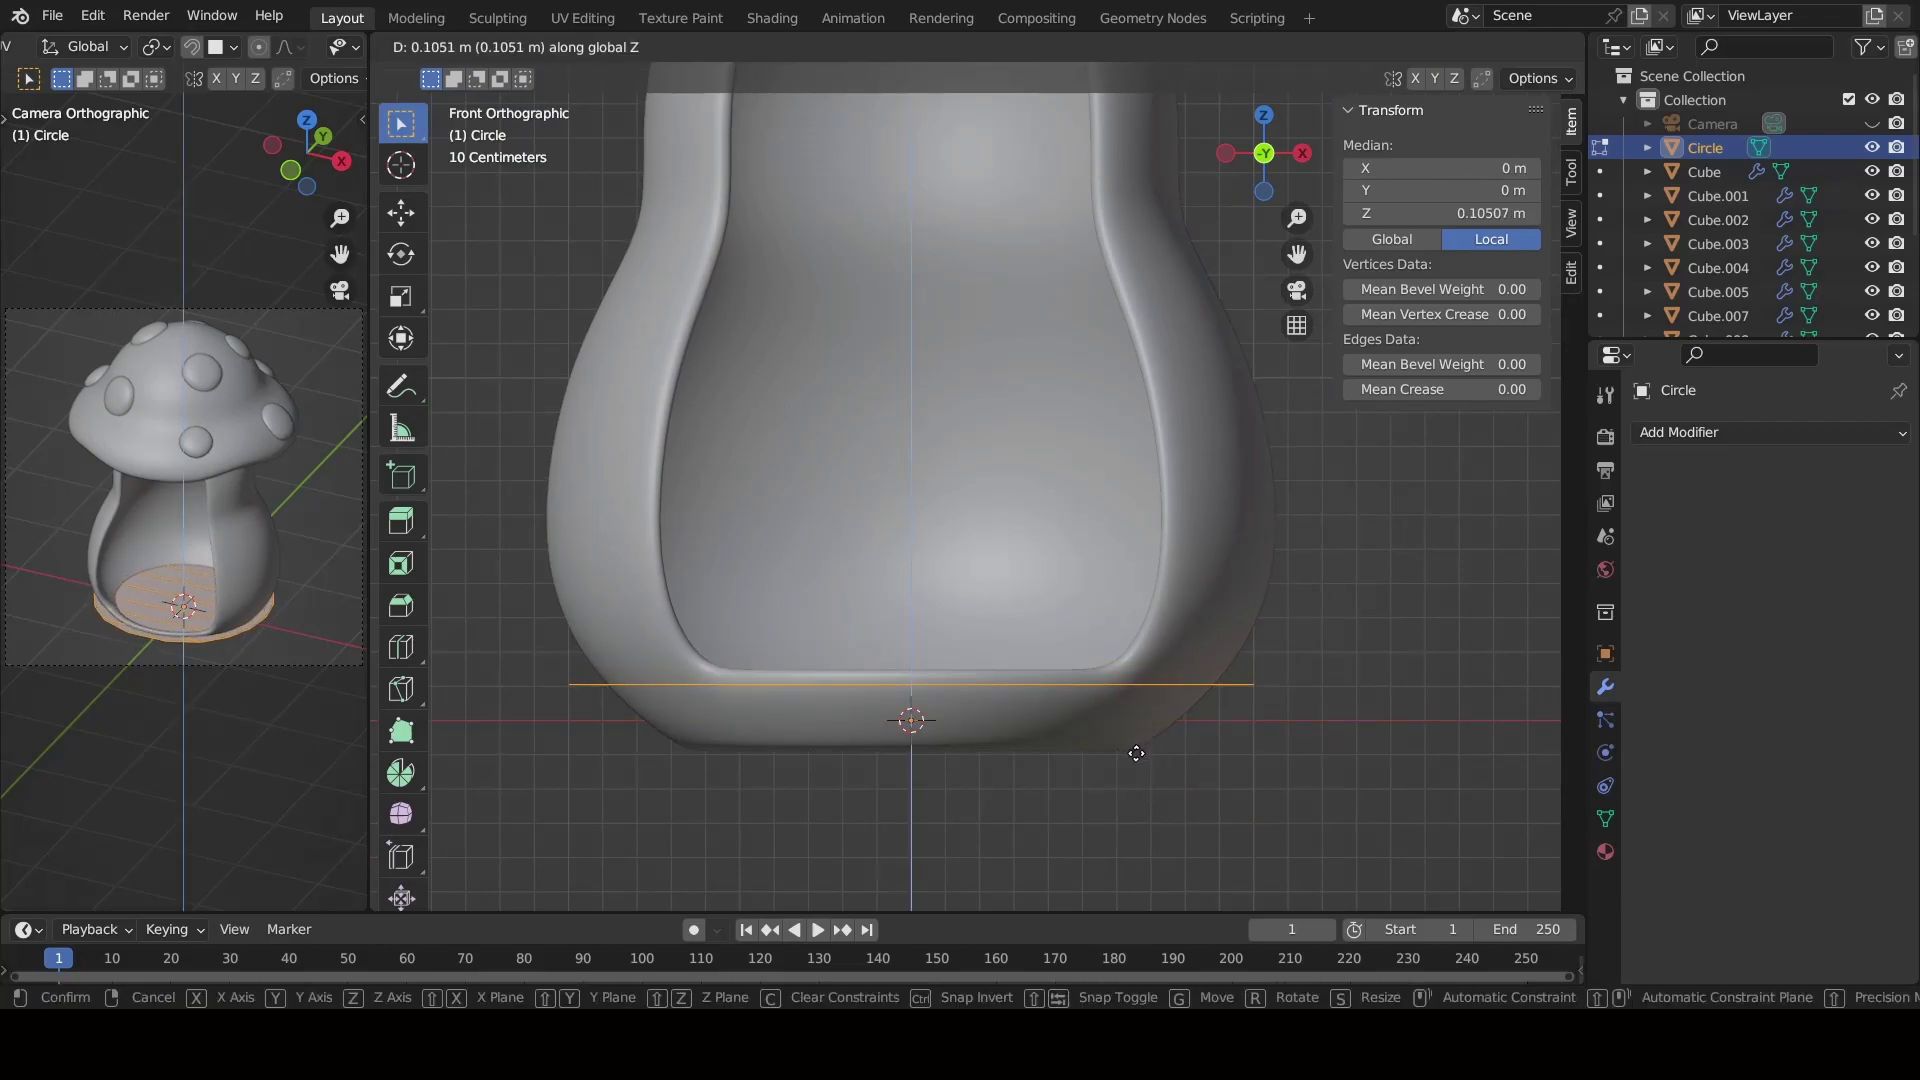
left_click(1136, 753)
Shrink the floor, then squeeze it slightly along Y to 1.67 m by 1.58 m.
middle_click_drag(1136, 753, 830, 795)
key("s")
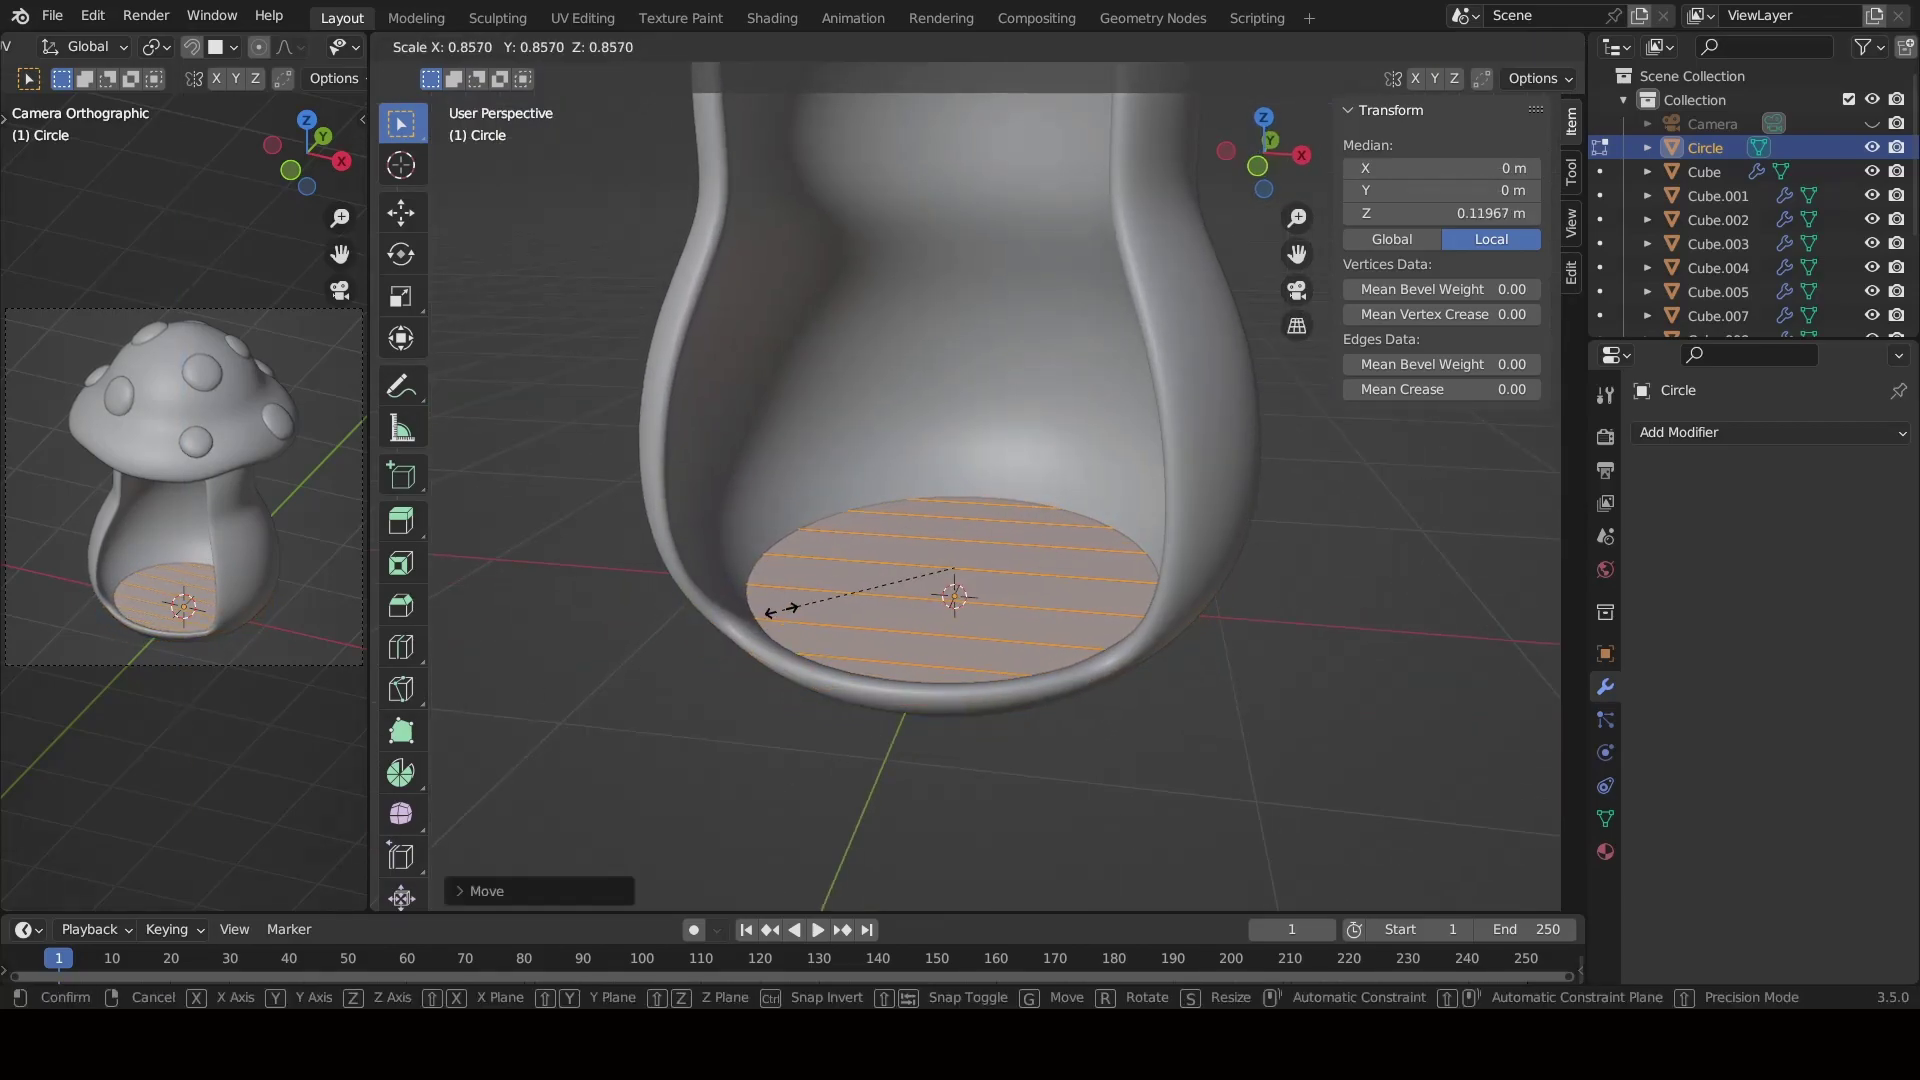
left_click(785, 605)
mouse_move(785, 605)
middle_mouse_down()
mouse_move(1137, 720)
mouse_move(1209, 604)
mouse_move(1291, 697)
mouse_move(1016, 733)
mouse_move(1046, 716)
middle_mouse_up()
key("Tab")
key("Tab")
key("s")
key("y")
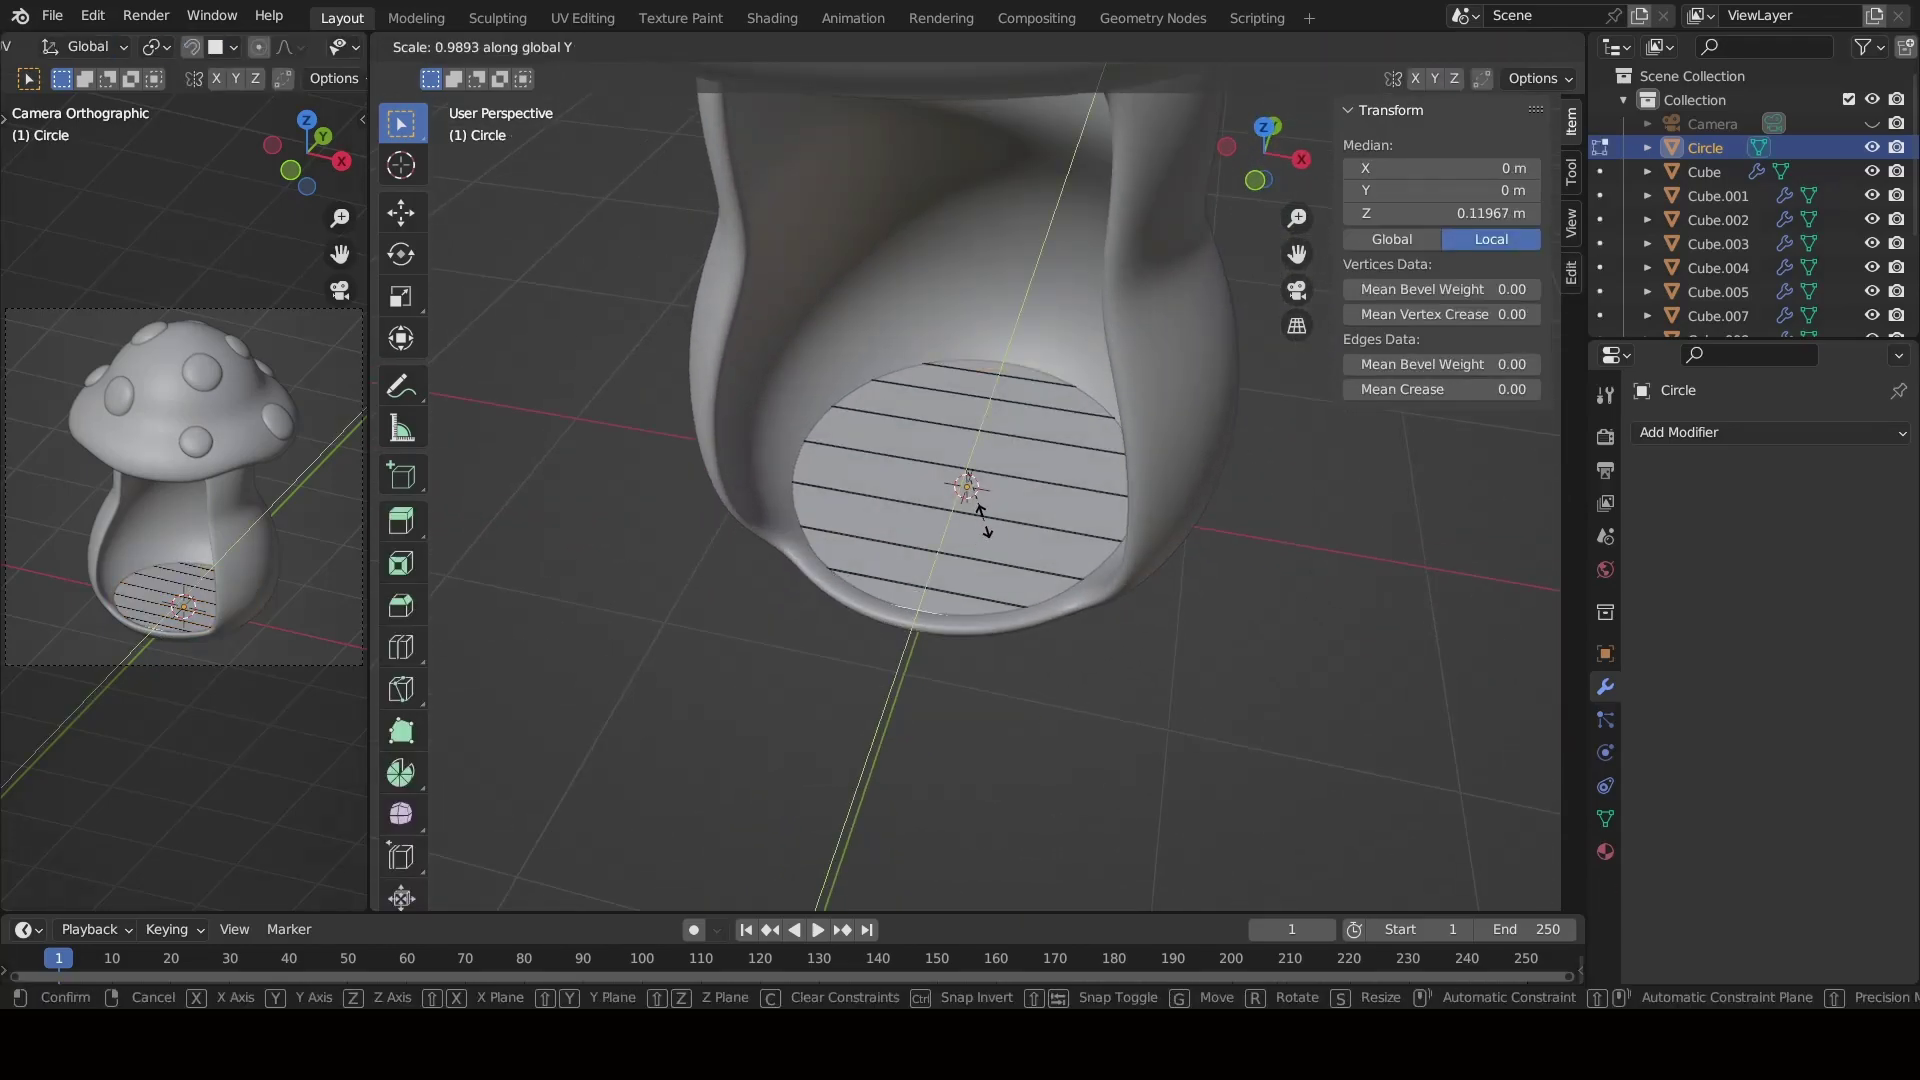
left_click(985, 520)
mouse_move(985, 520)
middle_mouse_down()
mouse_move(1049, 688)
mouse_move(976, 574)
middle_mouse_up()
key("Tab")
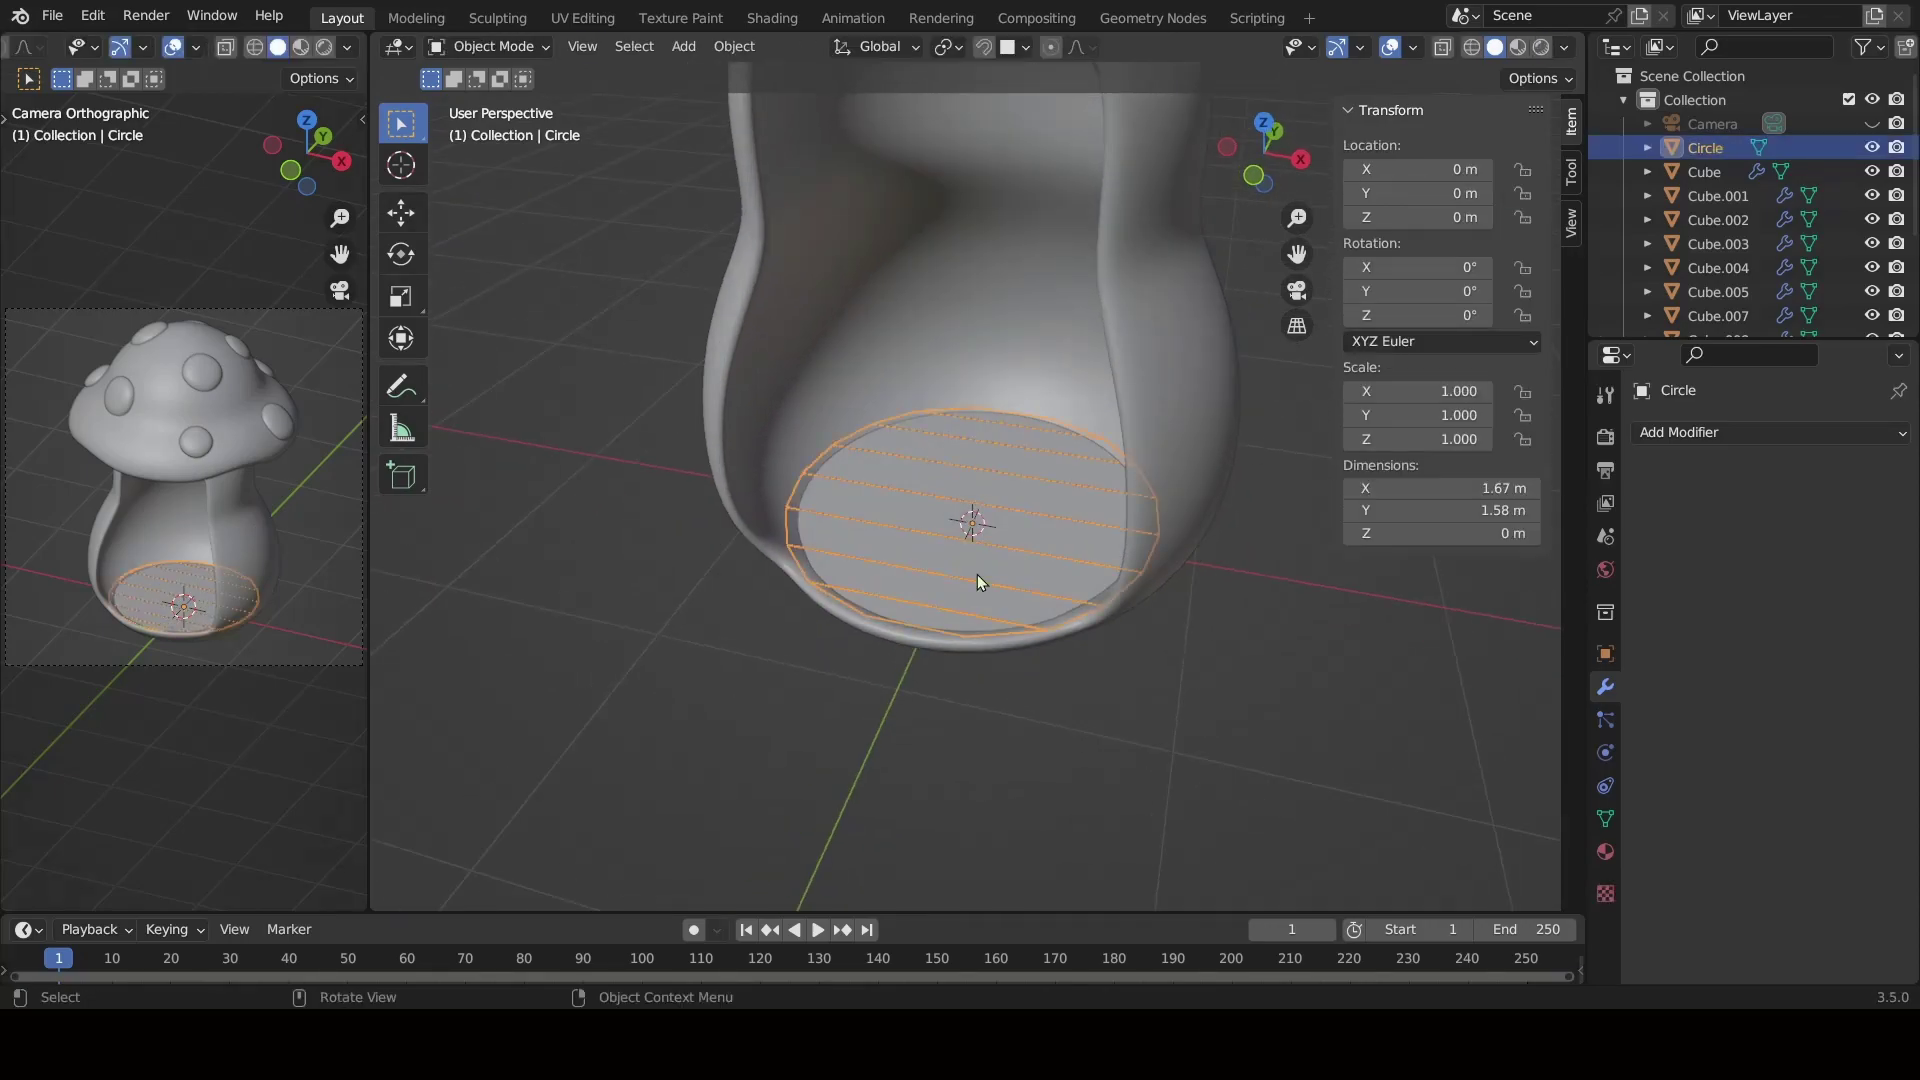
Orbit around the planked floor and check it through the scene camera.
scroll(1018, 706, "up", 4)
mouse_move(970, 700)
middle_mouse_down()
mouse_move(1208, 693)
mouse_move(966, 692)
mouse_move(1010, 572)
middle_mouse_up()
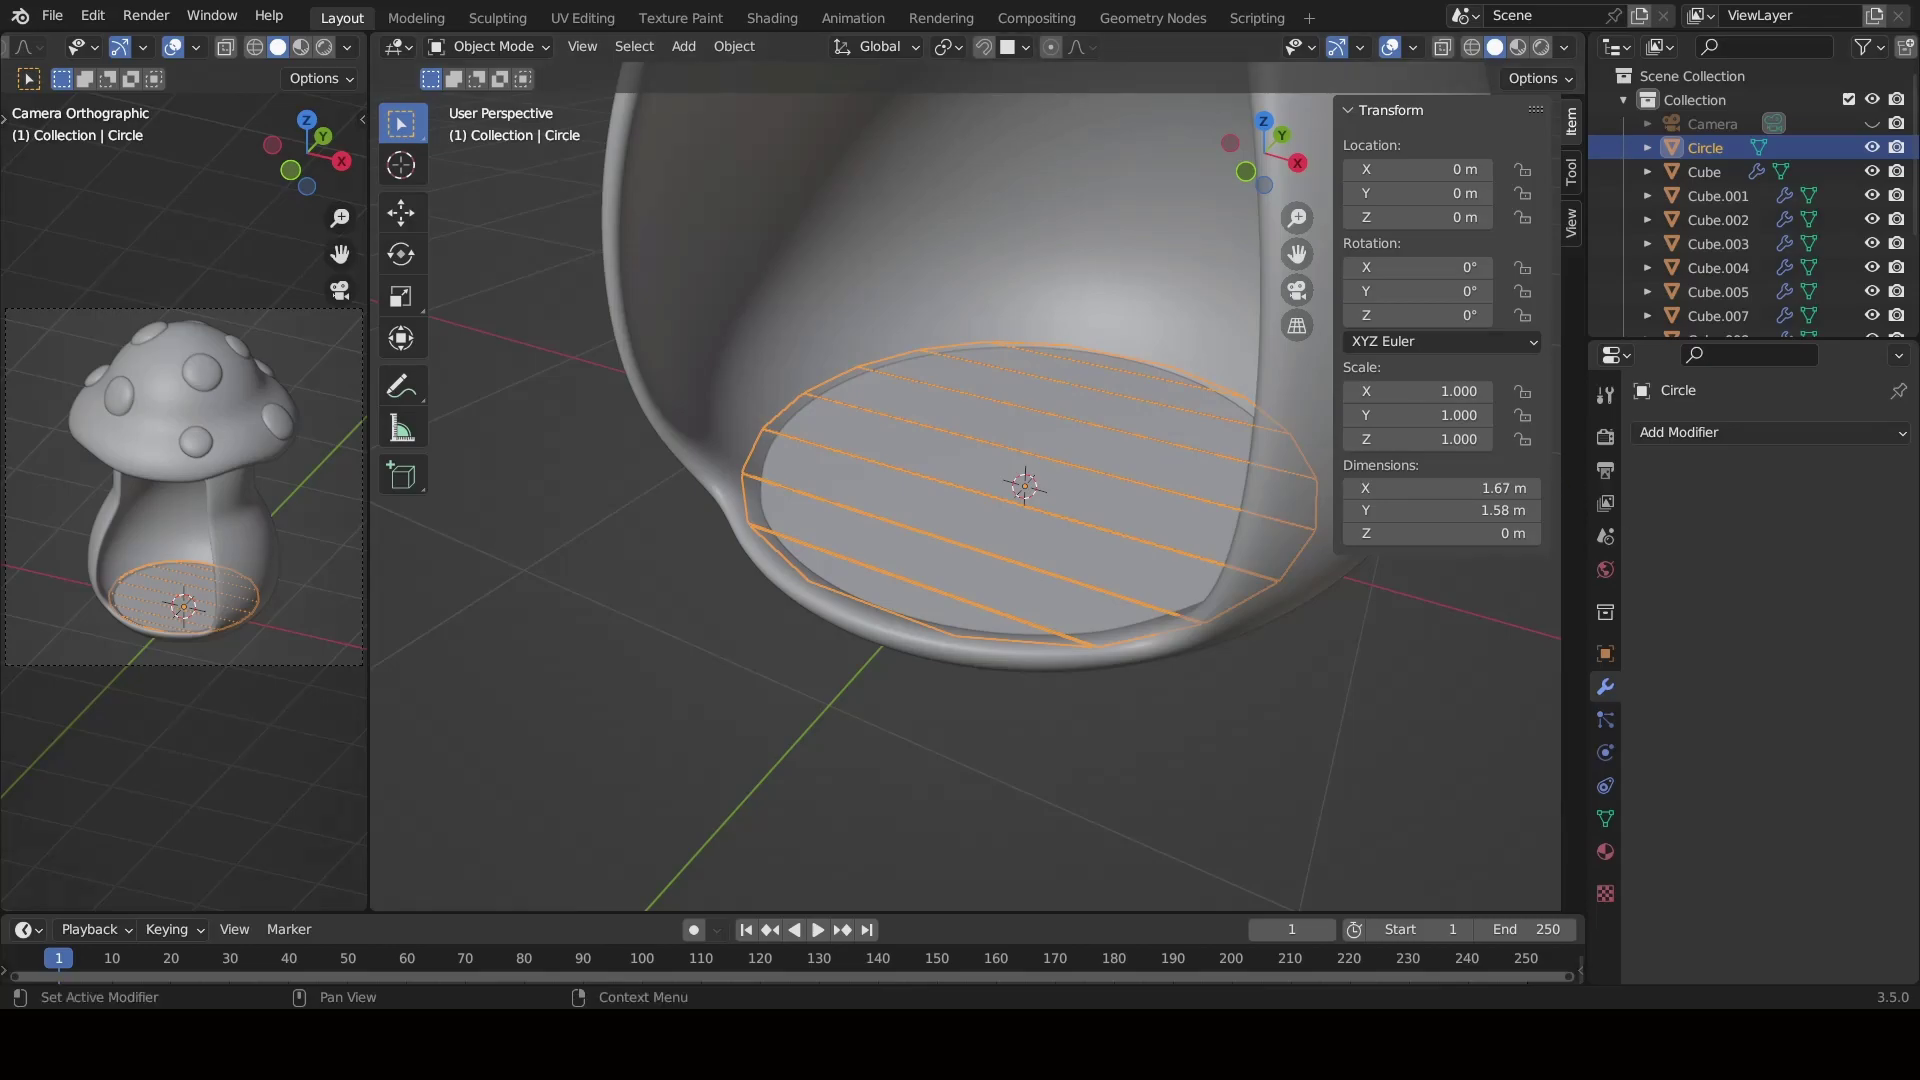
left_click(1288, 760)
key("KP_0")
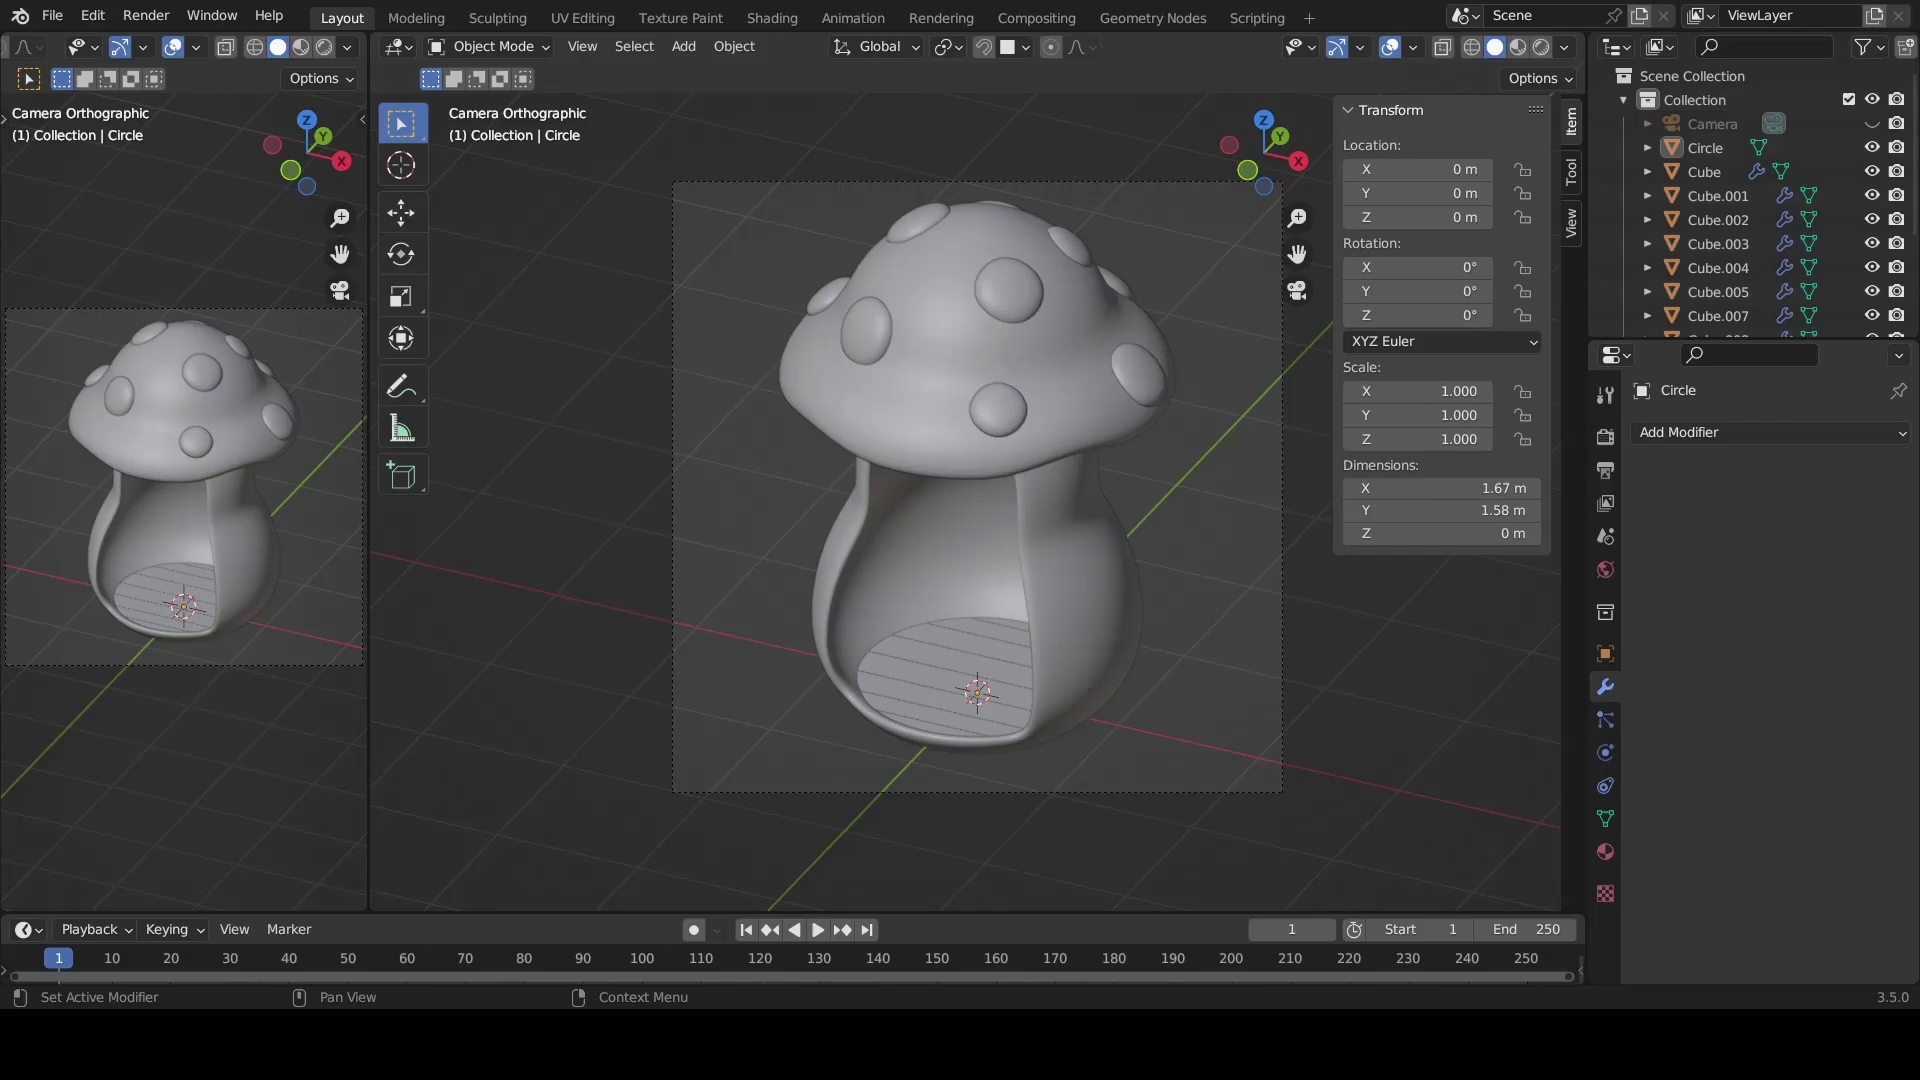
Add a Solidify modifier giving the floor disc 0.05 m thickness.
middle_click_drag(1100, 780, 886, 796)
key("KP_0")
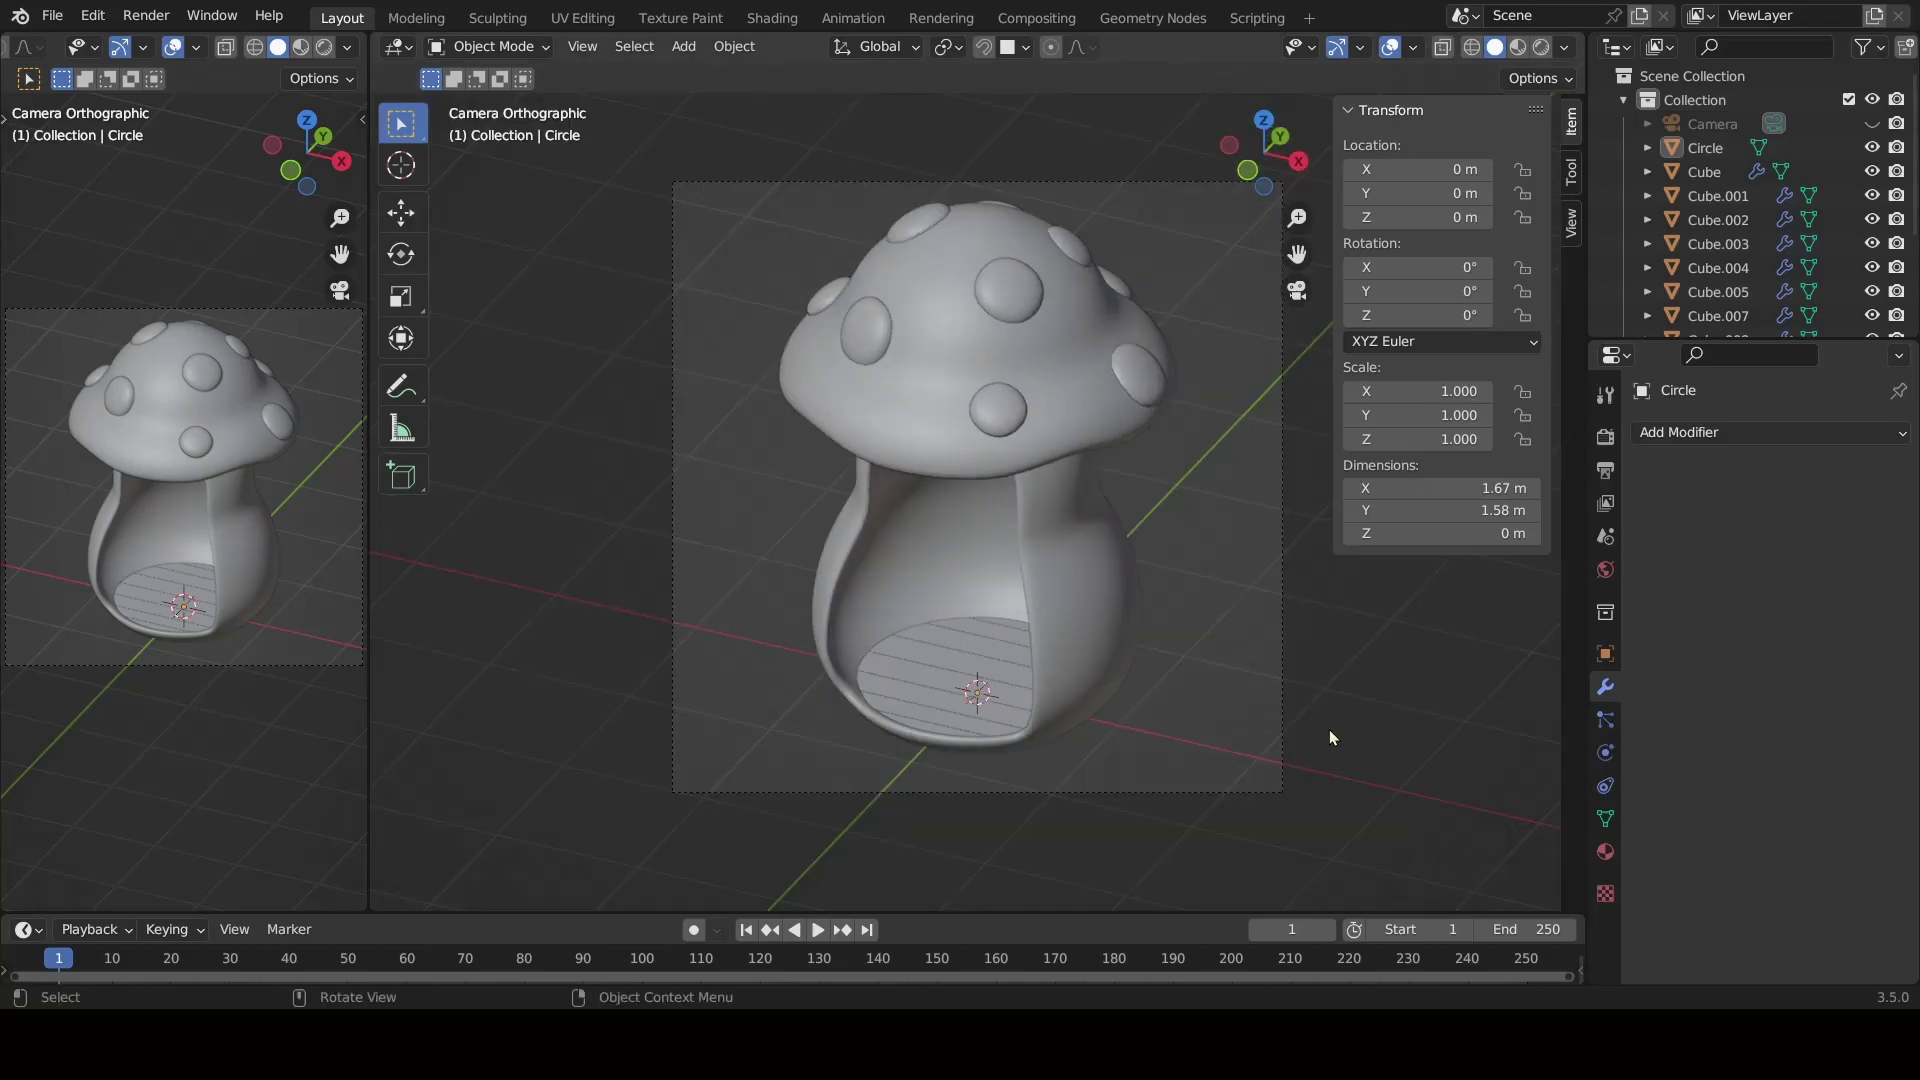
mouse_move(1329, 729)
middle_mouse_down()
mouse_move(1136, 825)
mouse_move(1300, 760)
middle_mouse_up()
left_click(1030, 700)
left_click(1770, 432)
left_click(1414, 823)
left_click(1813, 536)
type("0.05")
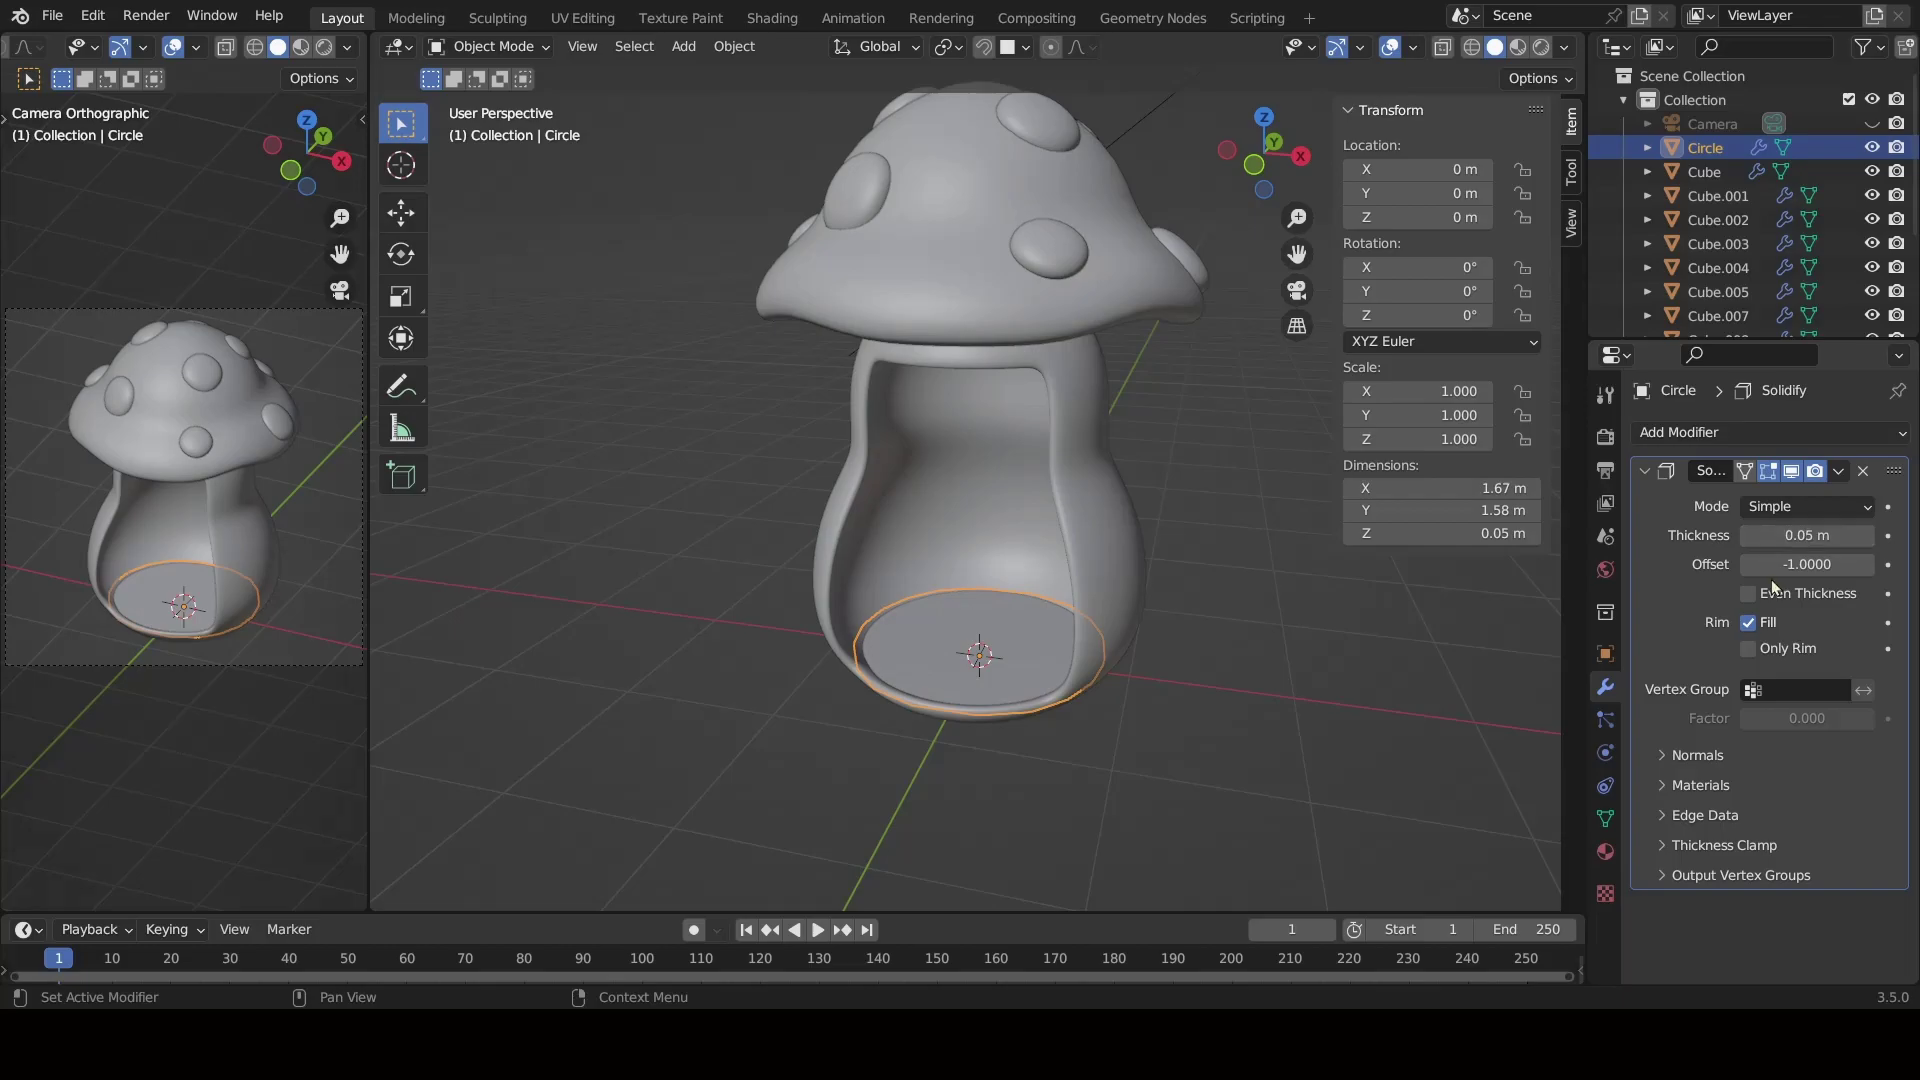
scroll(982, 782, "up", 2)
scroll(1183, 662, "up", 3)
Add a Bevel modifier to the floor with 0.01 m amount and 2 segments.
middle_click_drag(1184, 662, 1099, 560)
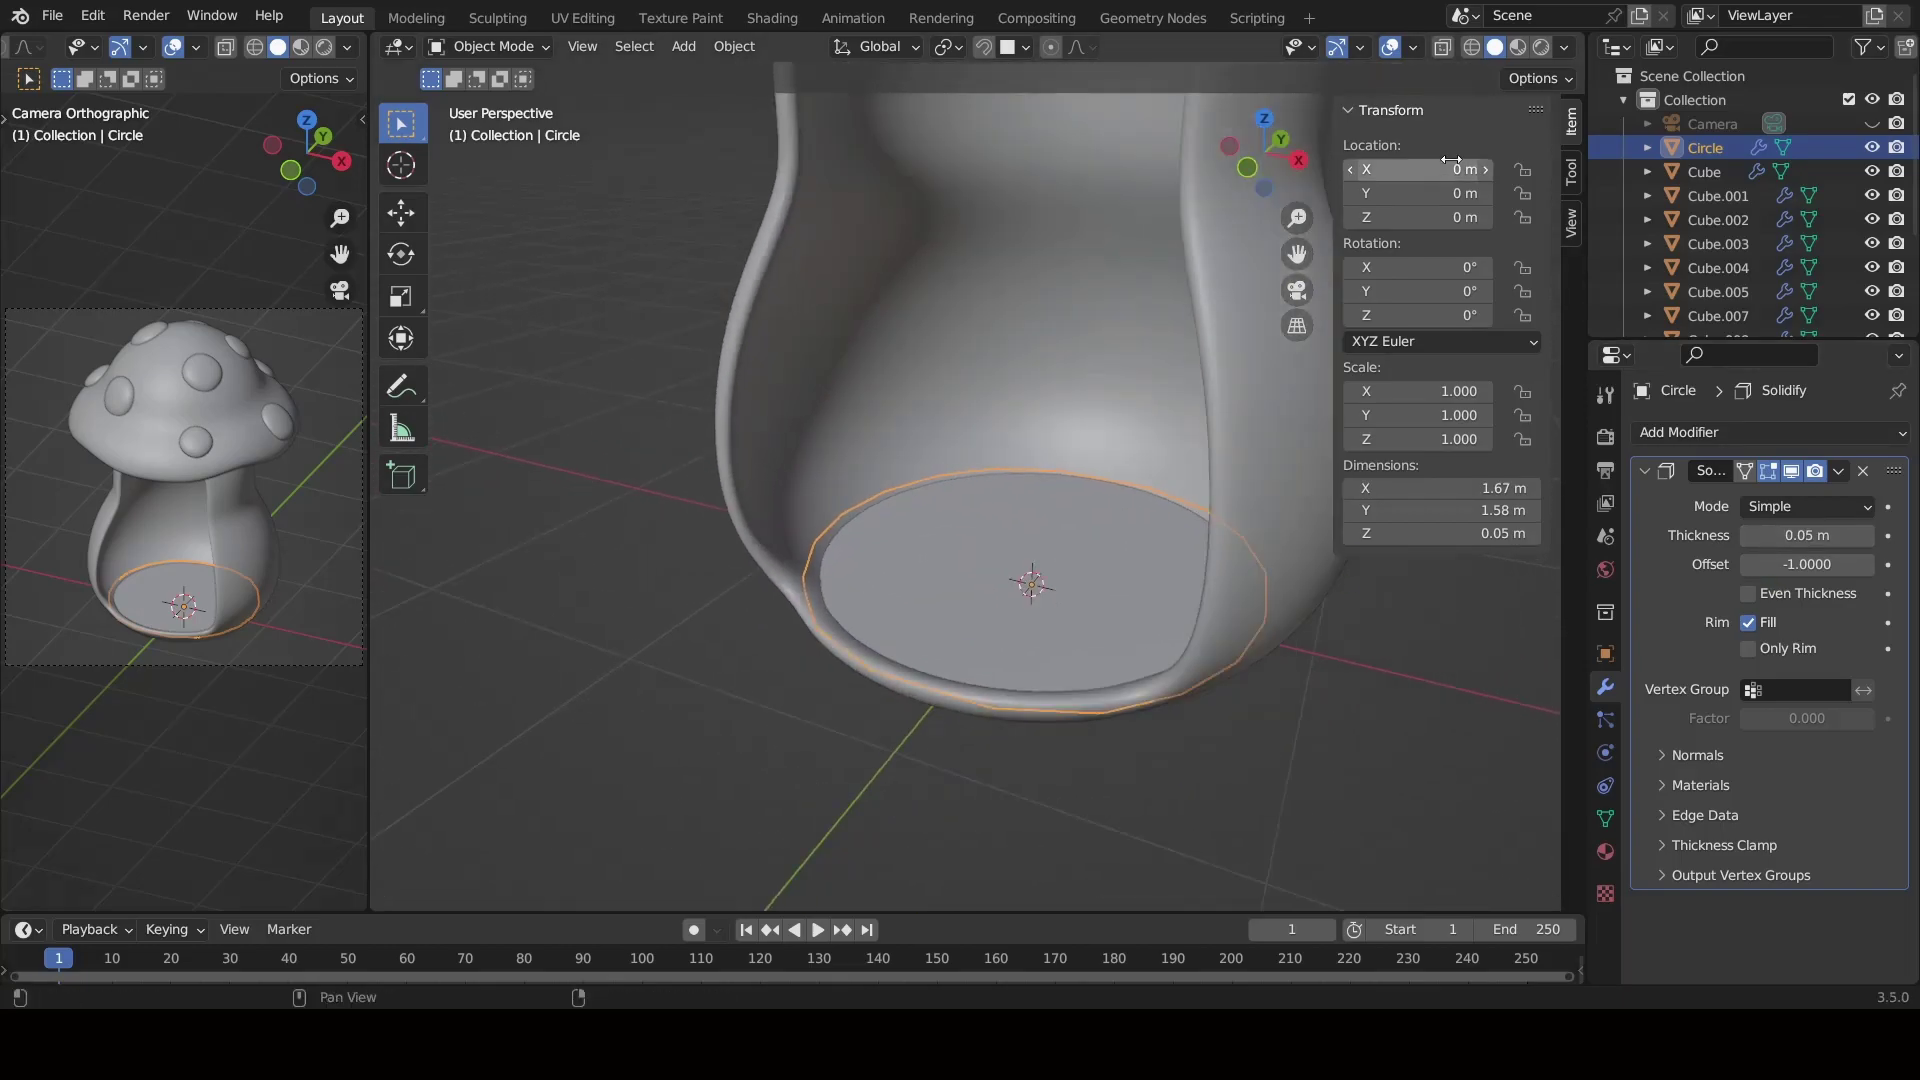
left_click(1351, 111)
middle_click_drag(1400, 220, 1500, 330)
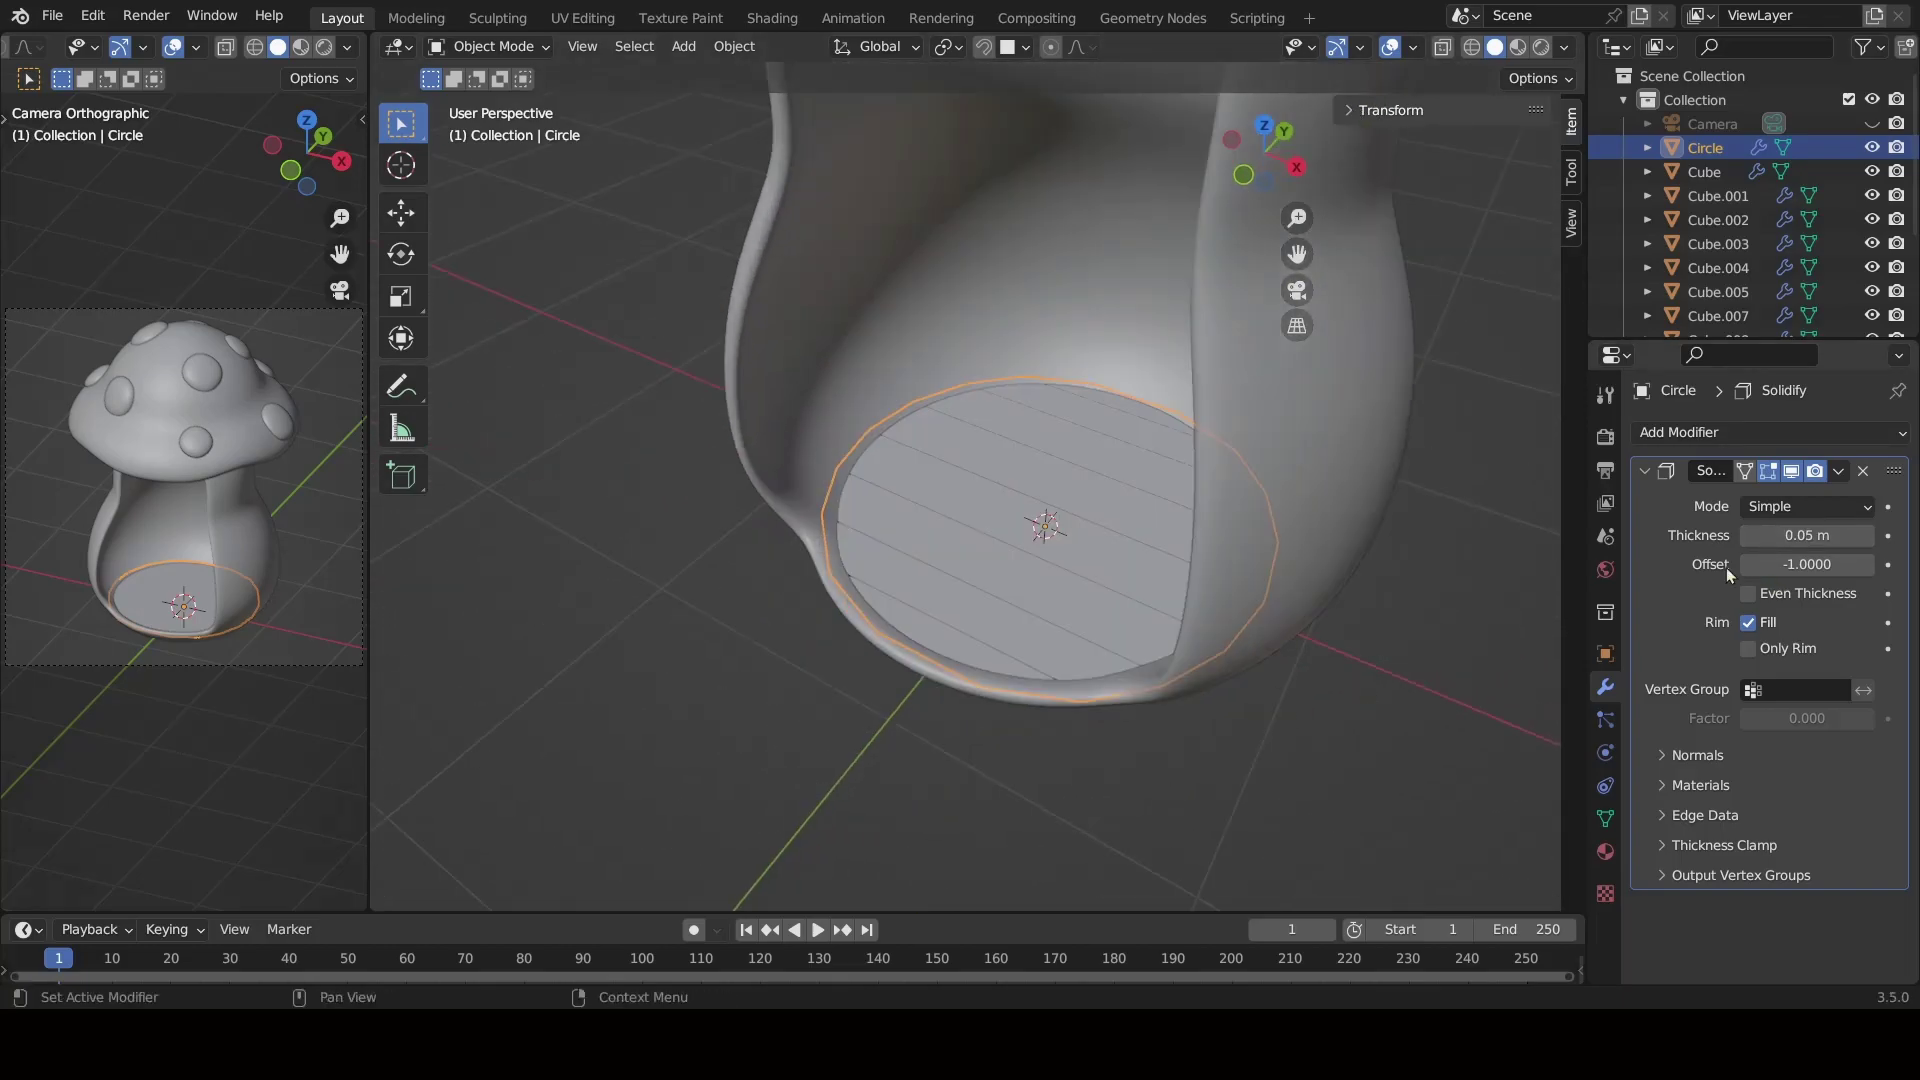
left_click(1769, 432)
left_click(1389, 519)
double_click(1779, 592)
type("0.01")
key("Return")
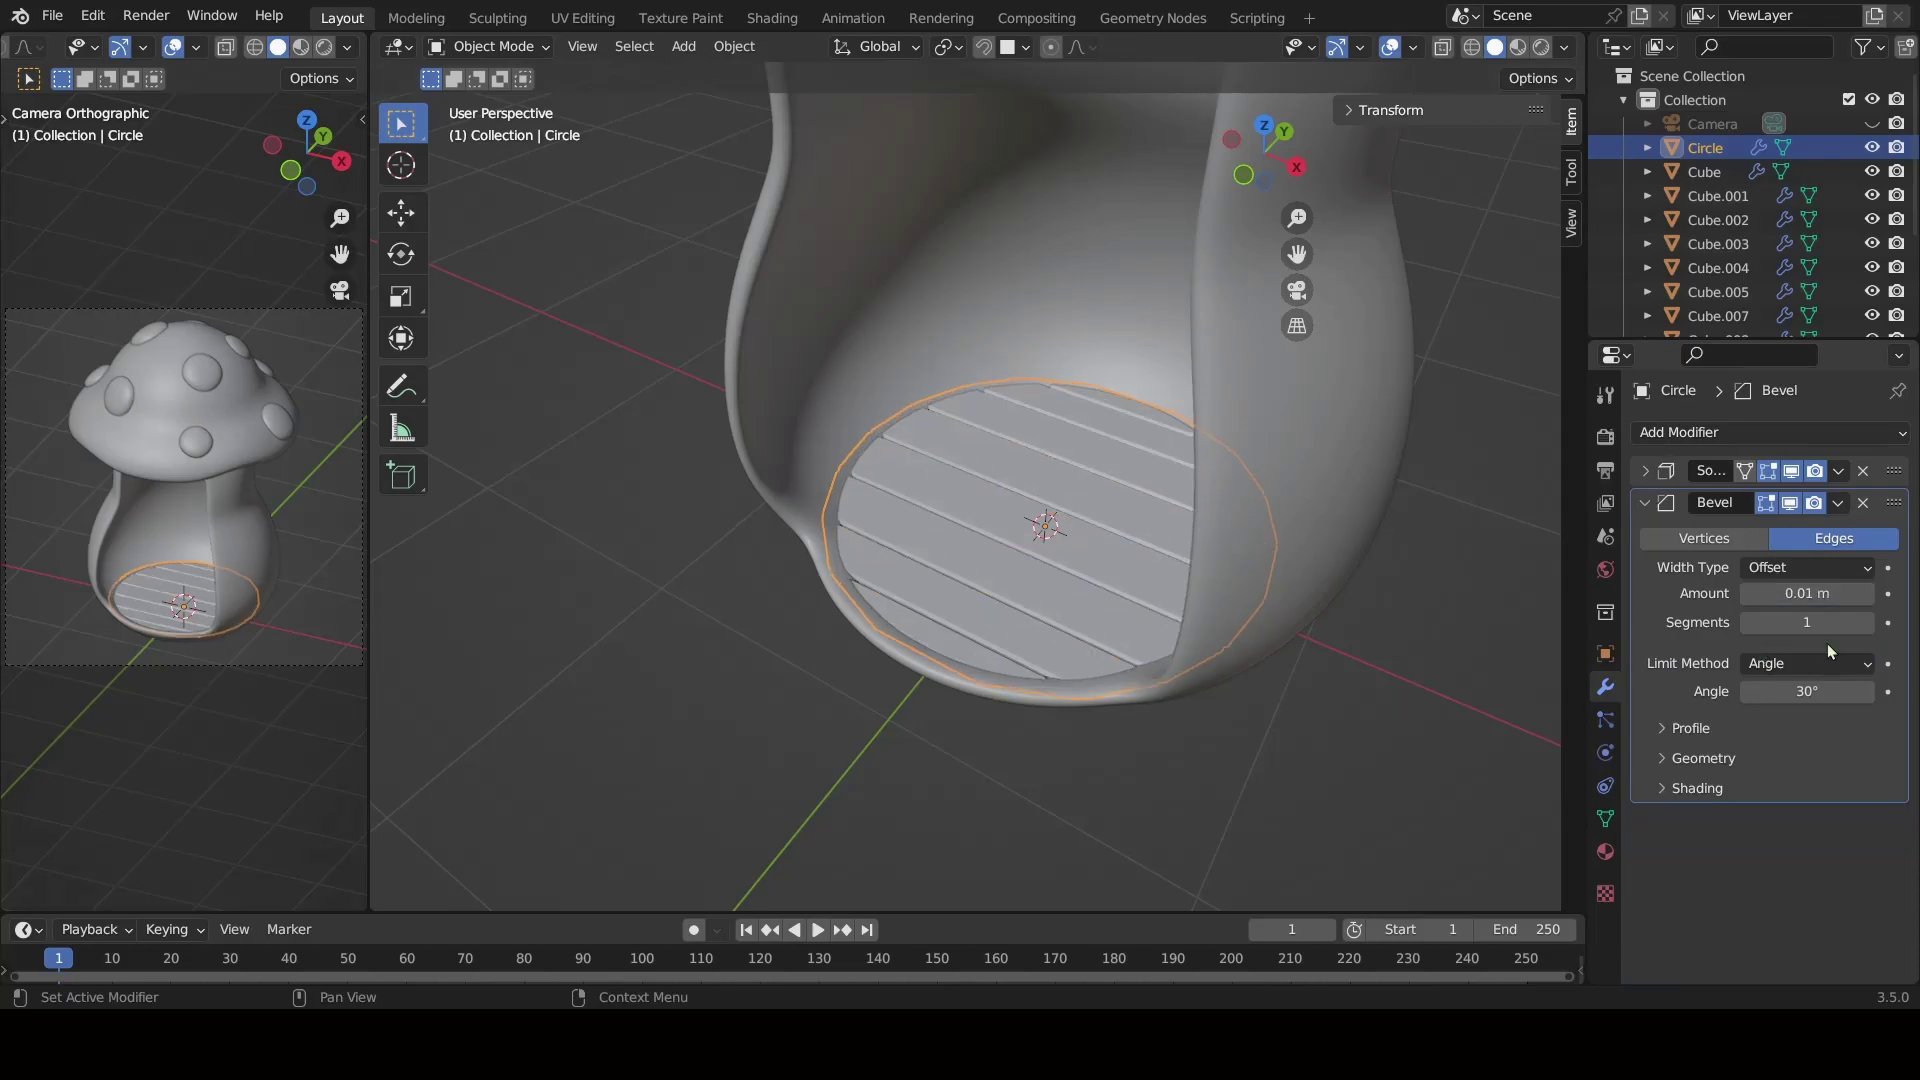
type("2")
key("Return")
right_click(1090, 560)
Duplicate the plank floor and move the copy up along Z as a shelf.
mouse_move(851, 692)
middle_mouse_down()
mouse_move(793, 686)
mouse_move(938, 620)
middle_mouse_up()
left_click(938, 620)
key("shift+d")
key("z")
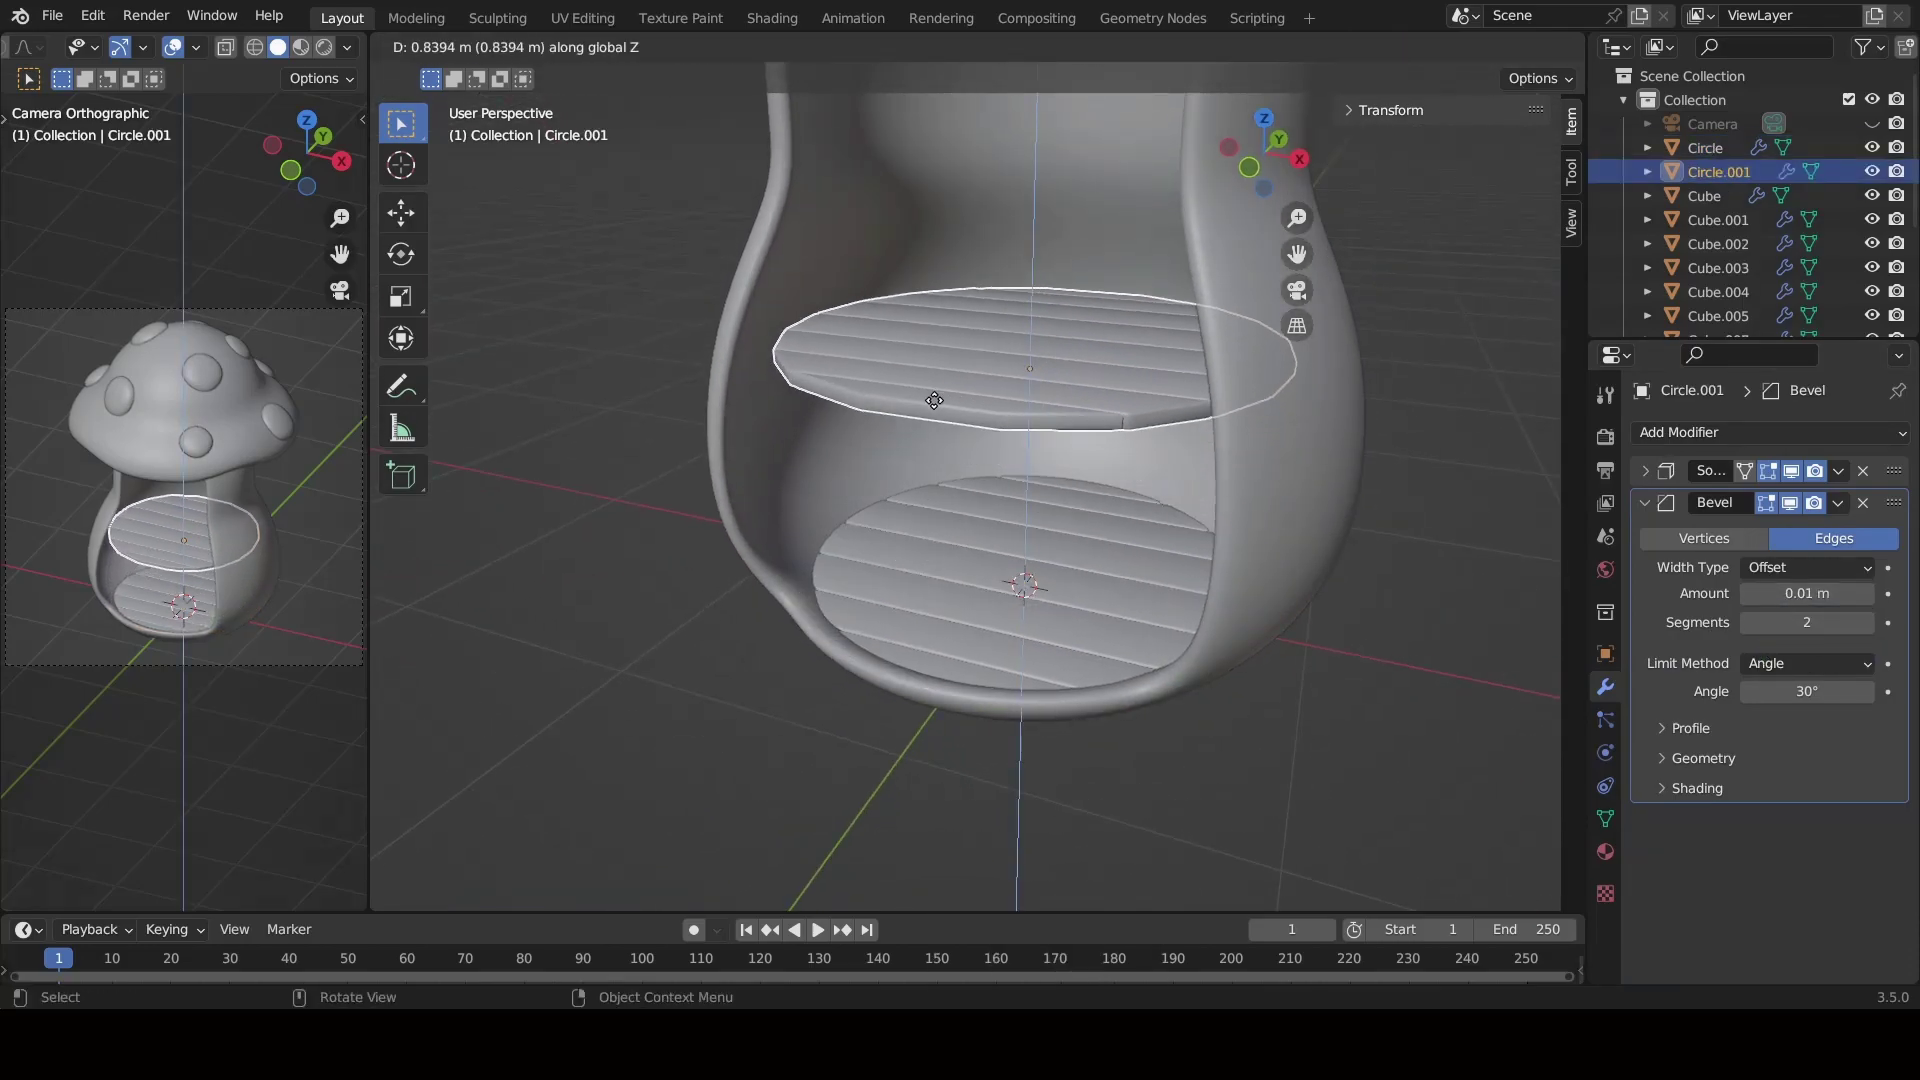
left_click(934, 400)
scroll(940, 518, "down", 3)
middle_click_drag(926, 422, 967, 667)
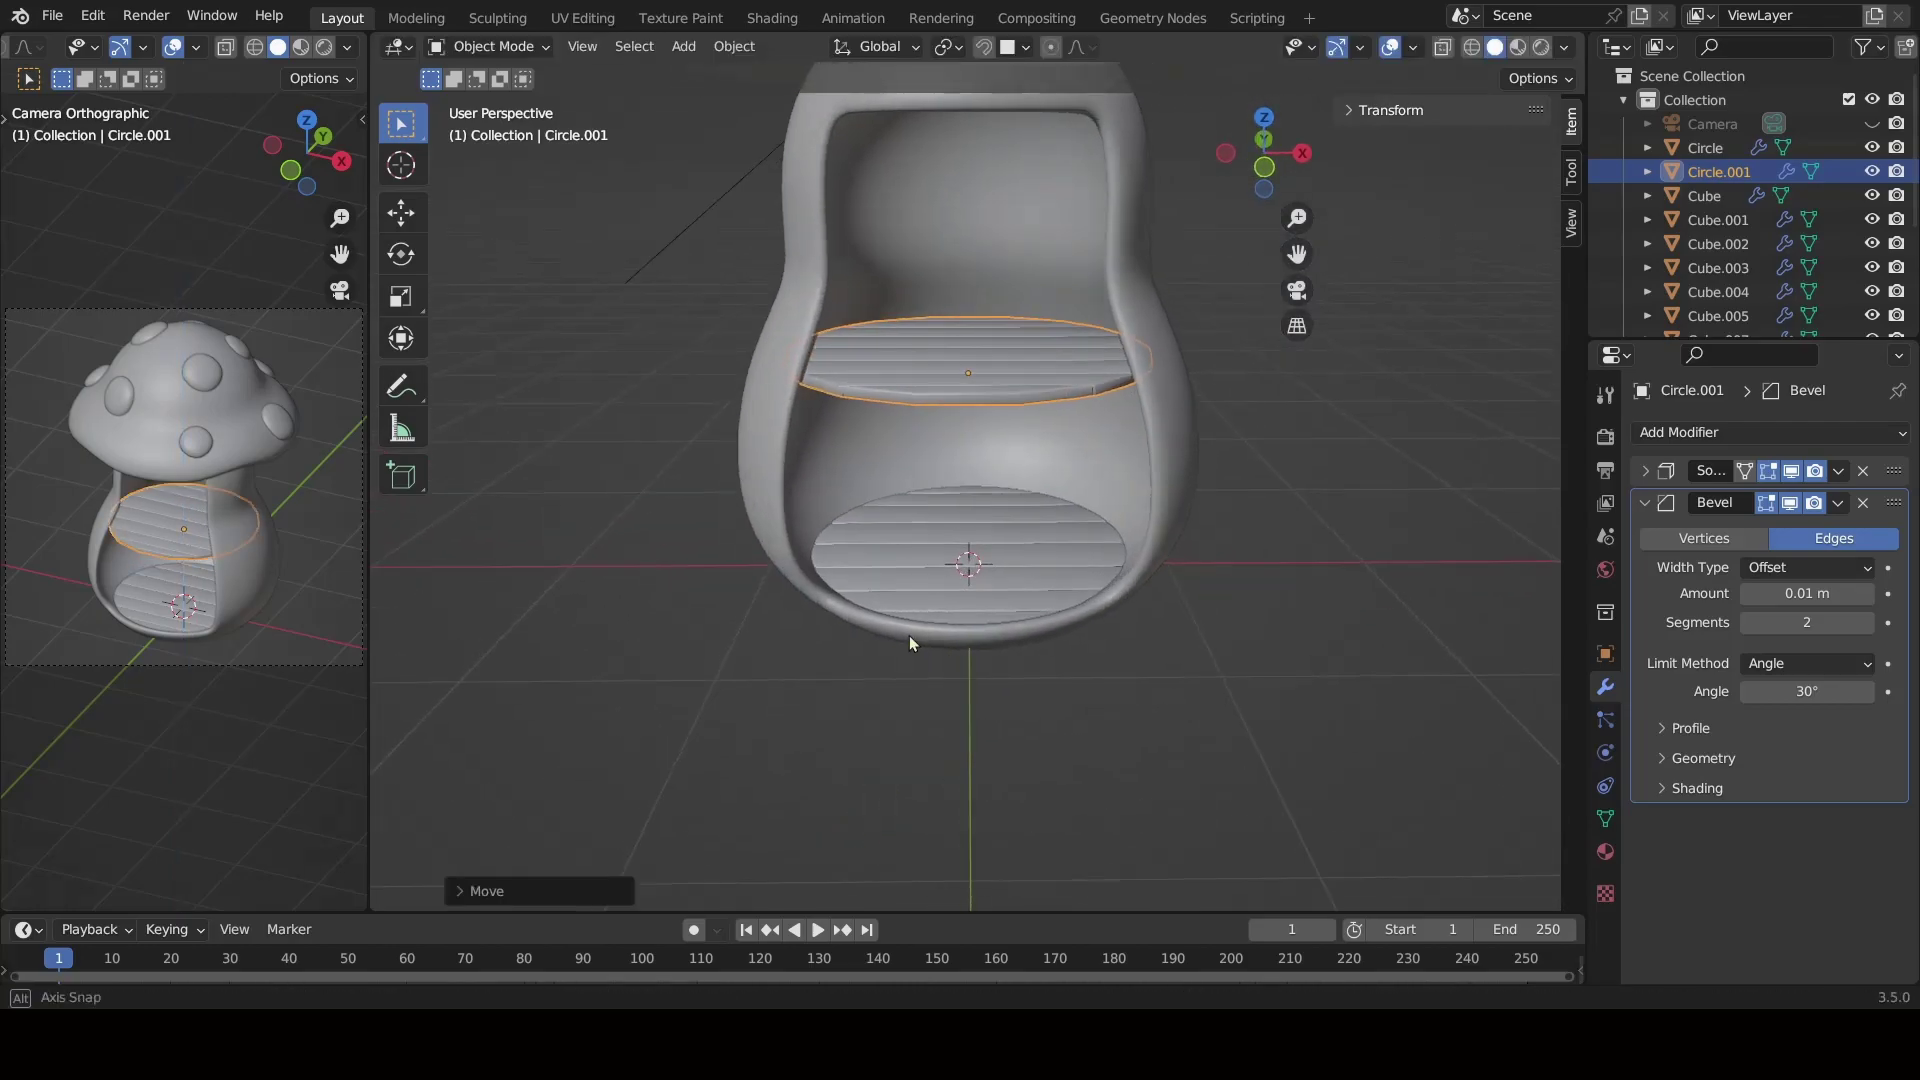
scroll(966, 672, "up", 3)
Delete the rim faces from the shelf copy.
key("Tab")
key("Tab")
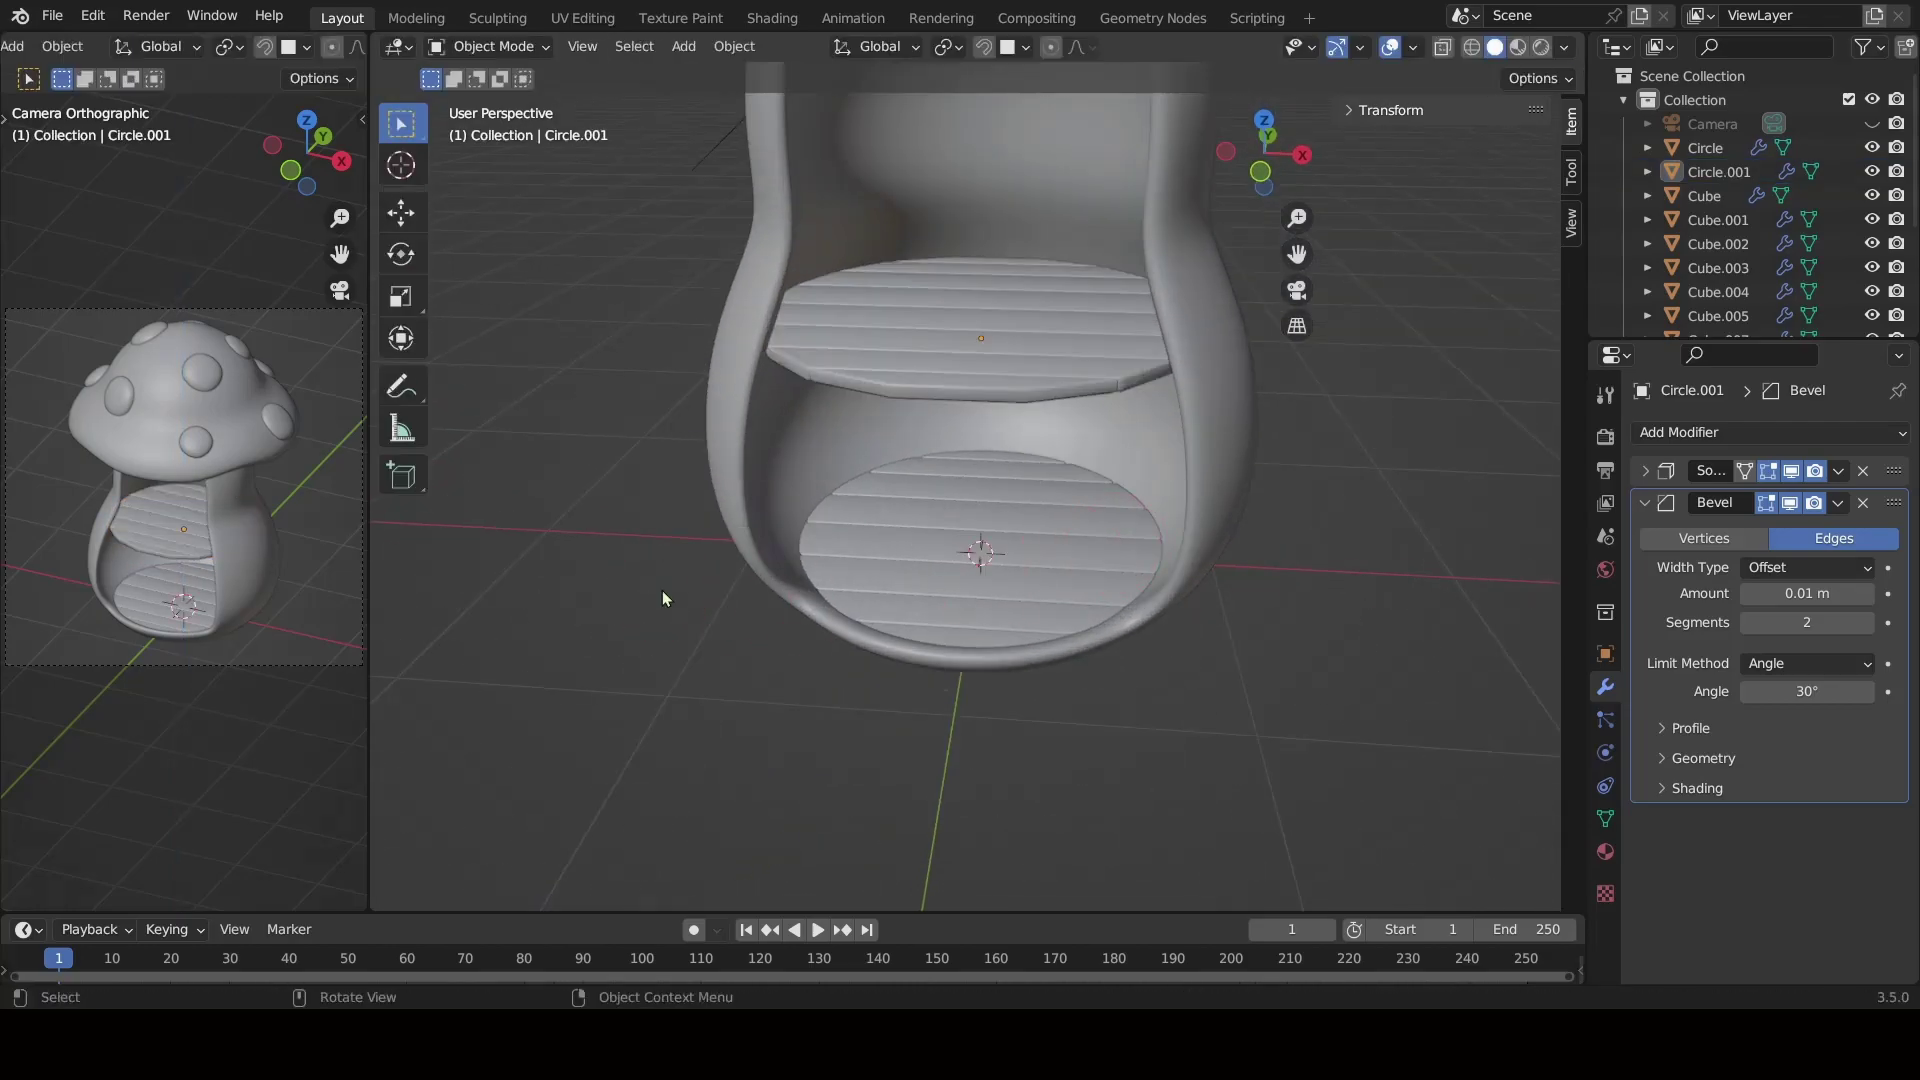
key("Tab")
key("3")
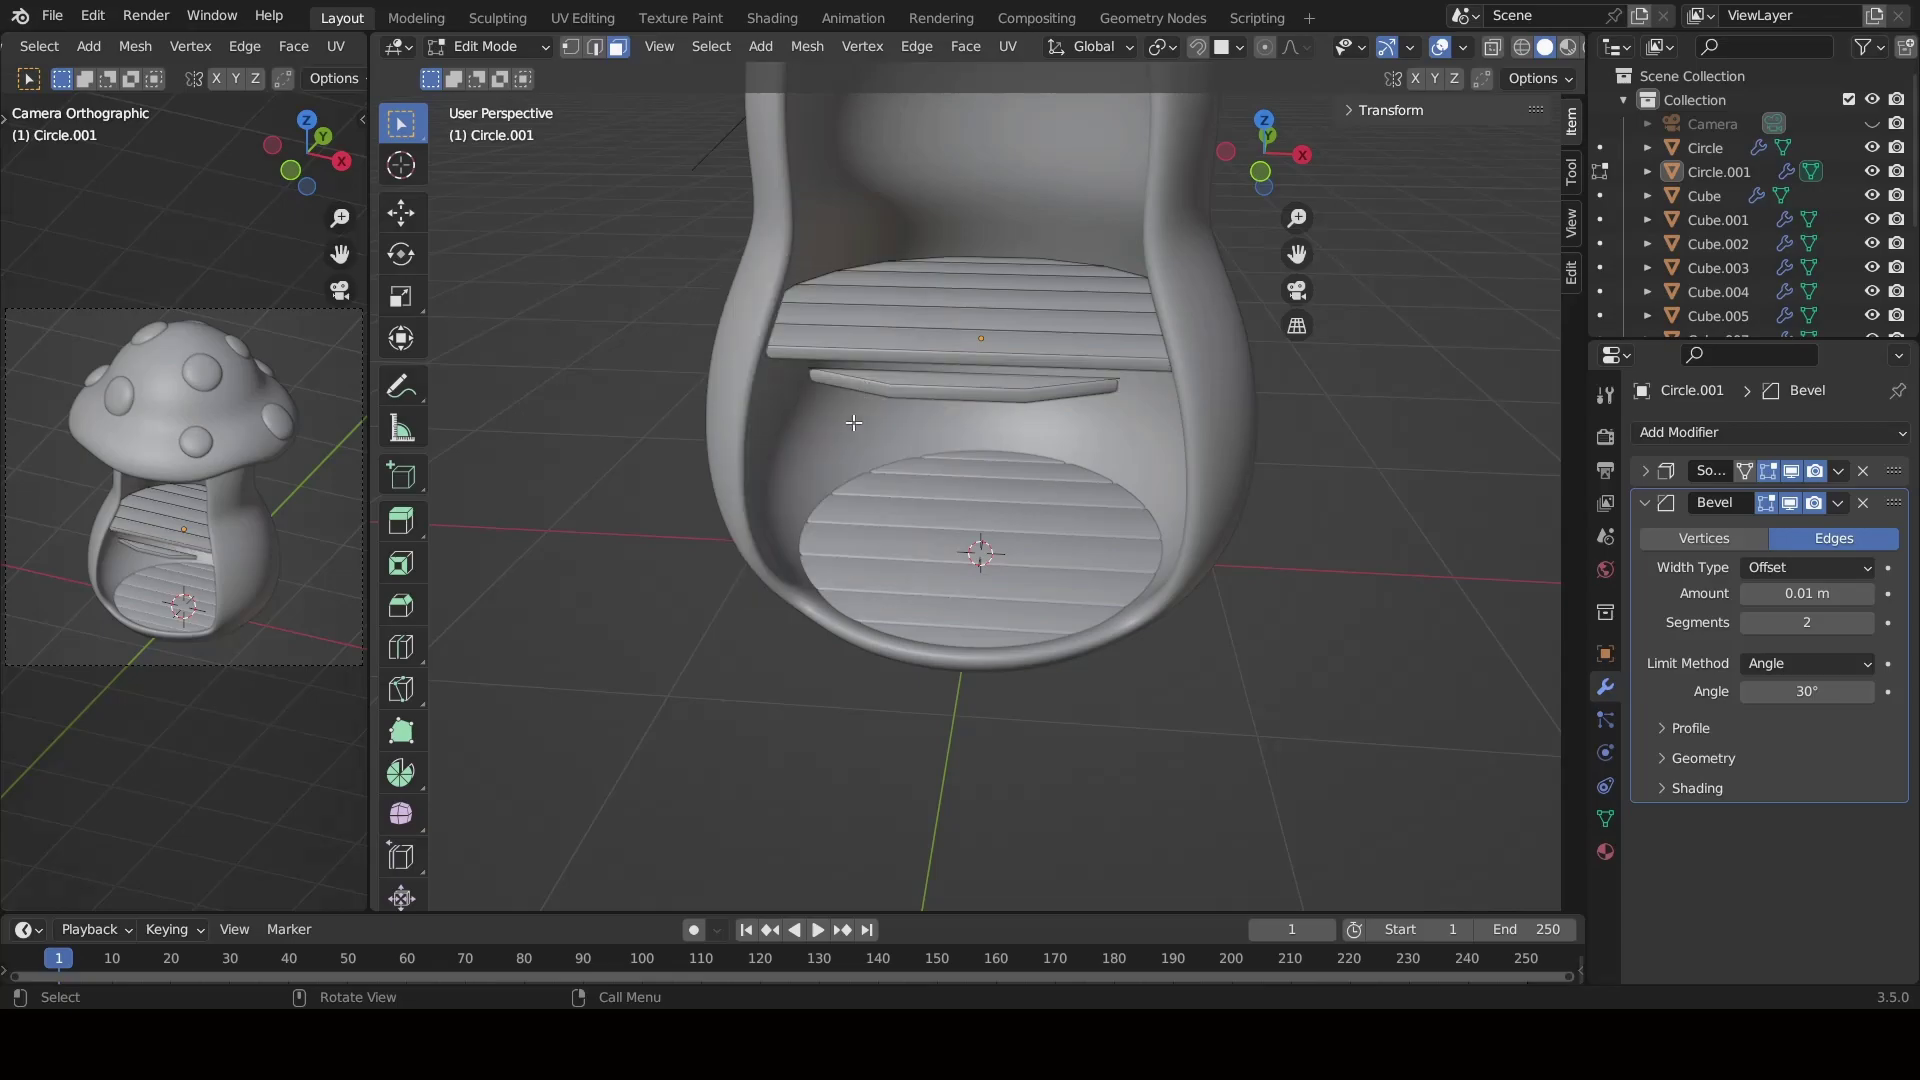
key("x")
left_click(895, 405)
middle_click_drag(895, 405, 886, 483)
Slide the shelf's front edge loop along X to form a straight front edge.
key("2")
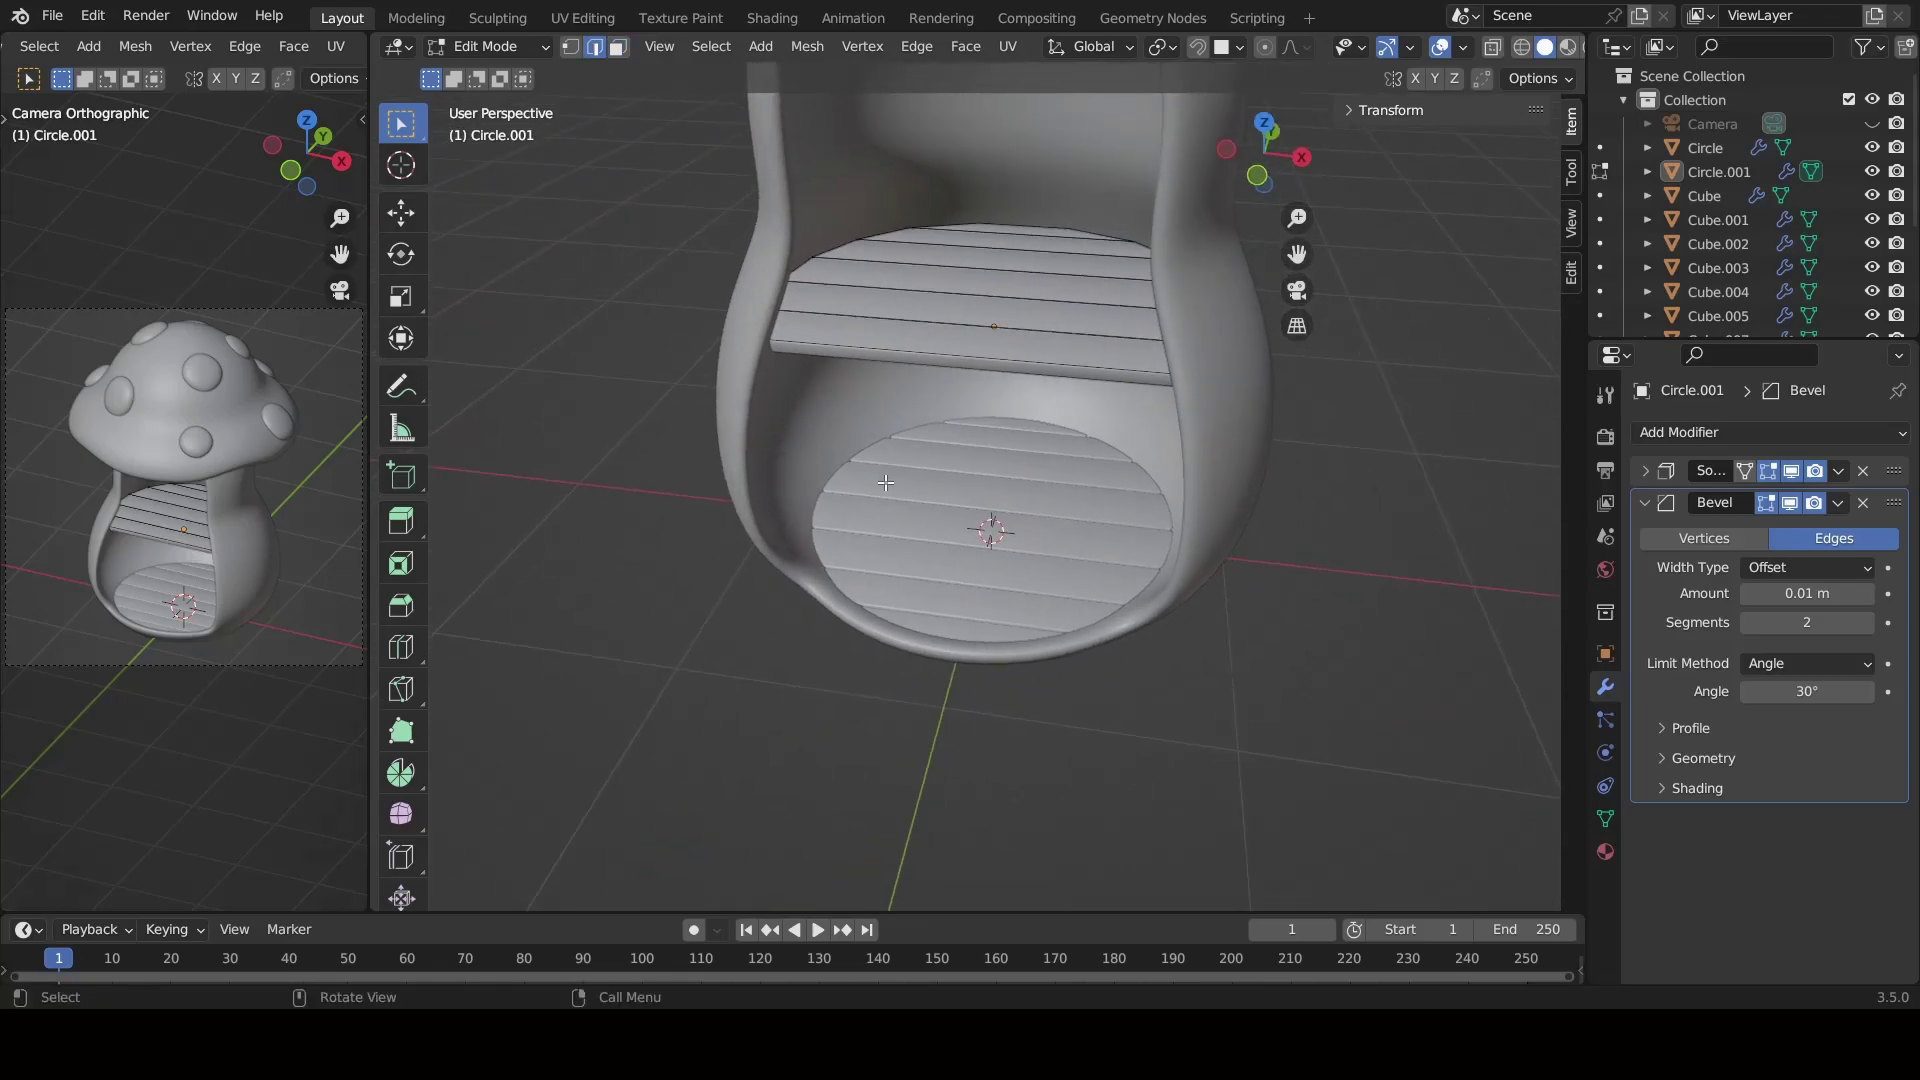
left_click(970, 365, "alt")
middle_click_drag(970, 365, 1200, 478)
key("g")
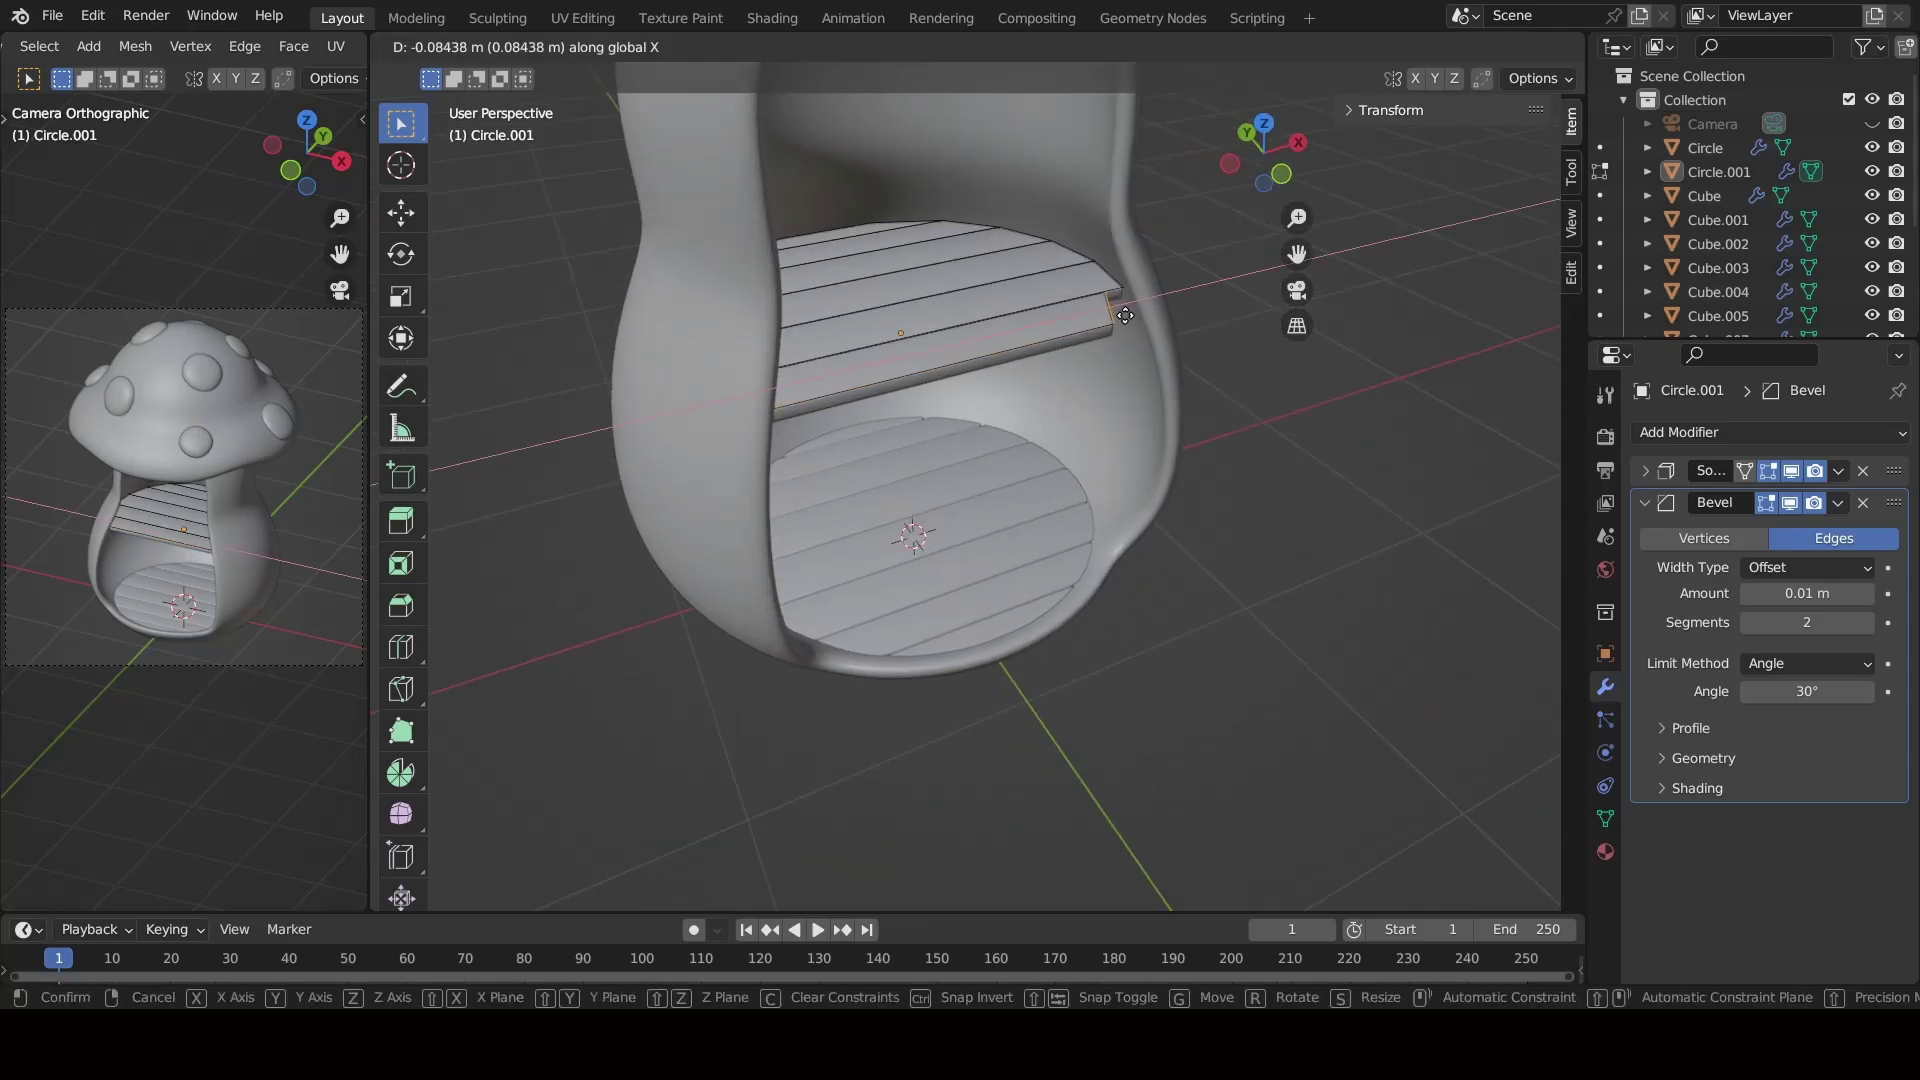
left_click(1114, 312)
key("g")
middle_click_drag(1115, 312, 1032, 461)
key("x")
left_click(1040, 403)
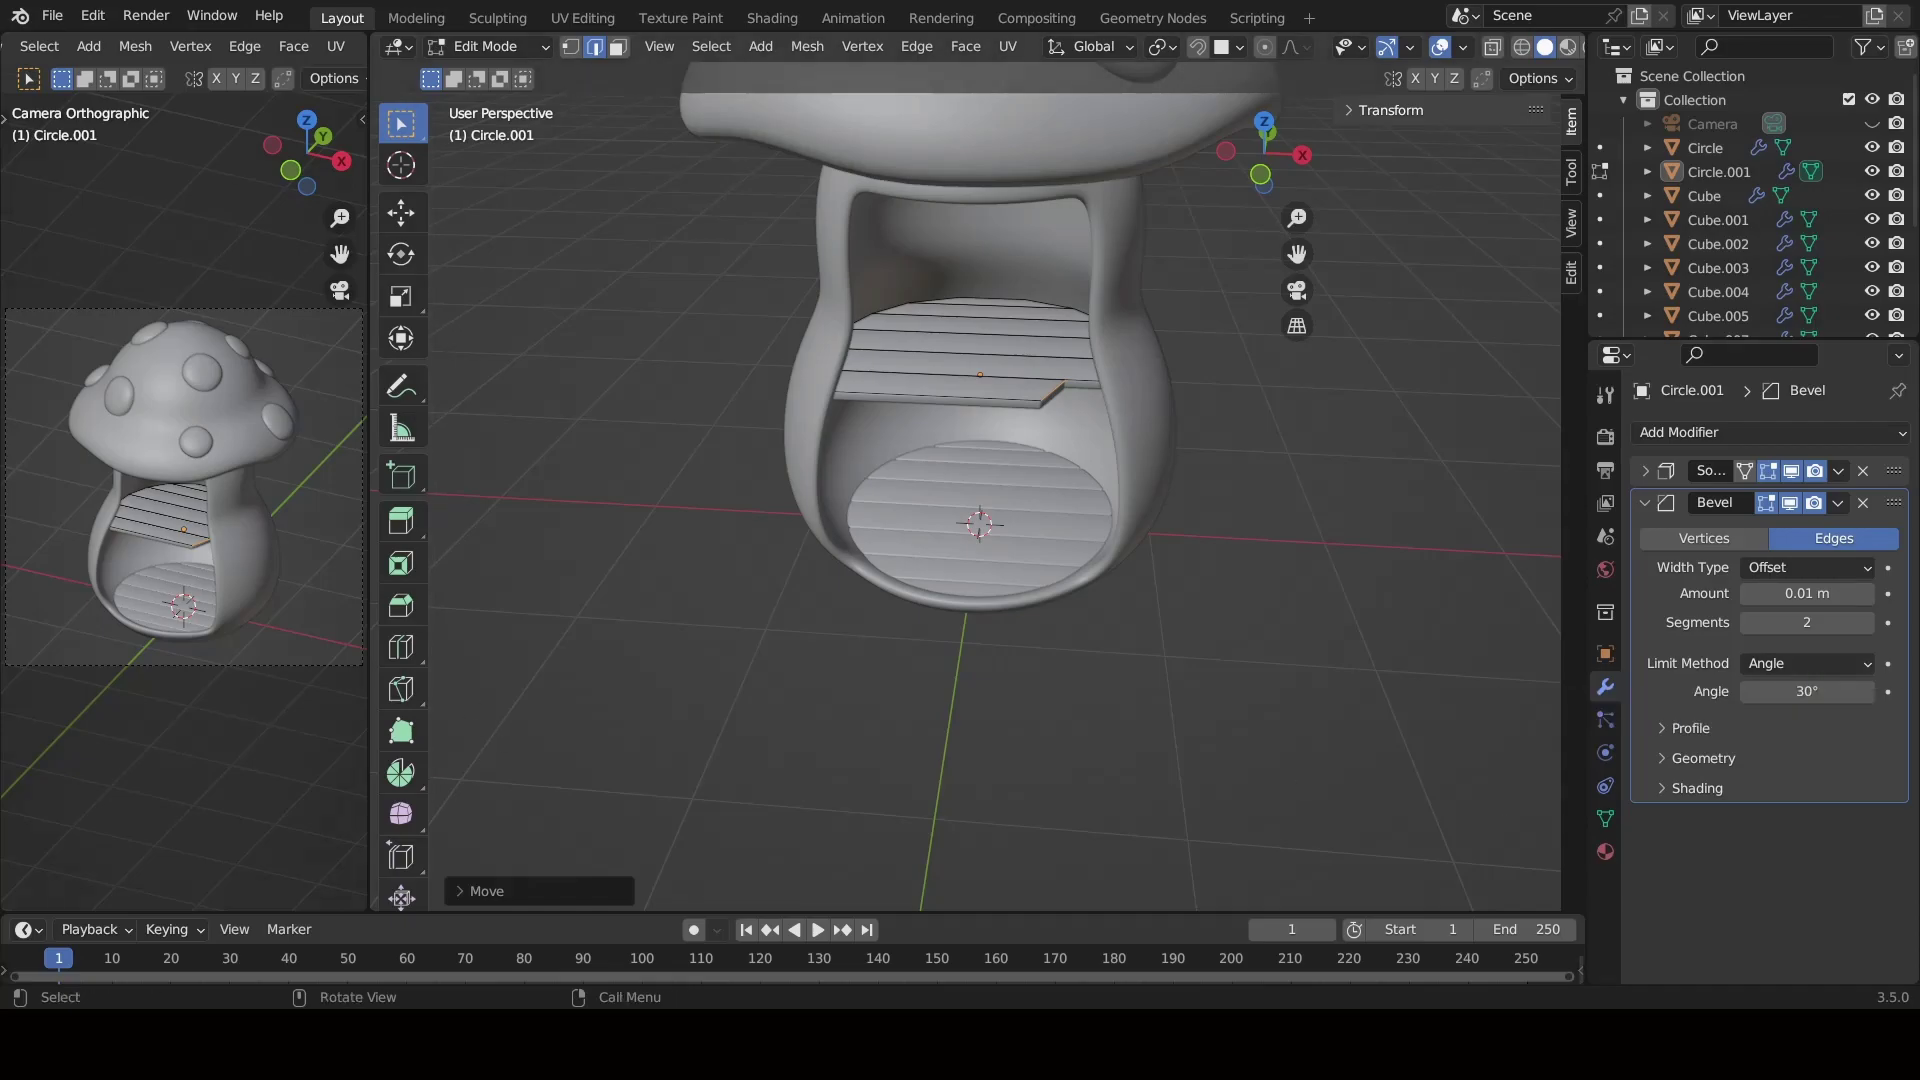
Lock the camera to the viewport and level the camera's view of the mushroom.
key("KP_0")
left_click(1571, 222)
left_click(1436, 402)
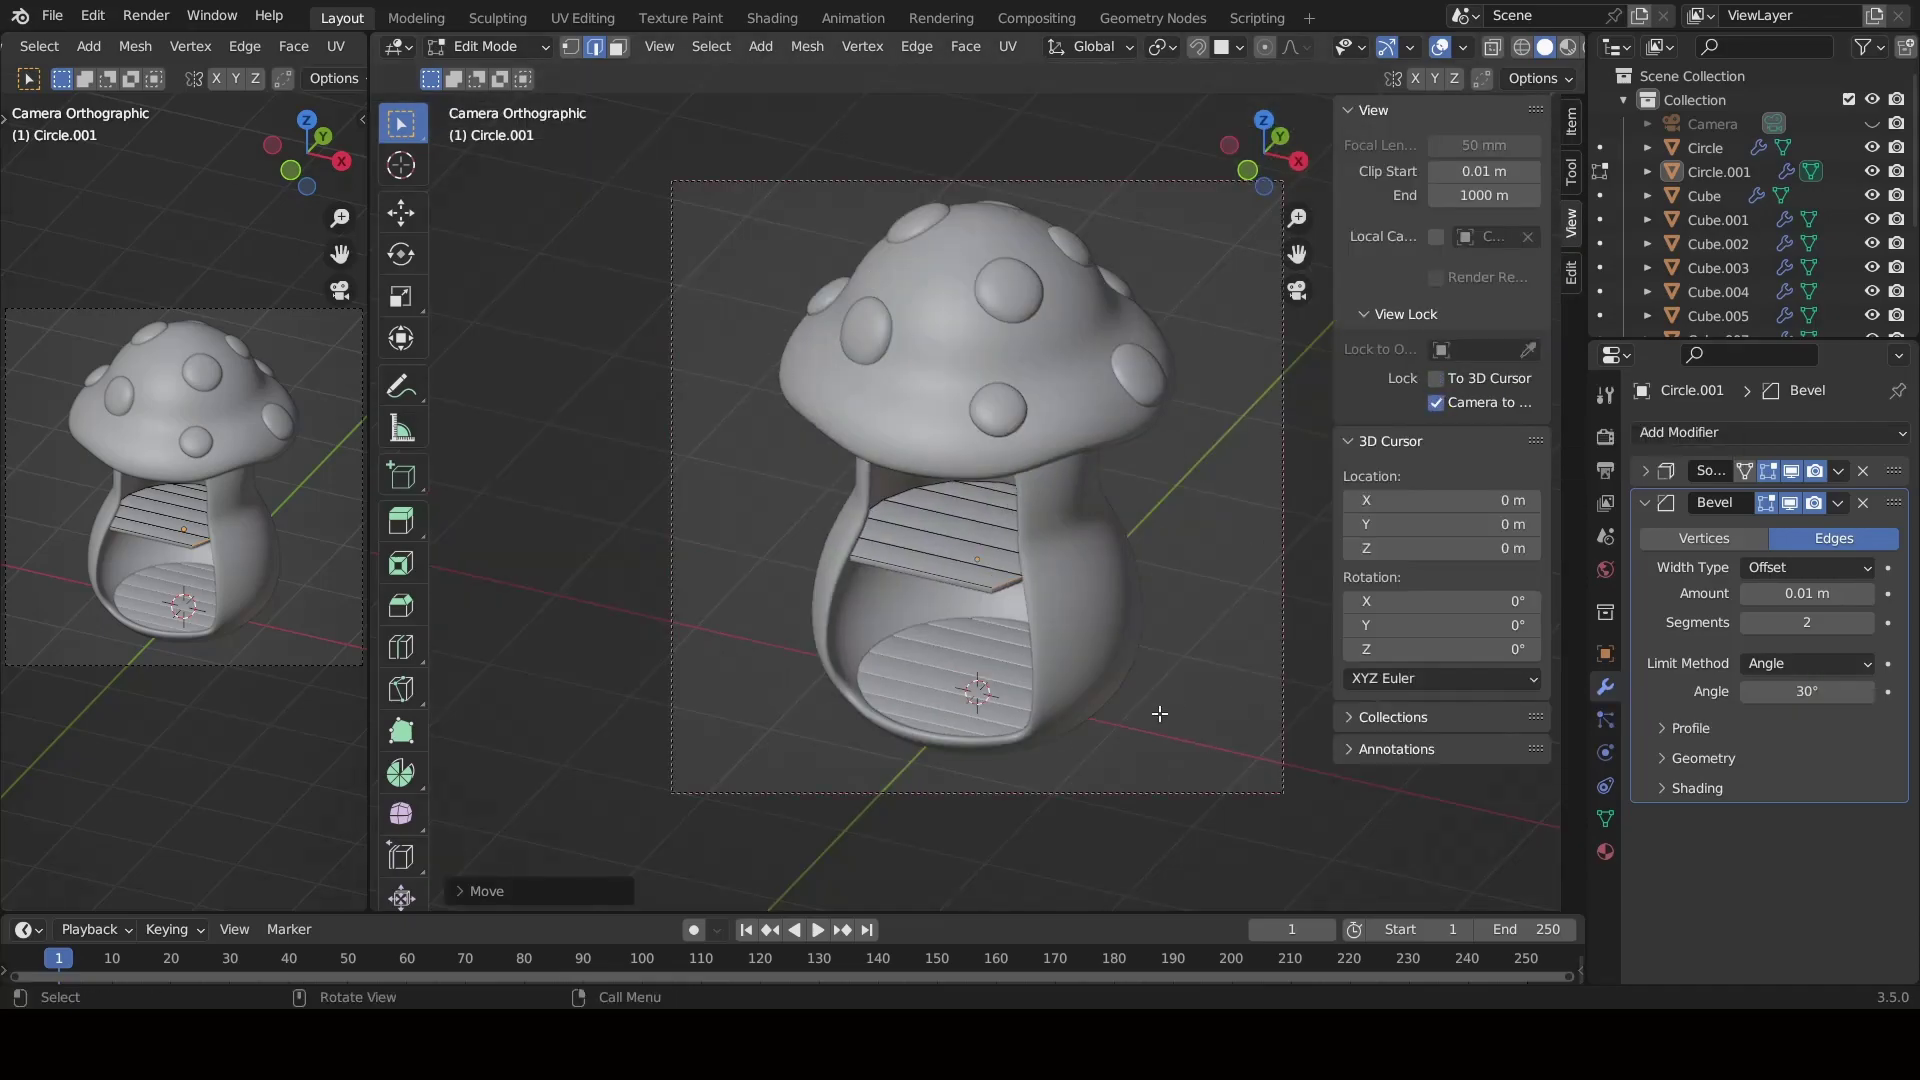
key("shift+space")
key("g")
mouse_move(1160, 713)
middle_mouse_down()
mouse_move(1152, 732)
mouse_move(1183, 700)
middle_mouse_up()
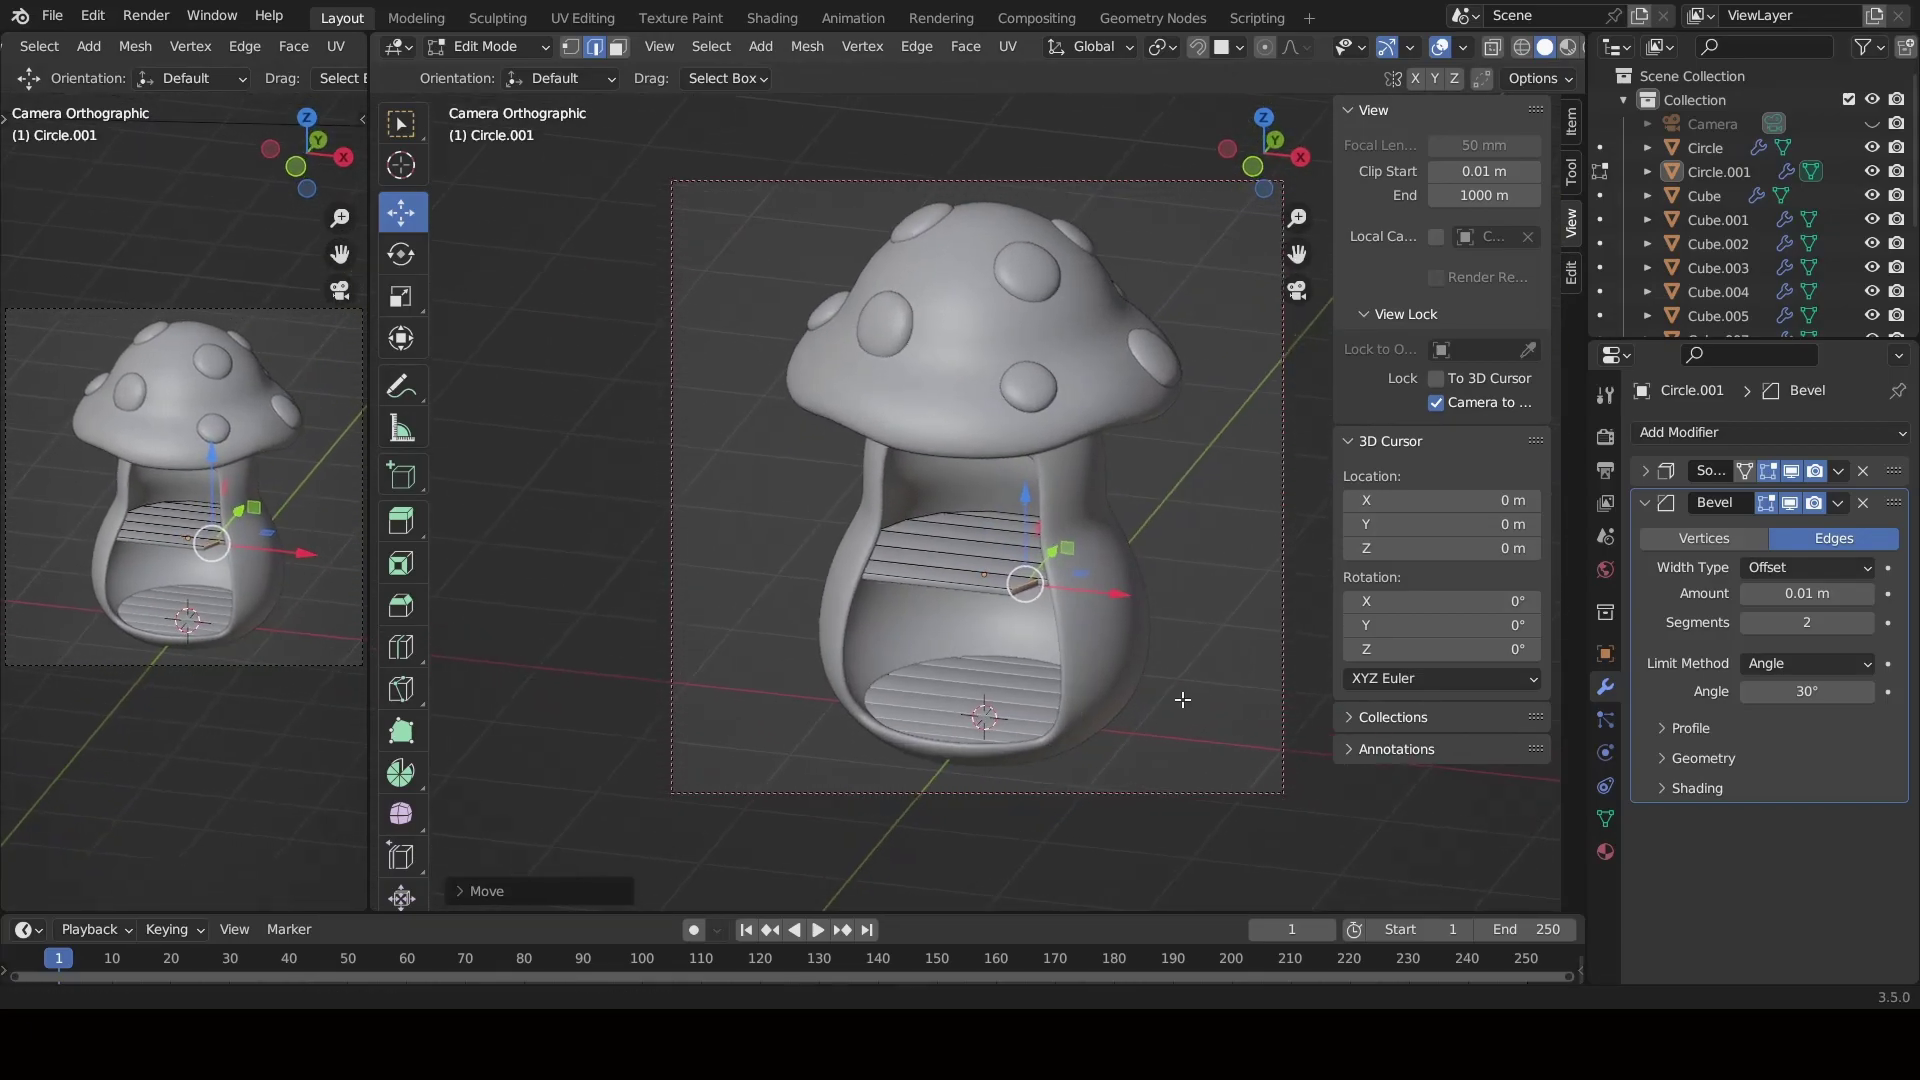
mouse_move(1307, 699)
middle_mouse_down()
mouse_move(1195, 741)
mouse_move(1215, 736)
middle_mouse_up()
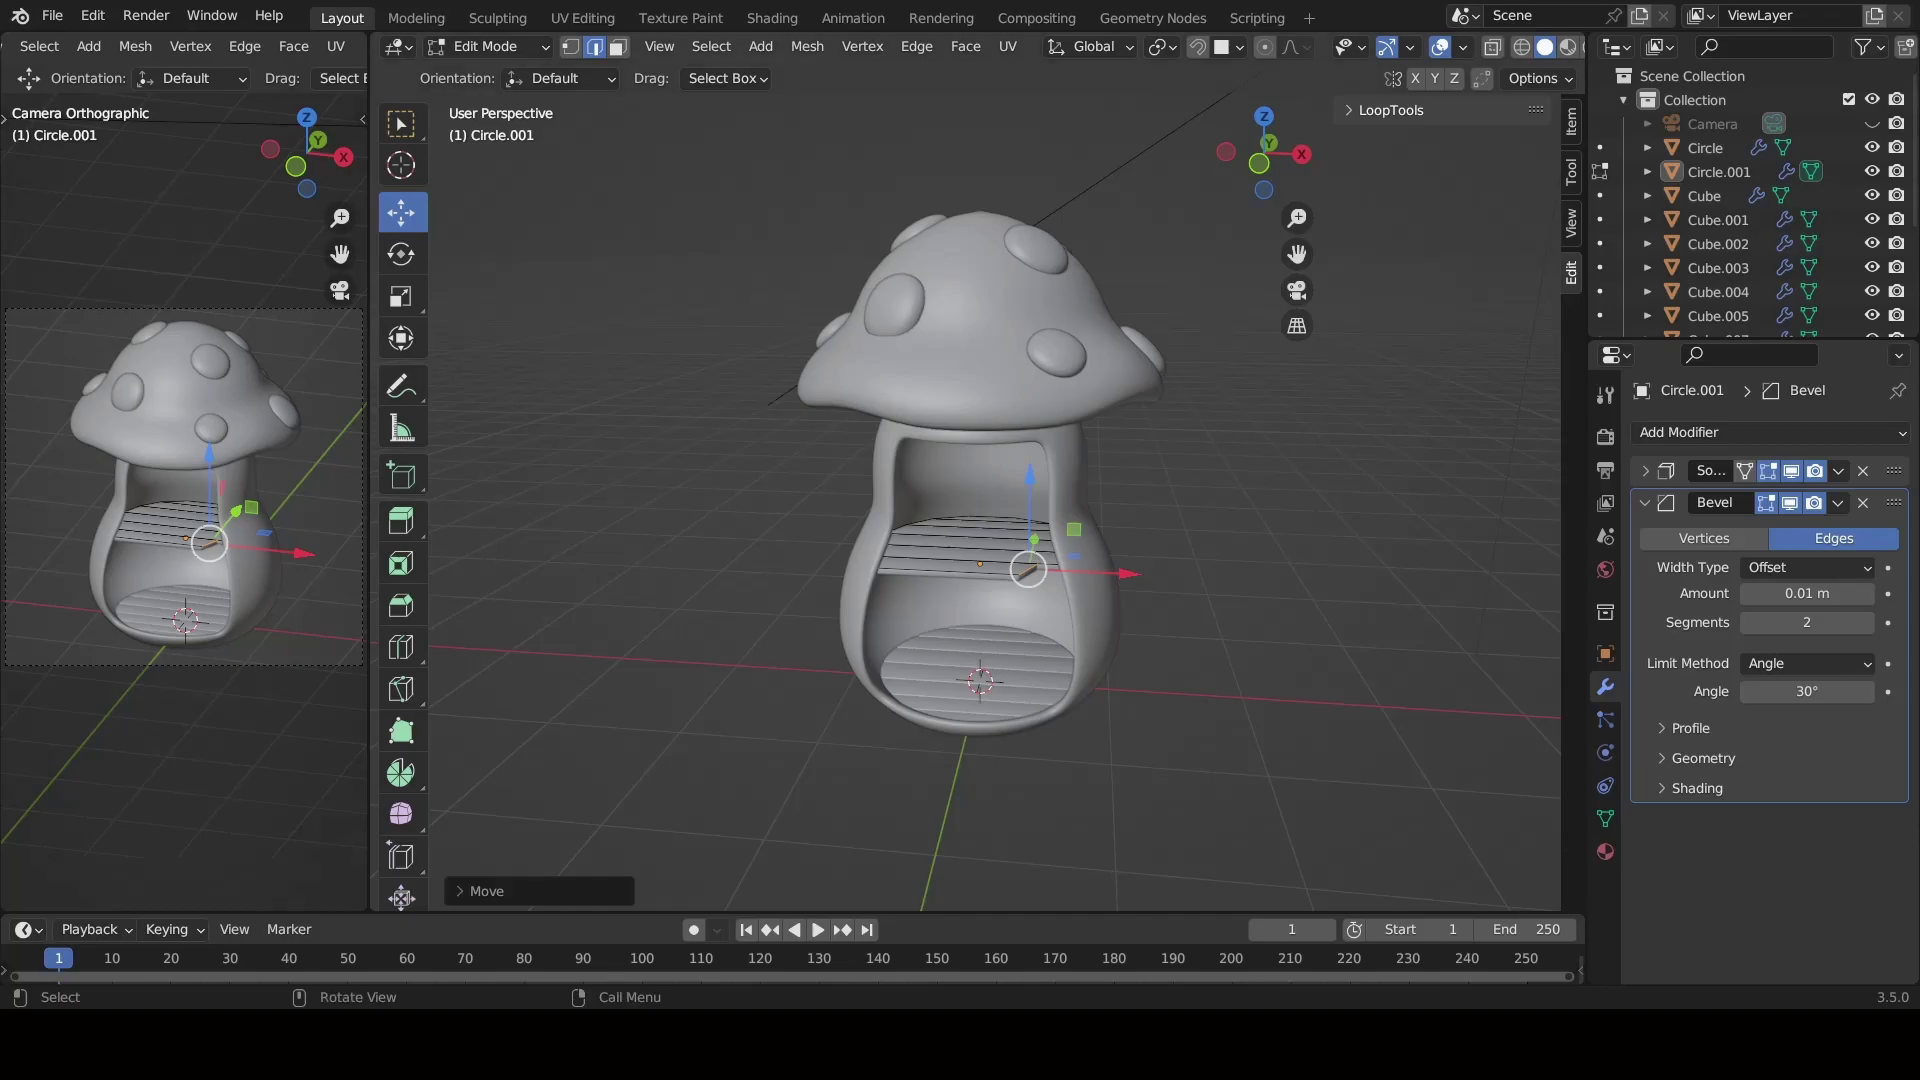
key("Tab")
scroll(1132, 778, "up", 1)
scroll(1132, 778, "up", 2)
Add a small cube at the shelf and shift it along Y.
scroll(1132, 778, "up", 2)
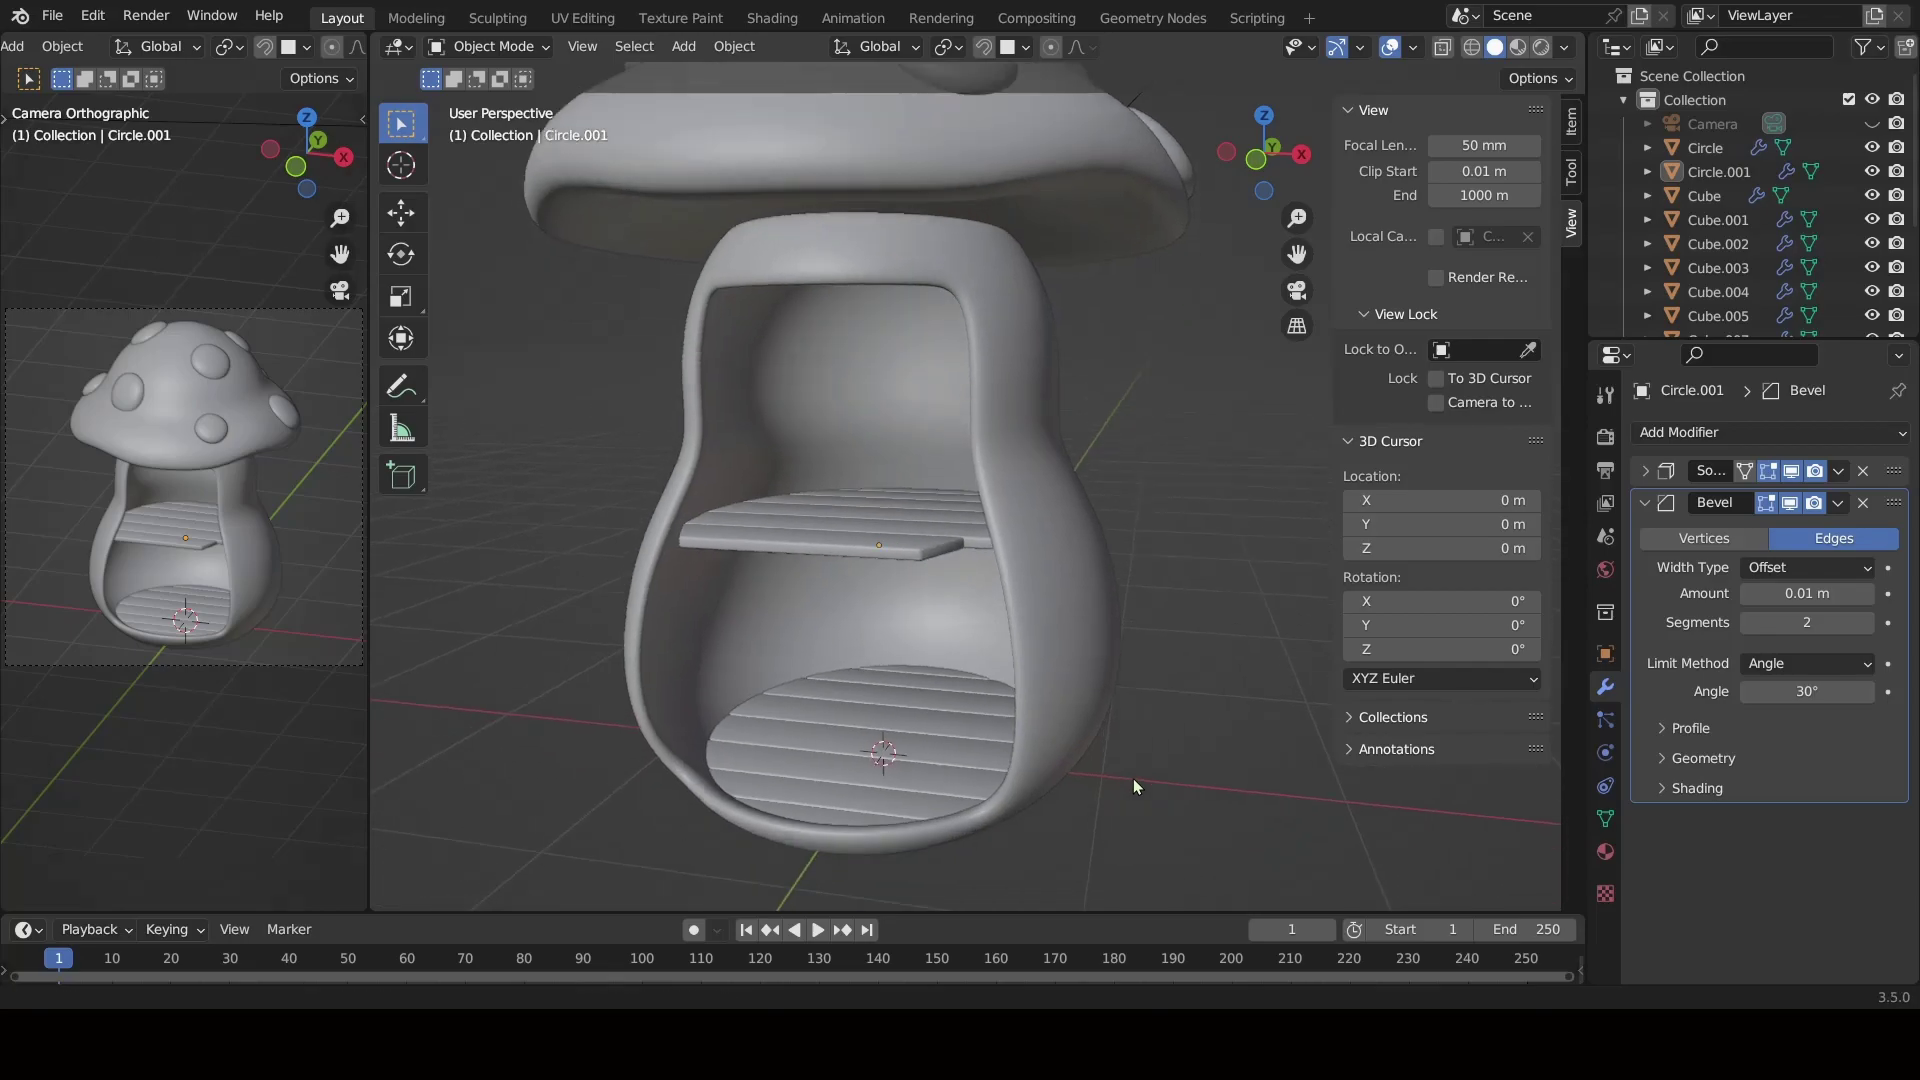
right_click(730, 506, "shift")
key("shift+a")
left_click(857, 57)
key("s")
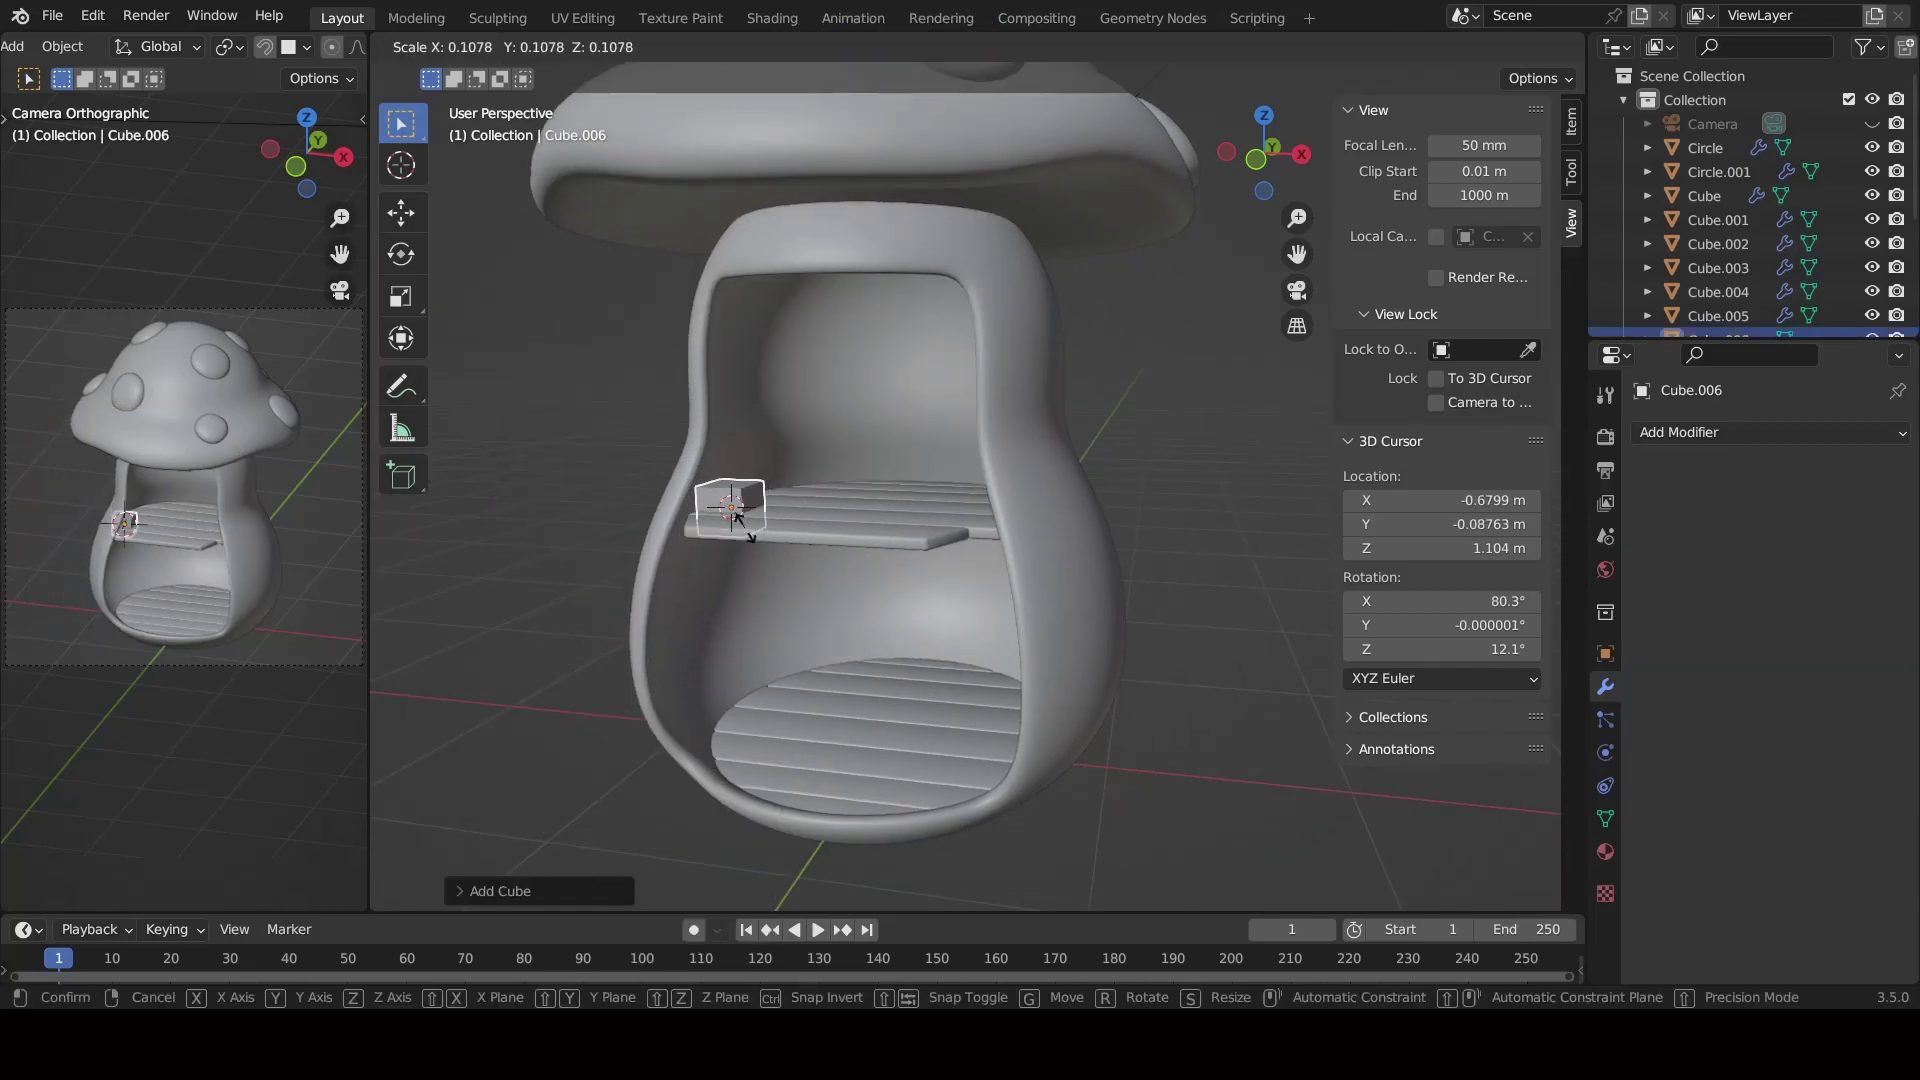
left_click(735, 511)
key("g")
key("y")
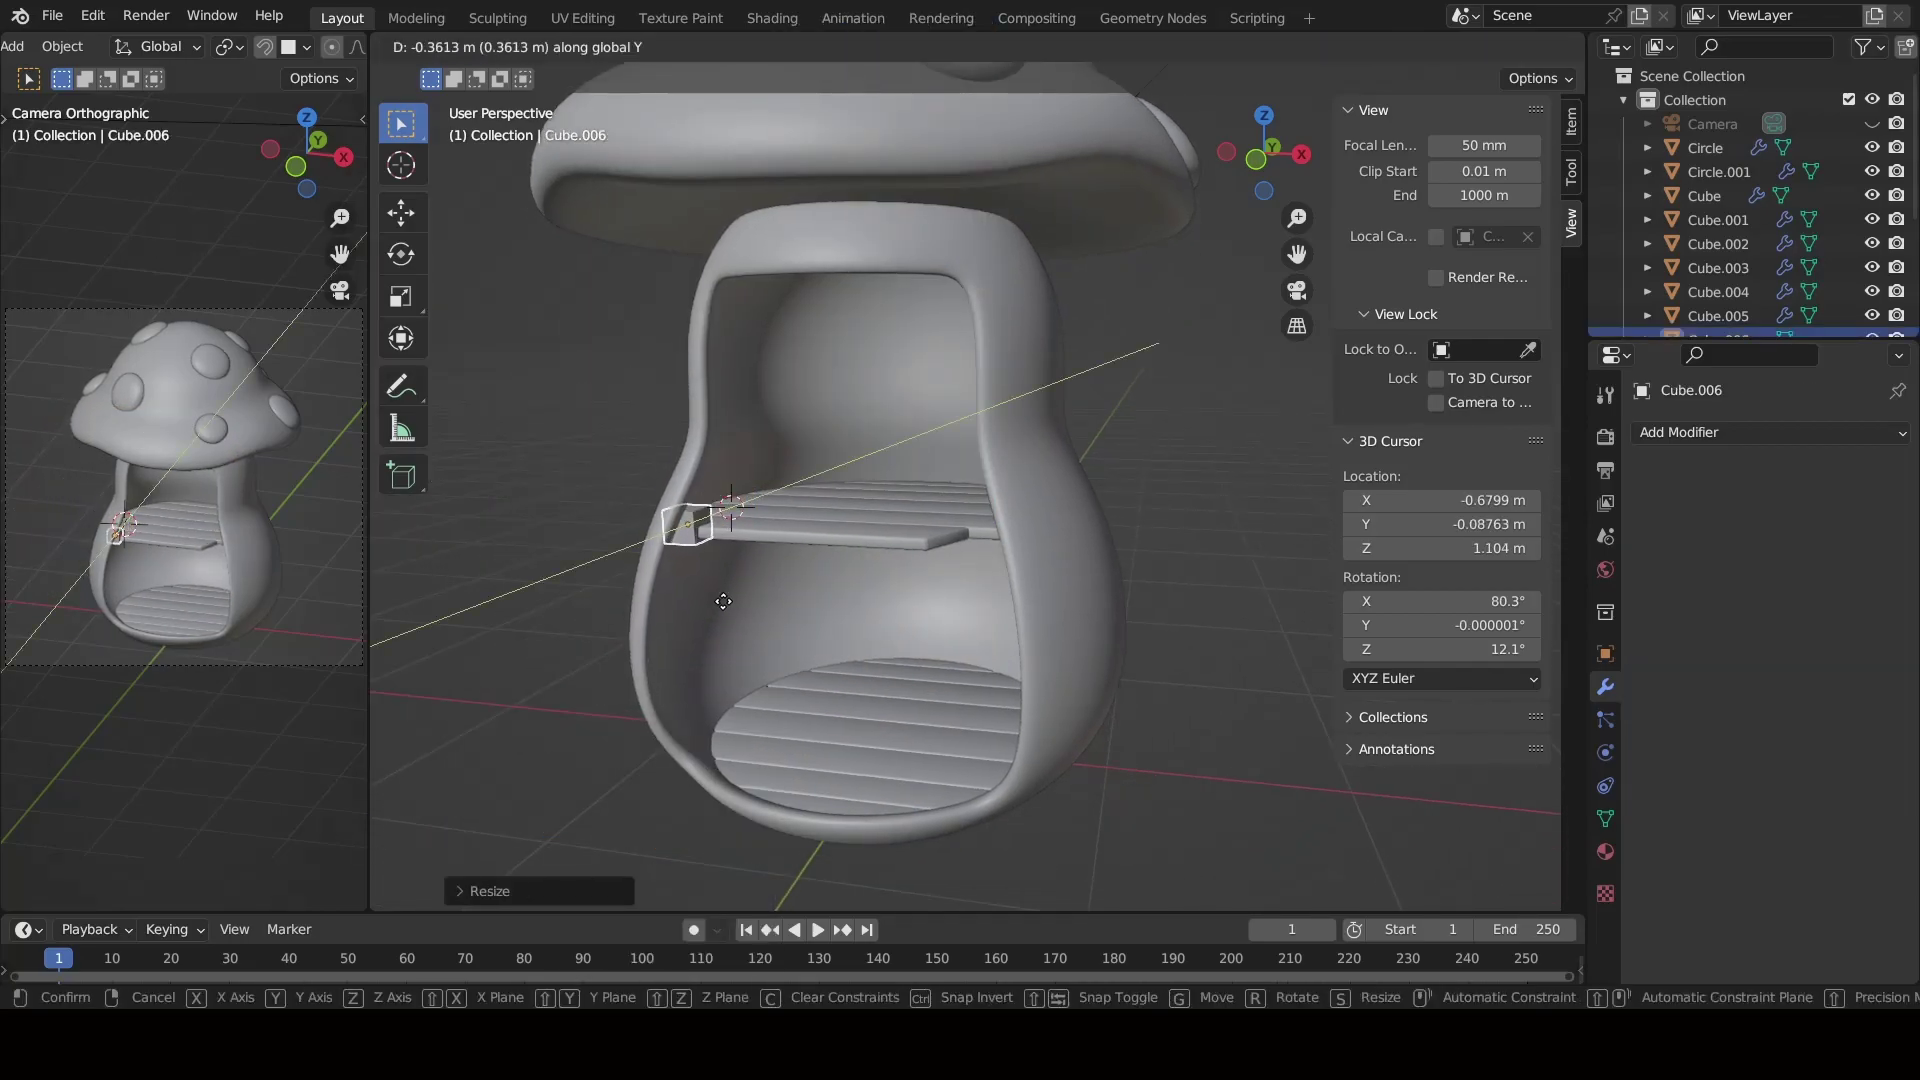
left_click(711, 602)
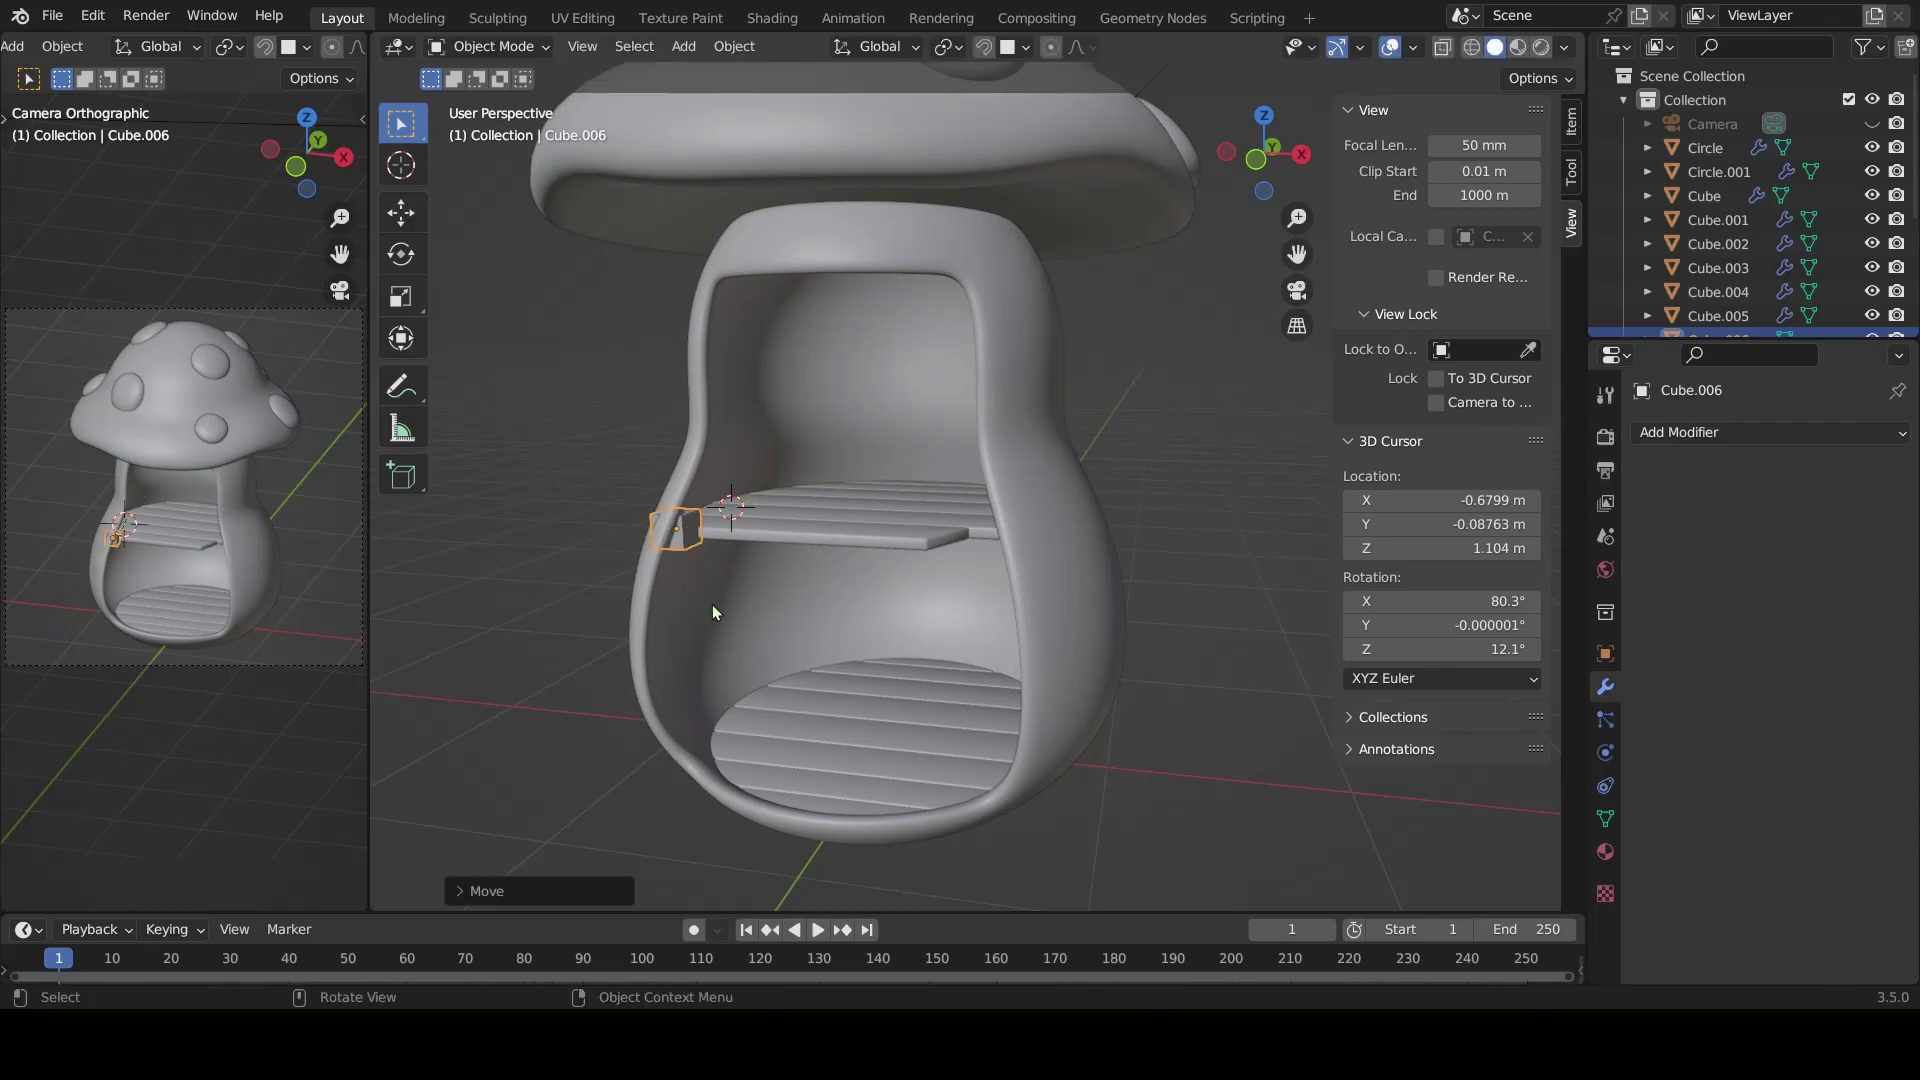
Reposition the cube along X and set its height along Z.
key("g")
key("x")
left_click(674, 626)
scroll(674, 626, "up", 2)
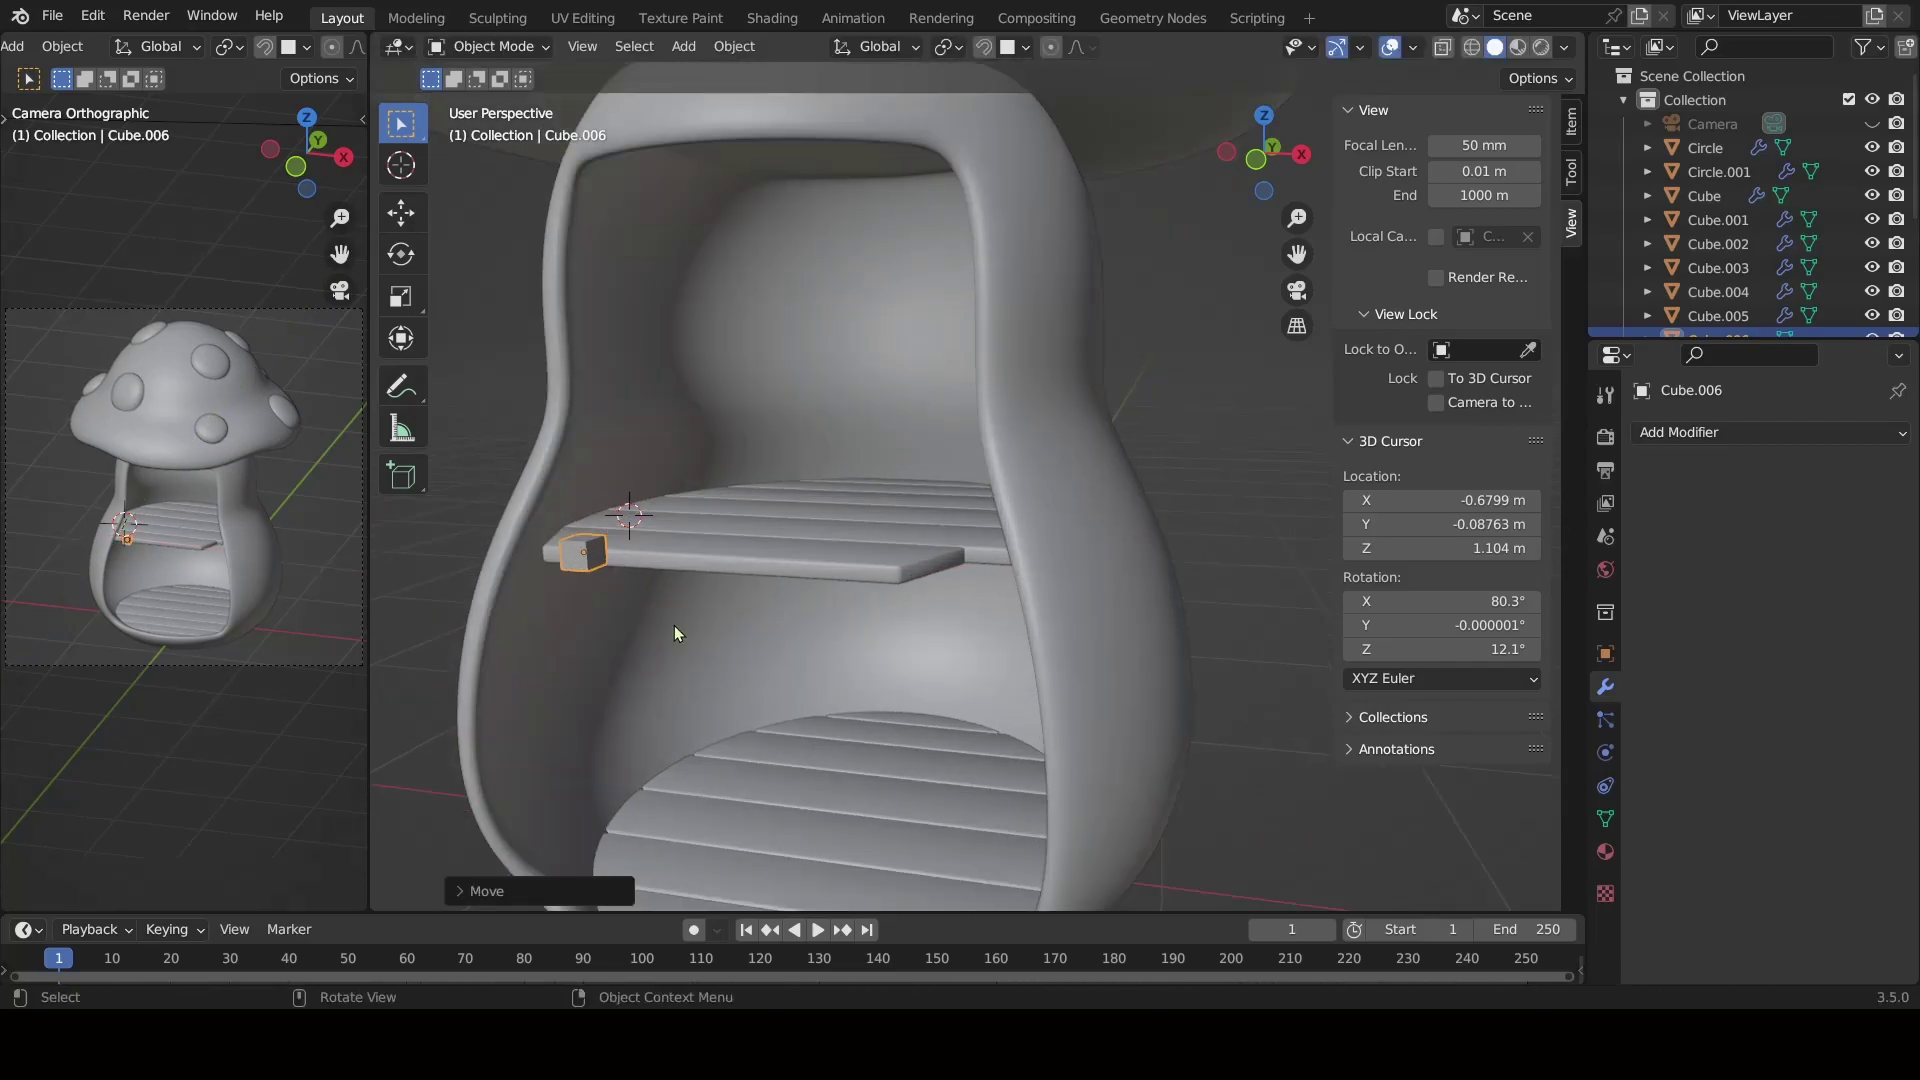
middle_click_drag(674, 626, 540, 410)
key("g")
key("z")
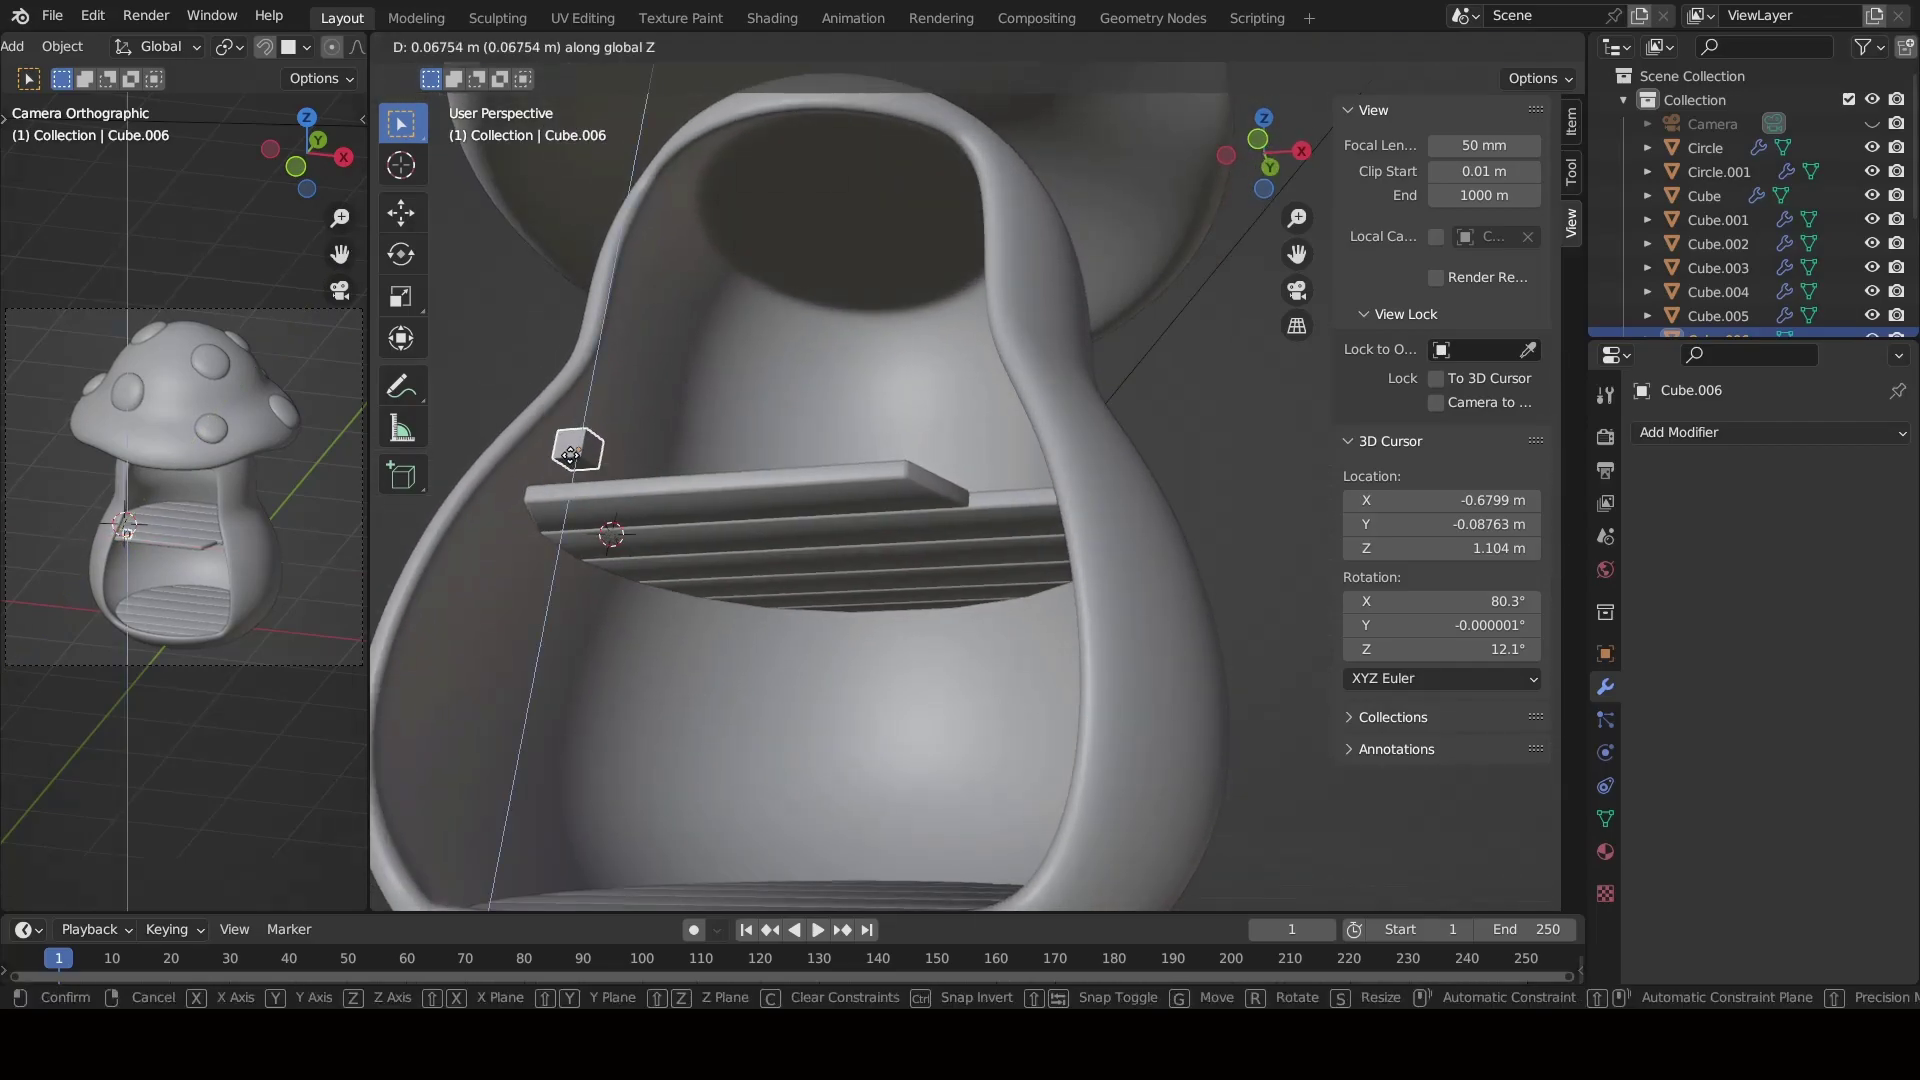
left_click(570, 456)
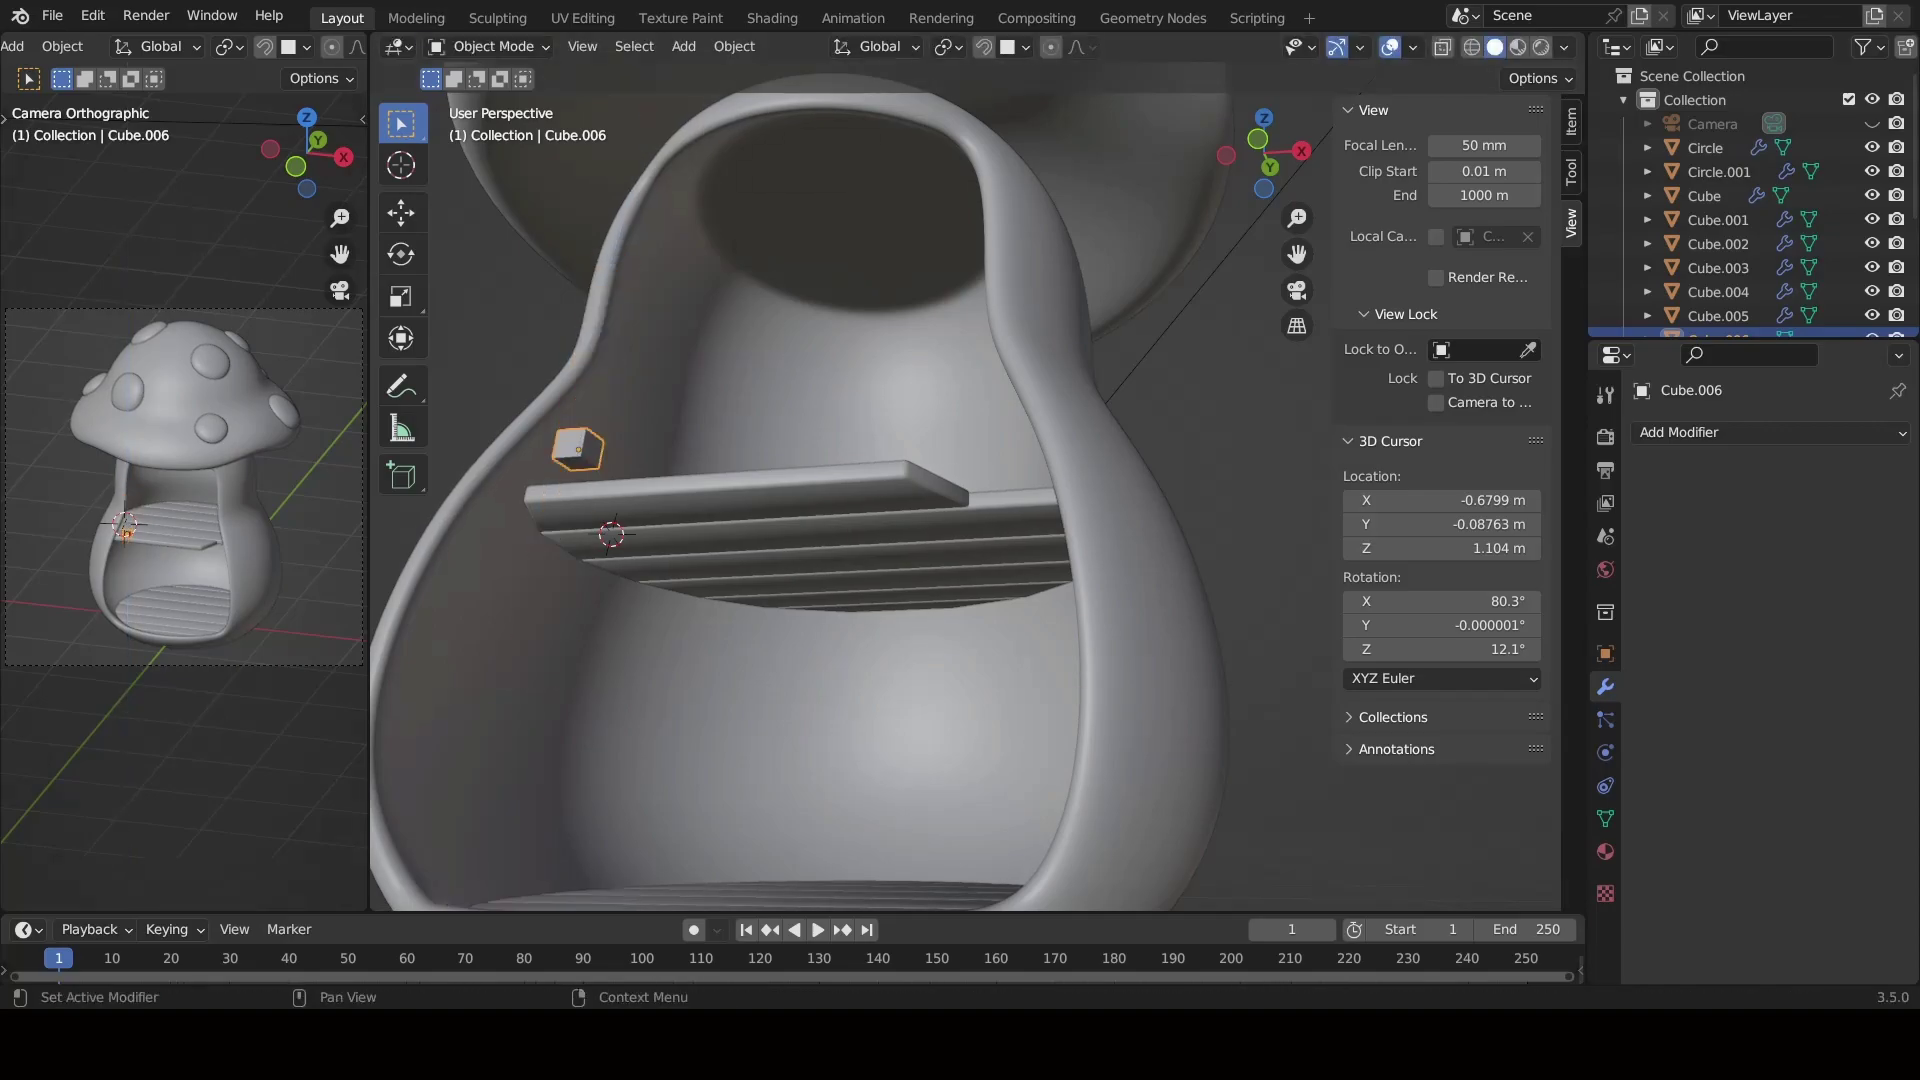
Select the mushroom body and briefly inspect its mesh in Edit Mode.
left_click(538, 654)
middle_click_drag(538, 654, 692, 498)
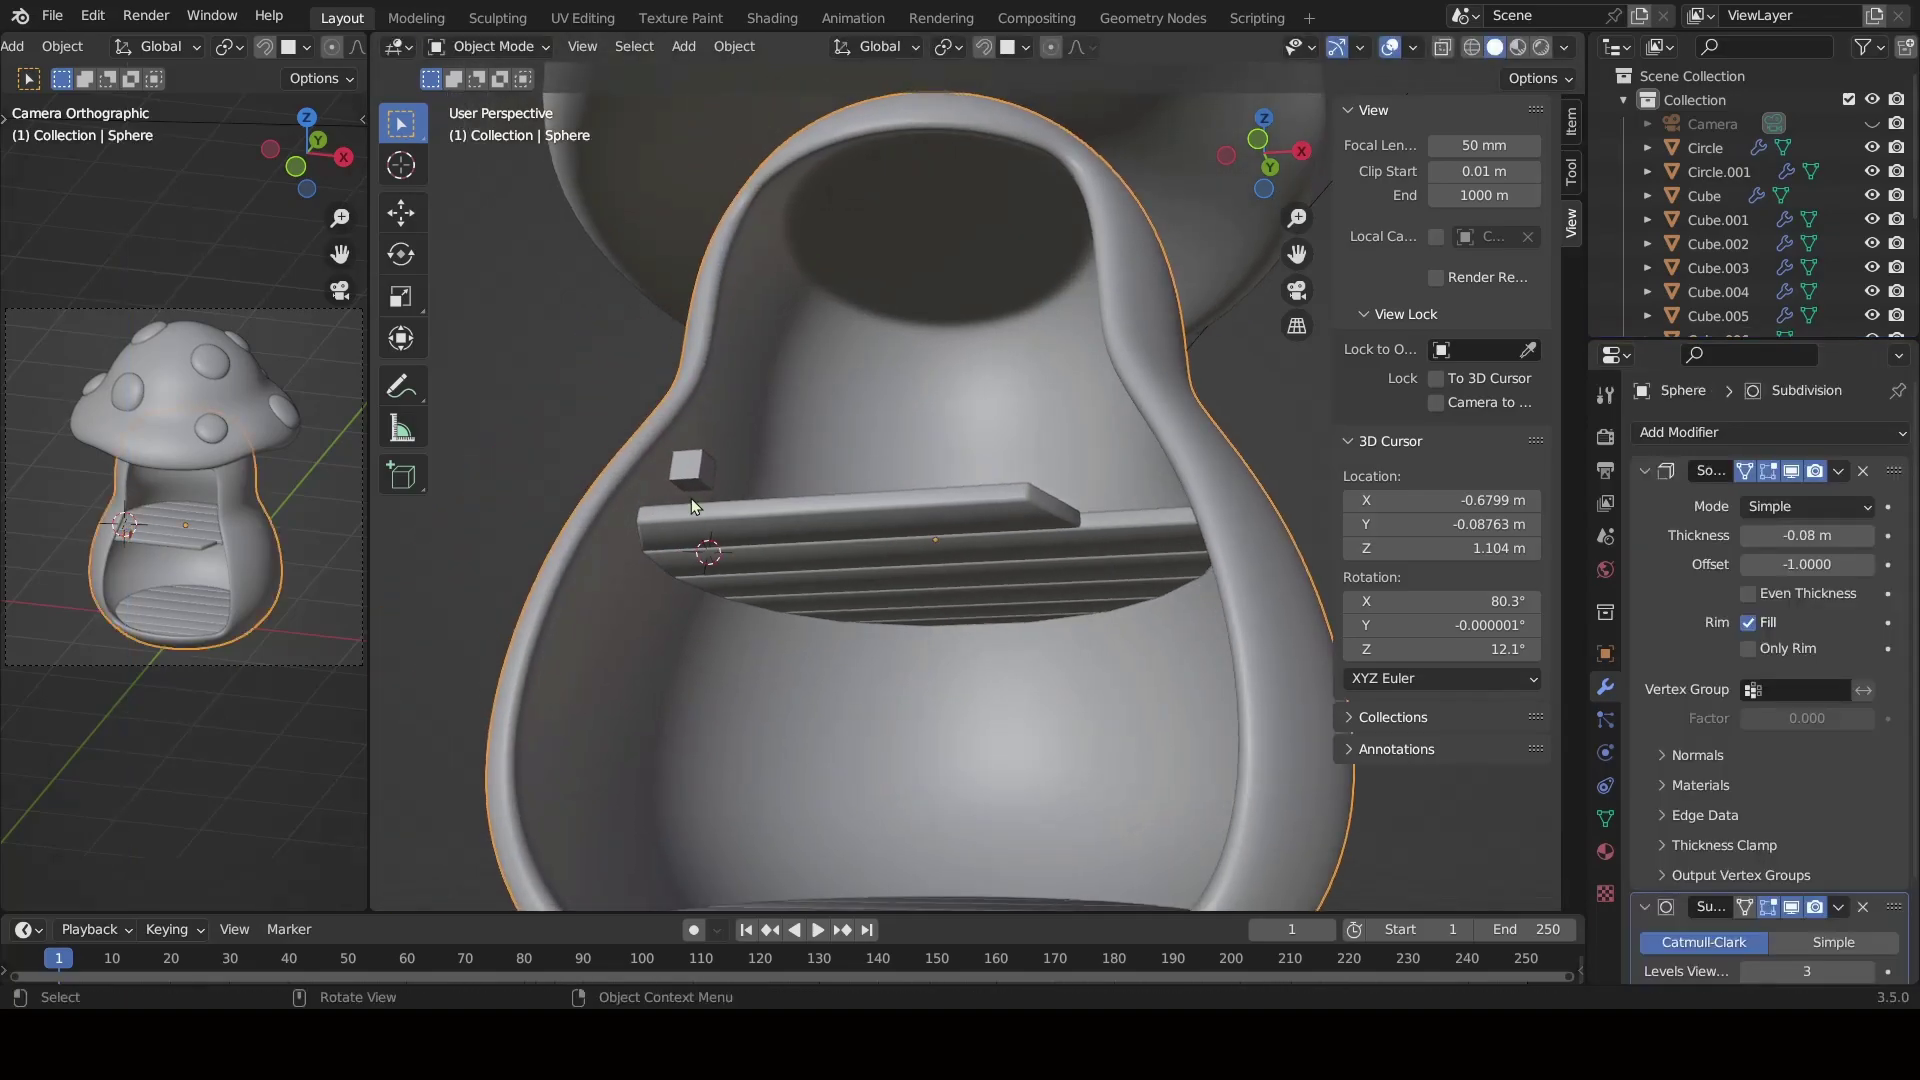
key("Tab")
scroll(535, 526, "up", 3)
scroll(535, 527, "down", 1)
key("Tab")
Stretch the cube's mesh vertically into a post reaching the floor.
left_click(580, 450)
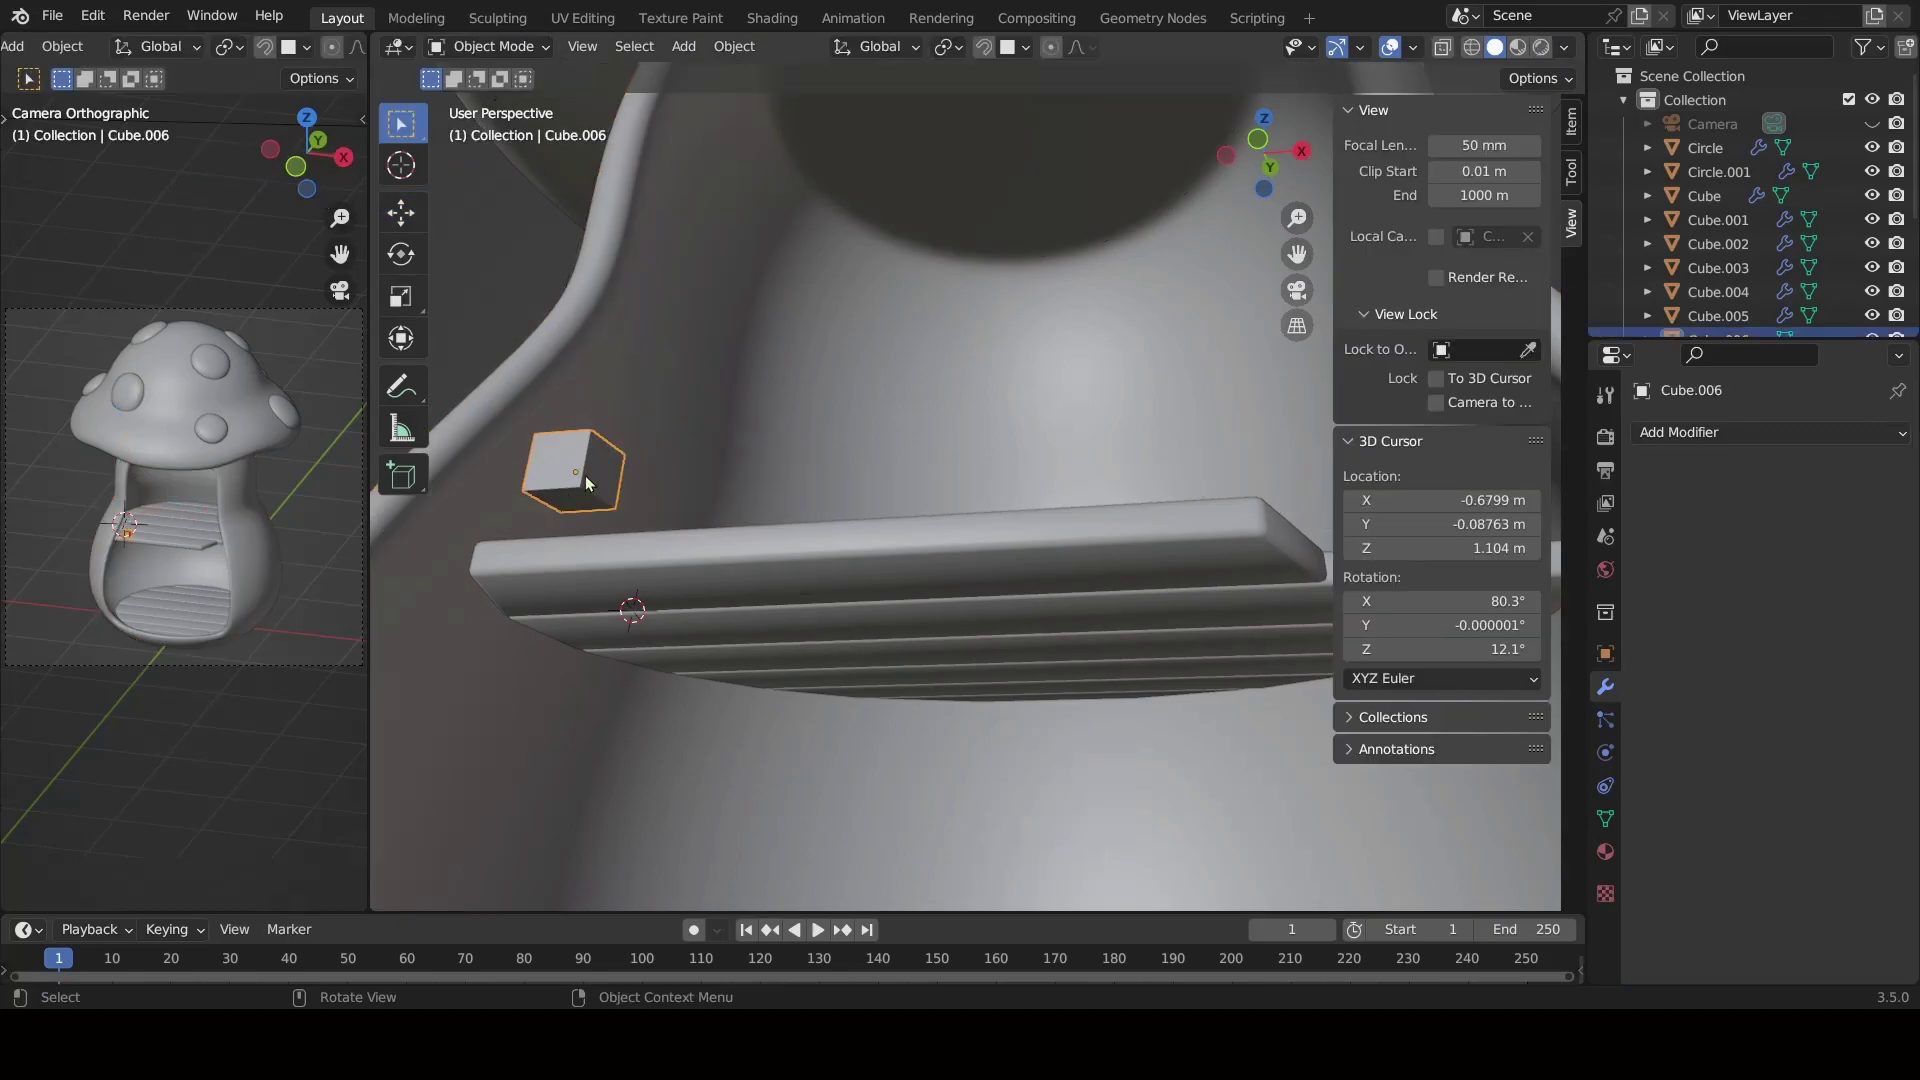
key("ctrl+Tab")
left_click(770, 488)
scroll(722, 559, "down", 2)
key("g")
key("z")
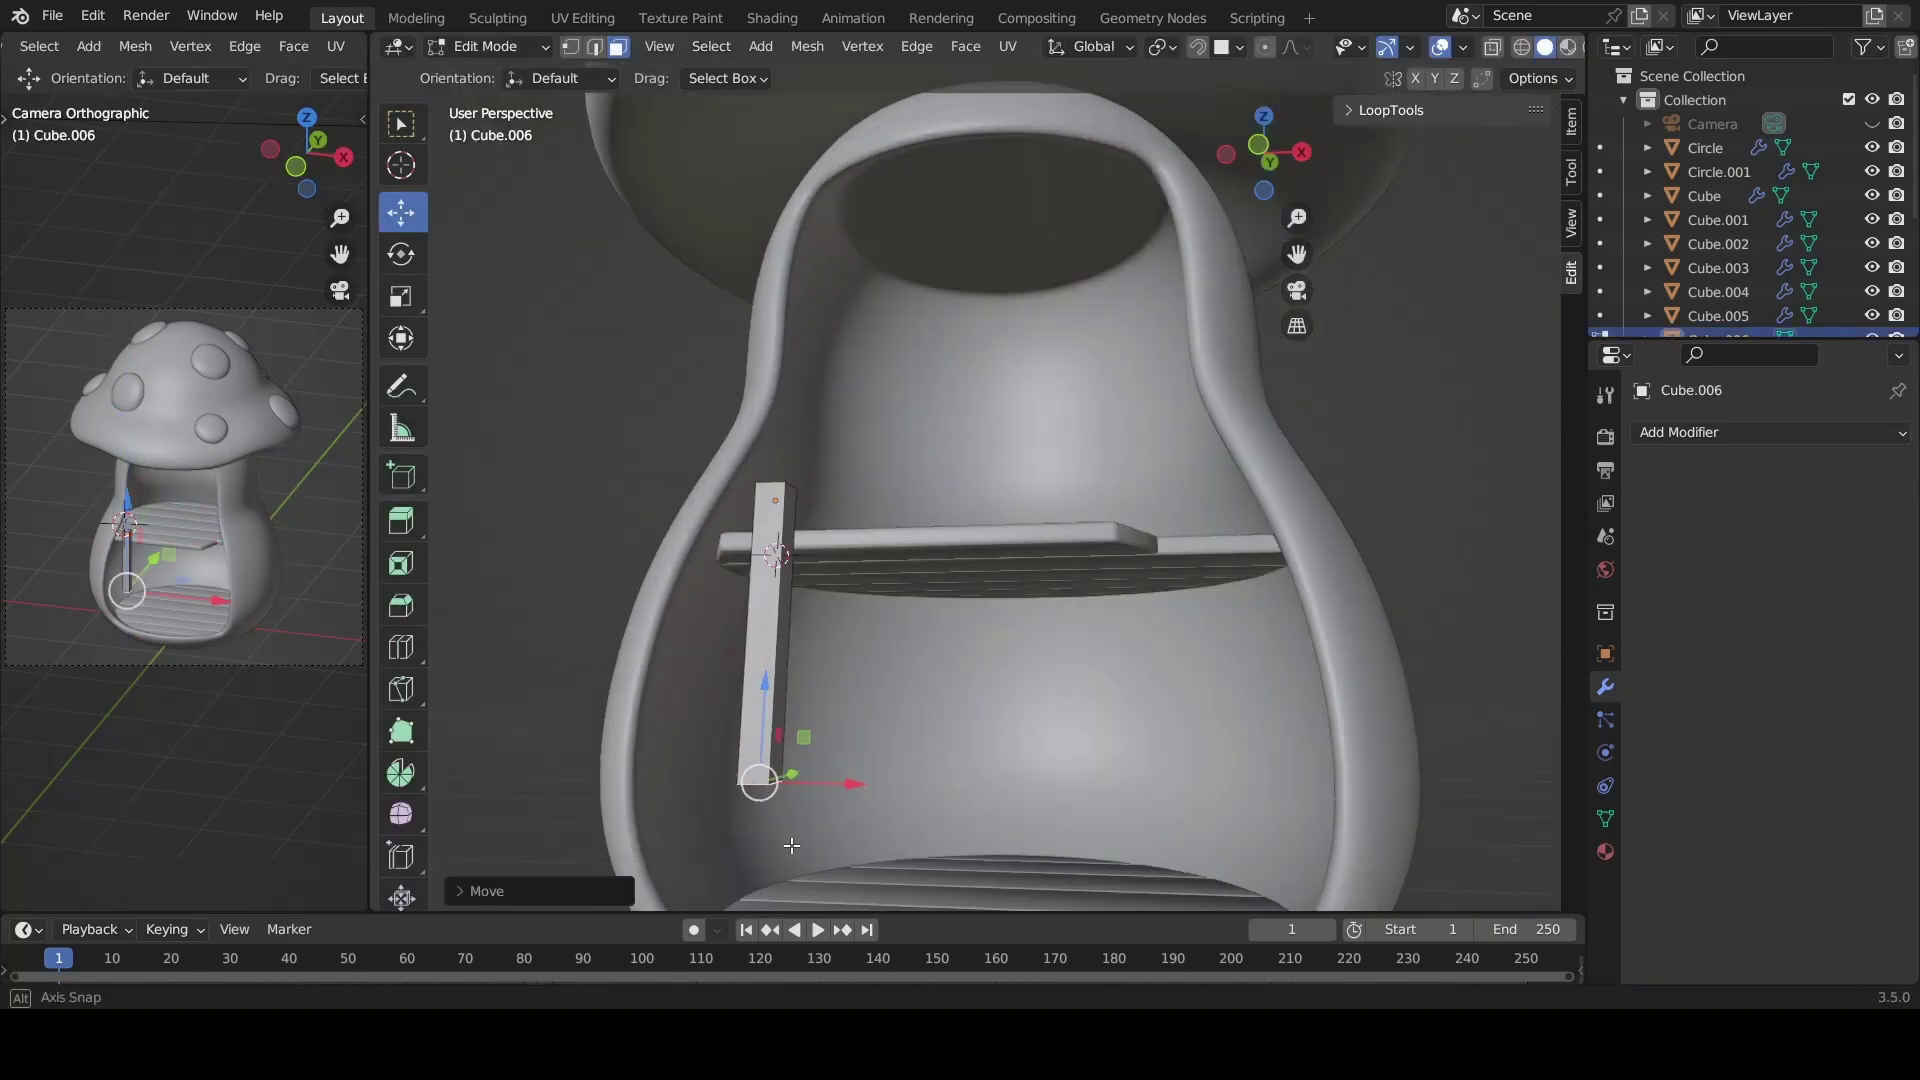
left_click(759, 790)
mouse_move(760, 790)
middle_mouse_down()
mouse_move(712, 681)
mouse_move(847, 679)
middle_mouse_up()
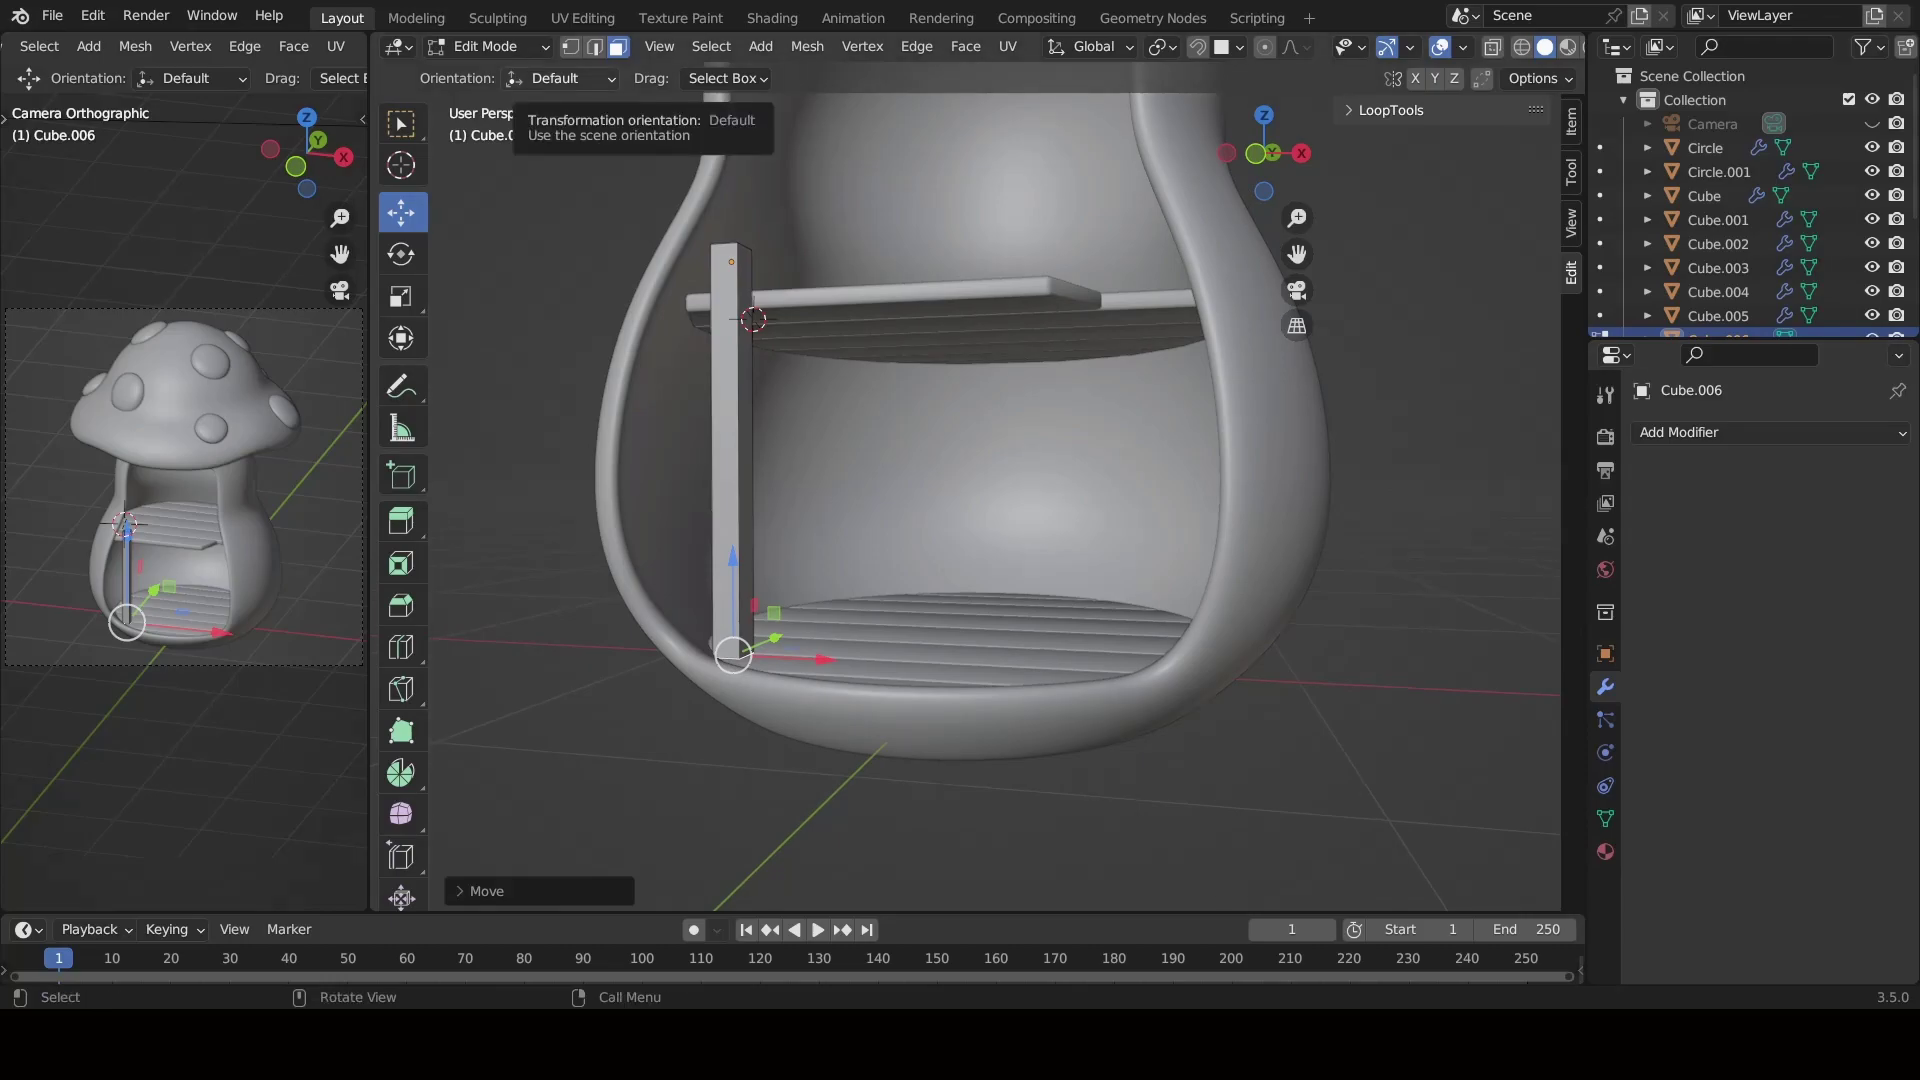
key("Tab")
Shift the post along X and give it Subdivision Surface and Bevel modifiers, Bevel first.
middle_click_drag(634, 531, 740, 512)
key("g")
key("x")
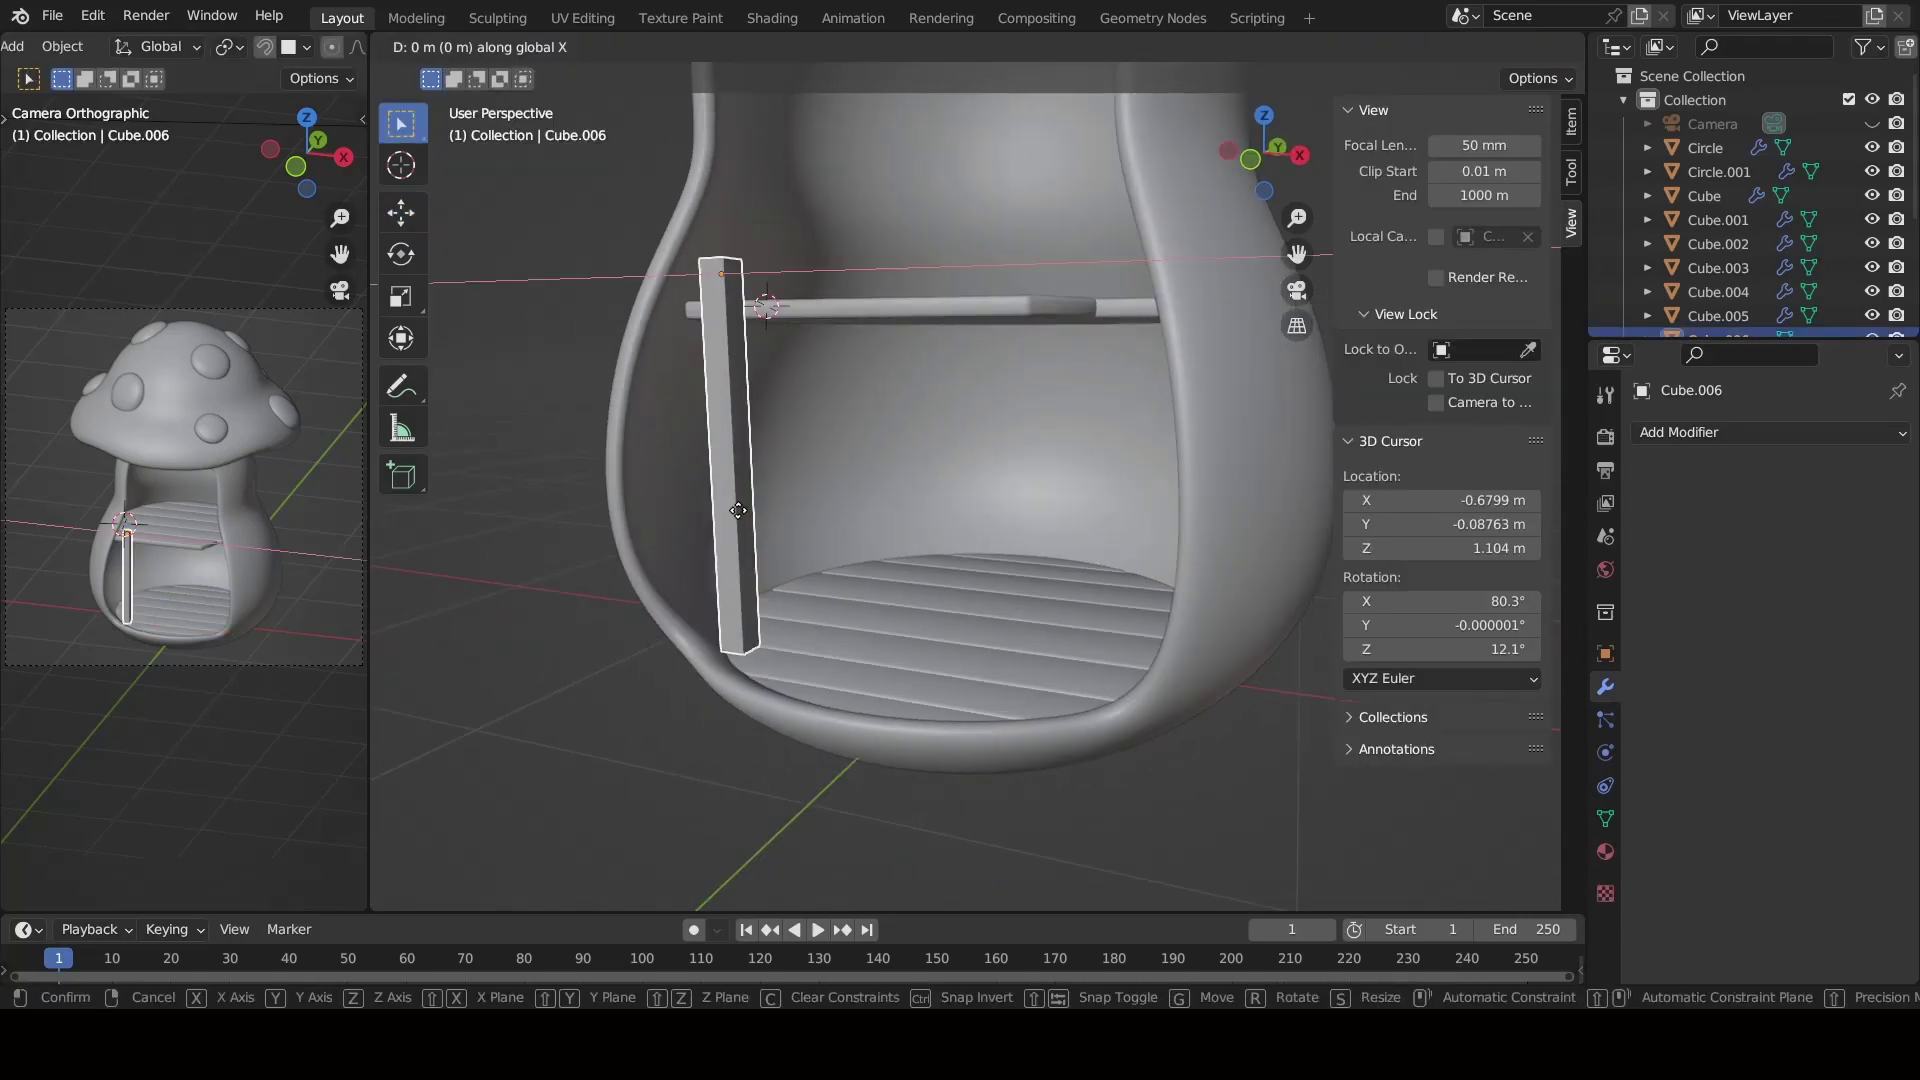
left_click(738, 511)
left_click(1680, 432)
left_click(1400, 835)
left_click(1743, 432)
left_click(1300, 520)
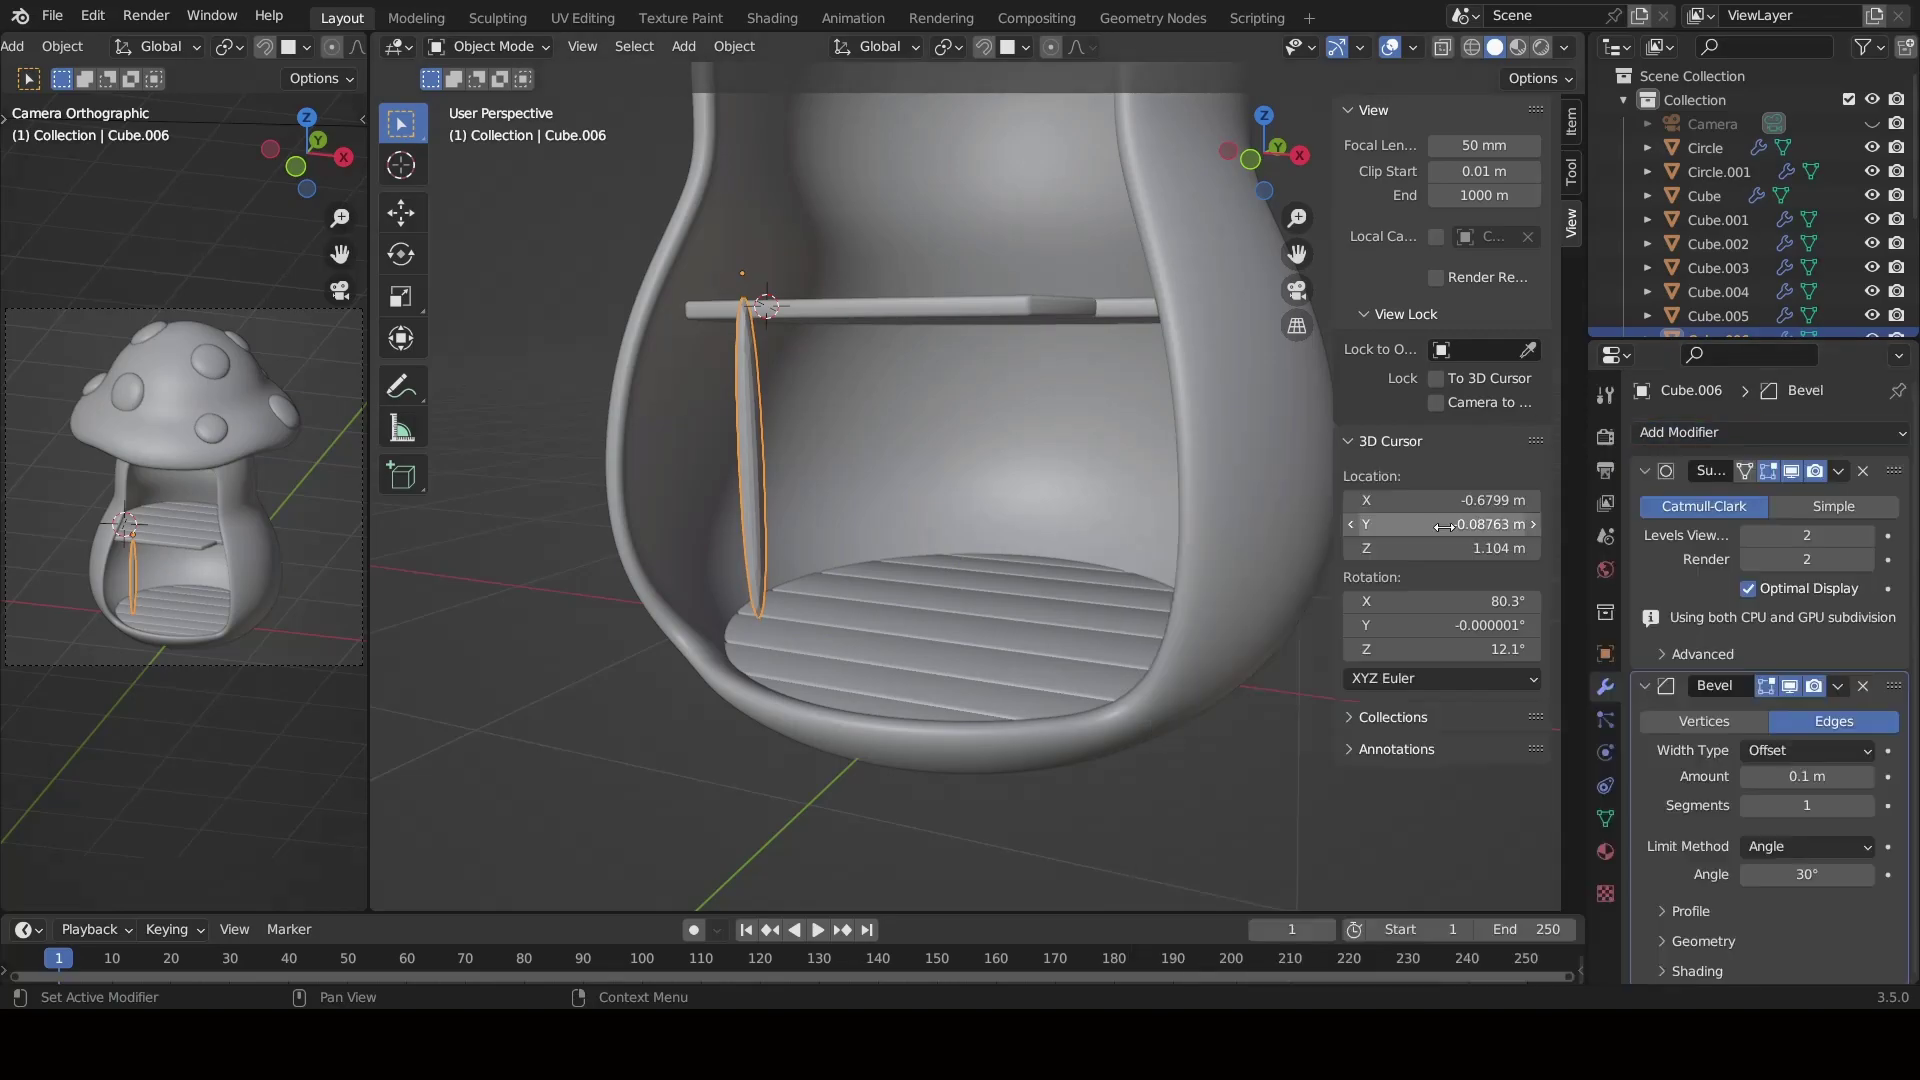
left_click_drag(1650, 470, 1650, 789)
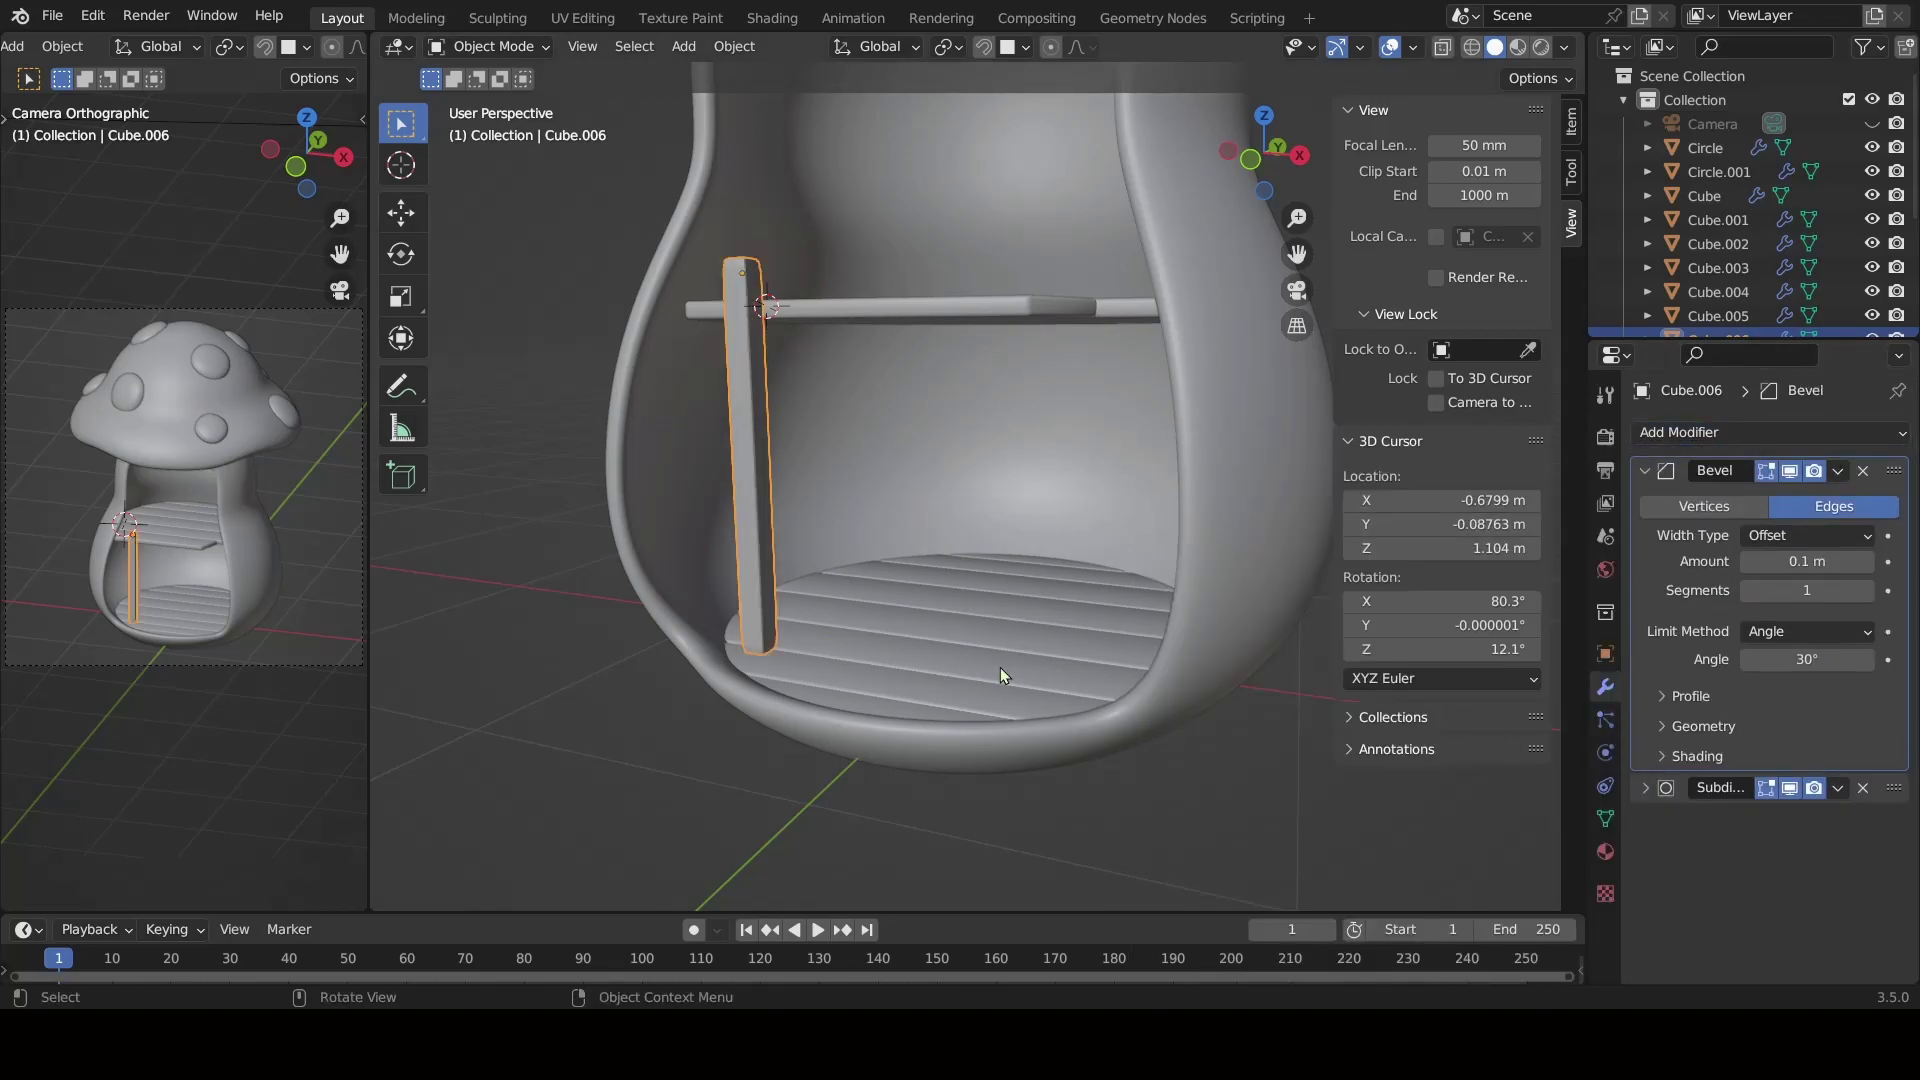
Set the post's edge bevel weight to 1 and the Bevel amount to 0.37 m.
key("Tab")
left_click(1500, 110)
left_click(1500, 365)
type("1")
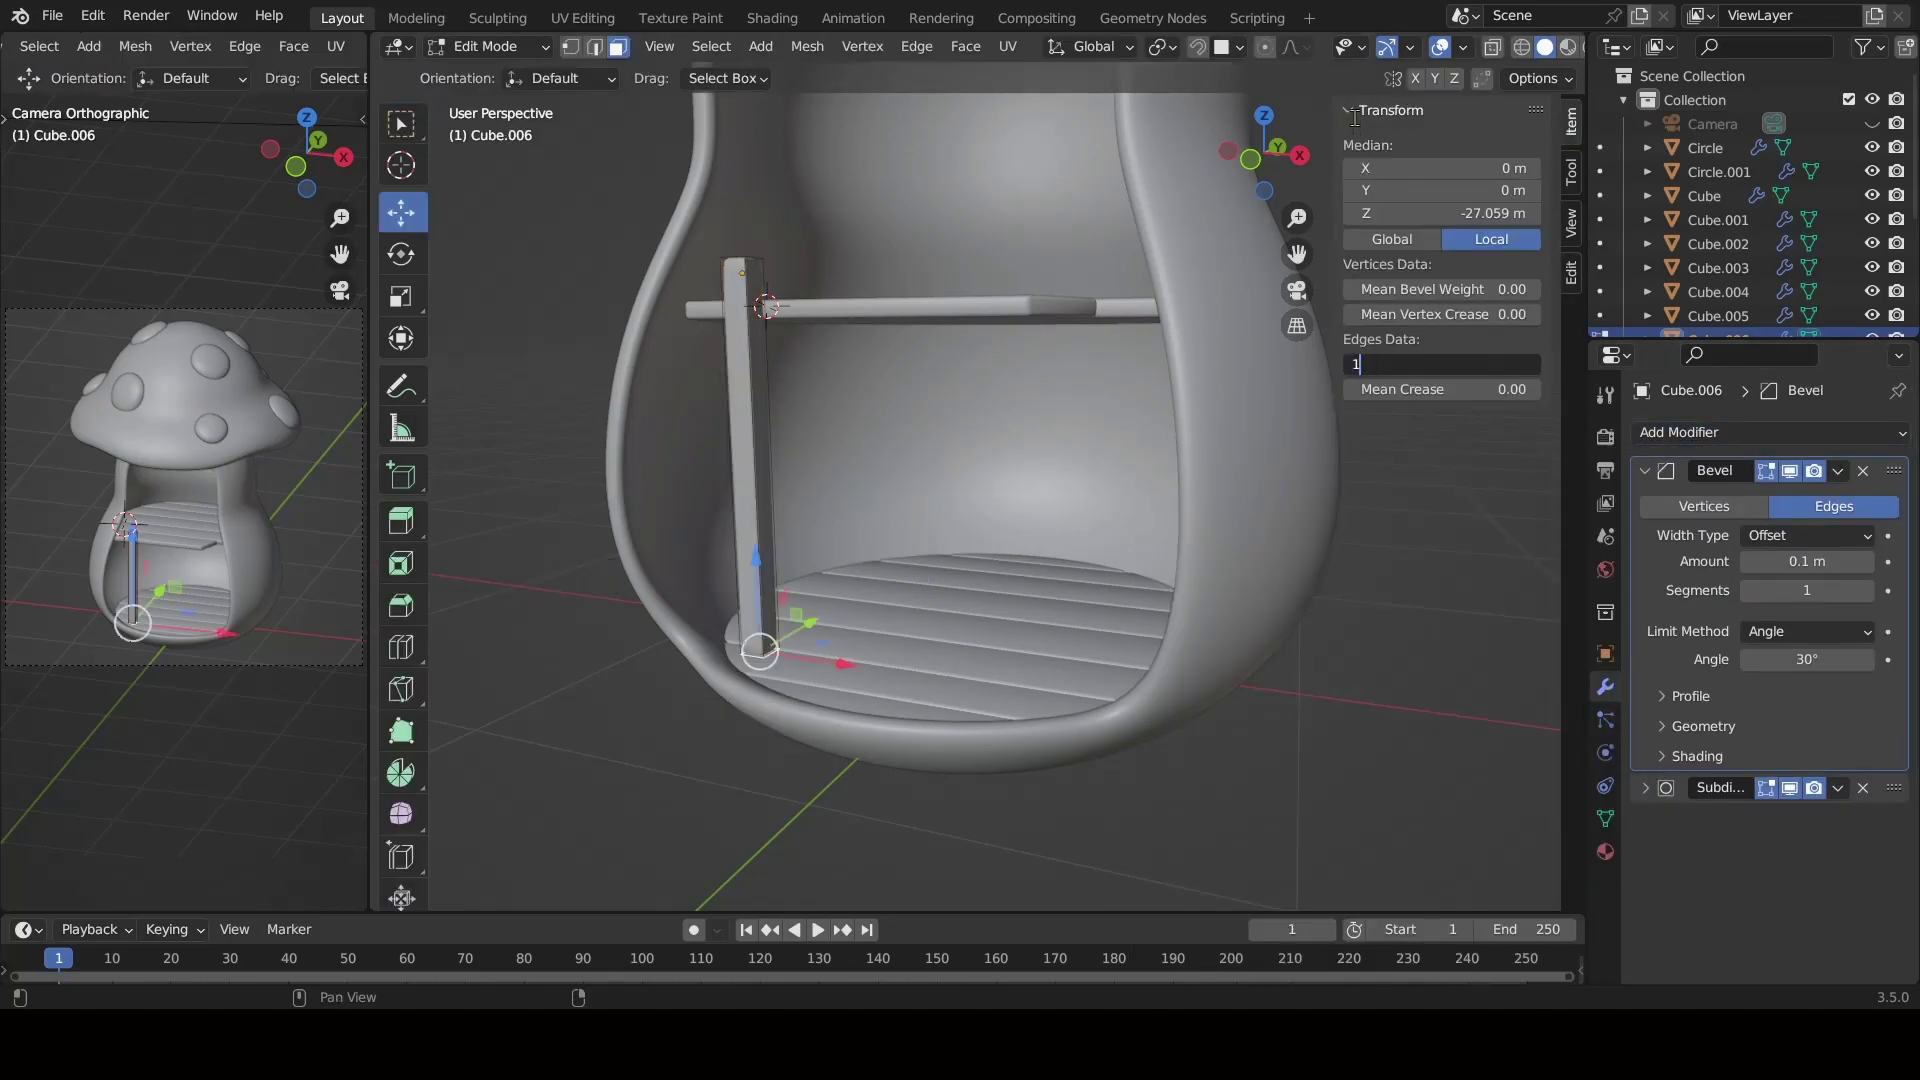
key("Return")
left_click(1783, 562)
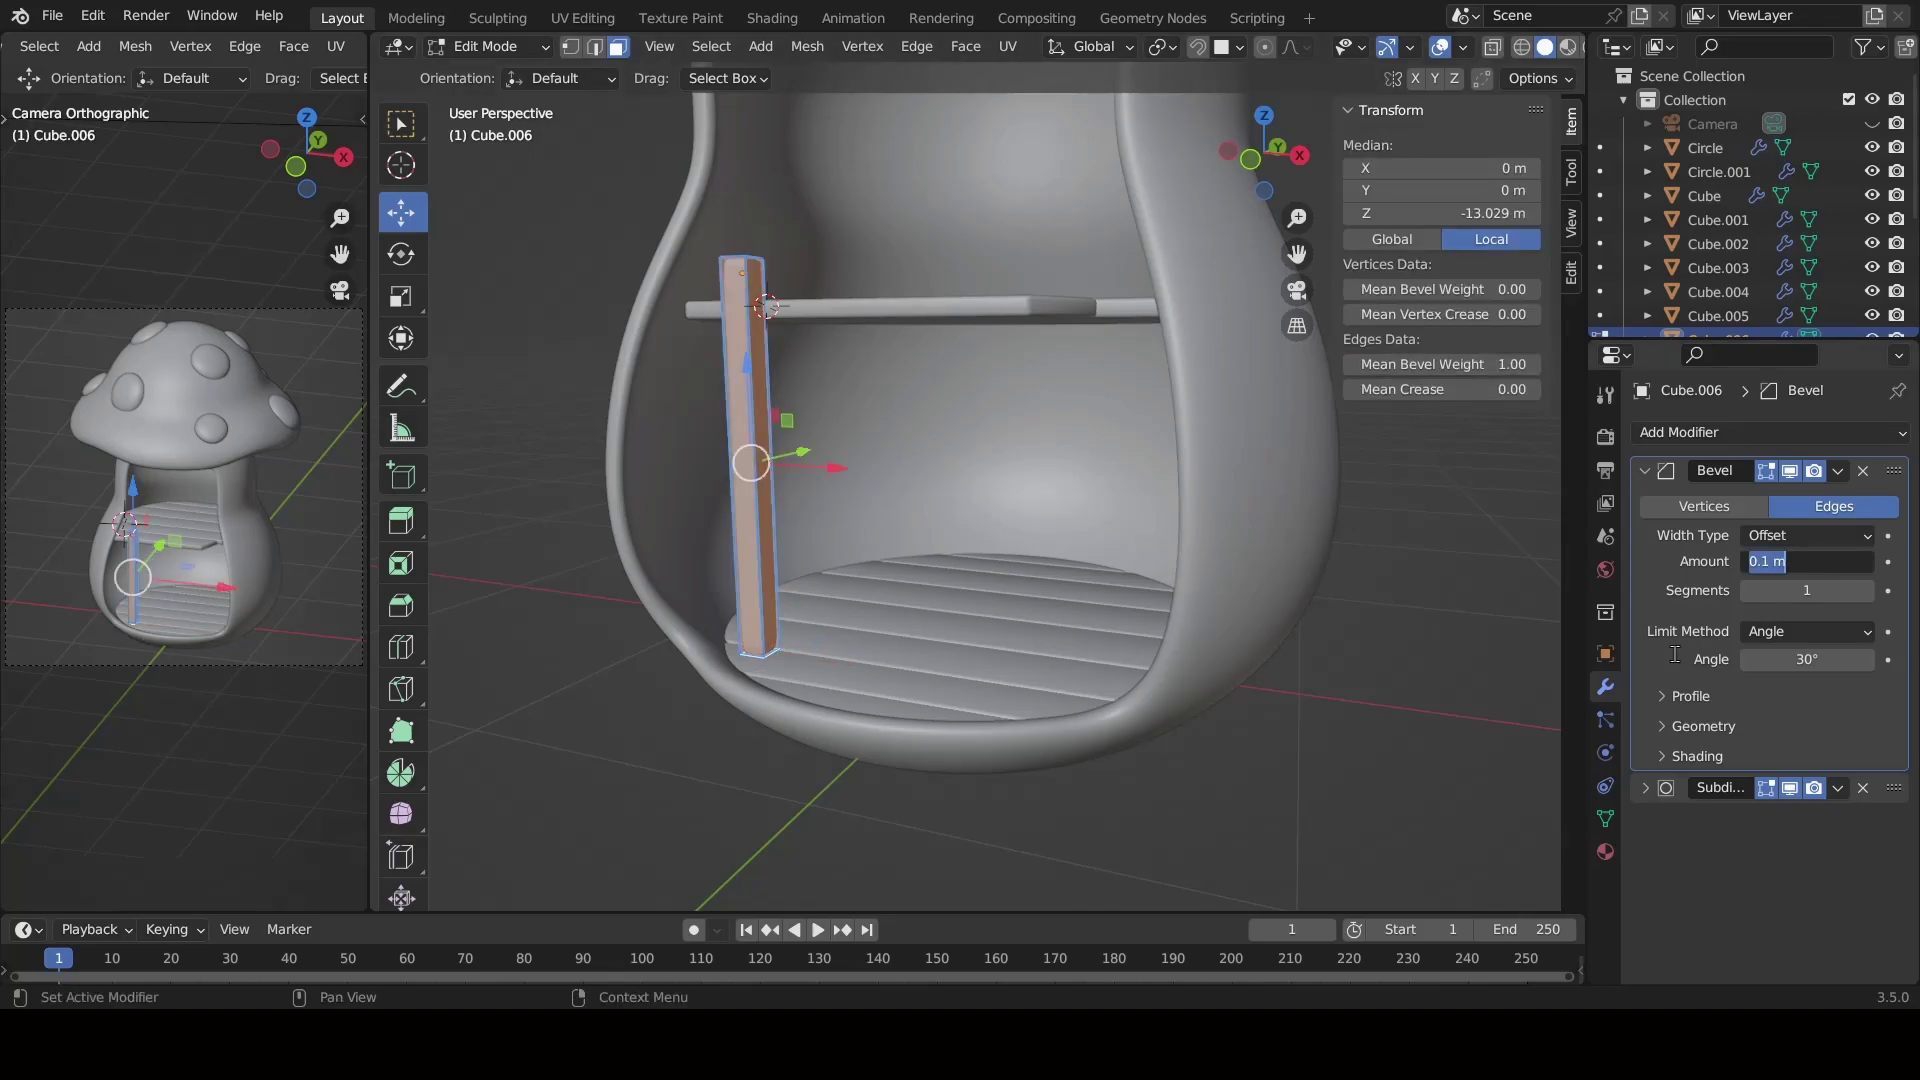
type("0.24")
key("Return")
double_click(1805, 561)
type("0.37")
key("Return")
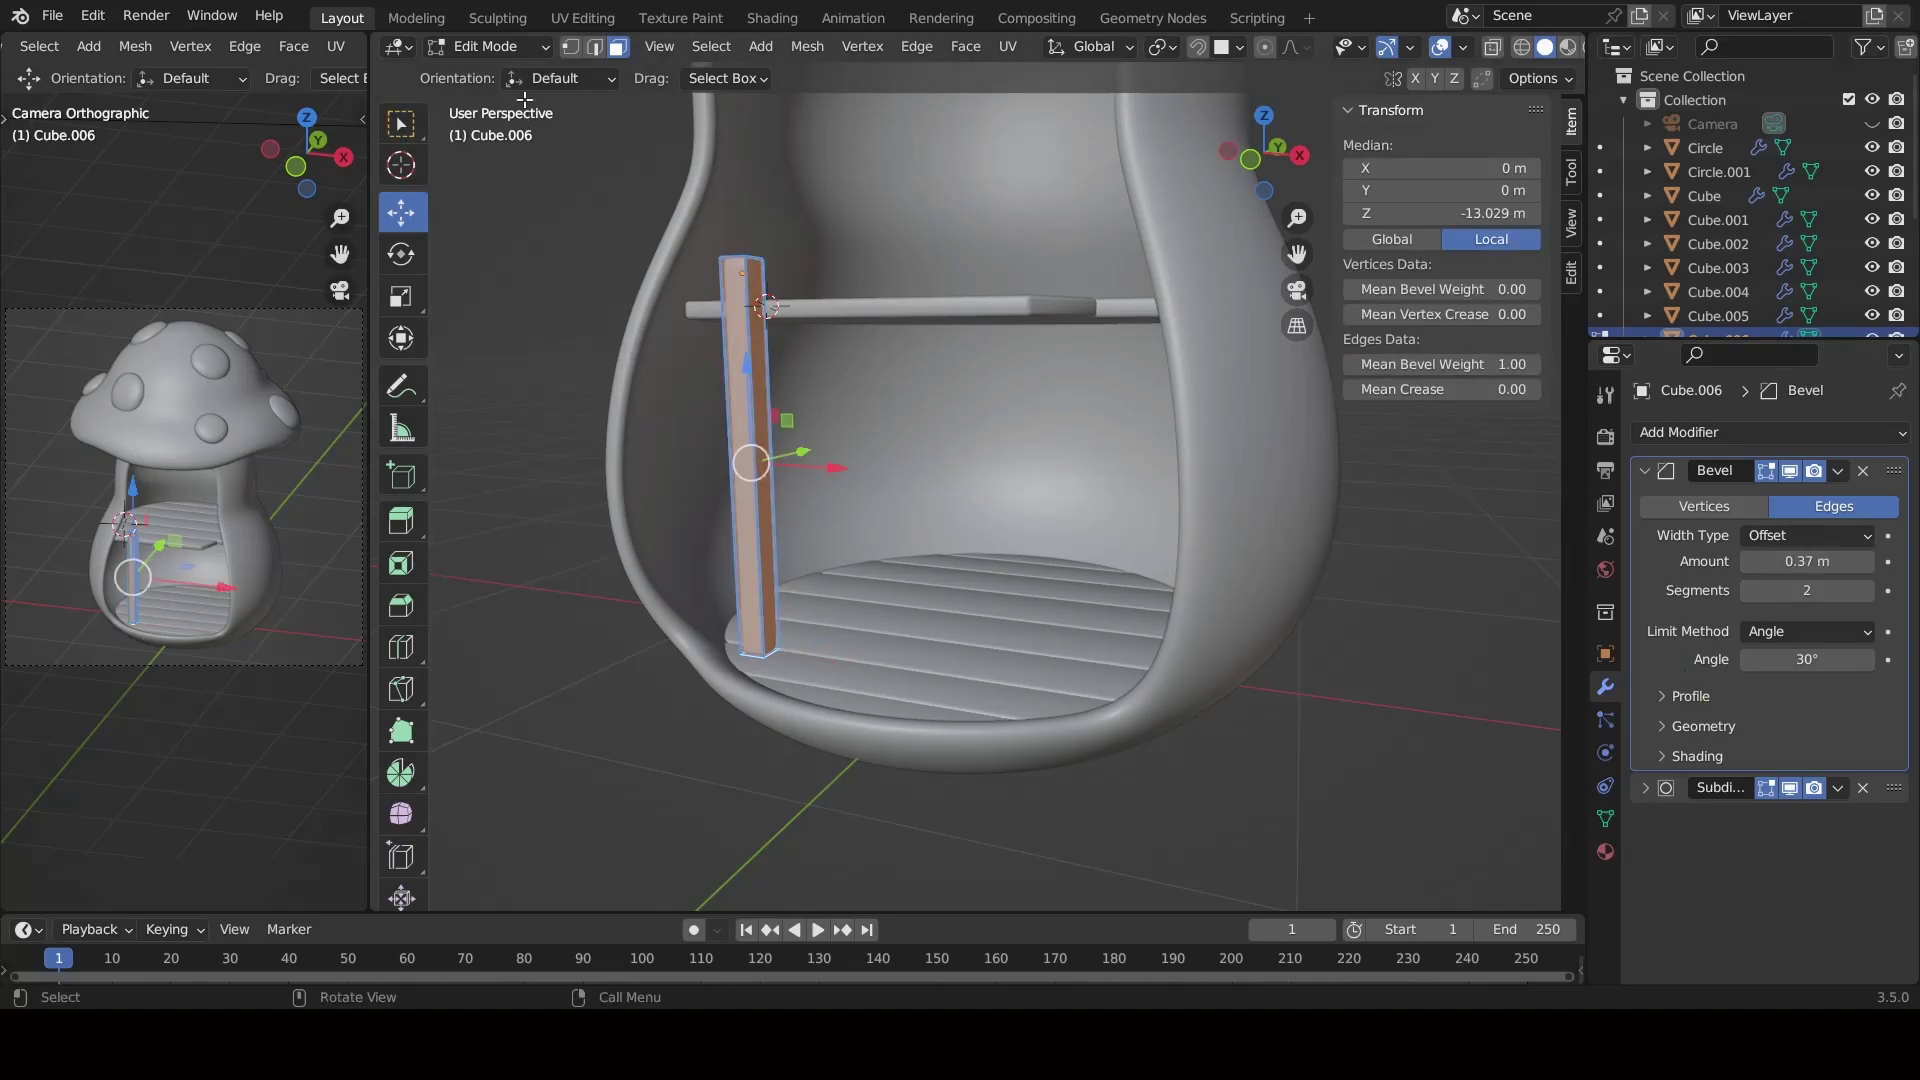
Return to Object Mode and check the upper shelf's Solidify settings.
left_click(488, 46)
left_click(480, 82)
left_click(1718, 171)
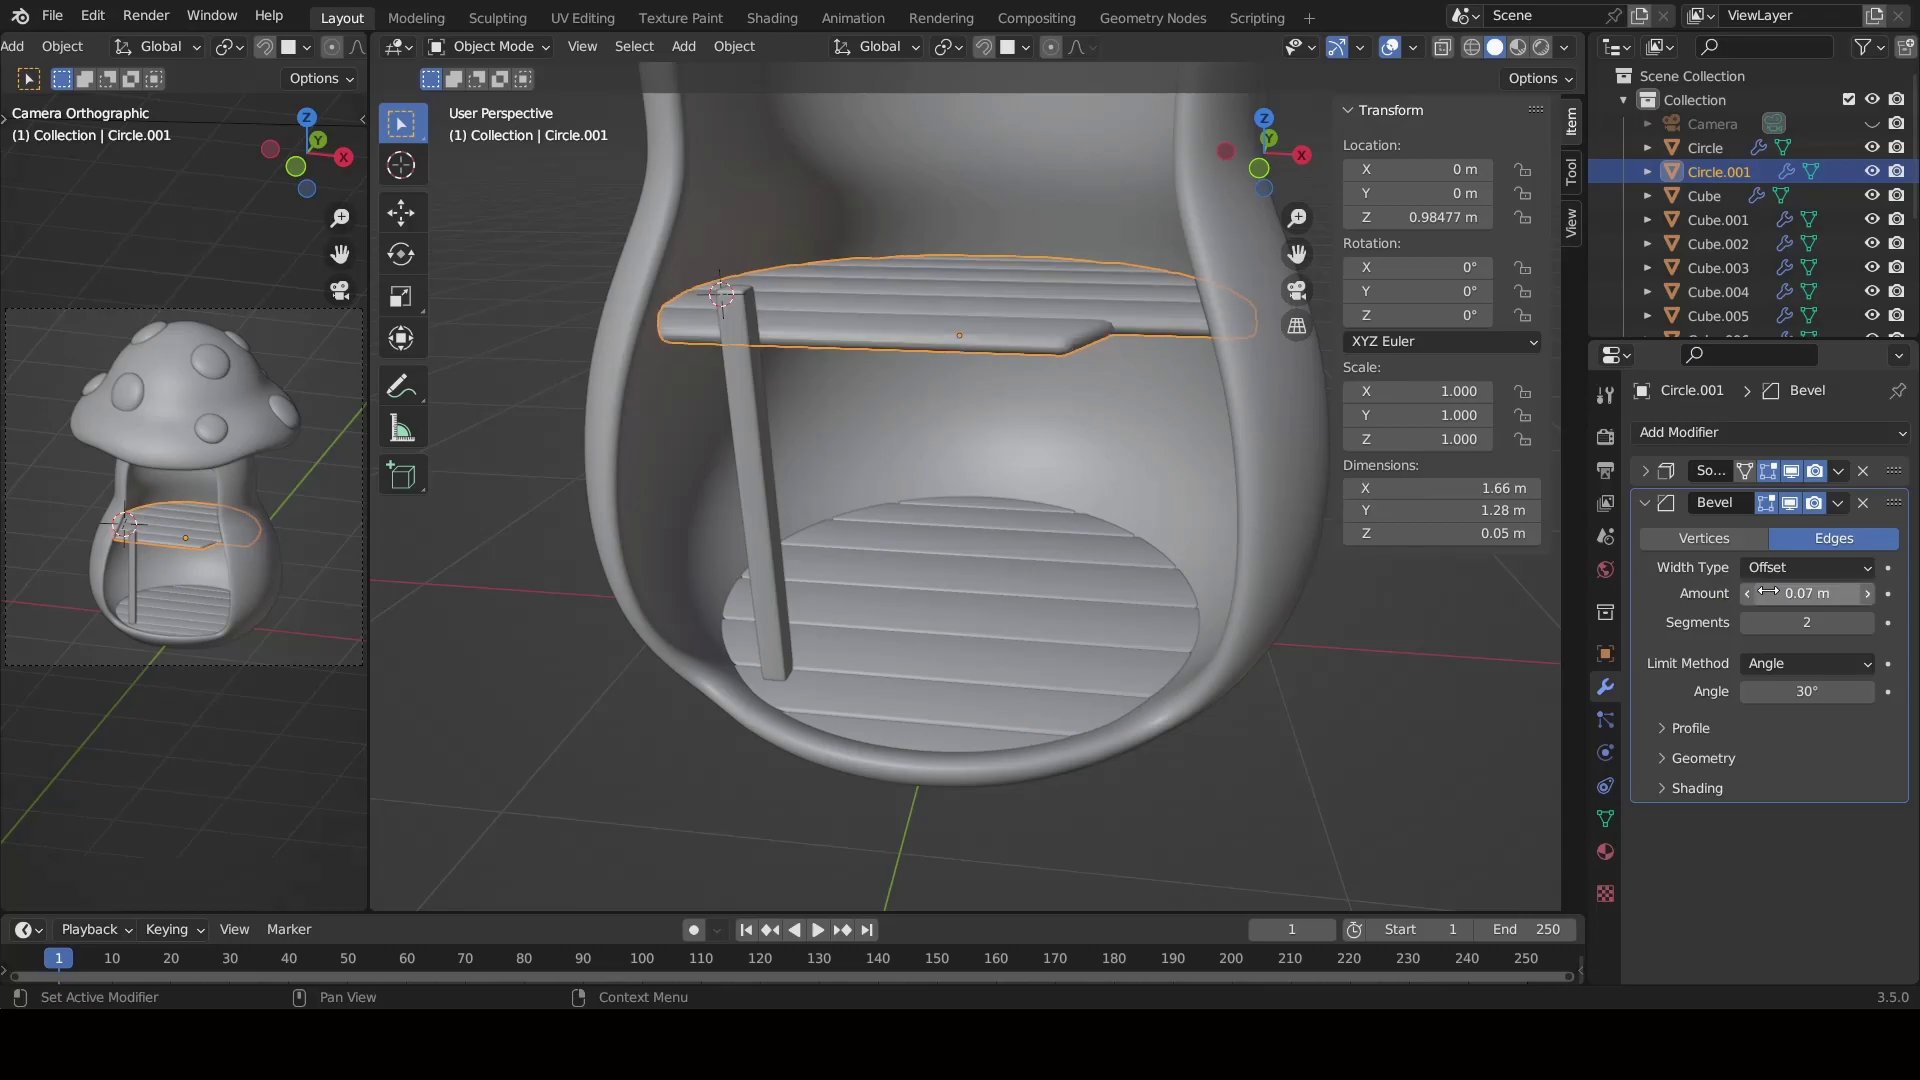
mouse_move(1296, 687)
middle_mouse_down()
mouse_move(602, 580)
mouse_move(620, 585)
middle_mouse_up()
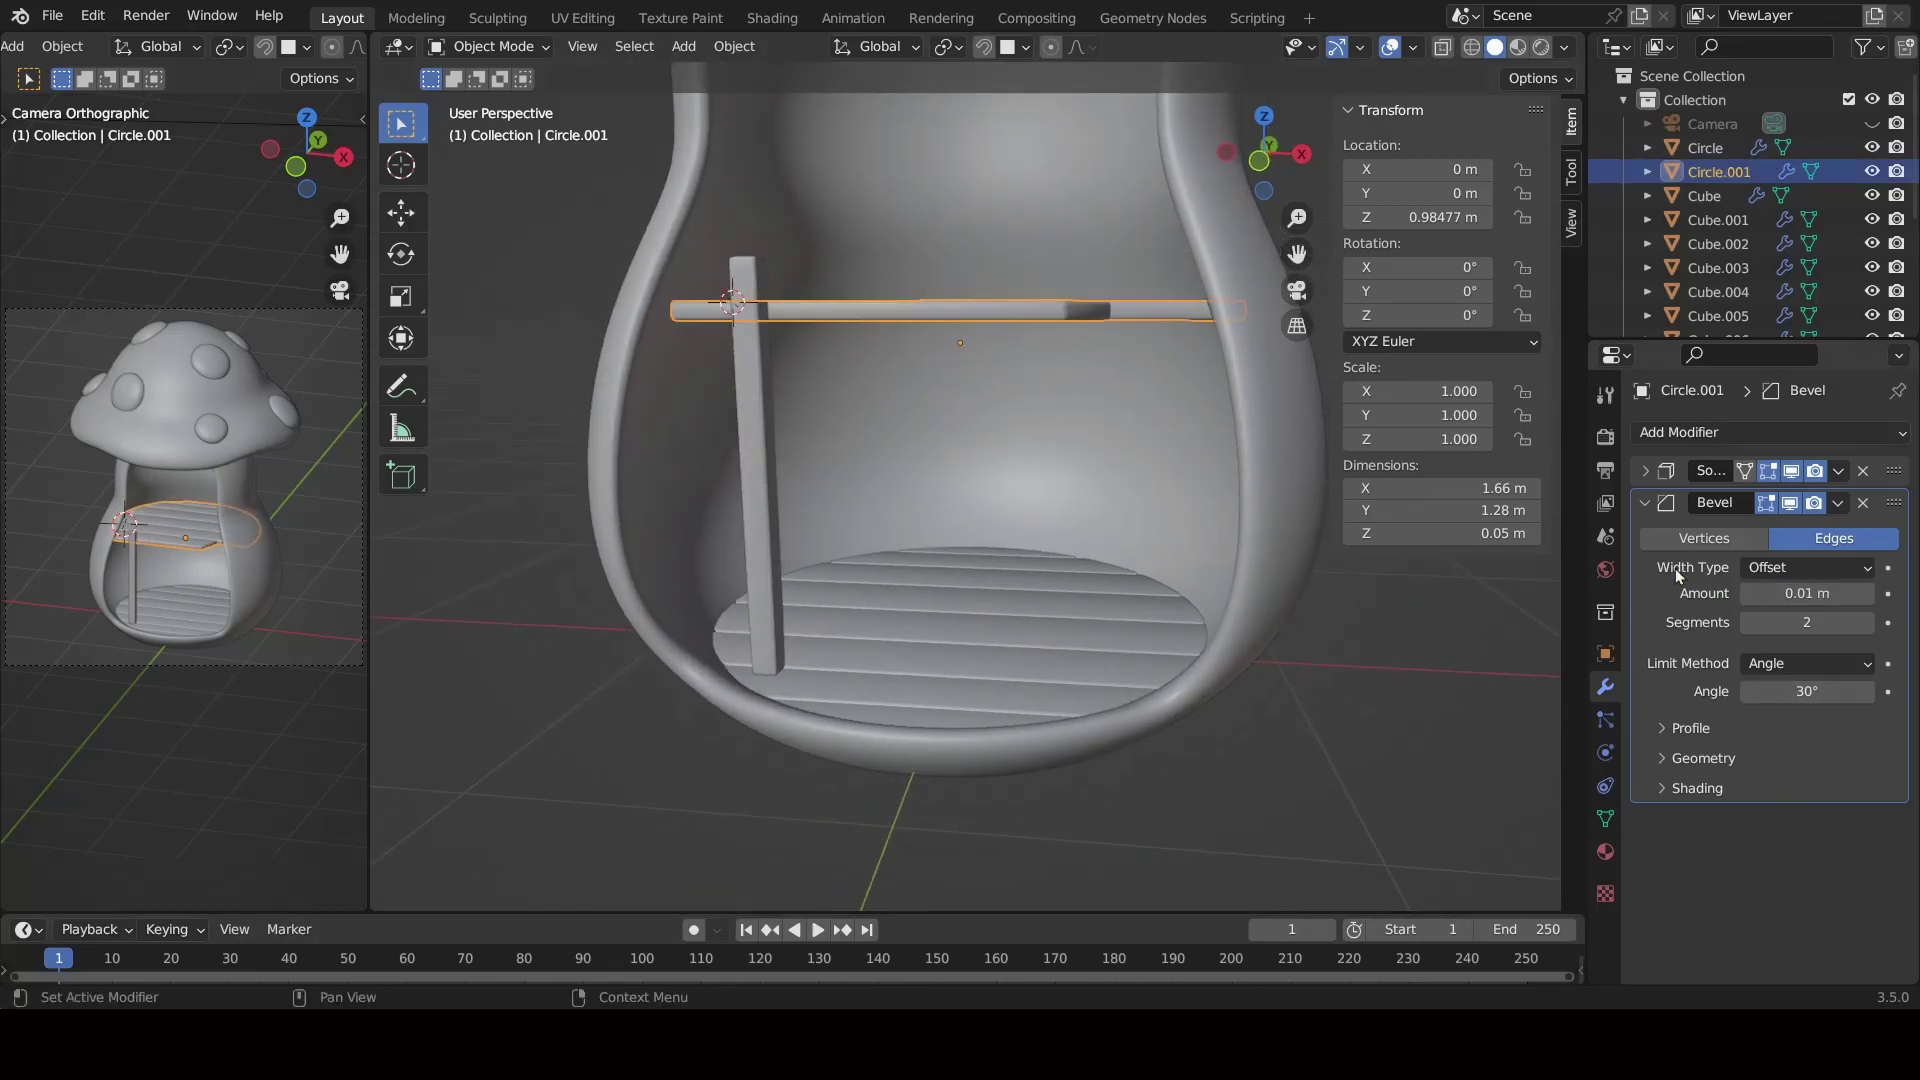
left_click(1644, 470, "ctrl")
key("Escape")
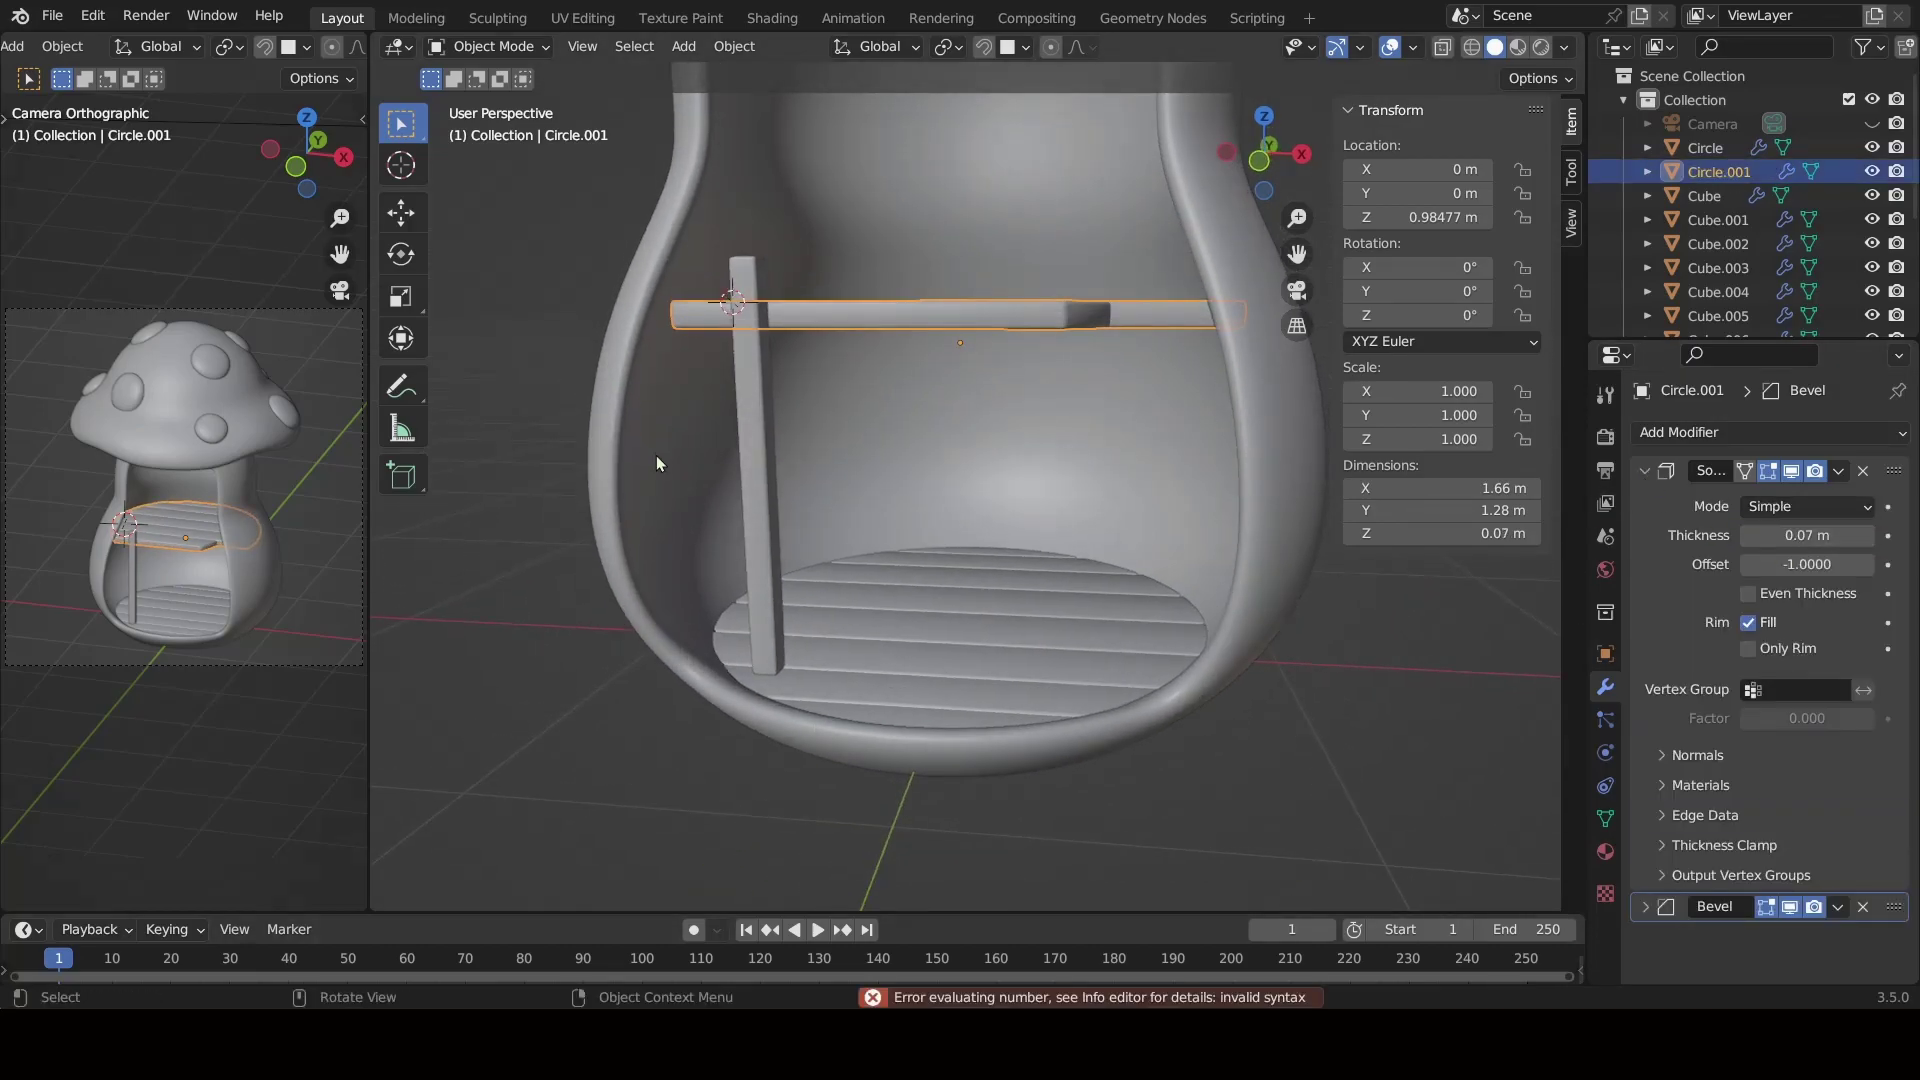
Select the post and duplicate it in the front view.
left_click(748, 476)
key("KP_1")
scroll(622, 524, "up", 2)
key("shift+d")
Leave the duplicate in place, then loop-cut and bevel a band around the left post.
key("x")
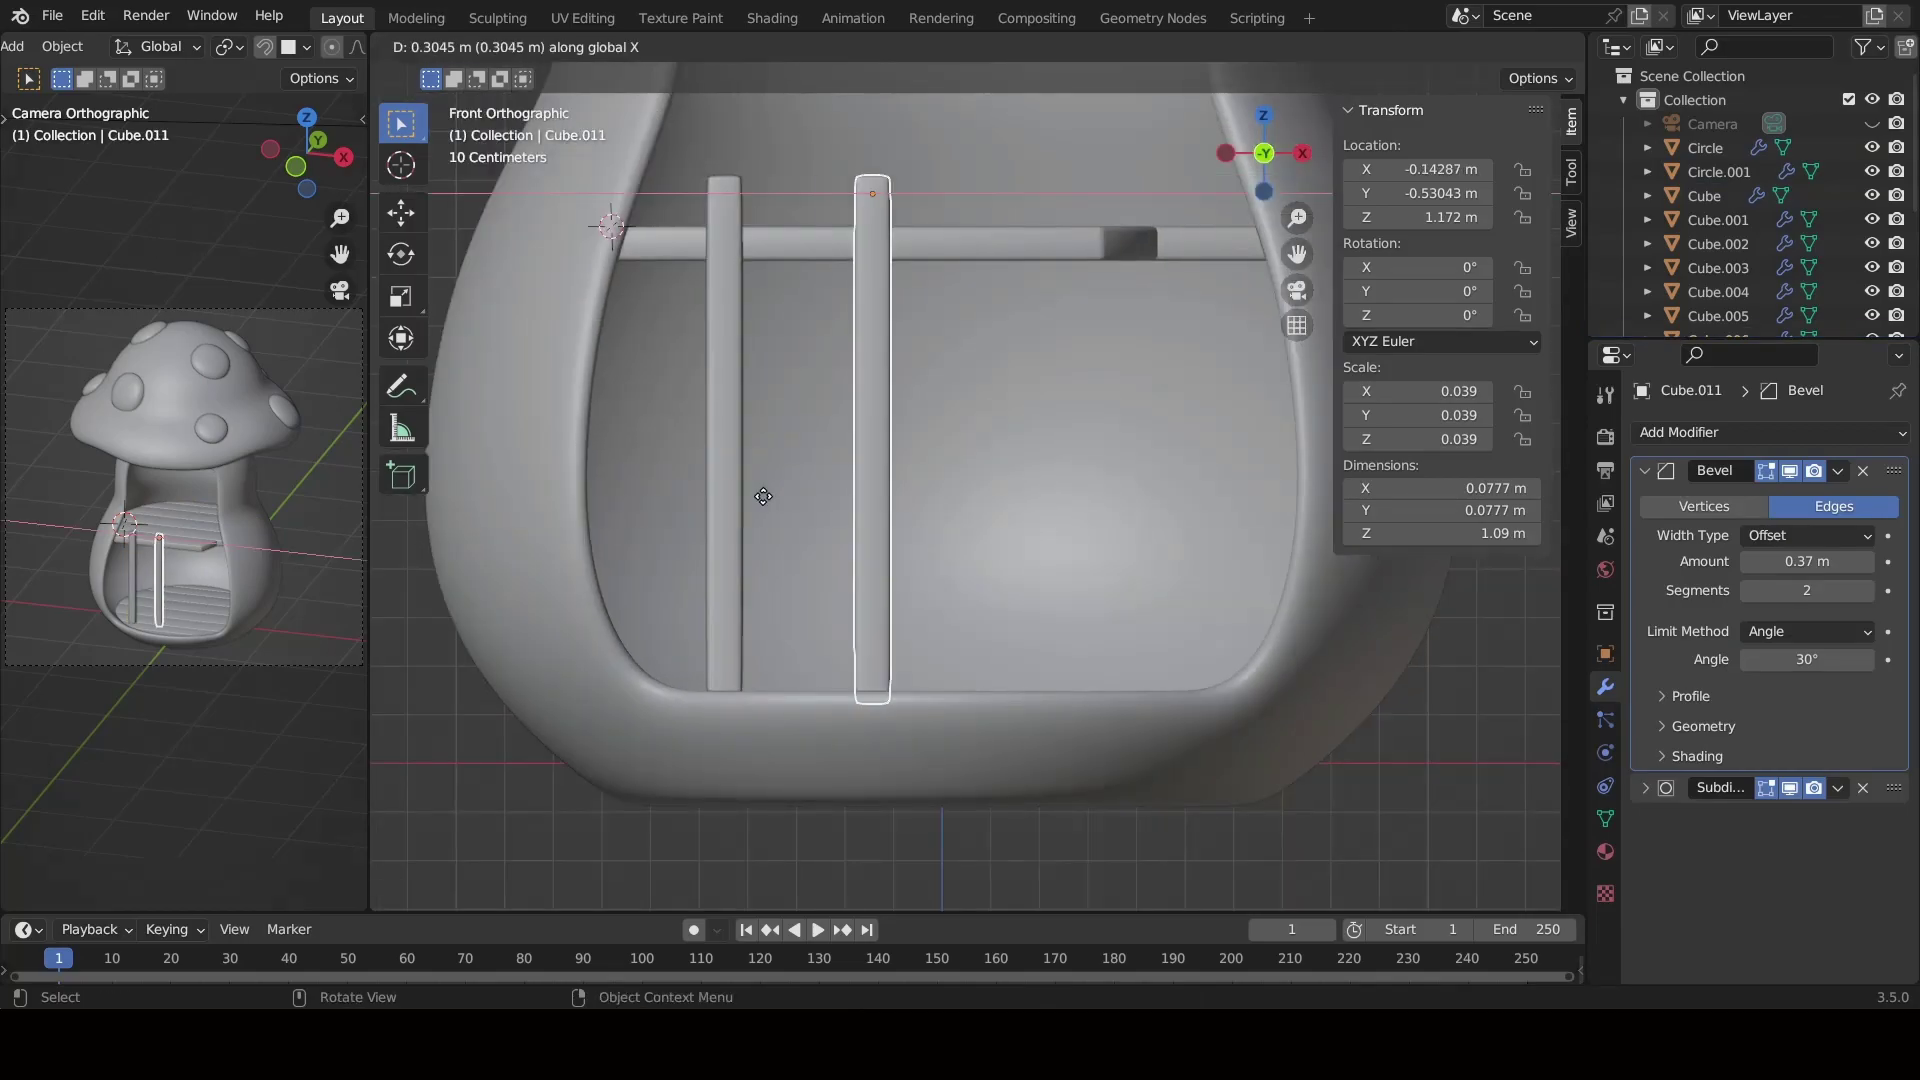
key("Escape")
middle_click_drag(761, 496, 704, 591)
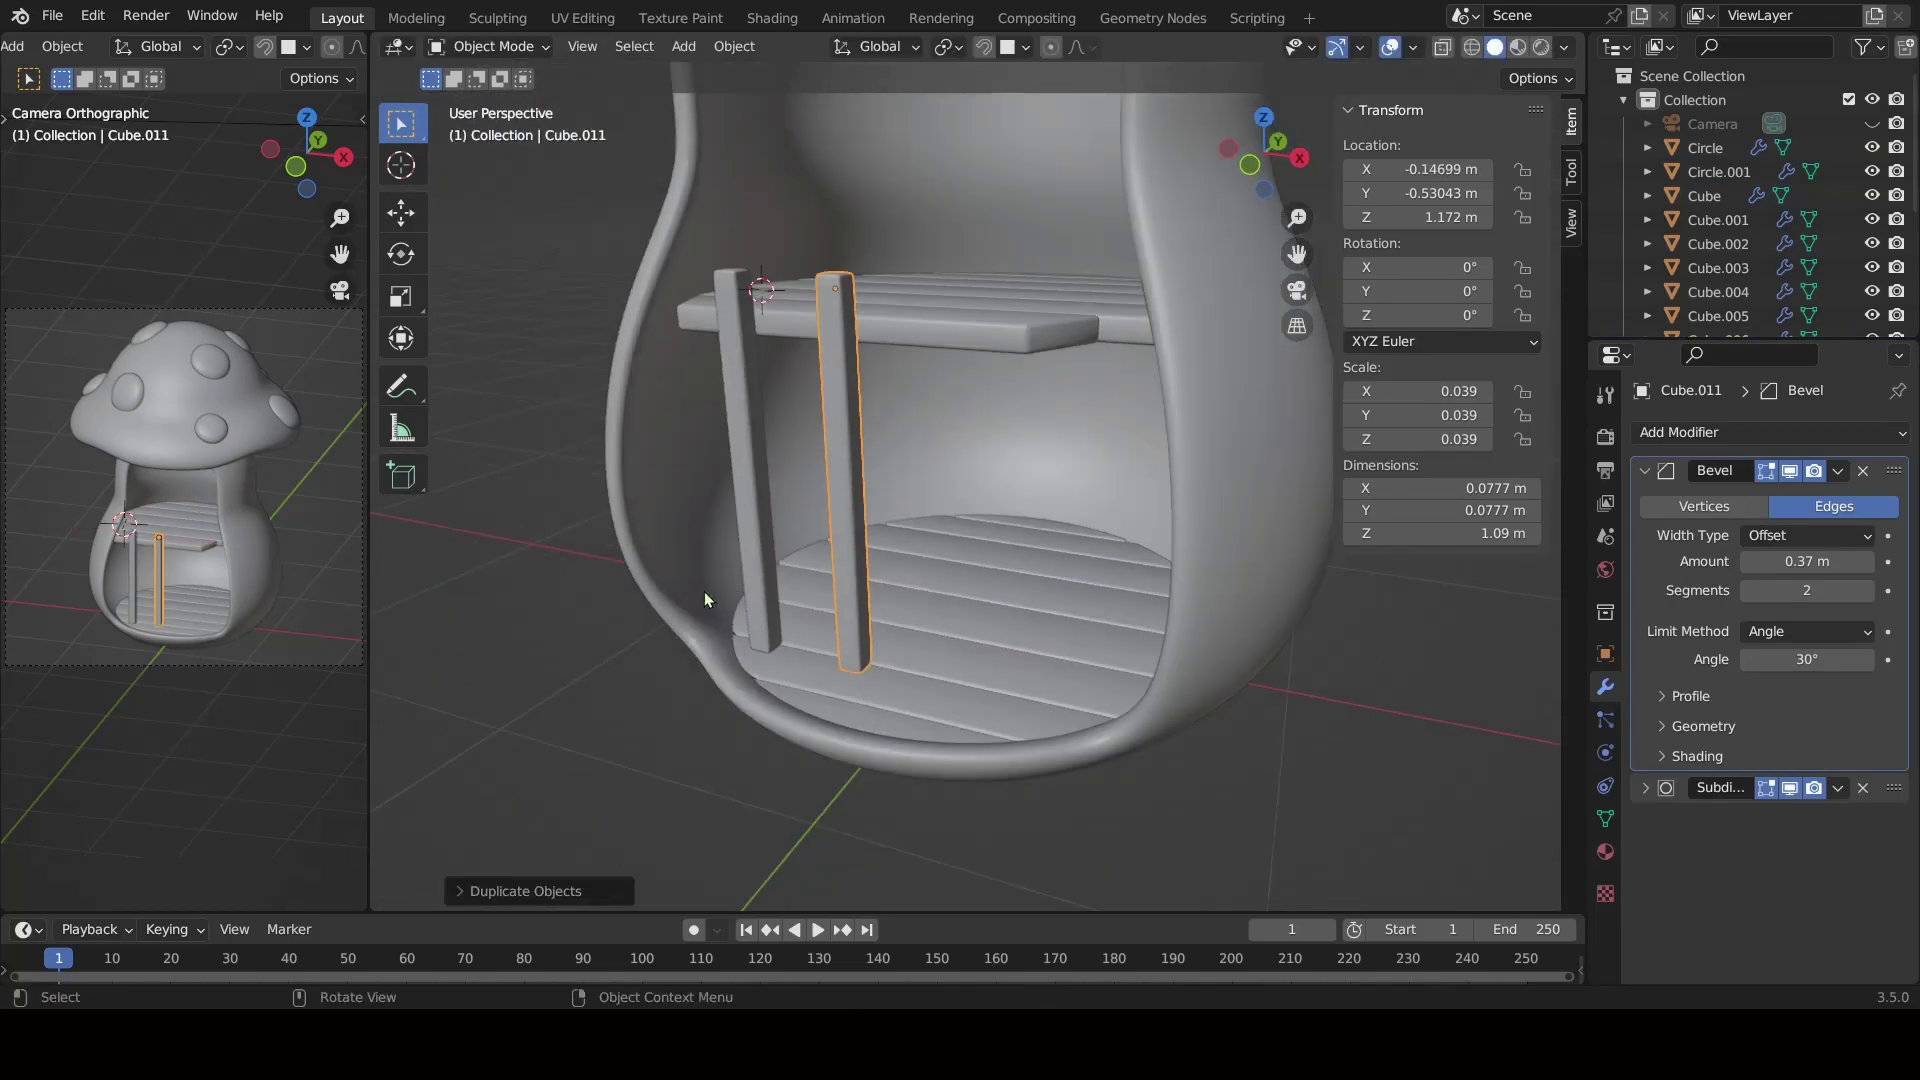
left_click(742, 482)
key("Tab")
key("ctrl+r")
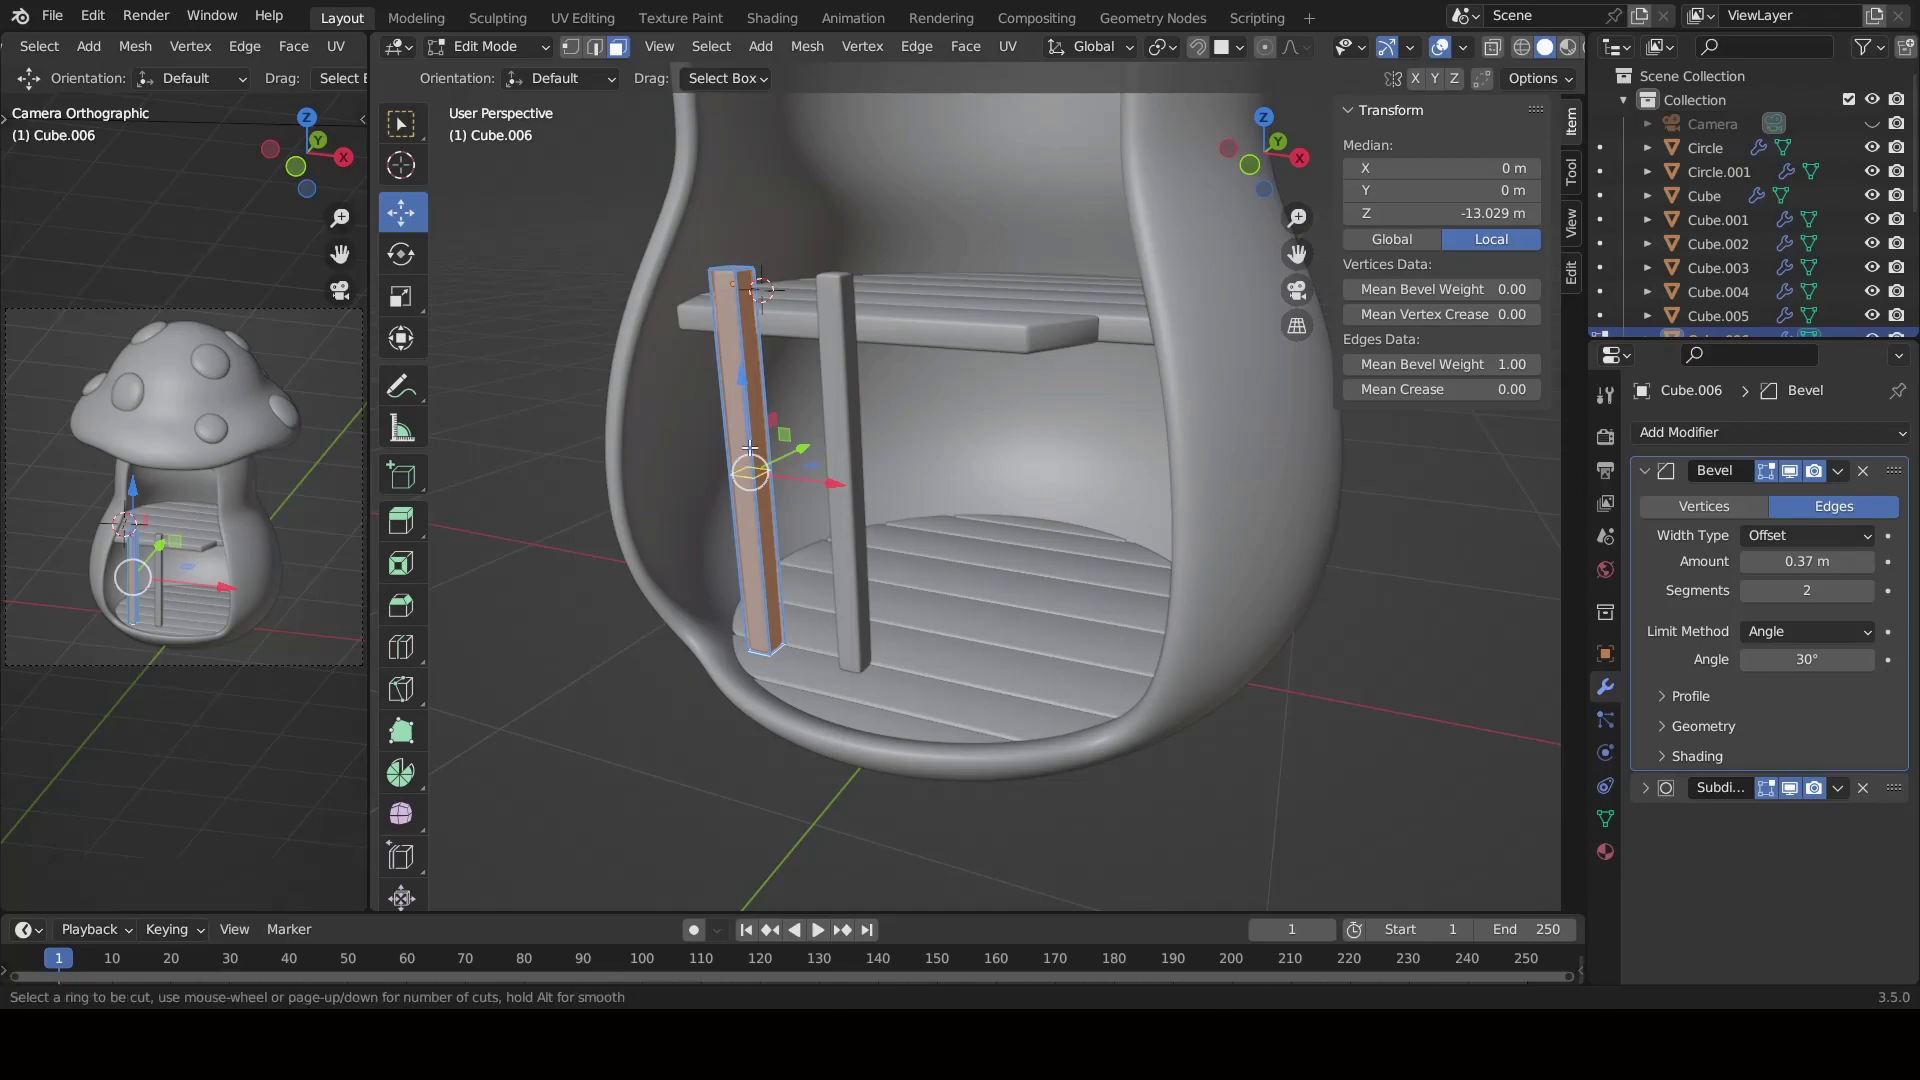
left_click(753, 492)
left_click(762, 290)
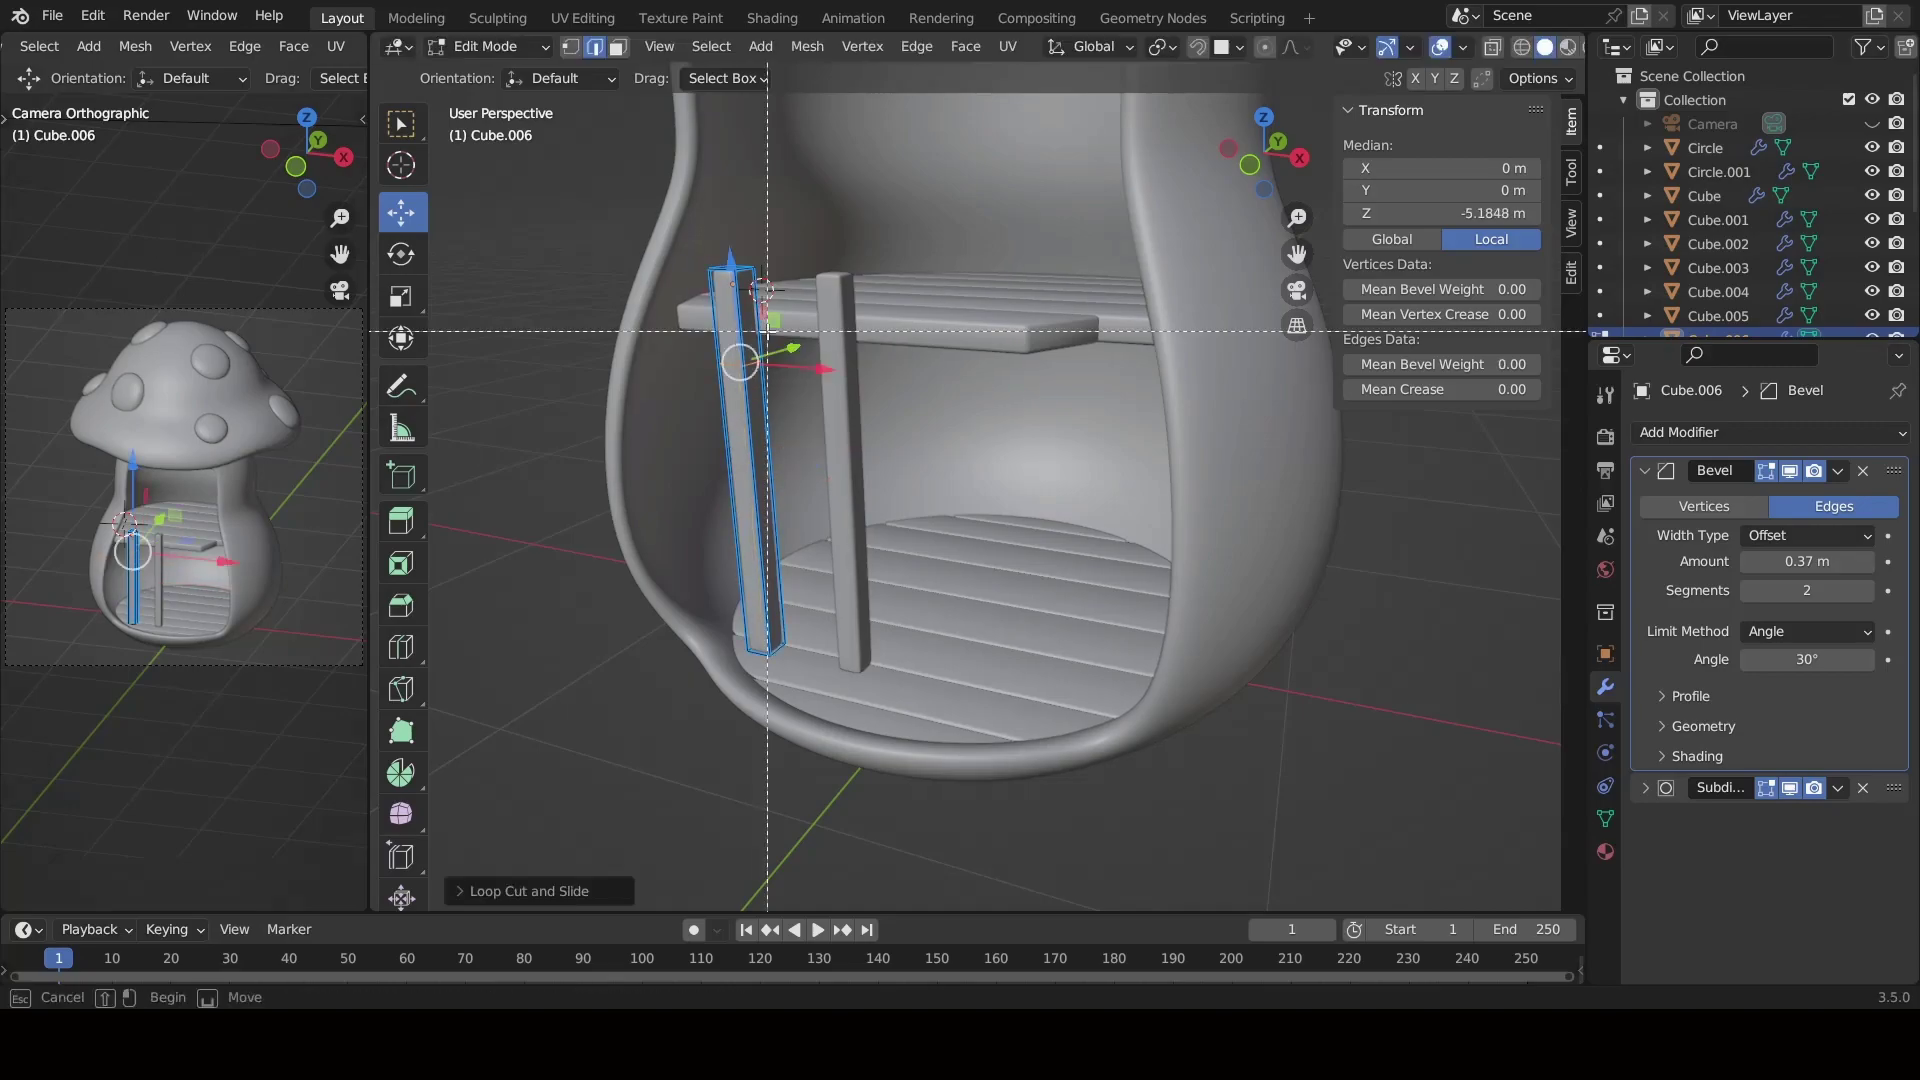
key("ctrl+b")
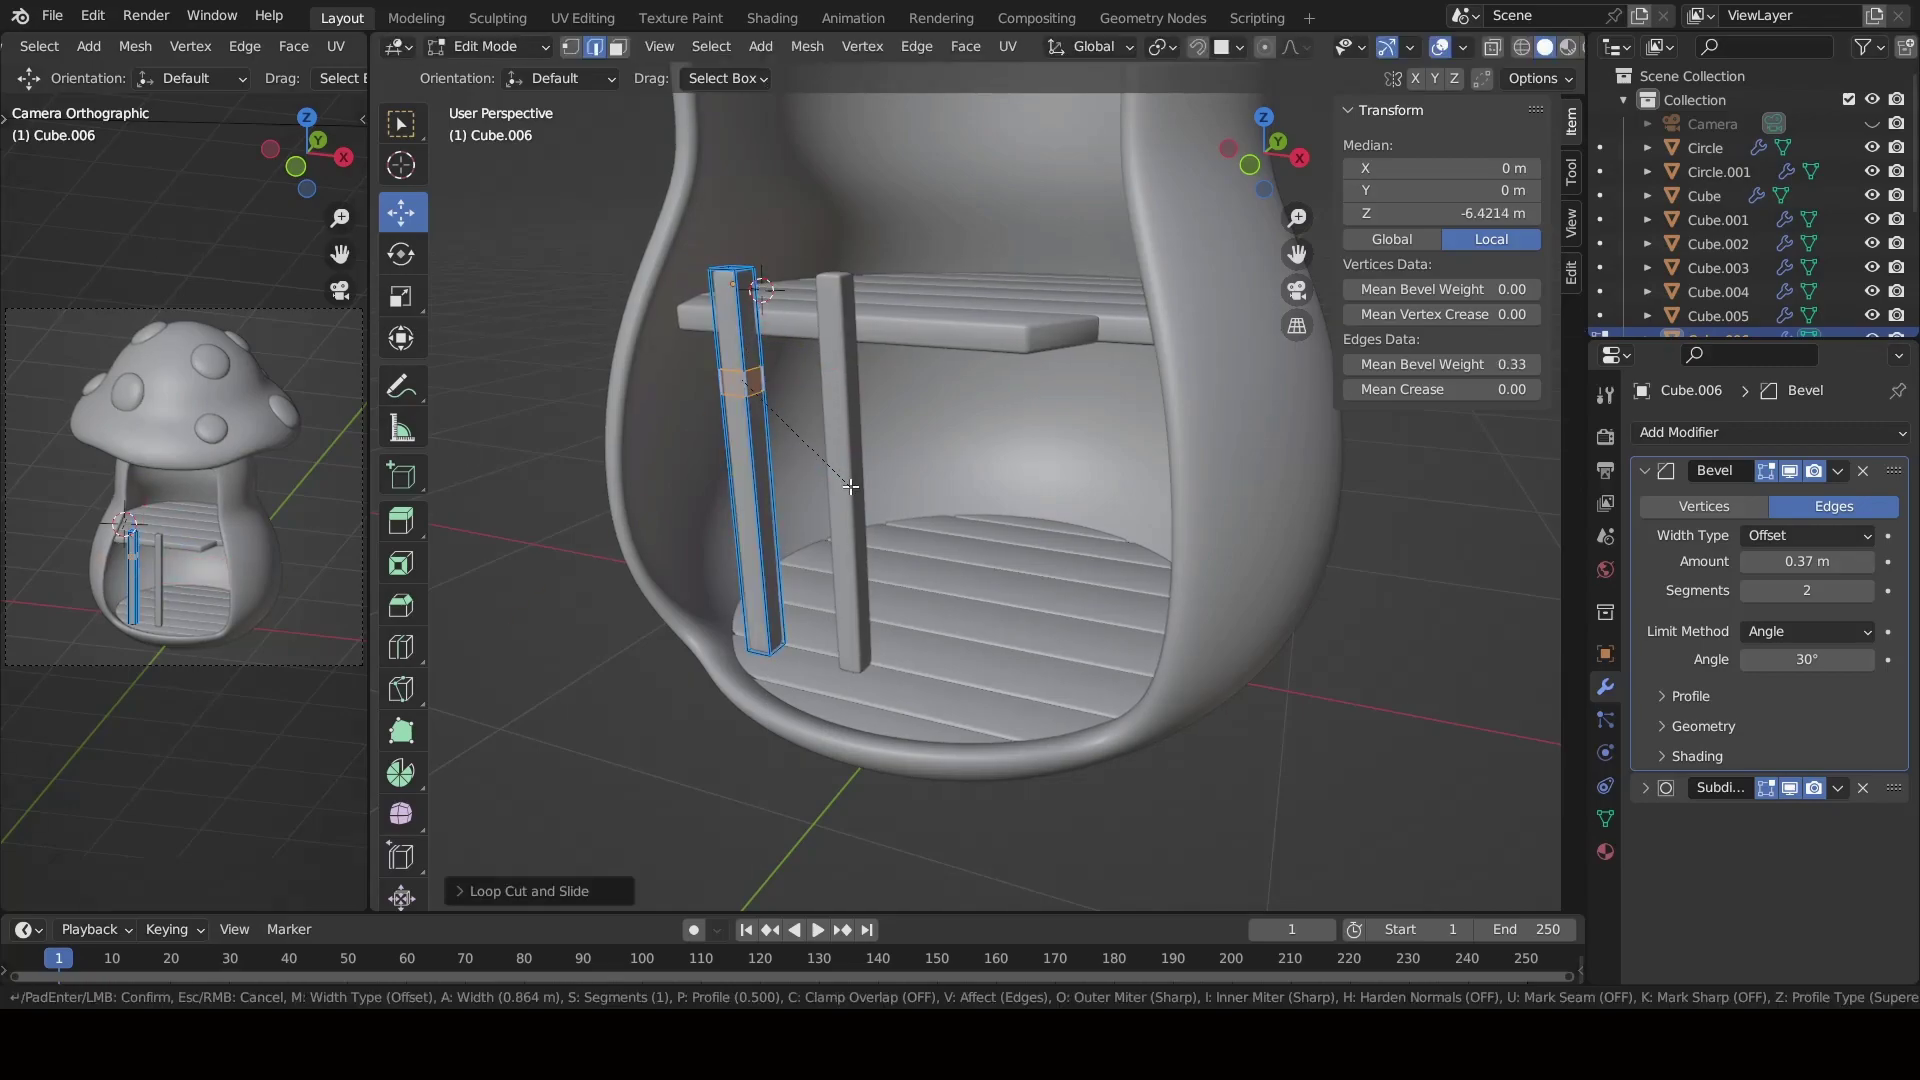
left_click(749, 383)
Duplicate the bevelled band and separate it into its own rung object.
key("g")
right_click(749, 383)
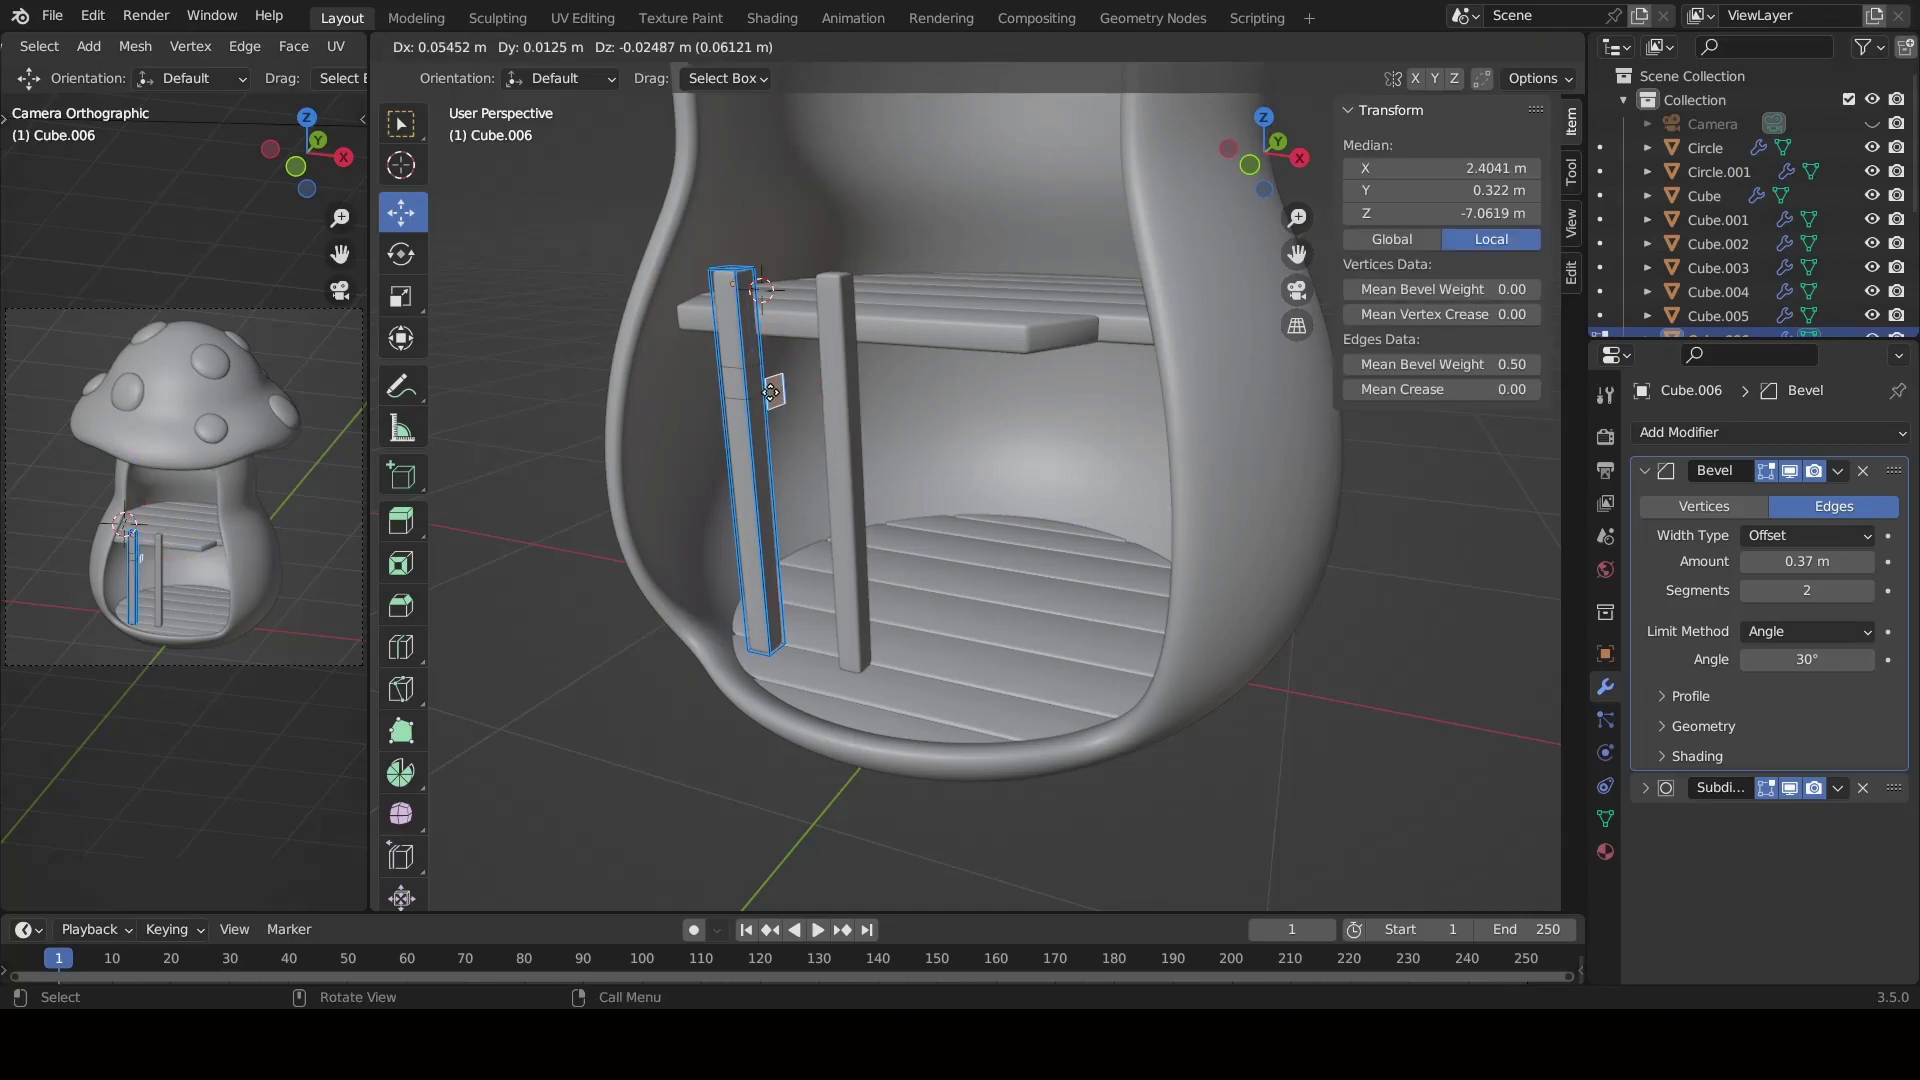
key("p")
left_click(755, 385)
key("ctrl+Tab")
scroll(757, 385, "up", 2)
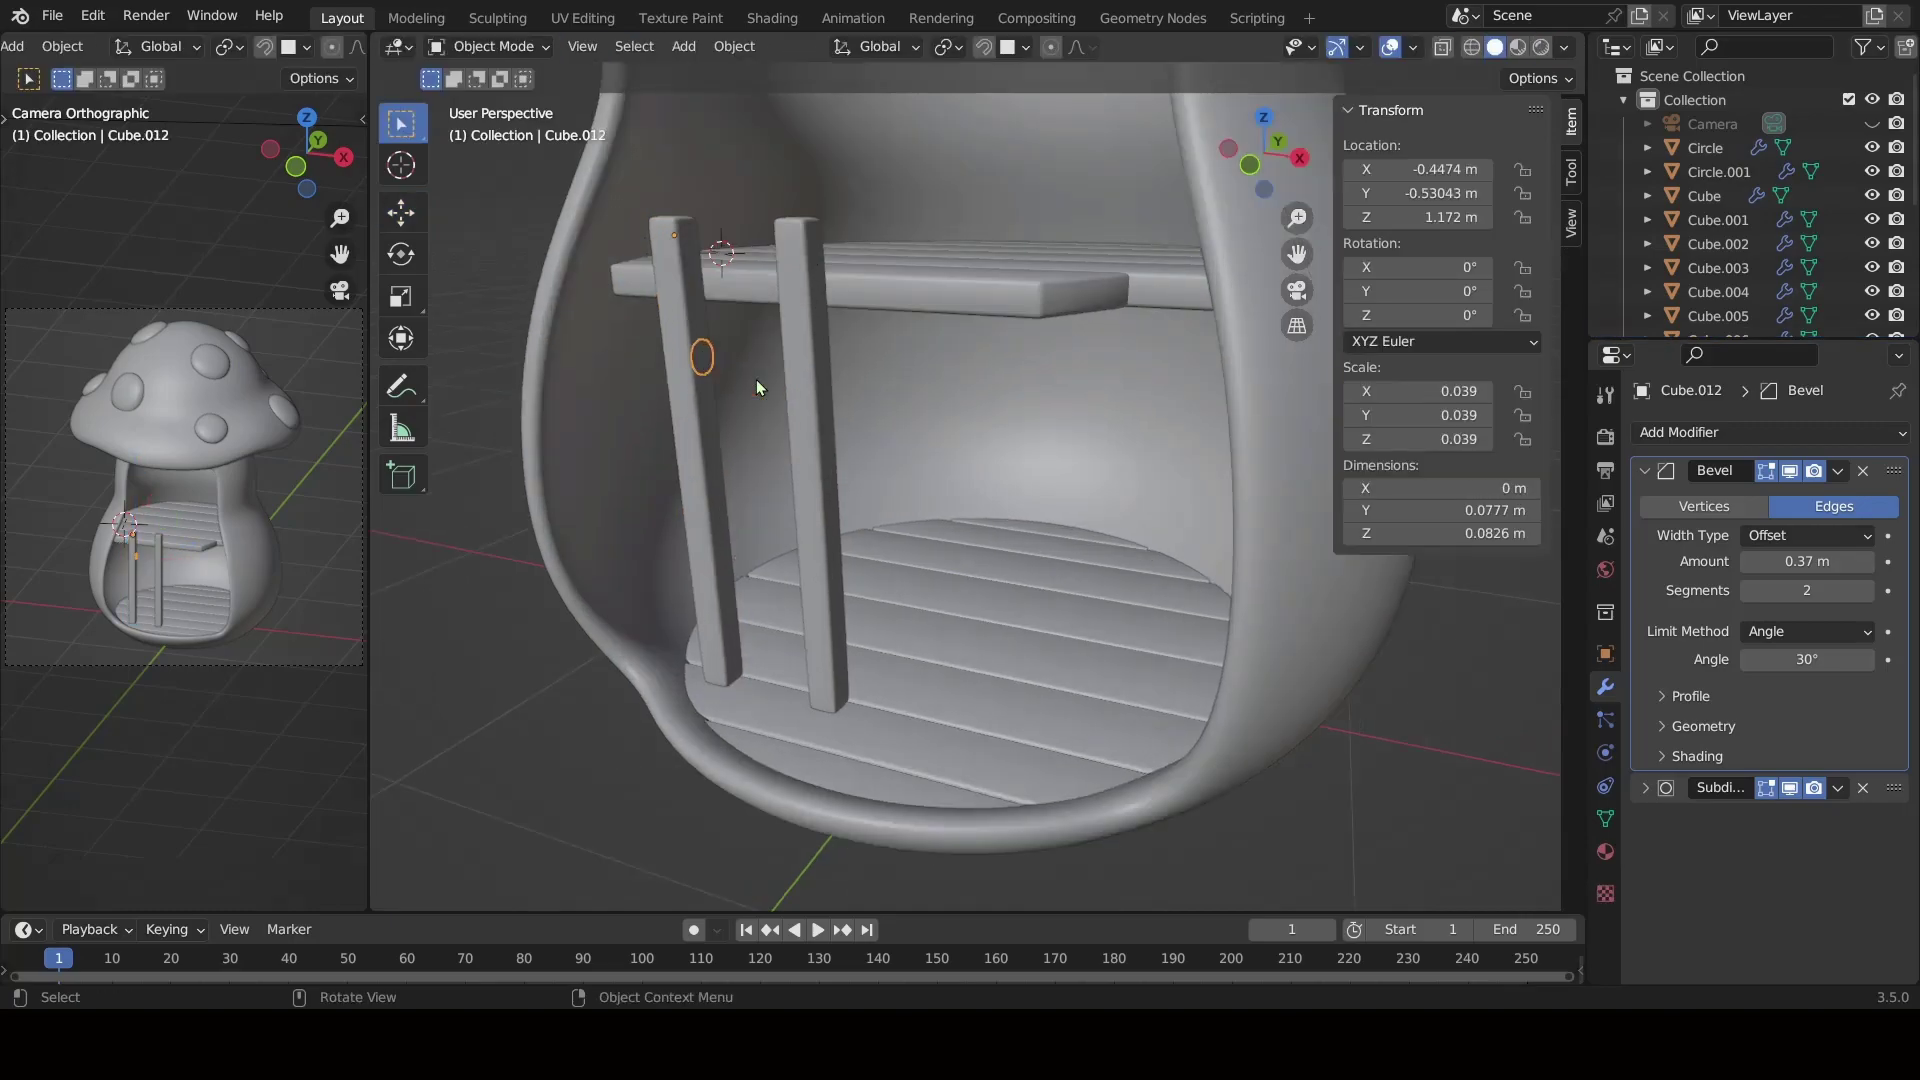
key("Tab")
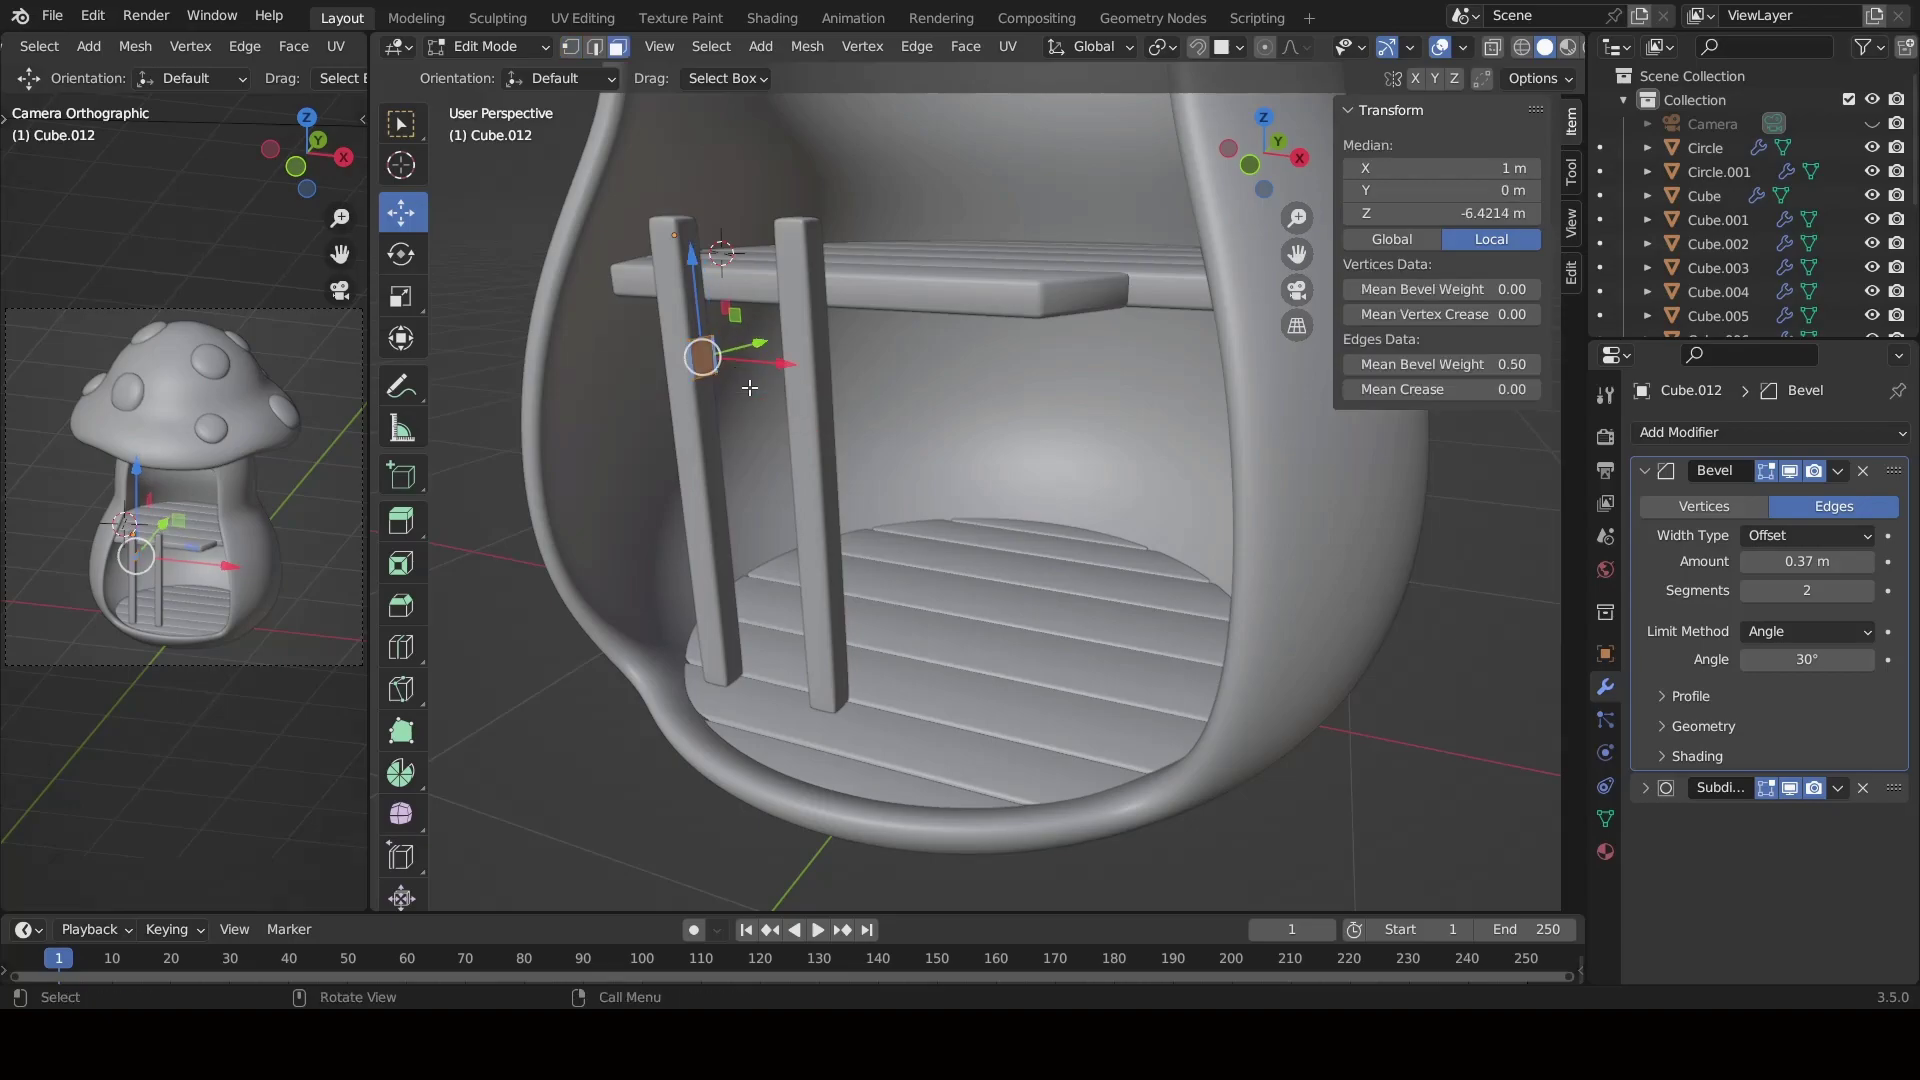
Stretch the rung mesh across to reach the right post.
key("KP_1")
key("g")
left_click(839, 388)
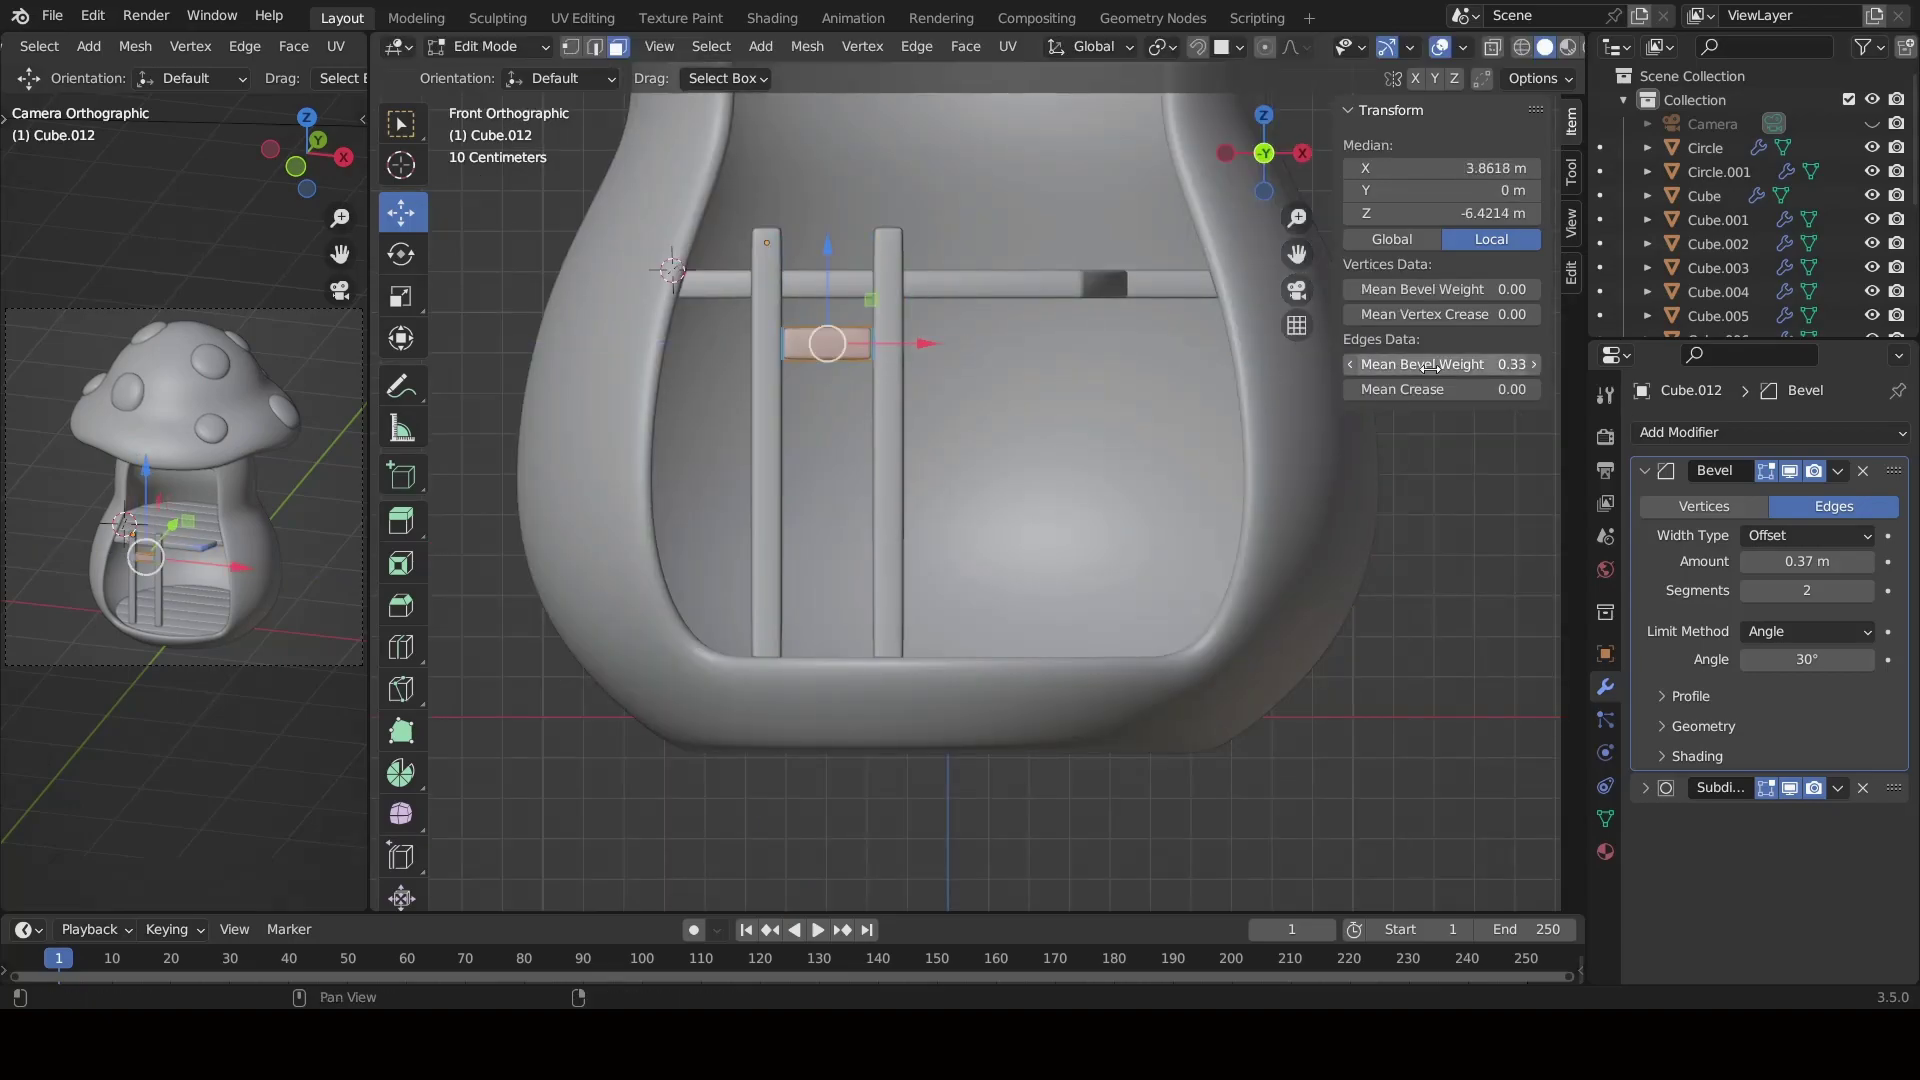
key("Tab")
mouse_move(700, 340)
middle_mouse_down()
mouse_move(768, 495)
mouse_move(819, 450)
middle_mouse_up()
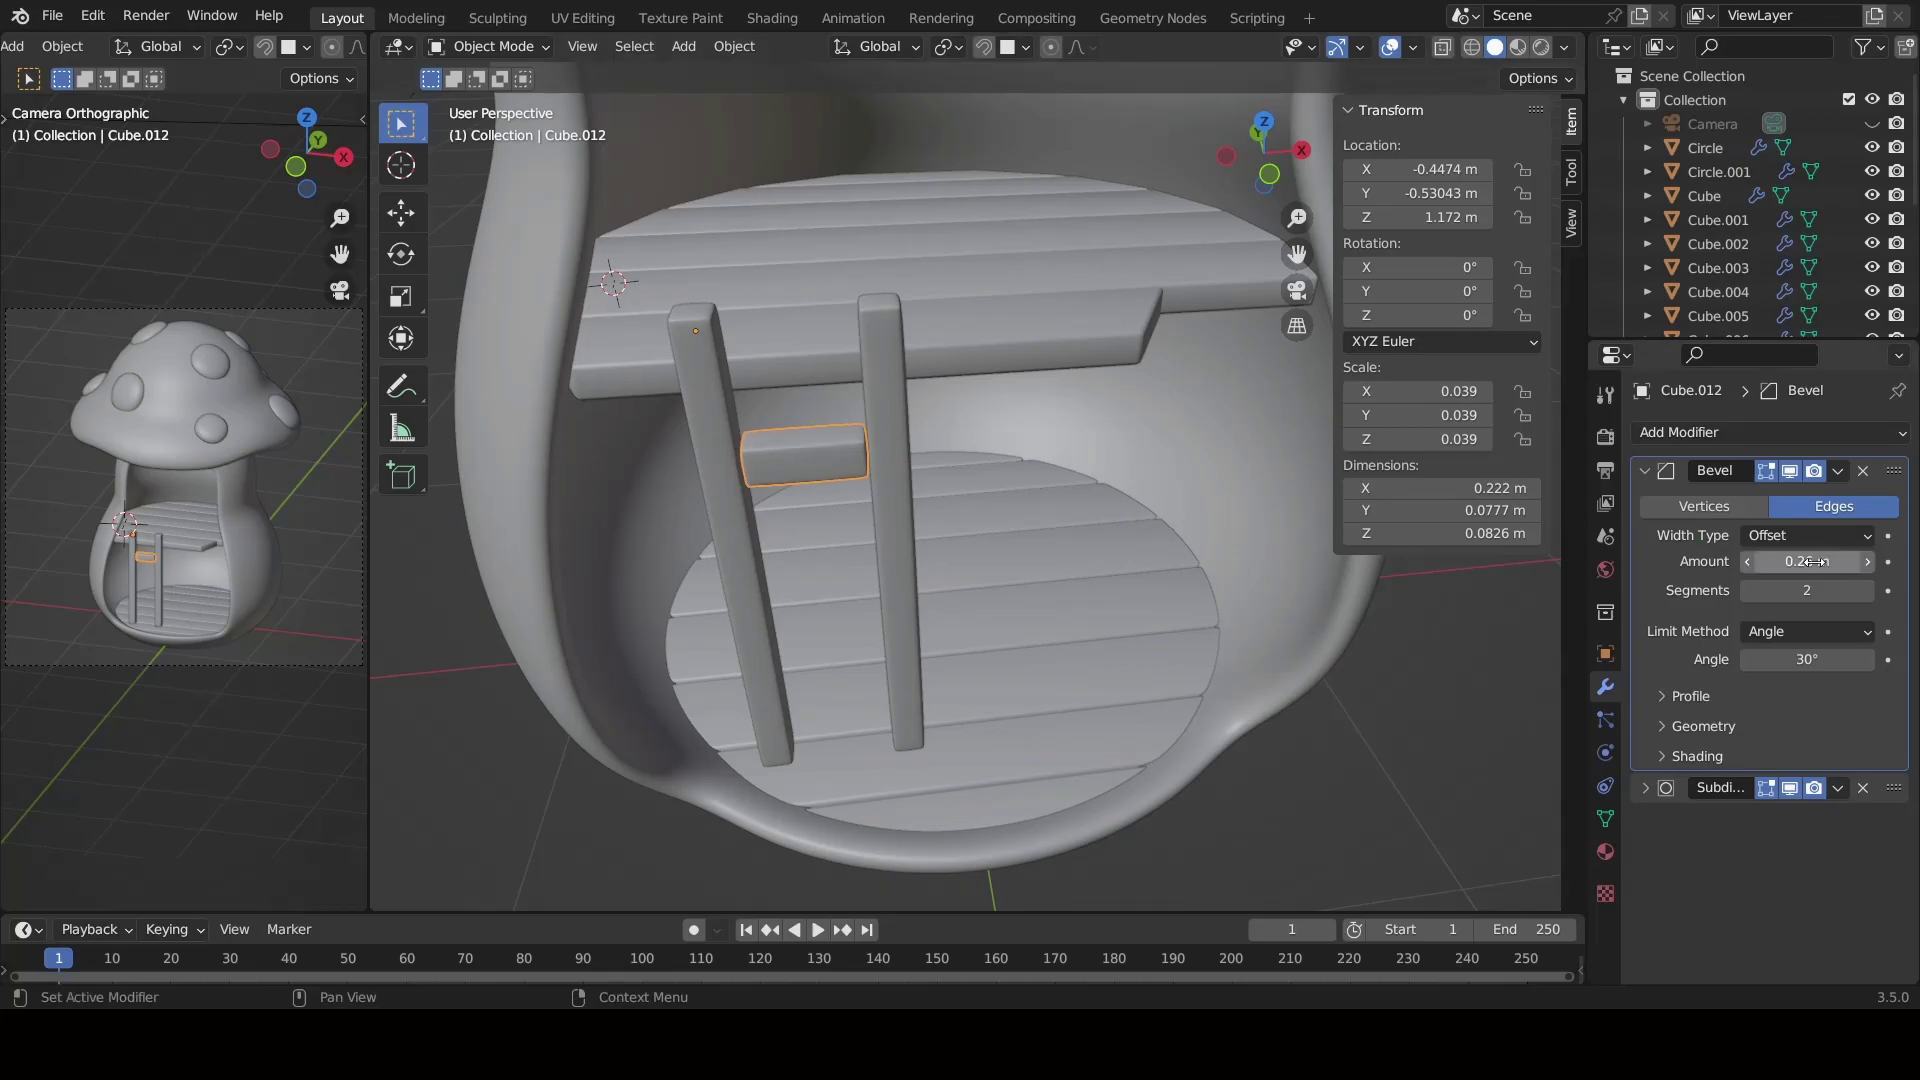
key("KP_1")
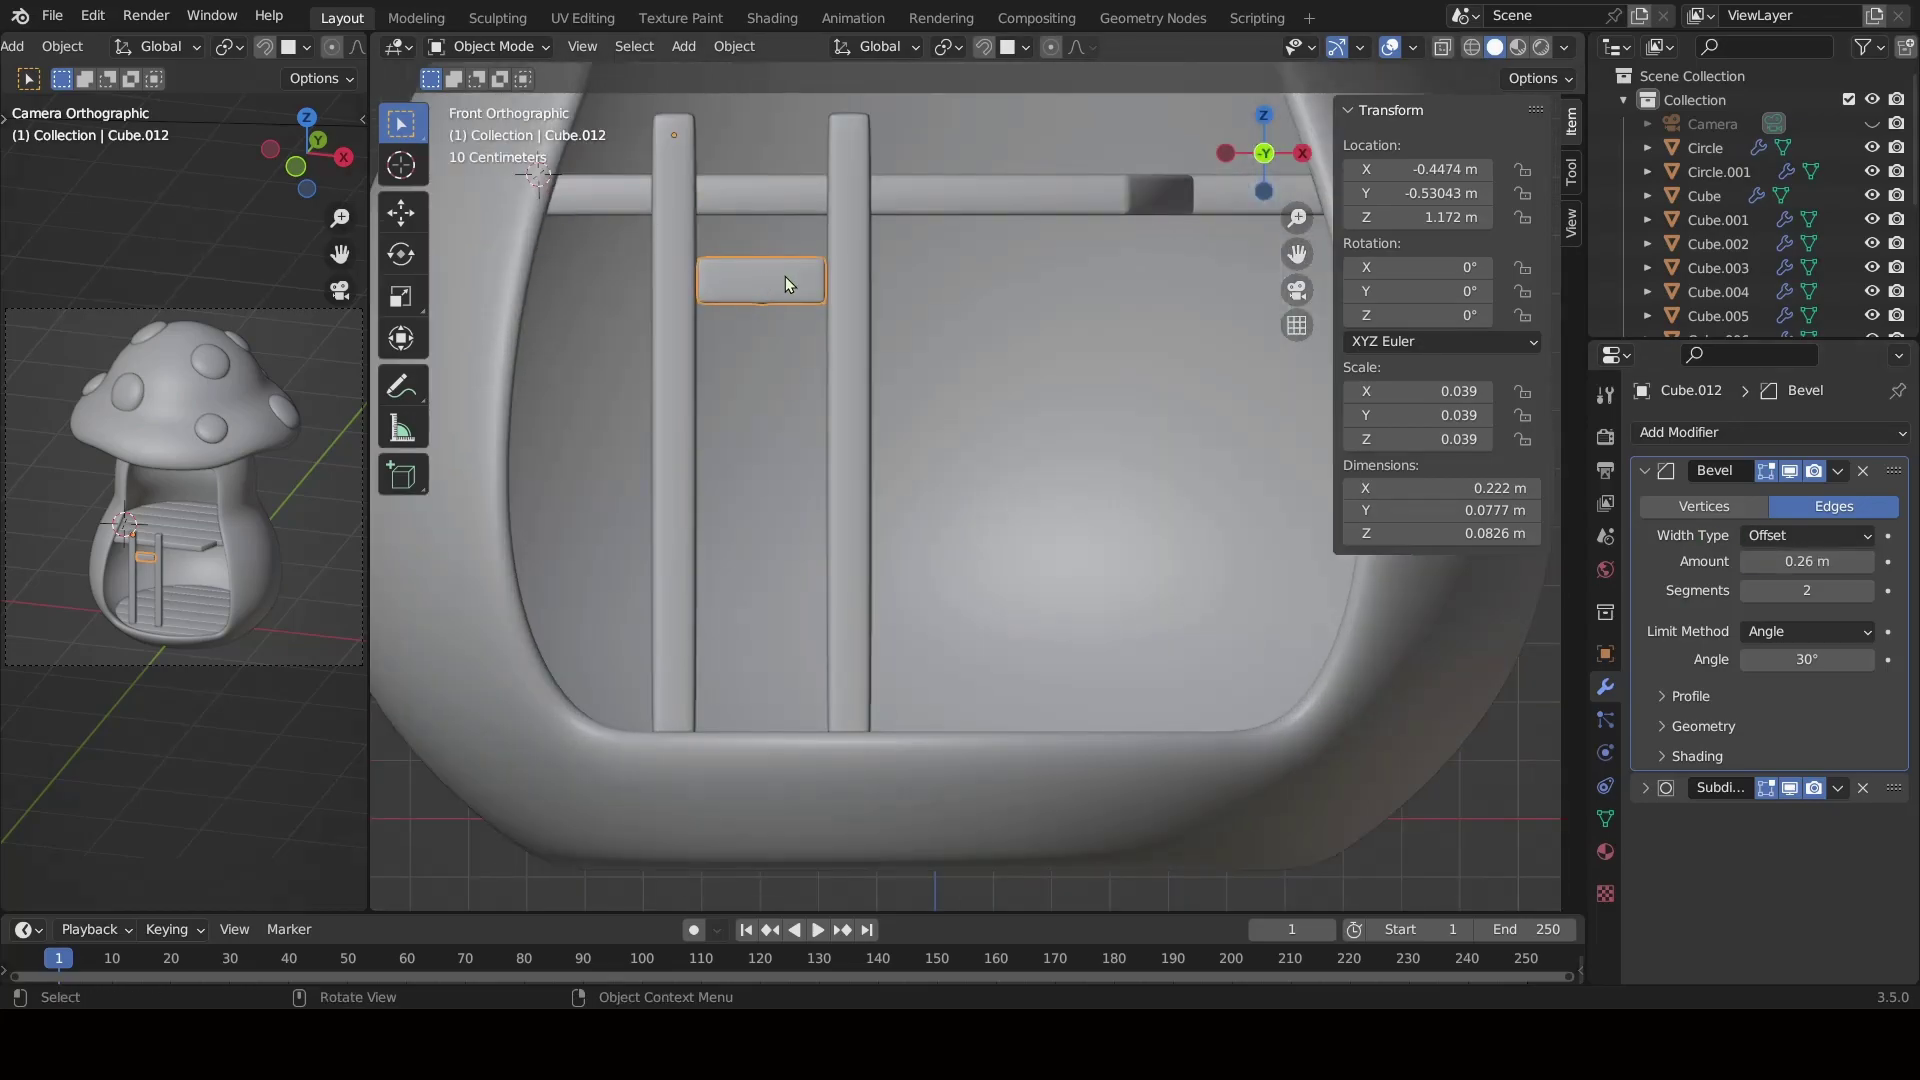
Centre the rung's origin and thin it along Z and Y.
right_click(784, 276)
left_click(790, 298)
key("s")
key("z")
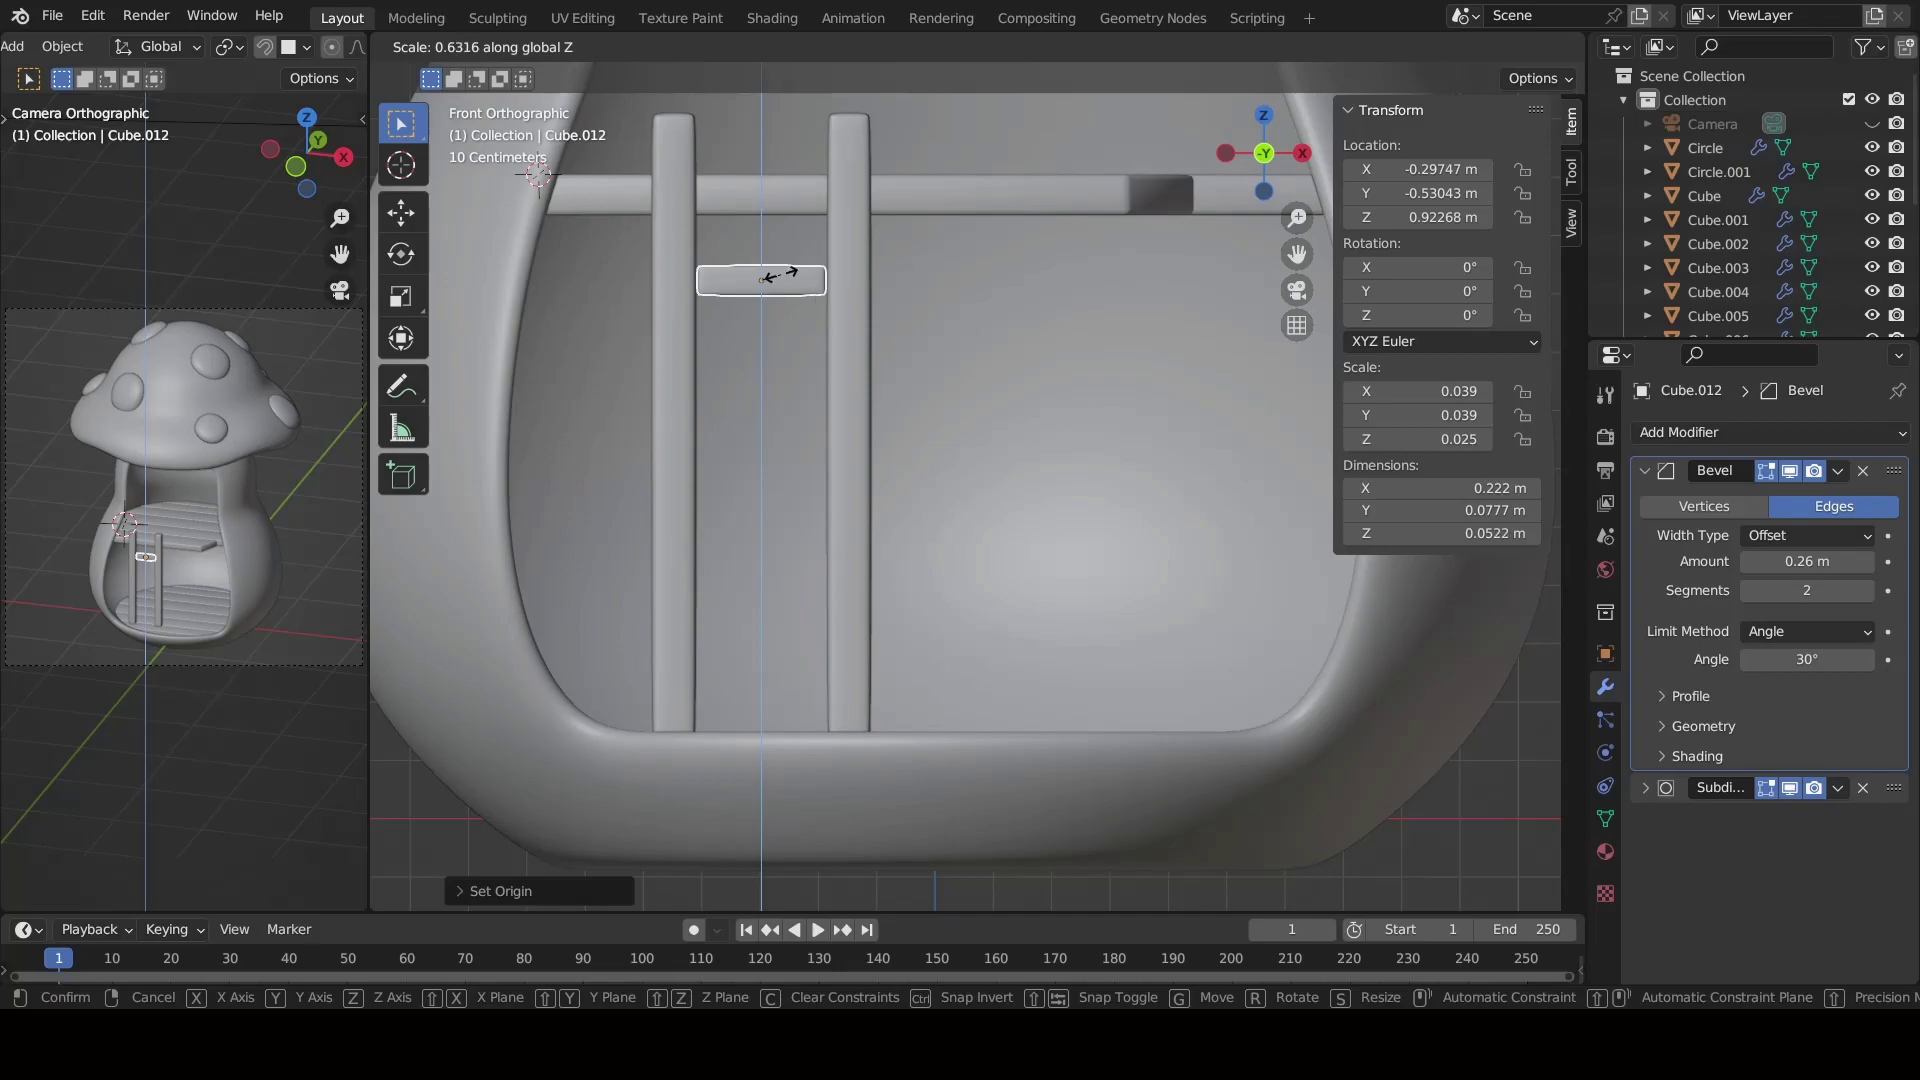
left_click(780, 282)
mouse_move(836, 422)
middle_mouse_down()
mouse_move(764, 457)
mouse_move(706, 536)
mouse_move(740, 574)
middle_mouse_up()
key("s")
key("y")
left_click(757, 466)
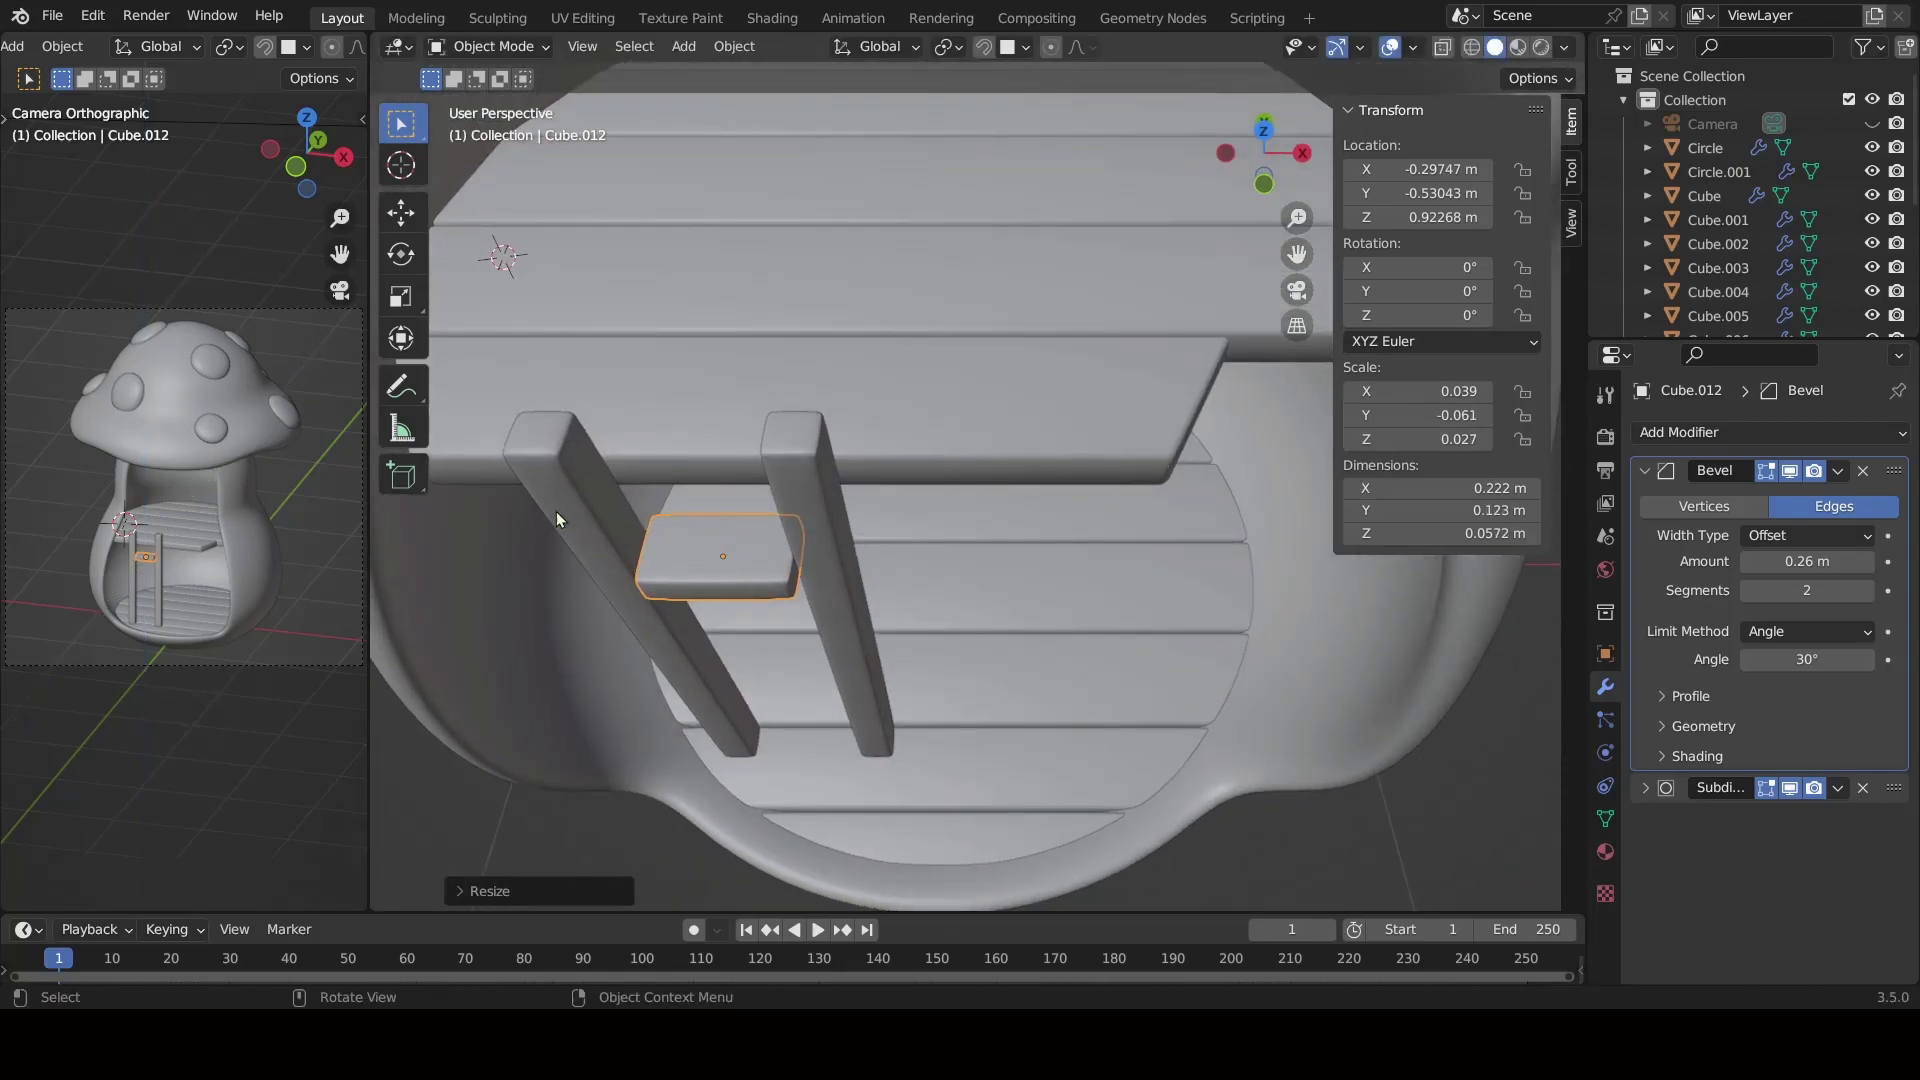
Slim both posts along X, scaling each around its own origin.
middle_click_drag(556, 512, 626, 352)
left_click(626, 352)
left_click(826, 378, "shift")
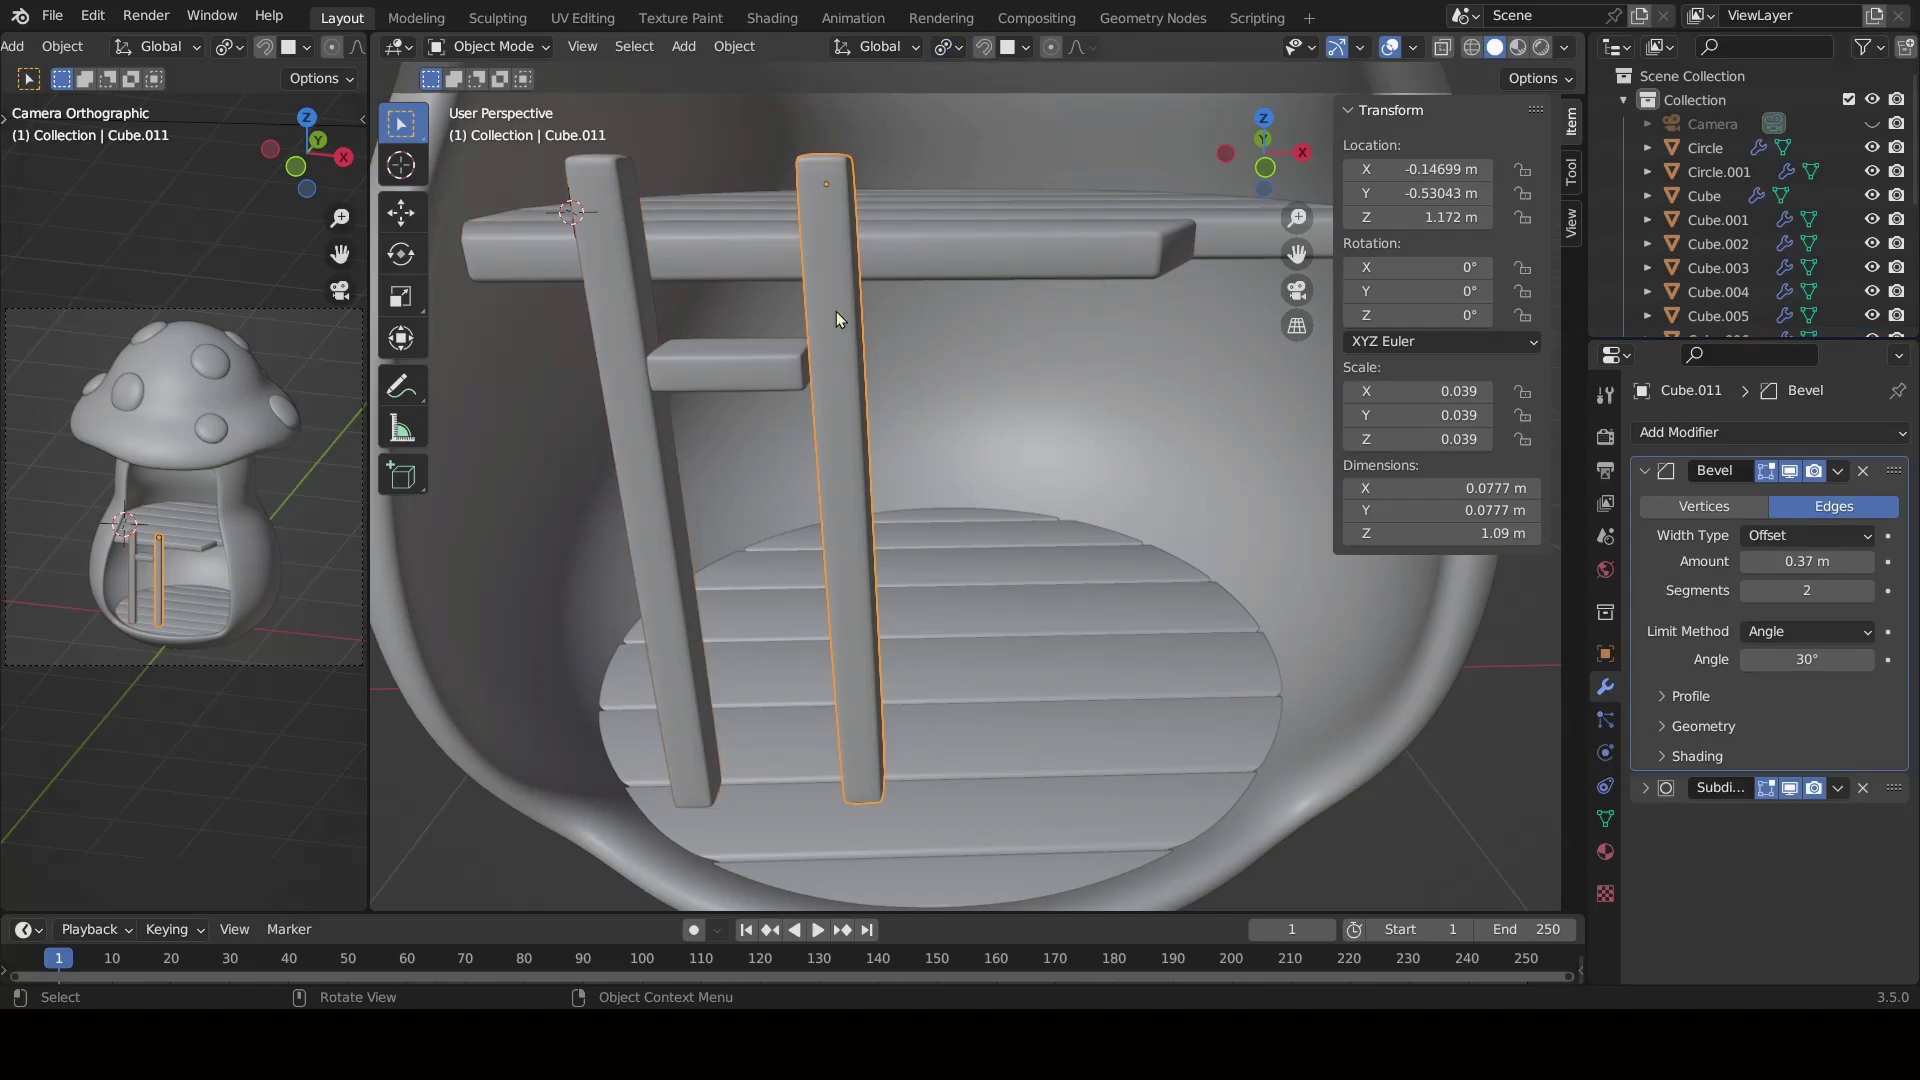
left_click(650, 330, "shift")
left_click(948, 47)
left_click(1000, 134)
key("s")
key("x")
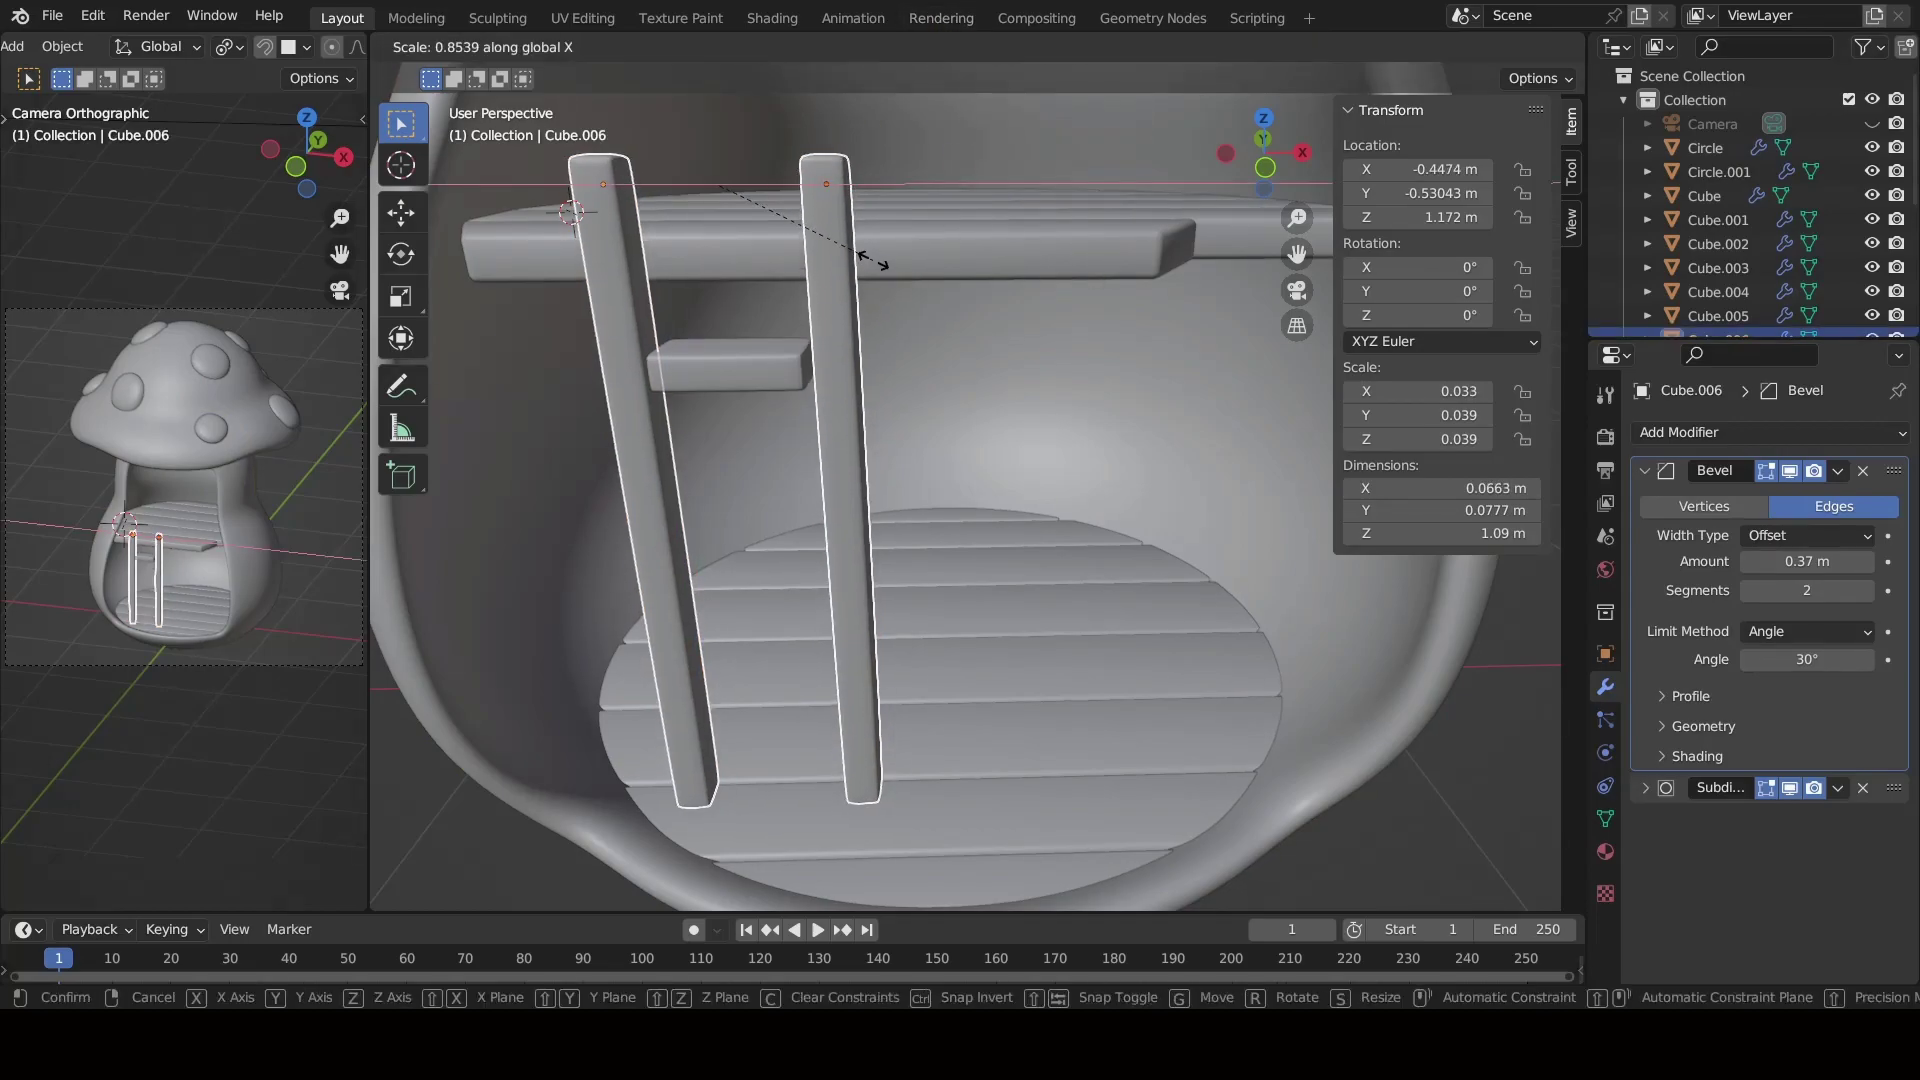
left_click(870, 262)
Fit the rung's length between the posts and adjust its depth.
key("KP_1")
scroll(828, 315, "up", 3)
left_click(770, 350)
key("s")
key("x")
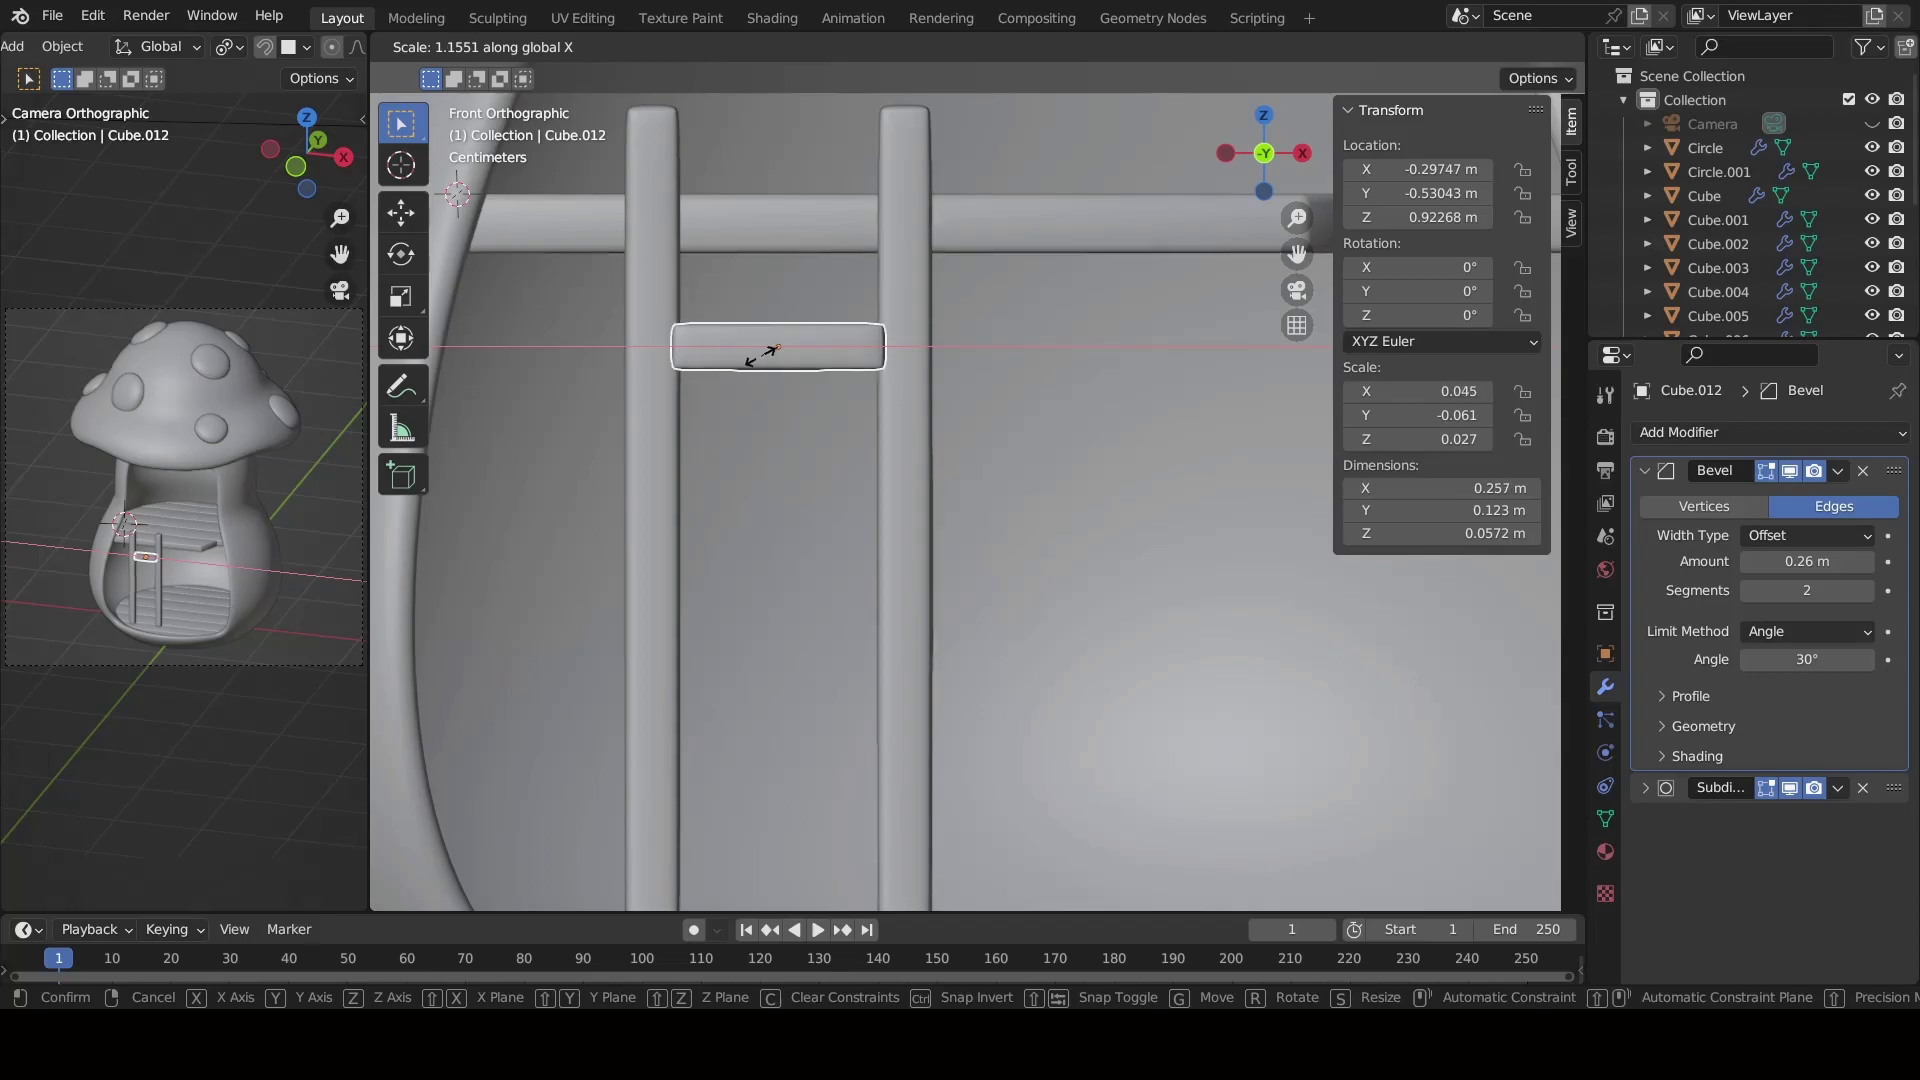
left_click(770, 350)
left_click(1100, 490)
middle_click_drag(1100, 490, 918, 584)
left_click(750, 540)
key("s")
key("y")
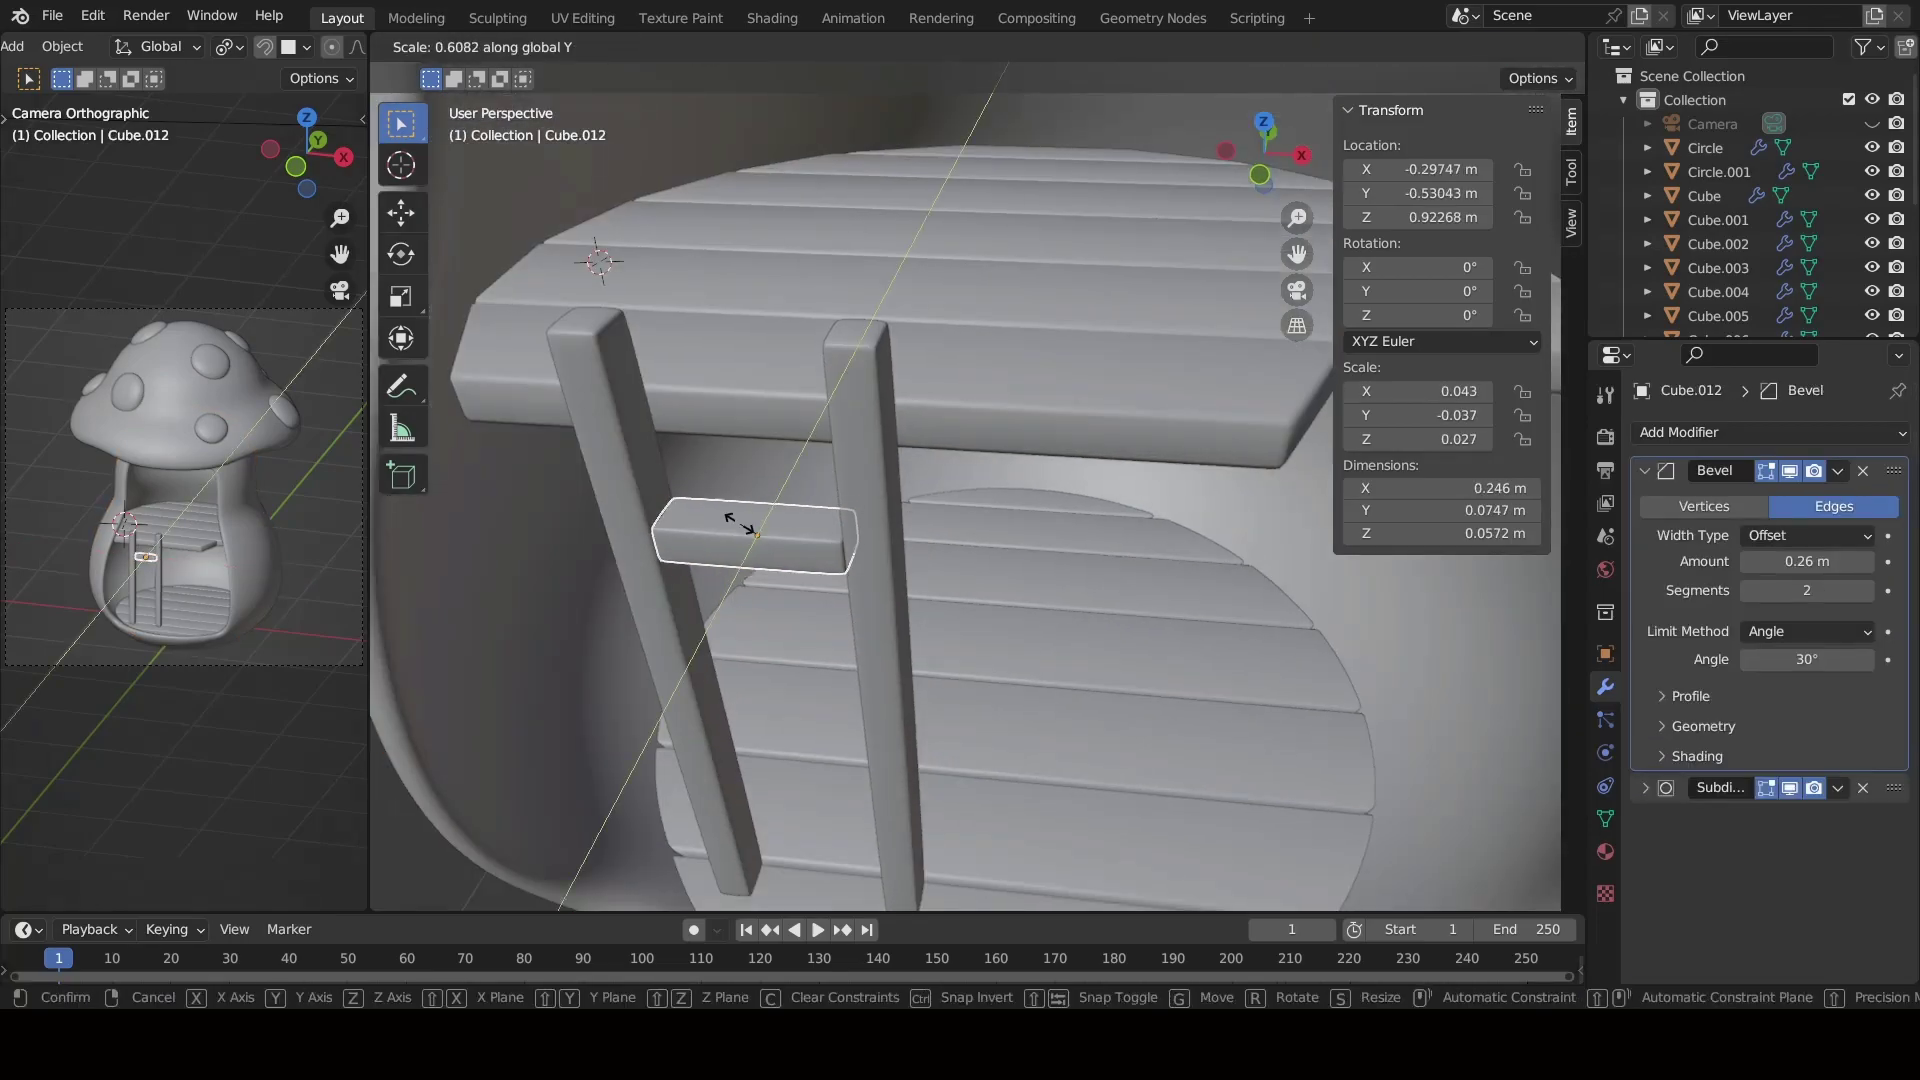
left_click(740, 525)
middle_click_drag(795, 620, 838, 519)
Repeat the rung with an Array modifier: Z factor -4.3, count 4.
left_click(1765, 432)
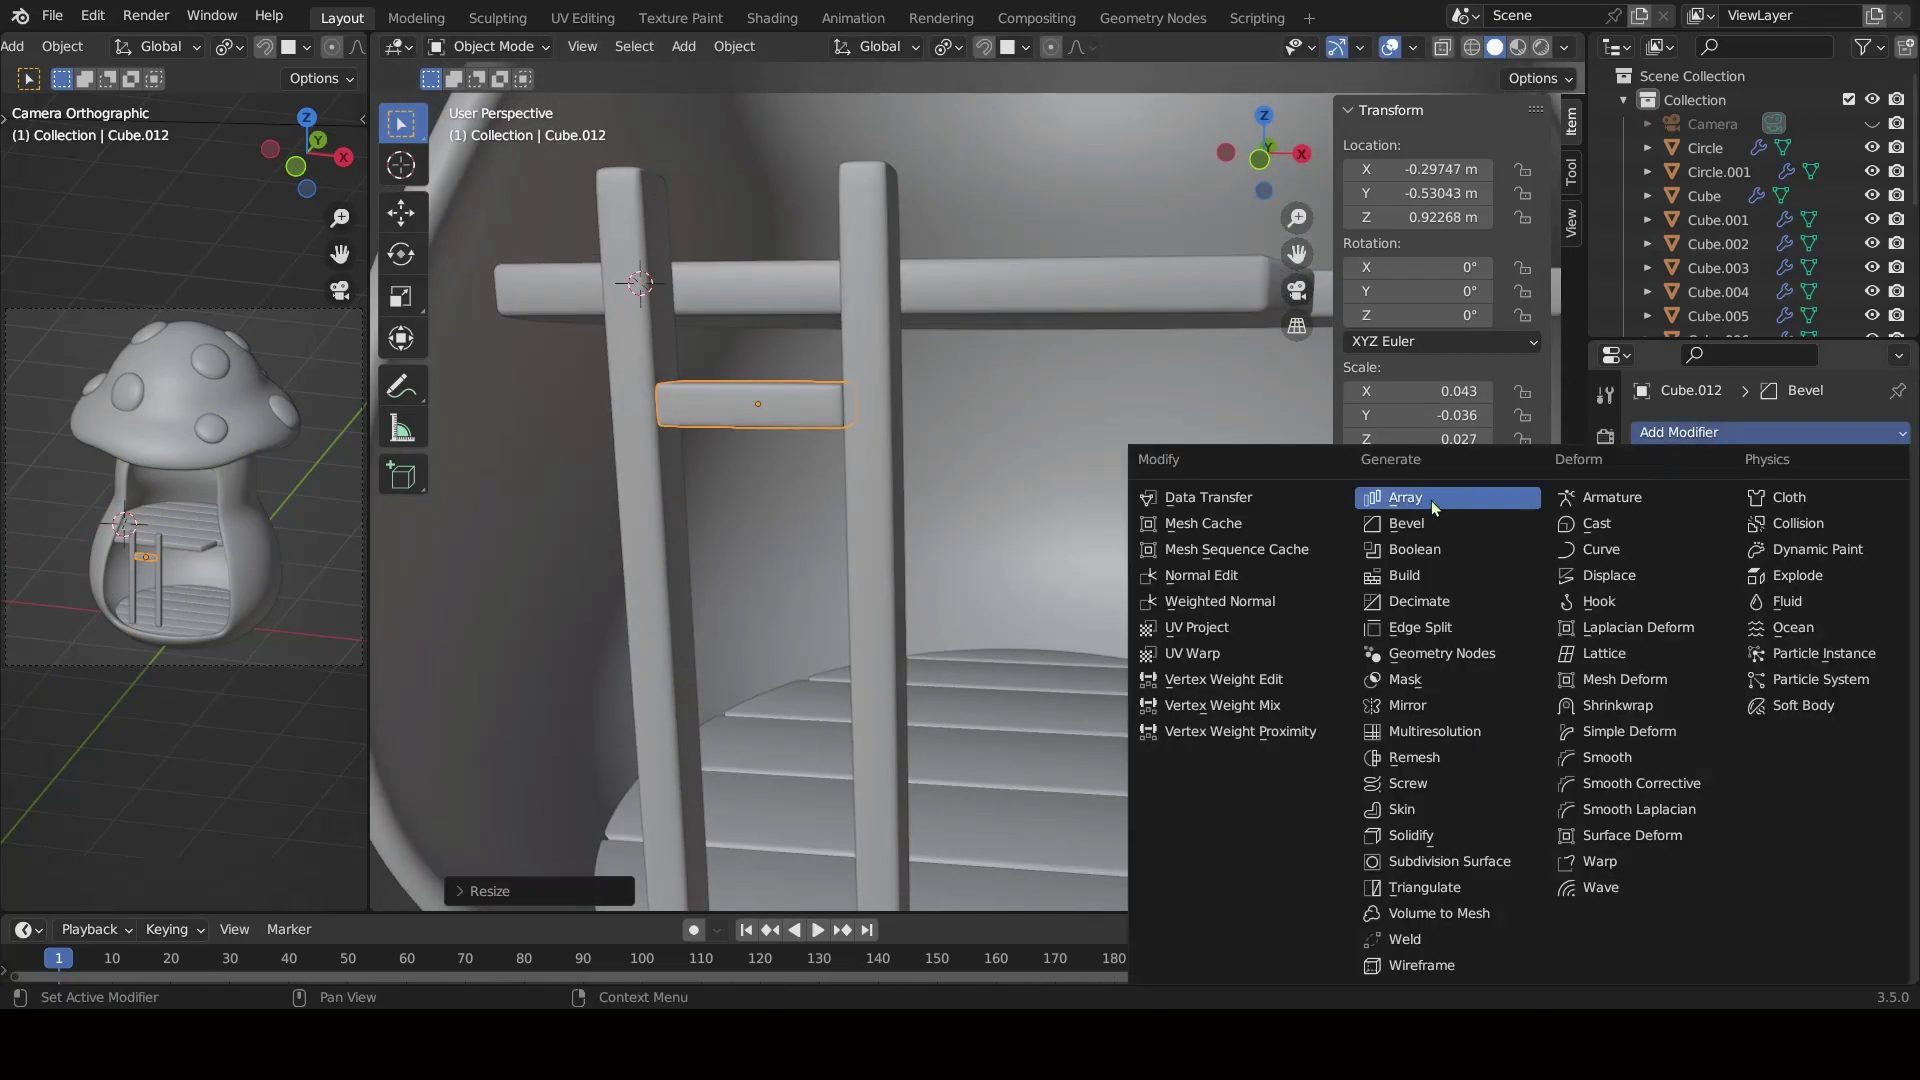
left_click(1431, 500)
left_click(1645, 470)
key("BackSpace")
left_click(1808, 717)
key("BackSpace")
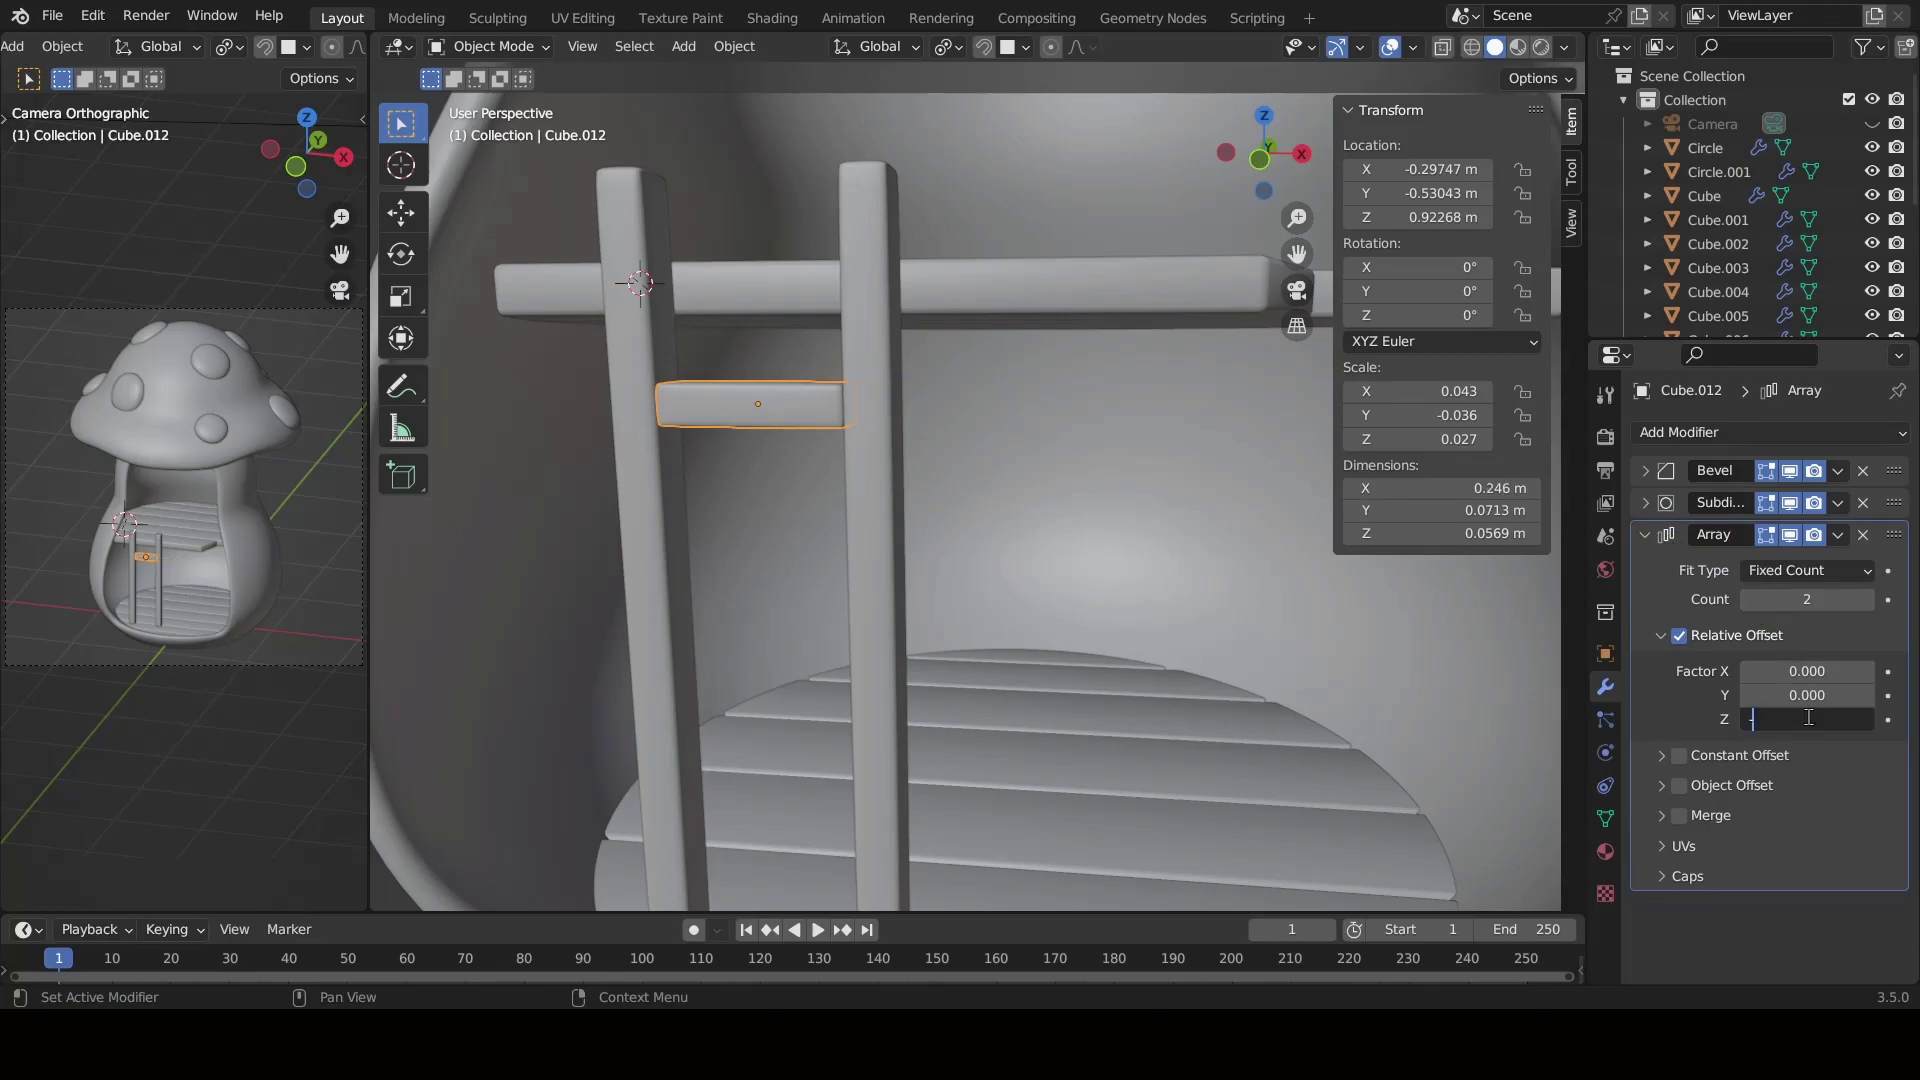
type("-4300.000")
double_click(1808, 718)
type("-4.3")
key("Return")
left_click_drag(1806, 599, 1839, 598)
Select the mushroom house shell and bring up the Add menu.
mouse_move(900, 600)
middle_mouse_down()
mouse_move(627, 649)
mouse_move(730, 538)
middle_mouse_up()
left_click(890, 645)
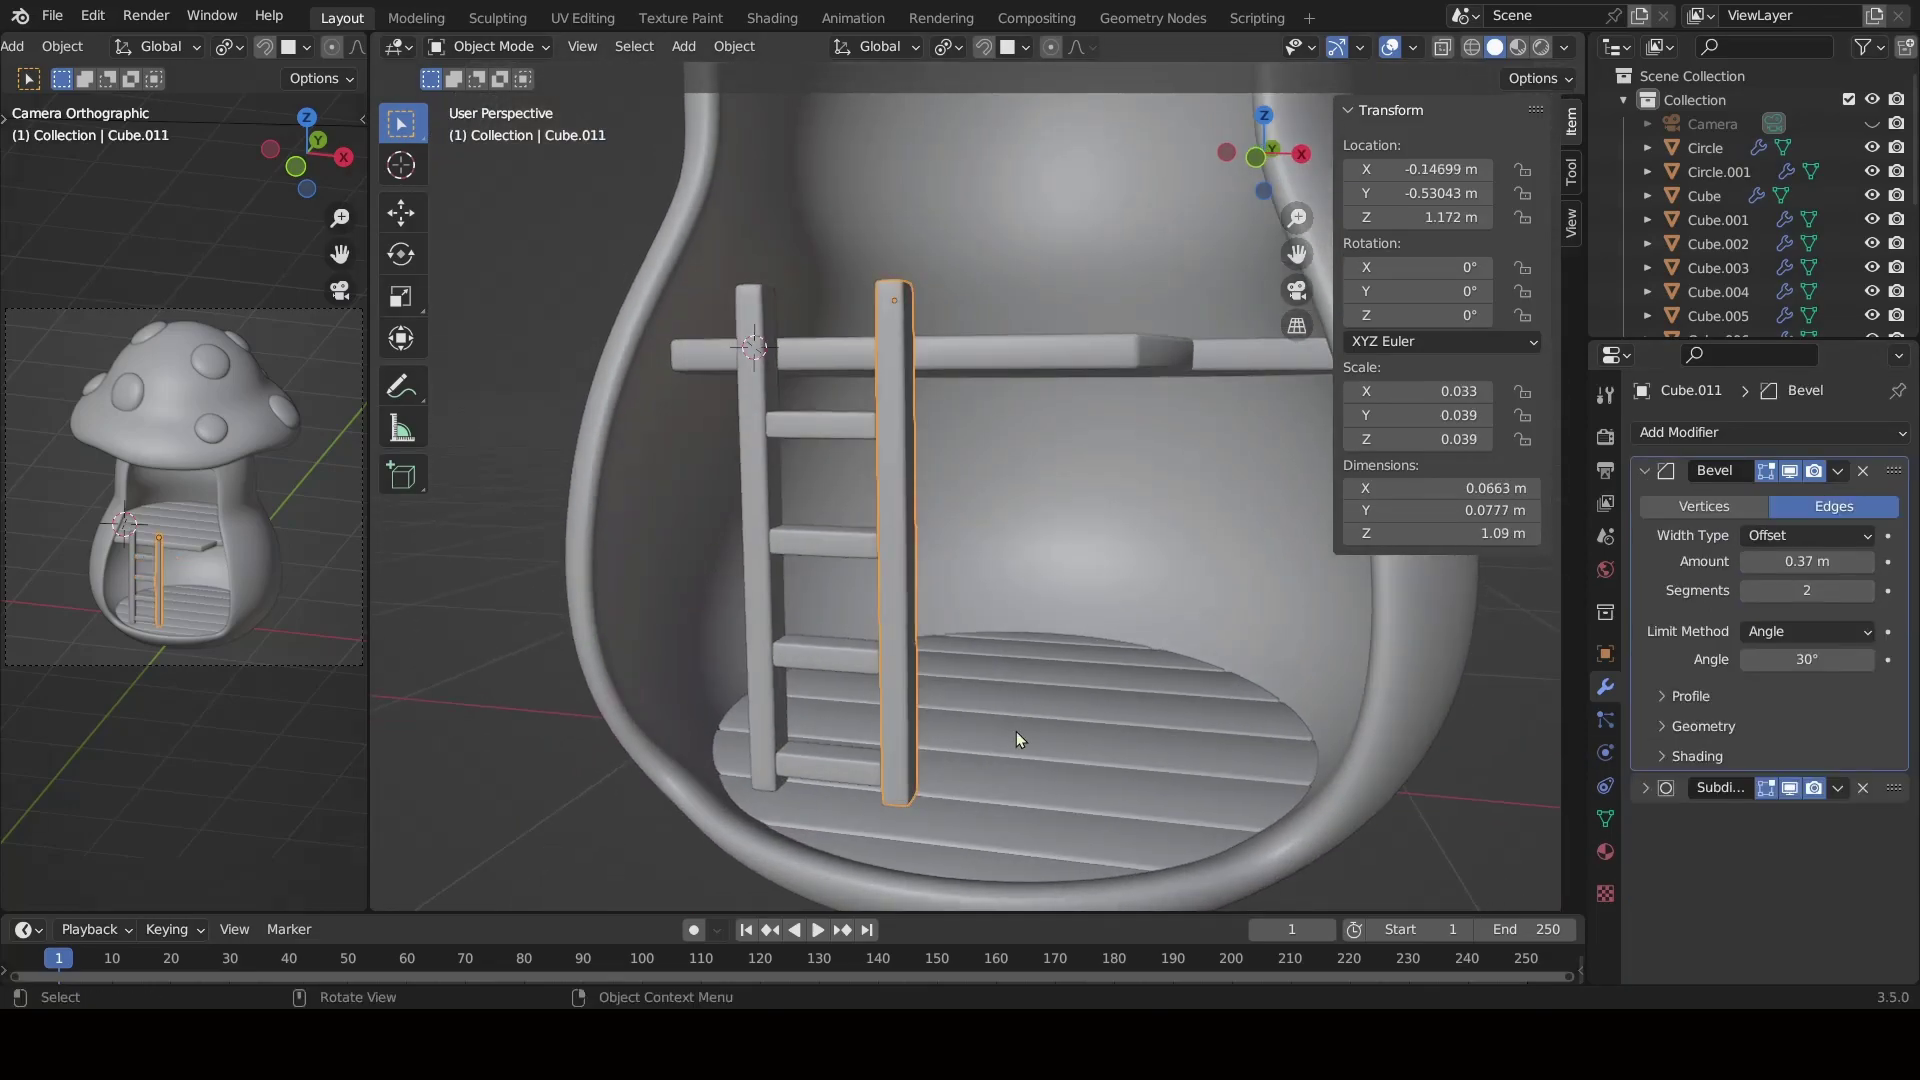
left_click(1015, 730)
key("shift+a")
key("Escape")
left_click(1012, 736)
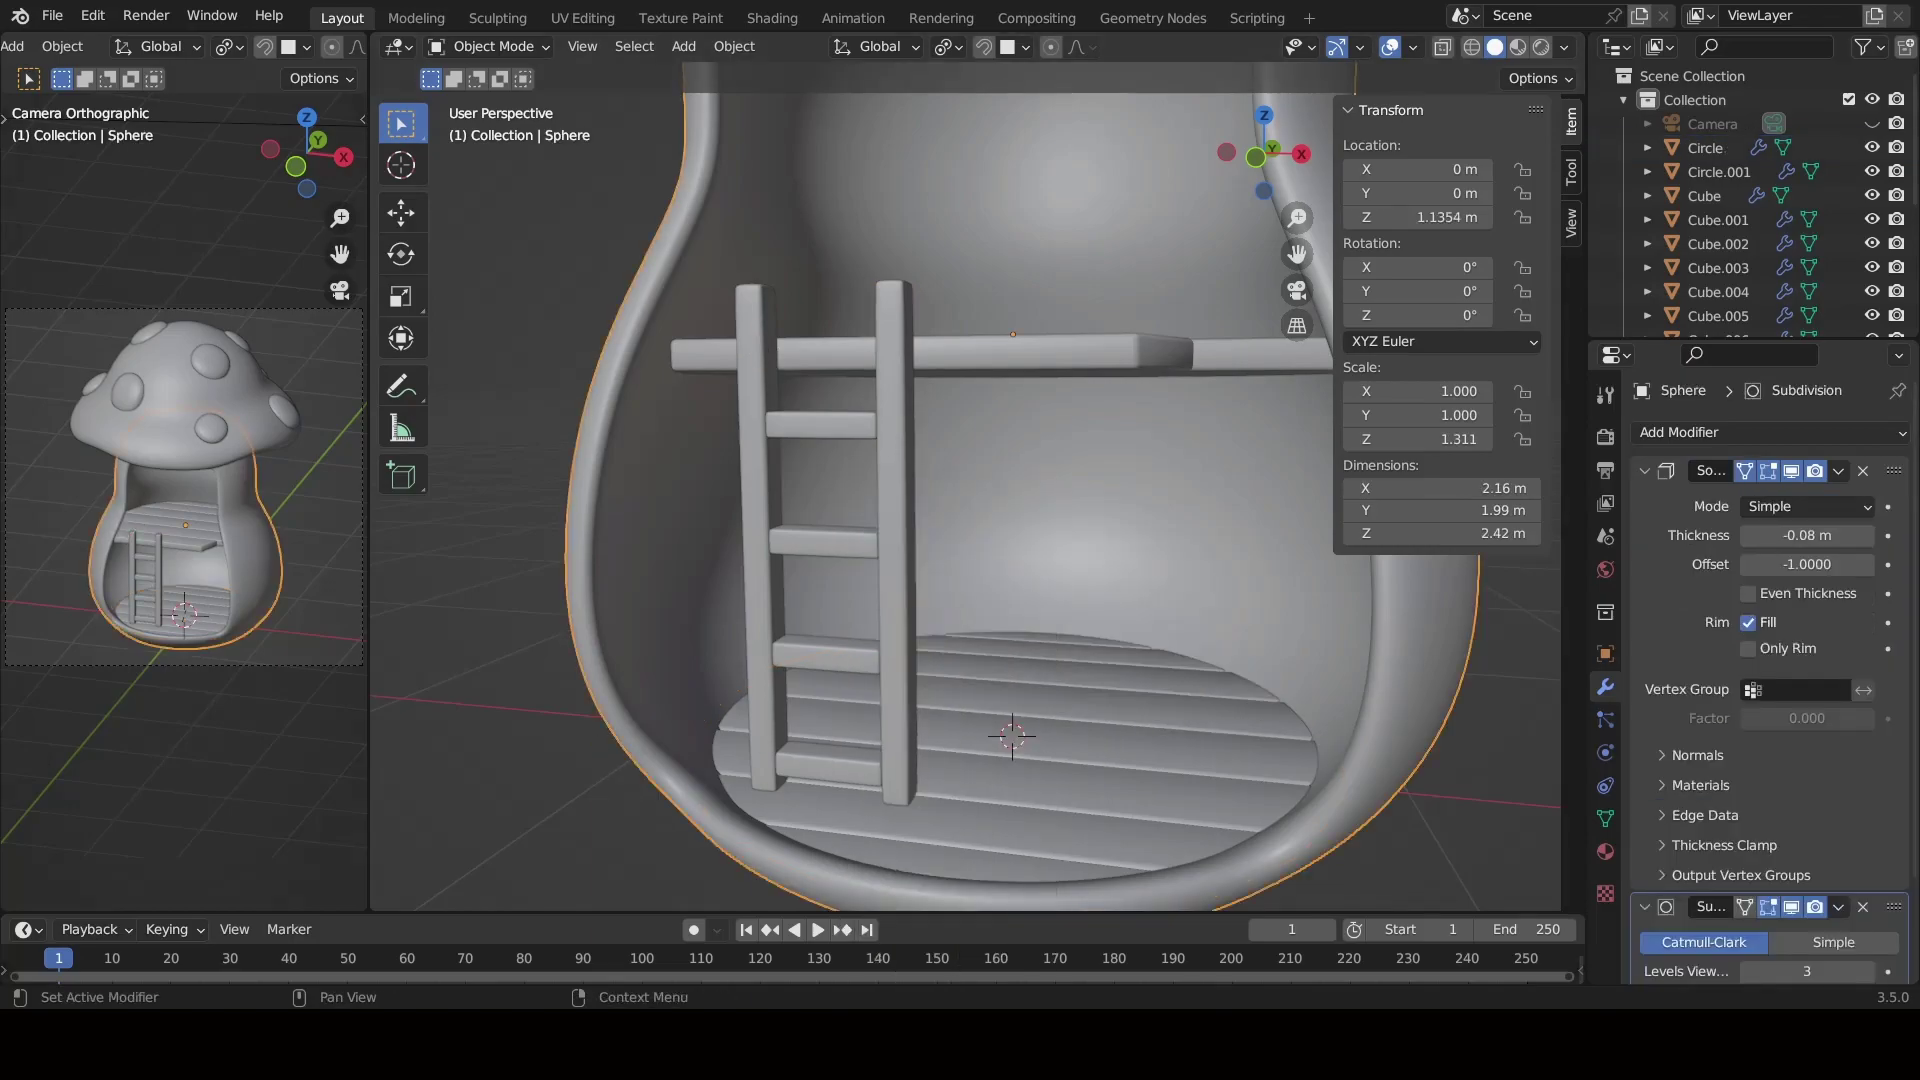
key("shift+a")
Add a plane, shrink it to a small 0.434 m square and raise it toward the floor.
left_click(1005, 60)
middle_click_drag(1048, 632, 980, 650)
key("s")
left_click(949, 712)
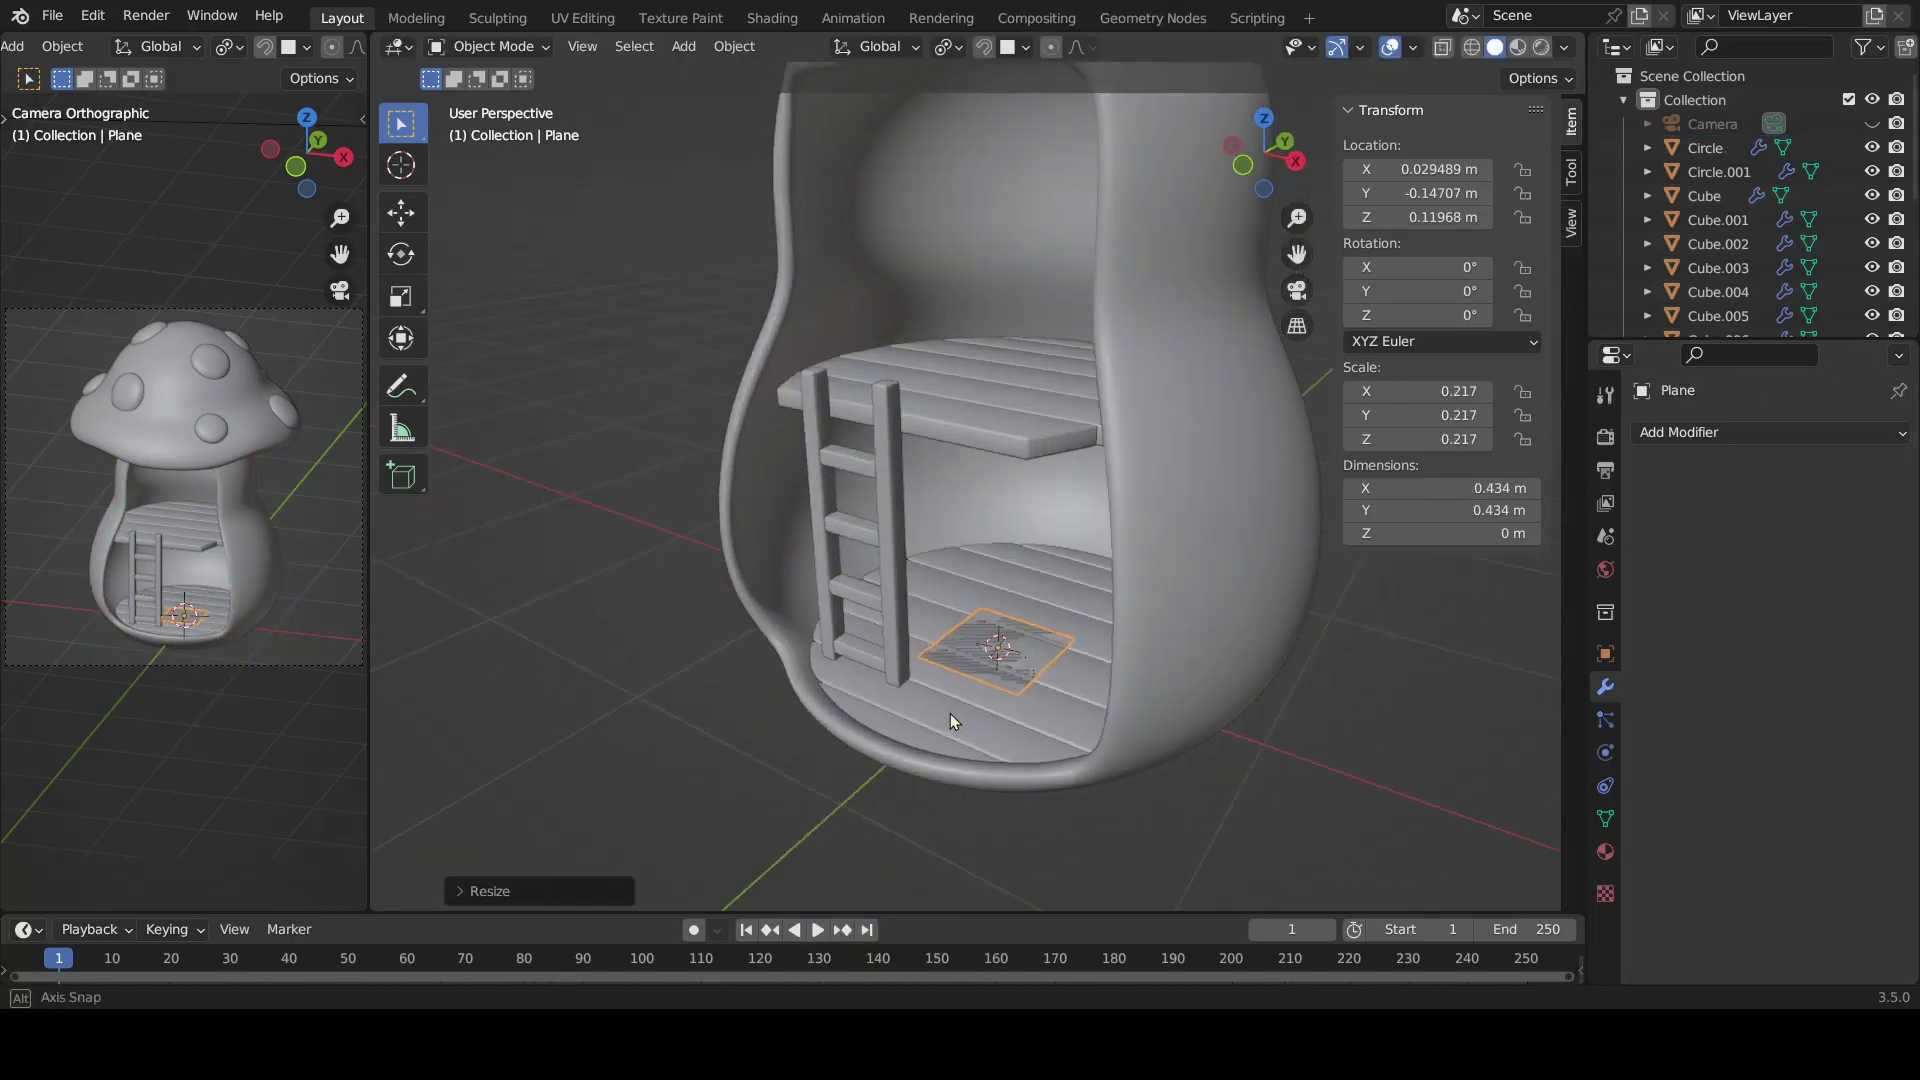
key("g")
left_click(1076, 582)
scroll(1077, 582, "up", 3)
Position the small plane on the planked floor beside the ladder.
key("g")
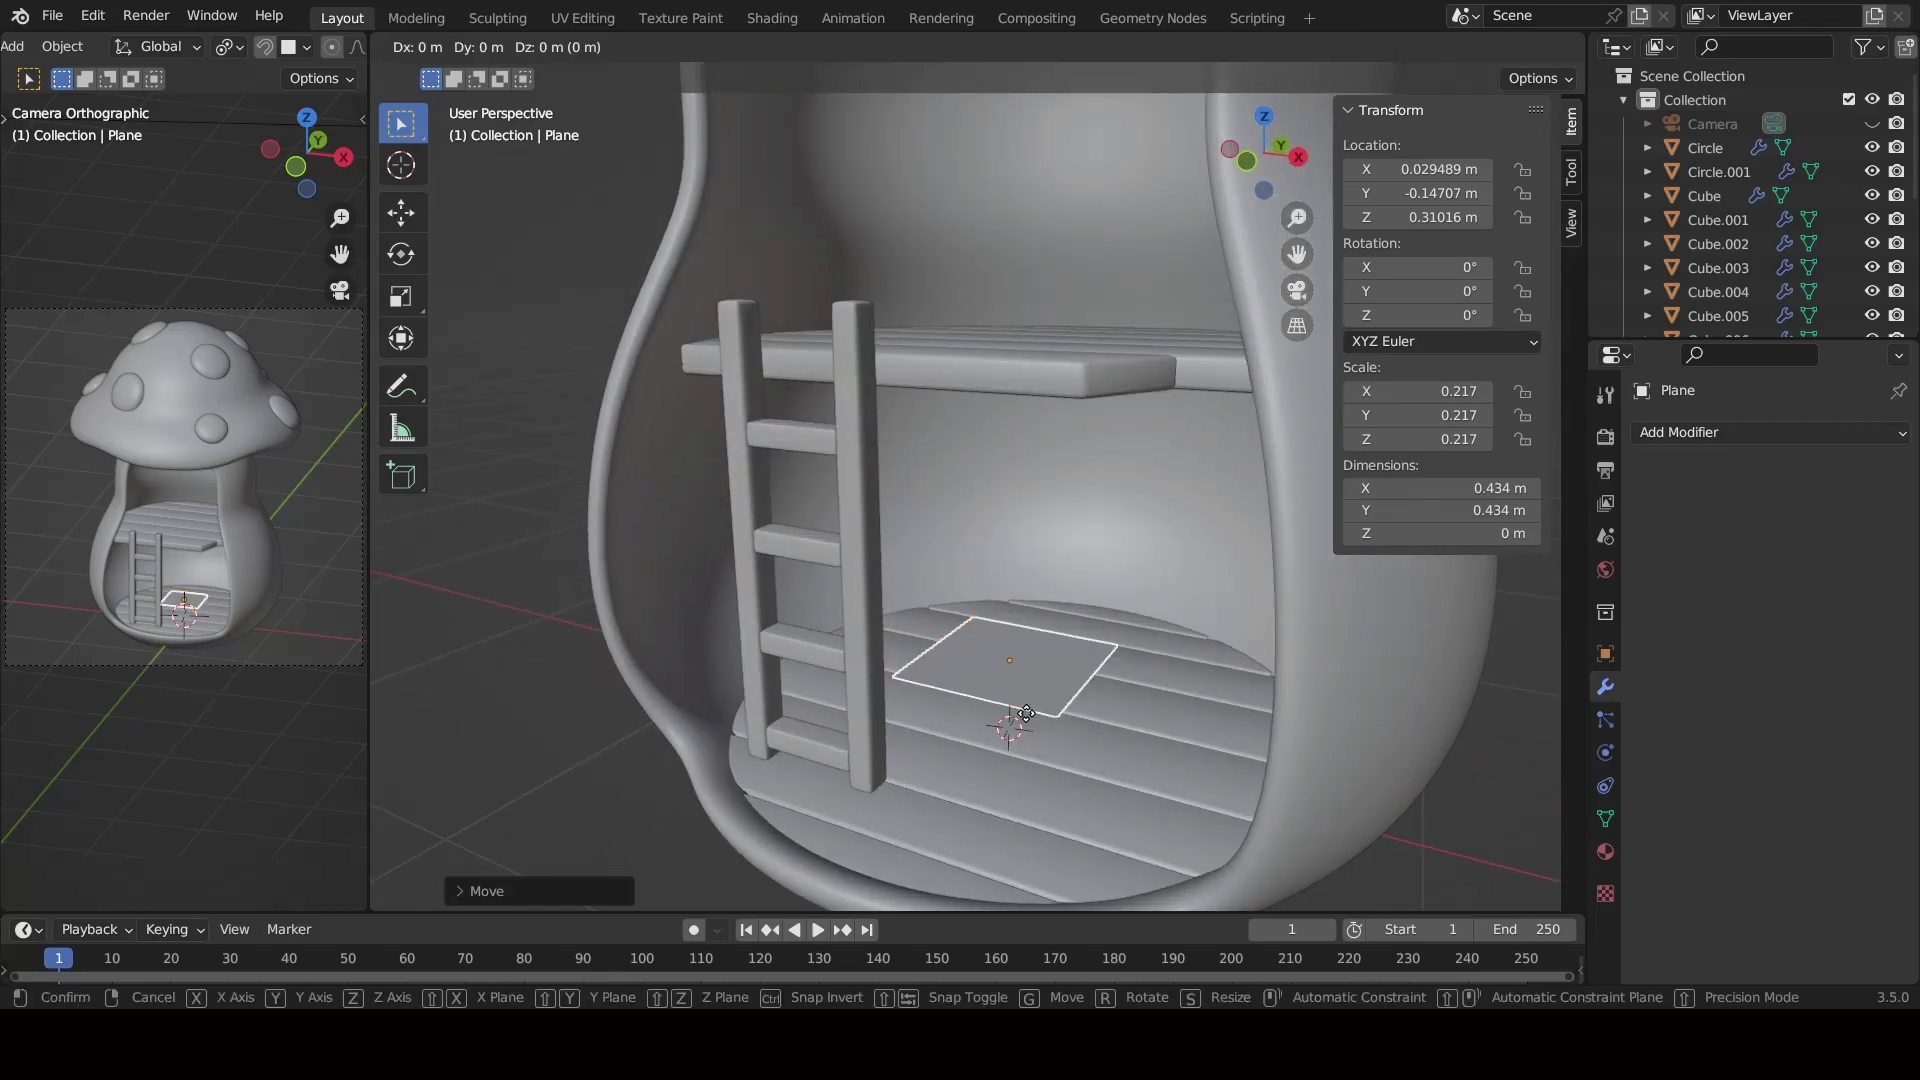
left_click(1063, 675)
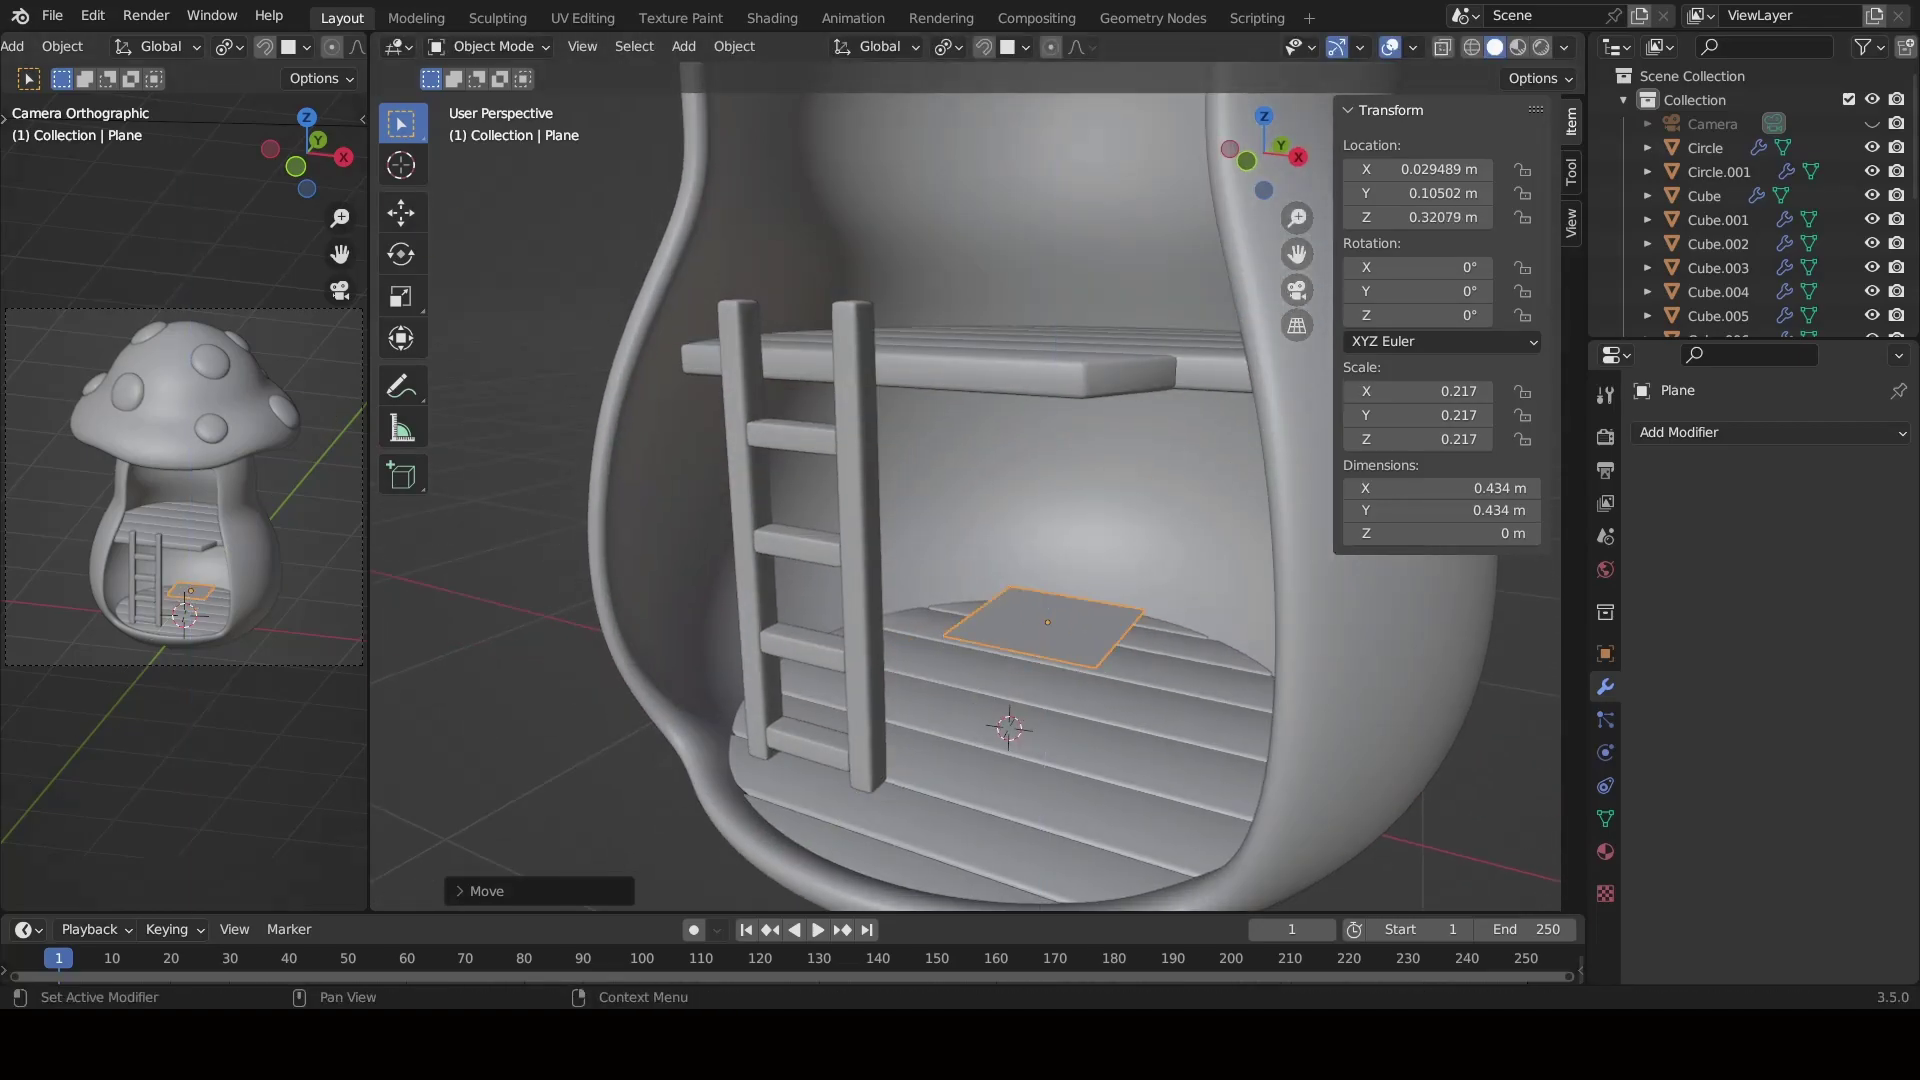
key("g")
left_click(1124, 636)
middle_click_drag(1124, 636, 1100, 560)
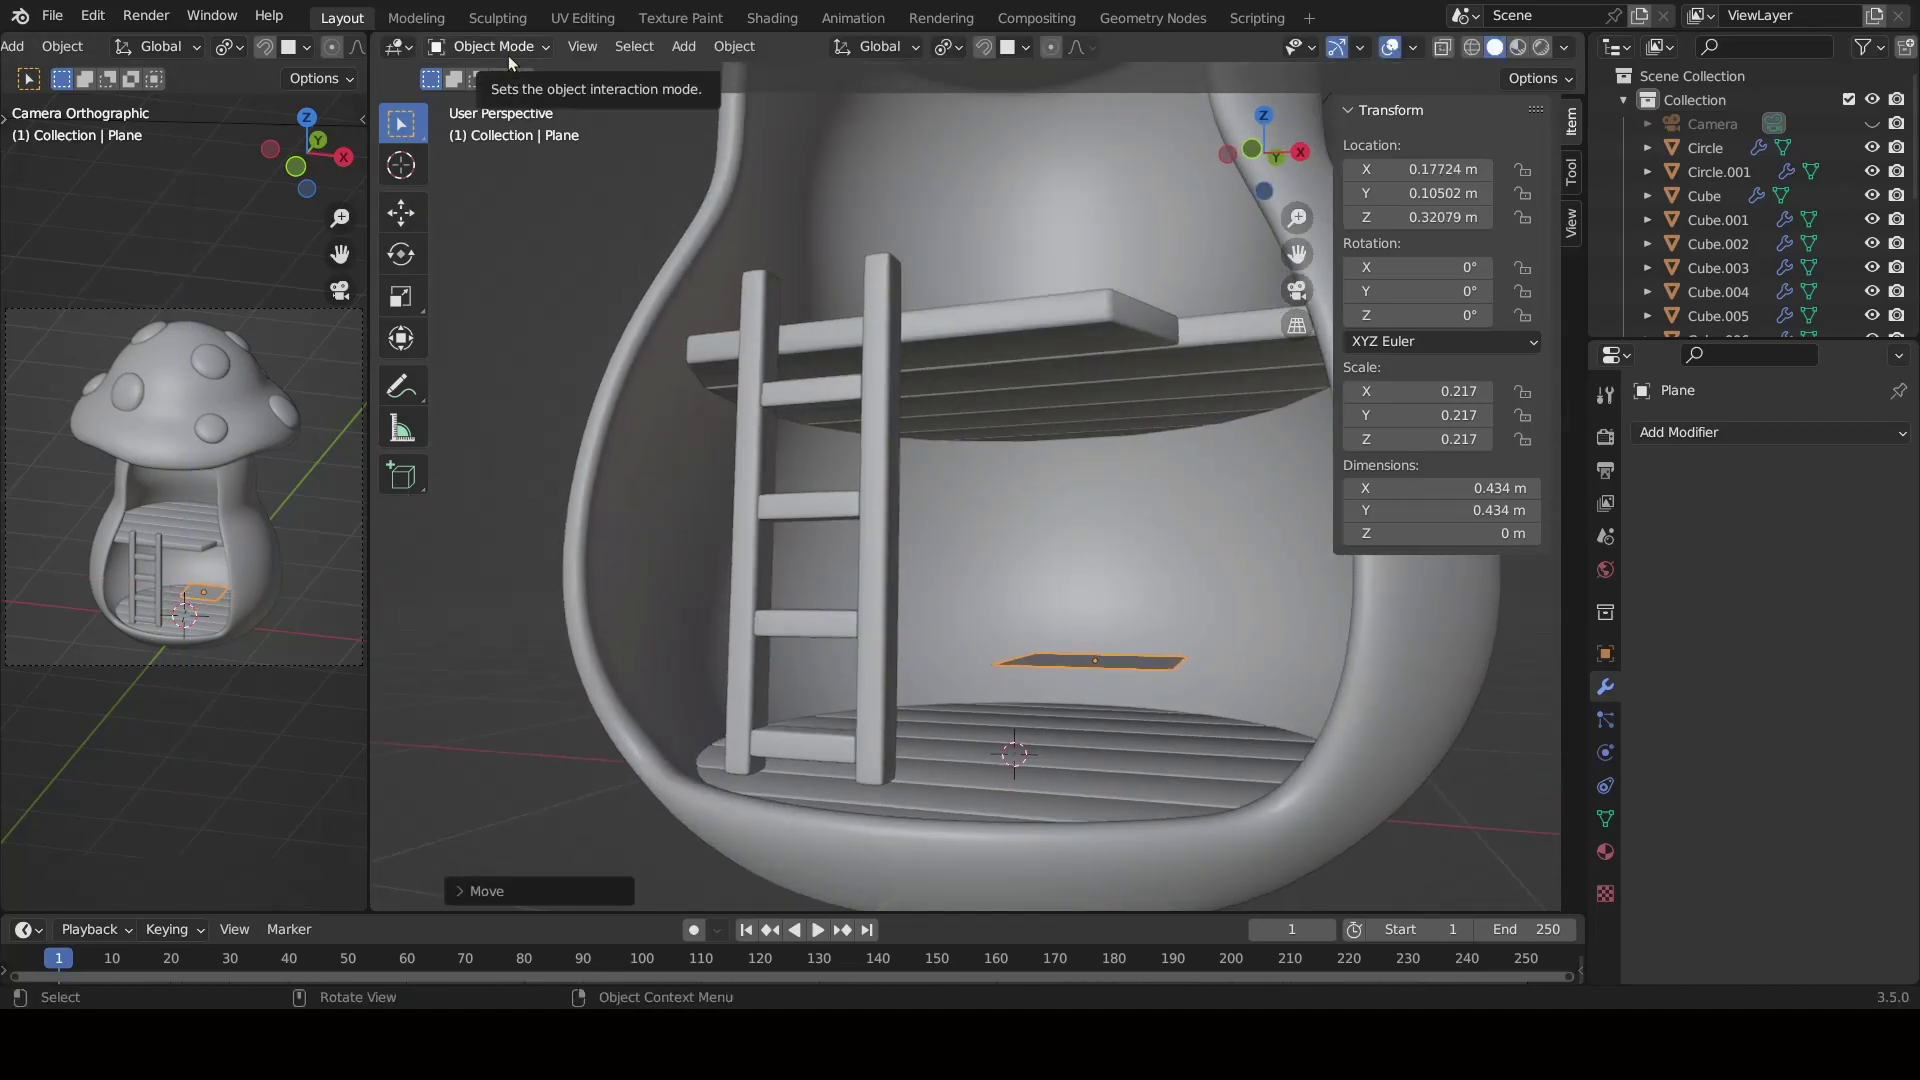
Extrude the plane upward in Edit Mode into a 0.0637 m thick slab.
key("Tab")
key("e")
left_click(1085, 655)
key("ctrl+Tab")
left_click(889, 655)
middle_click_drag(890, 655, 998, 775)
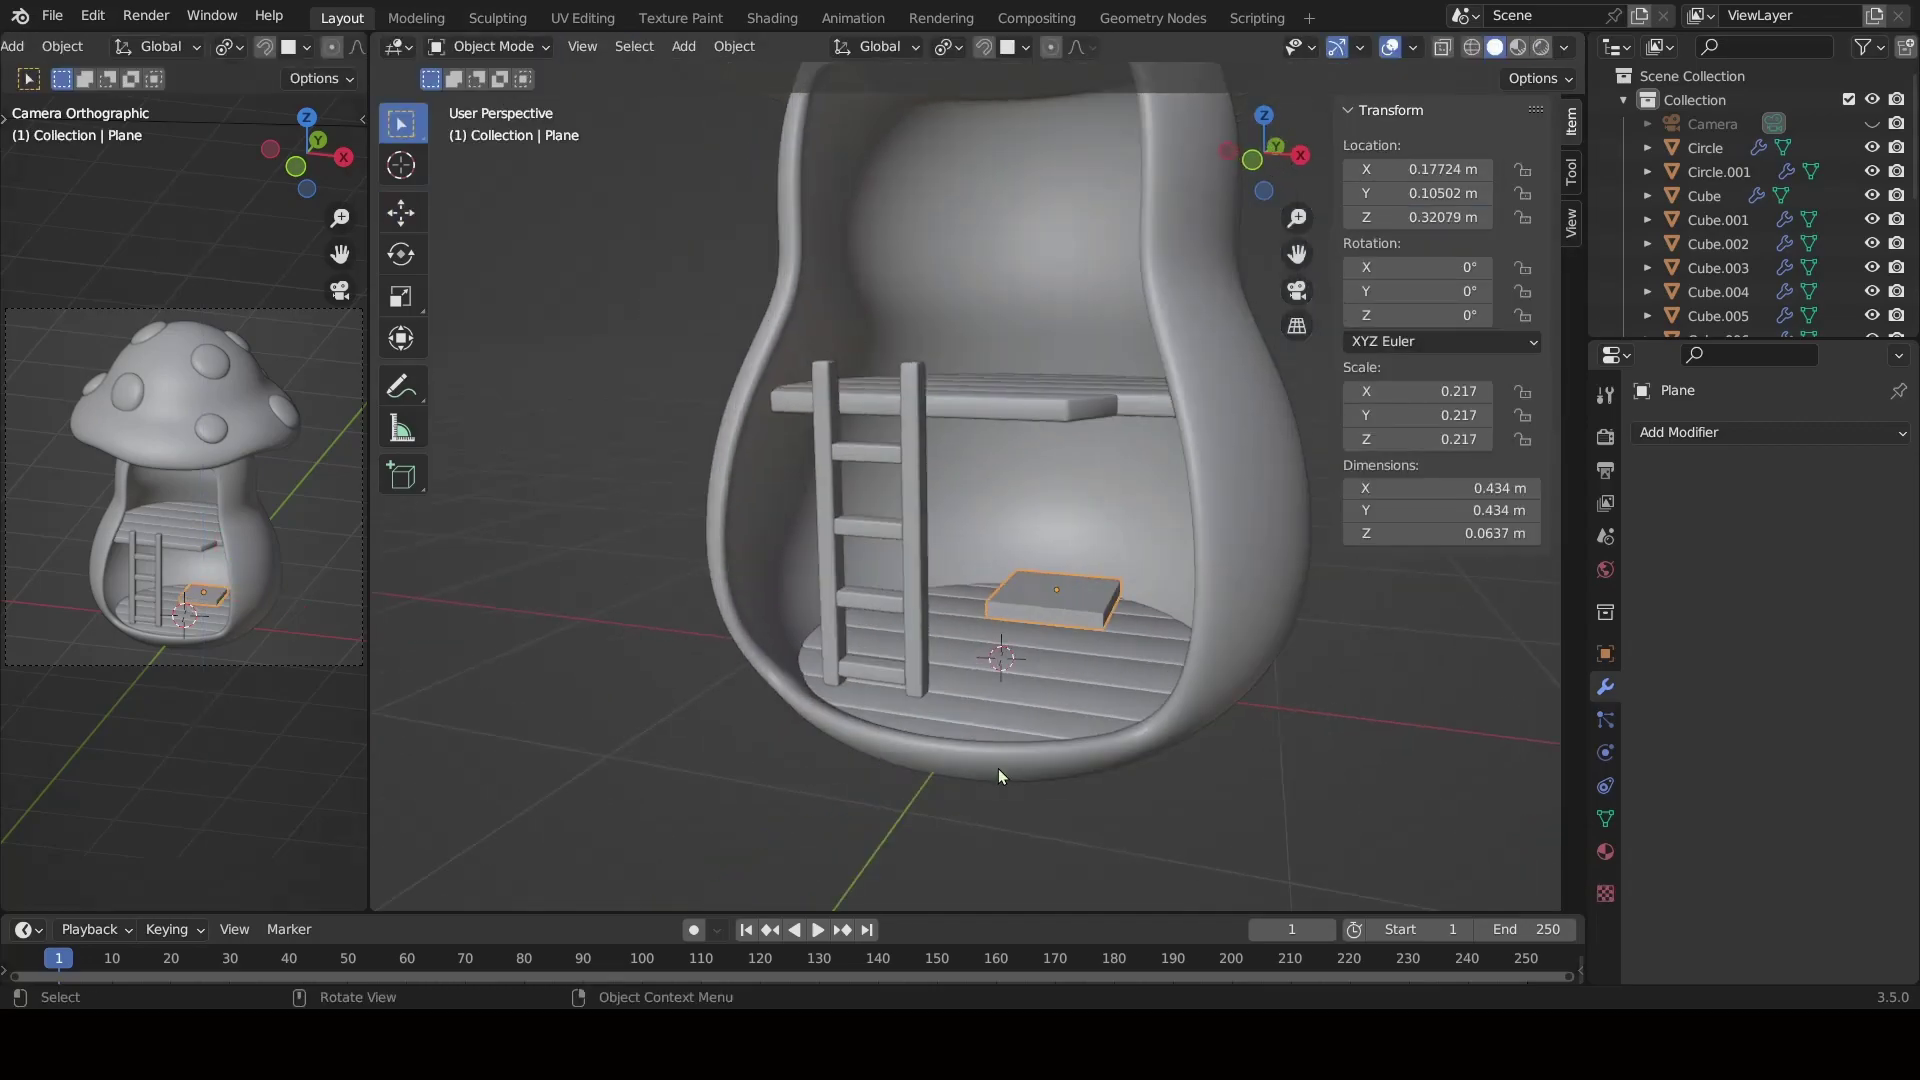
scroll(998, 775, "up", 2)
Bring up the Link/Transfer Data menu on a ladder post, then dismiss it and reselect the floor block.
left_click(894, 614)
key("ctrl+l")
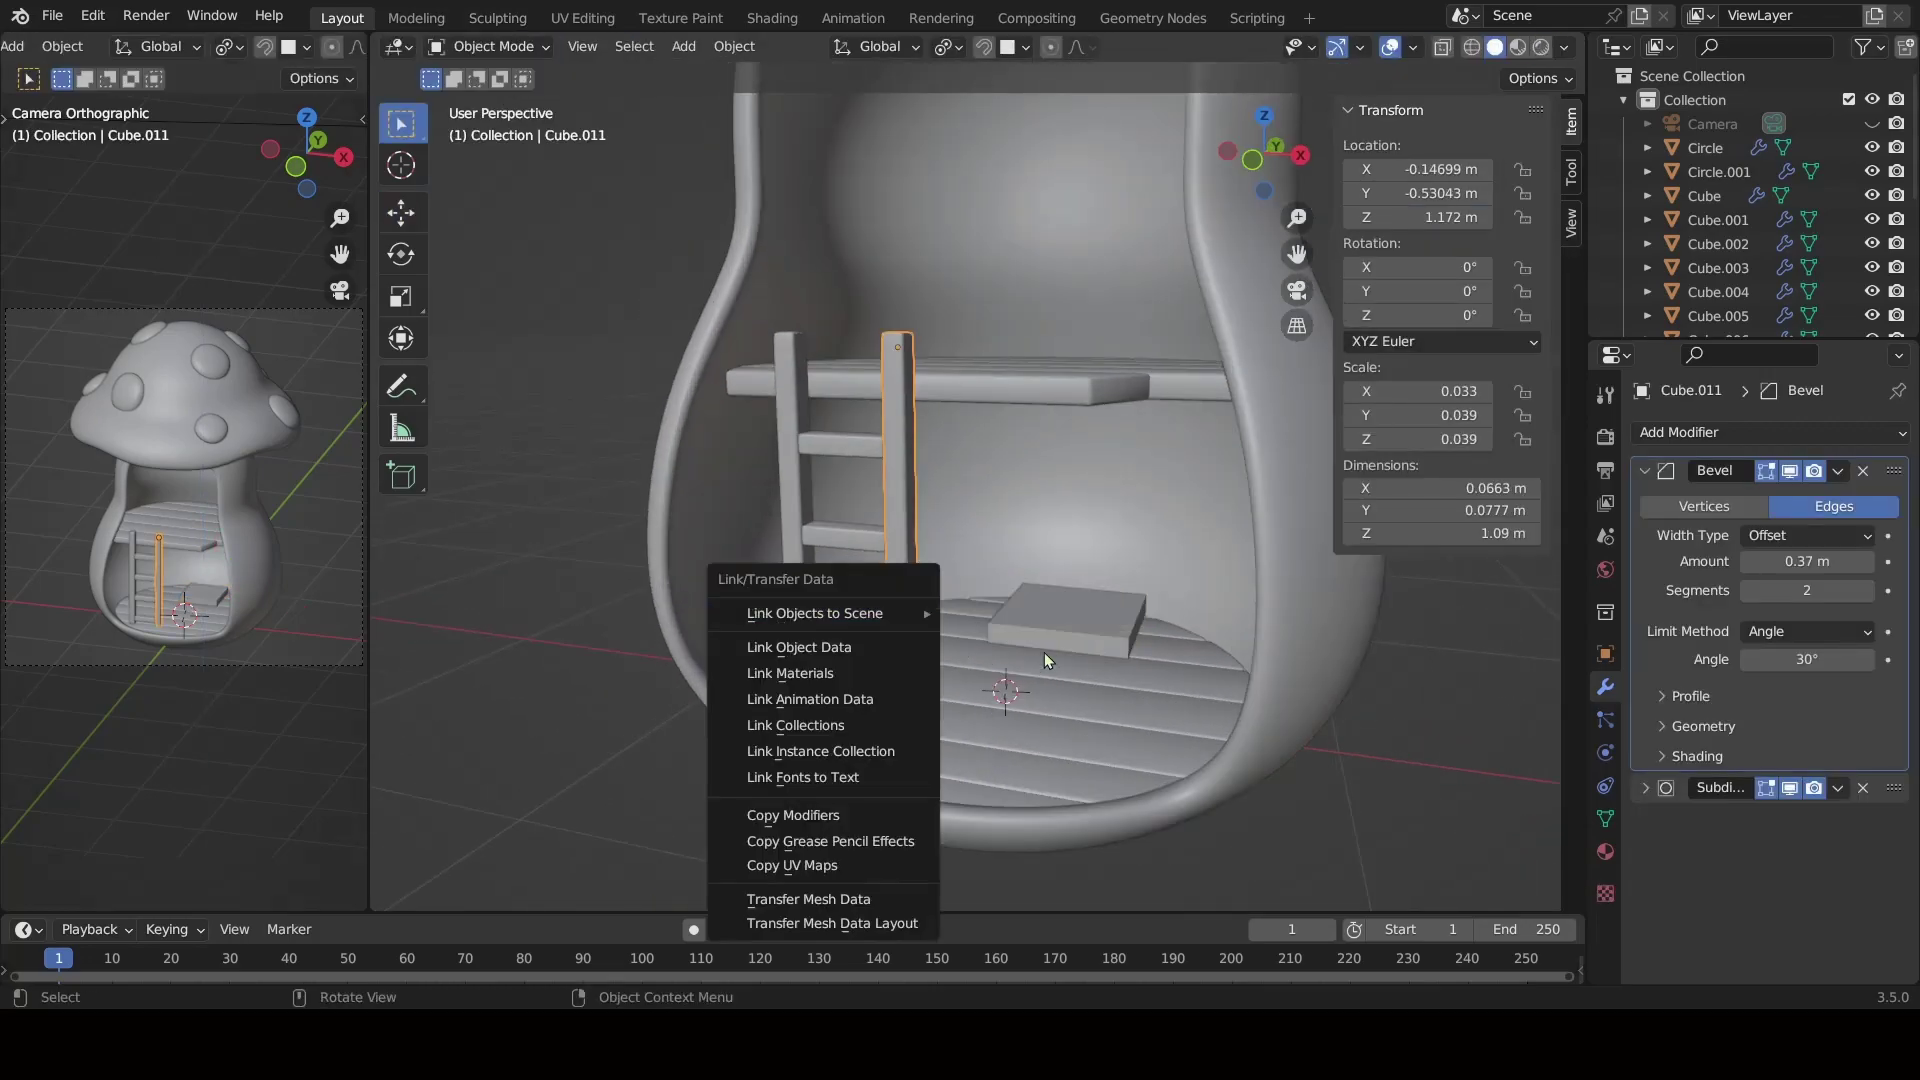
left_click(1044, 652)
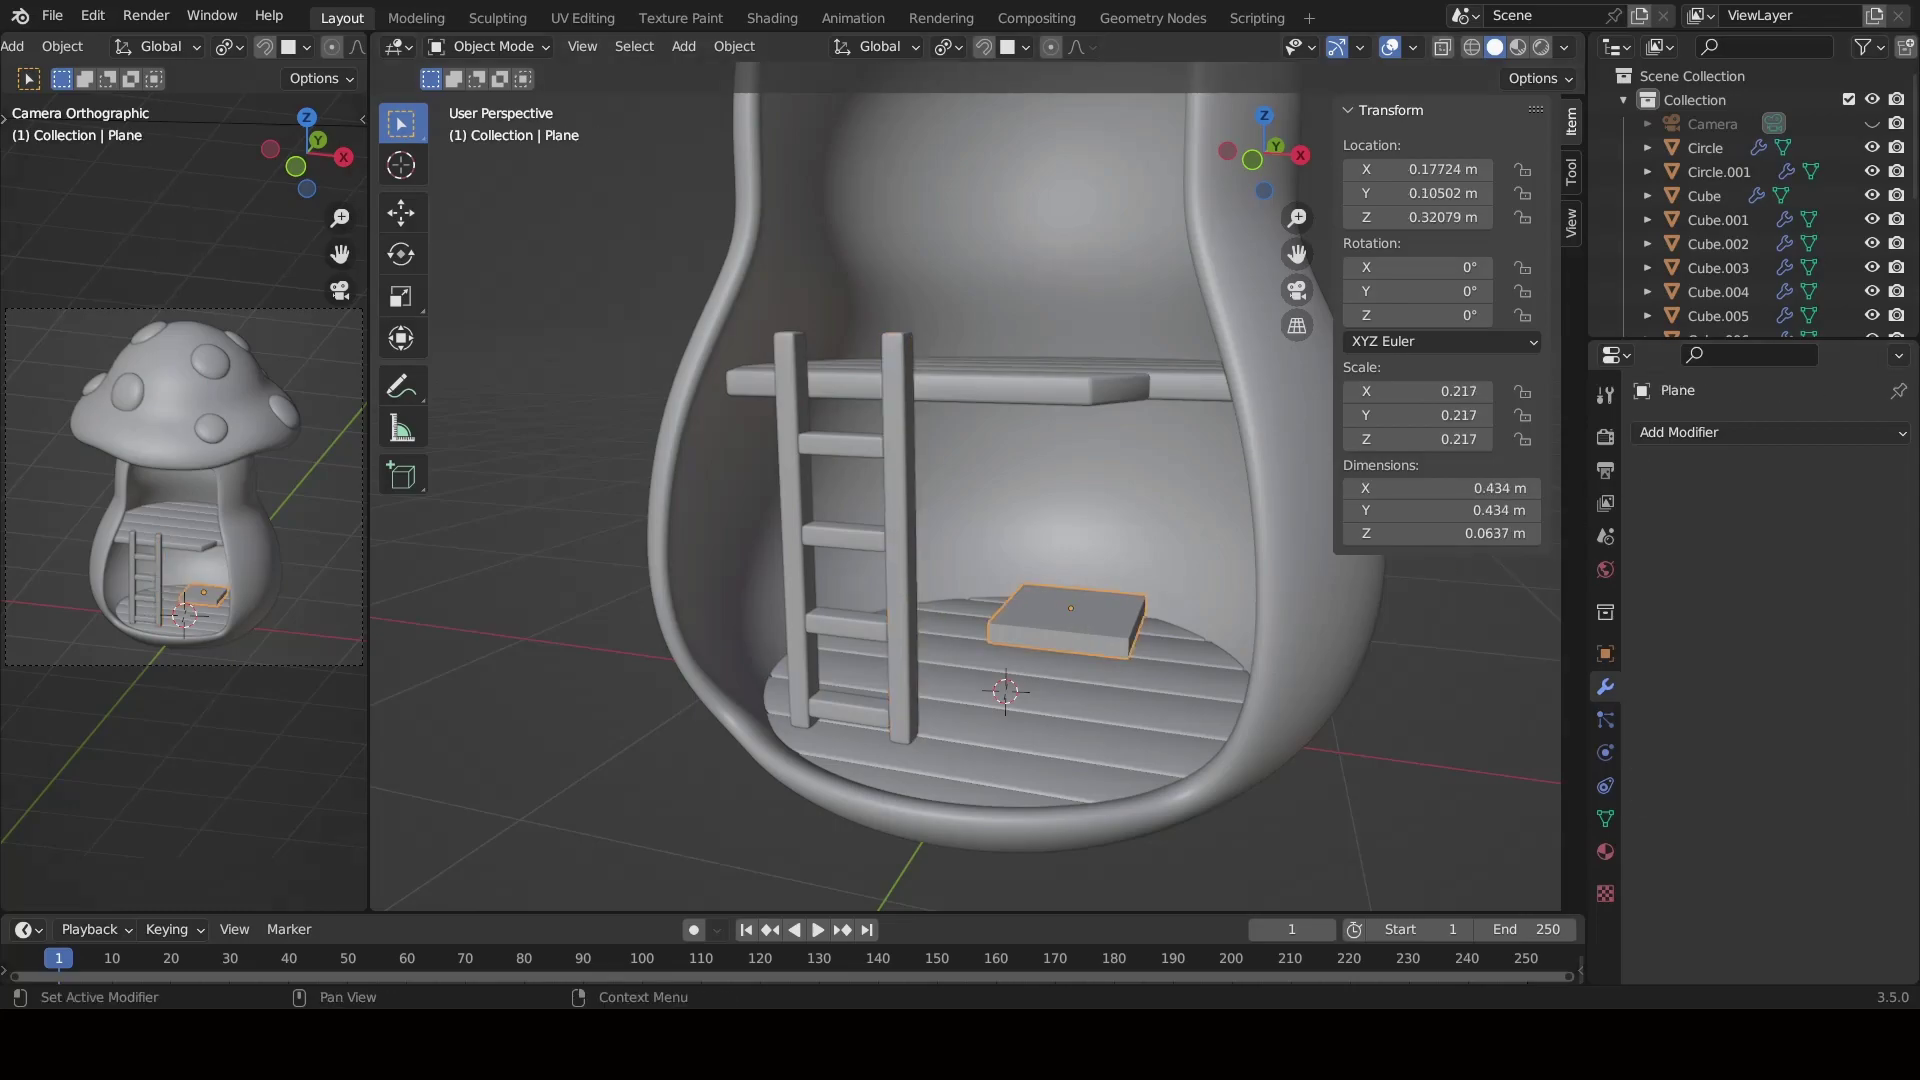
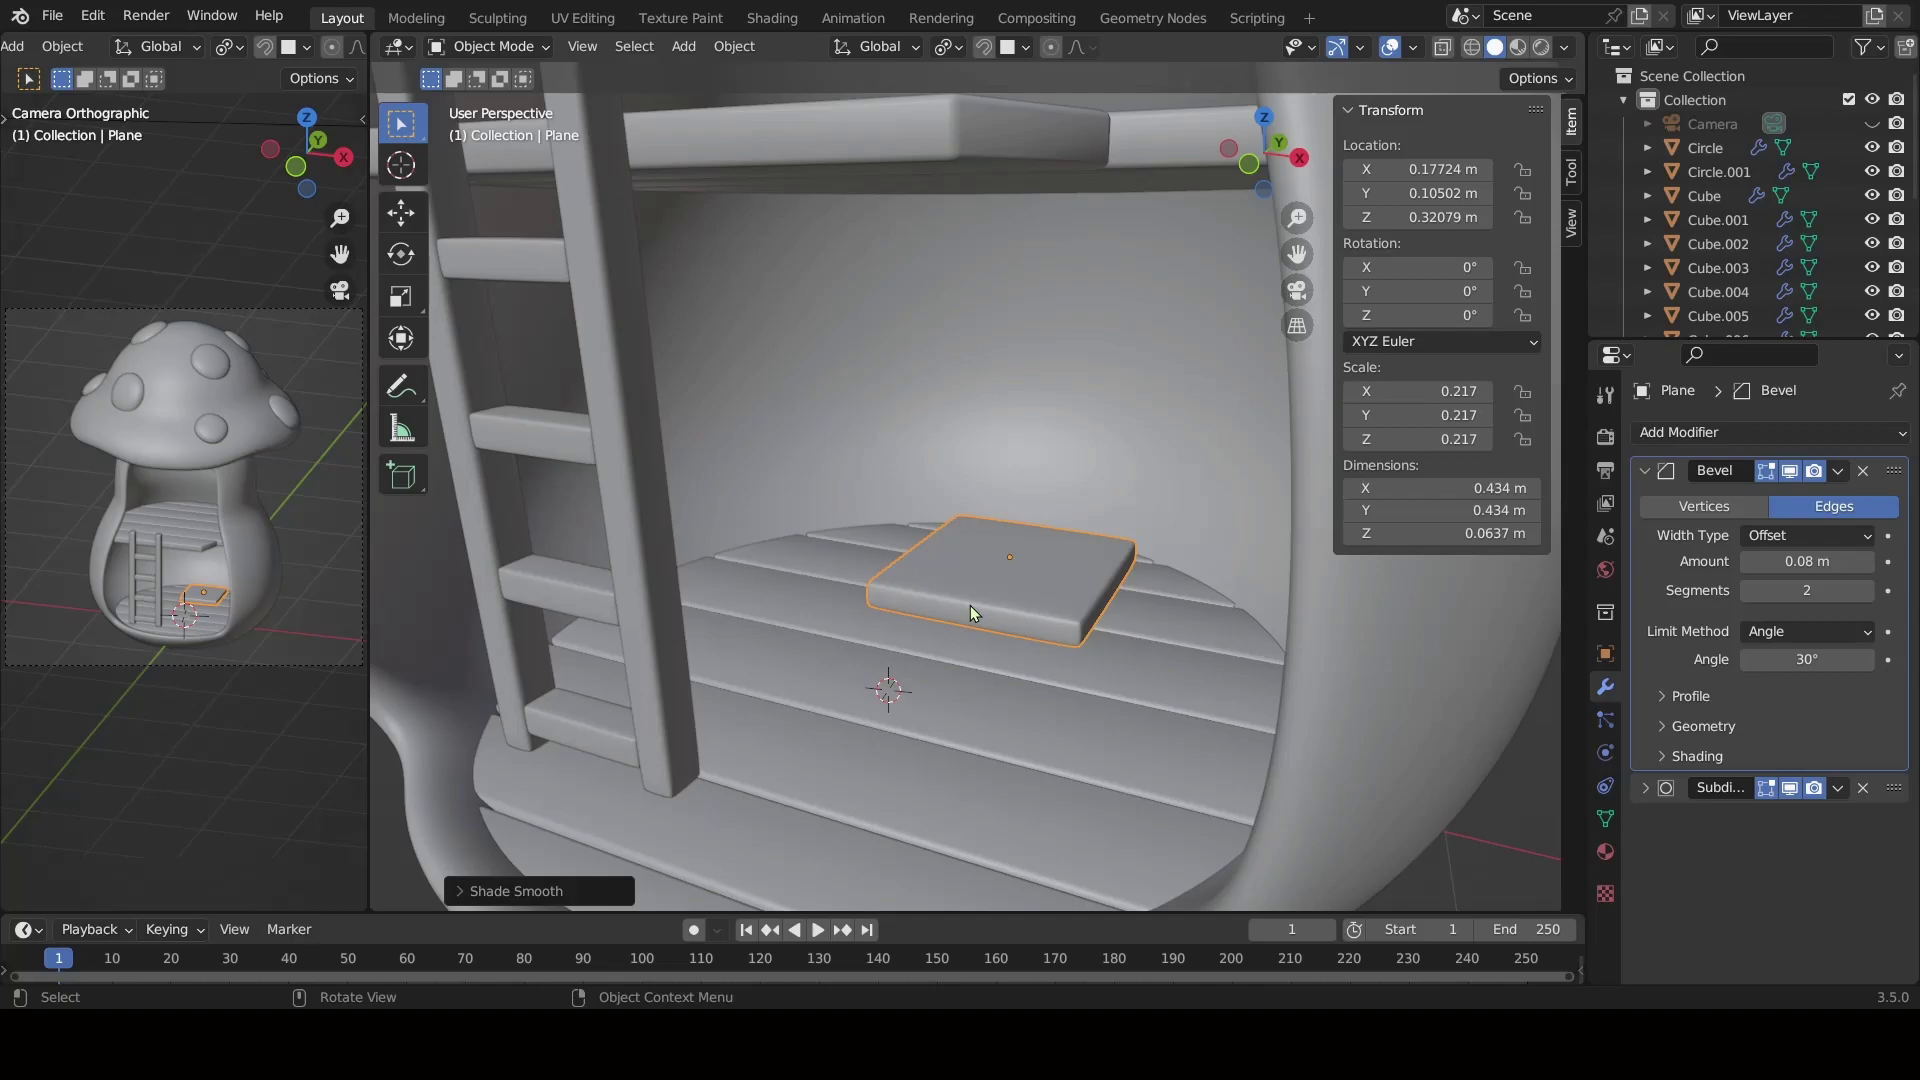
Scale the seat slab along Z to make it thicker, about 0.0819 m.
middle_click_drag(970, 612, 1031, 632)
key("s")
key("z")
left_click(1076, 741)
middle_click_drag(1075, 734, 1066, 627)
Isolate the slab in Local View and look at it from top orthographic view.
key("KP_Divide")
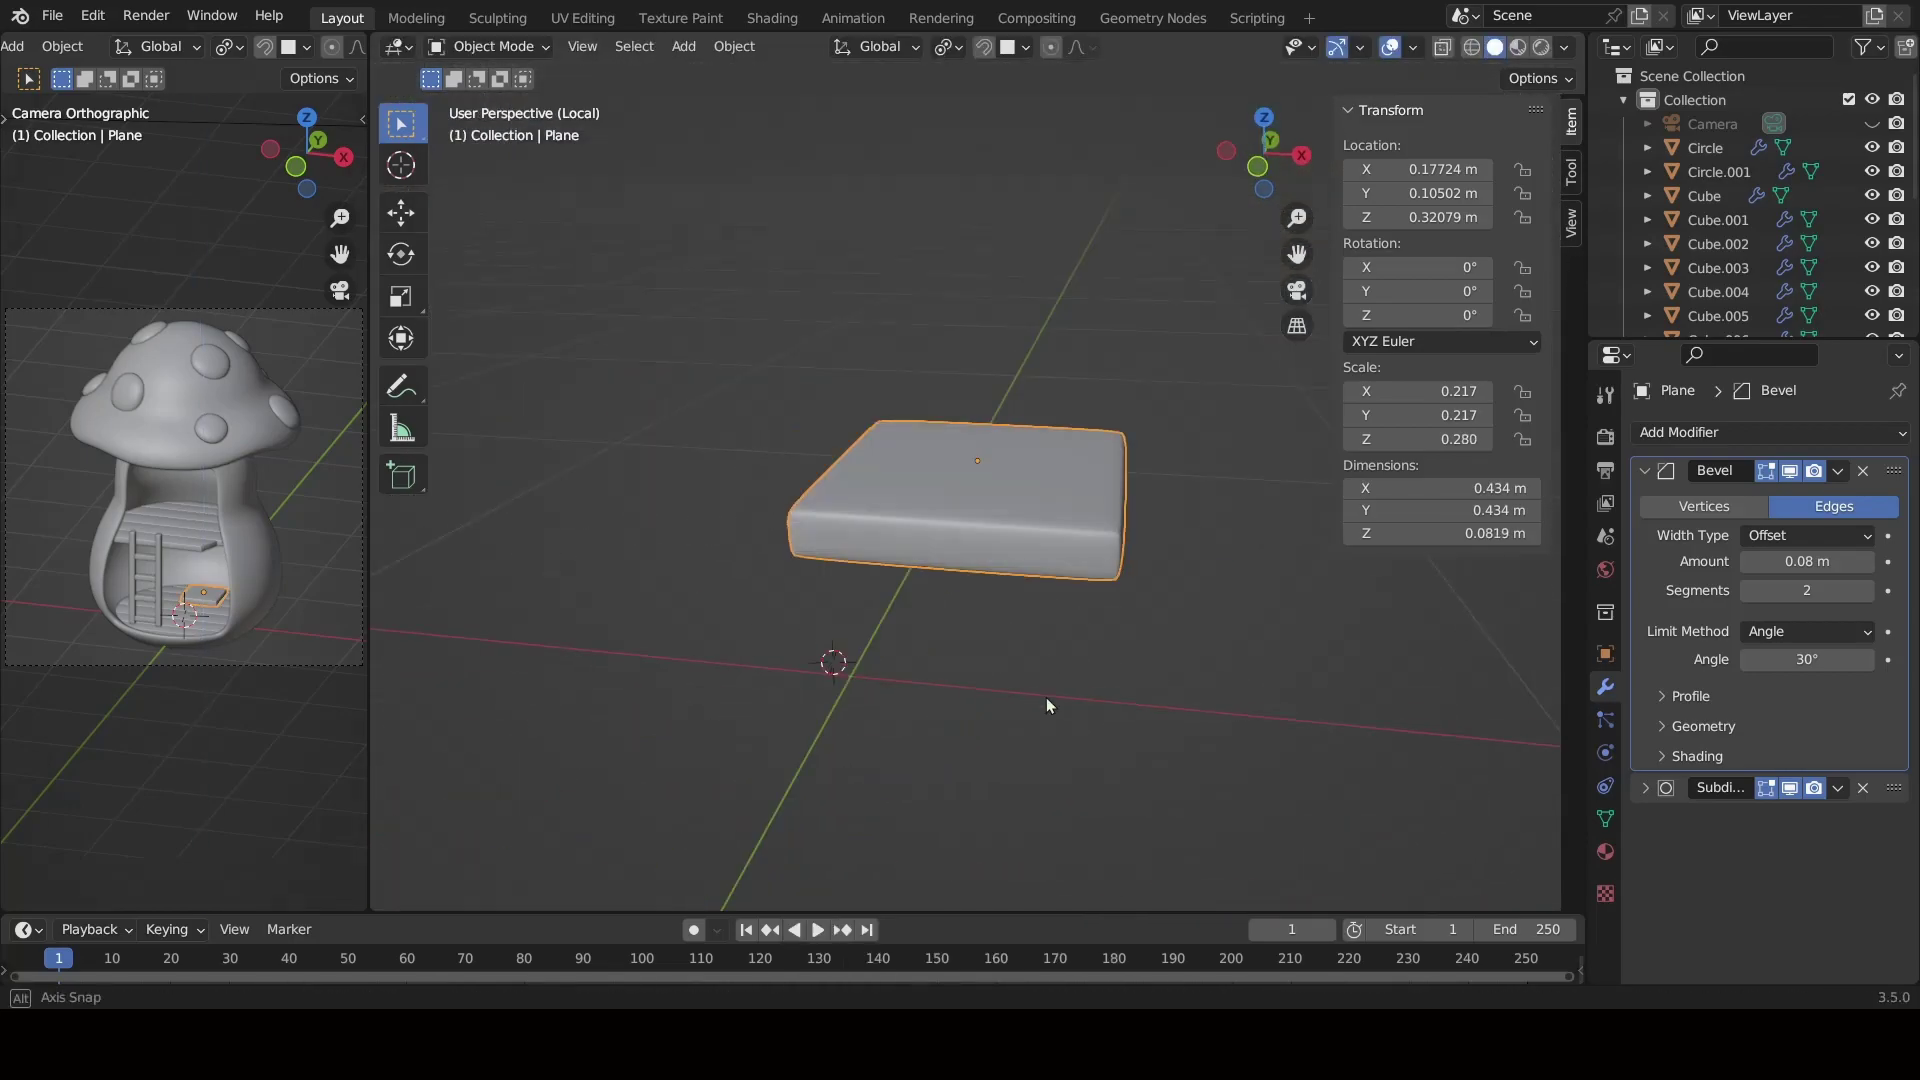
key("KP_7")
left_click(490, 46)
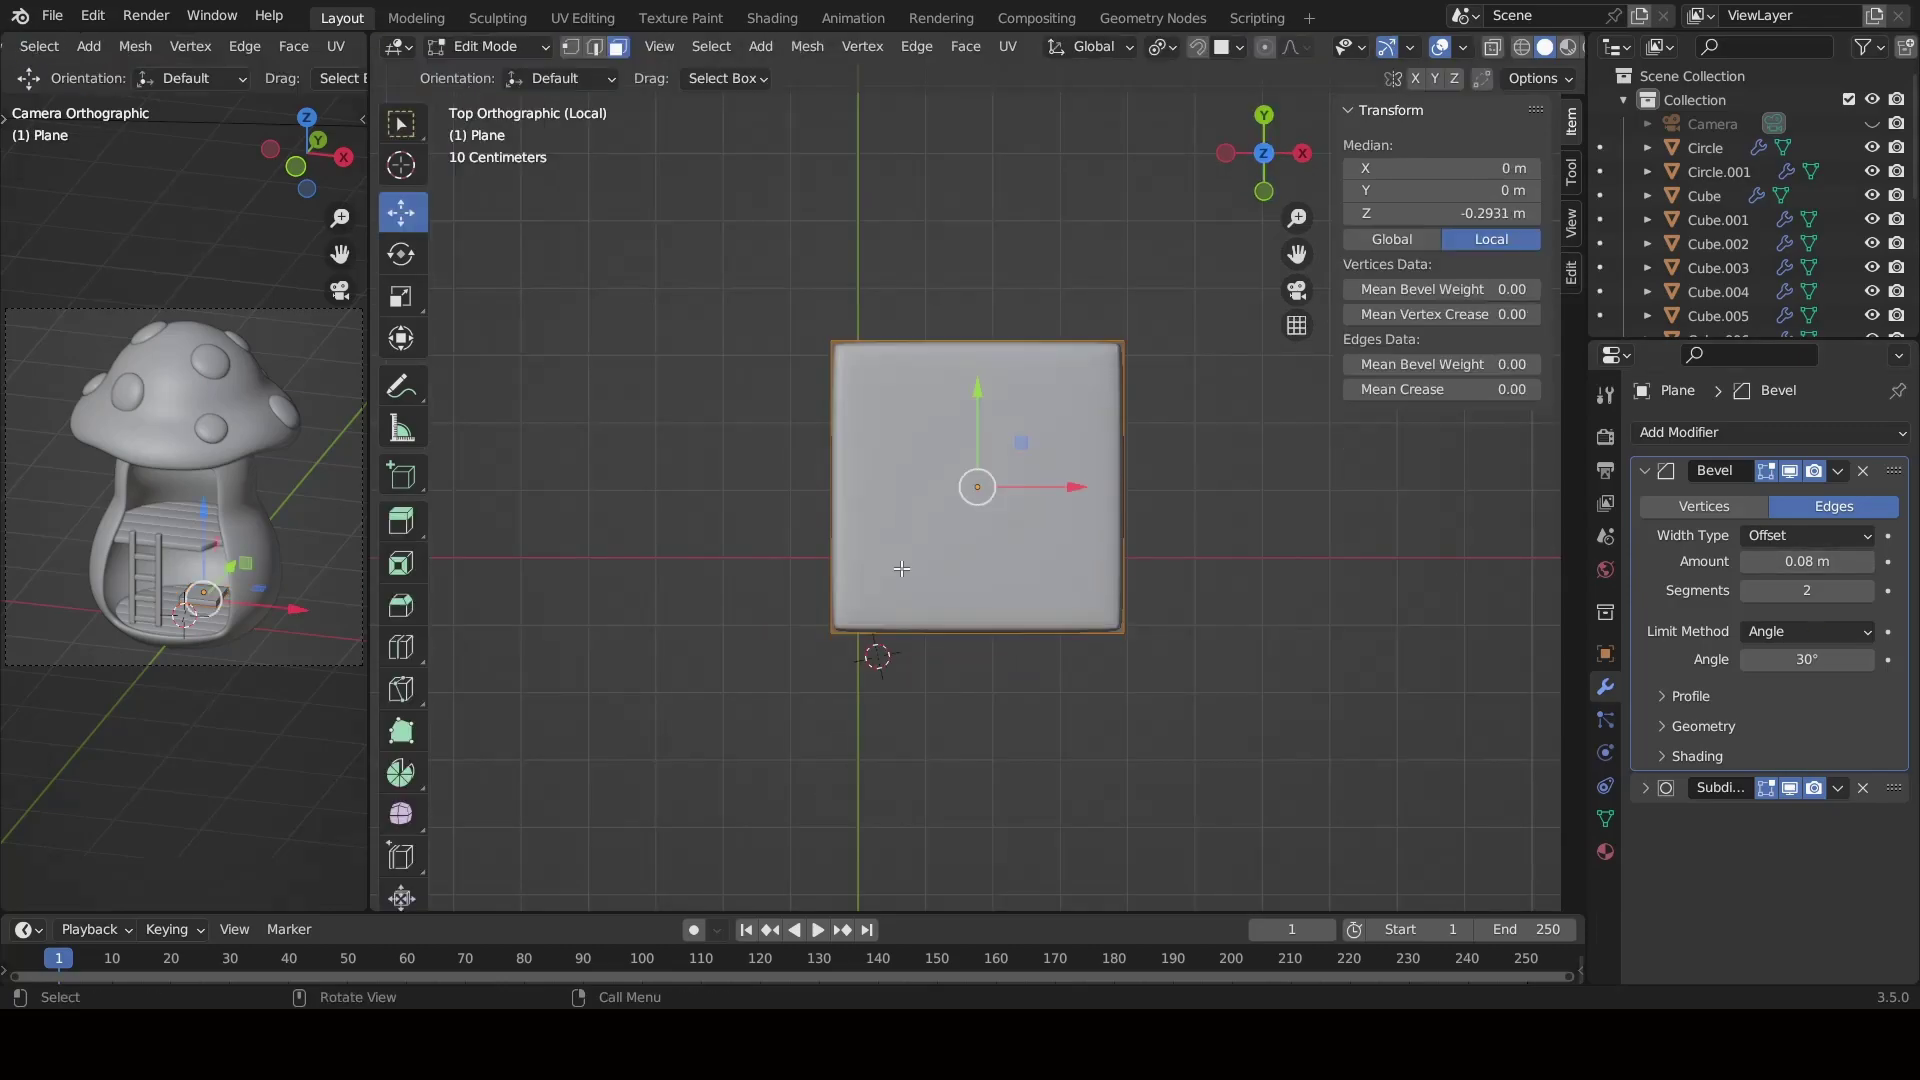
key("Tab")
Add a cube, shrink it, and stretch it along Z into a thin 0.075 m post.
key("shift+a")
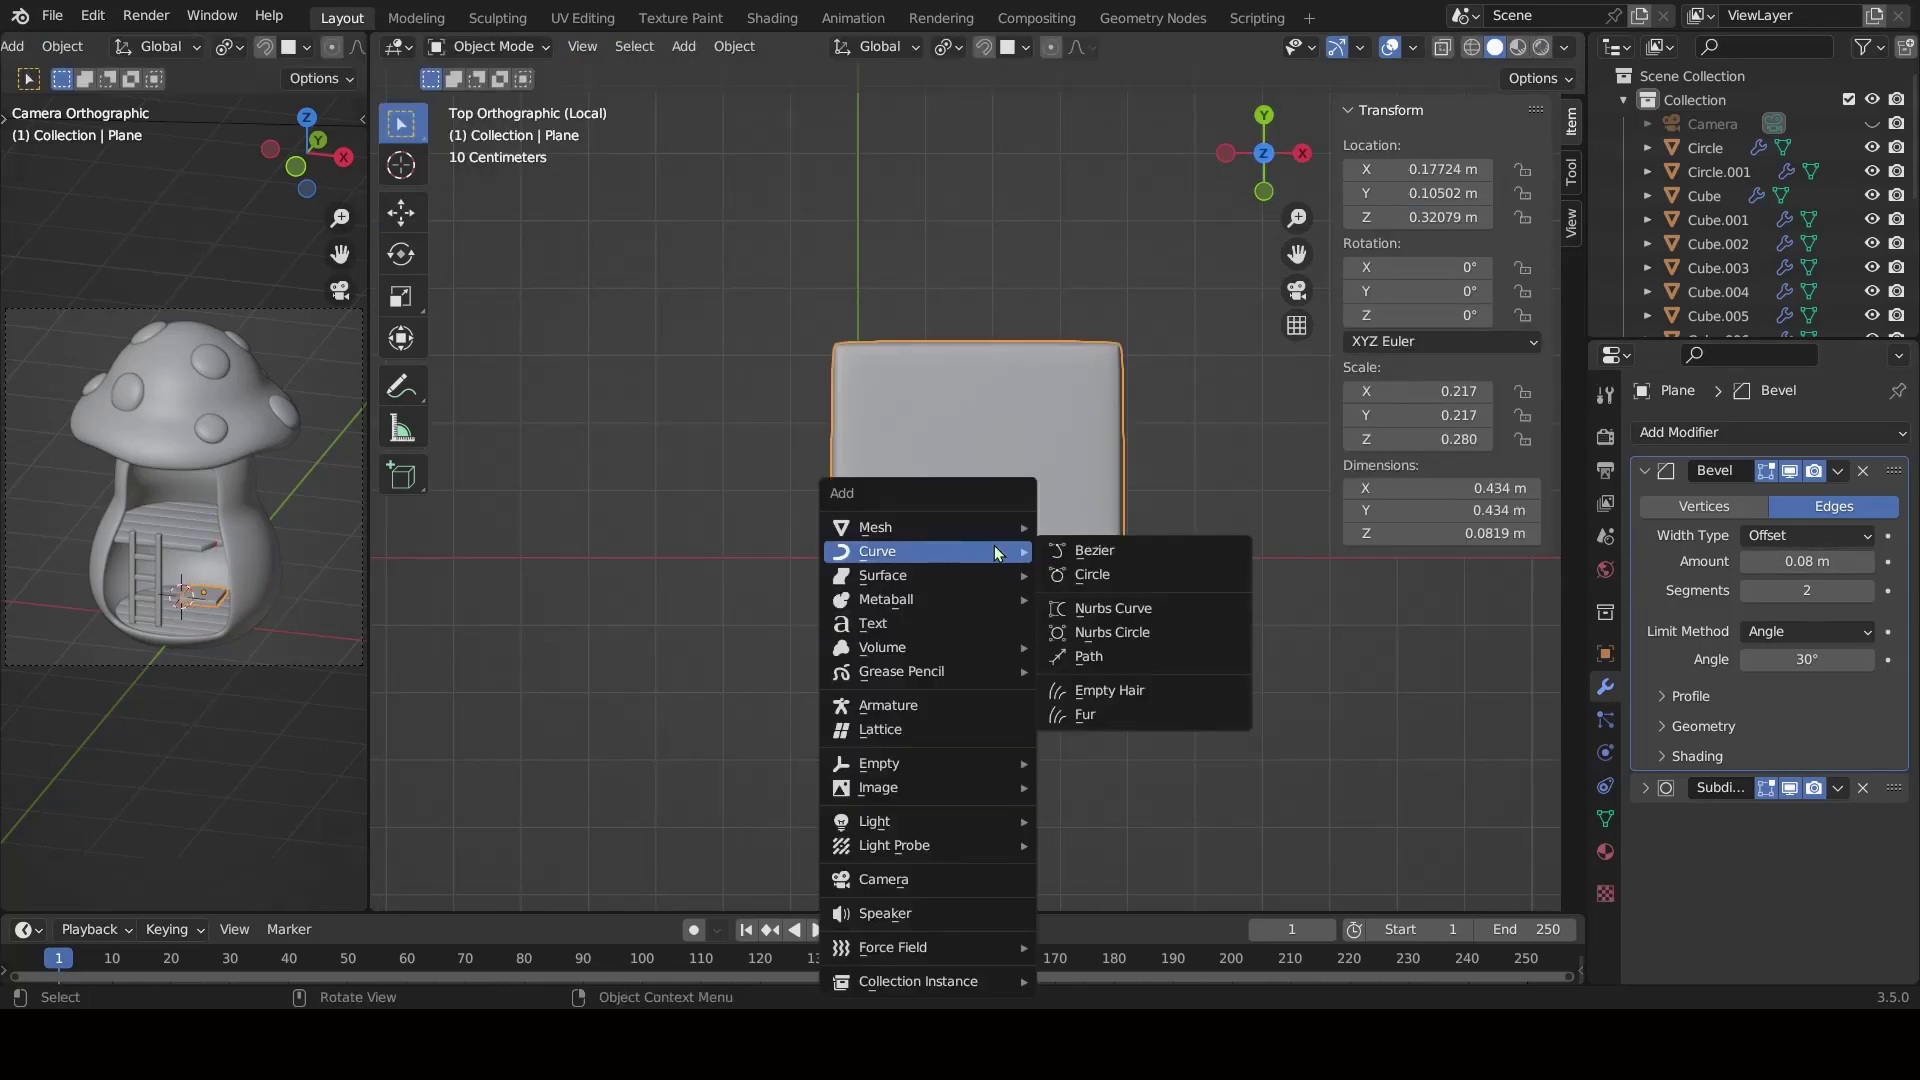
left_click(1090, 548)
key("s")
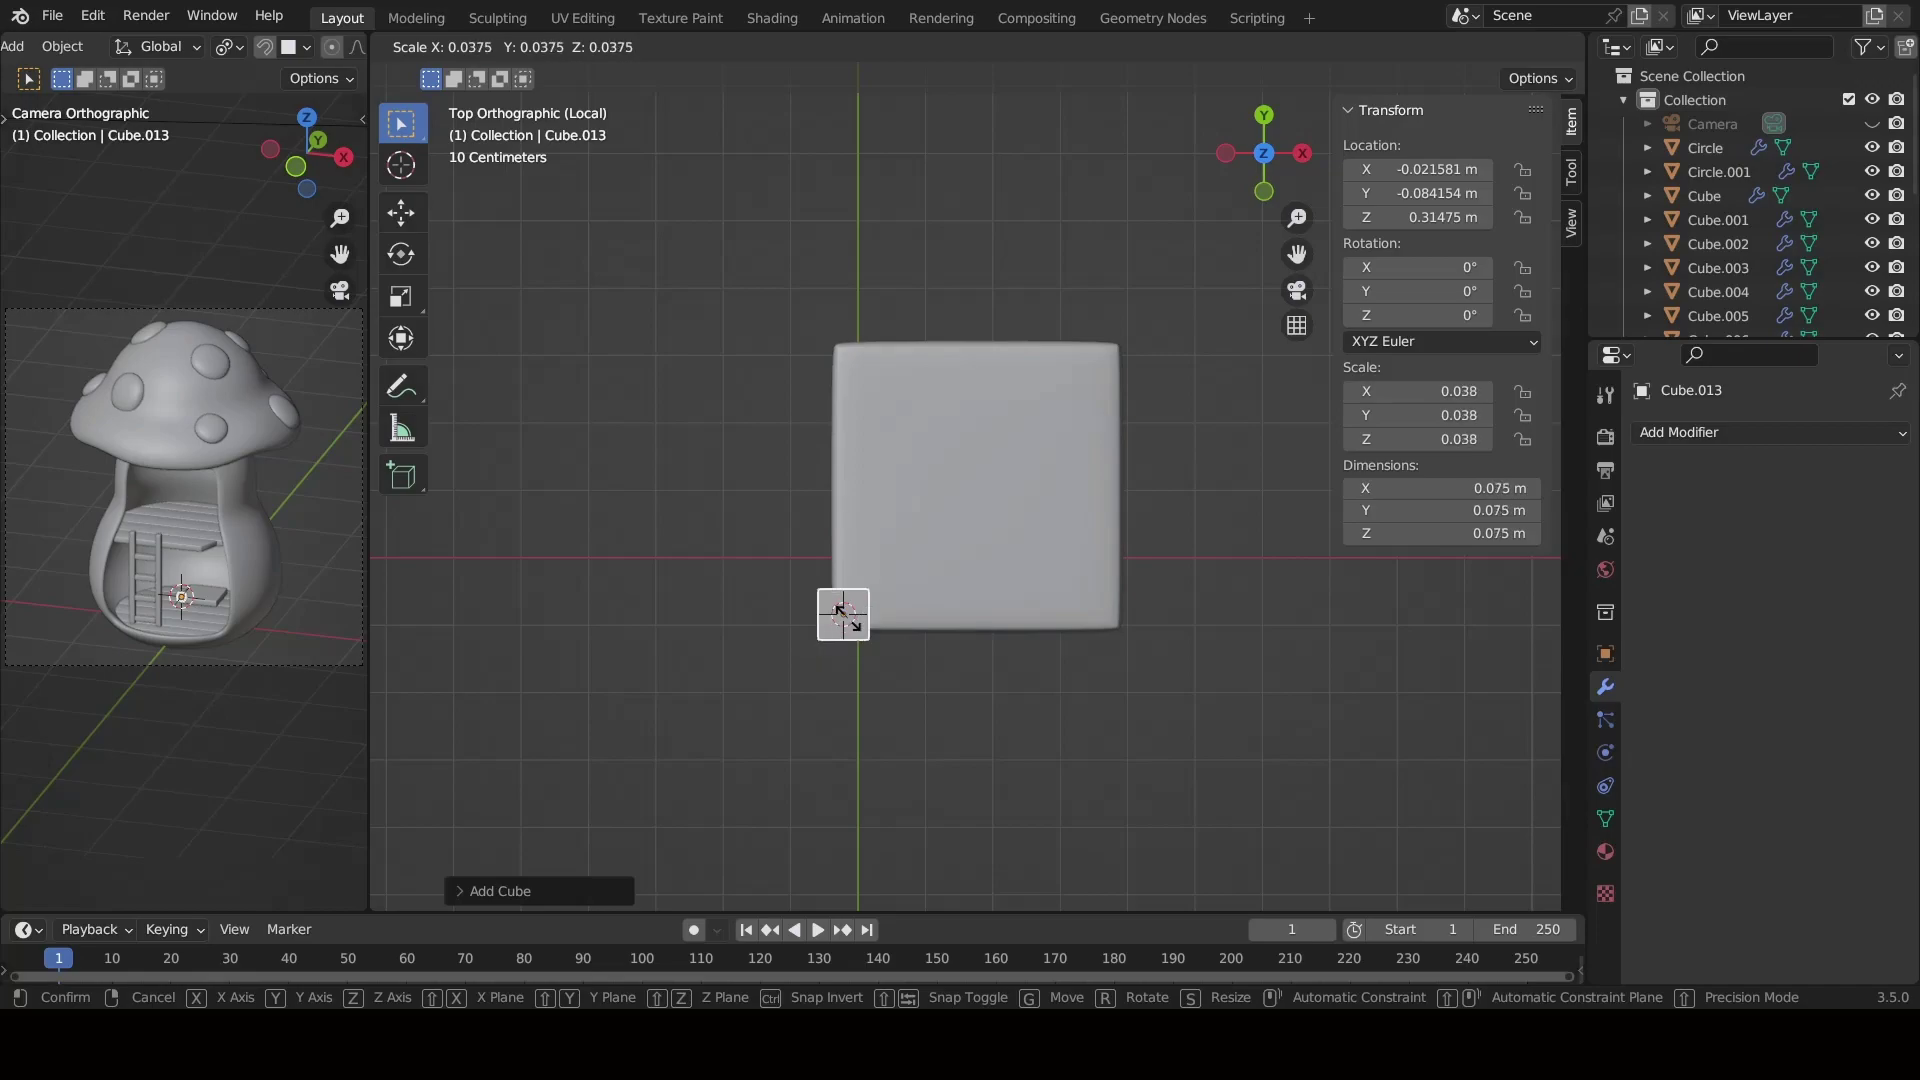
left_click(843, 614)
middle_click_drag(843, 614, 890, 446)
key("s")
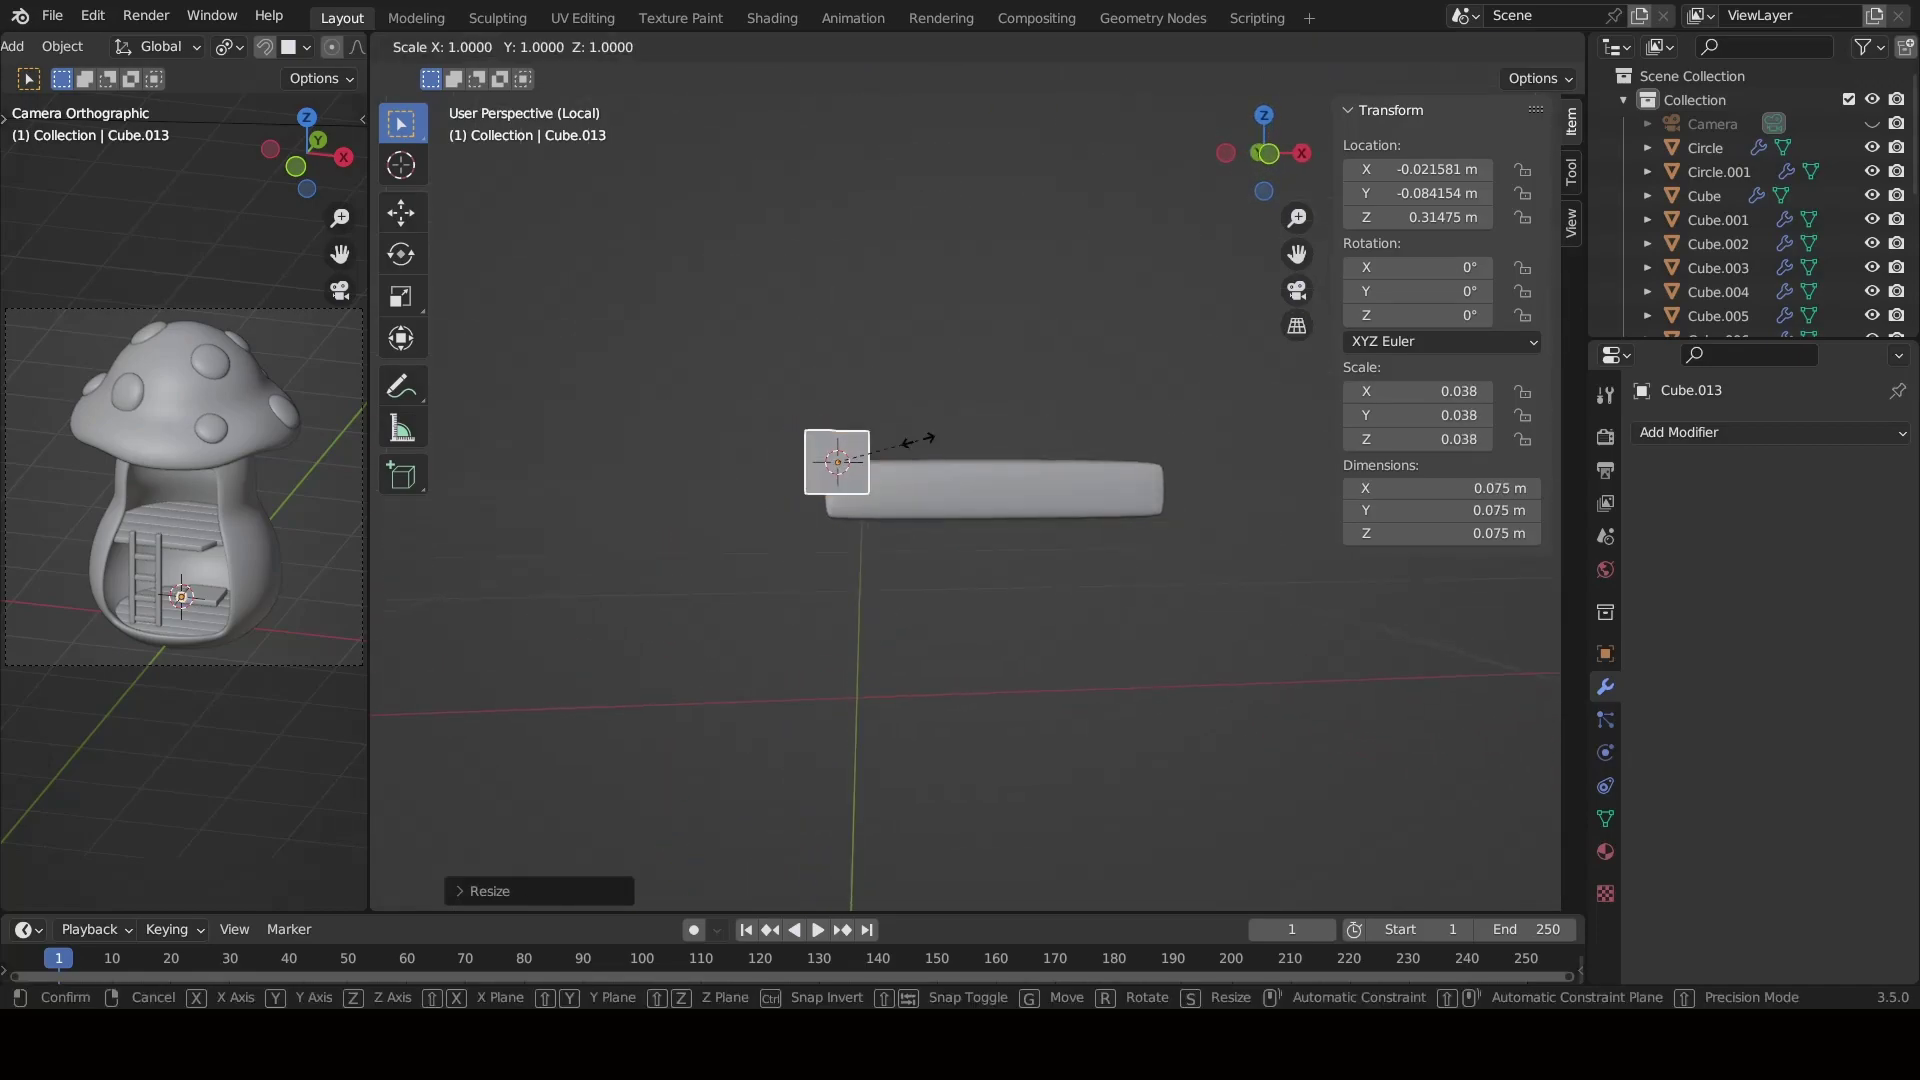
key("z")
middle_click_drag(905, 122, 846, 374)
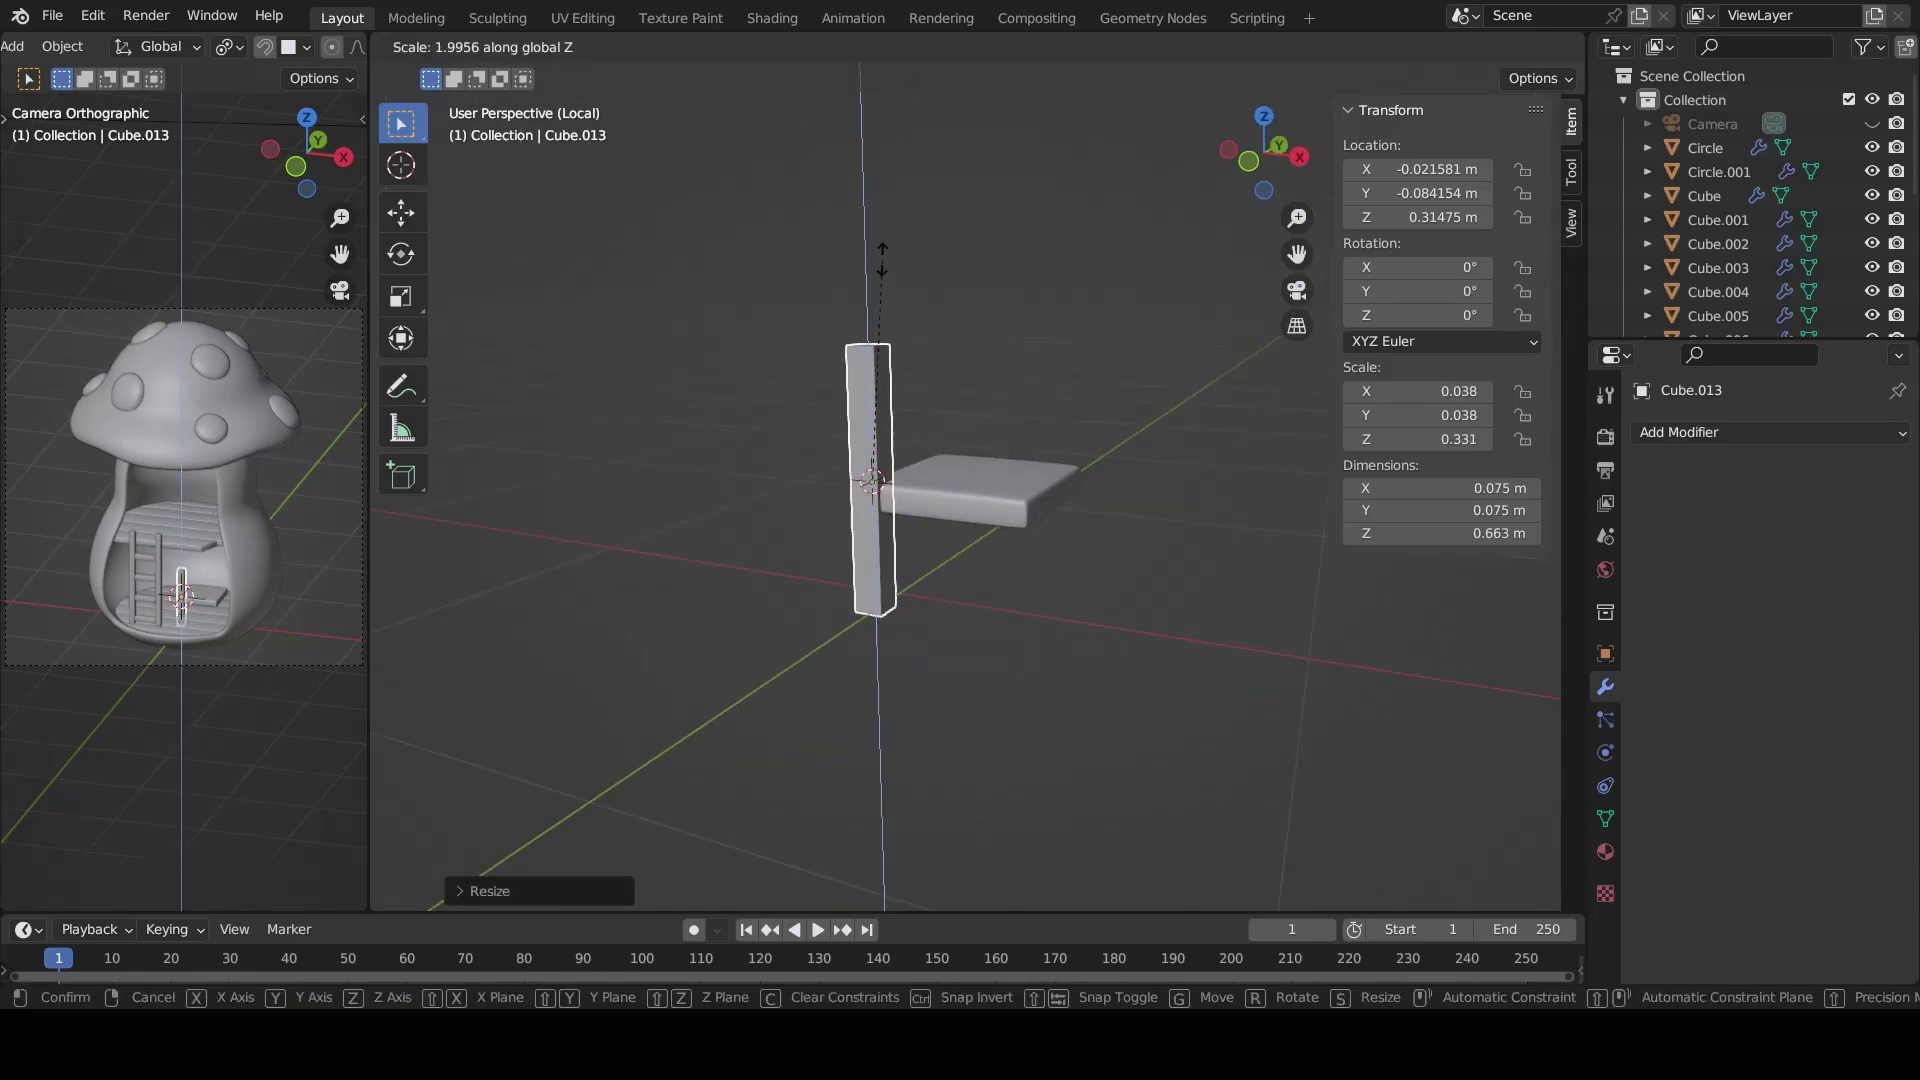
left_click(881, 258)
Raise the post's top face so it stands about 0.718 m tall.
key("Tab")
left_click(862, 330)
key("g")
key("z")
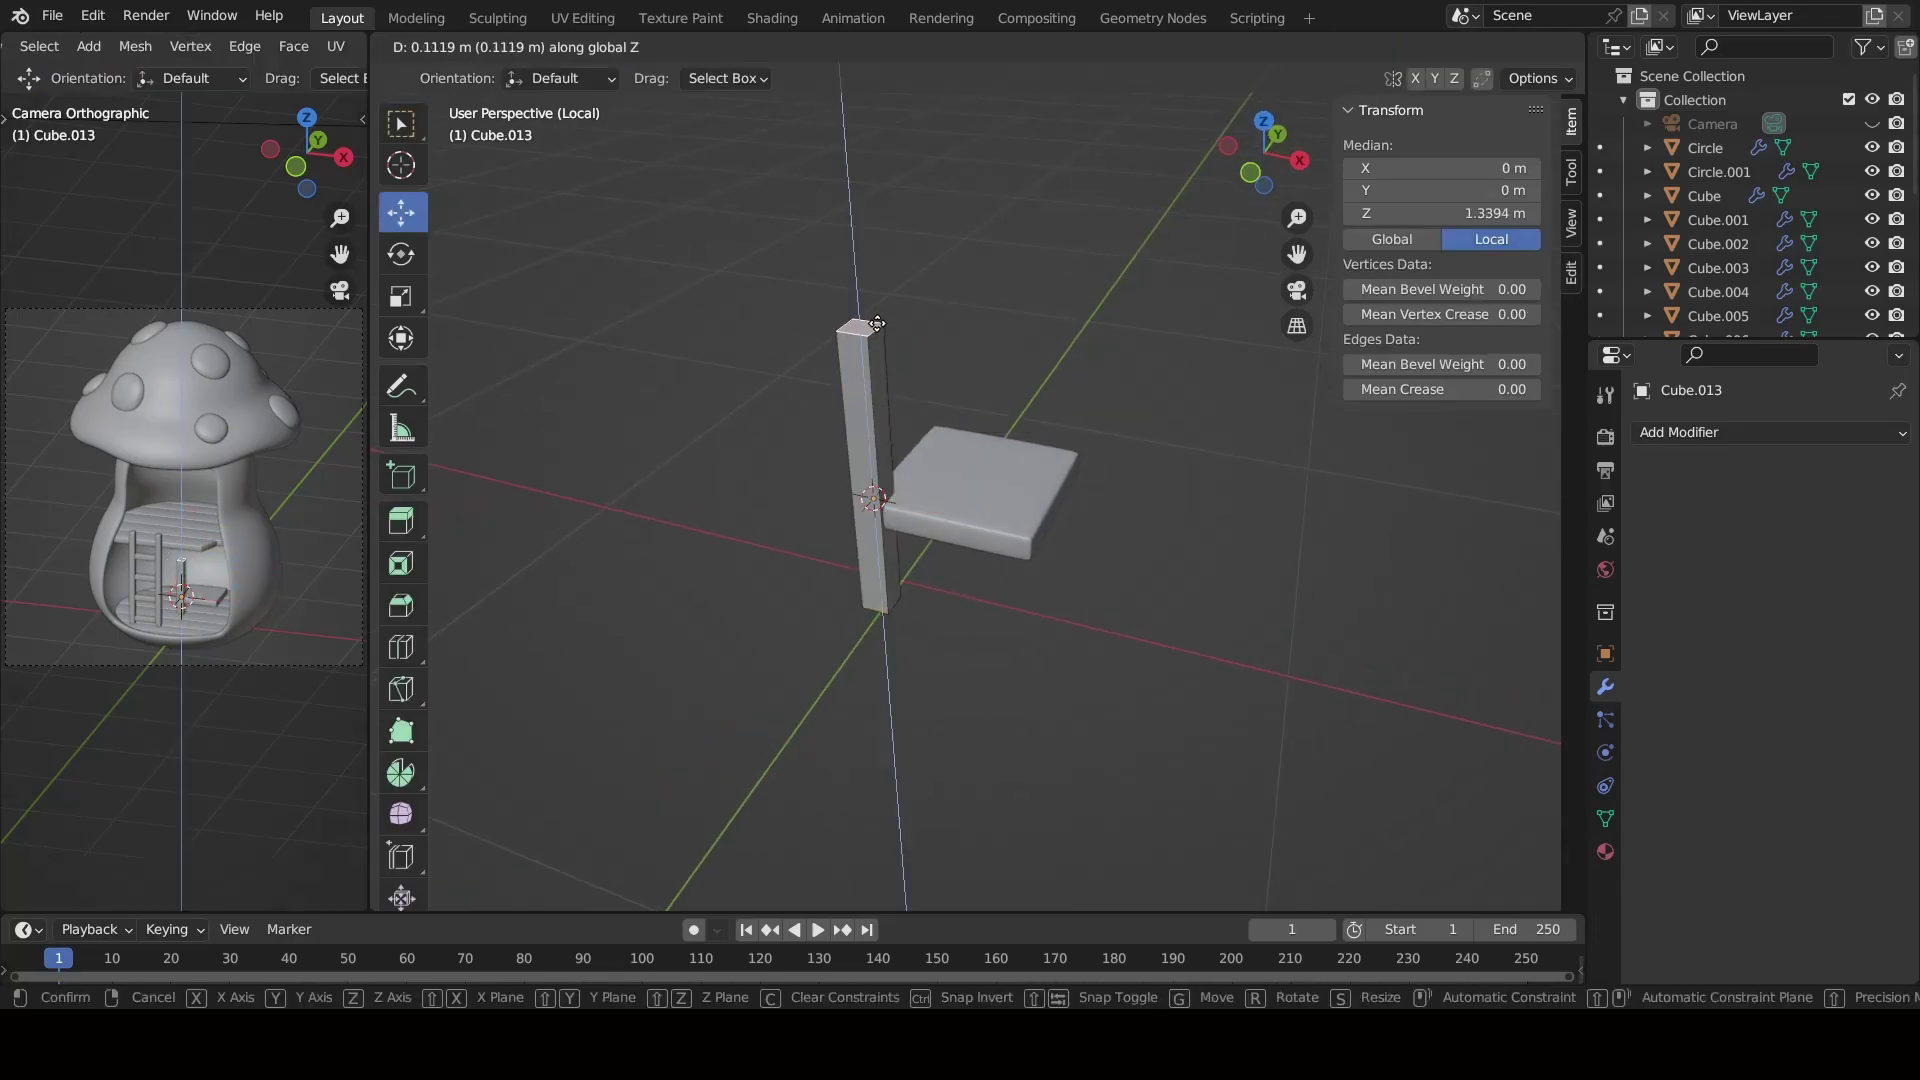
left_click(884, 316)
middle_click_drag(858, 343, 870, 322)
Copy the seat slab's modifiers onto the post with Ctrl+L.
key("Tab")
left_click(944, 465, "shift")
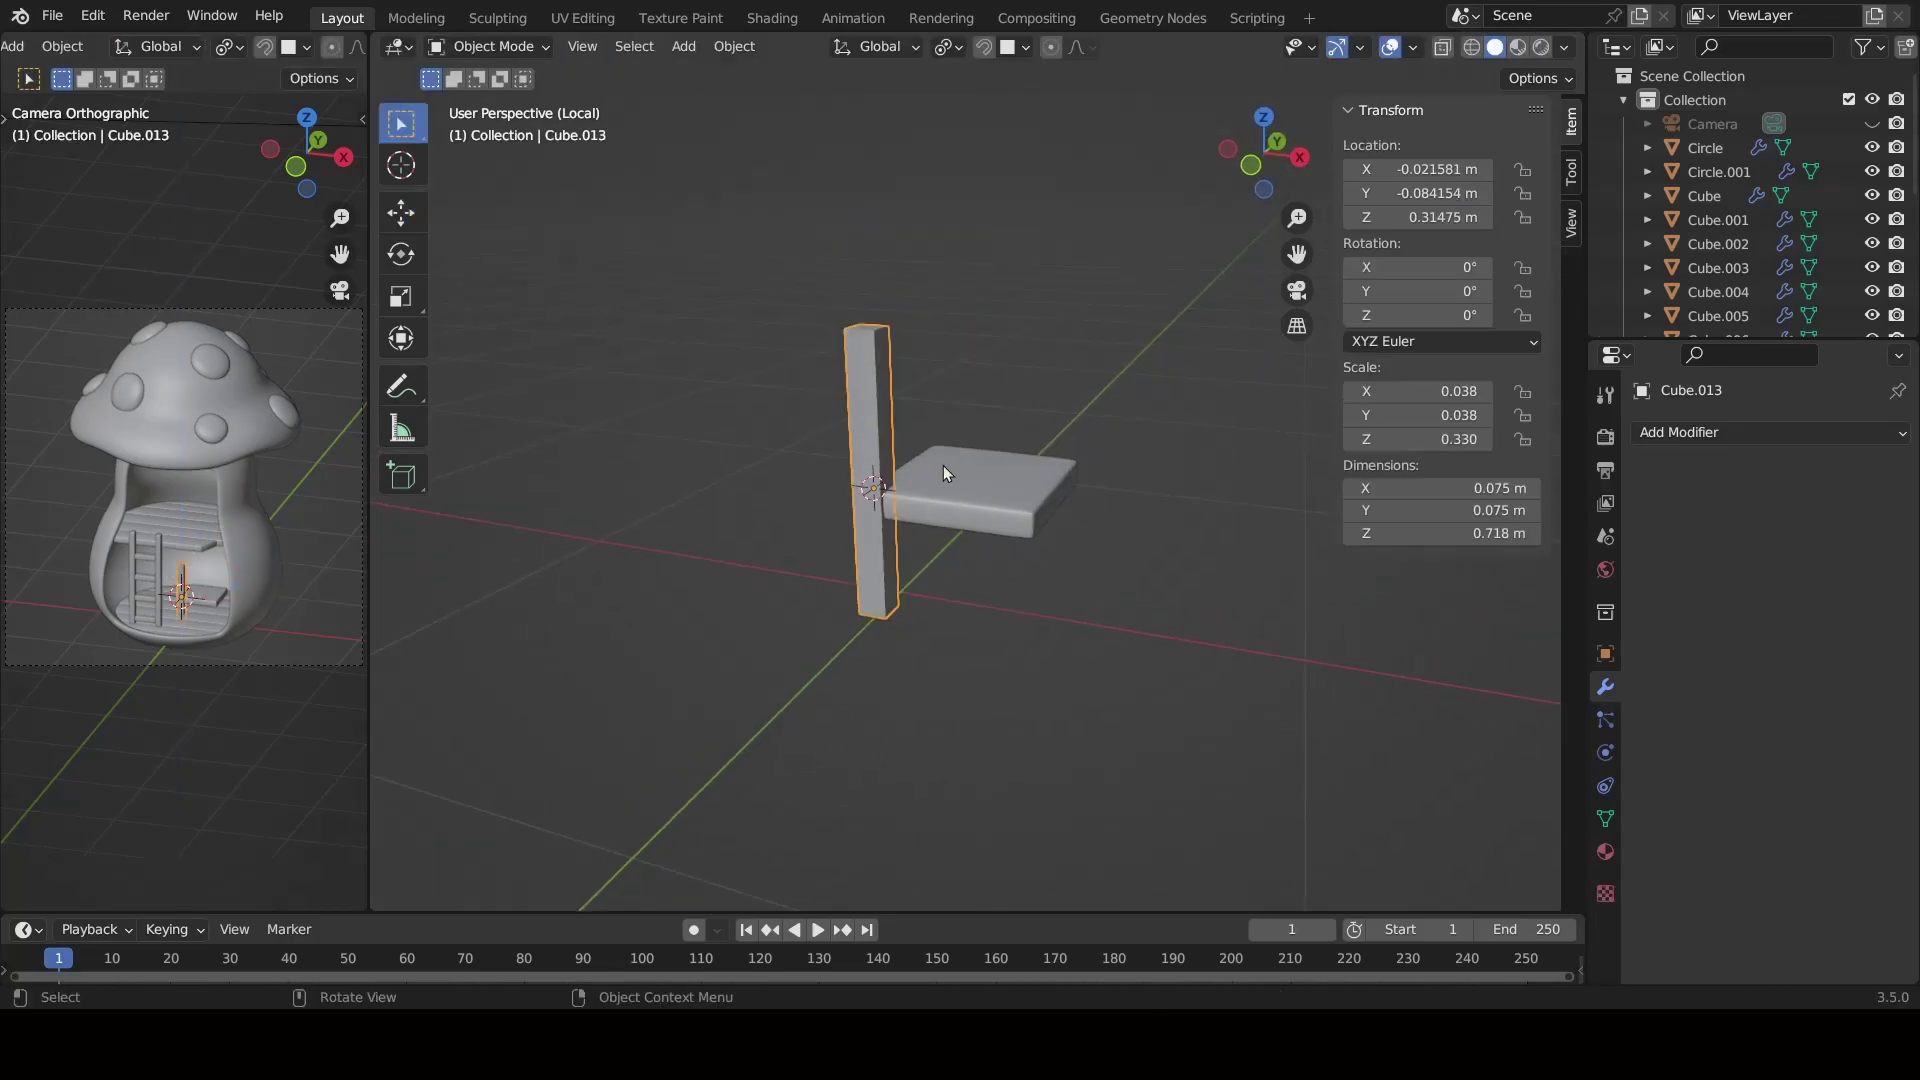
key("ctrl+l")
left_click(956, 482)
Undo the oversized bevel amount while keeping two bevel segments.
key("Tab")
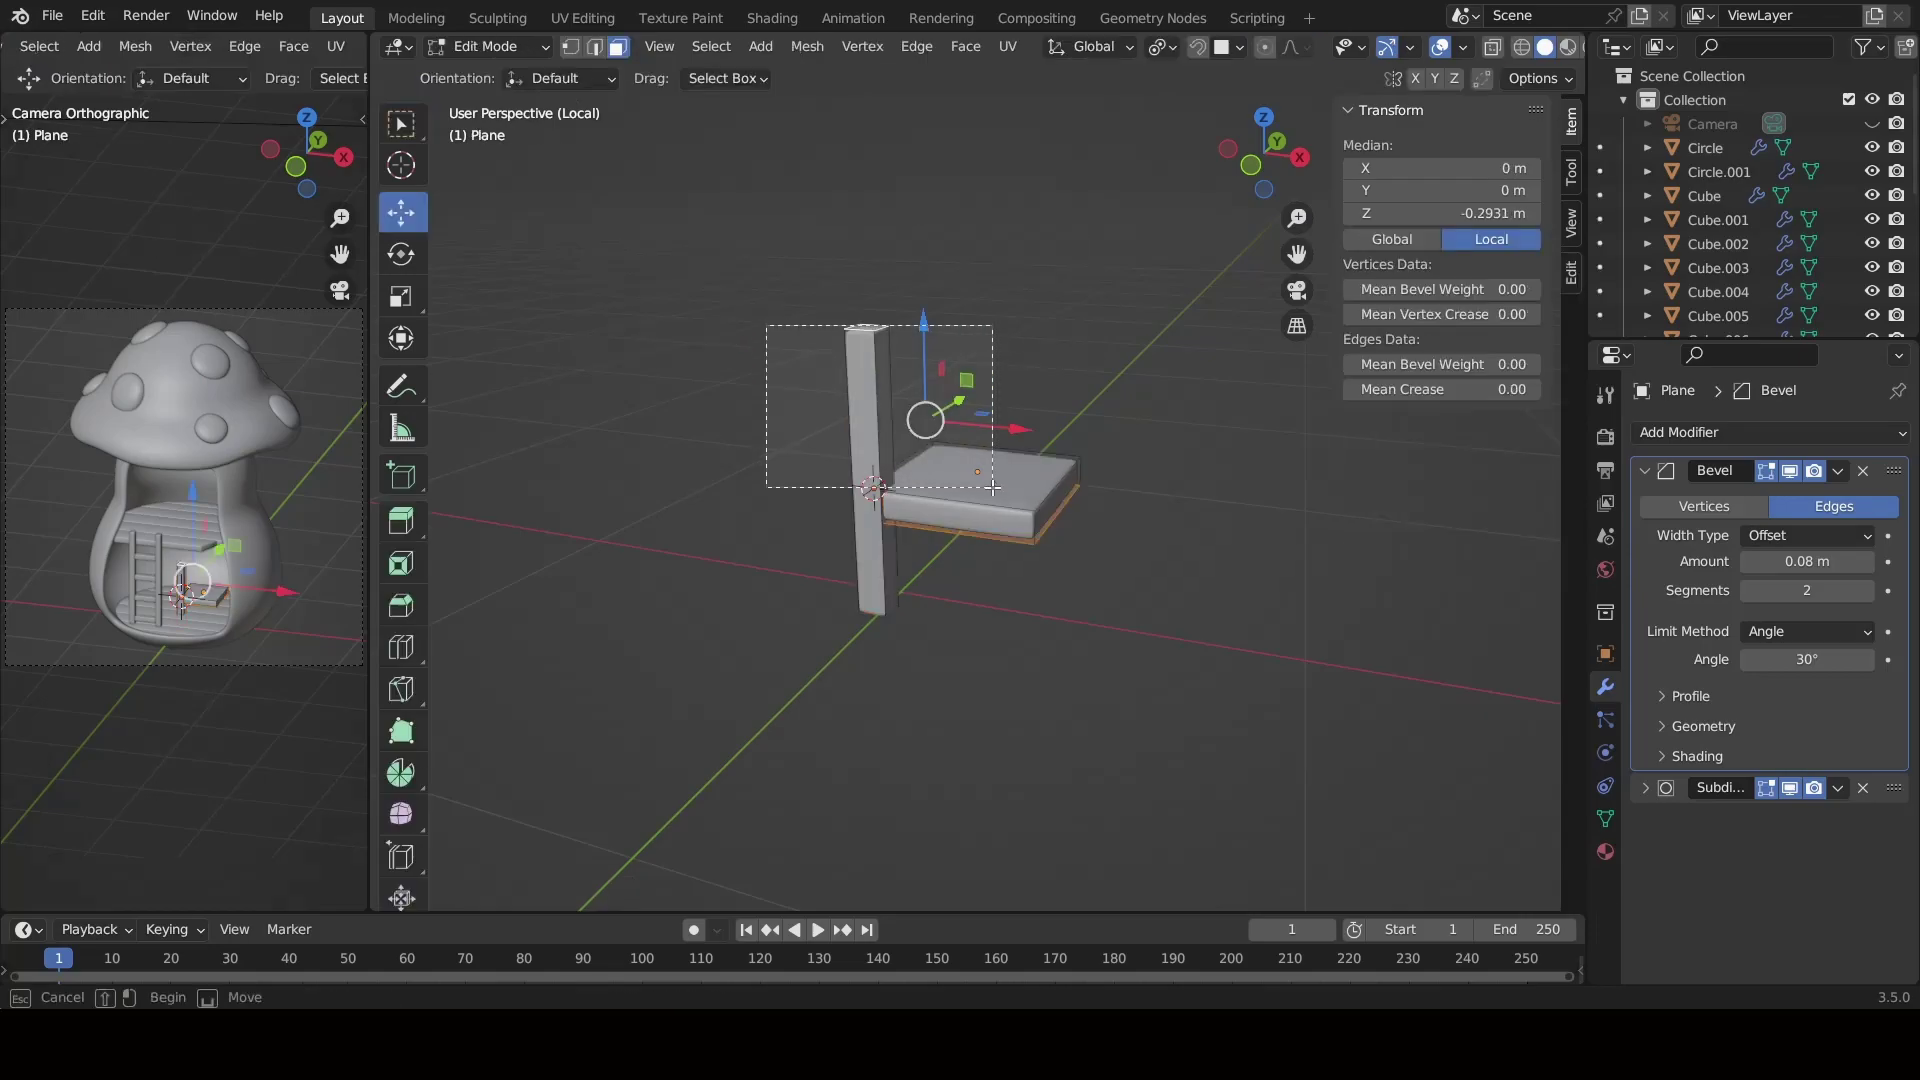
key("Return")
key("Tab")
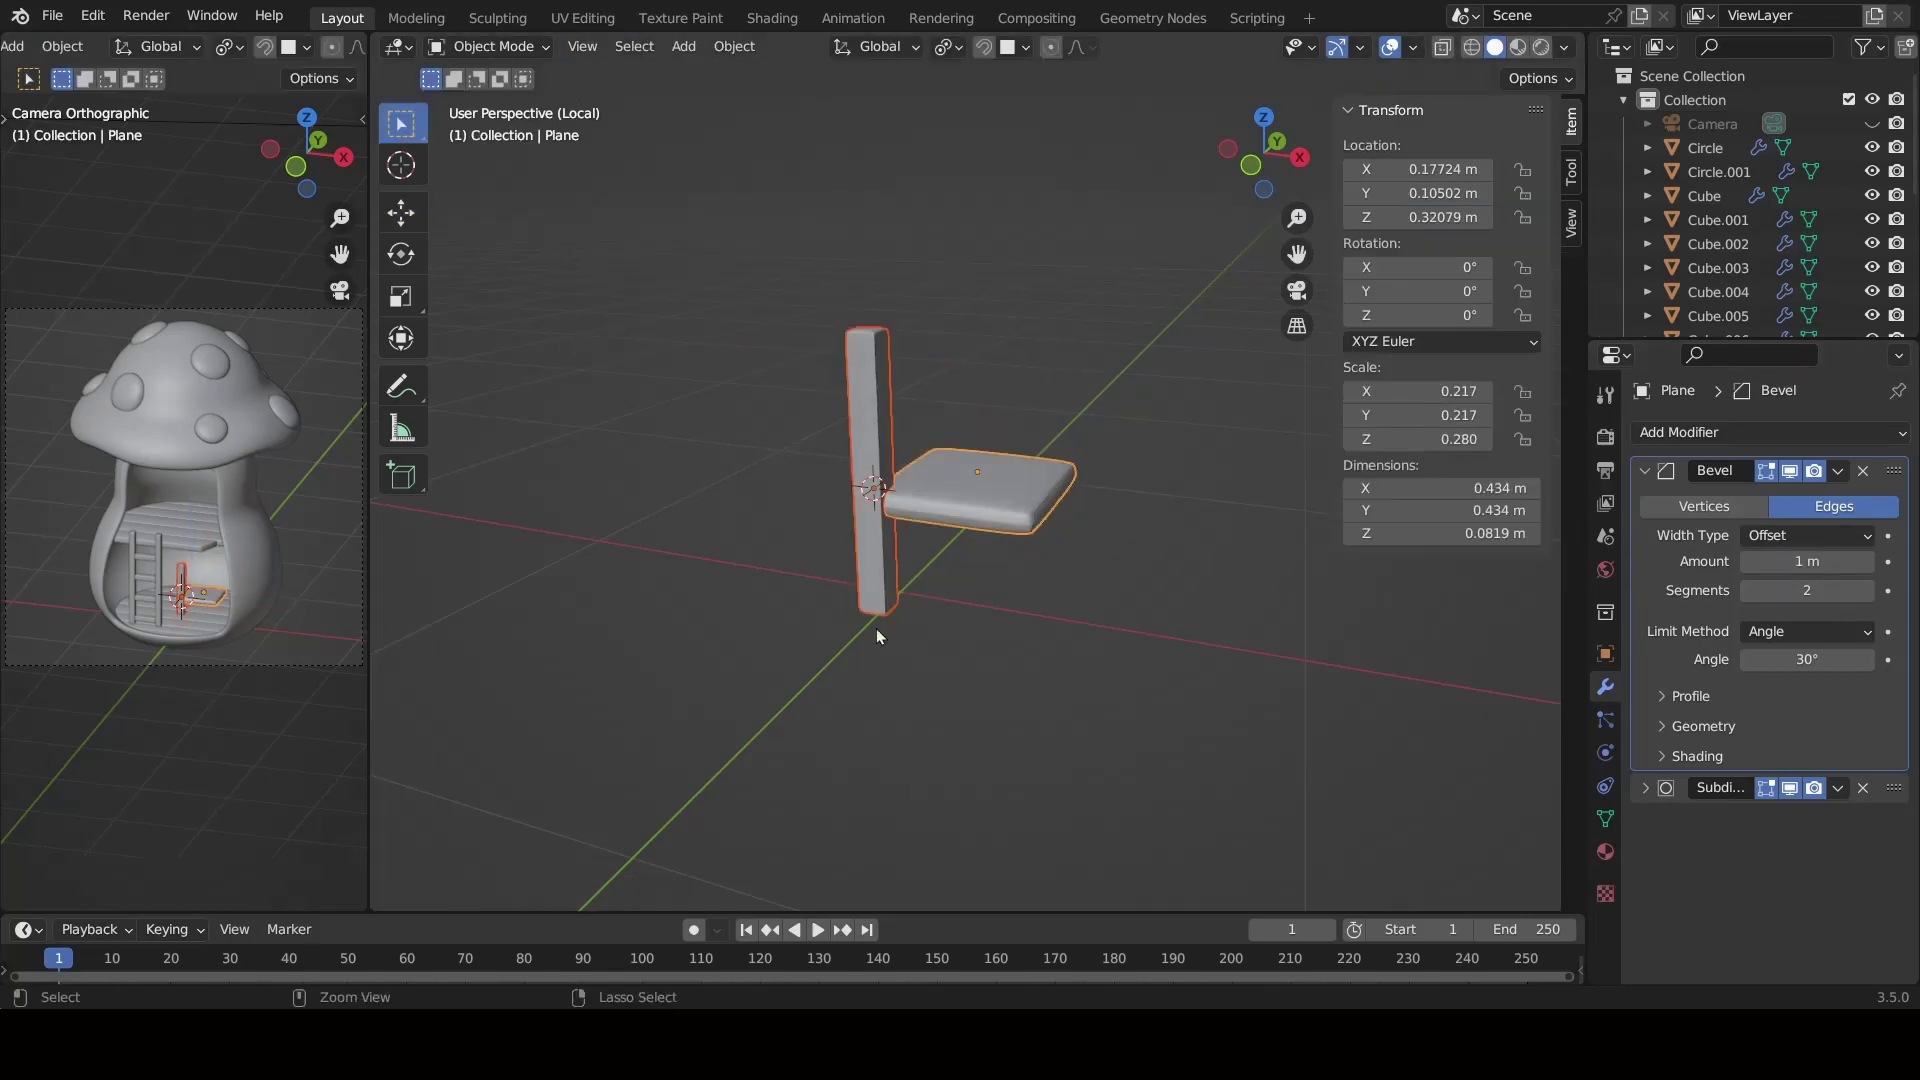
left_click(1088, 601)
key("ctrl+z")
key("ctrl+z")
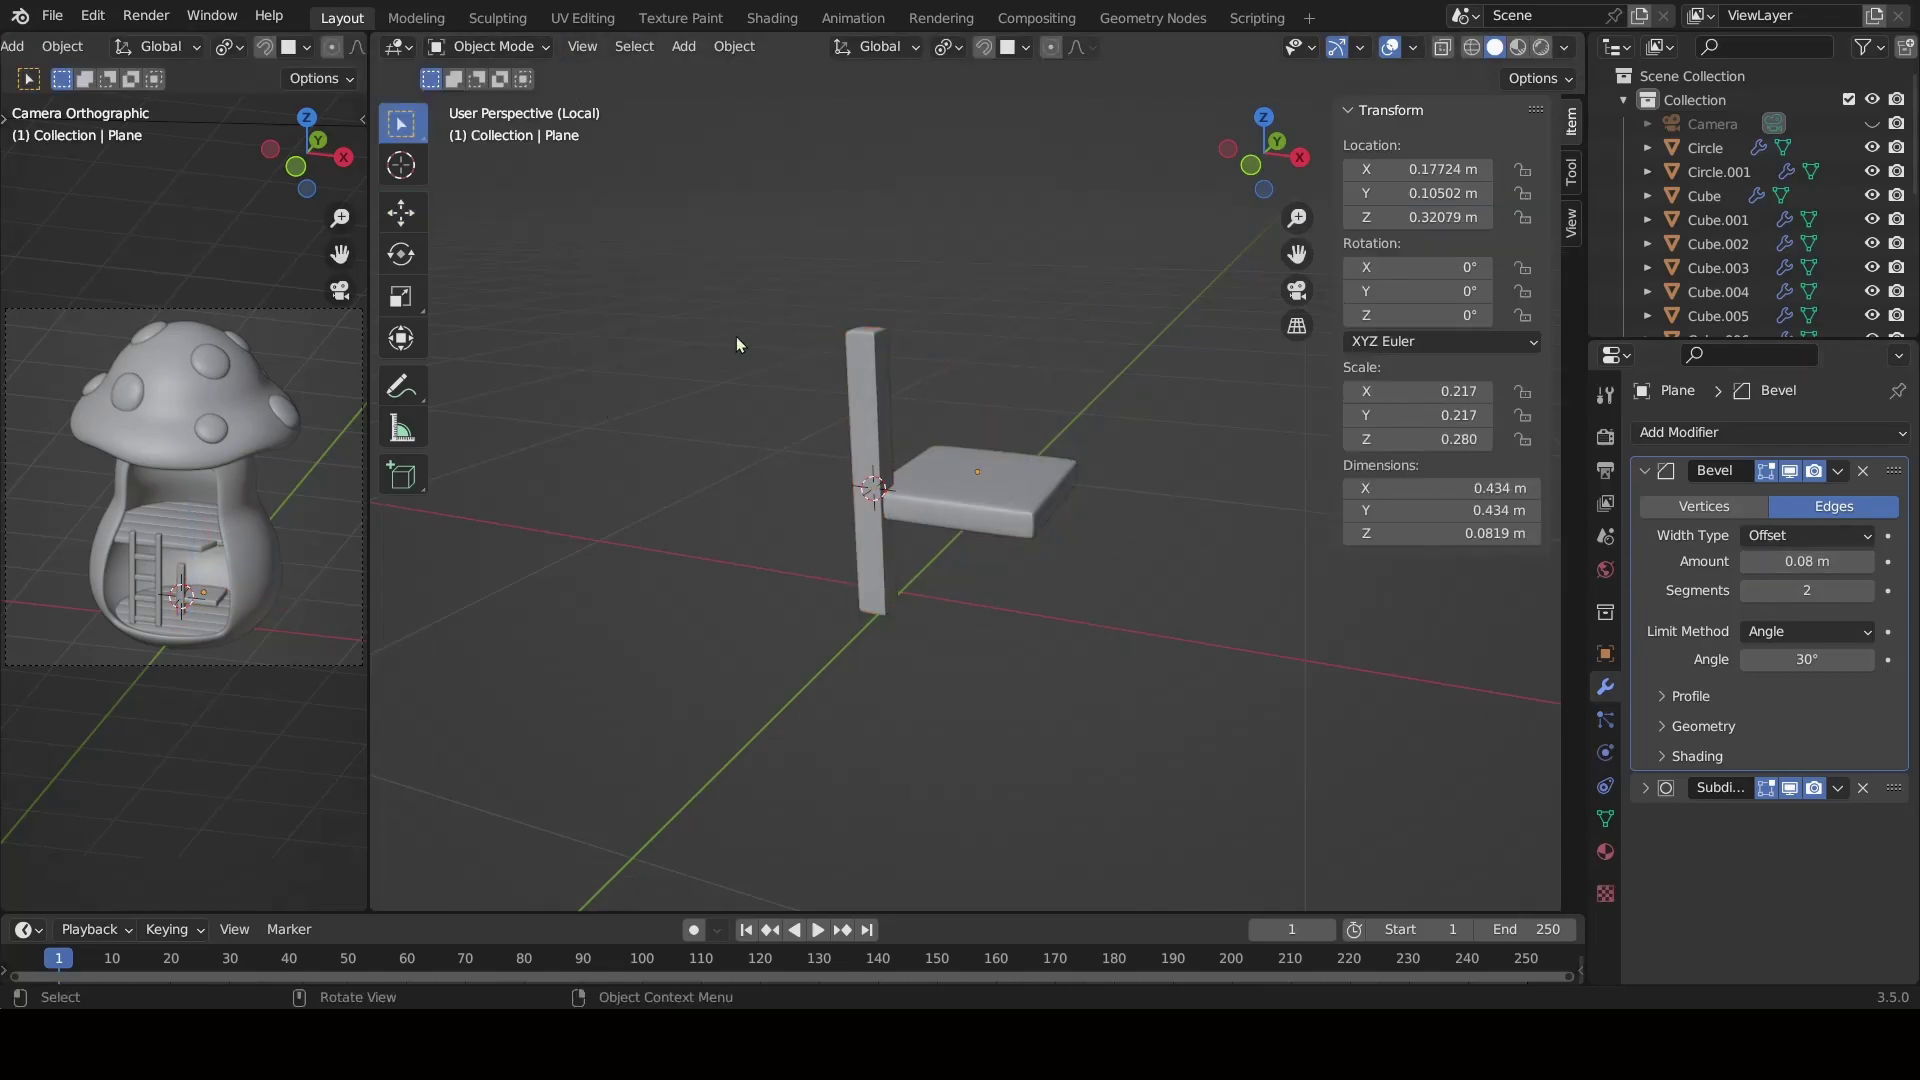
key("ctrl+z")
key("ctrl+z")
key("ctrl+z")
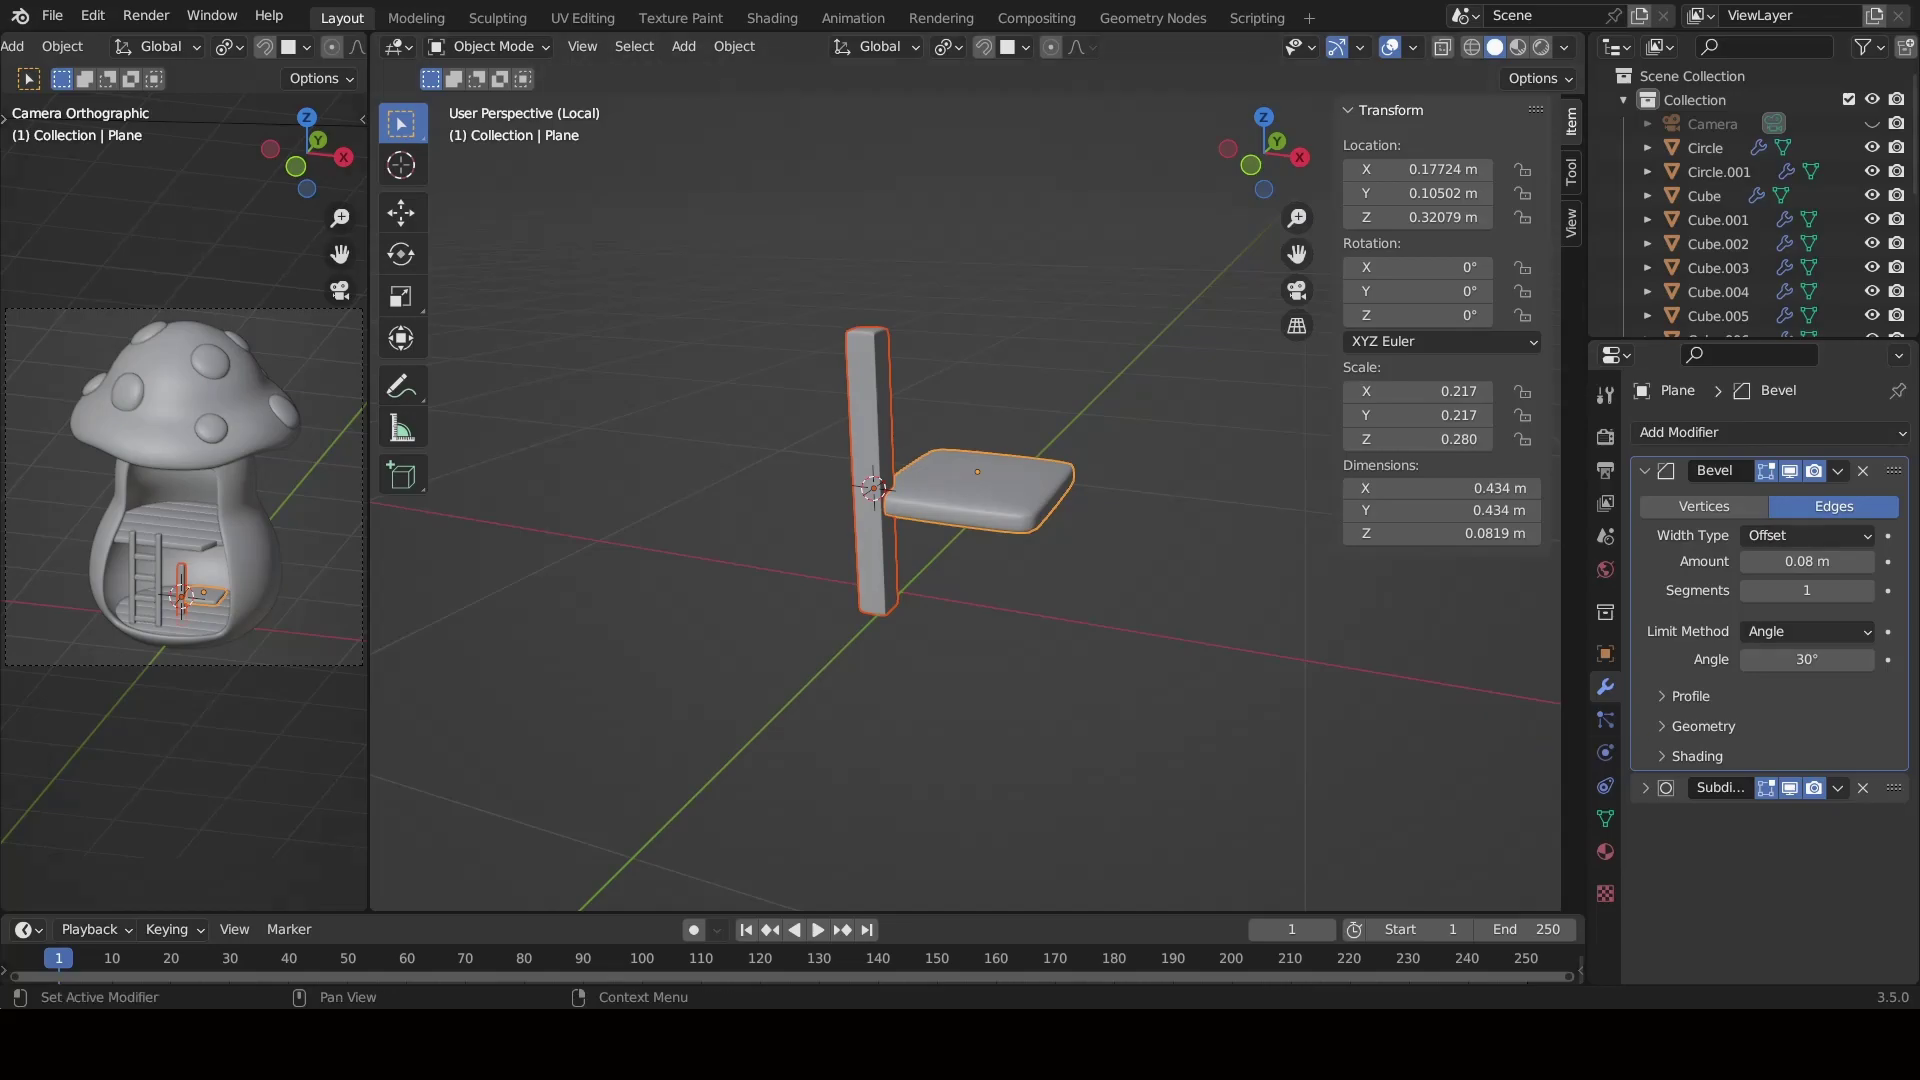
key("ctrl+shift+z")
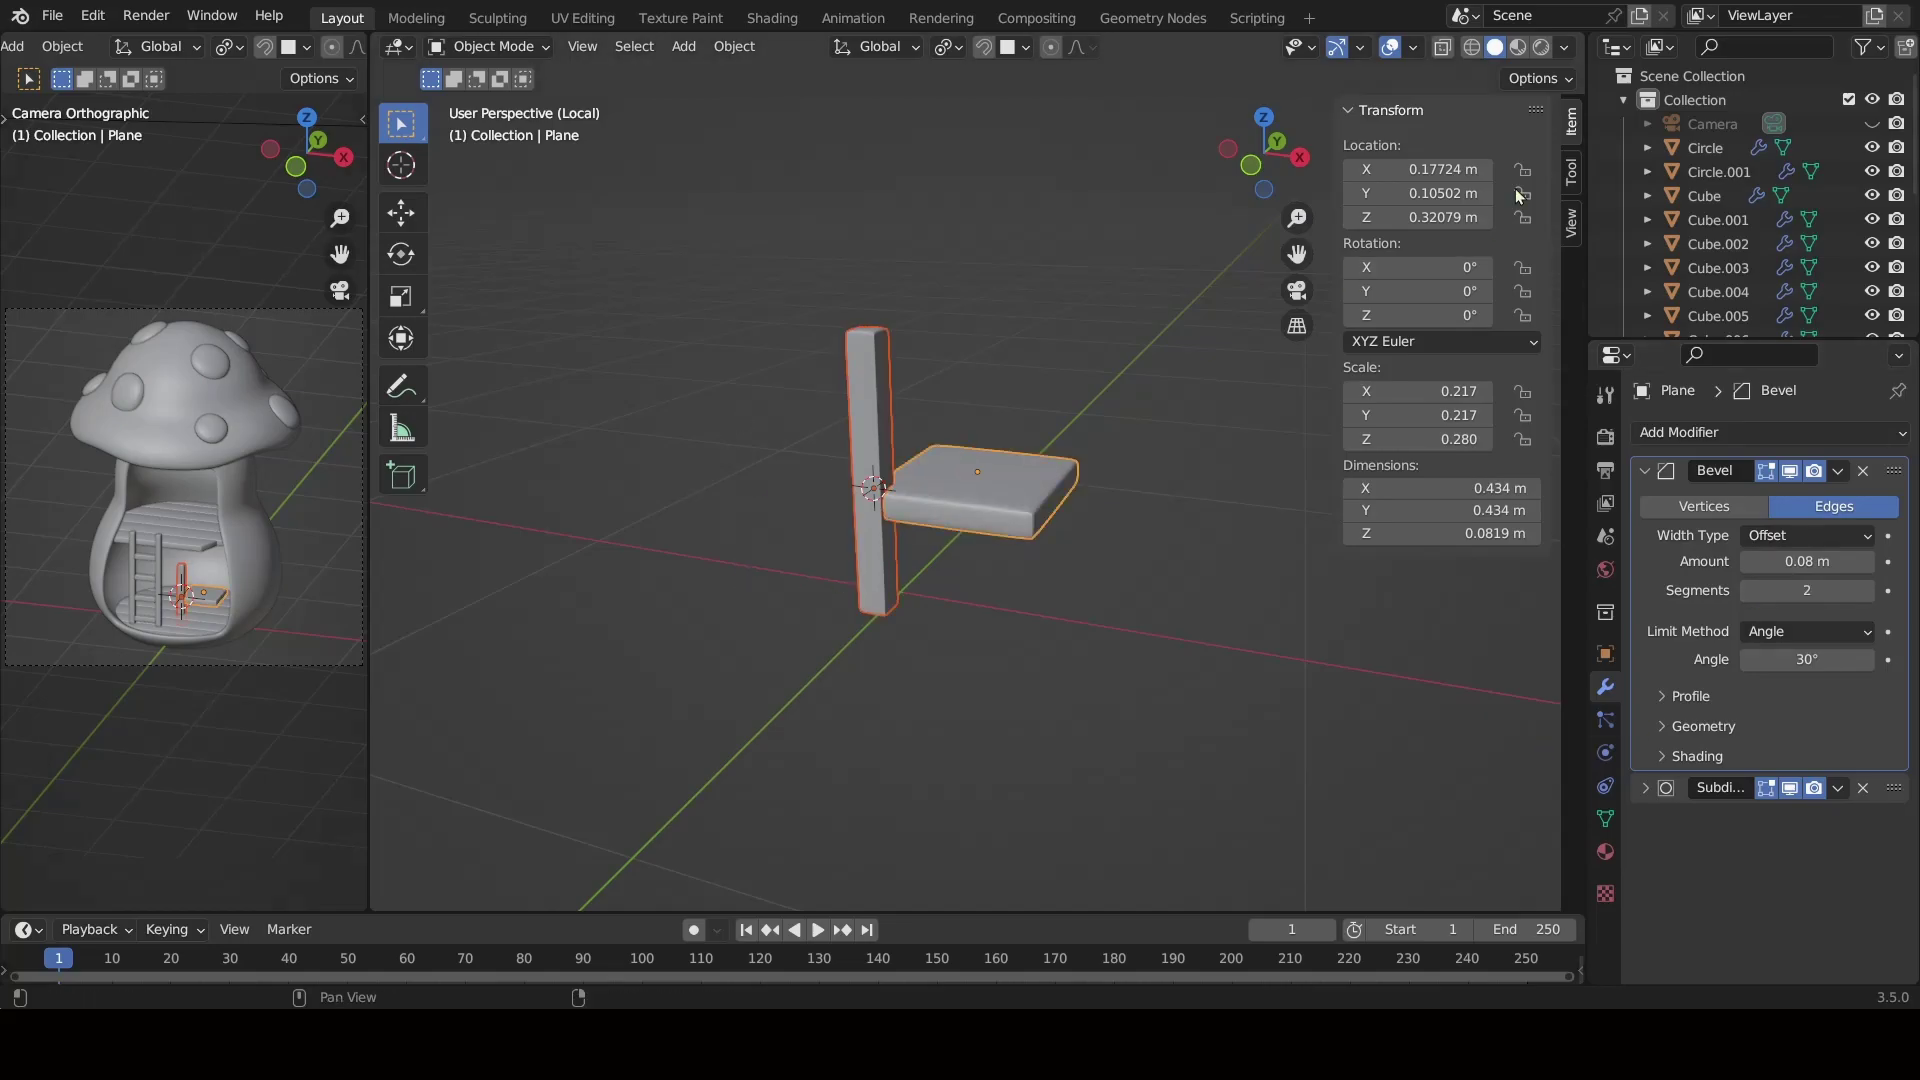
Enter Edit Mode on the slab and select all of its geometry.
left_click(488, 46)
left_click(480, 94)
key("a")
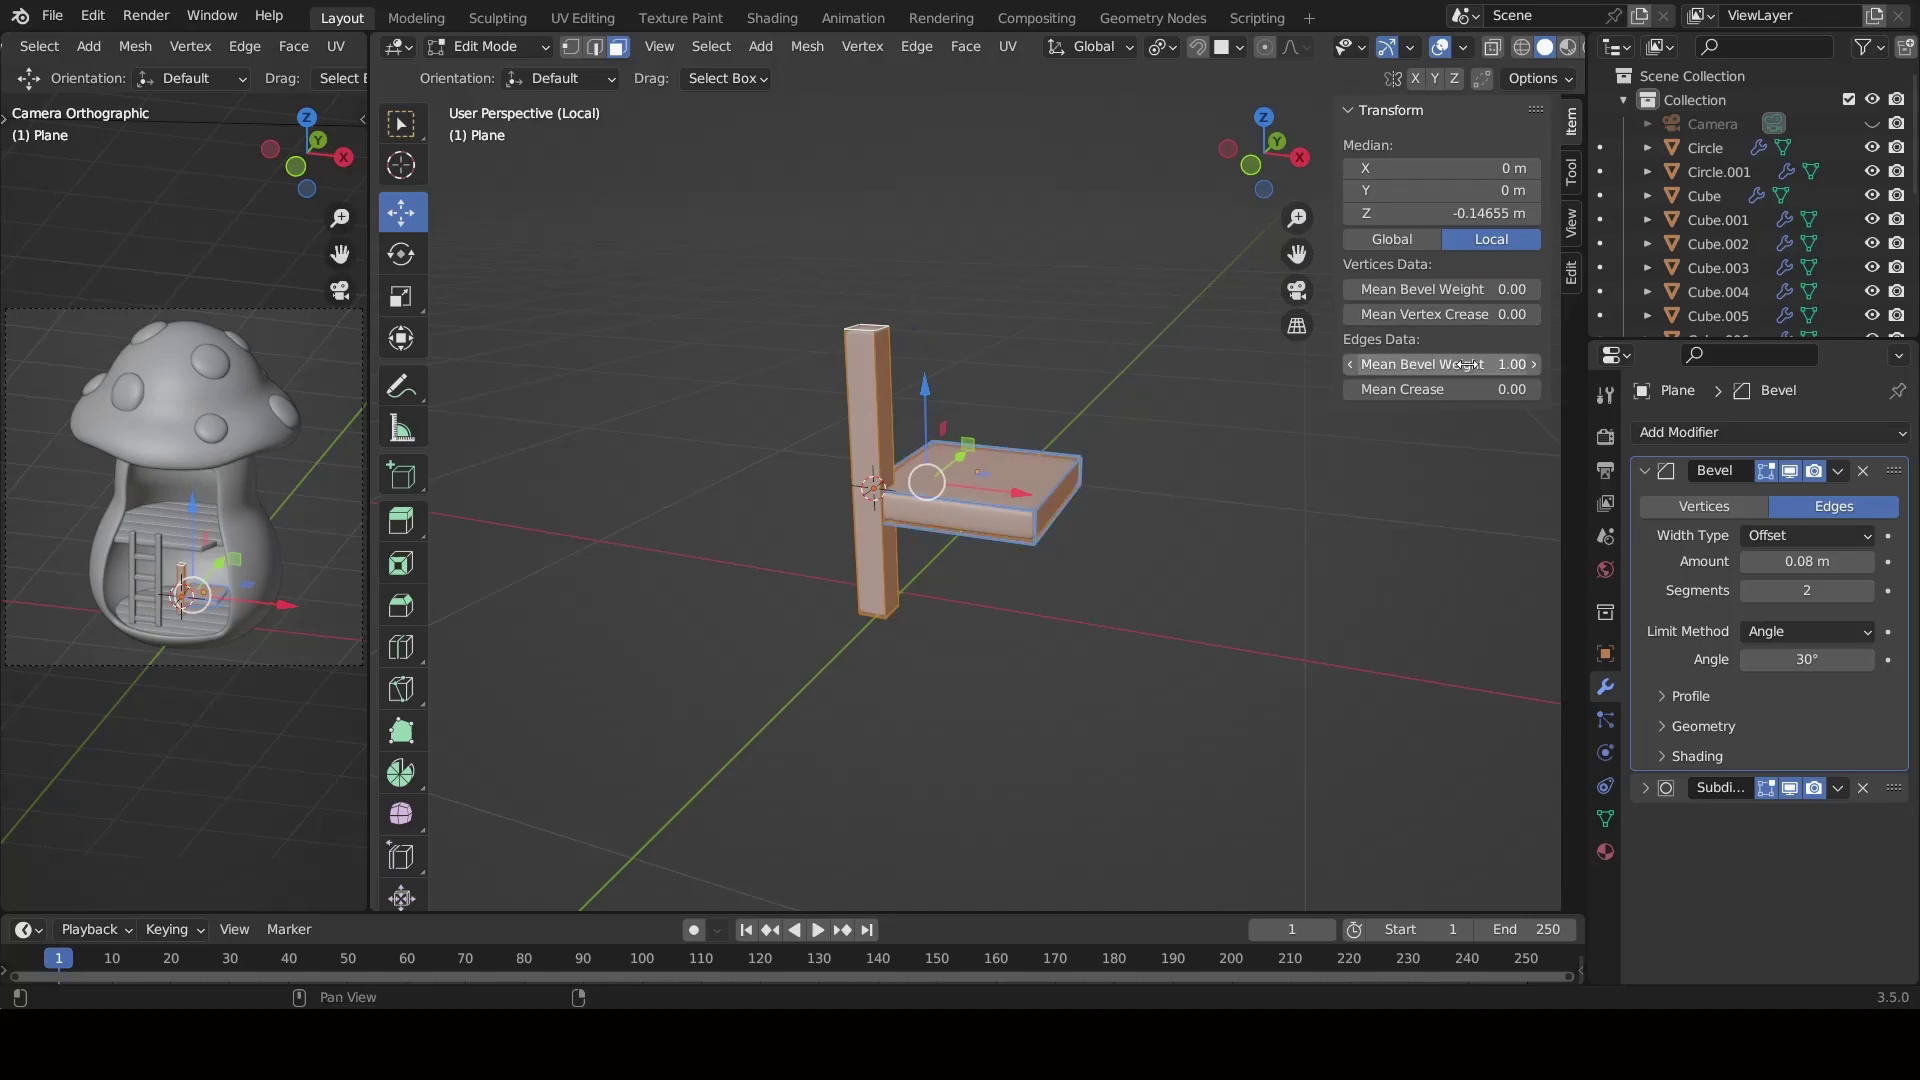
key("alt+a")
key("a")
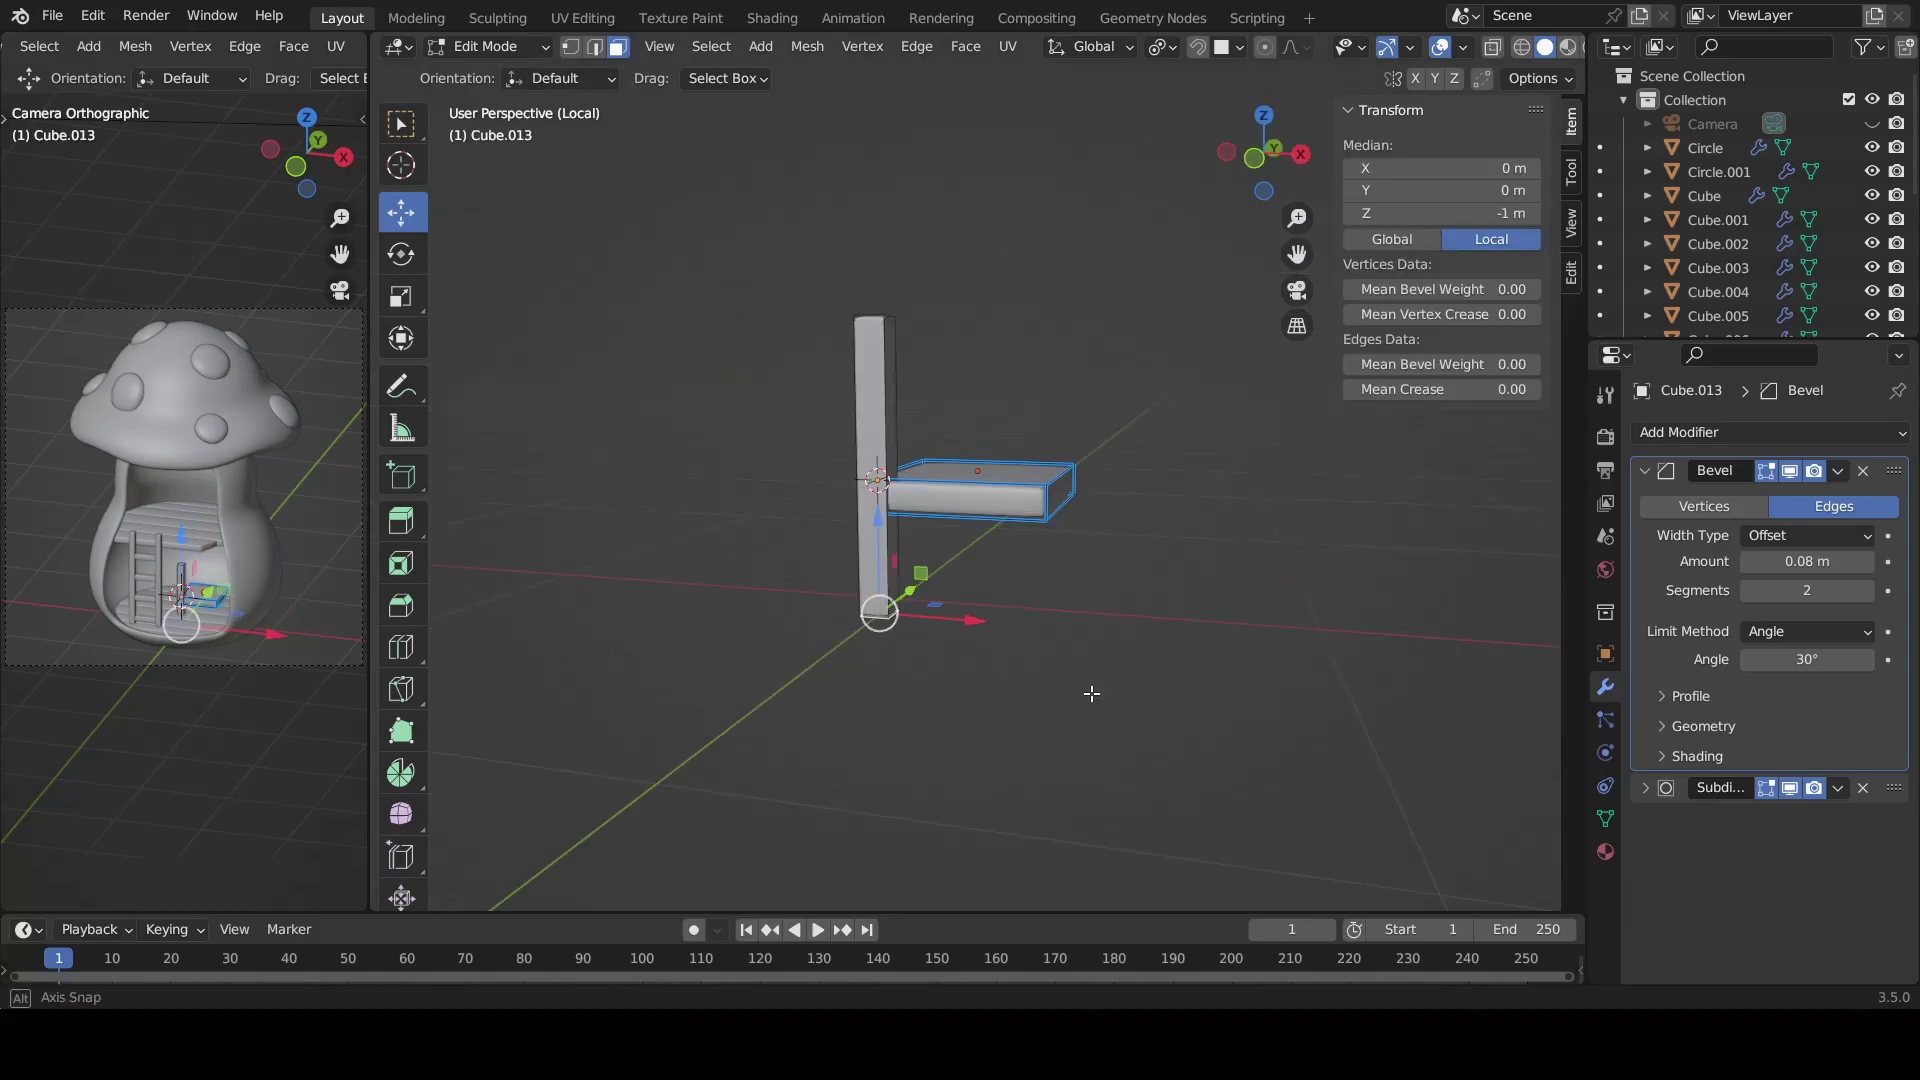
scroll(1088, 690, "up", 2)
scroll(1344, 754, "up", 2)
scroll(889, 783, "up", 1)
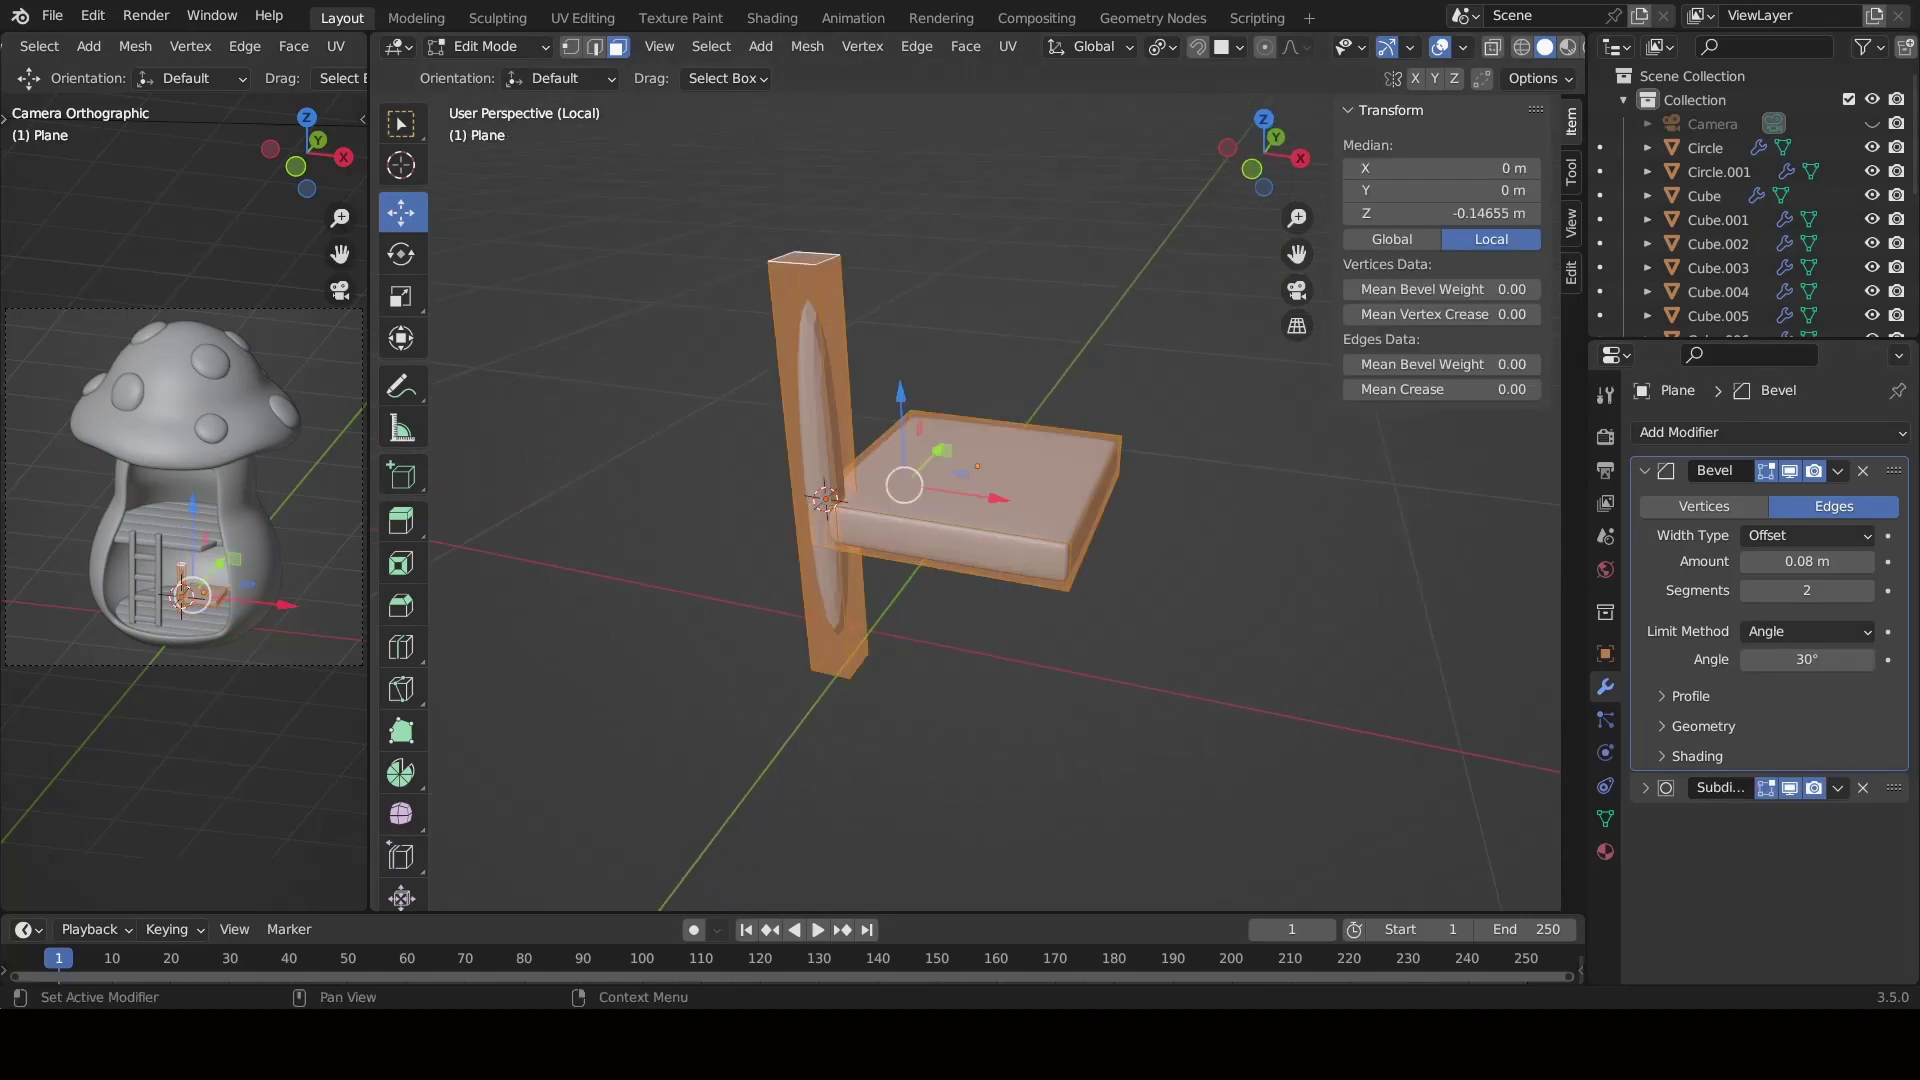
Undo the copied modifiers and reopen only the seat slab's mesh with nothing selected.
key("Tab")
key("ctrl+l")
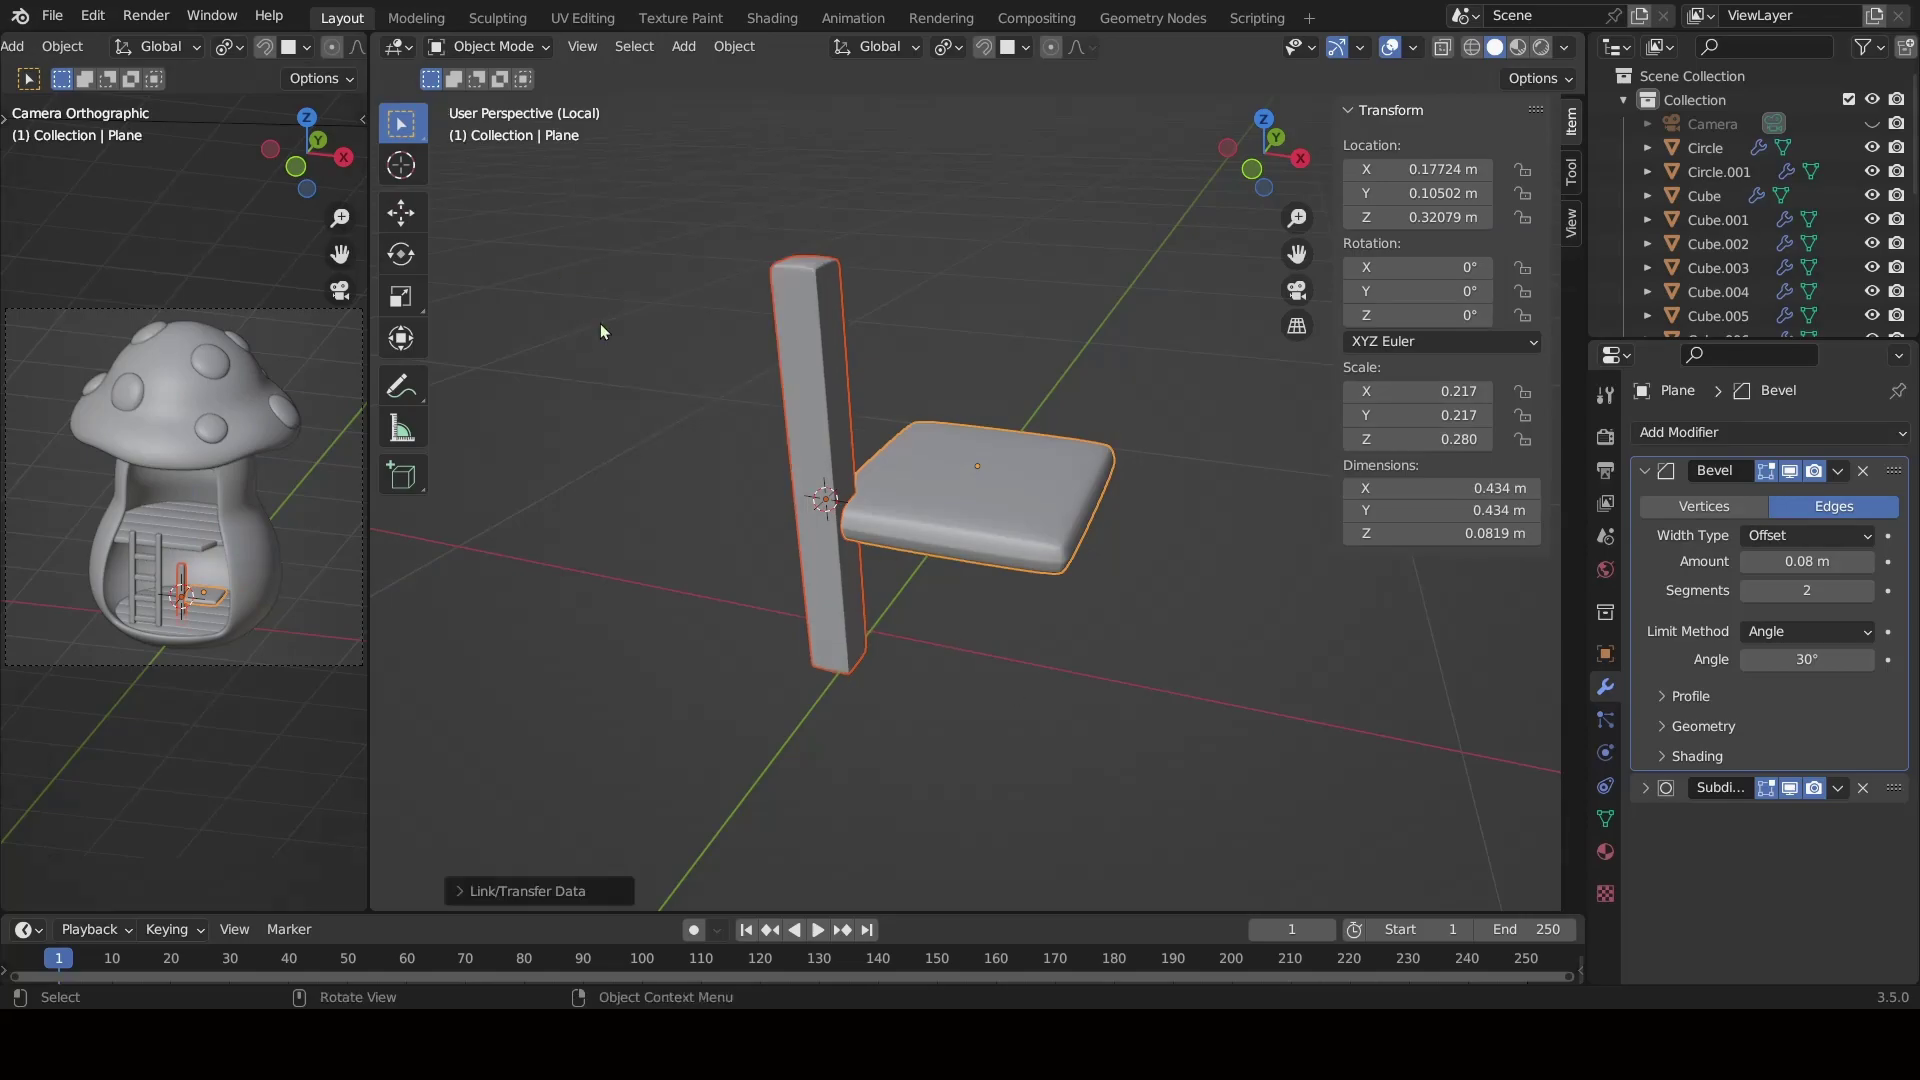
key("ctrl+z")
left_click(960, 480)
left_click(490, 46)
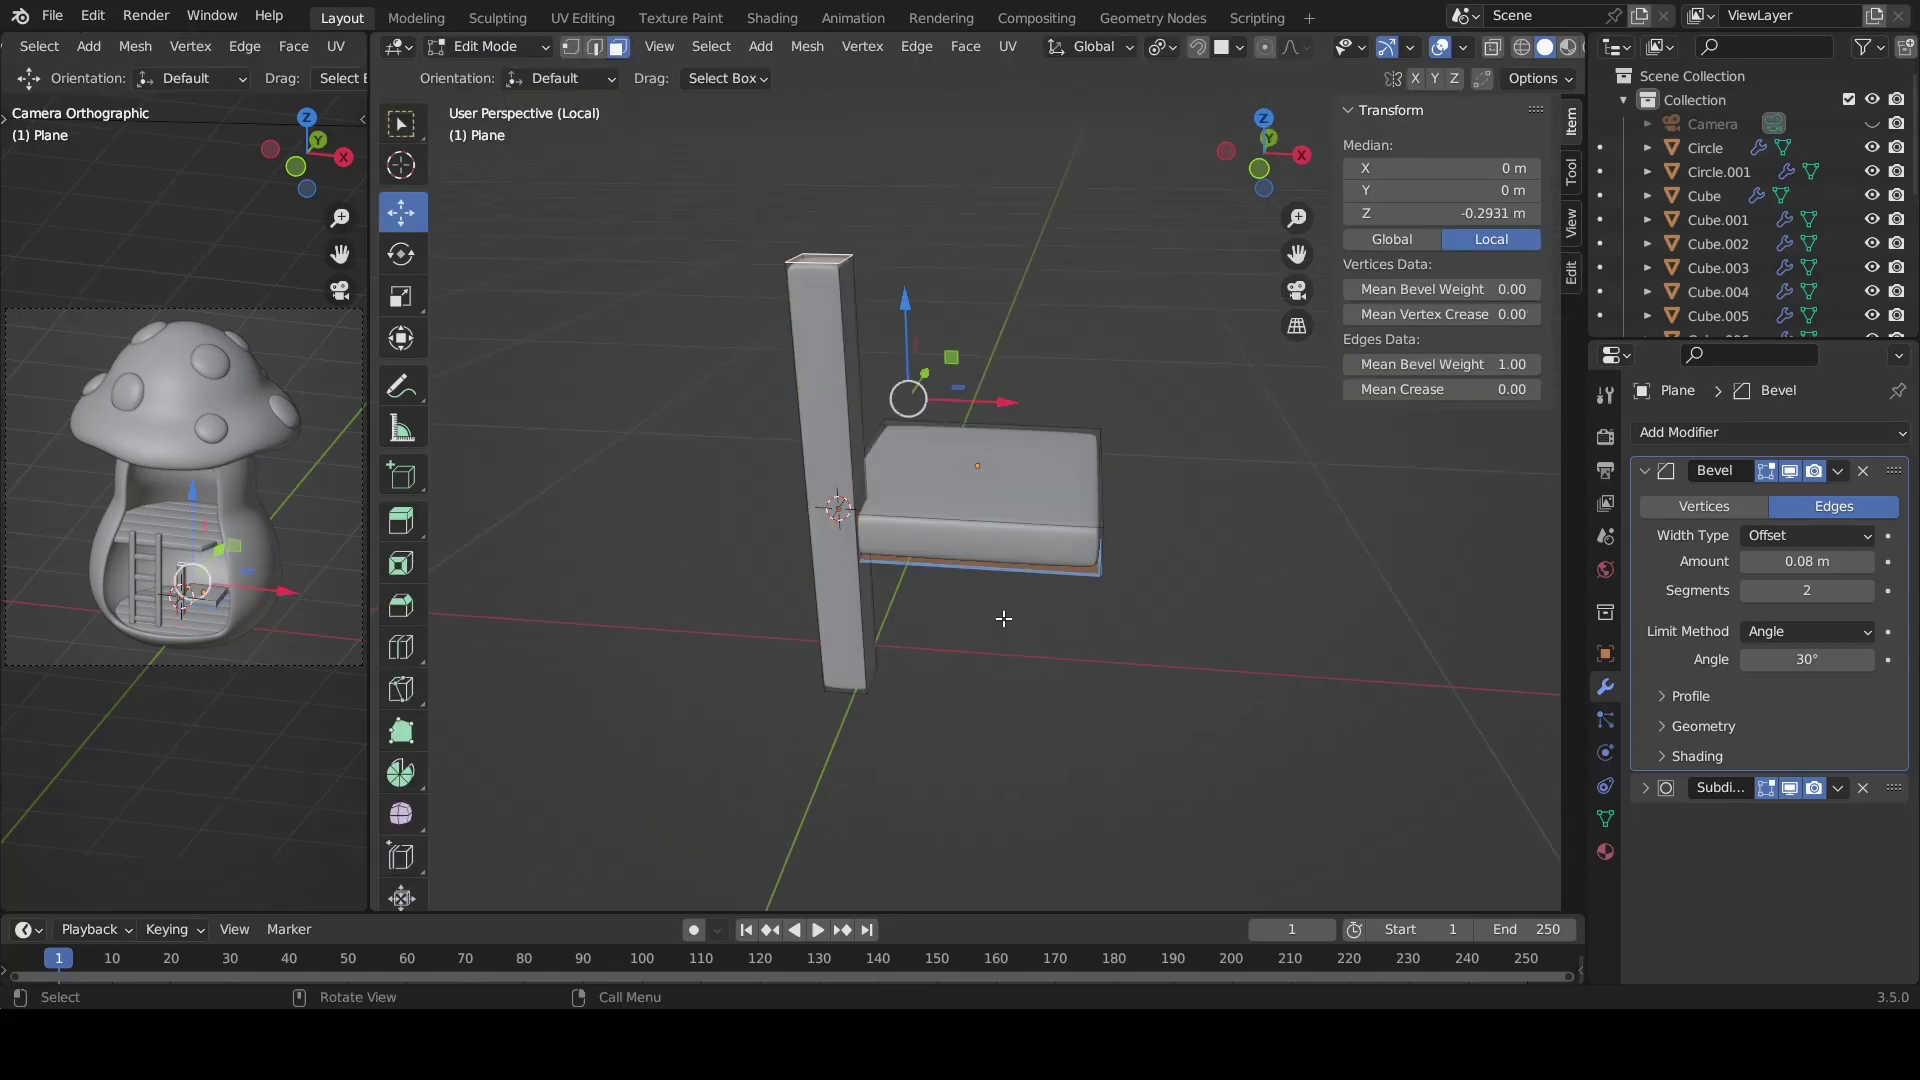
key("alt+a")
Clear the mesh selection and set the Bevel limit method to None.
key("a")
key("alt+a")
mouse_move(1002, 619)
middle_mouse_down()
mouse_move(756, 488)
mouse_move(860, 560)
middle_mouse_up()
left_click(857, 620)
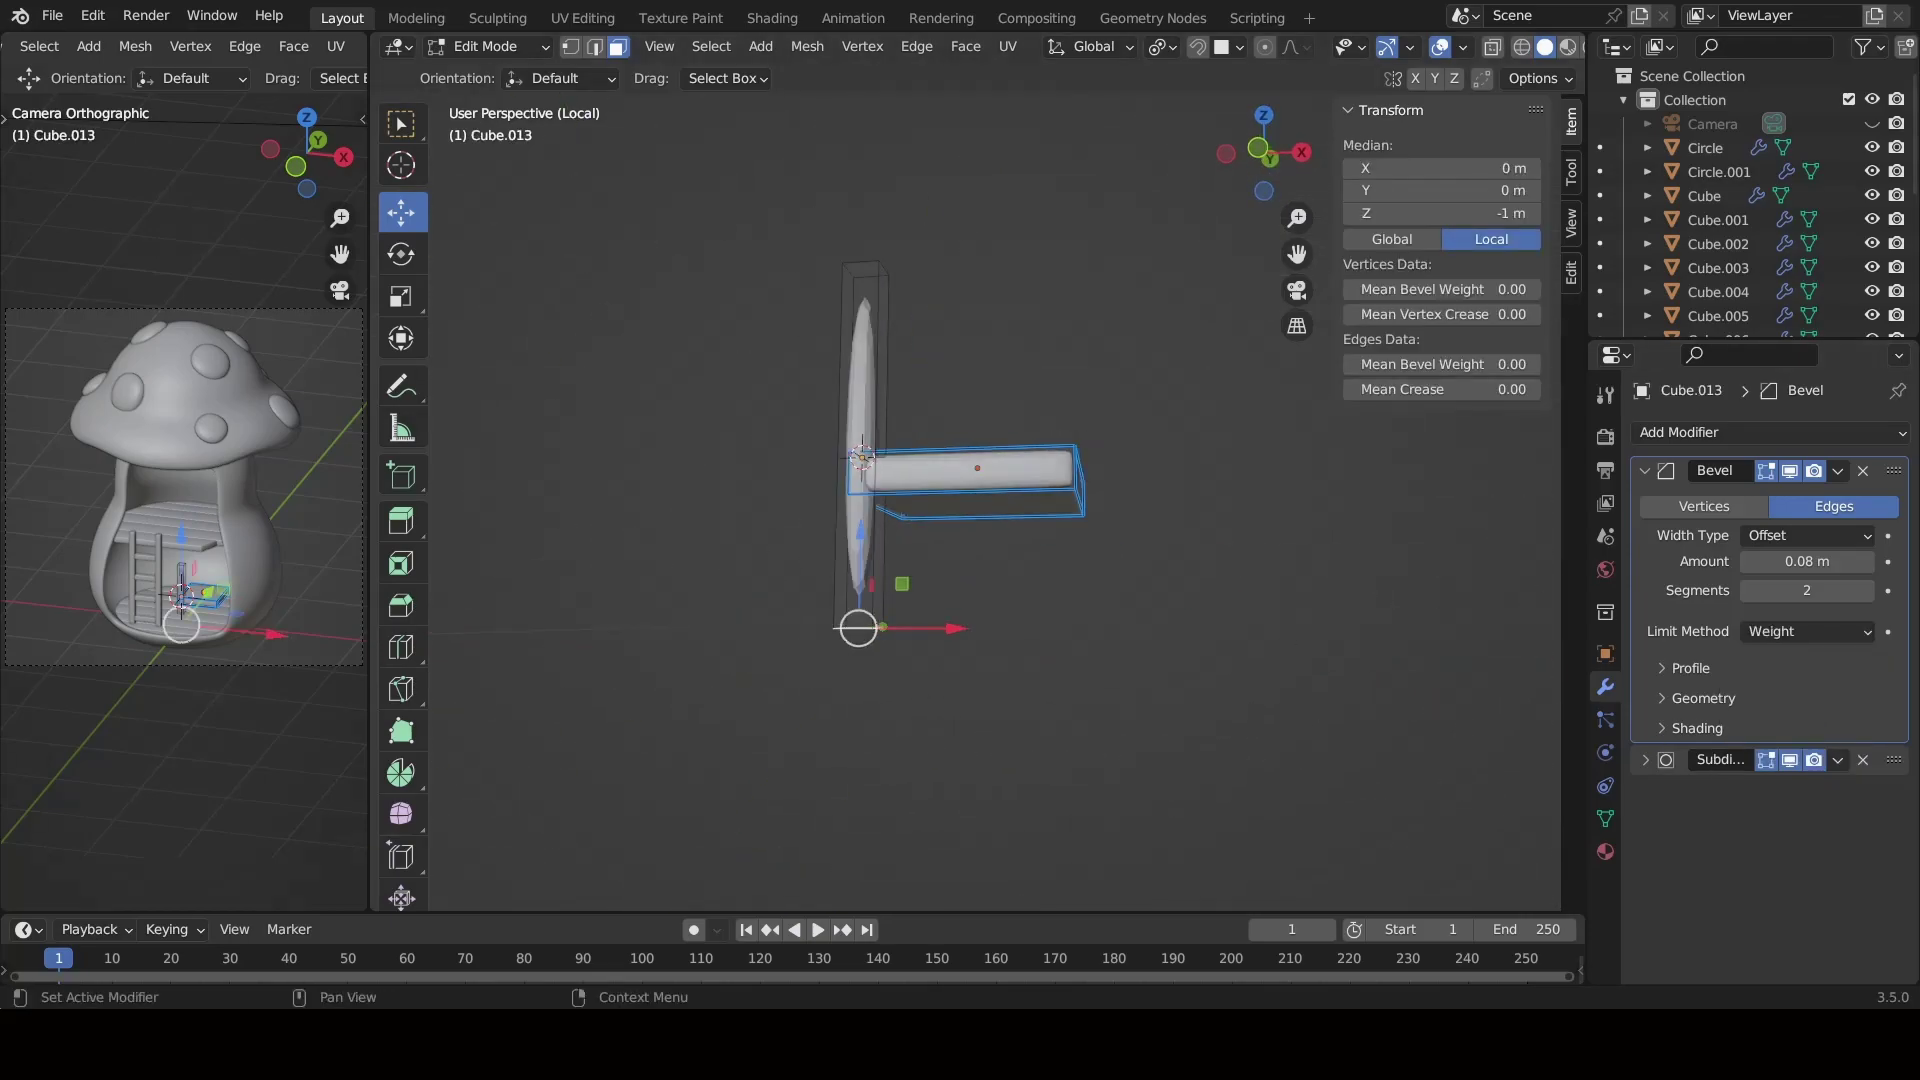
key("alt+a")
middle_click_drag(987, 604, 1023, 573)
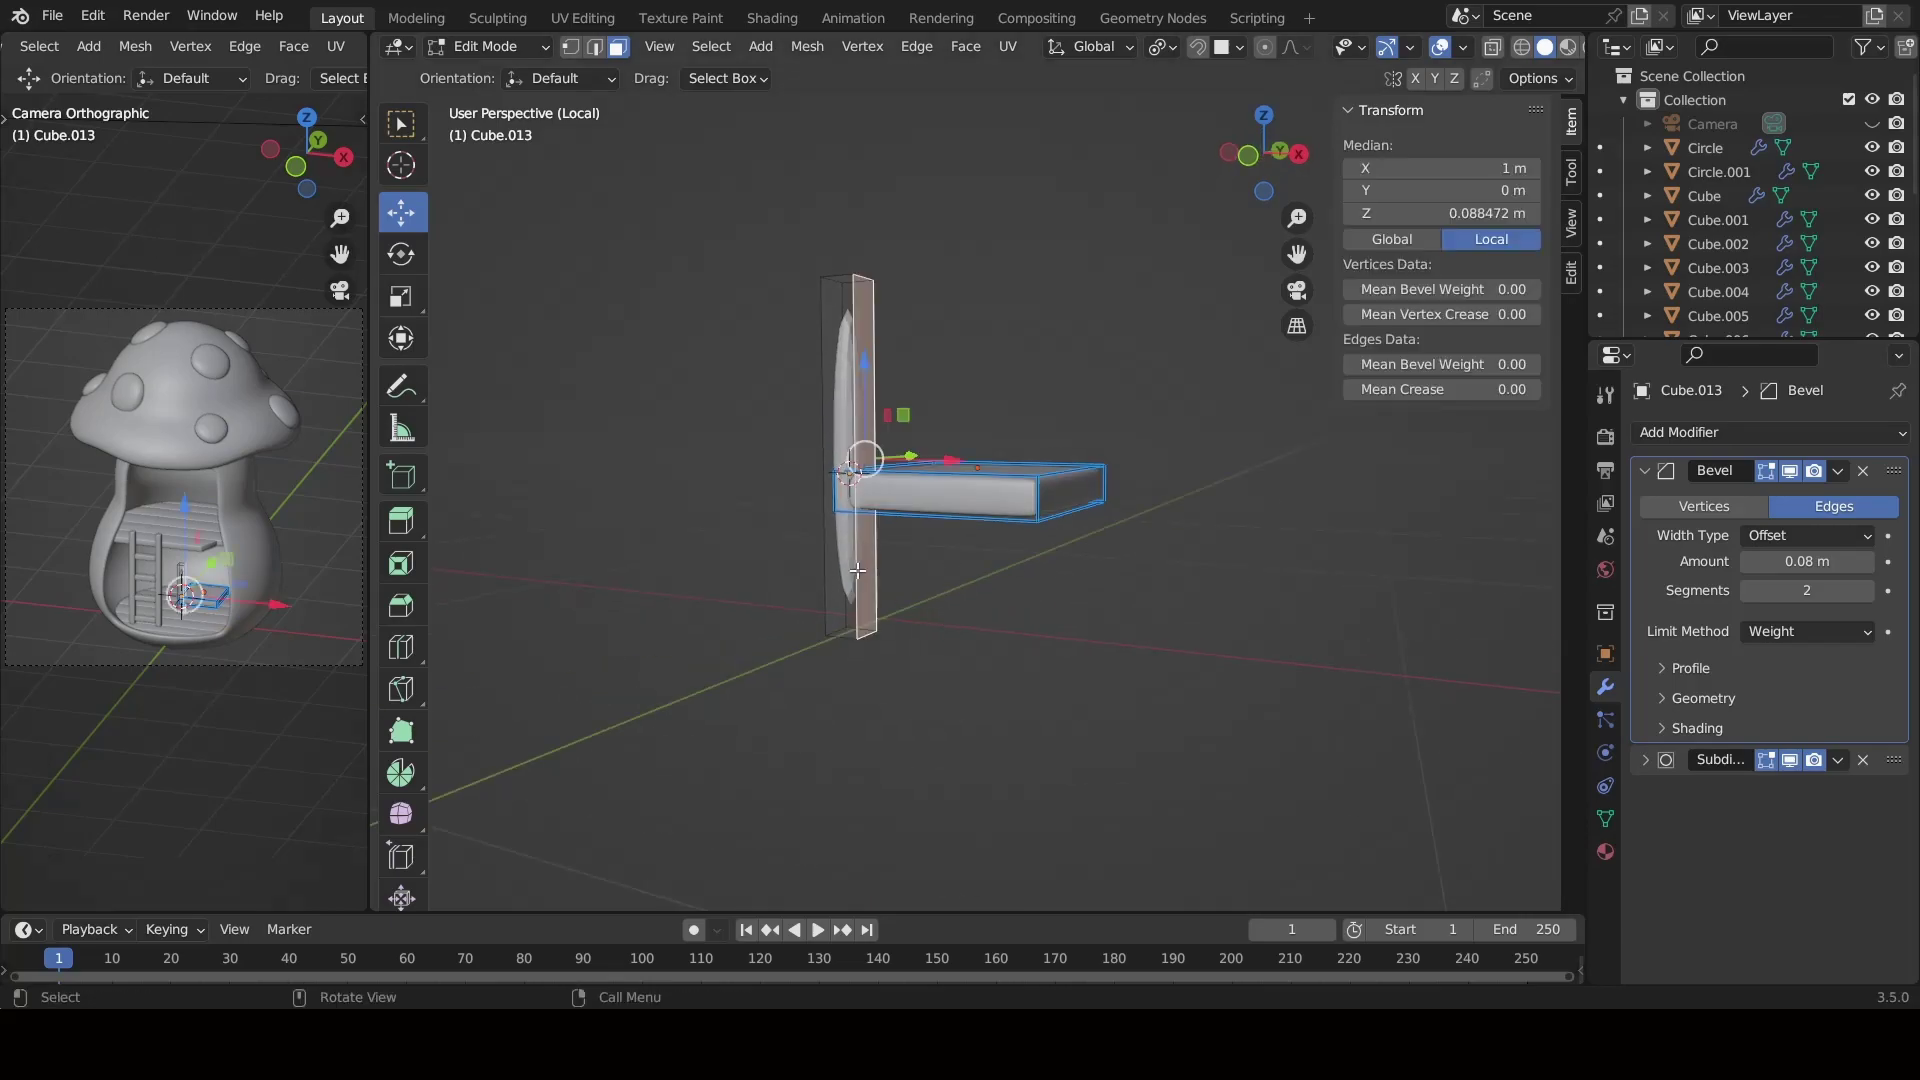
left_click(1808, 631)
left_click(1759, 651)
middle_click_drag(711, 711, 822, 588)
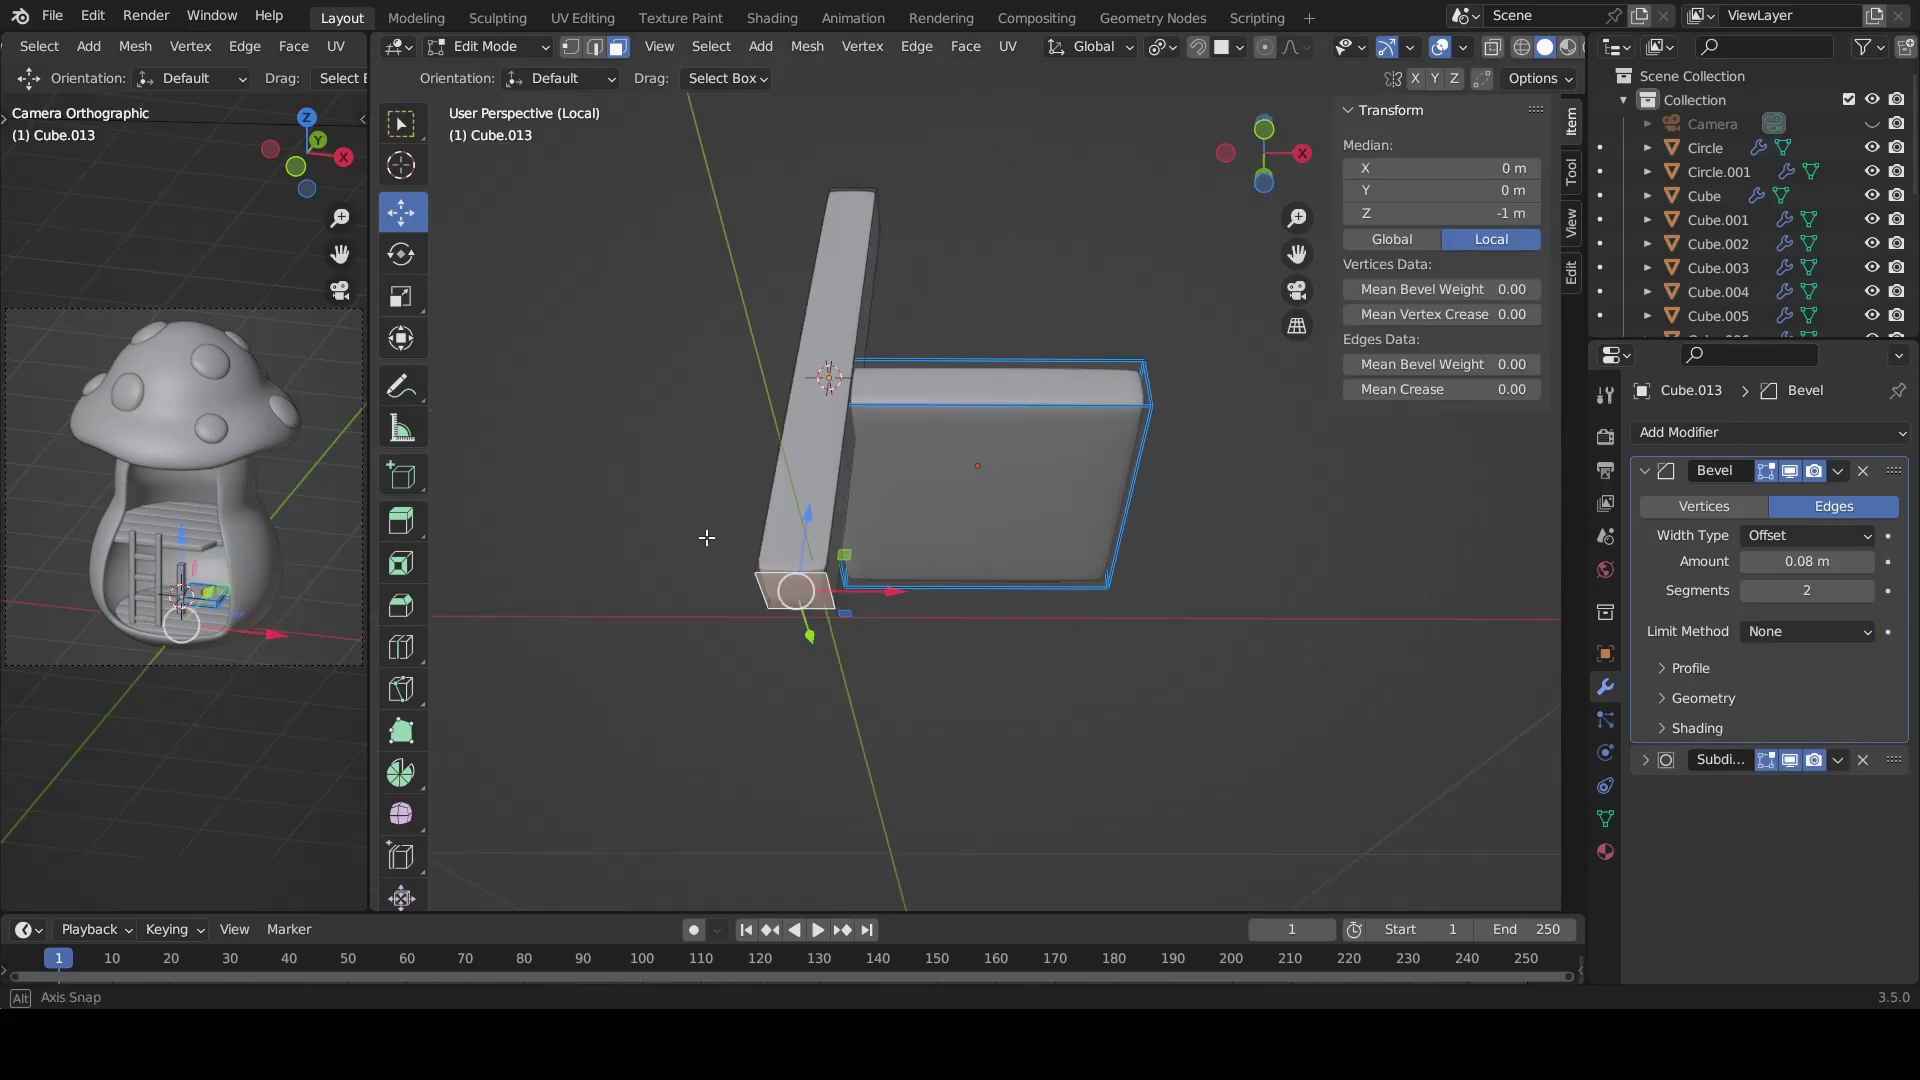
middle_click_drag(772, 562, 794, 555)
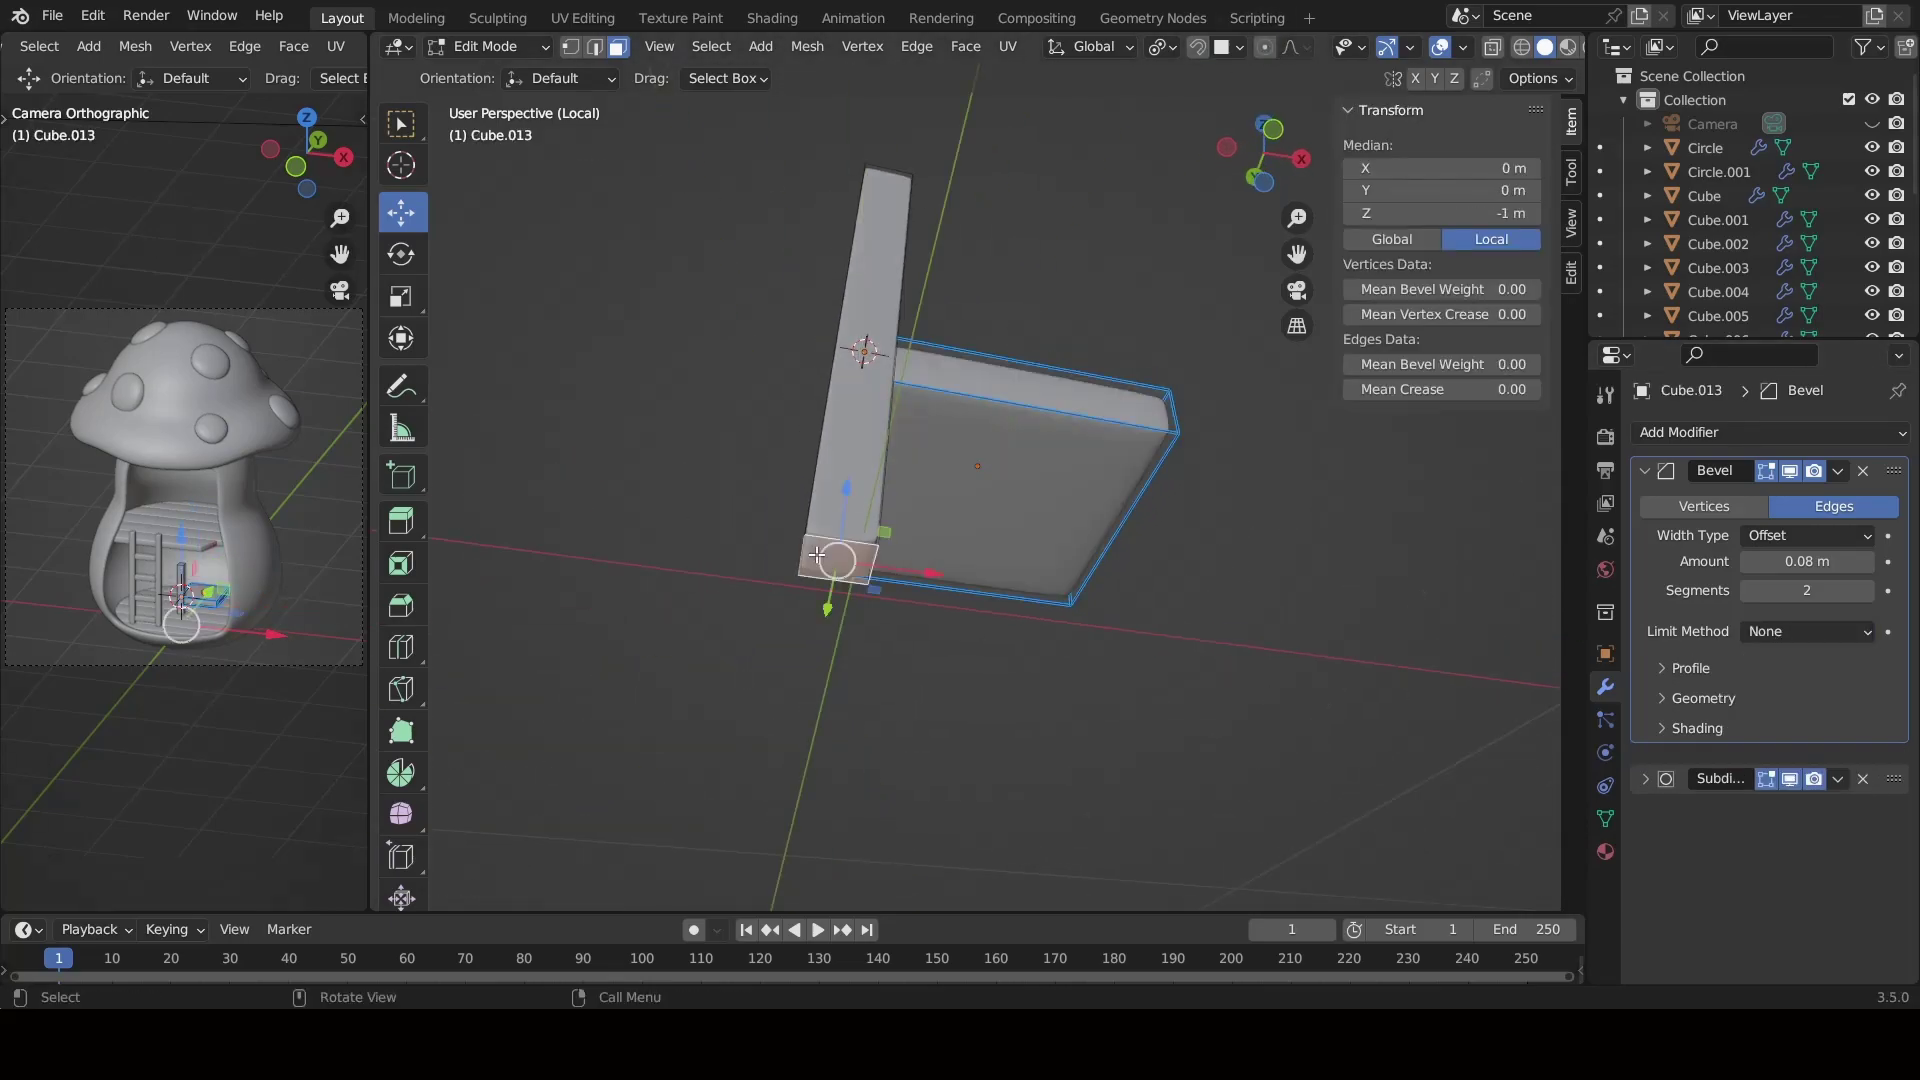
Set the post's Bevel amount to 0.14 m.
left_click(1797, 561)
type("0.14")
key("Return")
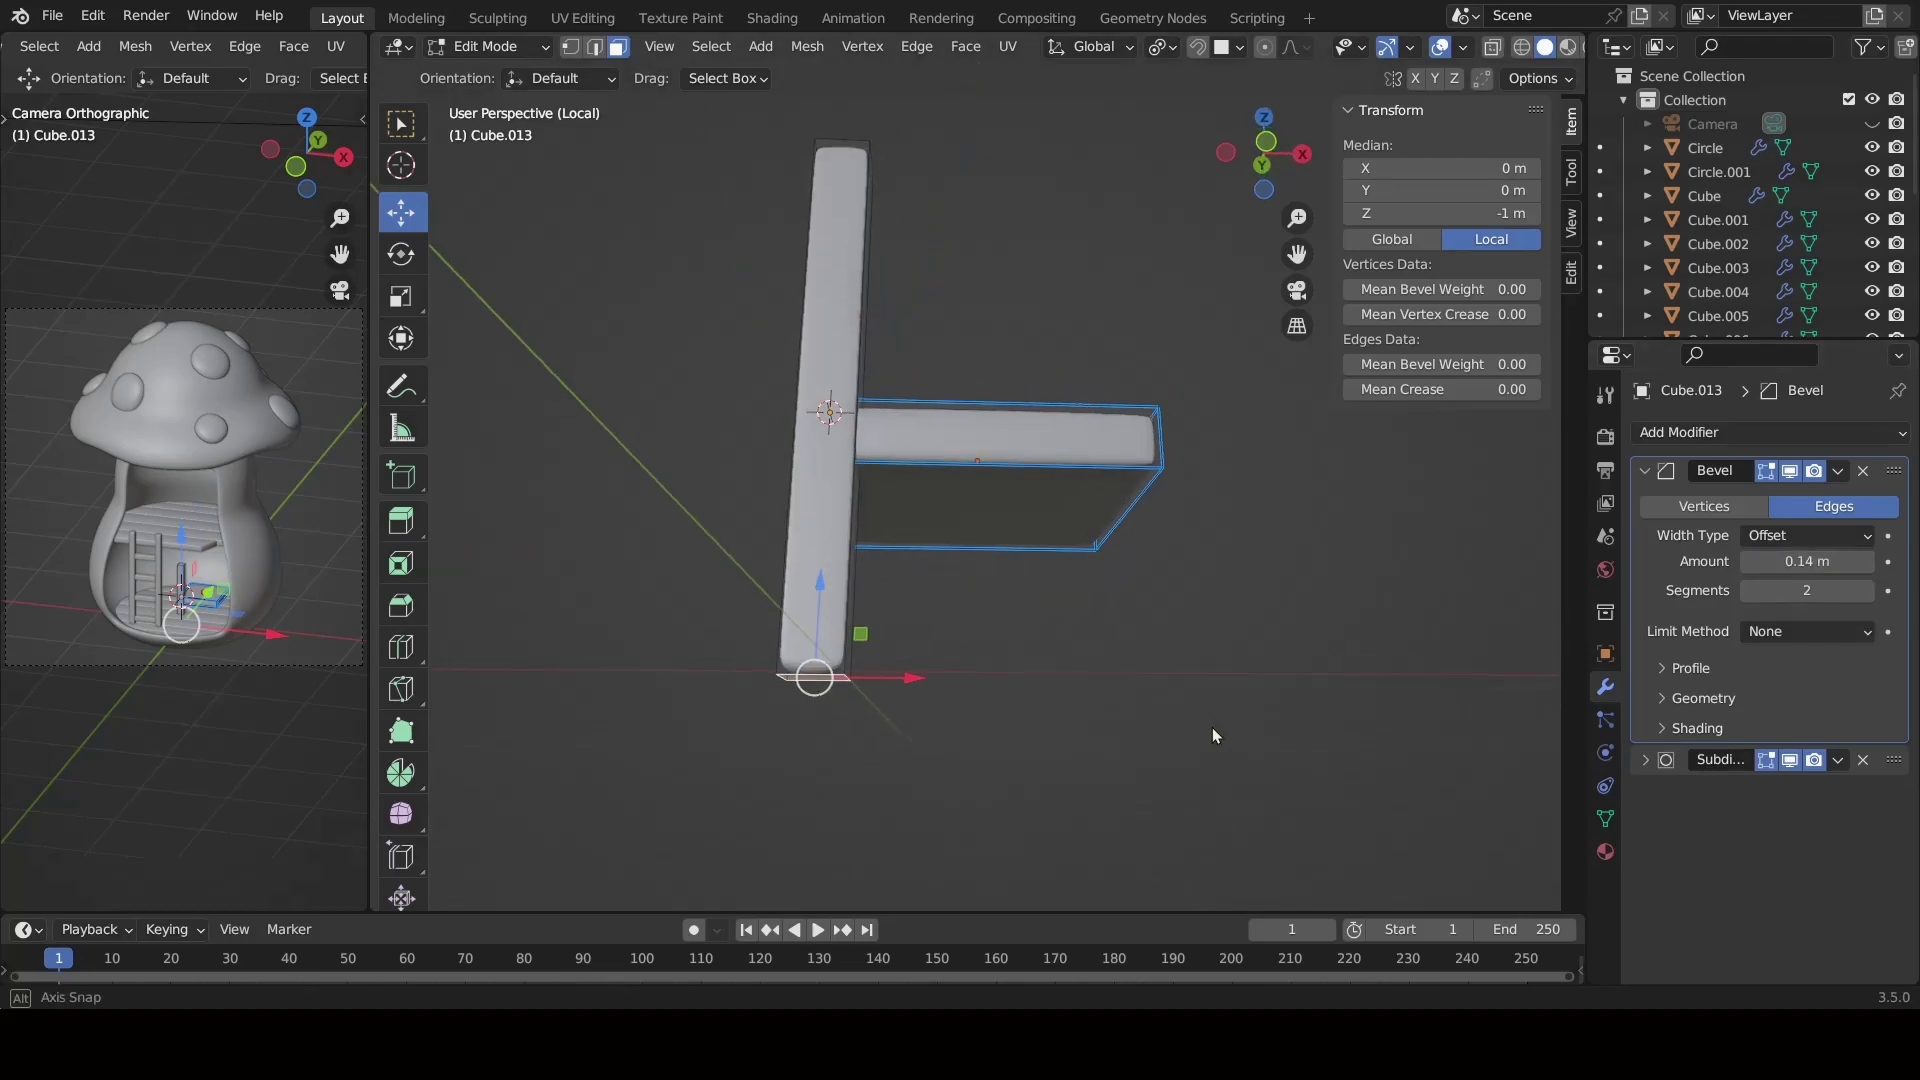
middle_click_drag(1212, 728, 1041, 656)
left_click(1041, 656)
left_click(1790, 631)
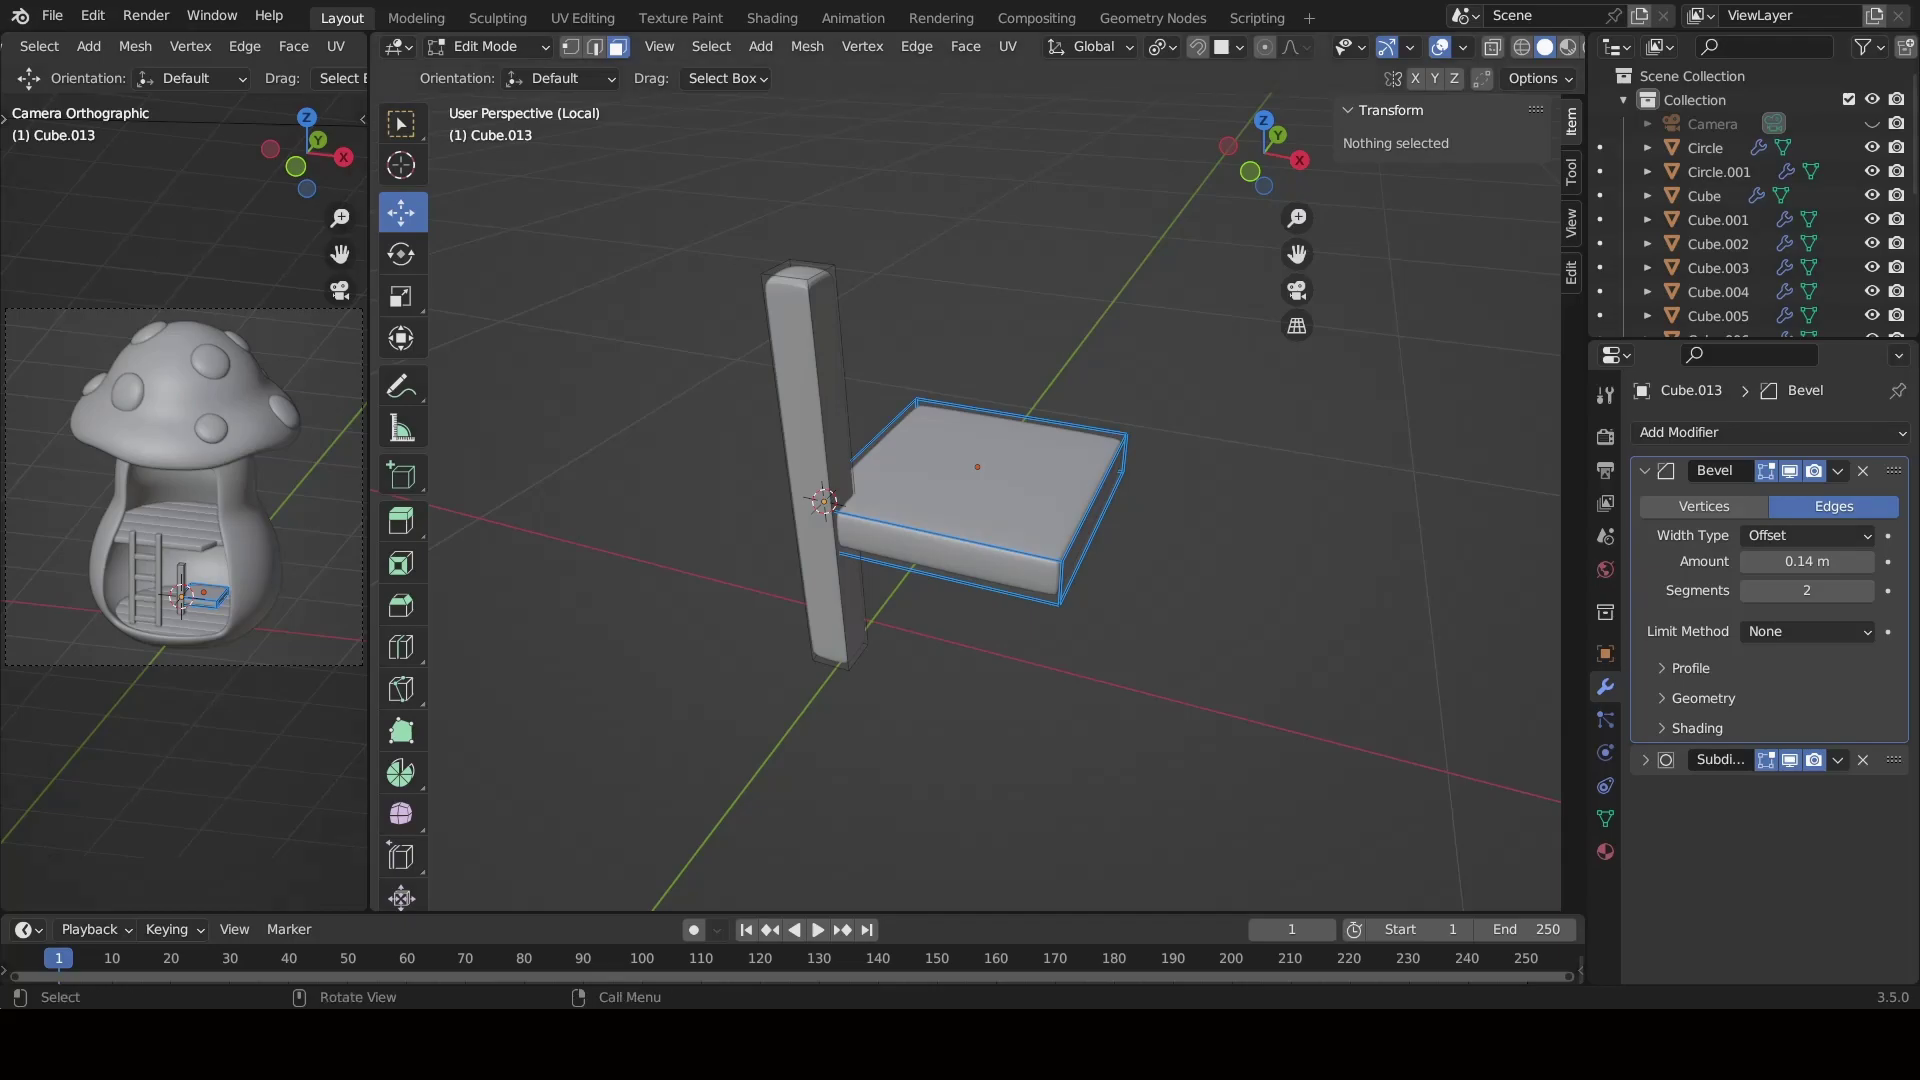
Give all the post's edges bevel weight 1.00 and limit the bevel by Weight.
middle_click_drag(822, 500, 787, 490)
key("a")
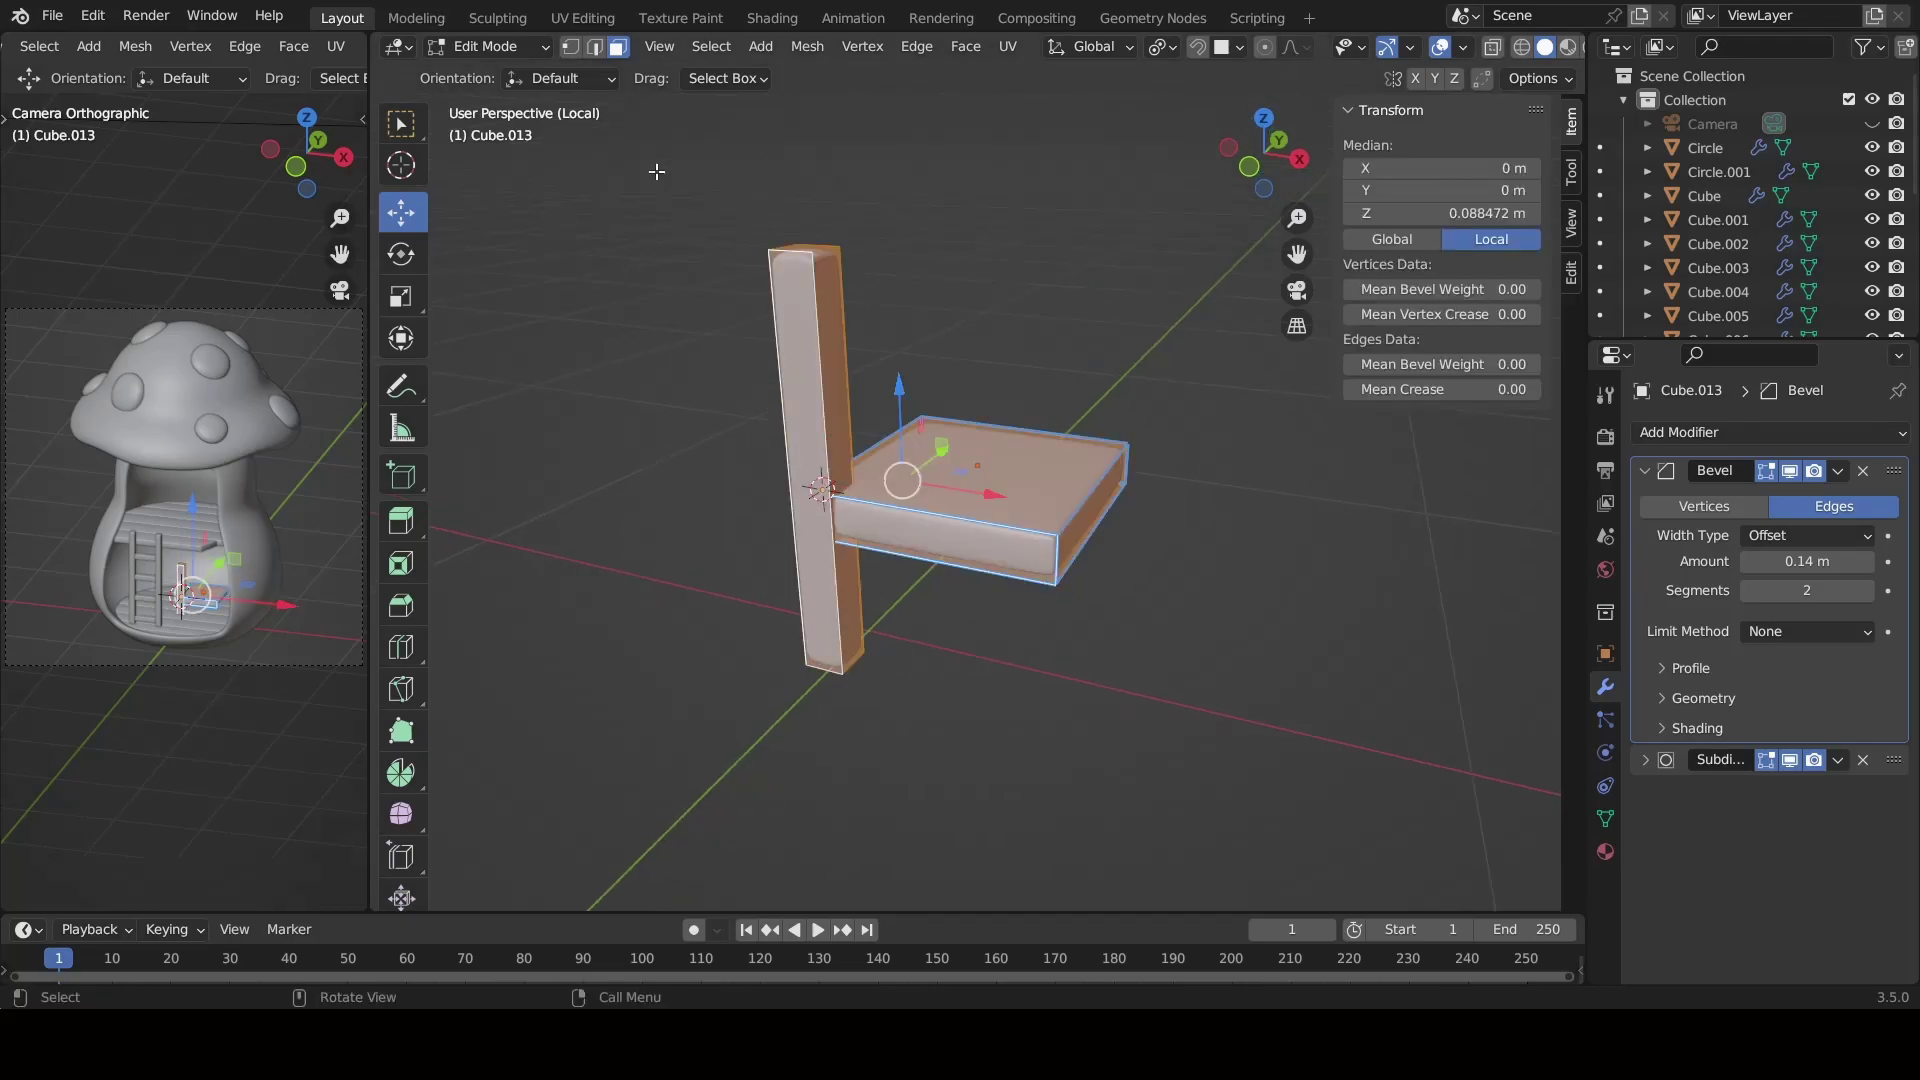
key("Tab")
key("Tab")
key("Return")
middle_click_drag(822, 500, 858, 590)
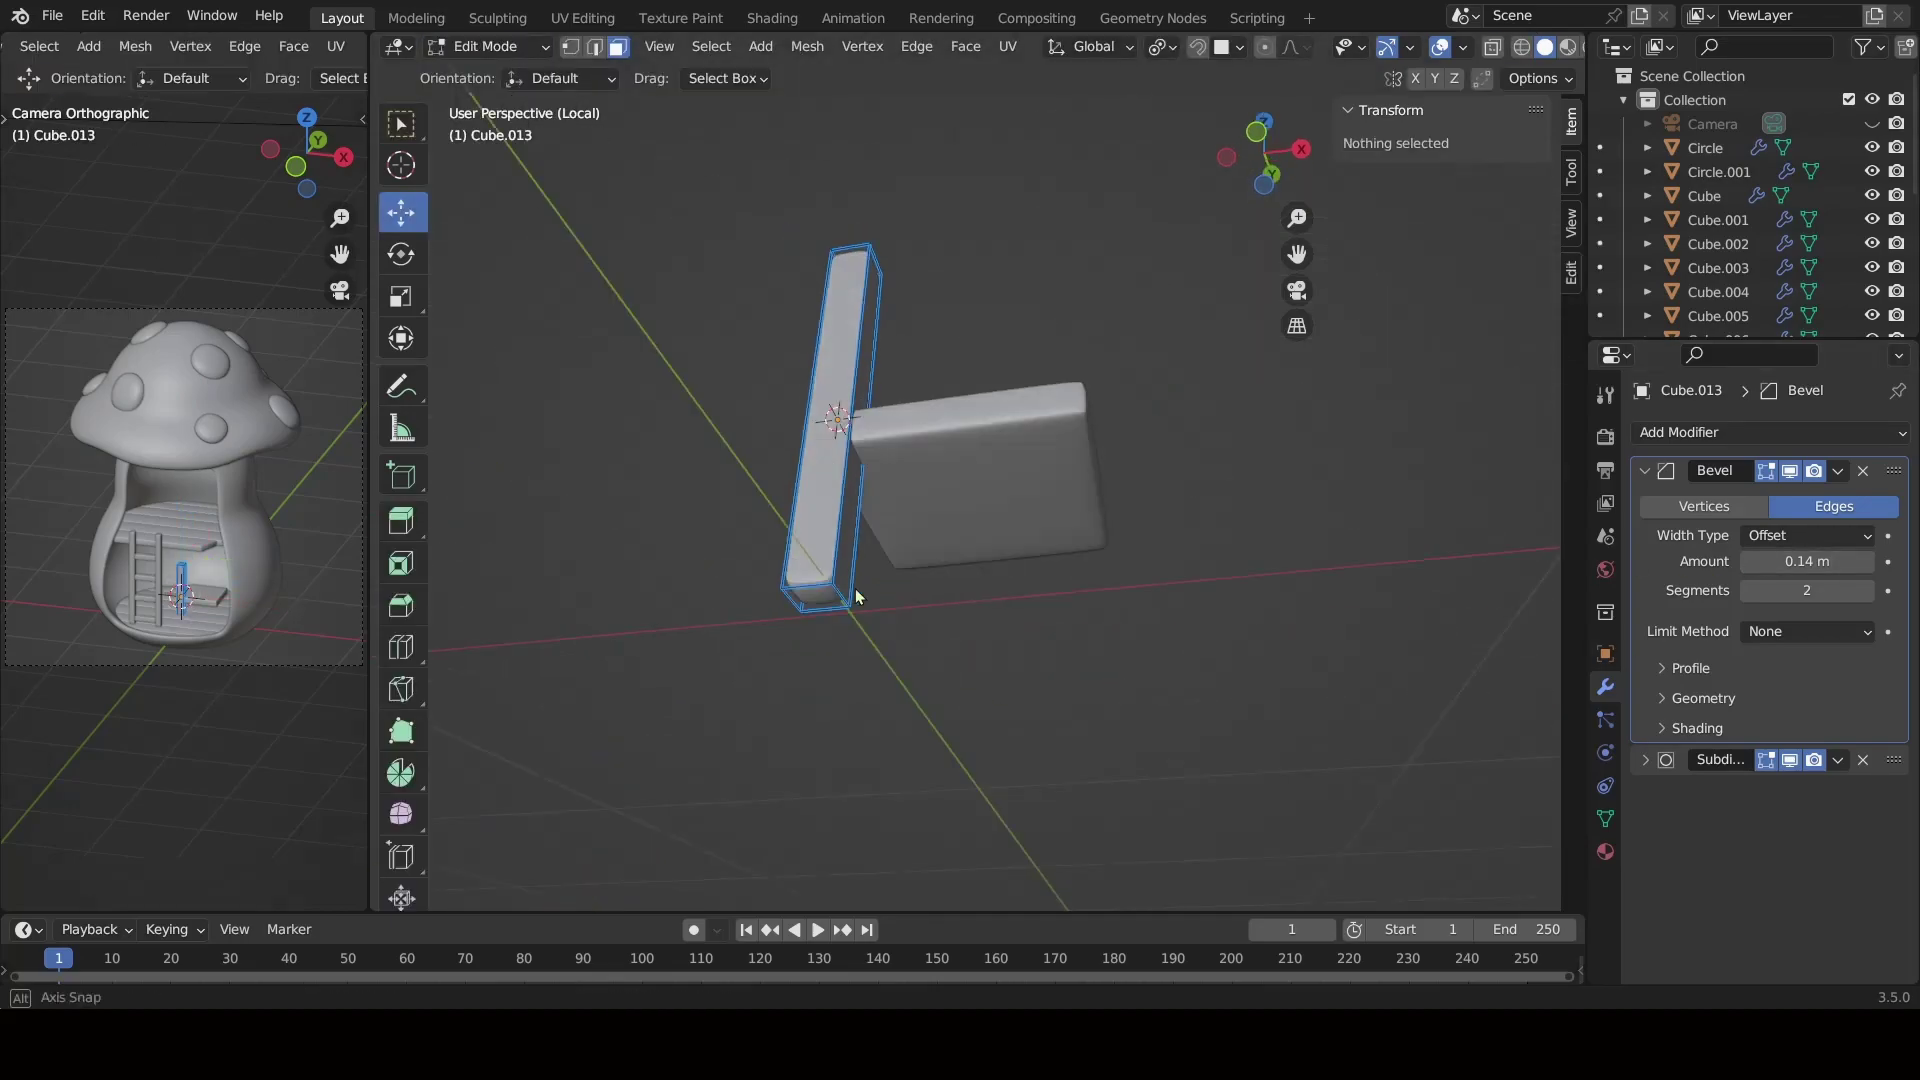
left_click(1790, 631)
left_click(1800, 677)
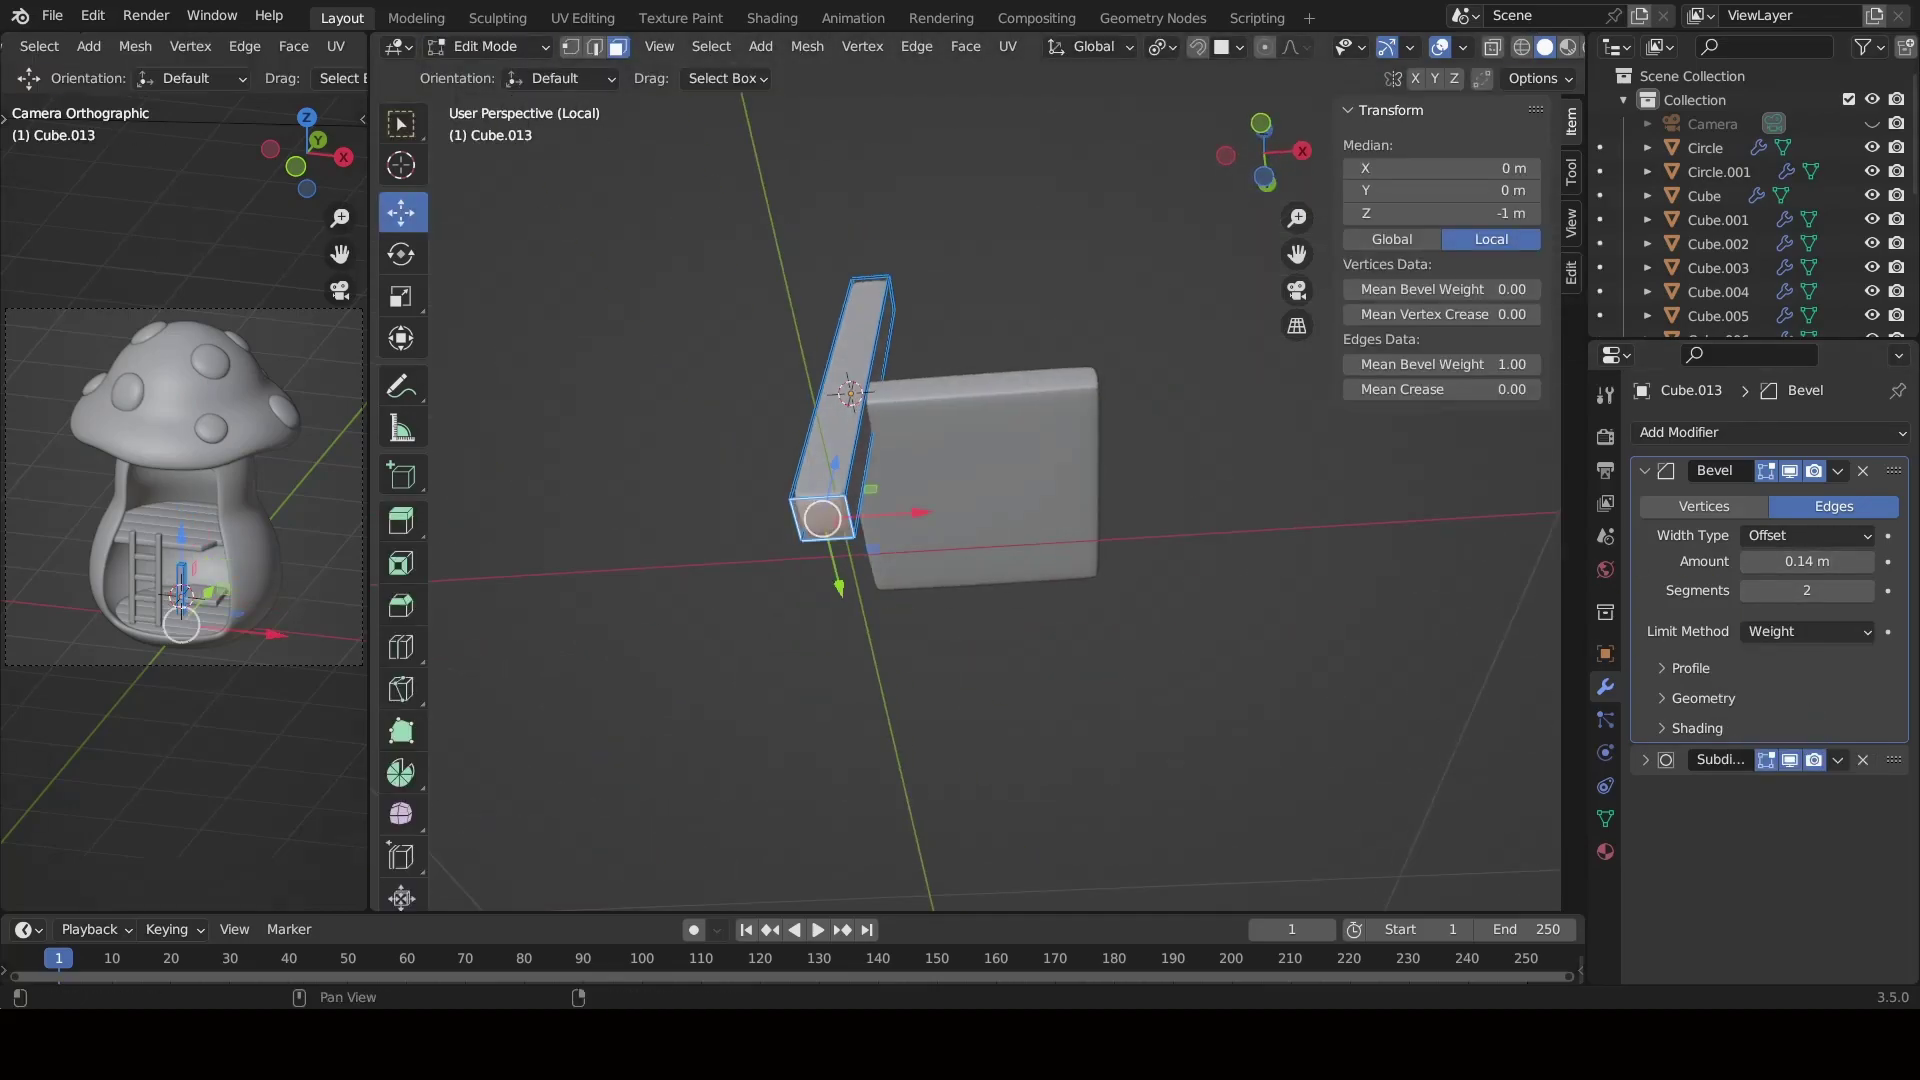
Scale the seat slab slightly larger and move it along Y.
middle_click_drag(950, 632, 700, 420)
left_click(488, 46)
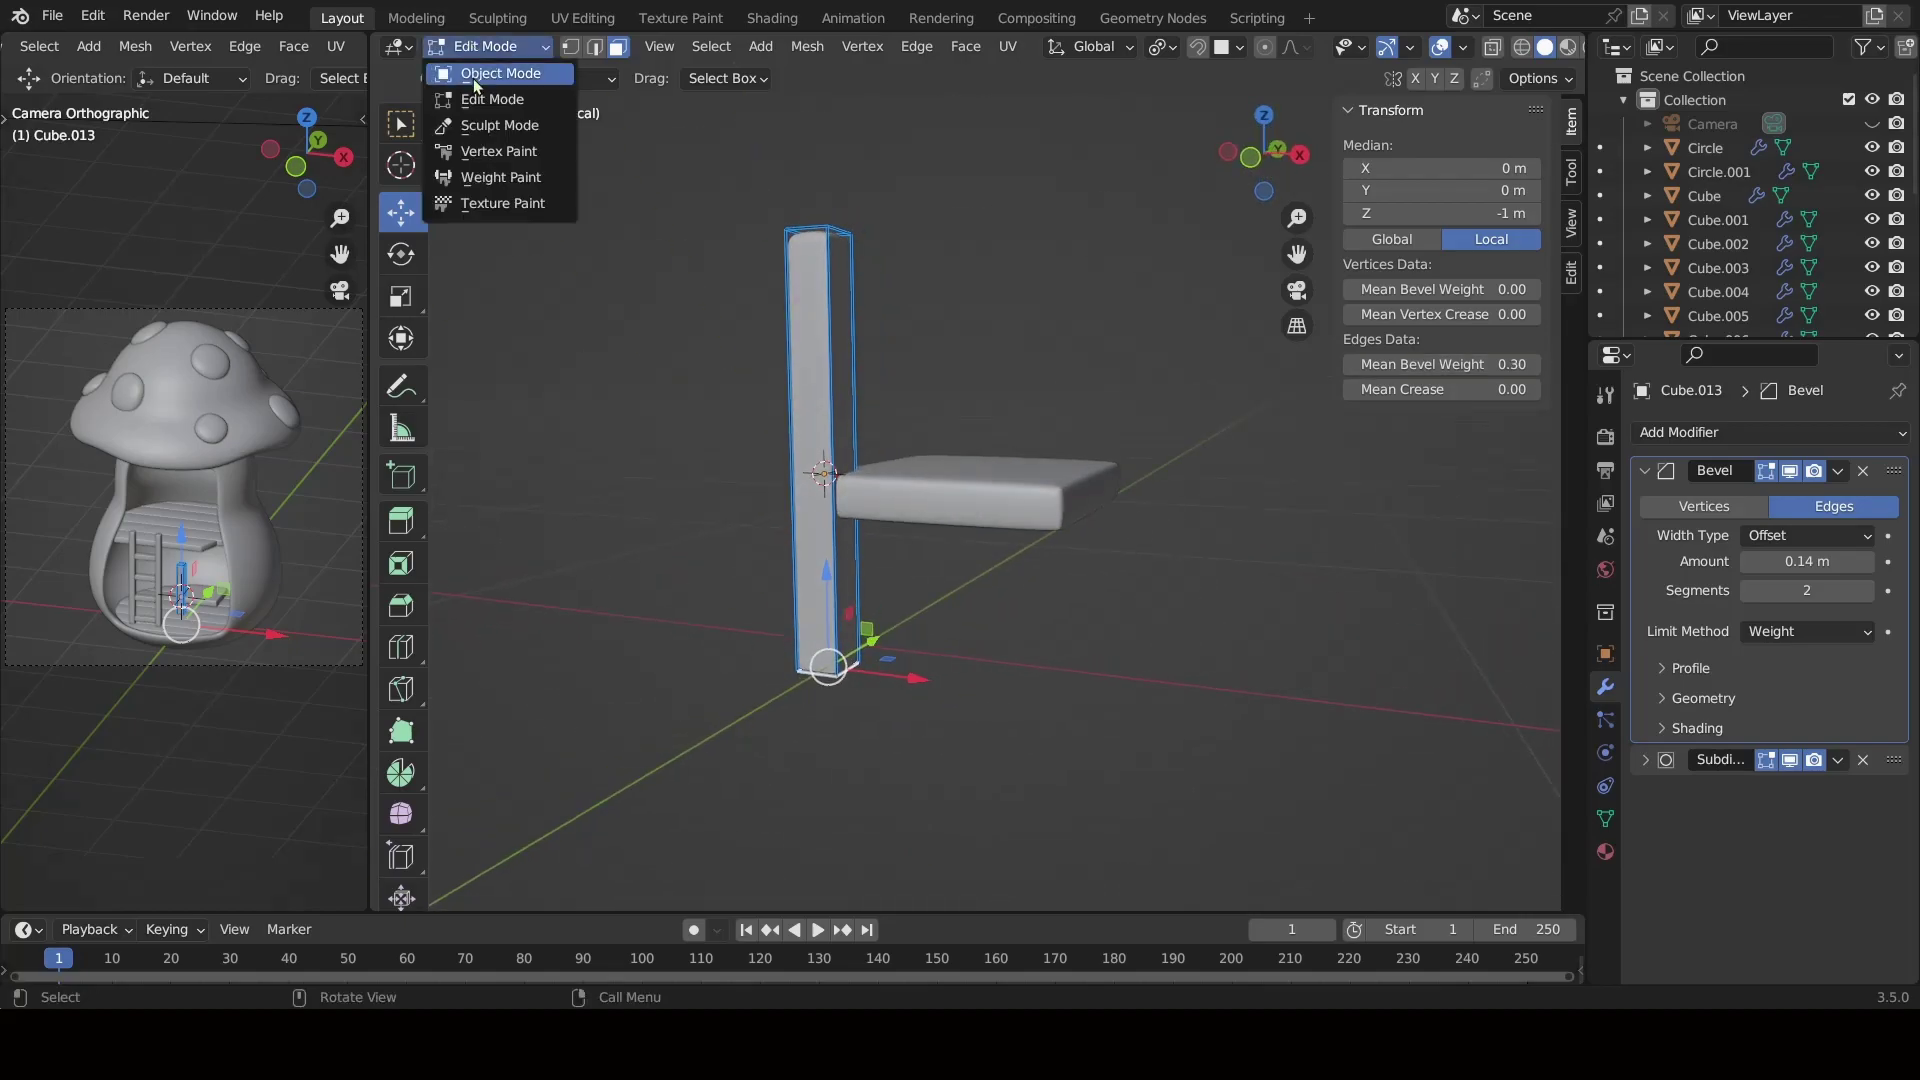
mouse_move(706, 537)
middle_mouse_down()
mouse_move(783, 544)
mouse_move(924, 673)
mouse_move(772, 640)
mouse_move(1000, 590)
mouse_move(1023, 638)
mouse_move(992, 636)
mouse_move(1024, 666)
middle_mouse_up()
left_click(1061, 548)
key("s")
left_click(1039, 544)
key("KP_7")
key("g")
key("y")
left_click(1030, 524)
mouse_move(1030, 524)
middle_mouse_down()
mouse_move(962, 674)
mouse_move(905, 560)
middle_mouse_up()
Add a Mirror modifier to the post, mirroring across Y about the Plane.
left_click(1770, 431)
left_click(1424, 706)
left_click(1645, 535, "ctrl")
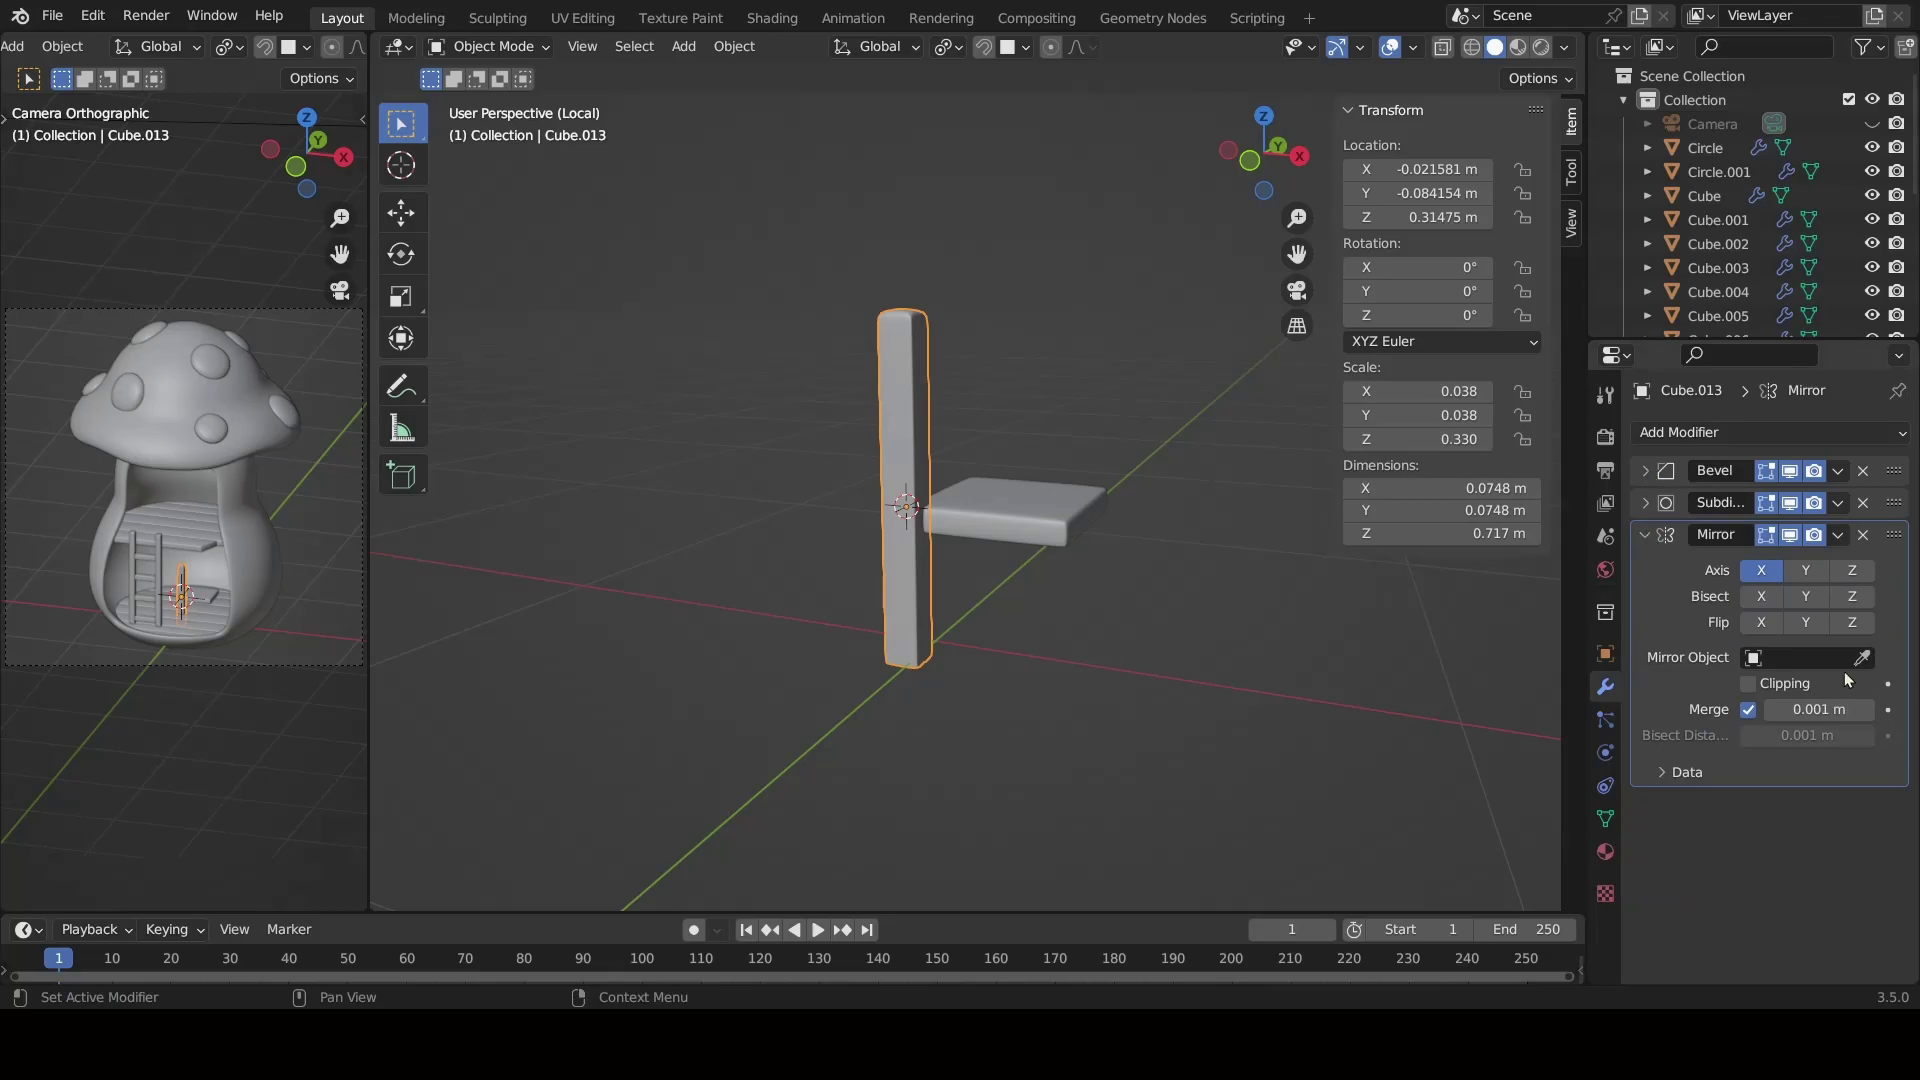
left_click(1043, 488)
left_click(1761, 570)
left_click(1805, 570)
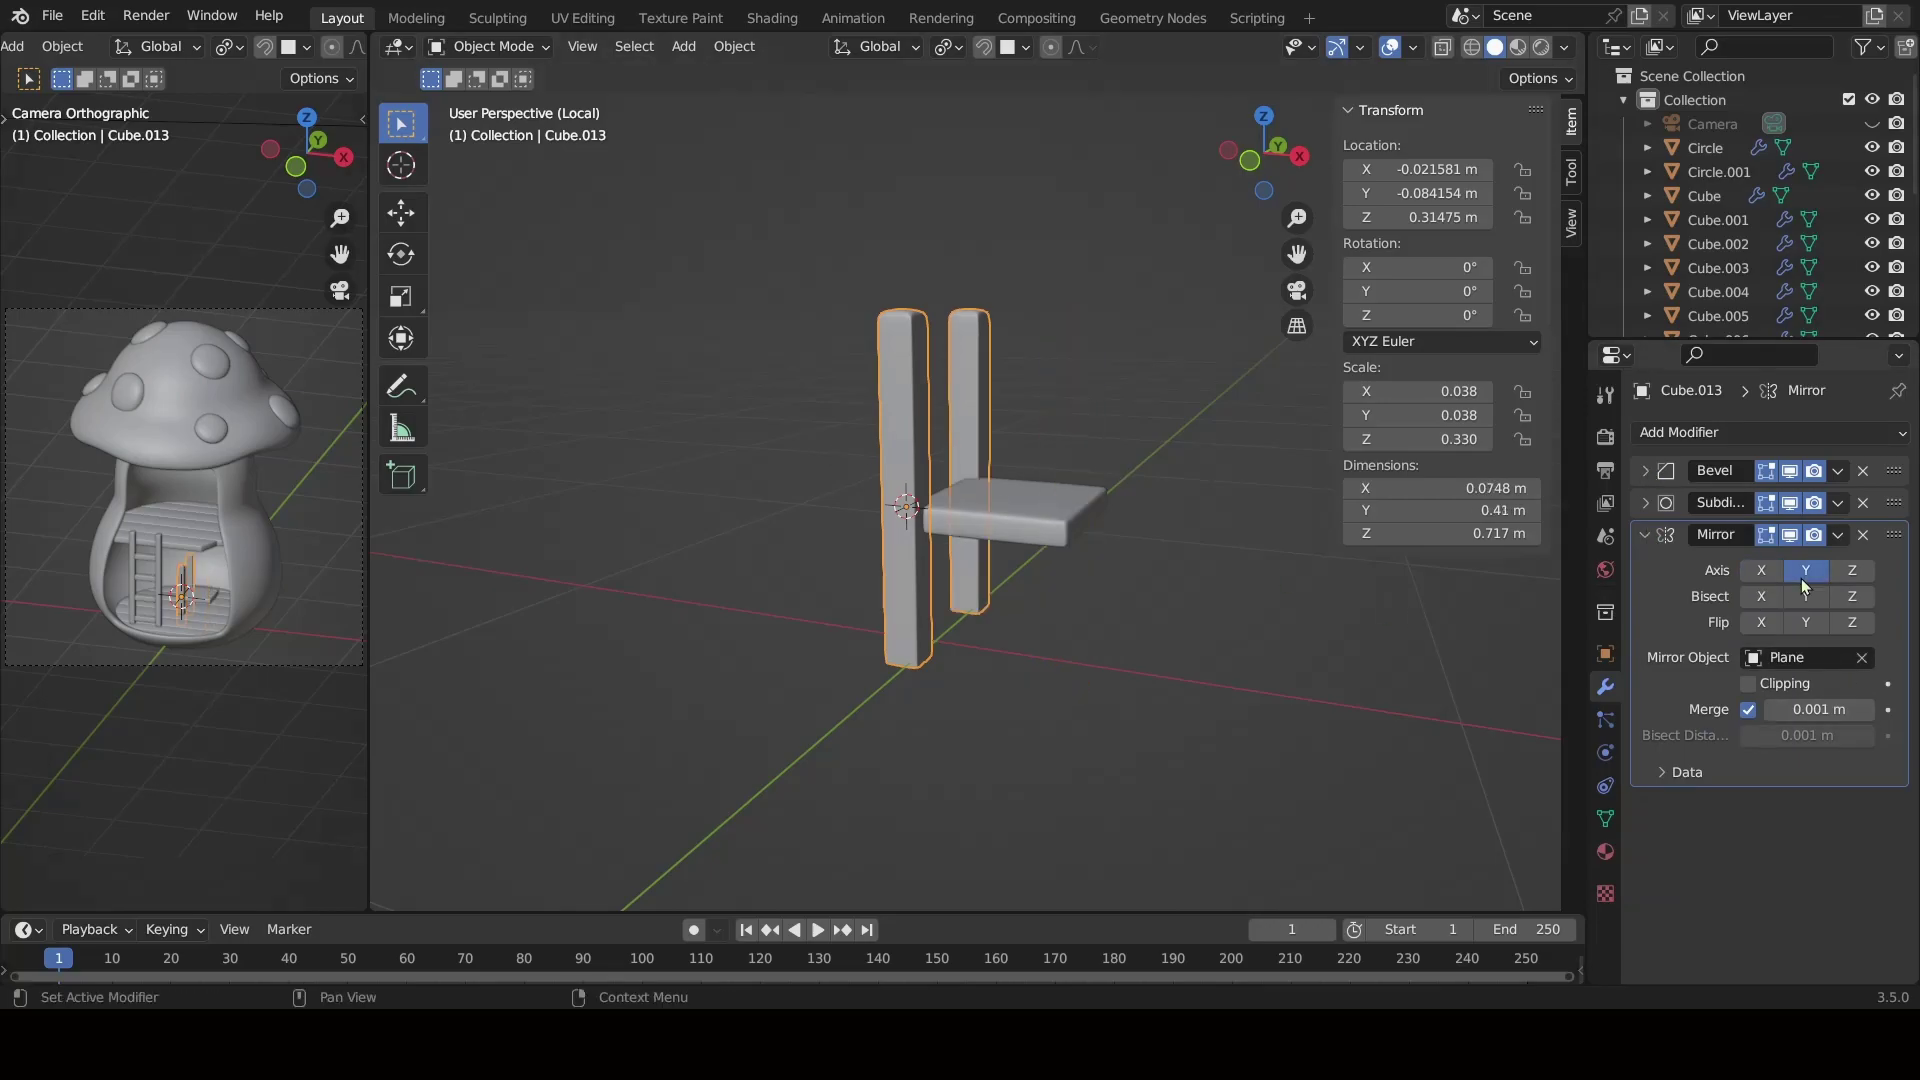
mouse_move(800, 700)
middle_mouse_down()
mouse_move(850, 720)
mouse_move(867, 684)
middle_mouse_up()
Duplicate the post along X to the other side of the seat as Cube.014.
key("KP_7")
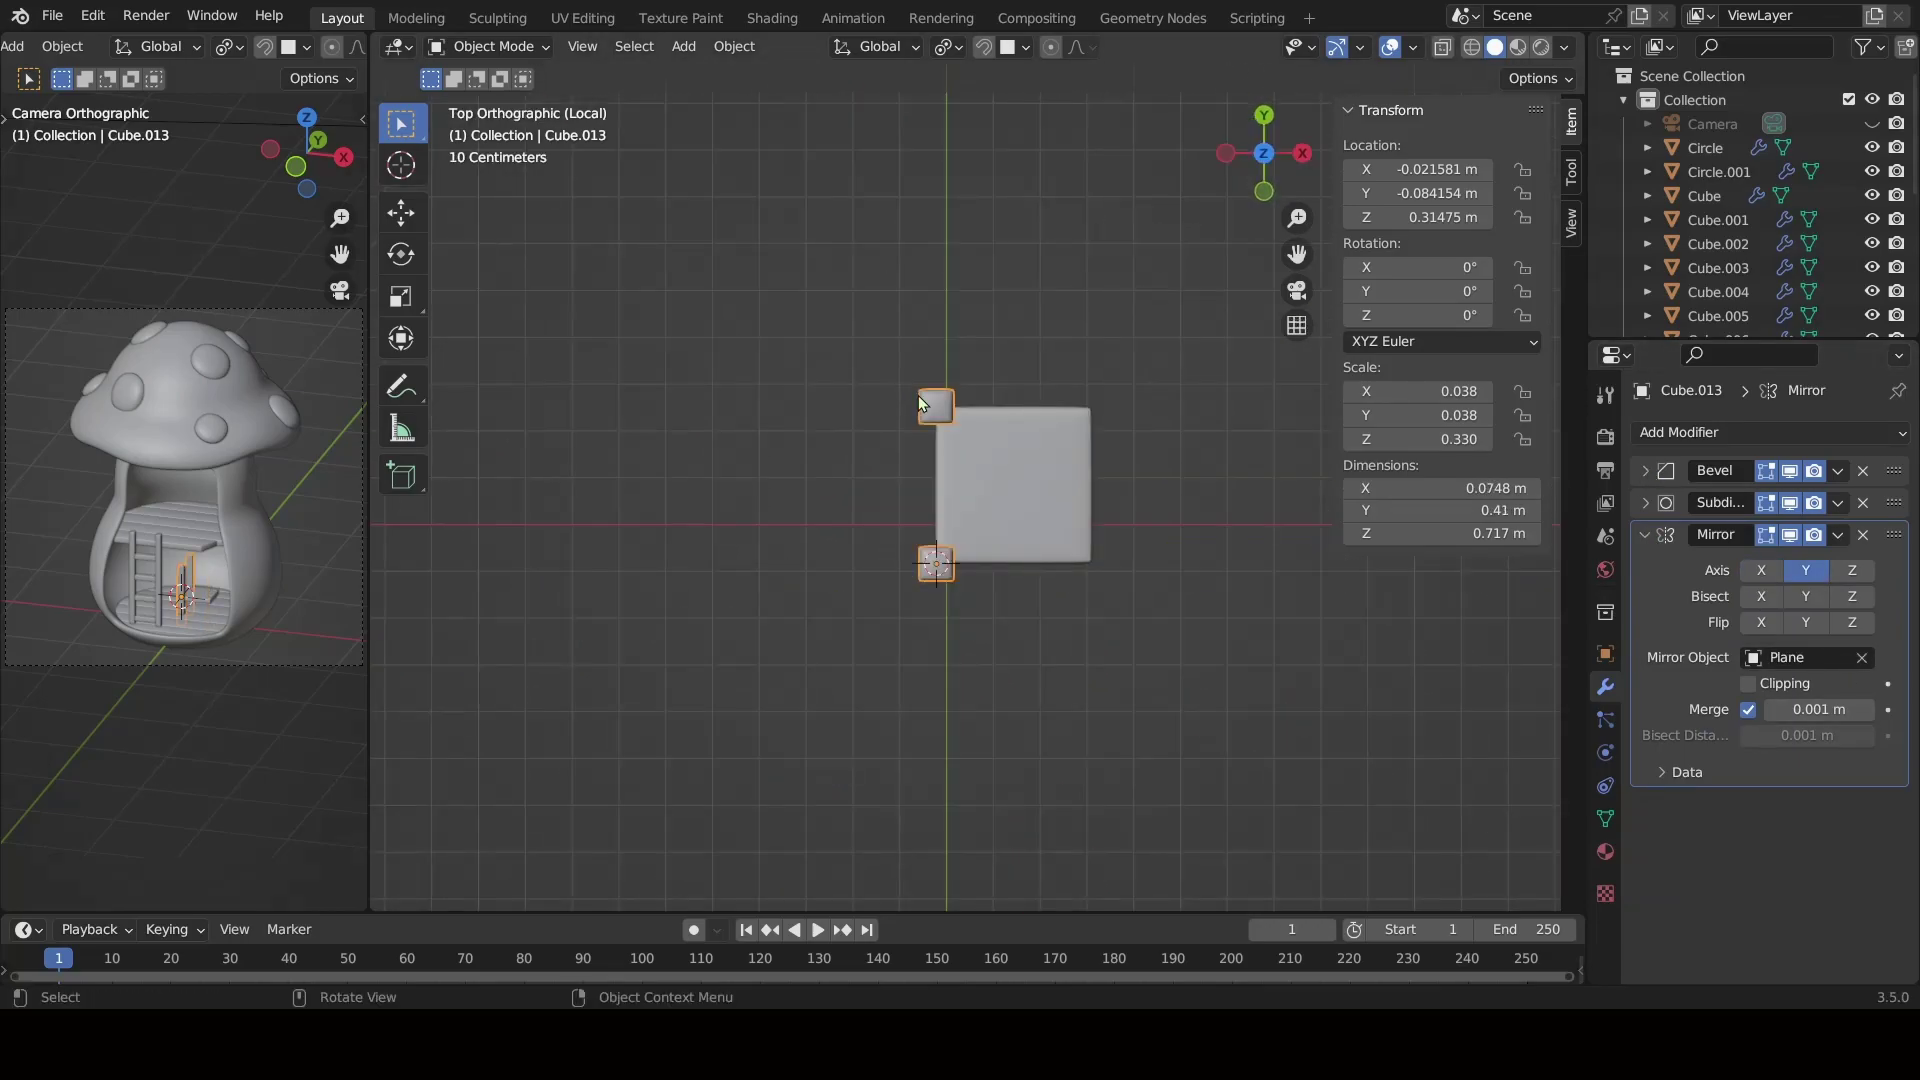
key("shift+d")
key("x")
left_click(1071, 418)
Select the right front leg's whole mesh in Edit Mode, then orbit to check four legs.
left_click(490, 46)
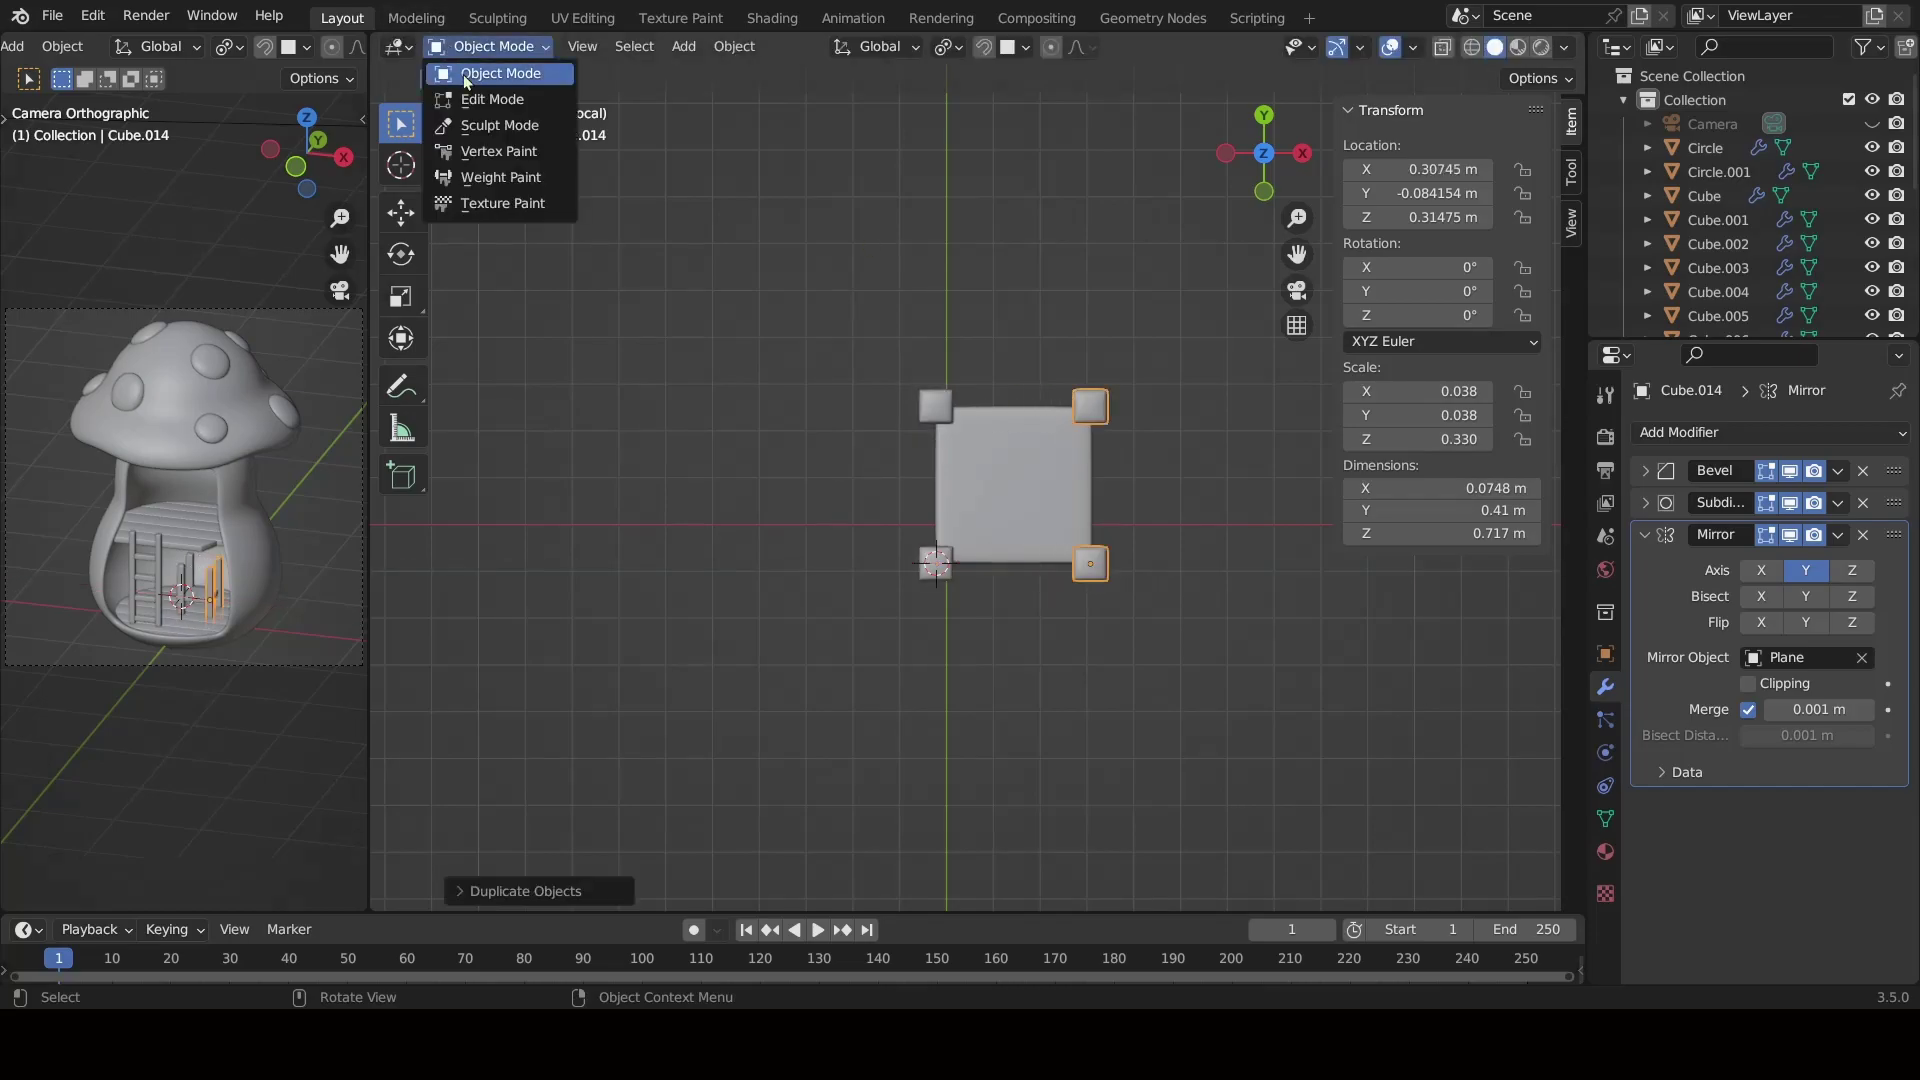
left_click(490, 95)
middle_click_drag(1000, 500, 1070, 400)
left_click(490, 46)
left_click(1085, 480)
key("Tab")
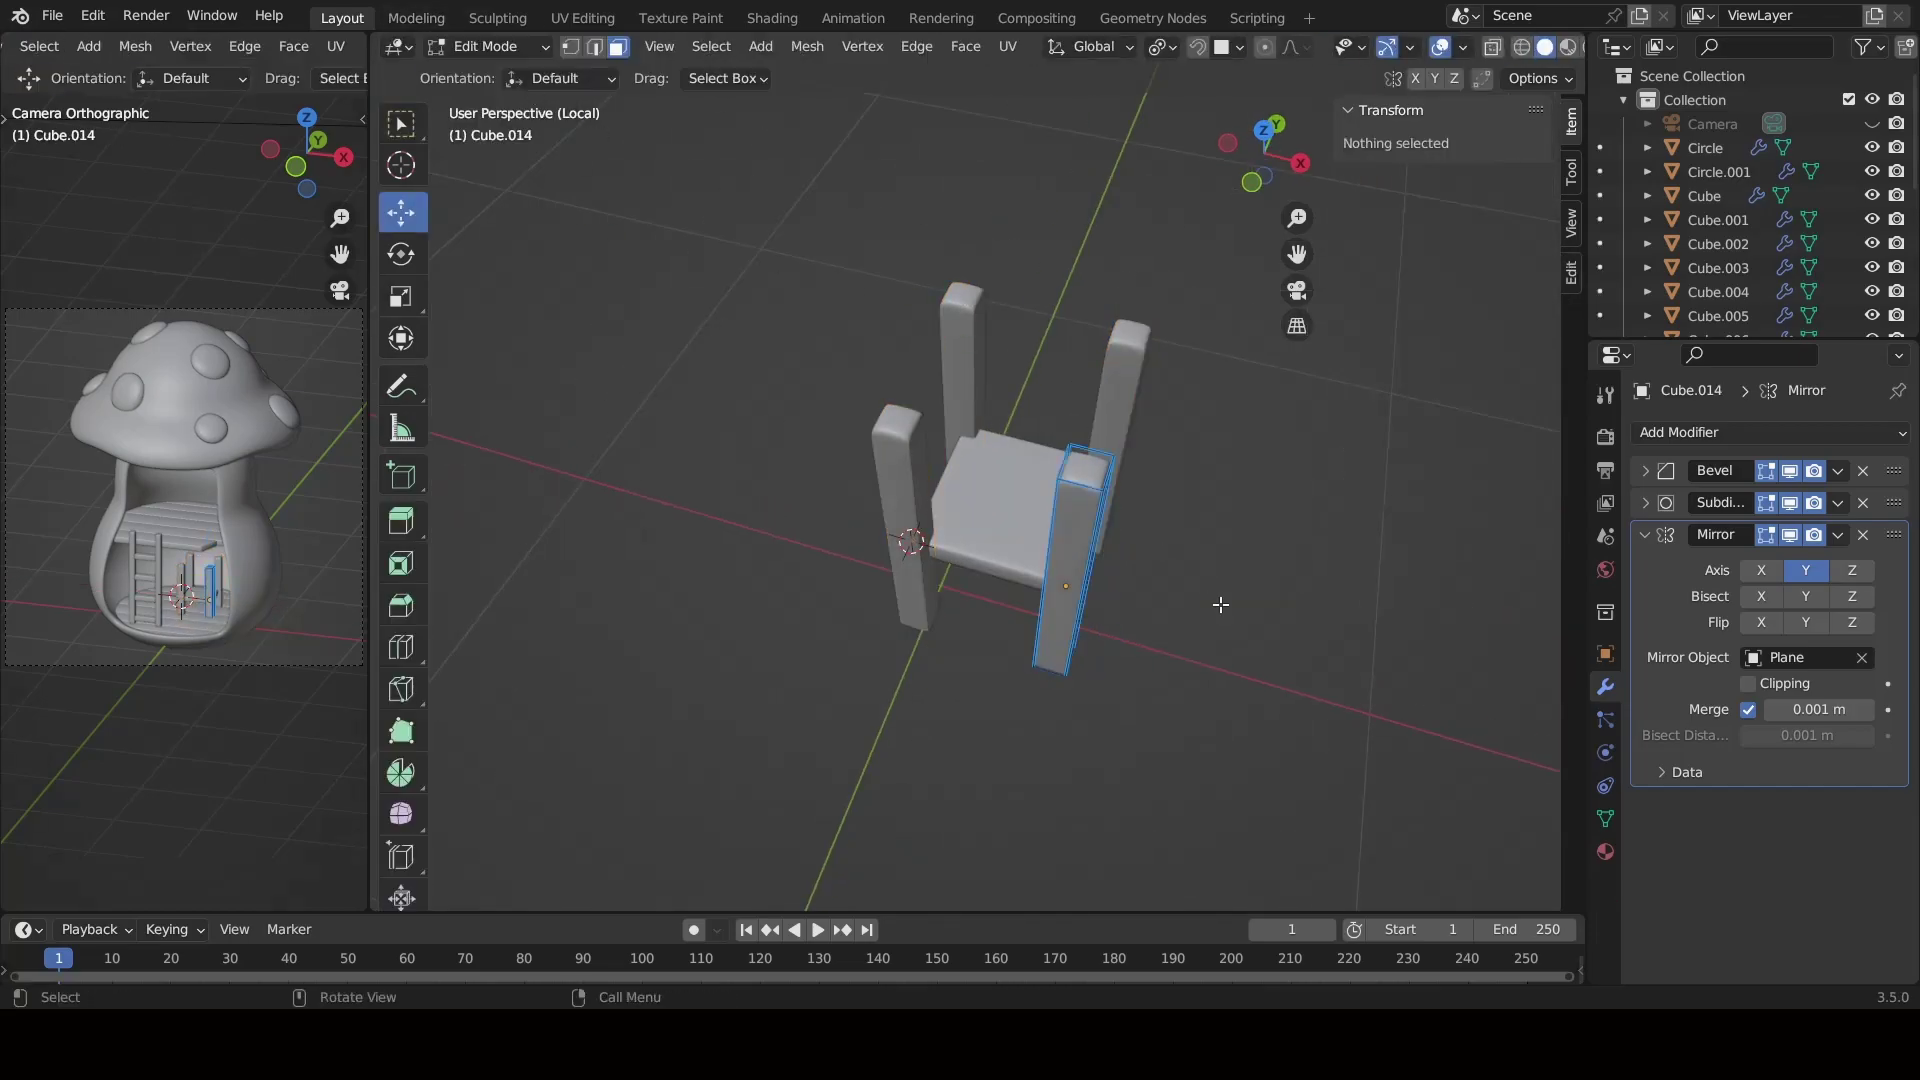
key("a")
key("Tab")
mouse_move(960, 600)
middle_mouse_down()
mouse_move(1078, 708)
mouse_move(958, 758)
middle_mouse_up()
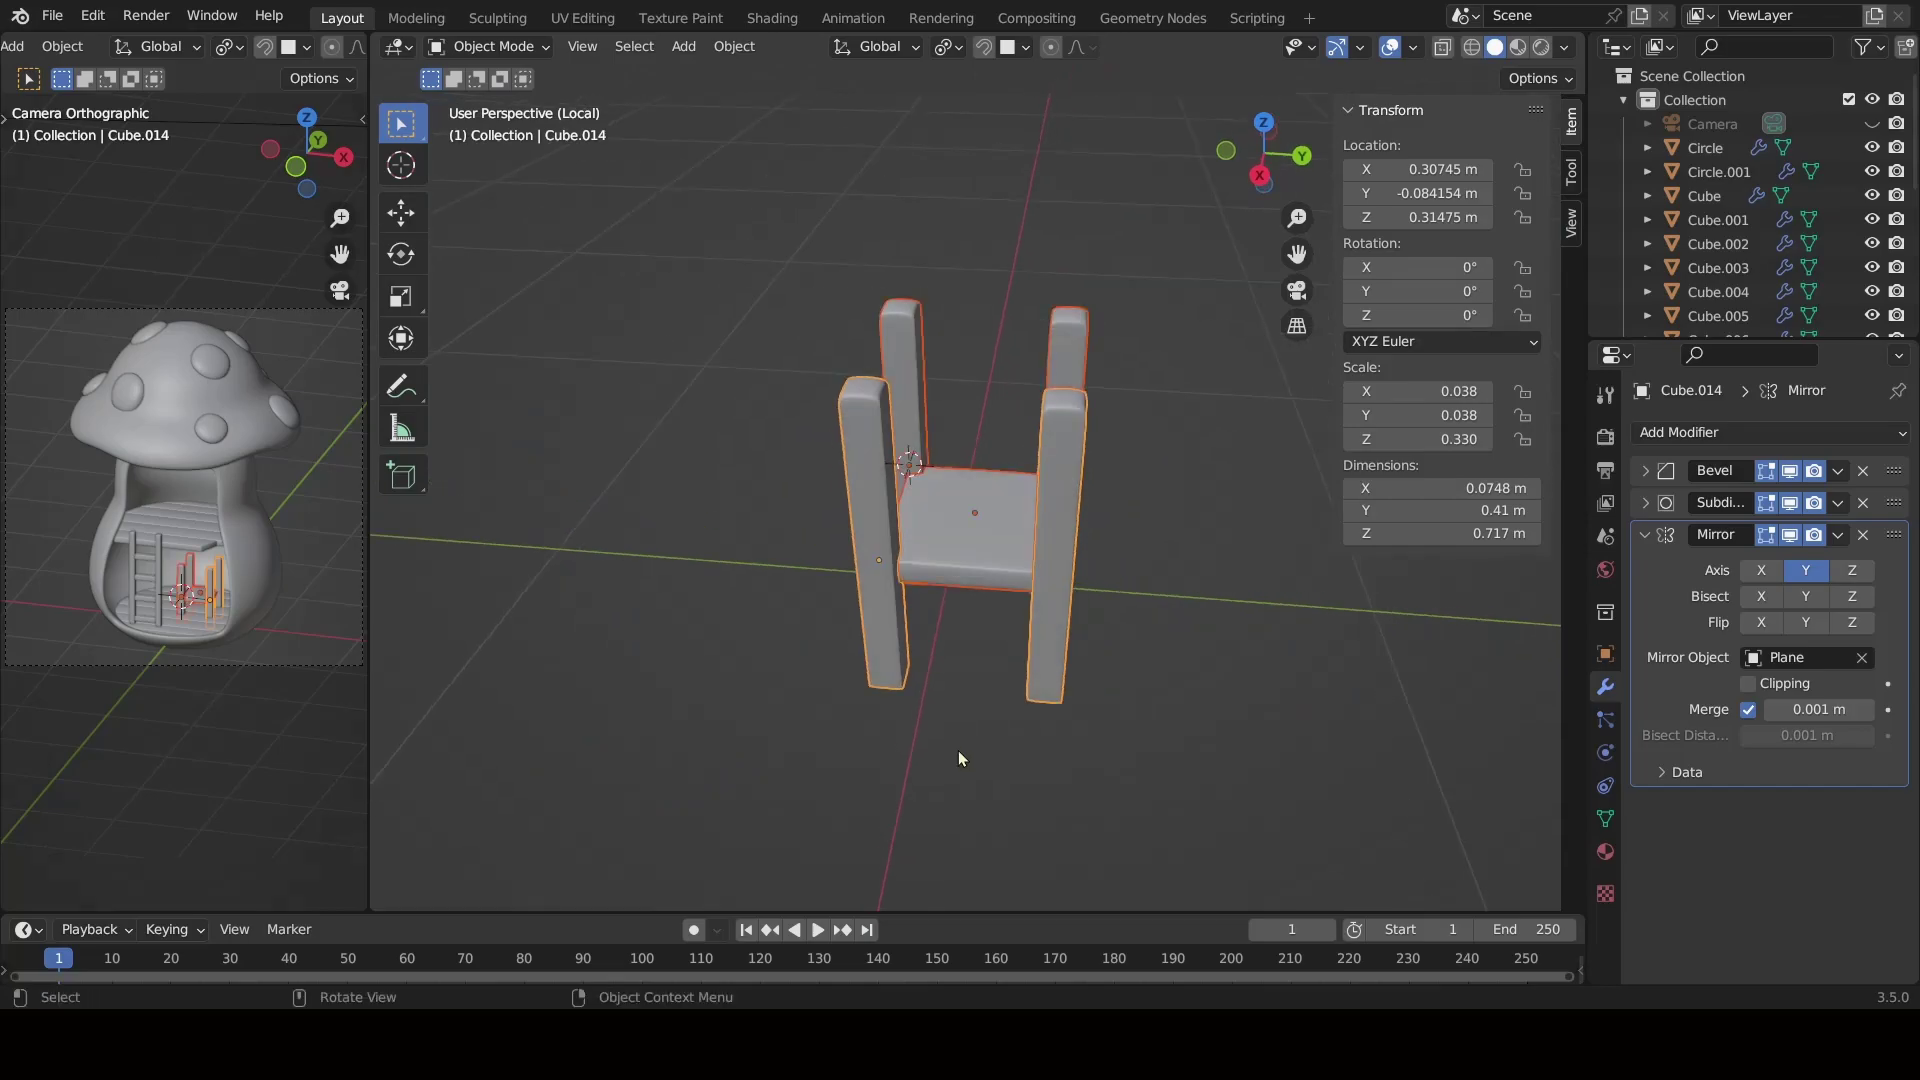
Shorten the front leg by moving its top face down along Z.
left_click(490, 46)
left_click(515, 97)
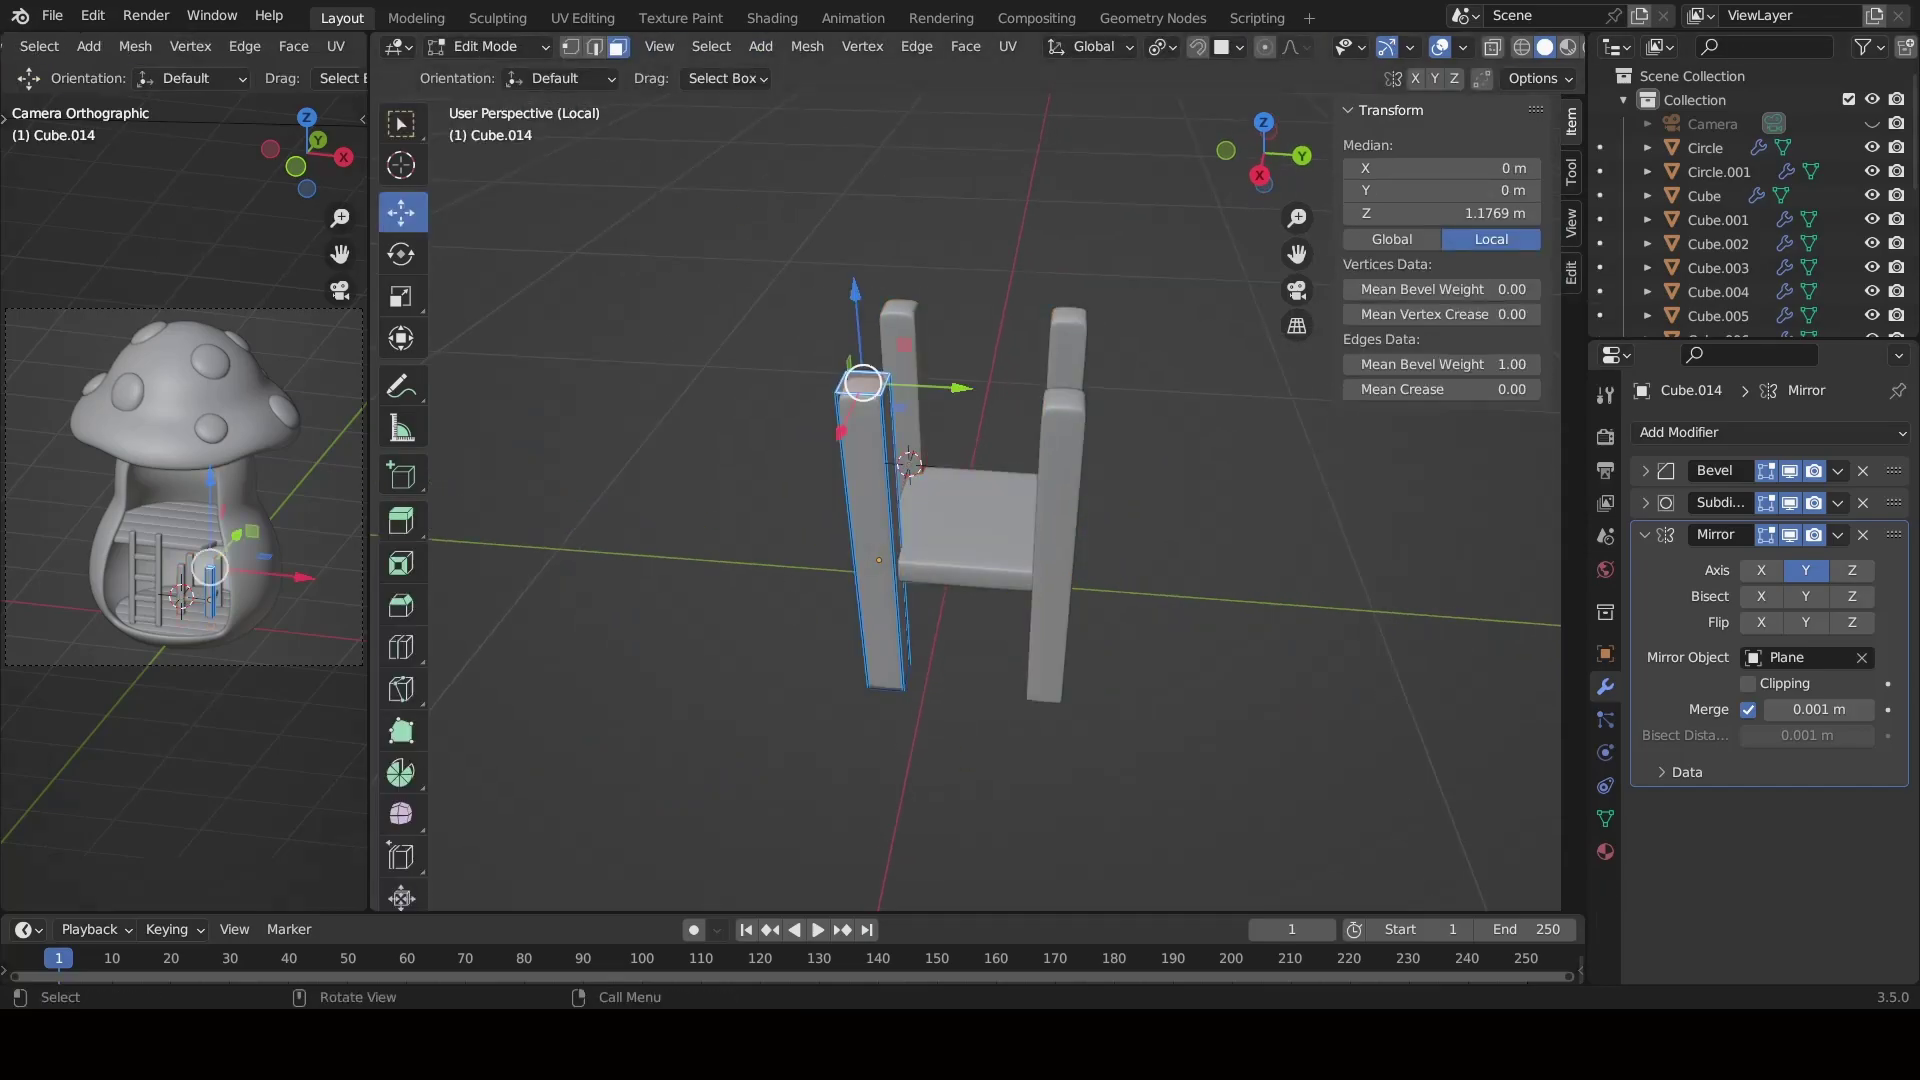
key("g")
key("z")
left_click(872, 583)
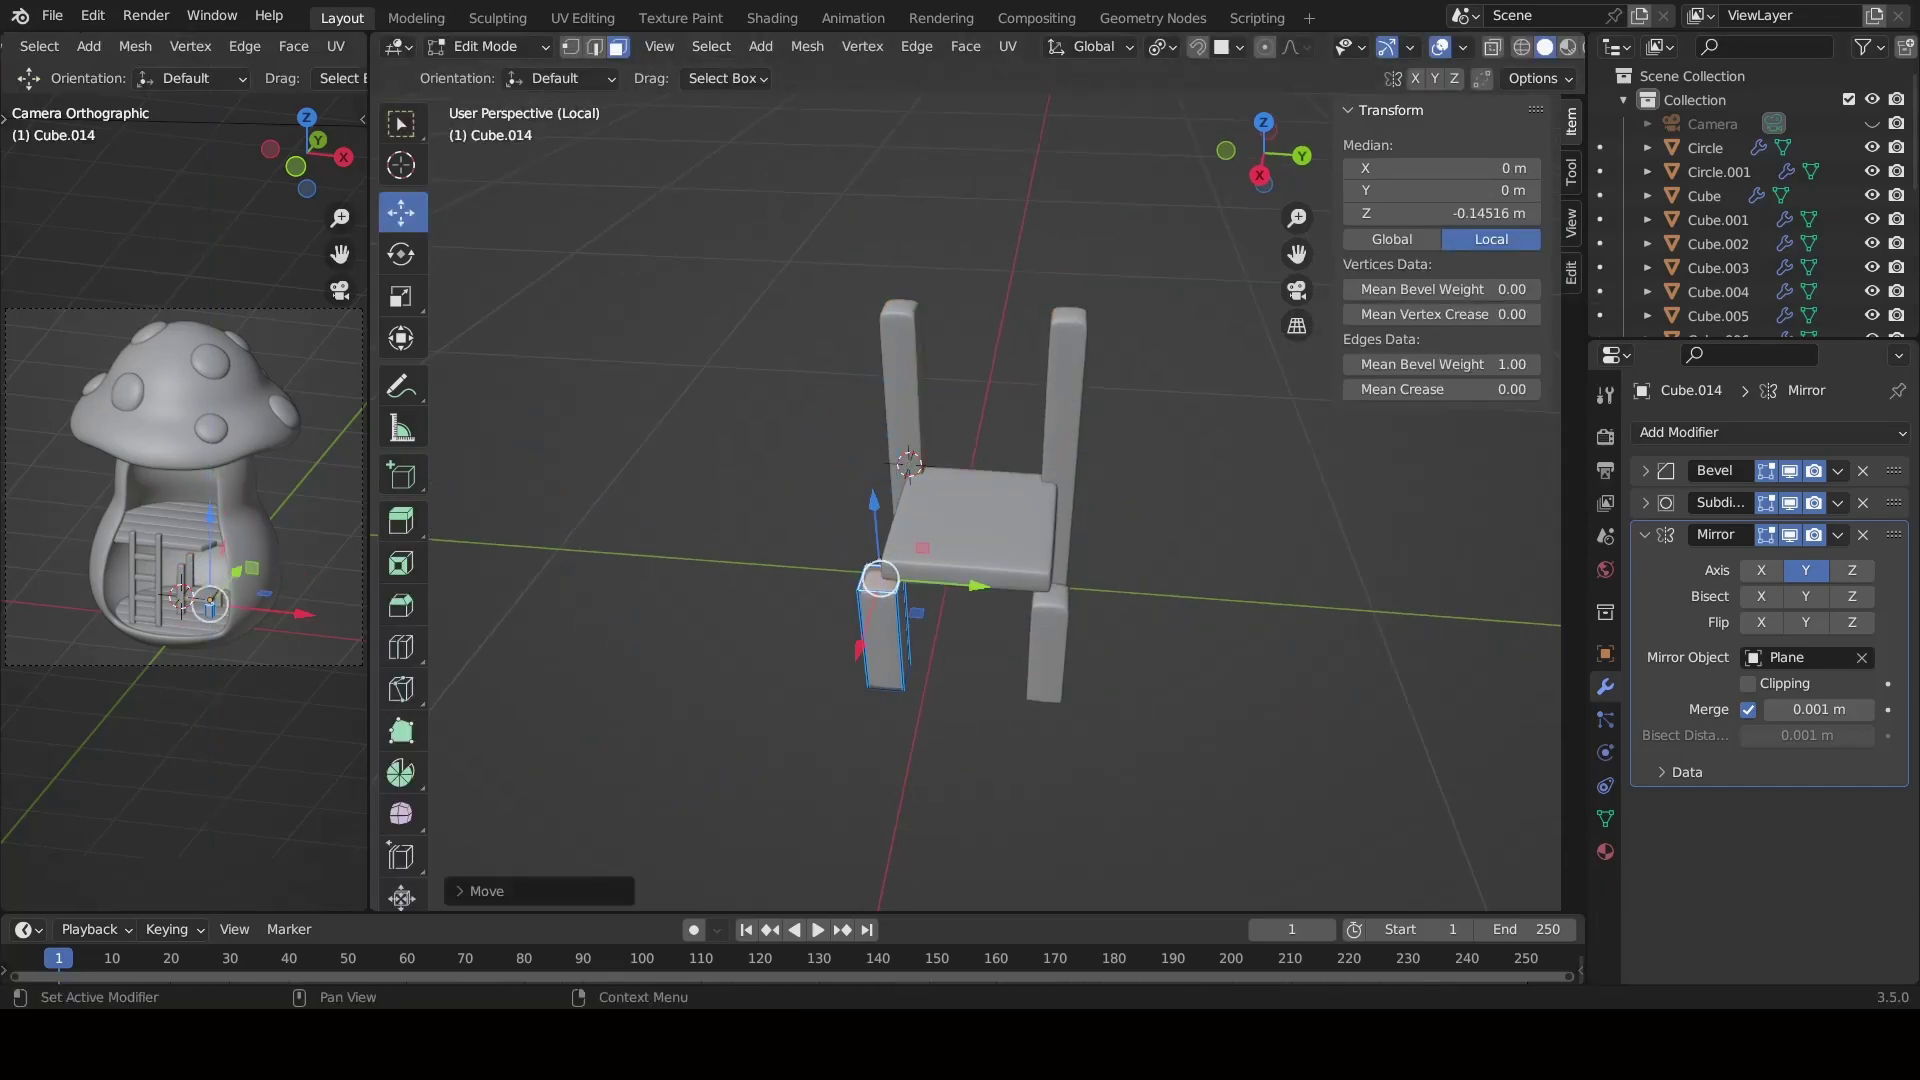
Resize the seat's depth along the Y axis.
key("Tab")
middle_click_drag(900, 560, 1040, 520)
left_click(1056, 518)
key("Tab")
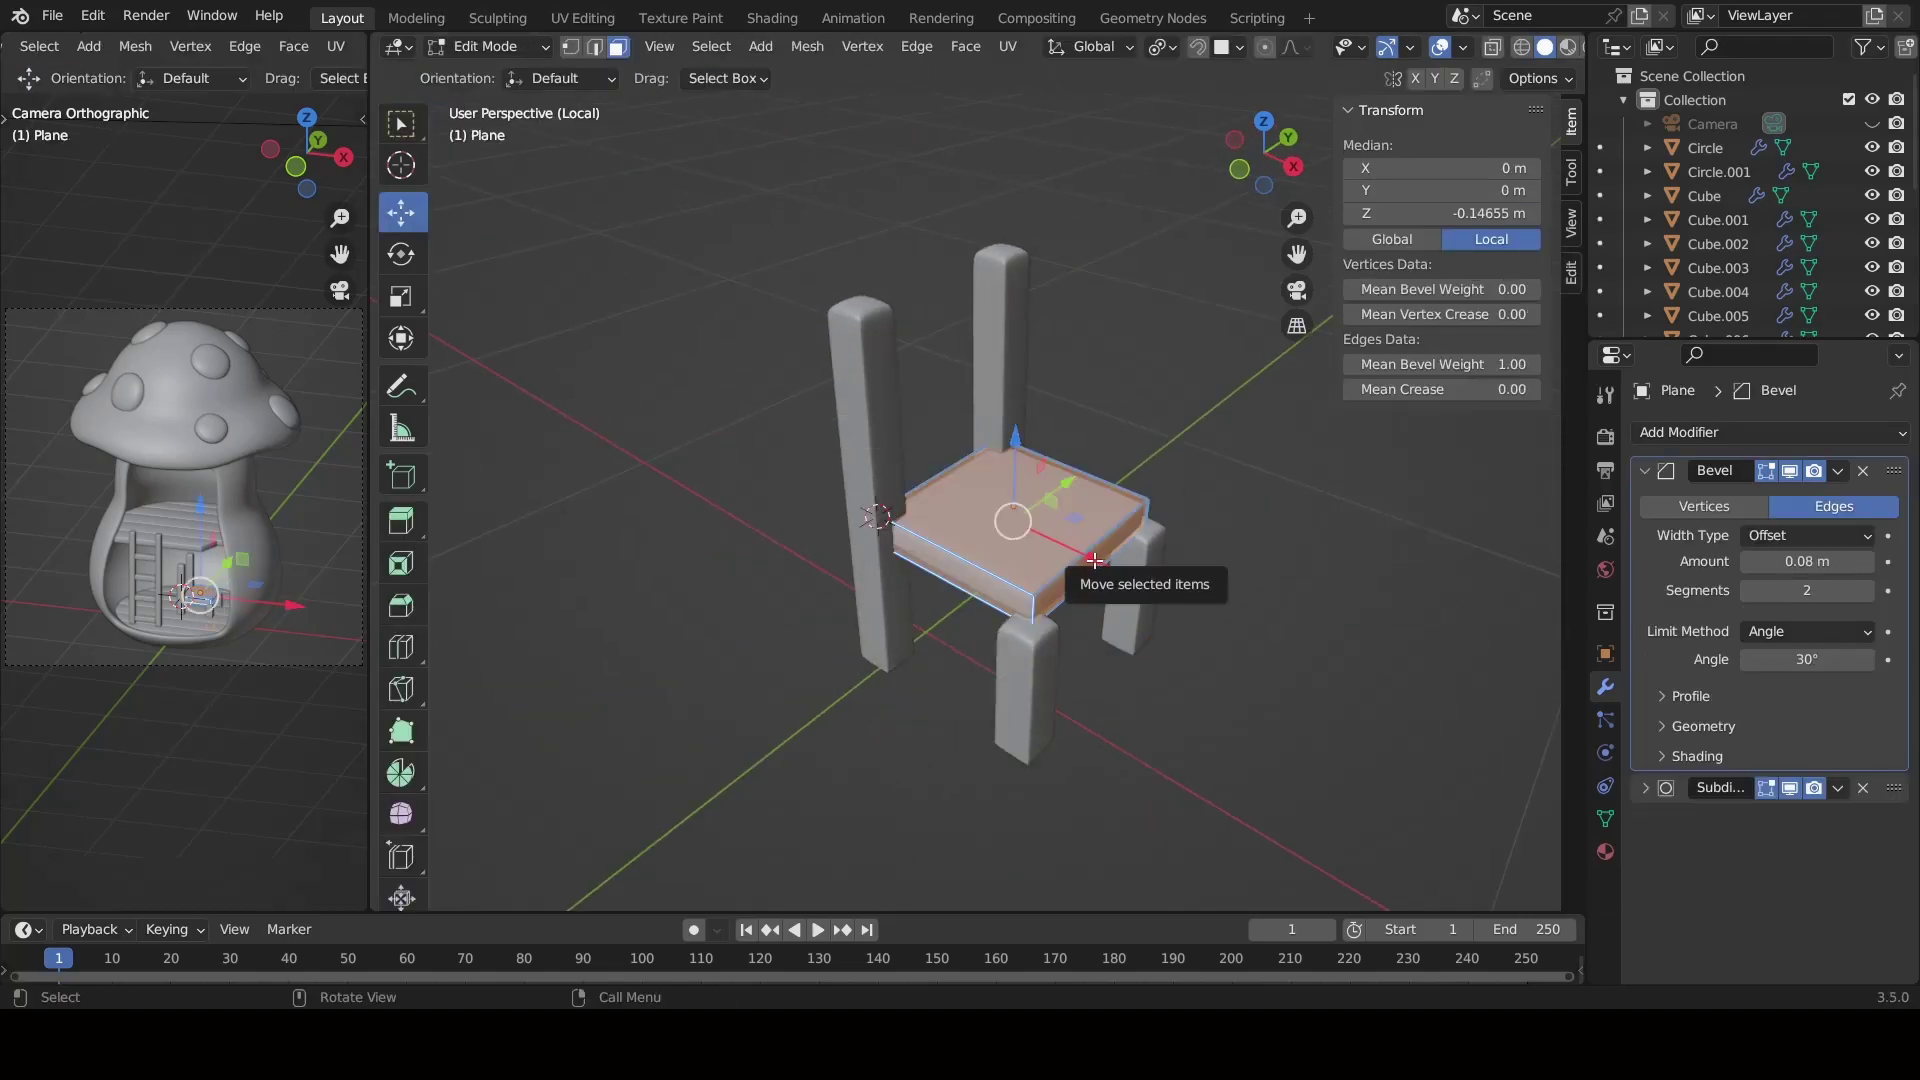
key("s")
key("y")
left_click(1100, 550)
Shift the seat along the X axis, then deselect and leave Edit Mode.
key("g")
key("x")
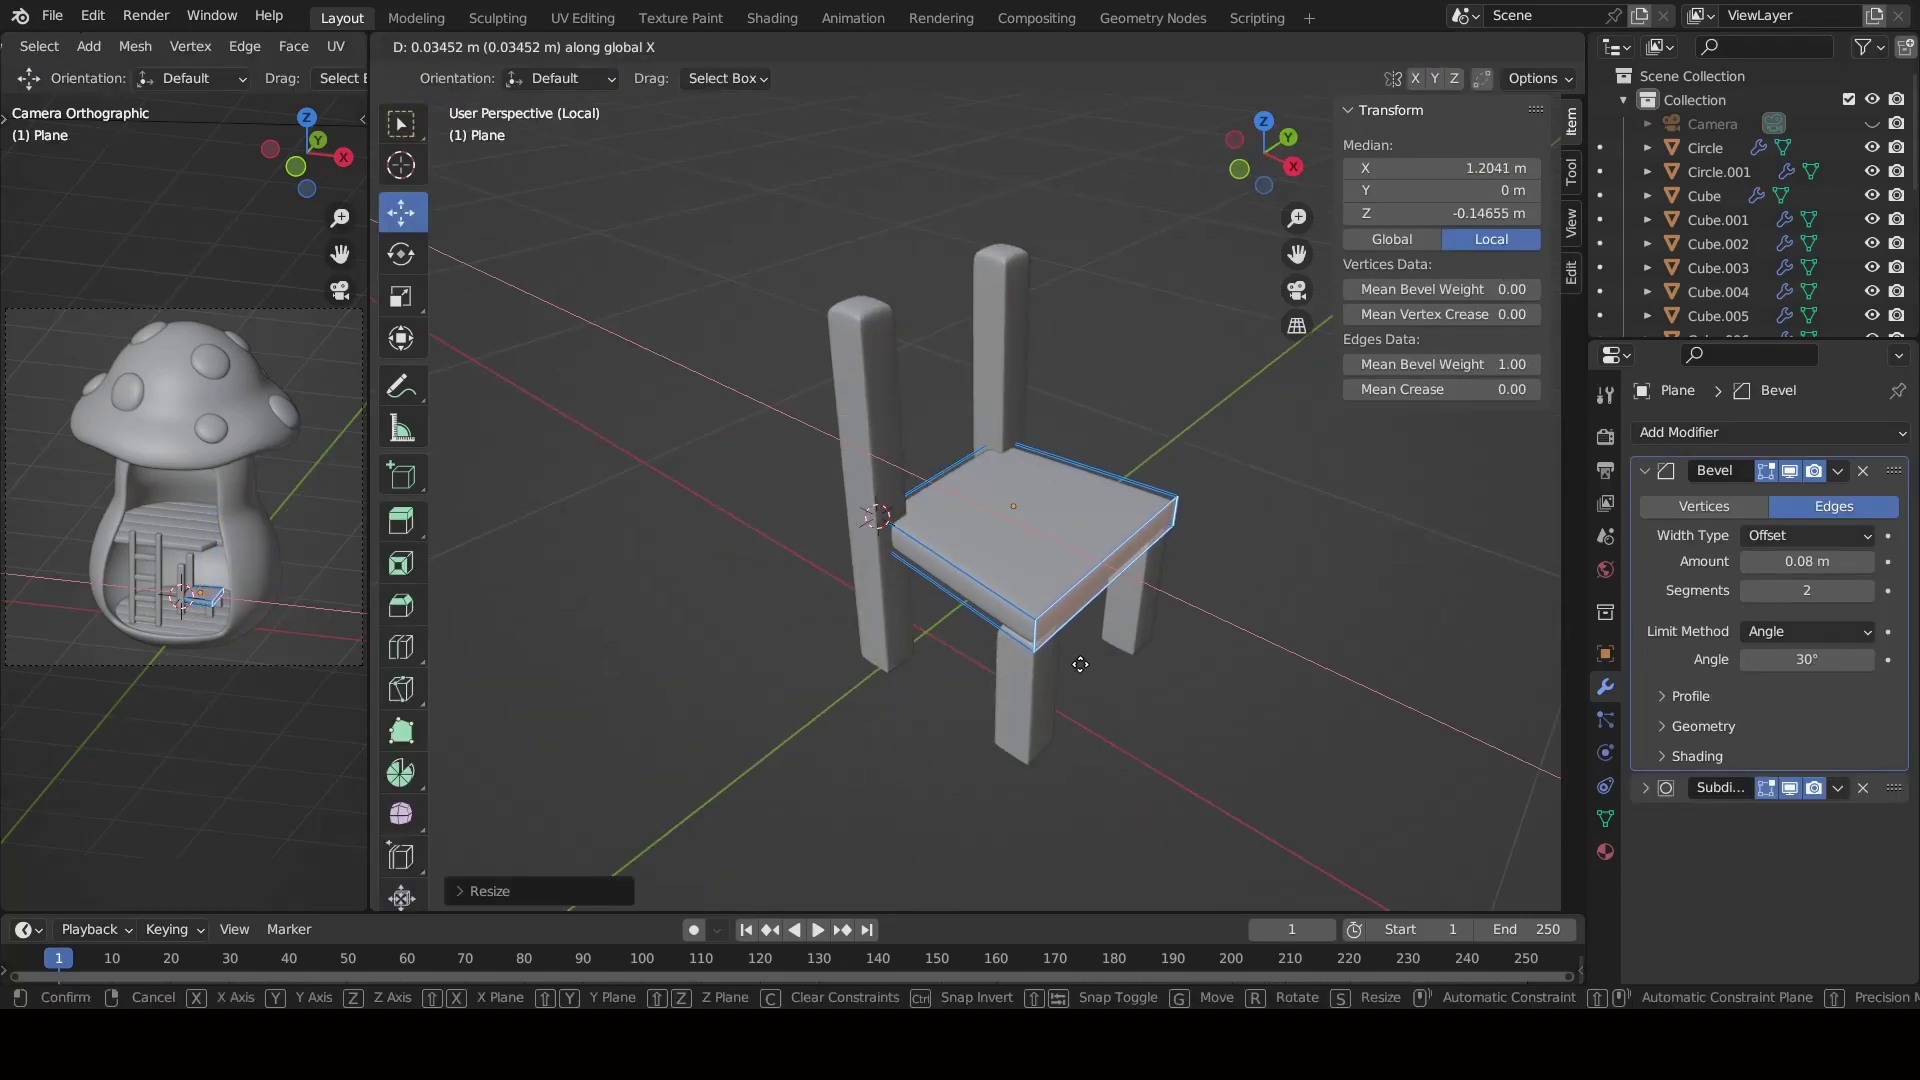
middle_click_drag(1083, 667, 1148, 686)
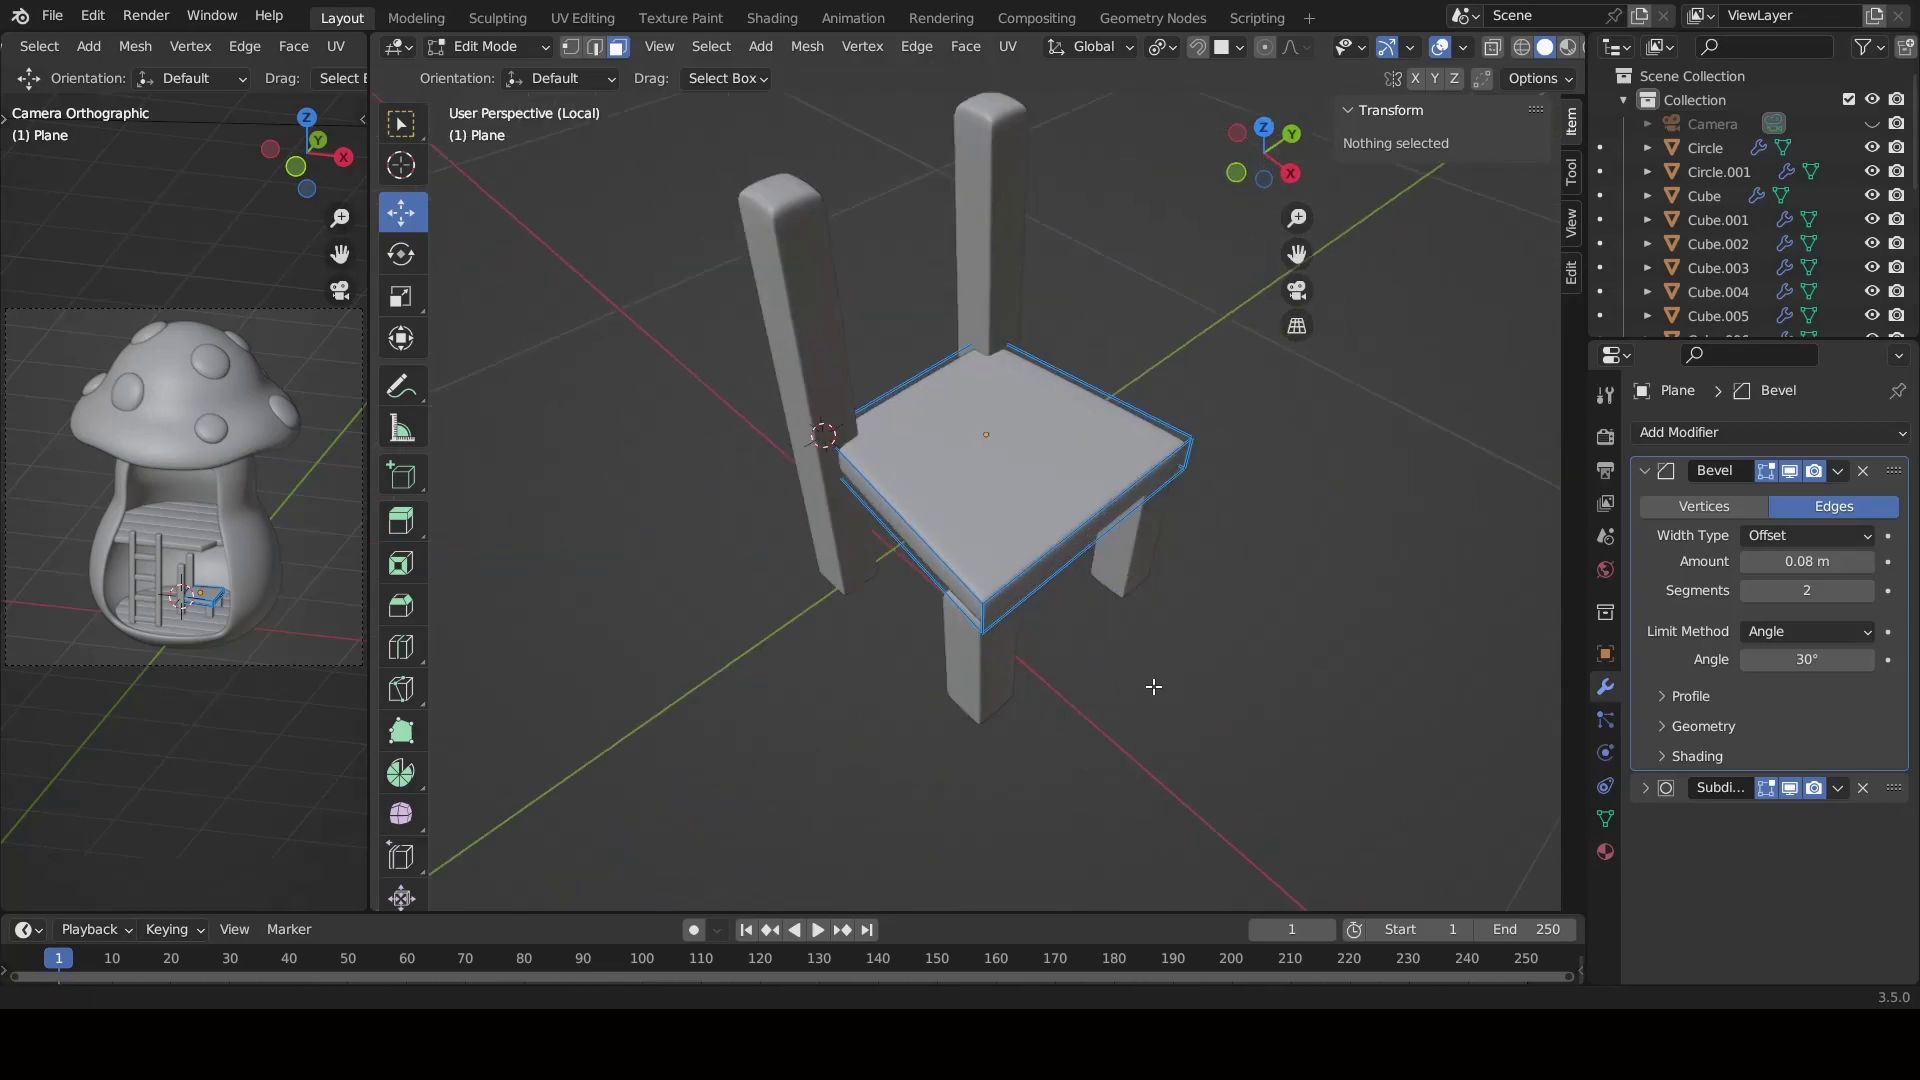
scroll(1051, 487, "up", 3)
left_click(1045, 530)
middle_click_drag(1038, 570, 1025, 531)
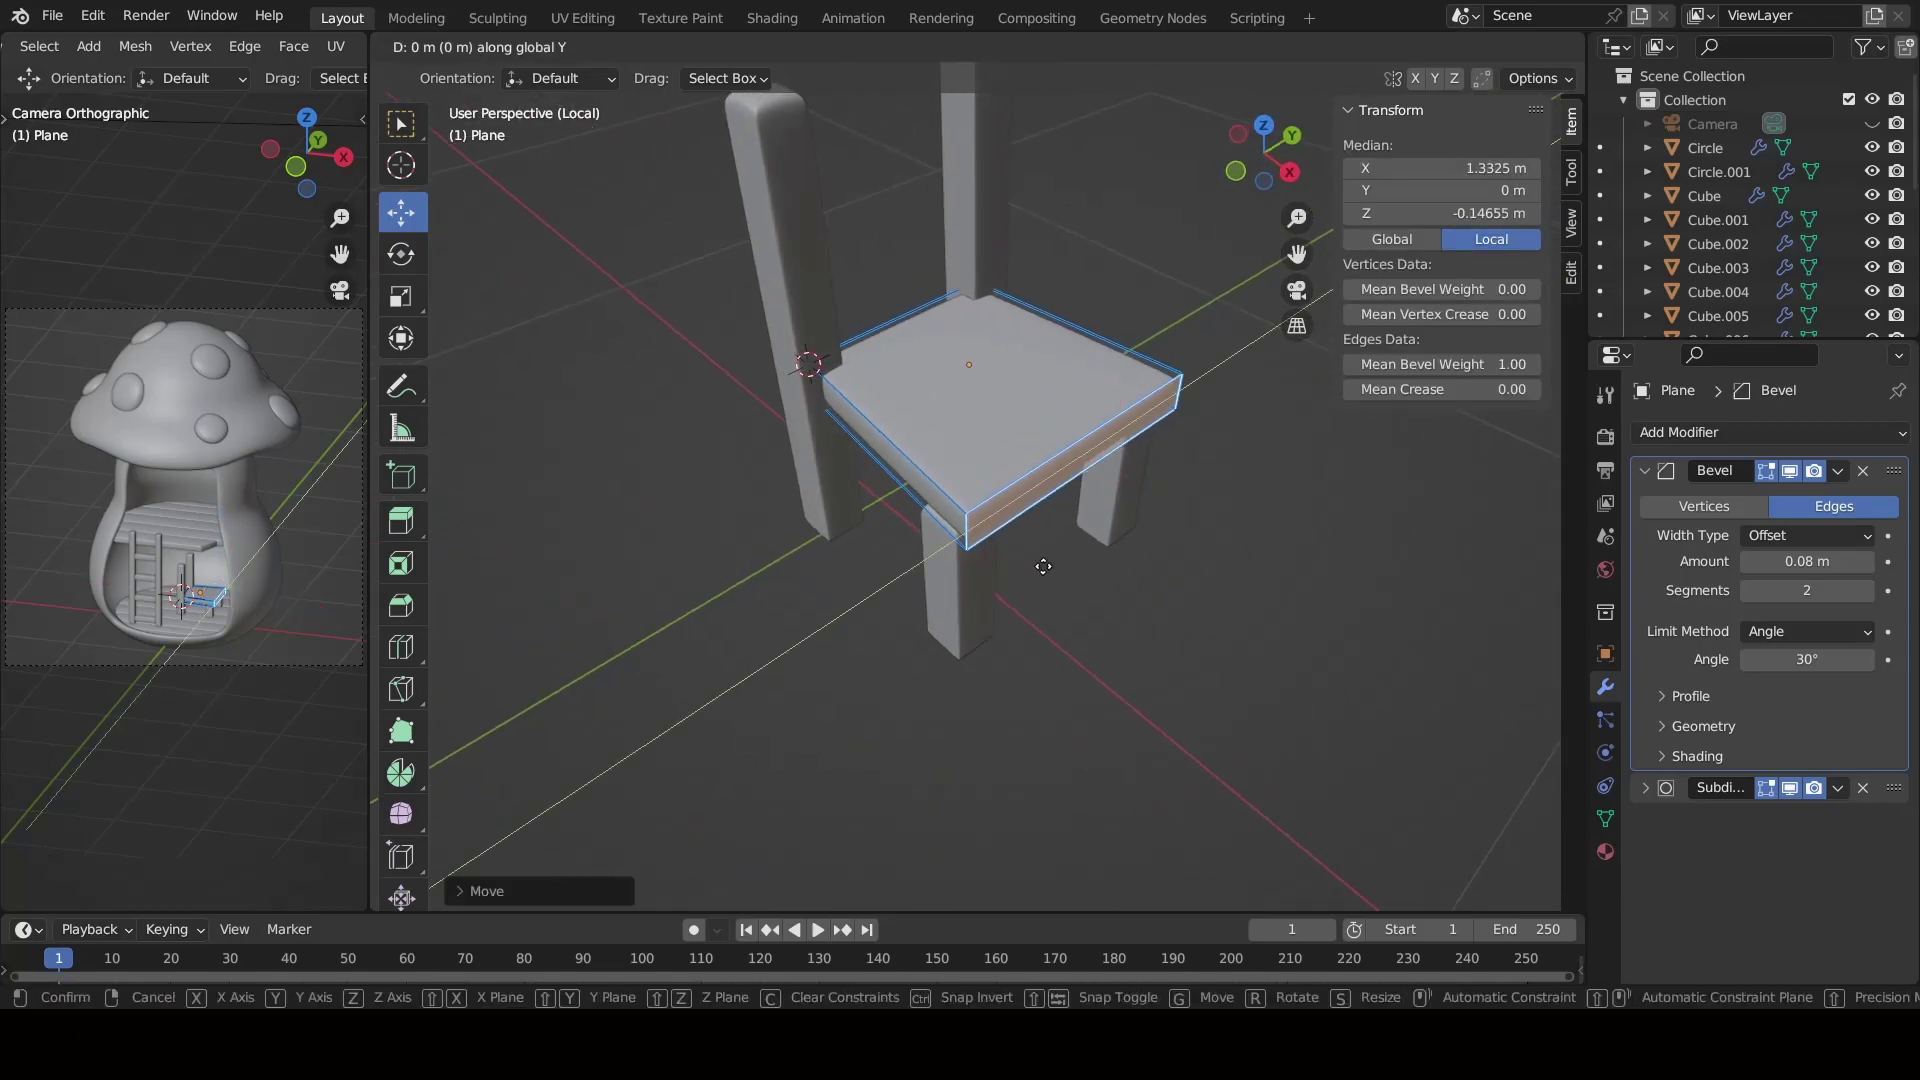
key("alt+a")
middle_click_drag(1230, 650, 1180, 640)
key("Tab")
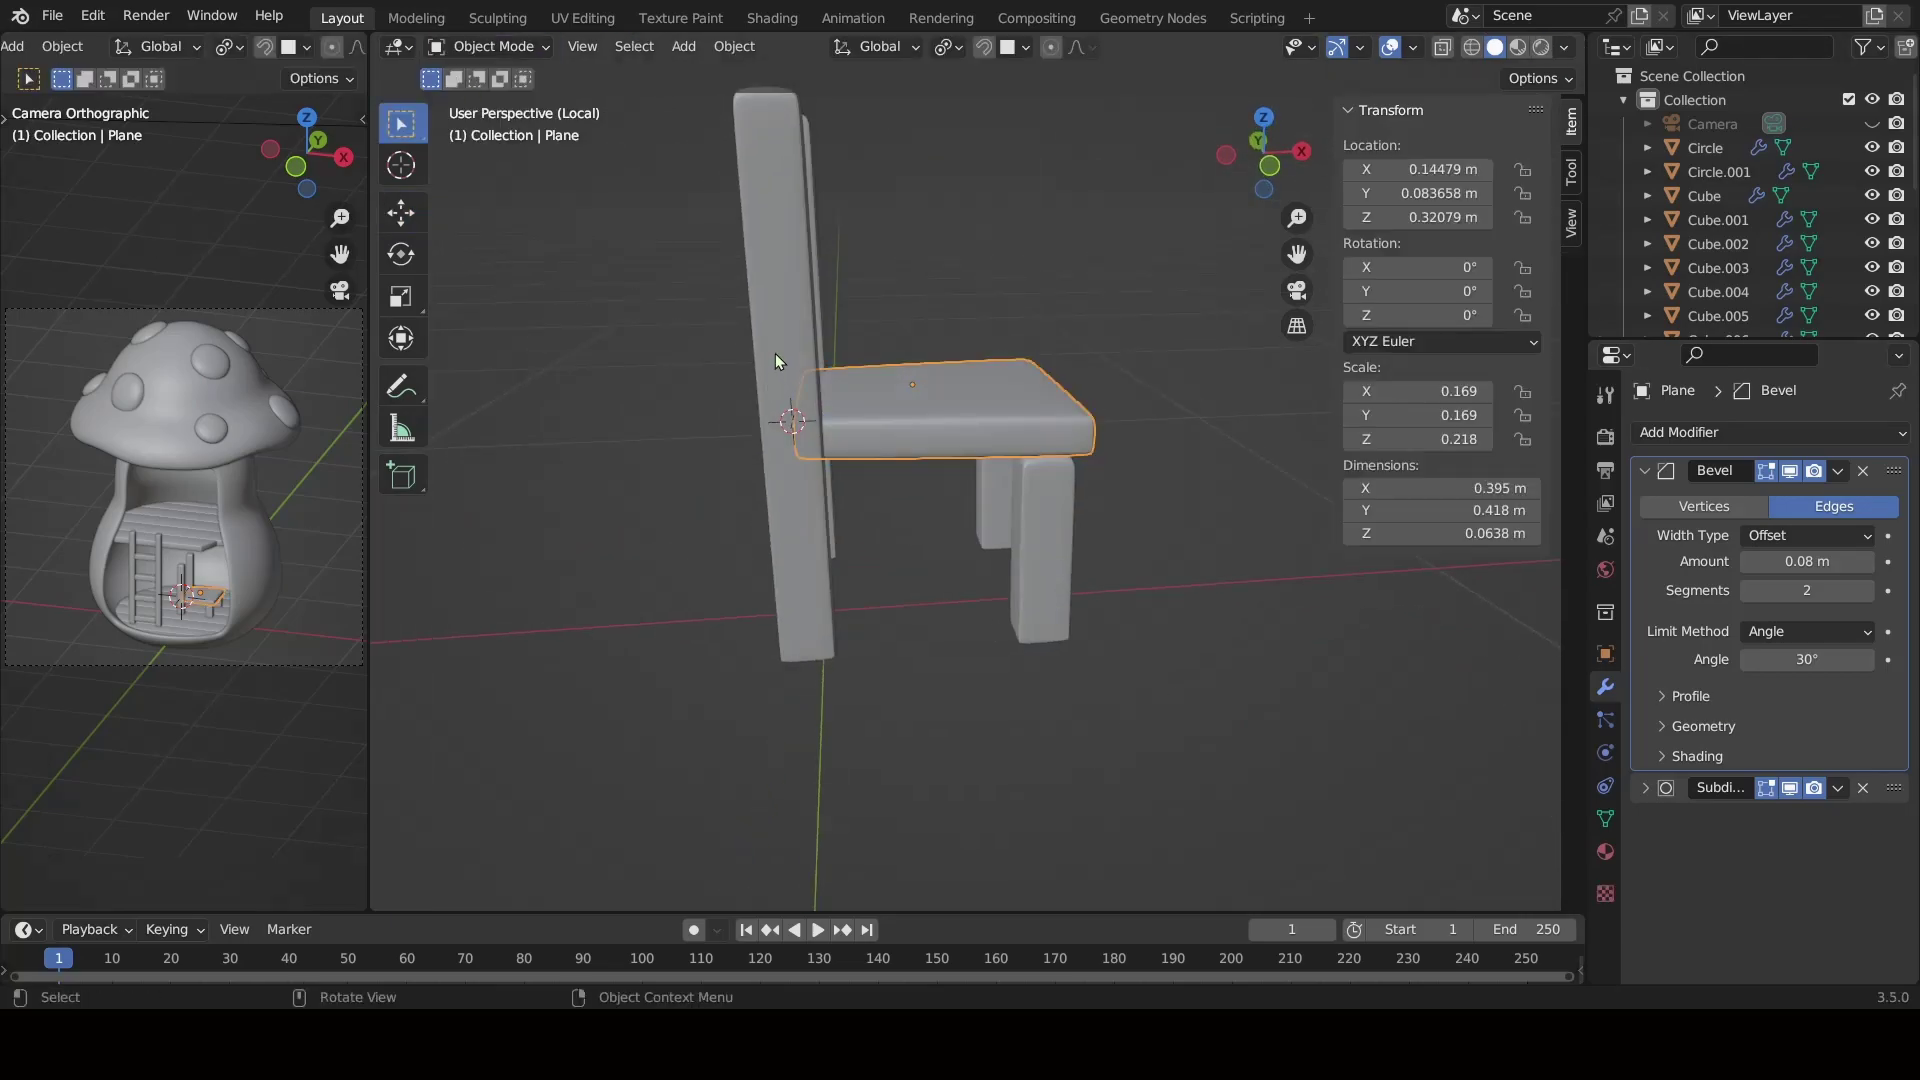
Lower the chair legs vertically in the legs object's mesh.
left_click(776, 352)
middle_click_drag(1048, 568, 951, 557)
key("ctrl+Tab")
left_click(1054, 592)
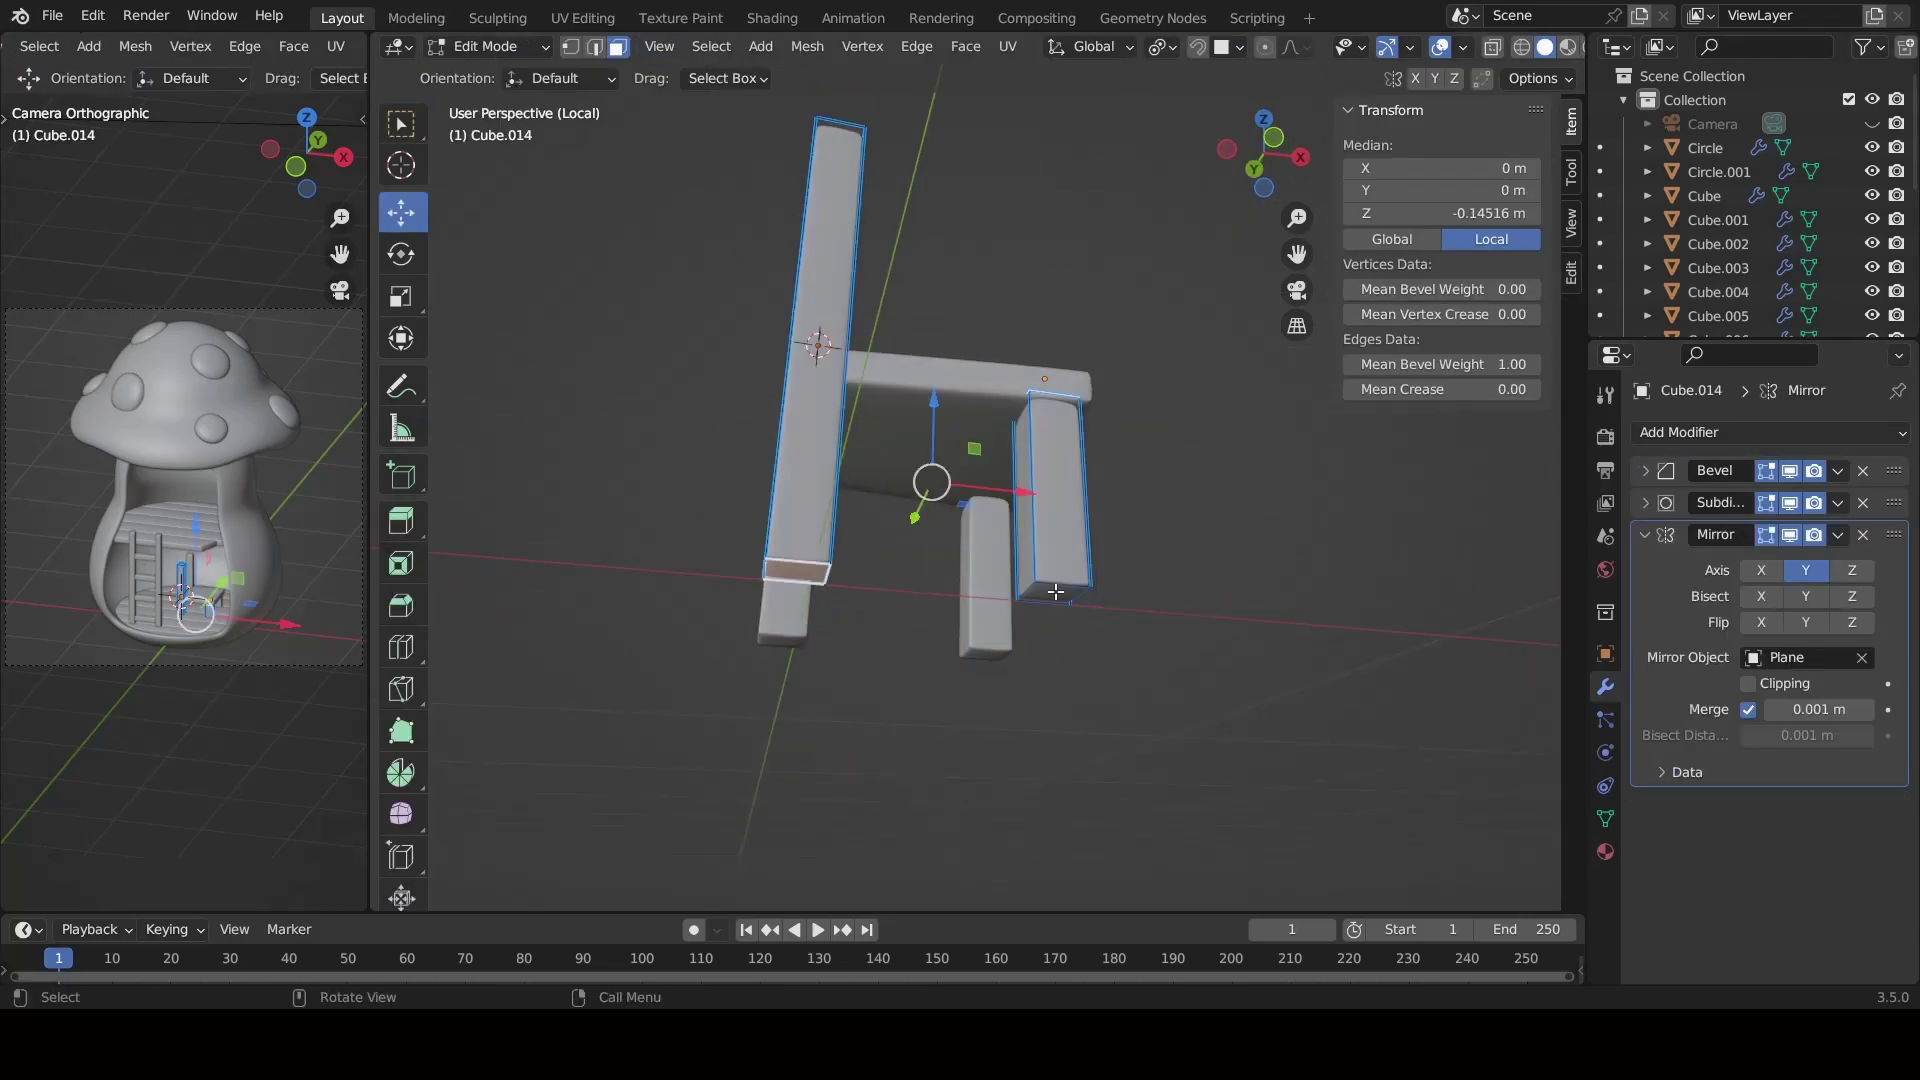
left_click(1258, 172)
key("g")
key("z")
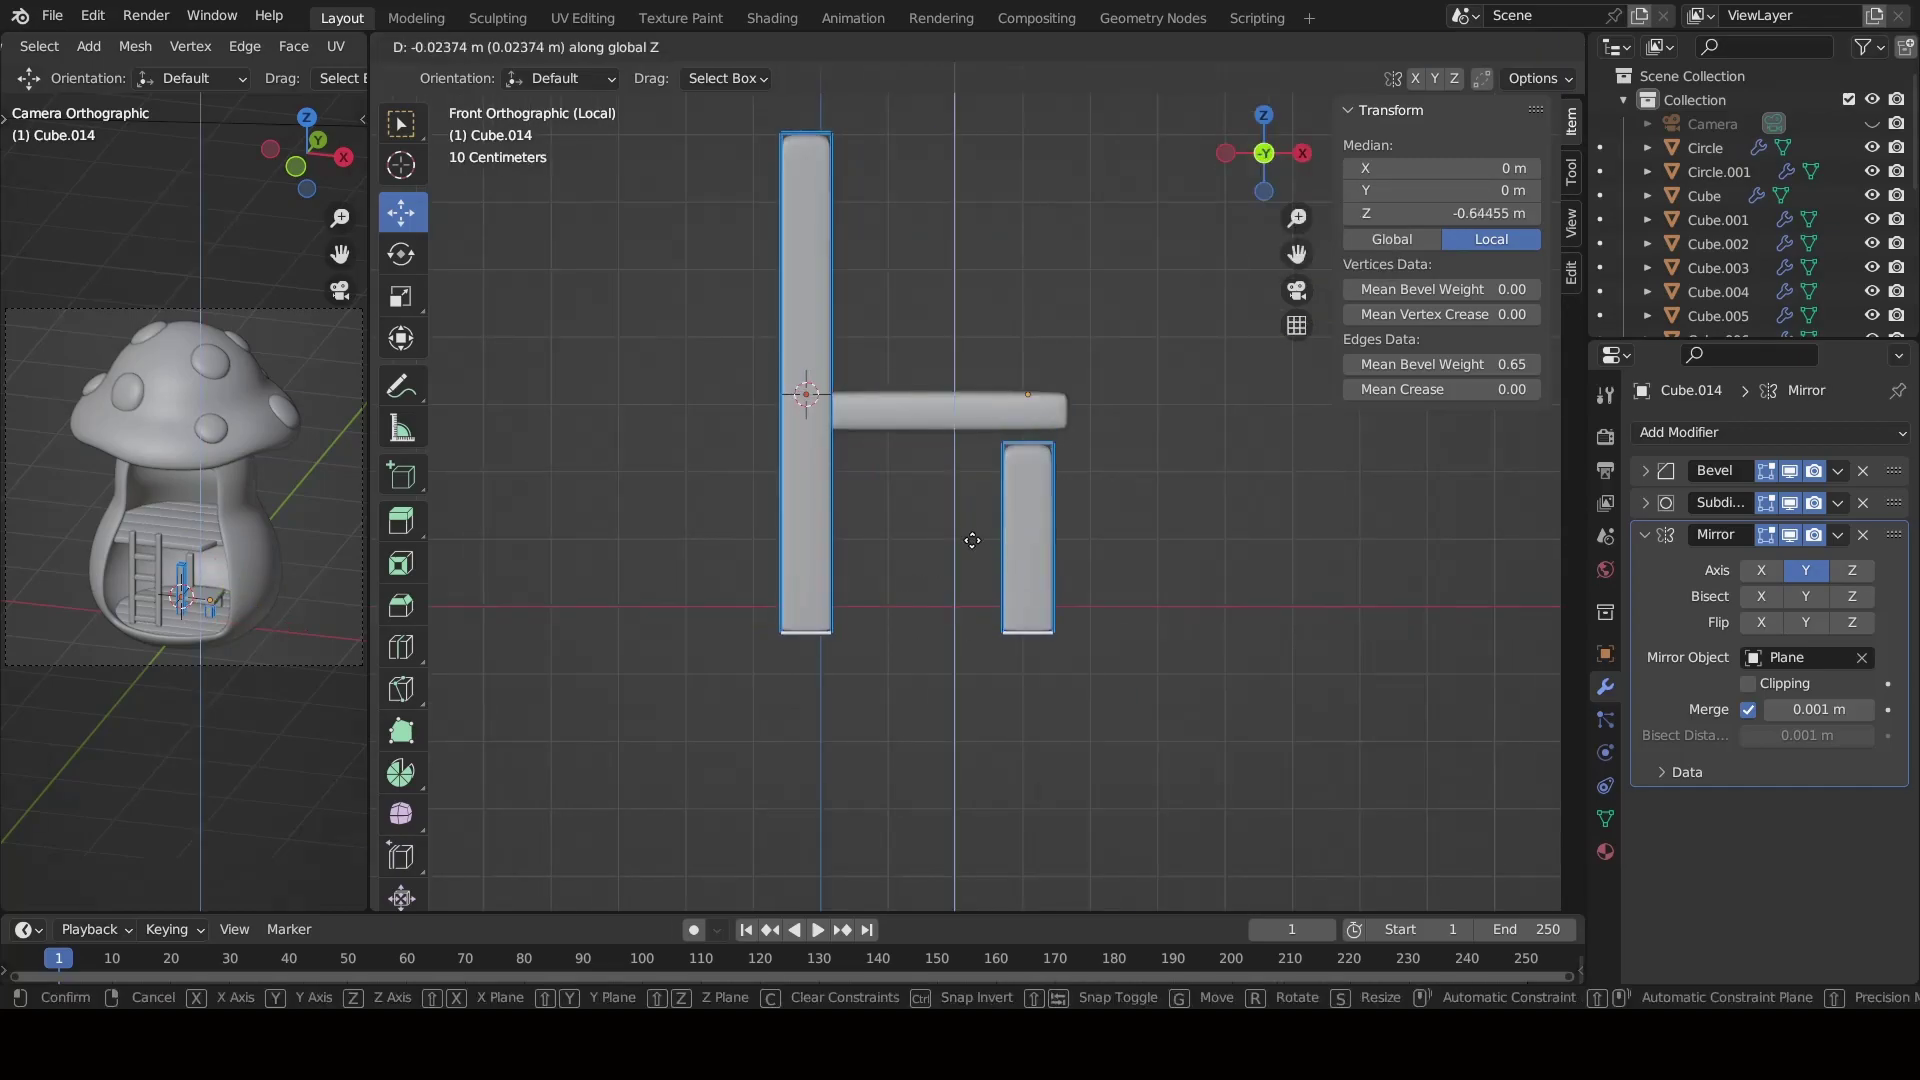
left_click(972, 540)
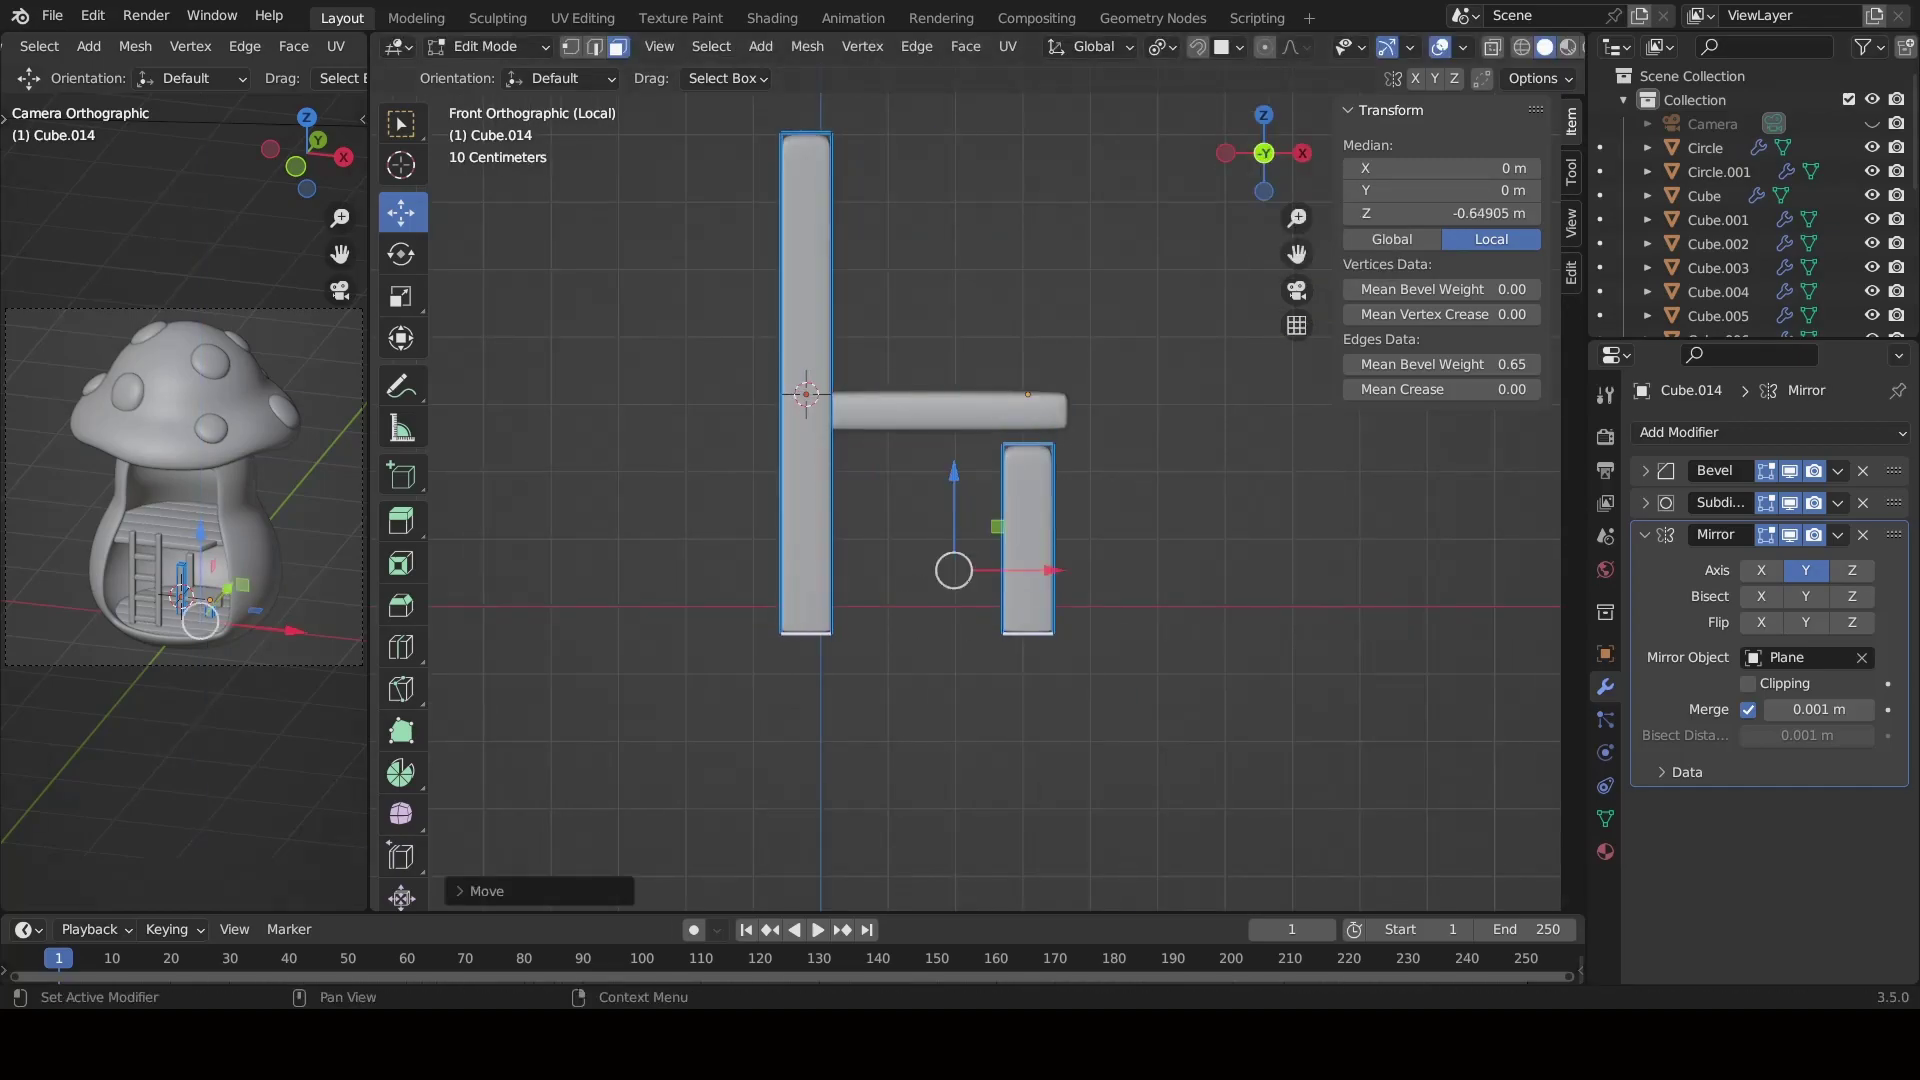
mouse_move(960, 600)
middle_mouse_down()
mouse_move(934, 677)
mouse_move(859, 429)
mouse_move(739, 542)
mouse_move(690, 501)
middle_mouse_up()
key("g")
key("z")
left_click(933, 677)
Raise the back post's top face to make a taller upright.
left_click(859, 430)
key("g")
key("z")
left_click(855, 455)
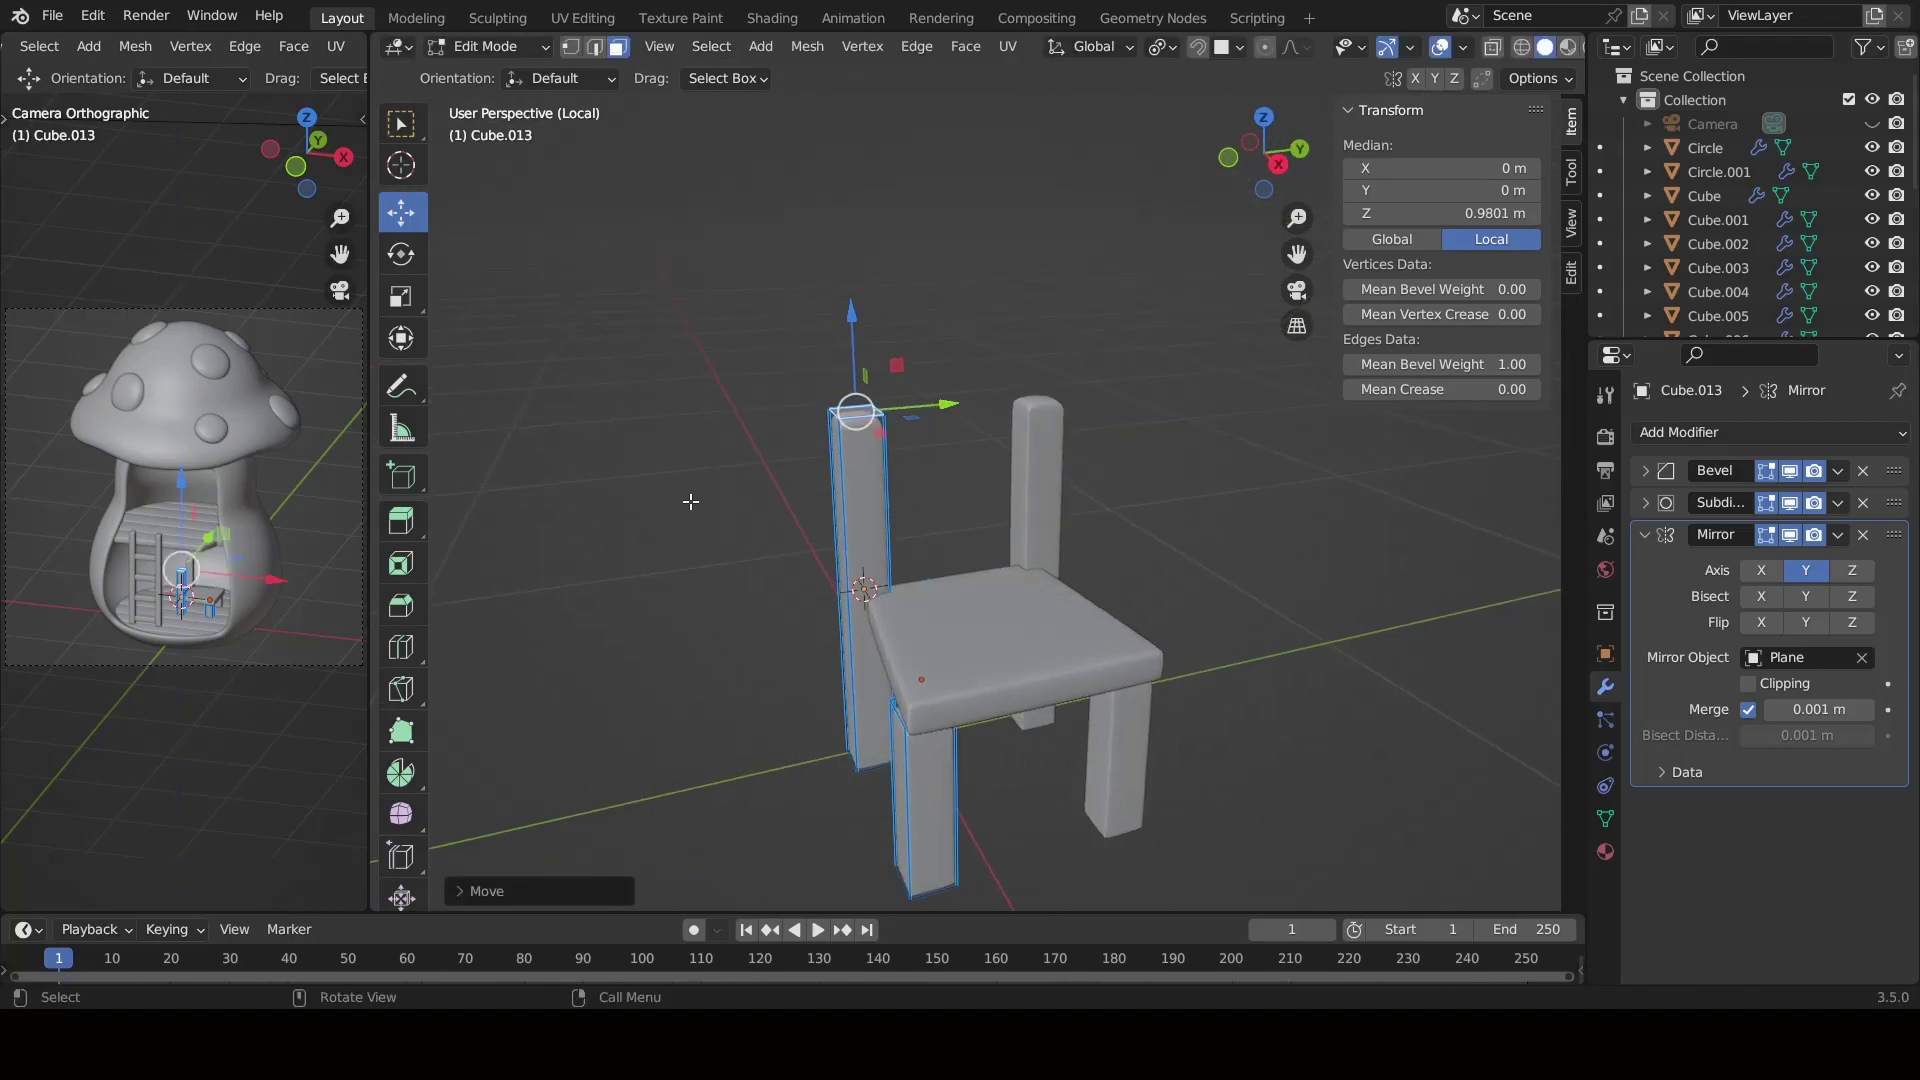
Loop cut the post, bevel it into a narrow band, and separate the band.
left_click(852, 553)
left_click(876, 374)
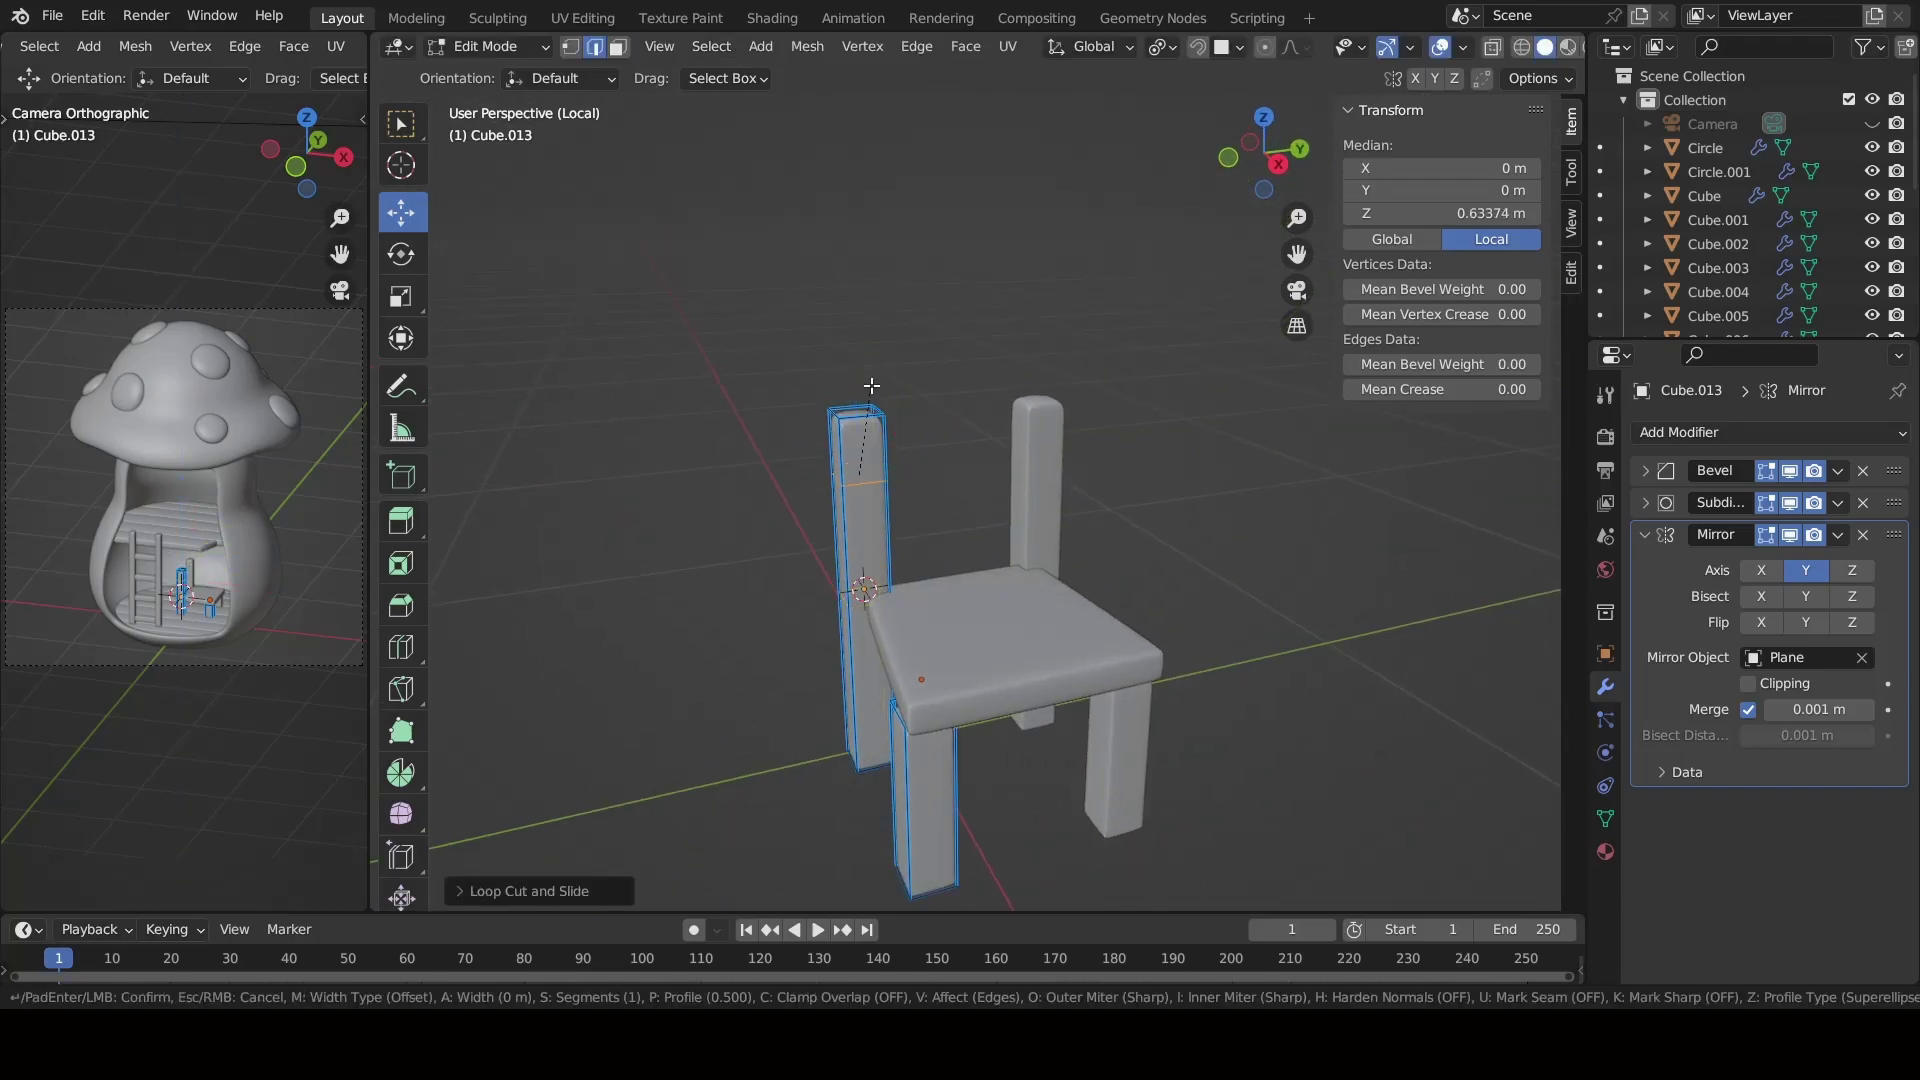
key("ctrl+b")
left_click(921, 377)
middle_click_drag(921, 377, 860, 450)
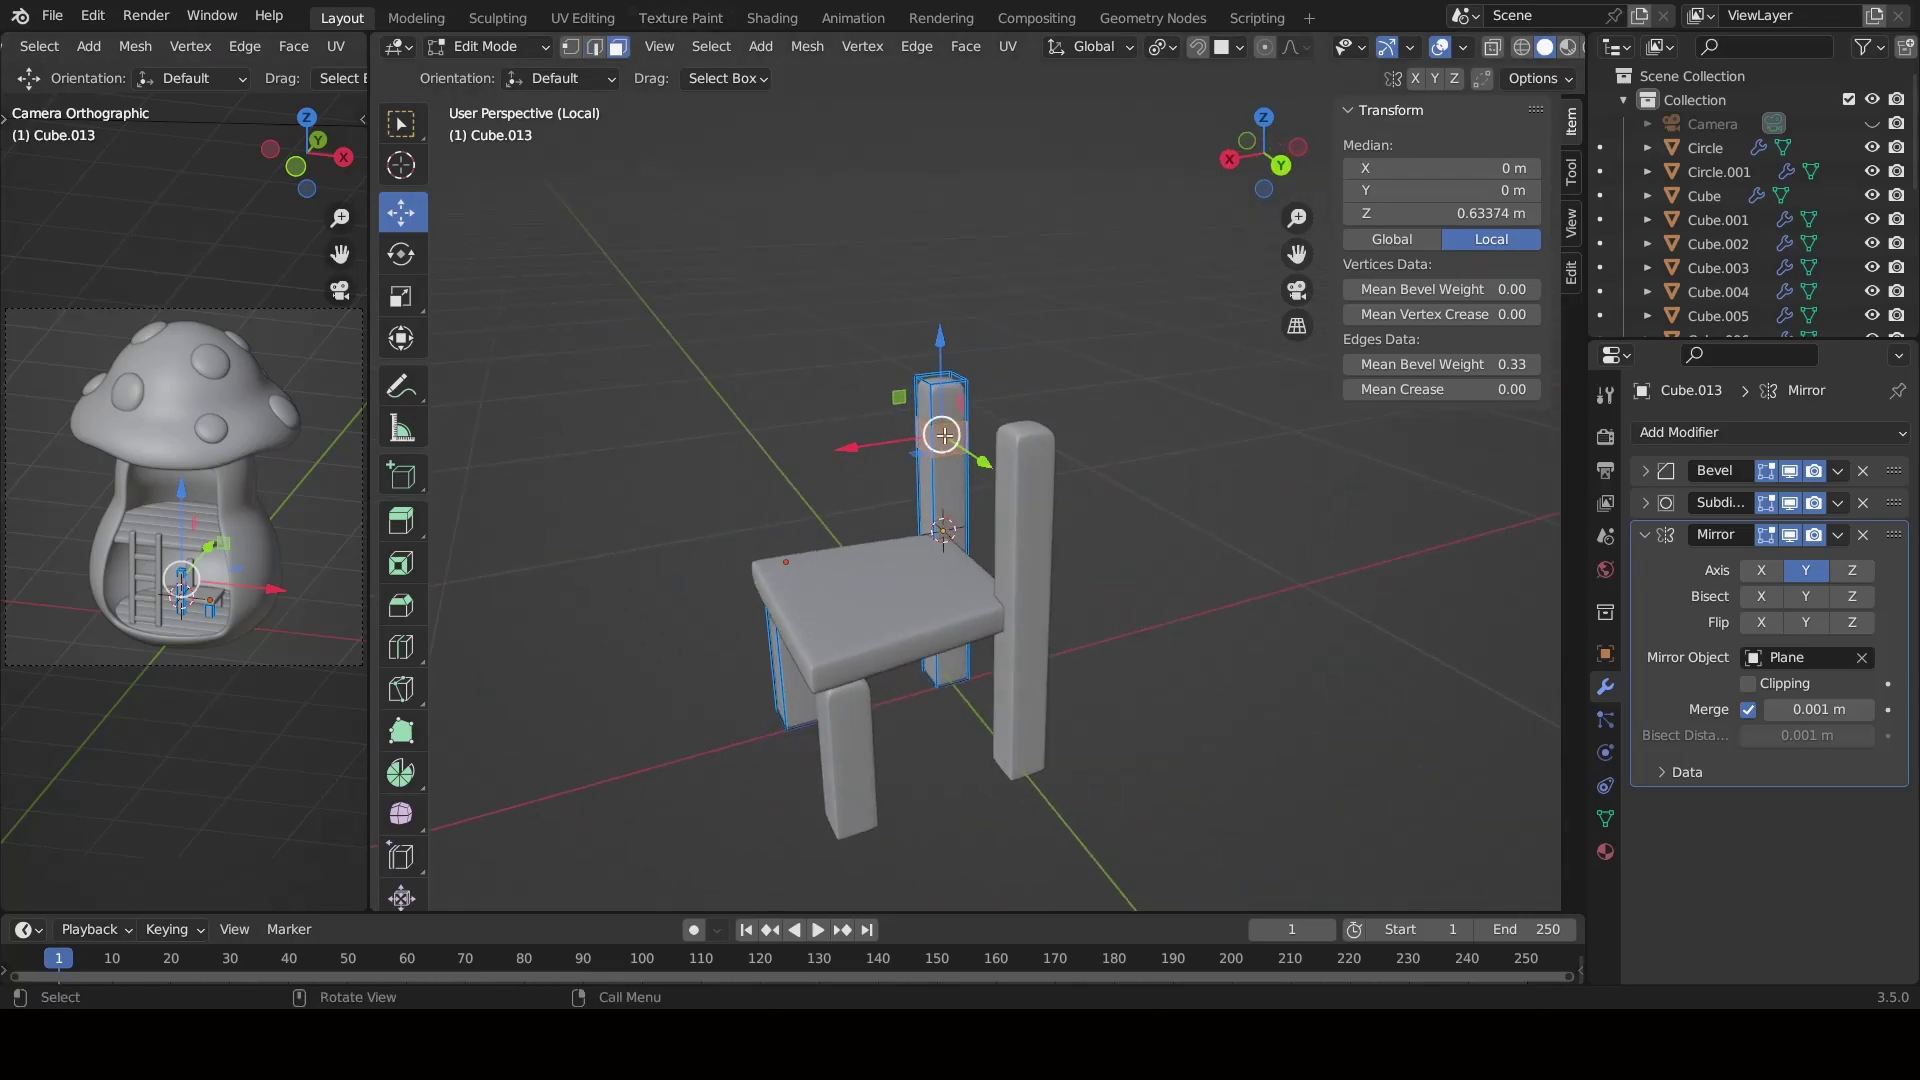
key("alt+a")
middle_click_drag(942, 435, 905, 450)
key("Tab")
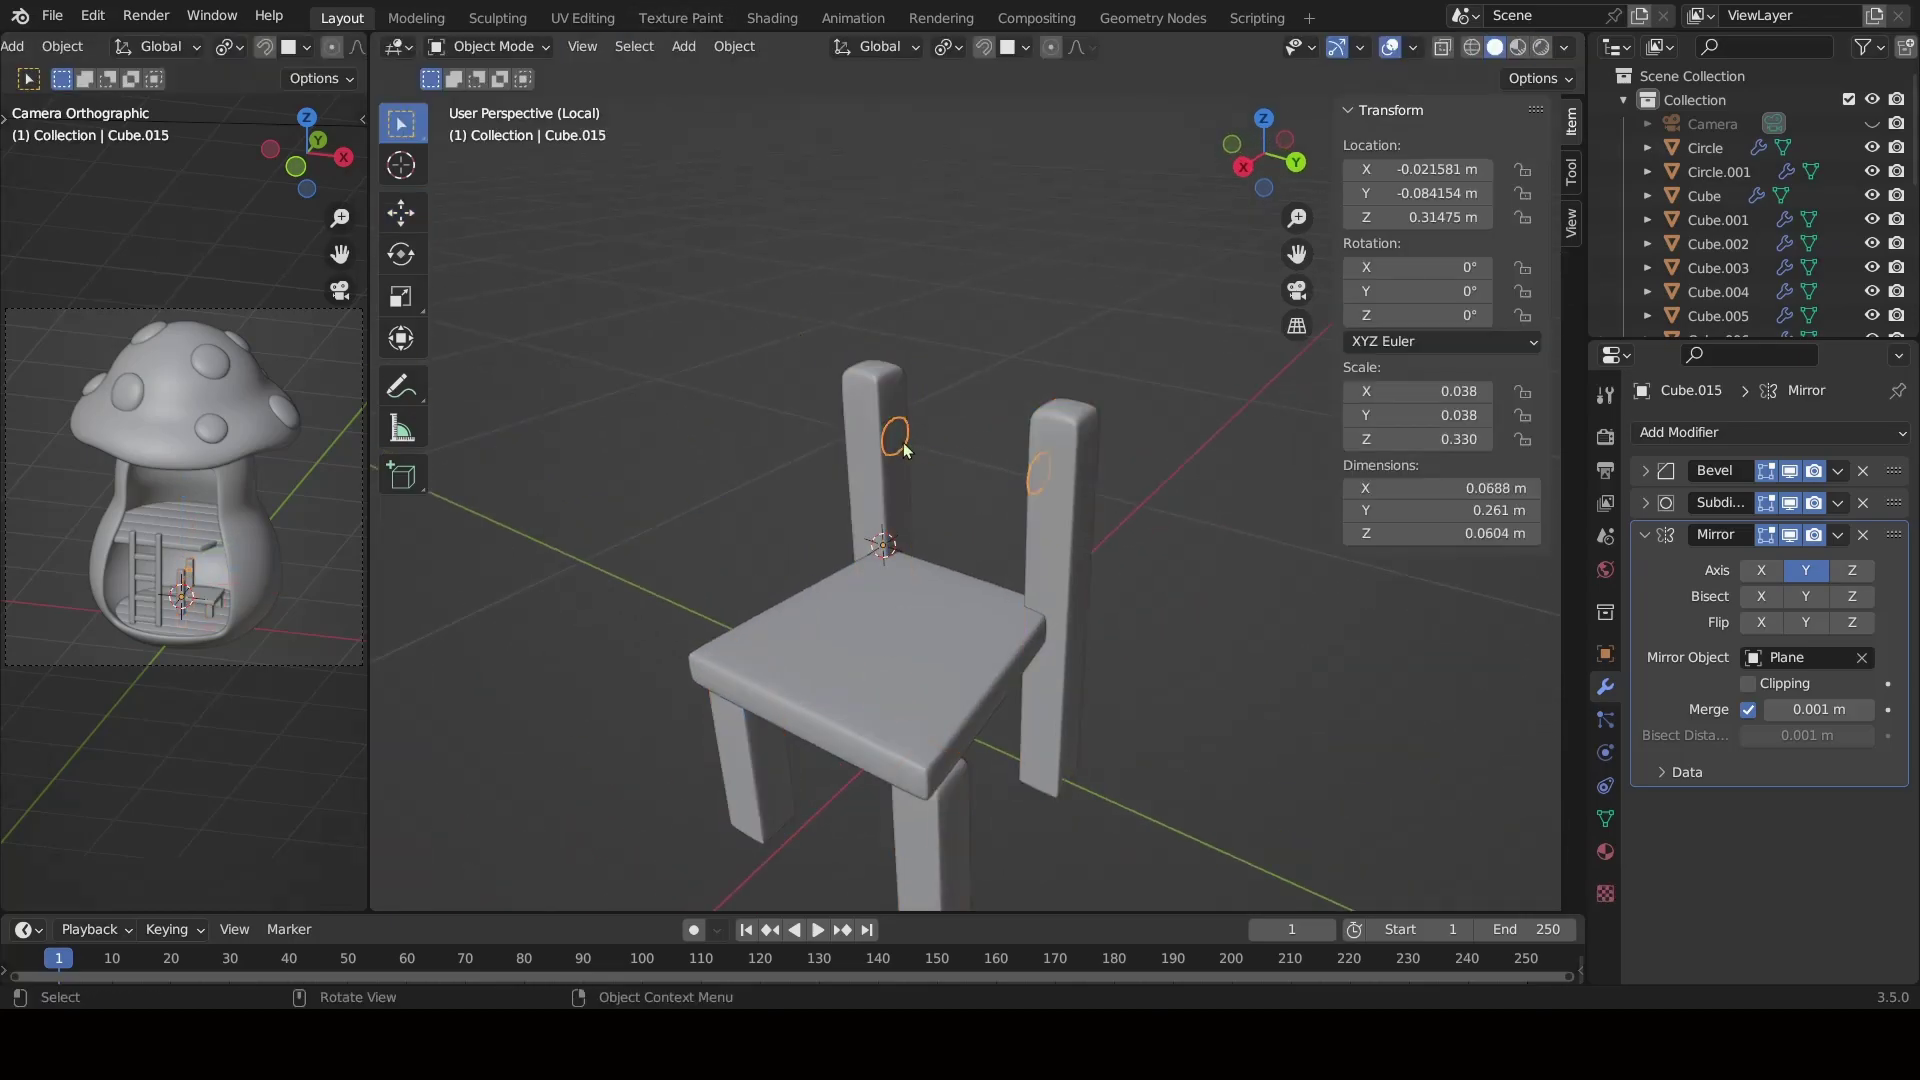
Remove the band's mirror and extrude its face into a crossbar.
left_click(1862, 535)
key("KP_3")
key("ctrl+Tab")
left_click(1099, 450)
left_click(838, 458)
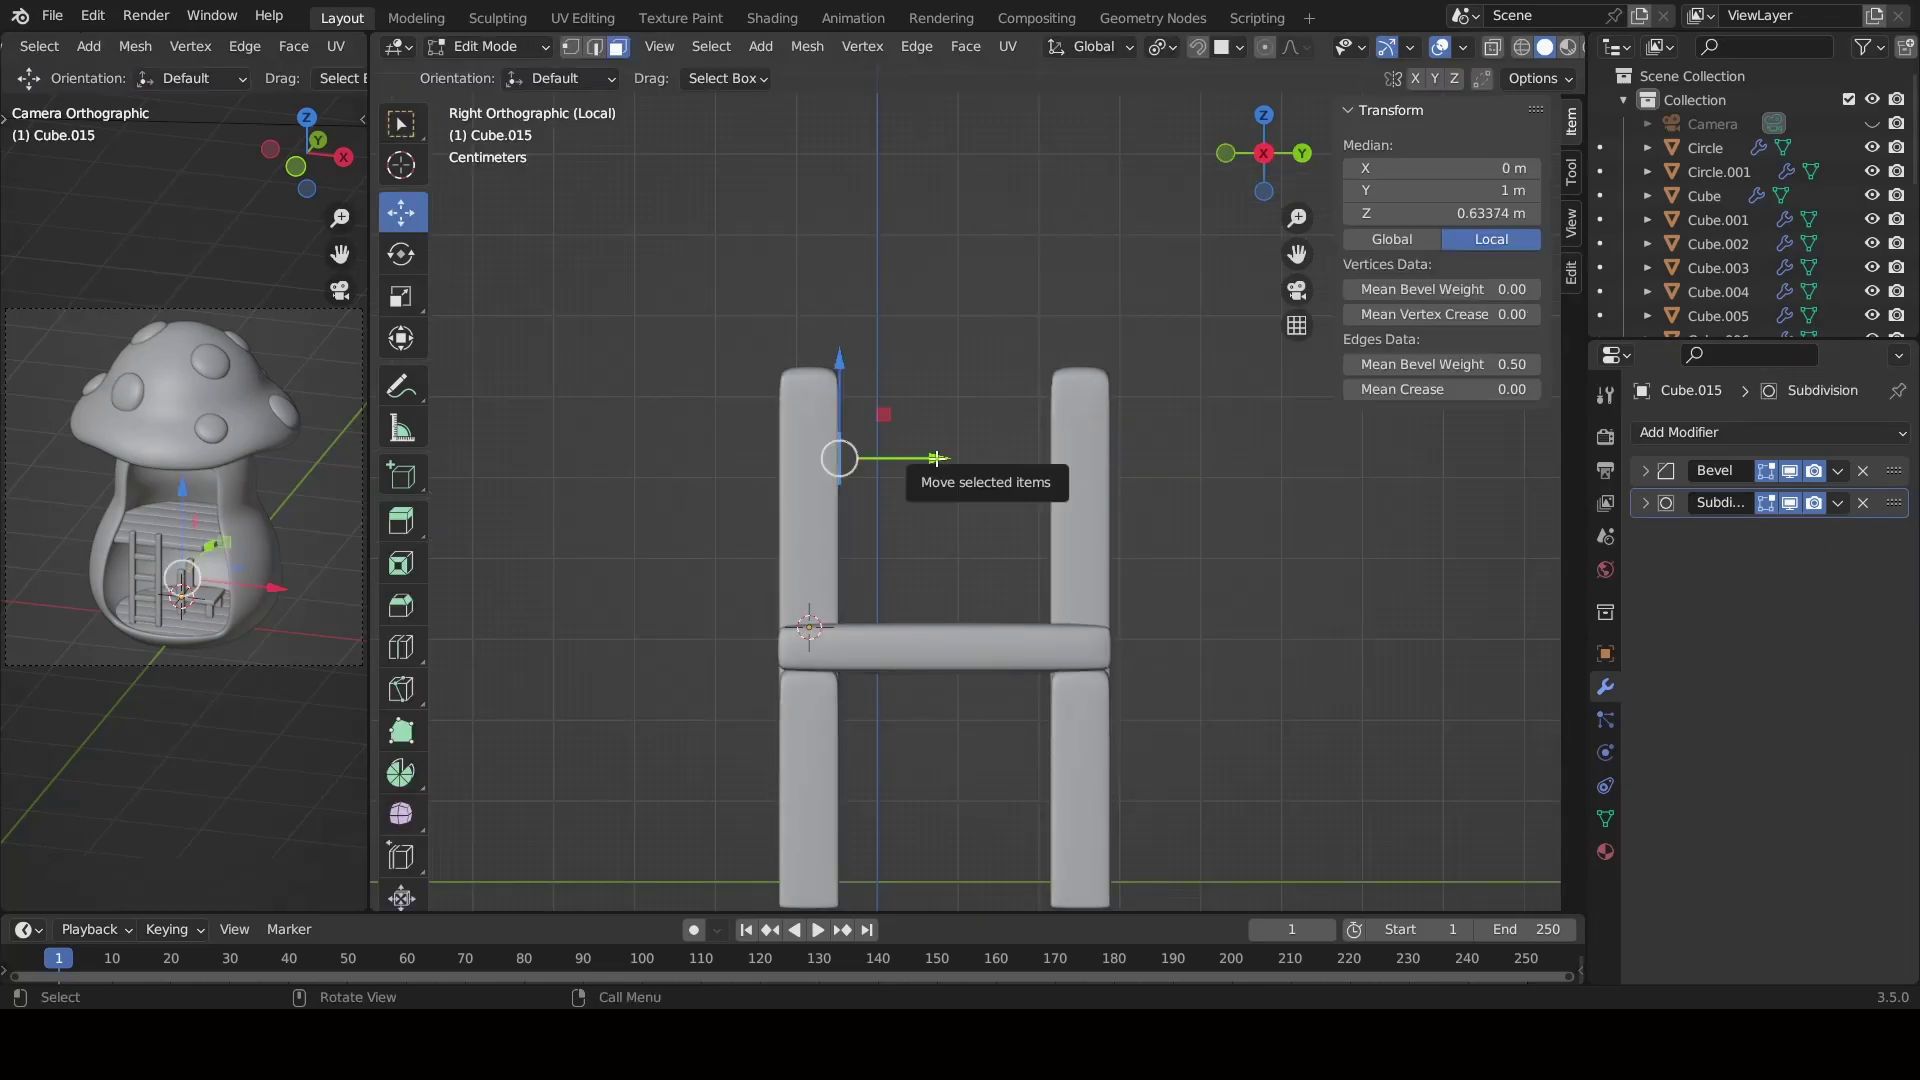
key("e")
left_click(1188, 461)
Give the crossbar a 0.03 edge bevel weight and a 0.05 bevel amount.
left_click(940, 458)
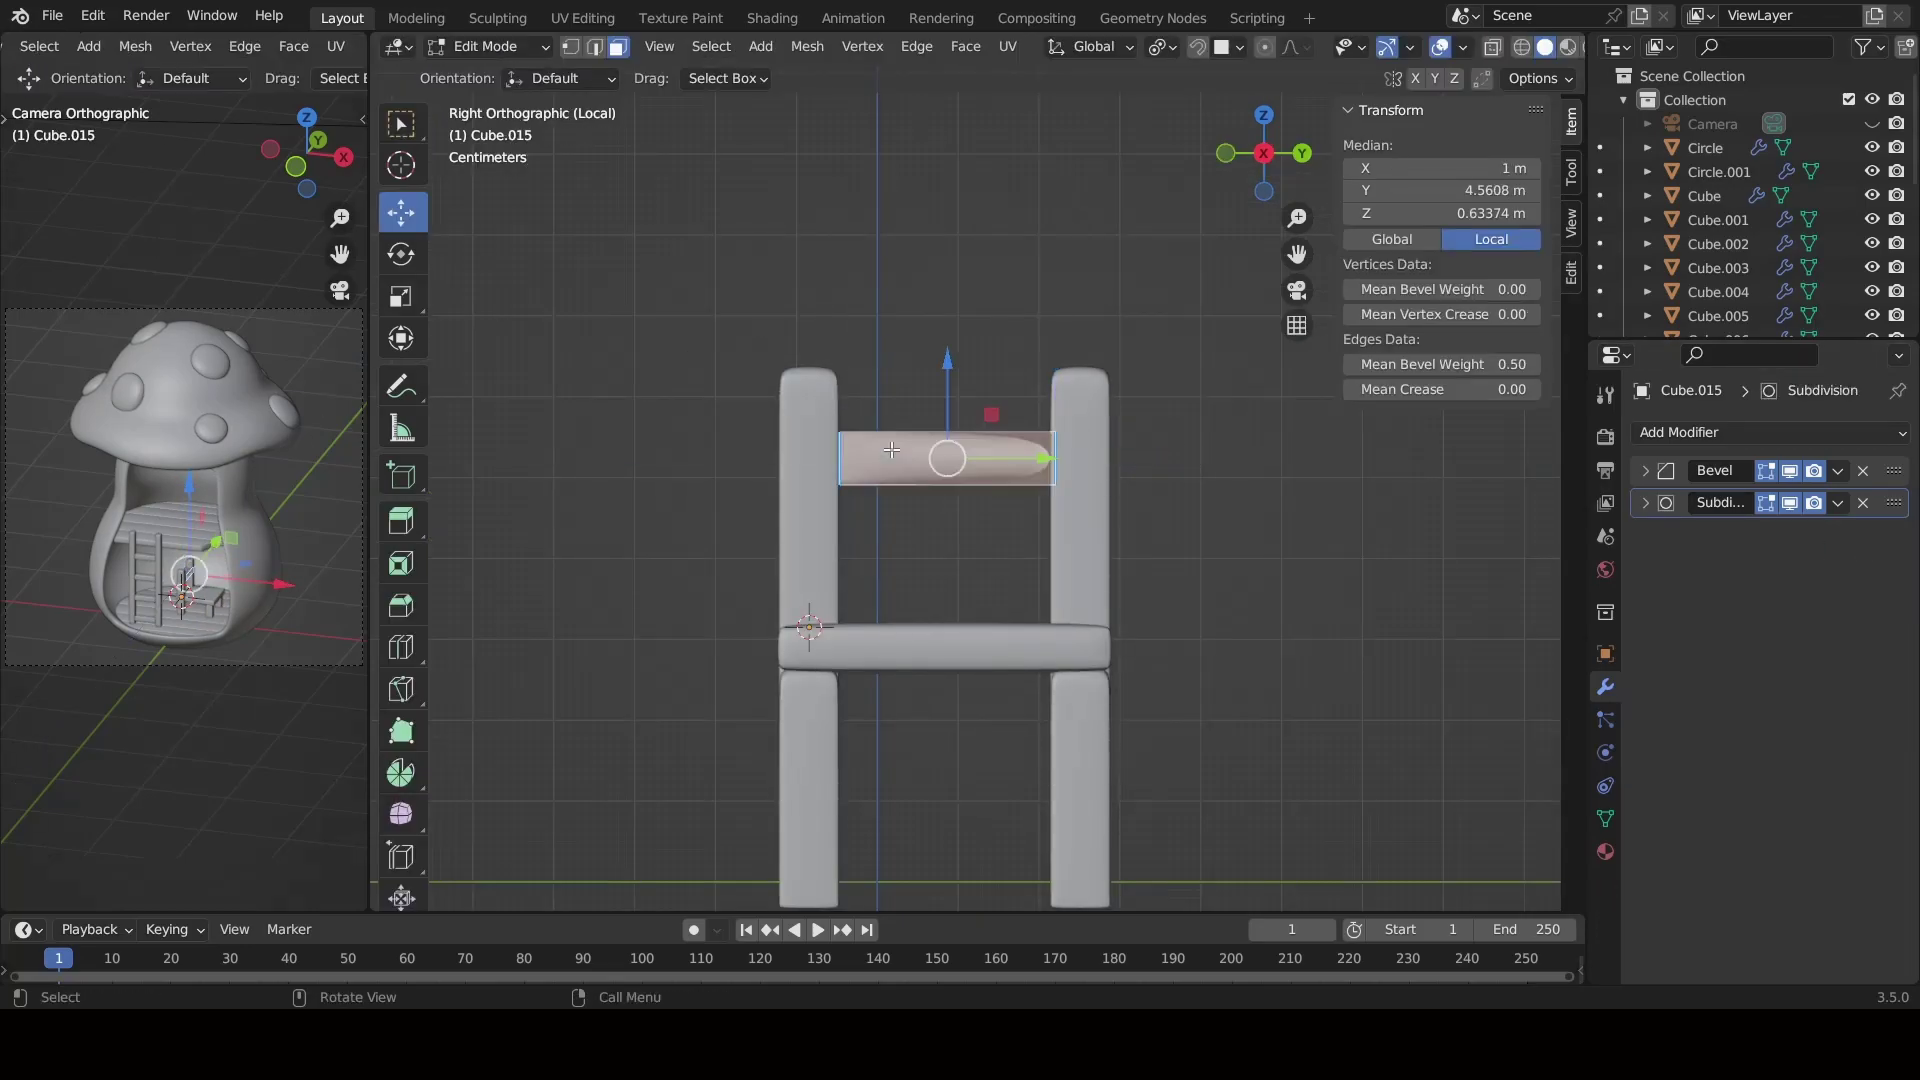
left_click_drag(1430, 365, 1466, 366)
type("0.03")
key("Return")
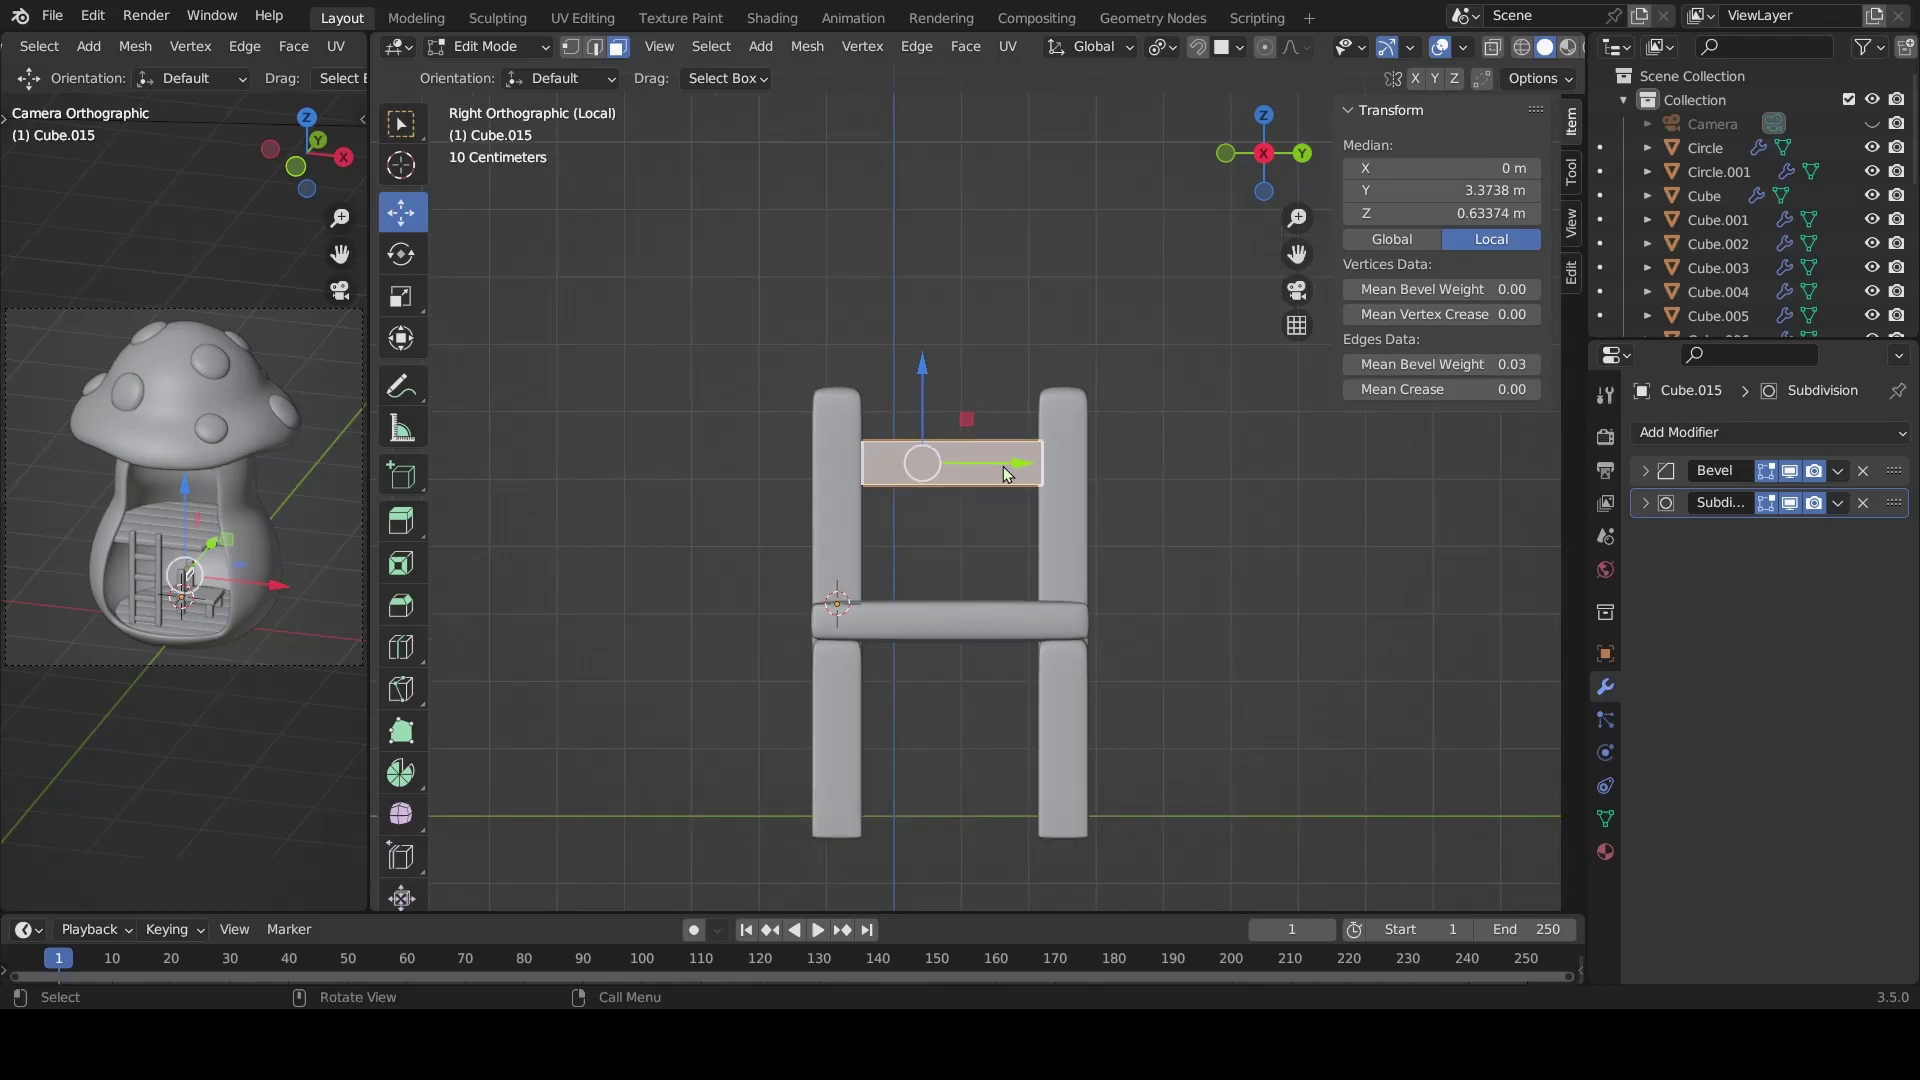
scroll(1004, 466, "up", 3)
middle_click_drag(1008, 470, 872, 578)
scroll(872, 586, "down", 1)
left_click(1645, 470)
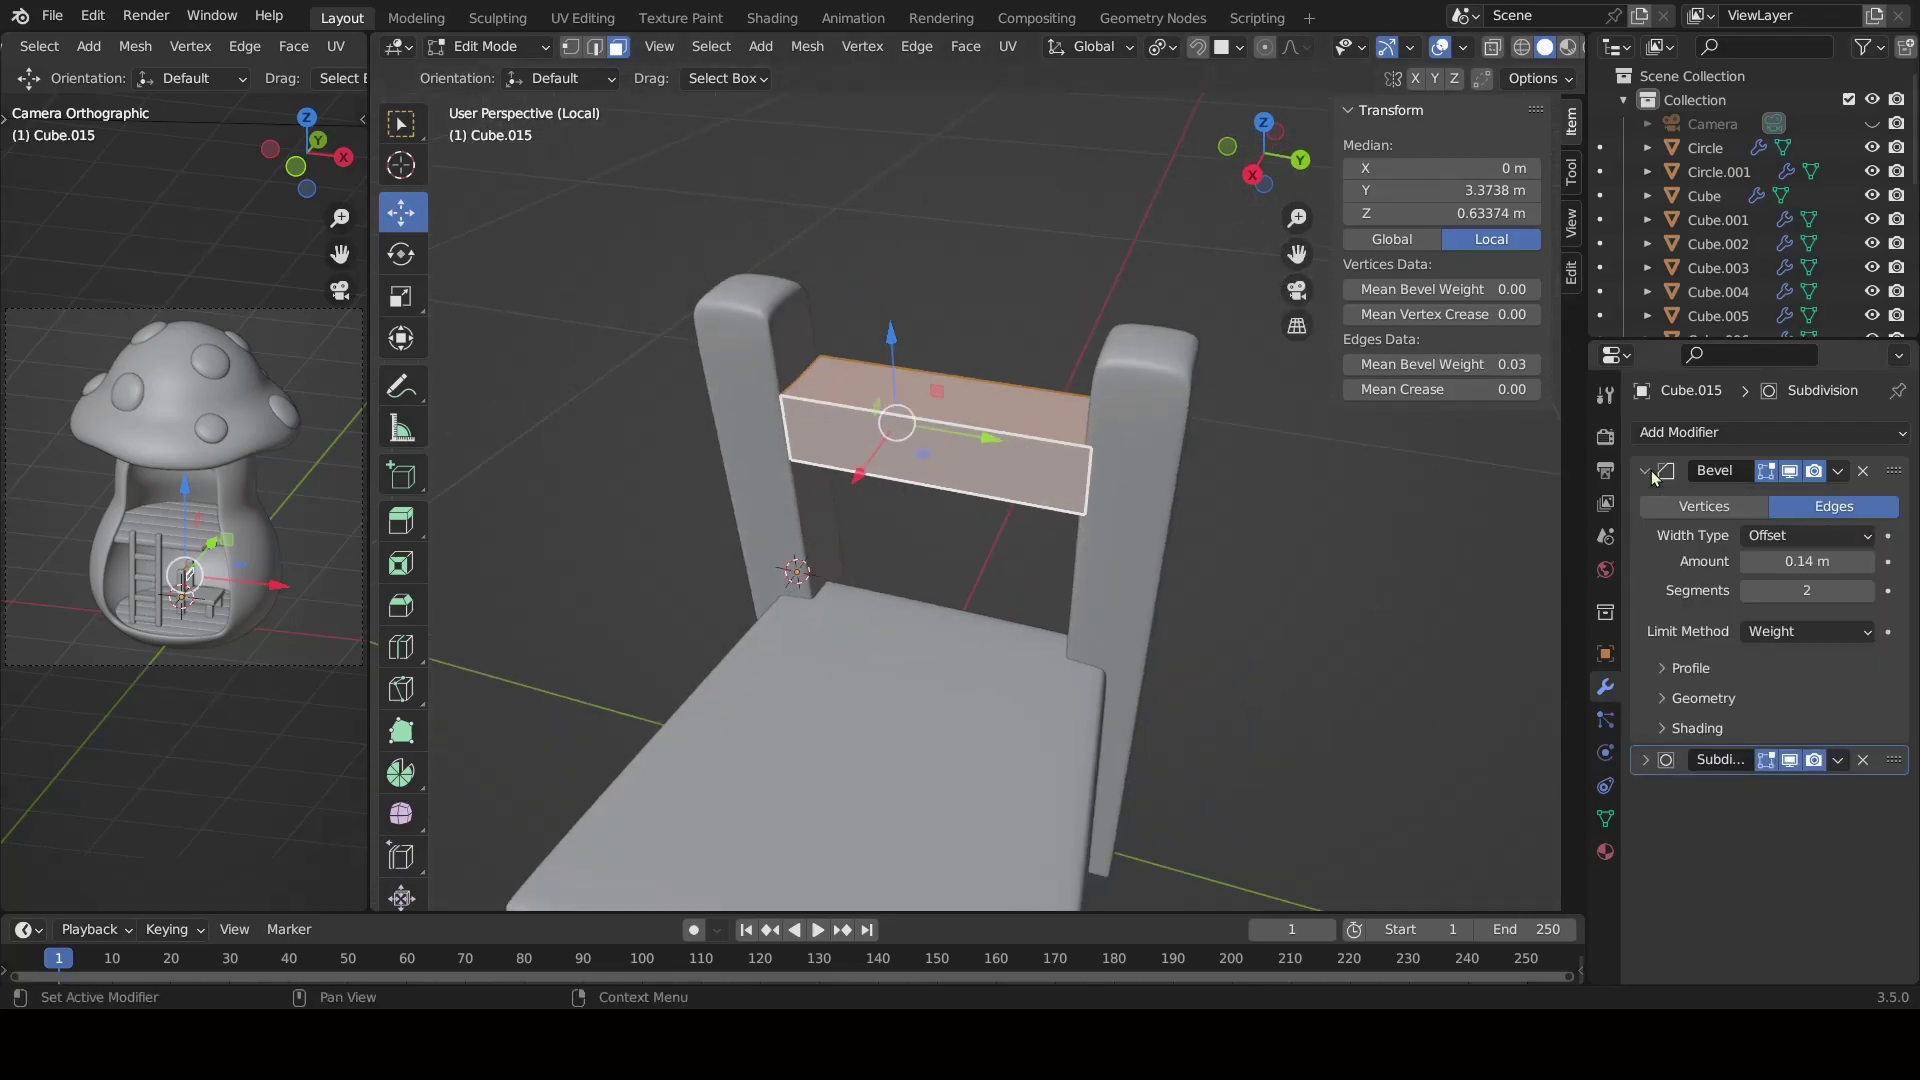
type("0.05")
left_click(1440, 364)
type("1")
key("Return")
Thin the bar along X from top view and slide it between the posts.
left_click(597, 384)
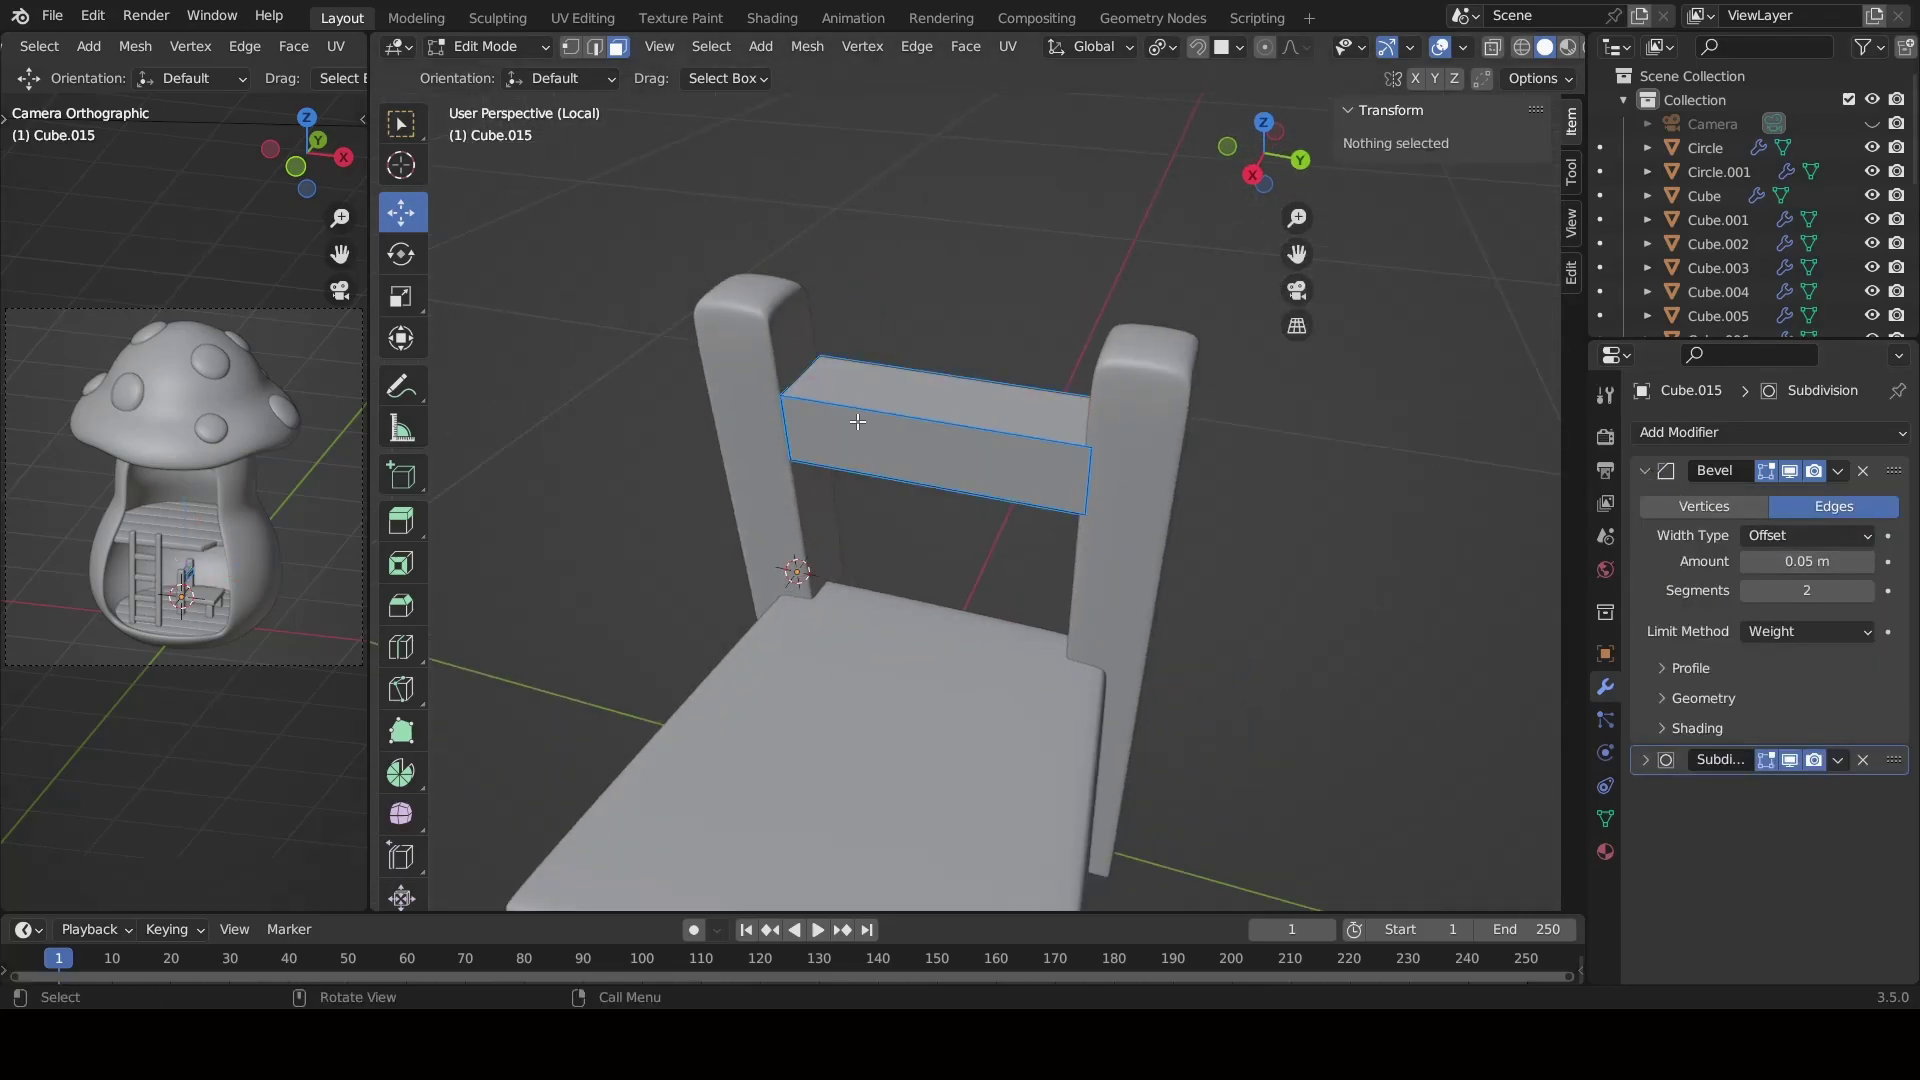
left_click(858, 421)
key("KP_7")
key("s")
key("x")
left_click(906, 559)
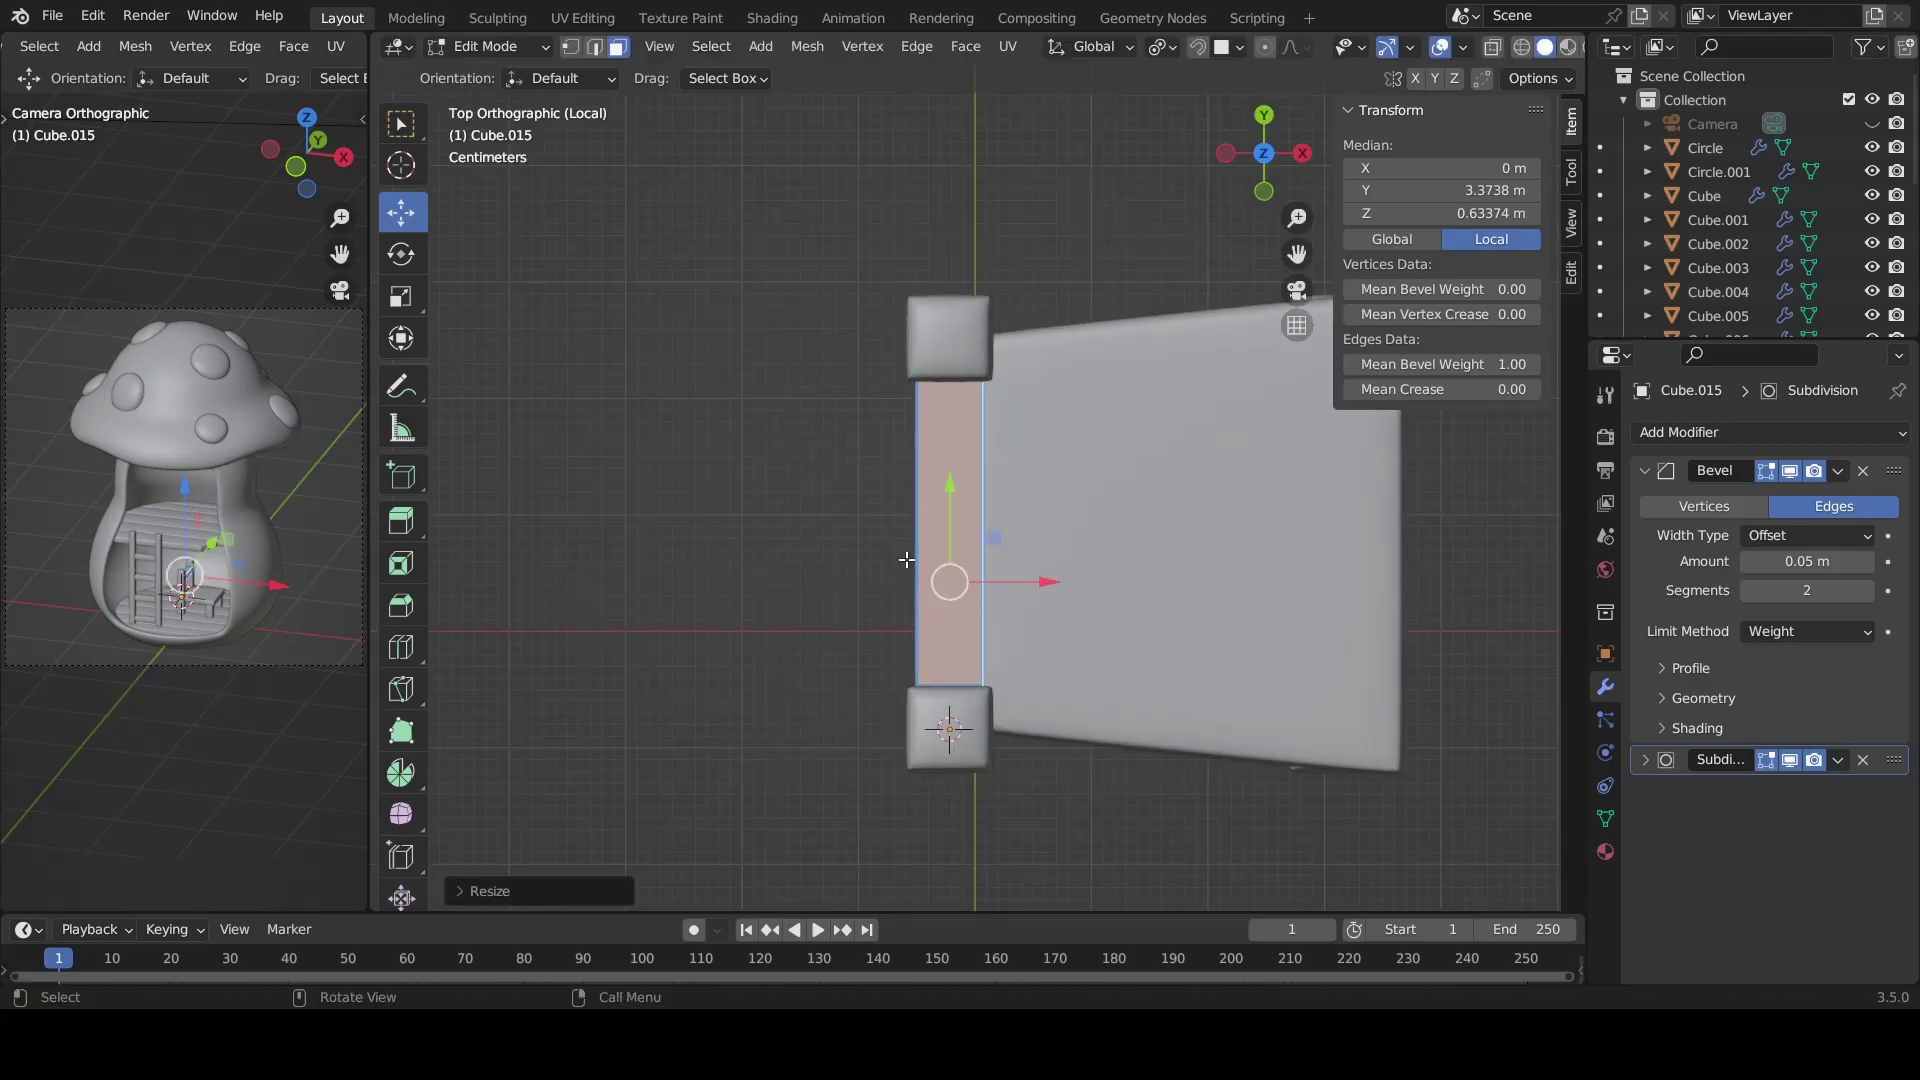
middle_click_drag(906, 559, 899, 443)
left_click_drag(899, 443, 899, 443)
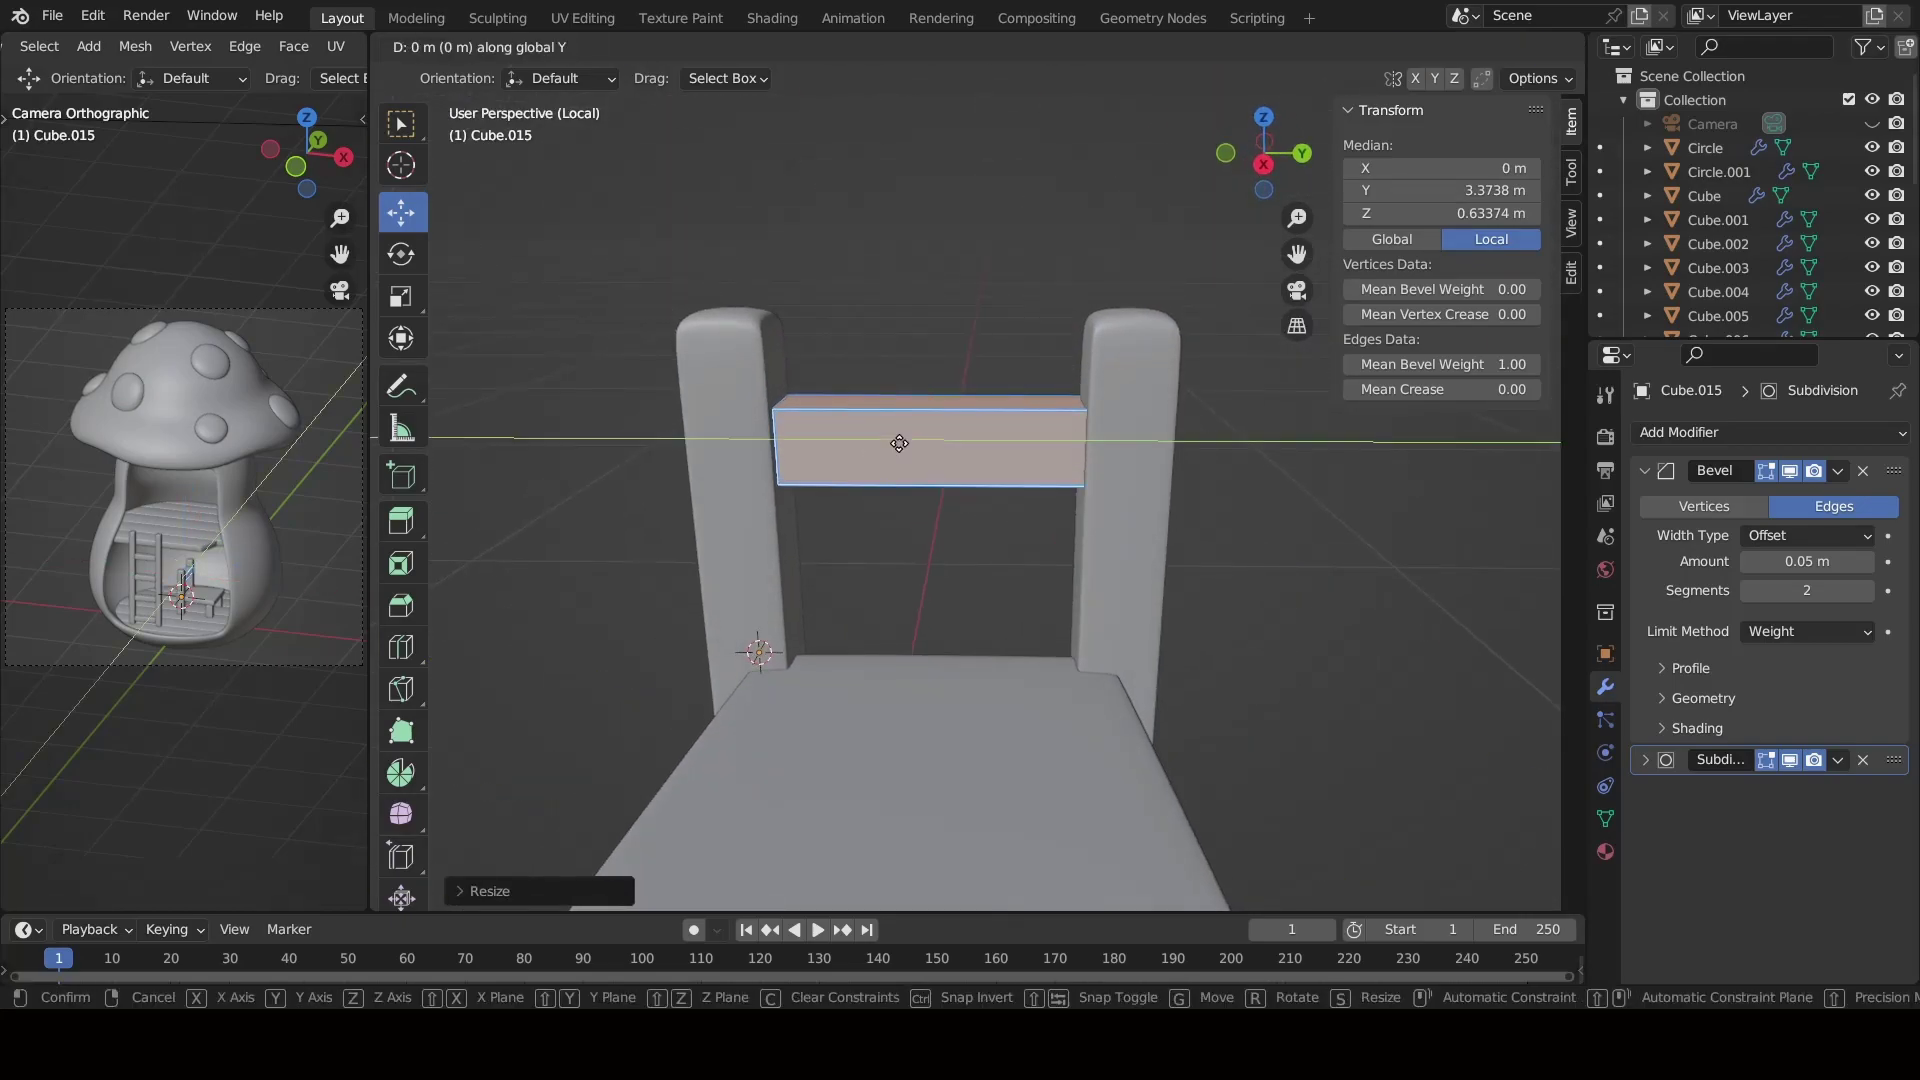
left_click(890, 445)
Select the whole bar and reposition it along the Y axis.
middle_click_drag(890, 445, 1003, 548)
left_click(874, 441)
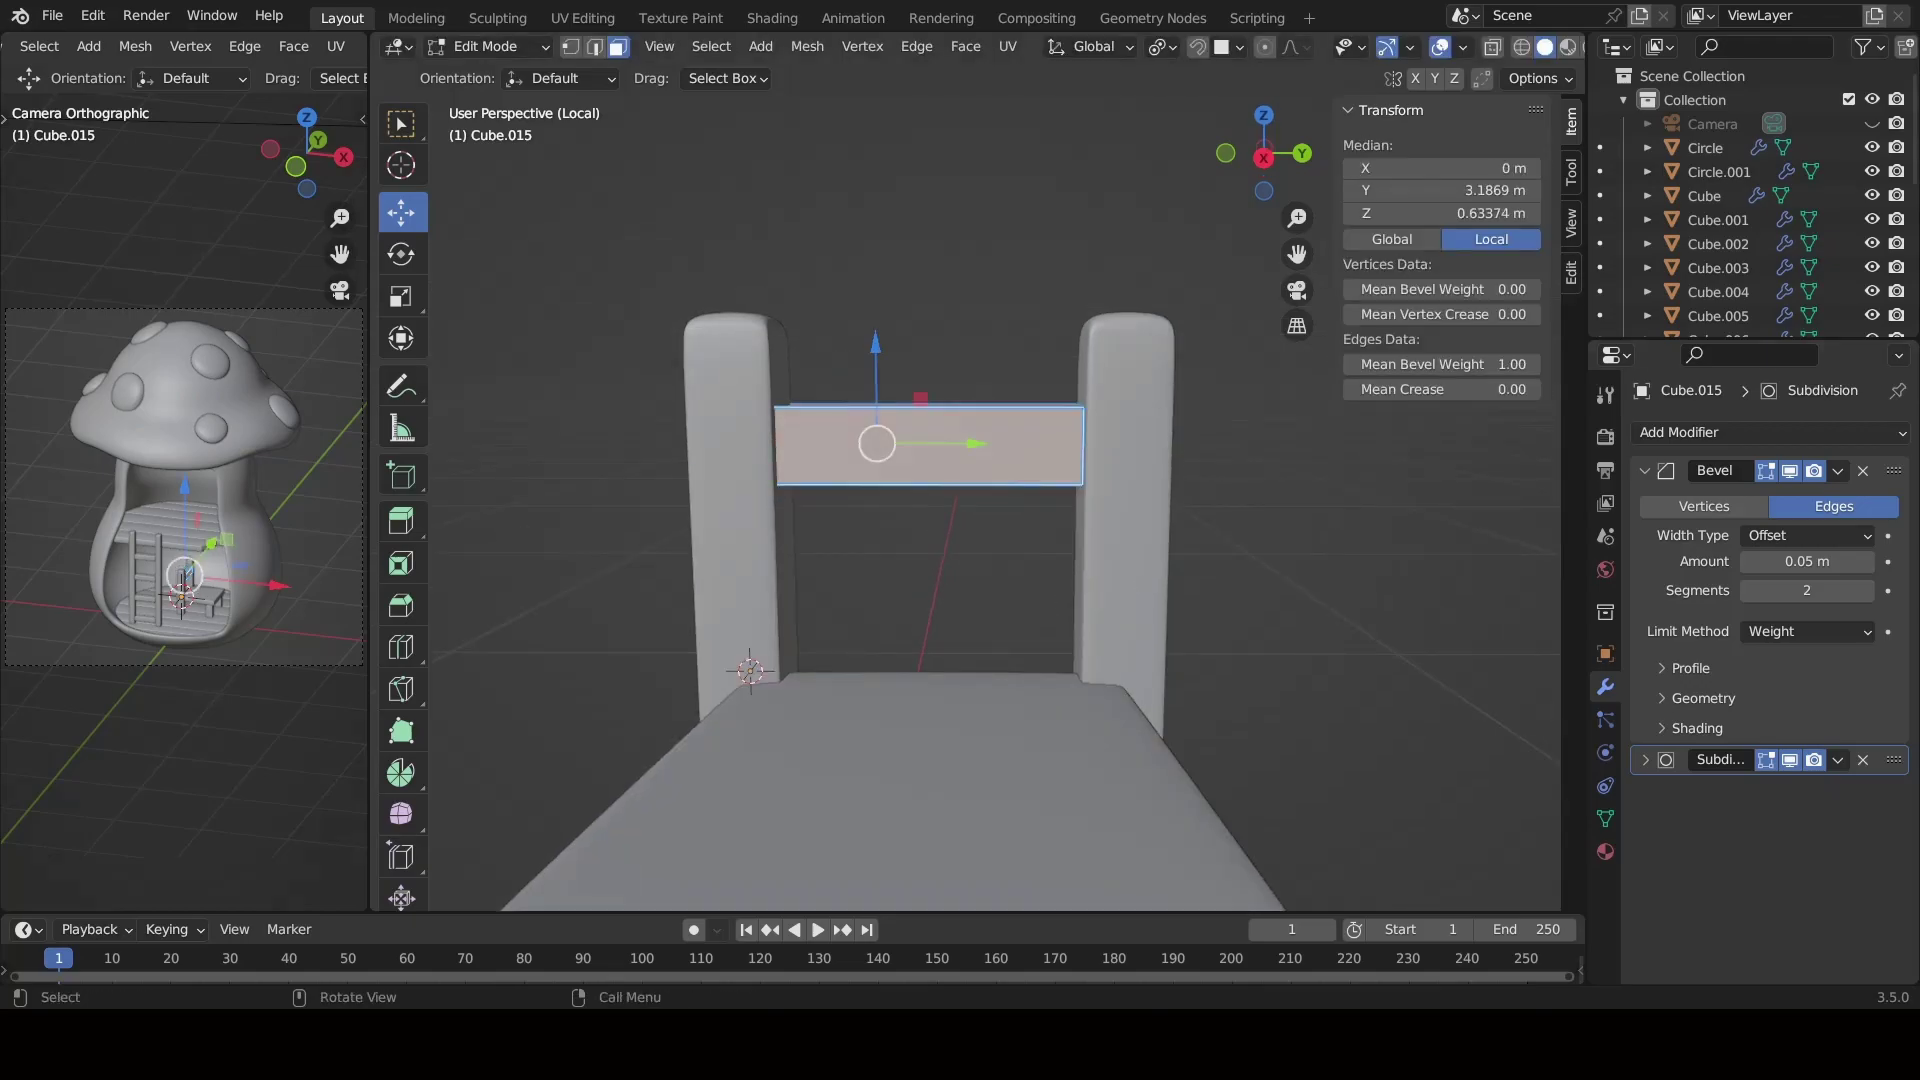
middle_click_drag(874, 441, 993, 457)
left_click(993, 457)
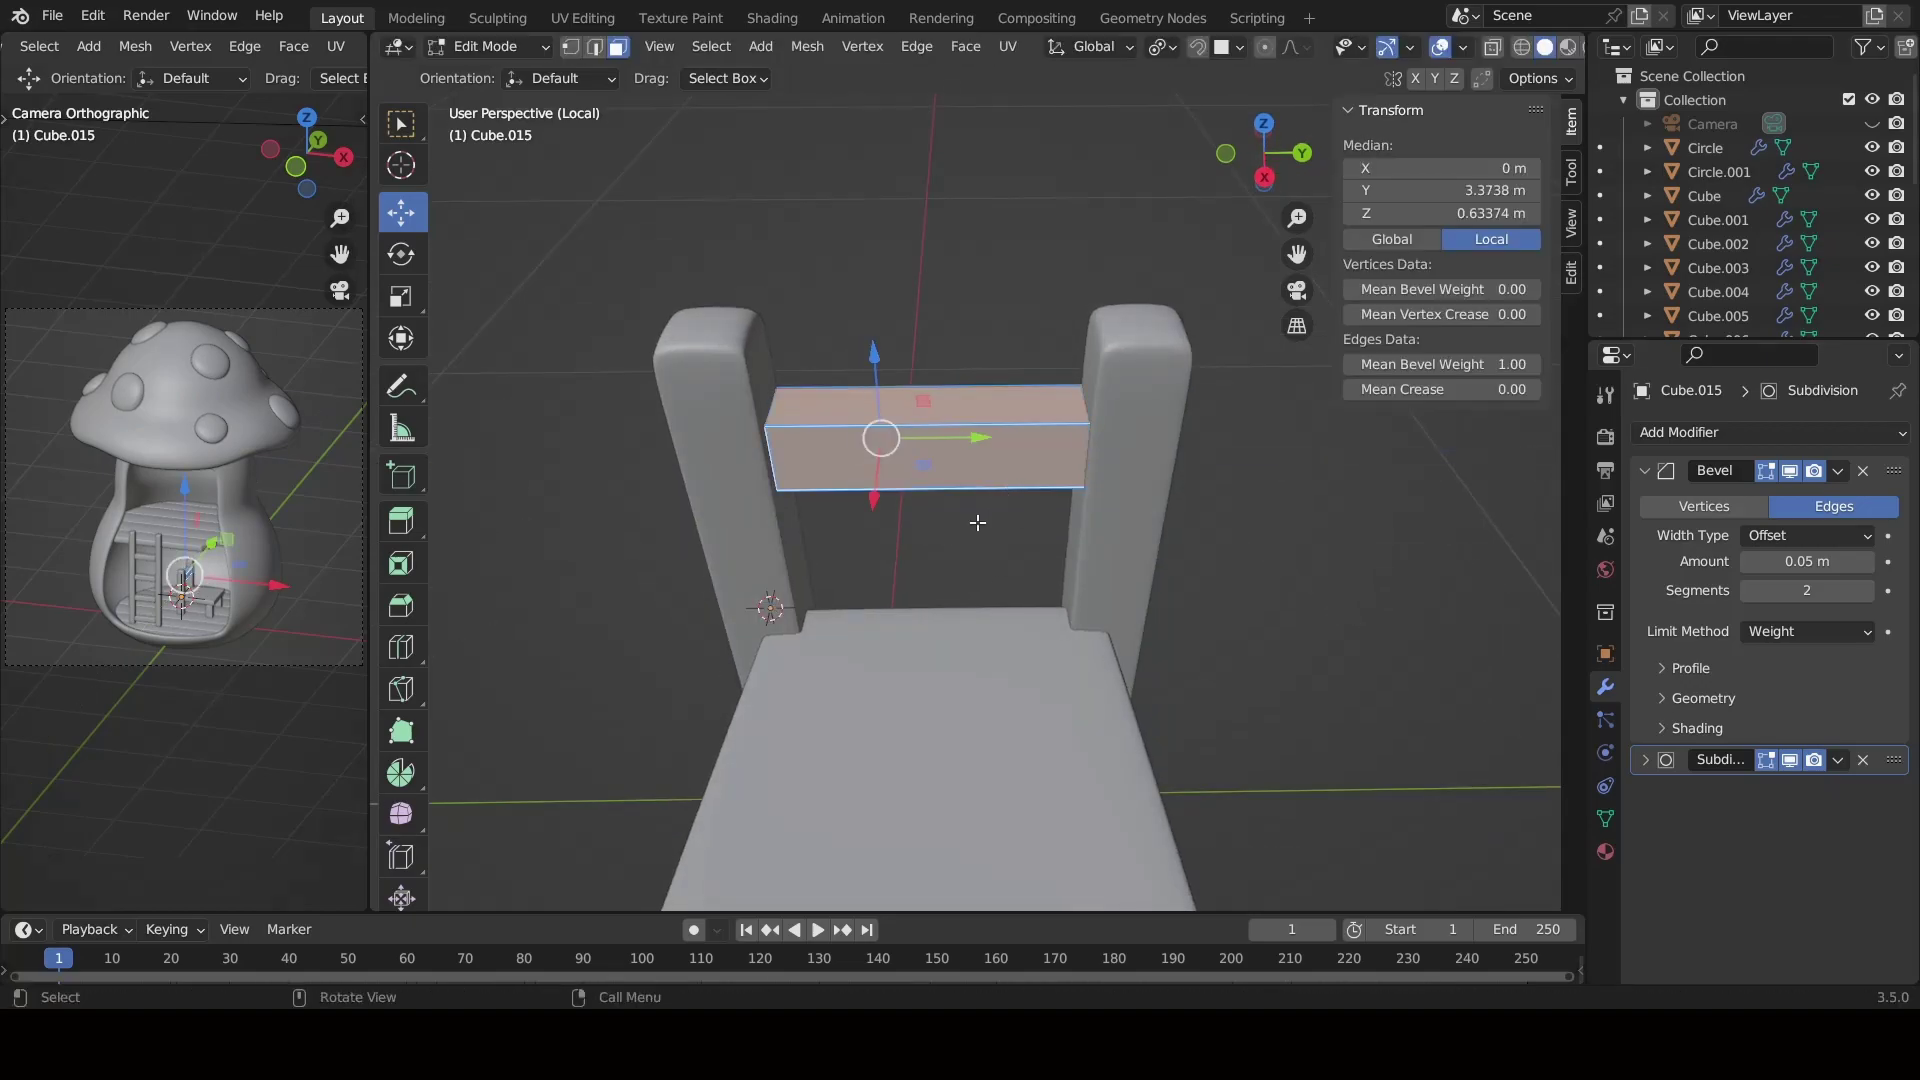
left_click(951, 467)
mouse_move(902, 518)
middle_mouse_down()
mouse_move(1059, 479)
mouse_move(927, 435)
mouse_move(1106, 459)
middle_mouse_up()
left_click(1039, 482)
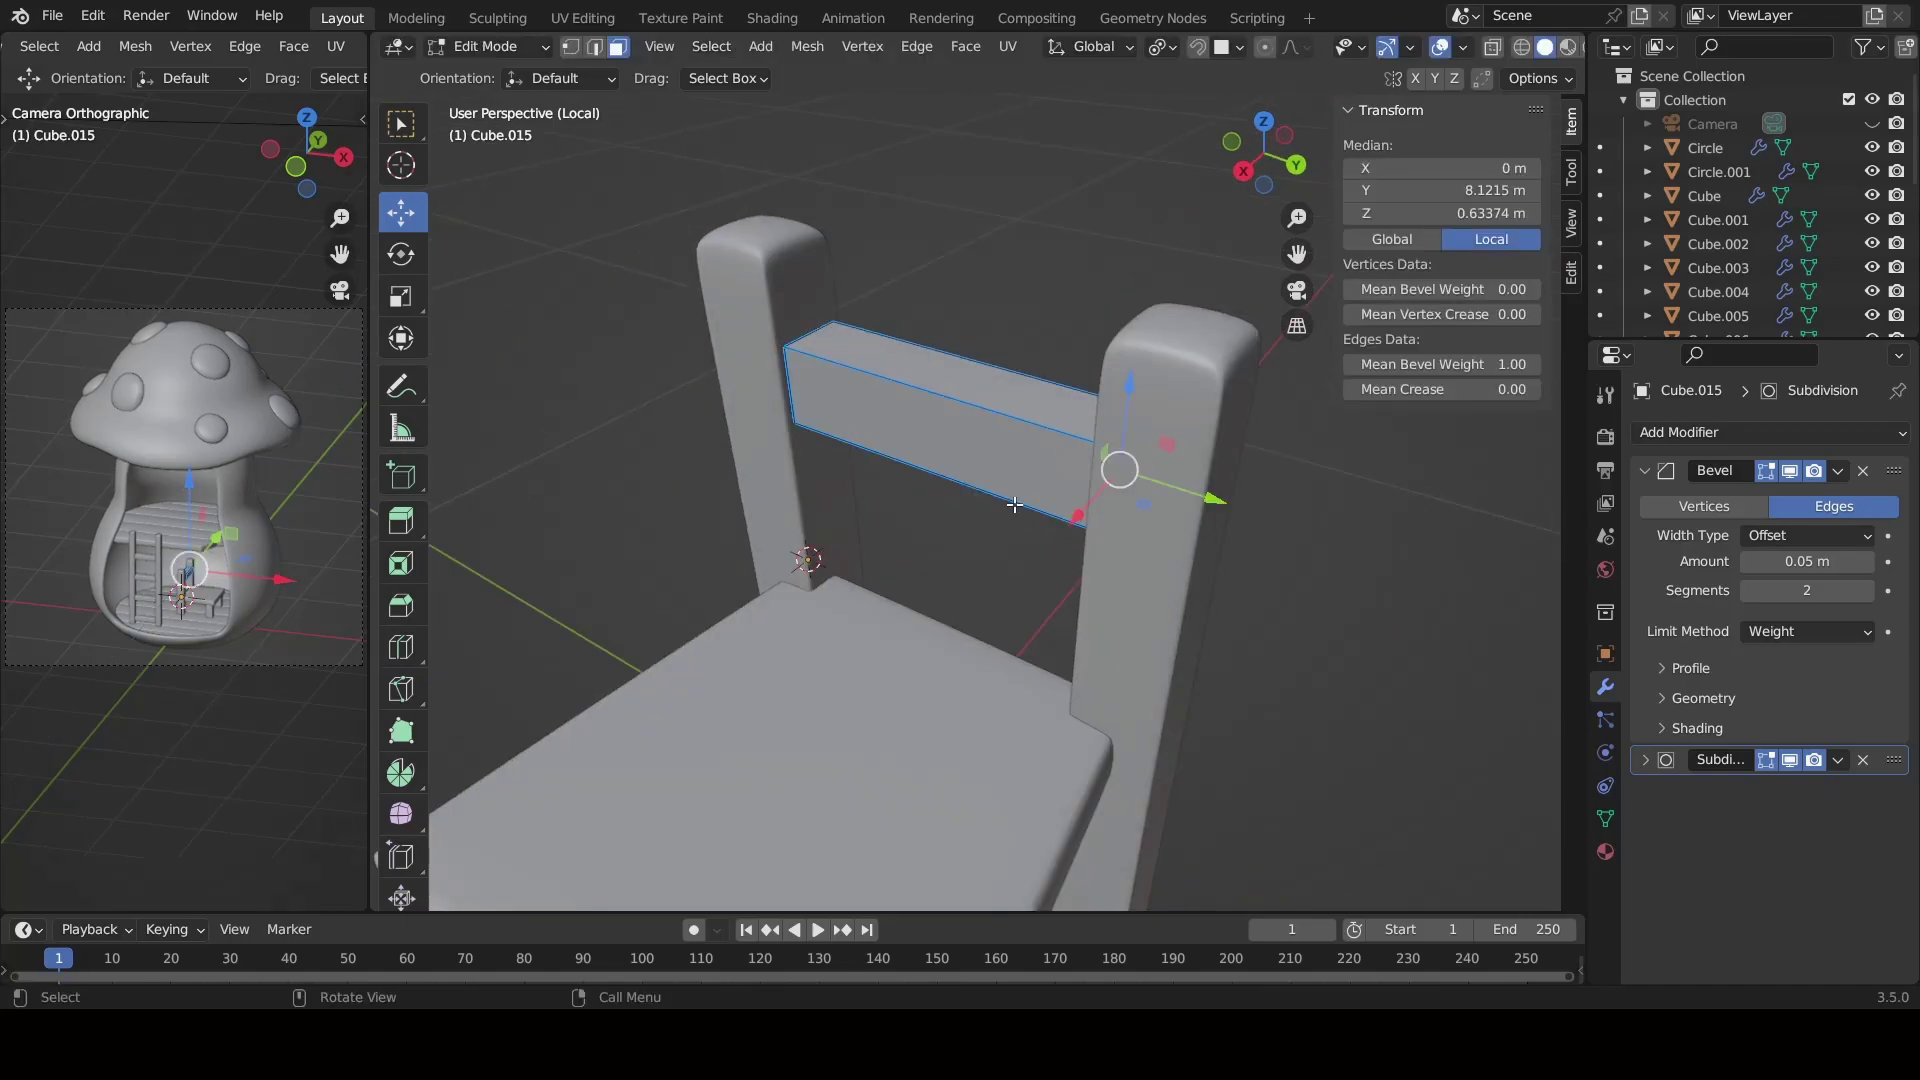
key("2")
key("g")
key("y")
left_click(1070, 516)
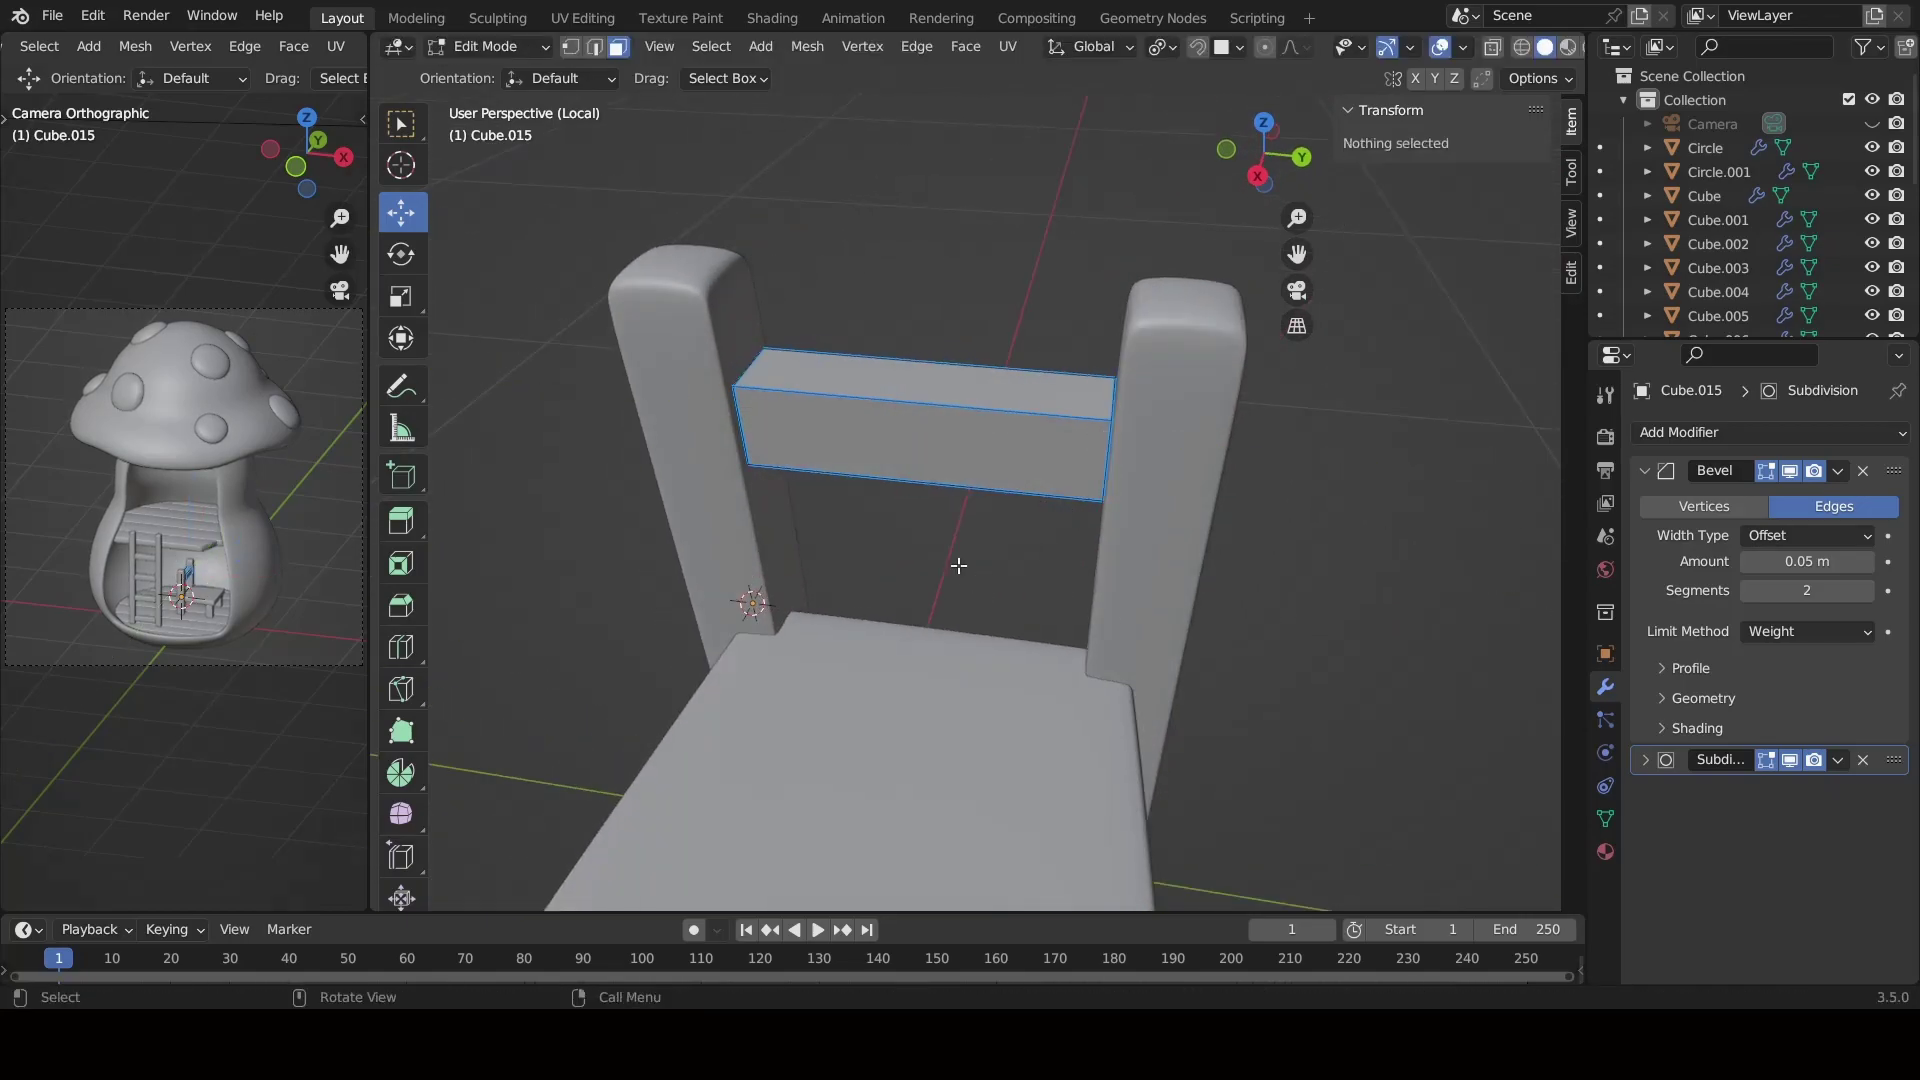
Narrow the back rail along X from the top view.
key("ctrl+Tab")
left_click(710, 536)
middle_click_drag(710, 536, 920, 486)
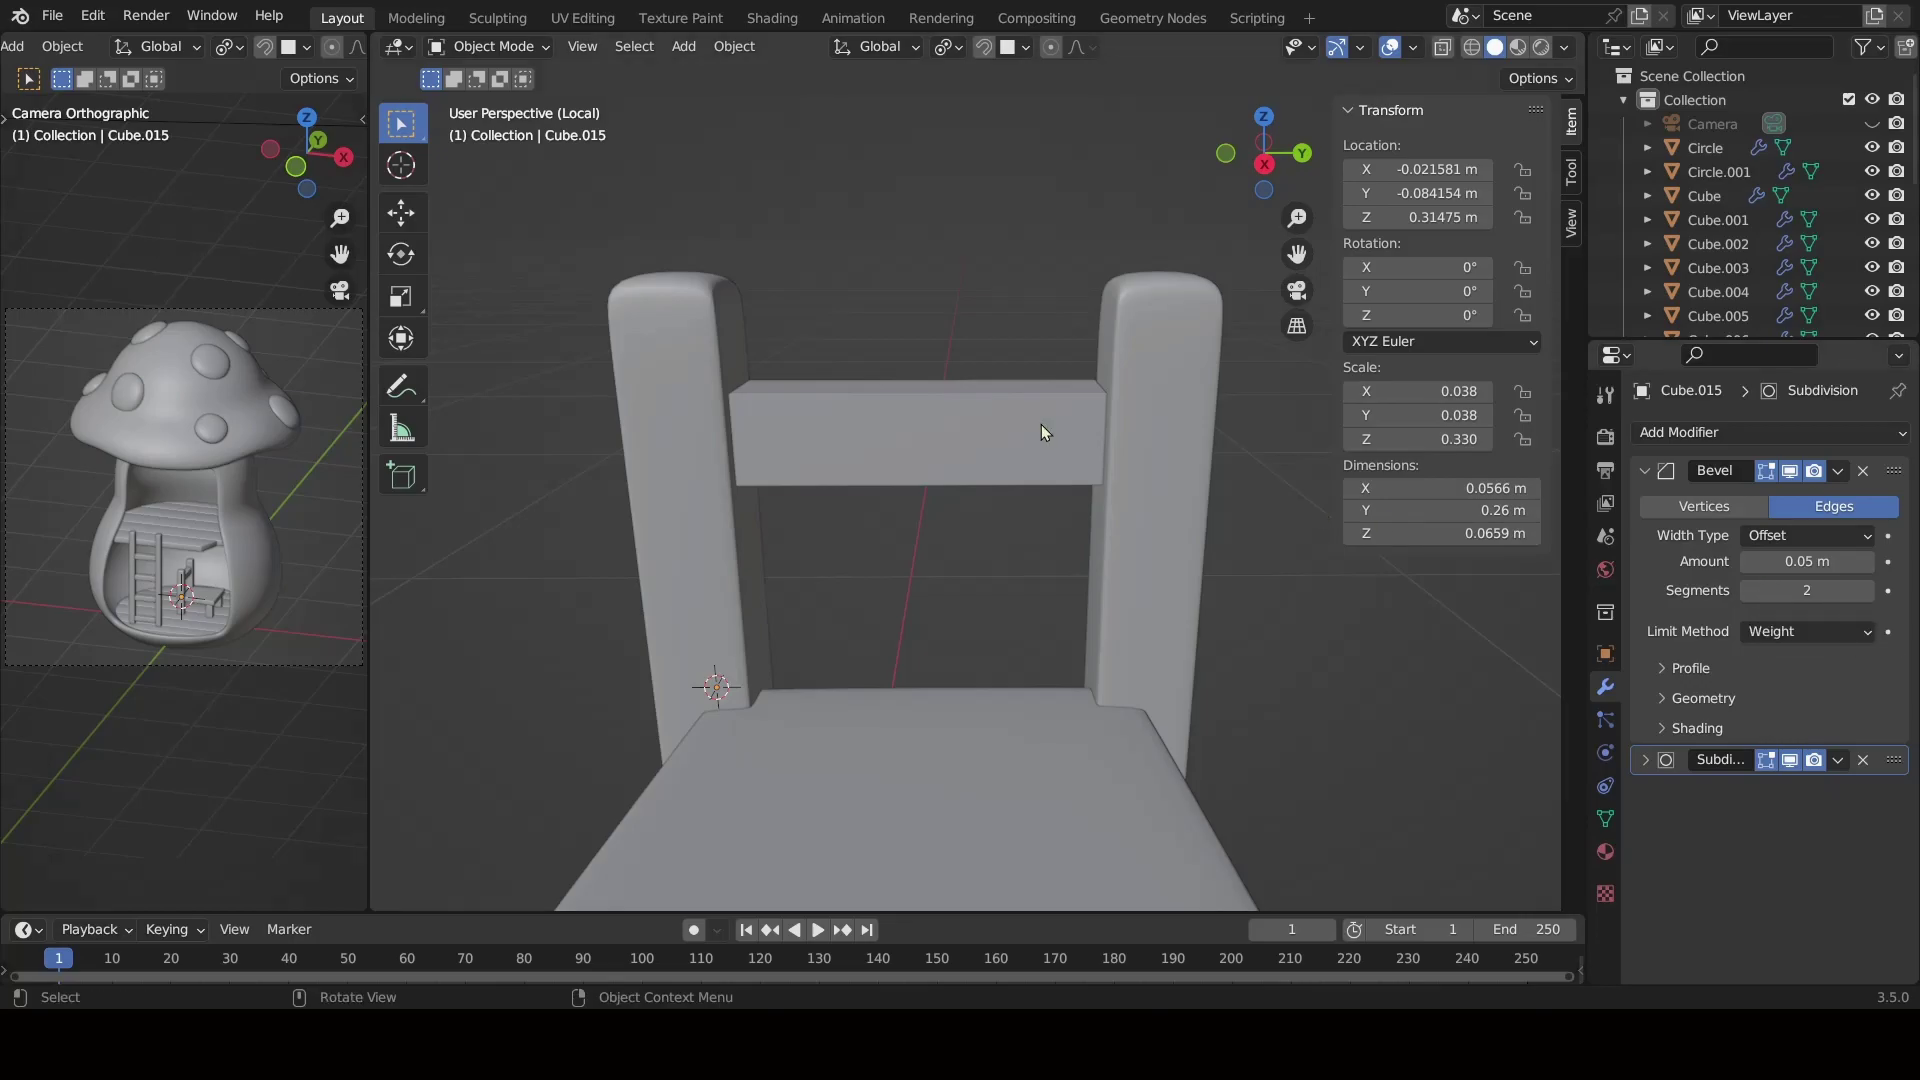
left_click(1042, 432)
key("Tab")
left_click(945, 445)
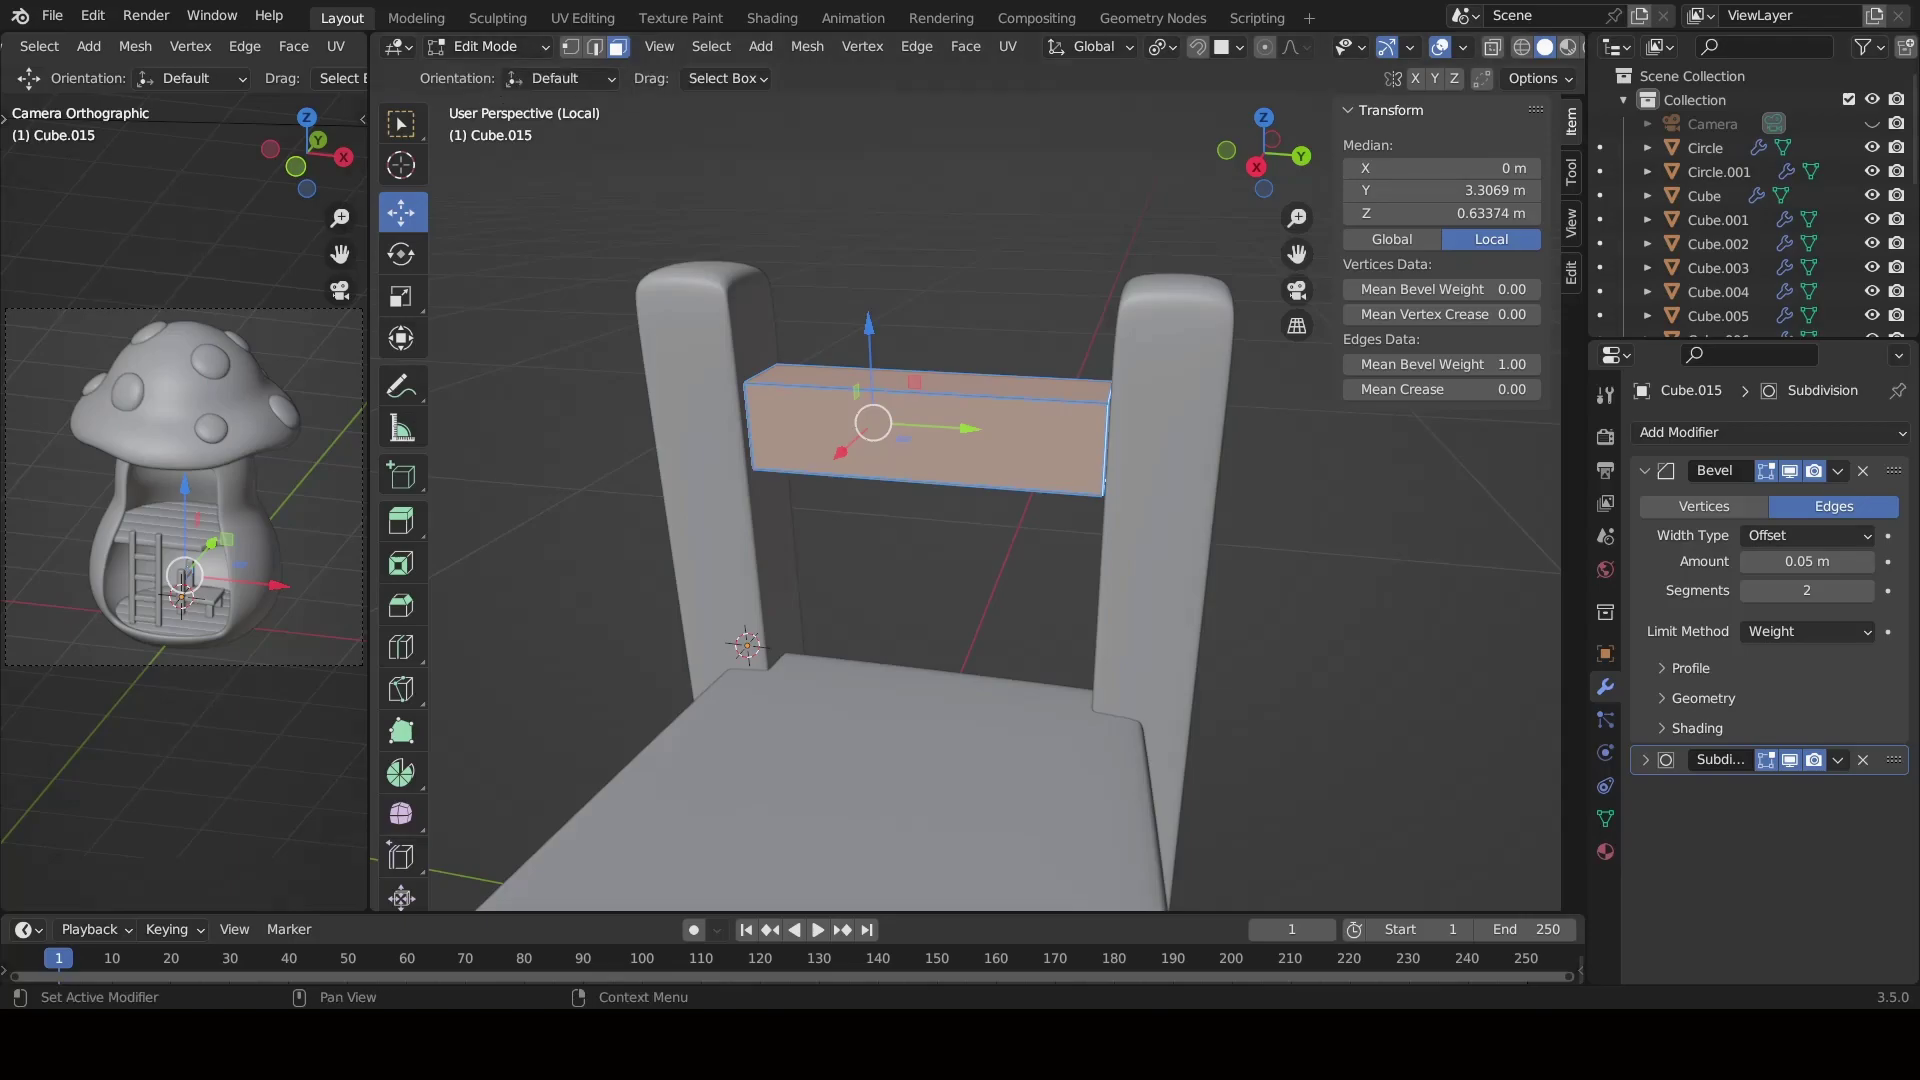
key("KP_7")
left_click(490, 46)
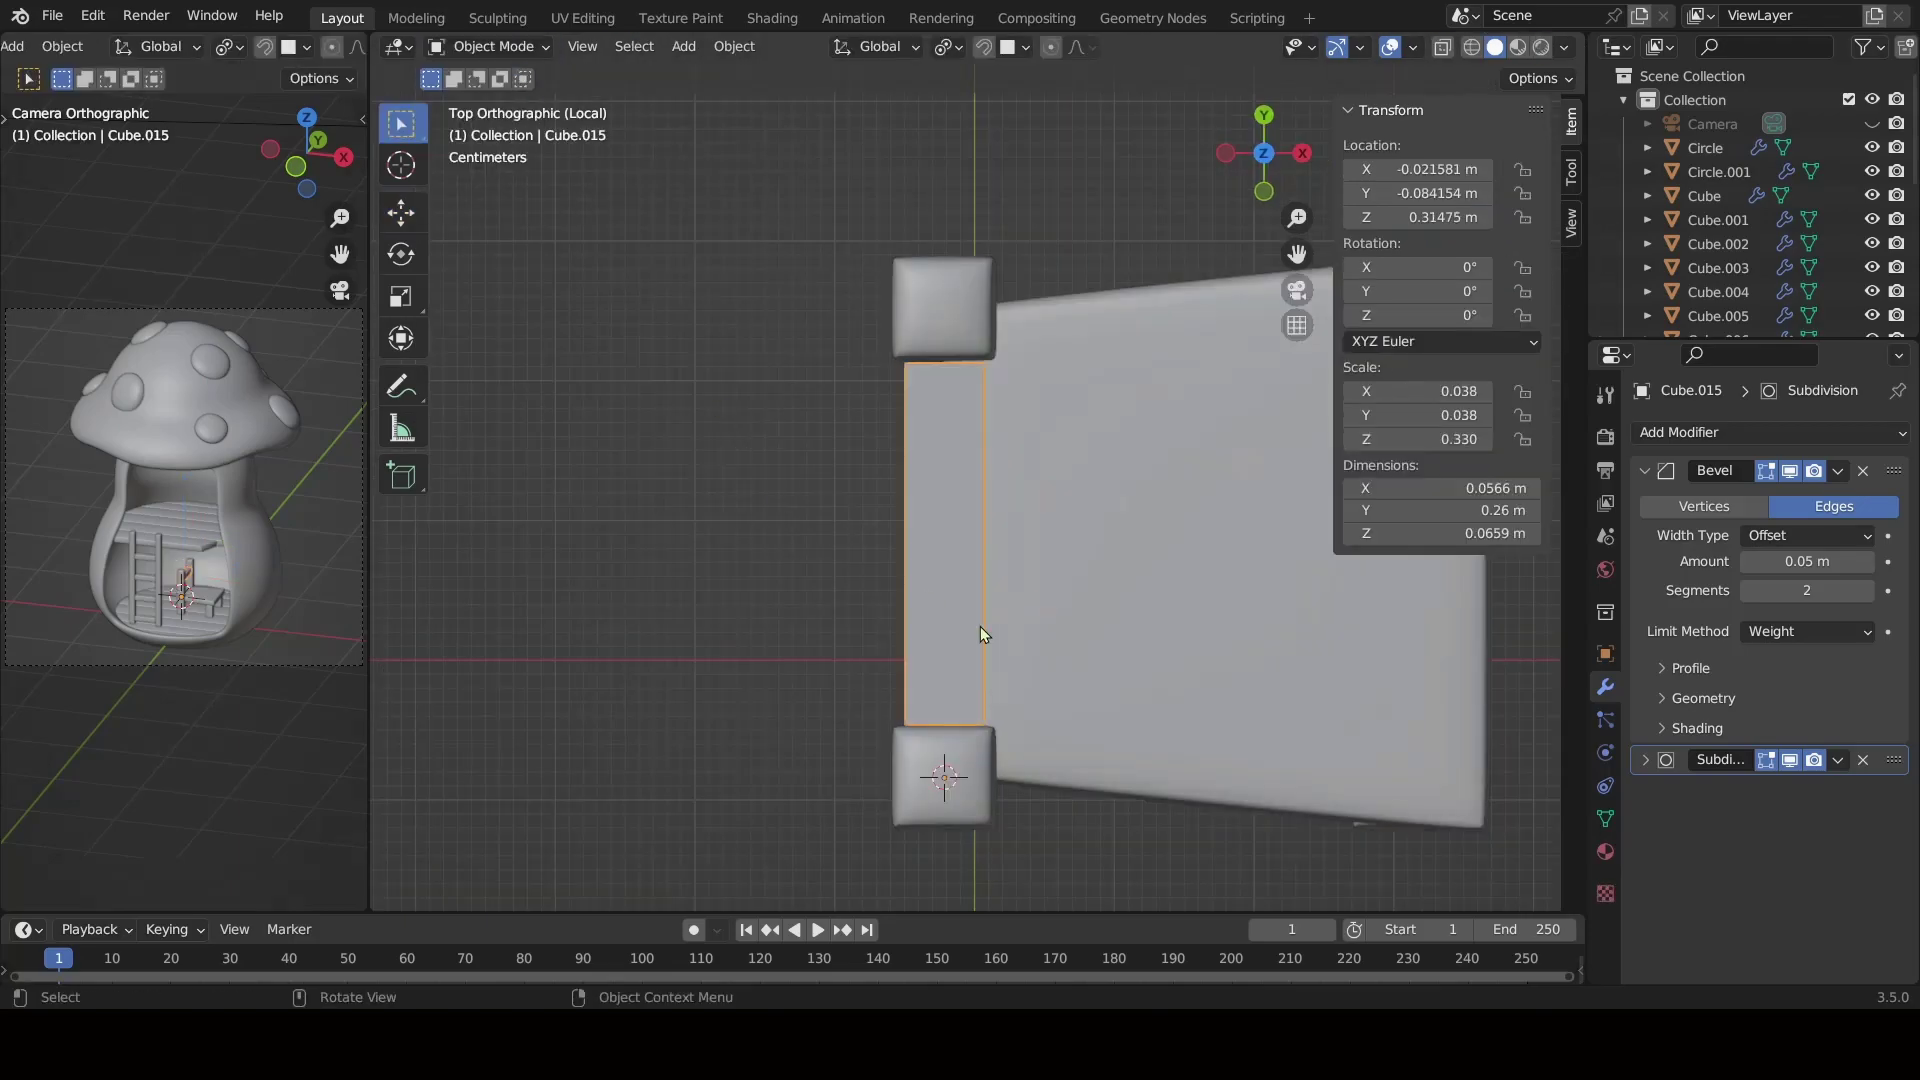
key("s")
key("x")
left_click(894, 639)
Set the rail's Bevel modifier amount to 0.05 m and shade it smooth.
middle_click_drag(893, 639, 856, 570)
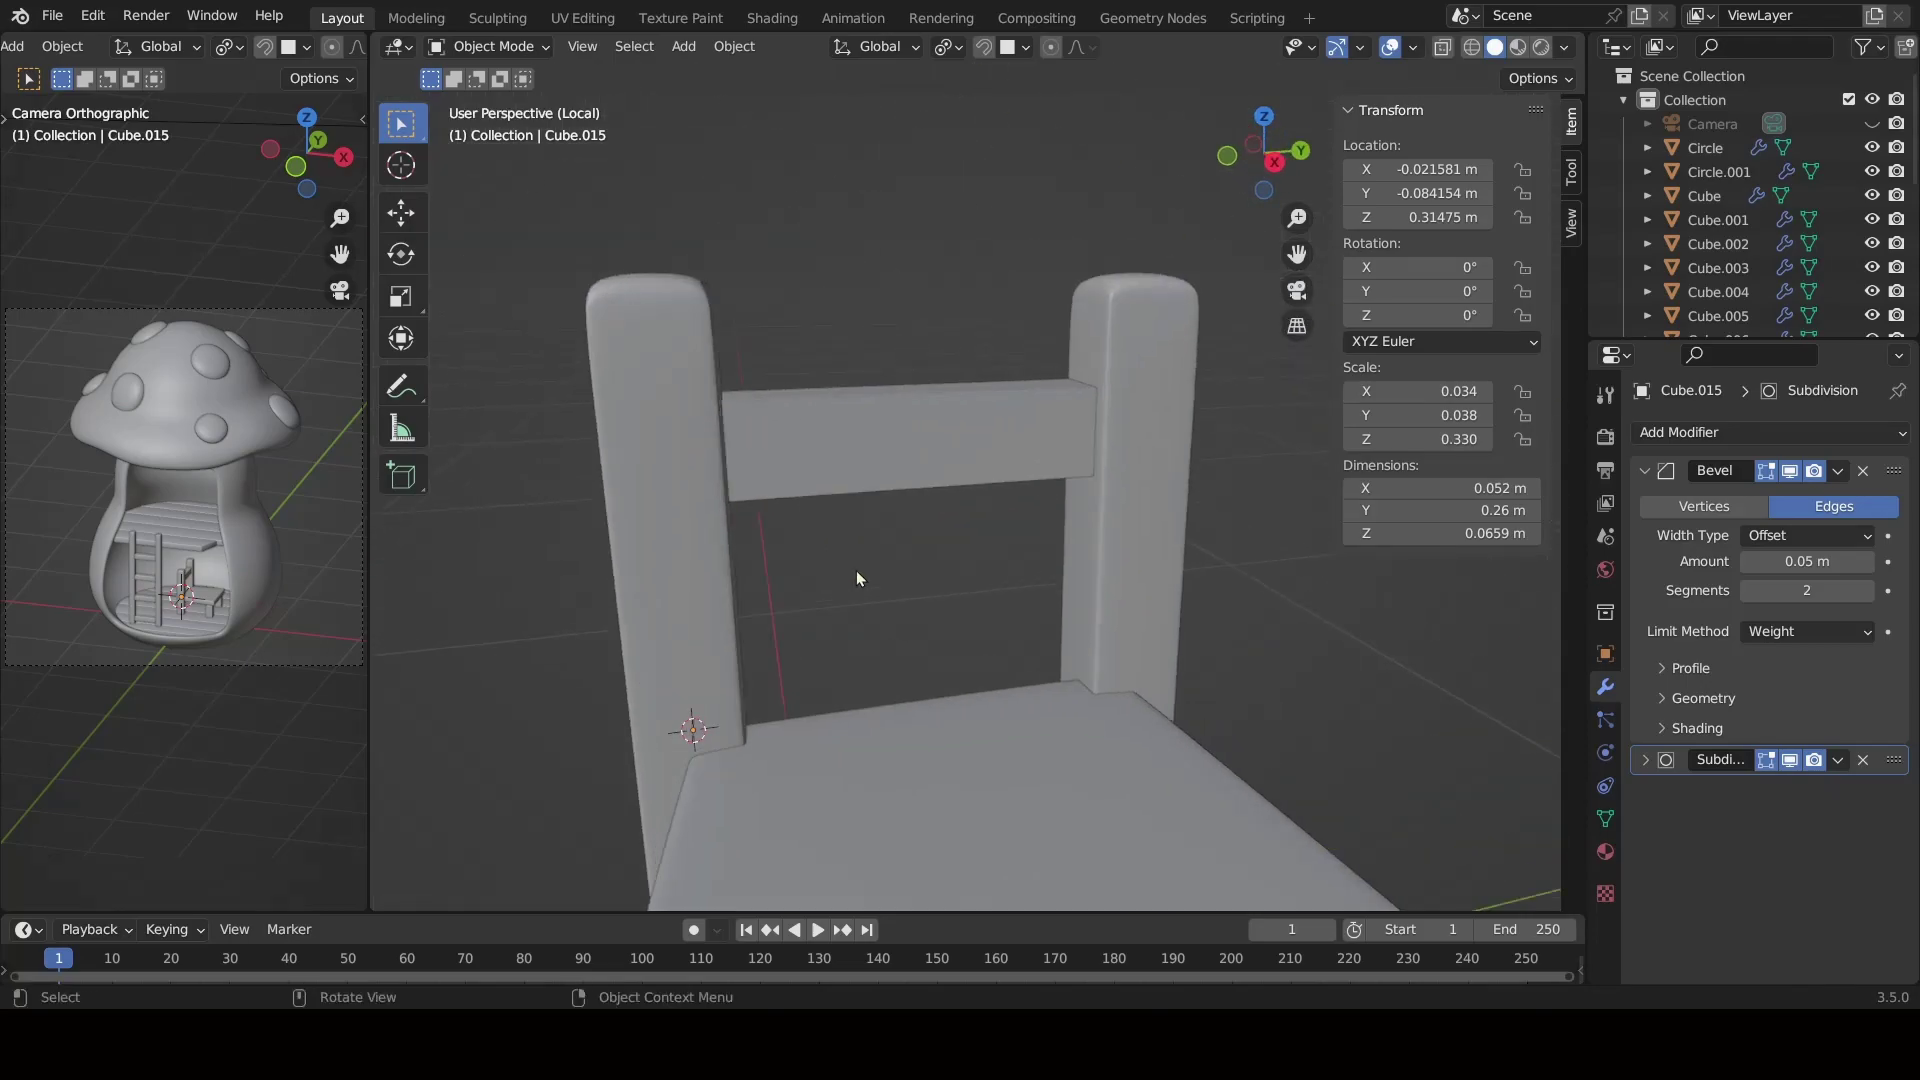
left_click(490, 46)
left_click(493, 94)
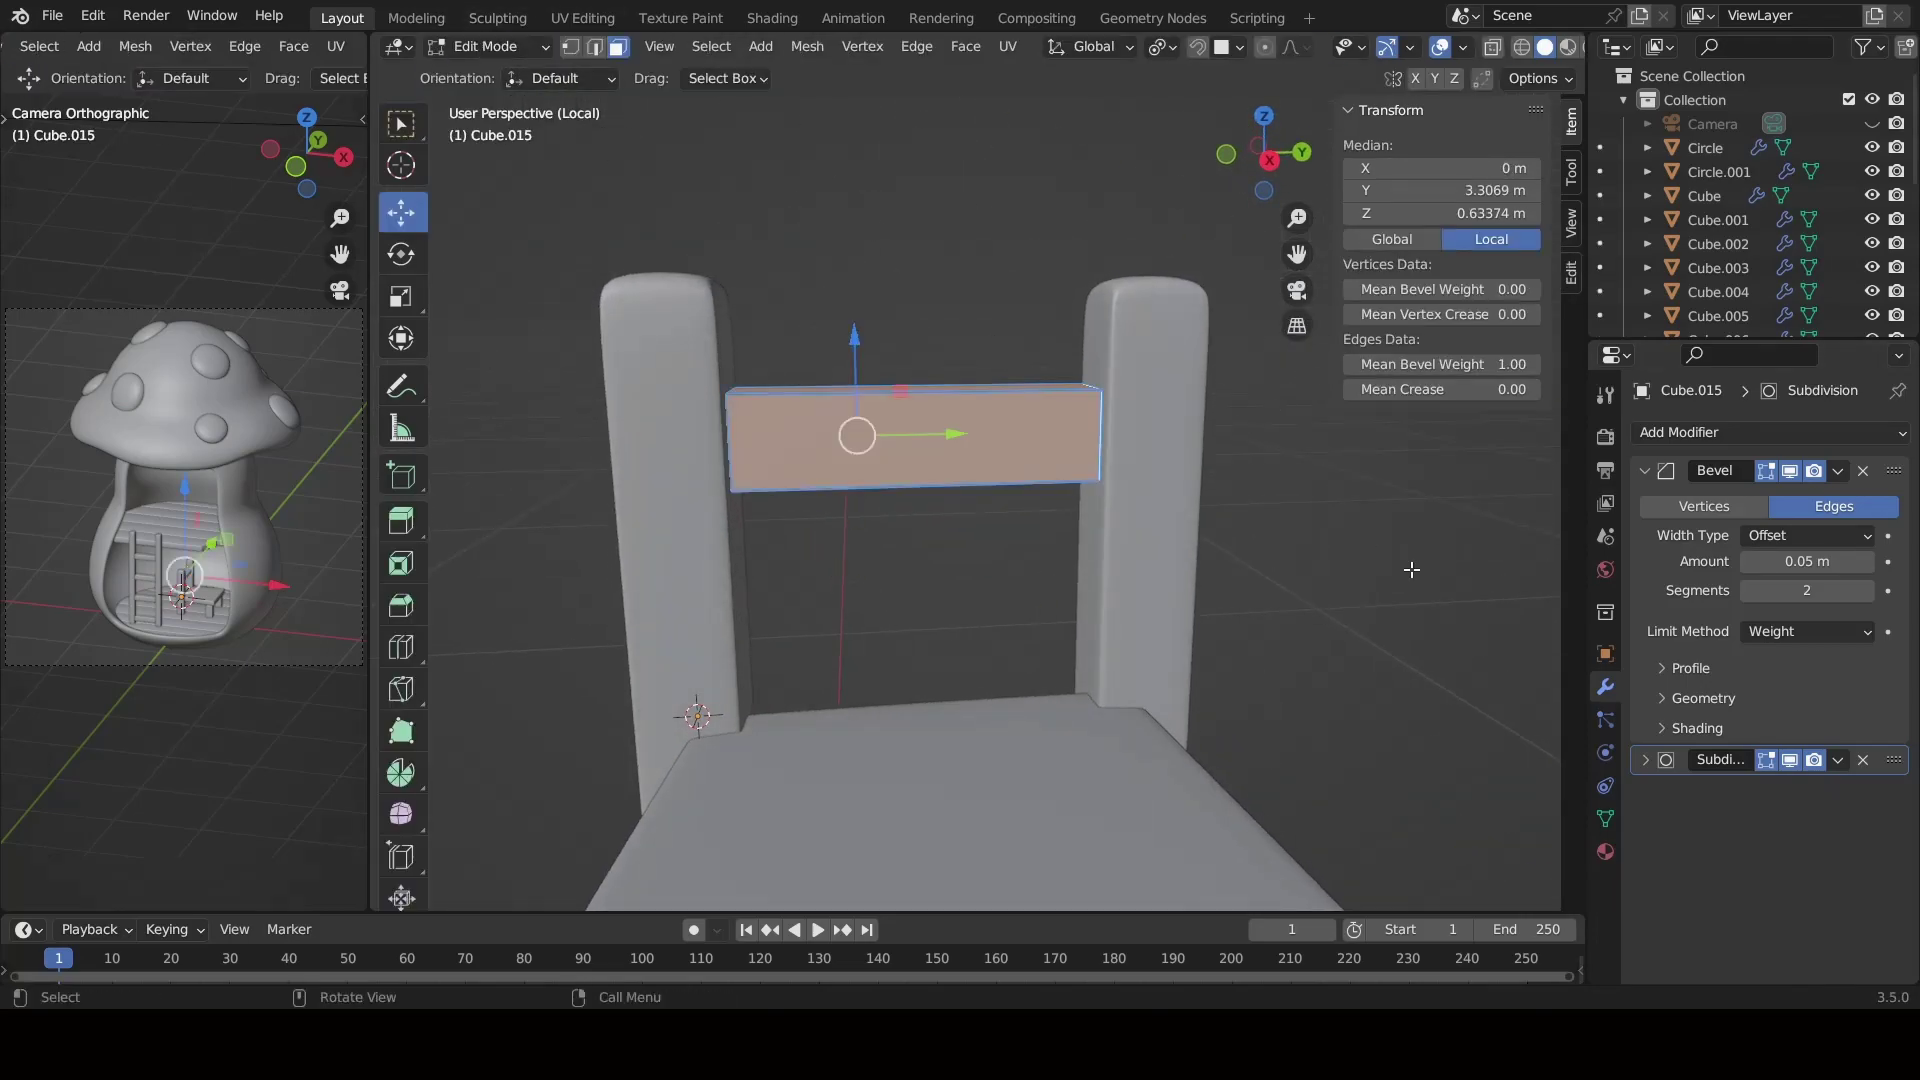
key("Tab")
right_click(711, 400)
left_click(720, 395)
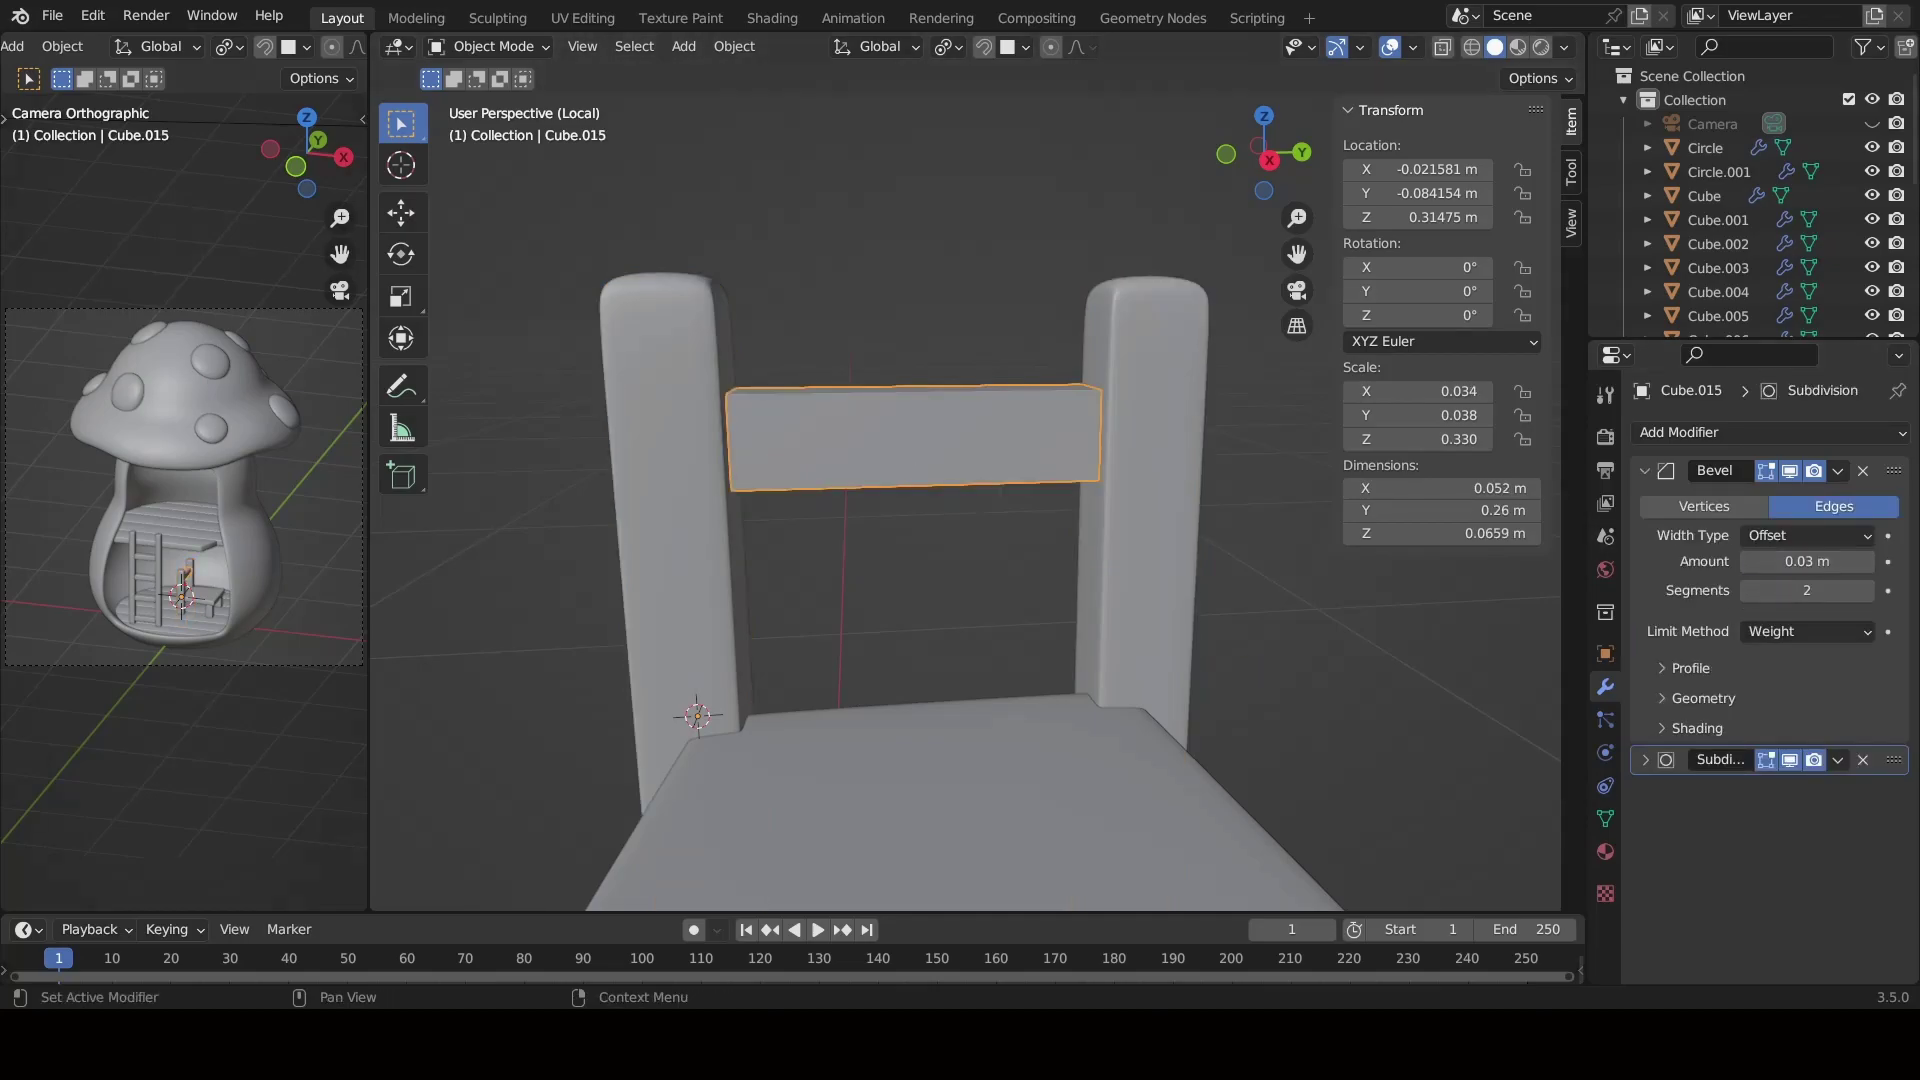
type("5")
key("Return")
right_click(960, 445)
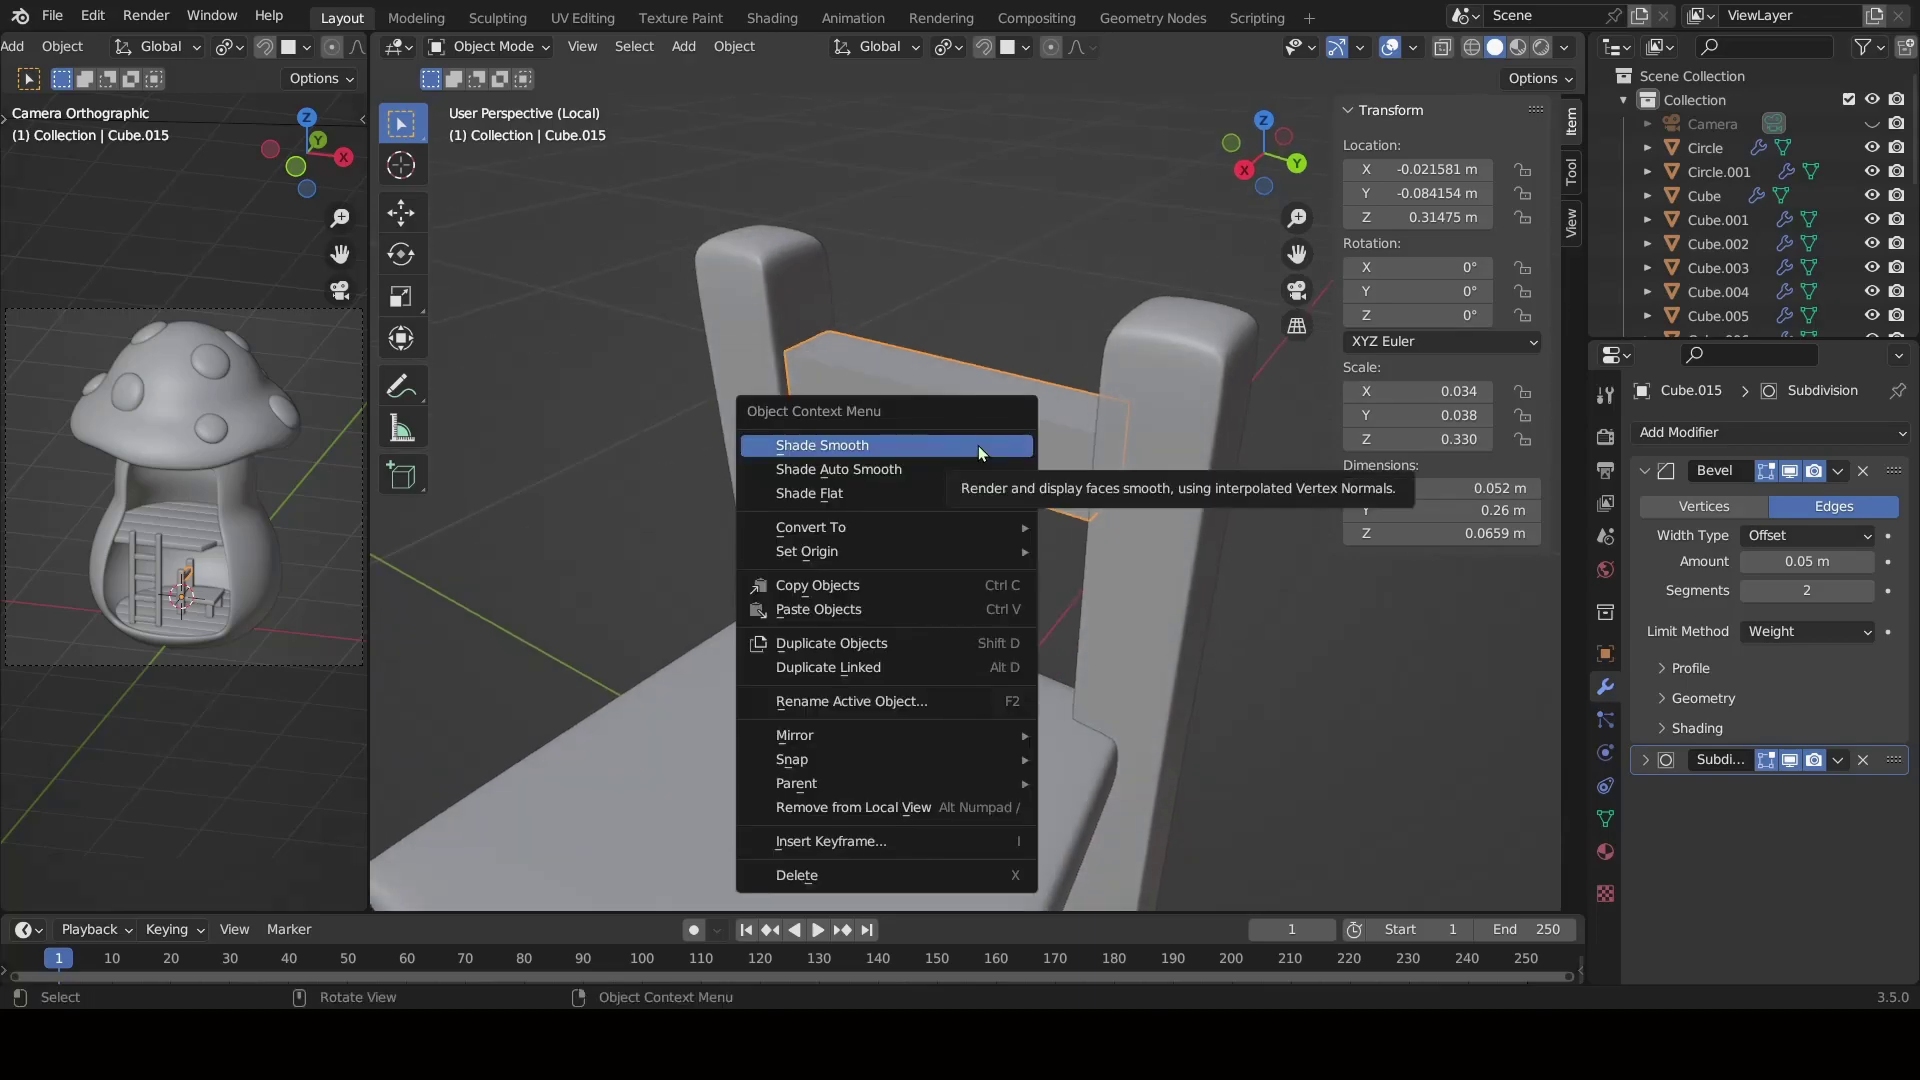
left_click(976, 442)
middle_click_drag(985, 452, 842, 520)
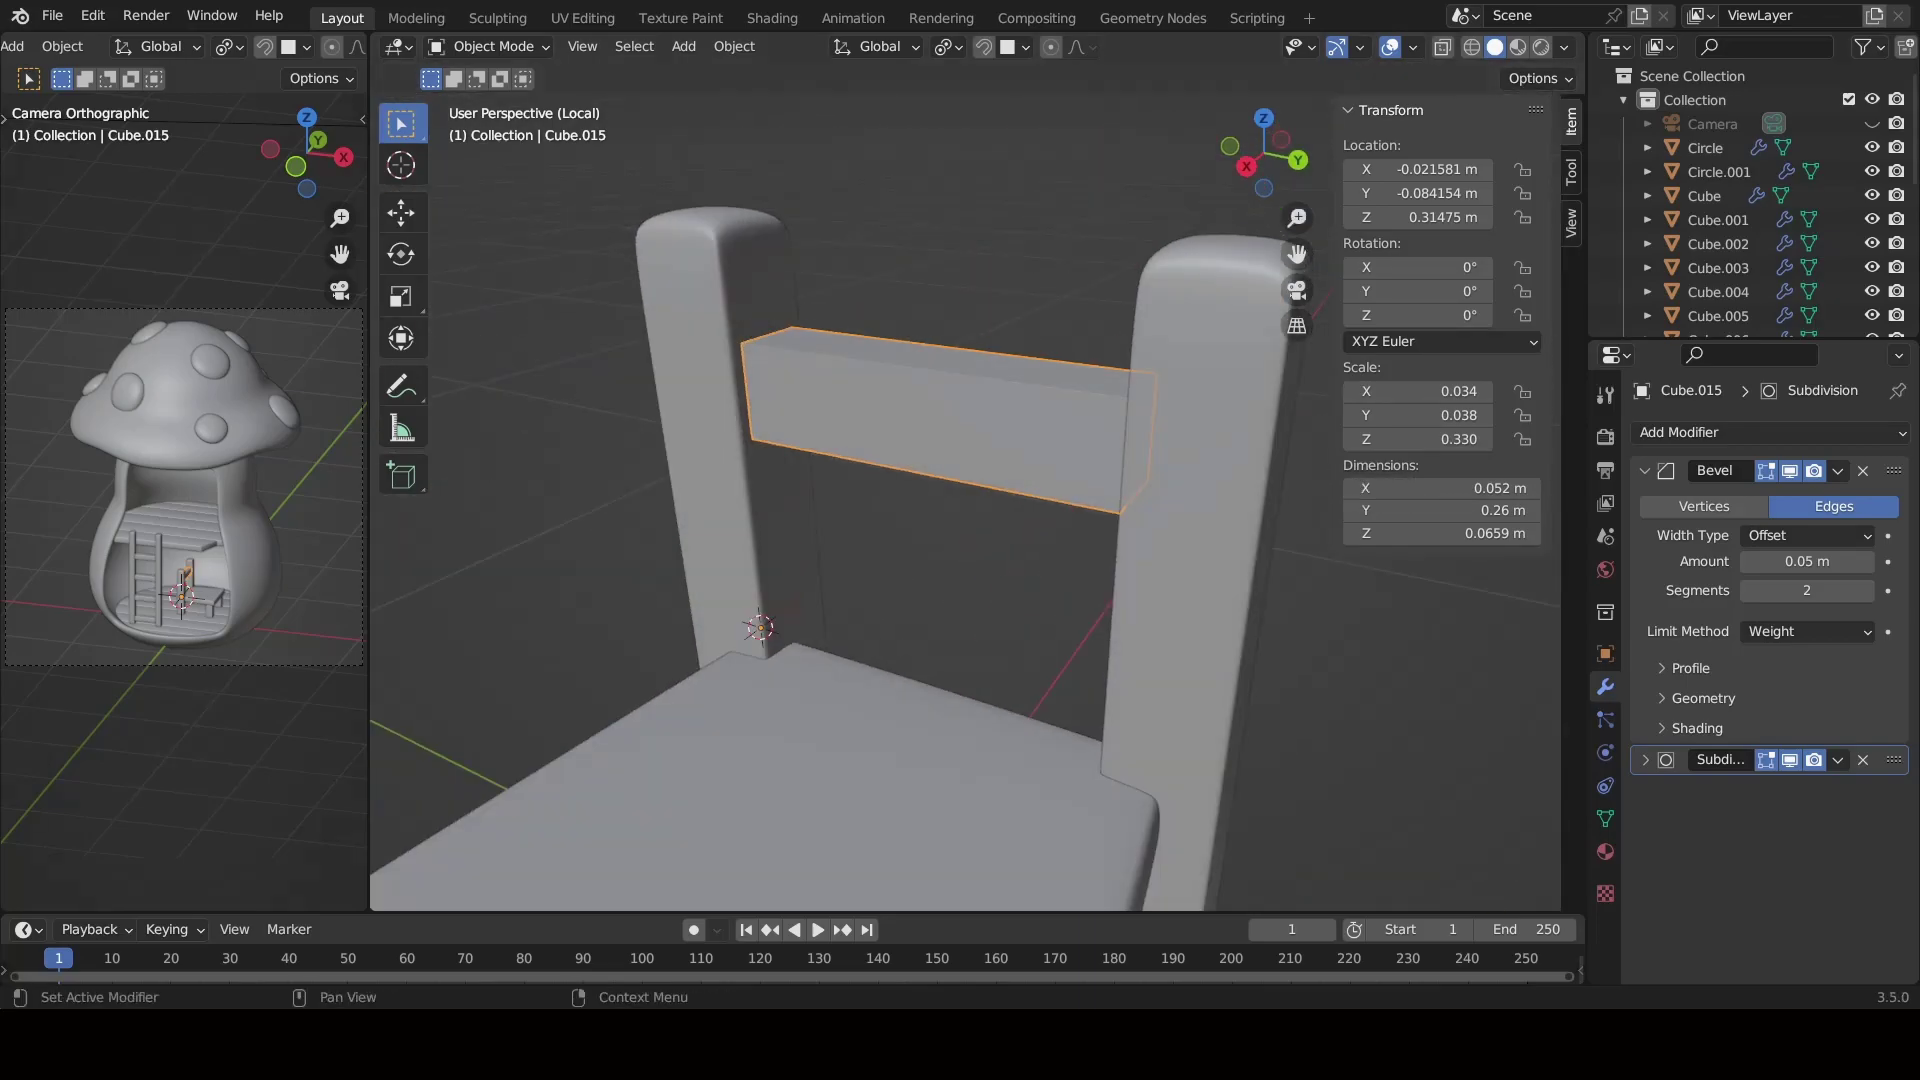
Duplicate the top back rail straight down to form a lower rail.
key("KP_3")
key("shift+d")
key("z")
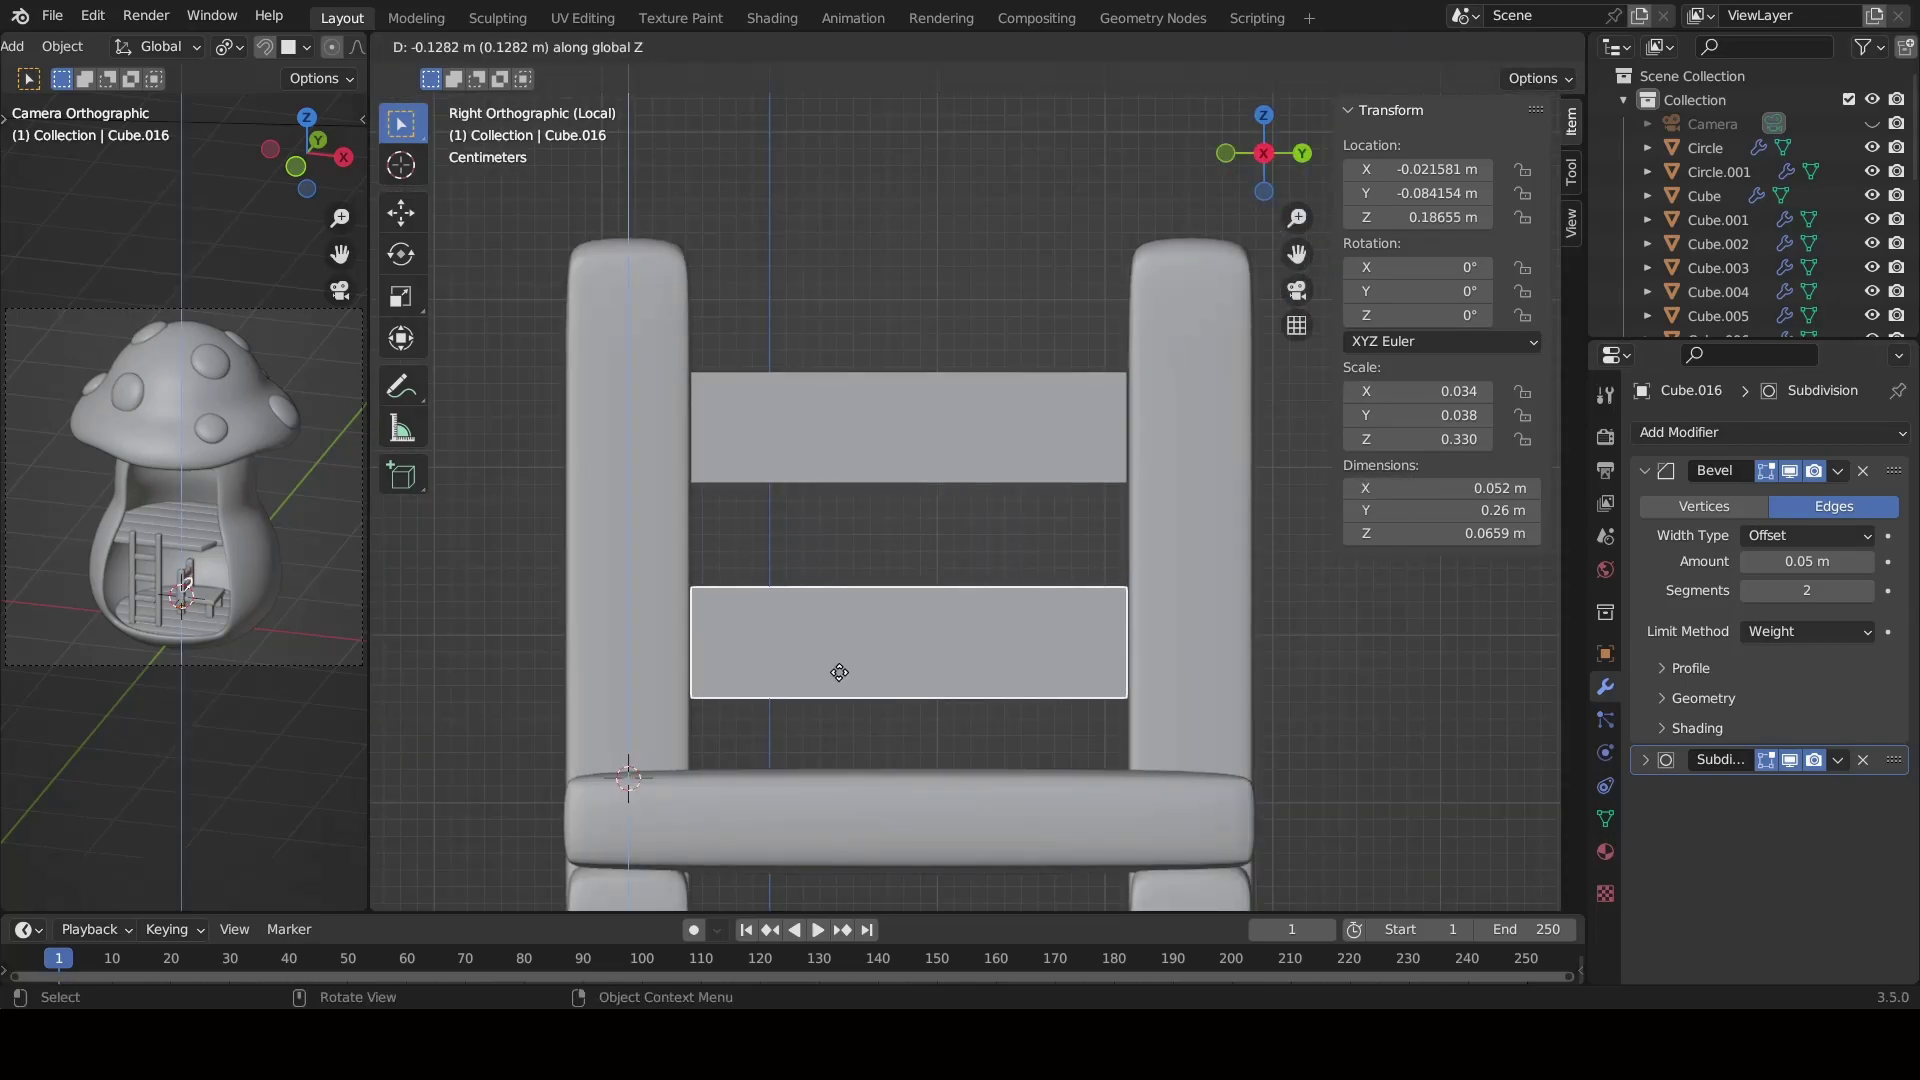
left_click(874, 642)
right_click(874, 649)
Loop cut the top rail's middle and raise that edge into an arch.
left_click(860, 430)
right_click(860, 430)
key("Escape")
key("ctrl+Tab")
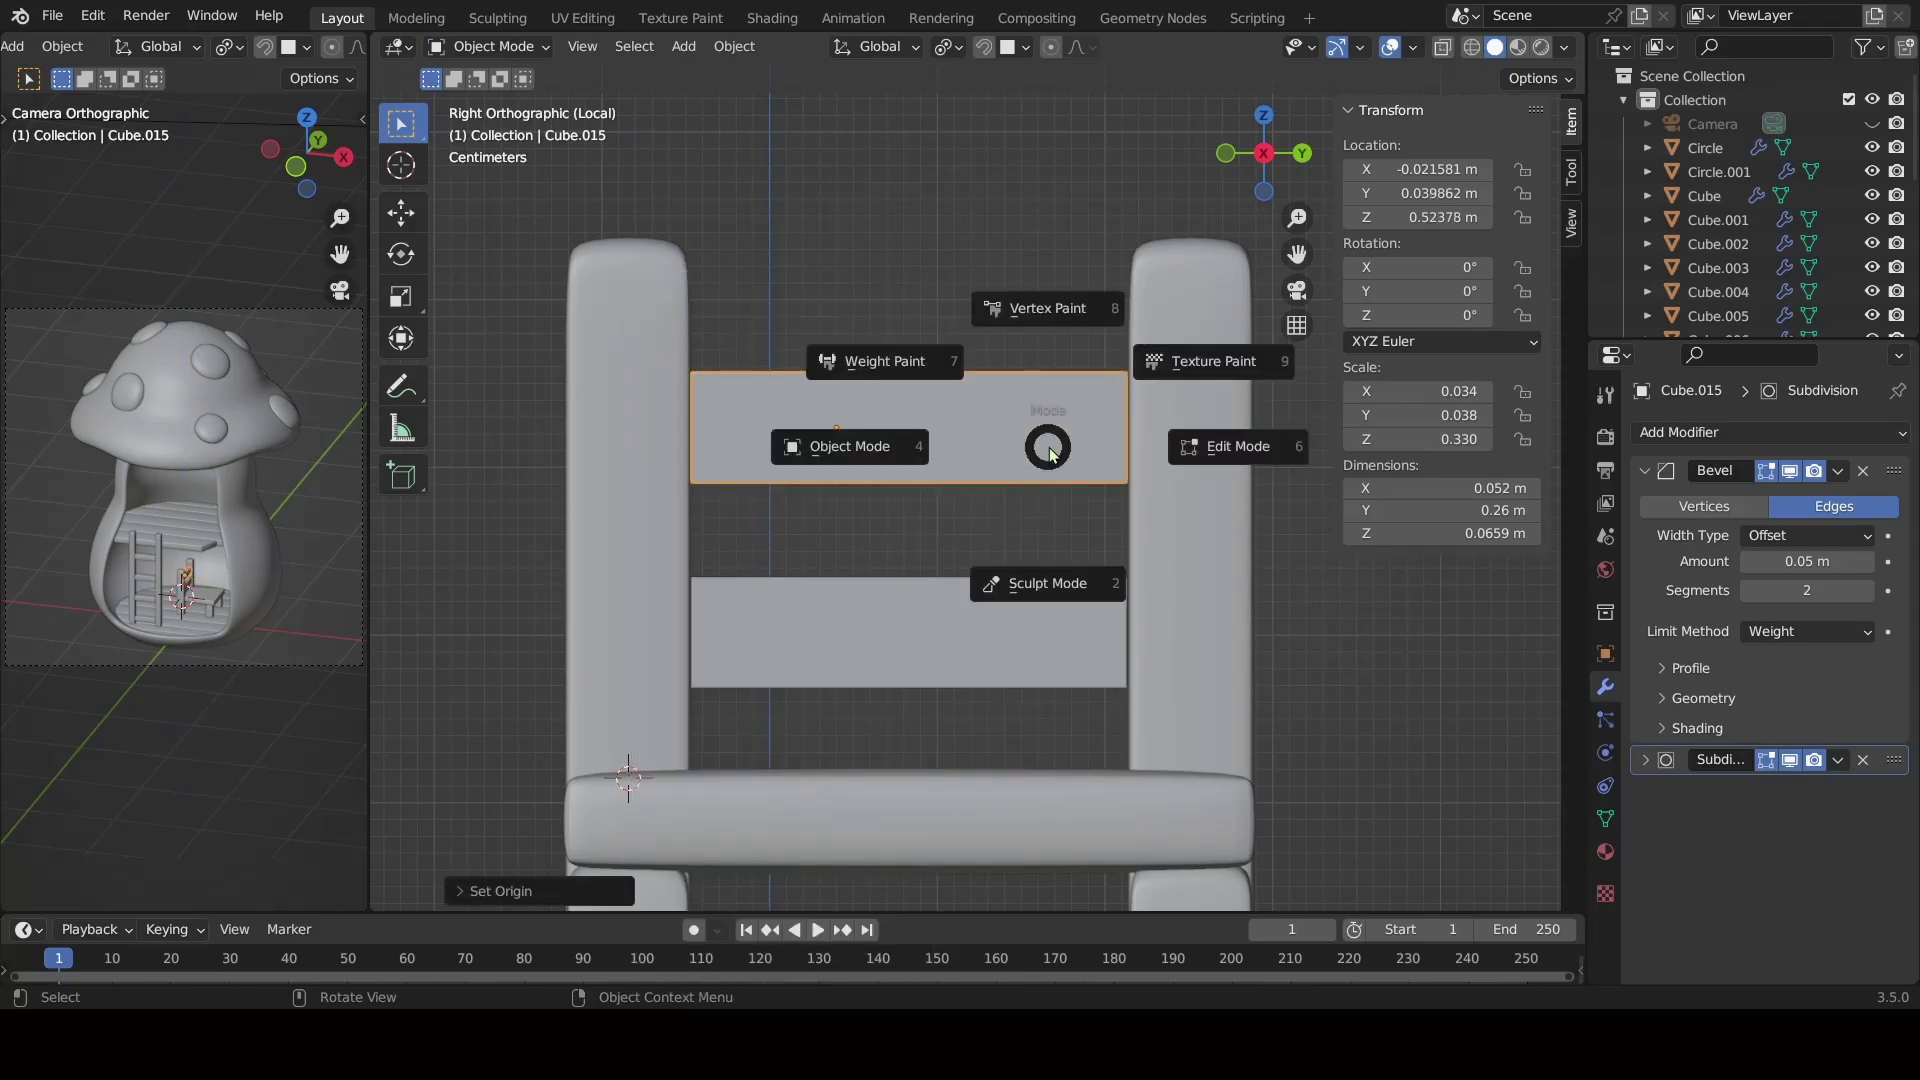
key("Tab")
key("2")
key("ctrl+r")
left_click(916, 413)
key("g")
key("z")
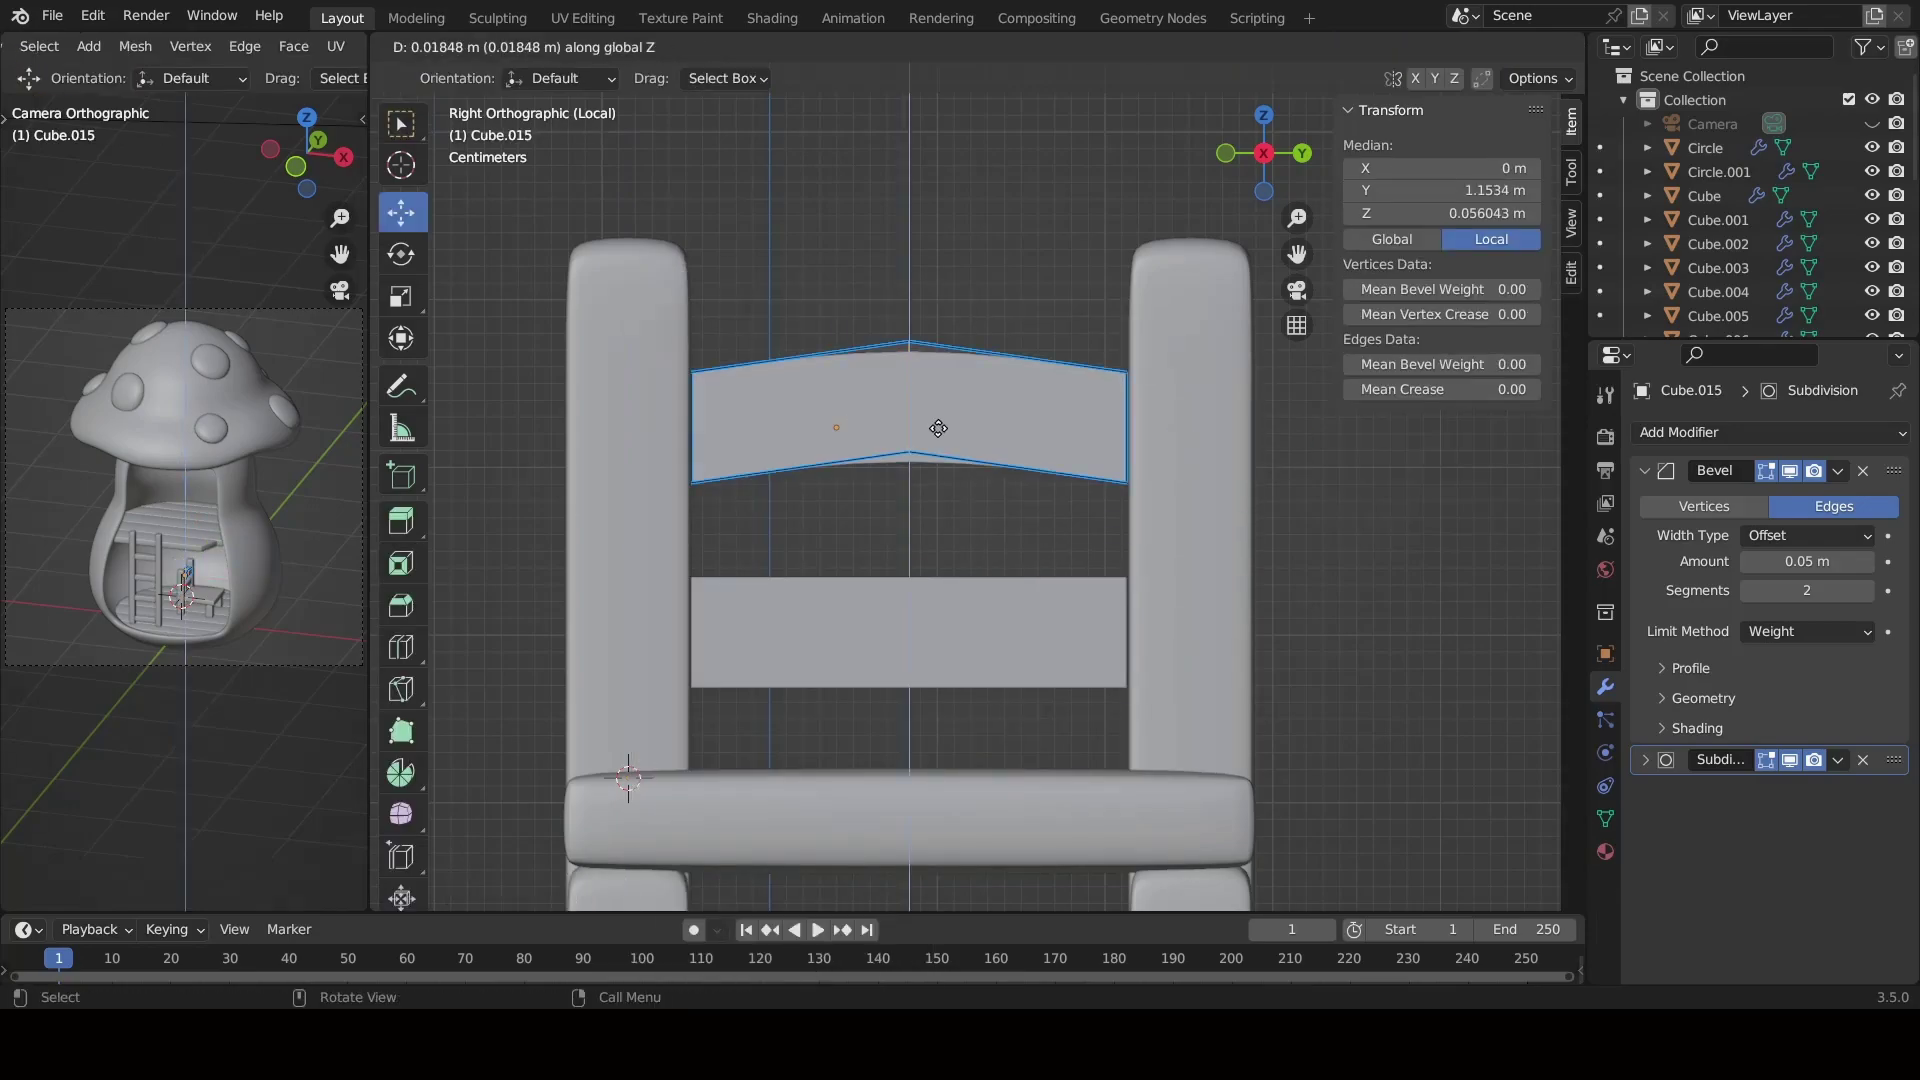
left_click(942, 400)
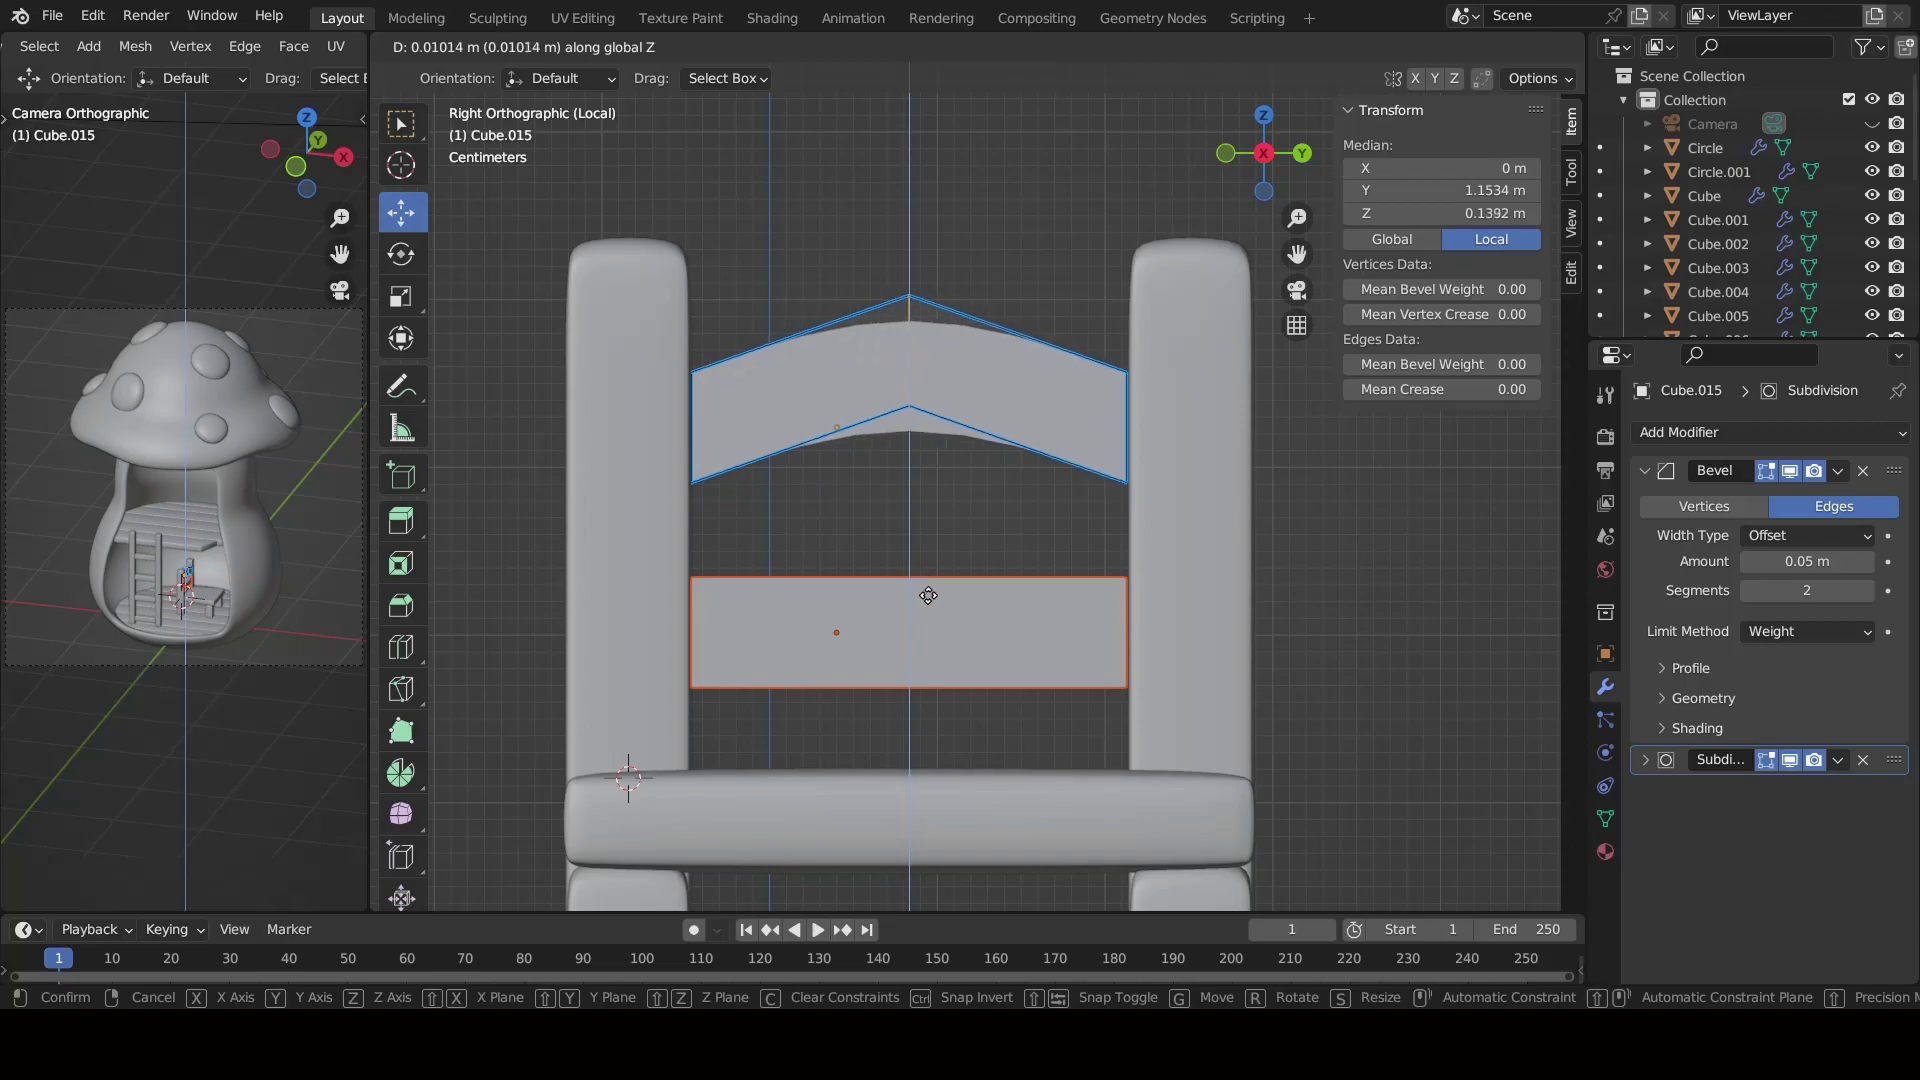
left_click(800, 453)
Select all the chair parts and parent them to the seat.
left_click(518, 46)
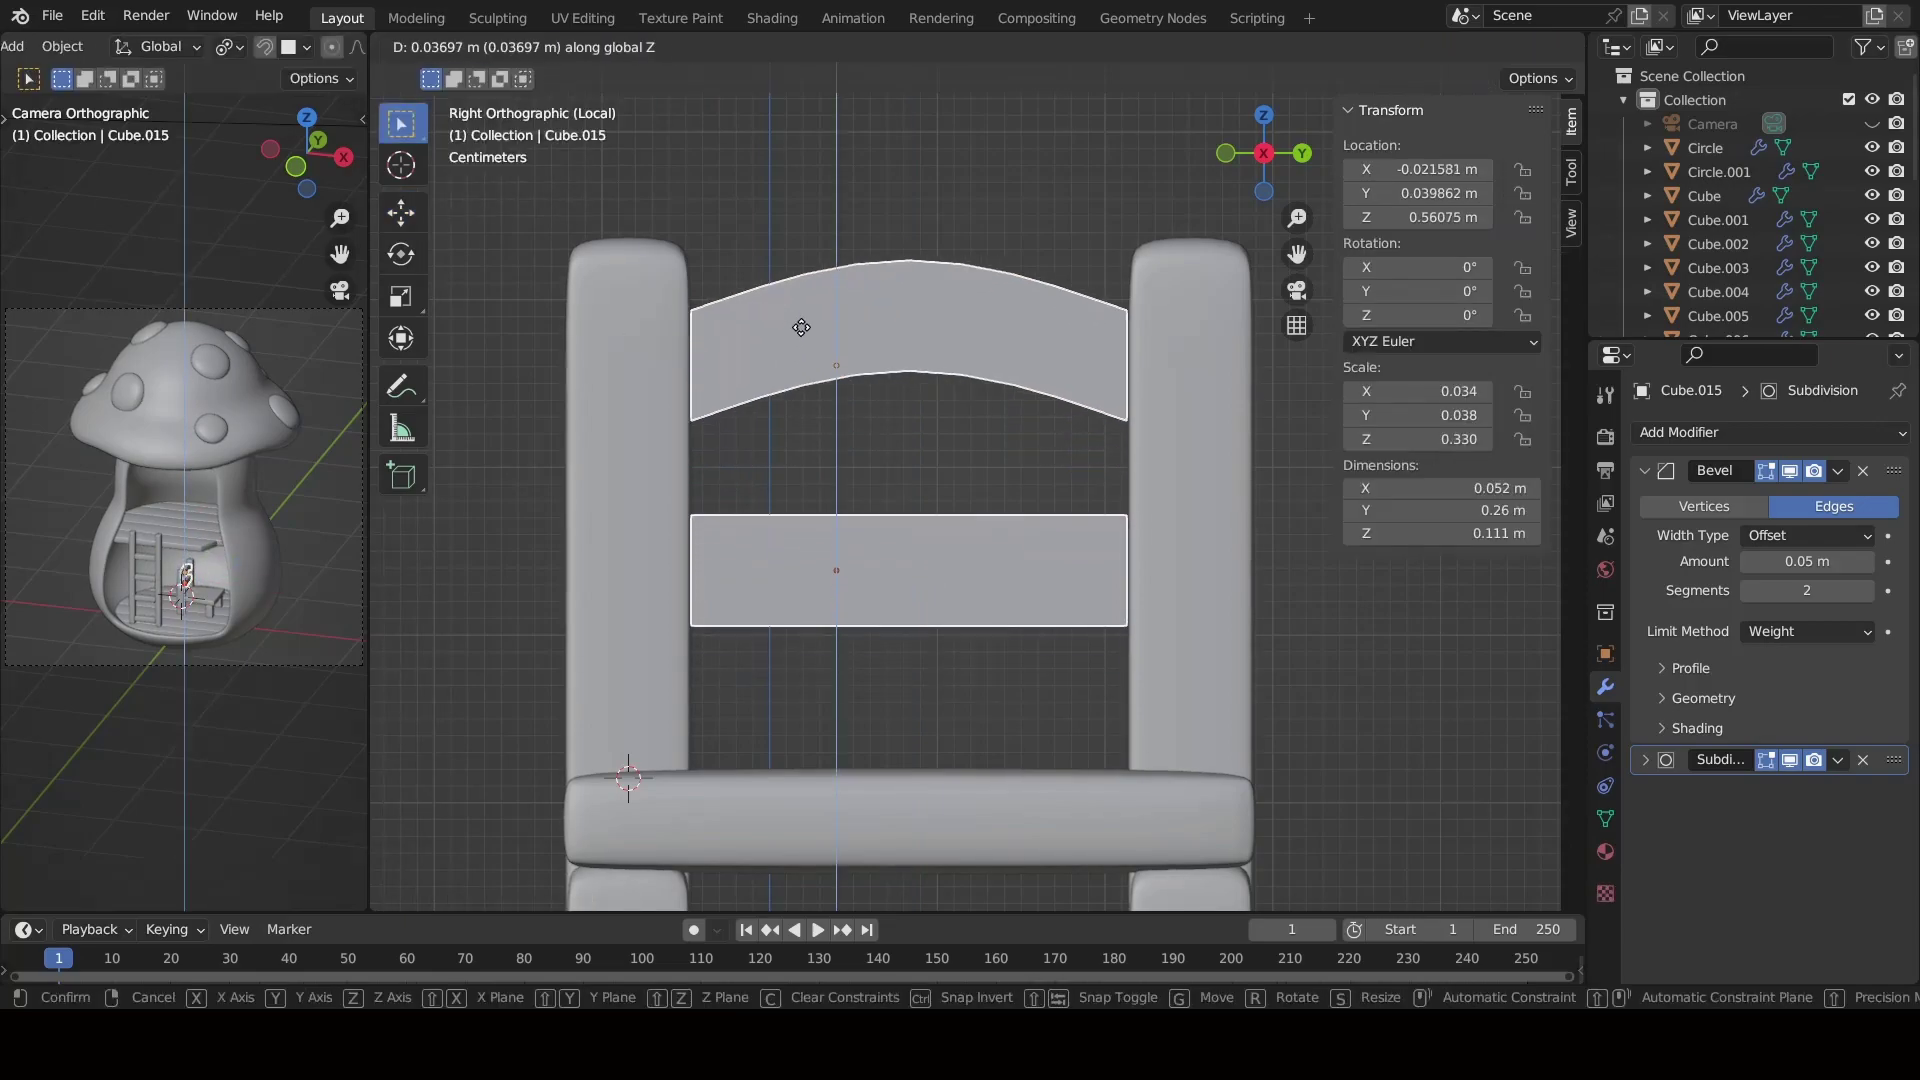
middle_click_drag(700, 560, 621, 640)
scroll(965, 600, "down", 2)
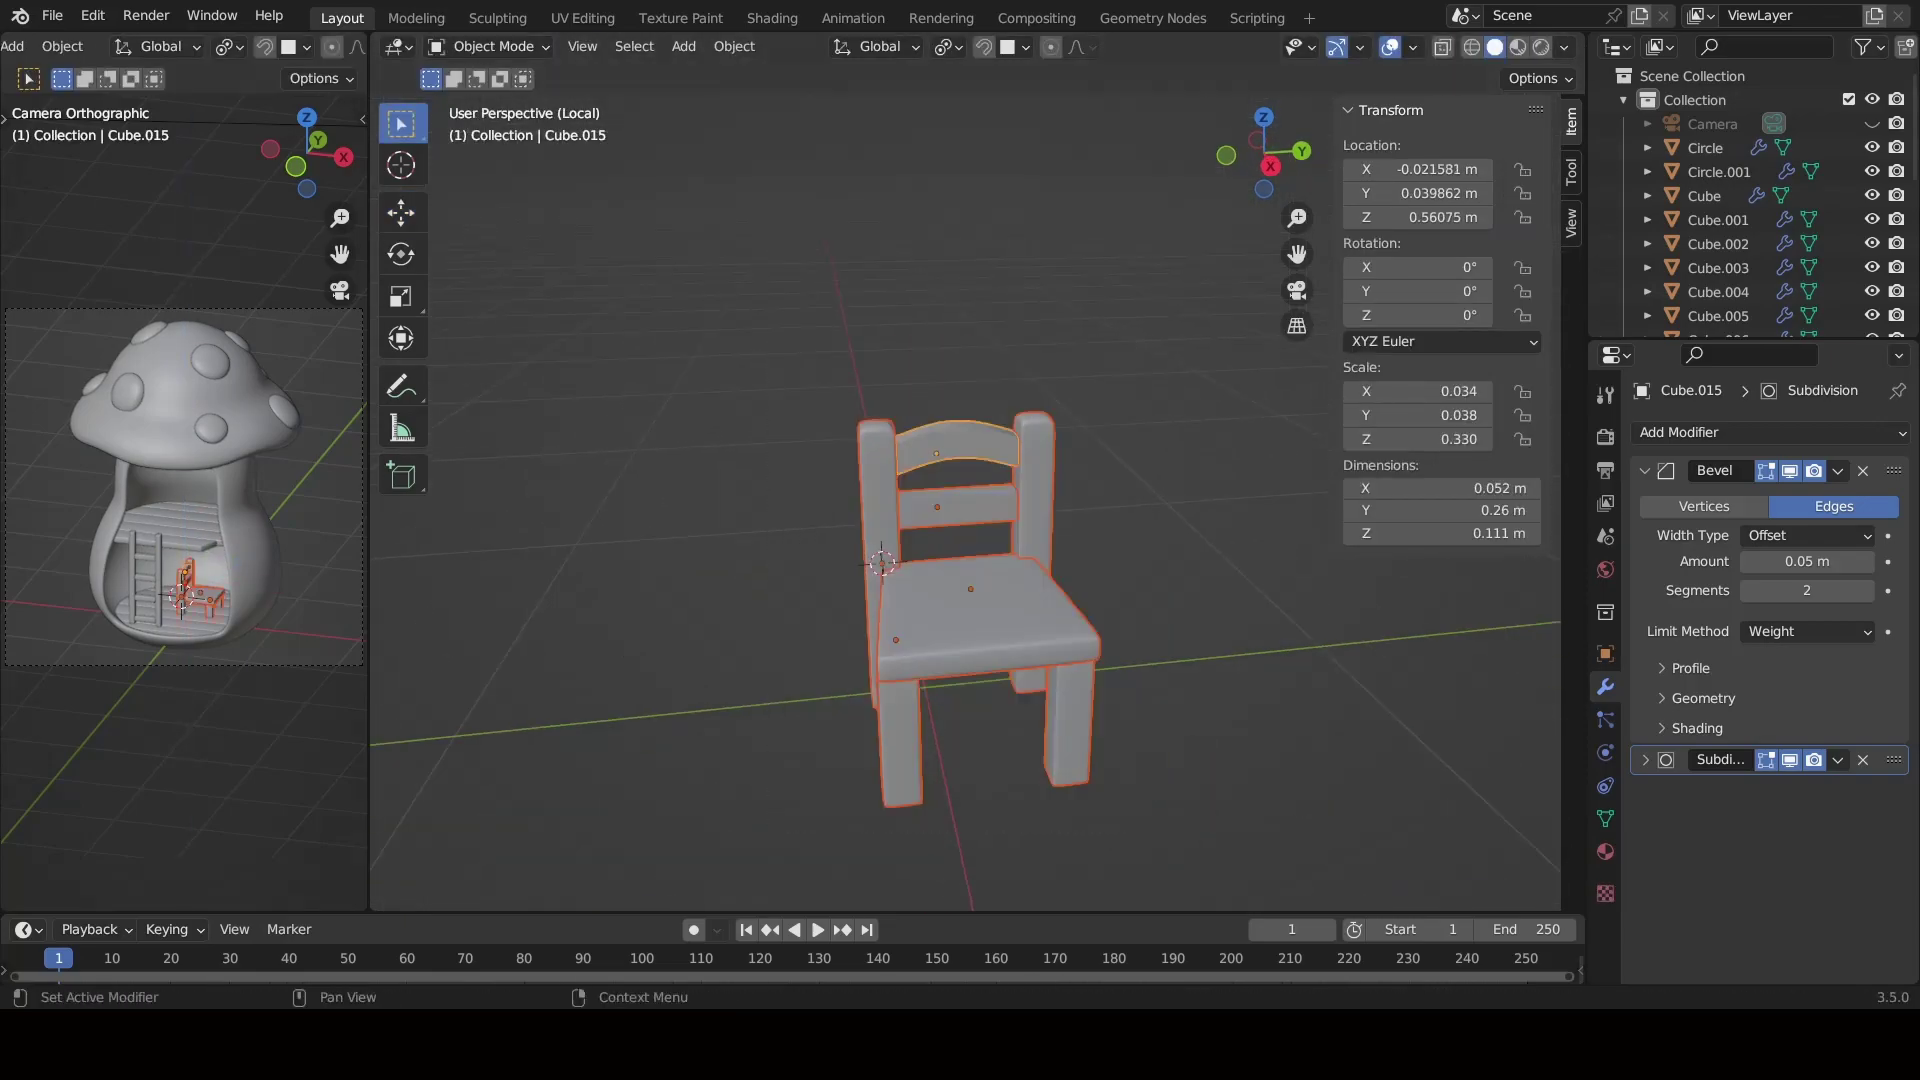
middle_click_drag(754, 783, 842, 702)
left_click_drag(793, 377, 1210, 760)
left_click(1050, 632, "shift")
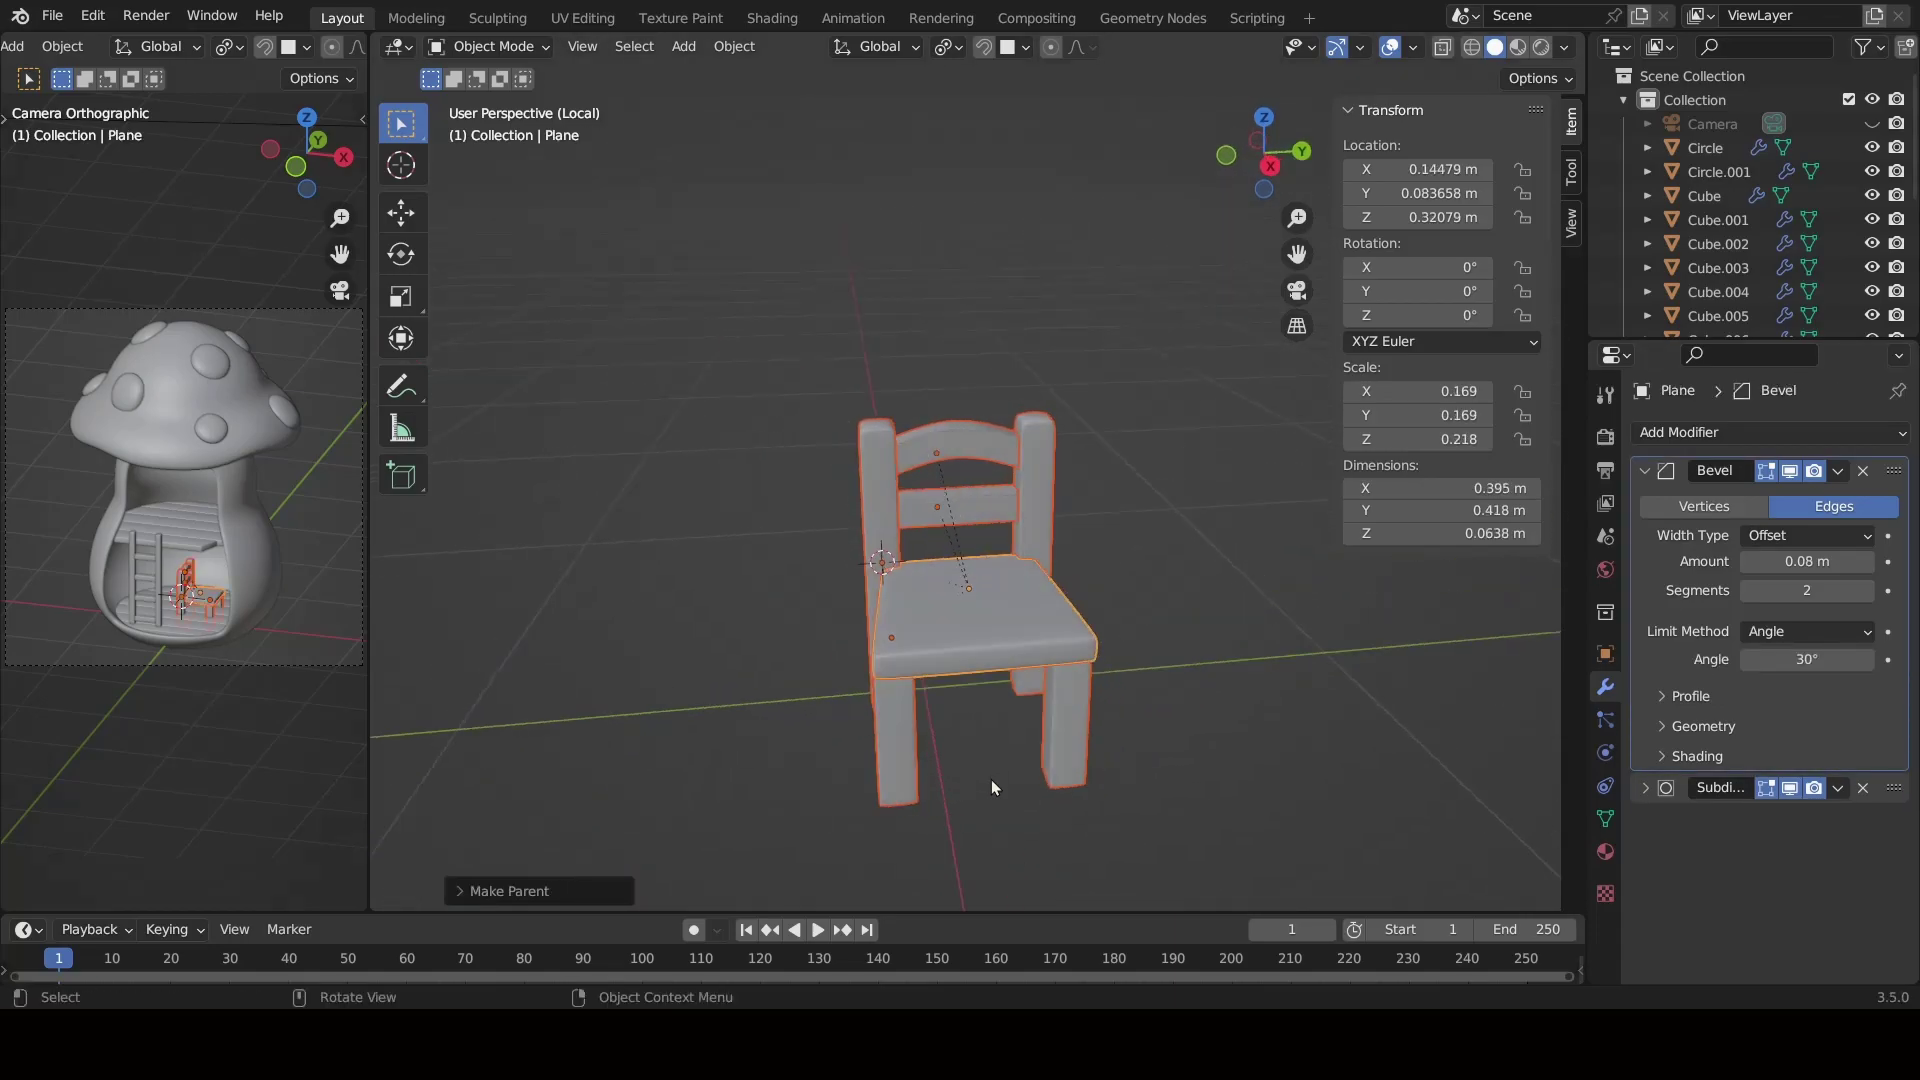
Exit local view and scale the chair down to 0.7041 inside the house.
key("KP_Divide")
left_click(992, 586)
key("s")
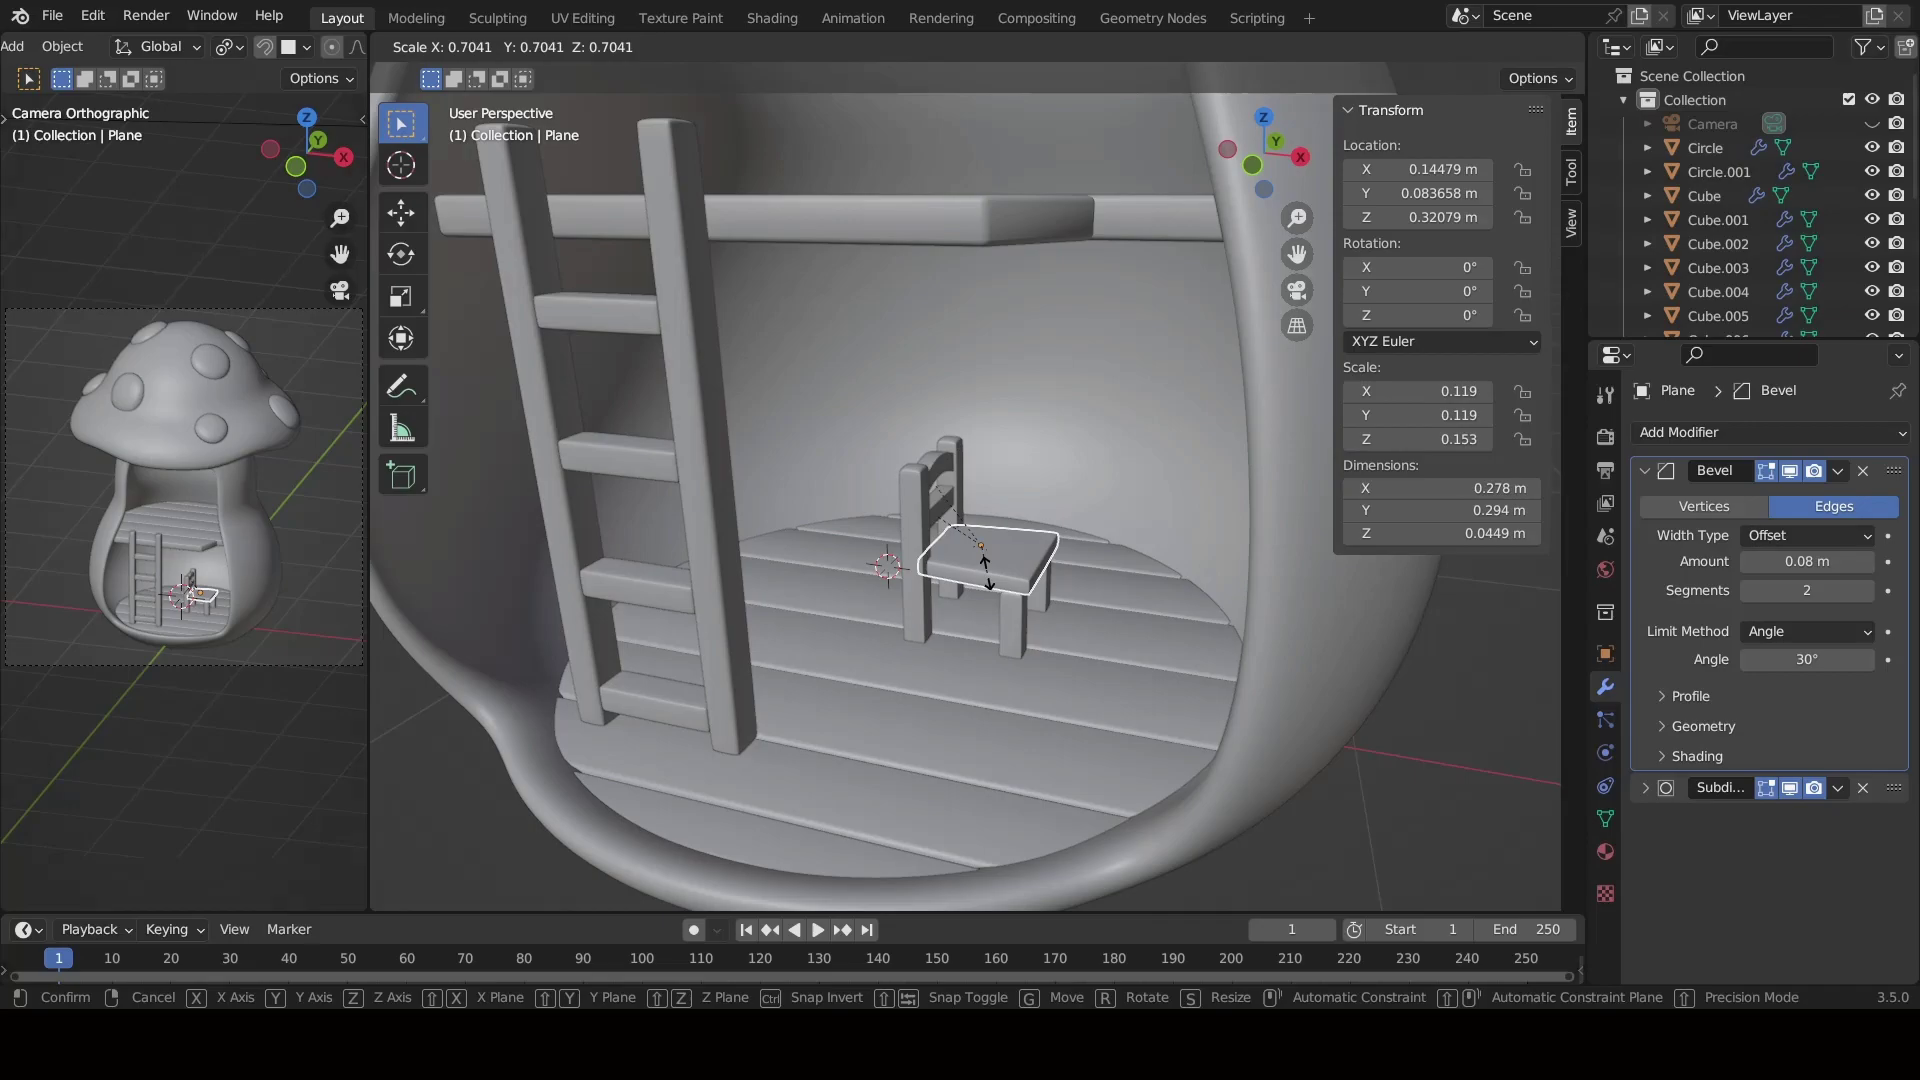
left_click(985, 572)
middle_click_drag(964, 708, 986, 712)
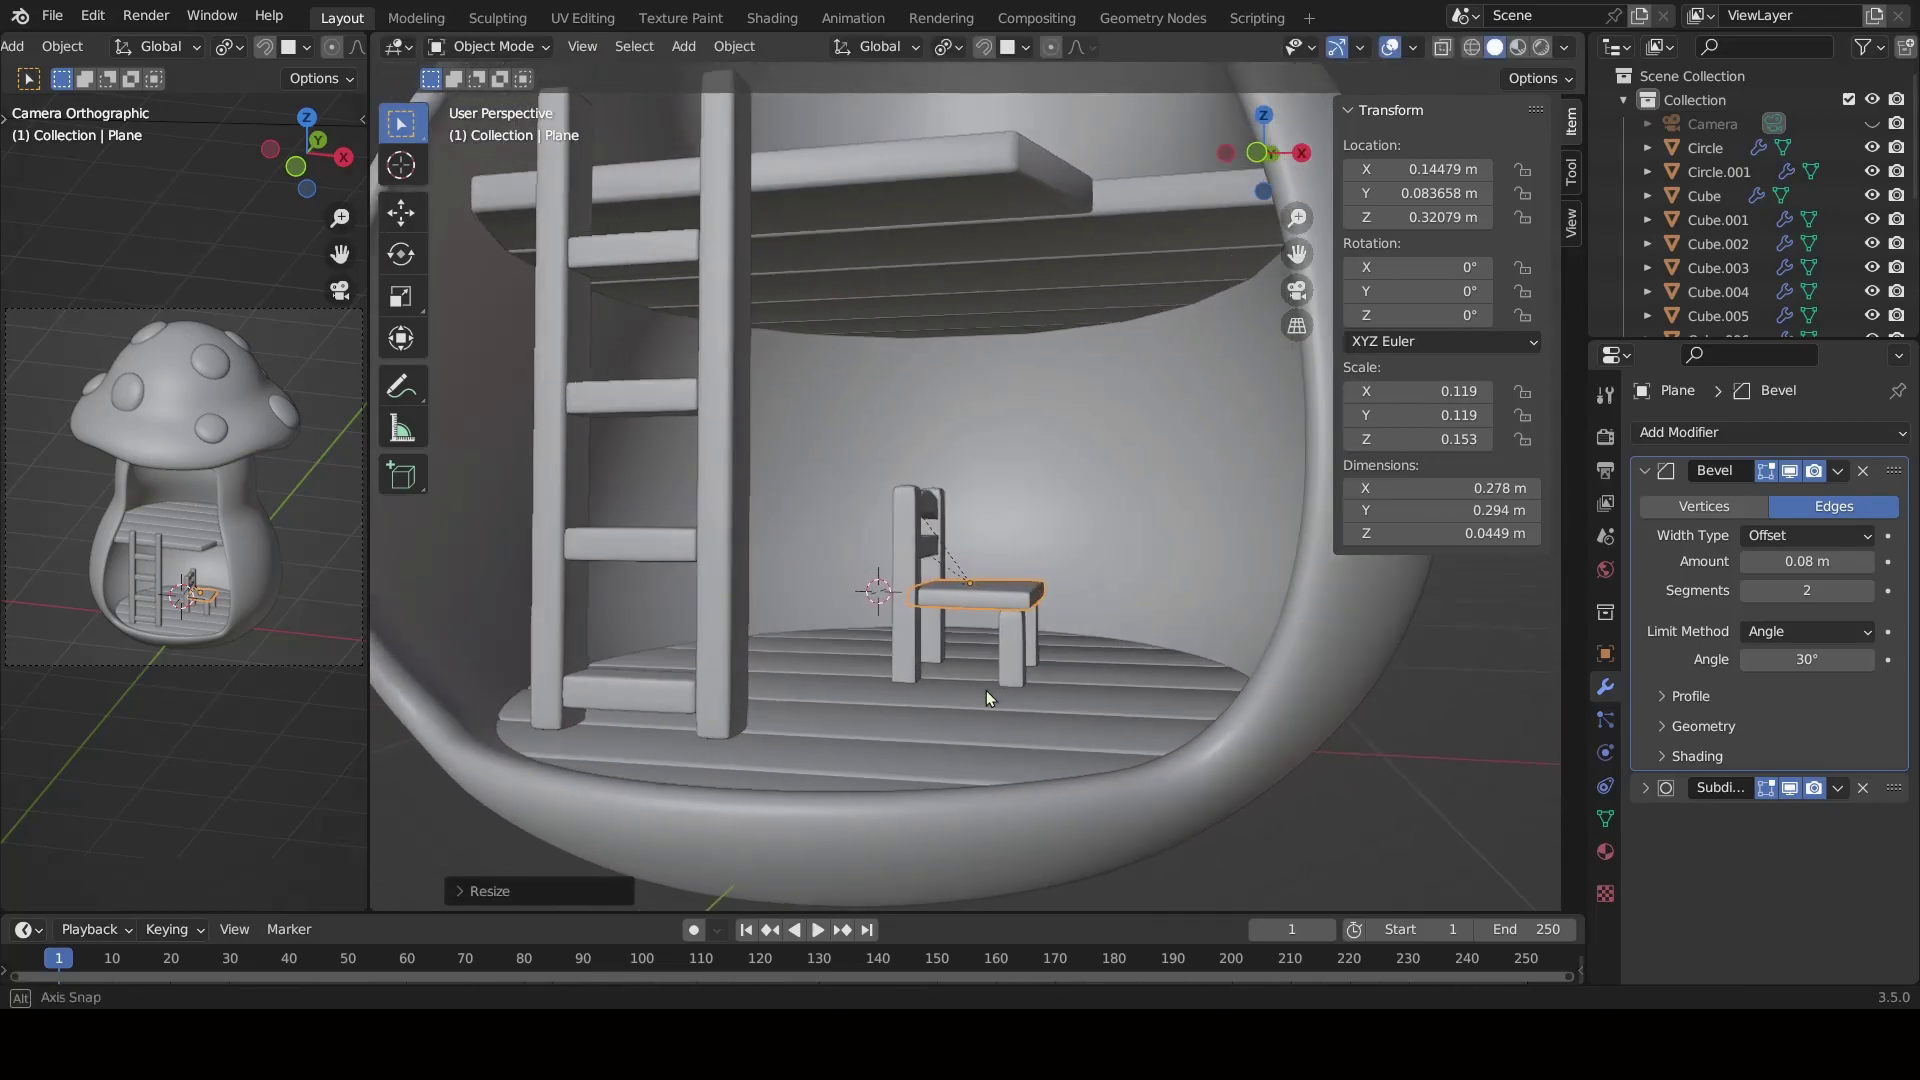
right_click(874, 710, "shift")
Add a plane scaled to 0.68 m, then delete it as misplaced.
key("shift+a")
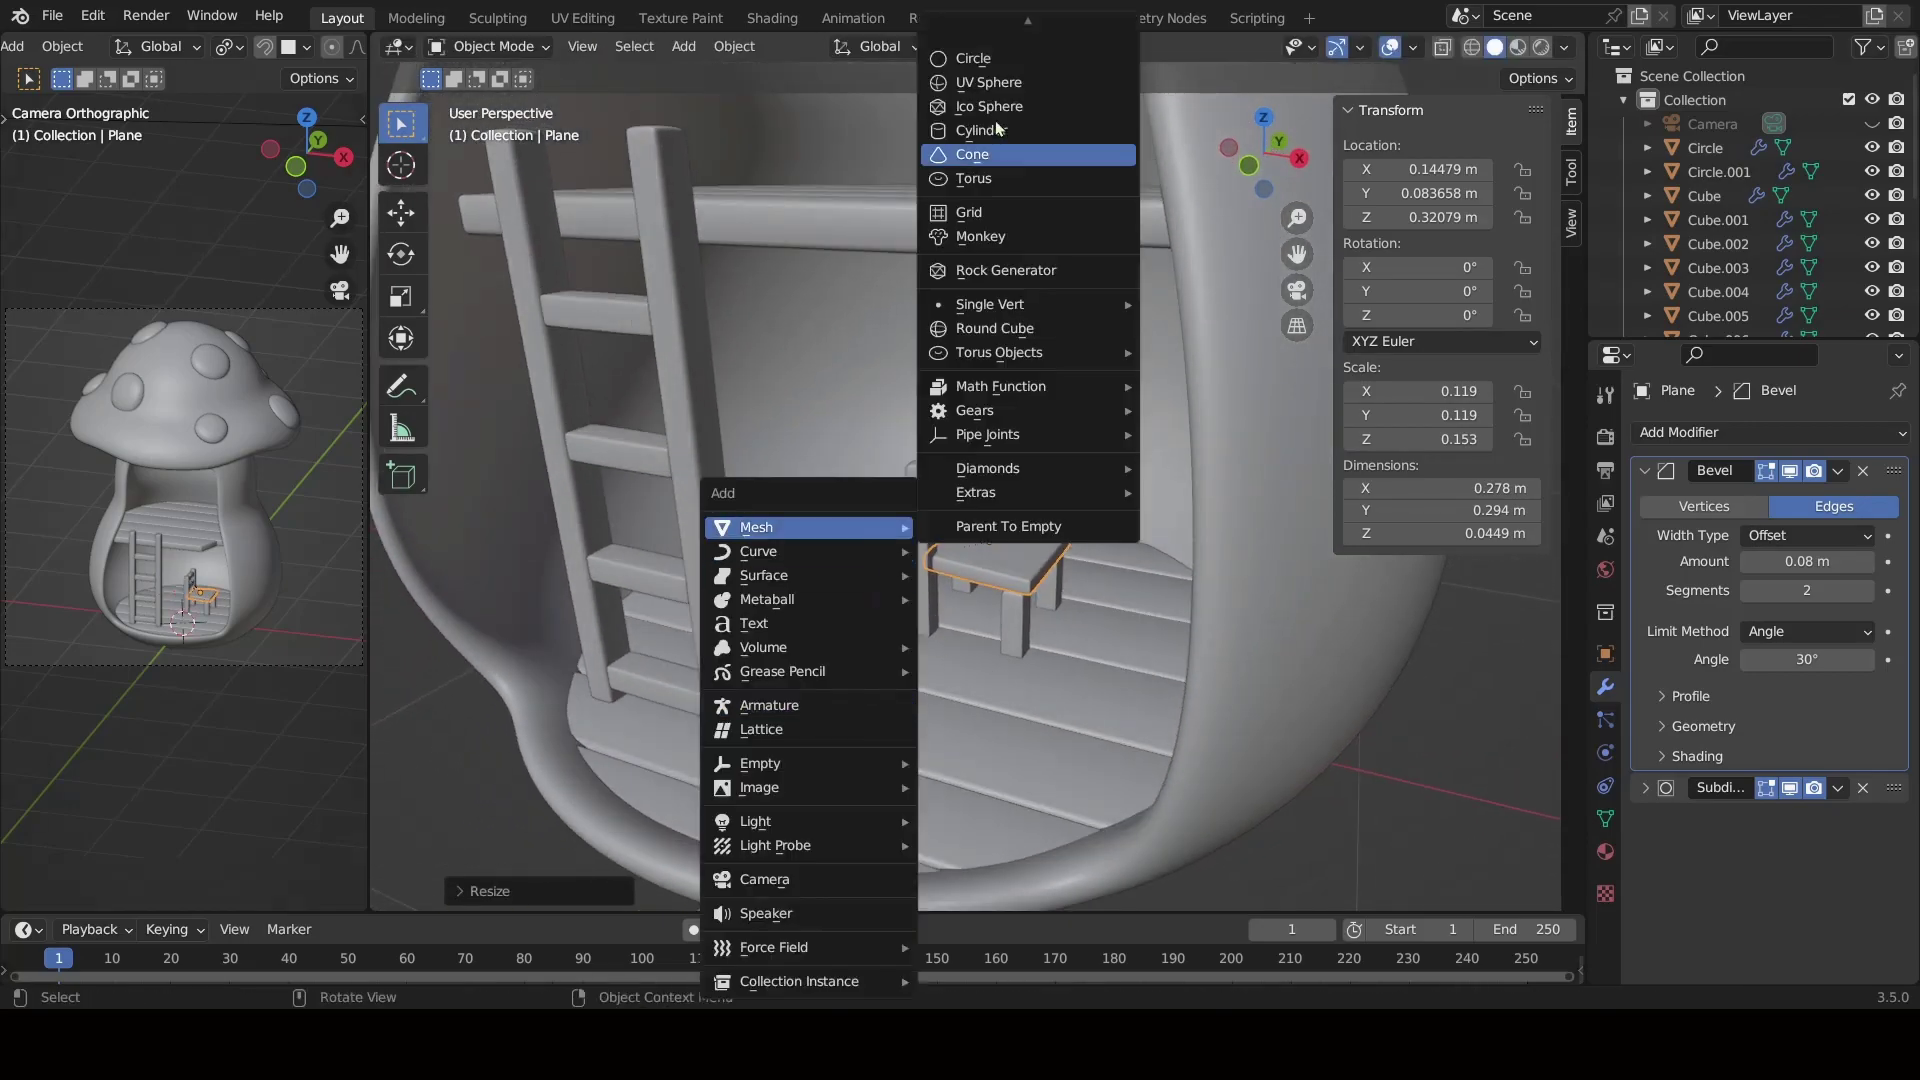
left_click(1005, 152)
key("s")
key("Return")
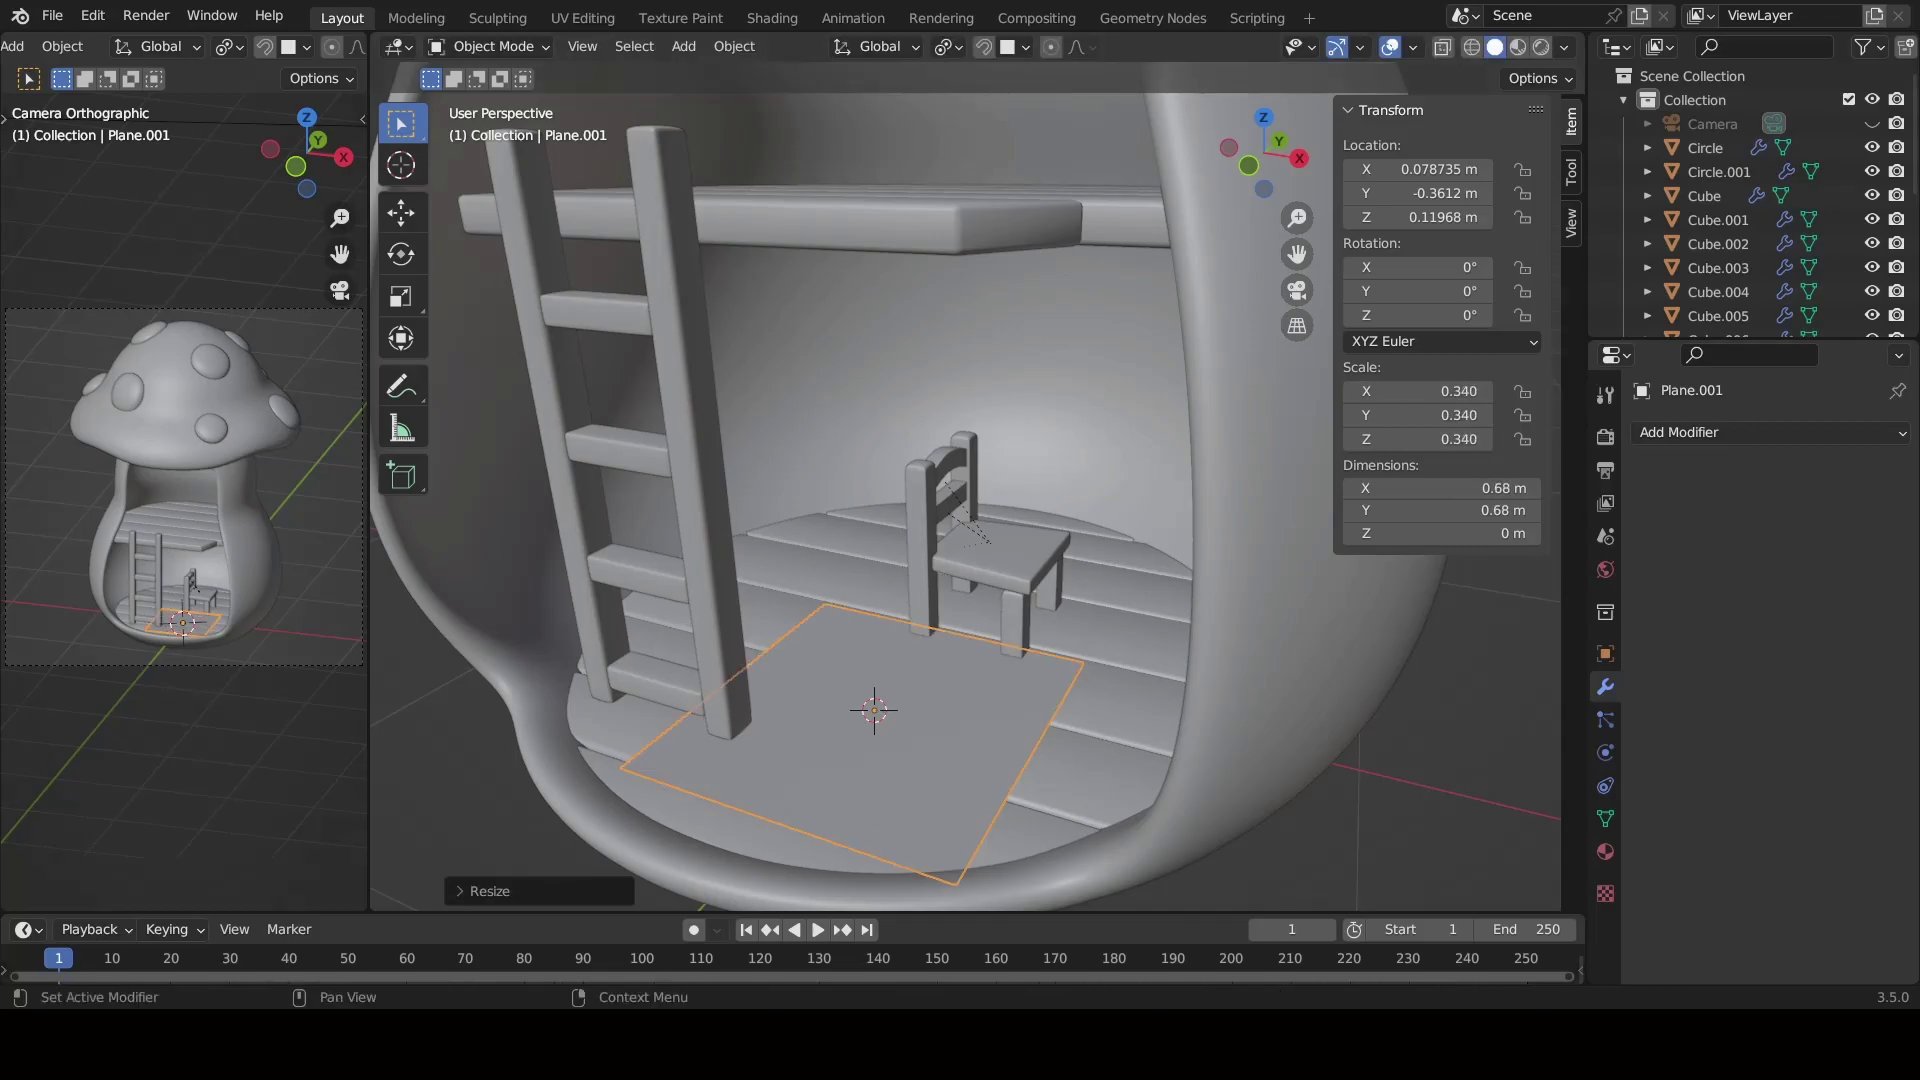
key("Delete")
Add a smaller plane under the chair and round it with a Subdivision modifier.
right_click(993, 636, "shift")
key("shift+a")
left_click(1058, 330)
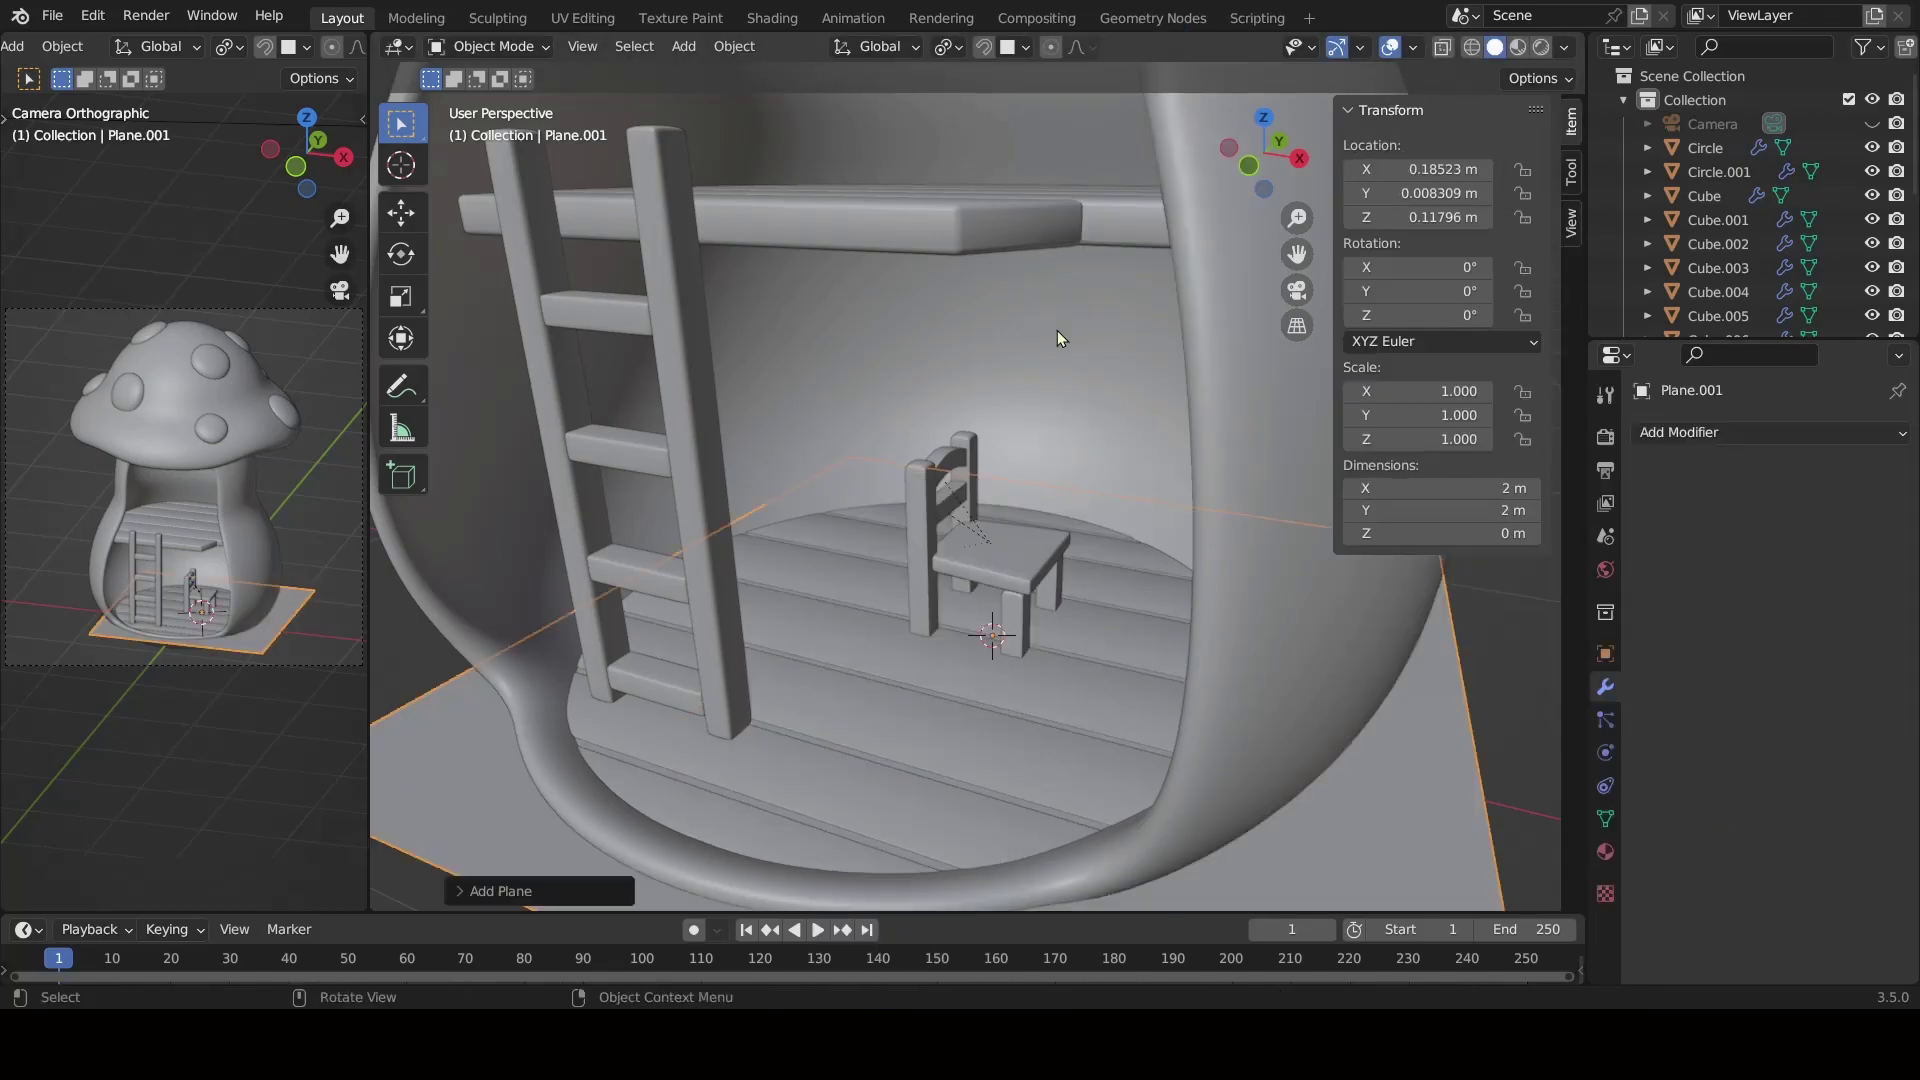
key("s")
left_click(980, 638)
left_click(1770, 432)
left_click(1486, 862)
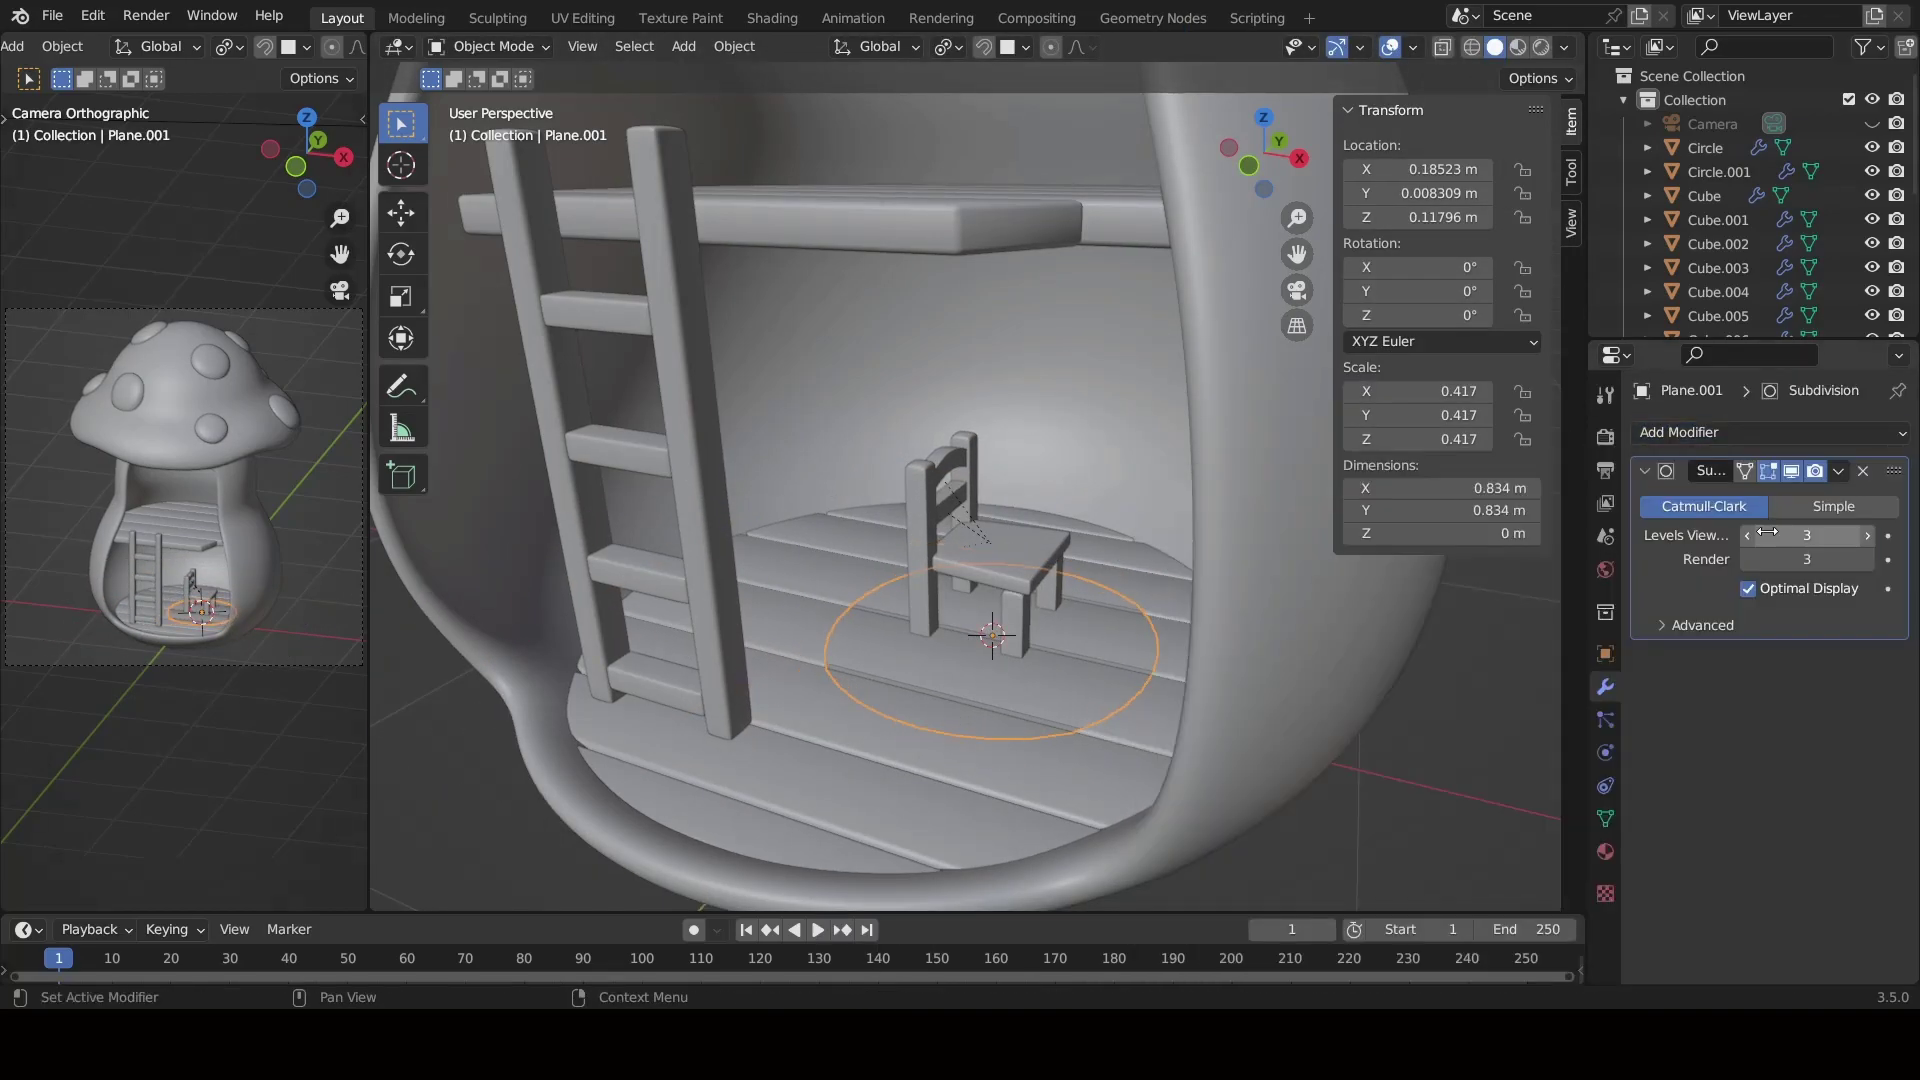
Extrude the rug plane upward into a thin slab at a precise height.
middle_click_drag(1010, 784, 1014, 710)
key("Tab")
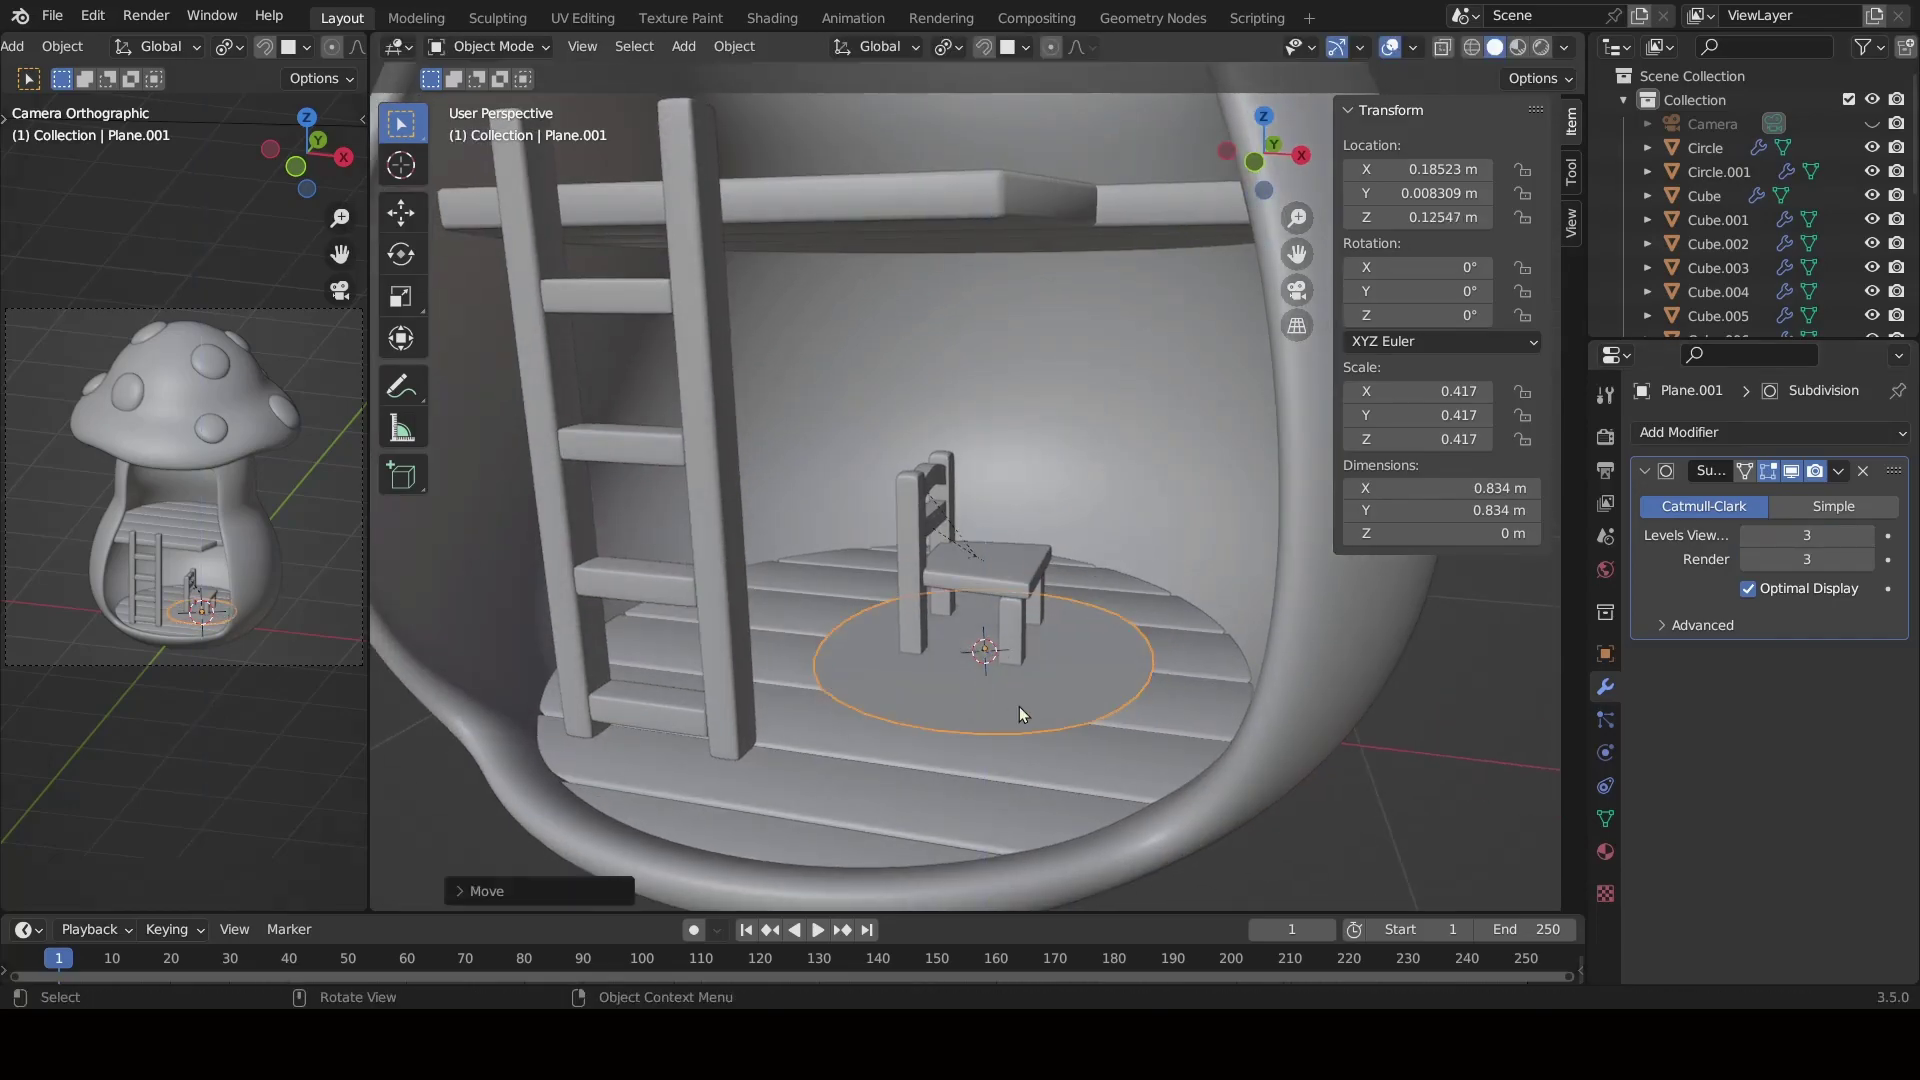
middle_click_drag(1189, 709, 1150, 640)
key("e")
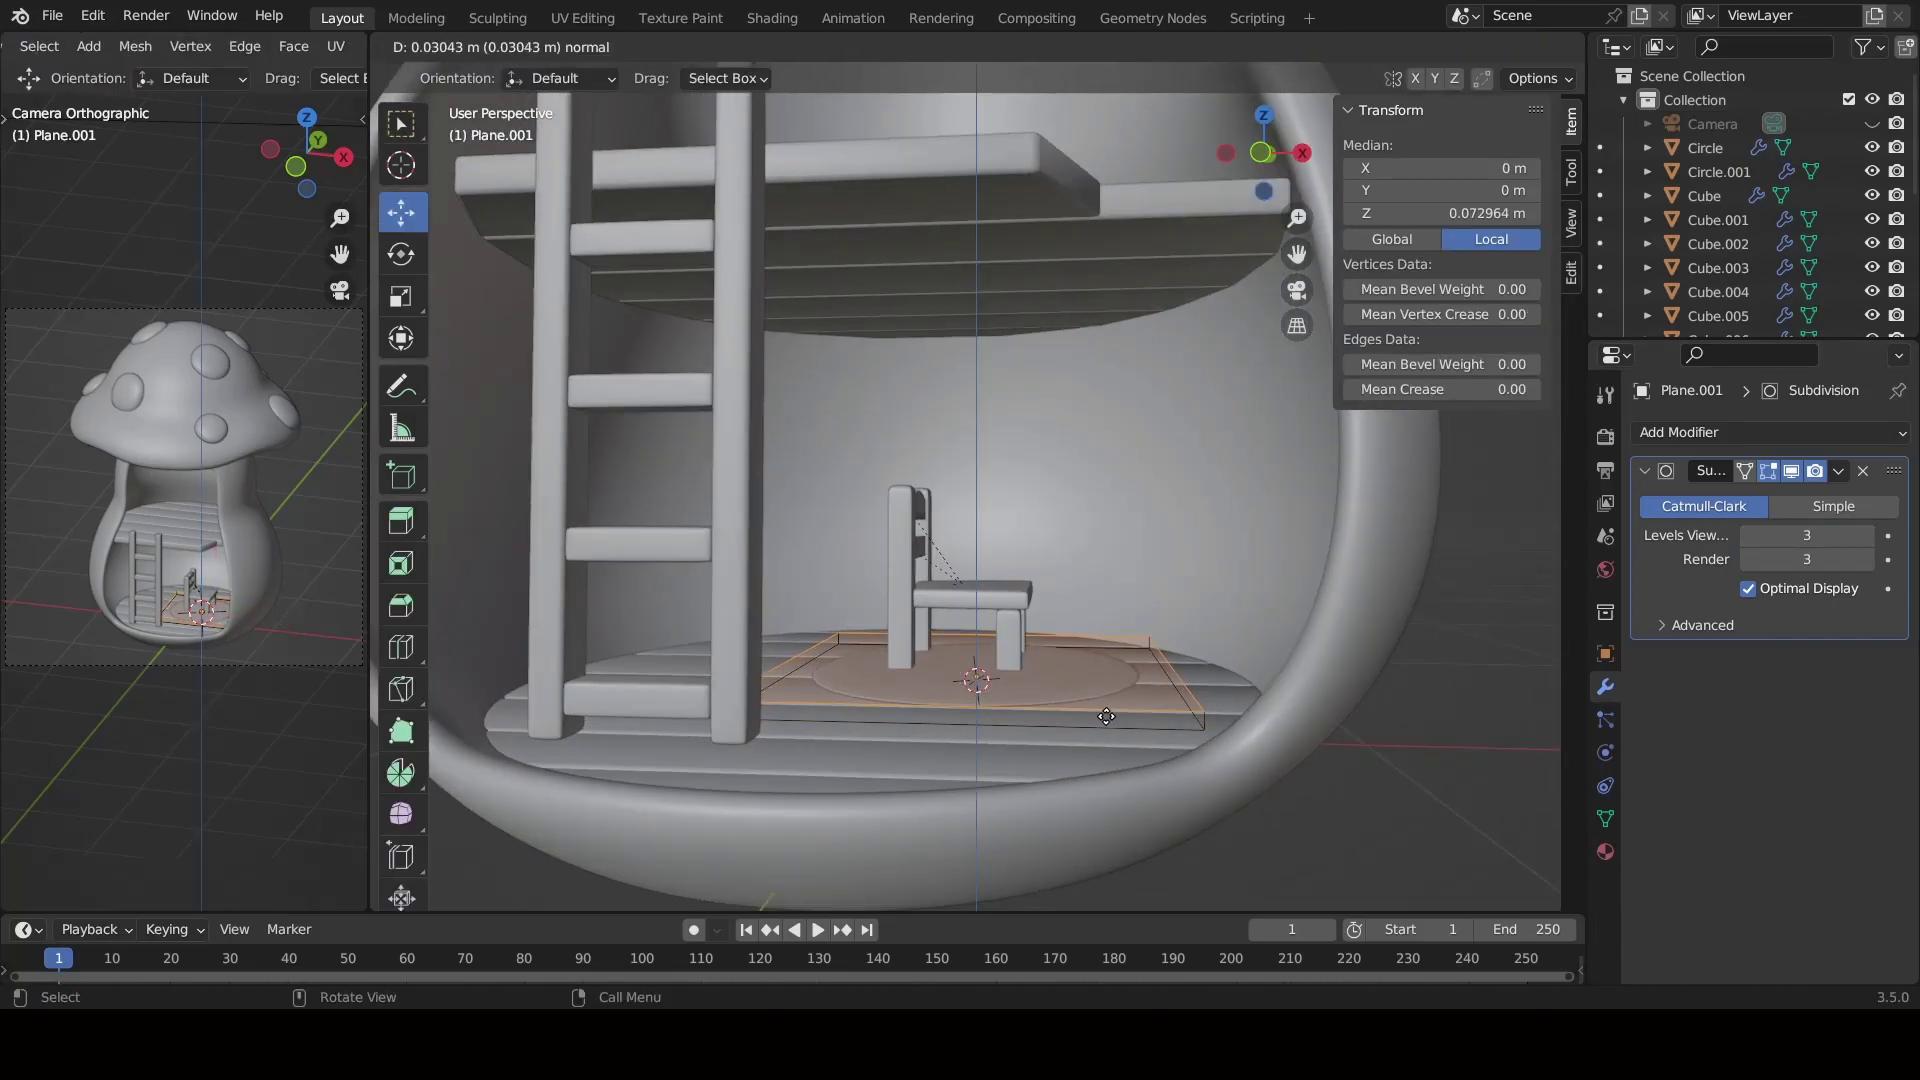
left_click(1100, 700)
key("Return")
left_click(470, 646)
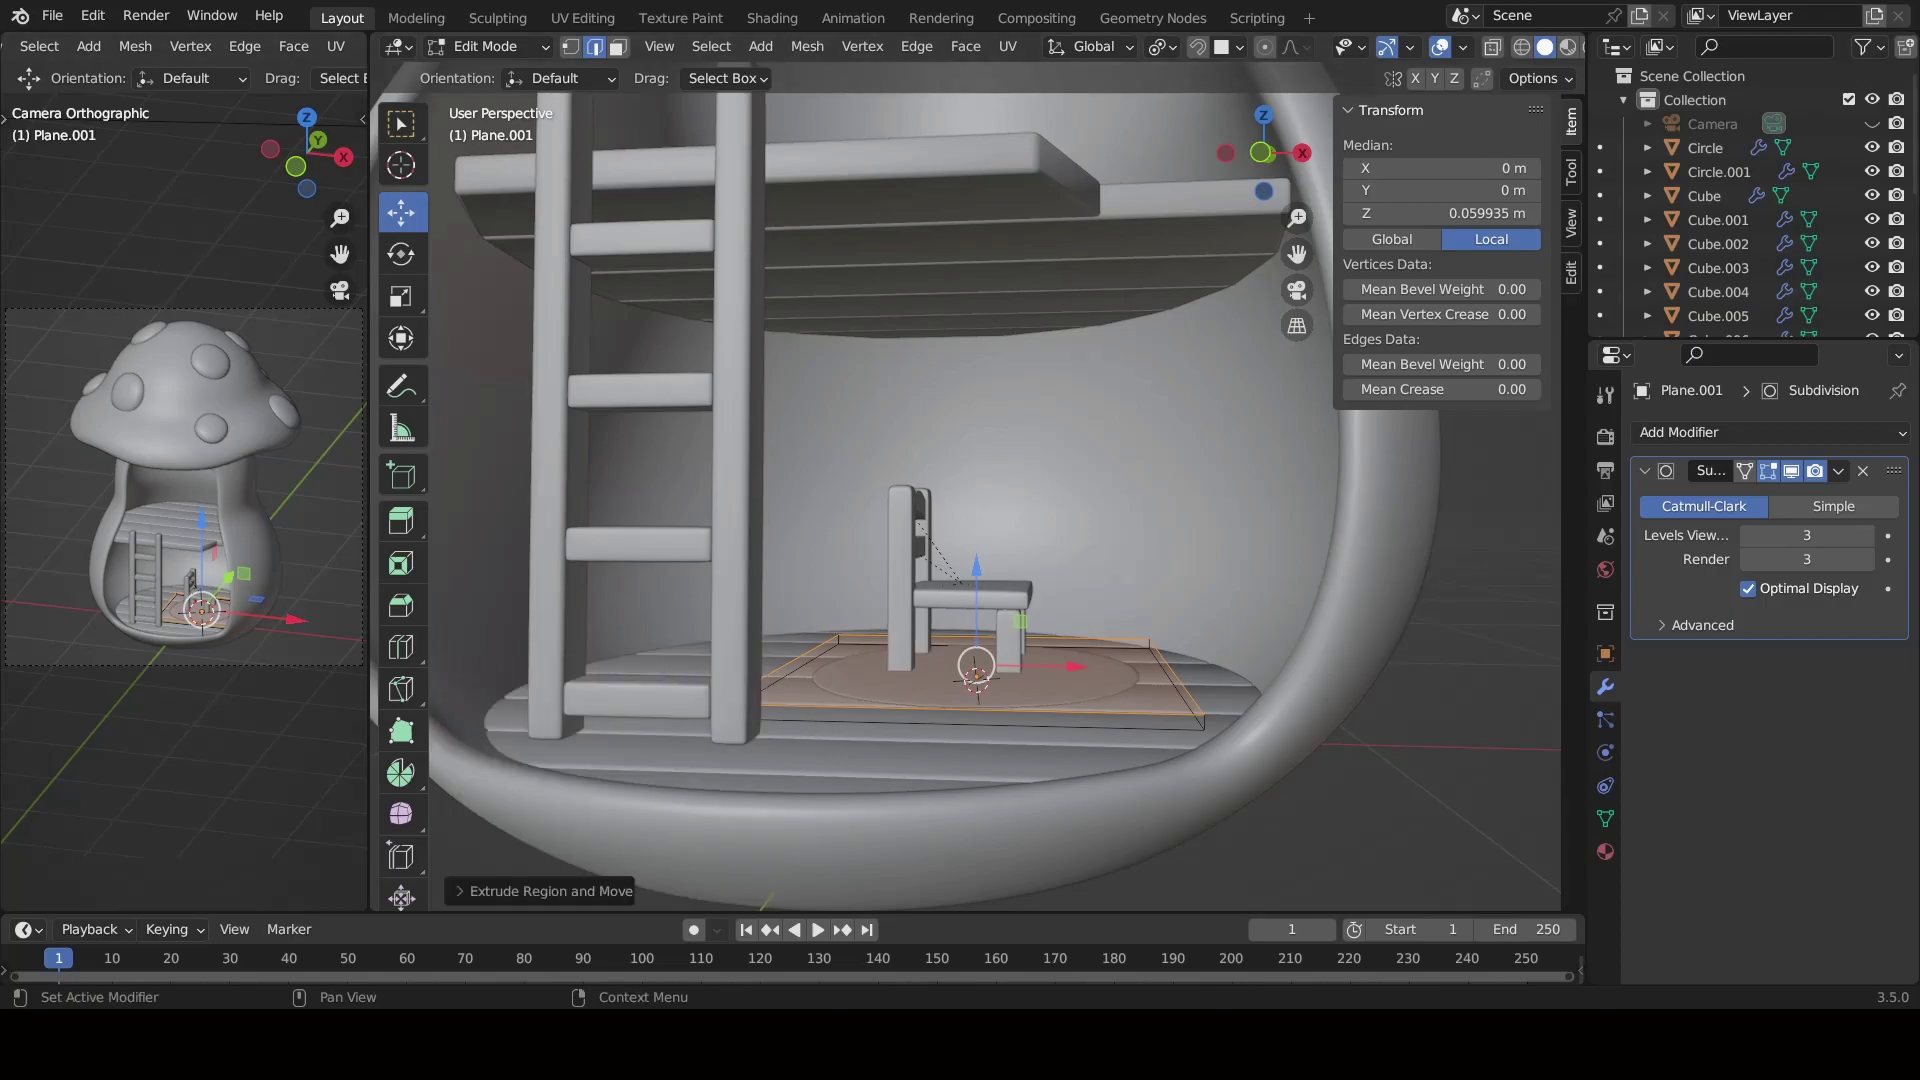
scroll(749, 826, "up", 3)
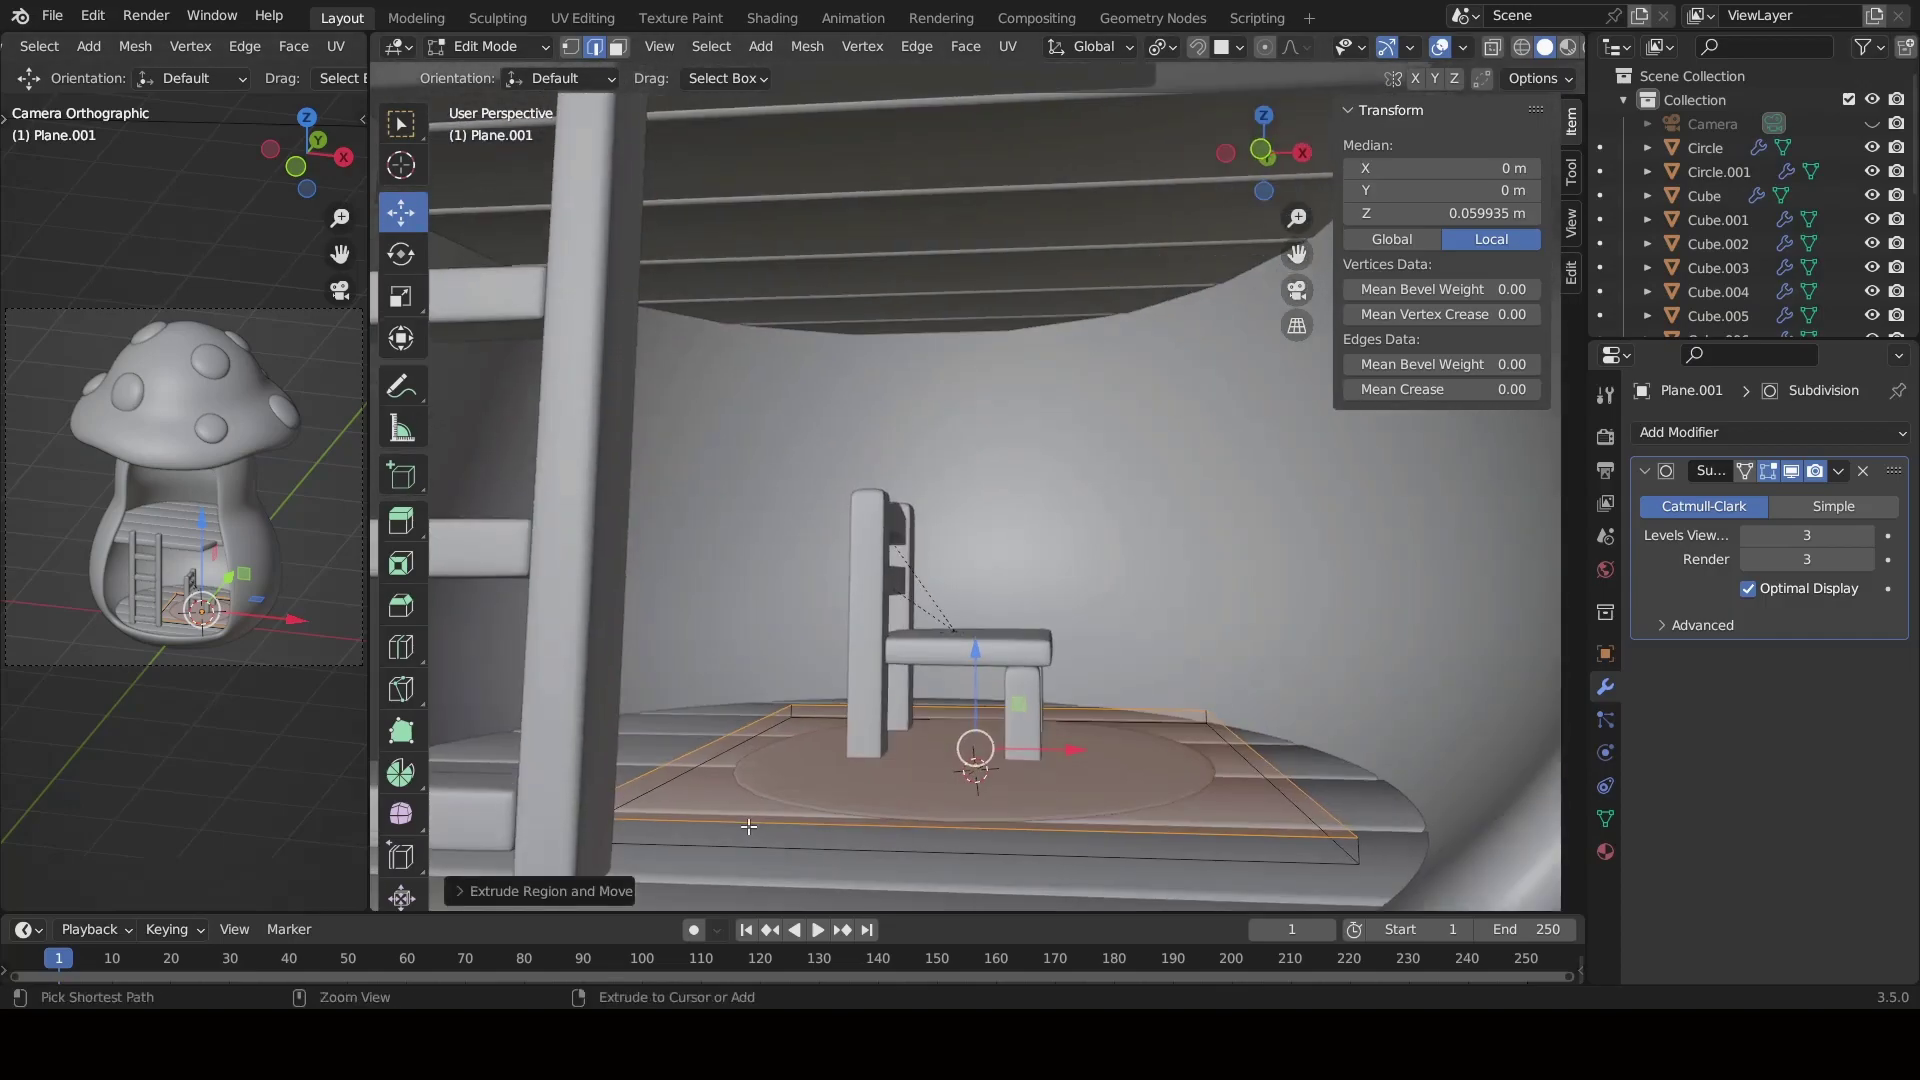
left_click(935, 836)
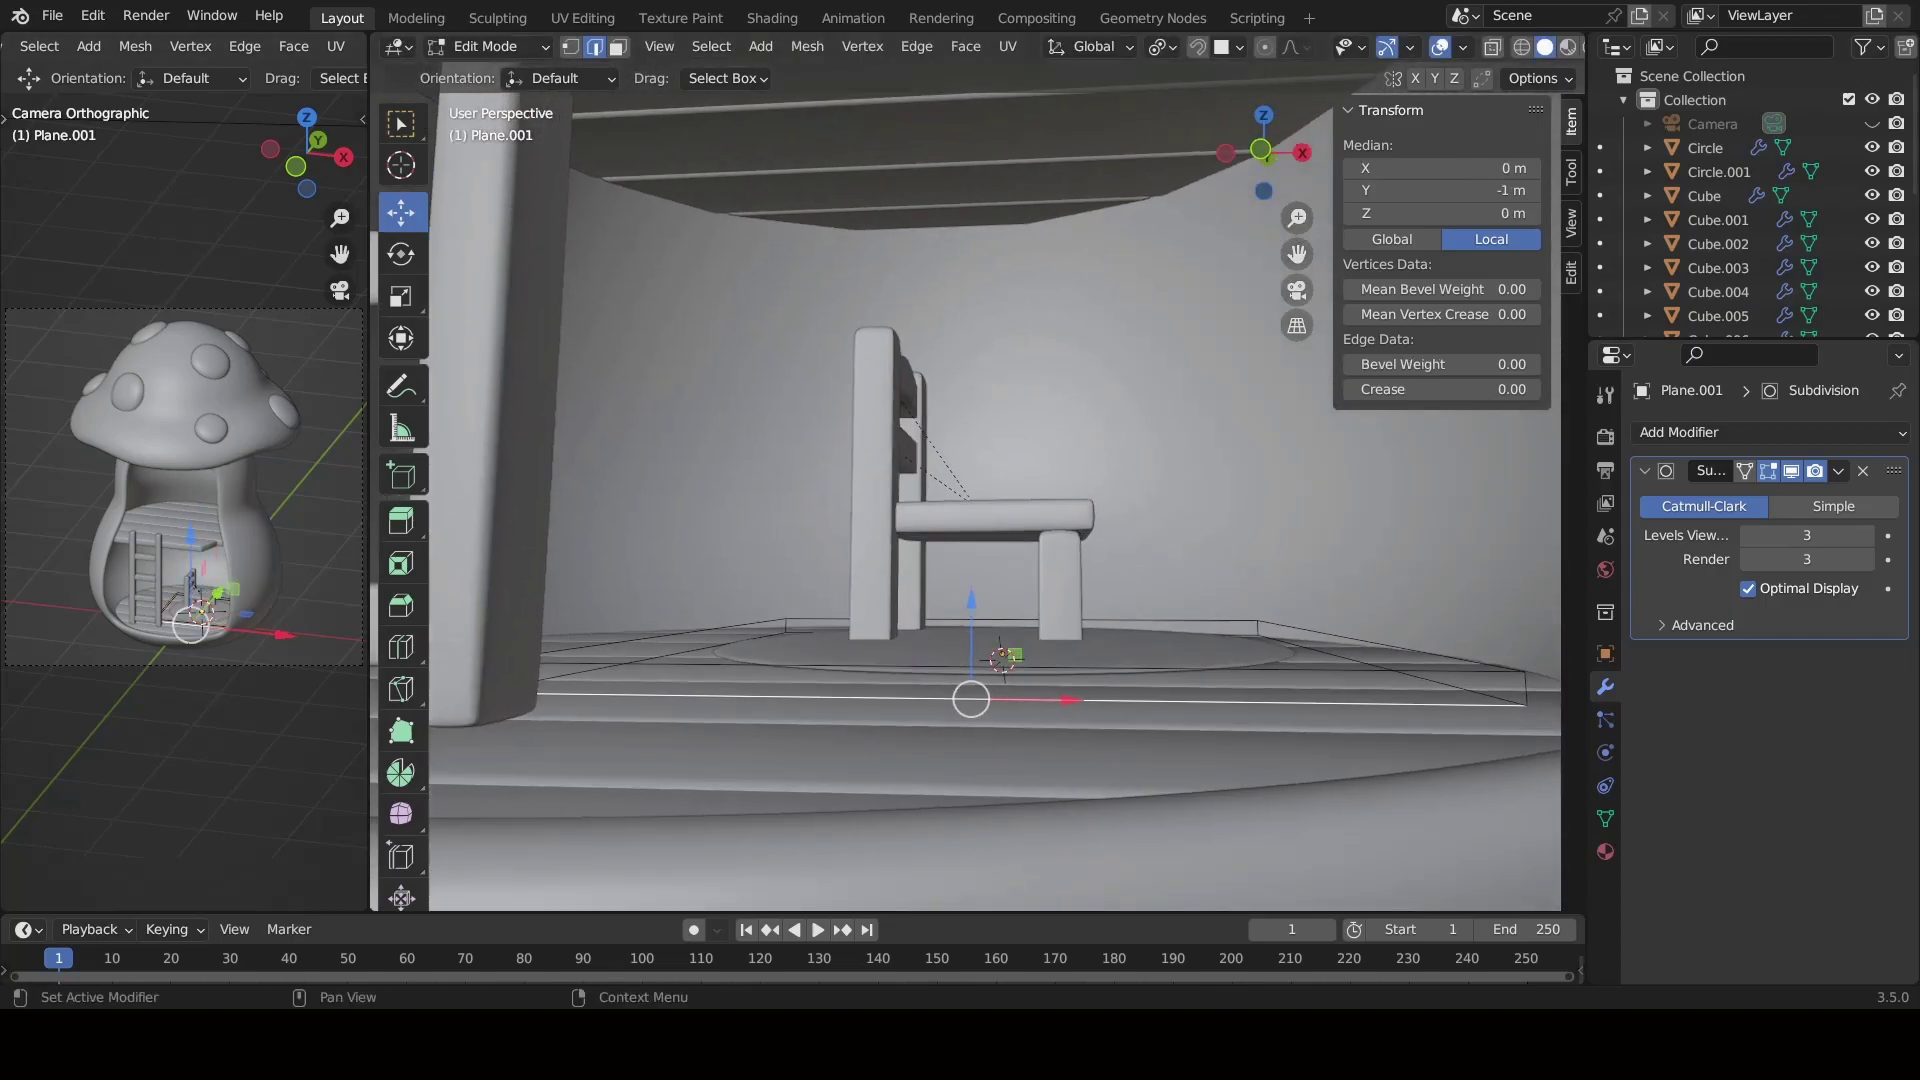
key("Tab")
key("Tab")
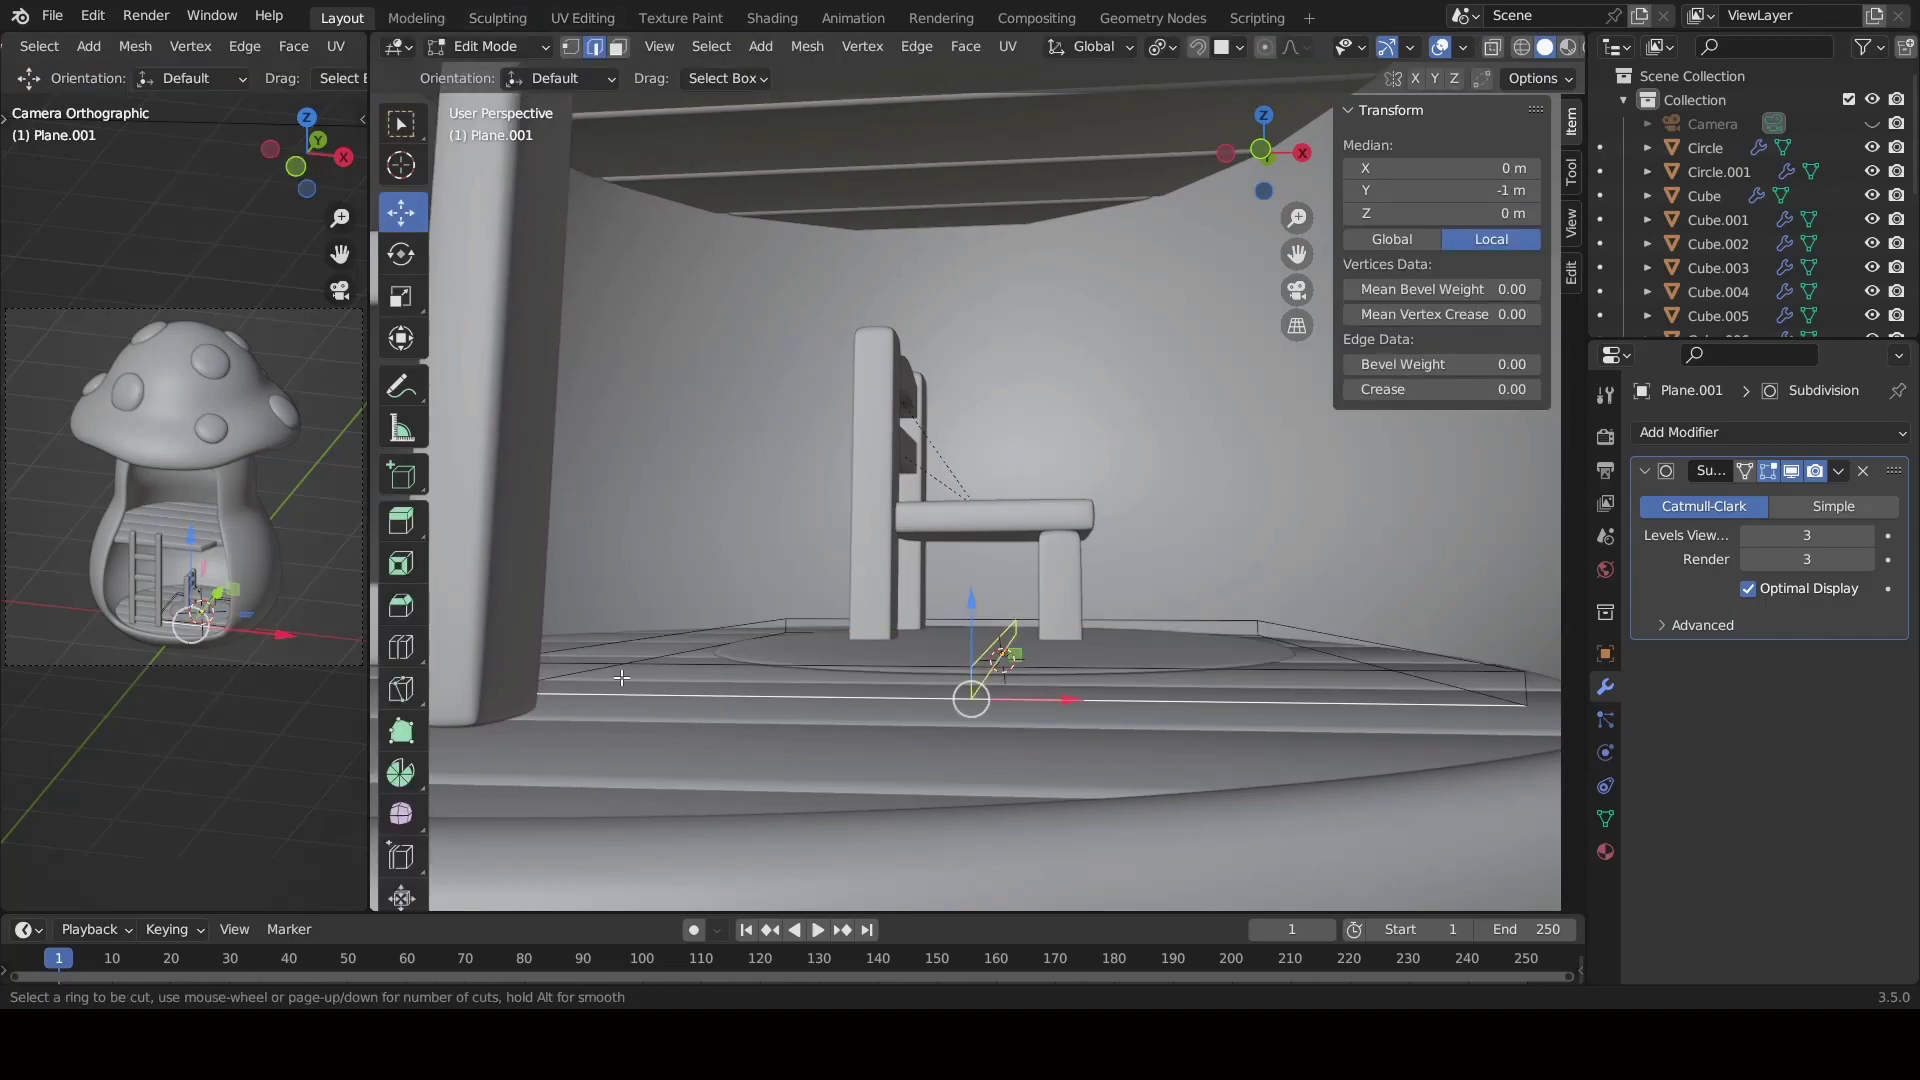
Add a loop cut around the rug and select all its faces.
middle_click_drag(621, 678, 737, 693)
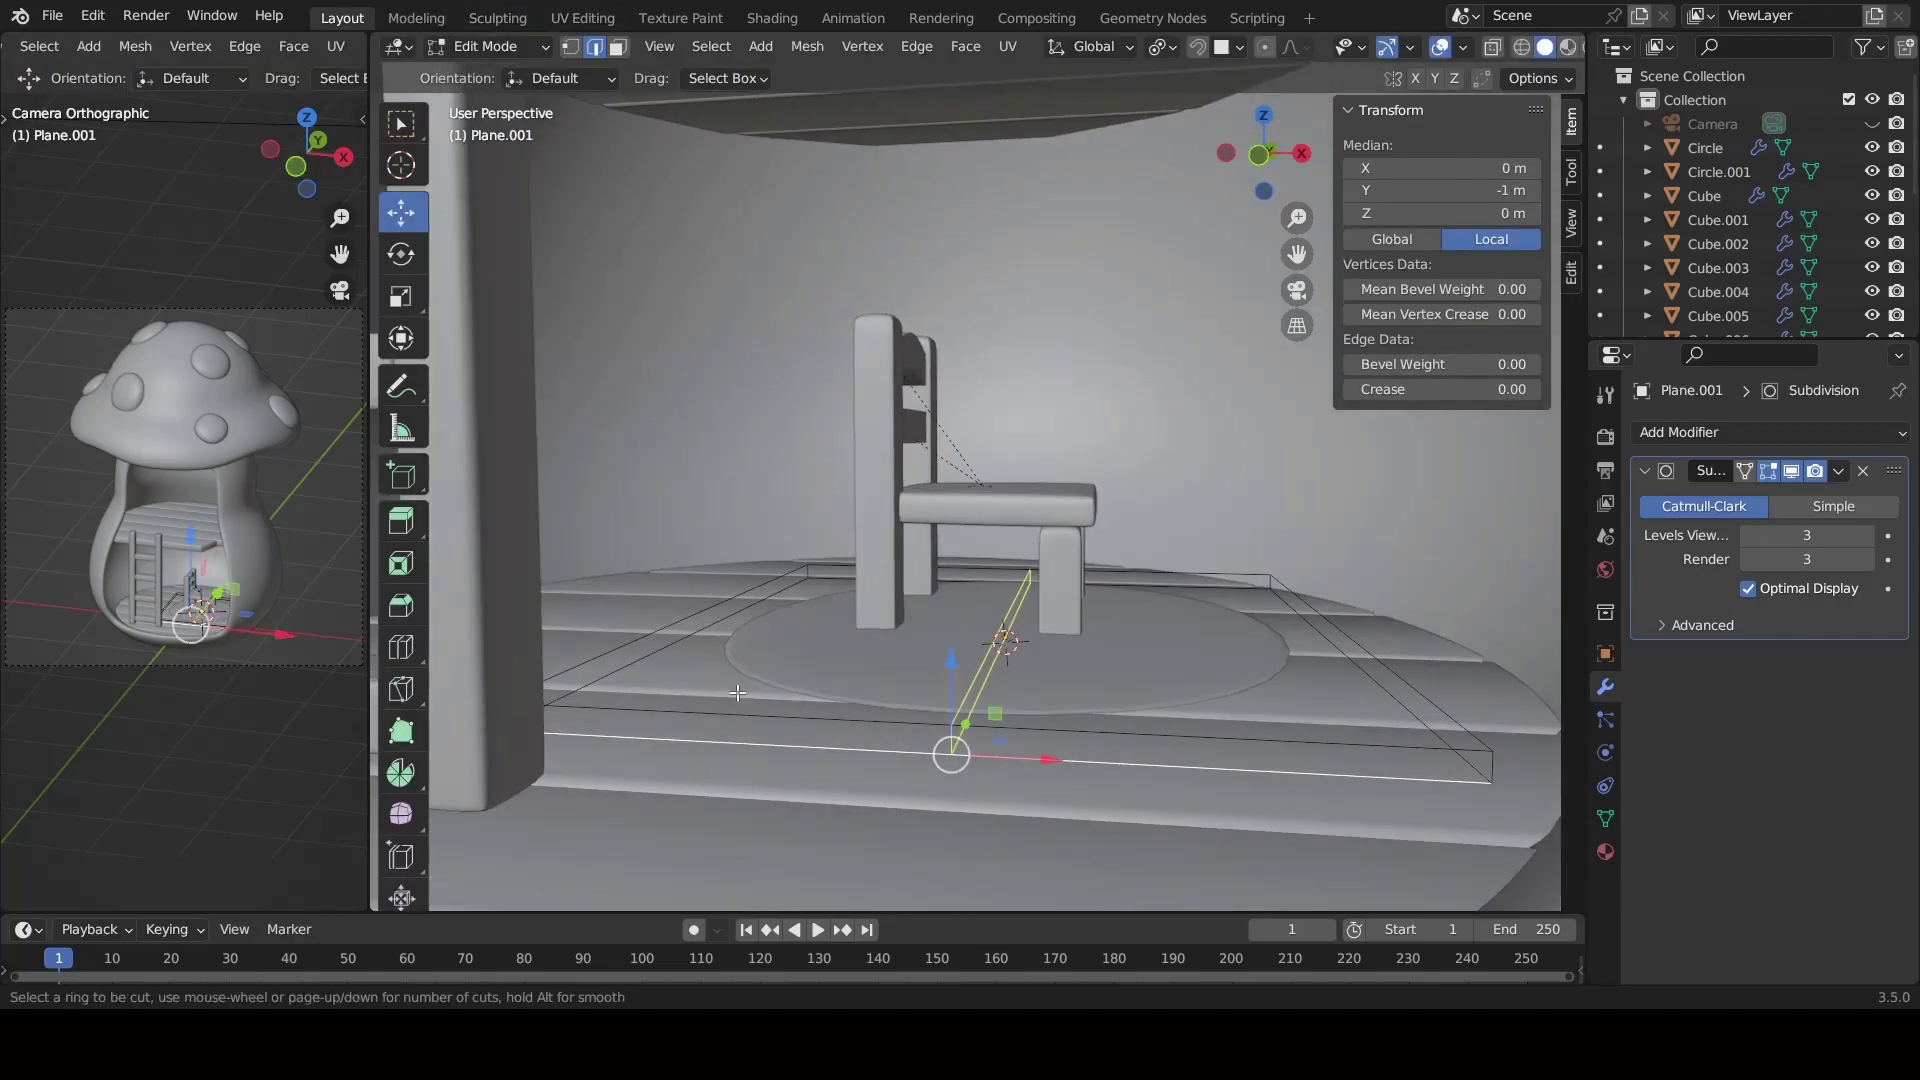
left_click(663, 670)
key("Escape")
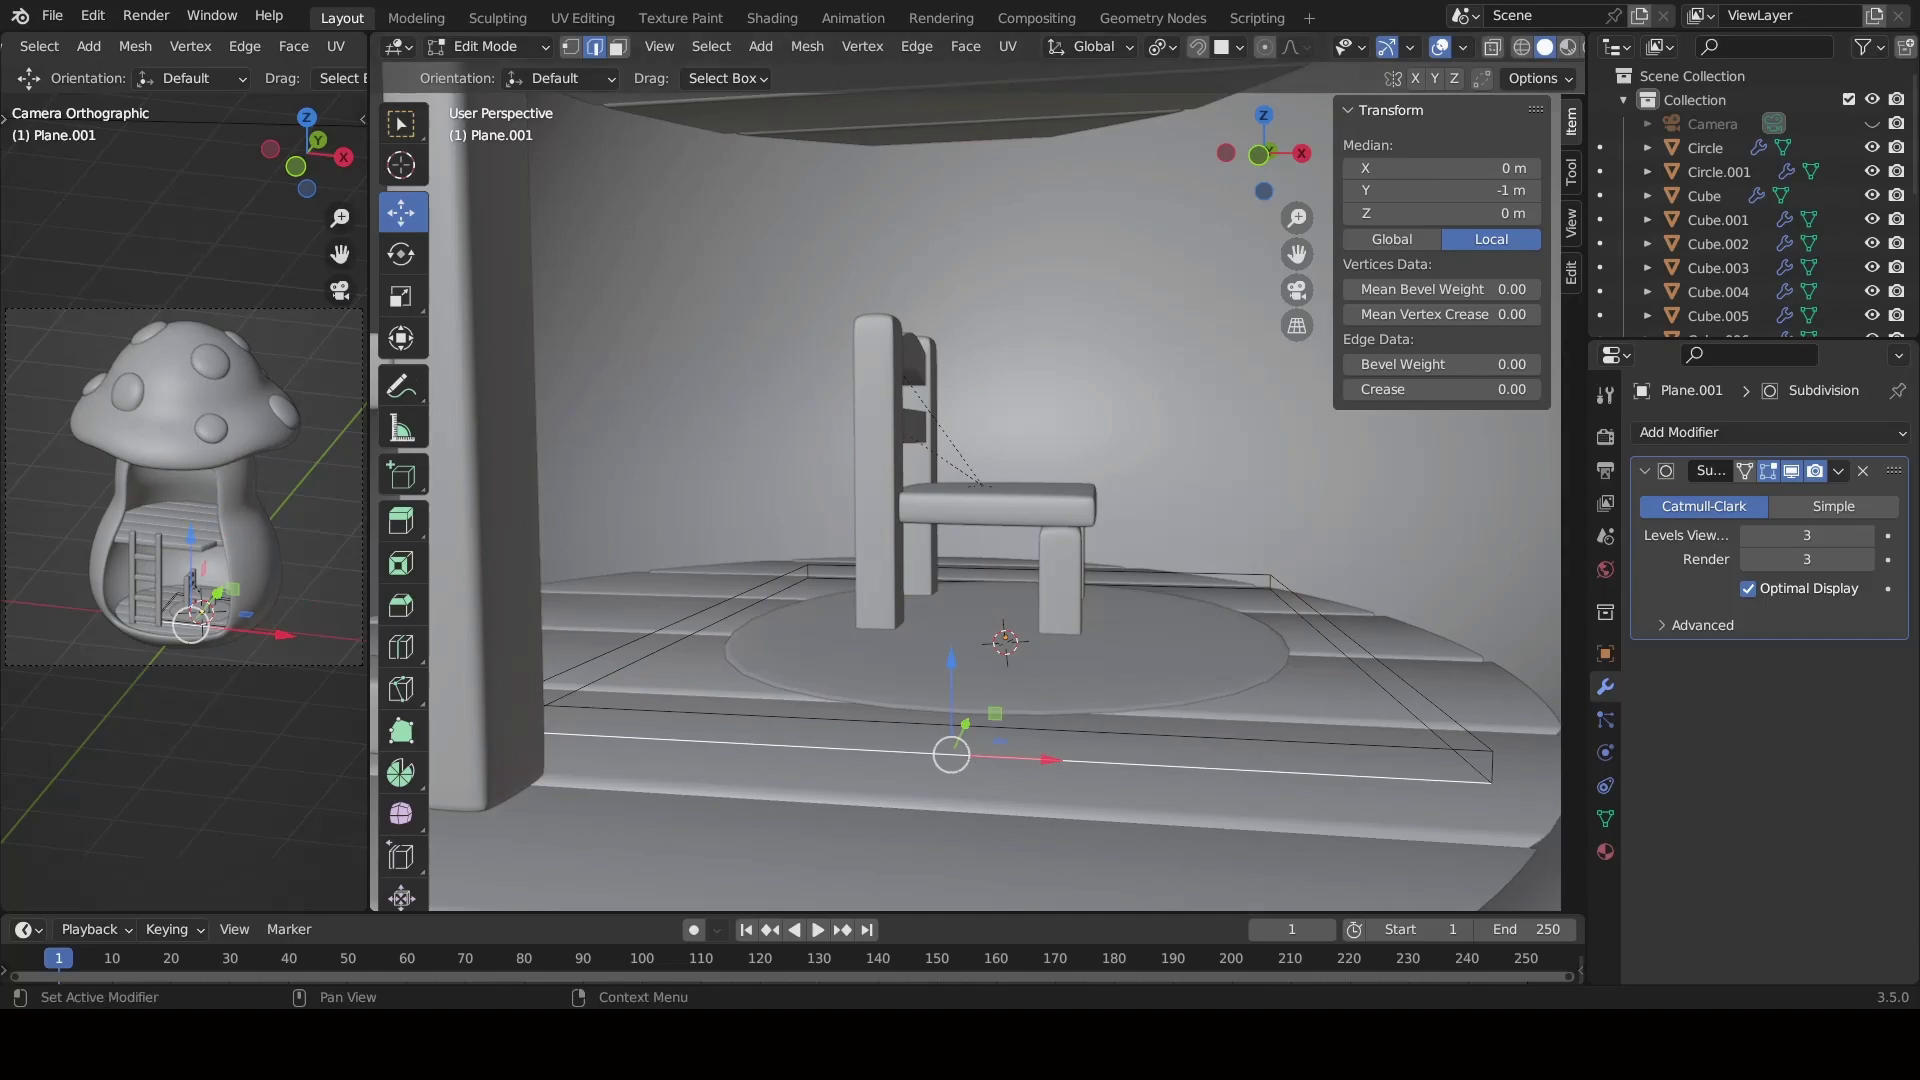
key("3")
key("a")
Add a second loop cut near the rug's bottom edge and leave edit mode.
middle_click_drag(746, 330, 745, 257)
key("ctrl+r")
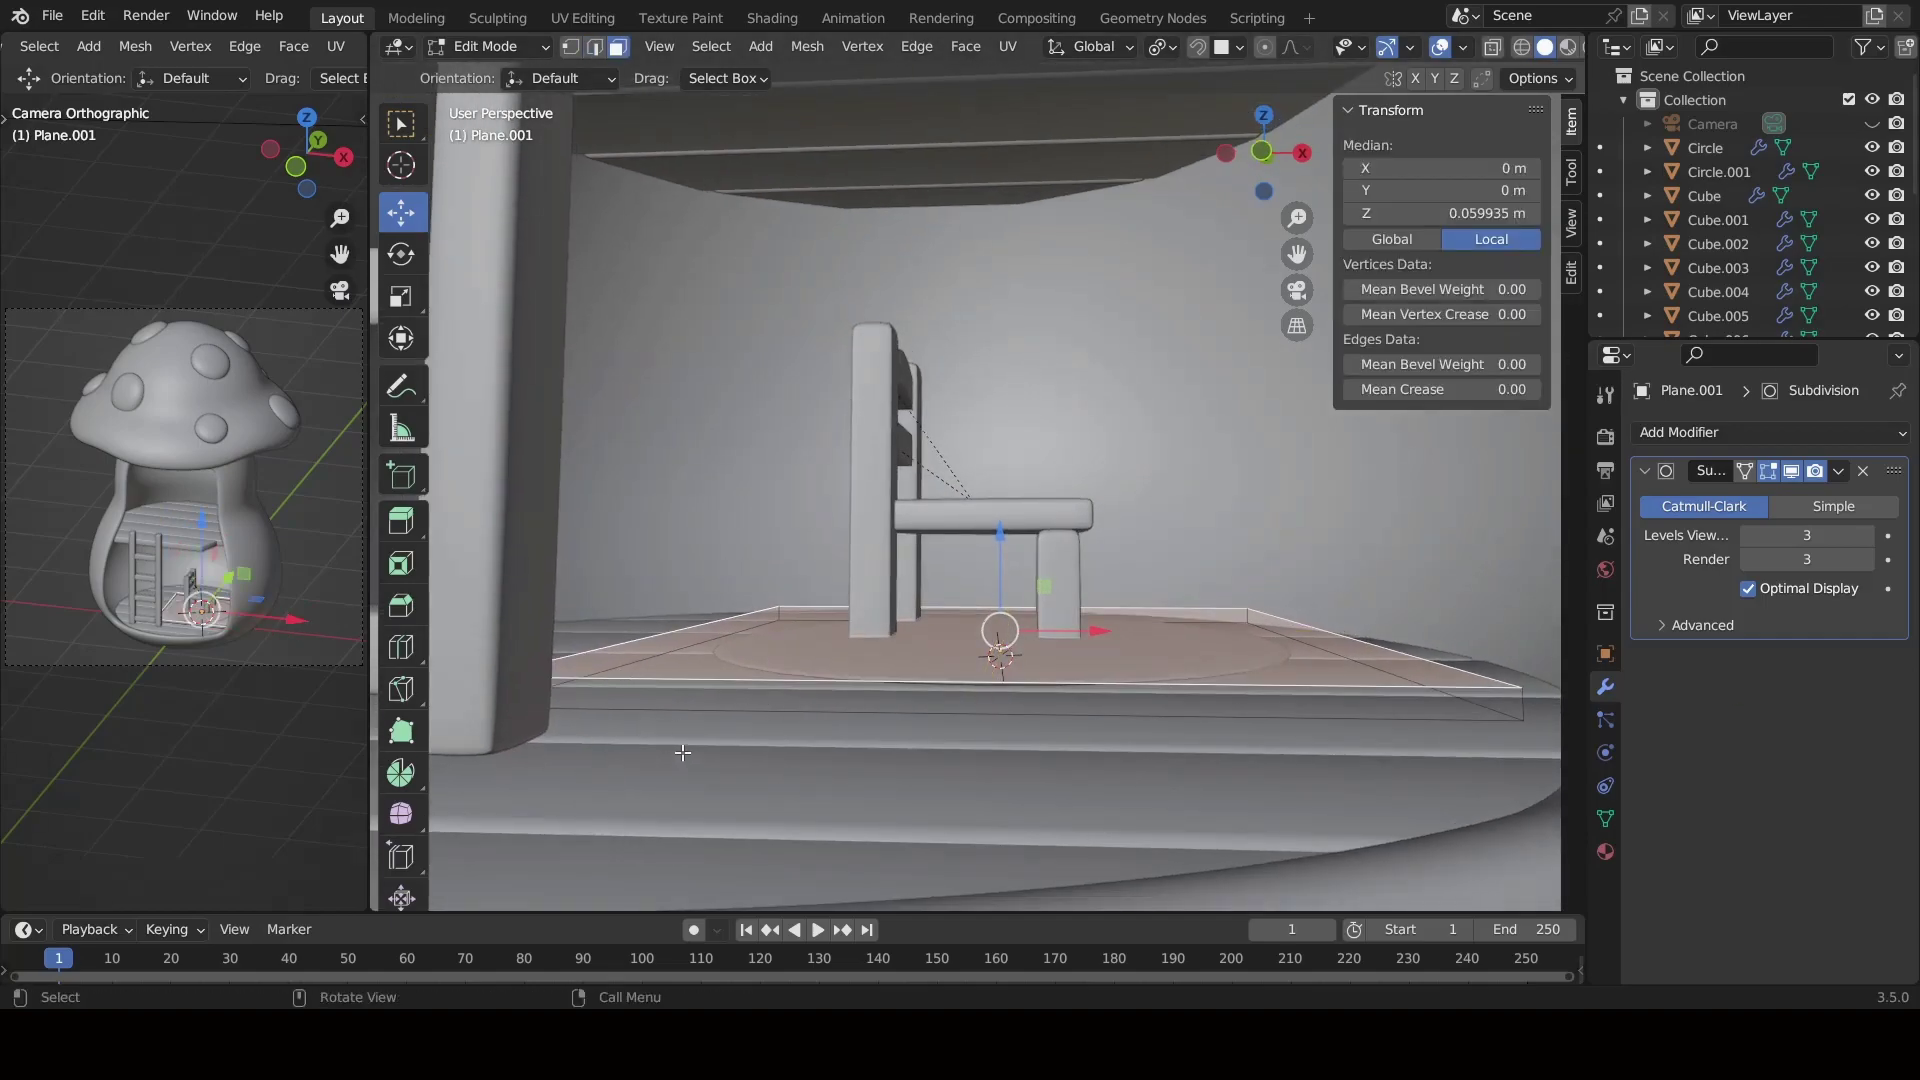
middle_click_drag(683, 752, 683, 700)
scroll(683, 699, "up", 4)
left_click(691, 688)
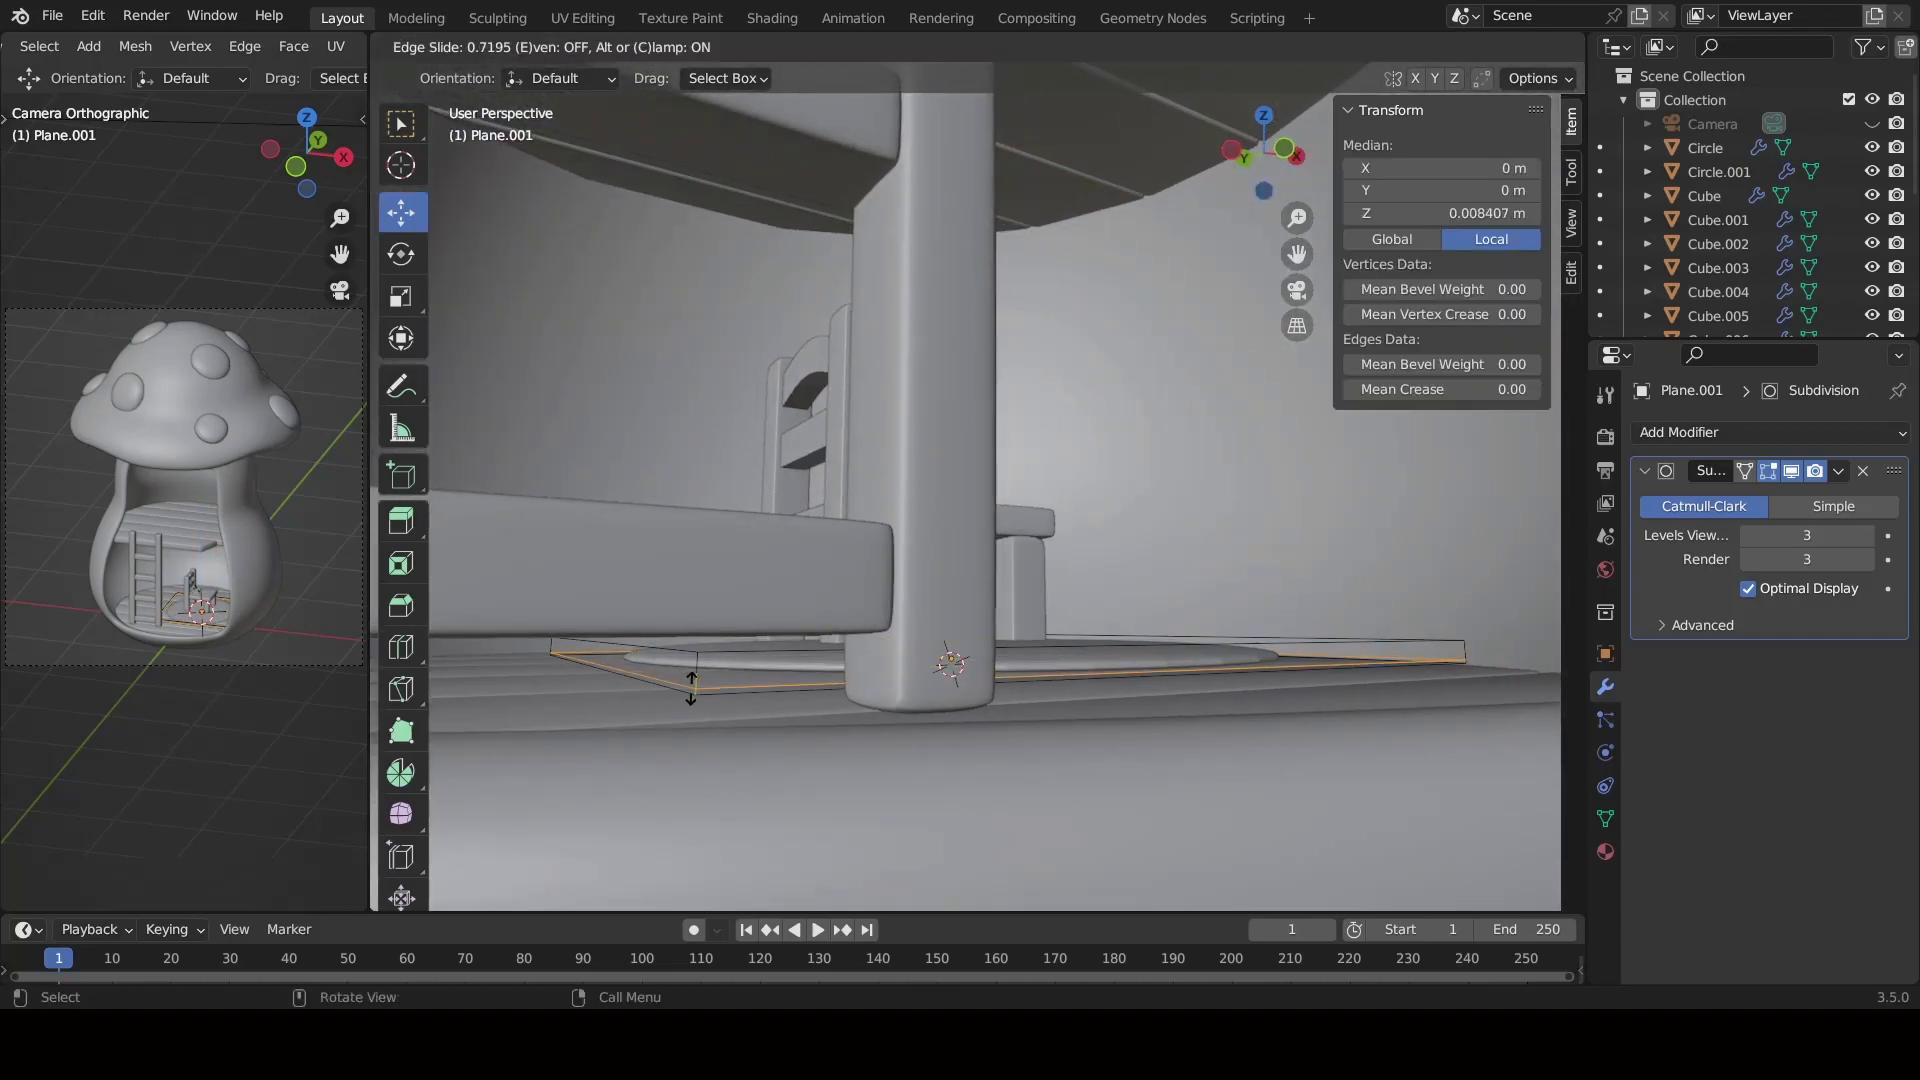
left_click(687, 688)
middle_click_drag(687, 688, 1209, 752)
scroll(1209, 751, "down", 3)
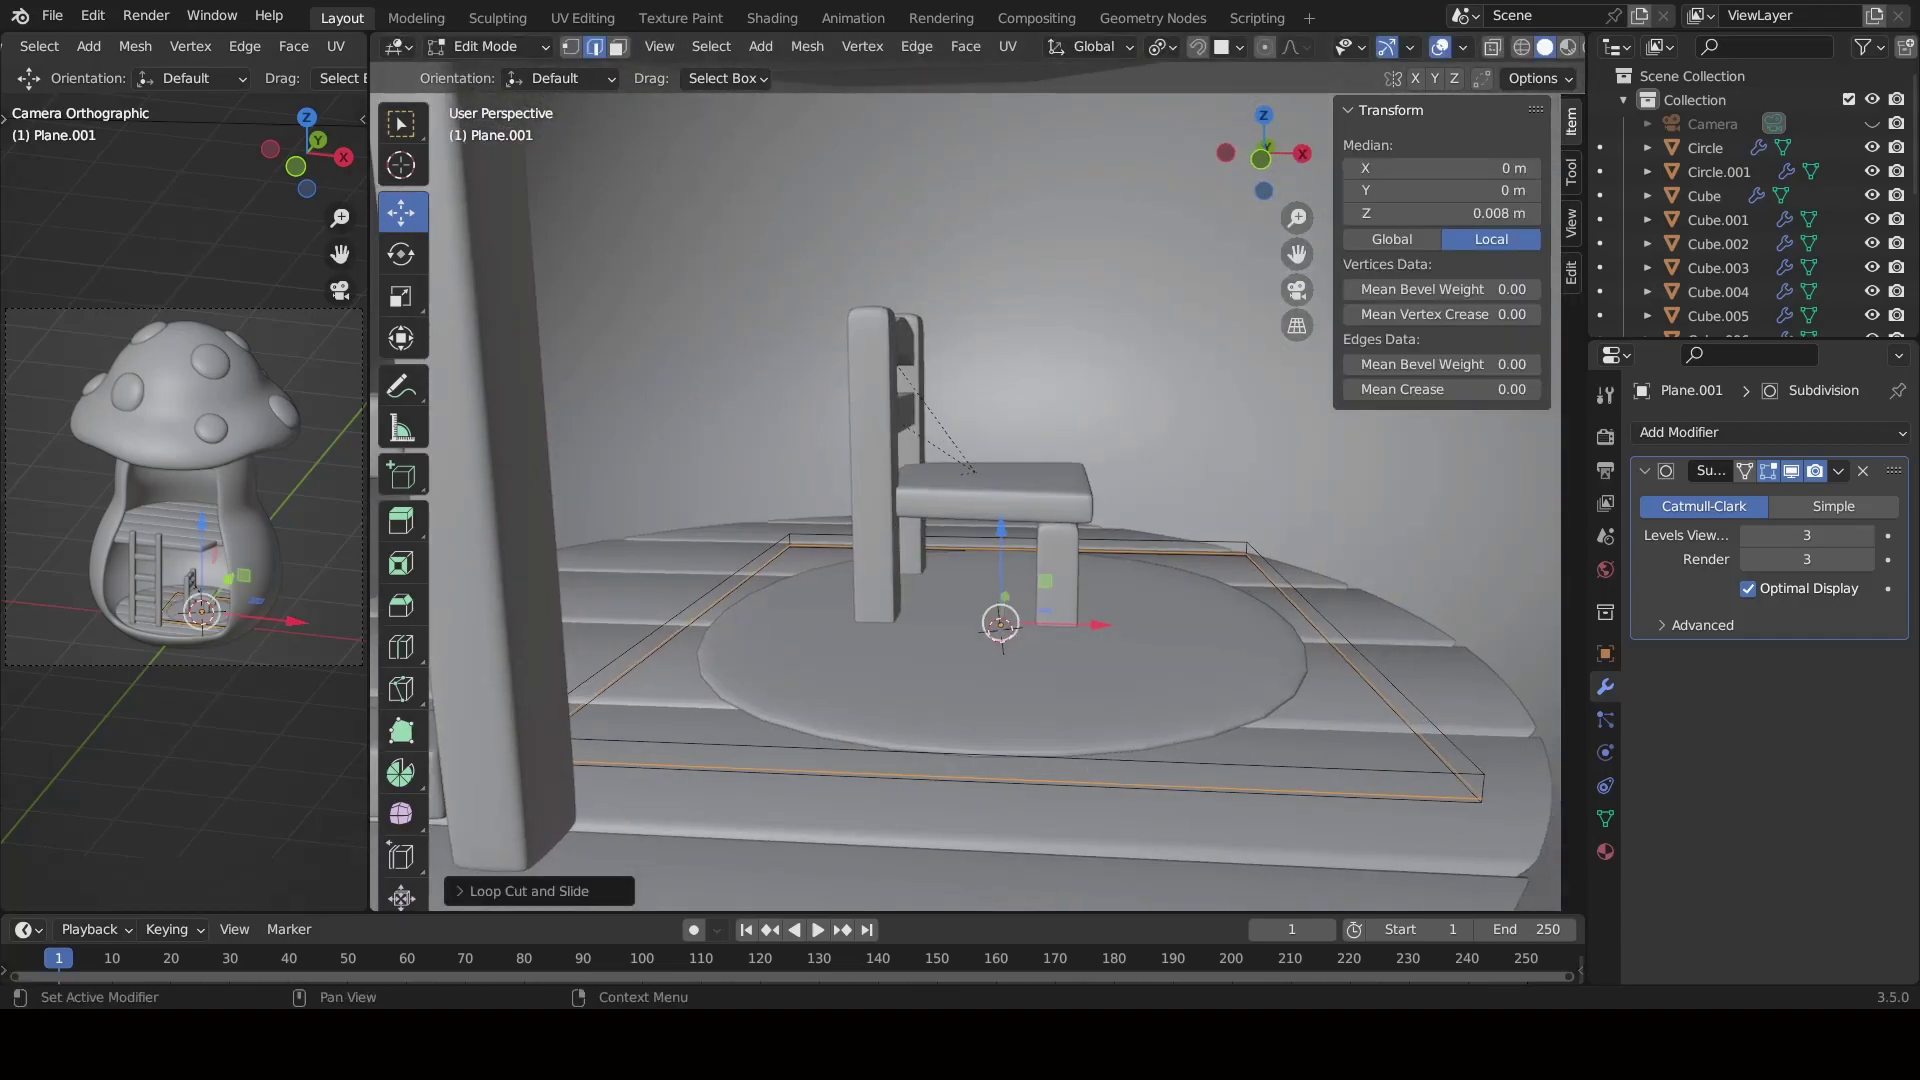
scroll(965, 490, "down", 3)
key("Tab")
Shade the rug smooth, enlarge it, and raise its subdivision level.
right_click(987, 559)
left_click(1190, 587)
middle_click_drag(1190, 587, 1130, 718)
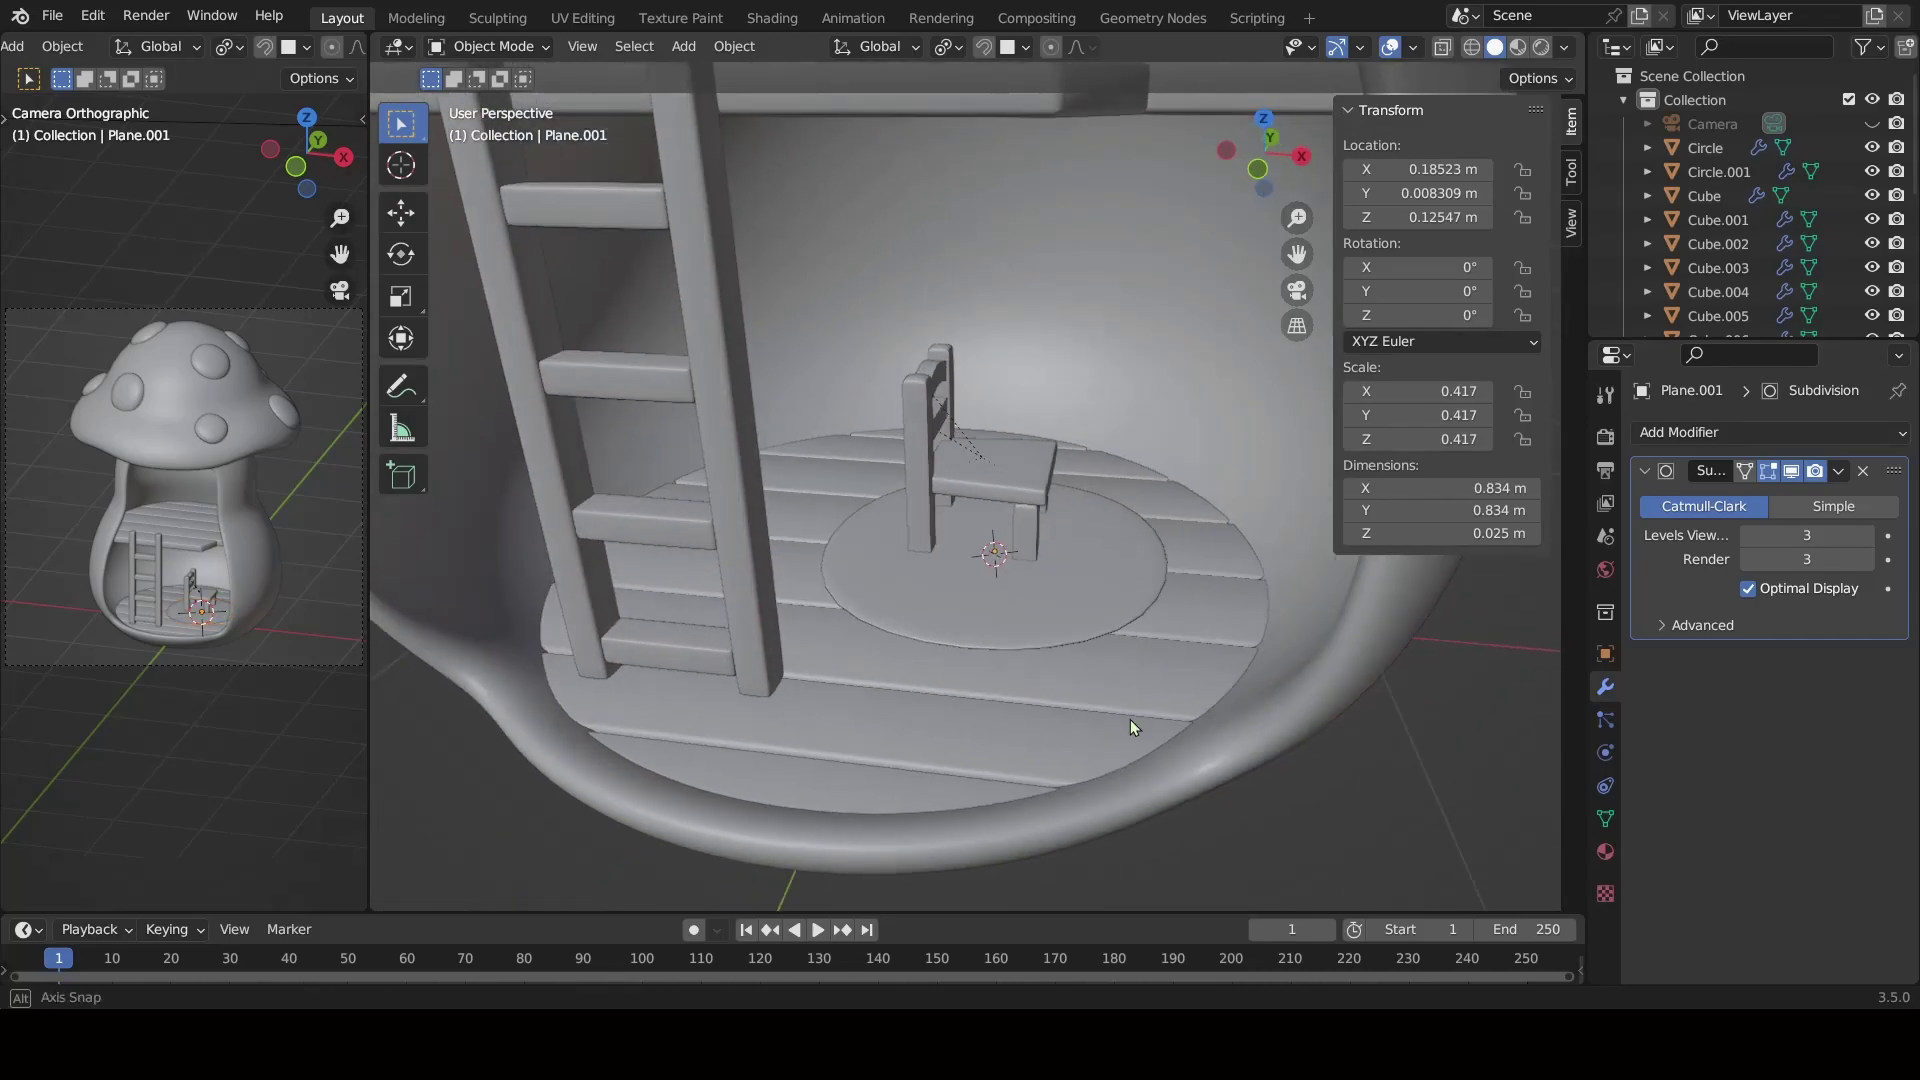
key("s")
left_click(1420, 770)
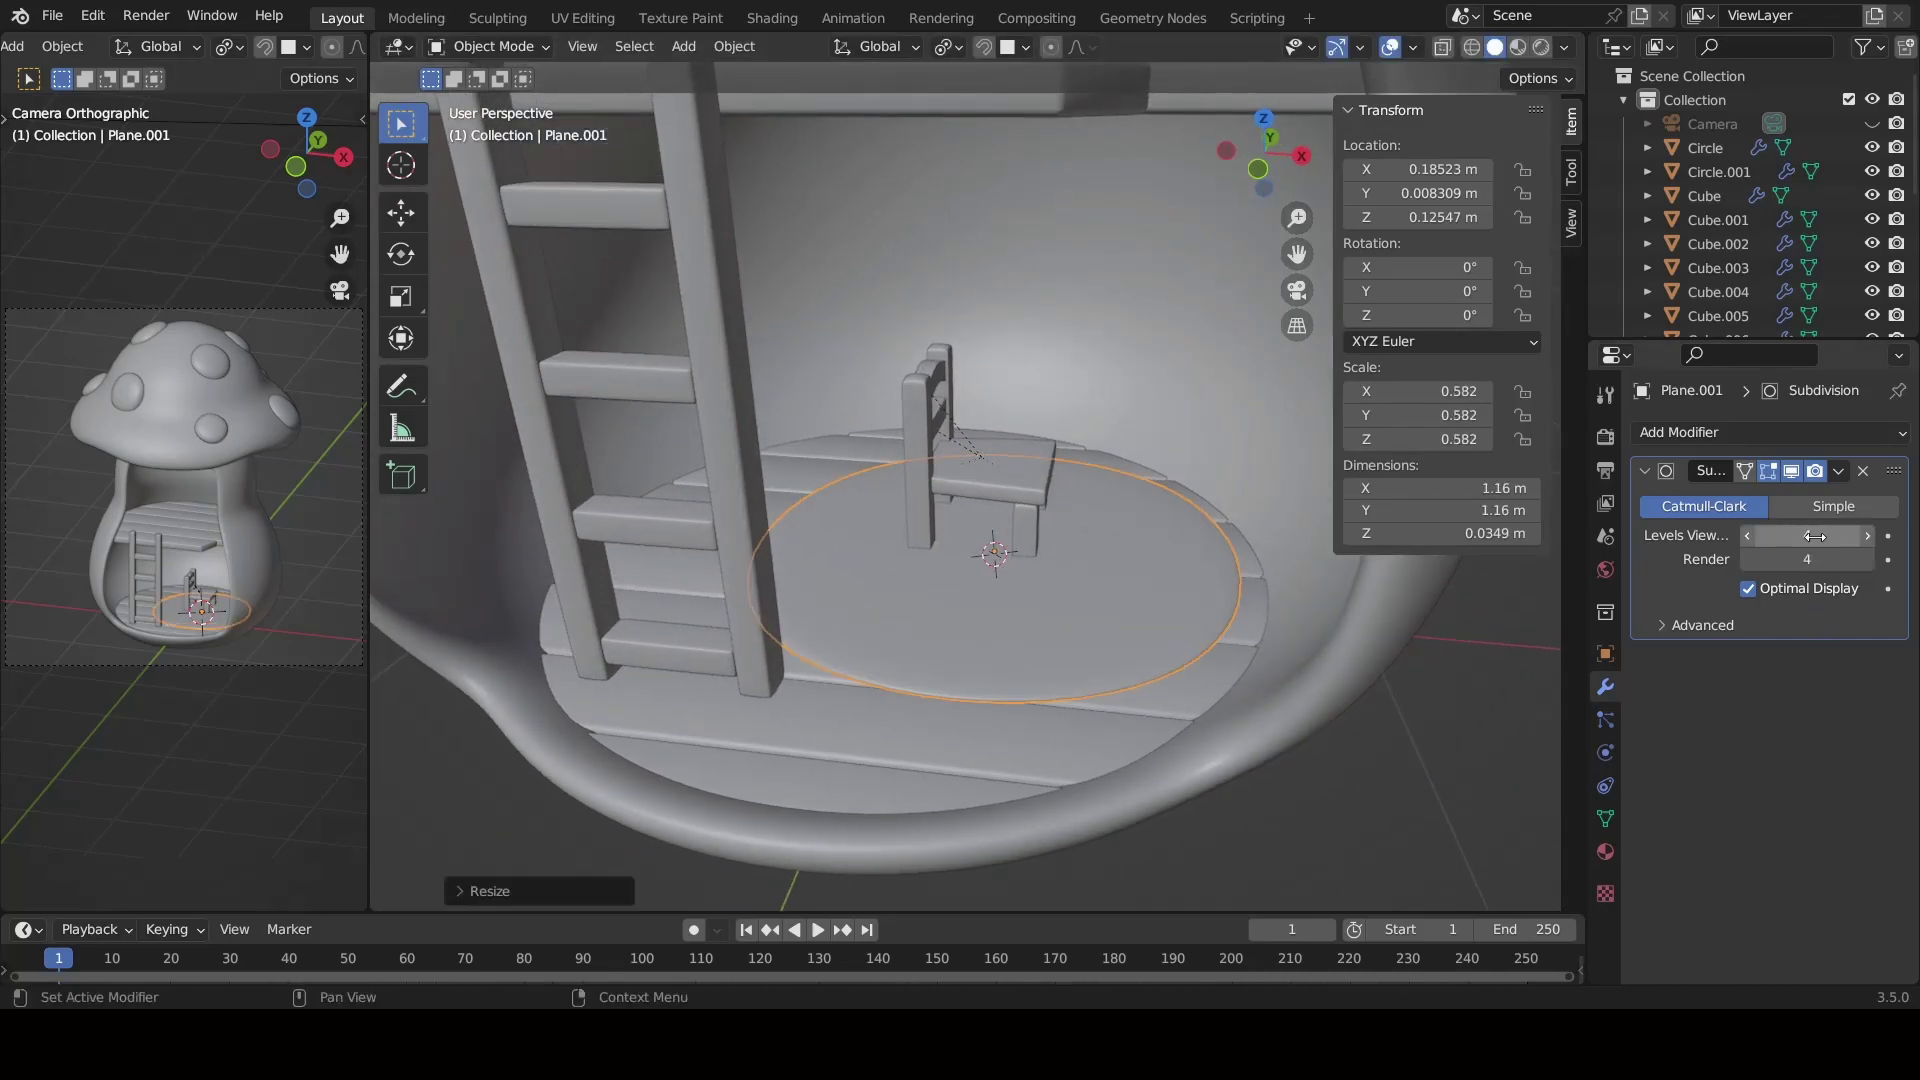
scroll(1350, 705, "down", 2)
middle_click_drag(1349, 705, 1296, 830)
Move the rug along the Y axis into position.
key("g")
key("y")
left_click(1149, 800)
middle_click_drag(1150, 799, 1095, 786)
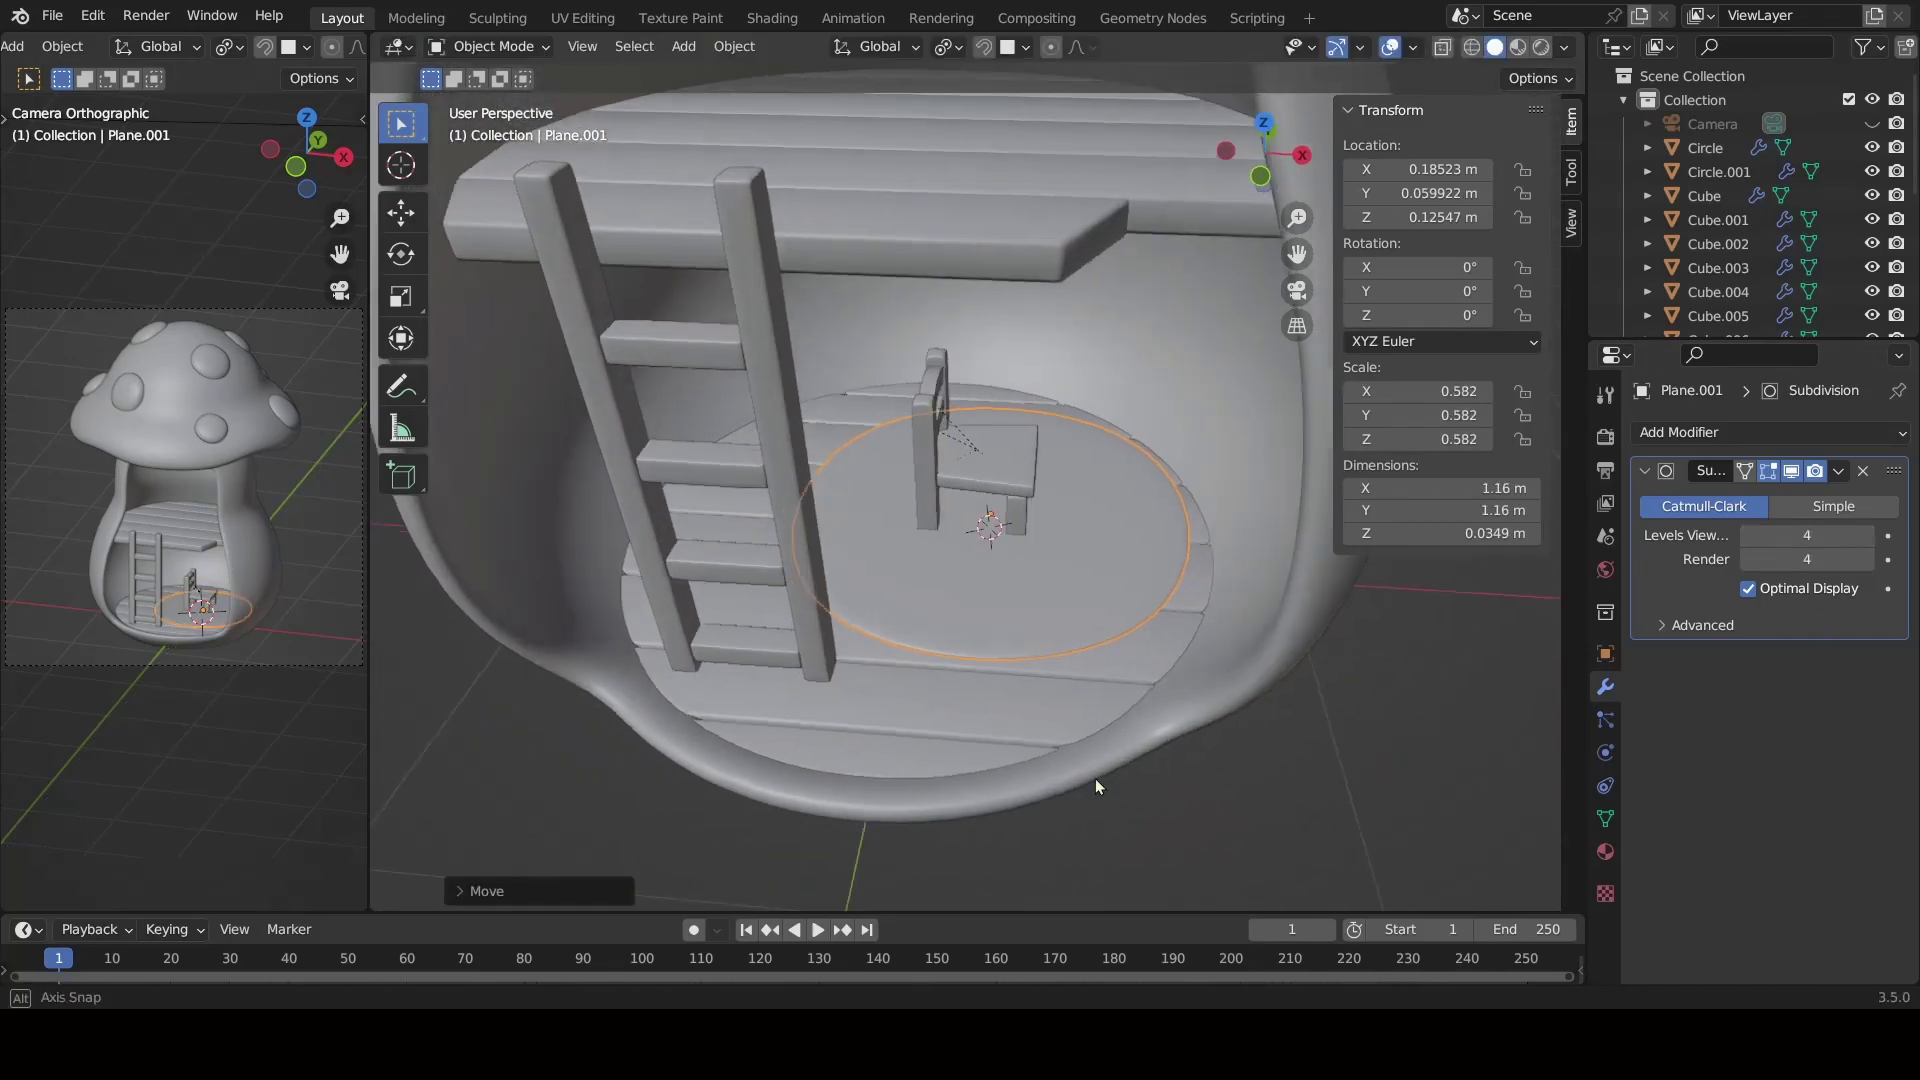
Resize the round floor disc and set its height along Z.
key("s")
left_click(1292, 836)
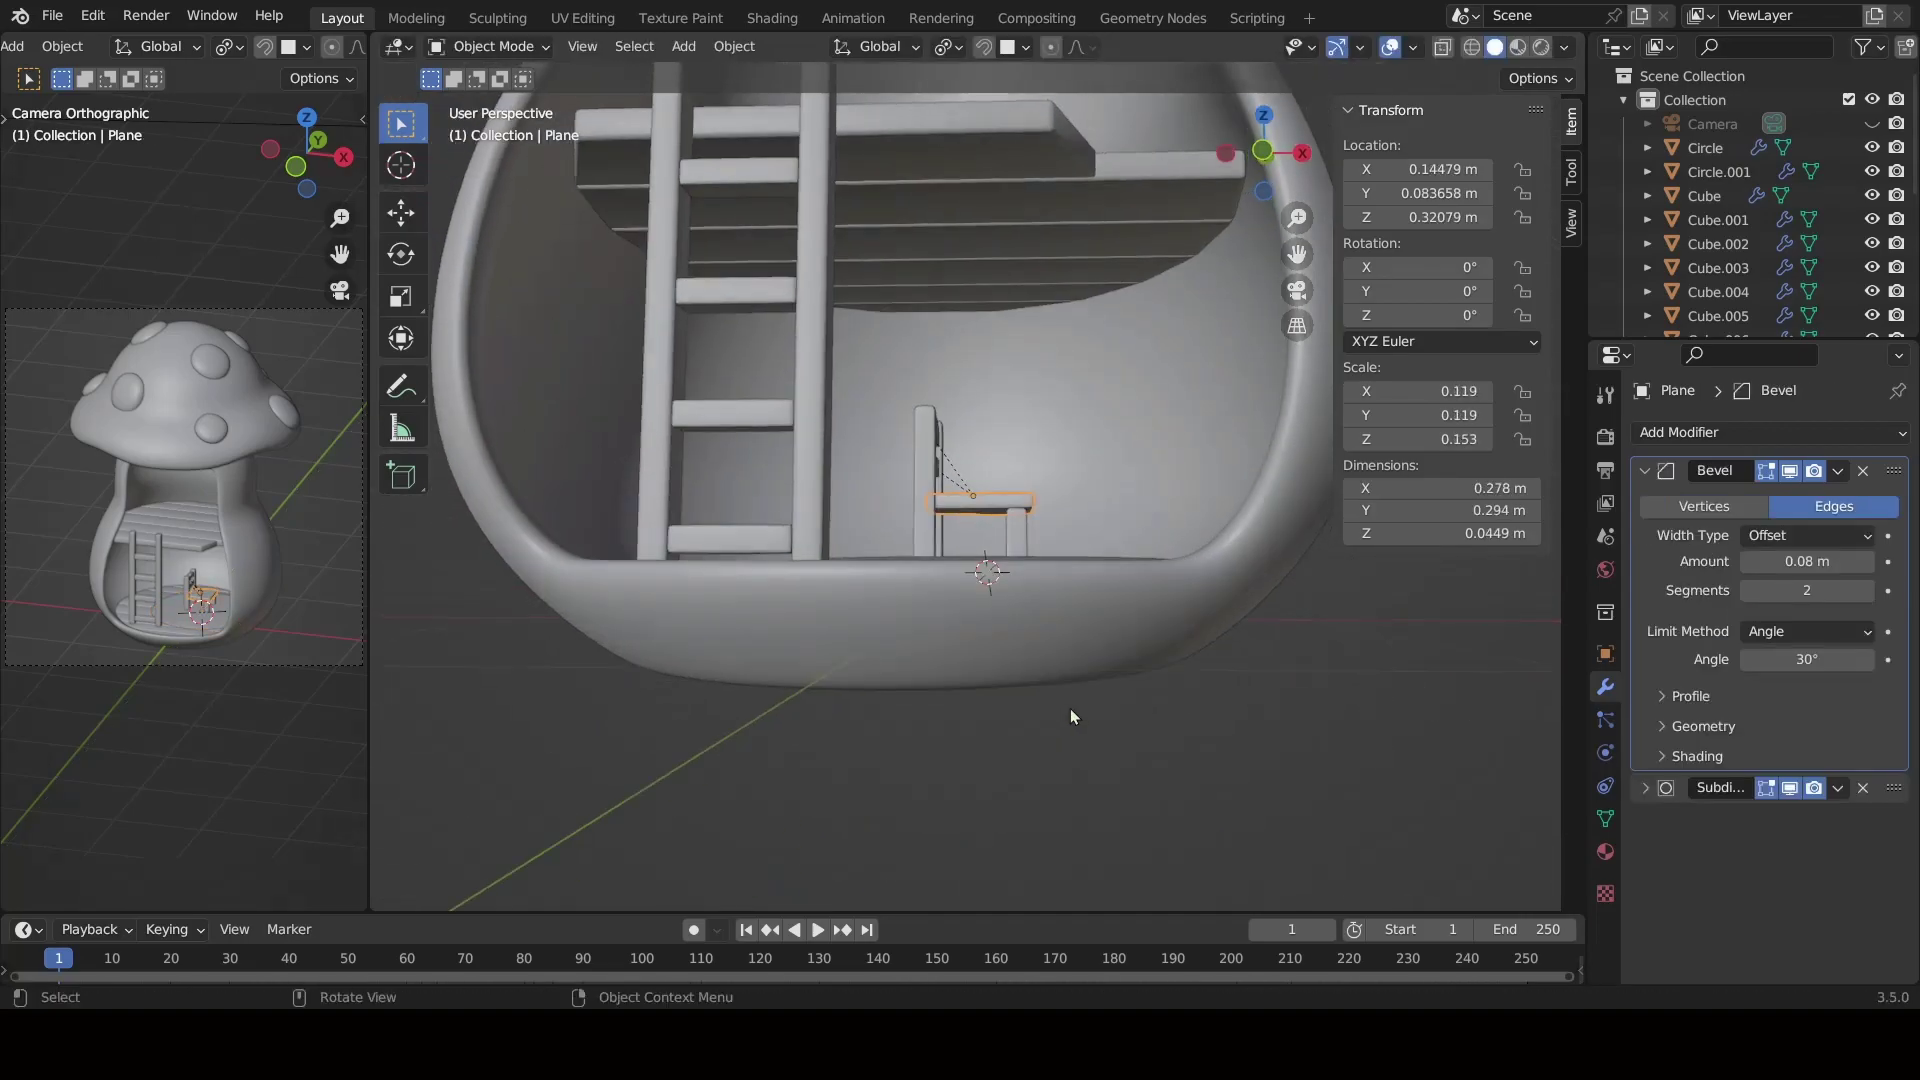
key("g")
key("z")
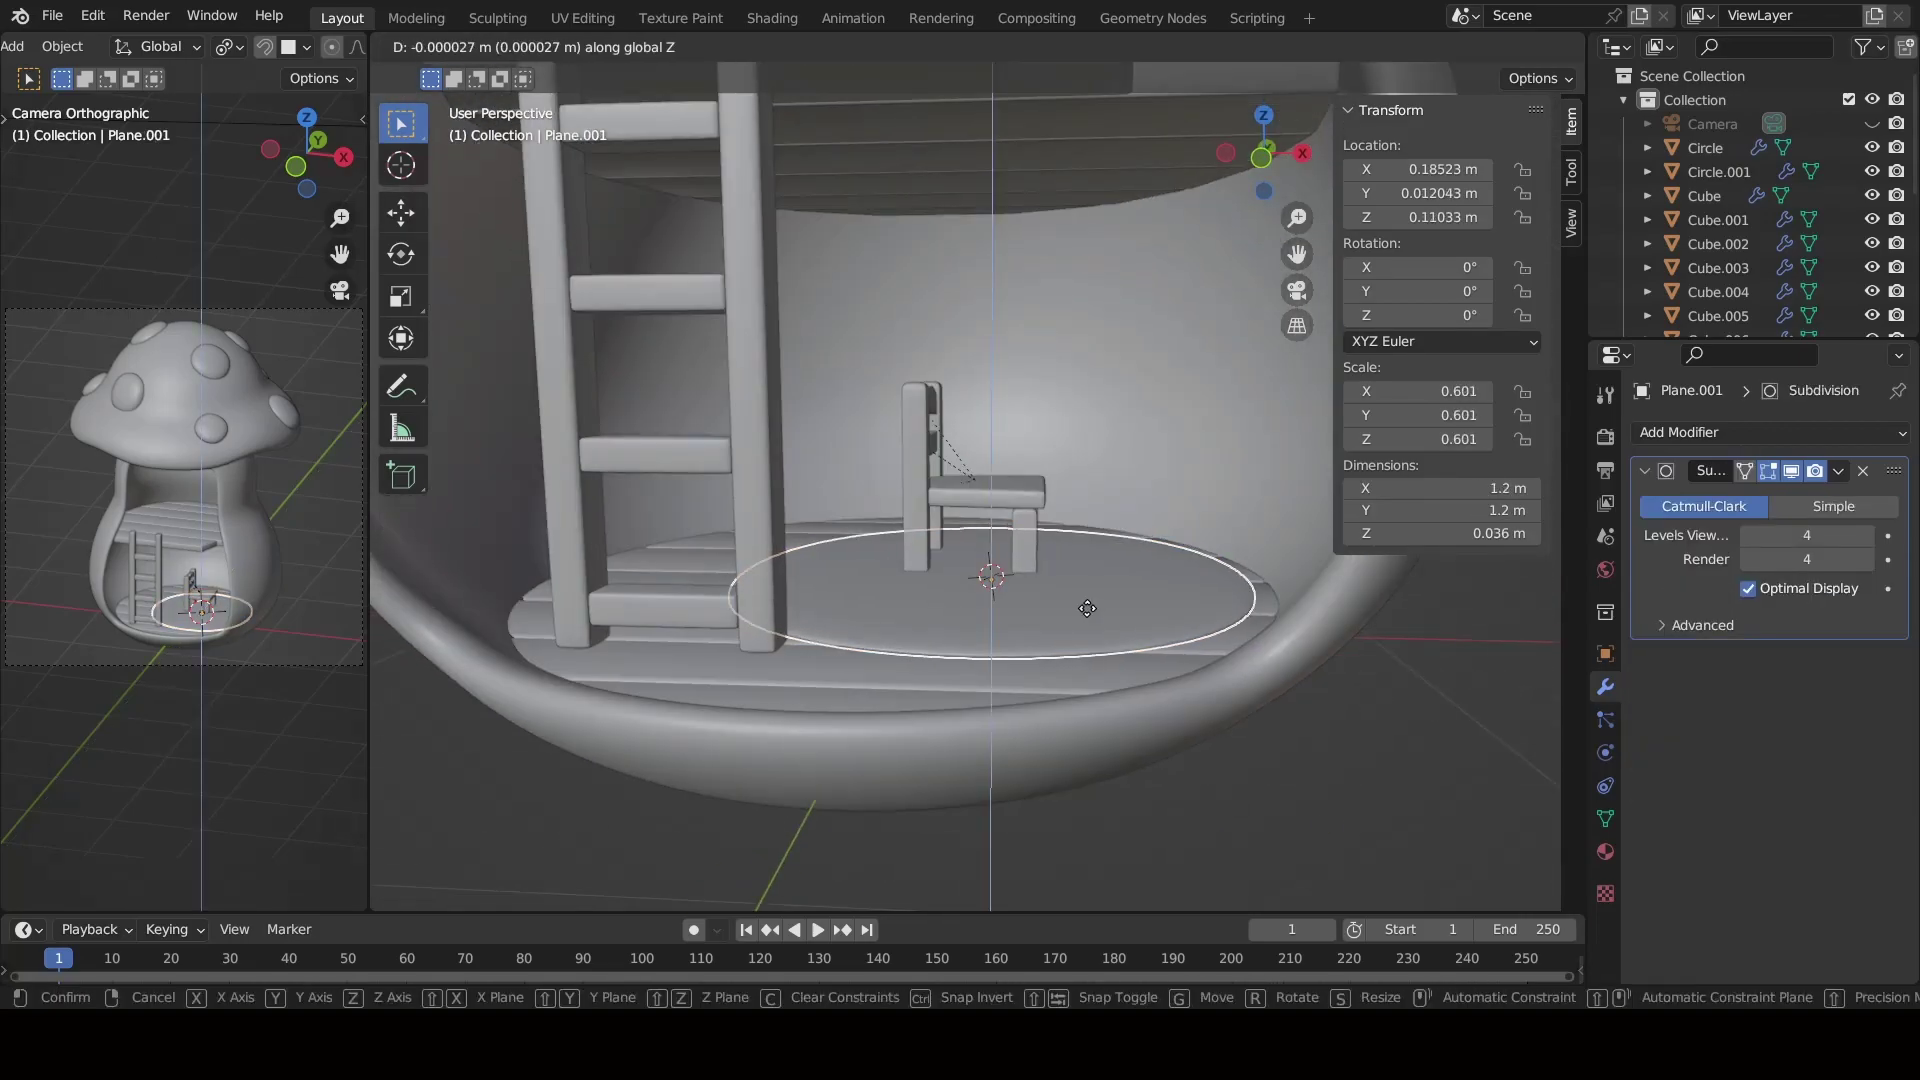
left_click(1086, 608)
middle_click_drag(1087, 608, 1154, 802)
Move the chair toward the left side of the floor disc.
left_click(1017, 585)
middle_click_drag(1016, 585, 1118, 764)
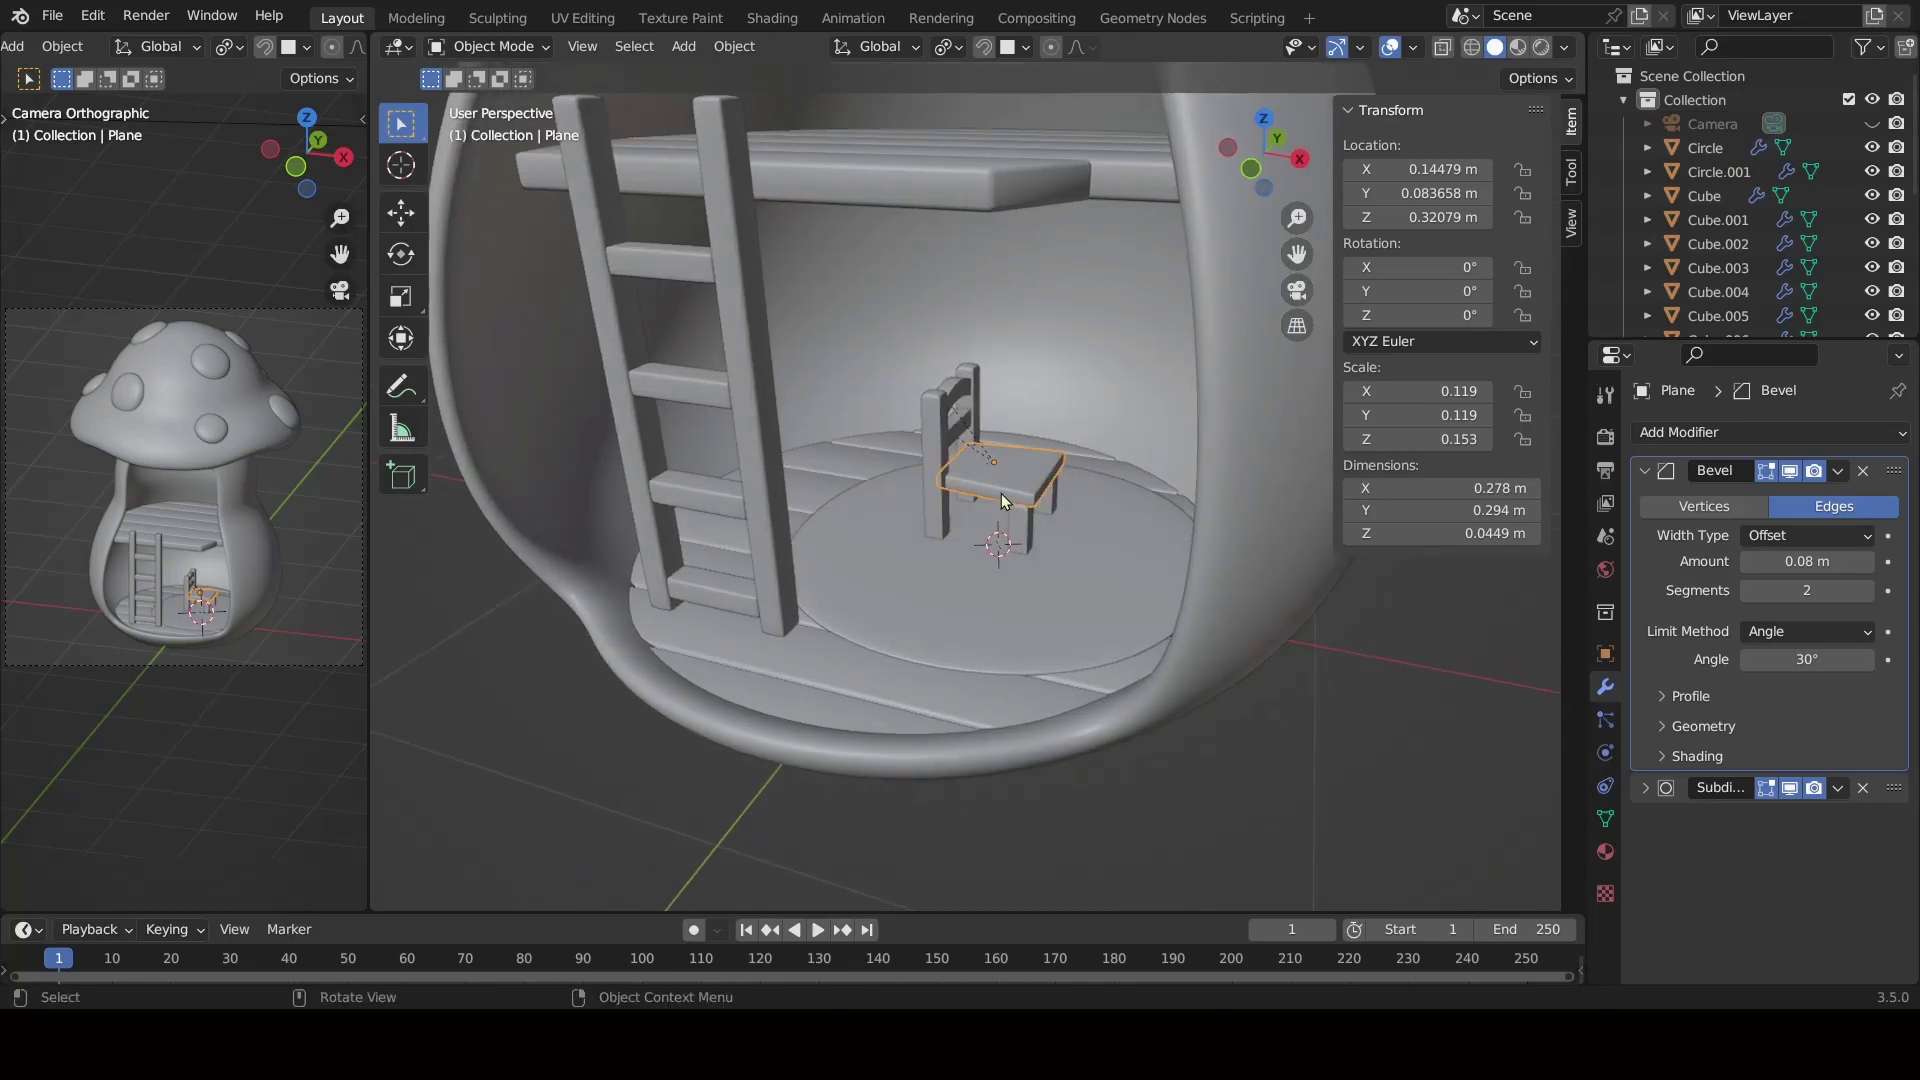
key("g")
left_click(910, 476)
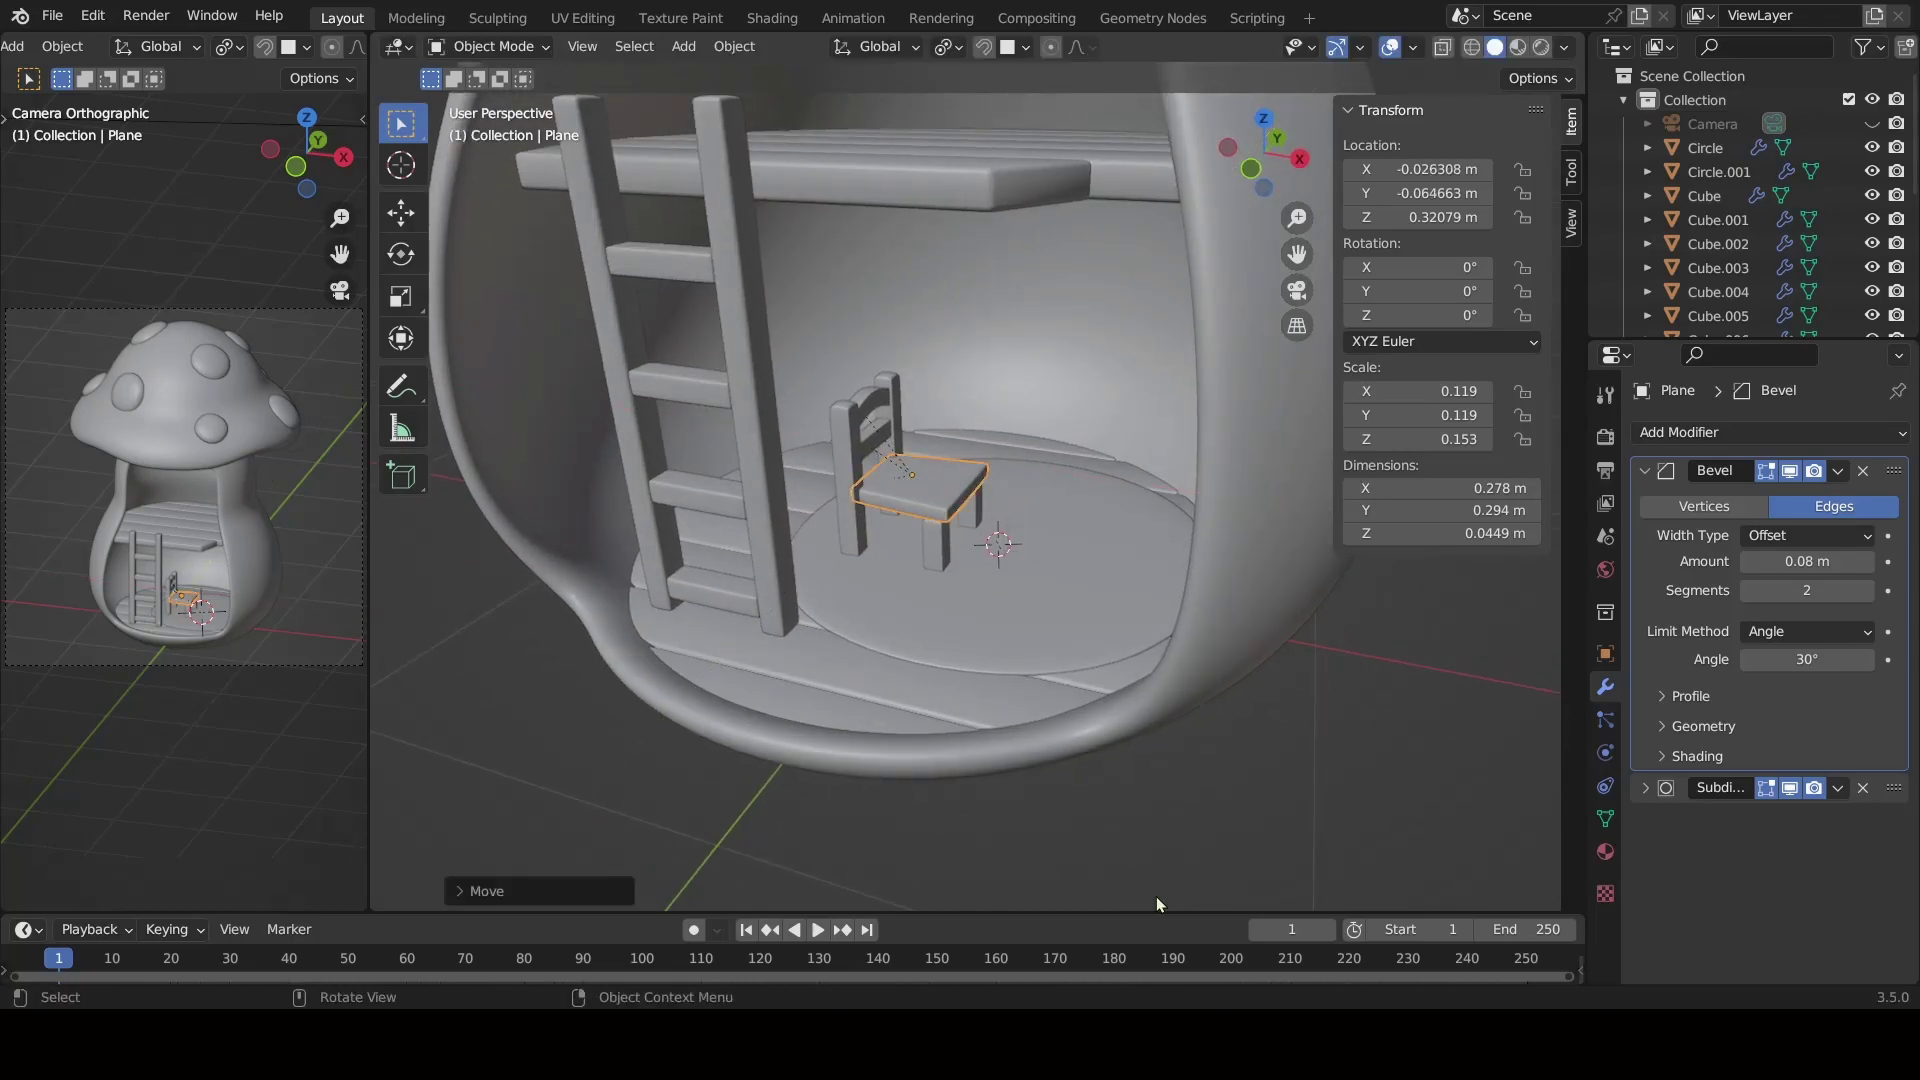
middle_click_drag(1156, 899, 932, 494)
left_click(932, 494)
key("shift+a")
Discard a stray cube, then raise the new plane and shrink it.
left_click(1237, 53)
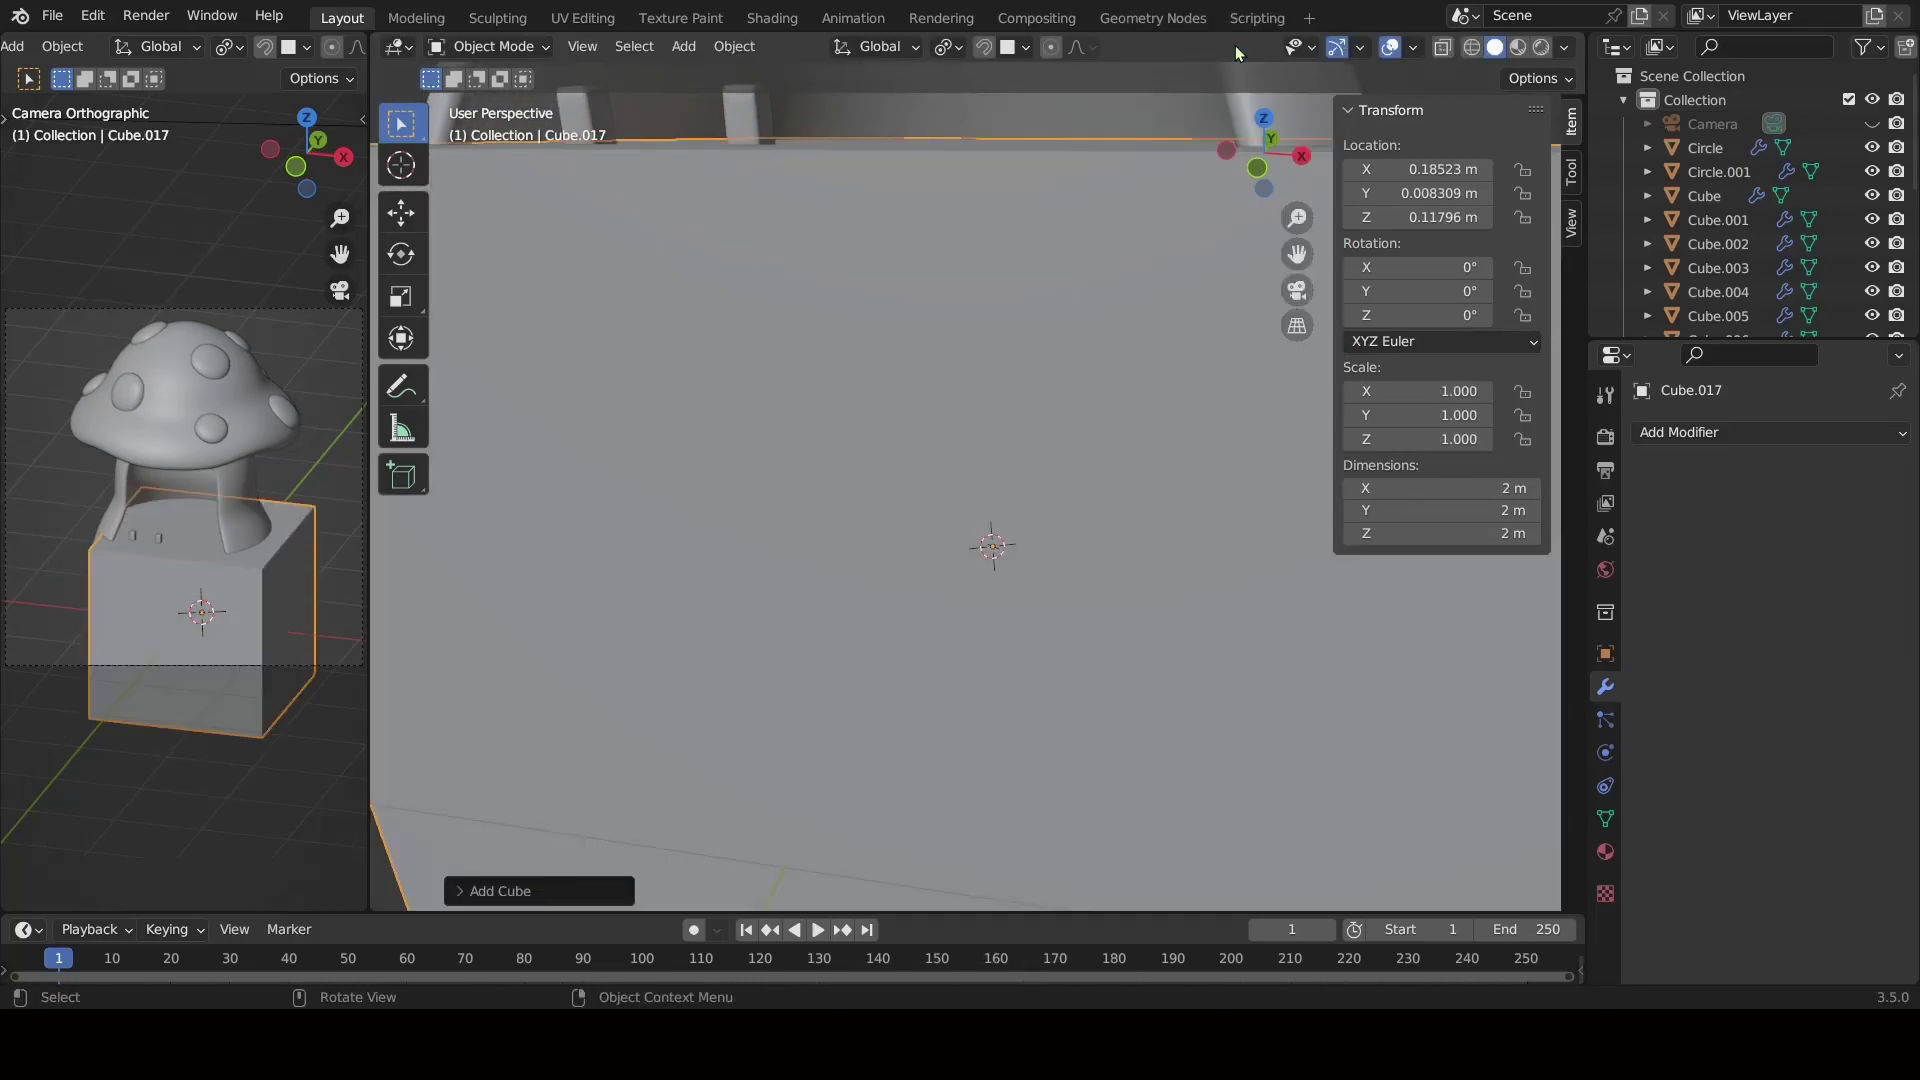
key("ctrl+z")
key("KP_1")
key("g")
key("z")
left_click(1018, 464)
key("s")
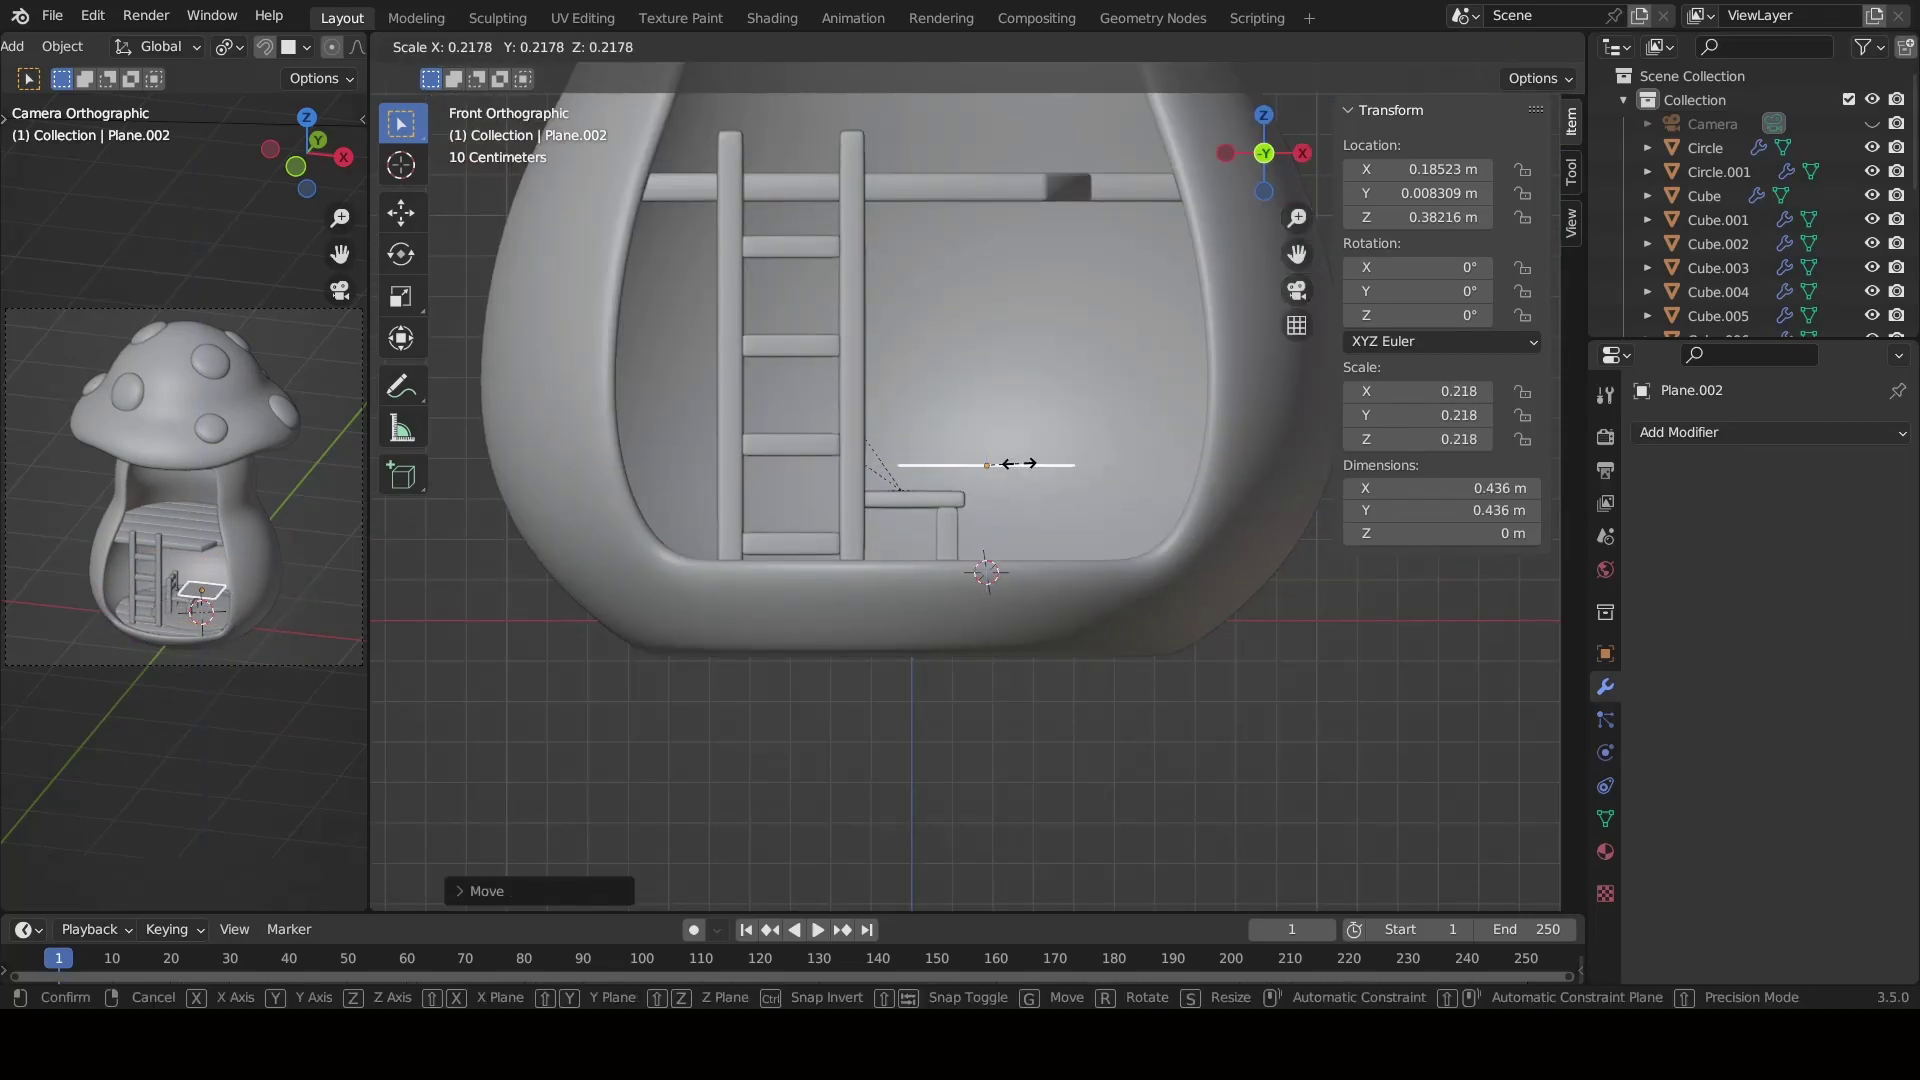
left_click(1017, 463)
Extrude the plane into a thick slab with subdivision and beveled side edges.
key("Tab")
middle_click_drag(1094, 662, 1052, 580)
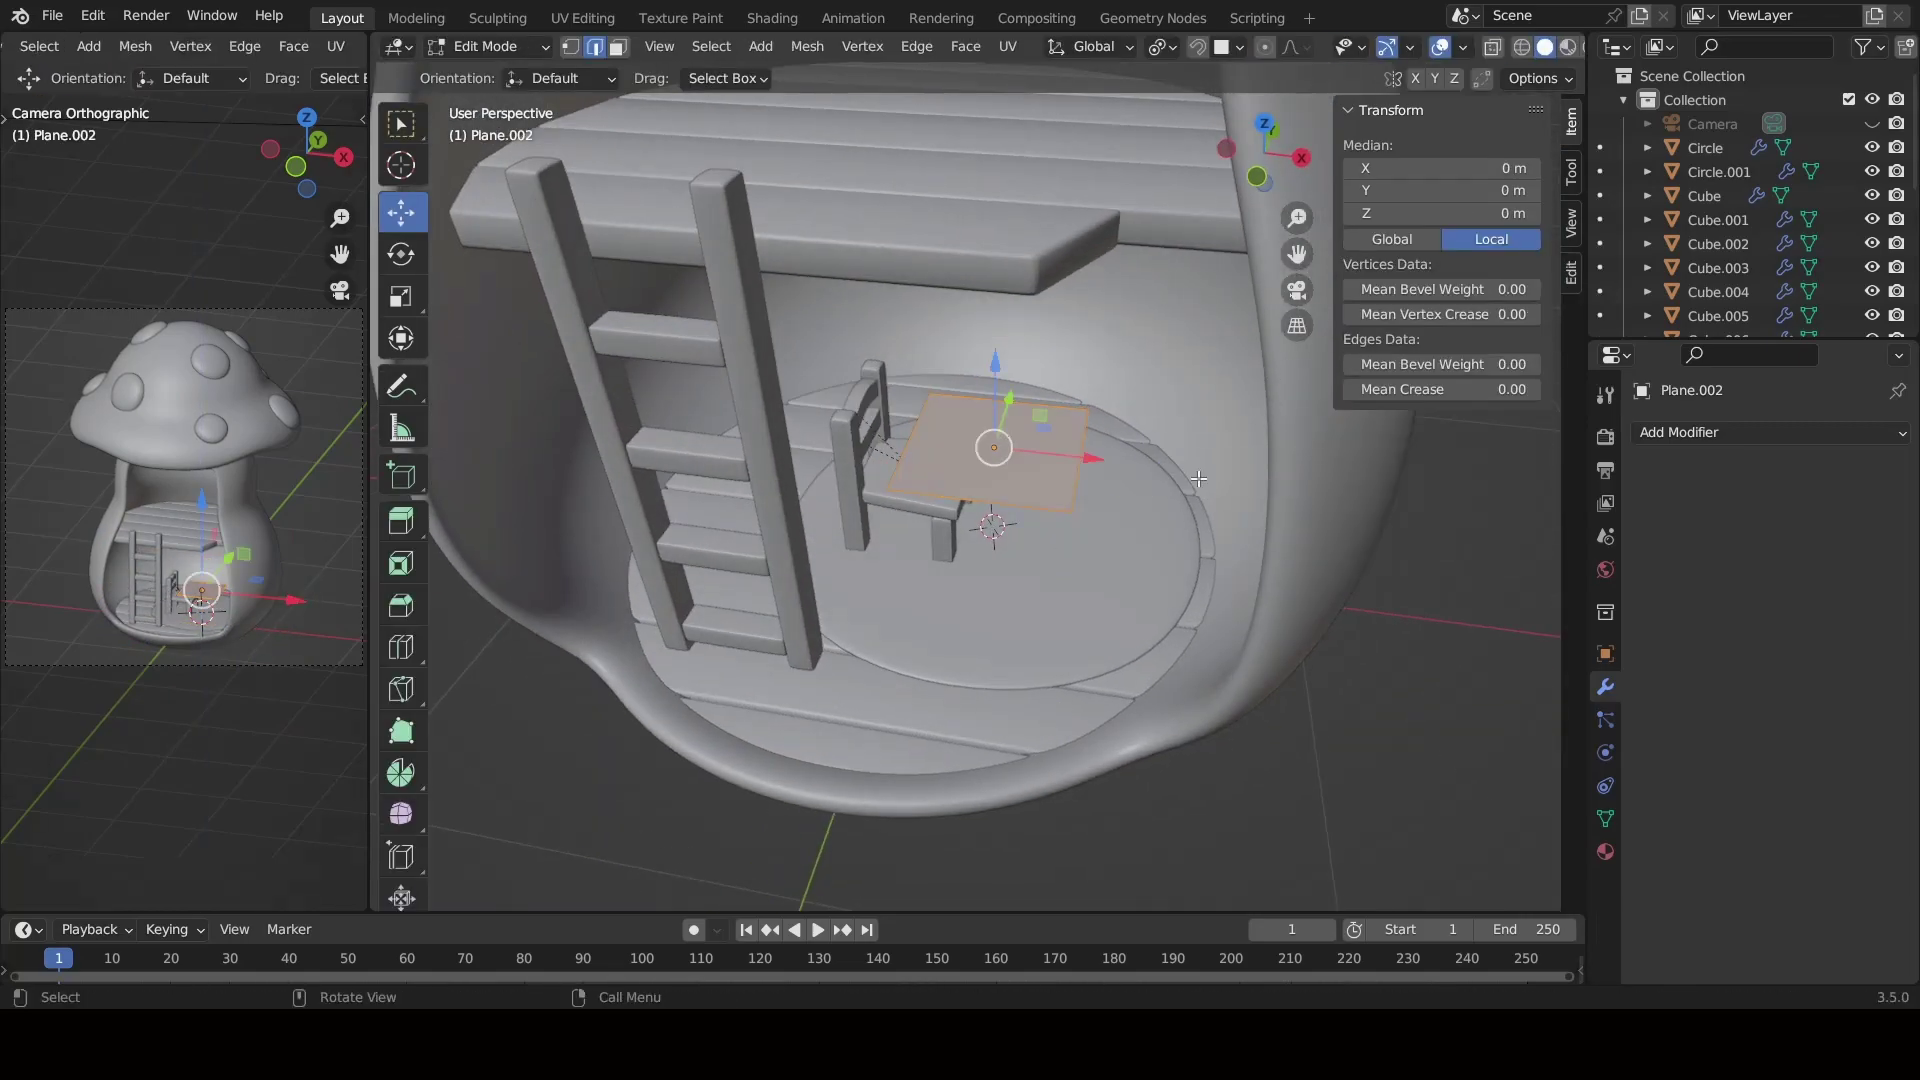
middle_click_drag(1198, 478, 1189, 560)
key("e")
left_click(1000, 419)
key("ctrl+1")
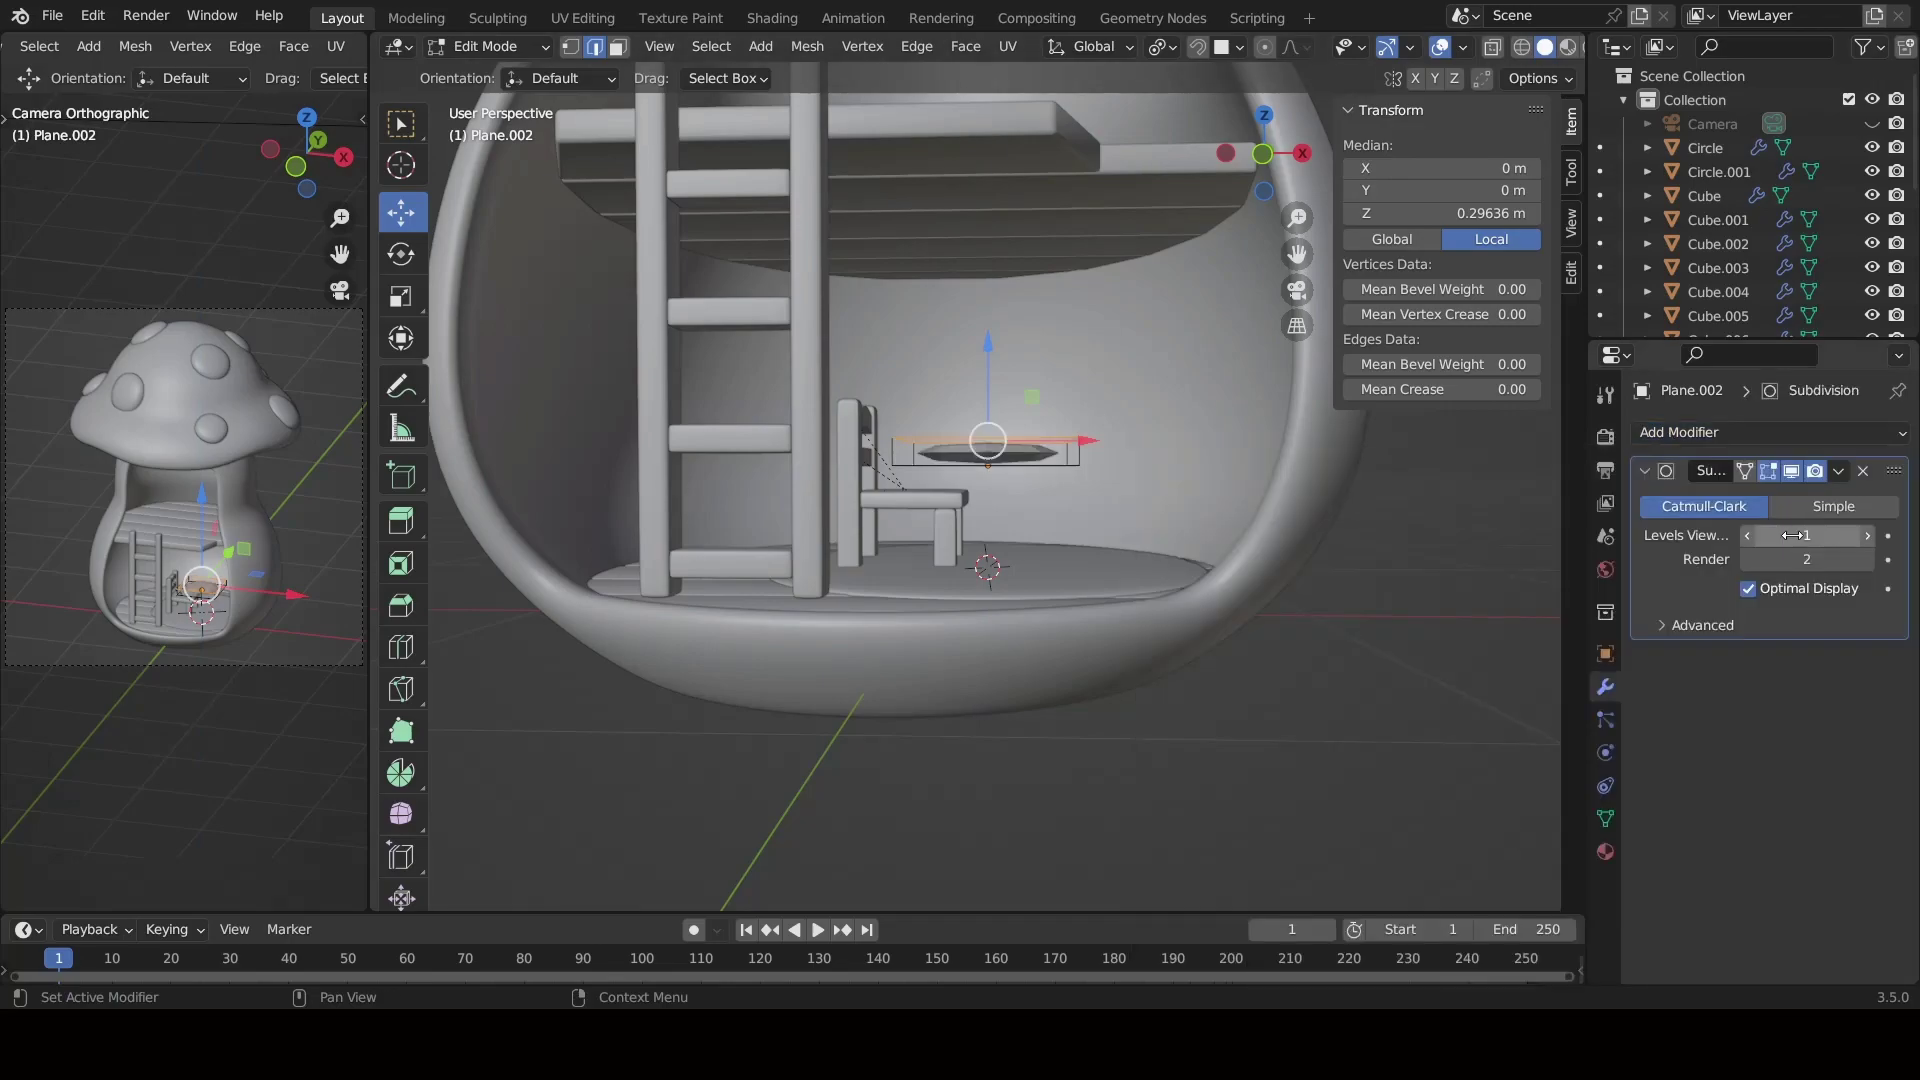
scroll(1014, 485, "up", 4)
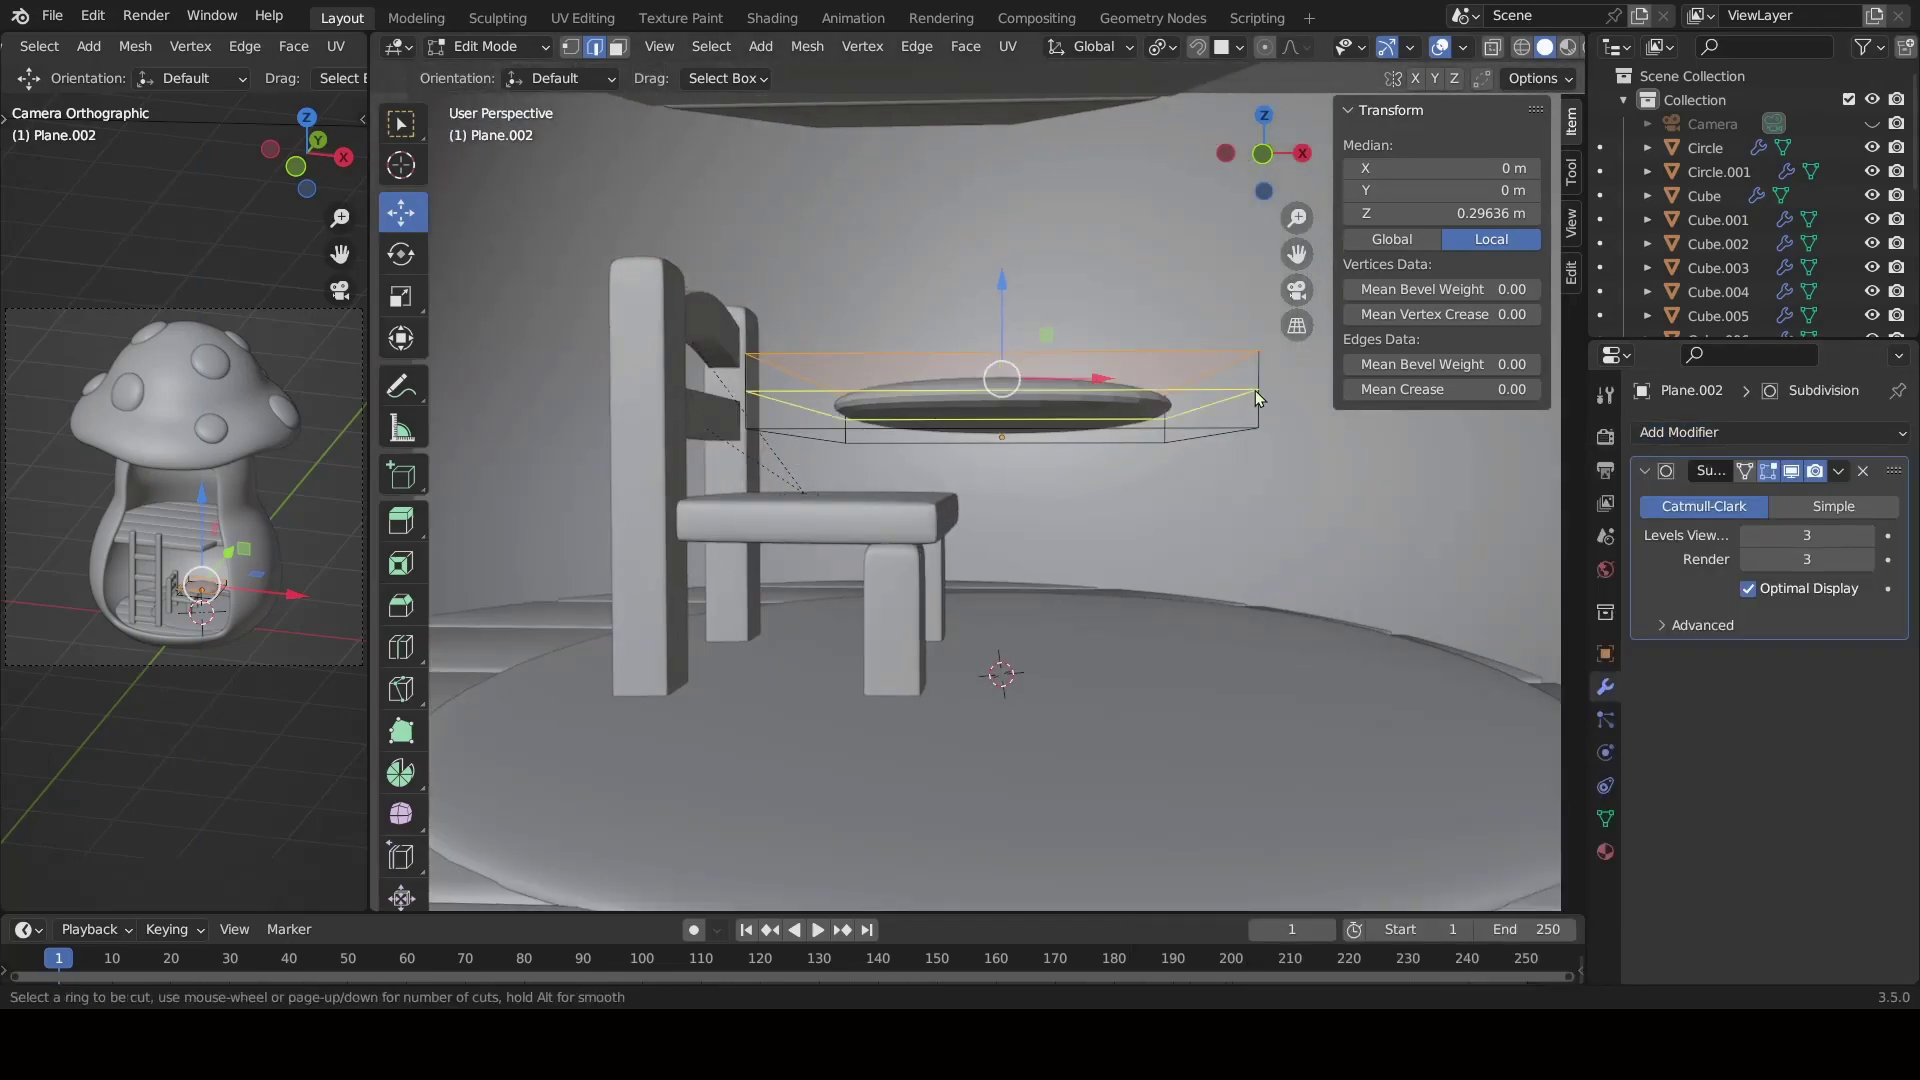
left_click(1255, 390, "alt")
key("ctrl+b")
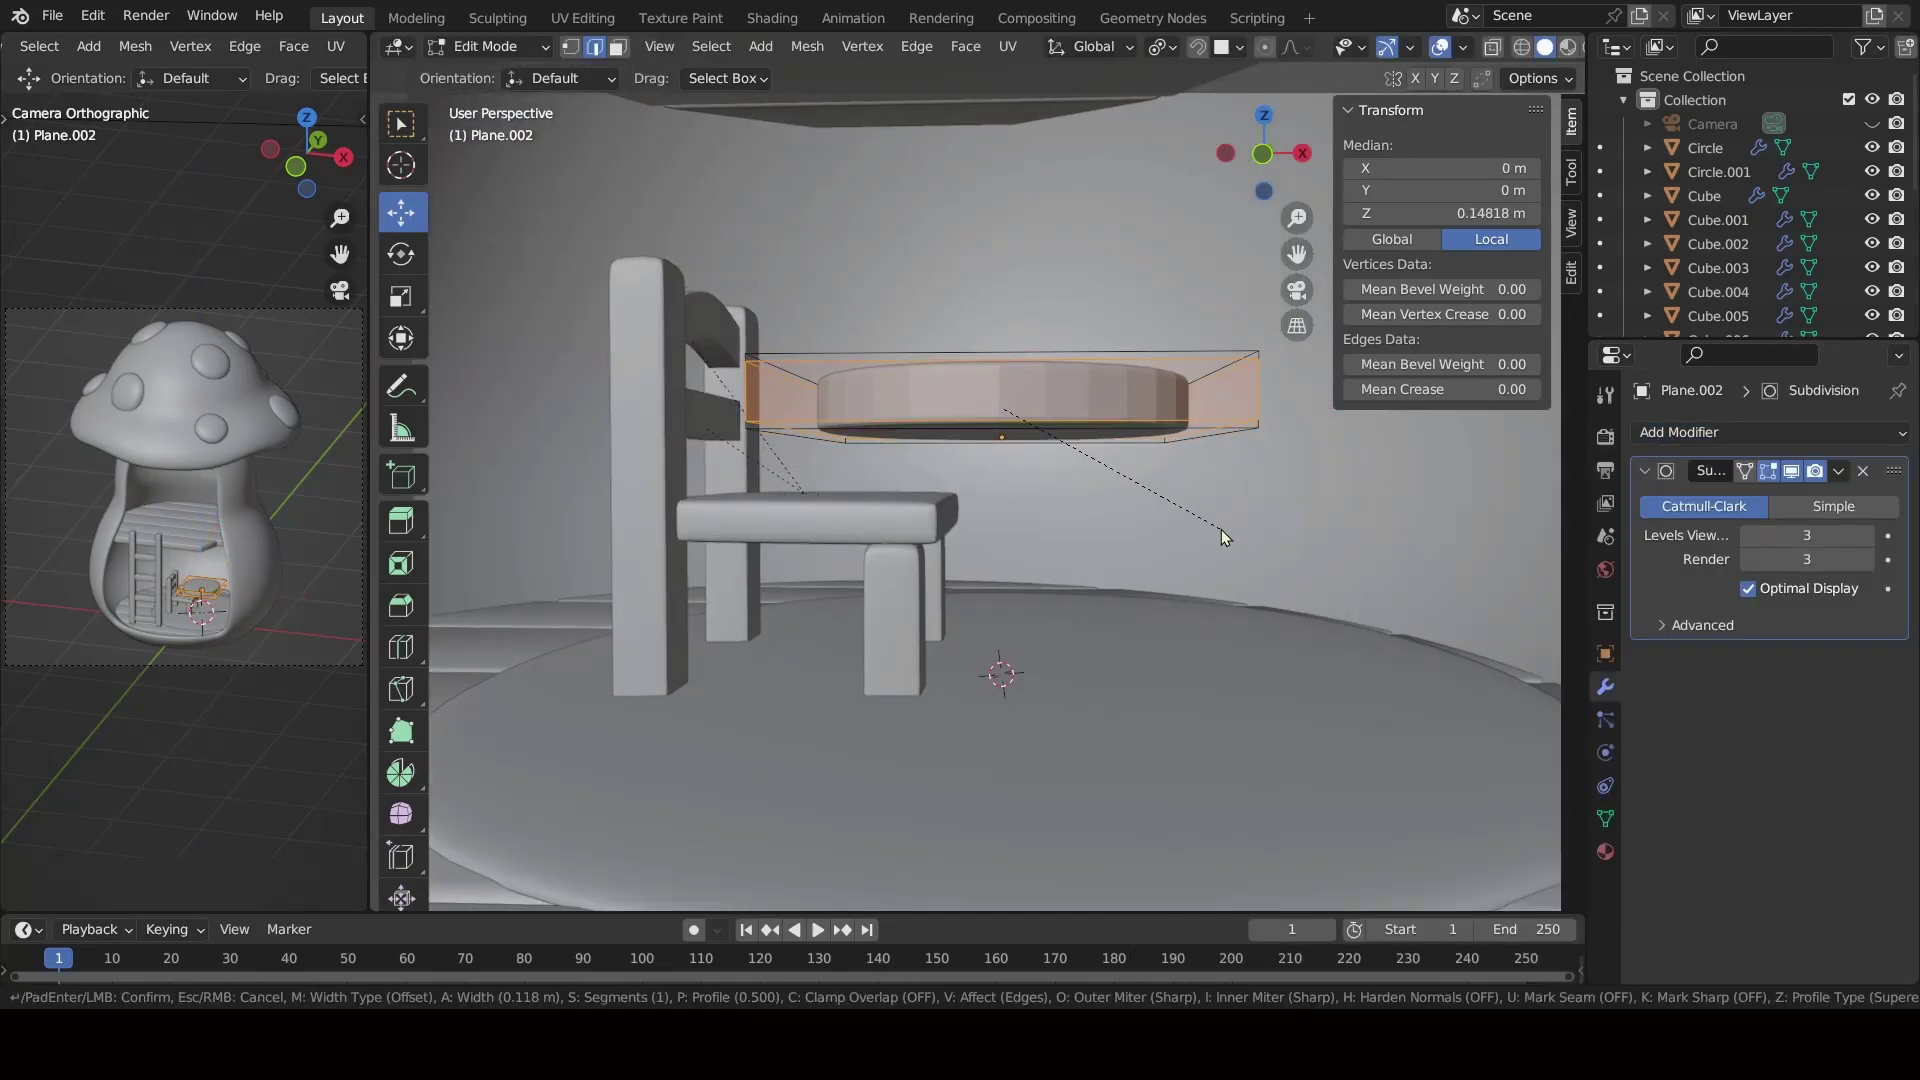
left_click(1221, 531)
Enlarge the disc to 0.589 m, flatten it to 0.0739 m, and place it beside the chair.
key("ctrl+Tab")
left_click(1066, 534)
scroll(1130, 528, "down", 3)
key("s")
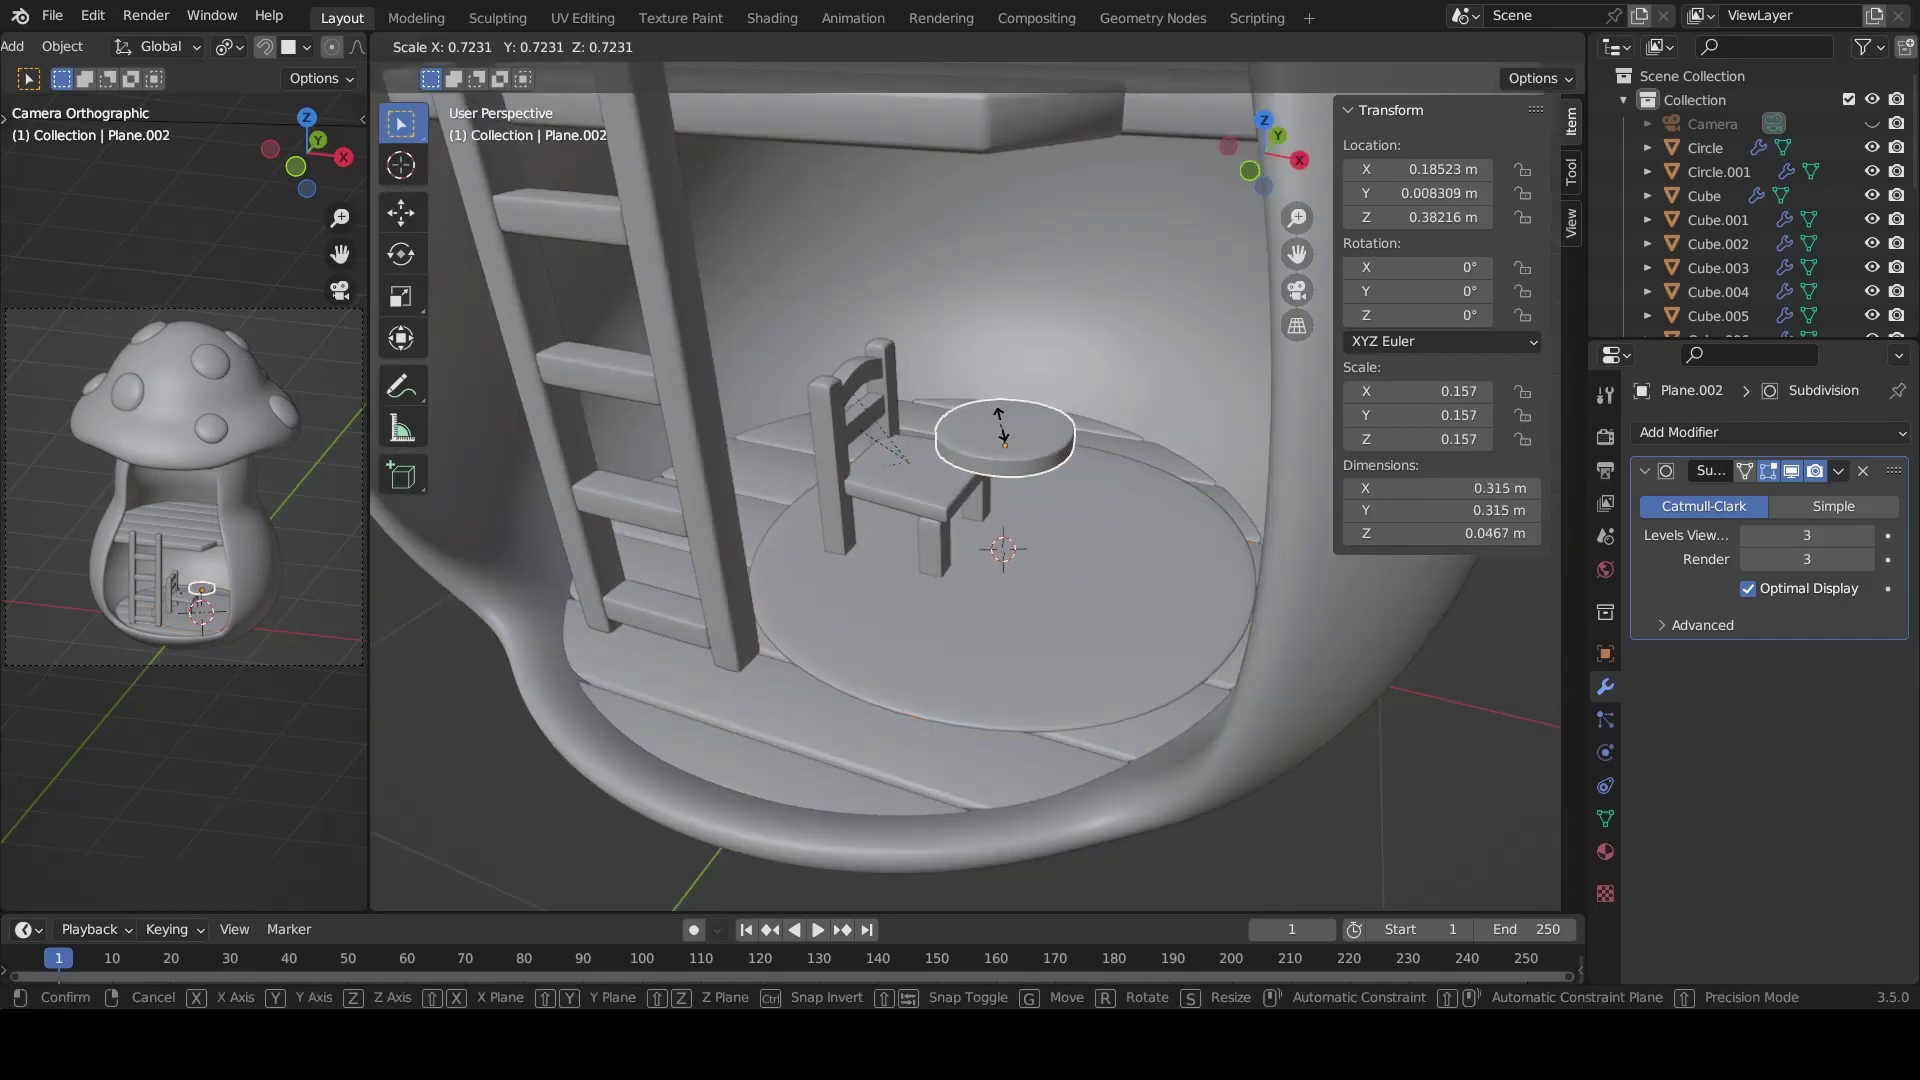
left_click(1010, 420)
key("KP_1")
key("s")
key("z")
left_click(1054, 443)
key("g")
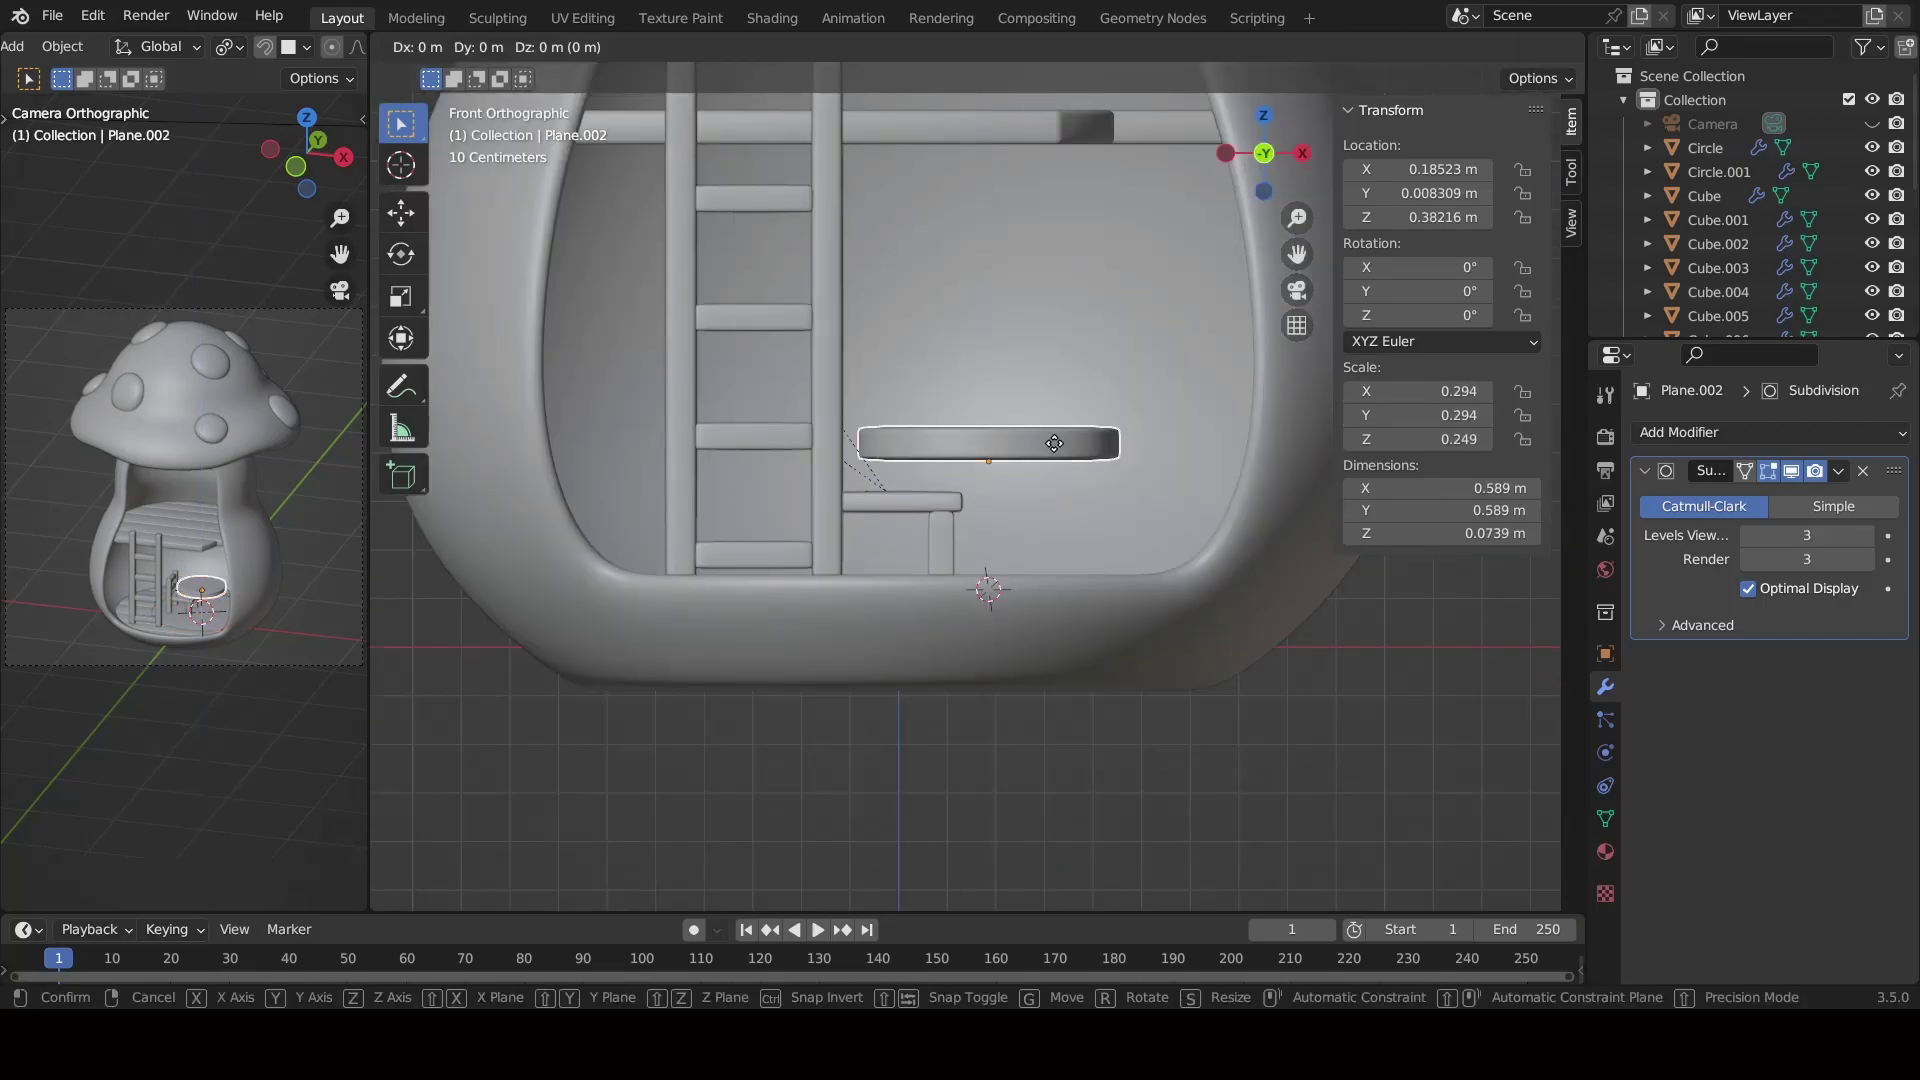
left_click(1052, 442)
Reselect the tabletop disc and duplicate it.
left_click(1048, 492)
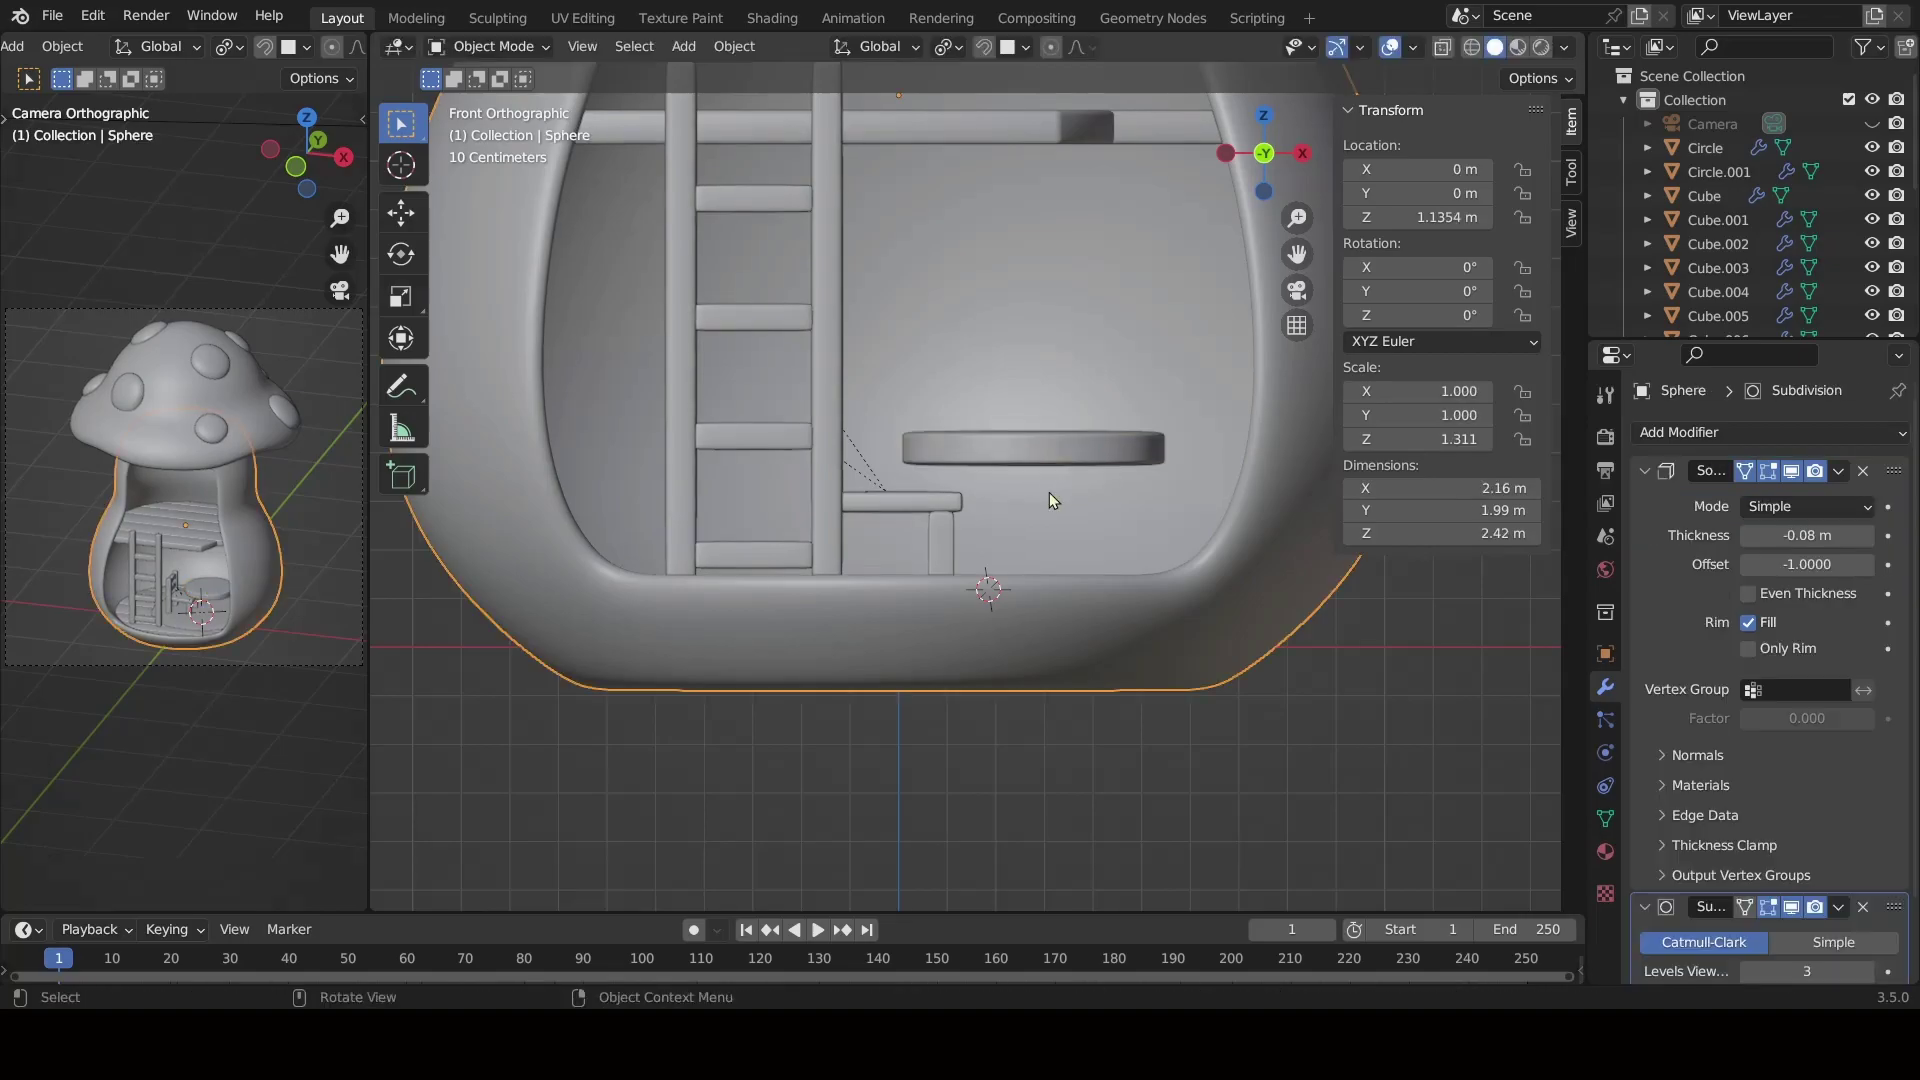
mouse_move(1047, 492)
middle_mouse_down()
mouse_move(993, 586)
mouse_move(1040, 568)
middle_mouse_up()
left_click(1041, 501)
key("KP_1")
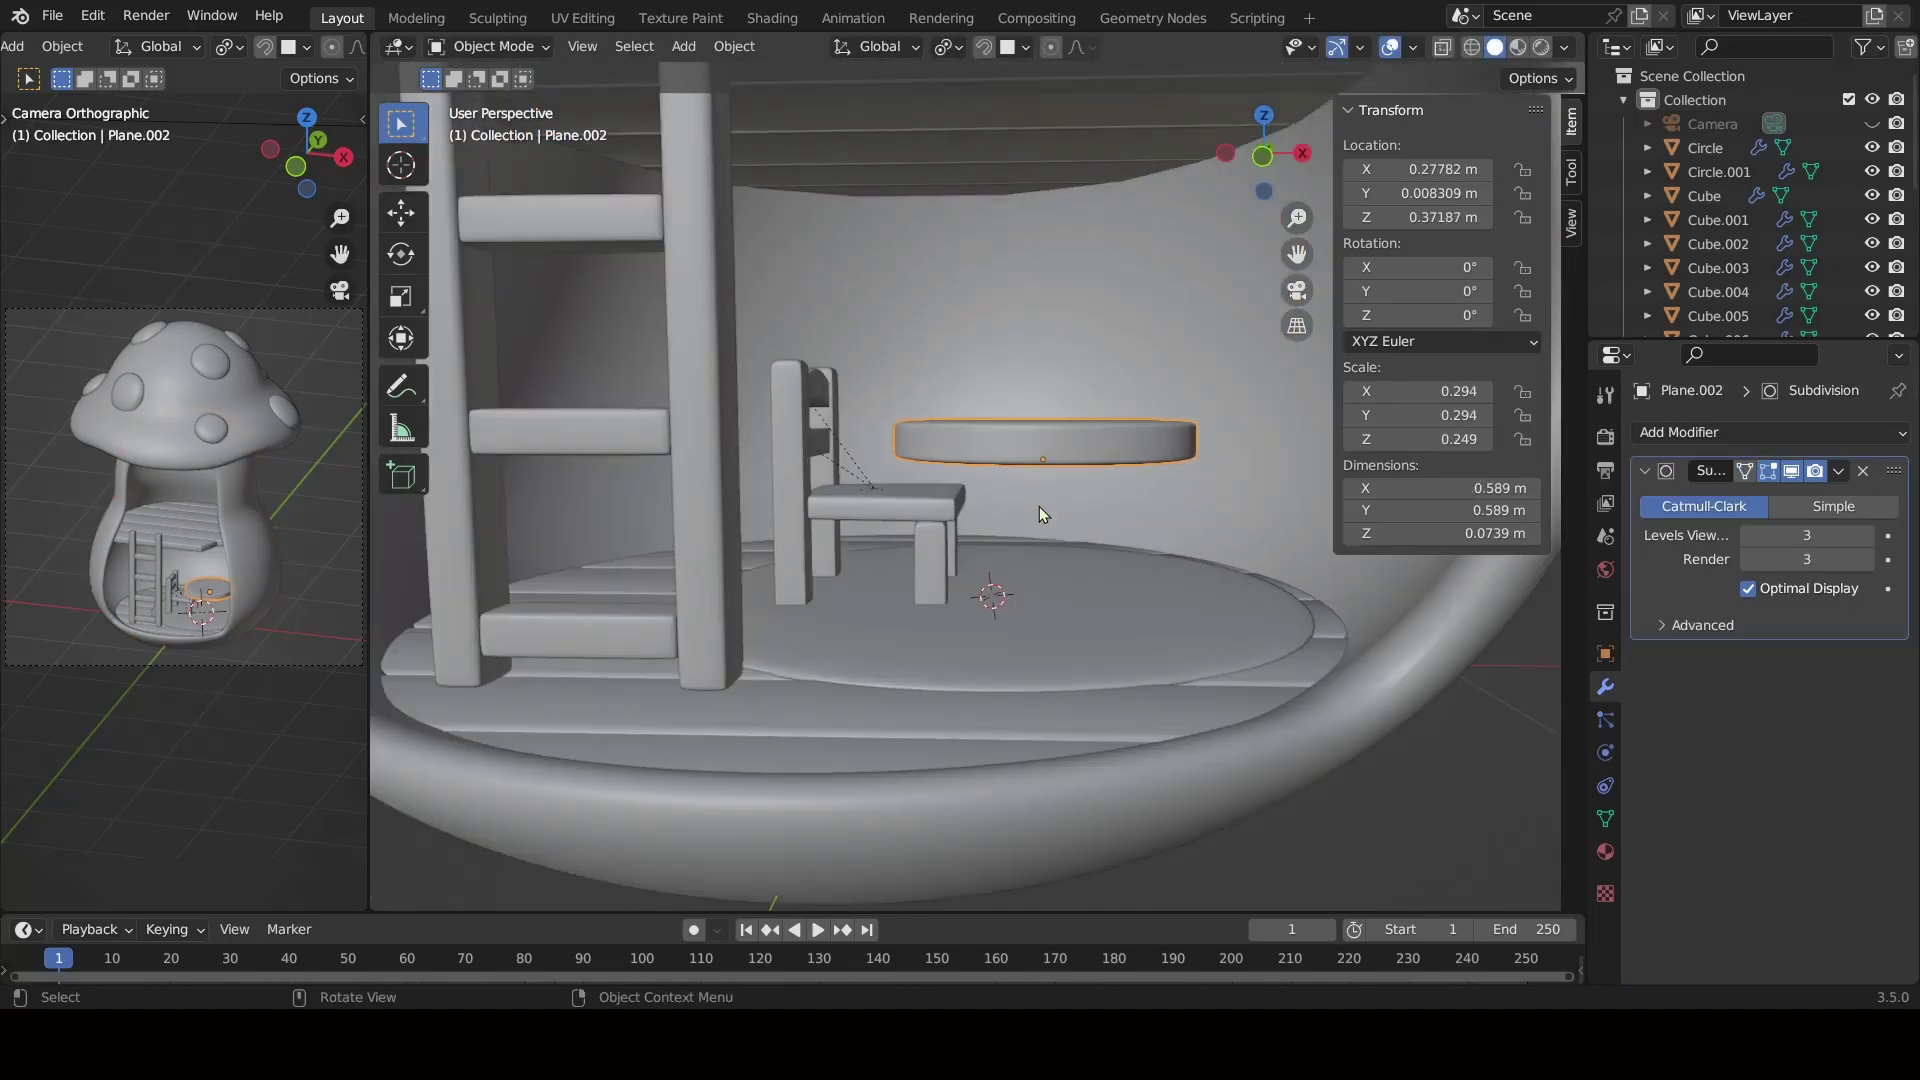
key("shift+d")
Shrink the duplicate disc and stretch it vertically into a narrow leg.
right_click(1040, 506)
key("s")
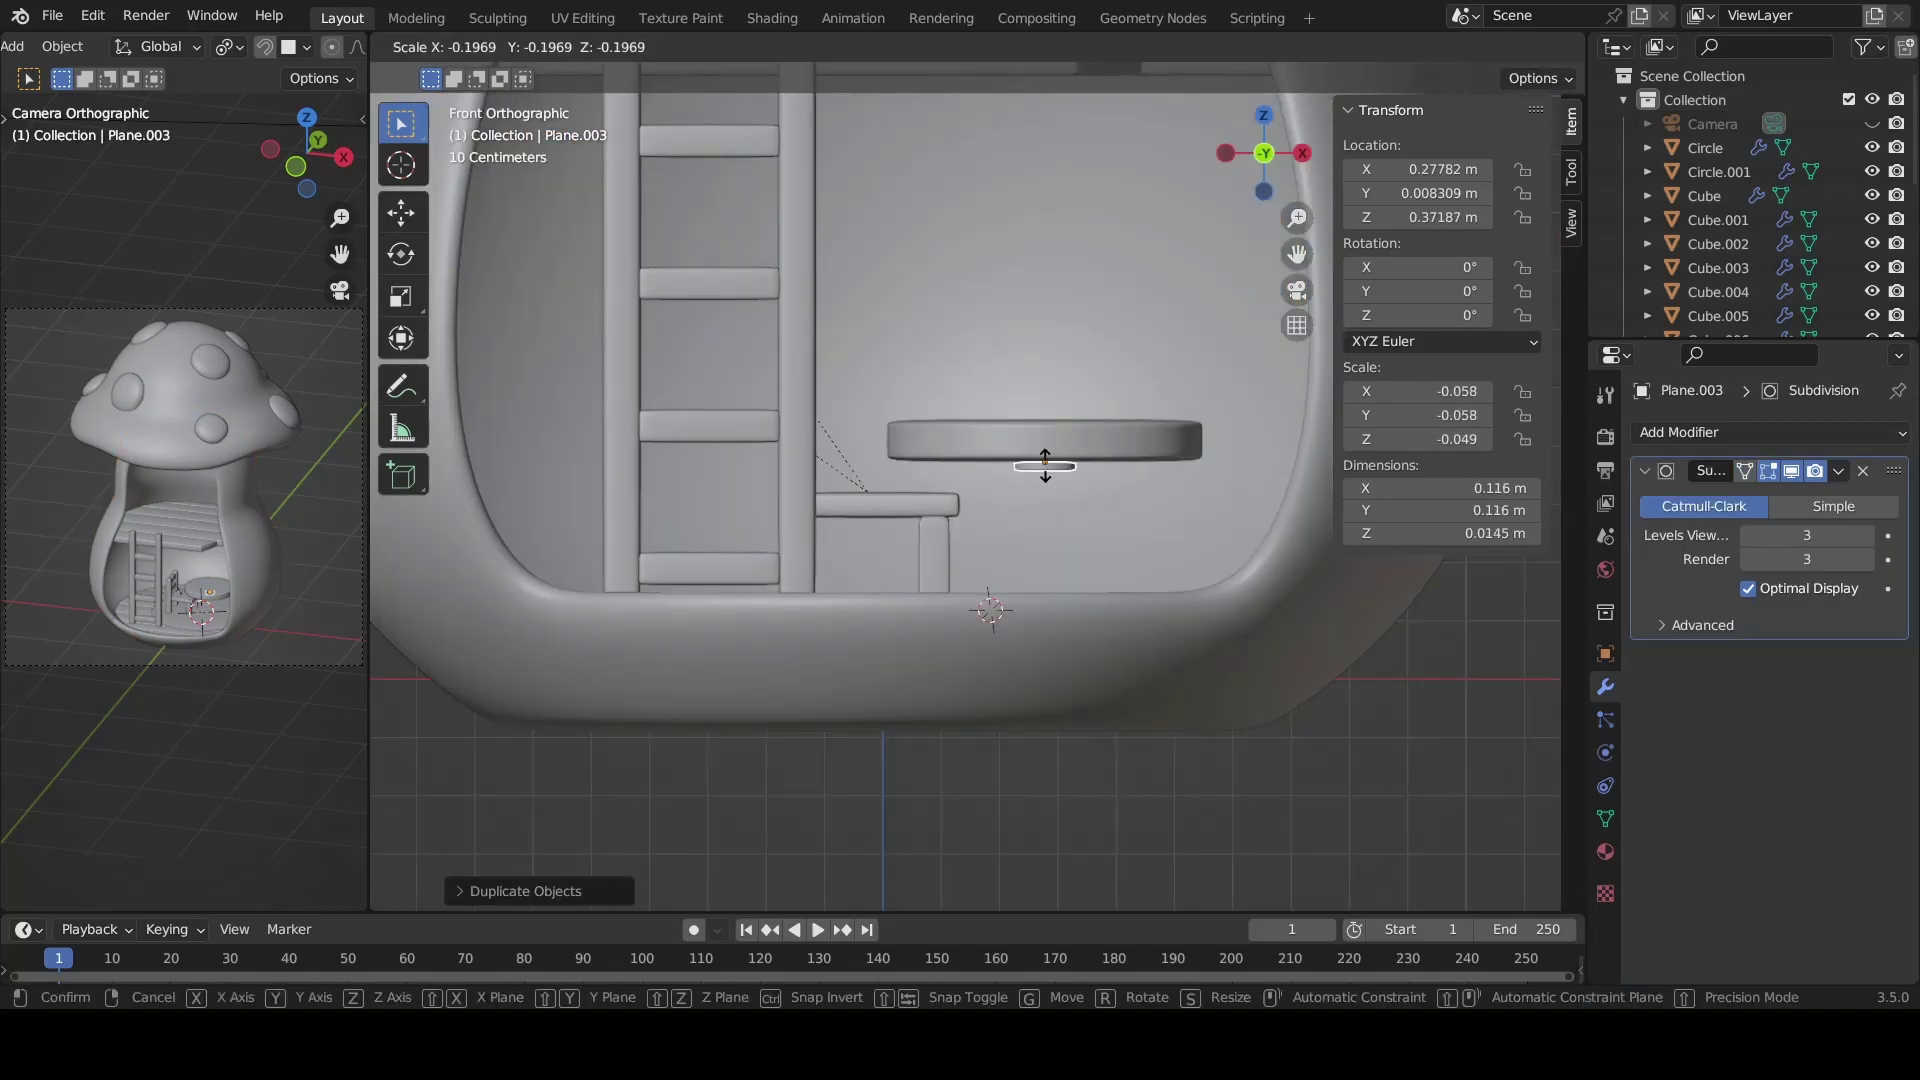
key("z")
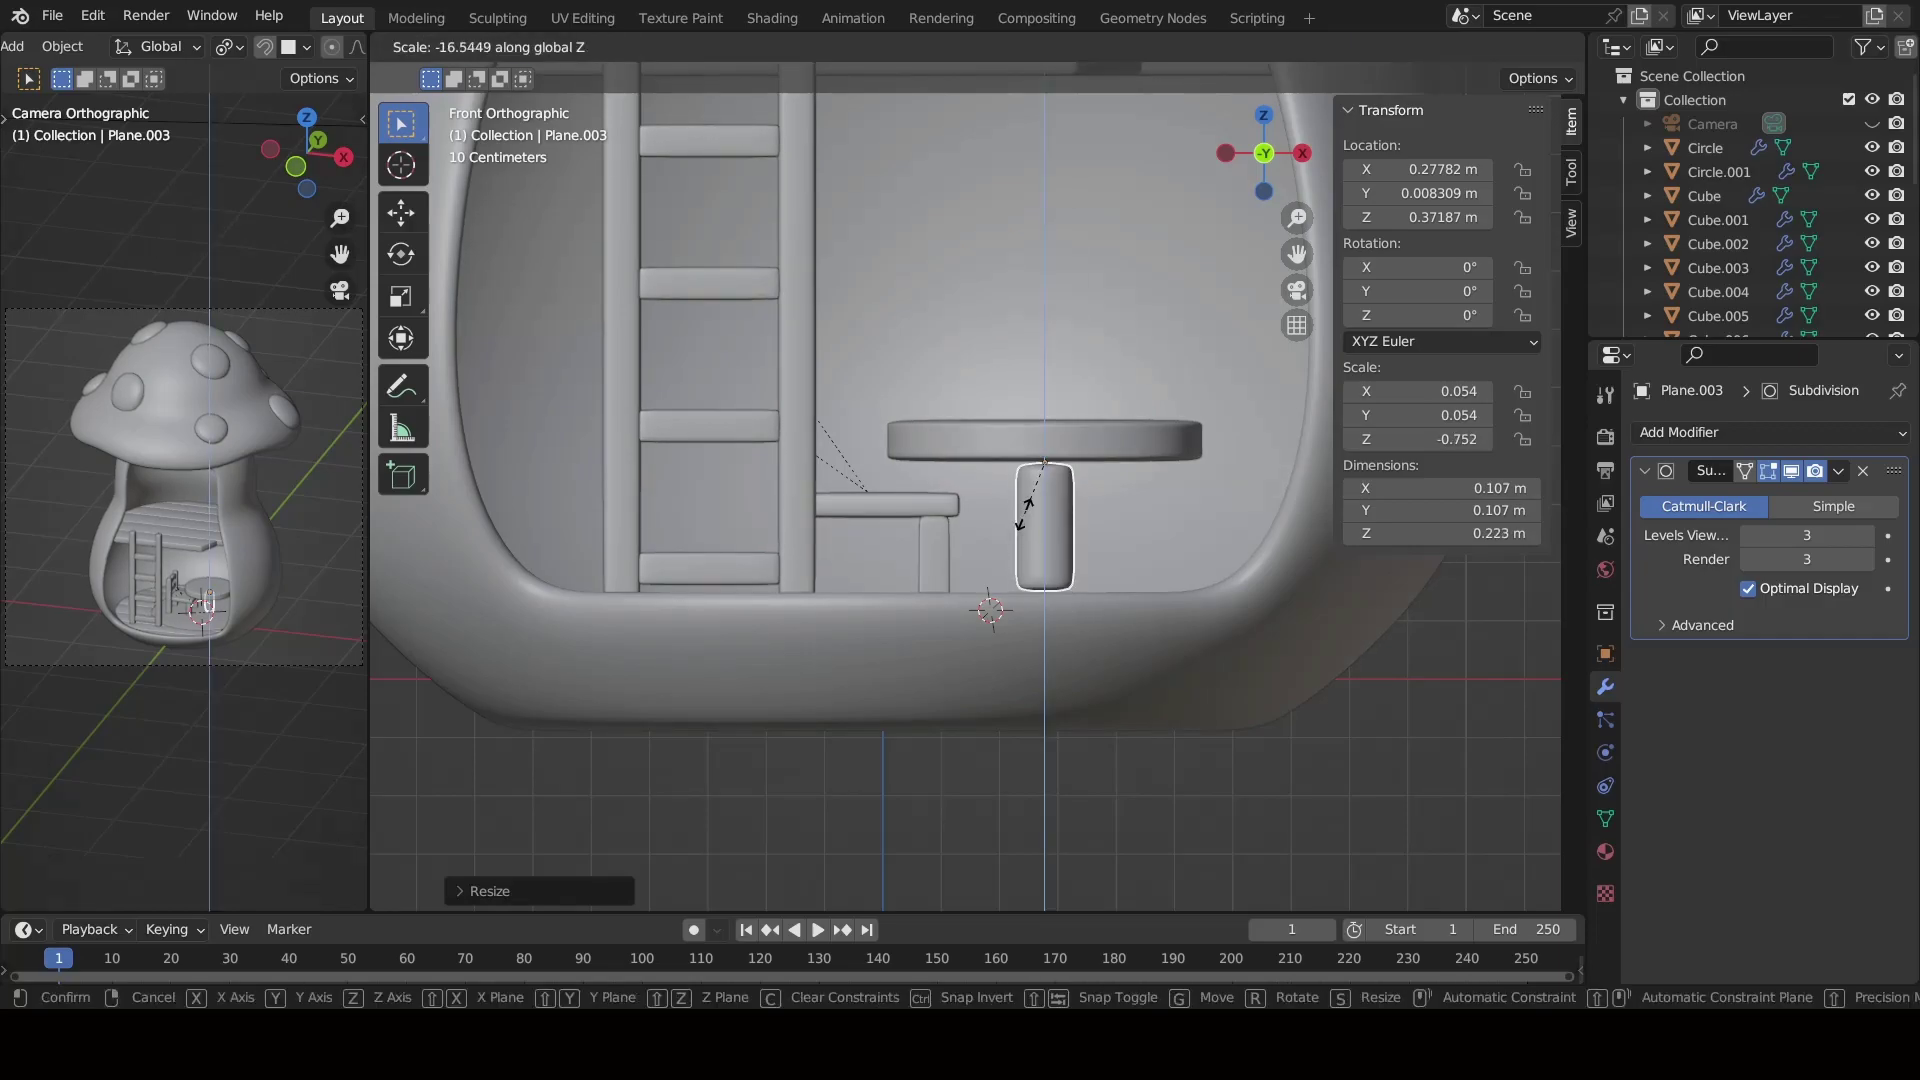
mouse_move(1024, 517)
middle_mouse_down()
mouse_move(993, 552)
mouse_move(1090, 530)
mouse_move(1034, 574)
middle_mouse_up()
left_click(1096, 530)
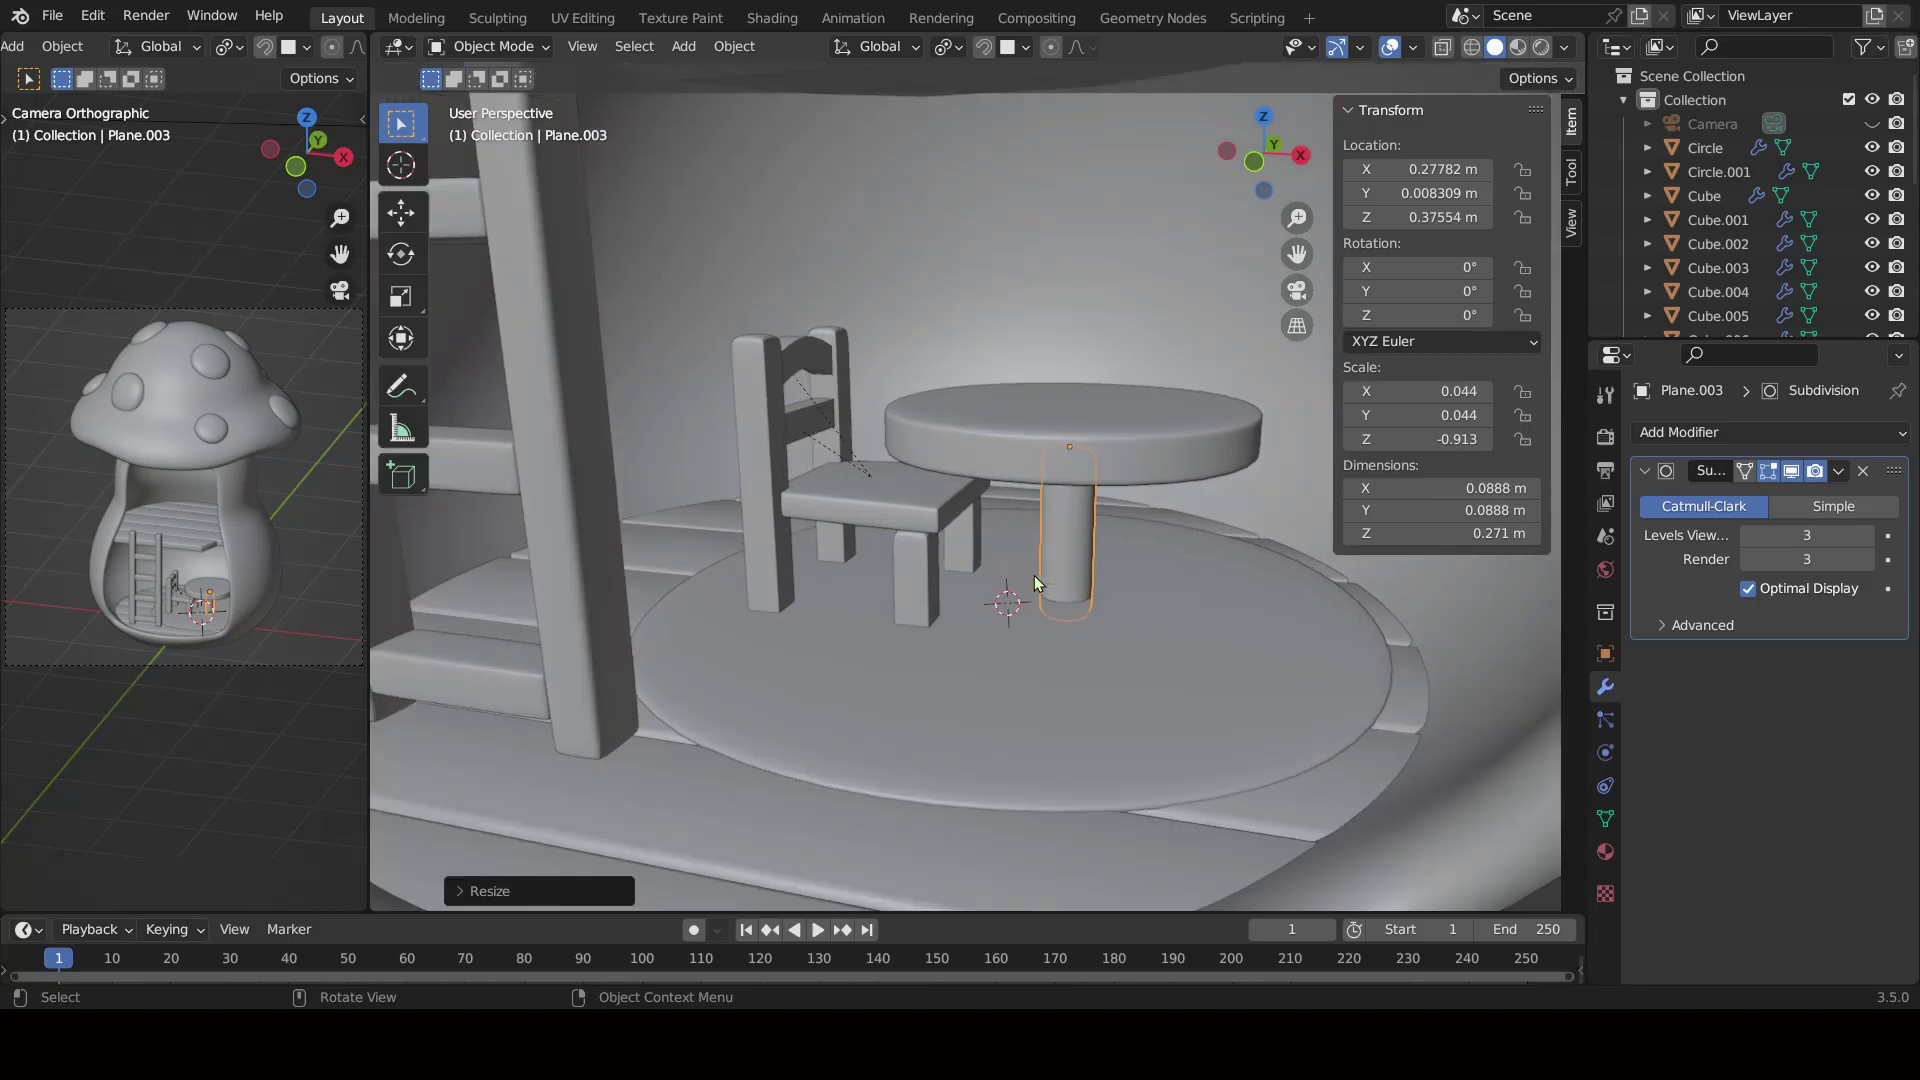
scroll(1034, 574, "up", 2)
scroll(1118, 554, "down", 2)
Hide the mushroom shell and lengthen the table leg vertically.
left_click(1272, 490)
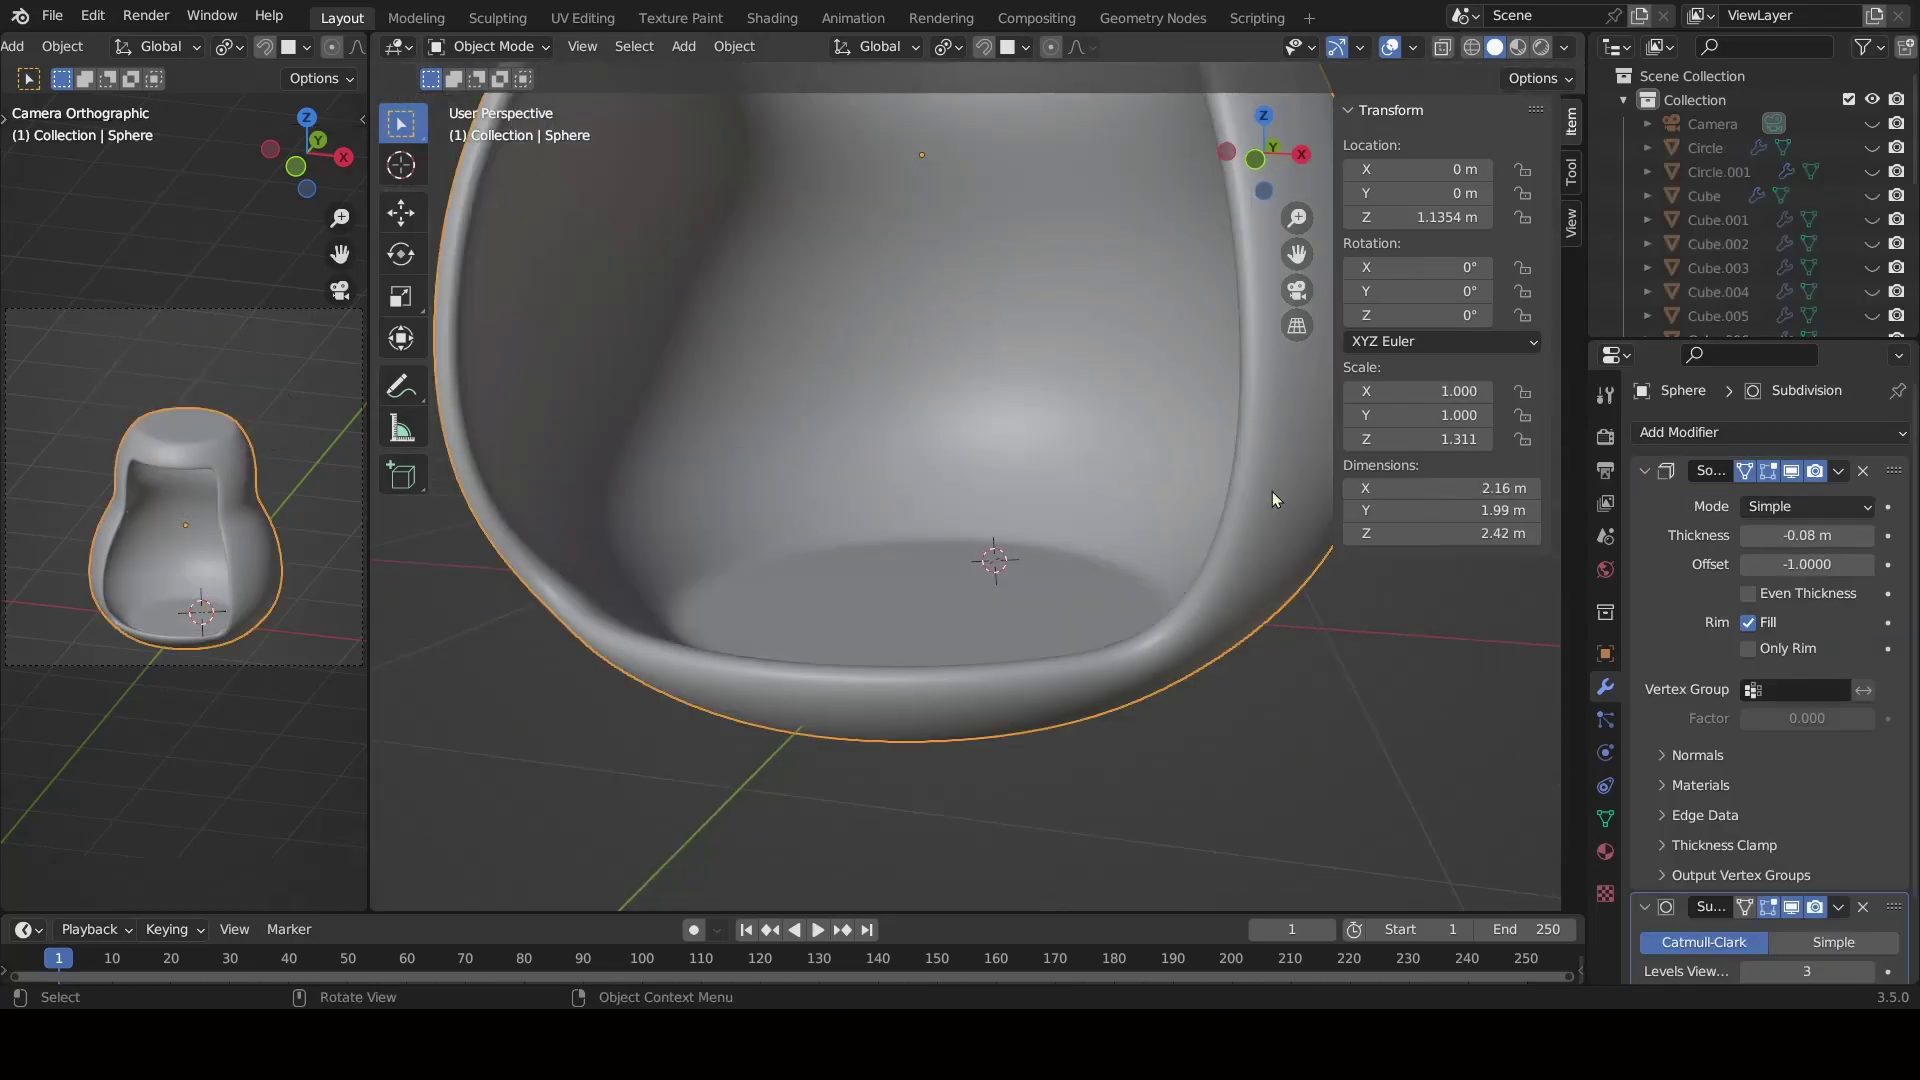
scroll(1106, 603, "down", 2)
key("h")
scroll(1076, 628, "up", 3)
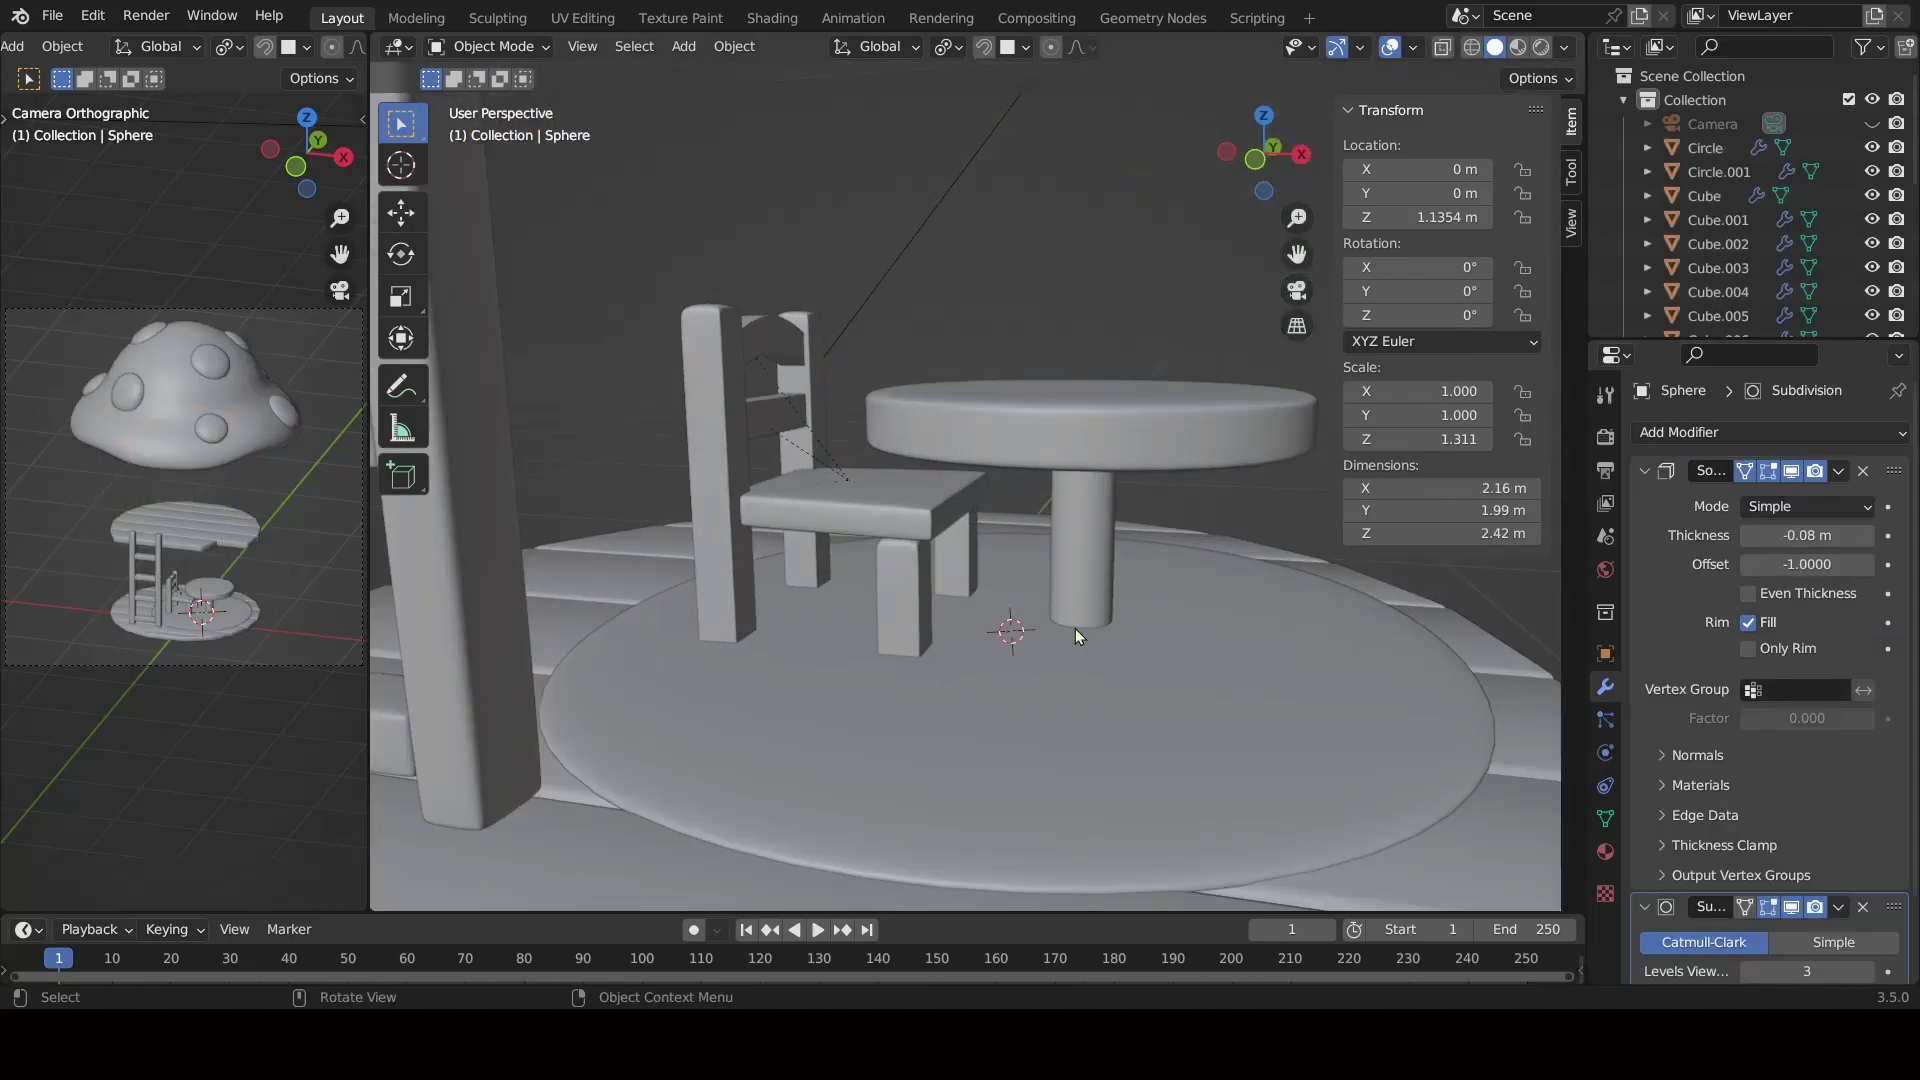
middle_click_drag(1076, 628, 1126, 590)
left_click(1070, 580)
key("s")
key("z")
left_click(1137, 553)
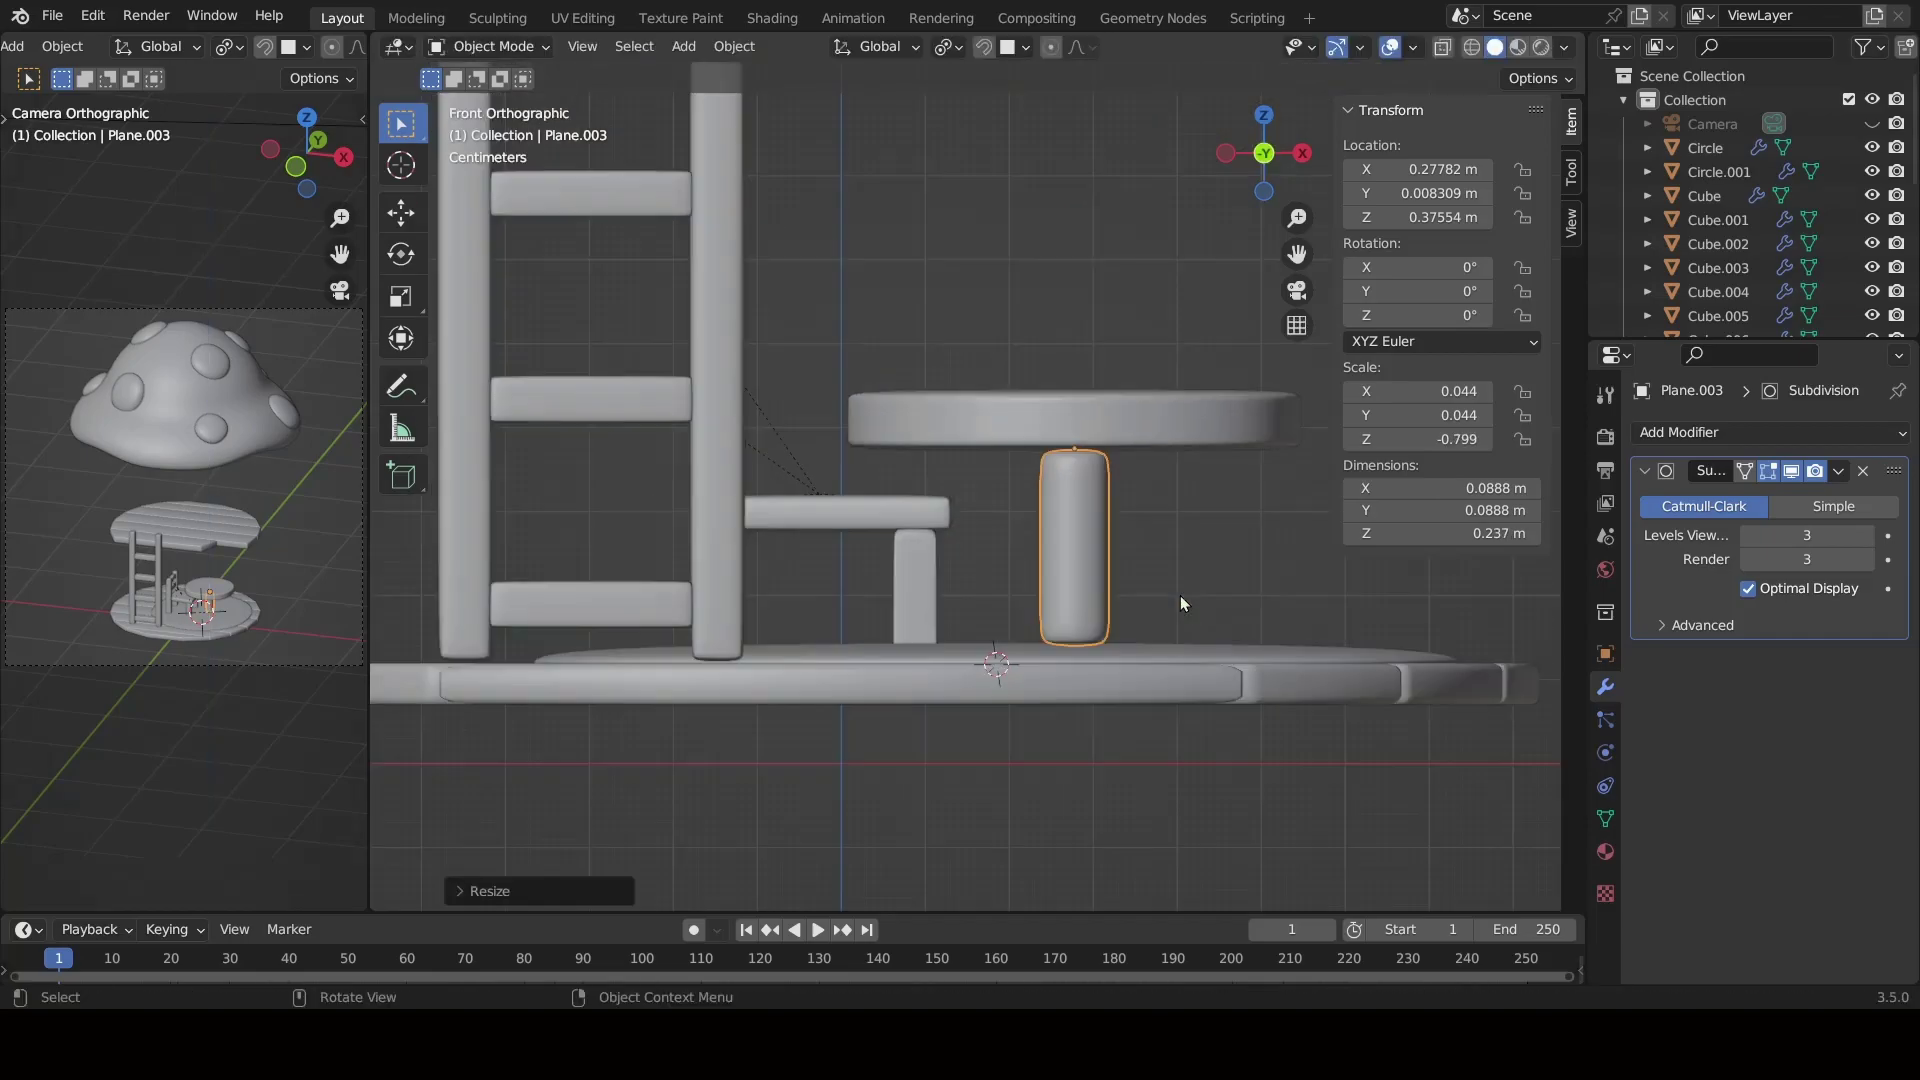
Lower the leg's bottom face down onto the floor disc.
key("KP_1")
key("Tab")
left_click(1117, 705)
key("g")
key("z")
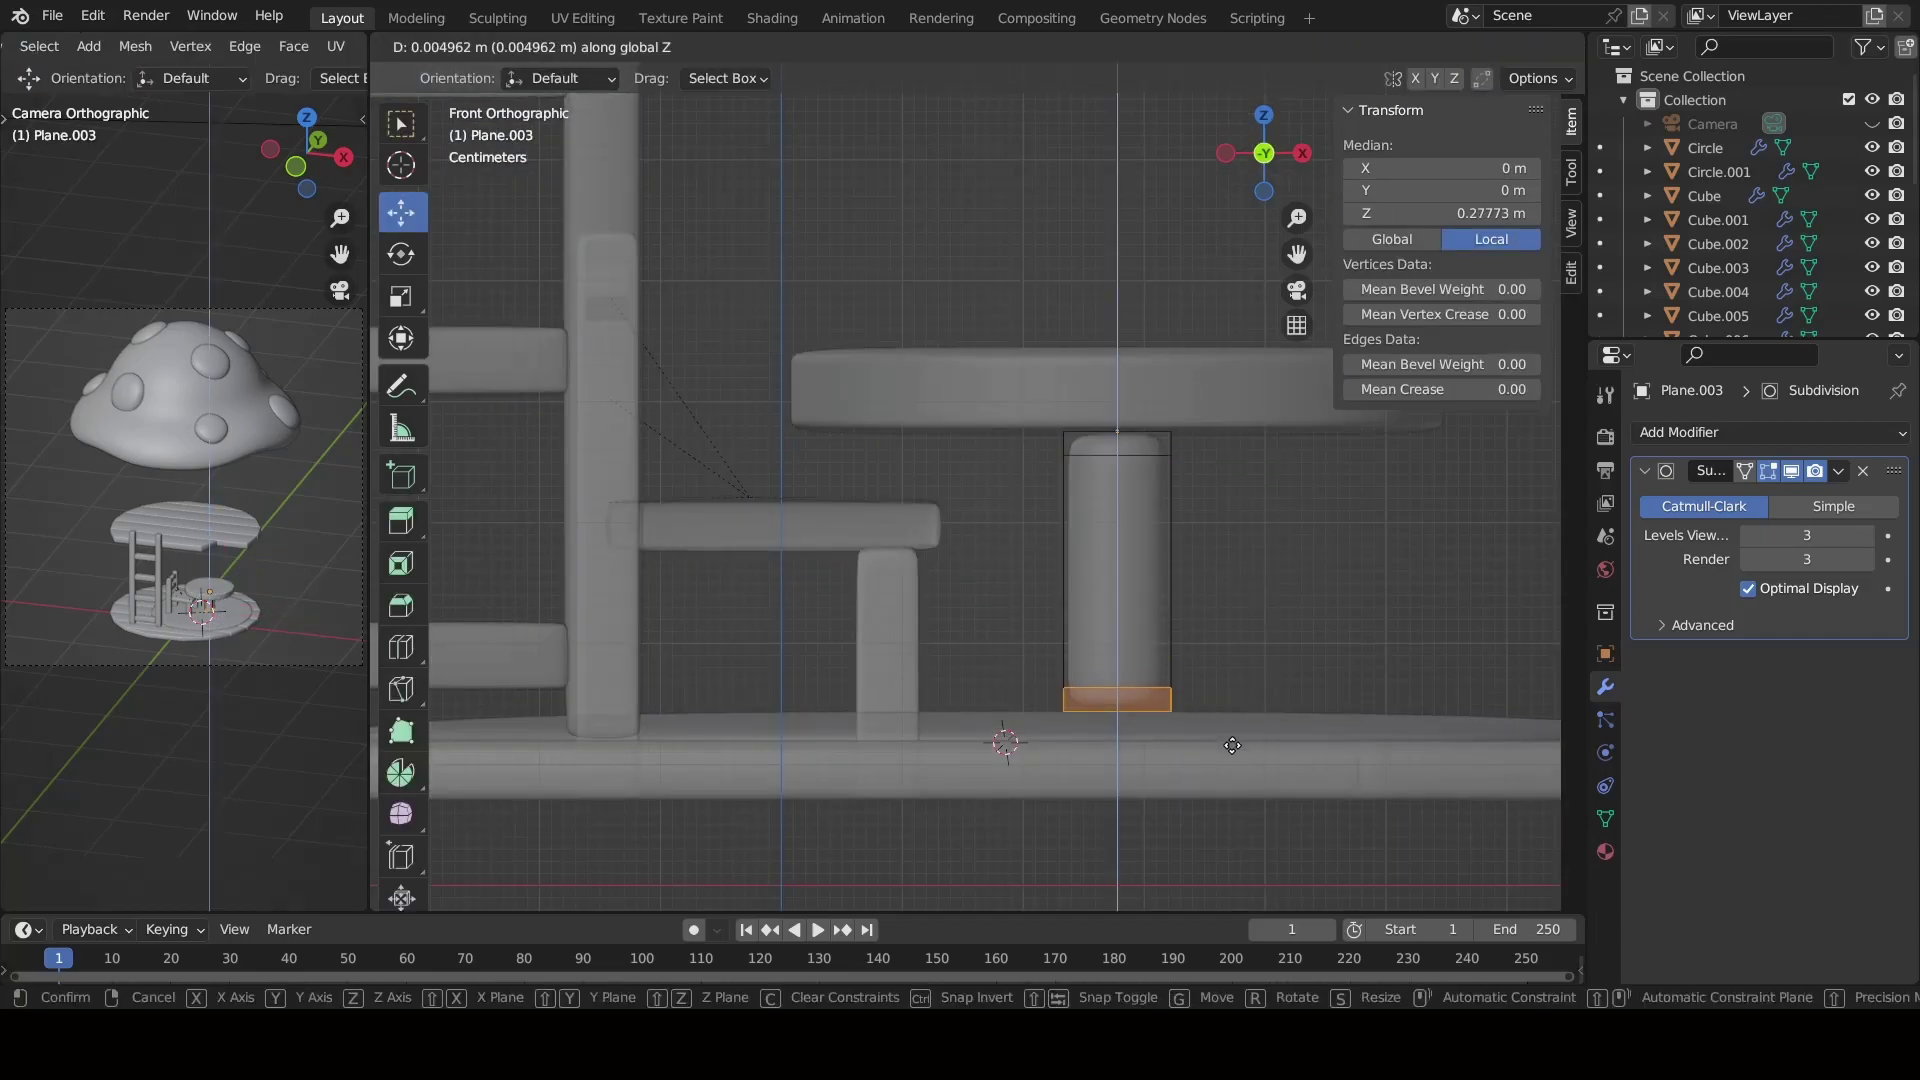
left_click(1238, 707)
mouse_move(1270, 724)
middle_mouse_down()
mouse_move(1131, 651)
mouse_move(1312, 535)
middle_mouse_up()
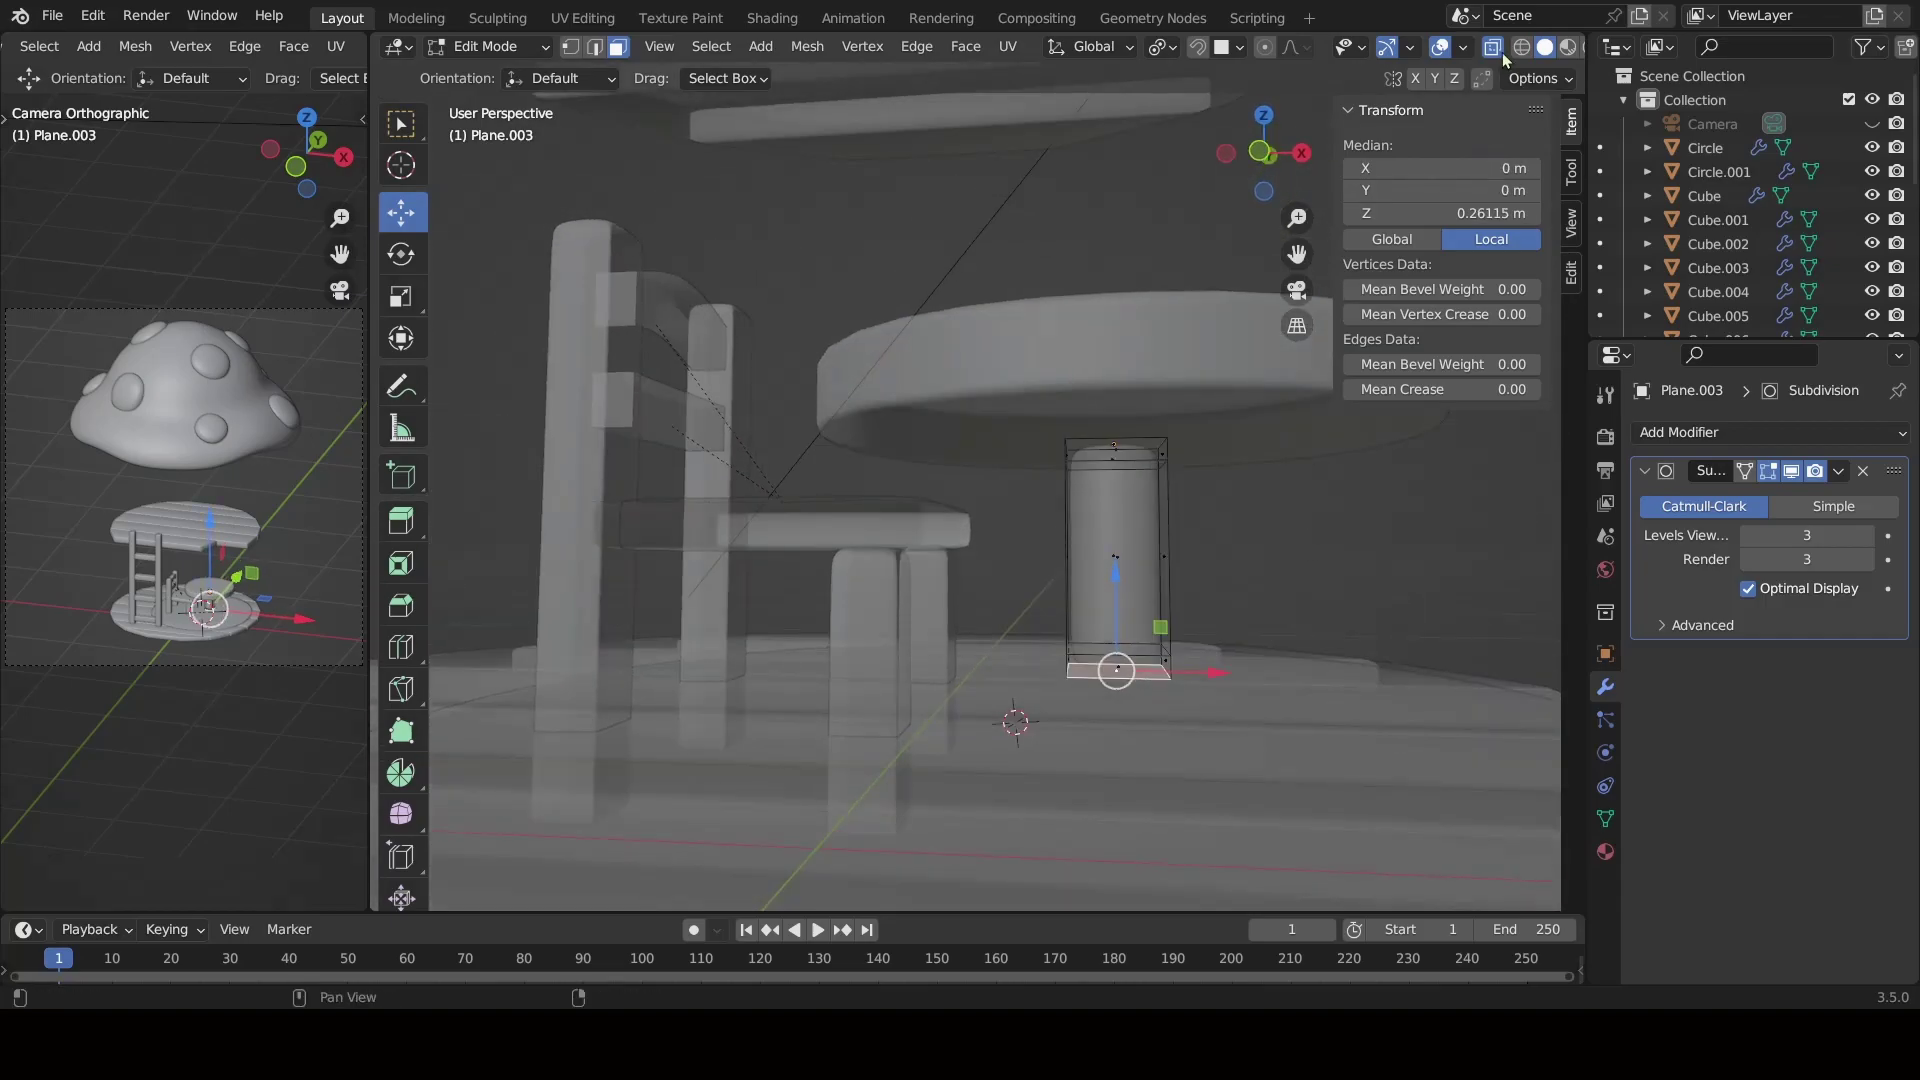
key("KP_1")
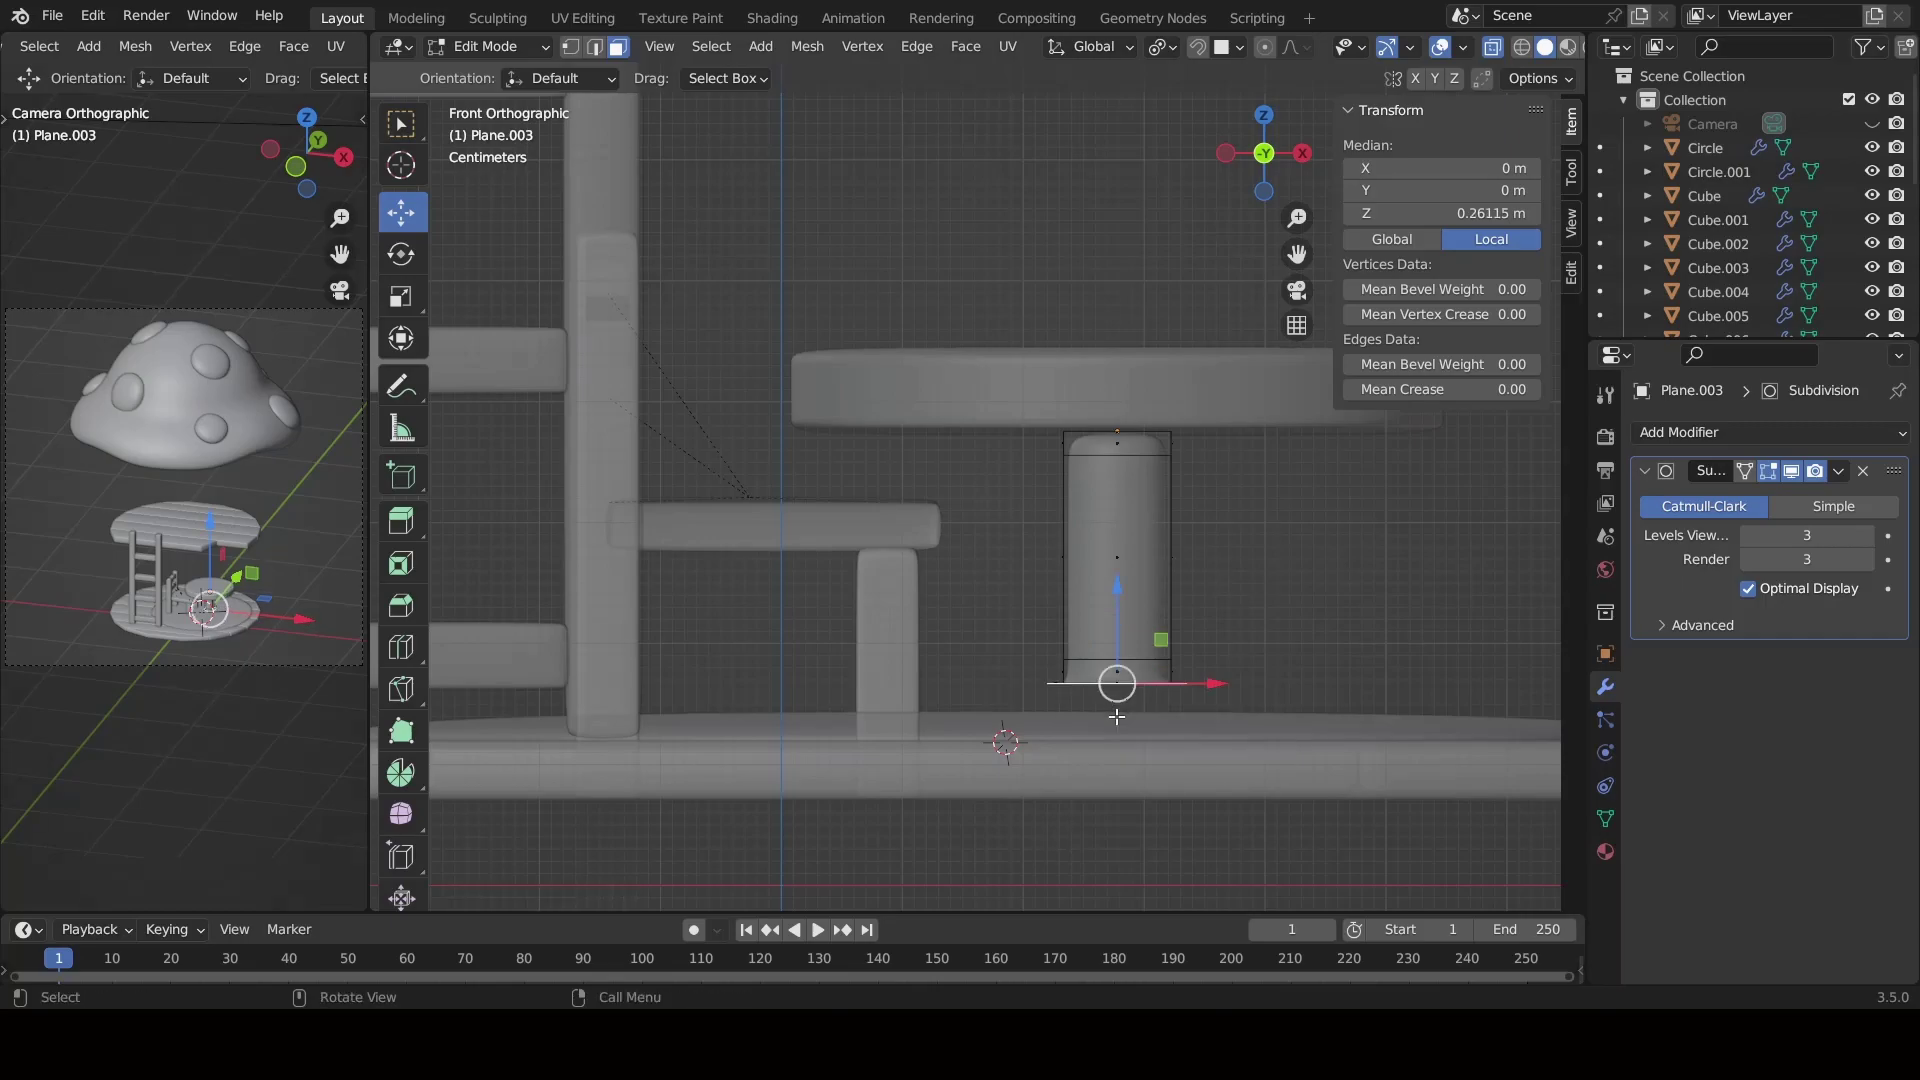
Widen the leg's base and extrude a flared foot from it.
key("s")
left_click(1130, 745)
key("e")
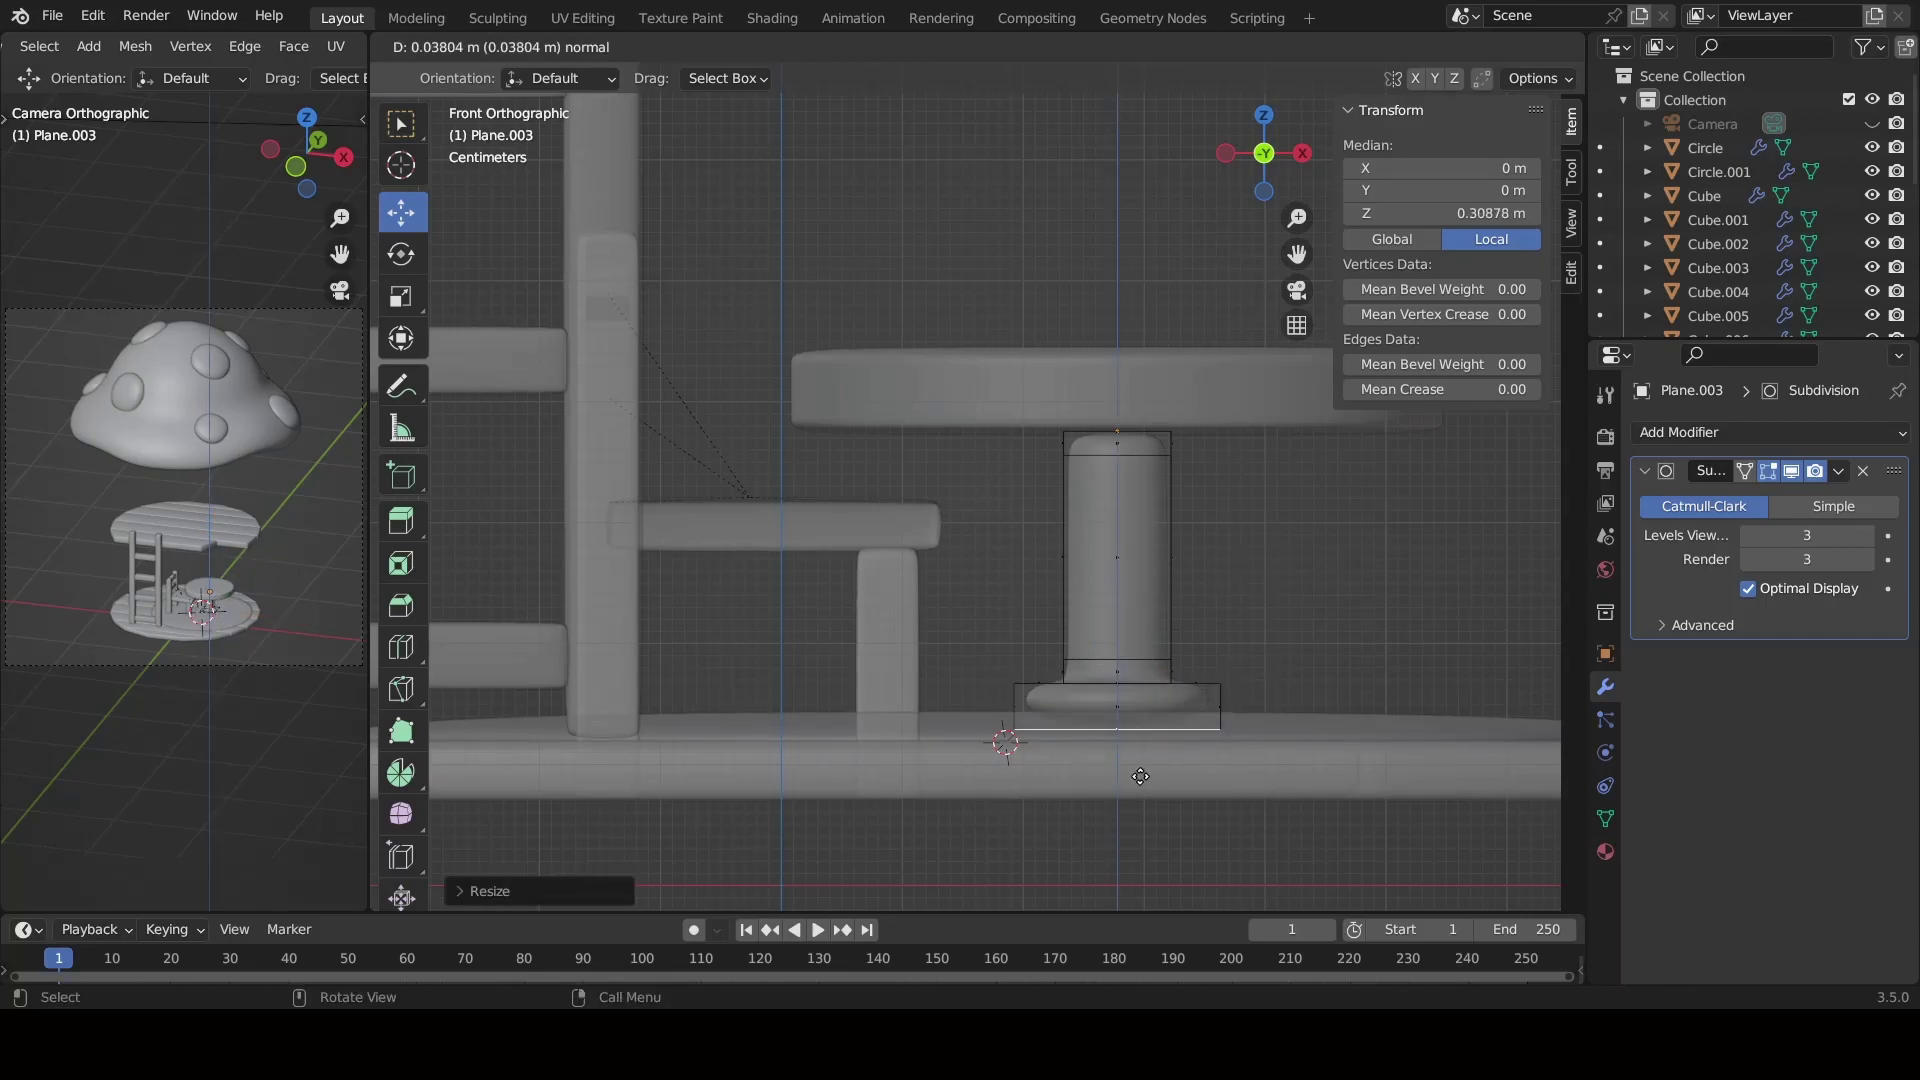
left_click(1141, 780)
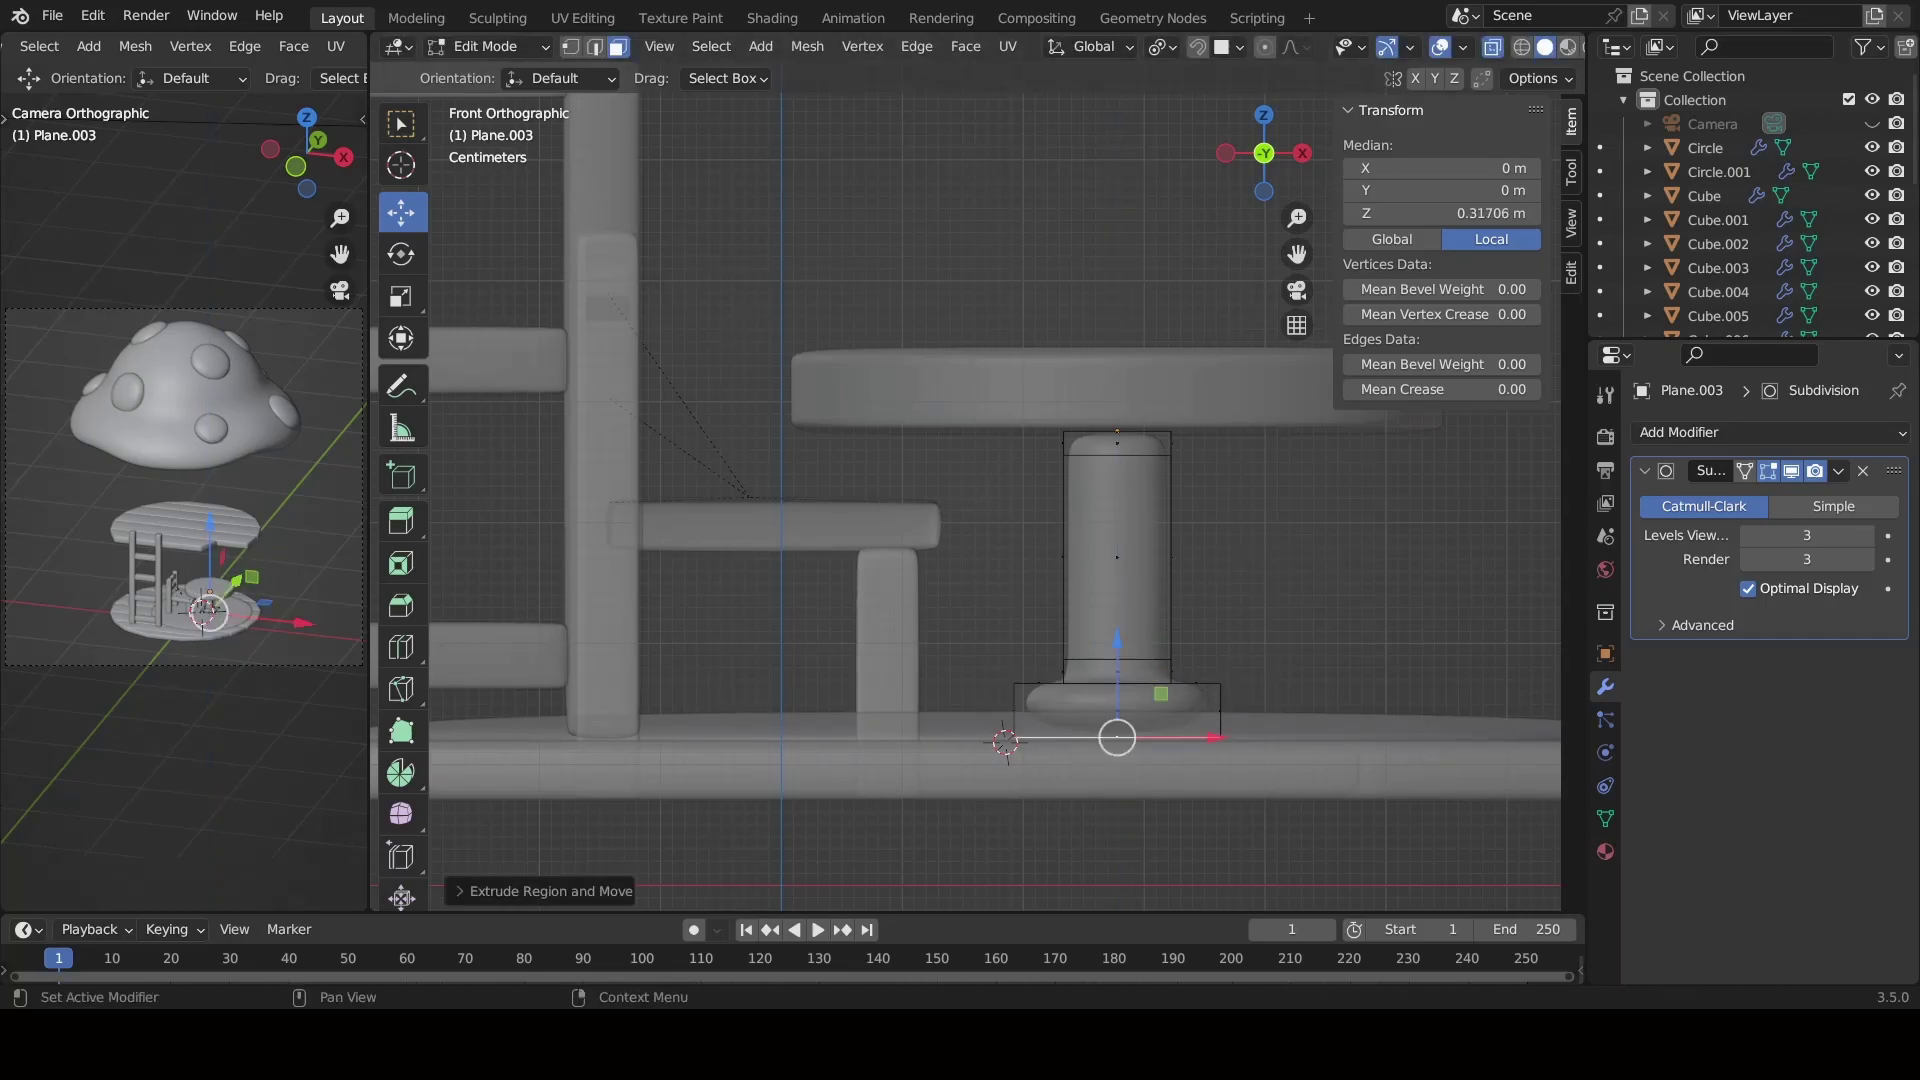
middle_click_drag(1149, 700, 1276, 668)
key("alt+a")
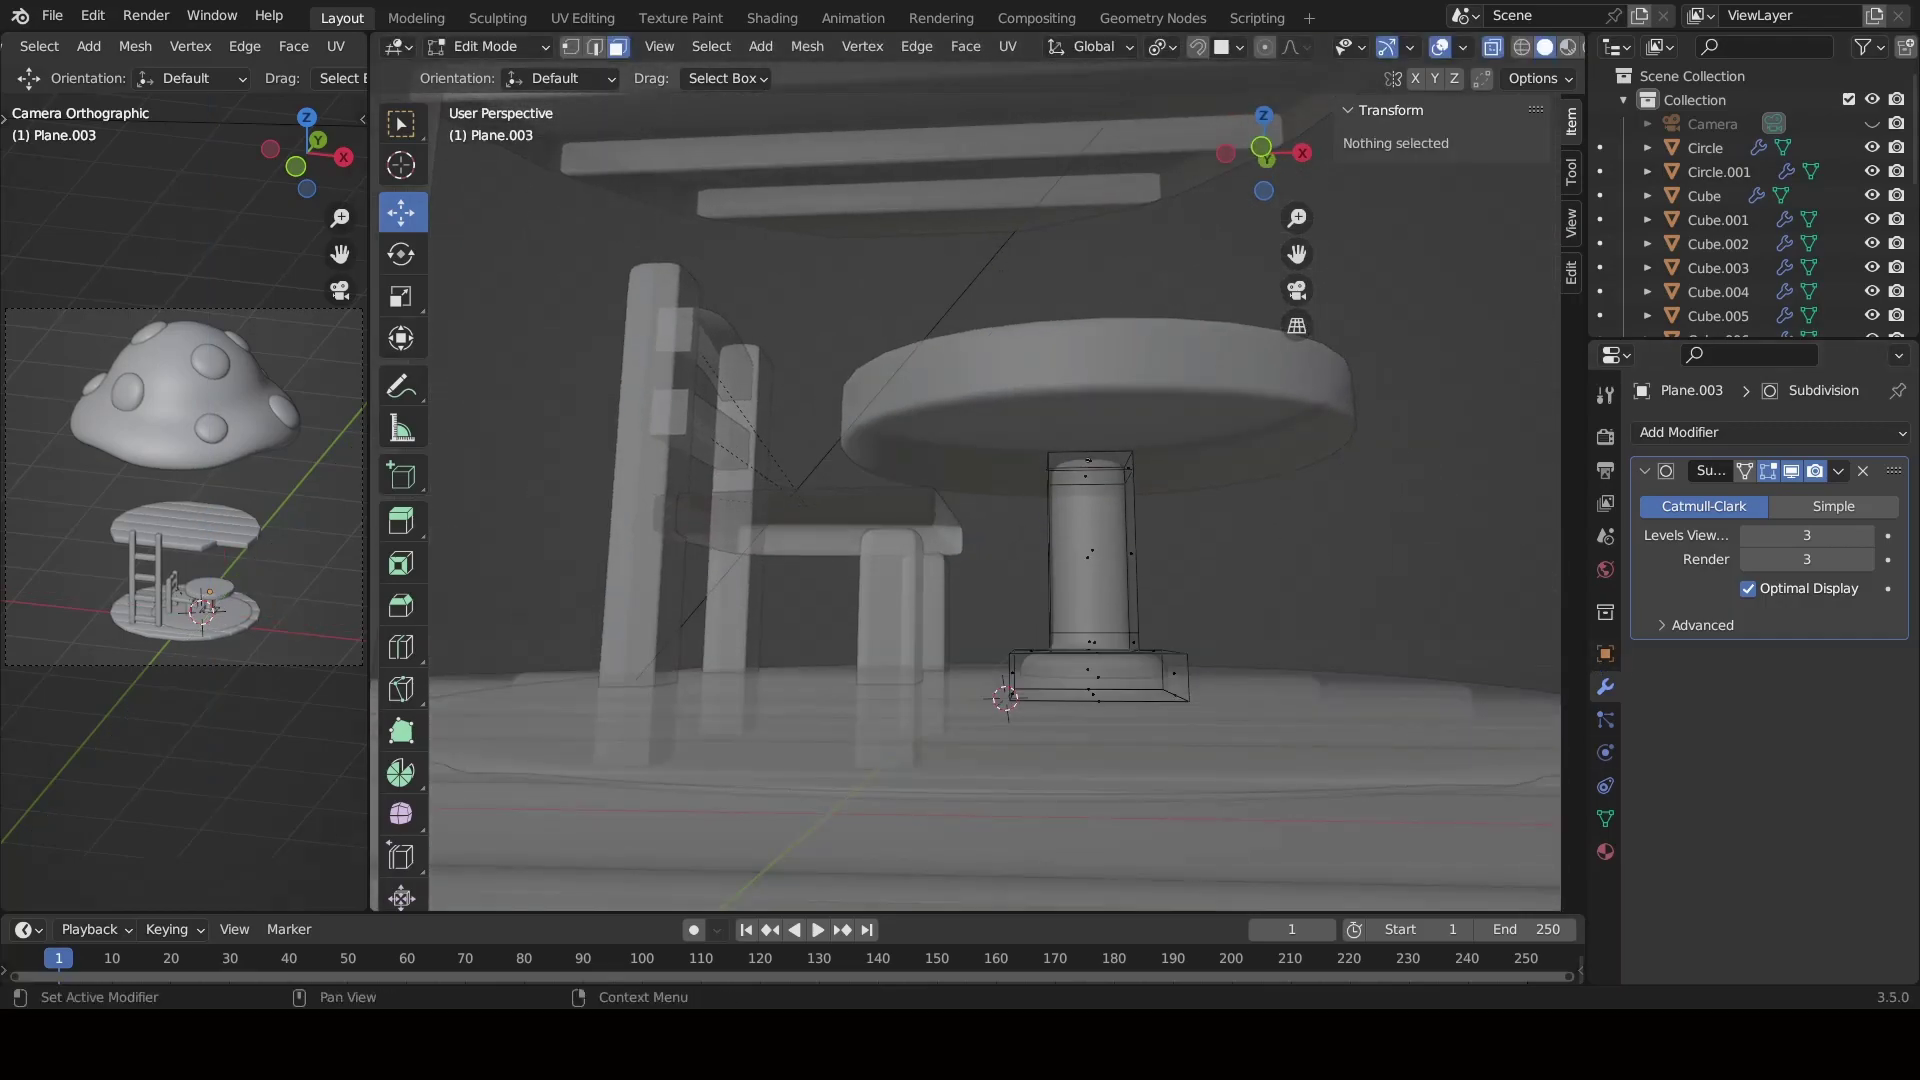
key("a")
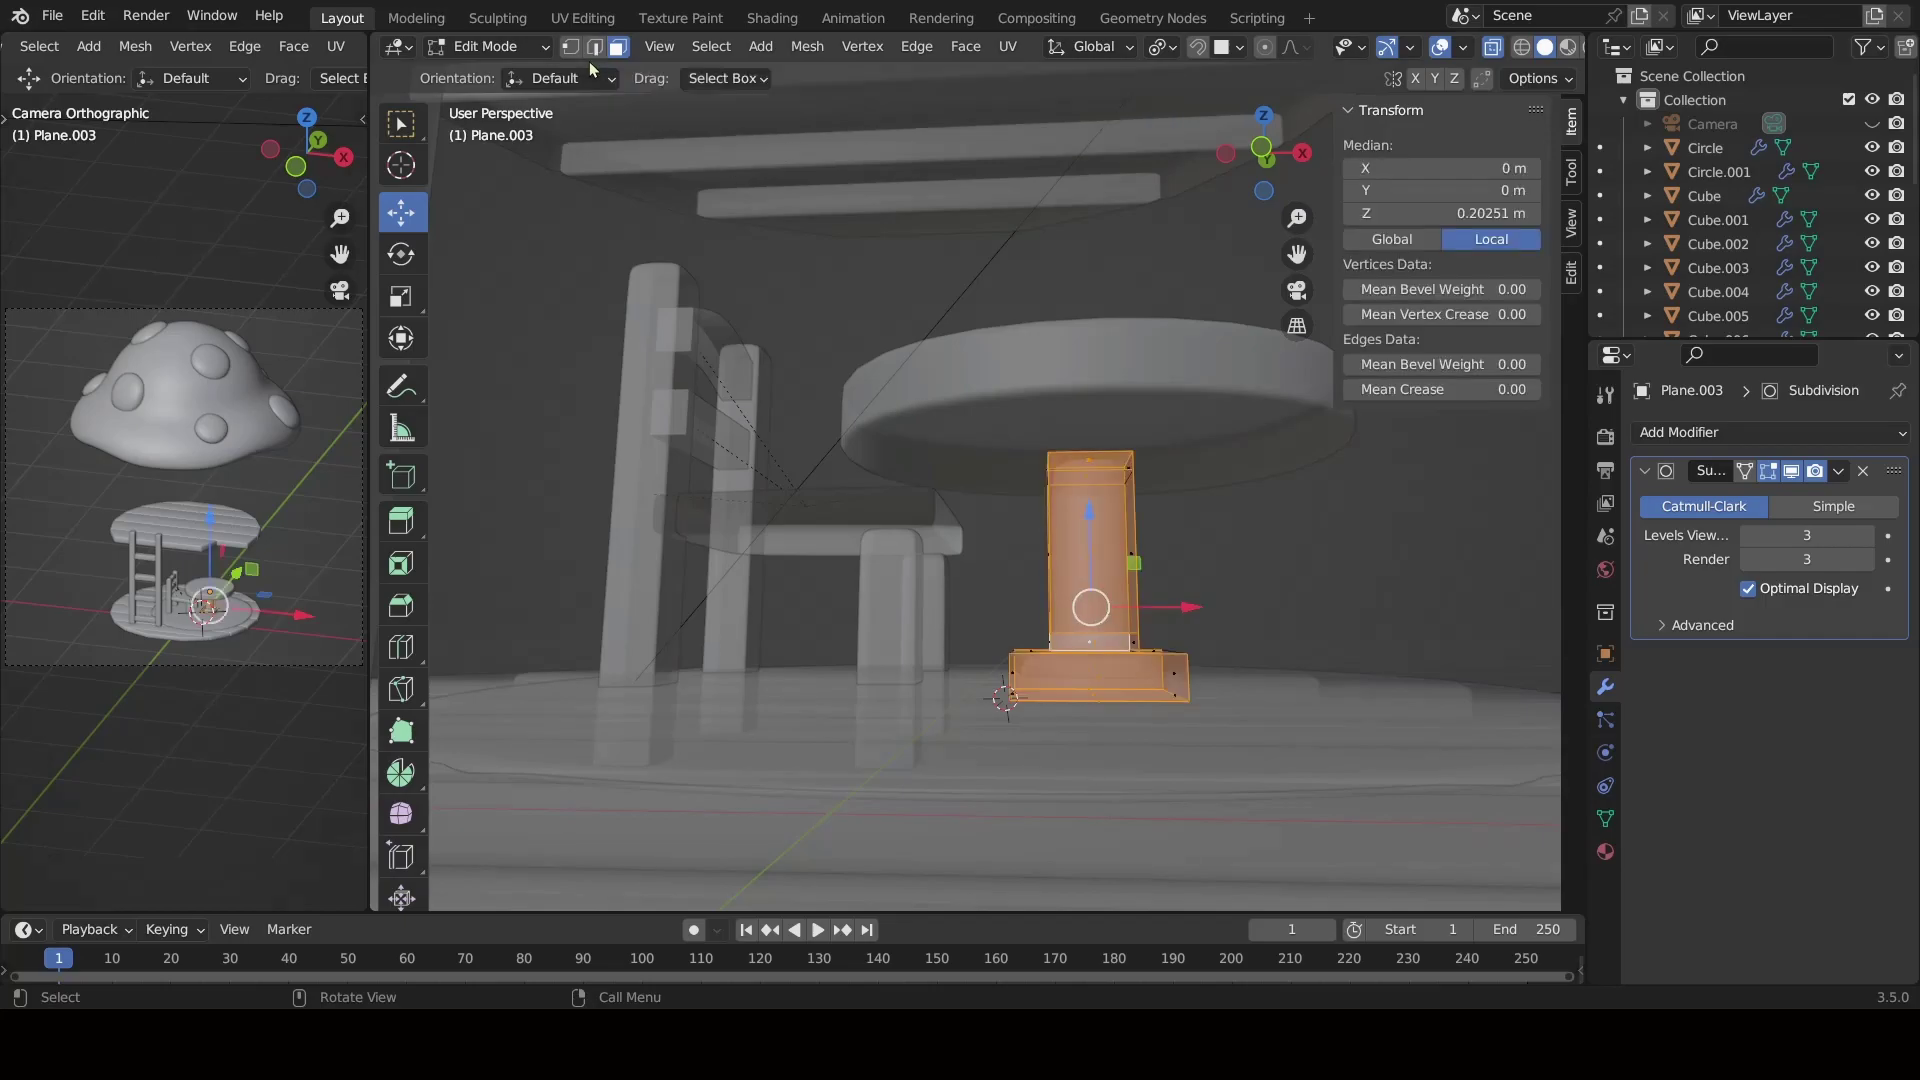
Adjust the height of an edge loop on the leg.
left_click(595, 47)
left_click(1073, 632, "alt")
key("KP_1")
key("g")
key("z")
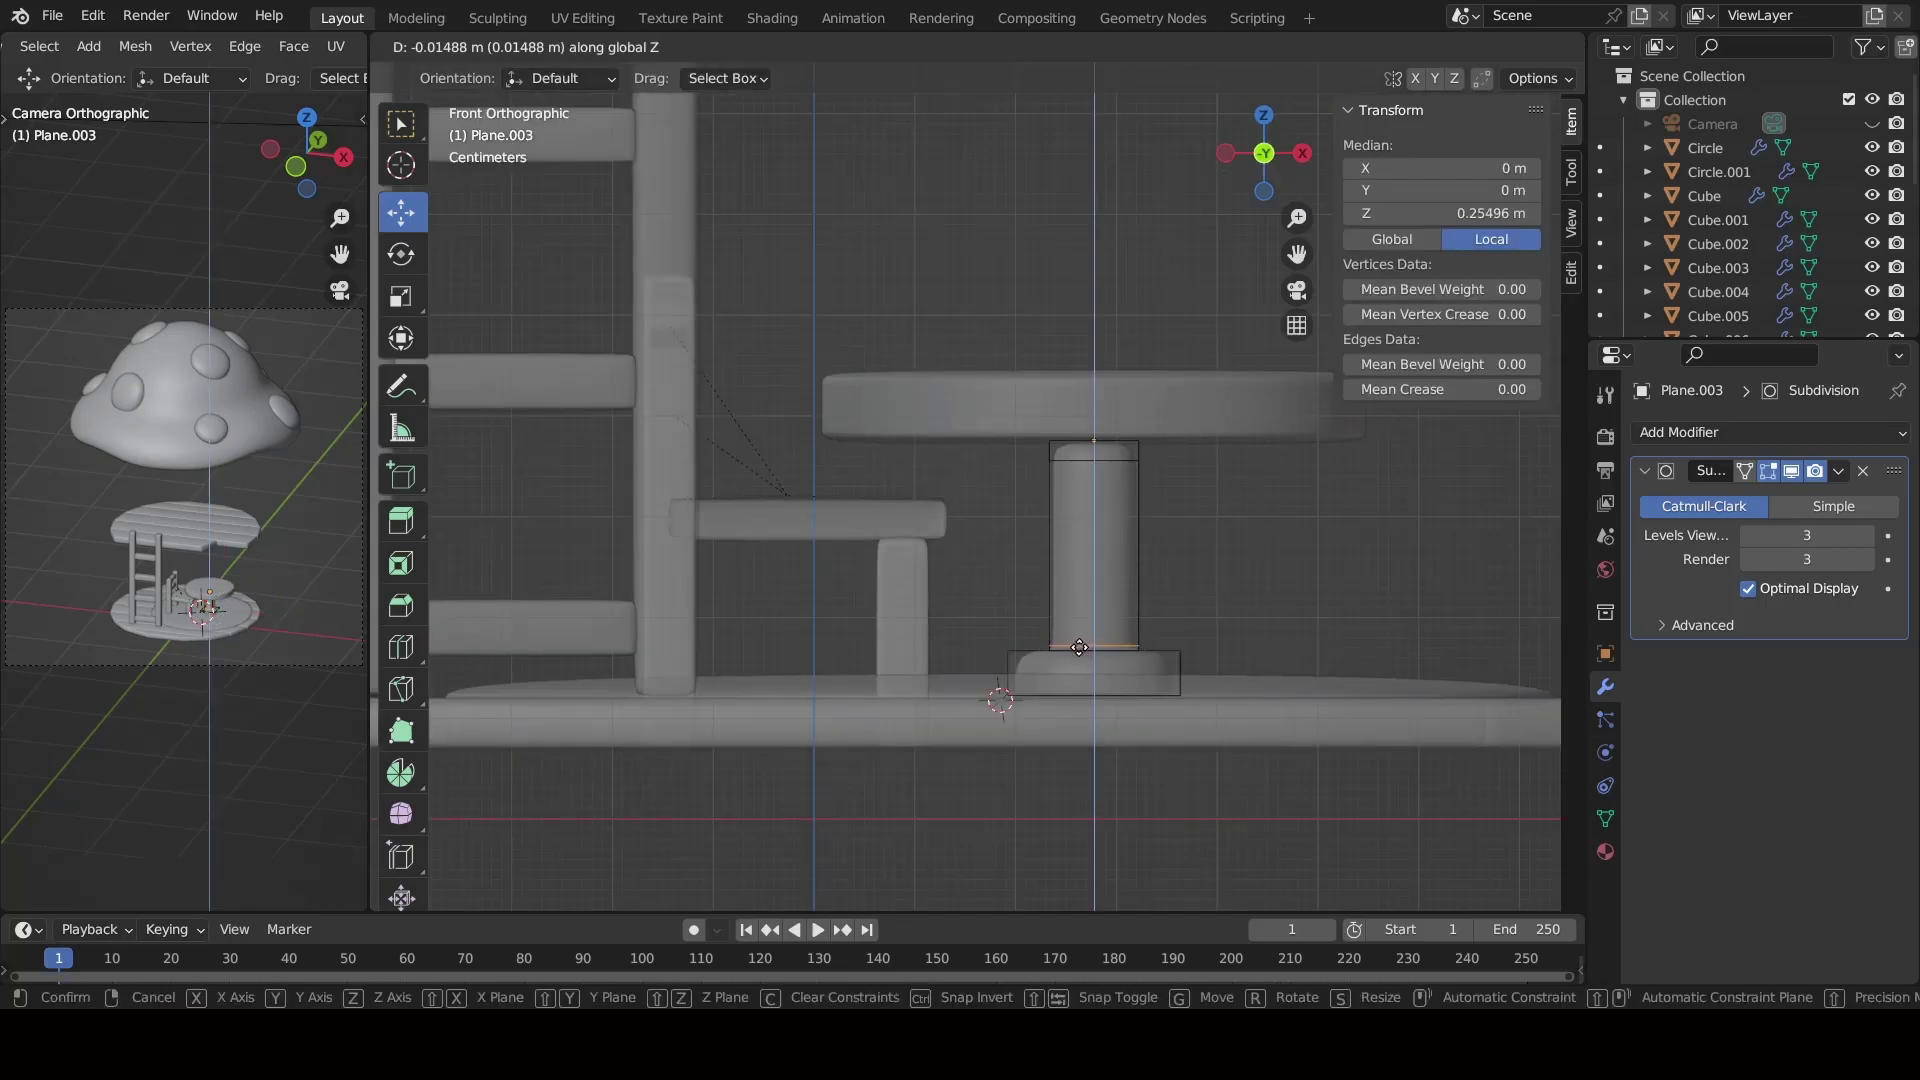
left_click(1079, 648)
scroll(1196, 684, "up", 3)
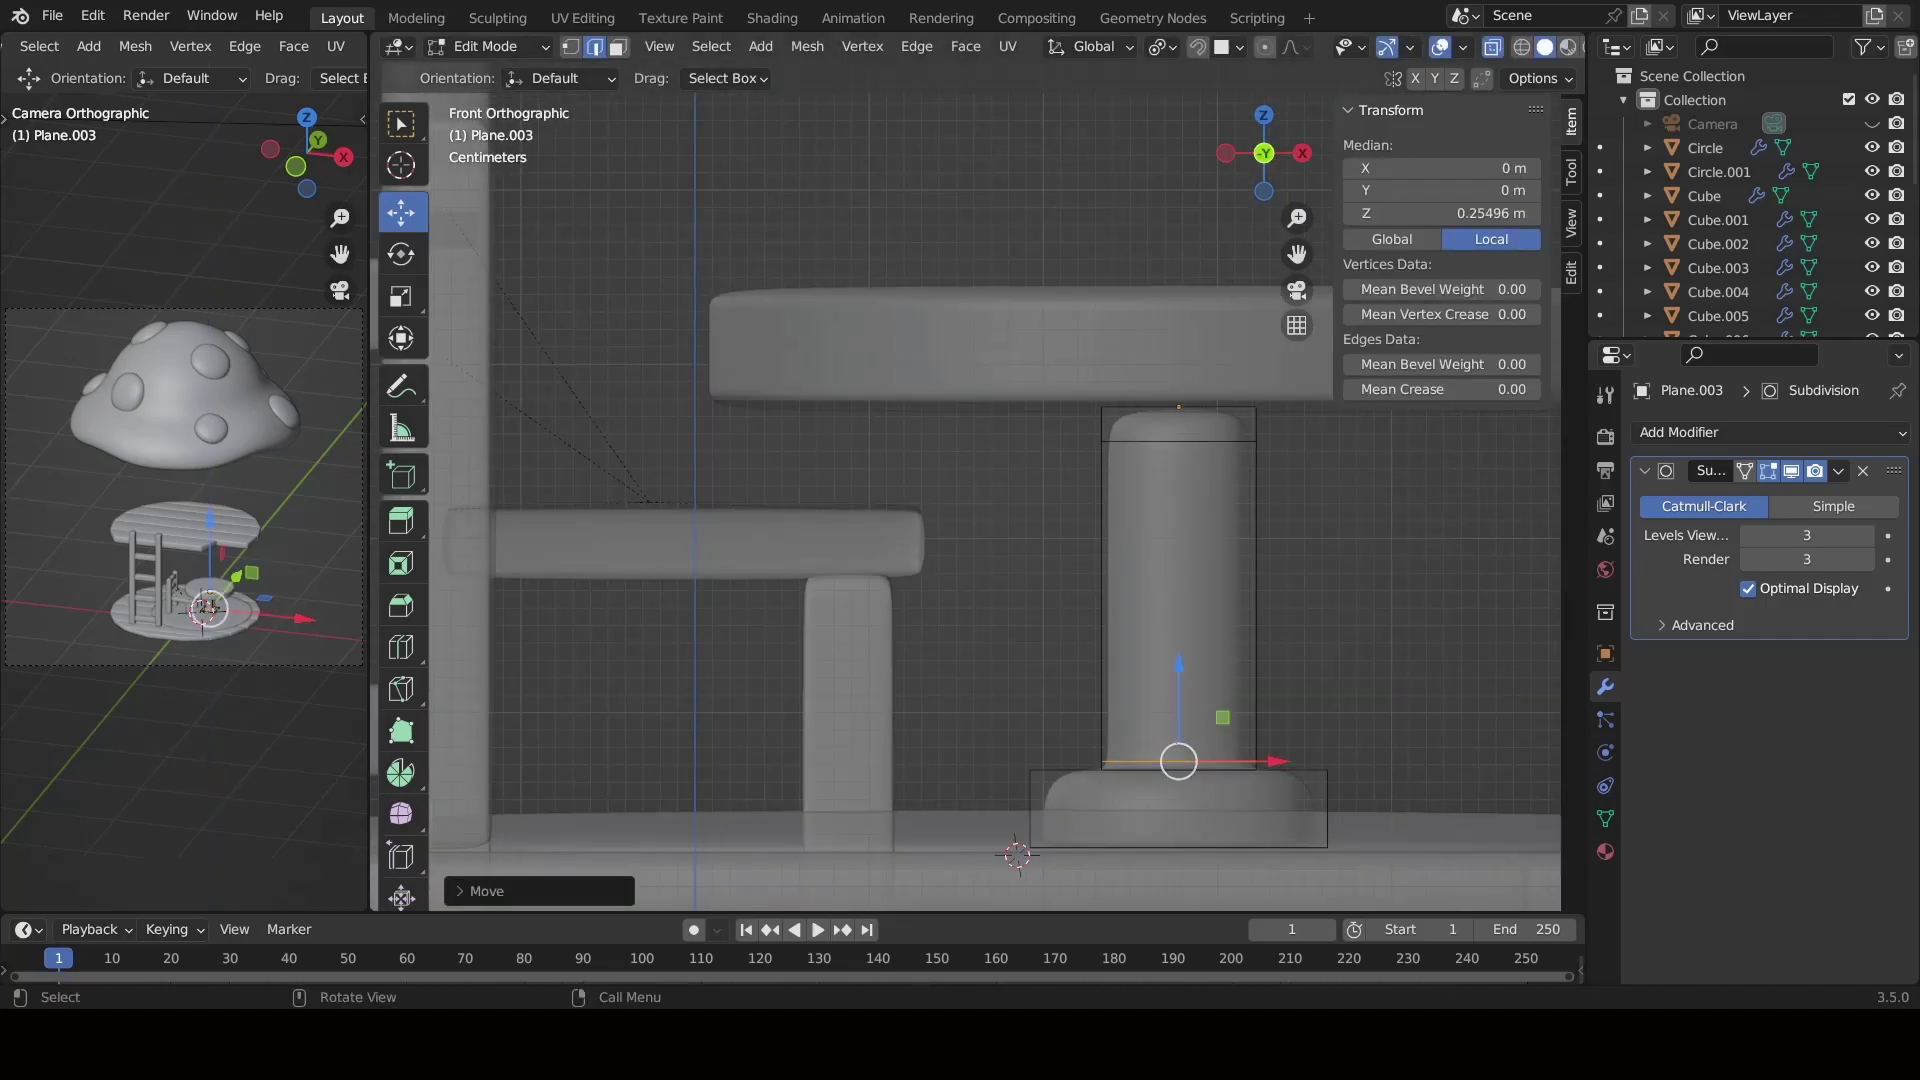
Add an edge loop around the foot and return to object mode.
middle_click_drag(1200, 700, 1231, 692)
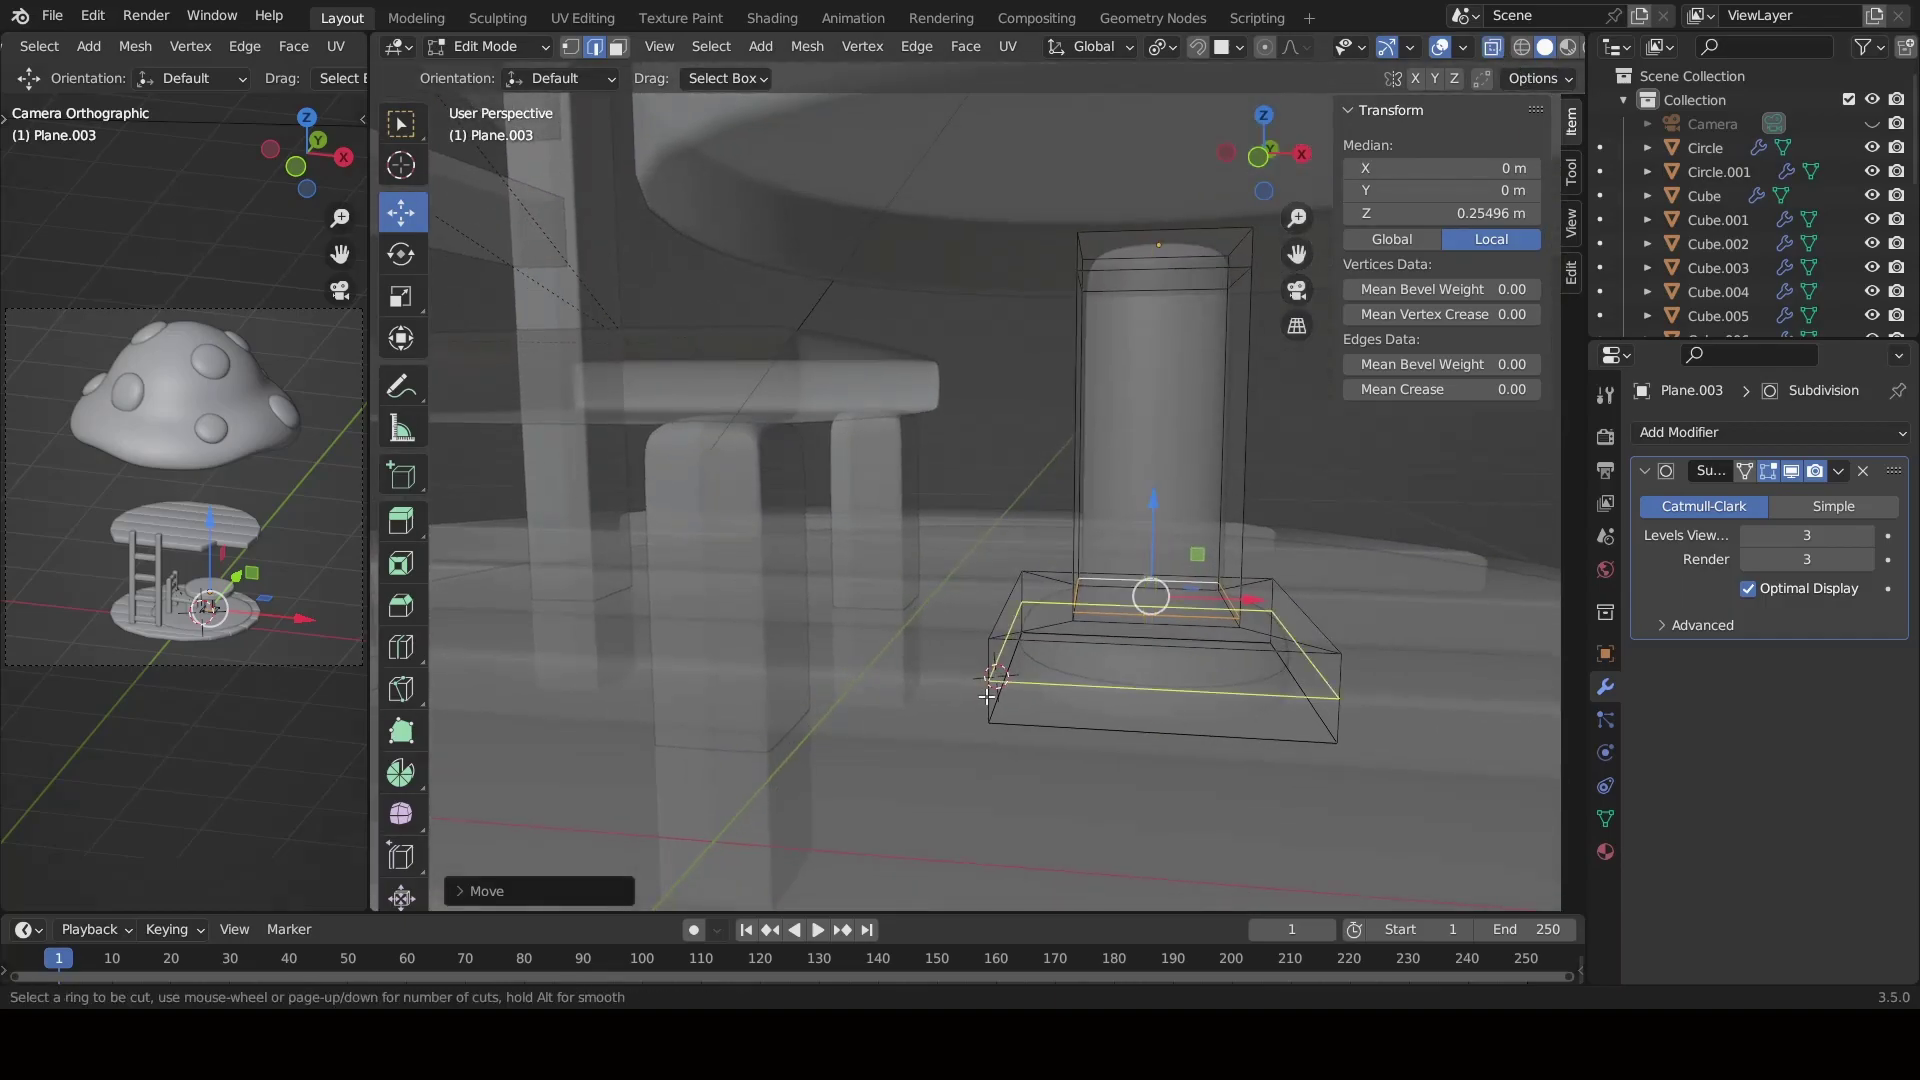
left_click(987, 697)
middle_click_drag(989, 690, 1000, 650)
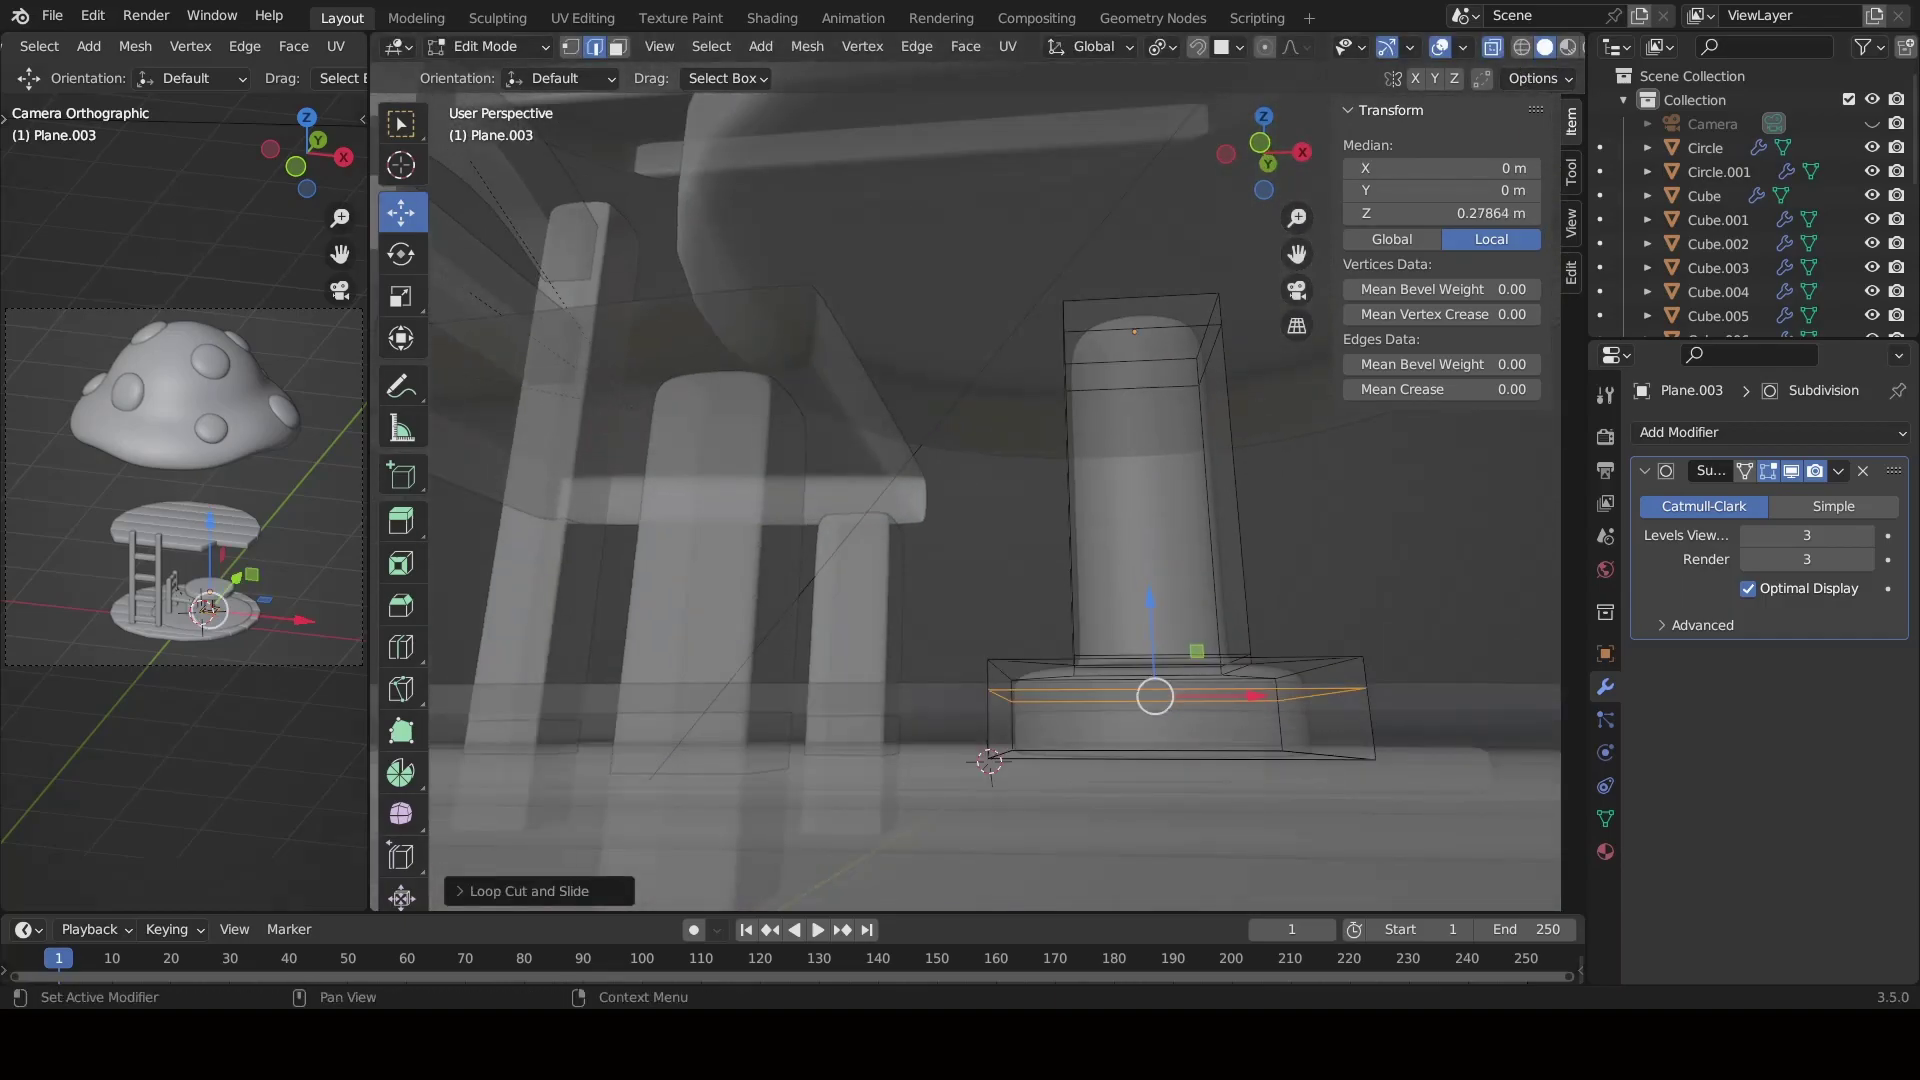
left_click_drag(1150, 605, 1150, 615)
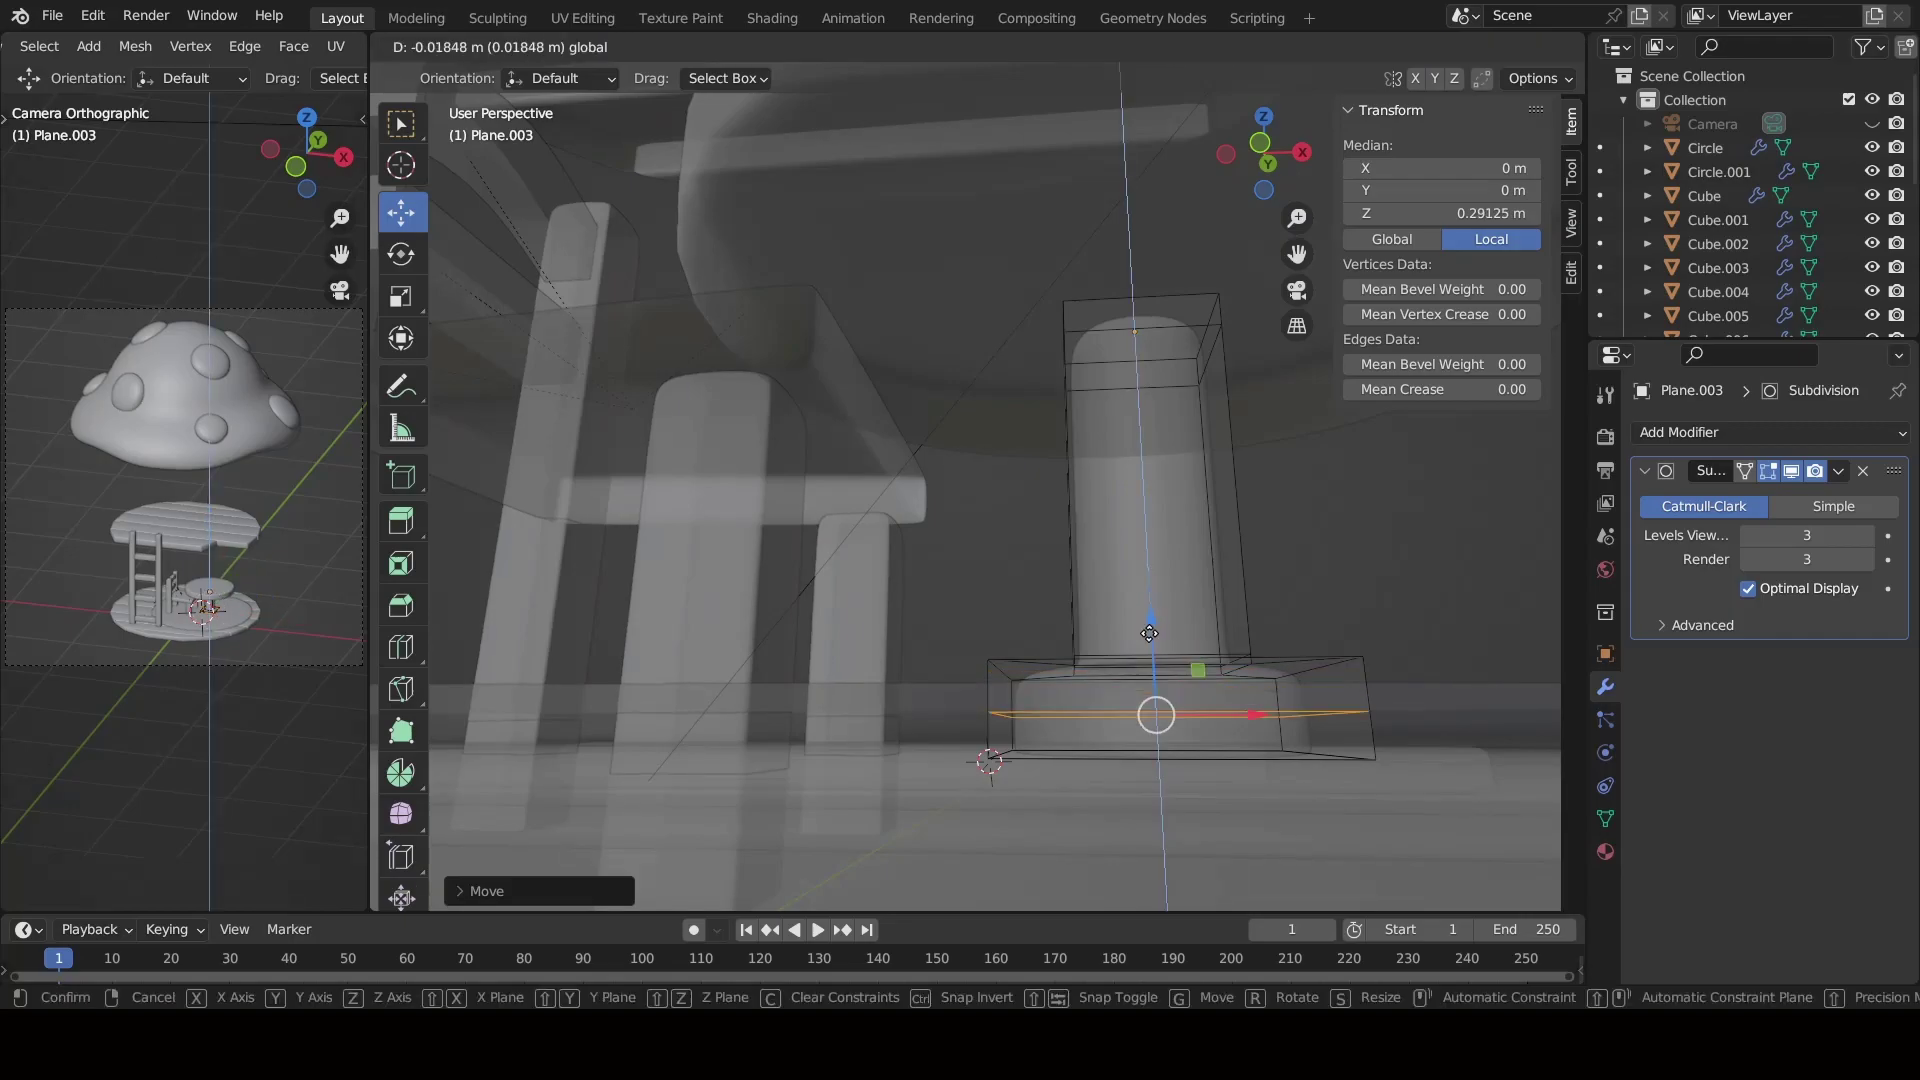
left_click(1150, 633)
key("ctrl+Tab")
left_click(1137, 652)
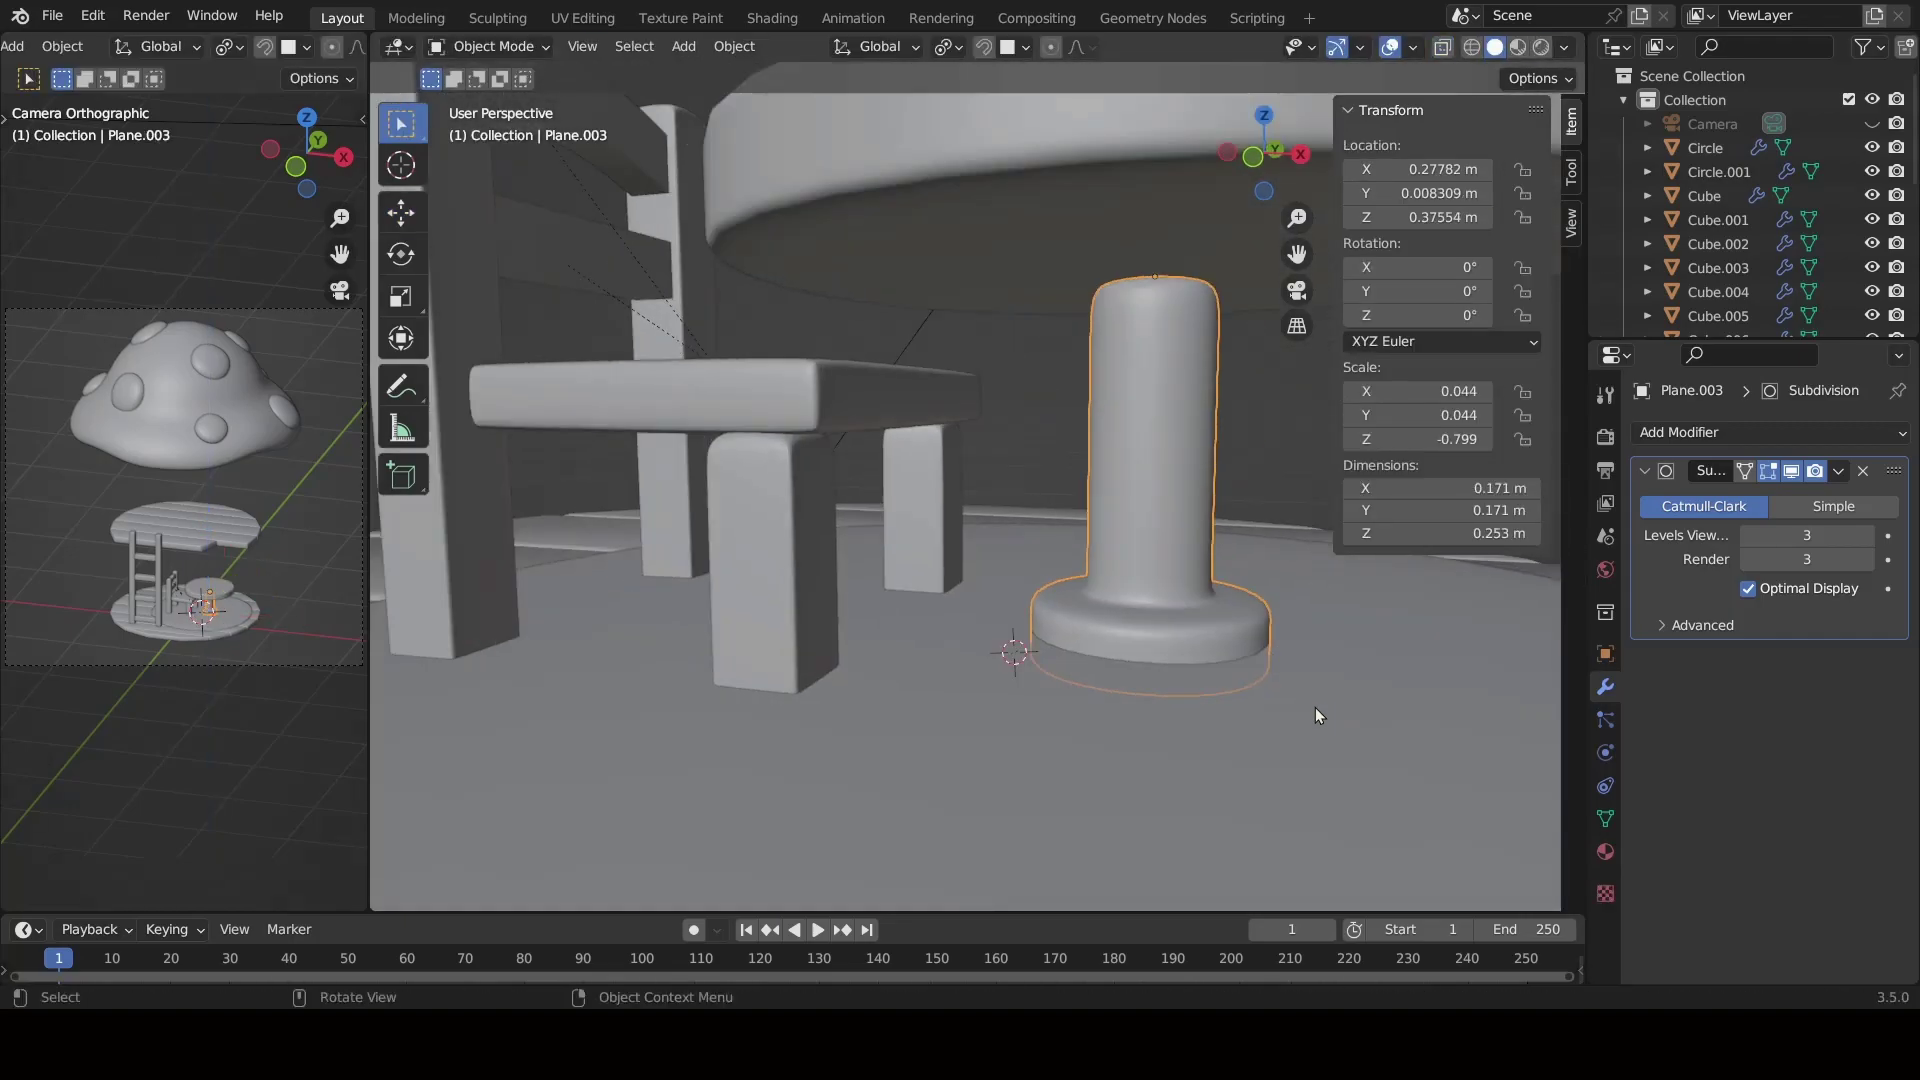
Inspect the chair leg's top edges in Edit Mode, then return to Object Mode.
left_click(760, 559)
key("Tab")
left_click(1492, 50)
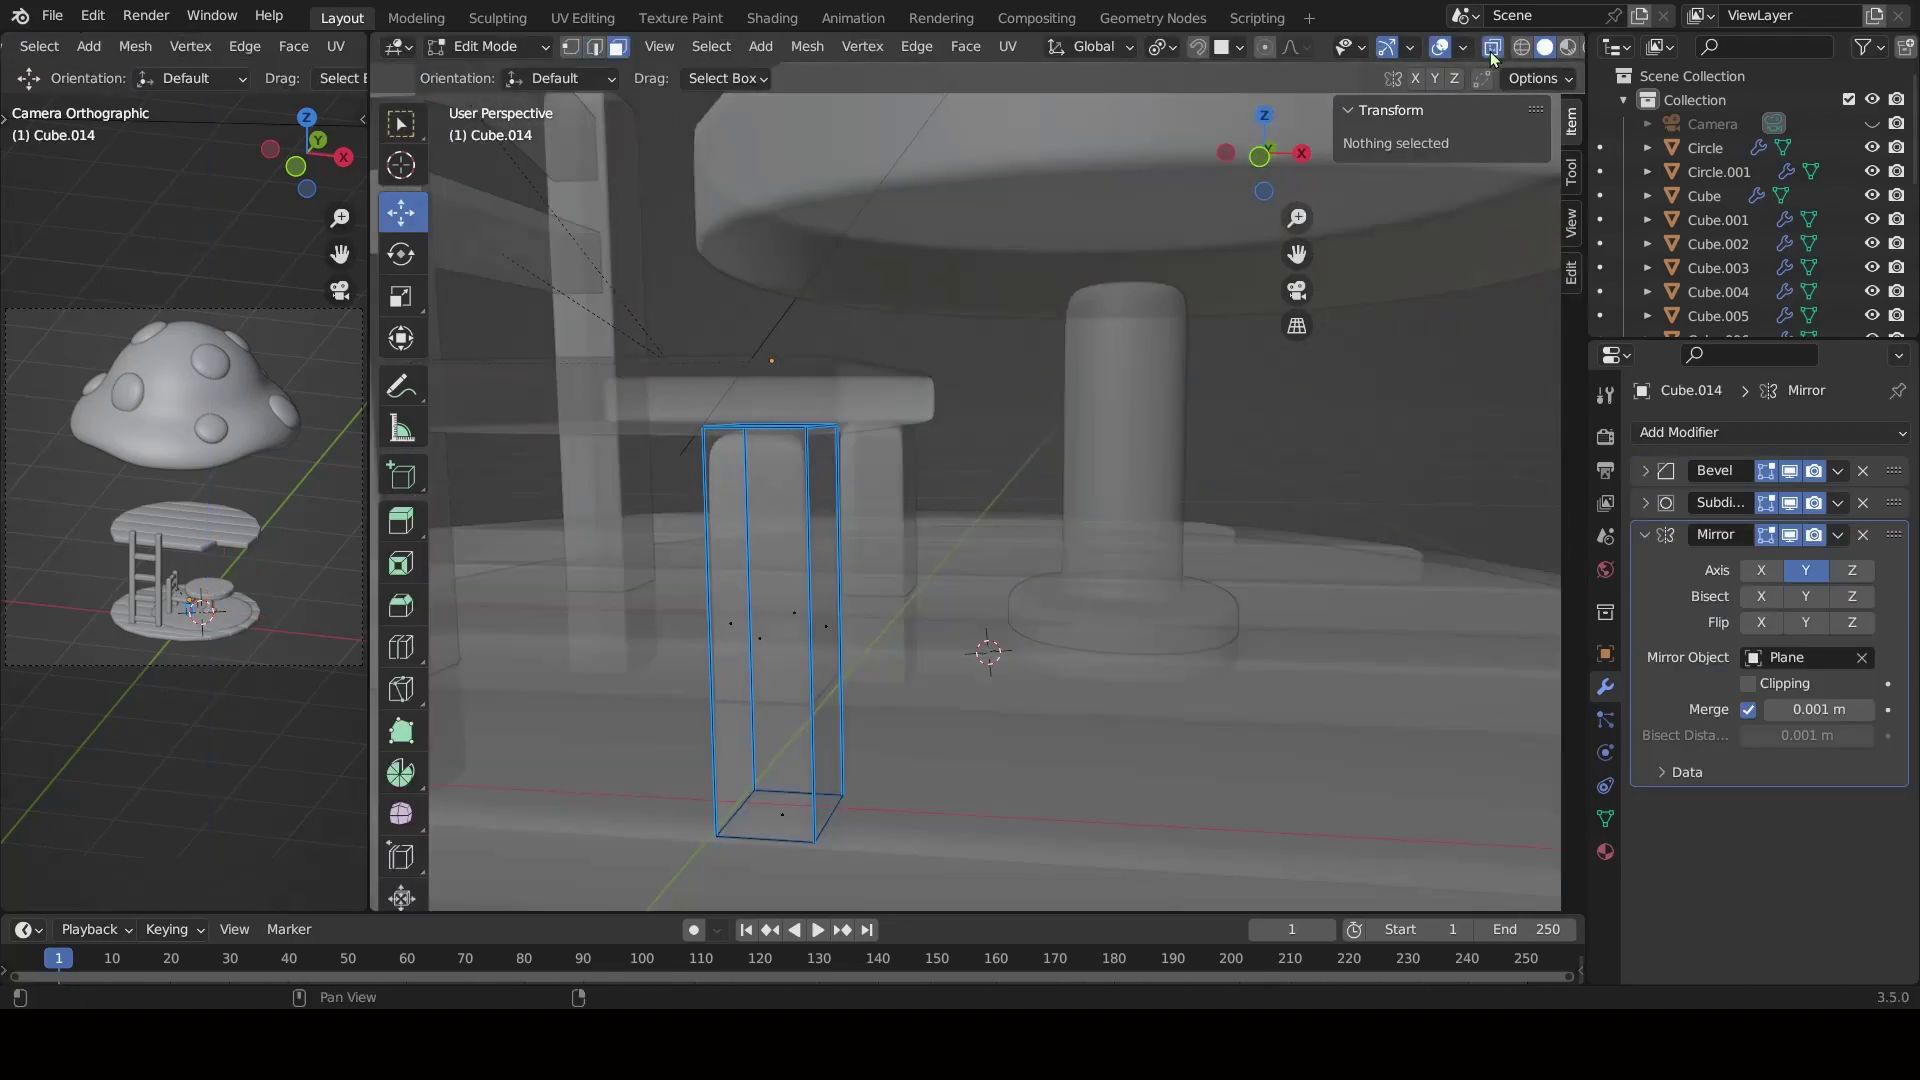
left_click(787, 416)
key("alt+z")
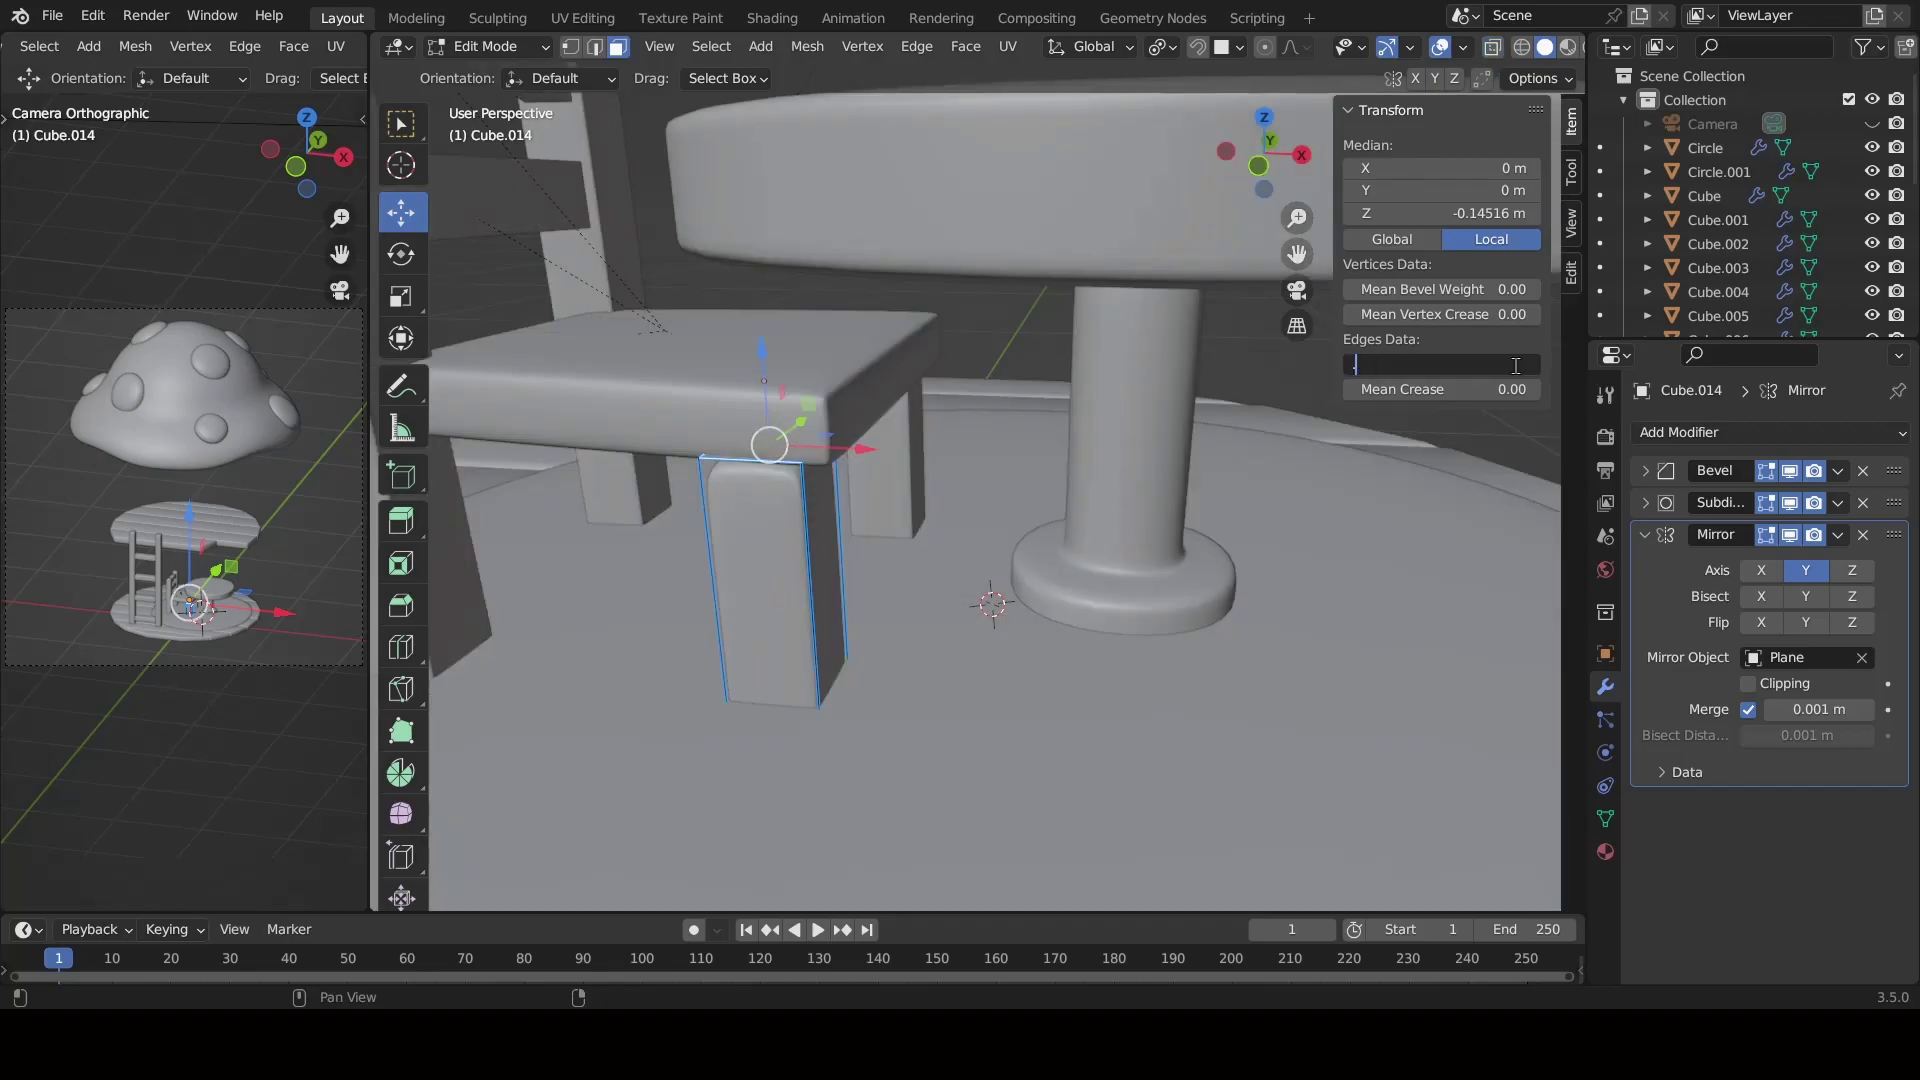
mouse_move(948, 664)
middle_mouse_down()
mouse_move(933, 632)
mouse_move(1298, 744)
mouse_move(1269, 680)
mouse_move(1082, 591)
mouse_move(1080, 610)
mouse_move(1166, 557)
middle_mouse_up()
left_click(934, 632)
key("ctrl+Tab")
left_click(440, 171)
Enter Edit Mode on the table base with see-through display and try selecting its edges.
left_click(1100, 590)
key("ctrl+Tab")
left_click(1370, 665)
key("alt+z")
scroll(1070, 600, "up", 3)
left_click(1045, 600, "alt")
left_click(1166, 557)
left_click(1016, 630, "alt")
left_click(1199, 814)
Check the table base edges from another angle and return to Object Mode.
mouse_move(1016, 630)
middle_mouse_down()
mouse_move(1200, 813)
mouse_move(1221, 501)
mouse_move(986, 677)
mouse_move(1166, 840)
mouse_move(1179, 687)
mouse_move(1000, 620)
mouse_move(1084, 309)
mouse_move(1015, 290)
middle_mouse_up()
left_click(1220, 501, "alt")
left_click(1166, 840)
key("Tab")
scroll(1179, 687, "down", 3)
key("alt+z")
scroll(975, 596, "up", 2)
Raise the pedestal's top face vertically to the tabletop and adjust the pedestal's height along Z.
key("Tab")
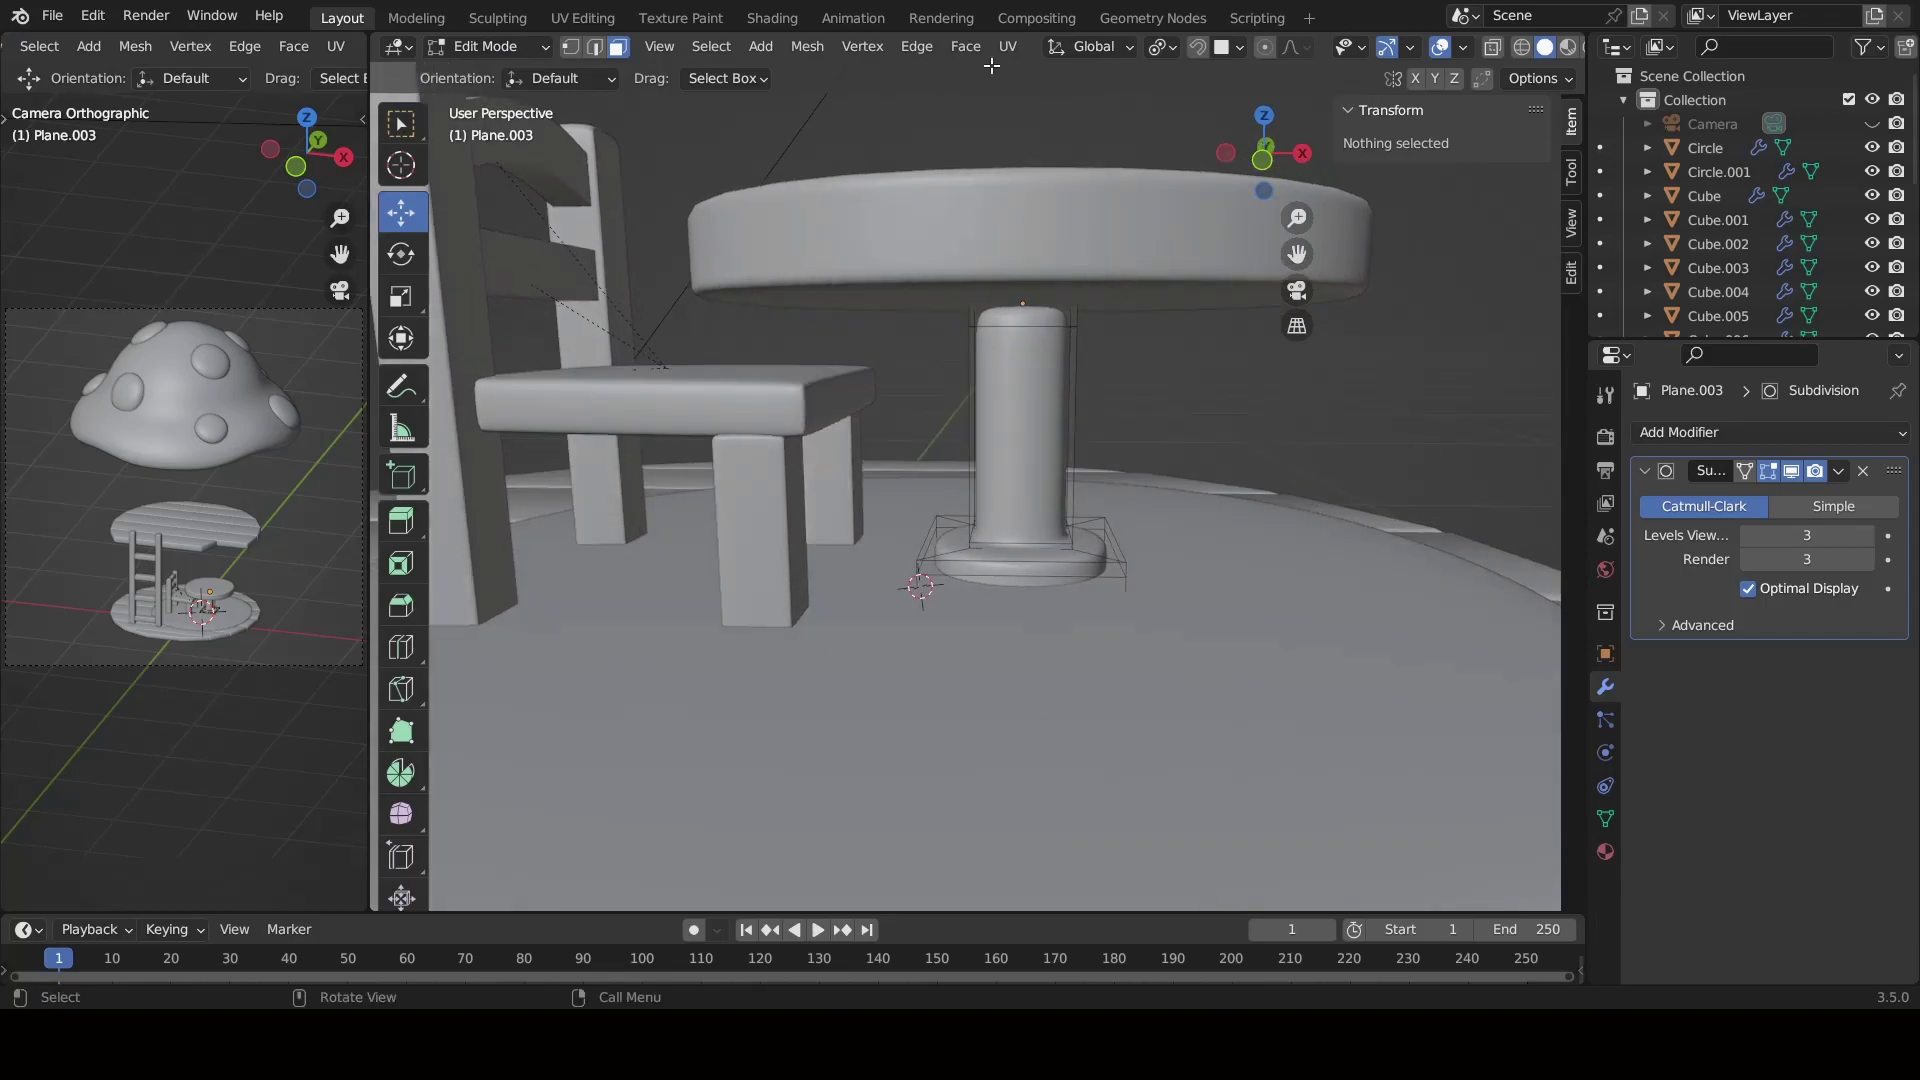
key("alt+z")
left_click(1016, 290)
key("g")
key("z")
left_click(1040, 330)
key("alt+z")
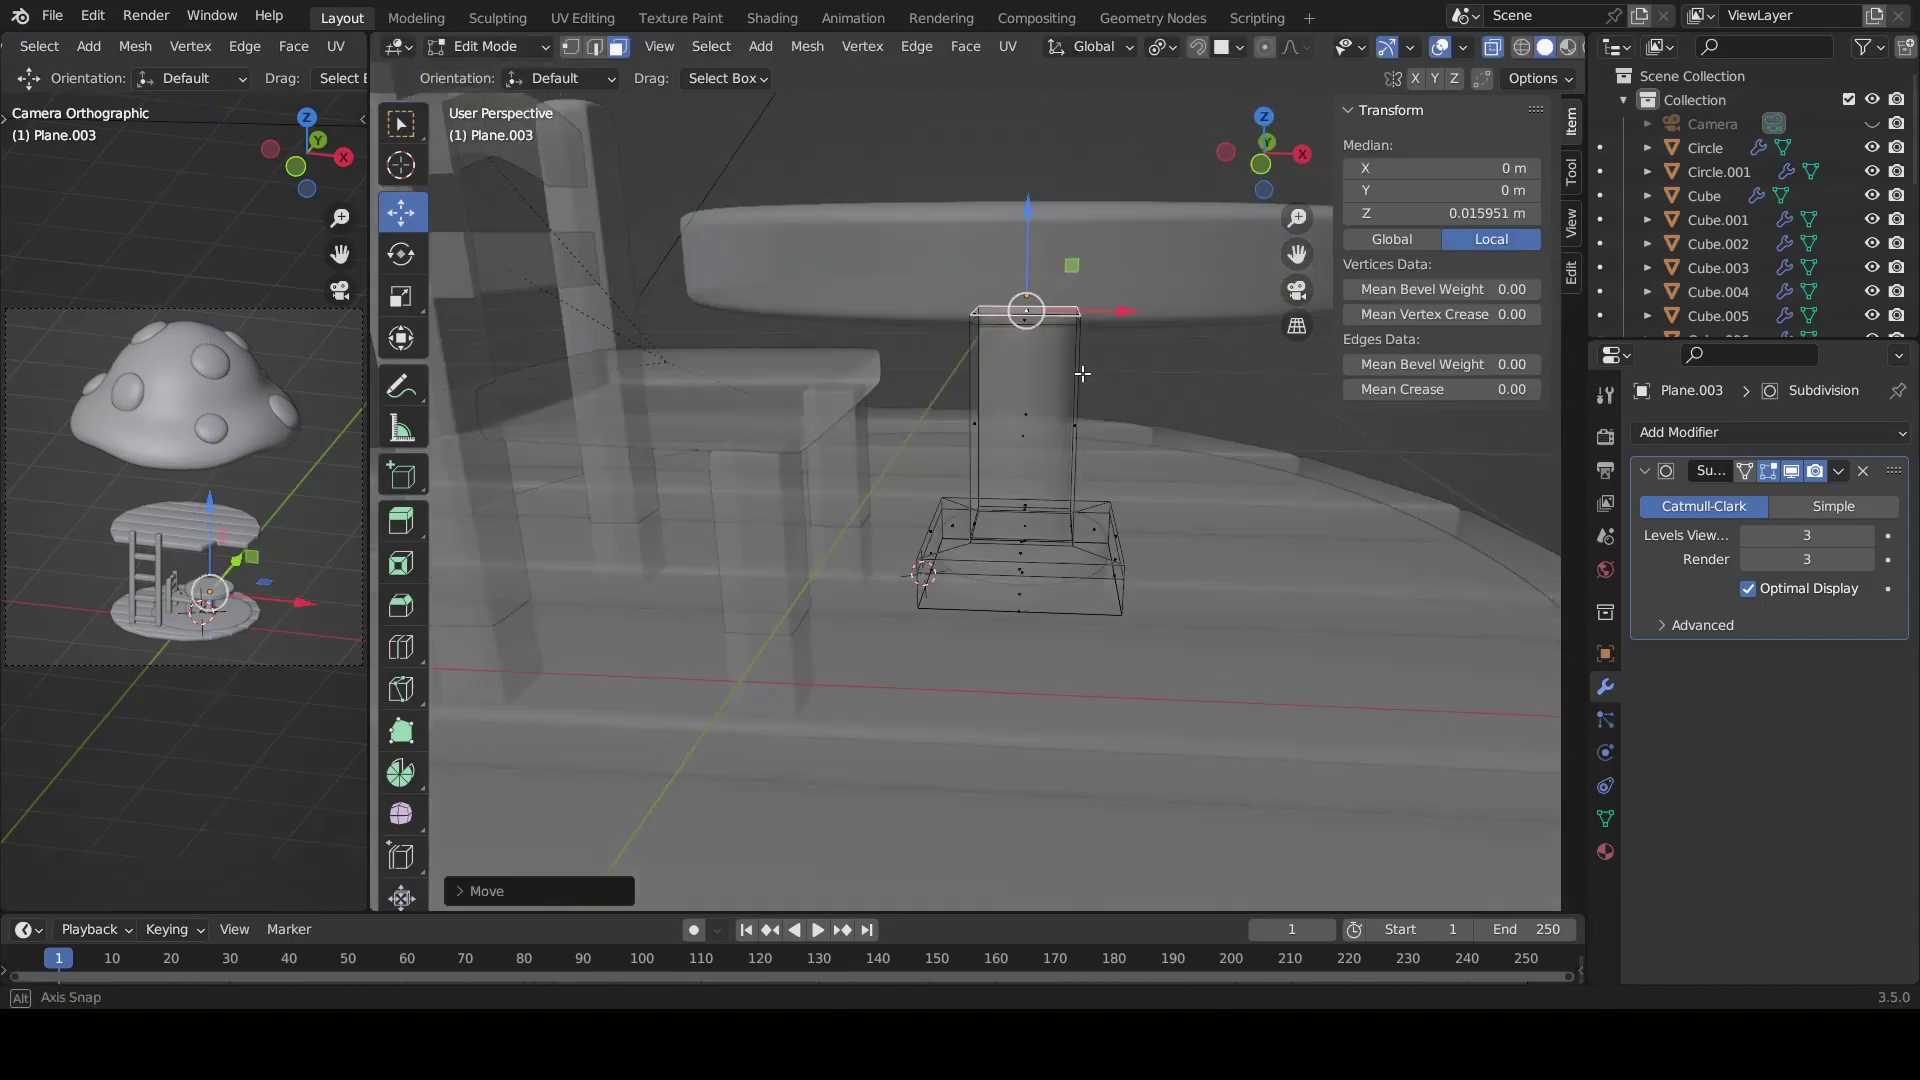
key("alt+a")
middle_click_drag(1081, 373, 1126, 385)
key("Tab")
key("g")
key("z")
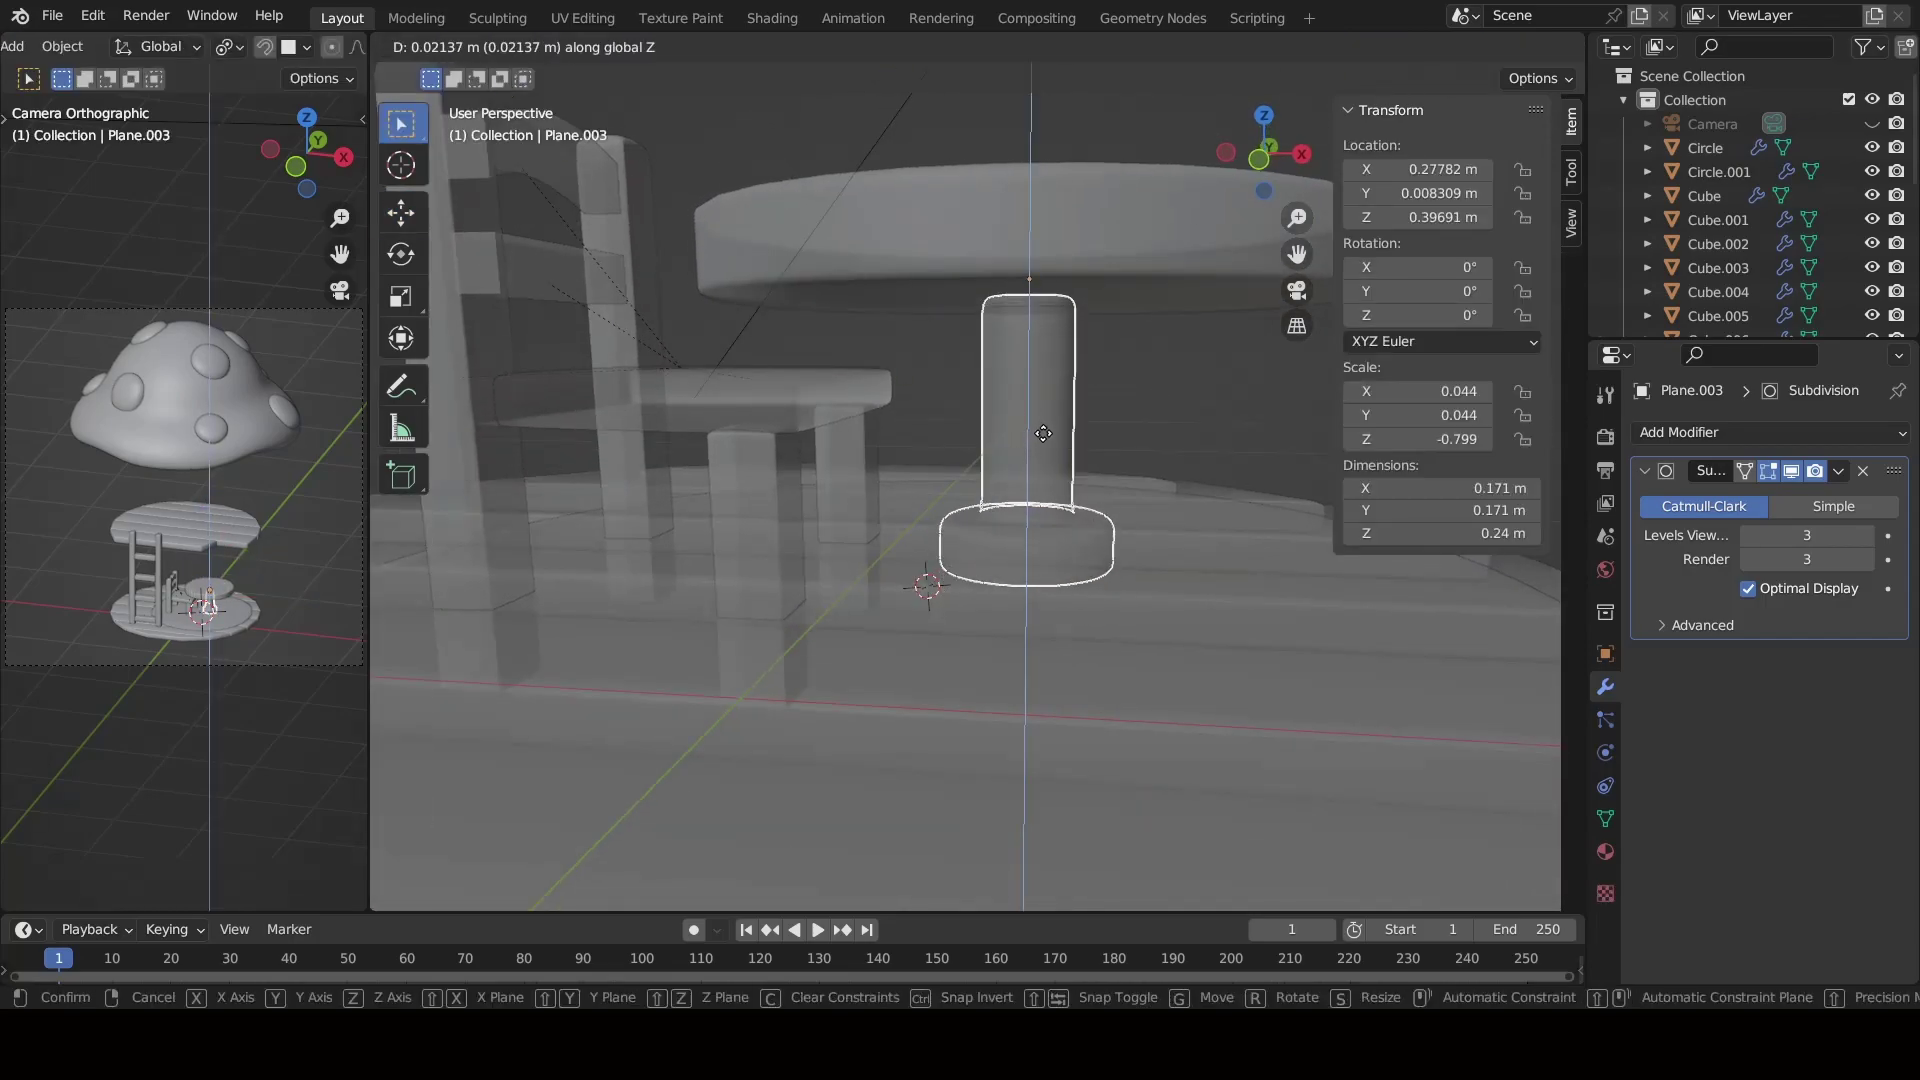
left_click(1042, 433)
Lower the tabletop Plane.002 slightly onto the pedestal, to 0.37467 m height.
left_click(1060, 340)
key("KP_1")
key("g")
key("z")
left_click(1075, 390)
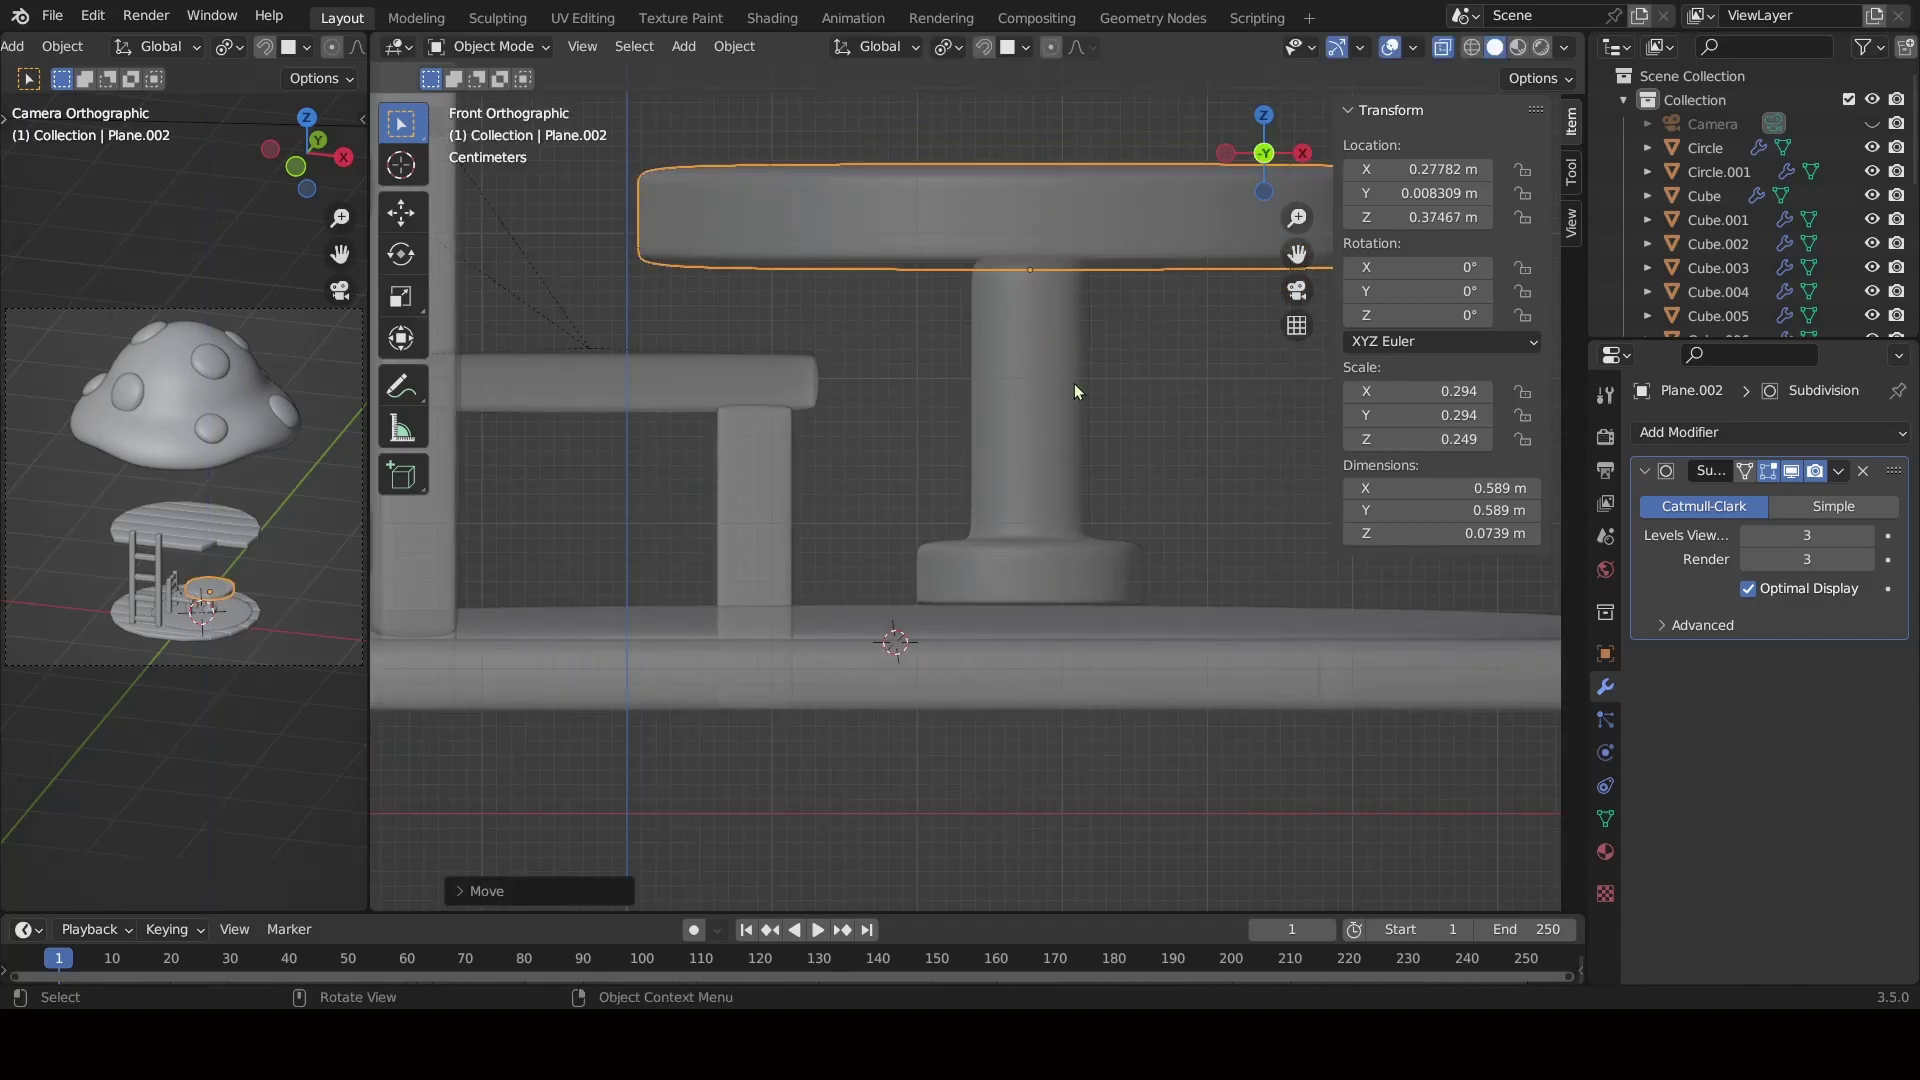
key("alt+a")
scroll(1100, 395, "down", 3)
mouse_move(1137, 404)
middle_mouse_down()
mouse_move(1152, 458)
mouse_move(1108, 640)
middle_mouse_up()
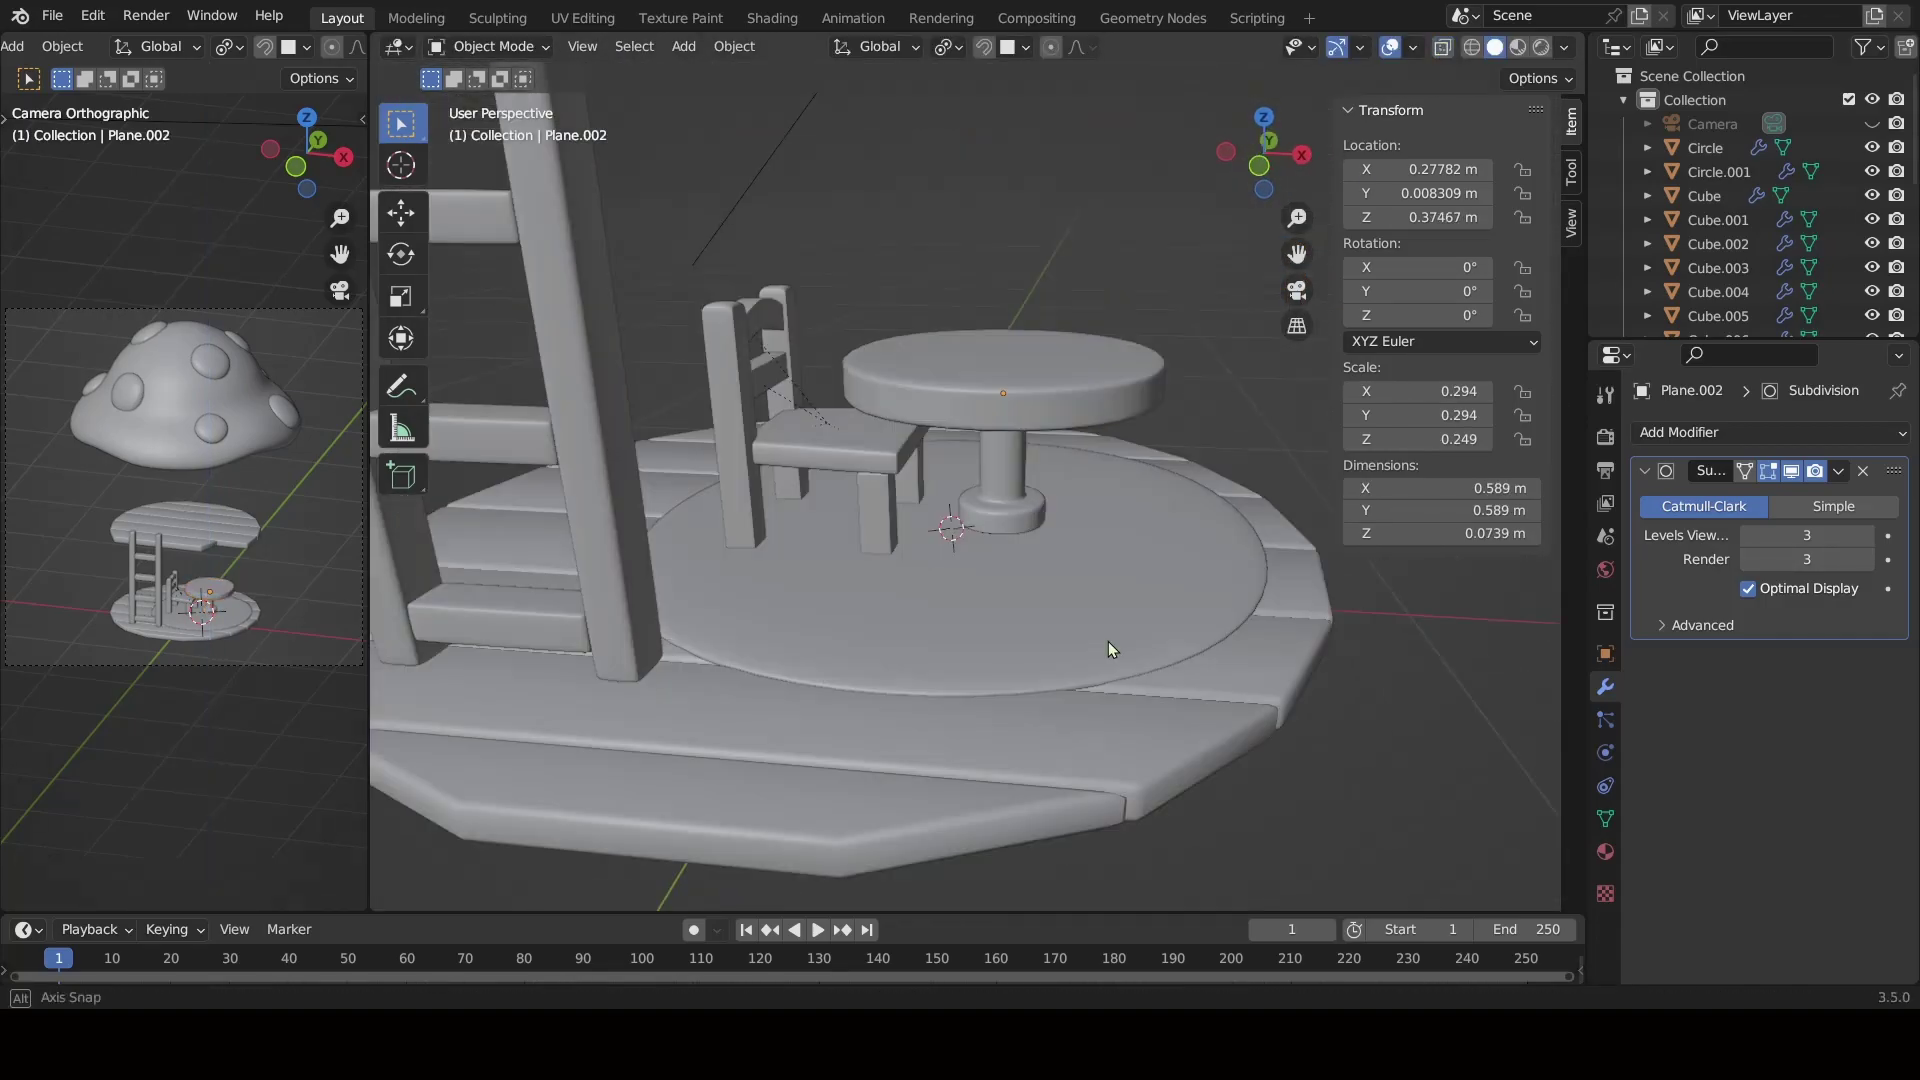
Select the chair parts and make a first duplicate attempt.
scroll(866, 519, "down", 1)
left_click(780, 400)
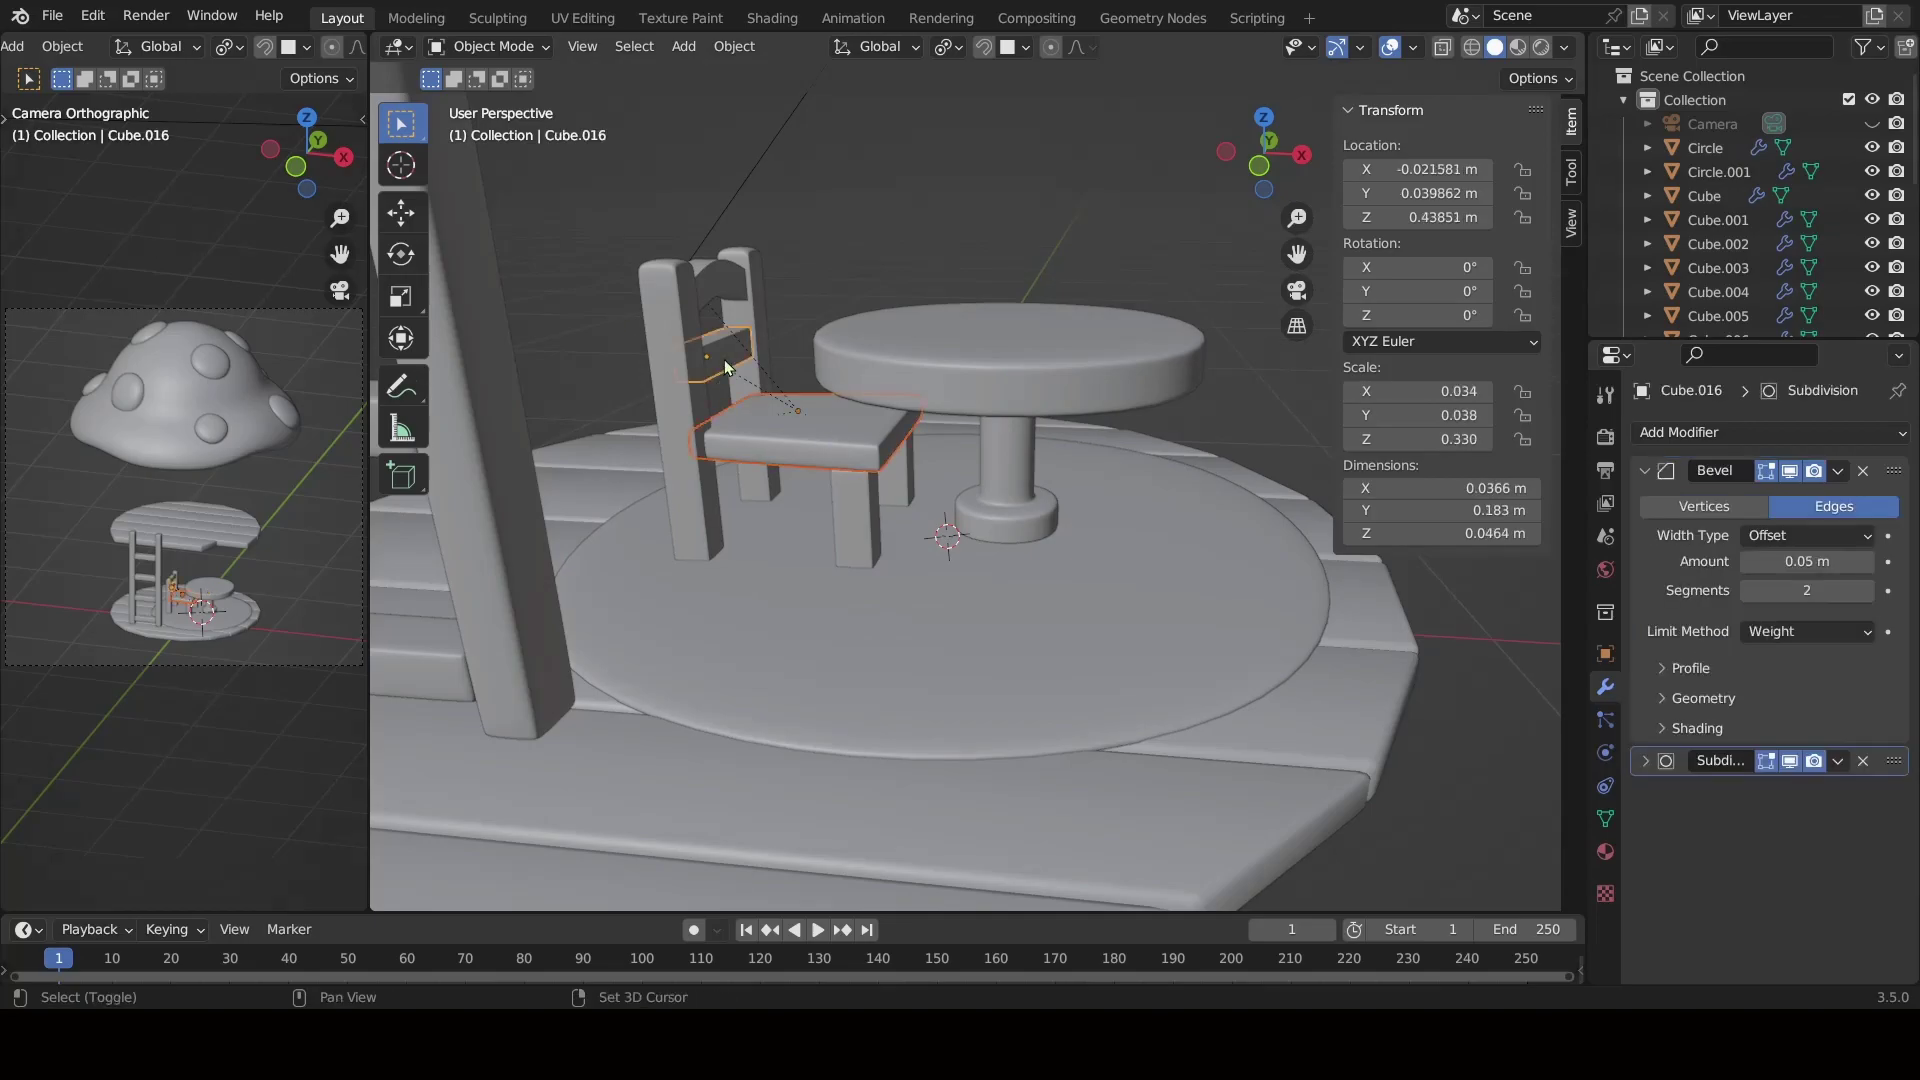
left_click(866, 519, "shift")
key("shift+d")
mouse_move(862, 537)
middle_mouse_down()
mouse_move(844, 537)
mouse_move(849, 584)
middle_mouse_up()
scroll(885, 606, "down", 1)
key("g")
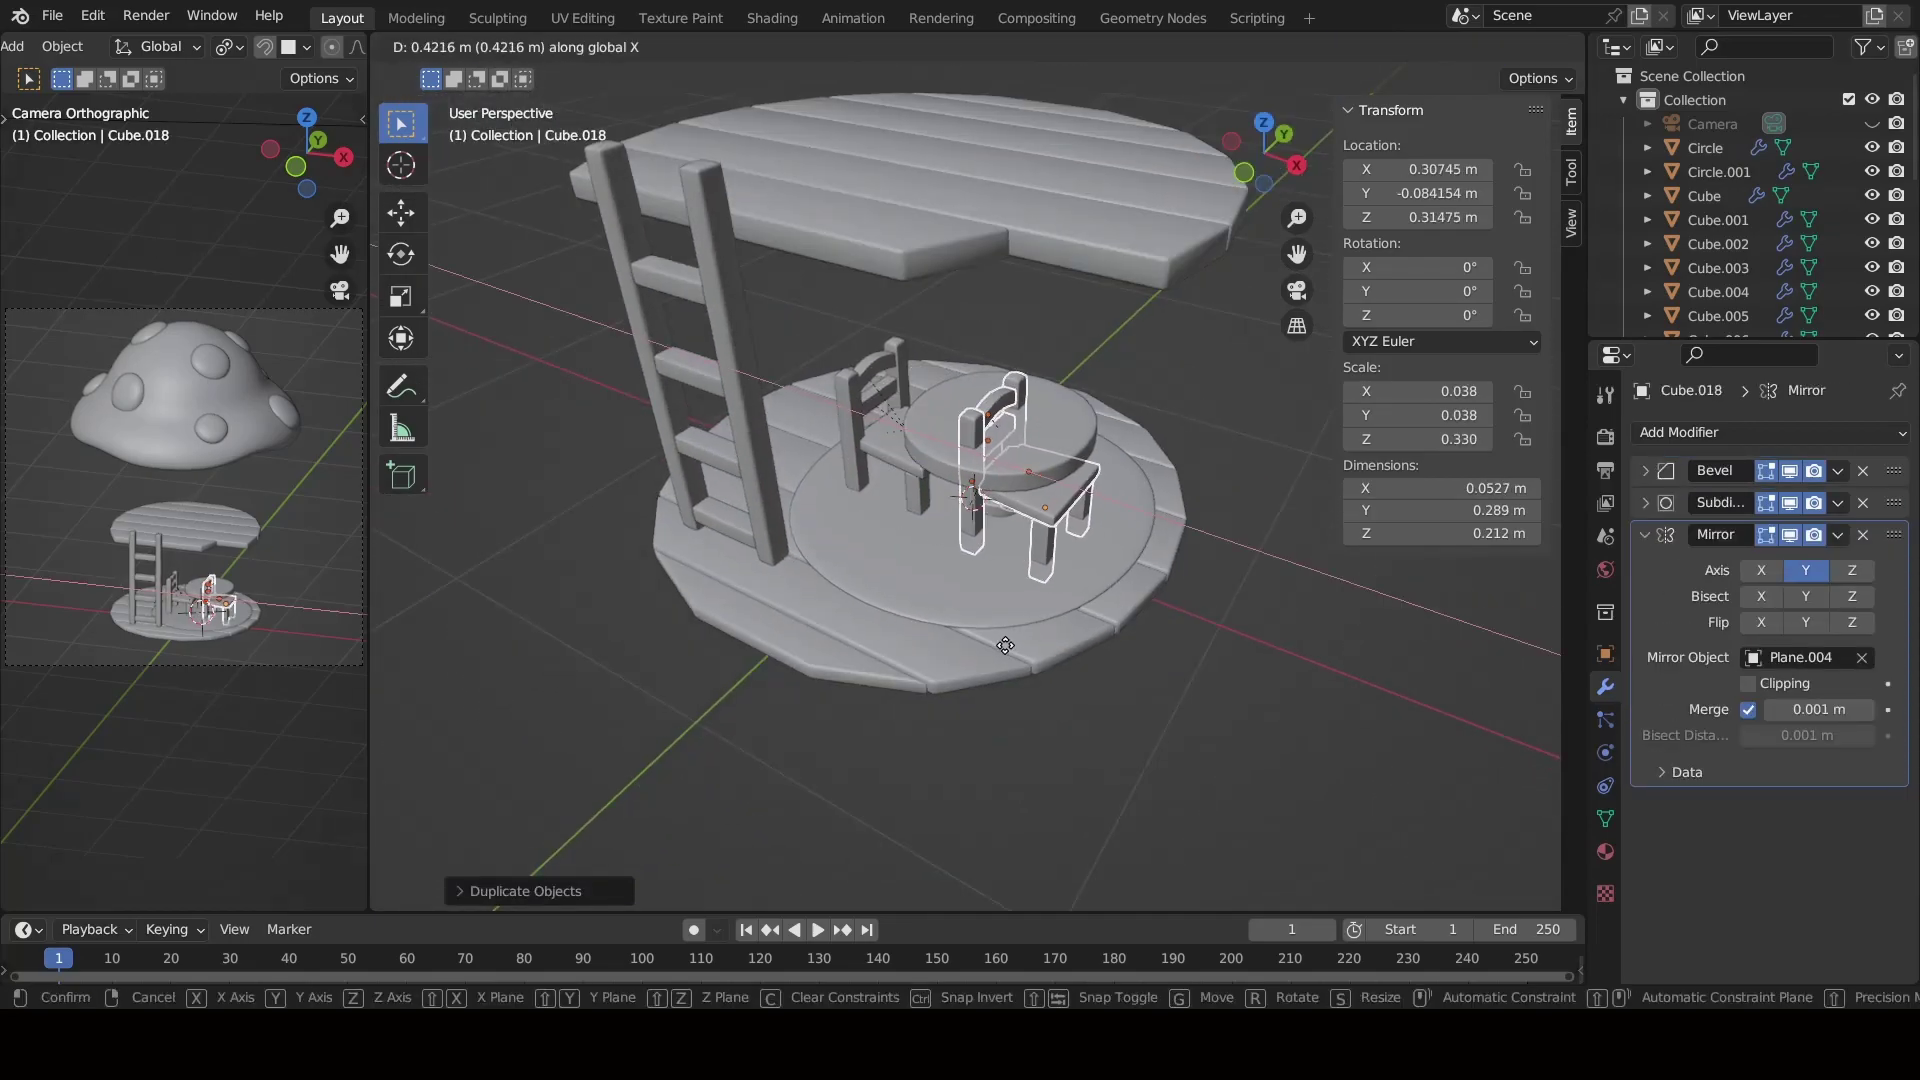
left_click(975, 575)
Duplicate the whole chair and slide the copy along X to the table's other side.
left_click(895, 458)
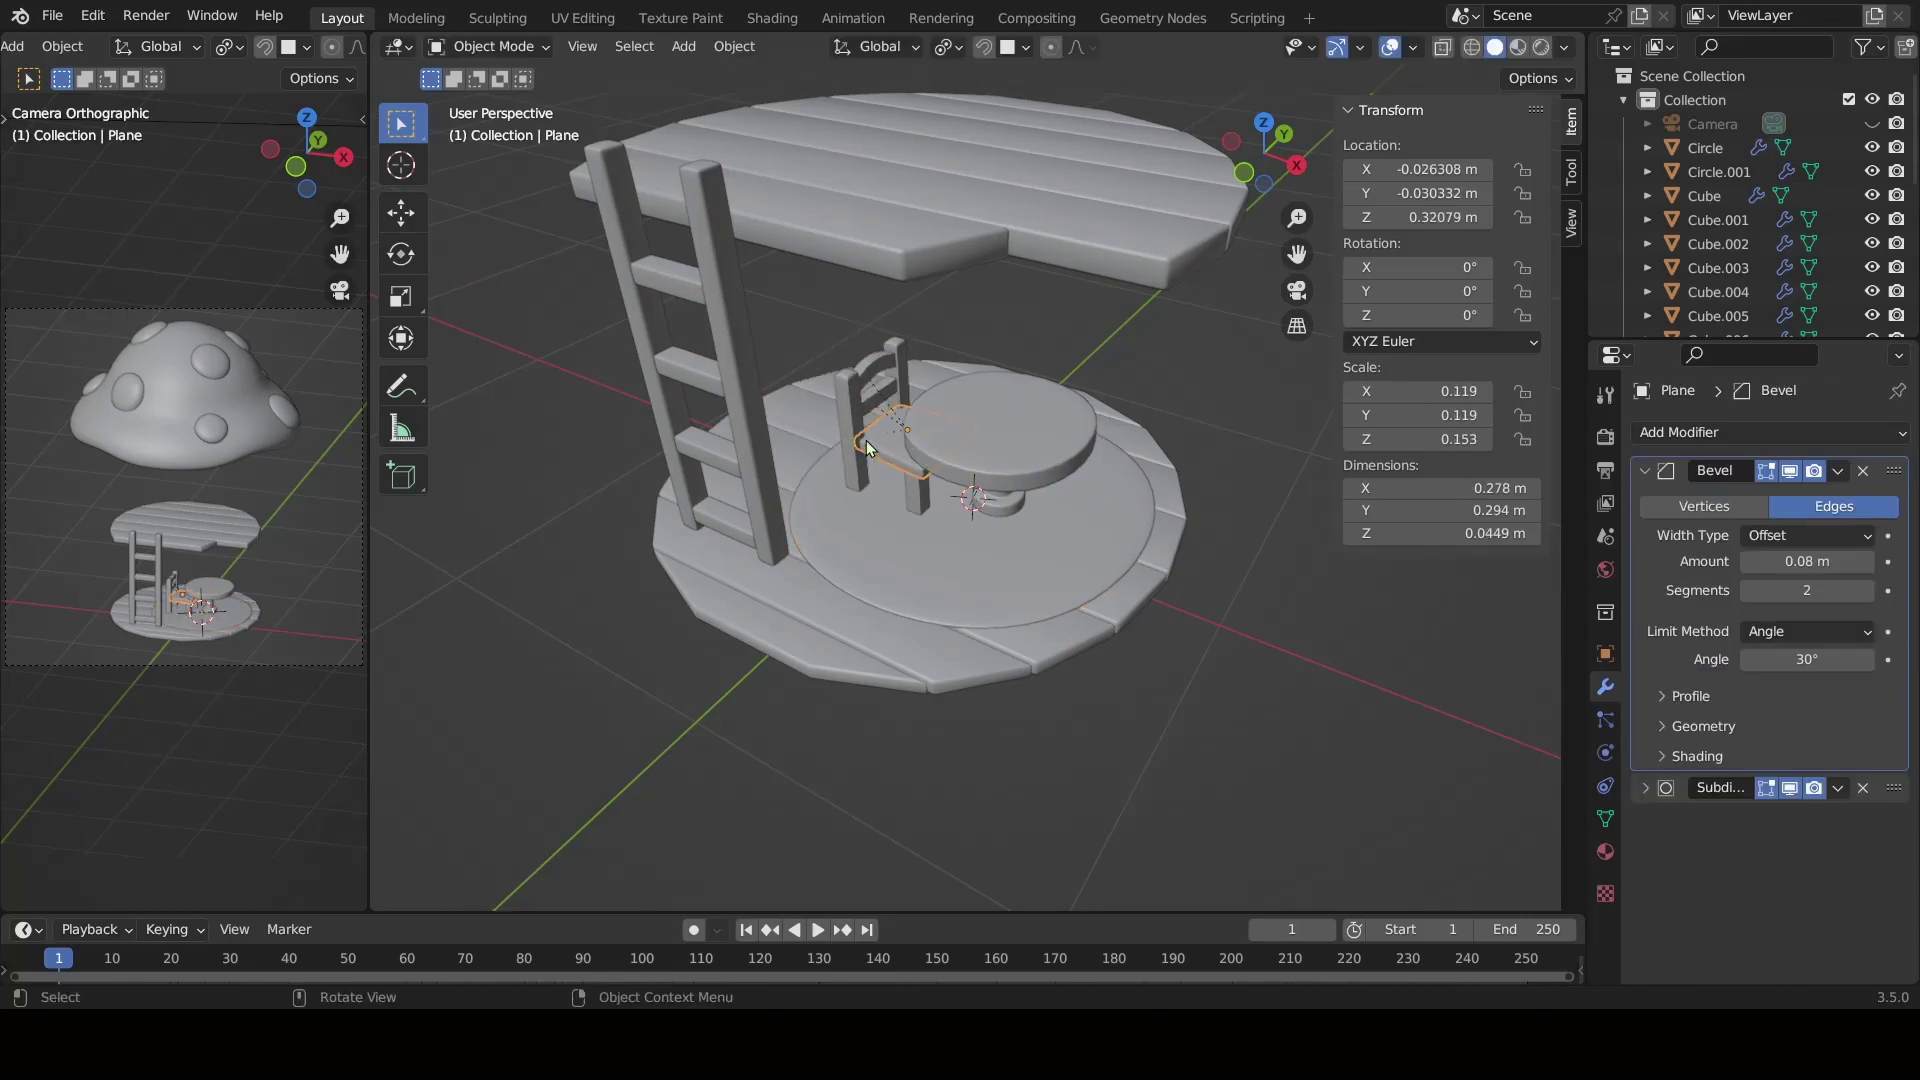
mouse_move(895, 458)
middle_mouse_down("alt")
mouse_move(889, 630)
mouse_move(855, 478)
middle_mouse_up("alt")
scroll(855, 478, "up", 2)
left_click(810, 390, "shift")
scroll(810, 390, "down", 1)
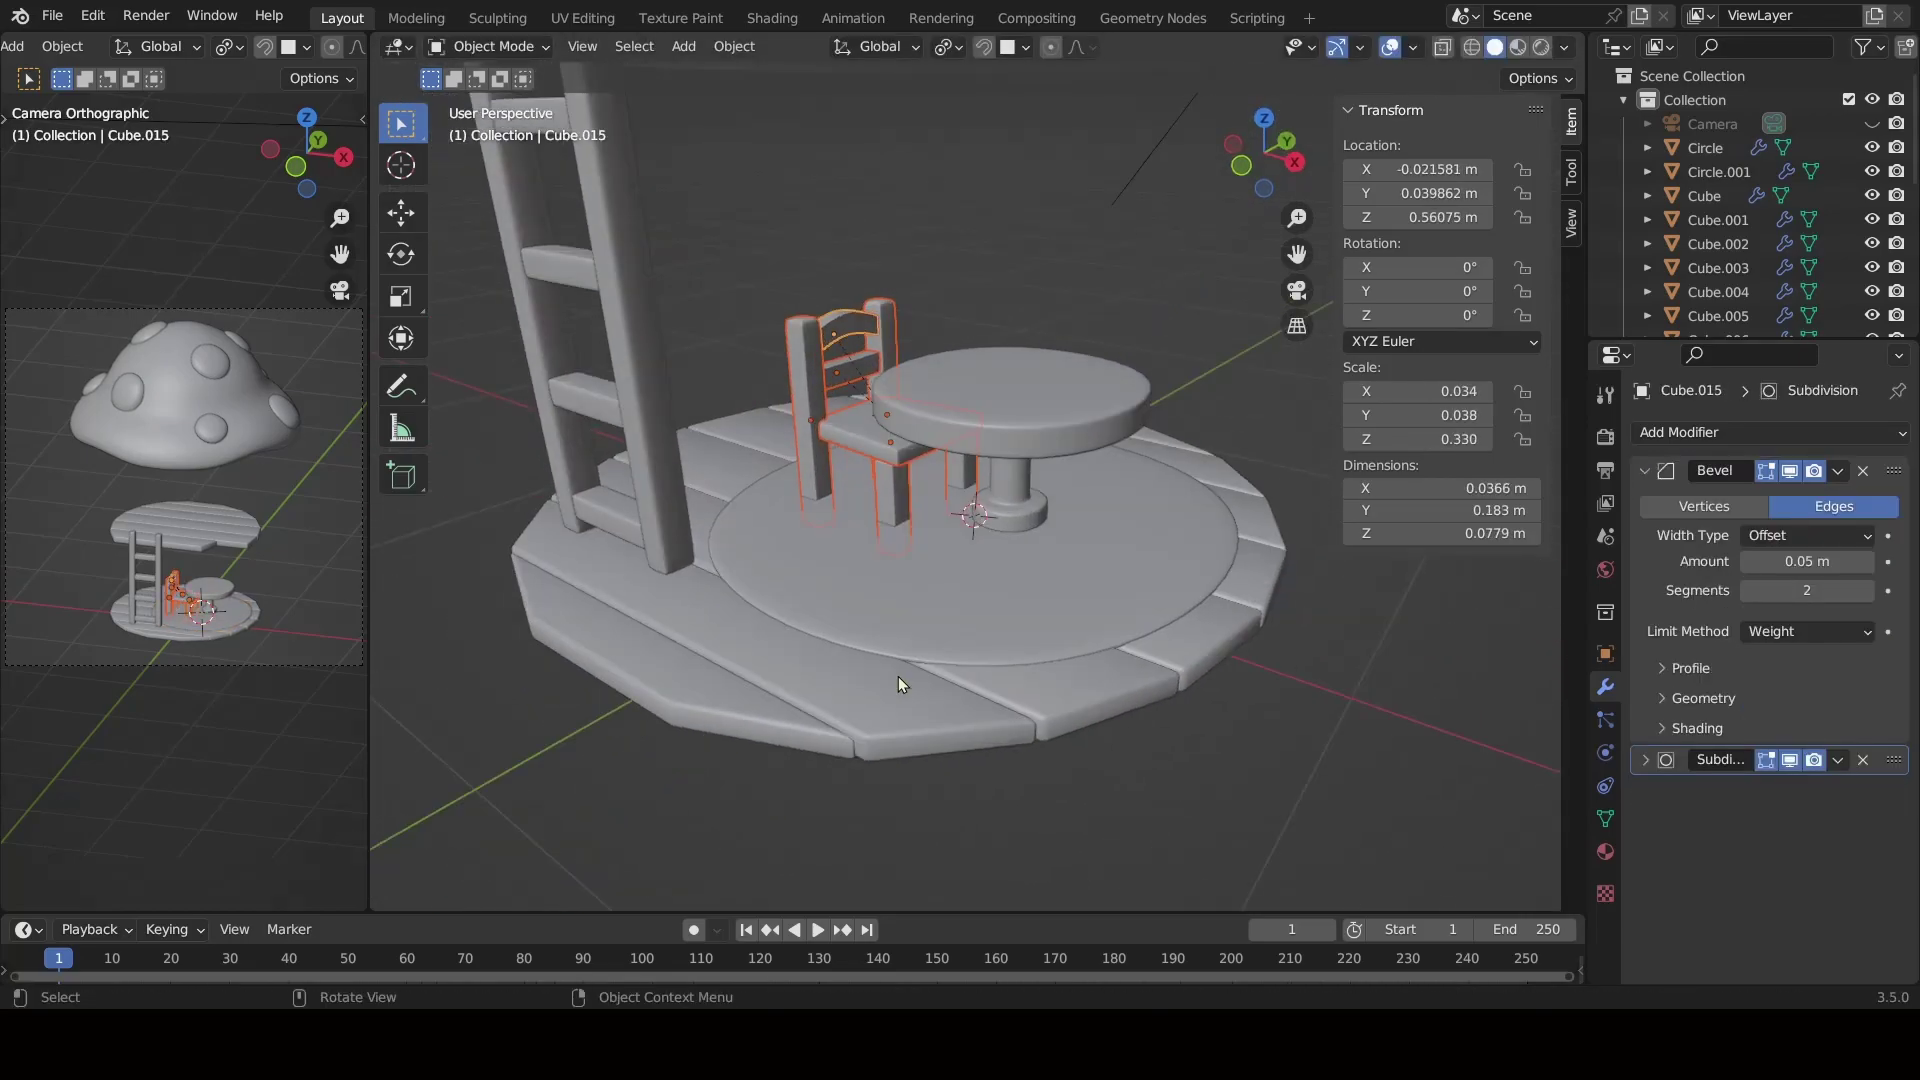
key("shift+d")
key("x")
left_click(1096, 705)
key("KP_3")
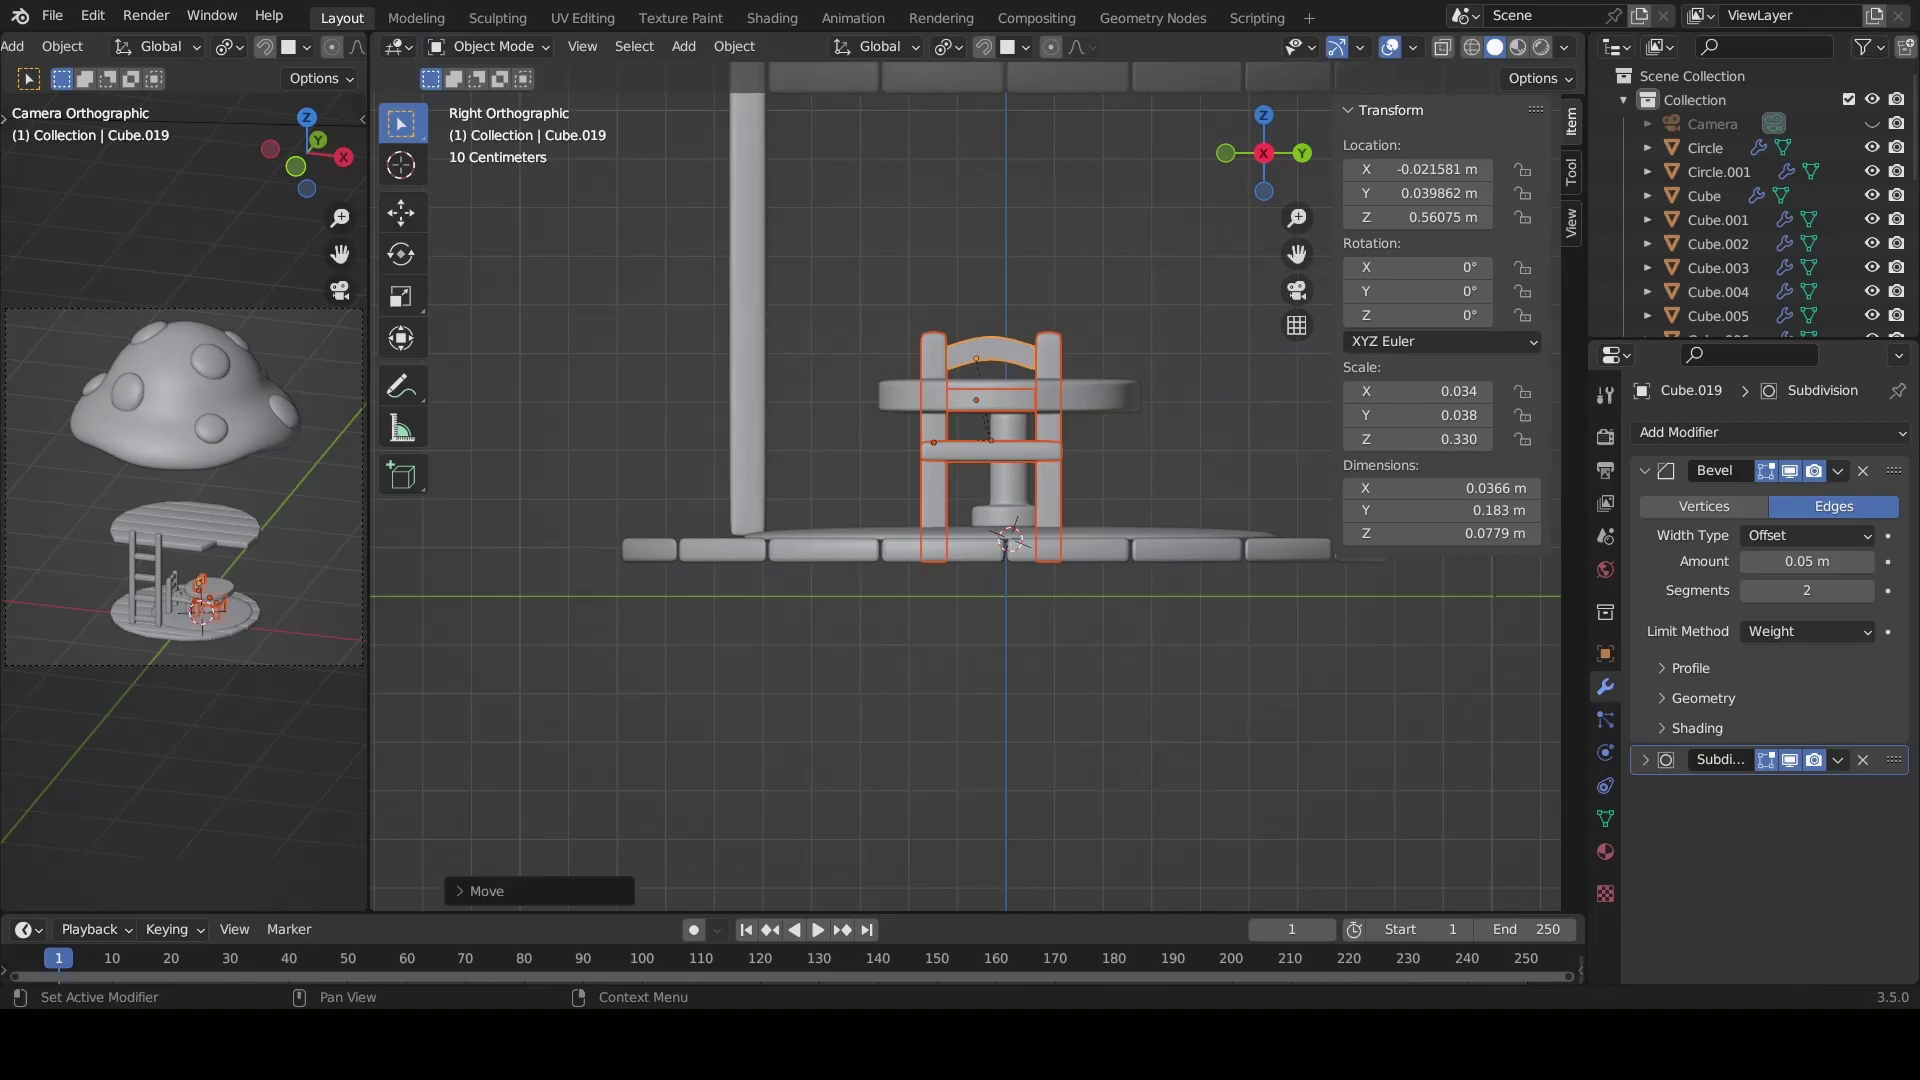
Rotate the copied chair -105° around Z so it faces the table.
left_click(1010, 448)
right_click(1196, 652)
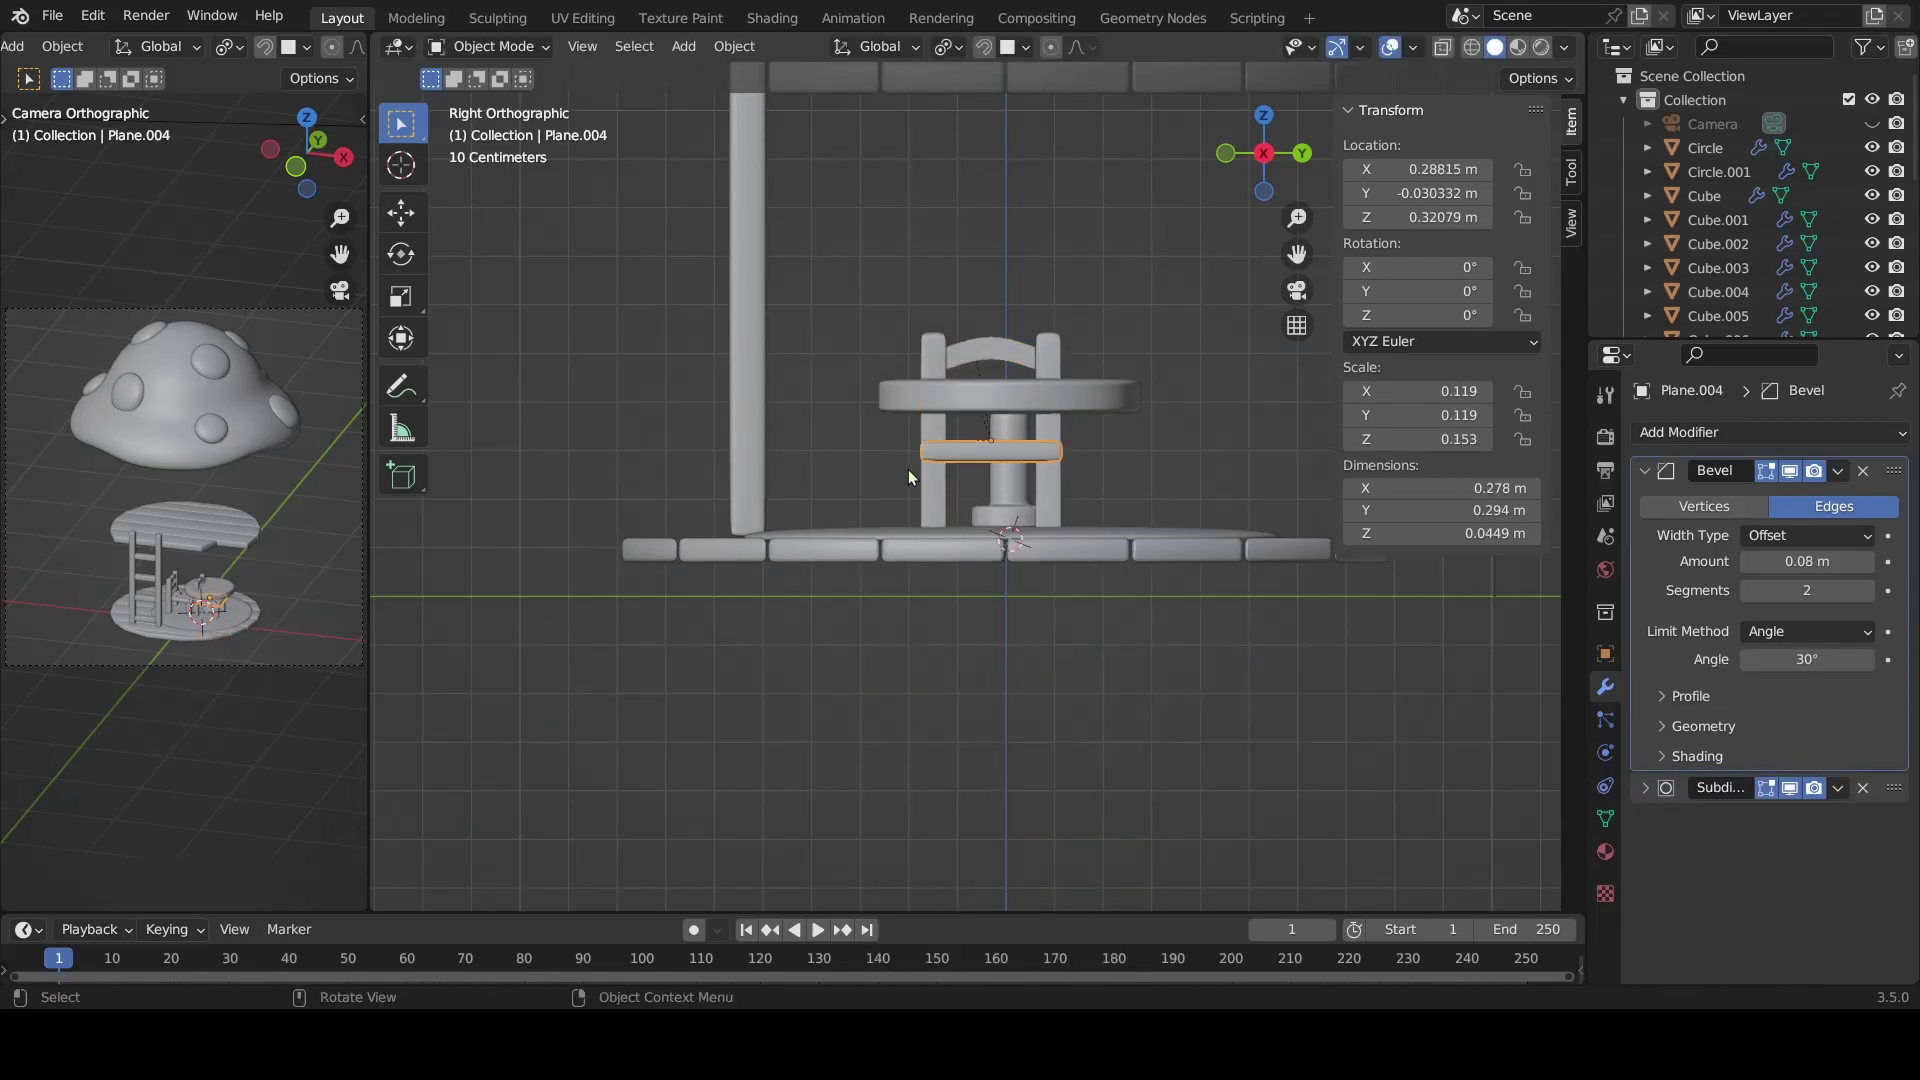
mouse_move(908, 470)
middle_mouse_down()
mouse_move(927, 496)
mouse_move(903, 533)
mouse_move(1173, 279)
middle_mouse_up()
left_click(927, 496)
key("ctrl+z")
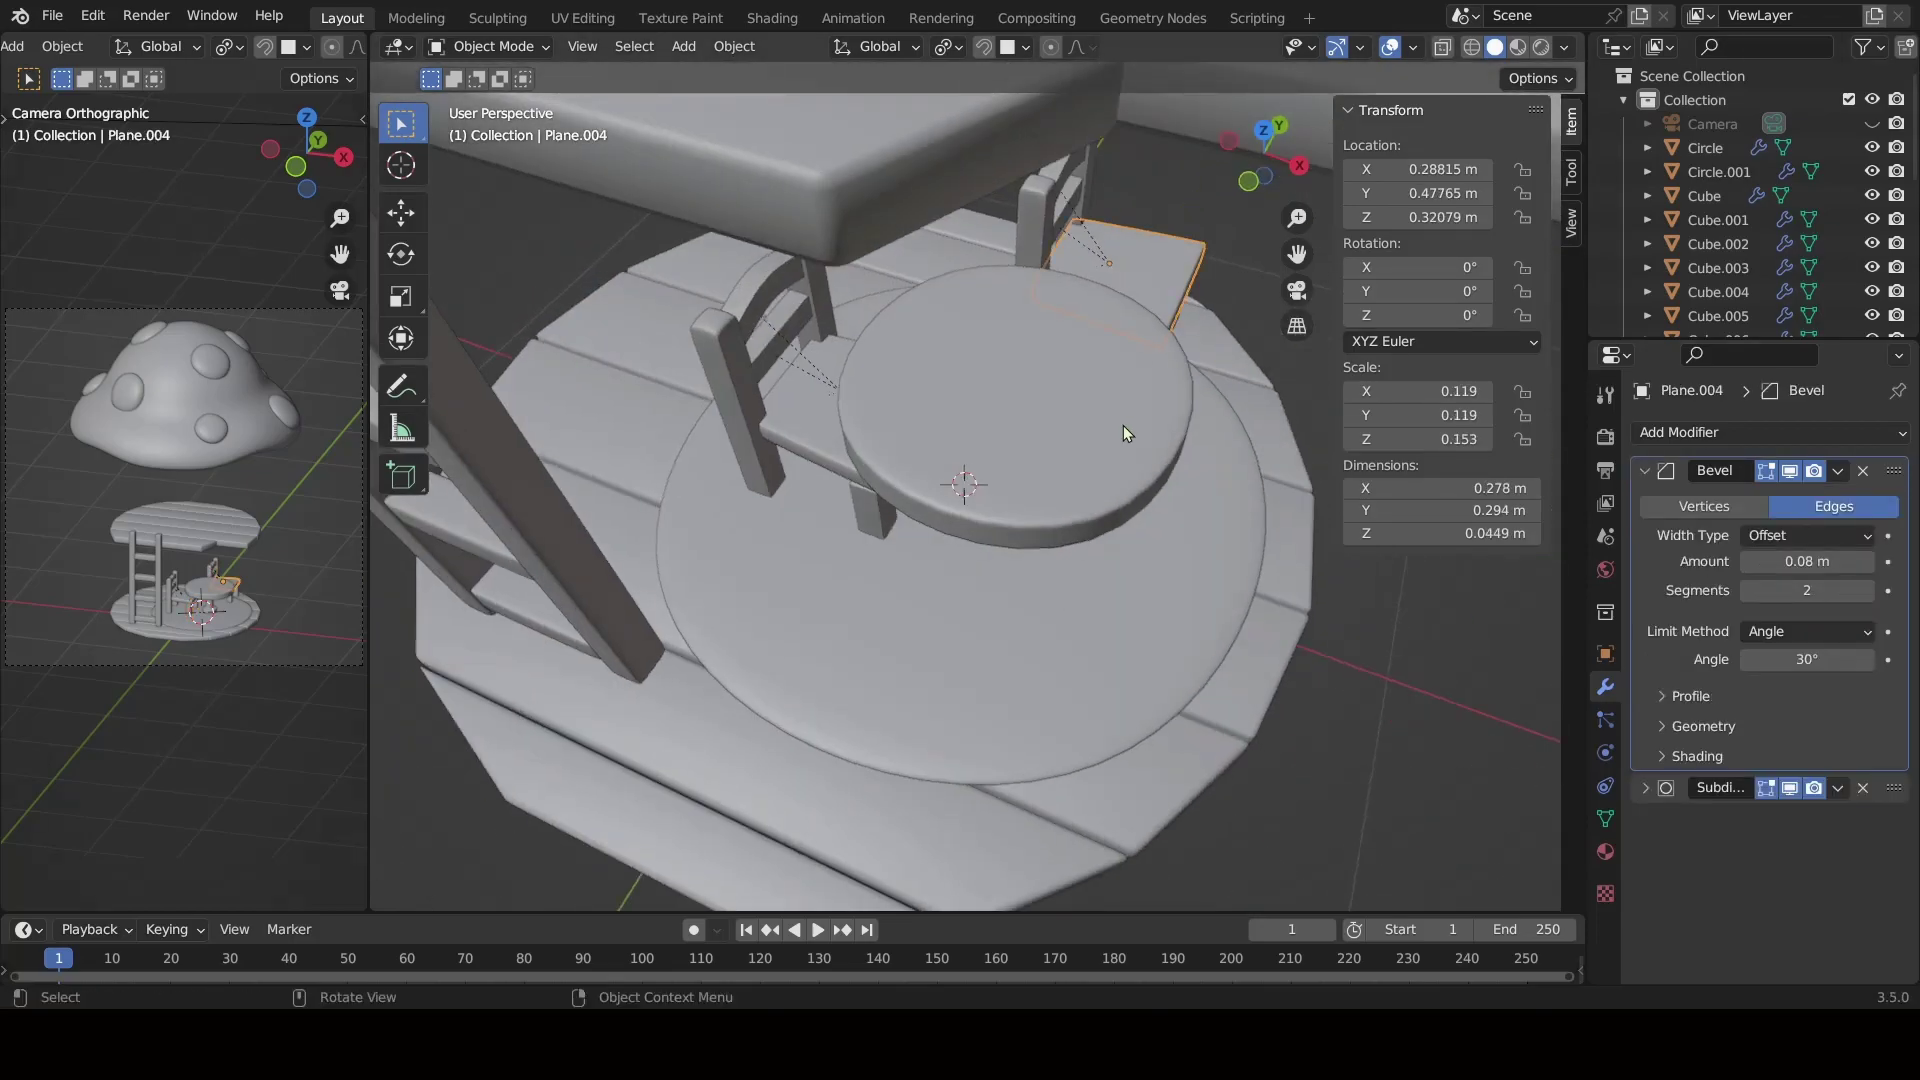
middle_click_drag(1123, 424, 1011, 358)
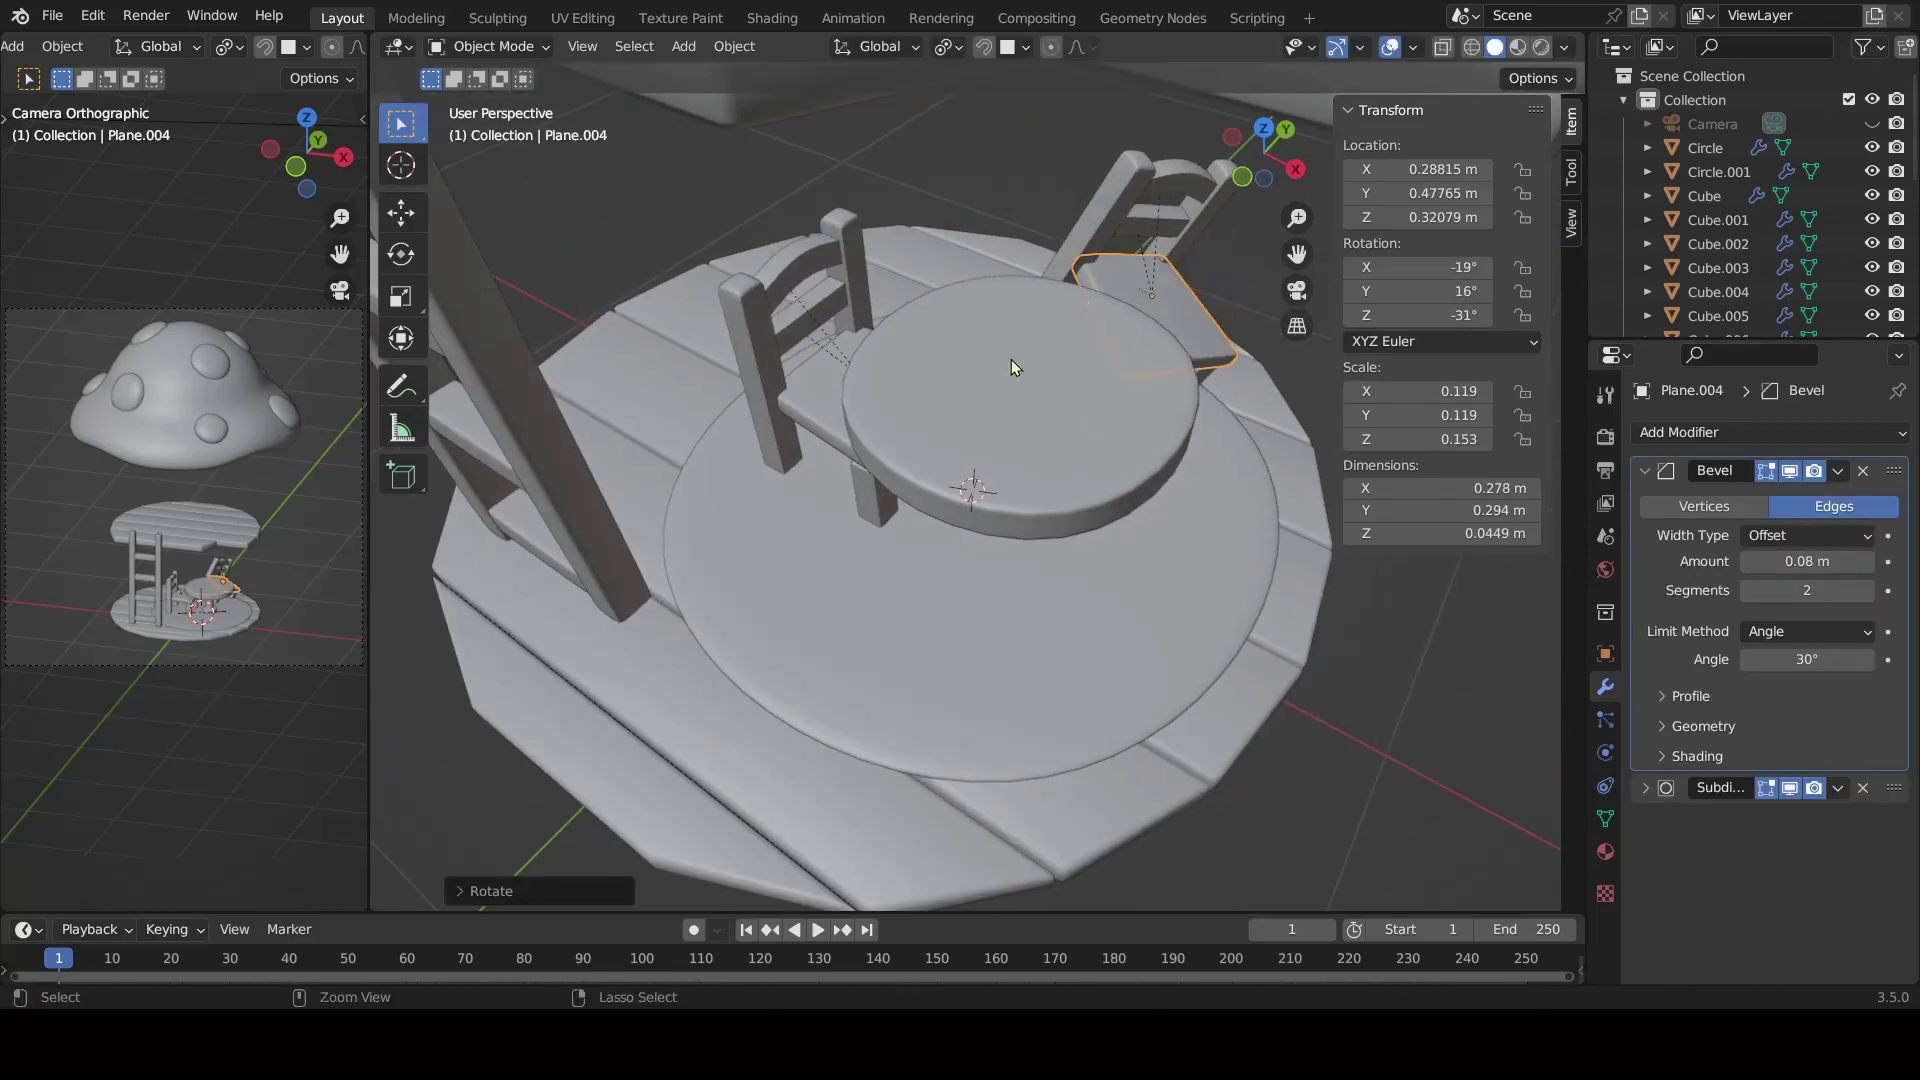
type("rz-105")
key("Return")
scroll(1257, 646, "down", 5)
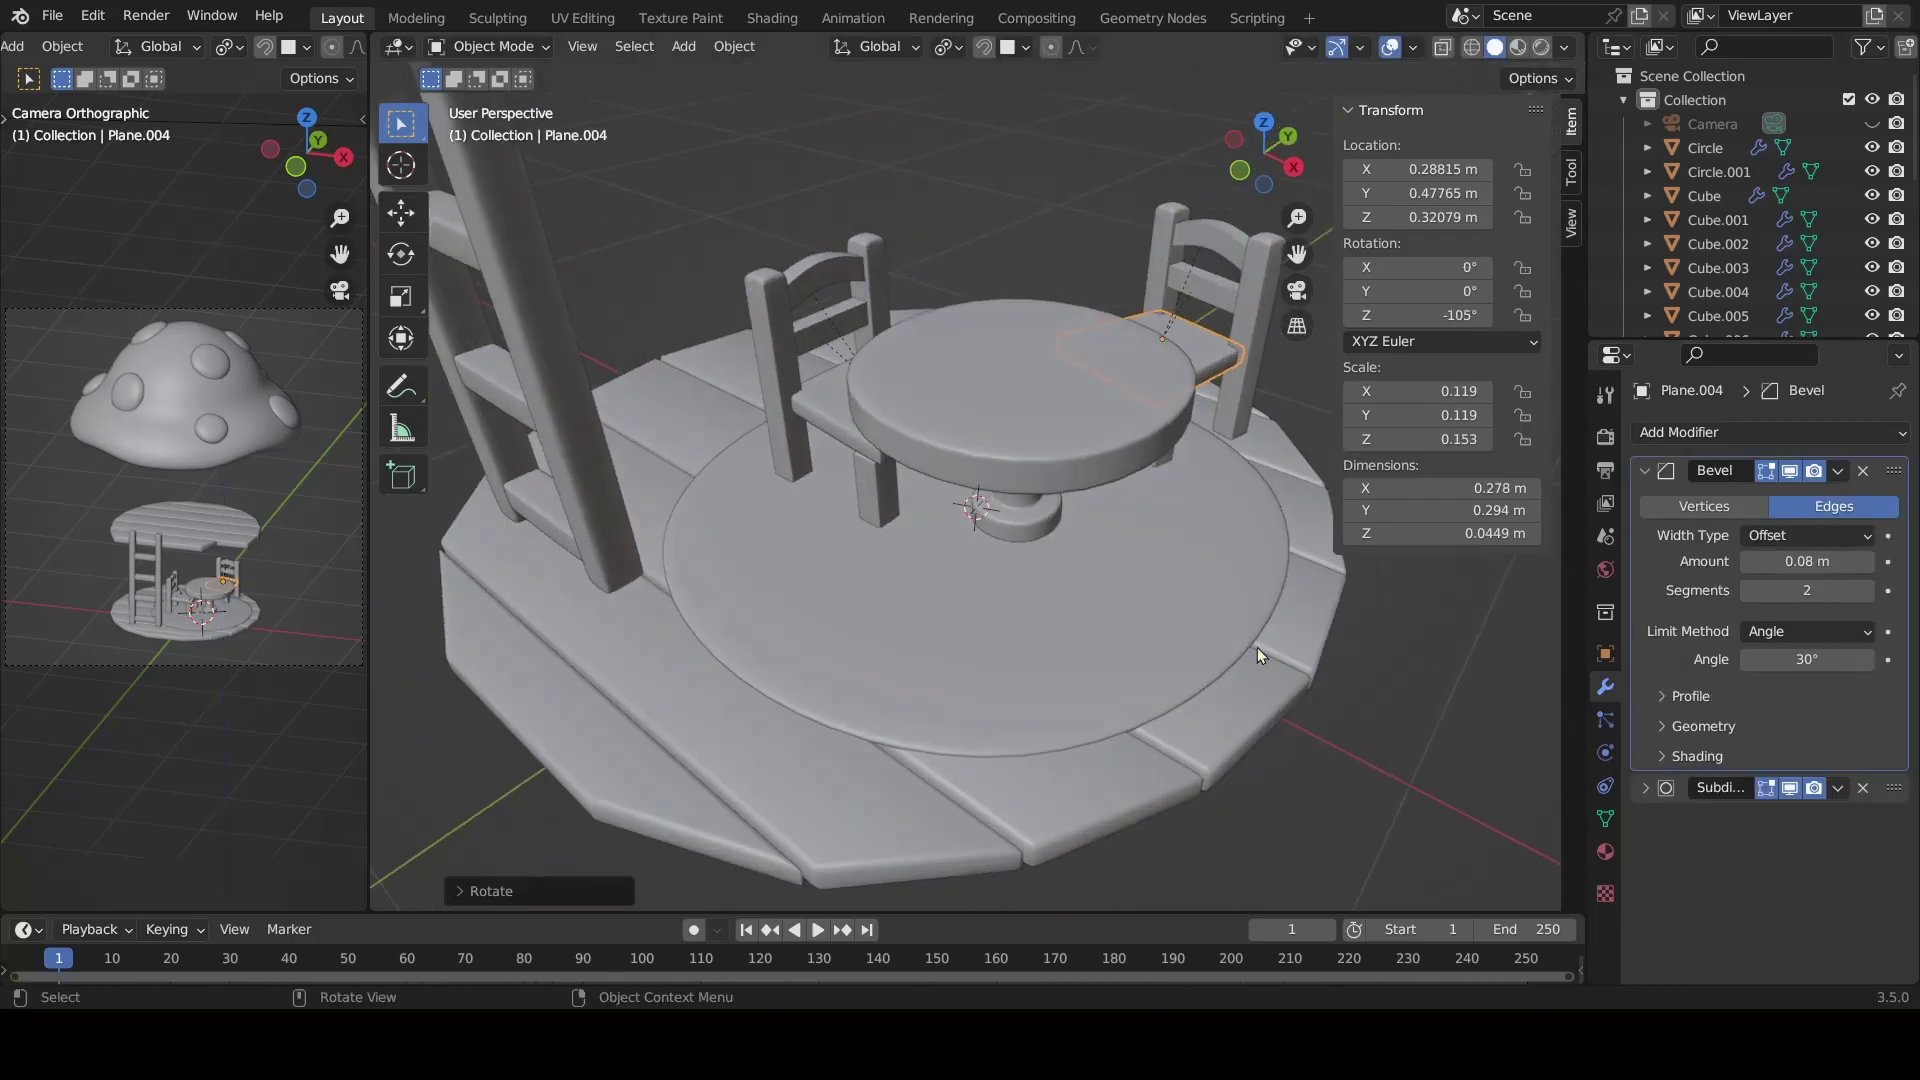
middle_click_drag(1257, 646, 1215, 723)
Unhide the mushroom shell and nudge the floor disc into place inside it.
left_click(1075, 570)
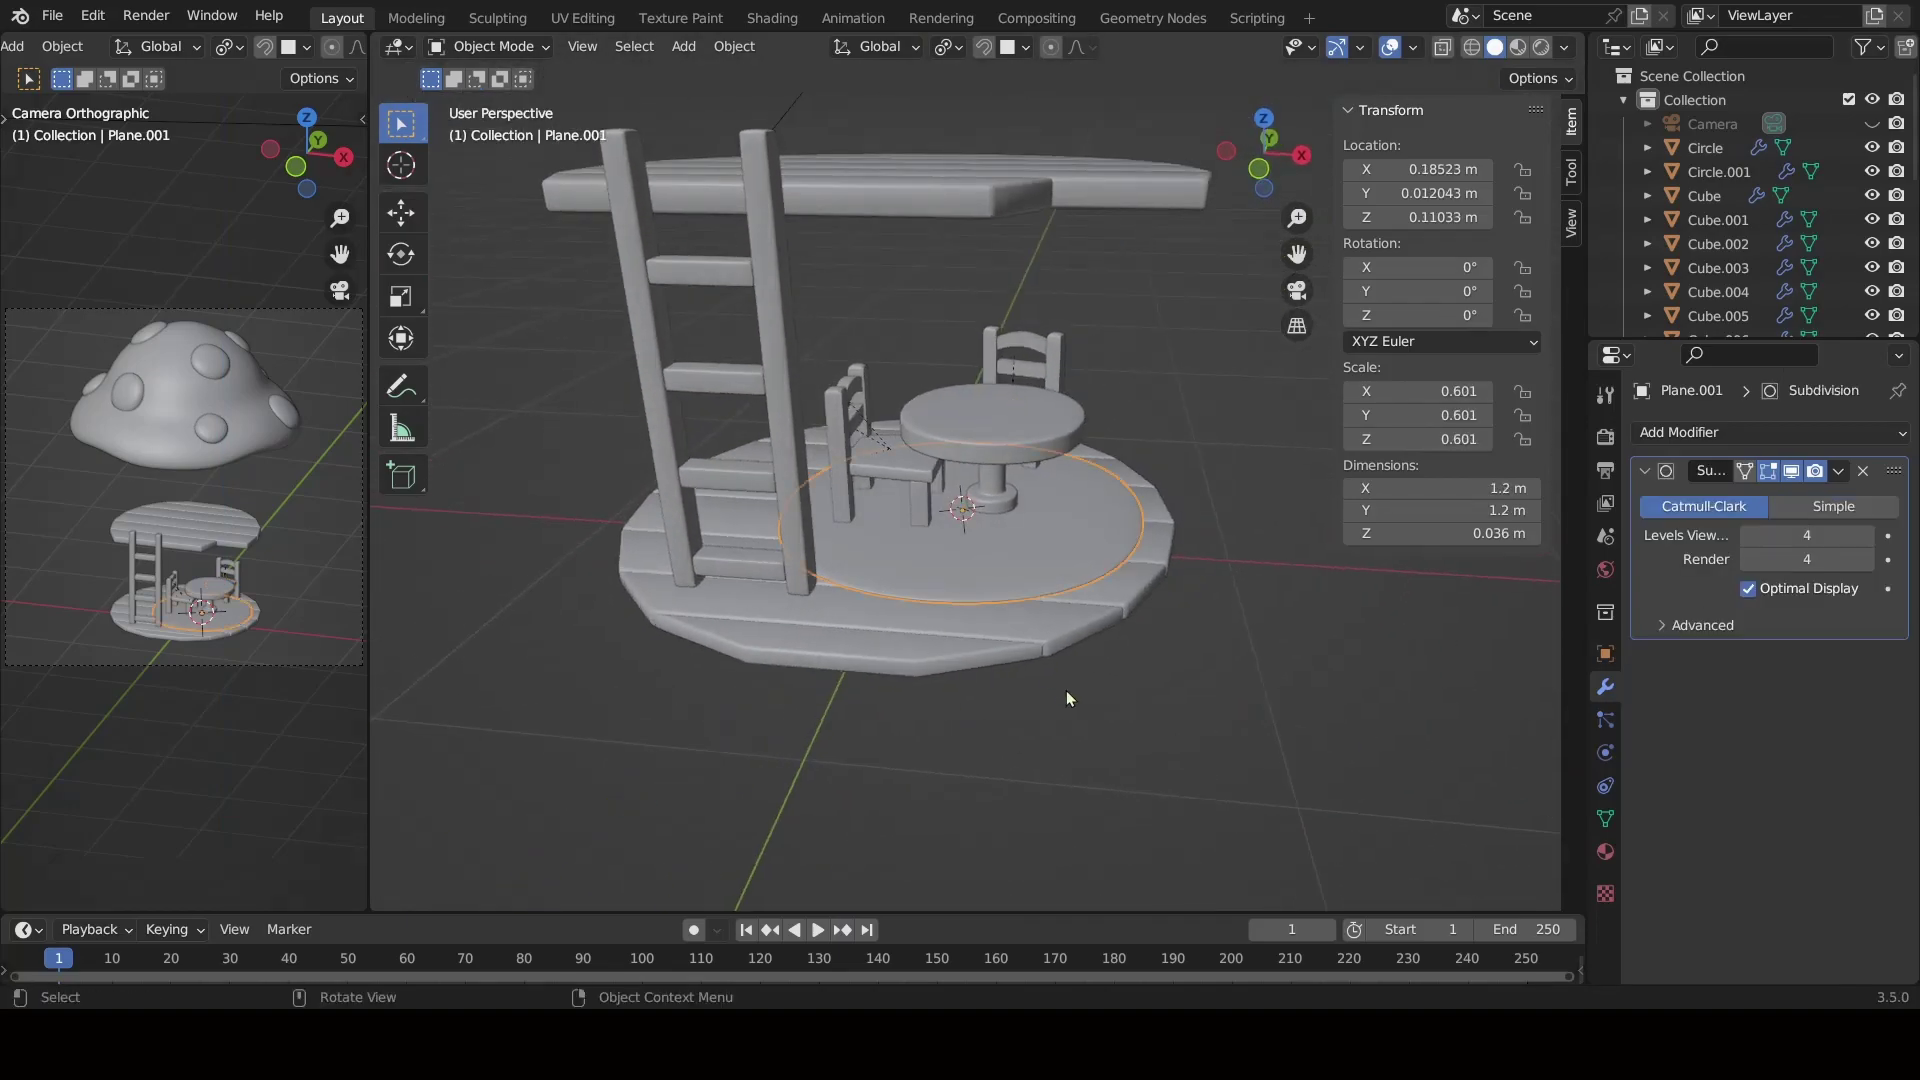
middle_click_drag(1065, 692, 1034, 590)
key("g")
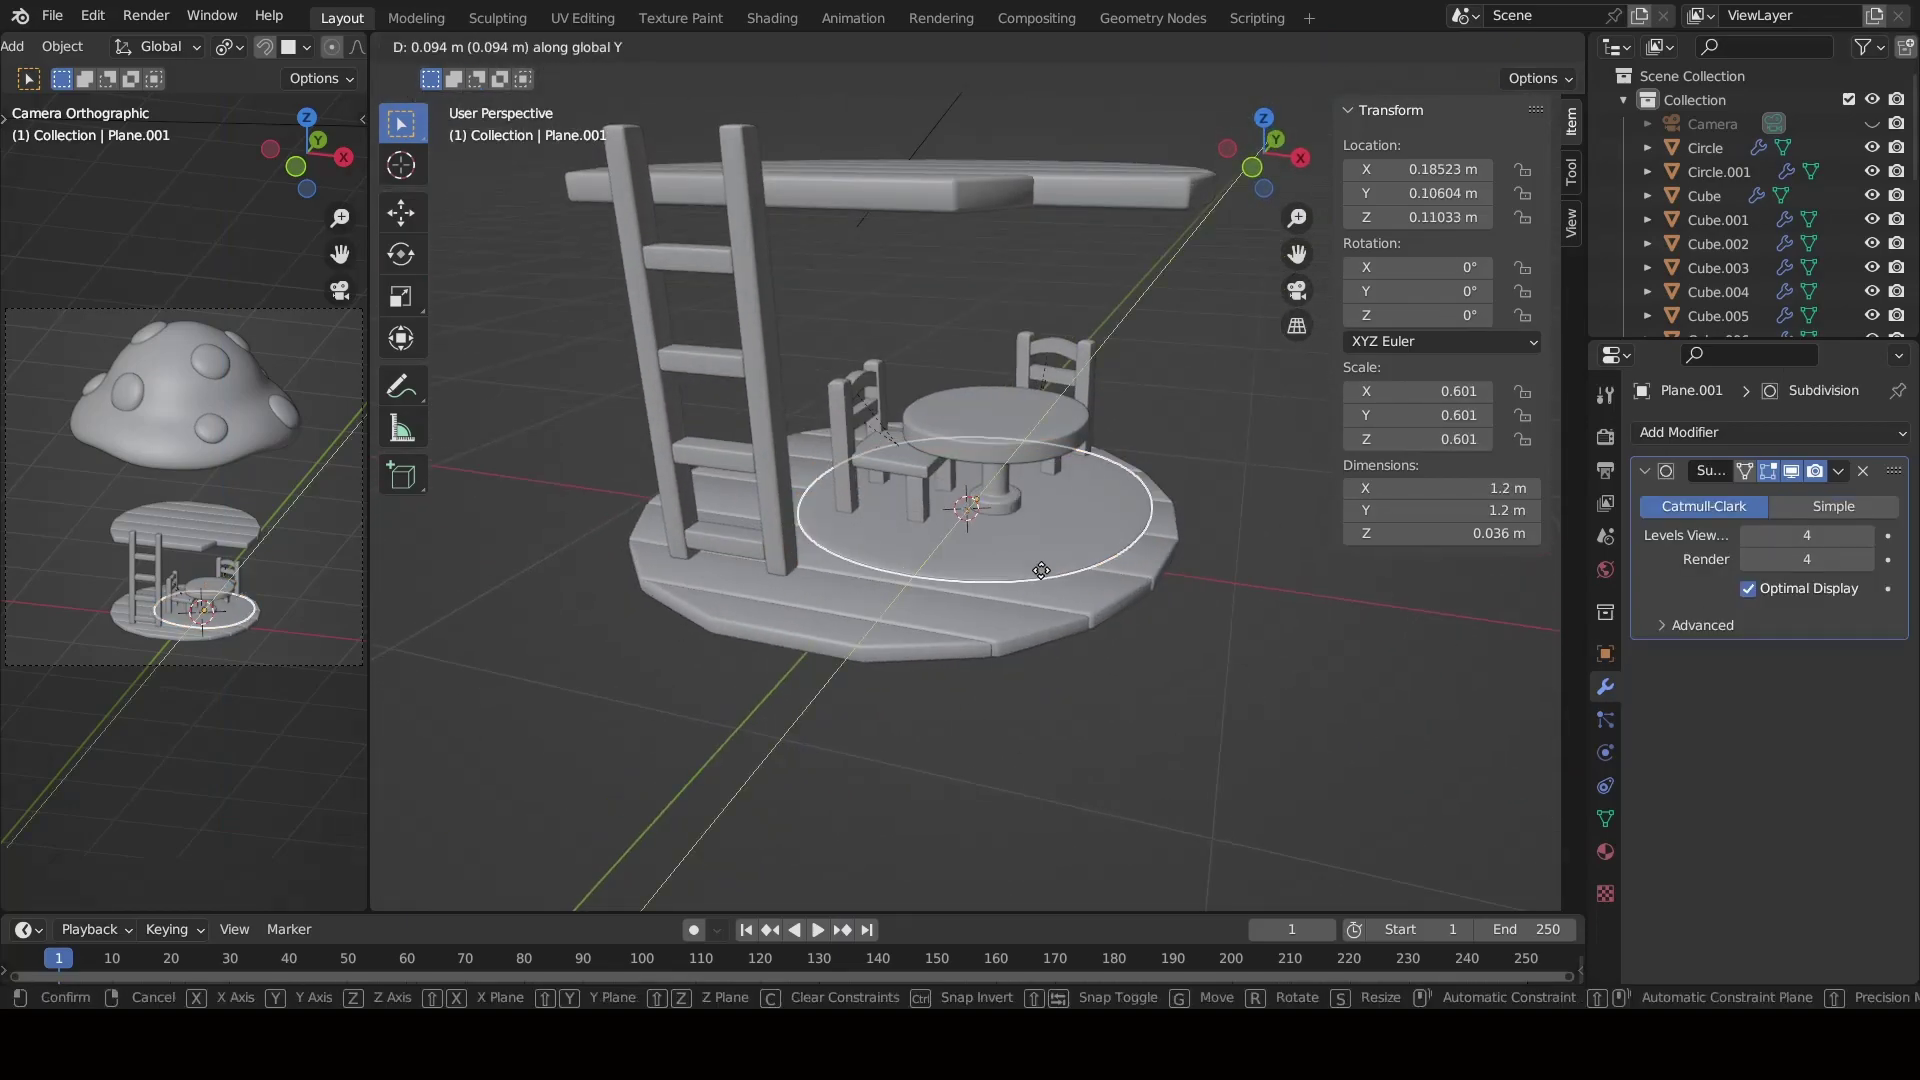
left_click(1042, 572)
key("alt+h")
left_click(985, 435)
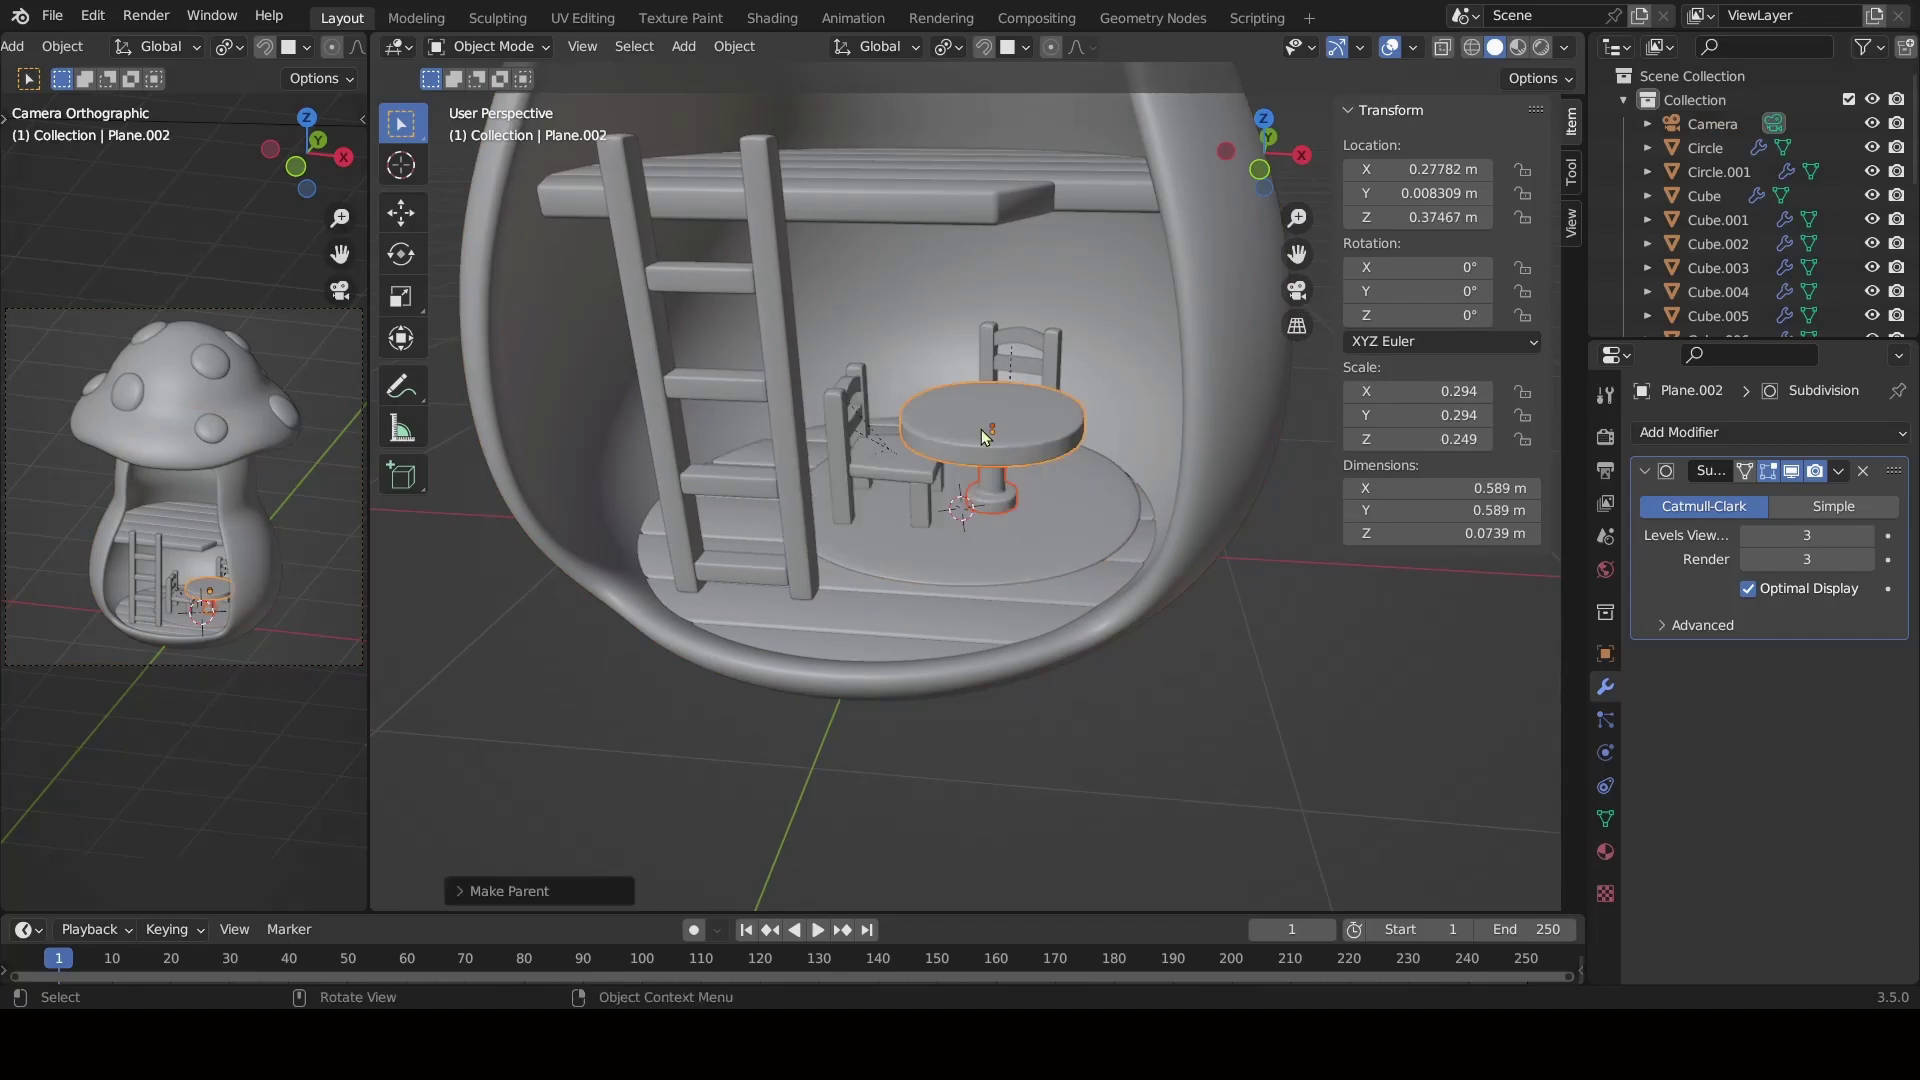
mouse_move(985, 435)
middle_mouse_down()
mouse_move(1201, 636)
mouse_move(1132, 657)
mouse_move(1011, 582)
middle_mouse_up()
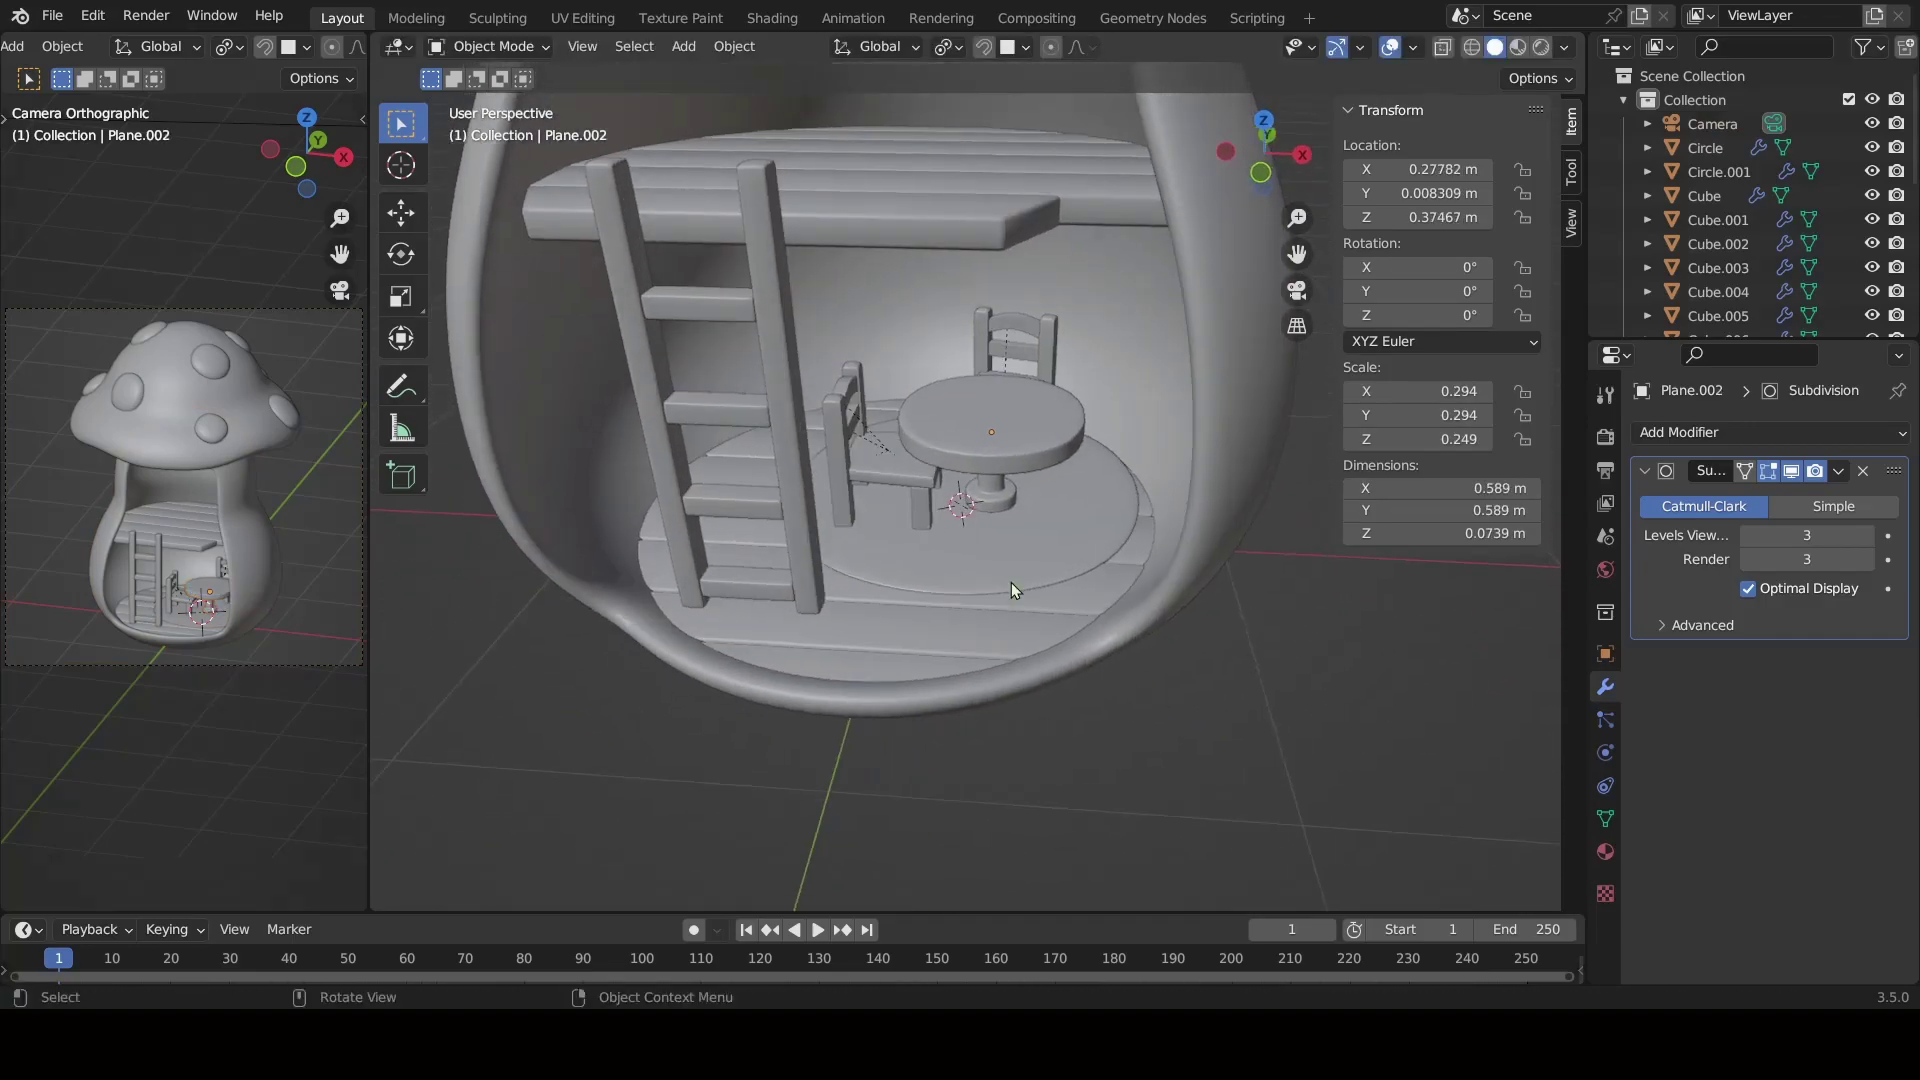
left_click_drag(1011, 582, 984, 558)
key("g")
left_click(1279, 772)
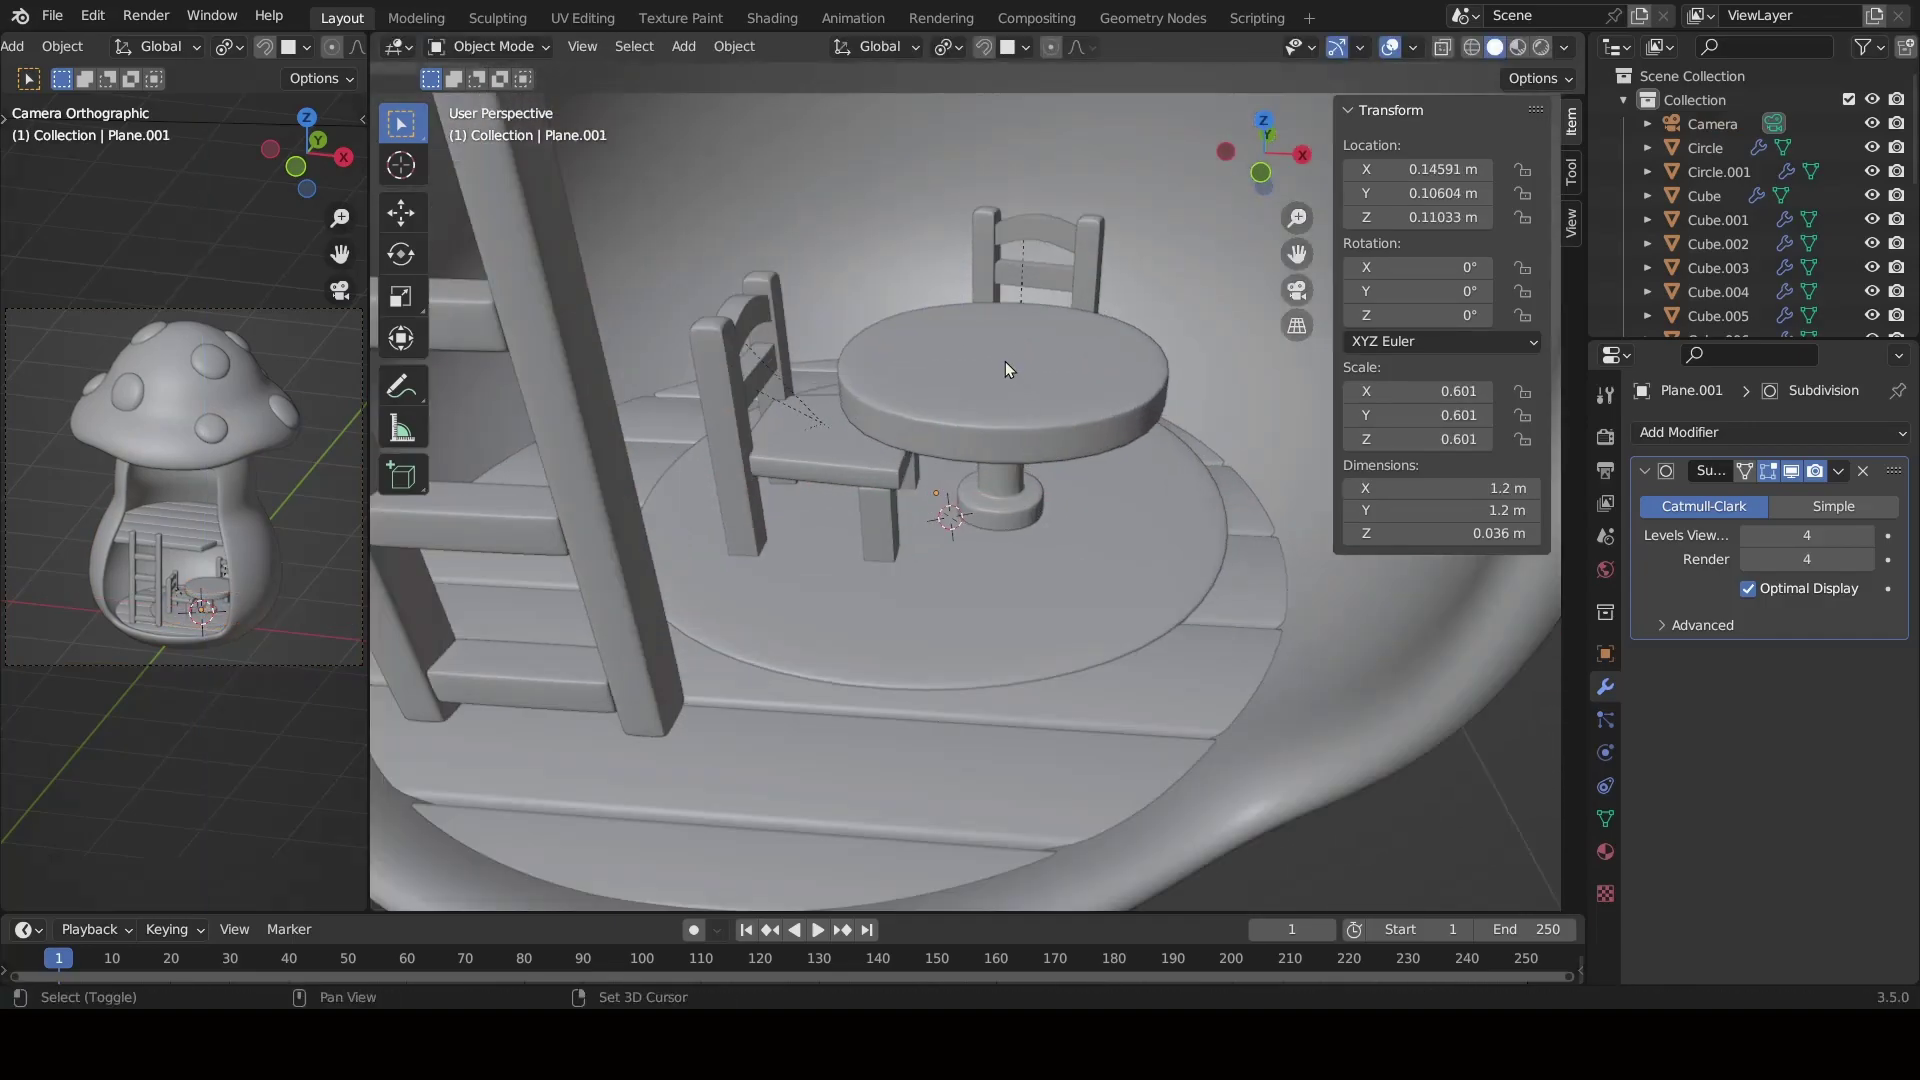
Place the 3D cursor on the tabletop and bring up the Add menu for the teapot.
right_click(1005, 362, "shift")
scroll(988, 625, "up", 2)
scroll(988, 625, "up", 1)
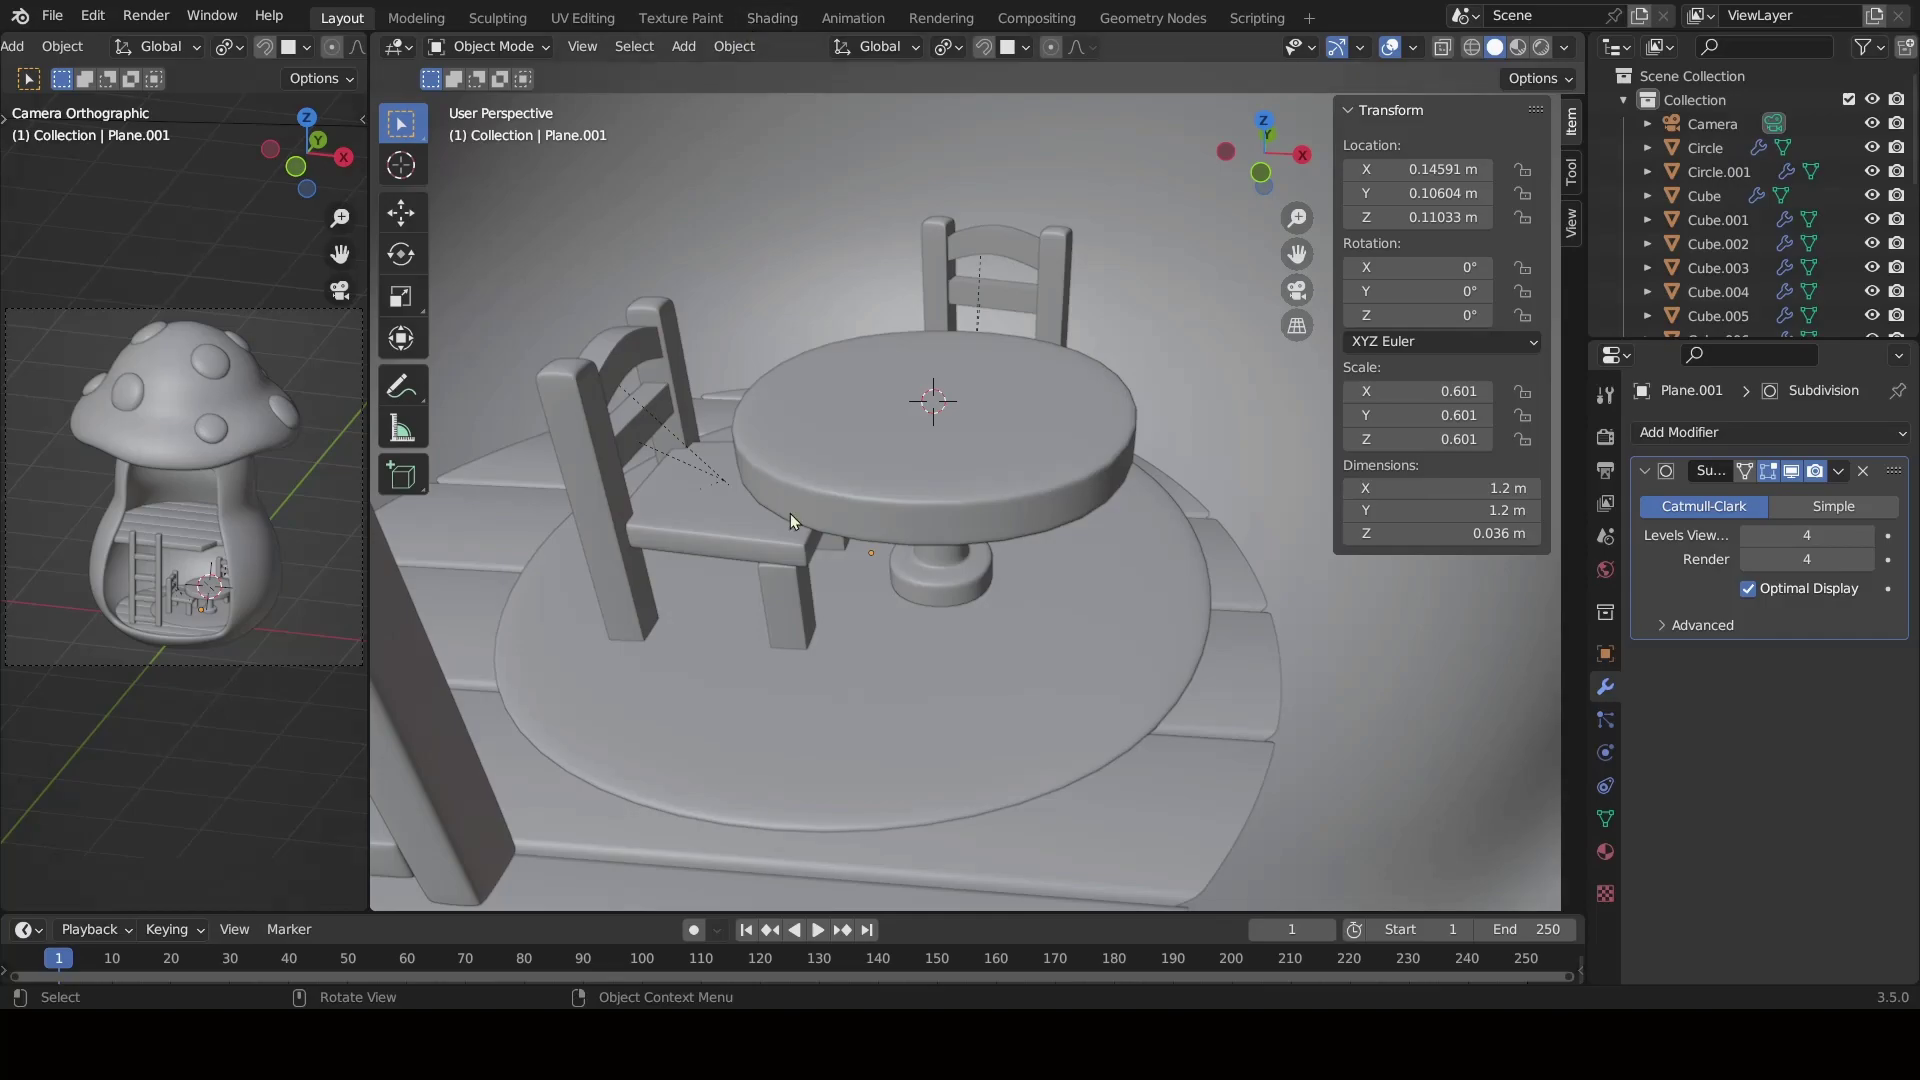
key("shift+a")
Add a teapot and shrink it onto the tabletop, about 0.229 × 0.142 × 0.144 m.
left_click(1274, 872)
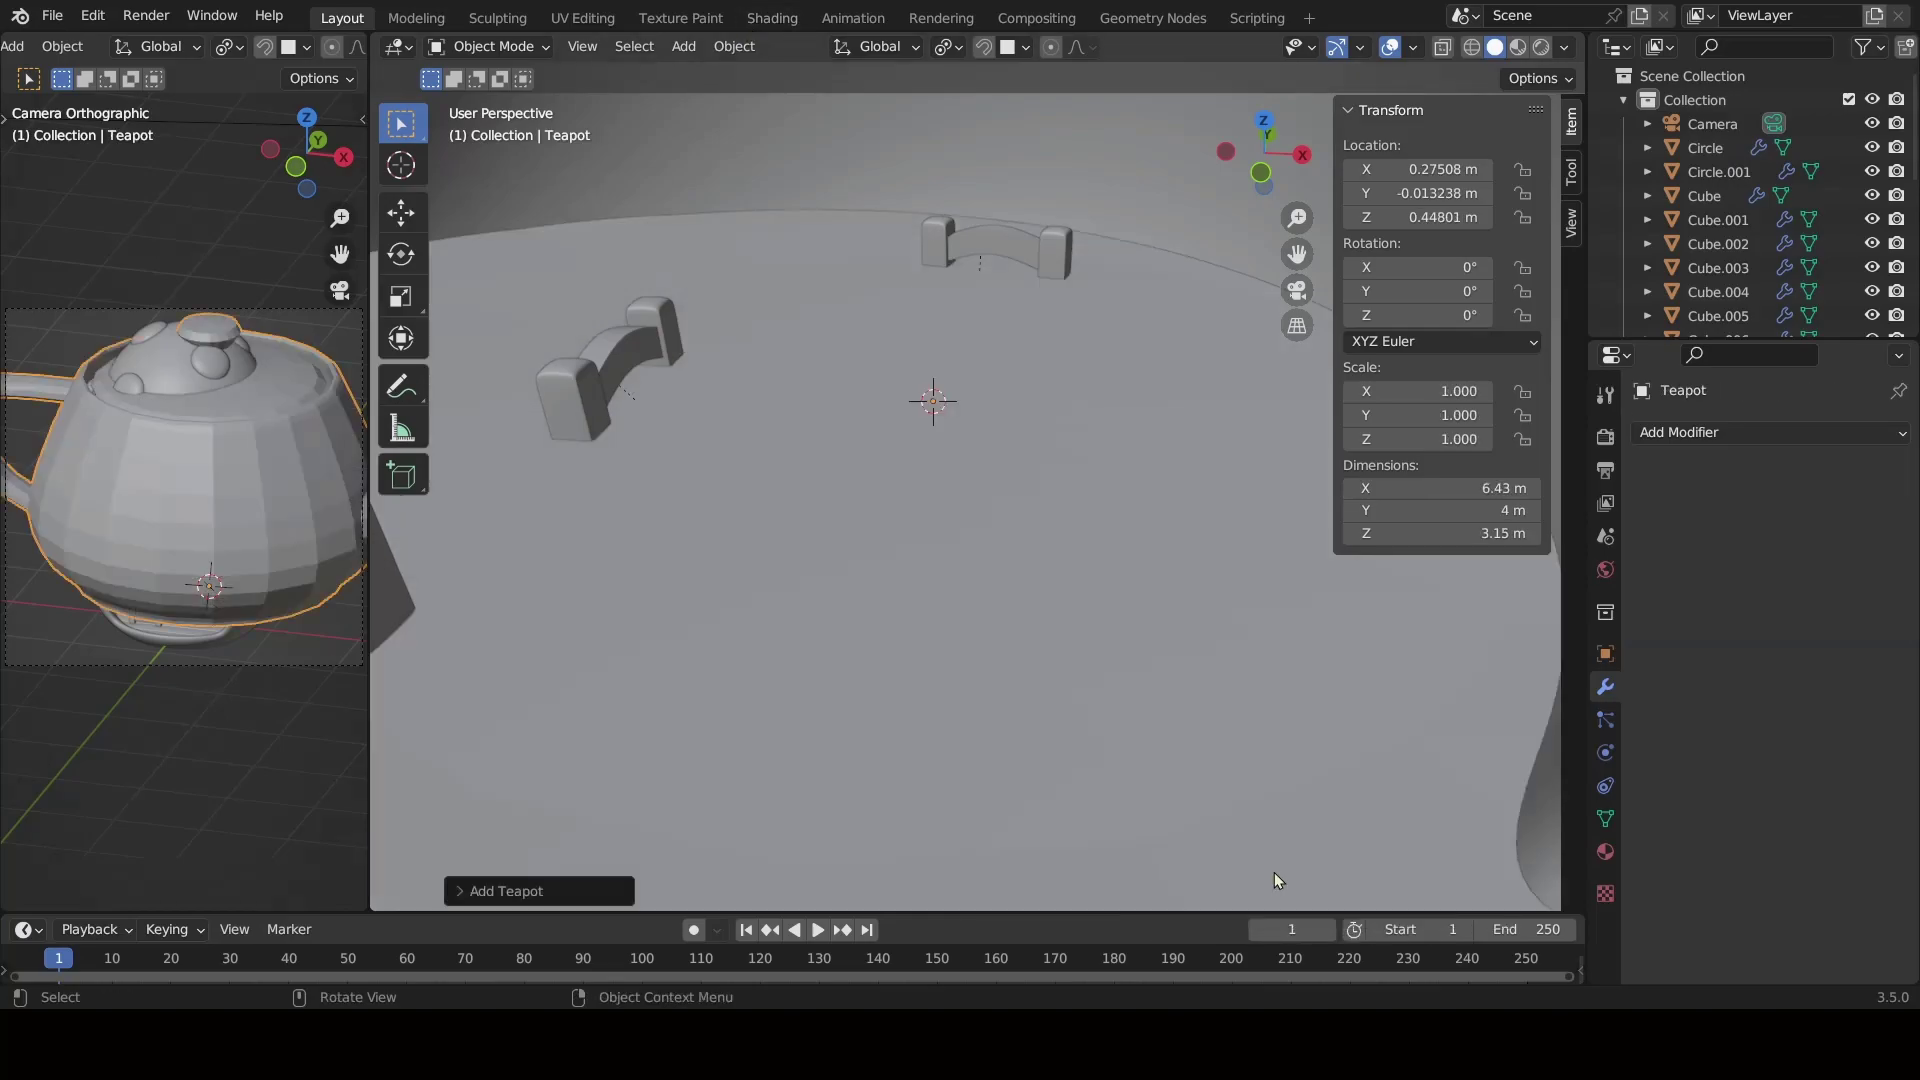
key("s")
left_click(960, 410)
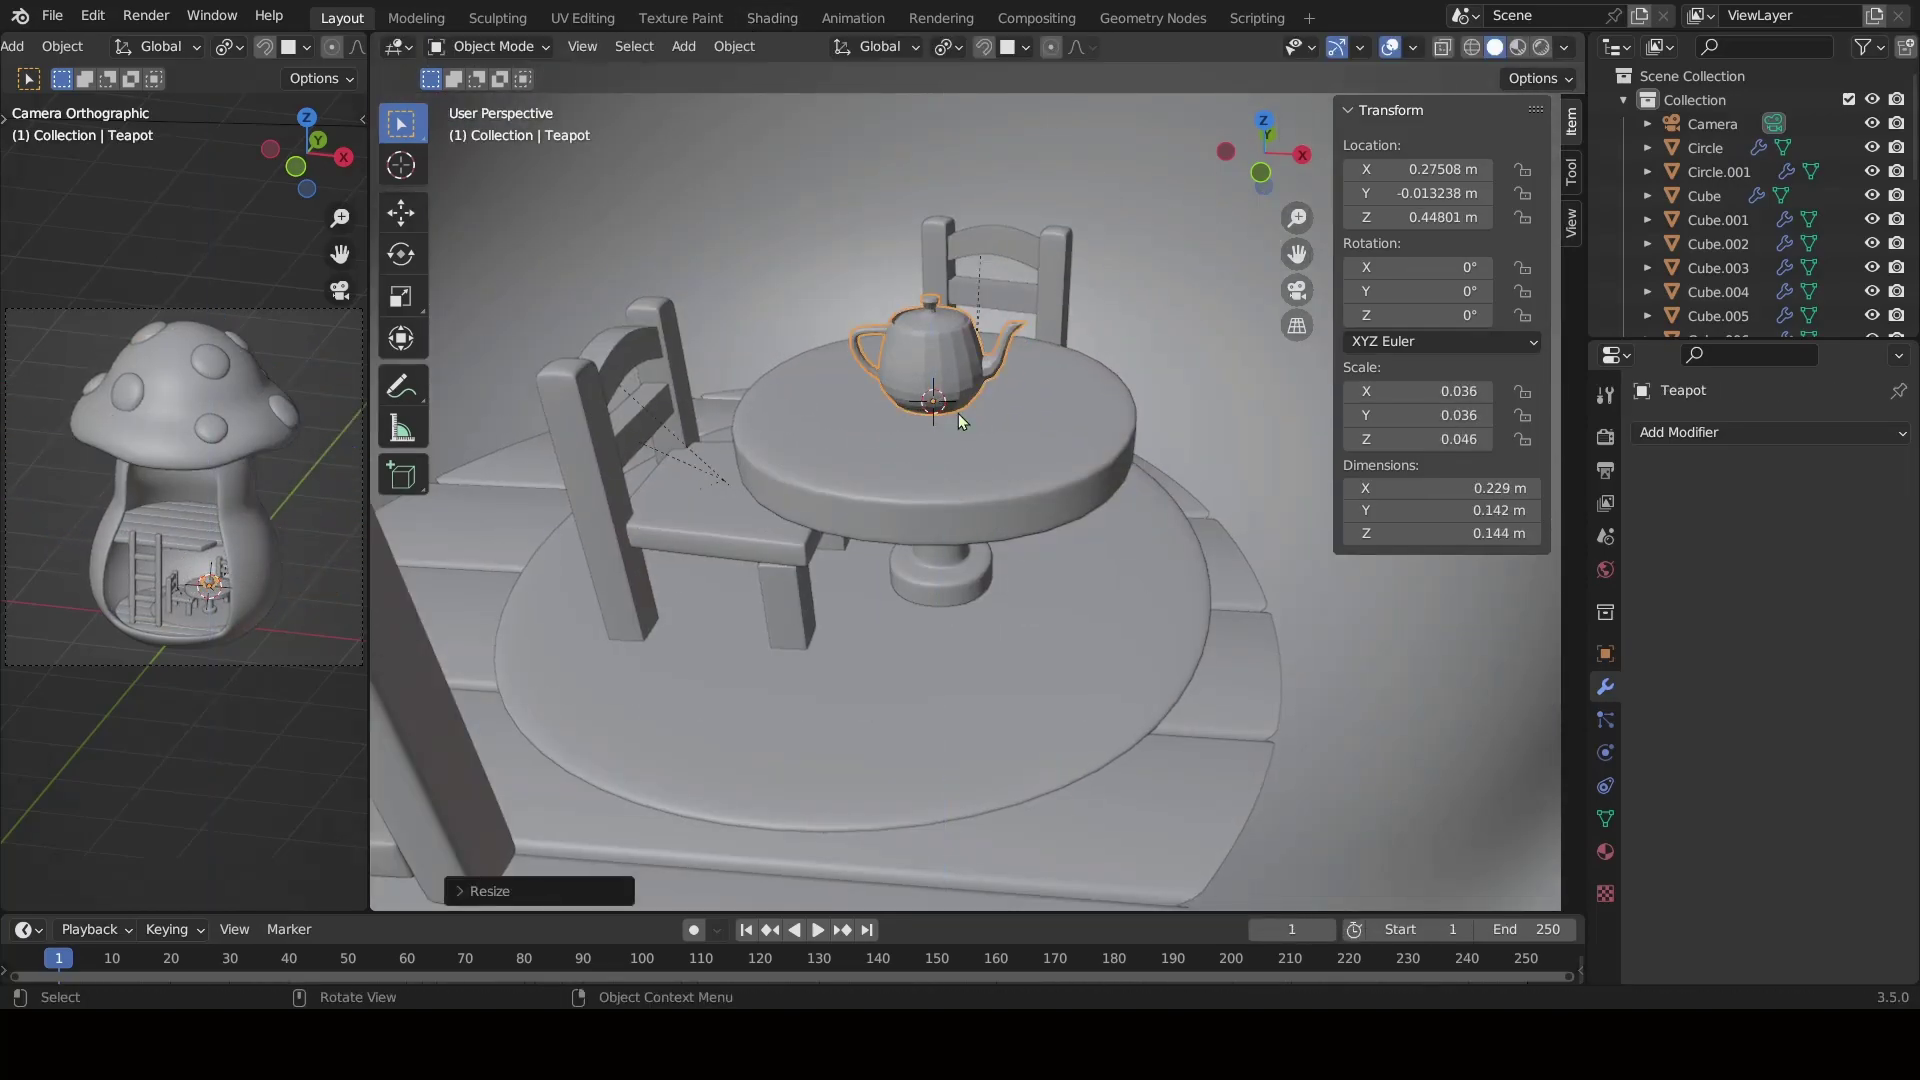
scroll(934, 375, "down", 2)
right_click(934, 375)
left_click(1004, 561)
scroll(931, 346, "up", 2)
Add a new plane, Plane.005, over the loft floor.
left_click(931, 346)
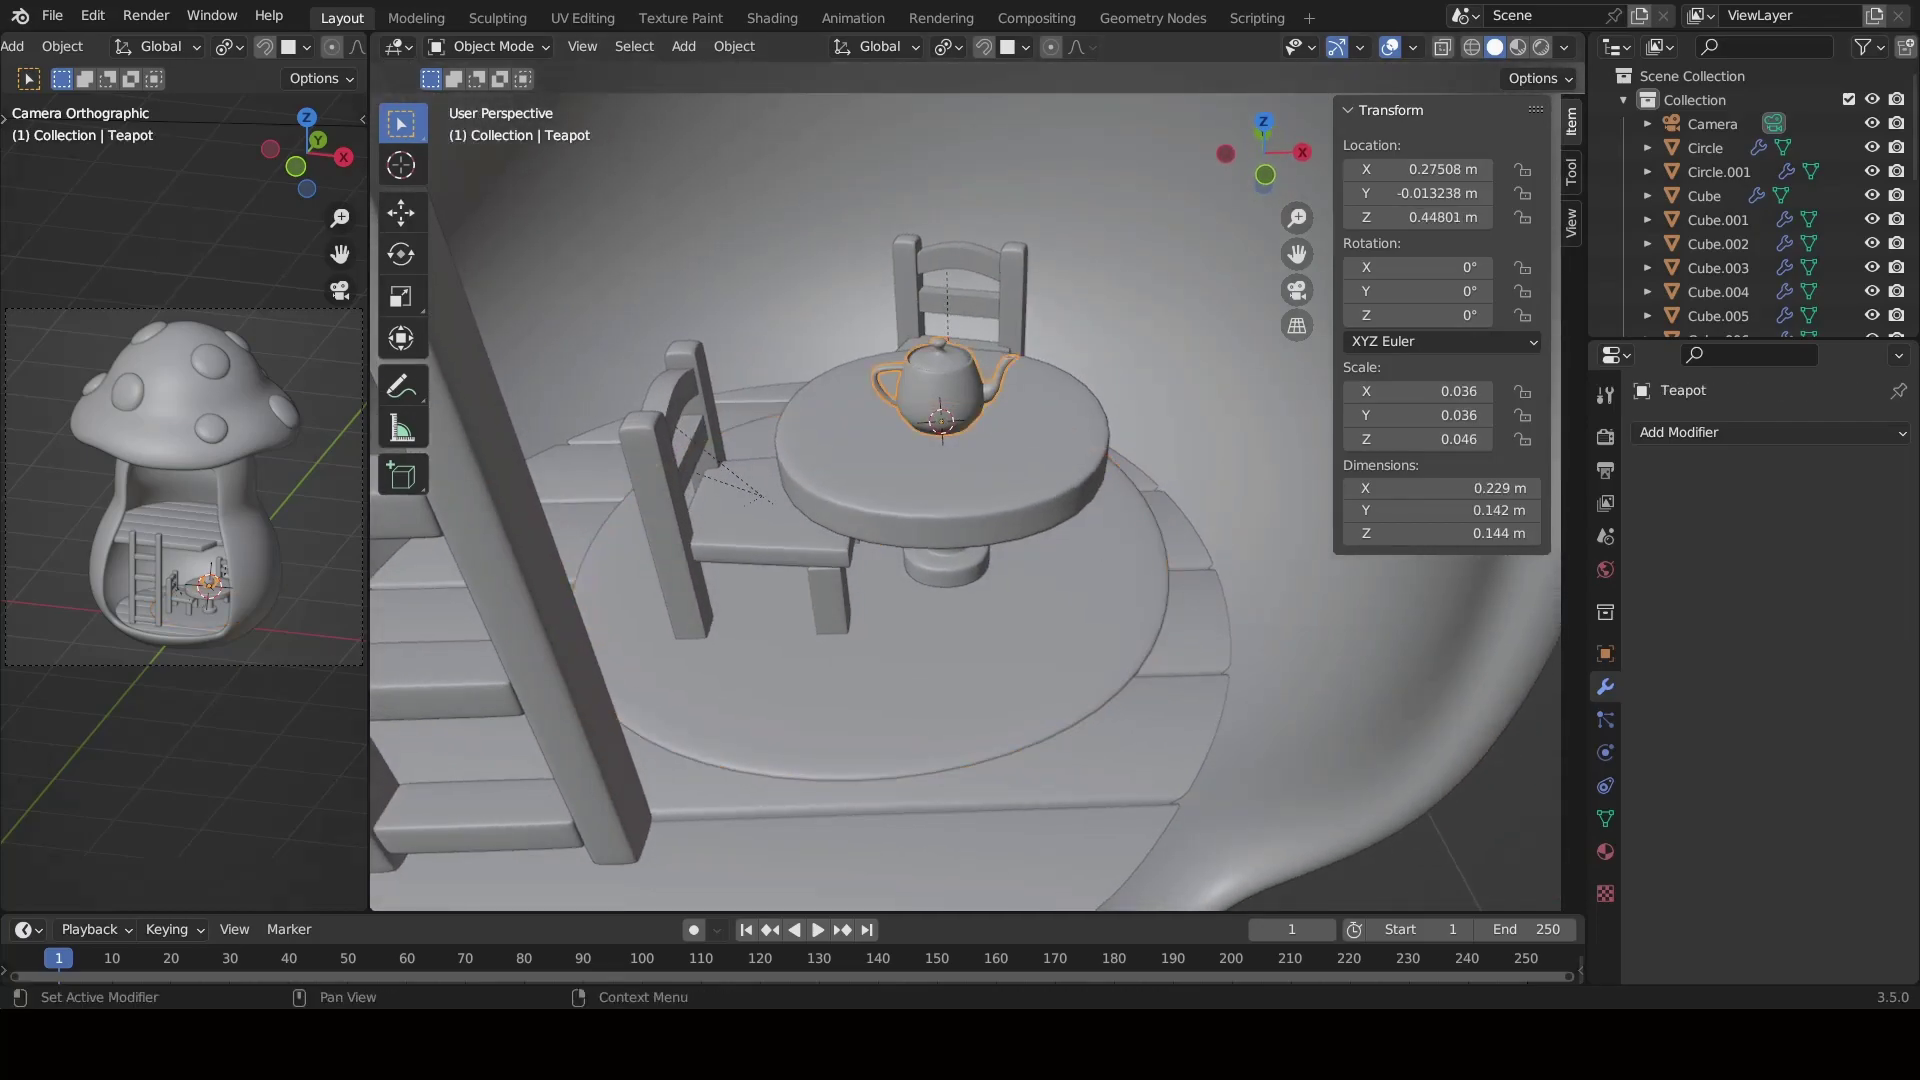
scroll(965, 500, "down", 3)
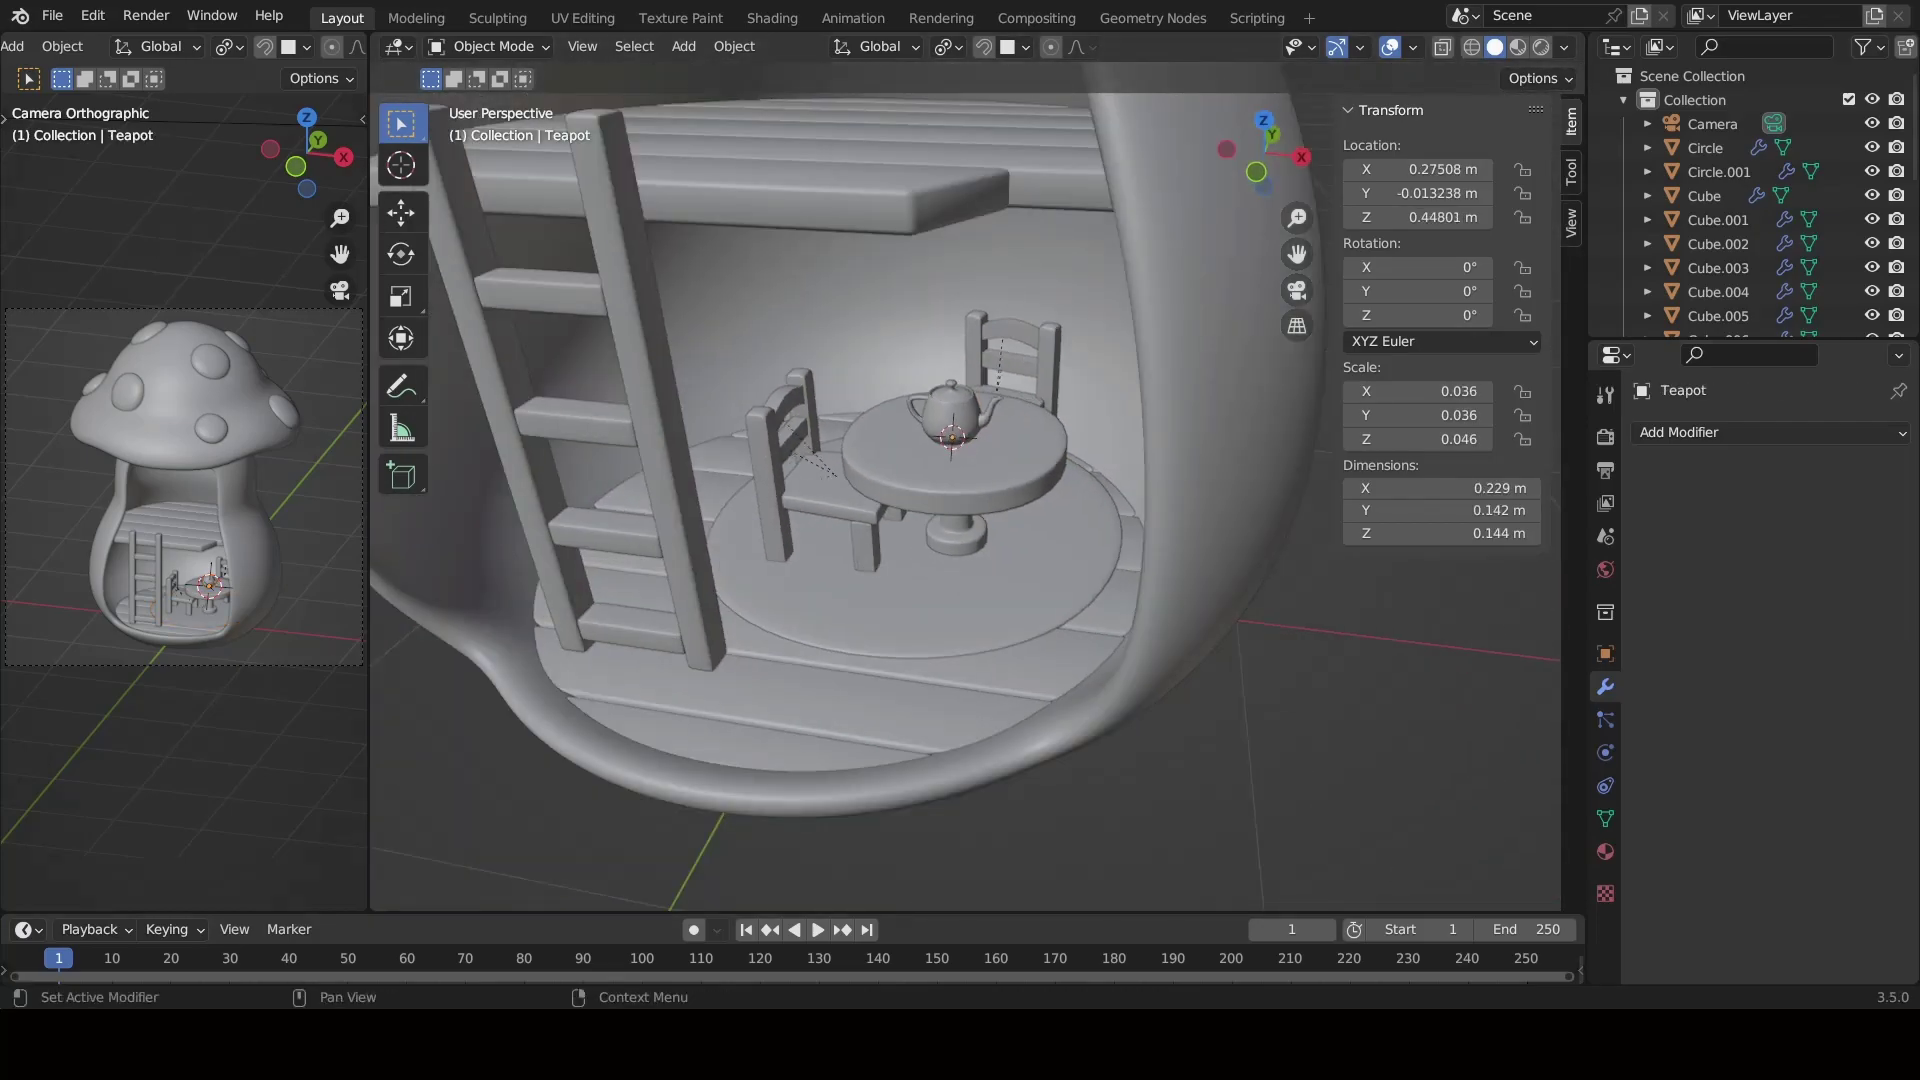
scroll(840, 364, "down", 2)
middle_click_drag(840, 364, 897, 459)
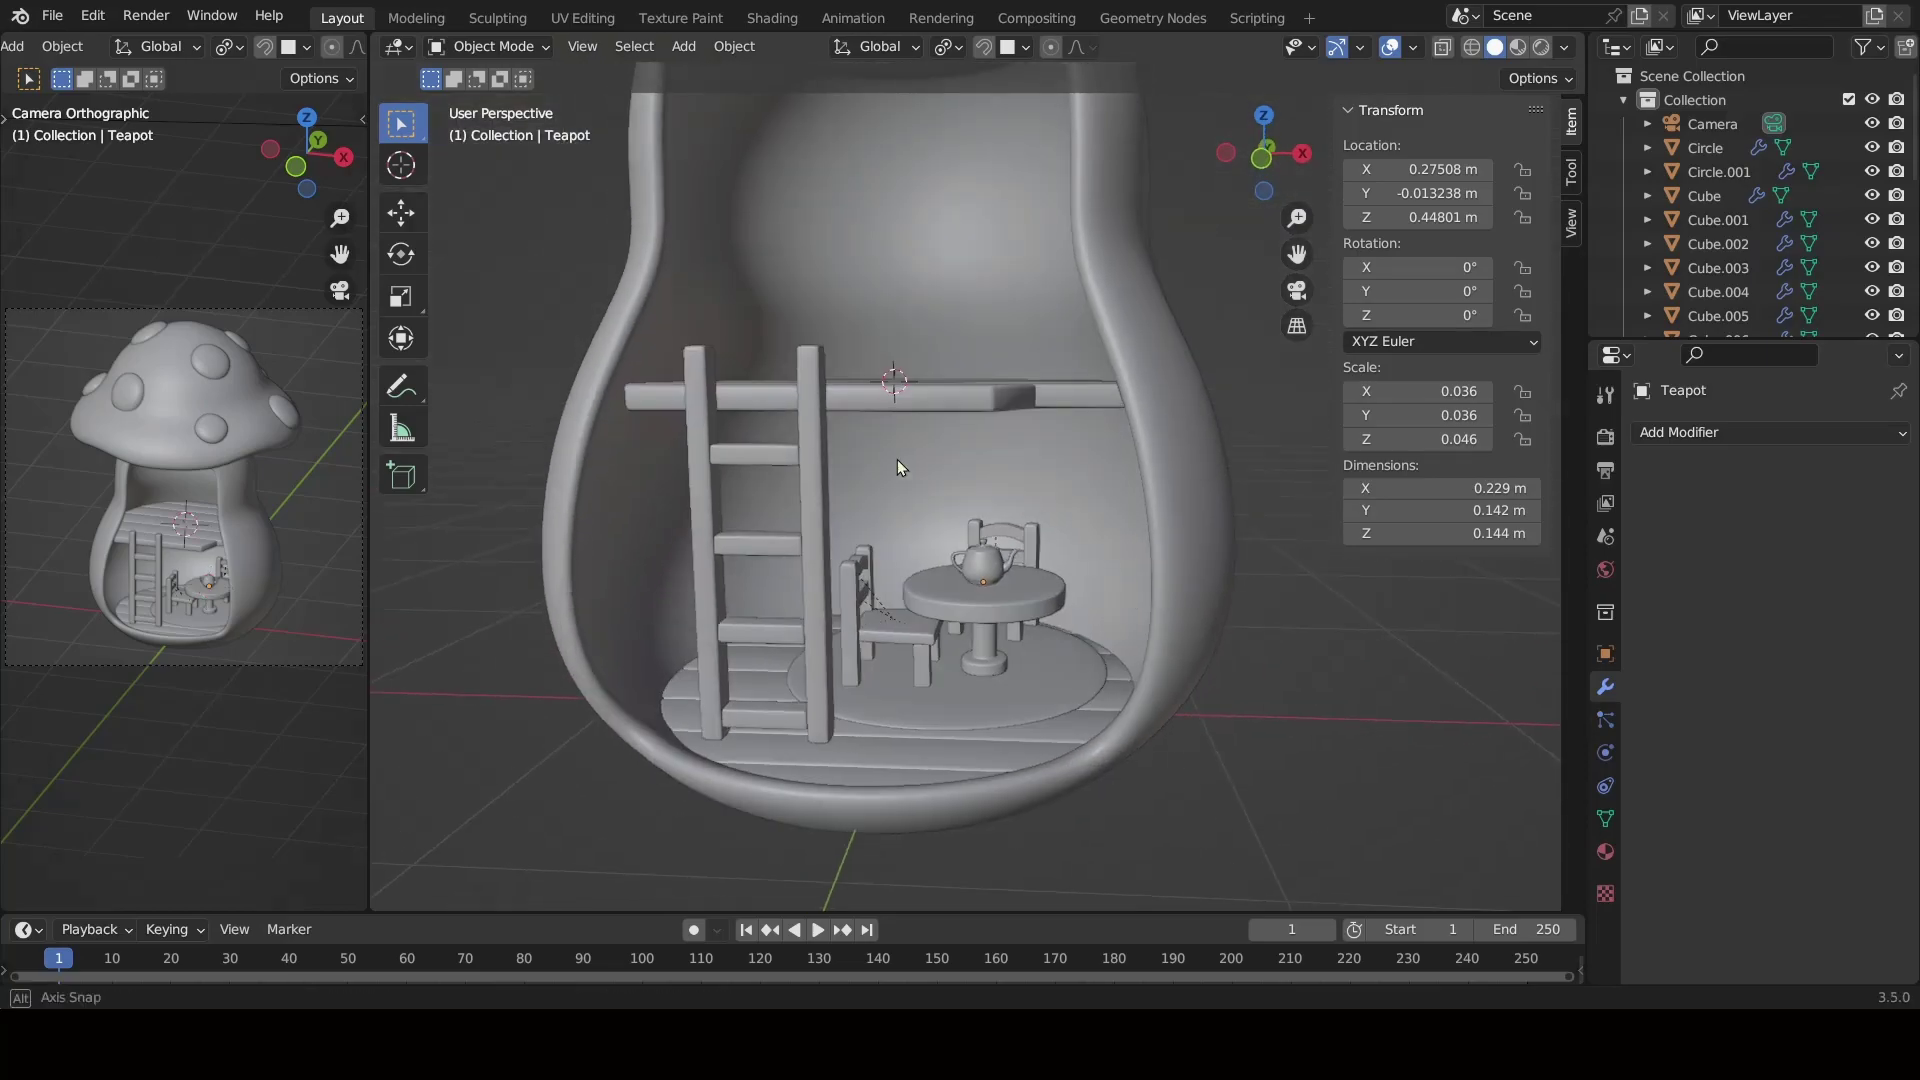
scroll(897, 458, "up", 2)
key("shift+a")
left_click(975, 52)
scroll(969, 364, "down", 2)
Scale the plane down, widen it along X, and position it over the loft.
key("s")
left_click(914, 438)
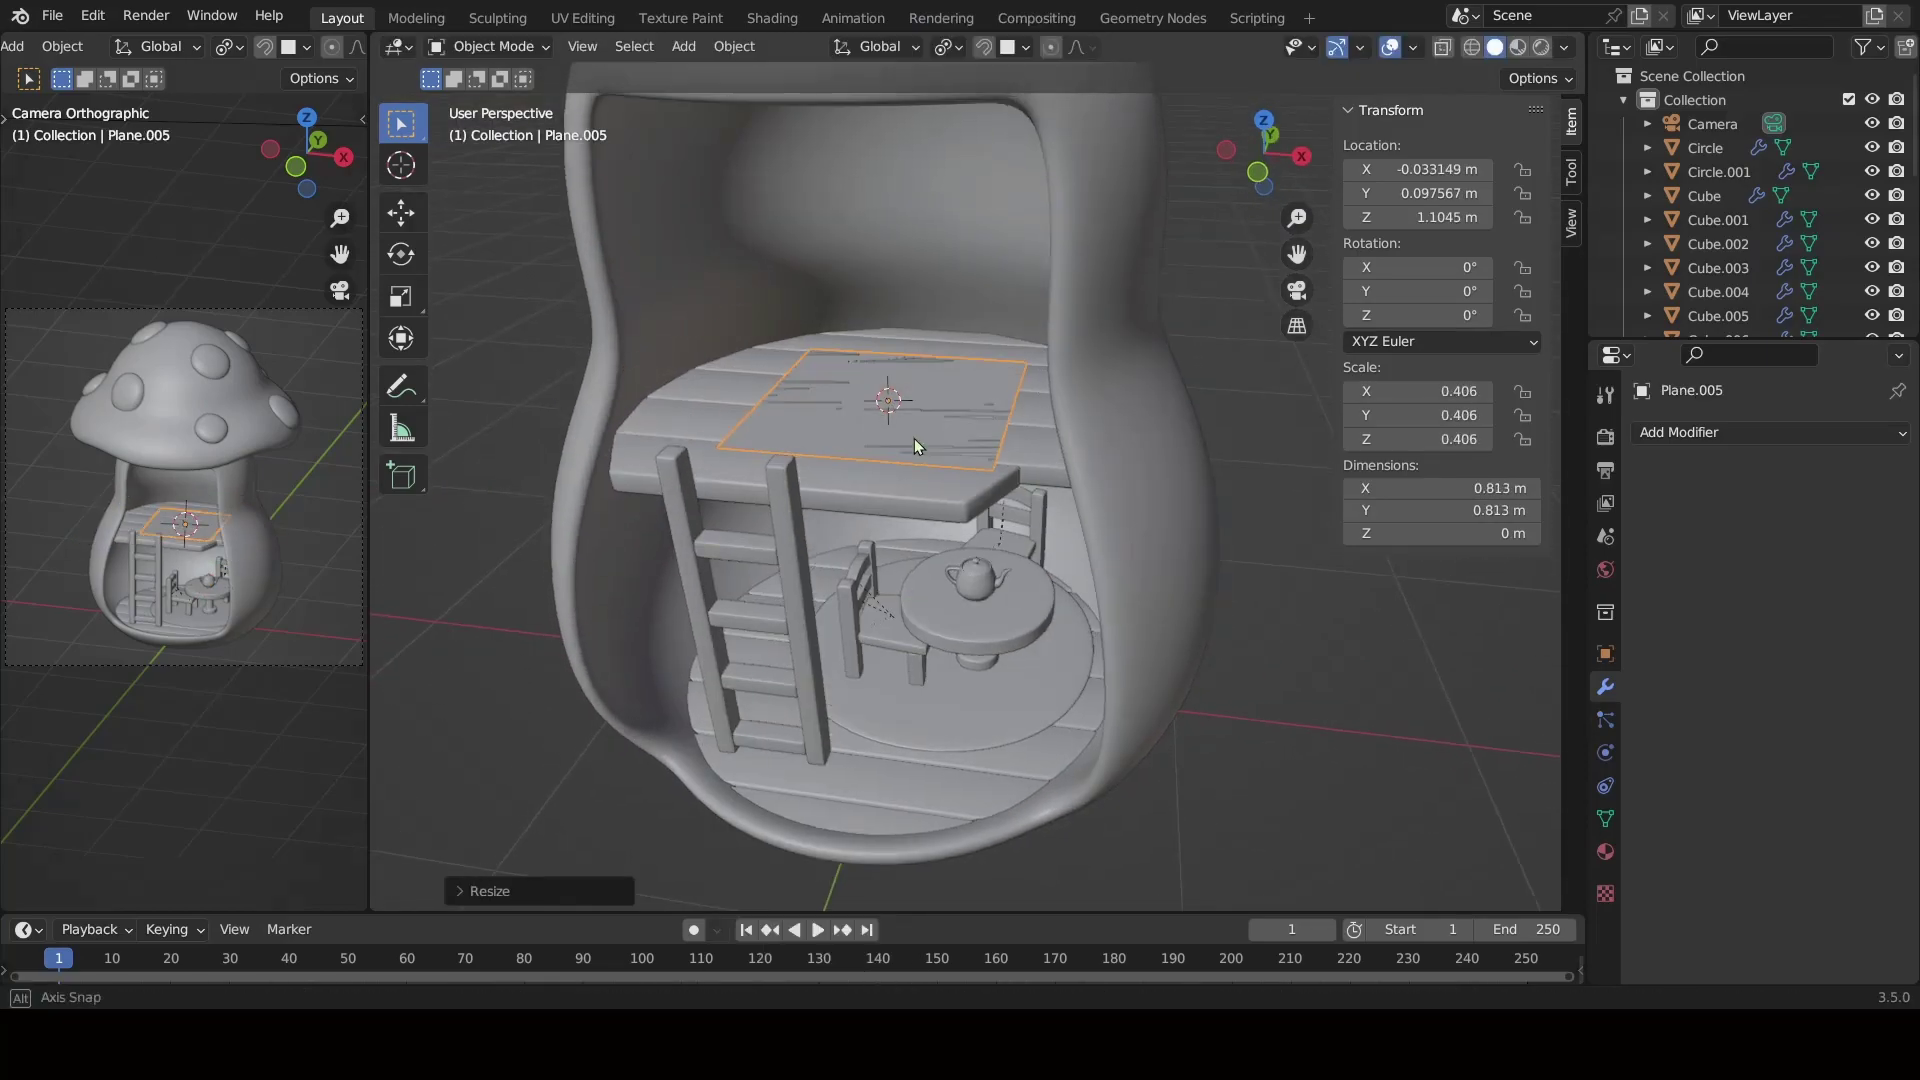
key("s")
key("x")
left_click(902, 494)
key("s")
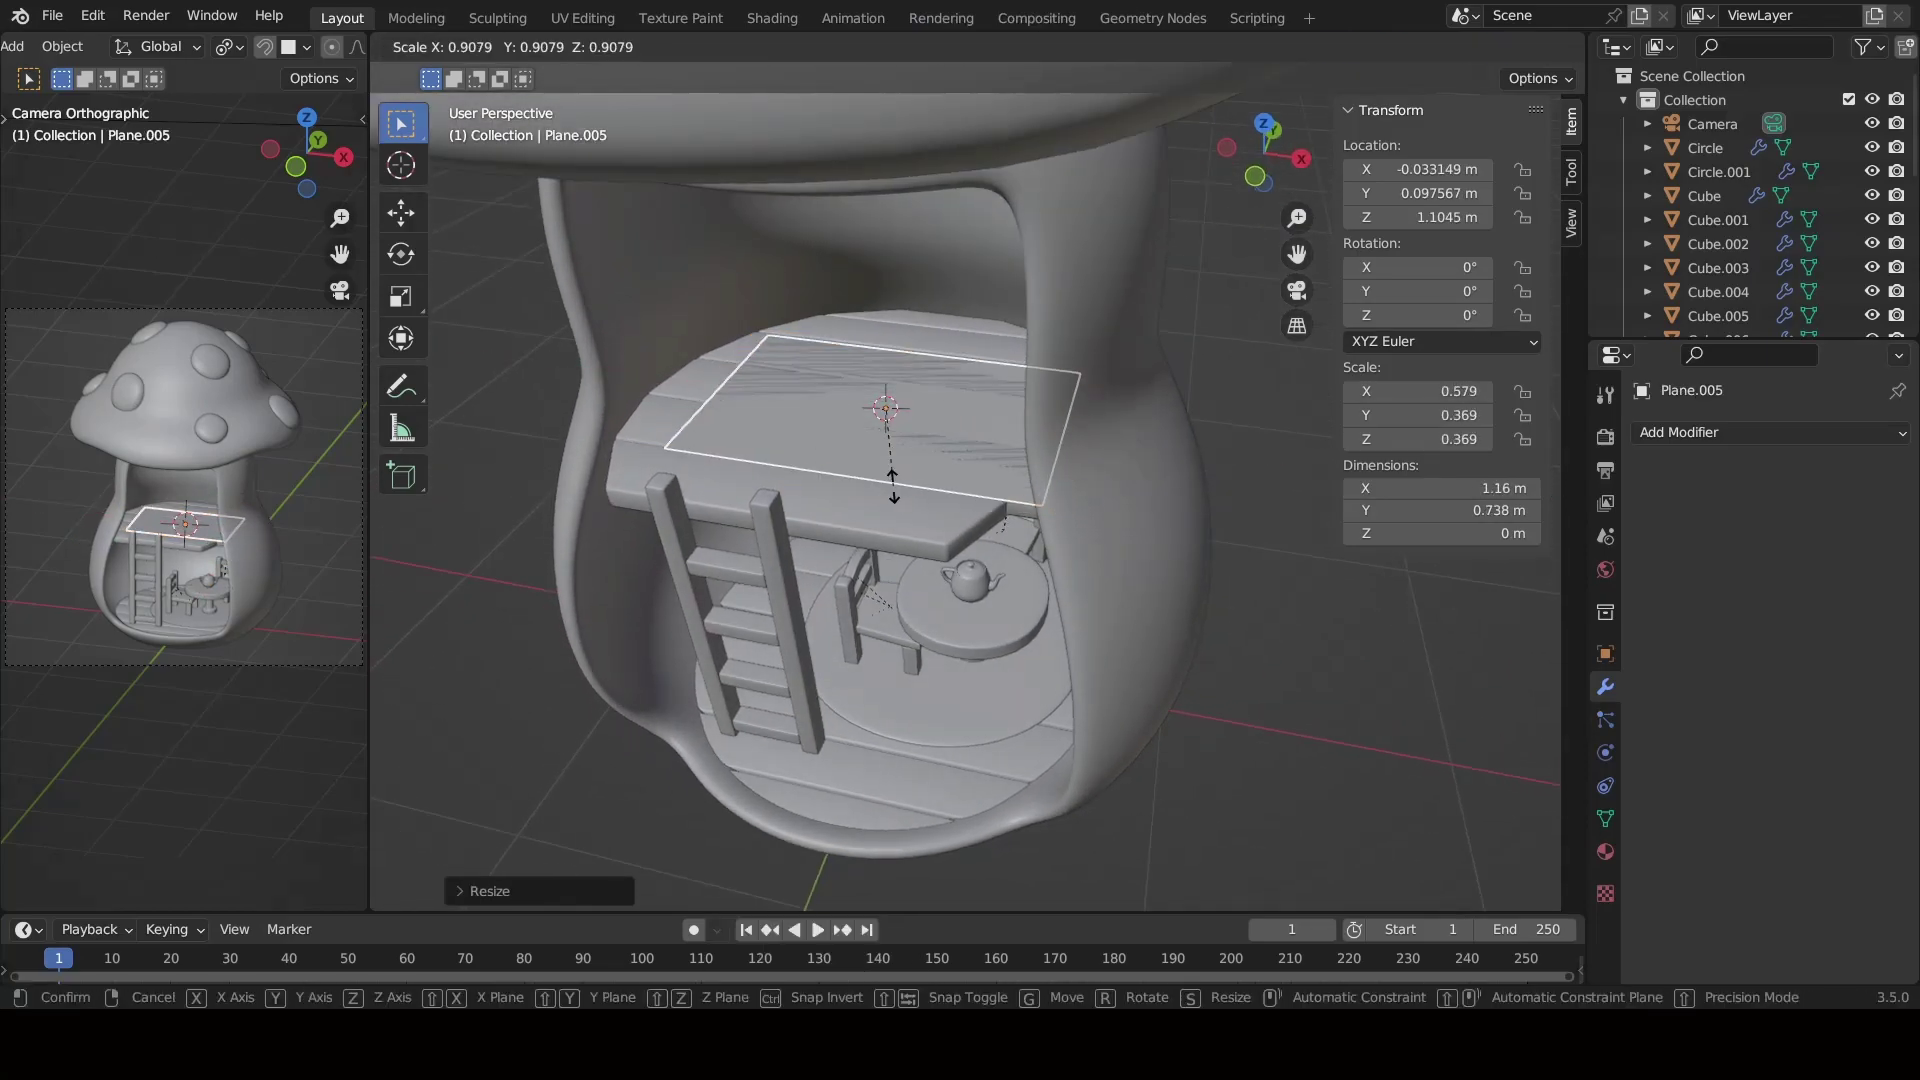
left_click(892, 484)
key("g")
key("x")
left_click(900, 474)
mouse_move(900, 474)
middle_mouse_down()
mouse_move(927, 470)
mouse_move(1194, 650)
middle_mouse_up()
key("g")
key("y")
left_click(925, 428)
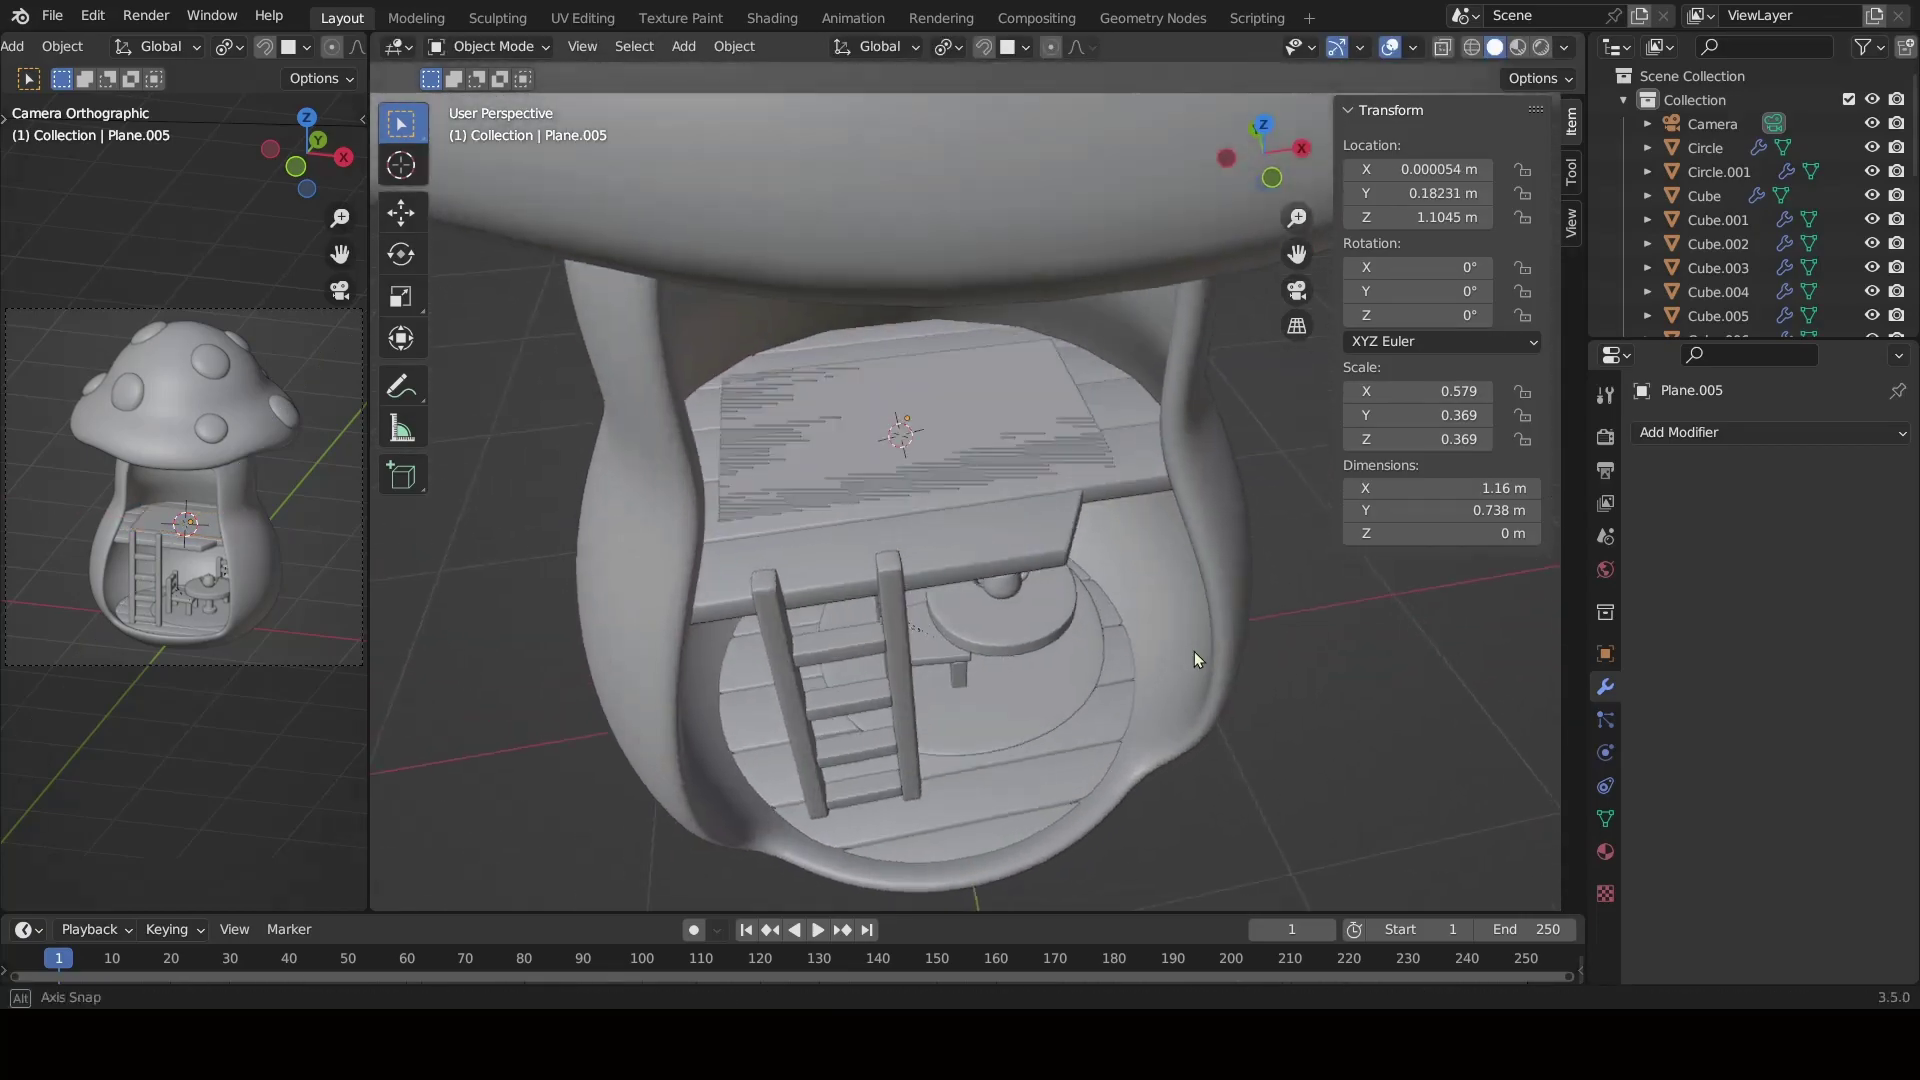
Extrude the plane upward into a block in Edit Mode.
key("KP_1")
key("ctrl+Tab")
left_click(1118, 481)
key("e")
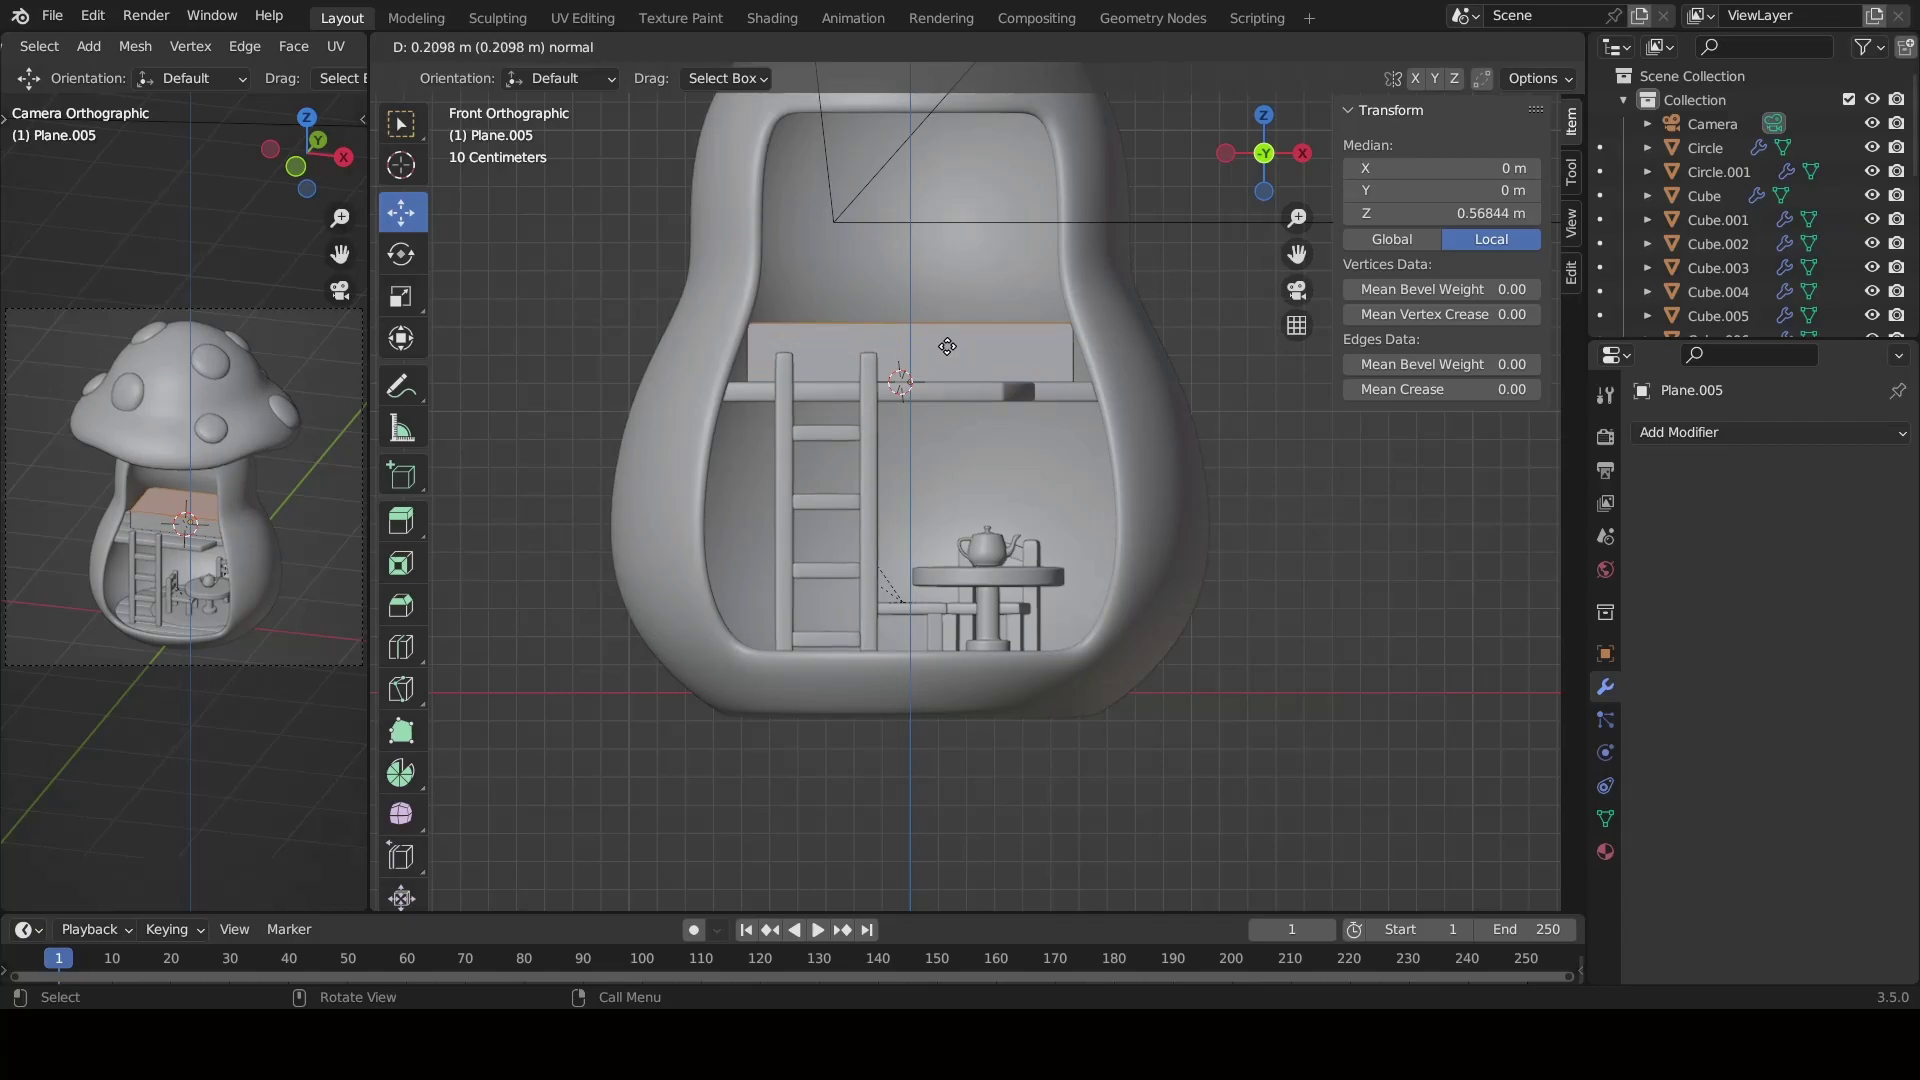
key("ctrl+Tab")
left_click(880, 463)
middle_click_drag(880, 463, 871, 624)
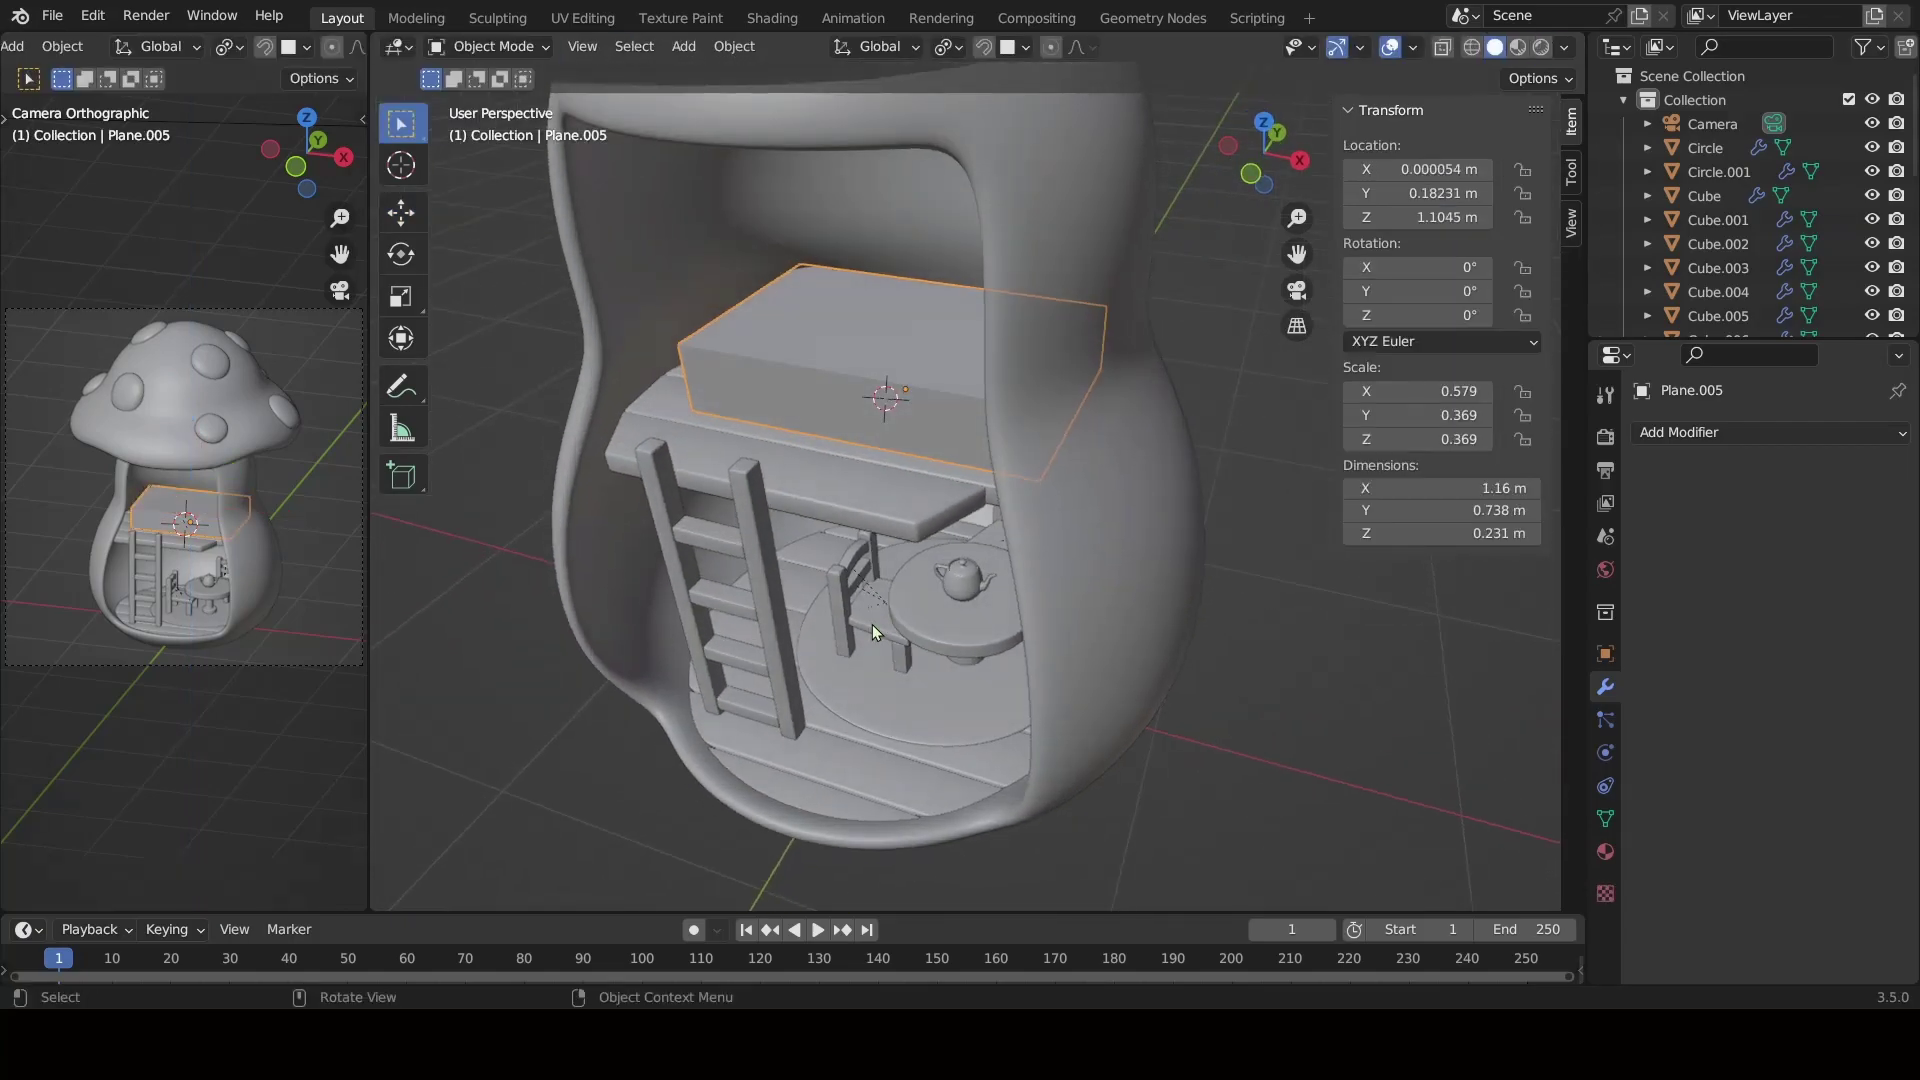
Bevel the block's edges by 0.13 m and shade it smooth.
left_click(864, 616)
left_click(828, 414)
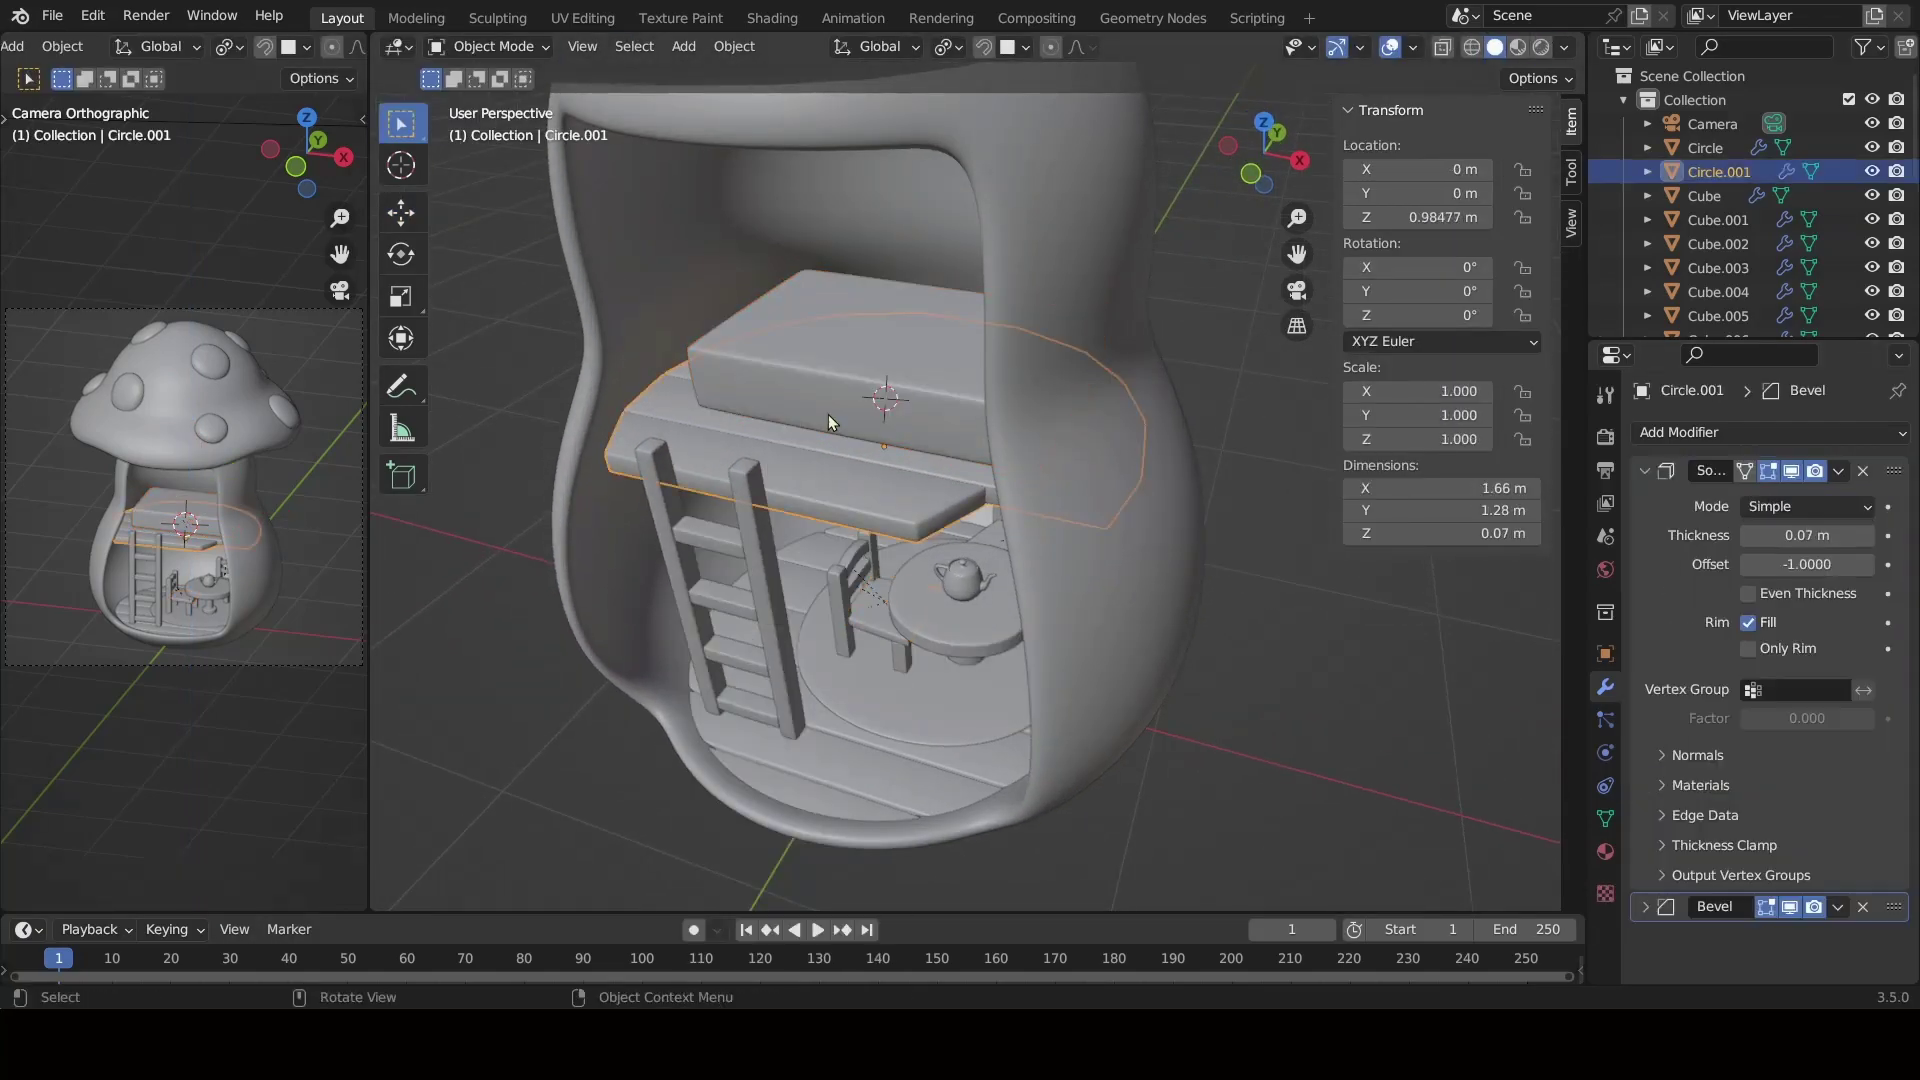
middle_click_drag(828, 414, 842, 393)
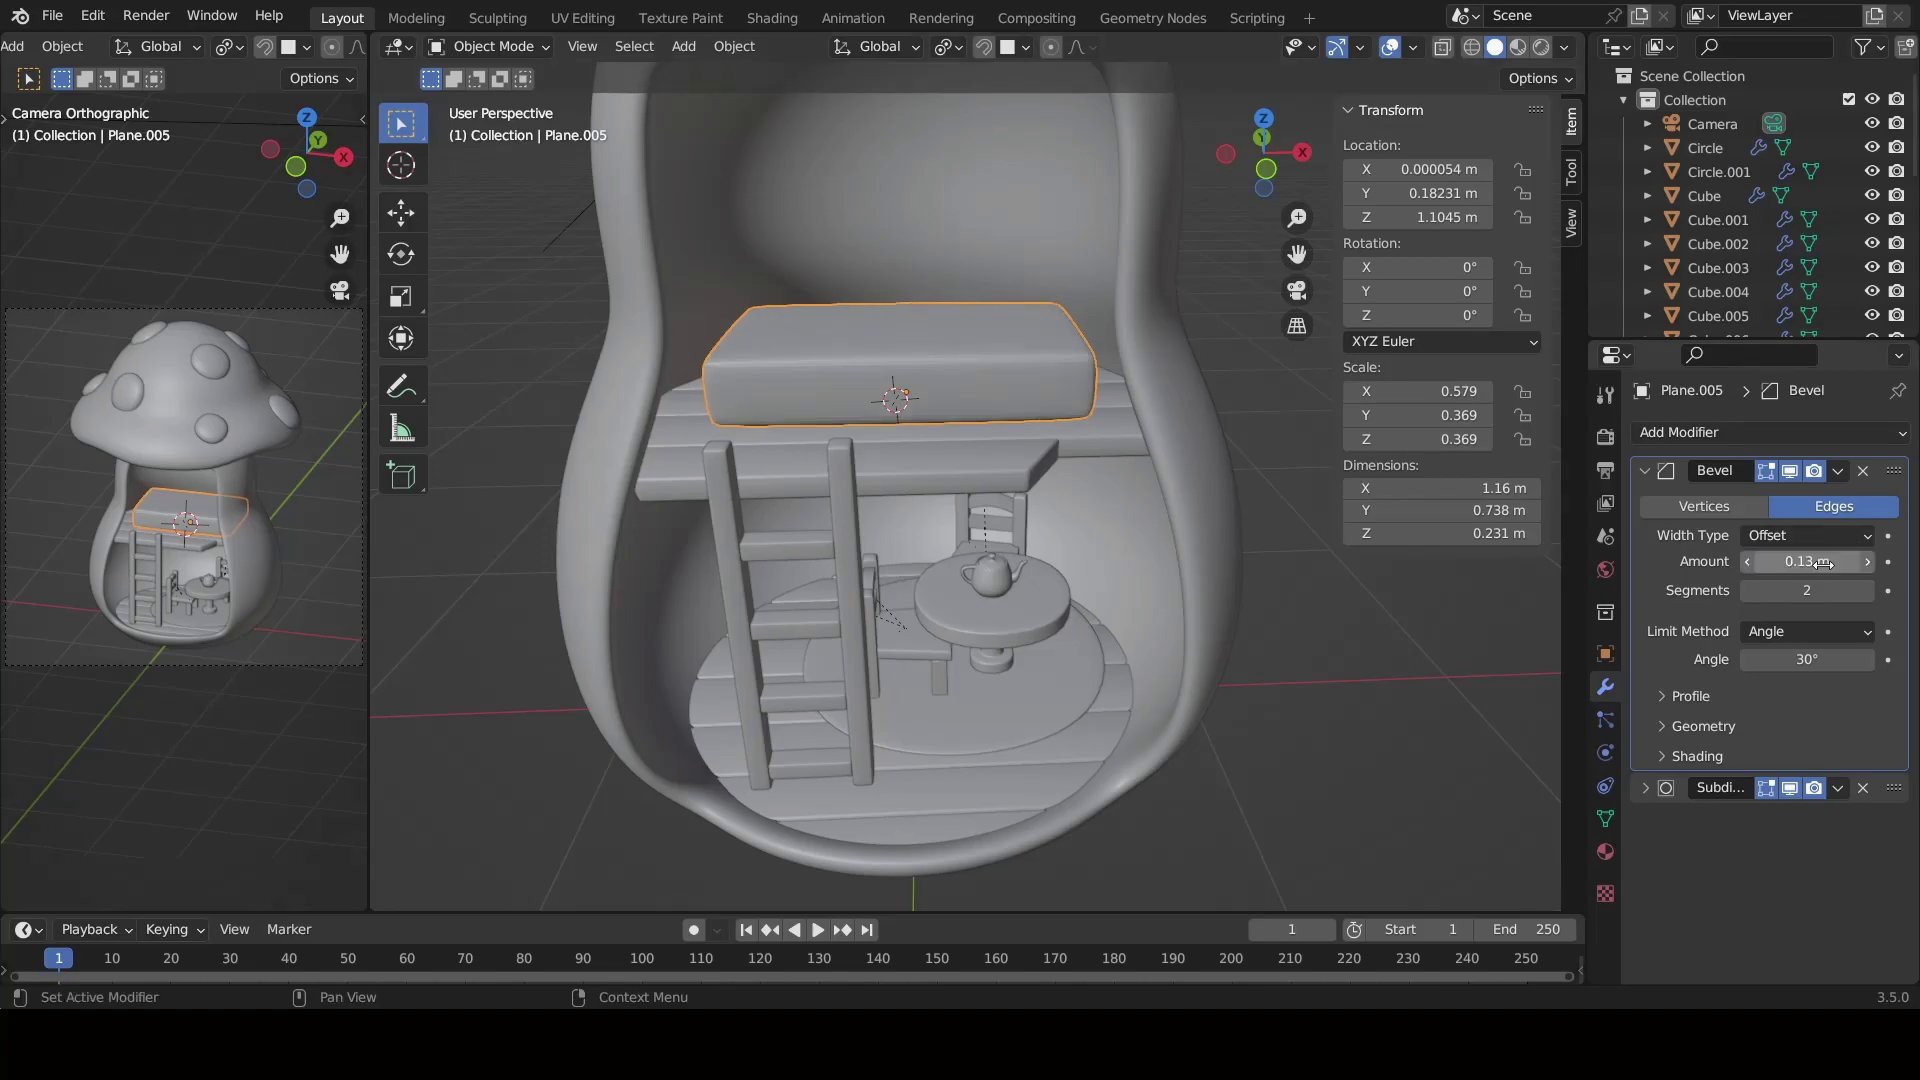
key("KP_1")
right_click(860, 396)
left_click(896, 451)
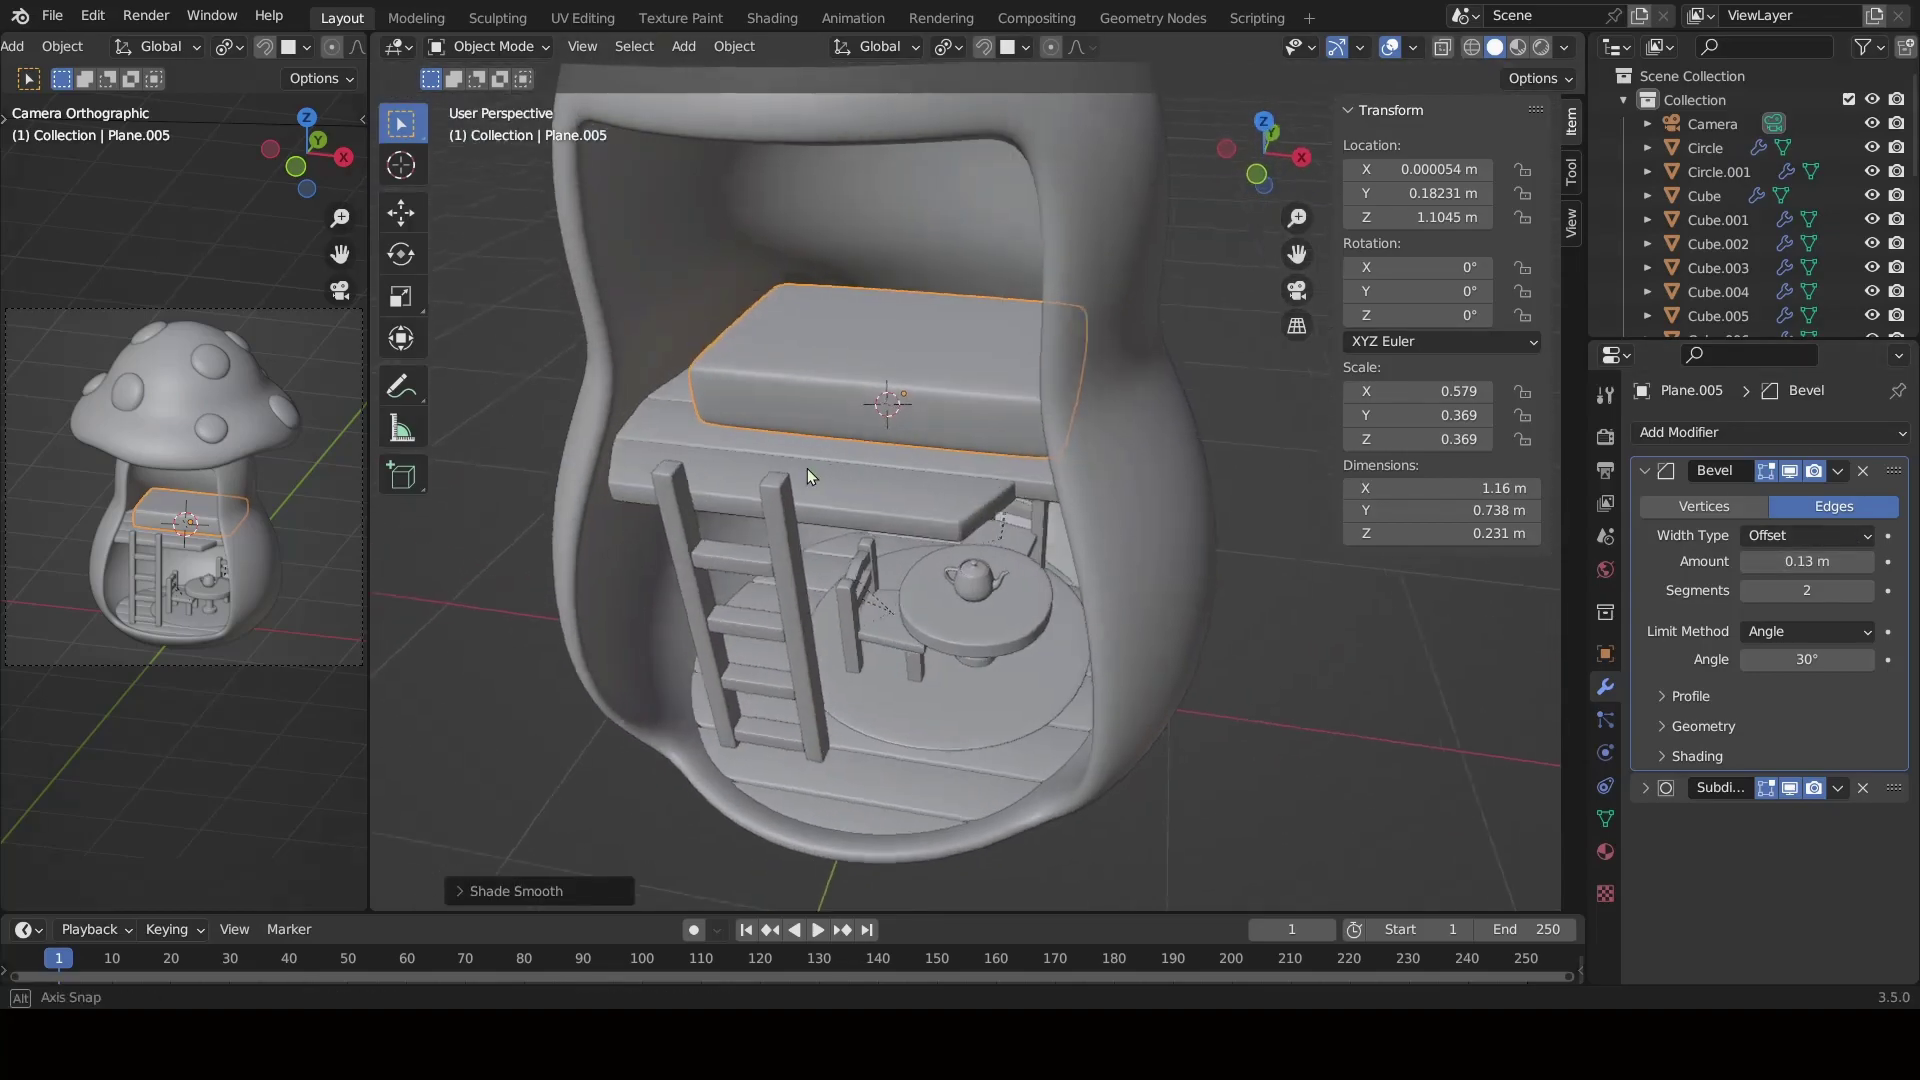
Narrow the mattress along X and slide it along Y onto the loft, 1.16 × 0.738 × 0.231 m.
key("s")
key("x")
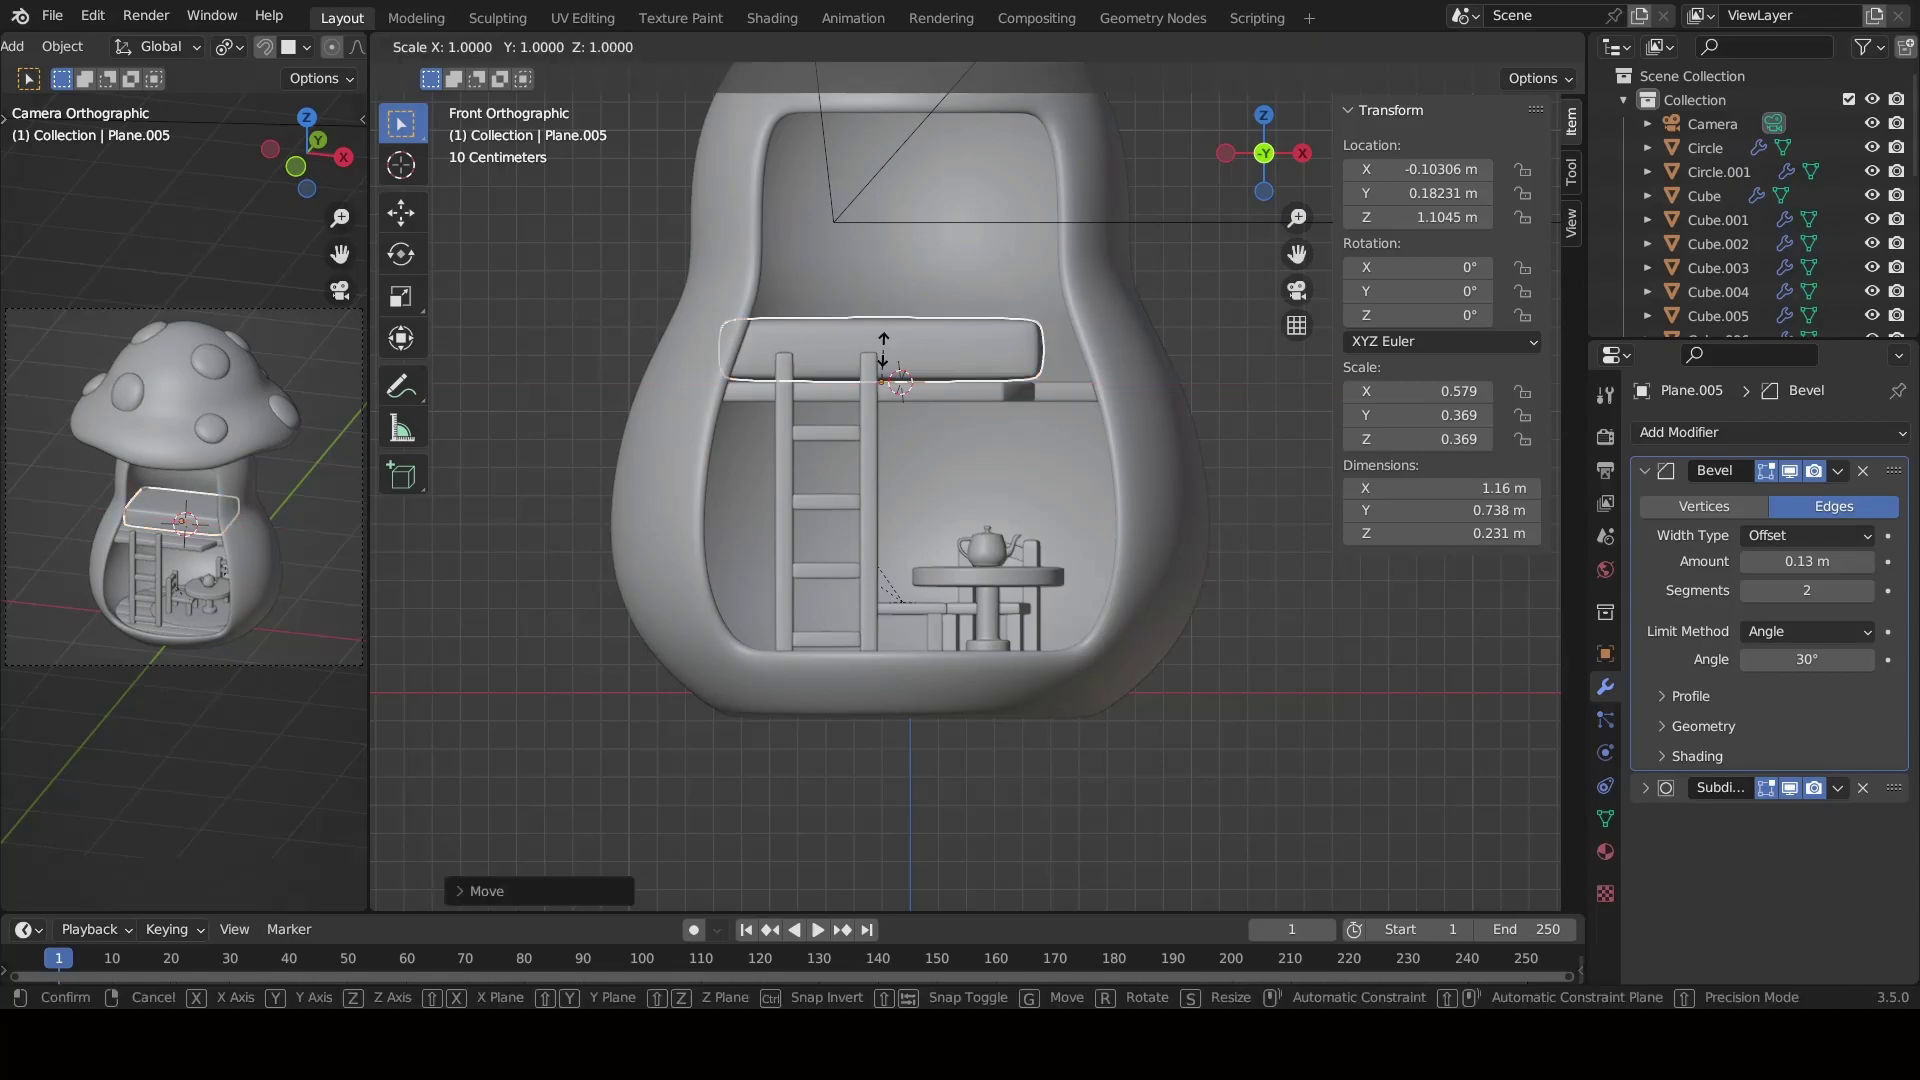
left_click(873, 380)
mouse_move(873, 380)
middle_mouse_down()
mouse_move(668, 487)
mouse_move(674, 448)
mouse_move(680, 469)
mouse_move(837, 392)
mouse_move(1028, 462)
mouse_move(712, 482)
middle_mouse_up()
key("g")
key("y")
left_click(668, 468)
key("g")
key("y")
left_click(837, 392)
Hide the mushroom shell and cap, then view the room from directly above.
scroll(712, 482, "down", 5)
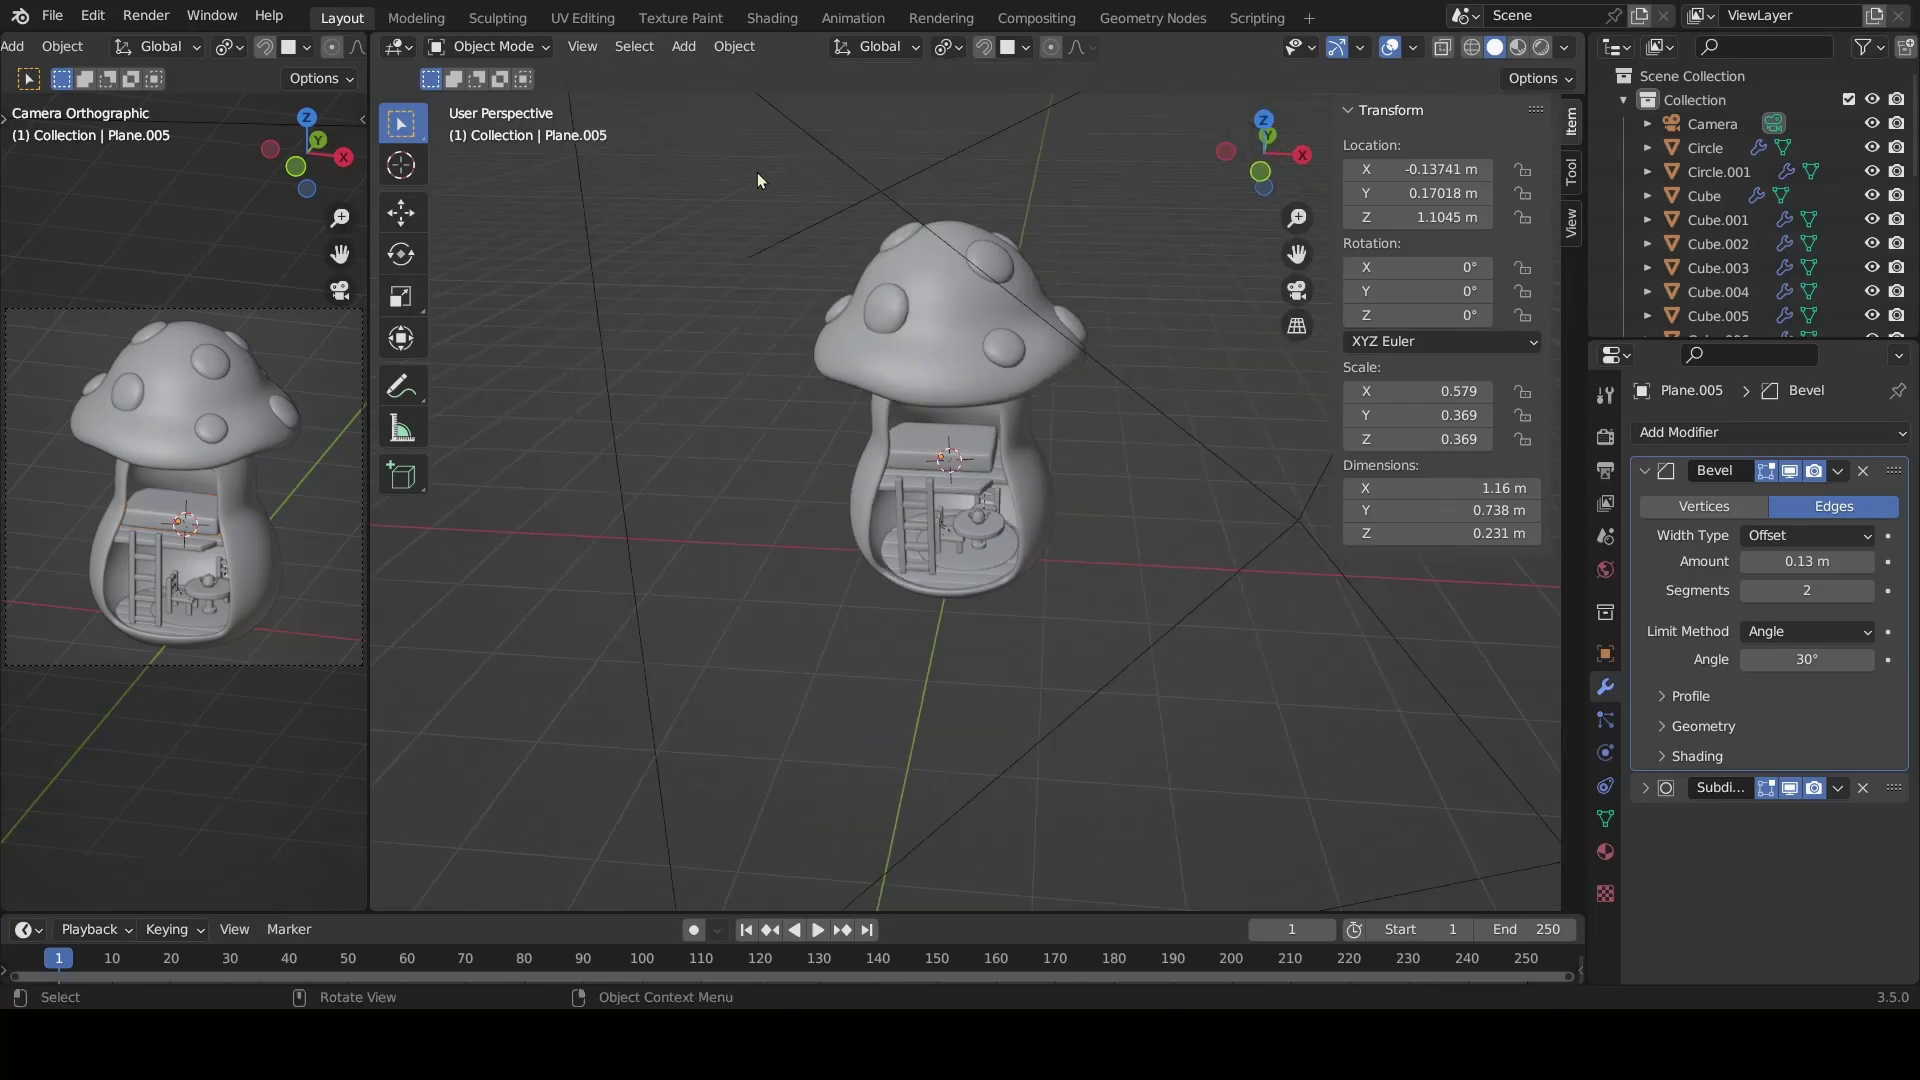
key("a")
scroll(1083, 484, "up", 5)
scroll(1083, 484, "down", 3)
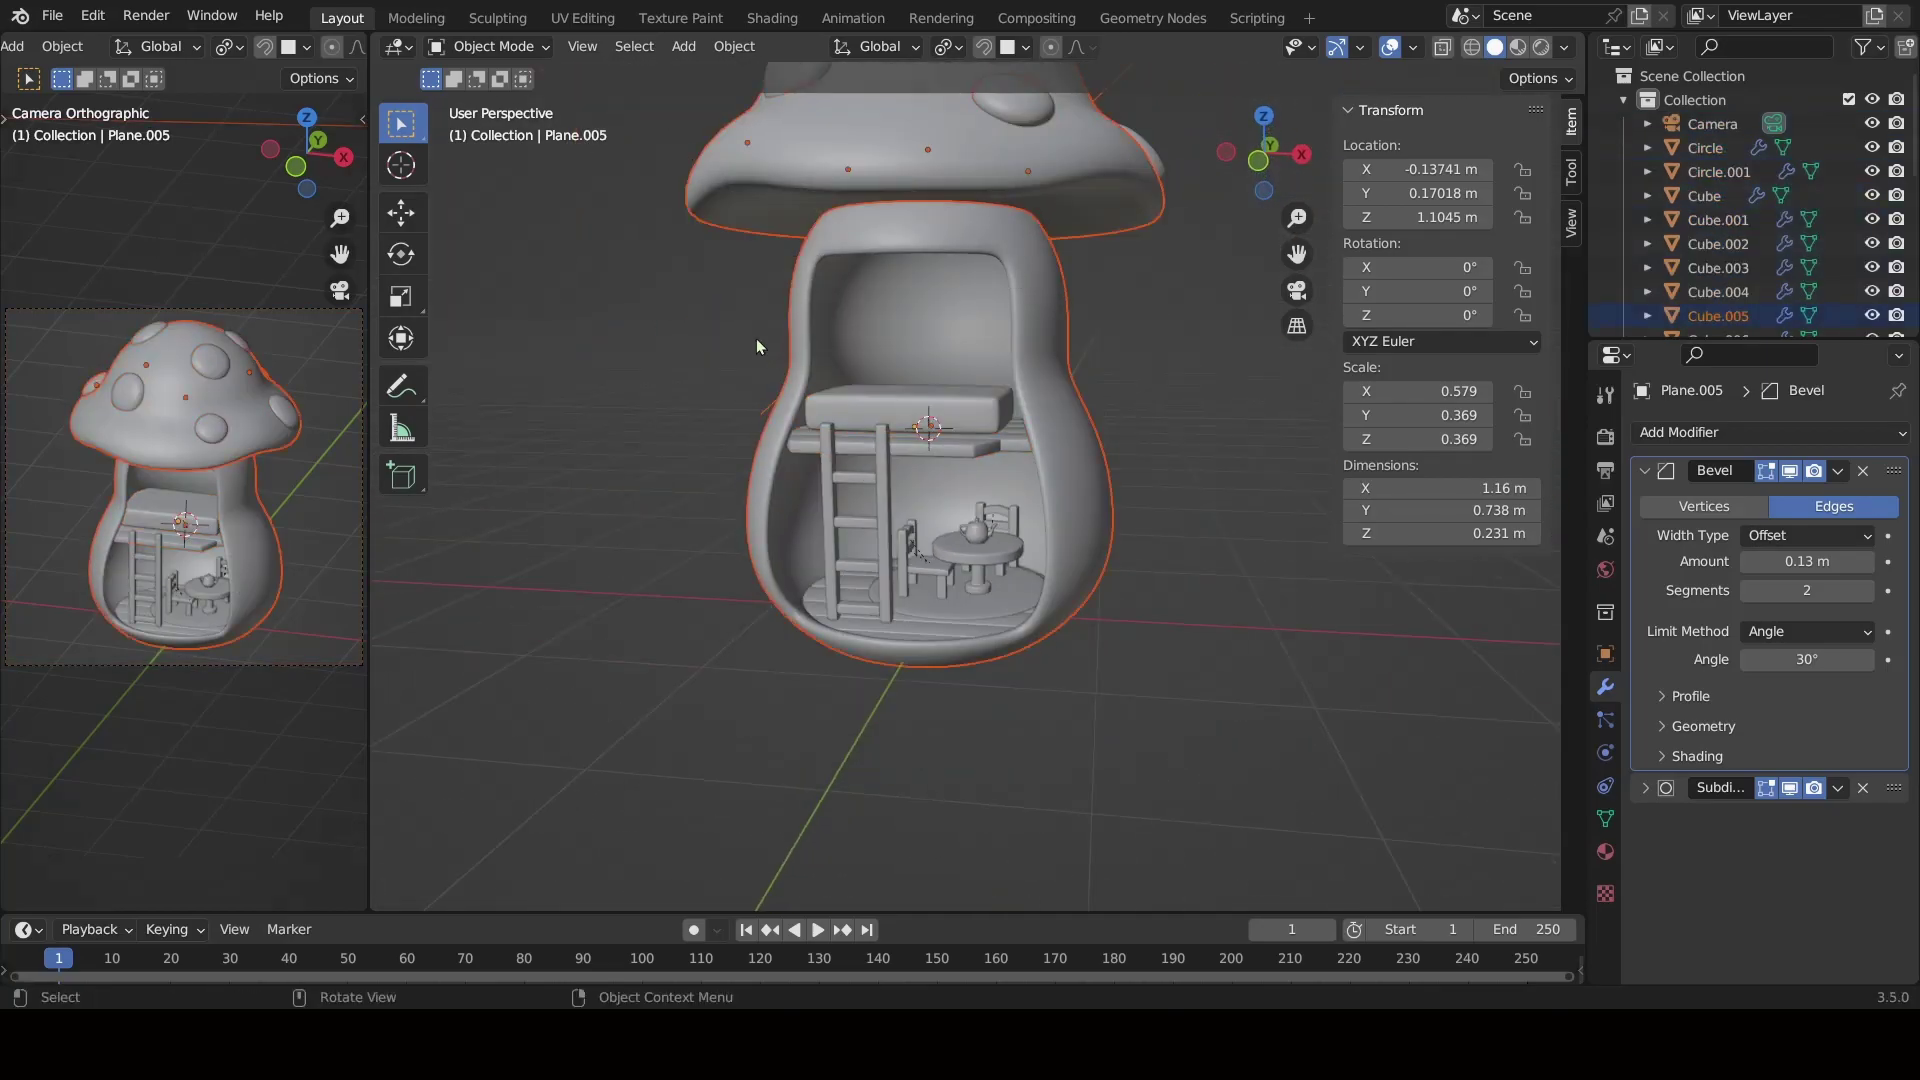
left_click(755, 338)
key("h")
middle_click_drag(756, 338, 830, 454)
key("KP_7")
Shift the mattress along the X axis.
key("g")
key("x")
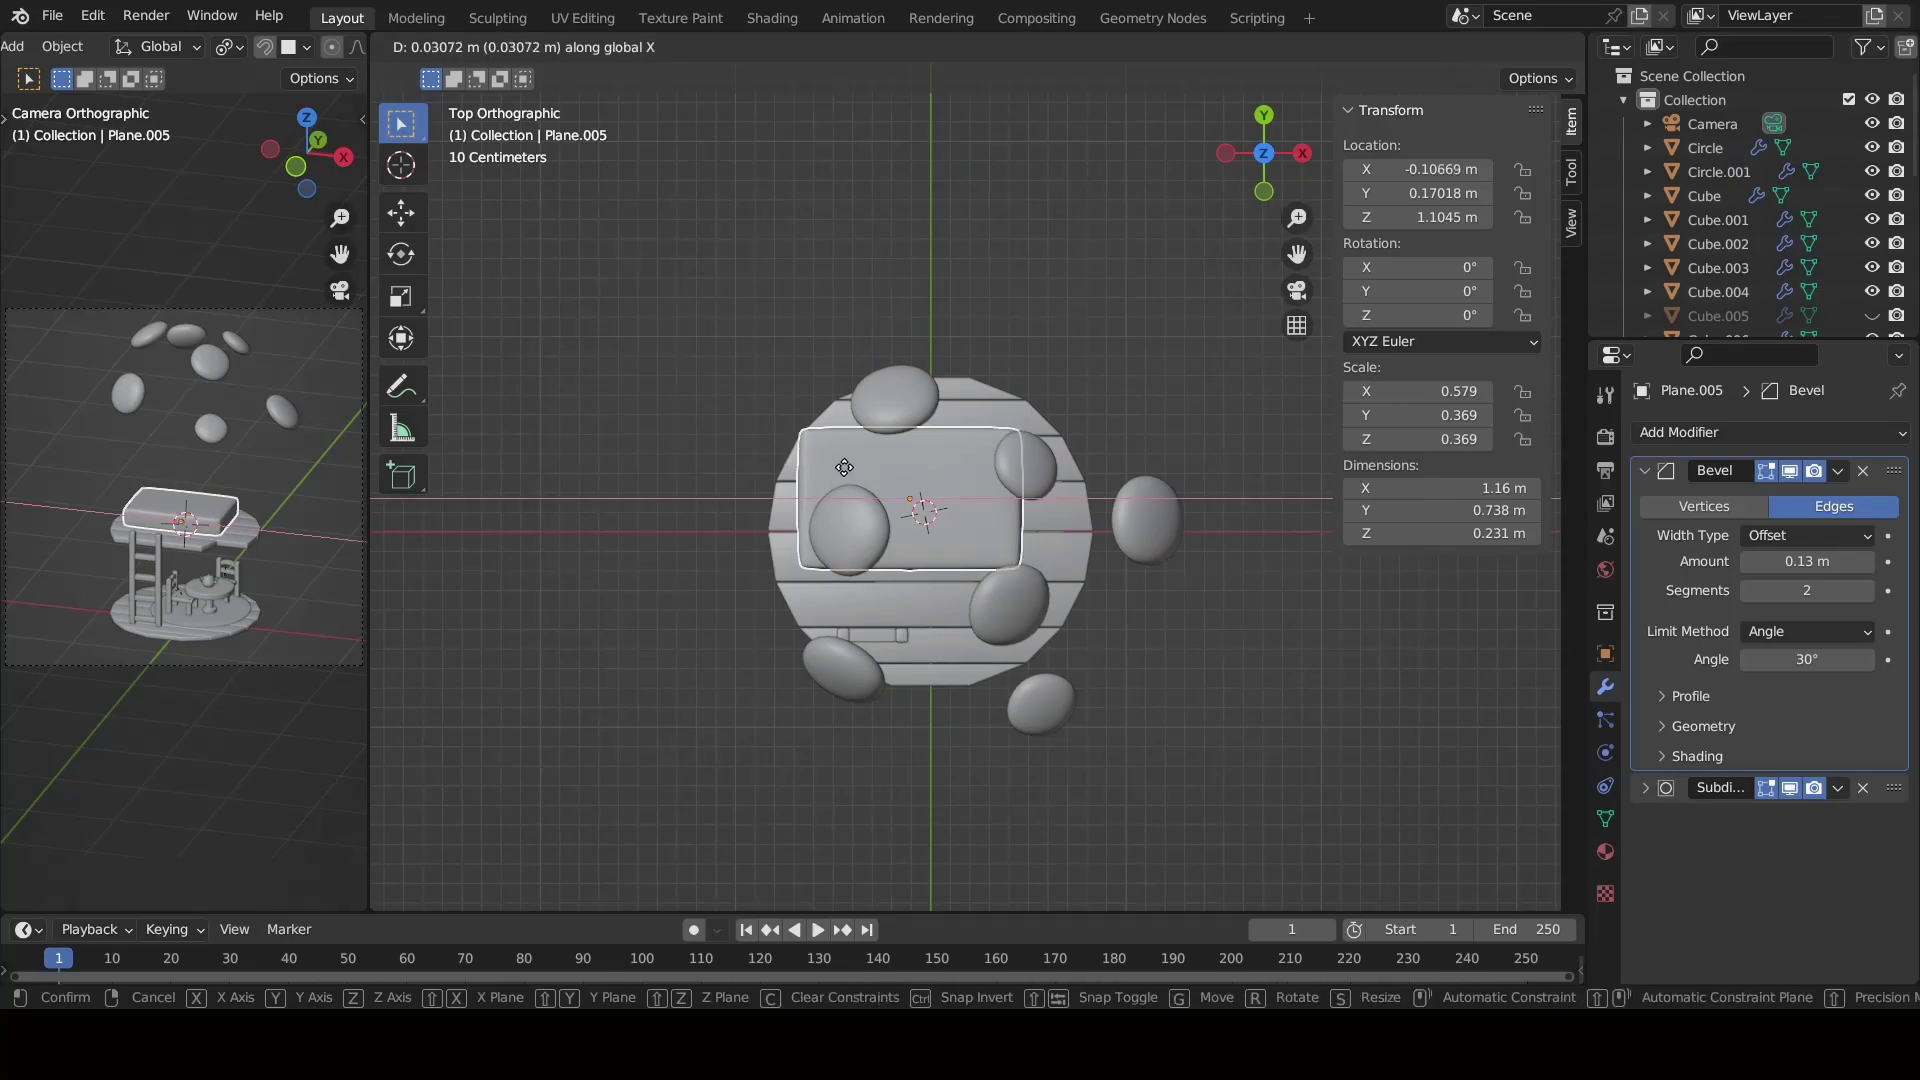
left_click(848, 470)
scroll(904, 494, "up", 2)
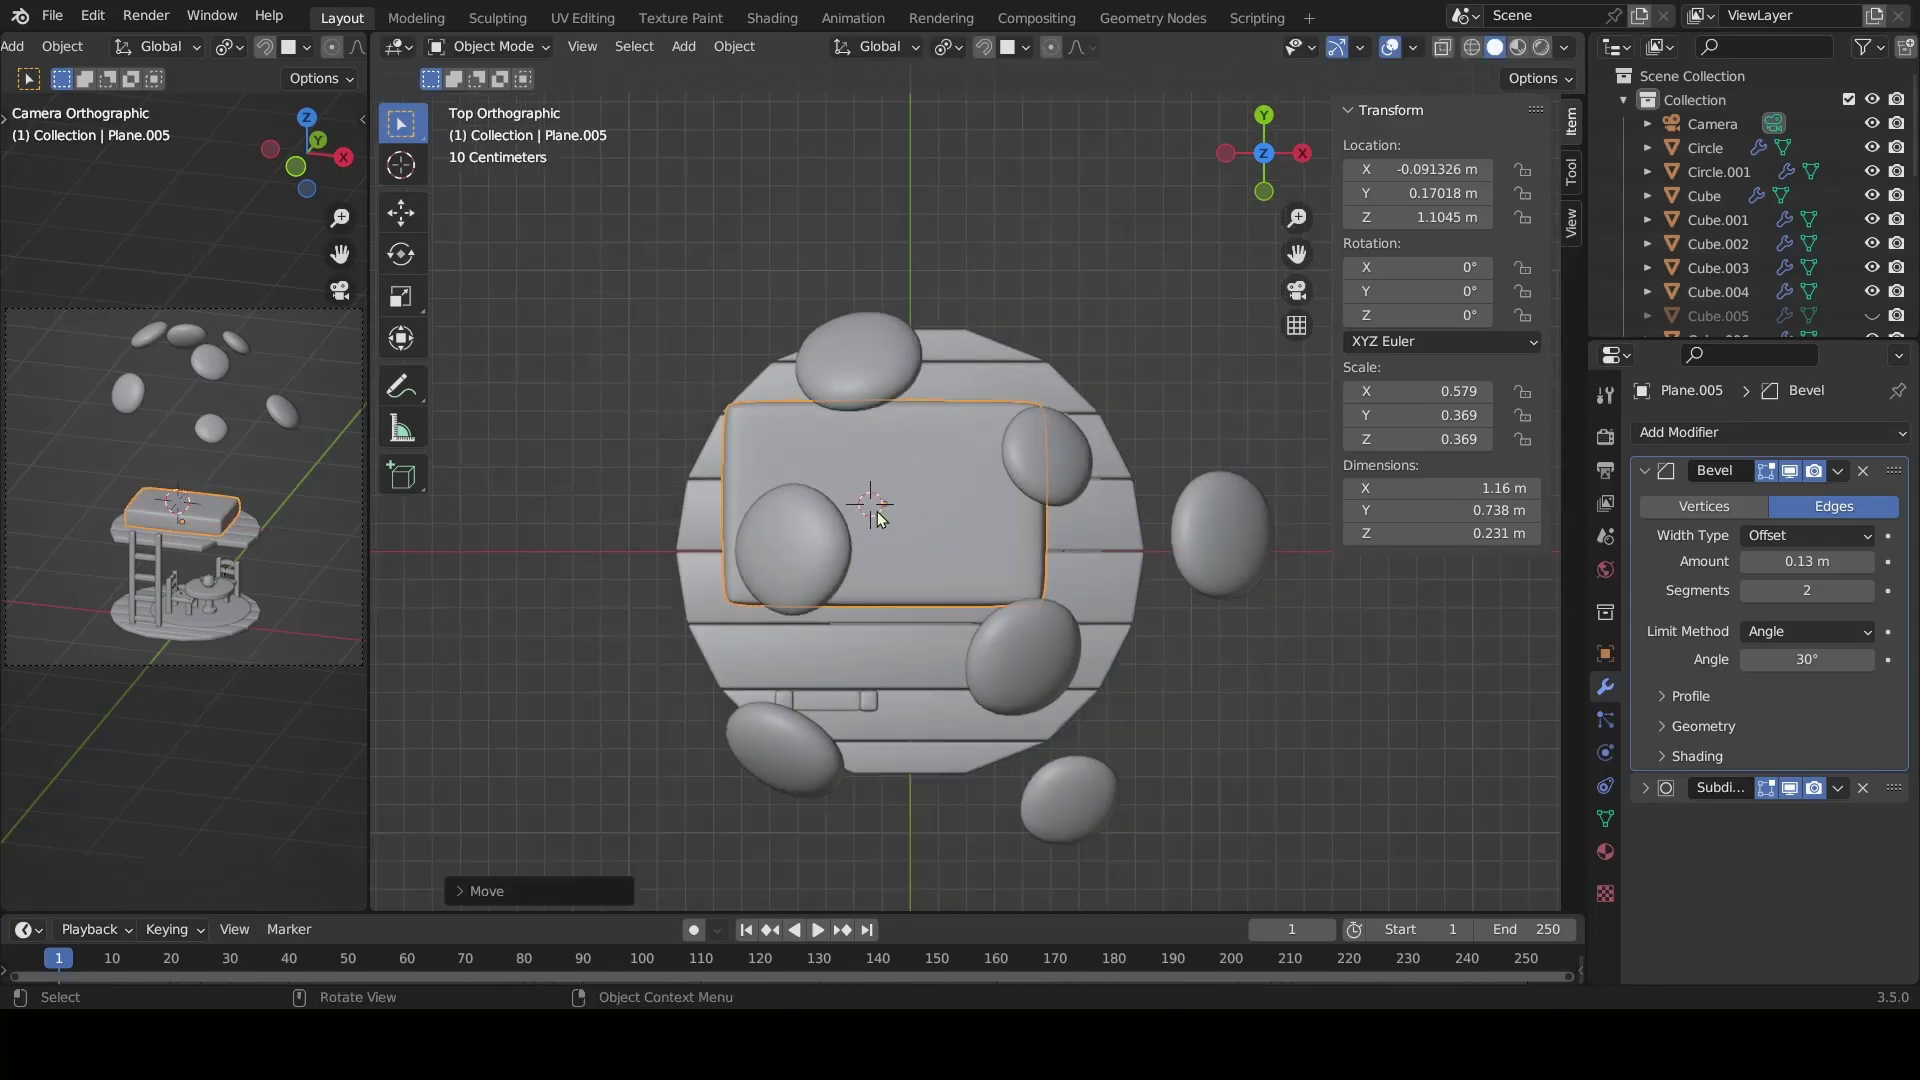
Add a new plane over the mattress and widen it along X.
key("shift+a")
left_click(1000, 510)
key("s")
left_click(880, 512)
key("s")
key("x")
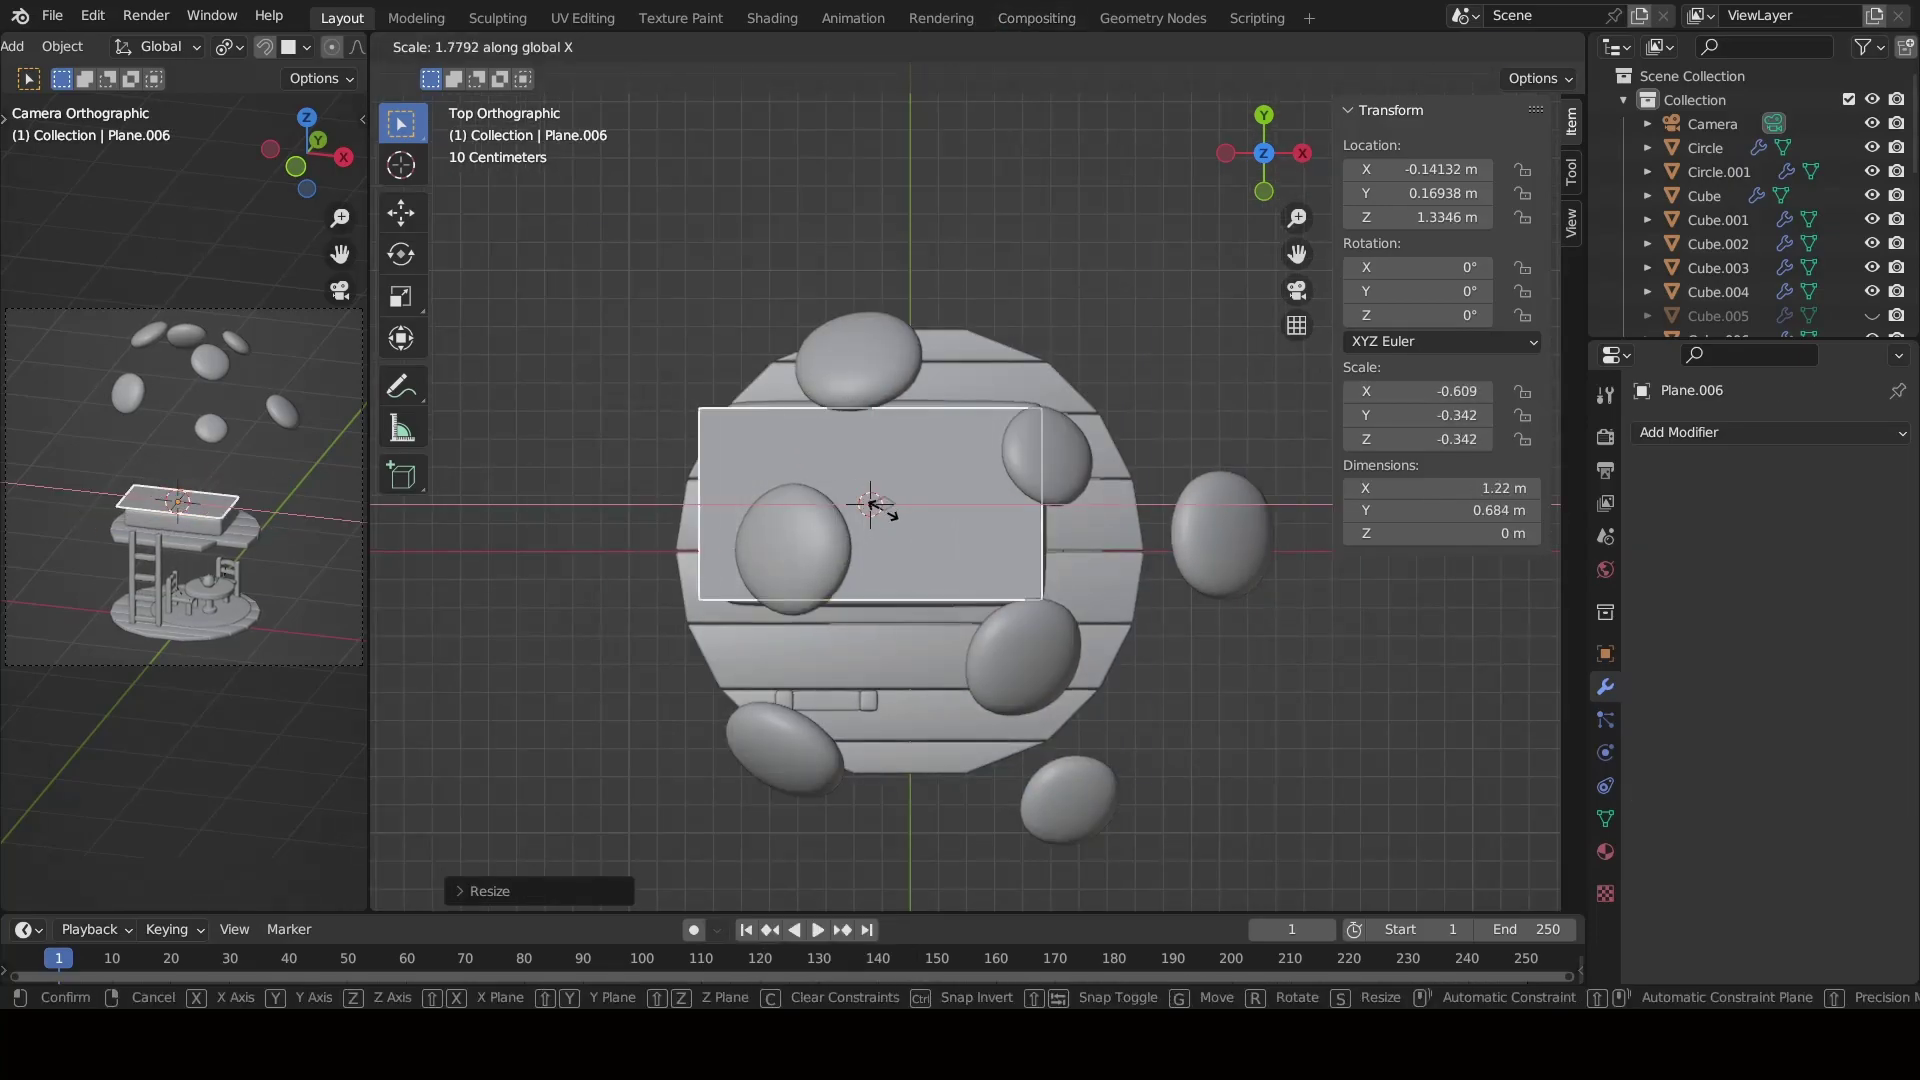
left_click(882, 507)
Position the plane over the mattress along X and resize its depth along Y.
key("g")
key("x")
left_click(884, 505)
key("s")
key("y")
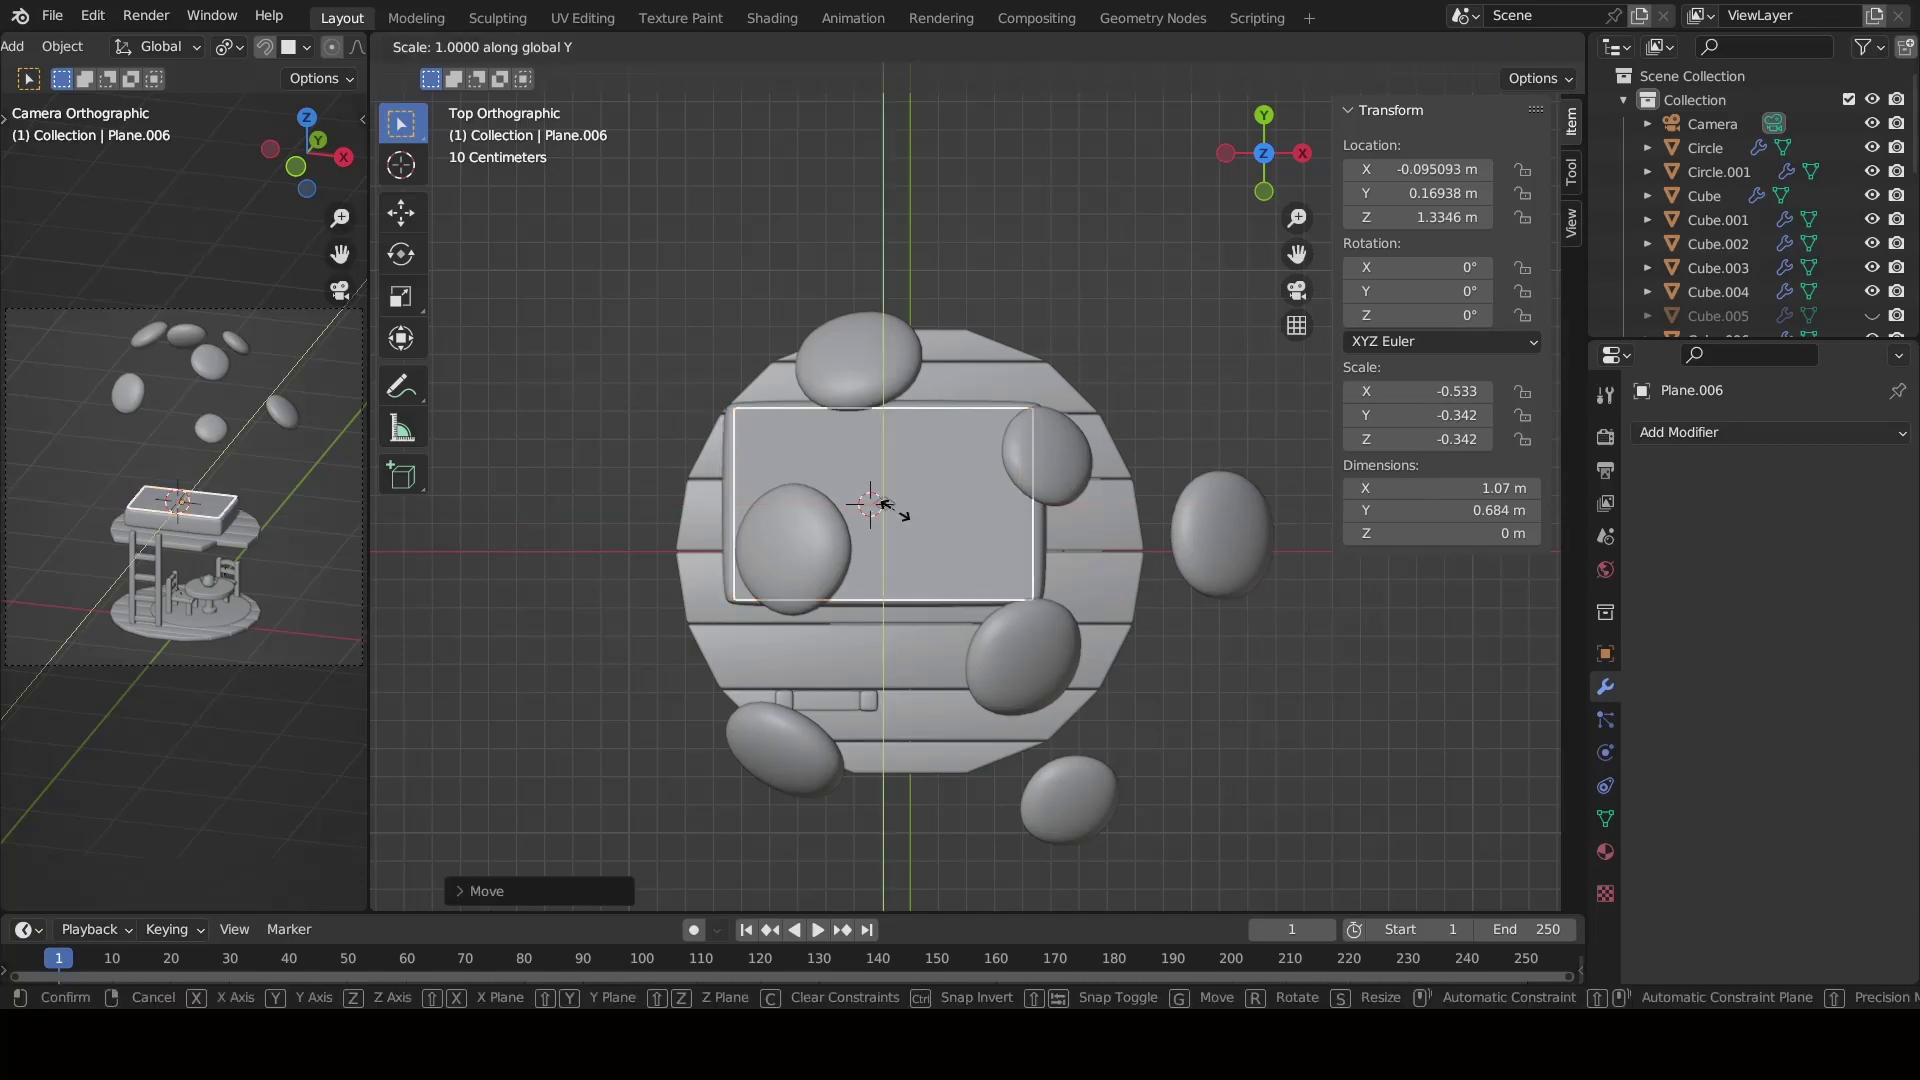
left_click(884, 505)
Extrude the plane's face upward in Edit Mode.
mouse_move(884, 505)
middle_mouse_down()
mouse_move(910, 567)
mouse_move(819, 336)
mouse_move(1016, 412)
mouse_move(942, 516)
middle_mouse_up()
key("Tab")
key("e")
left_click(1017, 412)
Give the cover 0.03 m Even Thickness Solidify, then resize its depth along Y.
left_click(1770, 432)
left_click(1414, 874)
left_click(1265, 163)
scroll(651, 407, "up", 2)
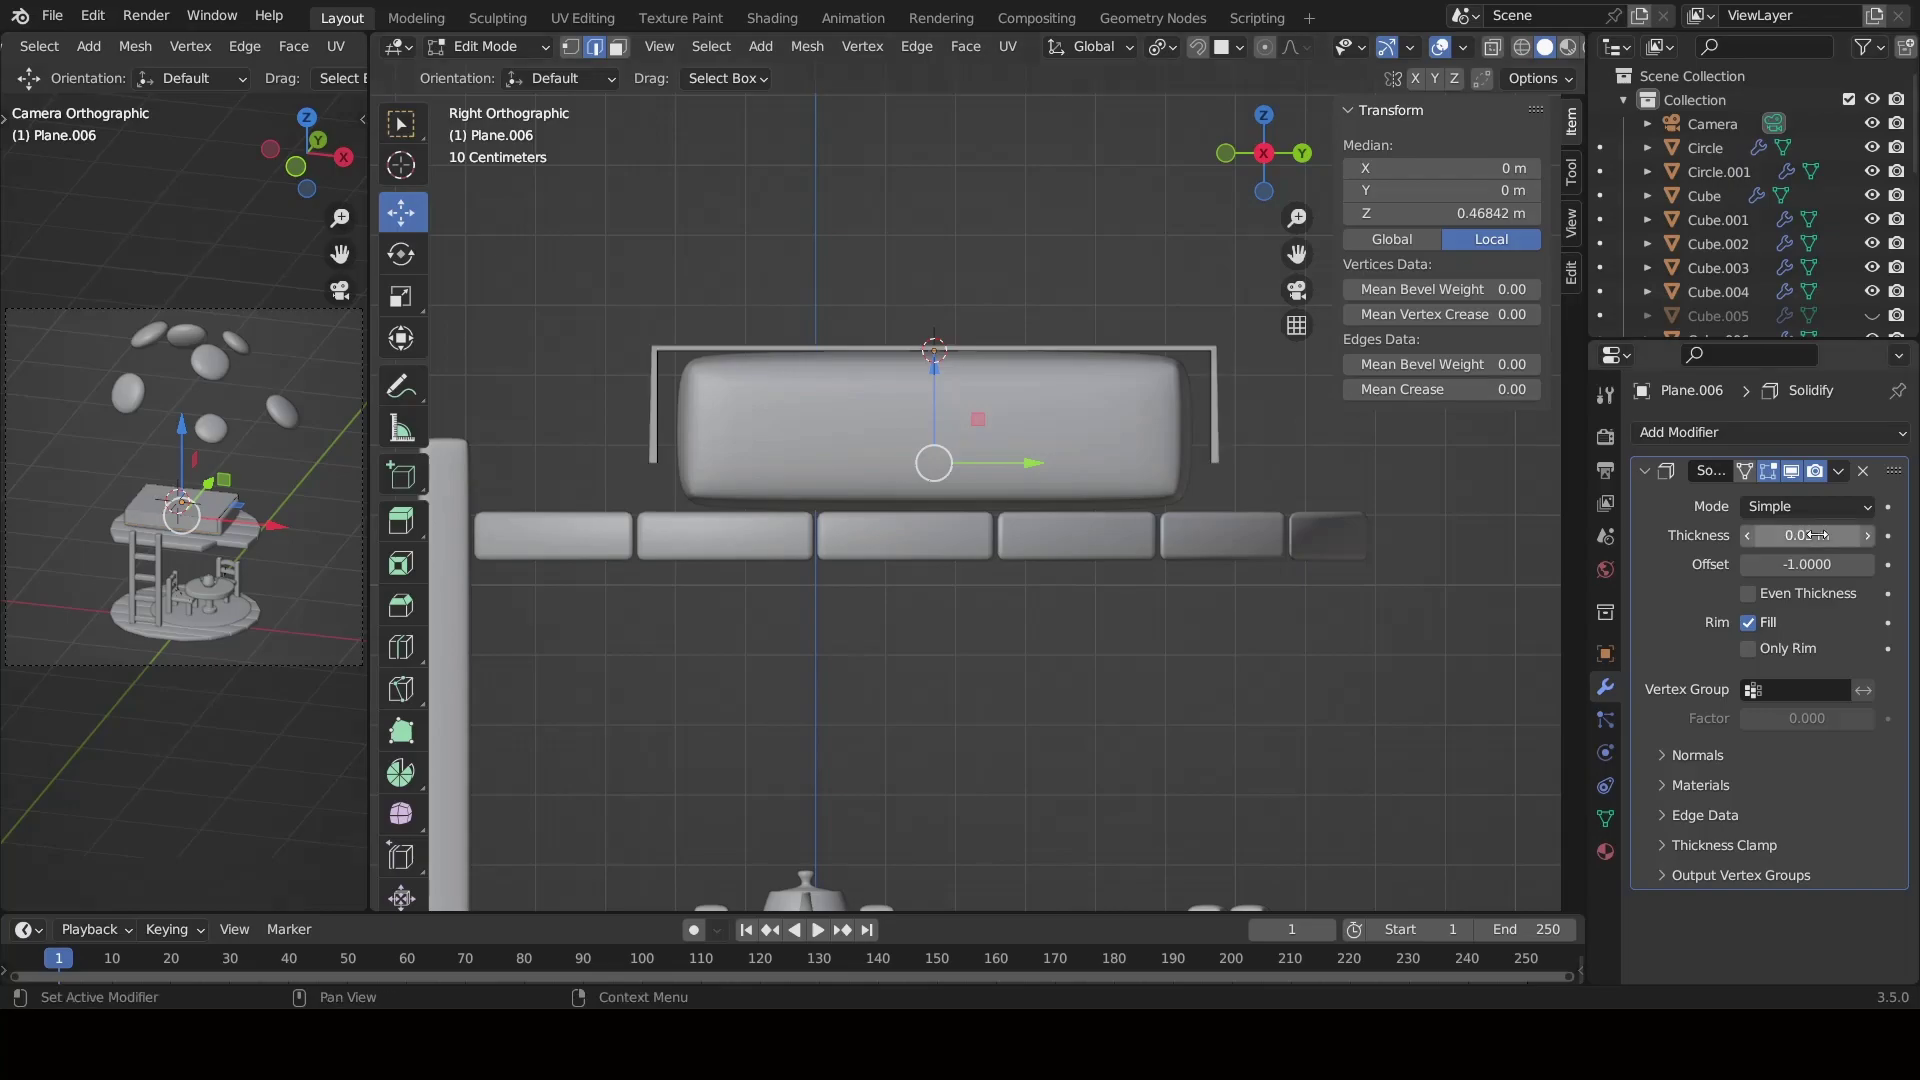
left_click(490, 46)
key("s")
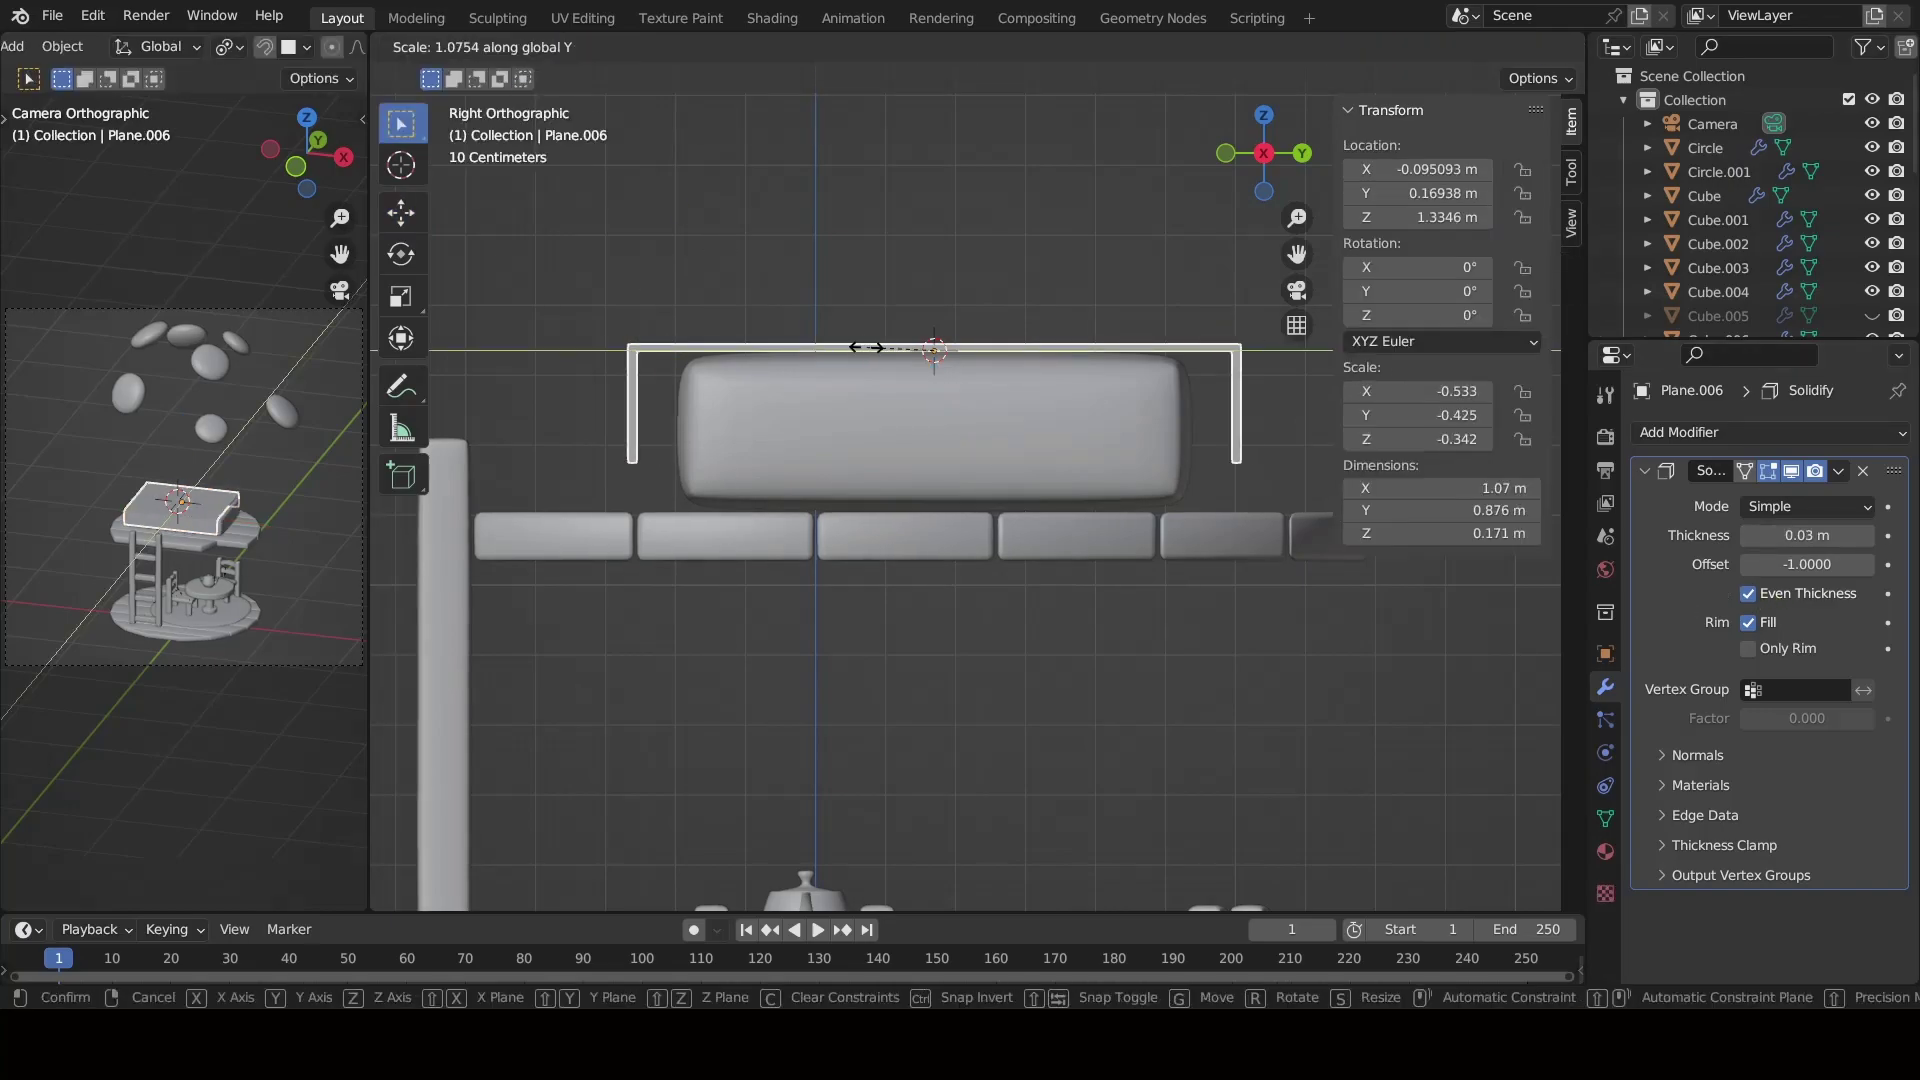
left_click(890, 350)
Add a Subdivision Surface modifier to smooth the blanket.
left_click(1710, 432)
left_click(1449, 861)
left_click(1645, 471)
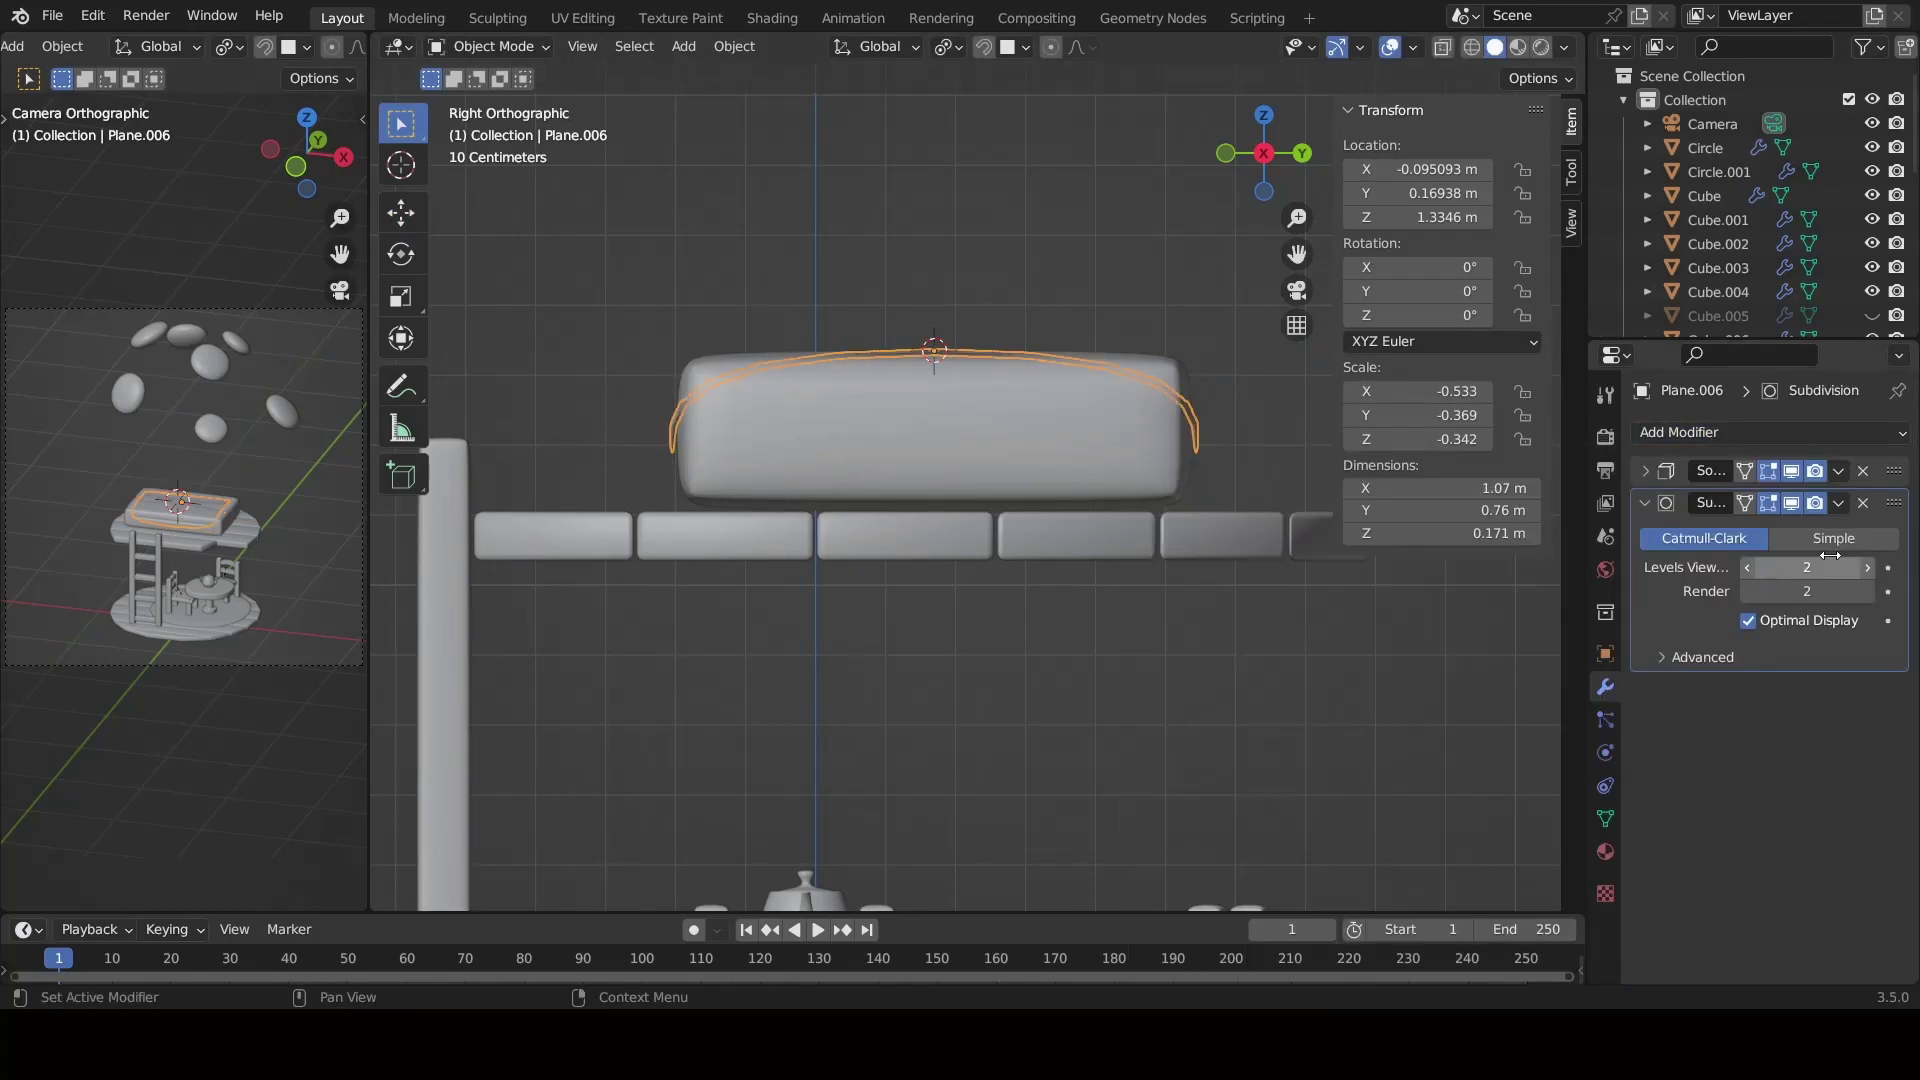
middle_click_drag(1000, 660, 872, 653)
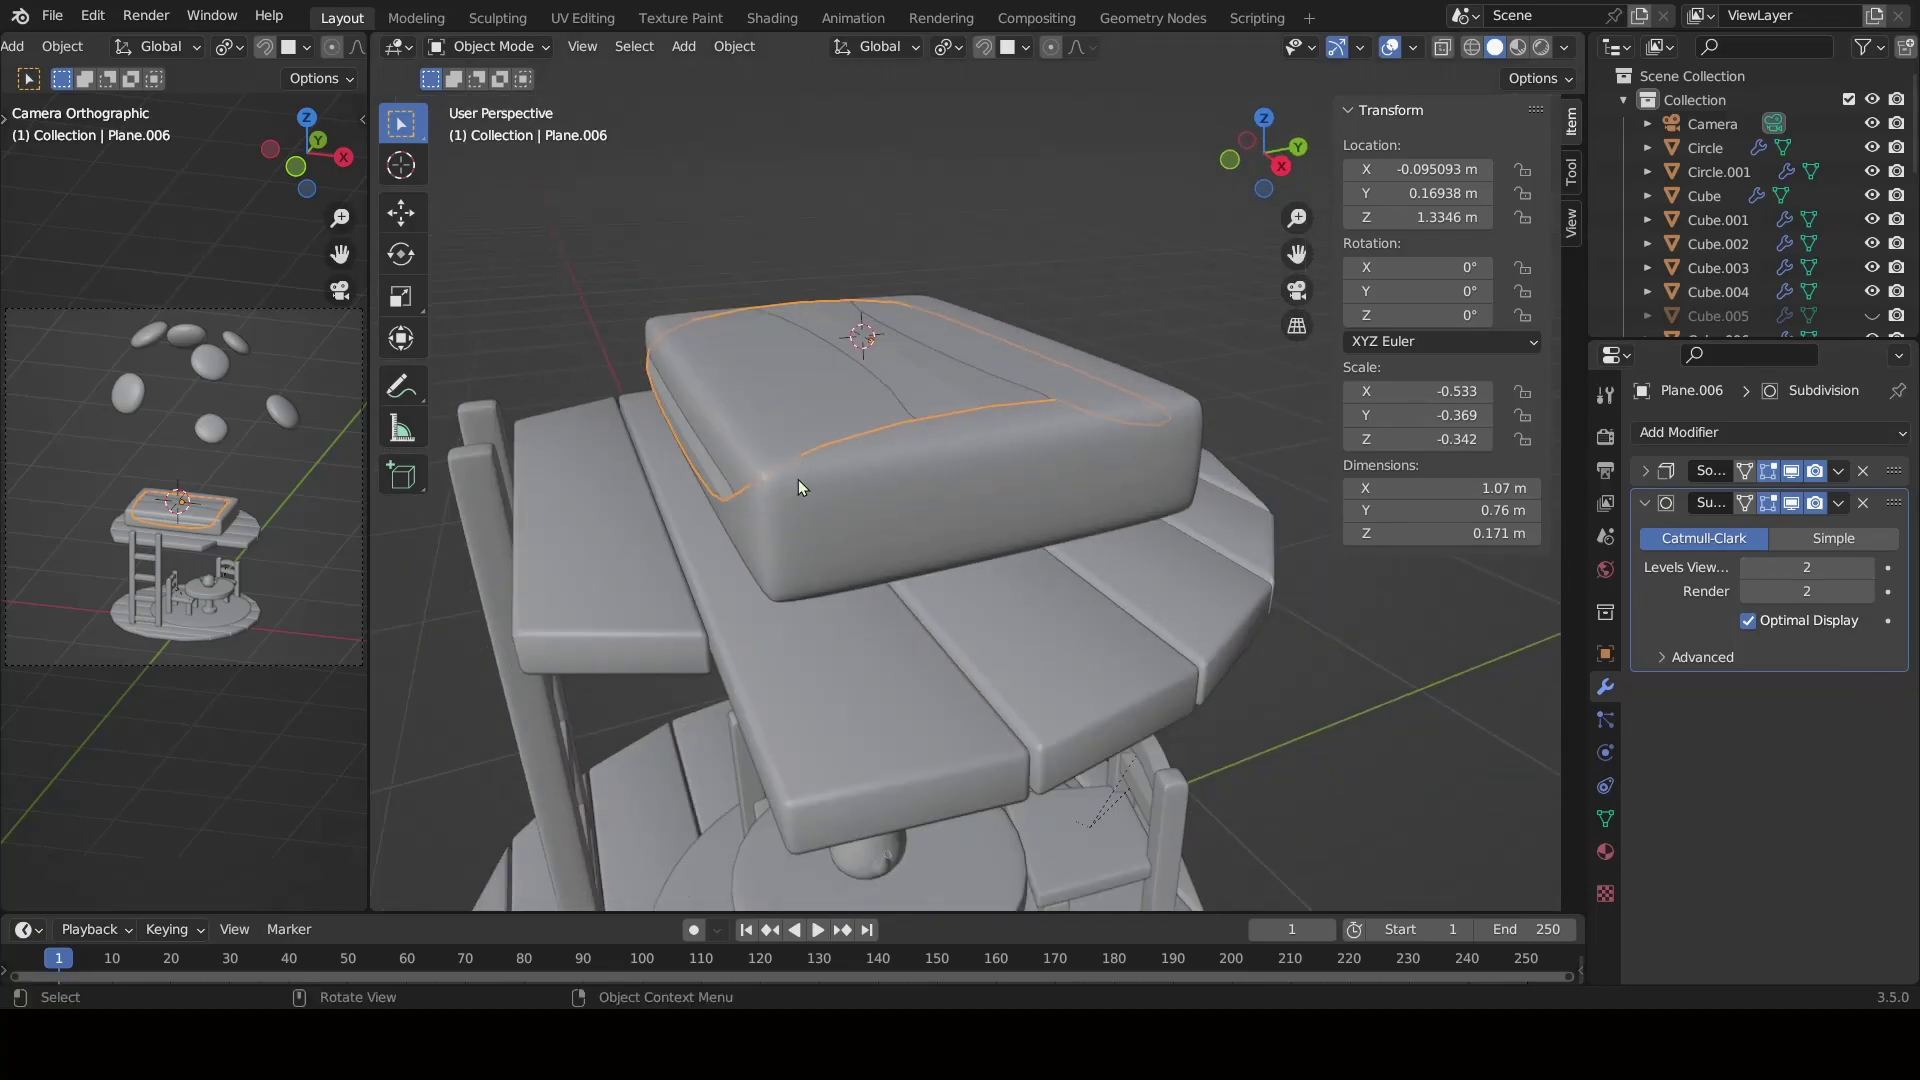
middle_click_drag(798, 487, 807, 460)
scroll(807, 460, "up", 2)
left_click(490, 46)
left_click(492, 99)
In edge mode, add an edge loop across the cover and bevel it.
key("Tab")
left_click(490, 46)
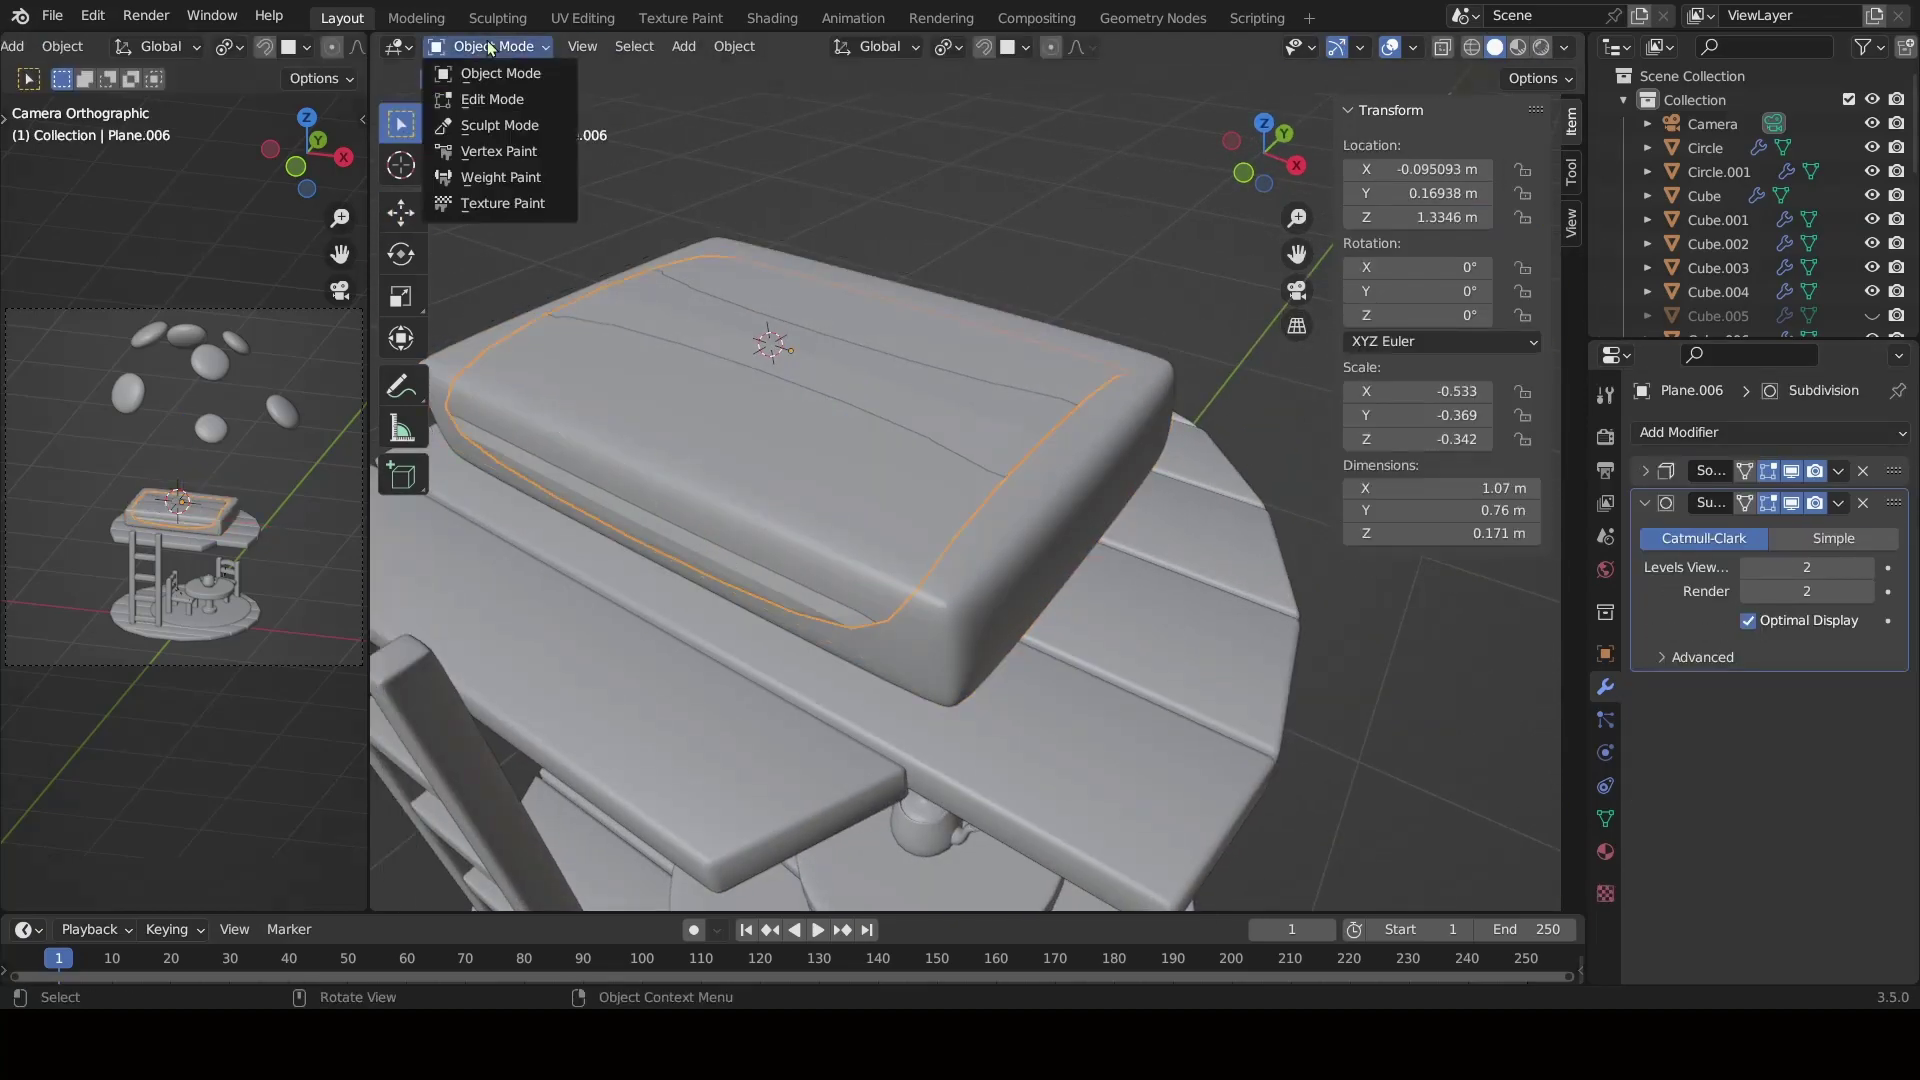
left_click(492, 99)
key("2")
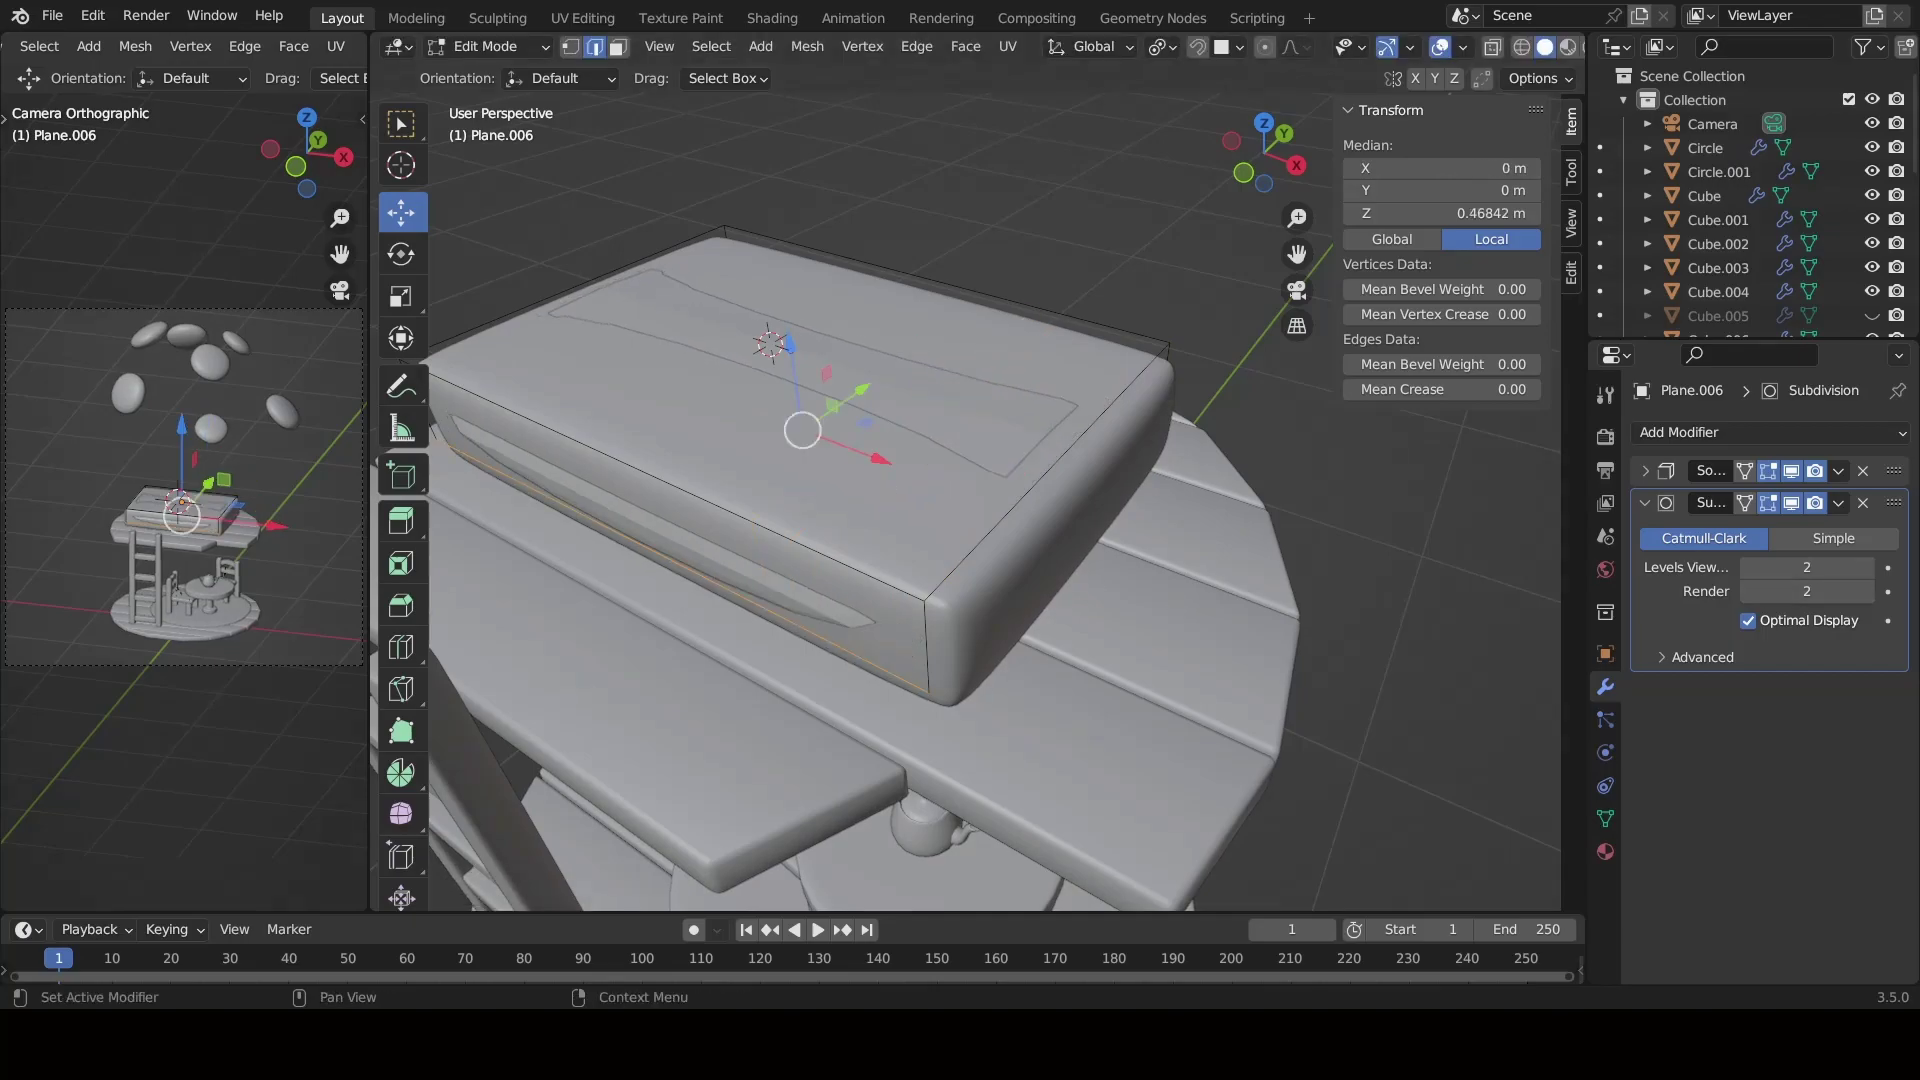
scroll(718, 413, "down", 2)
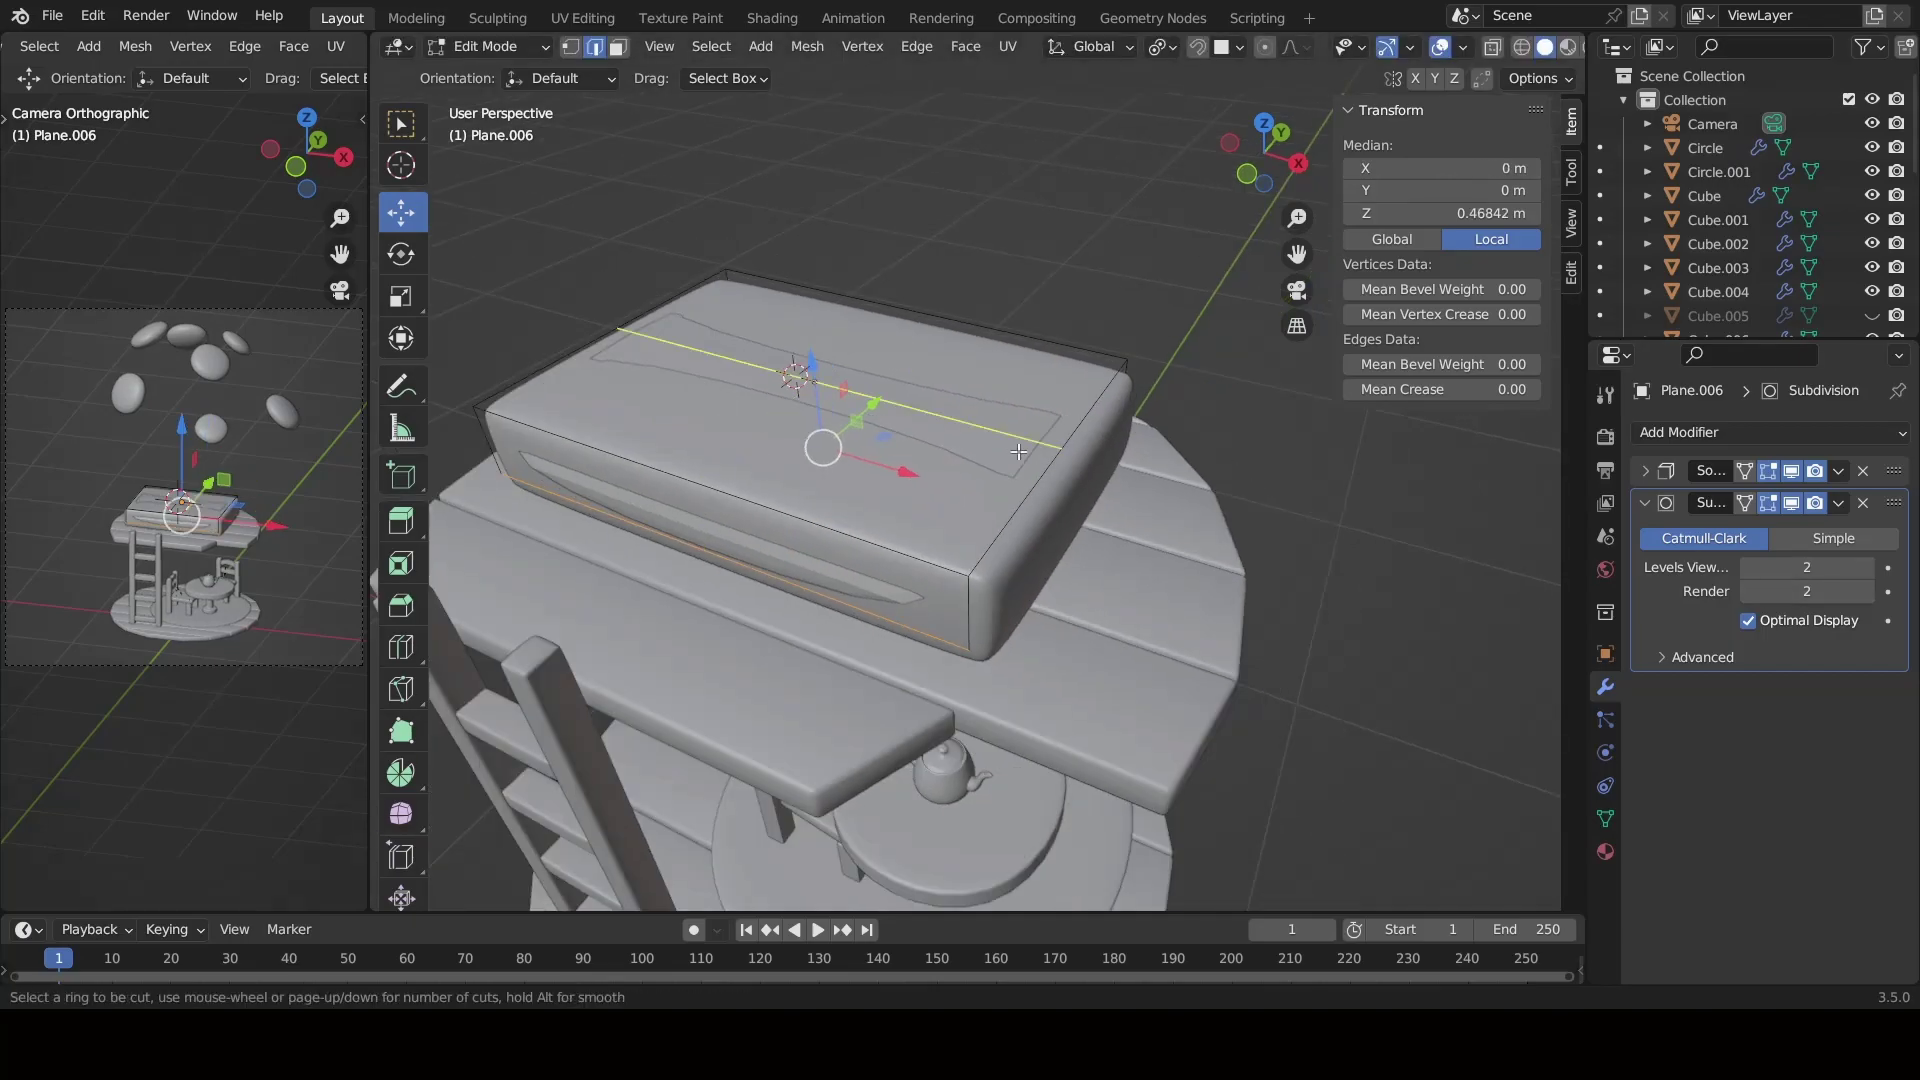
left_click(1018, 452)
right_click(1017, 452)
key("ctrl+b")
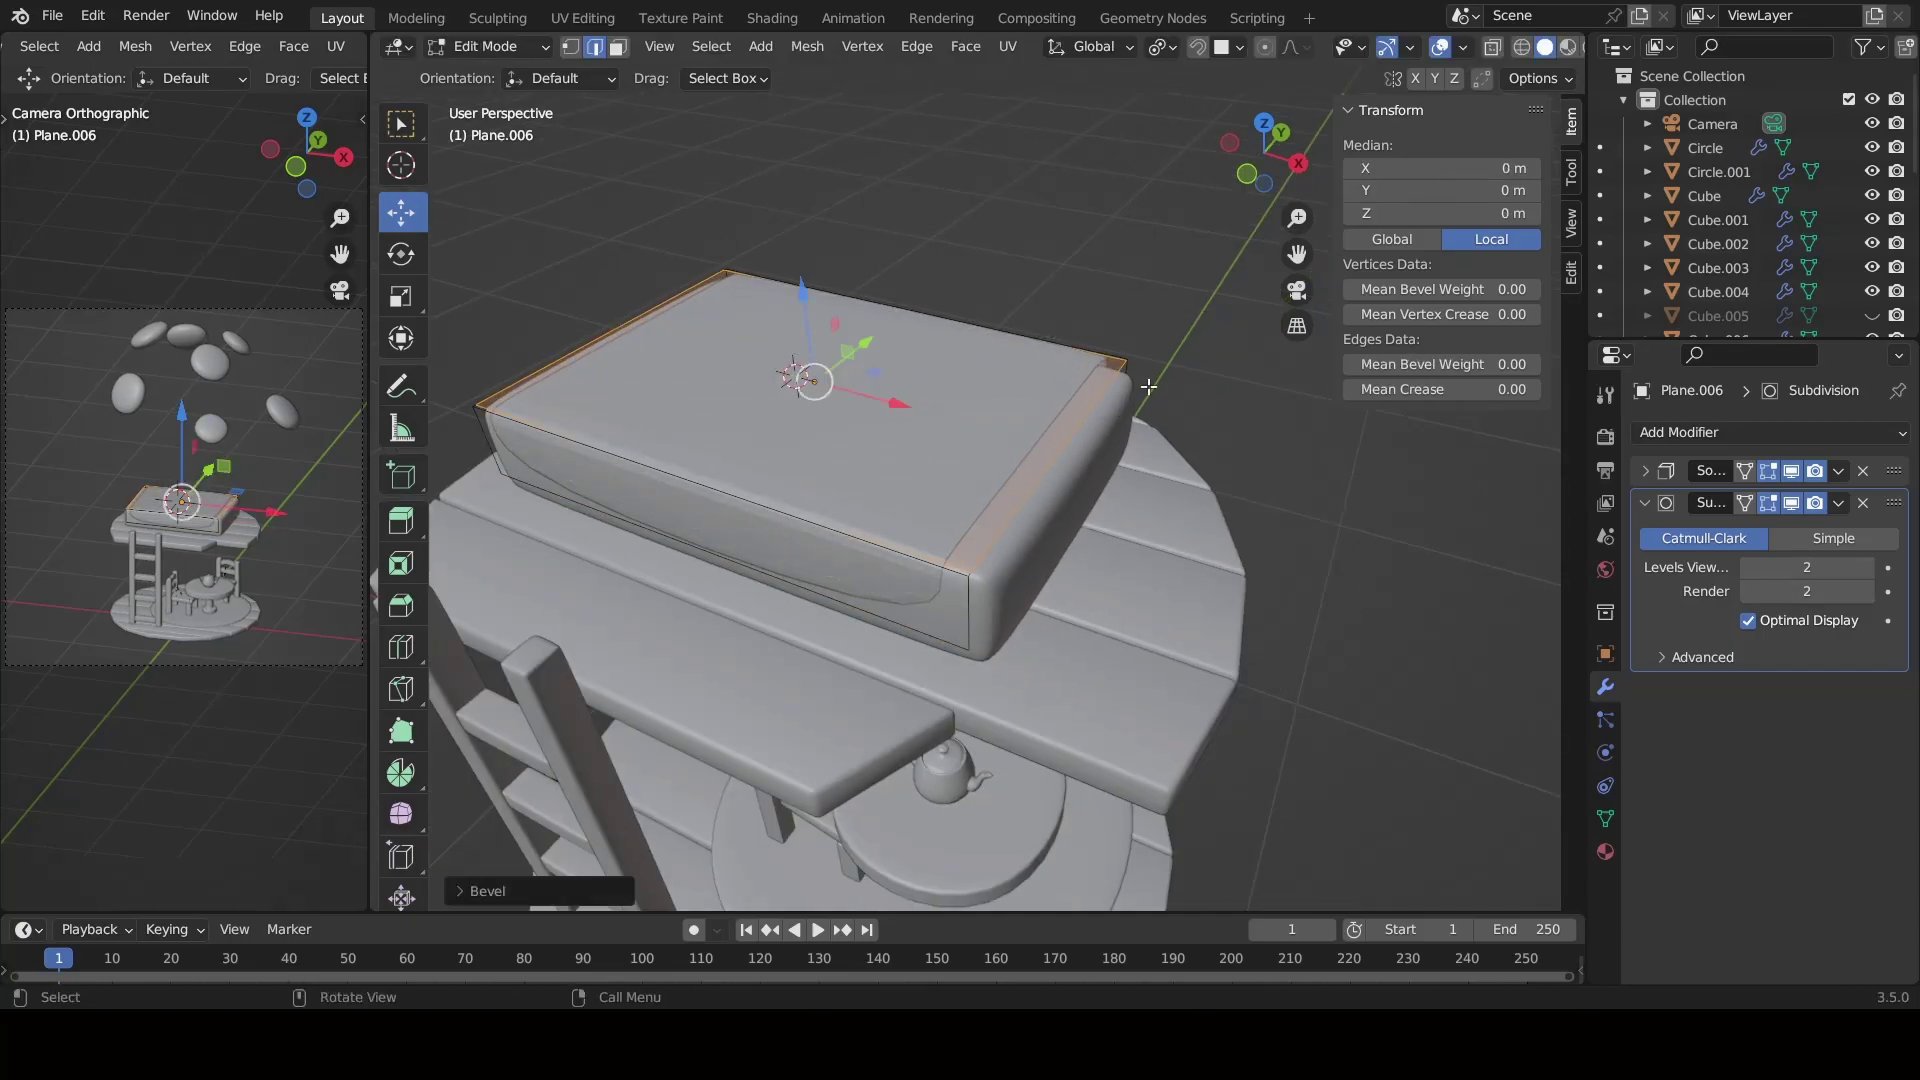
left_click(968, 464)
right_click(968, 464)
Bevel again and add an edge loop near the cover's edge.
key("ctrl+b")
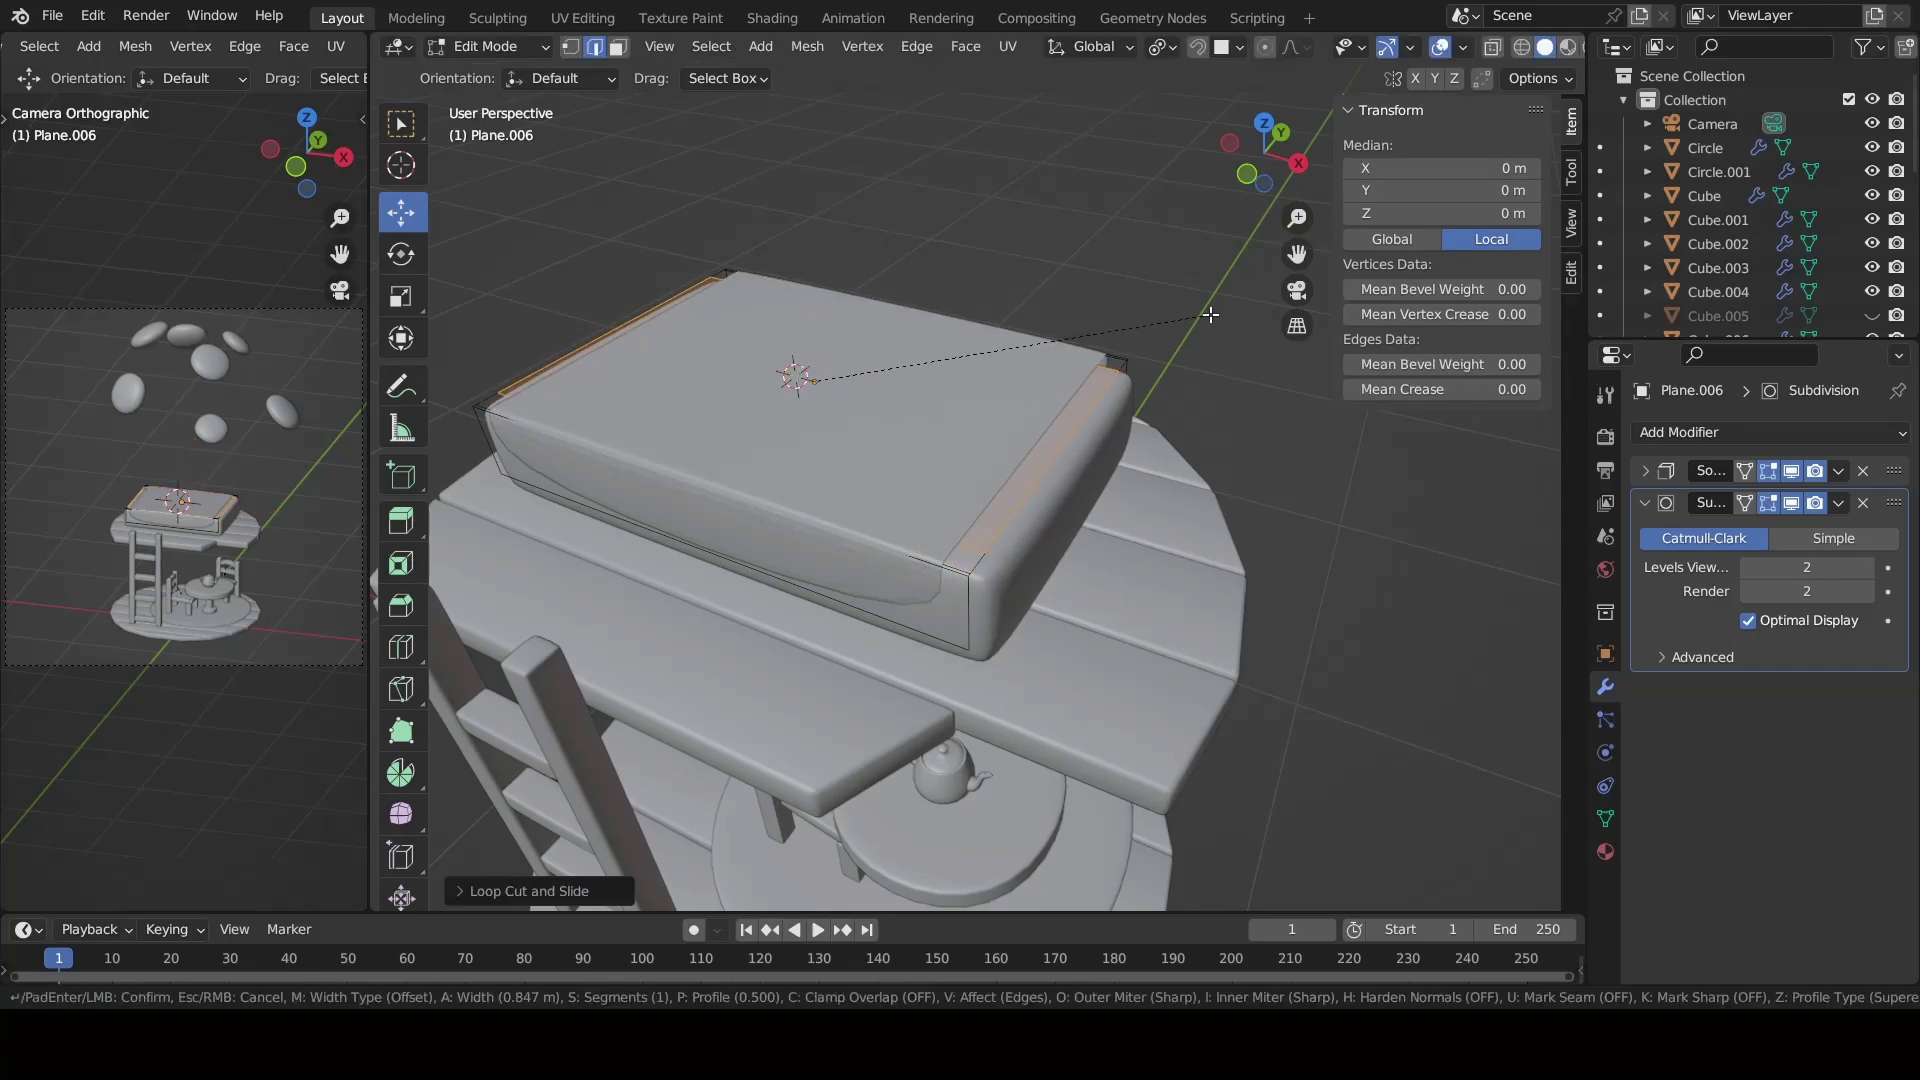
left_click(1210, 315)
middle_click_drag(1210, 315, 929, 569)
left_click(1066, 460)
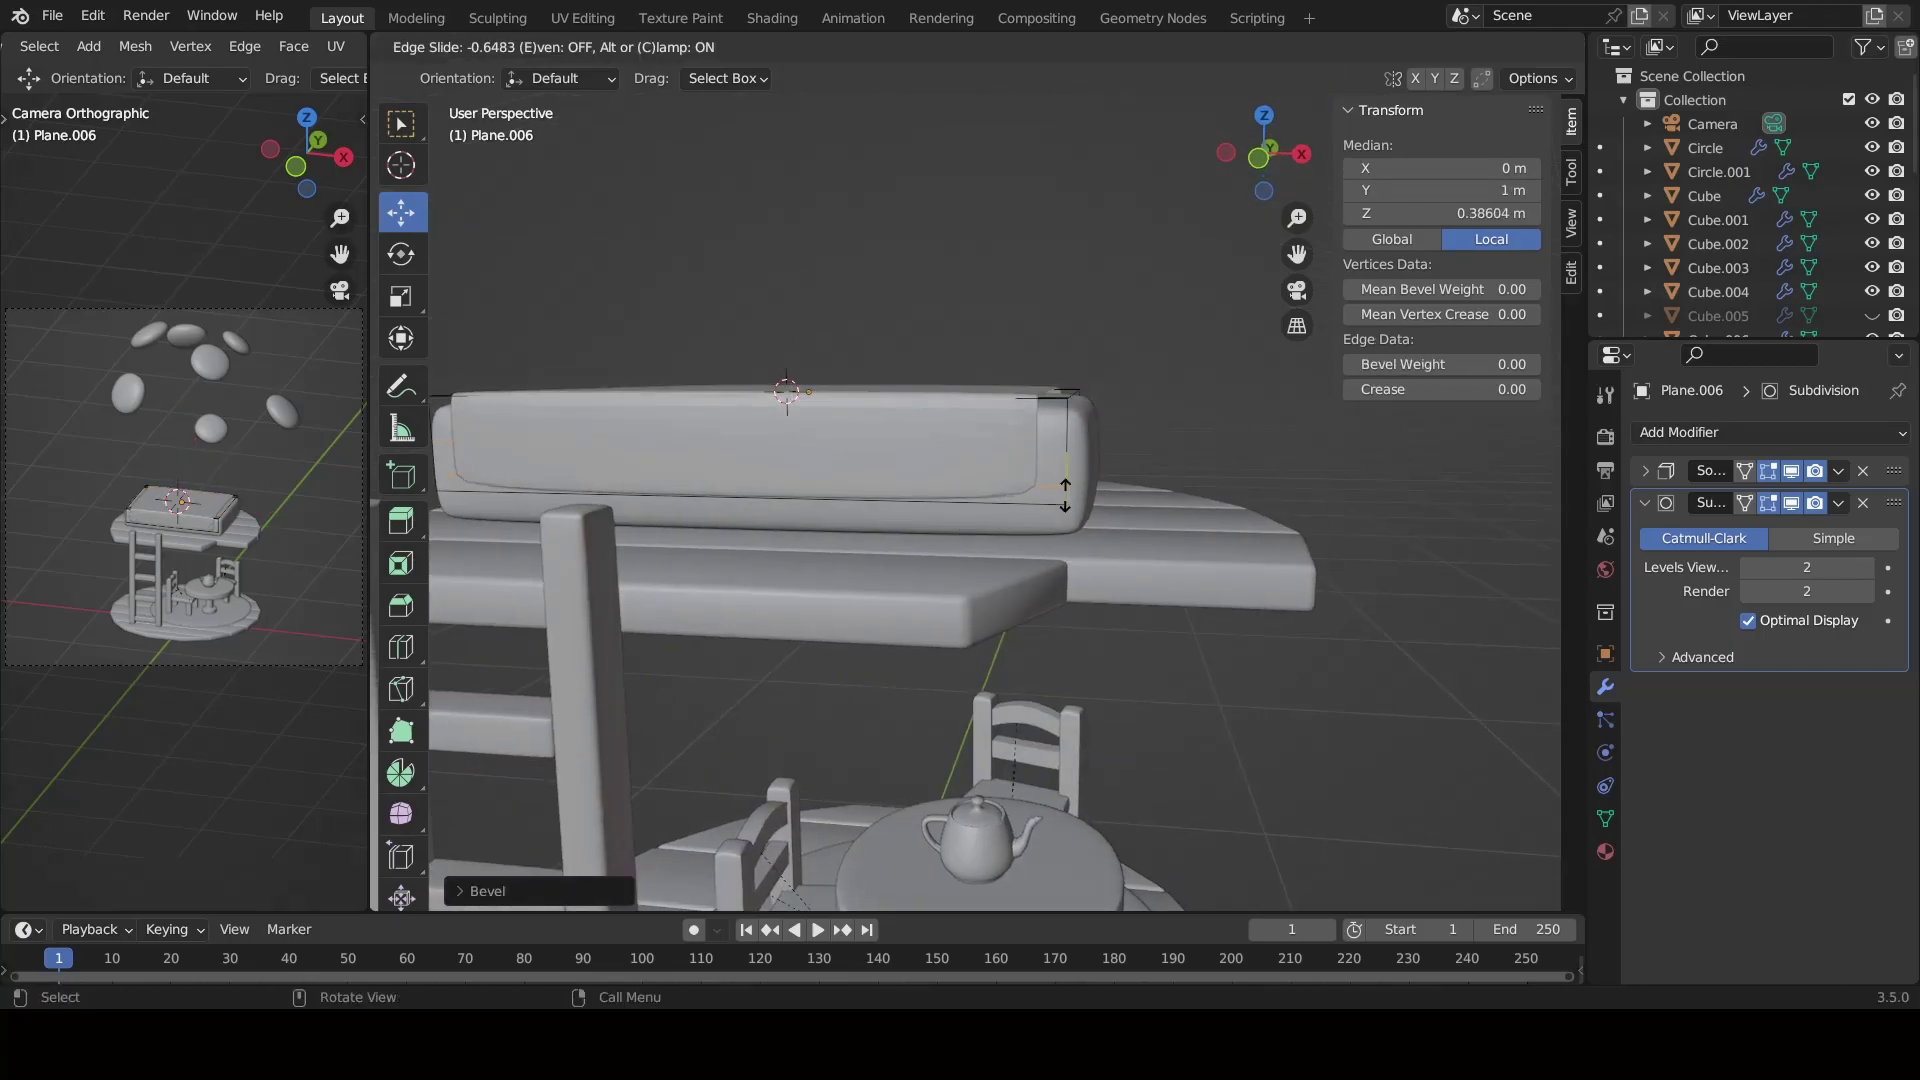
right_click(1066, 460)
middle_click_drag(1066, 460, 1052, 587)
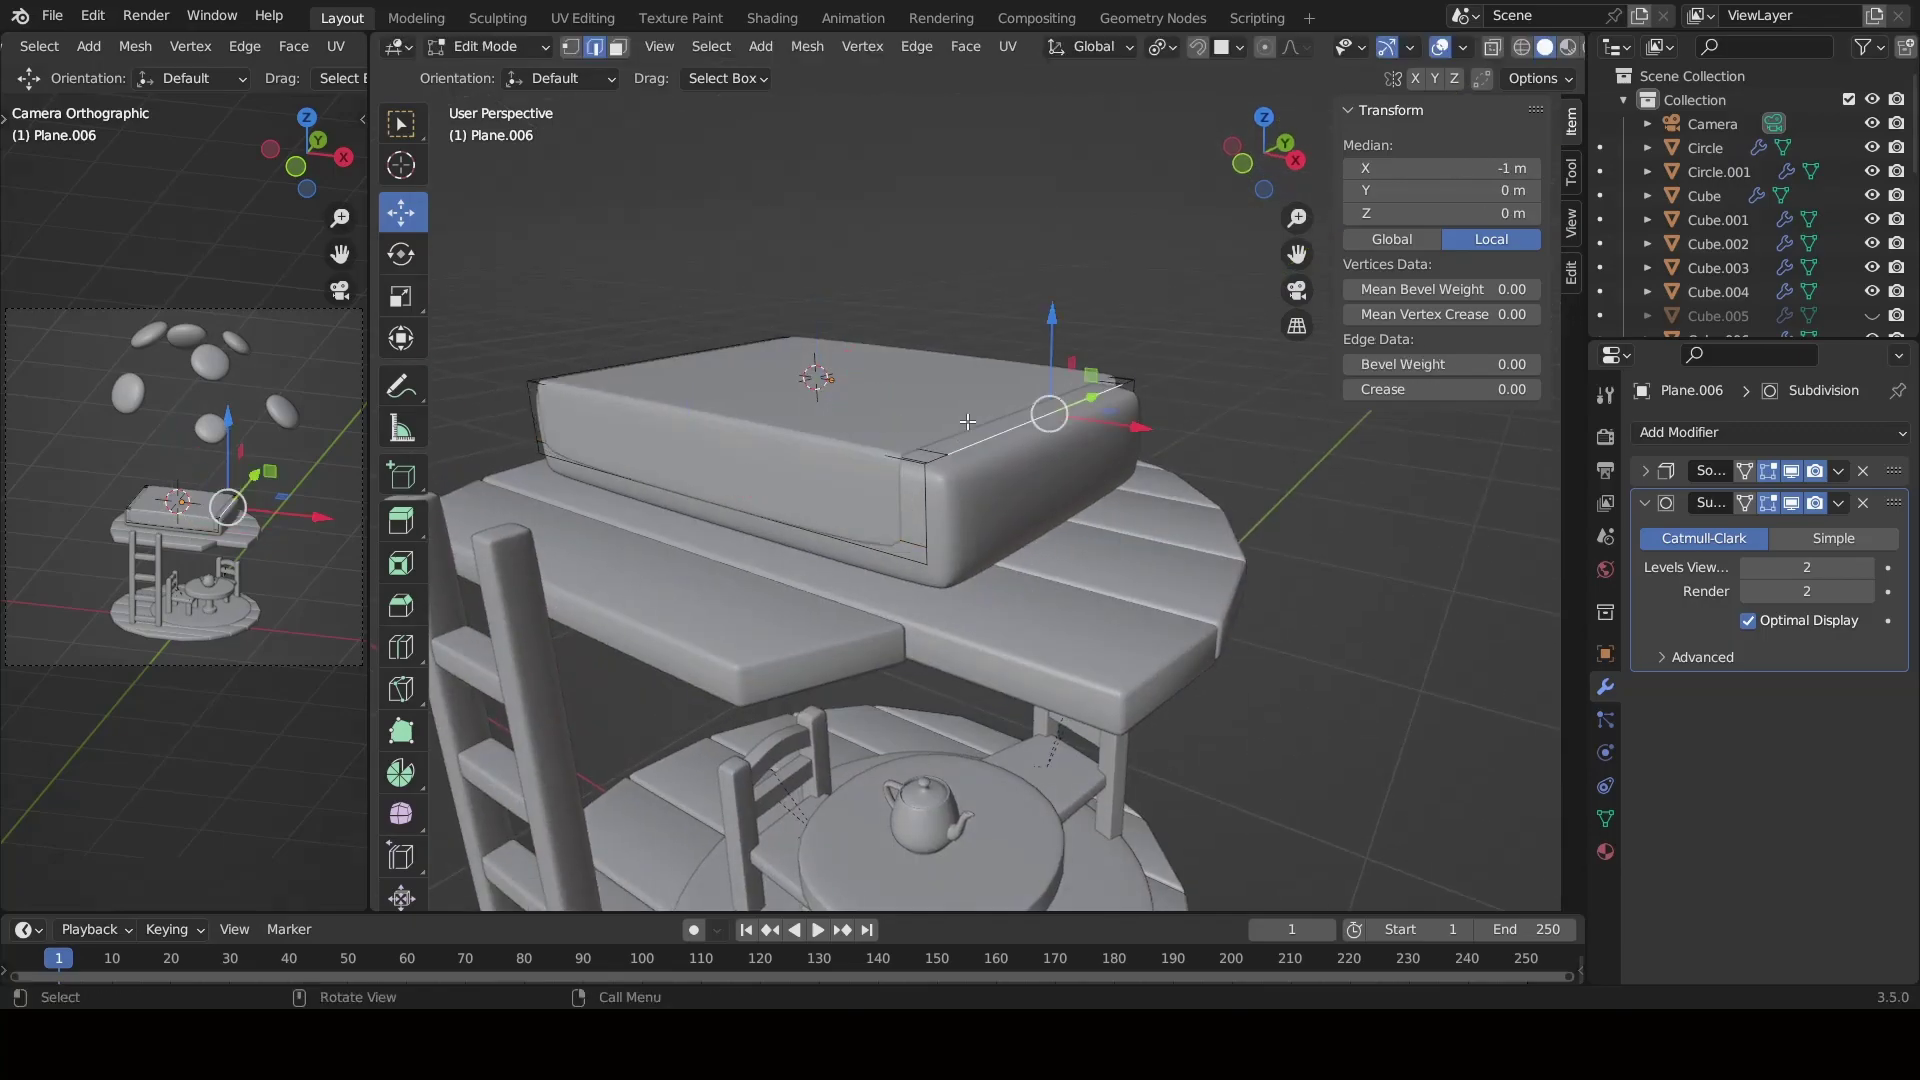
Add more edge loops, sliding one out toward the cover's edge.
left_click(931, 451)
right_click(931, 451)
middle_click_drag(931, 451, 1060, 560)
key("ctrl+r")
left_click(1059, 560)
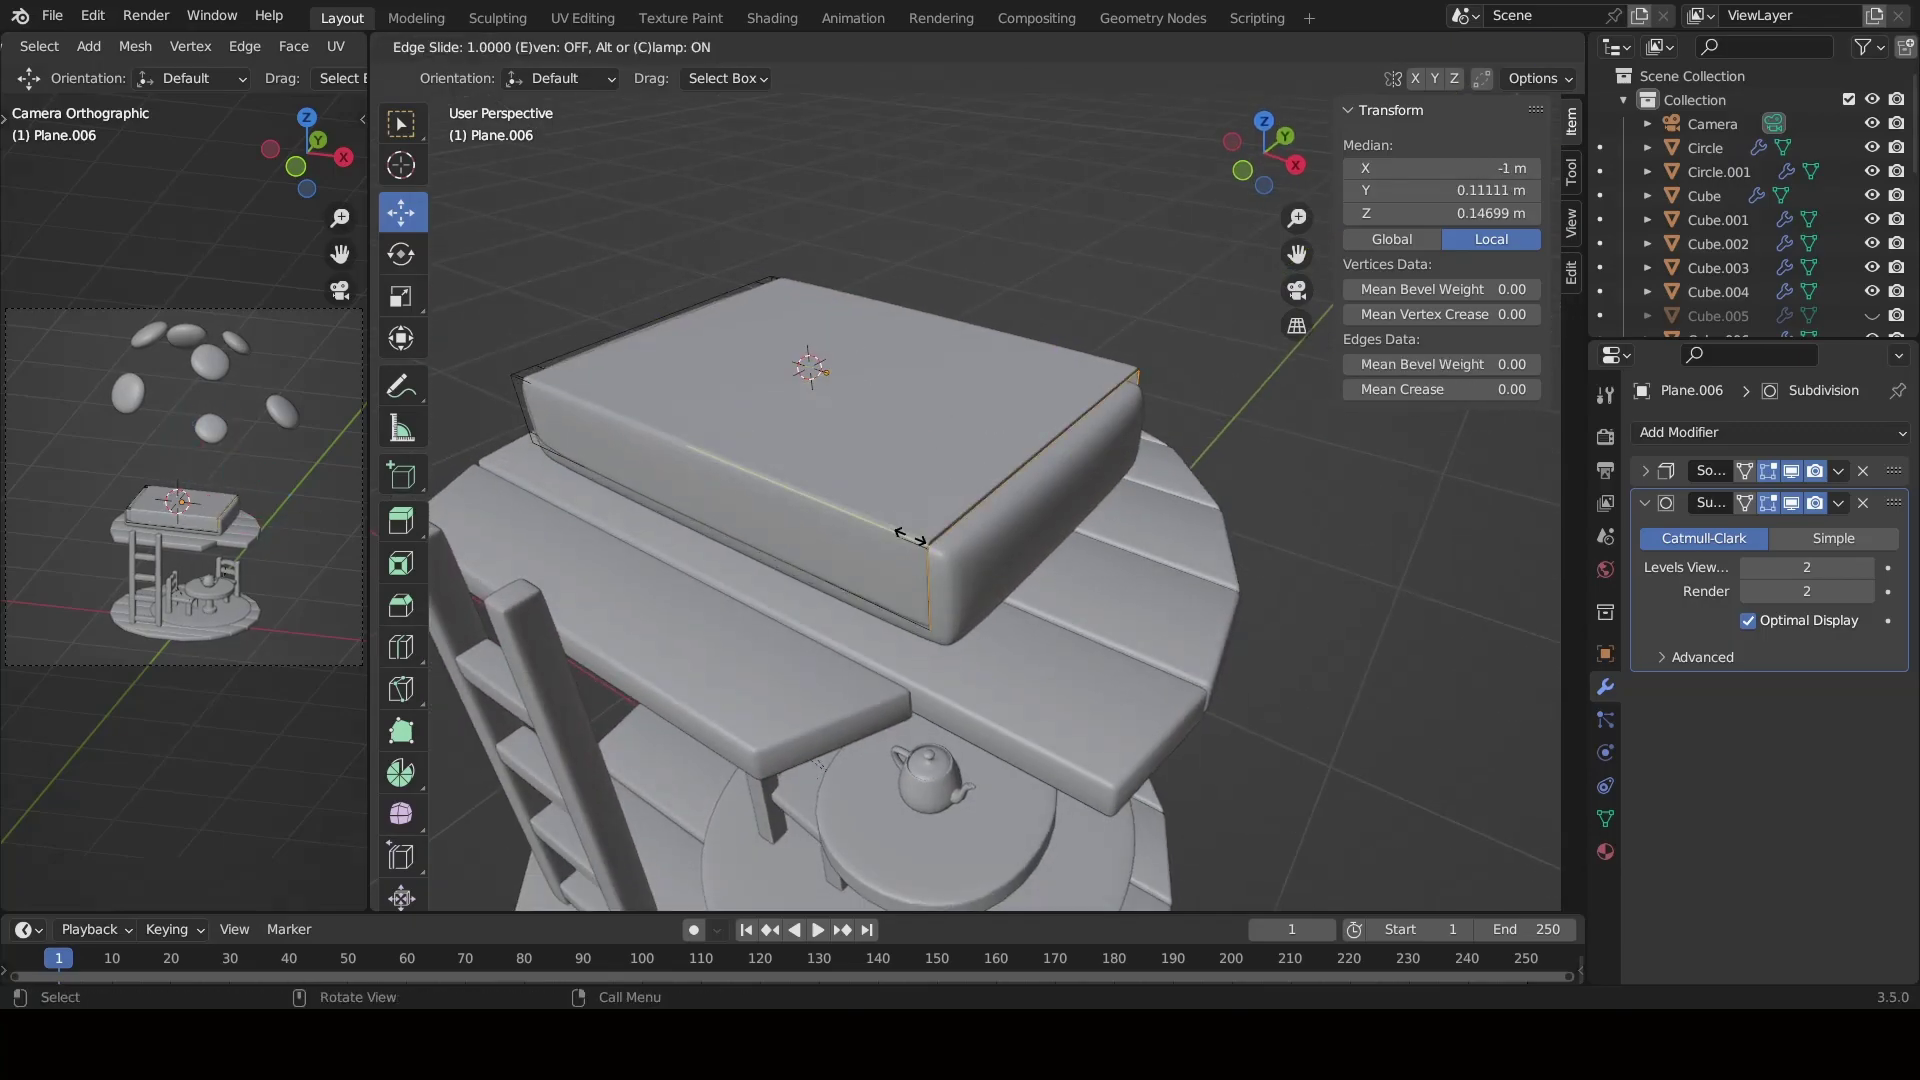
left_click(1091, 610)
Apply Shade Smooth to the blanket in Object Mode.
middle_click_drag(1450, 520, 984, 522)
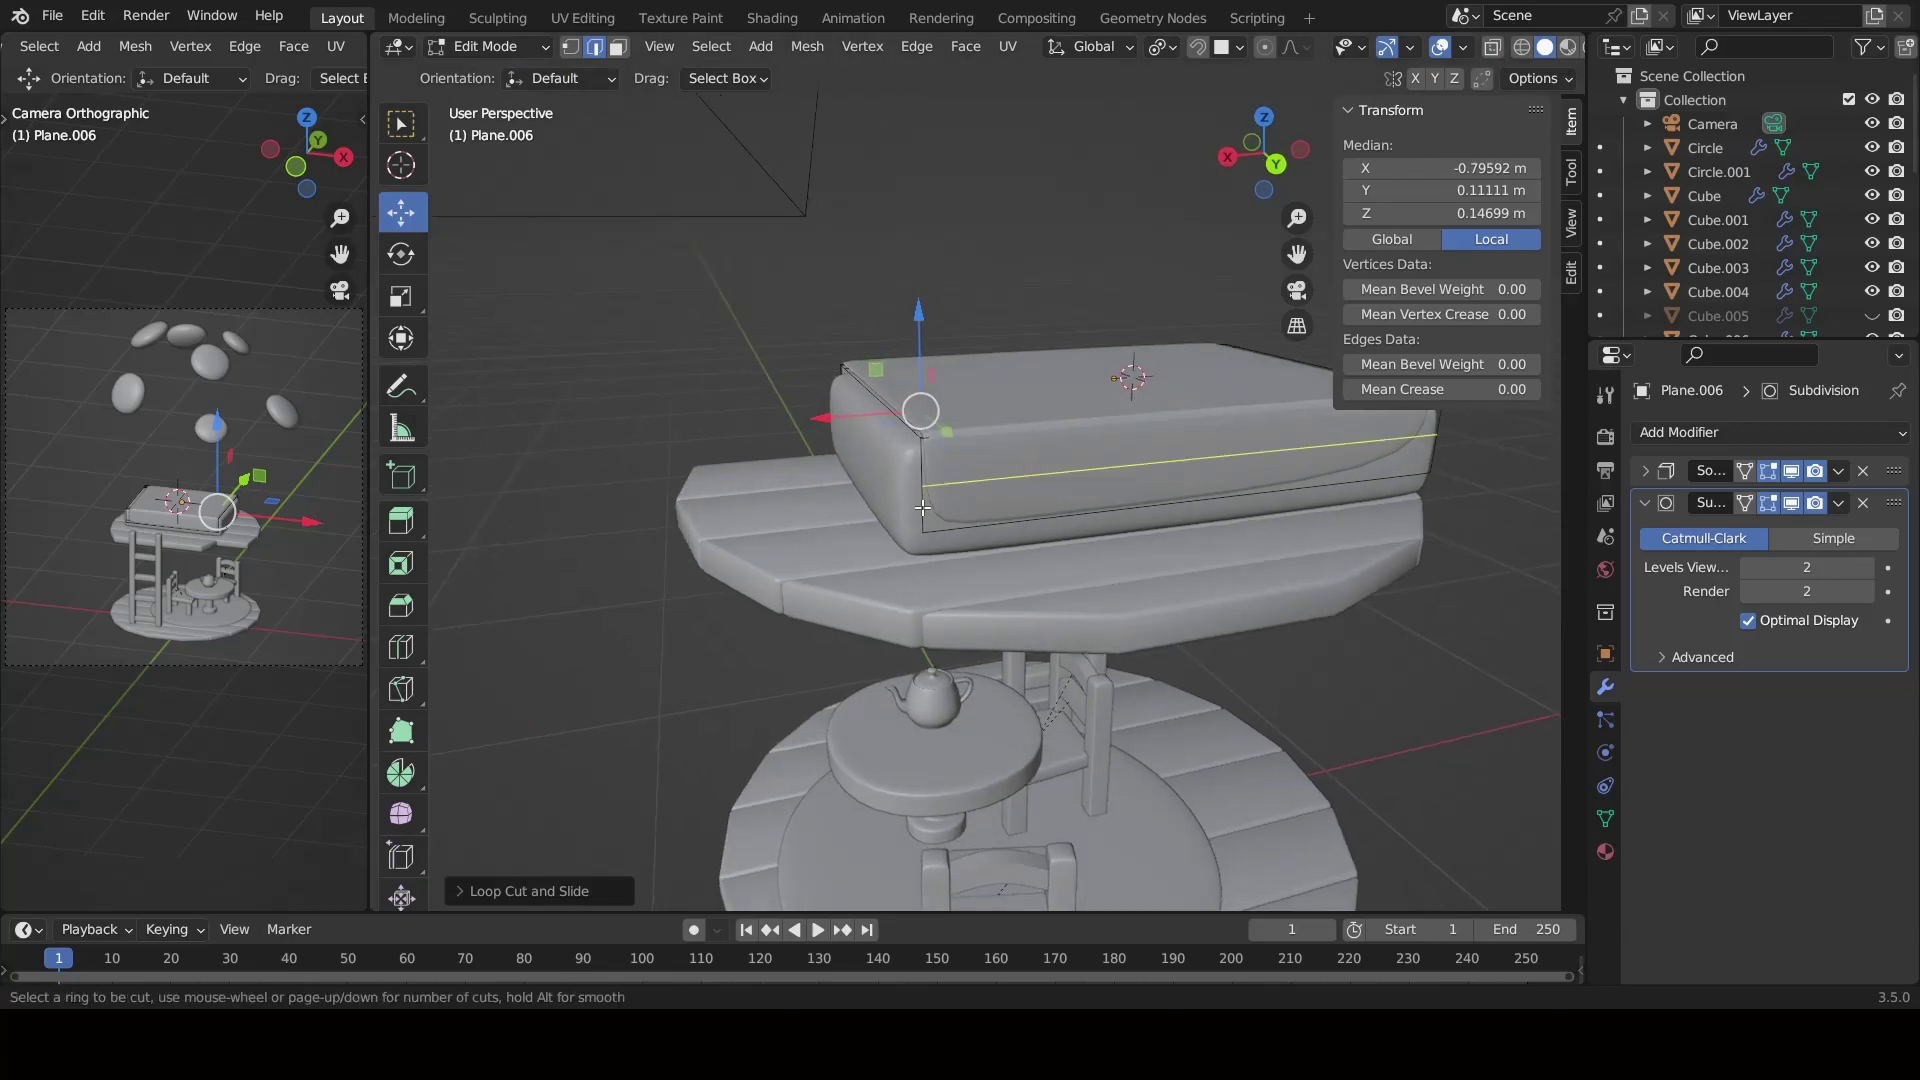
mouse_move(1000, 500)
middle_mouse_down()
mouse_move(922, 395)
mouse_move(1028, 588)
mouse_move(915, 682)
middle_mouse_up()
key("Tab")
right_click(921, 395)
left_click(922, 388)
left_click(1646, 472)
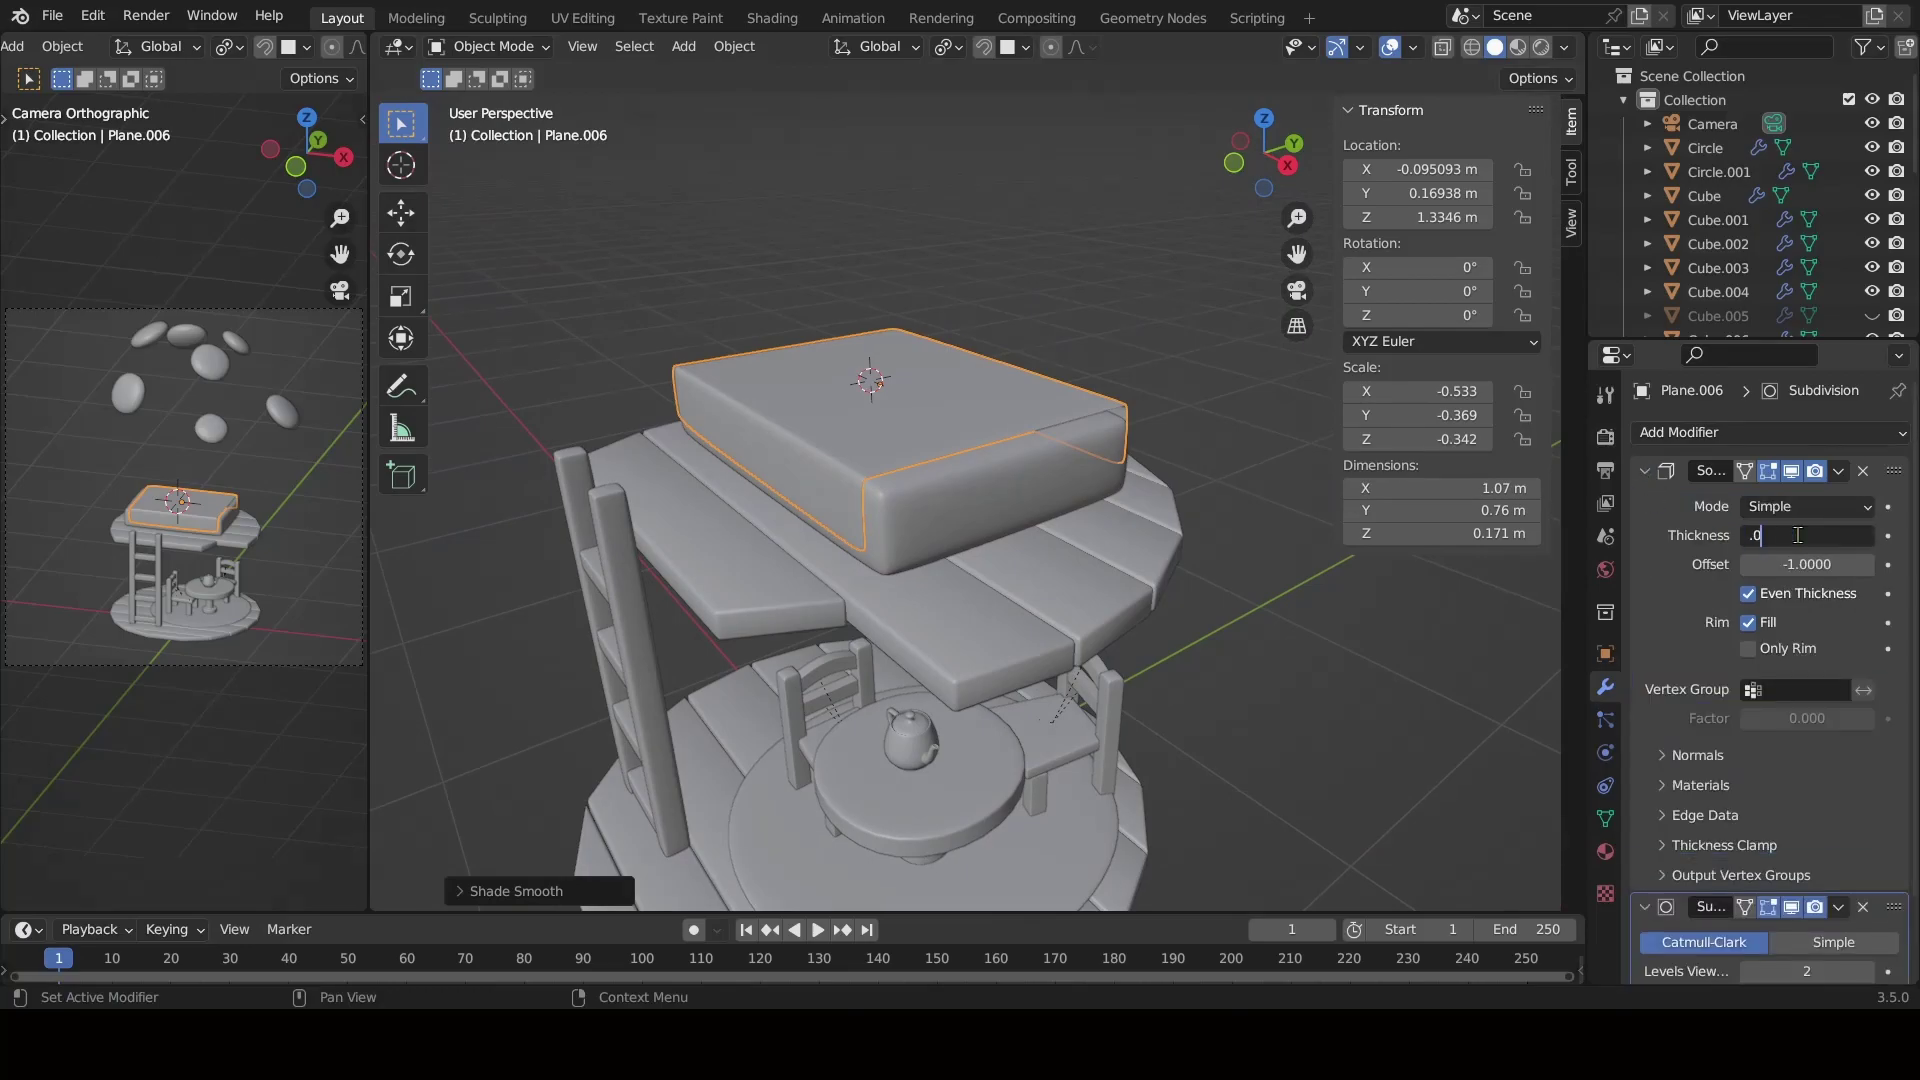
mouse_move(1180, 560)
middle_mouse_down()
mouse_move(1215, 598)
mouse_move(717, 436)
middle_mouse_up()
Add a small cube, flatten it along Z and rest it on the loft mattress.
scroll(717, 436, "up", 3)
key("shift+a")
left_click(772, 464)
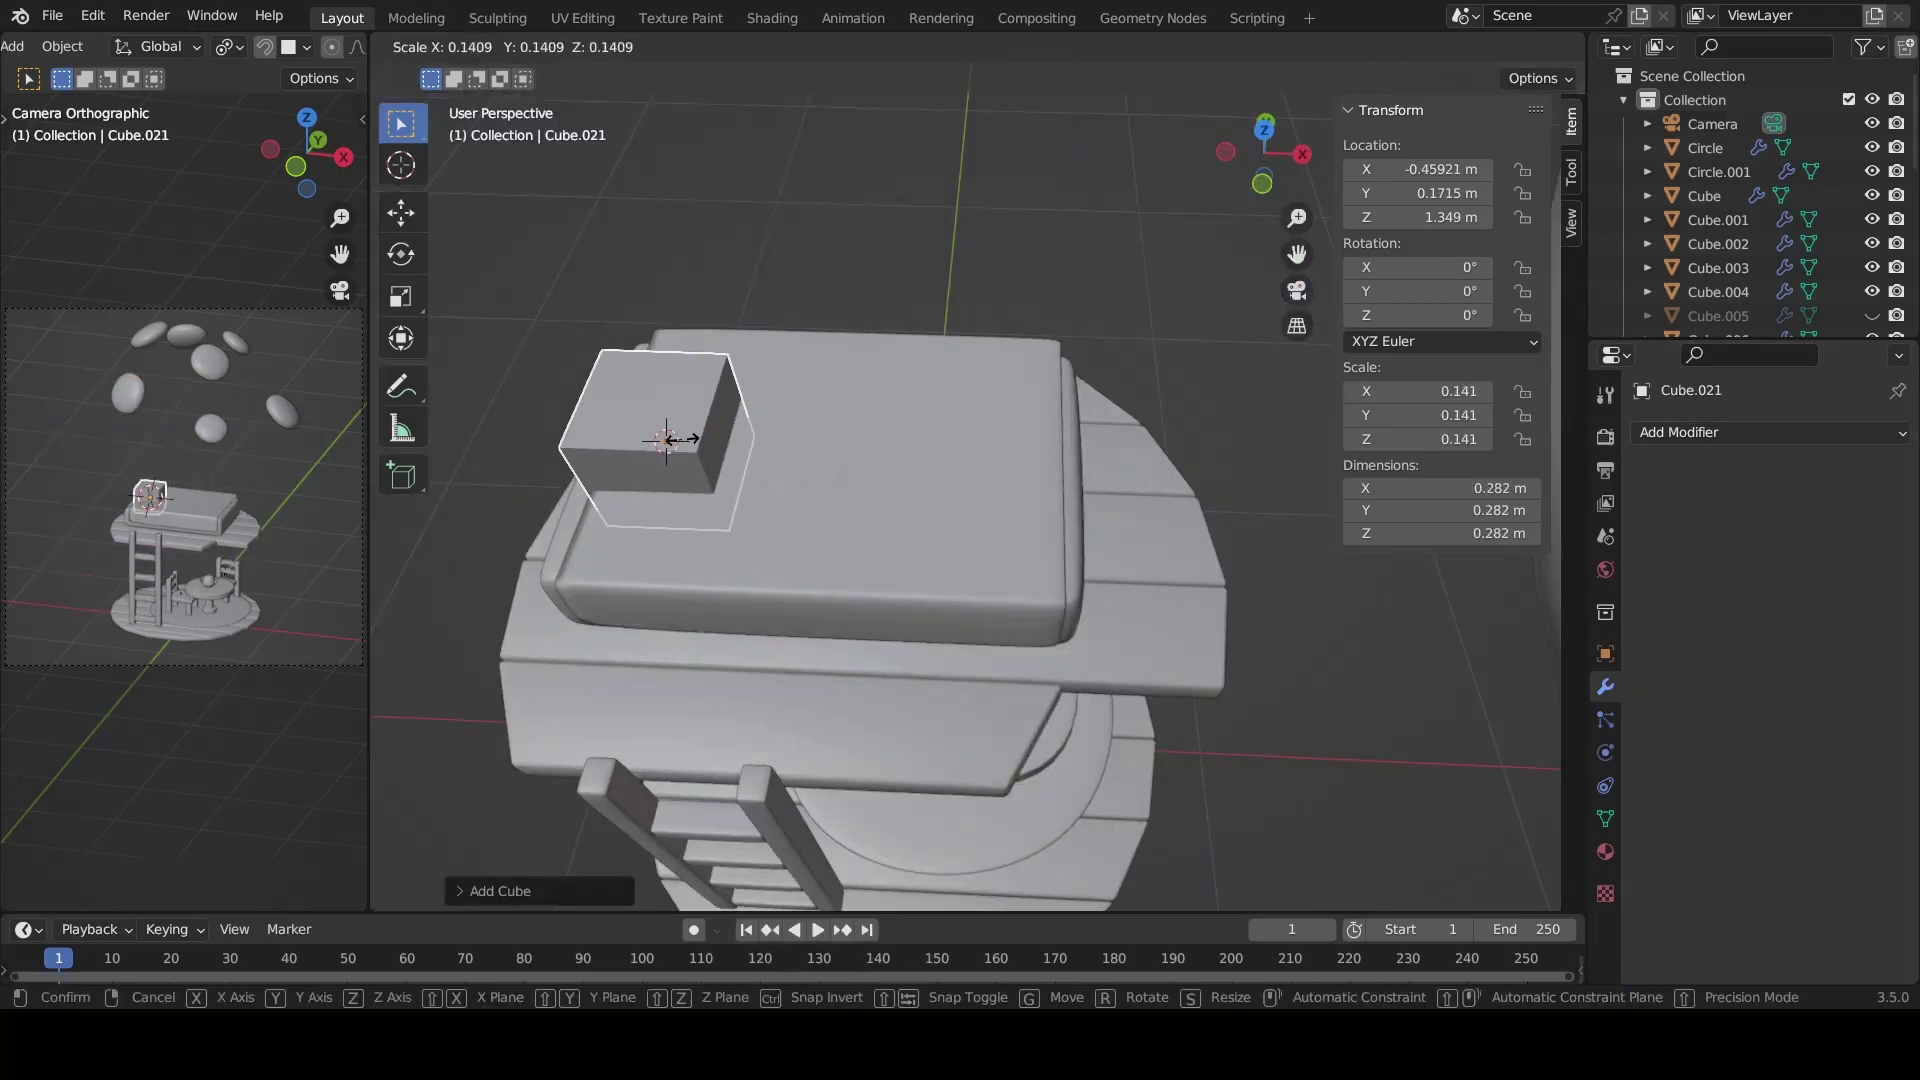
key("s")
key("z")
left_click(667, 441)
middle_click_drag(667, 441, 866, 424)
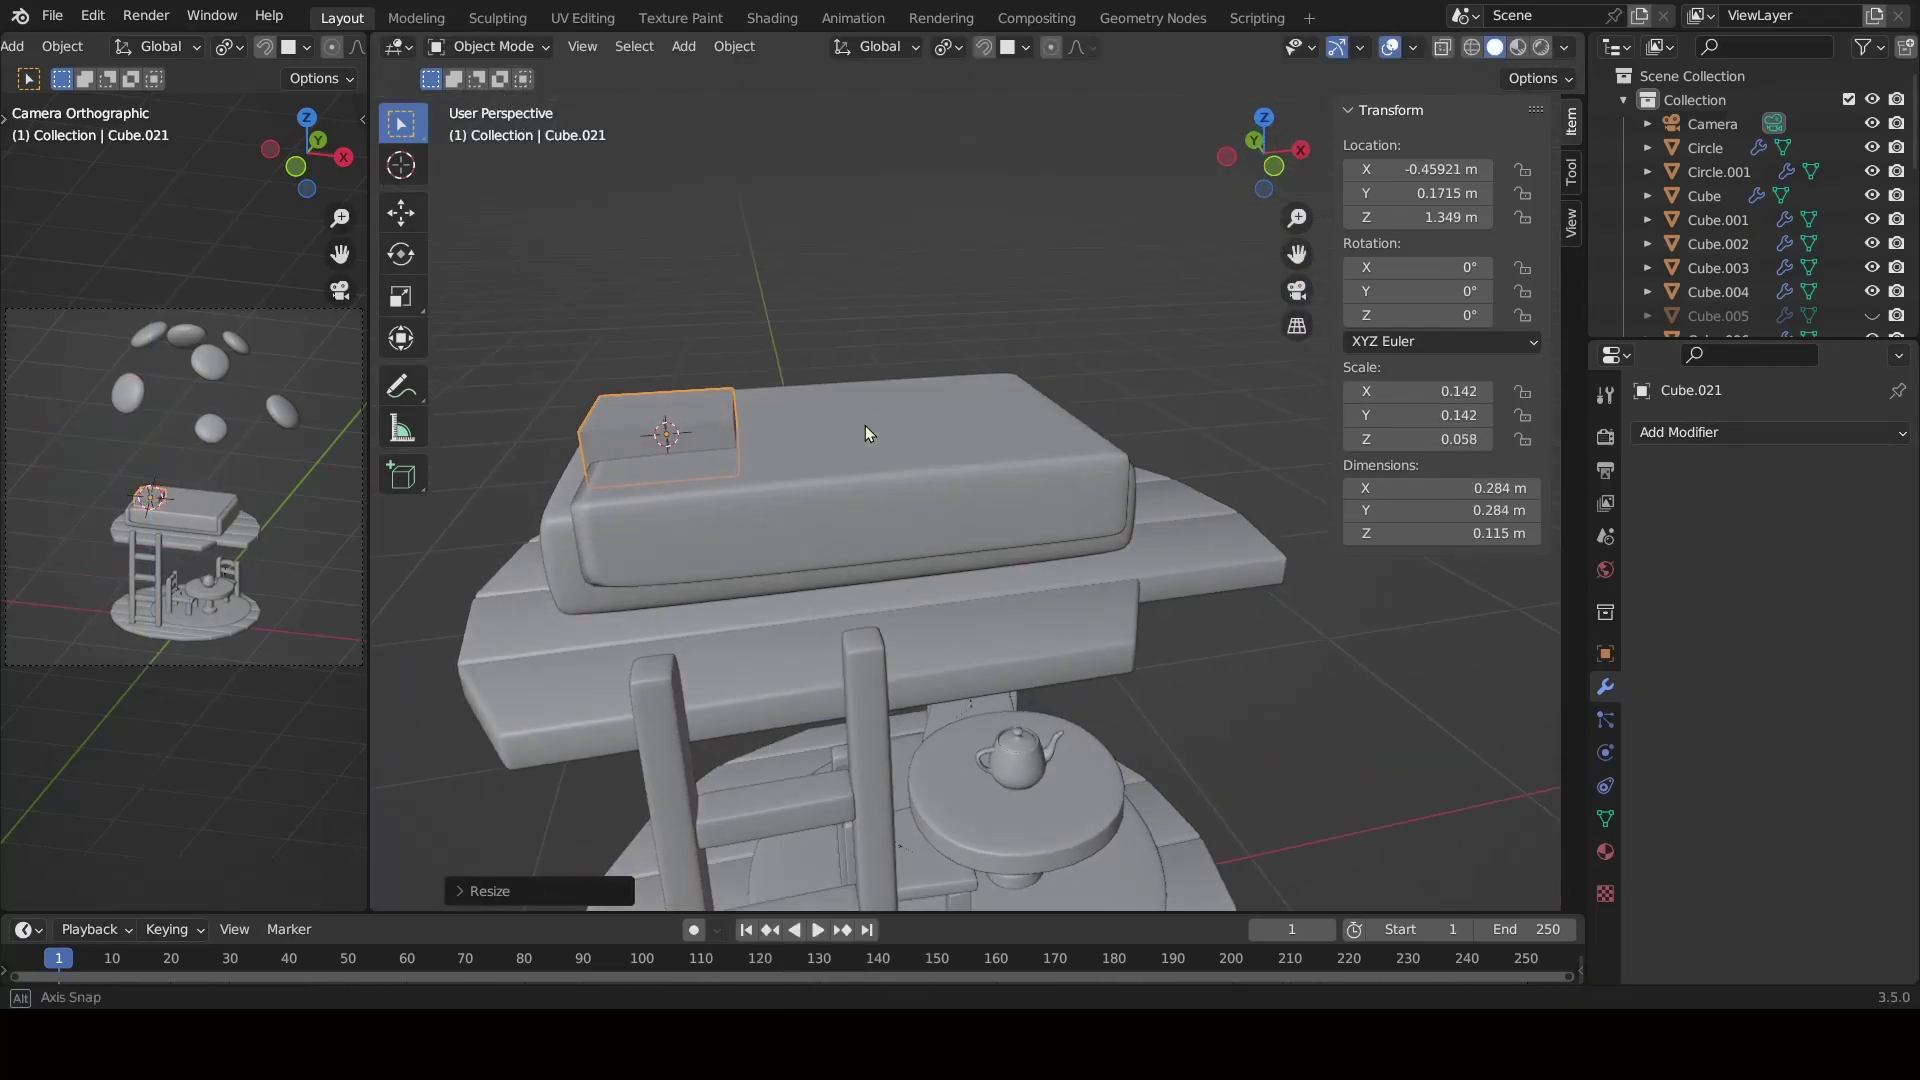
key("g")
key("z")
left_click(670, 424)
Resize the cube in Y and X and place it at the mattress head.
key("s")
key("y")
left_click(626, 404)
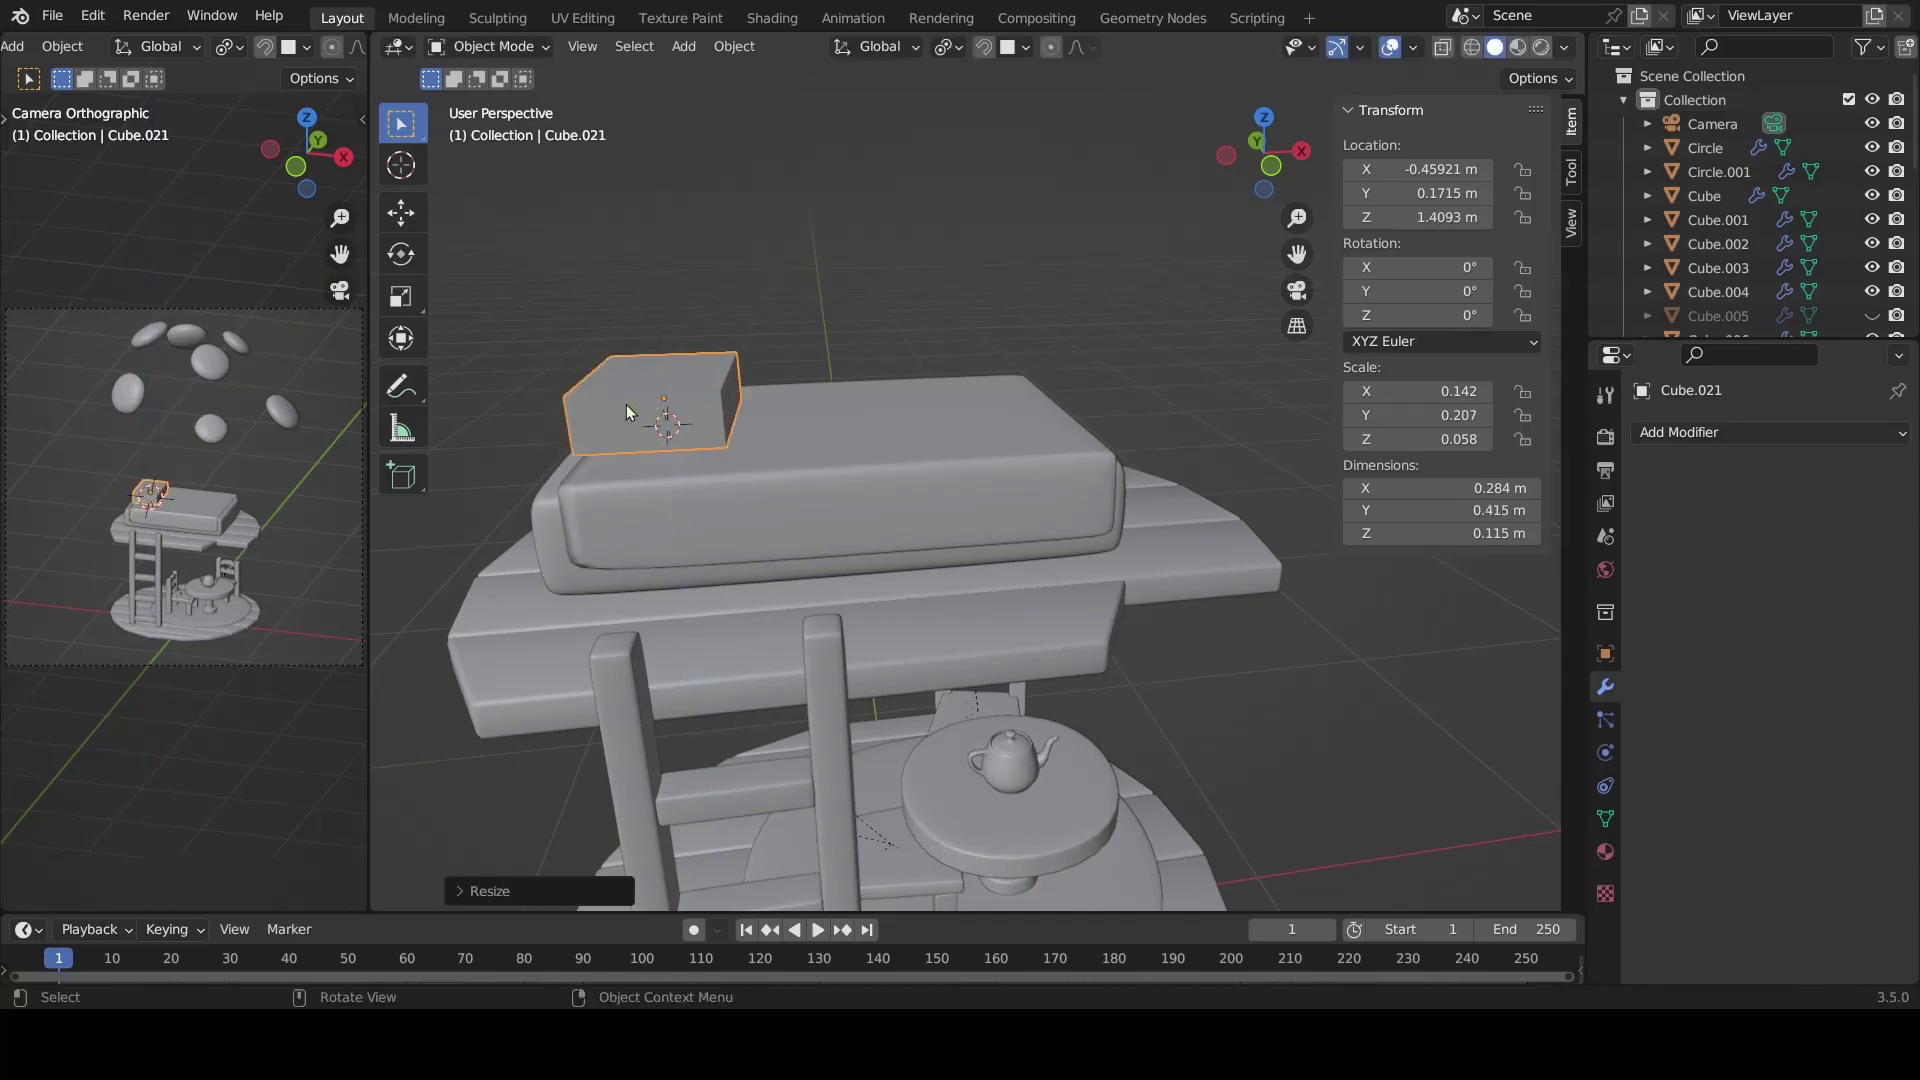
key("KP_7")
key("g")
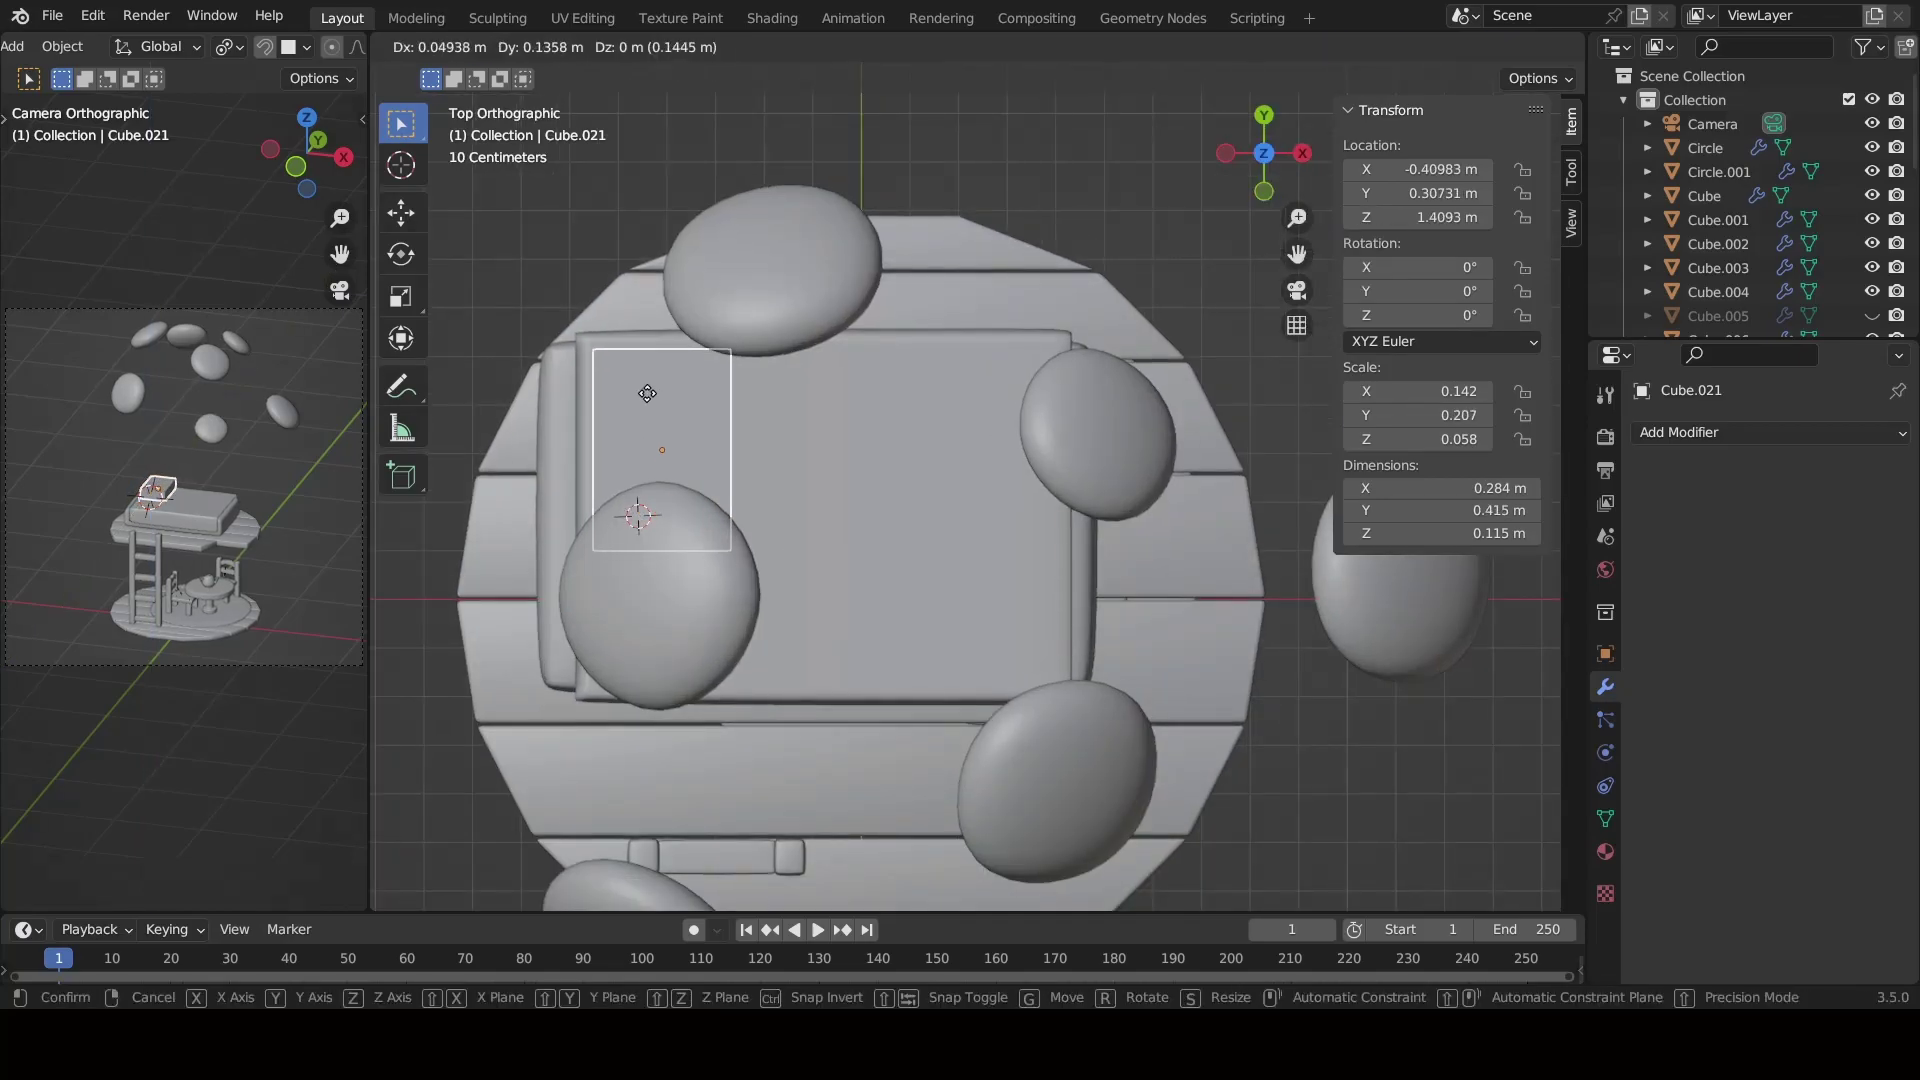
left_click(648, 401)
middle_click_drag(648, 401, 728, 376)
key("s")
key("x")
left_click(634, 376)
key("s")
key("y")
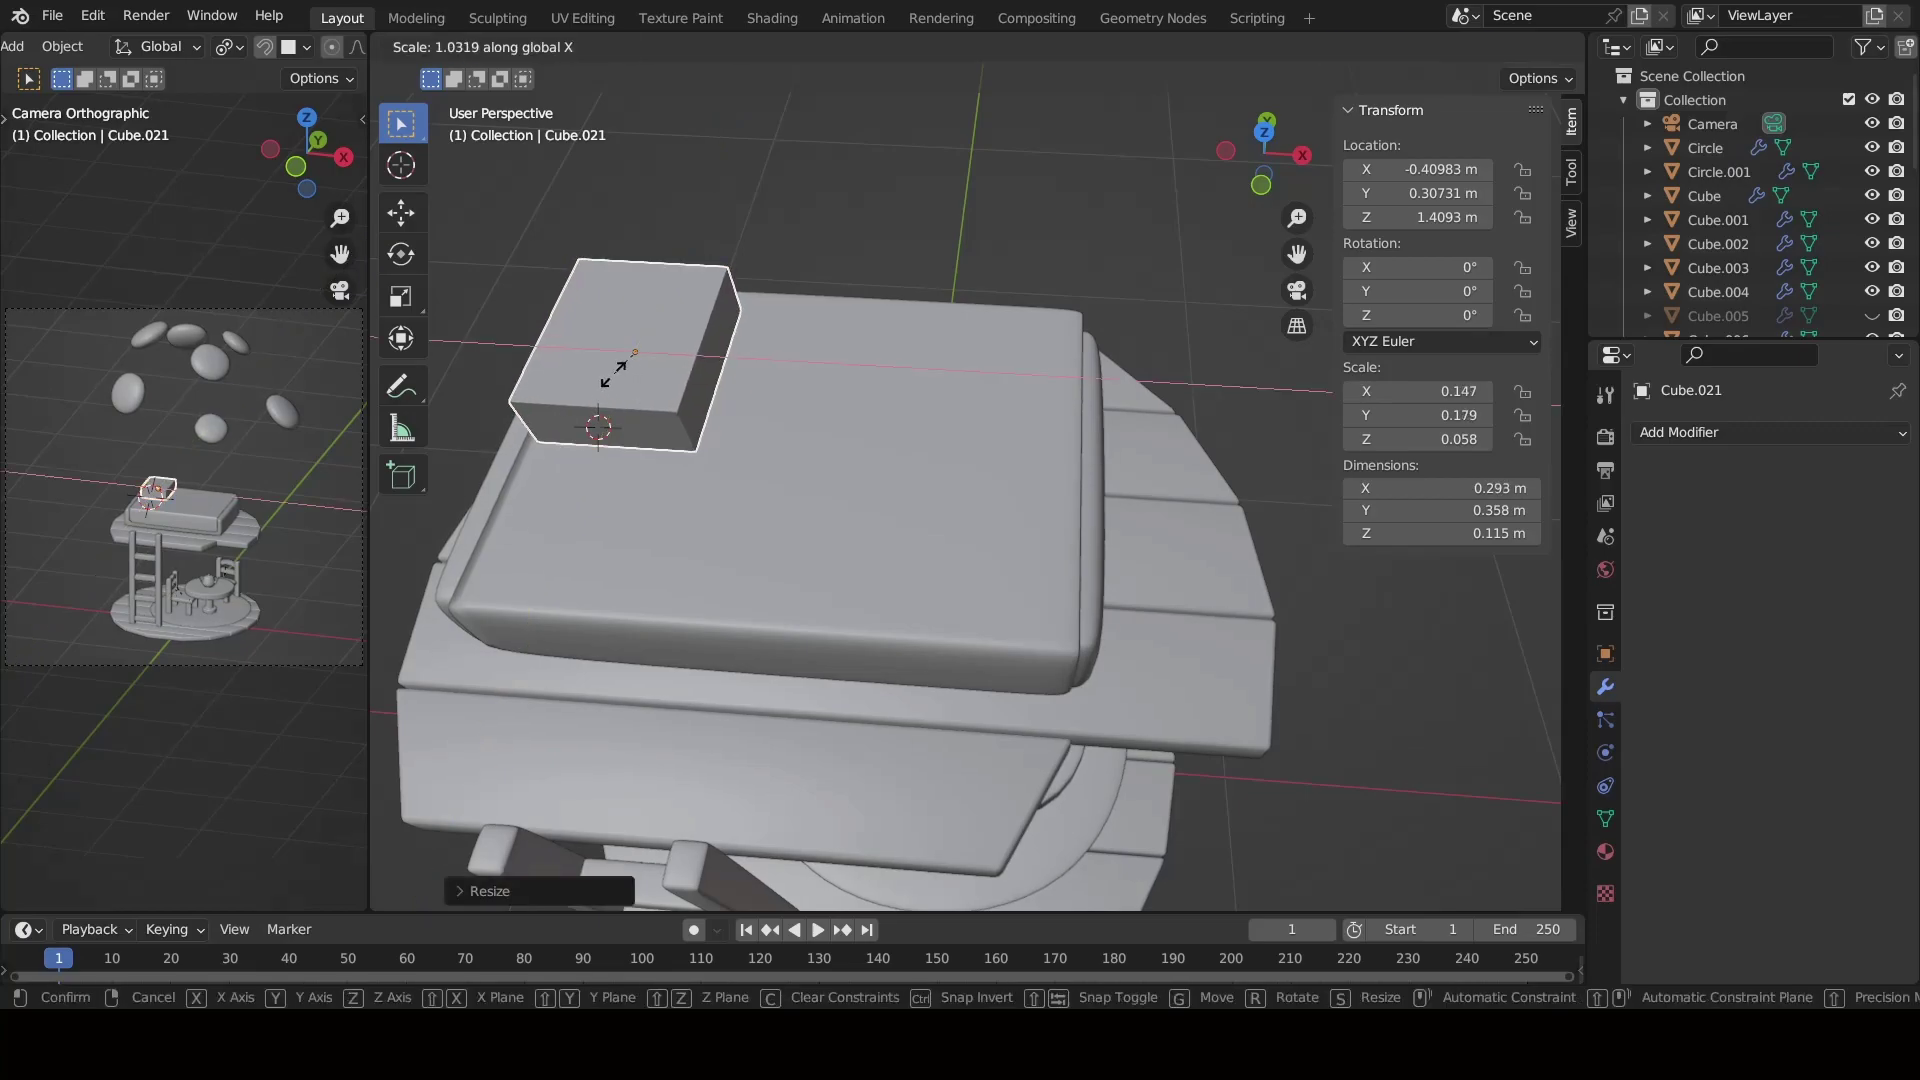
Add a Subdivision modifier, enter Edit Mode and cut an edge loop across the pillow.
key("ctrl+1")
type("3")
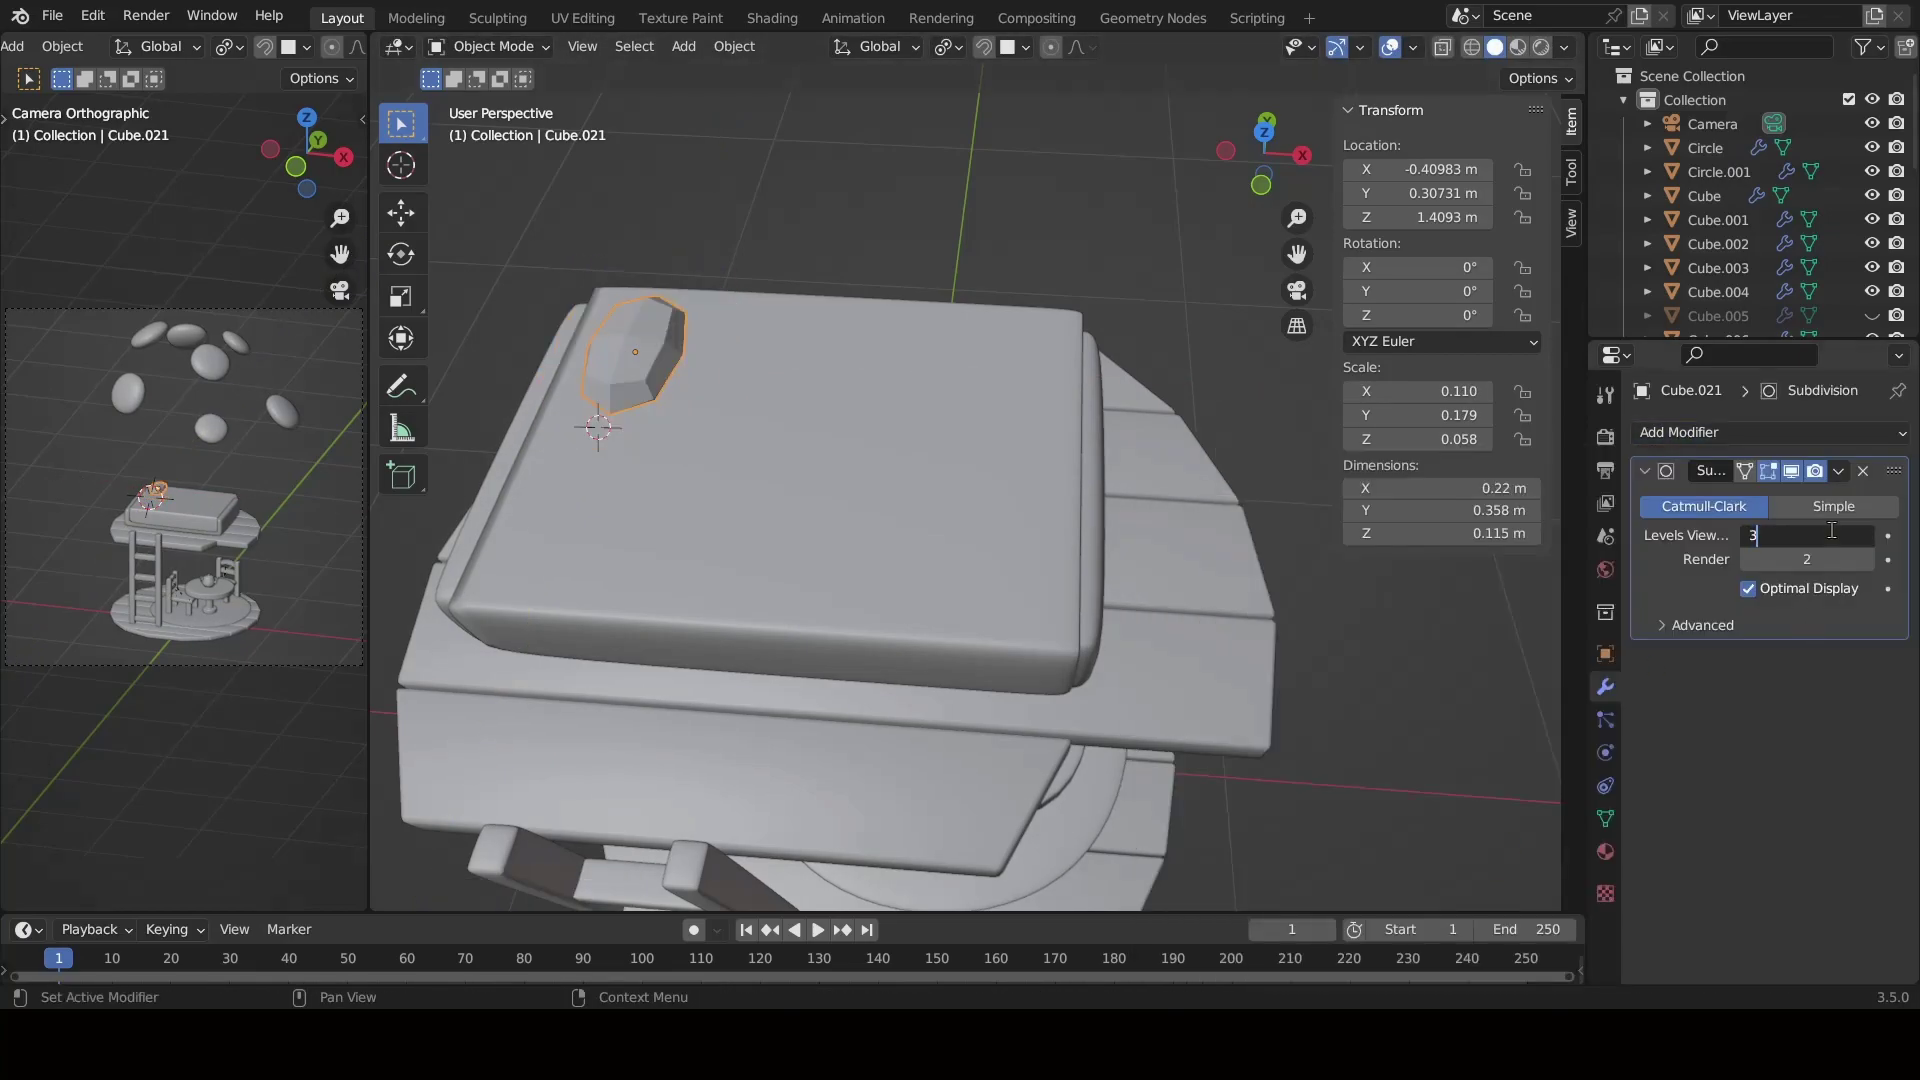
left_click(490, 46)
left_click(480, 96)
key("ctrl+r")
left_click(635, 385)
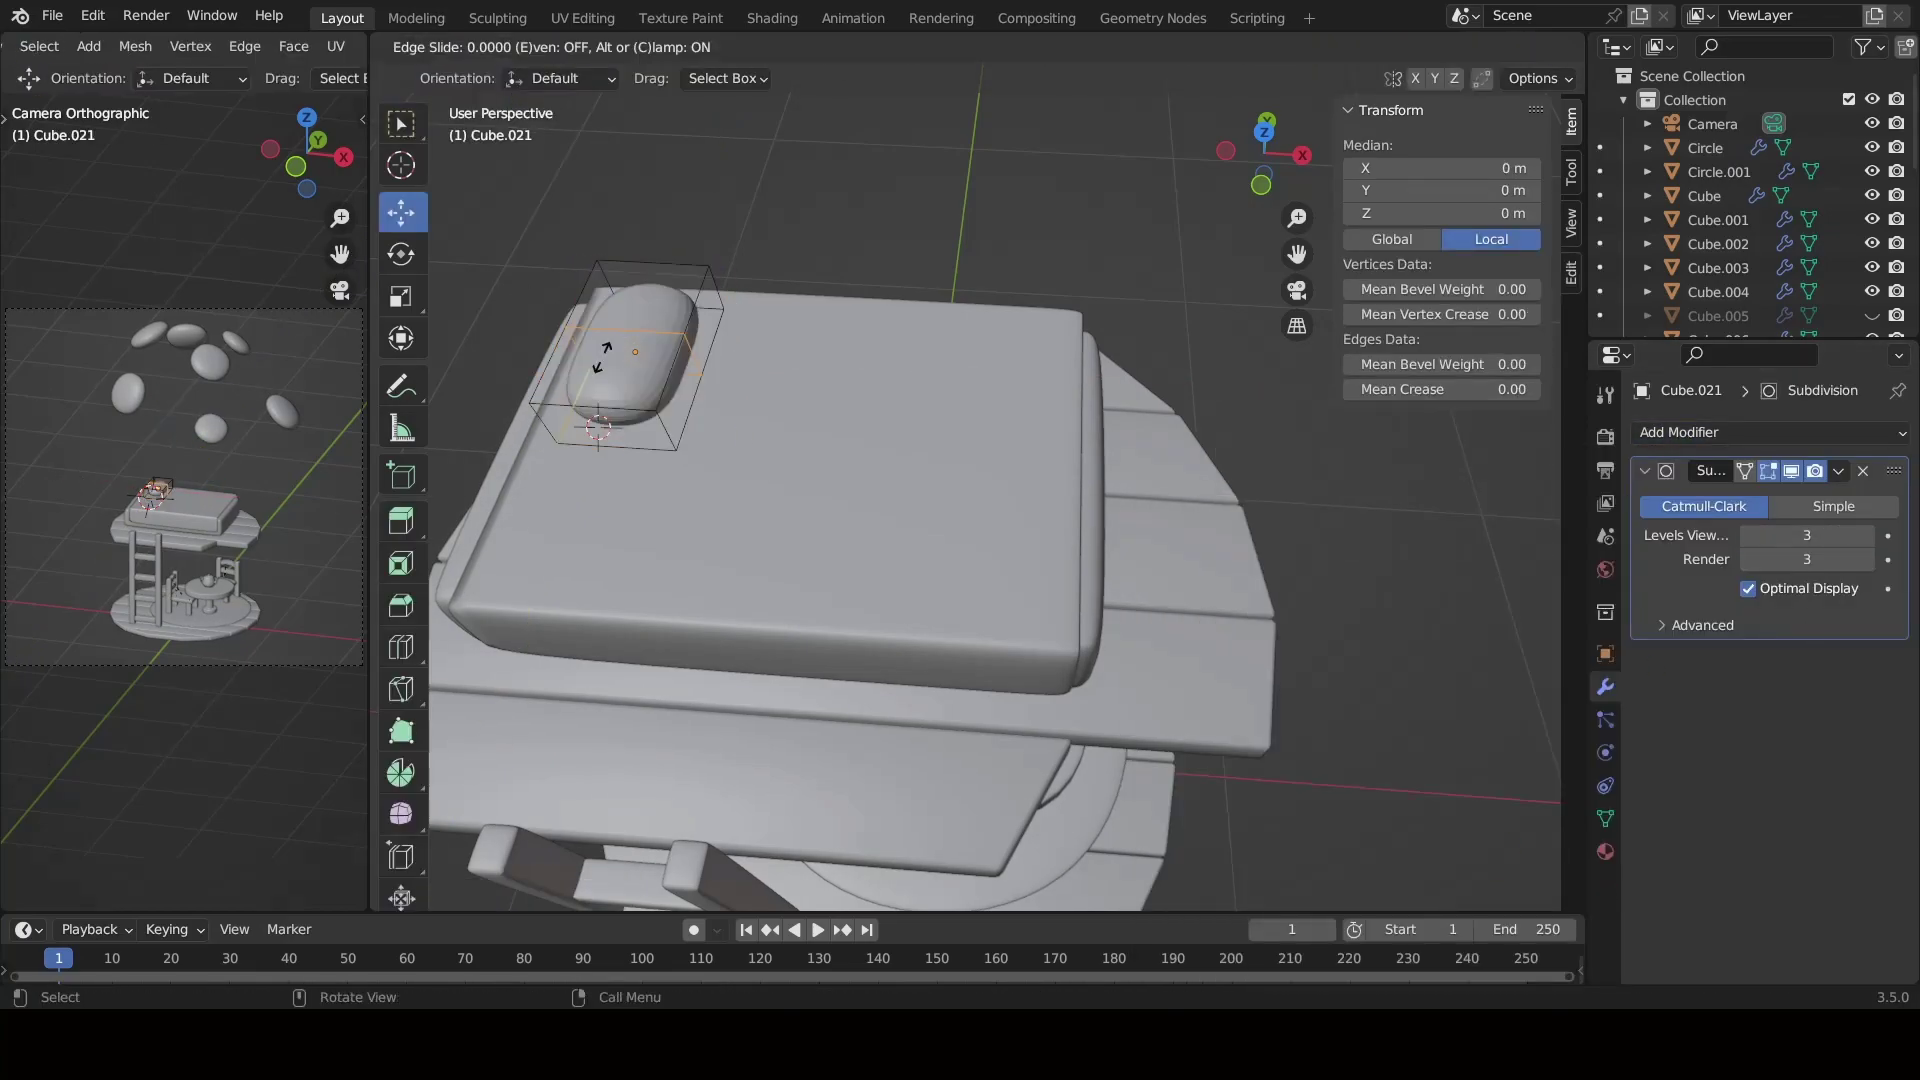
right_click(635, 385)
Select all of the pillow's cage vertices in vertex mode and scale them.
left_click(618, 47)
left_click(573, 50)
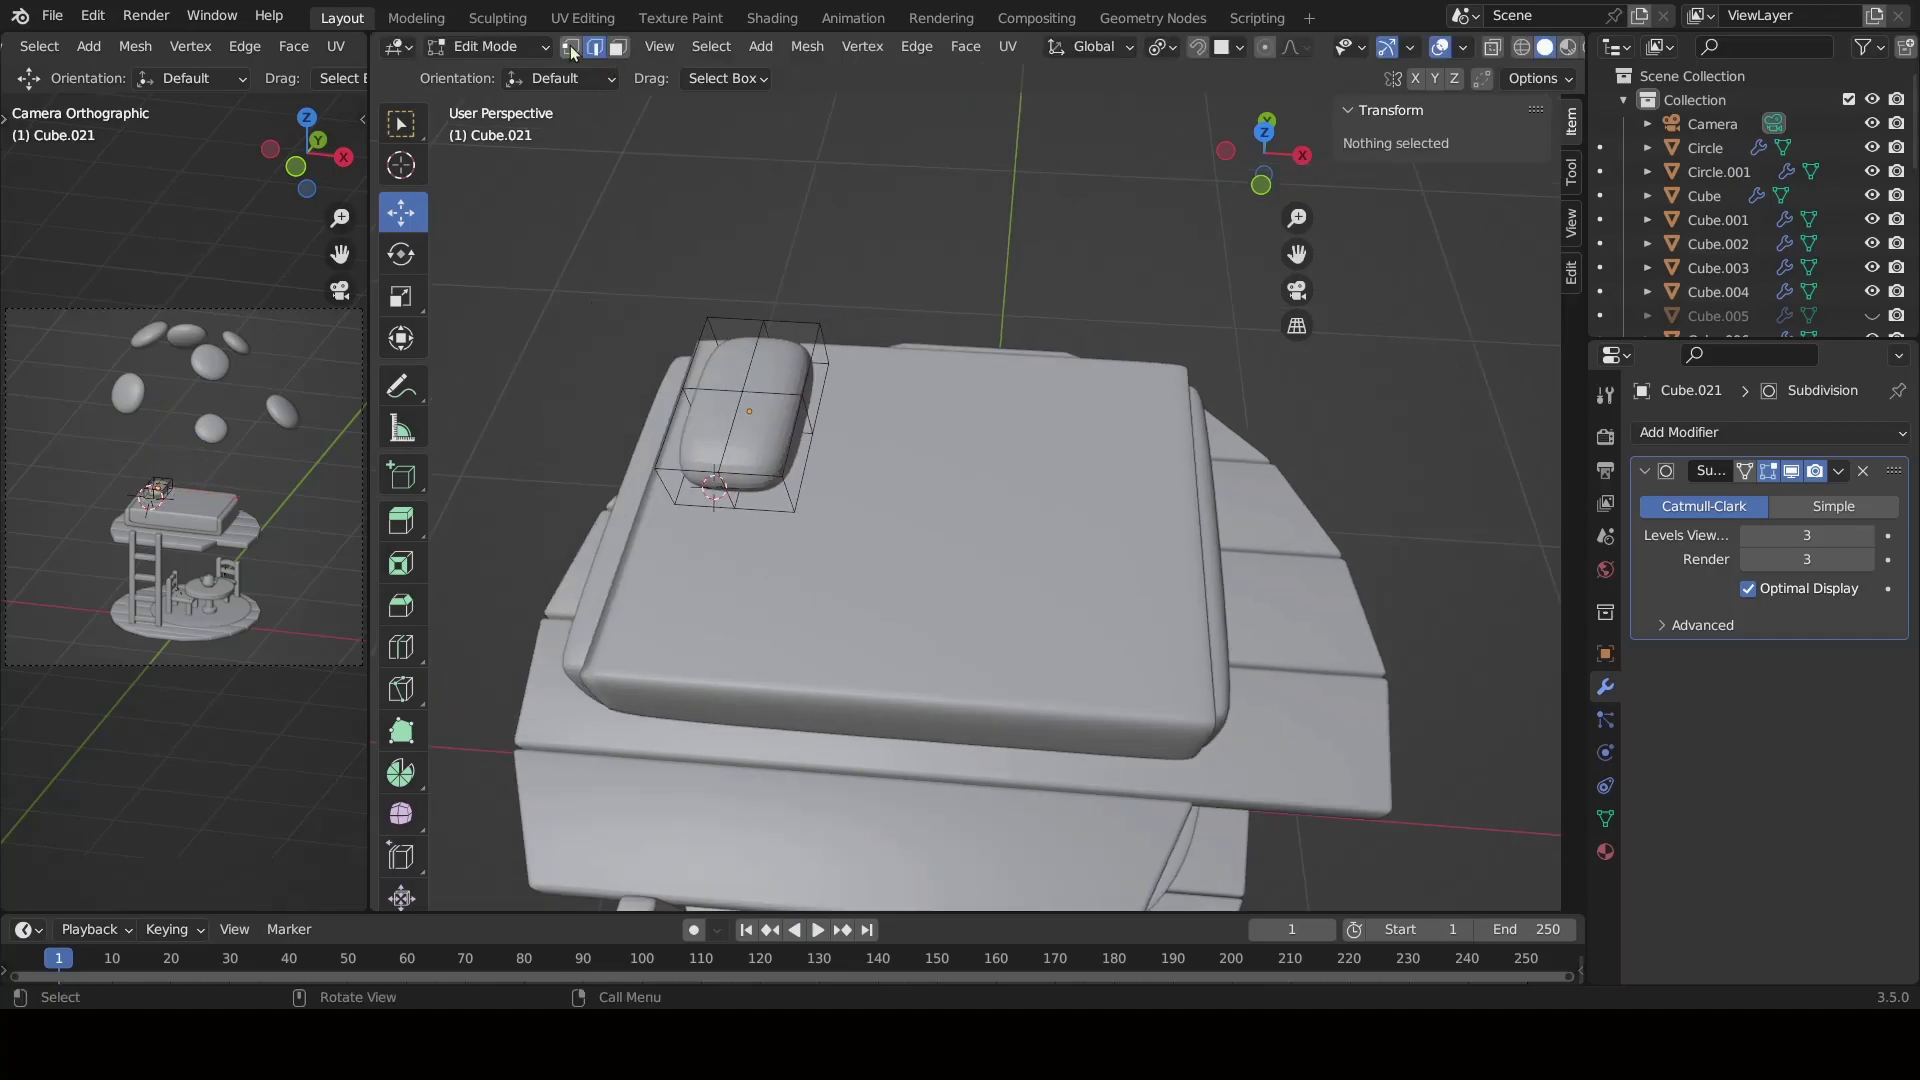
left_click(648, 423)
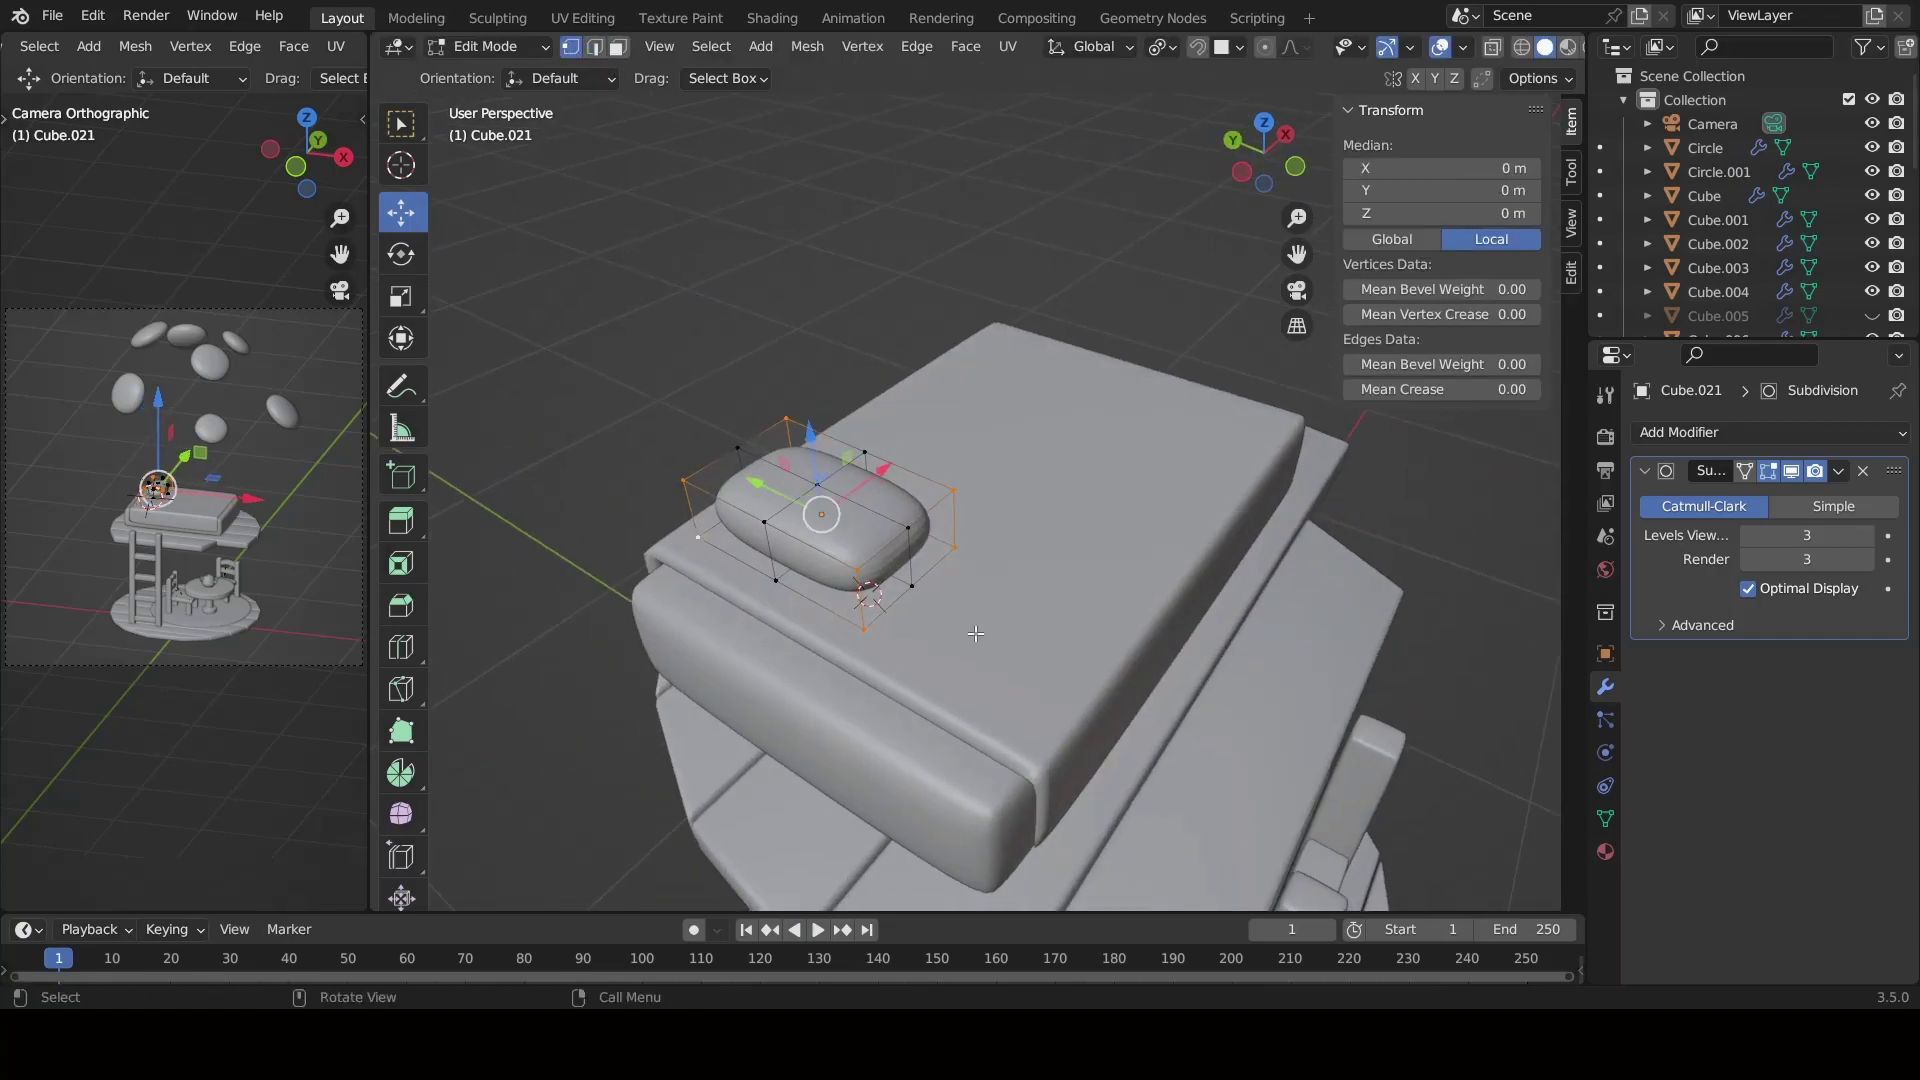
key("s")
left_click(1178, 475)
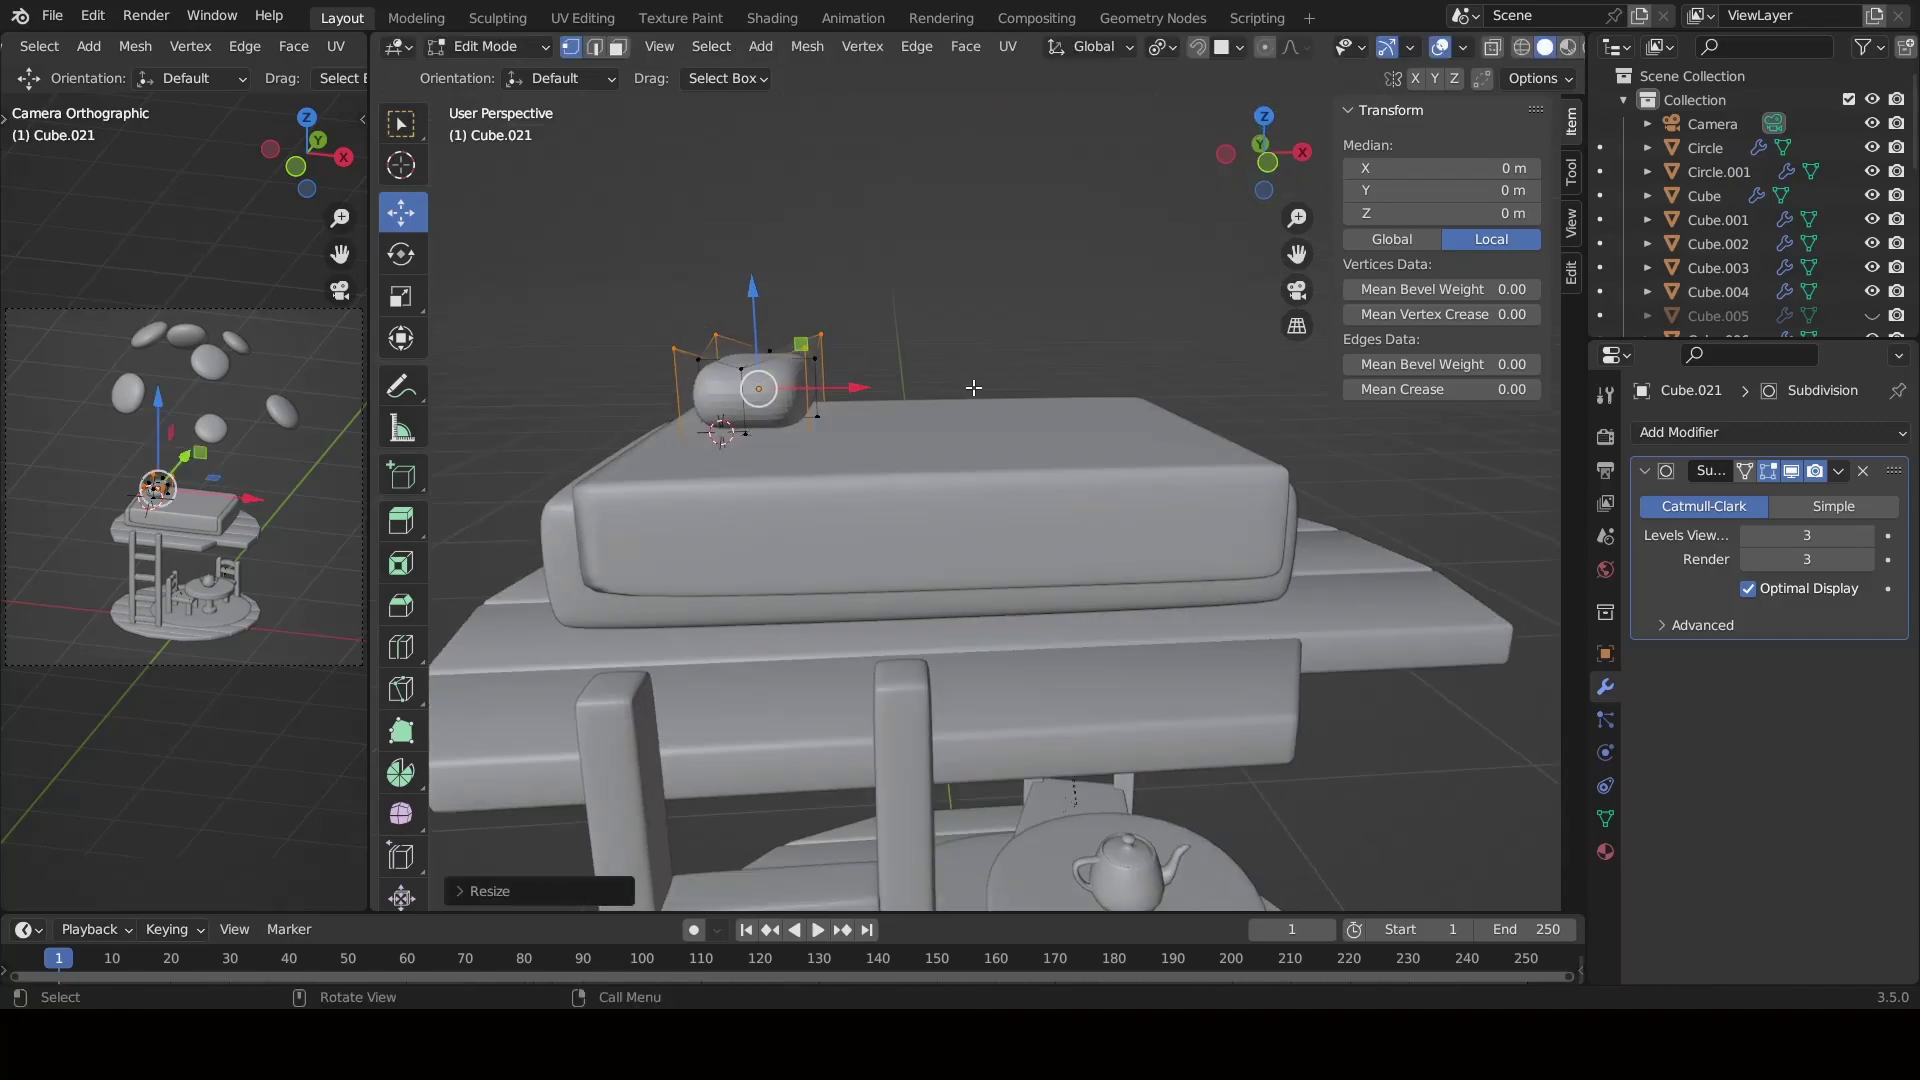
middle_click_drag(1178, 475, 980, 390)
key("s")
left_click(749, 516)
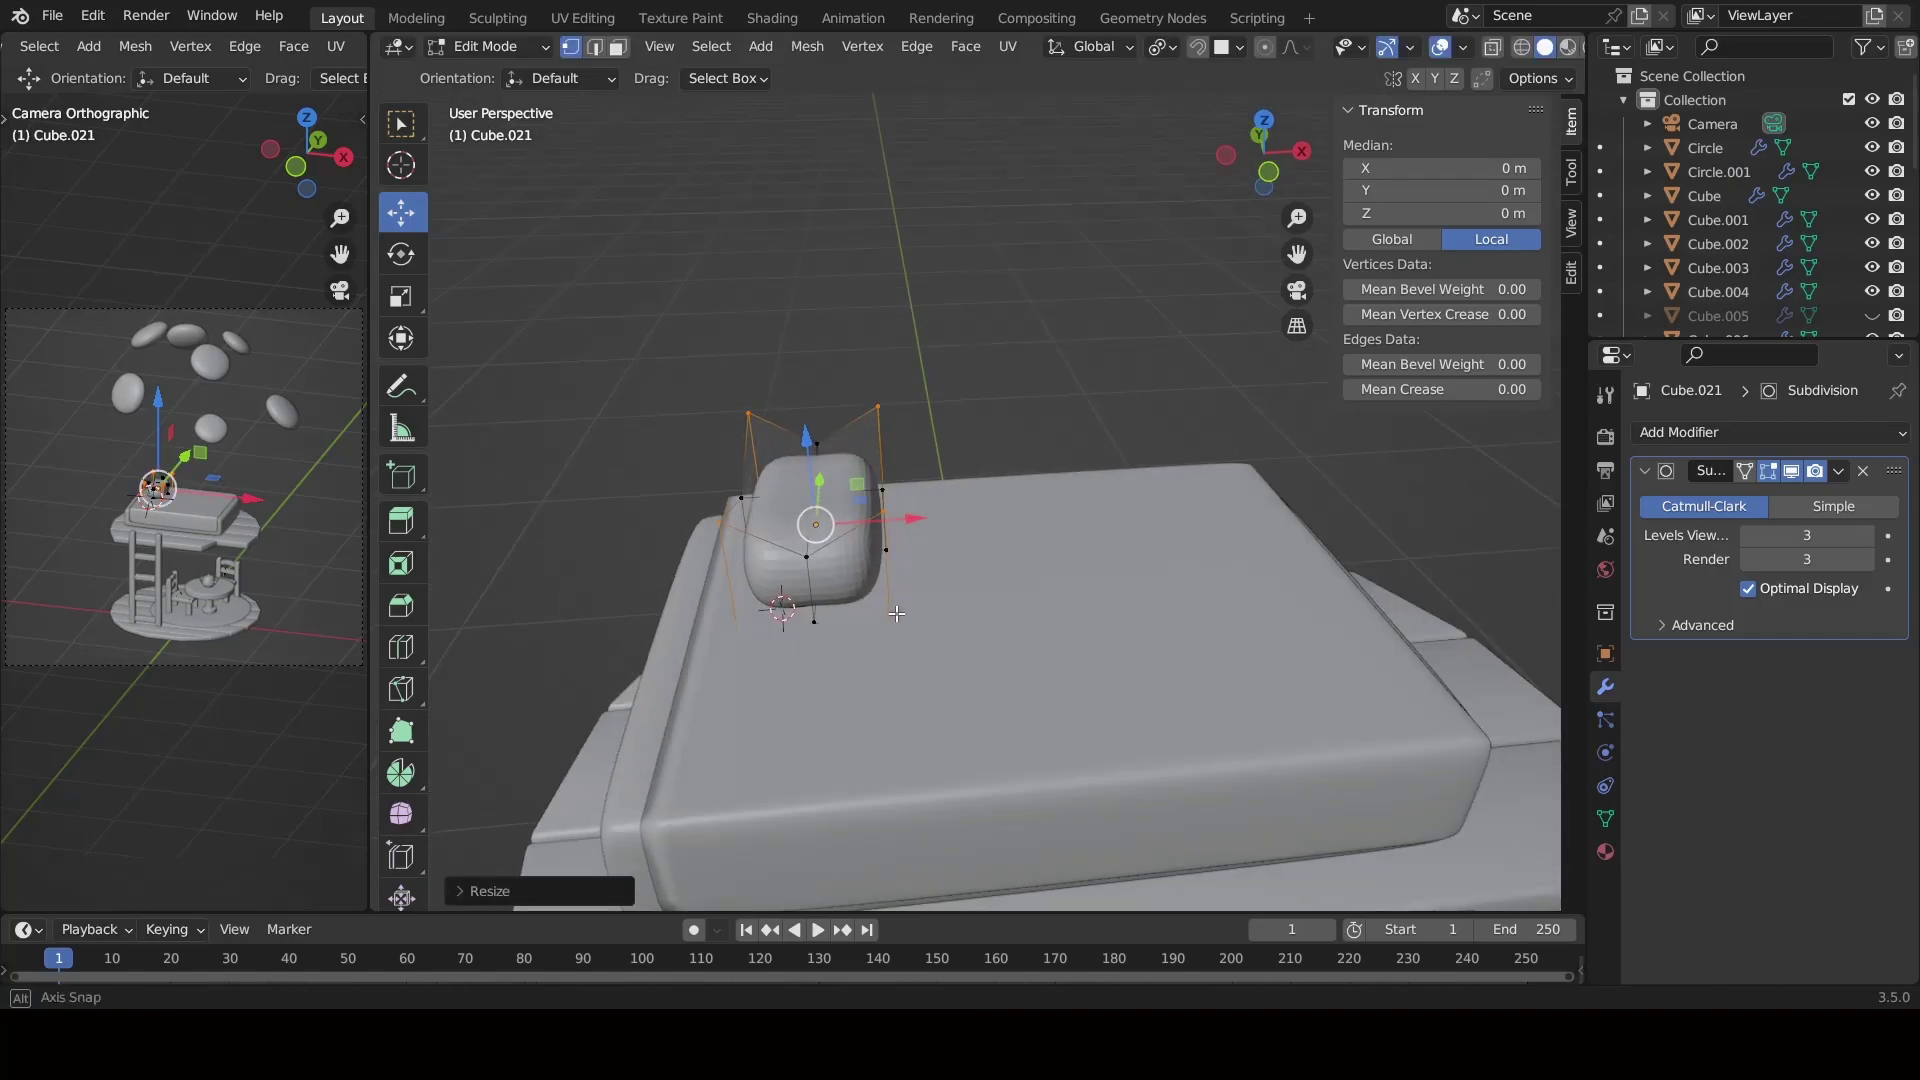
Raise the top centre vertex, grow the selection, then enlarge and flatten it along Z.
left_click(821, 451)
left_click_drag(805, 345, 805, 295)
key("ctrl+KP_Add")
middle_click_drag(760, 470, 709, 502)
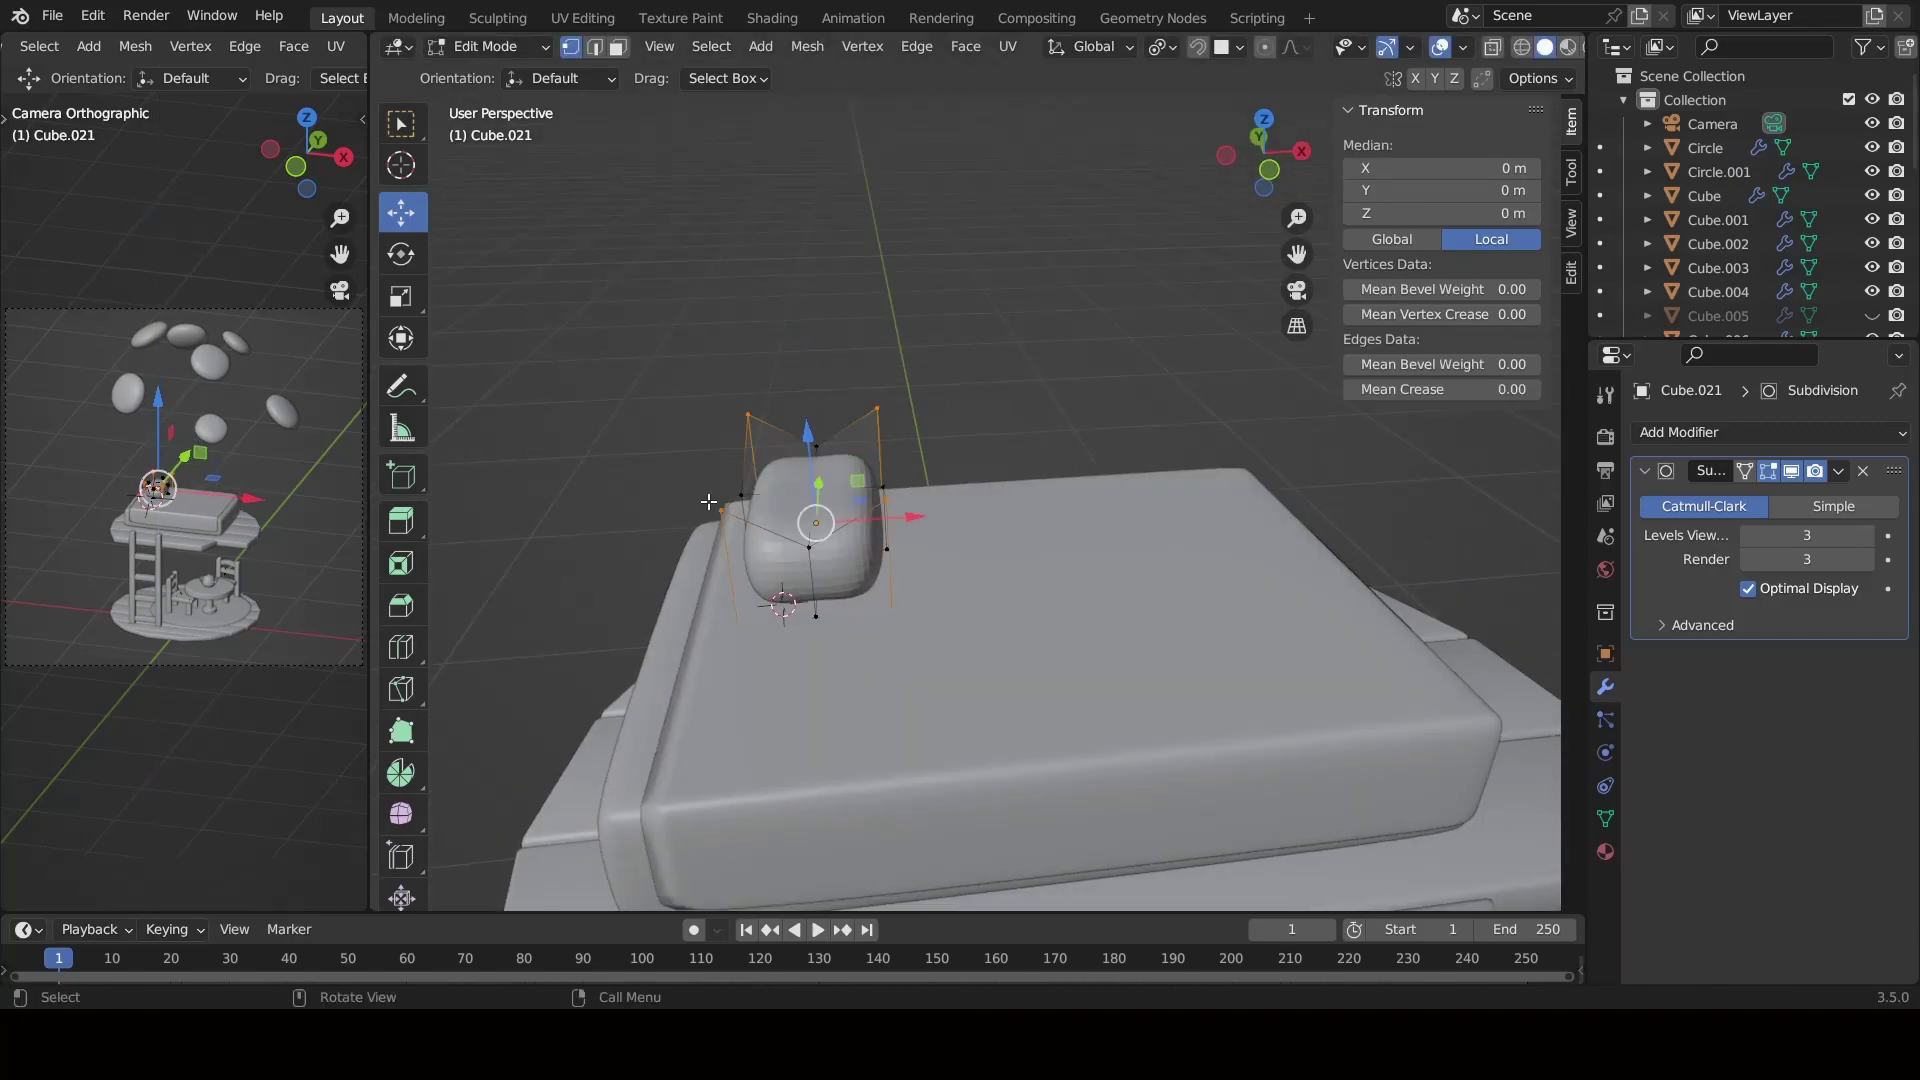
key("s")
left_click(848, 725)
key("s")
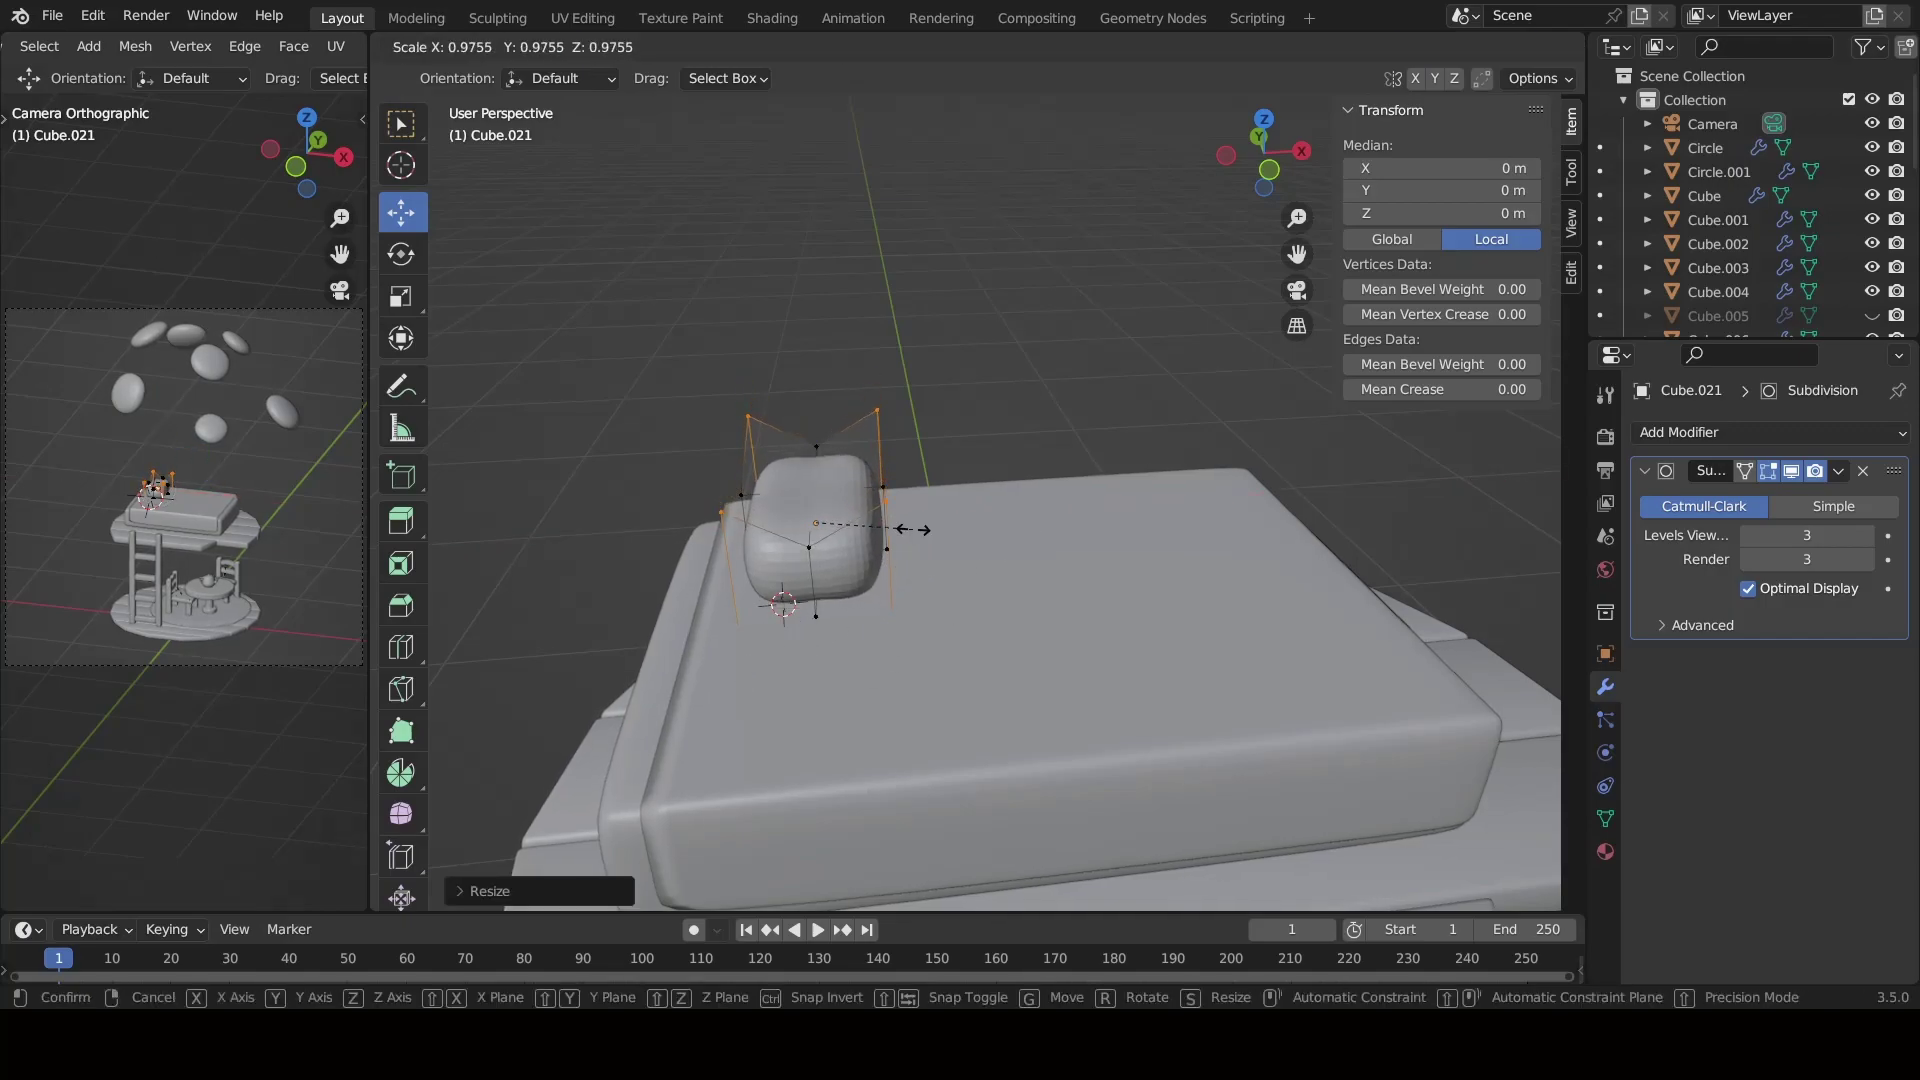
left_click(905, 529)
key("s")
key("z")
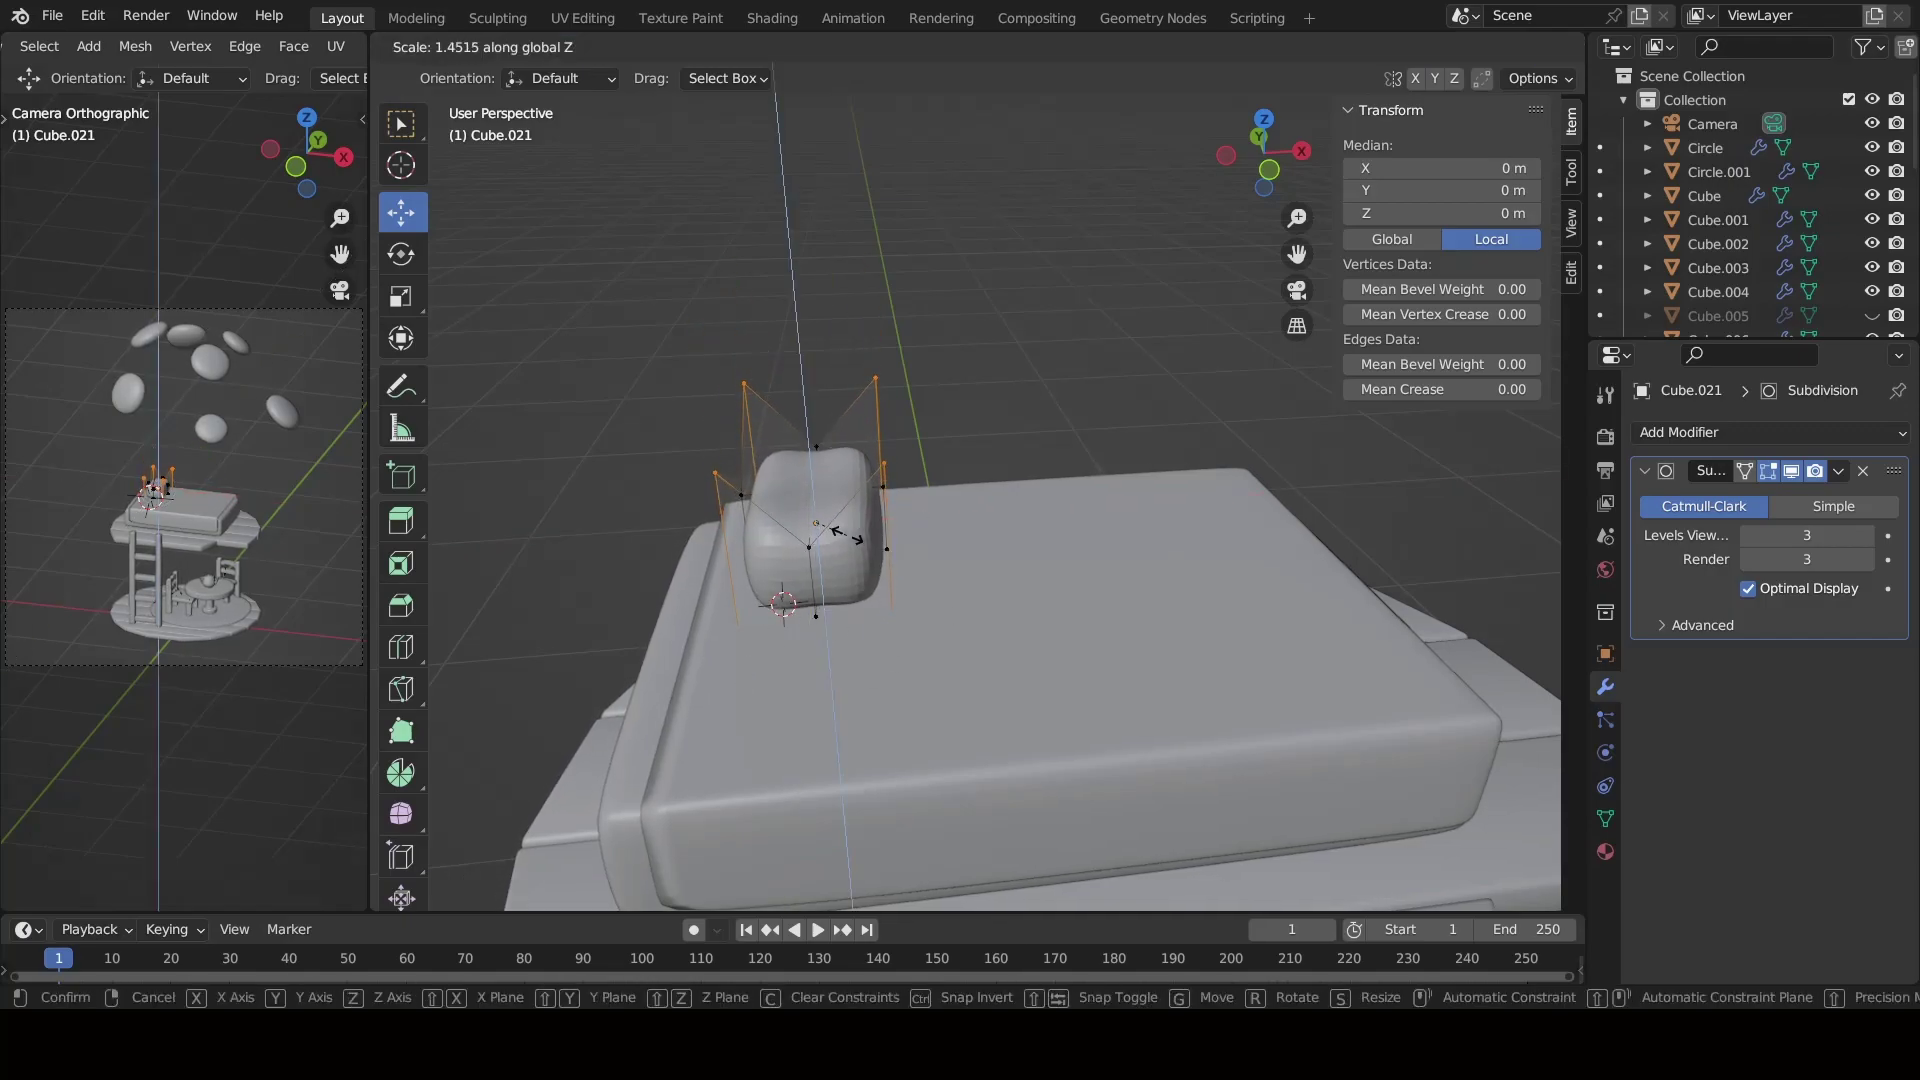
left_click(828, 527)
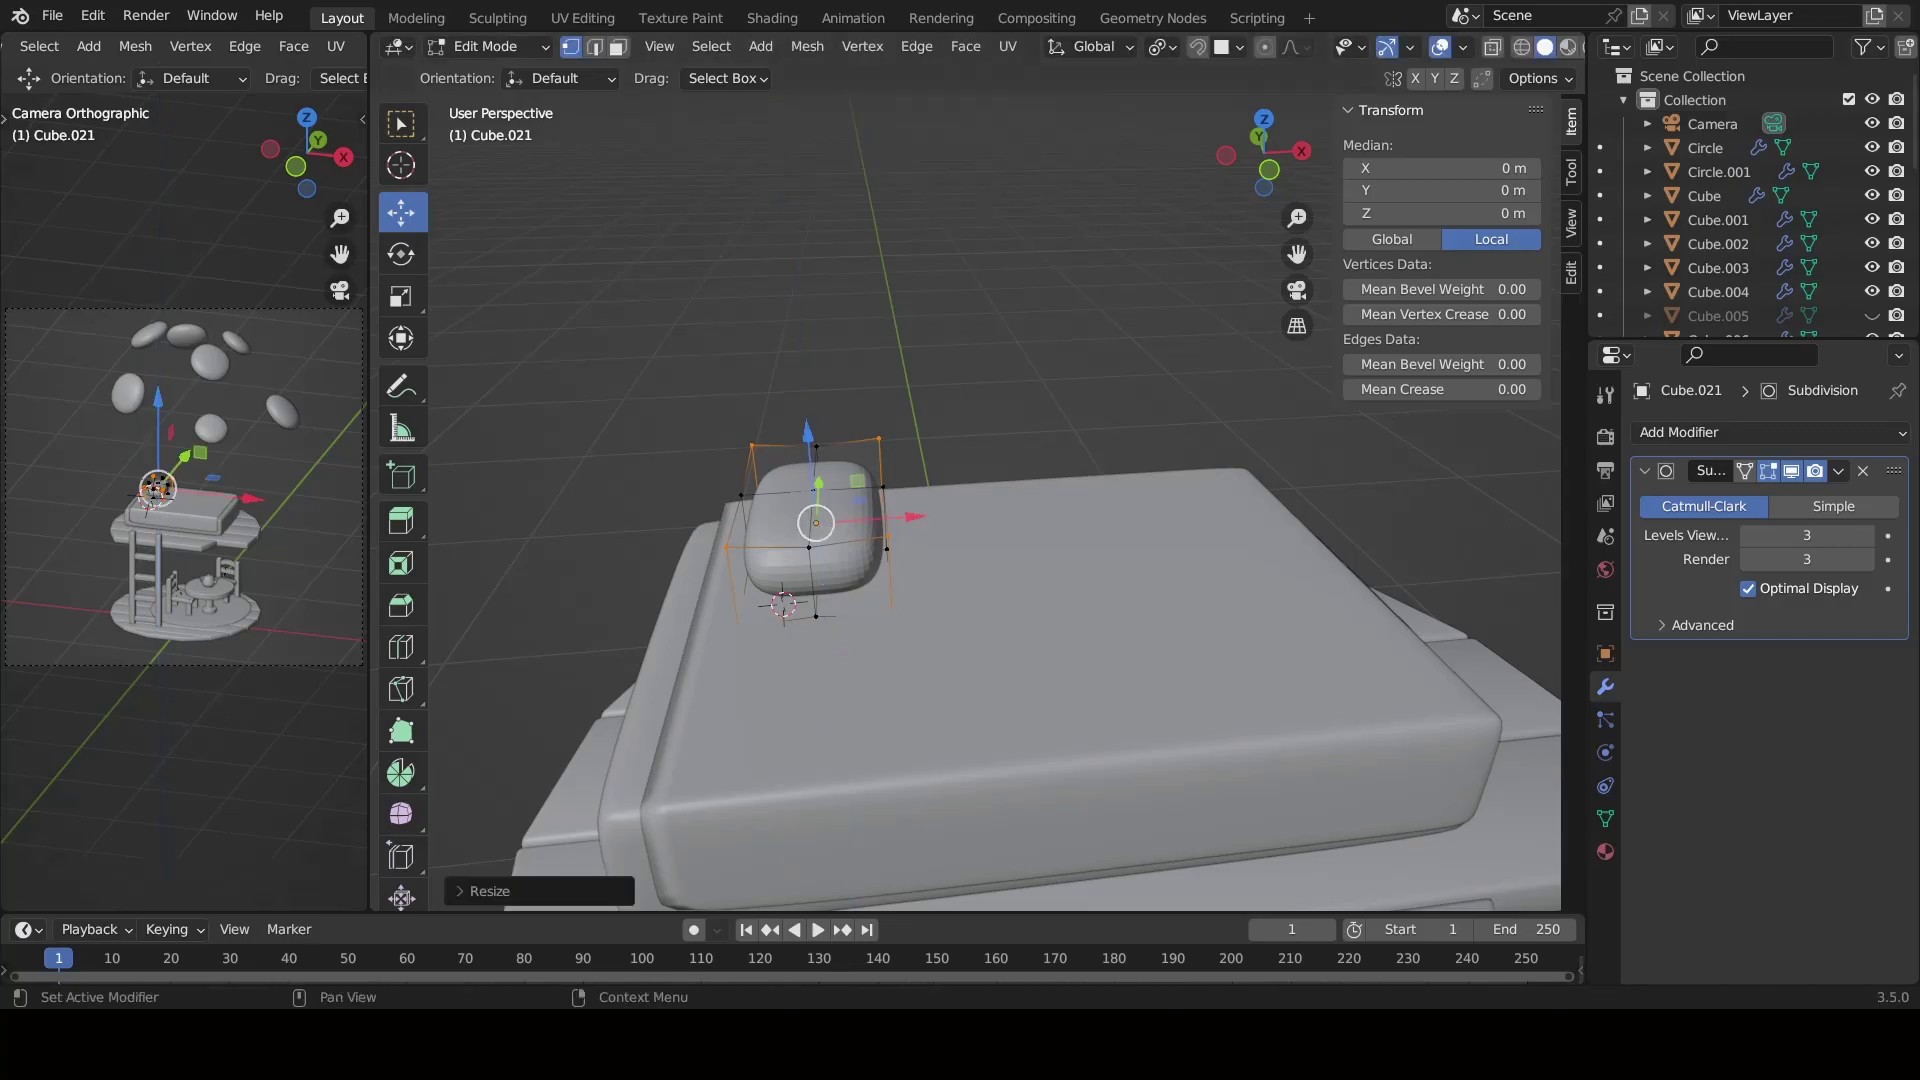
Stretch the selected vertices to make the pillow wider.
scroll(828, 527, "down", 3)
middle_click_drag(828, 526, 925, 528)
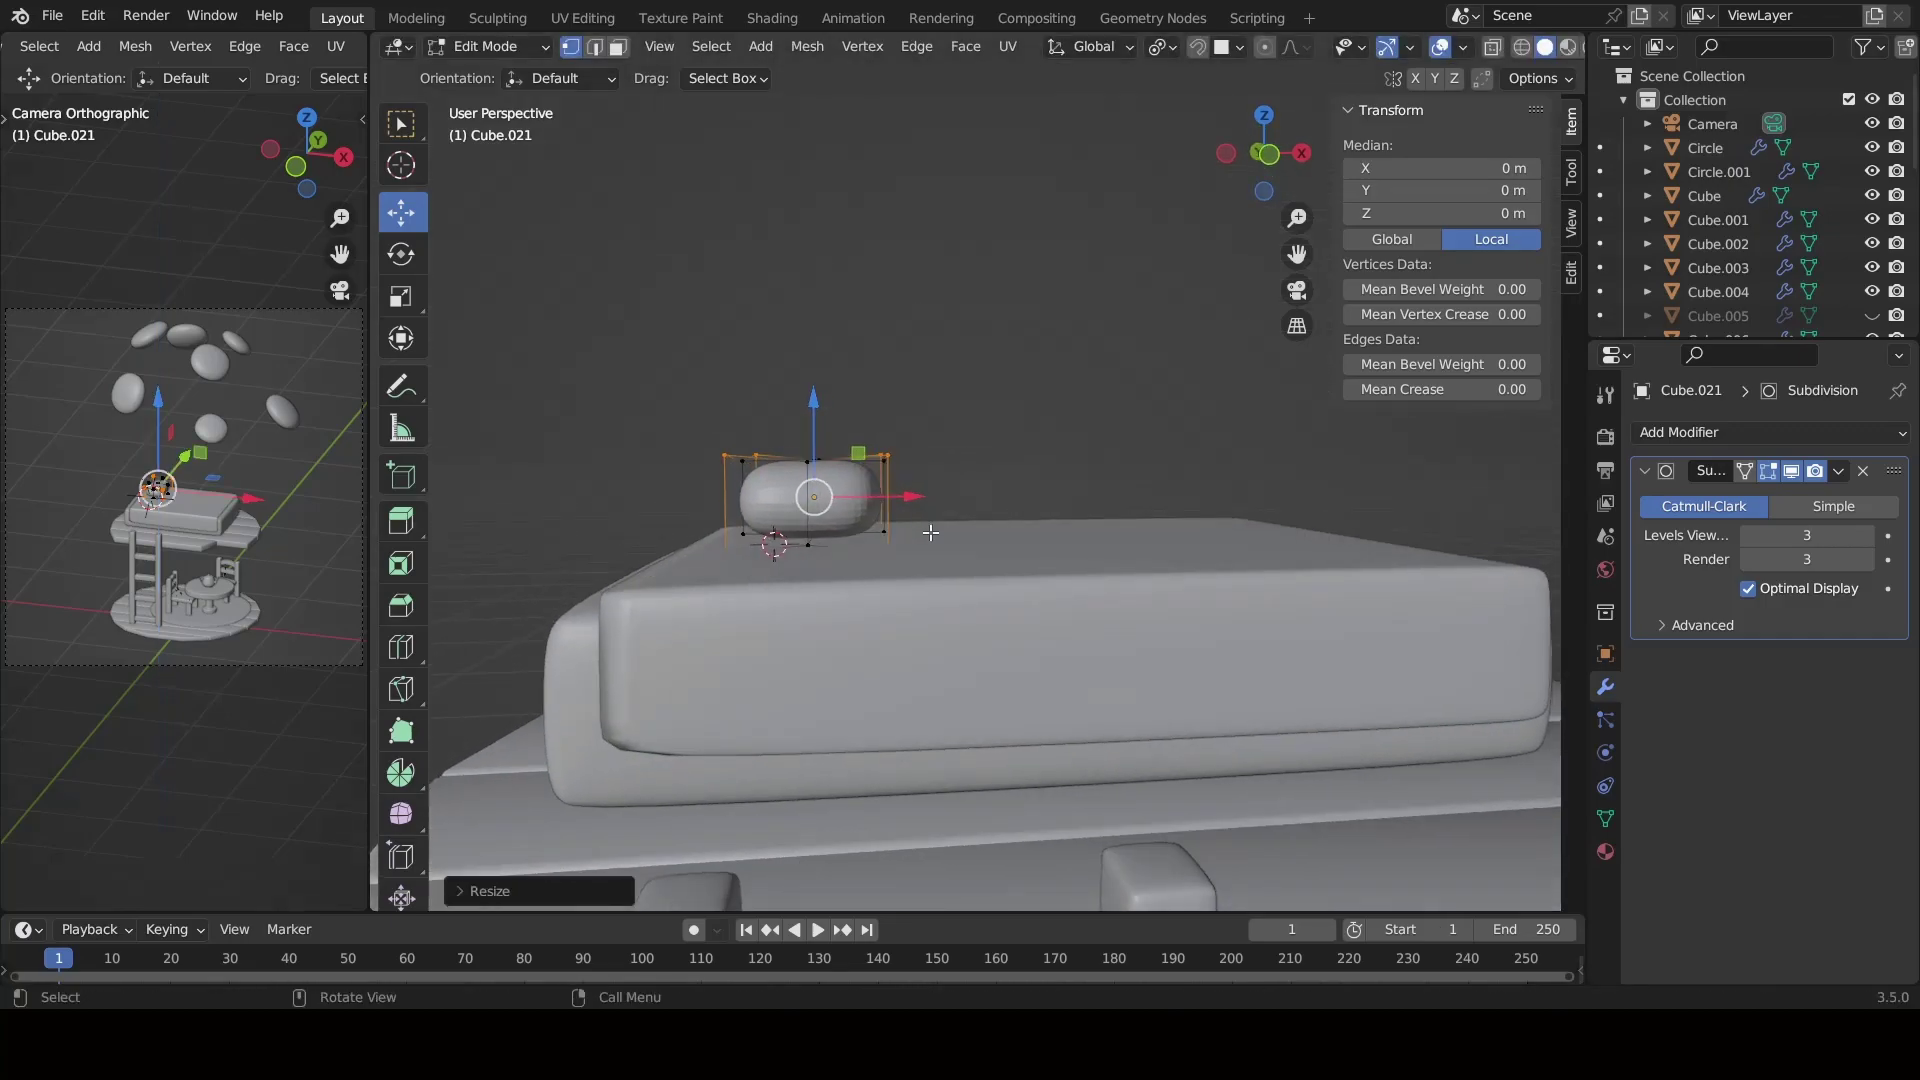
scroll(925, 528, "up", 3)
key("s")
middle_click_drag(848, 590, 988, 650)
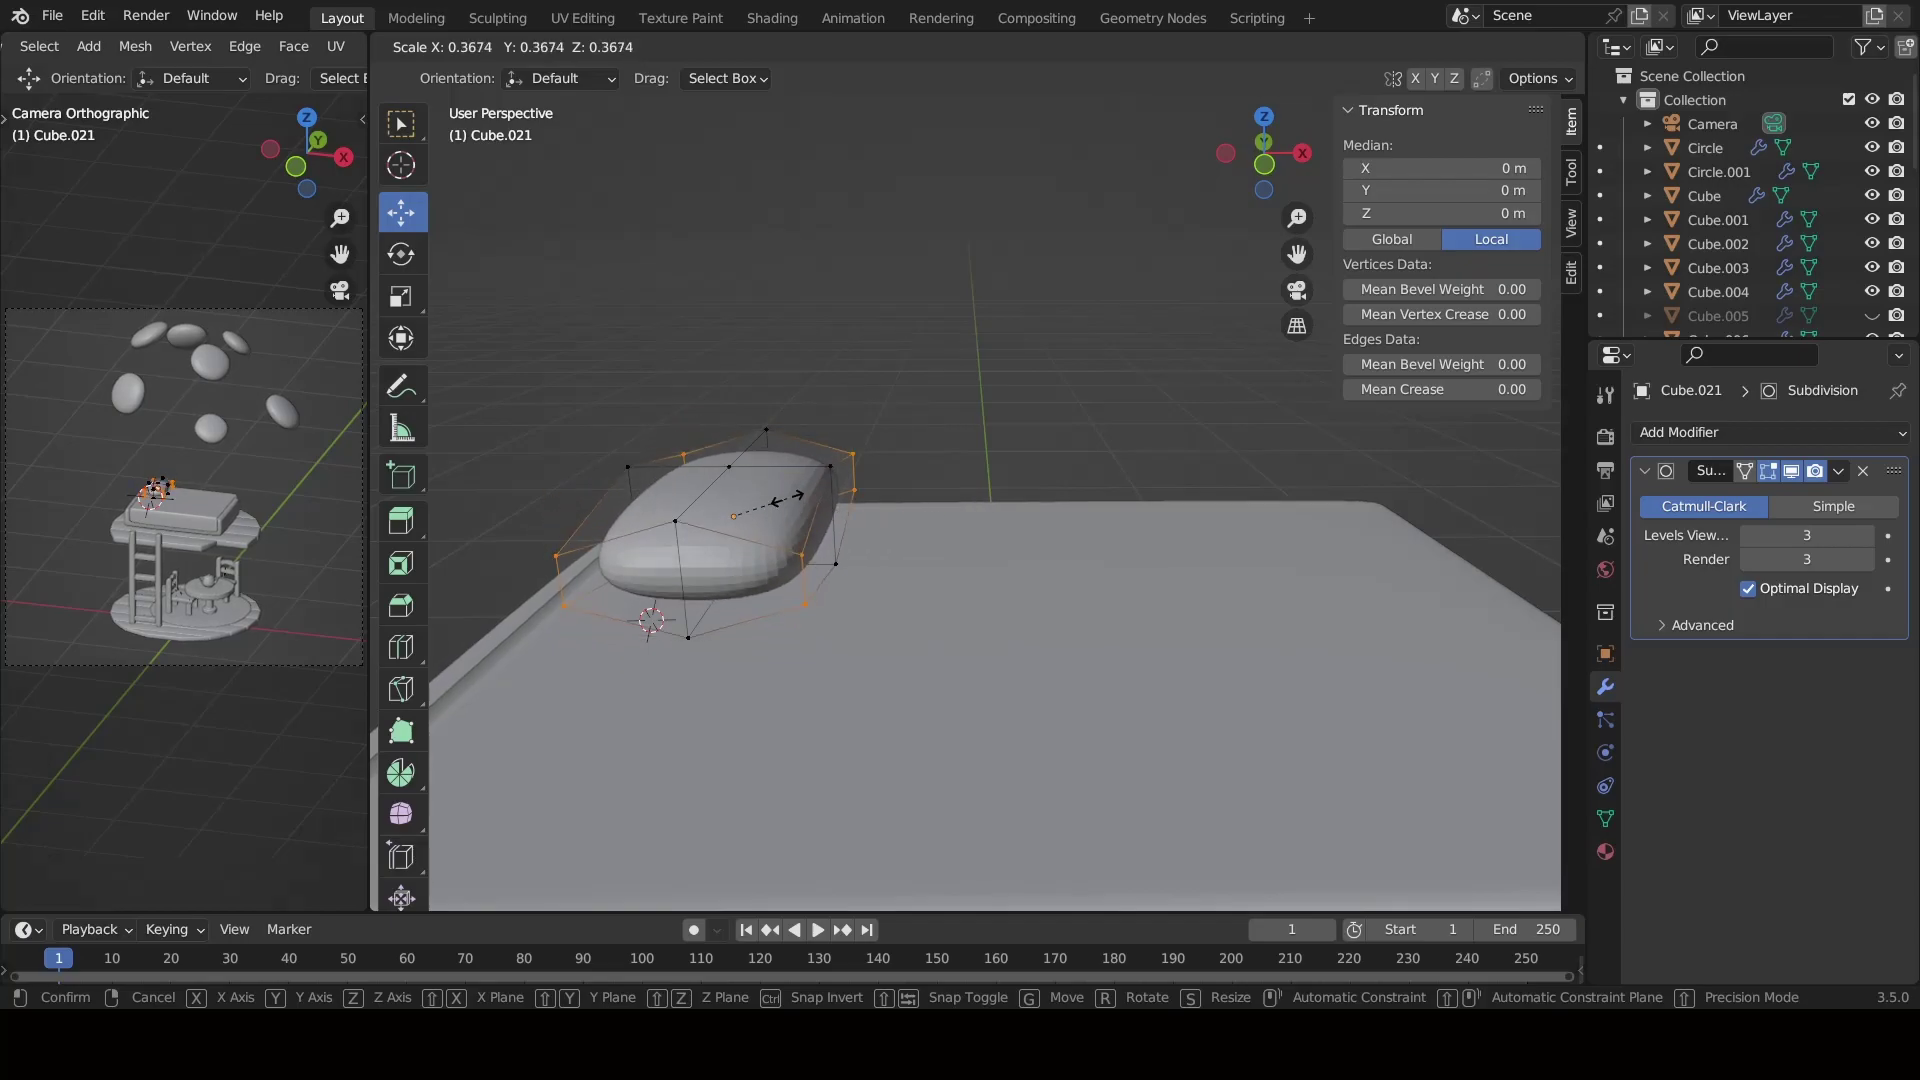
left_click(870, 510)
Select a single top vertex, scale it slightly and raise it along Z.
middle_click_drag(870, 510, 760, 430)
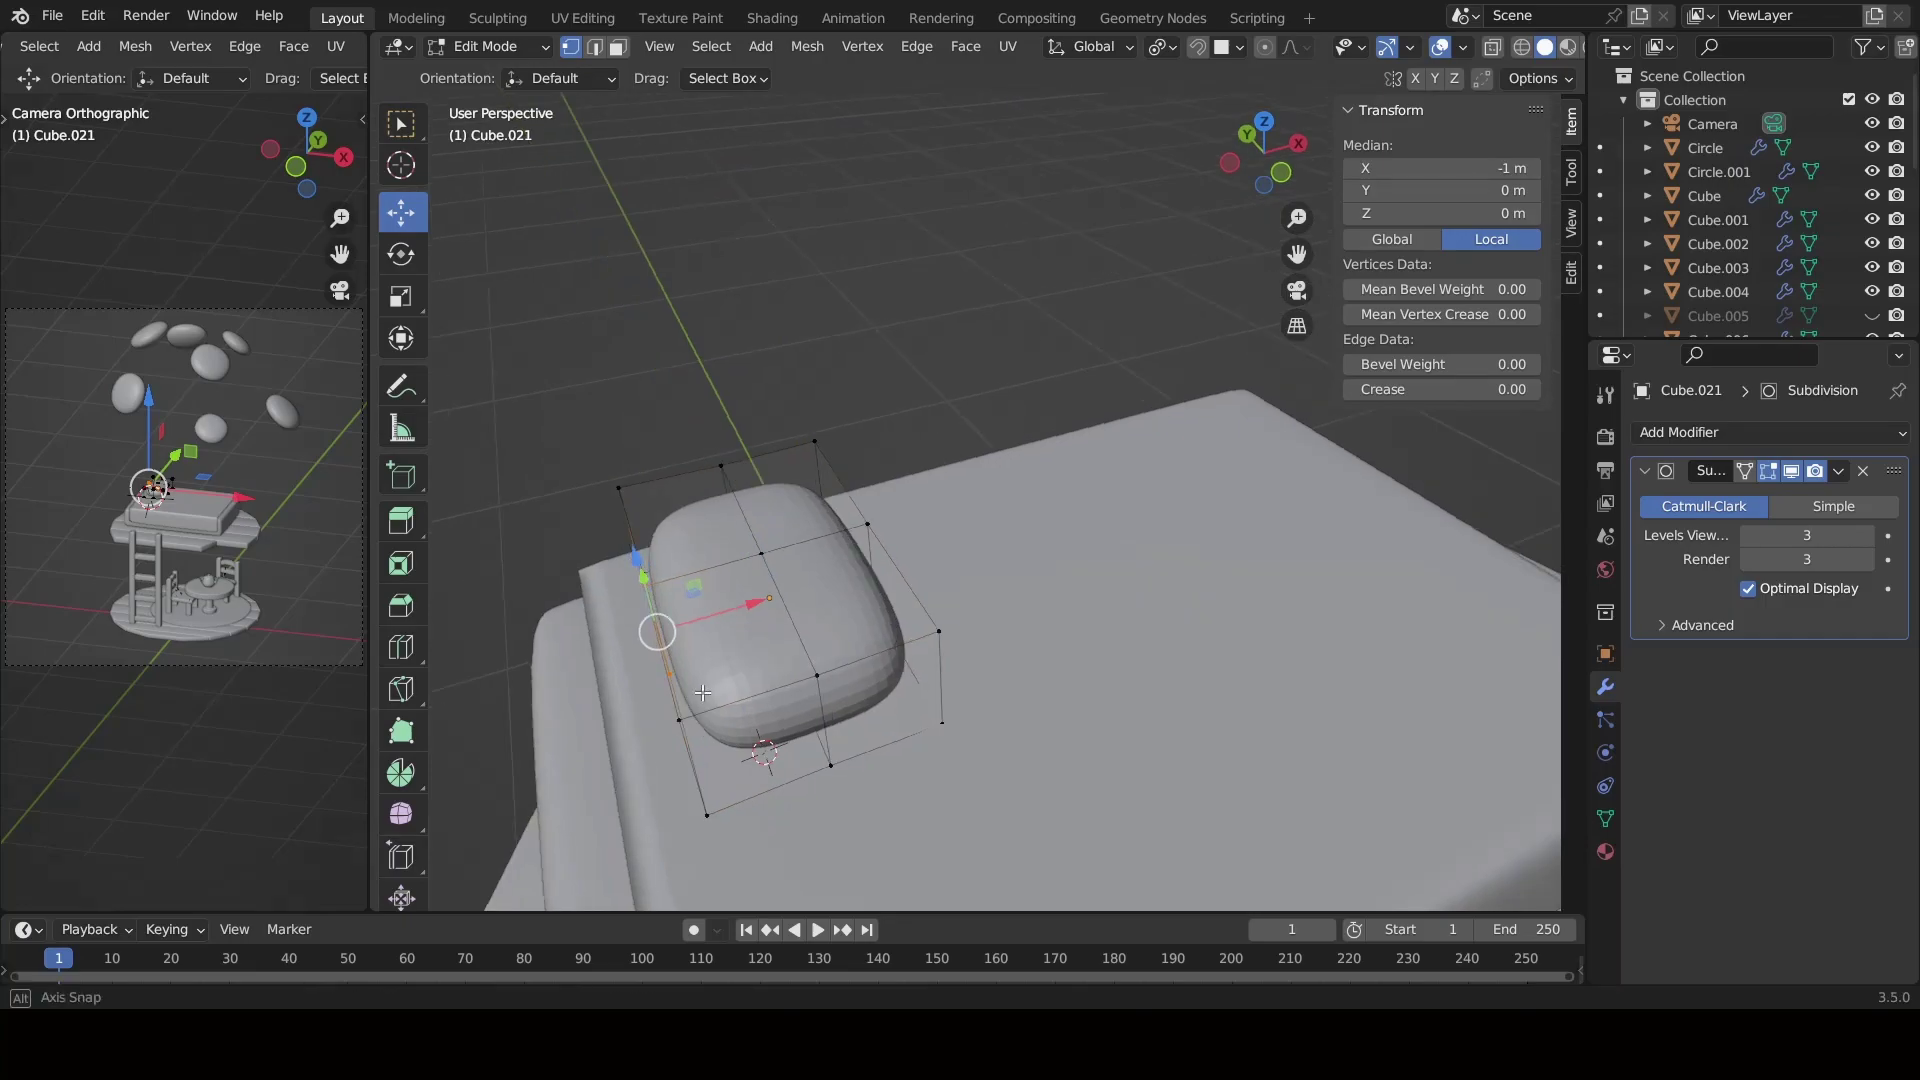
left_click_drag(754, 393, 787, 464)
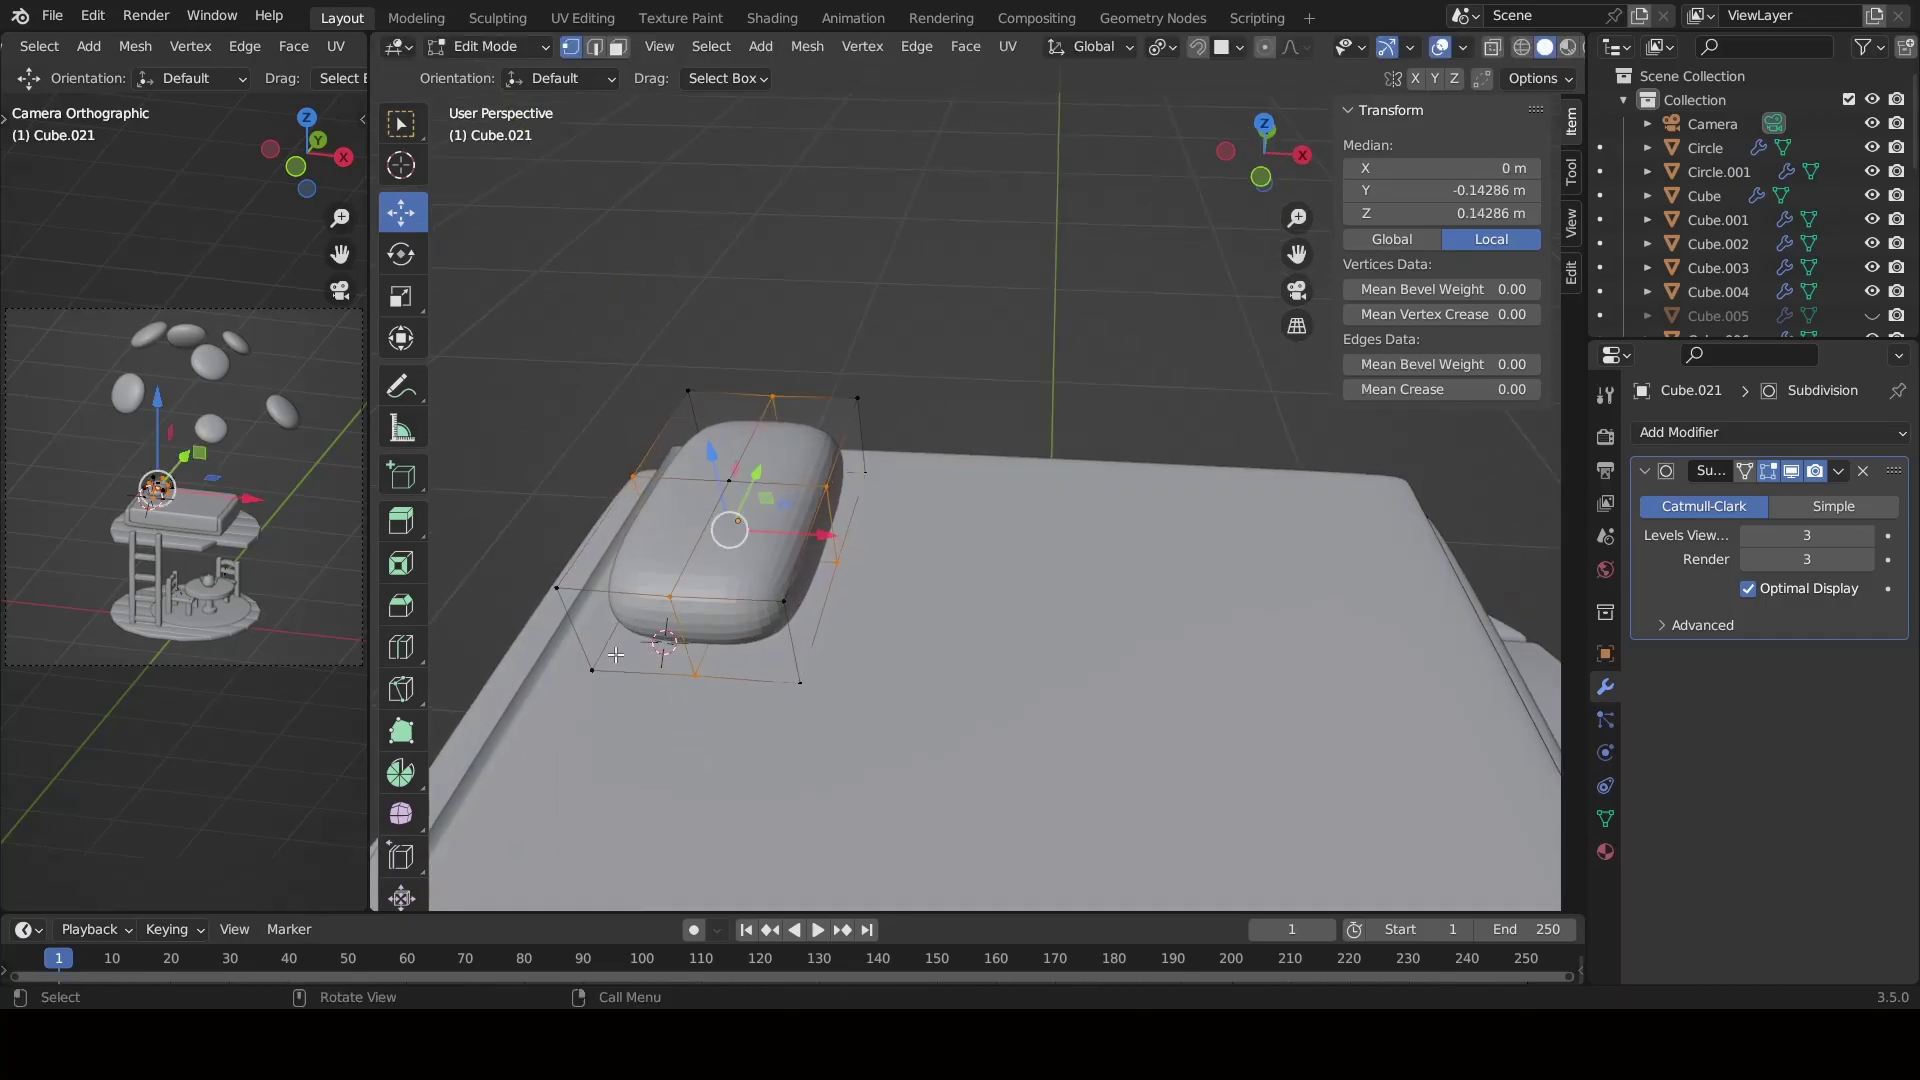
middle_click_drag(713, 650, 728, 467)
left_click(729, 467)
key("s")
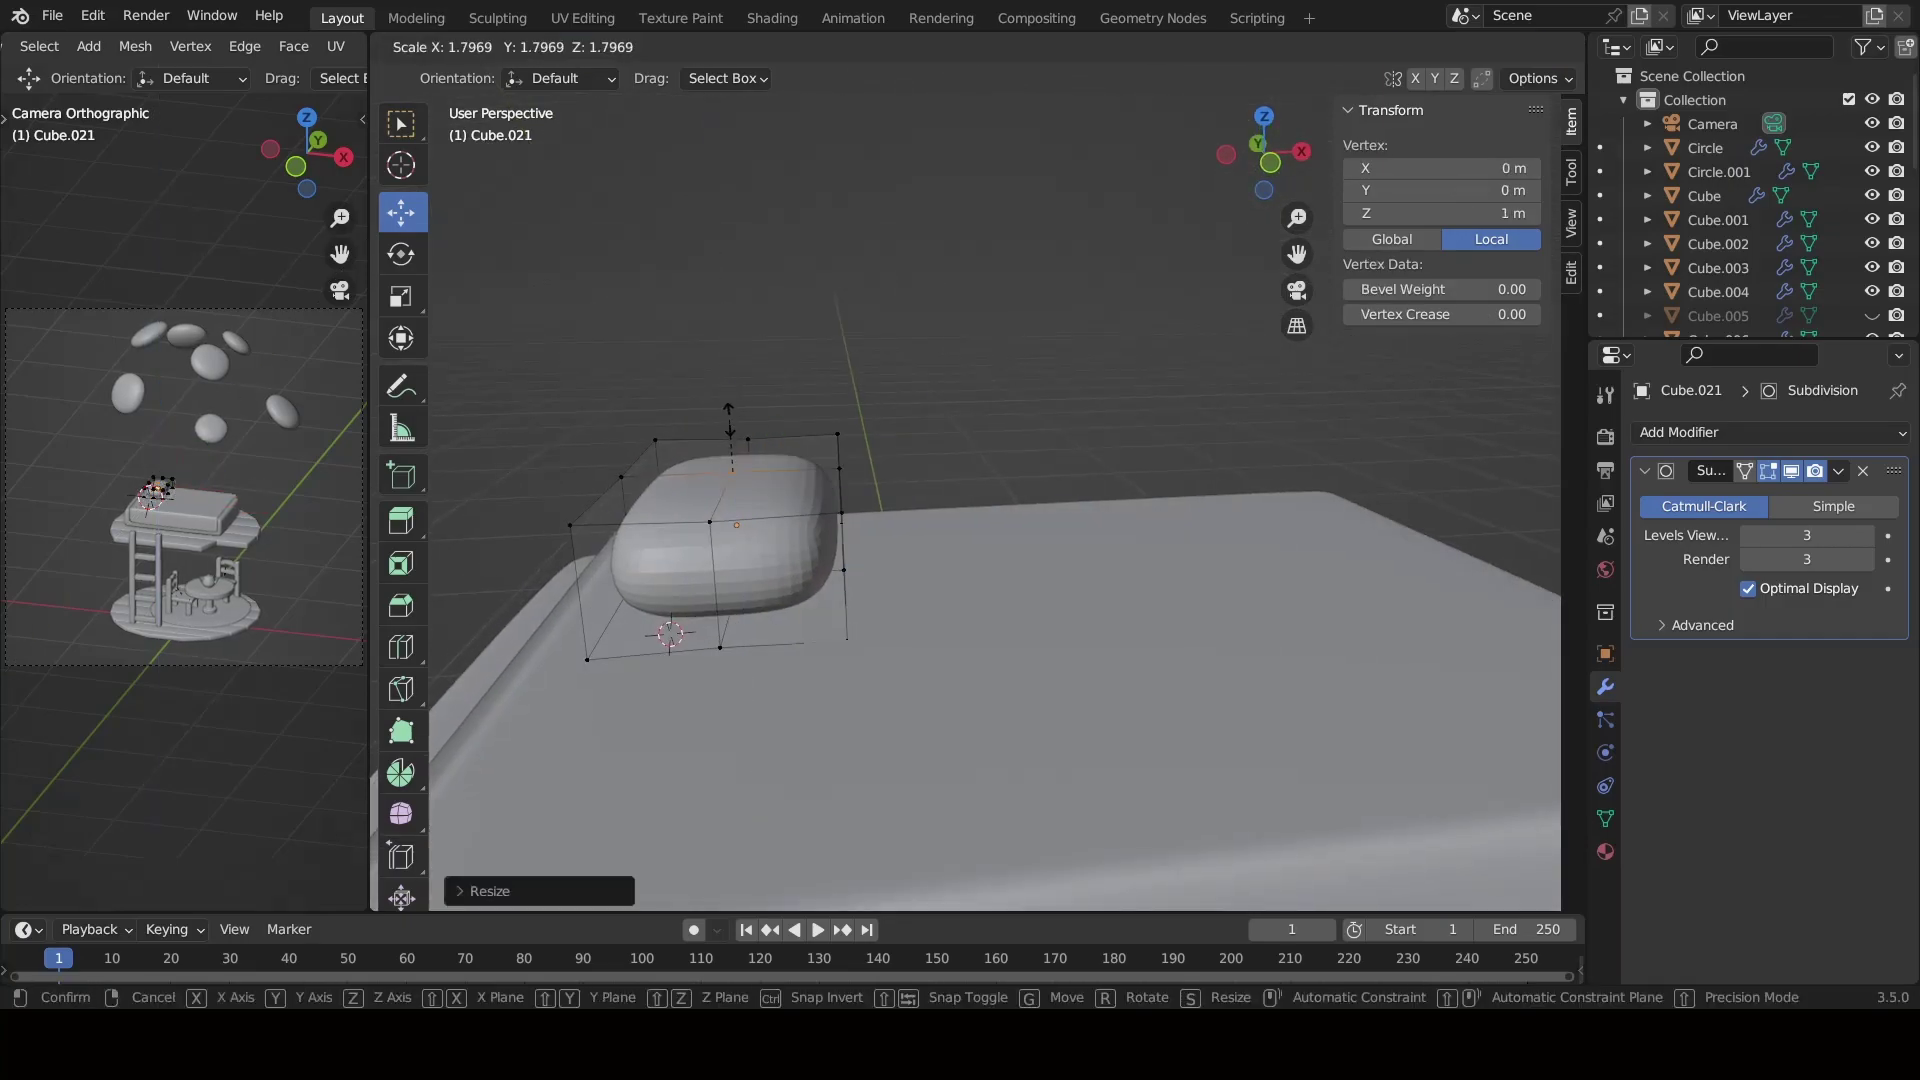
key("g")
key("z")
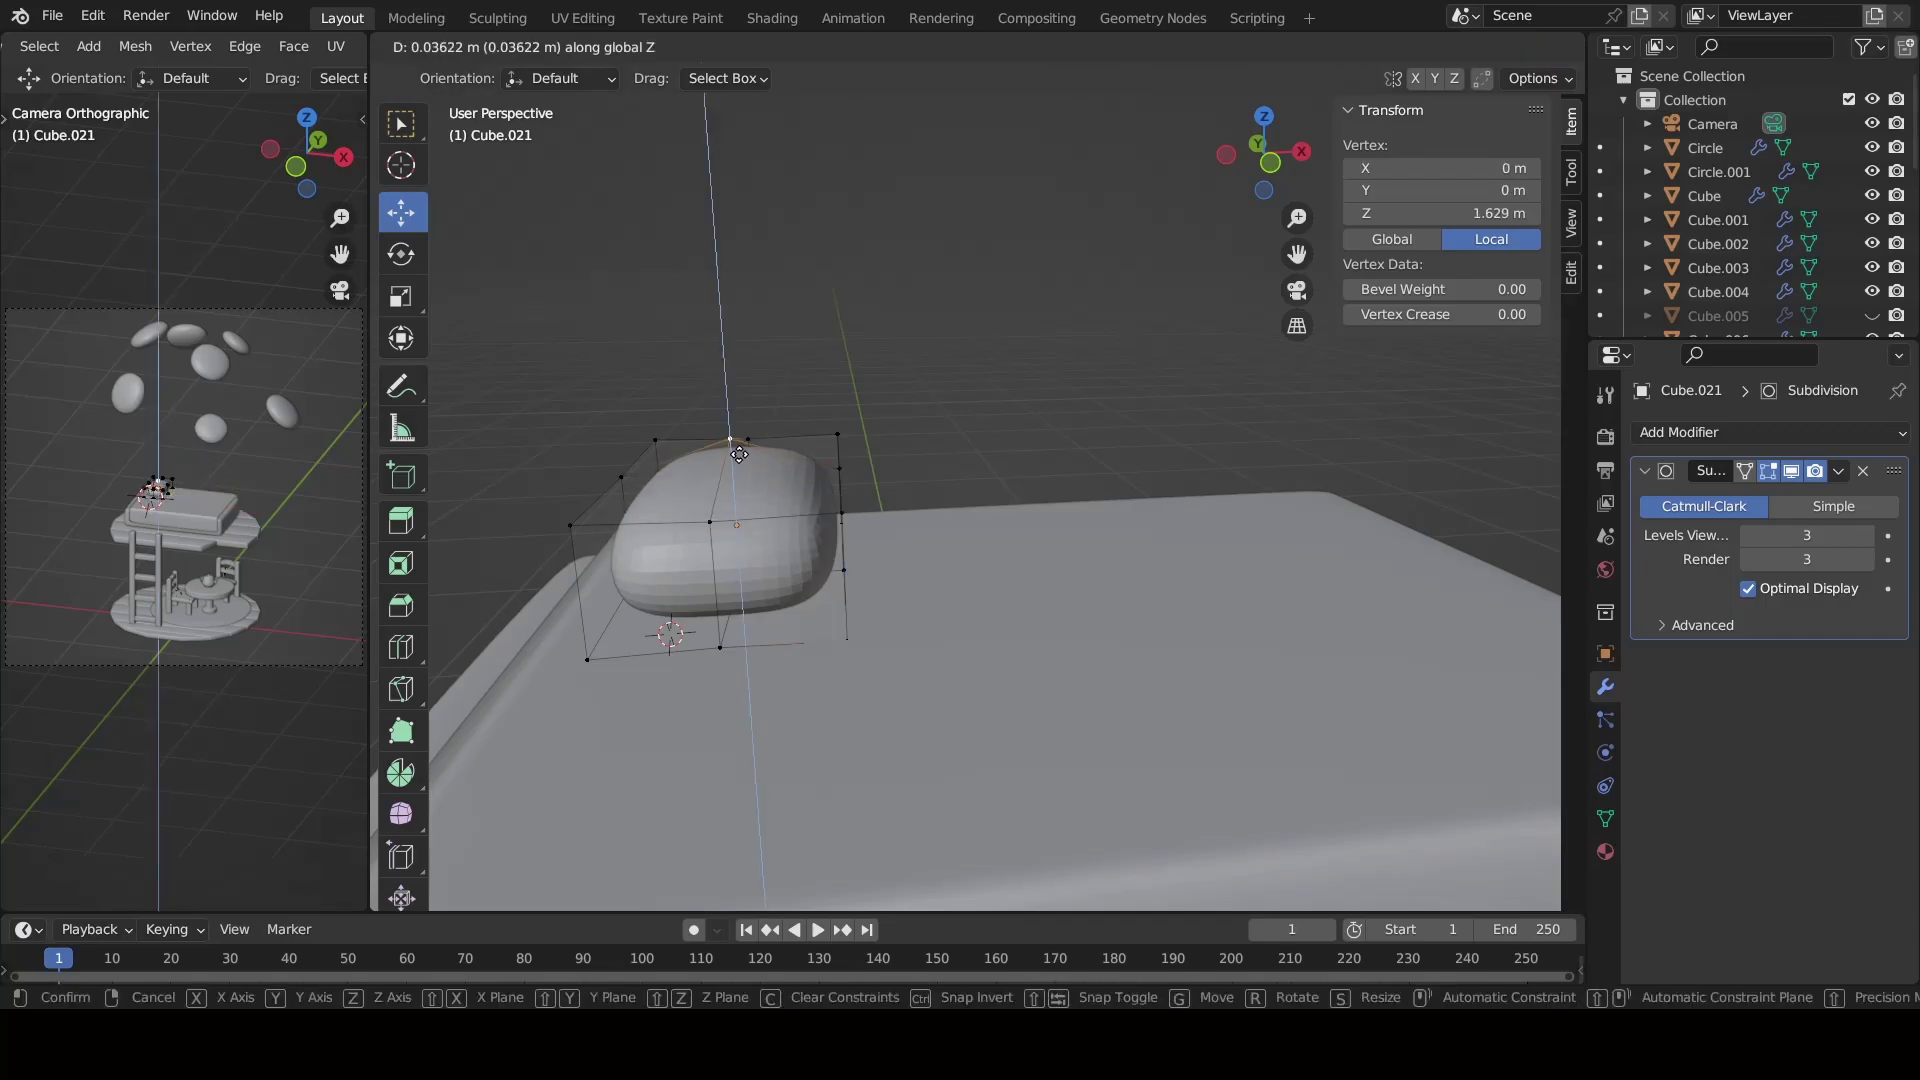
left_click(736, 437)
Select the corner cage vertices and scale them slightly to round the pillow.
middle_click_drag(736, 437, 620, 692)
key("c")
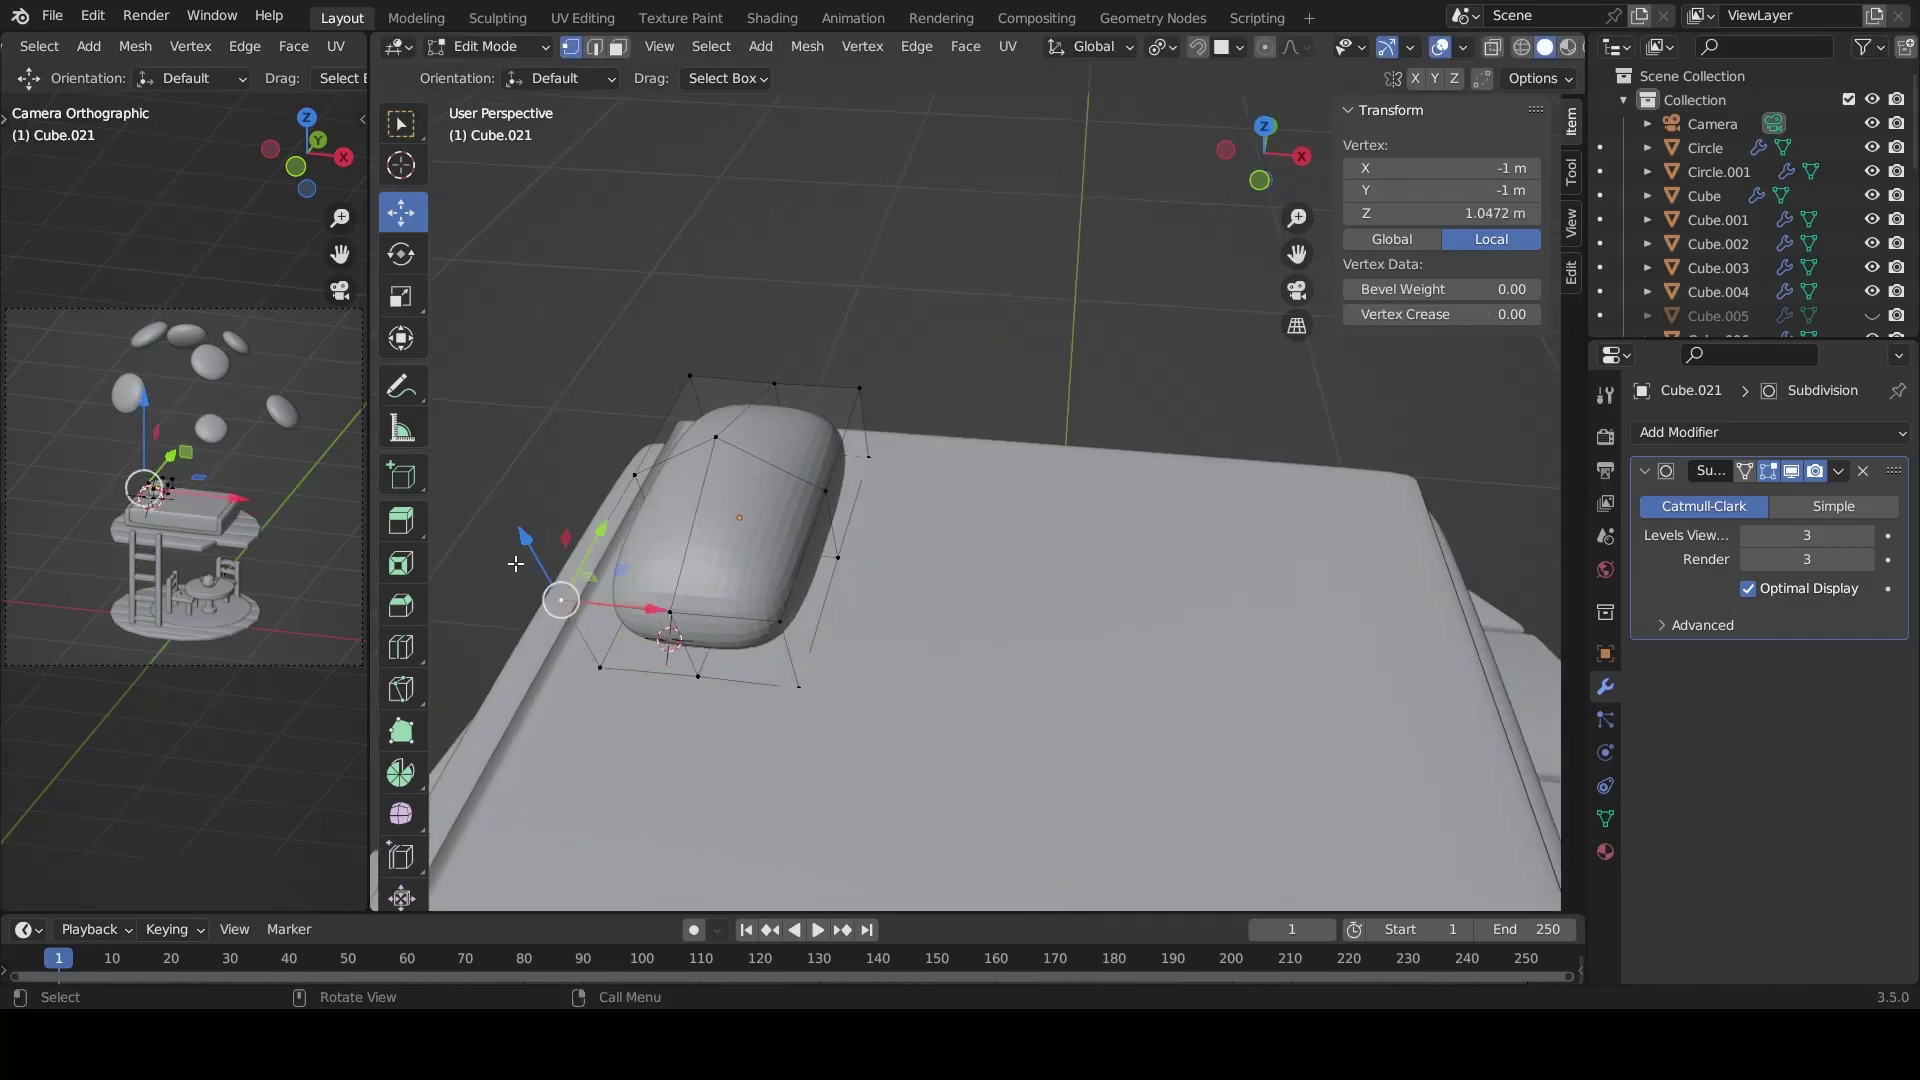
left_click_drag(673, 354, 703, 447)
middle_click_drag(703, 447, 736, 757)
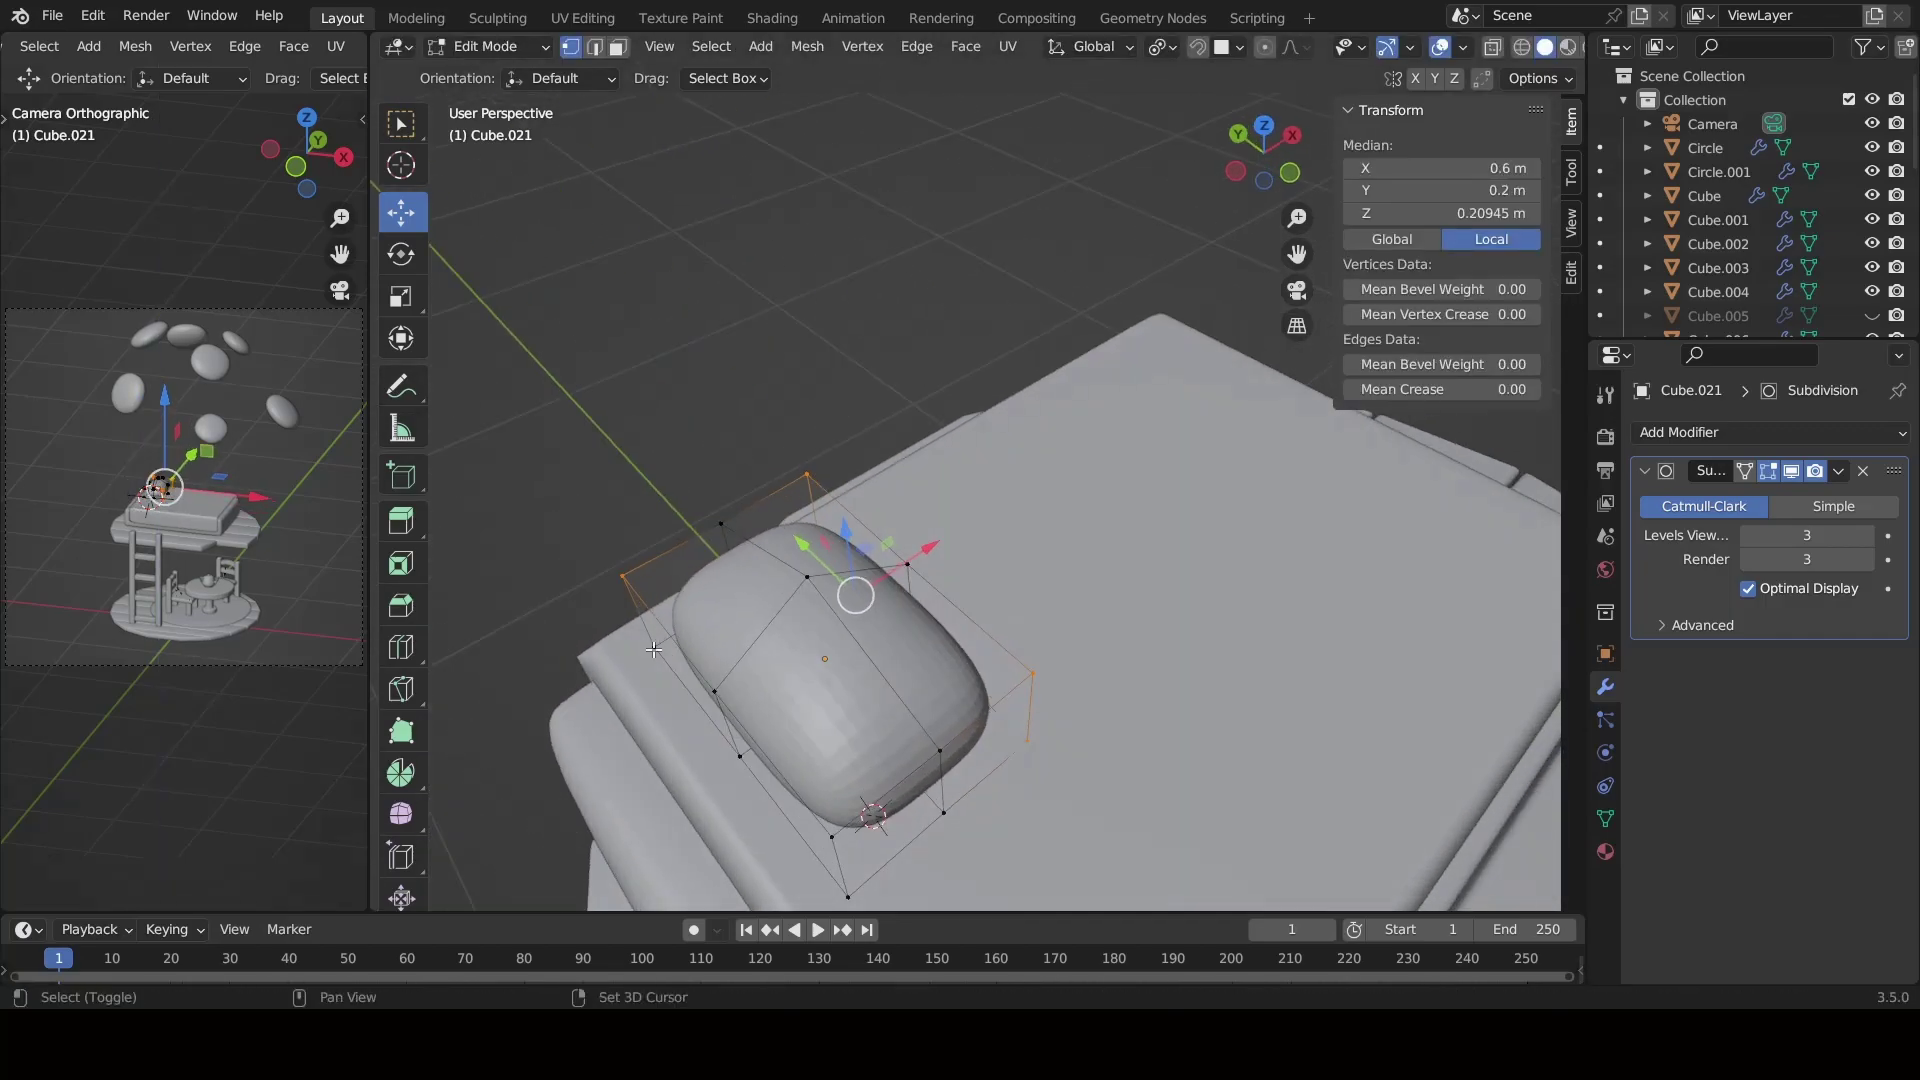
key("g")
right_click(736, 757)
key("s")
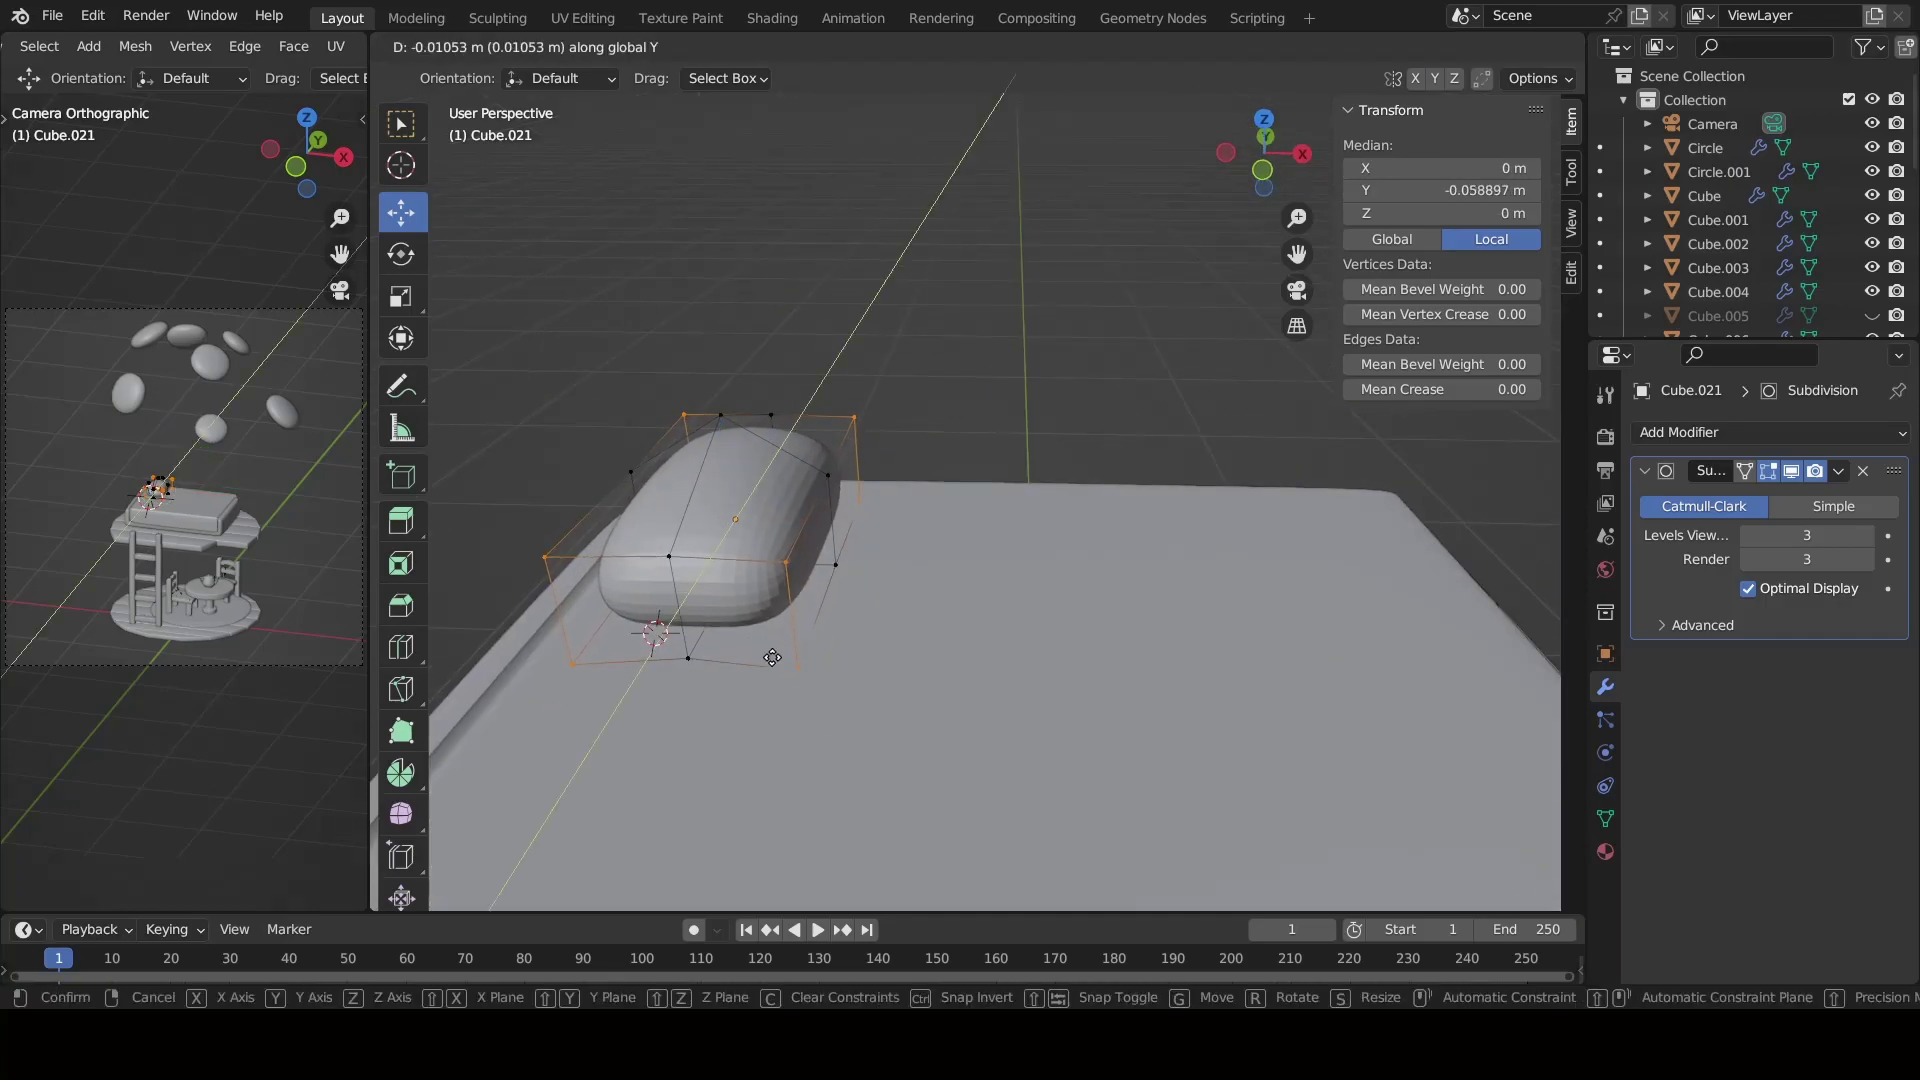
left_click(746, 667)
Return to Object Mode, shade the pillow smooth and adjust its height along Z.
key("Tab")
right_click(732, 494)
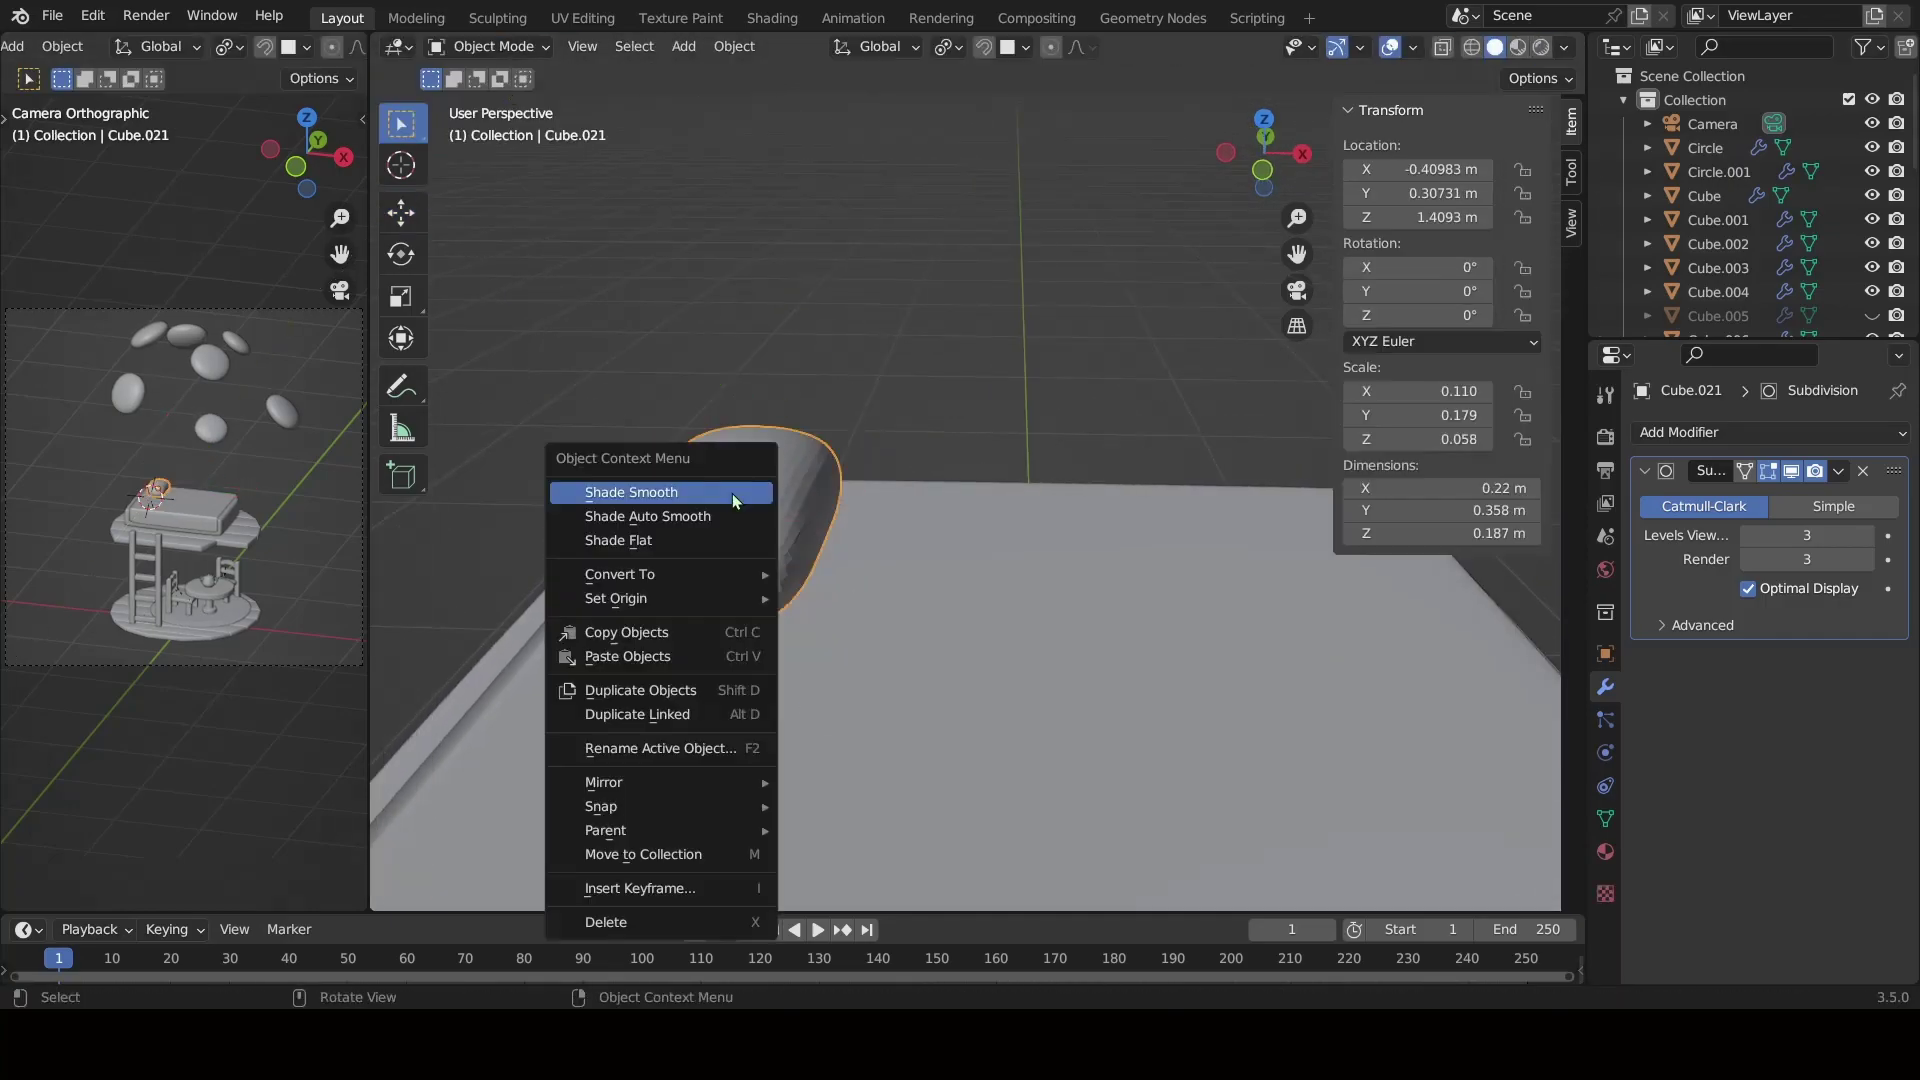
left_click(732, 494)
mouse_move(731, 494)
middle_mouse_down()
mouse_move(810, 690)
mouse_move(951, 320)
mouse_move(826, 416)
mouse_move(736, 358)
middle_mouse_up()
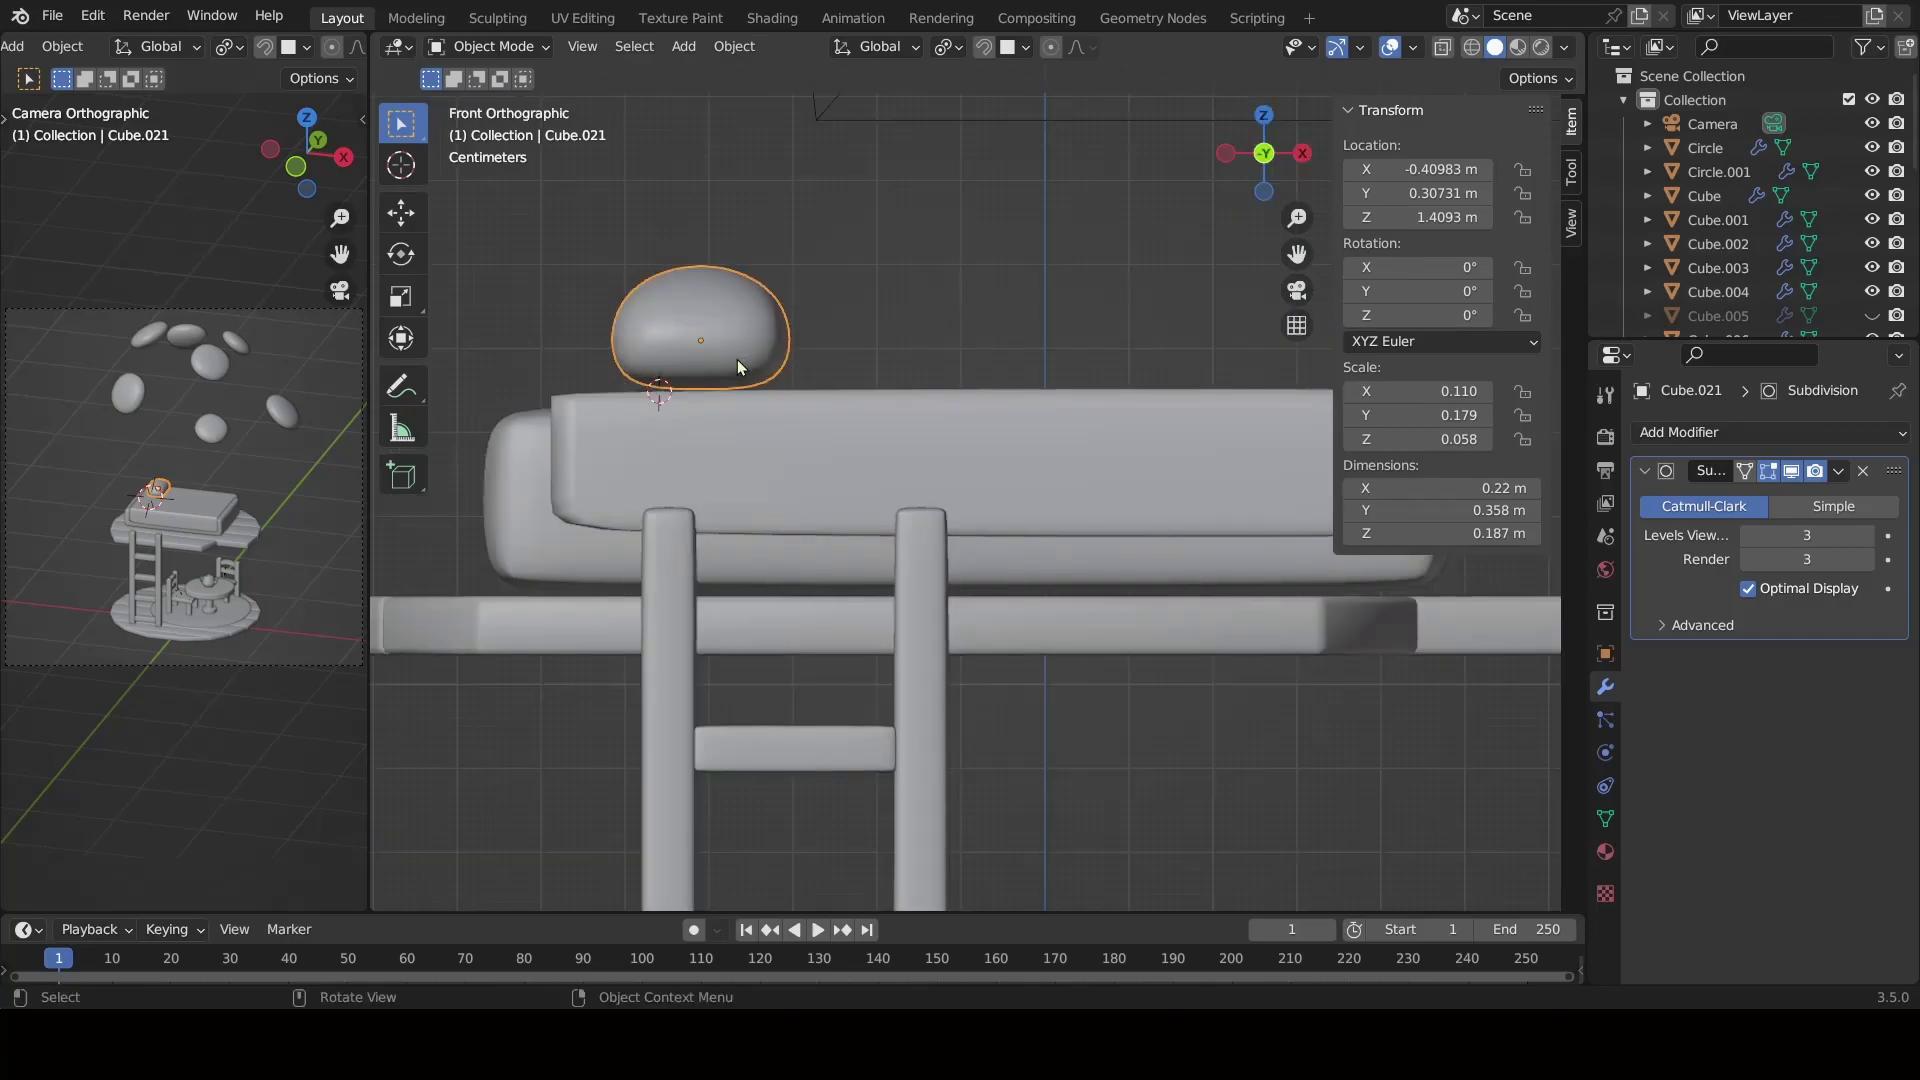
key("g")
key("z")
left_click(886, 370)
mouse_move(886, 370)
middle_mouse_down()
mouse_move(724, 682)
mouse_move(854, 572)
mouse_move(956, 561)
mouse_move(1076, 356)
middle_mouse_up()
scroll(1034, 418, "down", 4)
scroll(1034, 418, "up", 4)
middle_click_drag(1034, 418, 848, 427)
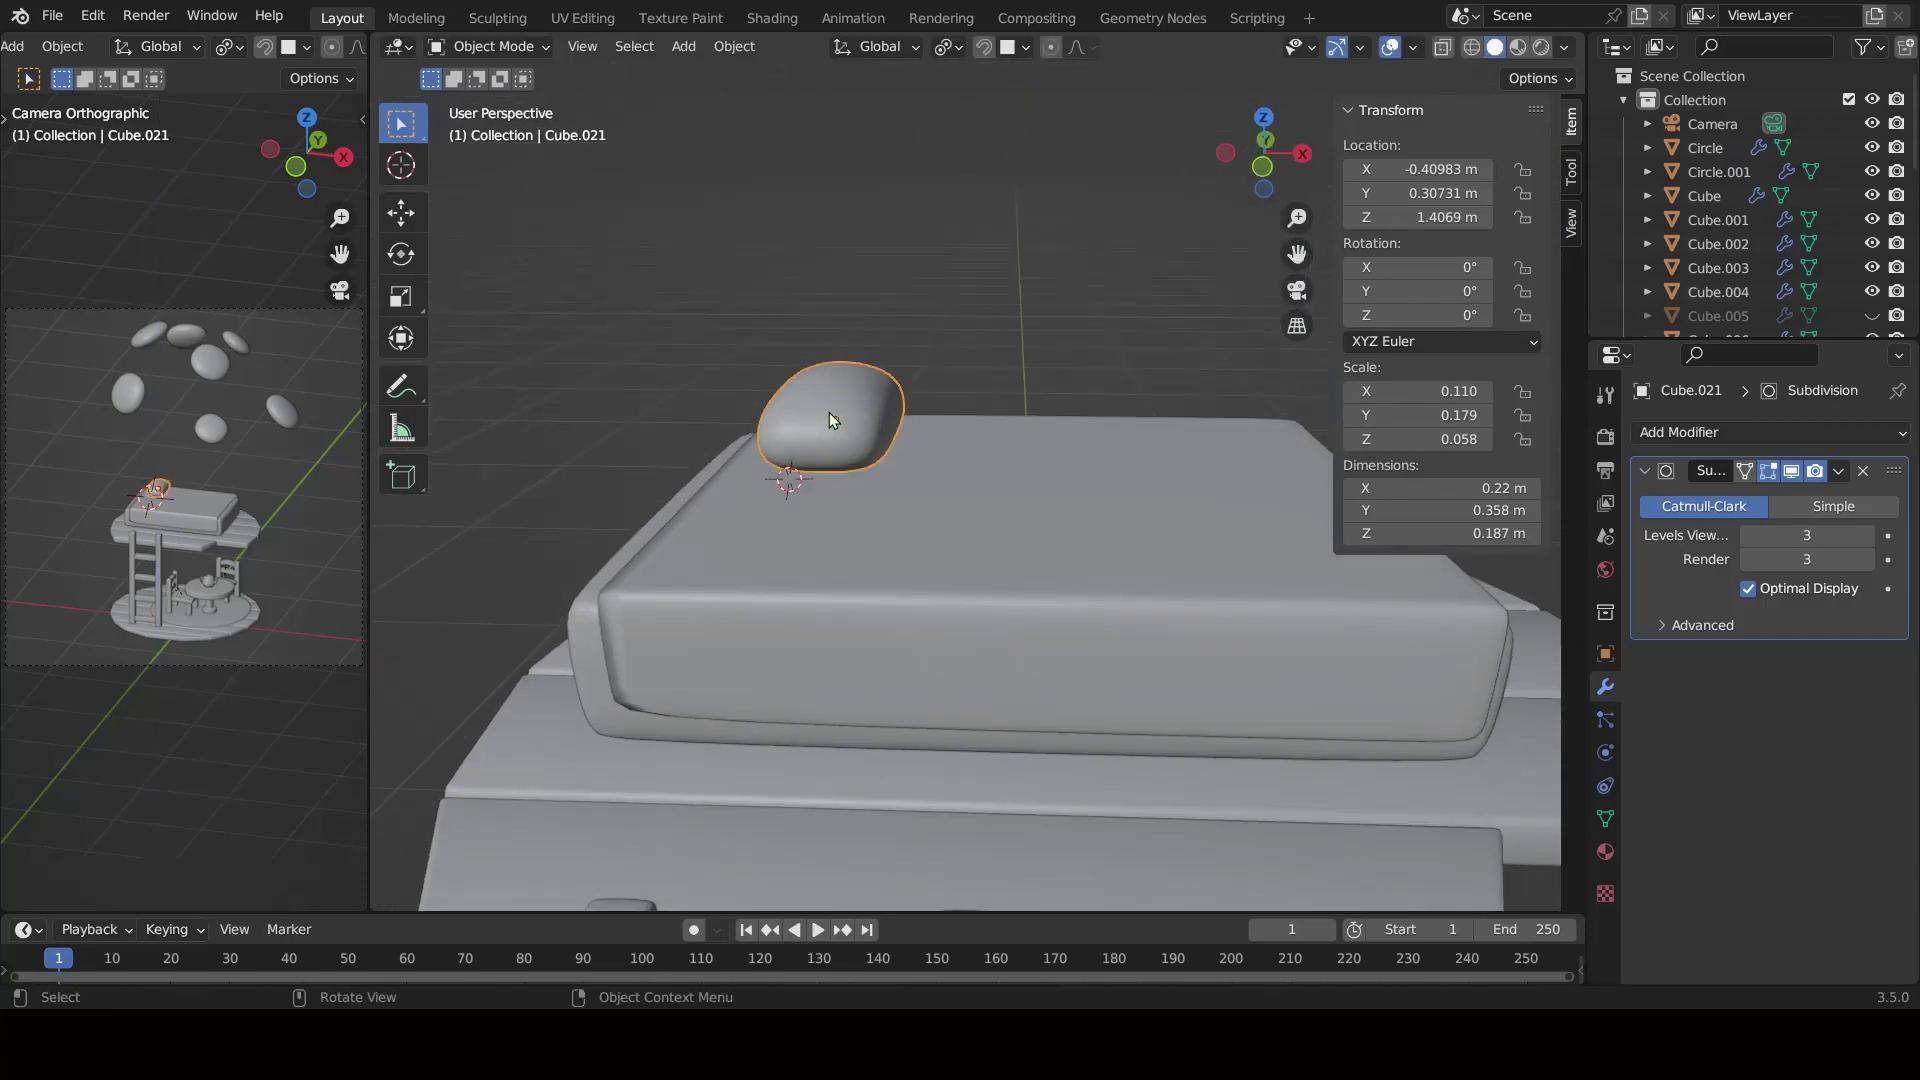
Enlarge the pillow and shift it along the Y axis on the bed.
key("s")
left_click(850, 435)
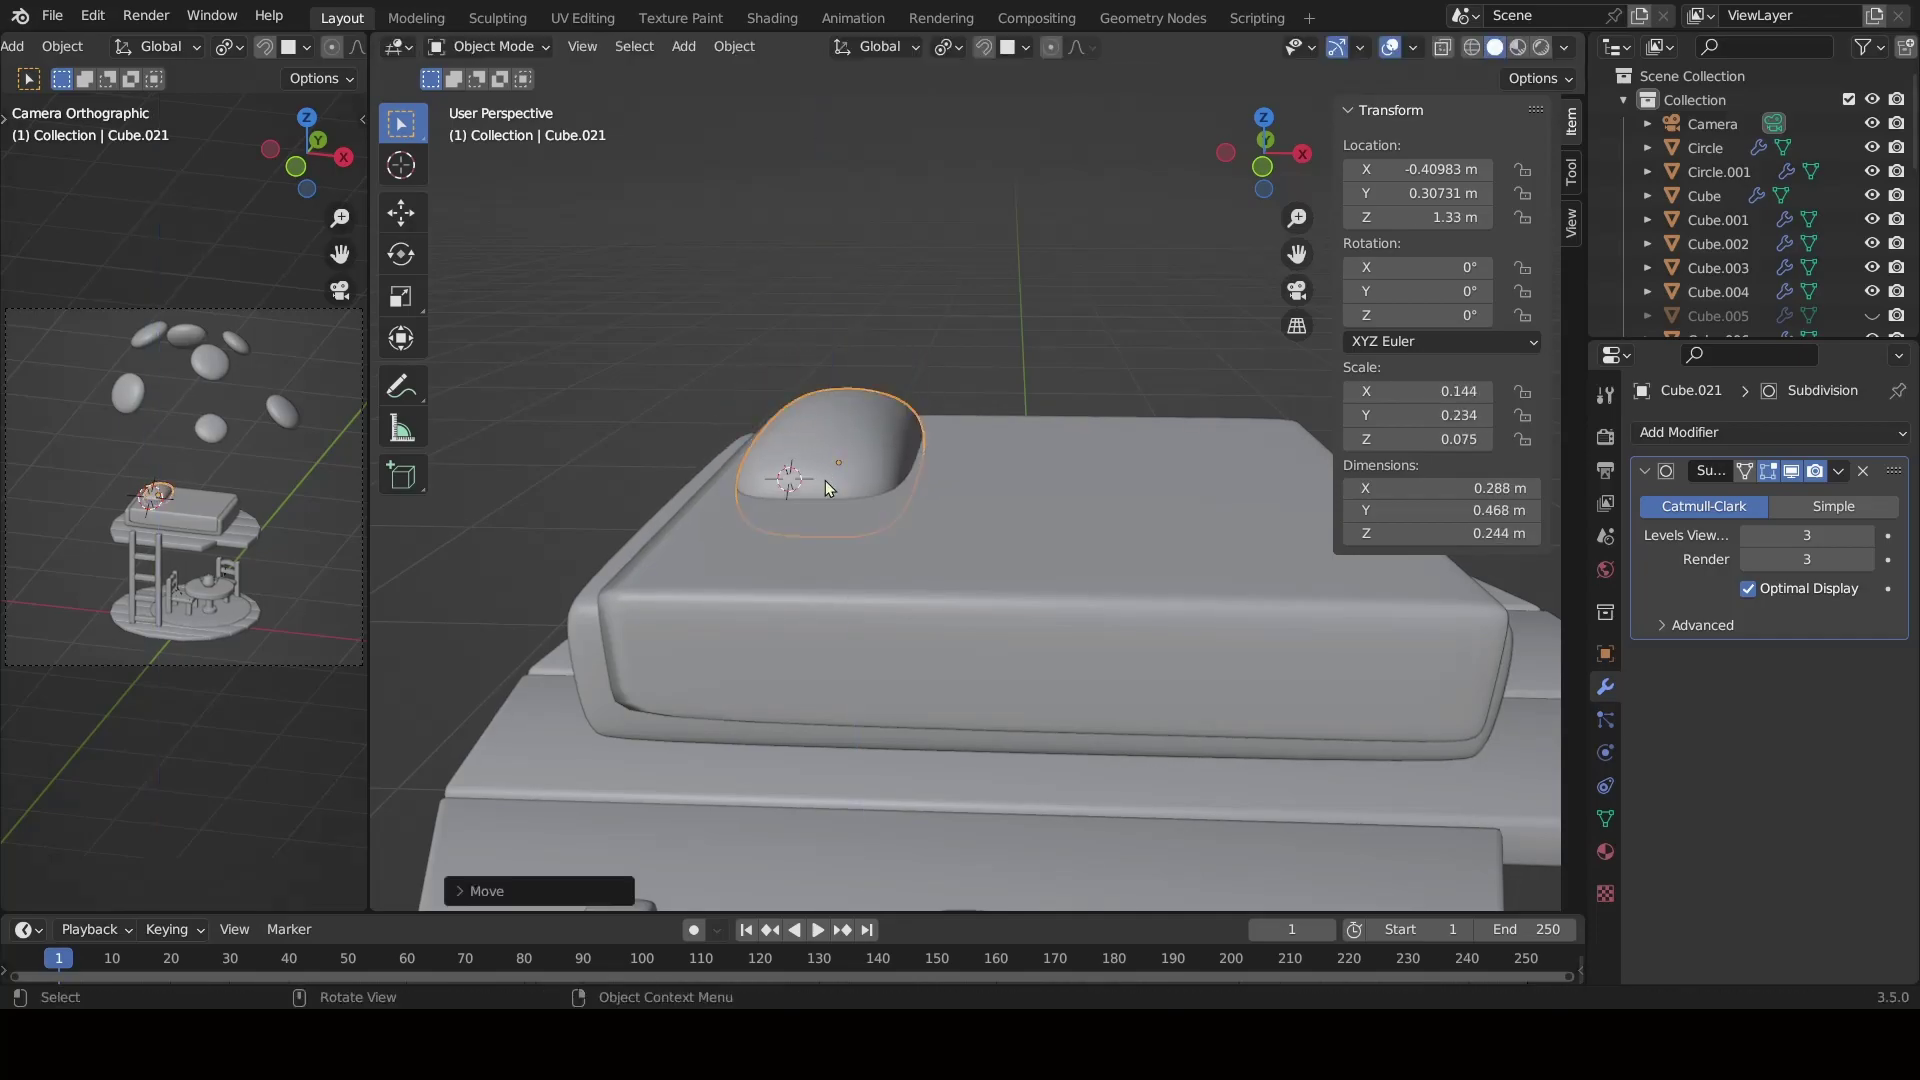
key("g")
key("y")
left_click(825, 480)
middle_click_drag(825, 480, 916, 464)
key("g")
key("y")
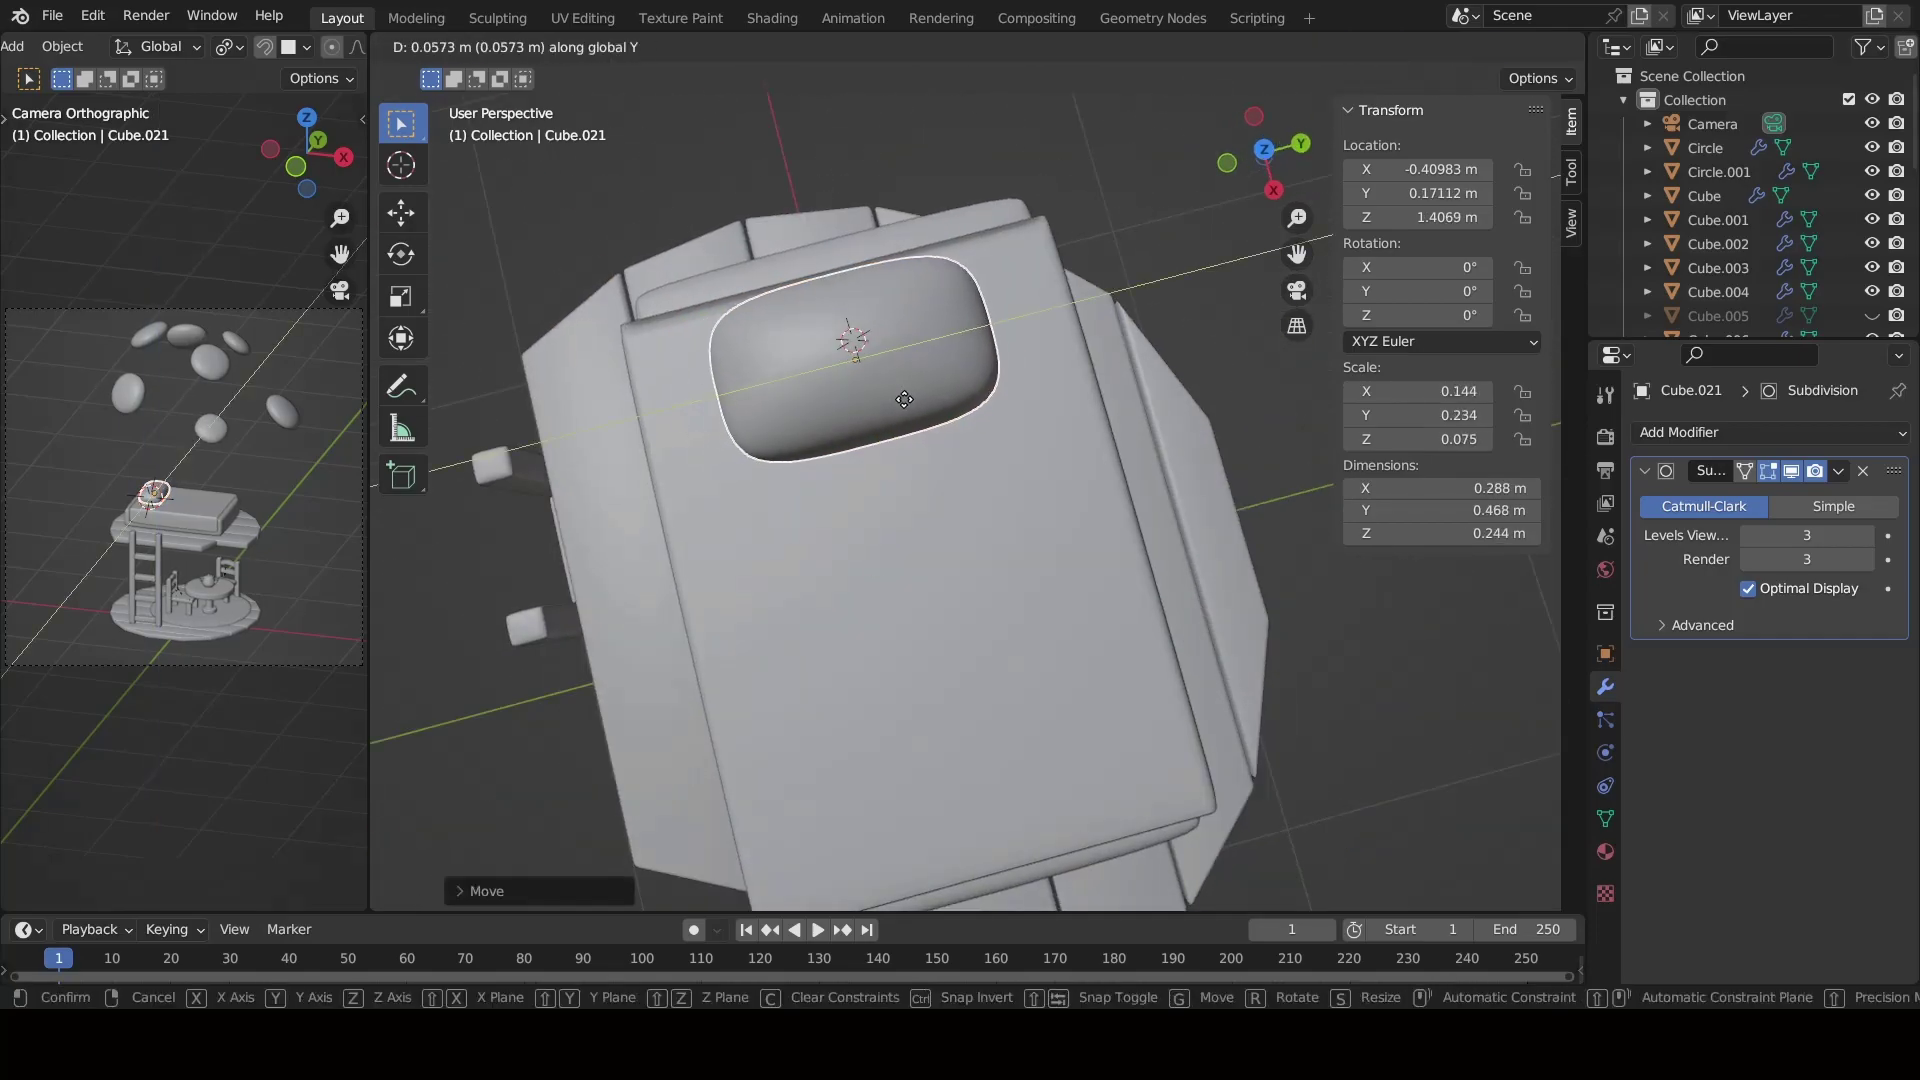
left_click(880, 400)
Rotate the pillow around the Z axis to angle it on the bed.
key("r")
key("x")
key("ctrl+z")
key("r")
key("z")
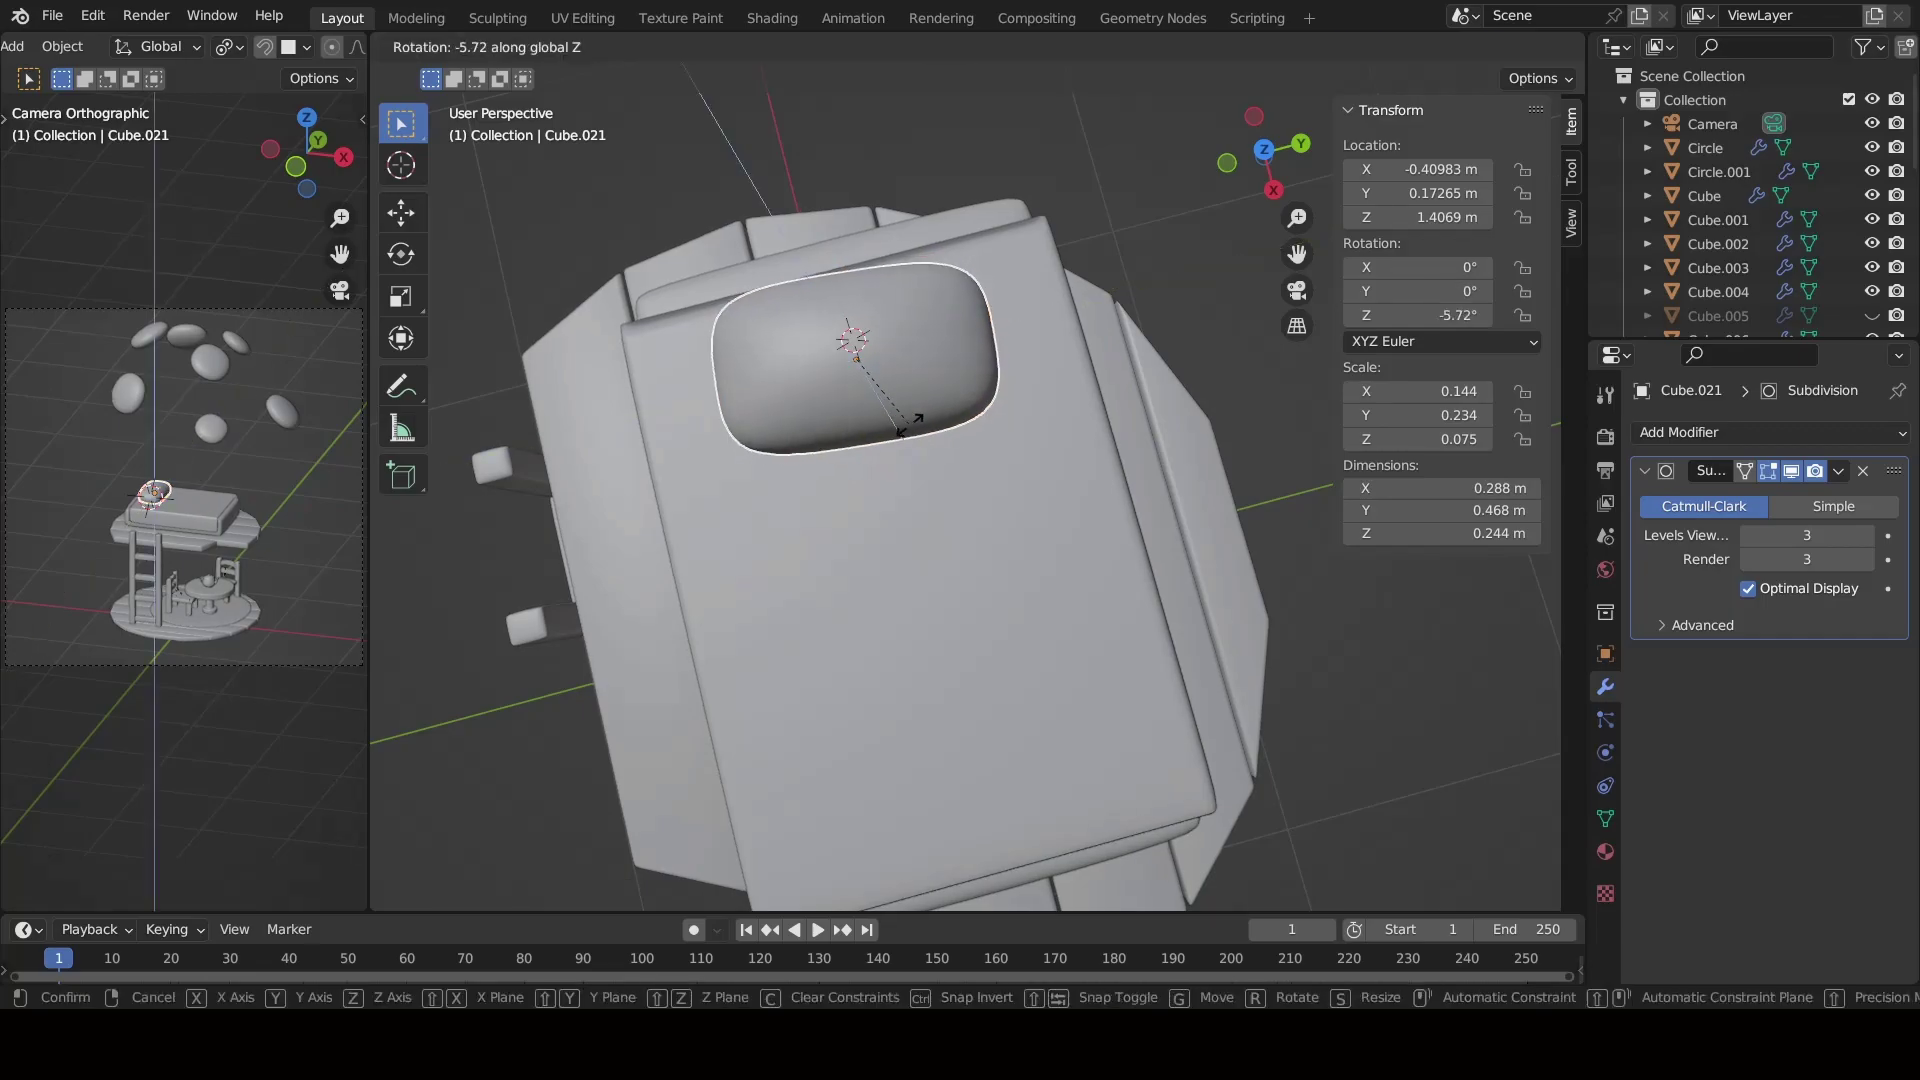
left_click(896, 411)
Duplicate the pillow along Y and shift and resize the copy beside the first.
key("shift+d")
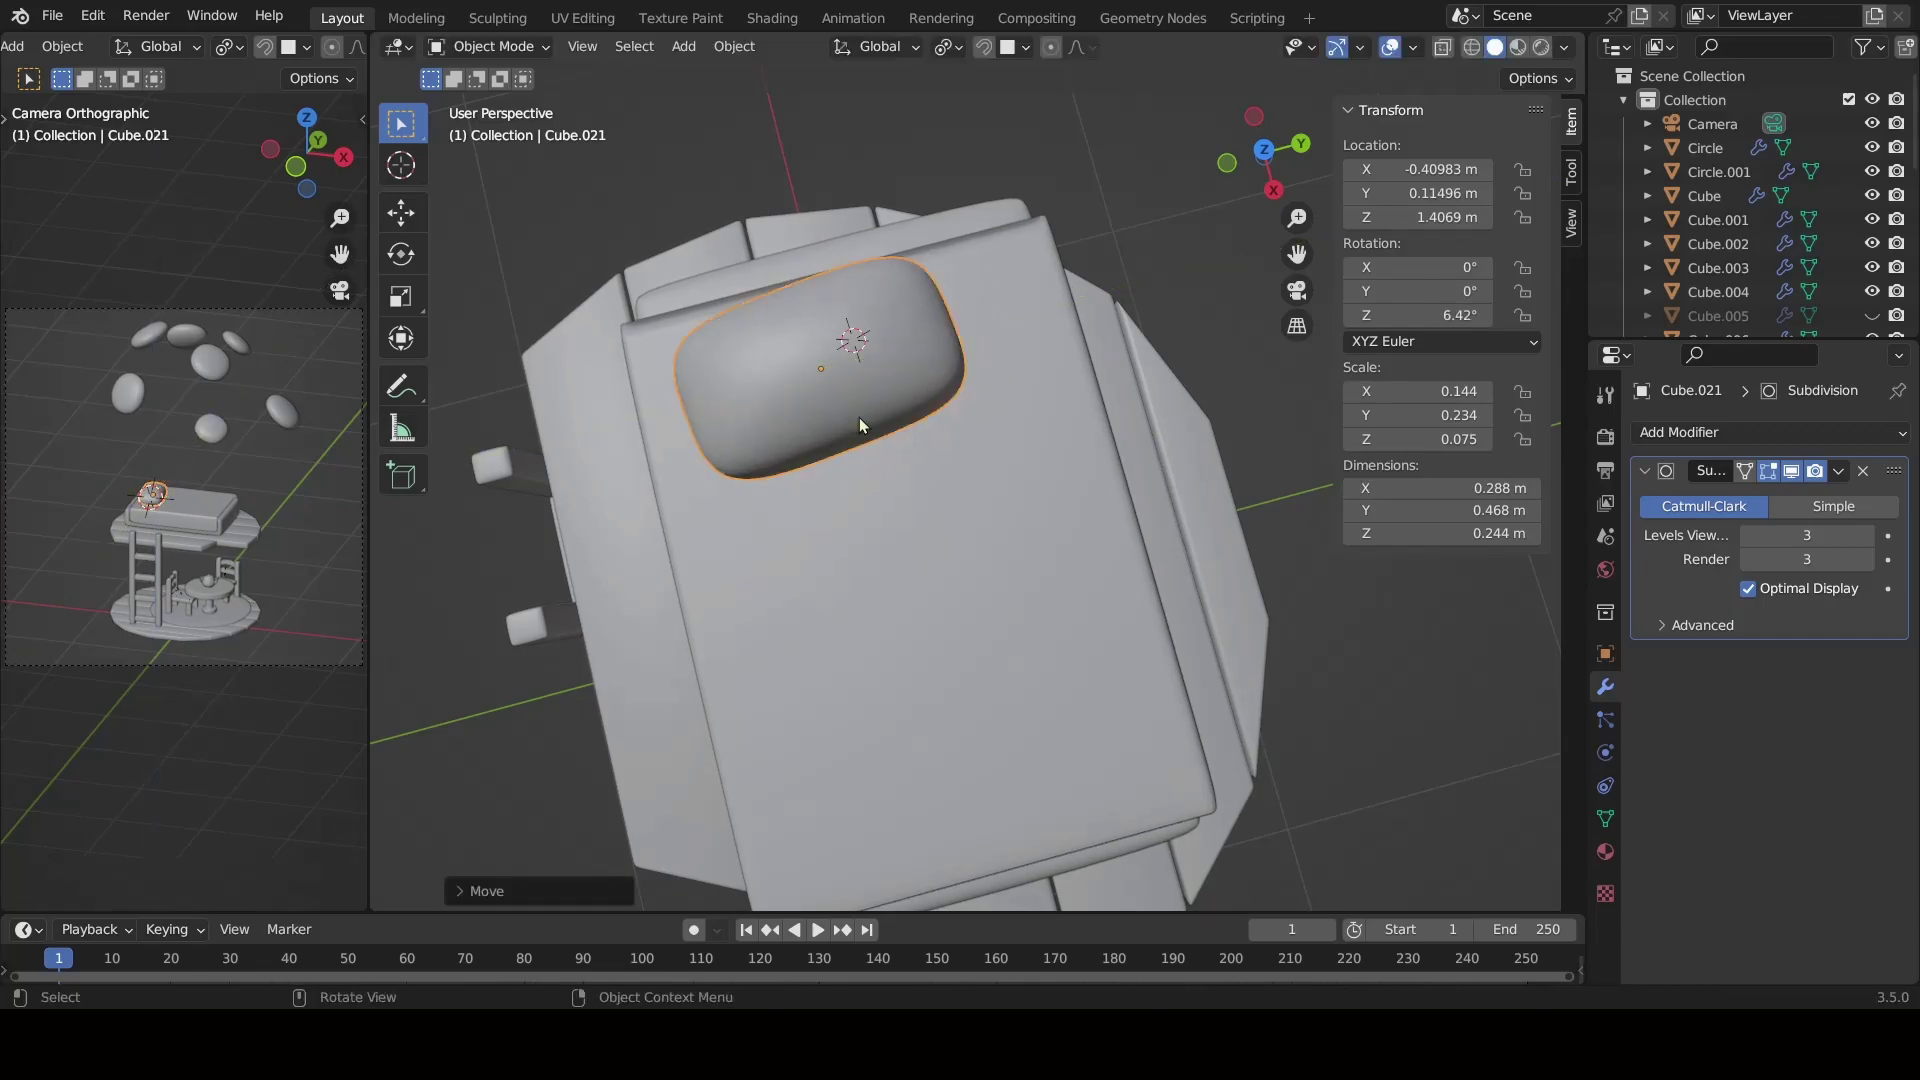
key("y")
left_click(944, 404)
key("g")
key("x")
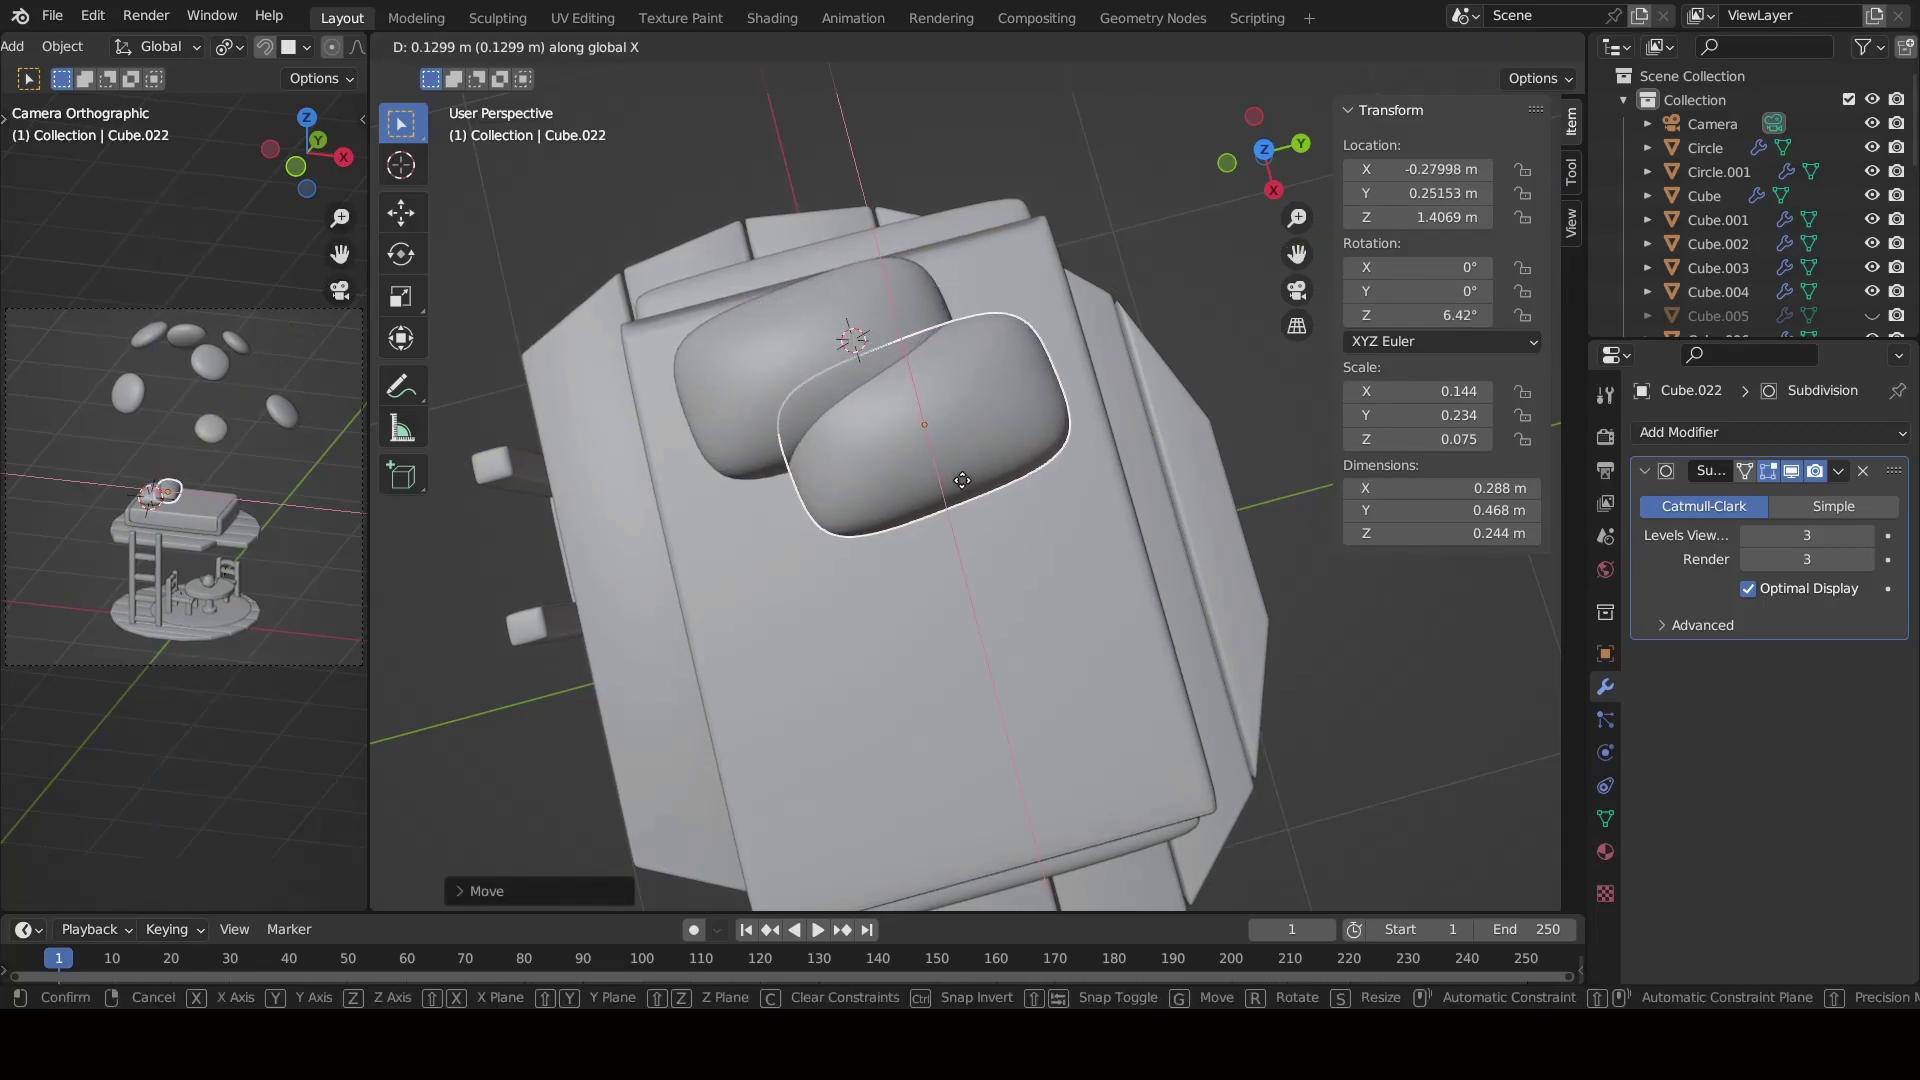
left_click(950, 440)
key("s")
left_click(954, 476)
Tilt the second pillow freely with R R and slide it along X.
key("r")
mouse_move(954, 476)
middle_mouse_down()
mouse_move(950, 440)
mouse_move(1042, 466)
mouse_move(947, 452)
mouse_move(1053, 546)
mouse_move(1098, 394)
mouse_move(1008, 440)
middle_mouse_up()
left_click(957, 430)
key("g")
key("x")
left_click(1000, 469)
key("r")
key("r")
key("g")
key("x")
left_click(1060, 470)
Raise the second pillow along Z, checking it from the front view.
scroll(1022, 388, "up", 3)
left_click(1007, 468)
key("g")
key("z")
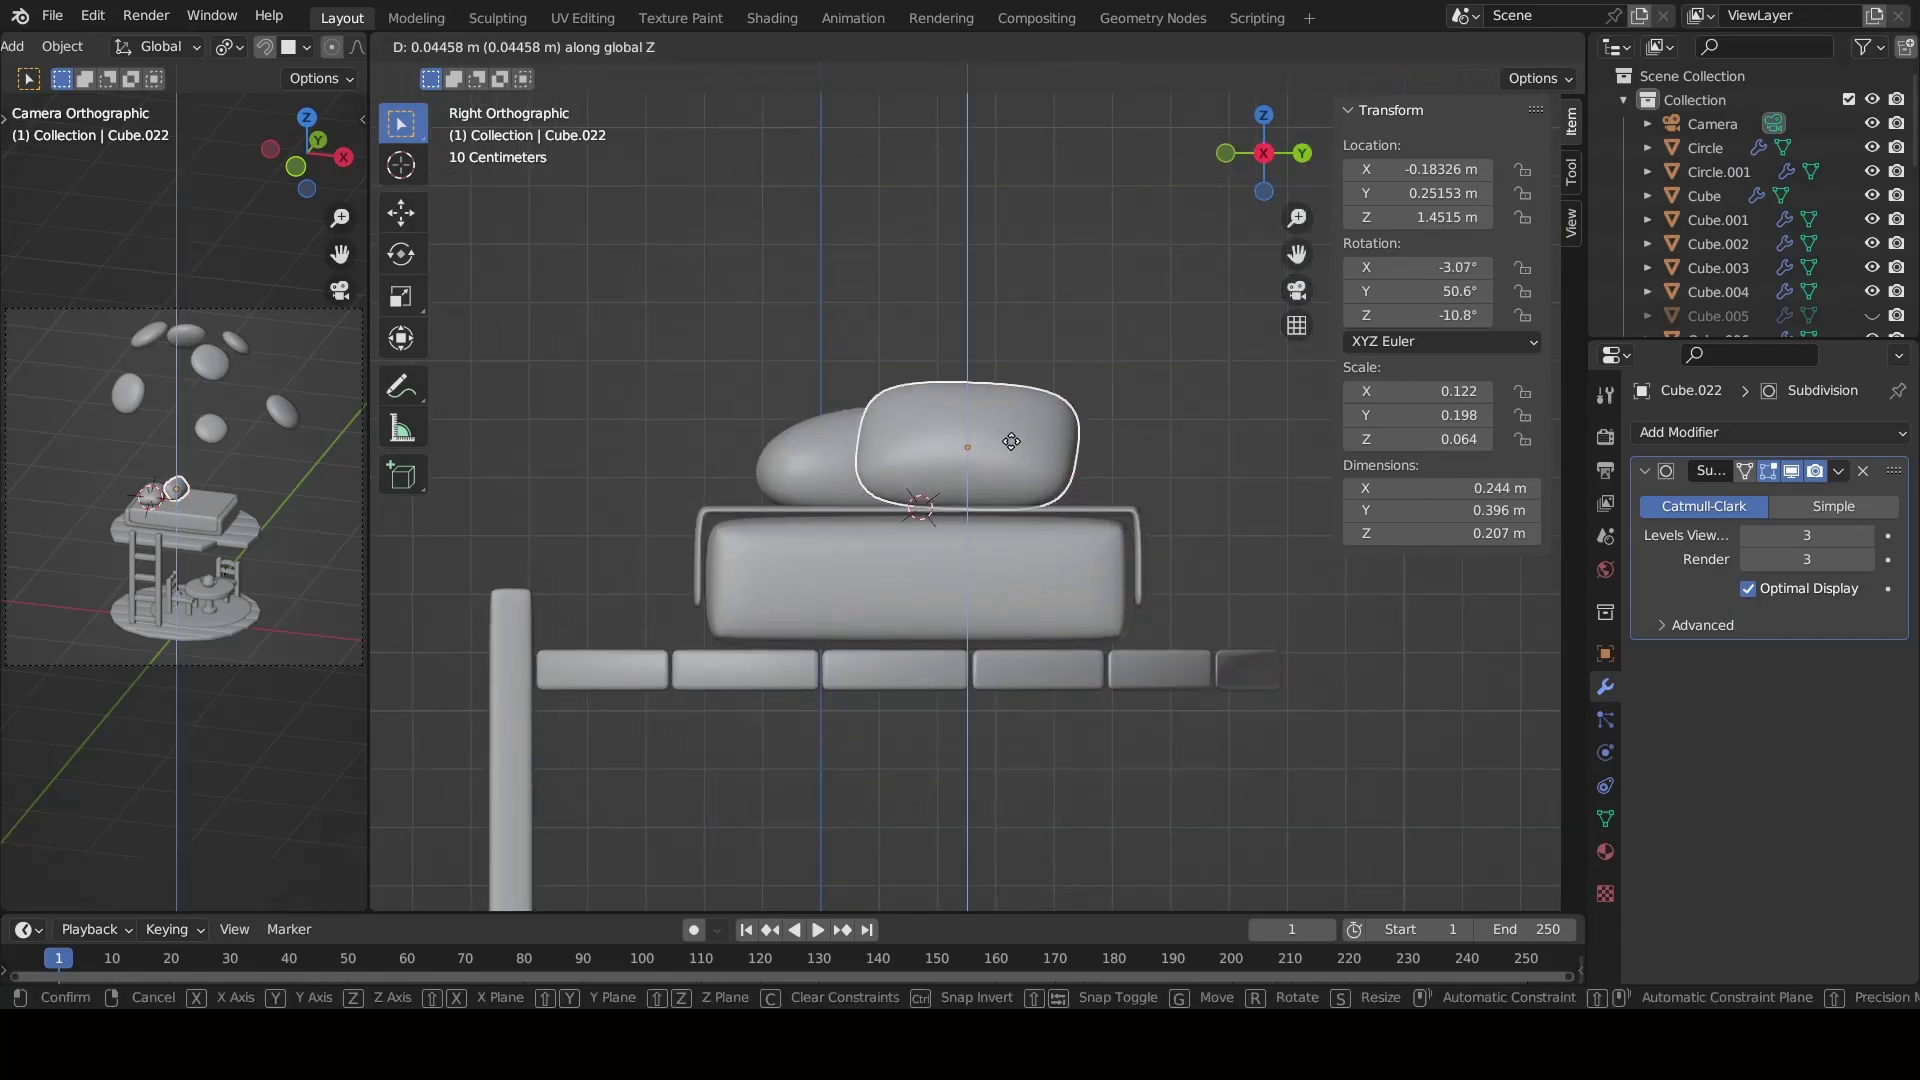
left_click(1054, 519)
Zoom out to the whole mushroom house, selecting the shell and then the camera.
scroll(1054, 519, "up", 3)
middle_click_drag(1054, 518, 992, 594)
scroll(1020, 620, "down", 3)
scroll(1063, 670, "down", 2)
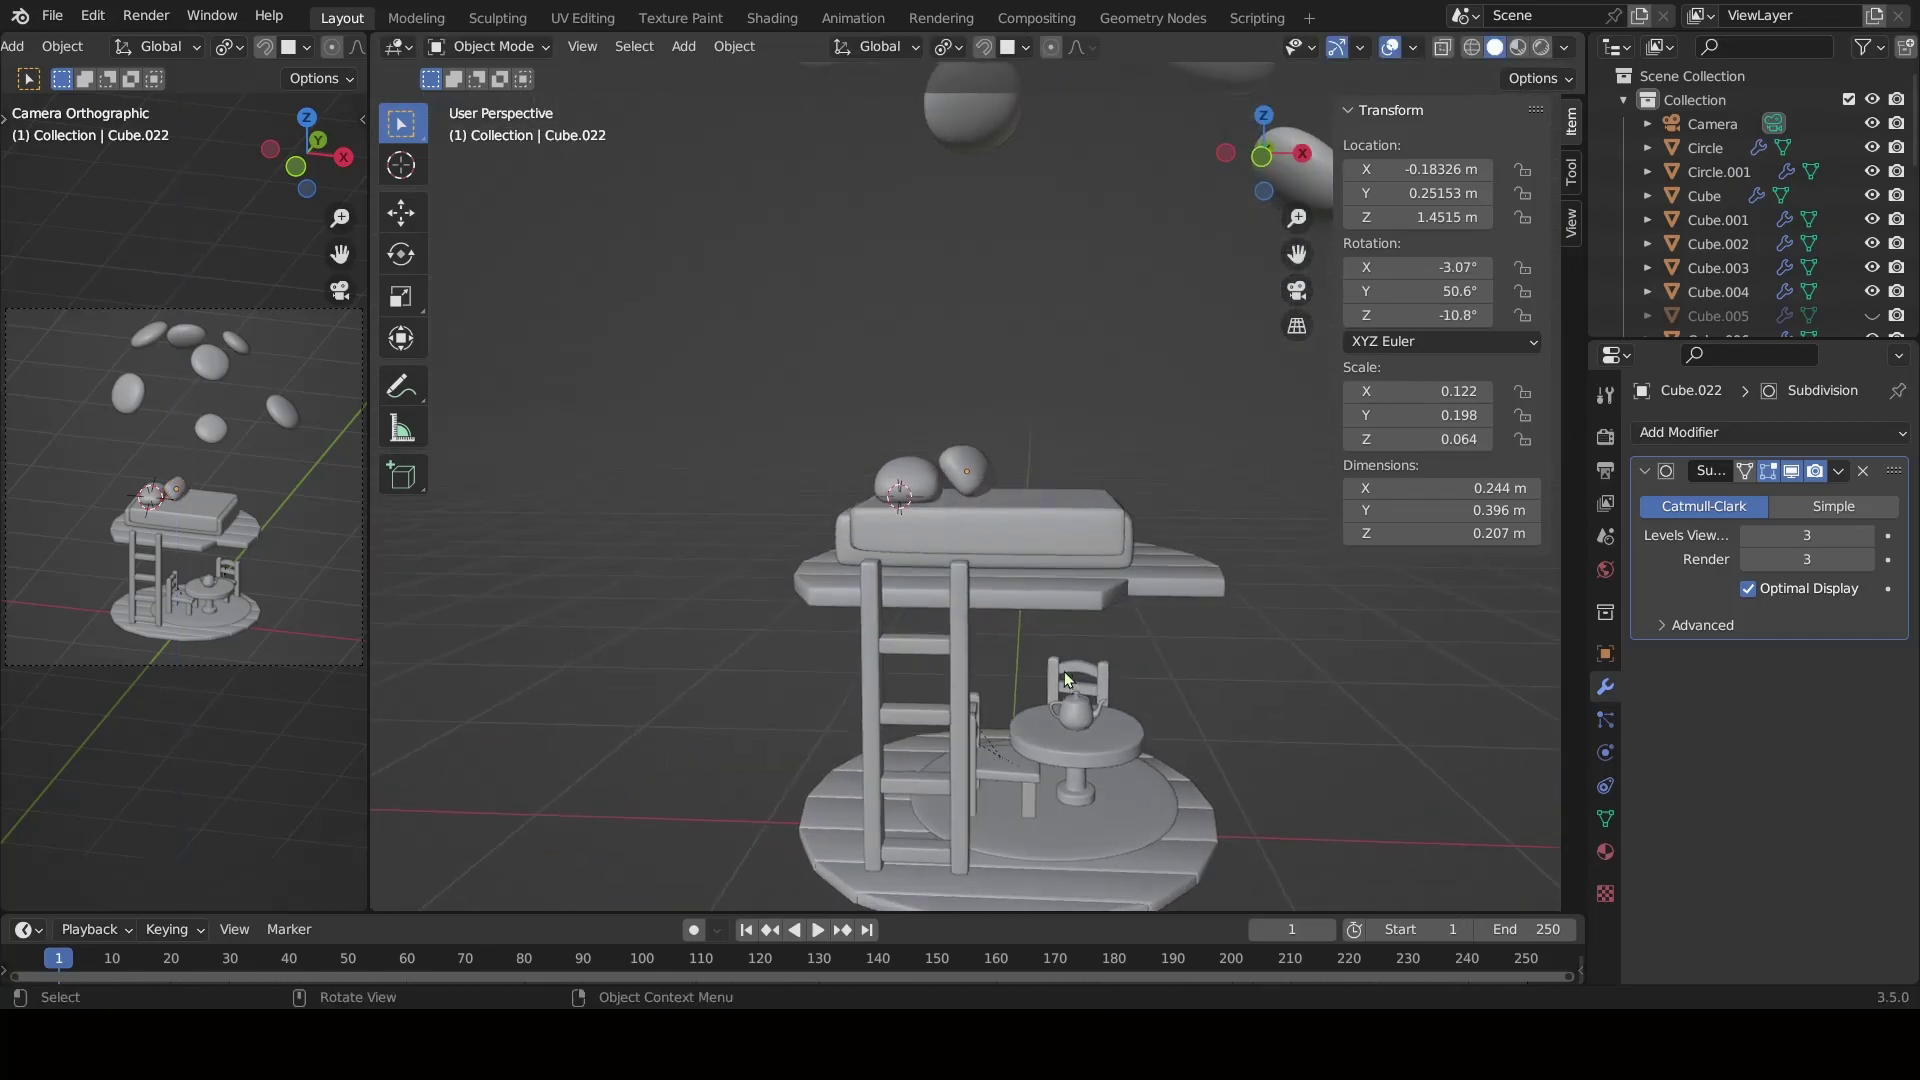
scroll(964, 496, "up", 6)
left_click(964, 500)
mouse_move(964, 500)
middle_mouse_down("alt")
mouse_move(969, 534)
mouse_move(1366, 844)
middle_mouse_up("alt")
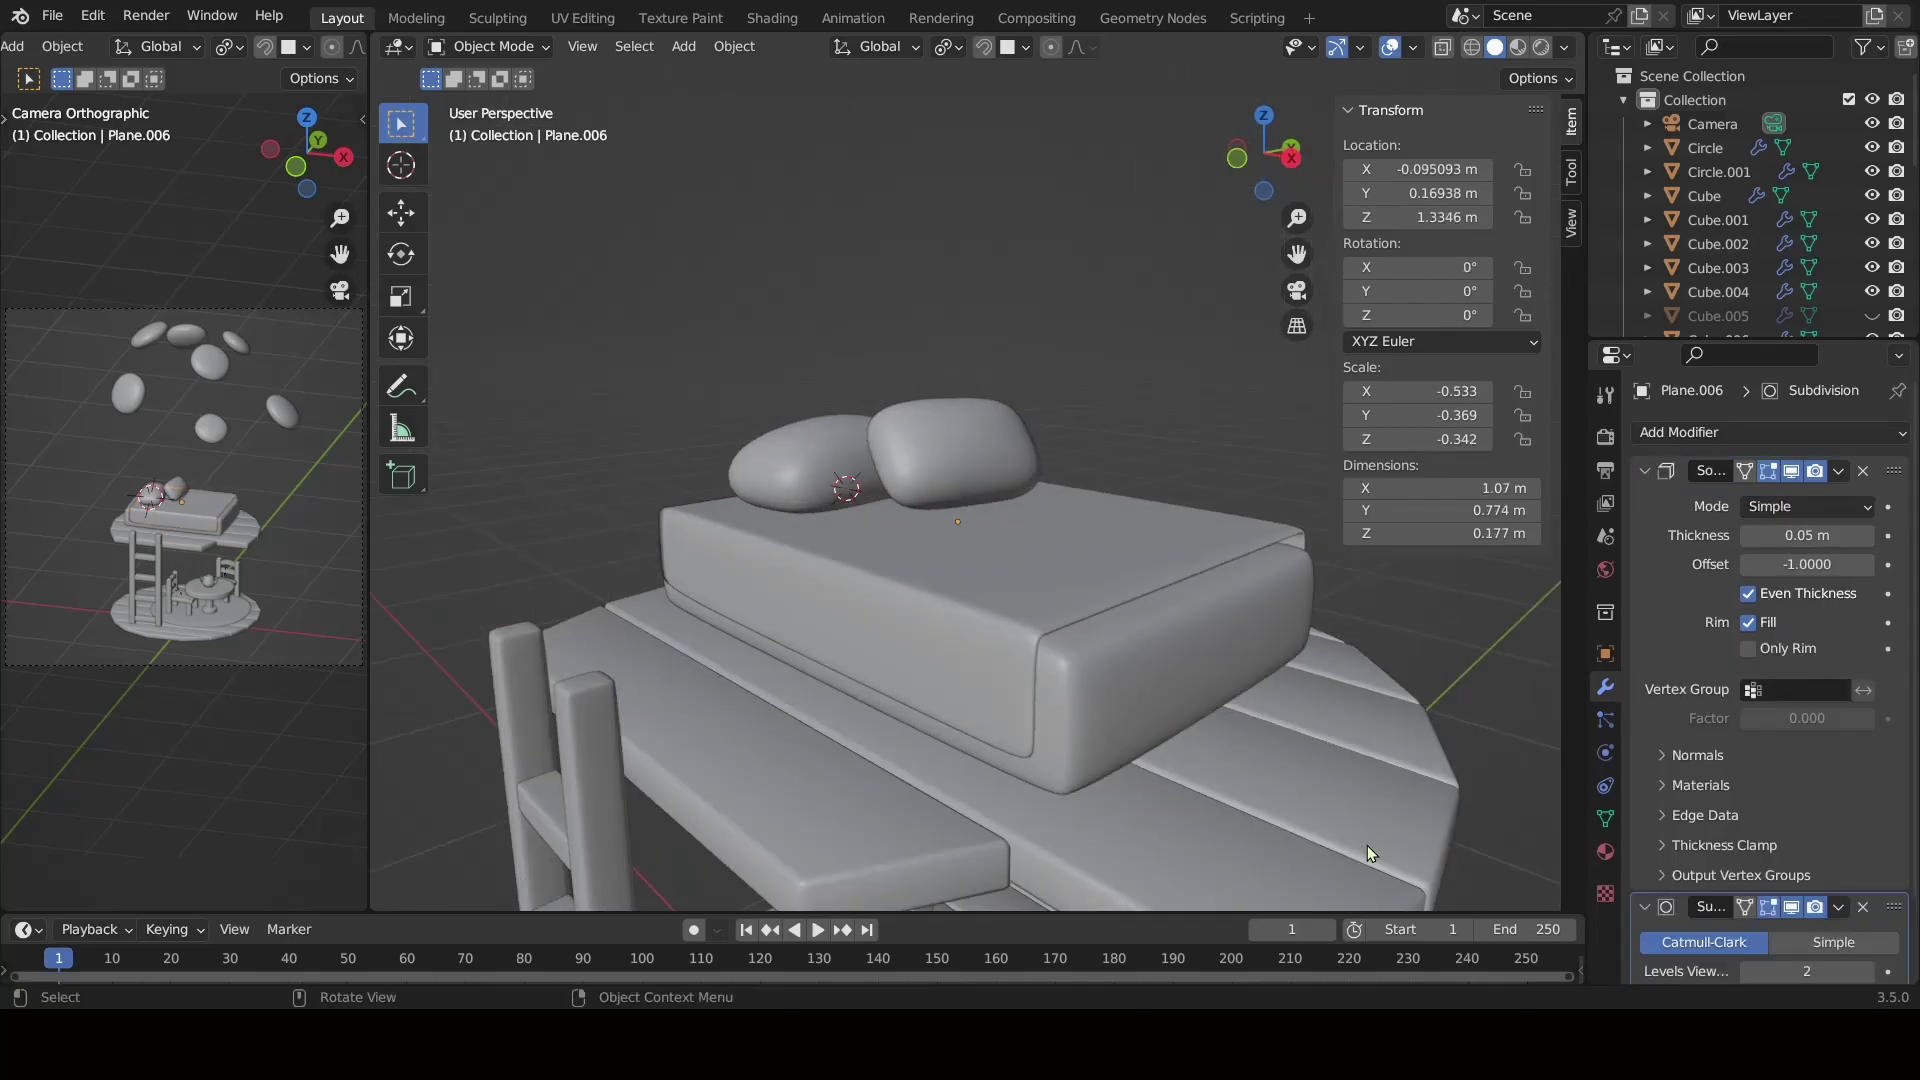
scroll(880, 646, "down", 3)
scroll(880, 646, "down", 5)
left_click(952, 612)
scroll(964, 464, "up", 6)
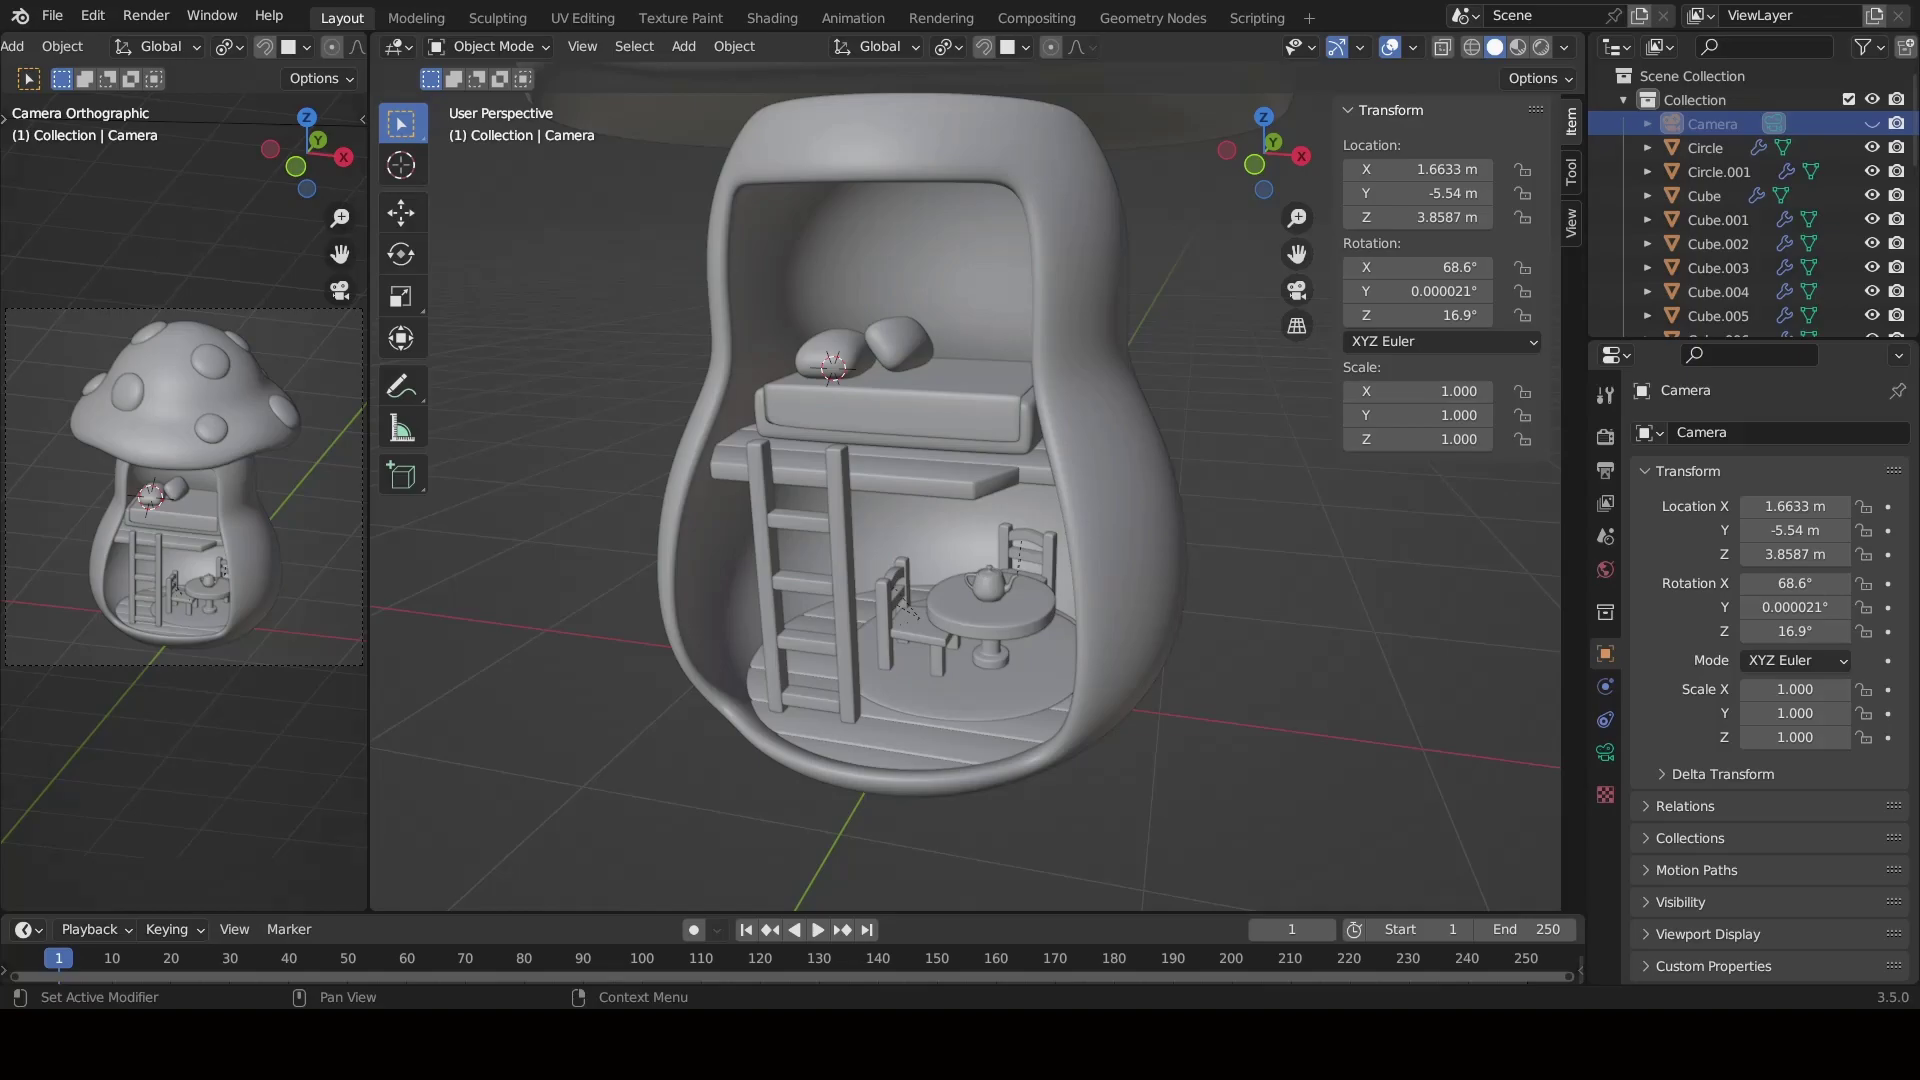
Add a NURBS path curve inside the house interior.
middle_click_drag(1294, 651, 1360, 630)
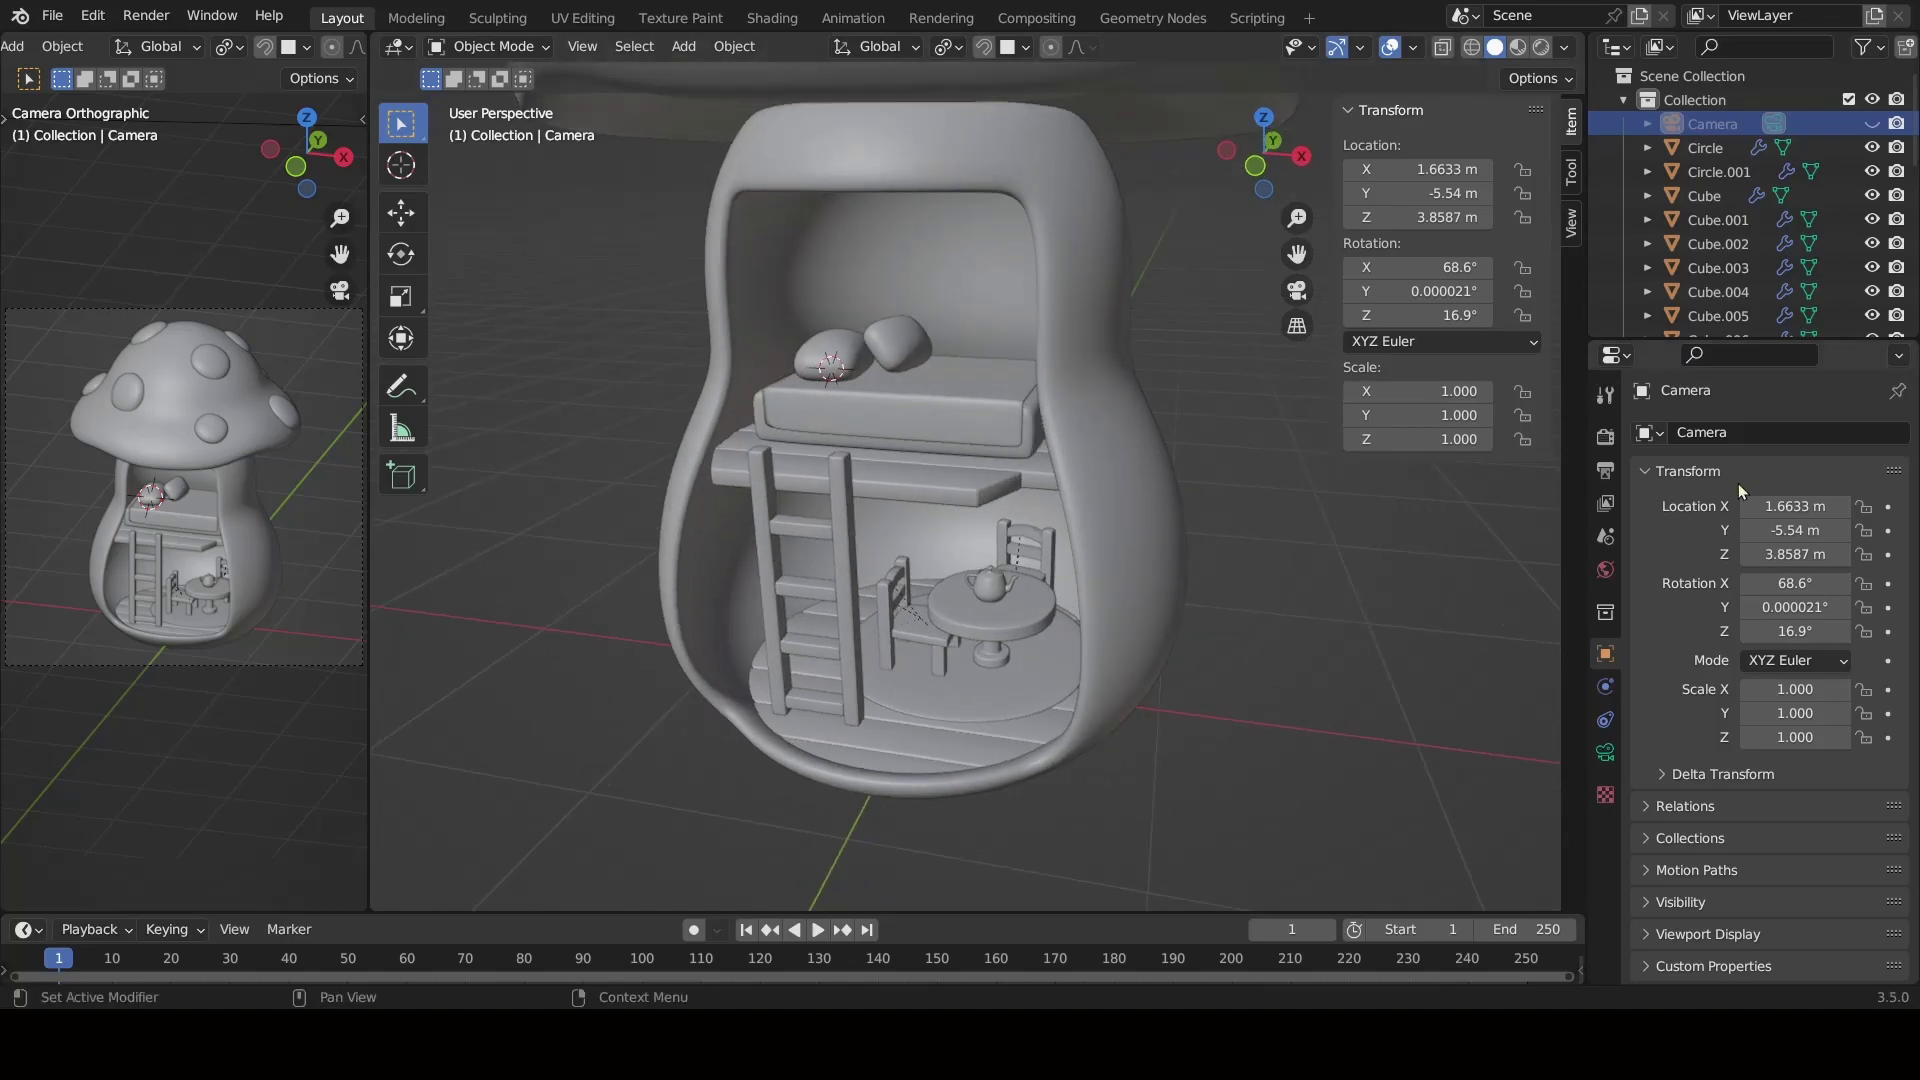
scroll(807, 388, "up", 3)
key("shift+a")
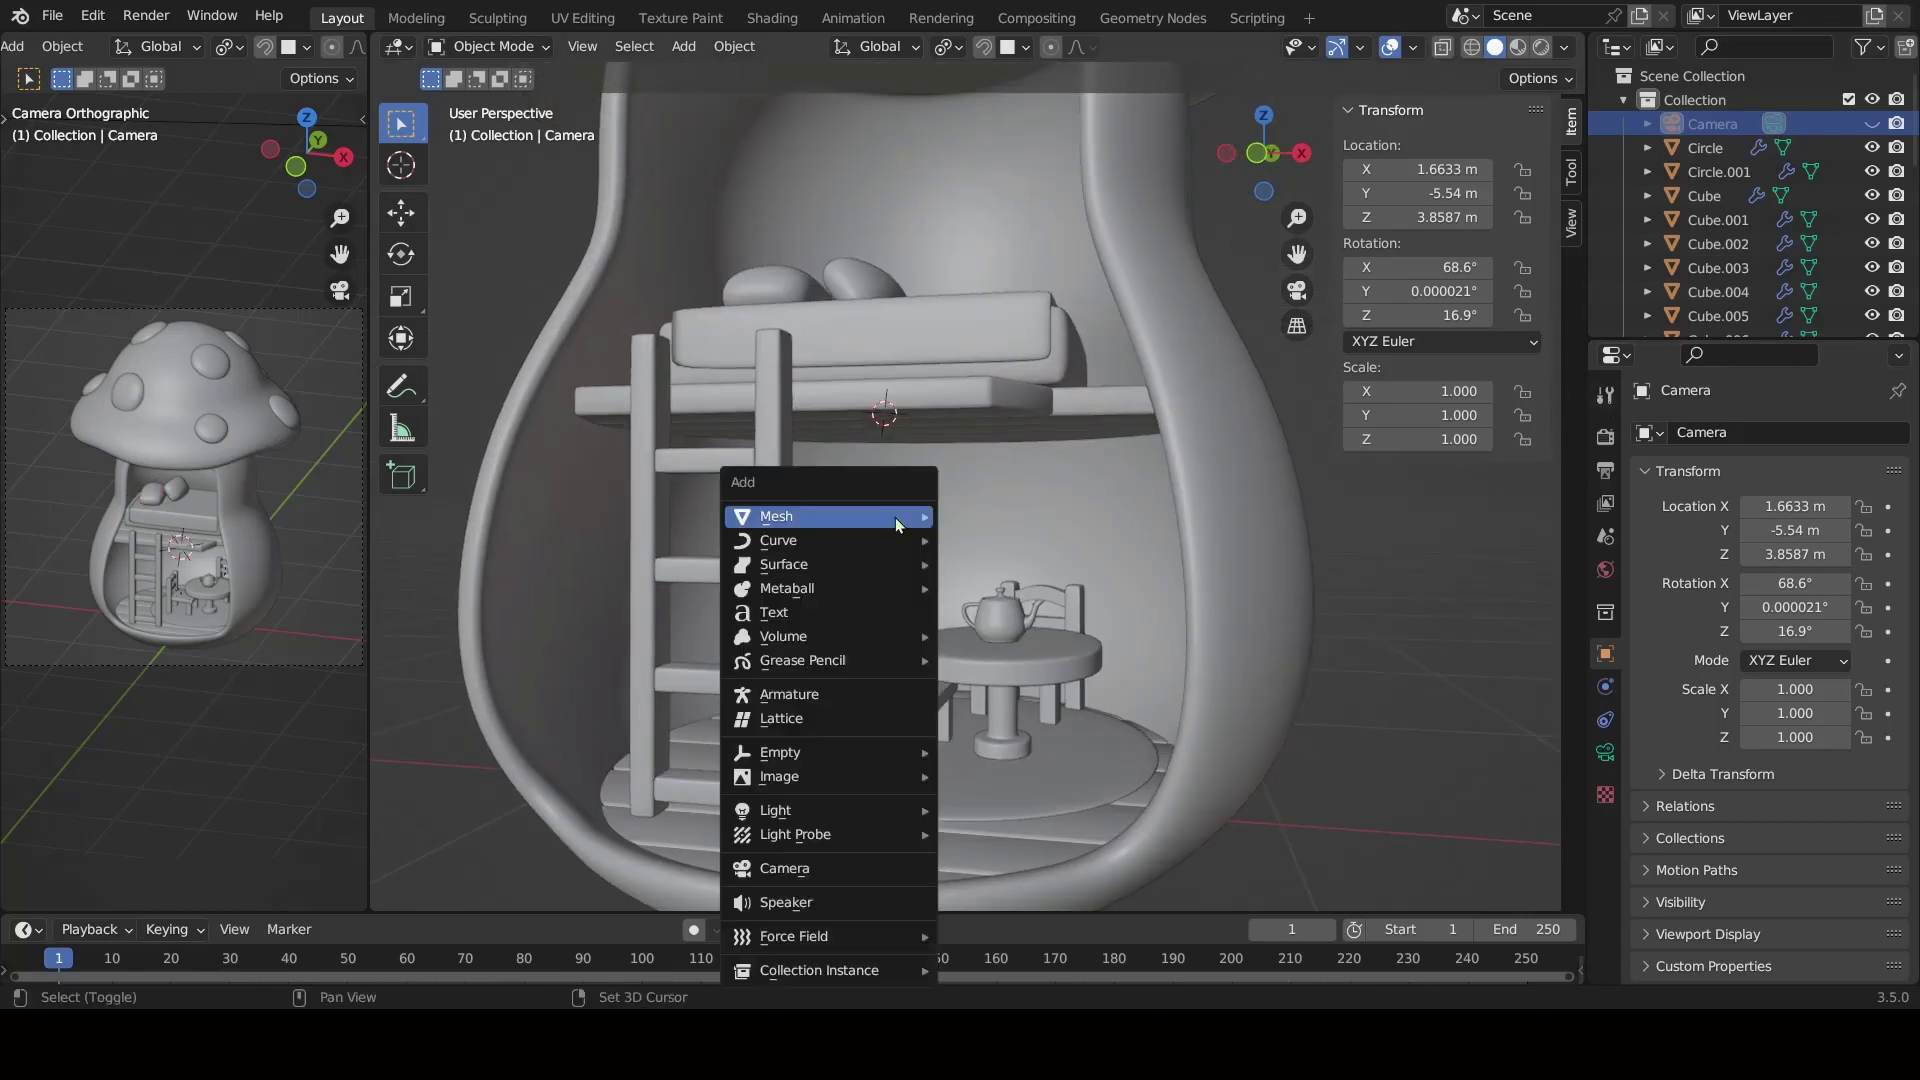
mouse_move(777, 540)
left_click(1034, 626)
Shrink the path to 0.155 scale, about 0.62 m long, under the loft.
scroll(1028, 506, "down", 2)
scroll(1028, 506, "down", 2)
key("s")
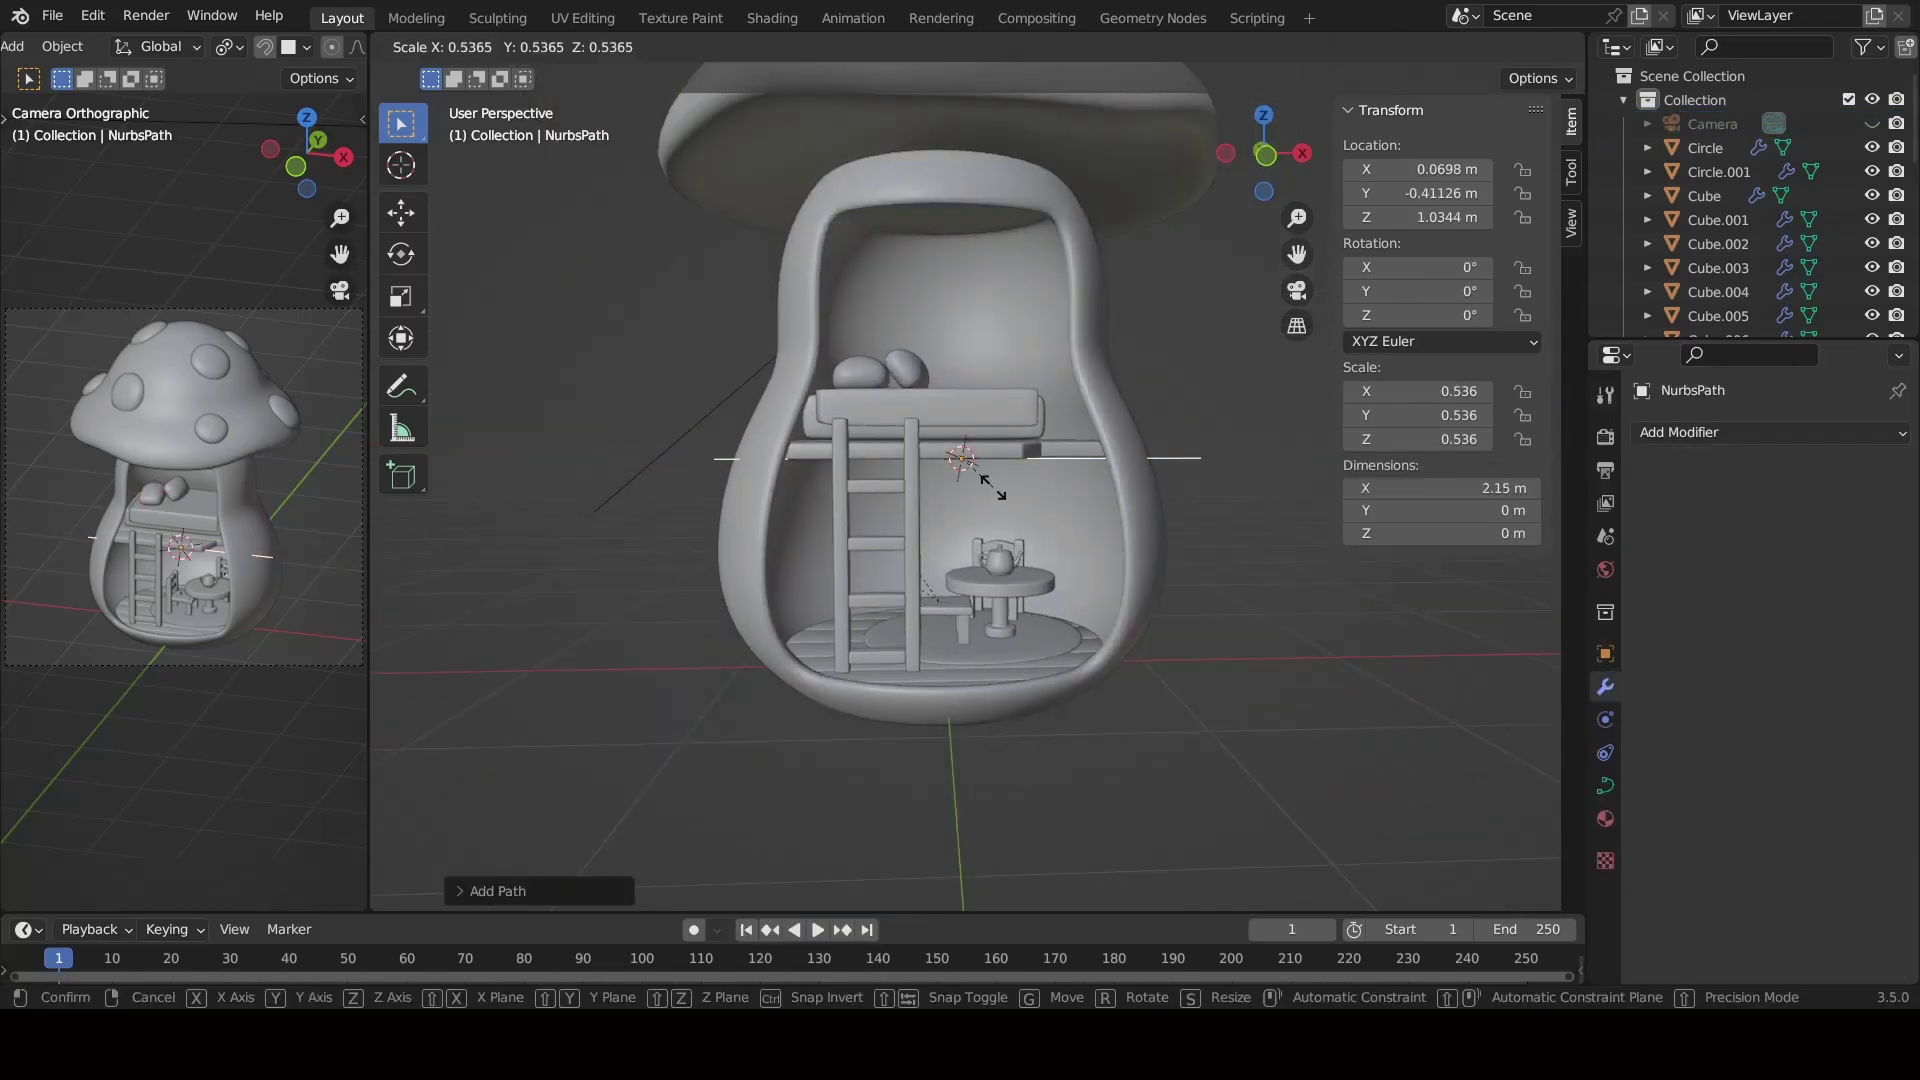
left_click(961, 463)
key("KP_1")
scroll(962, 463, "up", 3)
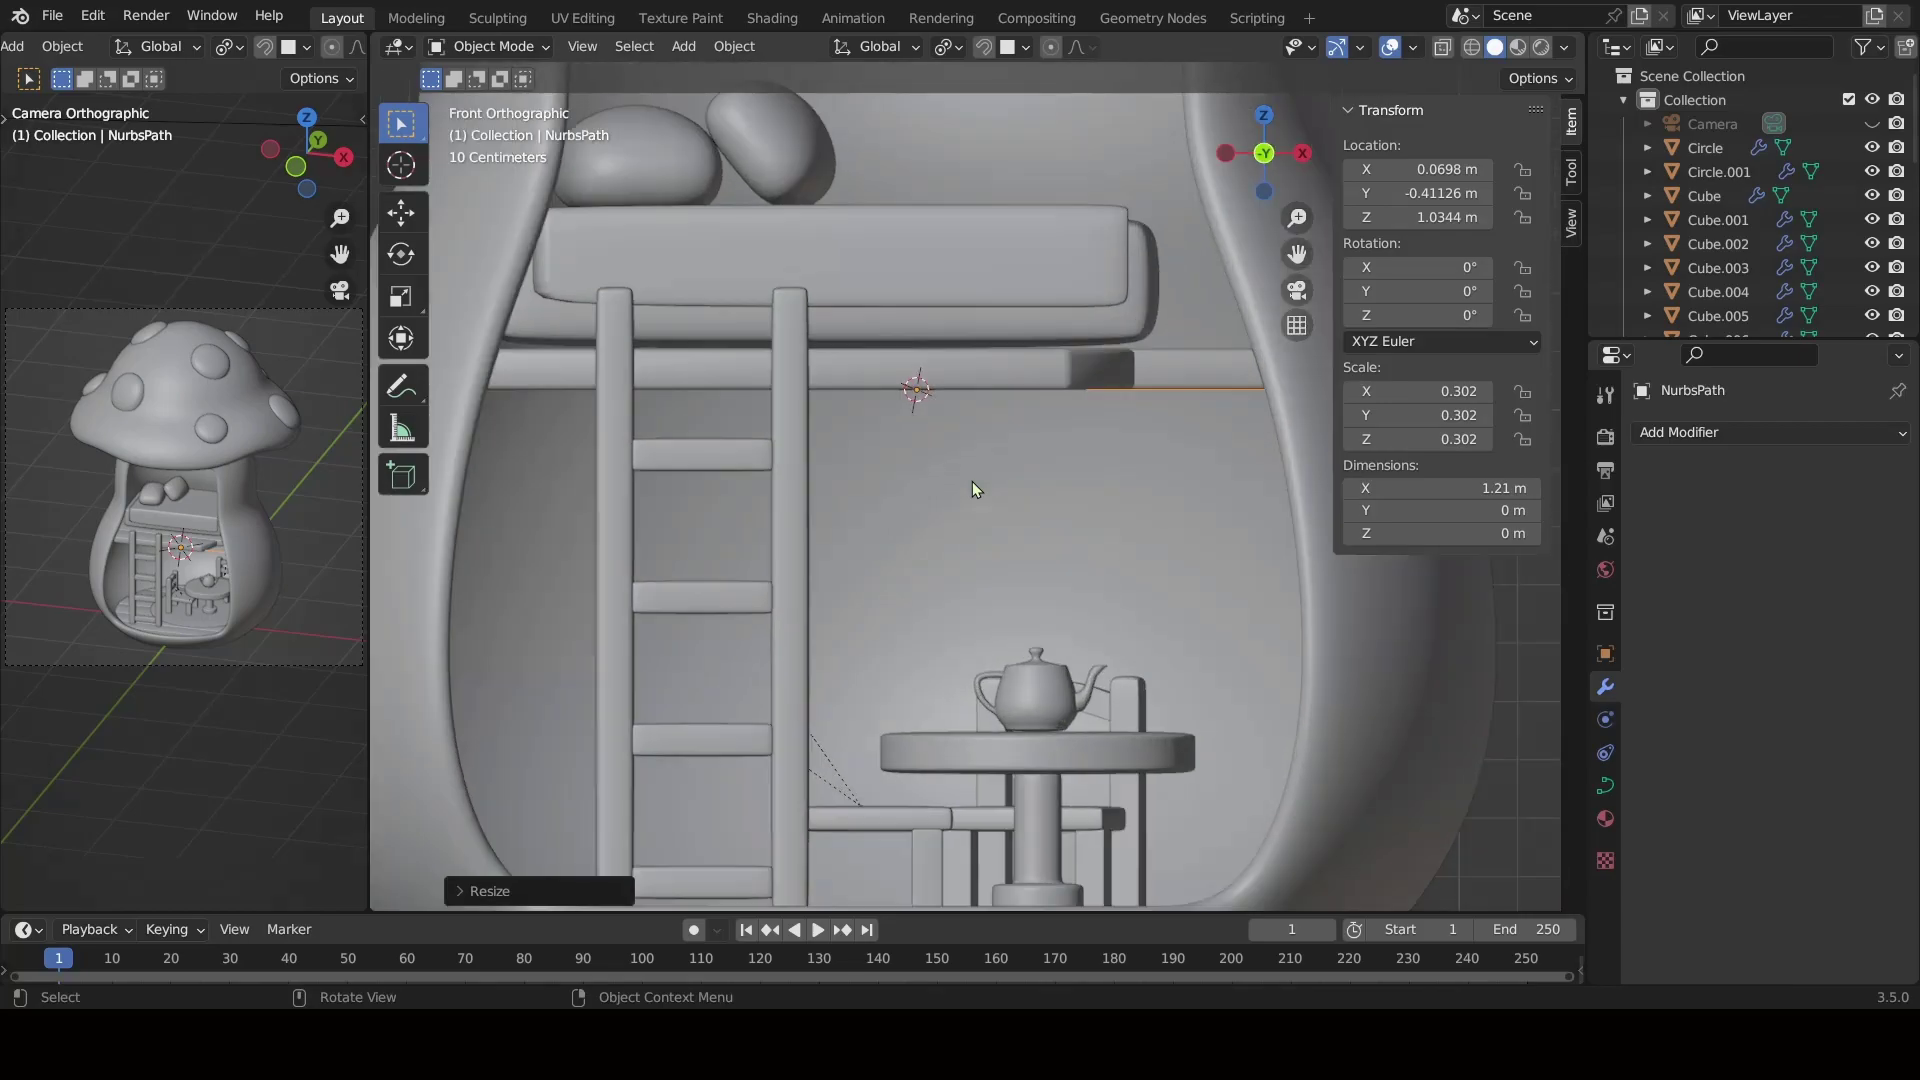
key("g")
left_click(1040, 505)
key("s")
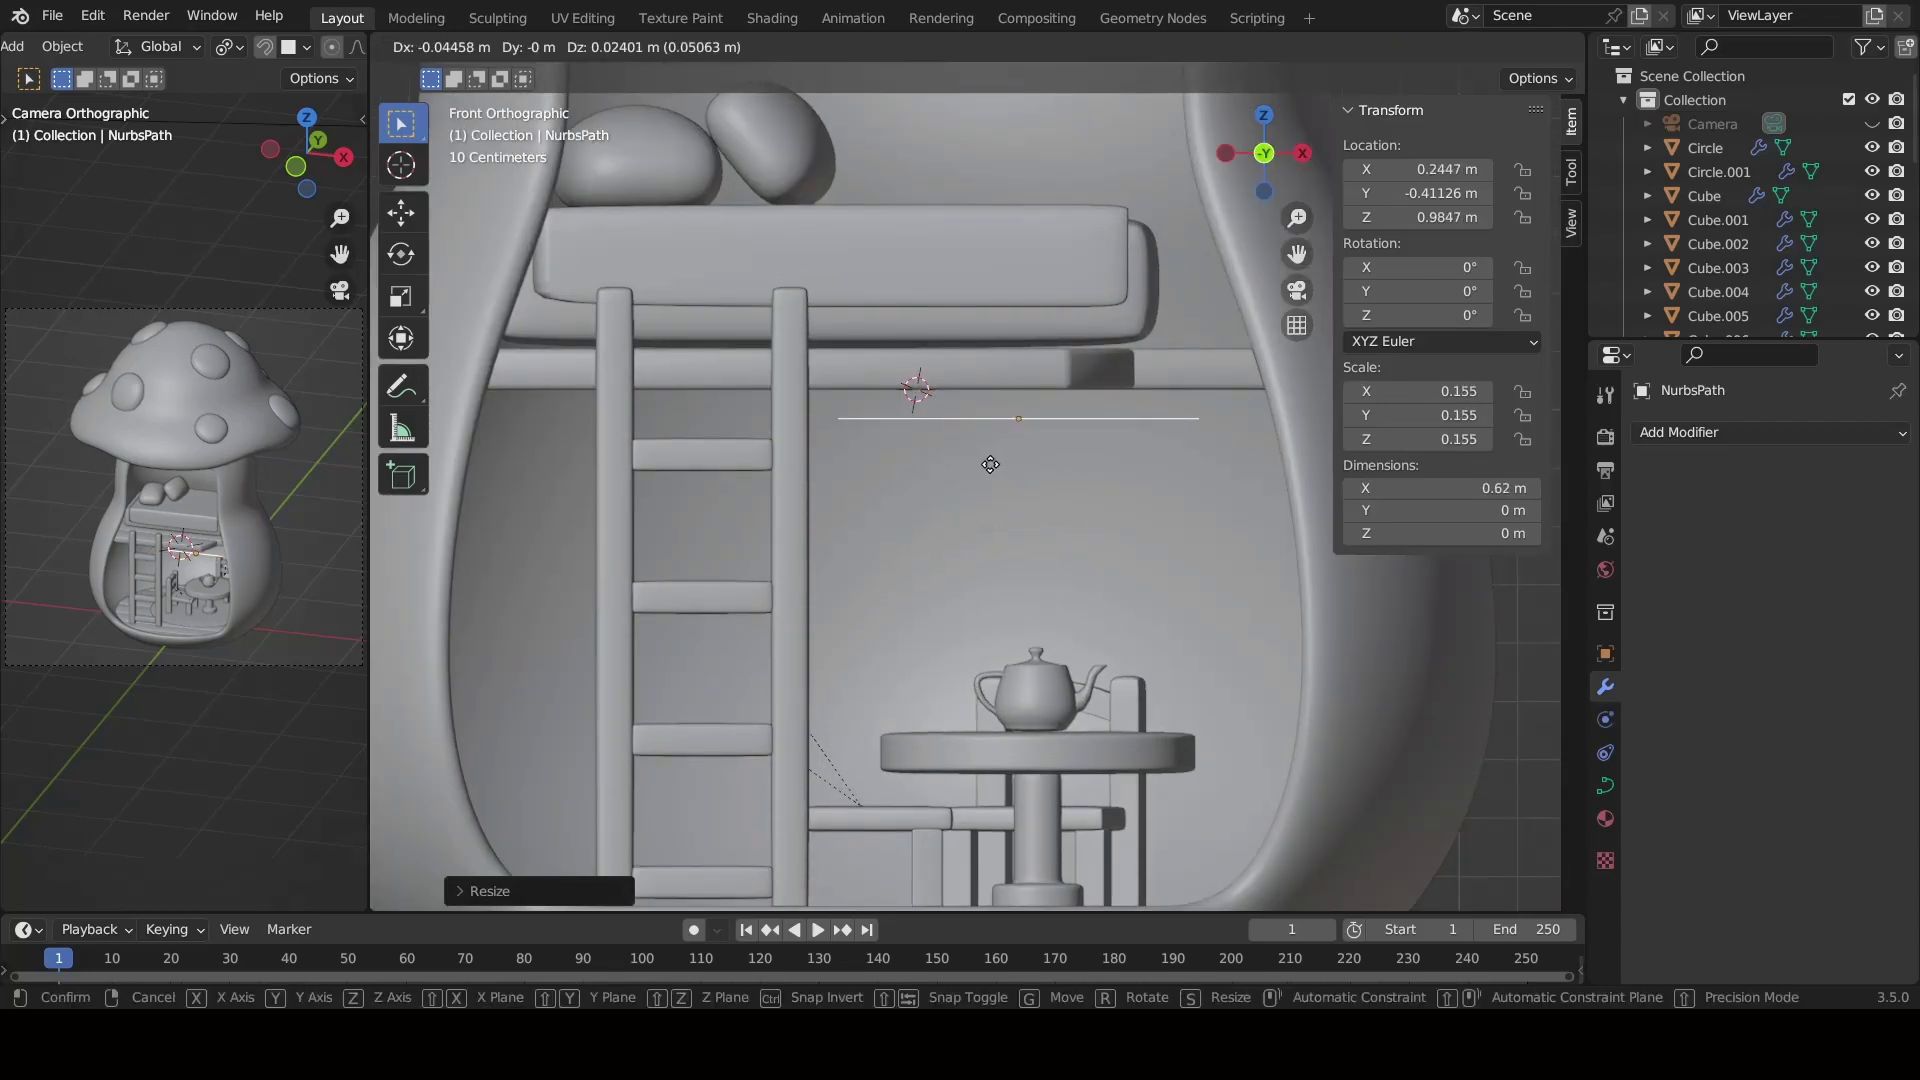
left_click(1016, 472)
Give the path a round bevel depth of 0.05 m.
left_click(1605, 786)
scroll(1696, 685, "down", 5)
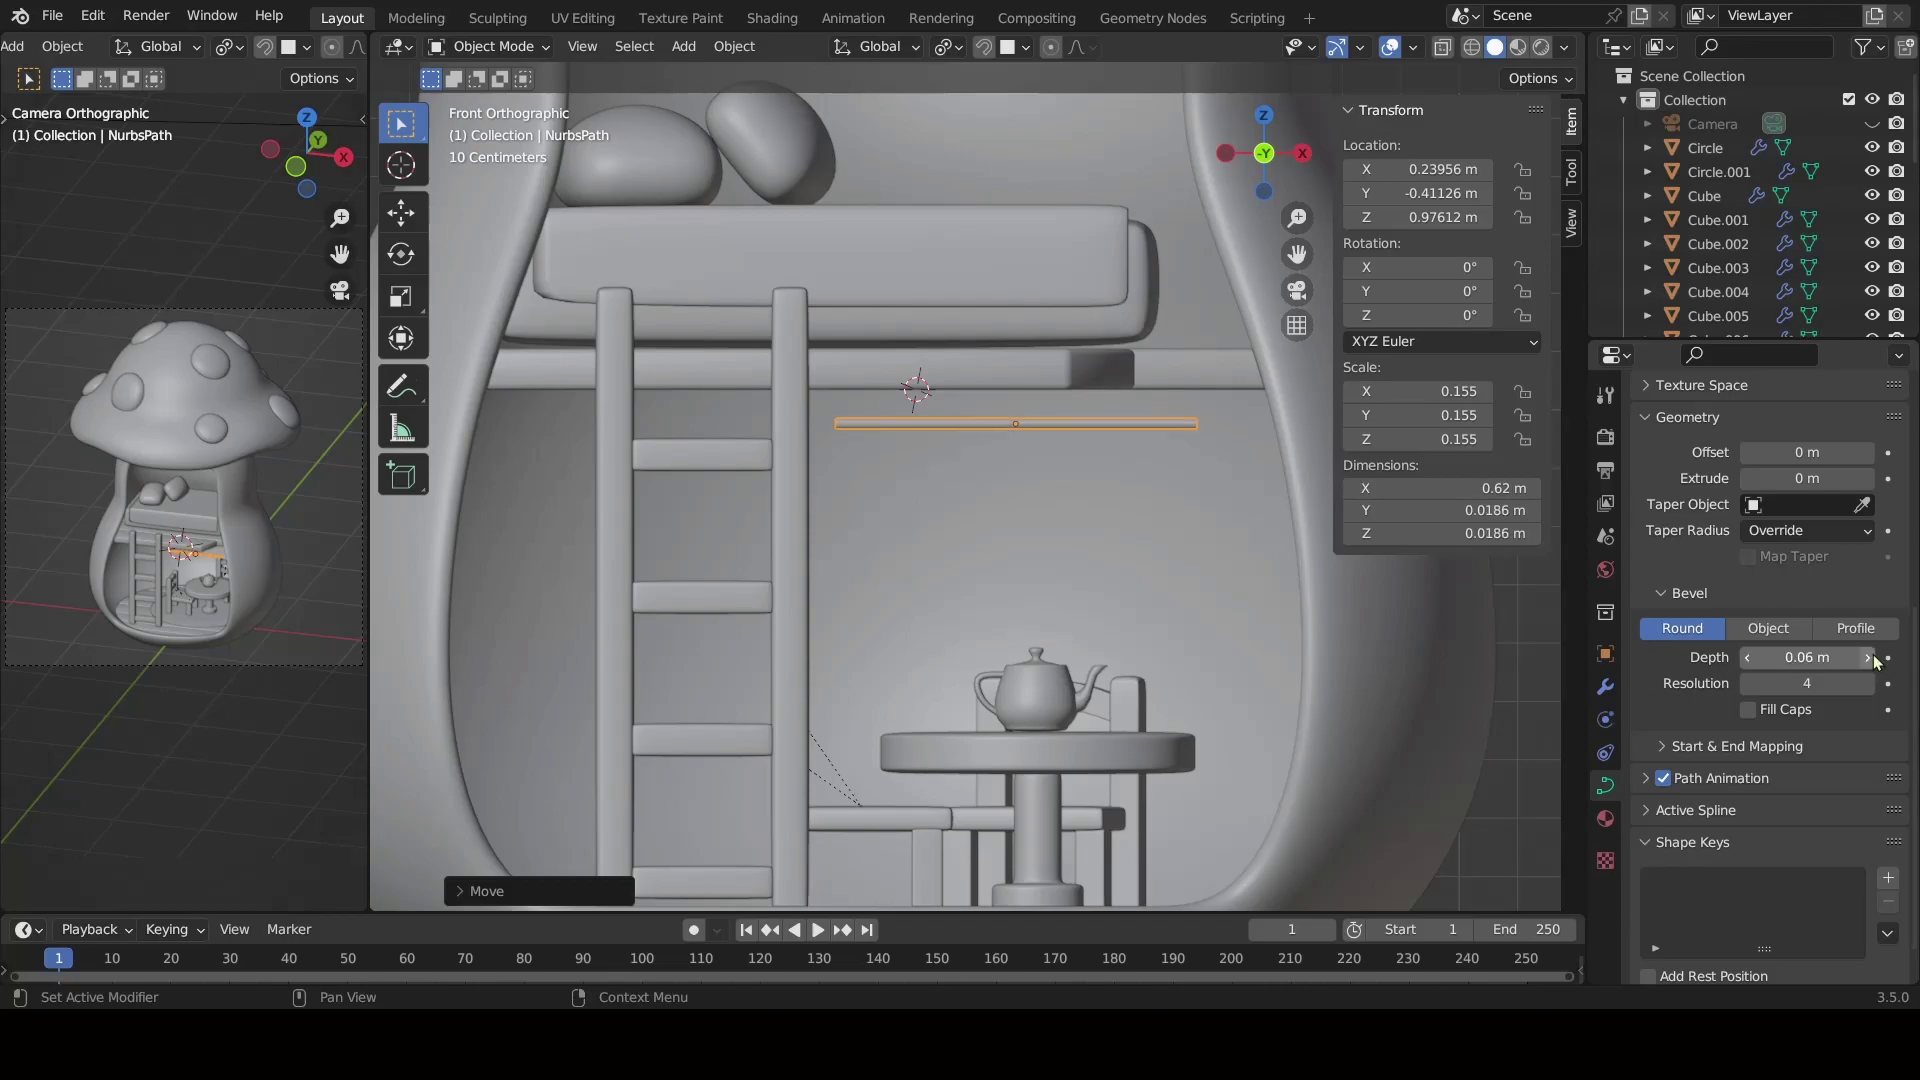
left_click(1745, 659)
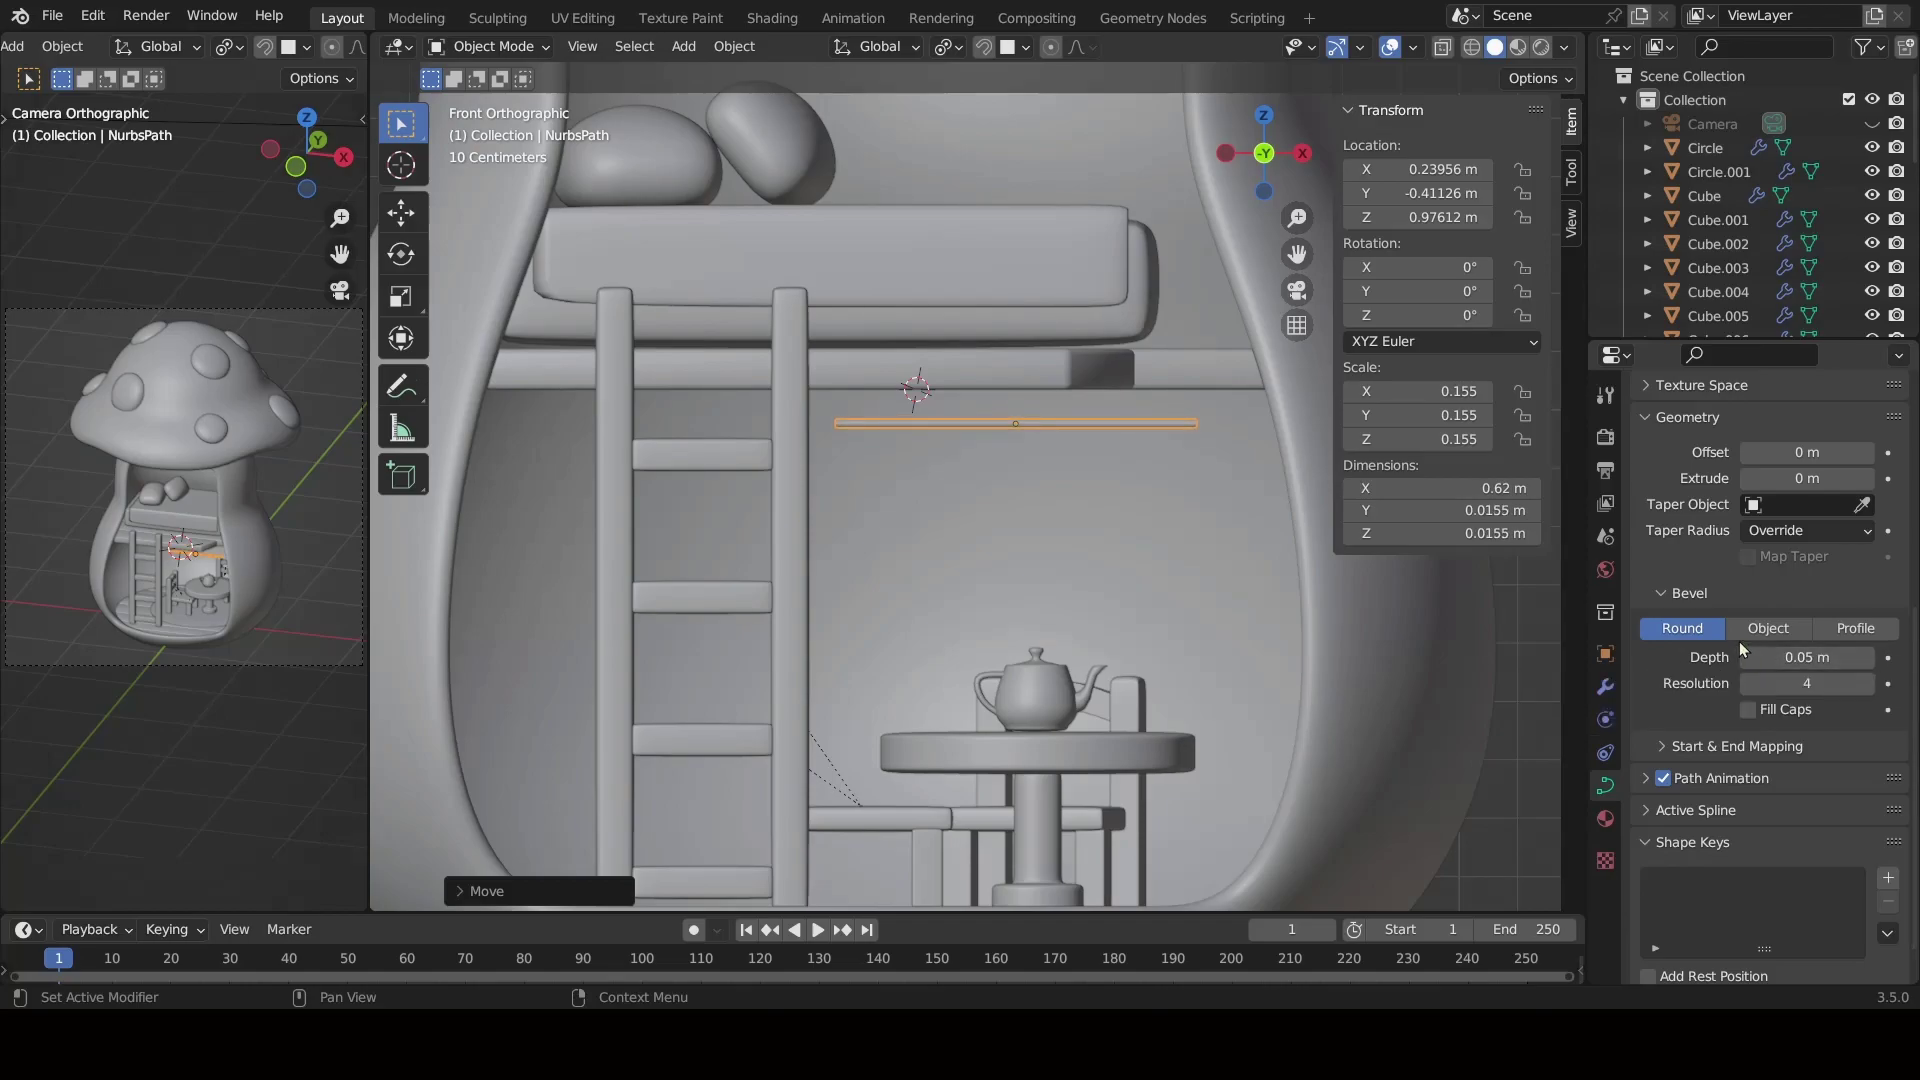
key("Tab")
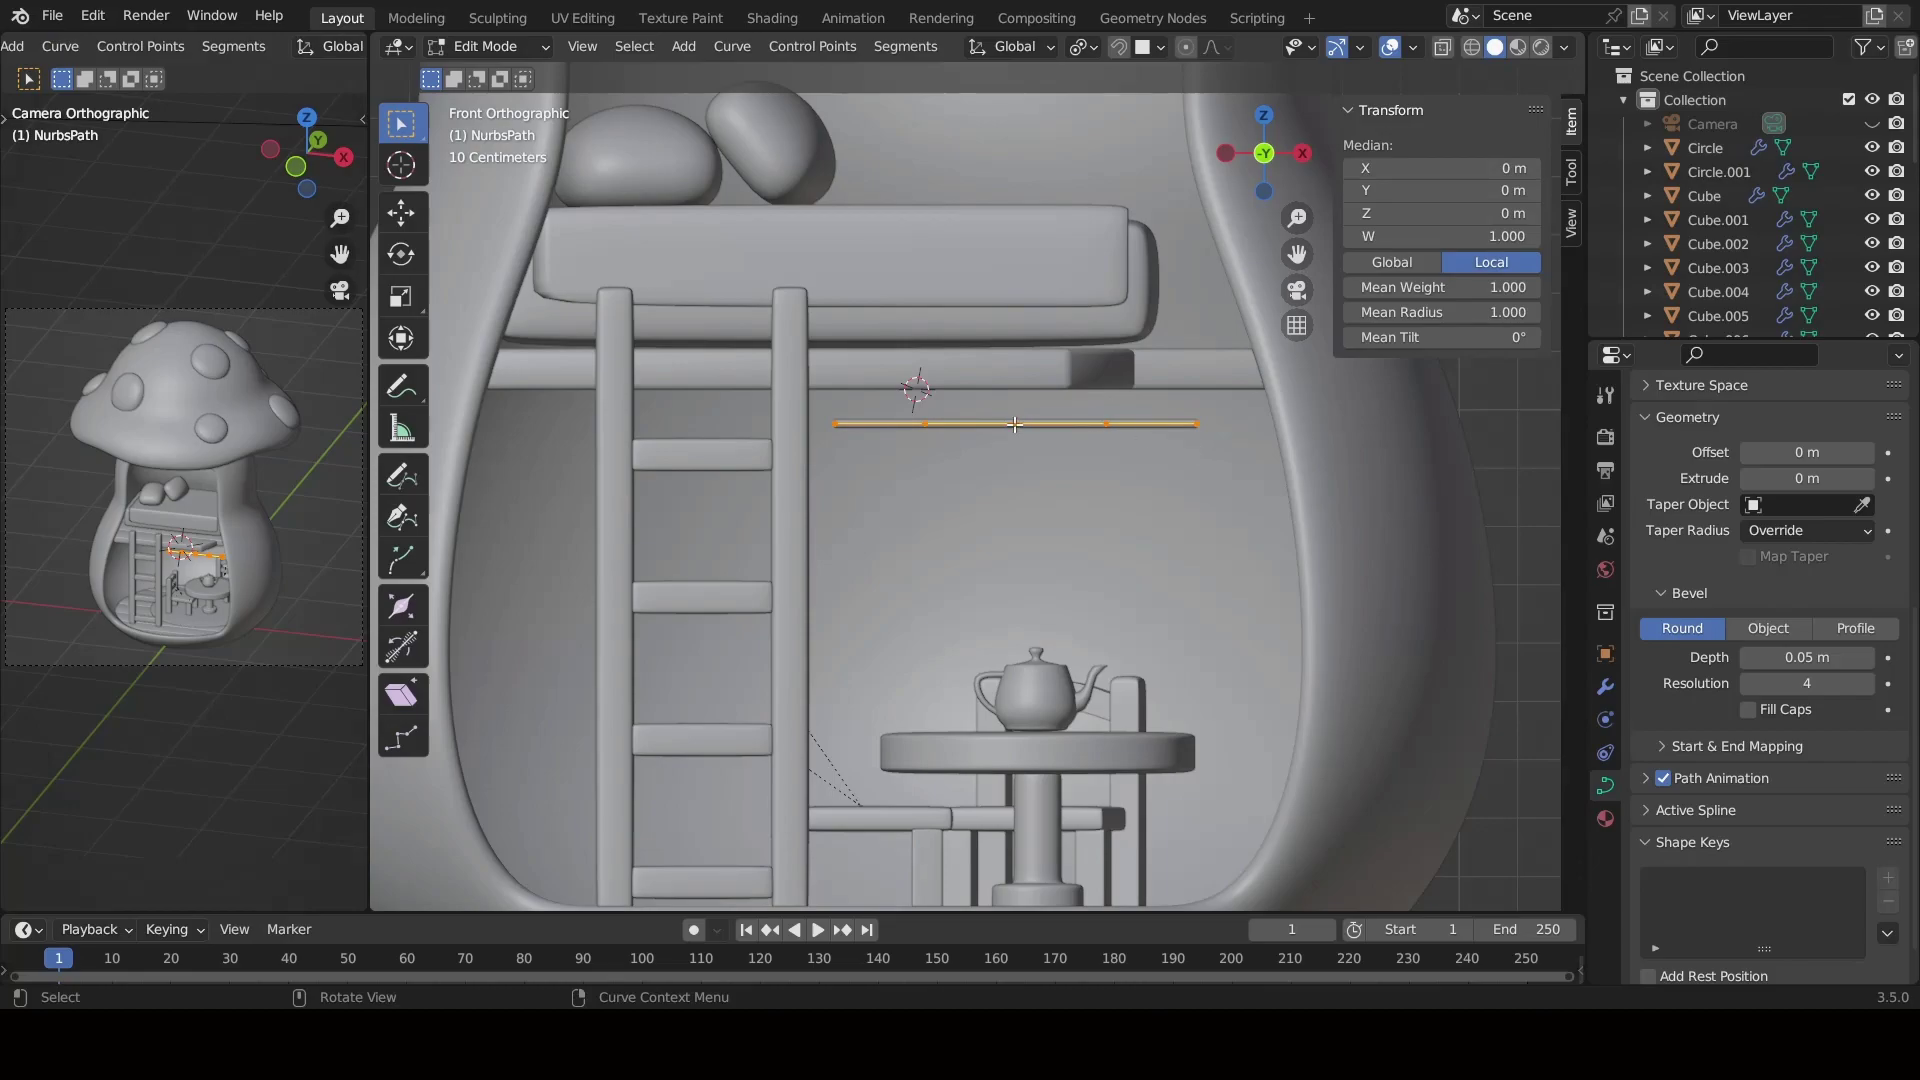
Drop the path's middle control point straight down into a sag.
left_click(1015, 424)
key("g")
key("z")
left_click(1029, 521)
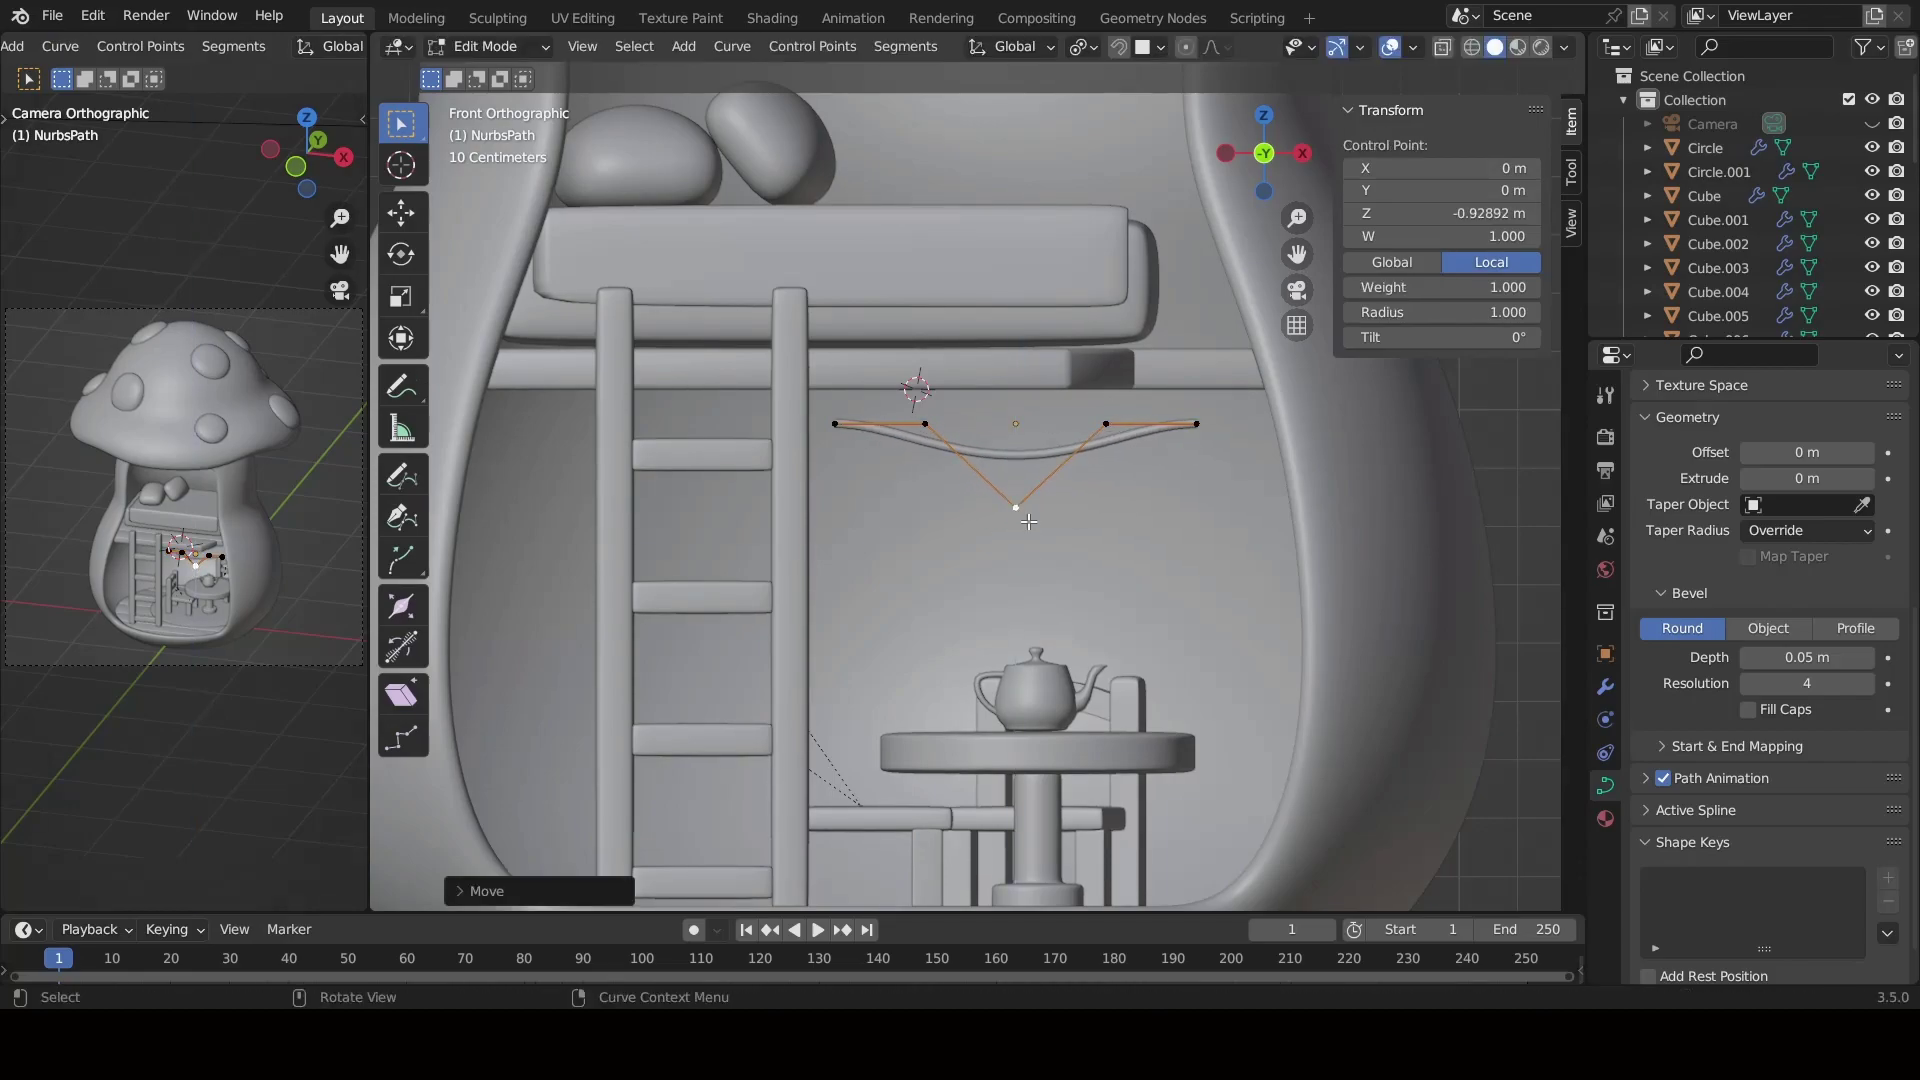
scroll(1029, 521, "up", 1)
key("Tab")
Set the path's left end height against the loft beam.
key("g")
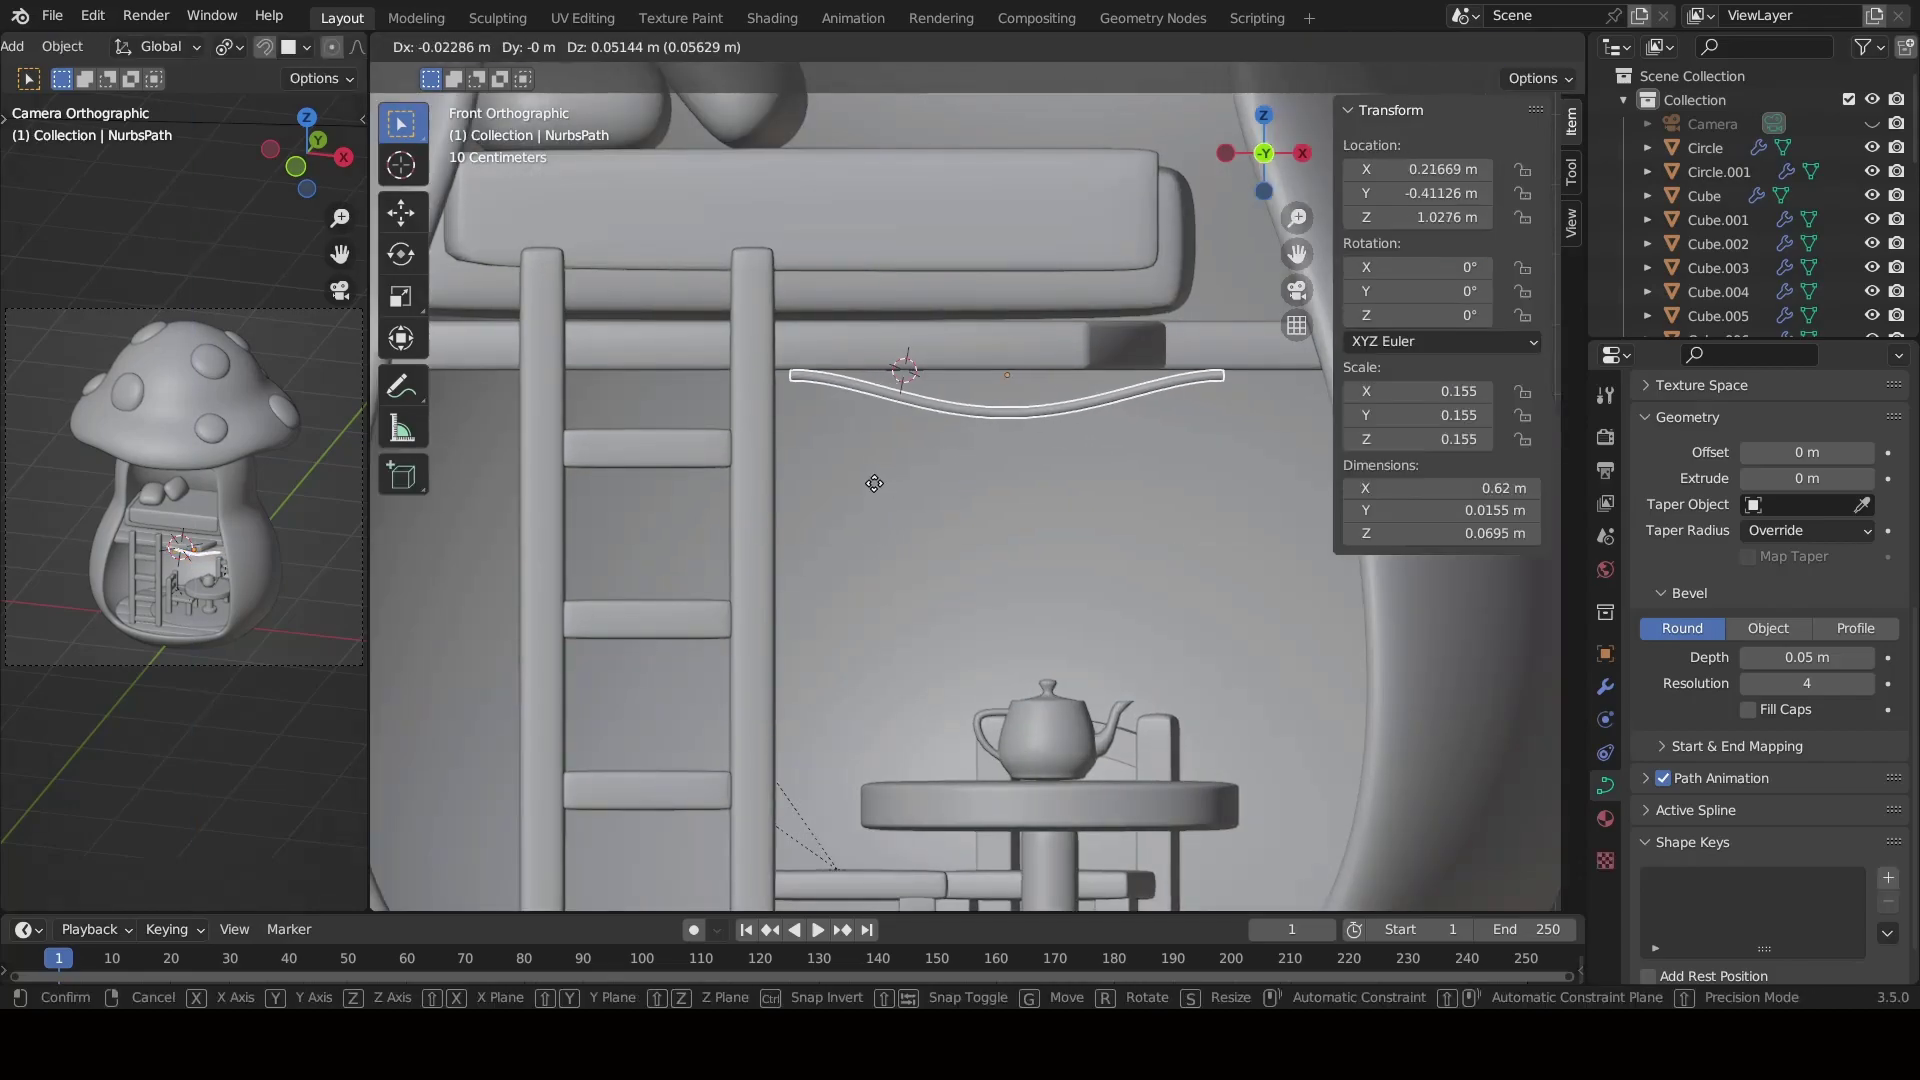
left_click(870, 483)
key("Tab")
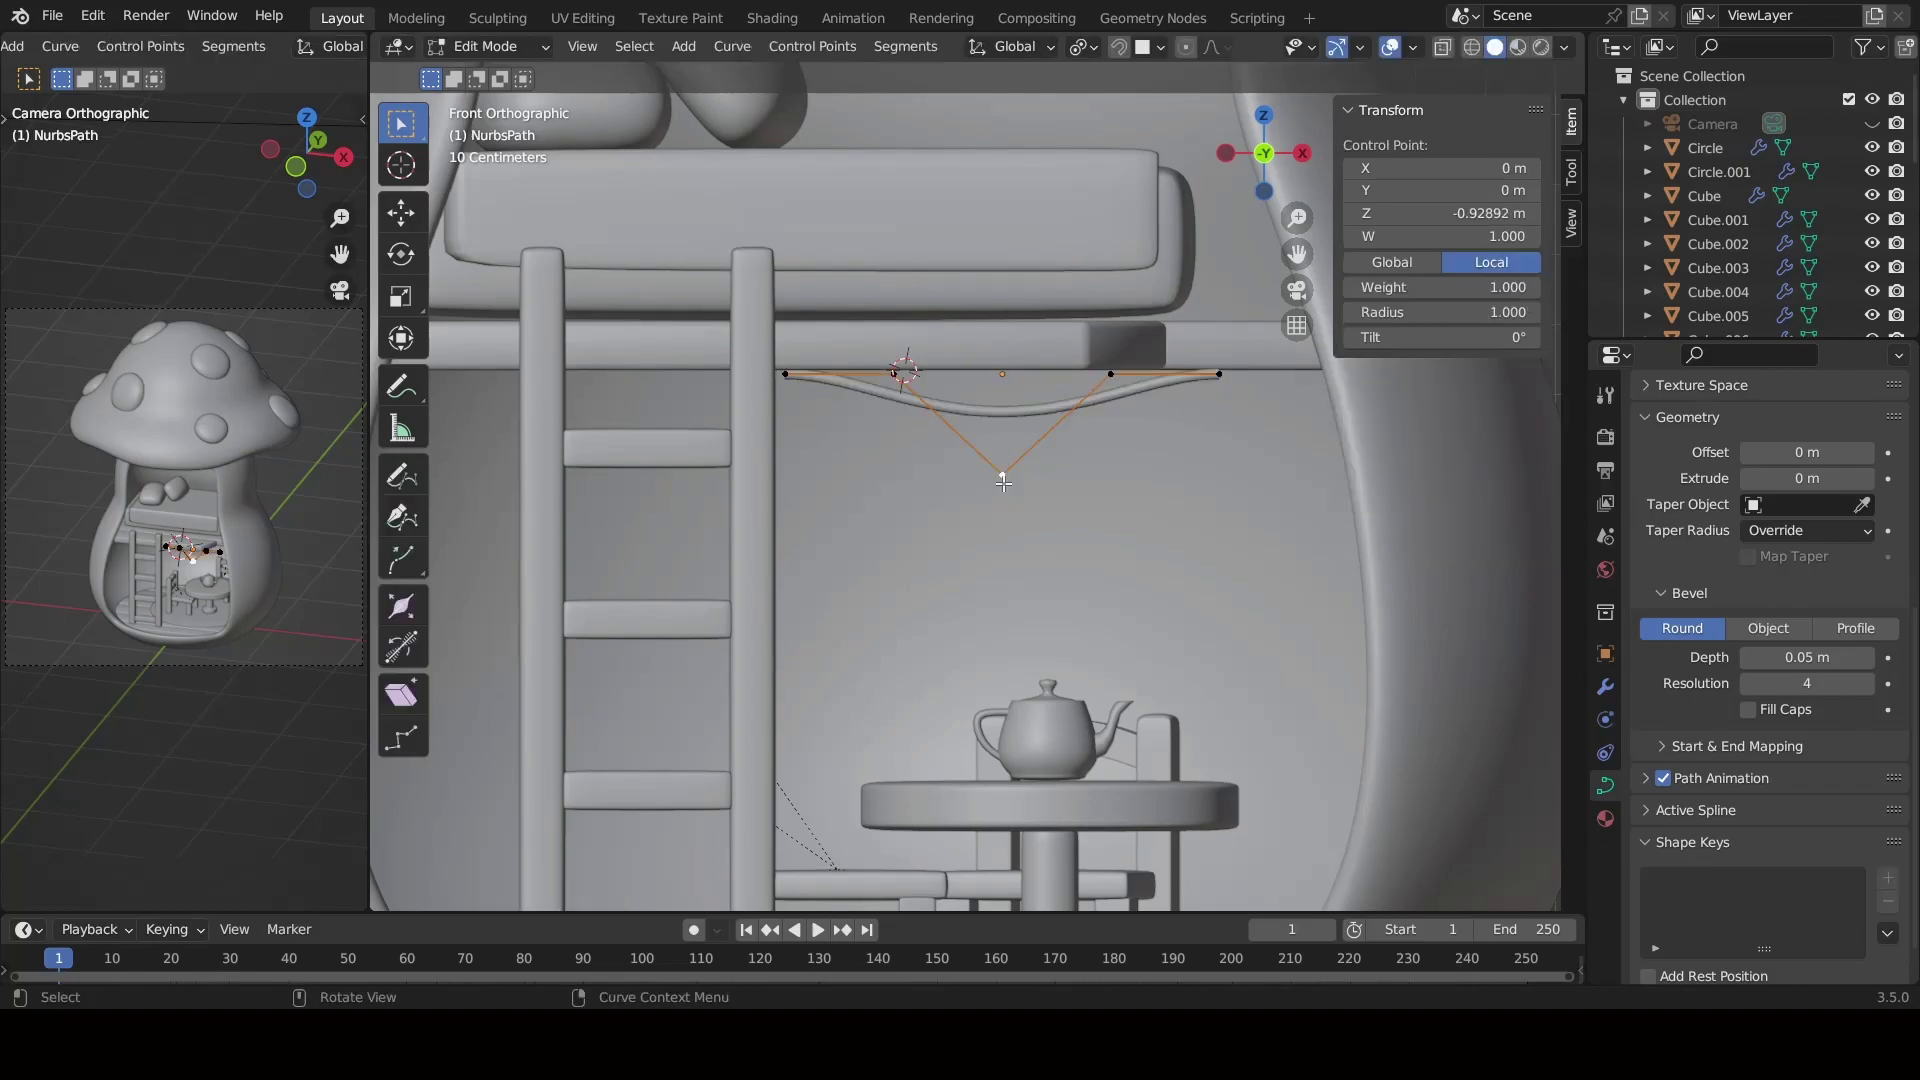
left_click(785, 373)
key("g")
key("z")
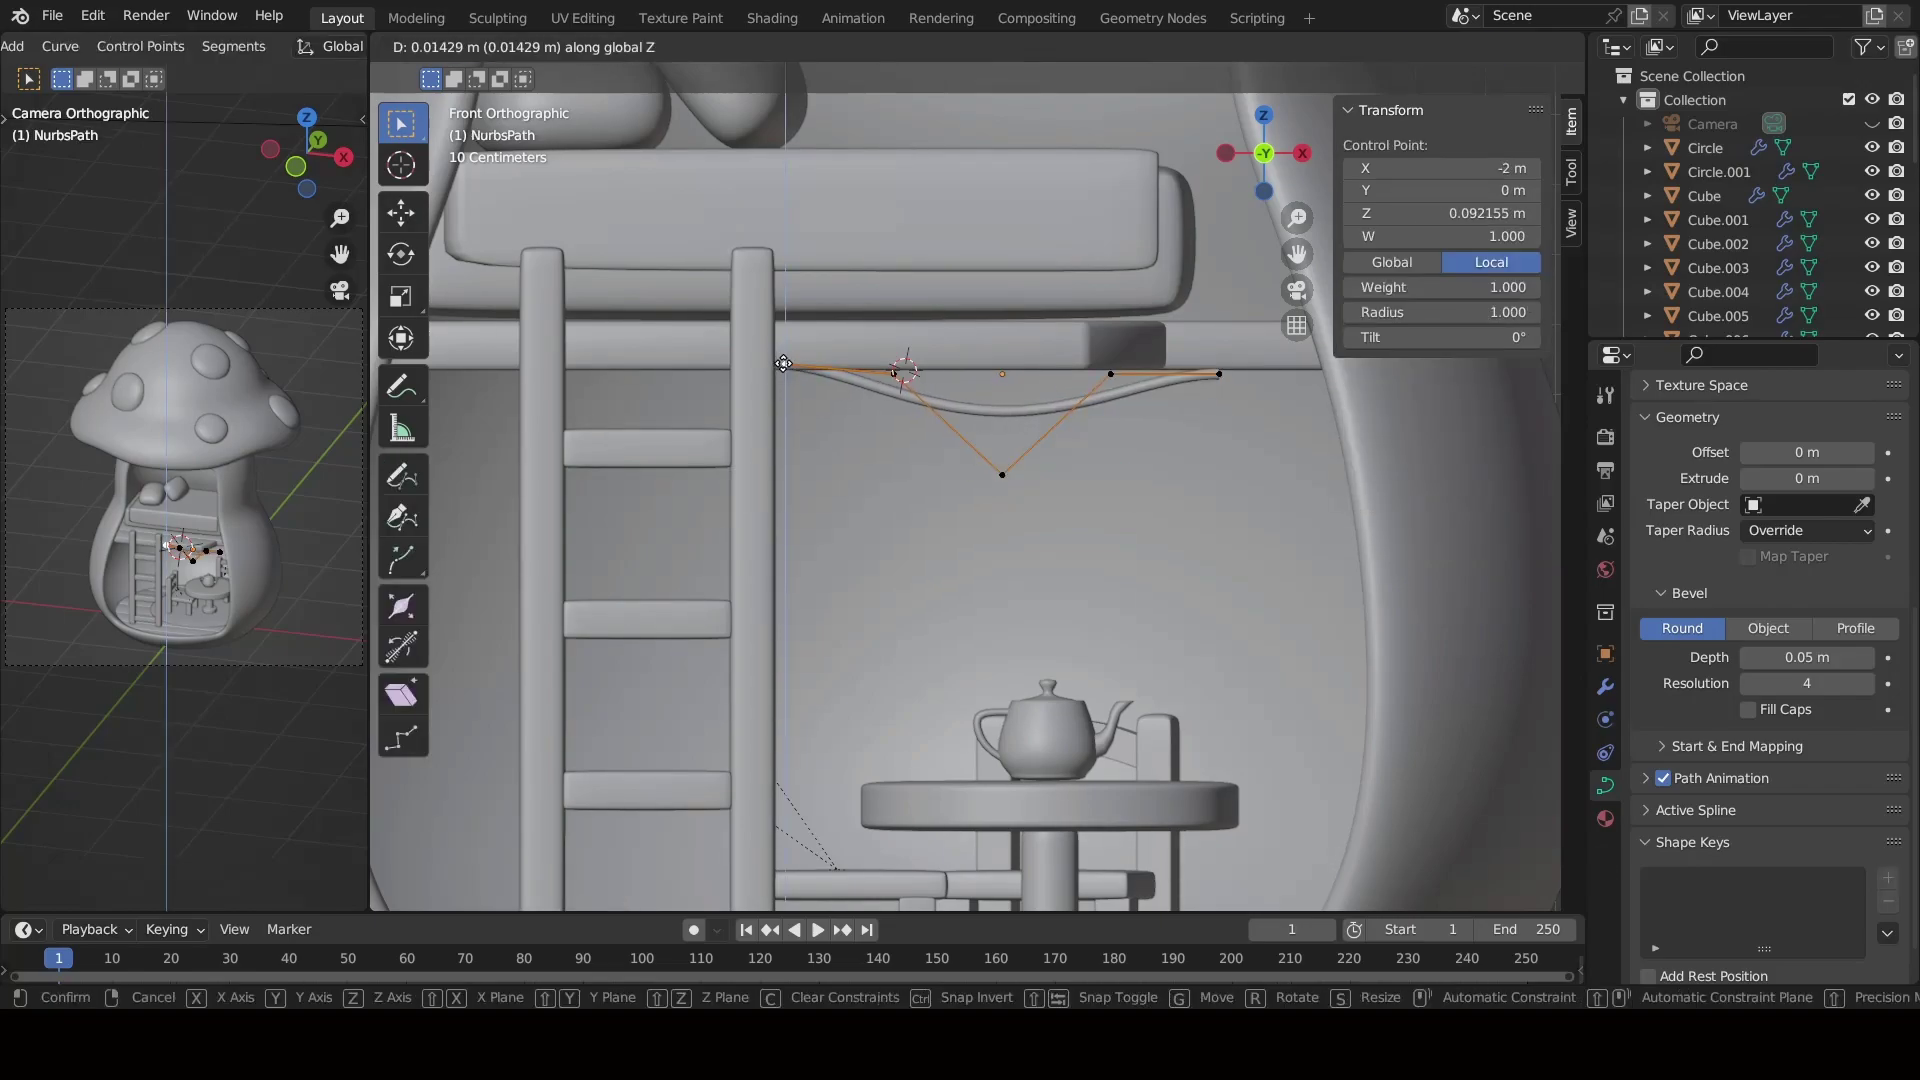
left_click(783, 363)
Move the whole path front-to-back to sit under the loft.
key("Tab")
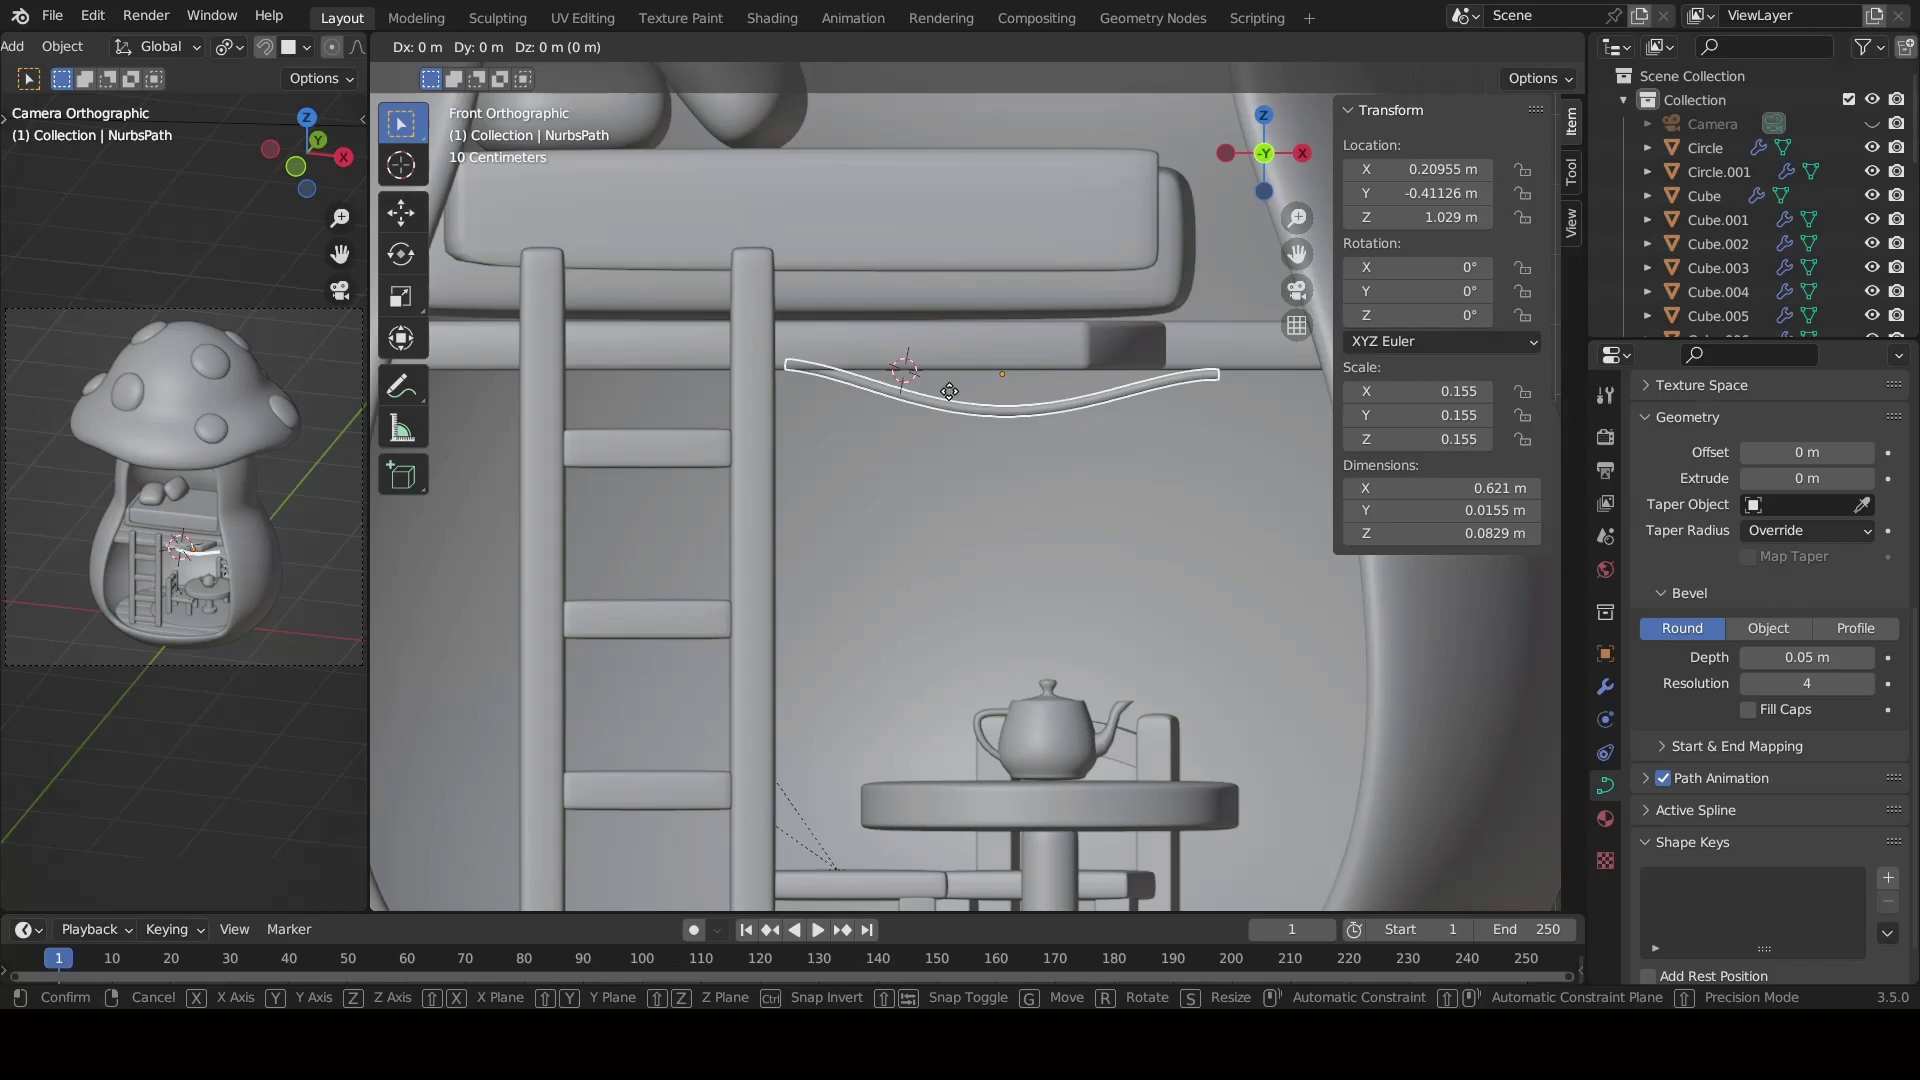
key("g")
middle_click_drag(919, 386, 747, 436)
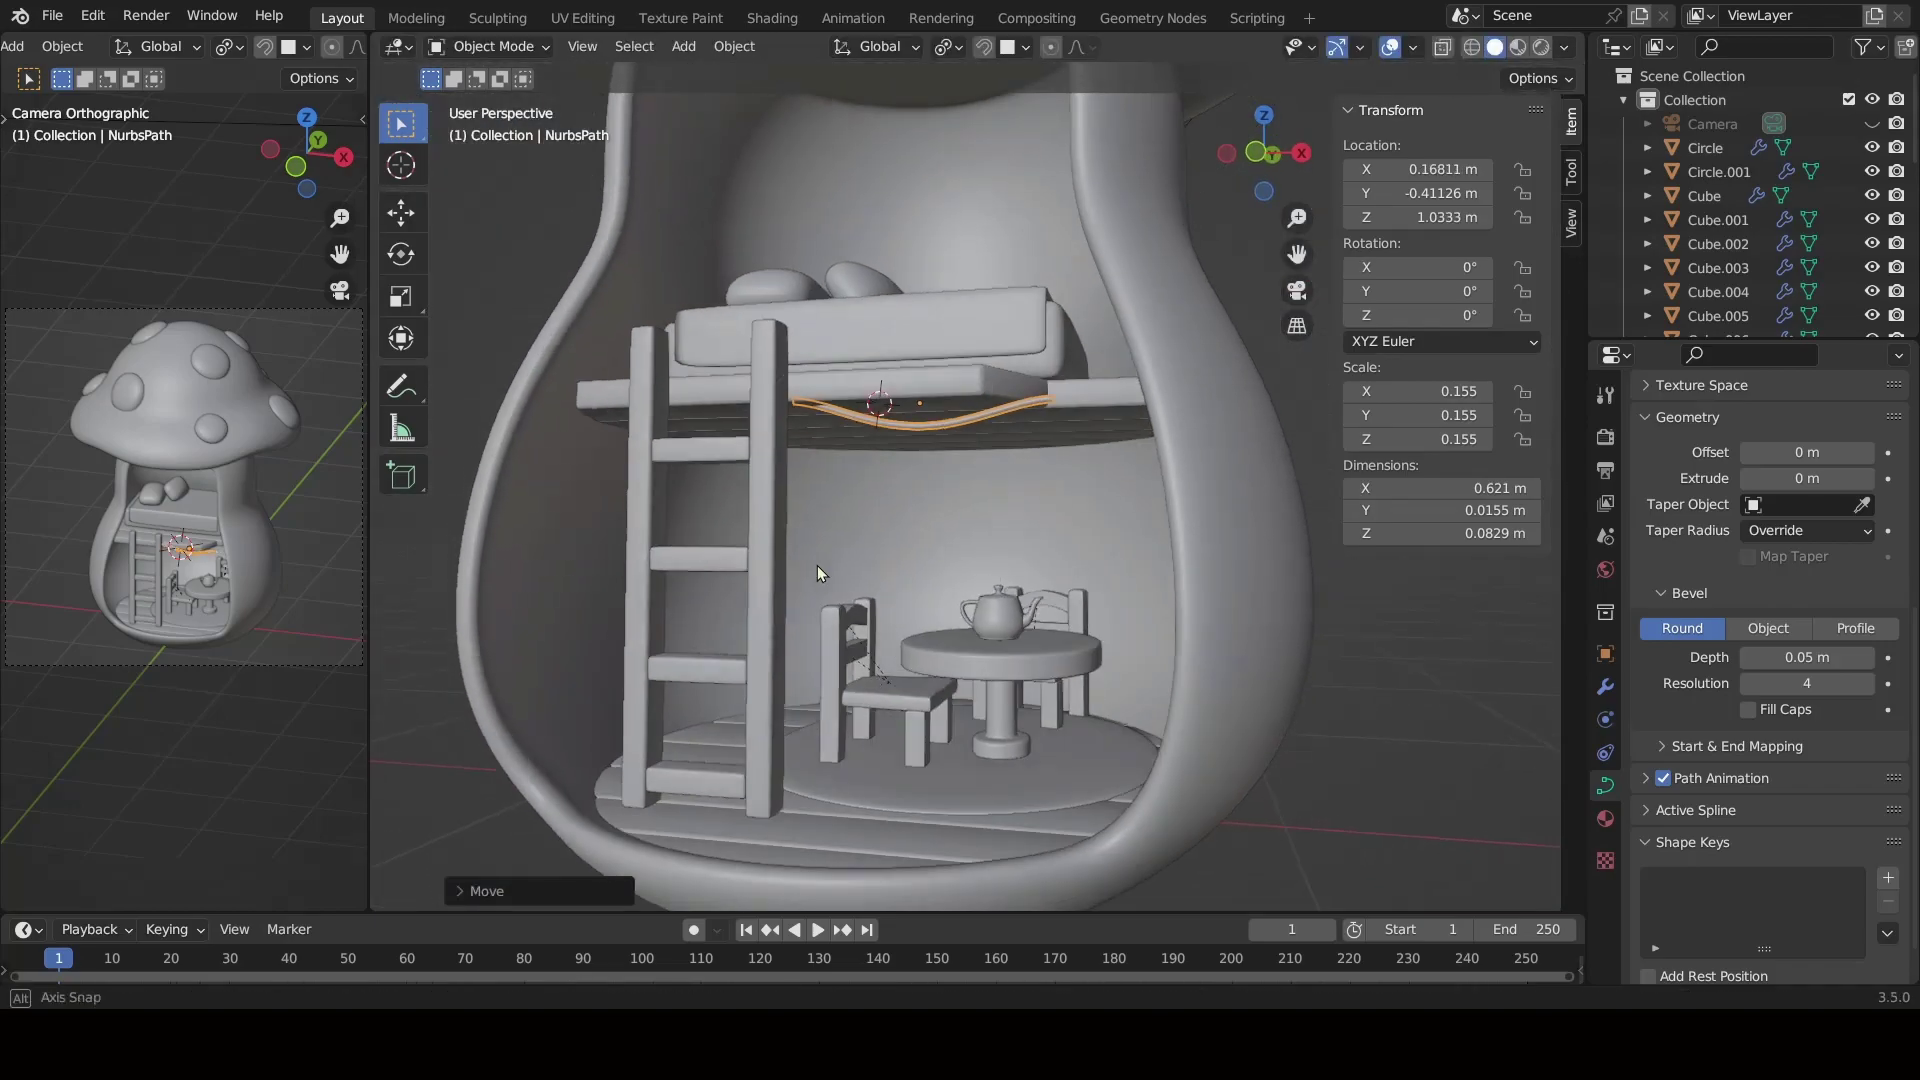
key("y")
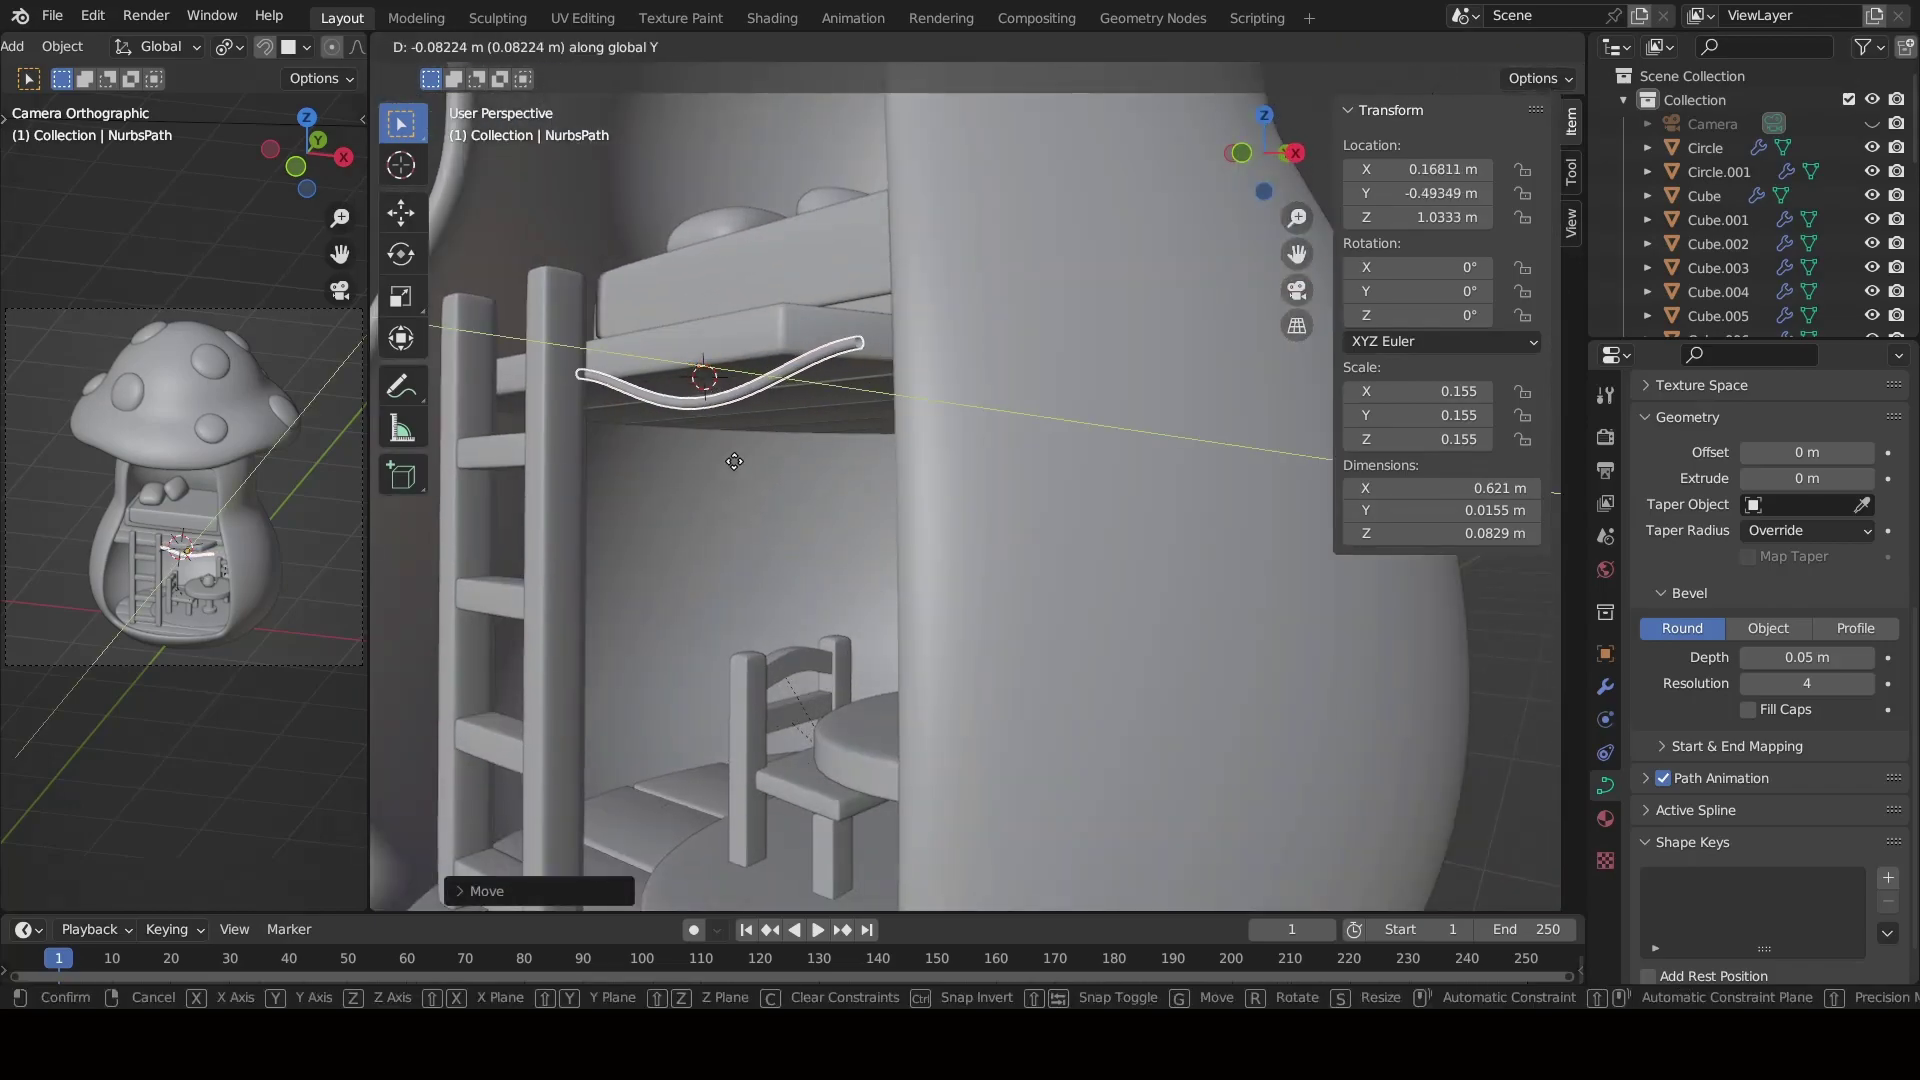
left_click(740, 455)
middle_click_drag(740, 455, 770, 580)
key("KP_1")
scroll(1047, 514, "up", 3)
key("g")
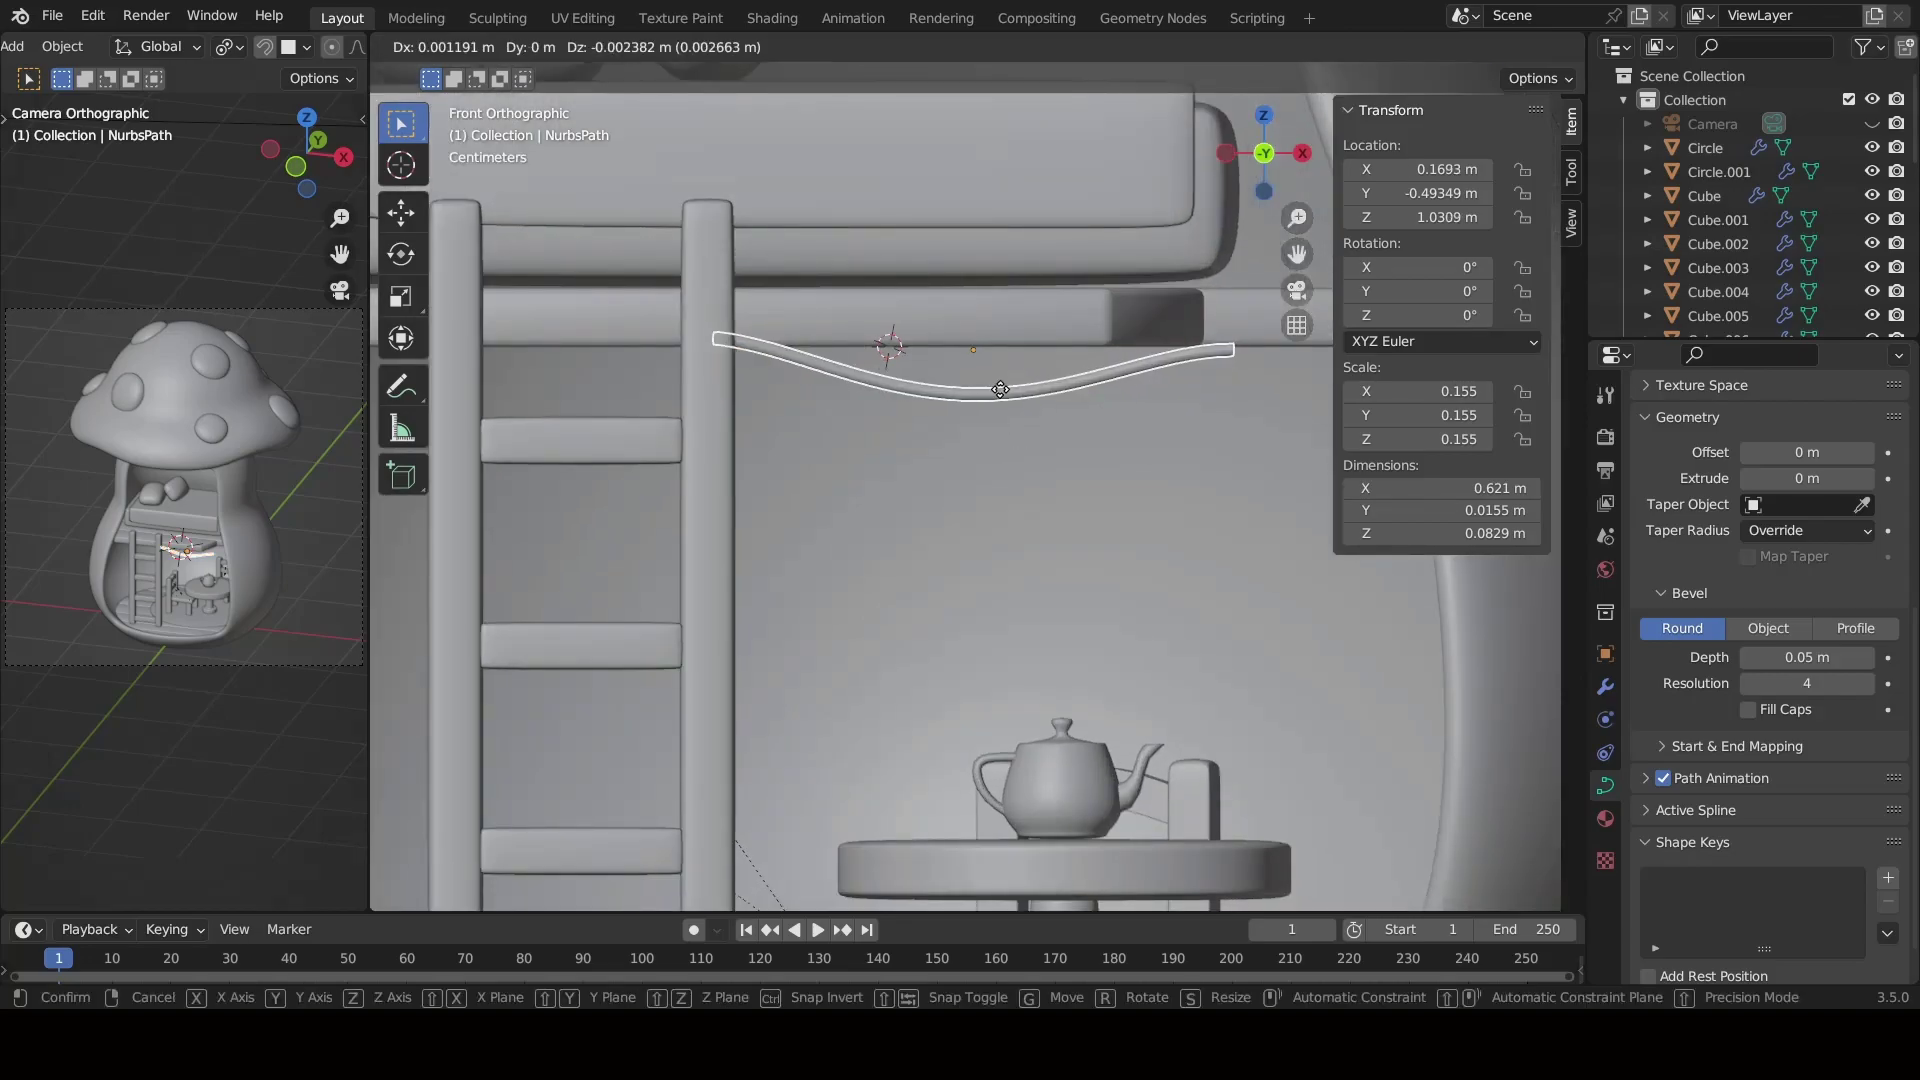
left_click(999, 398)
Push a control point front-to-back to give the cable depth.
key("Tab")
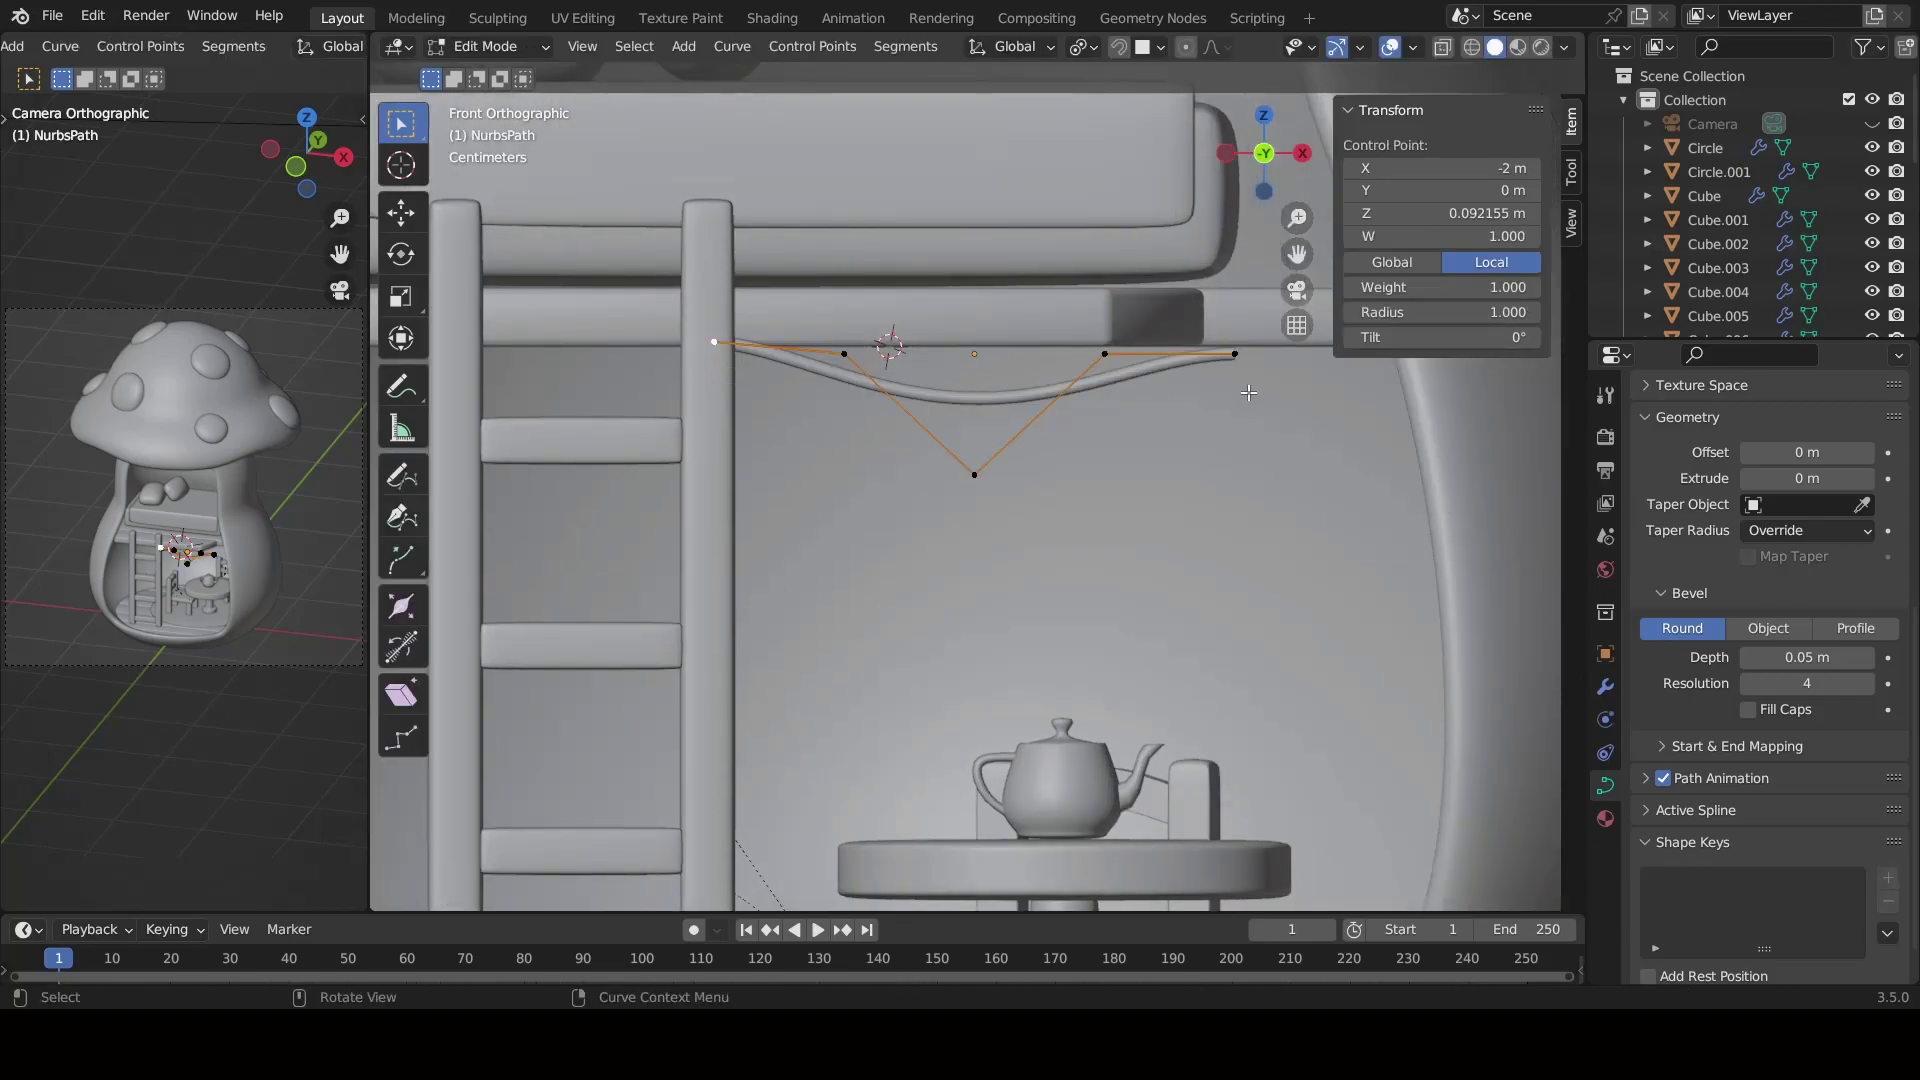
middle_click_drag(707, 334, 1000, 560)
key("g")
key("y")
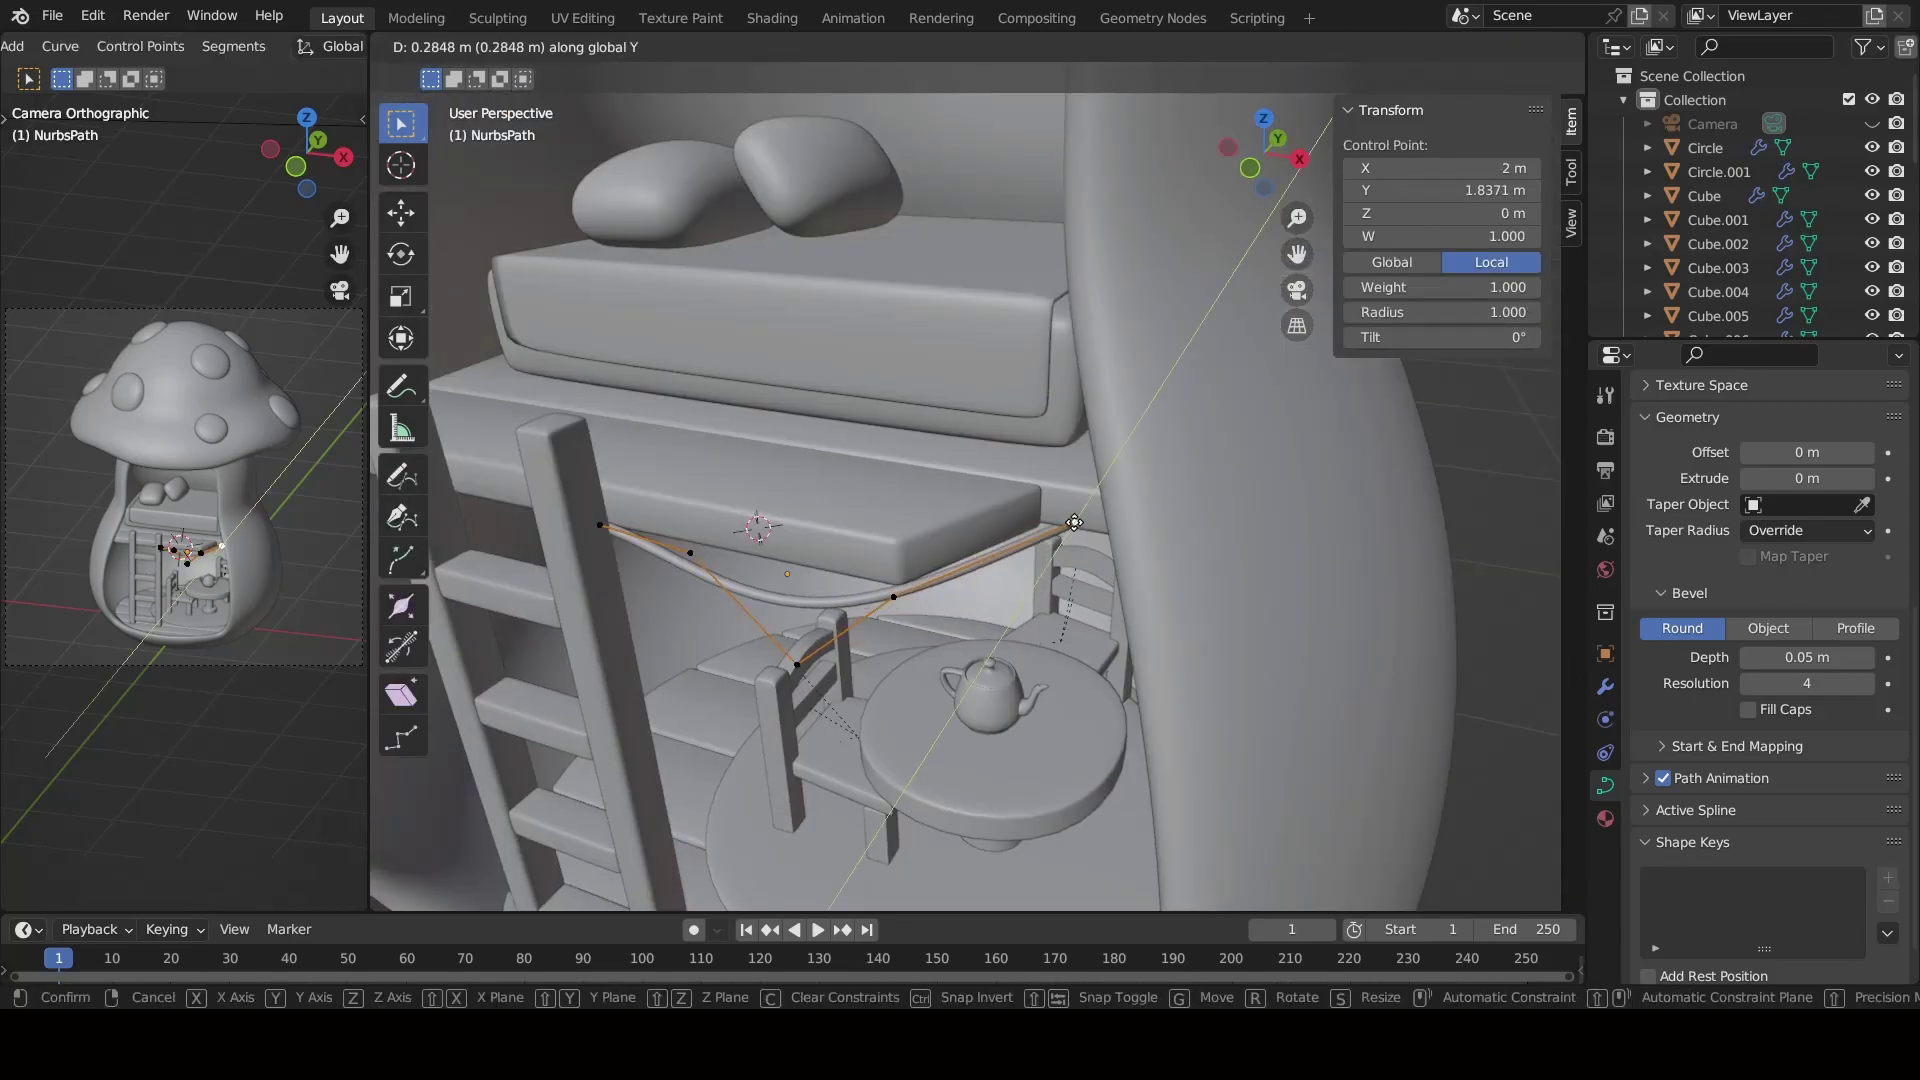
left_click(1076, 521)
middle_click_drag(1076, 520, 1108, 589)
Lower two more control points to deepen the cable's sag.
left_click(1081, 518)
key("g")
left_click(1128, 558)
left_click(802, 598)
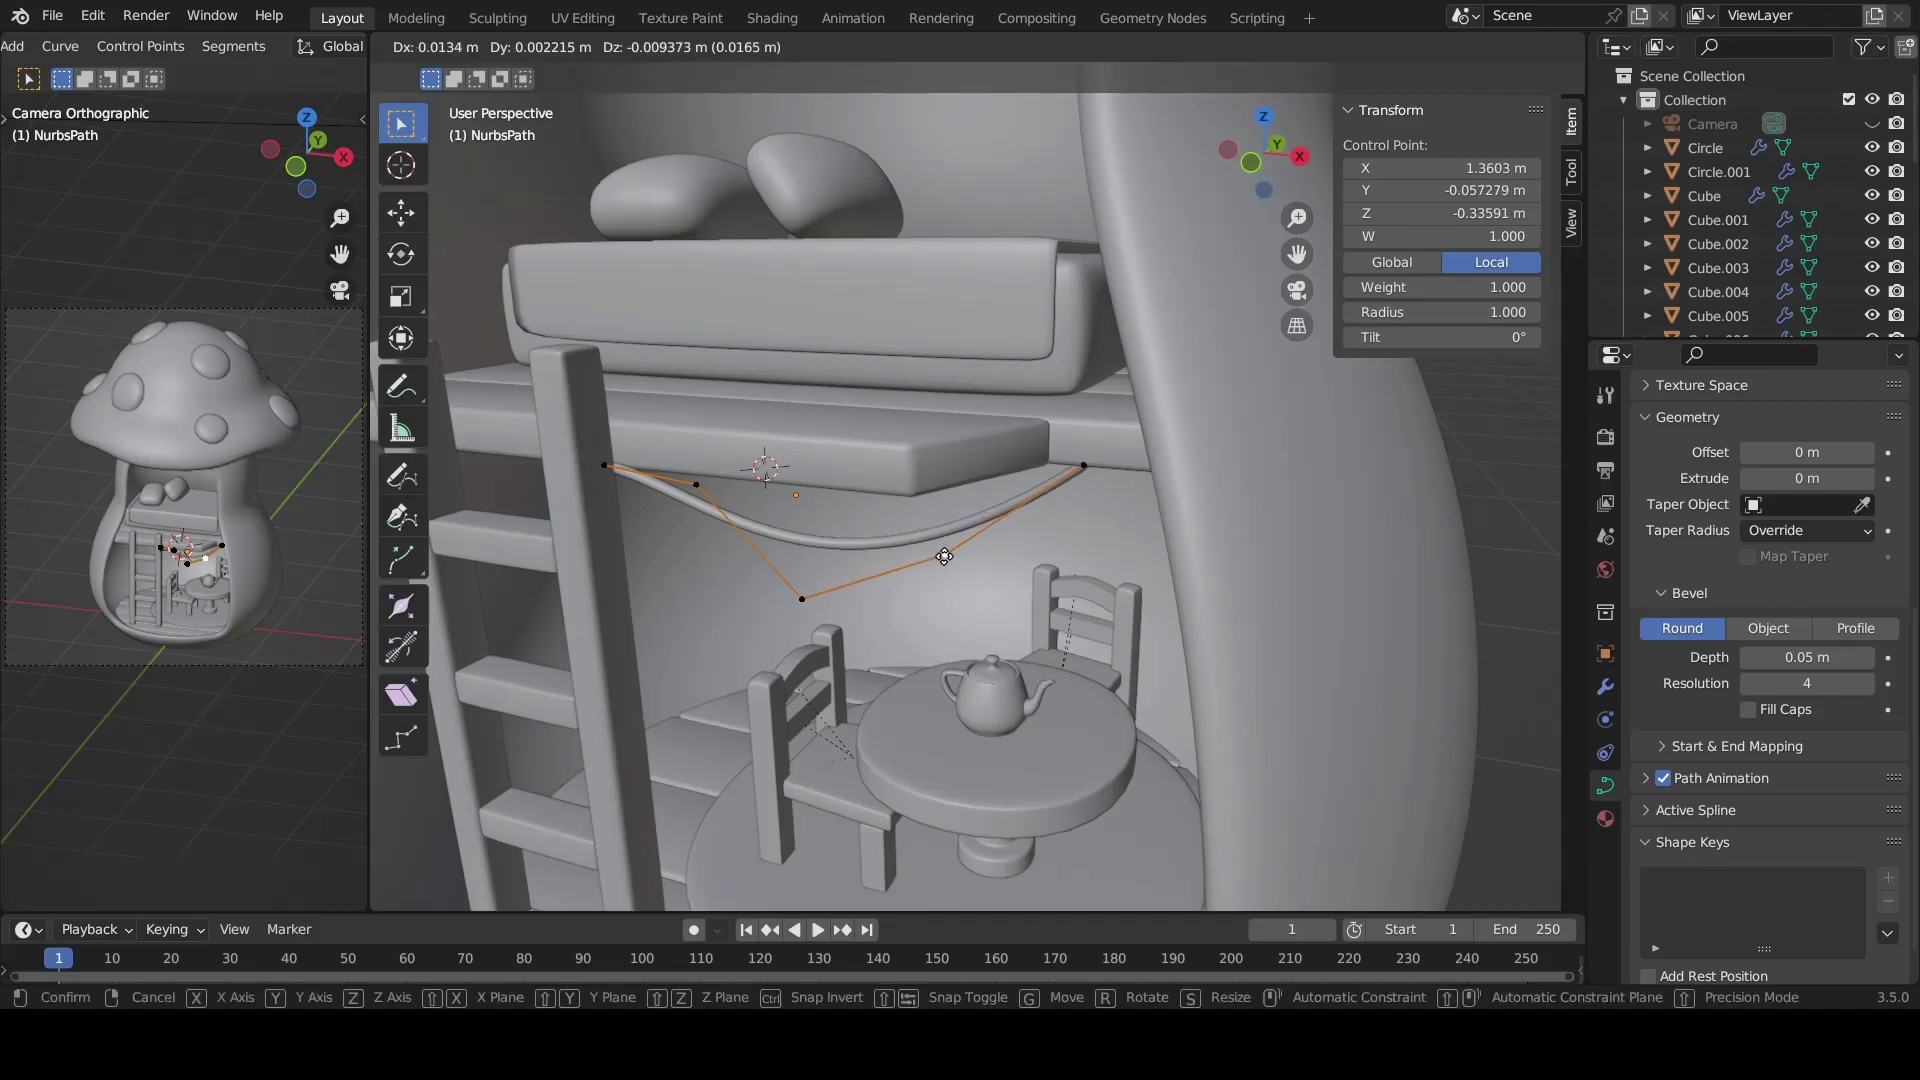
middle_click_drag(802, 598, 971, 620)
key("g")
left_click(971, 620)
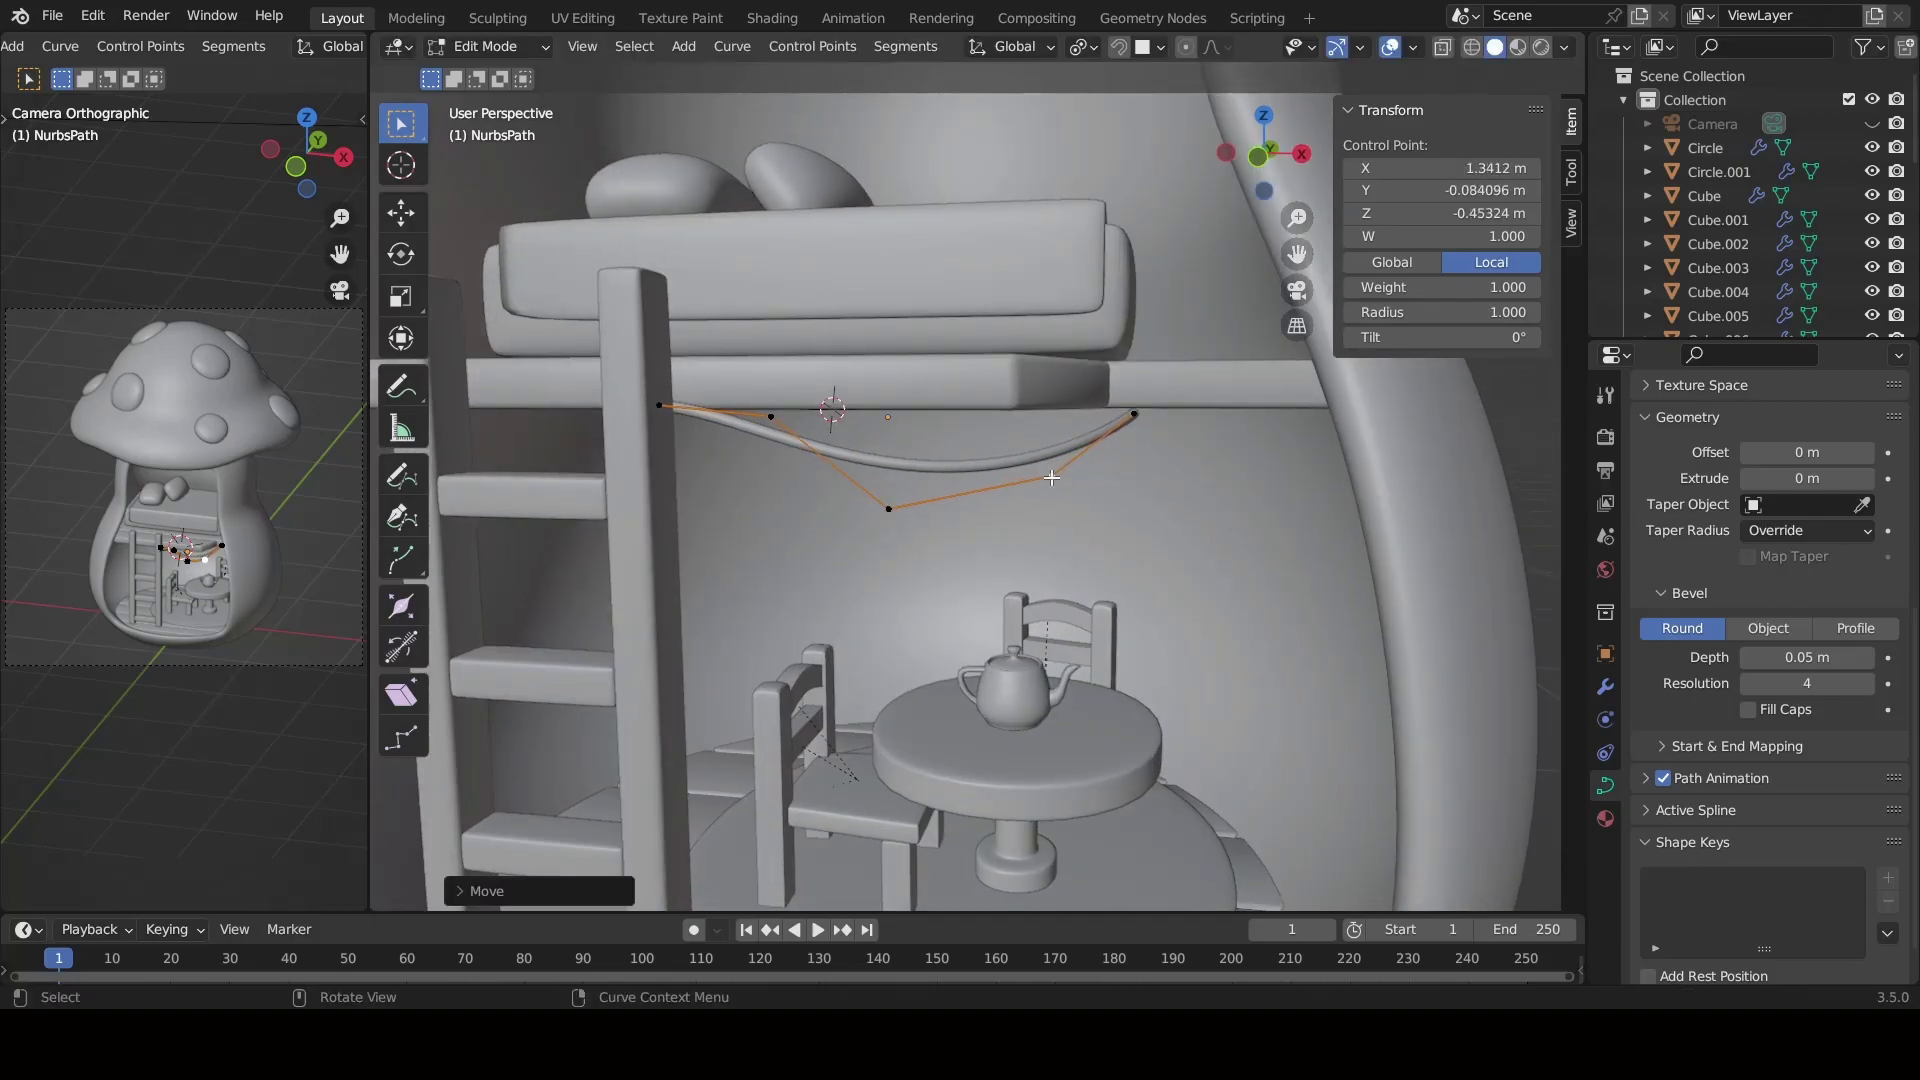
Extend the curve's right end toward the curved wall.
key("KP_1")
left_click(1234, 355)
key("g")
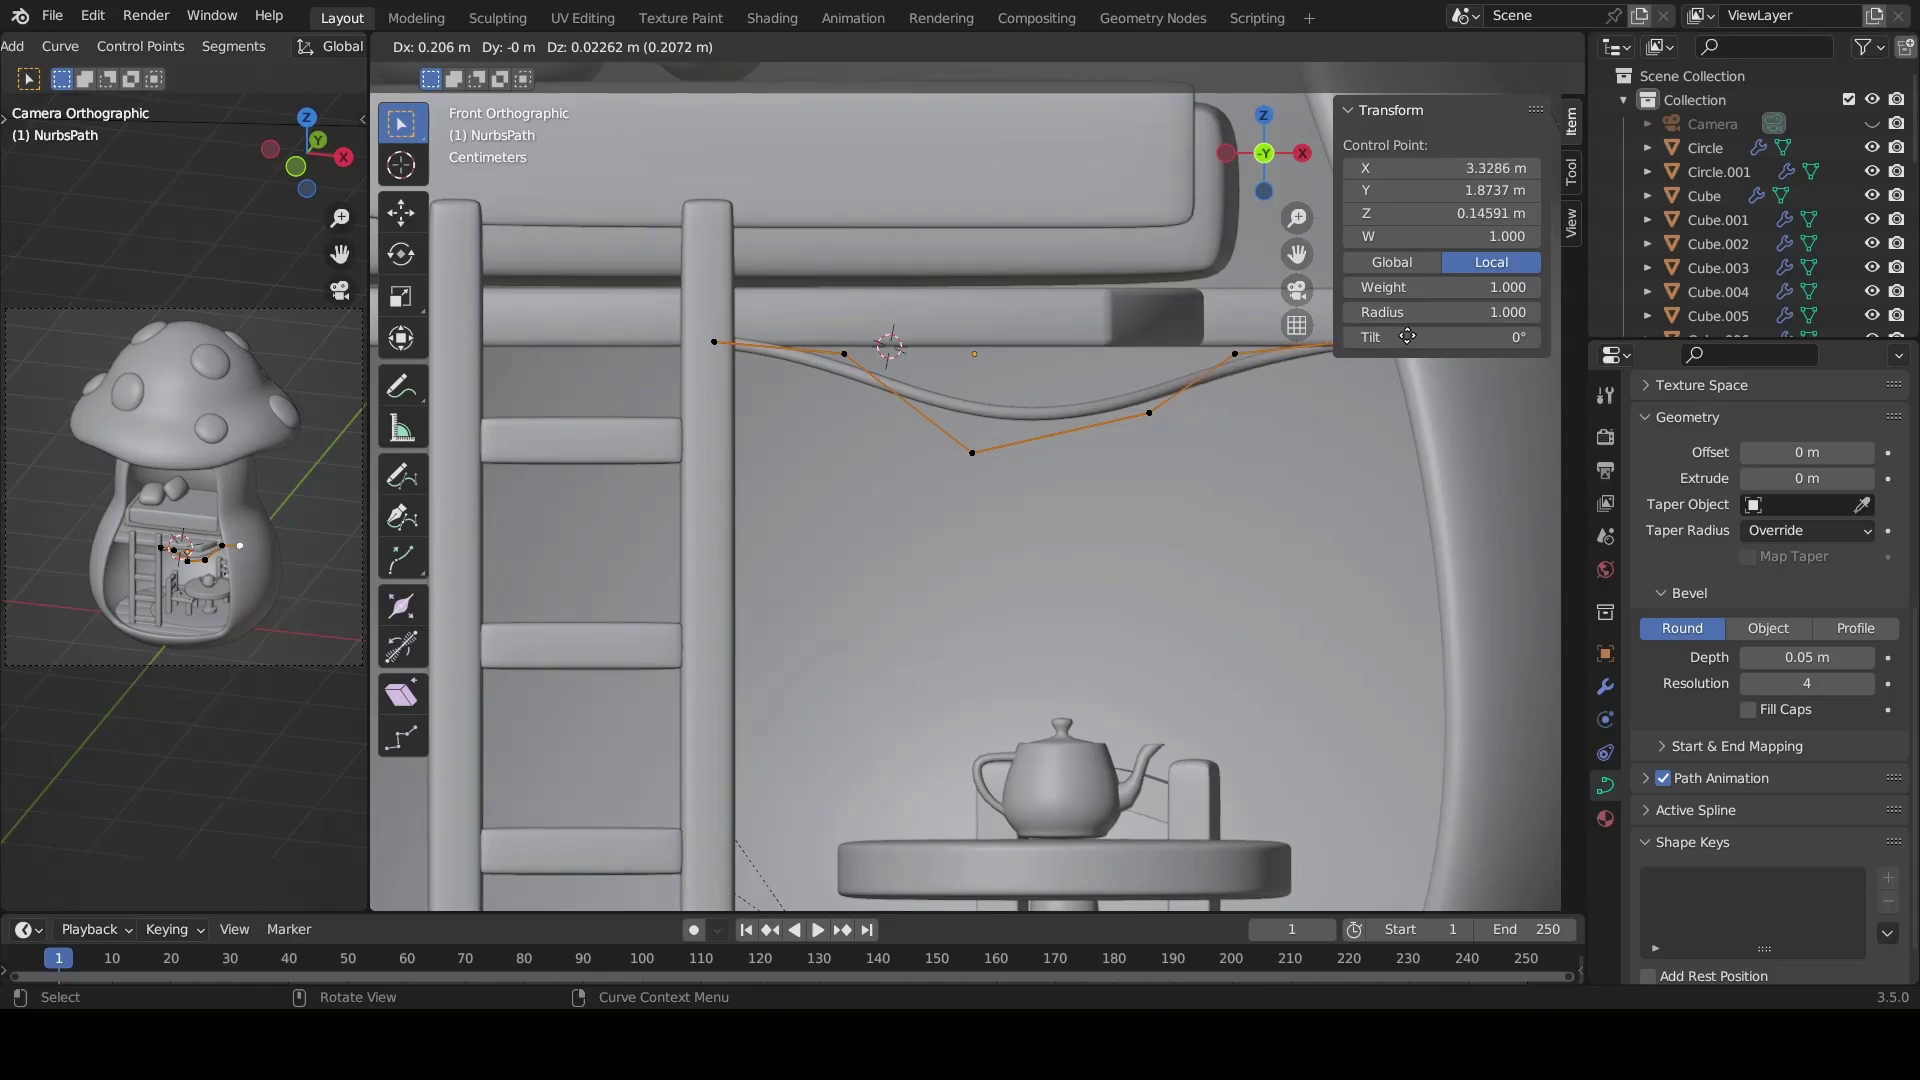
left_click(1285, 340)
scroll(1217, 501, "down", 4)
scroll(1218, 501, "up", 5)
Lower the lowest and right-side control points slightly.
left_click(969, 440)
key("g")
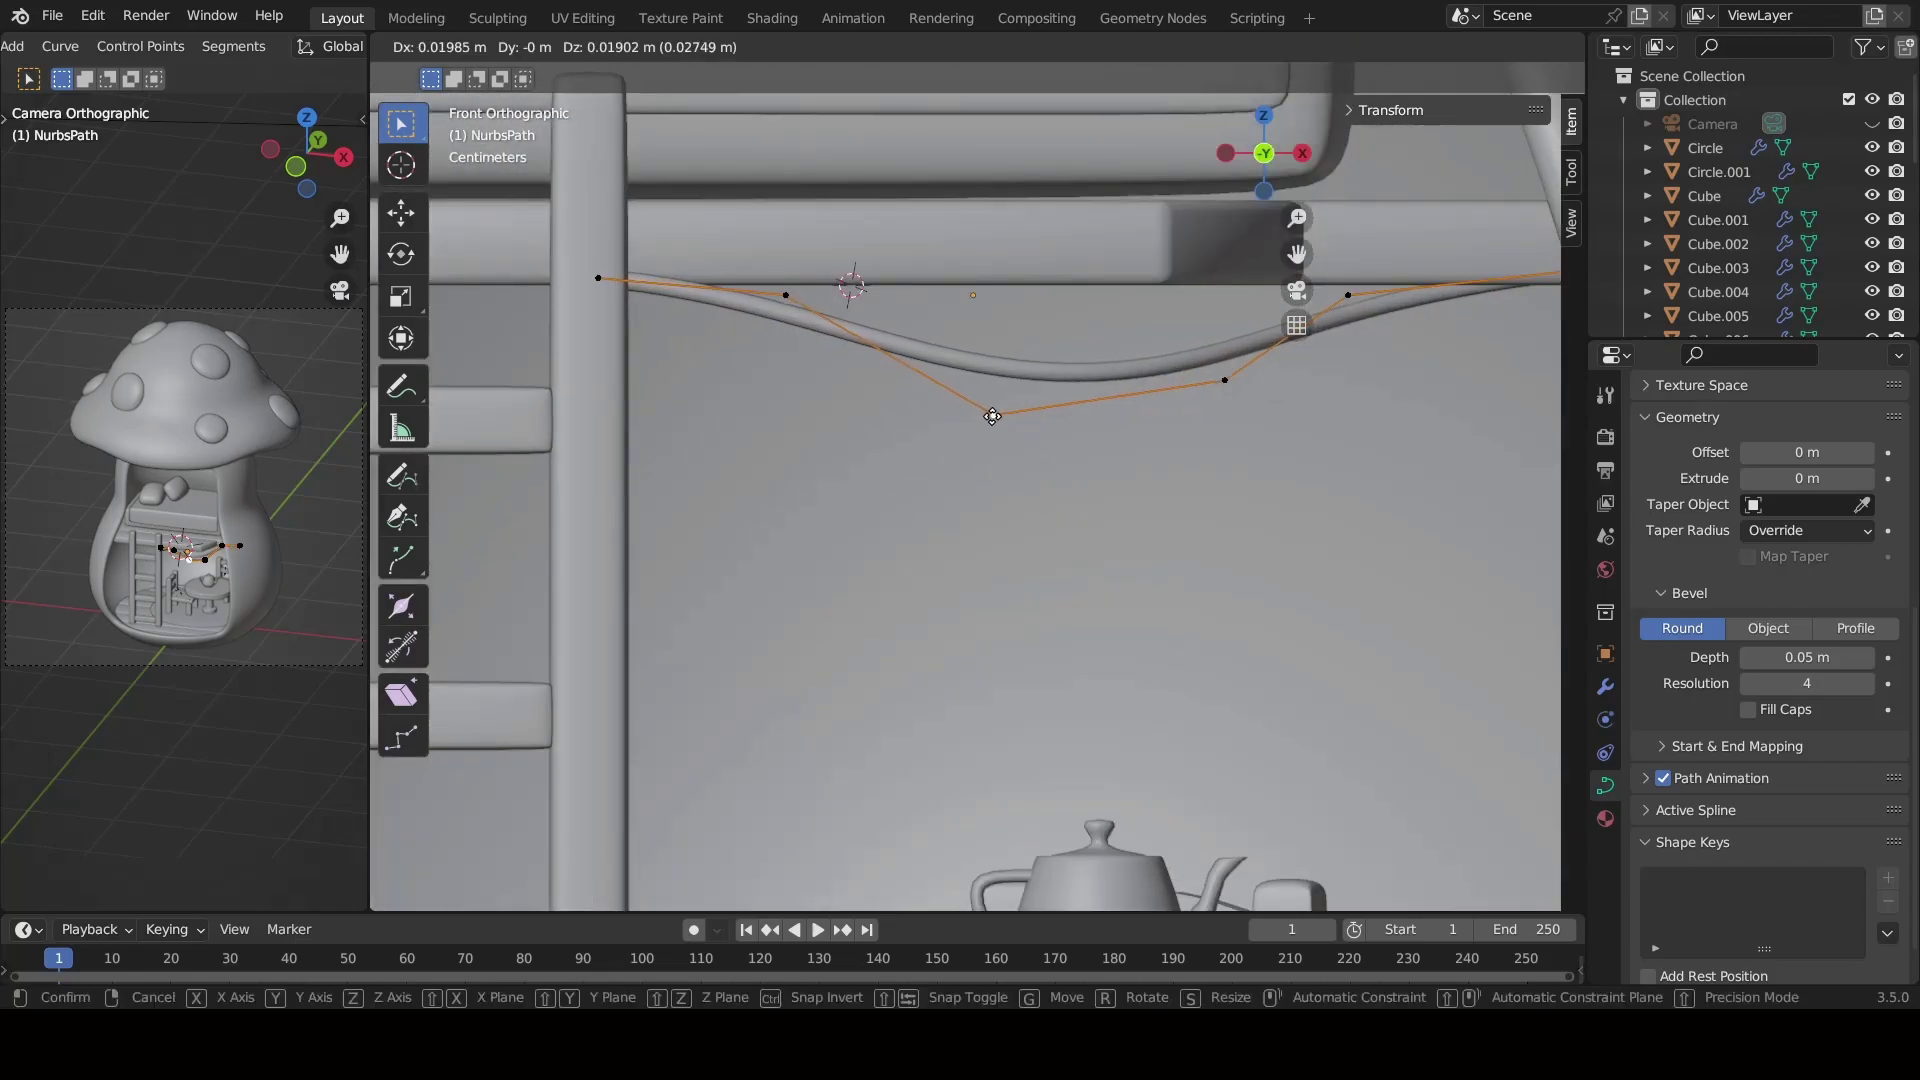
left_click(955, 418)
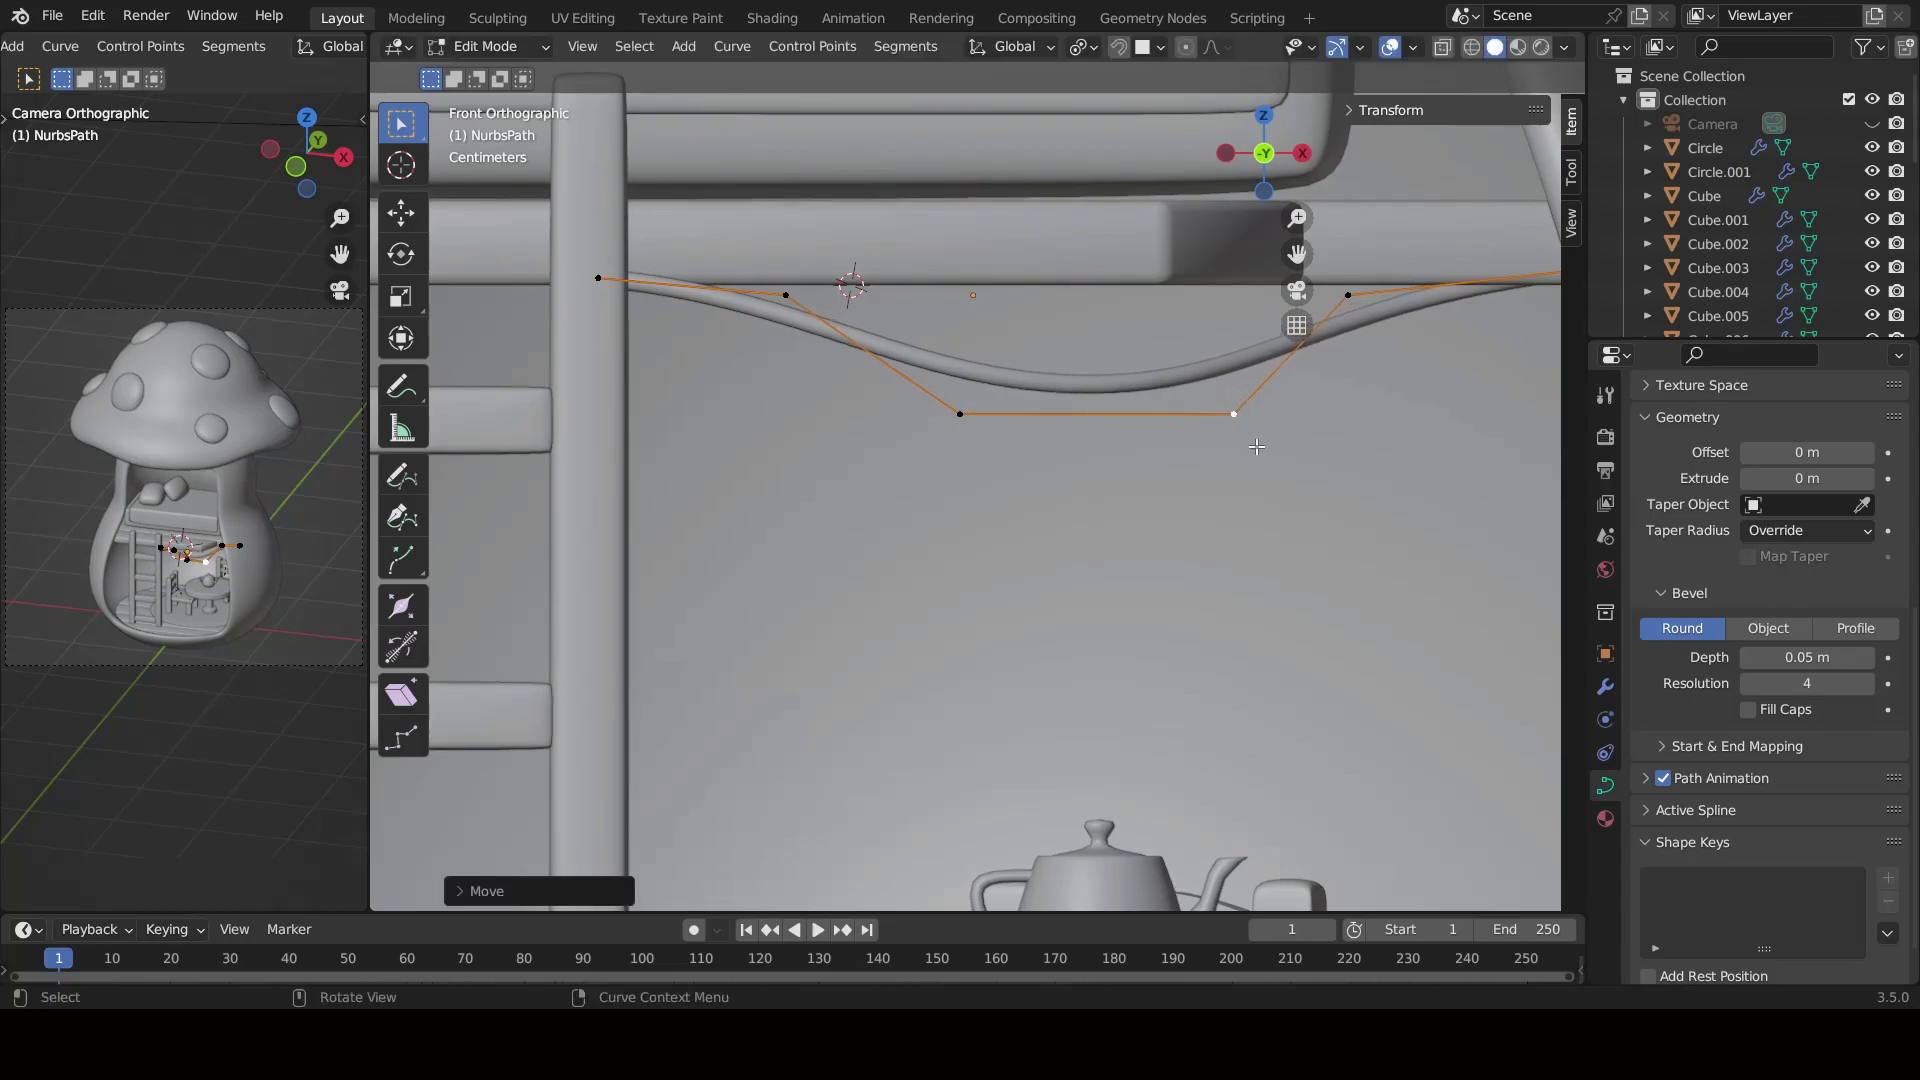
scroll(1073, 540, "down", 1)
left_click(1185, 343)
key("g")
left_click(1233, 427)
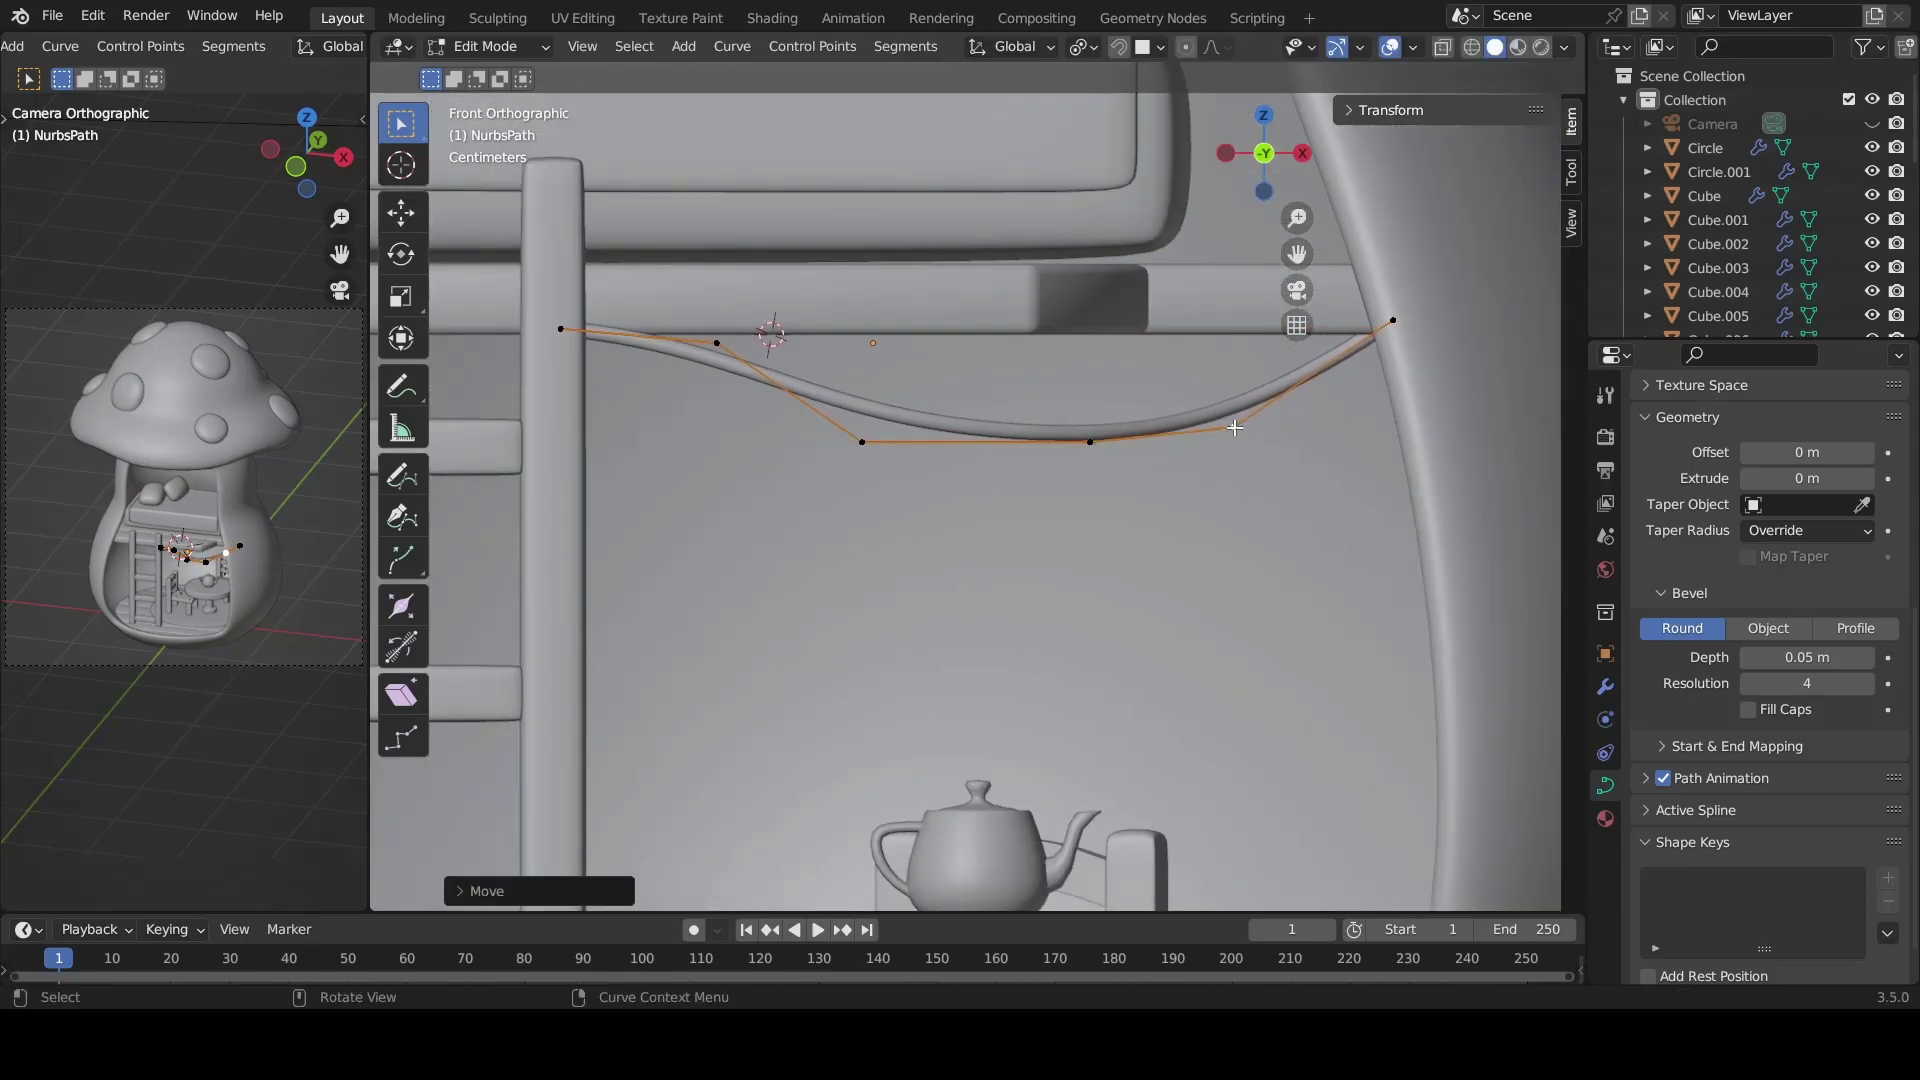
Raise a point into a second wave crest and deepen the dips.
left_click(1089, 441)
key("g")
left_click(1050, 255)
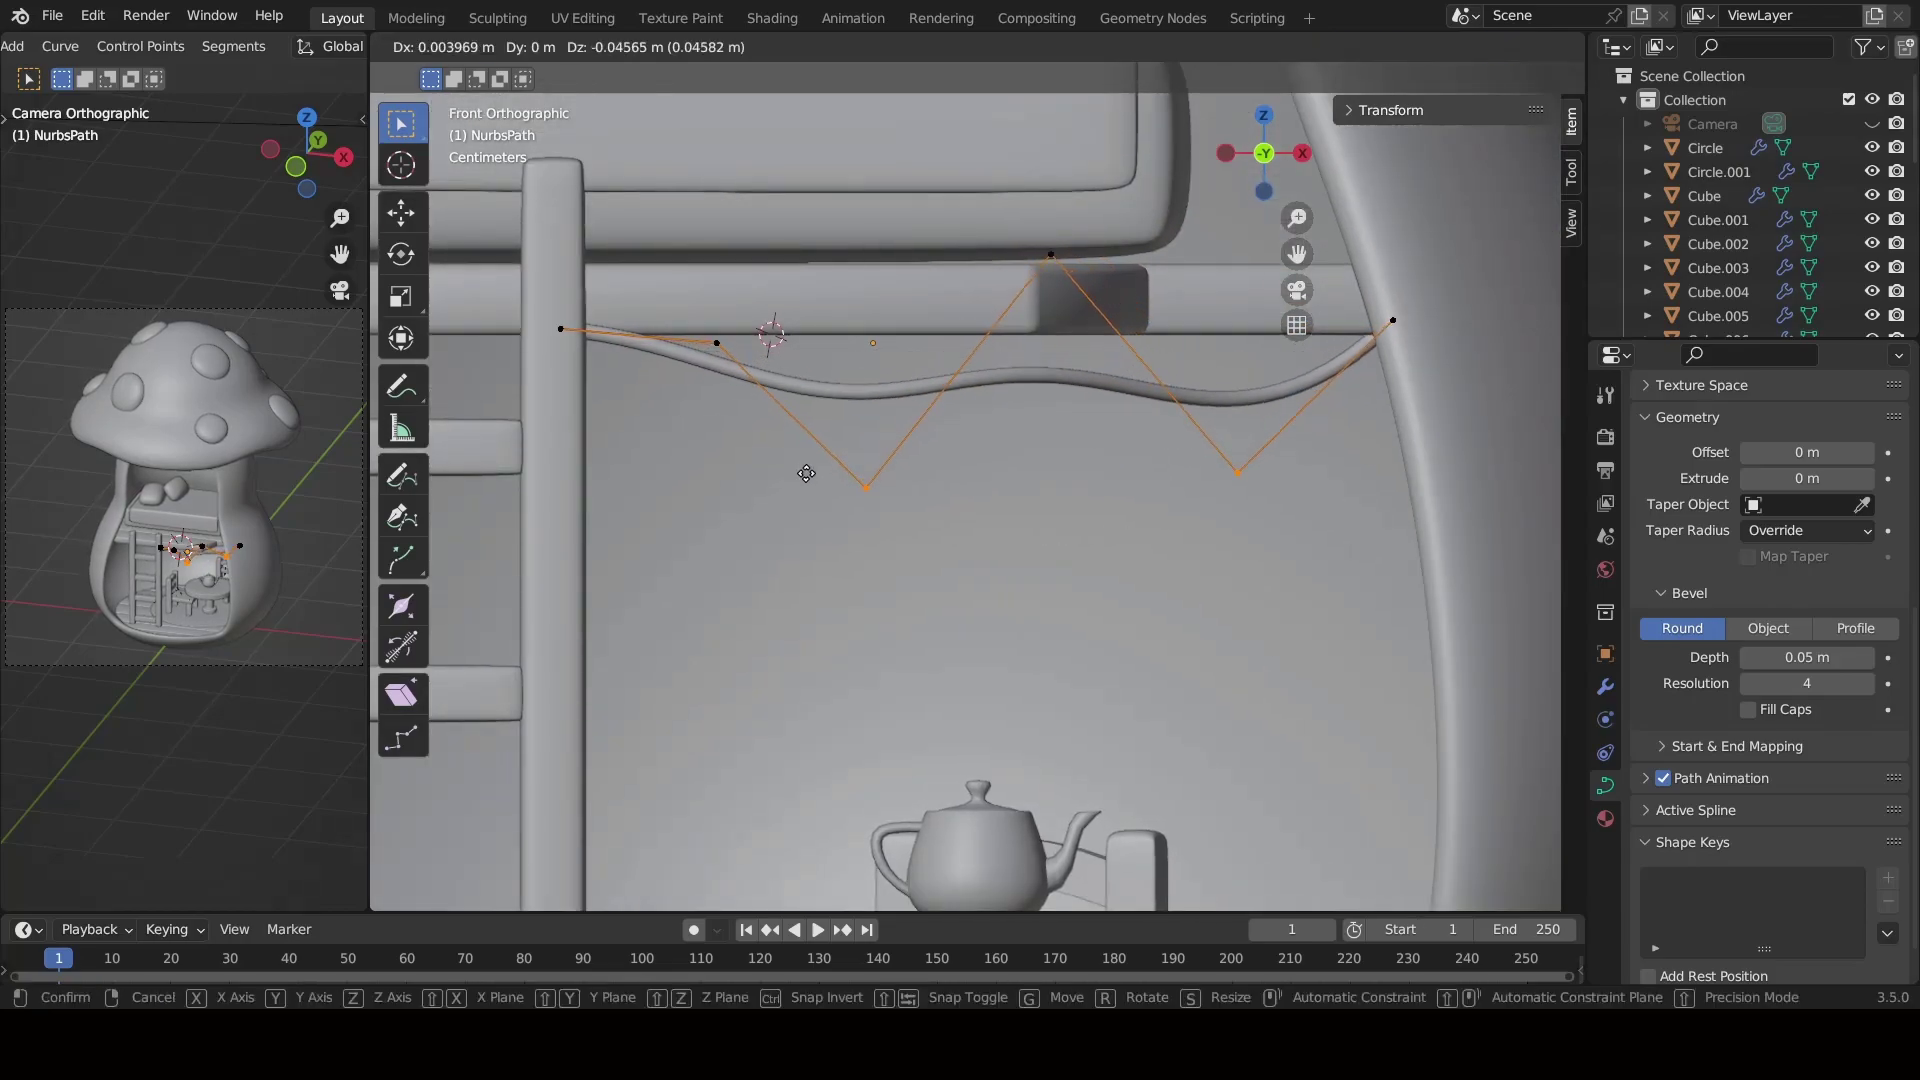
key("g")
left_click(798, 584)
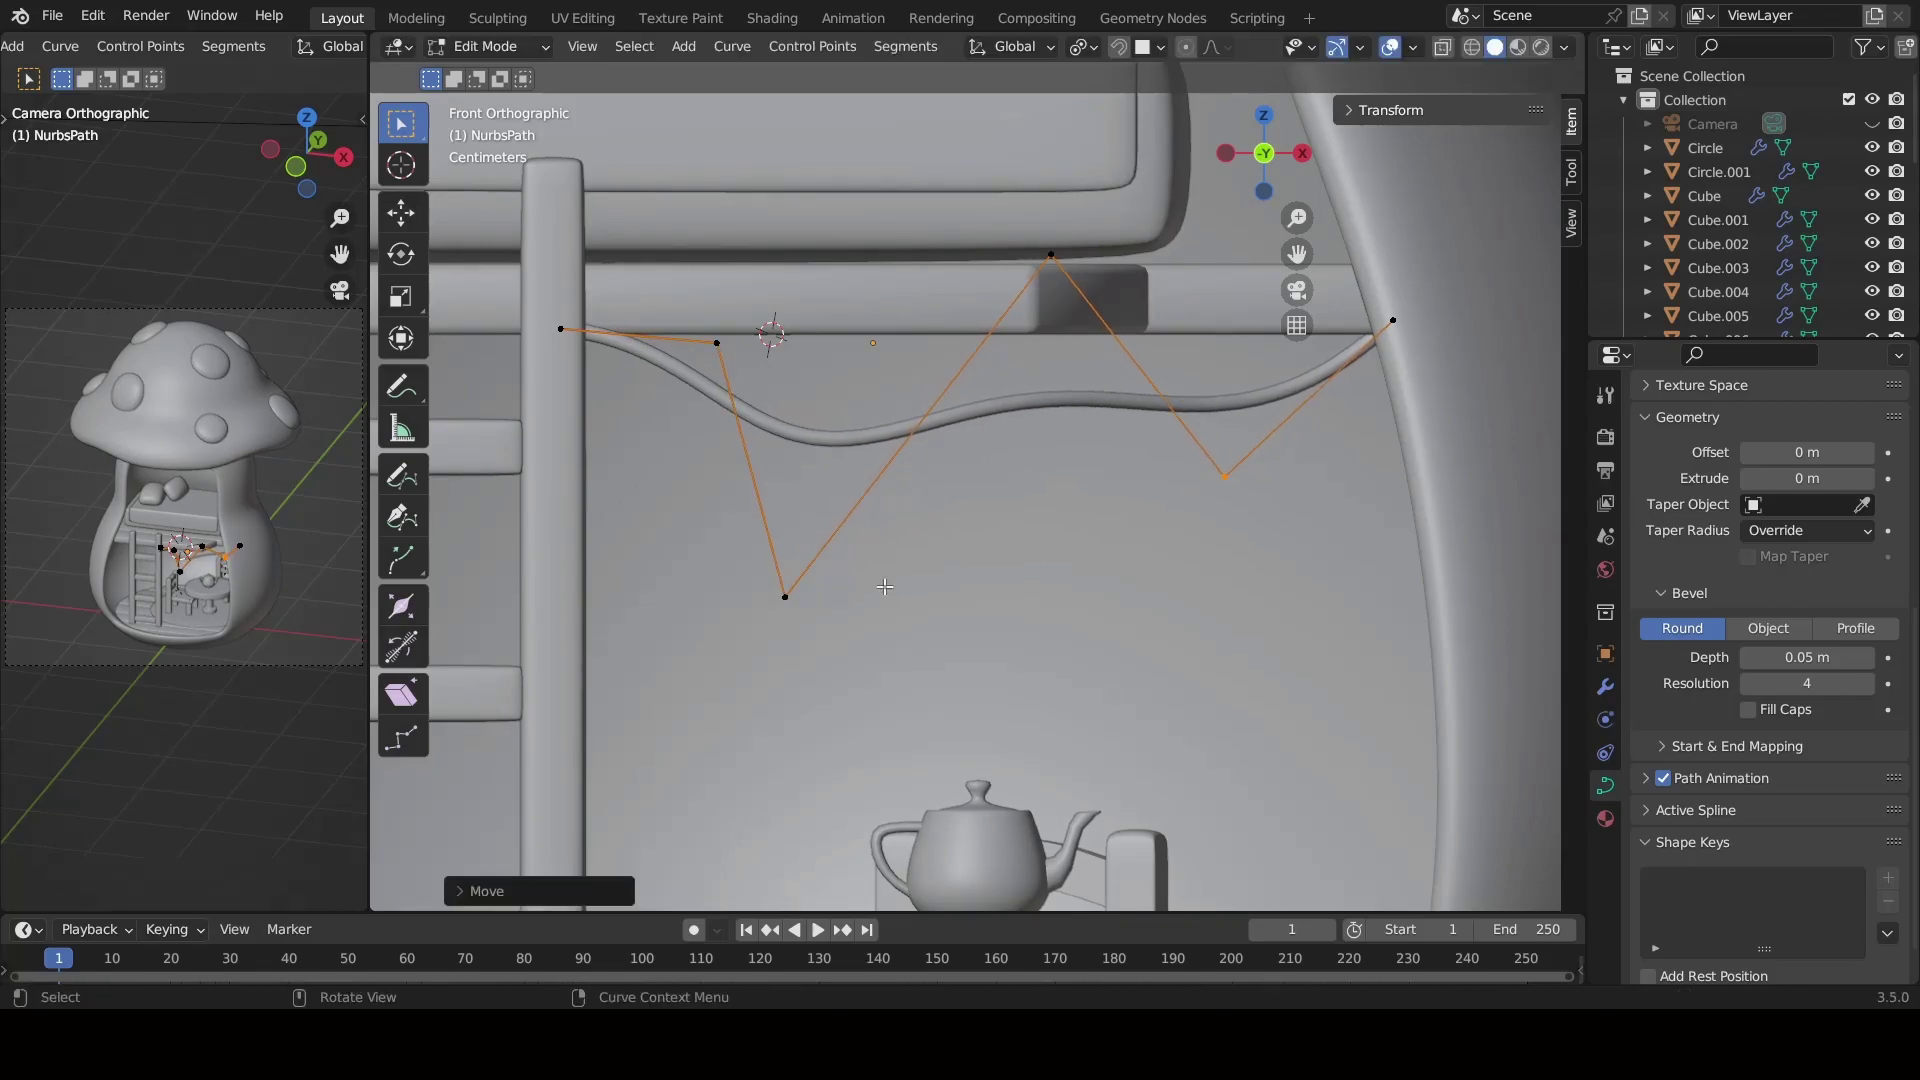
scroll(788, 397, "down", 3)
scroll(788, 397, "up", 2)
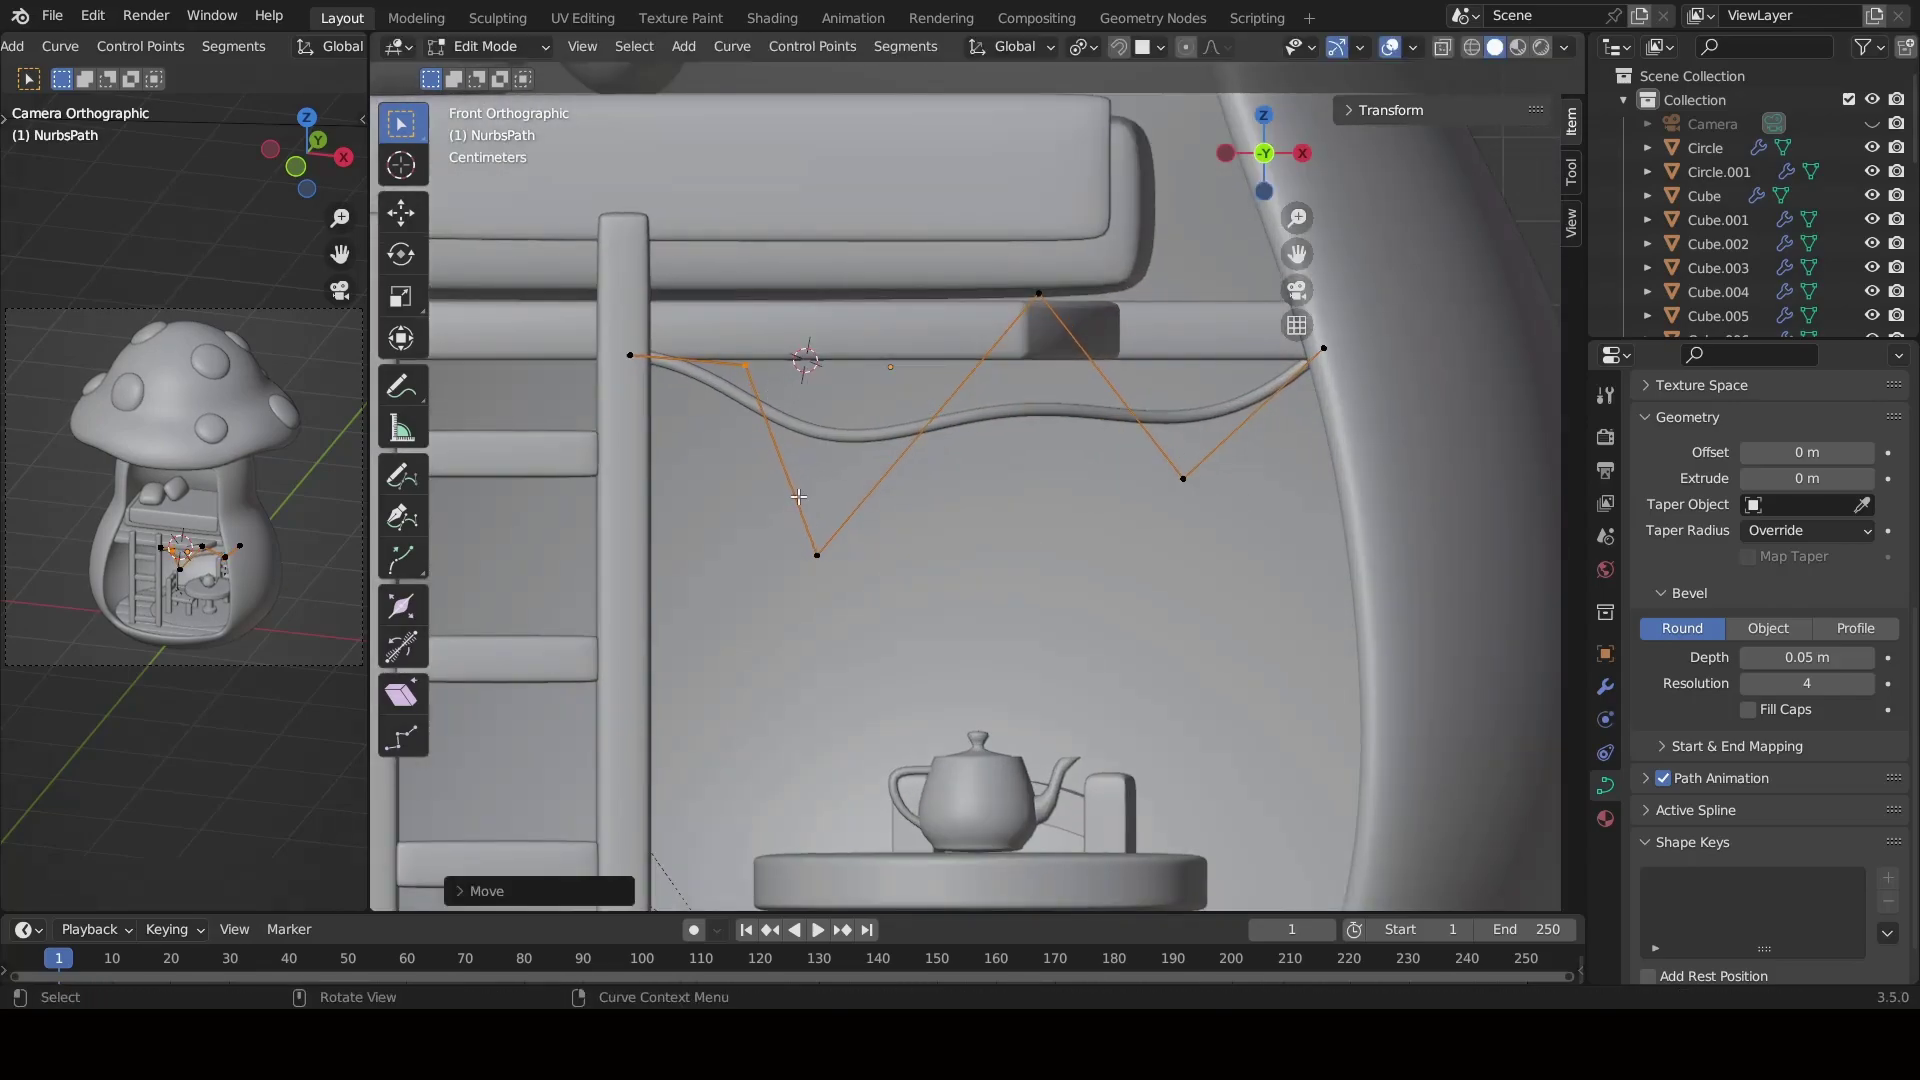
Leave curve editing and add a UV sphere for a light bulb.
key("Tab")
key("shift+a")
left_click(660, 555)
Resize the new UV sphere, first tiny and then larger.
key("s")
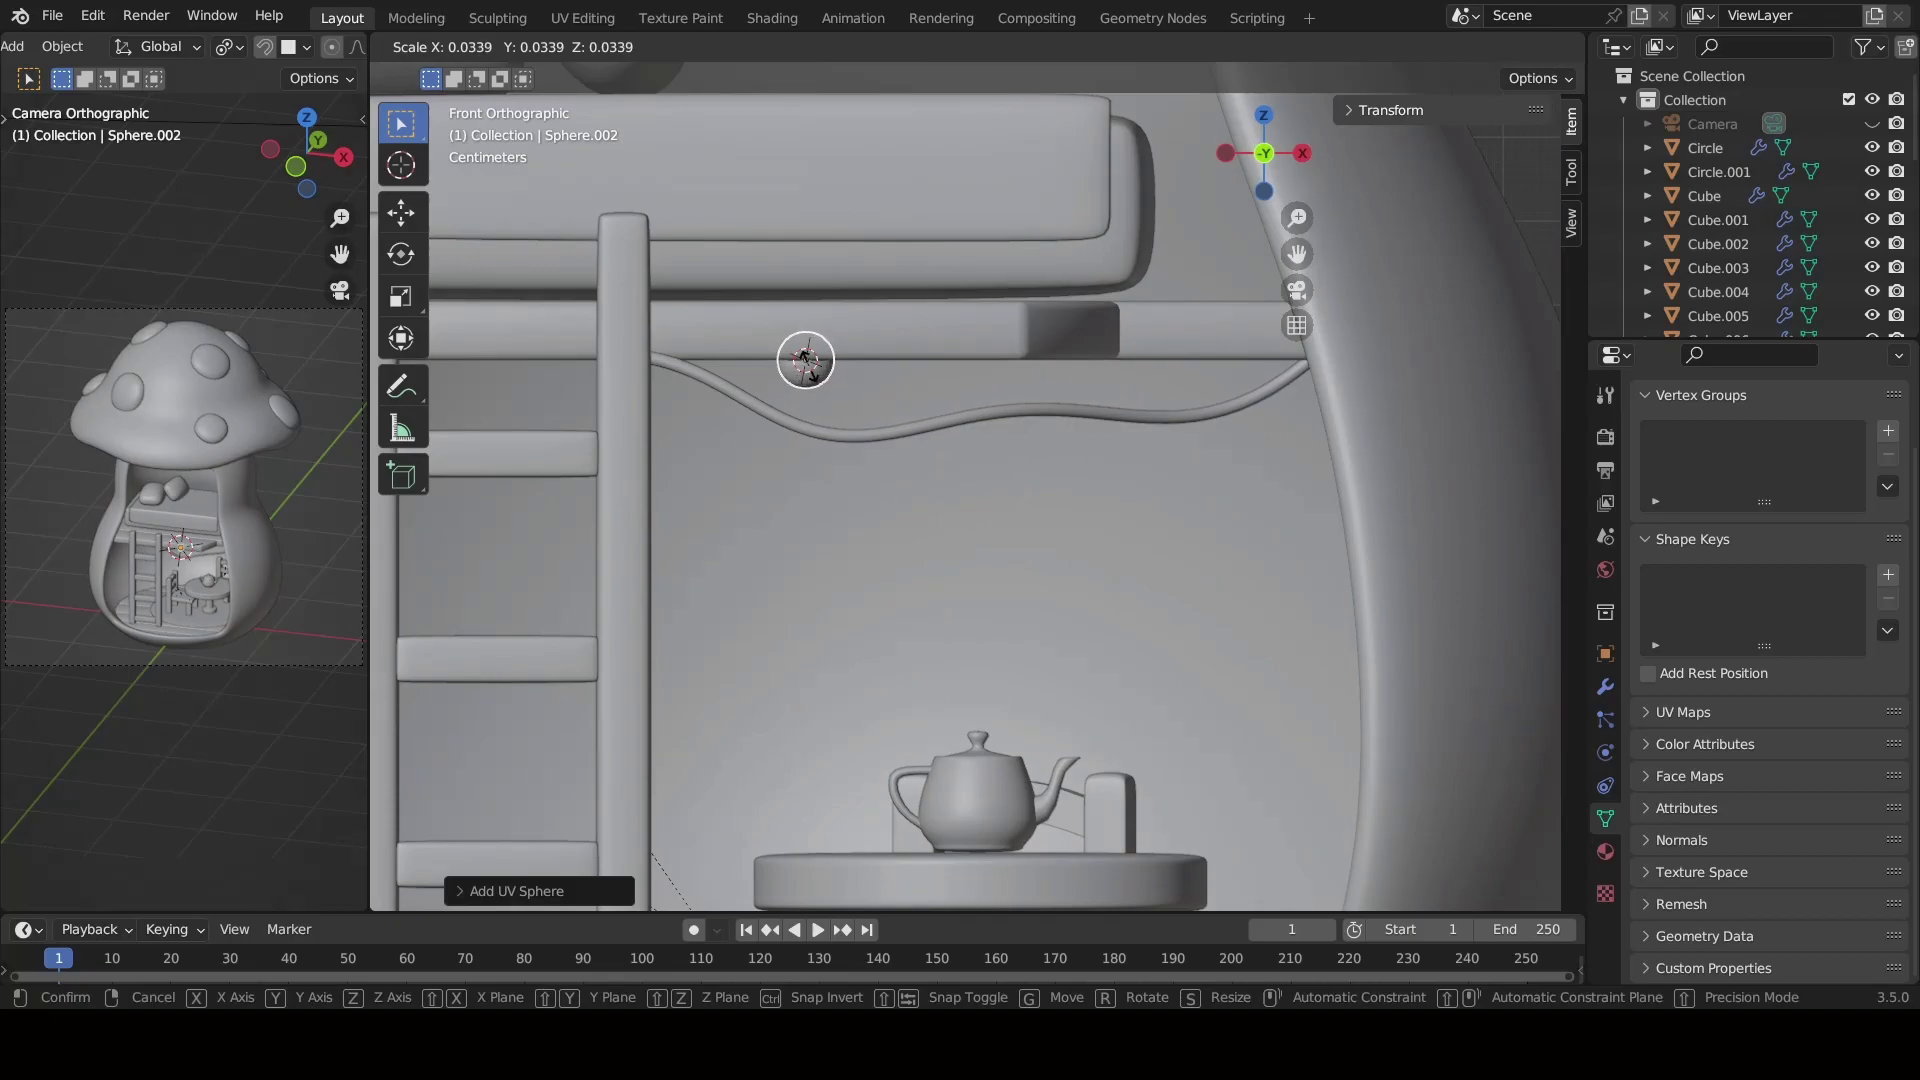
left_click(806, 360)
key("Tab")
scroll(845, 459, "up", 4)
mouse_move(845, 459)
middle_mouse_down()
mouse_move(888, 565)
mouse_move(860, 540)
middle_mouse_up()
scroll(888, 565, "down", 4)
scroll(888, 565, "down", 4)
key("Tab")
key("s")
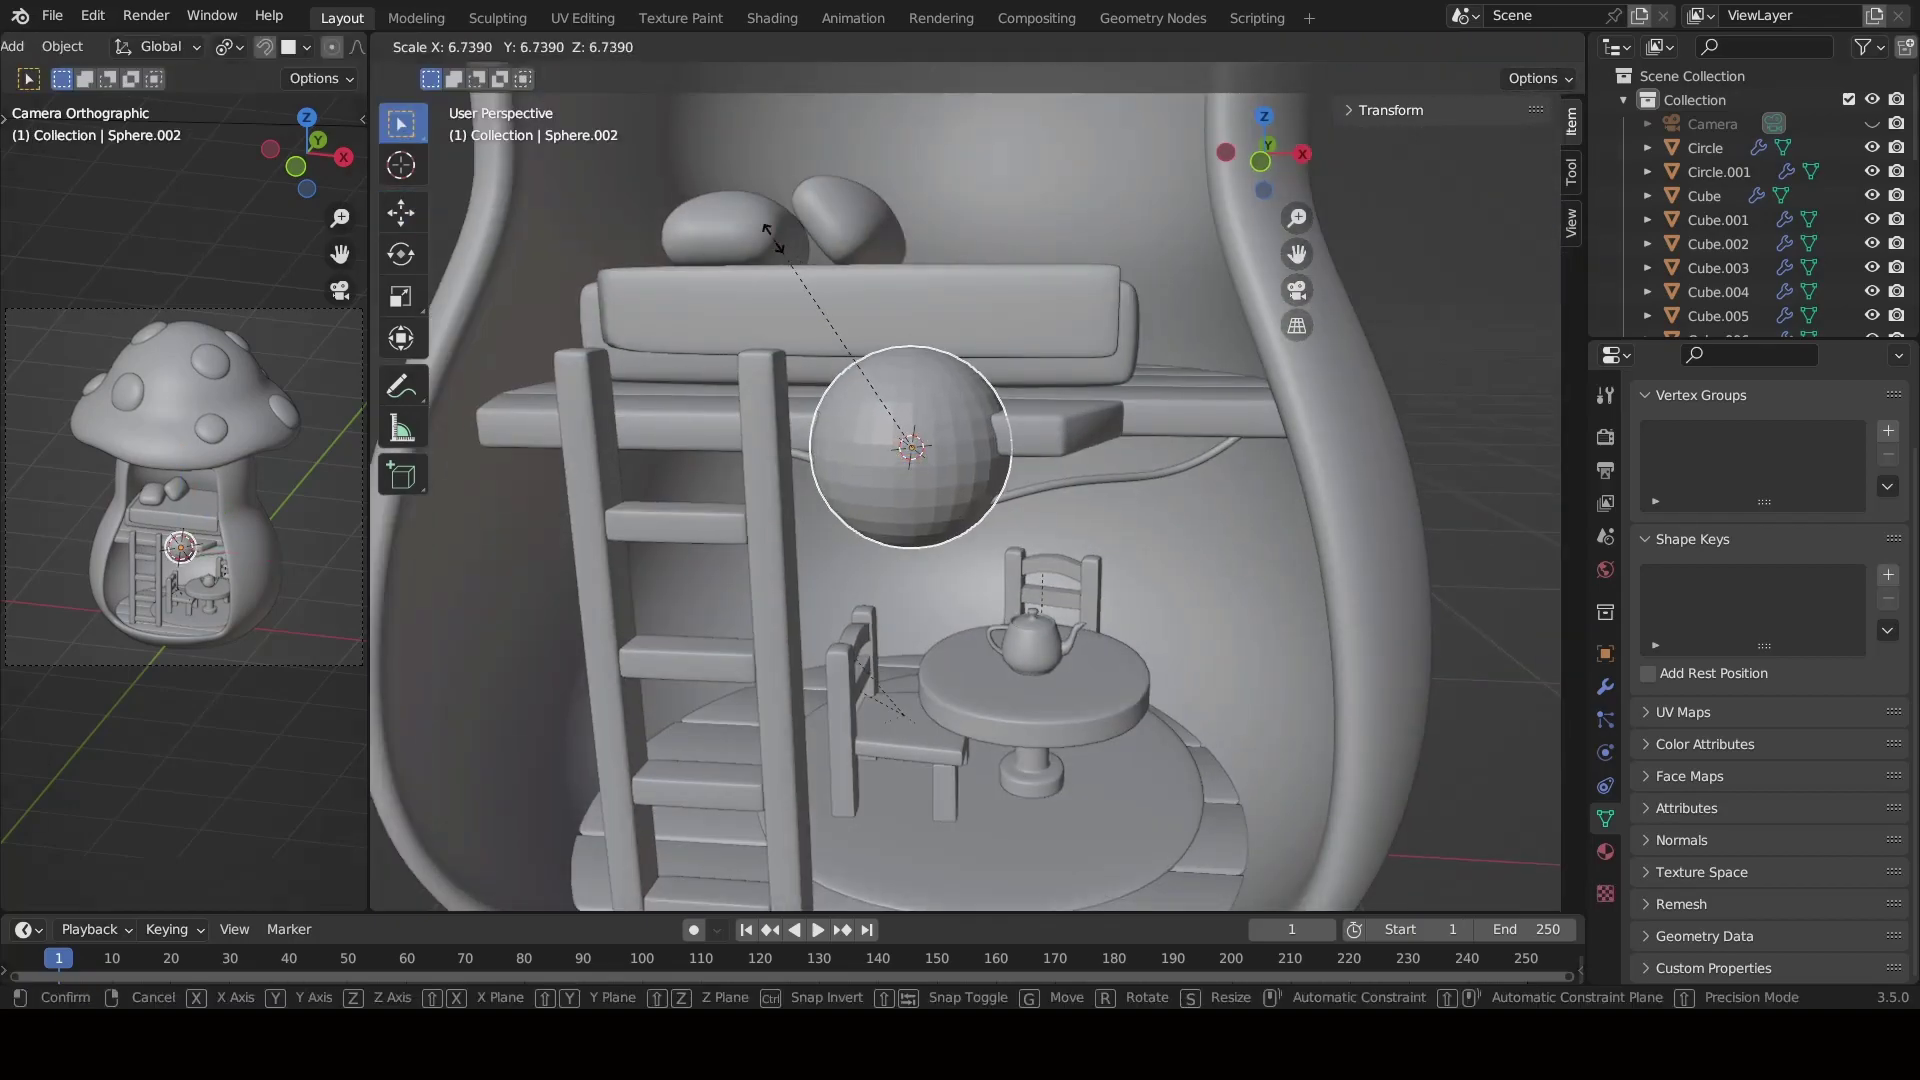
left_click(775, 237)
scroll(775, 237, "up", 3)
Set the sphere's origin to its top vertex and shrink it around that point.
key("Tab")
middle_click_drag(775, 237, 800, 300)
left_click(795, 245)
key("shift+s")
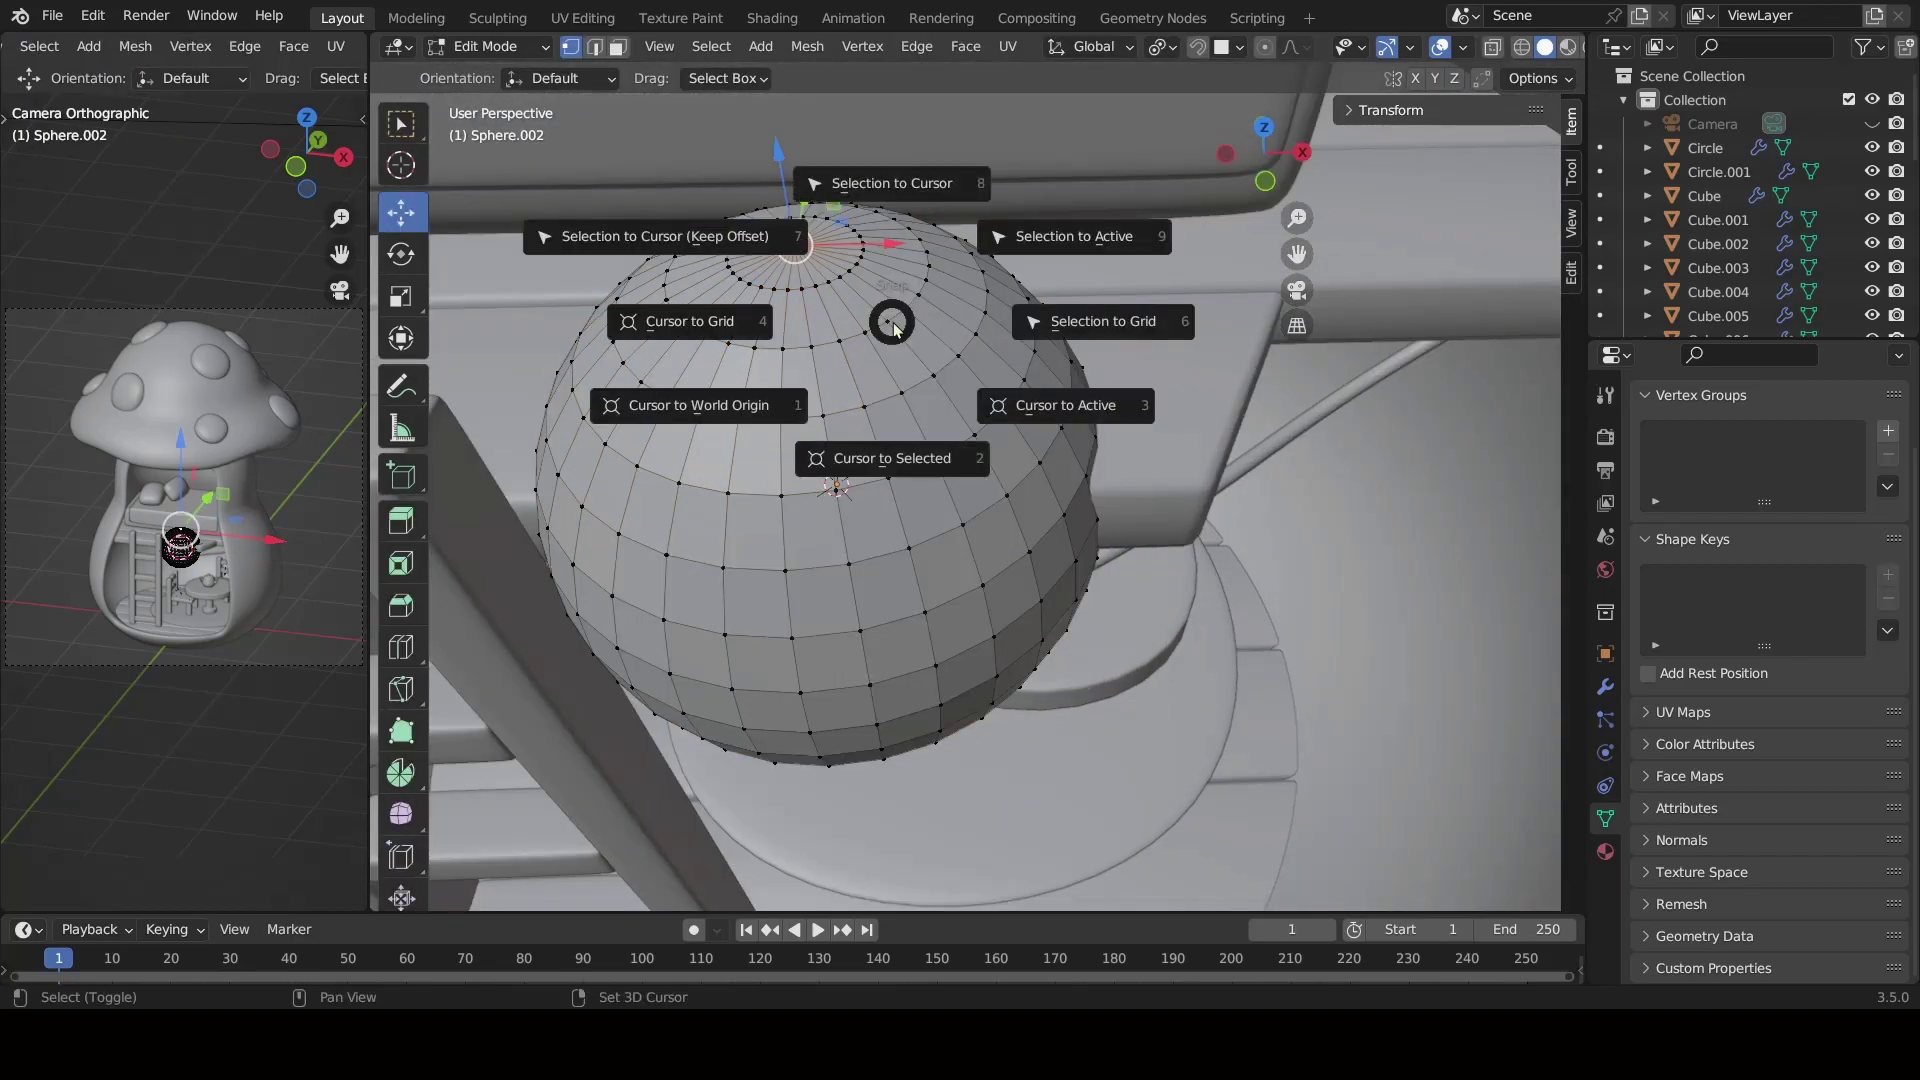
left_click(891, 457)
key("Tab")
right_click(725, 356)
left_click(818, 492)
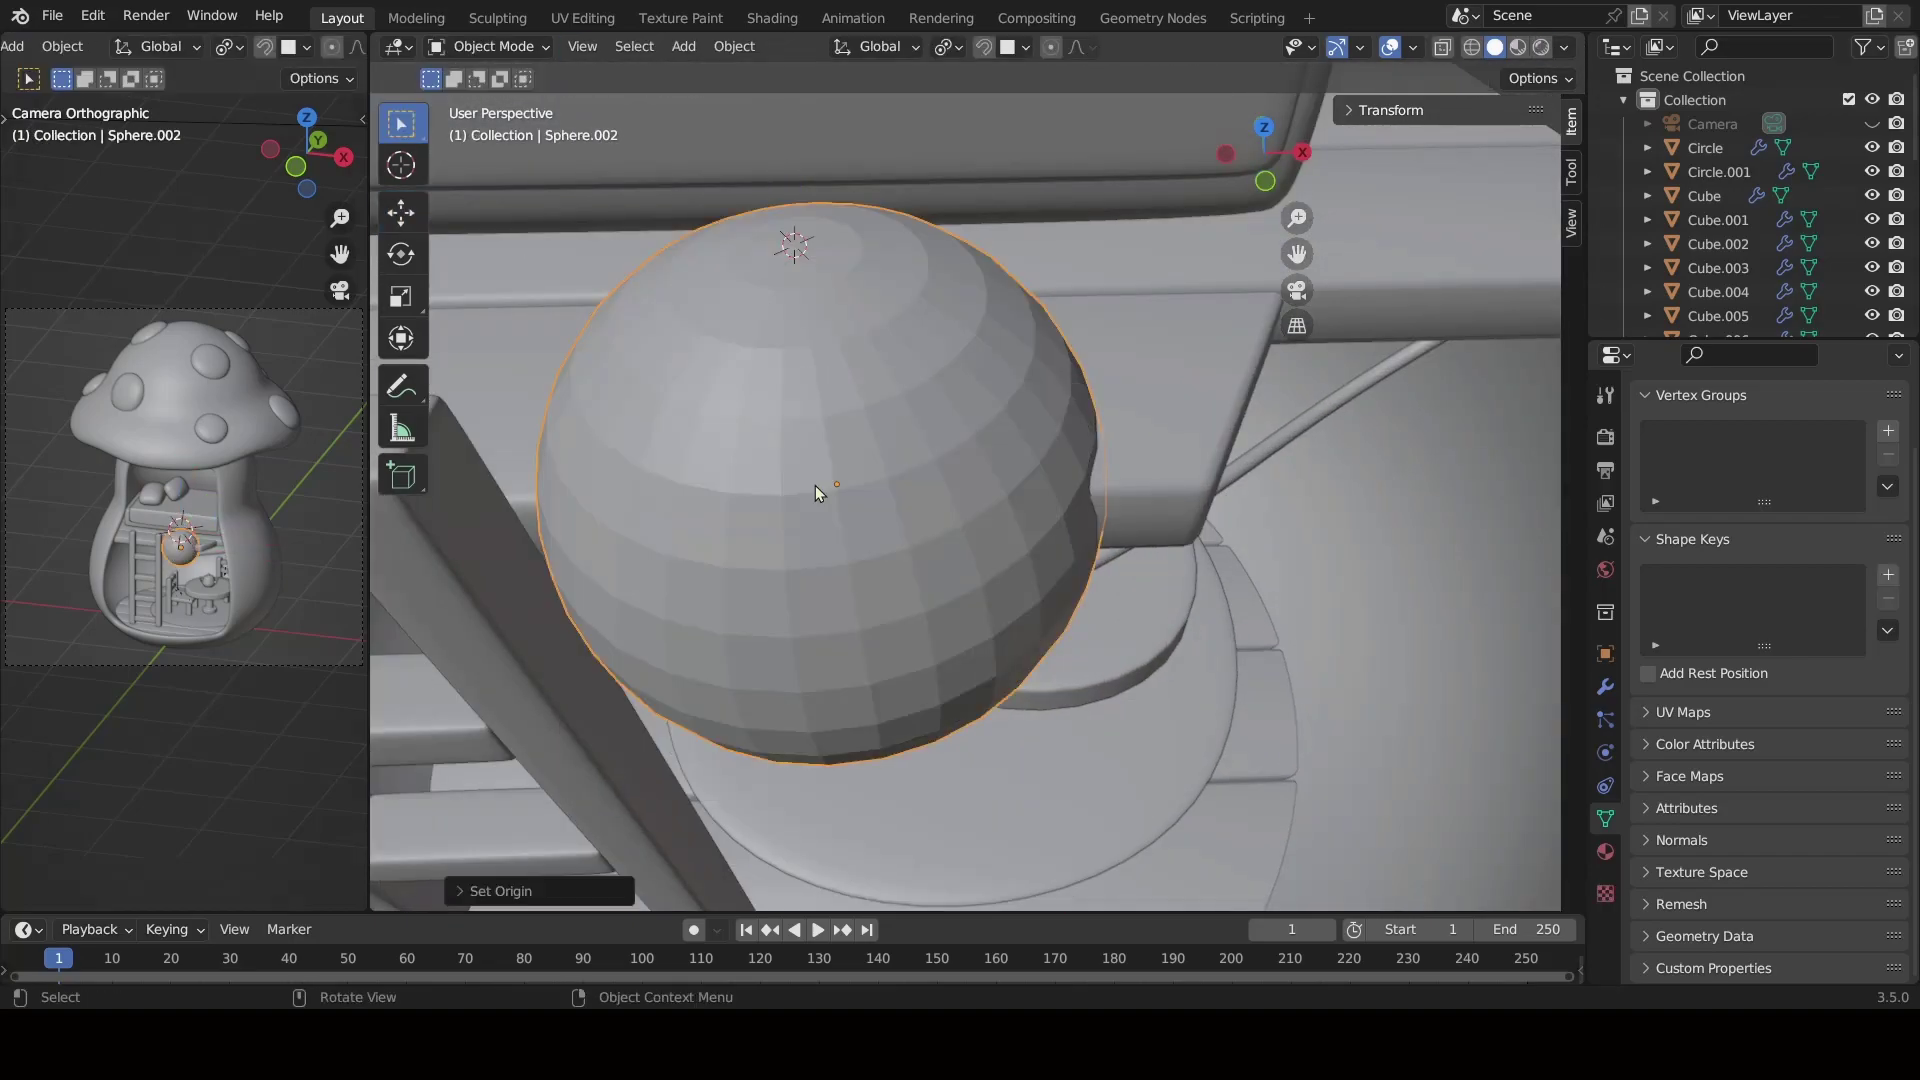
scroll(818, 492, "down", 4)
key("s")
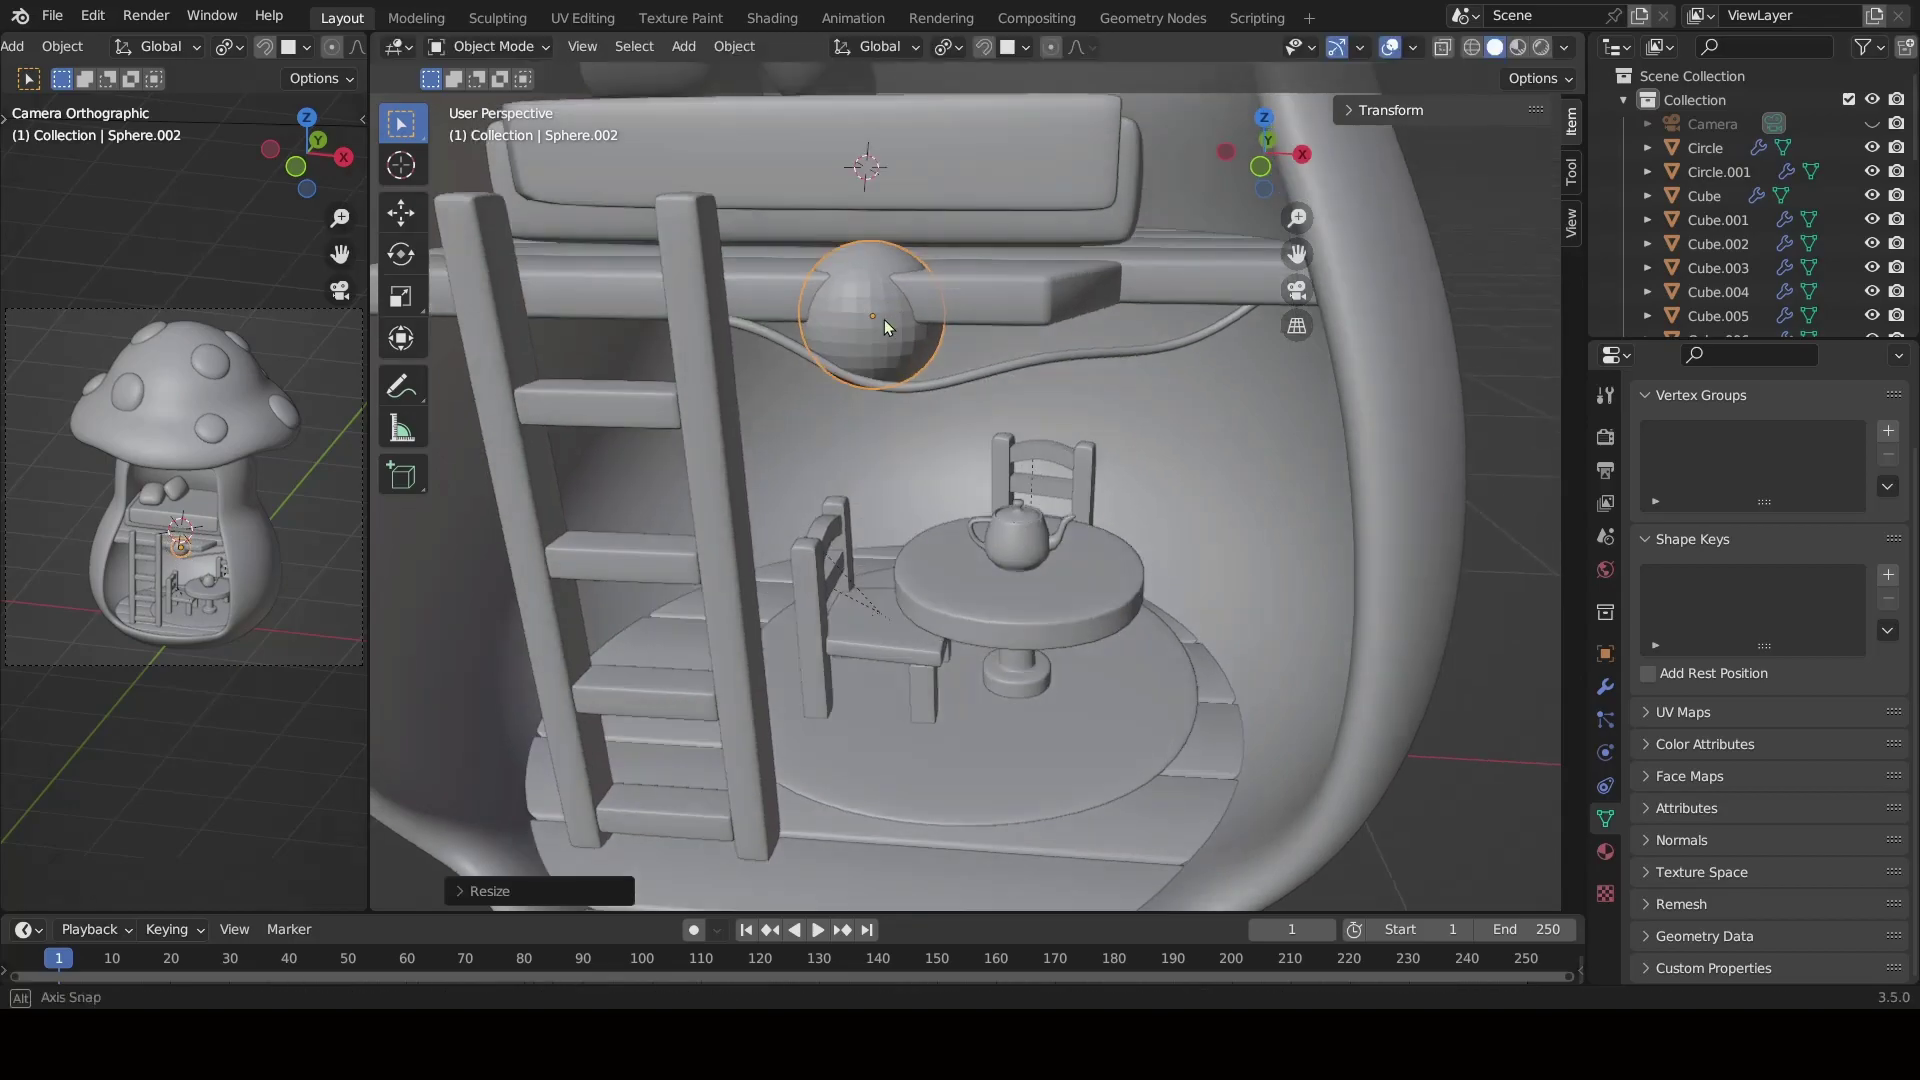
left_click(850, 330)
Re-snap the origin to the top vertex and shrink the sphere to bulb size.
key("Tab")
scroll(738, 365, "up", 3)
key("shift+s")
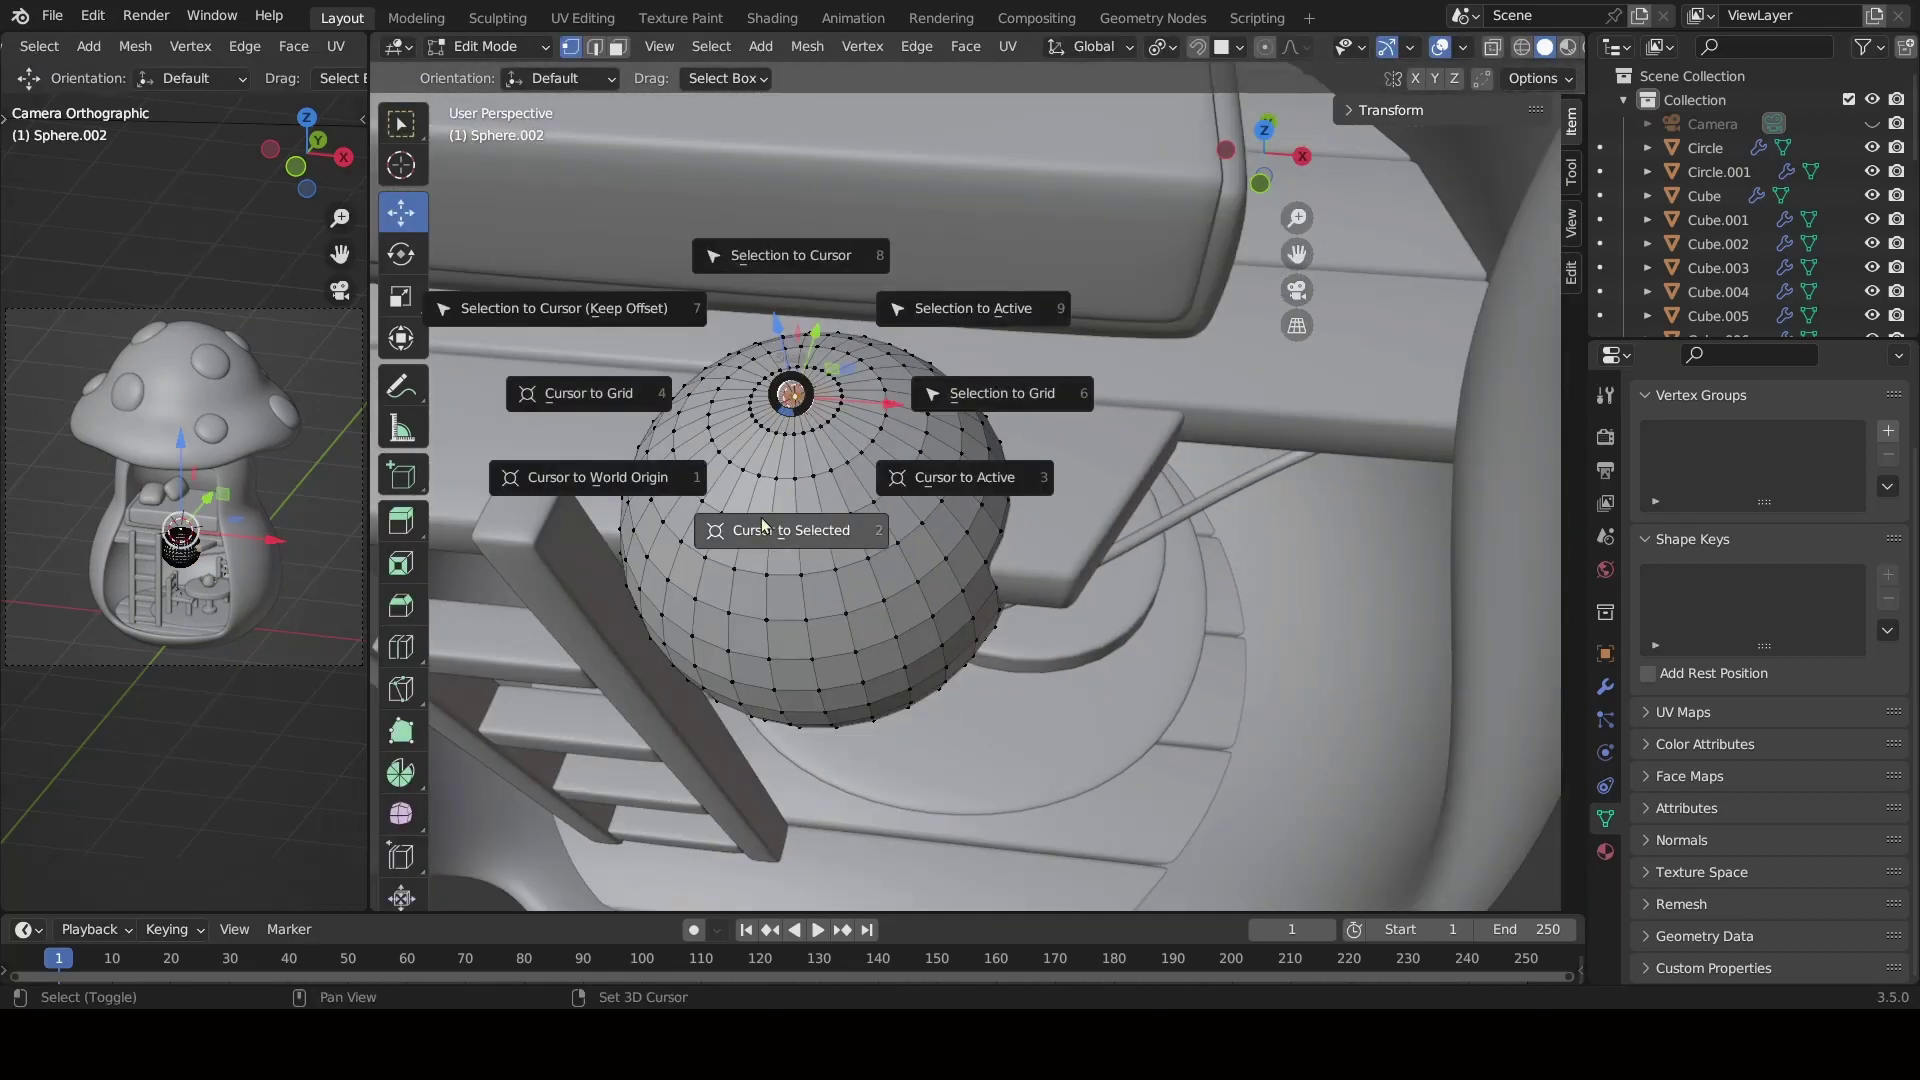
key("Tab")
scroll(793, 440, "down", 3)
right_click(643, 429)
left_click(970, 462)
key("s")
left_click(875, 441)
Hang the ball light just below the wavy wire in front view.
middle_click_drag(876, 441, 880, 400)
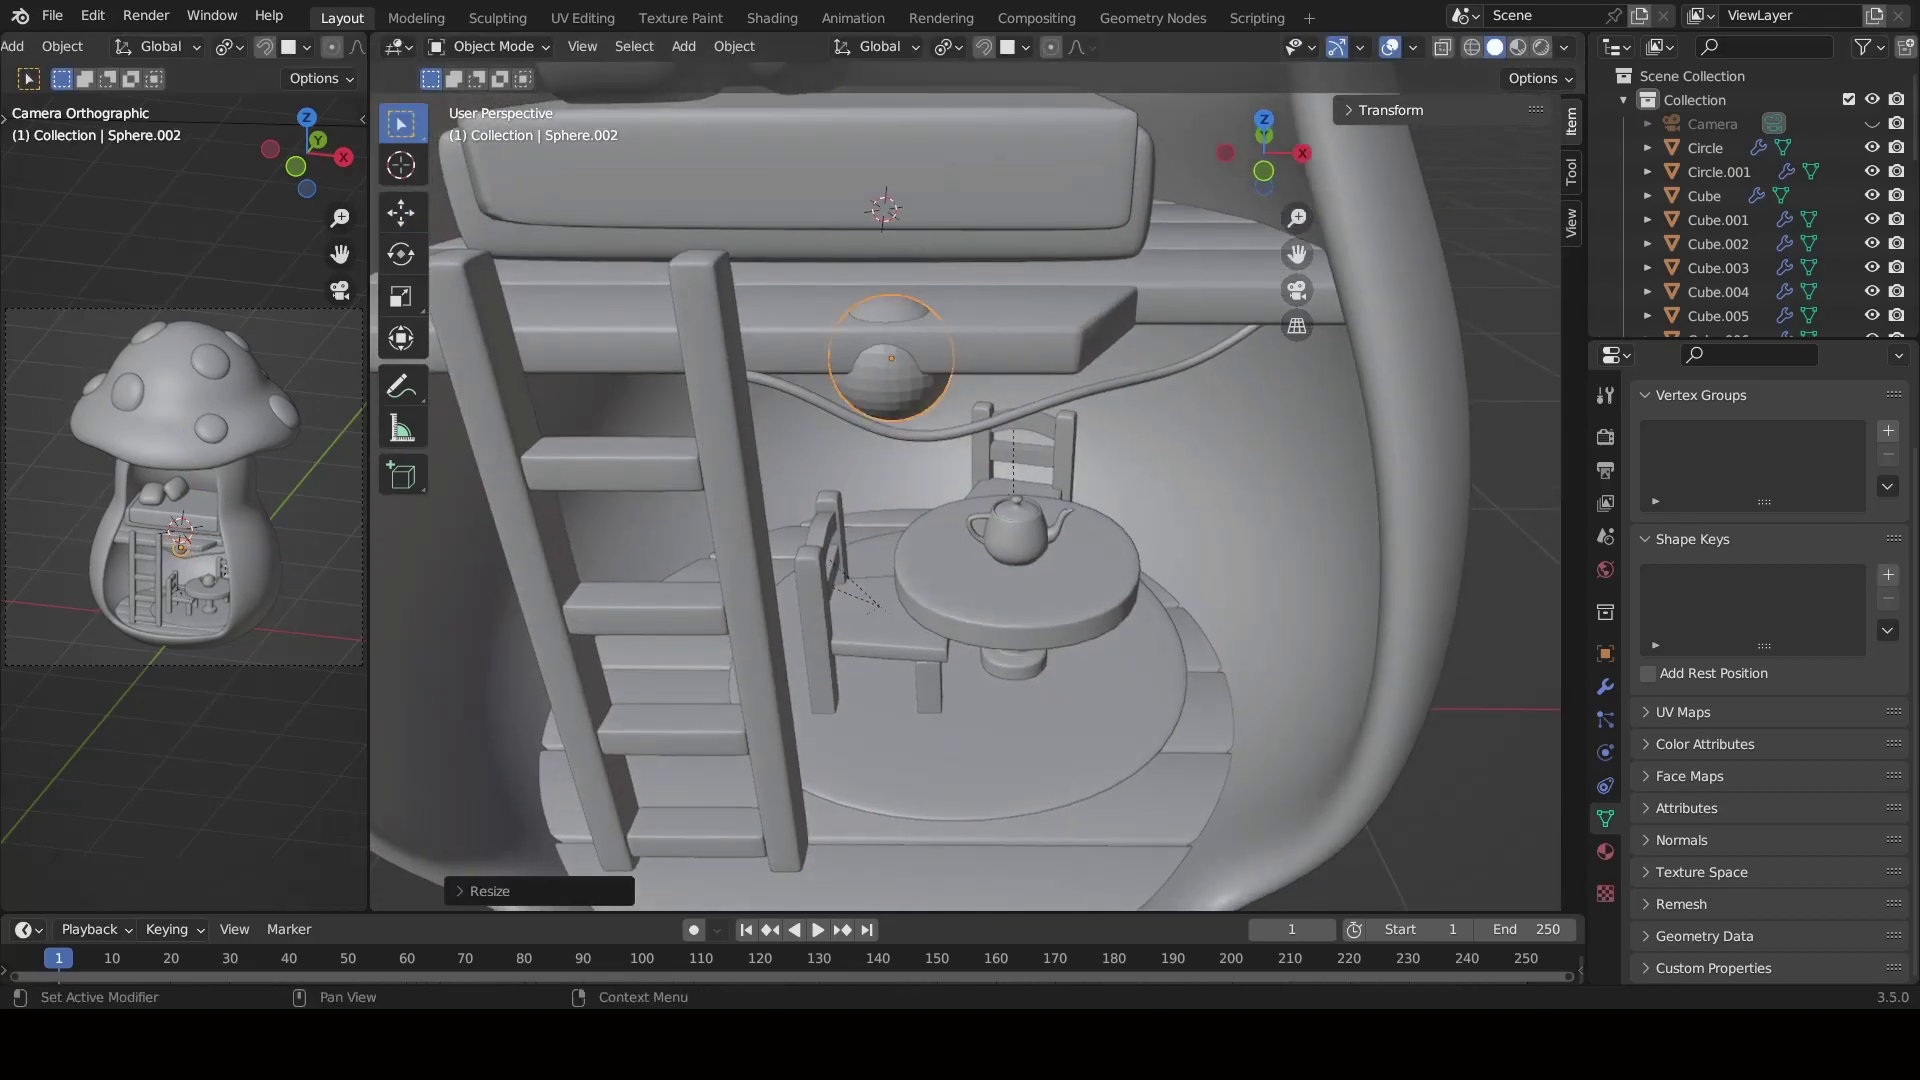
key("KP_1")
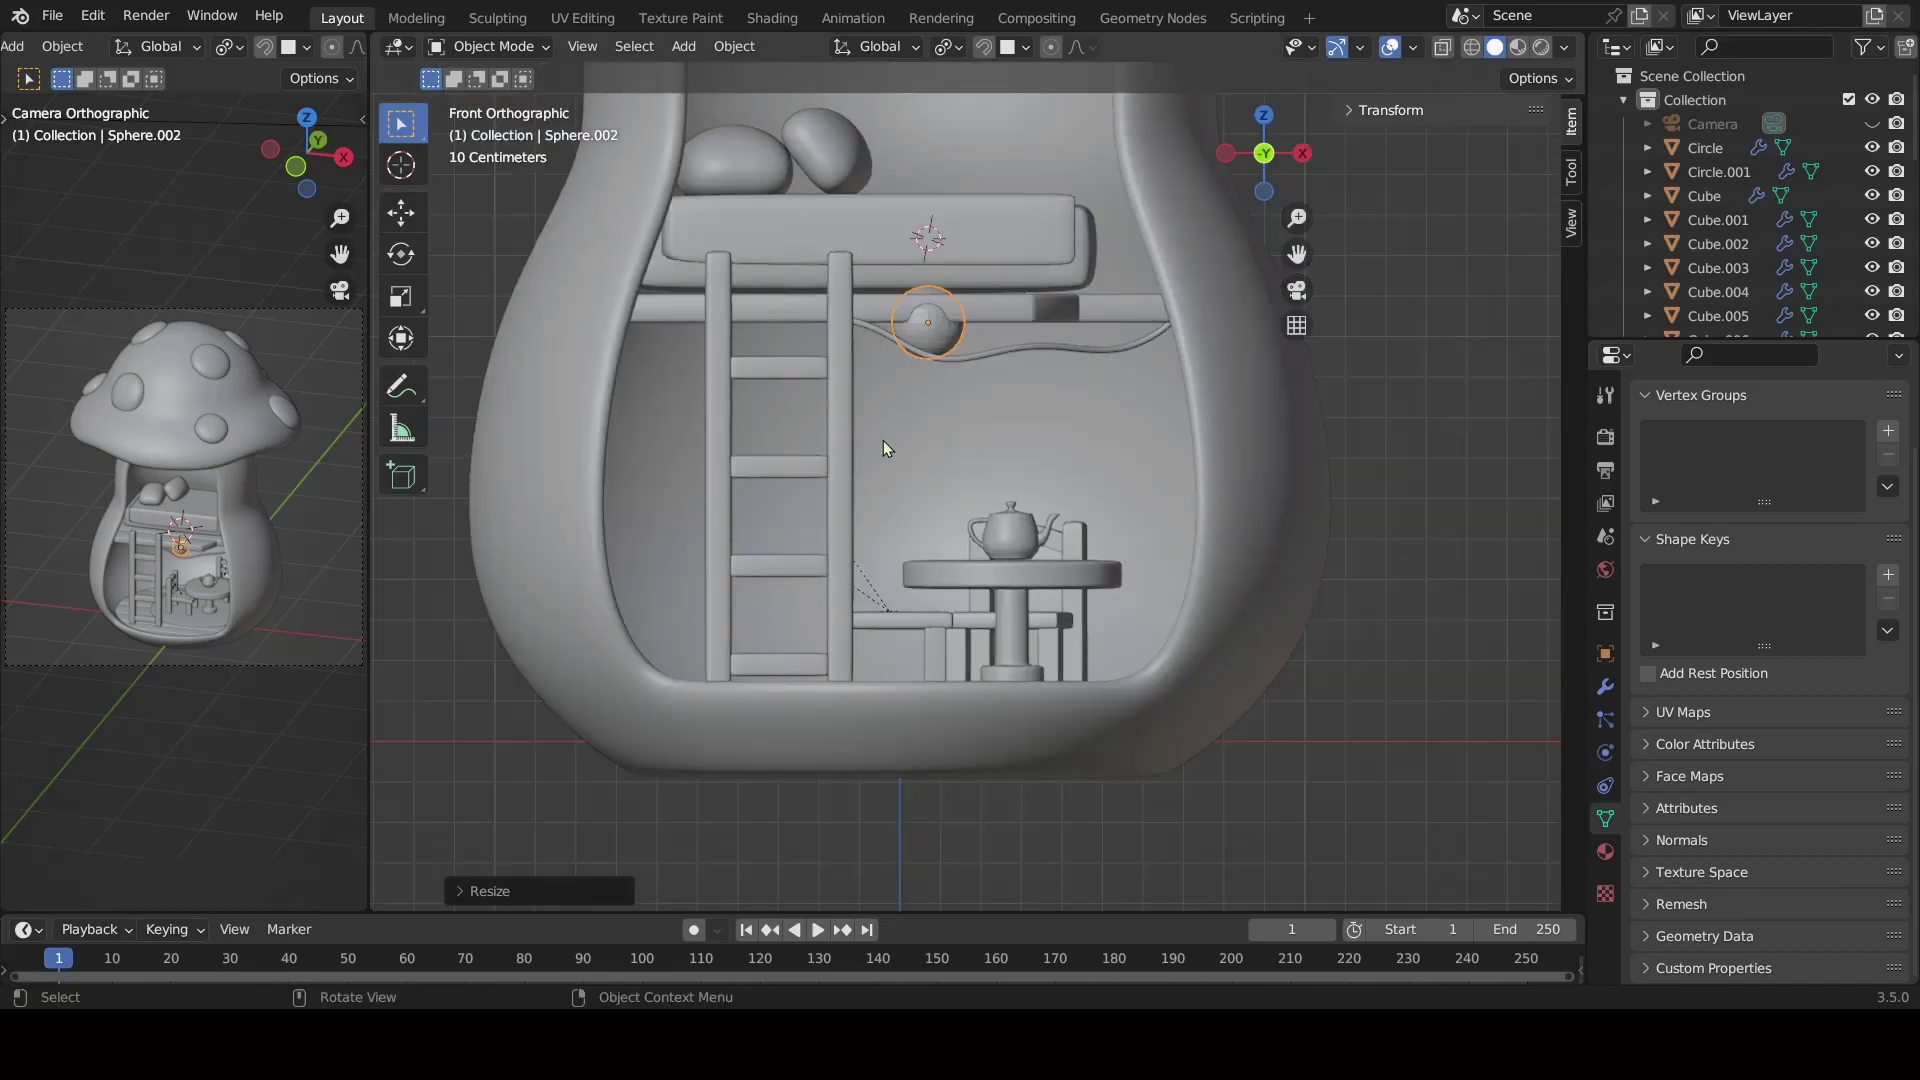
scroll(991, 434, "up", 2)
key("g")
left_click(990, 434)
scroll(991, 434, "up", 2)
scroll(991, 434, "down", 2)
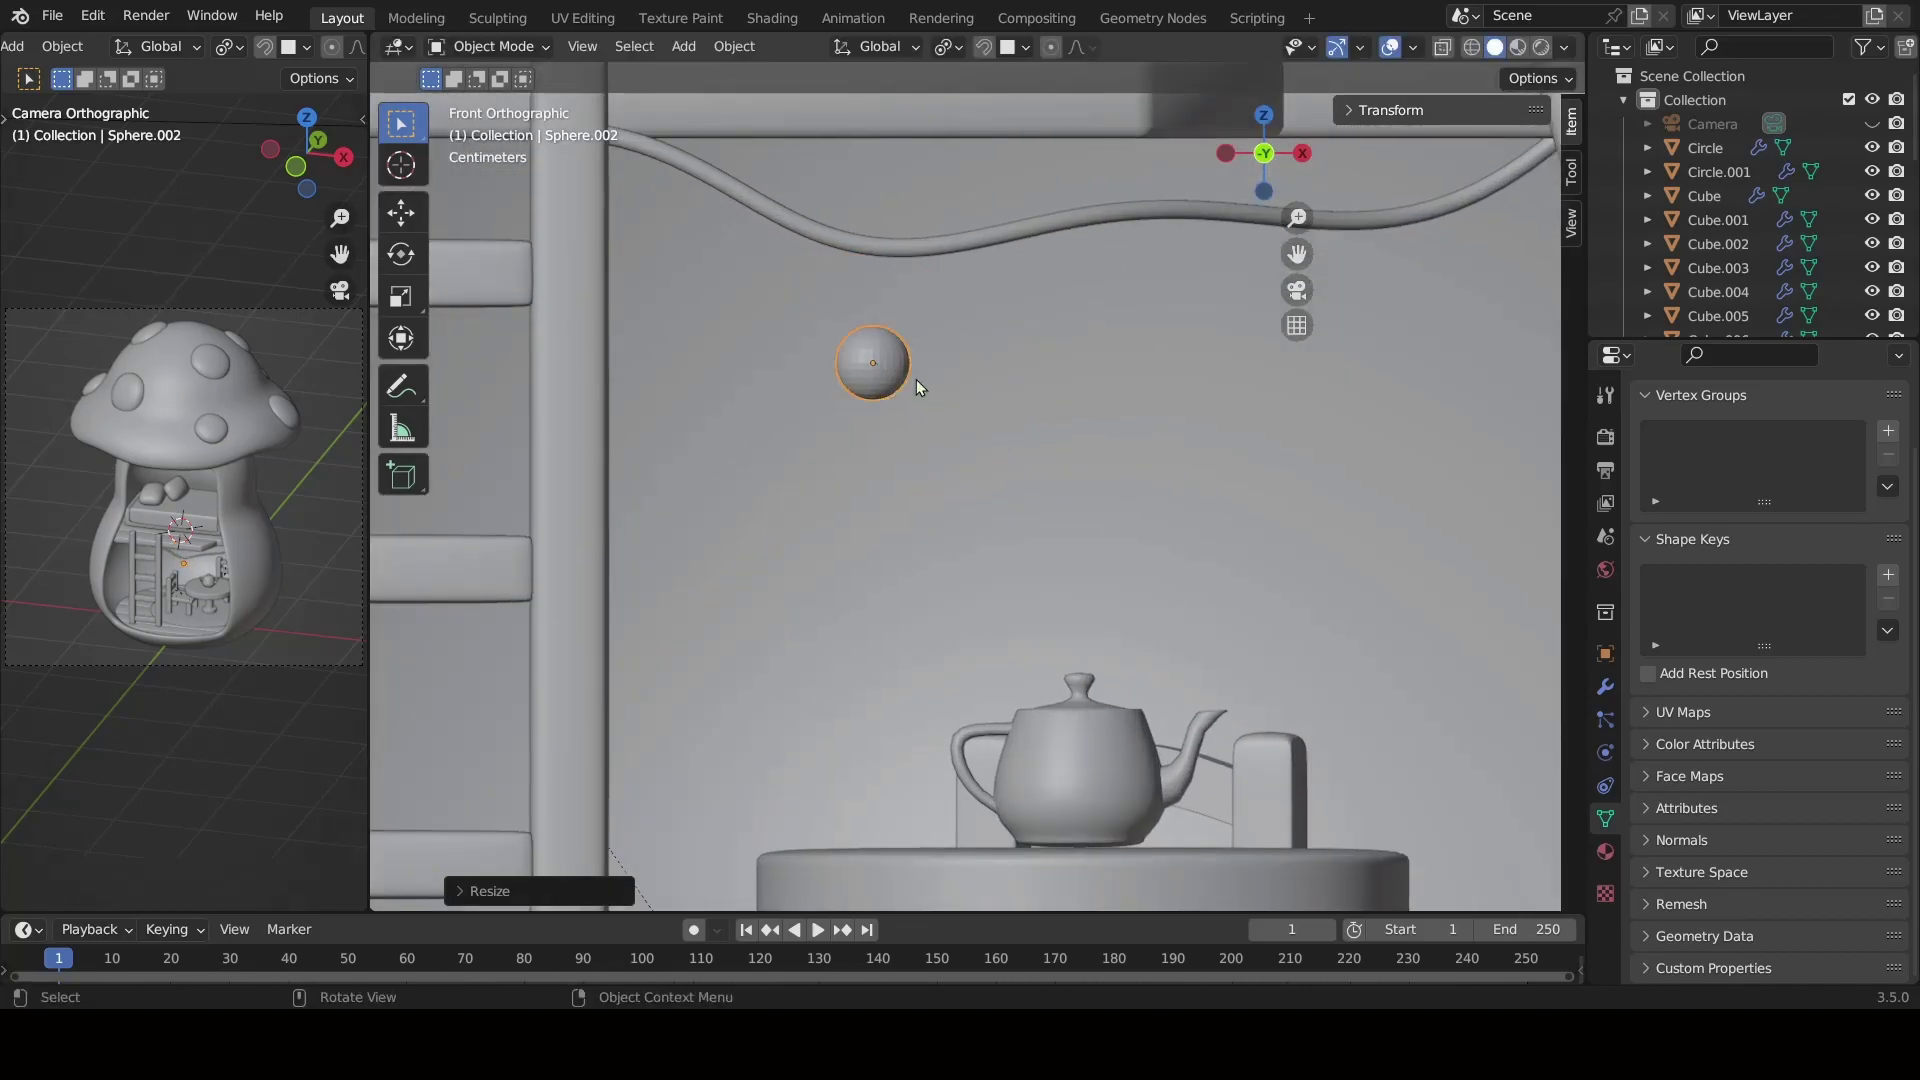
key("g")
left_click(930, 329)
mouse_move(930, 330)
middle_mouse_down()
mouse_move(950, 400)
mouse_move(693, 443)
mouse_move(758, 523)
middle_mouse_up()
key("KP_1")
scroll(967, 419, "up", 2)
scroll(693, 443, "up", 1)
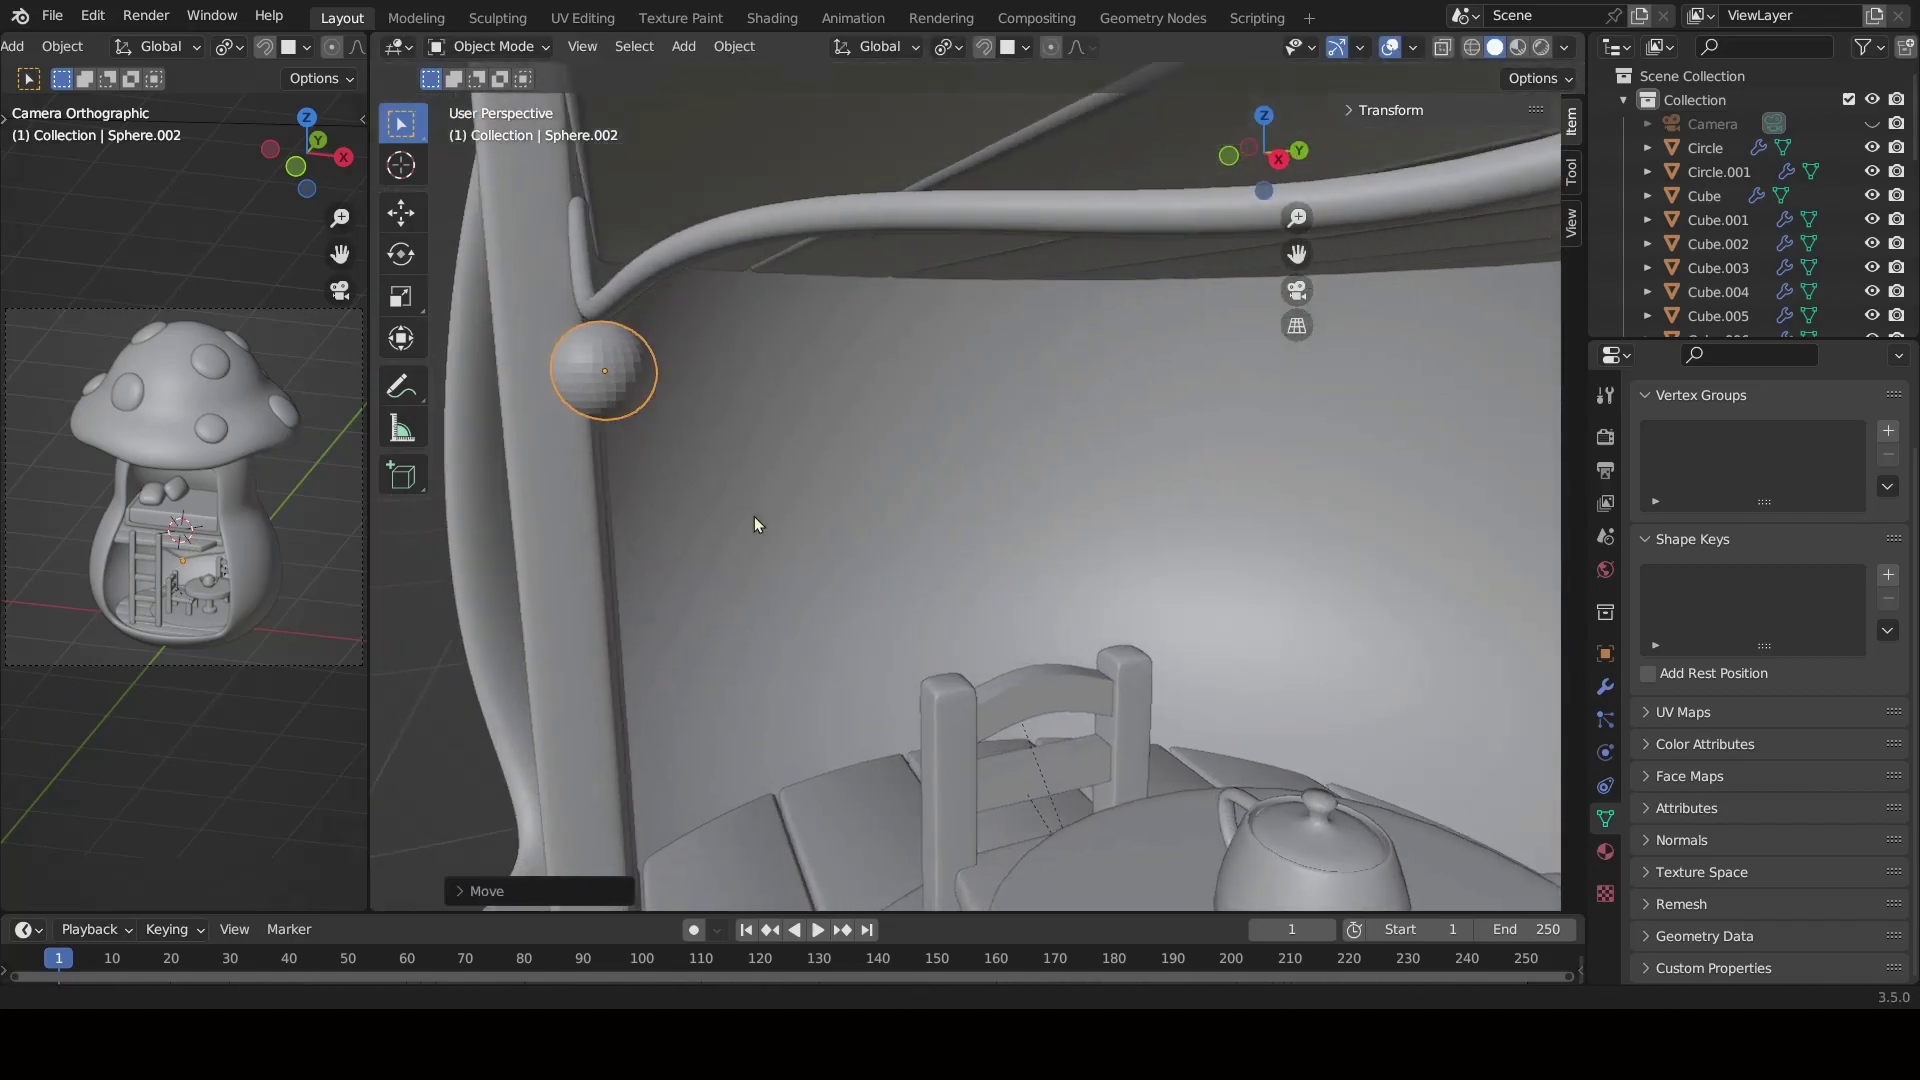
Smooth-shade the ball light and snap it onto the 3D cursor.
right_click(758, 523)
left_click(800, 545)
middle_click_drag(844, 471, 1000, 500)
scroll(1184, 590, "up", 2)
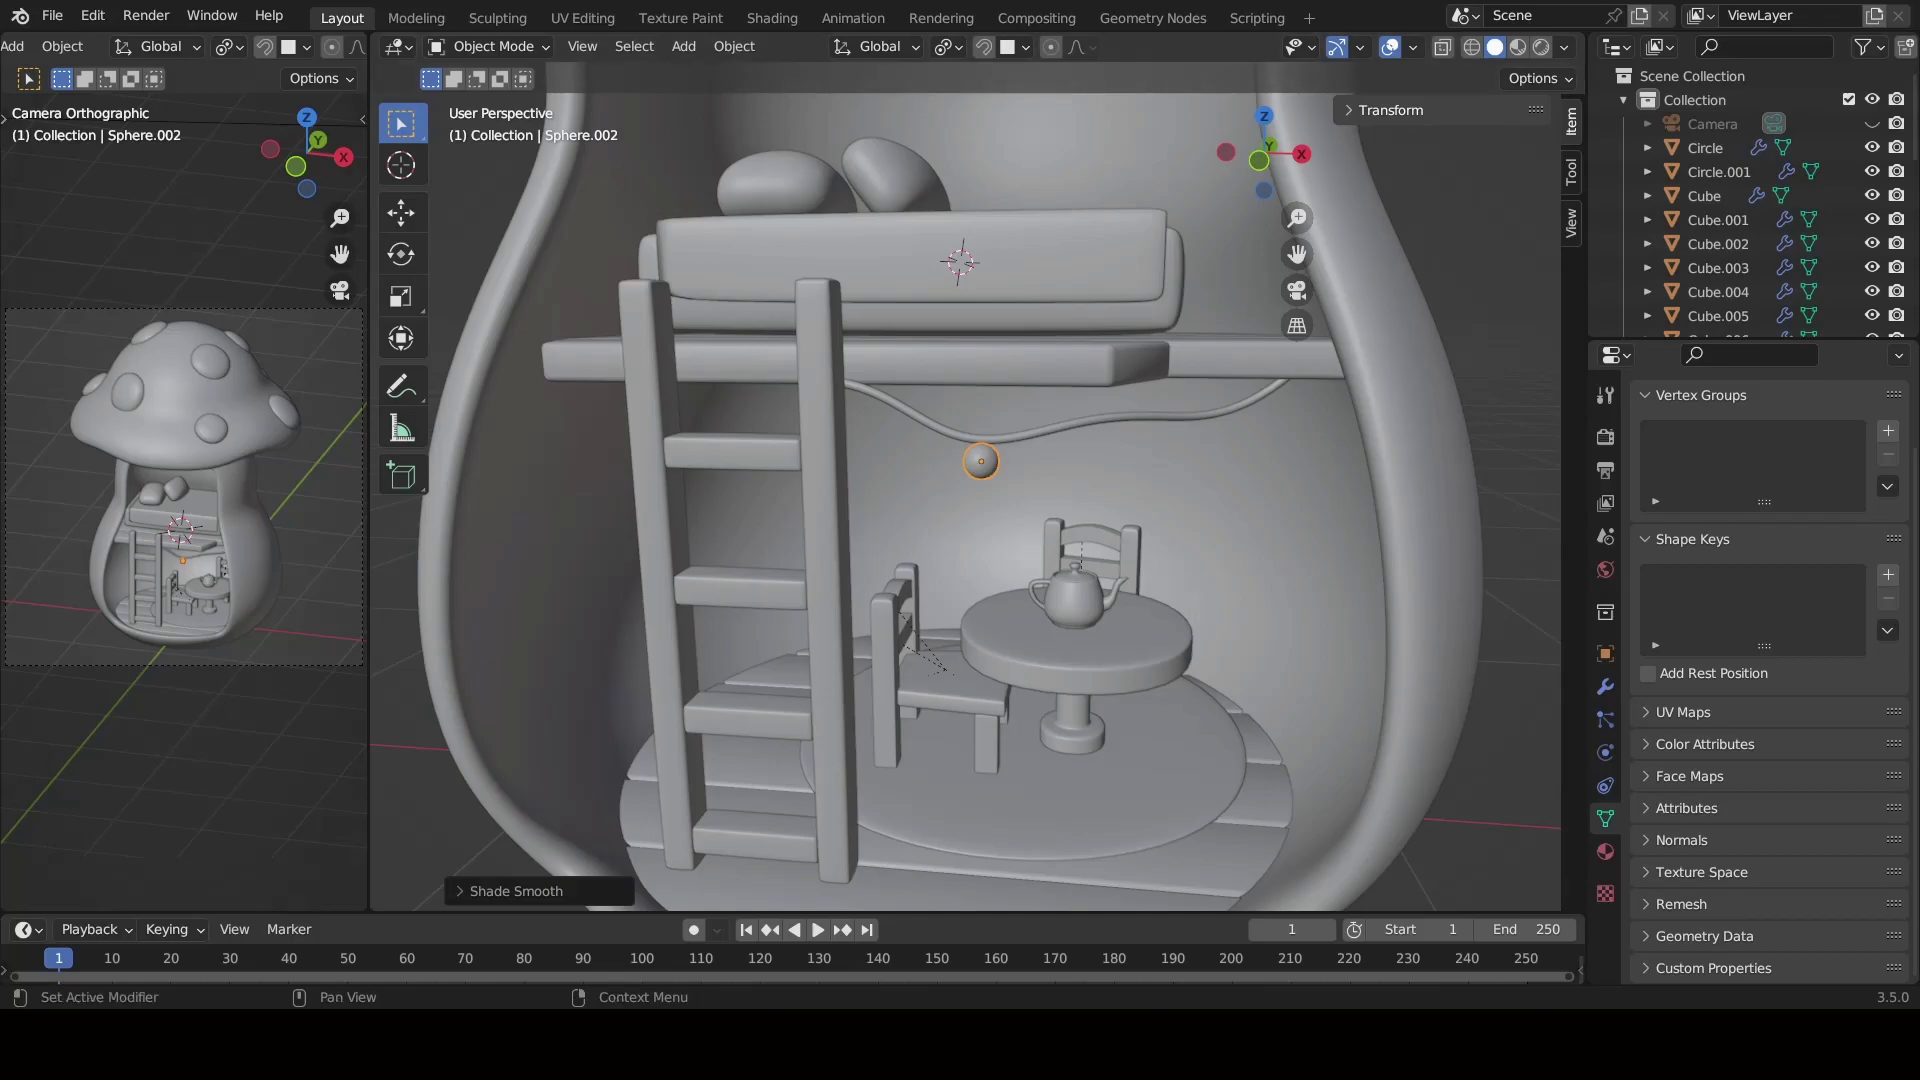
key("shift+s")
left_click(857, 405)
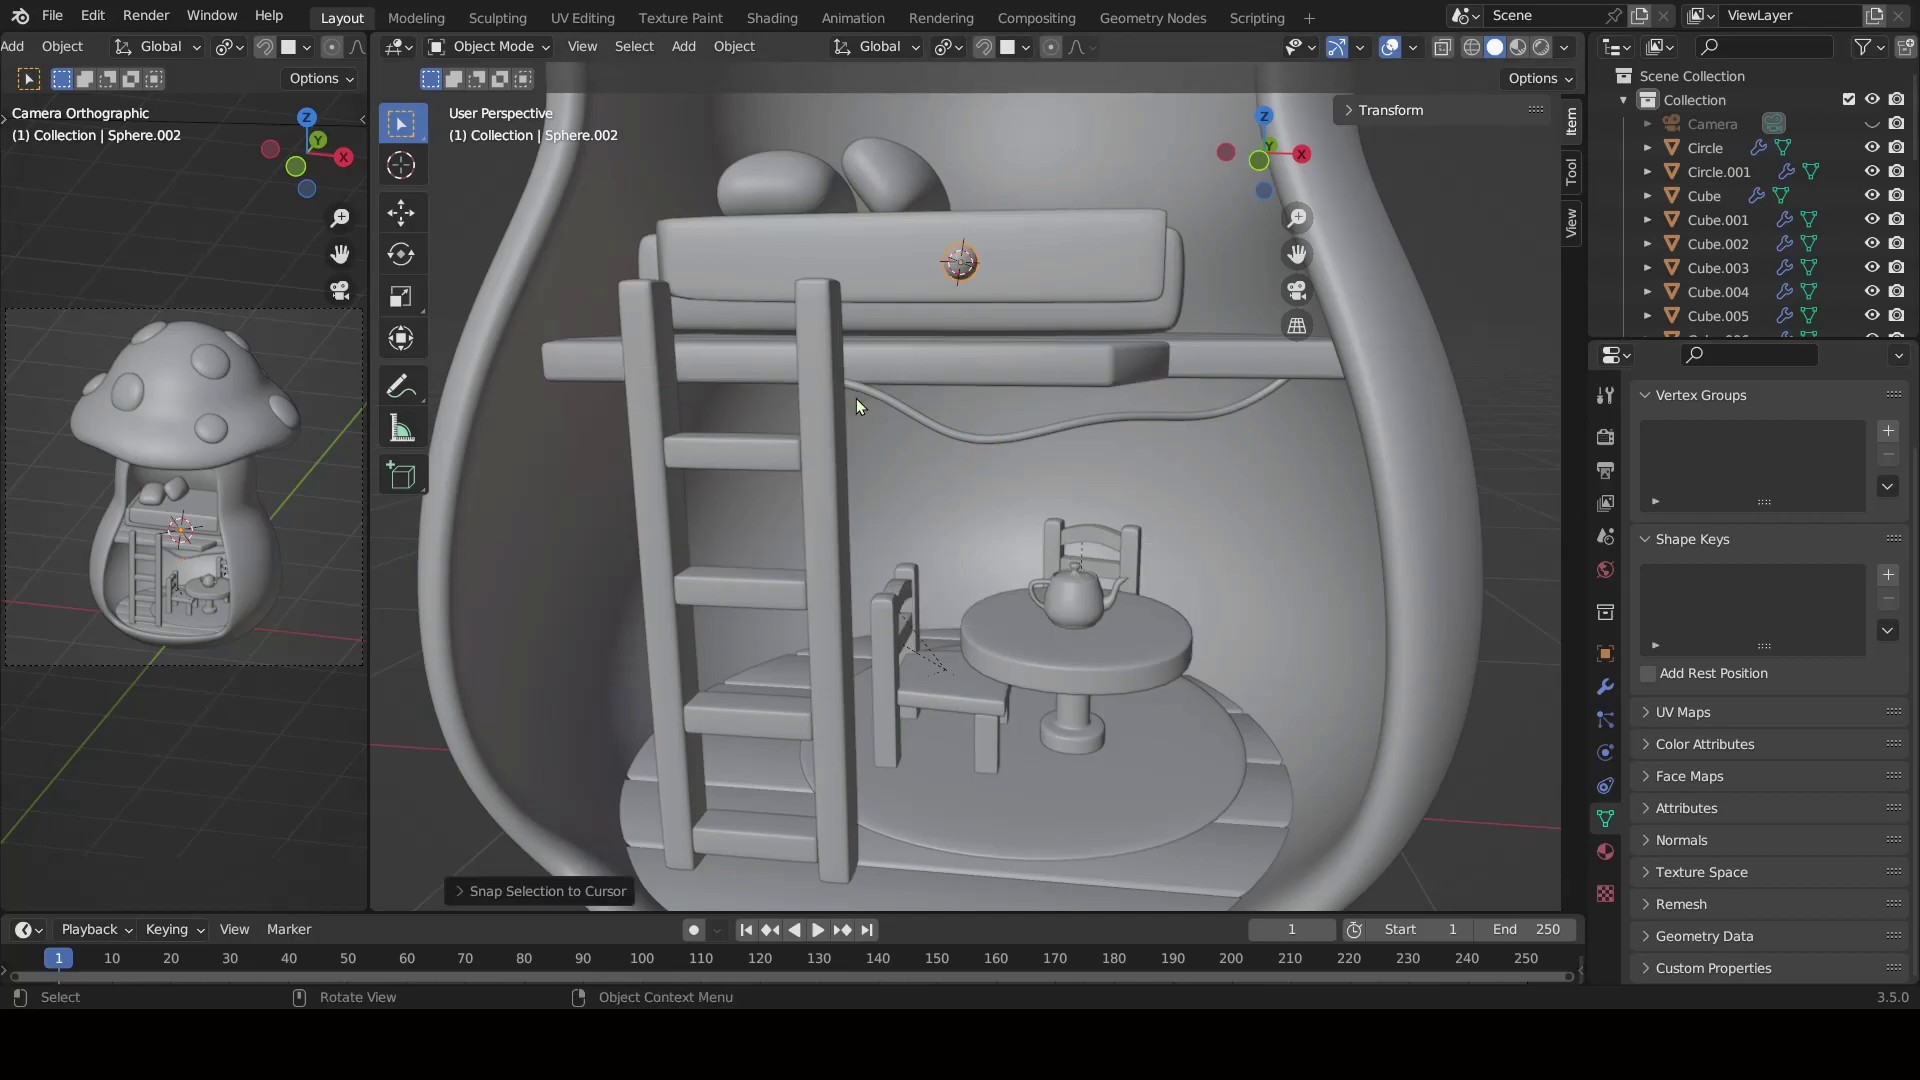
Undo the snap and place the 3D cursor on the wavy wire.
key("ctrl+z")
scroll(912, 477, "up", 3)
scroll(890, 477, "down", 2)
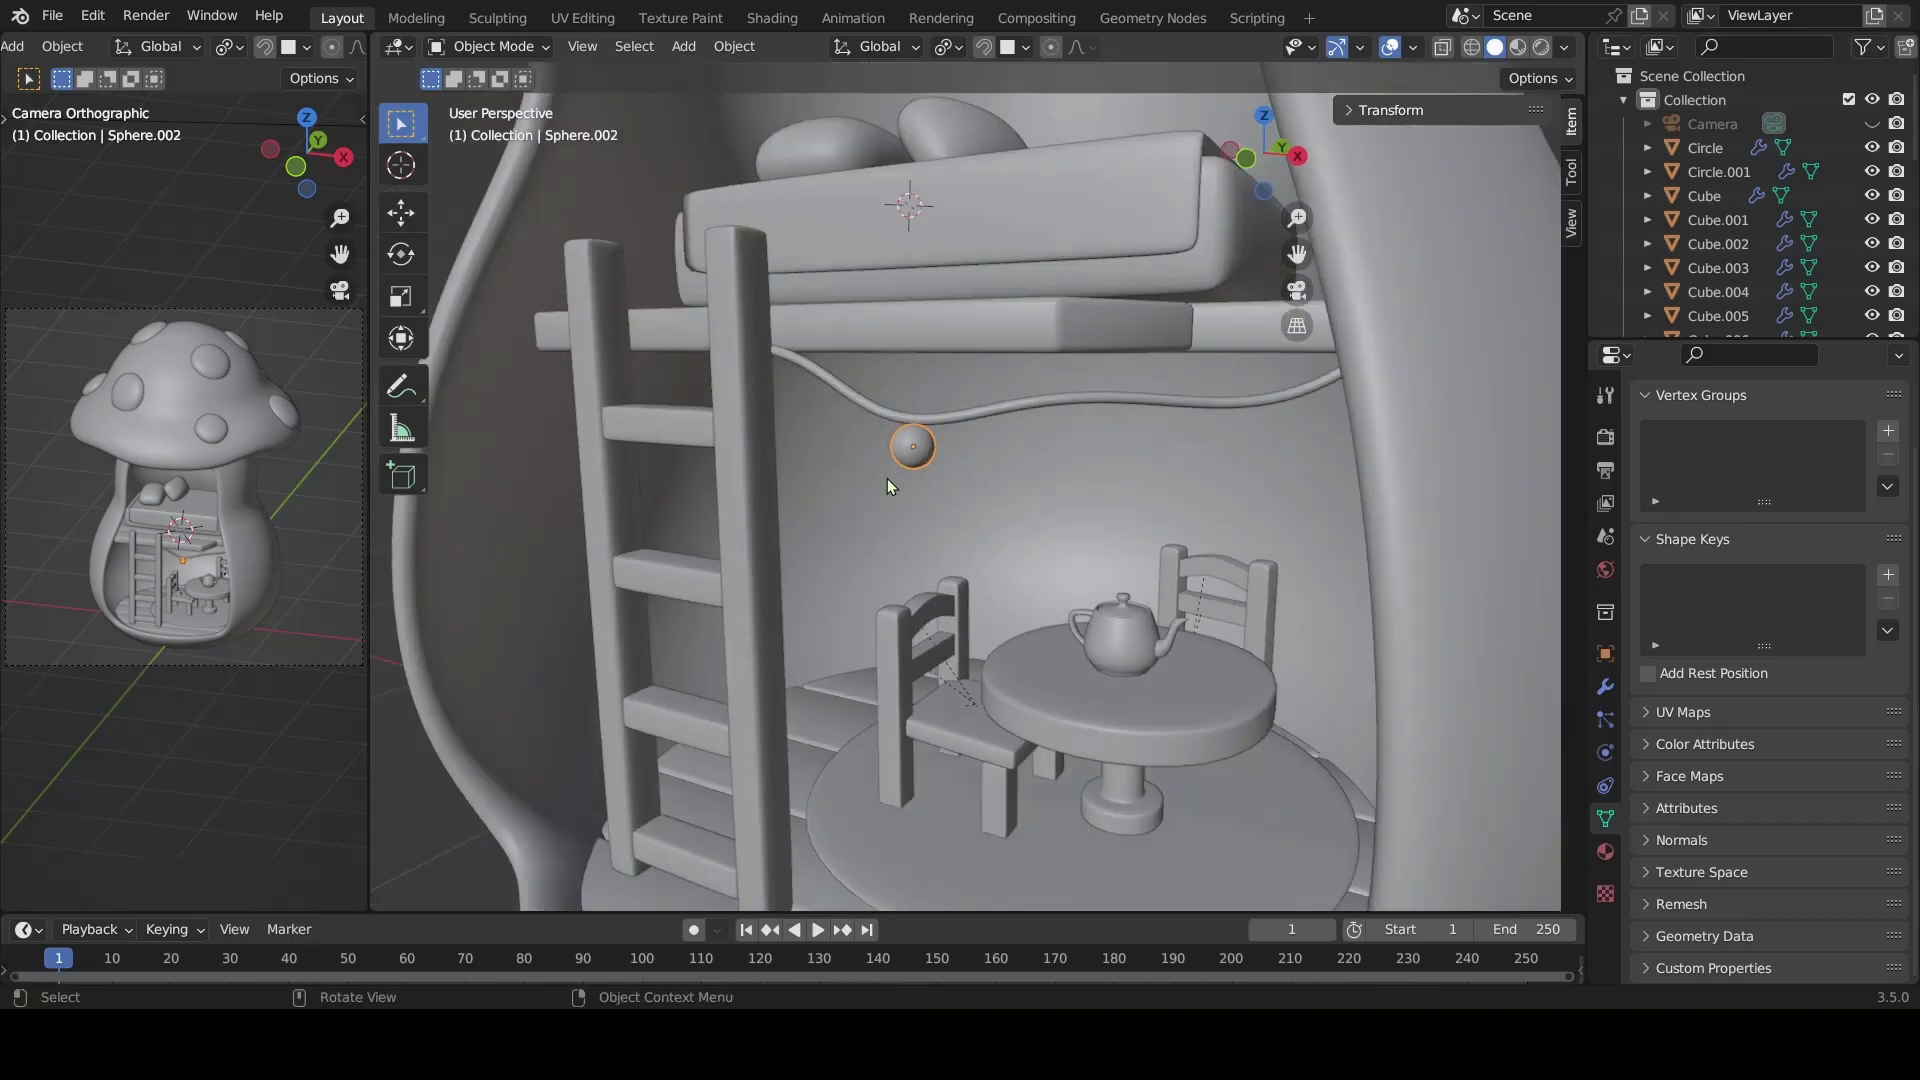
middle_click_drag(890, 477, 900, 531)
scroll(900, 531, "down", 5)
scroll(921, 506, "up", 3)
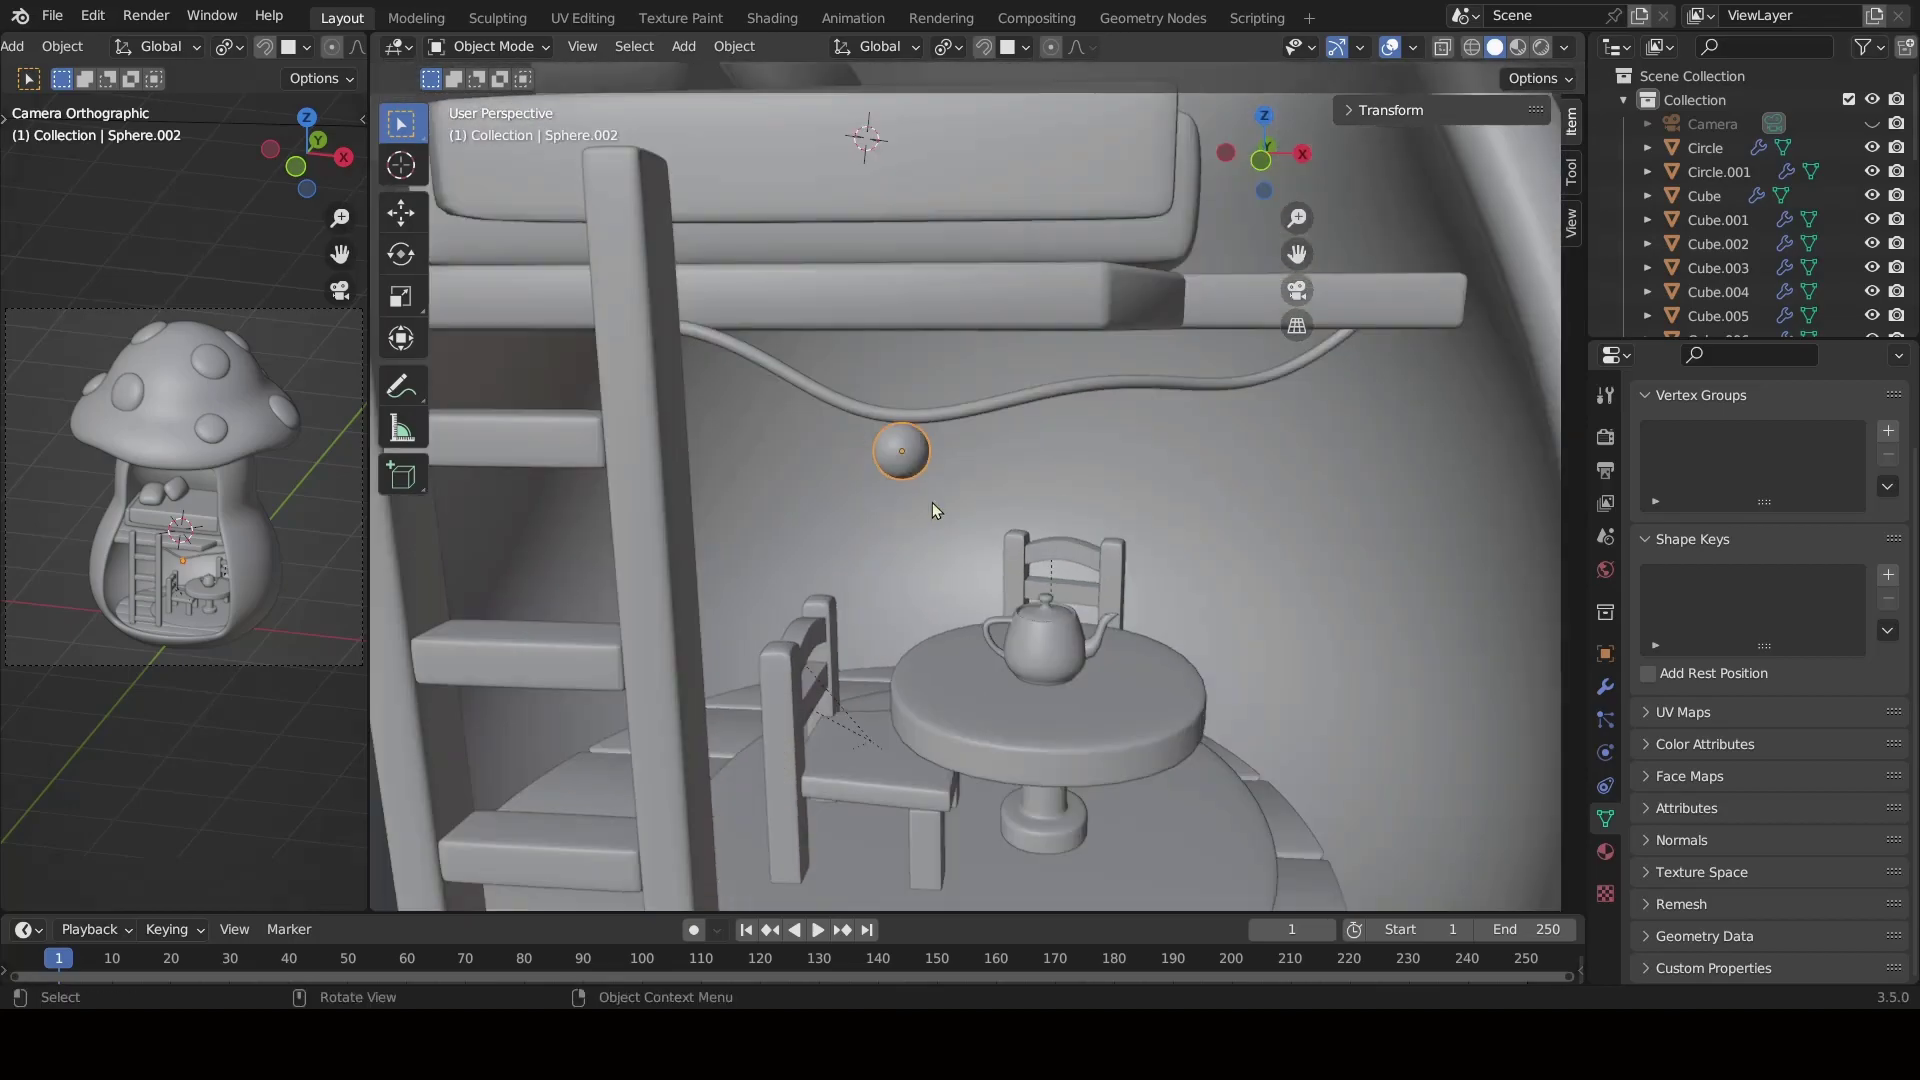
scroll(938, 505, "up", 2)
right_click(1068, 340, "shift")
Duplicate the ball light, snap the copy to the cursor on the wire, and lower it vertically.
key("shift+d")
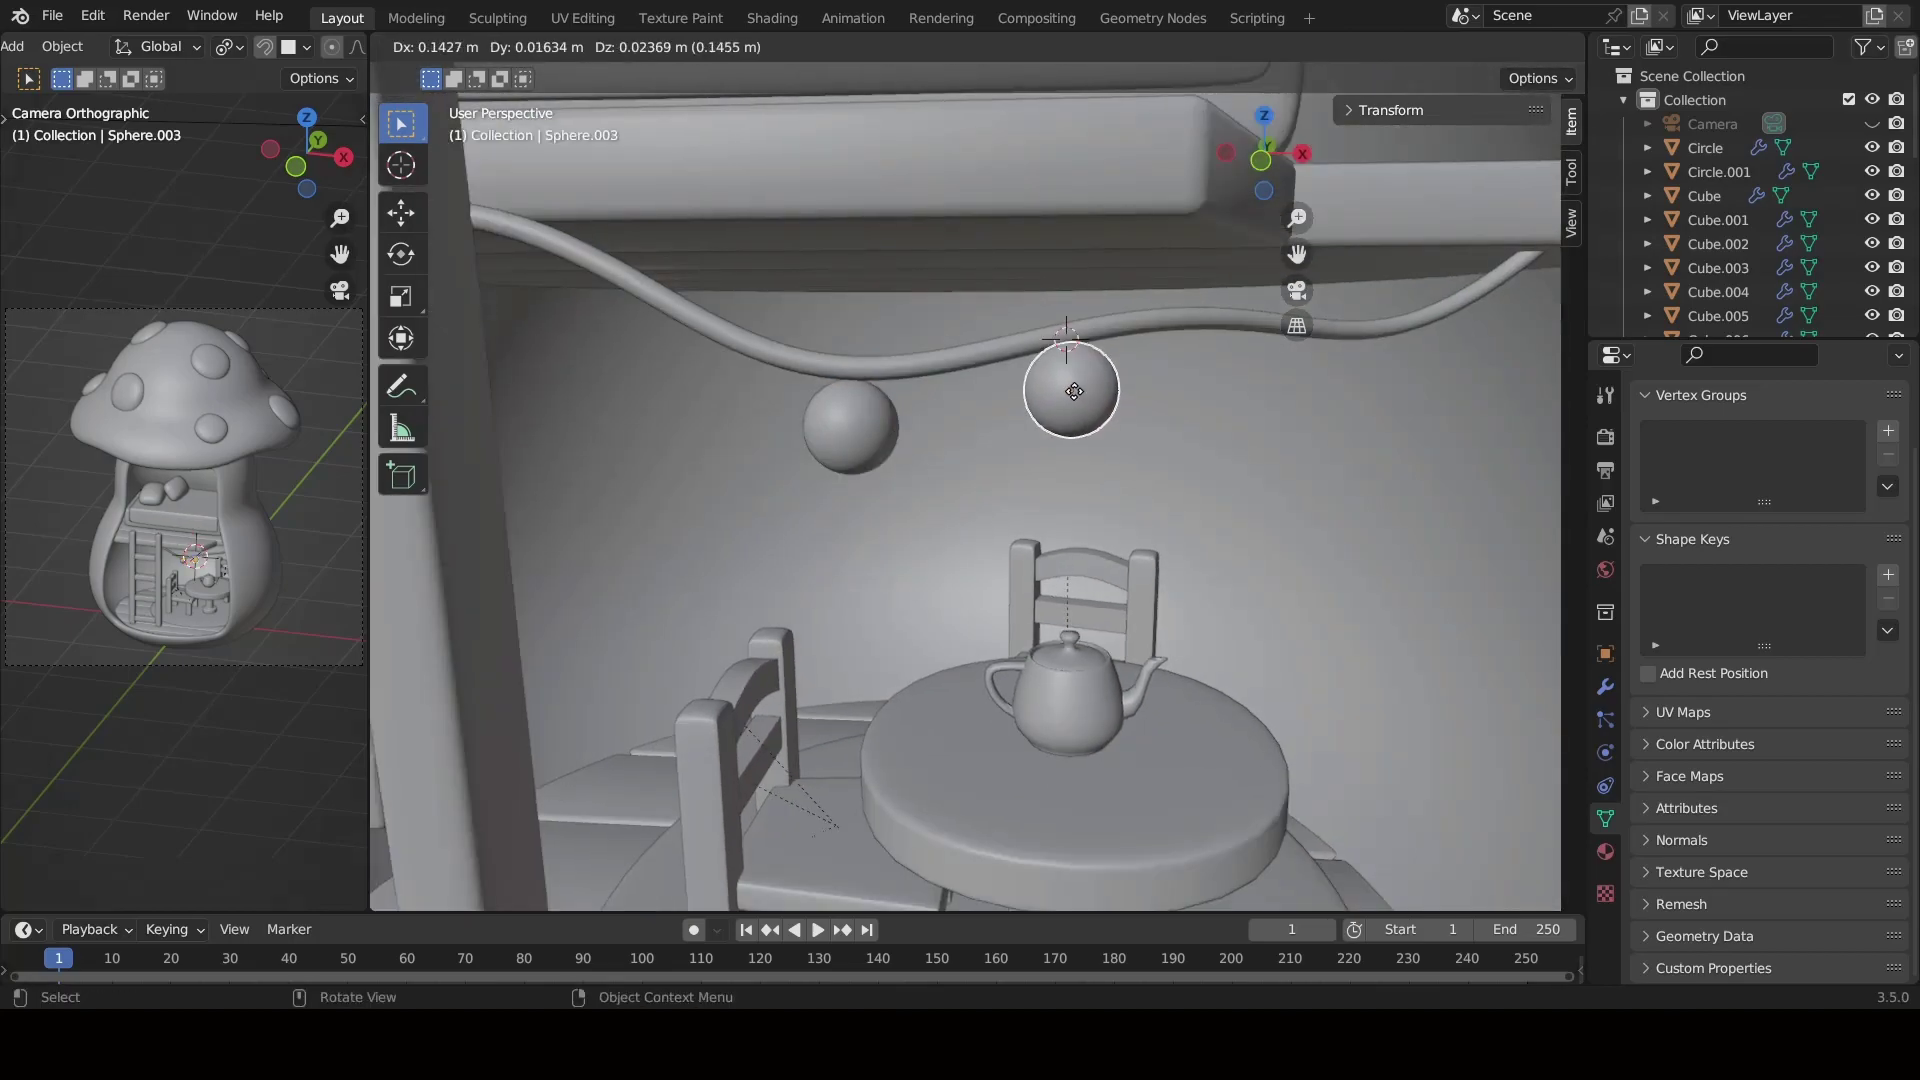
left_click(1072, 395)
key("shift+s")
key("g")
key("z")
left_click(1078, 420)
mouse_move(1078, 420)
middle_mouse_down()
mouse_move(981, 540)
mouse_move(1126, 466)
mouse_move(784, 497)
middle_mouse_up()
Add a third ball, snapped onto the 3D cursor and lowered beneath the wire.
key("shift+d")
left_click(1052, 433)
key("shift+s")
left_click(1053, 400)
scroll(1052, 400, "up", 5)
key("g")
key("z")
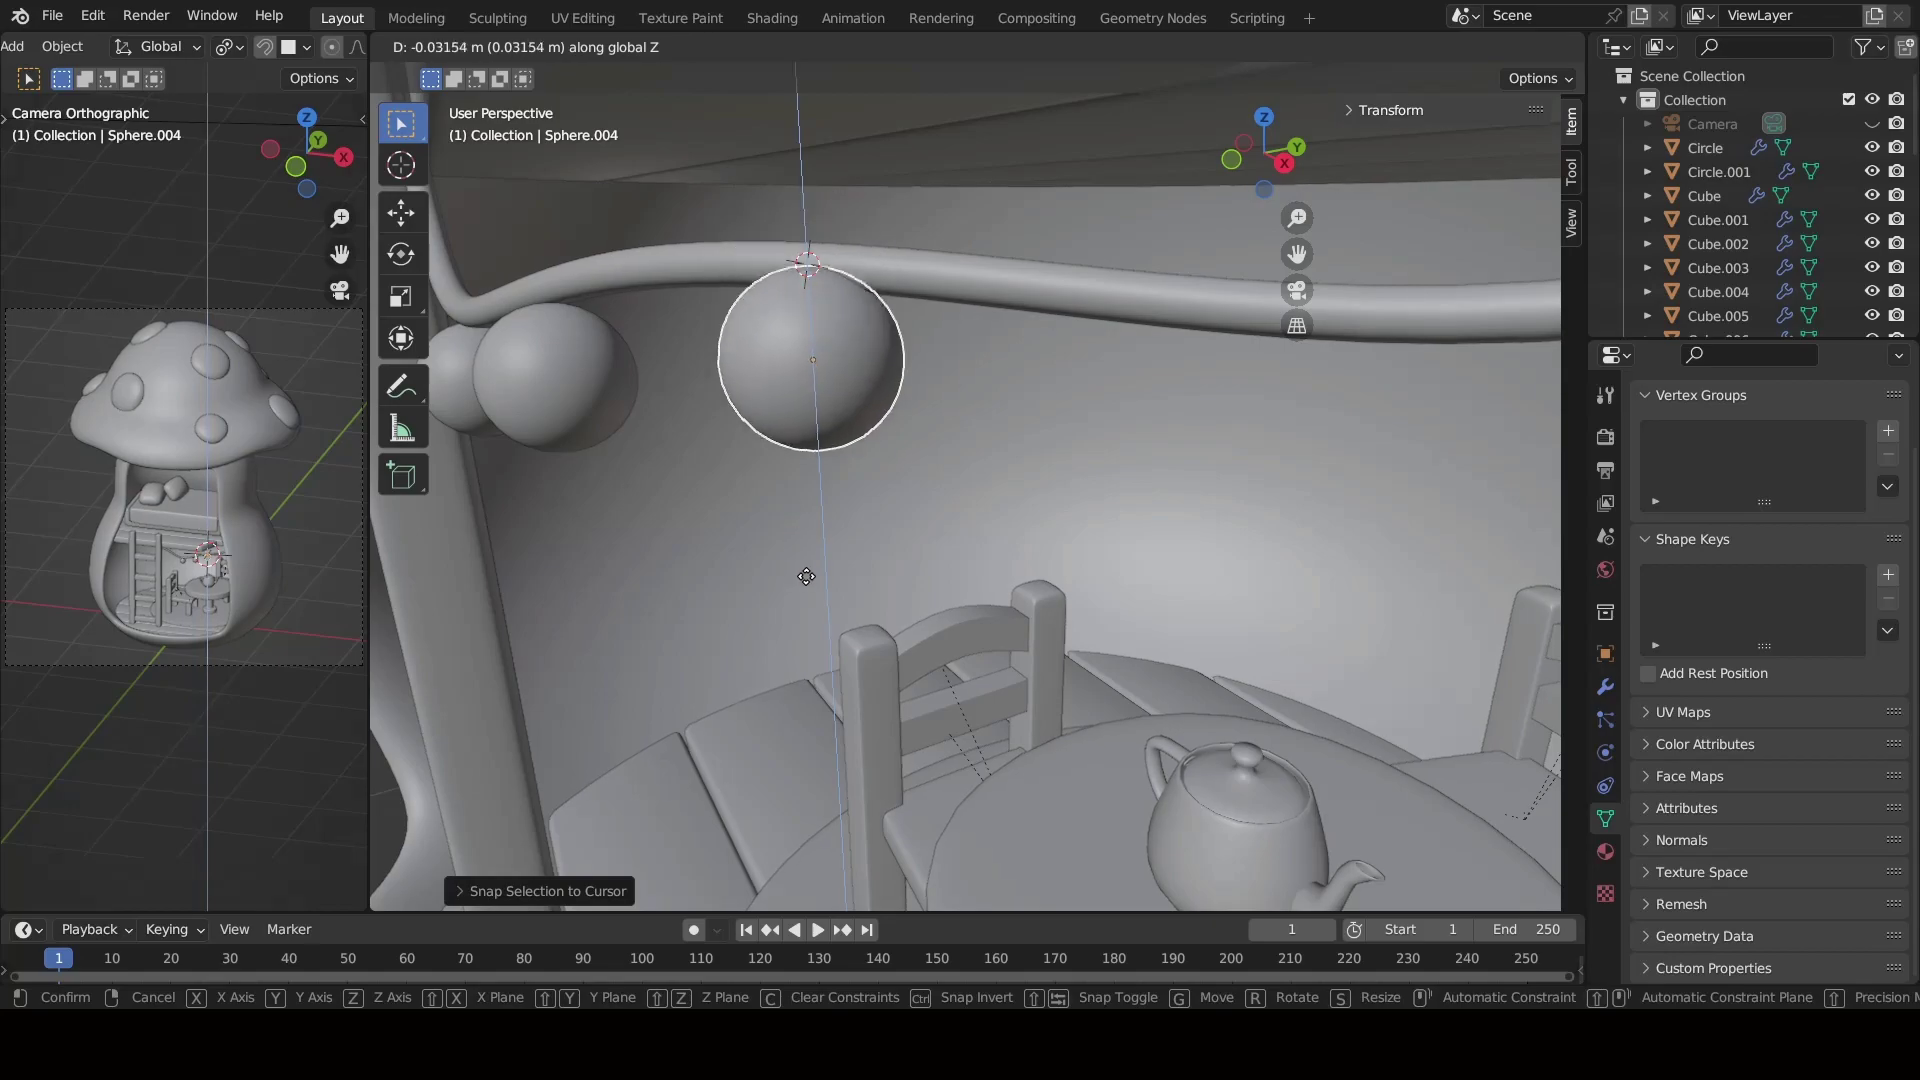
left_click(806, 577)
scroll(982, 545, "down", 3)
middle_click_drag(982, 545, 1108, 582)
scroll(1108, 582, "down", 3)
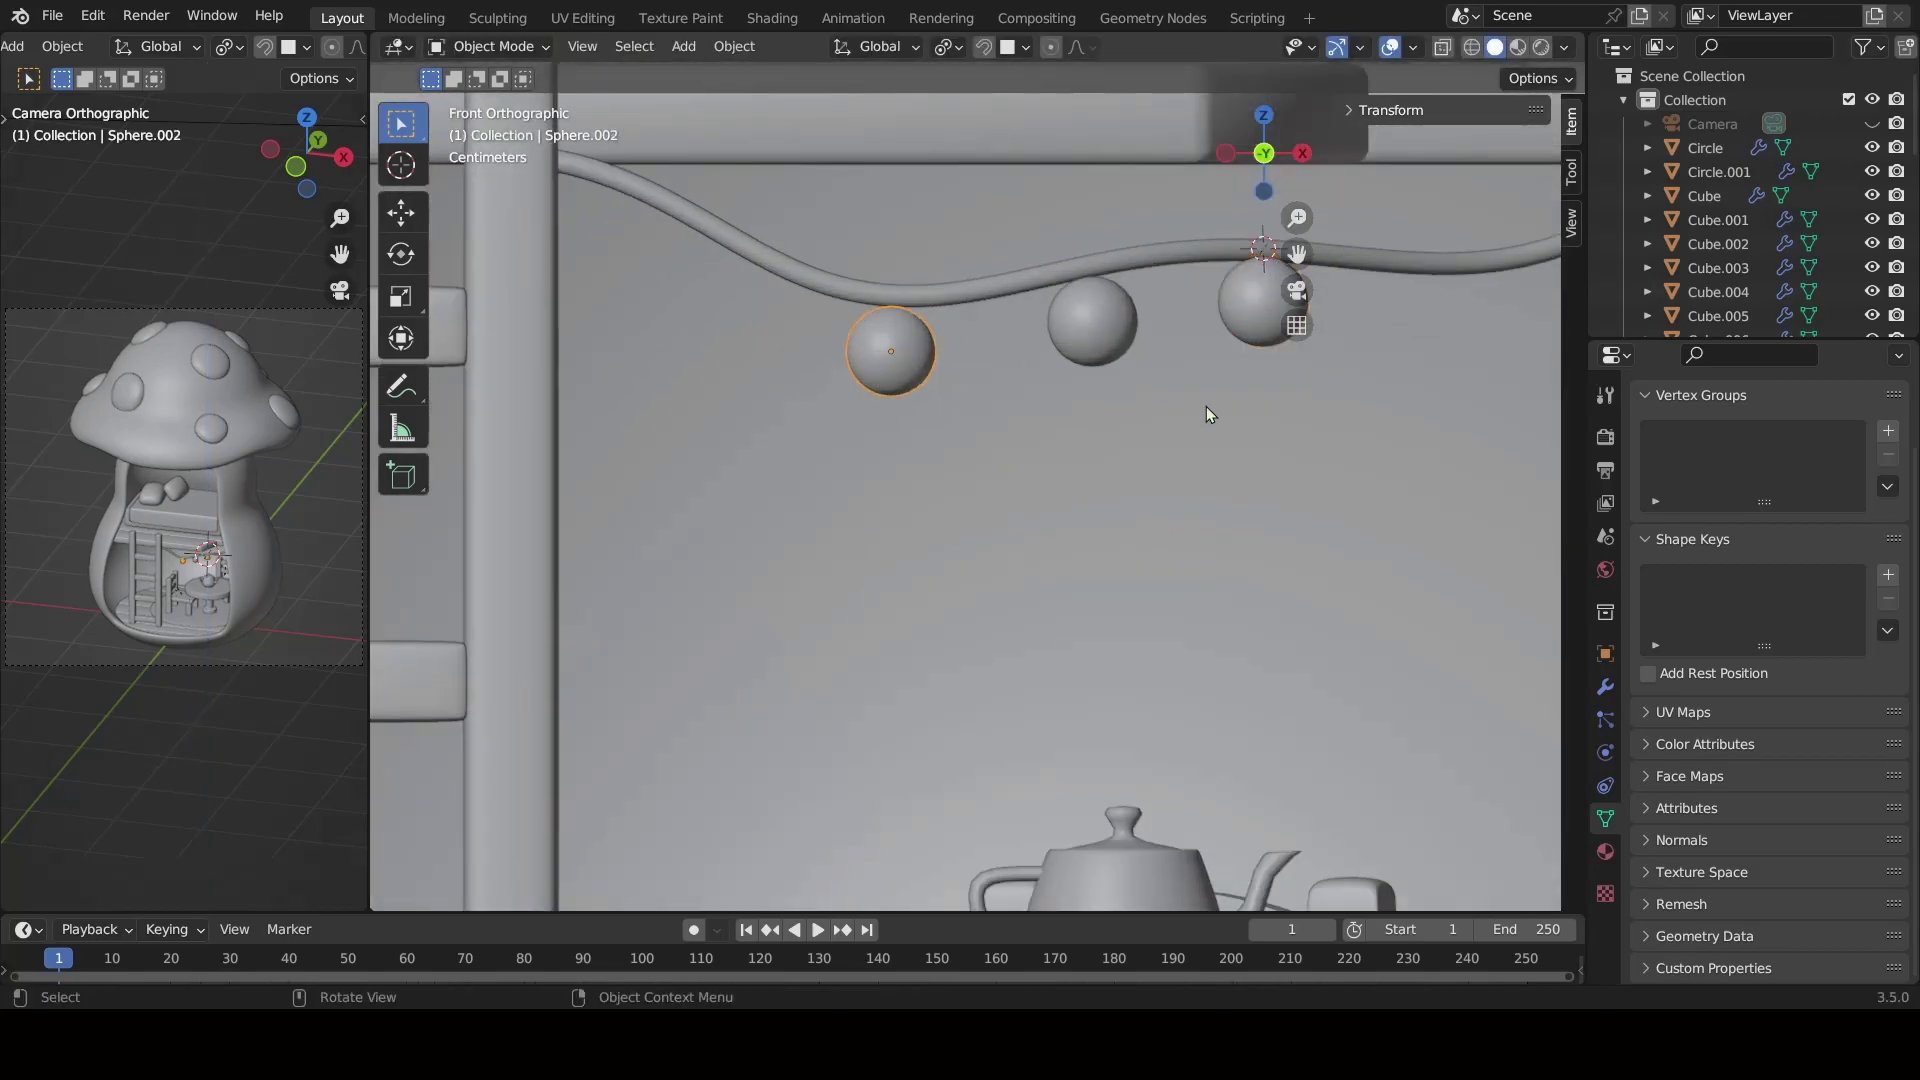
Reposition the ball at the wire's far end and inspect the hanging string.
left_click(1262, 305)
mouse_move(1209, 414)
middle_mouse_down()
mouse_move(774, 454)
mouse_move(699, 500)
mouse_move(670, 560)
middle_mouse_up()
key("g")
left_click(774, 454)
left_click(529, 486)
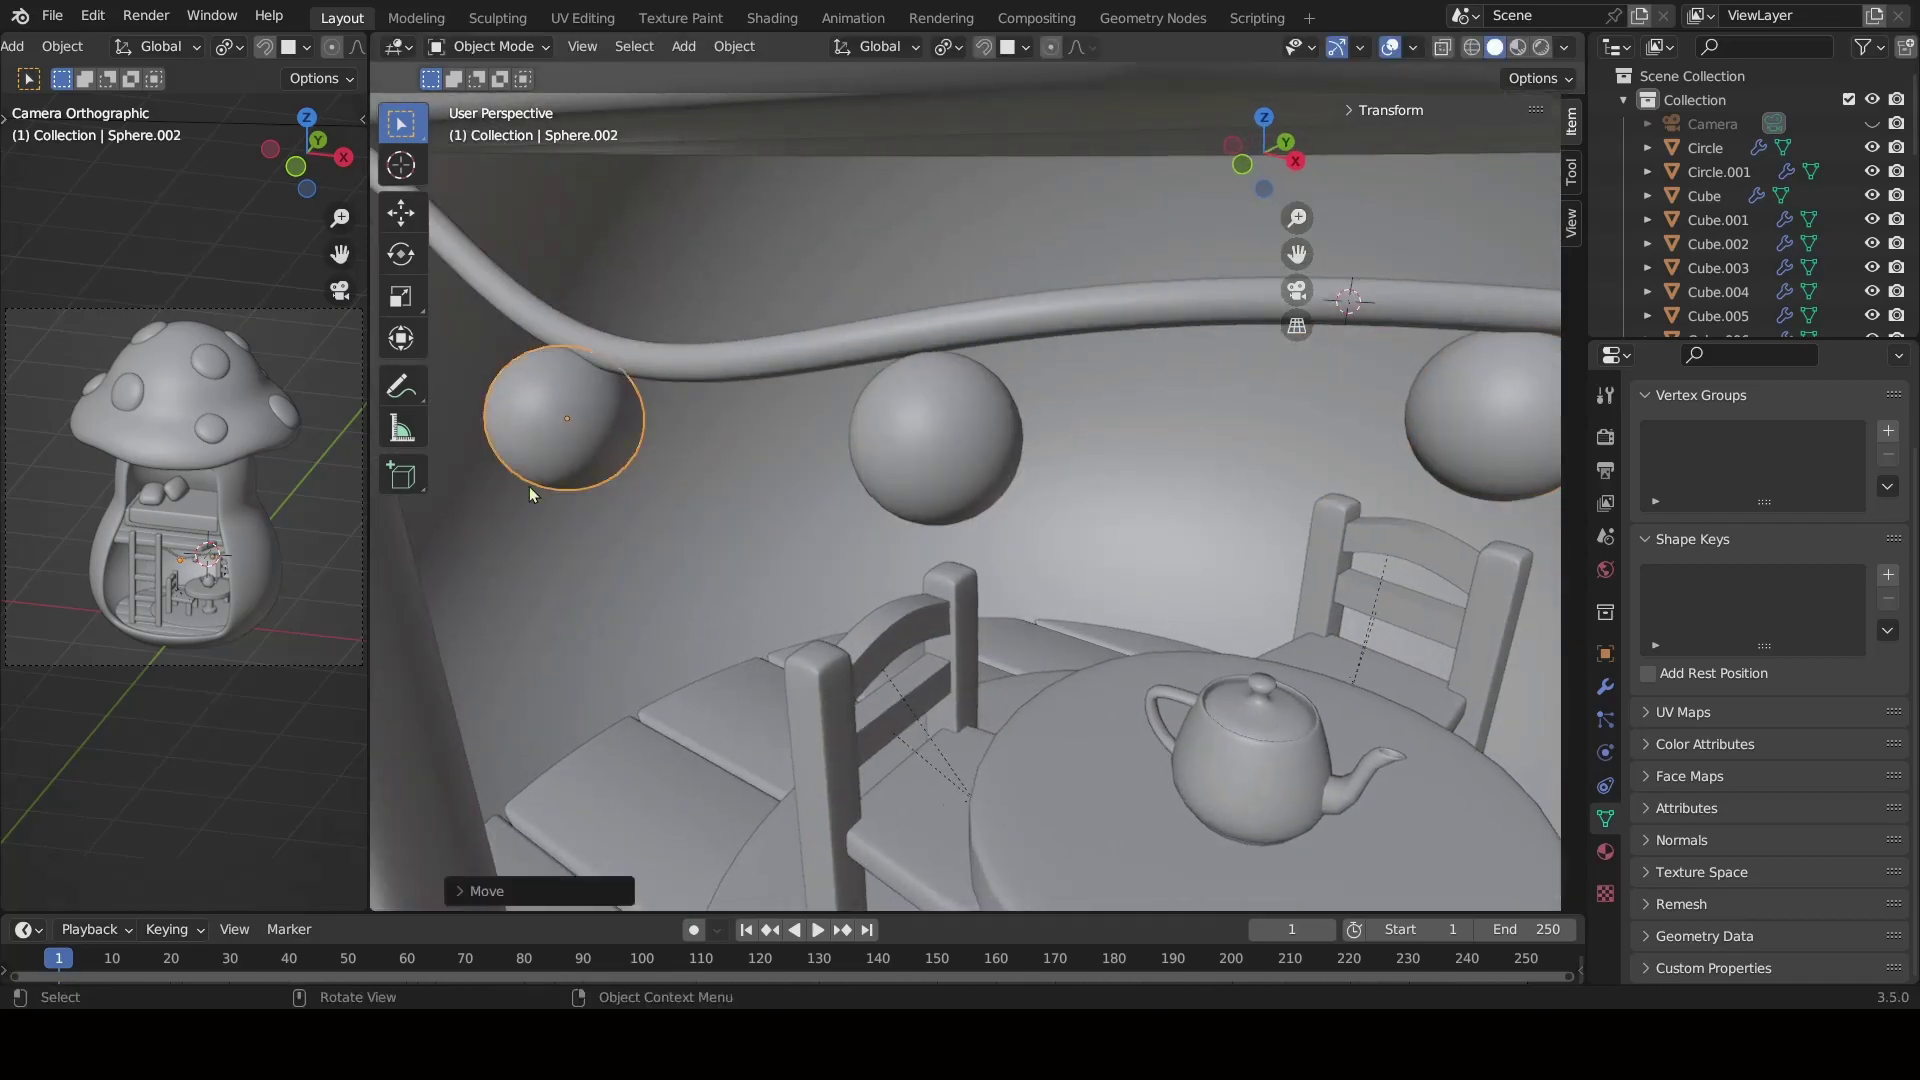
mouse_move(530, 486)
middle_mouse_down()
mouse_move(513, 459)
mouse_move(669, 572)
mouse_move(826, 594)
mouse_move(1115, 566)
mouse_move(950, 540)
mouse_move(1028, 630)
mouse_move(945, 490)
mouse_move(992, 628)
mouse_move(1041, 514)
mouse_move(884, 660)
mouse_move(797, 481)
middle_mouse_up()
scroll(939, 533, "up", 5)
scroll(932, 500, "down", 4)
Move the leftmost ball light to a new spot along the wire.
left_click(932, 500)
scroll(945, 490, "down", 3)
scroll(956, 649, "down", 2)
left_click(1040, 514)
scroll(1041, 514, "up", 1)
scroll(1080, 580, "up", 3)
scroll(1116, 637, "up", 3)
left_click(1080, 565)
key("g")
left_click(800, 480)
Select the mushroom house shell and bring up the Shift+S snap menu.
scroll(935, 720, "down", 2)
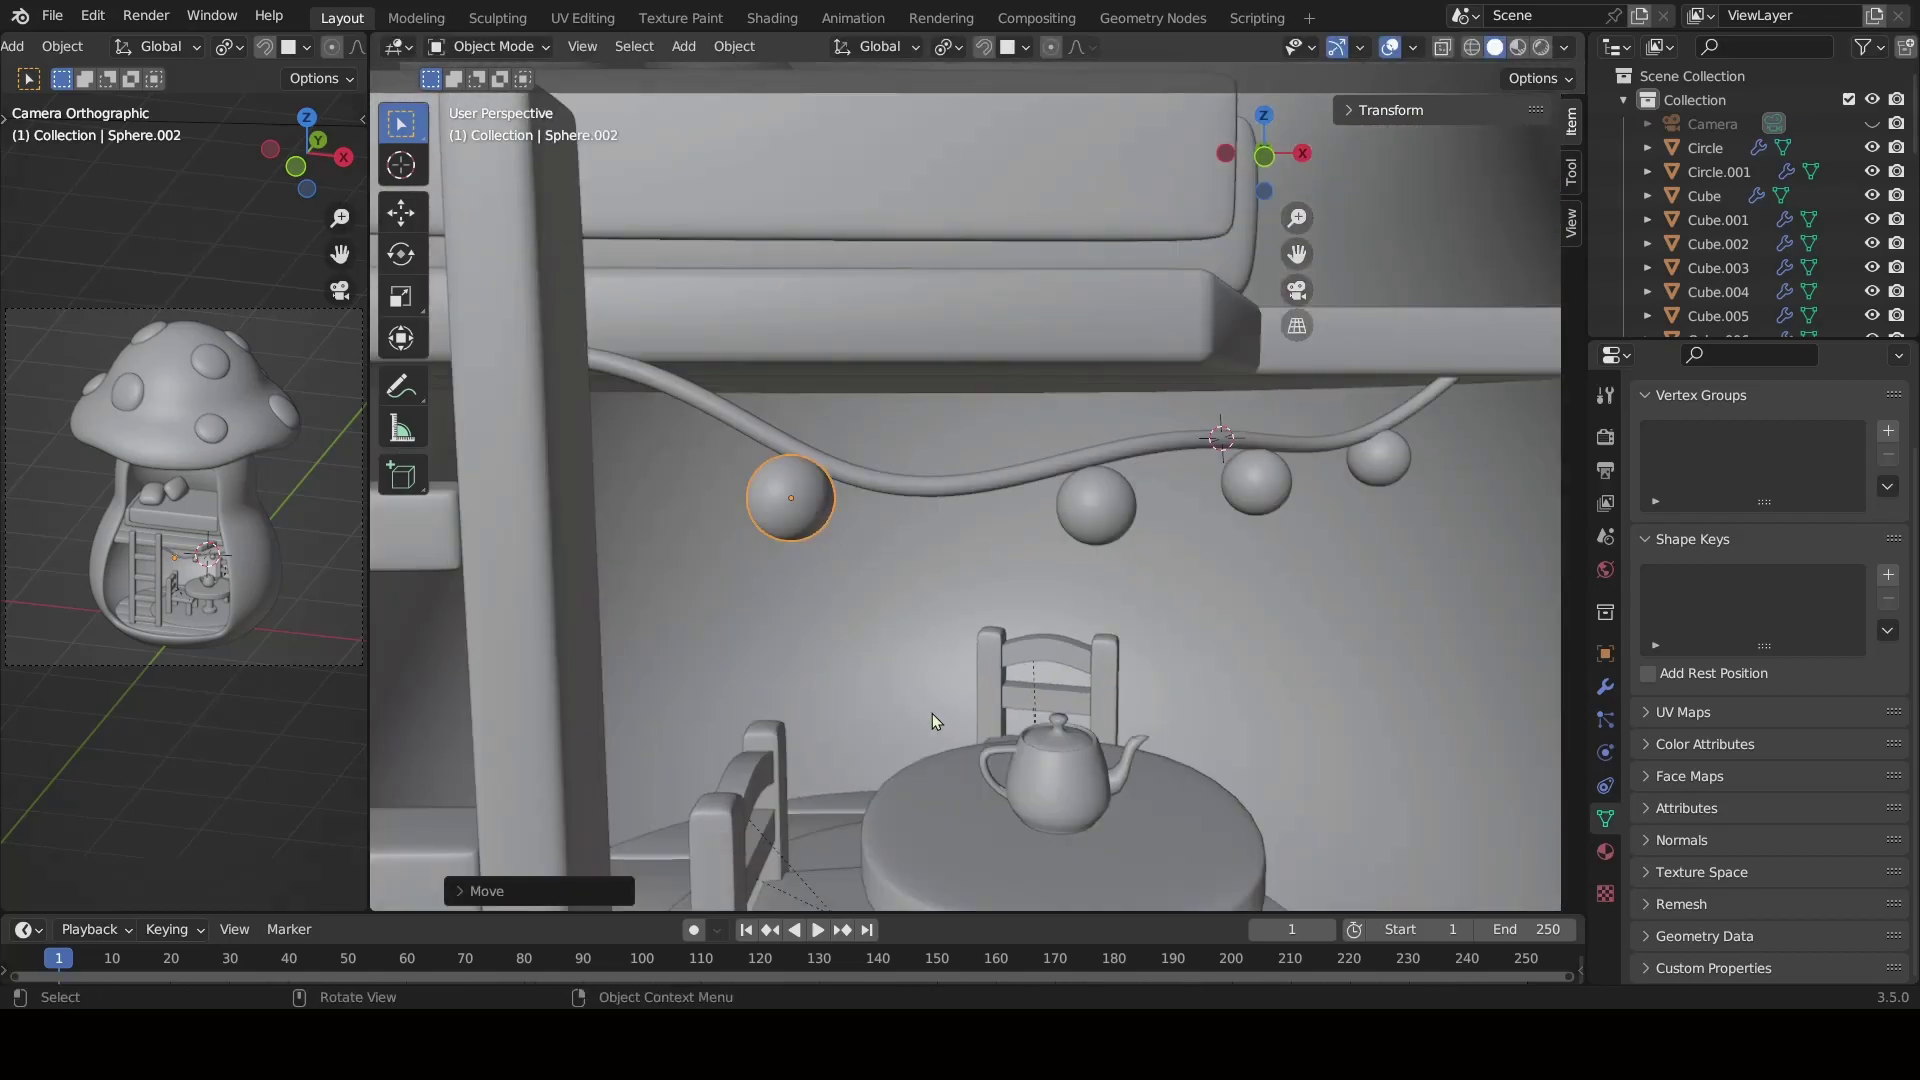
scroll(935, 720, "up", 3)
scroll(797, 621, "down", 3)
left_click(1020, 514)
scroll(1020, 514, "down", 5)
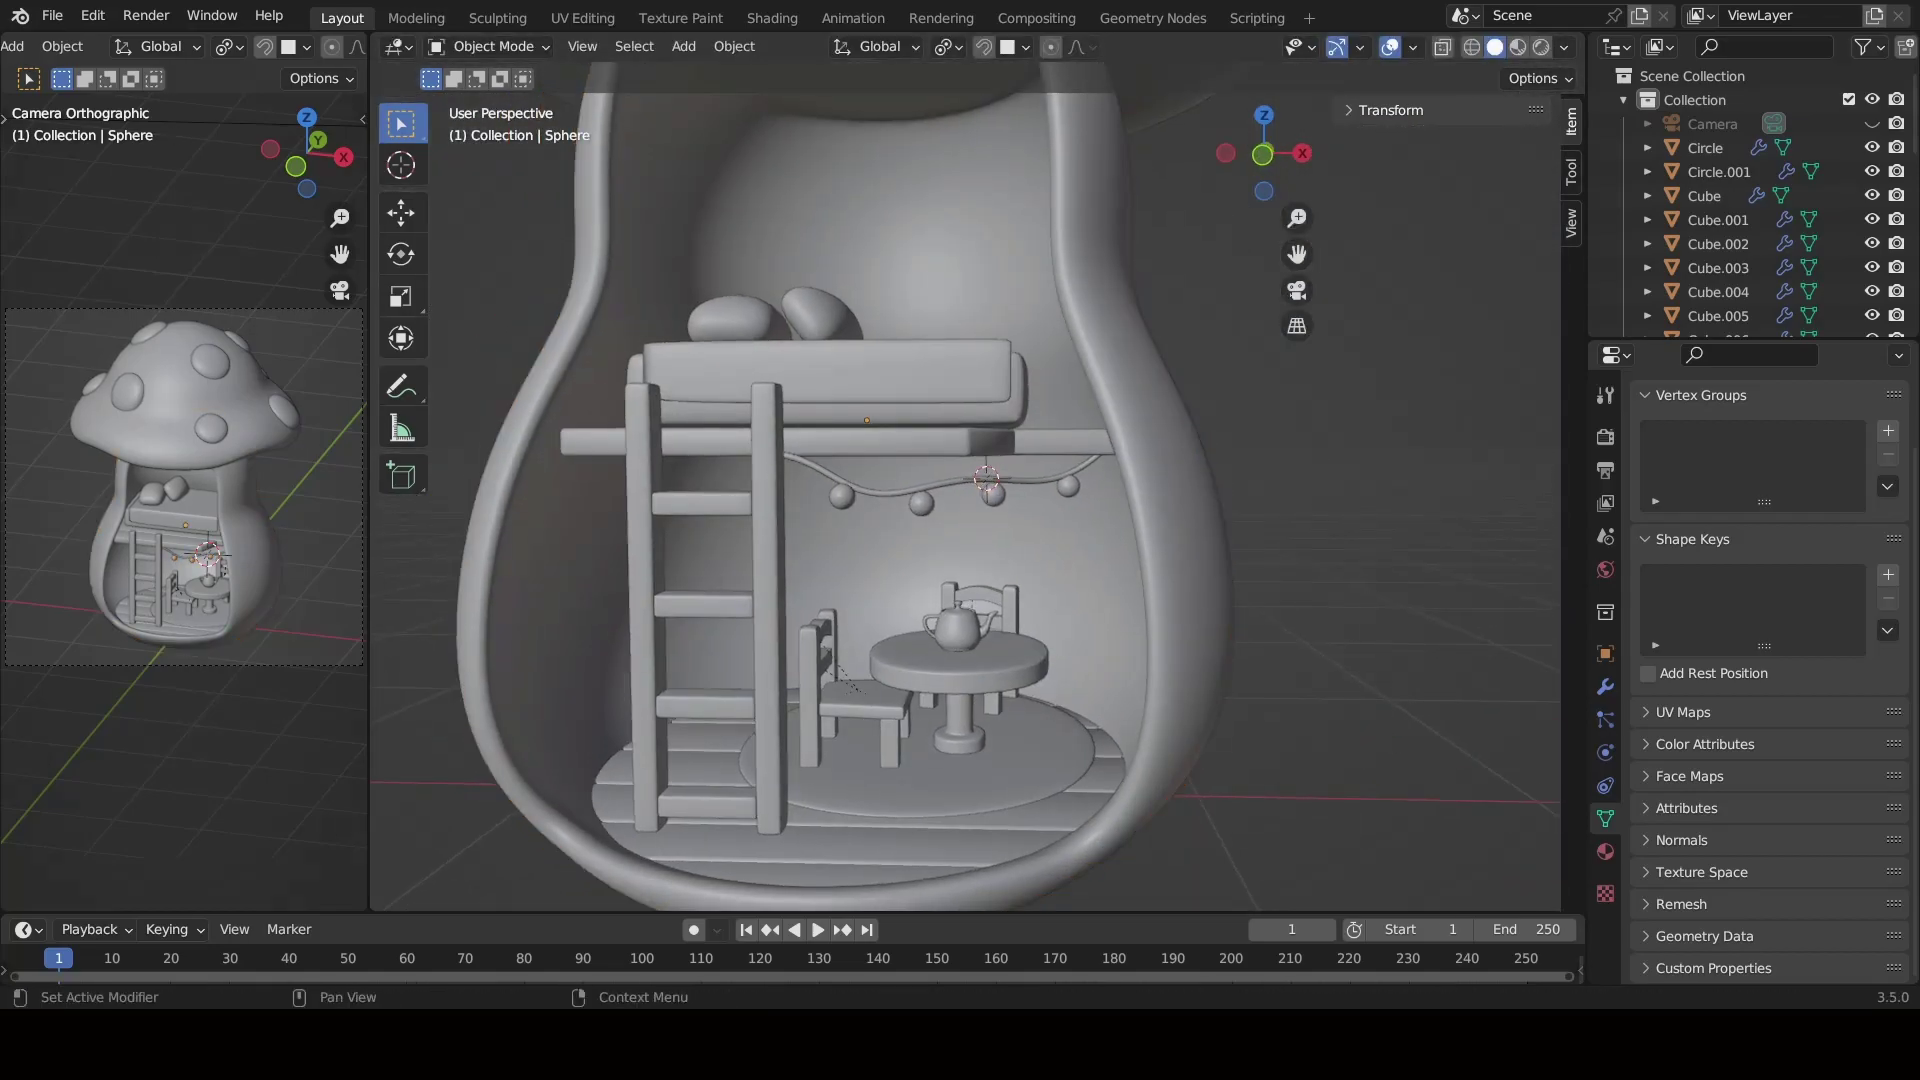
scroll(1213, 830, "down", 3)
key("shift+s")
Add a plane at the world origin and scale it up into a broad ground plane.
left_click(1030, 909)
key("shift+a")
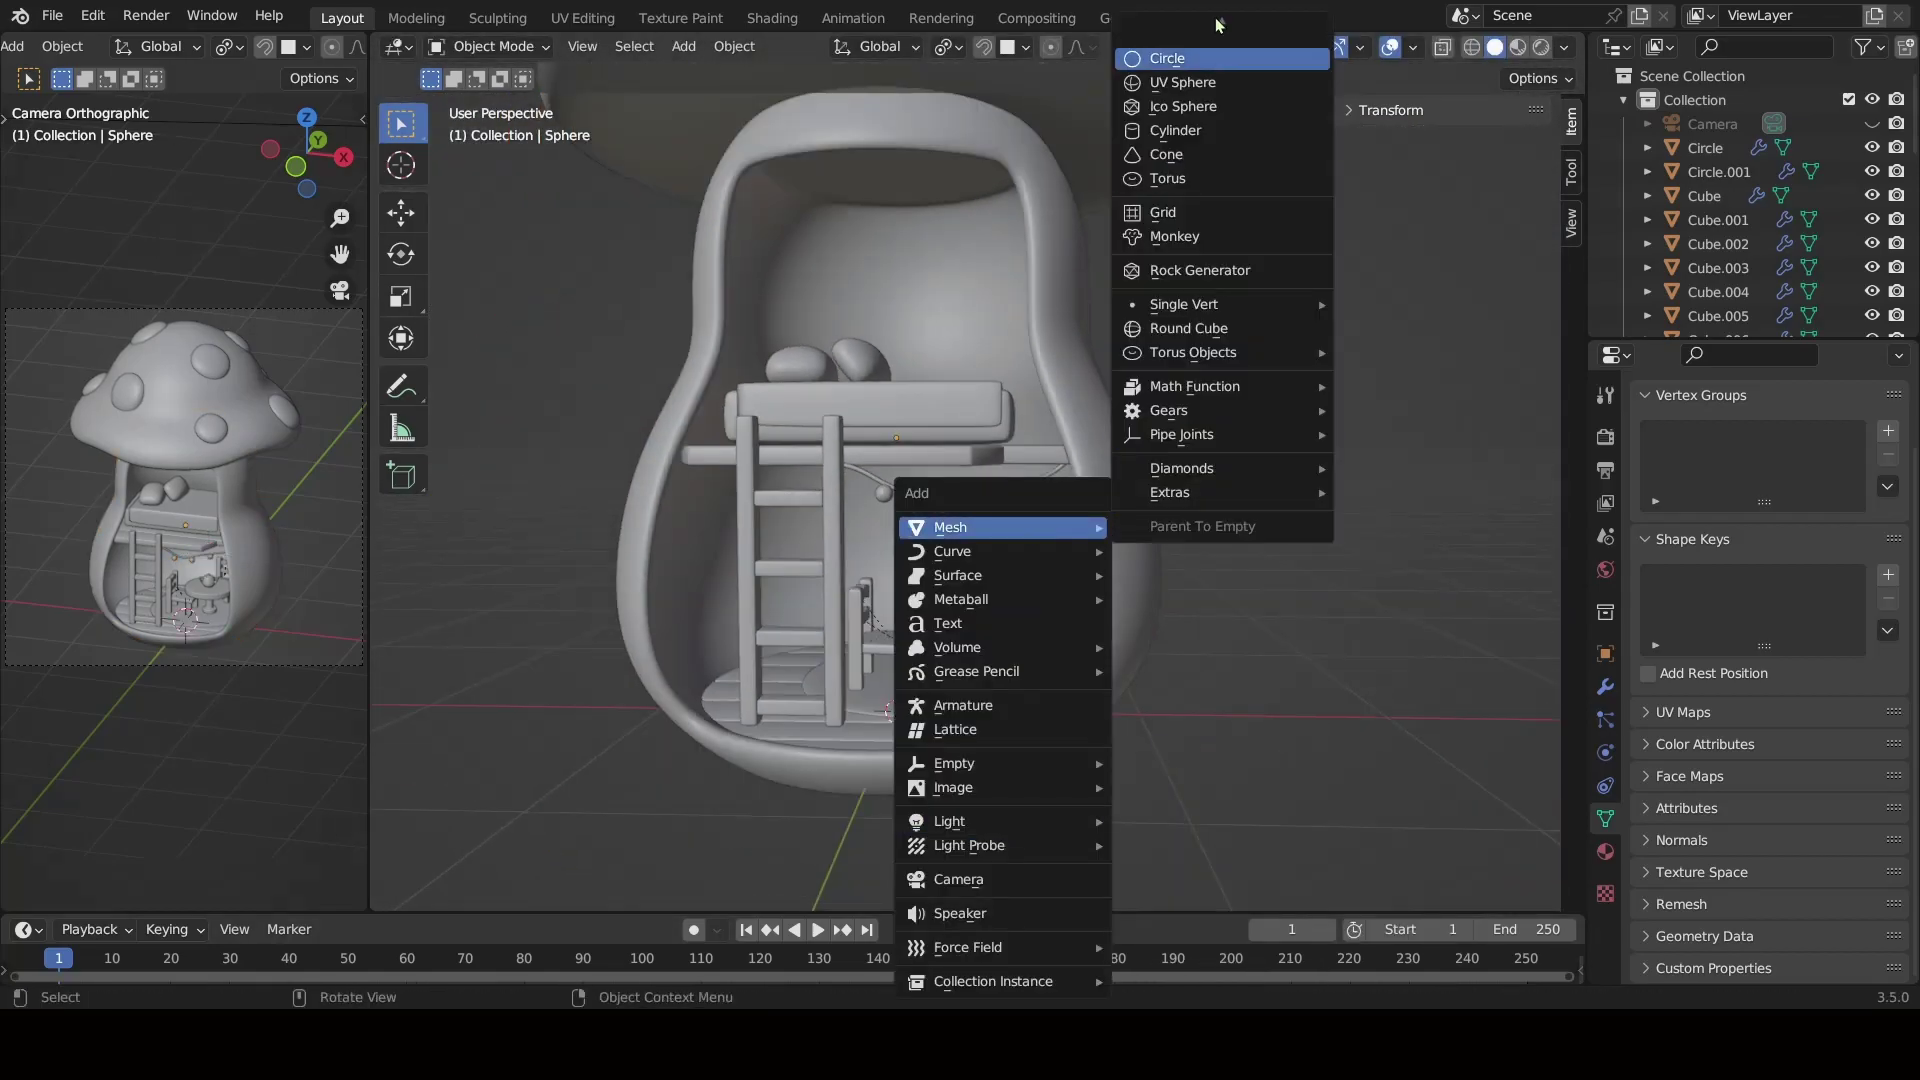
left_click(1165, 54)
key("s")
scroll(1090, 813, "down", 3)
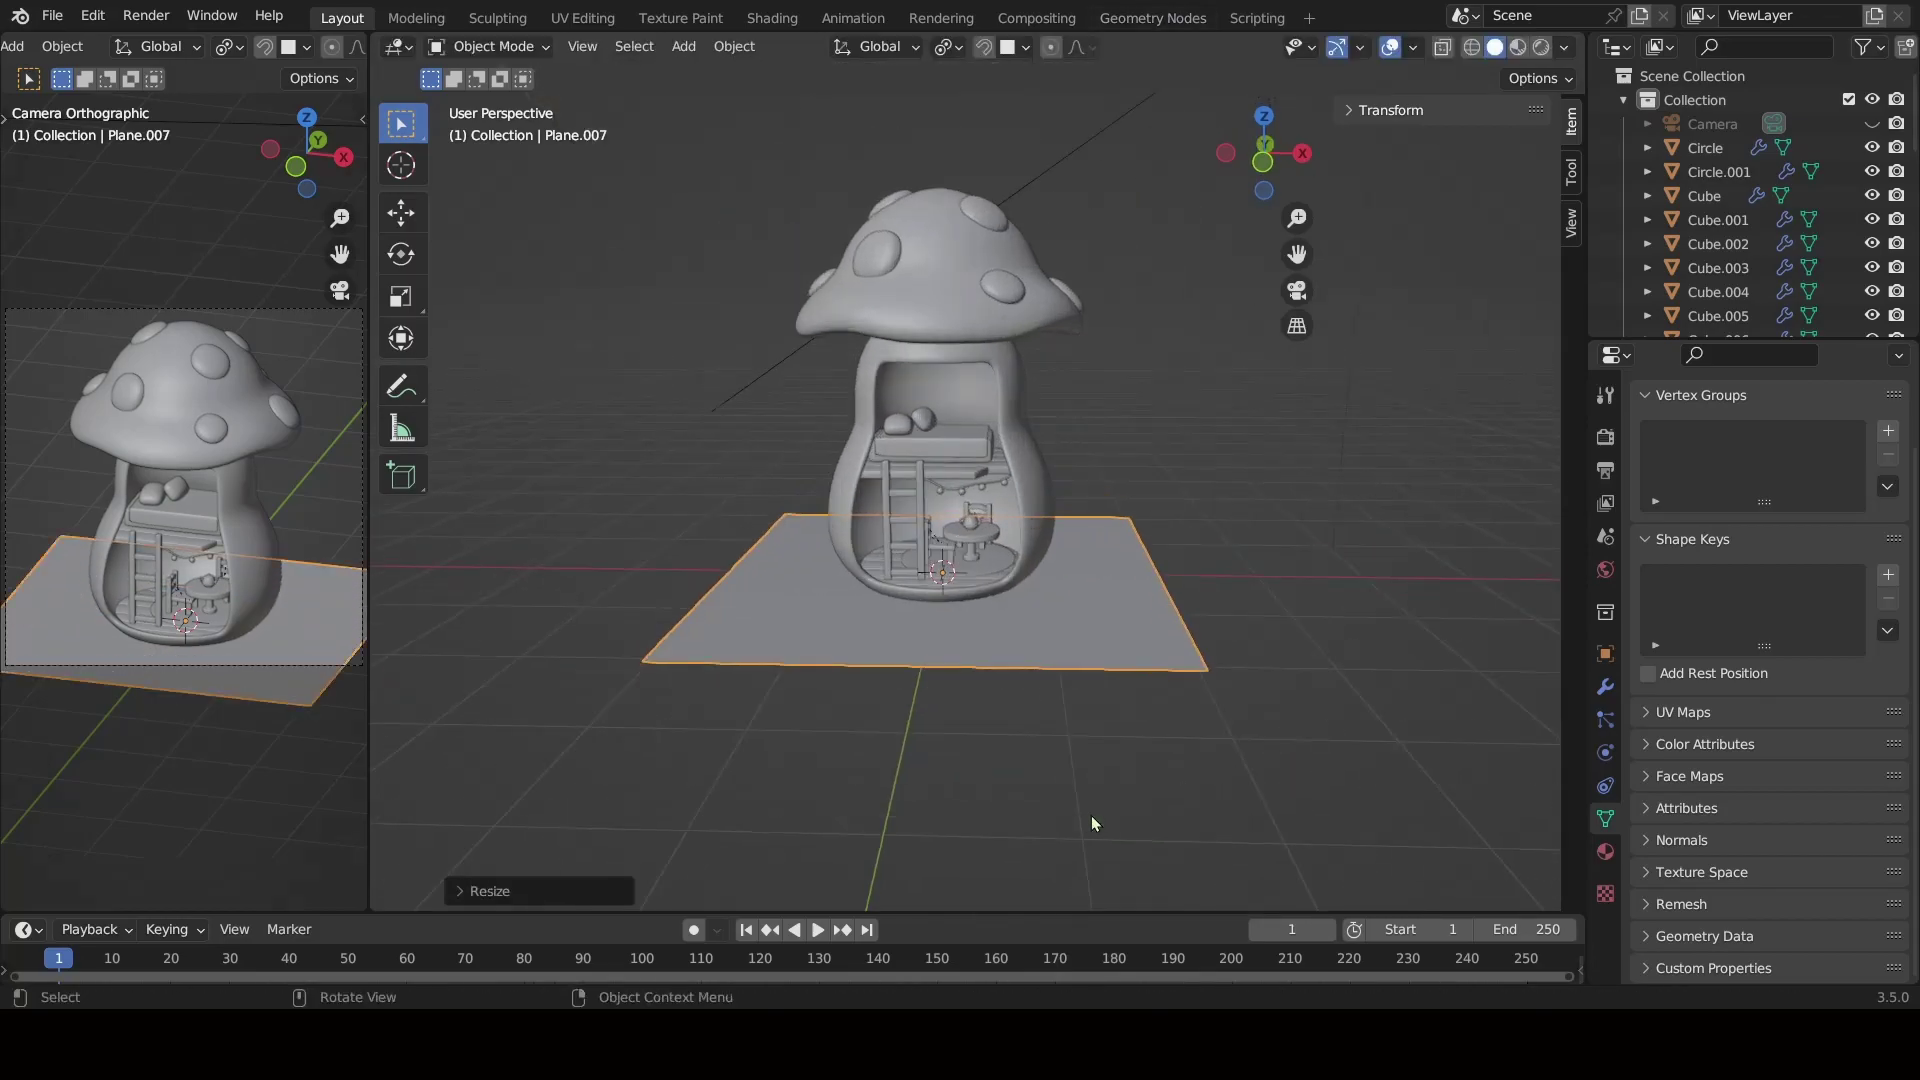
left_click(1352, 888)
scroll(1064, 384, "down", 2)
scroll(1064, 384, "up", 5)
Select everything and shrink the whole scene to about 0.1455 scale.
key("a")
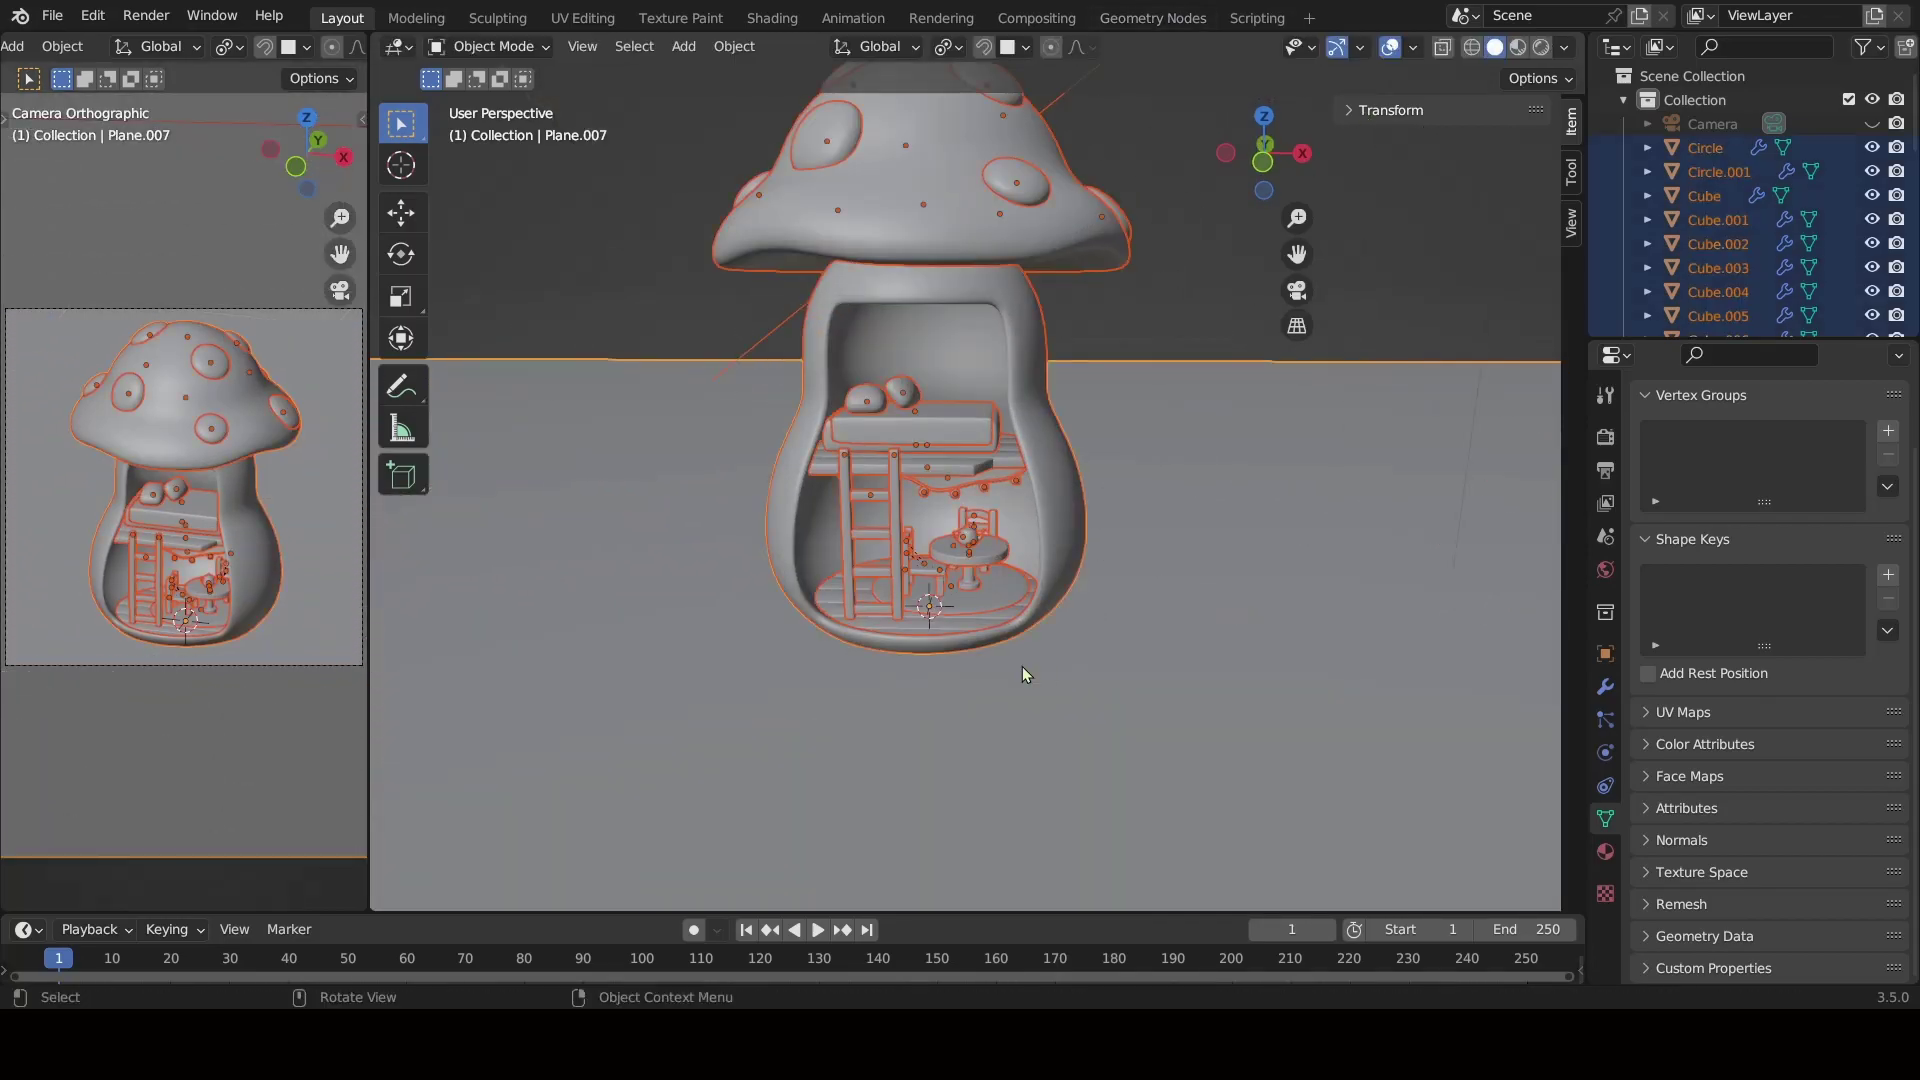
scroll(1233, 650, "down", 3)
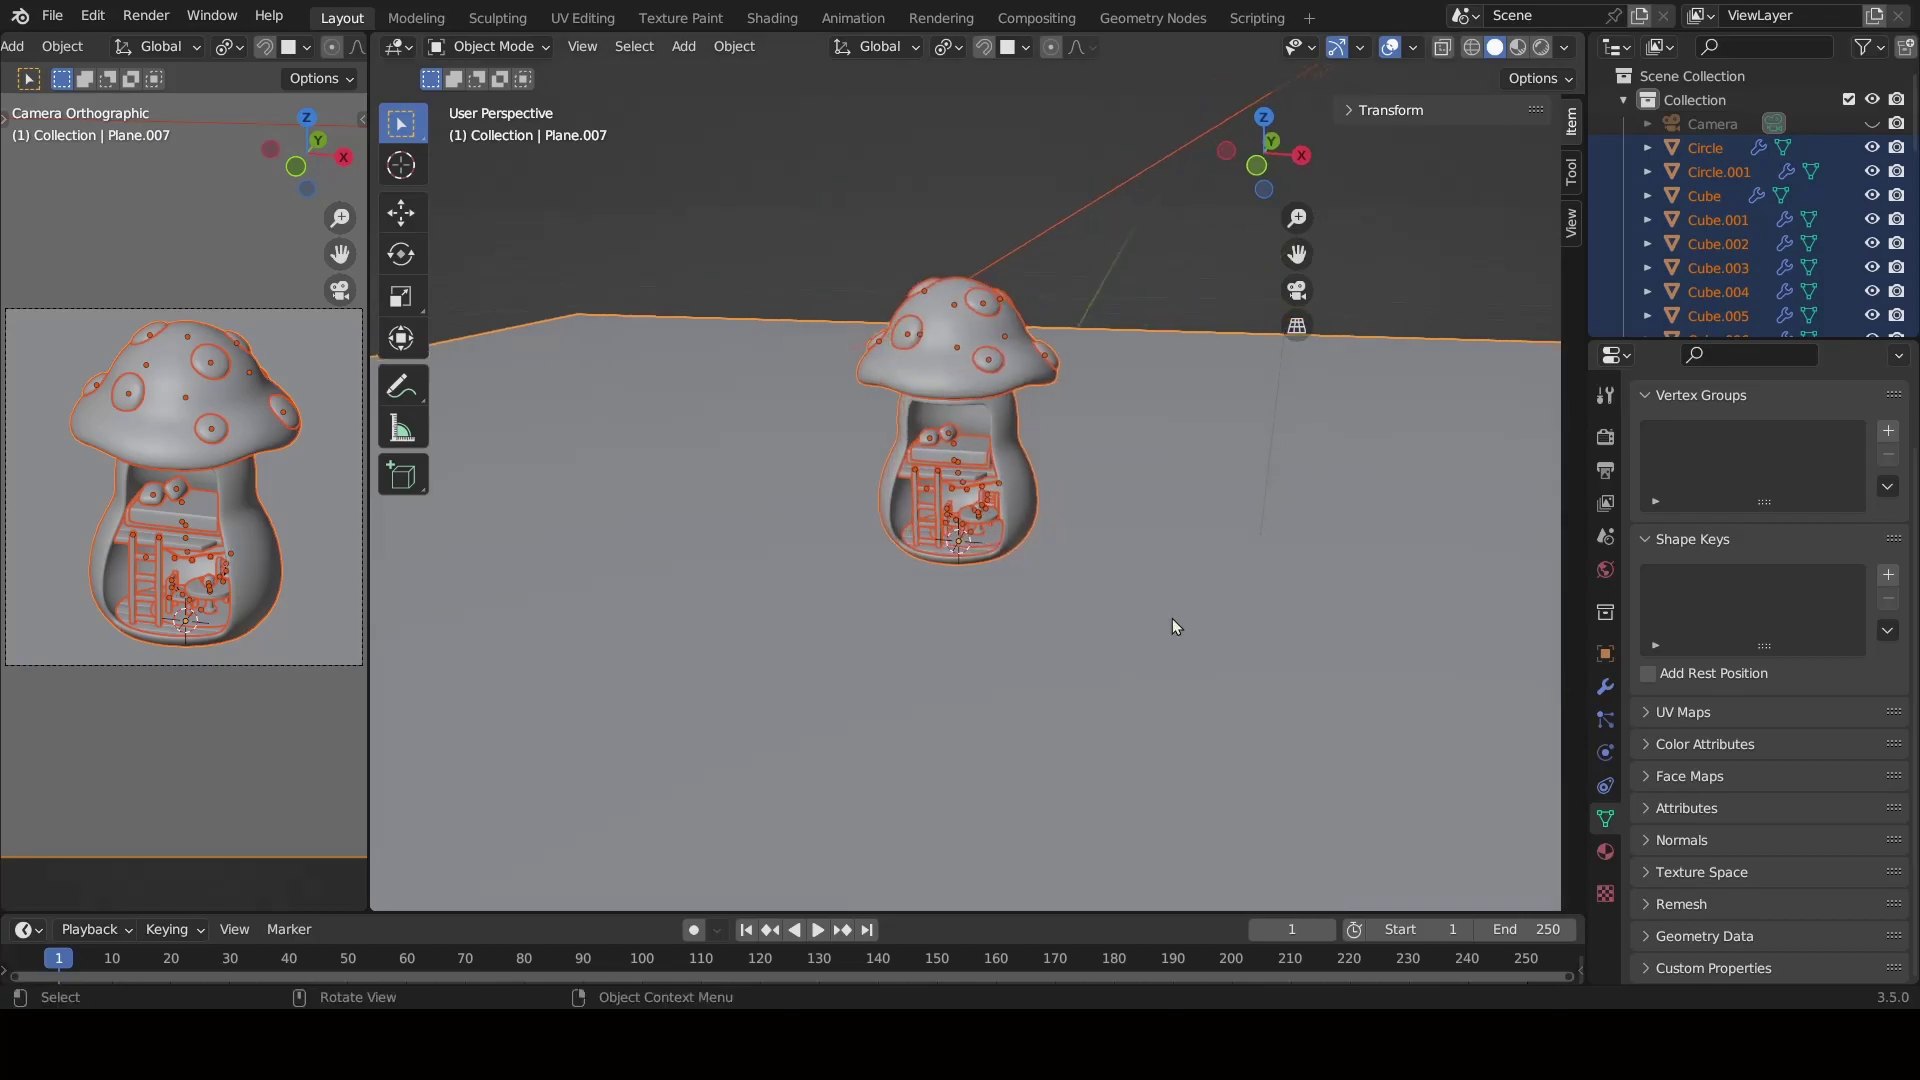
key("s")
right_click(1092, 570)
left_click(1087, 568)
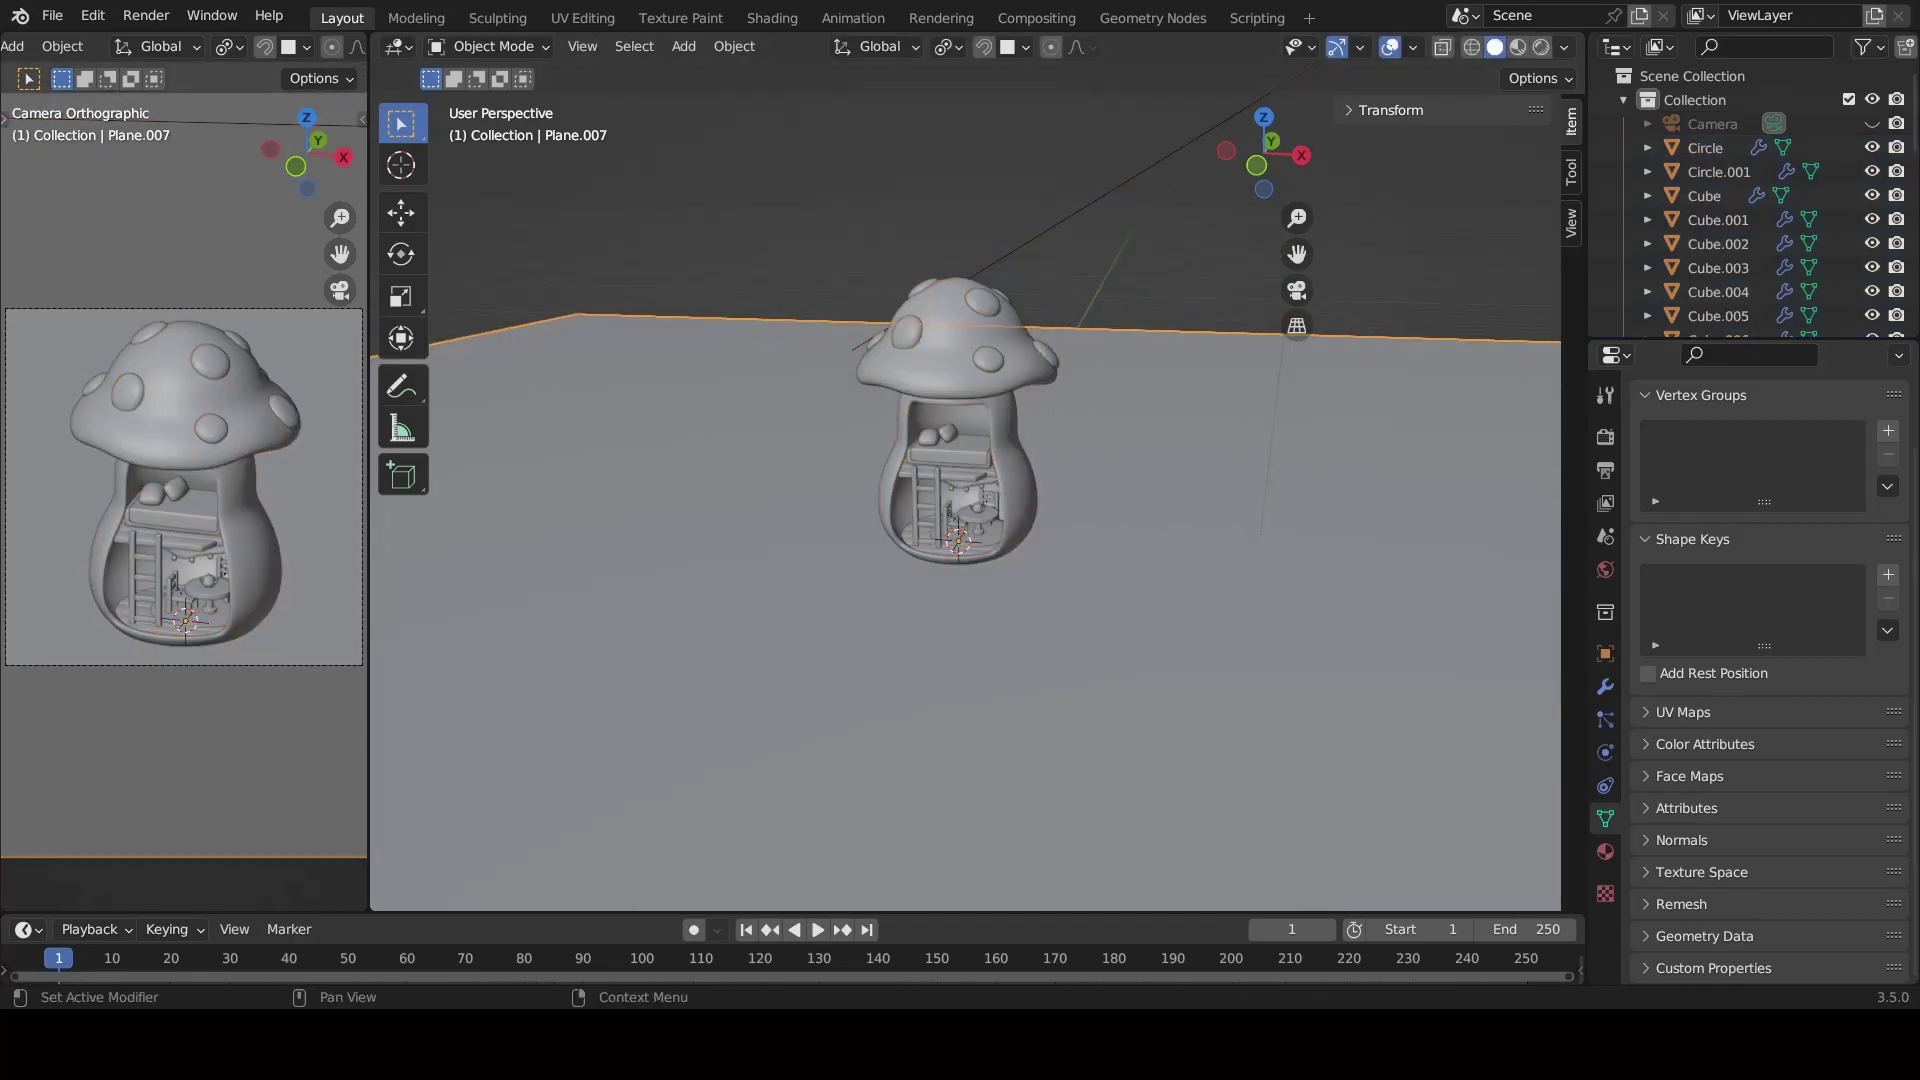
key("a")
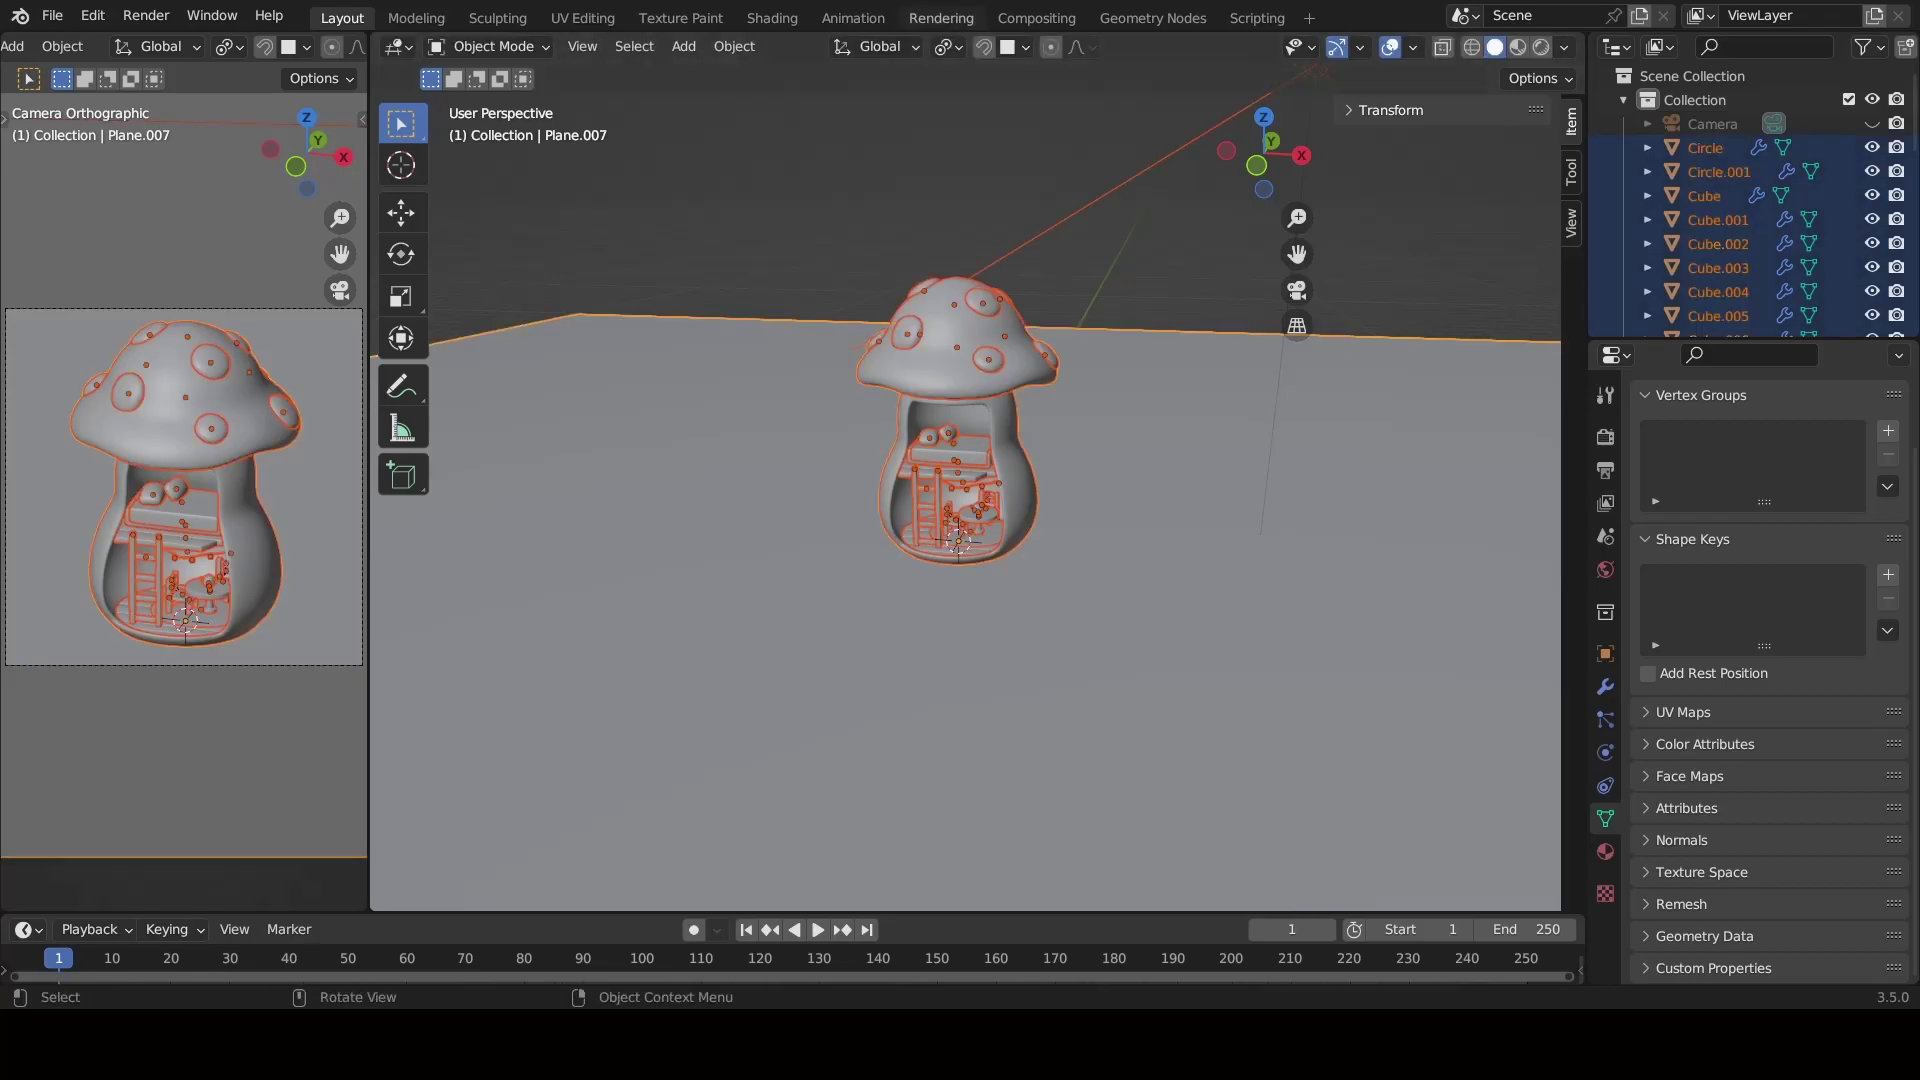
key("s")
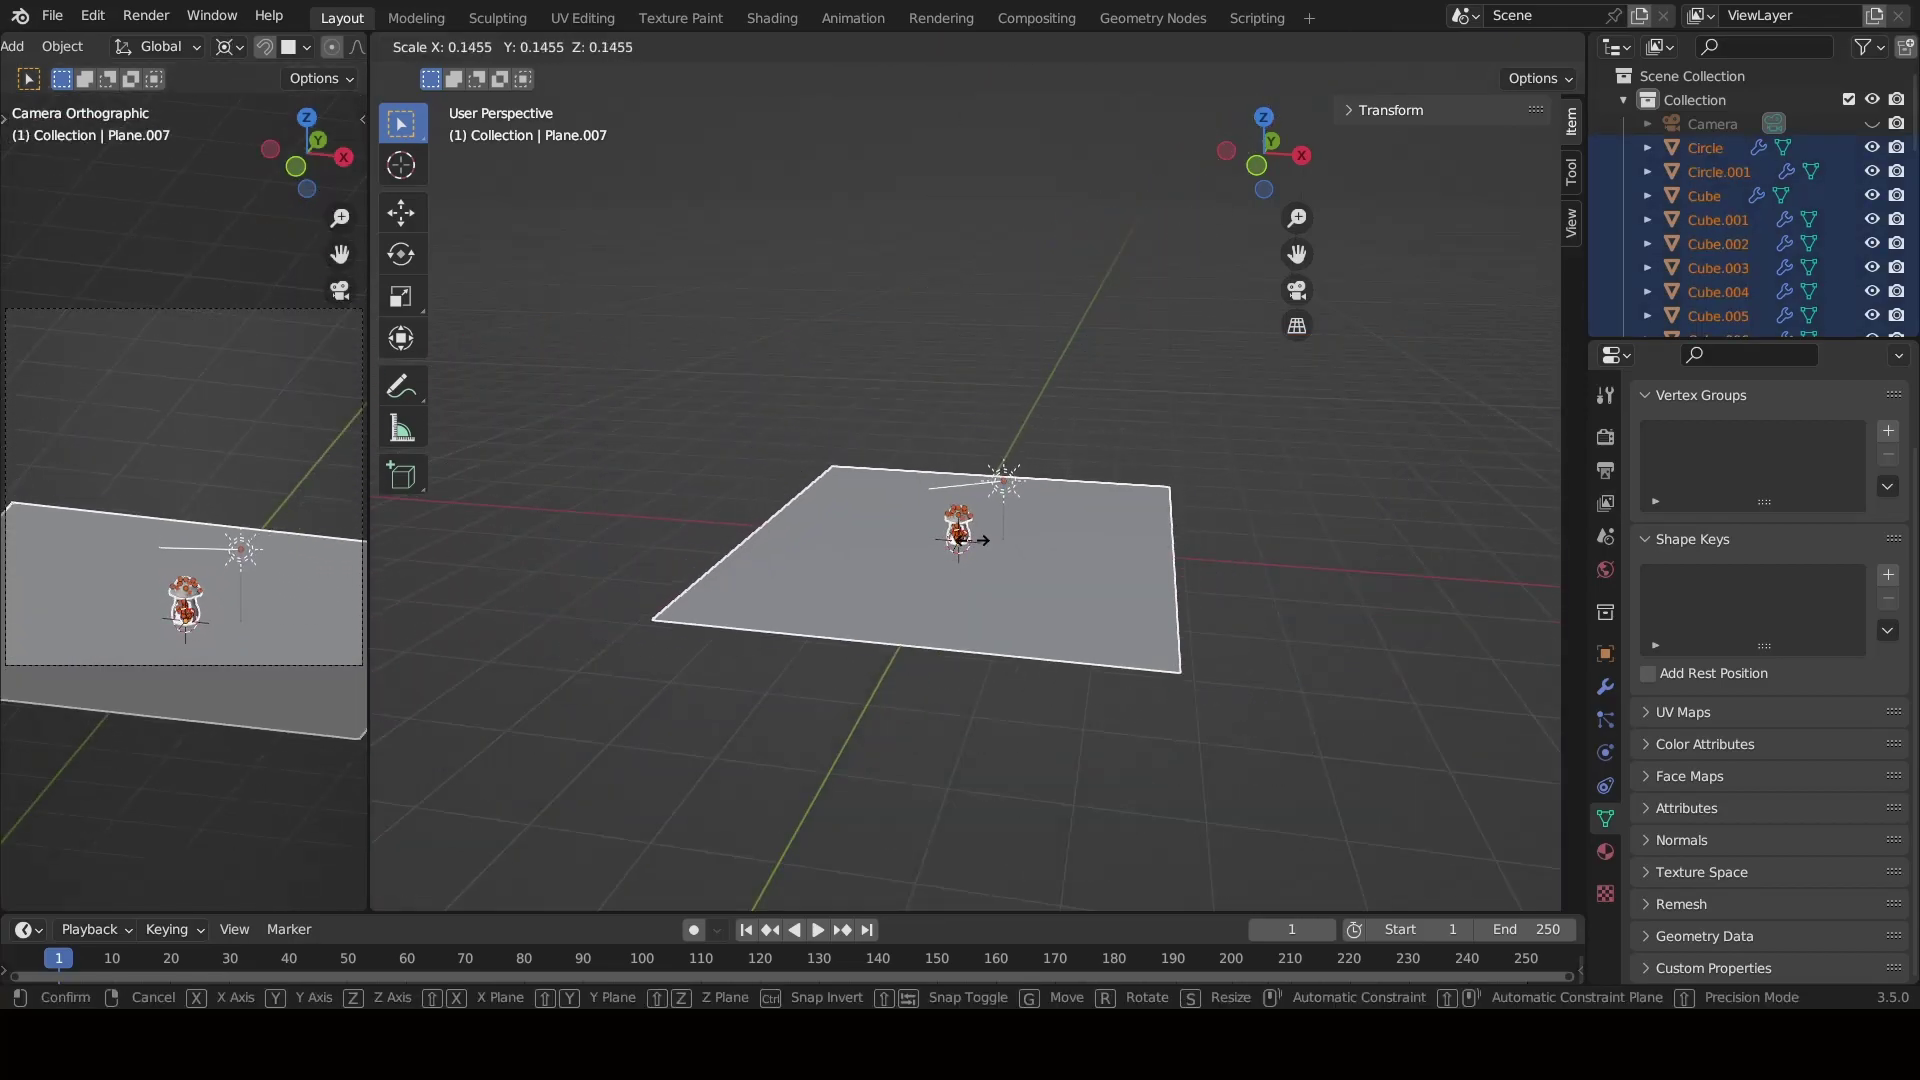
left_click(982, 540)
scroll(1003, 590, "up", 4)
Switch to camera view, show the sidebar's View settings, and select the camera.
left_click(1036, 663)
key("KP_0")
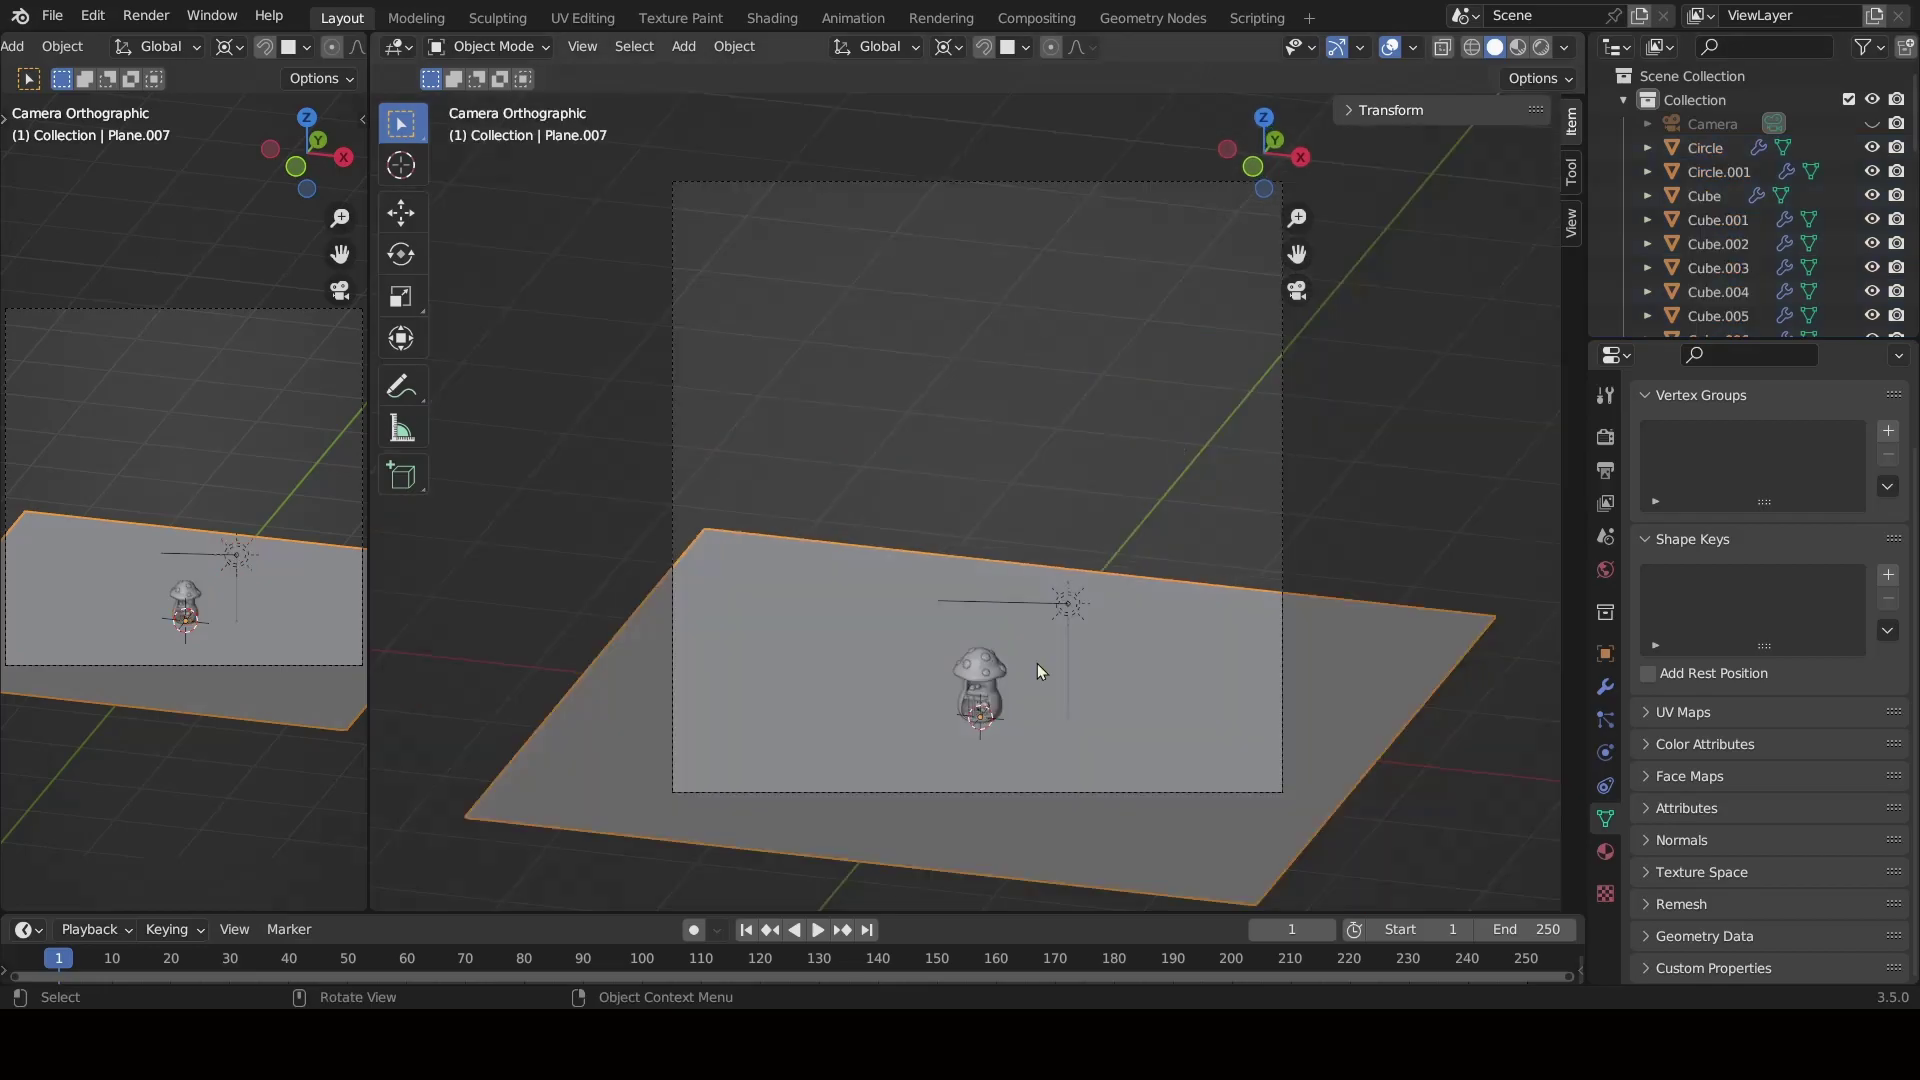
left_click(1570, 222)
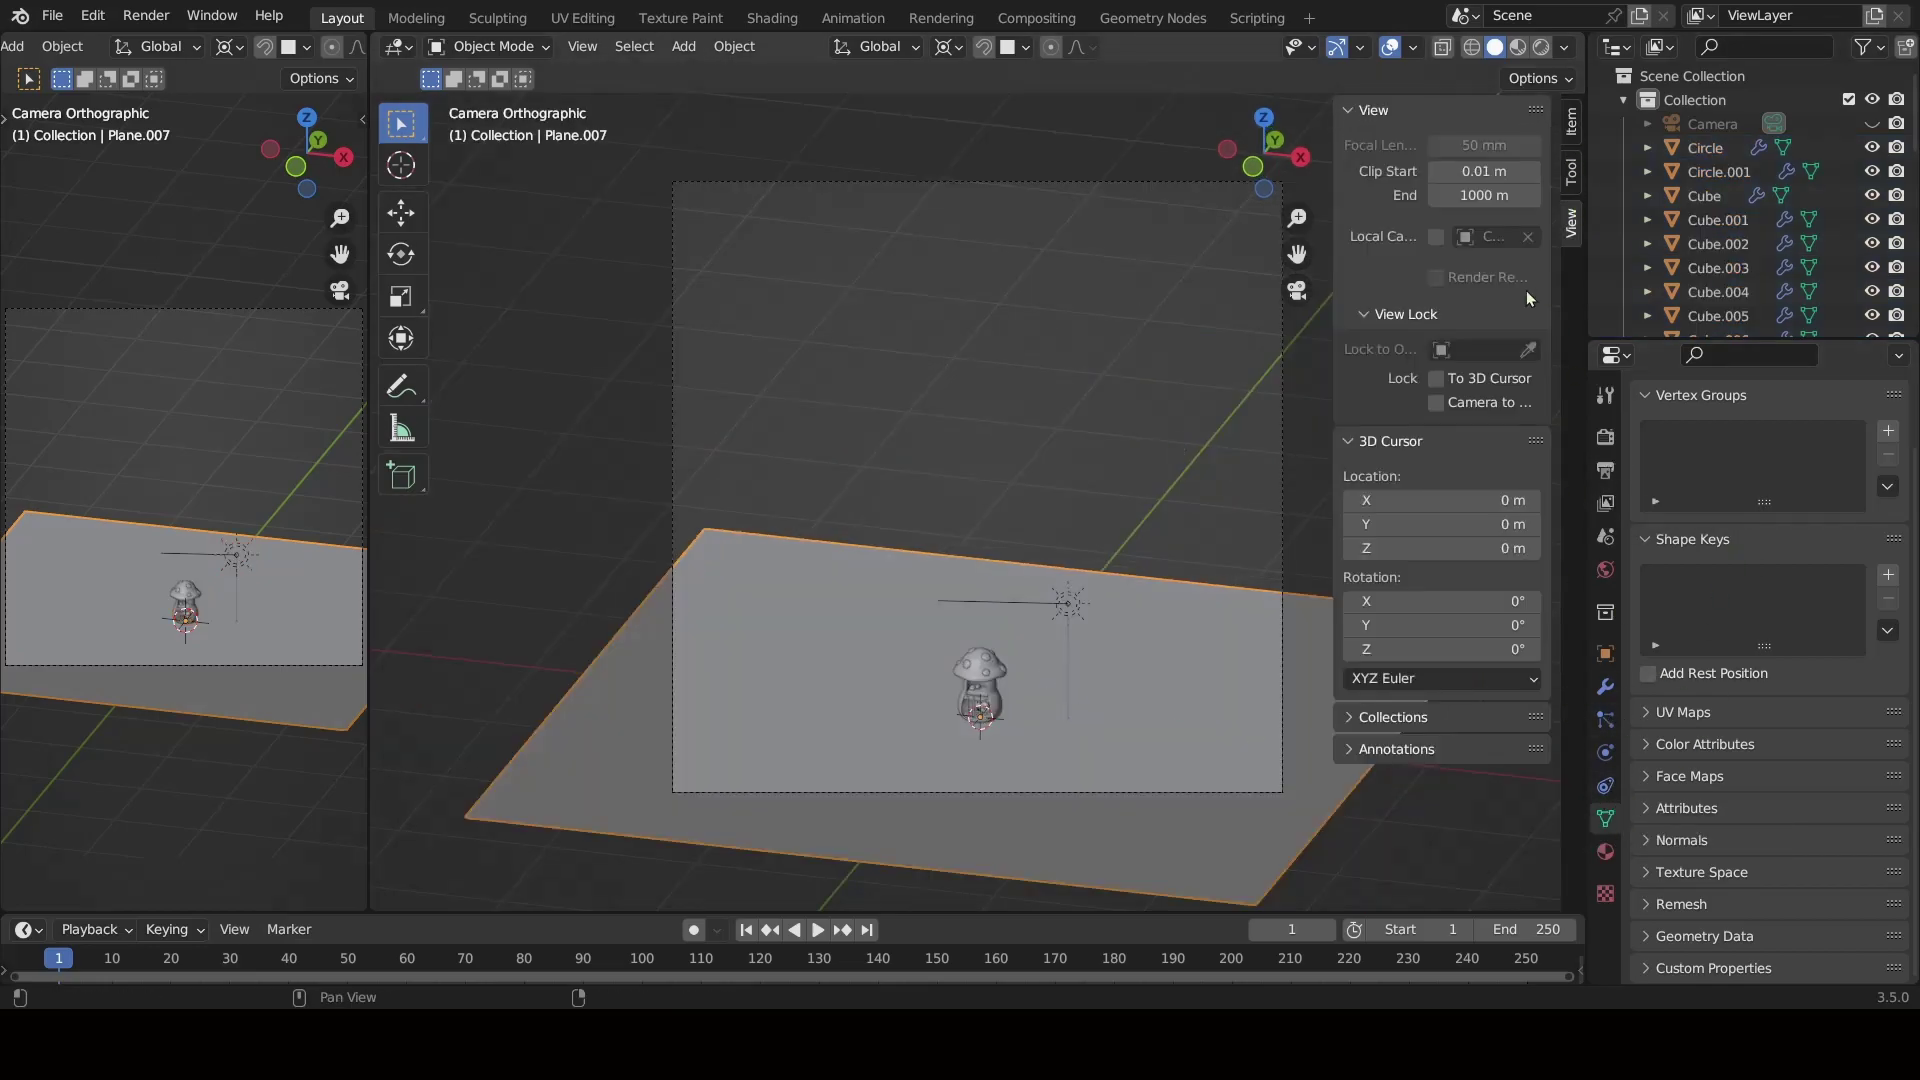
scroll(1060, 746, "down", 5, "shift")
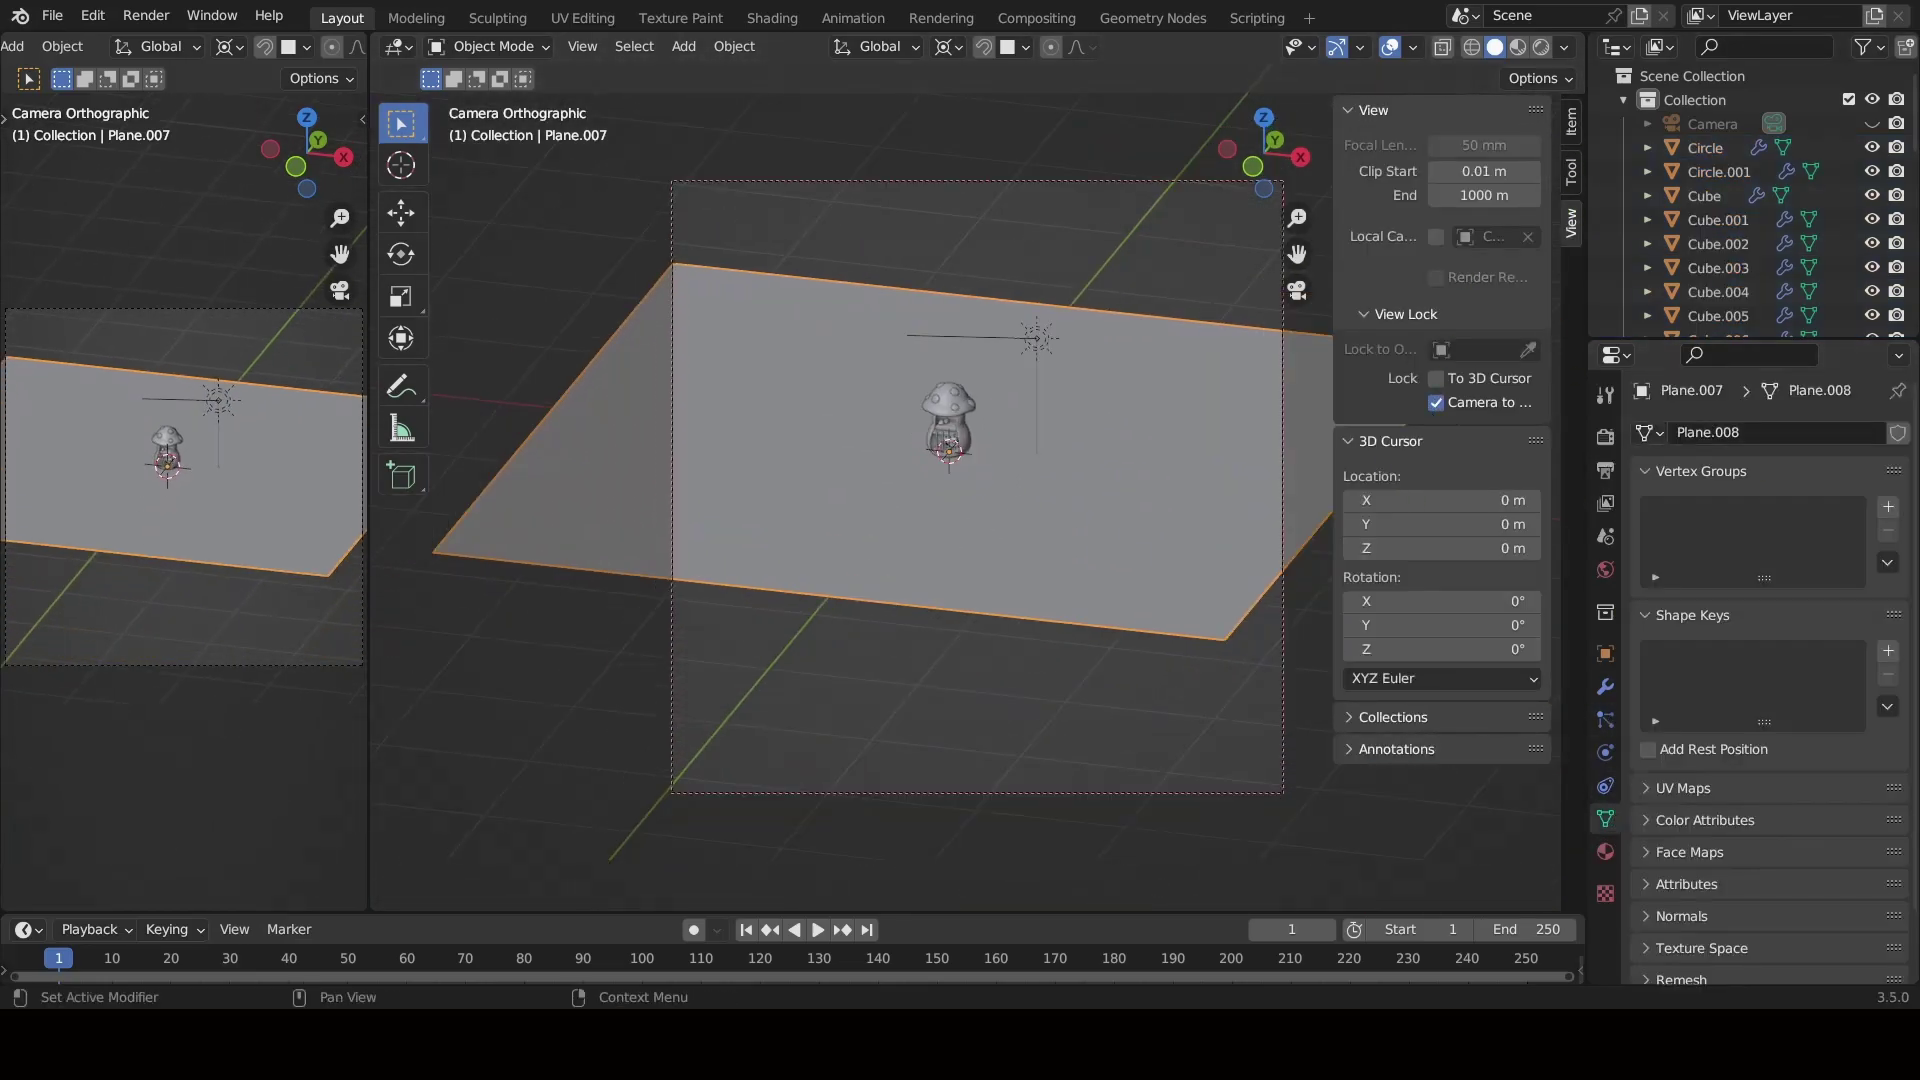
left_click(1712, 123)
scroll(818, 472, "up", 5)
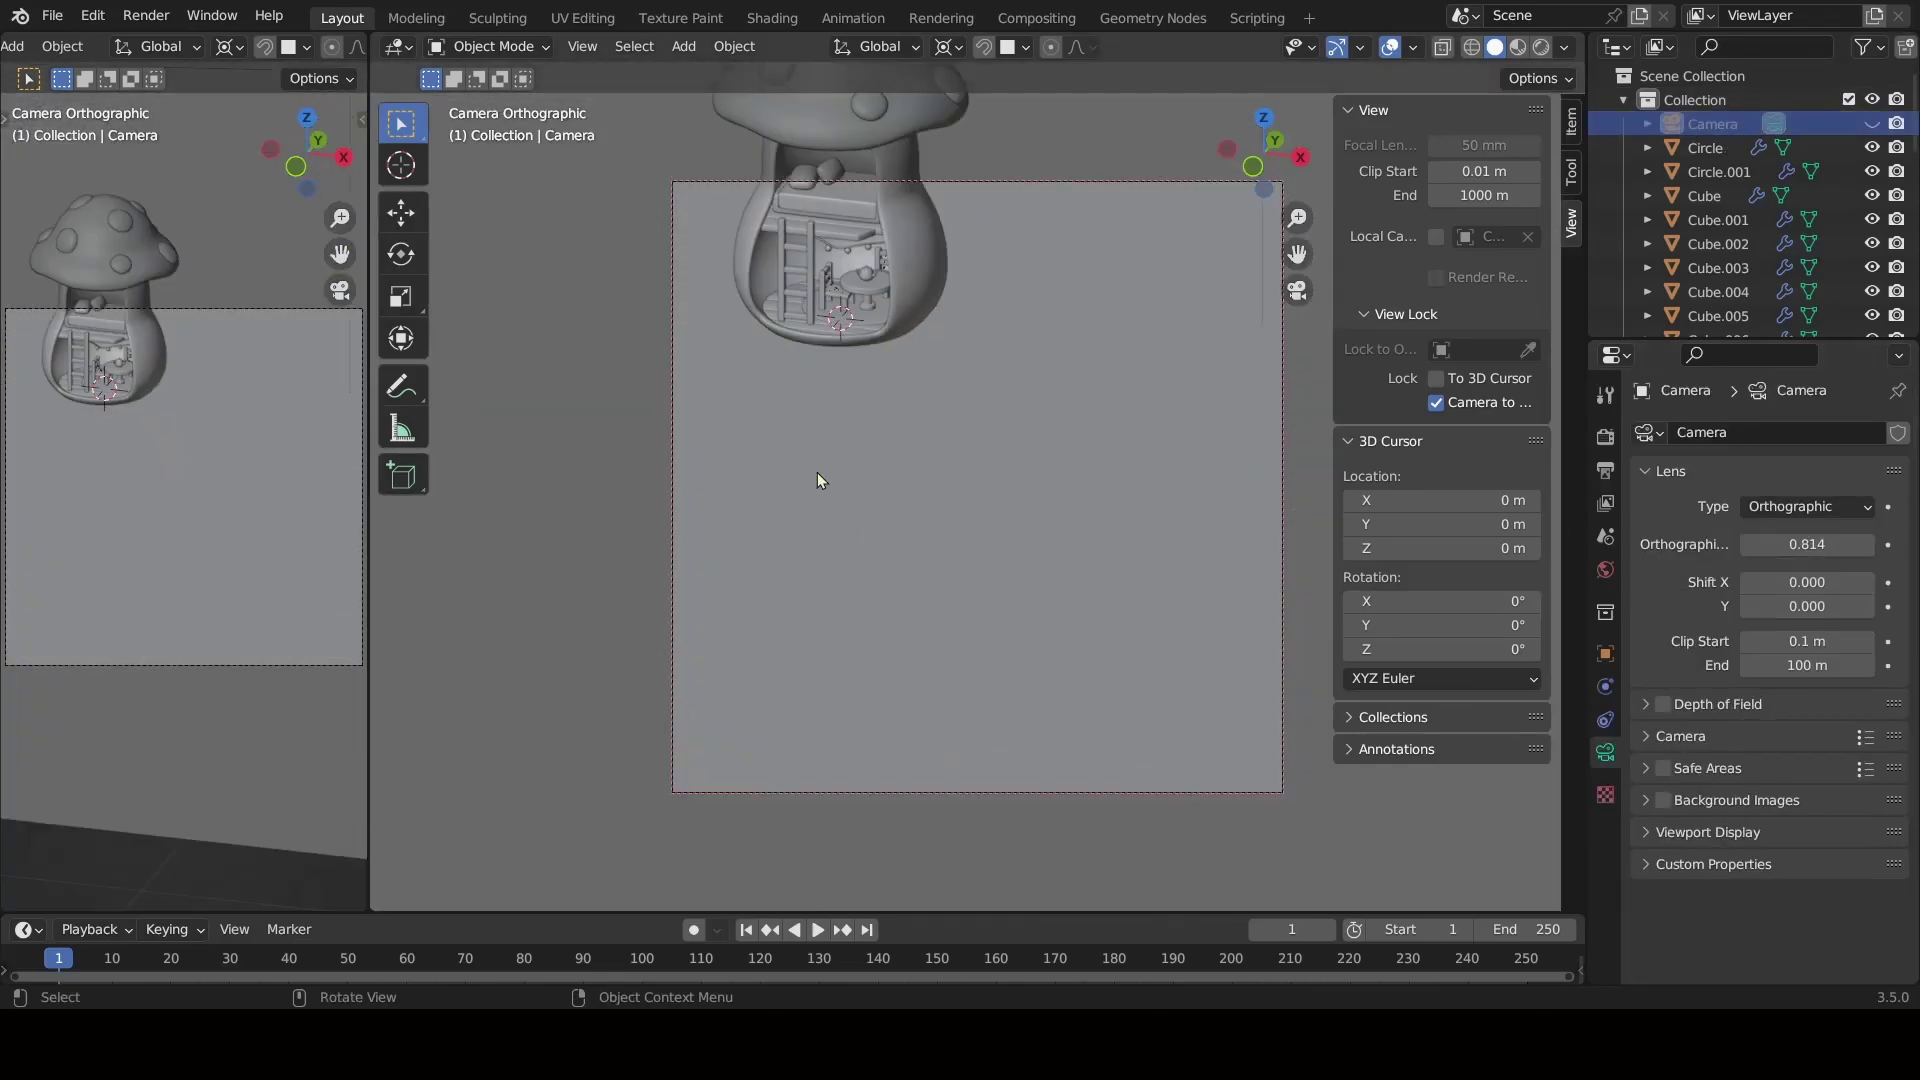
Pan and zoom the camera until the house nearly fills the frame, orthographic scale 0.514.
mouse_move(818, 472)
middle_mouse_down()
mouse_move(800, 376)
mouse_move(896, 556)
middle_mouse_up()
scroll(944, 574, "up", 1)
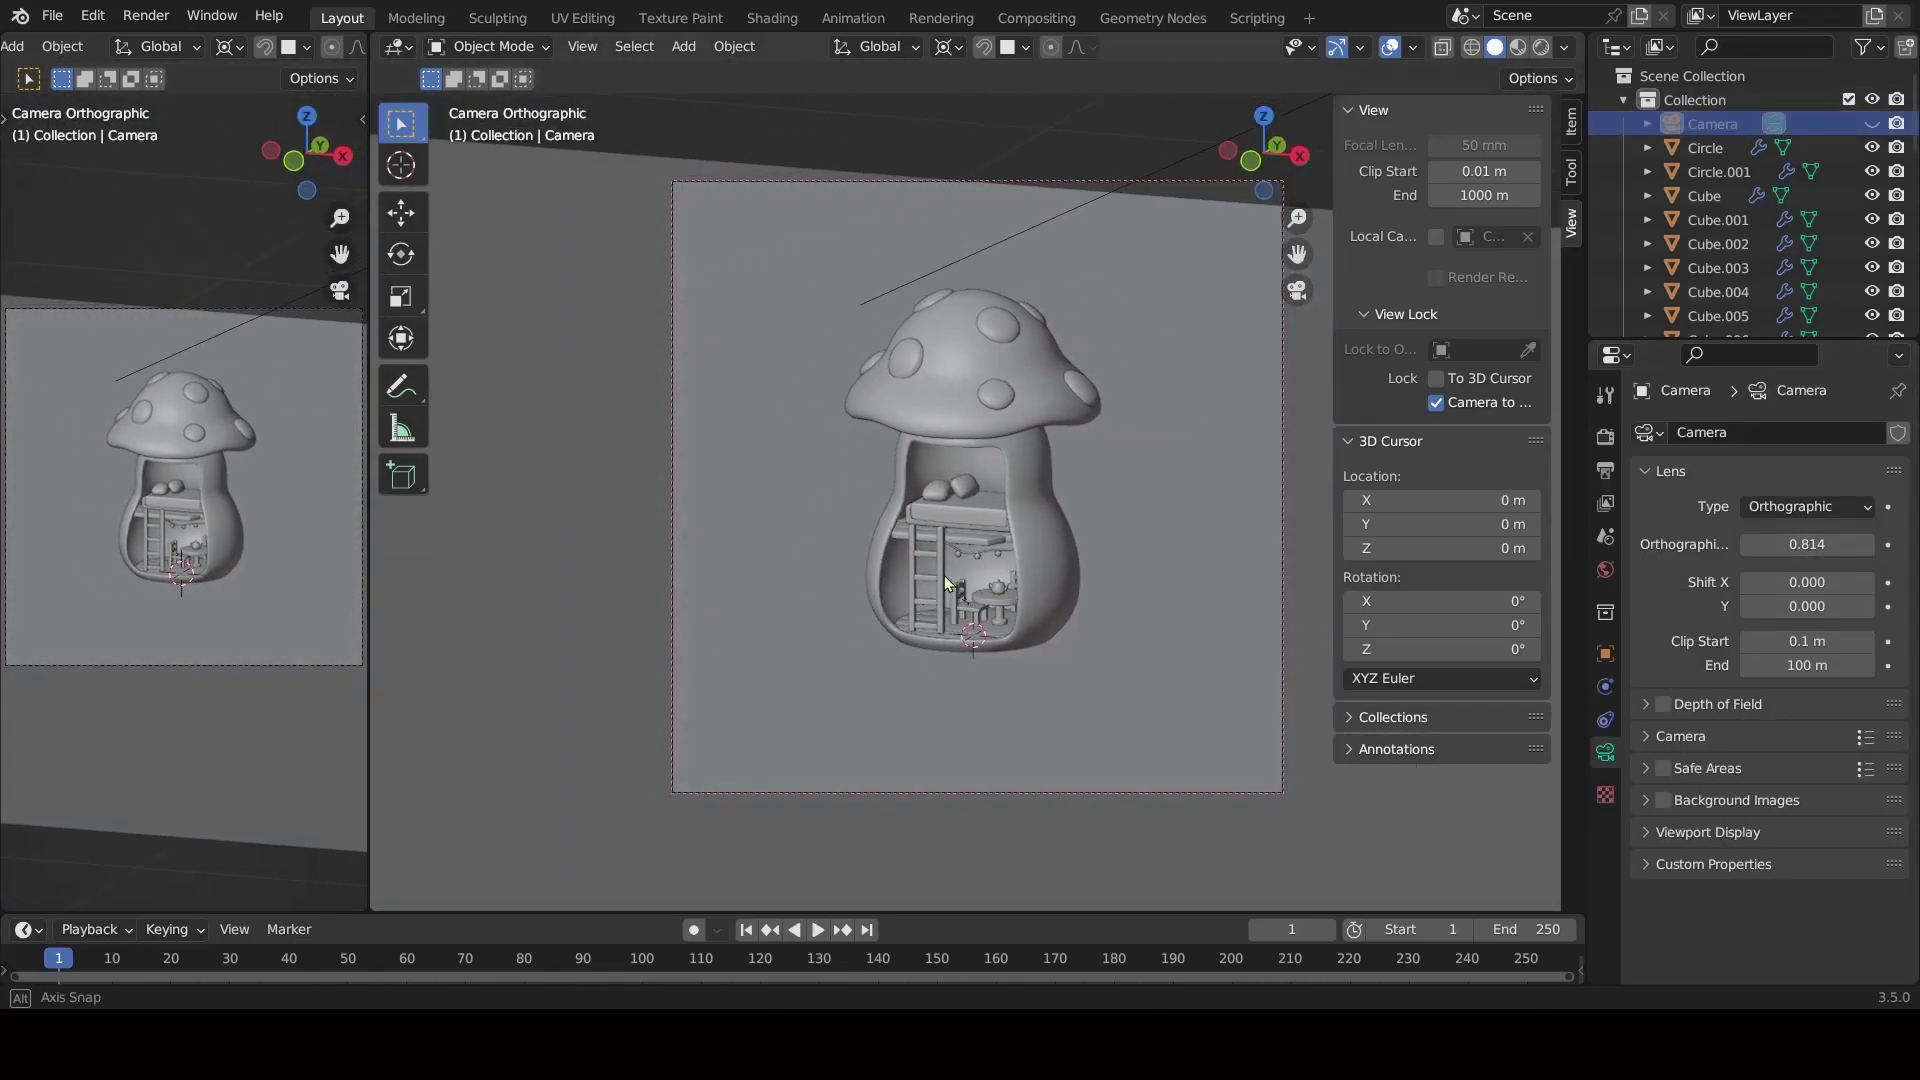
scroll(944, 574, "up", 1)
scroll(1020, 580, "up", 1)
scroll(1106, 588, "up", 1)
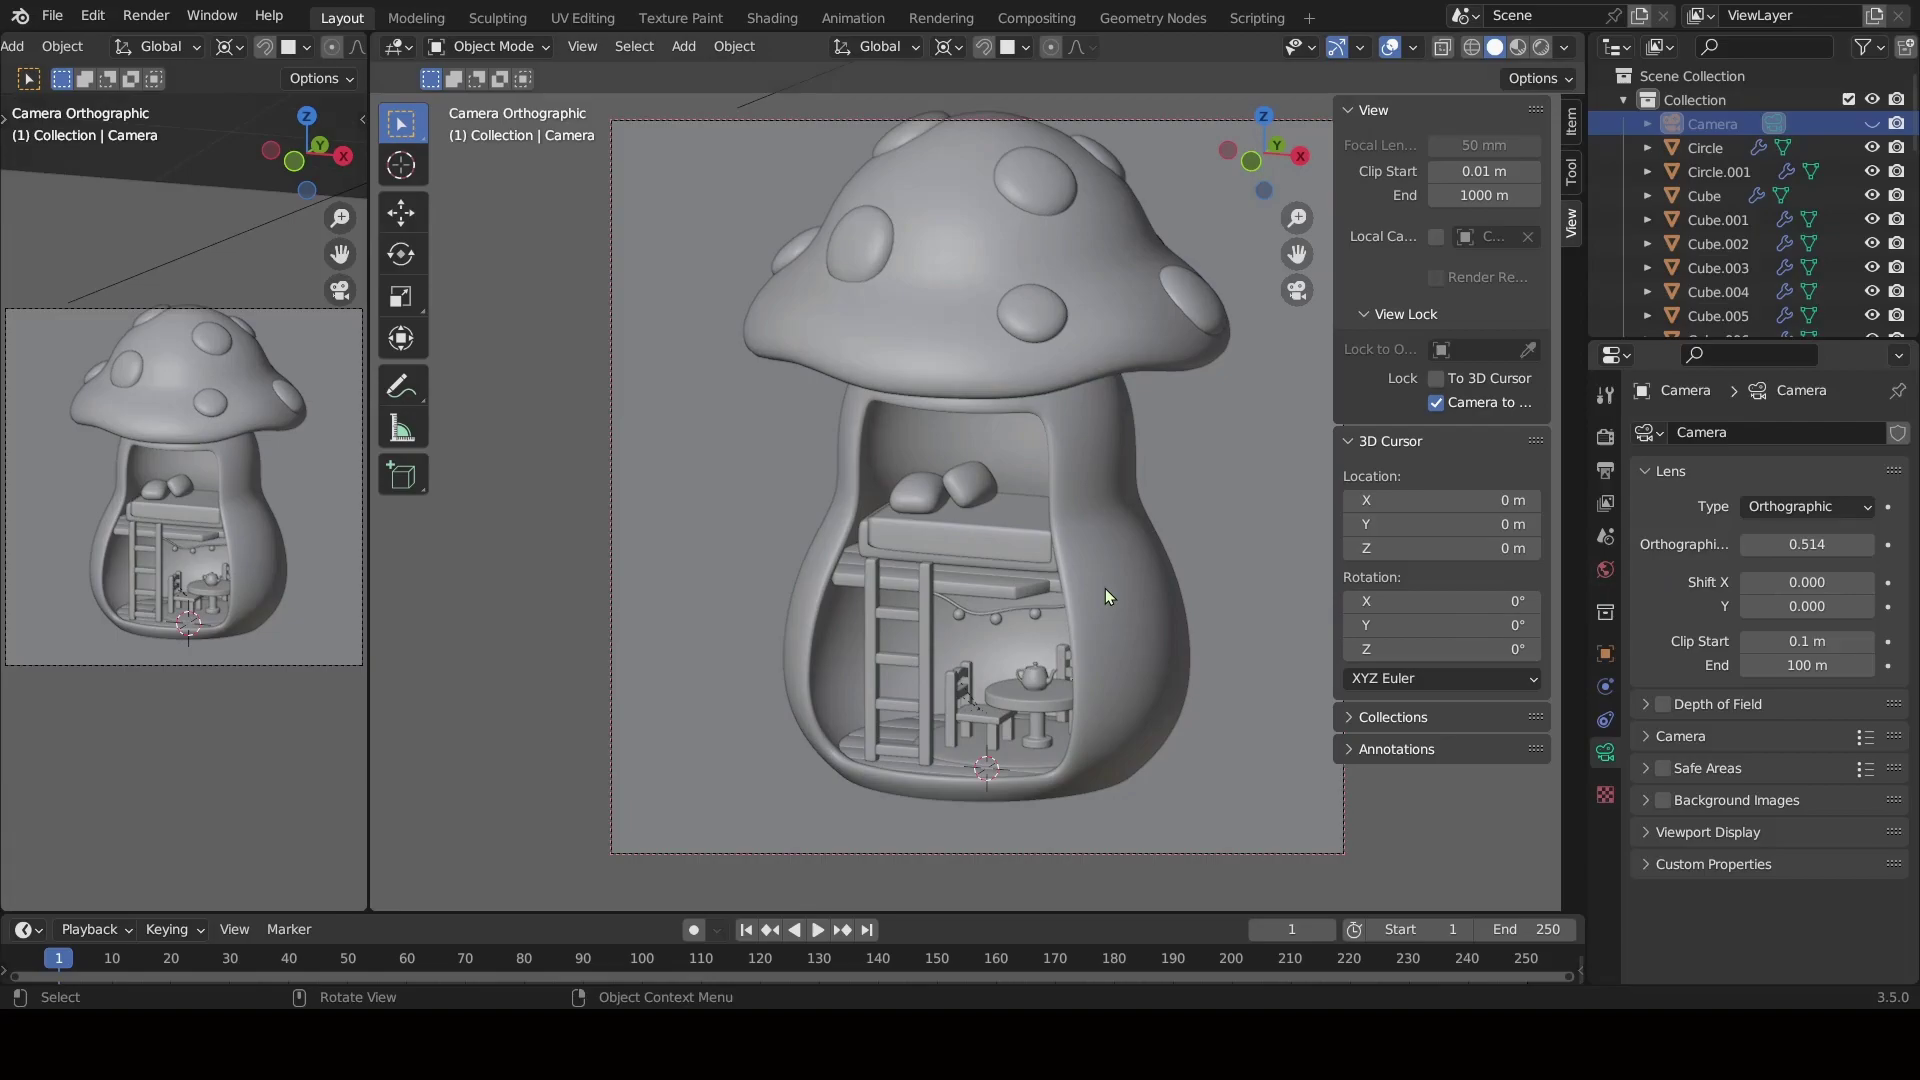
mouse_move(1106, 590)
middle_mouse_down("shift")
mouse_move(1094, 618)
mouse_move(1160, 620)
middle_mouse_up("shift")
left_click(1360, 108)
left_click(1571, 122)
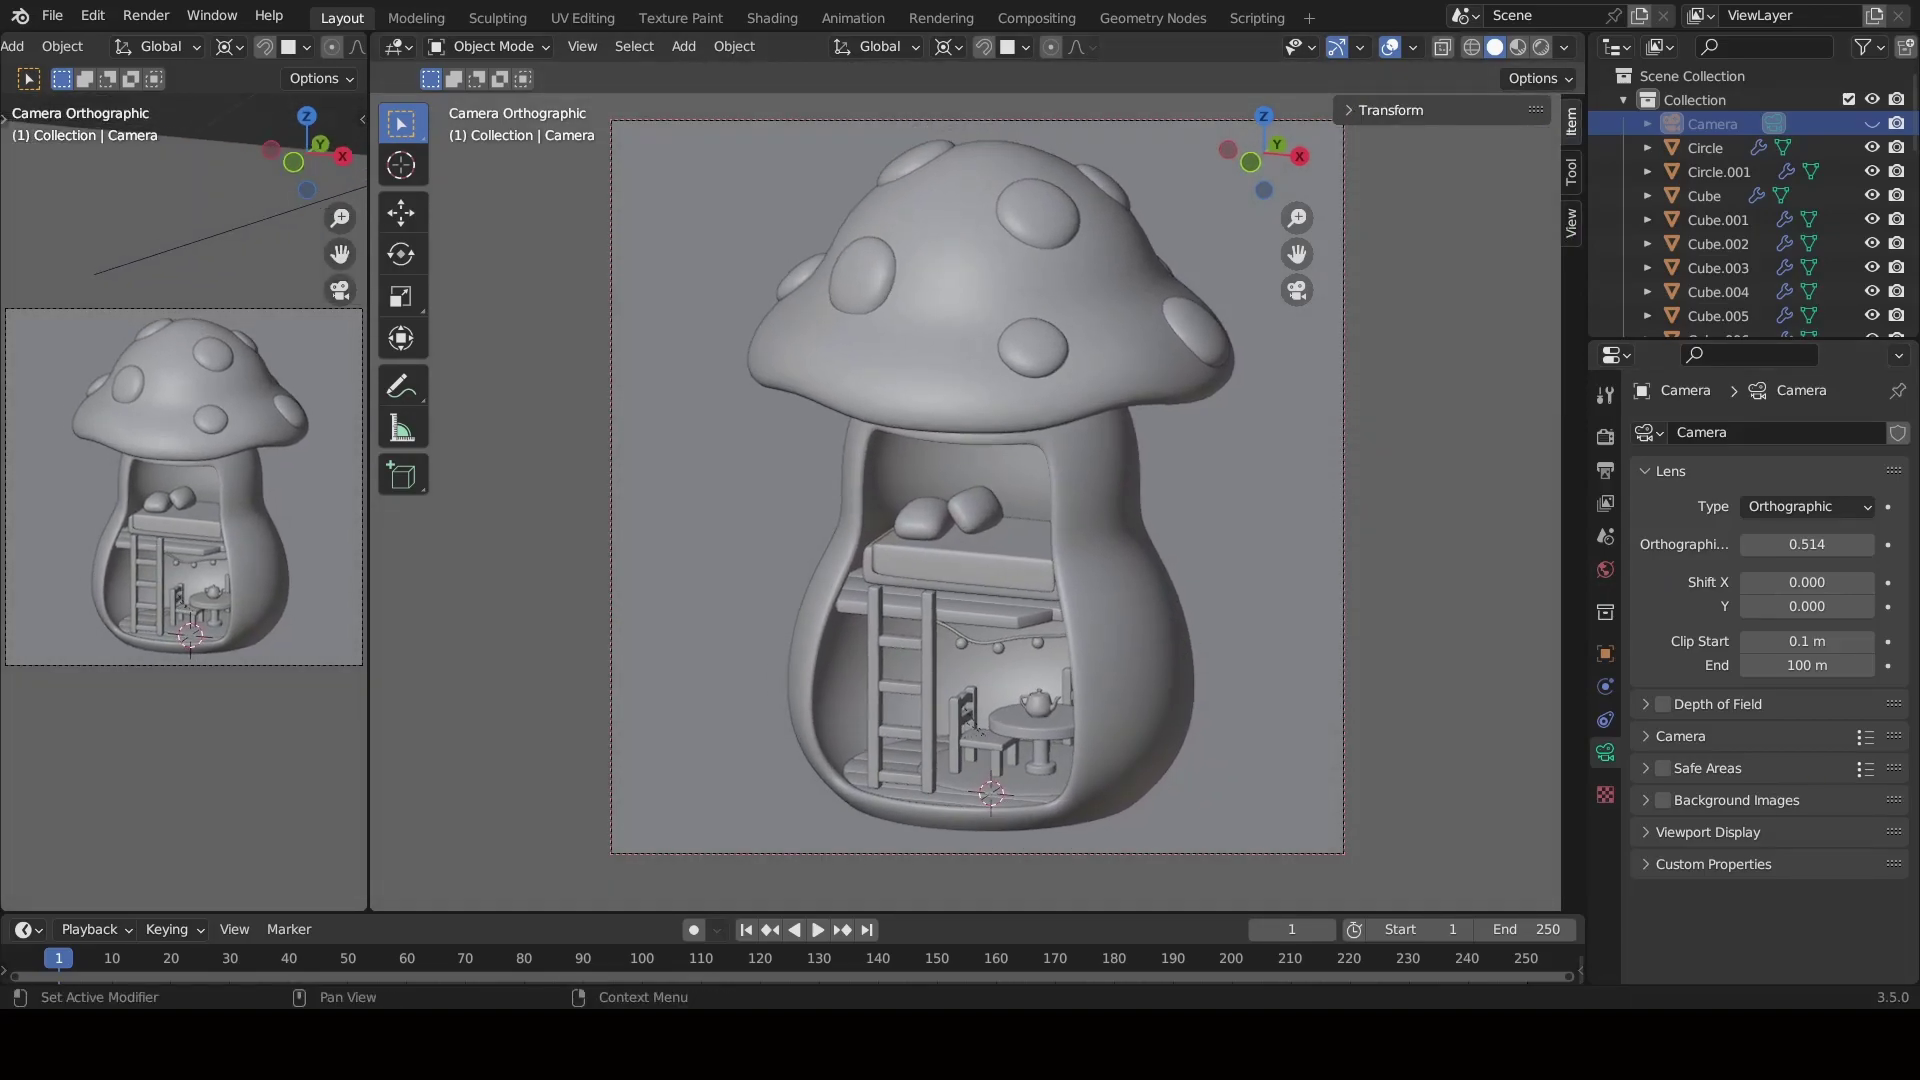
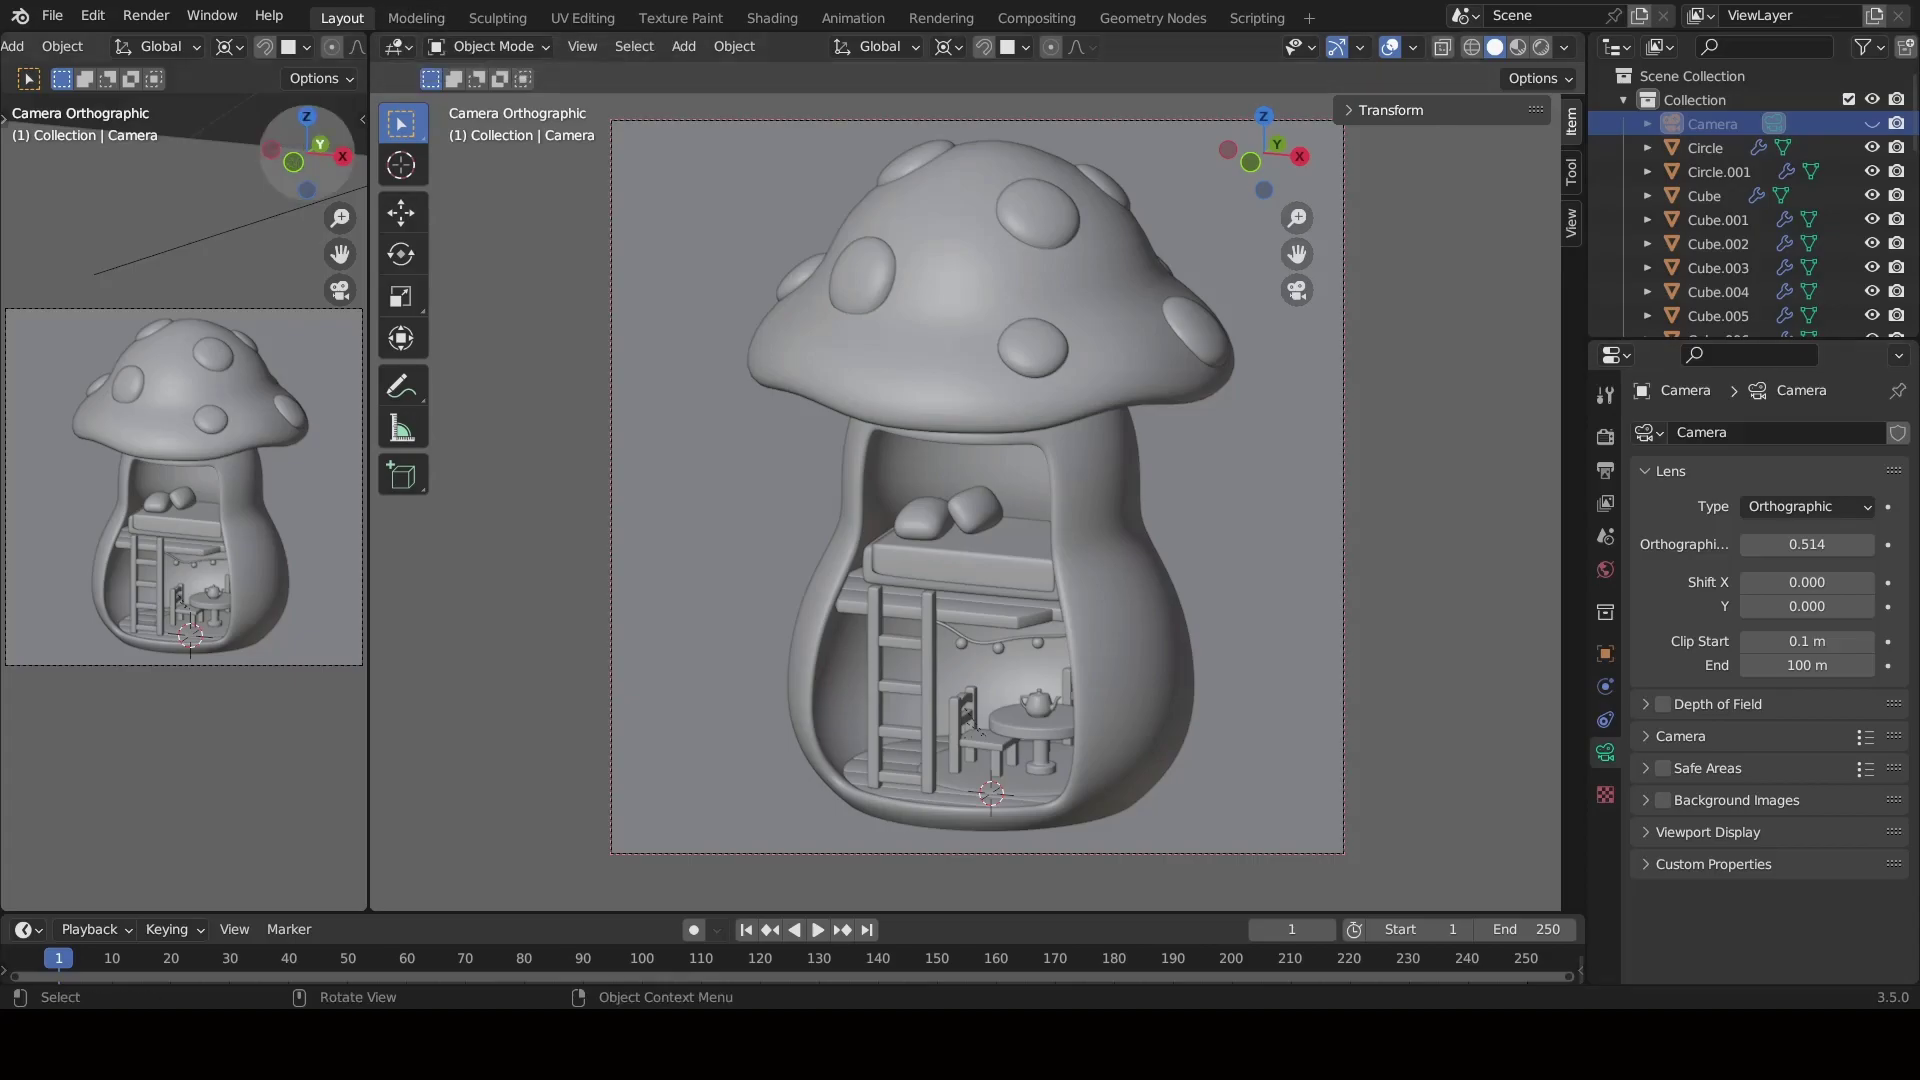
Merge away the side camera viewport and reframe the camera's view of the mushroom house.
left_click_drag(390, 44, 155, 80)
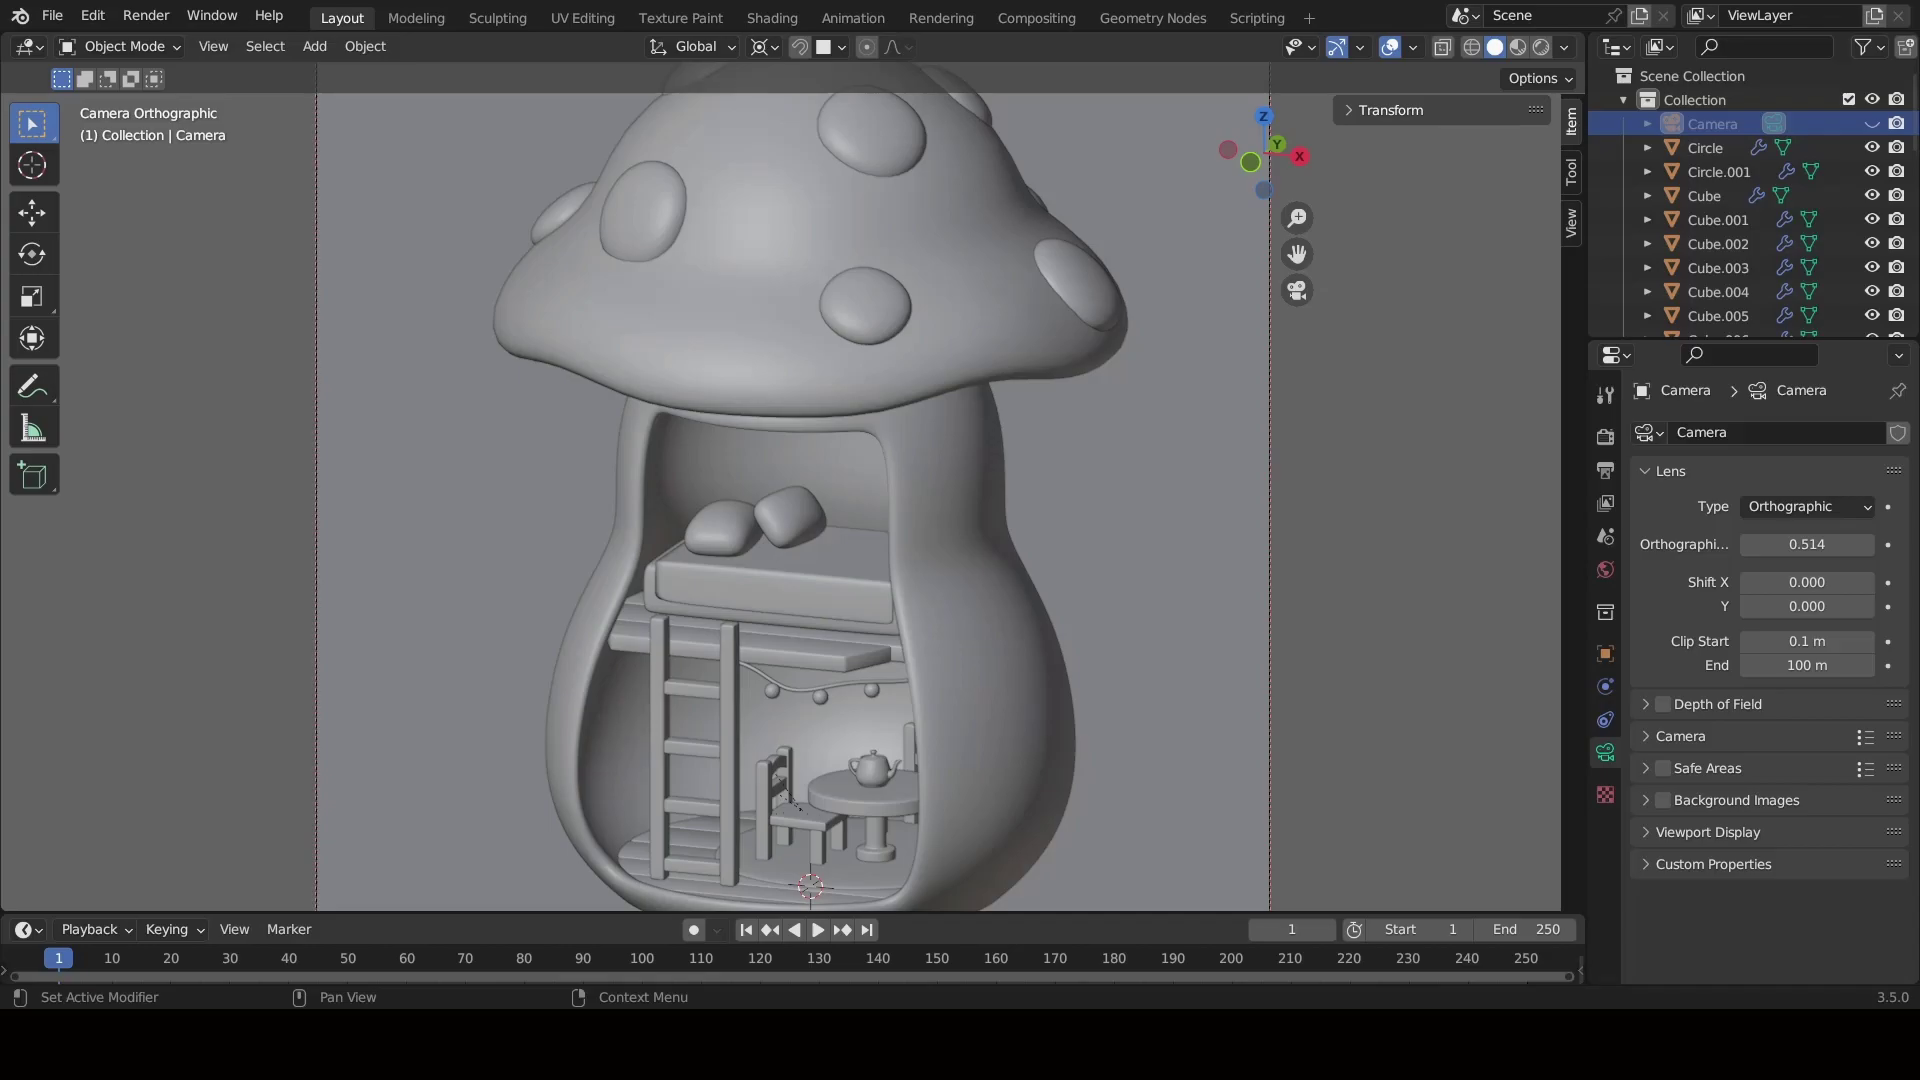
left_click(1694, 100)
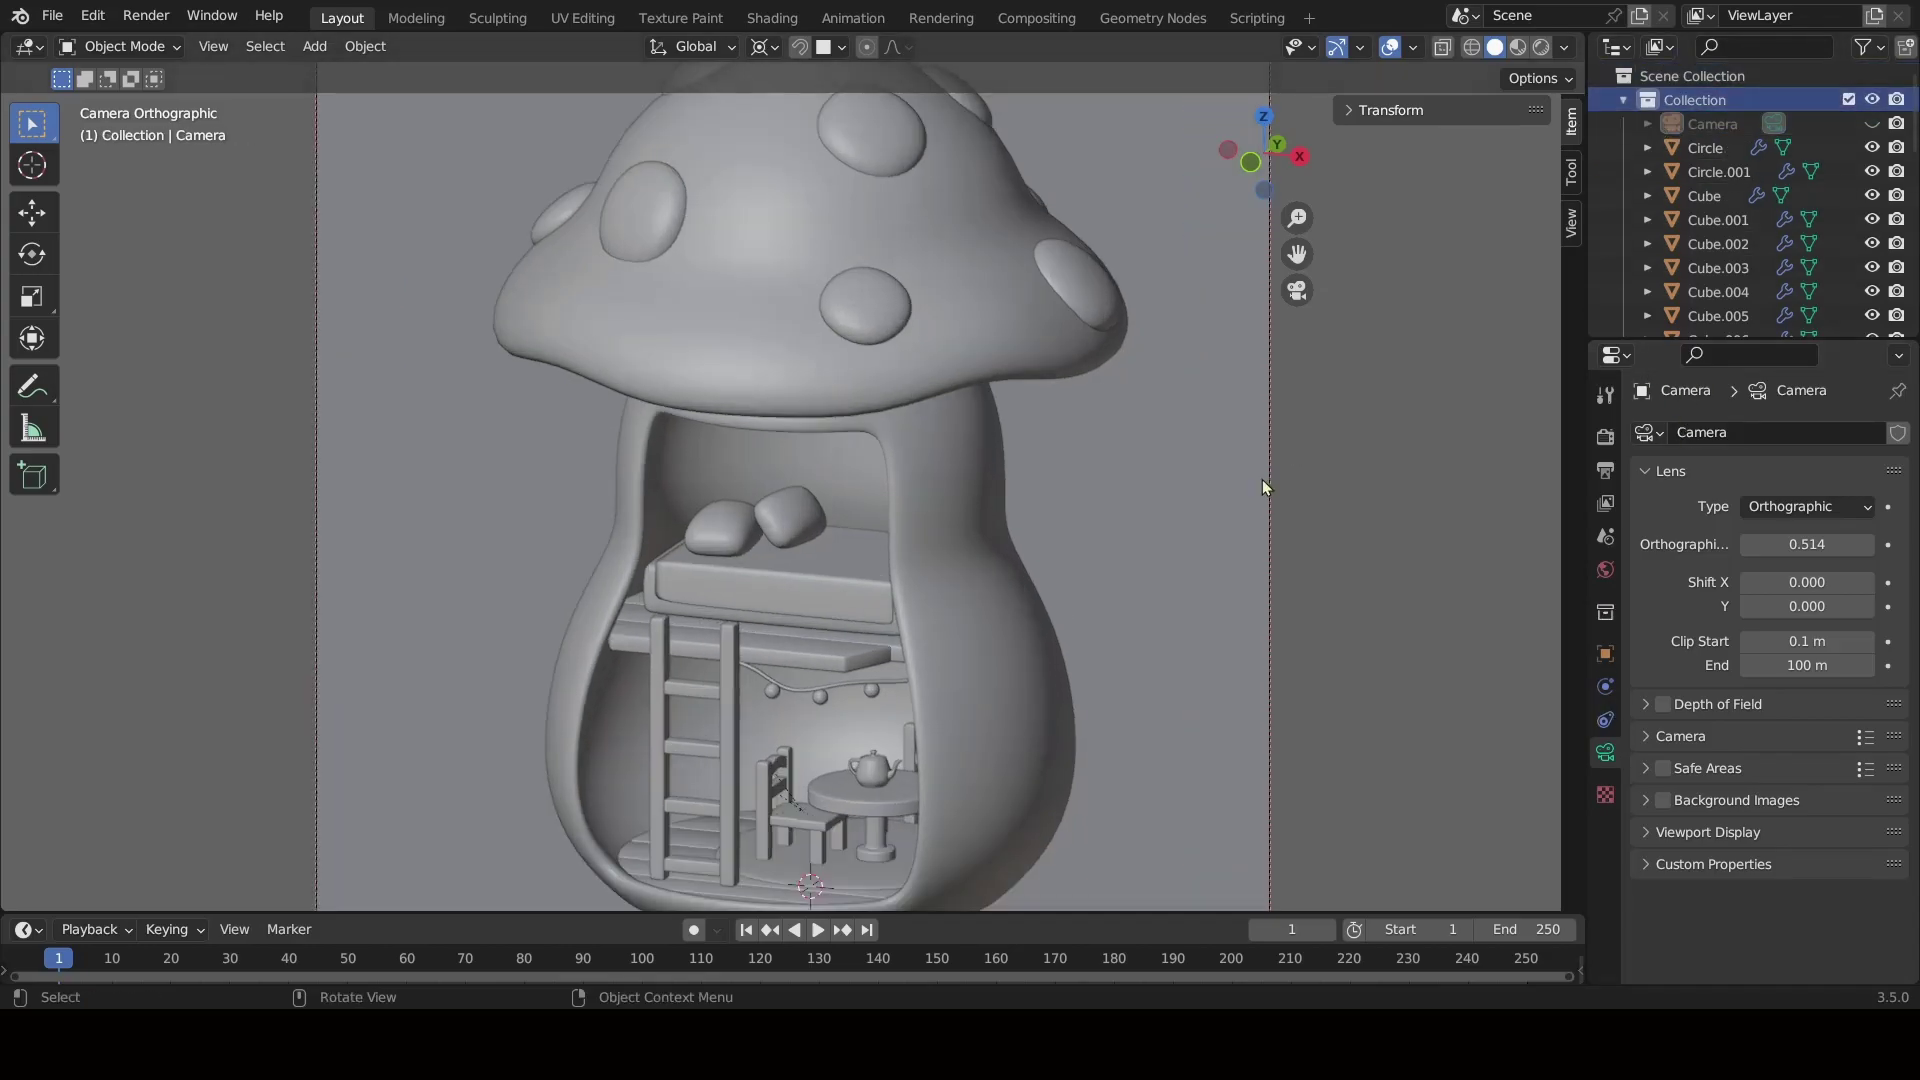
mouse_move(1262, 480)
middle_mouse_down()
mouse_move(1302, 730)
mouse_move(1228, 690)
mouse_move(1250, 680)
middle_mouse_up()
left_click(1605, 720)
Uncheck Lock Camera to View and orbit out into free perspective.
left_click(1692, 76)
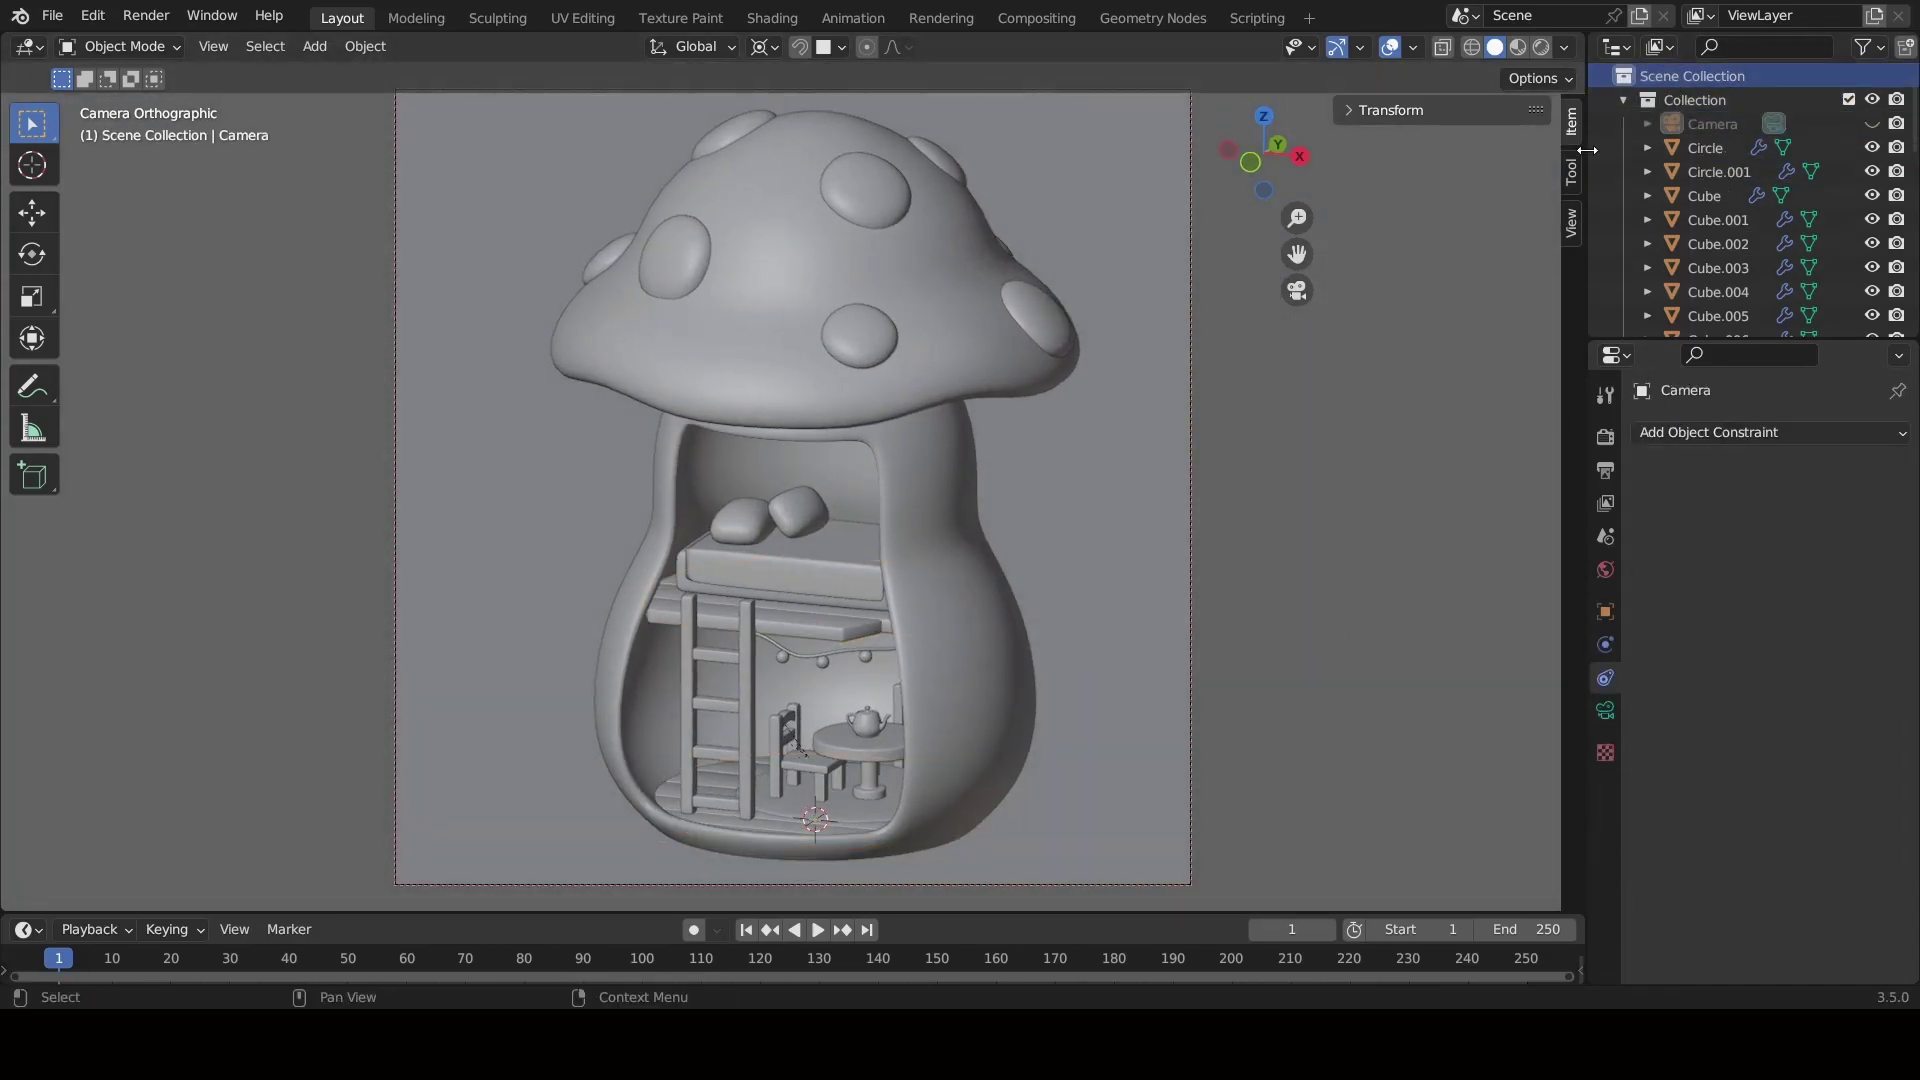
left_click(1571, 222)
left_click(1436, 402)
middle_click_drag(1200, 500, 1250, 479)
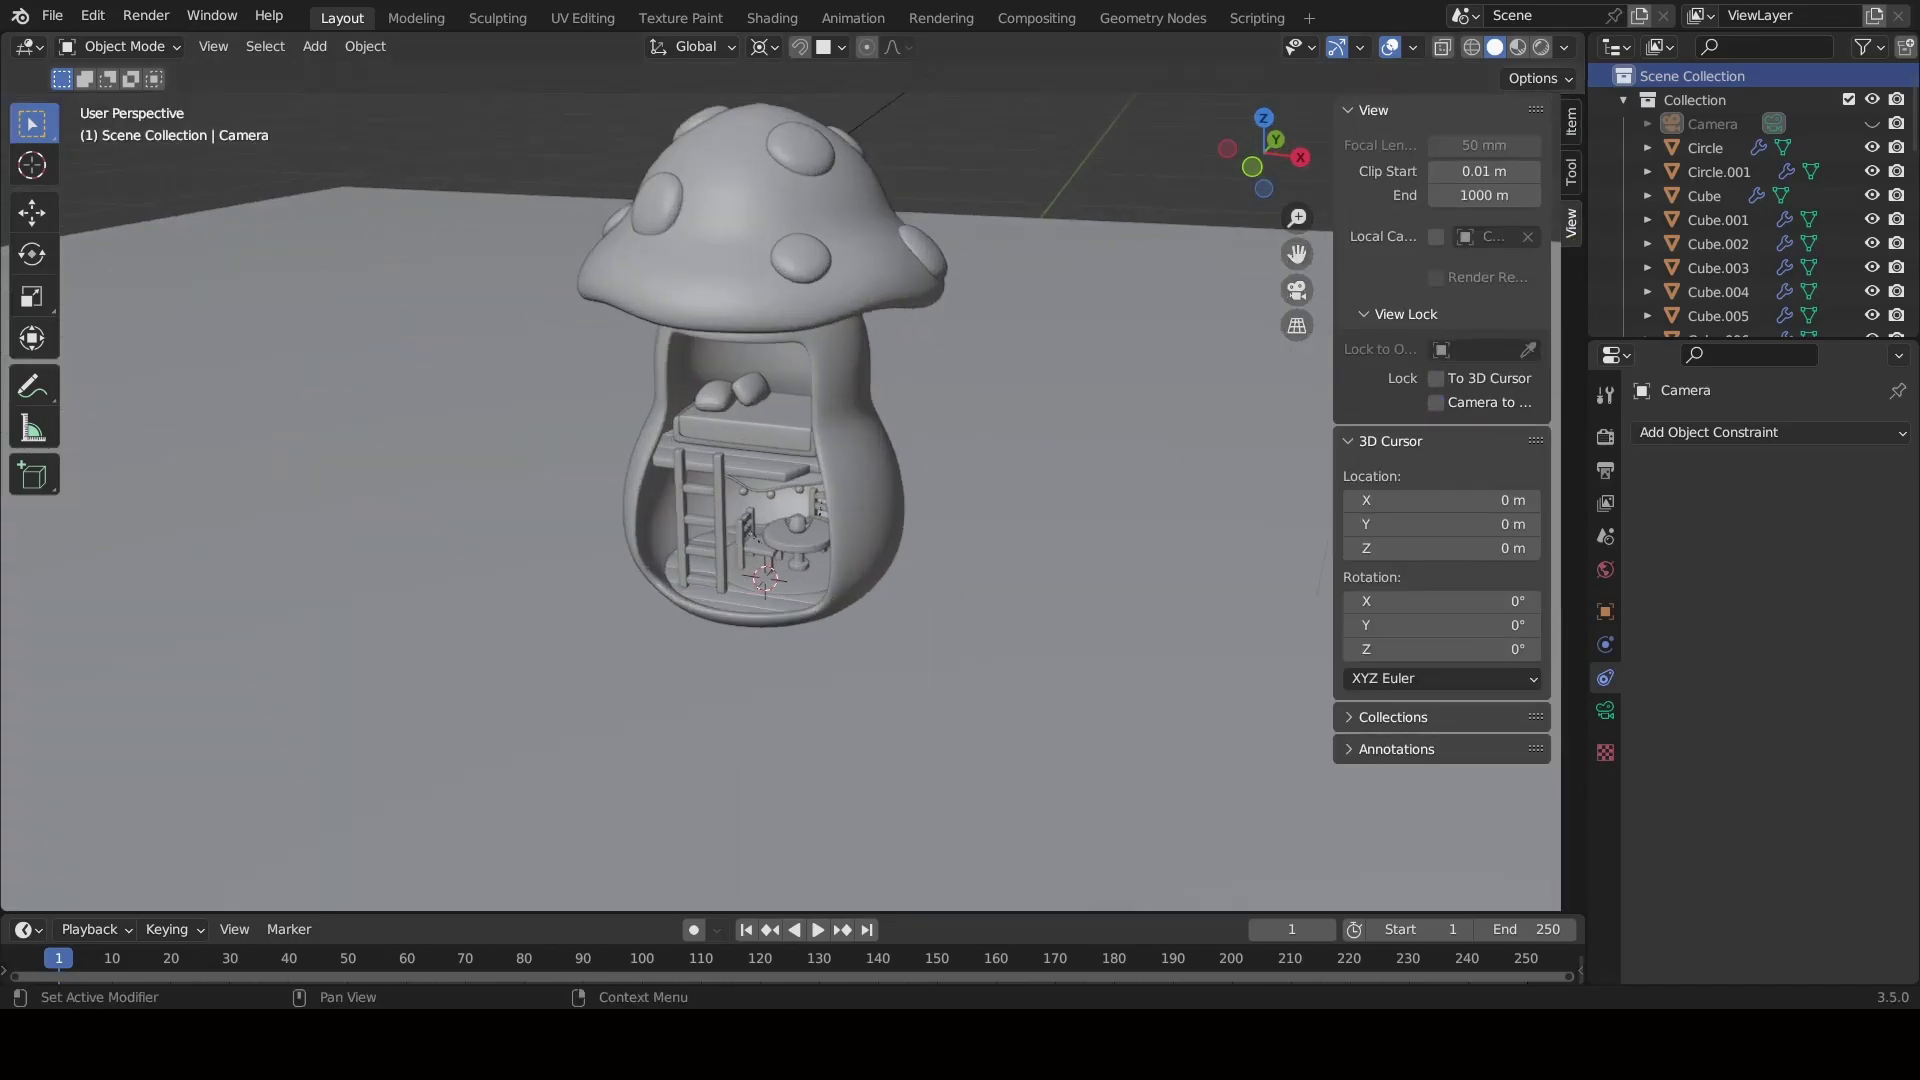
Select the floor plane, then the mushroom house body, then the sun light.
left_click(750, 705)
scroll(750, 705, "down", 8)
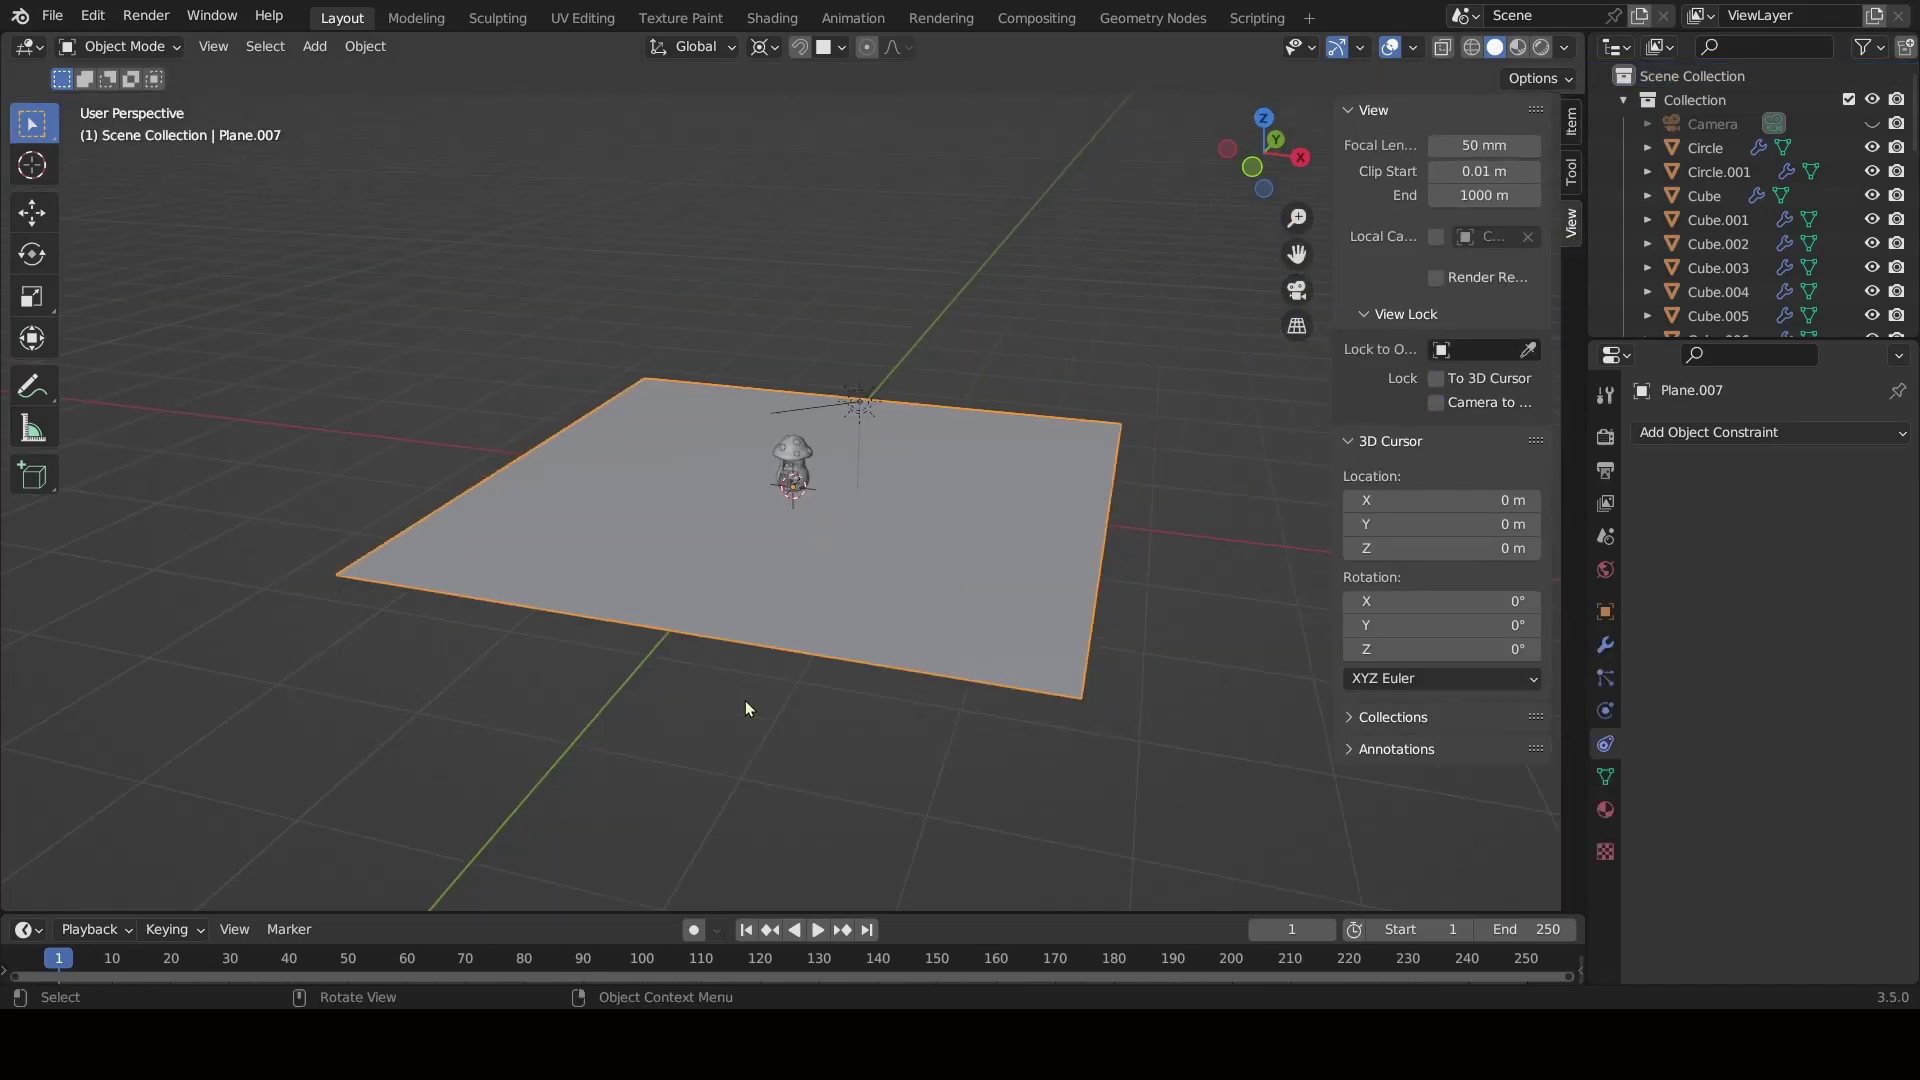
scroll(750, 700, "up", 5)
scroll(1048, 526, "up", 5)
left_click(1048, 525)
scroll(920, 579, "down", 4)
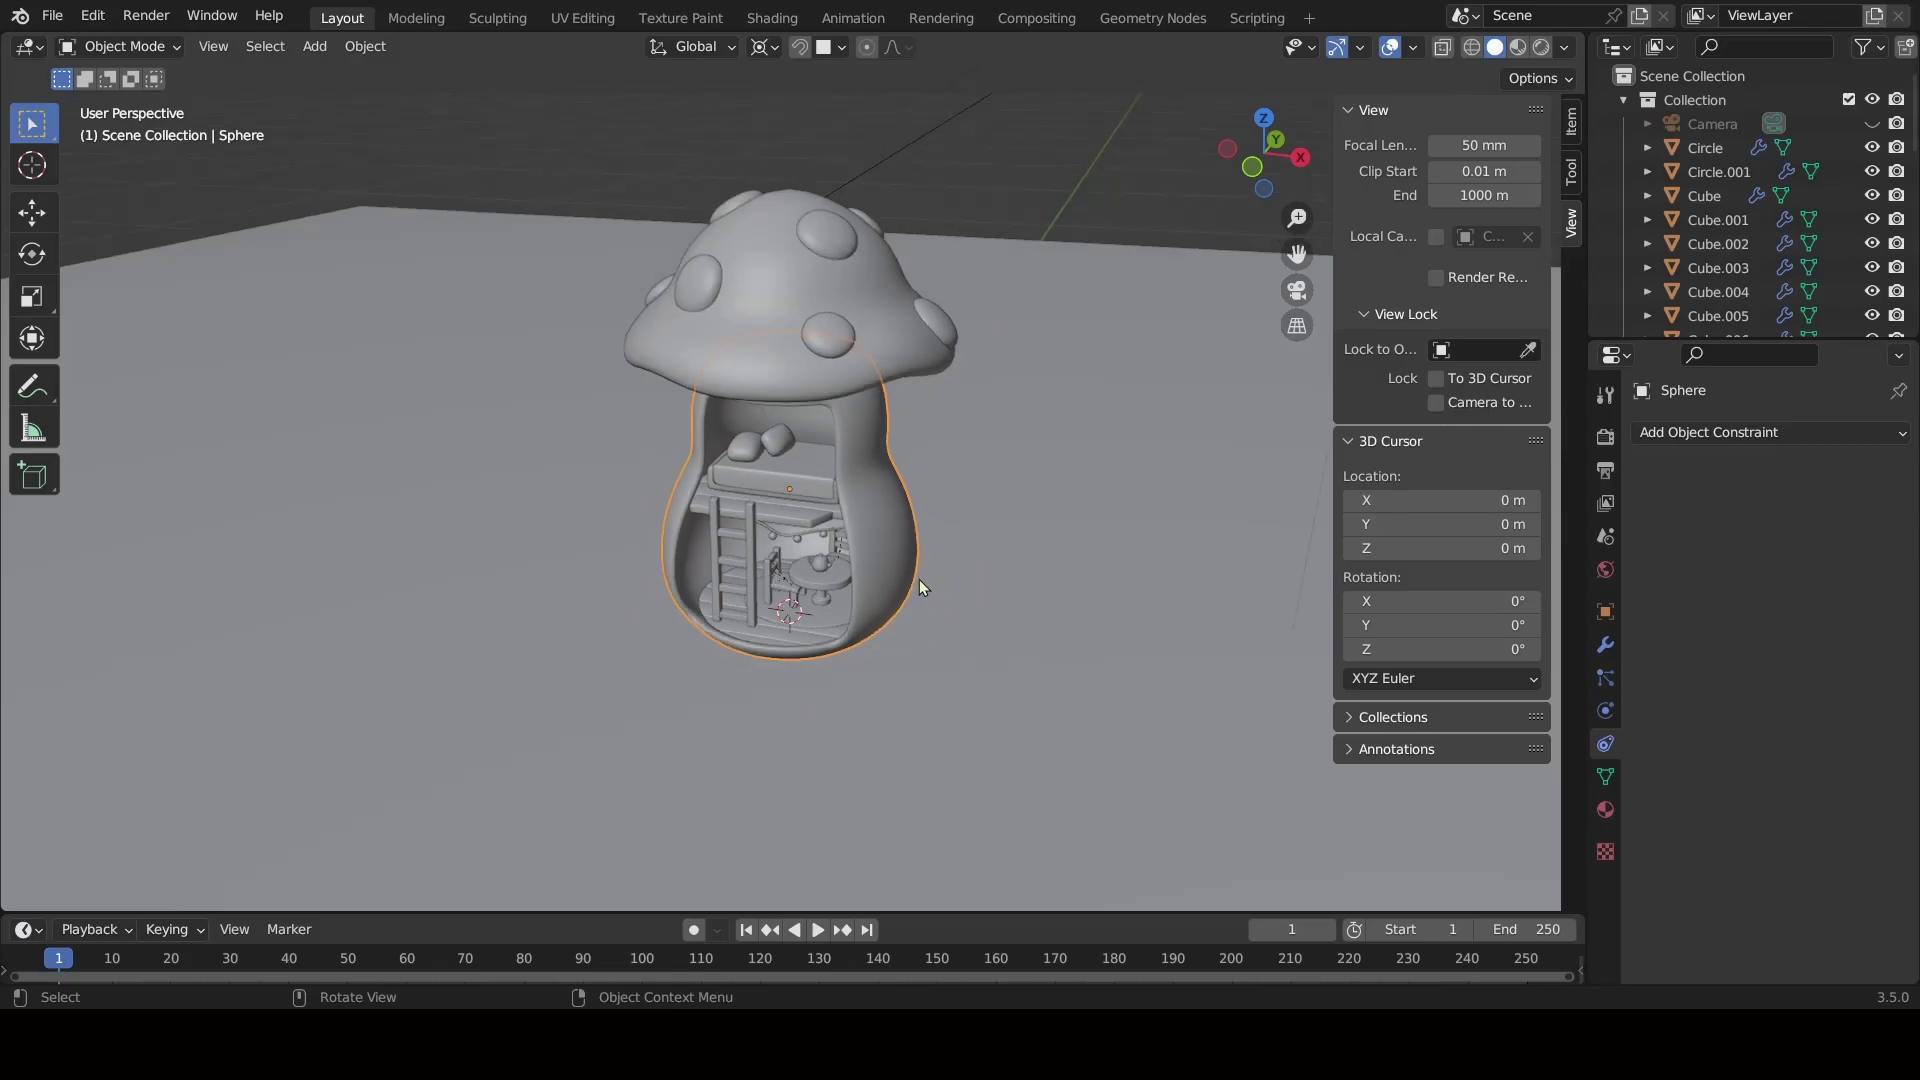
left_click(938, 160)
Review the sun light's strength setting and collapse the view settings section.
left_click(1605, 710)
left_click(1813, 594)
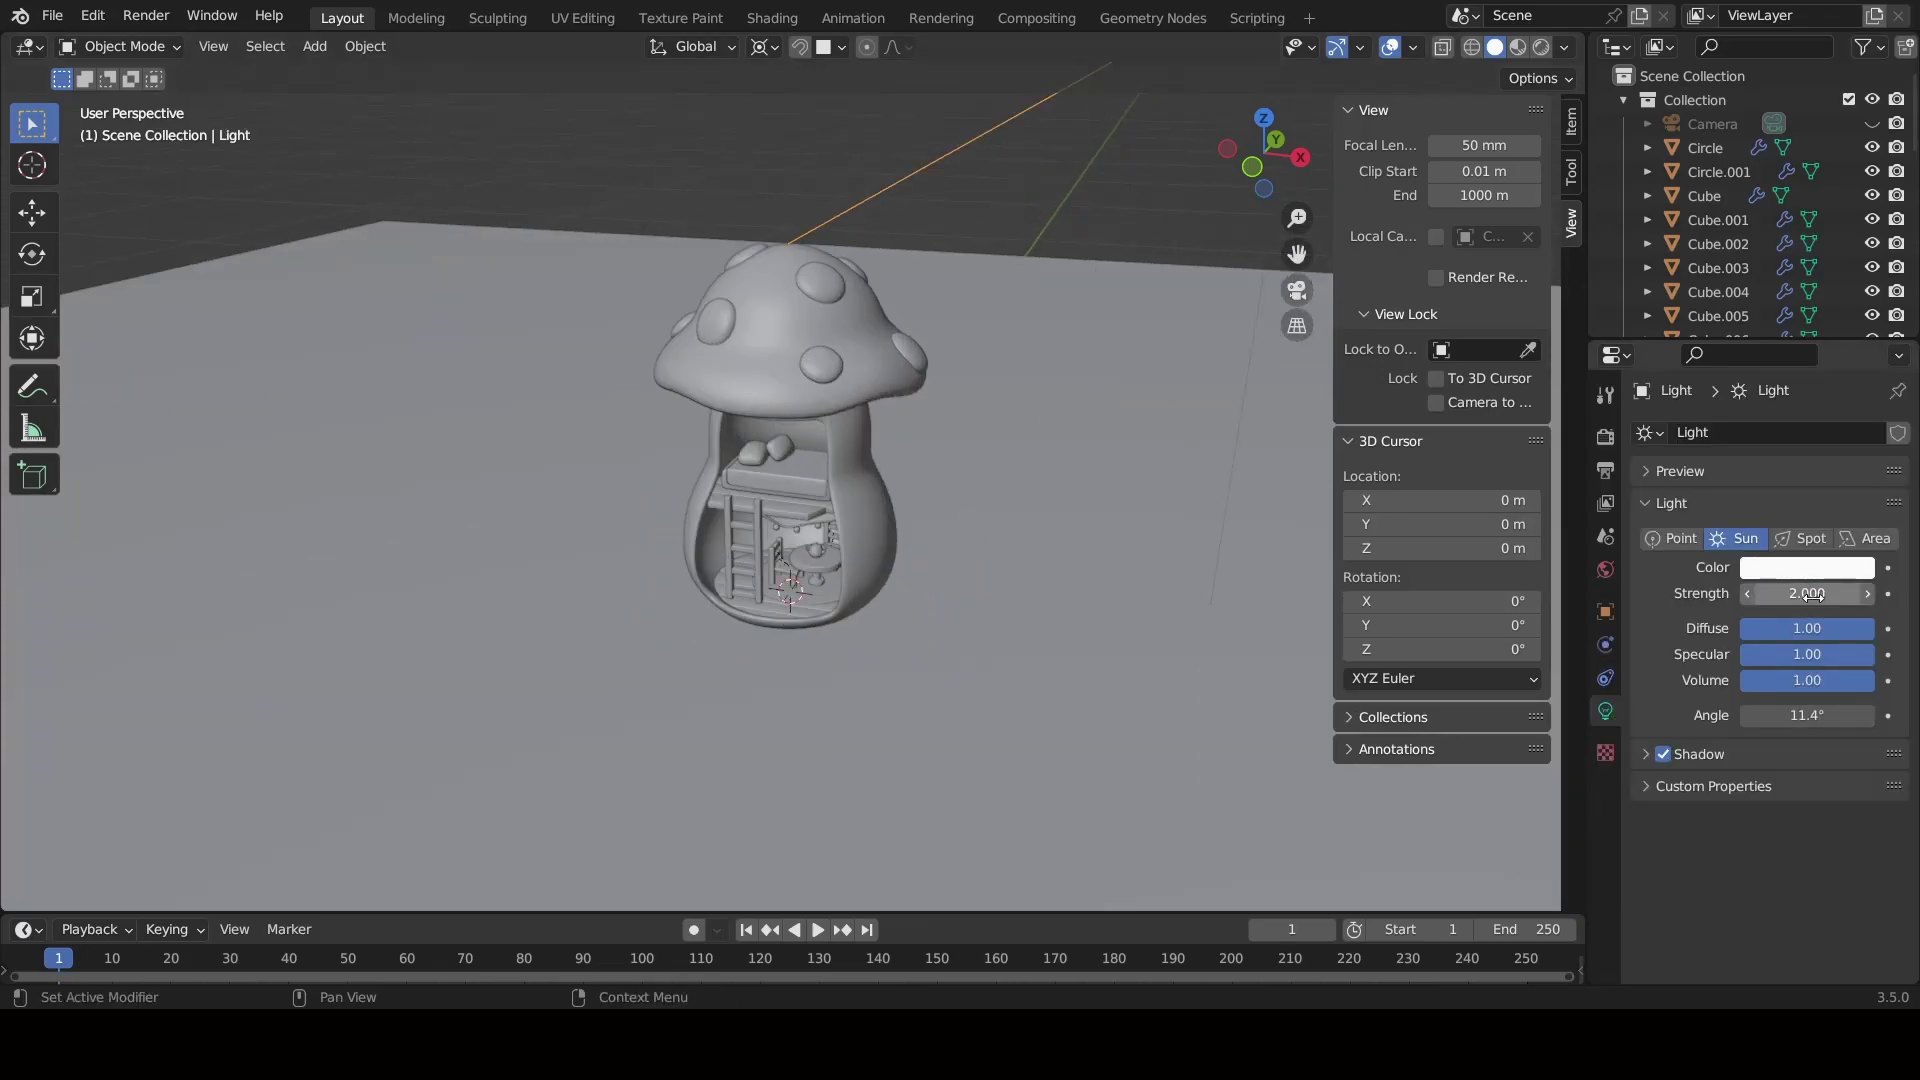
left_click(1373, 110)
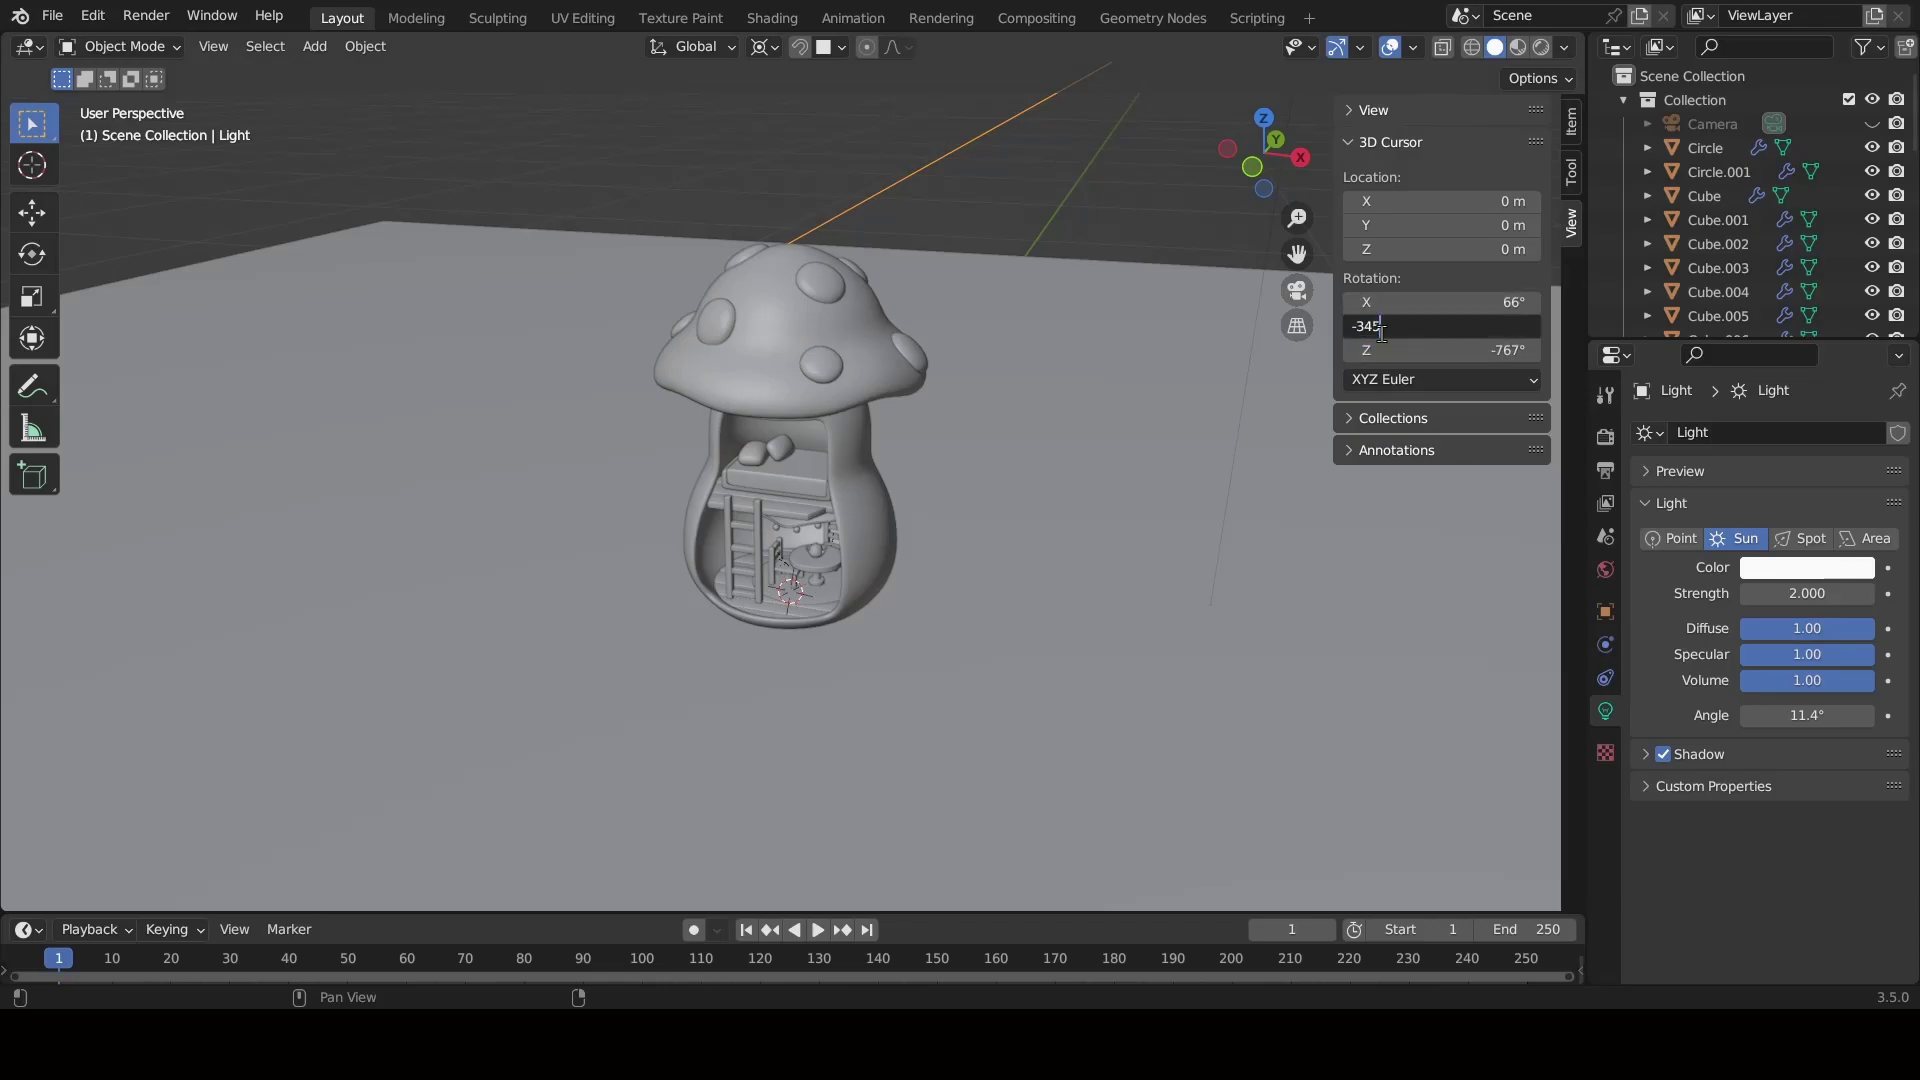
scroll(999, 420, "down", 2)
left_click(942, 434)
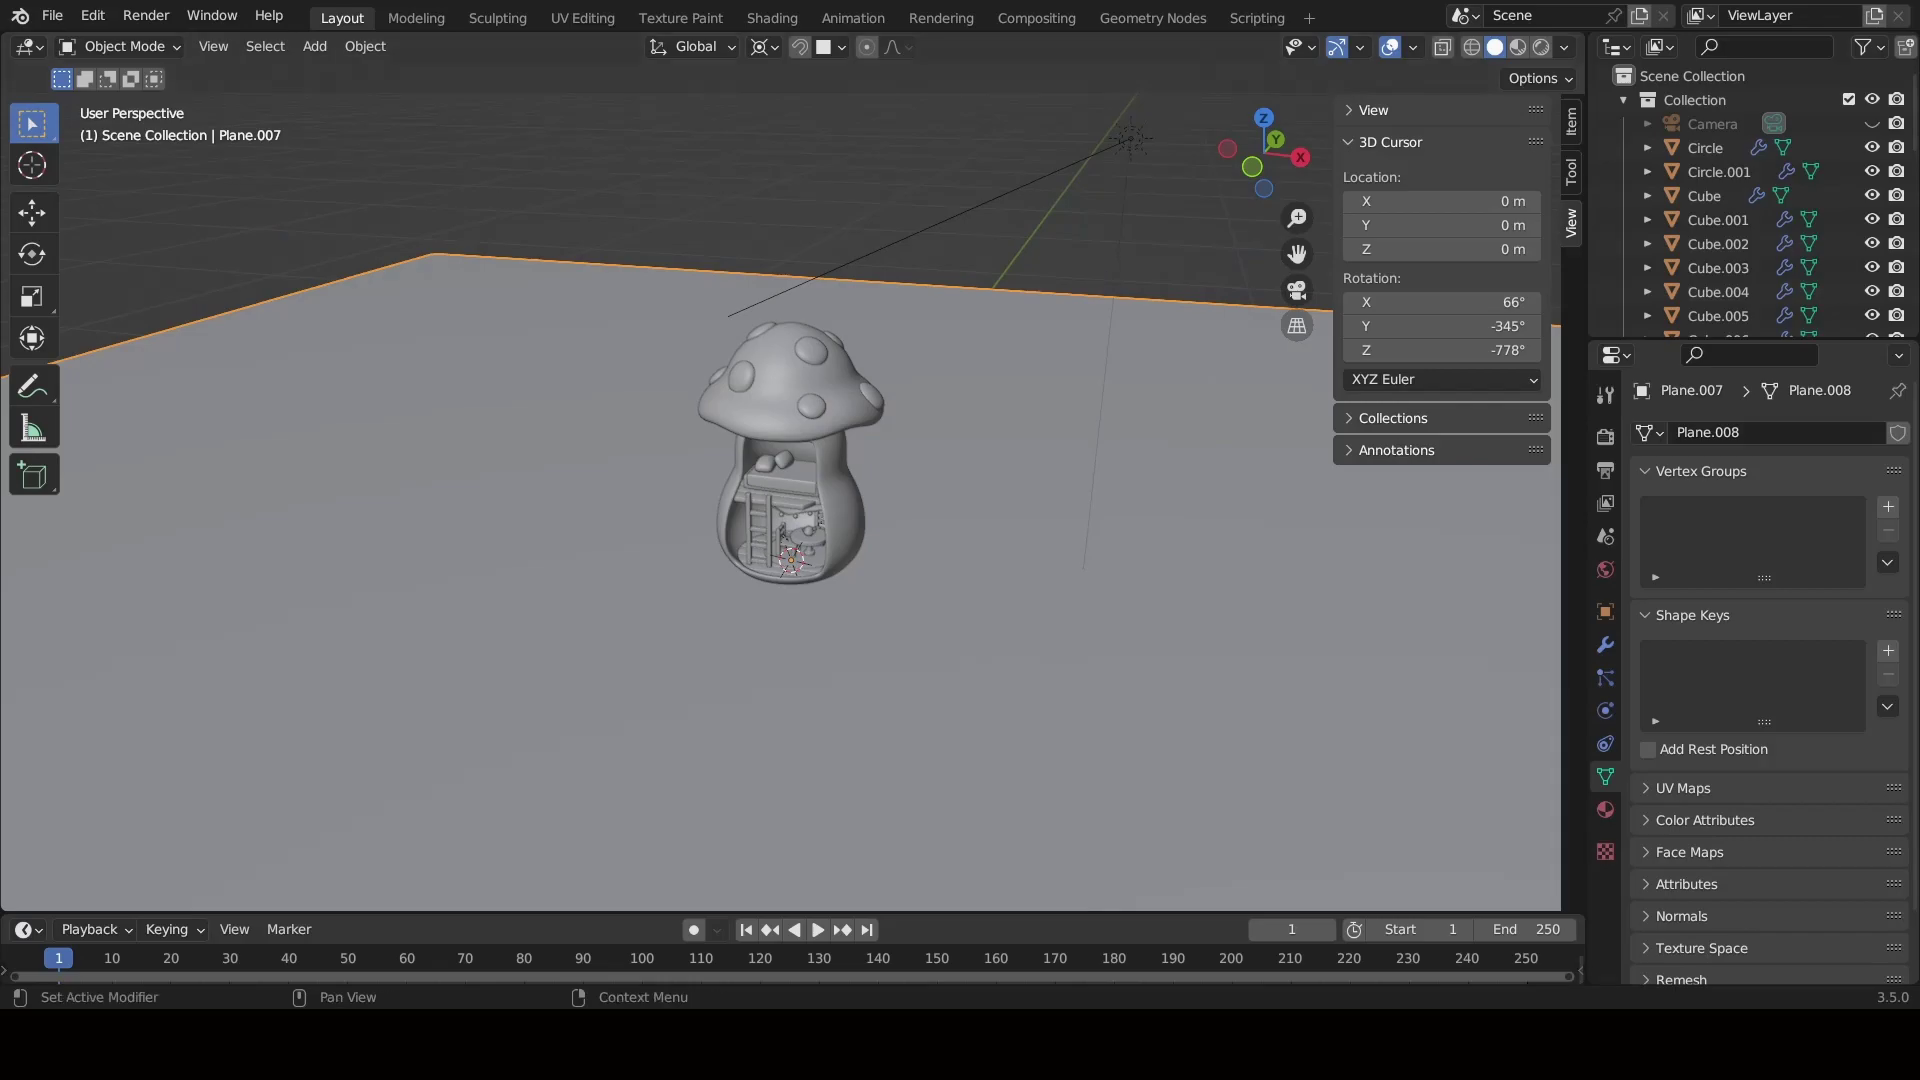
left_click(1066, 210)
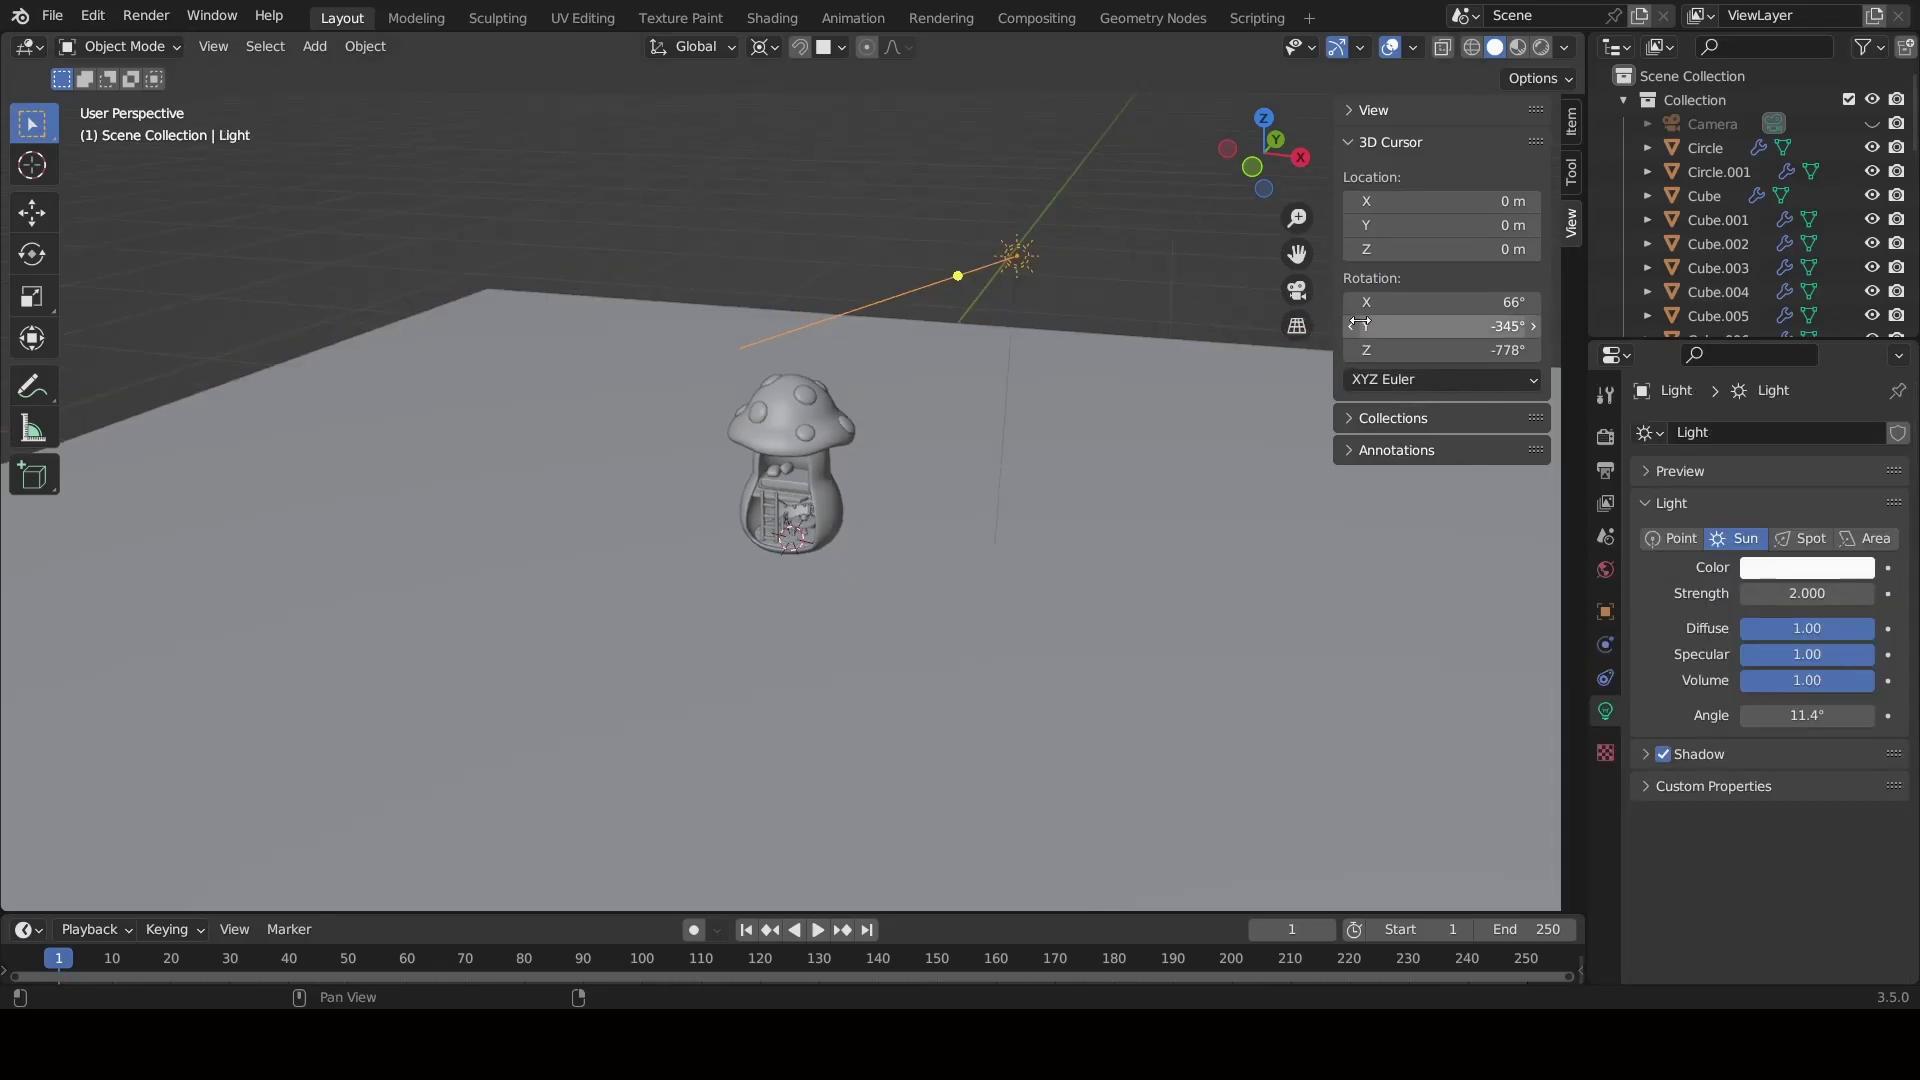
Reselect the sun light and adjust its rotation to 66°, -345°, -778°.
left_click(1040, 482)
left_click(810, 693)
scroll(810, 693, "up", 6)
scroll(1016, 550, "down", 1)
left_click(1016, 550)
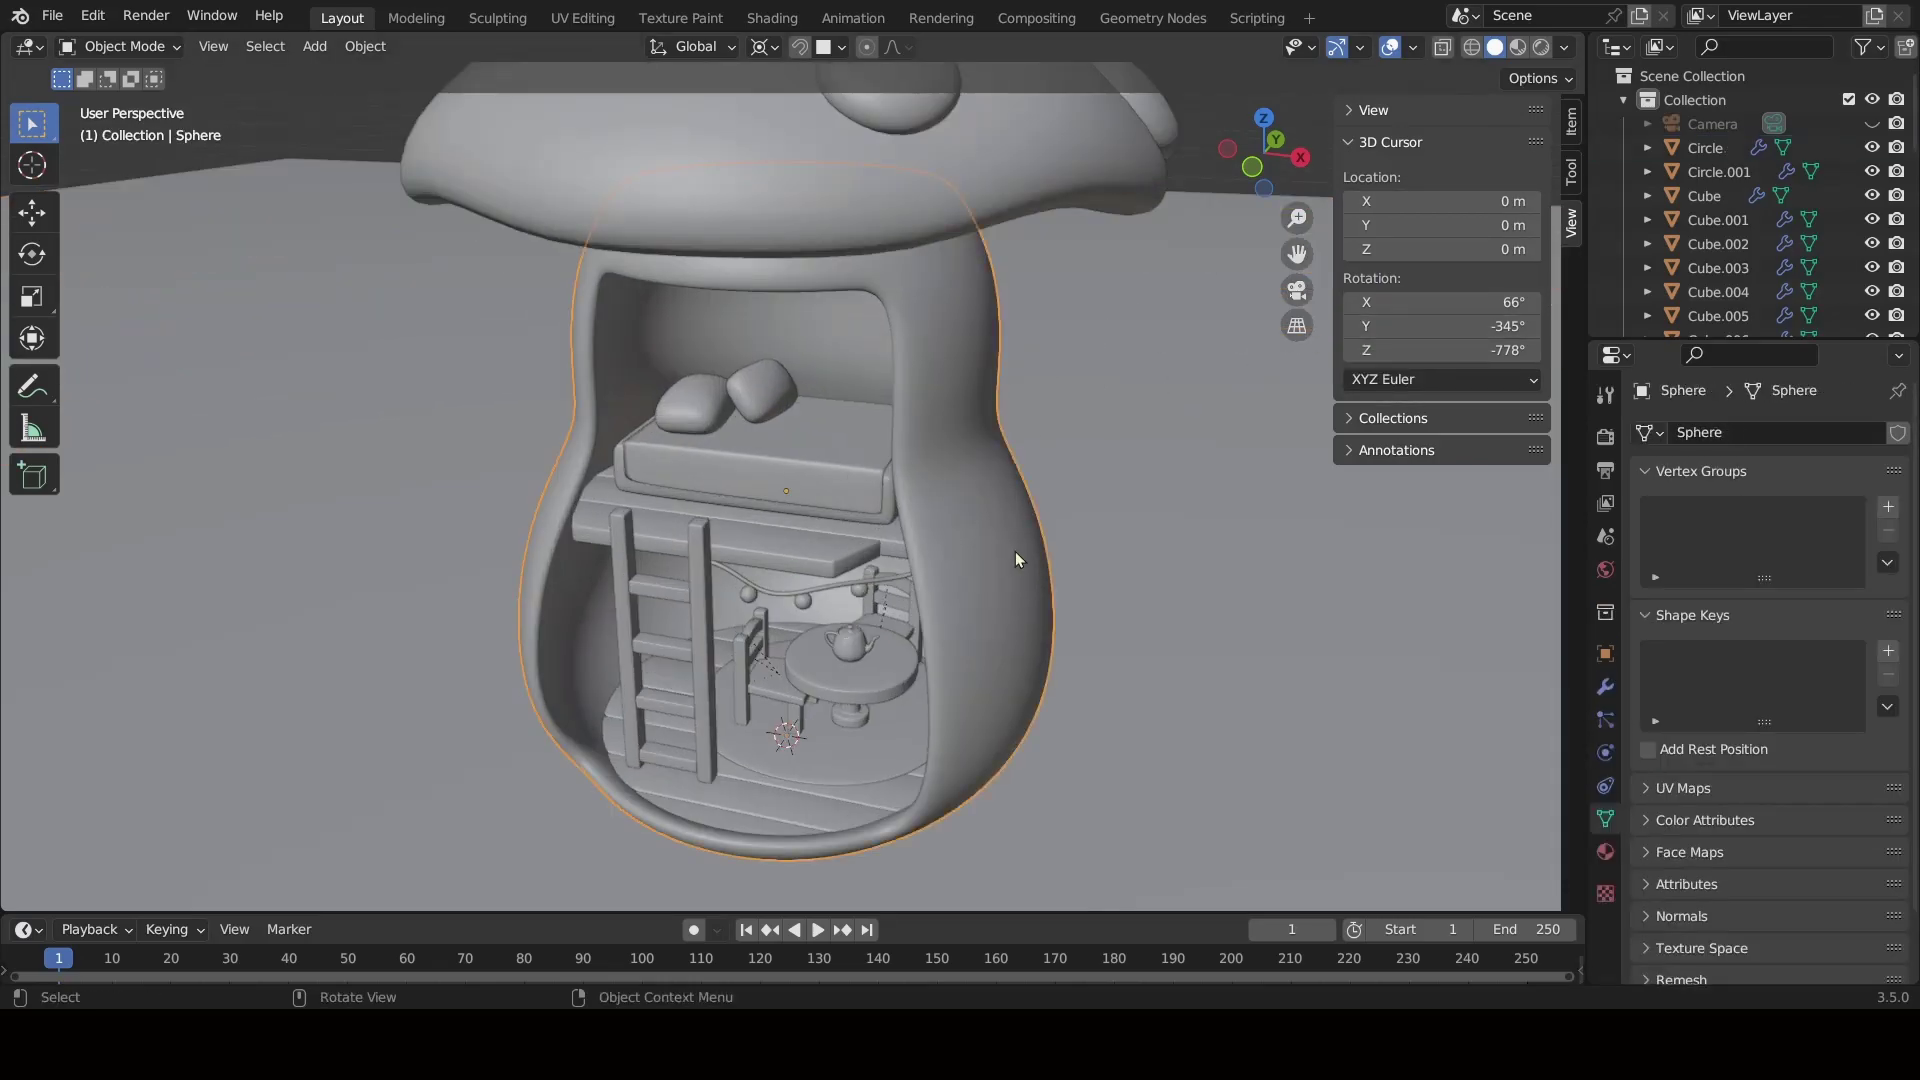
scroll(1016, 549, "down", 5)
left_click(1133, 146)
left_click(1571, 122)
left_click(1421, 266)
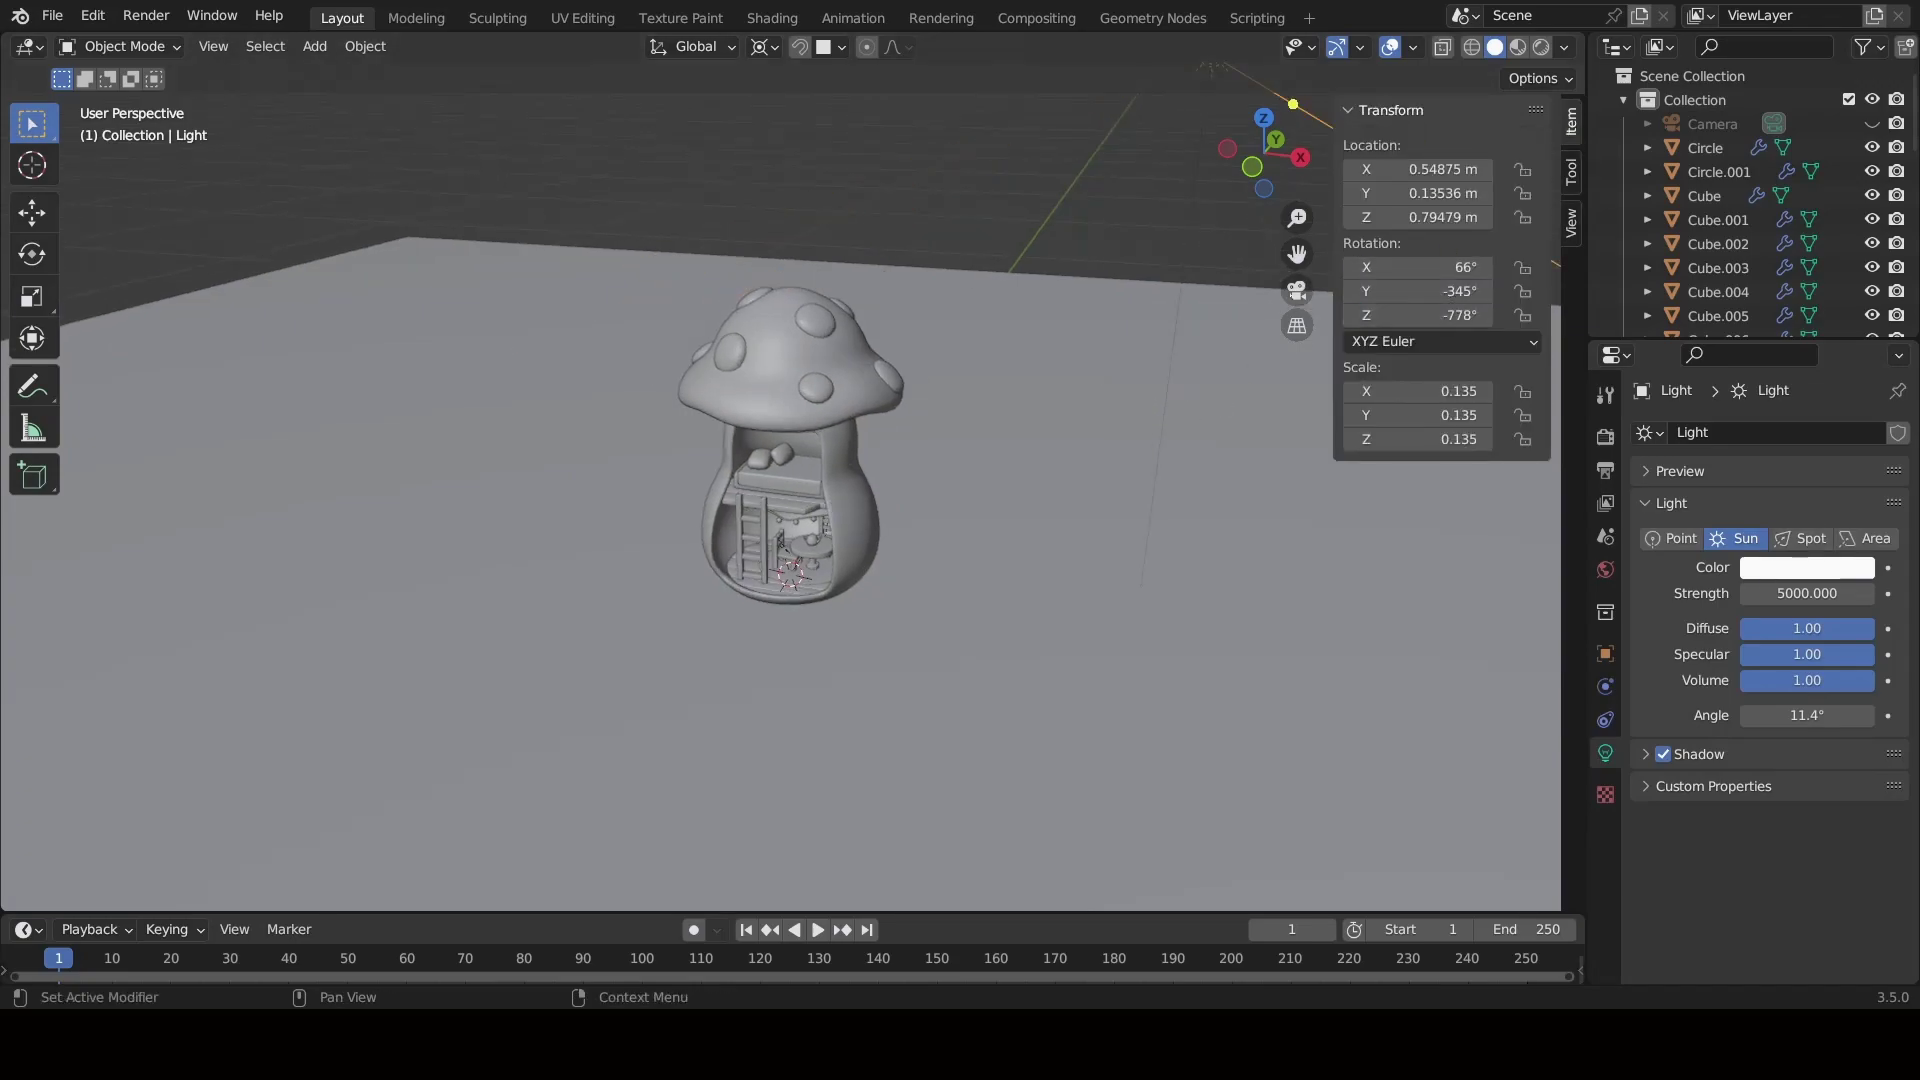
scroll(940, 545, "down", 3)
scroll(940, 545, "down", 2)
Switch to Rendered shading, set the sun Strength to 2, and select the floor plane.
left_click(1541, 48)
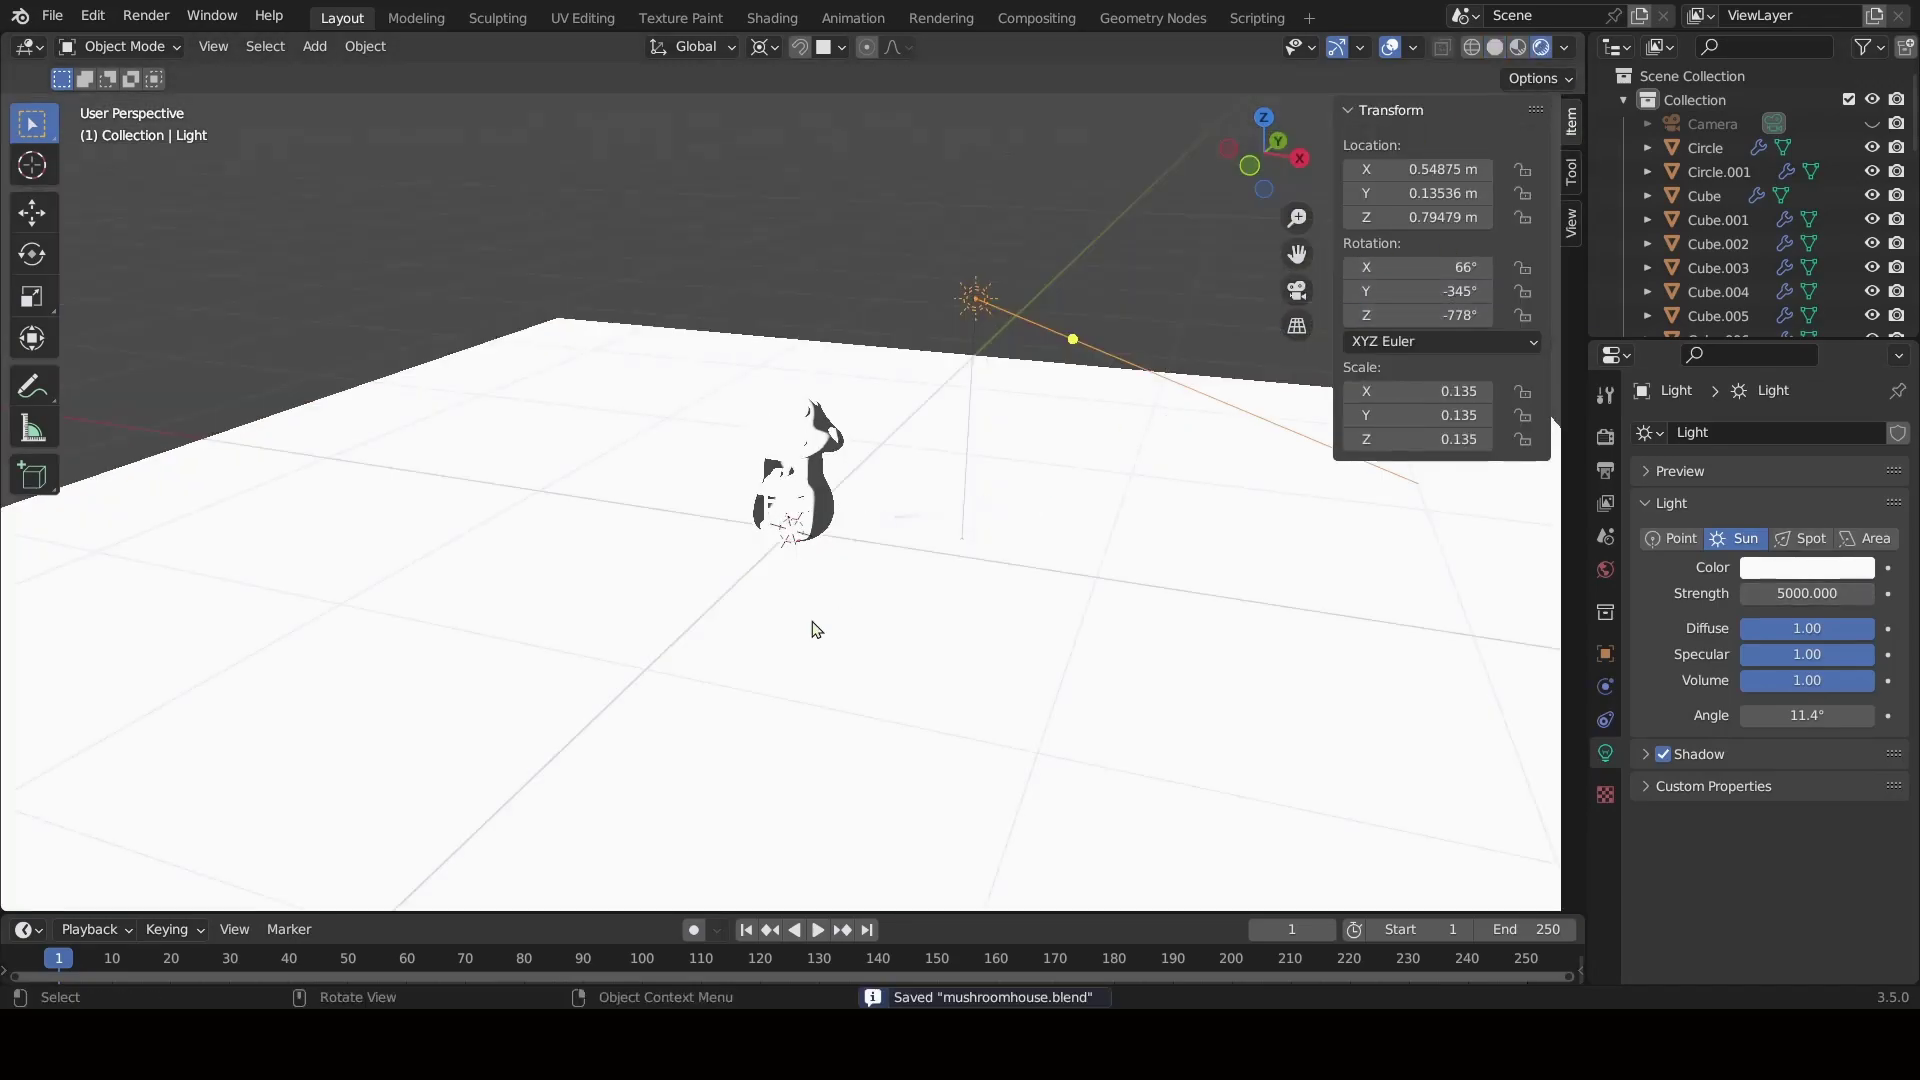
left_click(1762, 594)
type("2")
key("Return")
scroll(847, 638, "up", 2)
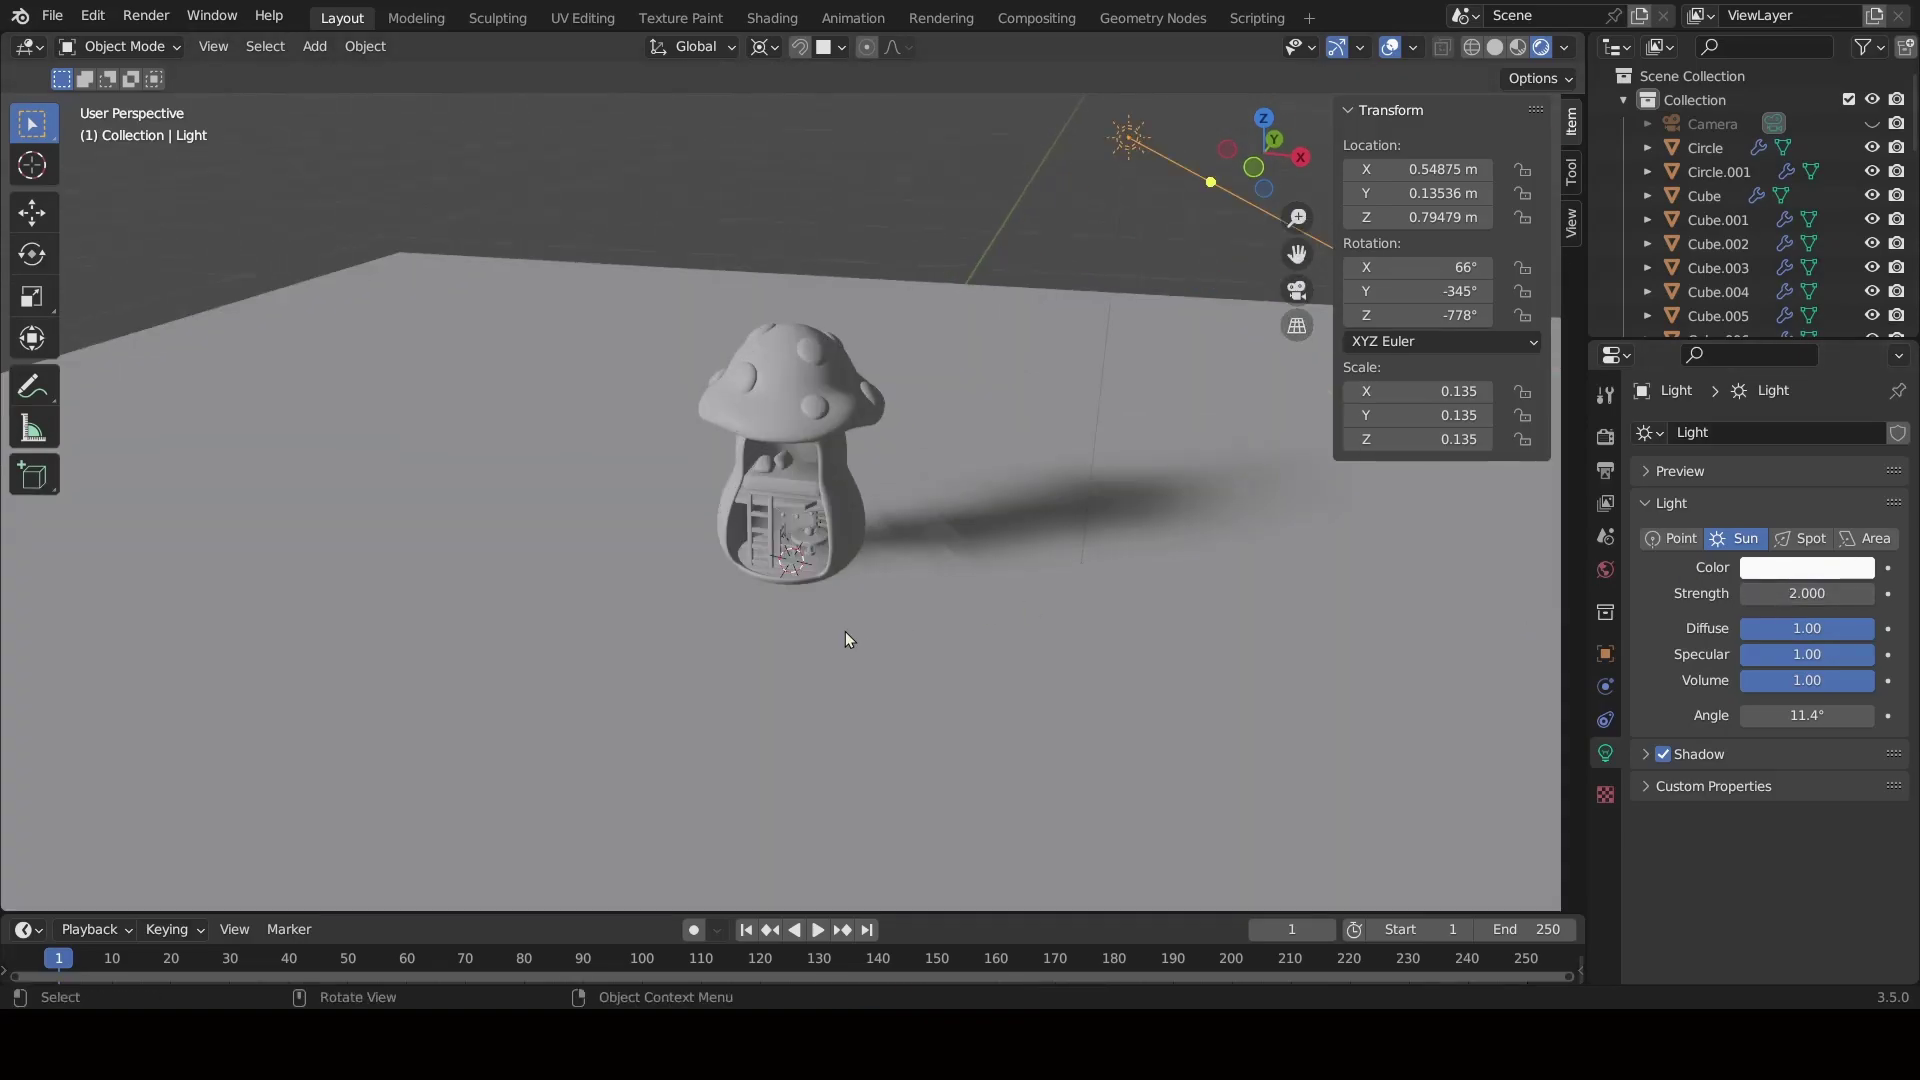
left_click(788, 589)
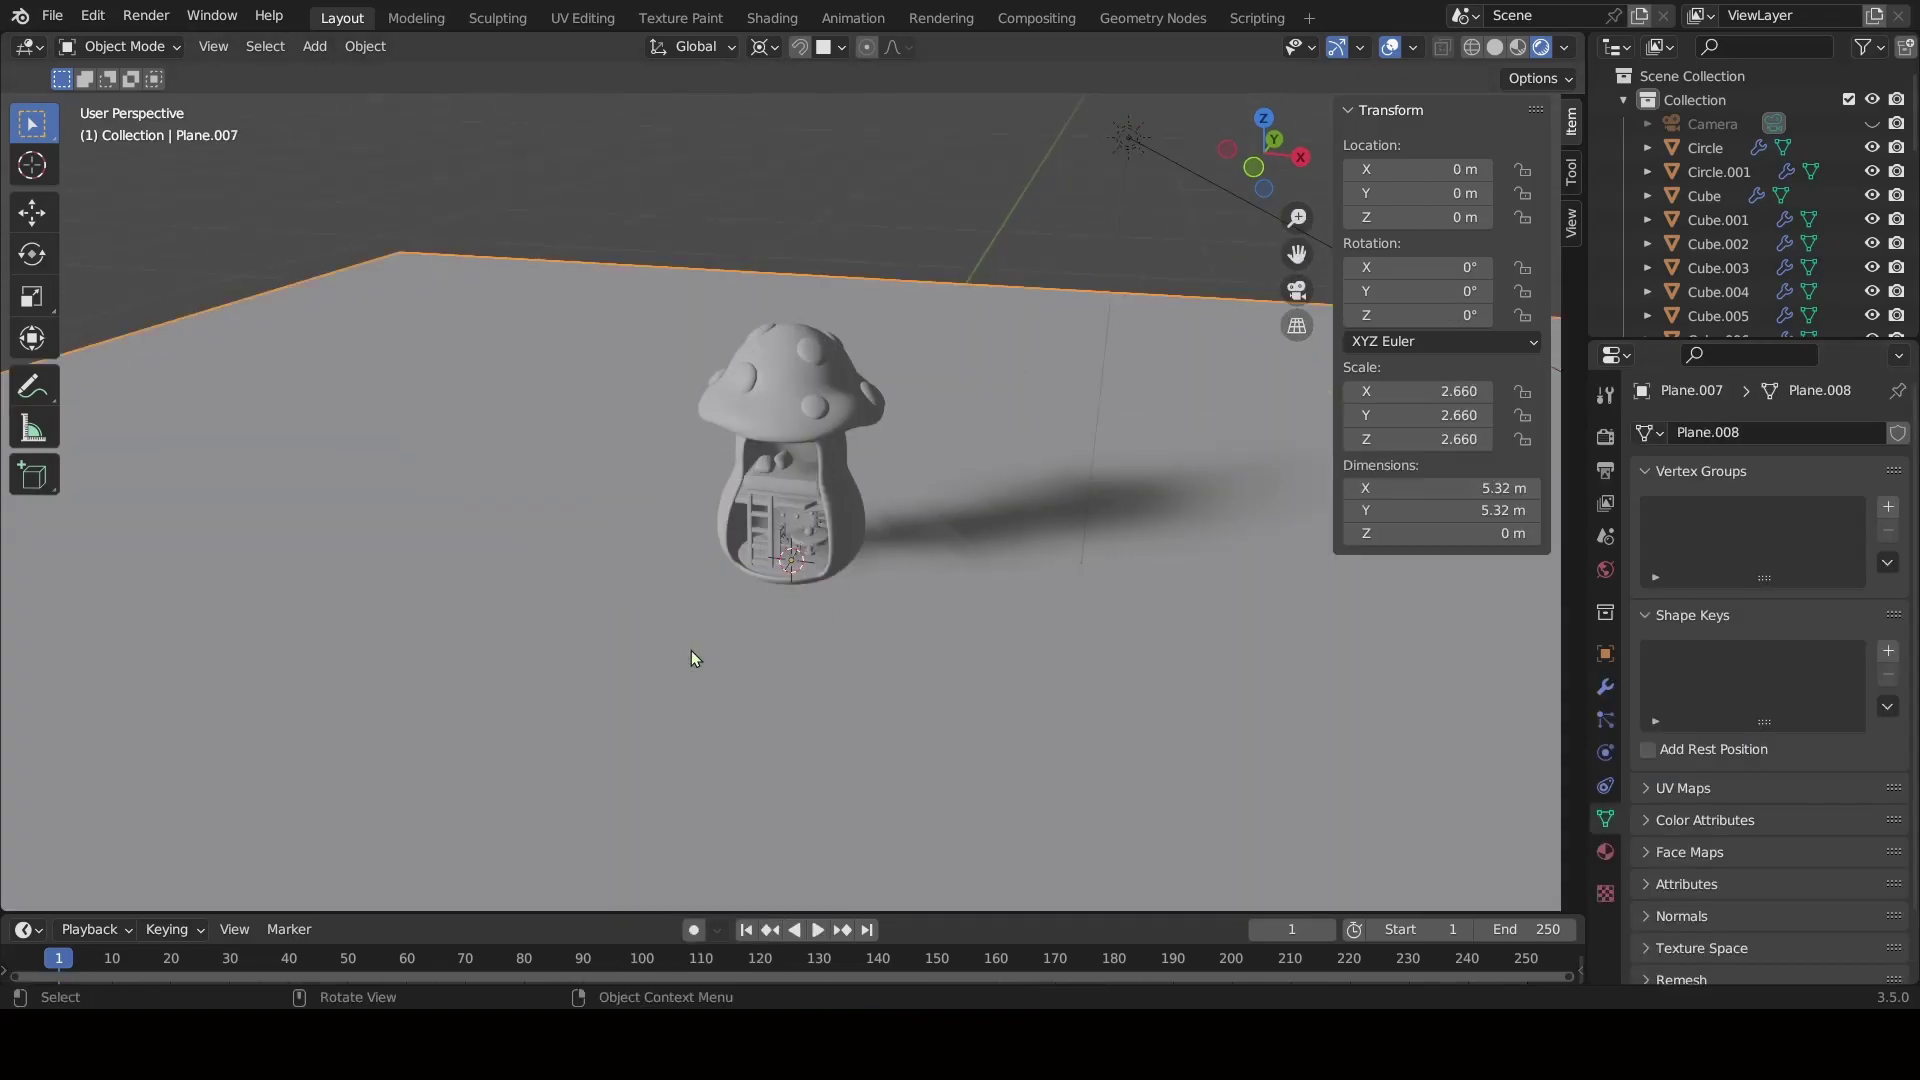
key("shift+a")
Add an area light and raise it along Z above the mushroom house.
left_click(800, 800)
key("g")
key("z")
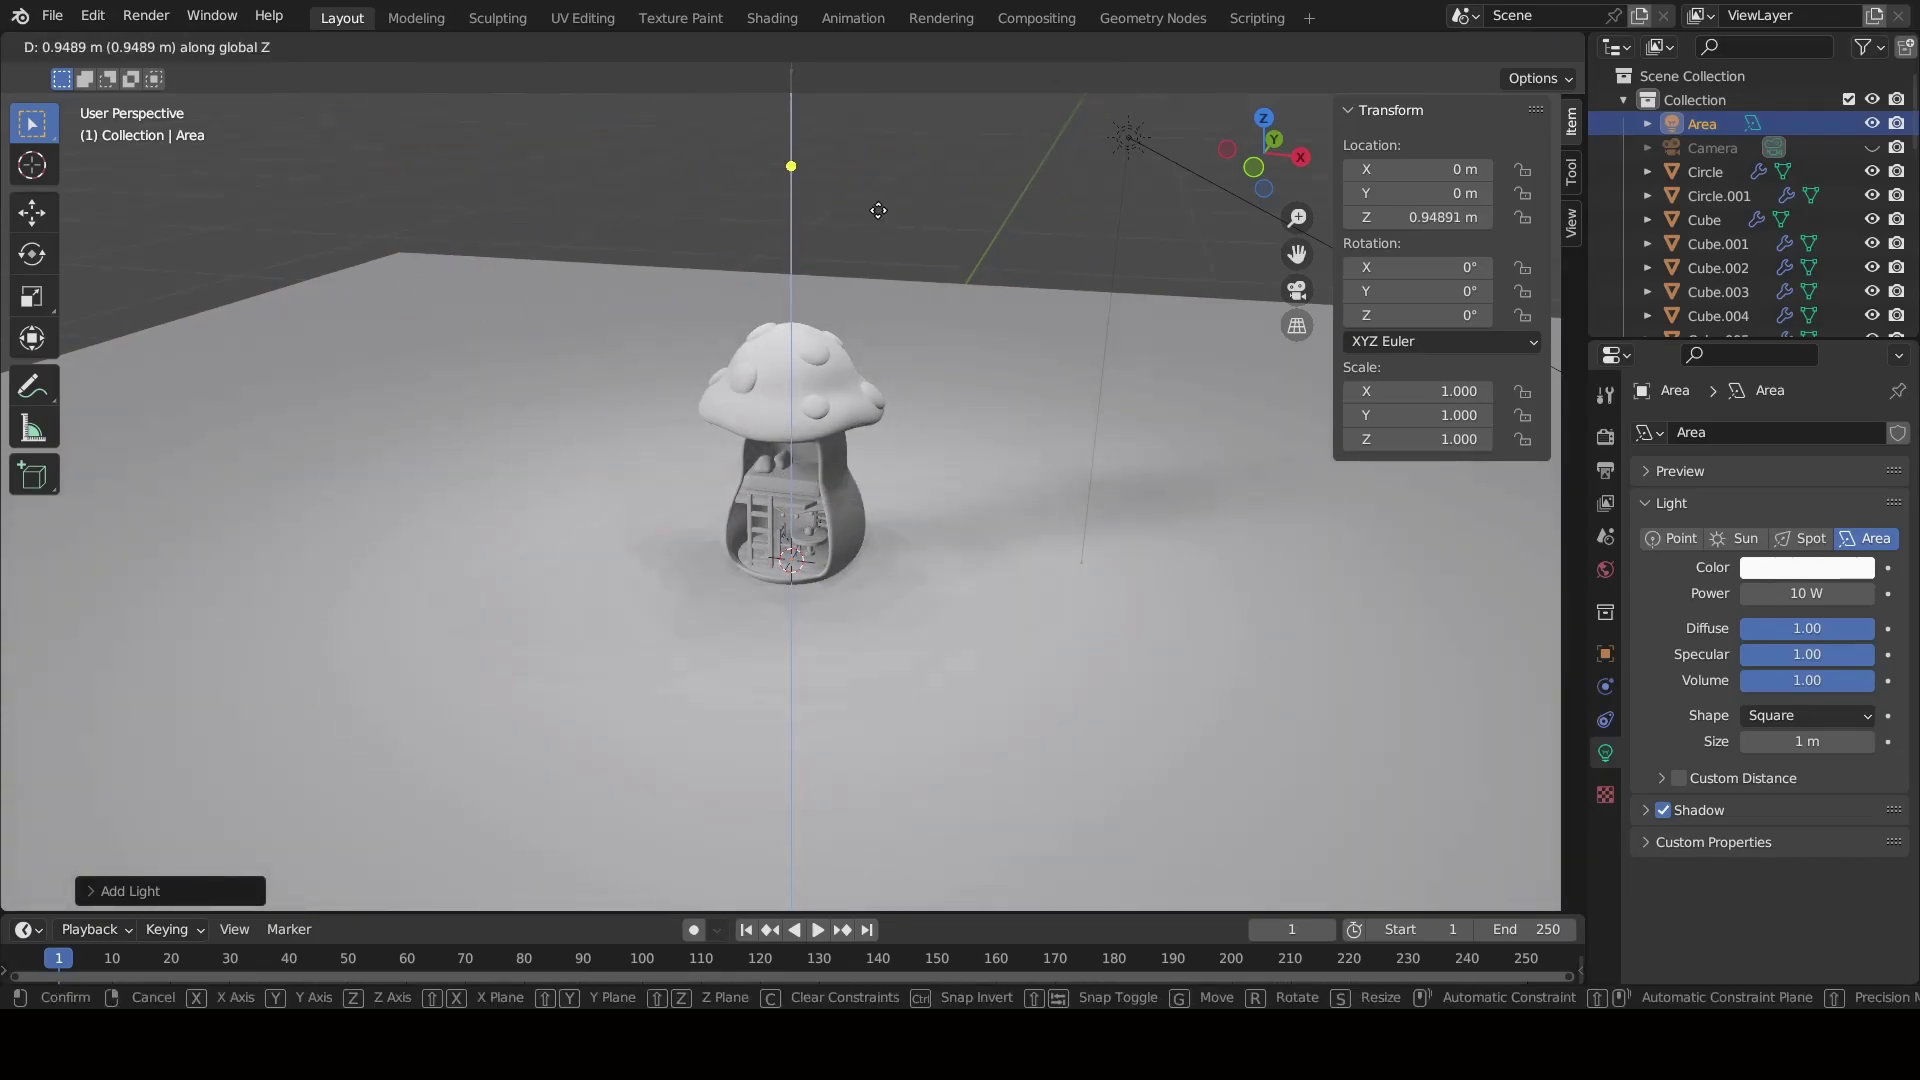
left_click(878, 210)
scroll(869, 215, "down", 3)
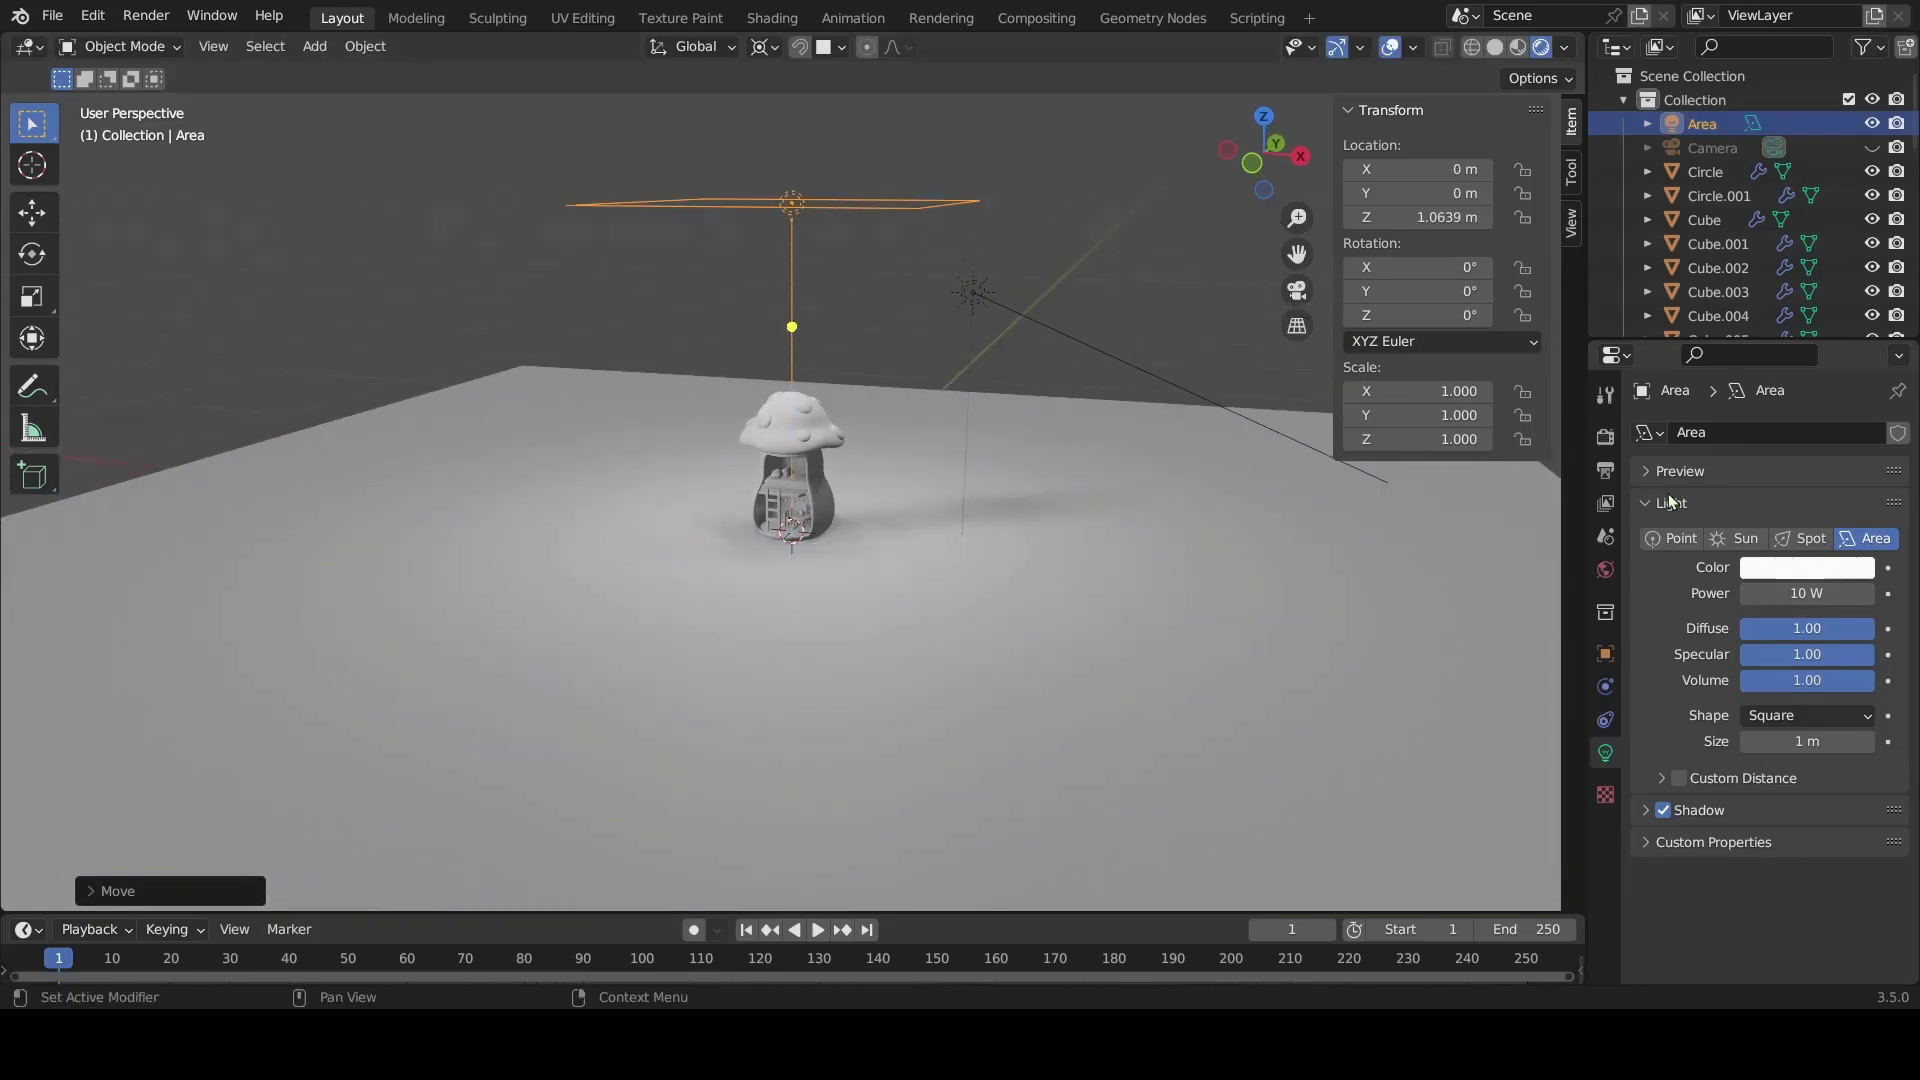
Set the area light to 5 W power with a Disk shape and scale it down.
left_click_drag(1806, 593, 1760, 593)
left_click(1807, 715)
left_click(1790, 770)
mouse_move(1076, 648)
middle_mouse_down()
mouse_move(660, 596)
mouse_move(980, 588)
middle_mouse_up()
key("s")
left_click(969, 586)
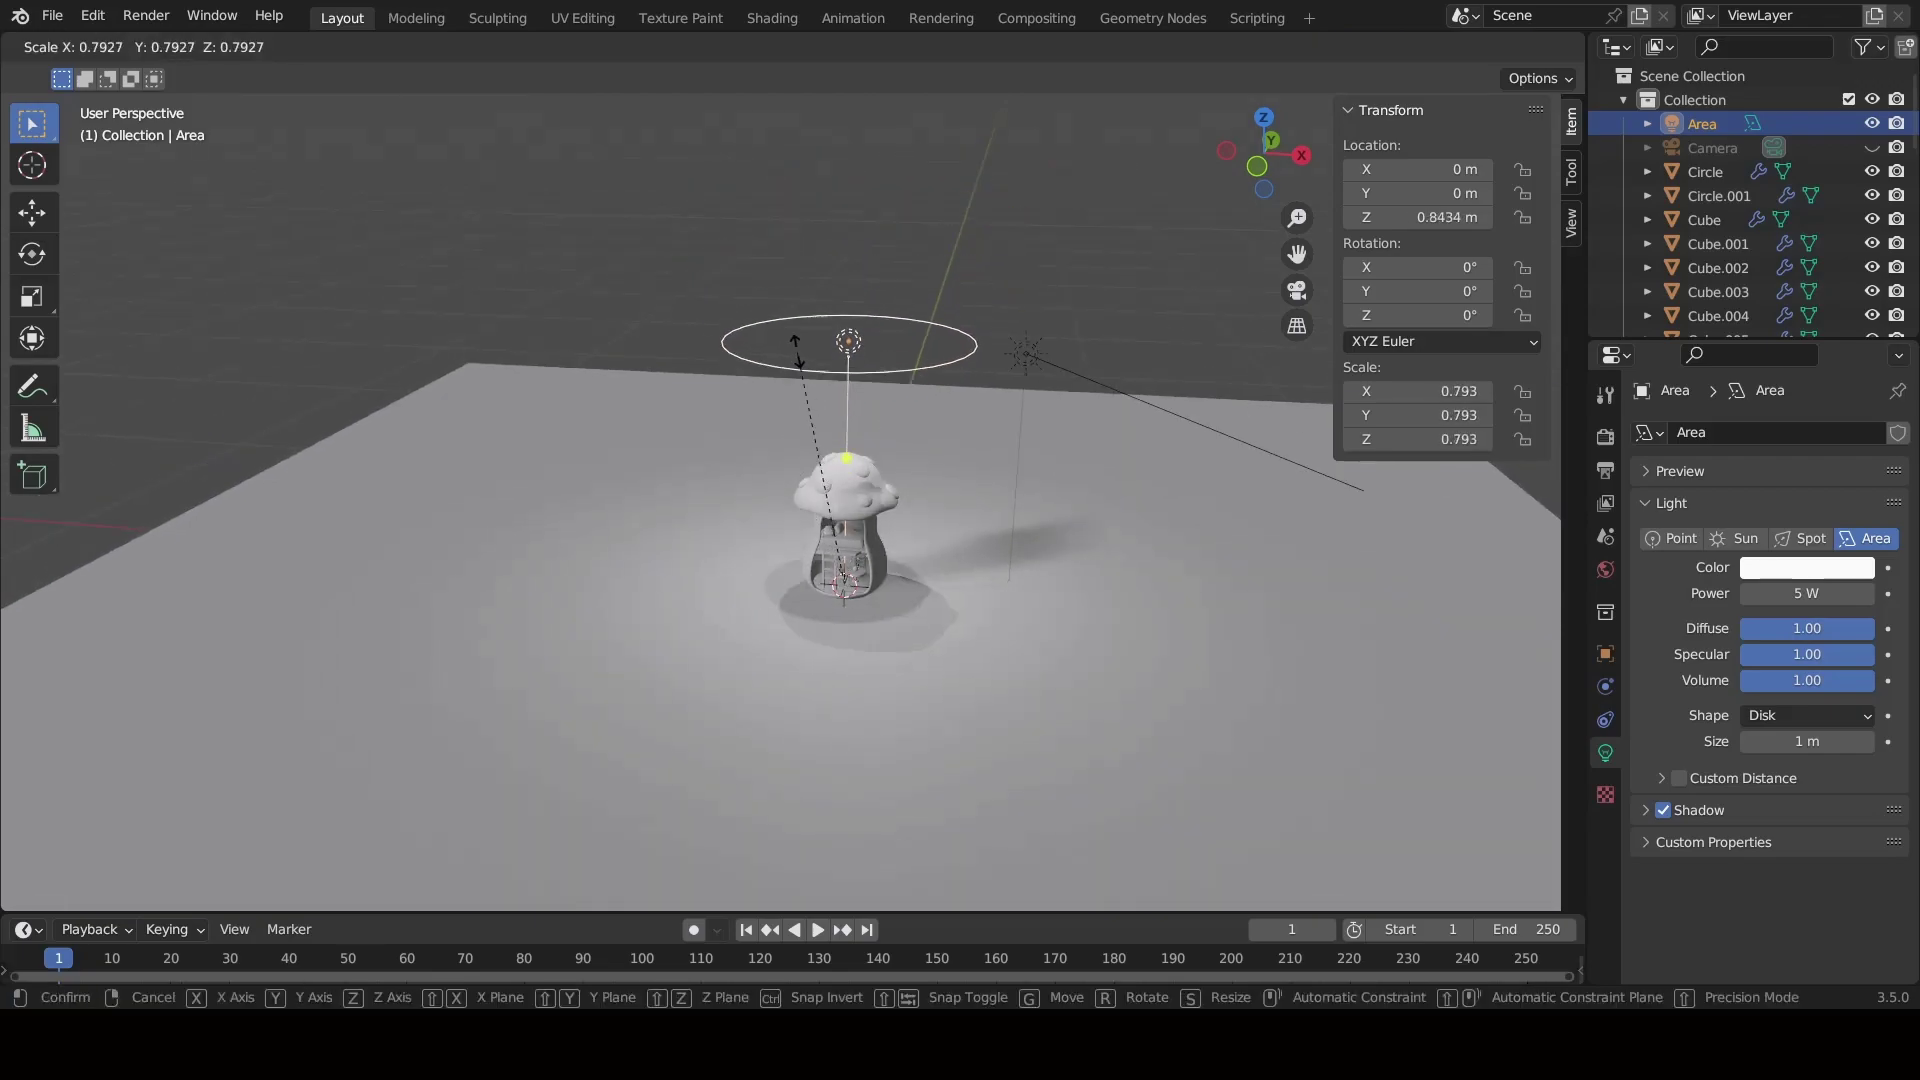
Enlarge the disk to 1.38 m and give it a warm peach FFE0C5 colour.
left_click_drag(1003, 335, 1080, 340)
middle_click_drag(1080, 340, 967, 556)
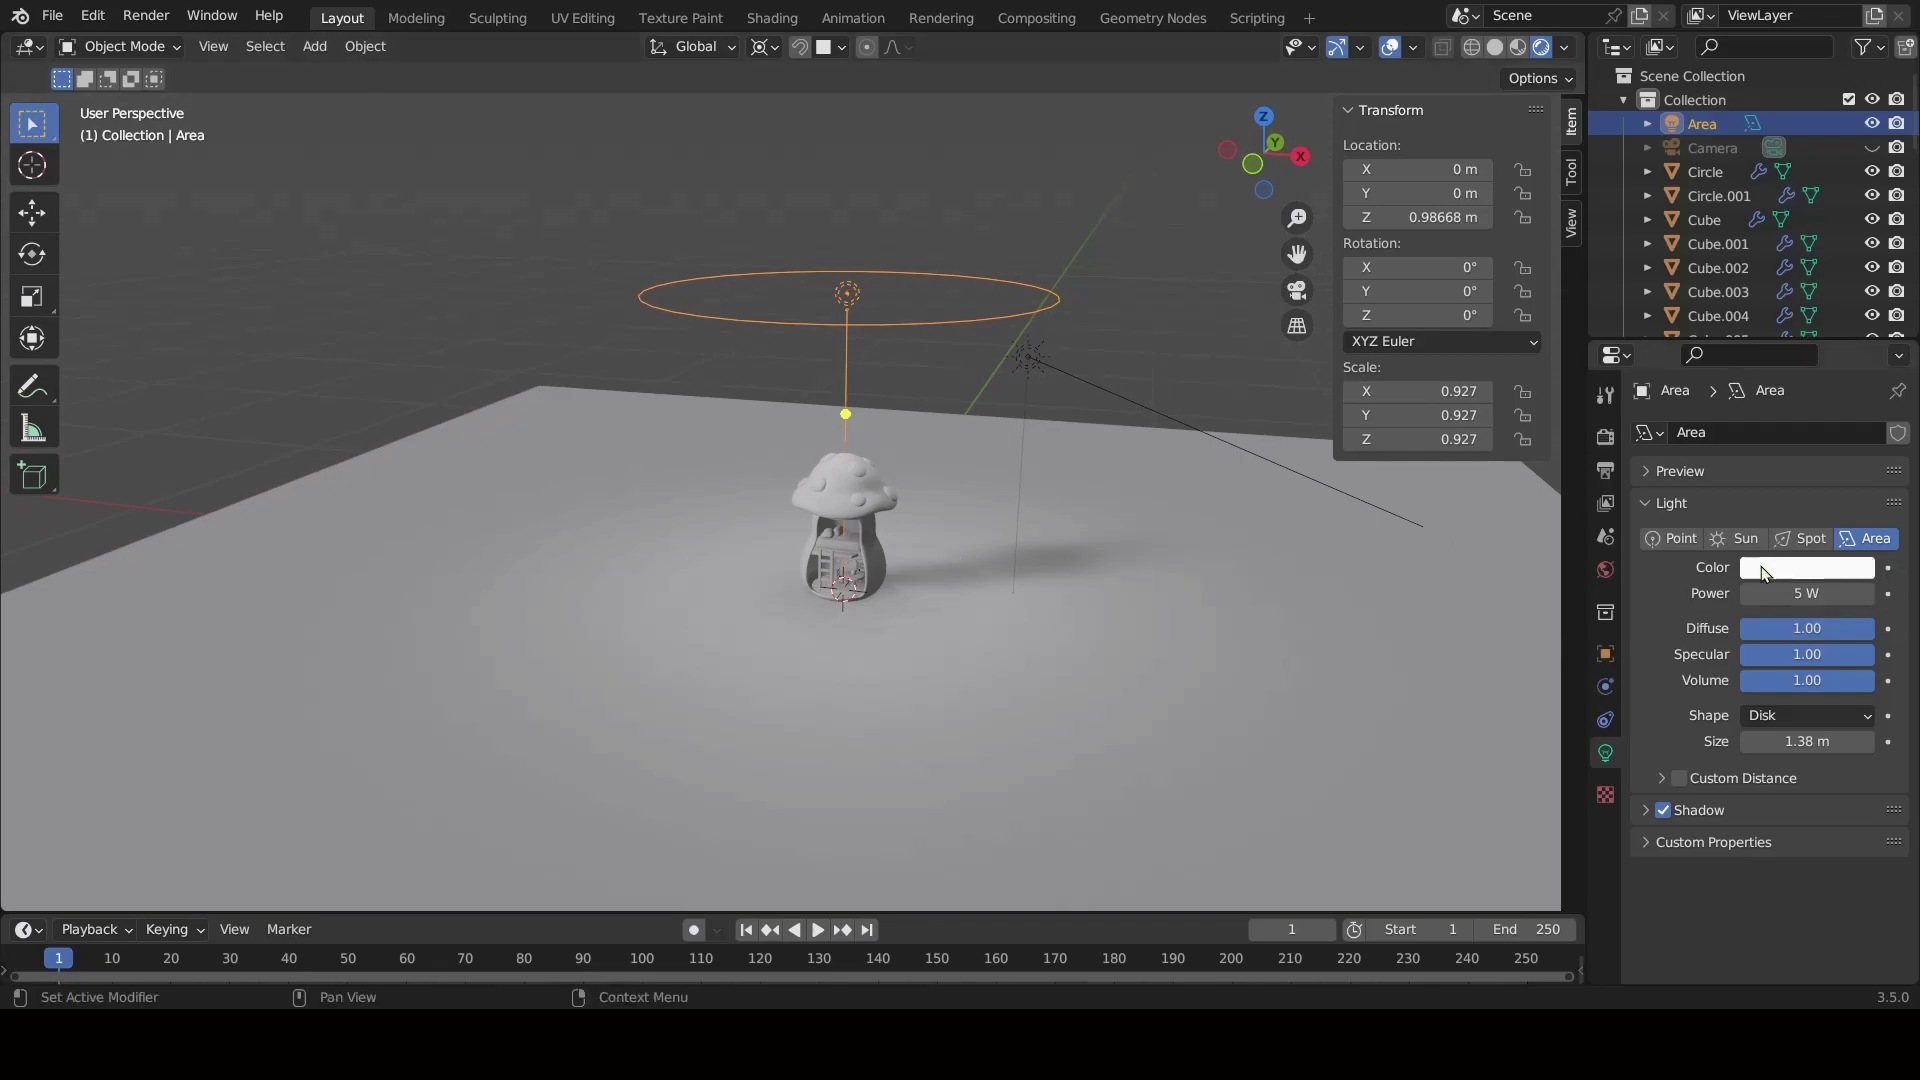
left_click(1763, 569)
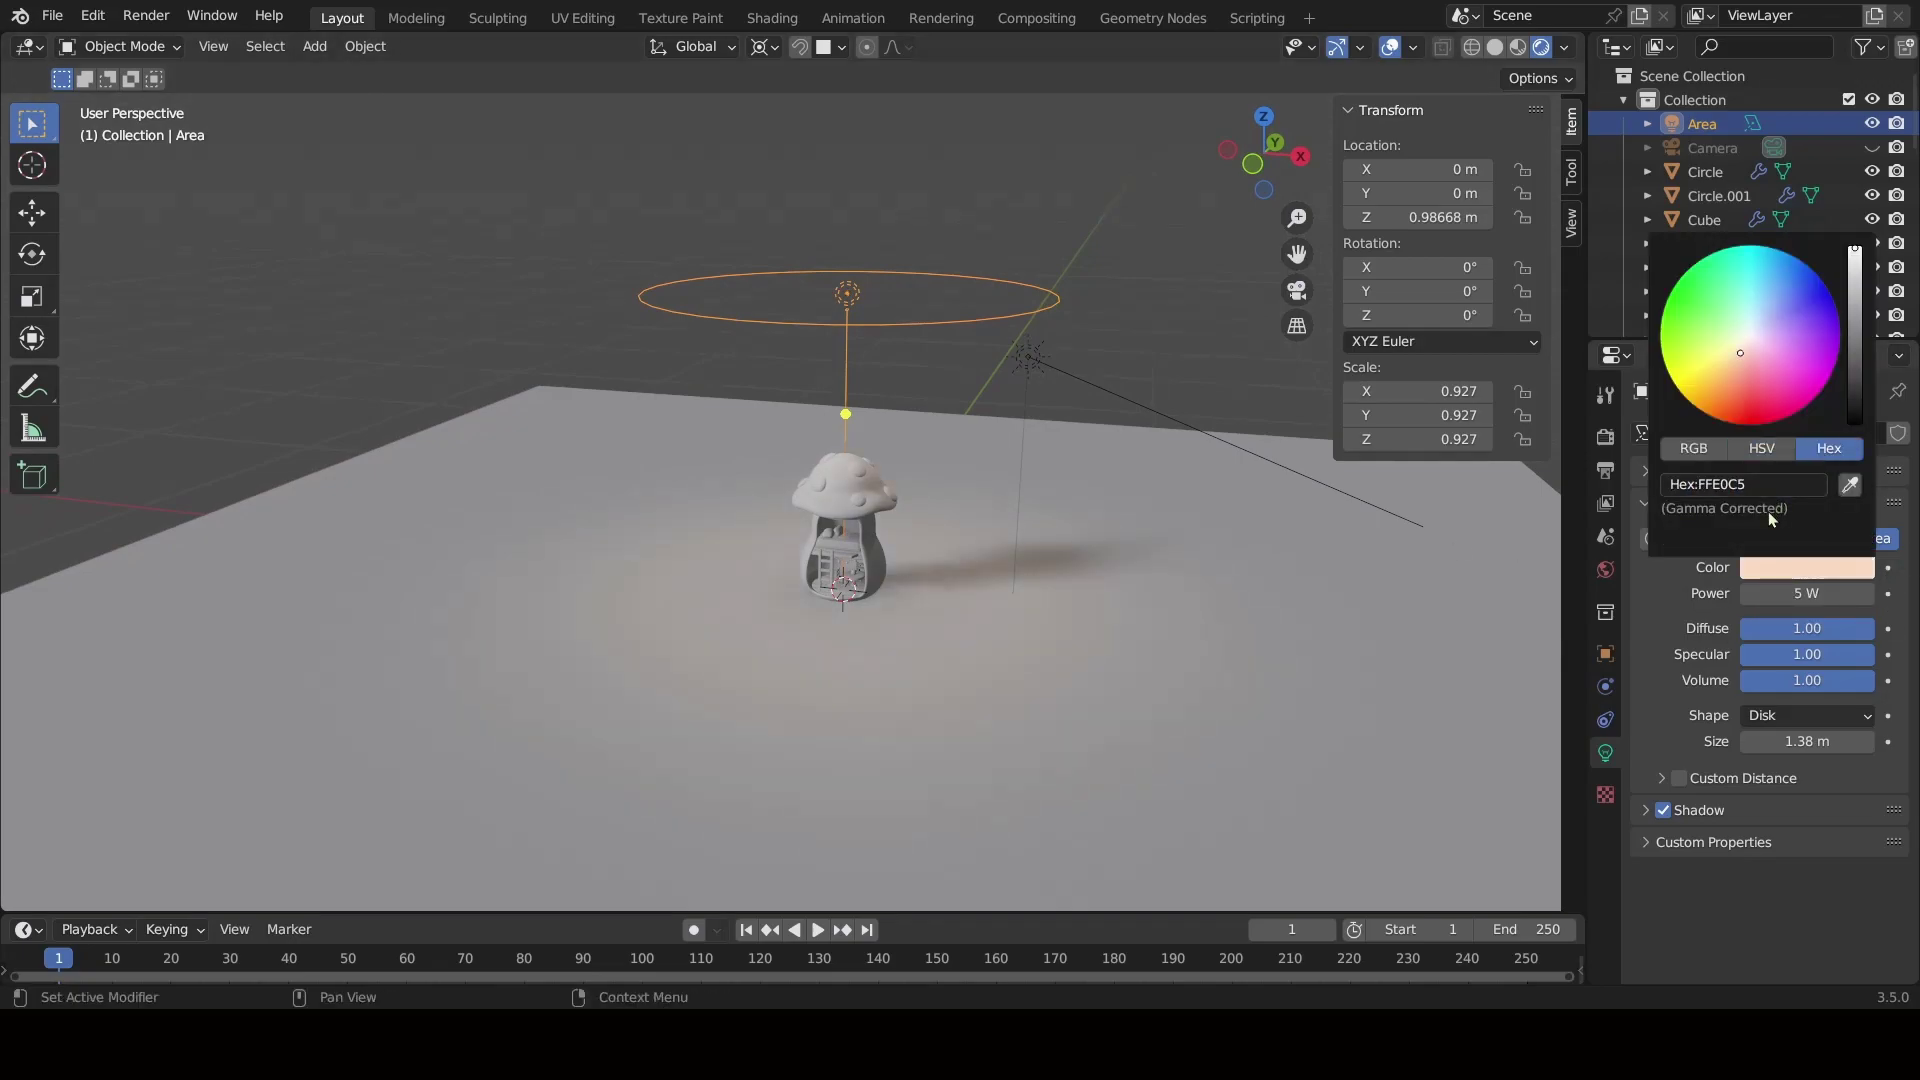
Slightly enlarge the area light, duplicate it, and rotate the copy 90° on Y.
key("s")
left_click(916, 313)
key("shift+d")
type("r")
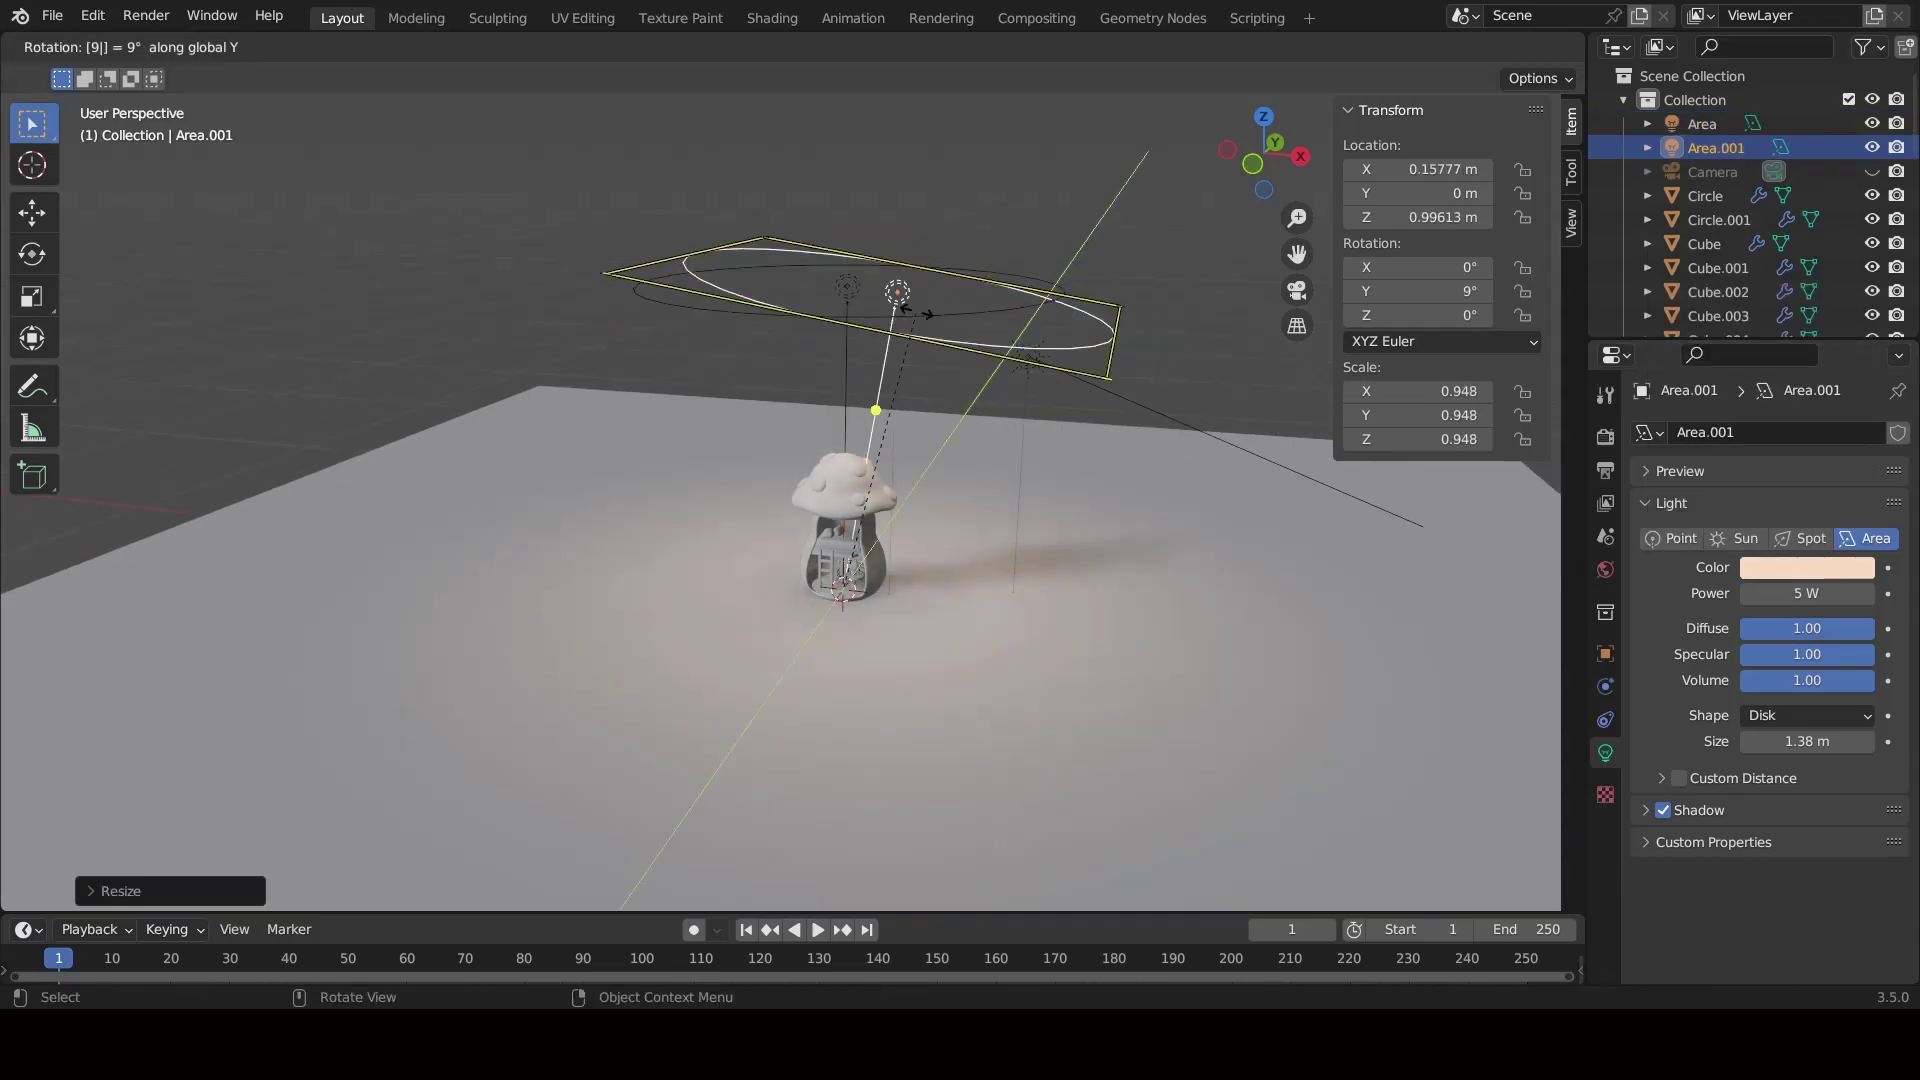
type("y90")
key("Return")
Move the copied light sideways along X beside the house and raise it along Z.
key("g")
key("x")
left_click(914, 508)
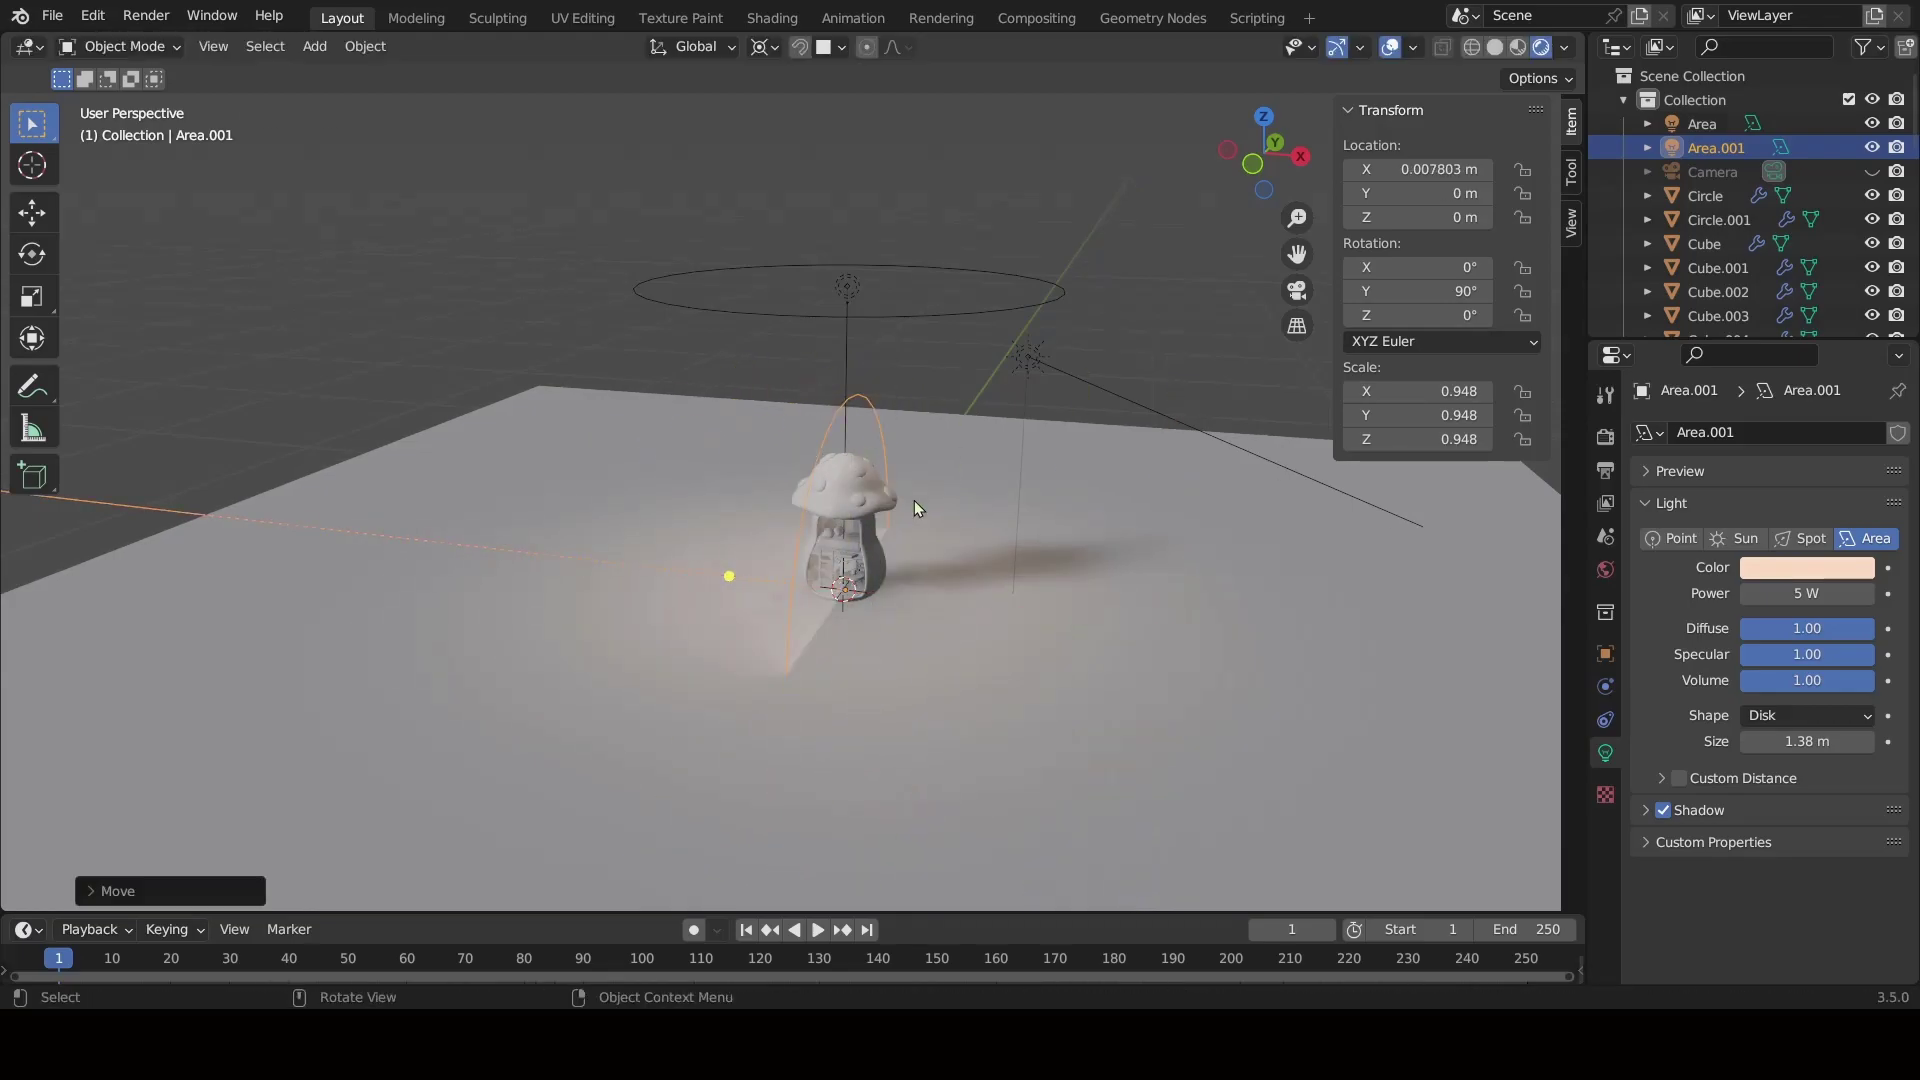
key("g")
key("x")
left_click(1132, 578)
key("g")
key("z")
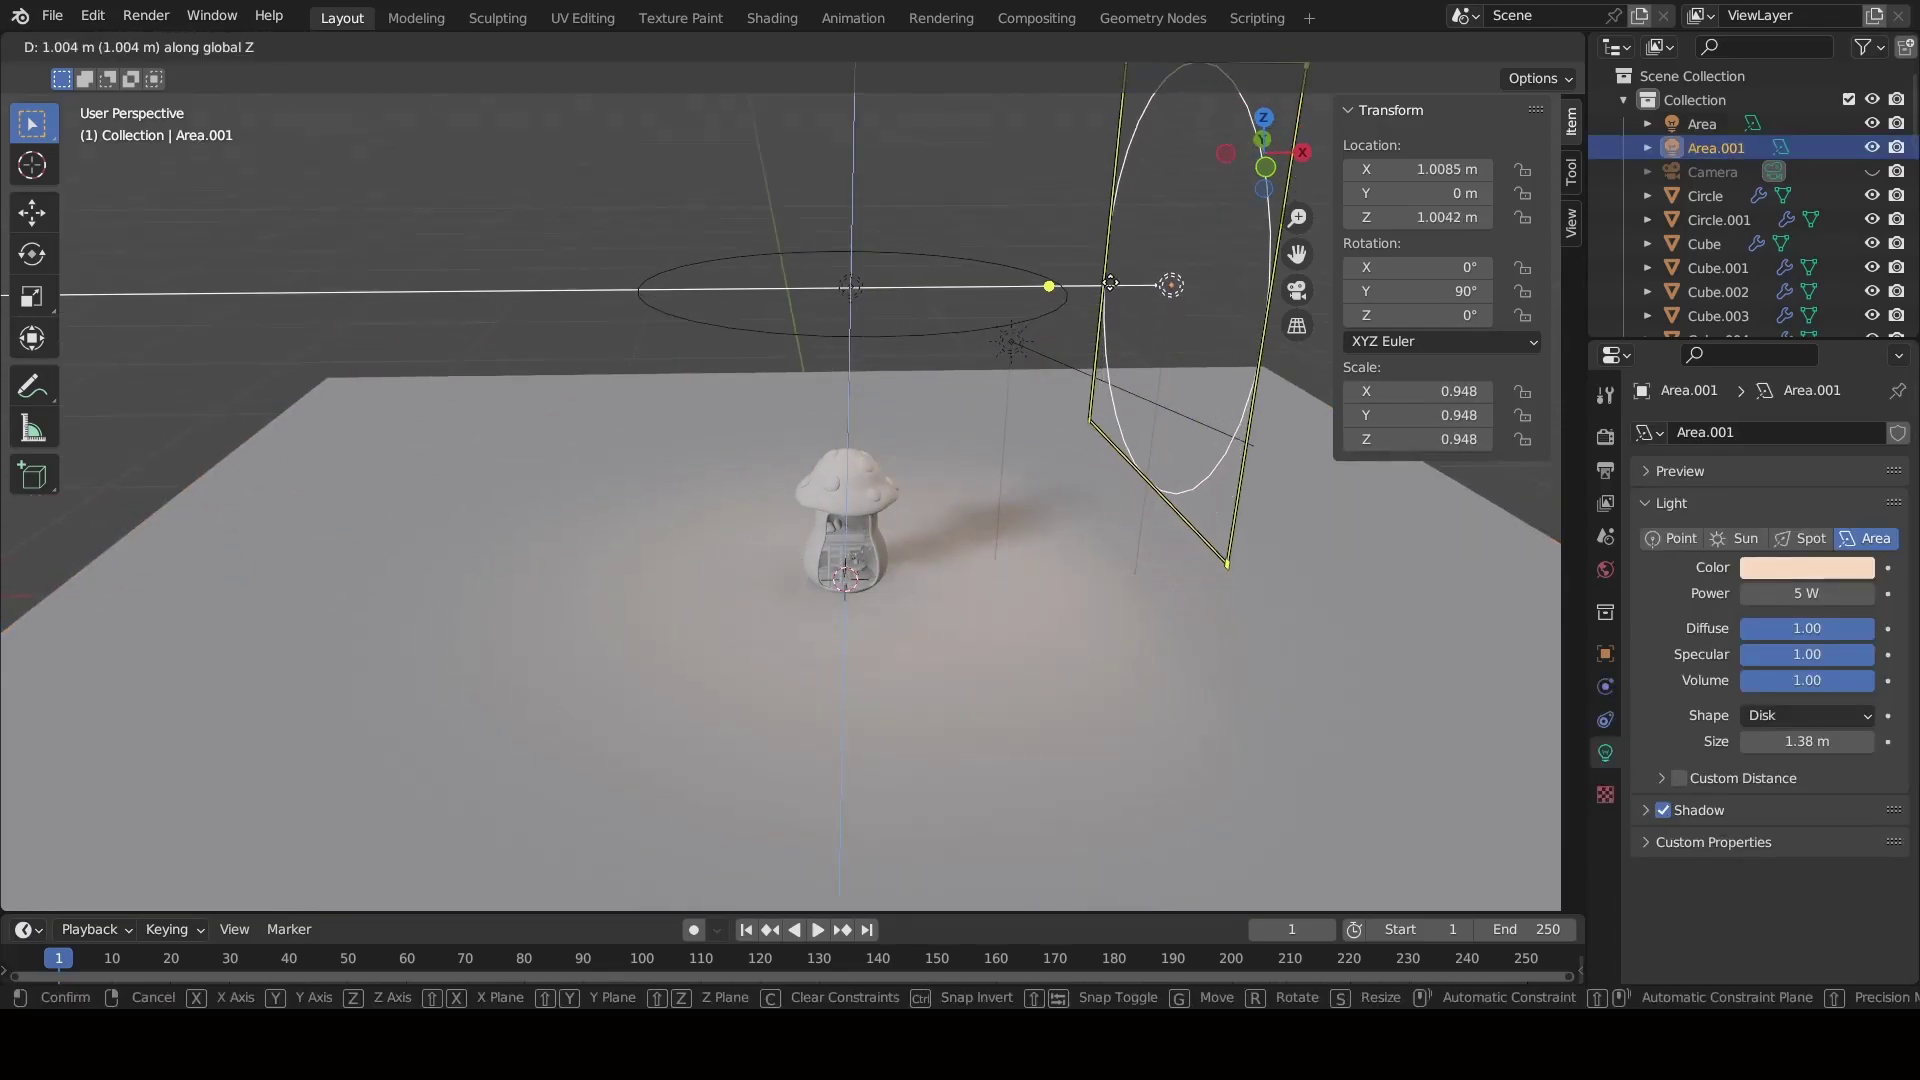
left_click(1216, 359)
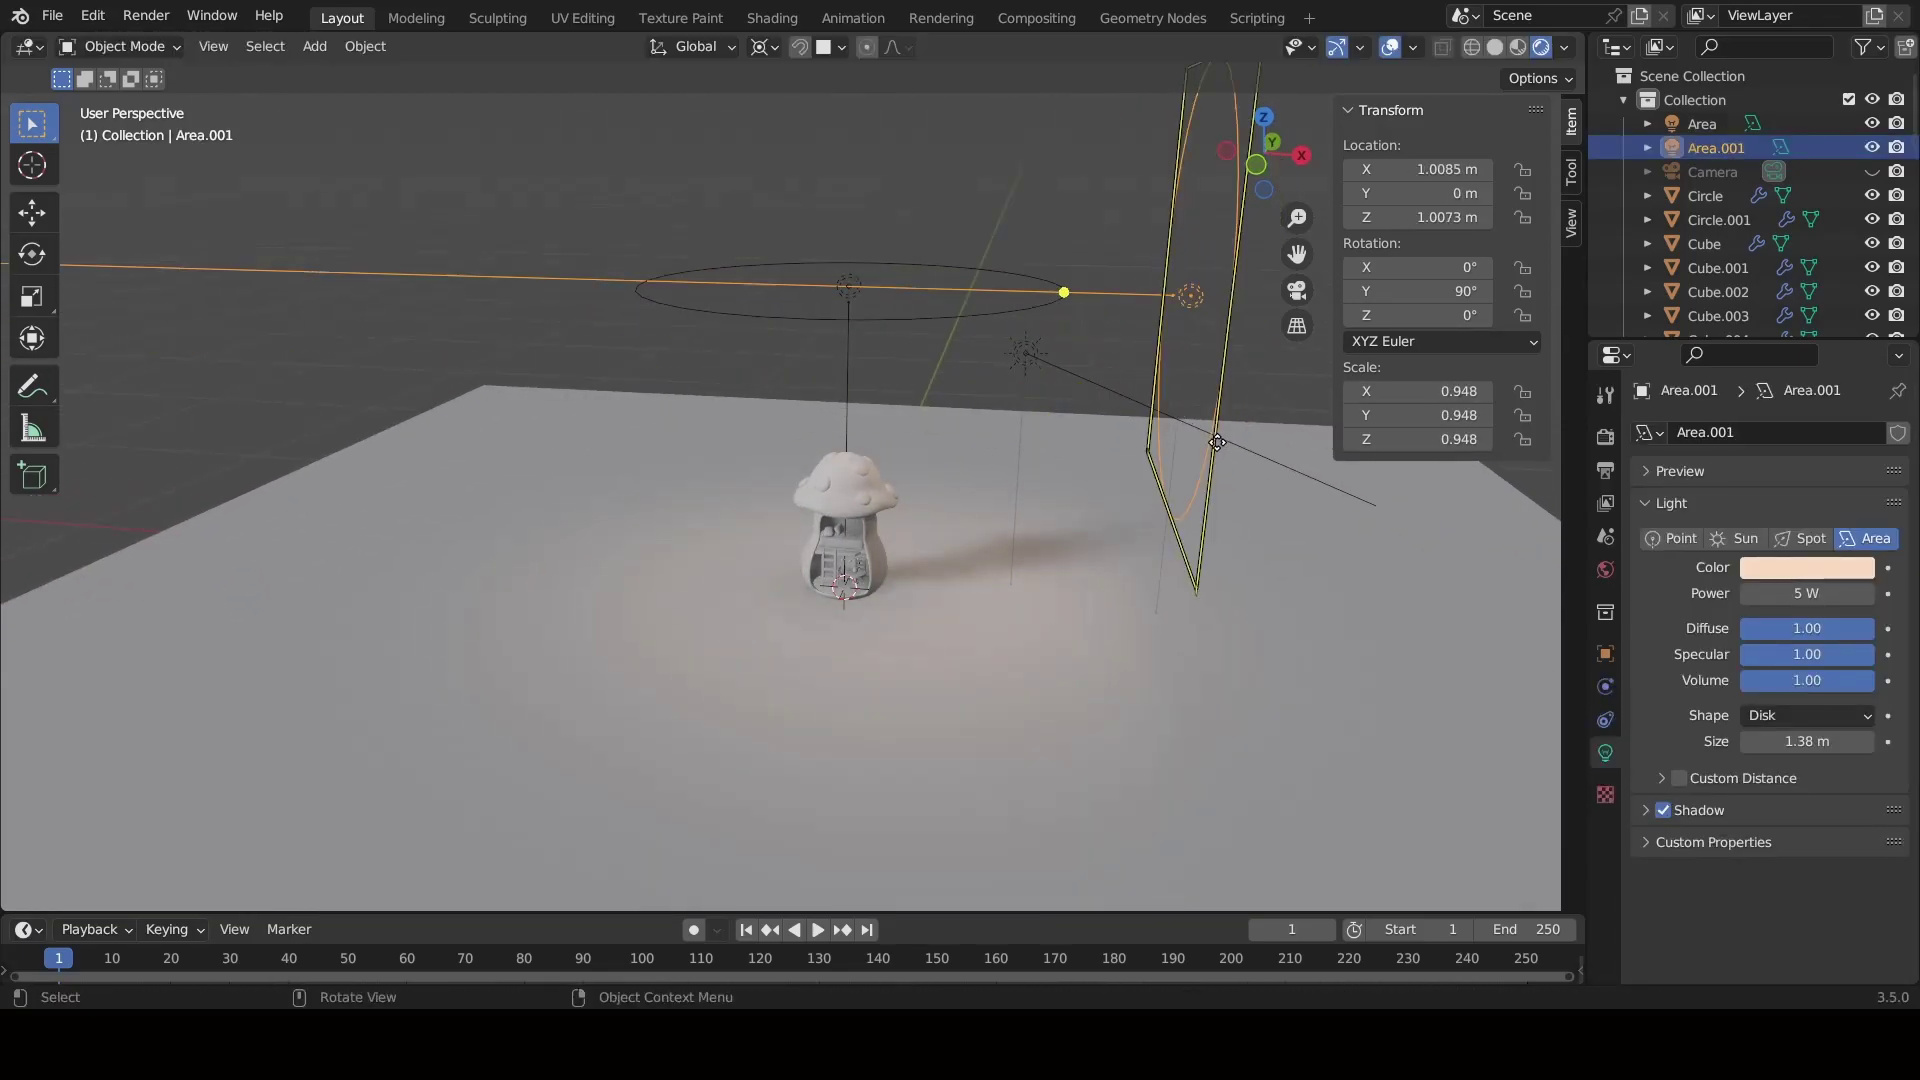
Preview in Rendered shading, lift the side light, and shrink it to 0.96 m.
key("z")
key("6")
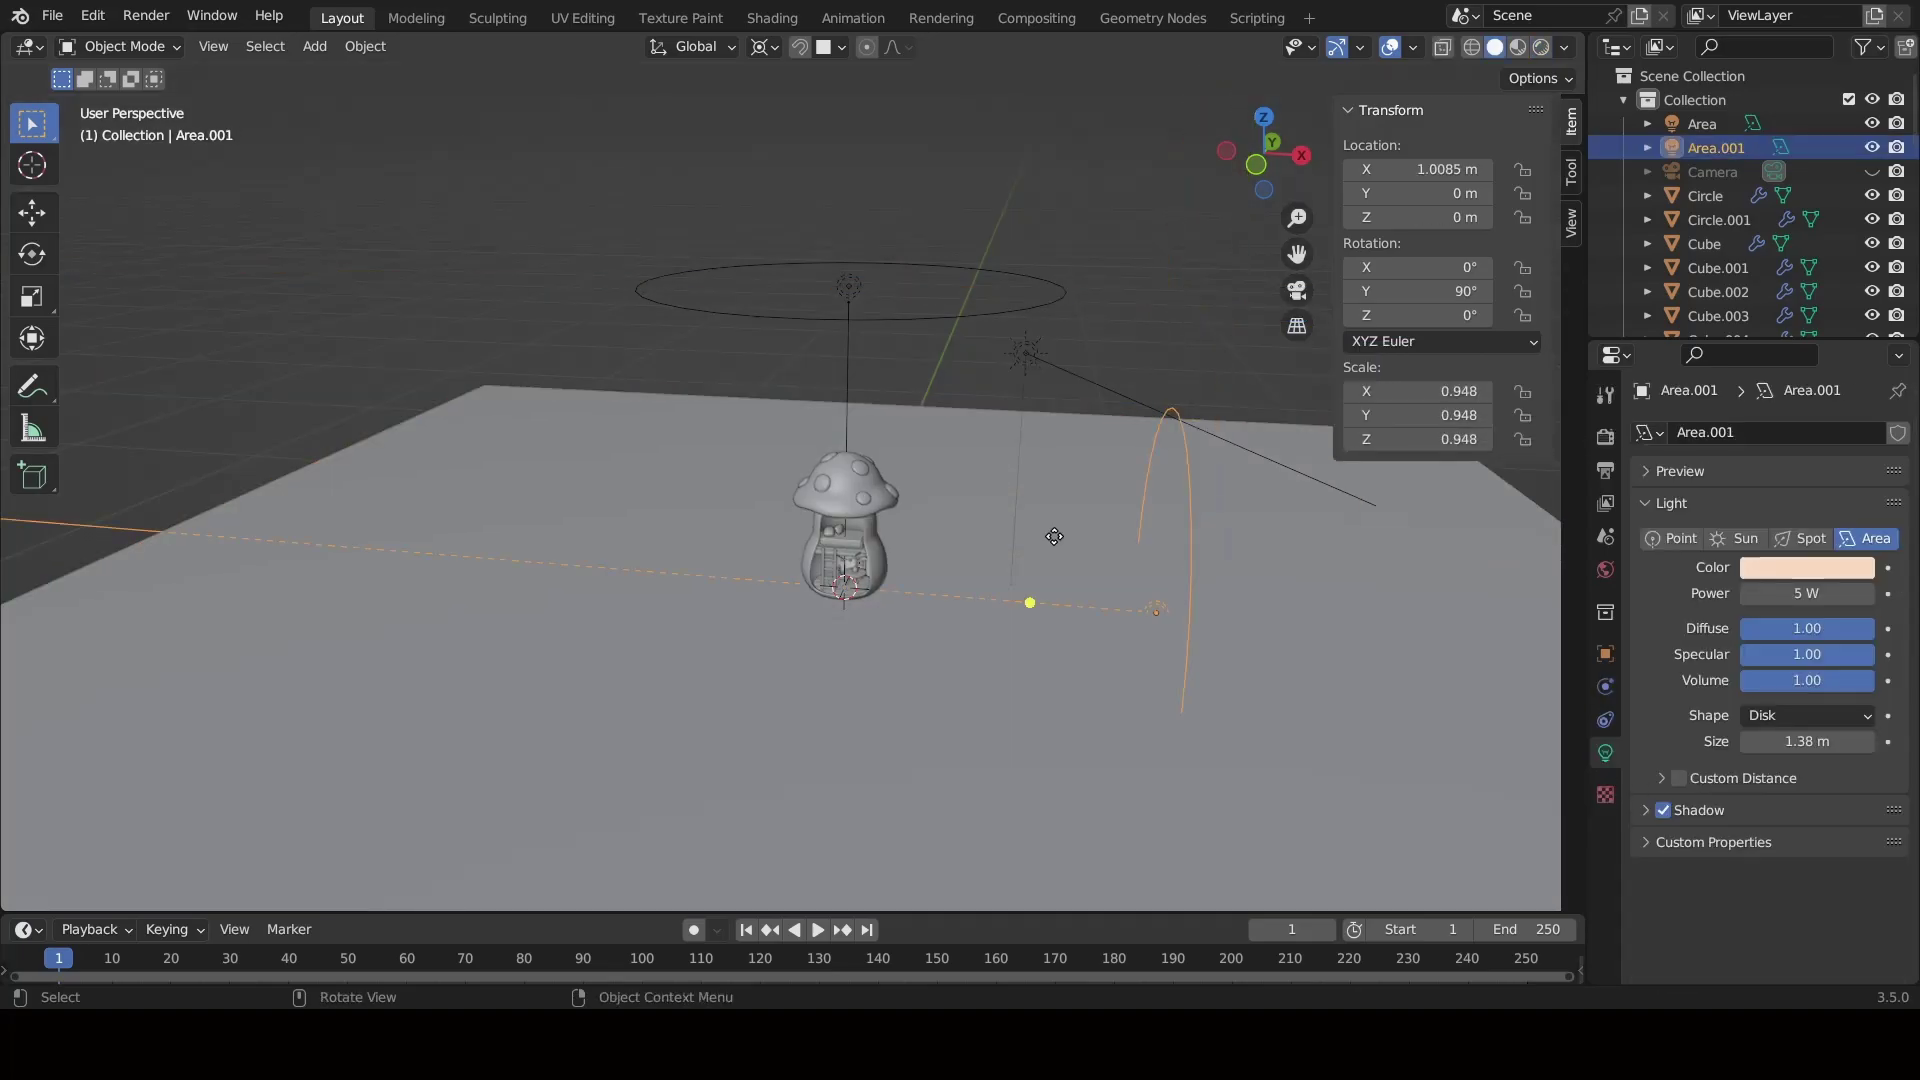
left_click(1541, 47)
key("z")
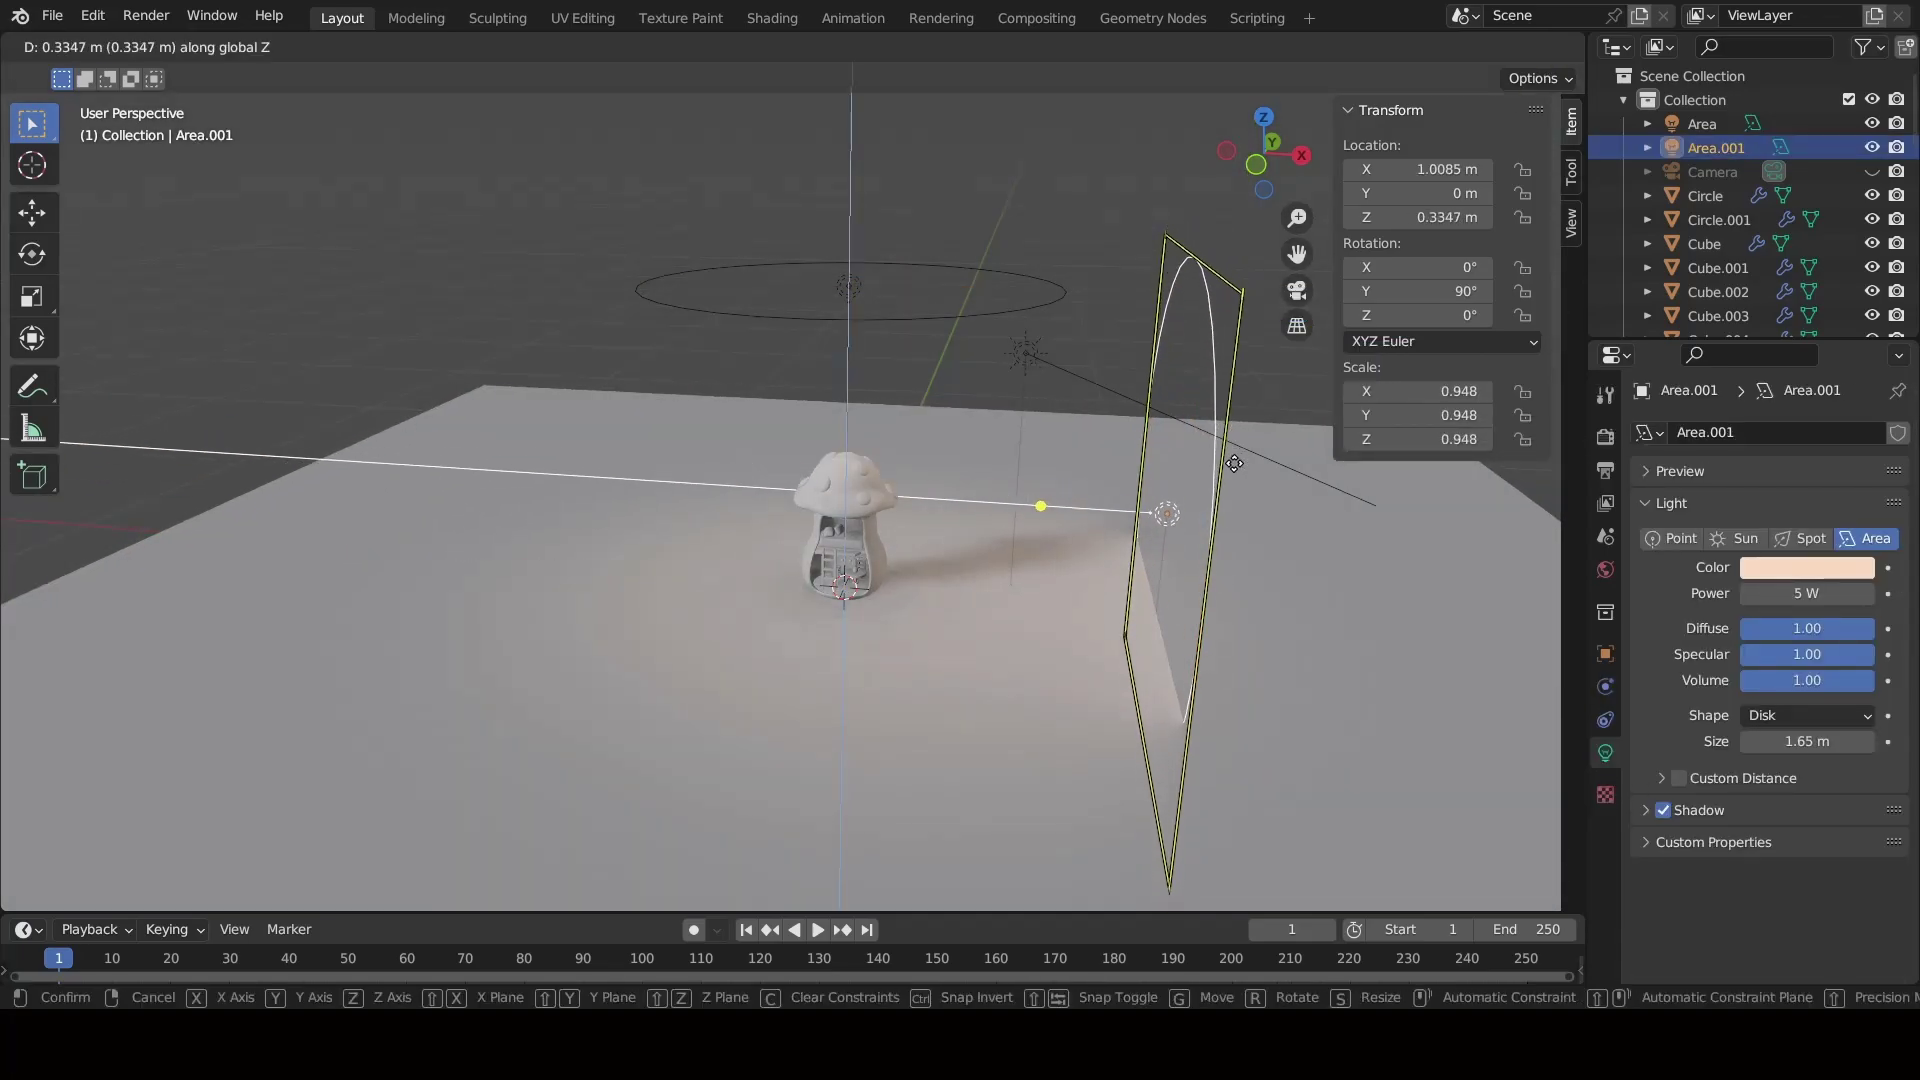
left_click(1181, 797)
left_click_drag(1181, 797, 1168, 595)
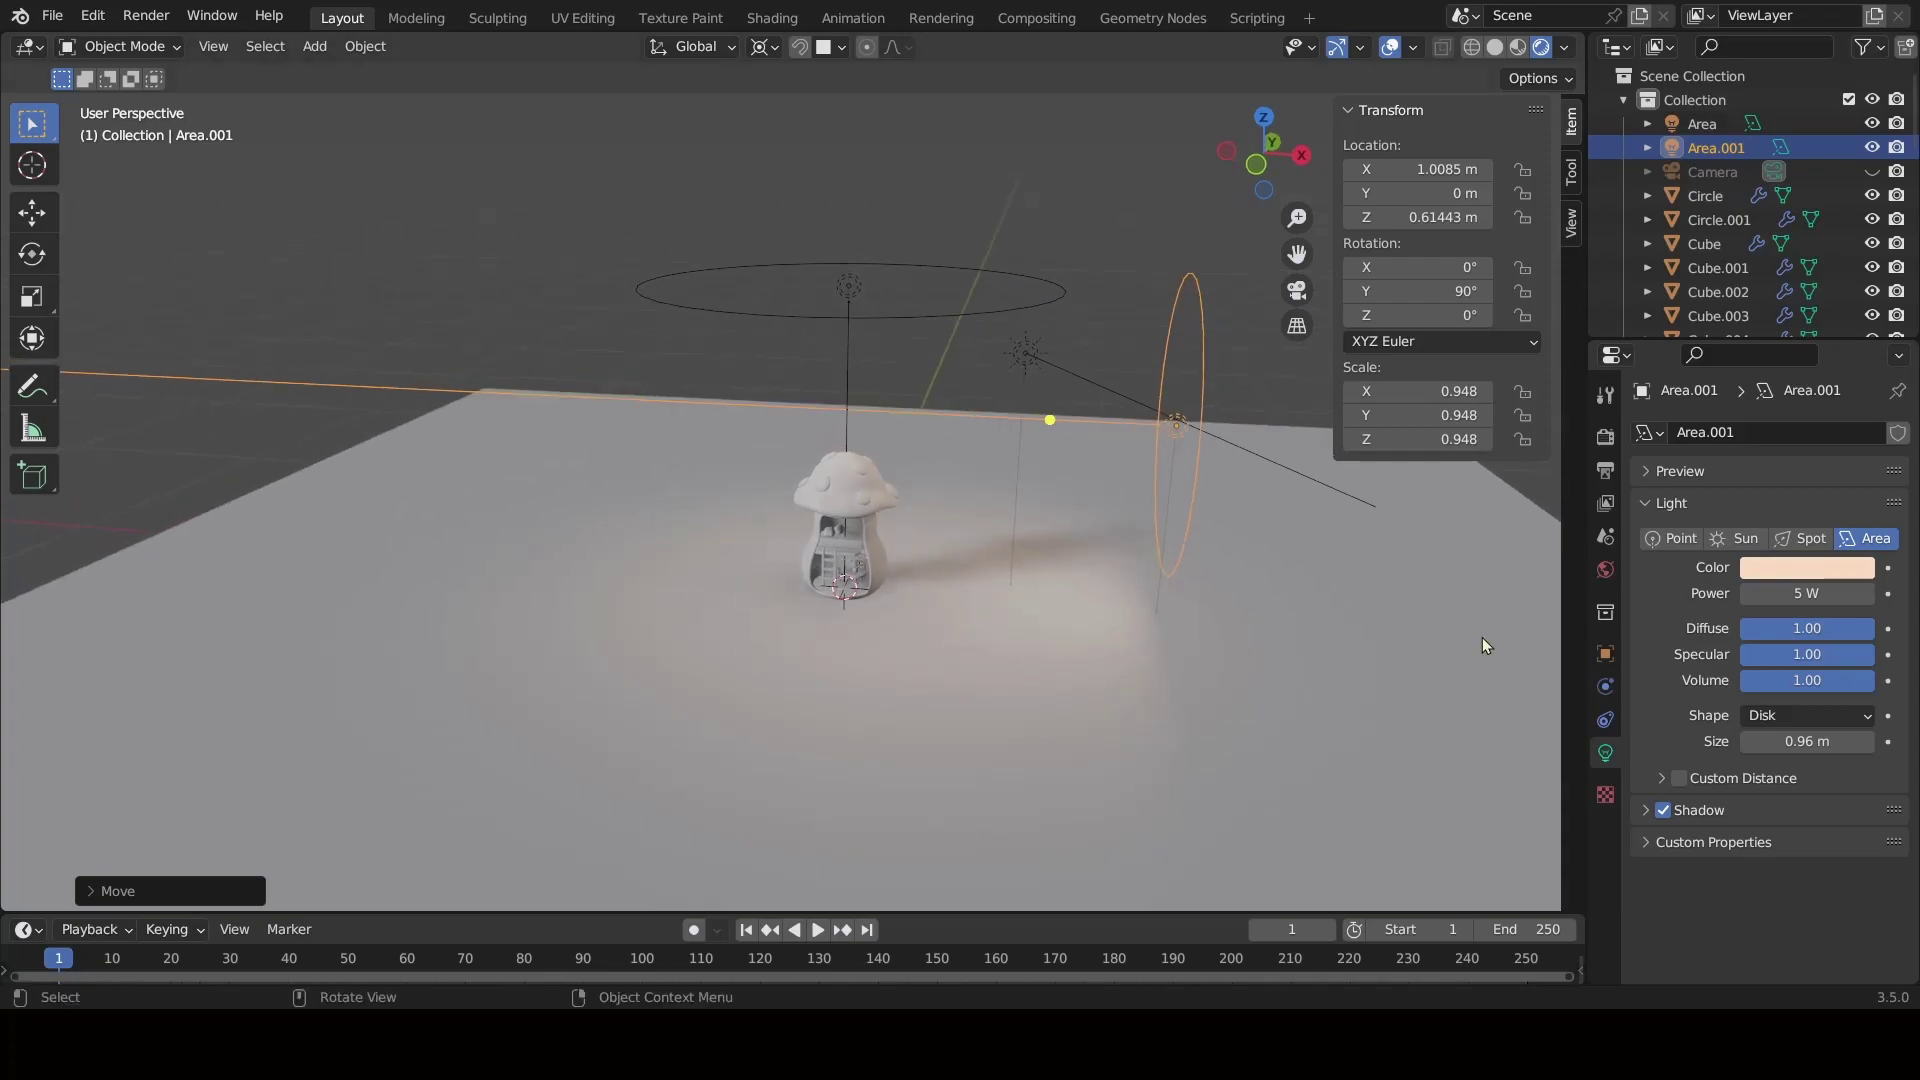
Tint the side light warm peach, then orbit closer and select the floor.
left_click(1795, 567)
key("Return")
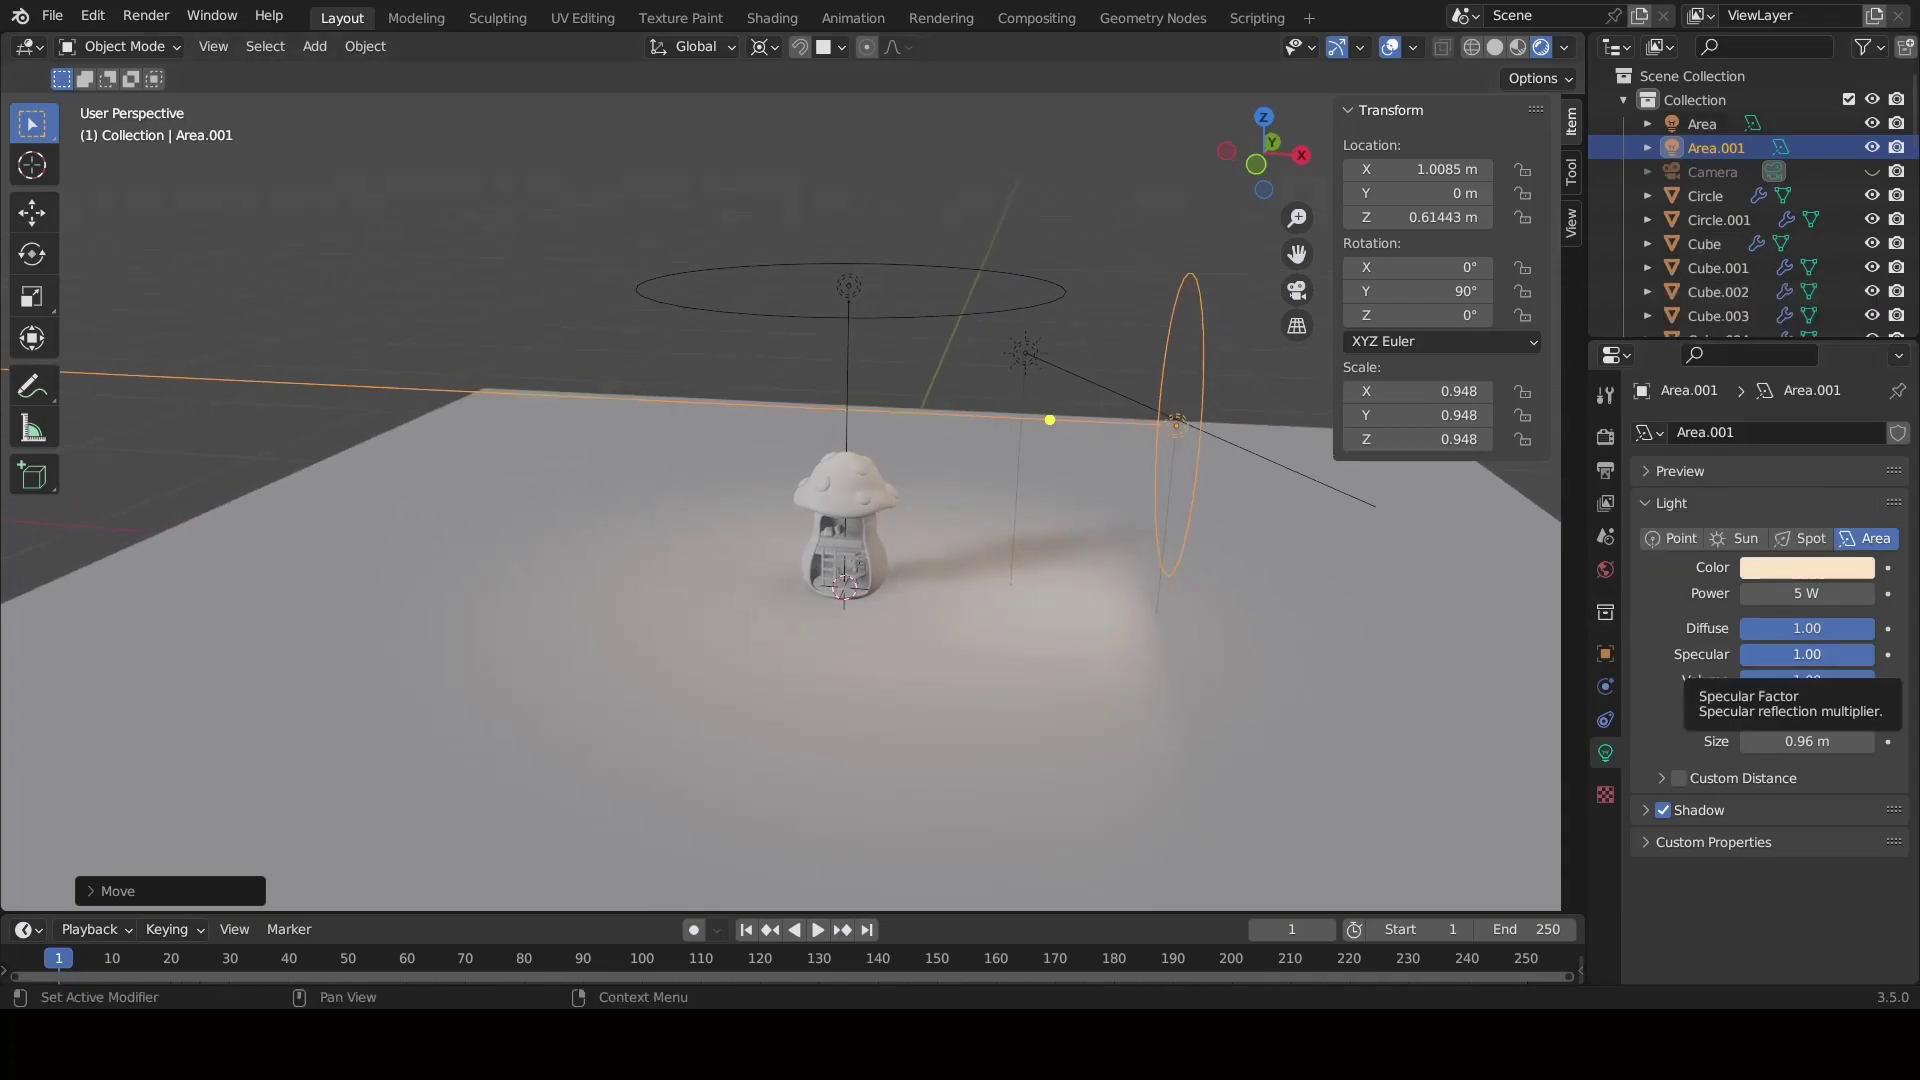
middle_click_drag(1016, 609, 876, 718)
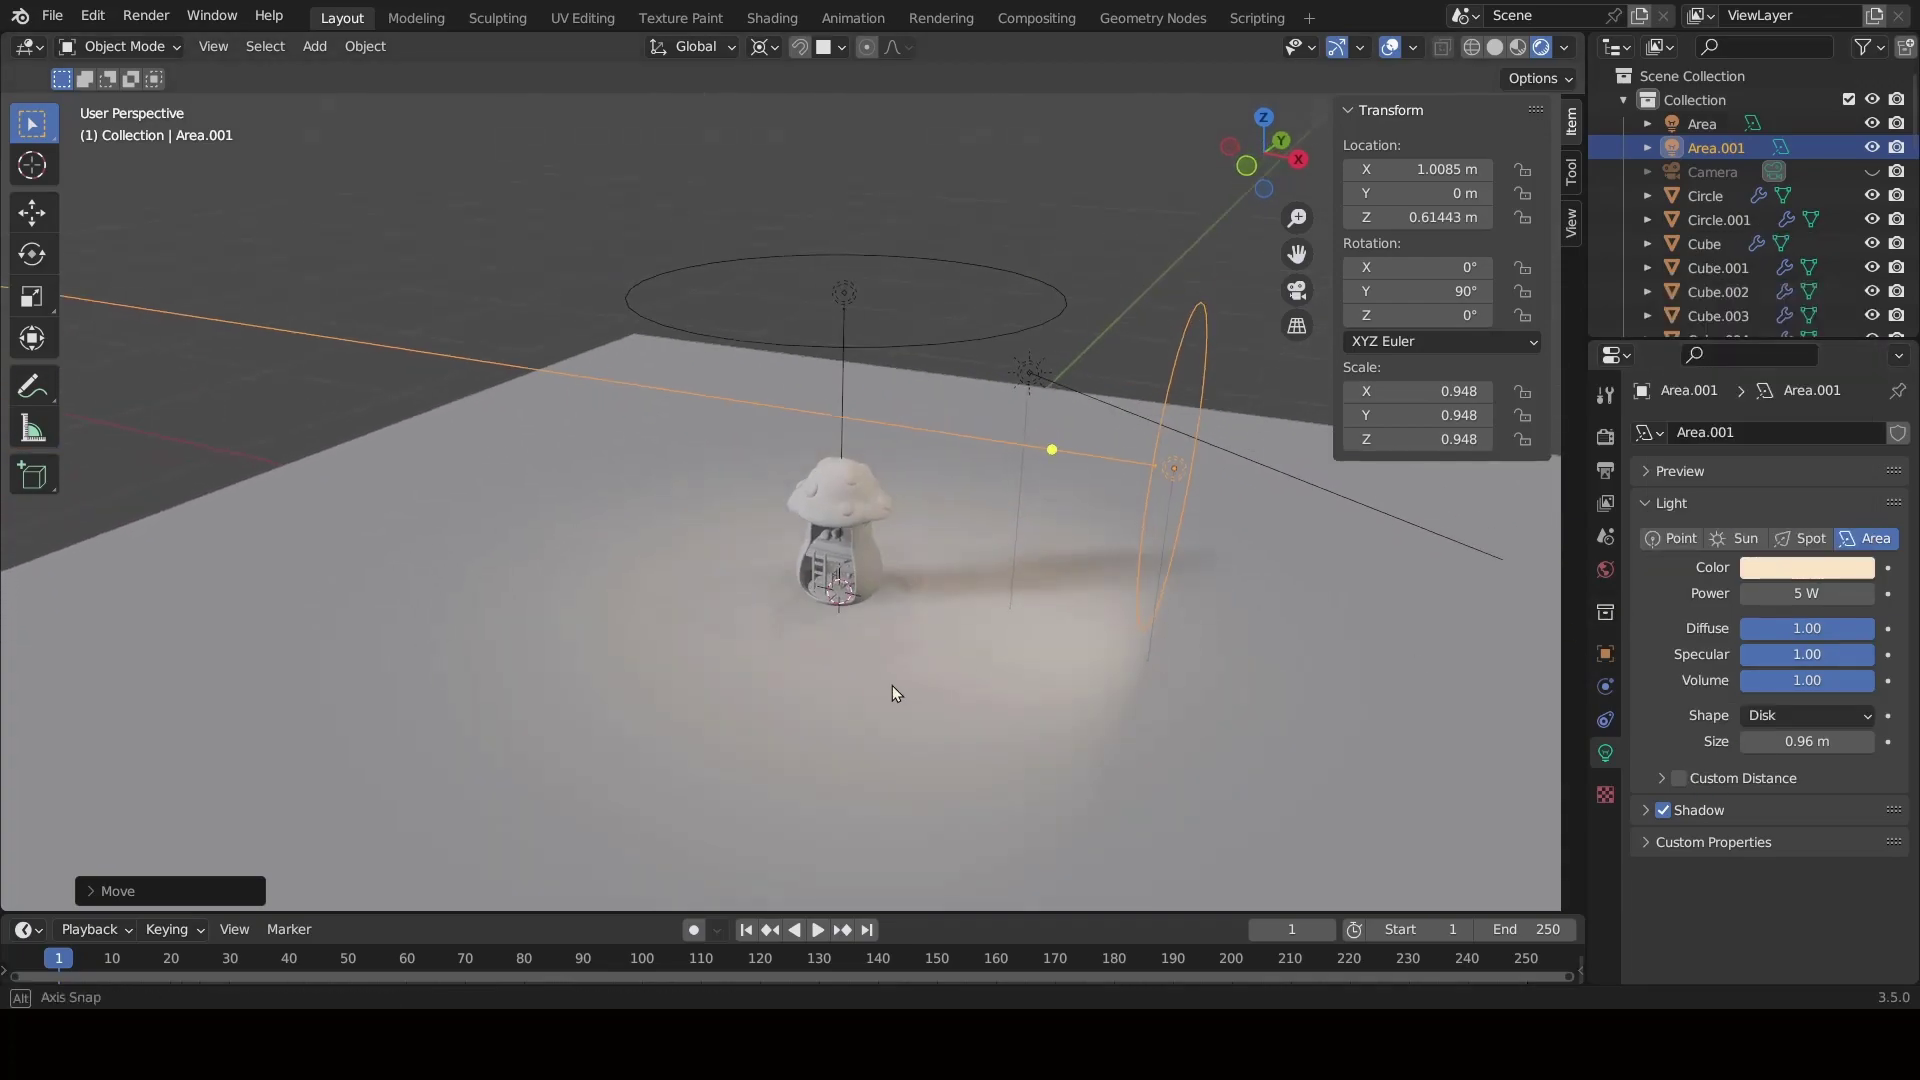
scroll(876, 718, "up", 3)
left_click(1128, 782)
Add a disk-shaped area light and scale it down to about 0.186.
key("shift+a")
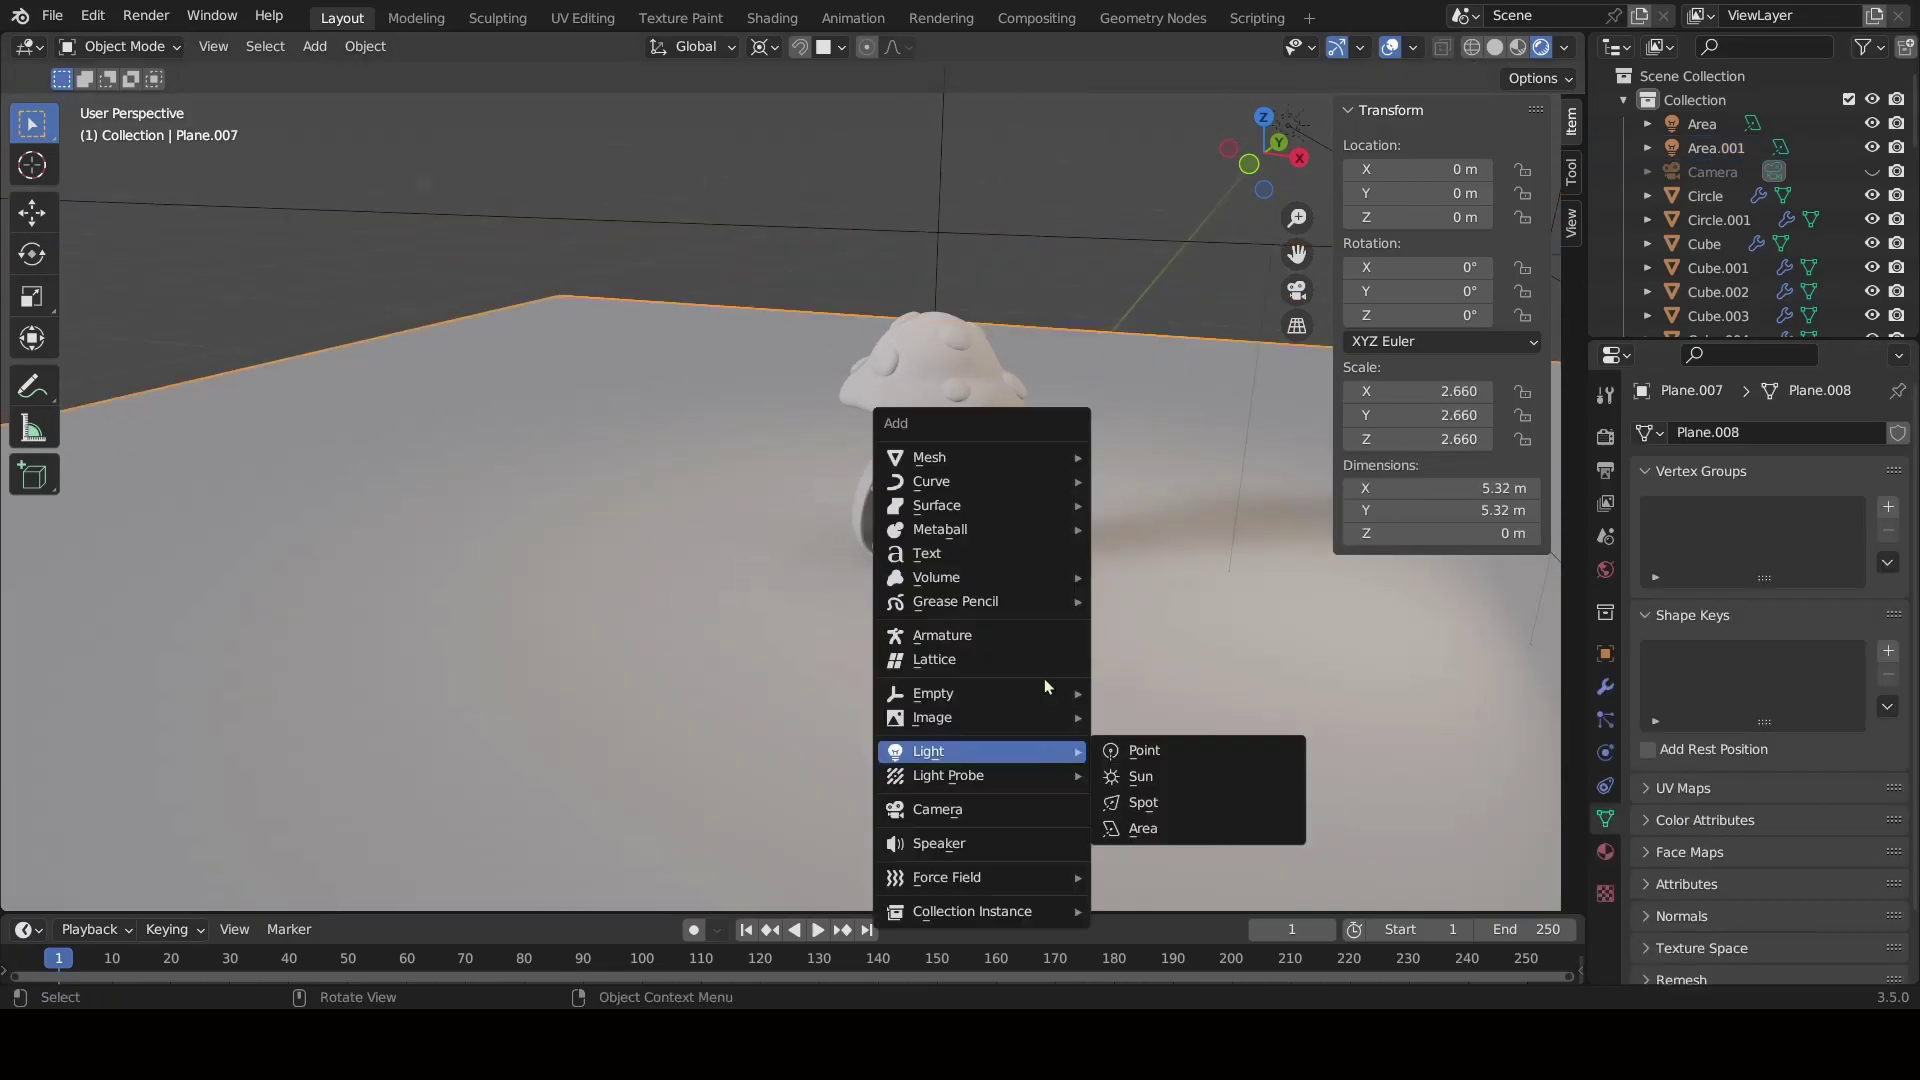
left_click(1130, 828)
left_click(1790, 715)
left_click(1790, 785)
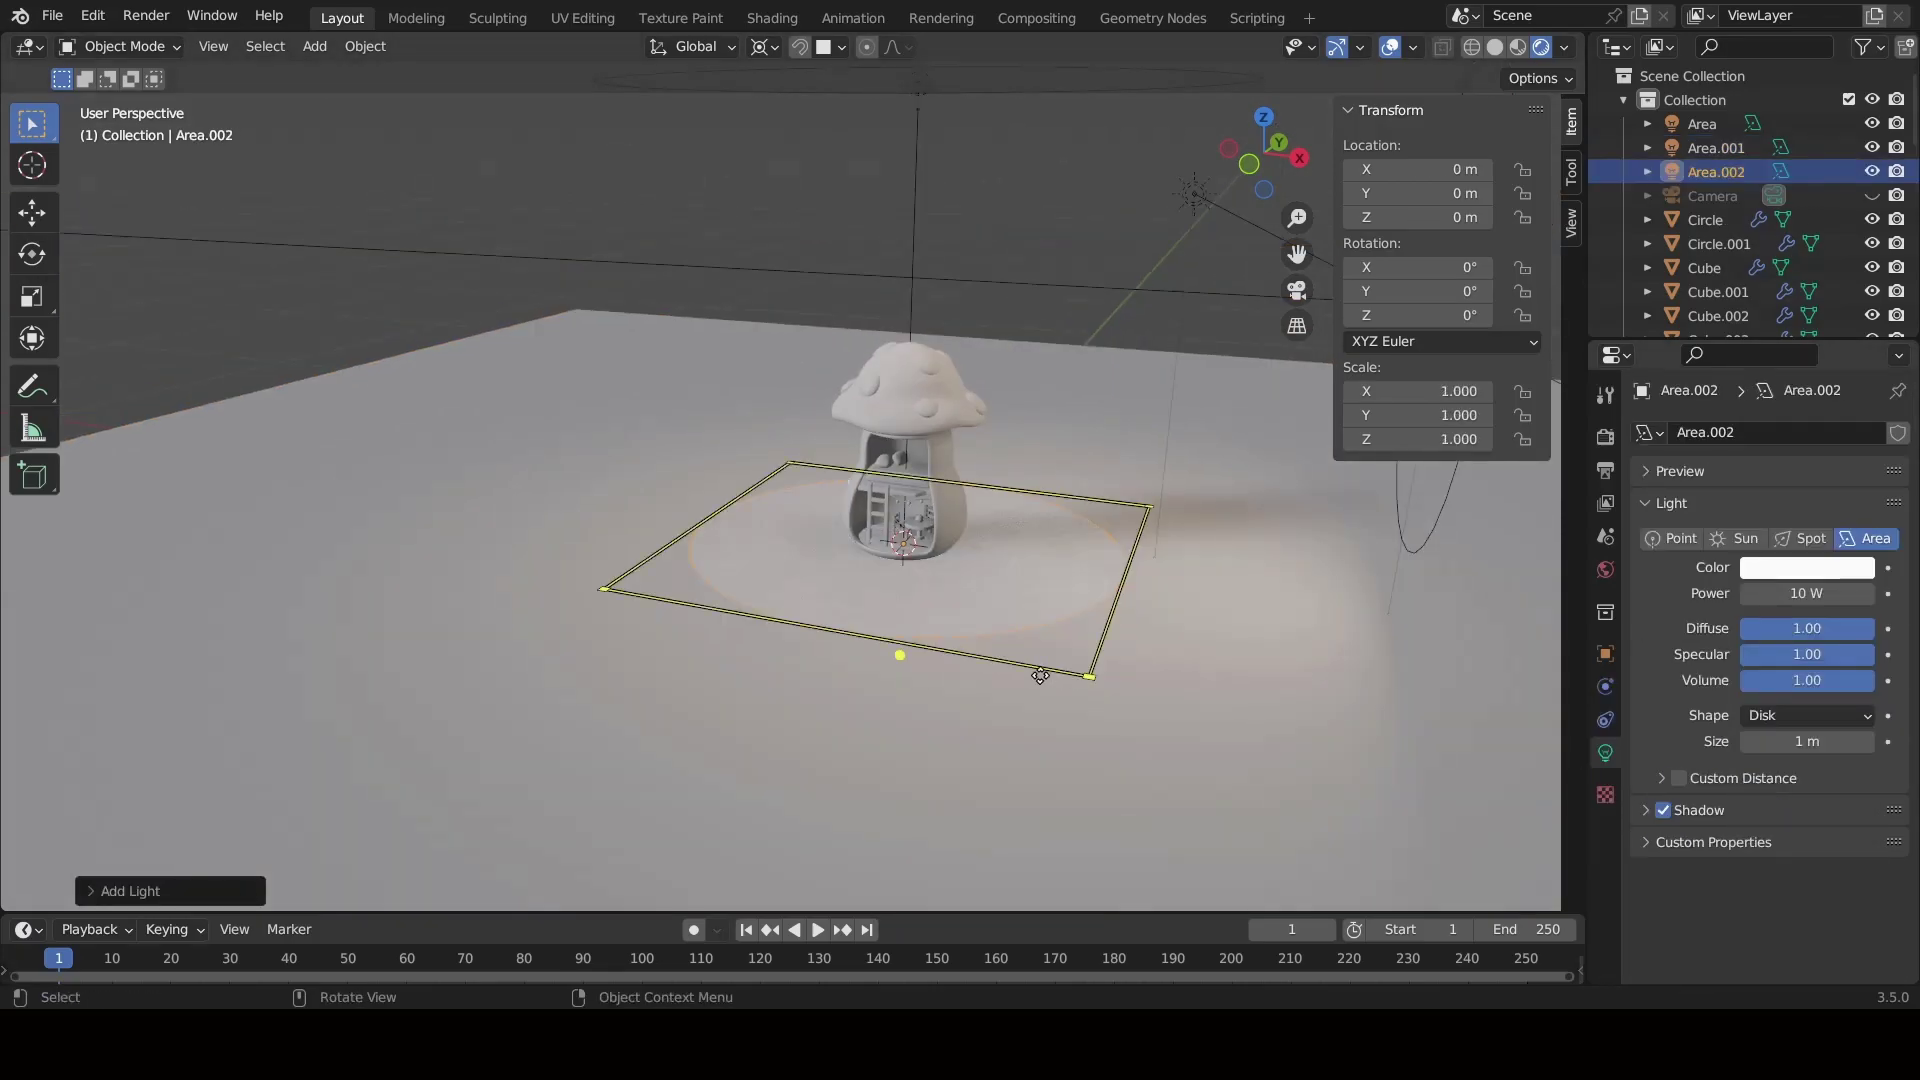
key("s")
left_click(1072, 676)
scroll(1010, 734, "up", 3)
key("s")
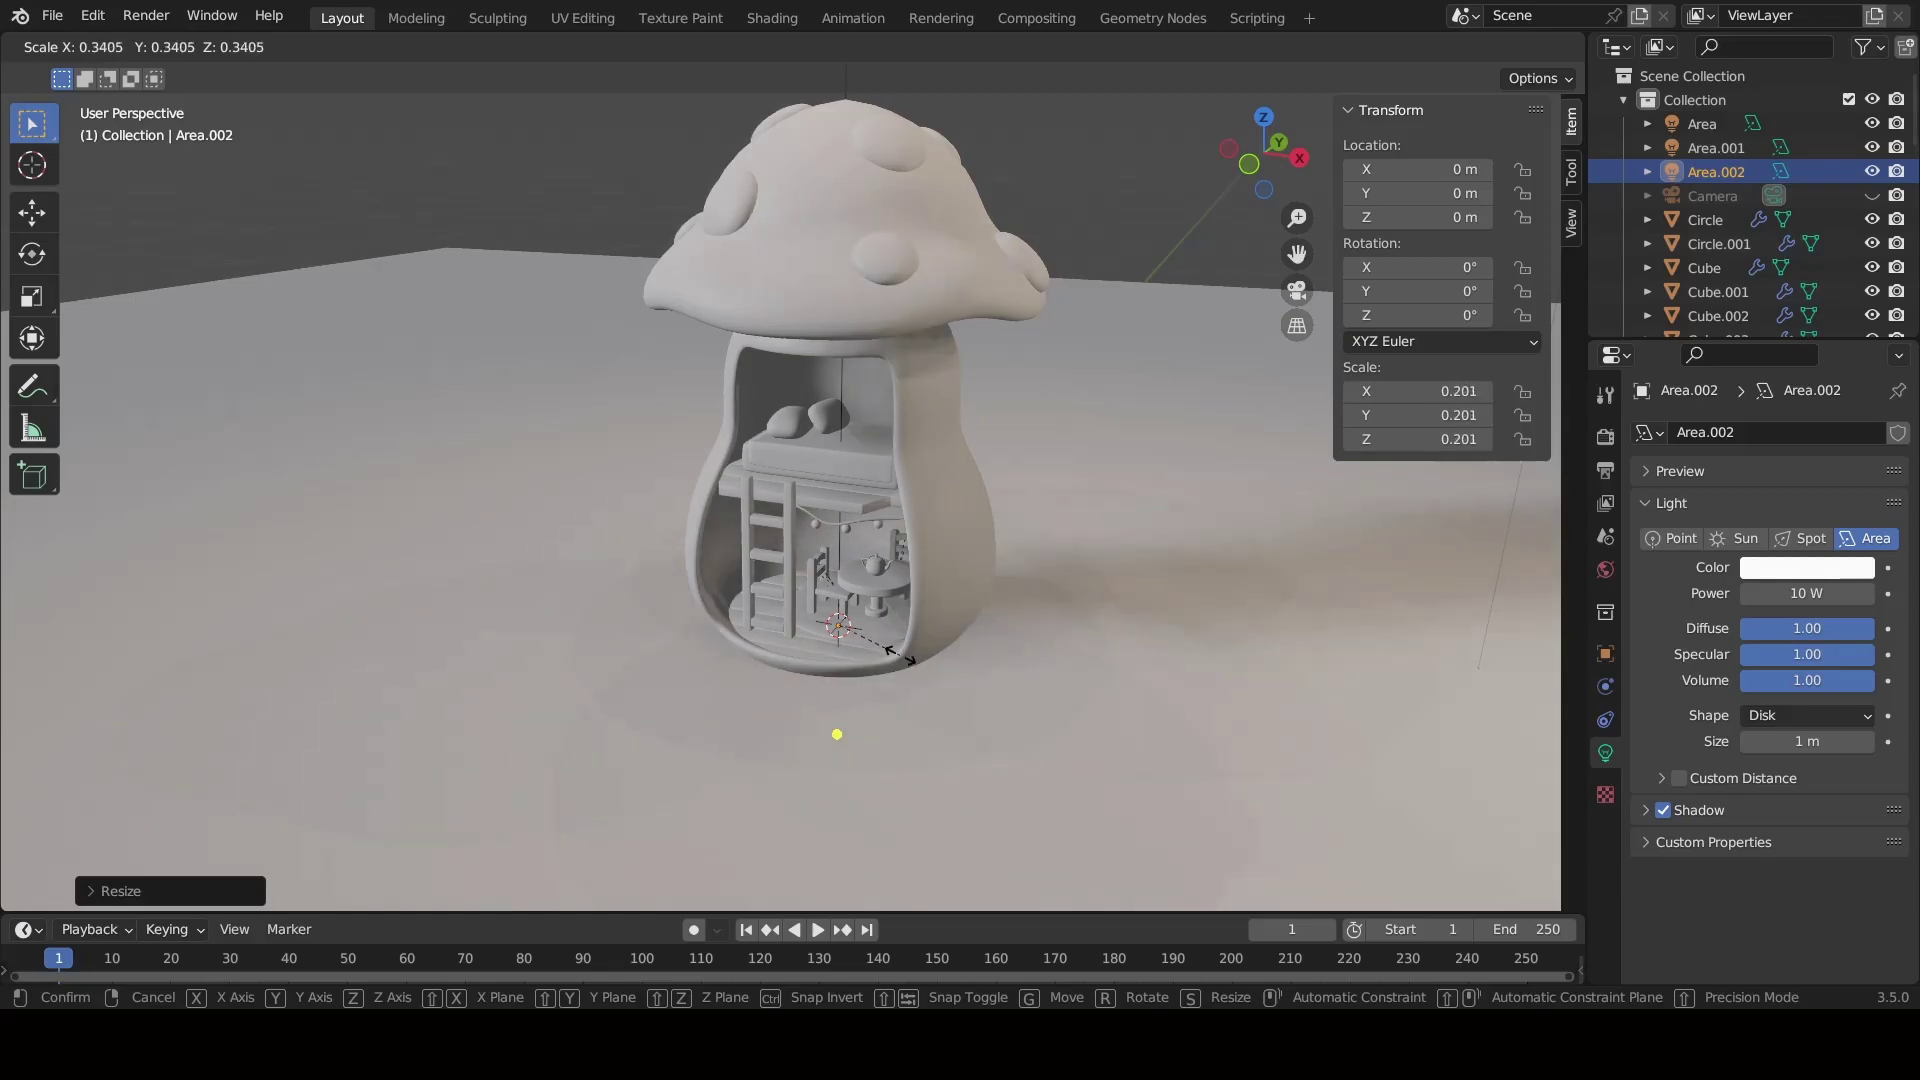
left_click(897, 660)
Move the light up into the house and set its power to 100 mW.
key("g")
key("z")
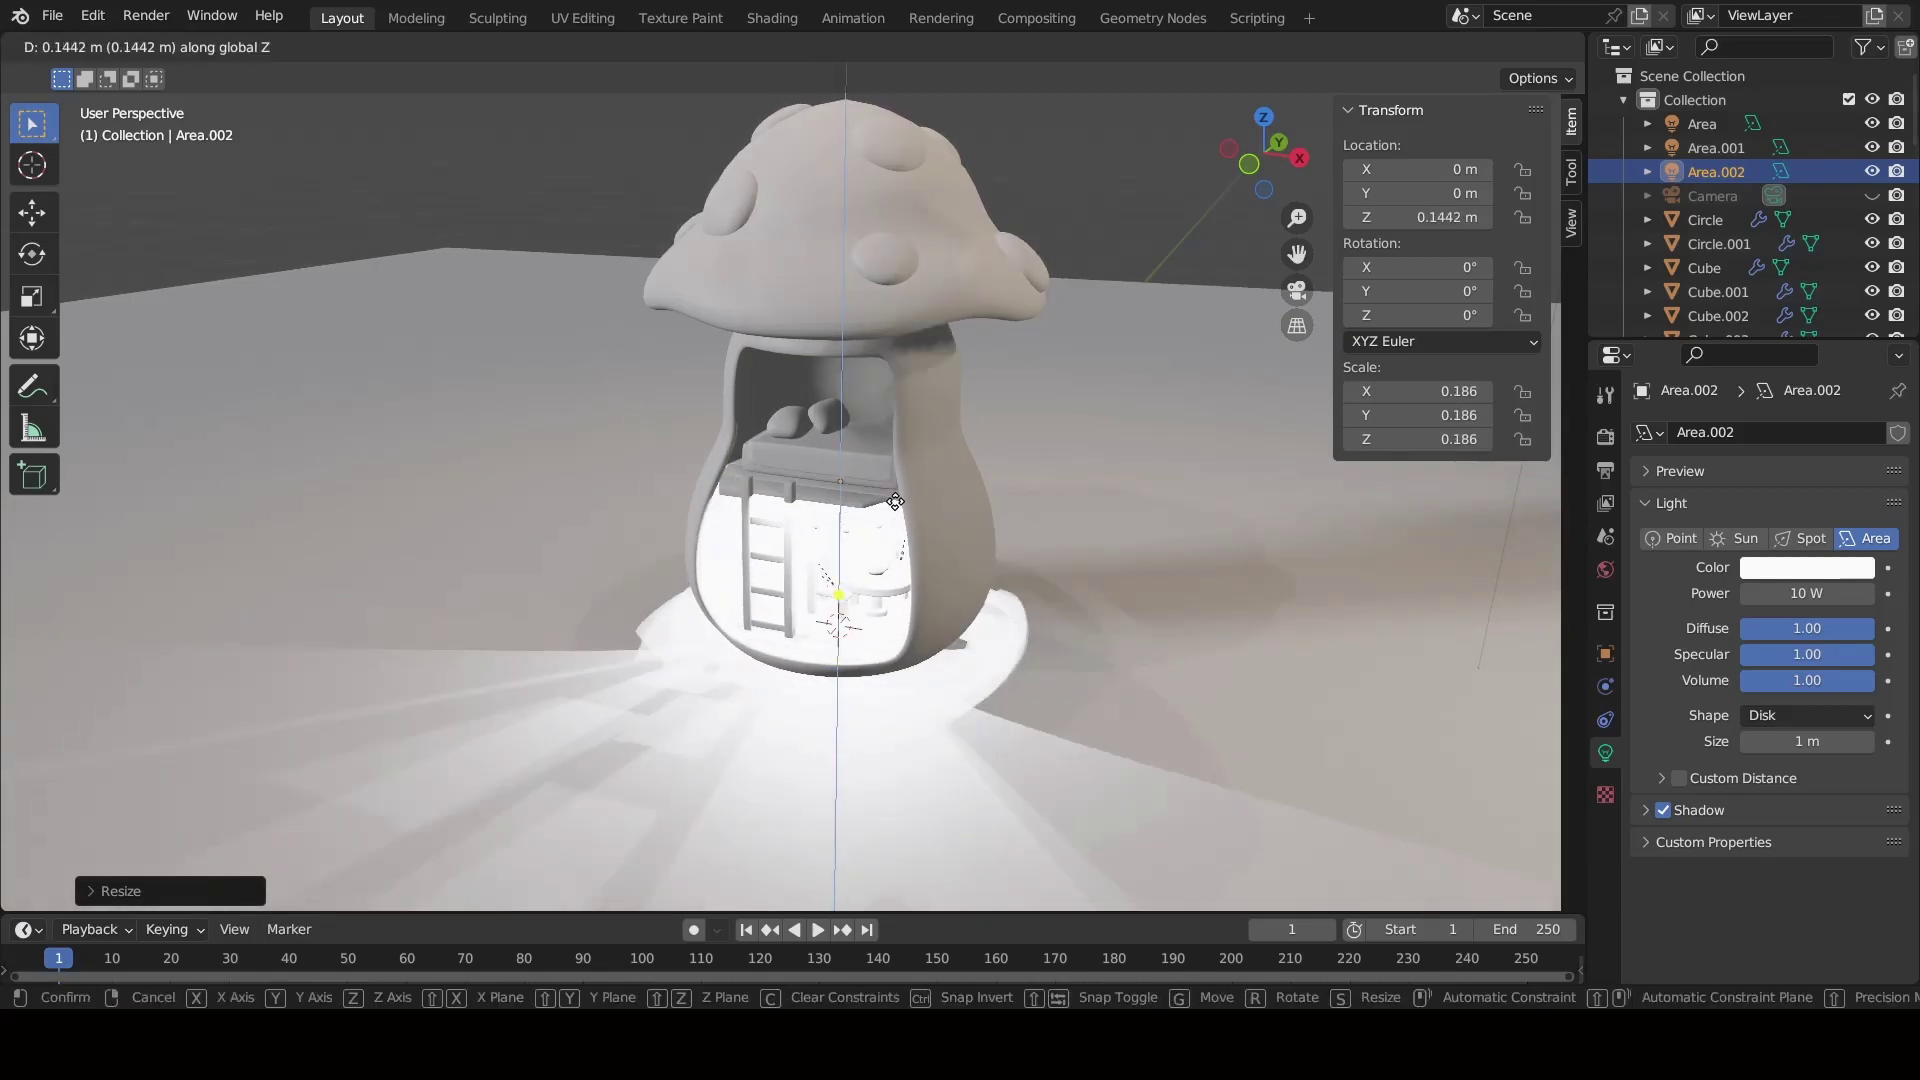
left_click(897, 504)
double_click(1806, 593)
key("Return")
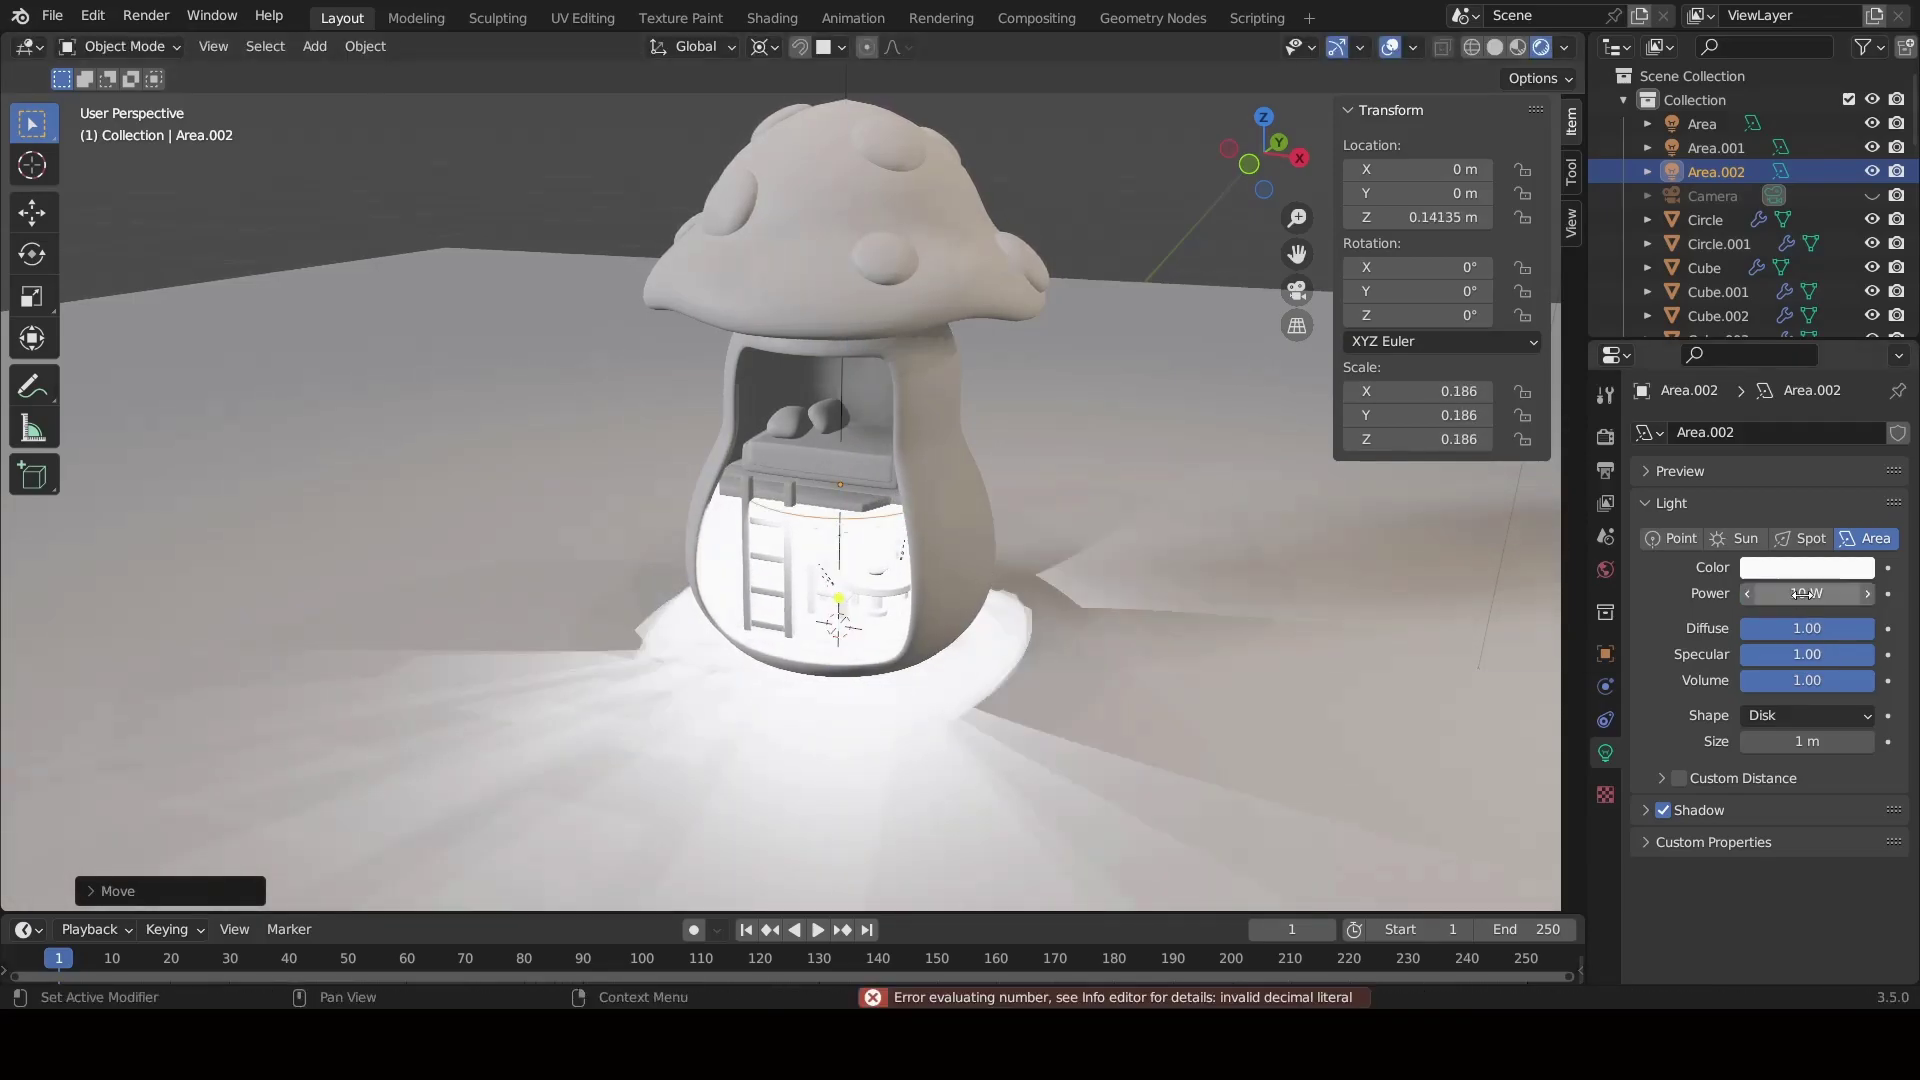
left_click_drag(1806, 593, 1790, 593)
type("0.")
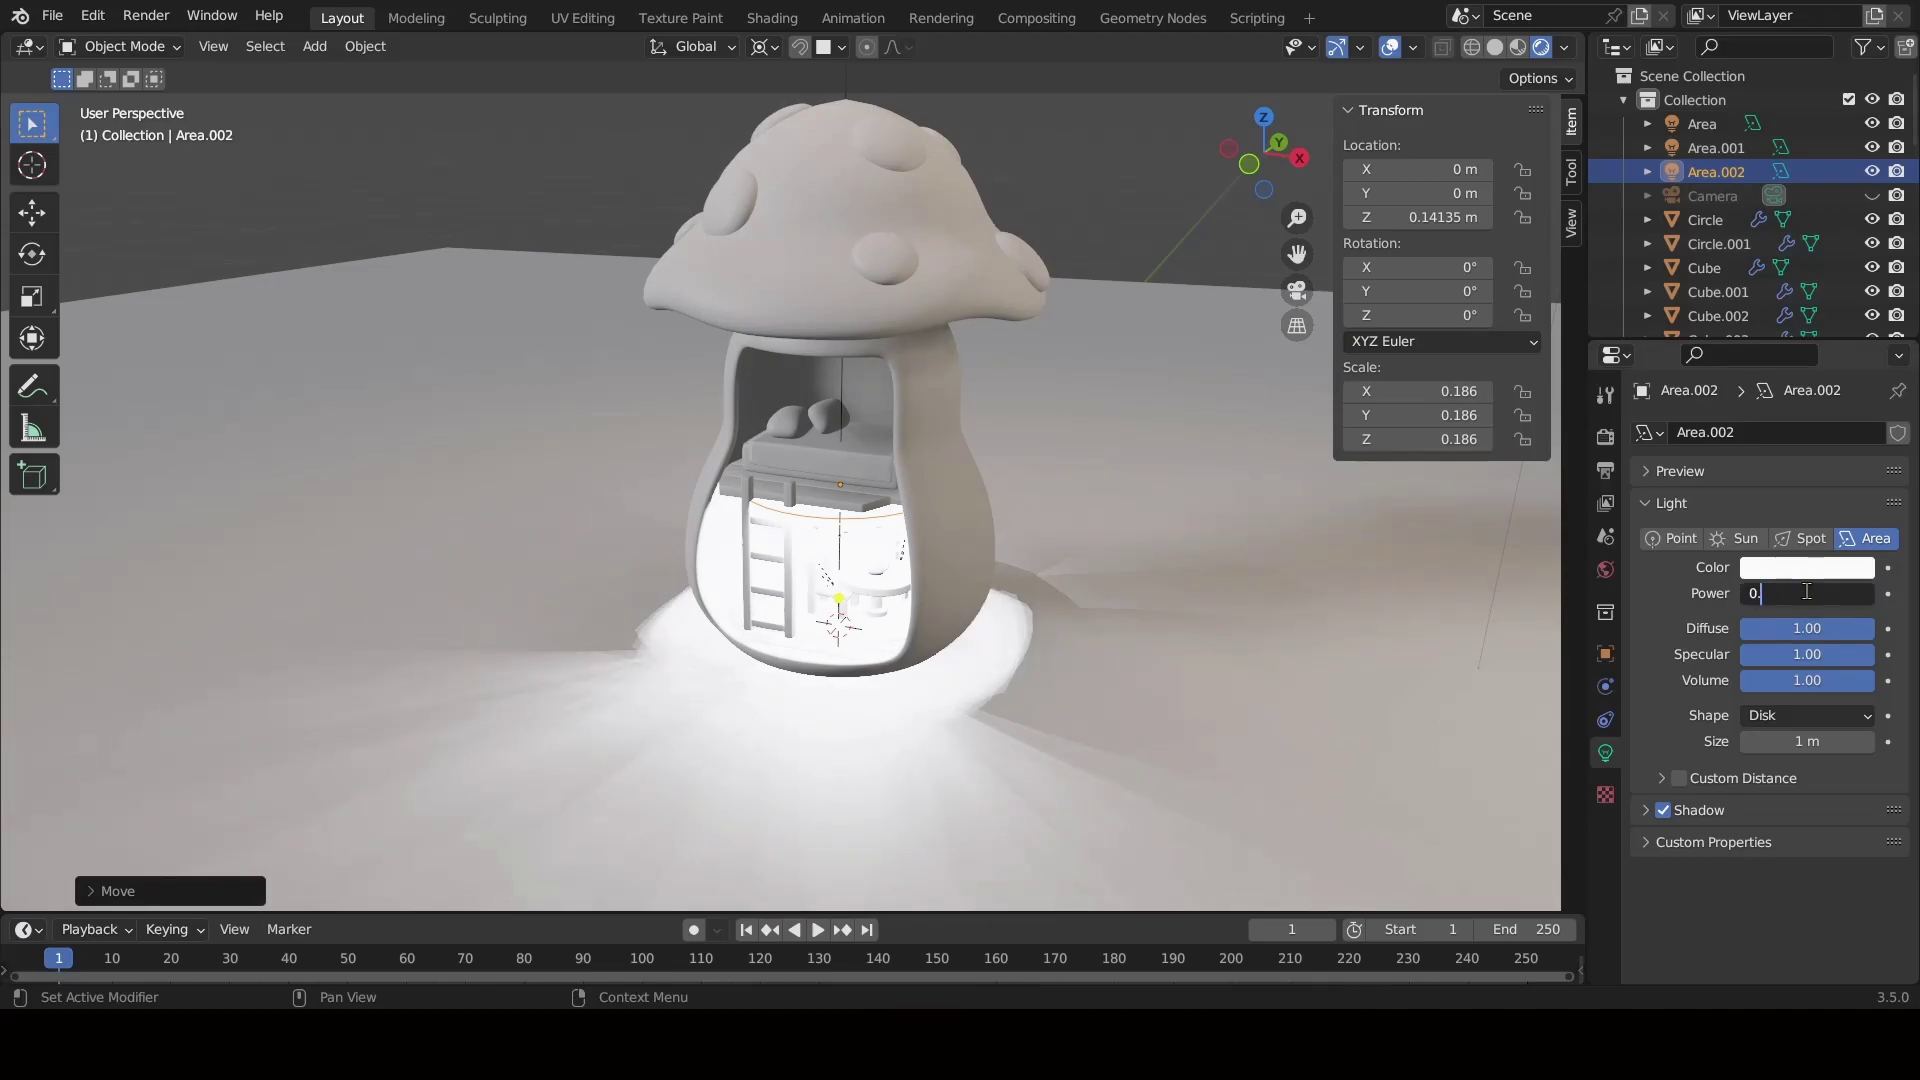
type("1")
key("Return")
Raise the interior light a little higher inside the house.
scroll(760, 784, "up", 3)
scroll(820, 658, "up", 3)
scroll(818, 640, "up", 2)
key("g")
key("z")
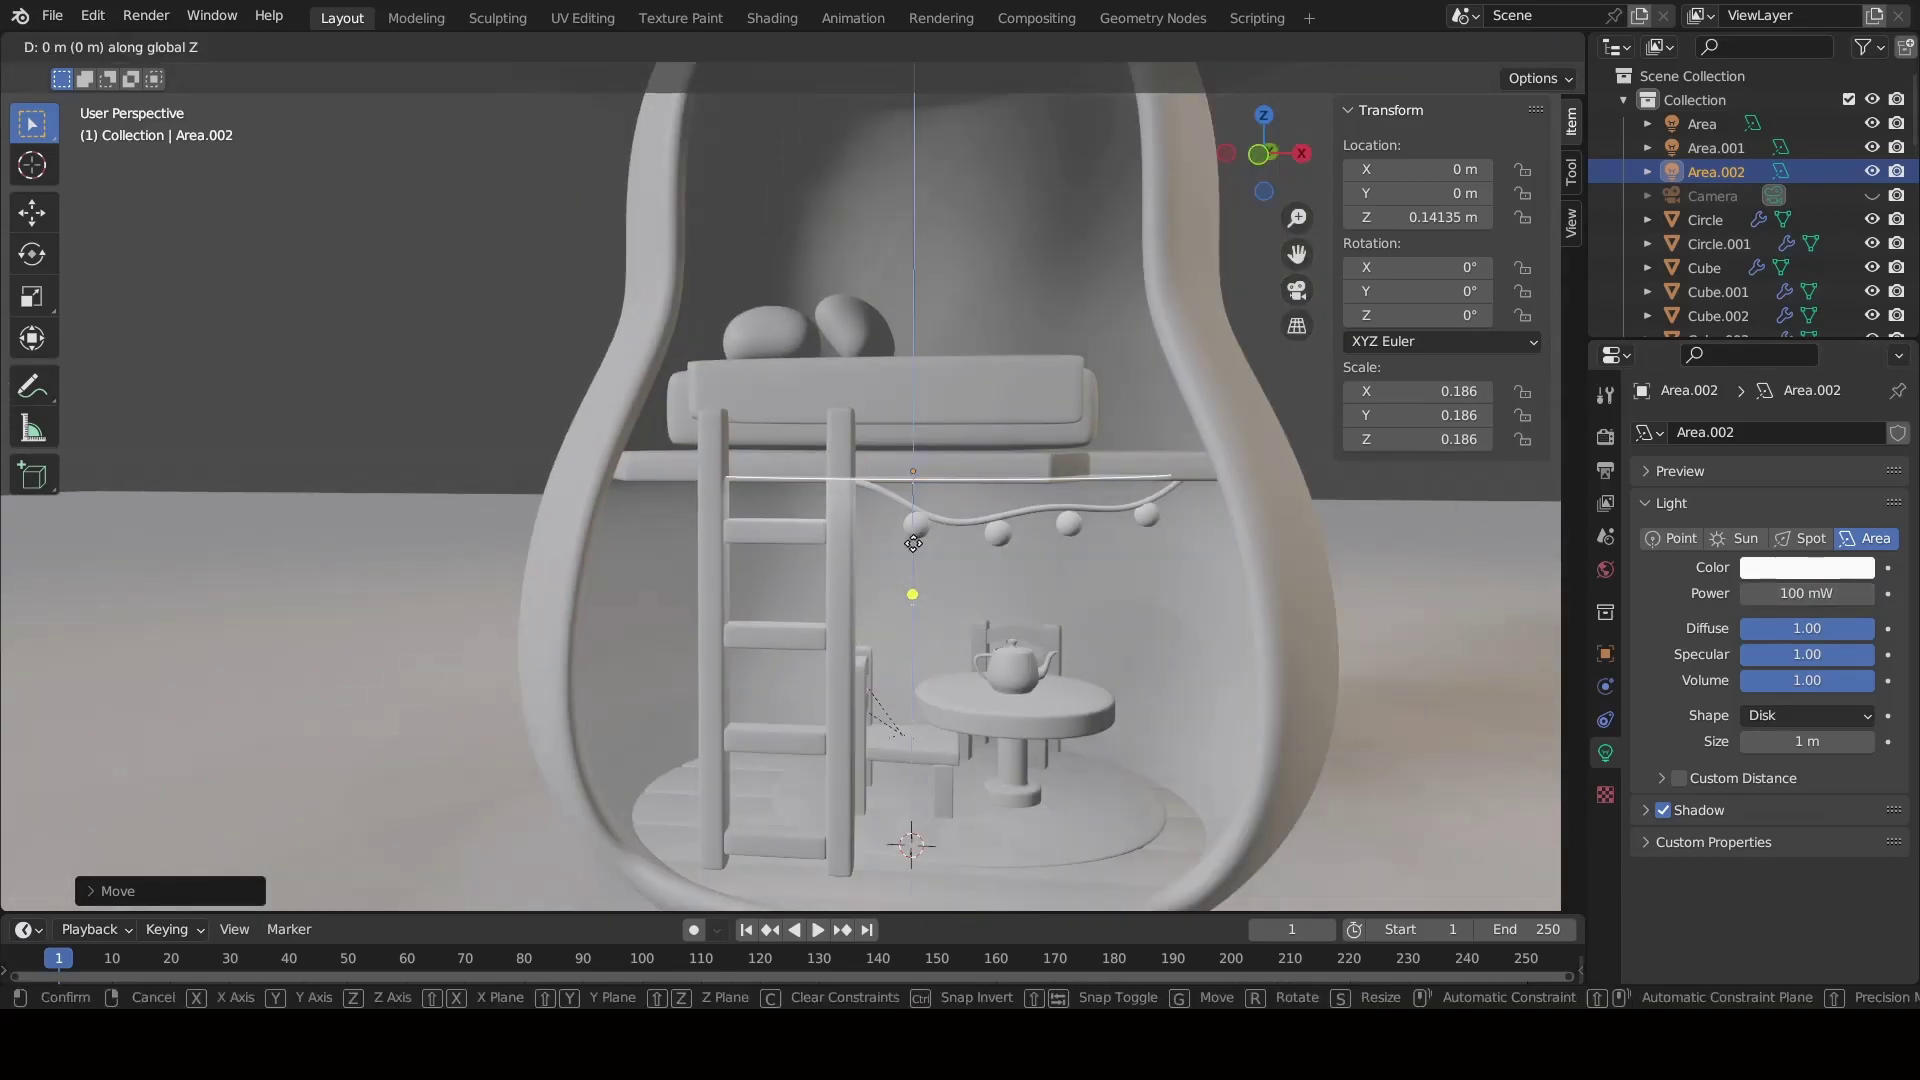
left_click(913, 543)
Begin entering a peach hex colour for the interior light.
scroll(913, 560, "down", 3)
left_click(1807, 567)
left_click(1785, 483)
type("ffe")
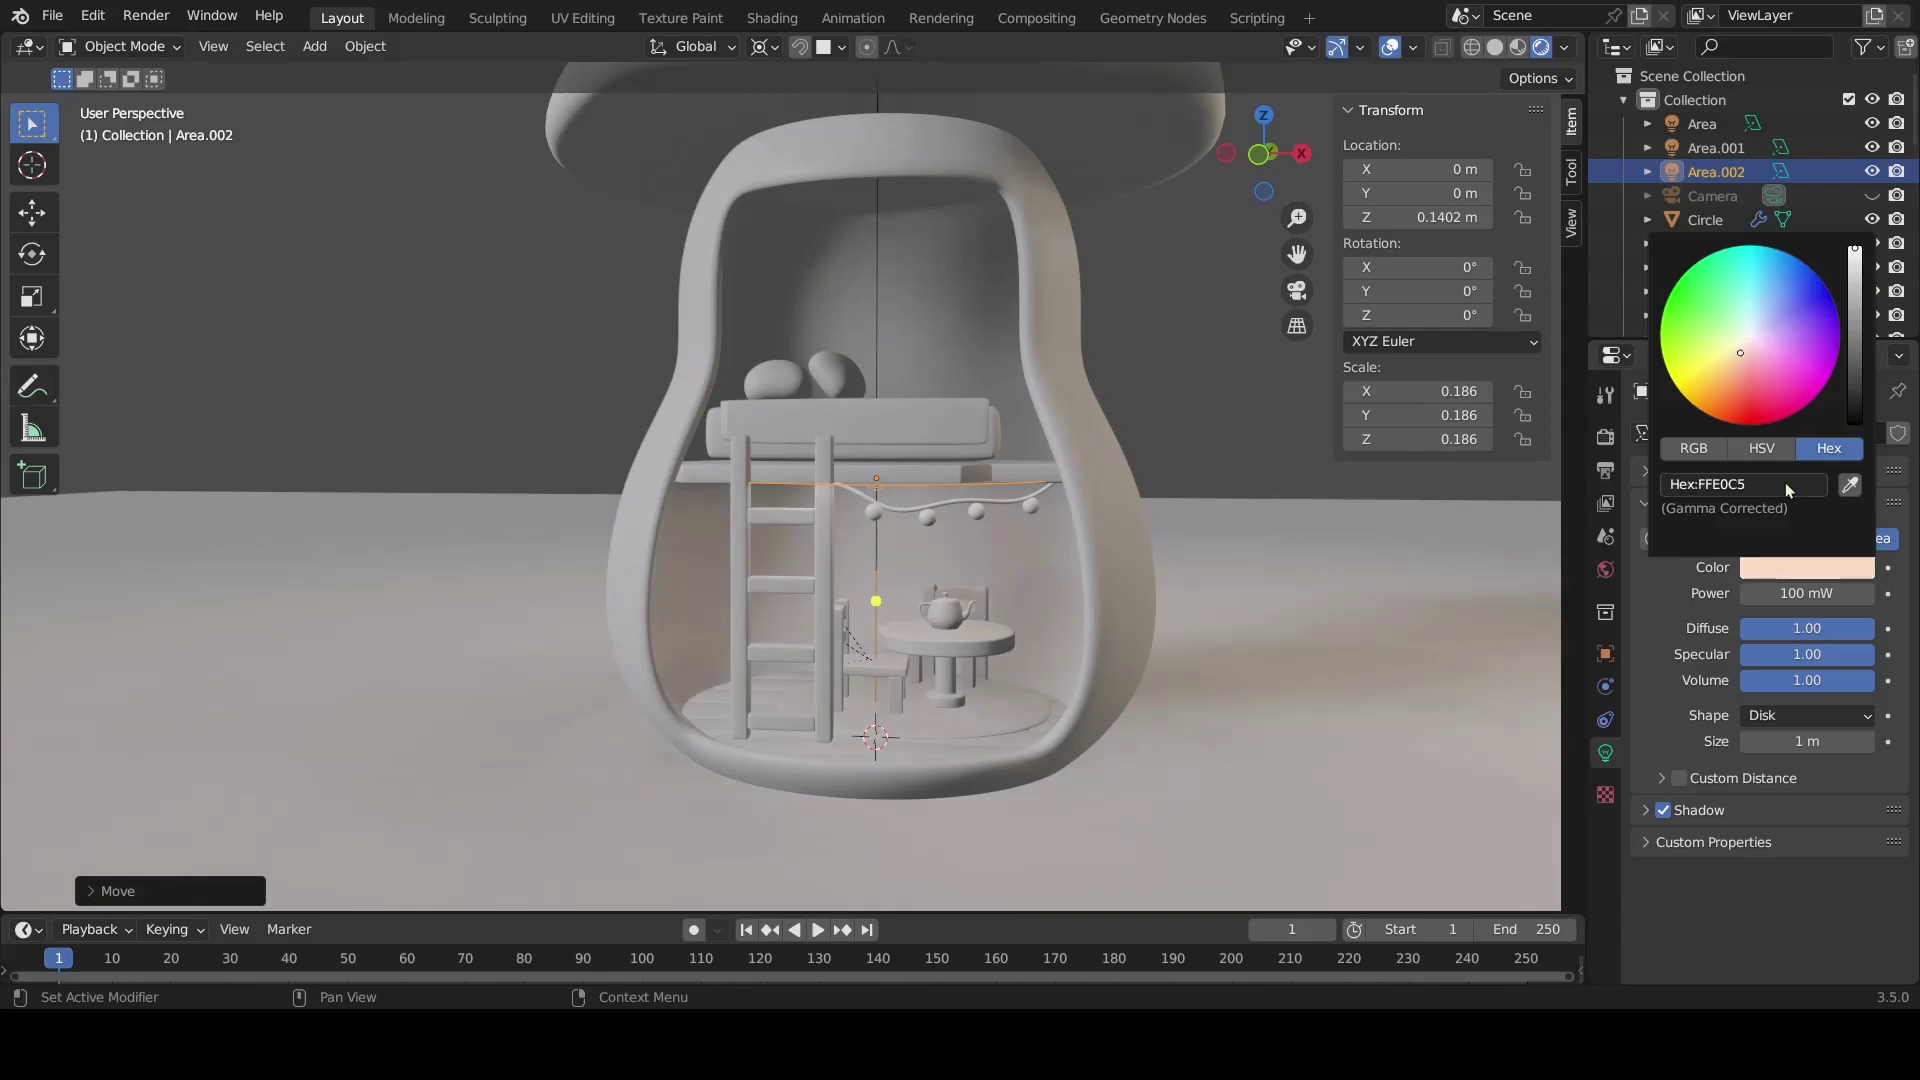
scroll(972, 500, "up", 3)
scroll(972, 500, "down", 1)
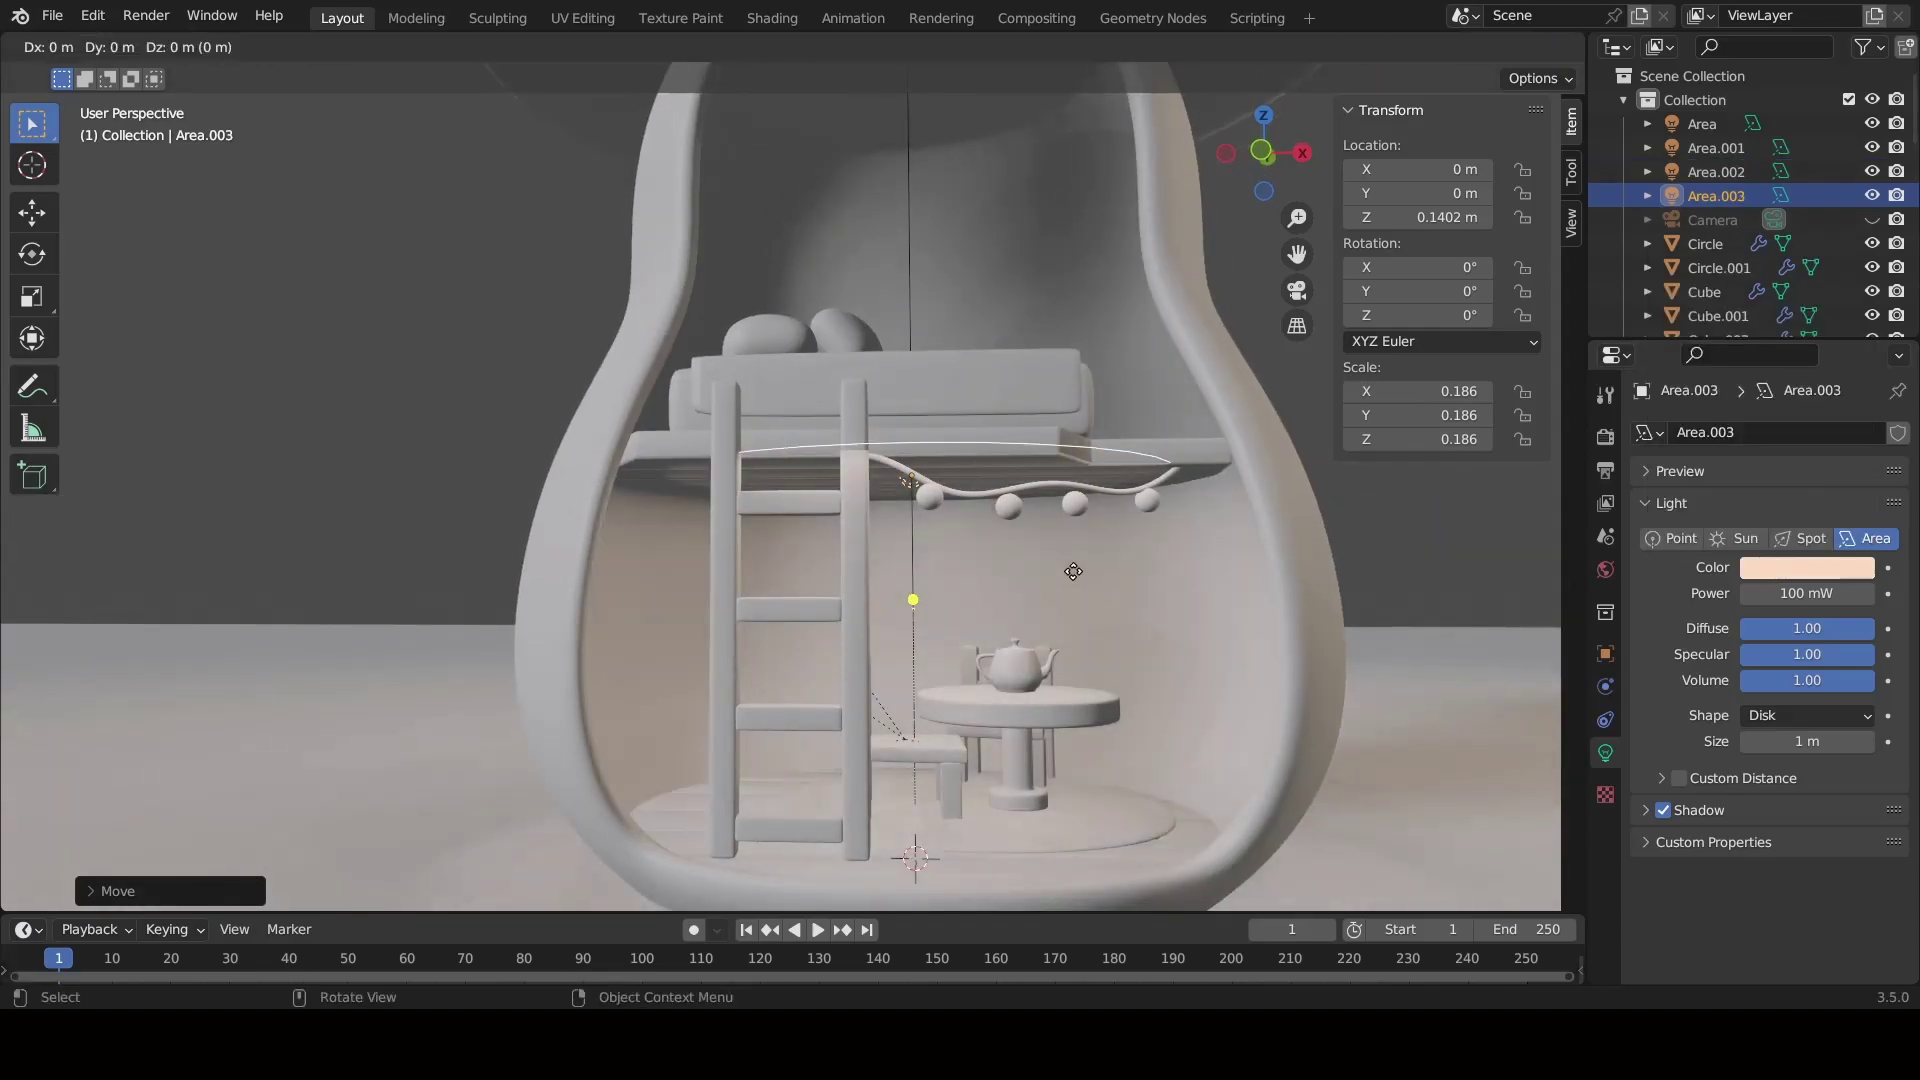
Try duplicating the interior light, then undo back to the single light.
key("shift+d")
key("z")
scroll(1020, 368, "down", 3)
scroll(1020, 368, "down", 2)
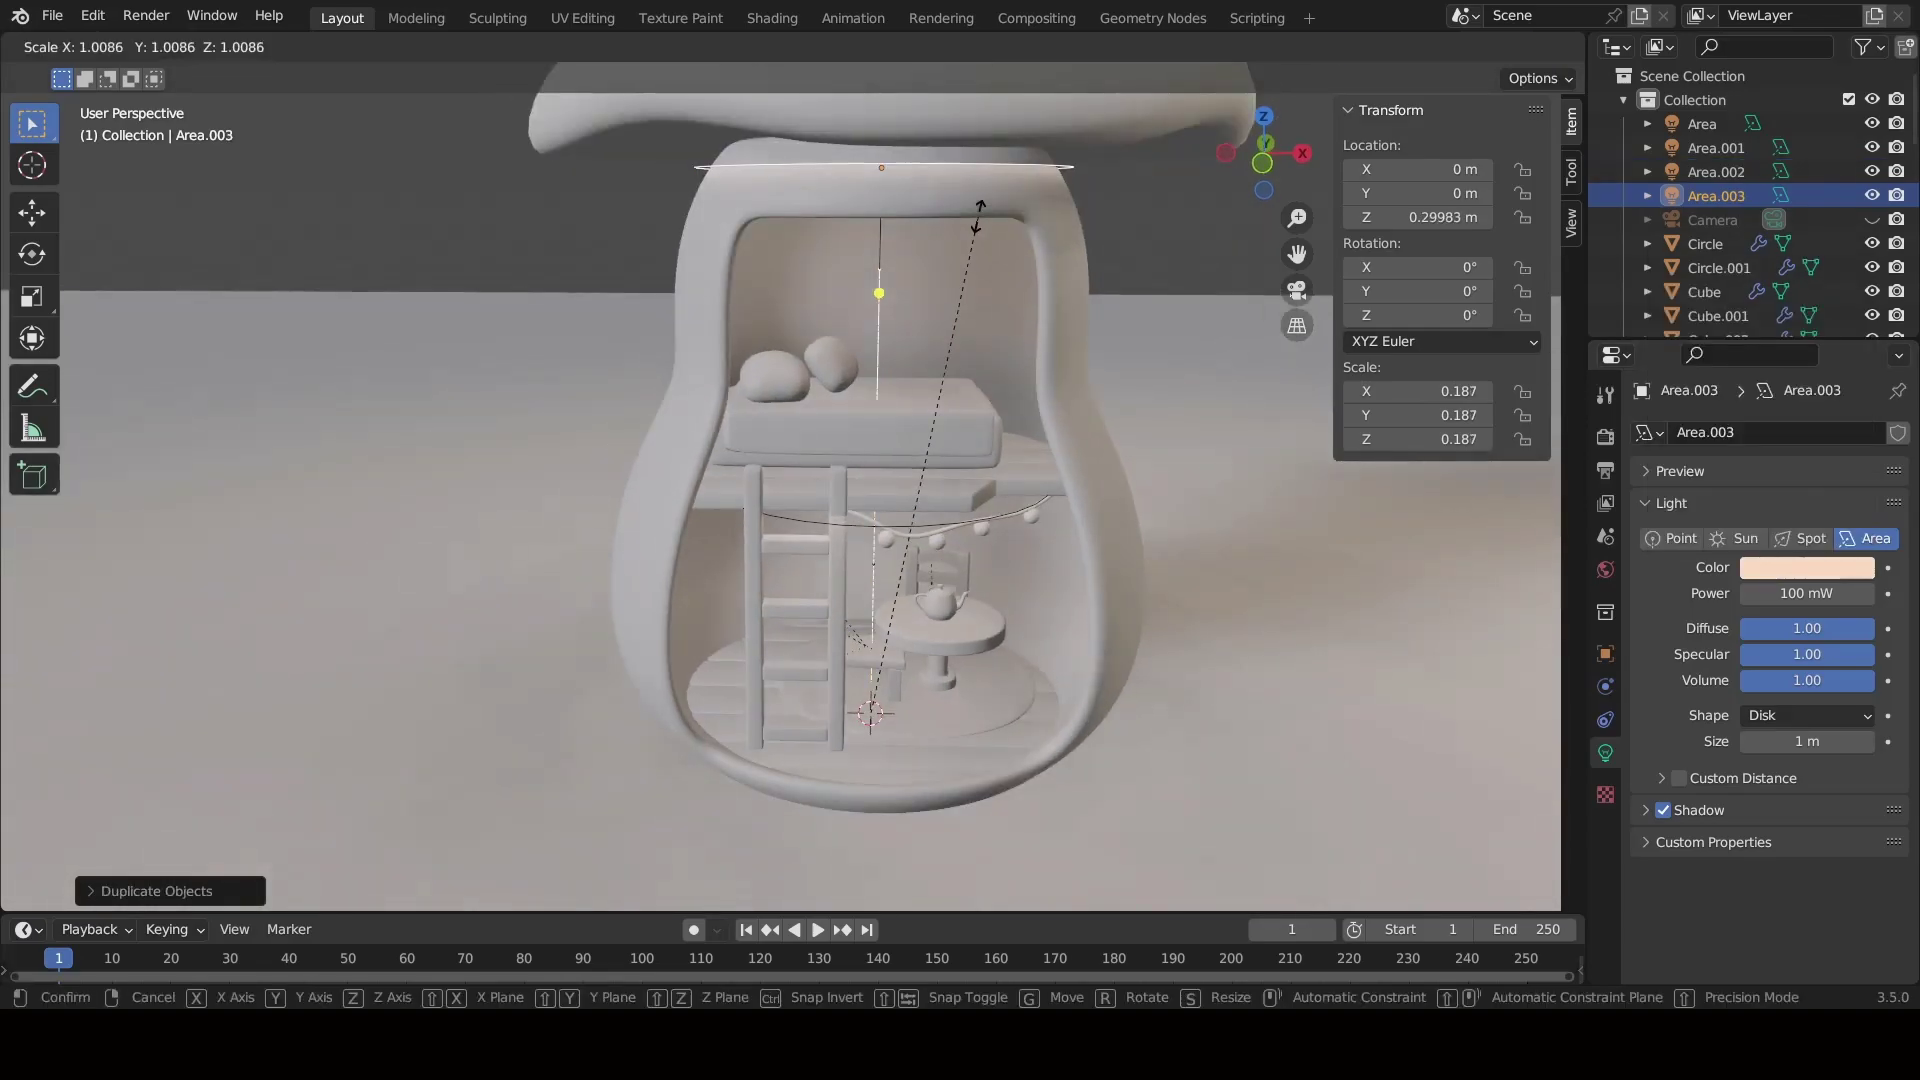
key("g")
key("z")
key("Escape")
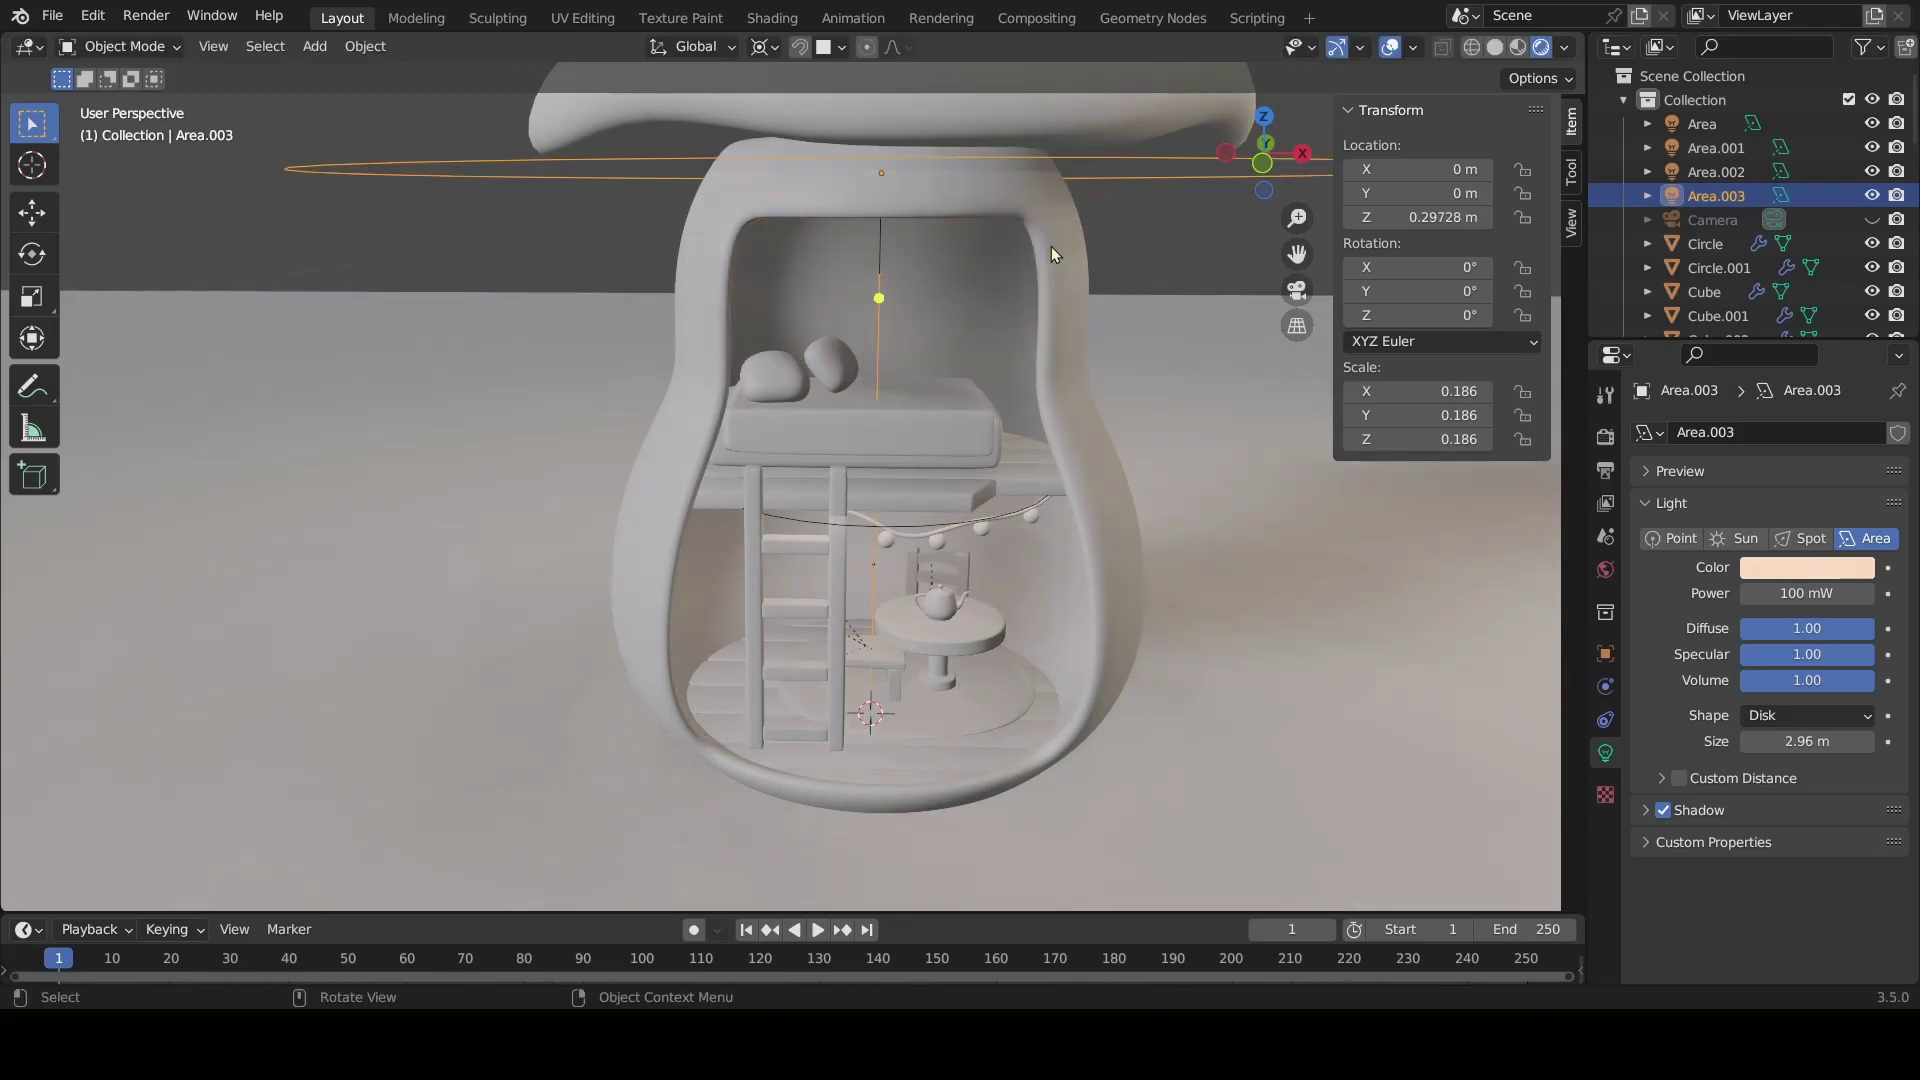
key("ctrl+z")
scroll(1052, 246, "down", 3)
middle_click_drag(946, 250, 960, 328)
scroll(960, 336, "up", 3)
key("ctrl+z")
key("ctrl+z")
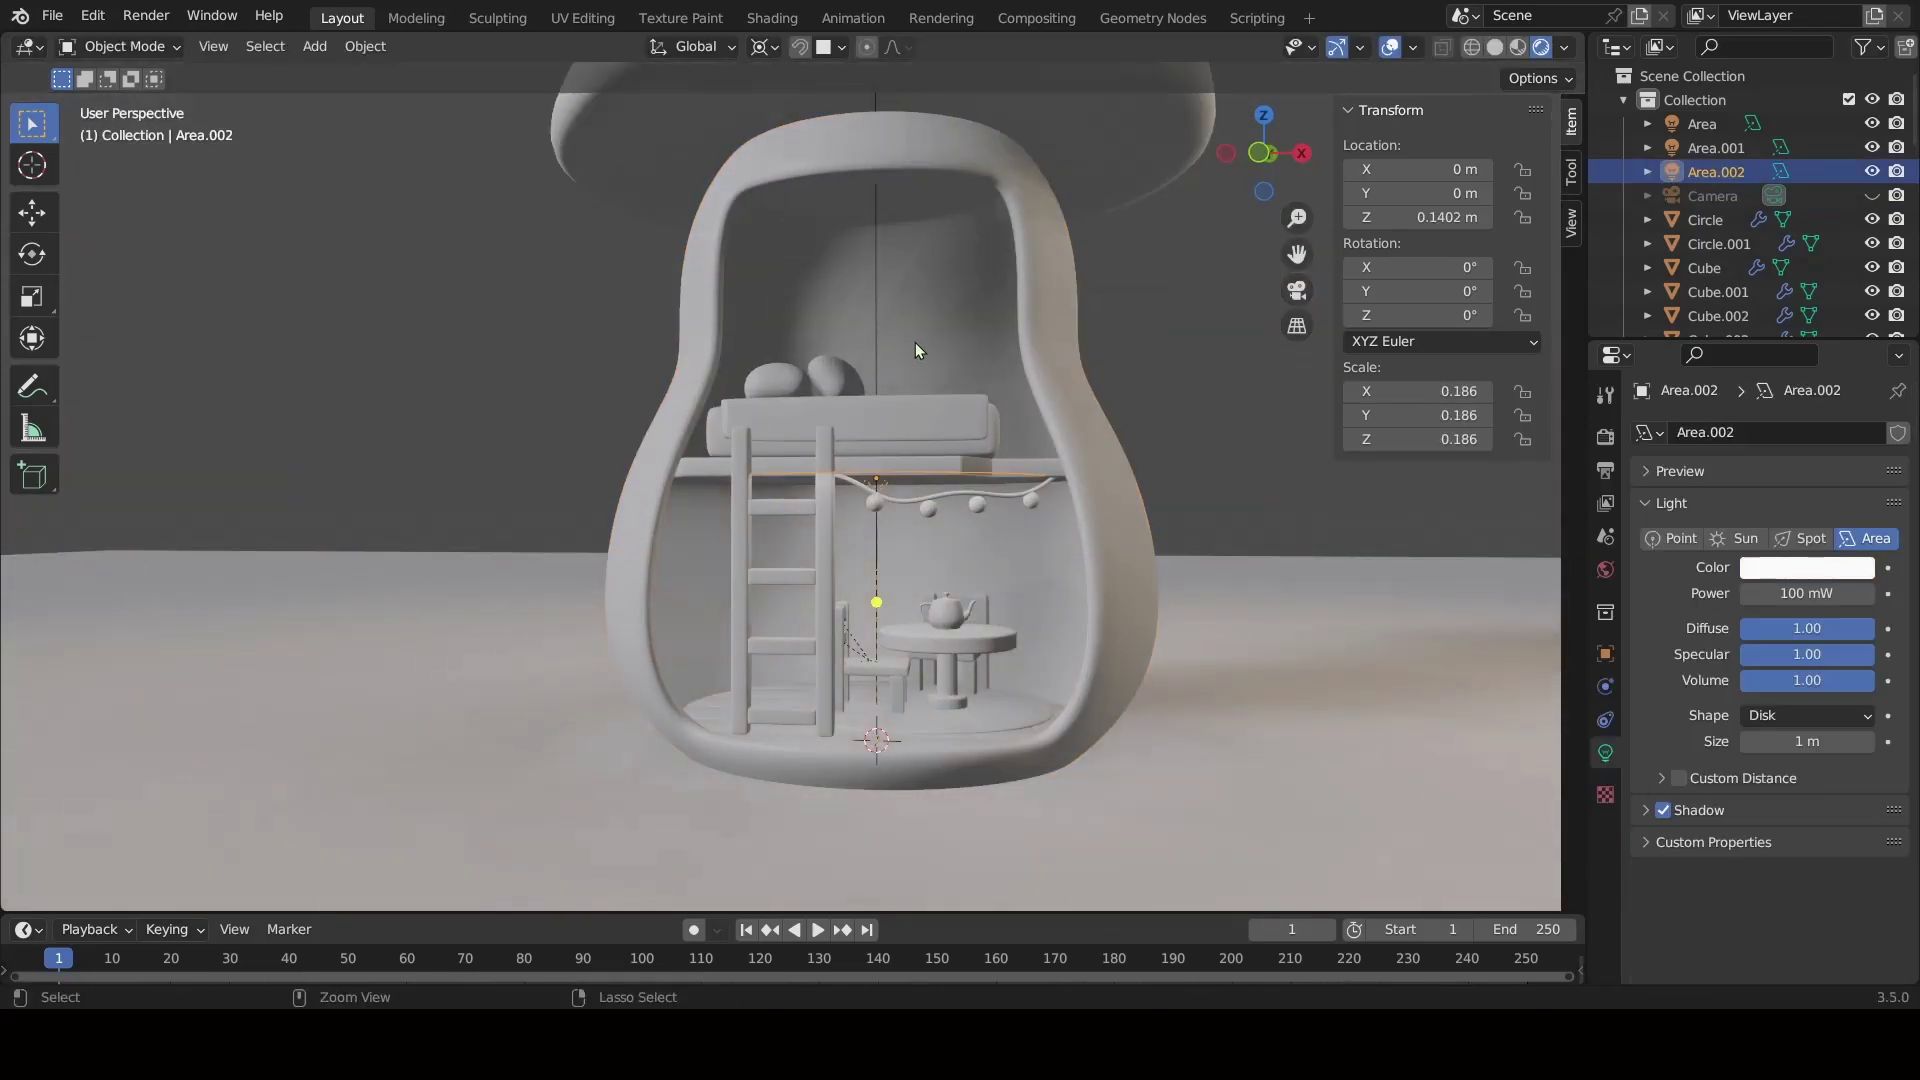
Confirm the peach colour and place a duplicate light just under the ceiling.
left_click(1780, 567)
type("cc")
key("Return")
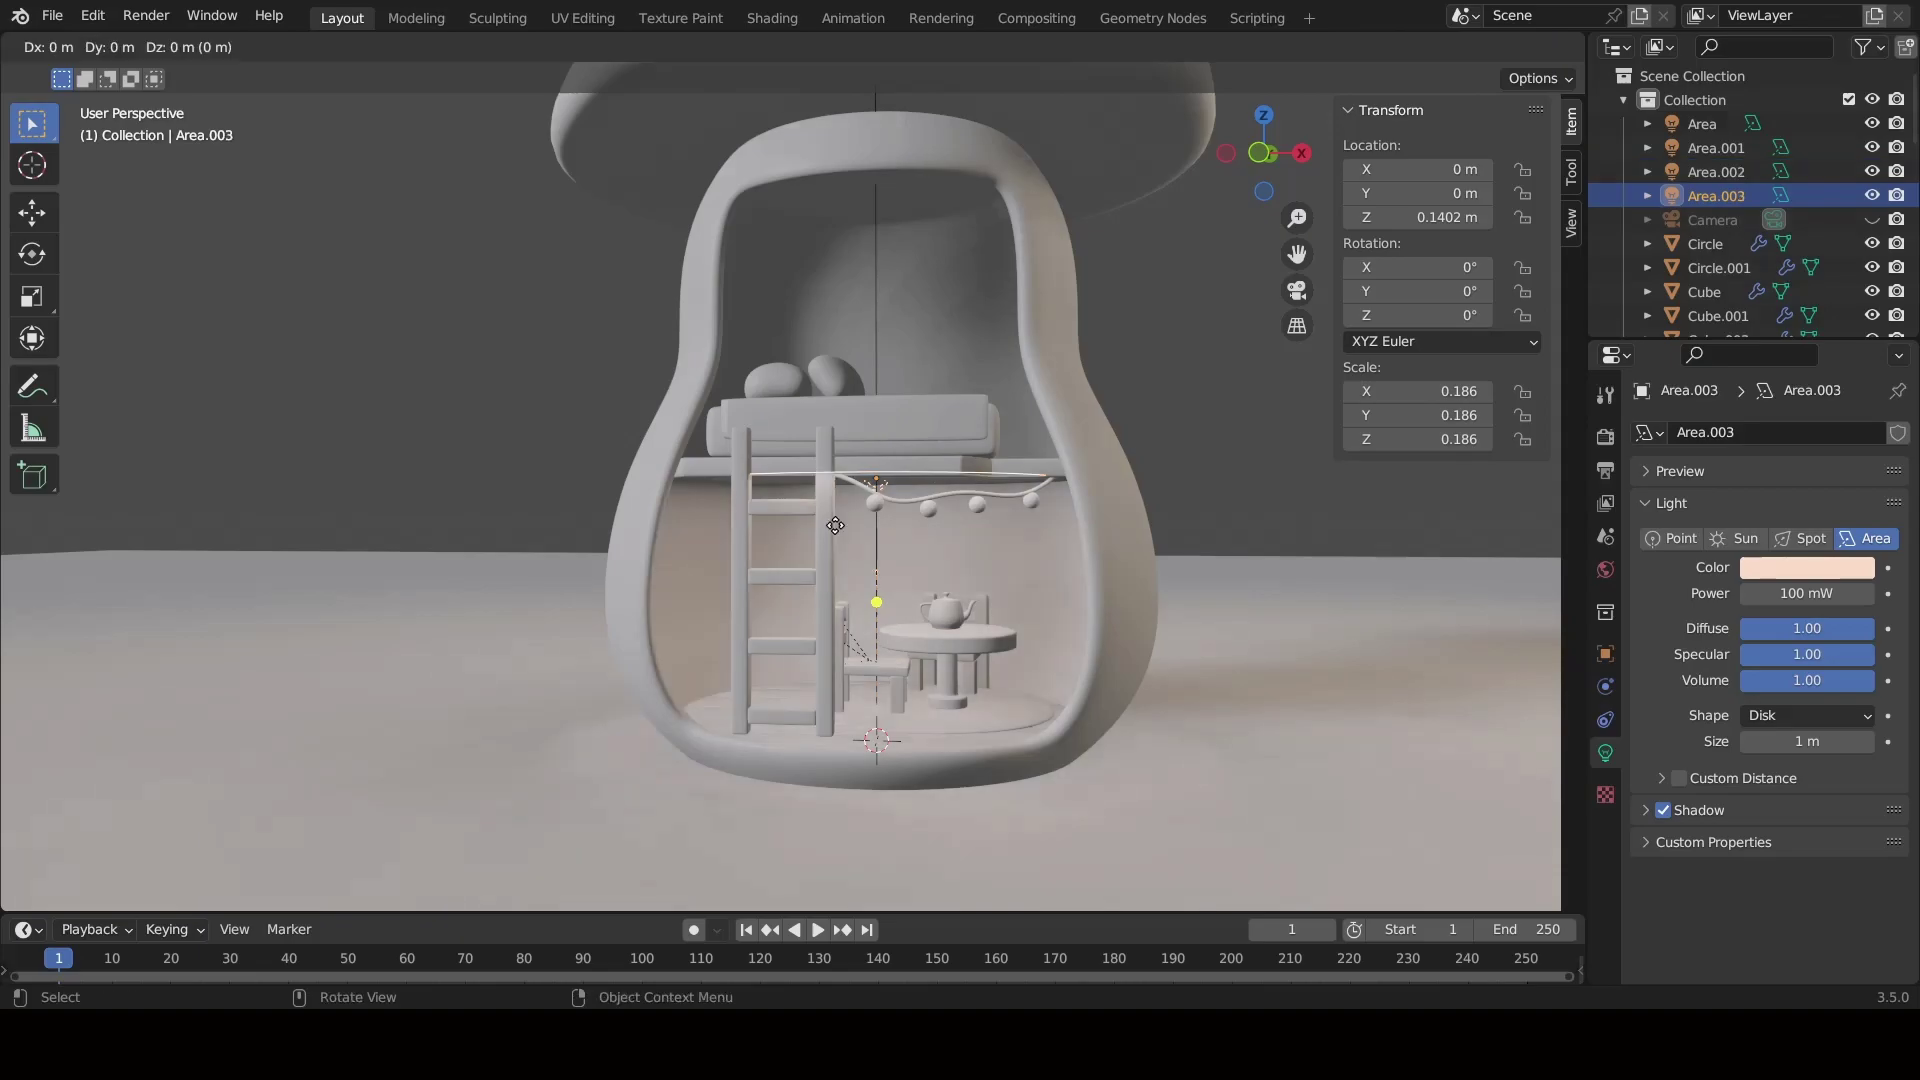
key("shift+d")
key("z")
key("Return")
scroll(950, 327, "up", 3)
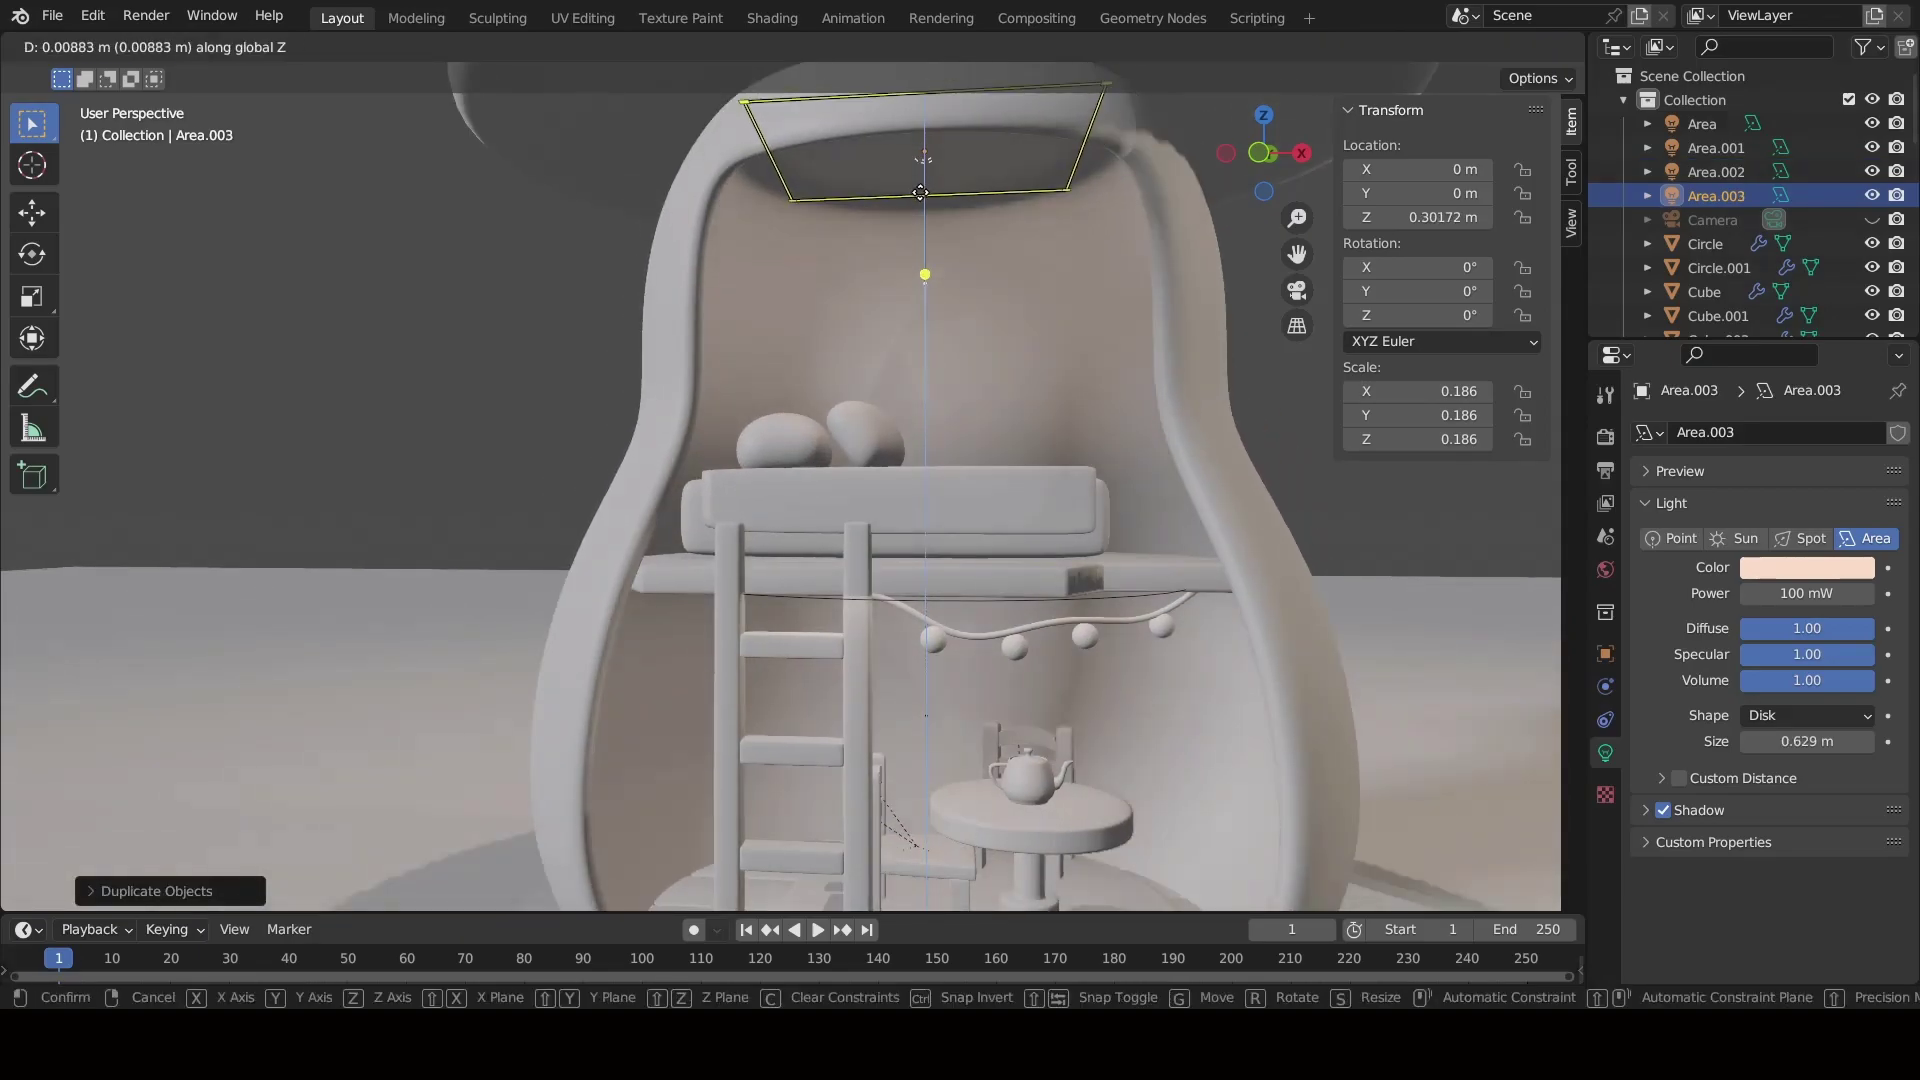
scroll(1100, 550, "down", 5)
left_click(1154, 634)
Add a new material to the mushroom body.
middle_click_drag(900, 760, 870, 797)
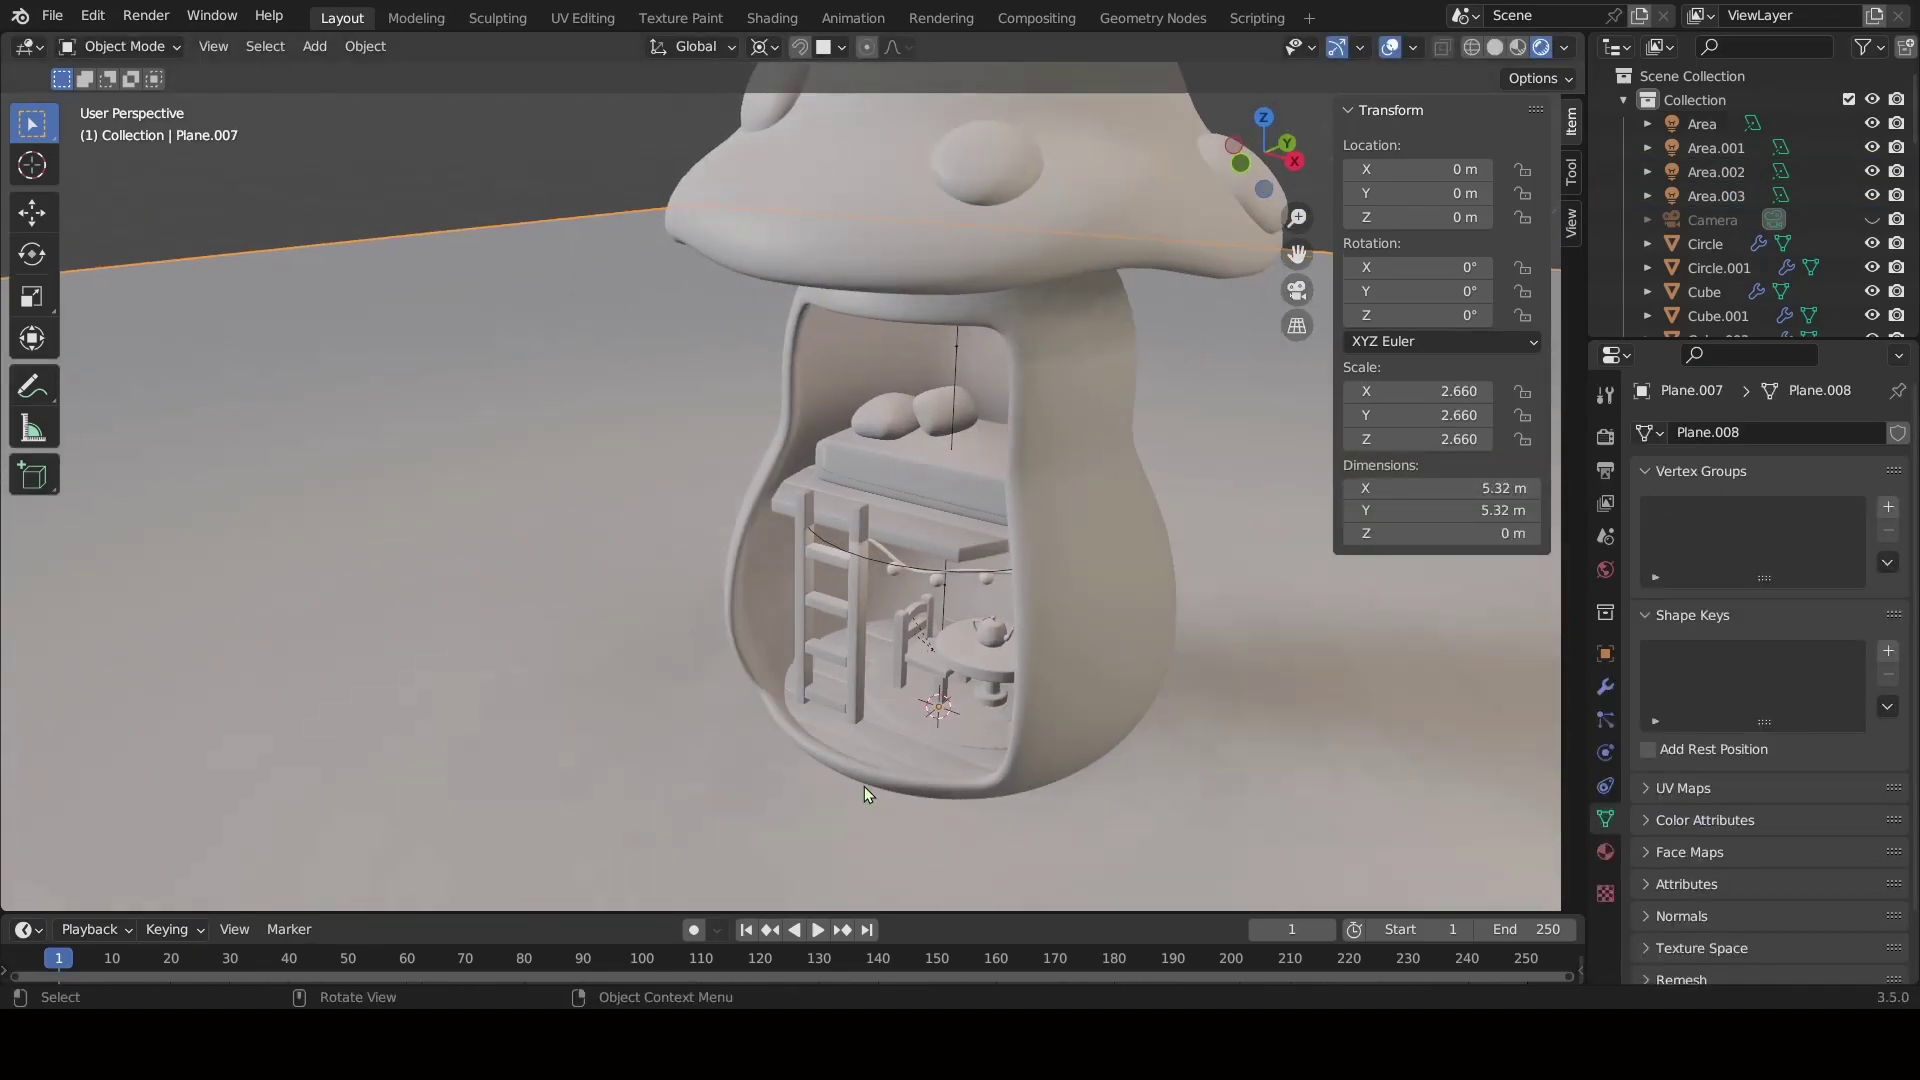
left_click(1040, 600)
left_click(1605, 852)
left_click(1683, 532)
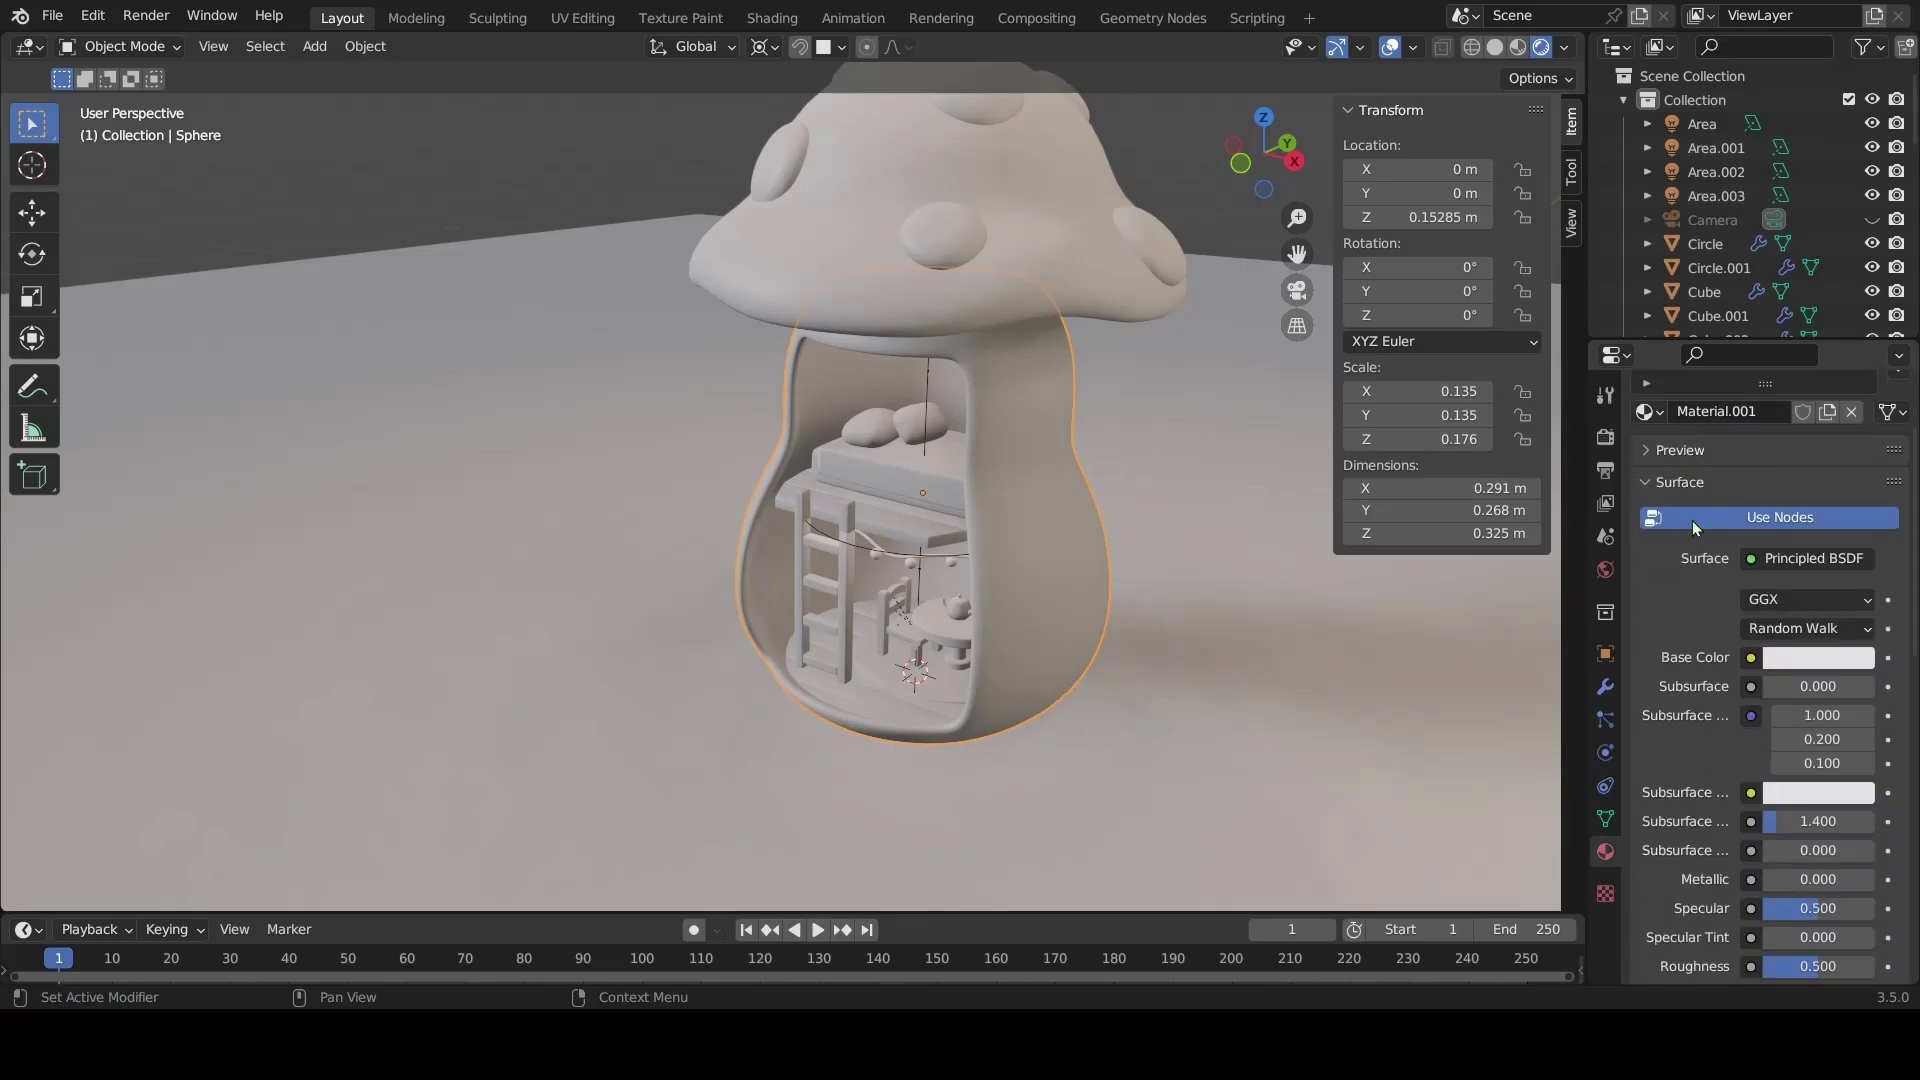
Create a new material for the ladder rail with a saturated brown base colour.
left_click(848, 590)
left_click(1716, 530)
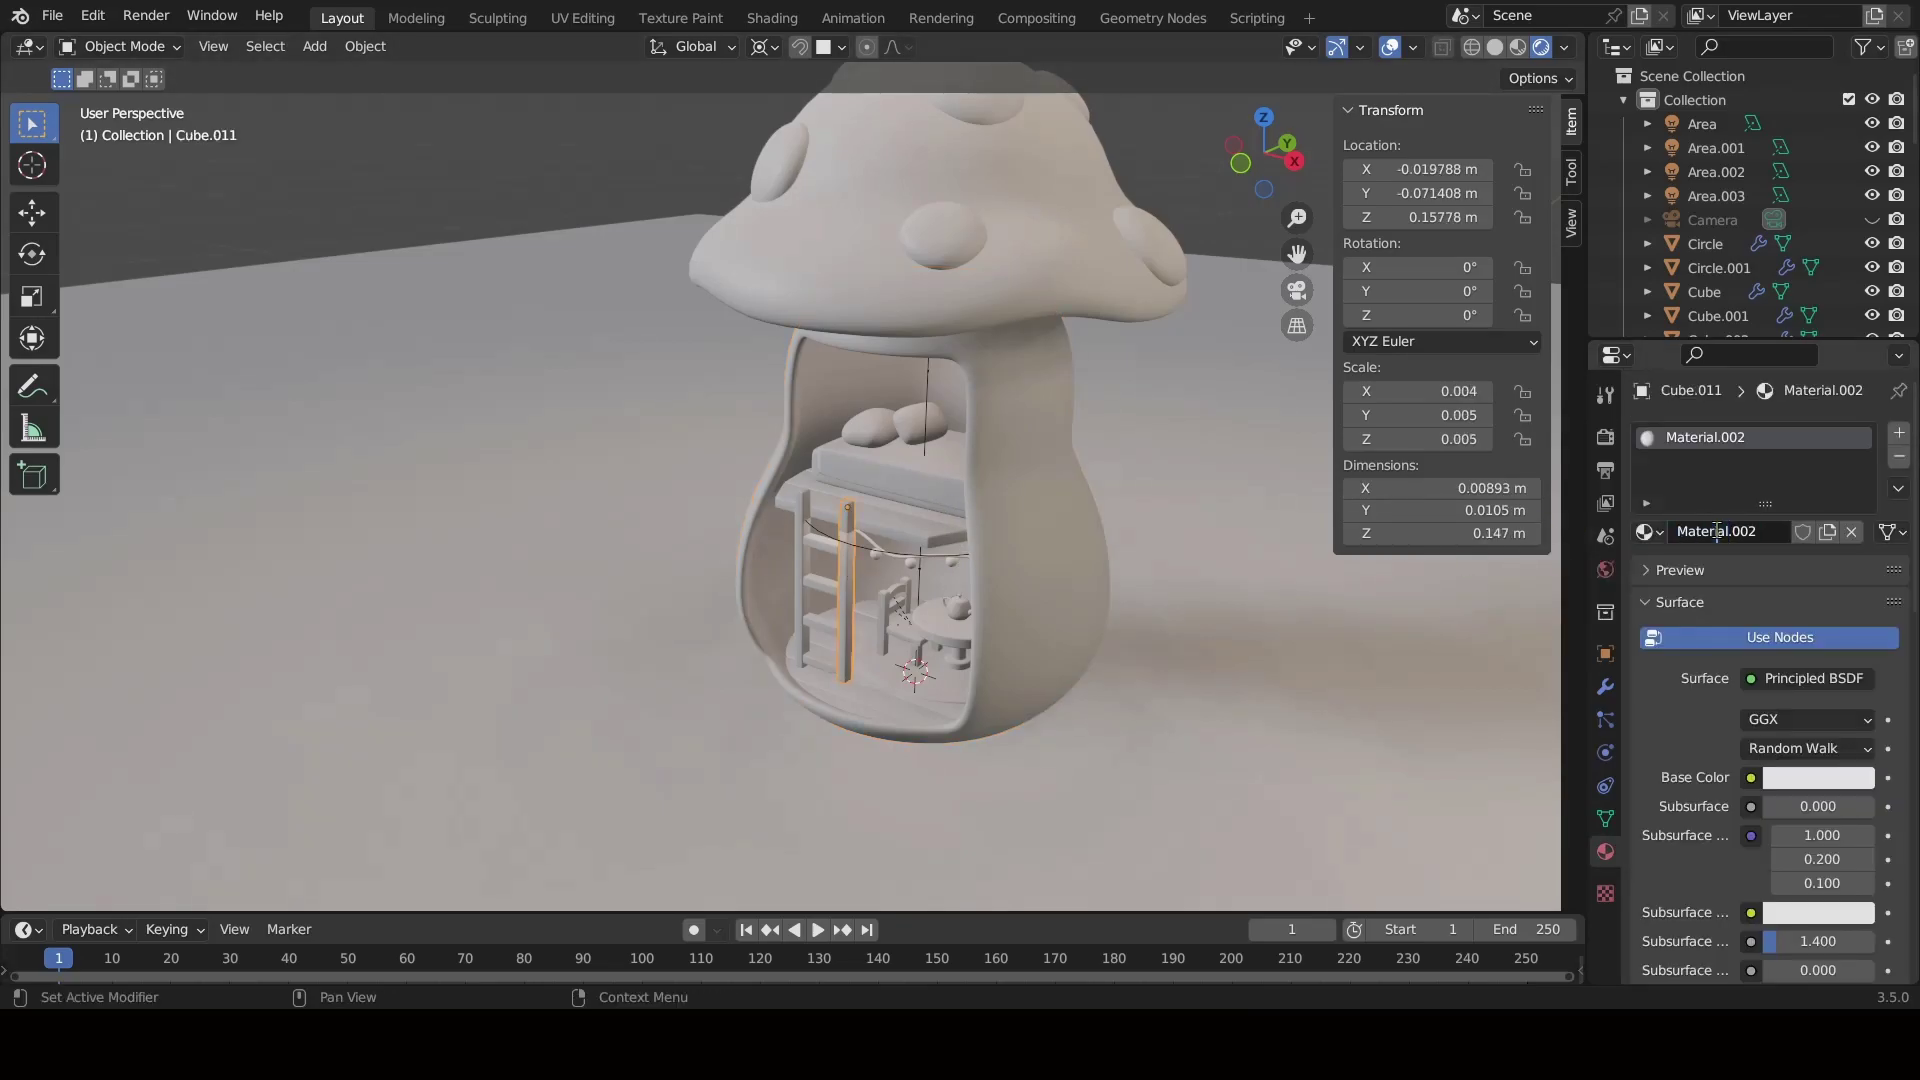
left_click(1805, 777)
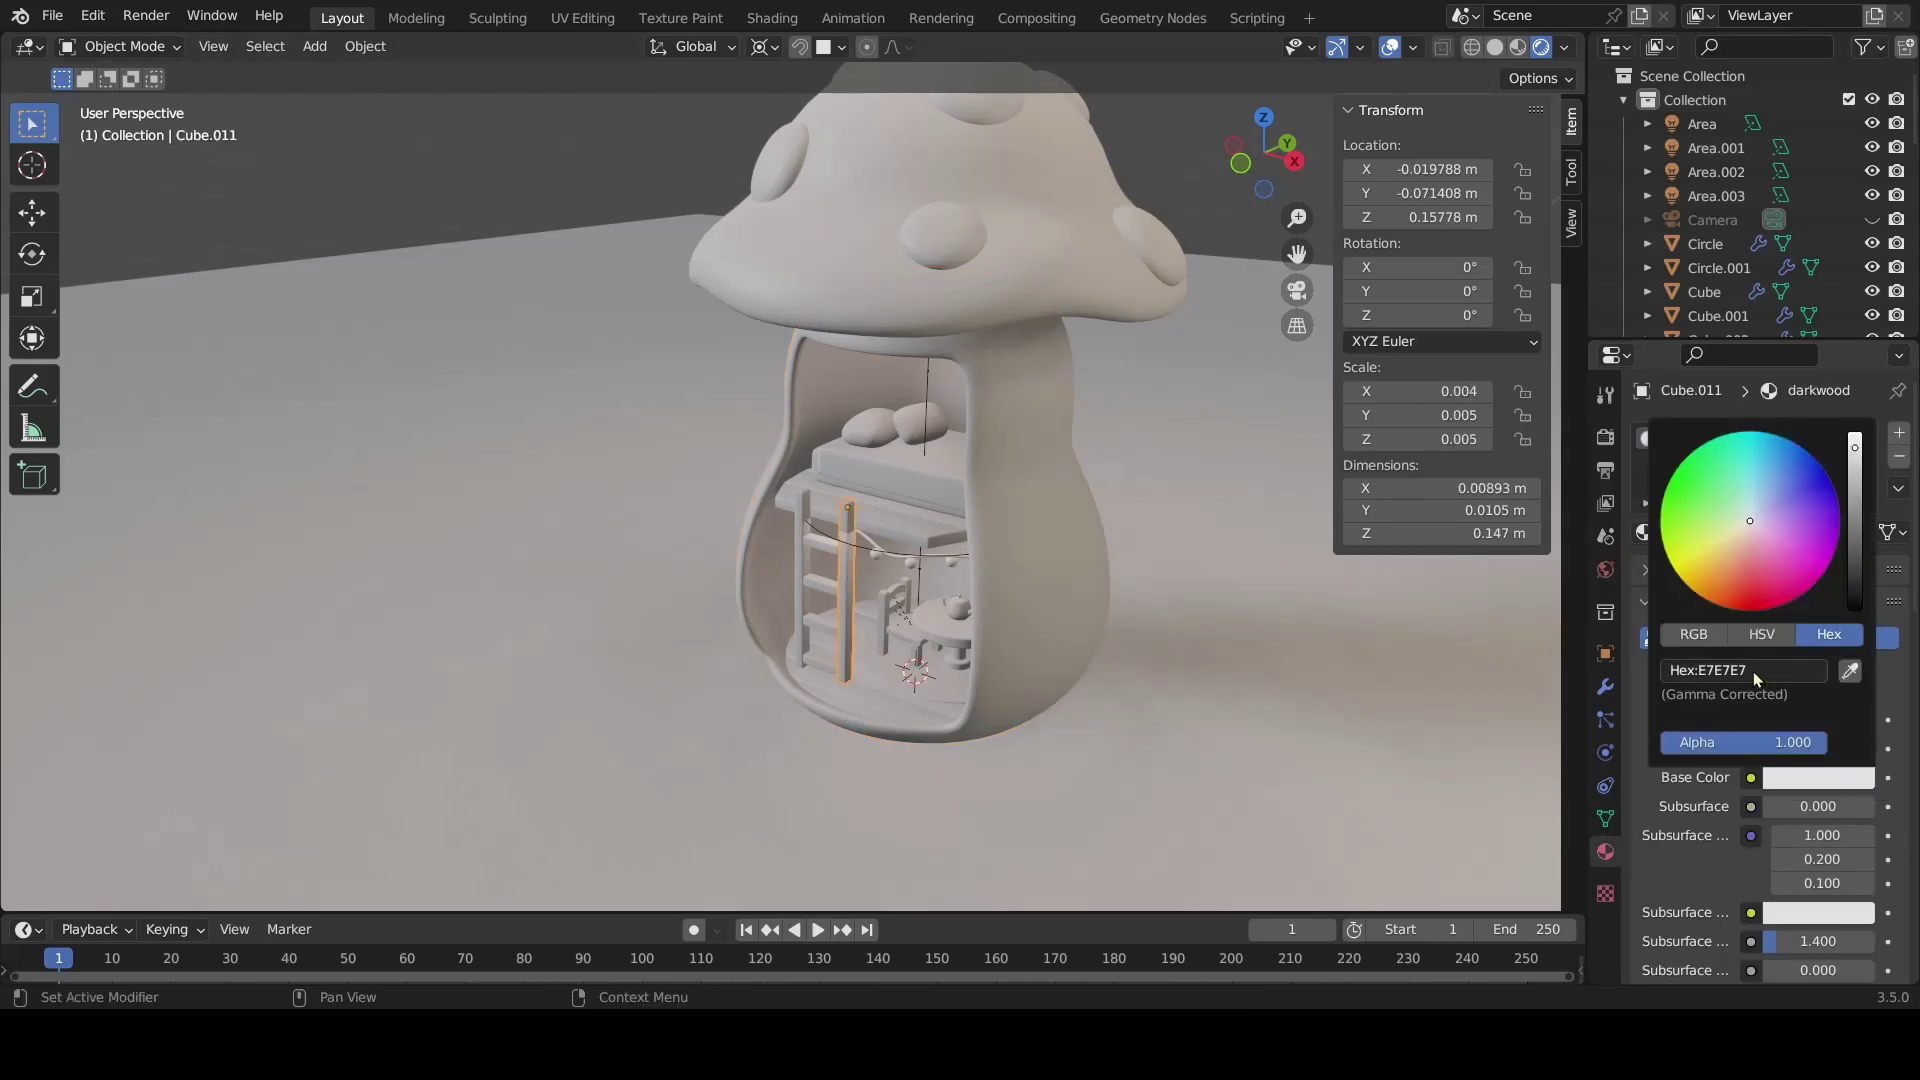
type("F34")
key("Return")
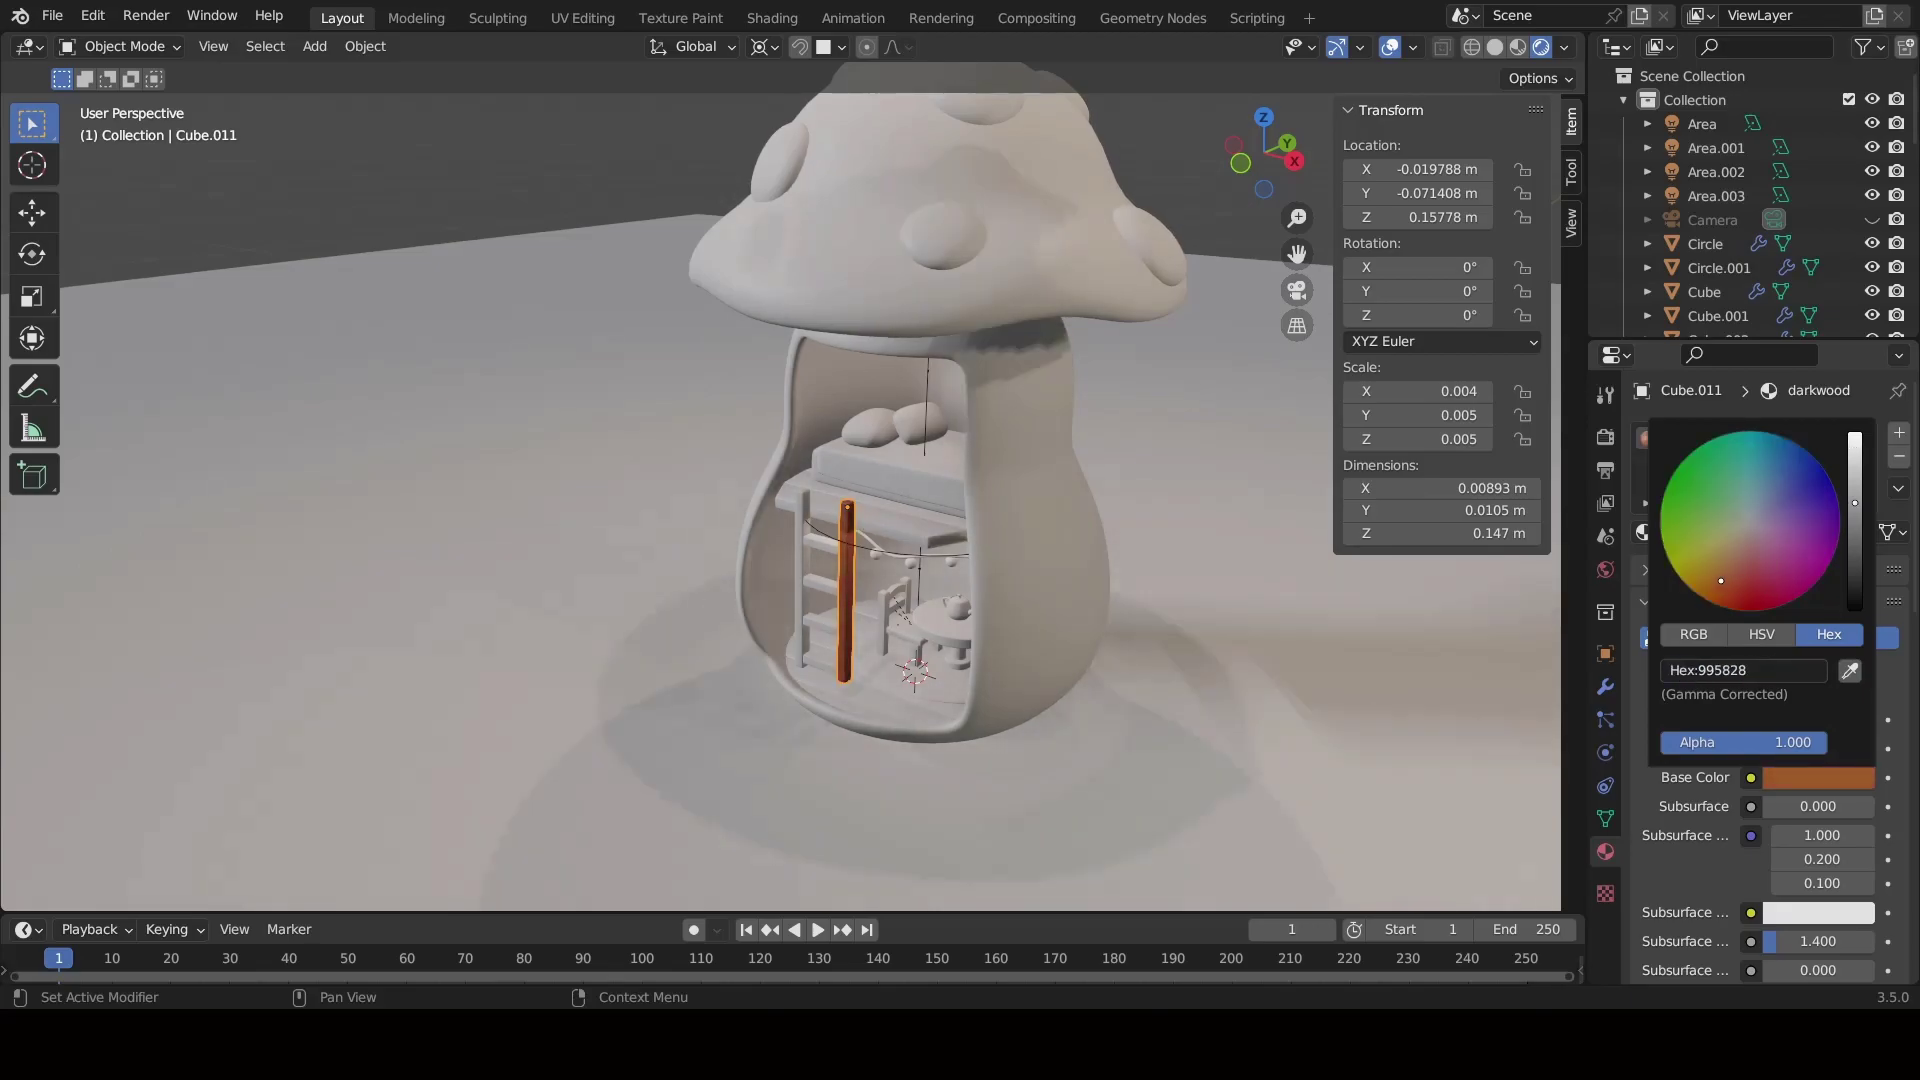
left_click_drag(1733, 585, 1729, 593)
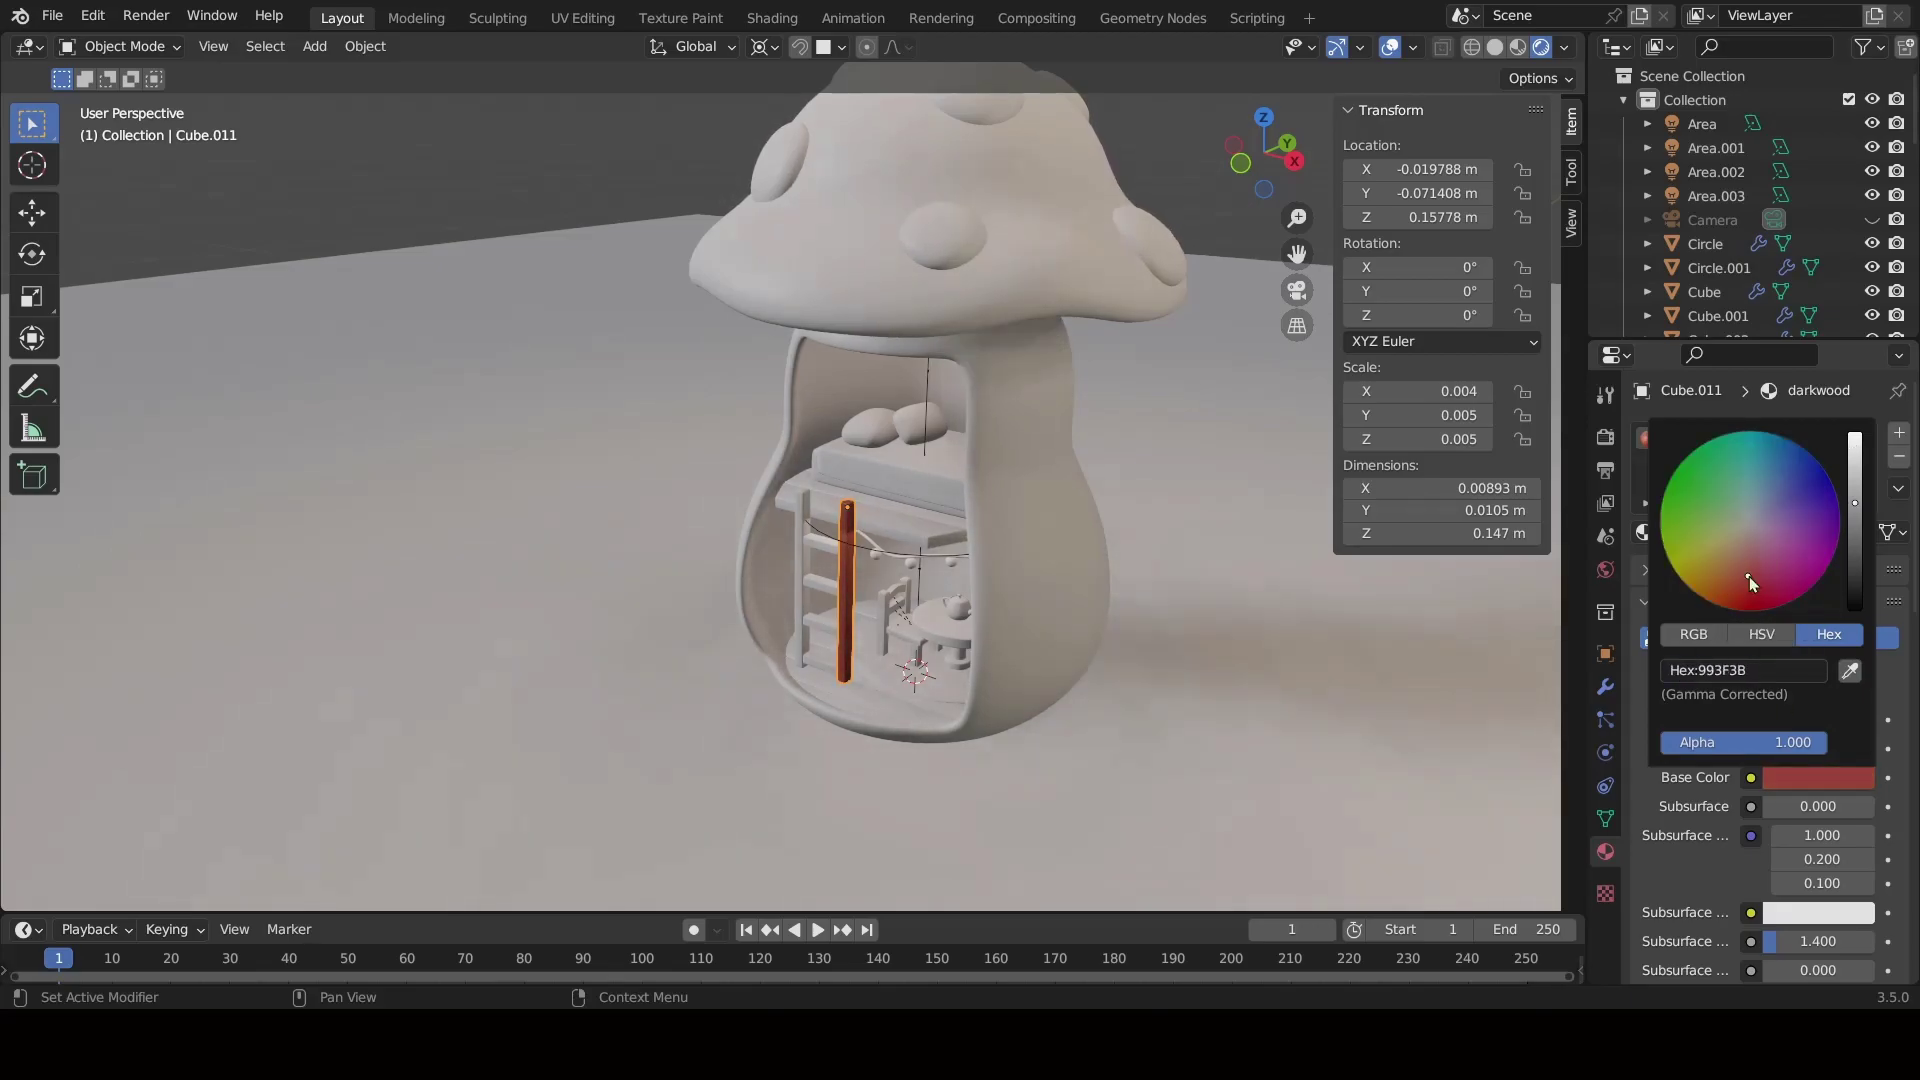
Darken the rail's base colour to dark brown 3D2506, then a dark reddish-brown.
left_click(1810, 777)
left_click(1745, 670)
type("3D2506")
key("Return")
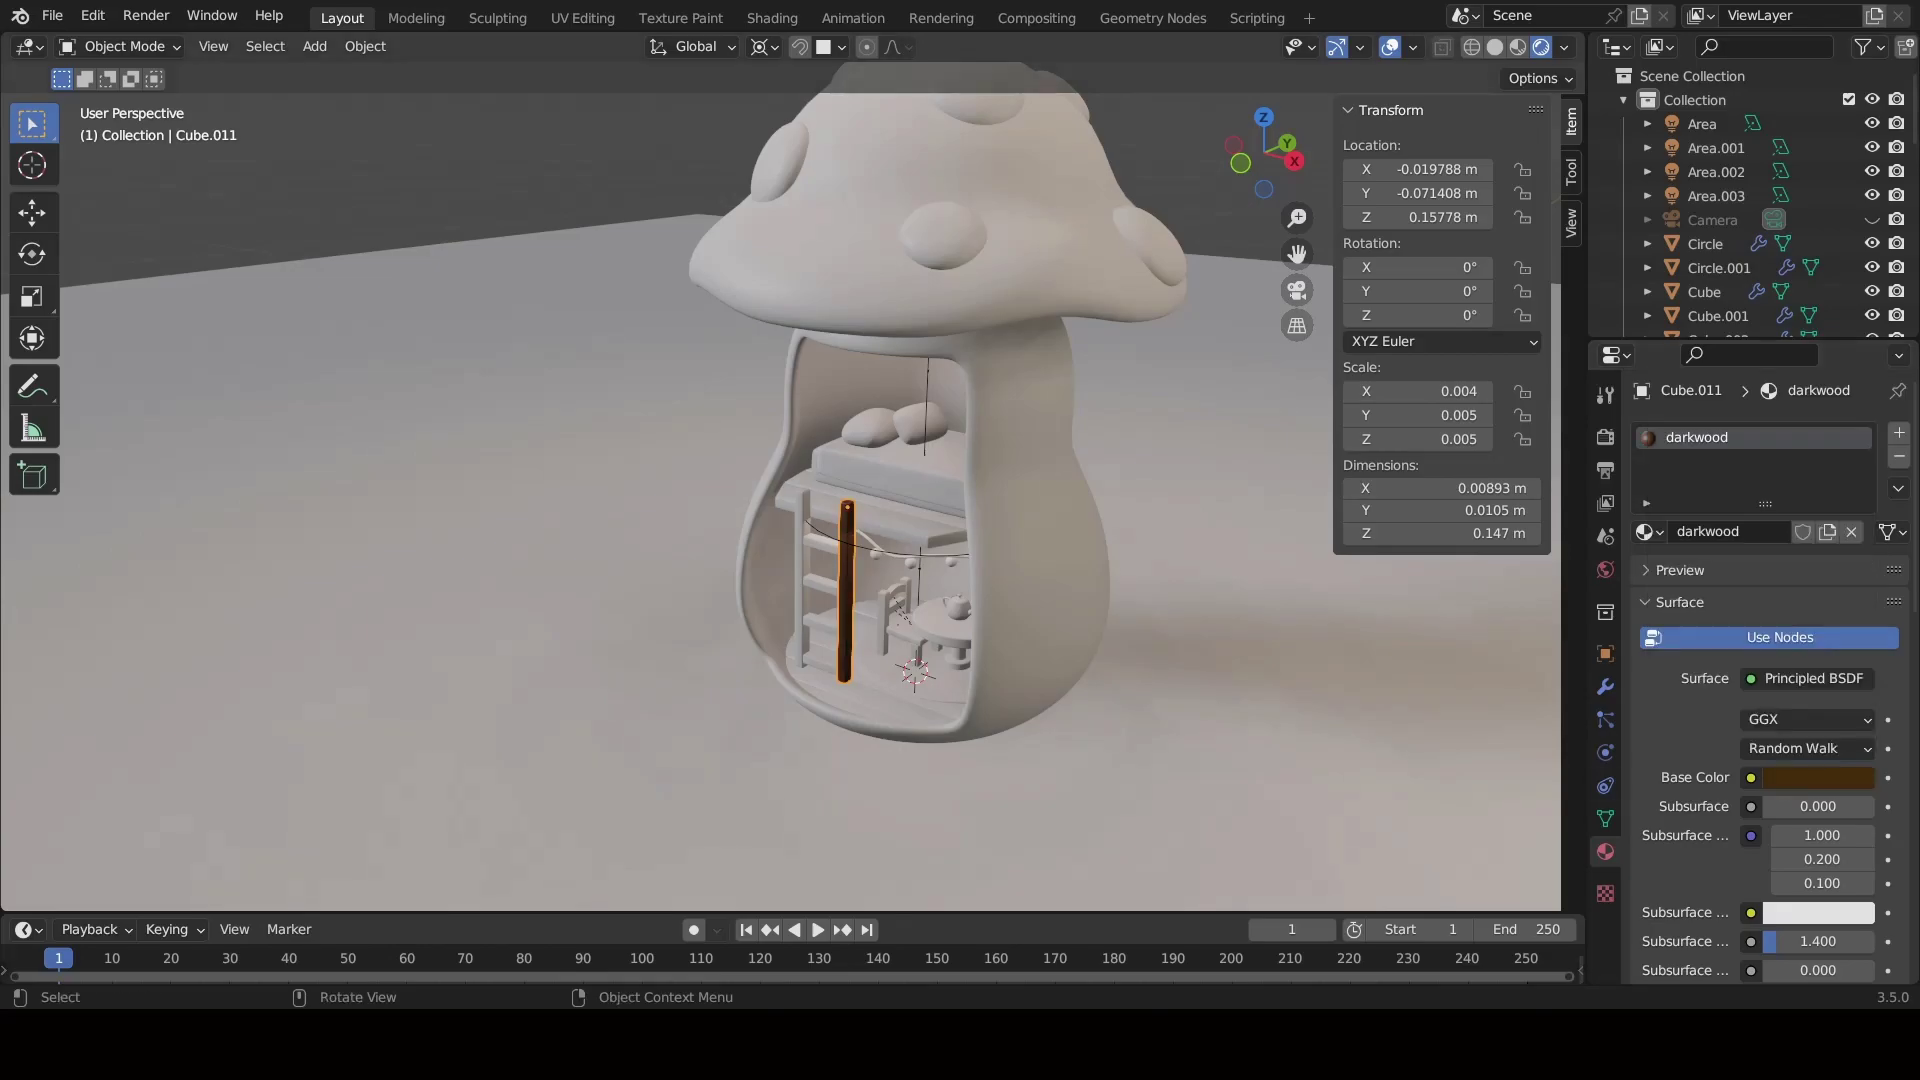
left_click(1810, 777)
left_click(1782, 670)
type("3")
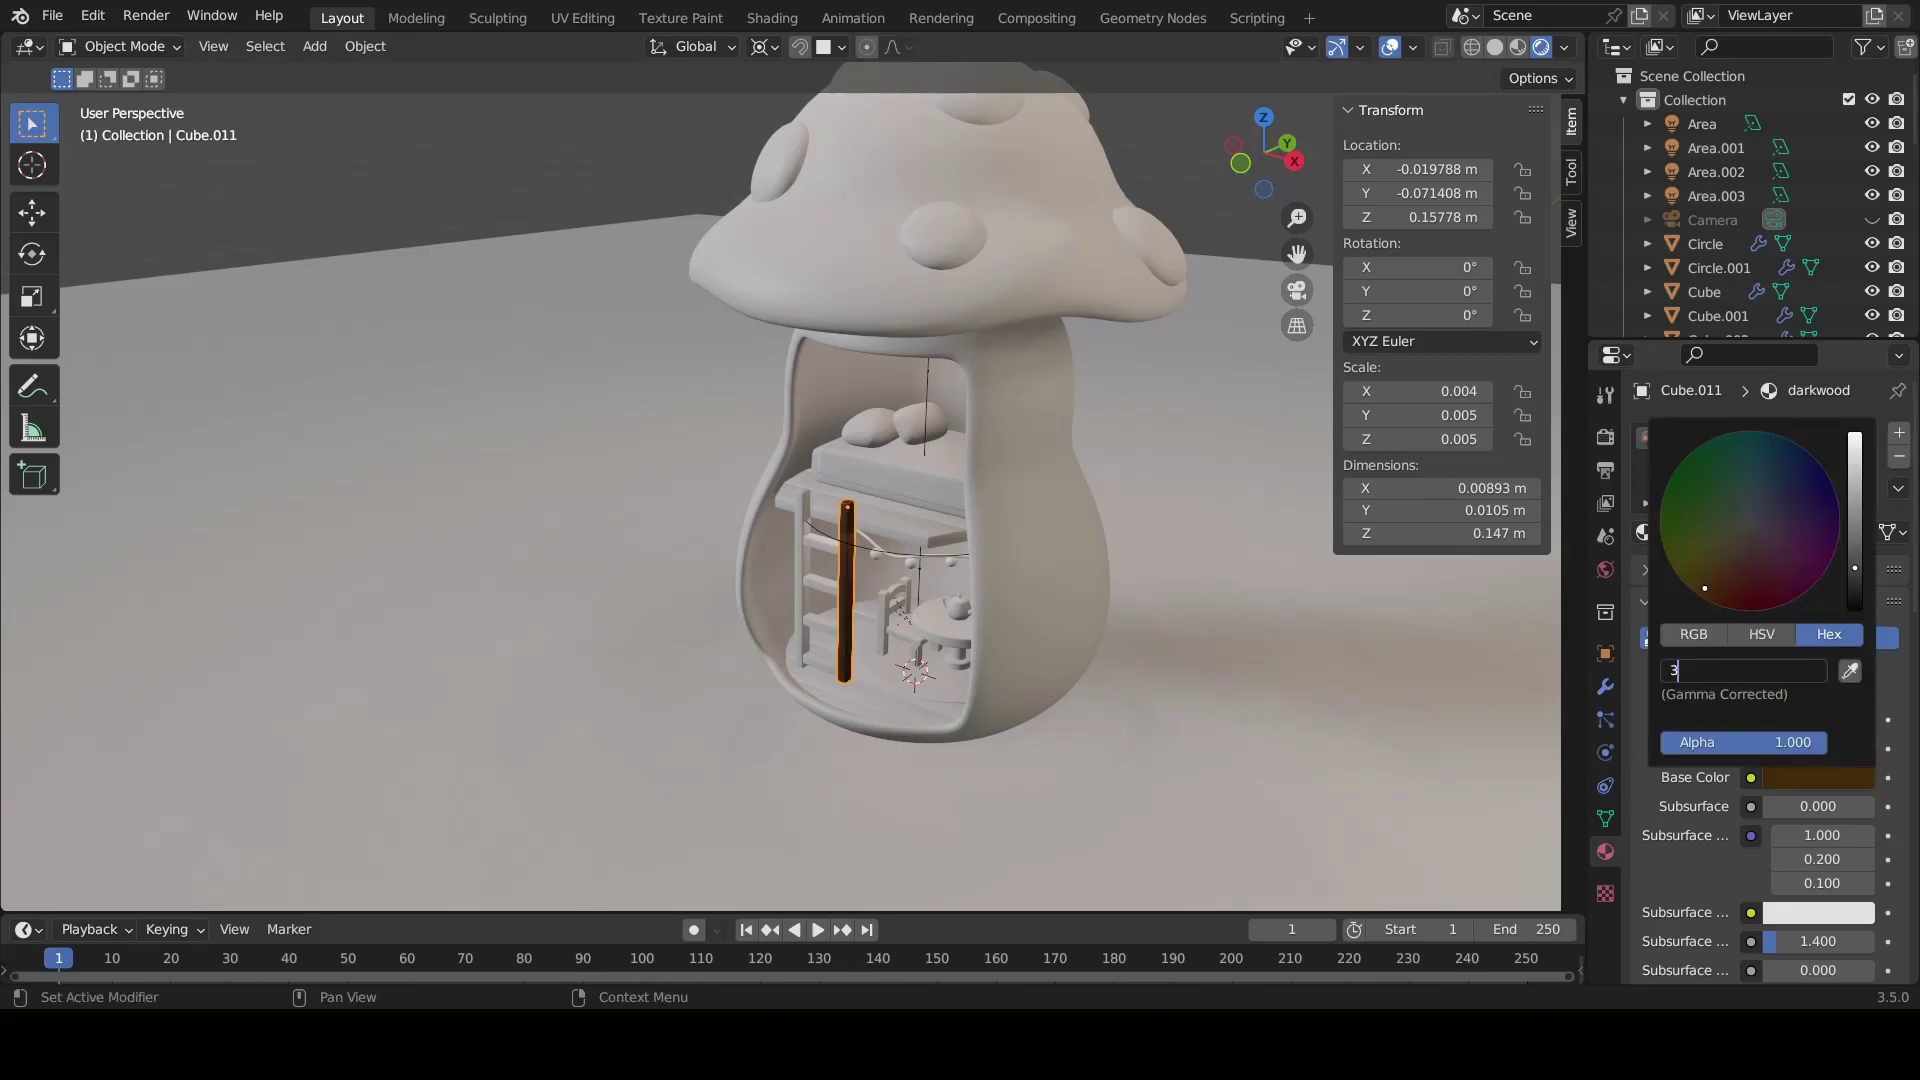
type("2a")
key("Return")
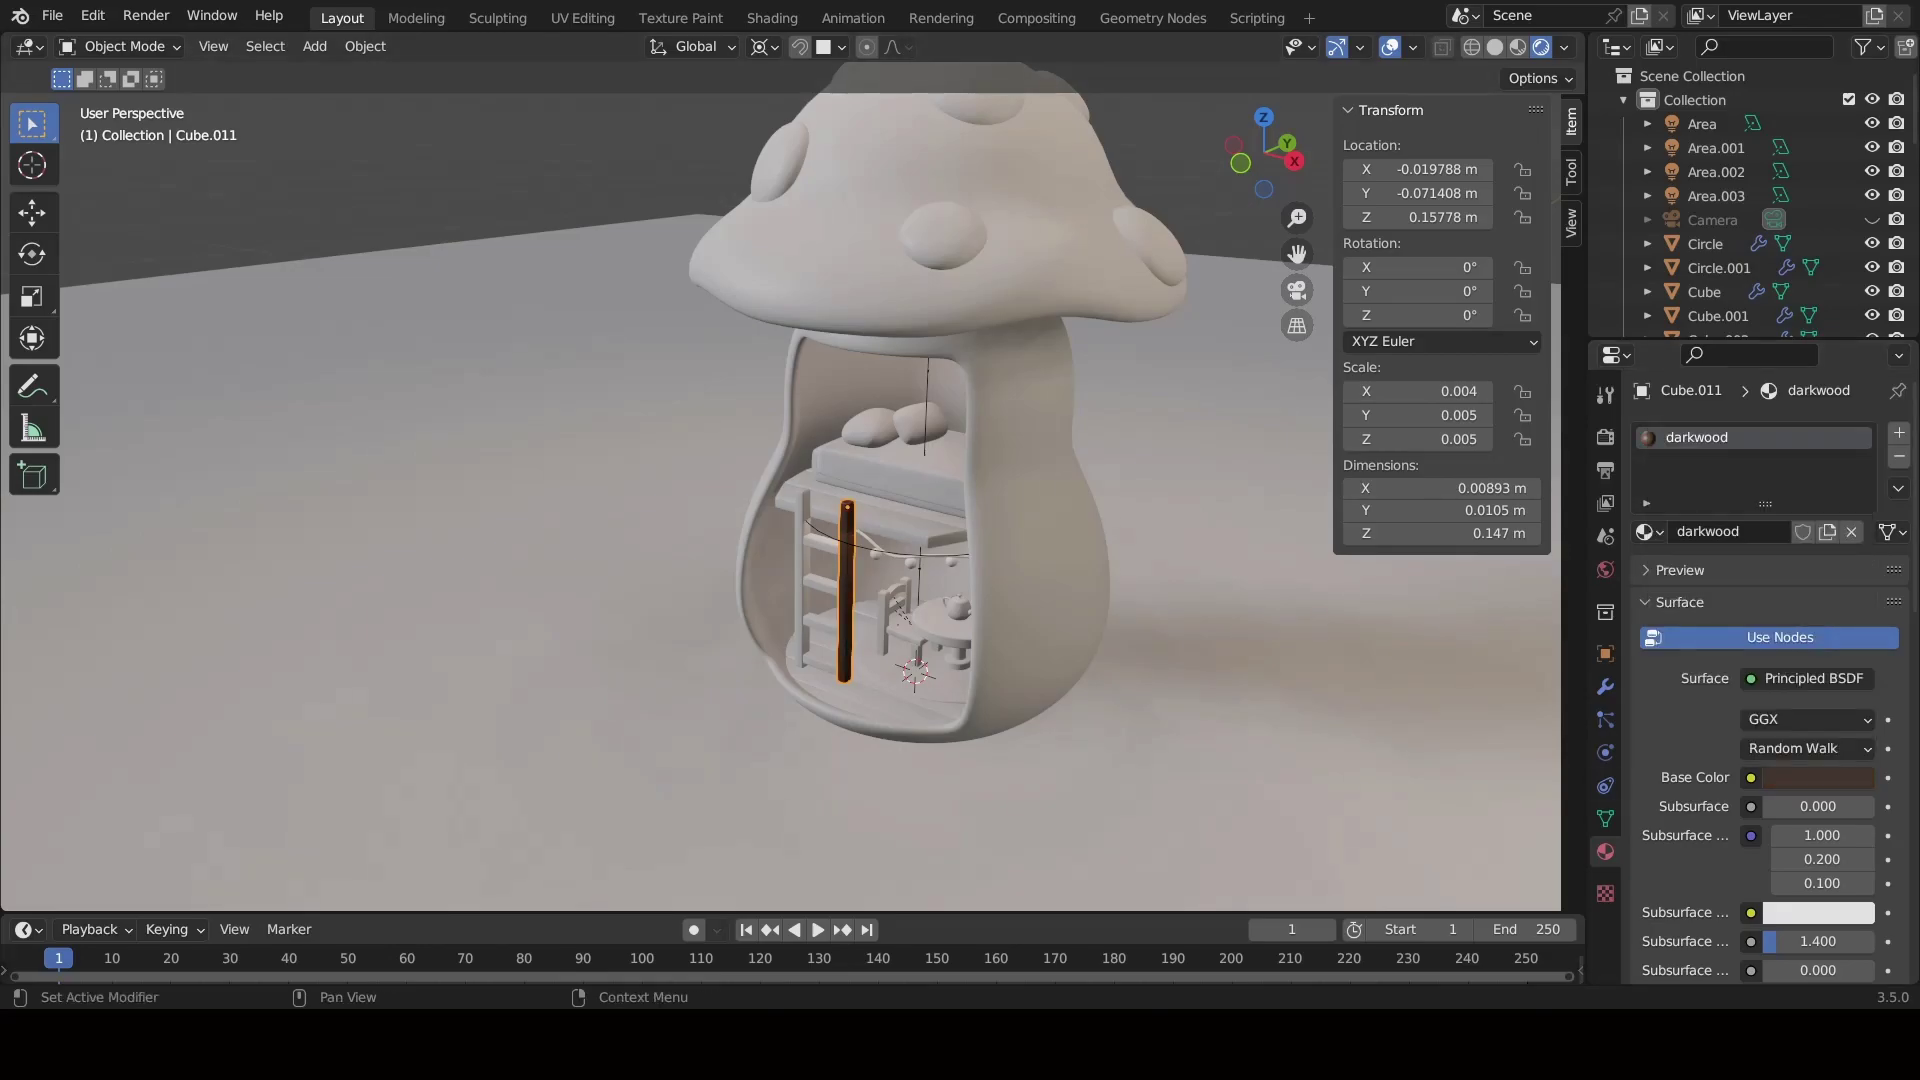
Link the rail's dark wood material onto the ladder with rungs using Ctrl+L.
scroll(748, 741, "up", 3)
left_click(828, 620)
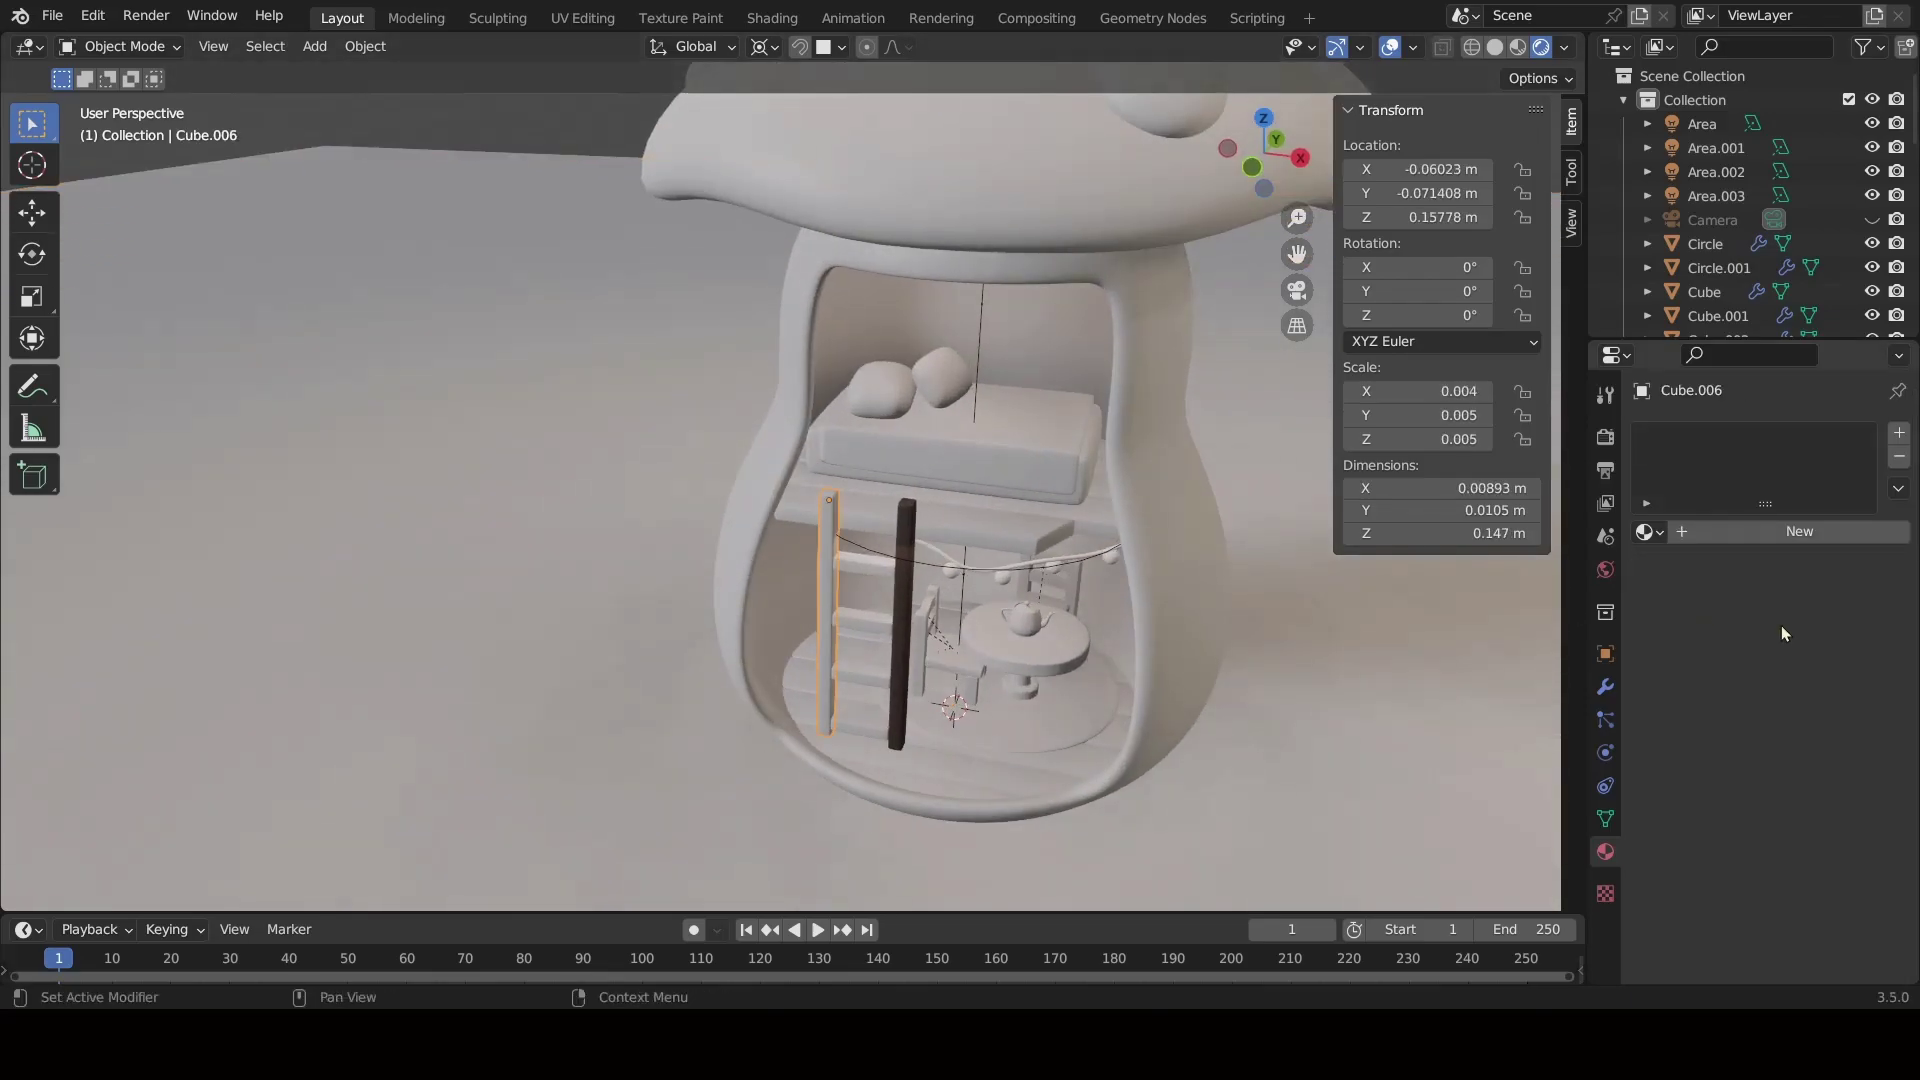
scroll(1282, 624, "down", 4)
scroll(1114, 716, "up", 5)
left_click(870, 660)
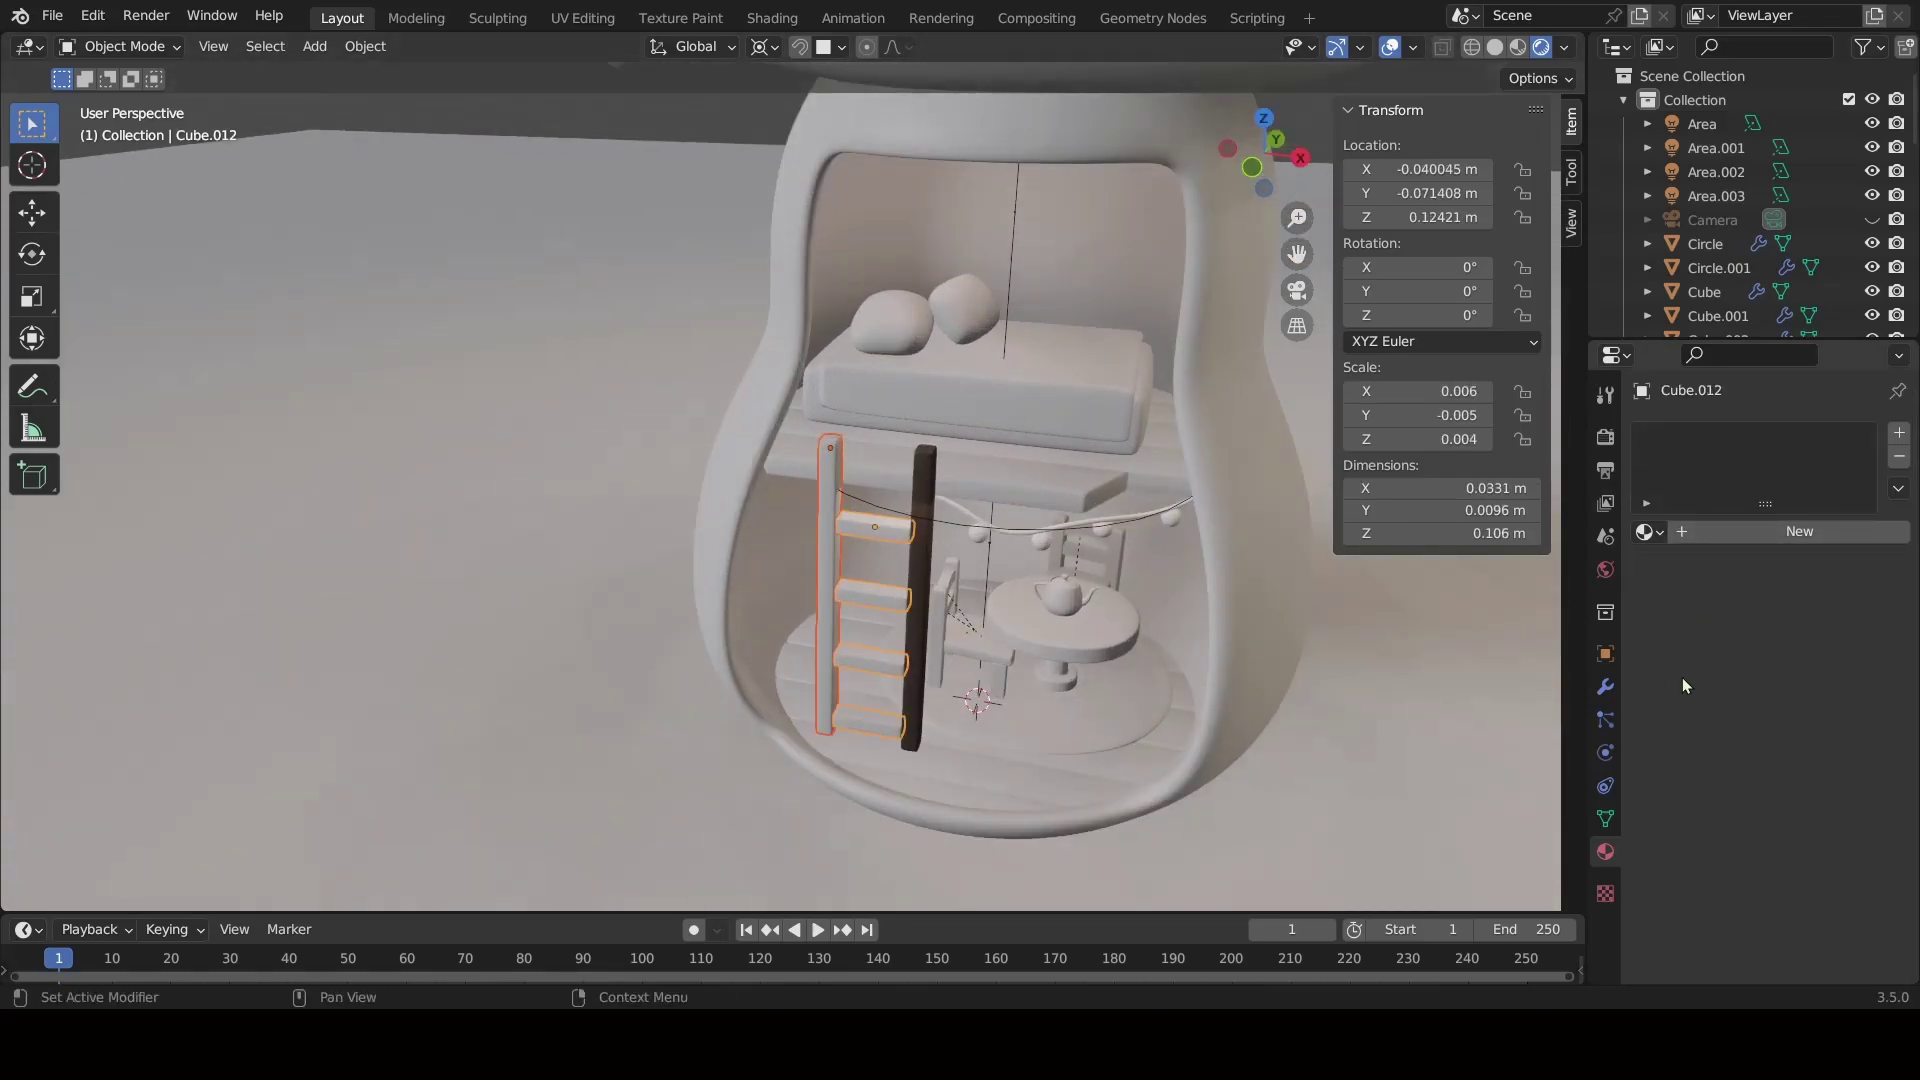
left_click(915, 580, "shift")
key("ctrl+l")
left_click(850, 448)
Link the dark wood rail material onto the round table.
left_click(650, 680)
mouse_move(650, 680)
middle_mouse_down()
mouse_move(740, 620)
mouse_move(728, 639)
middle_mouse_up()
left_click(904, 610)
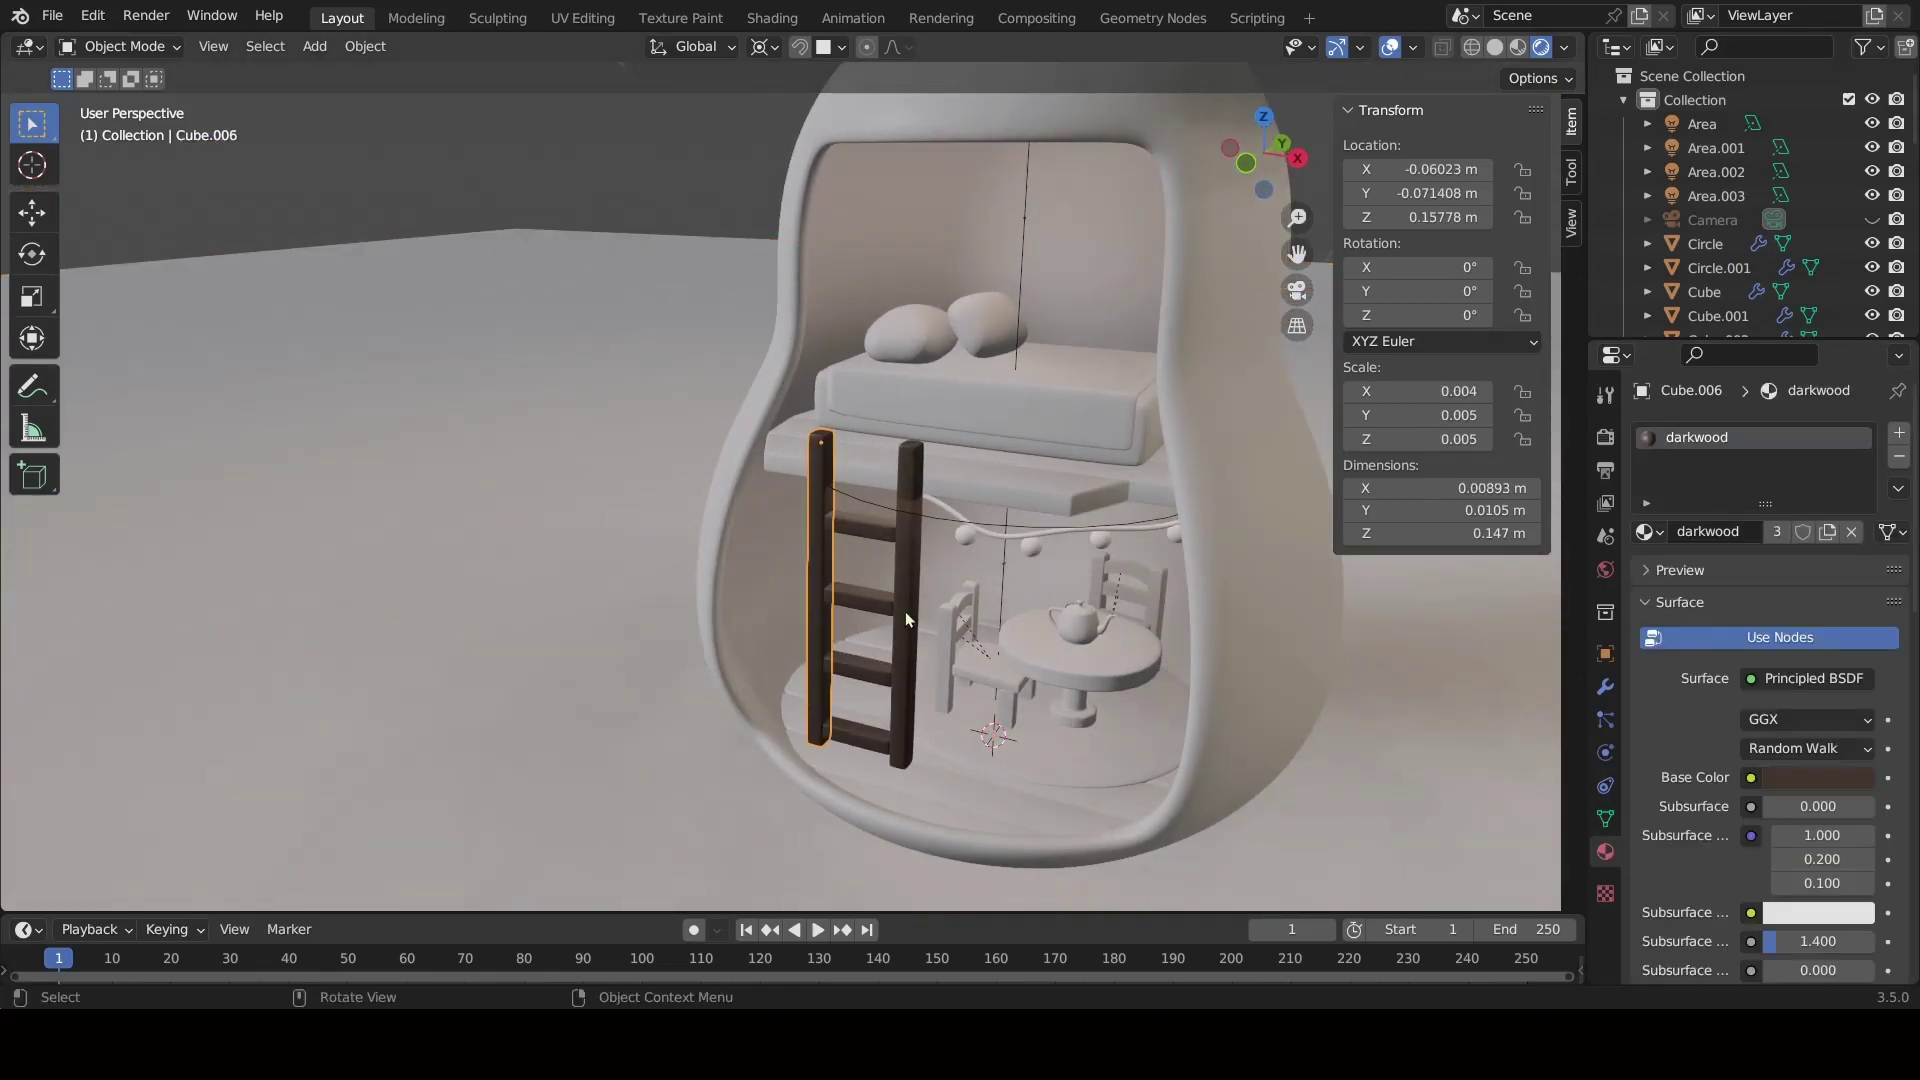
scroll(1689, 820, "down", 8)
scroll(1689, 820, "down", 2)
scroll(766, 609, "up", 3)
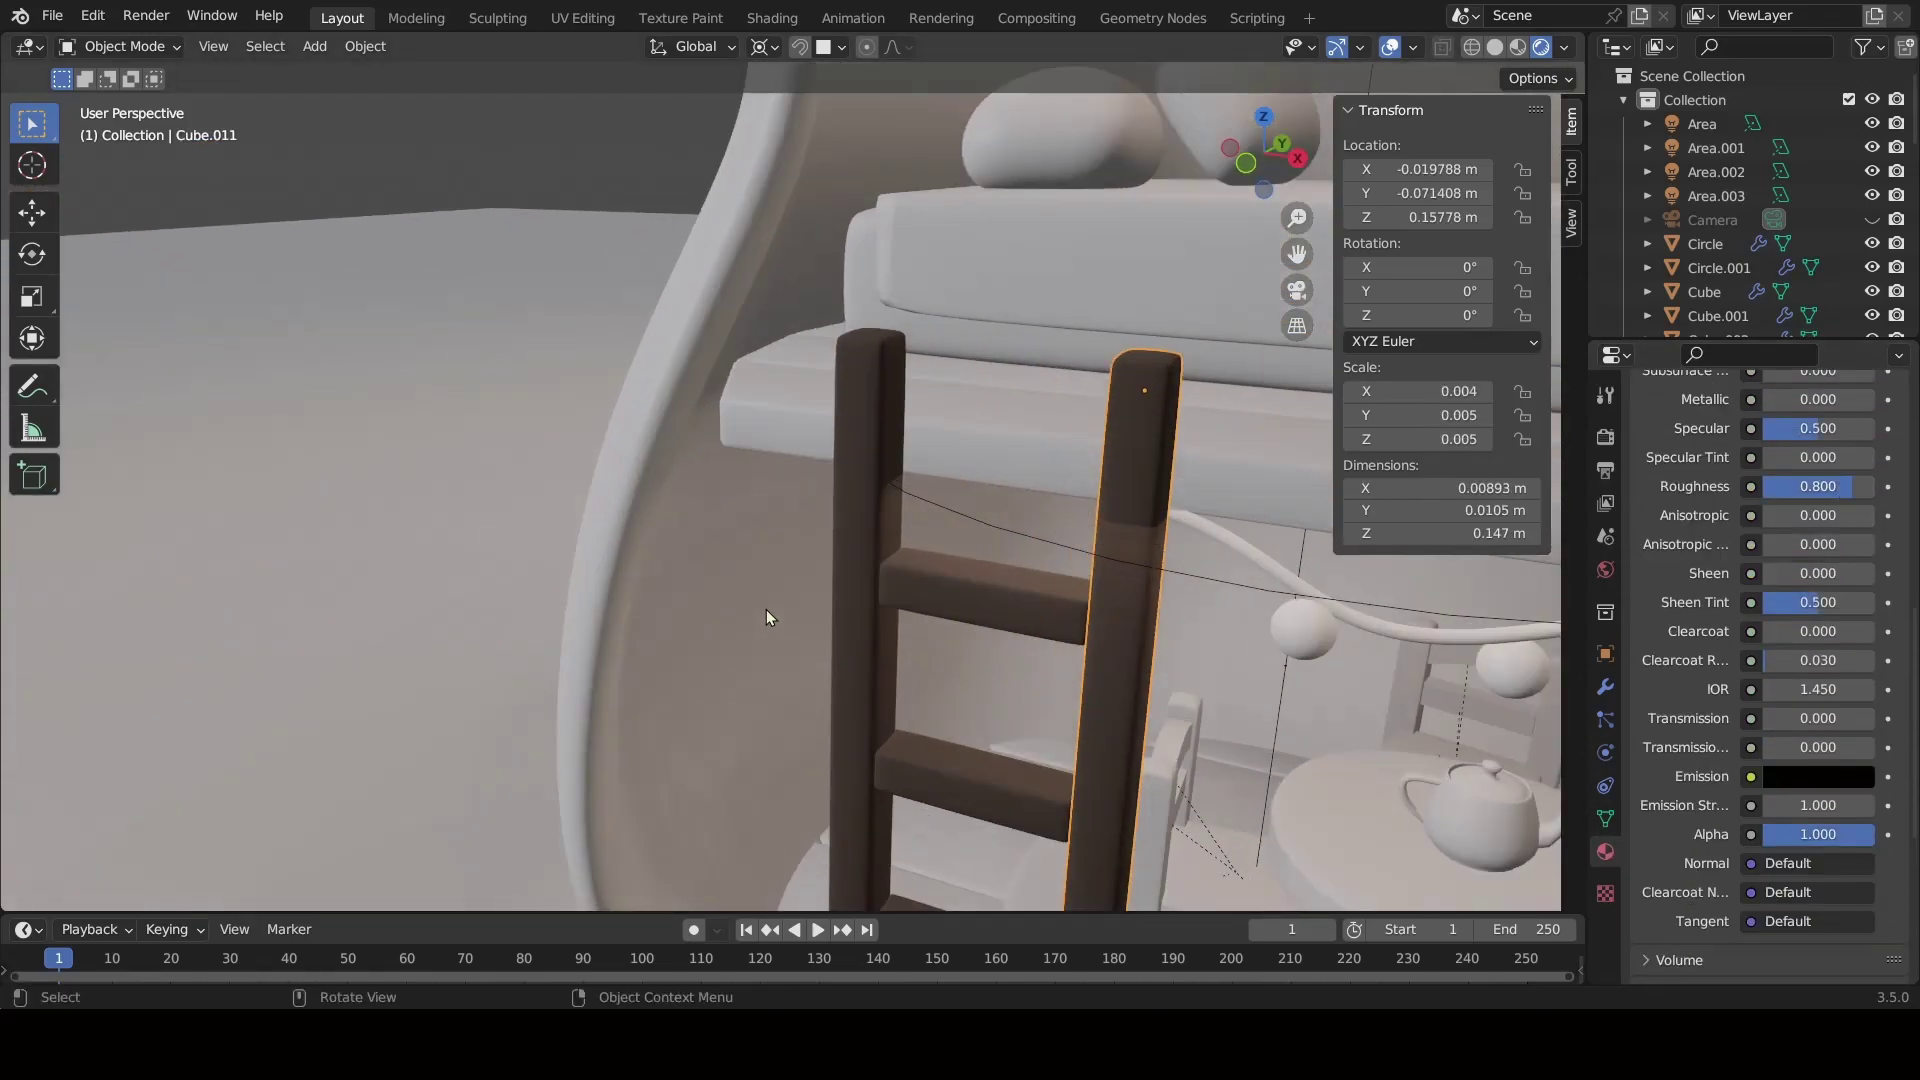
scroll(766, 609, "down", 3)
left_click(1132, 748, "shift")
left_click(926, 662, "shift")
key("ctrl+l")
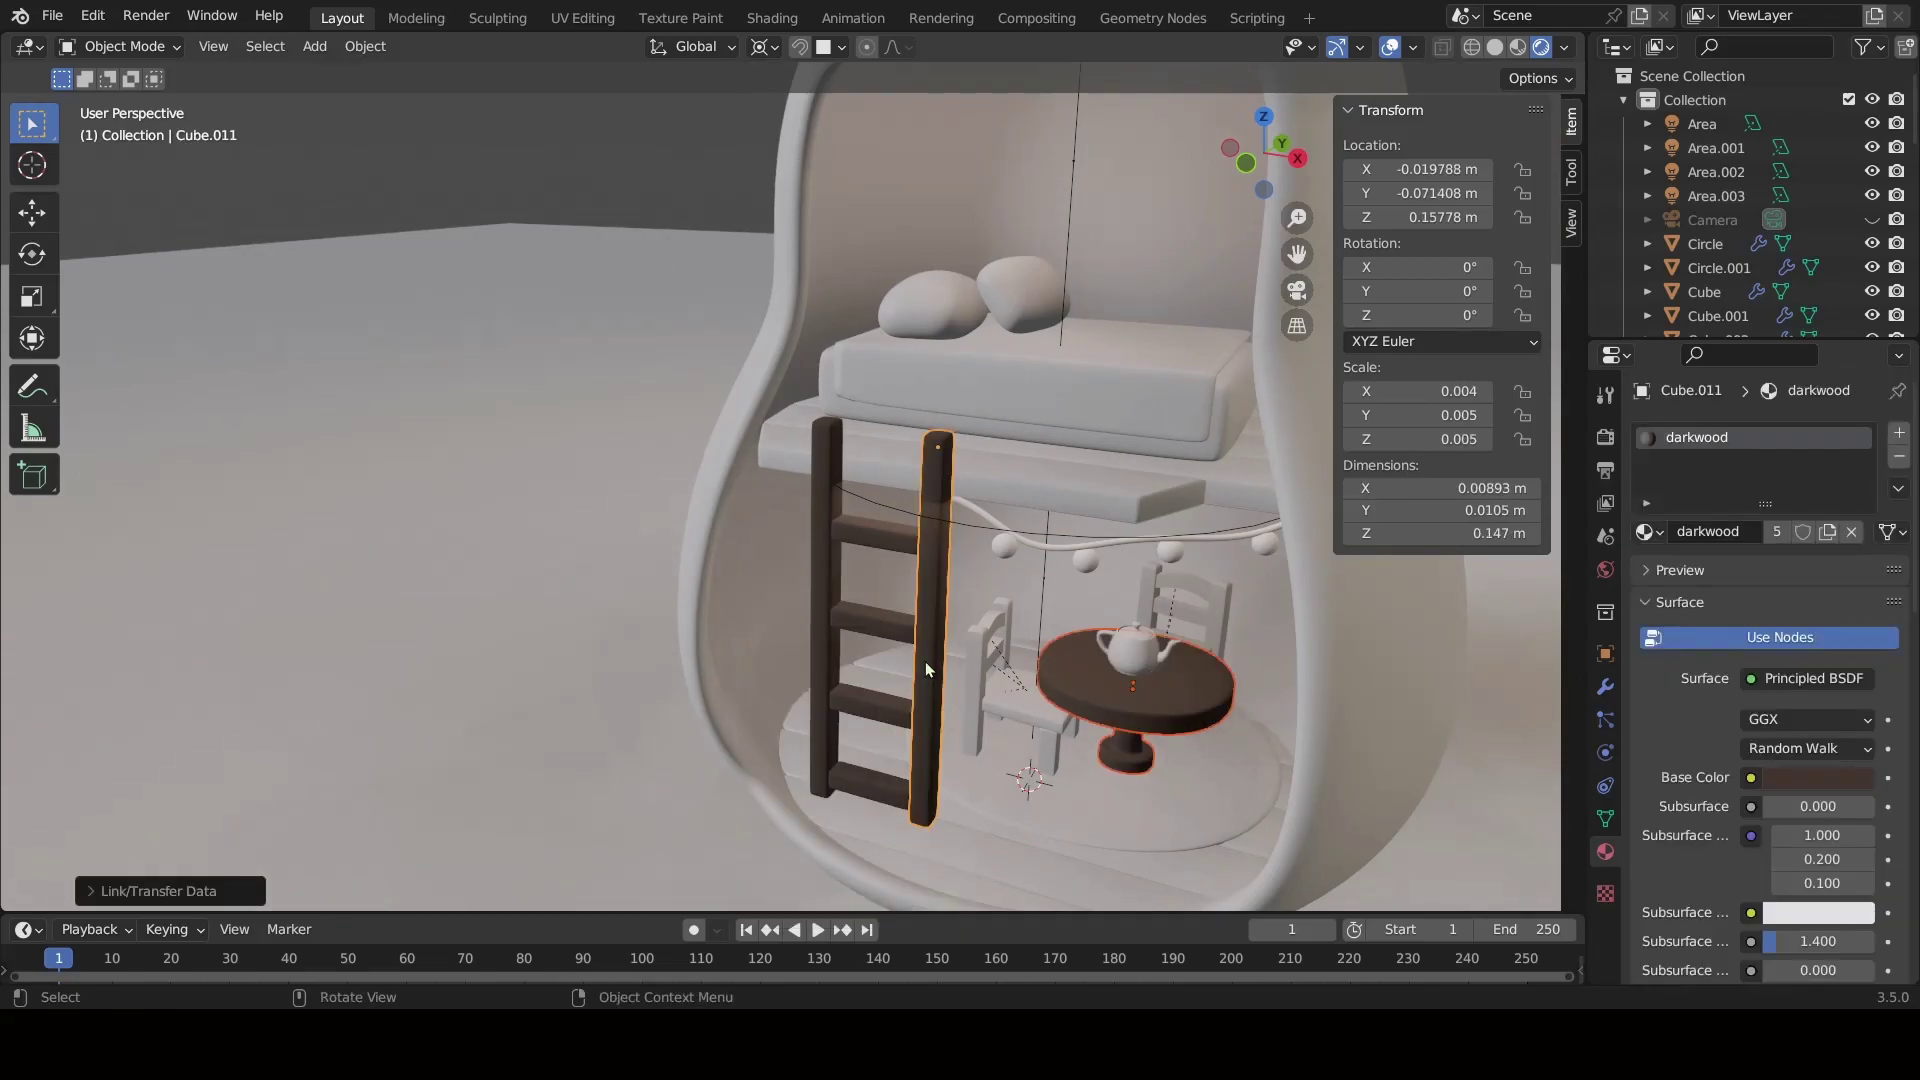
left_click(1192, 448)
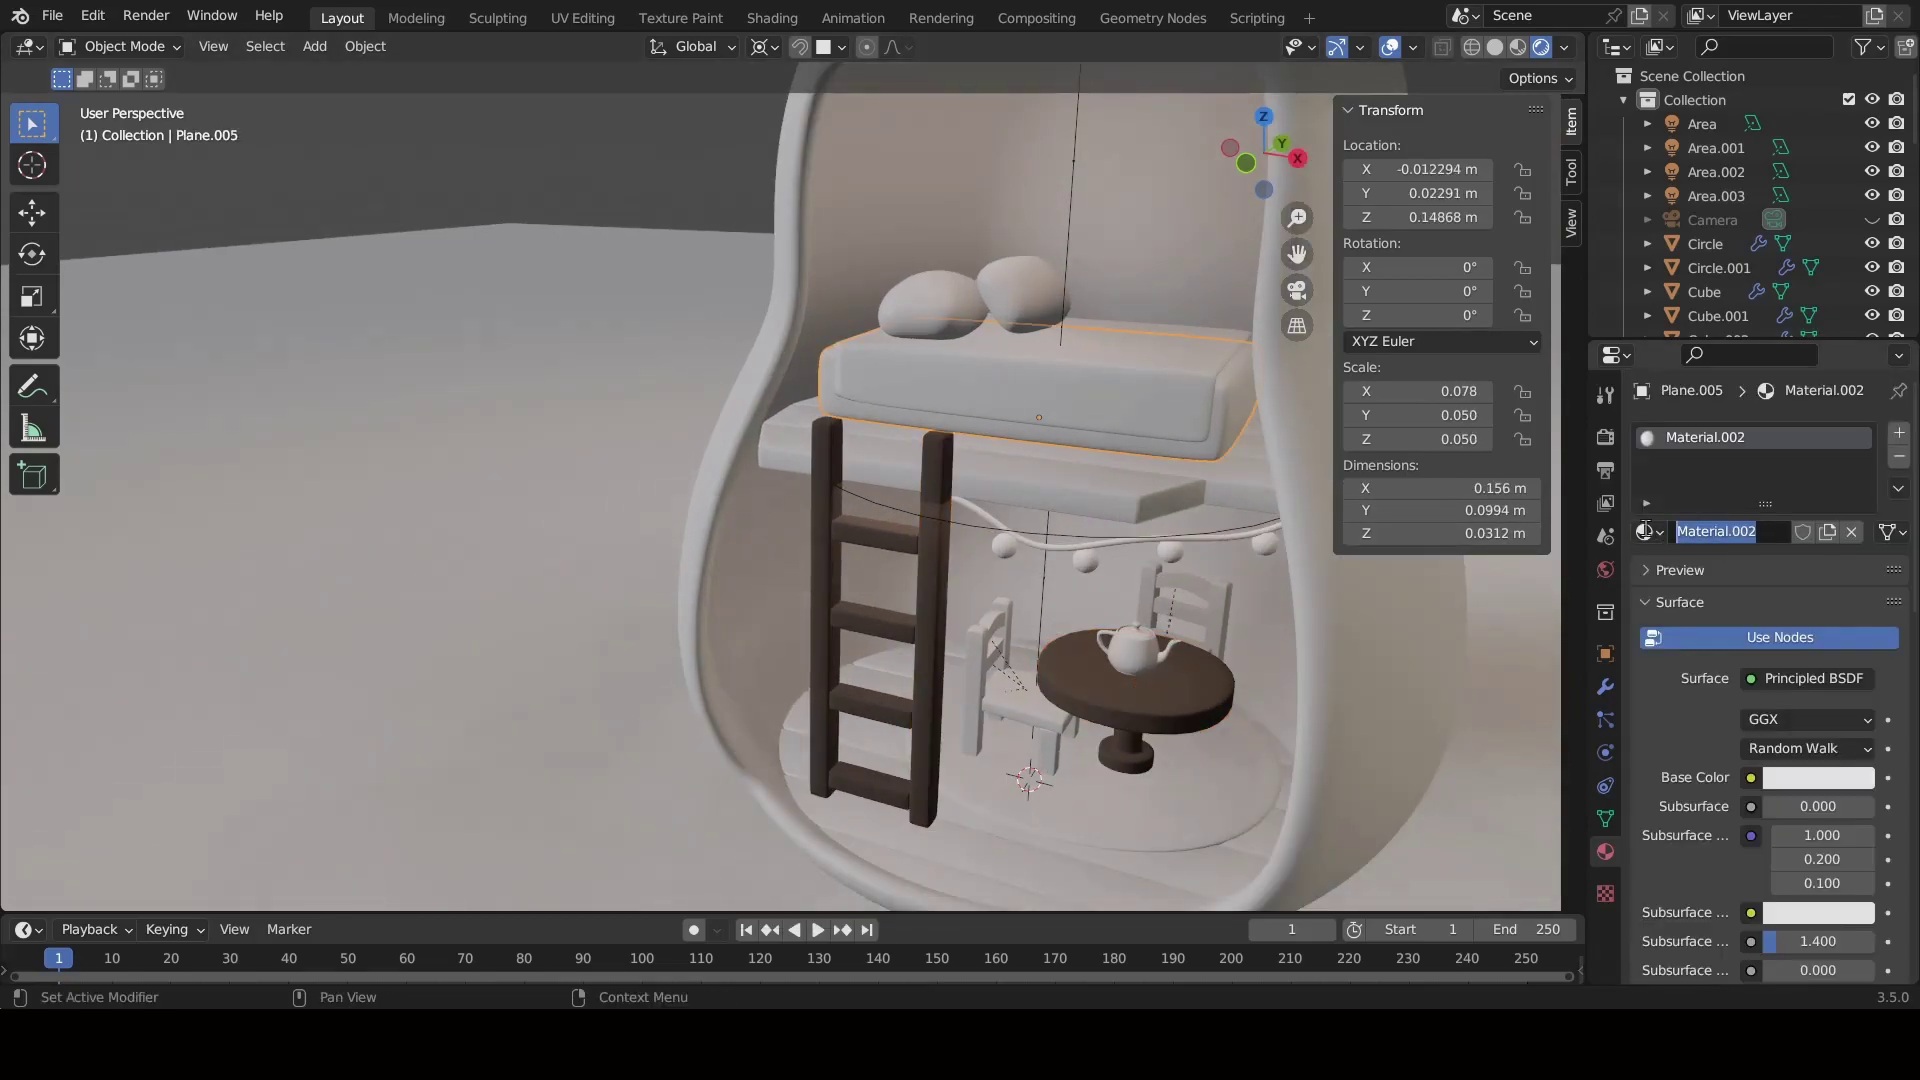
Name the material 'mattress', colour it pink, and adjust its roughness.
type("mattress")
key("Return")
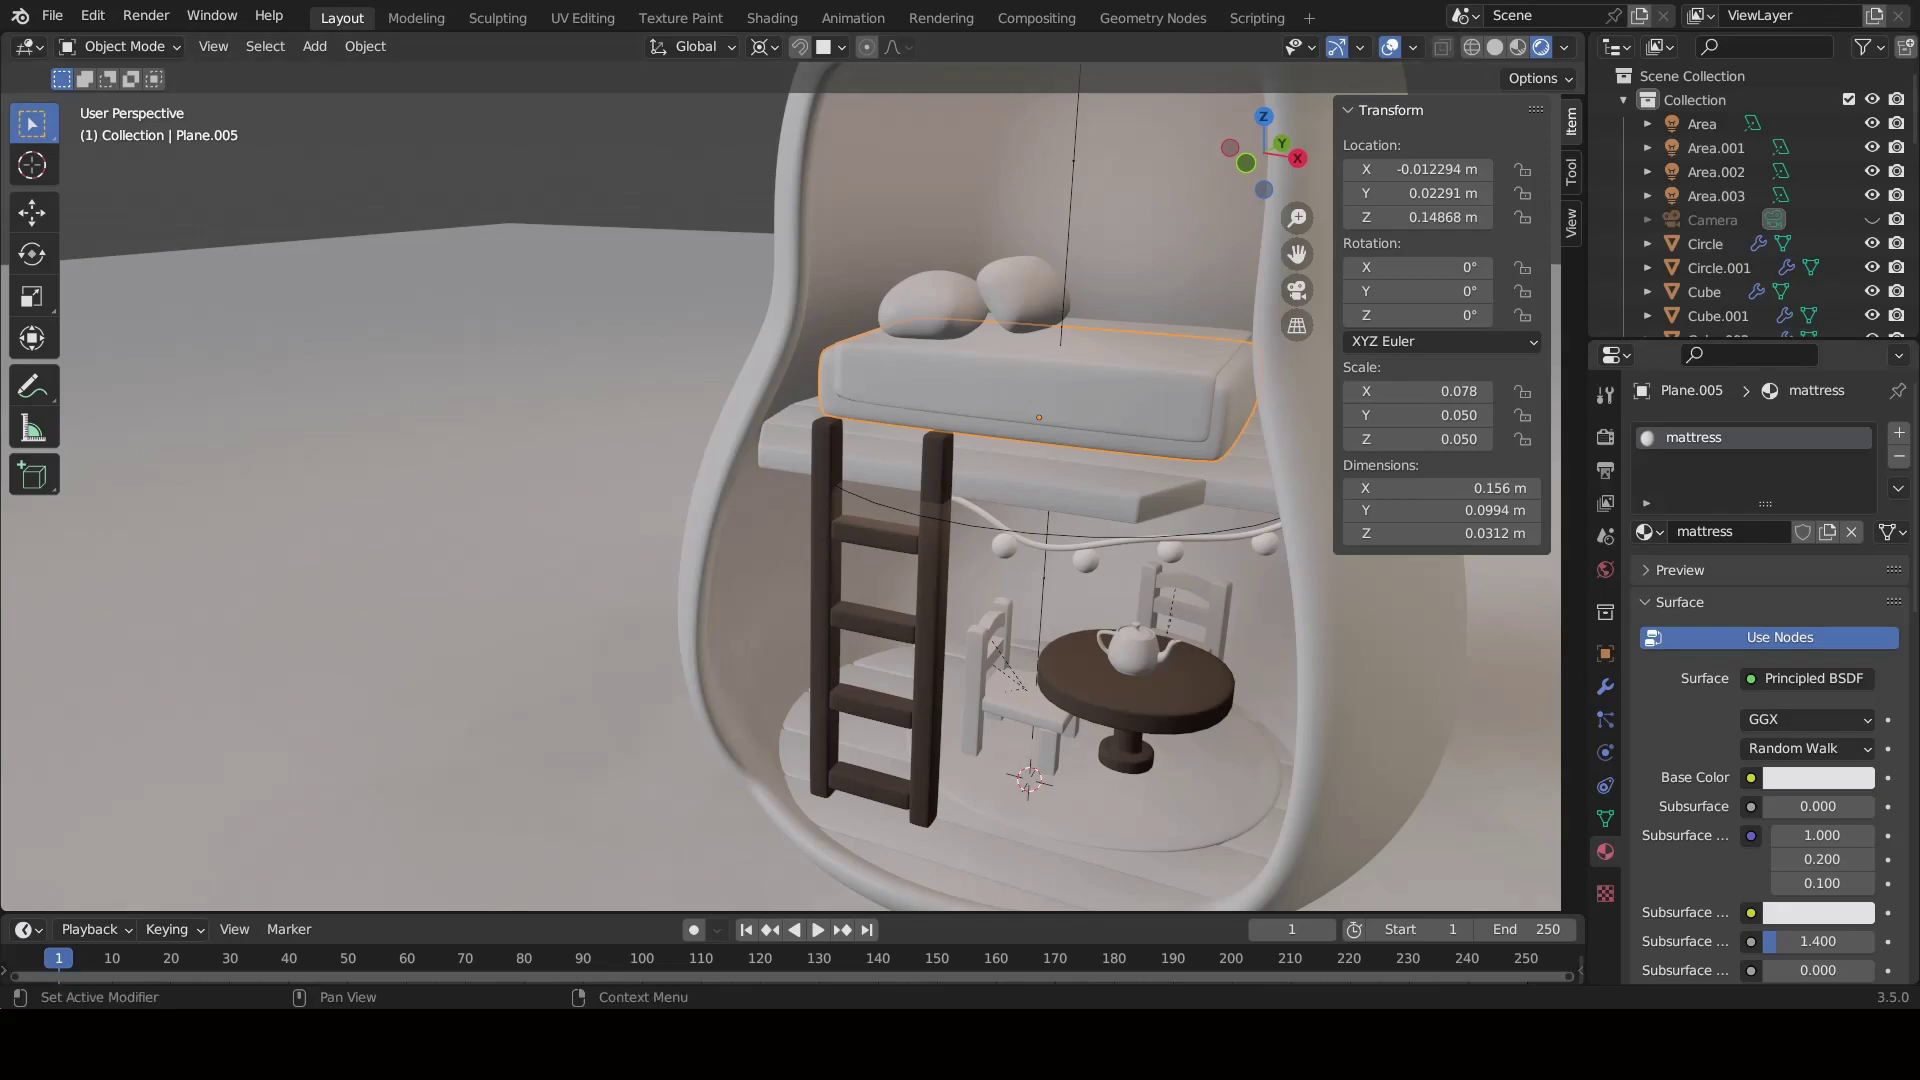
left_click(1818, 777)
left_click(1743, 670)
type("395BBA")
key("Return")
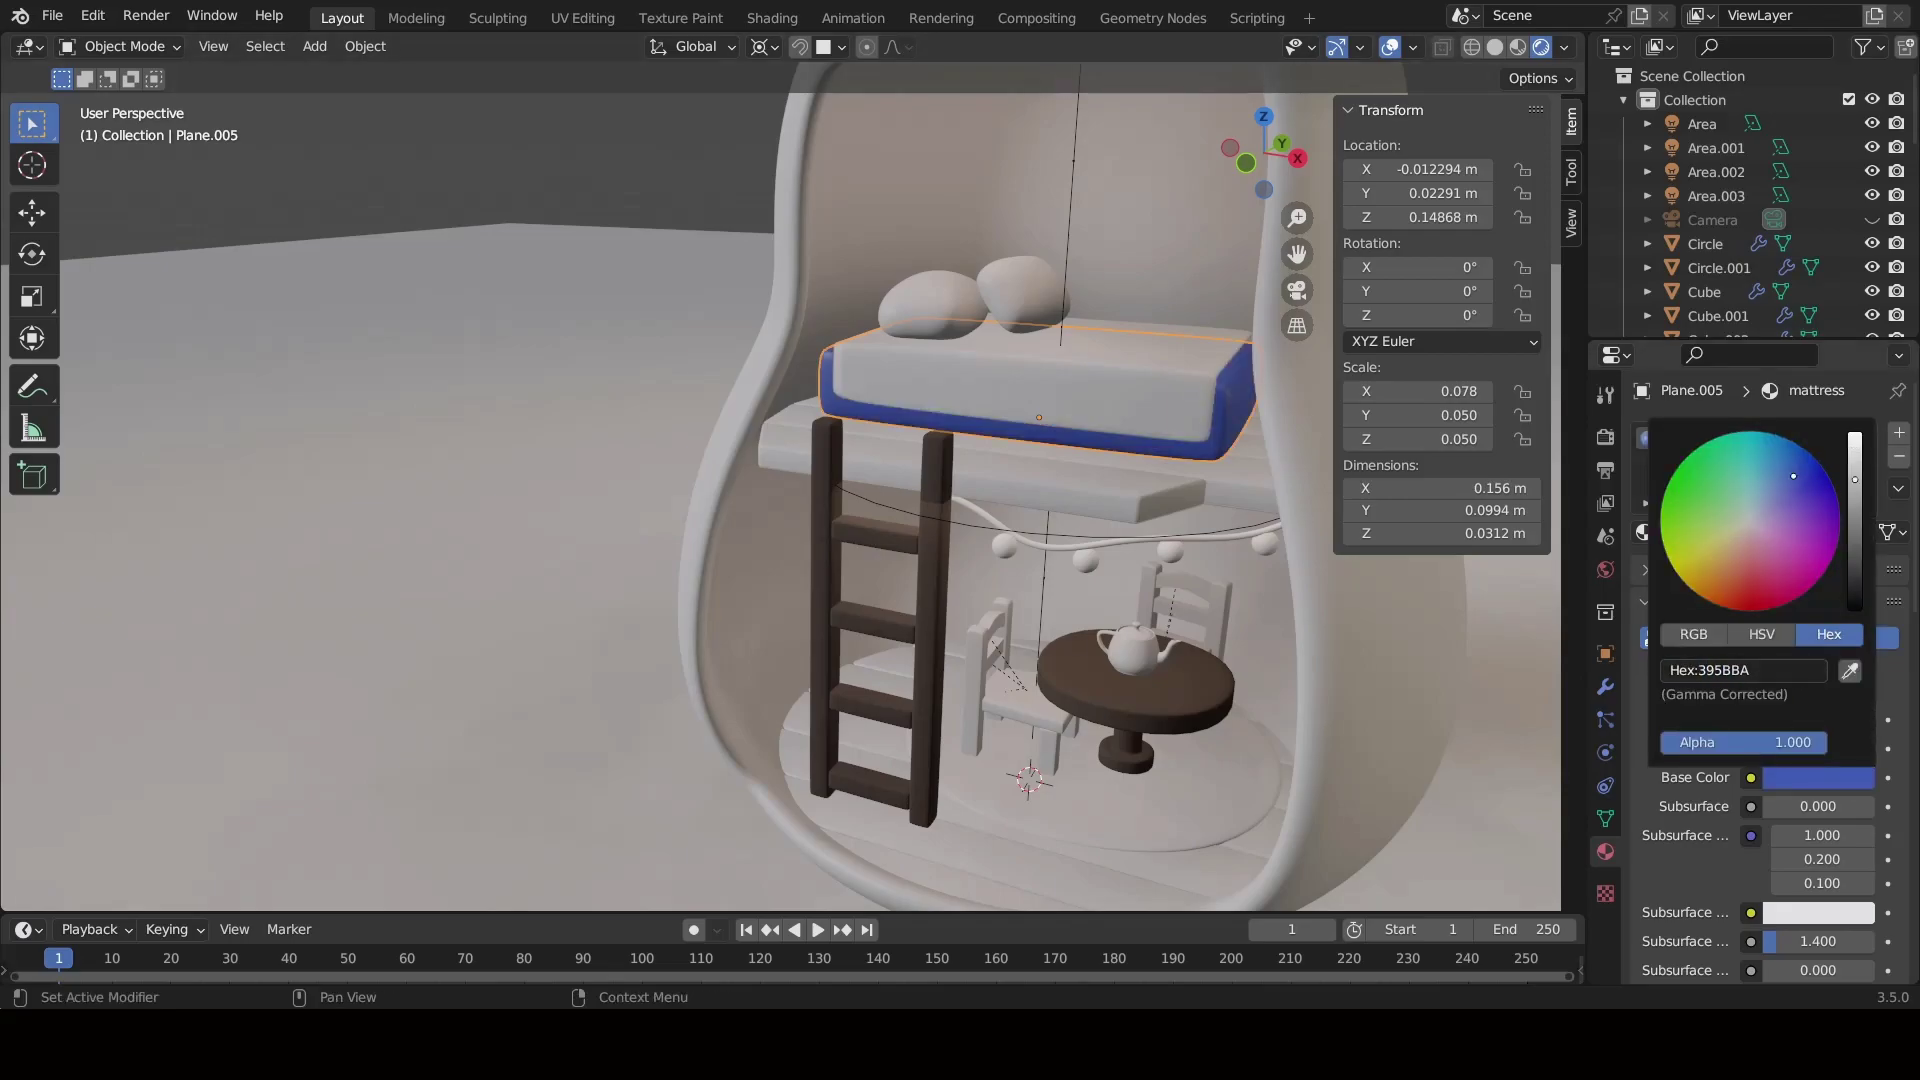
left_click(1693, 634)
type("0.8")
key("Return")
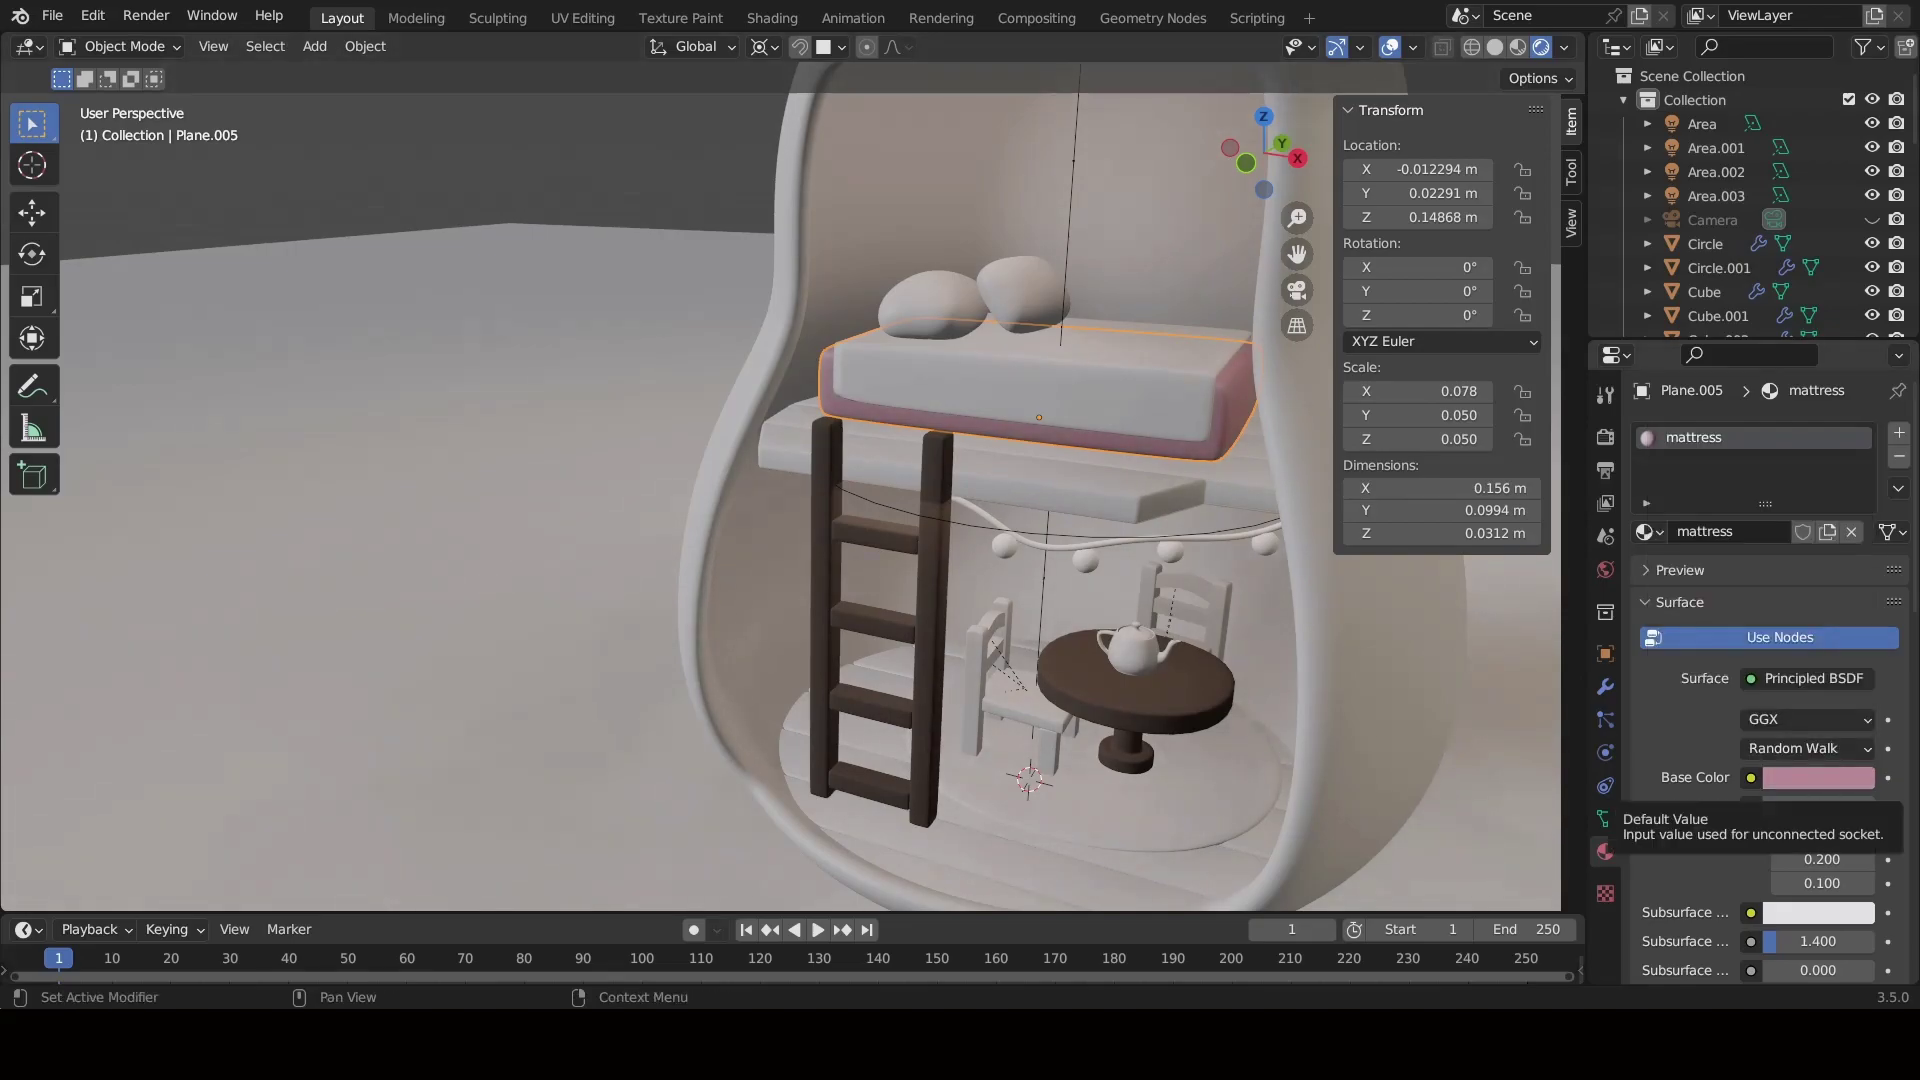
scroll(1800, 600, "down", 10)
scroll(1800, 600, "up", 4)
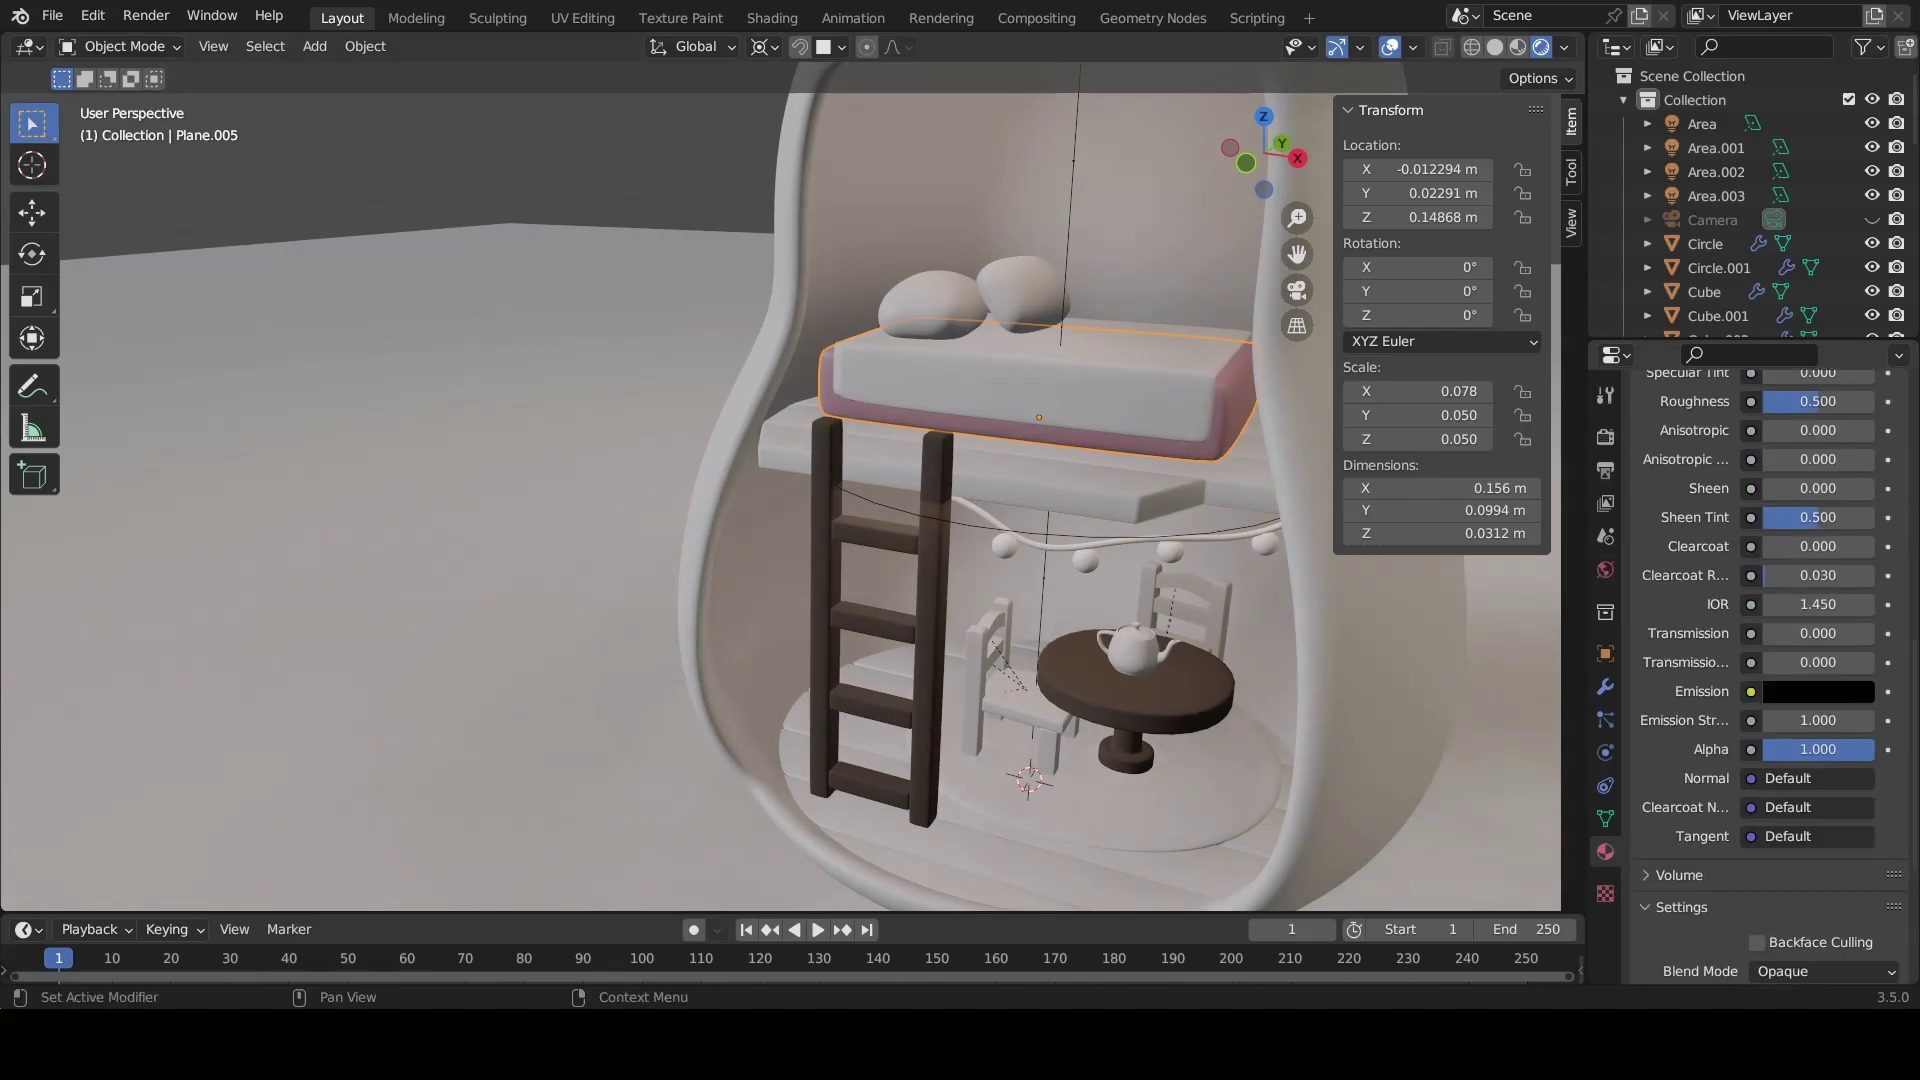
left_click(1803, 480)
Colour the blanket on the mattress light green.
double_click(1699, 533)
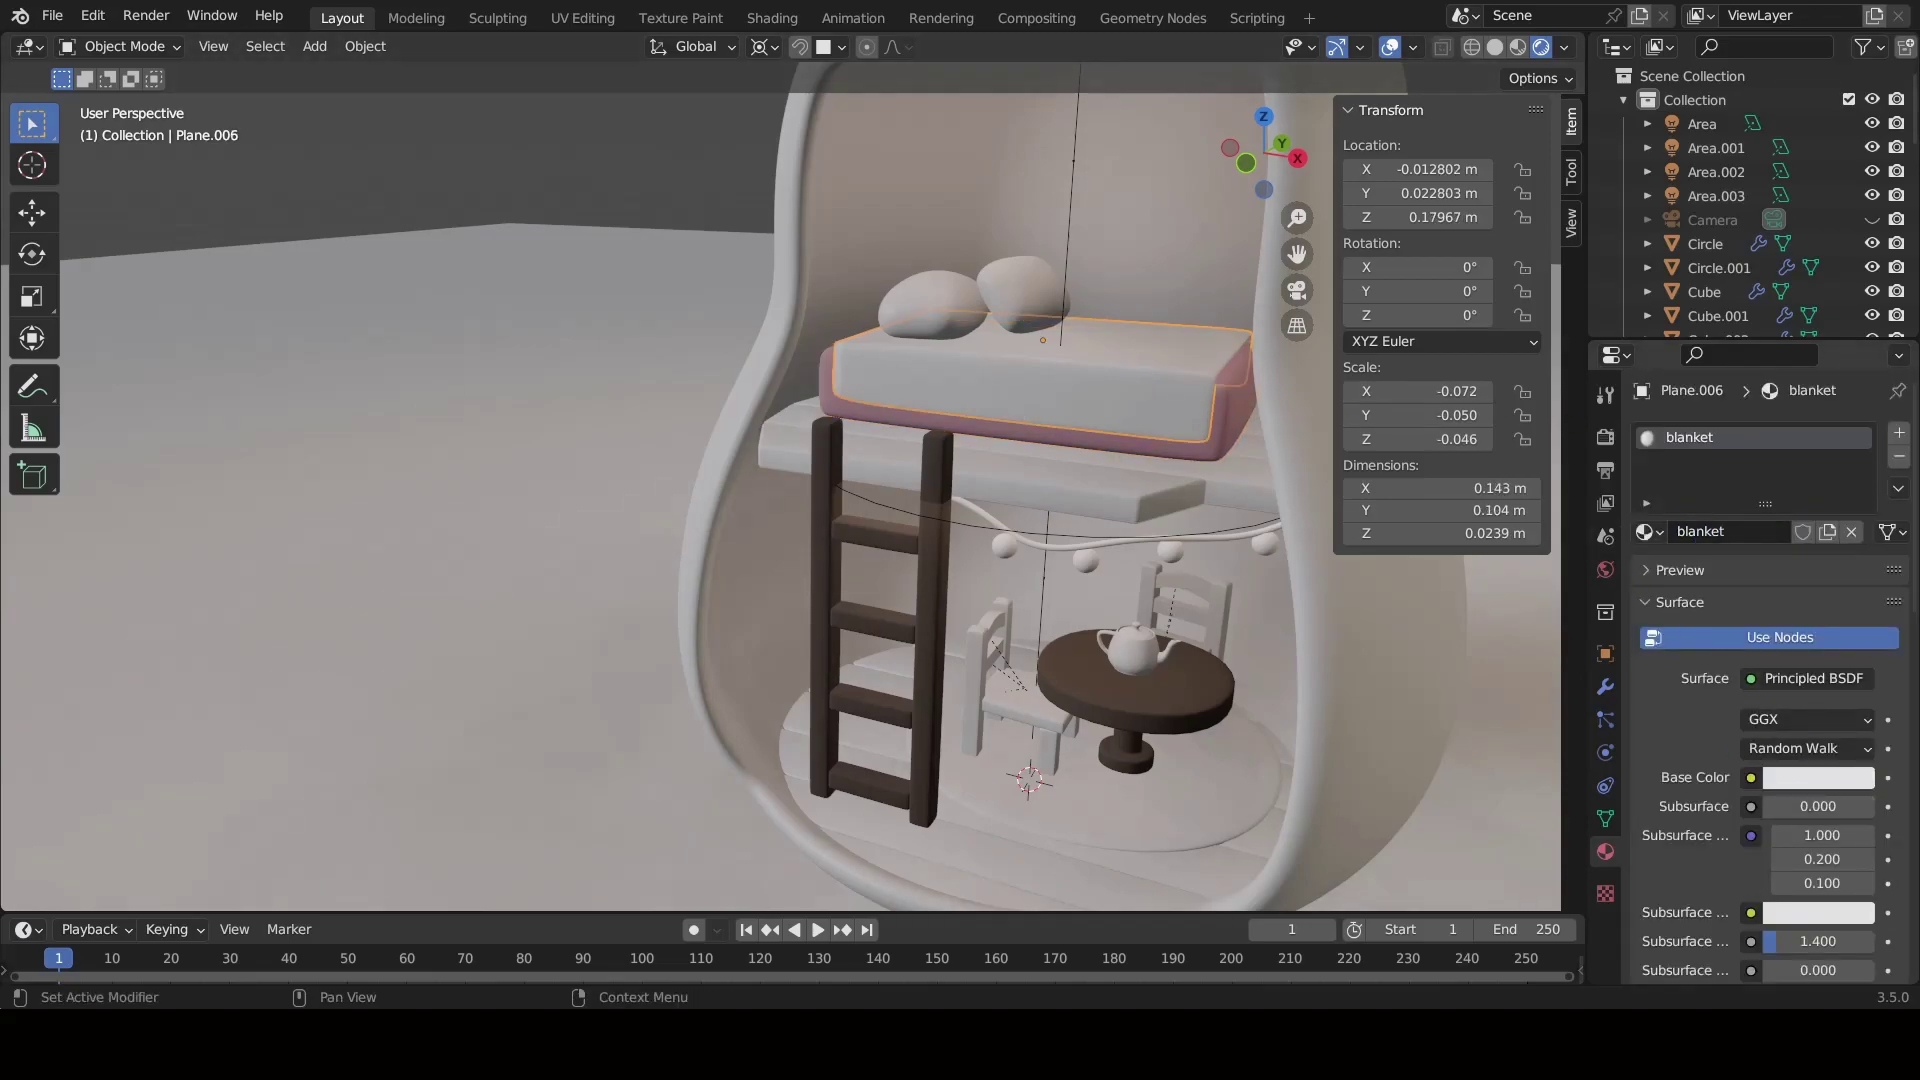
left_click(1818, 777)
left_click(1722, 516)
left_click_drag(1723, 523, 1734, 516)
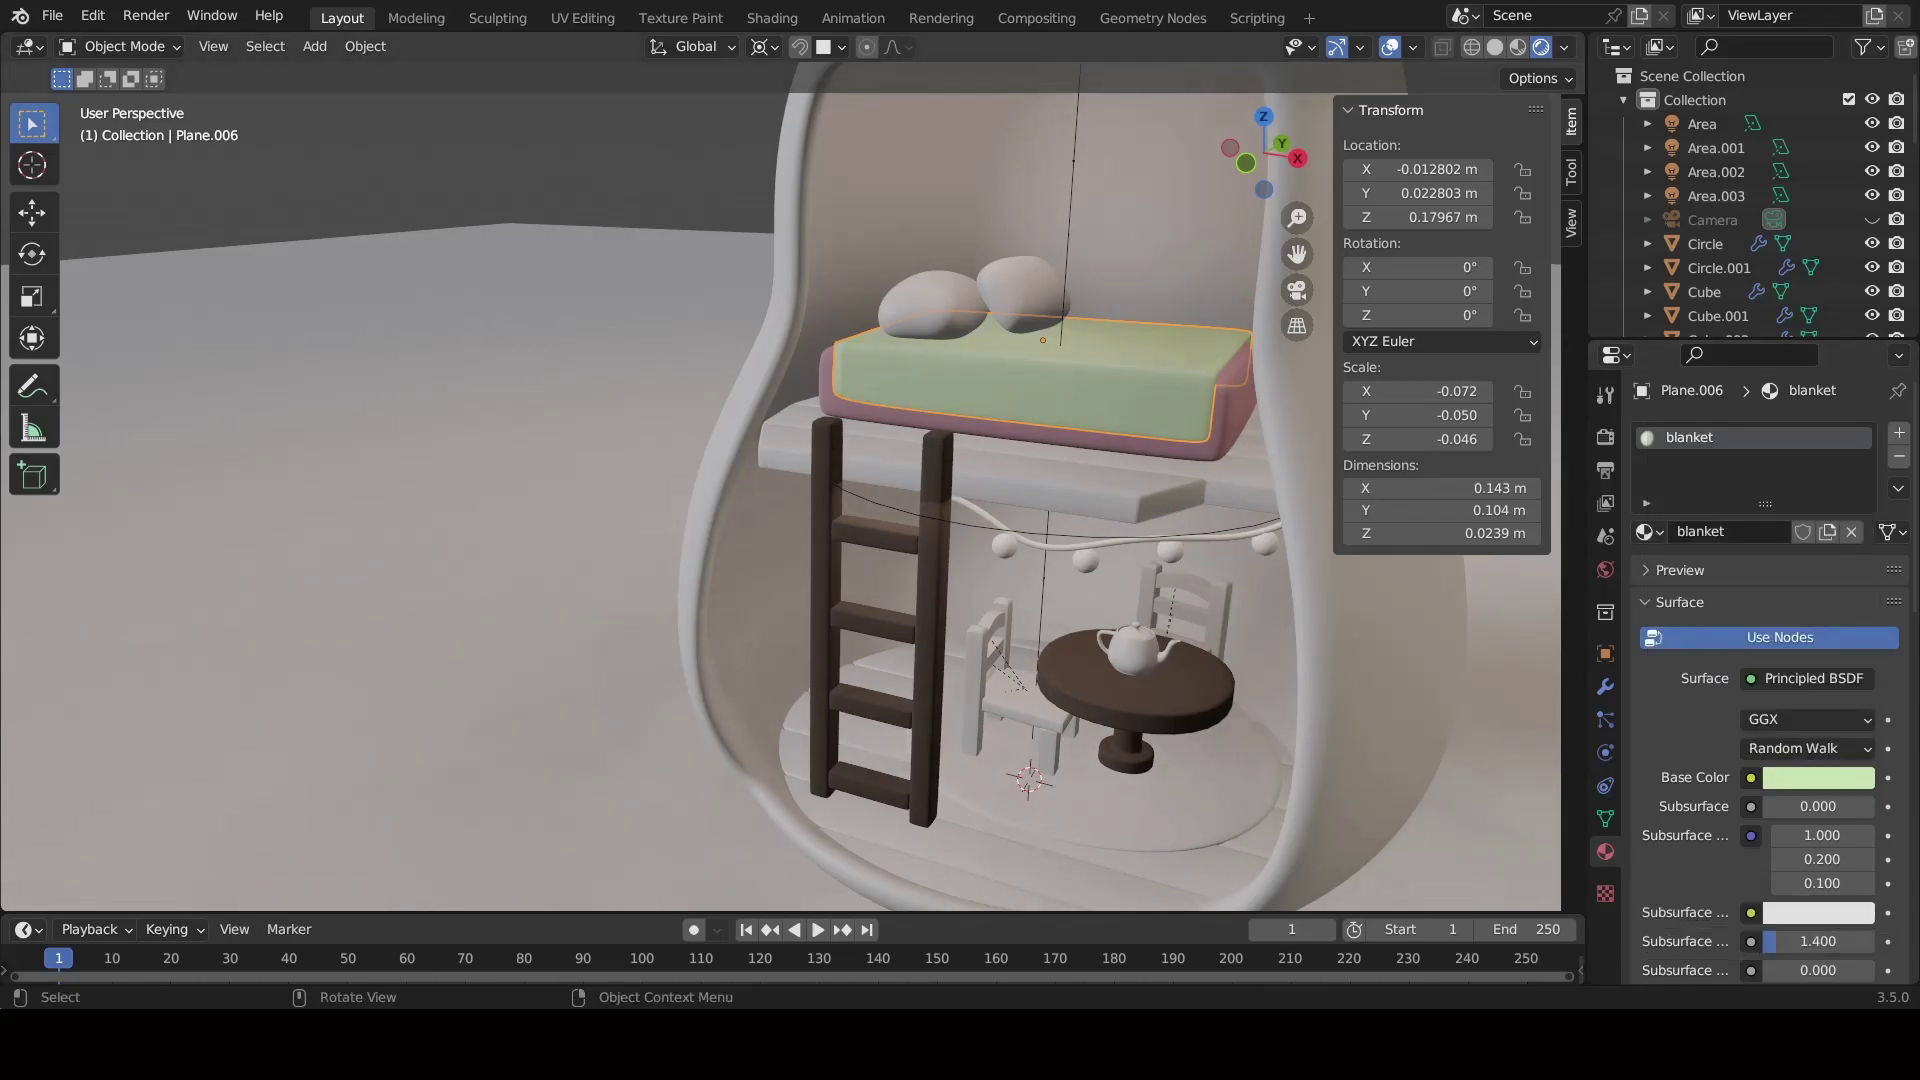
Tint the right-hand pillow pale lilac (C0C1E7).
left_click(1022, 295)
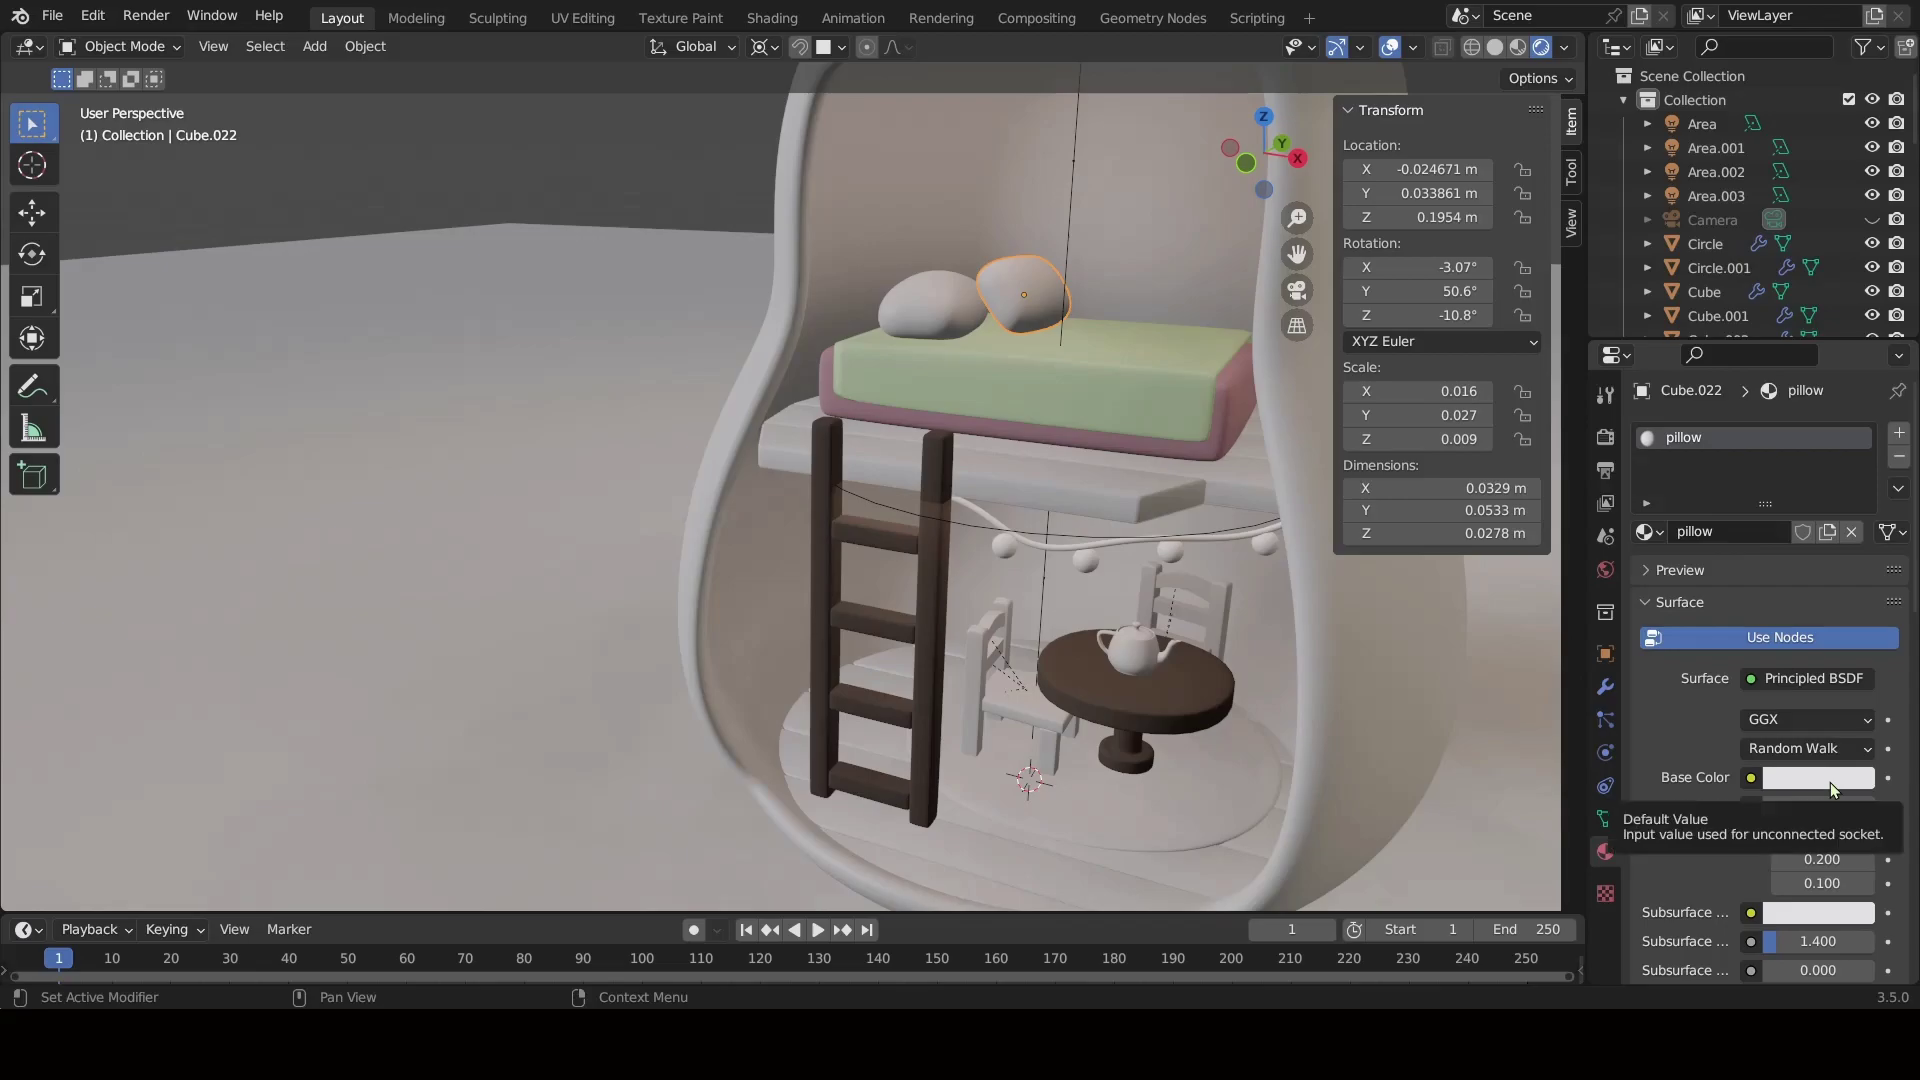
left_click(1830, 781)
left_click_drag(1790, 560, 1762, 510)
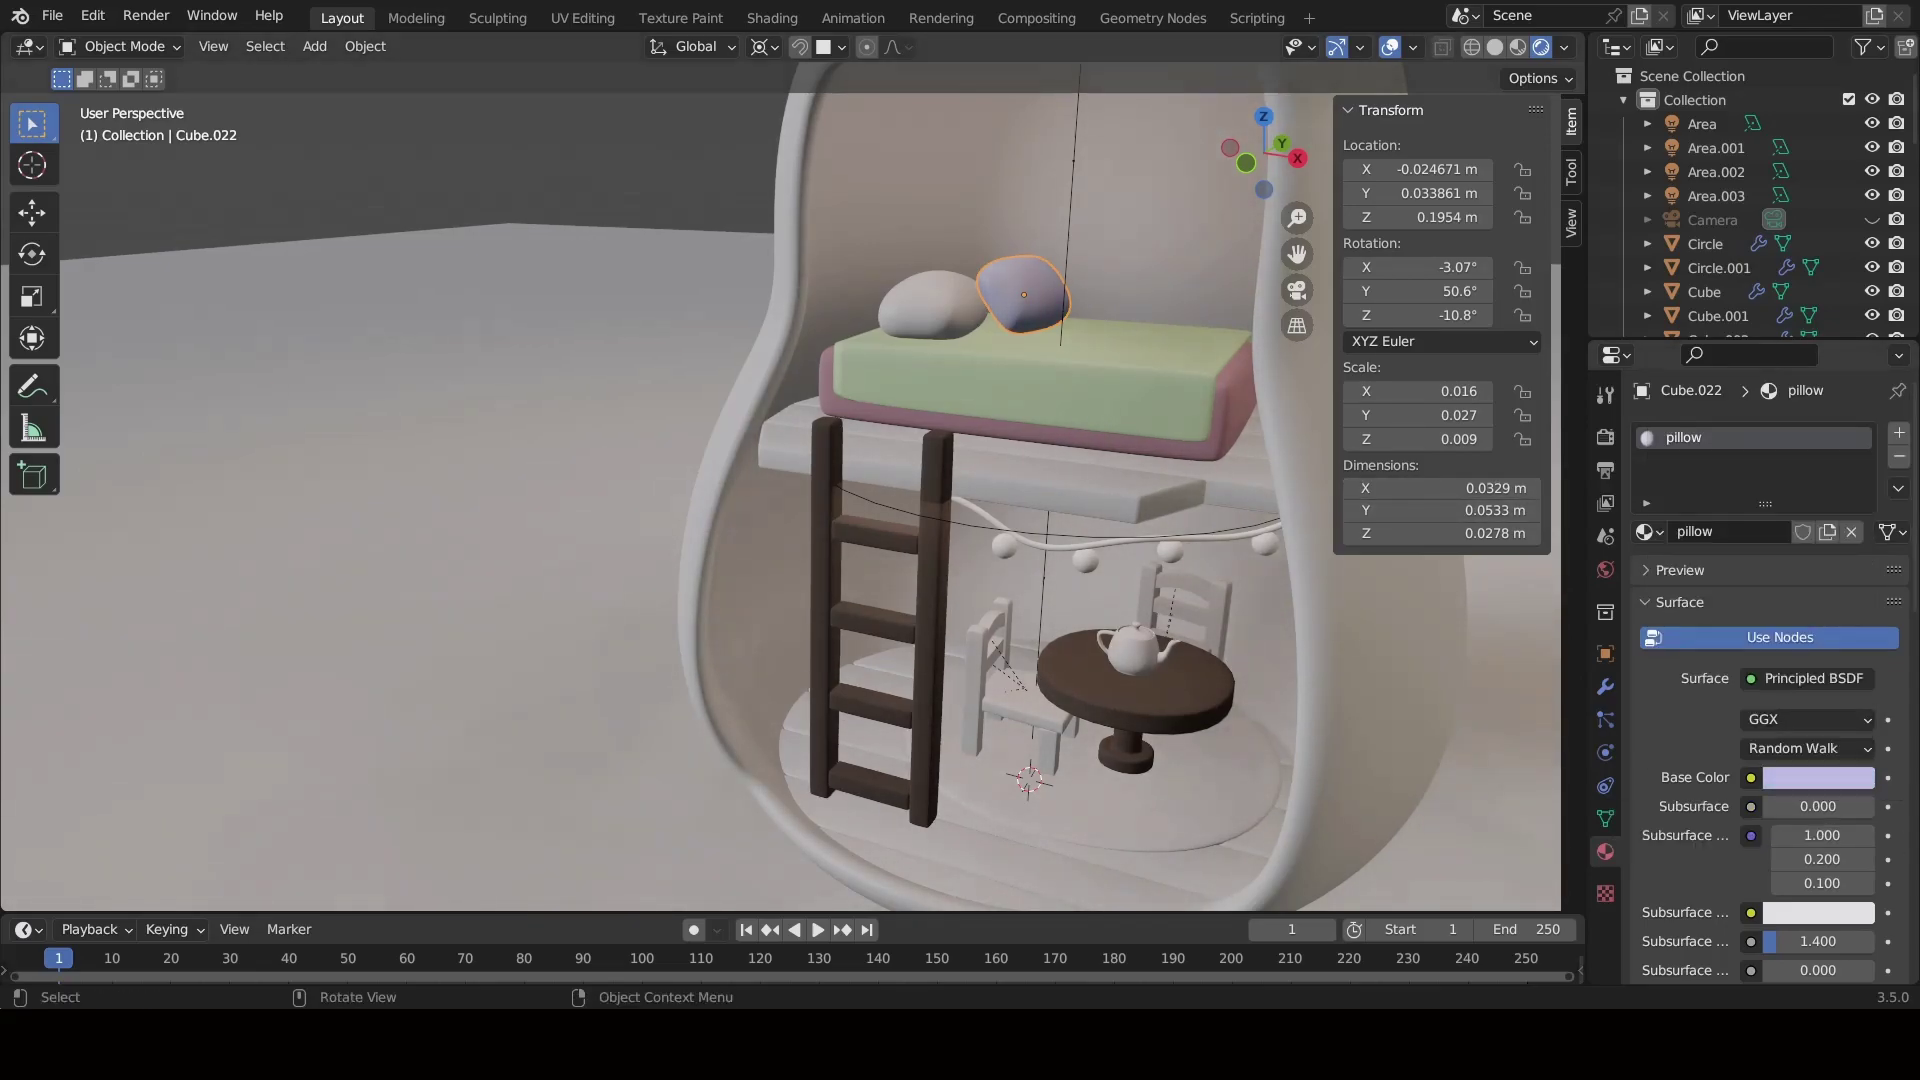
scroll(1760, 600, "down", 5)
left_click(1000, 390)
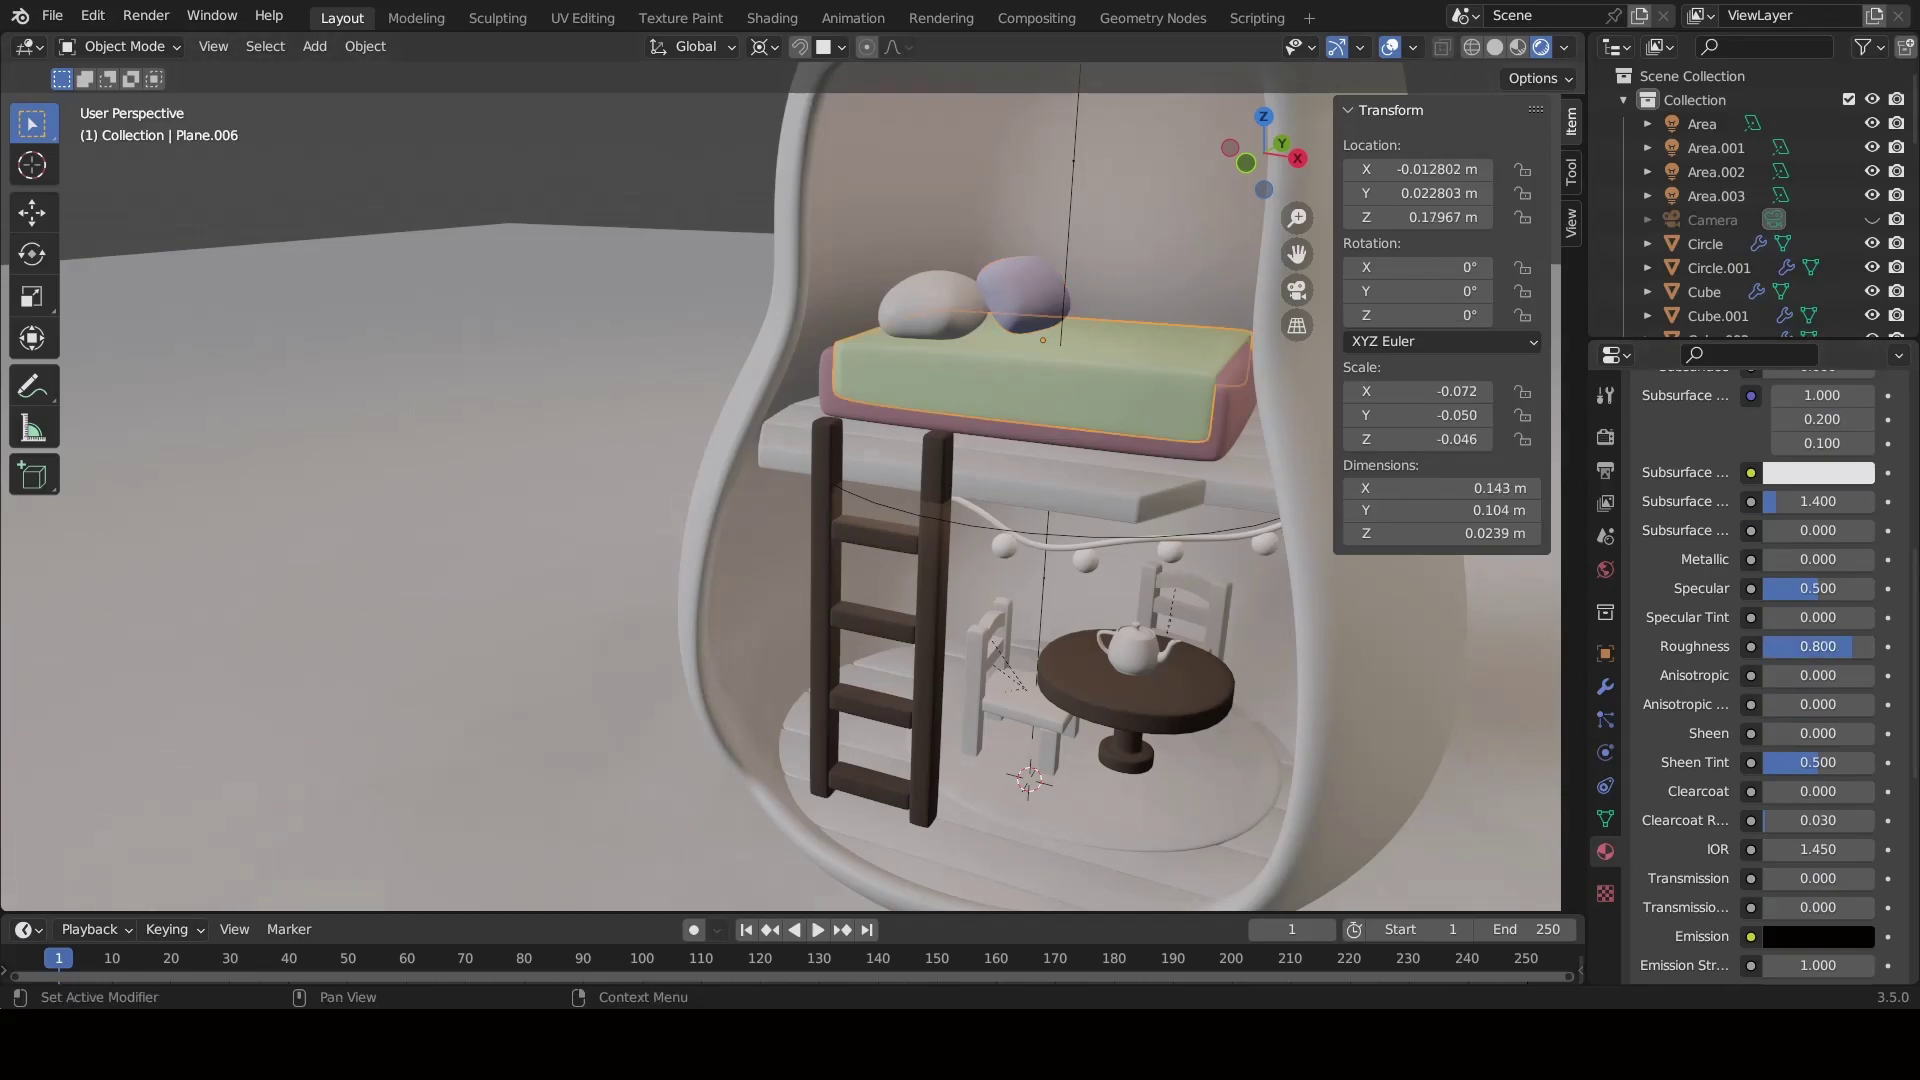
scroll(1737, 447, "up", 3)
Assign a material to the left-hand pillow and make it light blue.
left_click(935, 310)
left_click(1818, 777)
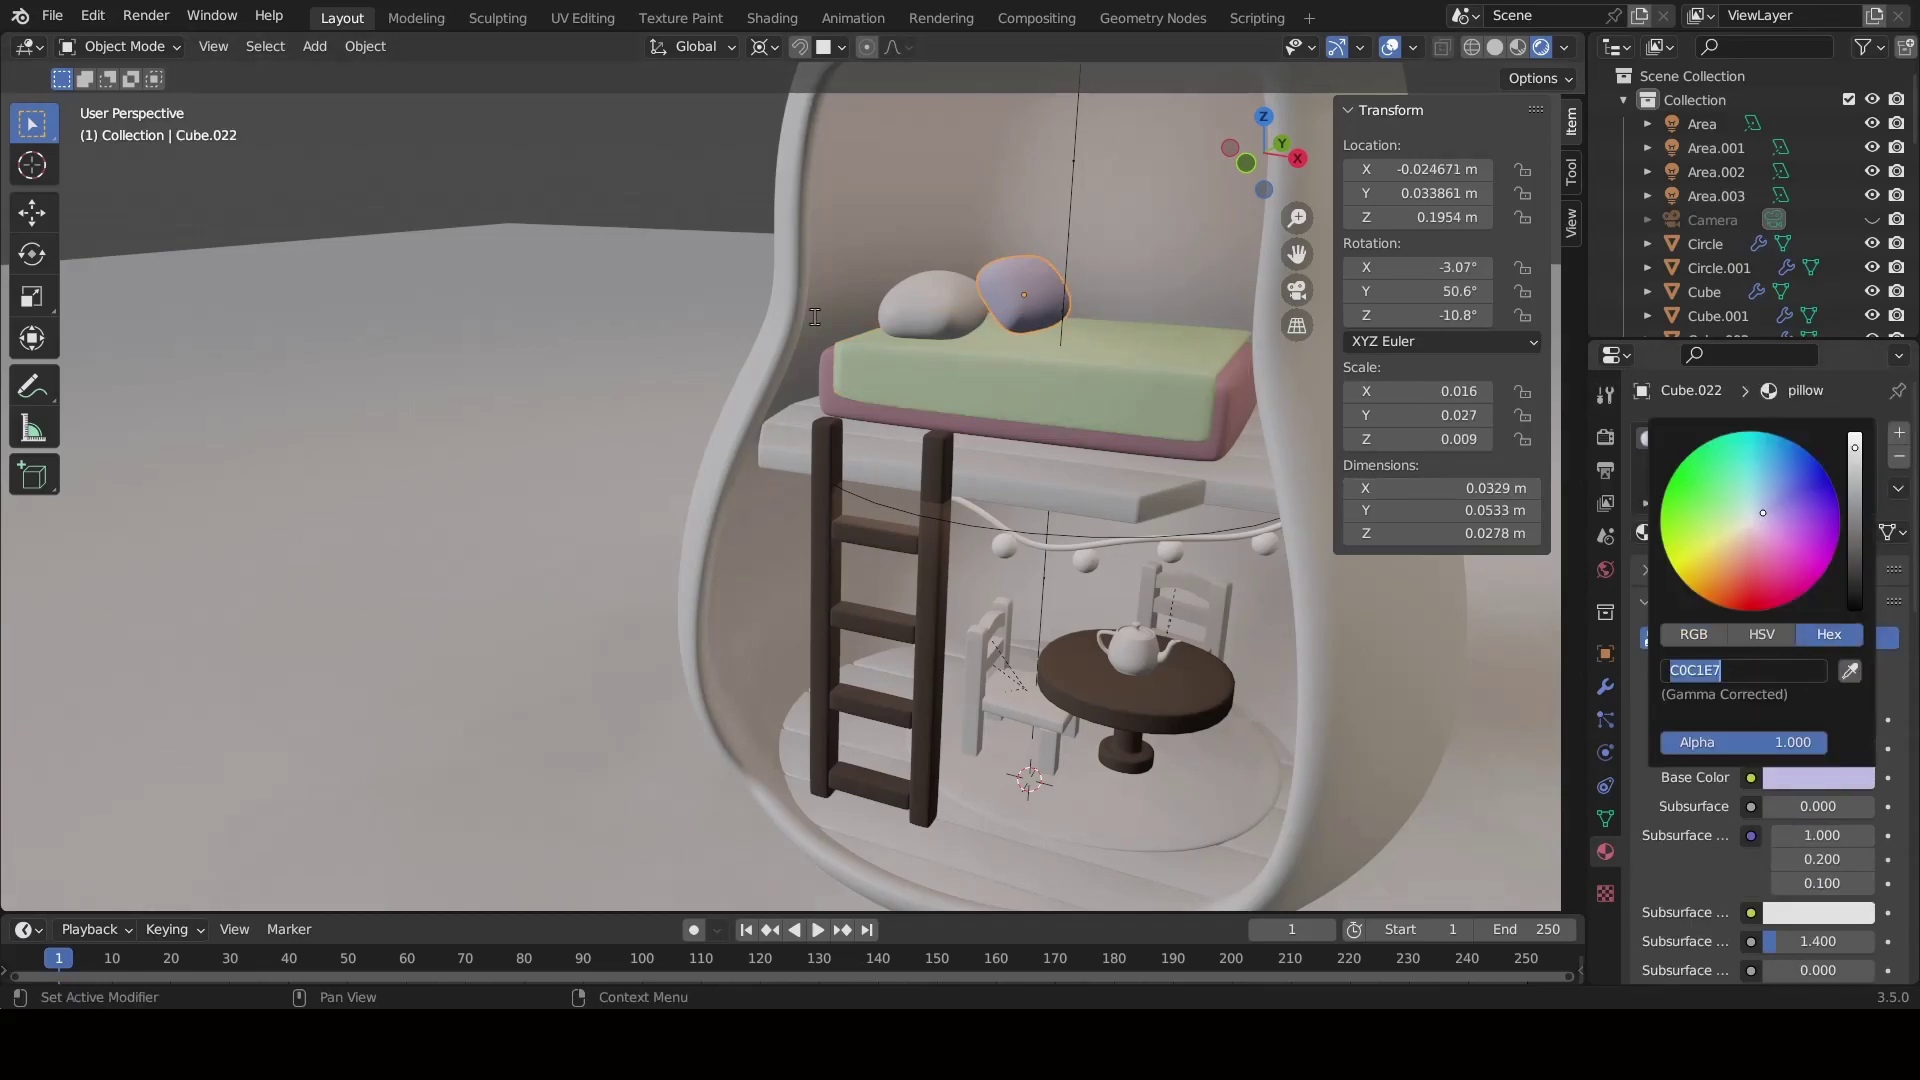
left_click(1645, 531)
left_click(1500, 613)
left_click(1818, 777)
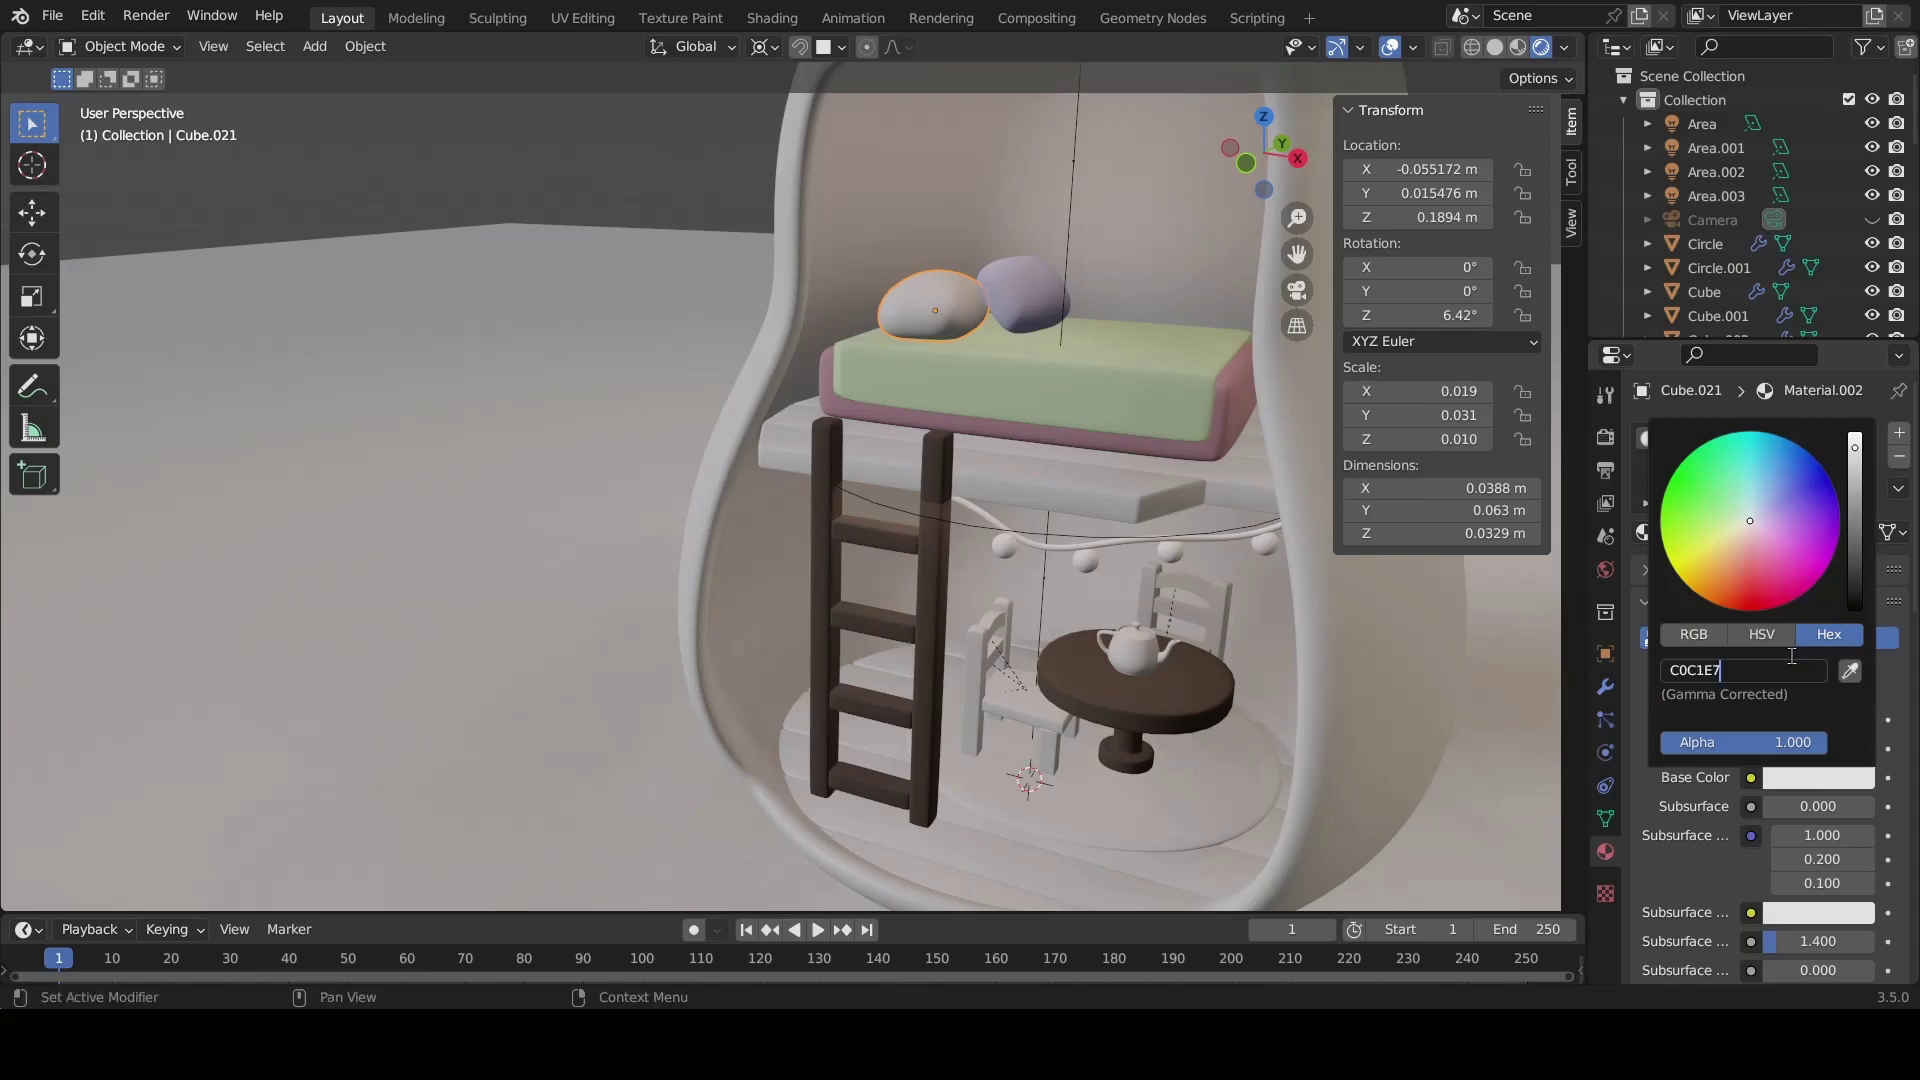
left_click_drag(1765, 520, 1750, 505)
middle_click_drag(760, 620, 728, 634)
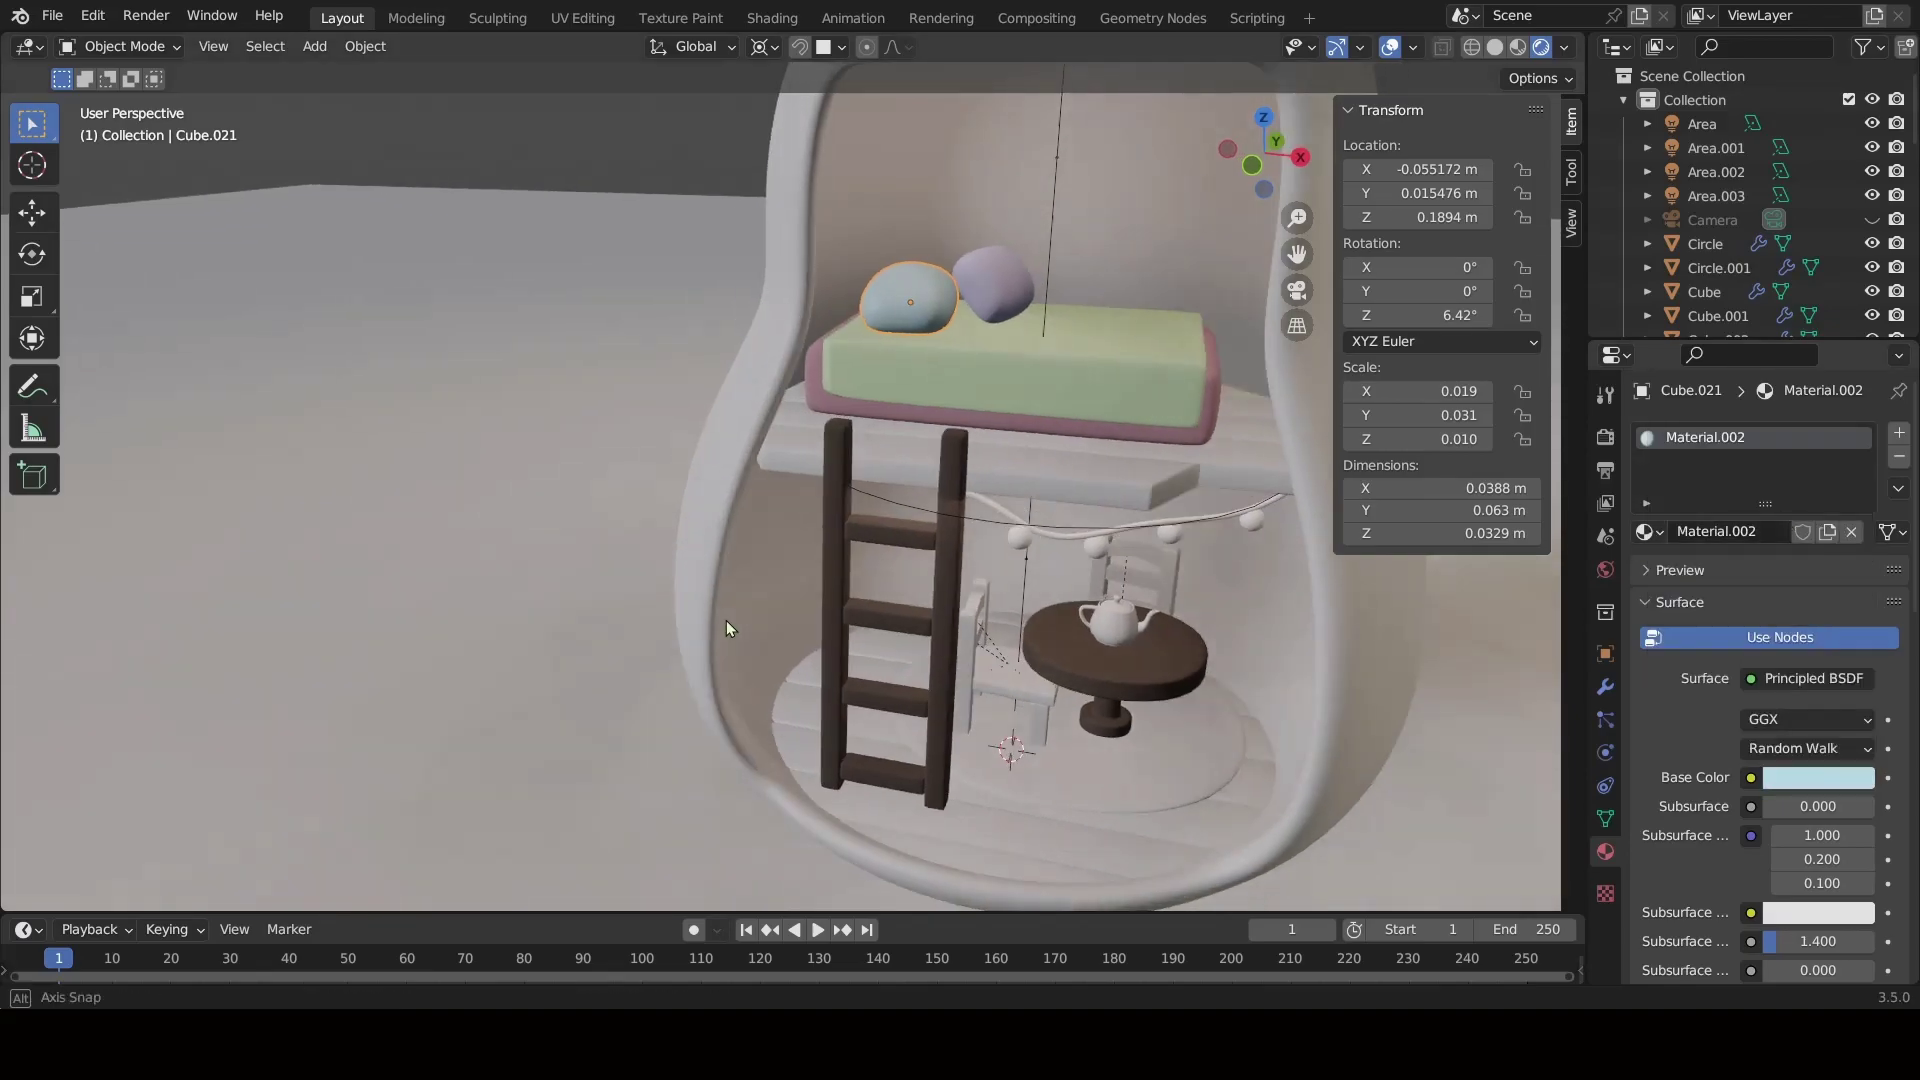
left_click(1718, 268)
type("floor2")
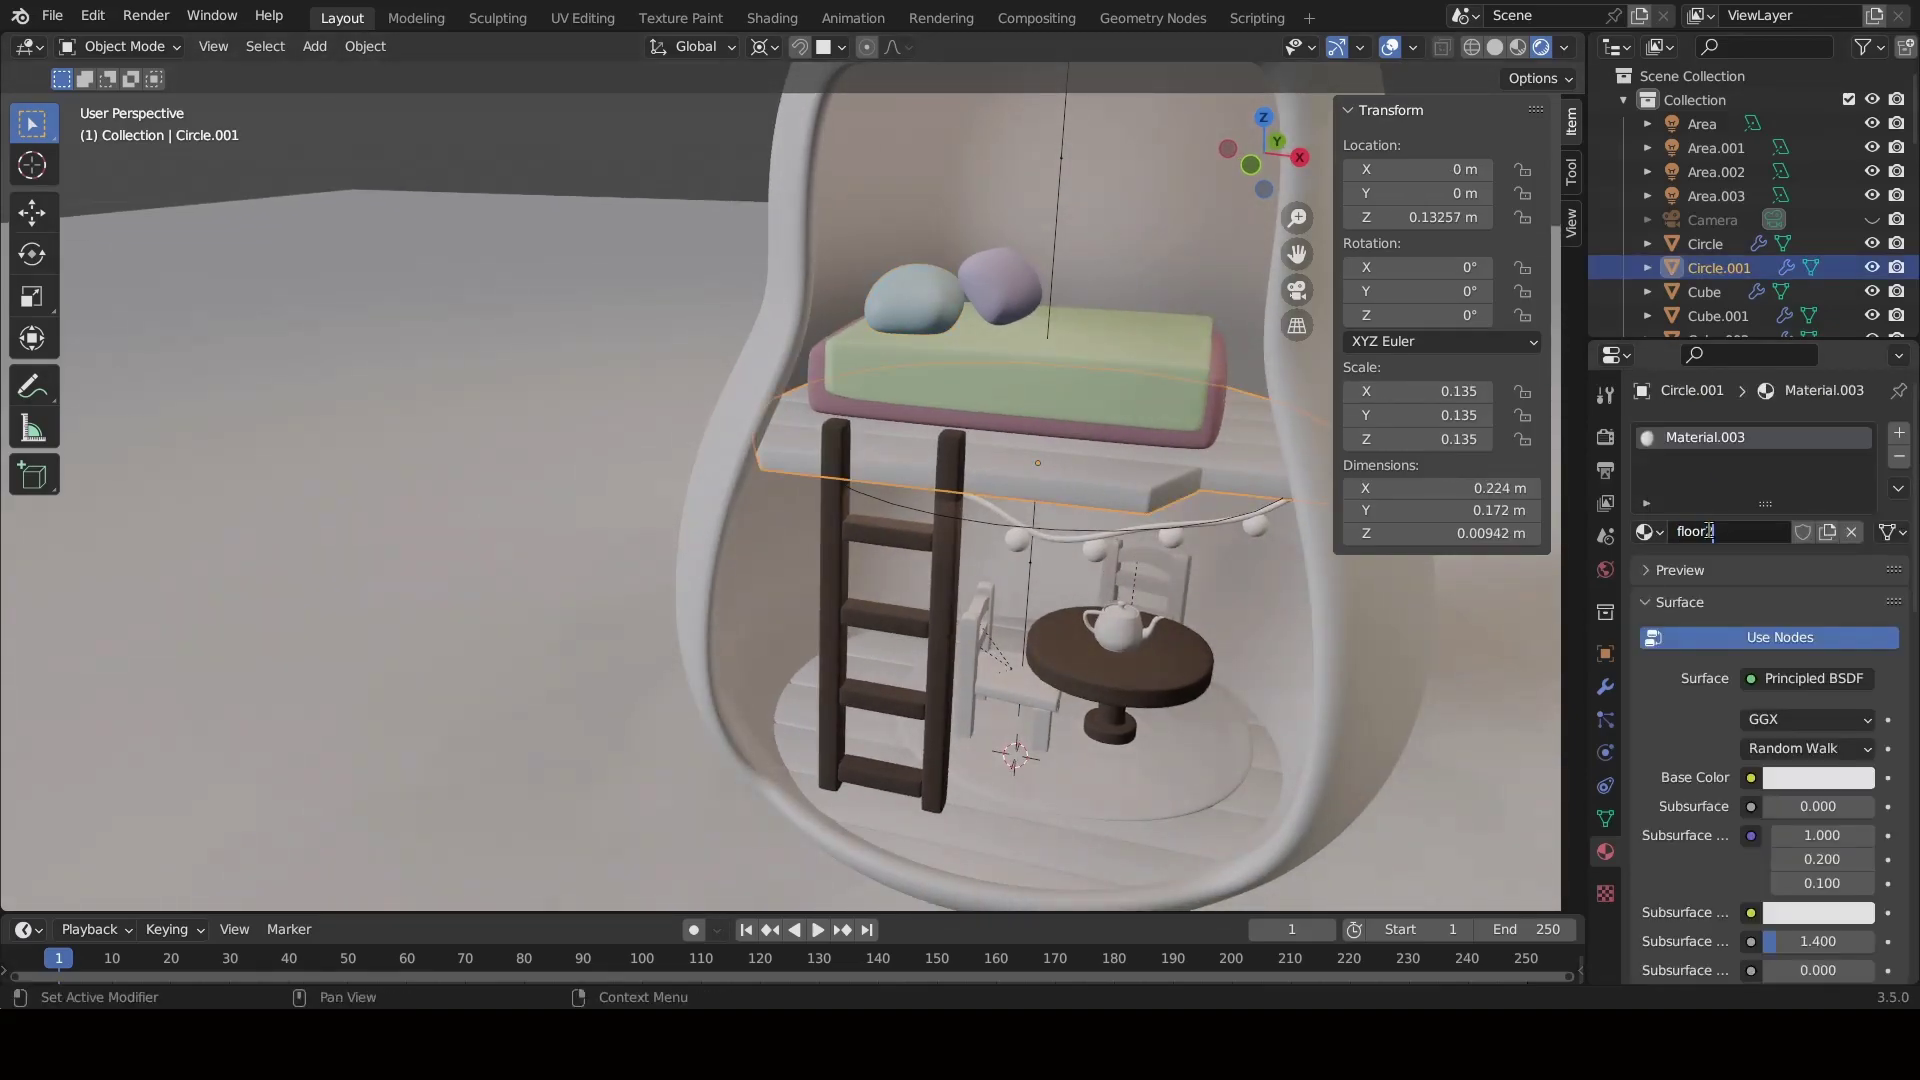
Paste a brown hex colour into the loft floor's base colour.
left_click(1818, 777)
left_click(1690, 672)
key("ctrl+v")
key("Return")
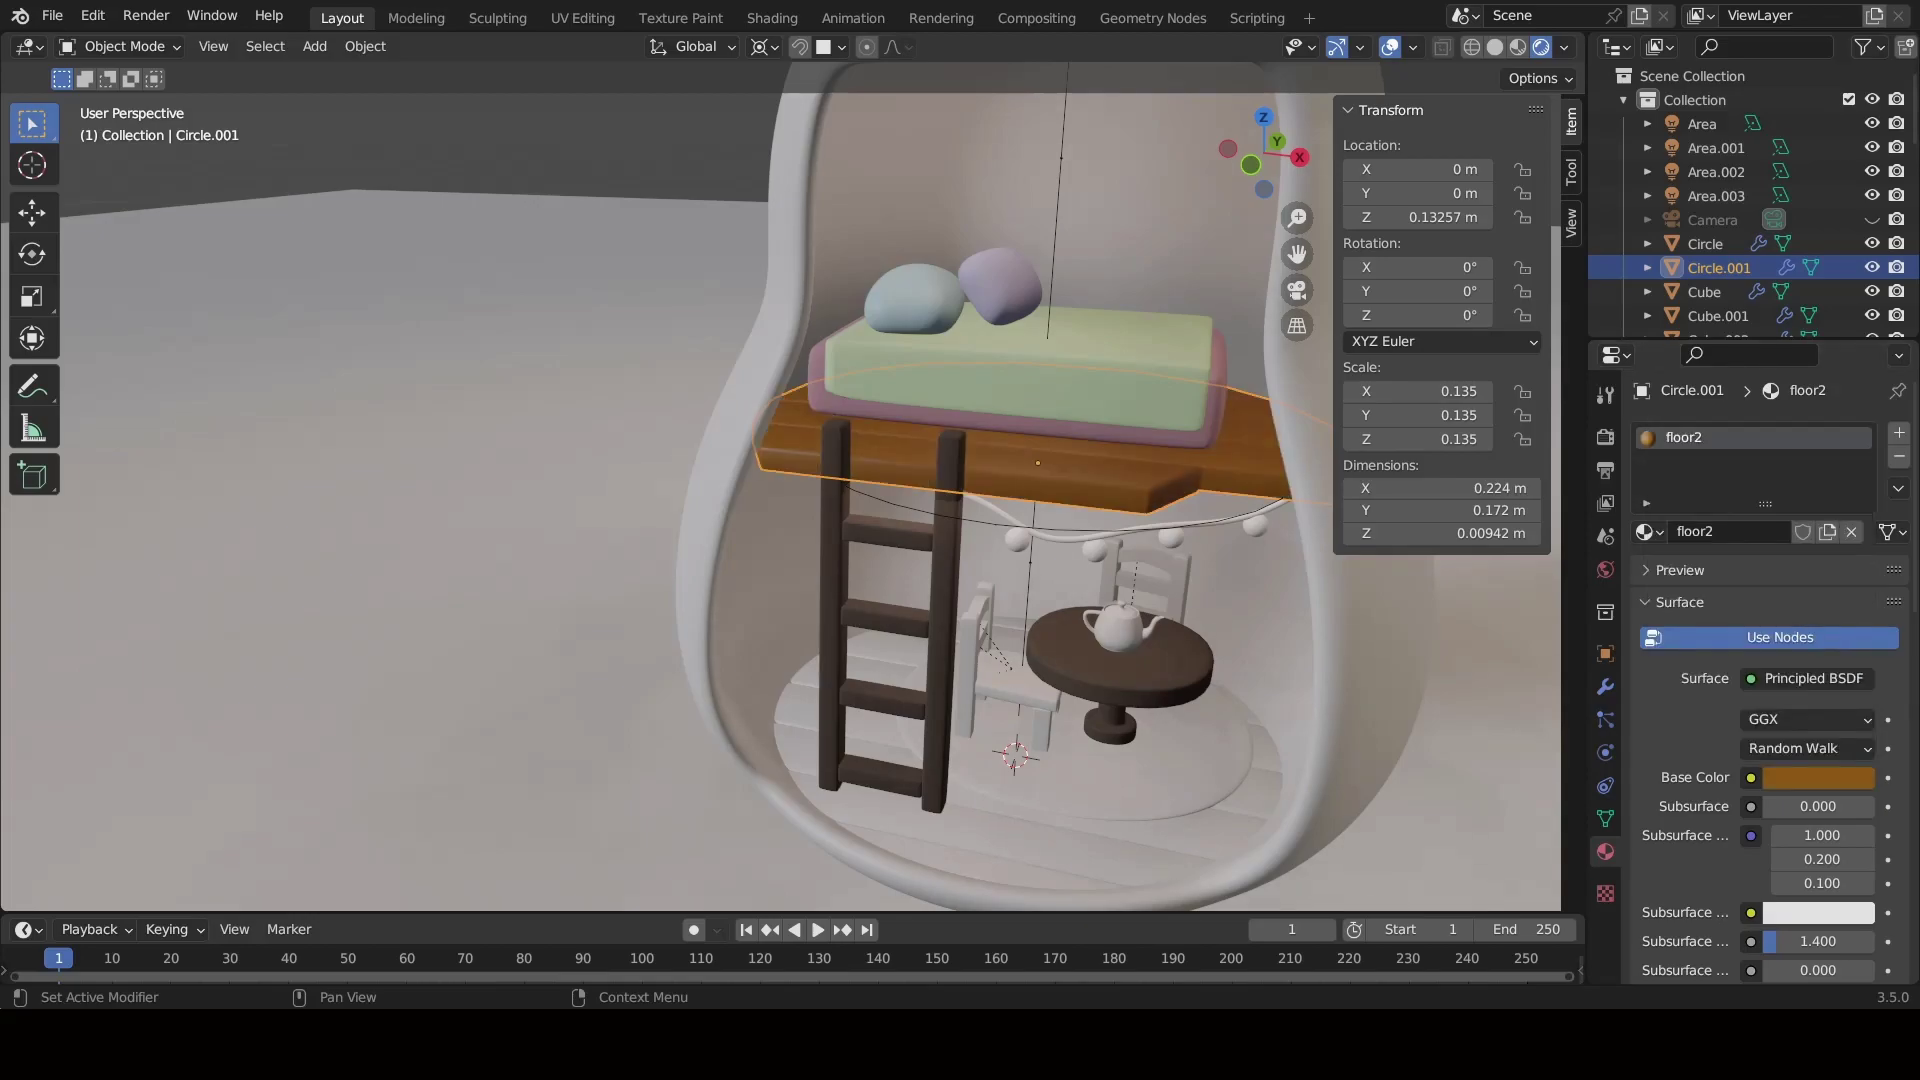
left_click(1818, 777)
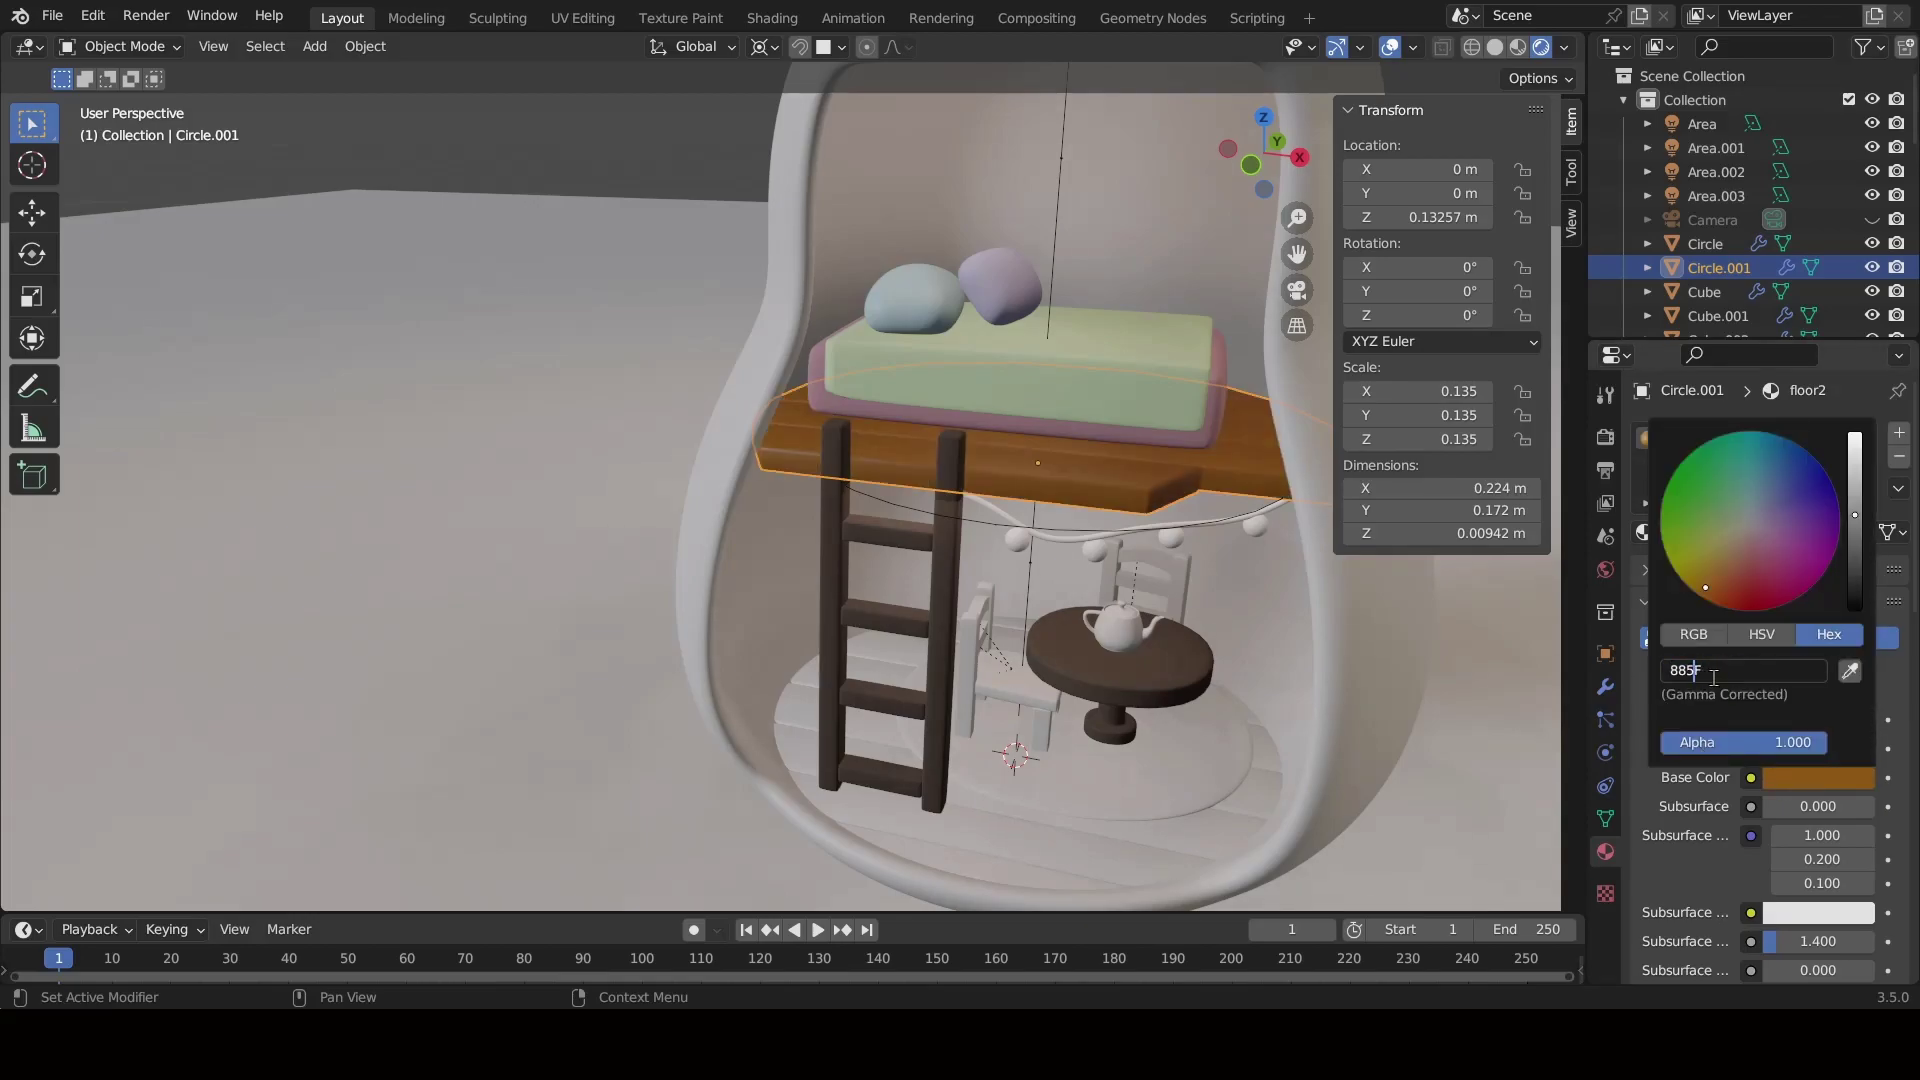
key("ctrl+v")
key("Return")
left_click(1817, 777)
left_click(1763, 673)
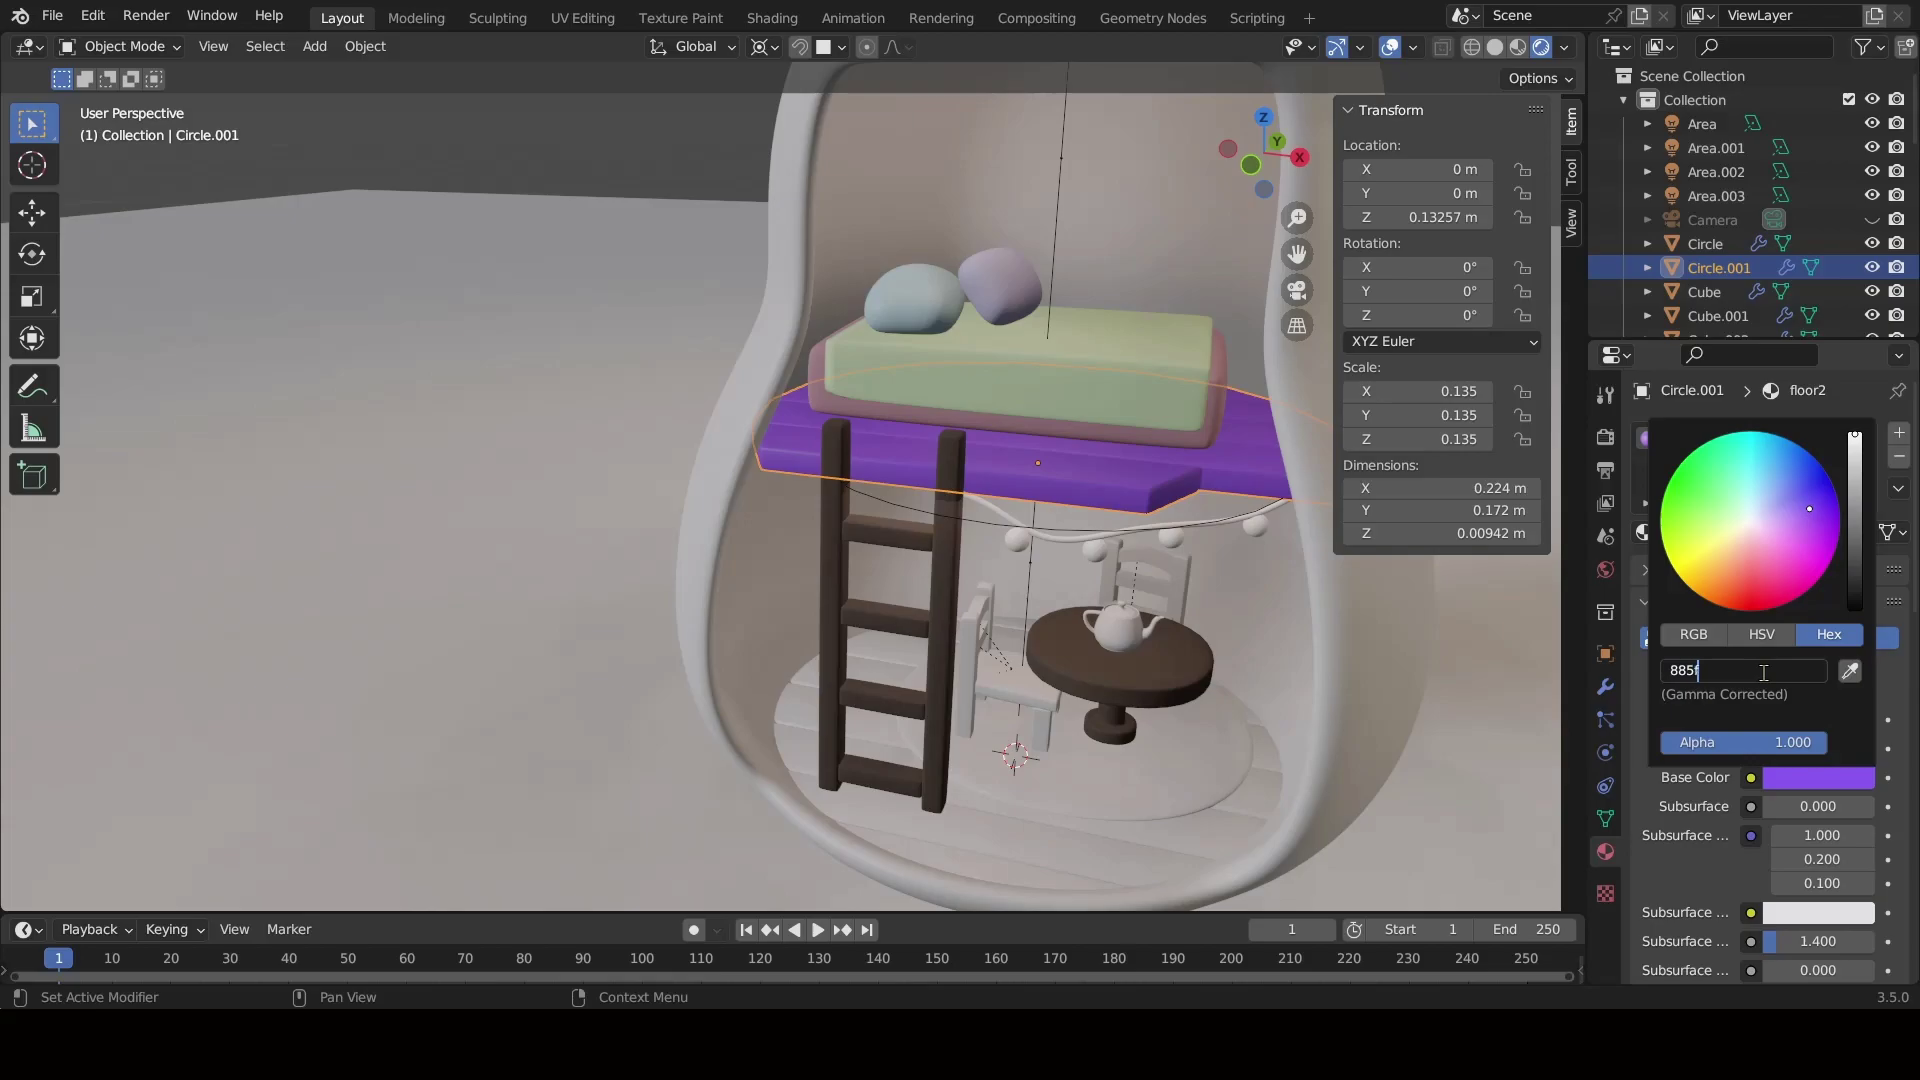
key("Return")
scroll(1764, 700, "down", 5)
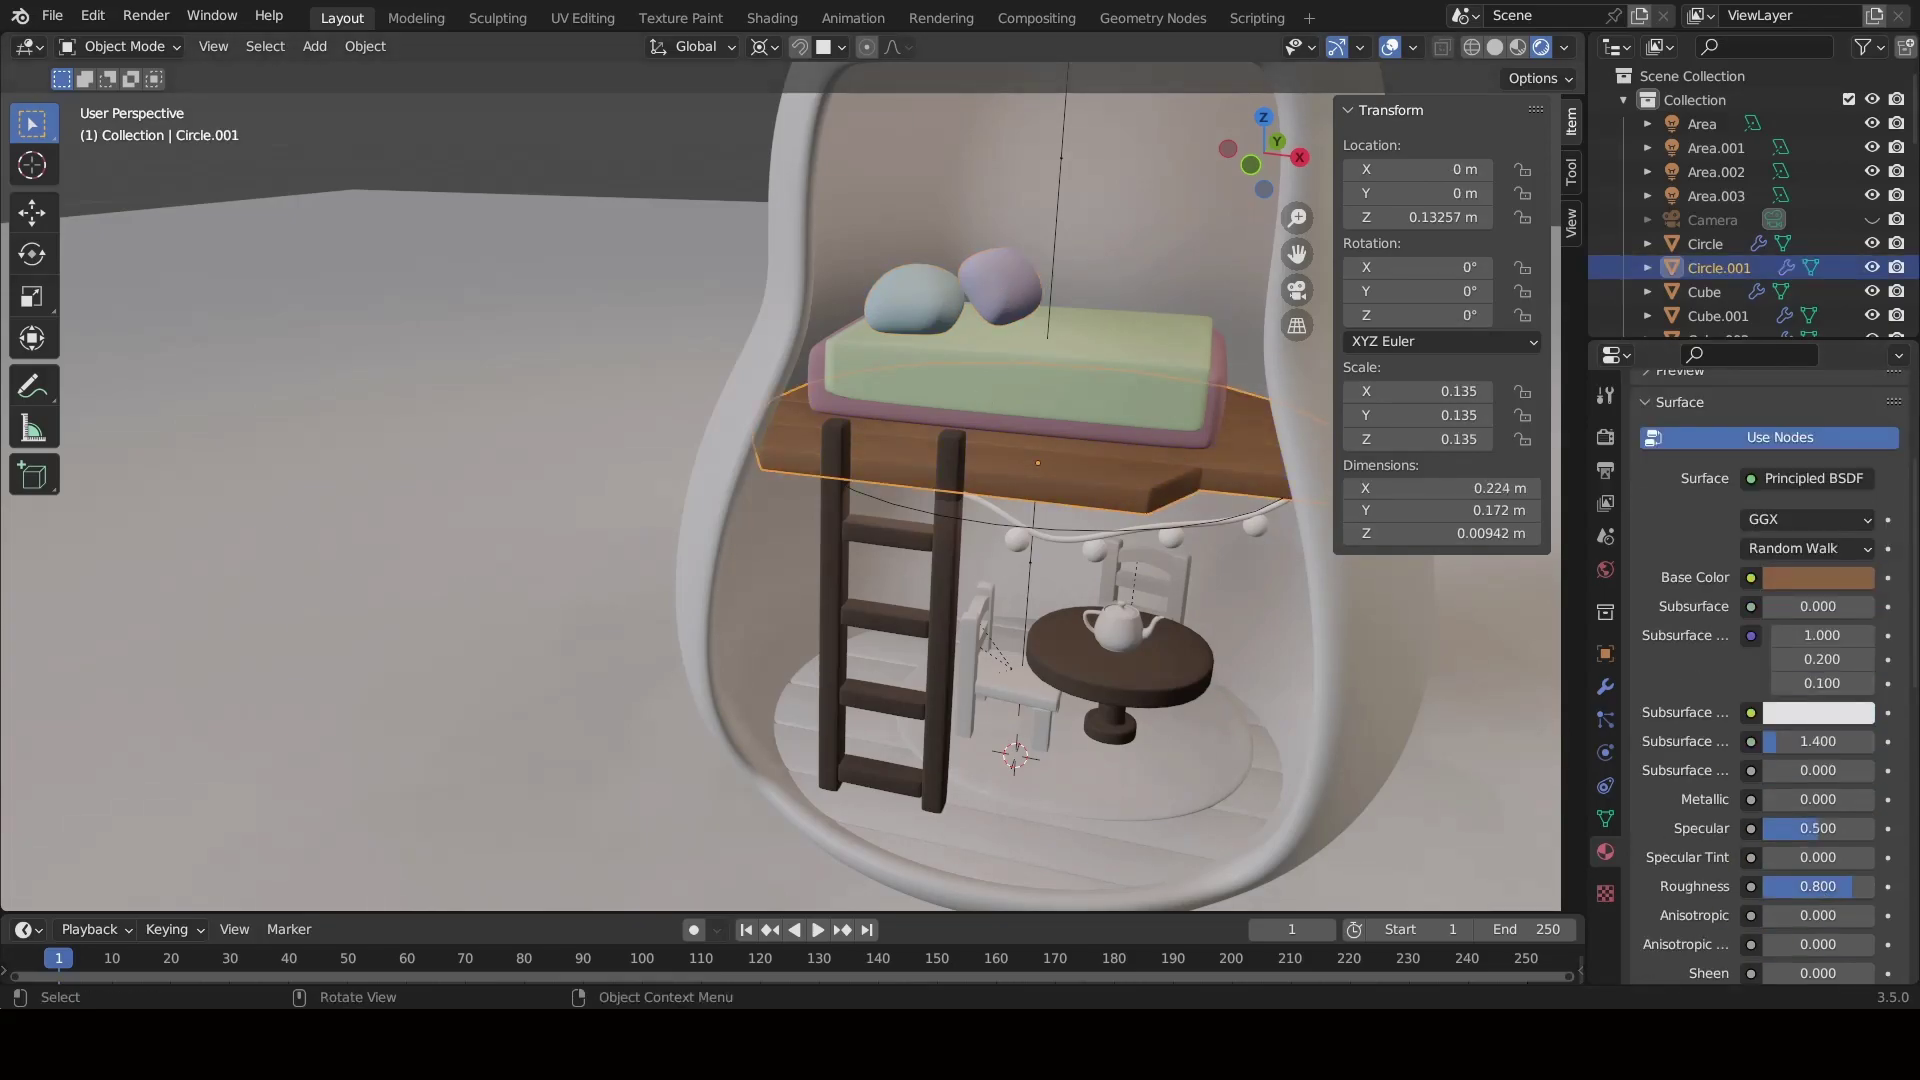
Link the brown wood material onto the ground floor disc.
left_click(1100, 799, "shift")
right_click(1024, 615)
key("Escape")
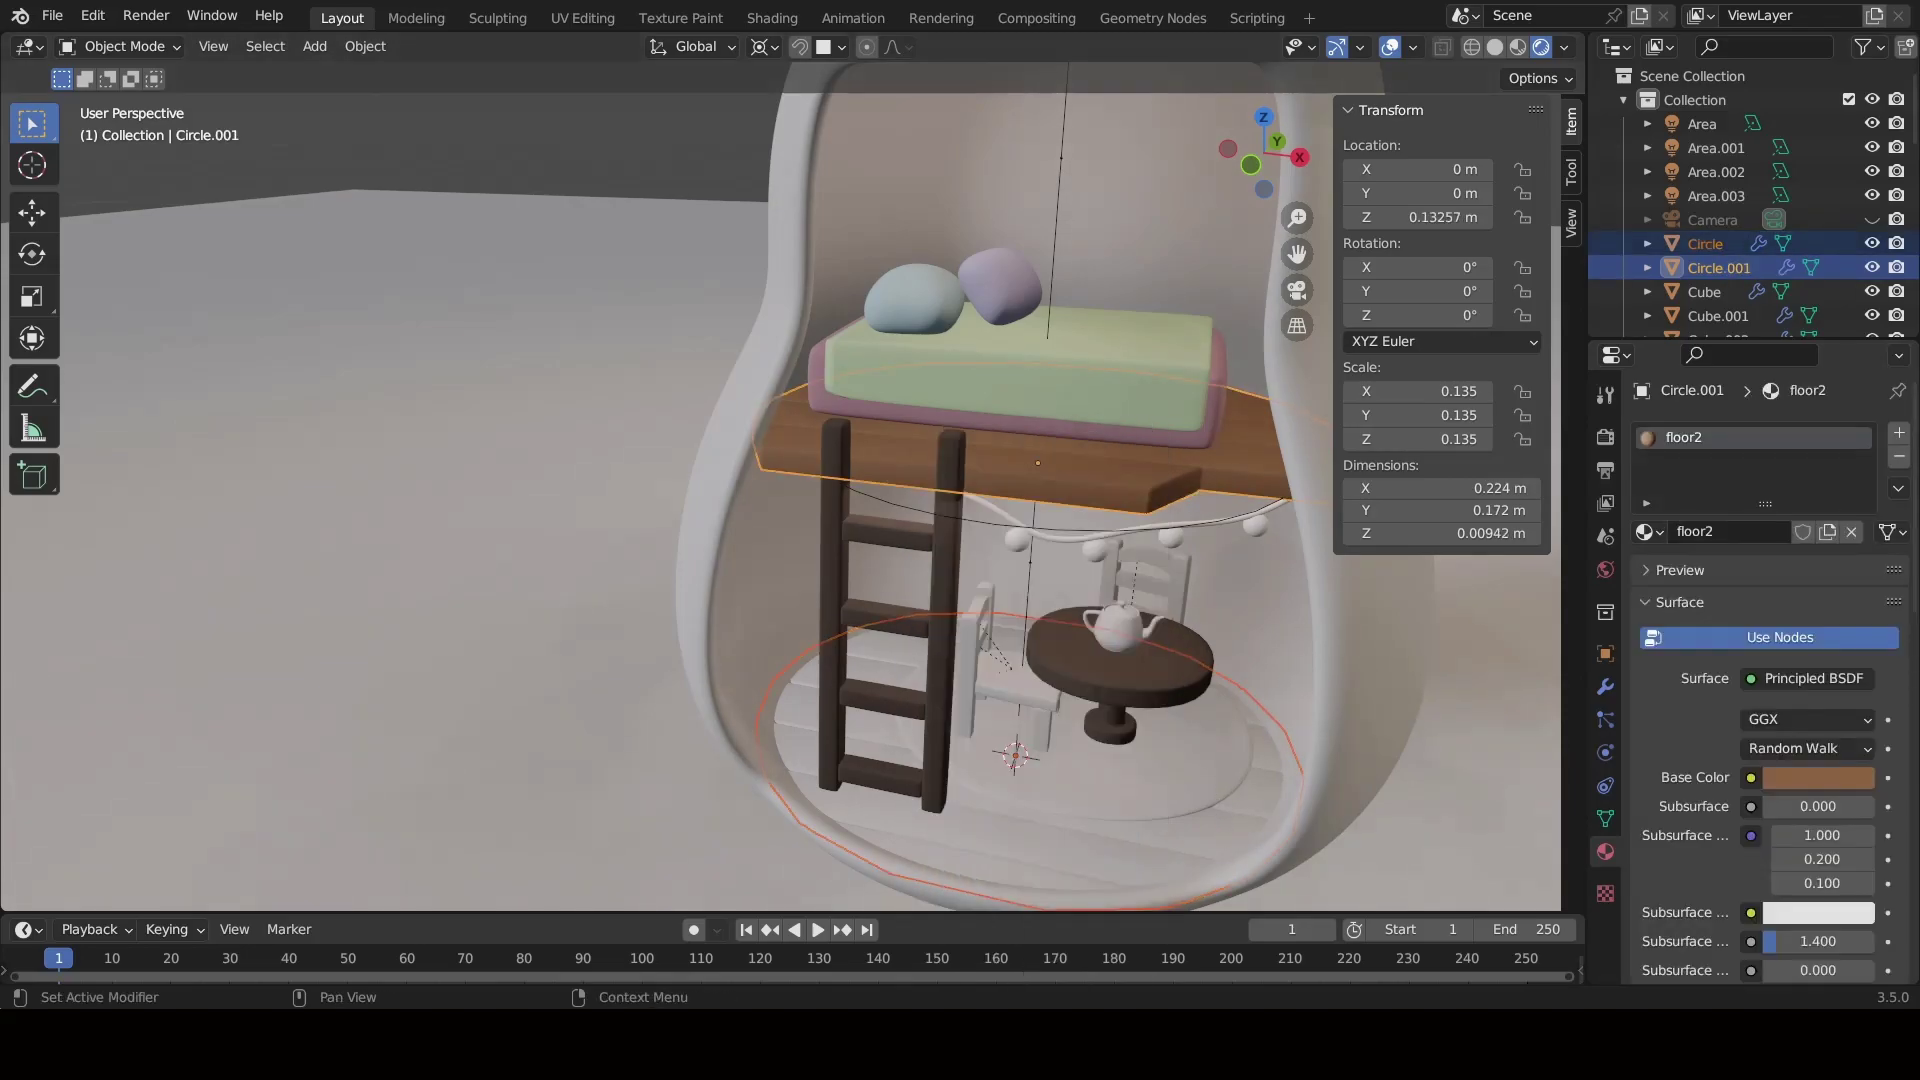
right_click(1093, 505)
key("Escape")
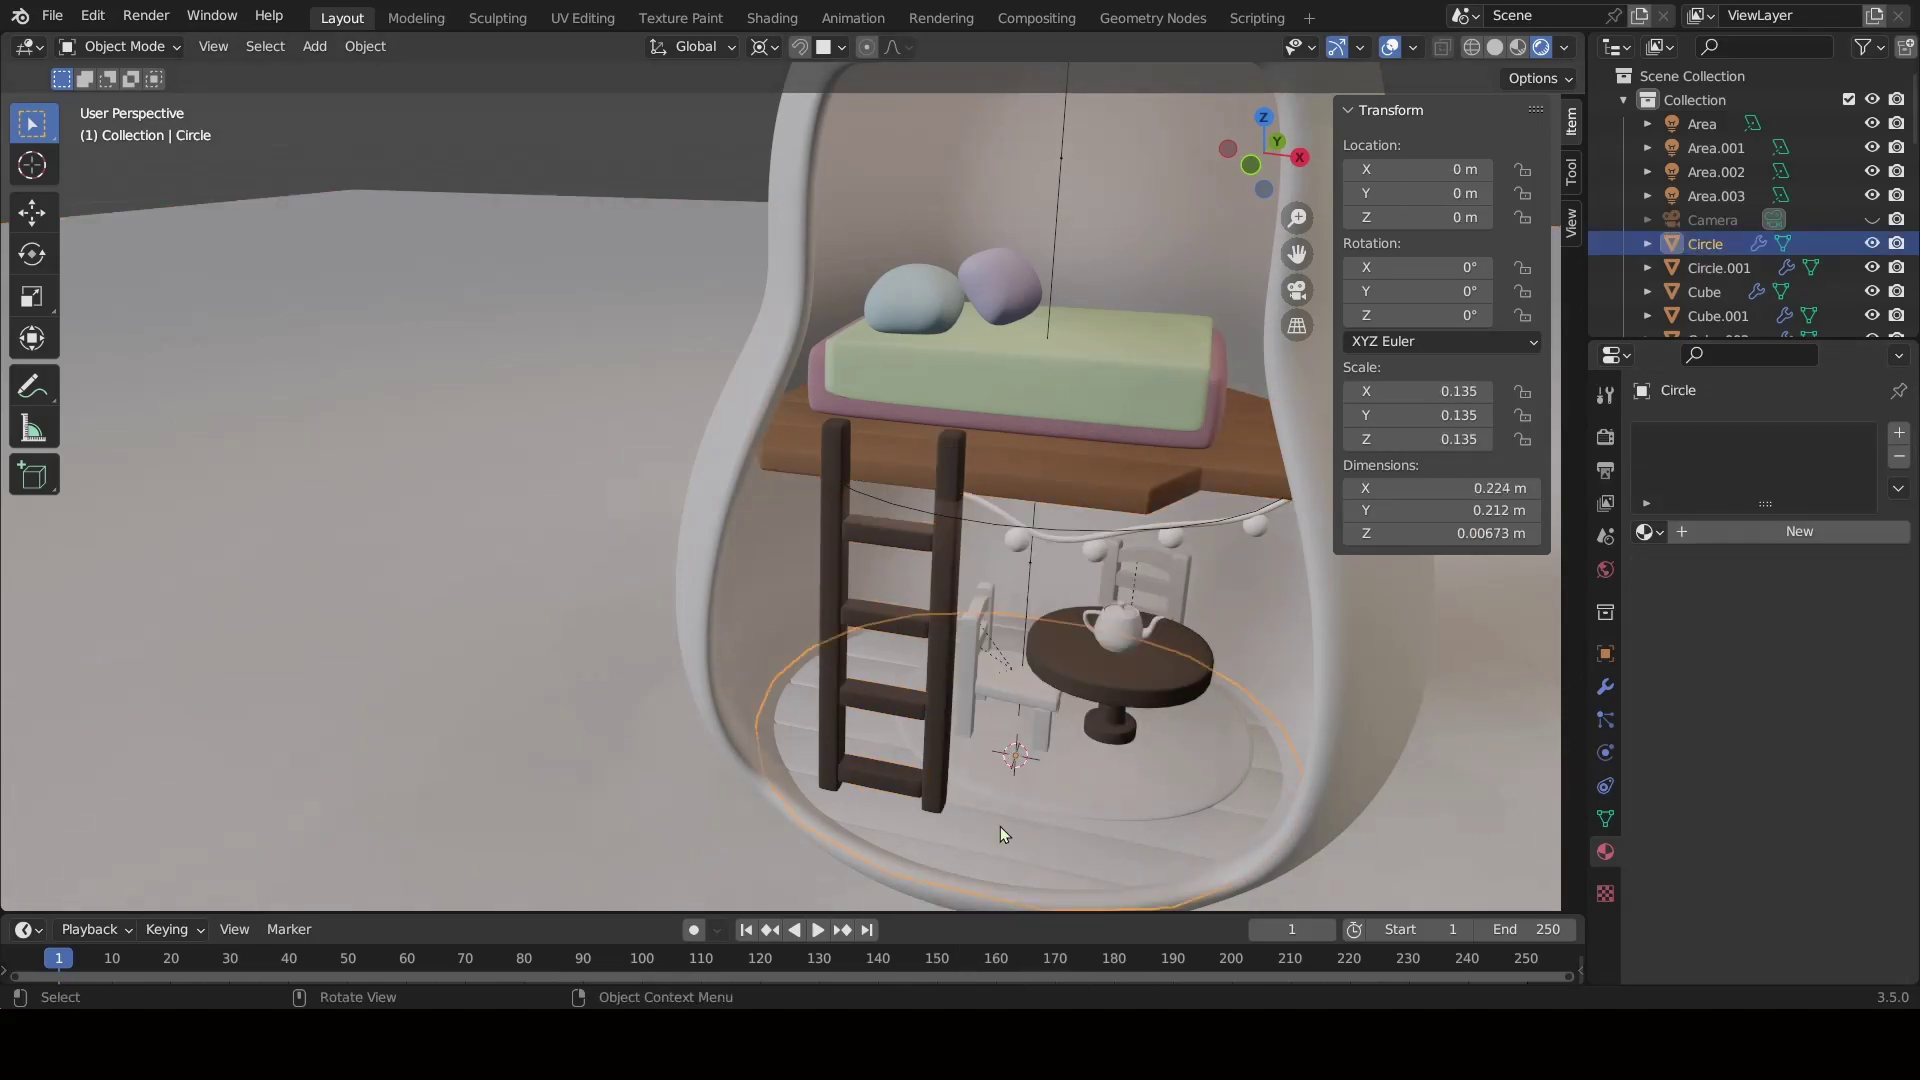
key("ctrl+l")
left_click(1038, 485)
middle_click_drag(1038, 485, 960, 600)
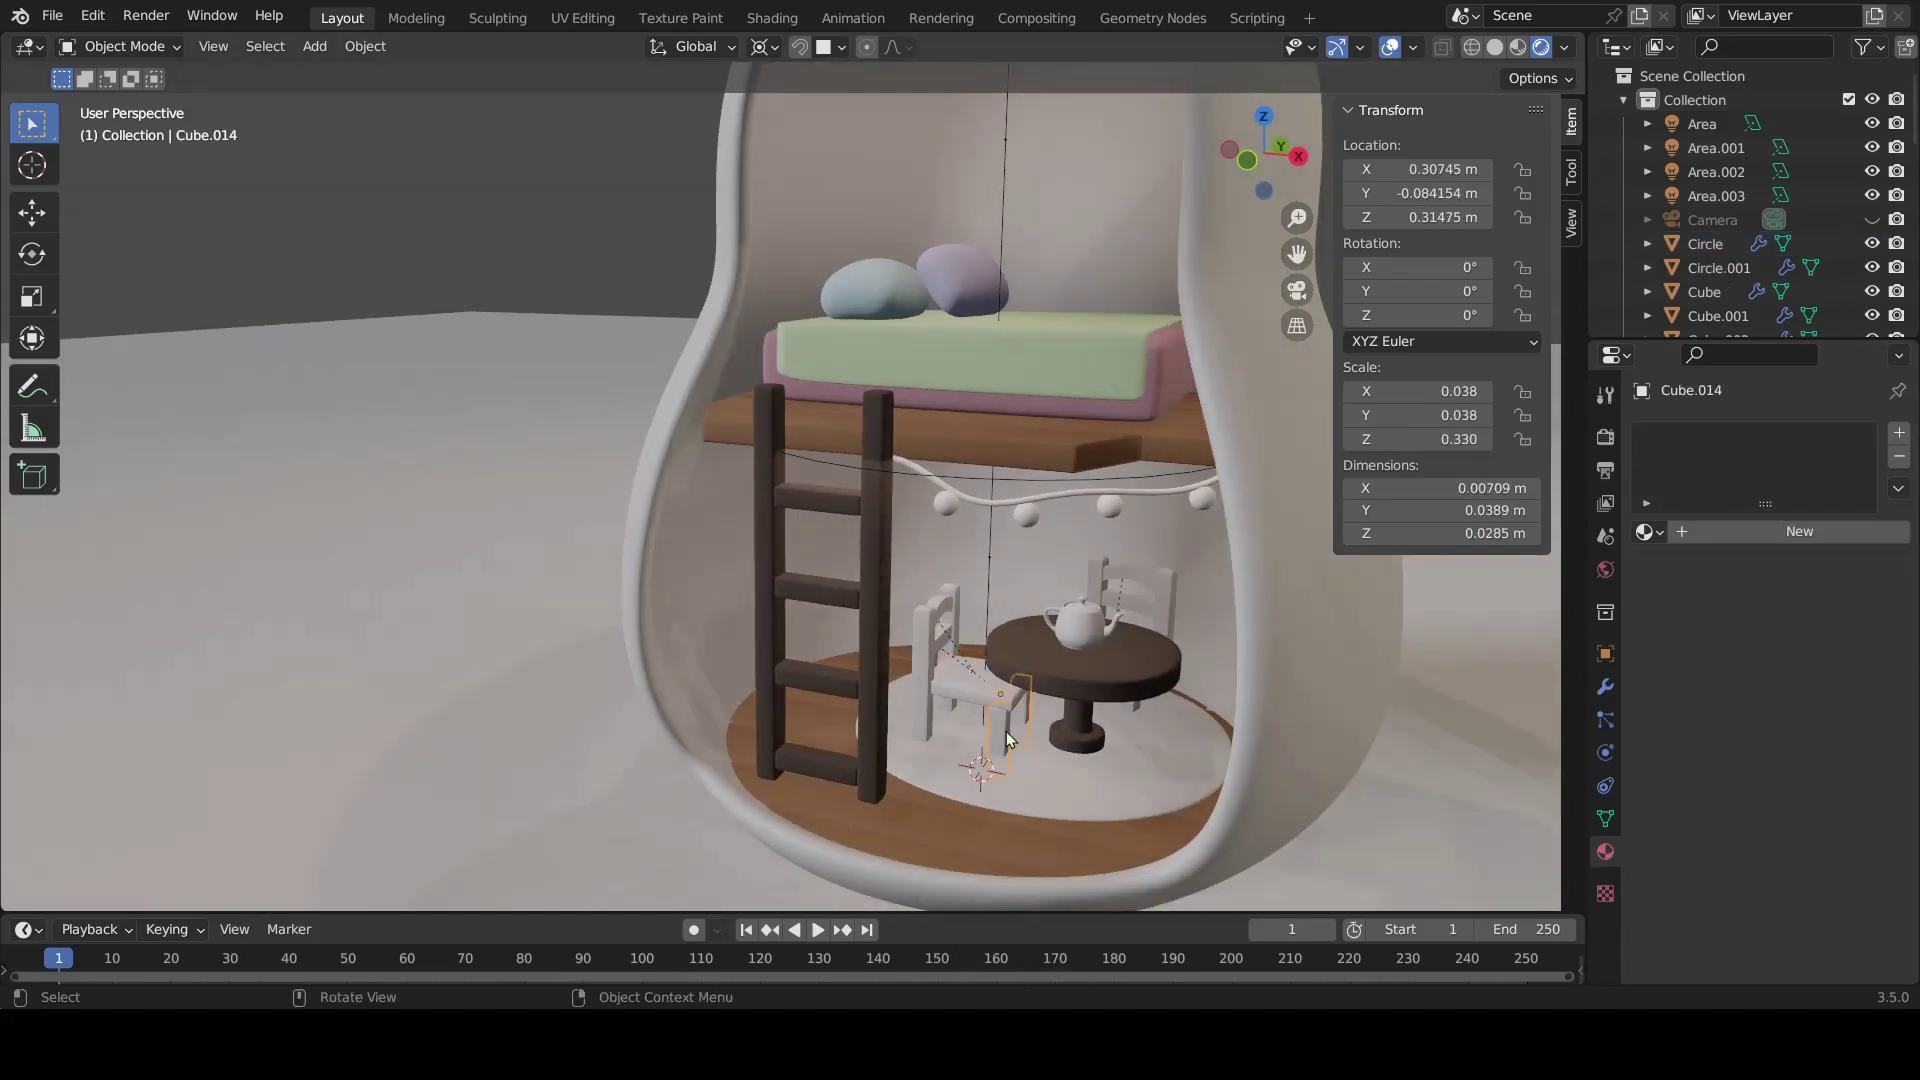
Assign the existing mattress material to the chair seat.
left_click(940, 618)
left_click(1010, 700, "shift")
left_click(1645, 531)
left_click(1461, 702)
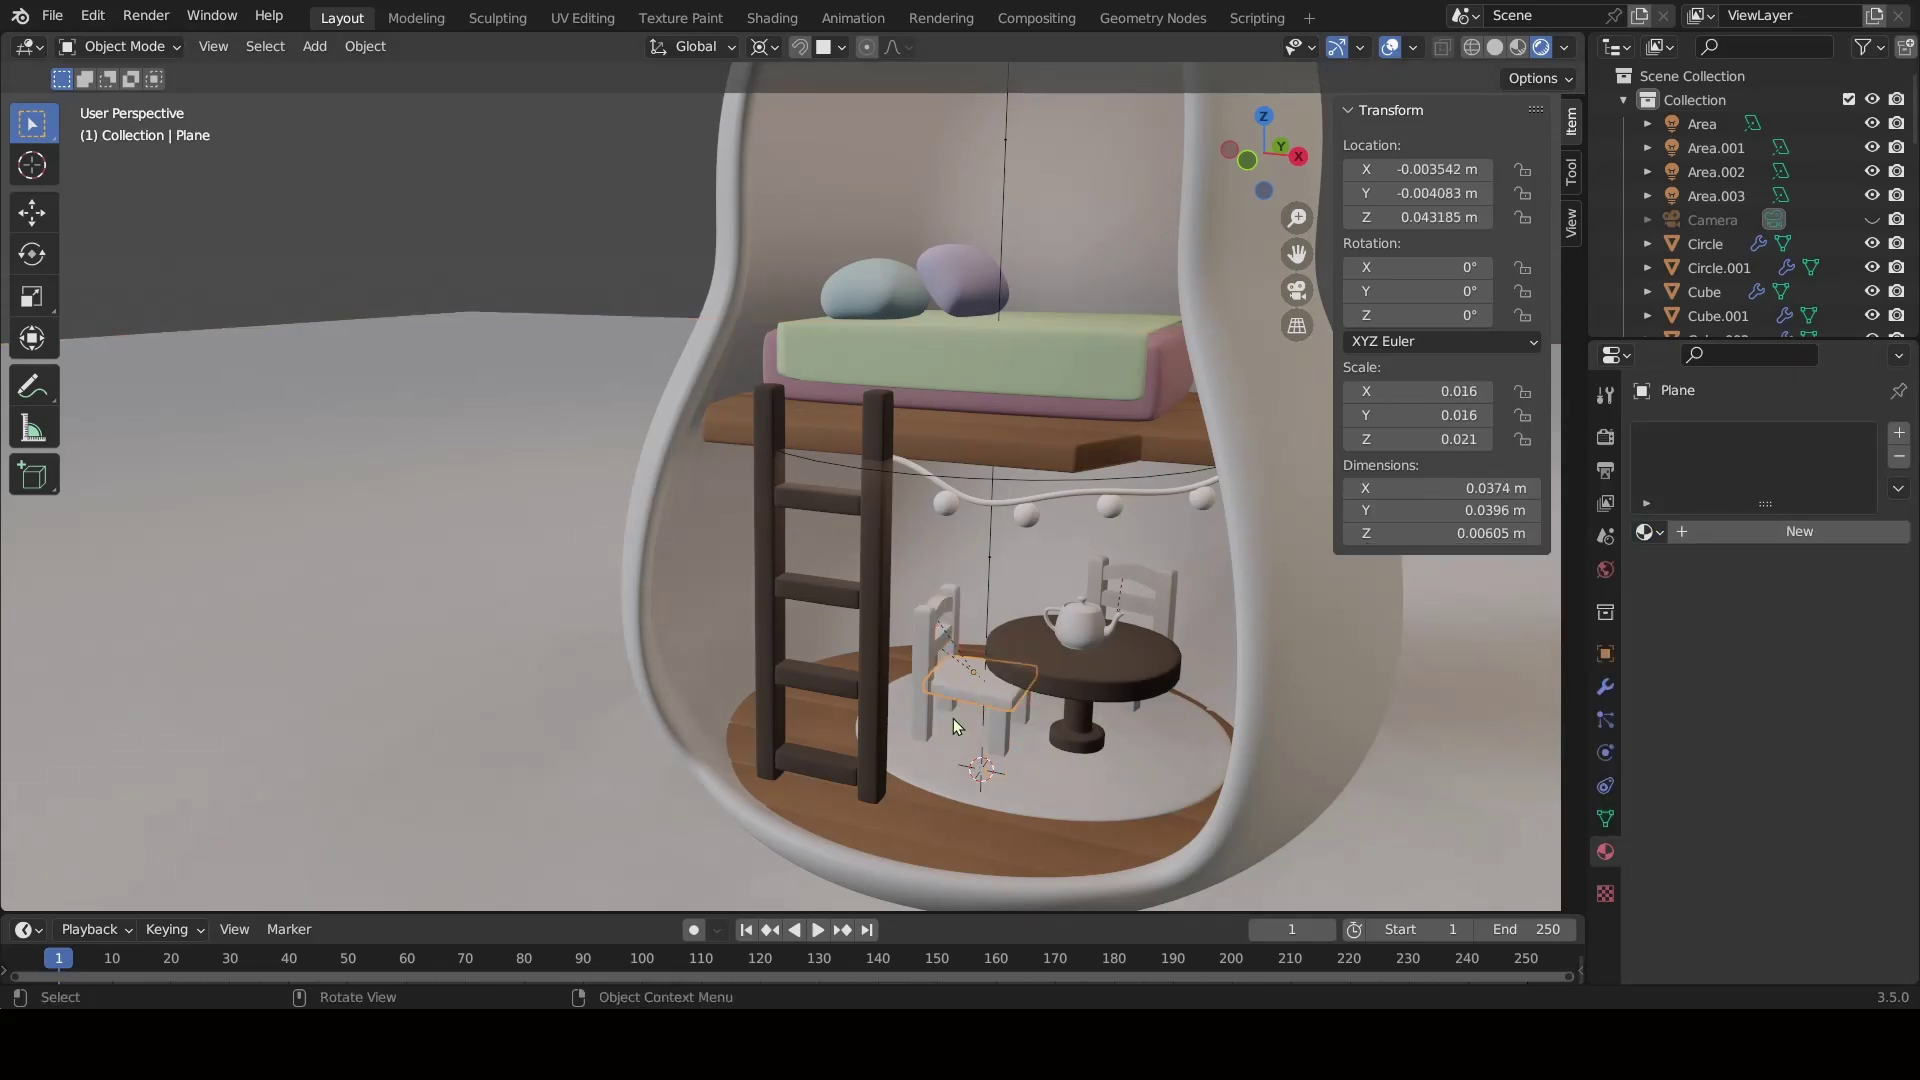
left_click(940, 650)
mouse_move(980, 700)
middle_mouse_down()
mouse_move(1195, 820)
mouse_move(814, 702)
mouse_move(842, 608)
mouse_move(1150, 256)
mouse_move(709, 536)
middle_mouse_up()
Link the pink mattress material onto the remaining chair parts.
left_click(1010, 789)
scroll(1200, 810, "up", 3)
scroll(1215, 805, "up", 2)
left_click(842, 608, "shift")
scroll(908, 393, "down", 5)
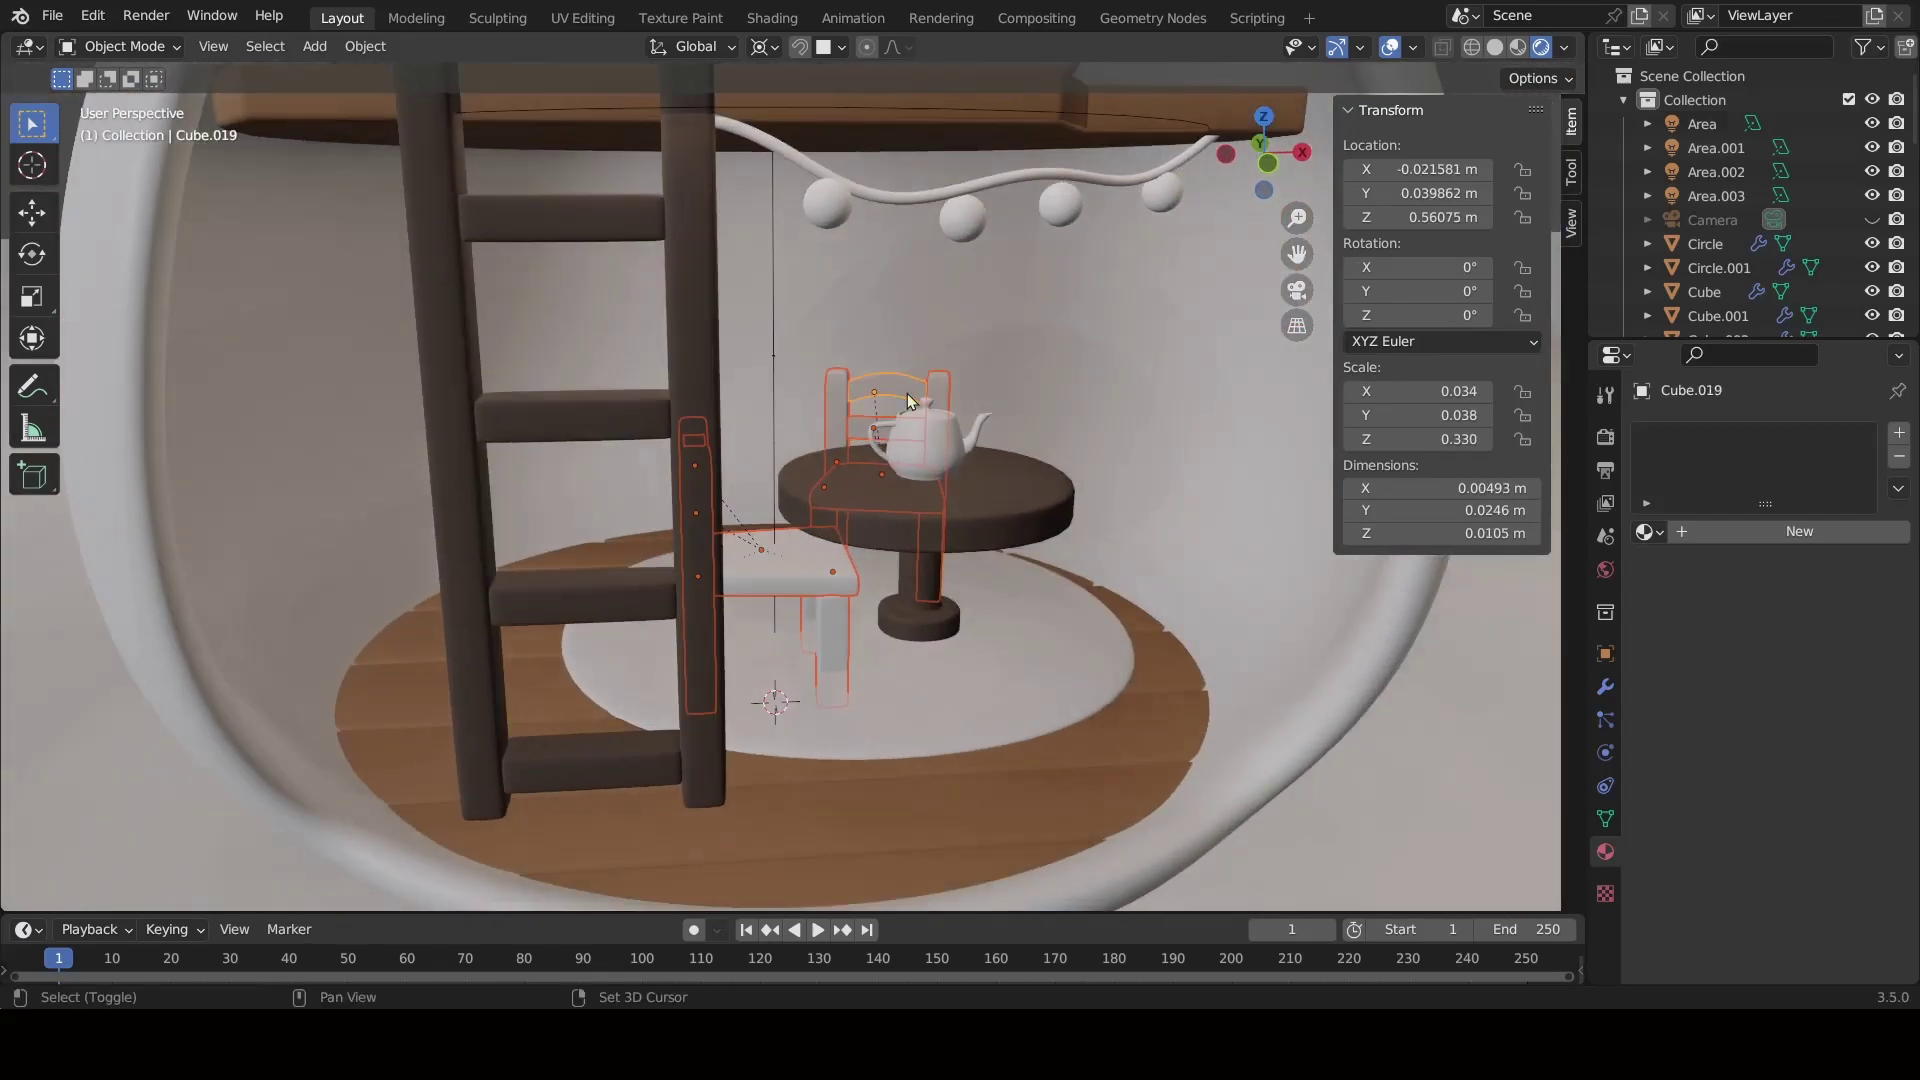
middle_click_drag(908, 393, 561, 340)
left_click(561, 340, "shift")
key("ctrl+l")
left_click(815, 590)
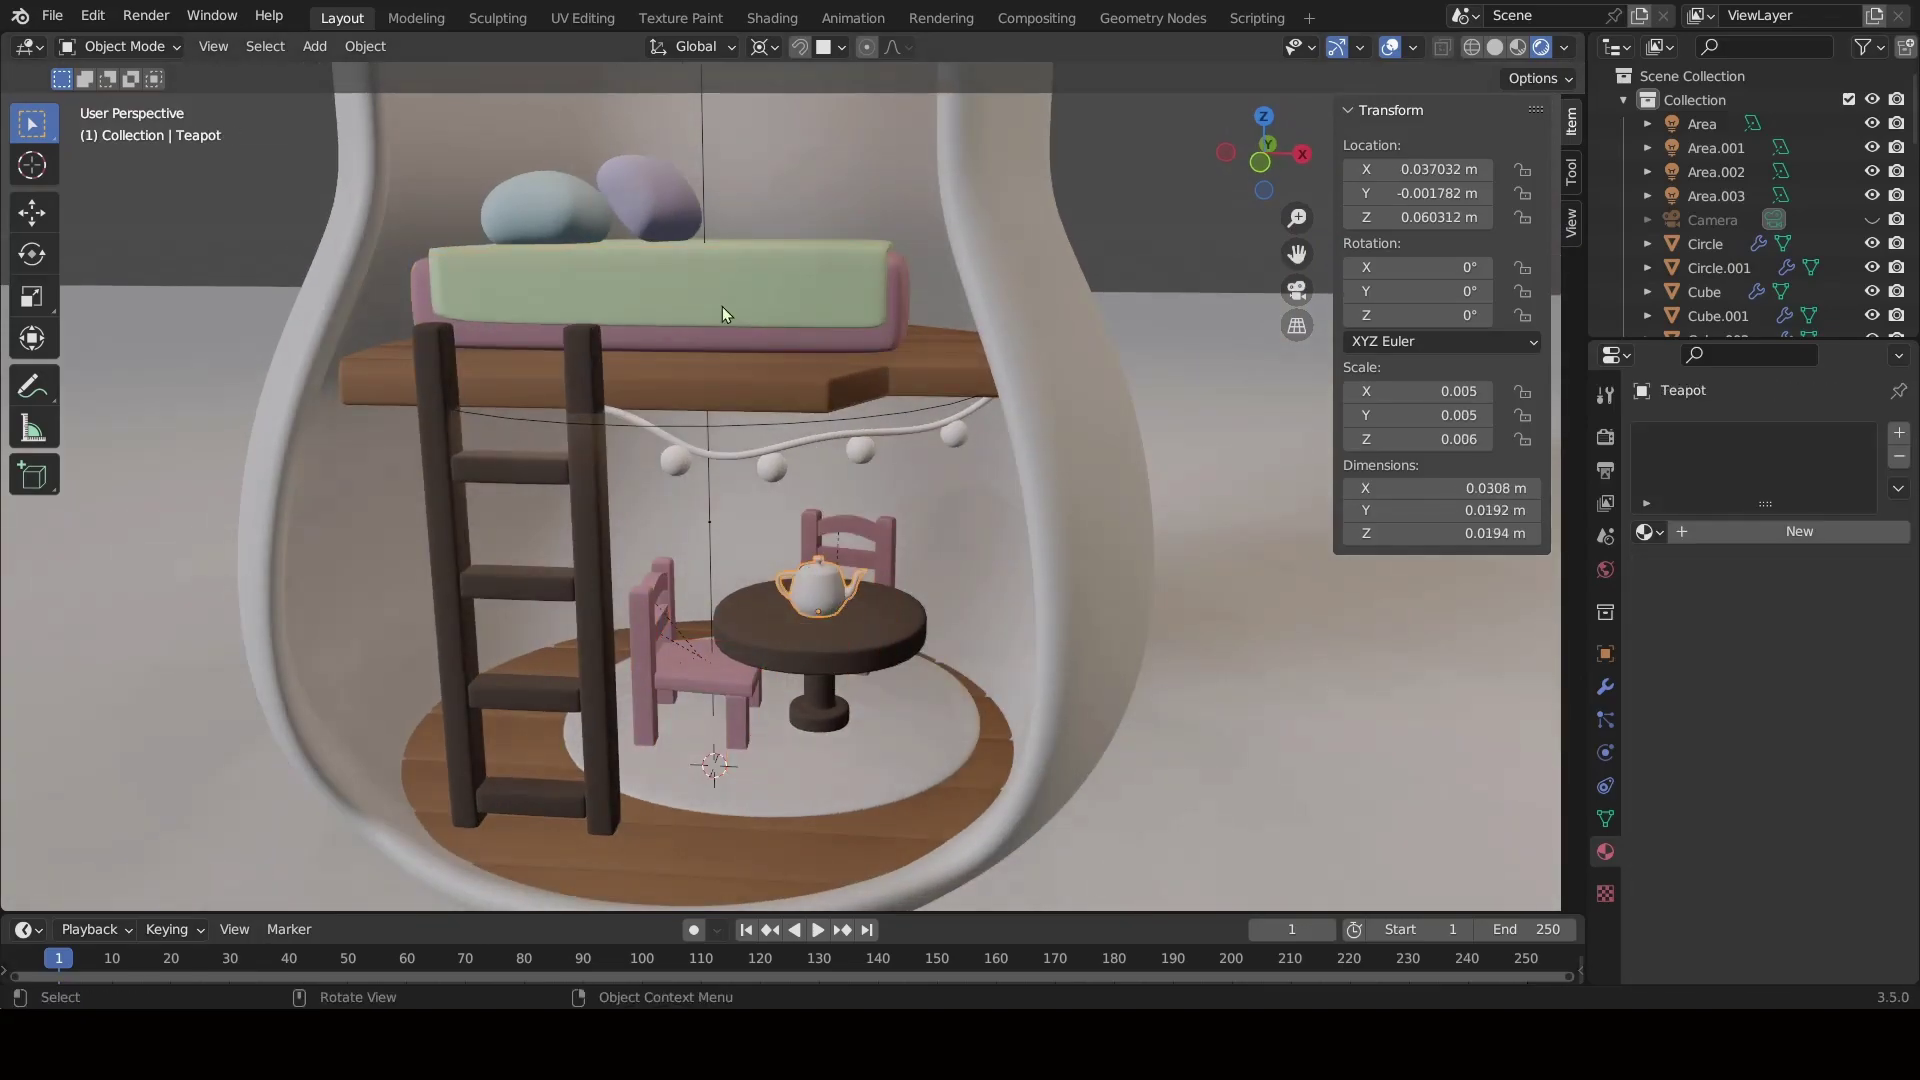
Link the green blanket material onto the teapot.
left_click(614, 274, "shift")
key("ctrl+l")
left_click(727, 323)
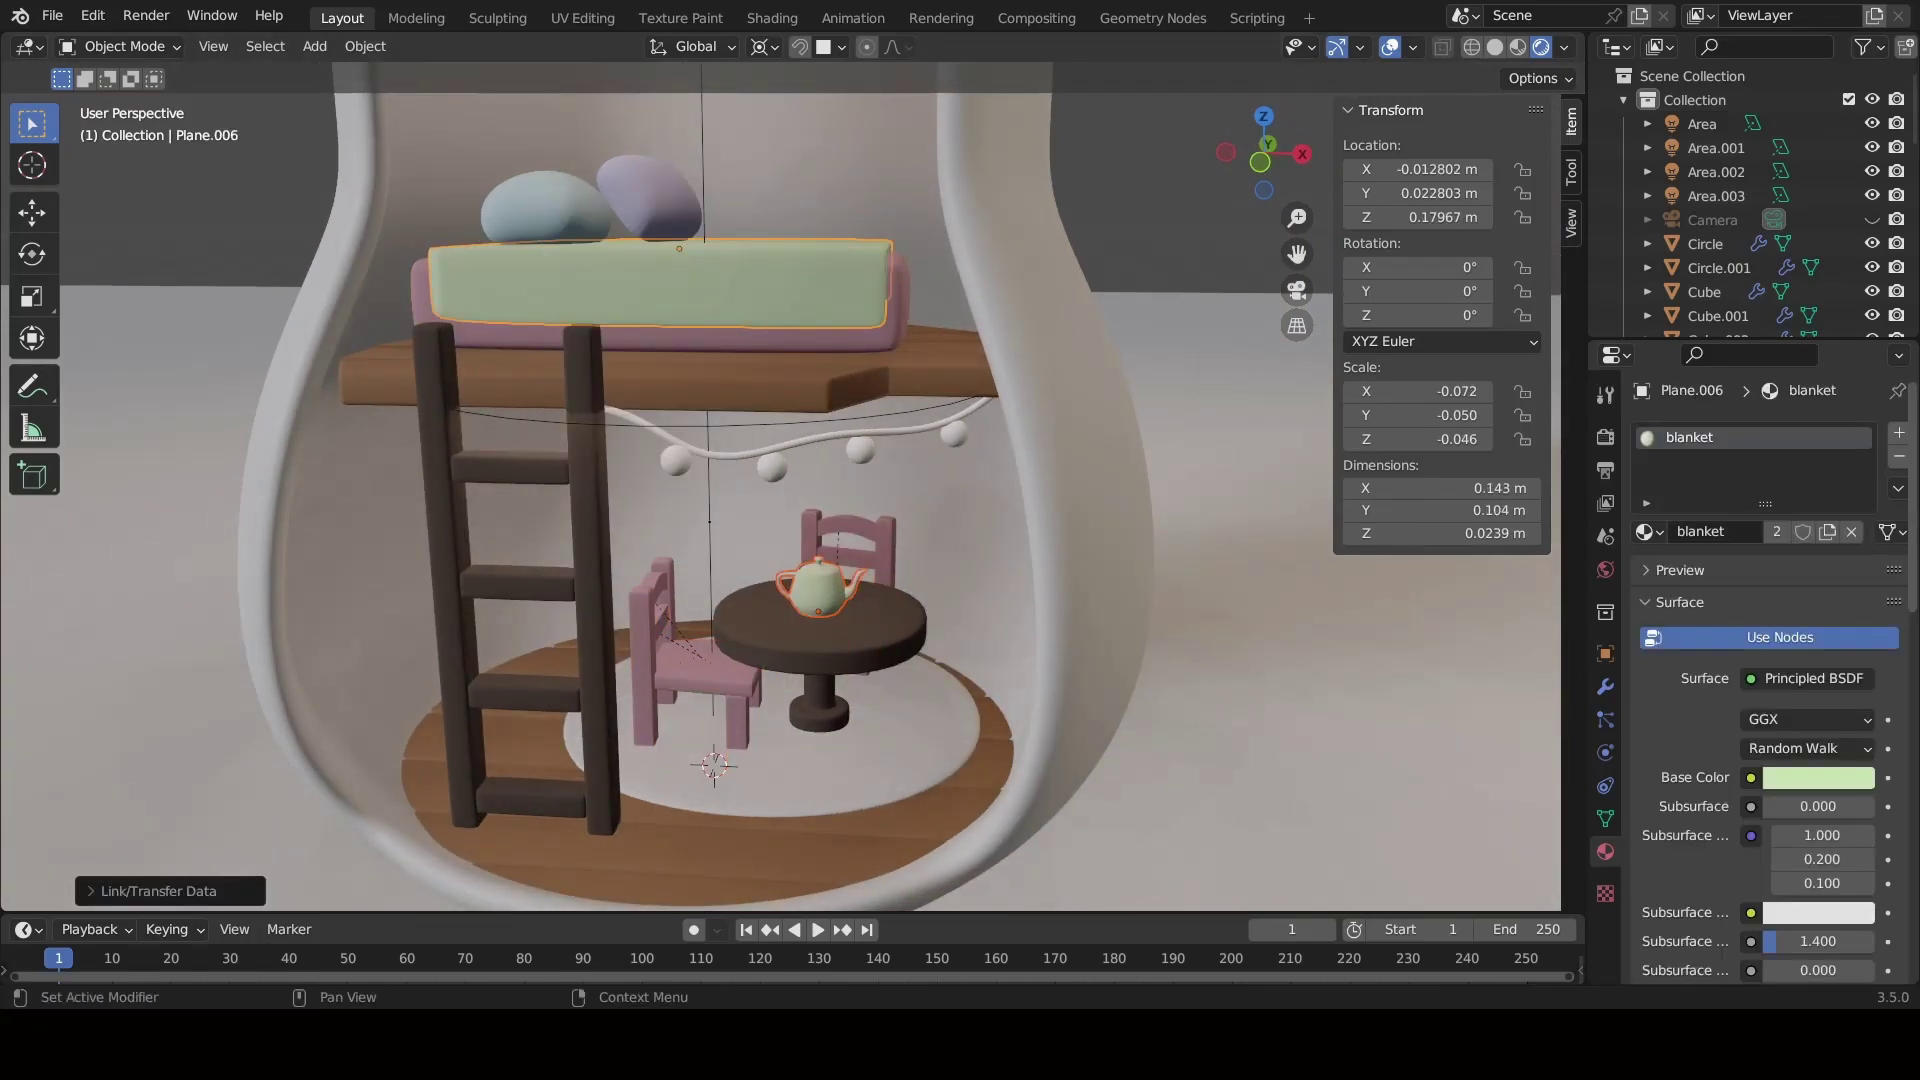
left_click(900, 760)
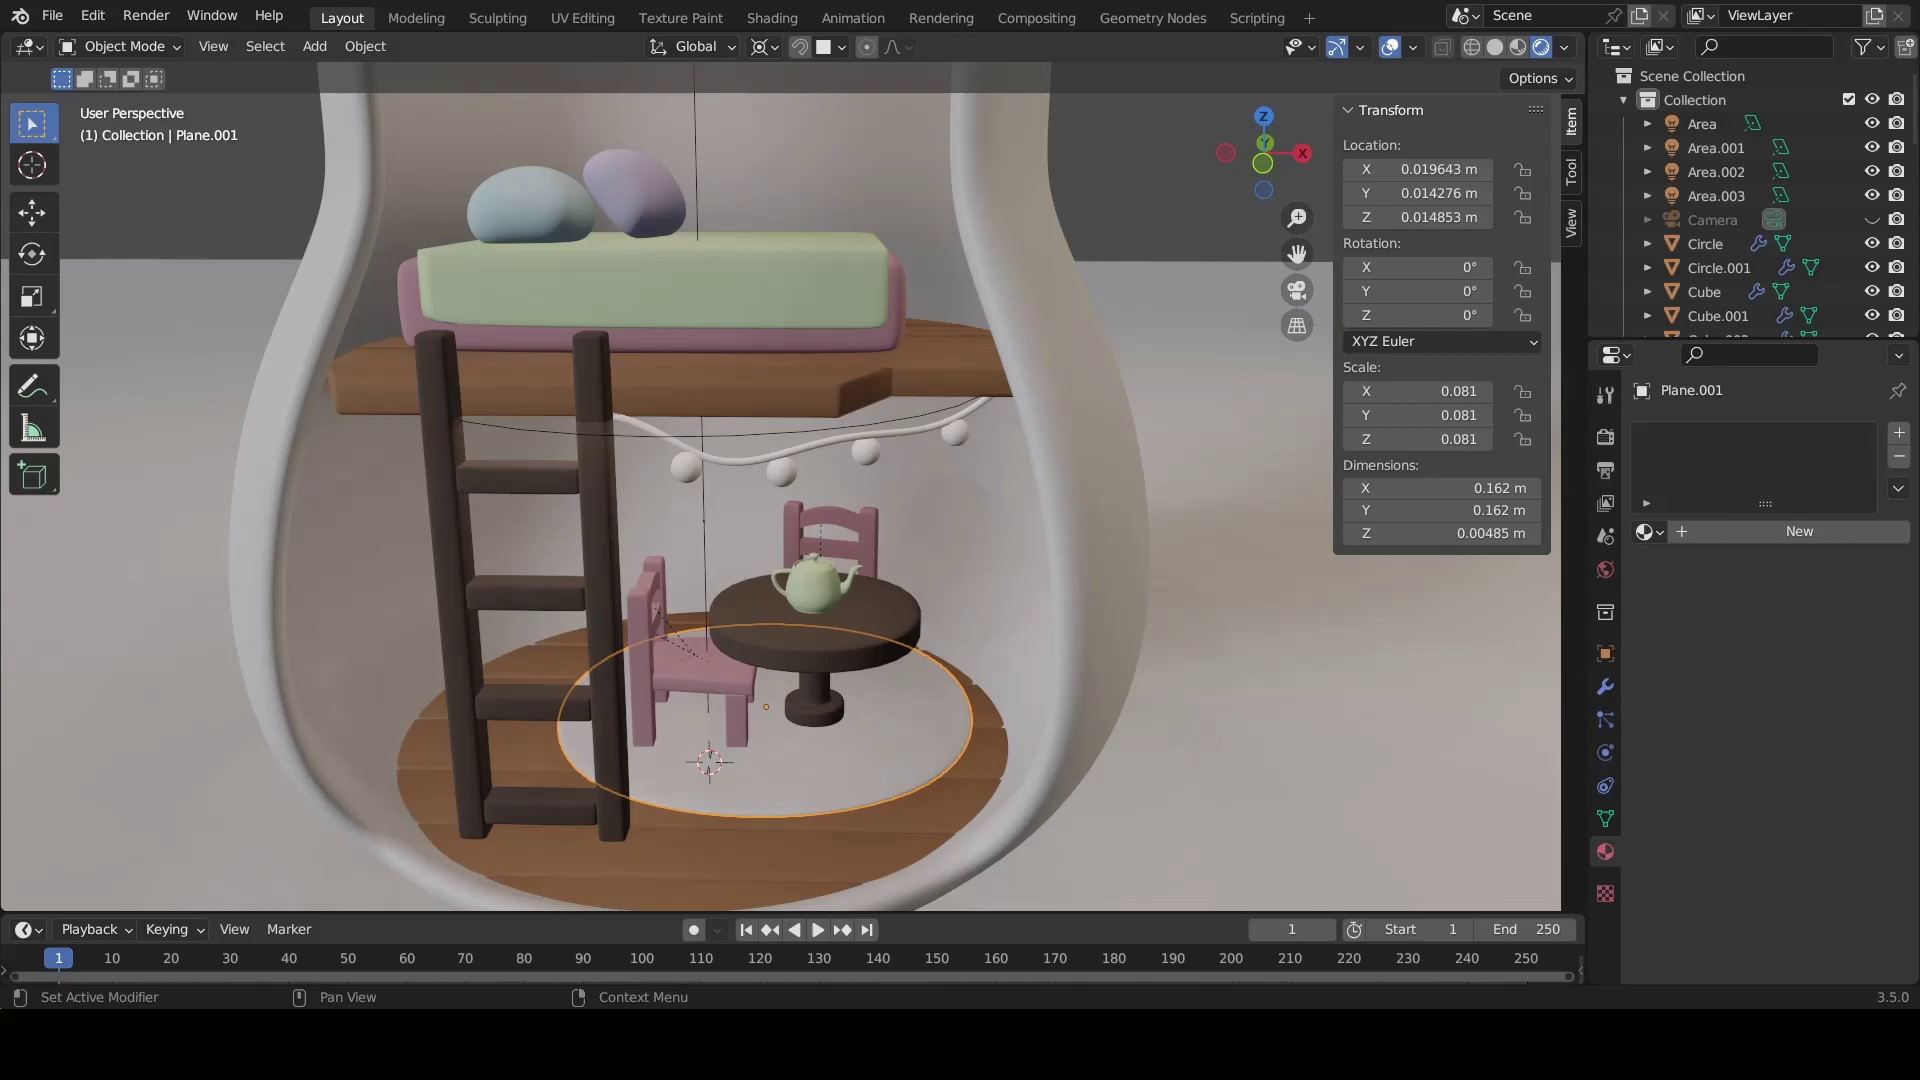
Adjust the brightness of the fairy-light string's base colour.
left_click(800, 445)
left_click(1818, 777)
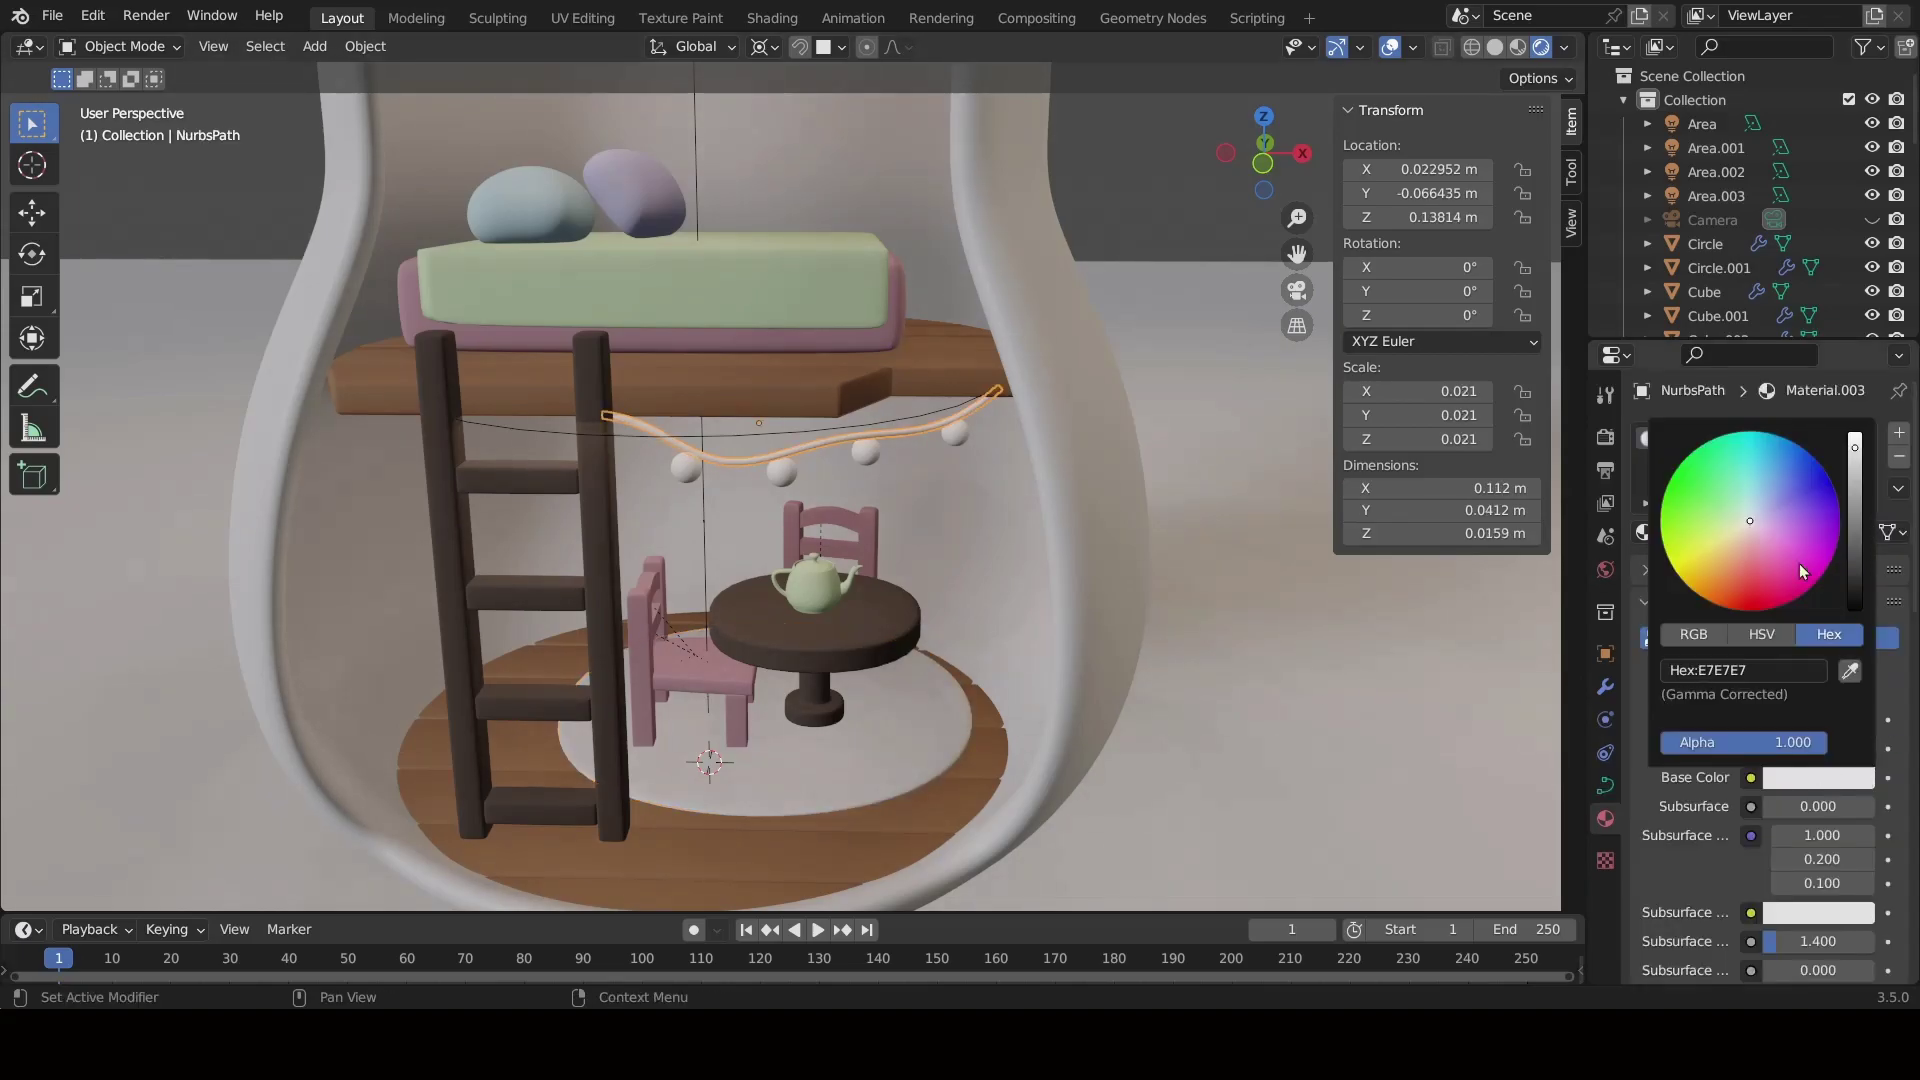
left_click_drag(1854, 437, 1858, 584)
left_click(685, 663)
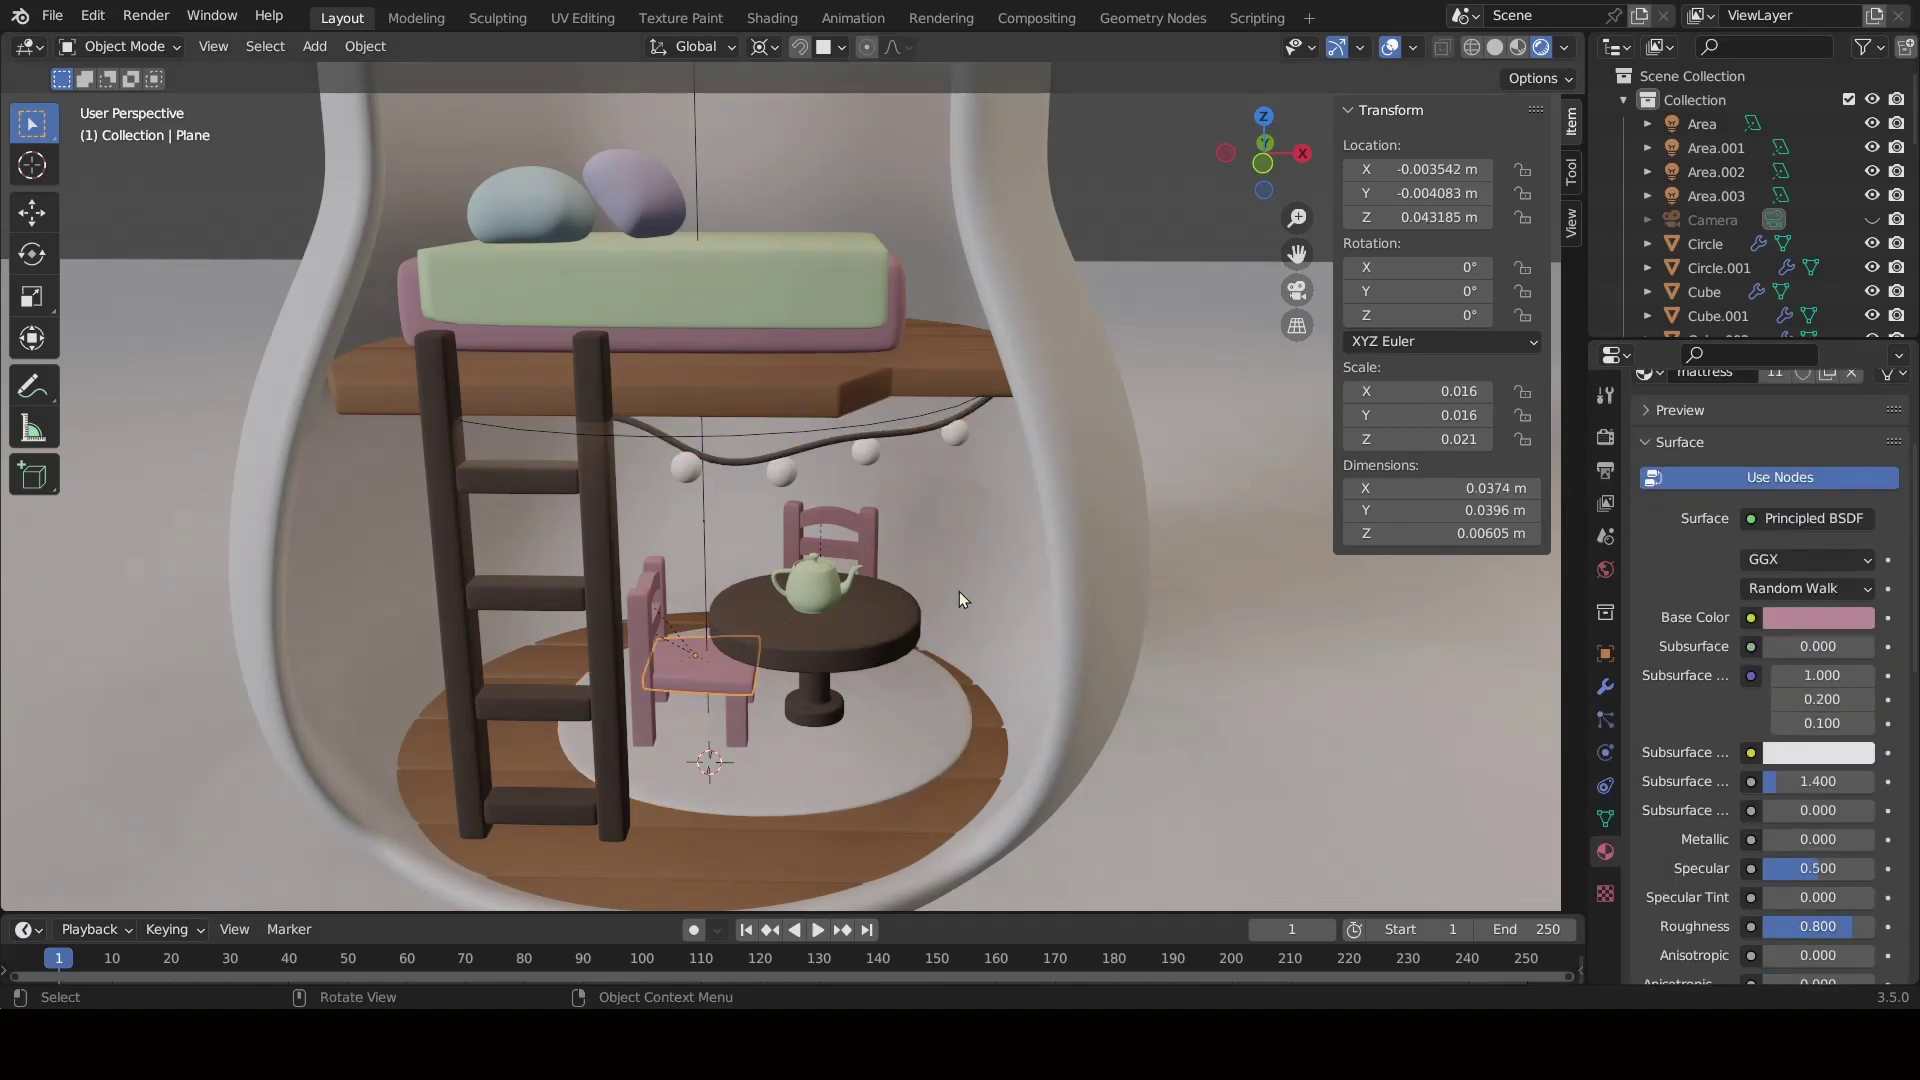
Link the green blanket material onto the round rug.
left_click(897, 740)
left_click(815, 588)
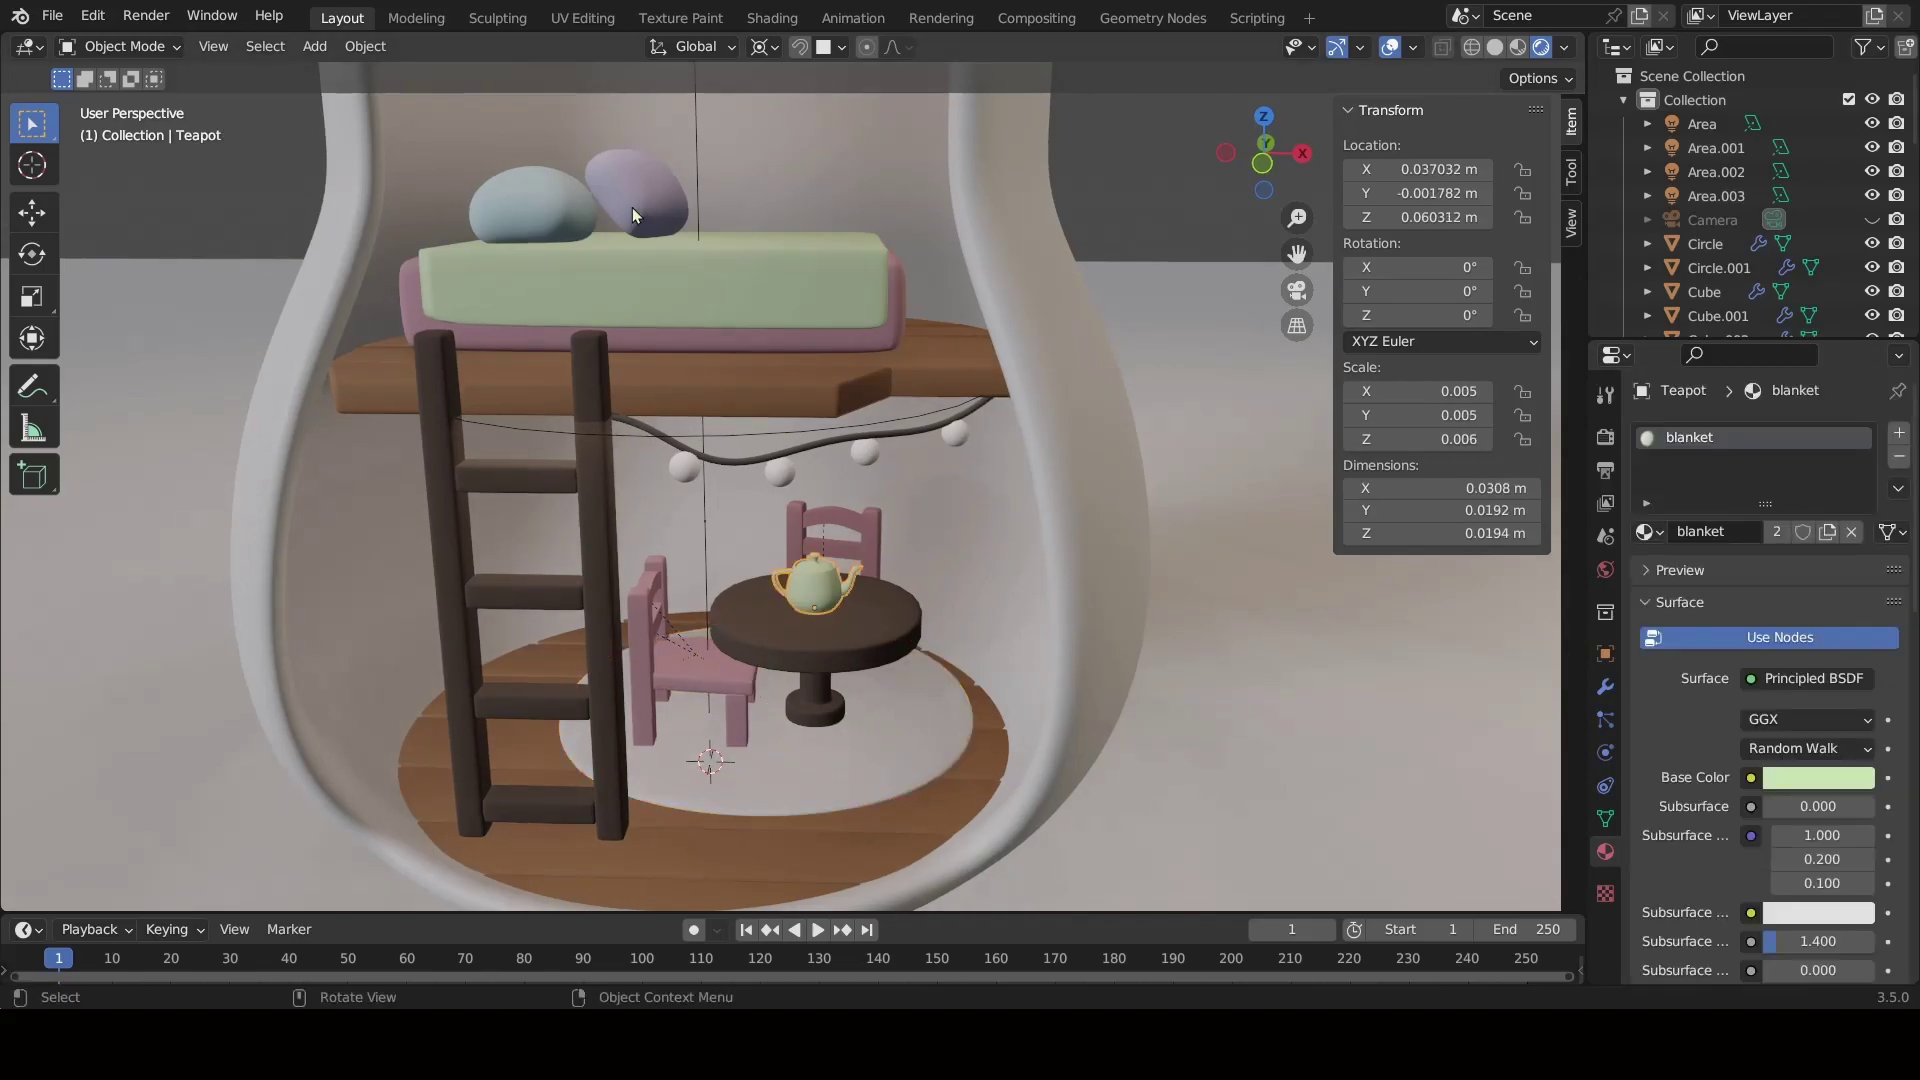
right_click(632, 215)
key("Escape")
left_click(880, 760)
left_click(650, 285, "shift")
key("ctrl+l")
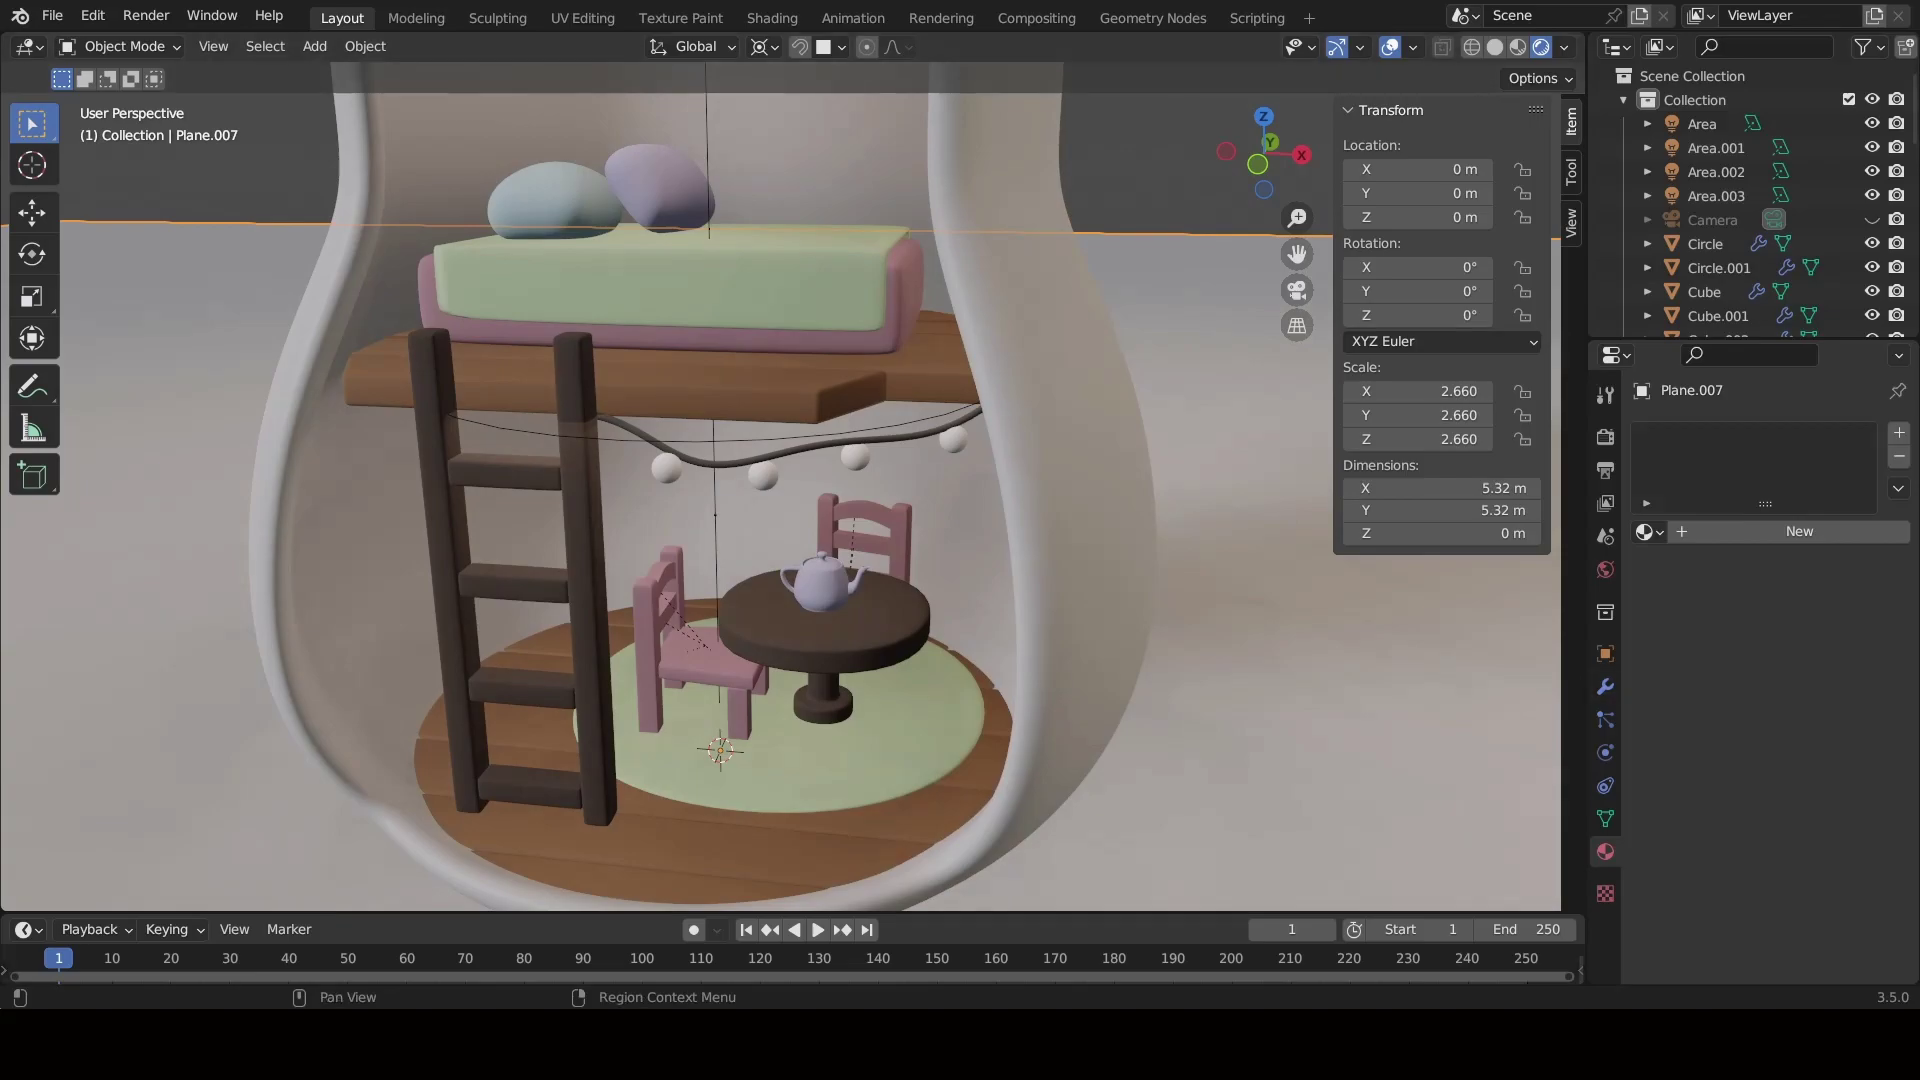
Give the ground plane a new material with deep purple 271E4A base colour.
left_click(1799, 531)
left_click(1818, 776)
left_click_drag(1853, 450, 1853, 601)
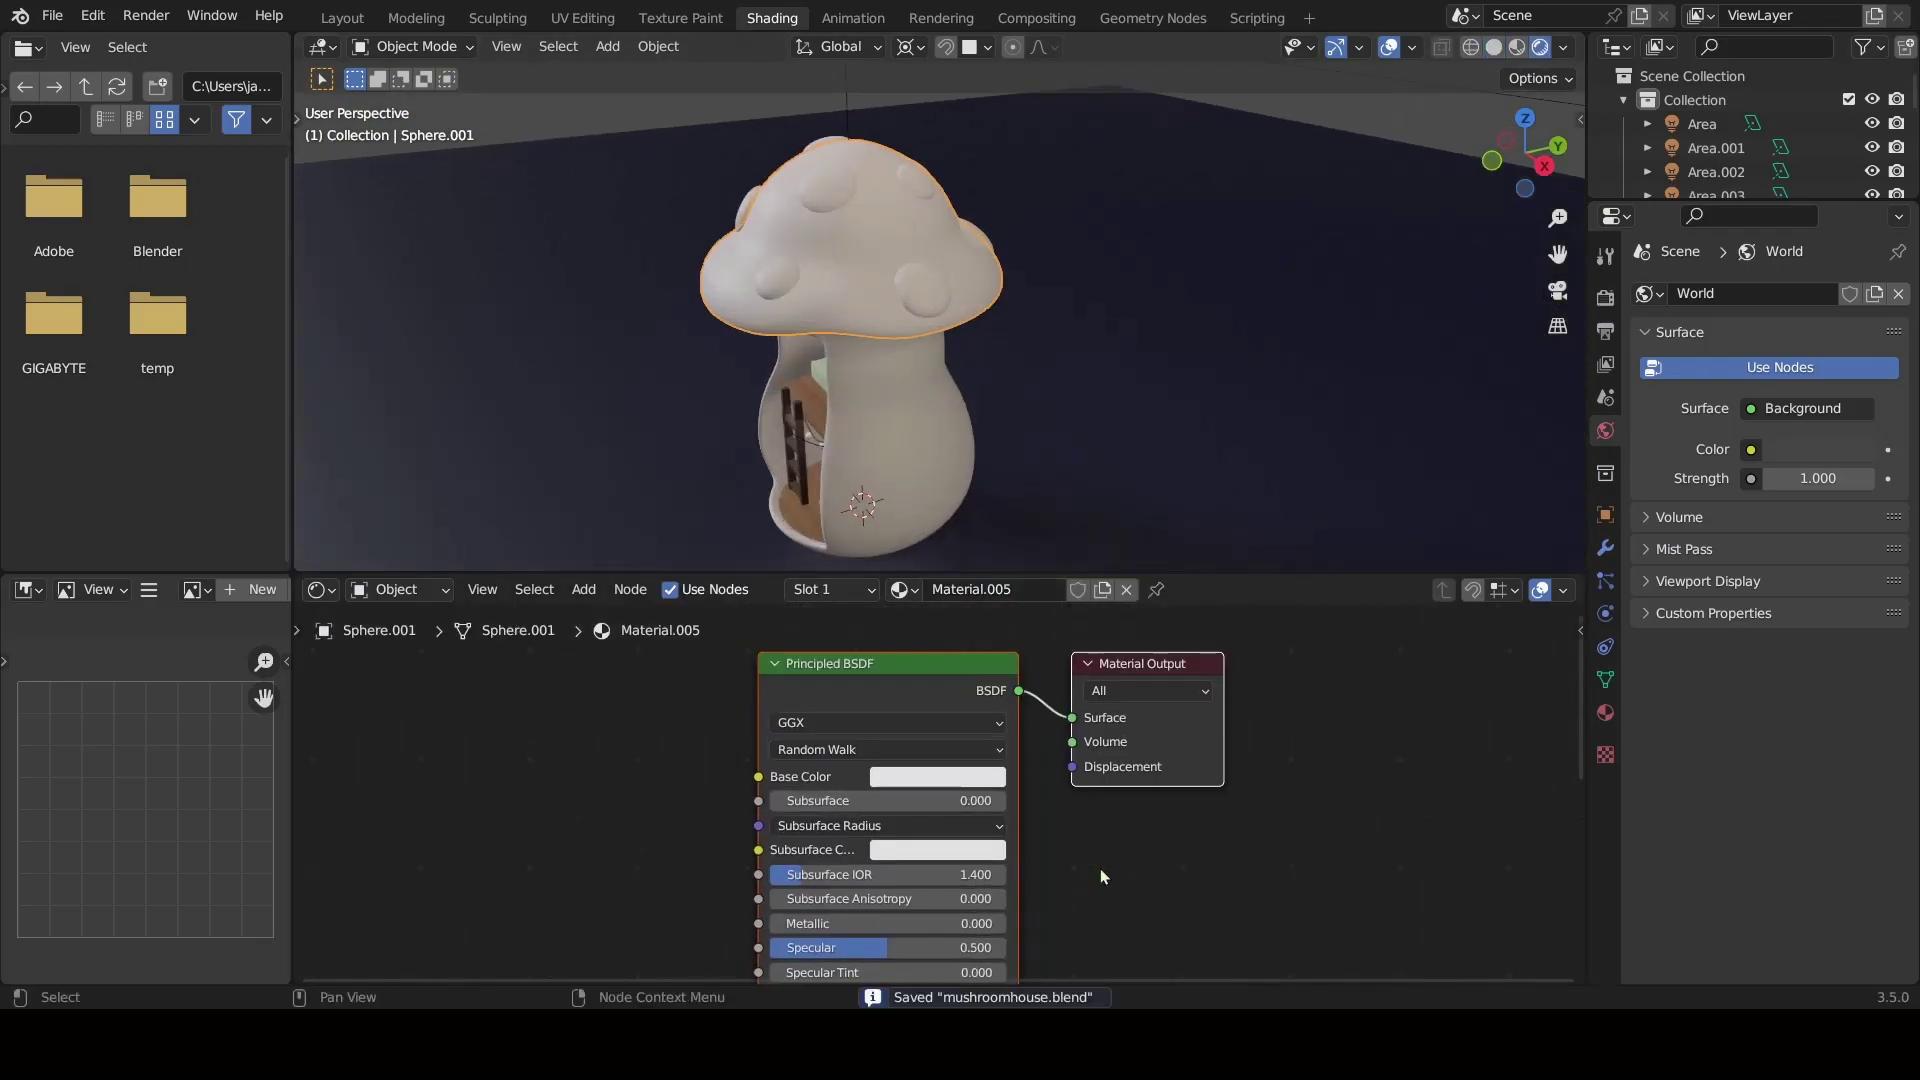
Feed a Gradient Texture through a new ColorRamp into the cap's Base Color.
left_click(584, 589)
left_click(584, 589)
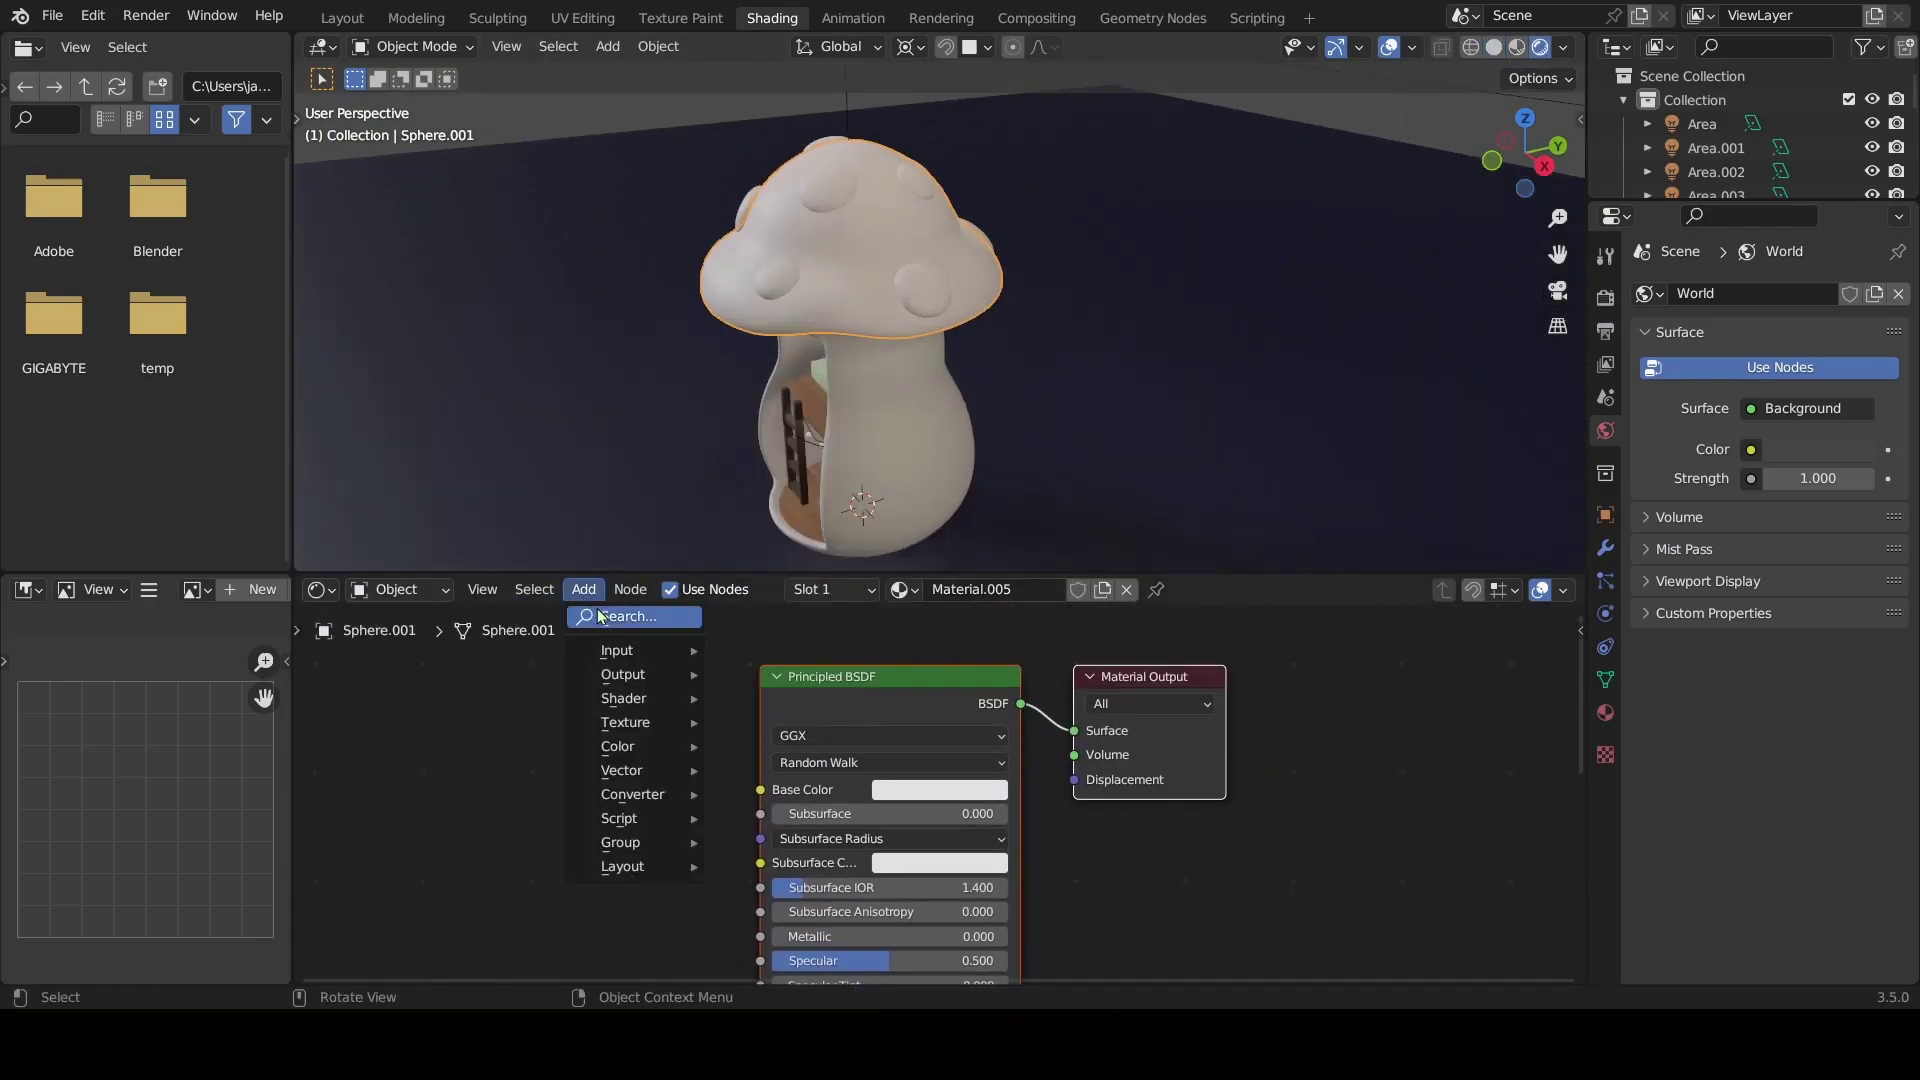
type("color ramp")
key("Return")
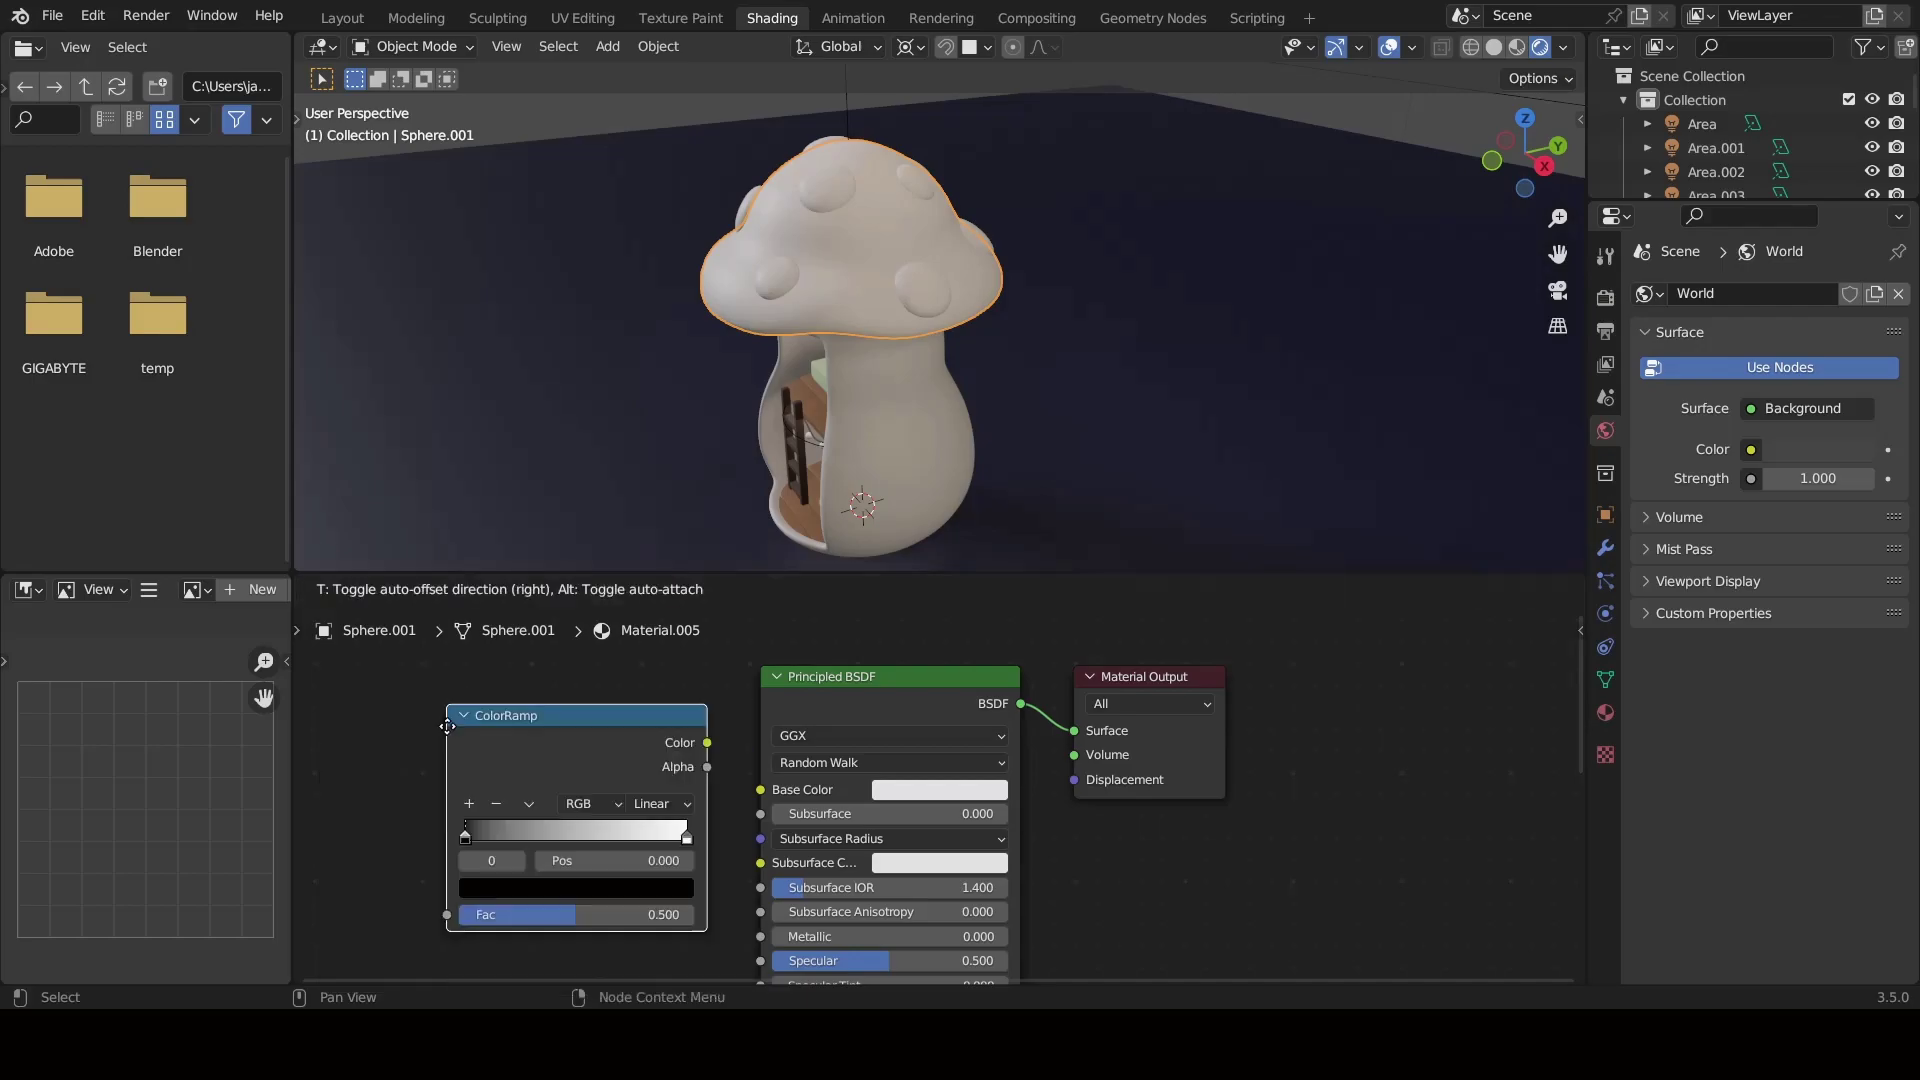
left_click_drag(796, 751, 822, 789)
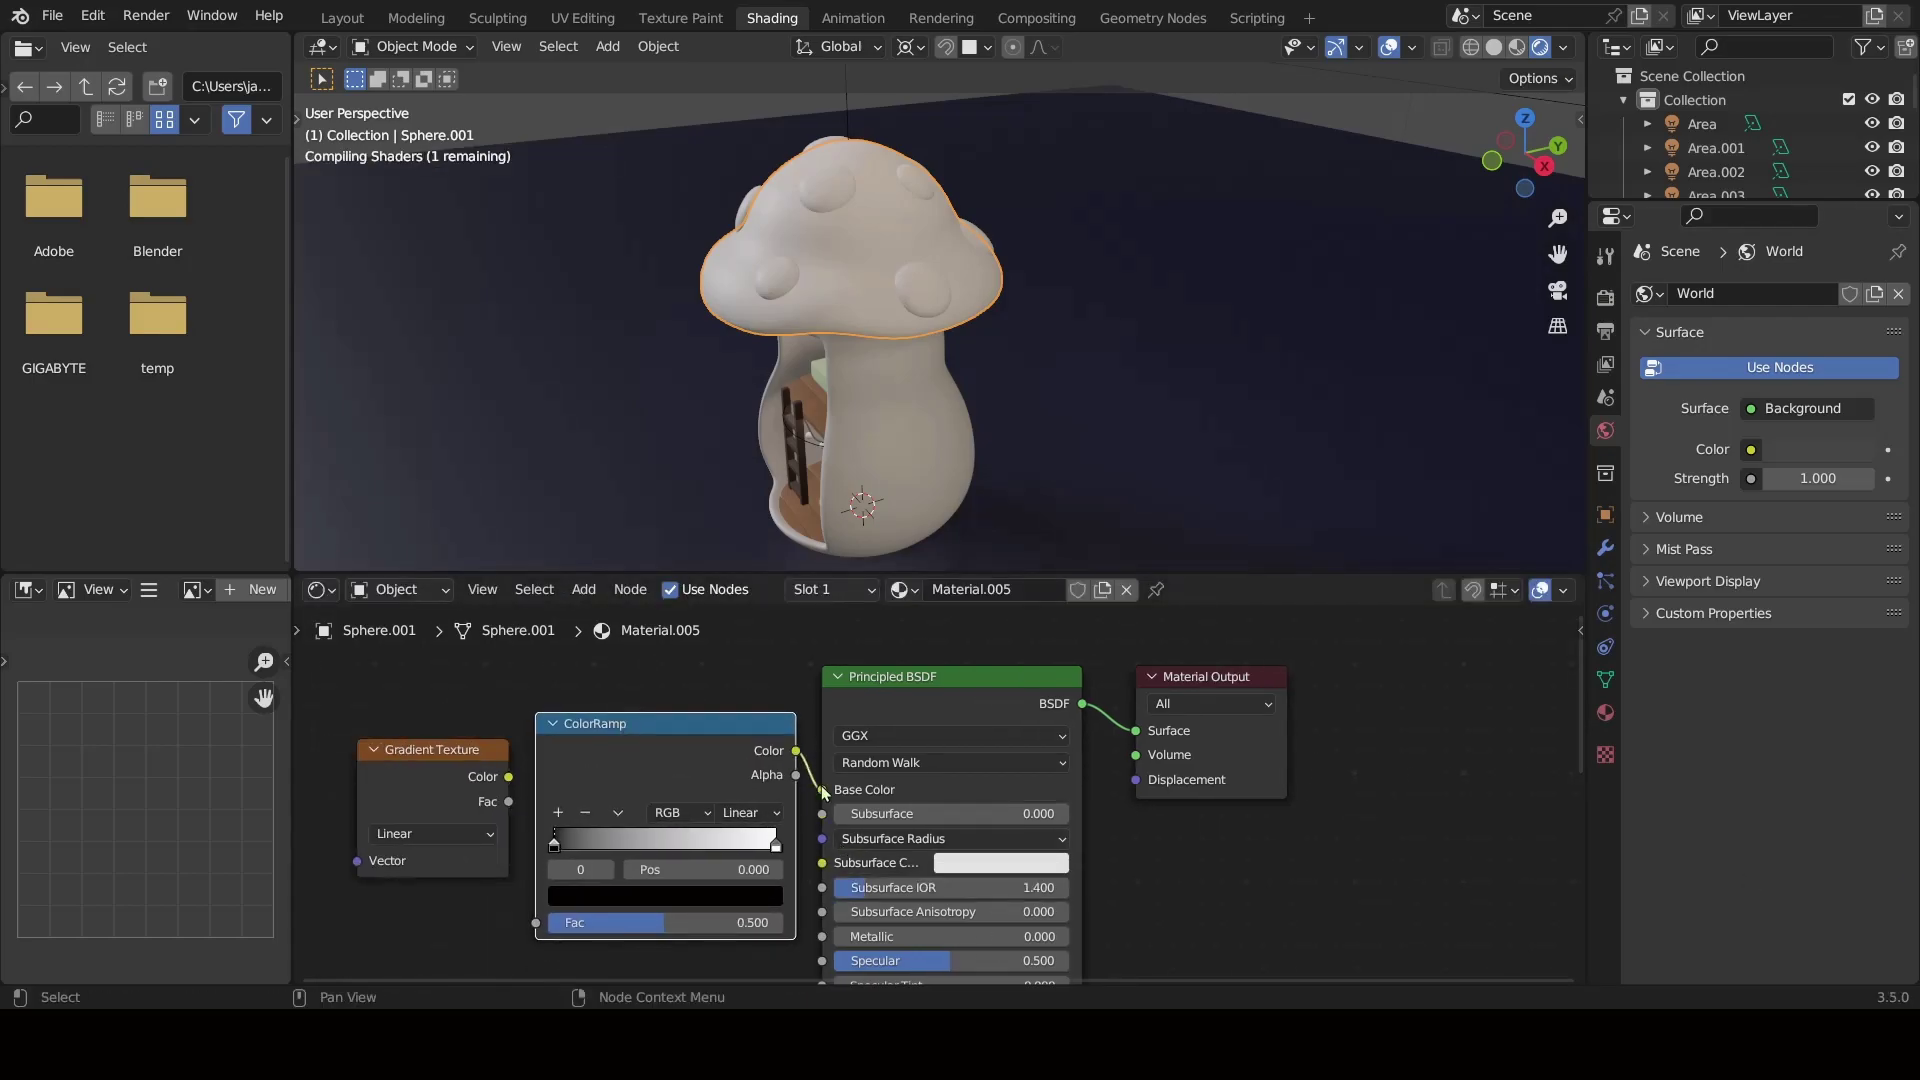
left_click(509, 806)
left_click_drag(509, 803, 538, 922)
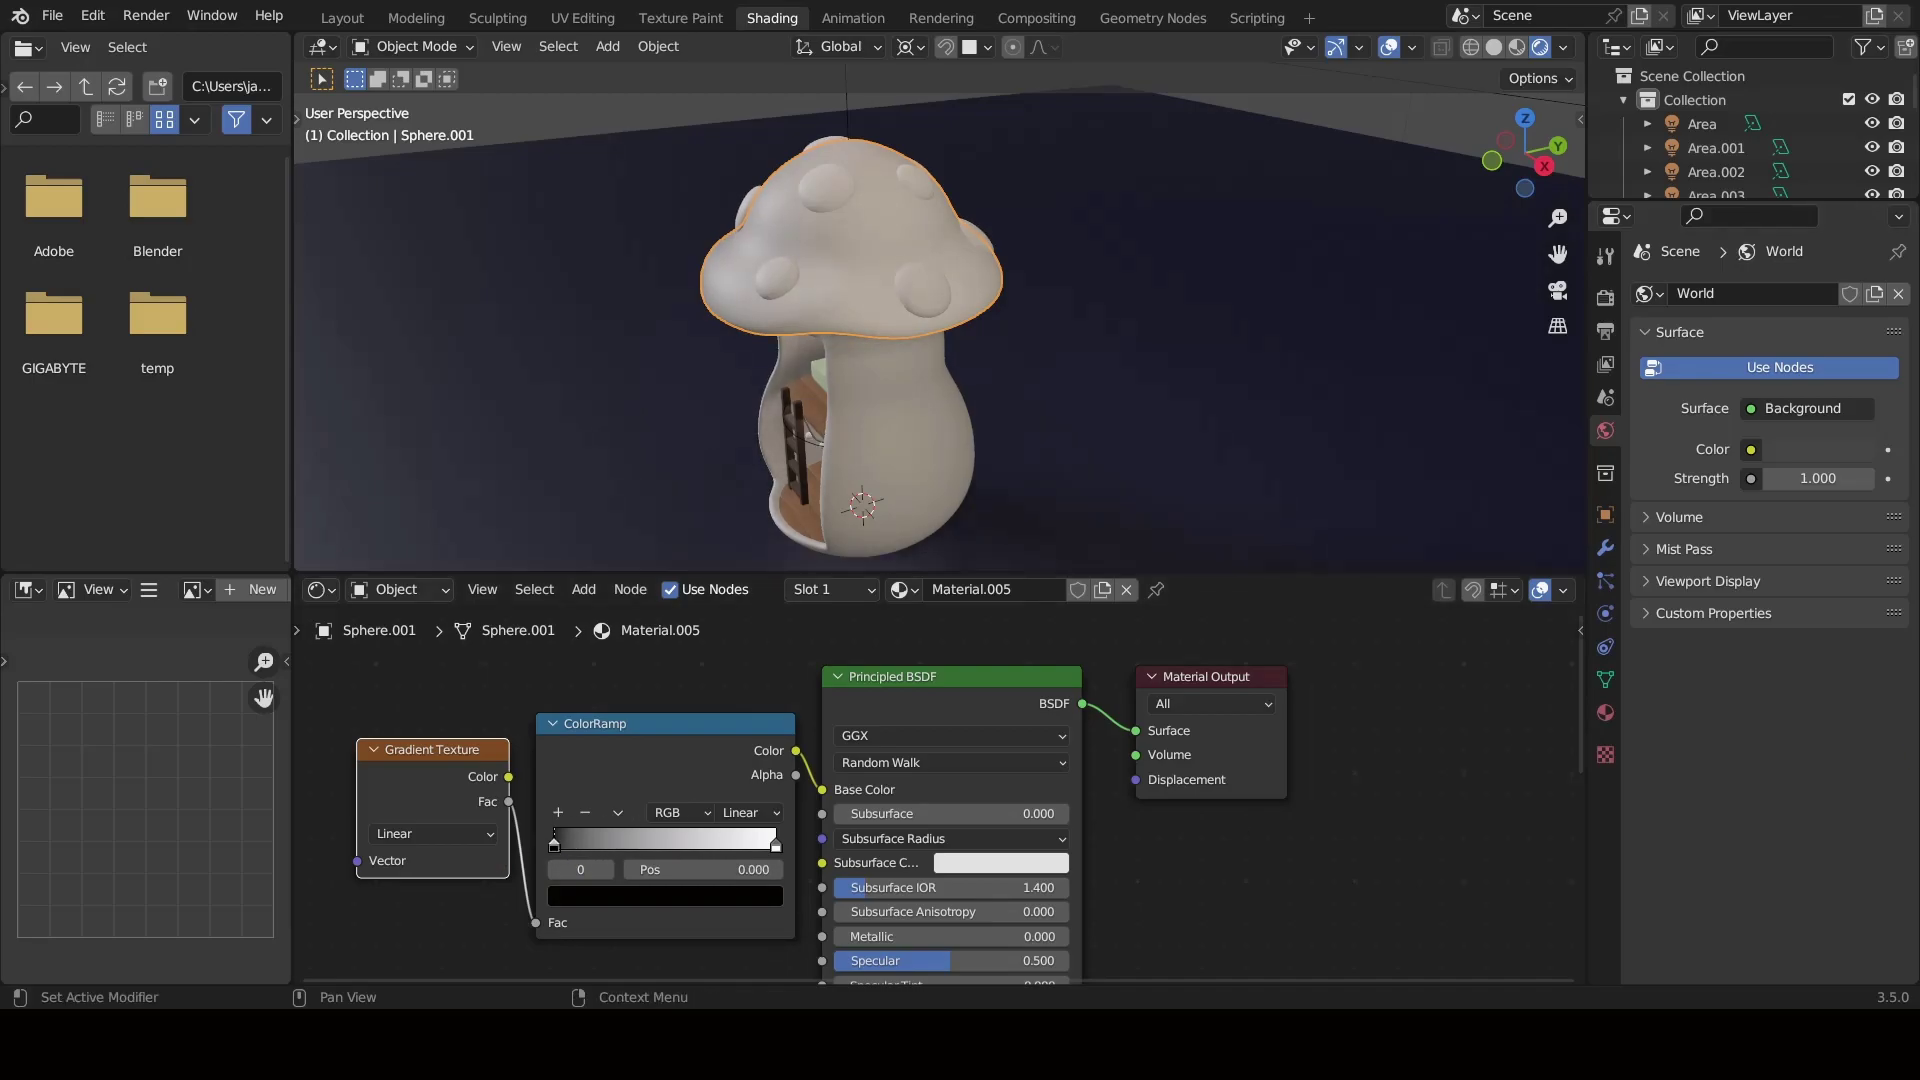
Slide the black ramp stop to the middle and give the other stop a red colour.
left_click_drag(555, 846, 668, 849)
left_click(667, 895)
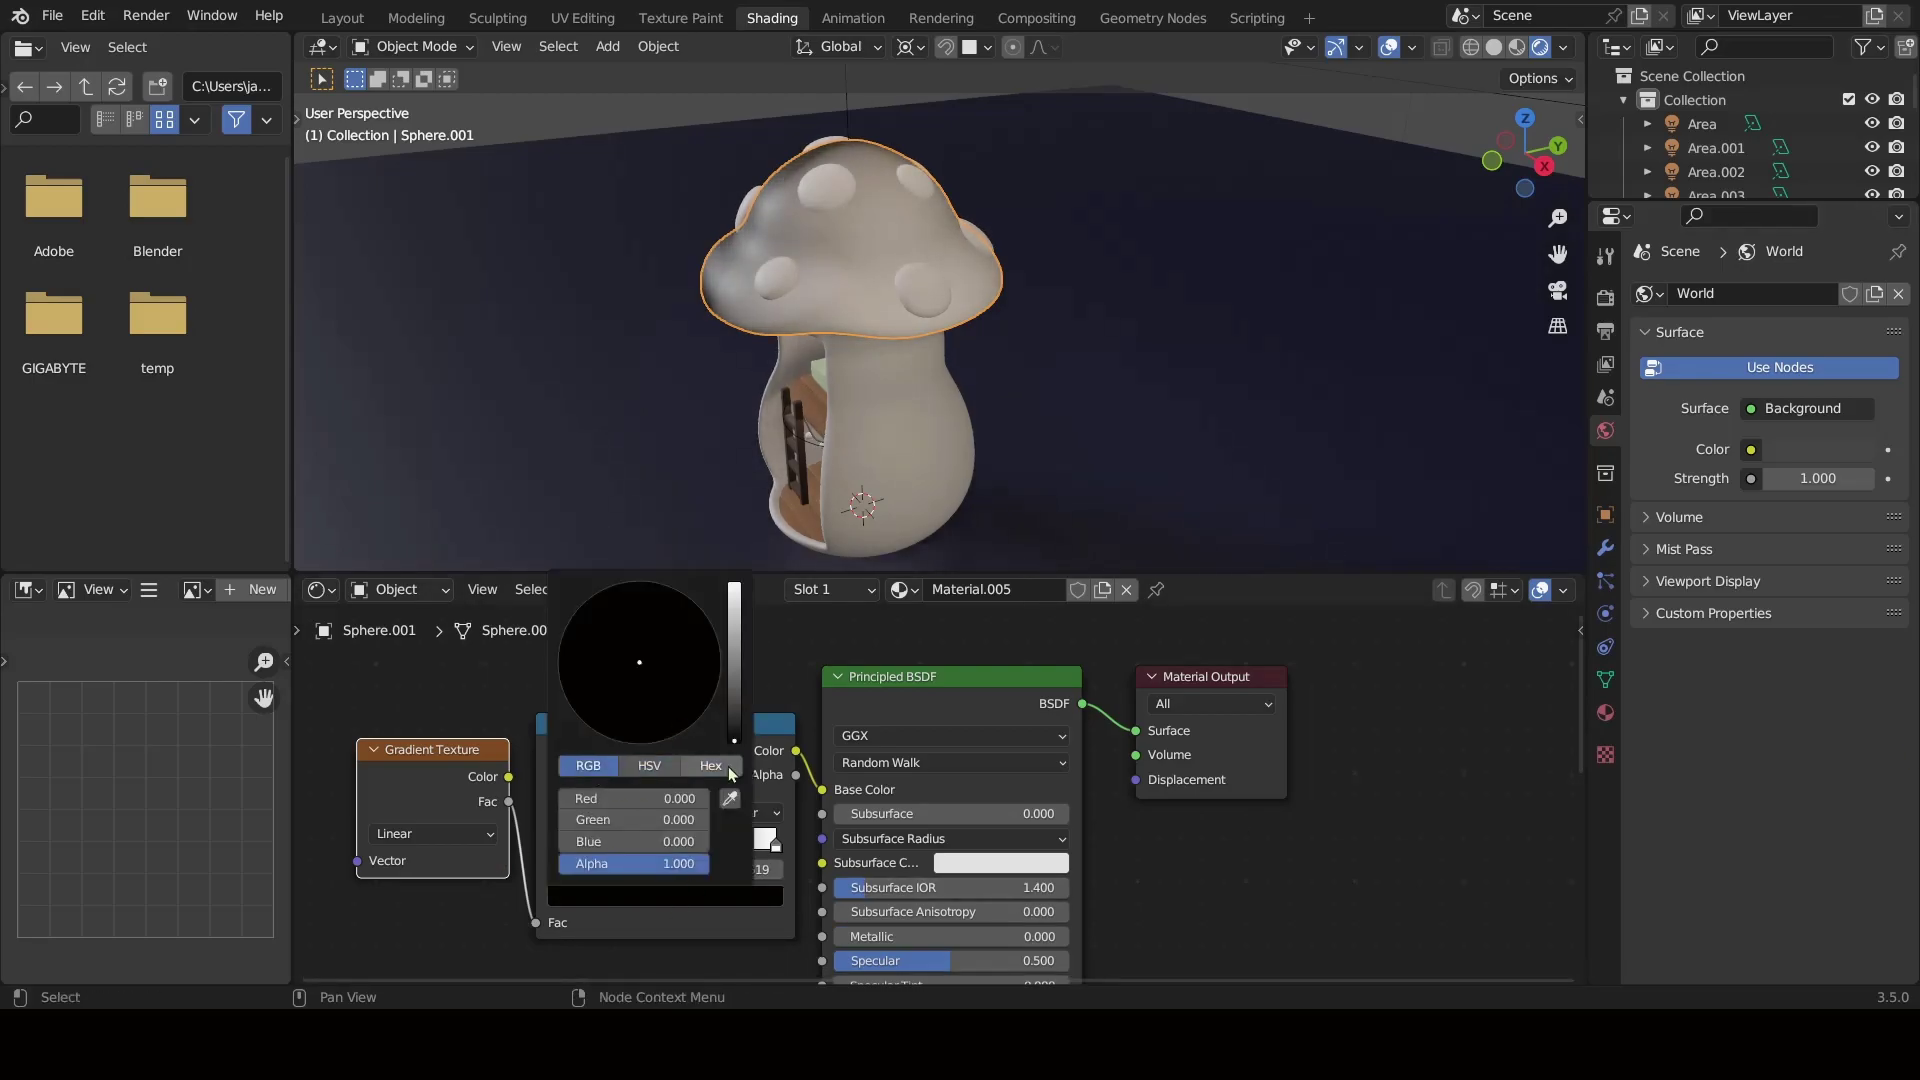
left_click(665, 895)
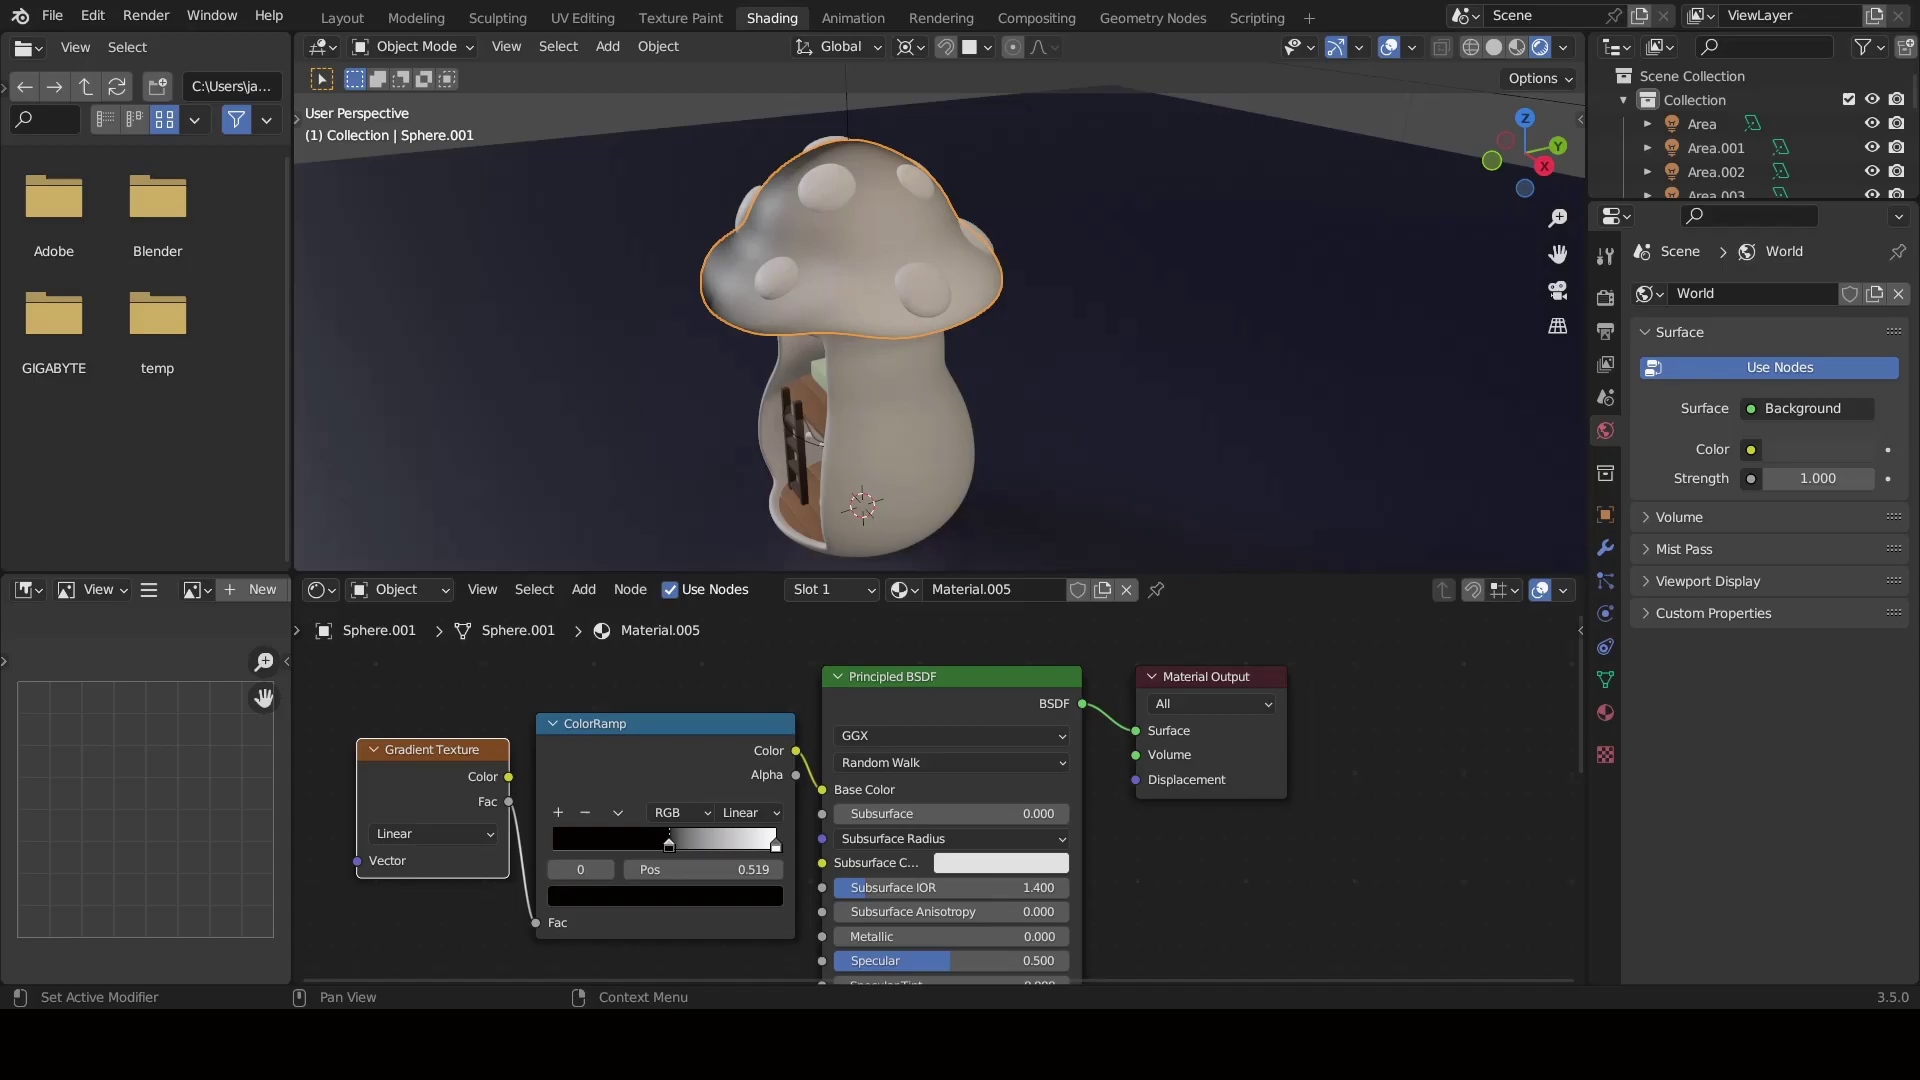
left_click(665, 895)
left_click(634, 717)
left_click(665, 895)
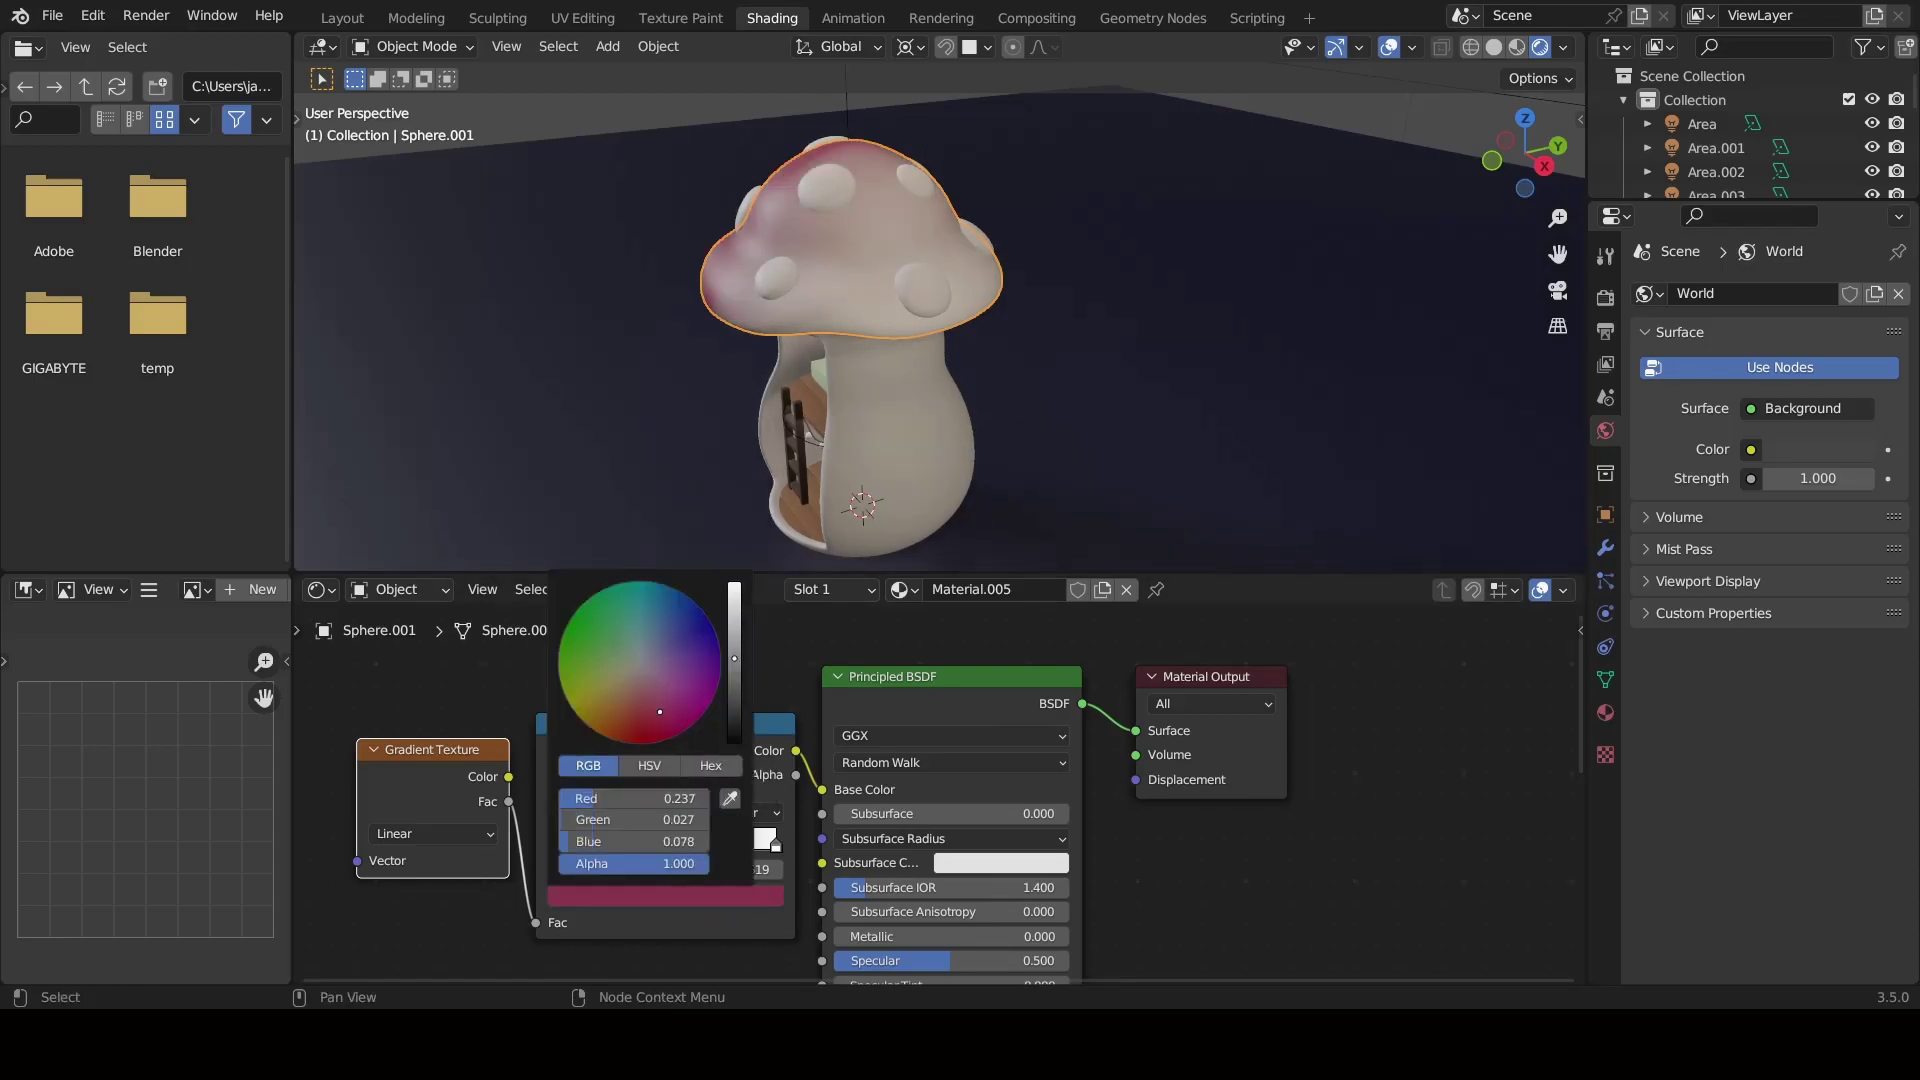
Refine the red stop colour, copy it across stops, and clear space left of the gradient.
scroll(634, 717, "up", 5)
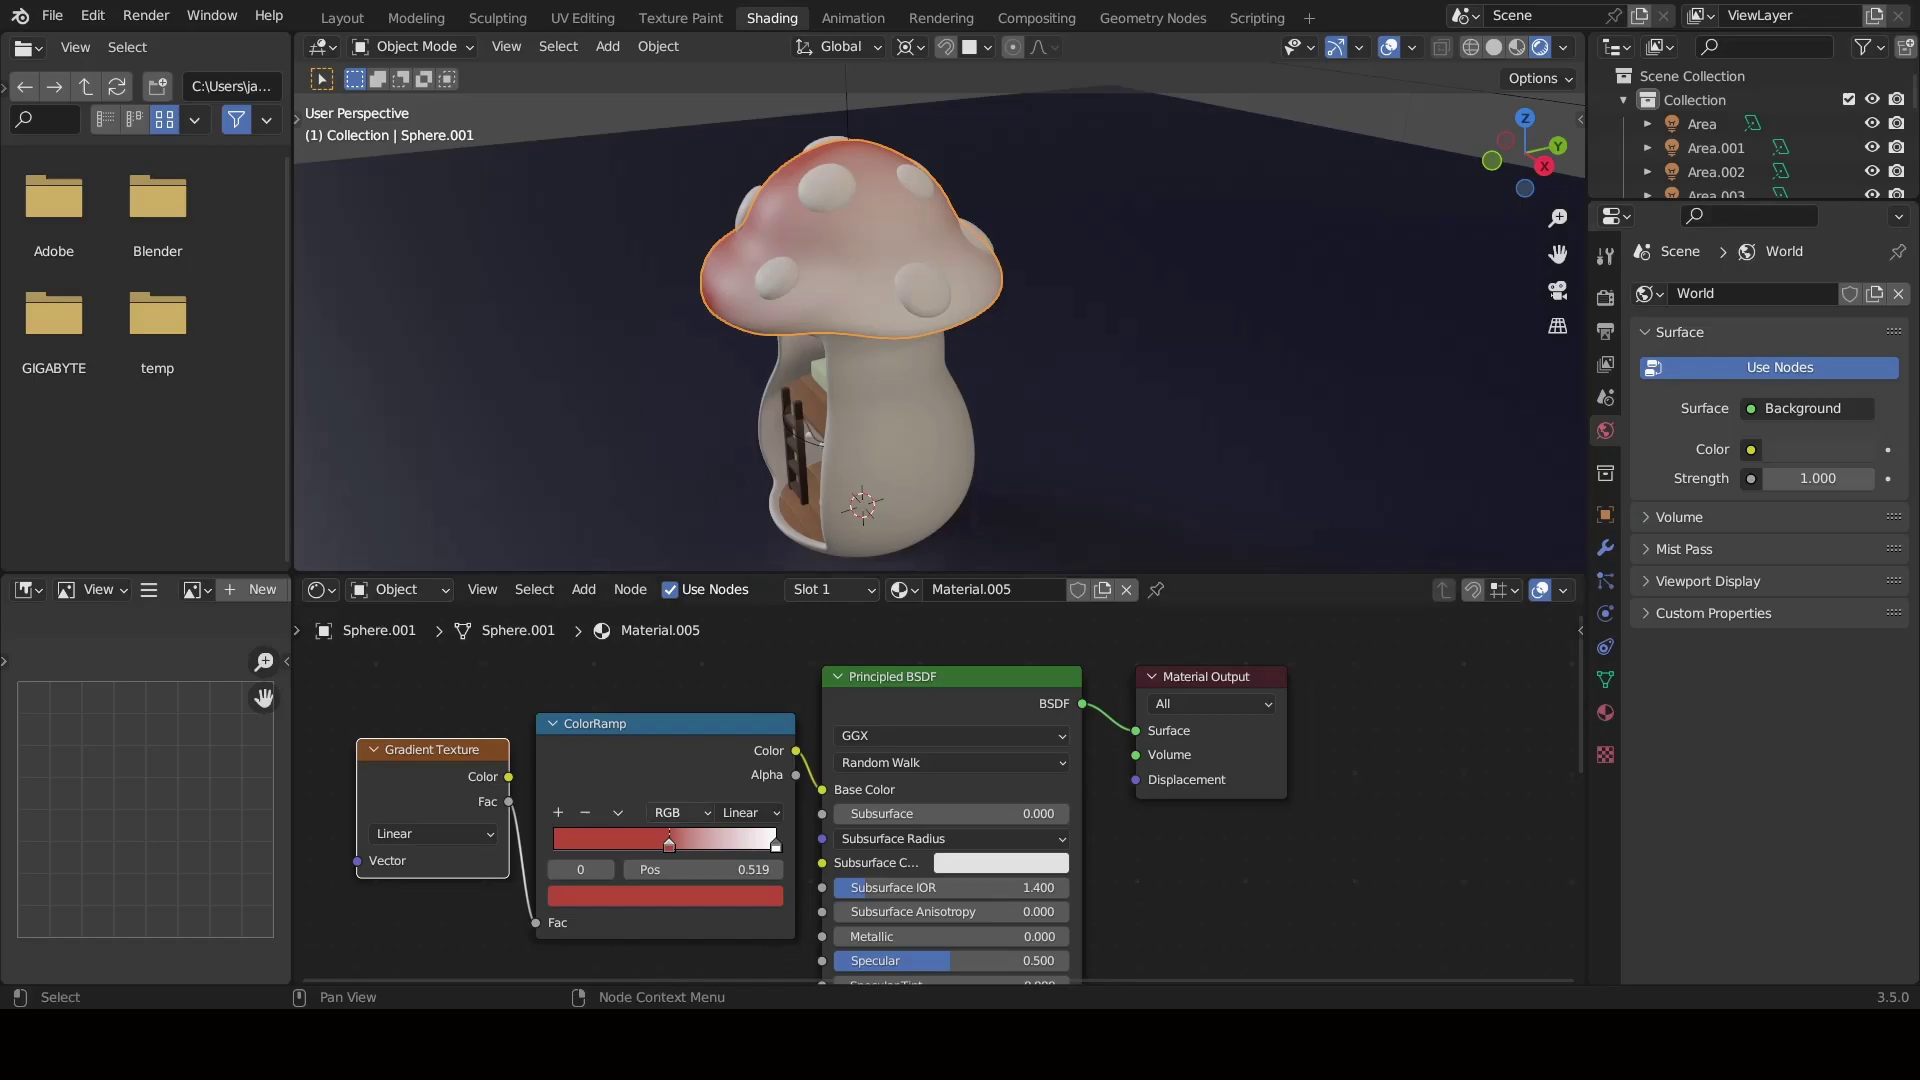
left_click(665, 895)
scroll(732, 640, "down", 5)
scroll(732, 640, "up", 5)
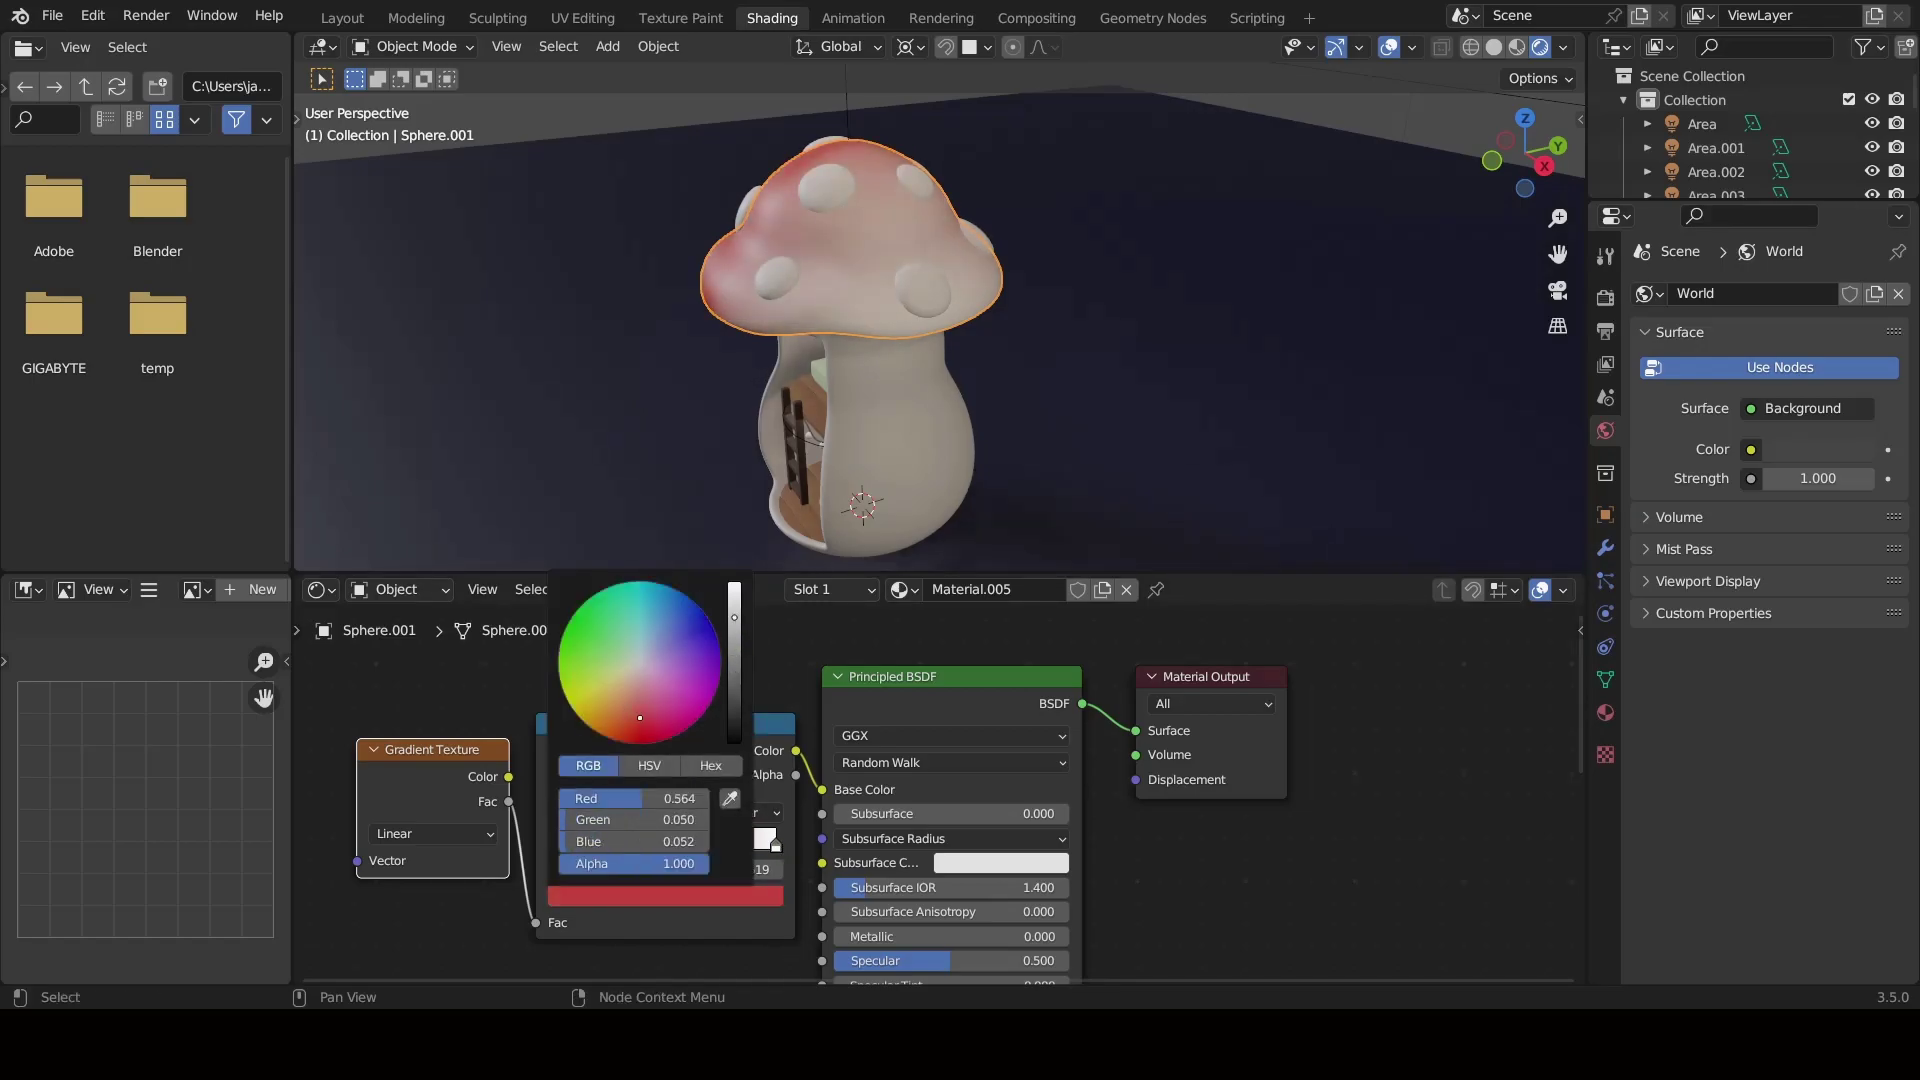
left_click(665, 895)
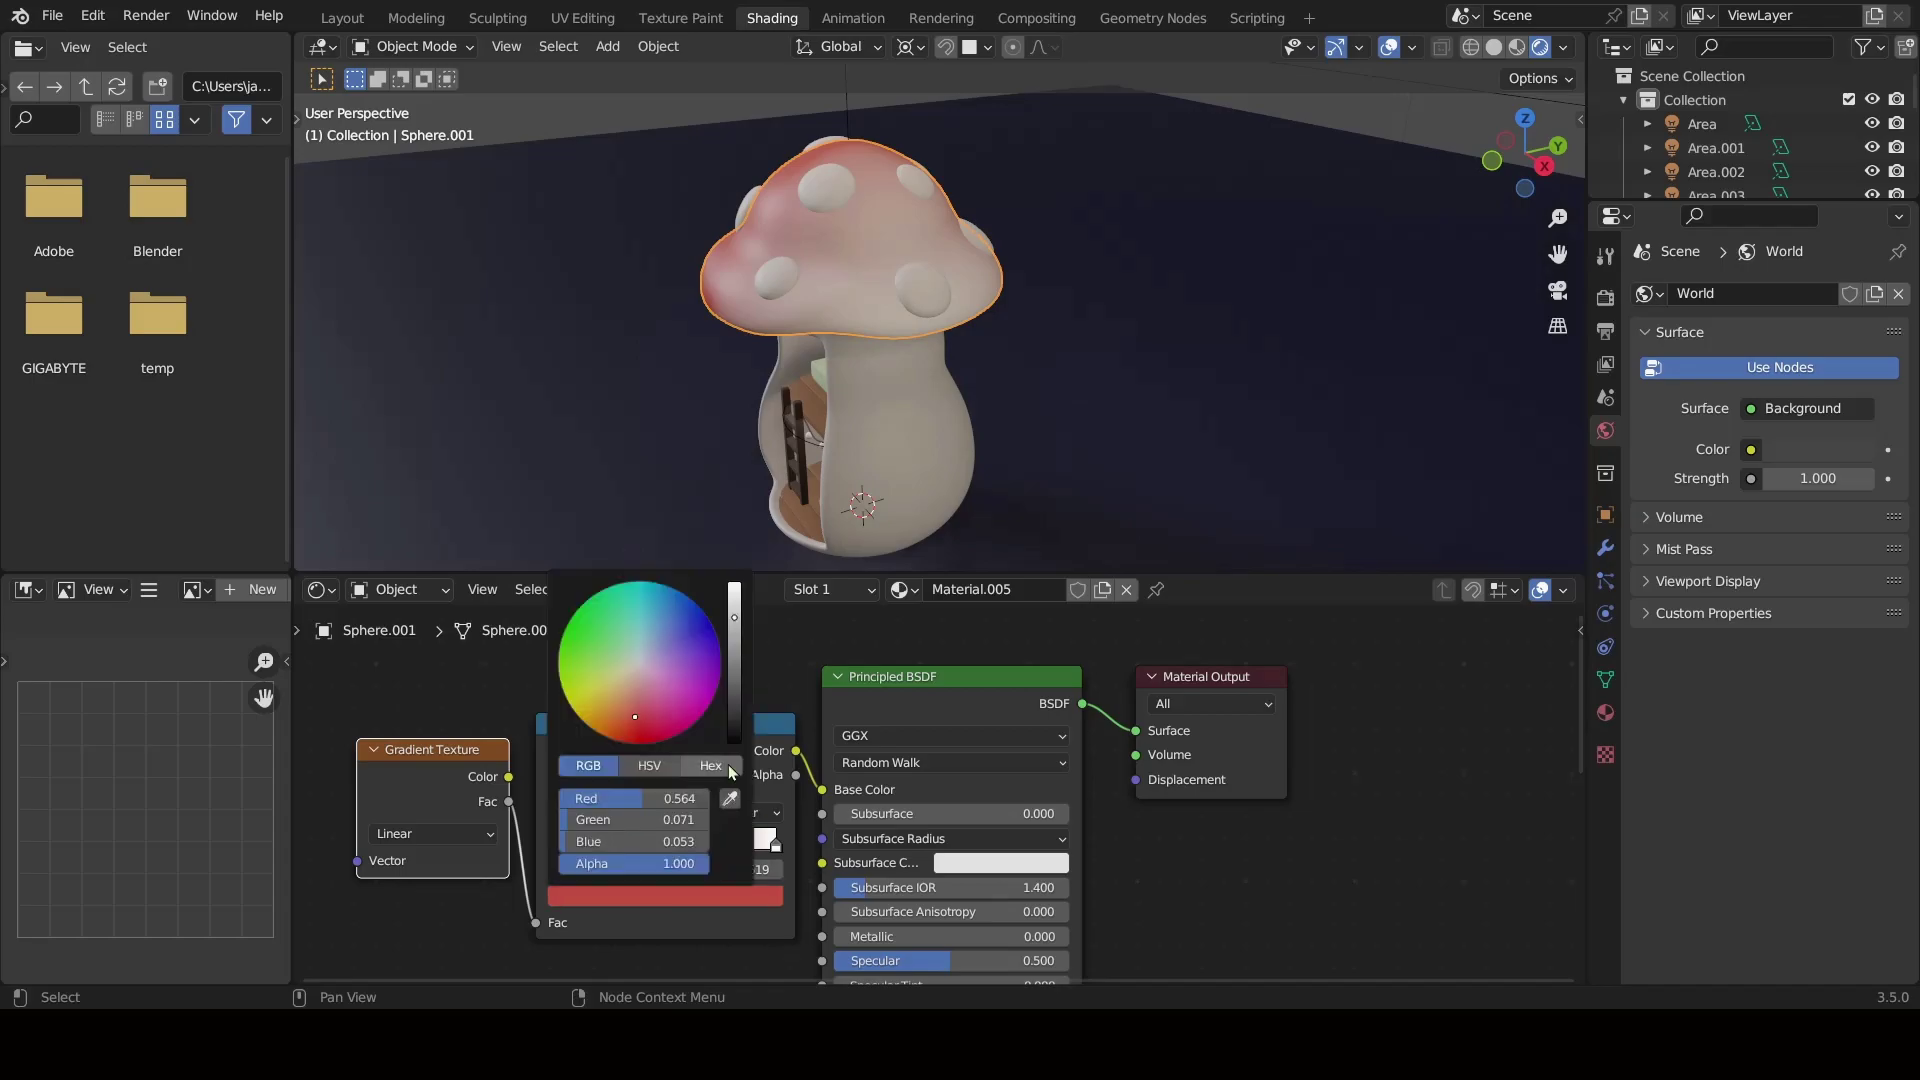
key("BackSpace")
key("ctrl+z")
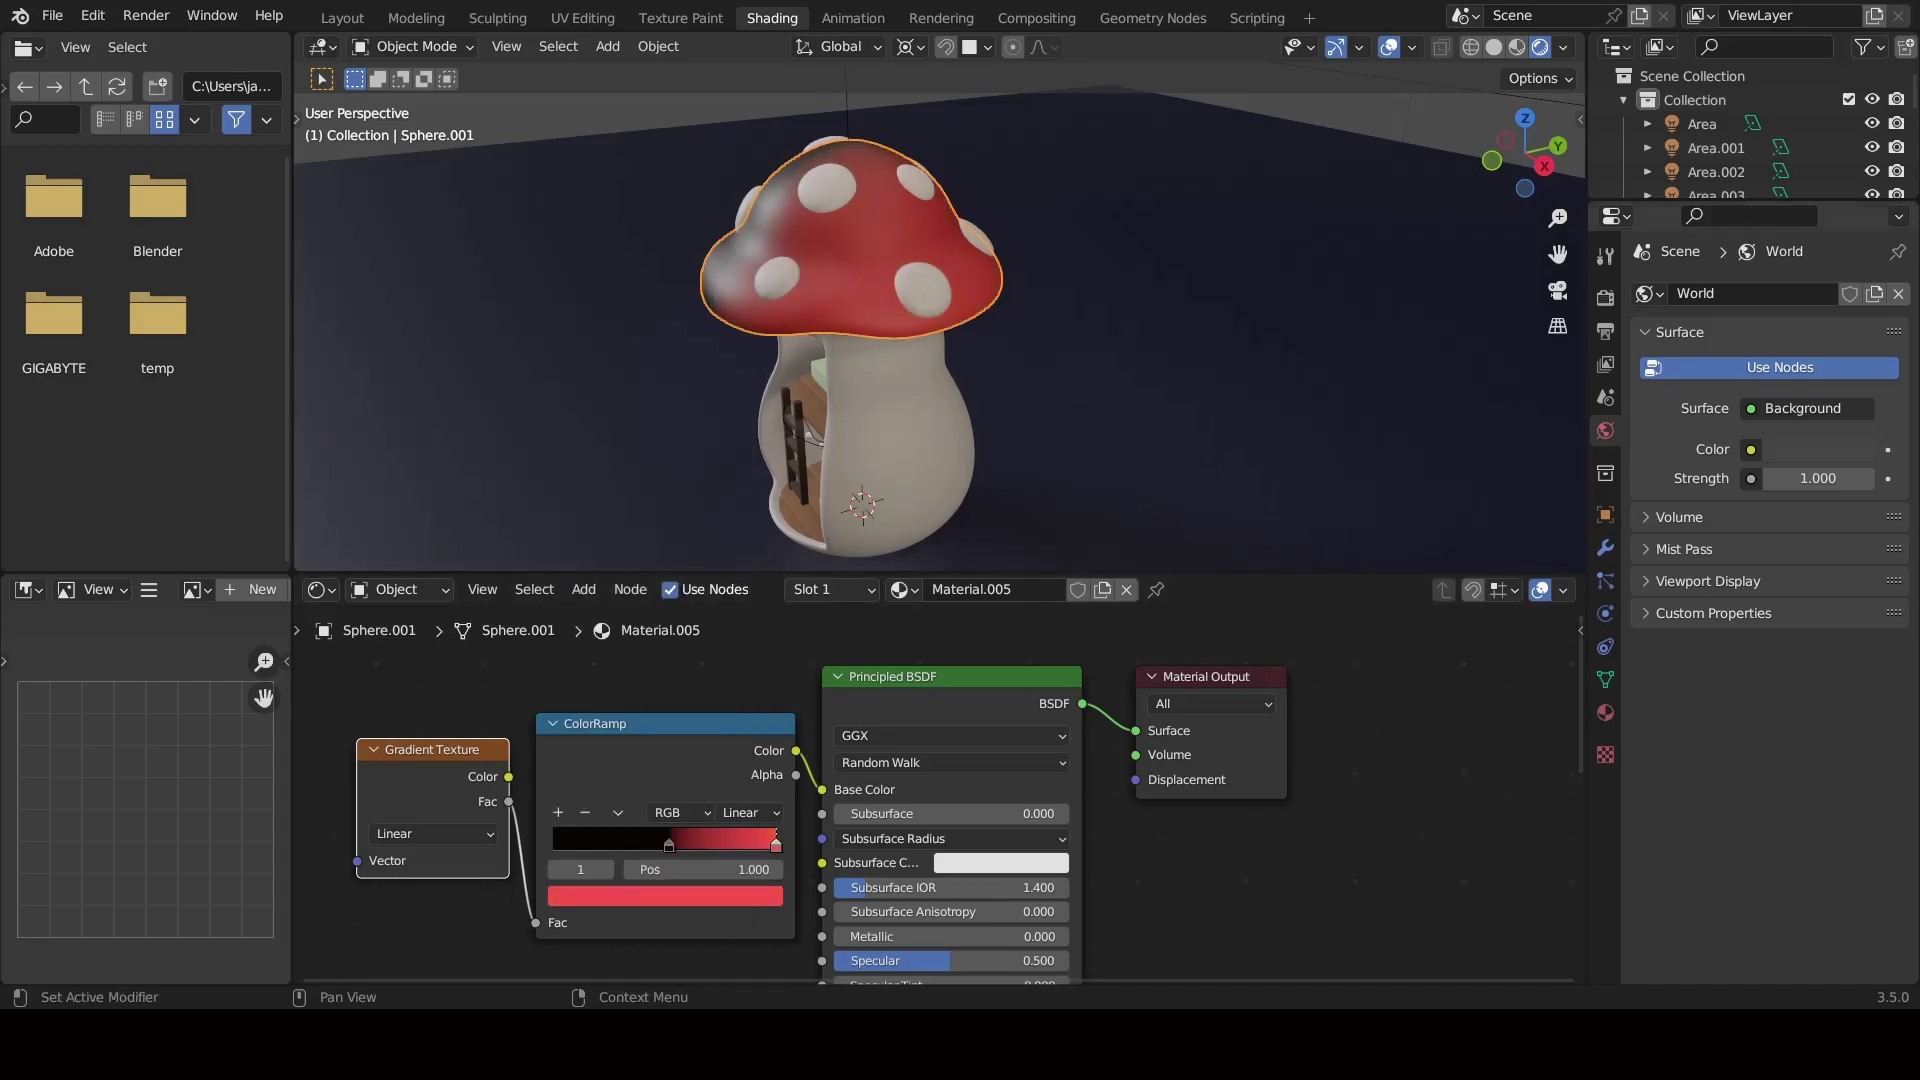
middle_click_drag(406, 929, 482, 928)
key("shift+a")
Drive the gradient's Vector with a Mapping node: Rotation Y 90°, Location X 0.2.
left_click(350, 762)
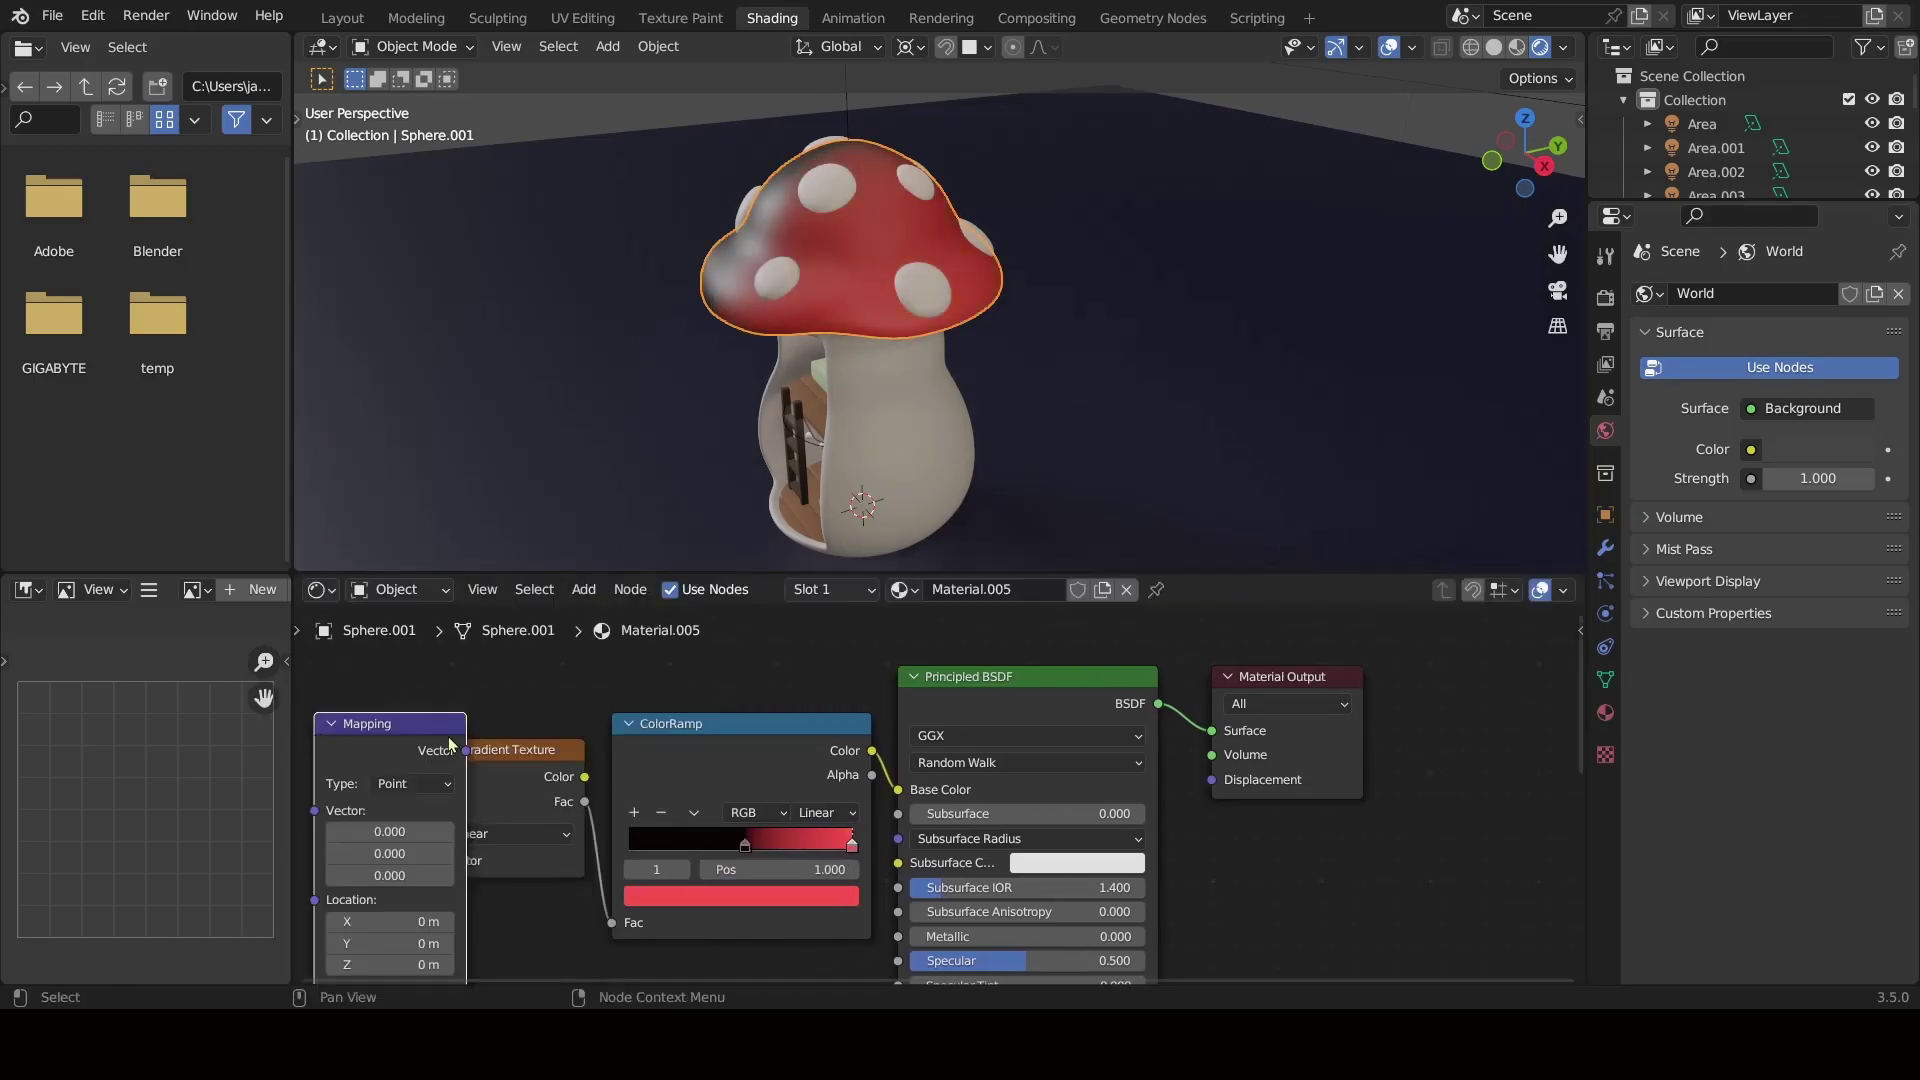
left_click(460, 756)
left_click_drag(466, 750, 515, 857)
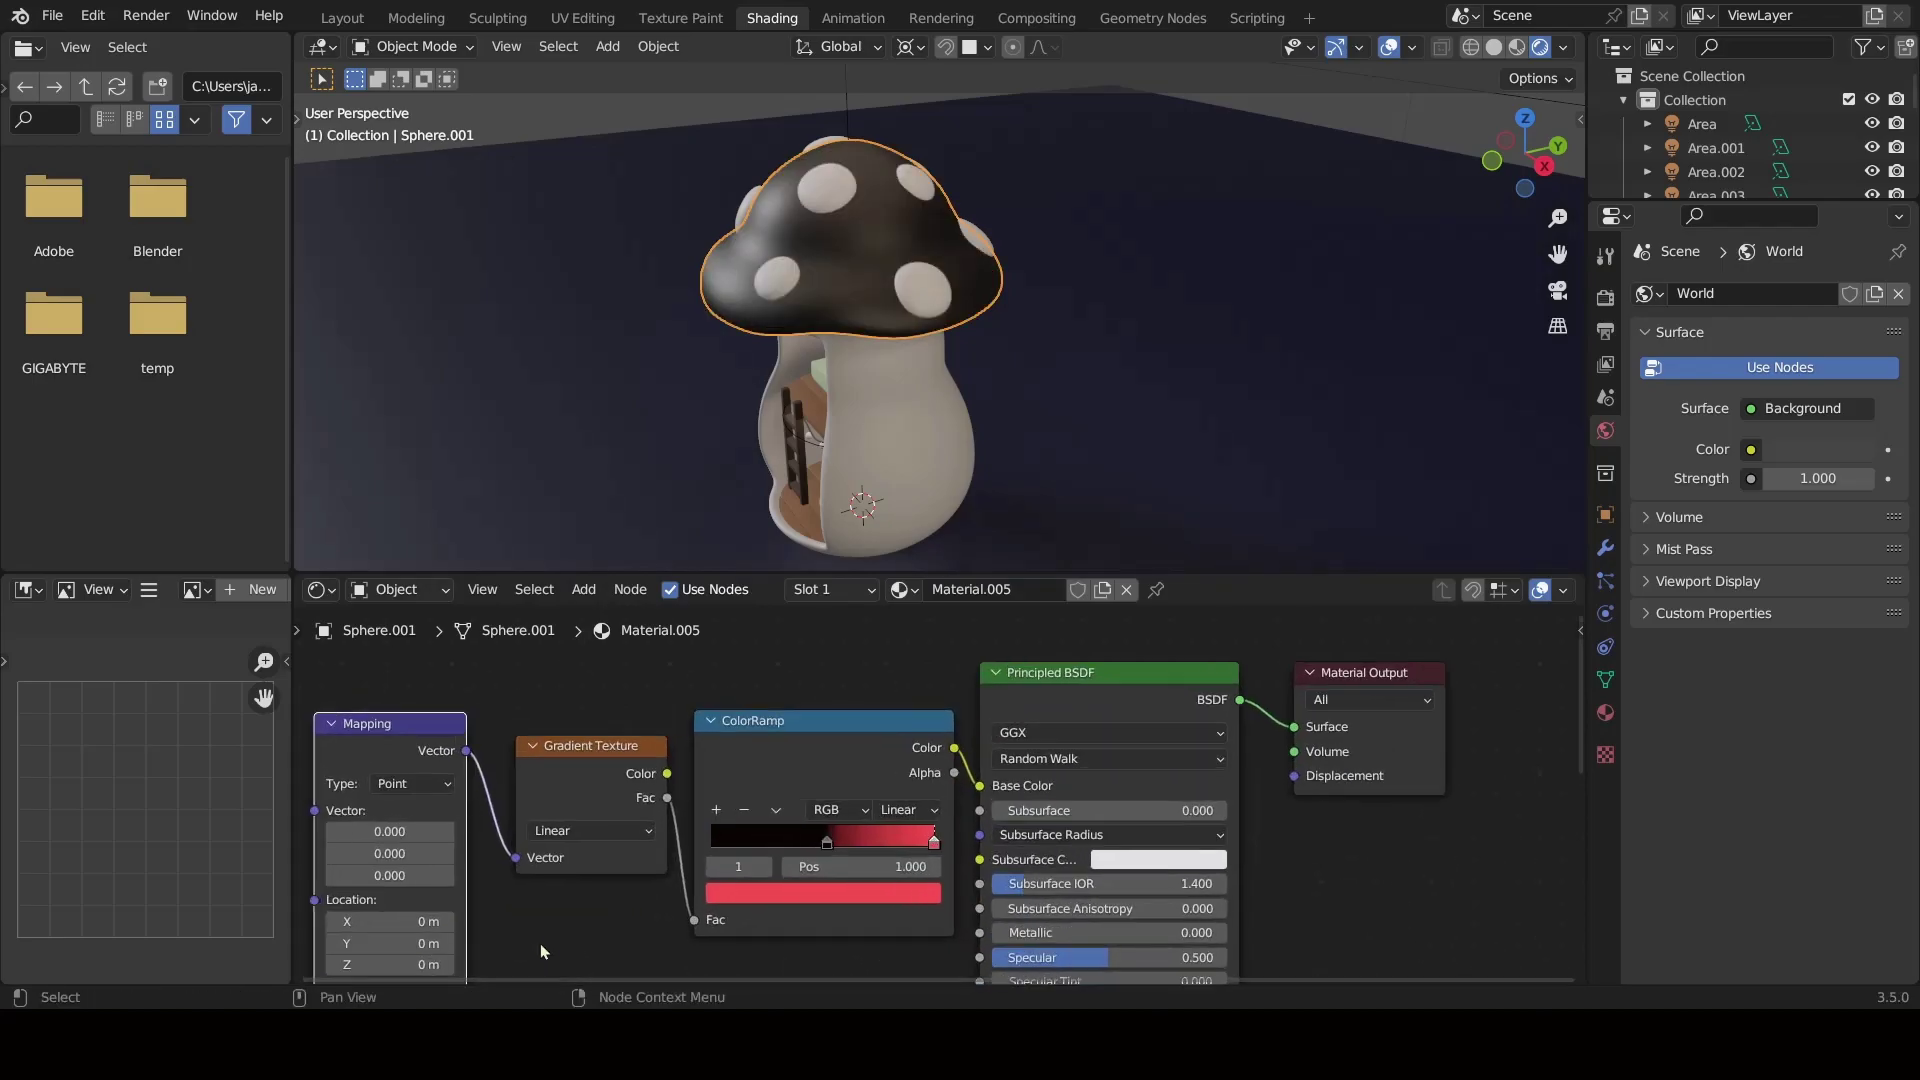
middle_click_drag(540, 944, 540, 798)
left_click(431, 888)
type("90")
key("Return")
double_click(392, 685)
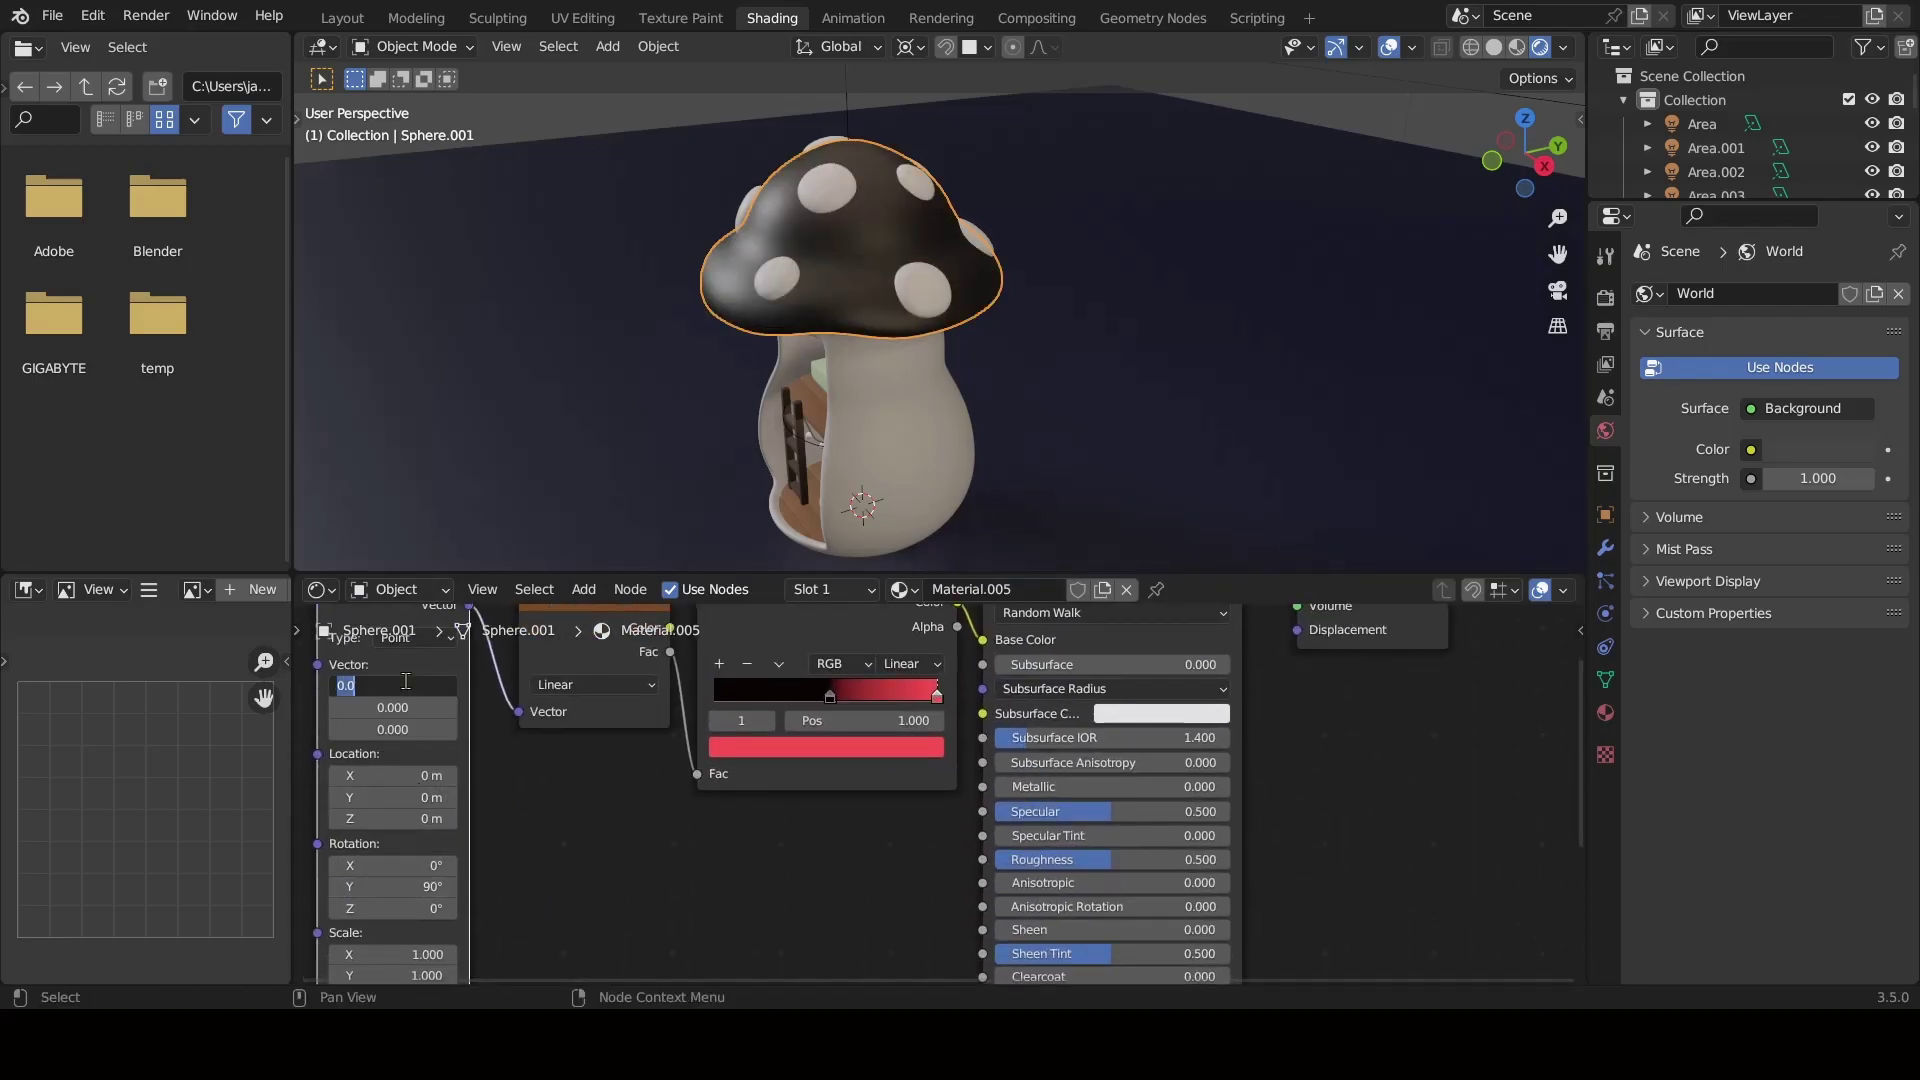
type(".2")
key("Return")
Connect a Texture Coordinate node's Generated output into the Mapping node.
key("shift+a")
type("texture")
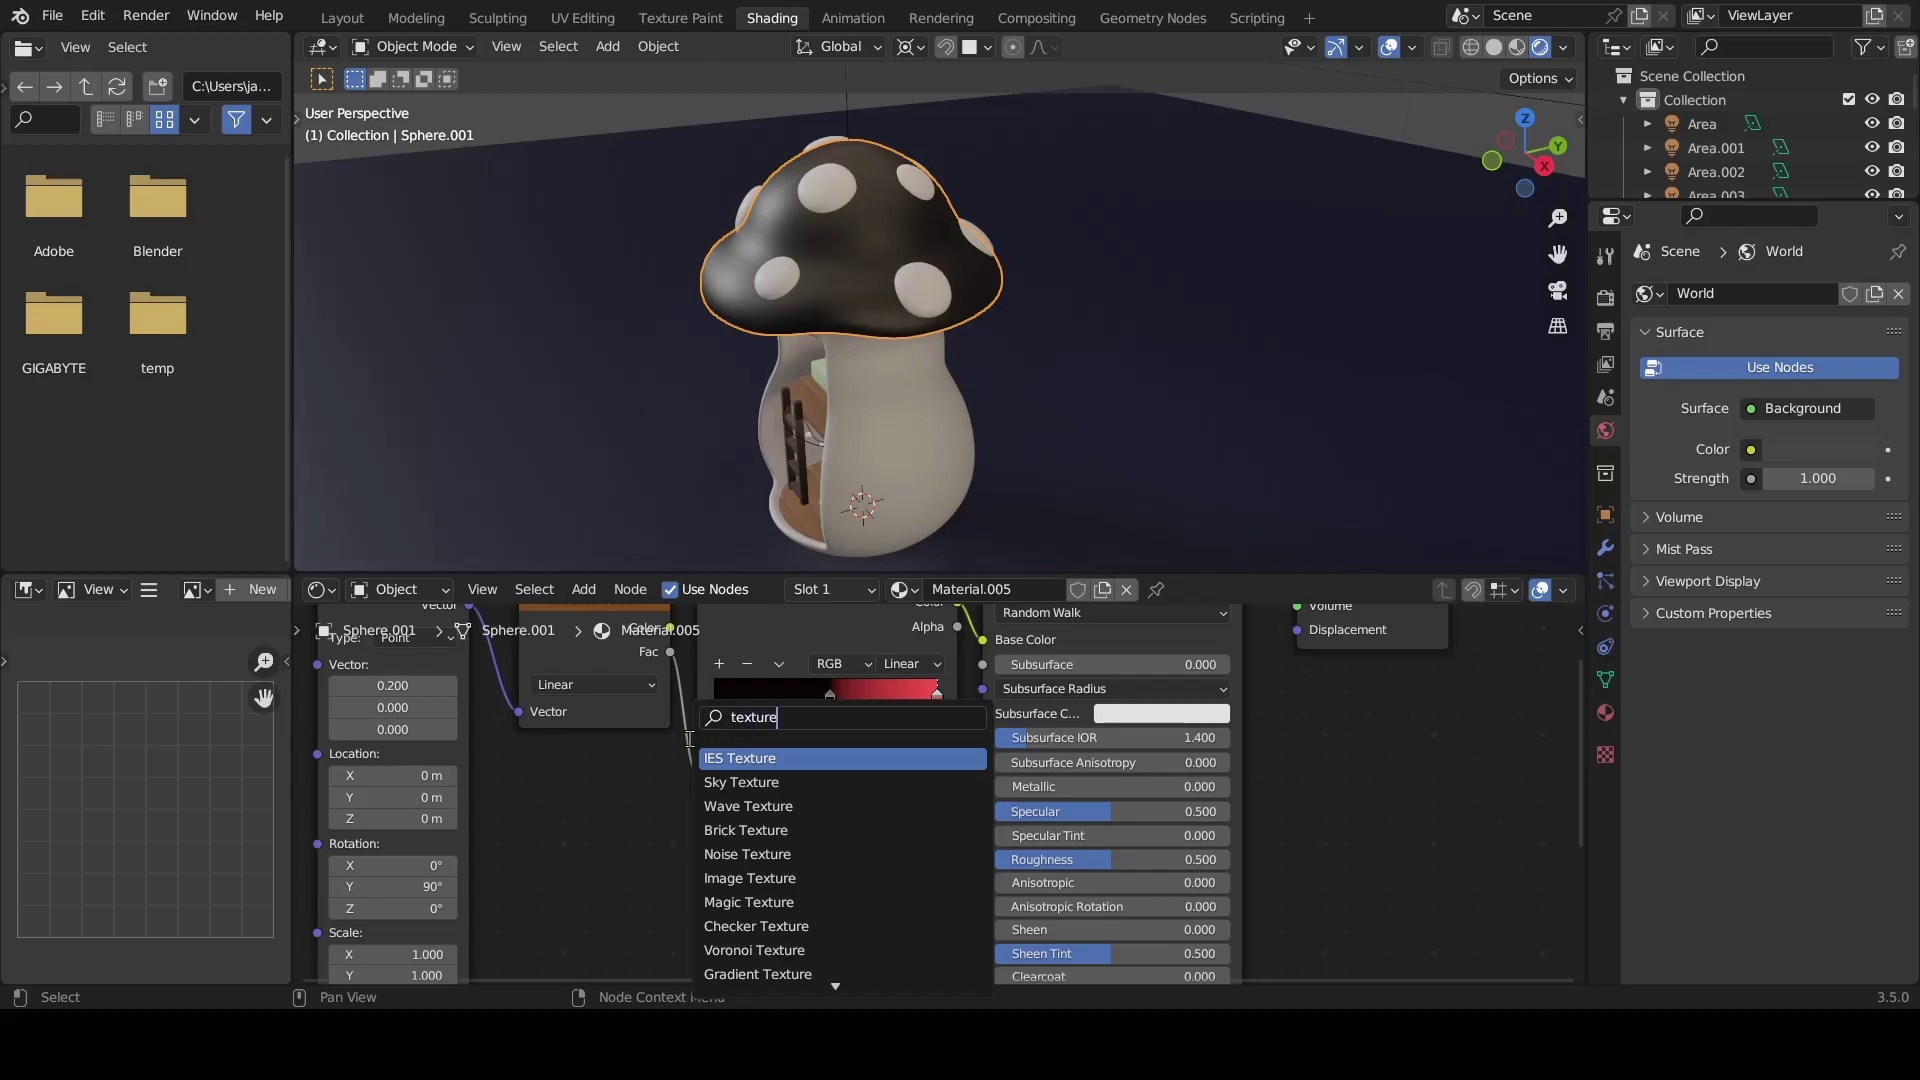
key("Return")
scroll(419, 702, "down", 2)
left_click(413, 695)
left_click_drag(487, 714, 517, 707)
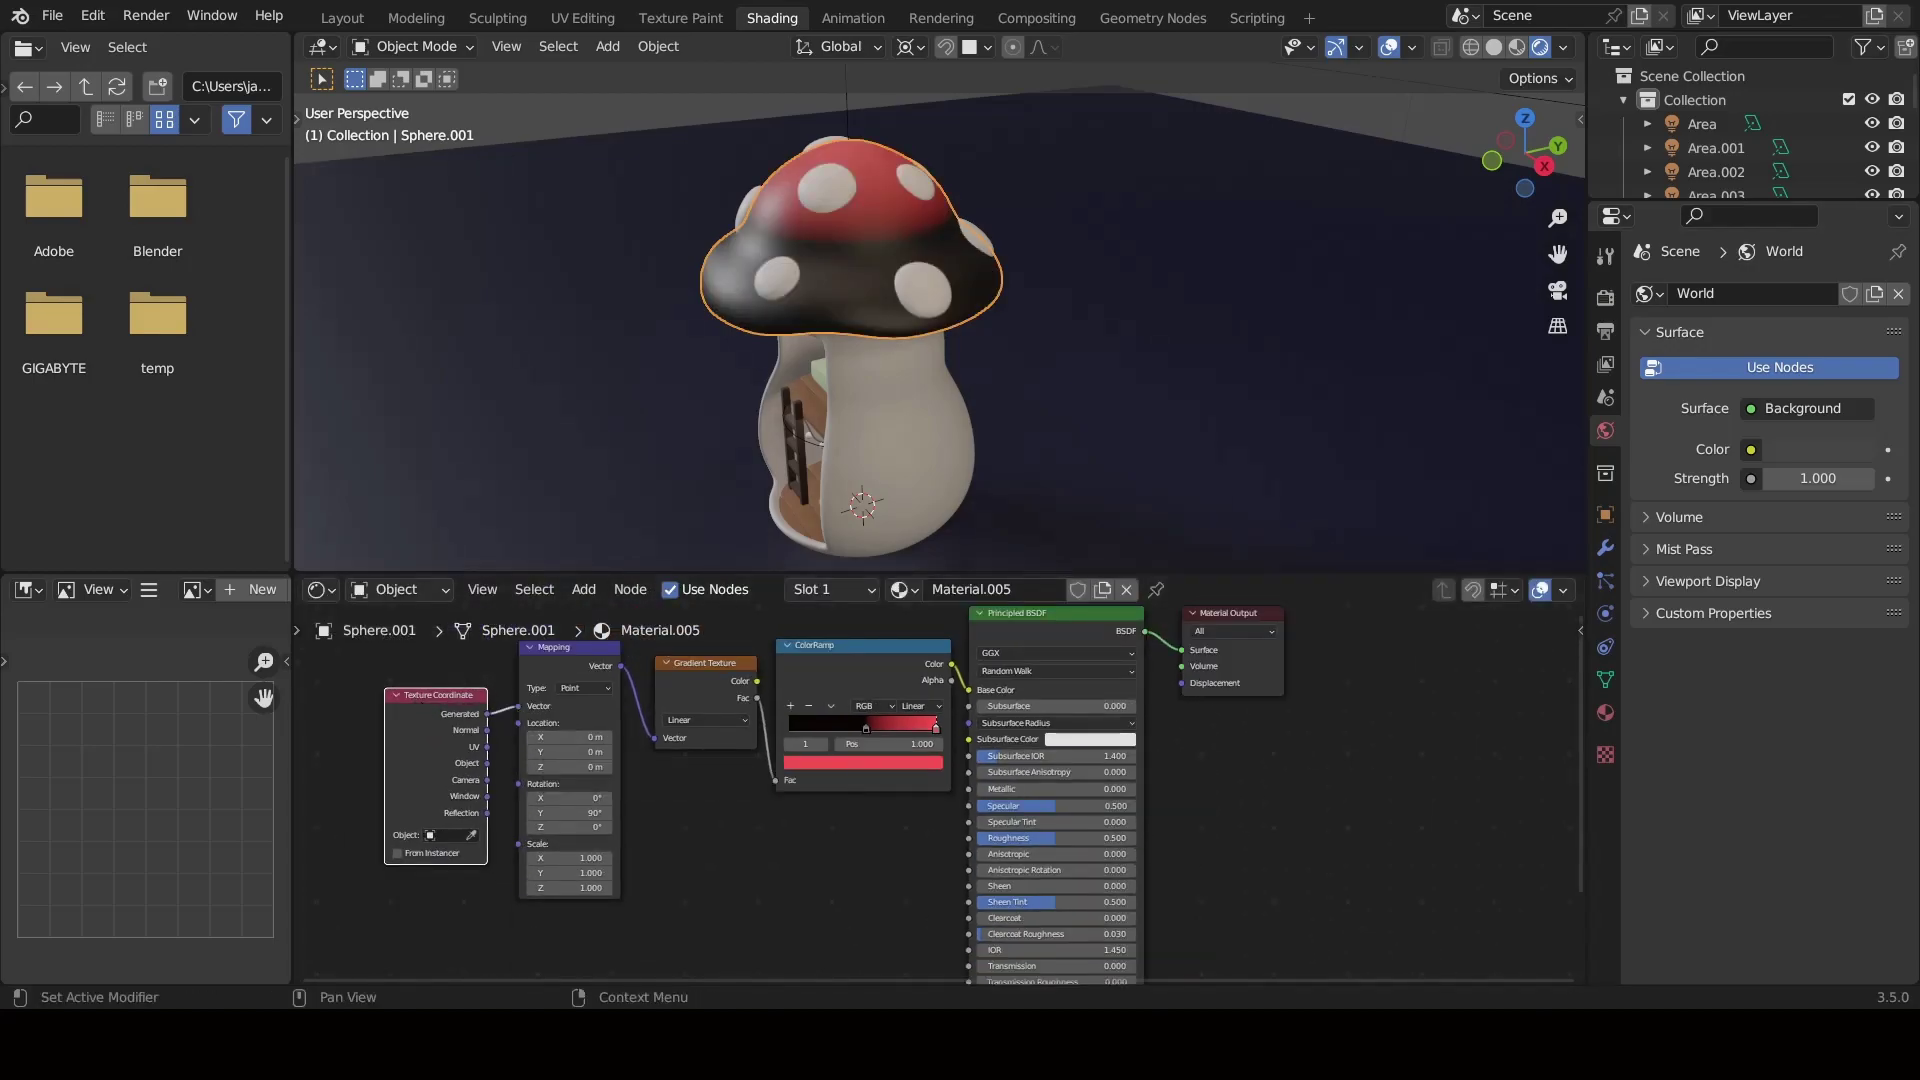
Move the black stop to the ramp start and darken the right stop to deep red.
left_click_drag(866, 728, 790, 728)
scroll(920, 828, "up", 2)
left_click(904, 698)
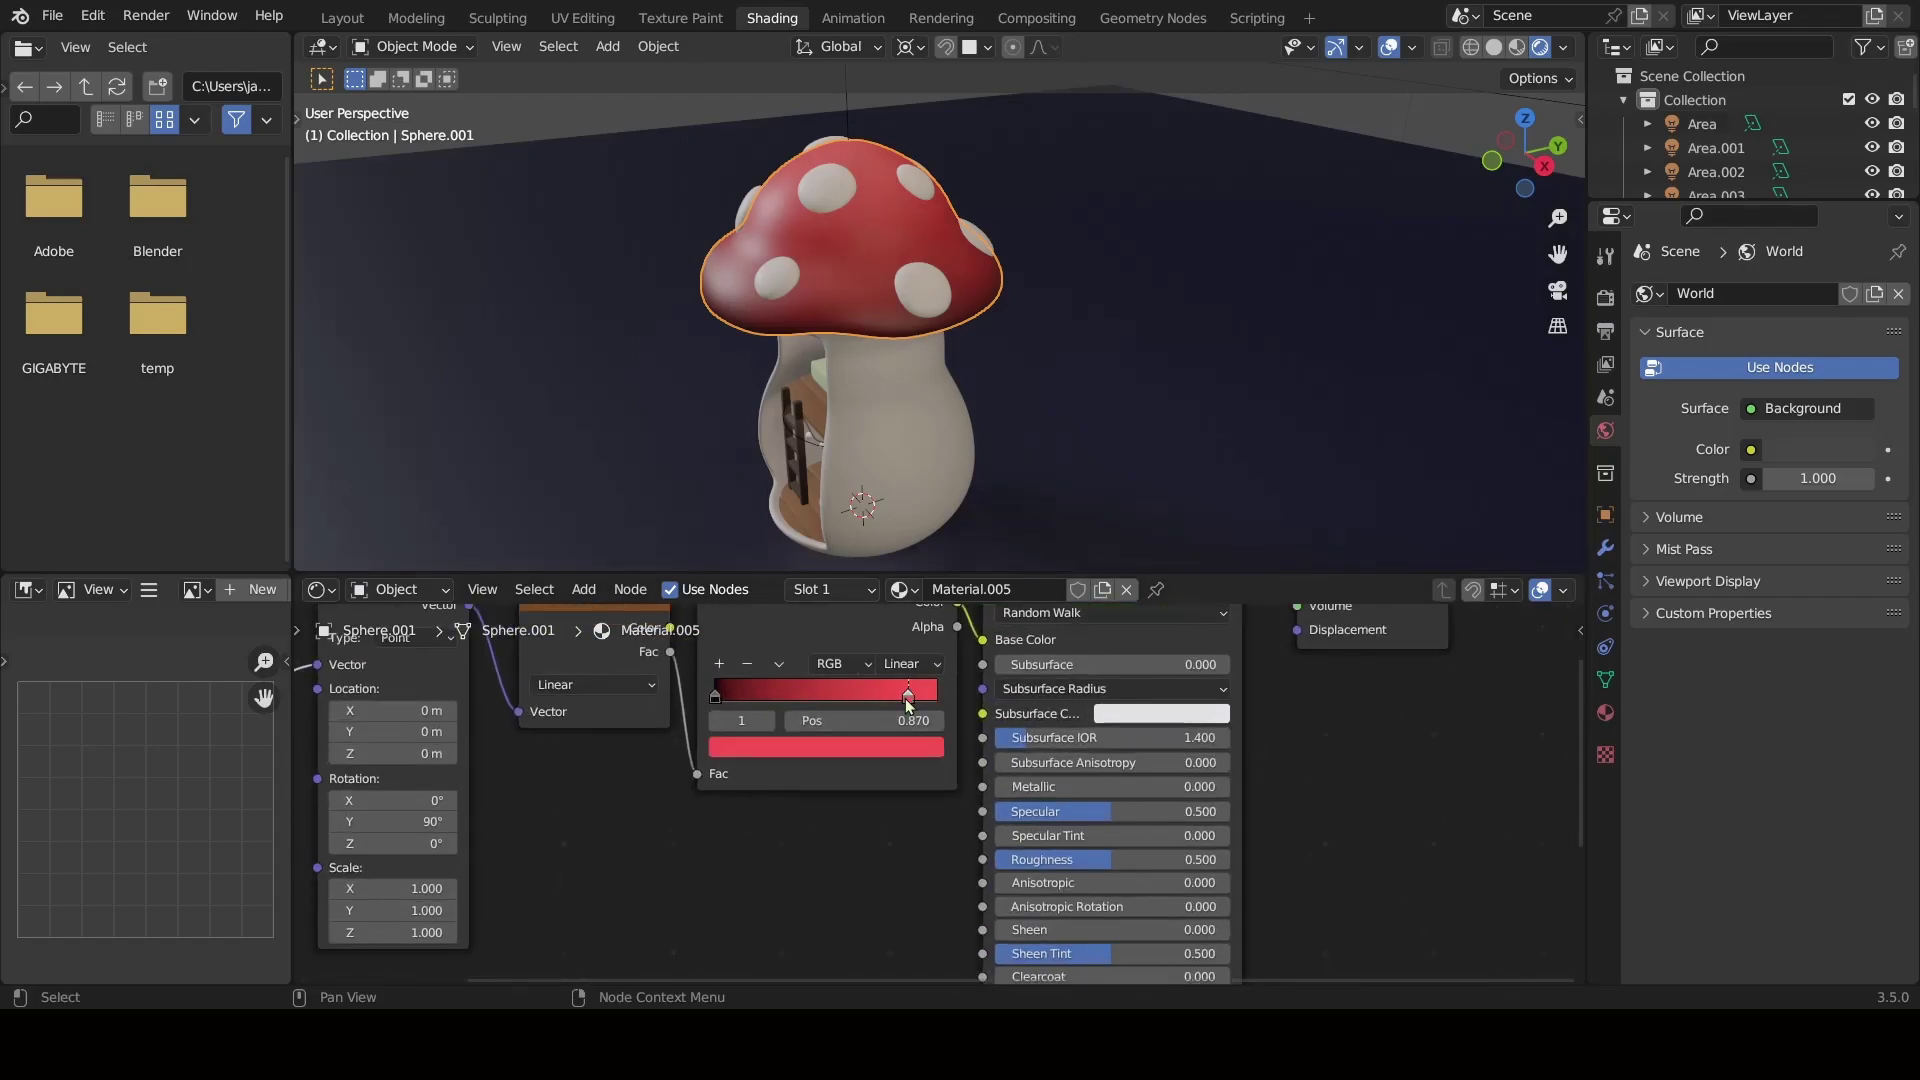
left_click(892, 754)
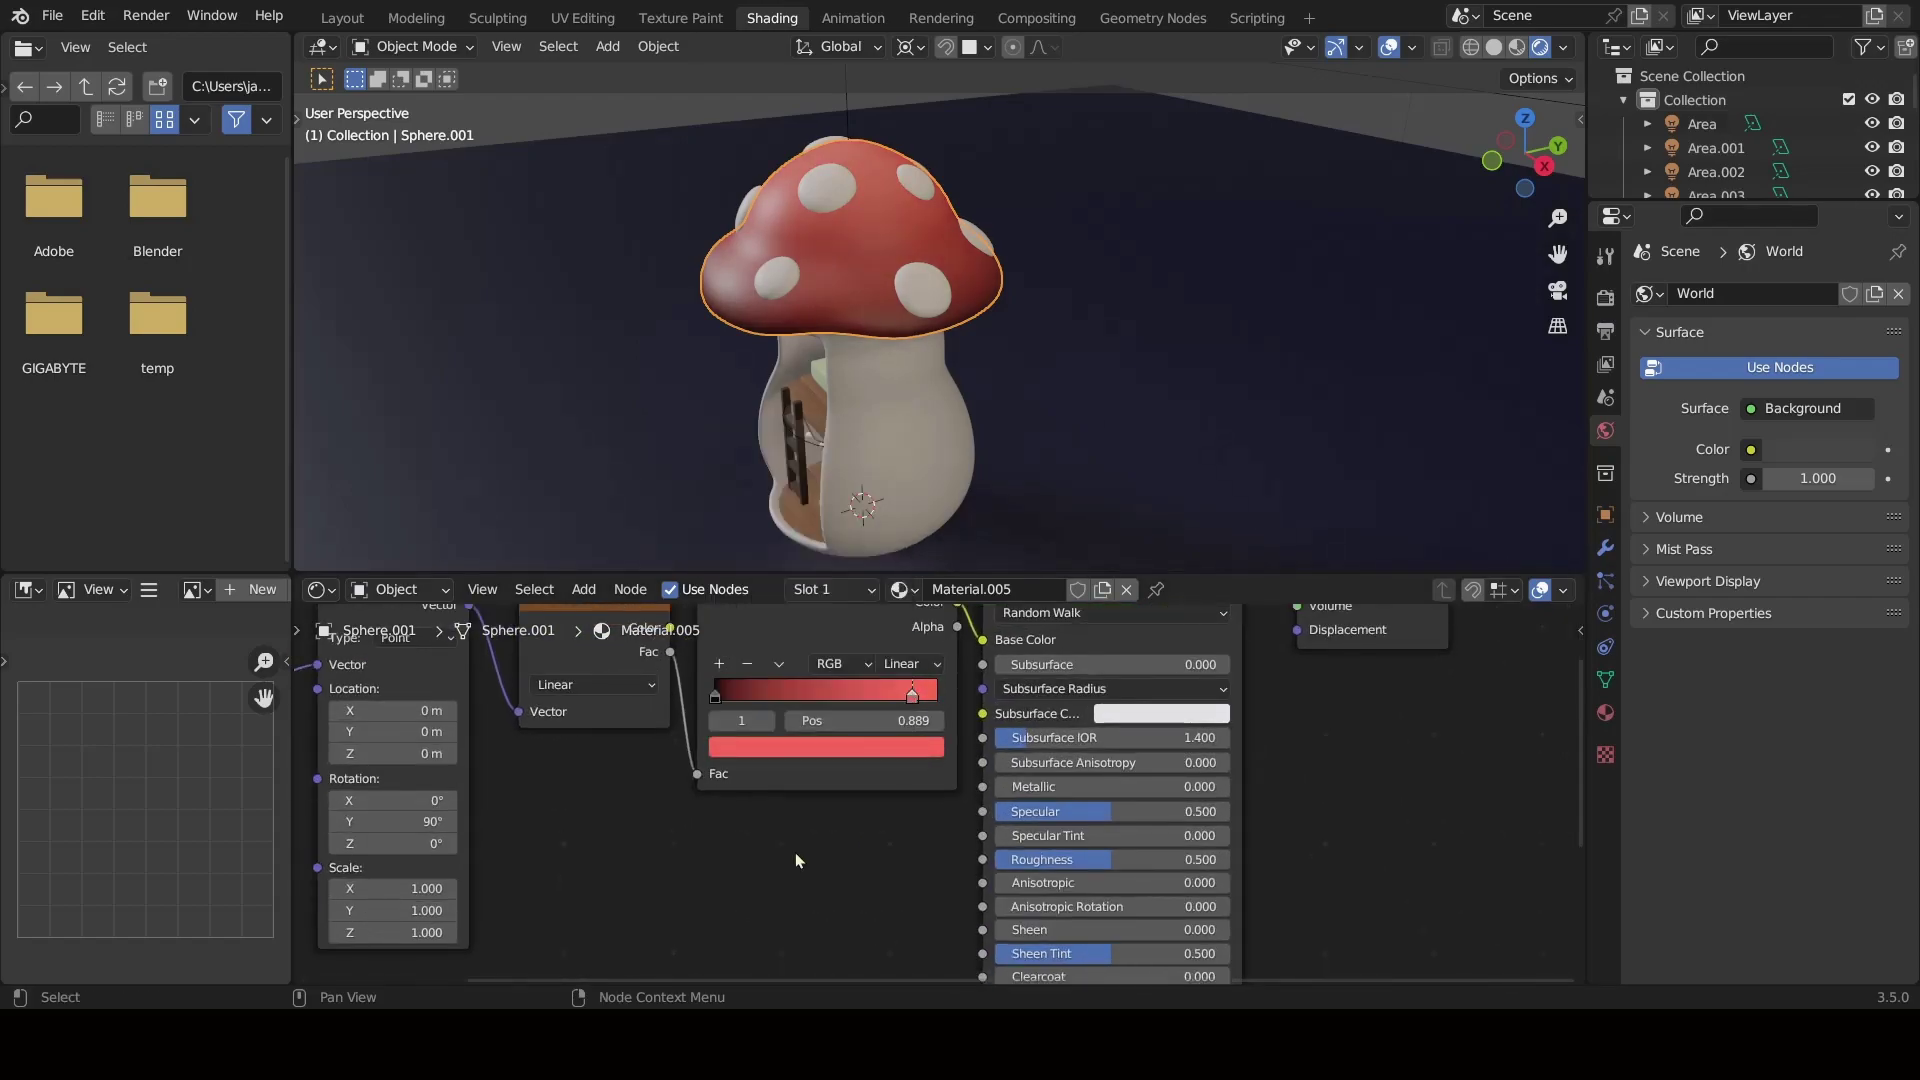
left_click(891, 752)
left_click_drag(927, 455, 927, 540)
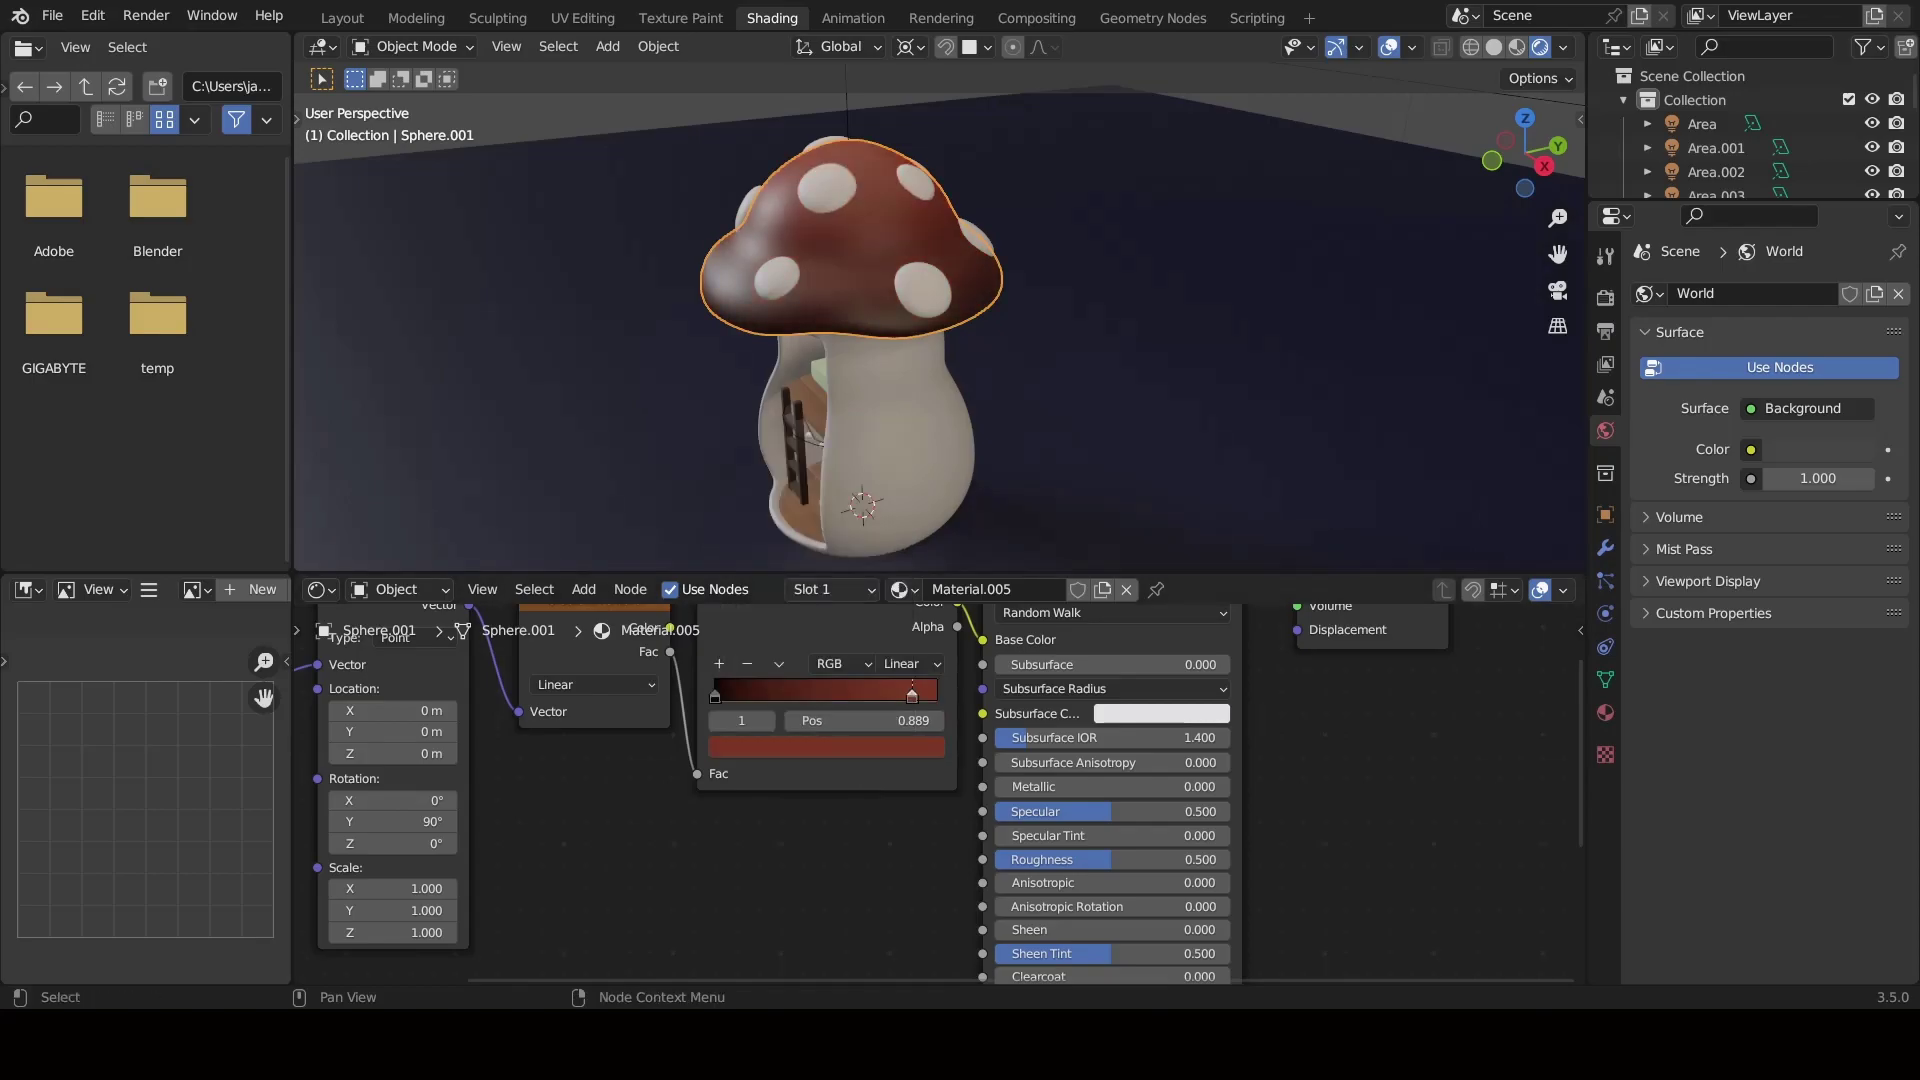
Recolour the start stop by hex value and add a red middle stop.
left_click(826, 747)
left_click(715, 695)
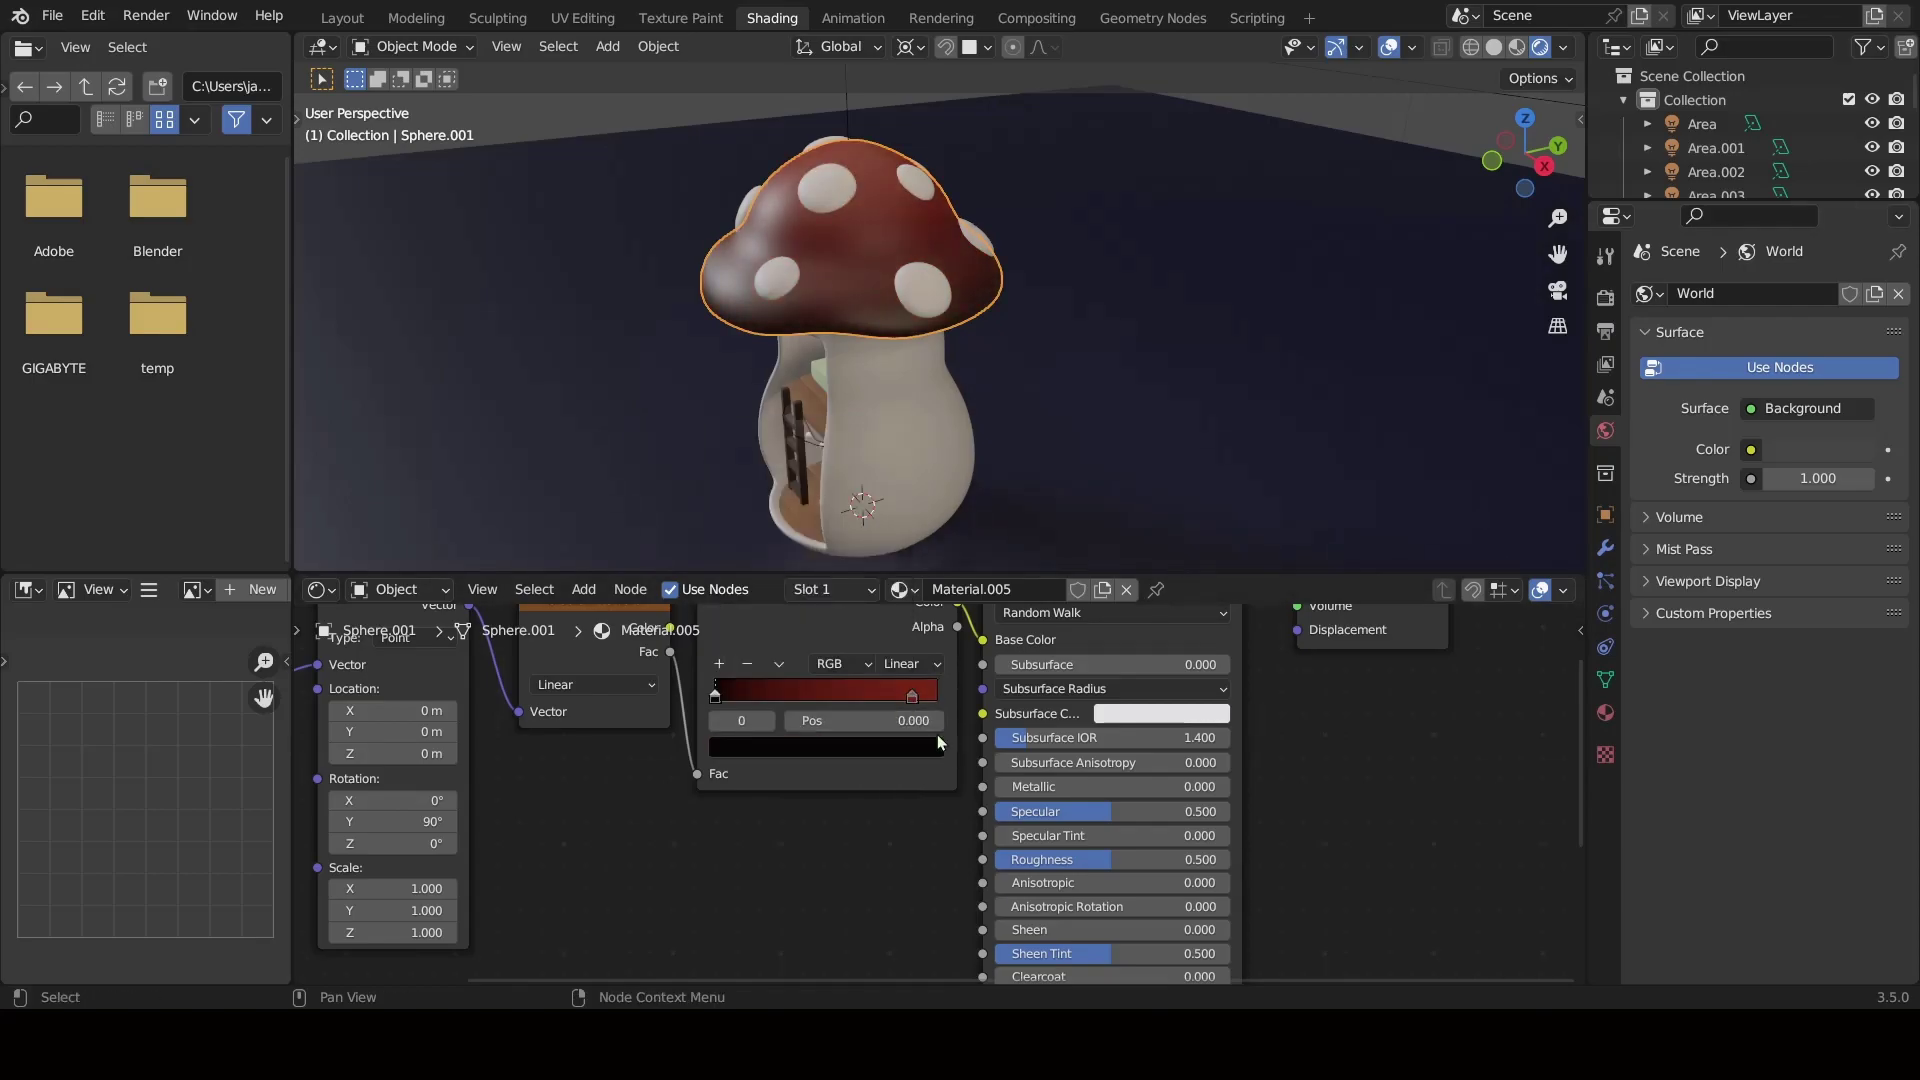
left_click(938, 742)
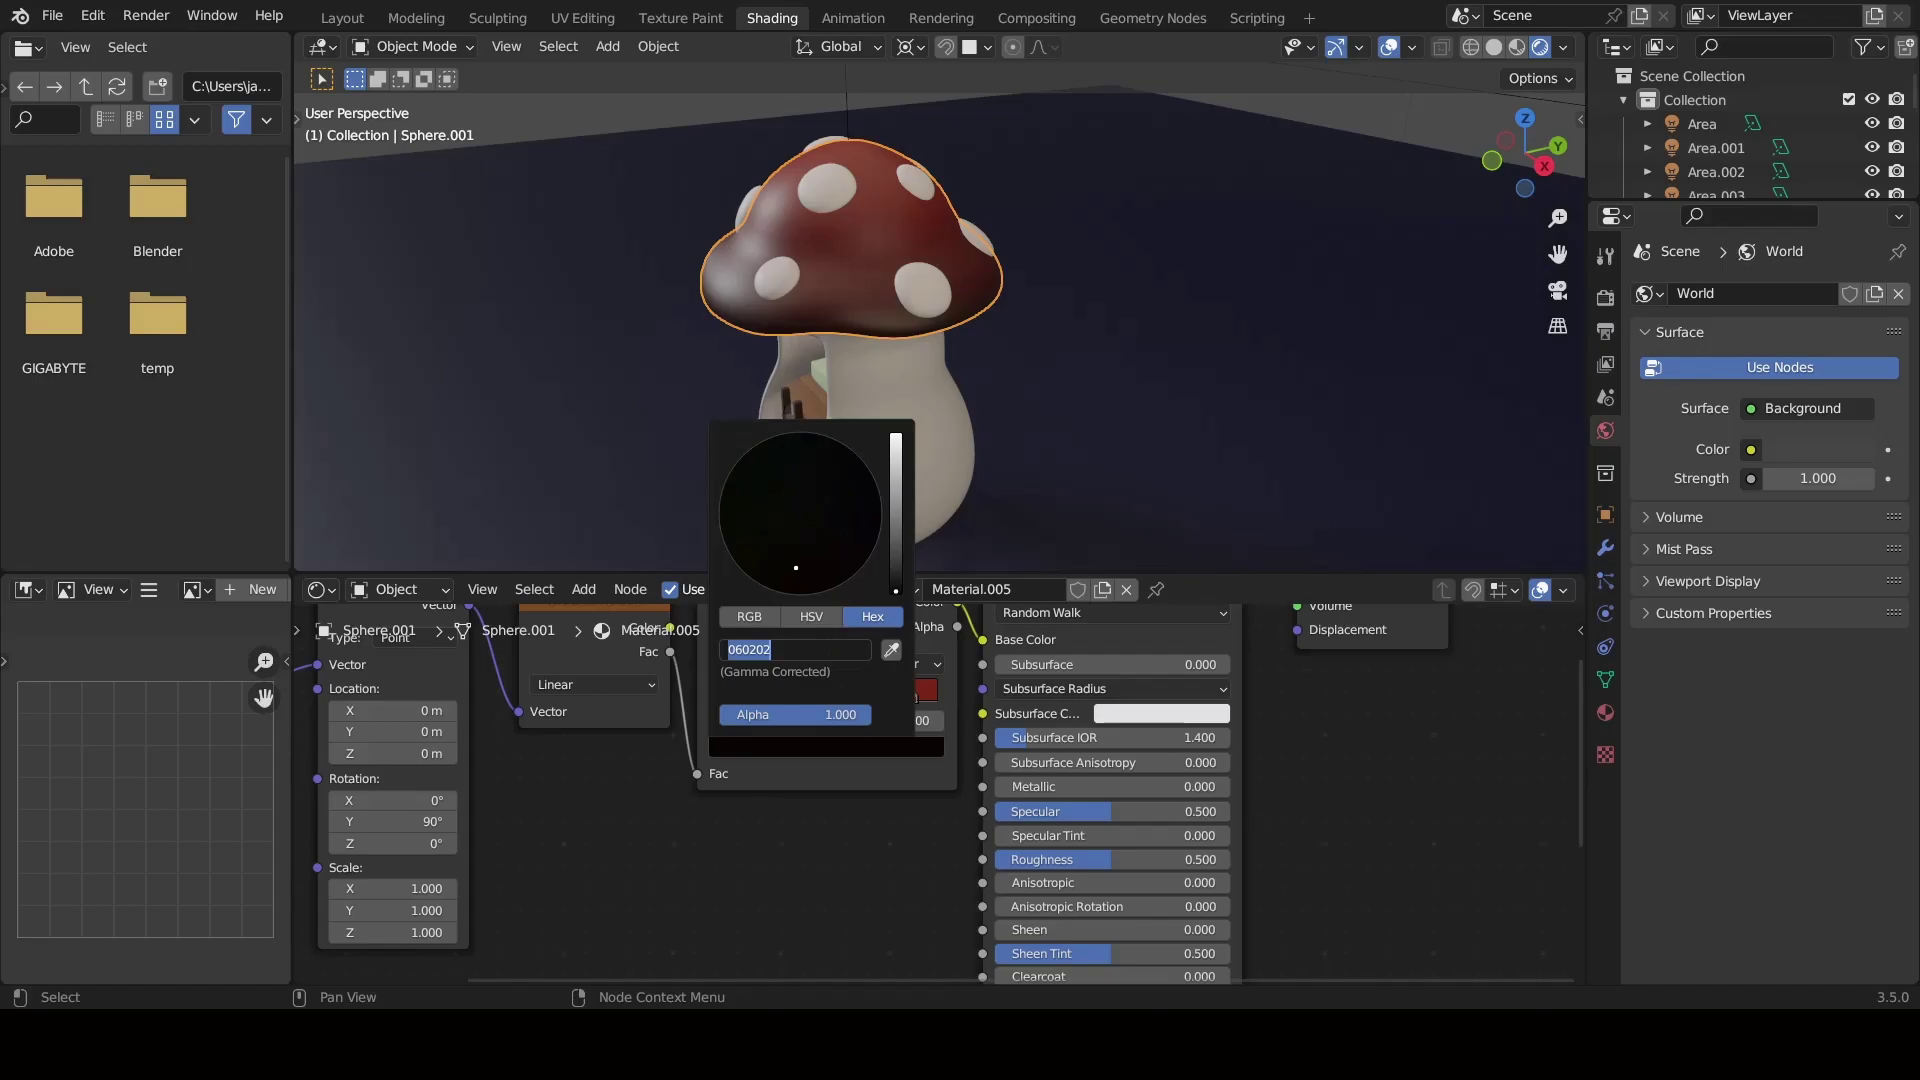
type("13b")
key("Return")
left_click(719, 664)
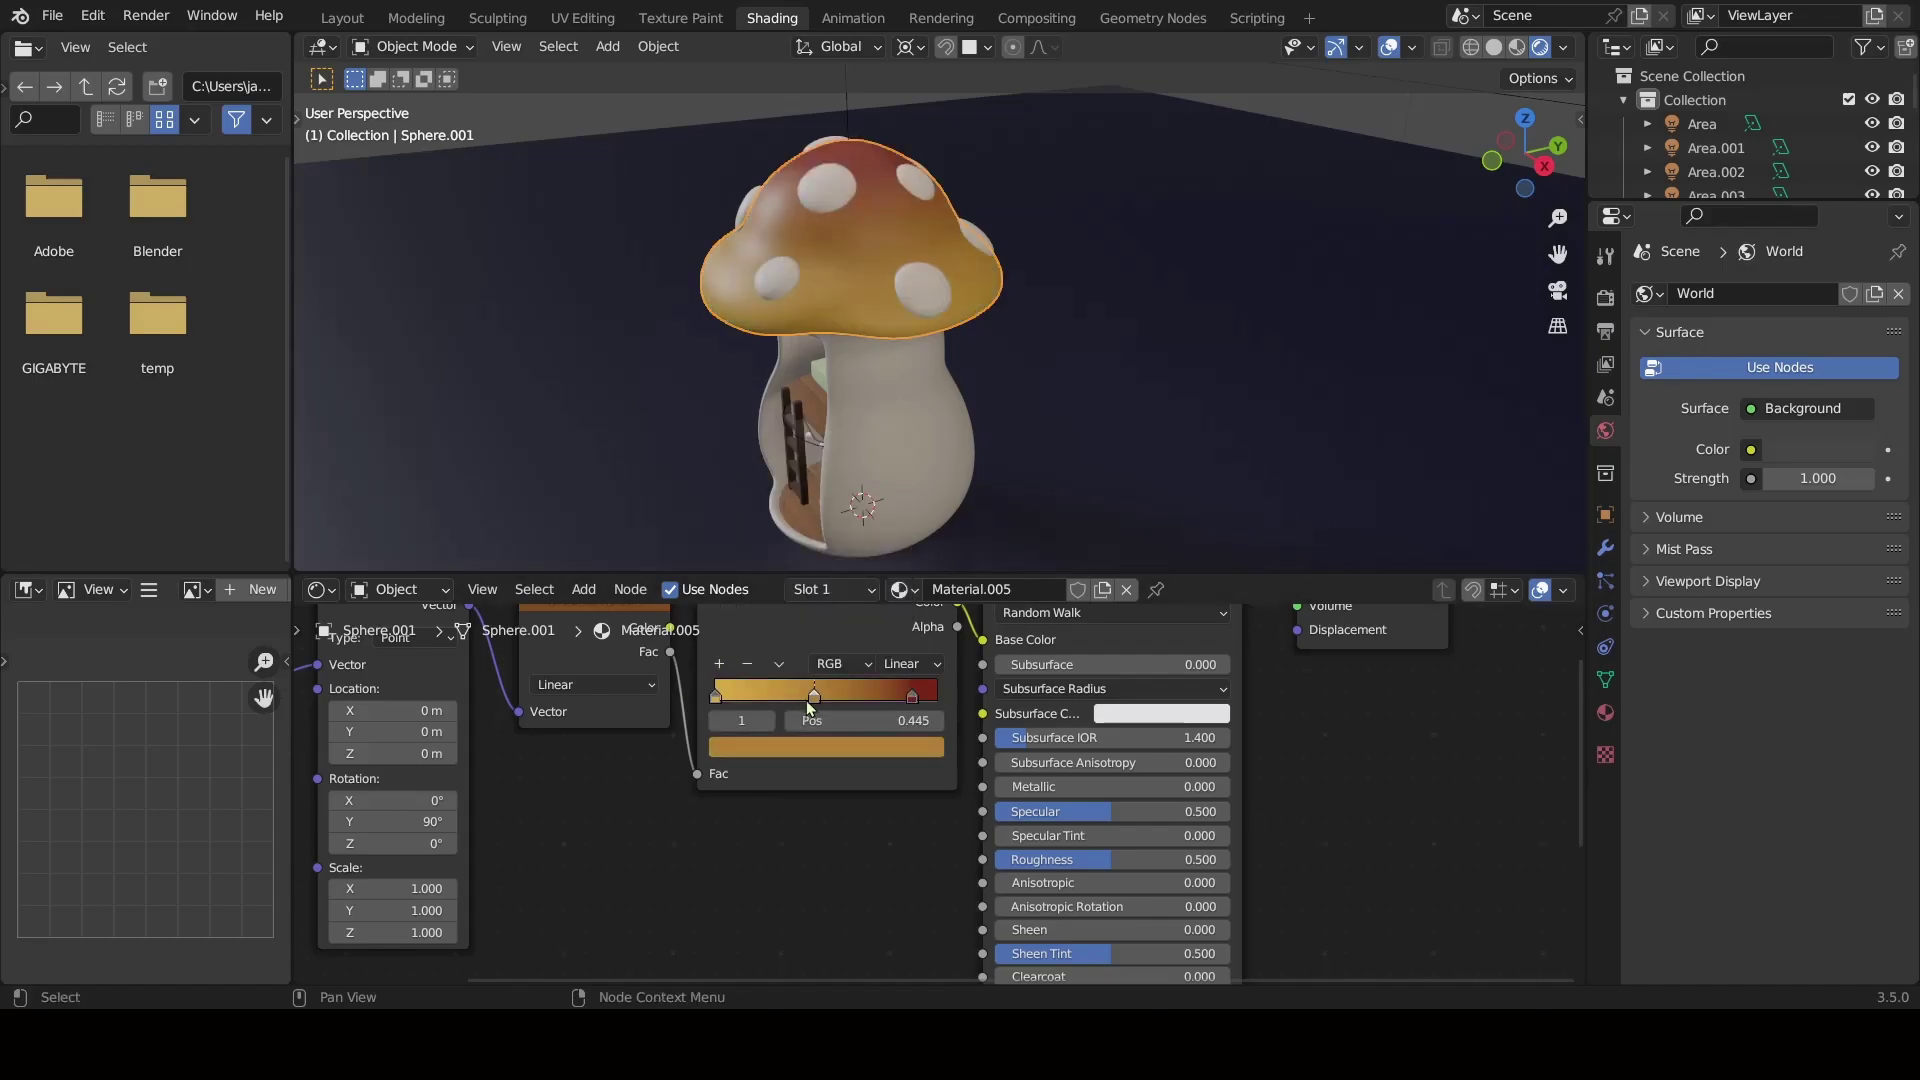
left_click_drag(816, 694, 832, 702)
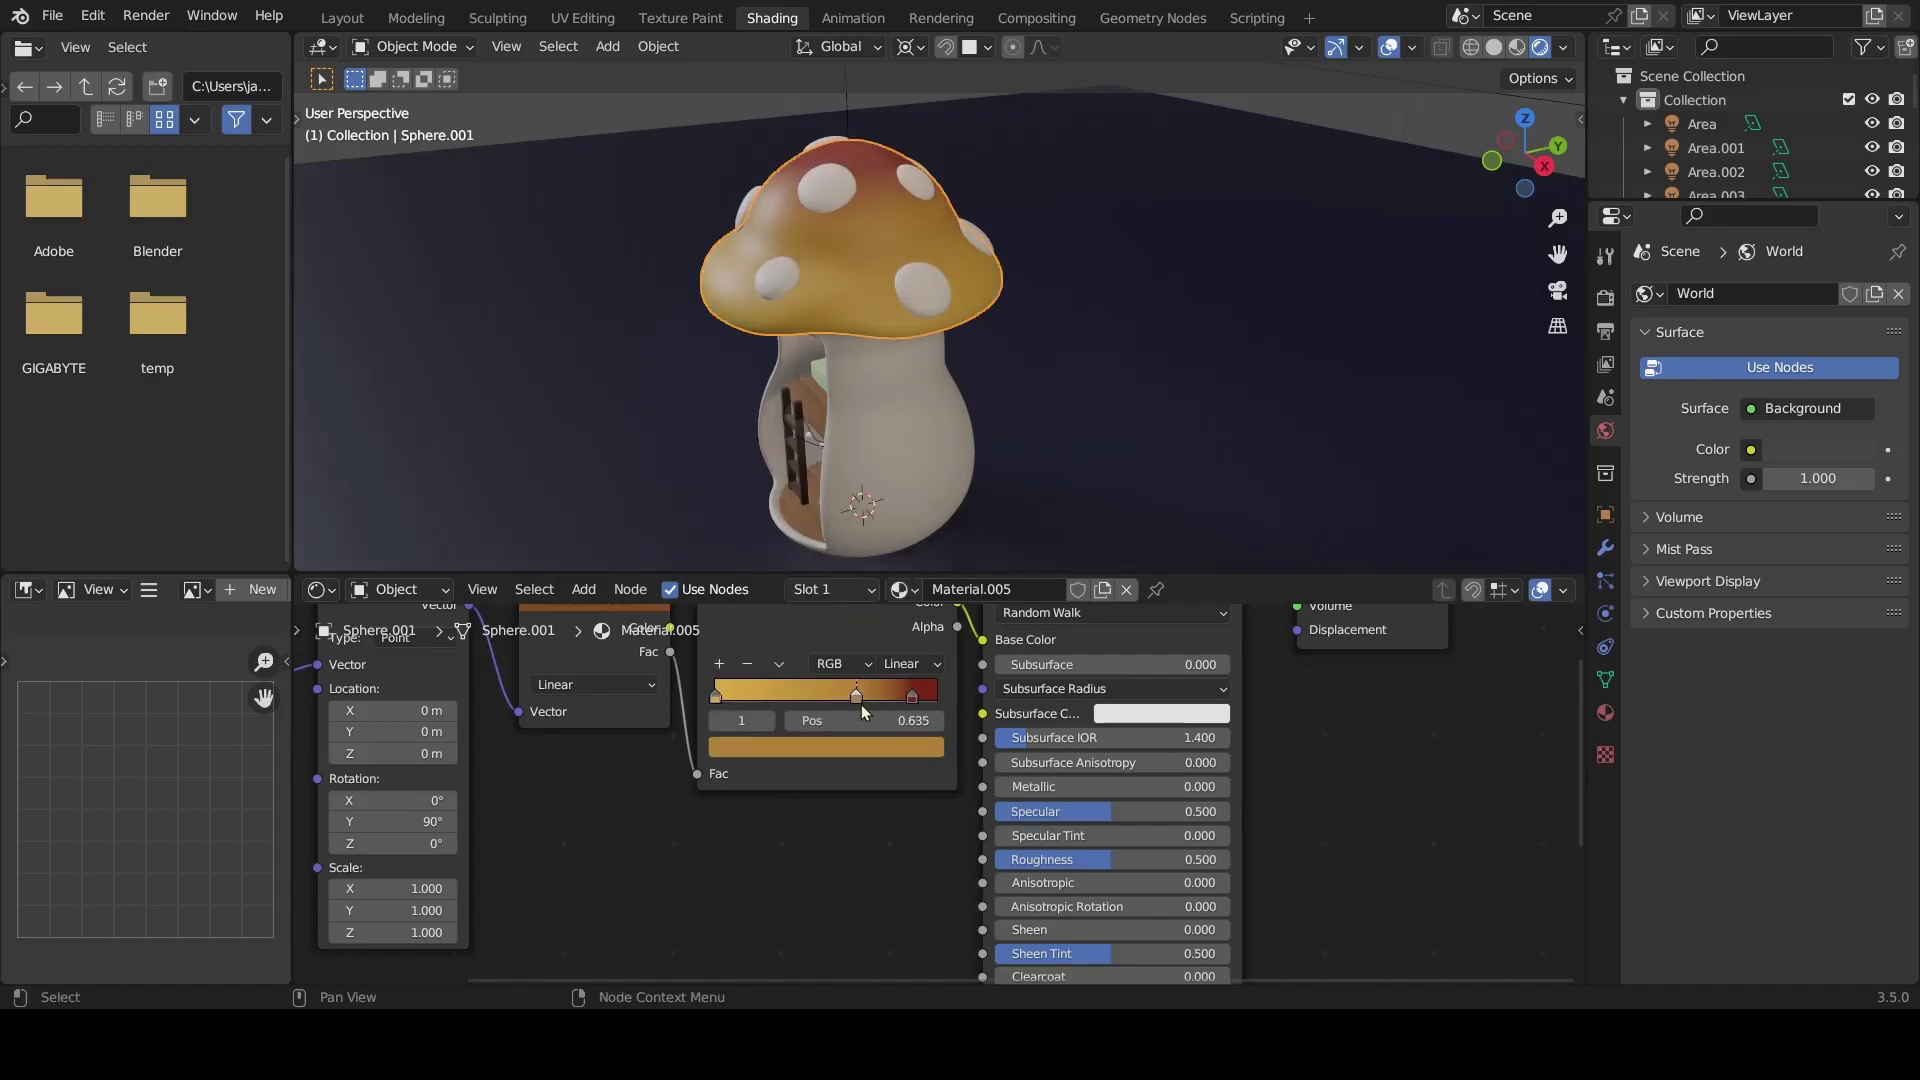
left_click(847, 752)
left_click(796, 648)
type("c04524")
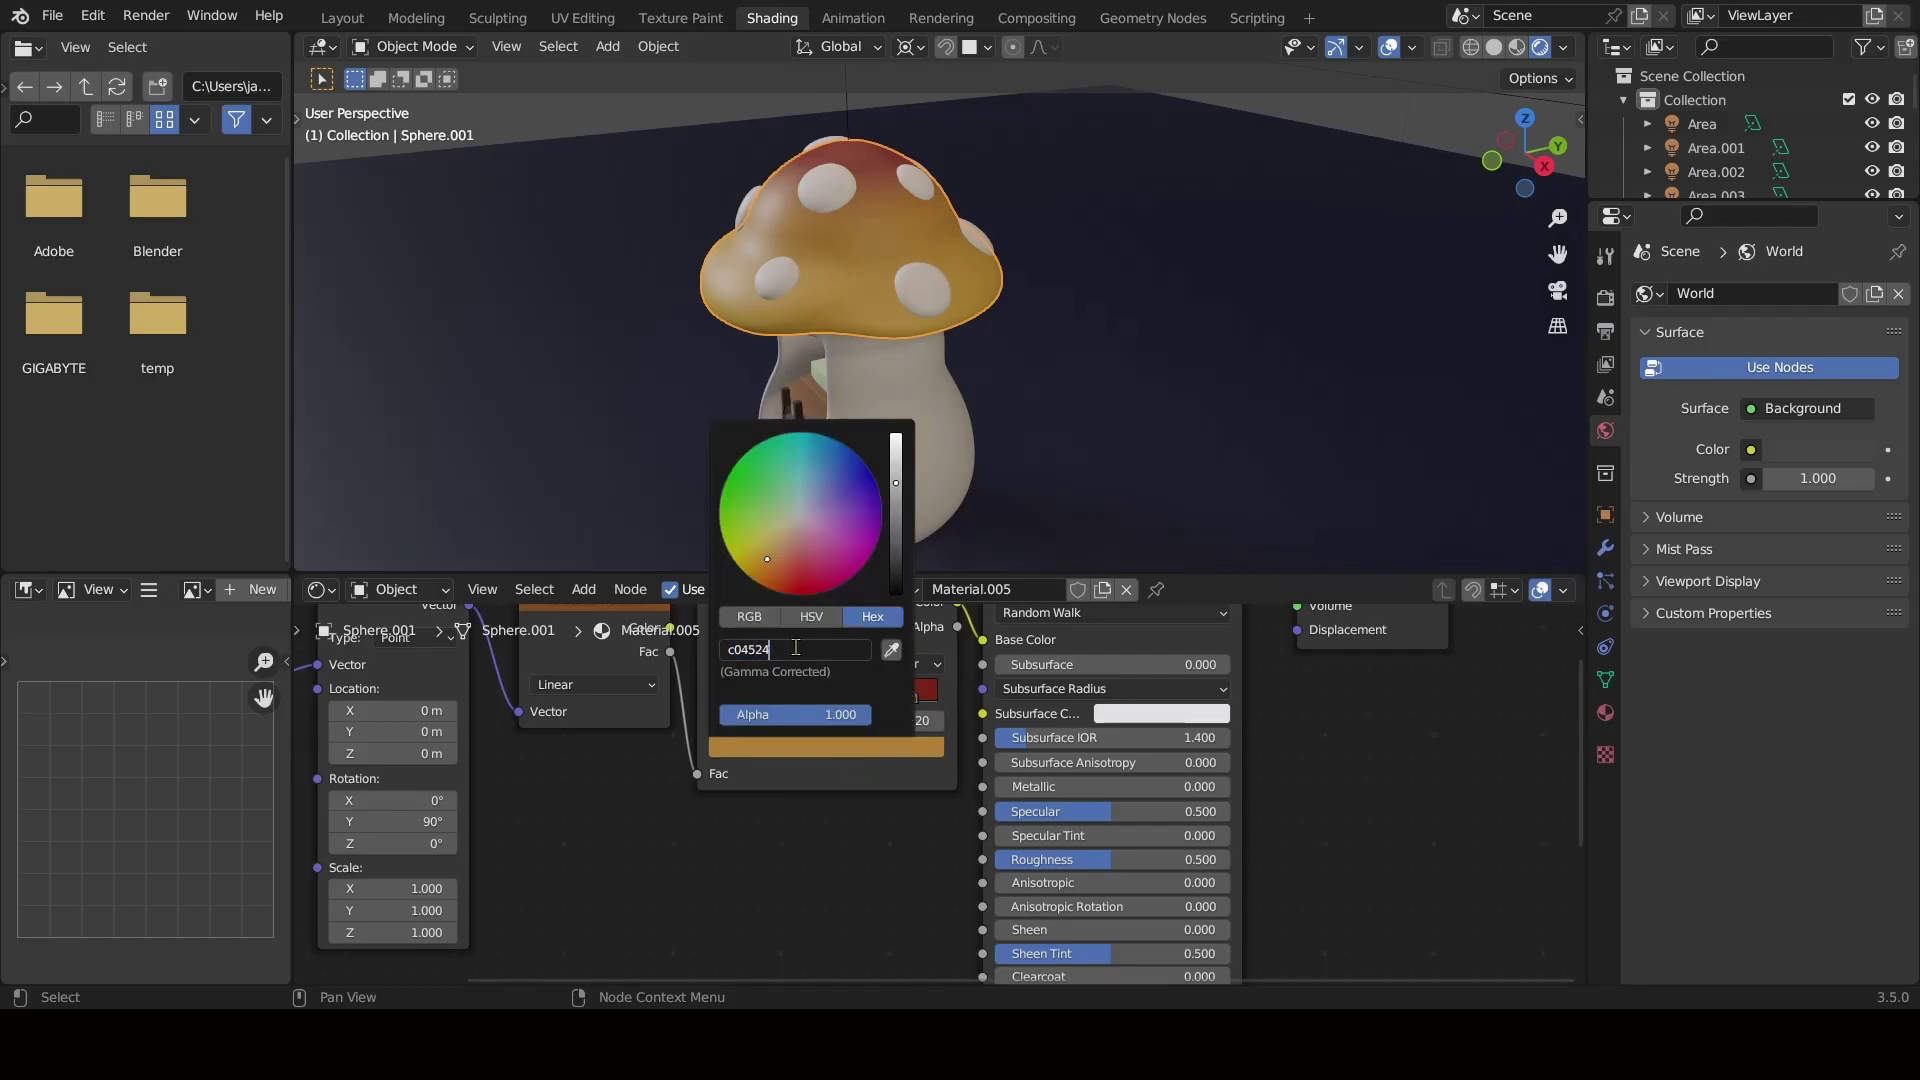
key("Return")
Set another stop to orange by hex, then shift a stop left and undo it.
left_click(718, 698)
left_click(813, 747)
left_click(813, 650)
type("e7b74")
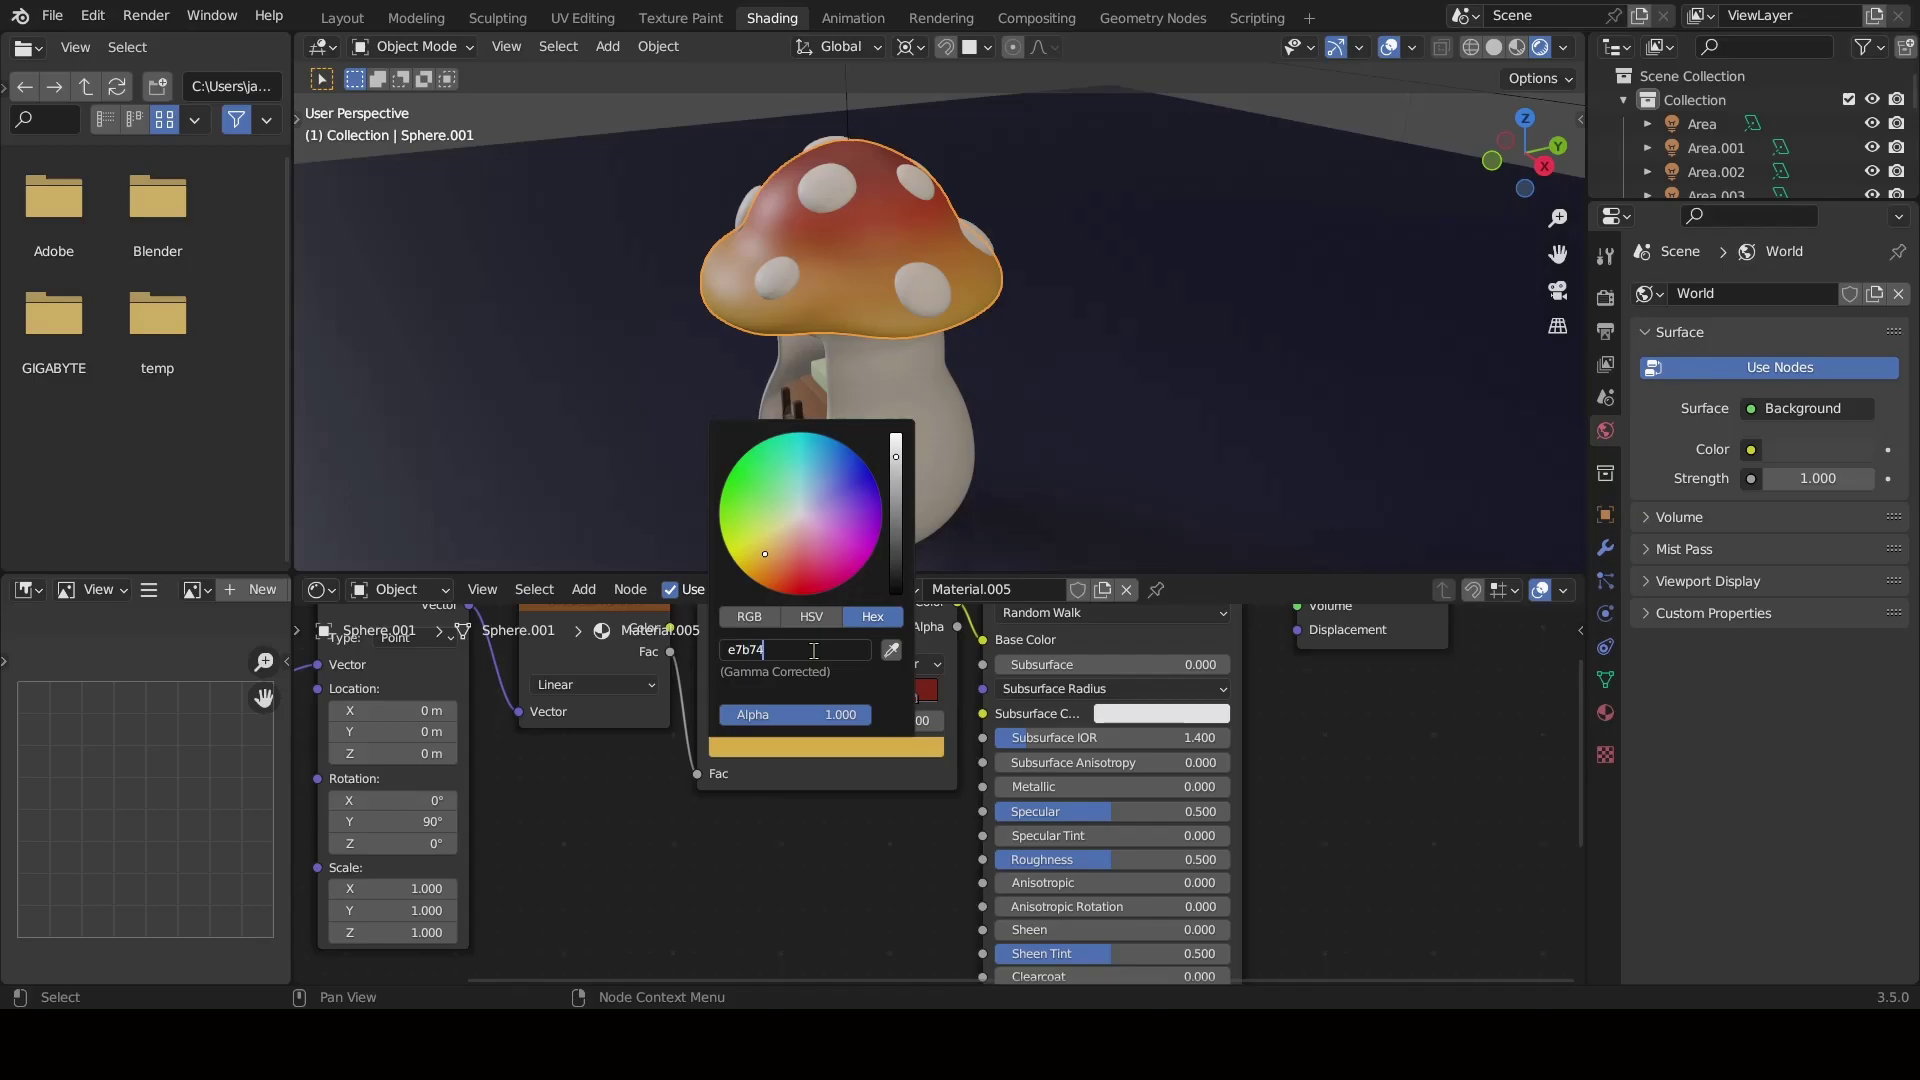
key("Return")
left_click_drag(852, 697, 818, 706)
scroll(742, 754, "down", 1)
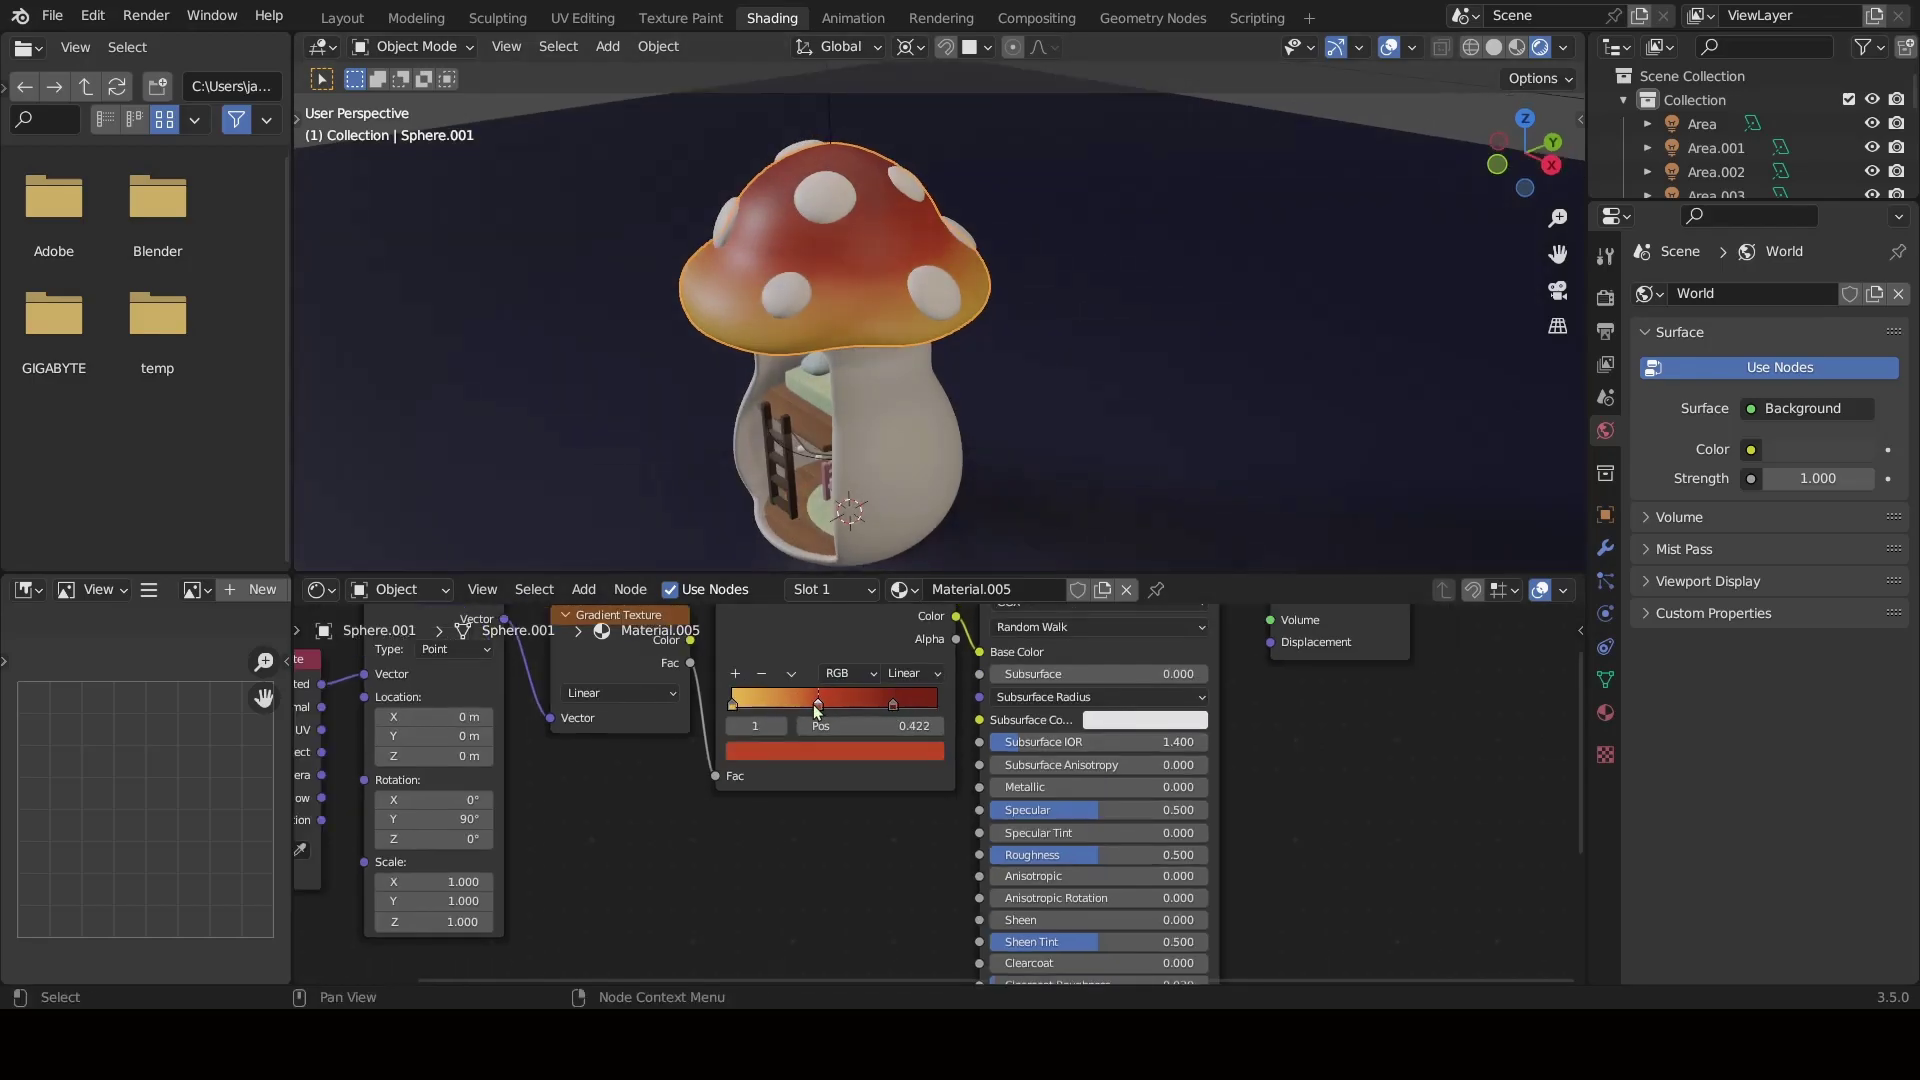
key("ctrl+z")
key("ctrl+z")
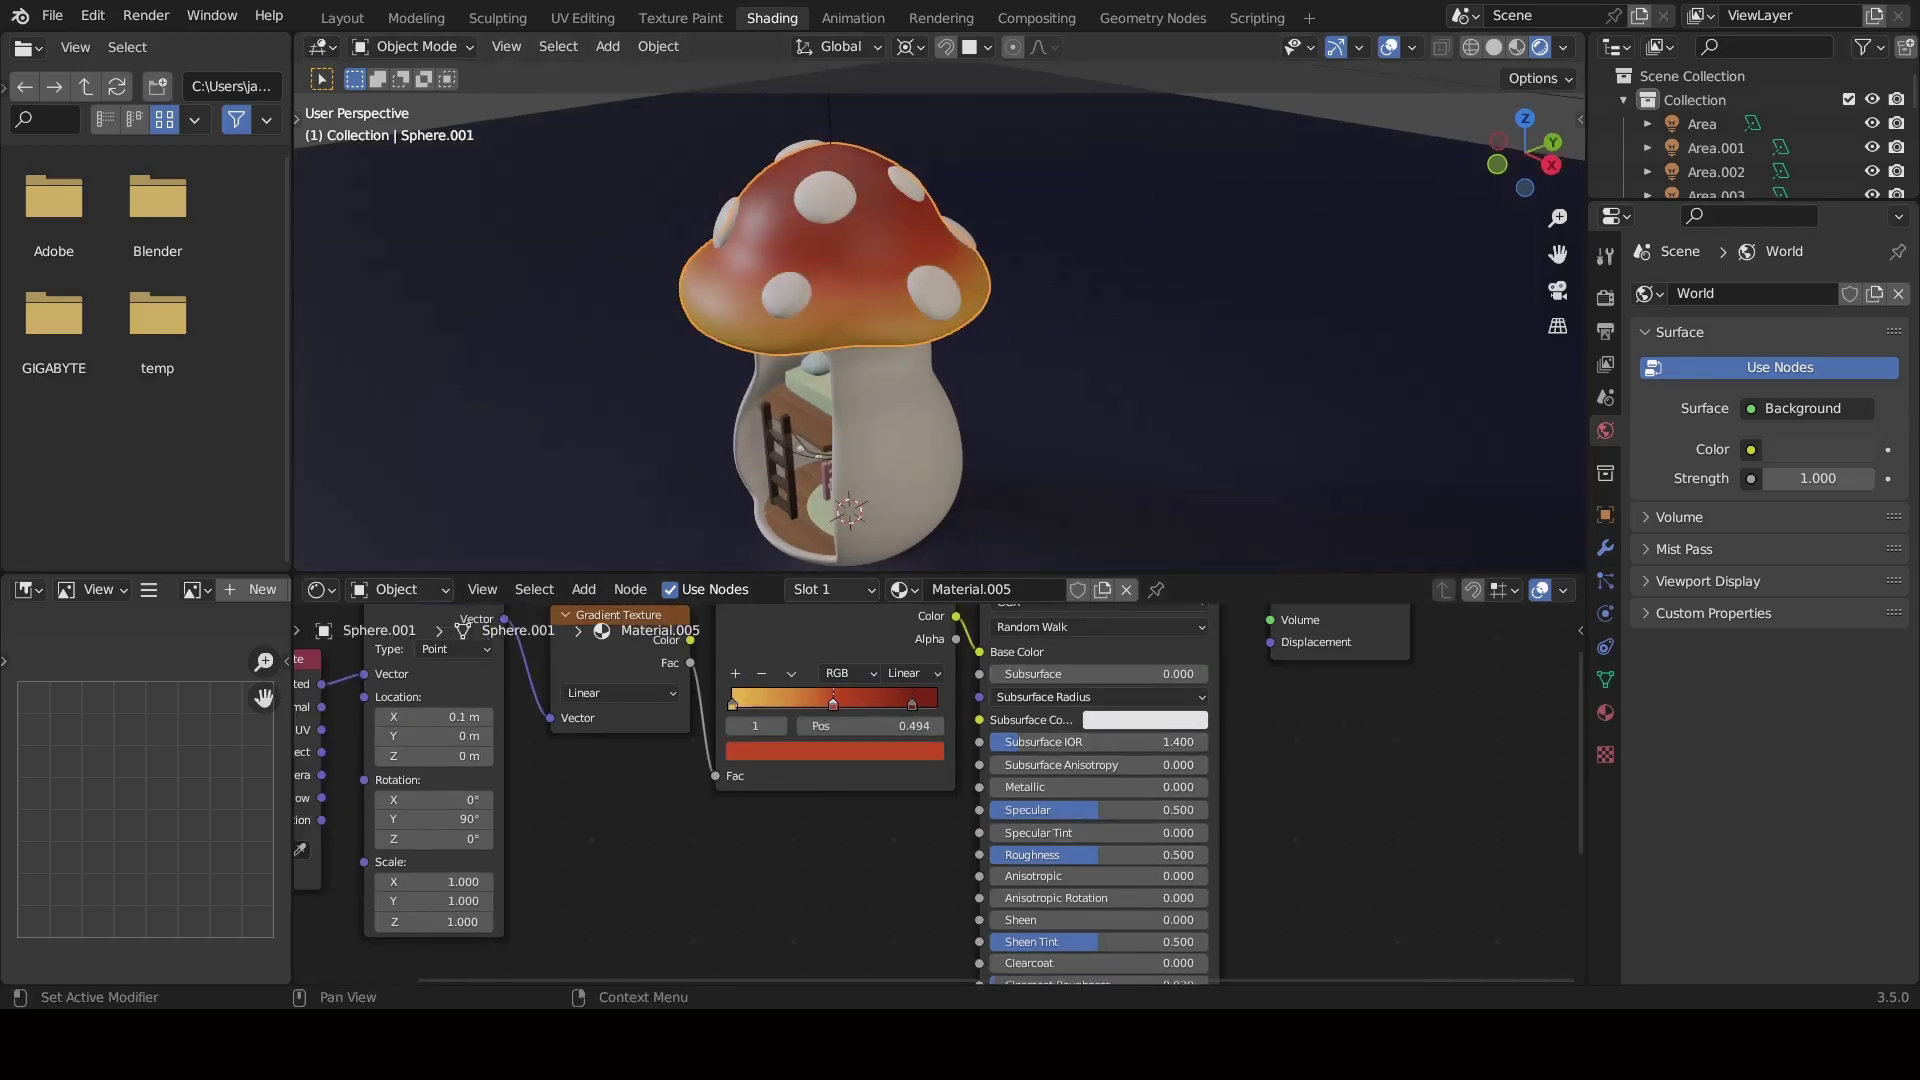
Select and frame one fairy-light bulb, then move to the Layout workspace.
left_click(800, 448)
key("KP_Decimal")
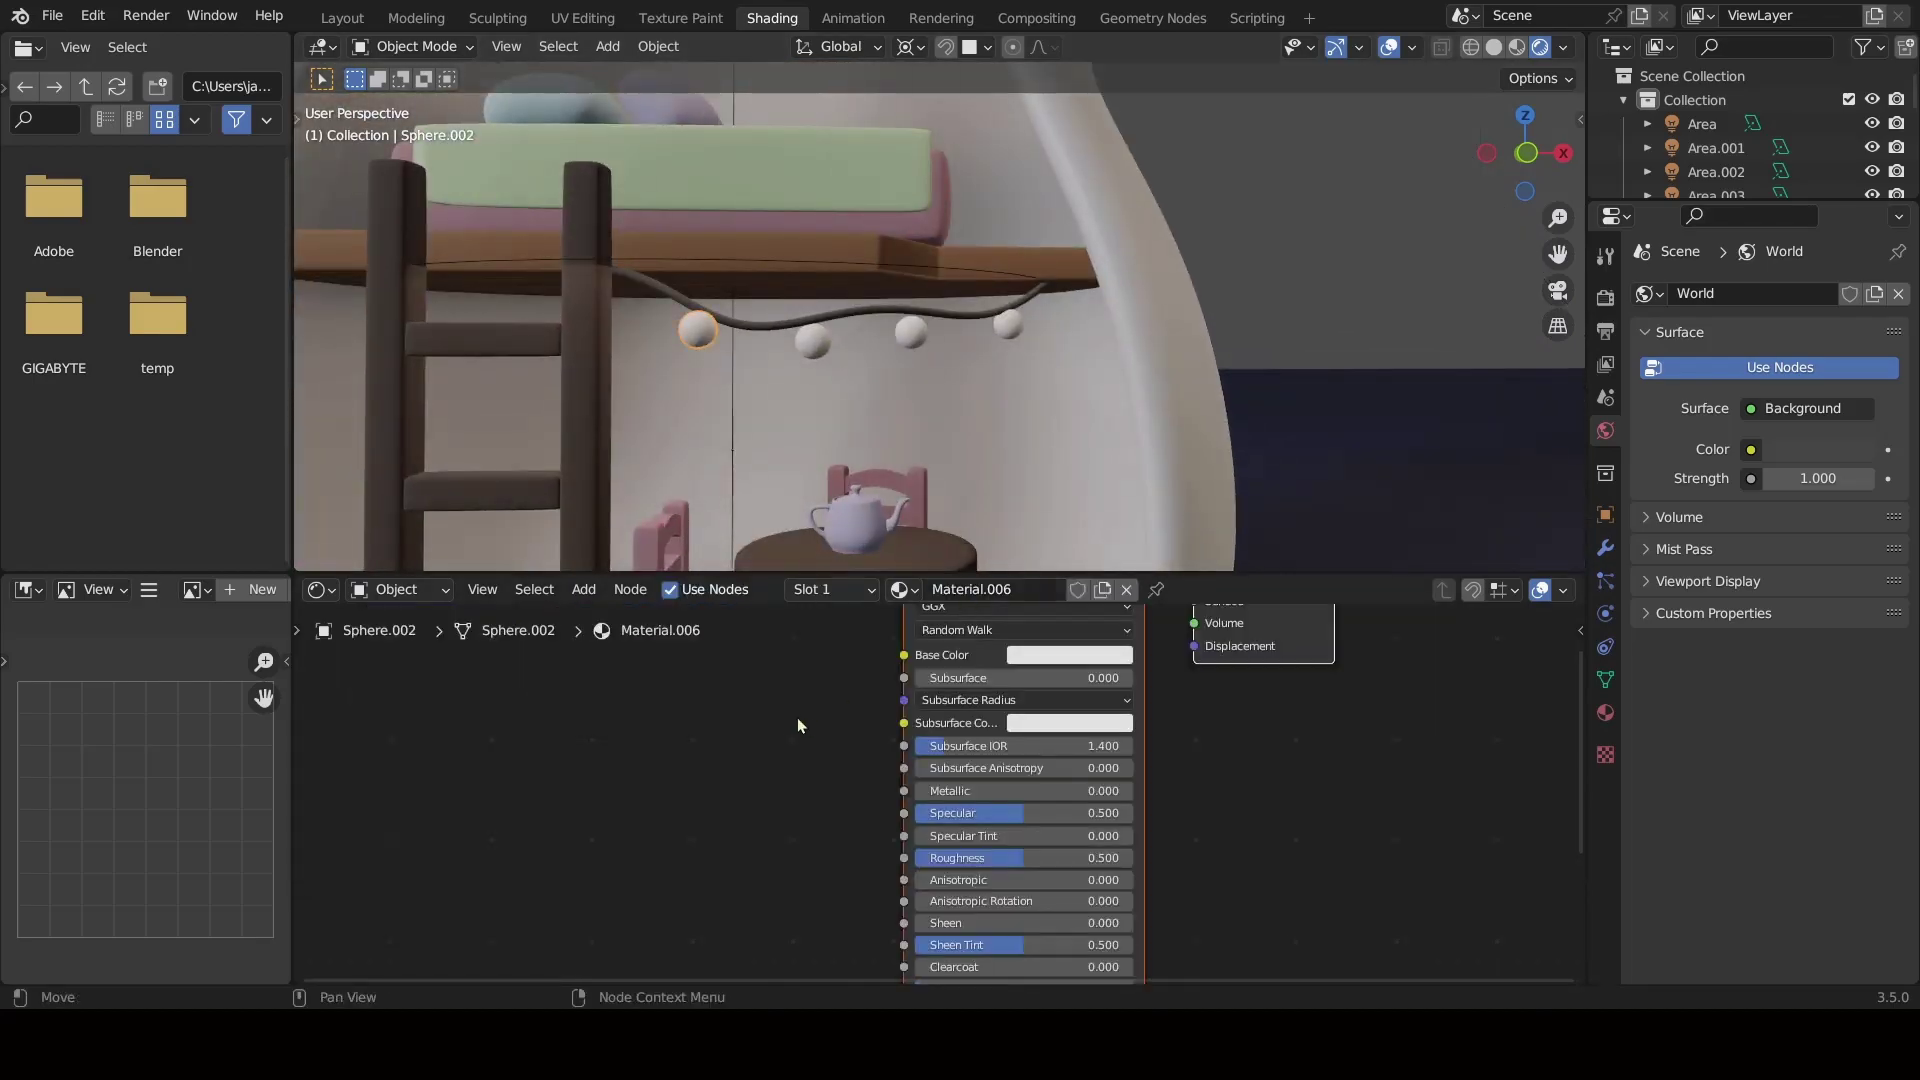
middle_click_drag(798, 723, 535, 909)
left_click(342, 18)
scroll(818, 525, "up", 5)
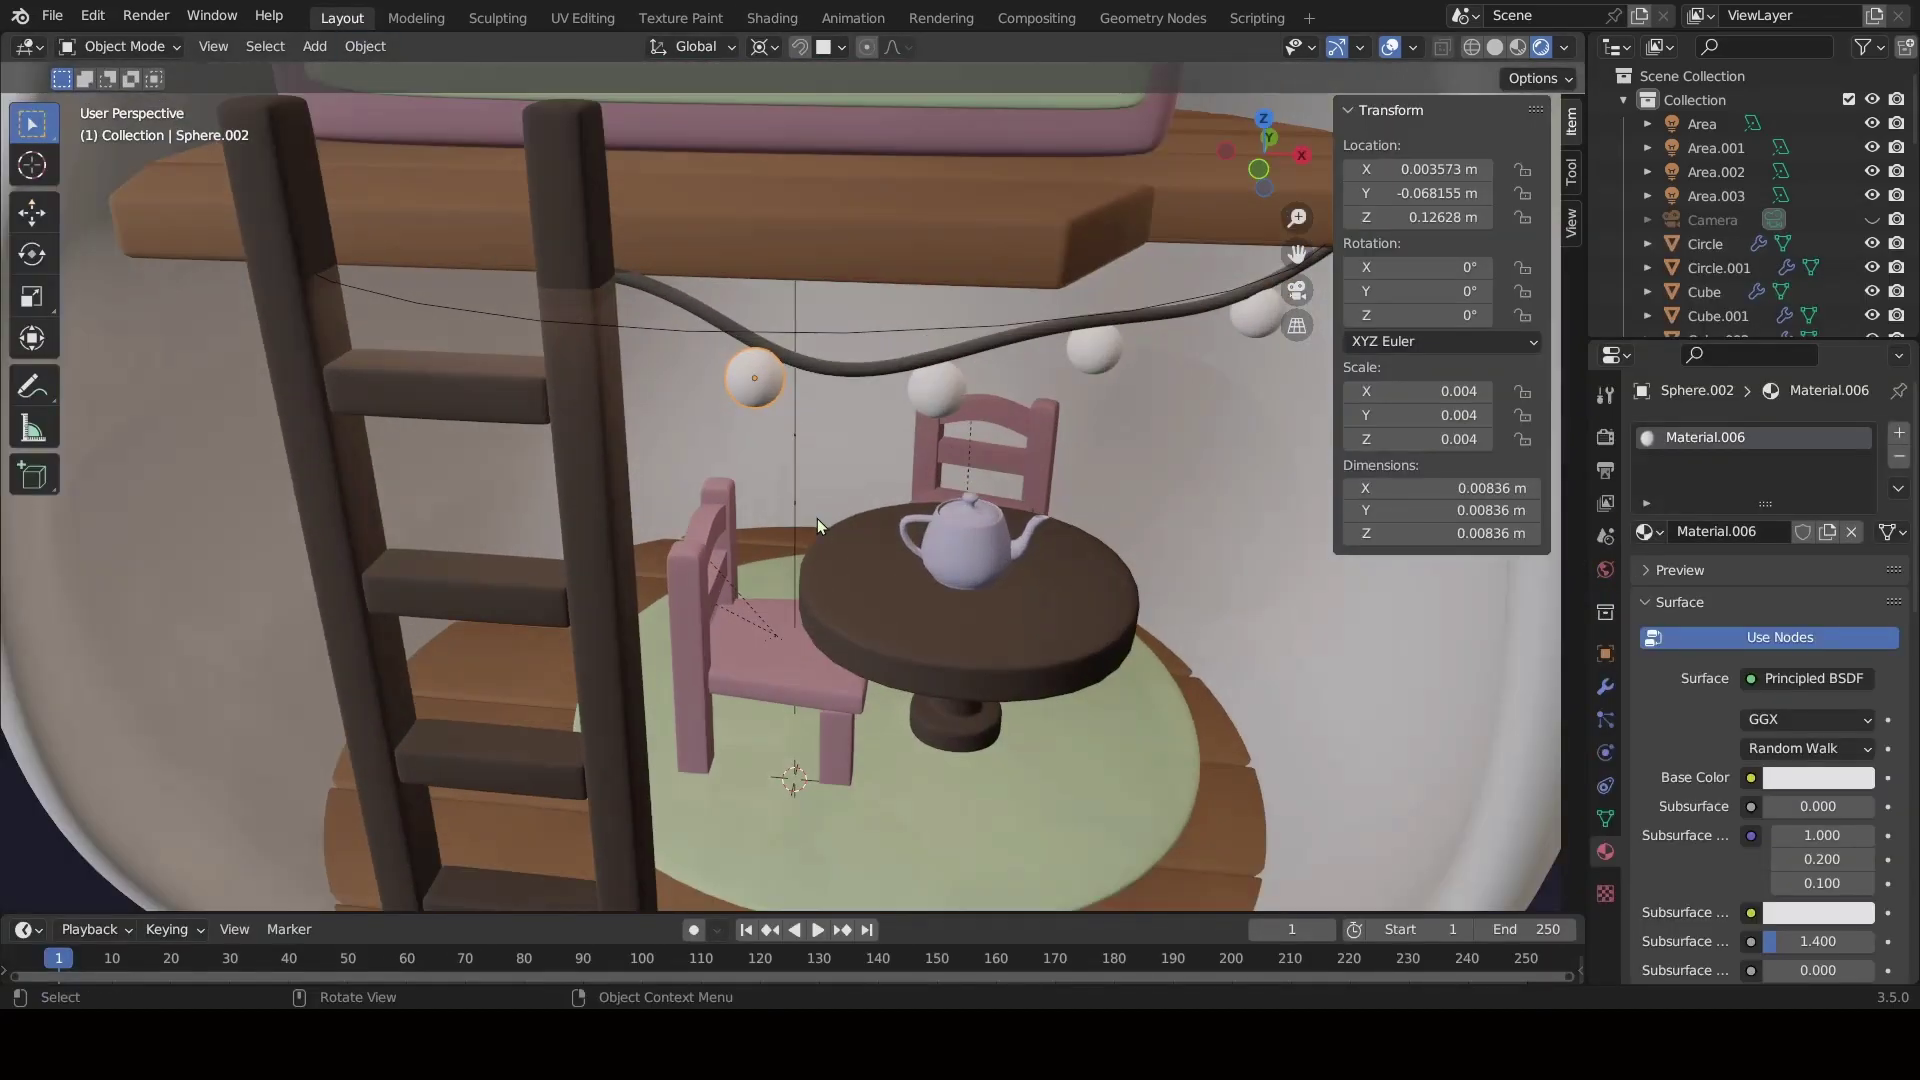
scroll(818, 525, "down", 4)
Make the bulb's surface an Emission shader with strength 5 and pale yellow colour.
left_click(1811, 677)
left_click(1600, 250)
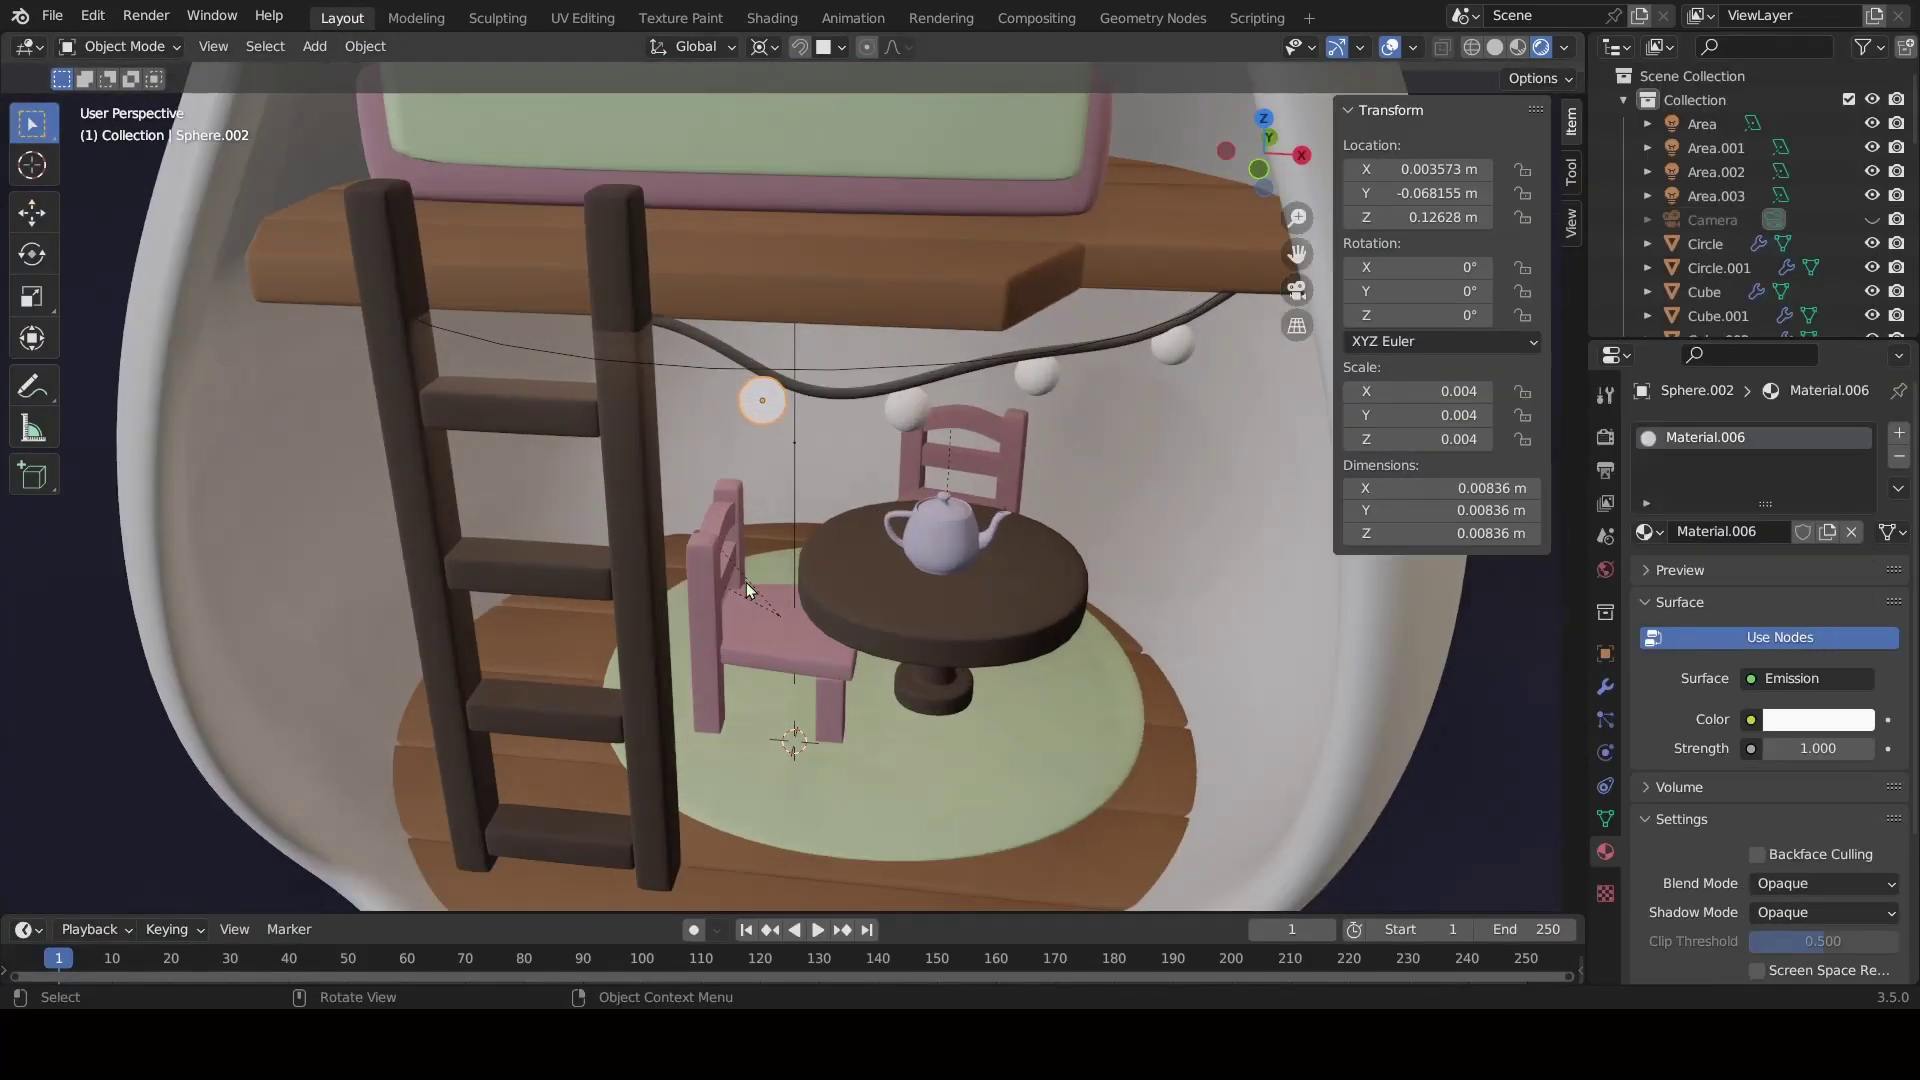
left_click(1821, 748)
type("5")
key("Return")
left_click(1795, 722)
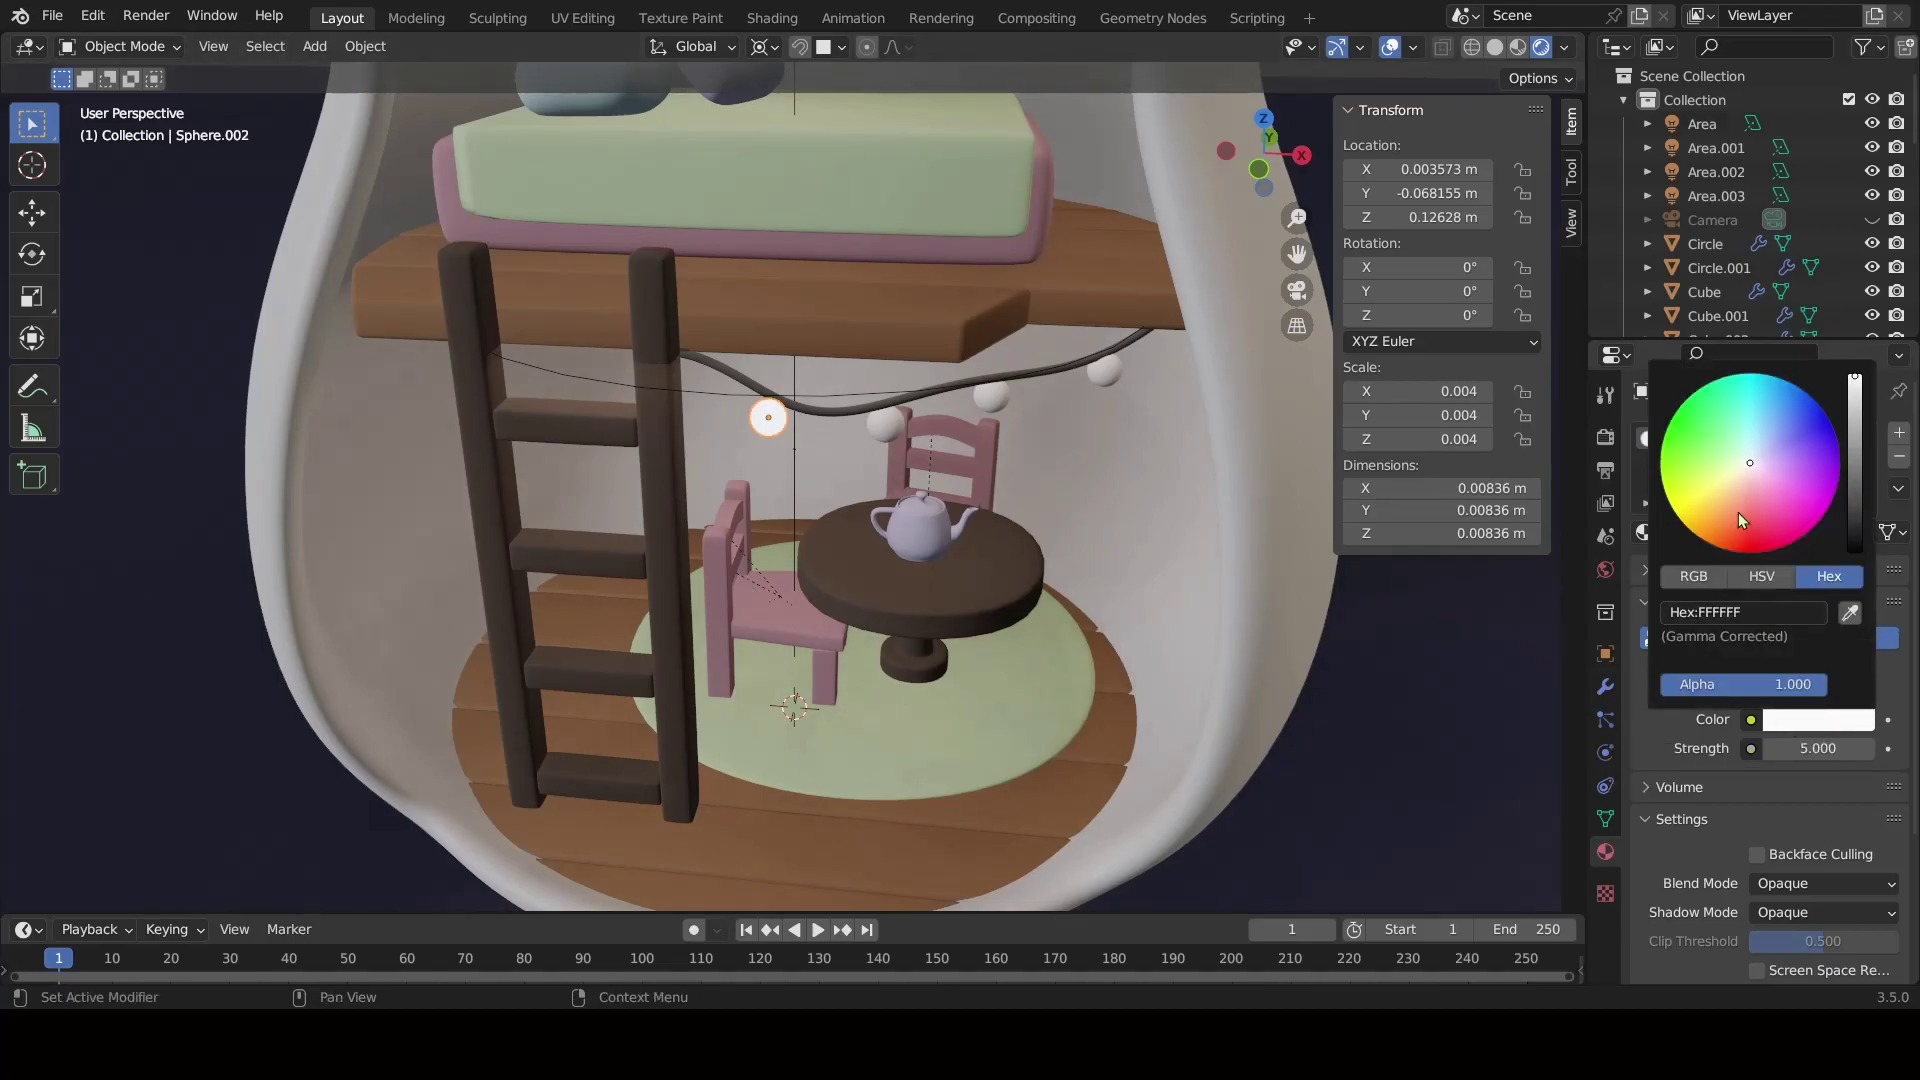
type("FAFFAD")
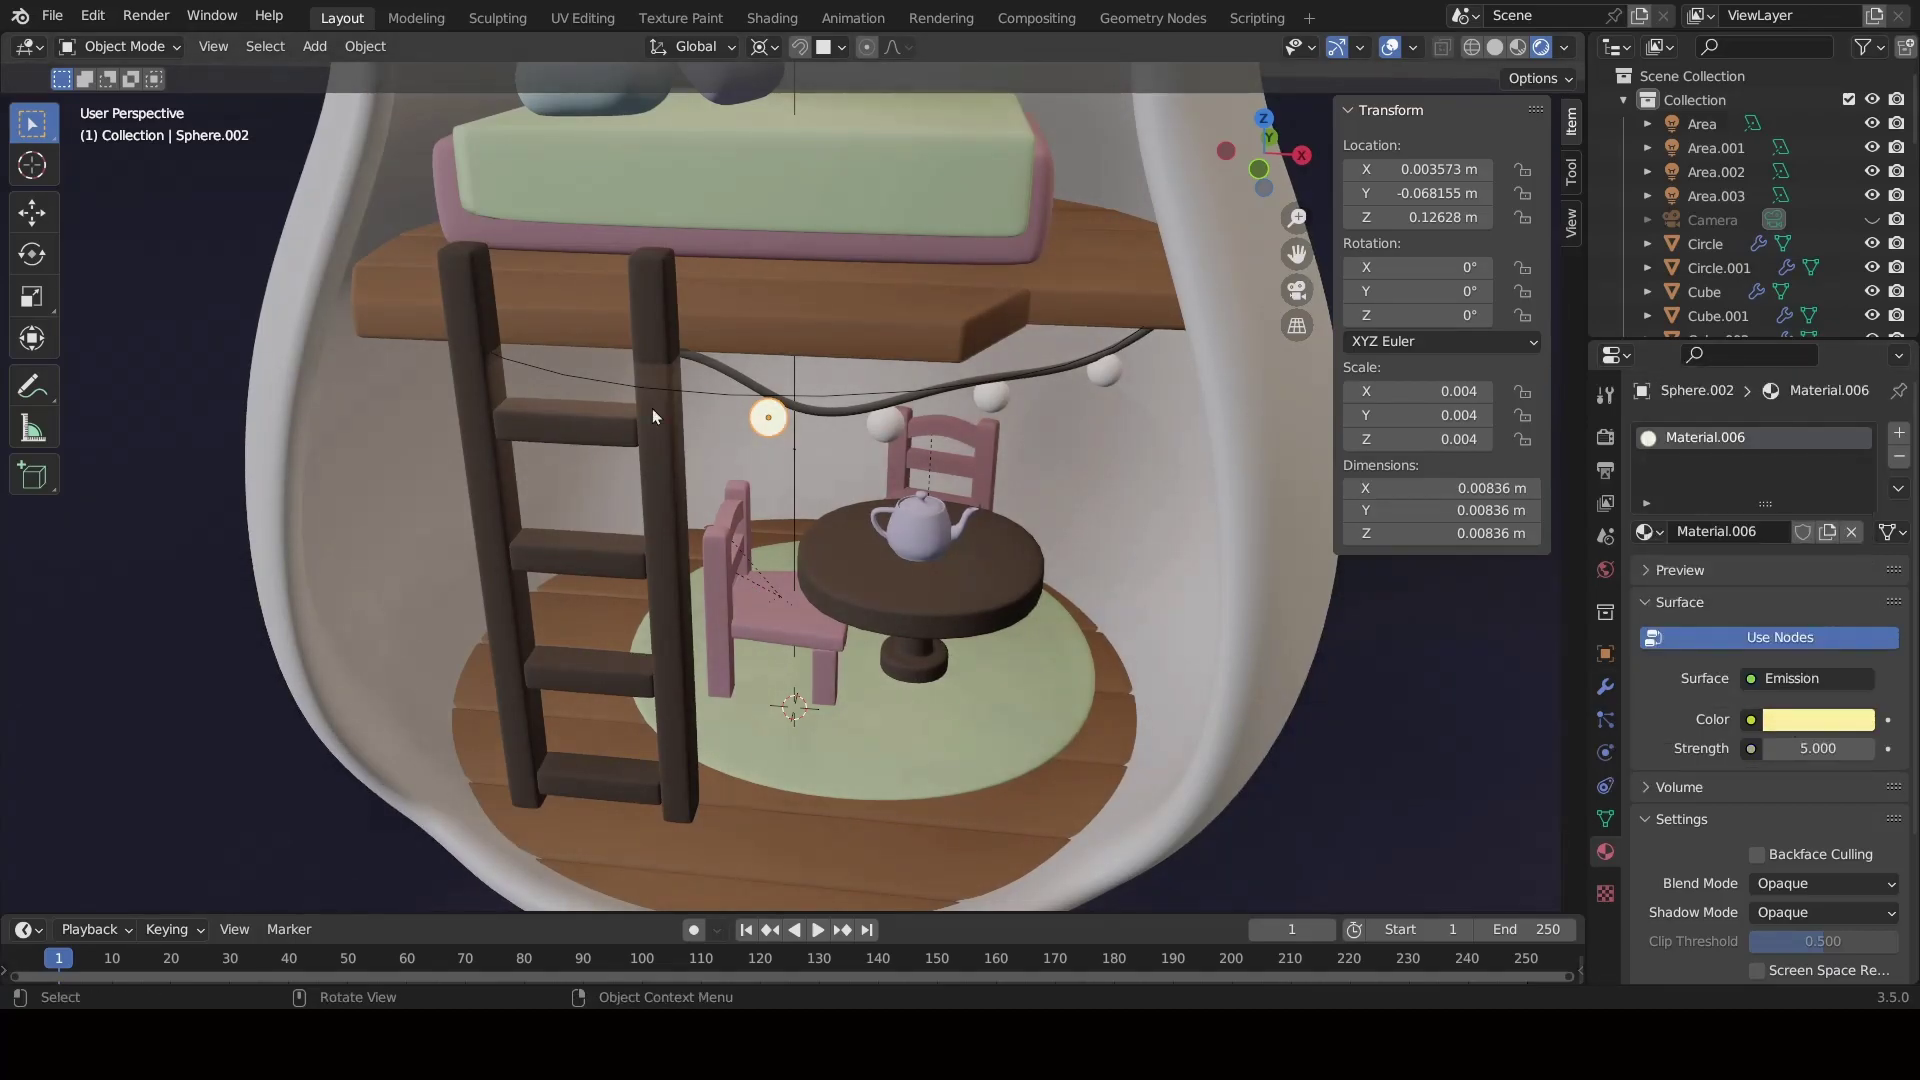
Link the glowing bulb material to the other bulbs.
left_click(885, 428, "shift")
left_click(997, 398, "shift")
left_click(768, 418, "shift")
key("ctrl+l")
scroll(1134, 650, "down", 5)
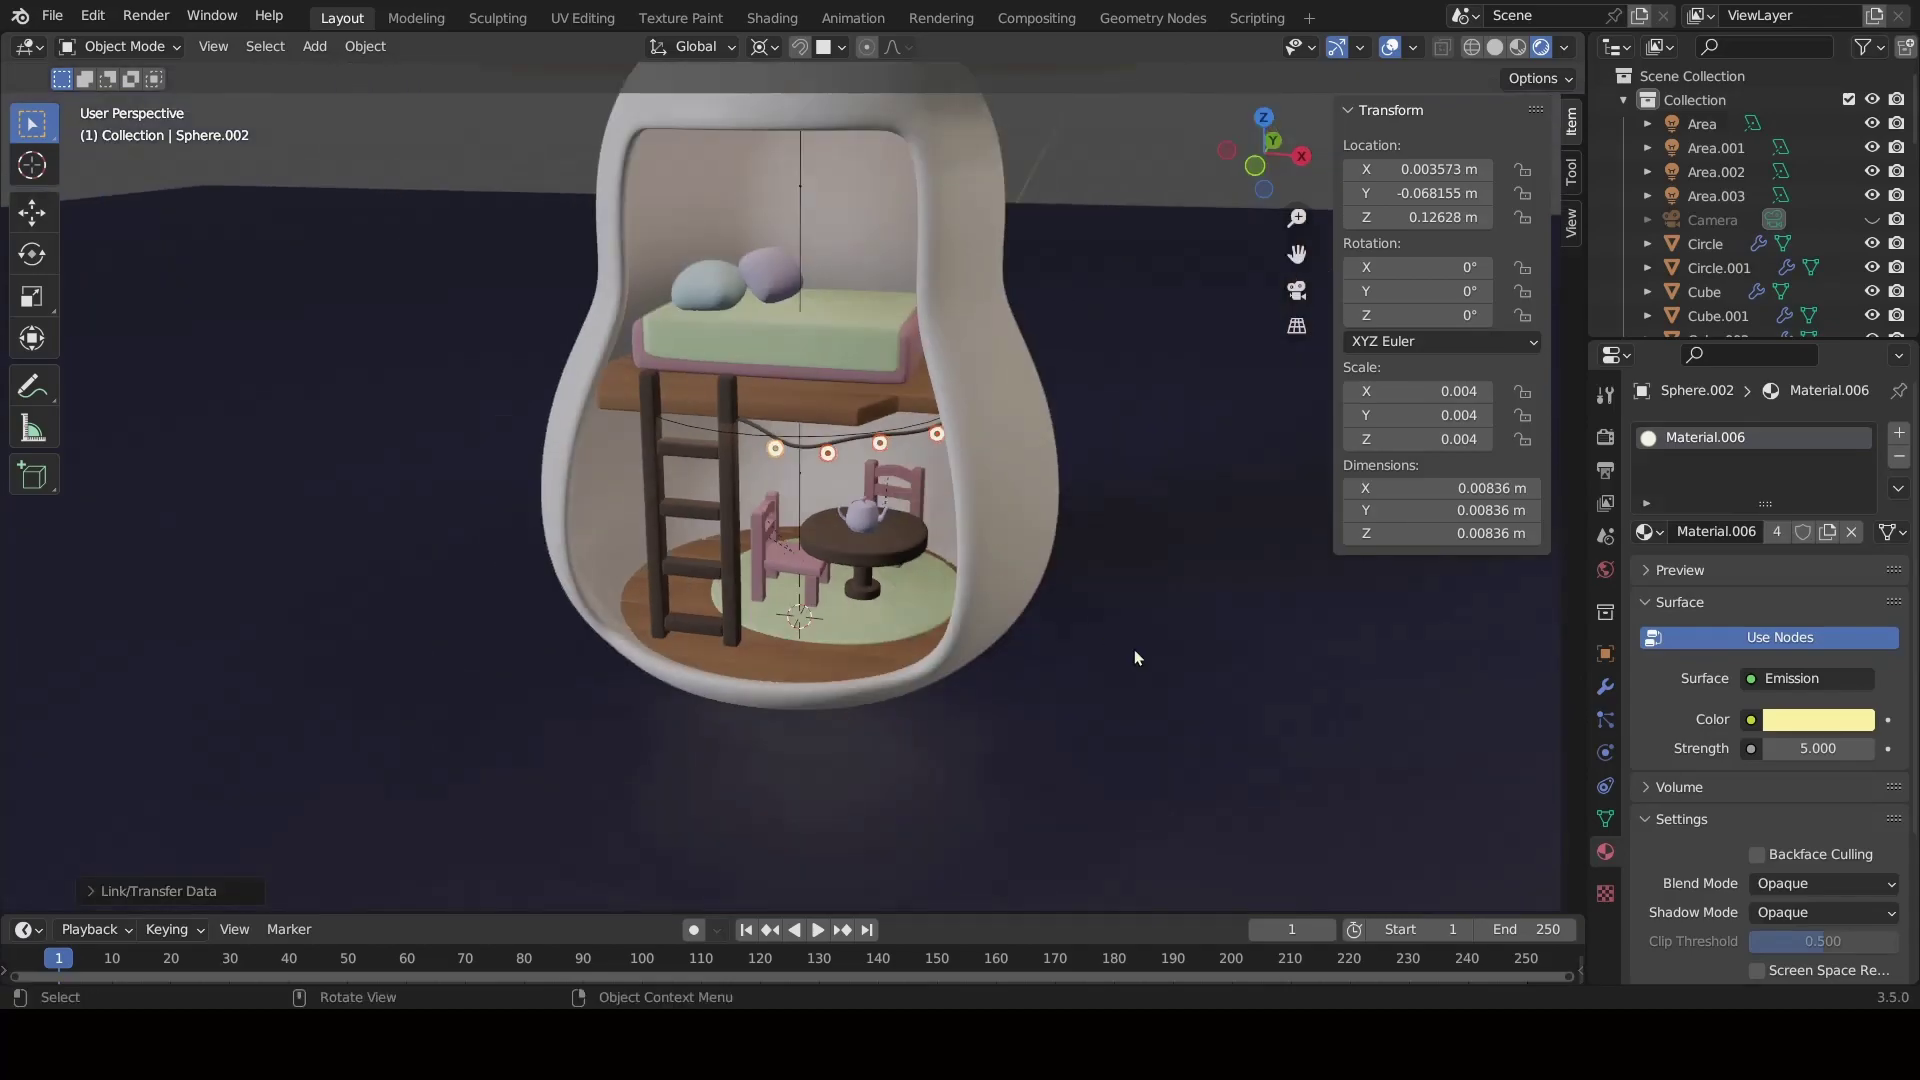
Select the cap spots, with one spot as the active object.
left_click(1028, 687)
scroll(1027, 688, "down", 4)
scroll(656, 532, "down", 3)
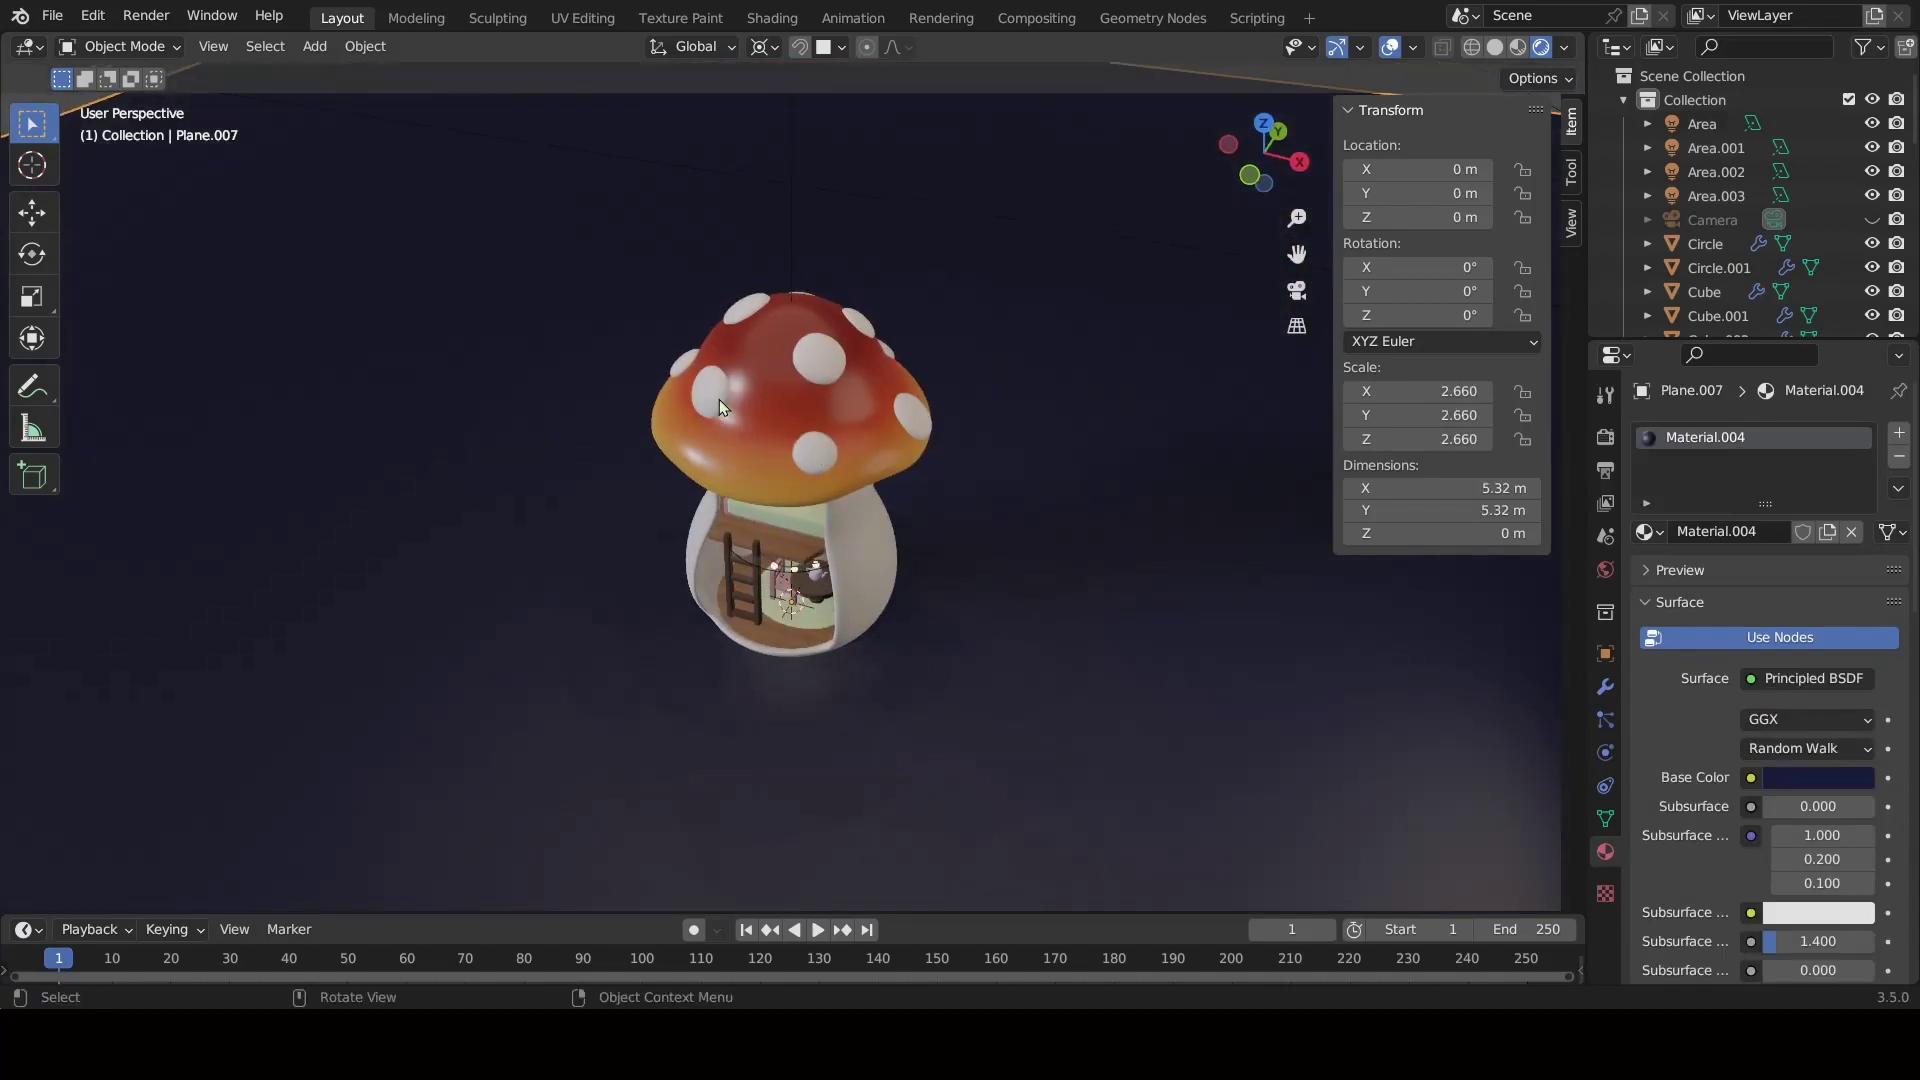
left_click(704, 442, "shift")
scroll(729, 423, "up", 4)
middle_click_drag(729, 423, 808, 580)
left_click(775, 407, "shift")
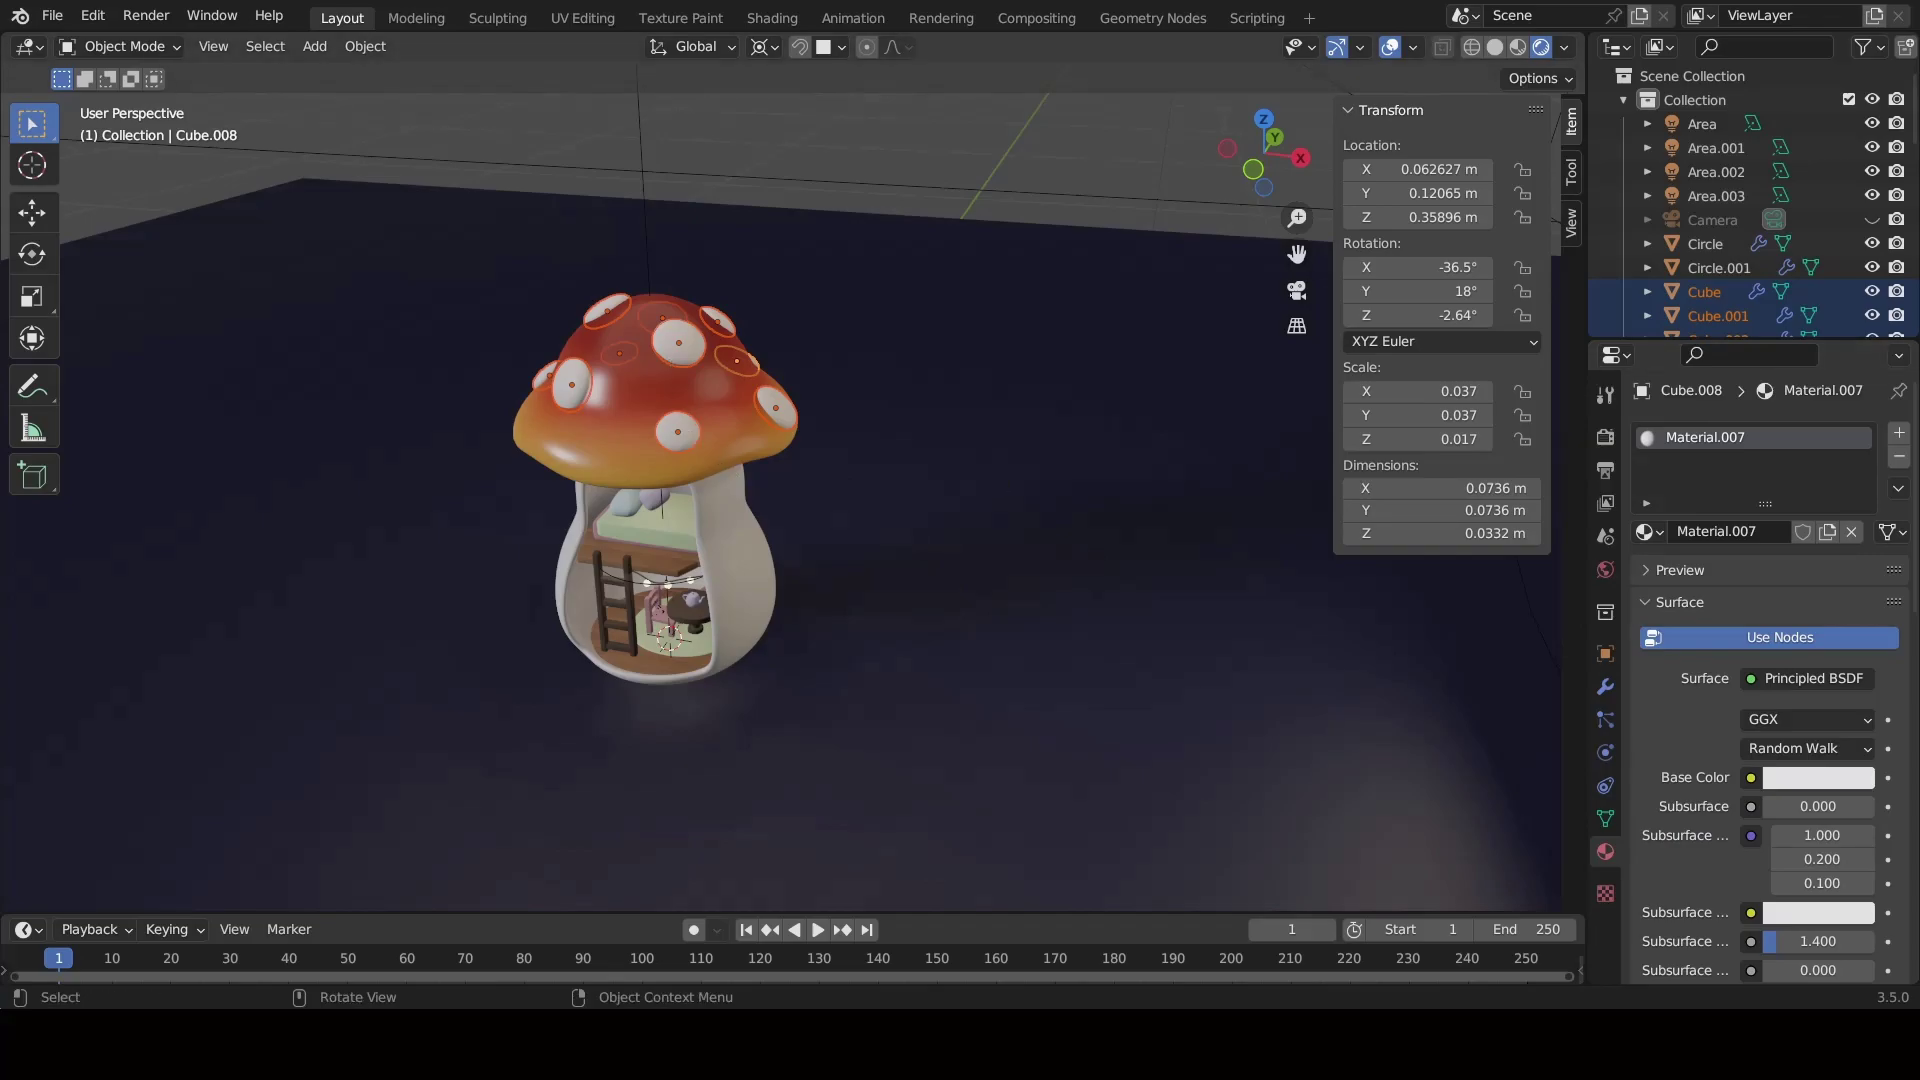
Link the active spot's material to the other cap spots and view through the camera.
key("ctrl+l")
left_click(857, 506)
left_click(1296, 652)
key("KP_0")
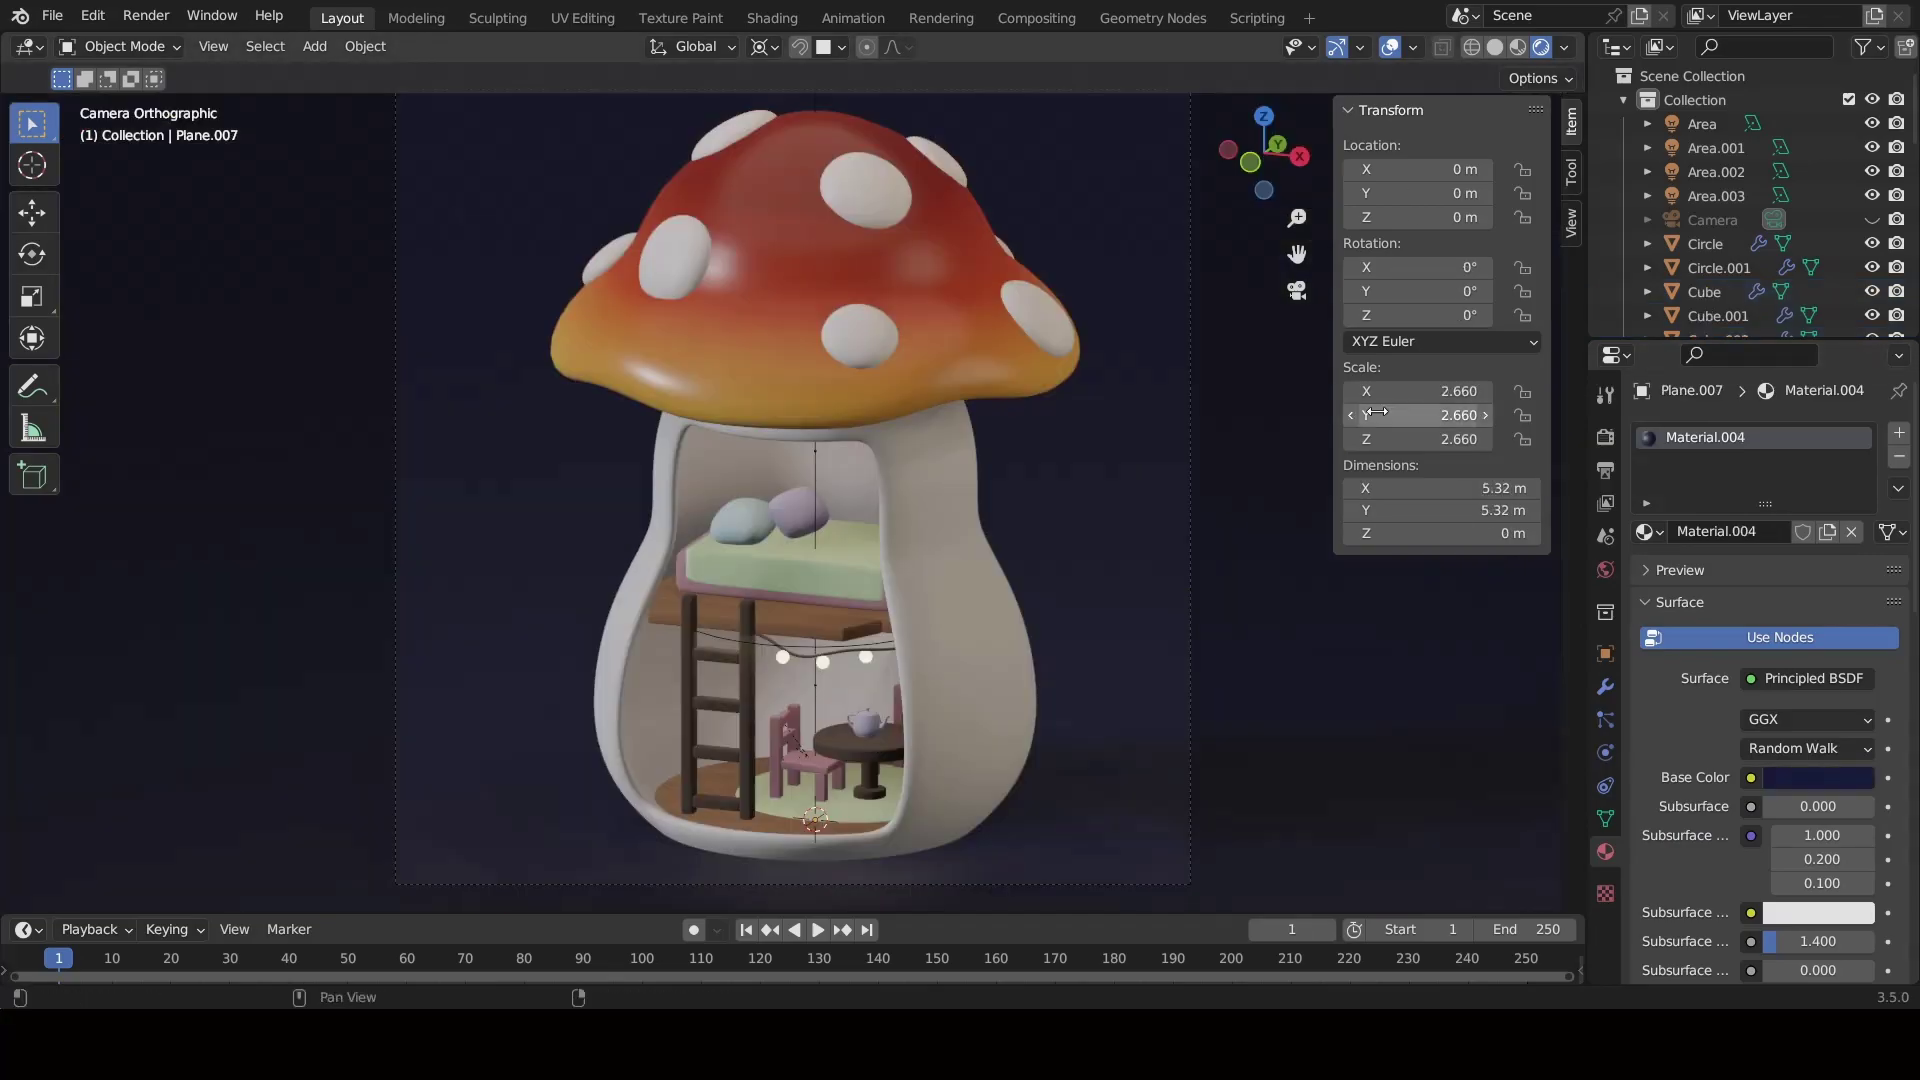
Switch the render engine to Cycles with viewport Max Samples set to 500.
left_click(1605, 437)
left_click(1828, 432)
left_click(1775, 515)
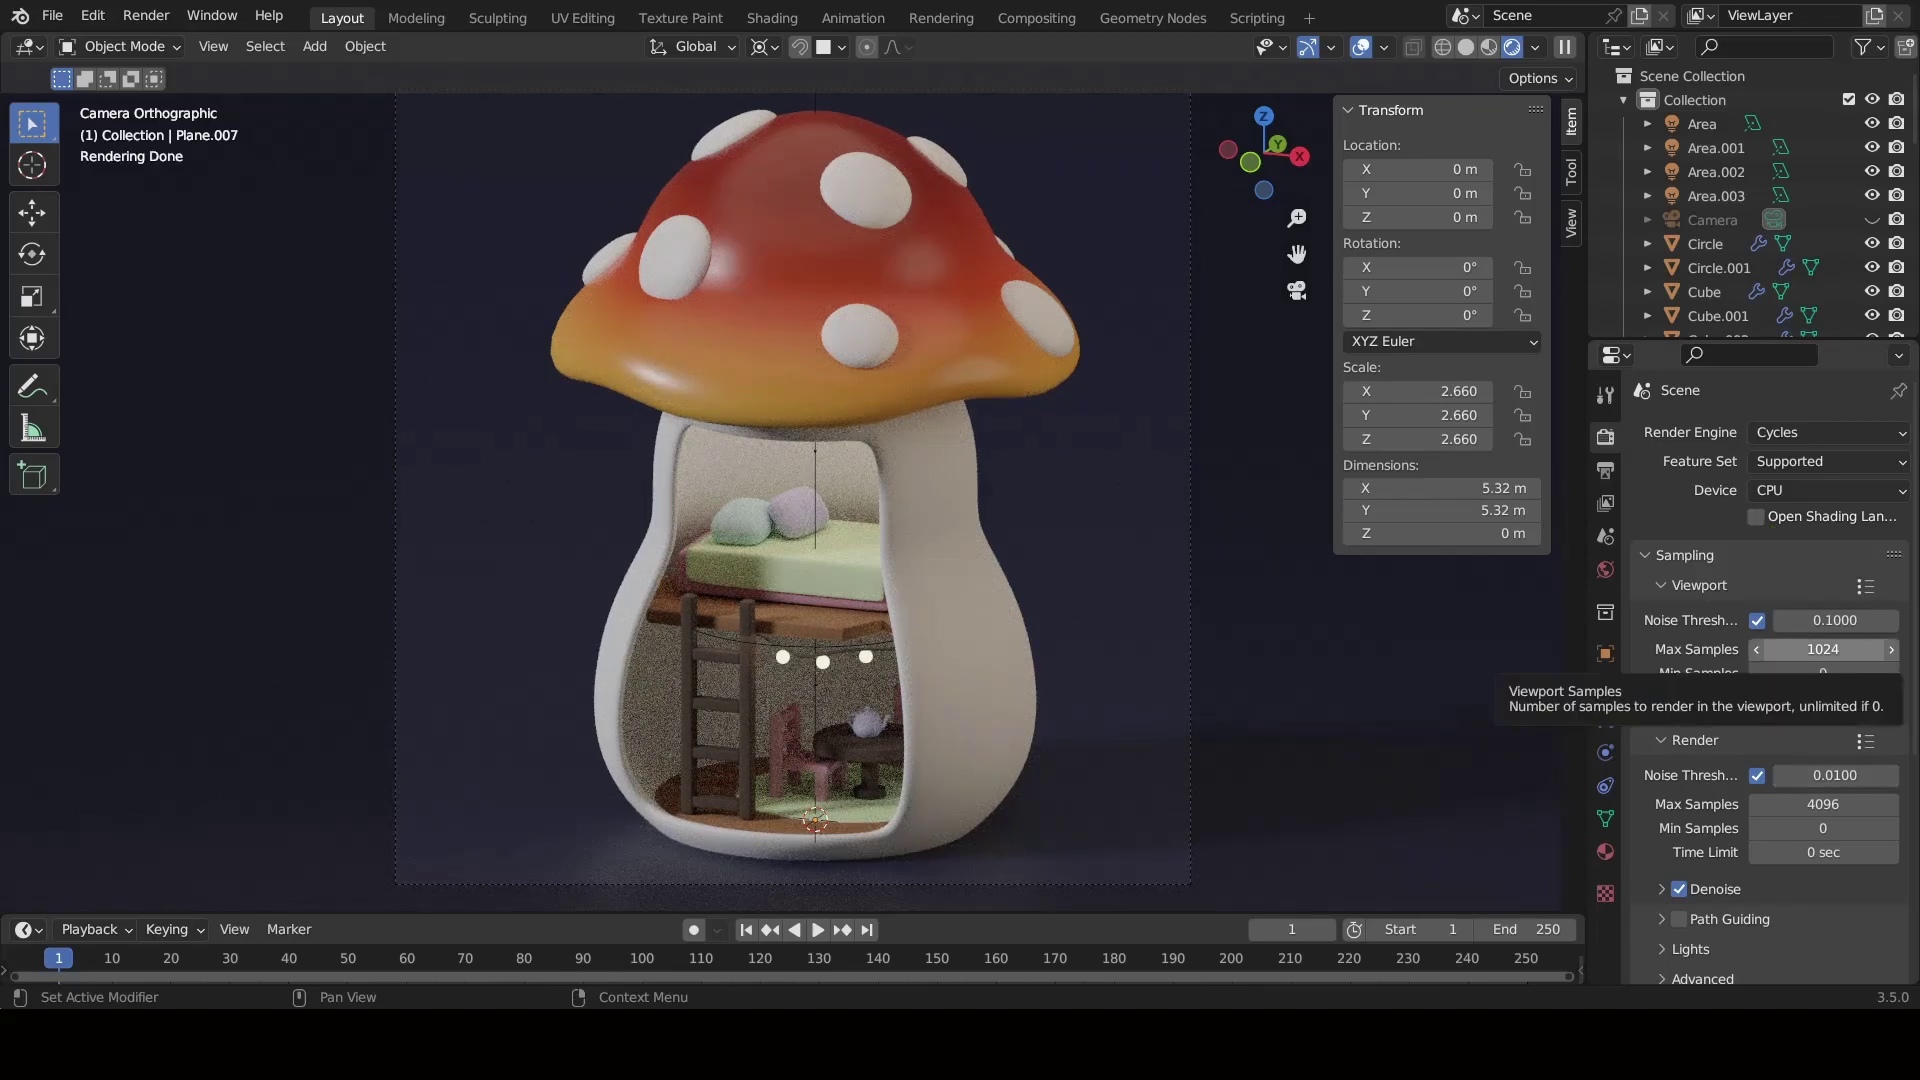
double_click(1823, 649)
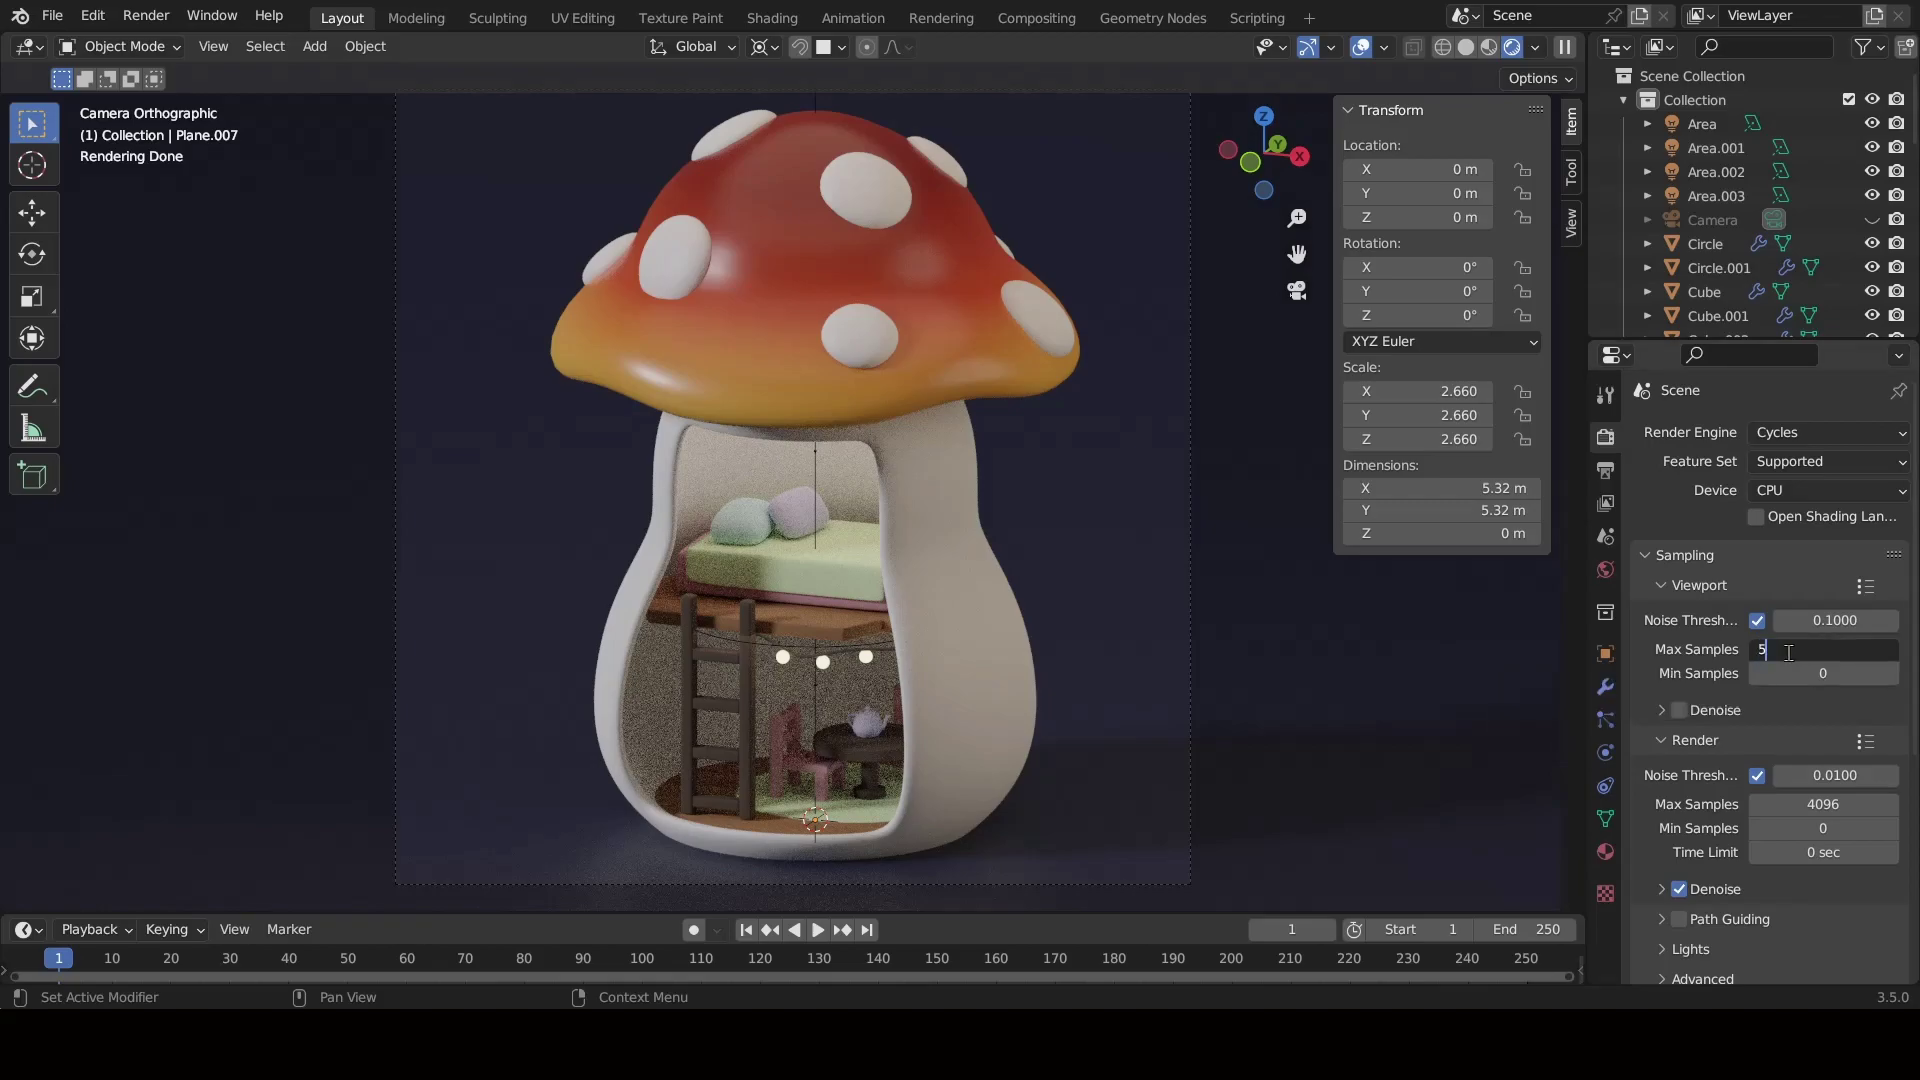
type("500")
key("Return")
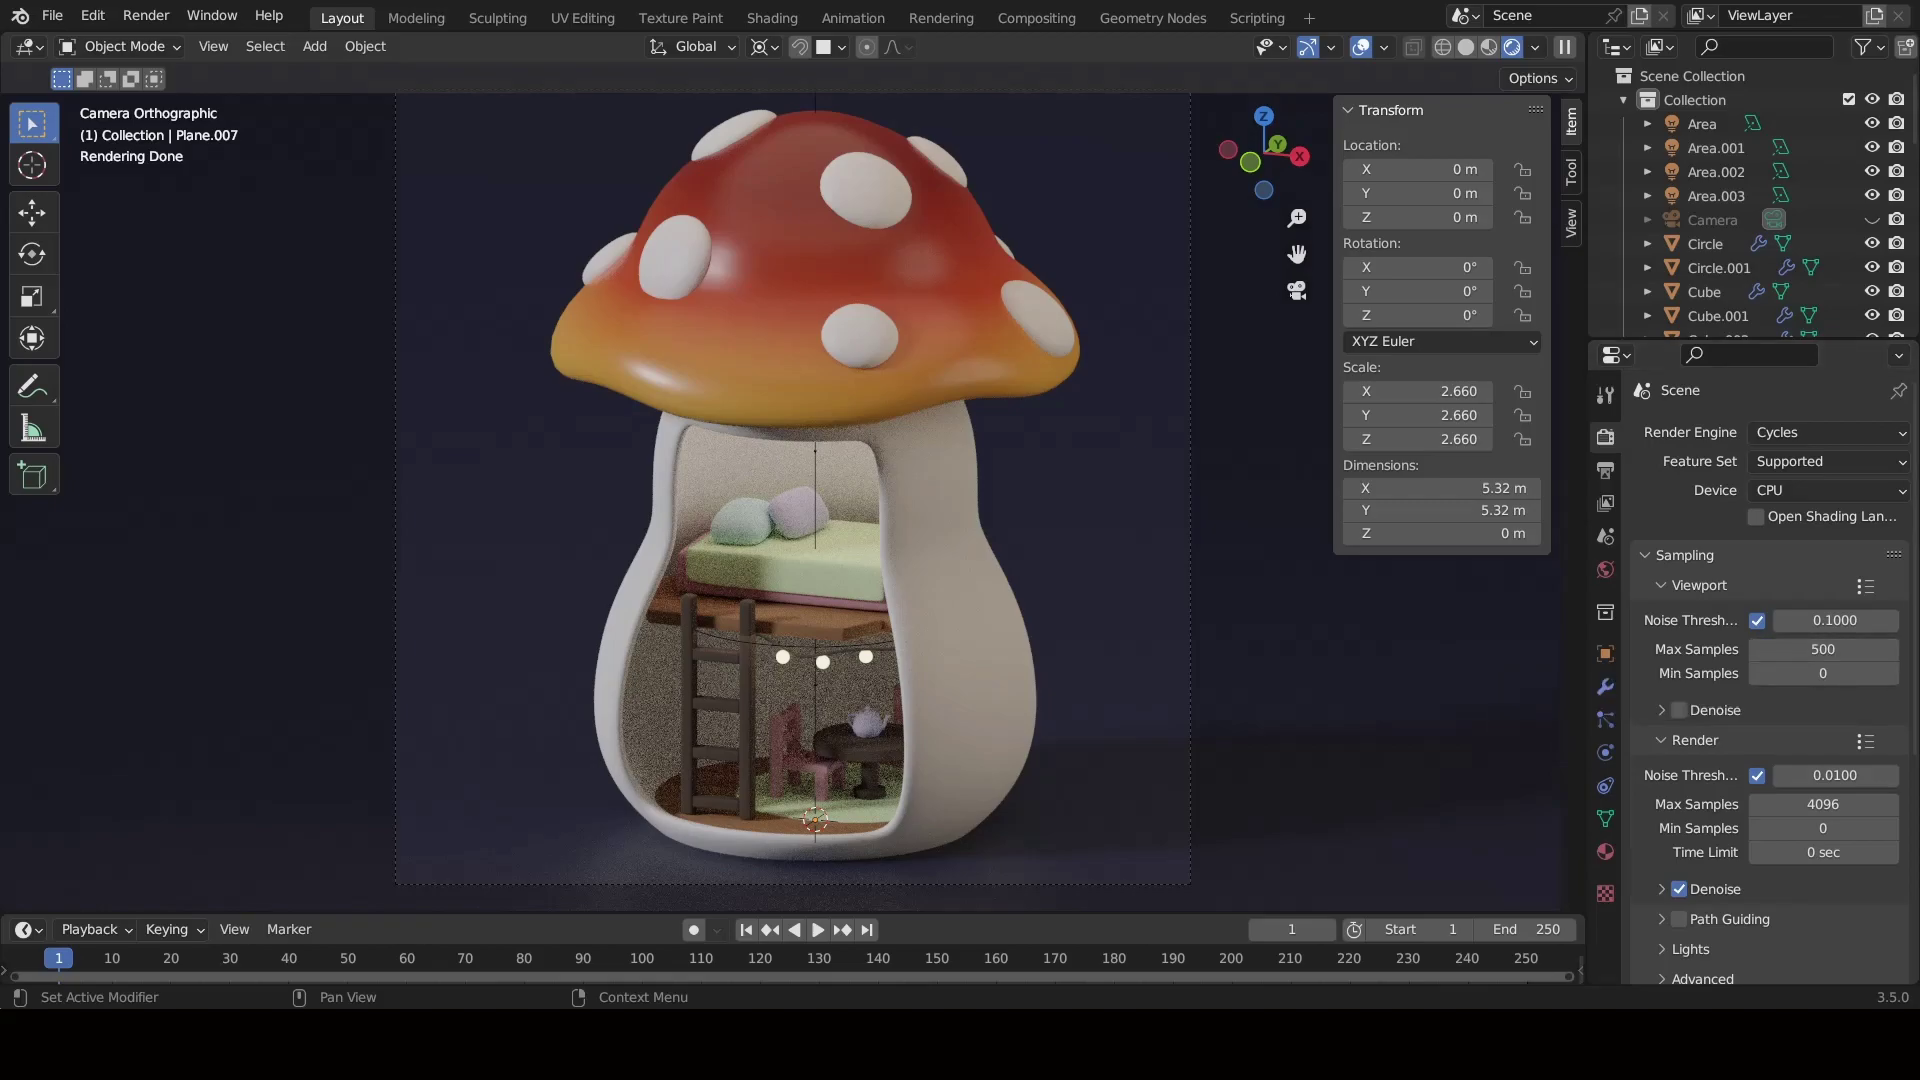
Expand the Advanced sampling and render Denoise options.
scroll(1700, 760, "down", 5)
left_click(1678, 742)
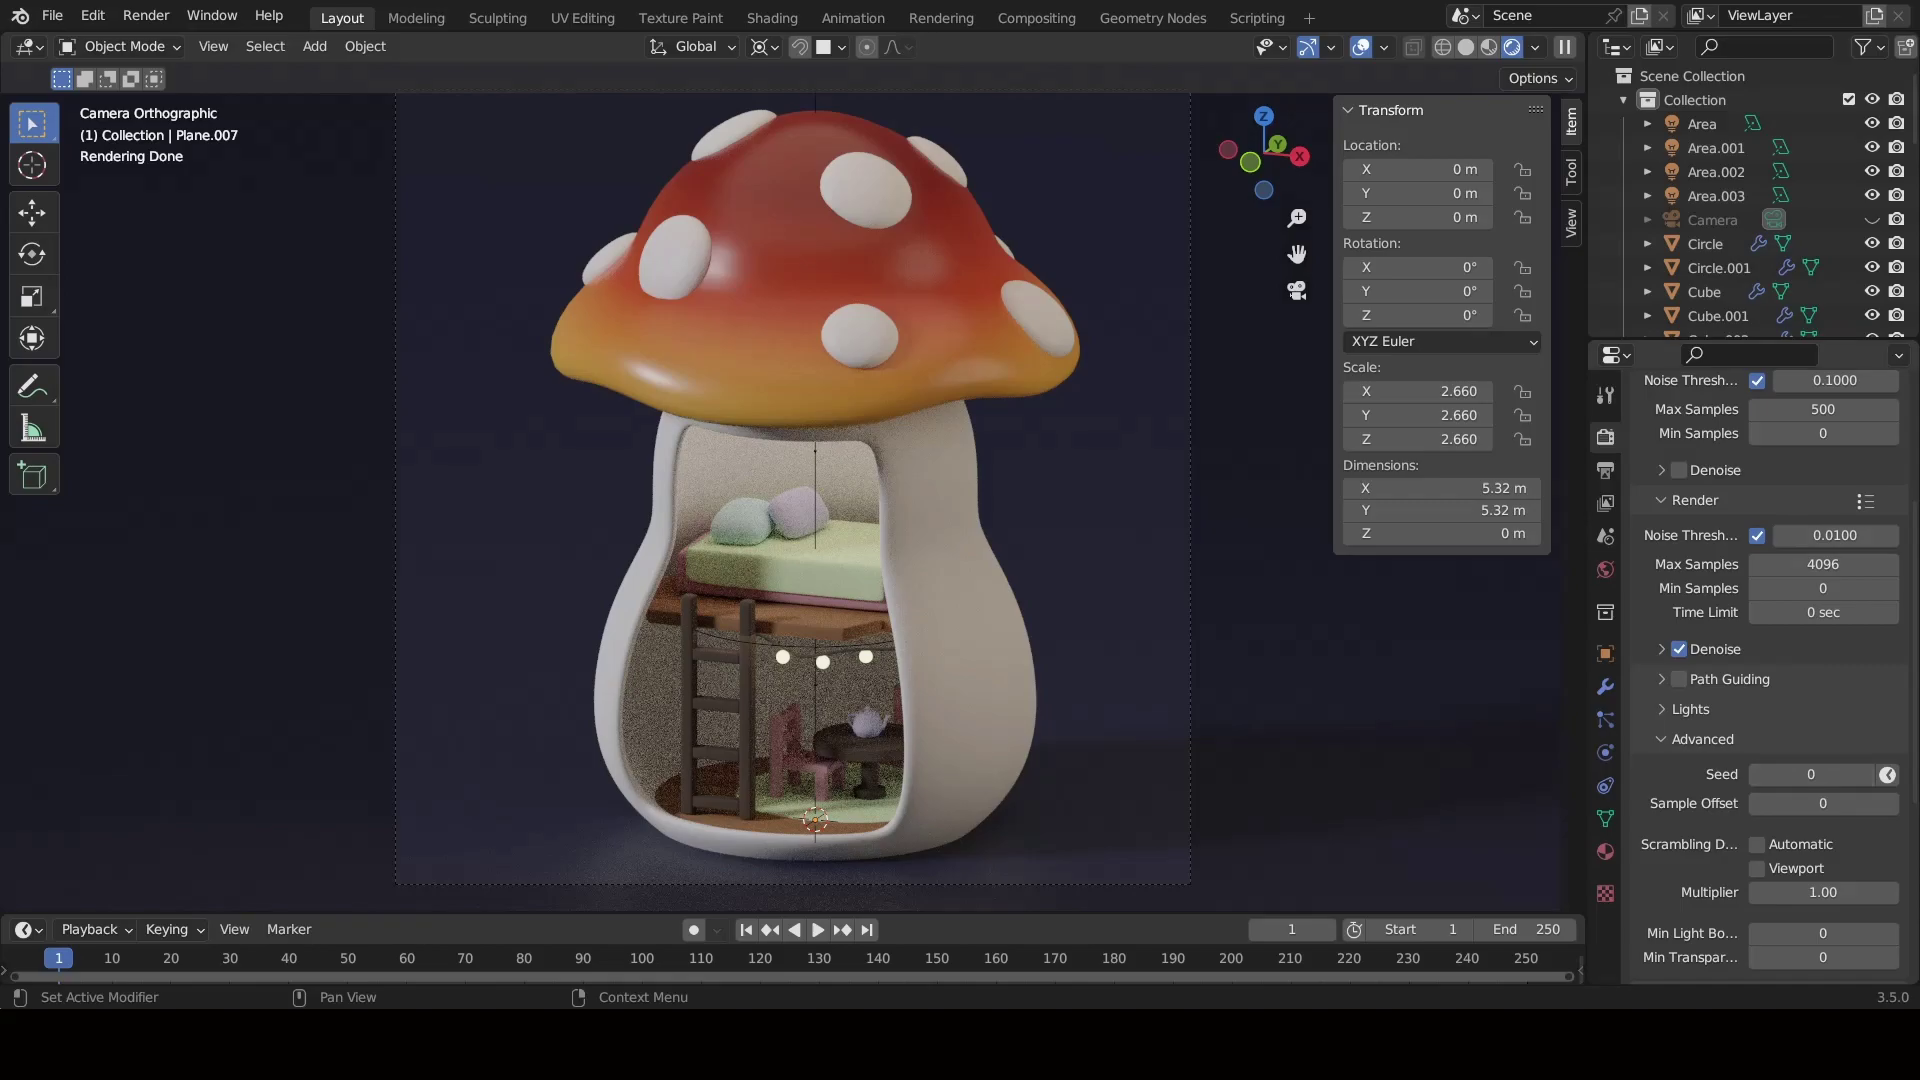
left_click(1662, 649)
scroll(1759, 650, "down", 8)
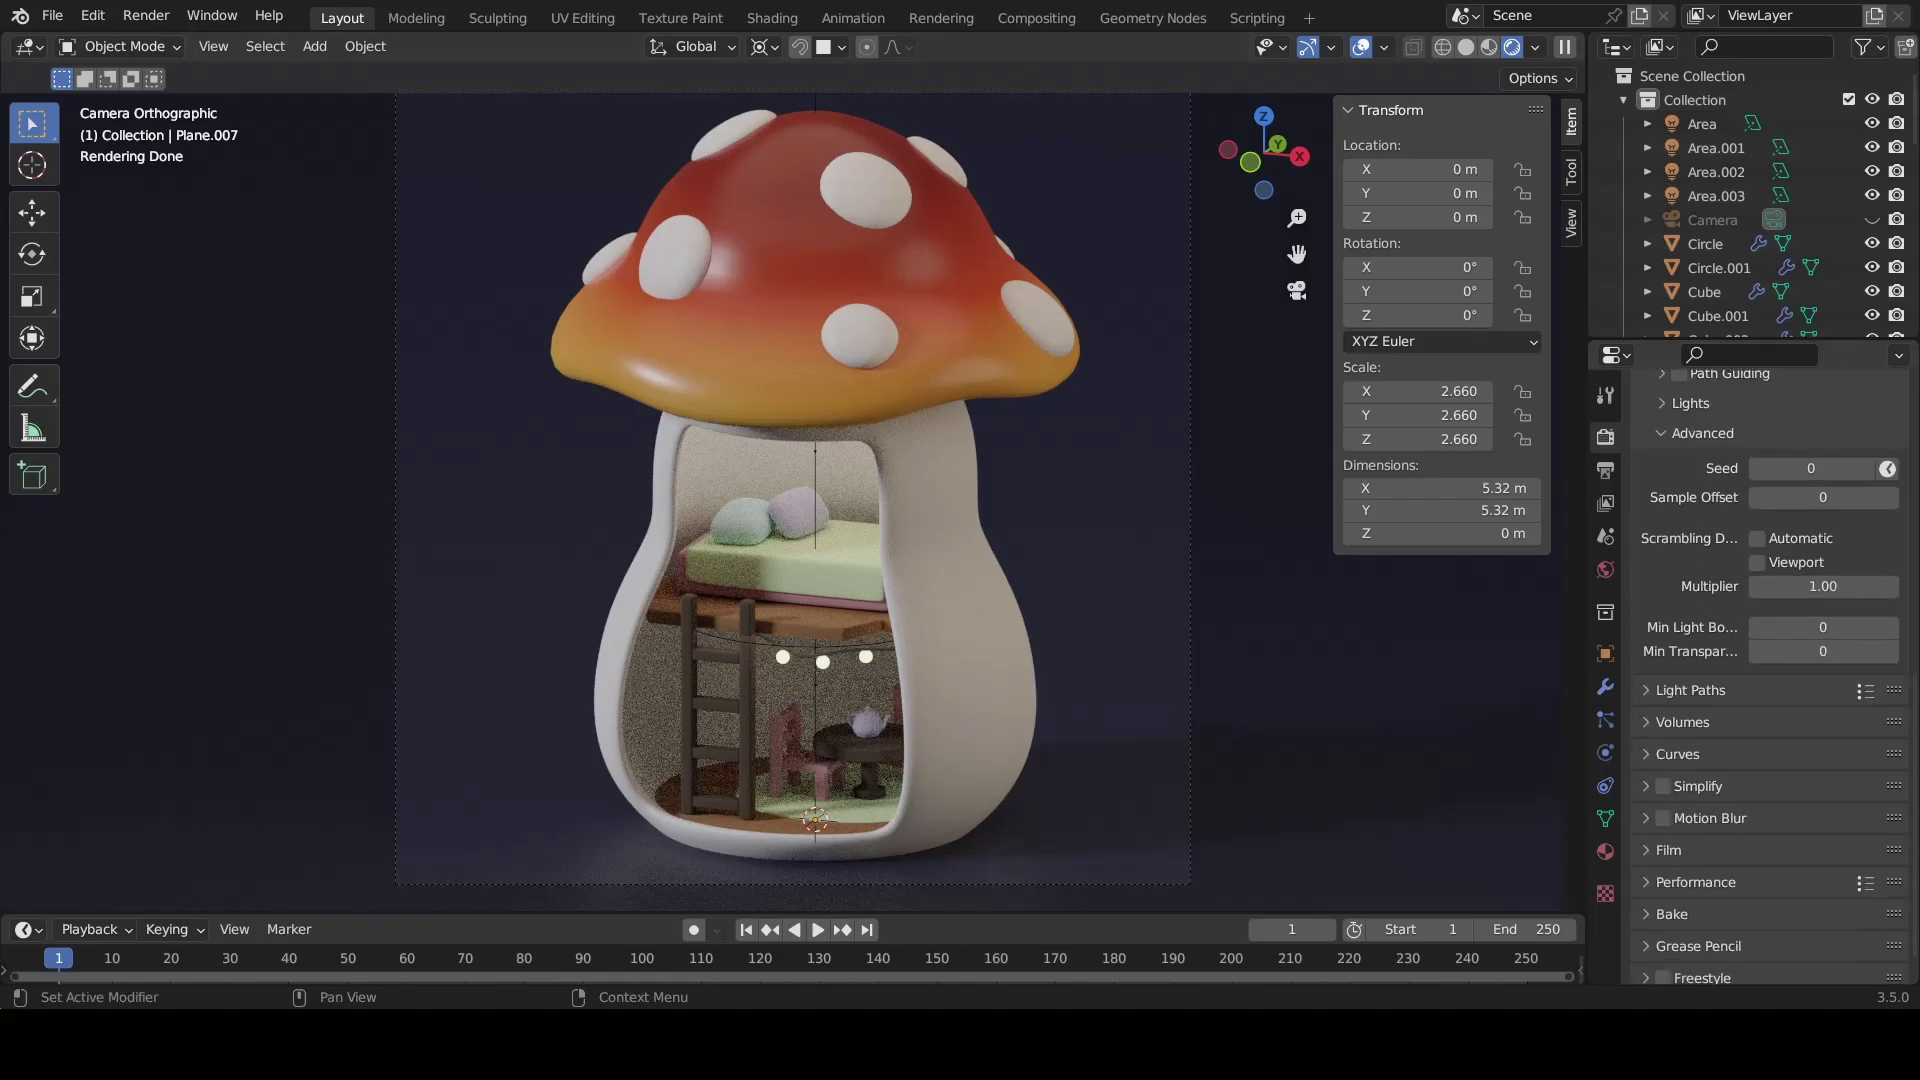
scroll(1760, 650, "up", 6)
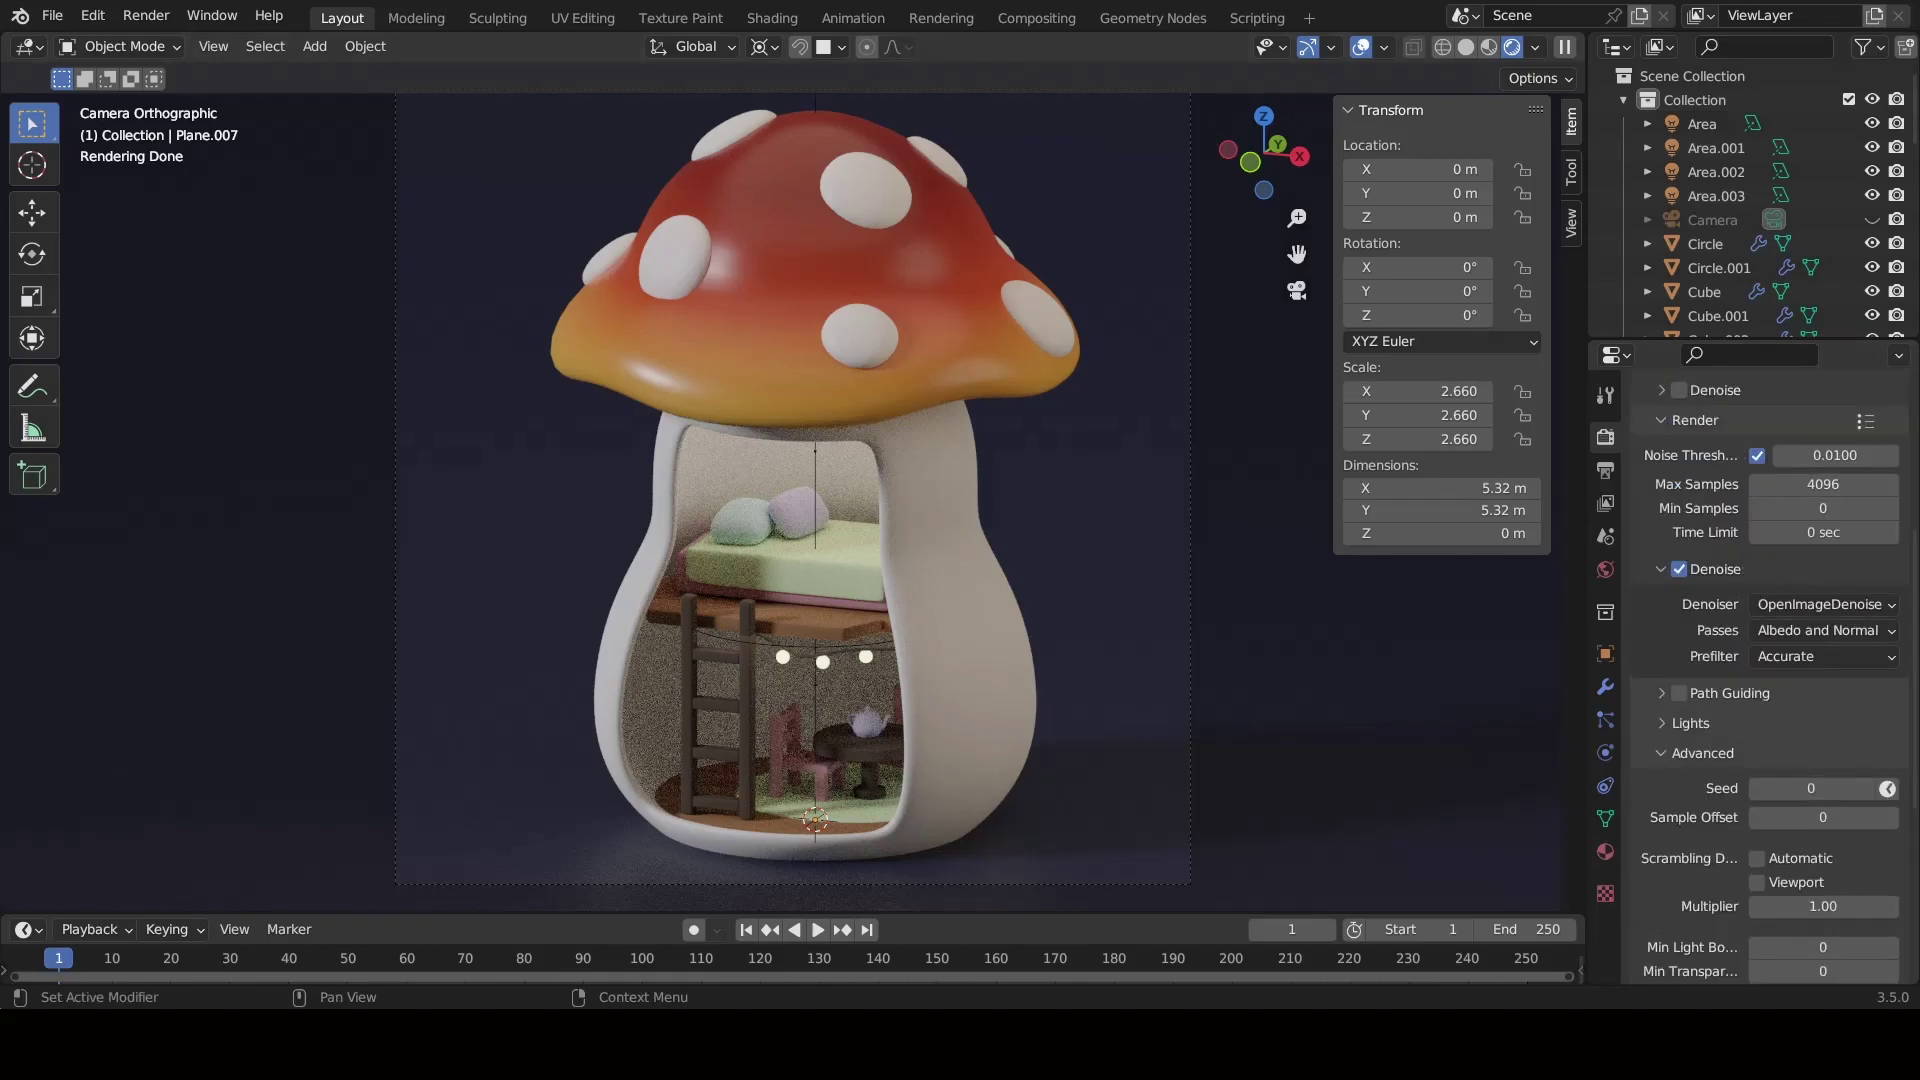